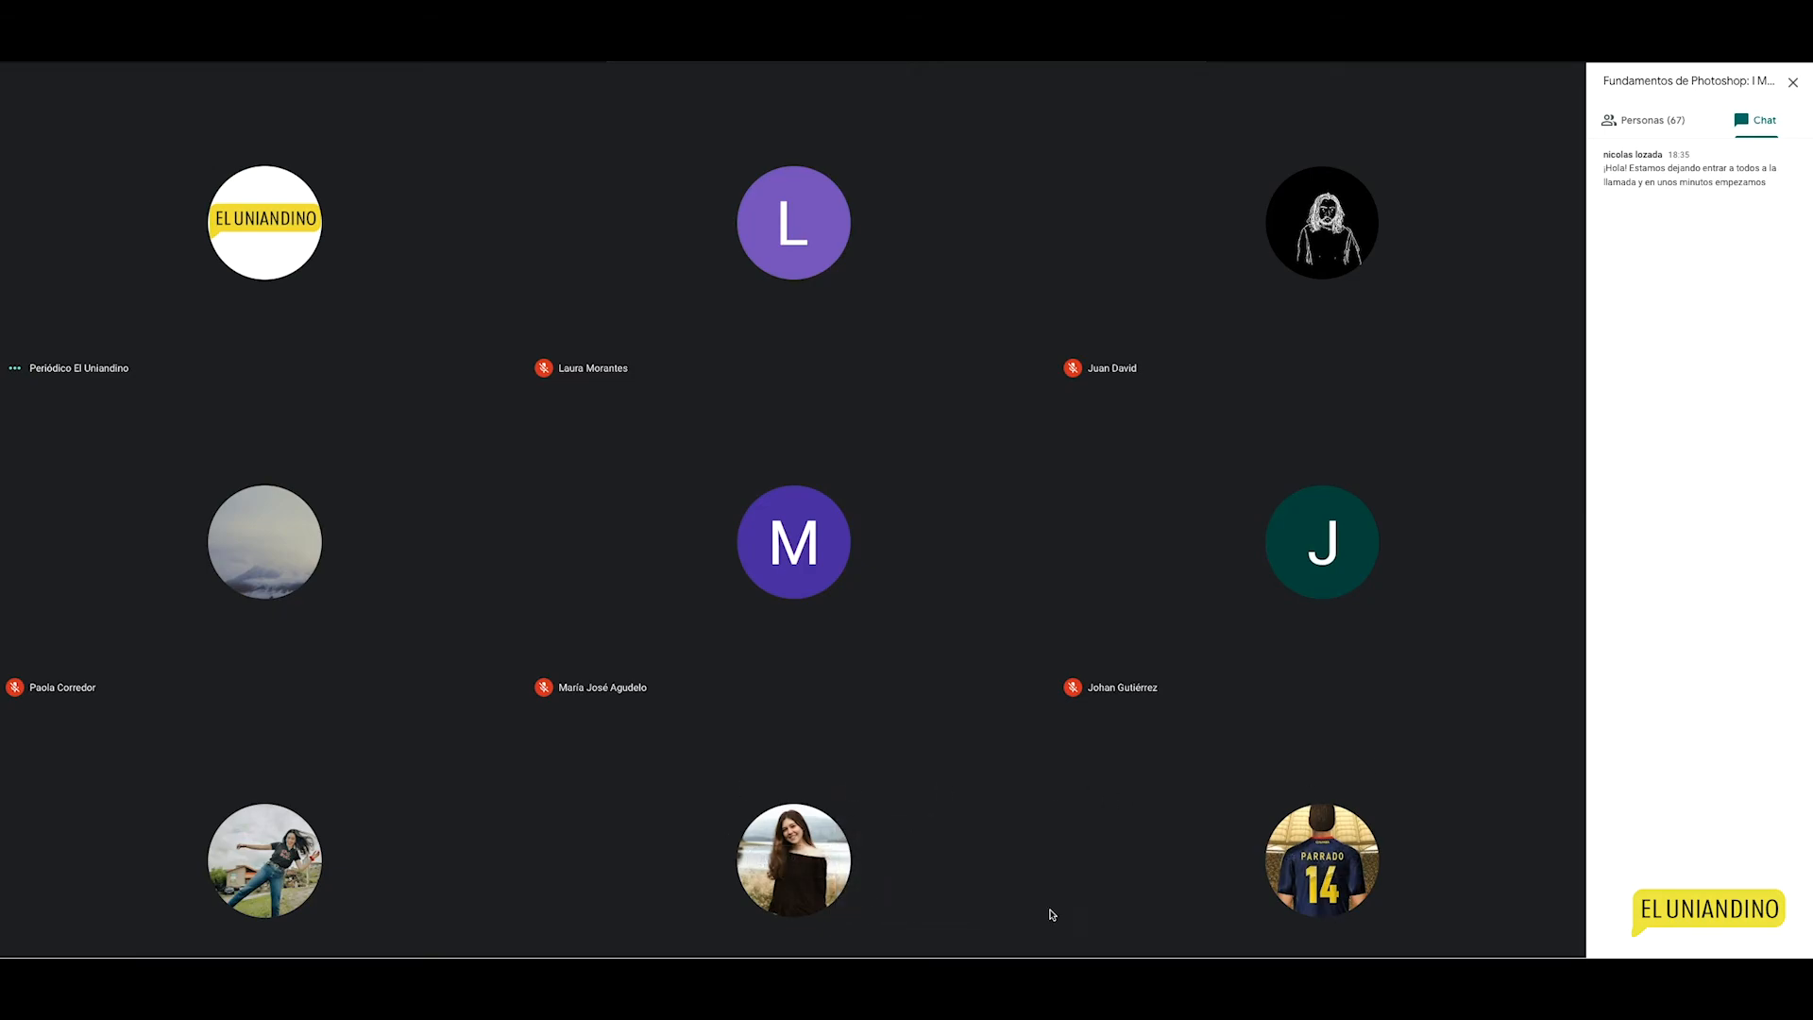
Step: Lower the system volume once, then raise it twice during the Meet call
{"action": "key", "text": "XF86AudioLowerVolume"}
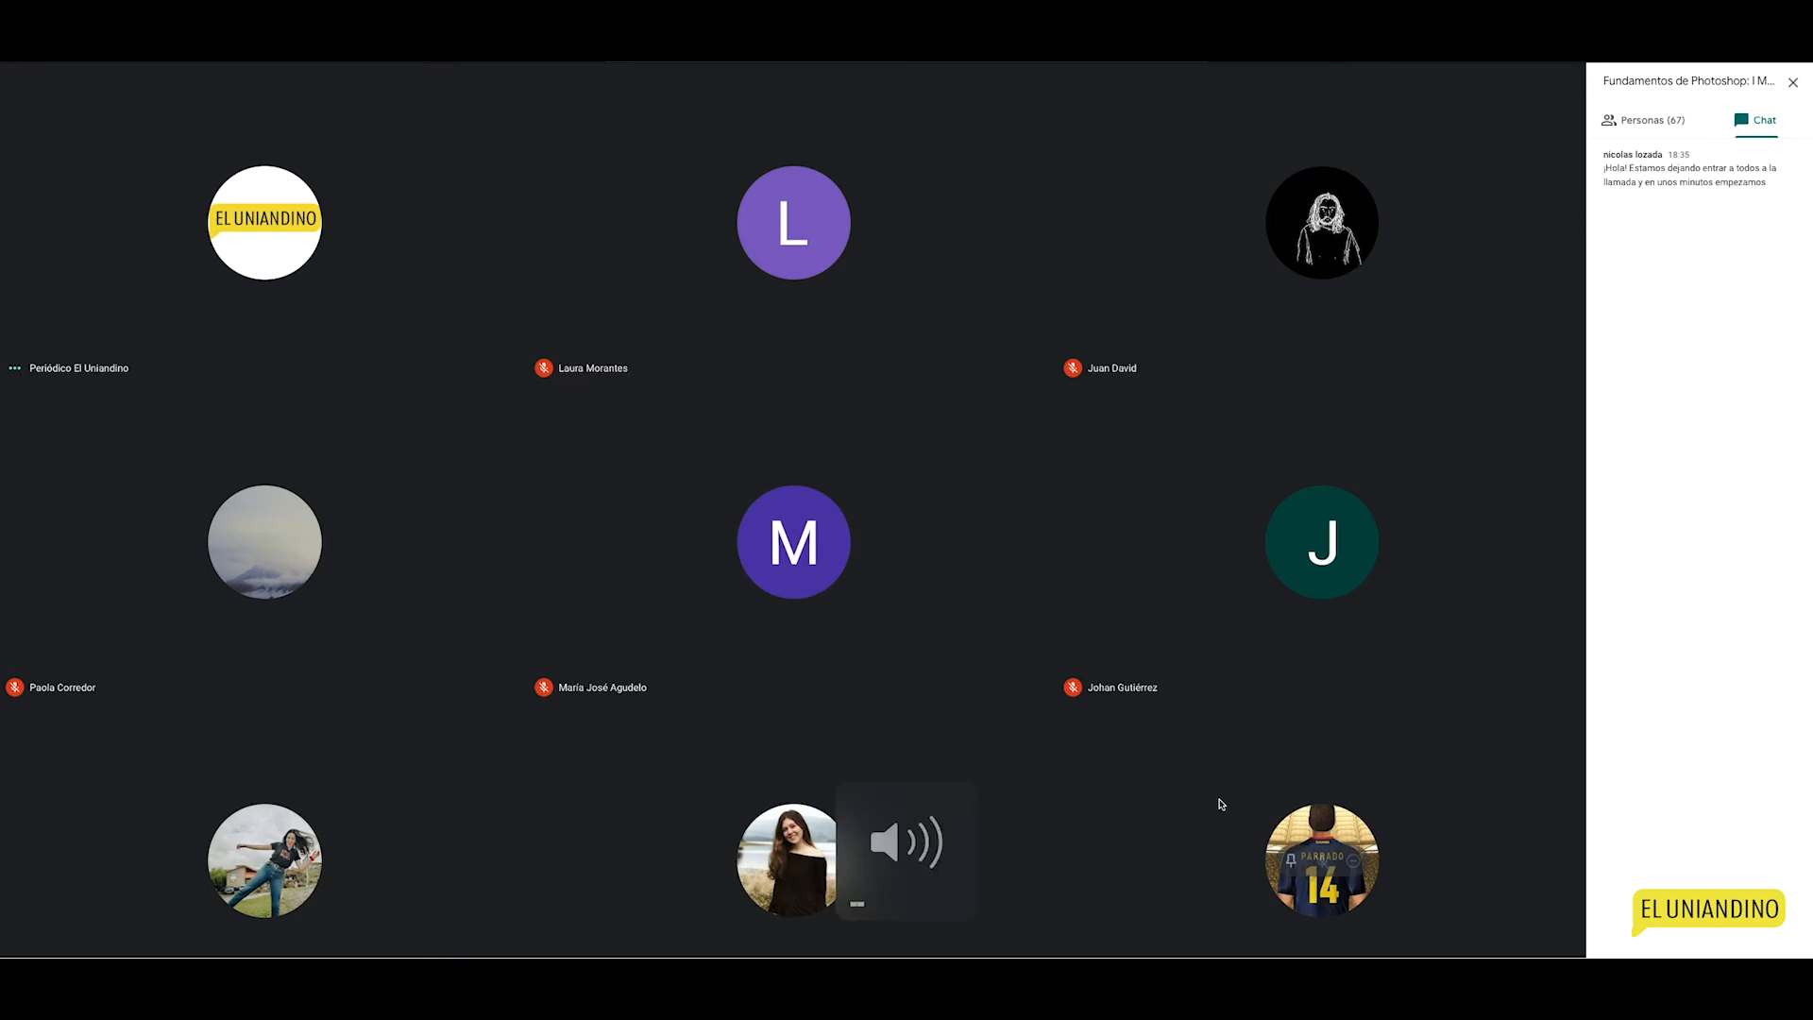
{"action": "key", "text": "XF86AudioRaiseVolume"}
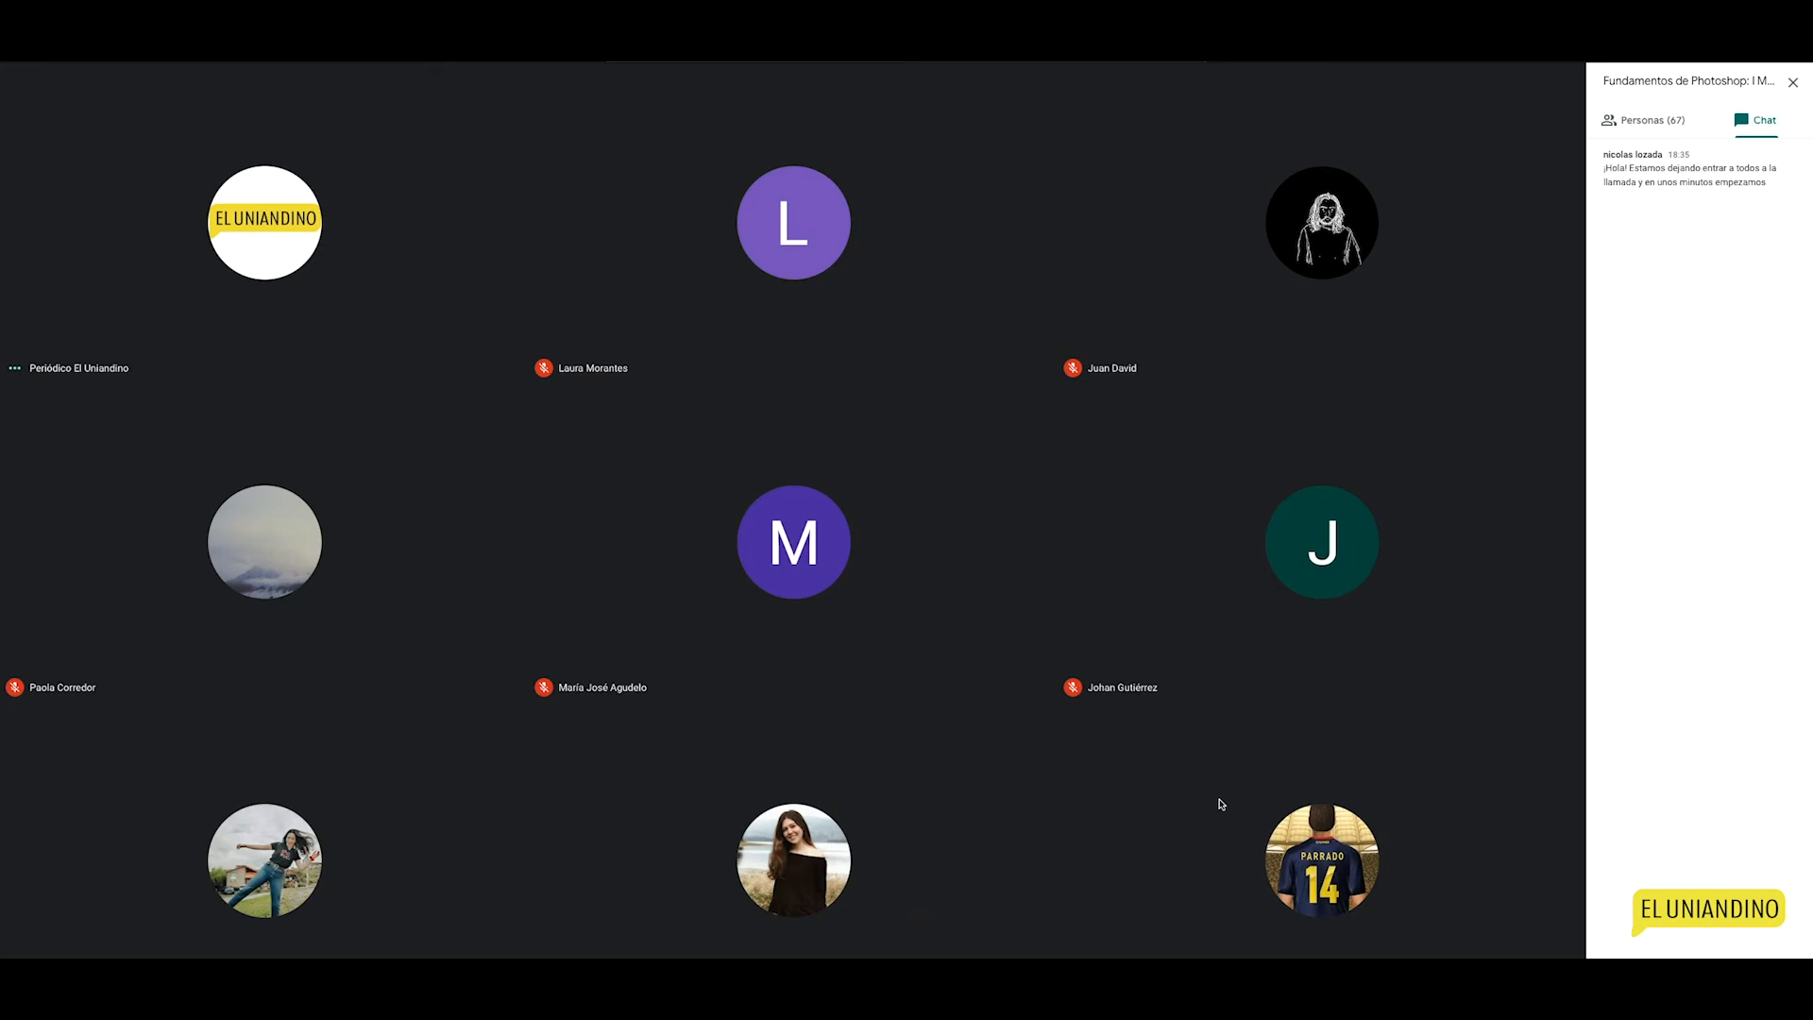
{"action": "key", "text": "XF86AudioRaiseVolume"}
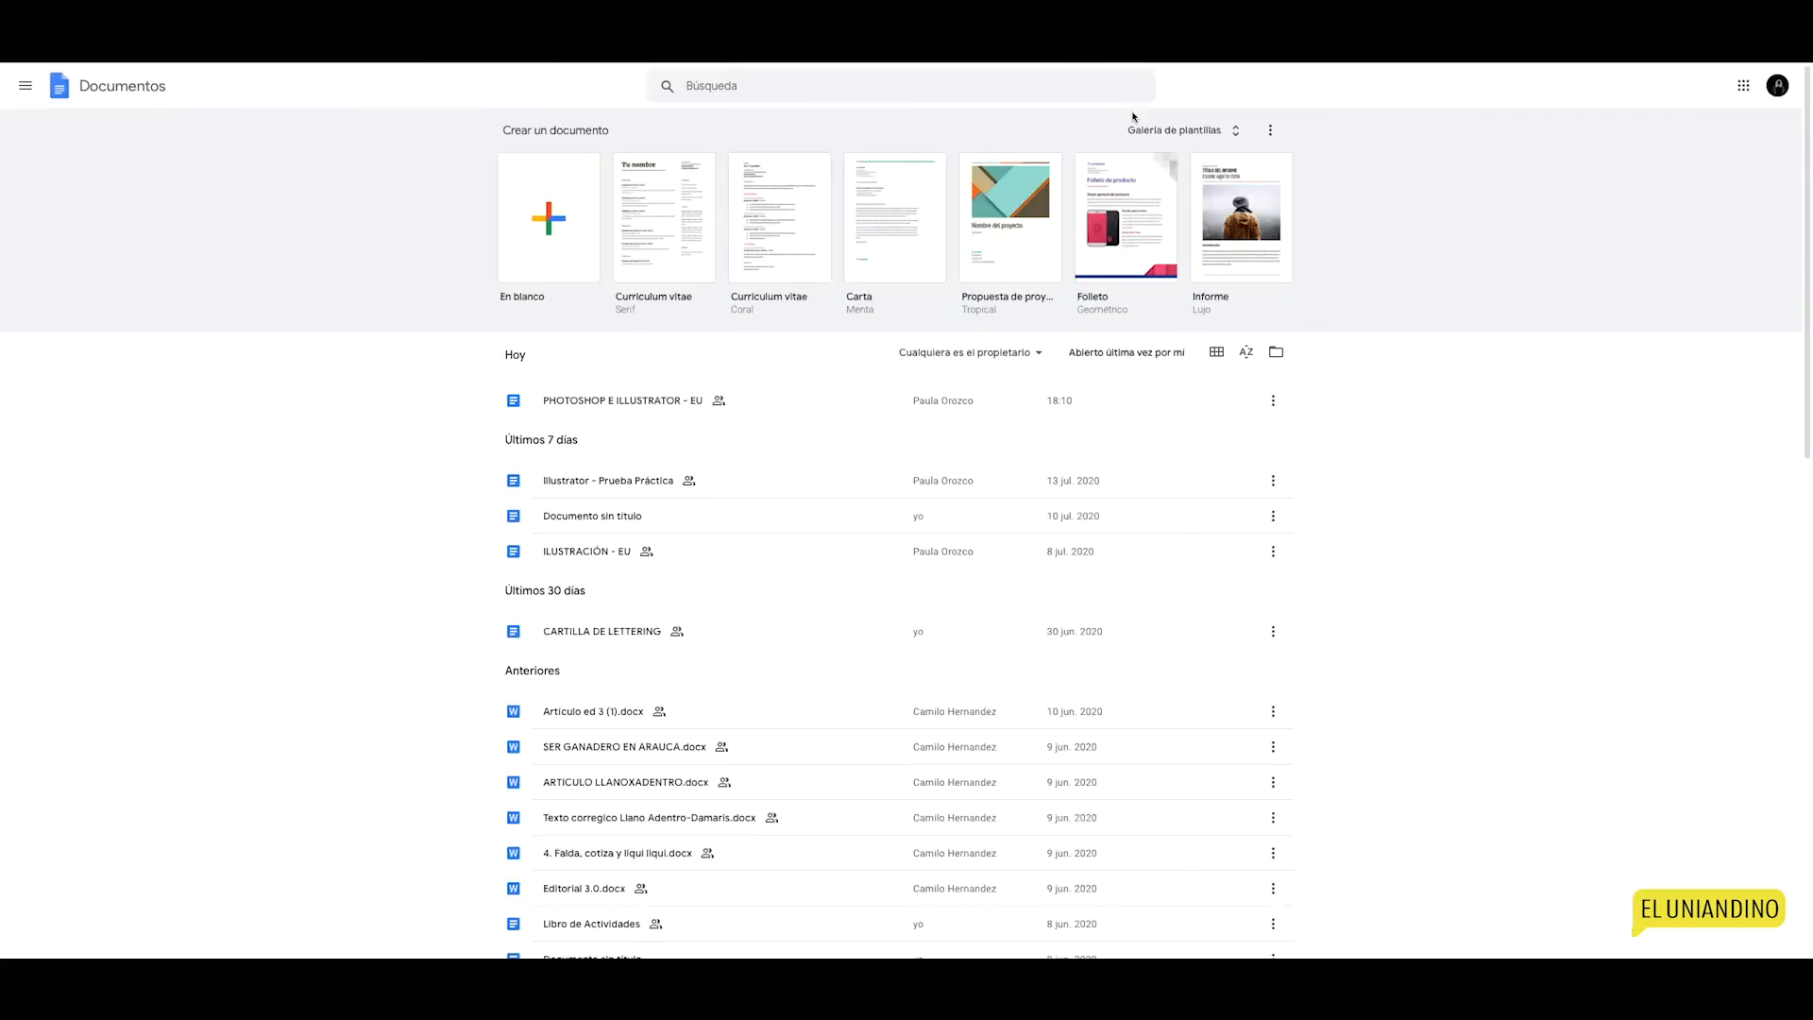
Step: Open the PHOTOSHOP E ILLUSTRATOR - EU document and scroll down to its Photoshop section
{"action": "left_click", "coordinate": [800, 416]}
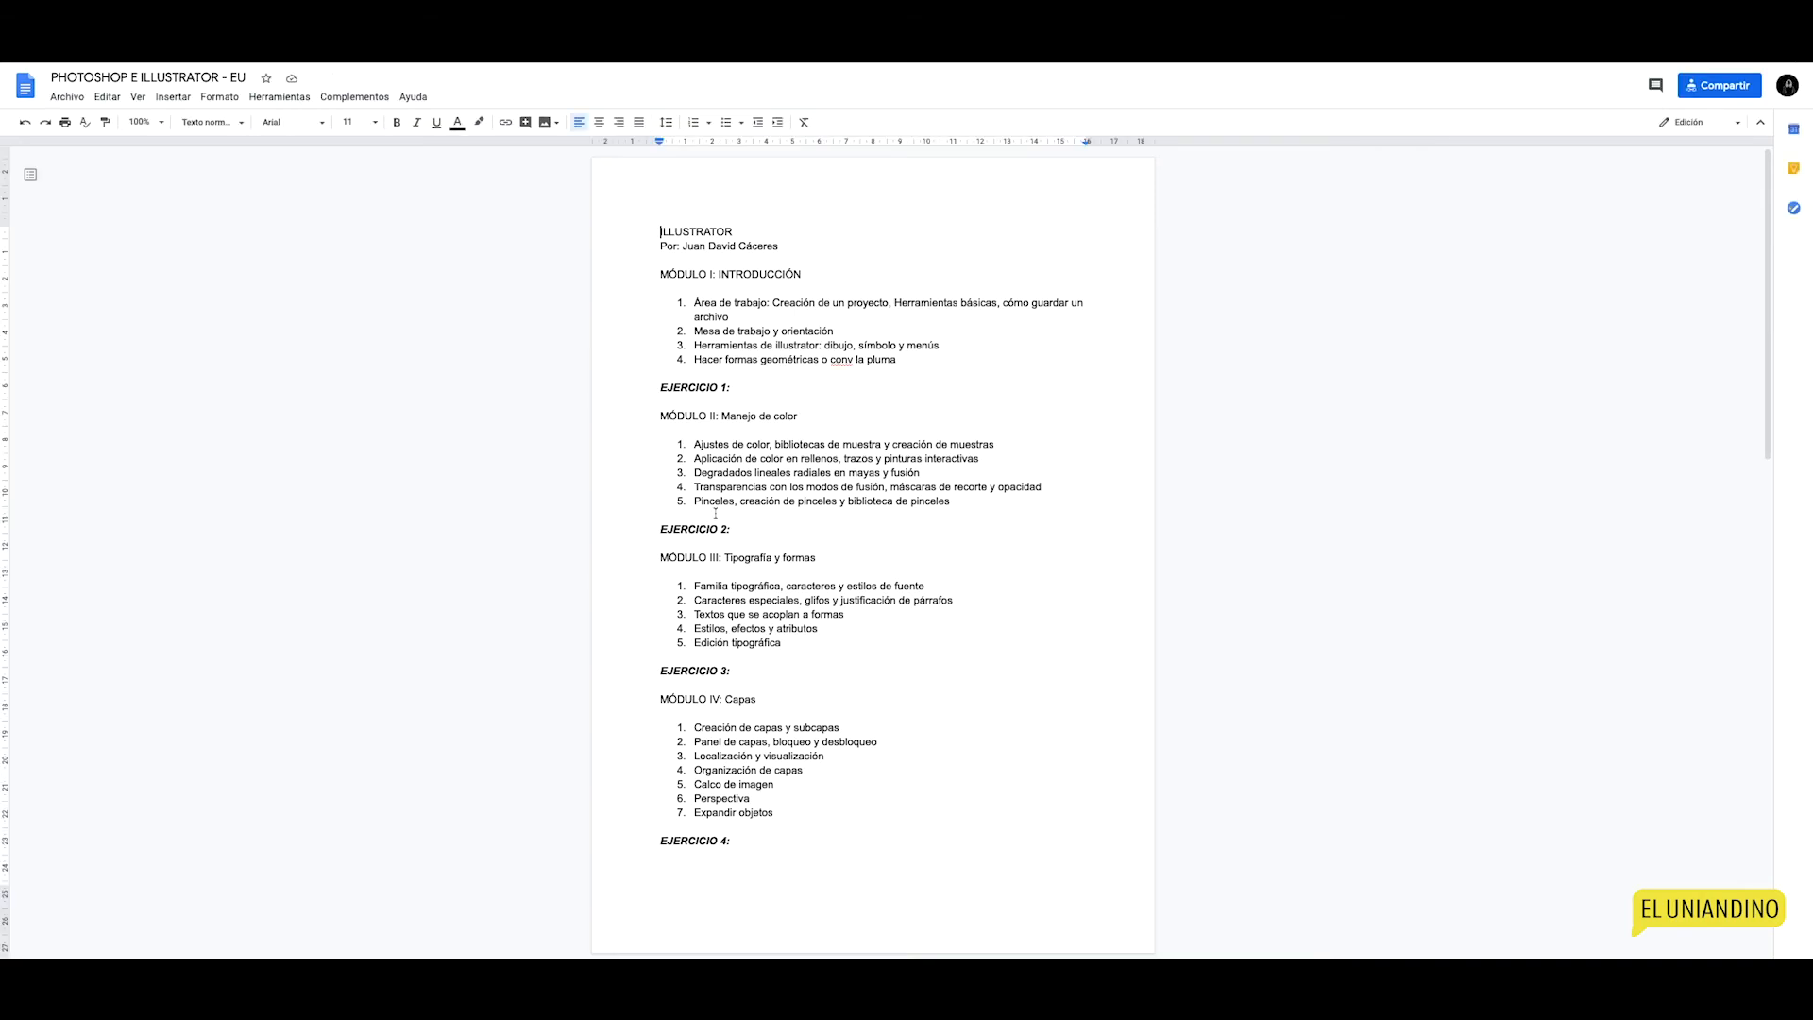
{"action": "scroll", "coordinate": [715, 513], "scroll_direction": "down", "scroll_amount": 10}
{"action": "scroll", "coordinate": [715, 512], "scroll_direction": "down", "scroll_amount": 3}
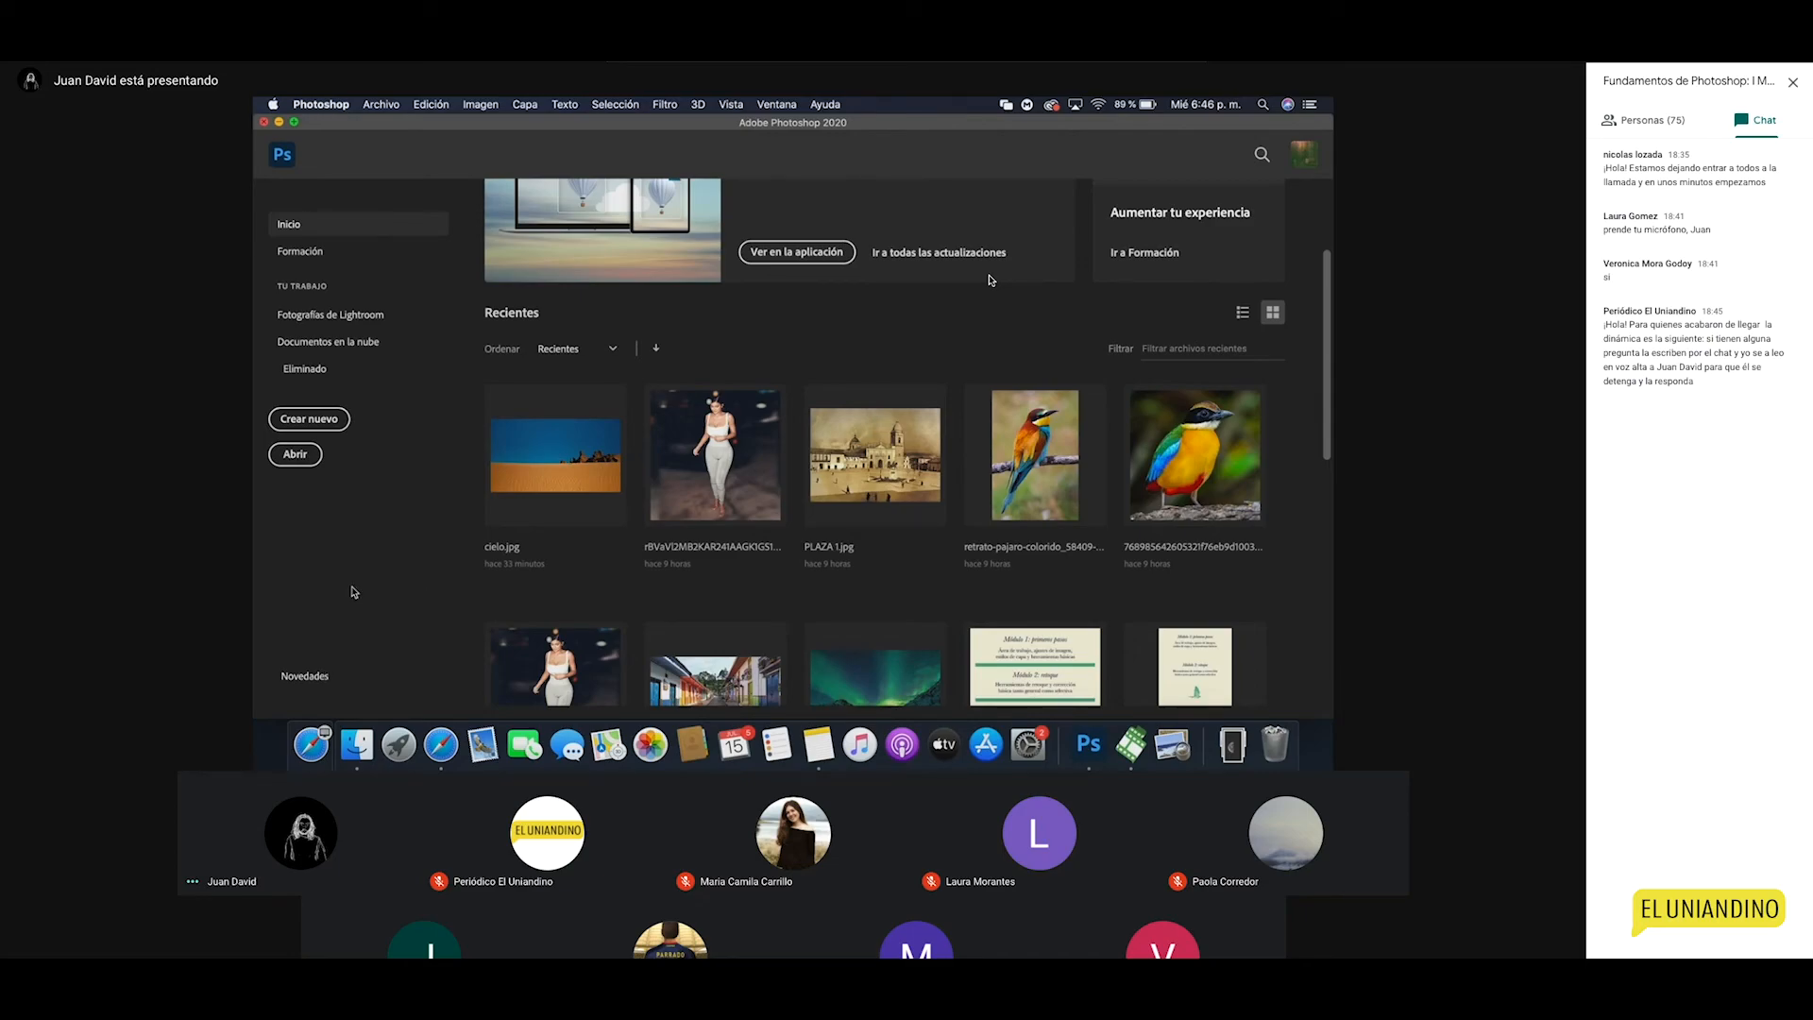
{"action": "scroll", "coordinate": [759, 417], "scroll_direction": "up", "scroll_amount": 5}
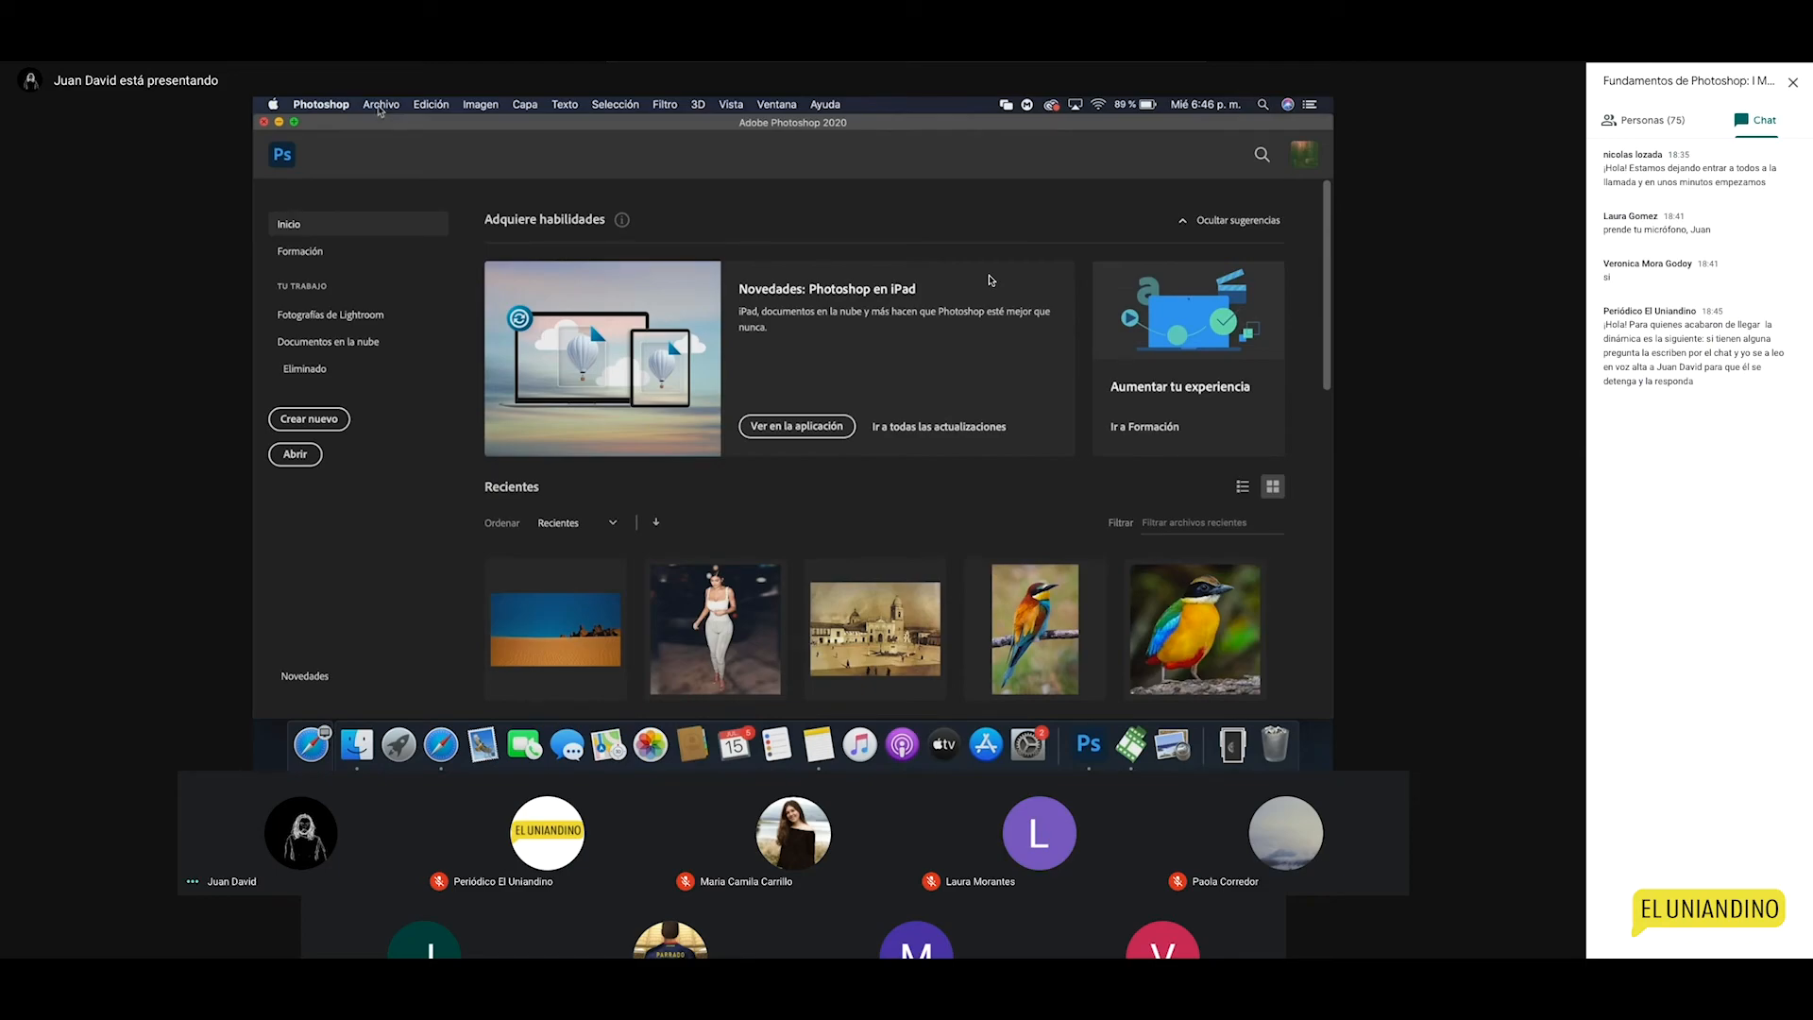
Step: Browse the Archivo, Edición, Imagen, Capa, Filtro and Ventana menus, then choose Archivo > Nuevo
{"action": "left_click", "coordinate": [379, 105]}
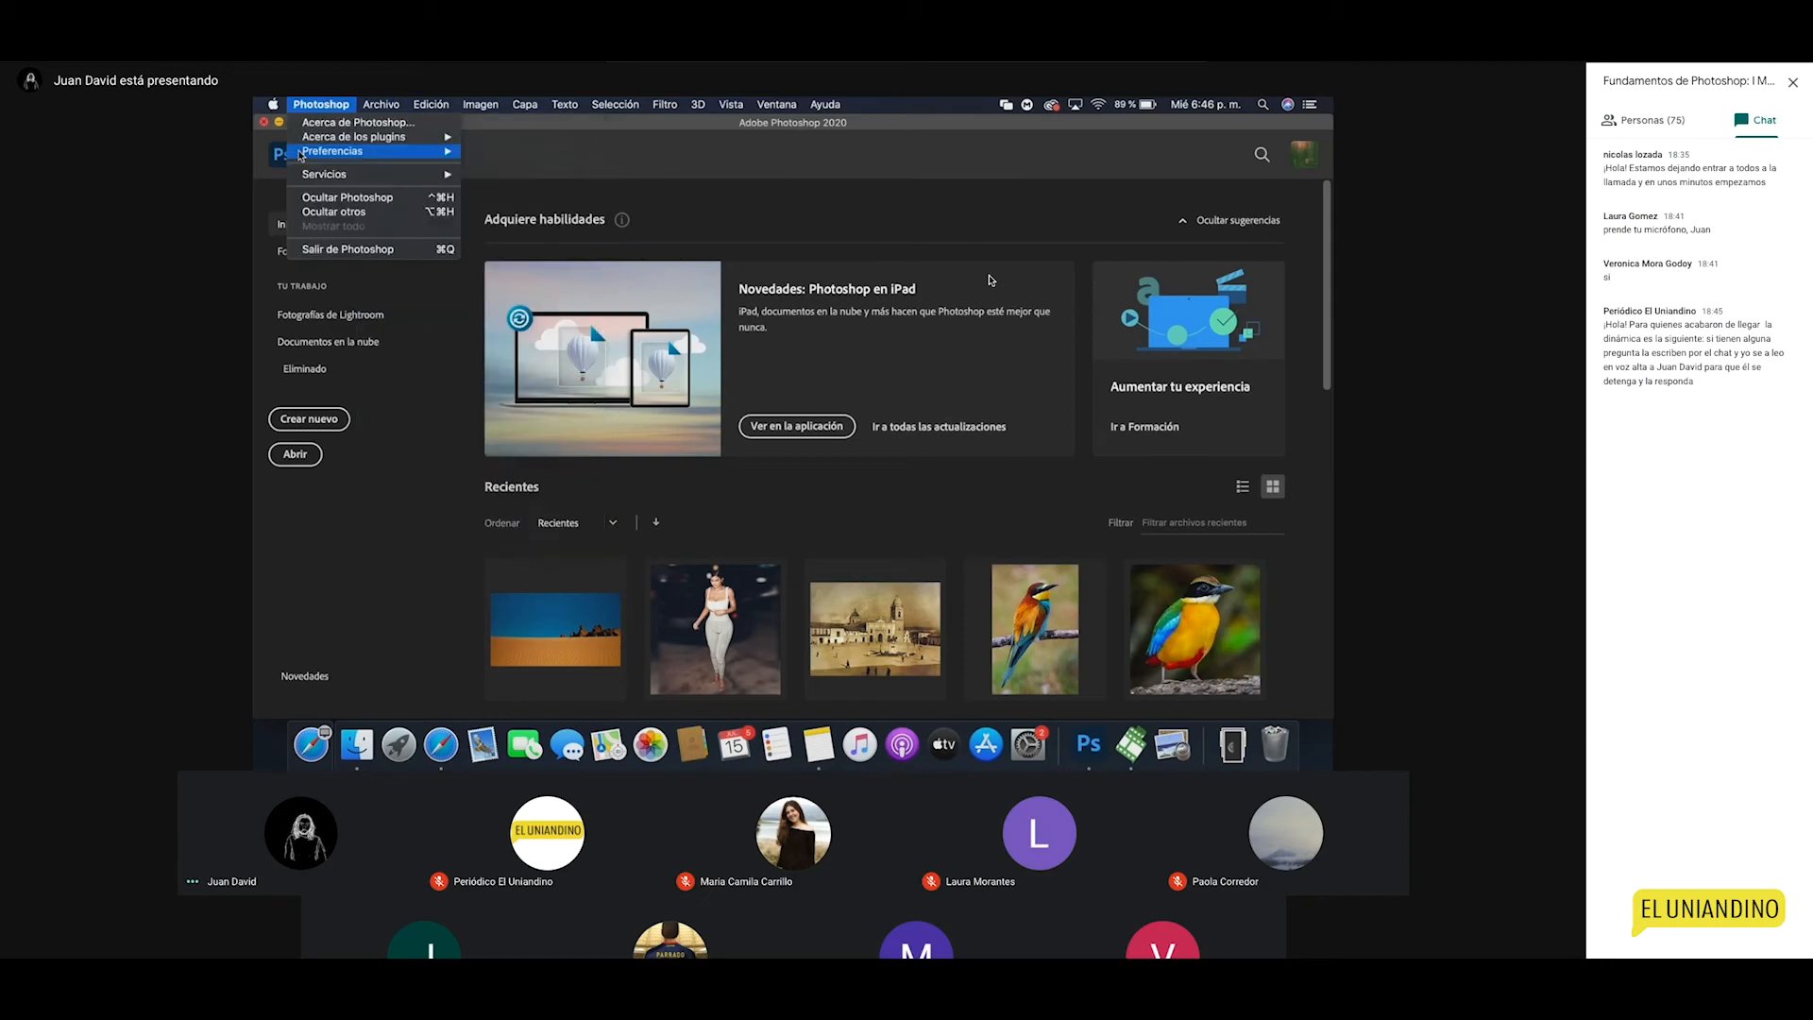
{"action": "mouse_move", "coordinate": [440, 102]}
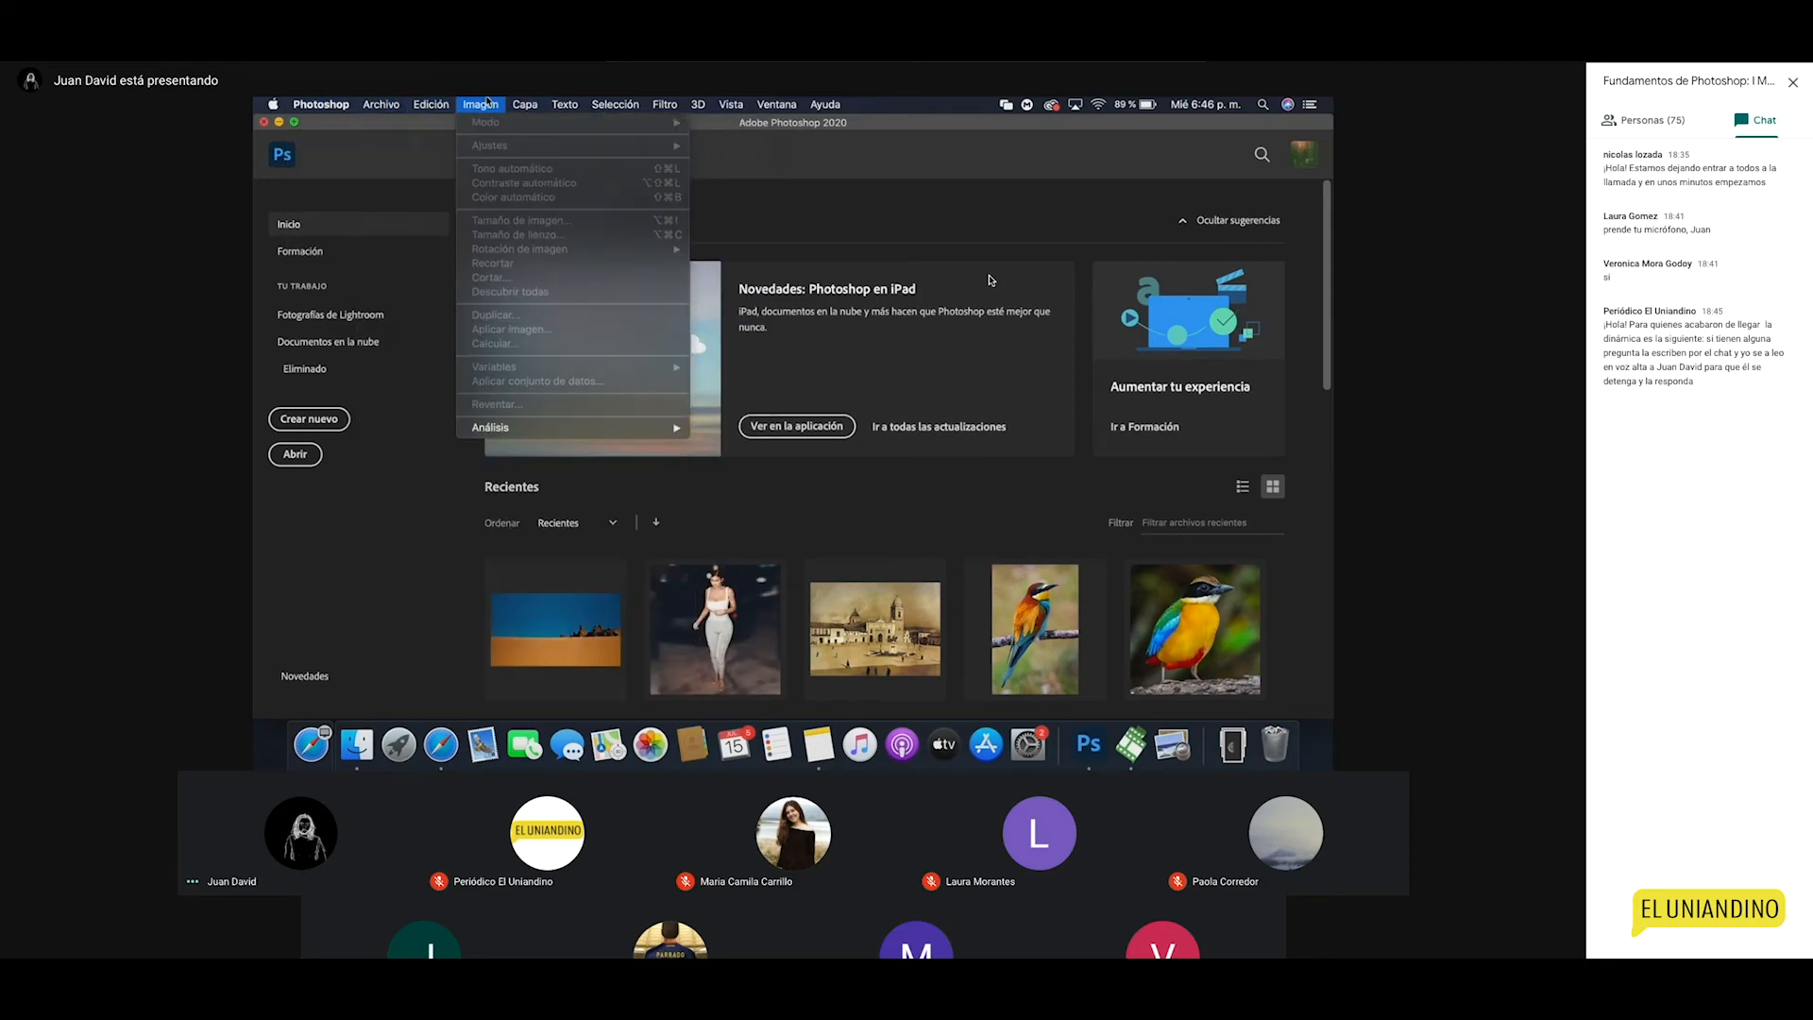
{"action": "mouse_move", "coordinate": [535, 102]}
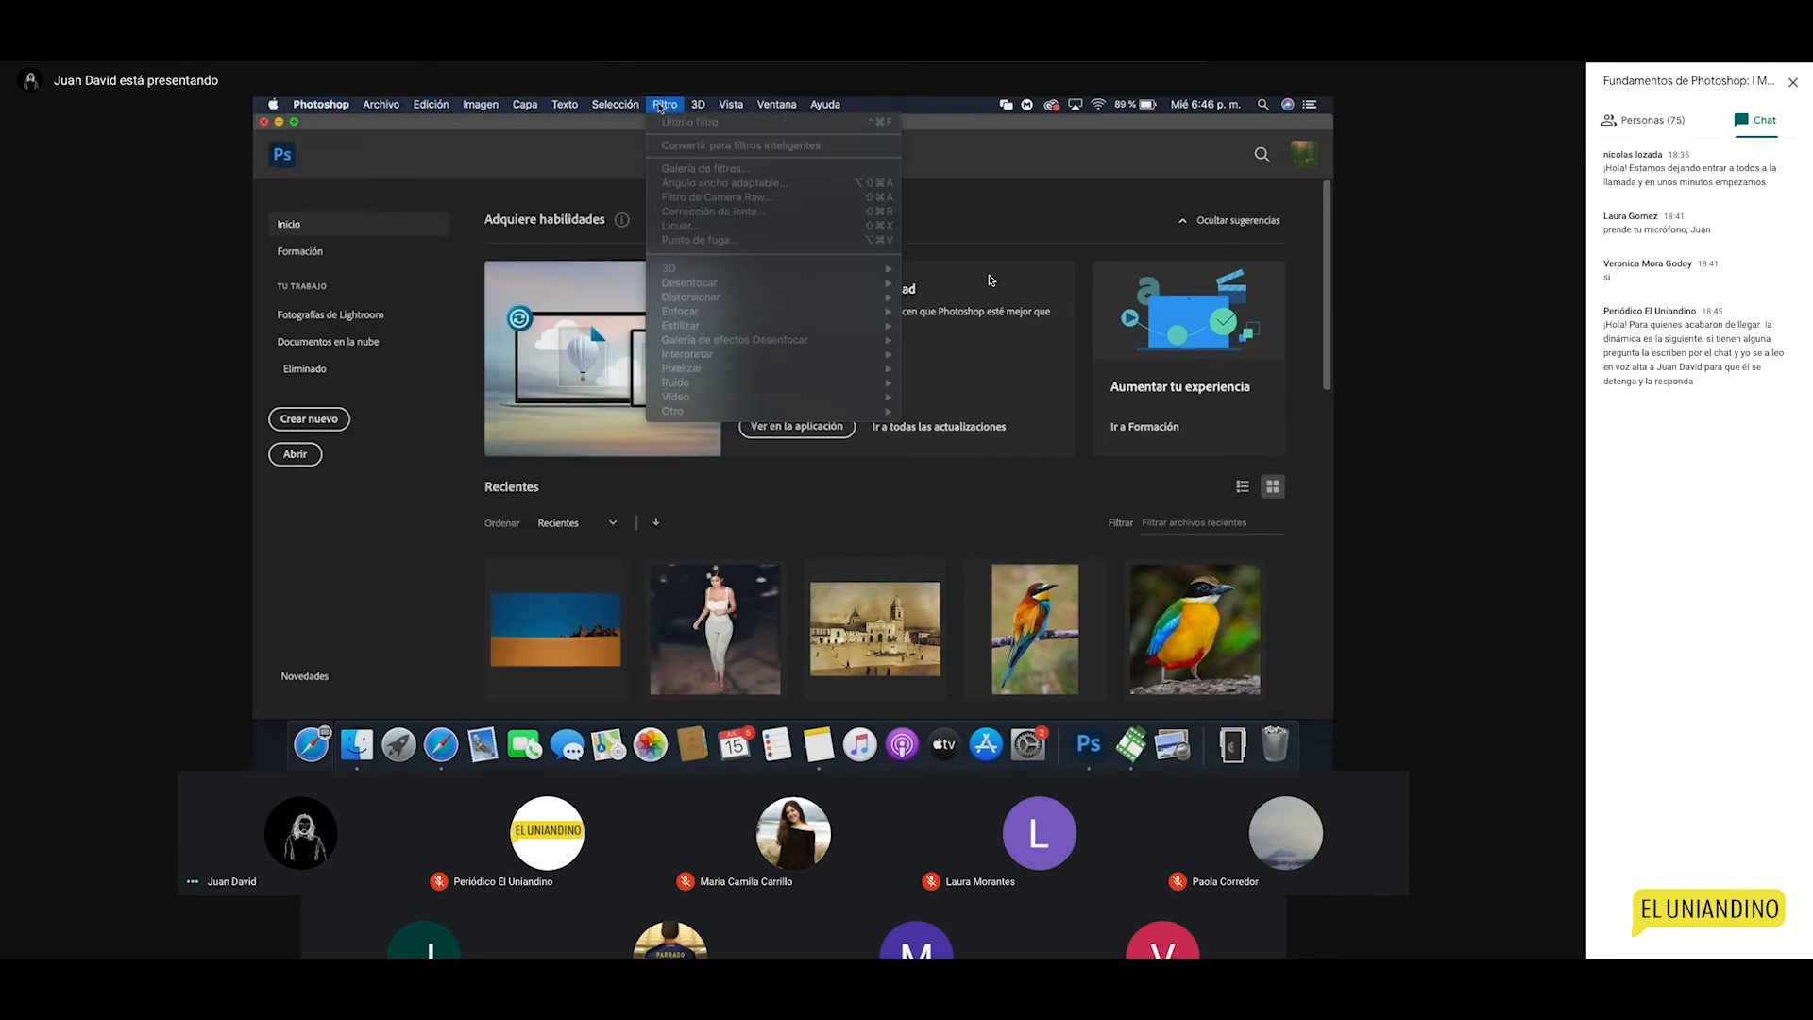
{"action": "mouse_move", "coordinate": [807, 102]}
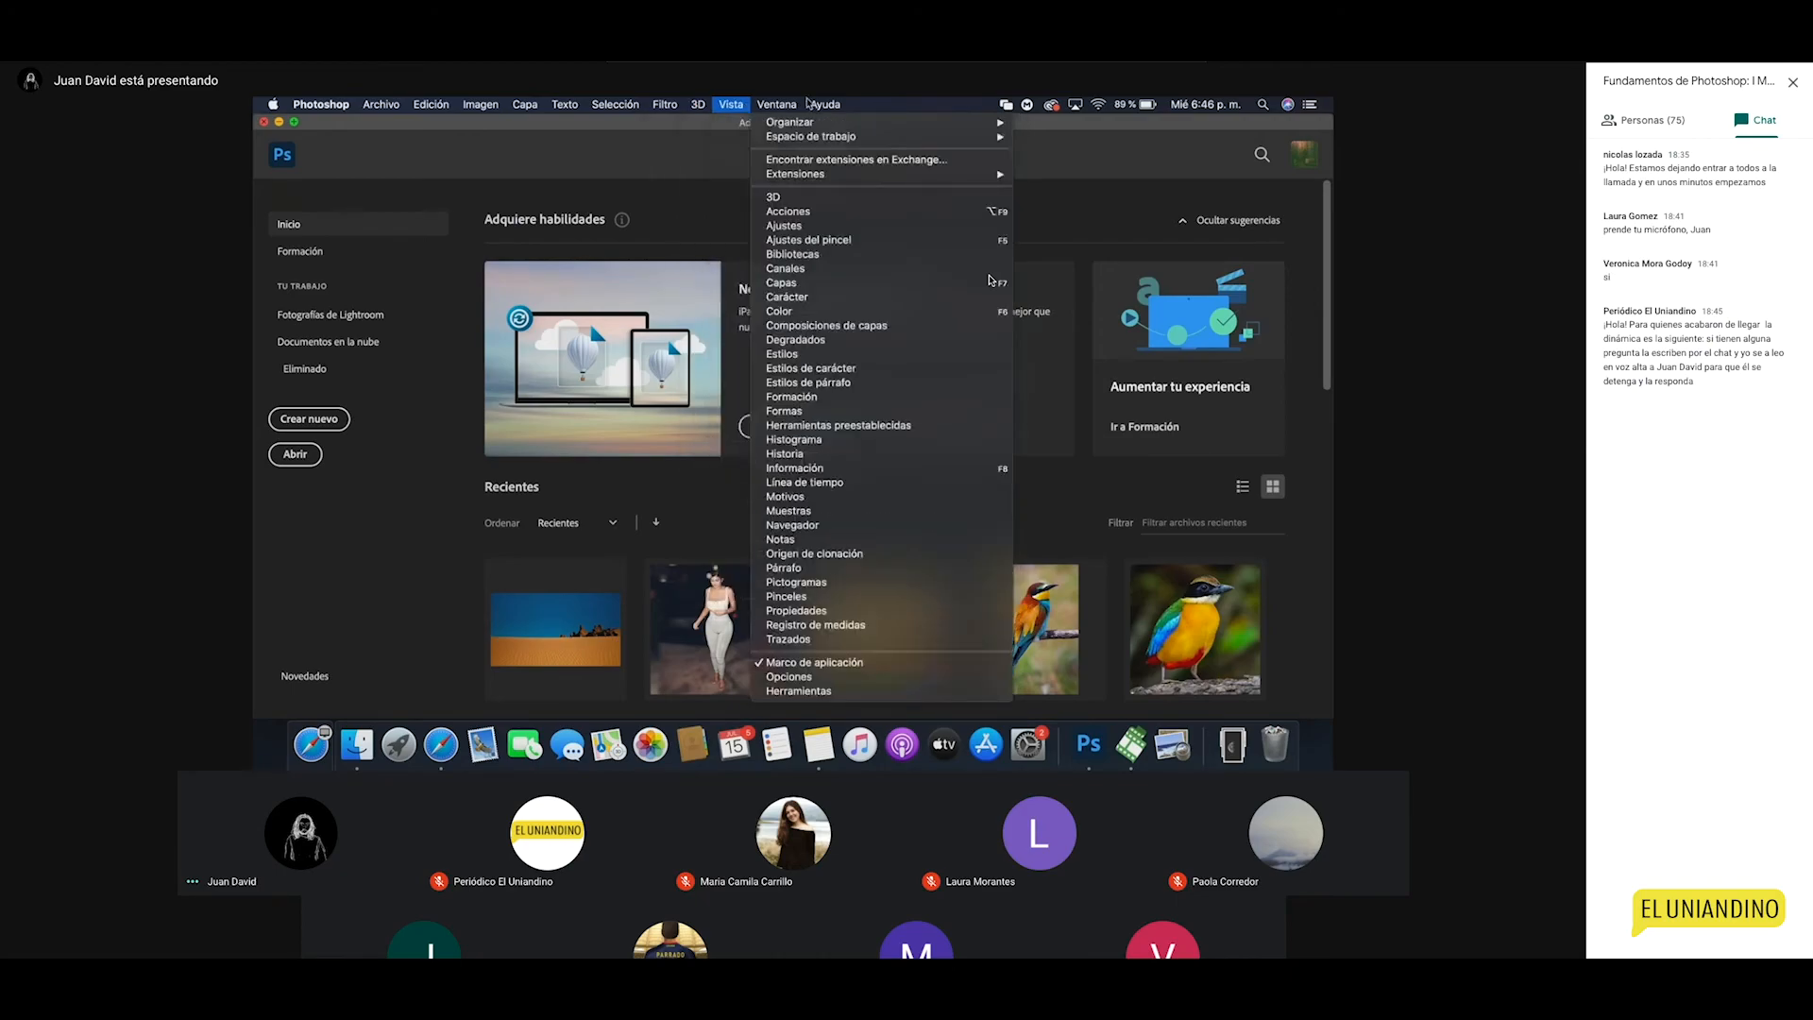
{"action": "mouse_move", "coordinate": [698, 104]}
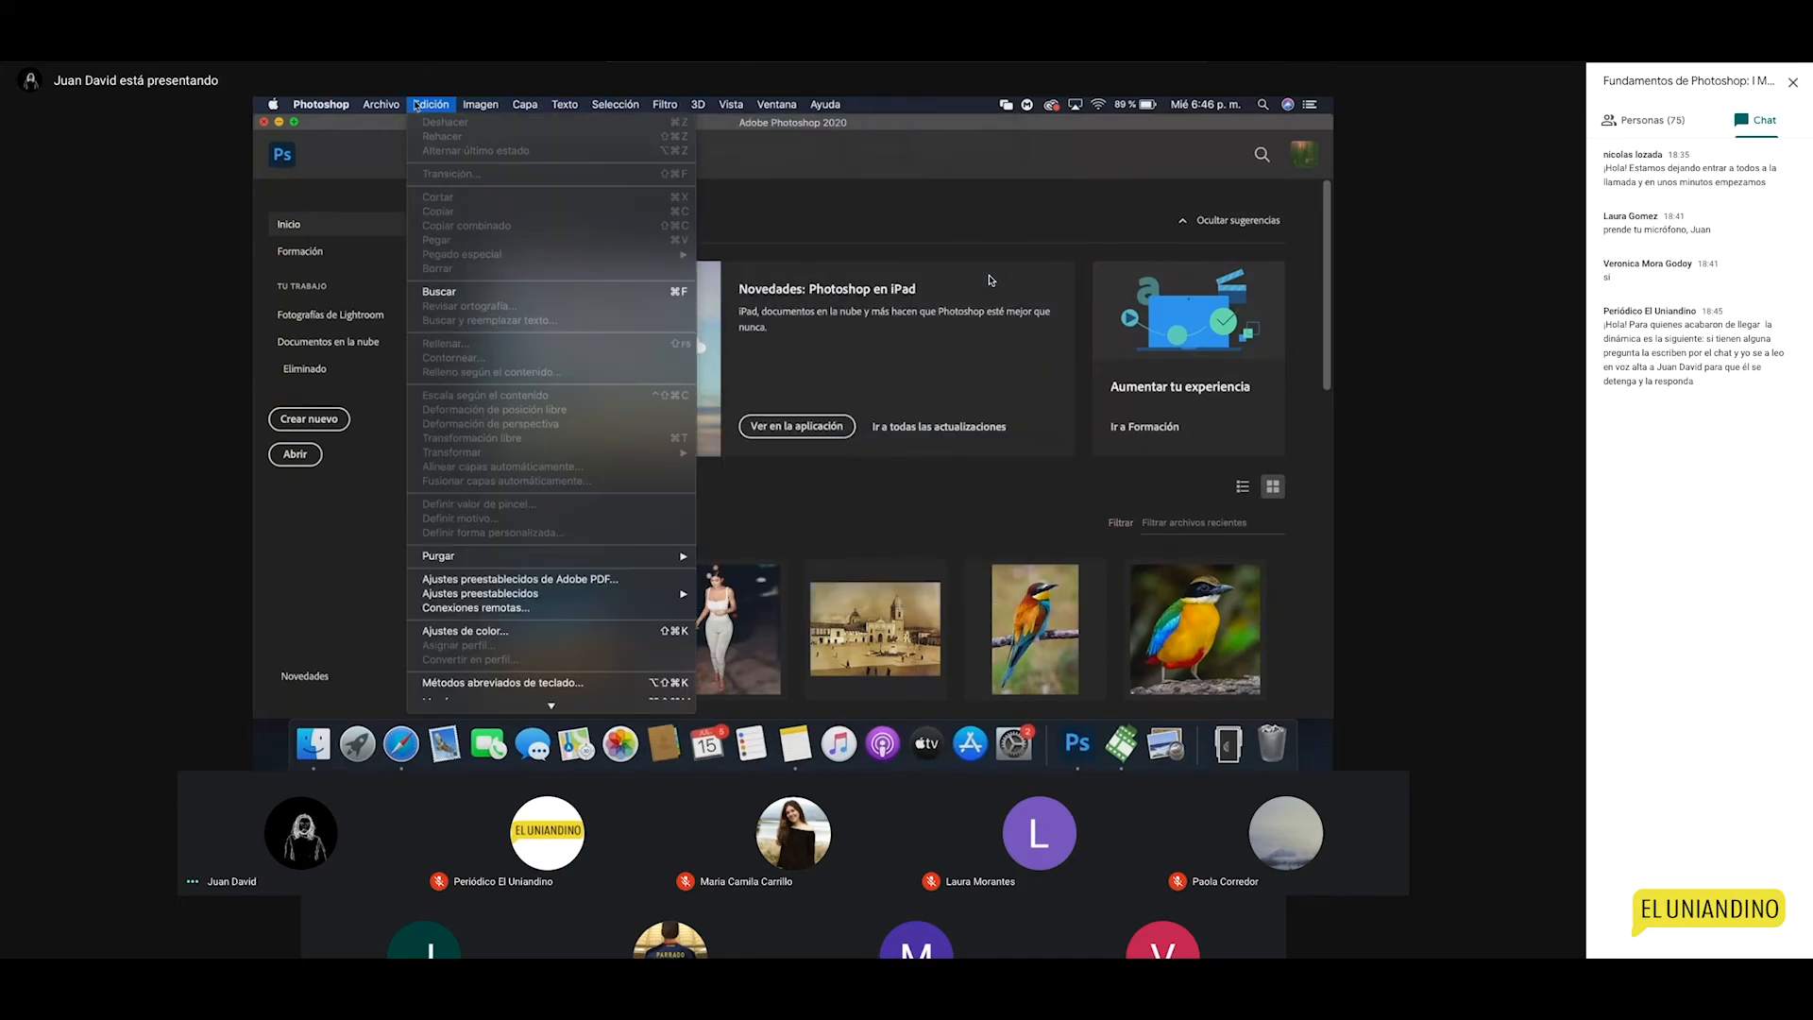
{"action": "mouse_move", "coordinate": [383, 104]}
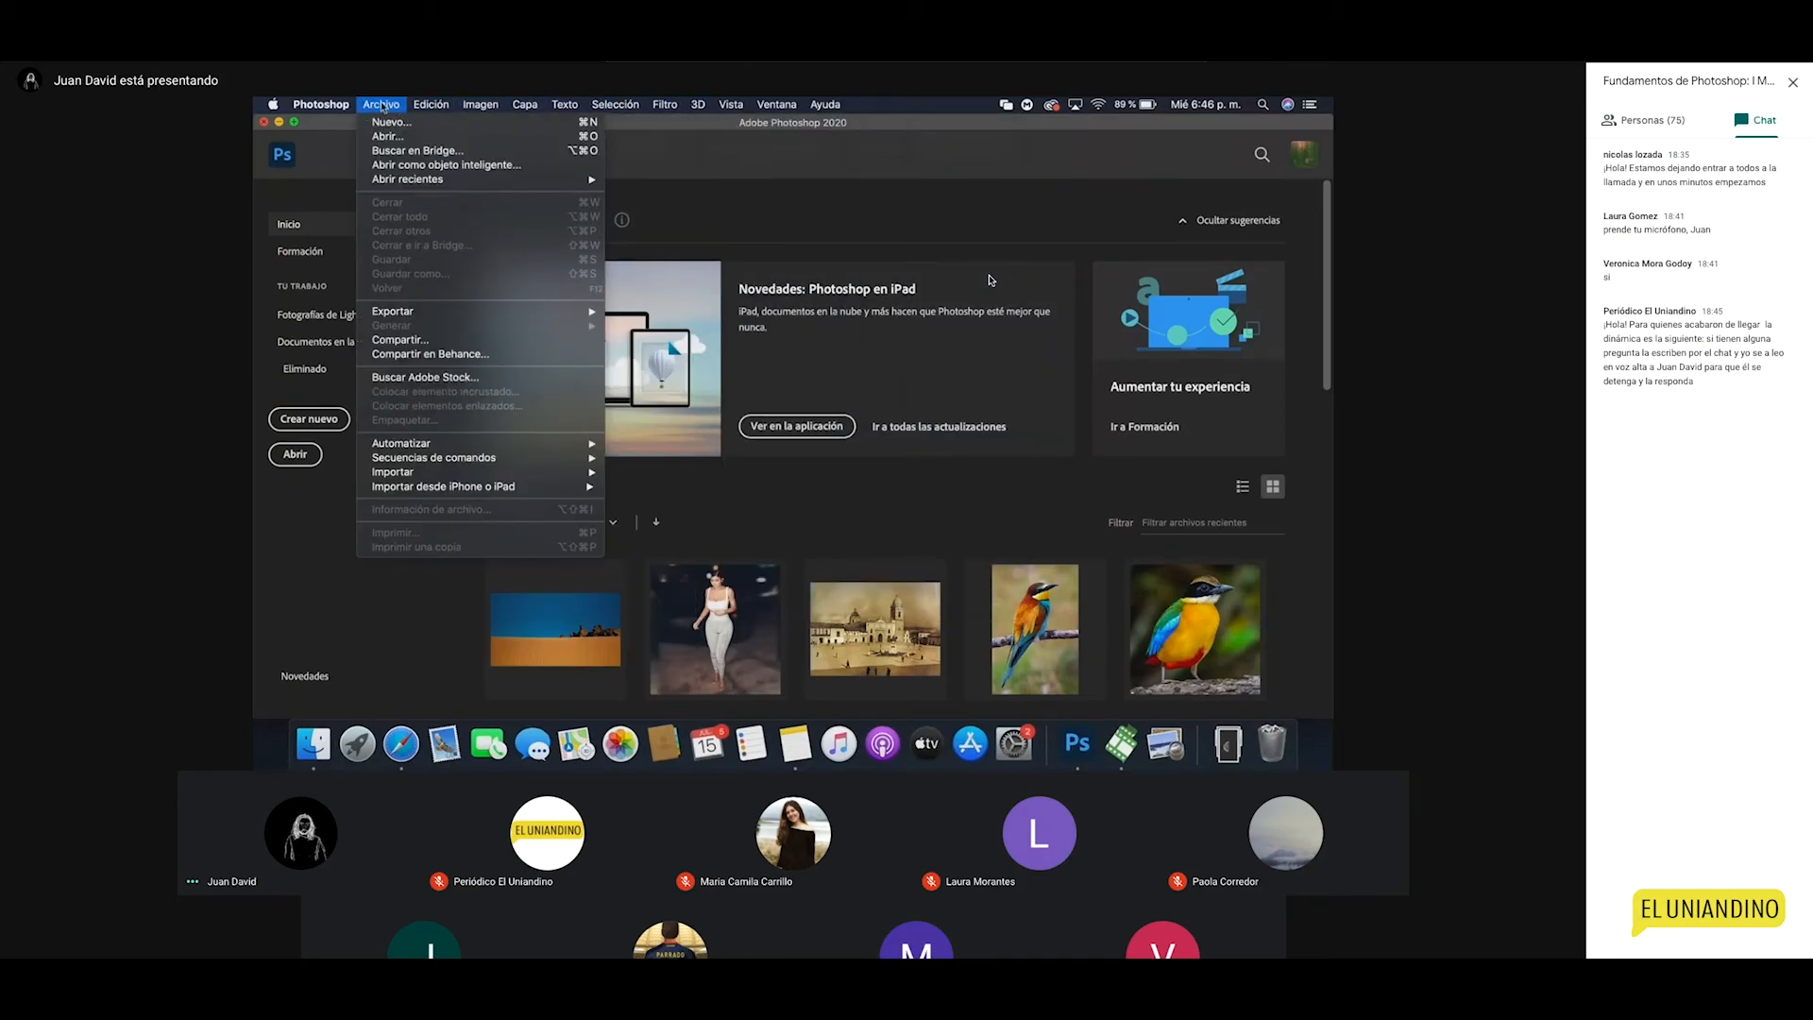
{"action": "left_click", "coordinate": [396, 128]}
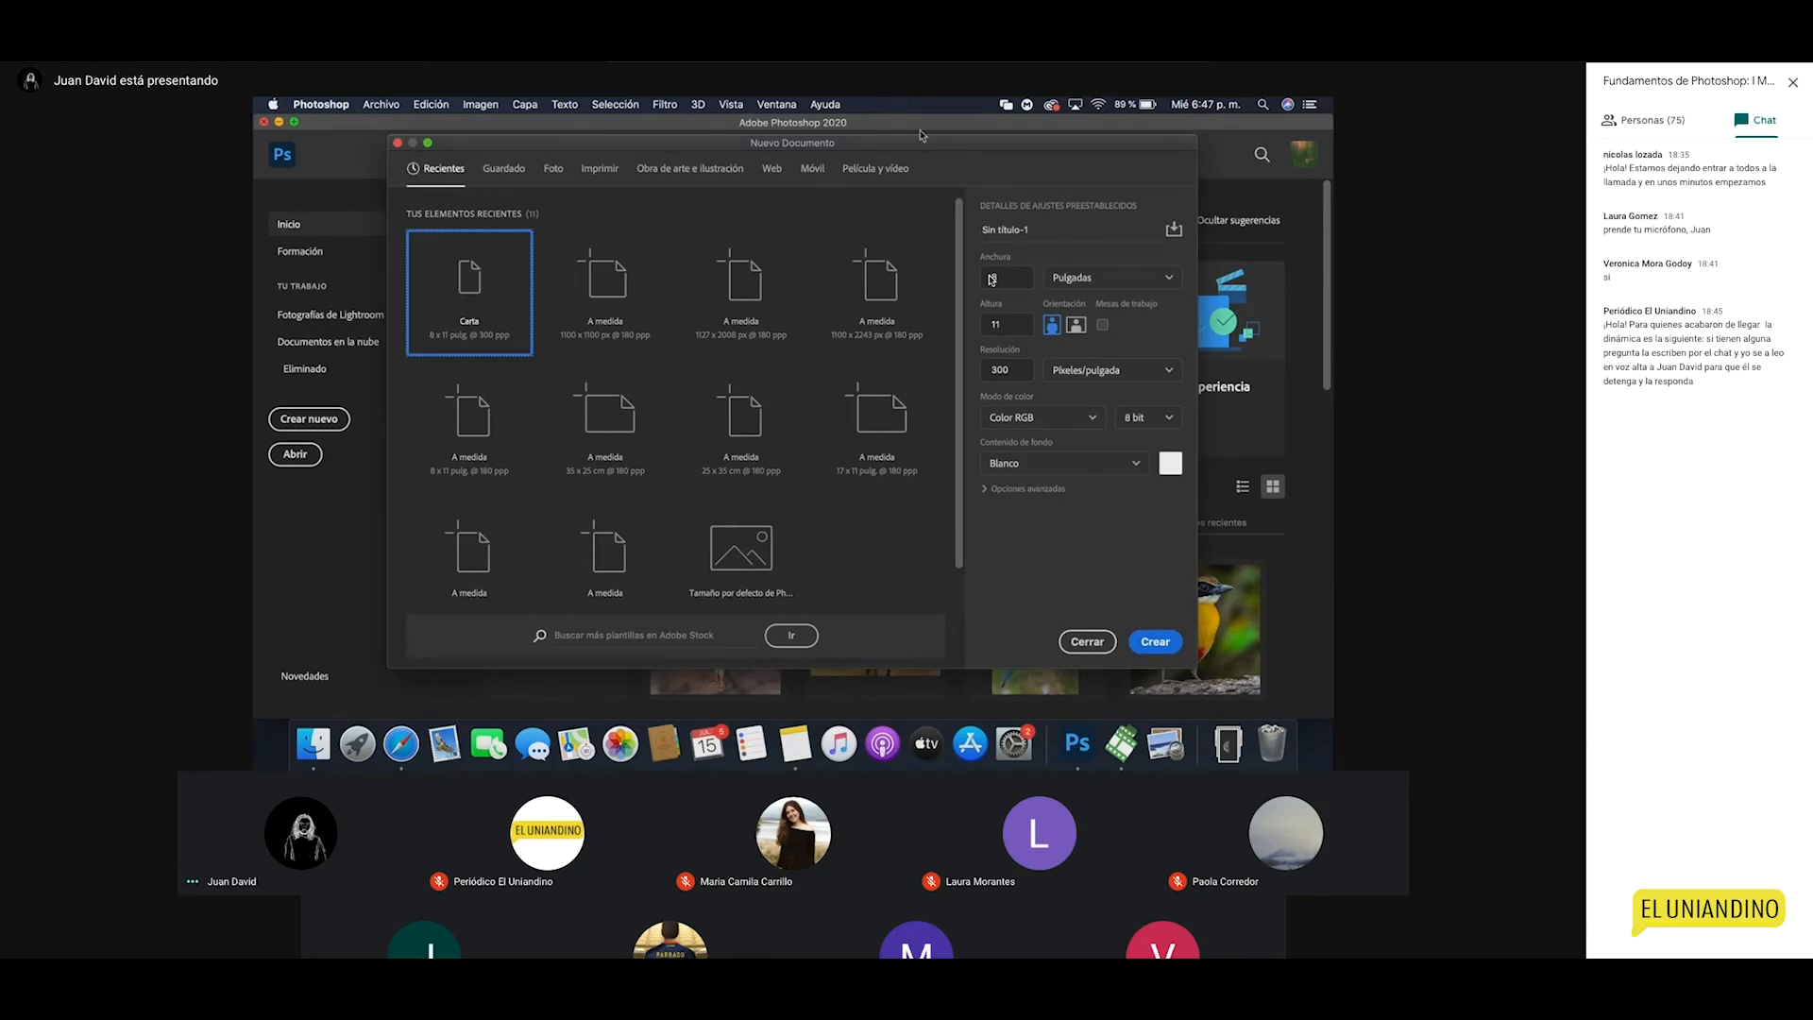
Step: Replace the document name Sin título-1 with SESION 1 PHOTOSHOP
{"action": "left_click", "coordinate": [1055, 233]}
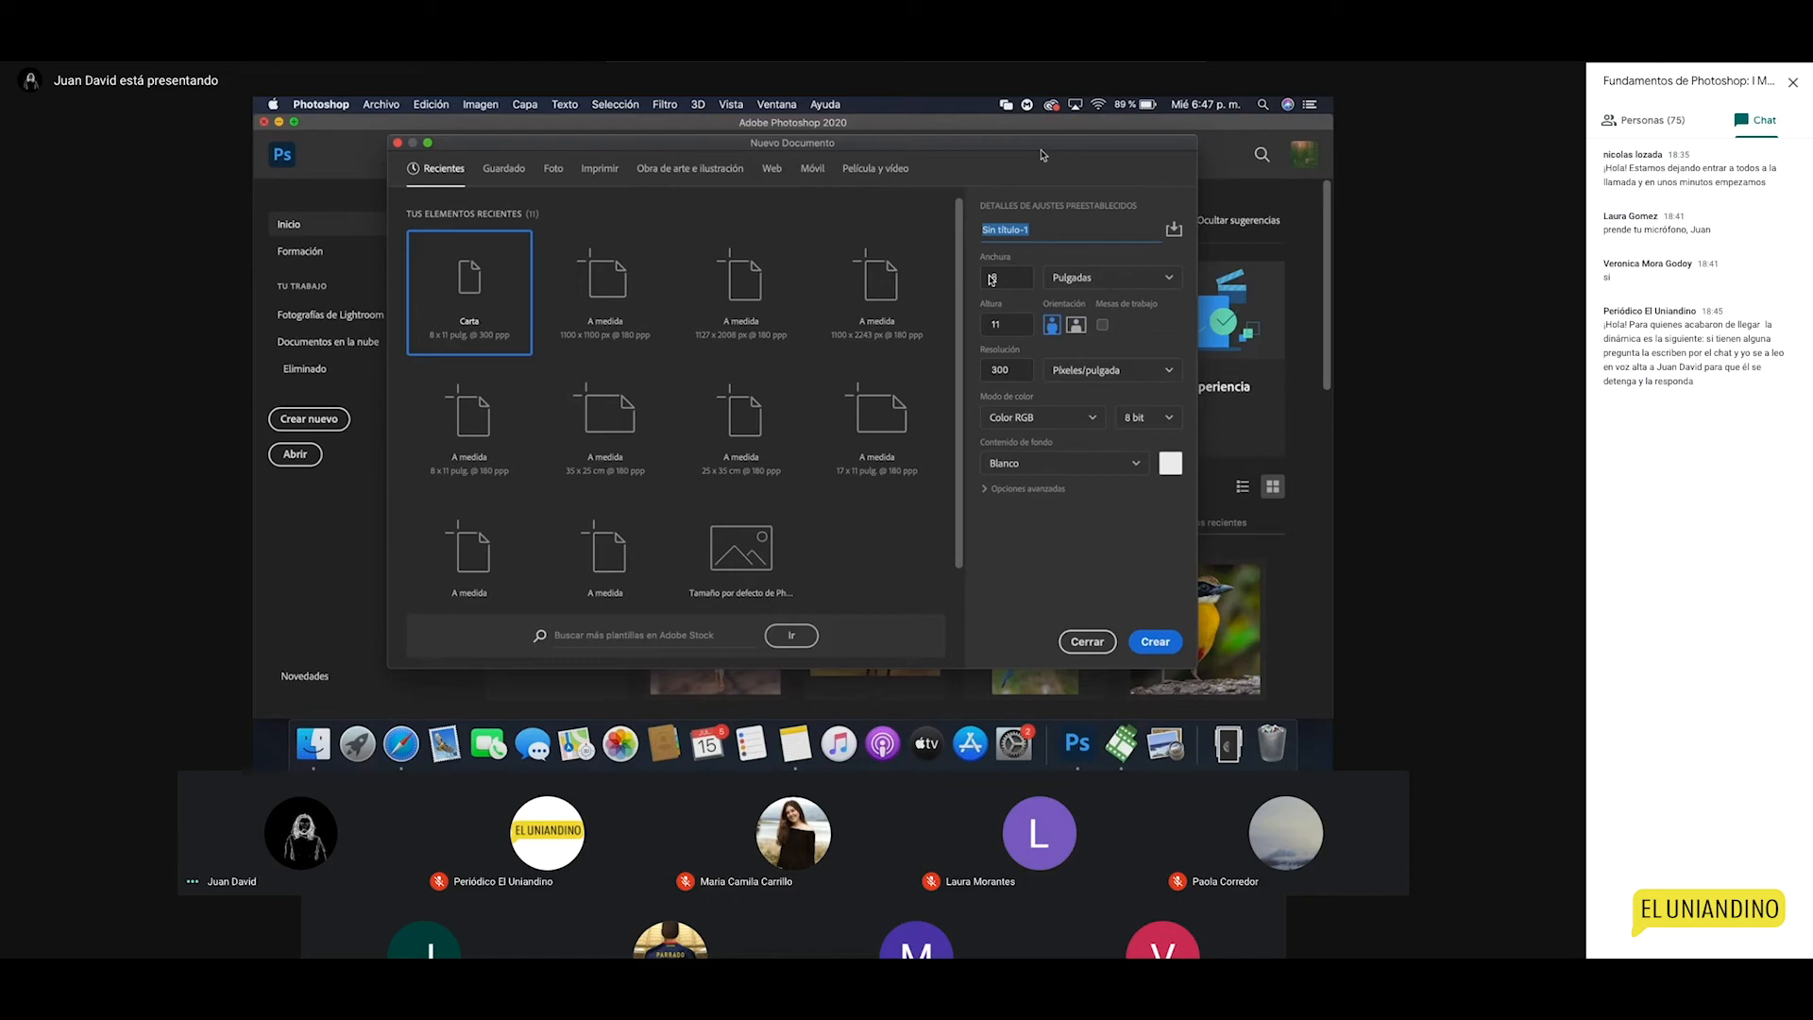
{"action": "type", "text": "Clas"}
{"action": "key", "text": "BackSpace"}
{"action": "key", "text": "BackSpace"}
{"action": "key", "text": "BackSpace"}
{"action": "key", "text": "BackSpace"}
{"action": "type", "text": "SESION 1 PHOTOSHOP"}
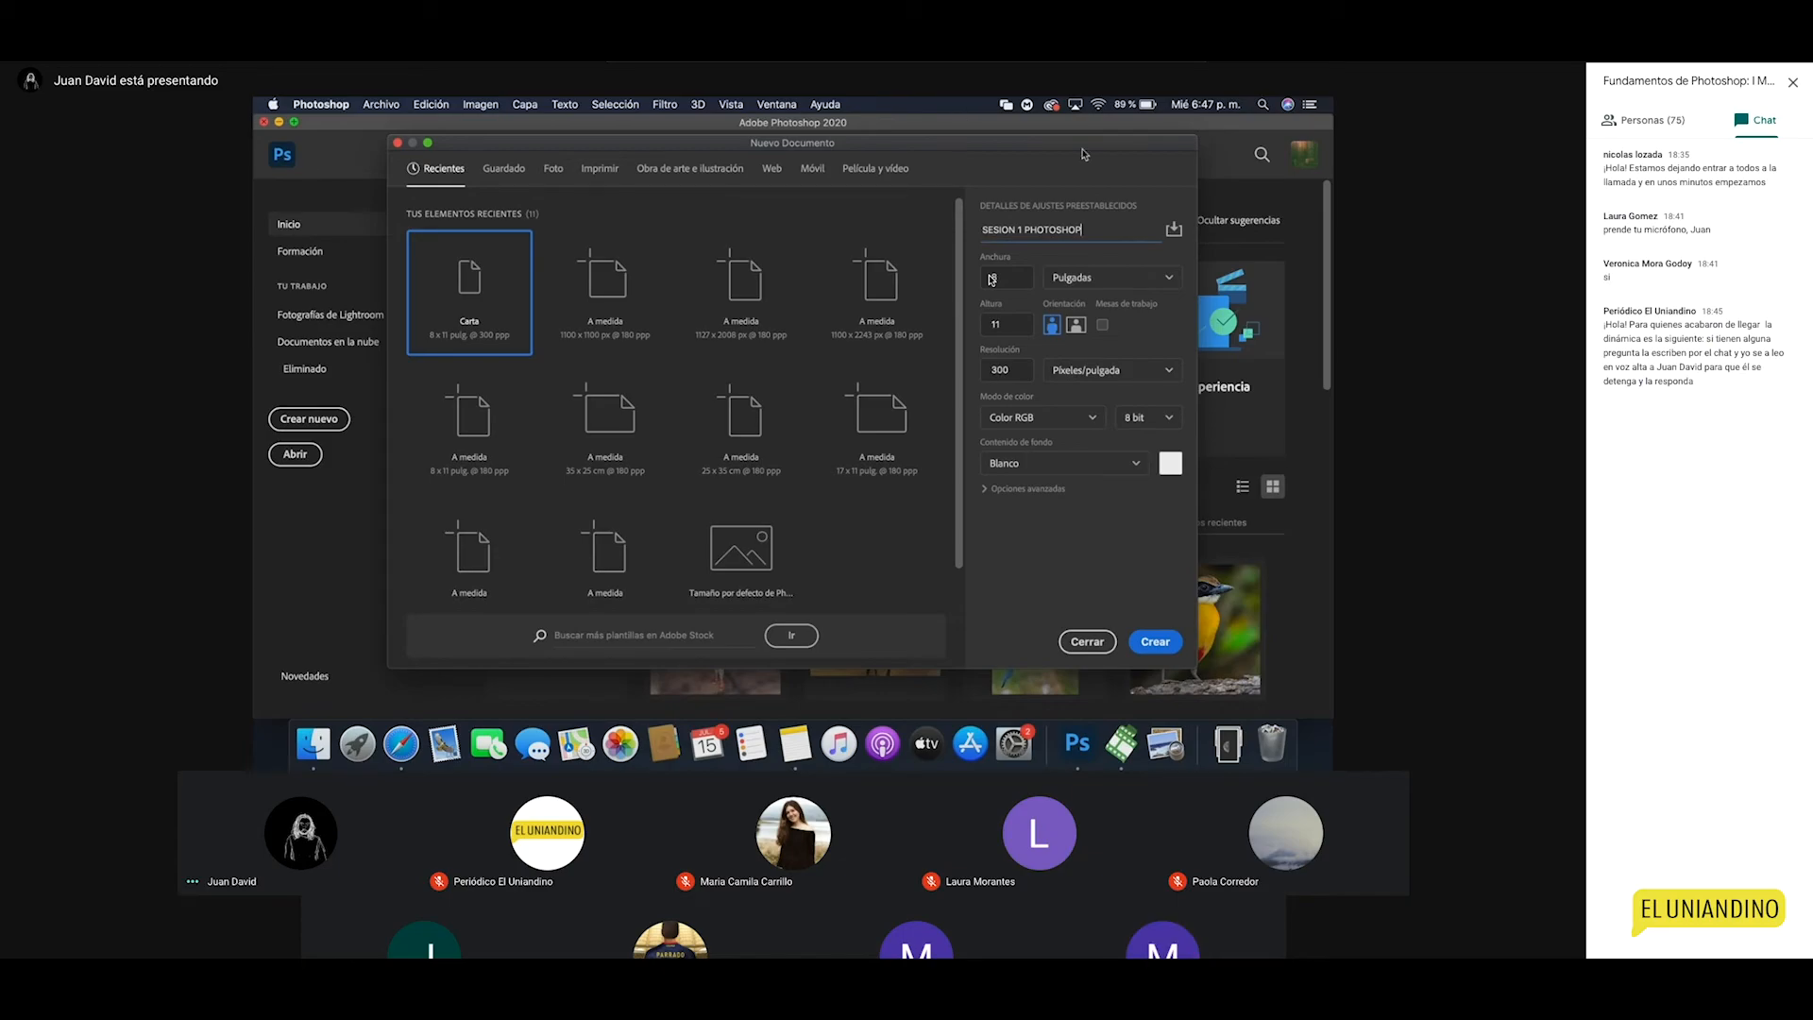
{"action": "left_click_drag", "start_coordinate": [987, 145], "coordinate": [984, 152]}
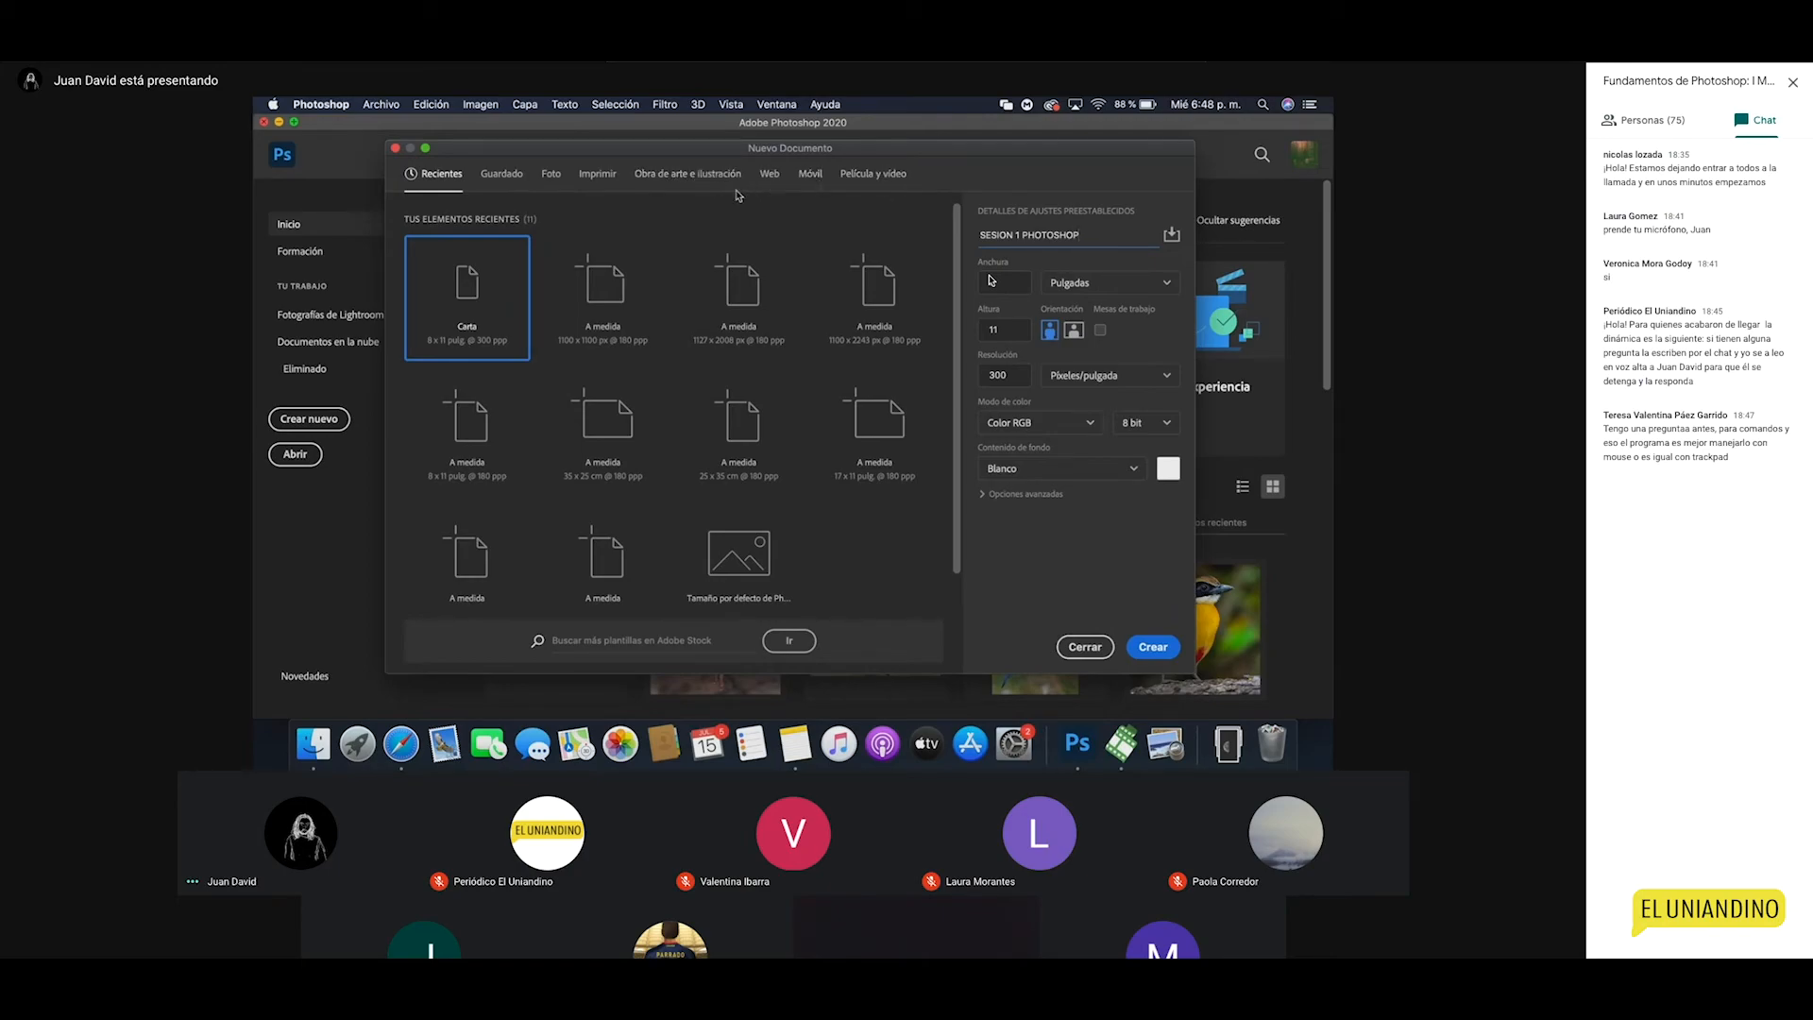
Step: Show all the blank Foto presets and keep Centímetros as the size unit
{"action": "left_click", "coordinate": [553, 179]}
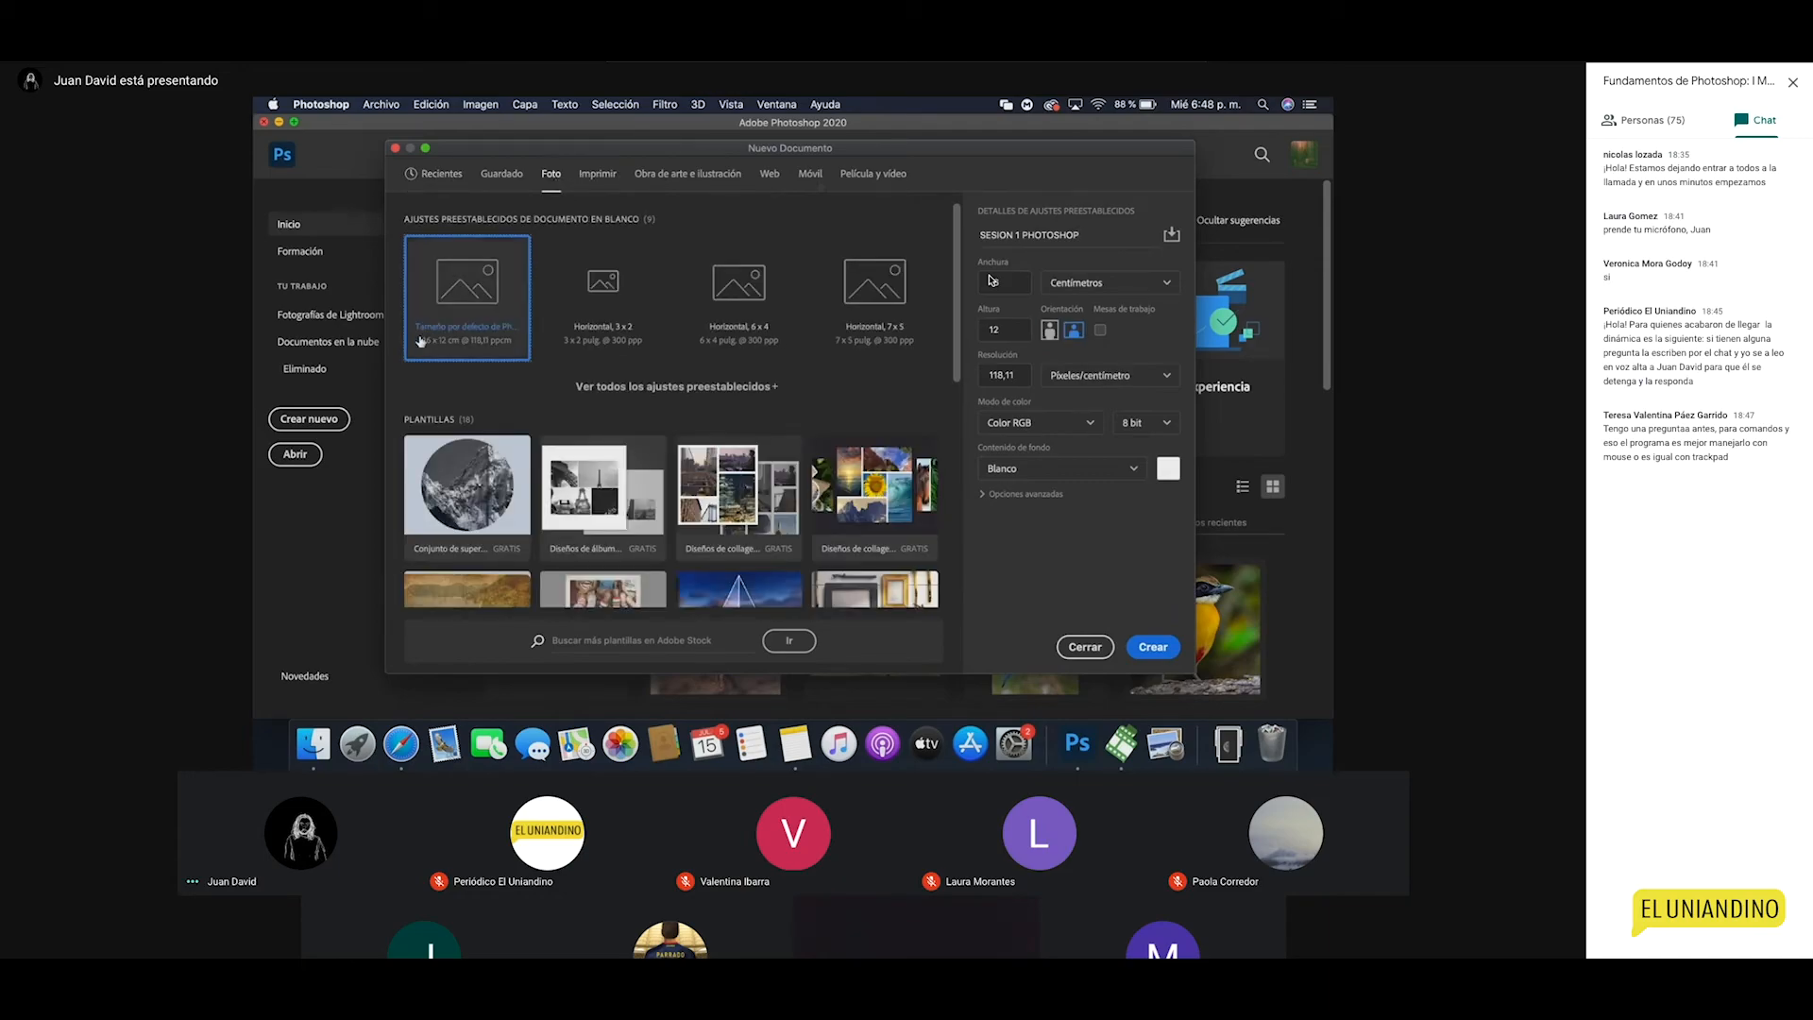
{"action": "left_click", "coordinate": [627, 387]}
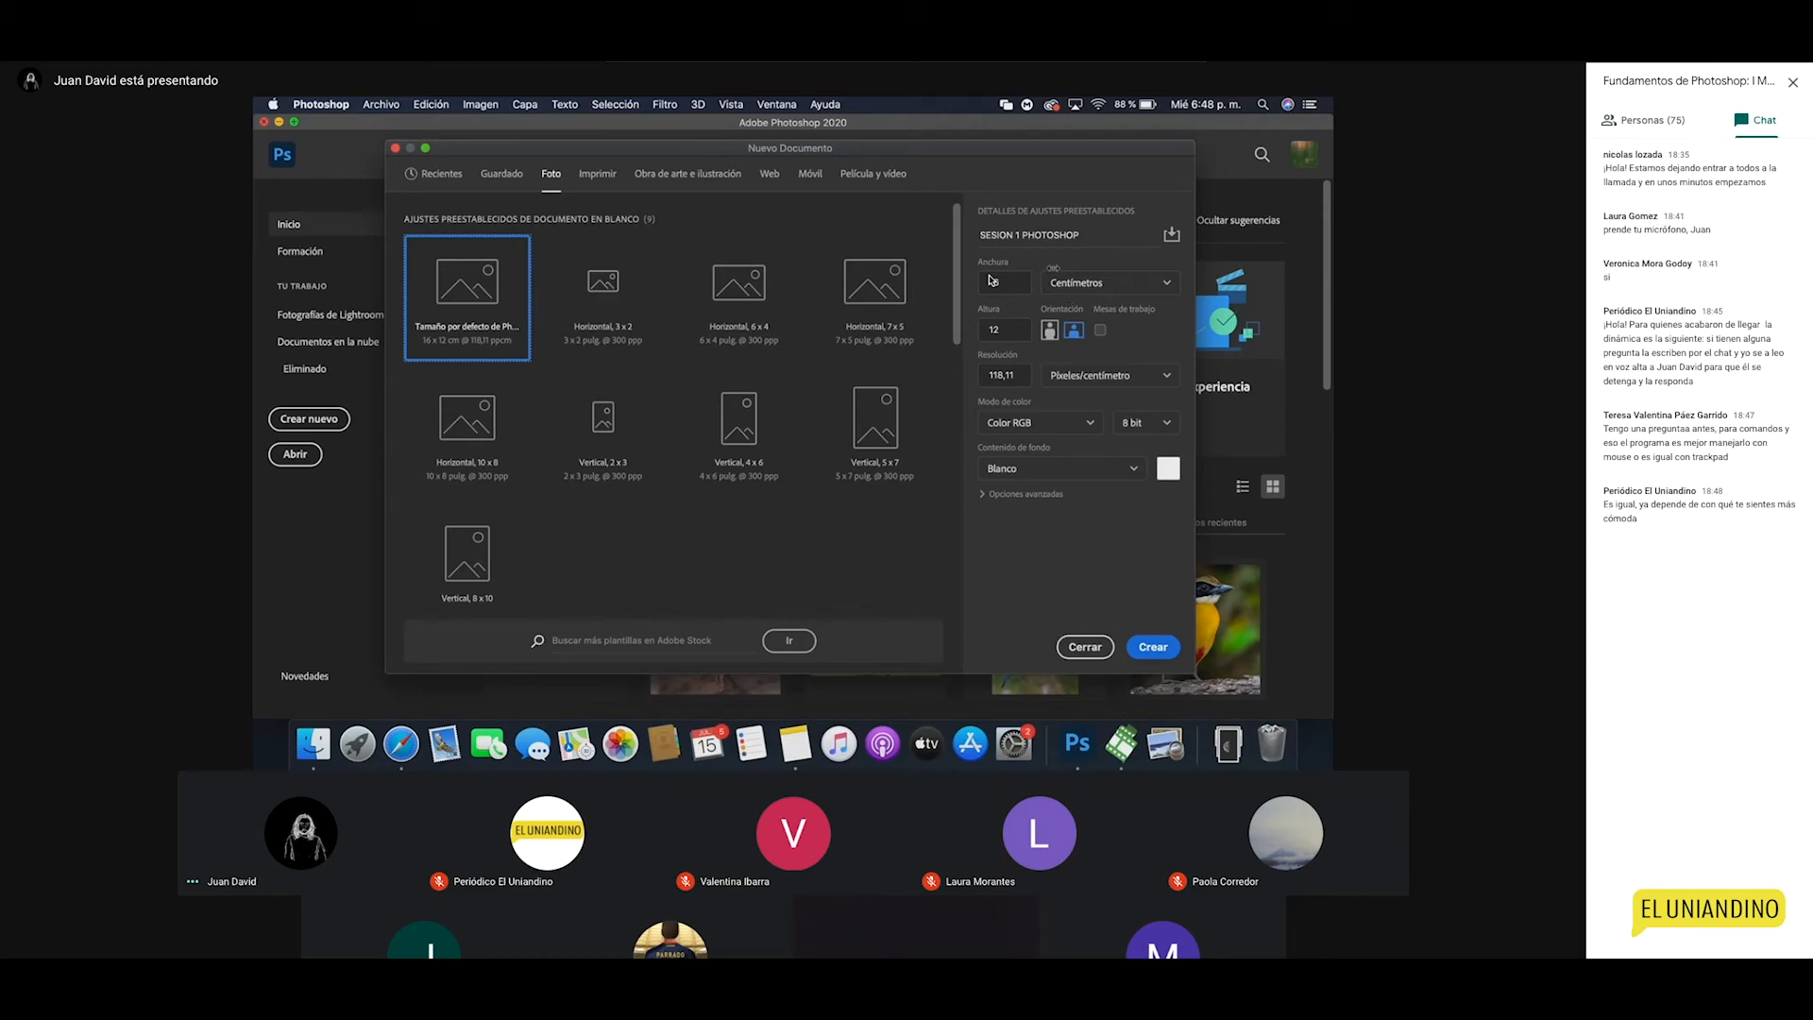
{"action": "left_click", "coordinate": [1070, 288]}
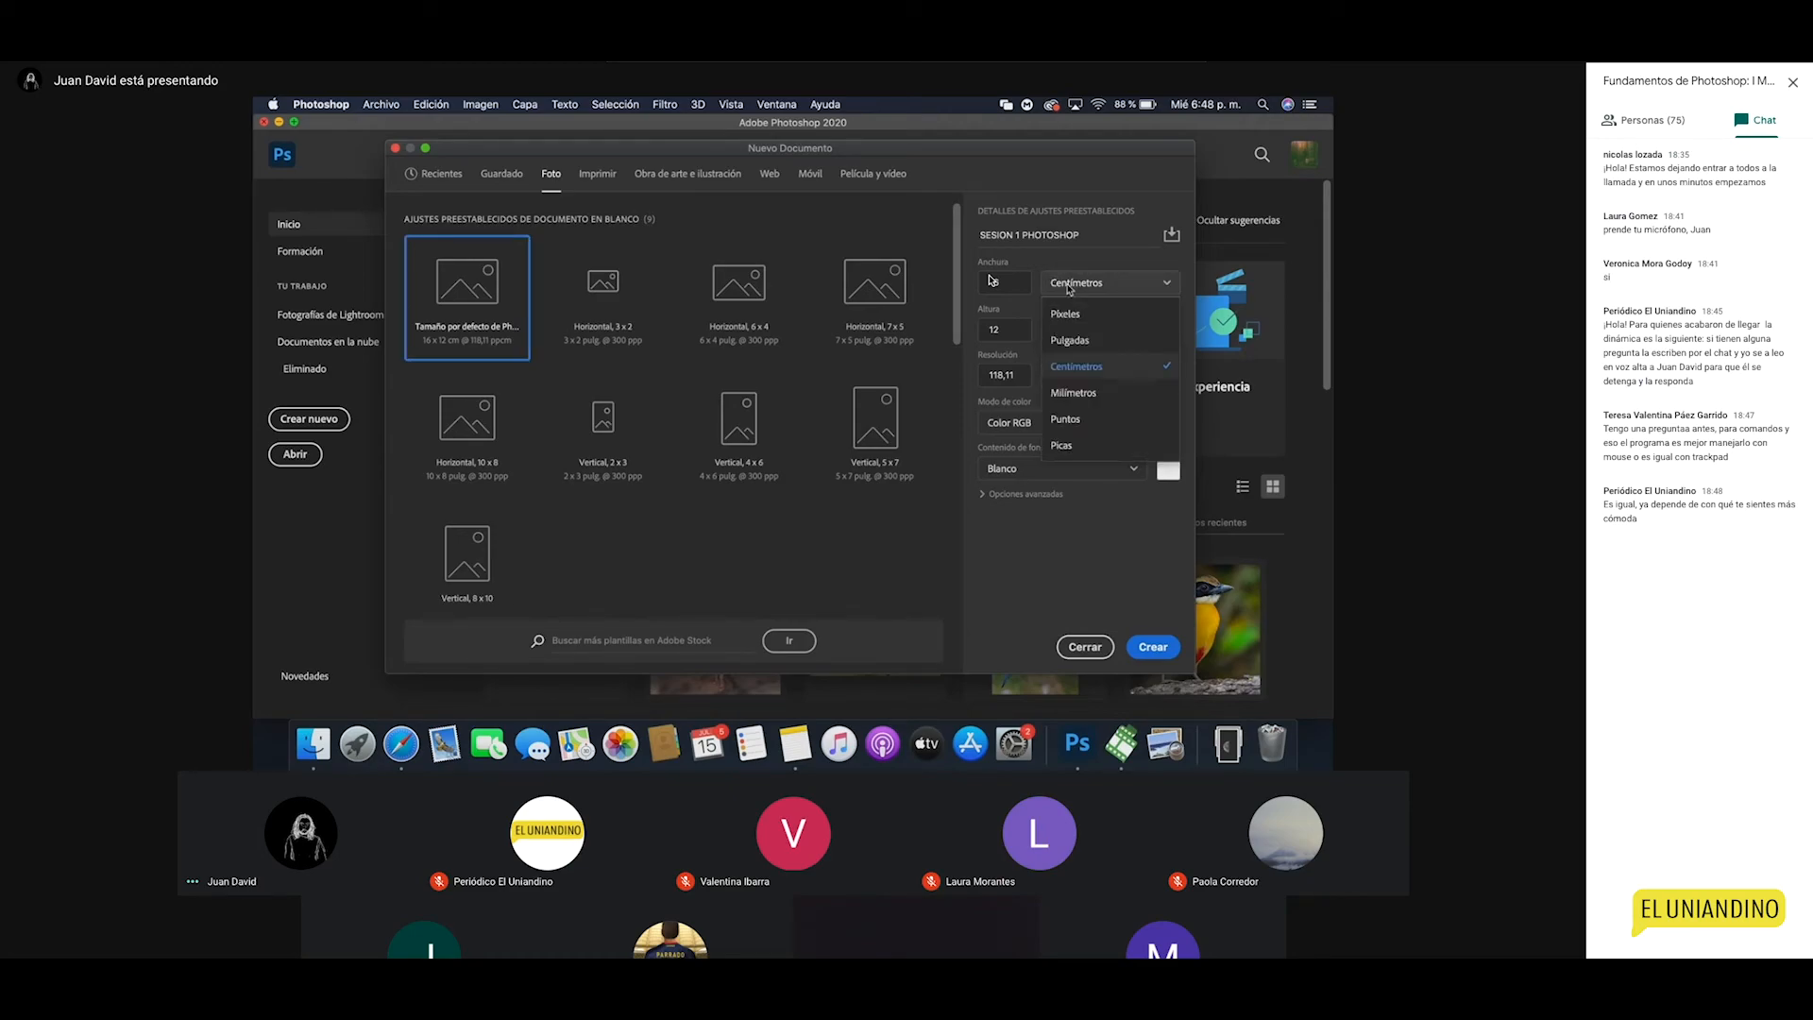
{"action": "left_click", "coordinate": [1069, 289]}
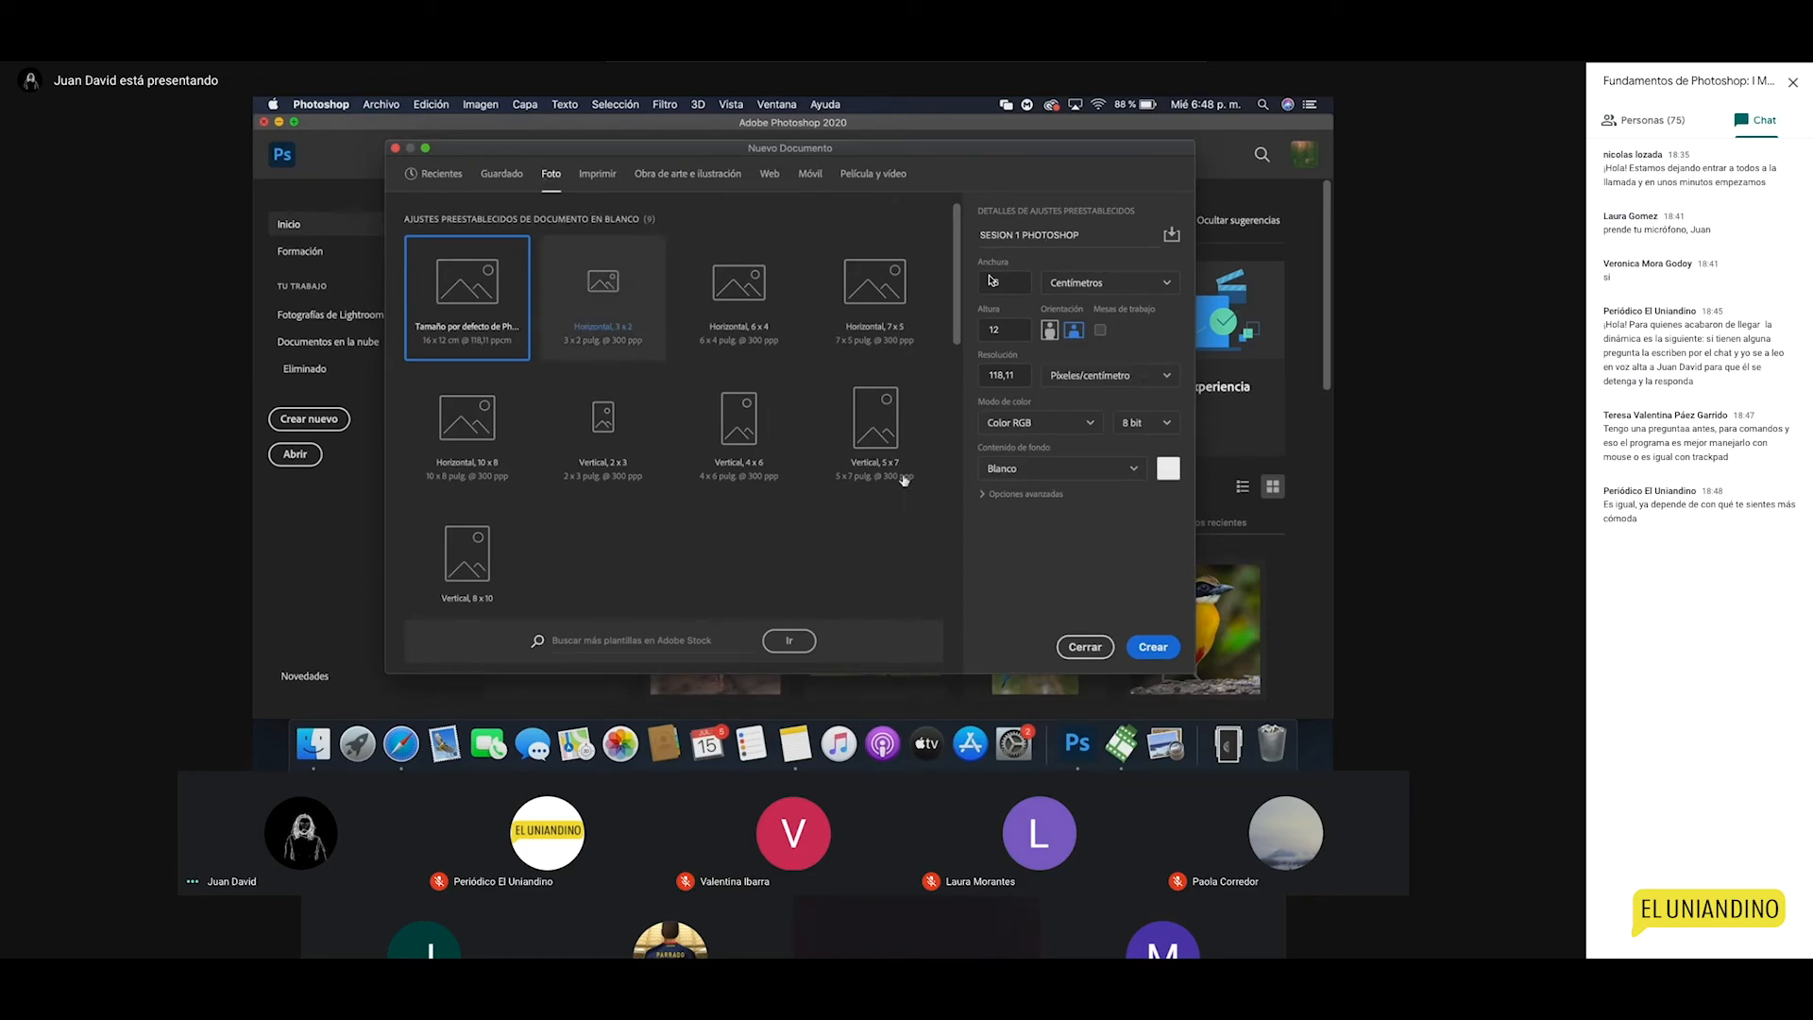
Step: List the Modo de color options for the new document
{"action": "left_click", "coordinate": [1046, 427]}
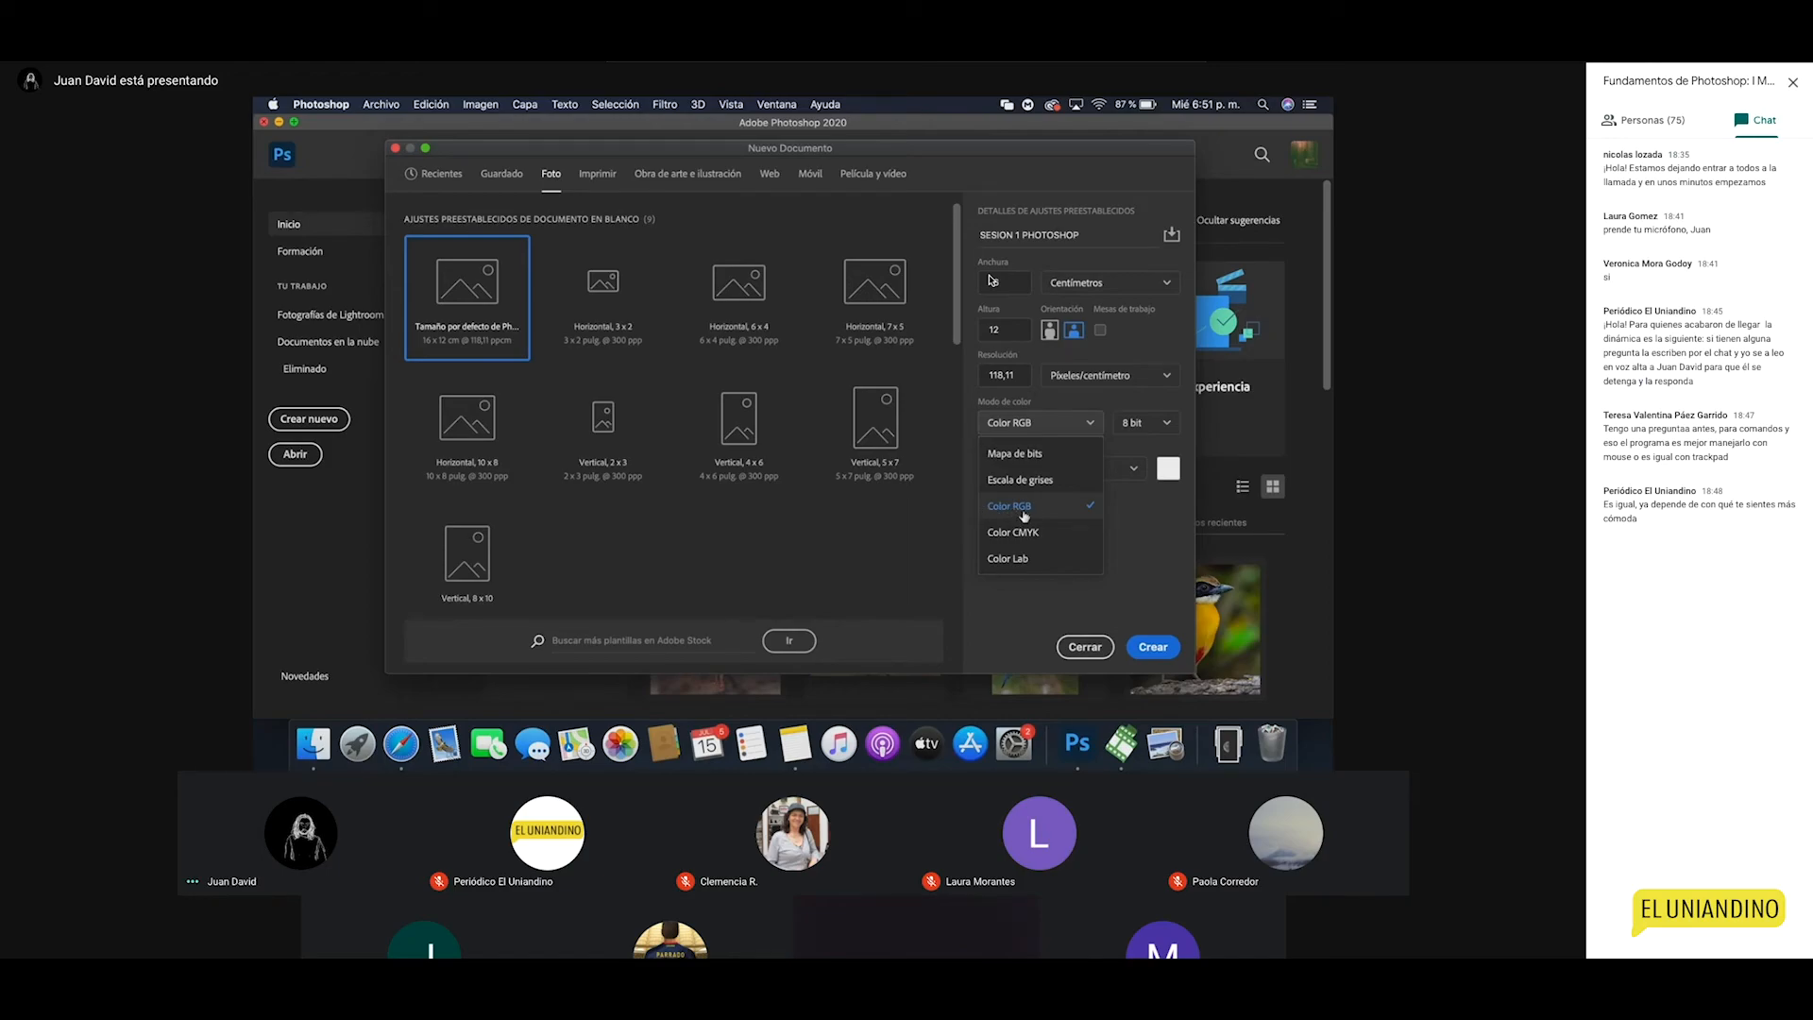
Step: Keep Color RGB, then switch to the print presets and try Color CMYK
{"action": "left_click", "coordinate": [1013, 516]}
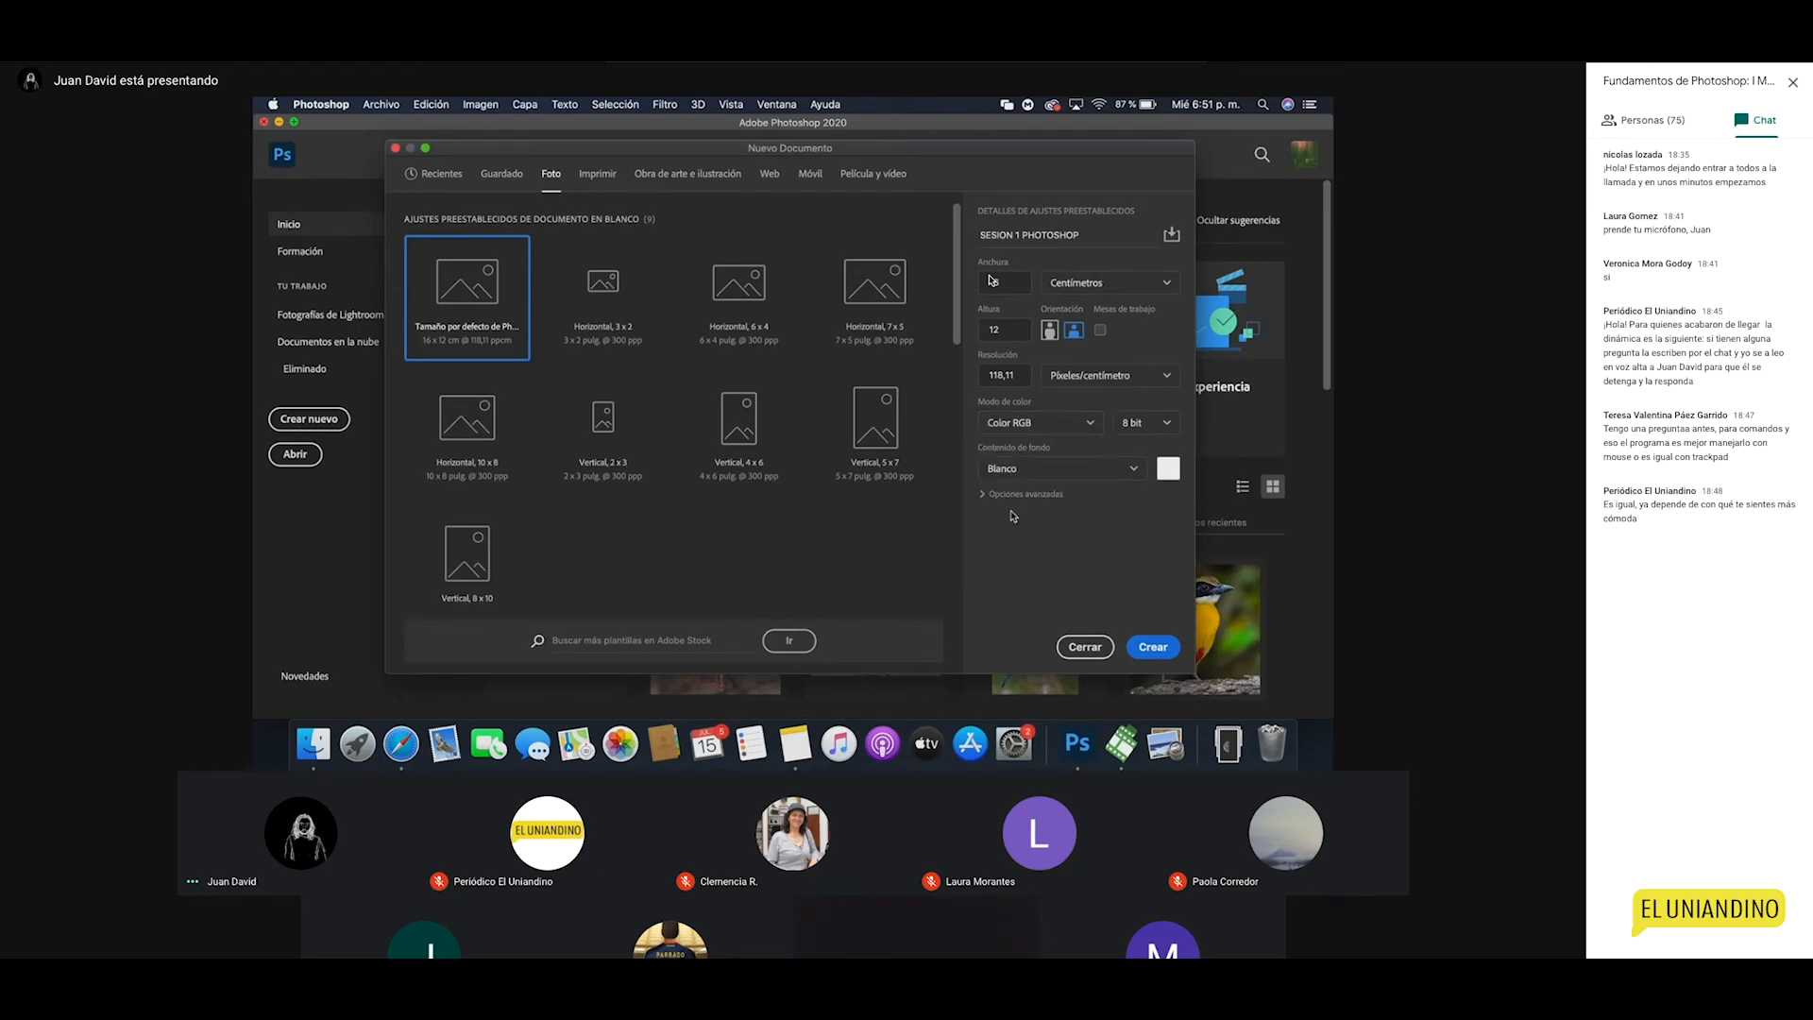
{"action": "left_click", "coordinate": [594, 176]}
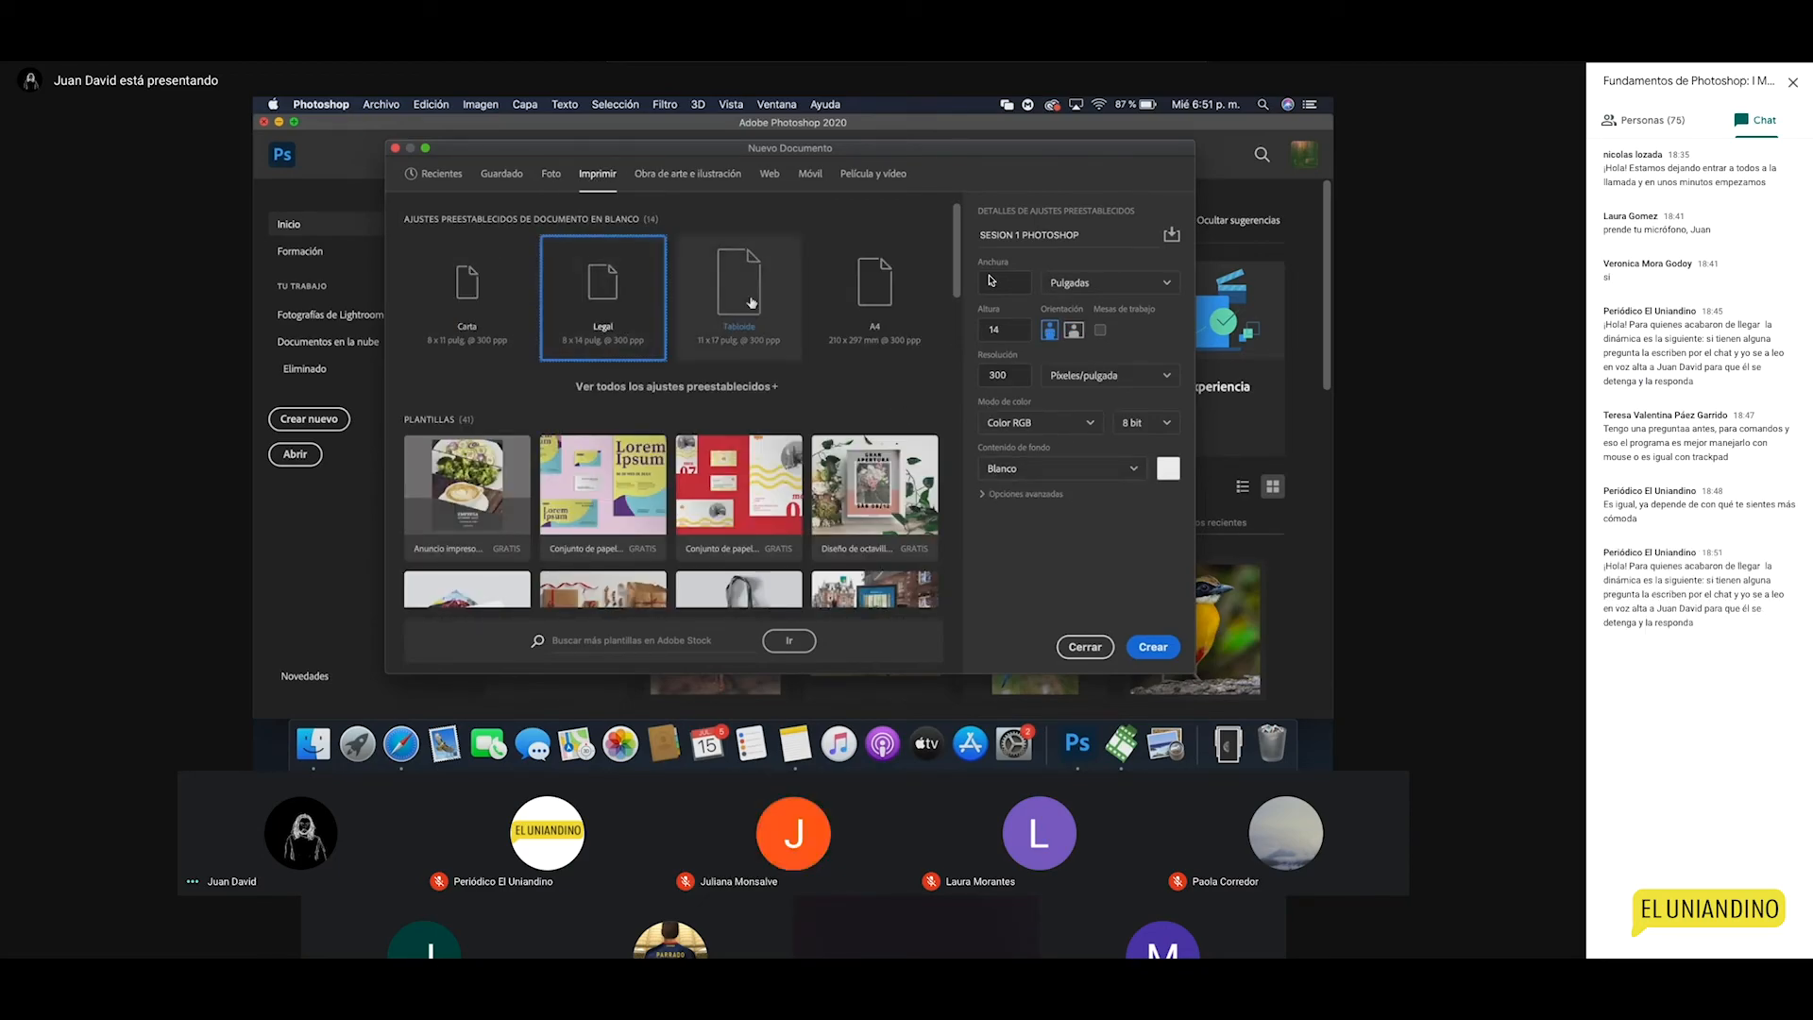
{"action": "left_click", "coordinate": [1038, 423]}
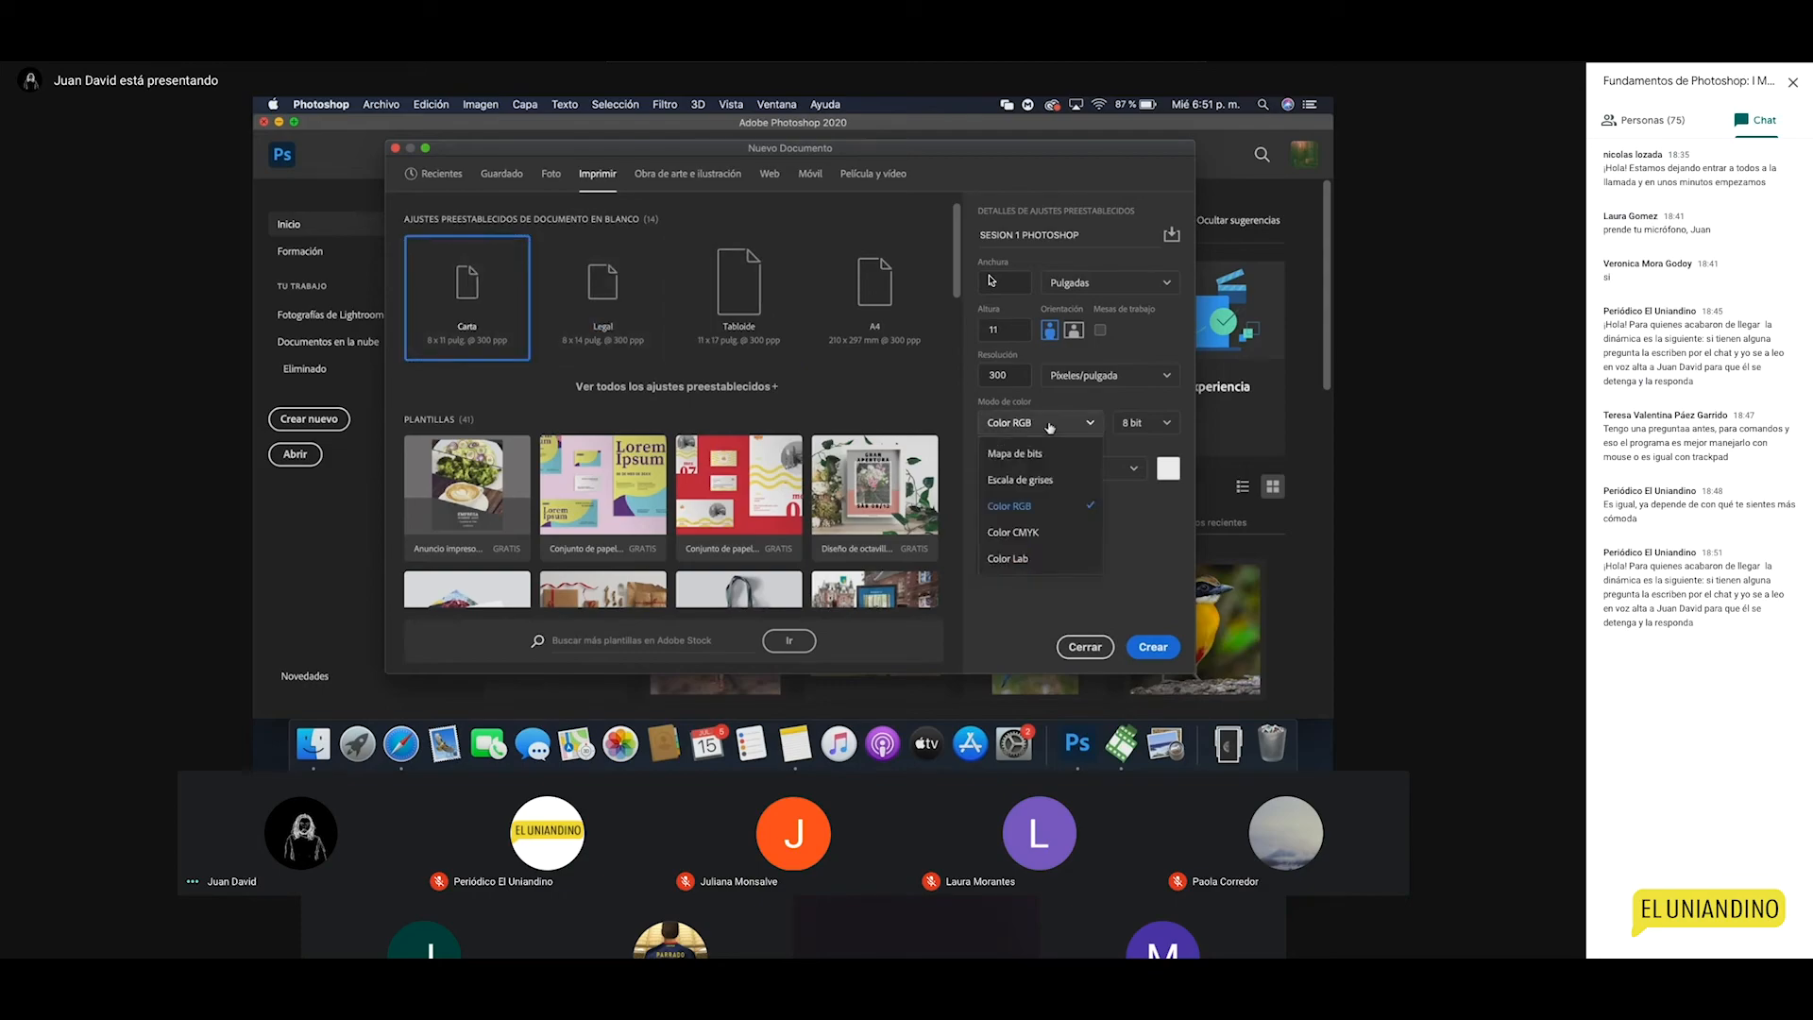
{"action": "left_click", "coordinate": [1028, 534]}
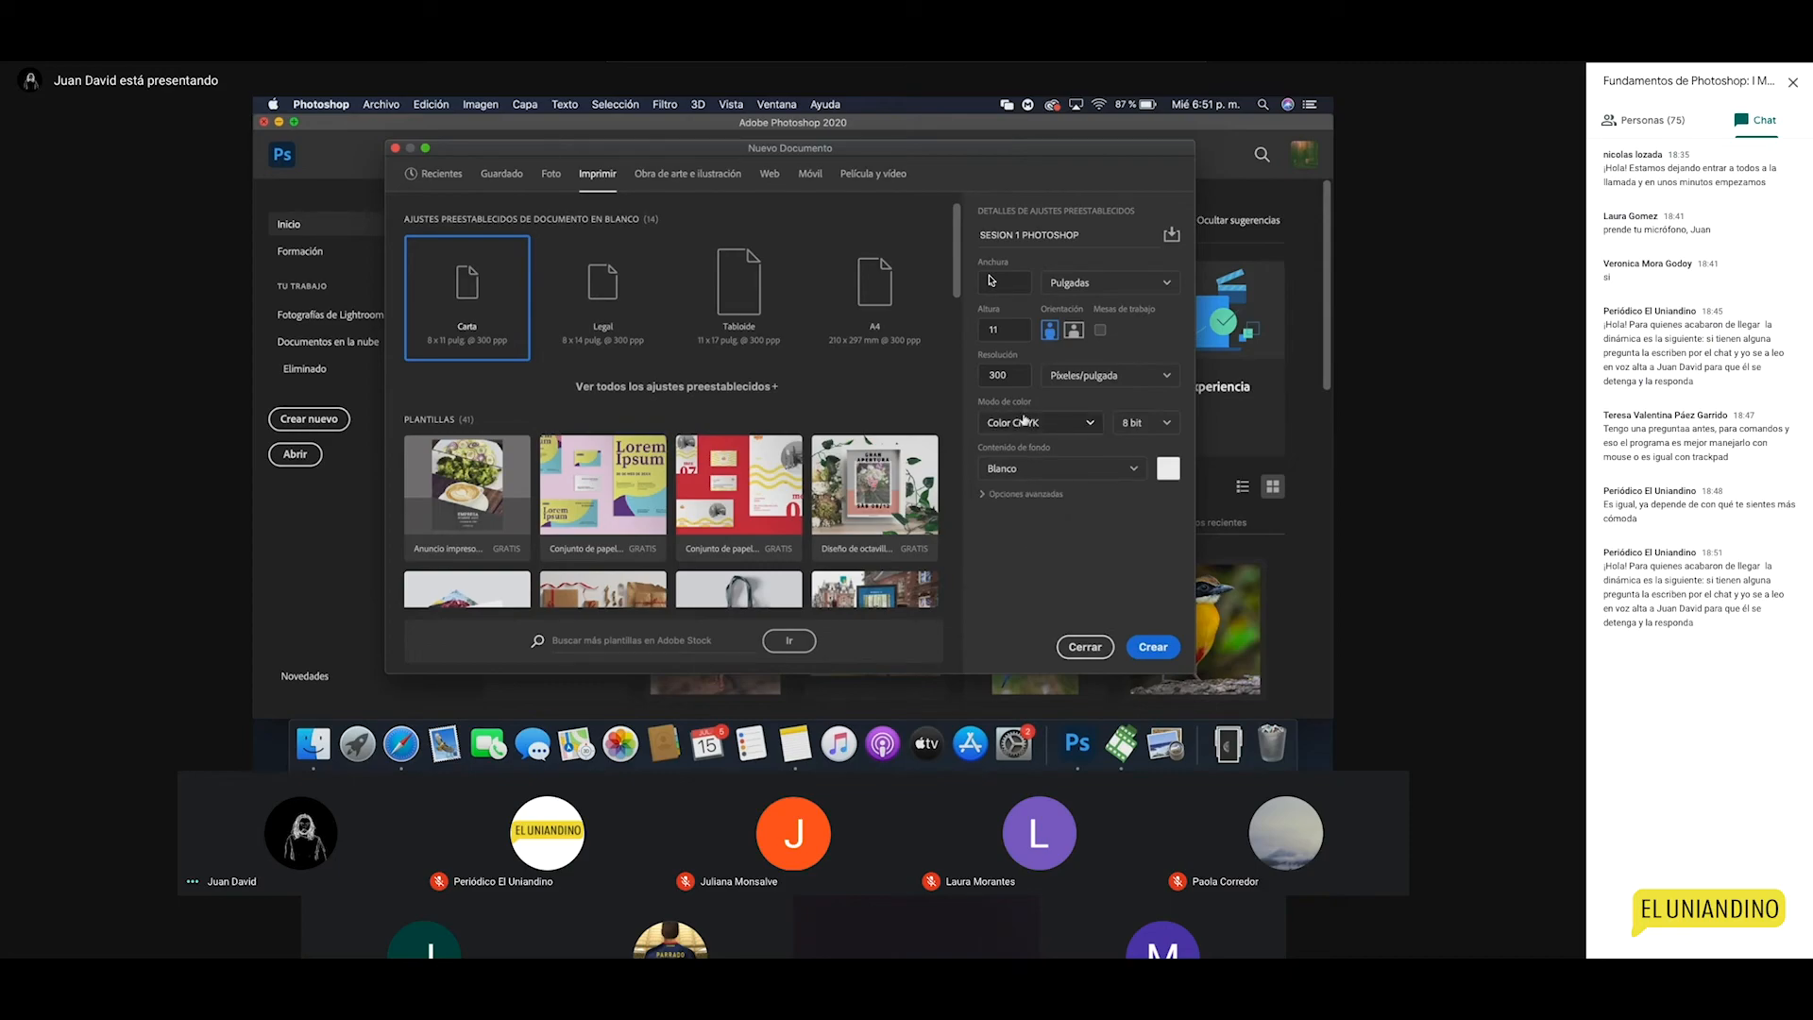
Step: Browse the Art and illustration, Web, Mobile and Print preset tabs, ending on Foto
{"action": "left_click", "coordinate": [658, 184]}
{"action": "left_click", "coordinate": [768, 176]}
{"action": "left_click", "coordinate": [810, 182]}
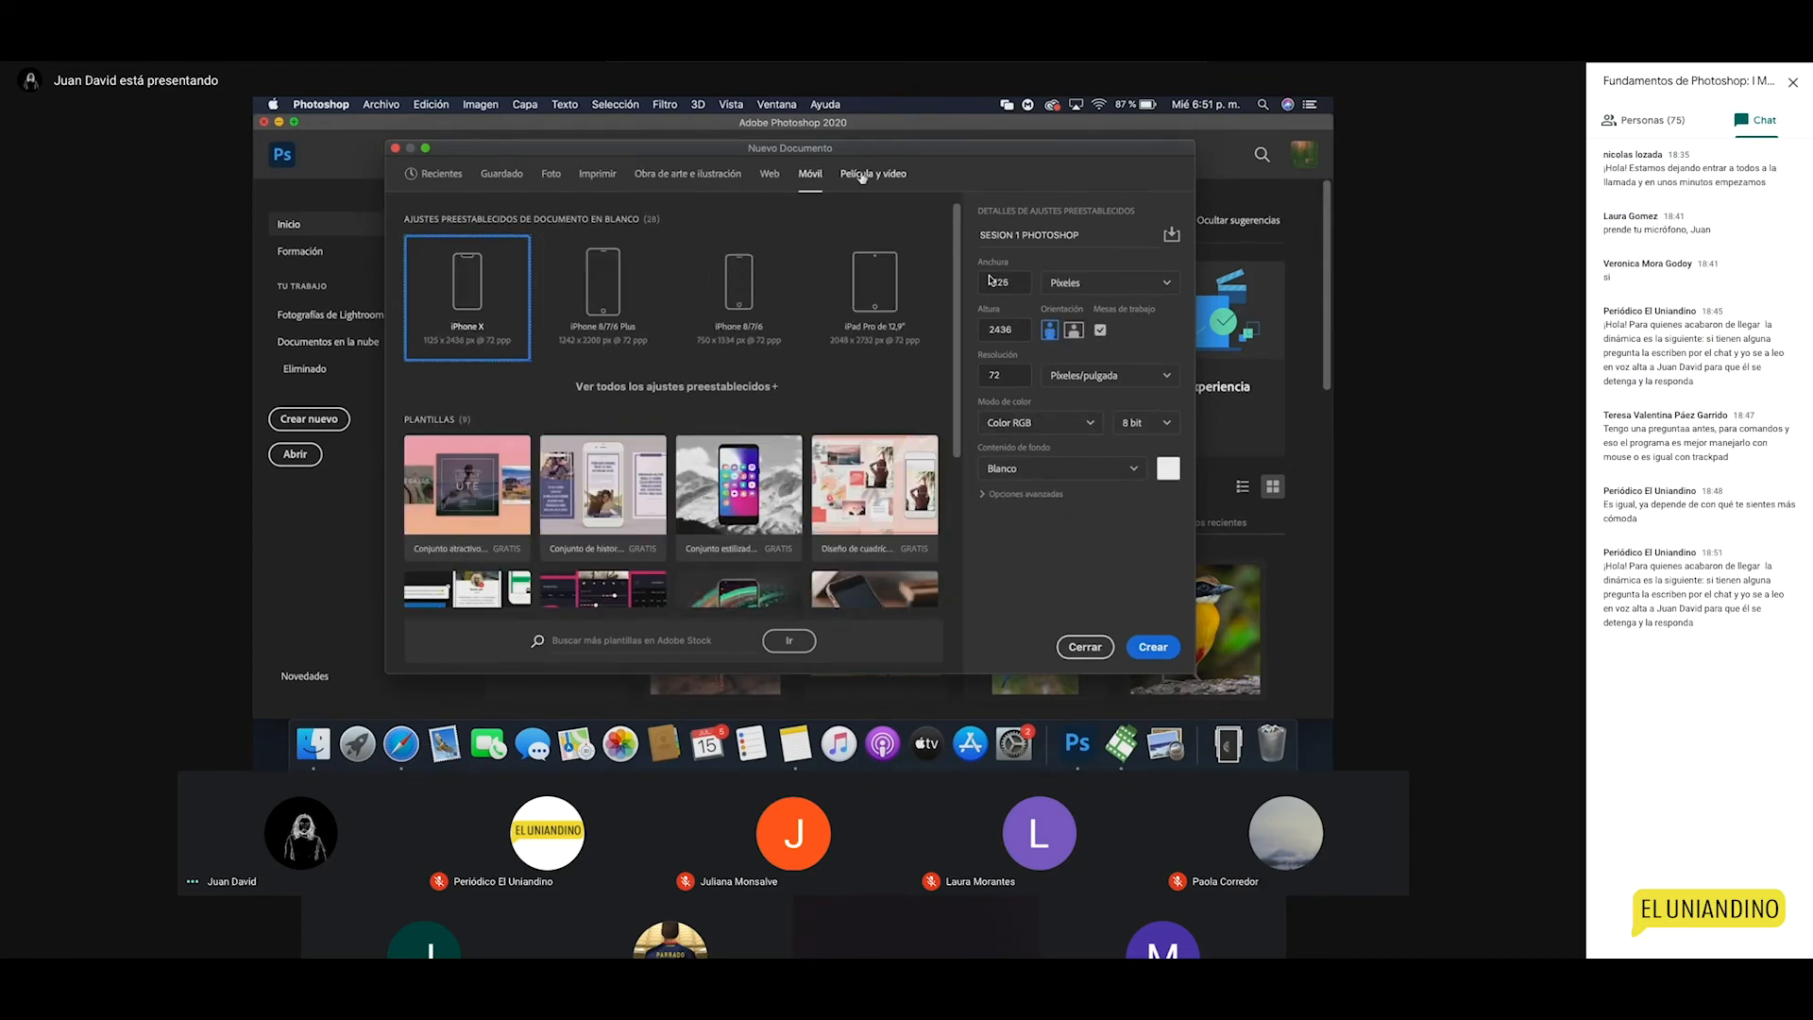
{"action": "left_click", "coordinate": [861, 176]}
{"action": "left_click", "coordinate": [596, 175]}
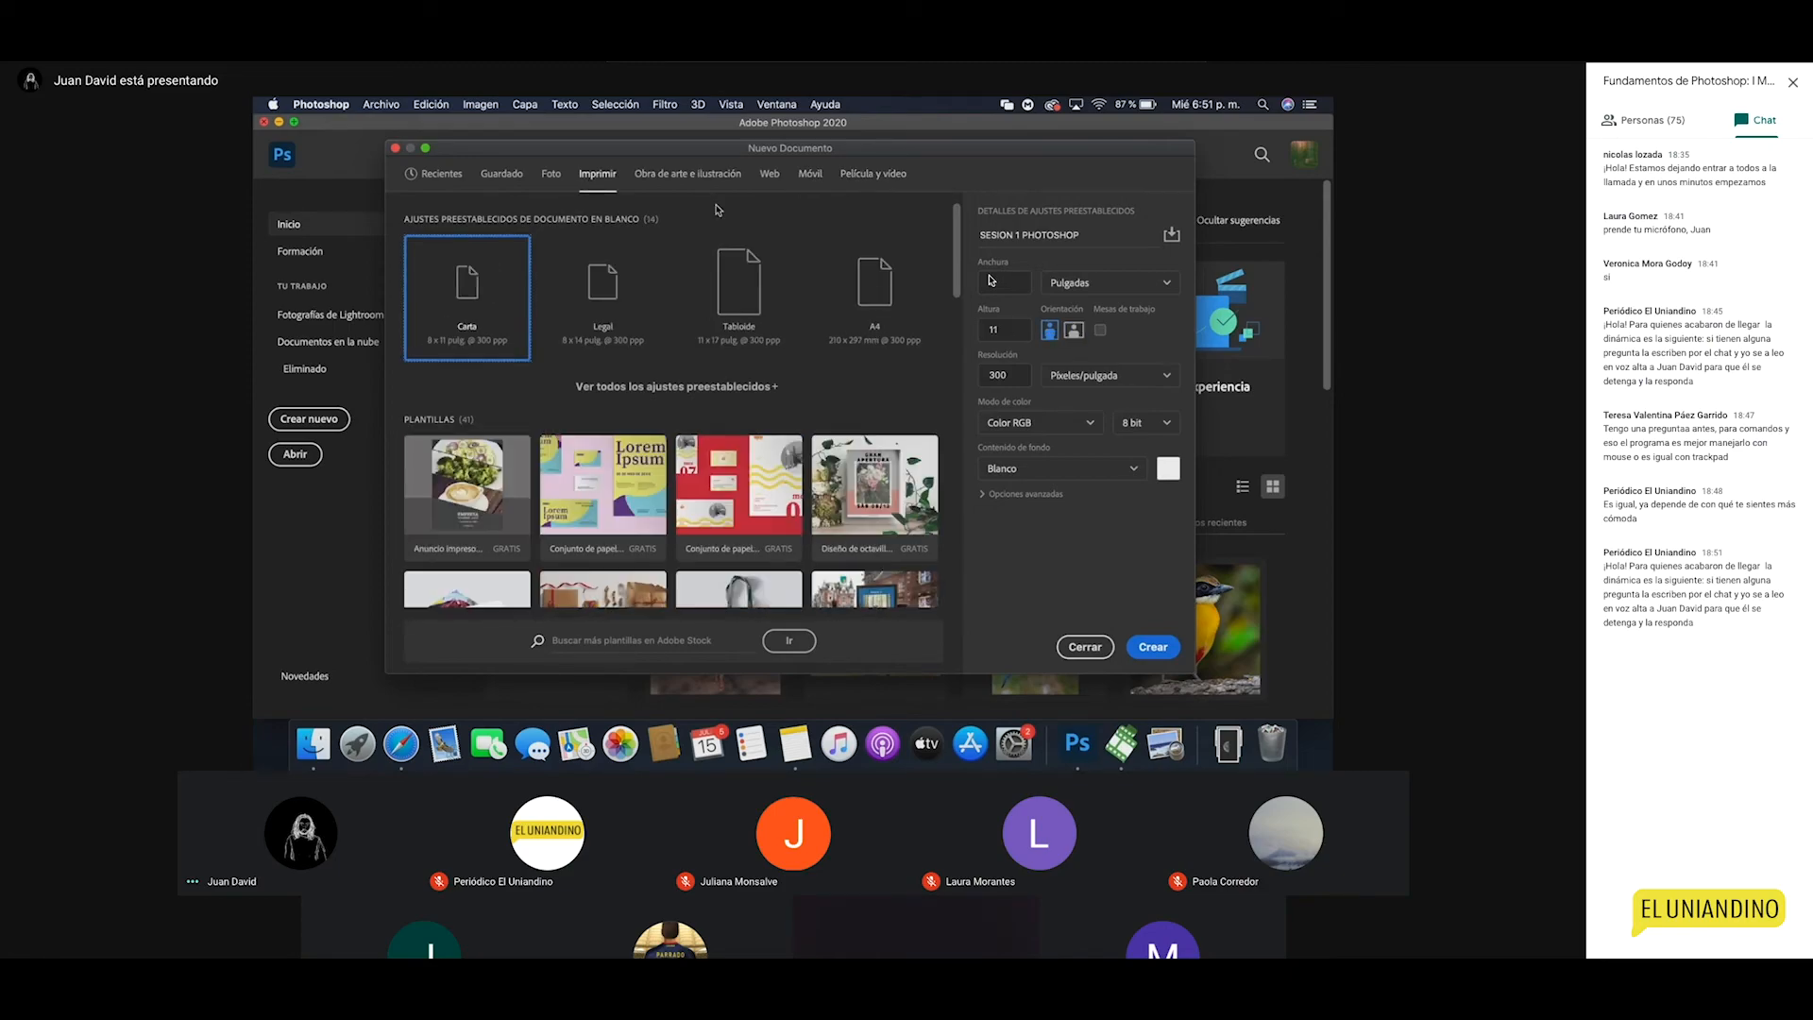
{"action": "left_click", "coordinate": [688, 174]}
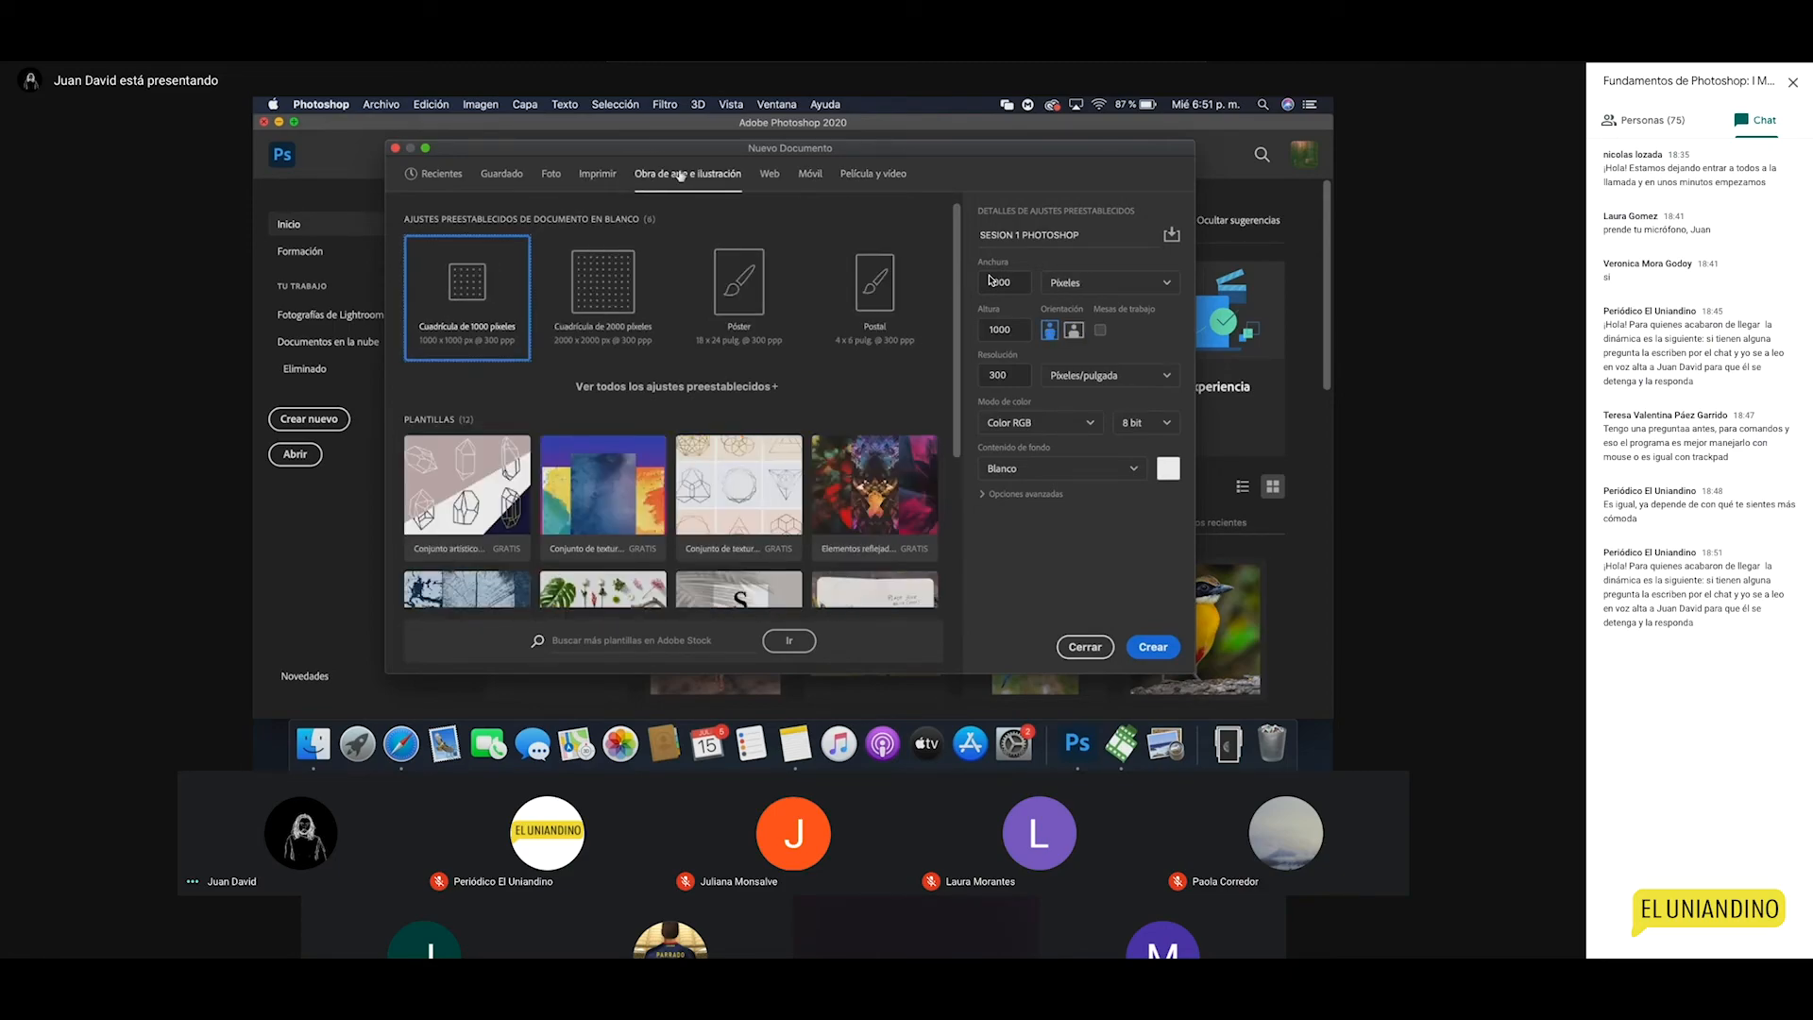
{"action": "left_click", "coordinate": [583, 174]}
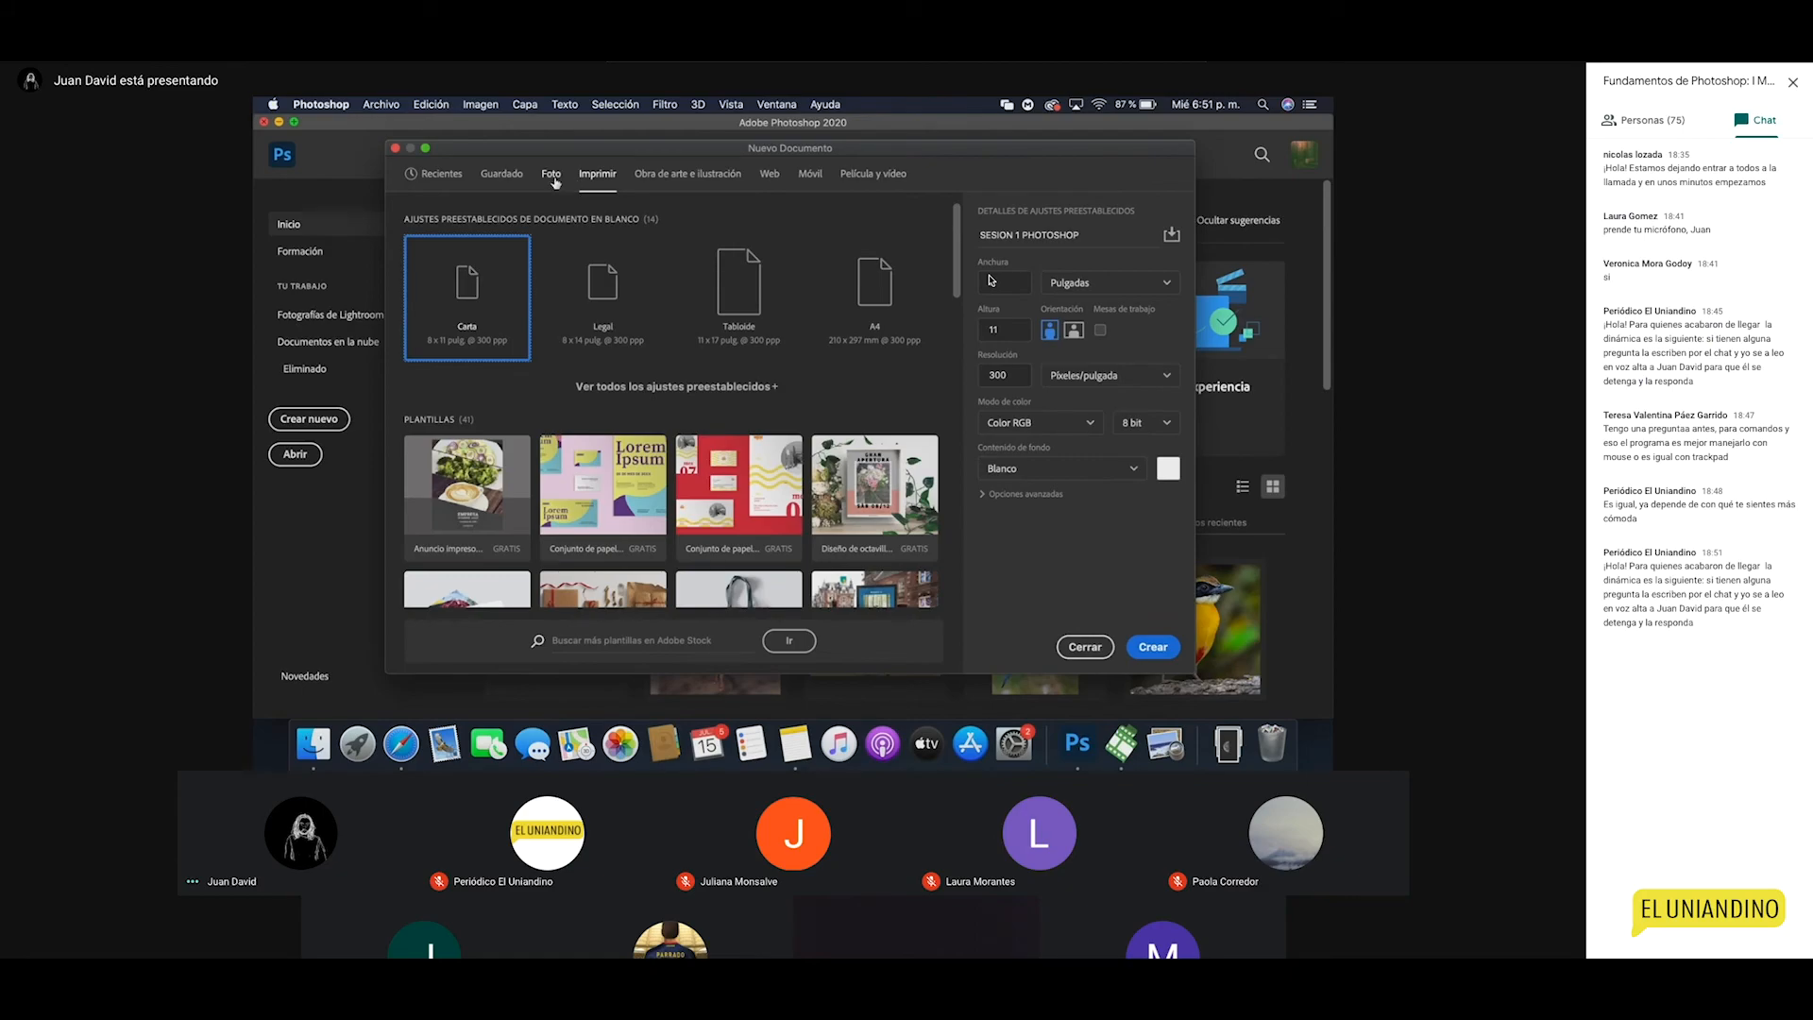
{"action": "double_click", "coordinate": [998, 374]}
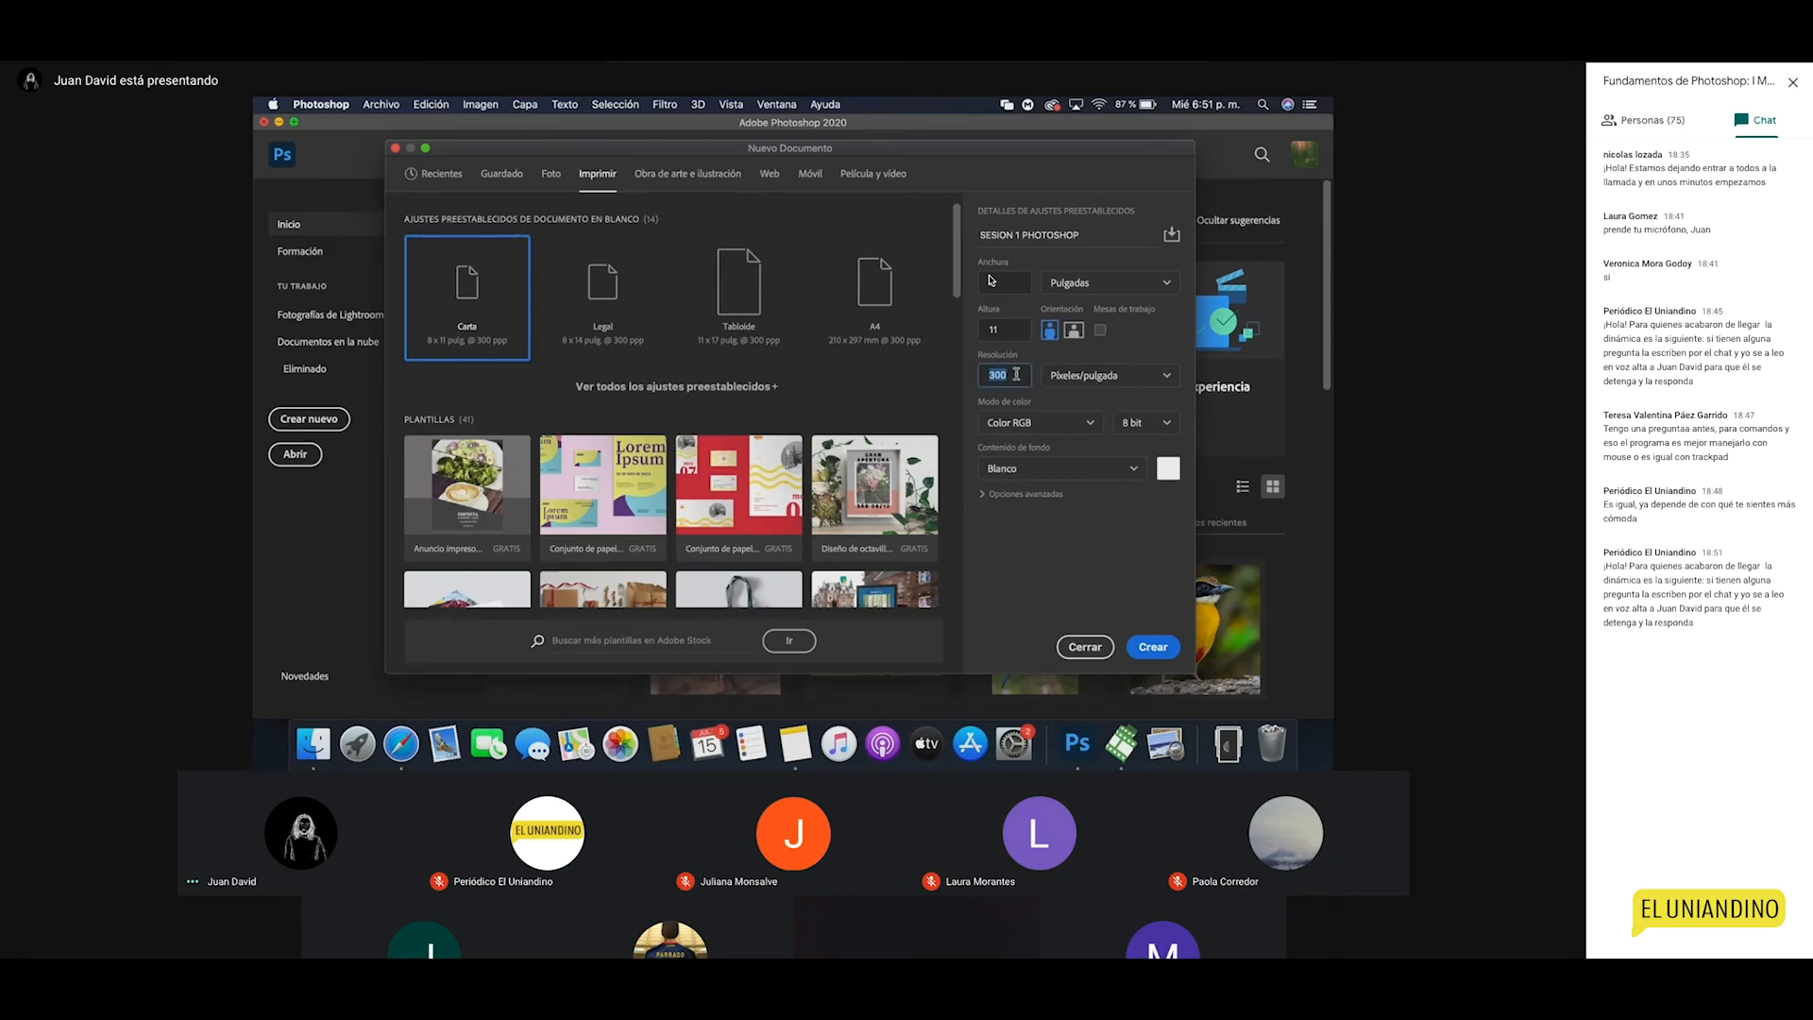
{"action": "left_click", "coordinate": [551, 173]}
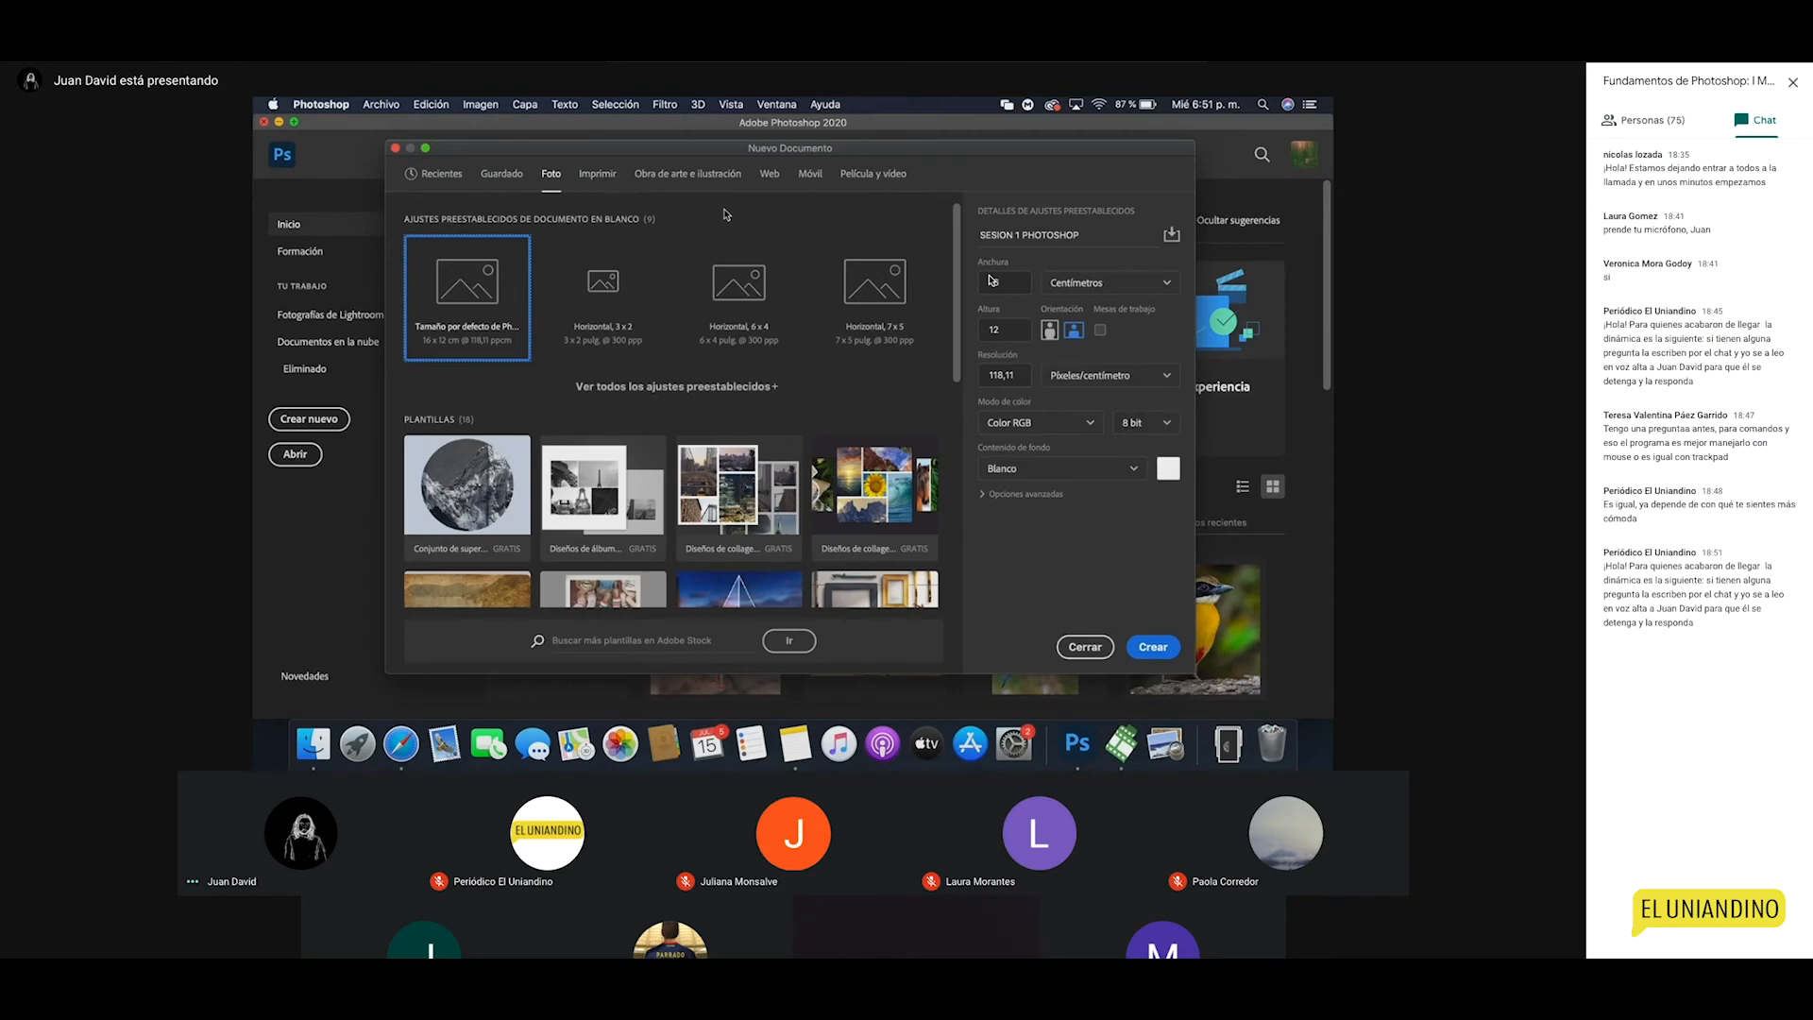
Step: Show the Imprimir presets Carta, Legal, Tabloide and A4
{"action": "left_click", "coordinate": [597, 174]}
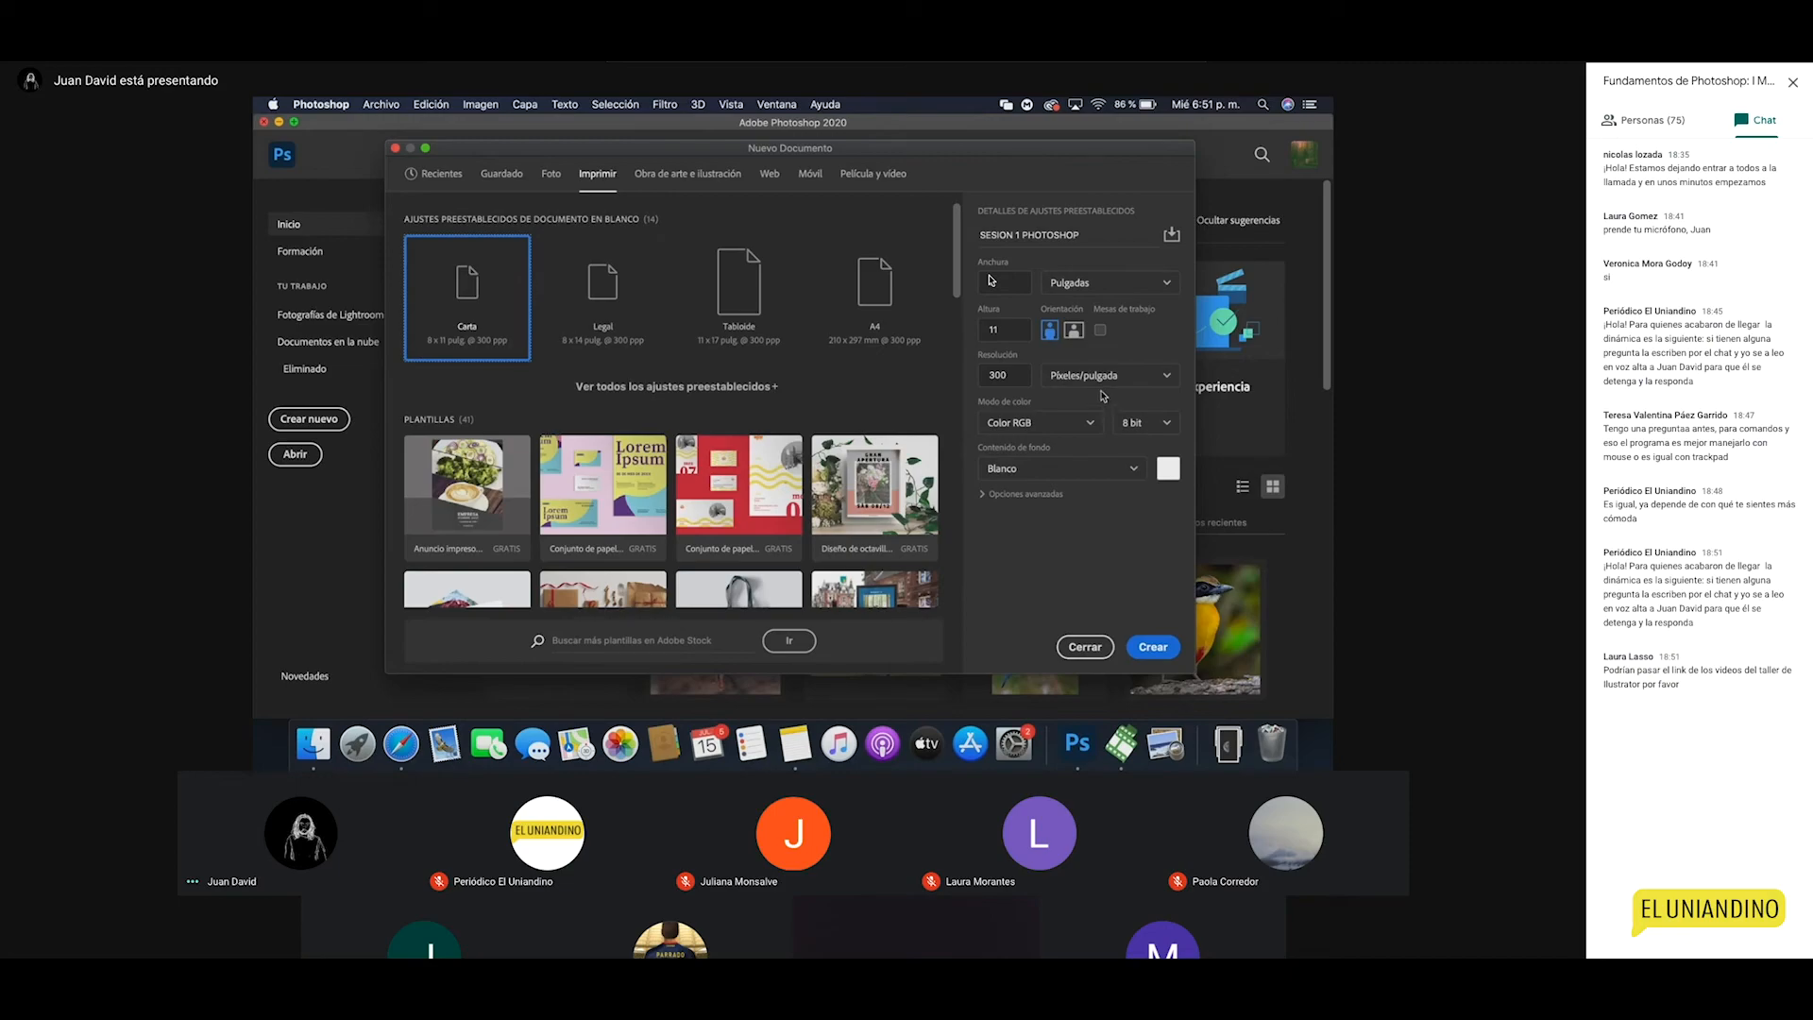
Step: Change the Carta width unit from Pulgadas to Centímetros, giving 20,32 x 27,94 cm
{"action": "double_click", "coordinate": [1008, 378]}
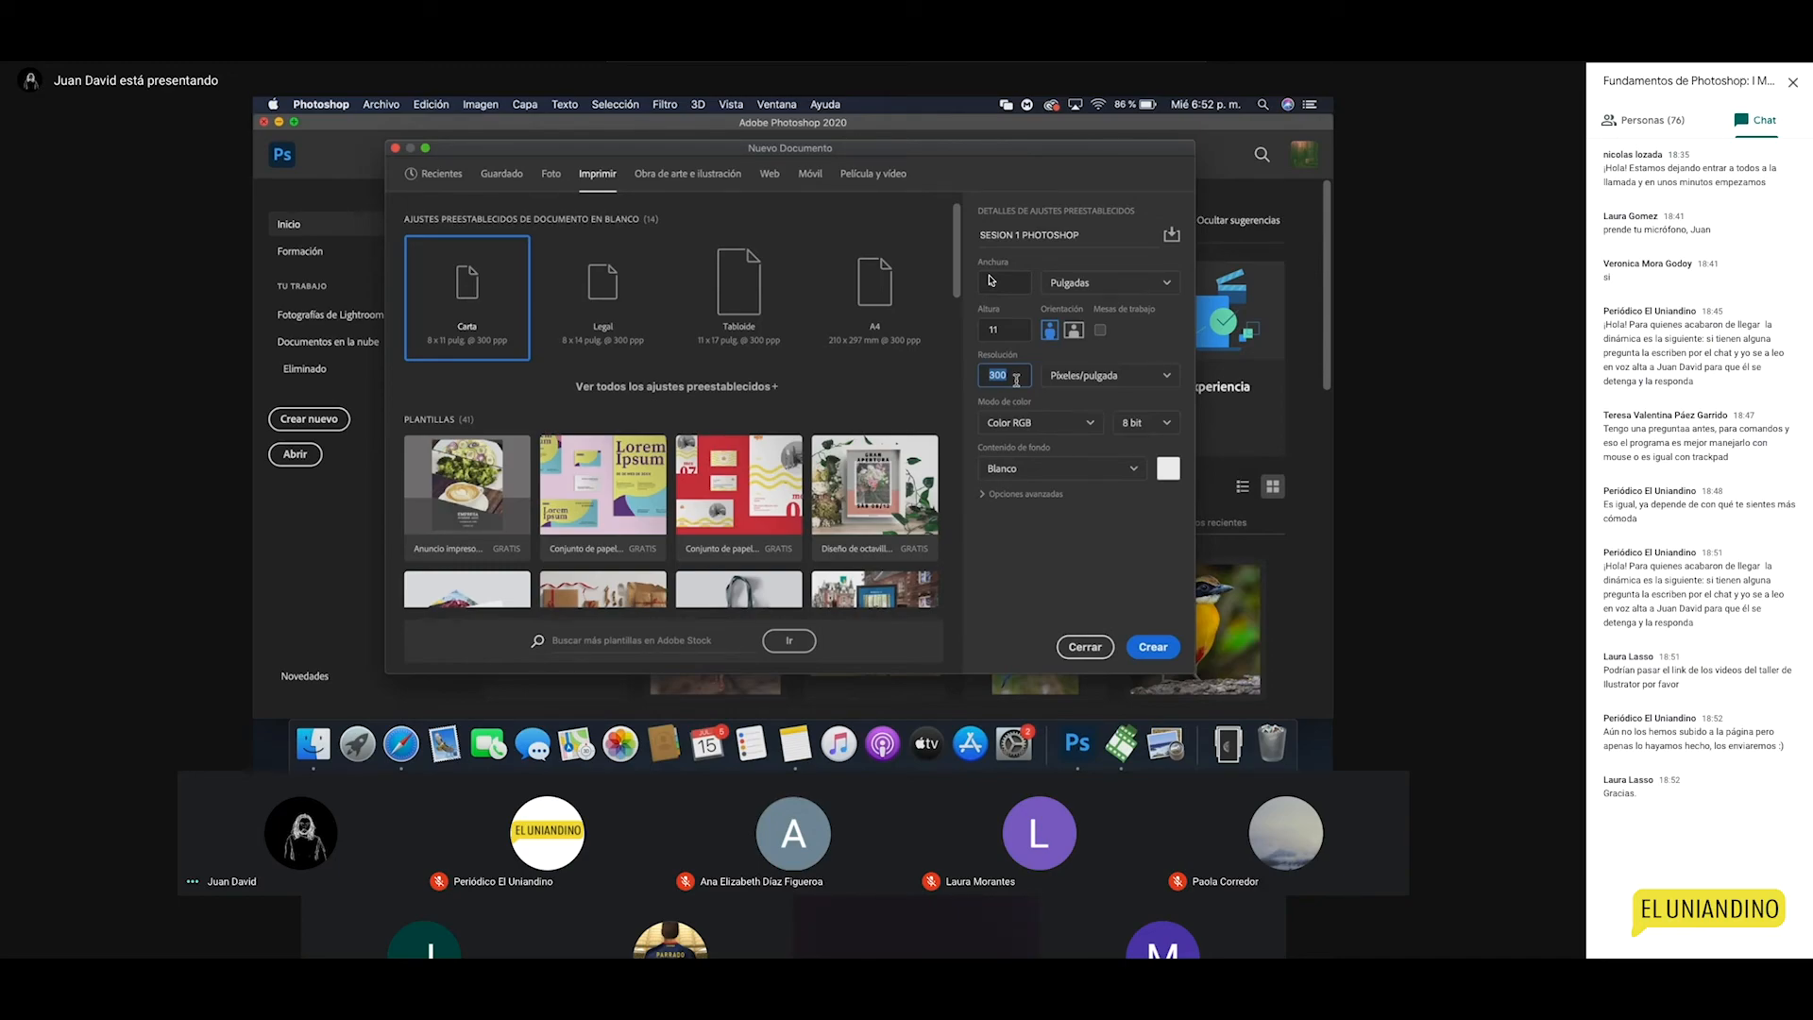
{"action": "left_click", "coordinate": [1076, 283]}
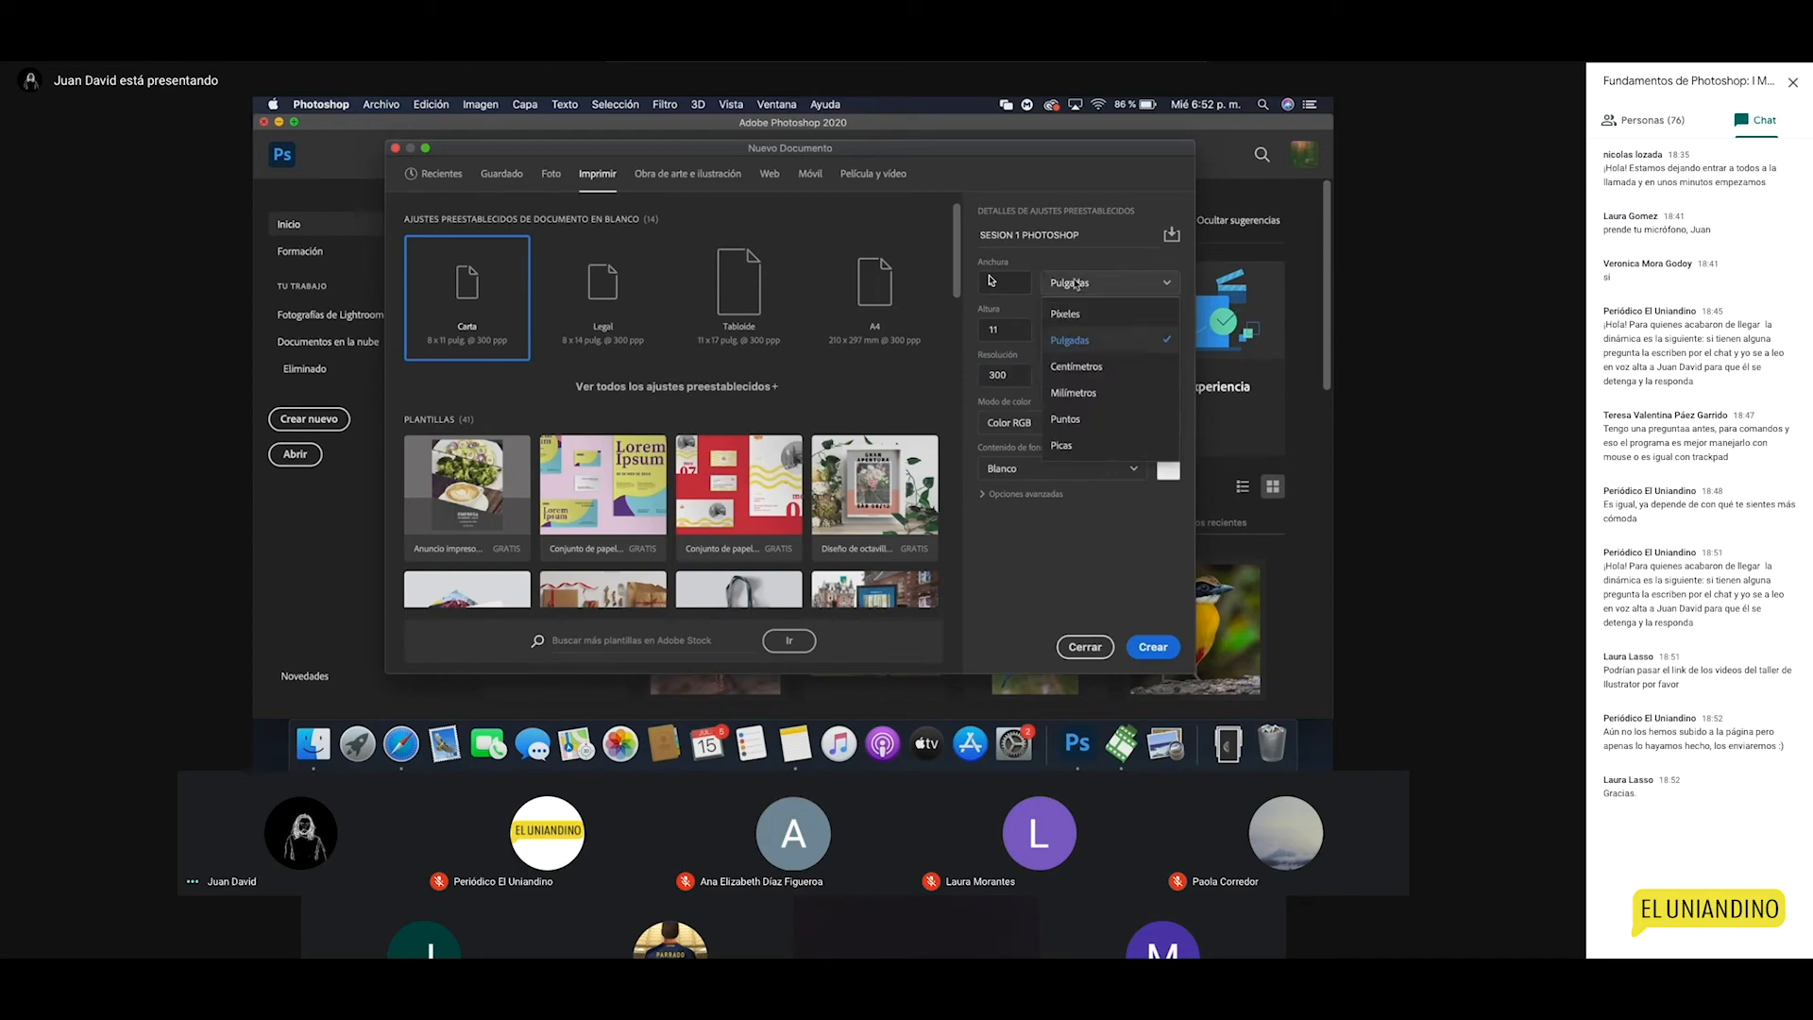
{"action": "left_click", "coordinate": [1076, 283]}
{"action": "left_click", "coordinate": [1076, 283]}
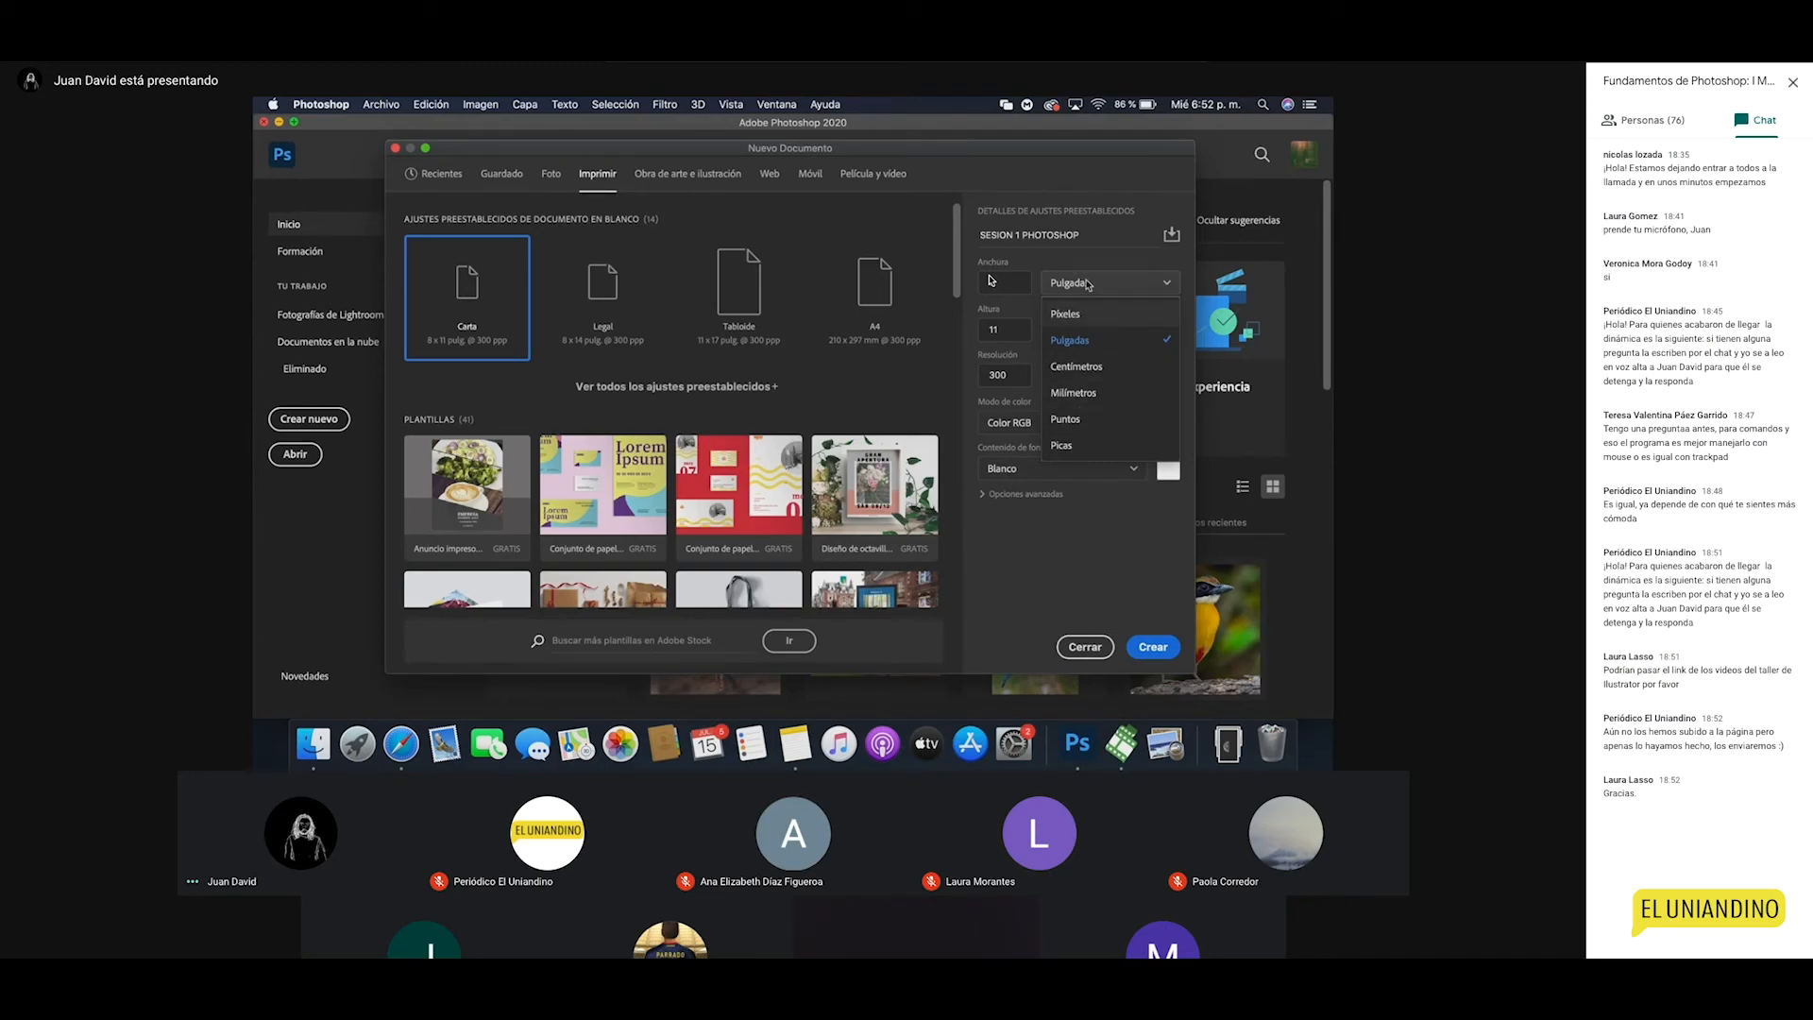
{"action": "left_click", "coordinate": [1089, 374]}
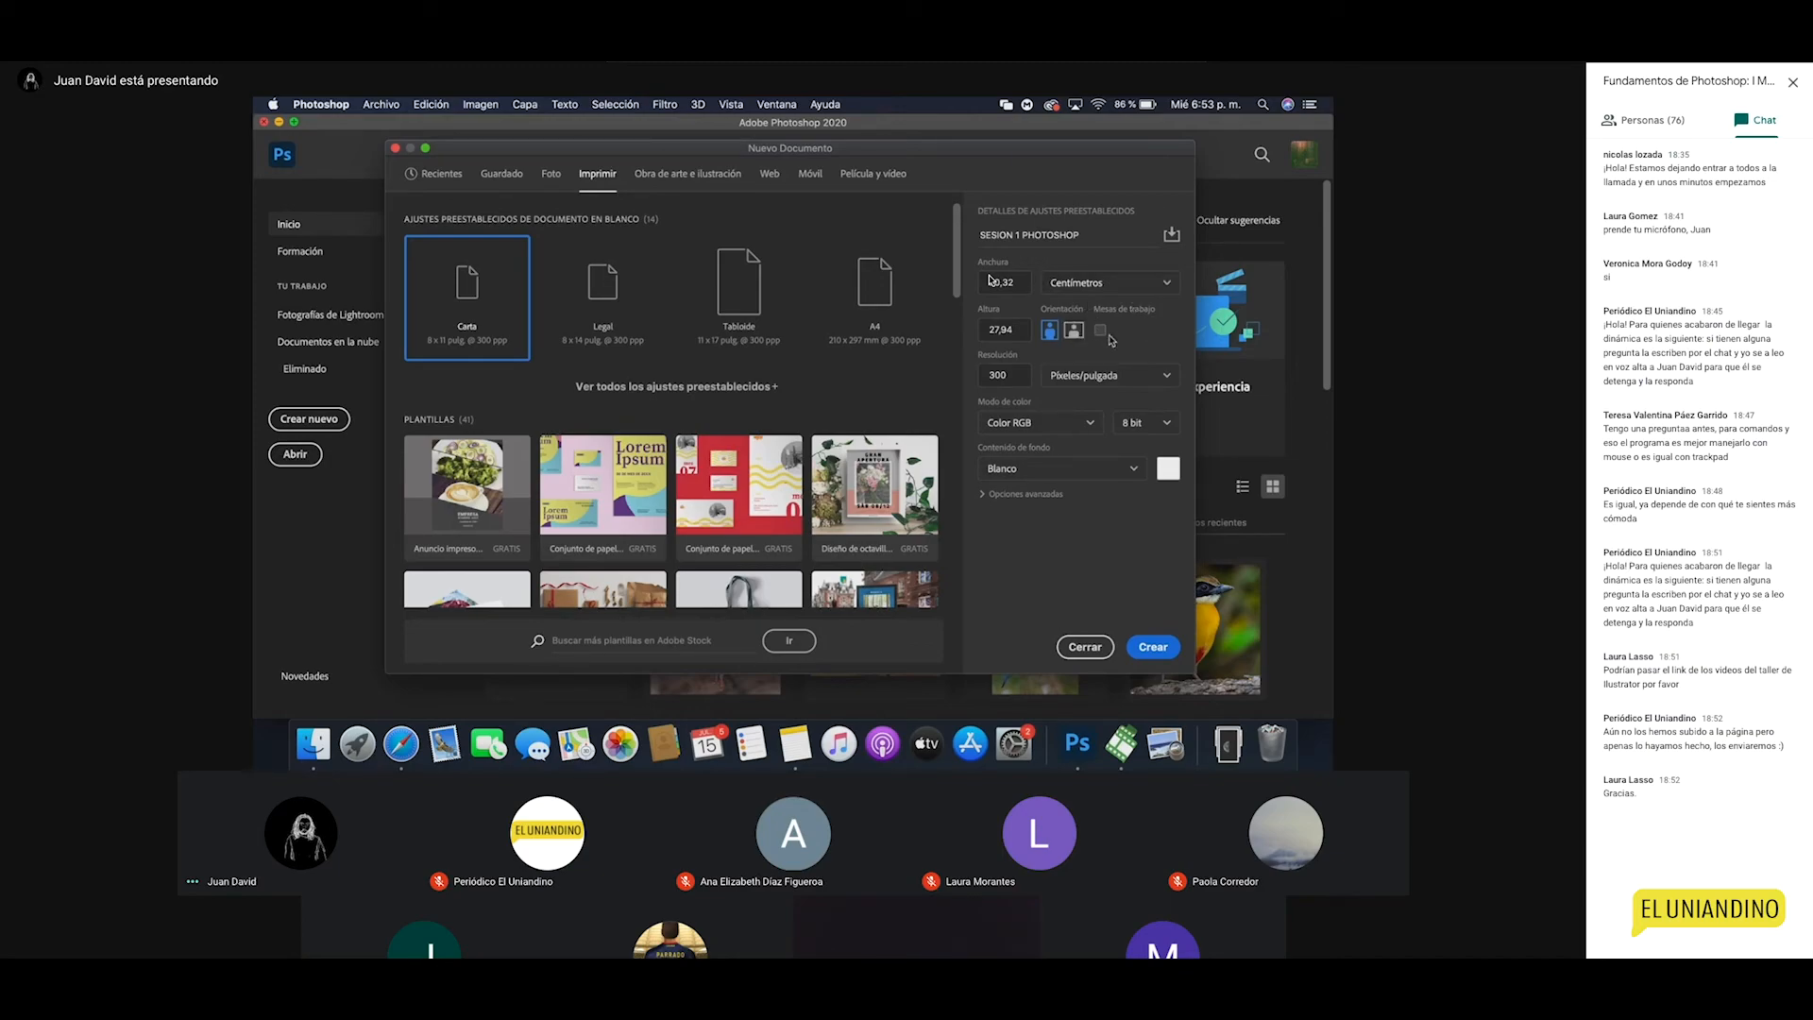
Step: Leave Mesas de trabajo off, set colour depth to 16 bit, and glance at Opciones avanzadas
{"action": "left_click", "coordinate": [1101, 331]}
{"action": "left_click", "coordinate": [1101, 331]}
{"action": "left_click", "coordinate": [1160, 422]}
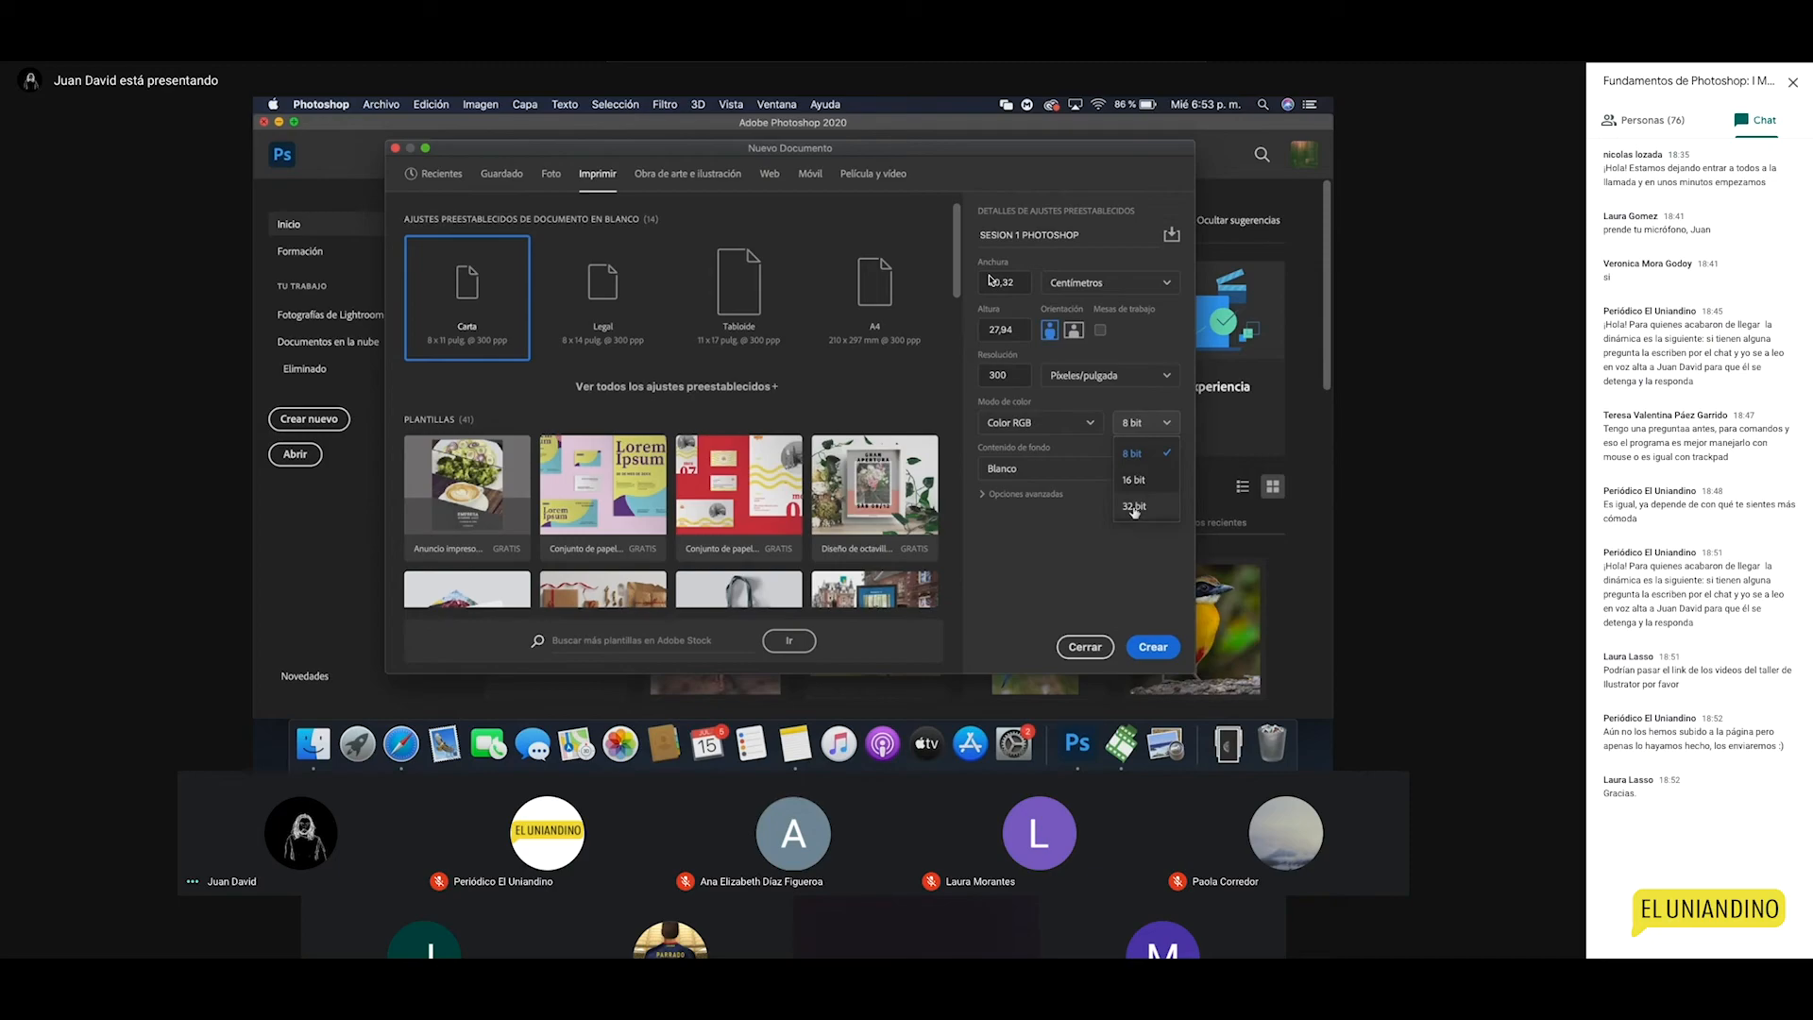
{"action": "left_click", "coordinate": [1134, 481]}
{"action": "left_click", "coordinate": [1147, 425]}
{"action": "left_click", "coordinate": [1150, 422]}
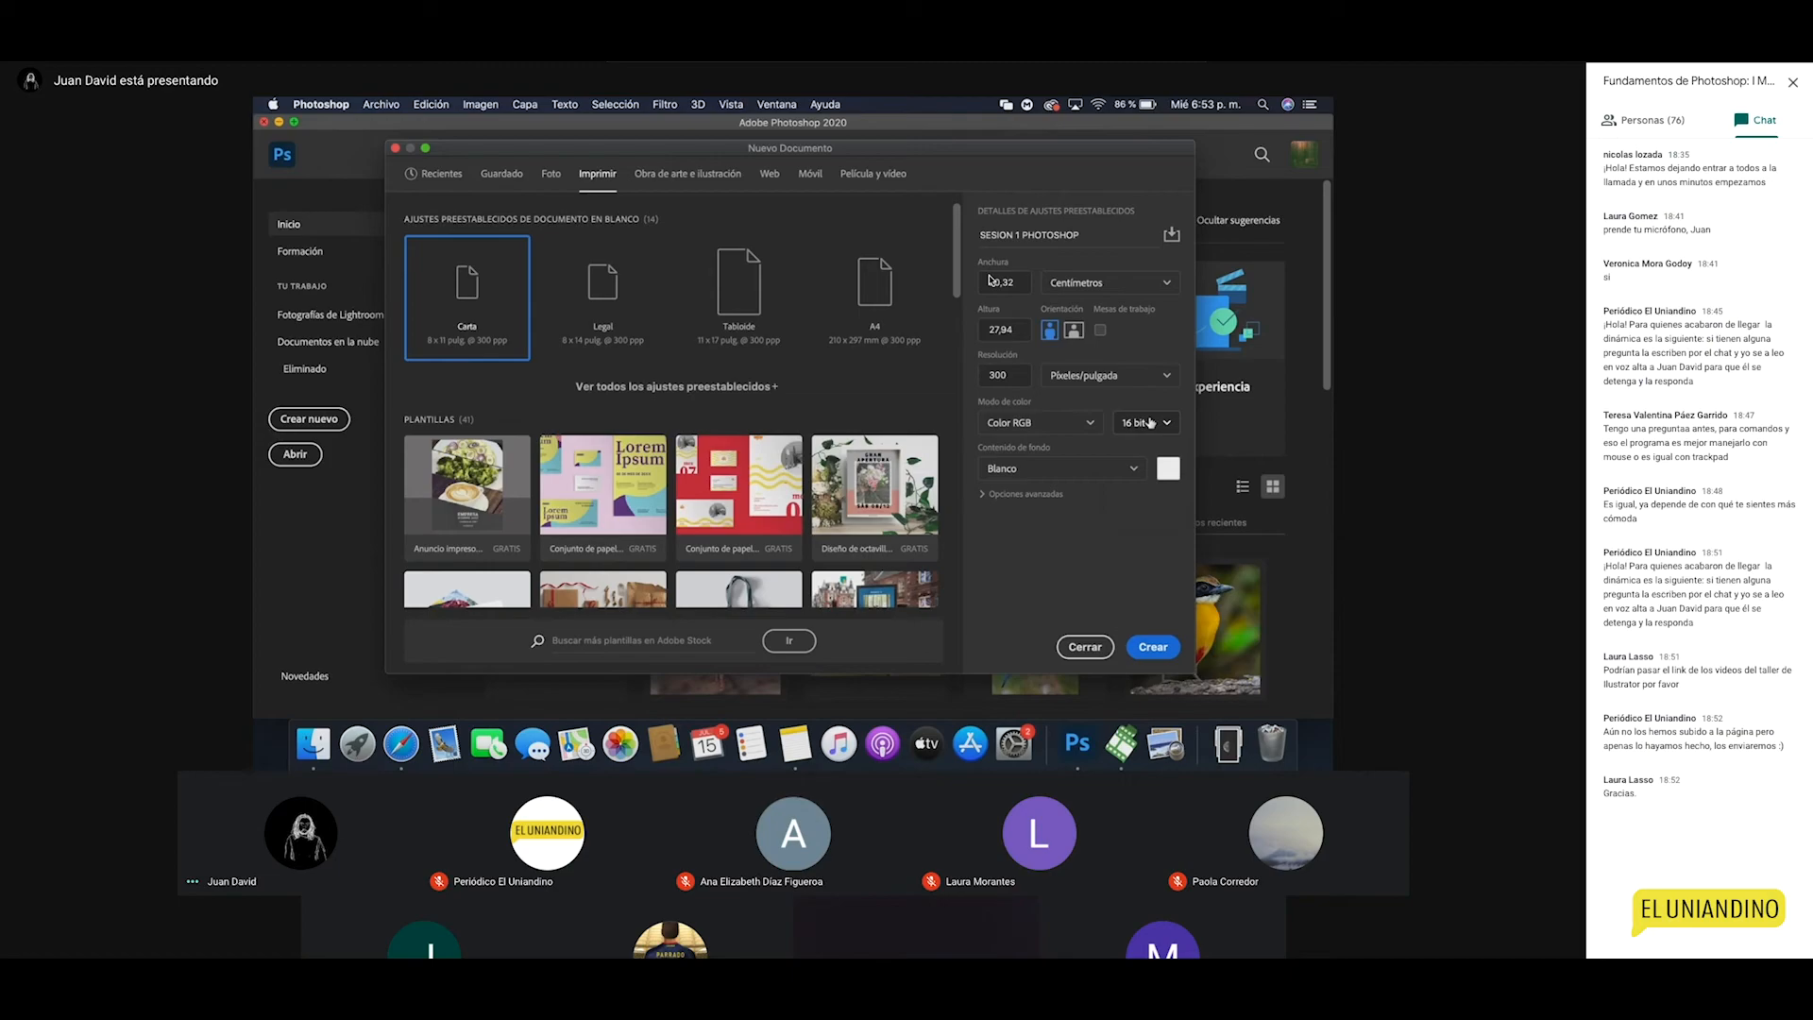
{"action": "left_click", "coordinate": [1151, 423]}
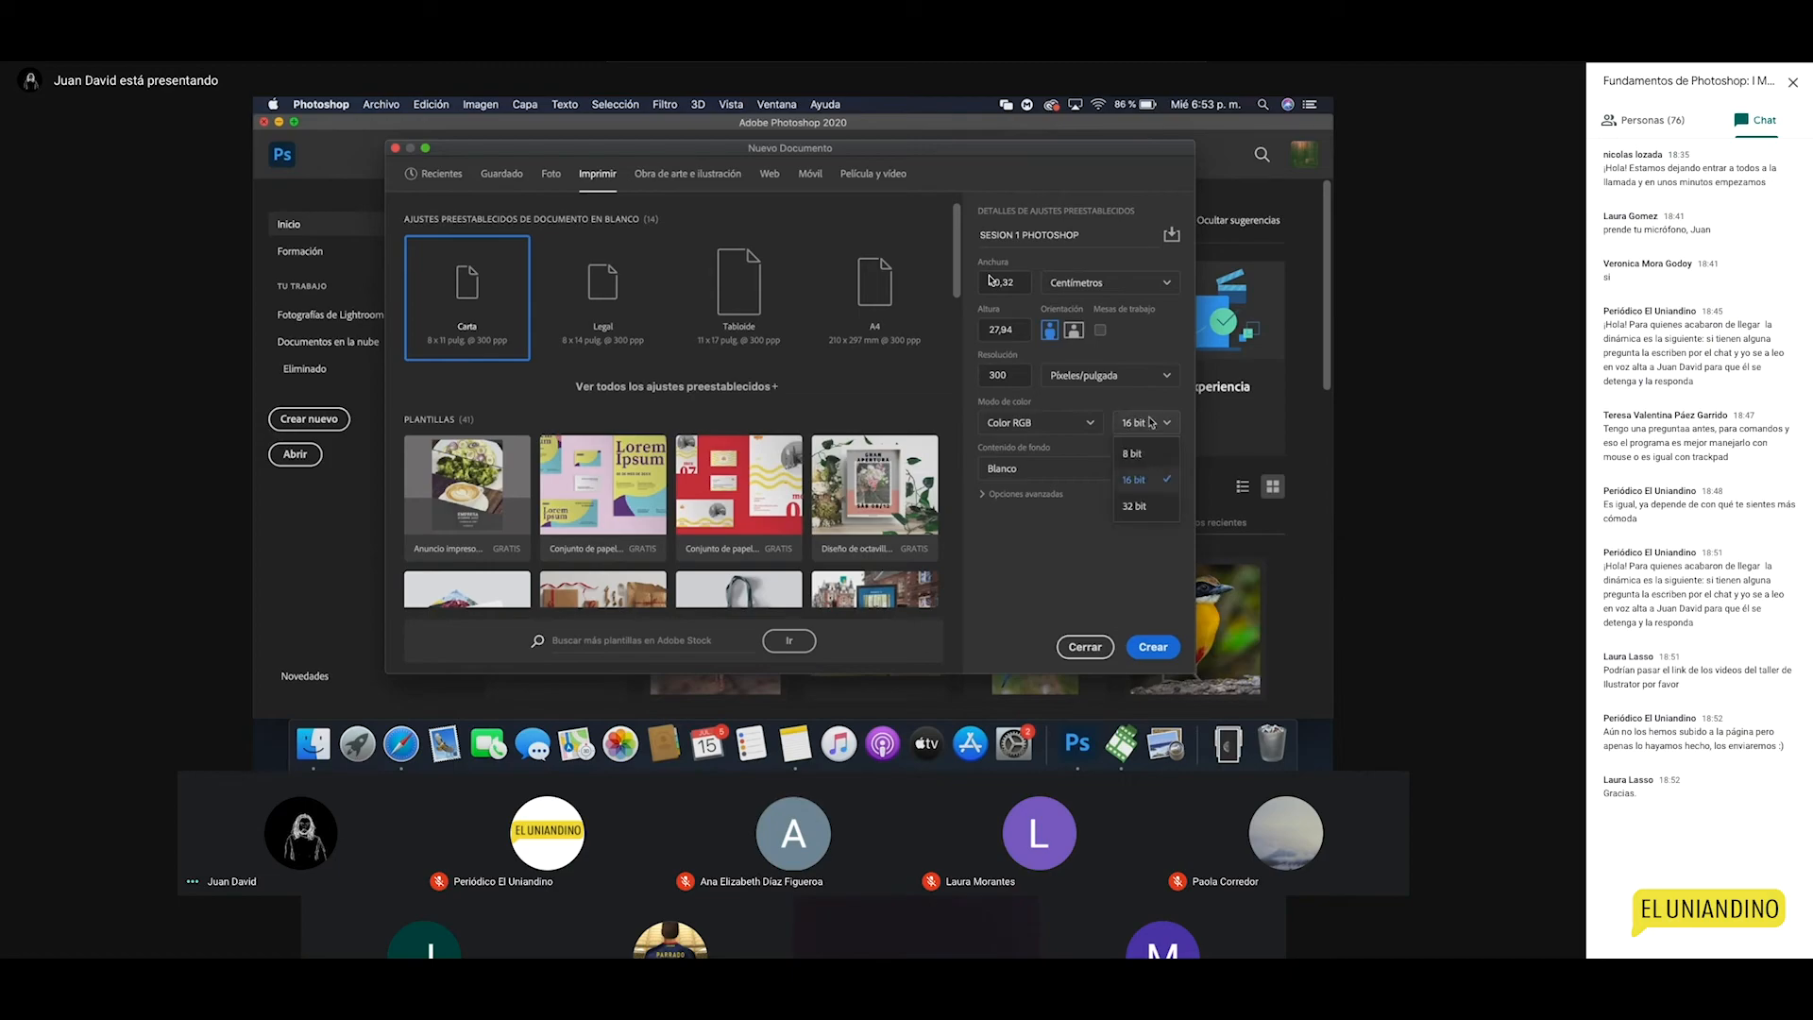
{"action": "left_click", "coordinate": [1138, 484]}
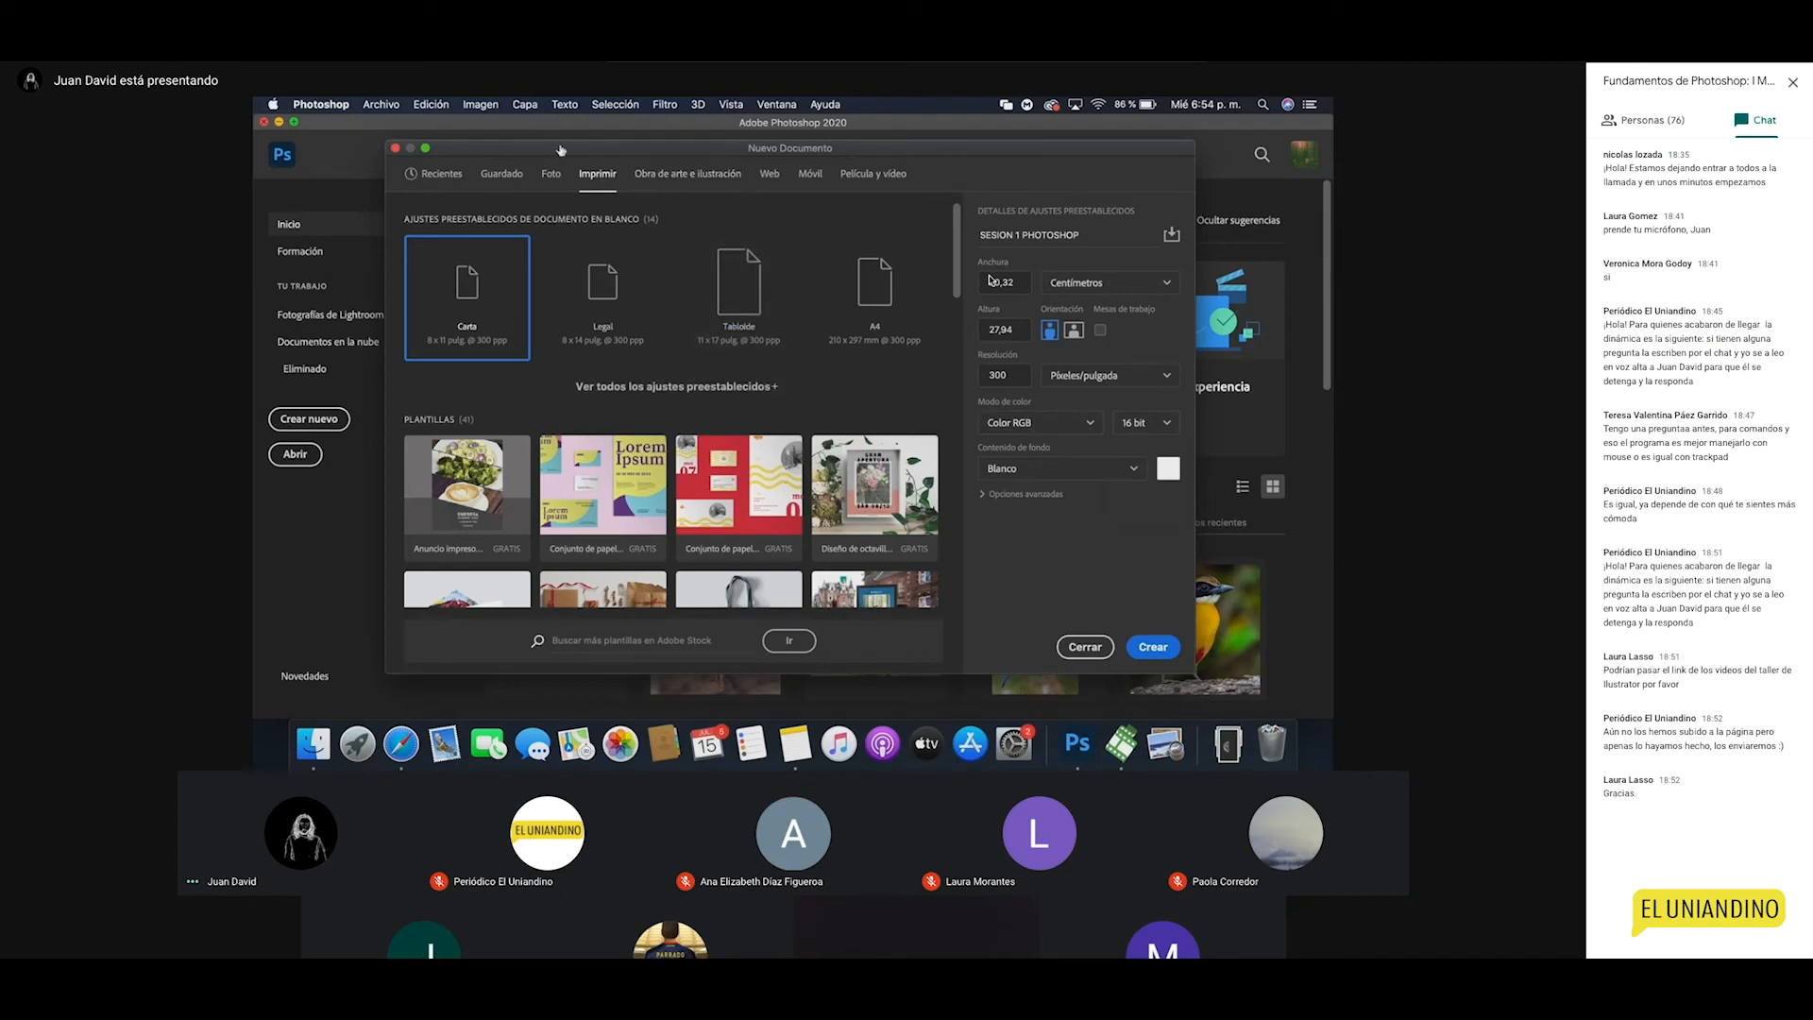
{"action": "left_click", "coordinate": [1048, 499]}
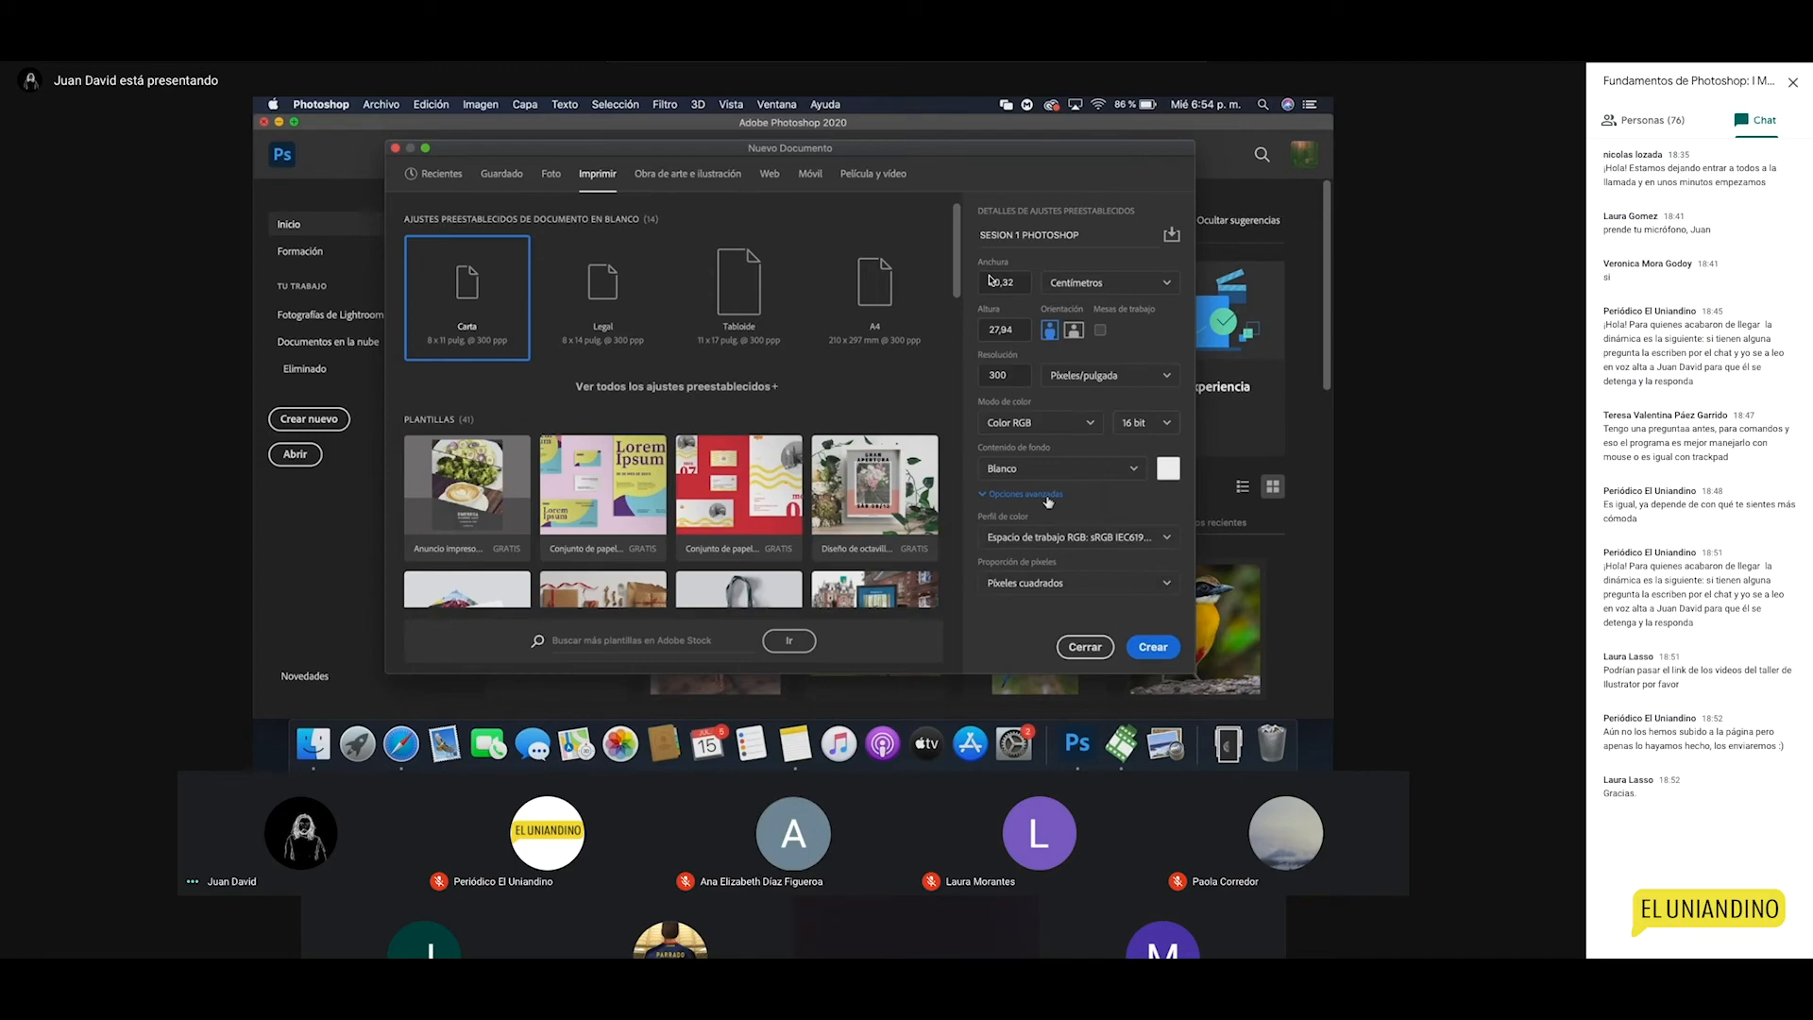
{"action": "left_click", "coordinate": [1046, 498]}
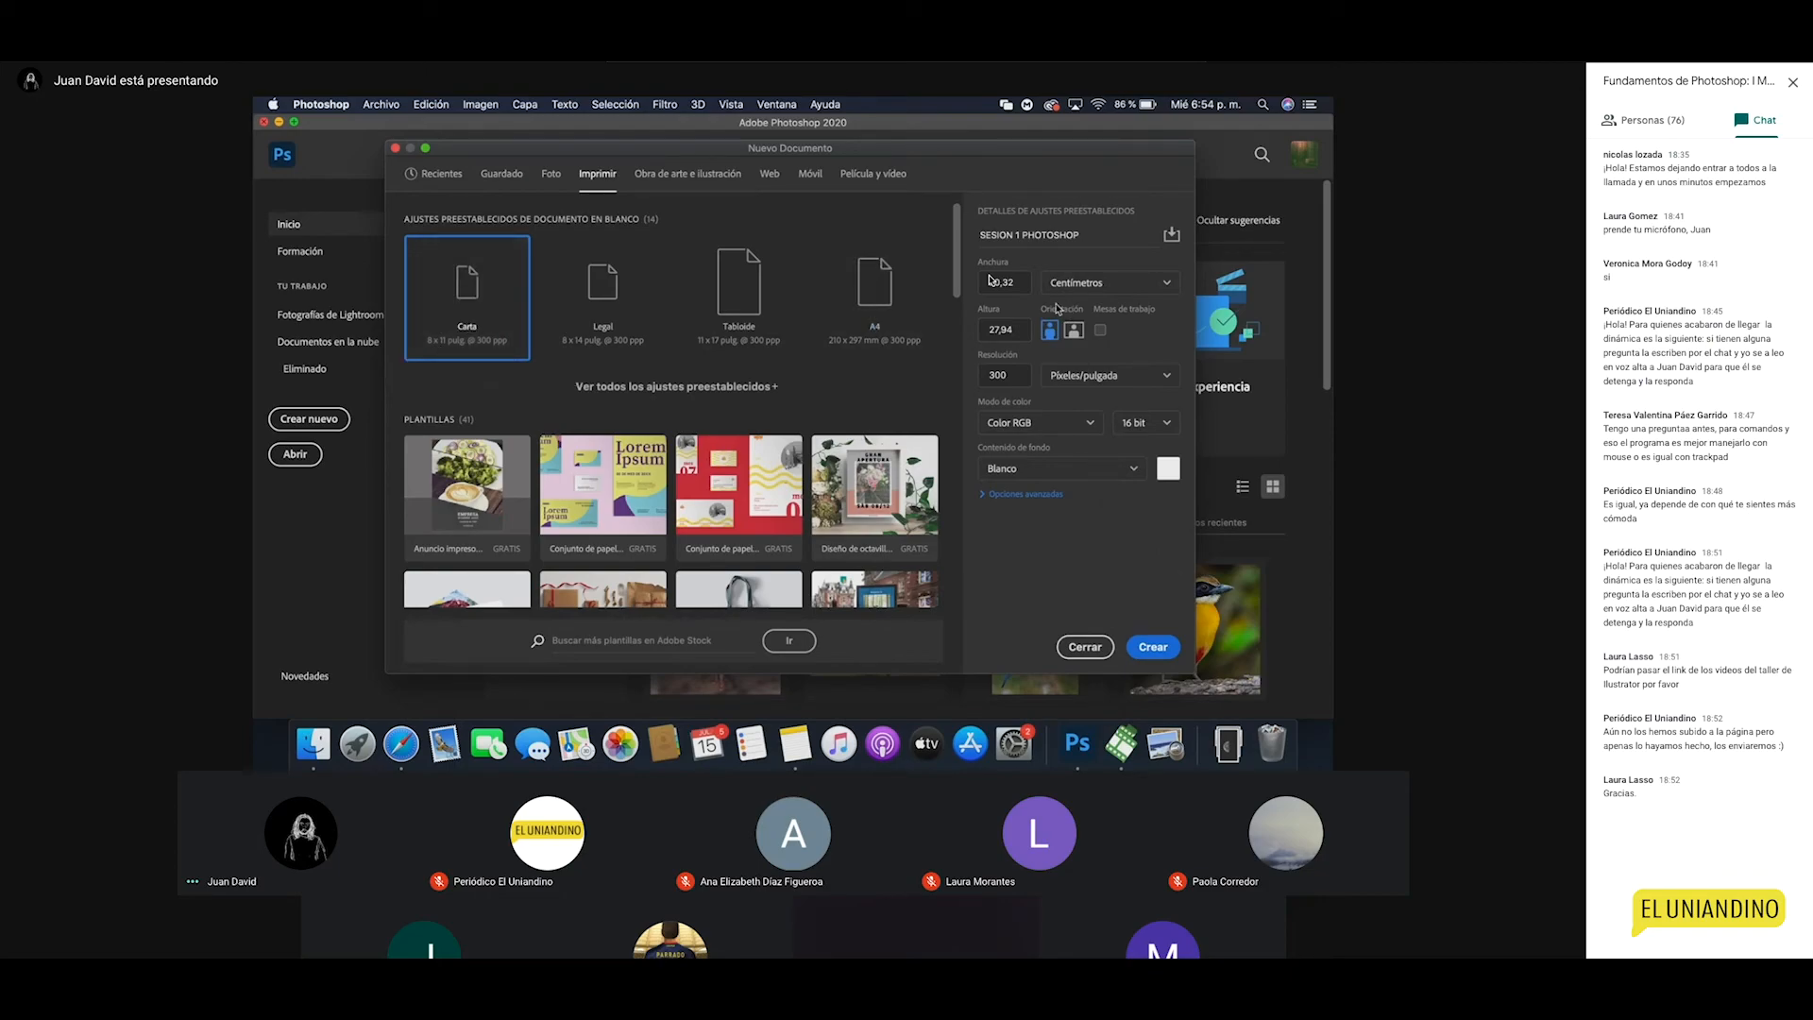
Step: Confirm the 2400 × 3300 px portrait size, create the document, and pick the Rectangular Marquee tool
{"action": "left_click", "coordinate": [1021, 331]}
{"action": "double_click", "coordinate": [1020, 330]}
{"action": "double_click", "coordinate": [1017, 285]}
{"action": "left_click", "coordinate": [1146, 646]}
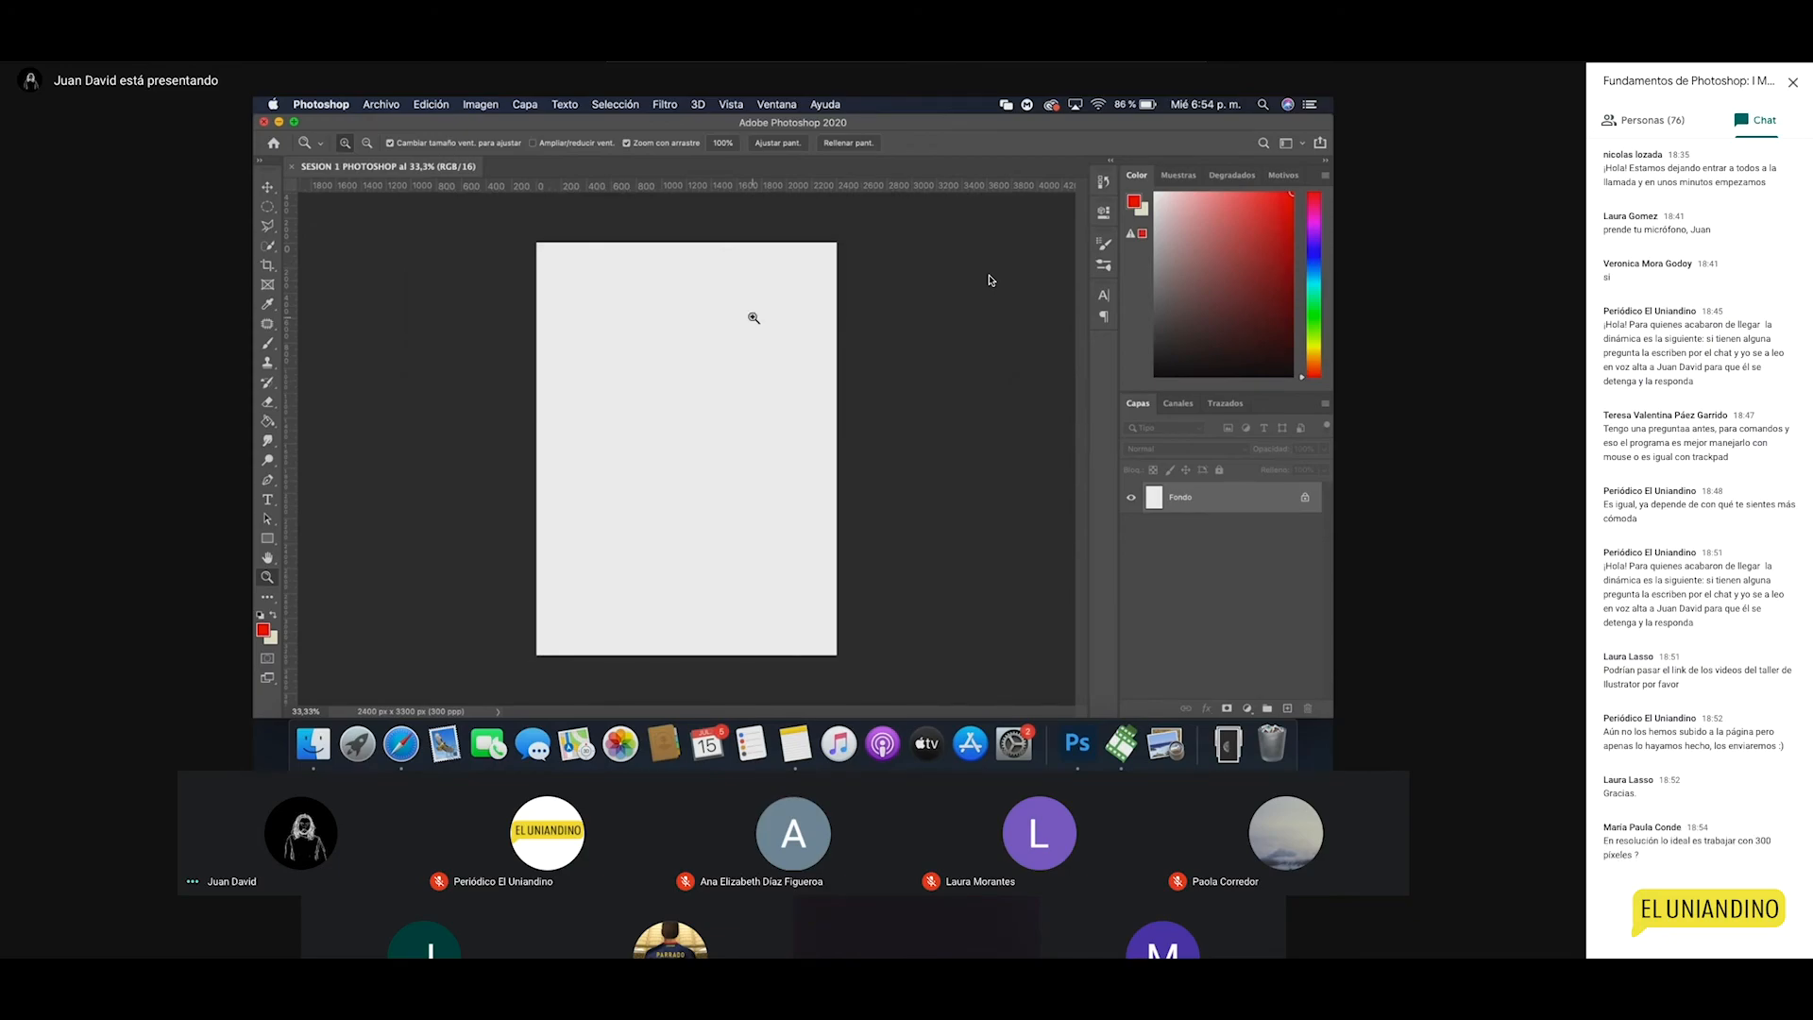
{"action": "key", "text": "v"}
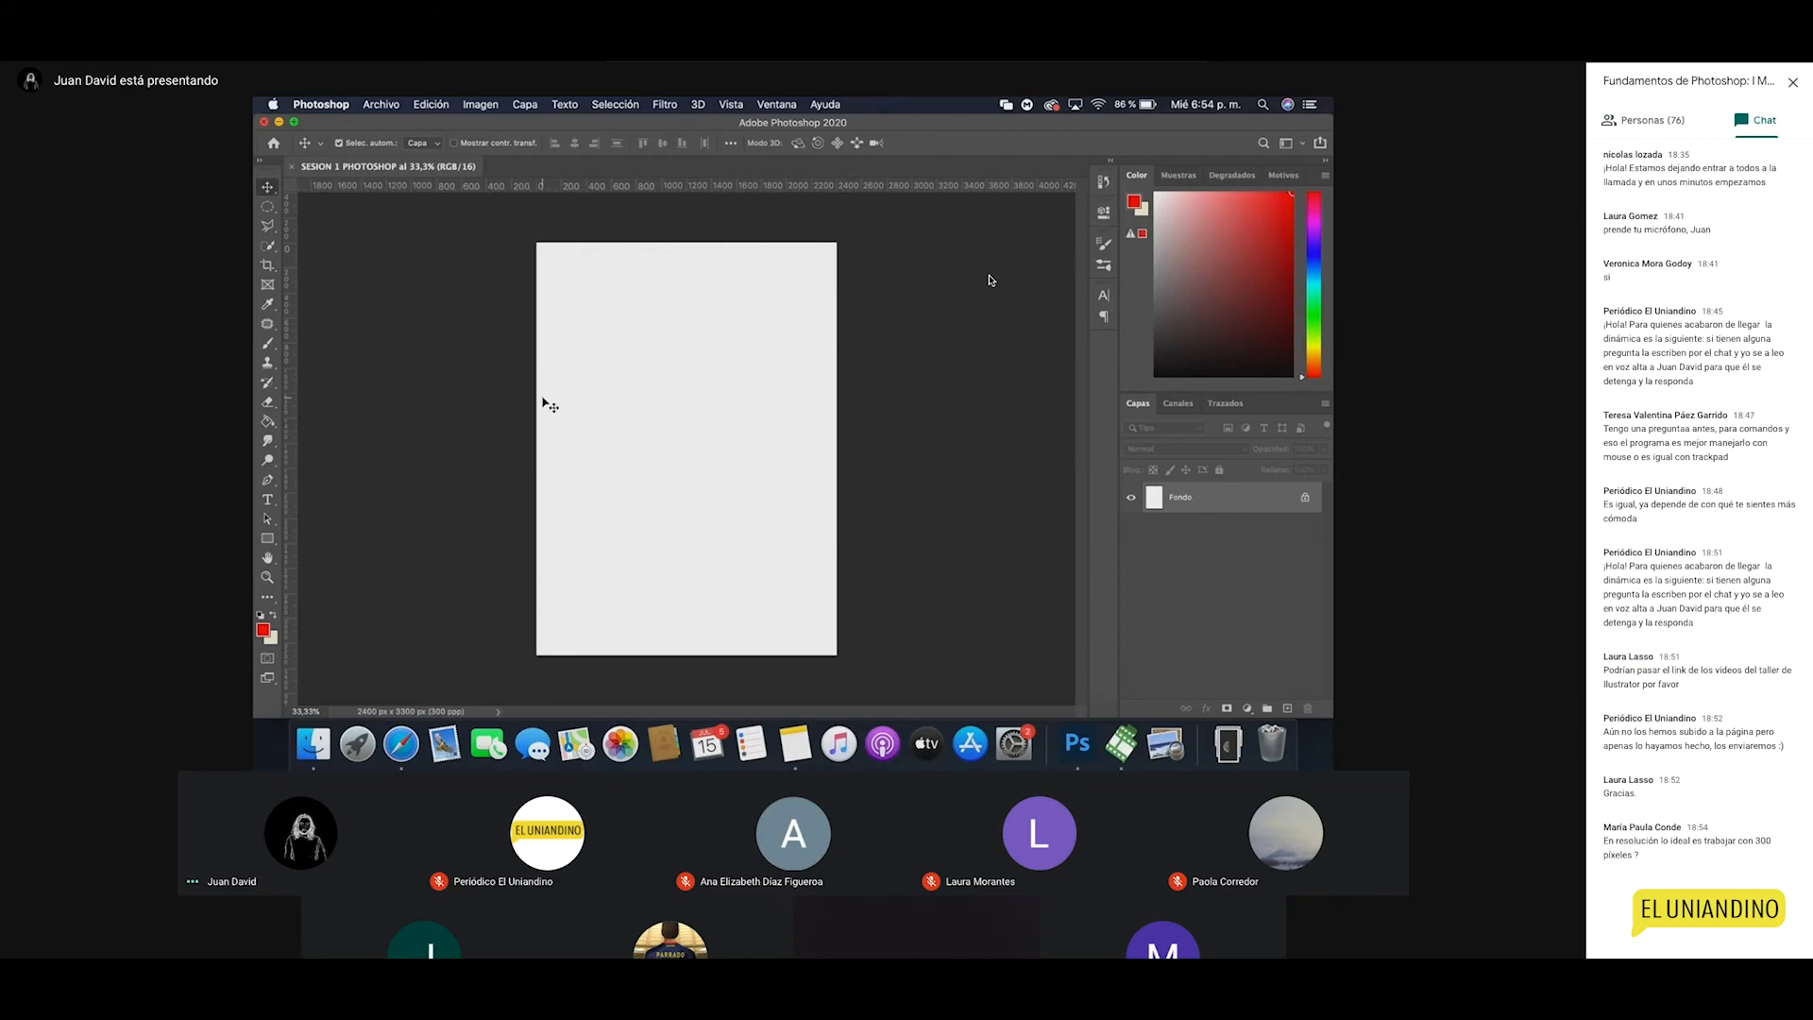
{"action": "left_click", "coordinate": [267, 205]}
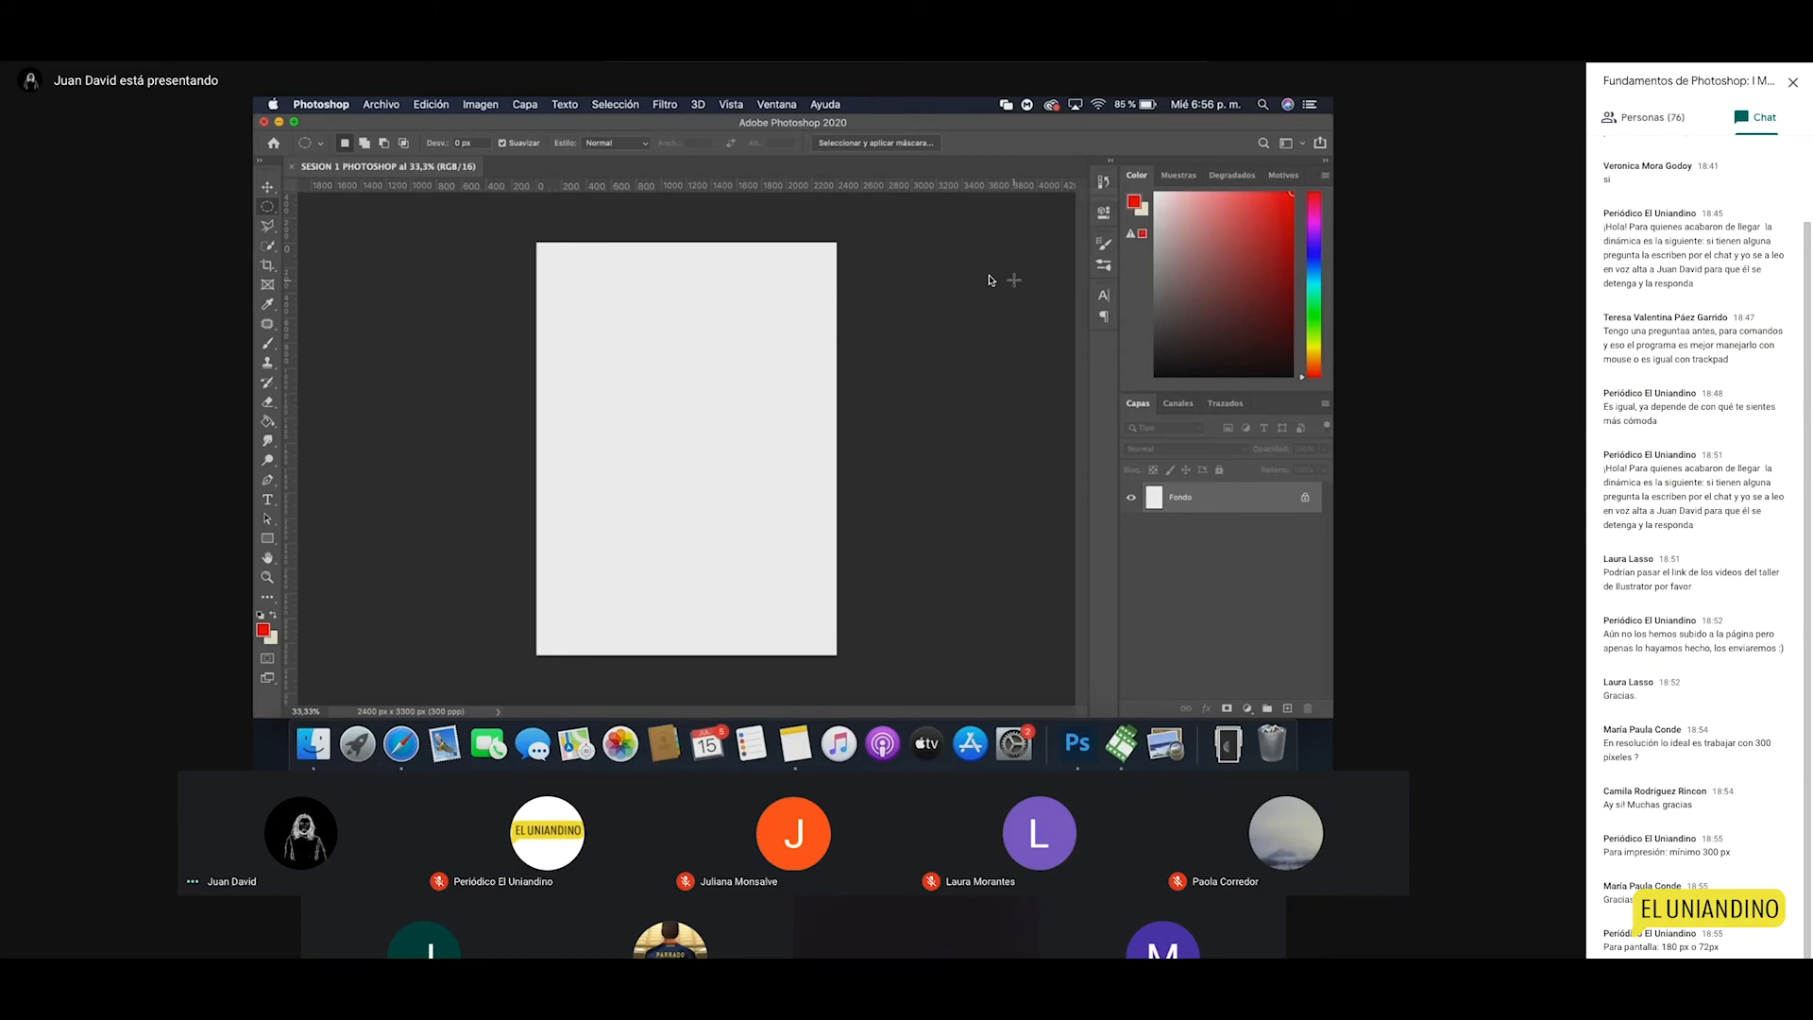
{"action": "left_click", "coordinate": [1102, 184]}
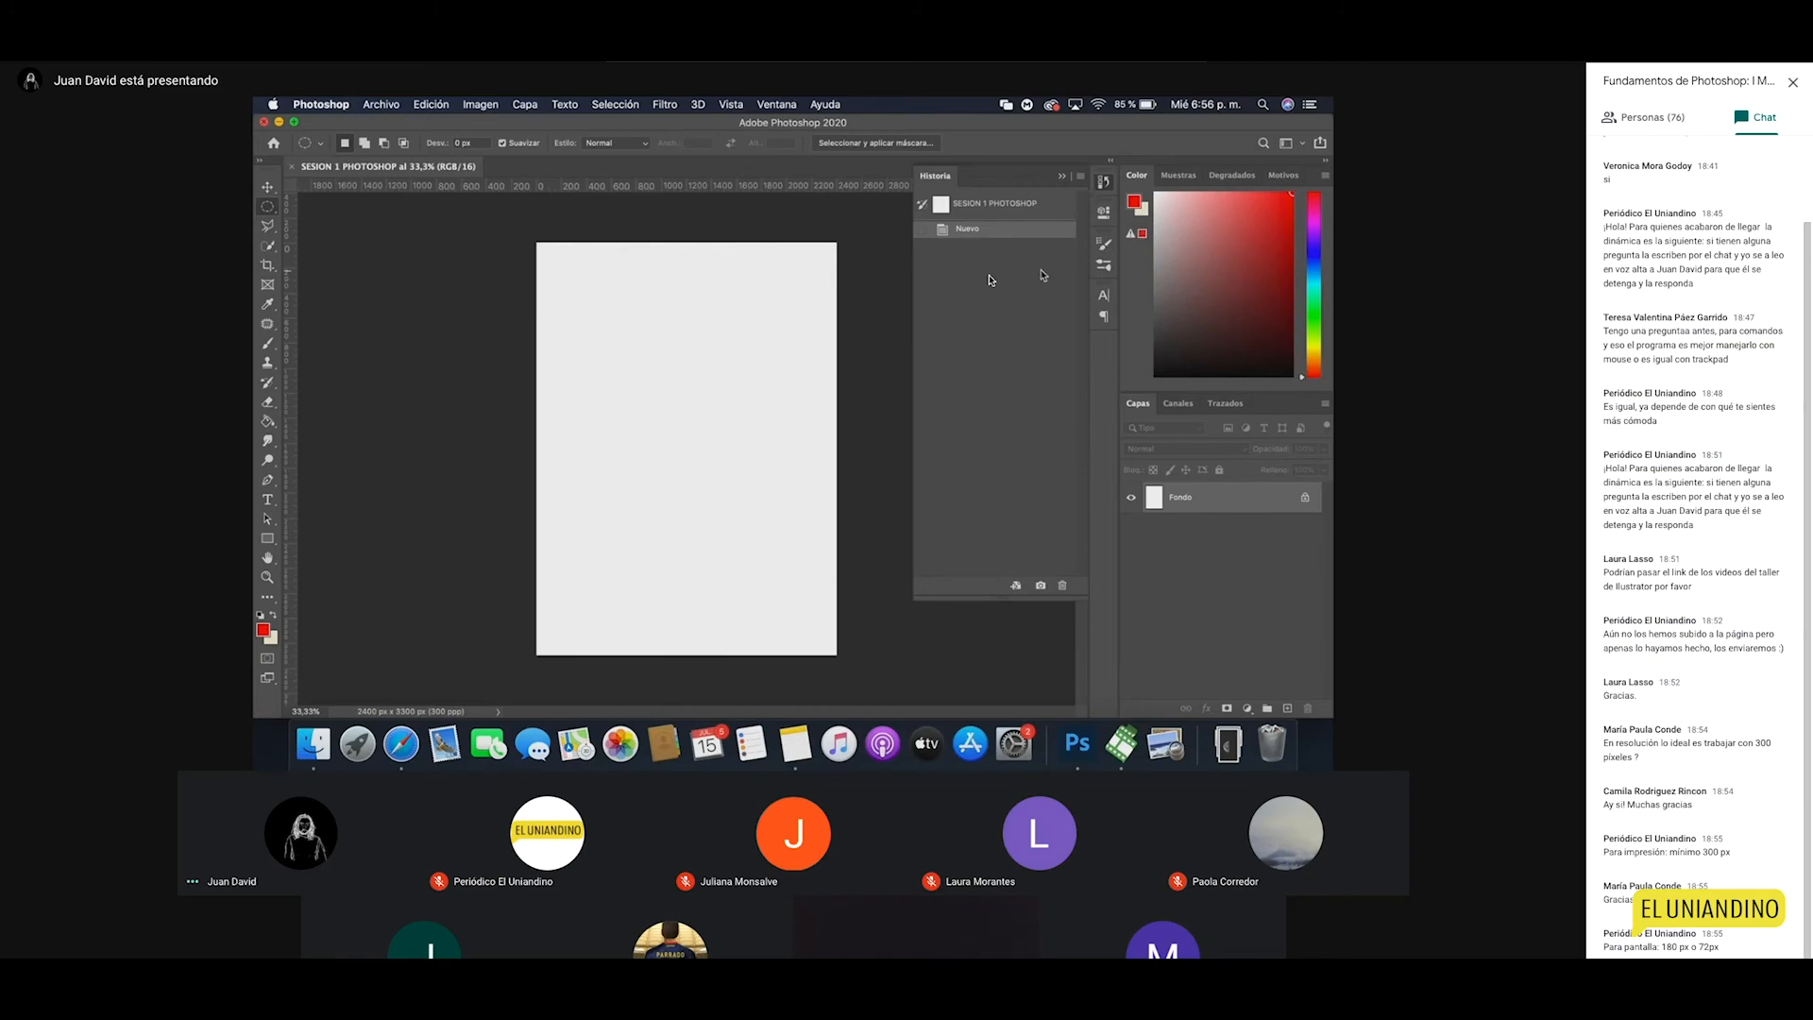
{"action": "left_click", "coordinate": [1101, 186]}
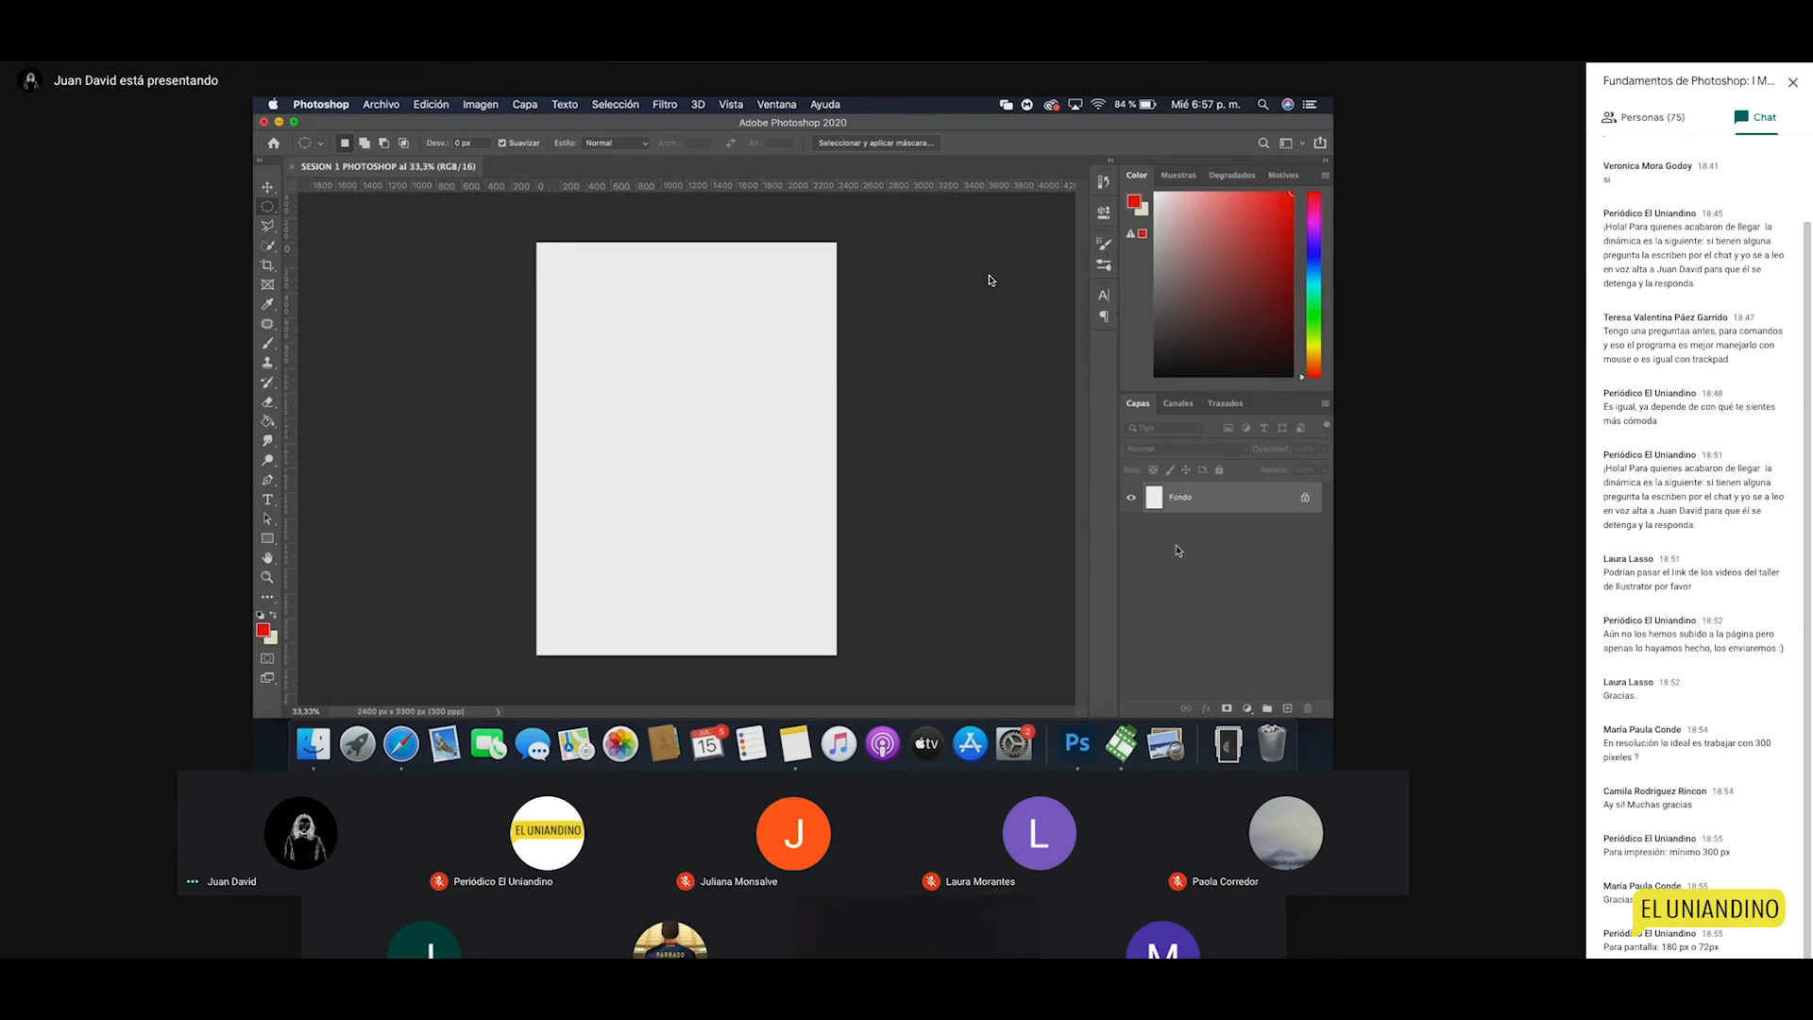
Step: Try the Movimiento and Pintura workspaces, then settle on Essentials (Aspectos esenciales)
{"action": "left_click", "coordinate": [1300, 143]}
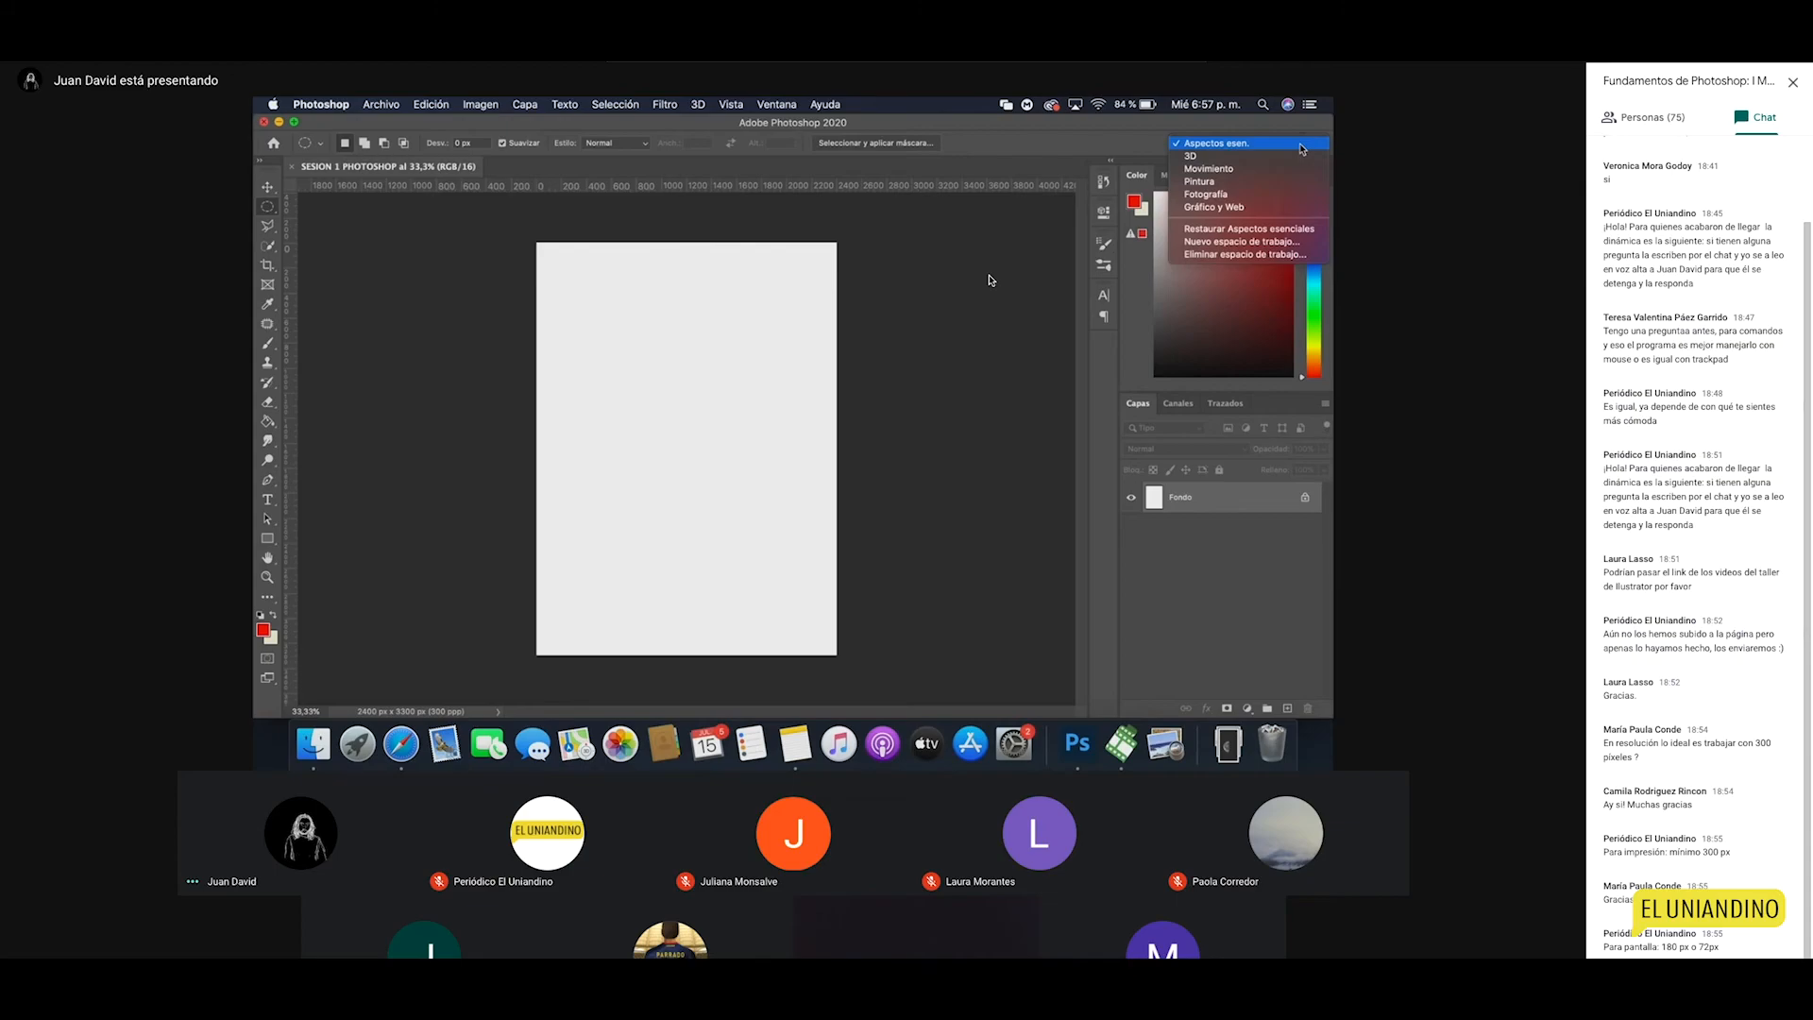
{"action": "left_click", "coordinate": [1287, 146]}
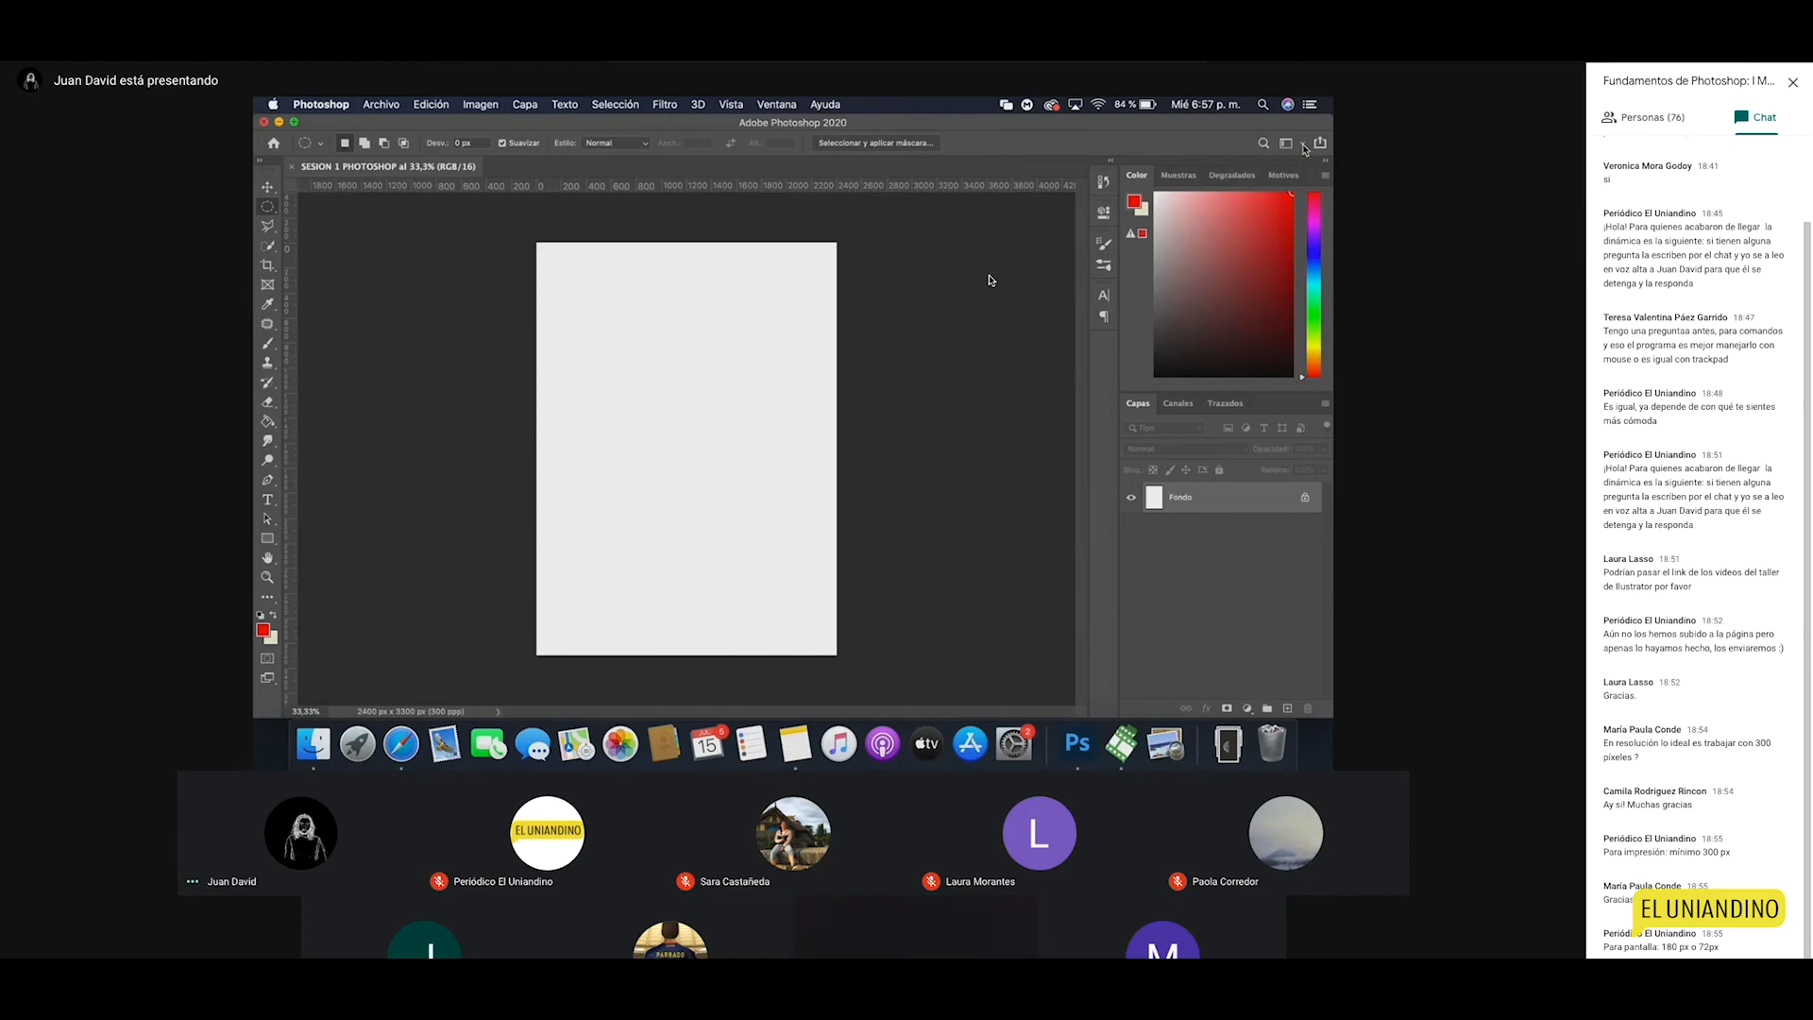
{"action": "left_click", "coordinate": [1304, 146]}
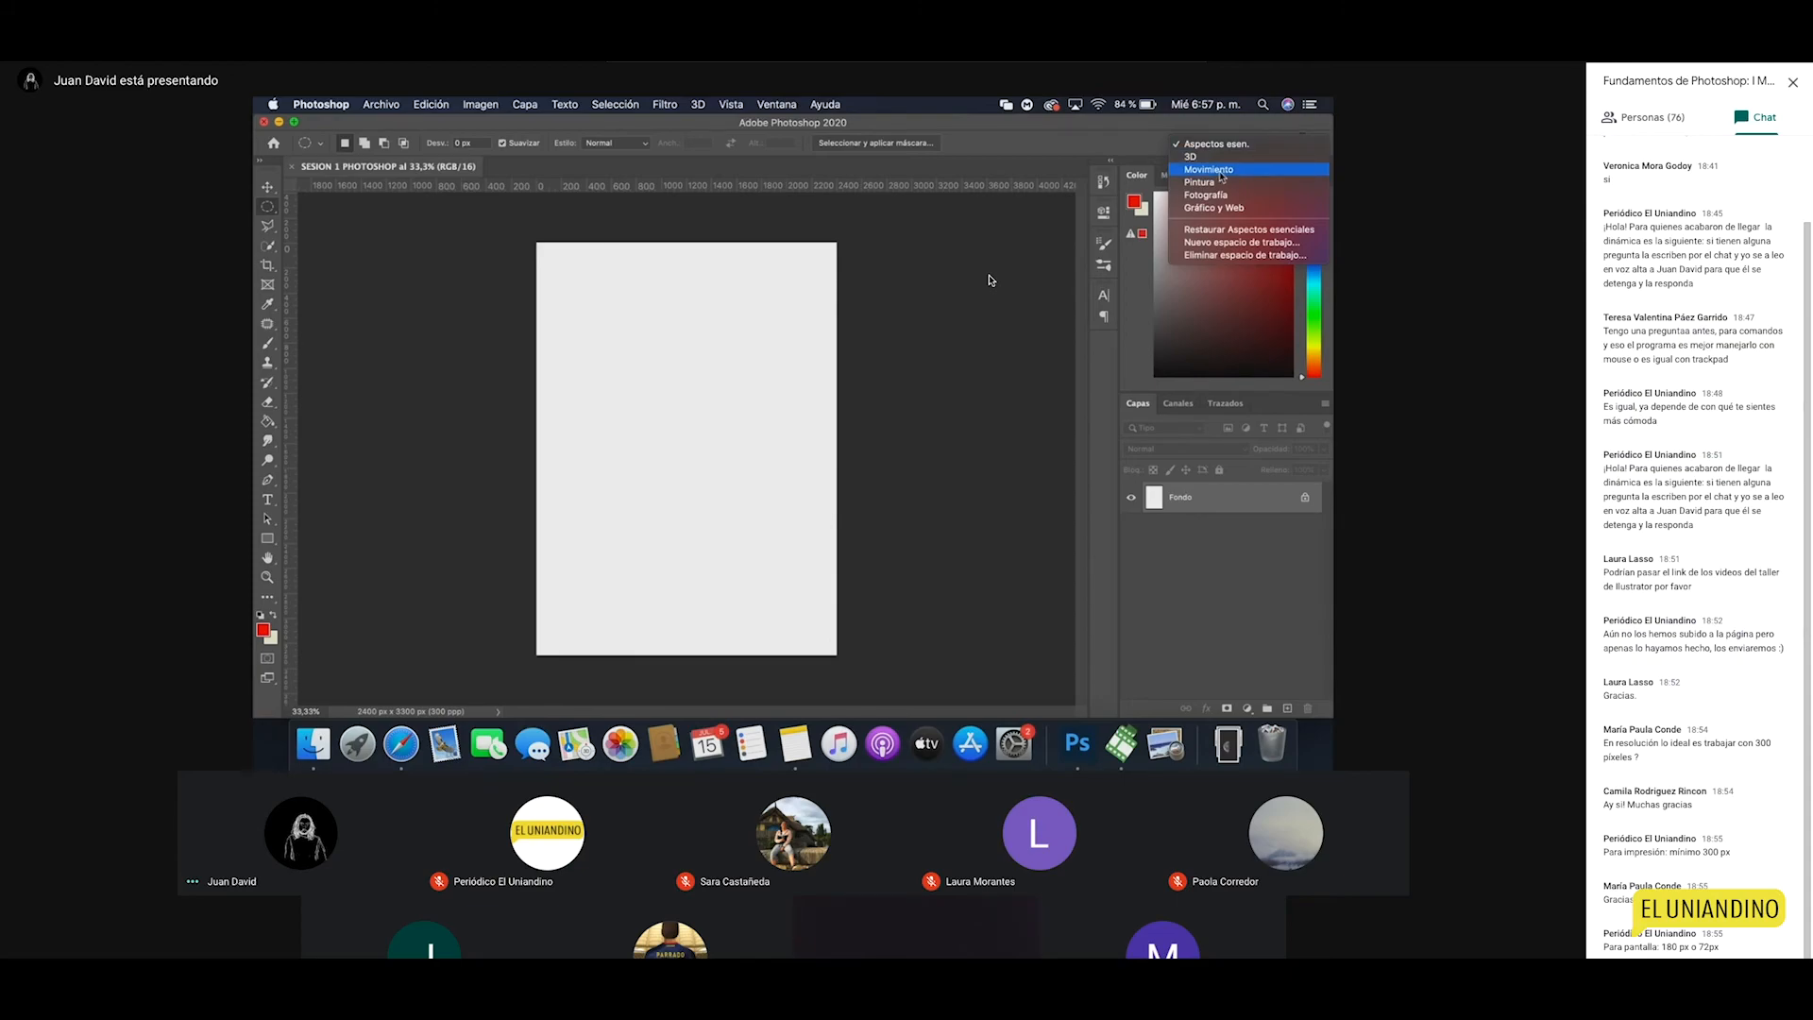
{"action": "left_click", "coordinate": [1220, 171]}
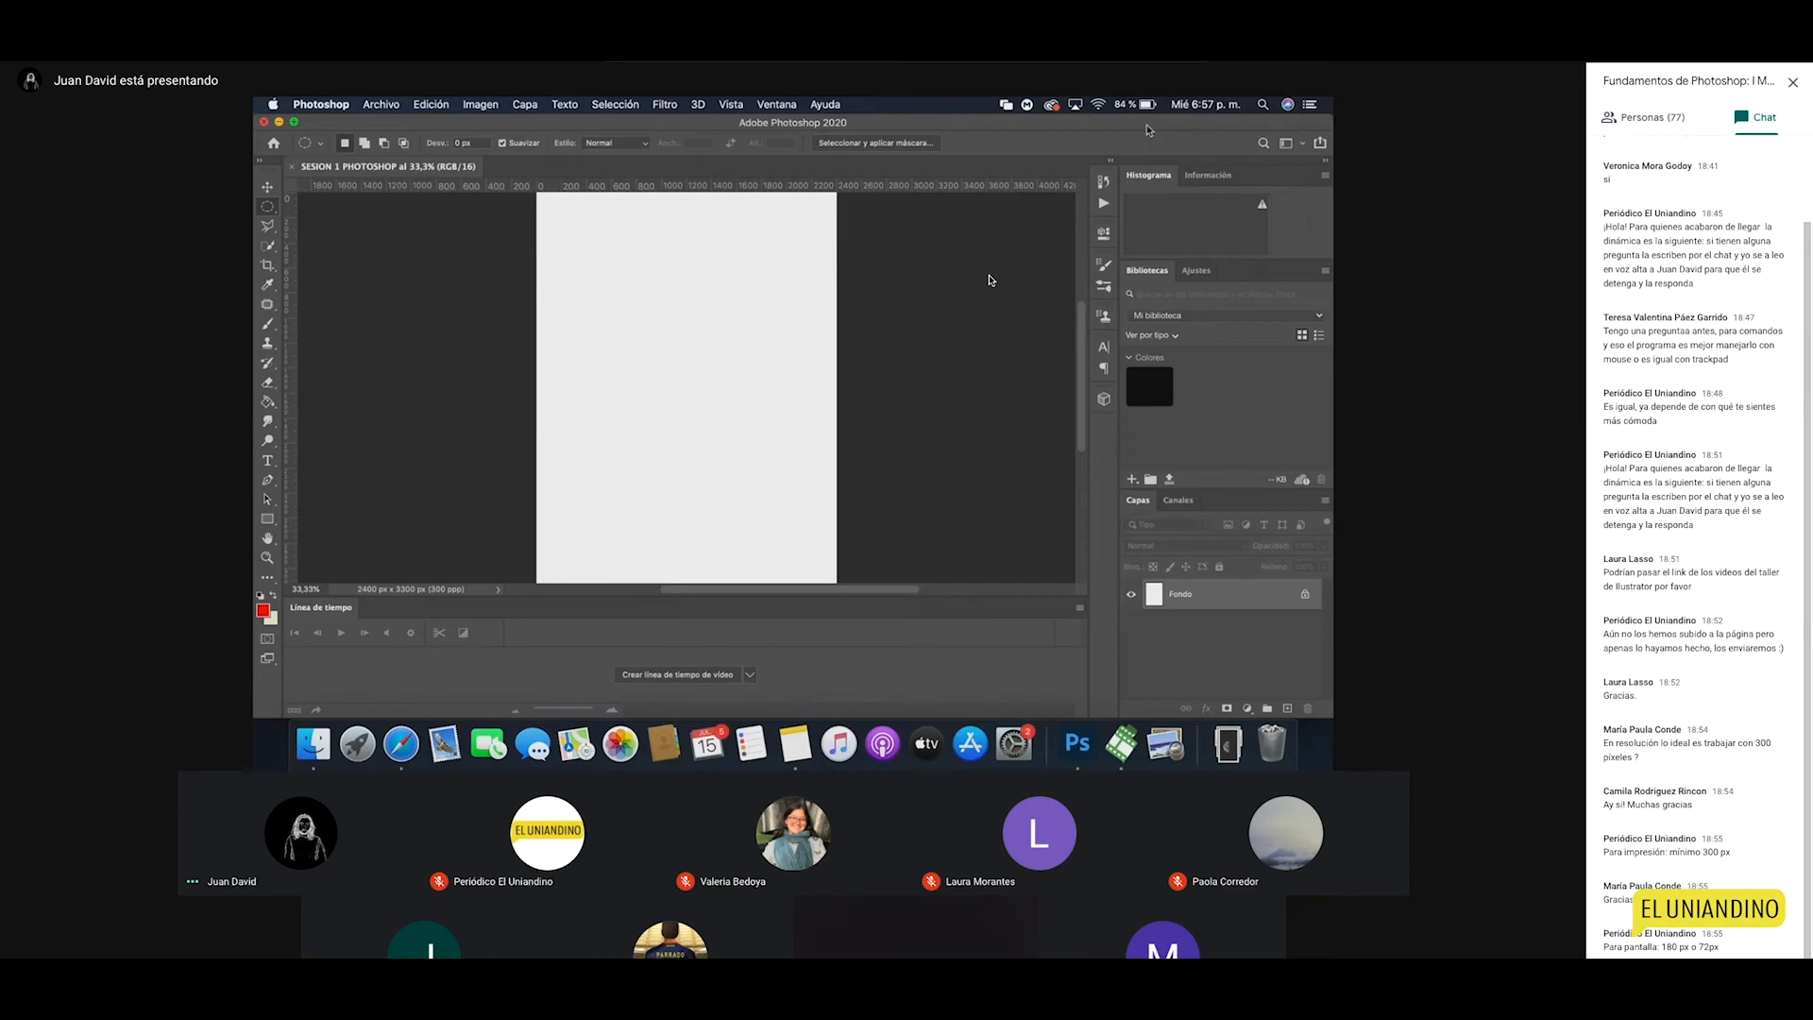
{"action": "left_click", "coordinate": [1302, 143]}
{"action": "left_click", "coordinate": [1235, 180]}
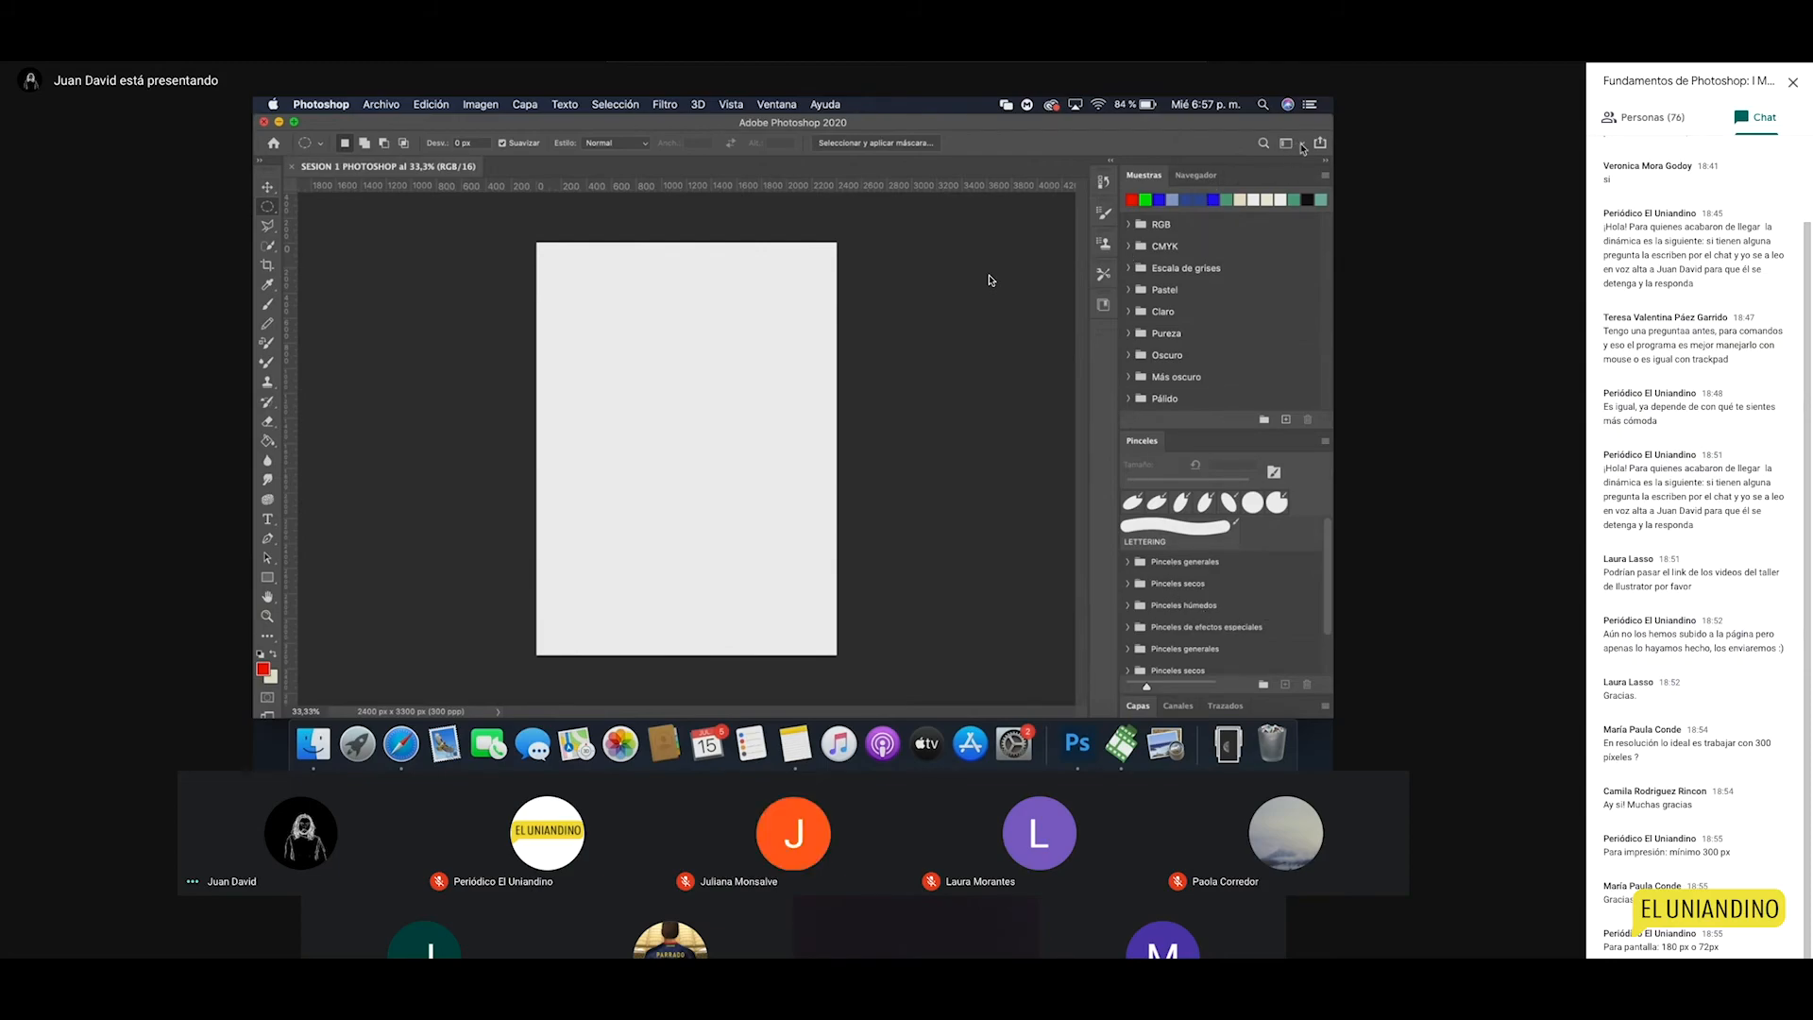
{"action": "left_click", "coordinate": [1301, 146]}
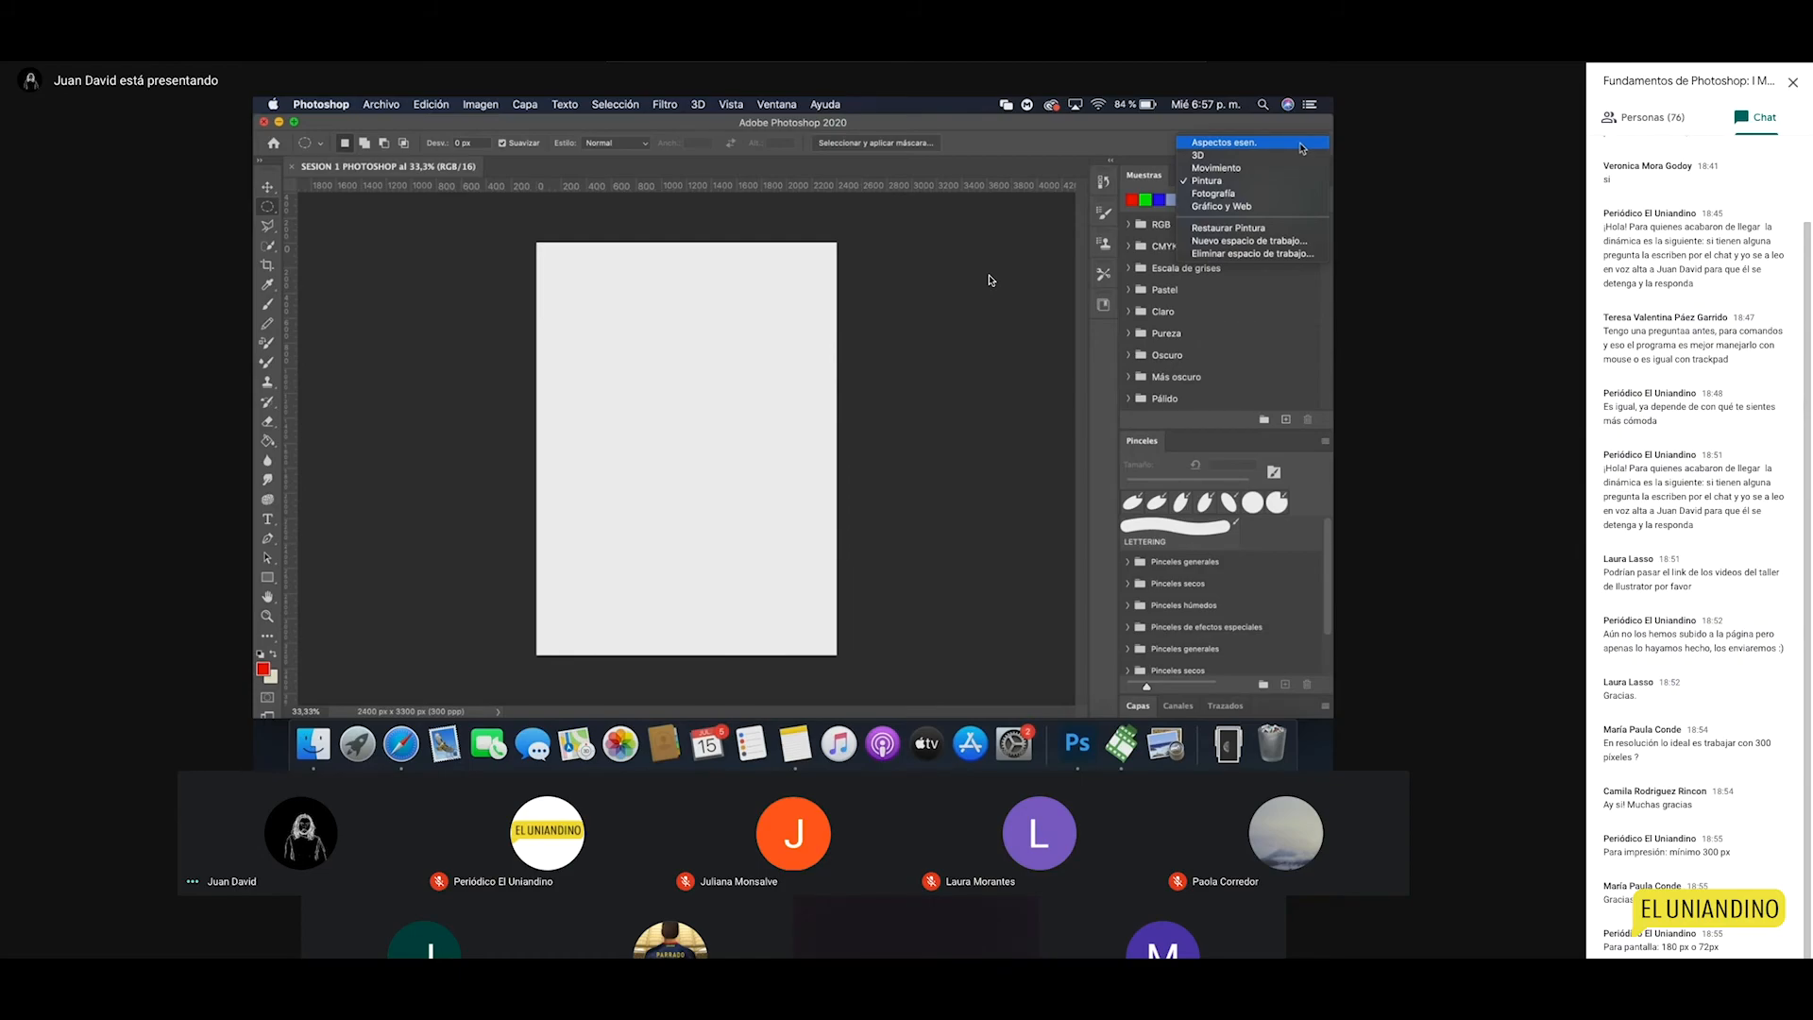
{"action": "left_click", "coordinate": [1231, 146]}
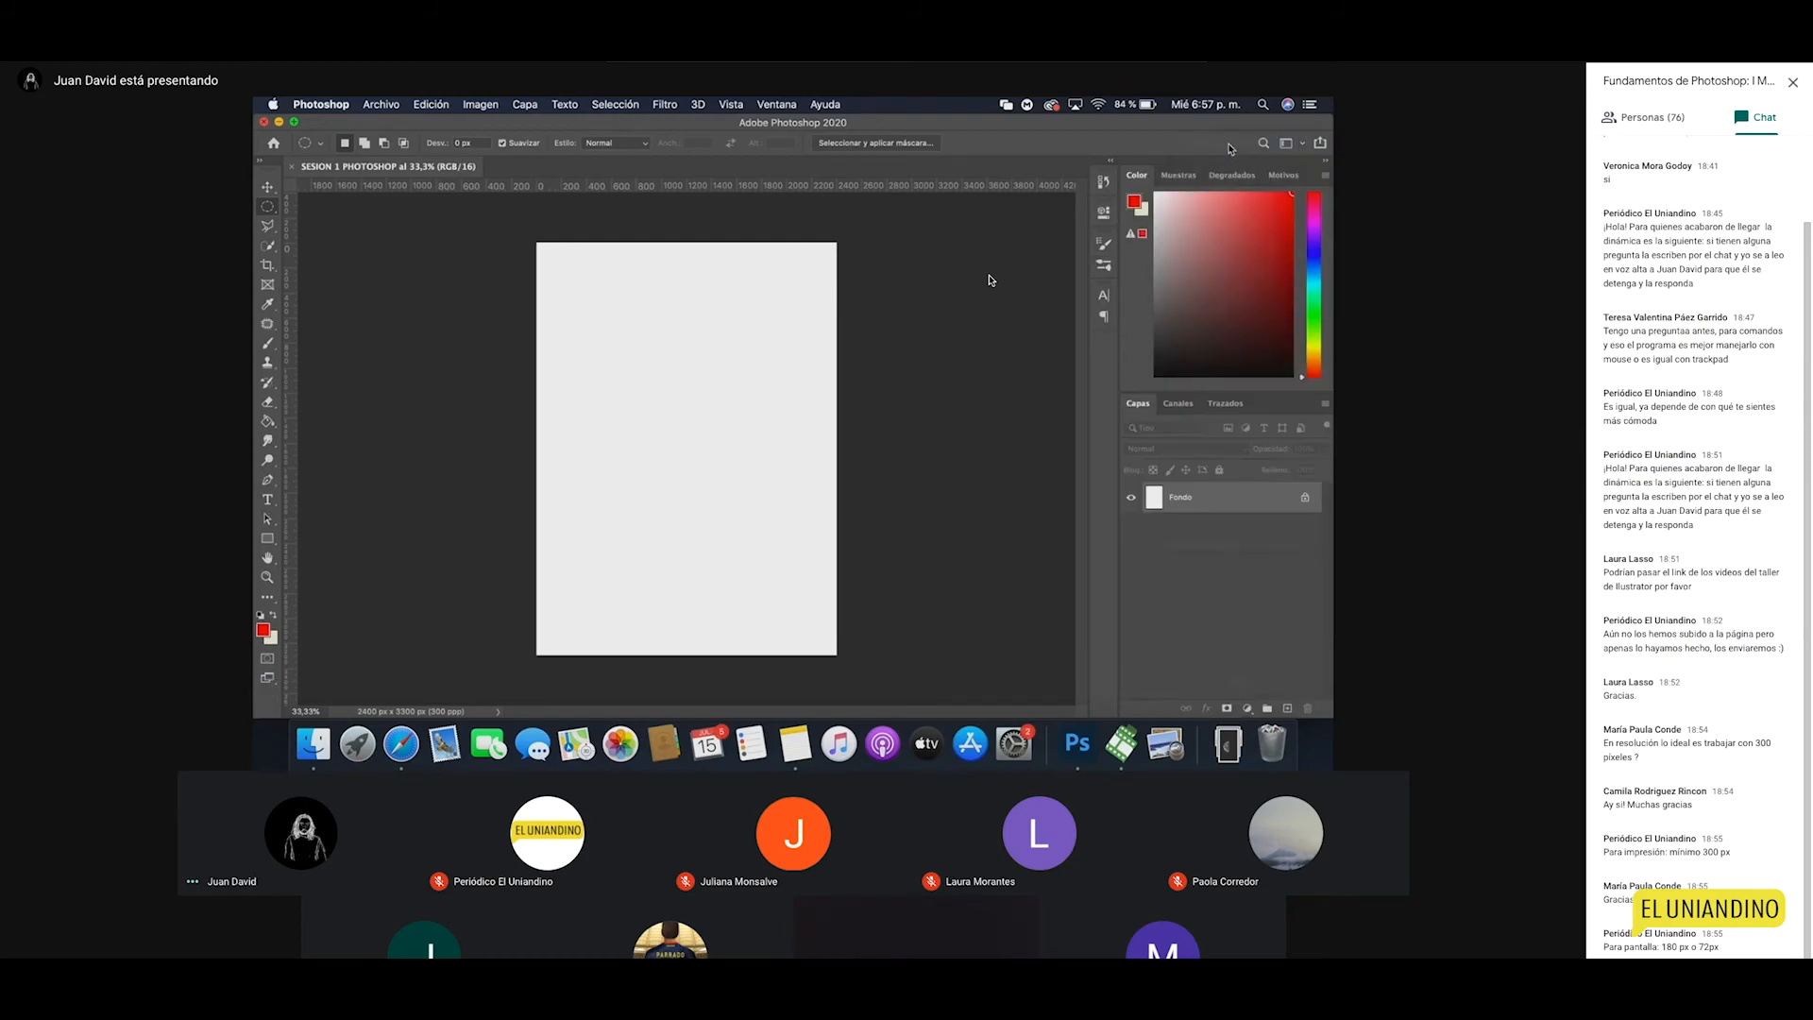
Step: Float the Color, Brush Settings and Paragraph panels, then reset Essentials to its default layout
{"action": "left_click_drag", "start_coordinate": [1136, 175], "coordinate": [887, 274]}
{"action": "left_click_drag", "start_coordinate": [1103, 182], "coordinate": [852, 247]}
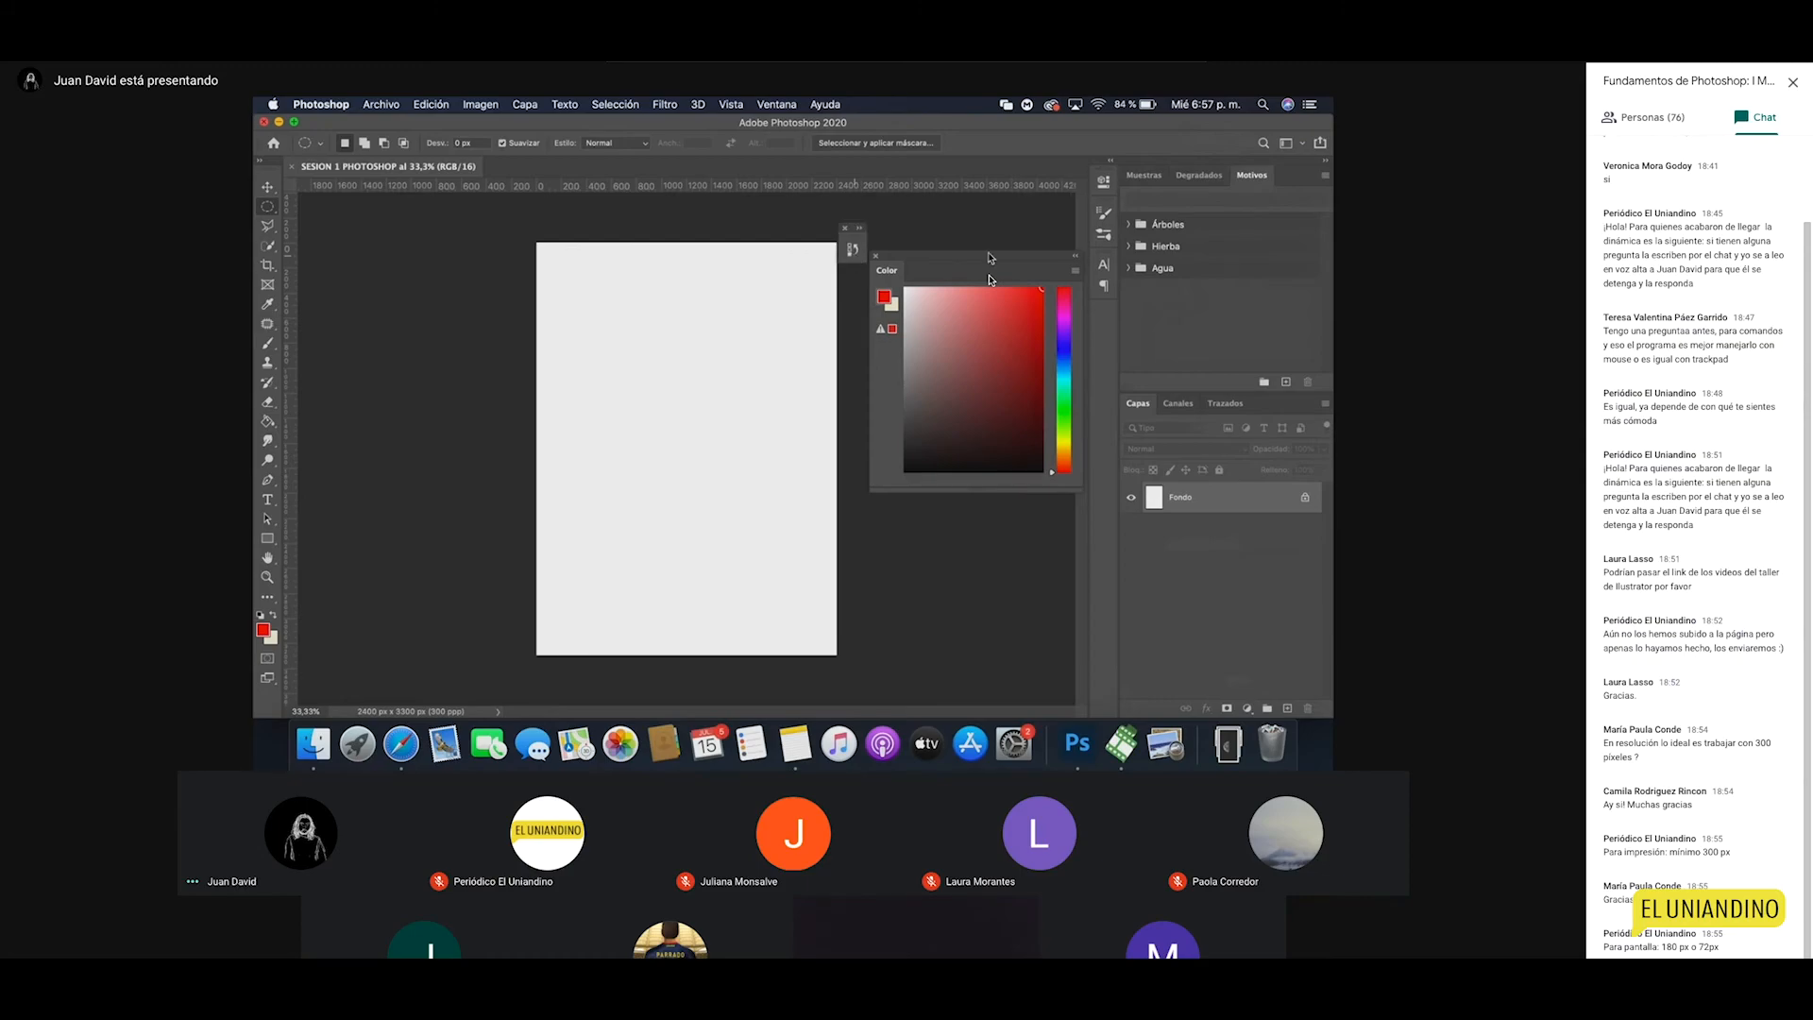
{"action": "left_click_drag", "start_coordinate": [1103, 234], "coordinate": [809, 396]}
{"action": "mouse_move", "coordinate": [1103, 267]}
{"action": "left_mouse_down"}
{"action": "mouse_move", "coordinate": [1003, 297]}
{"action": "mouse_move", "coordinate": [843, 390]}
{"action": "left_mouse_up"}
{"action": "left_click", "coordinate": [1302, 144]}
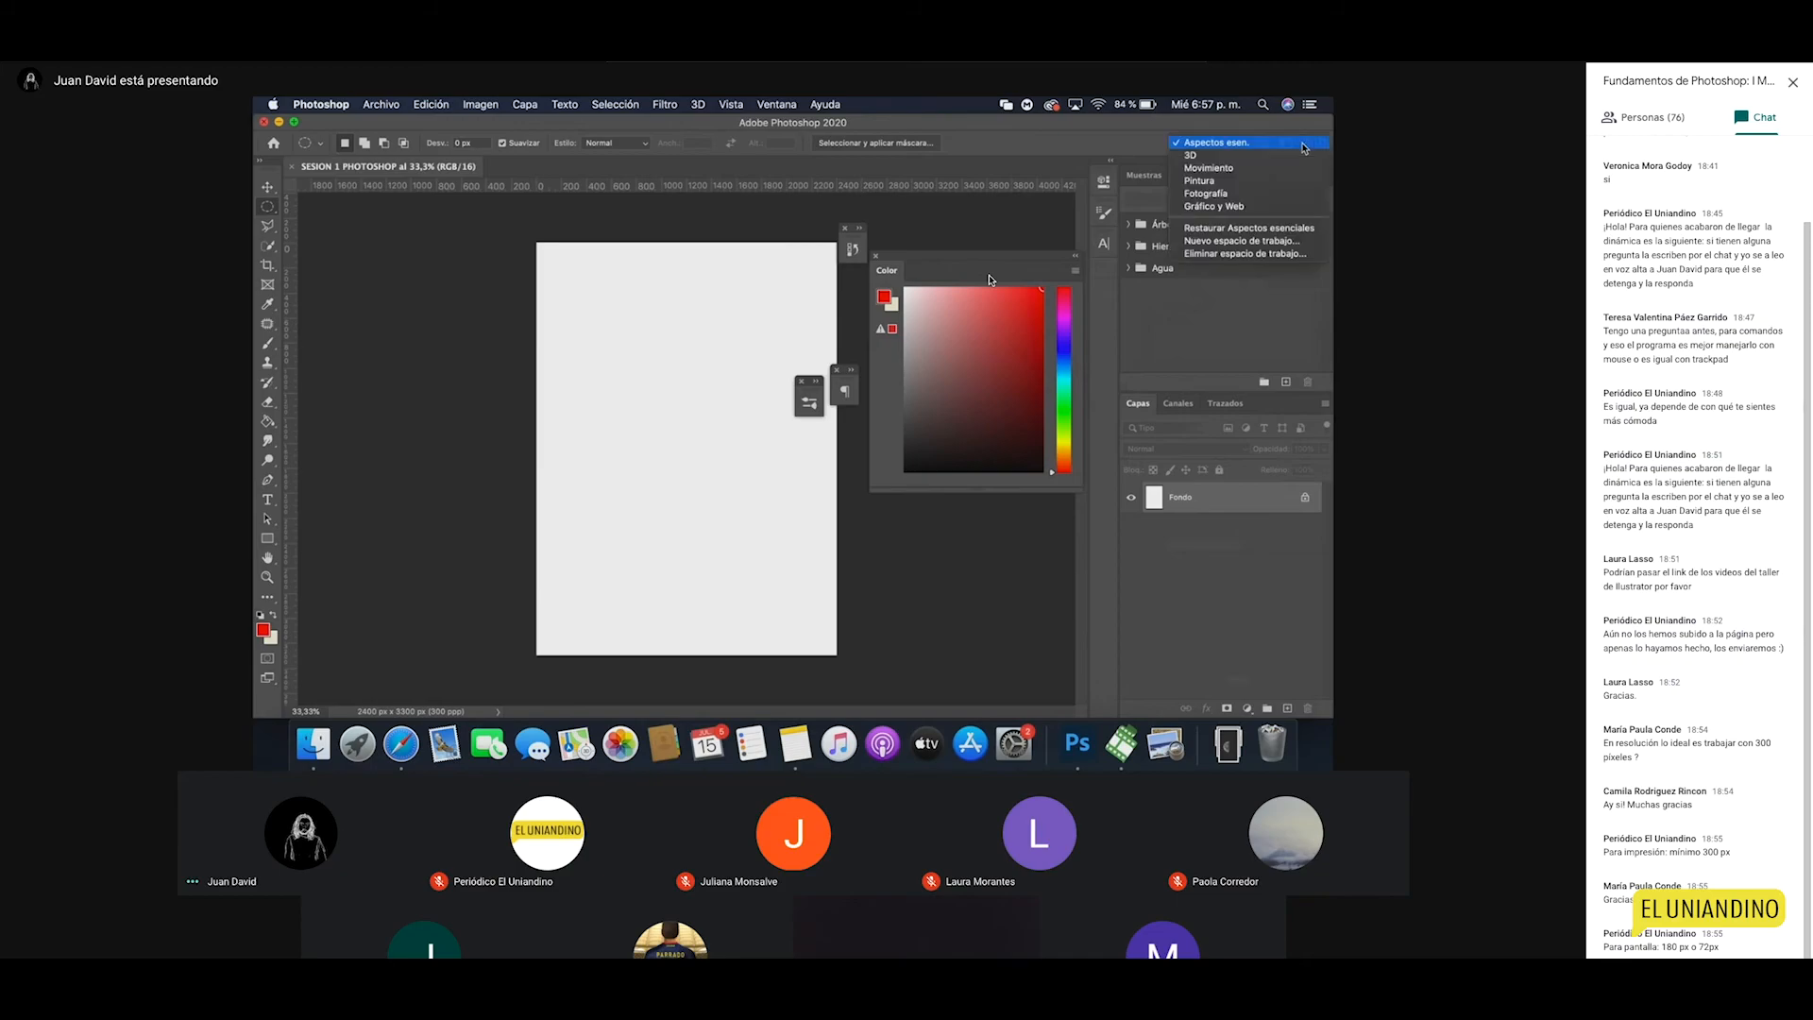
{"action": "left_click", "coordinate": [1263, 230]}
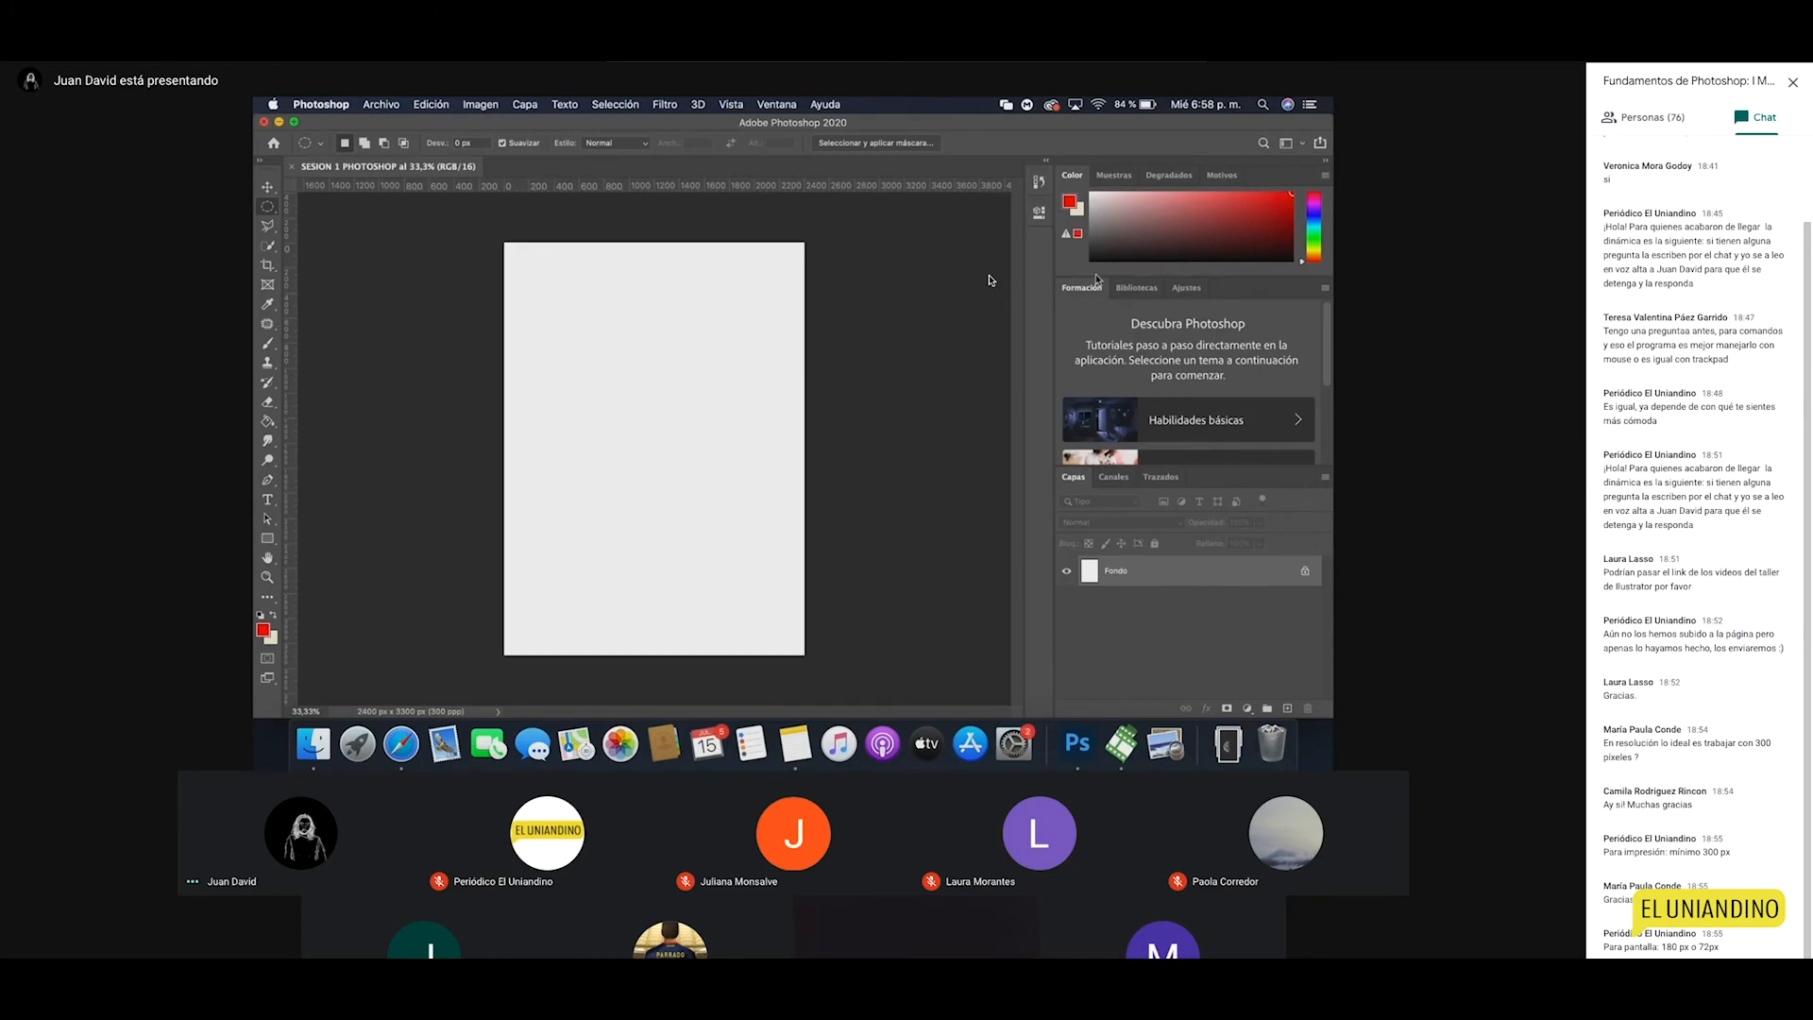
Step: Close the Learn/Libraries tab group and drag the Color/Layers divider down to enlarge the colour picker
{"action": "left_click", "coordinate": [1324, 289]}
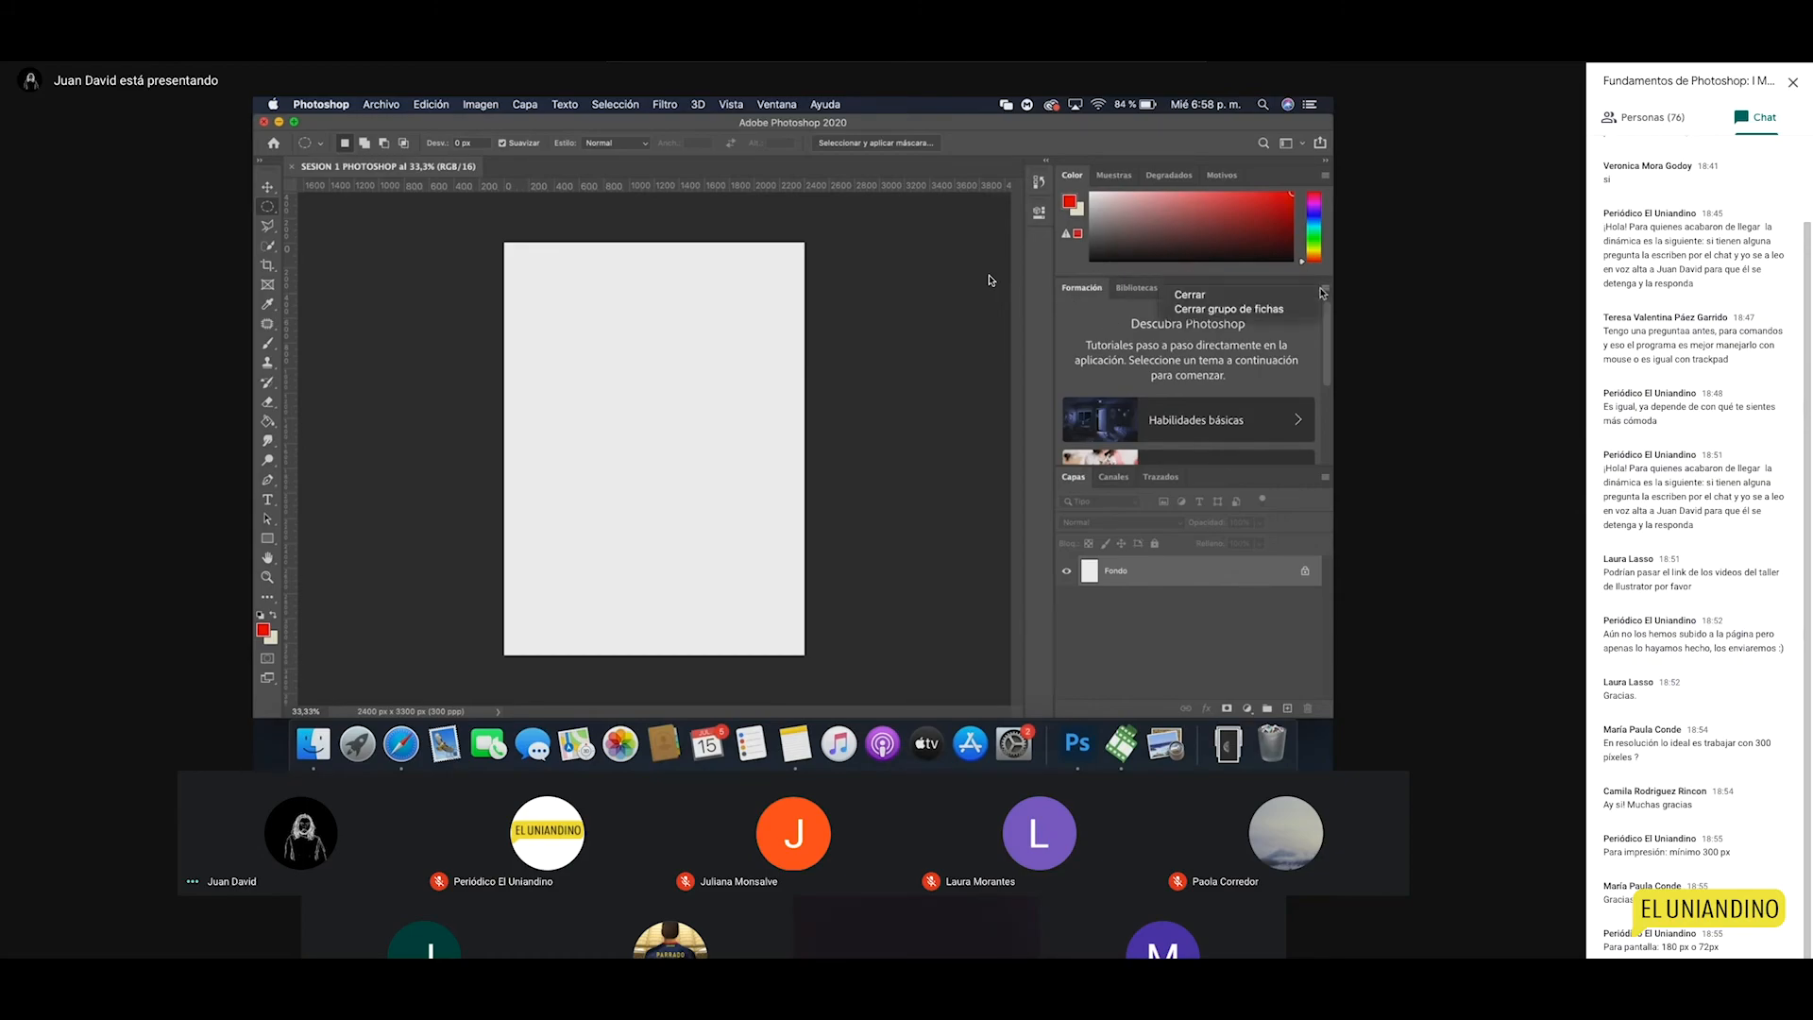
{"action": "left_click", "coordinate": [1277, 309]}
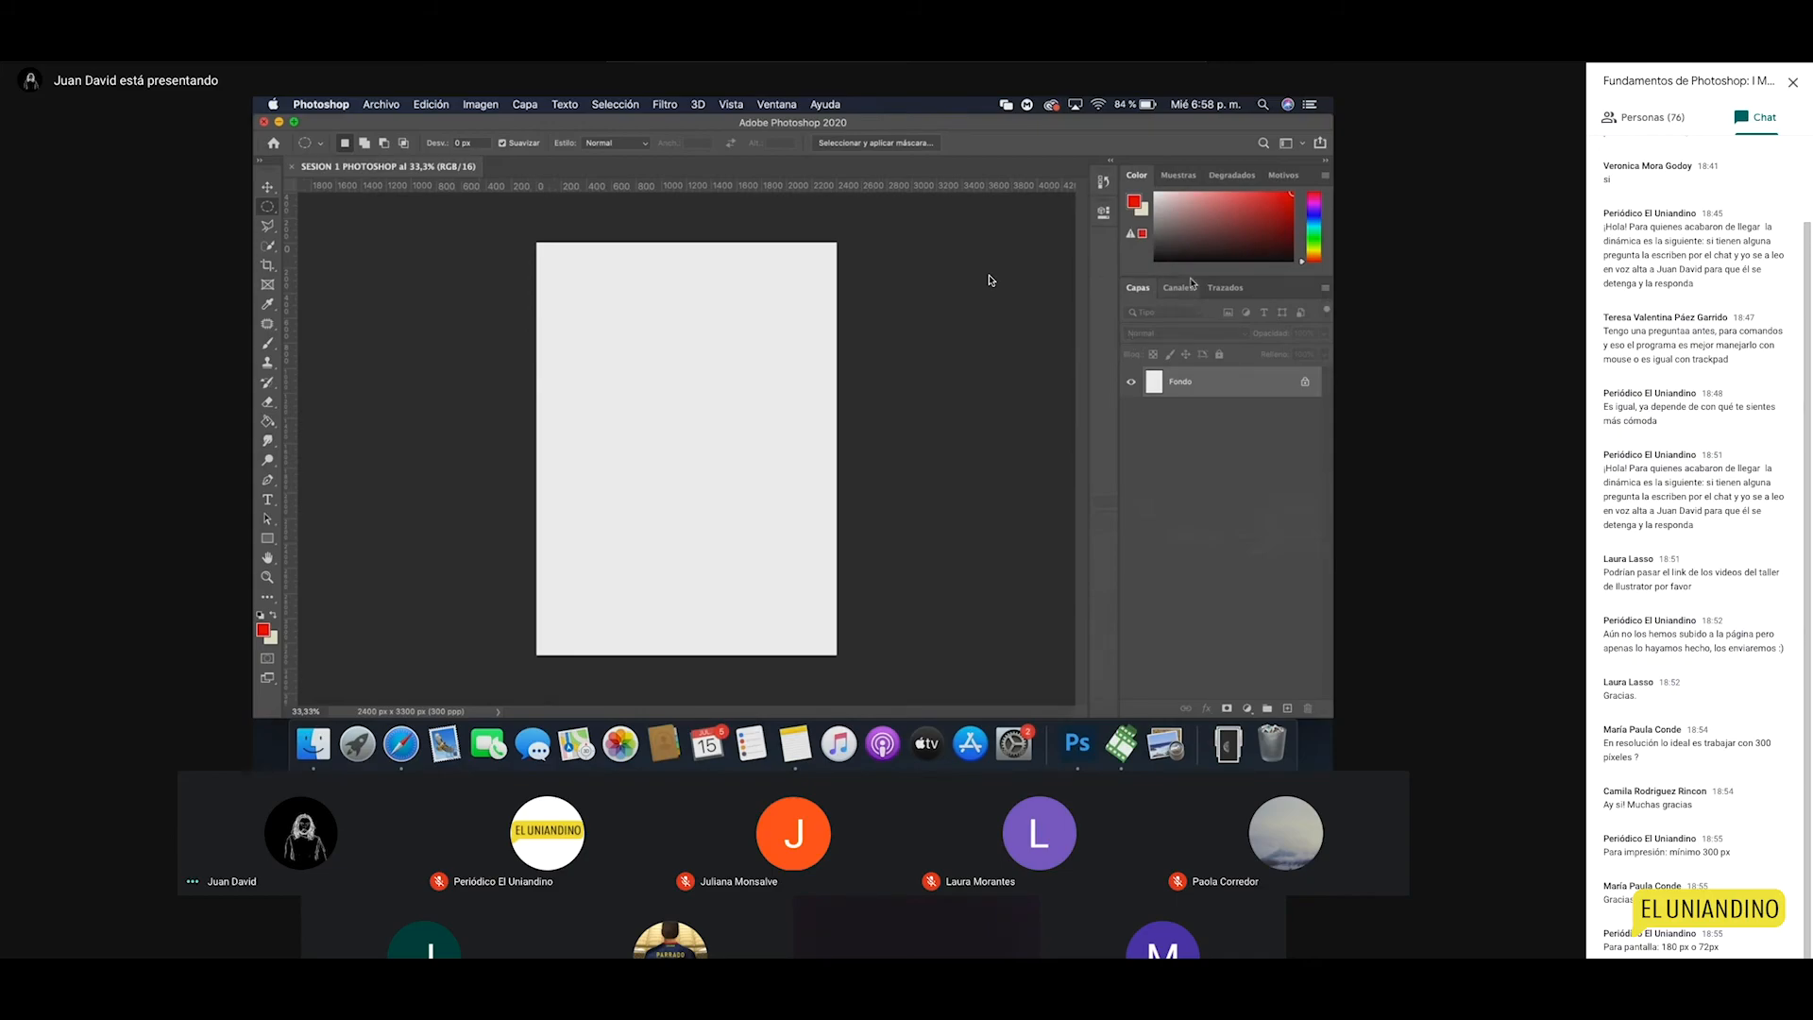
{"action": "left_click_drag", "start_coordinate": [1195, 276], "coordinate": [1196, 420]}
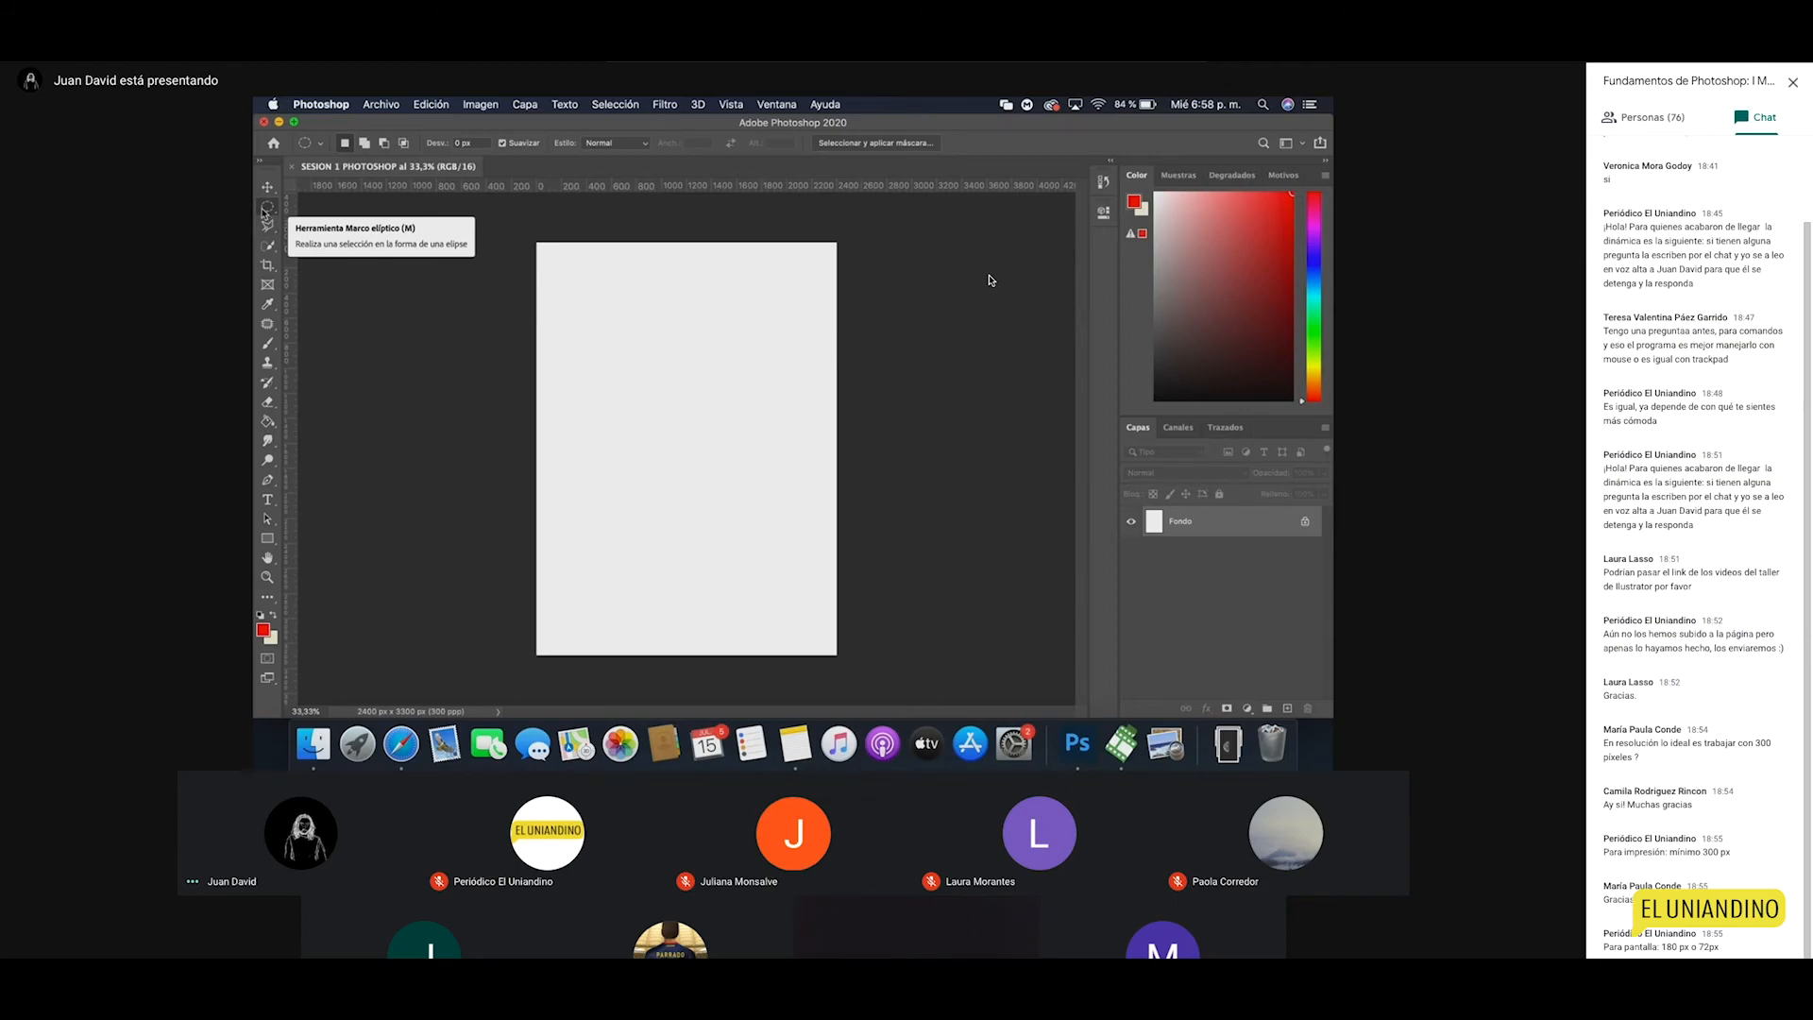
Step: Switch to the Elliptical Marquee tool and drag a circle about 1381 px across on the upper page
{"action": "left_click", "coordinate": [268, 188]}
{"action": "left_click", "coordinate": [268, 208]}
{"action": "right_click", "coordinate": [270, 214]}
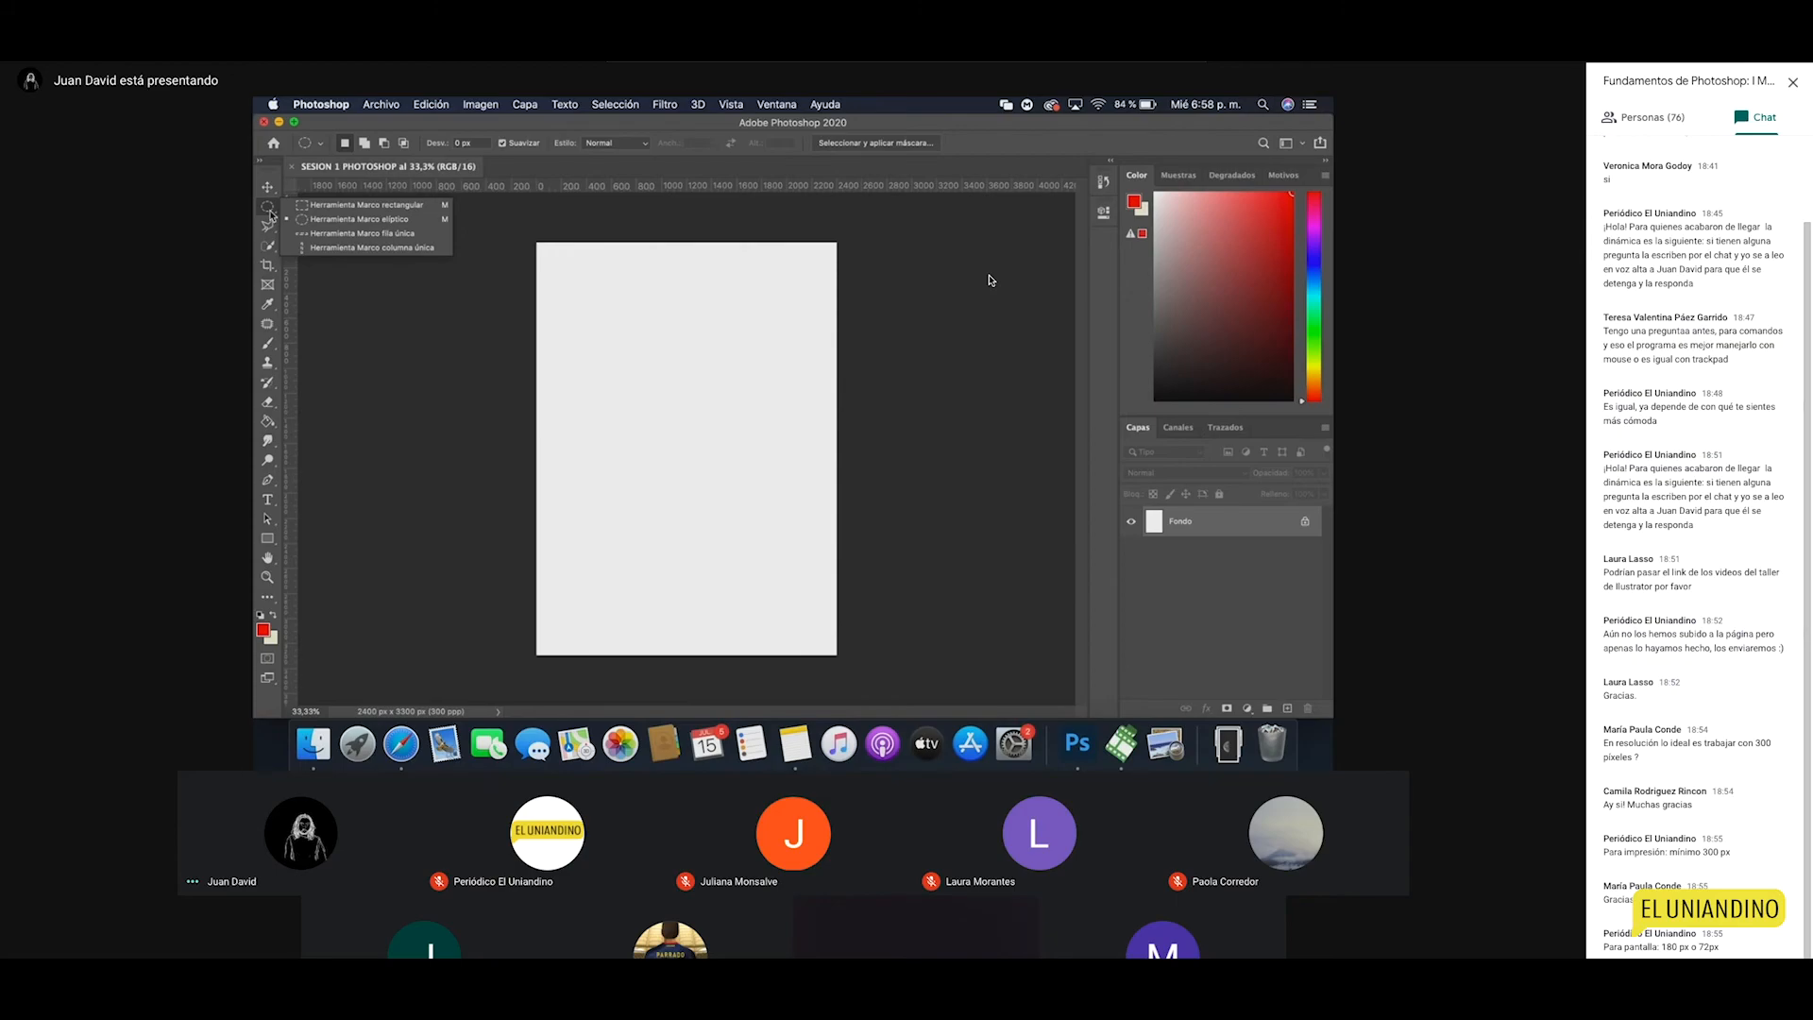
{"action": "left_click", "coordinate": [318, 225]}
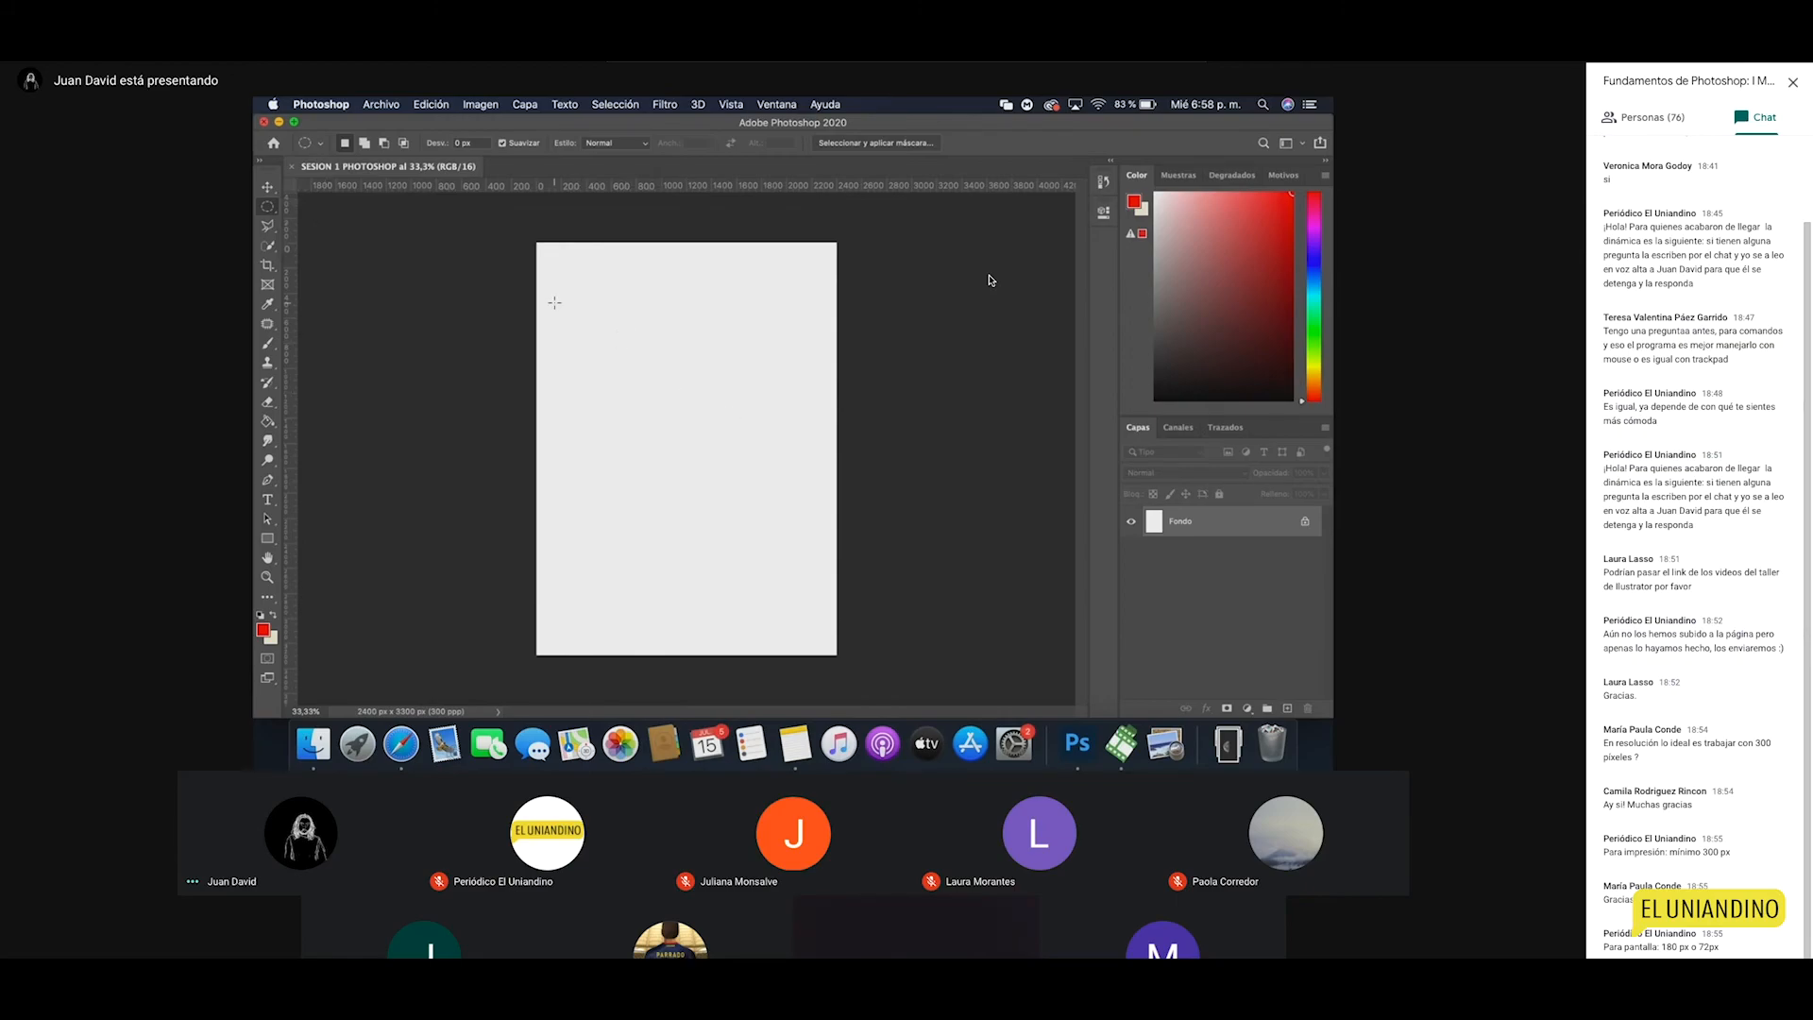
{"action": "left_click", "coordinate": [268, 206]}
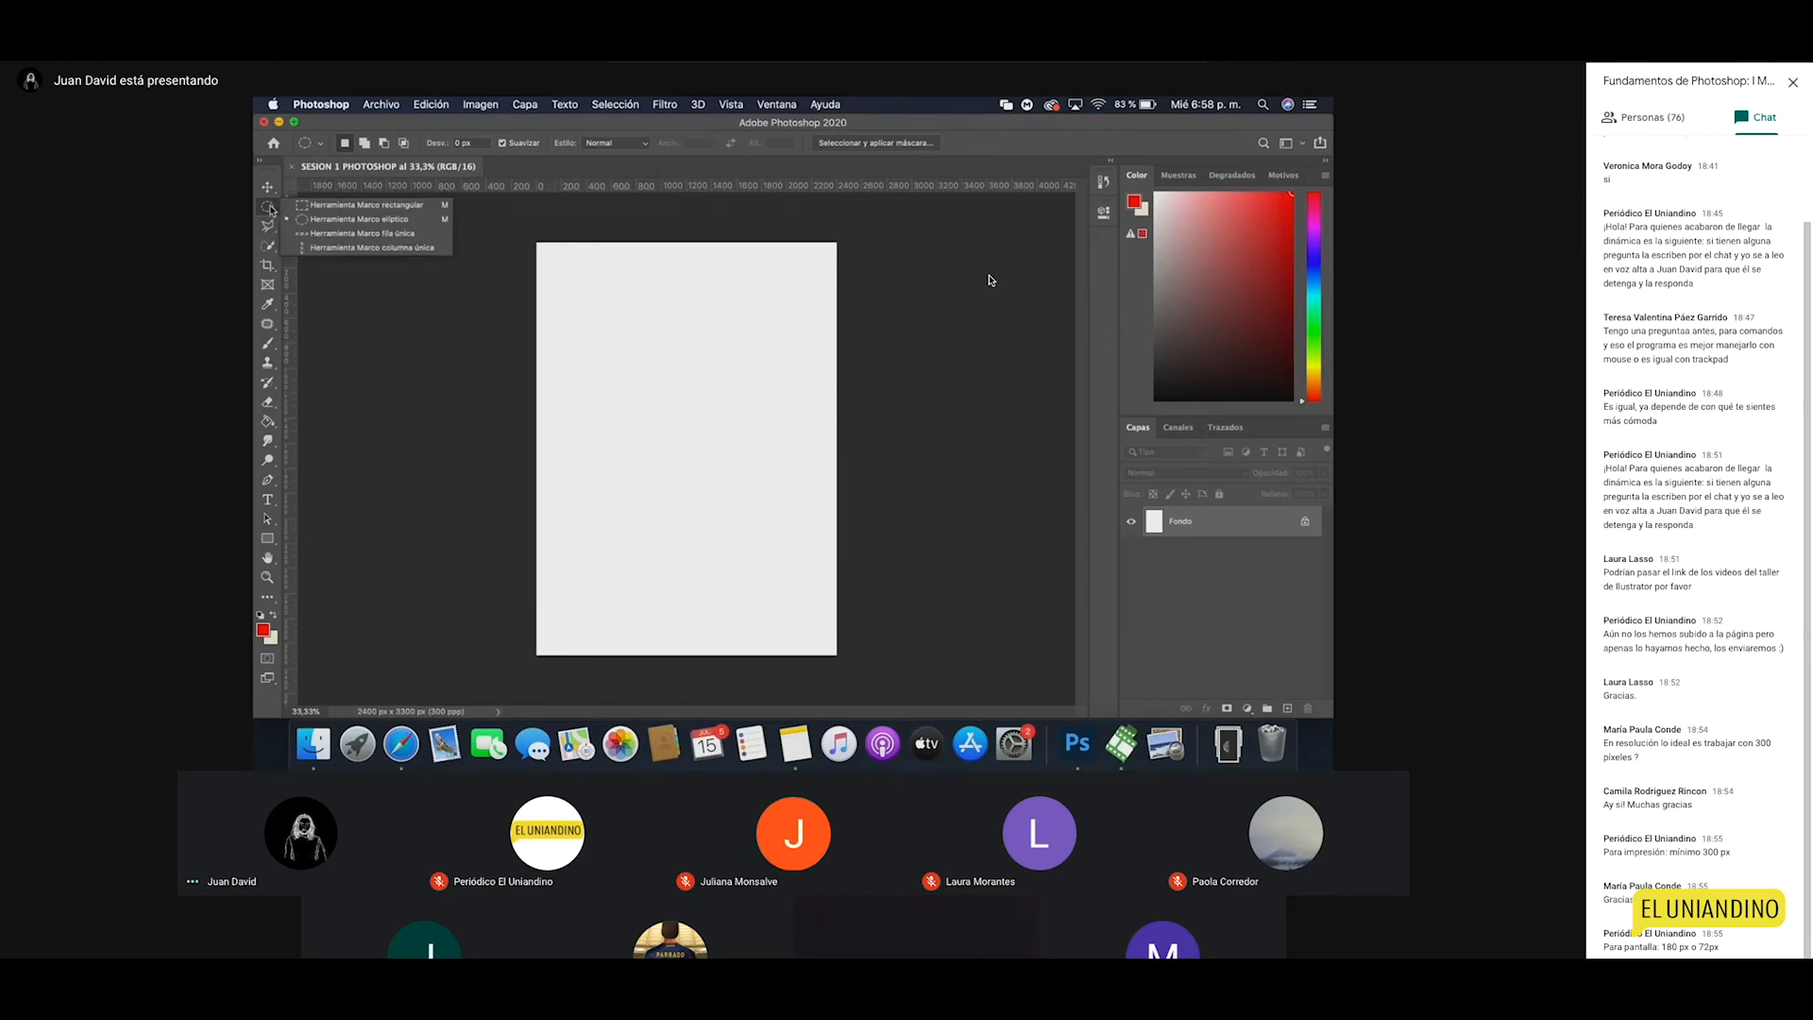
{"action": "left_click", "coordinate": [382, 221]}
{"action": "left_click_drag", "start_coordinate": [595, 329], "coordinate": [769, 524]}
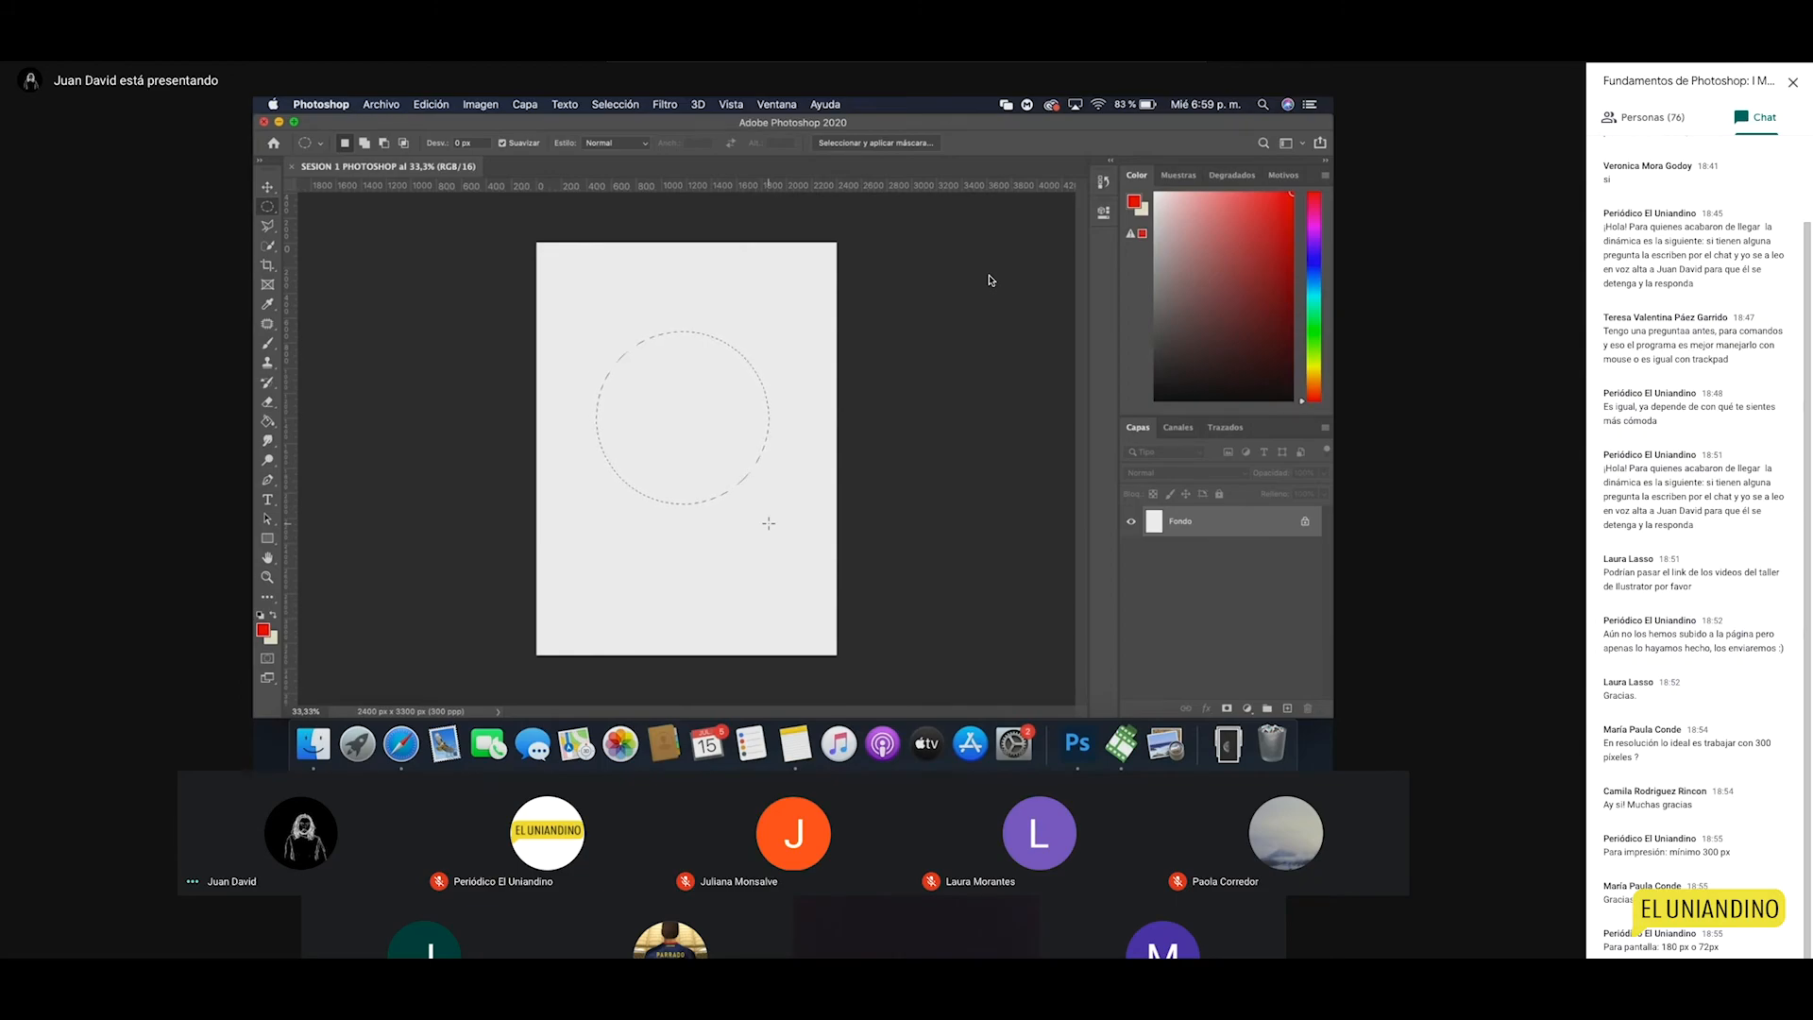
Step: Fill the circular selection with red using the Paint Bucket, then deselect it
{"action": "left_click", "coordinate": [268, 421]}
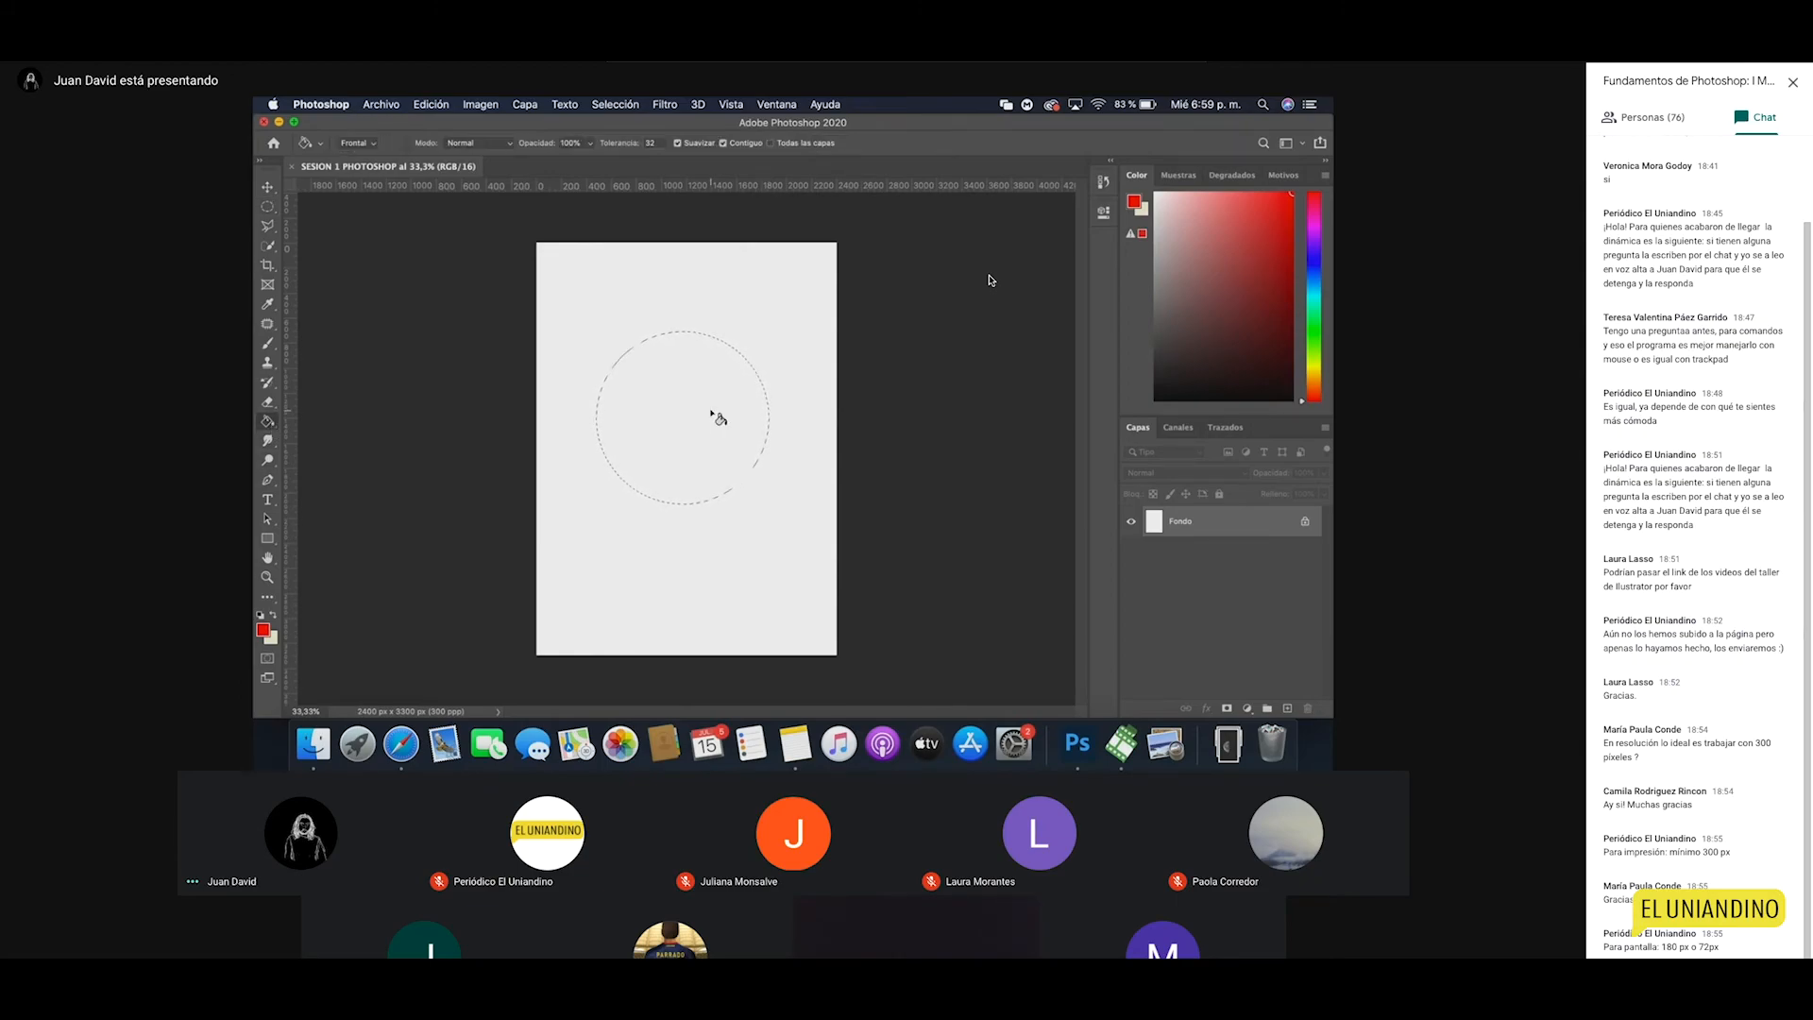
{"action": "left_click", "coordinate": [713, 415]}
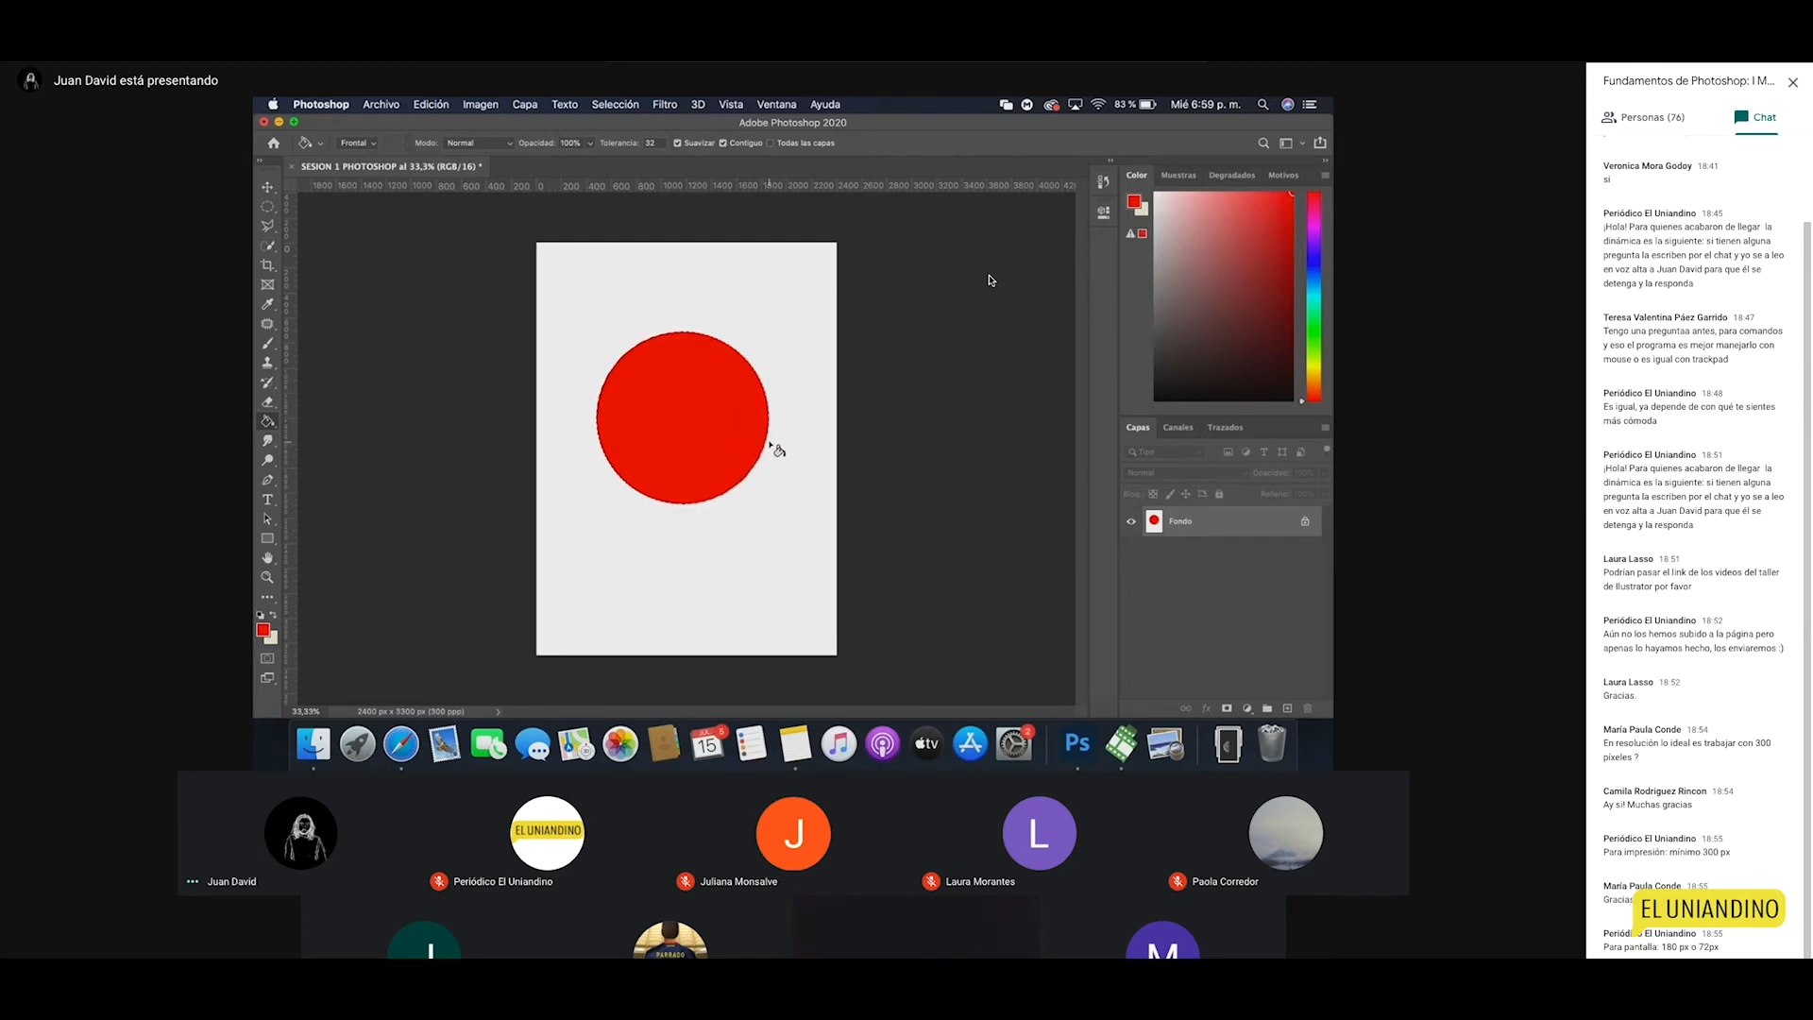
{"action": "left_click", "coordinate": [614, 103]}
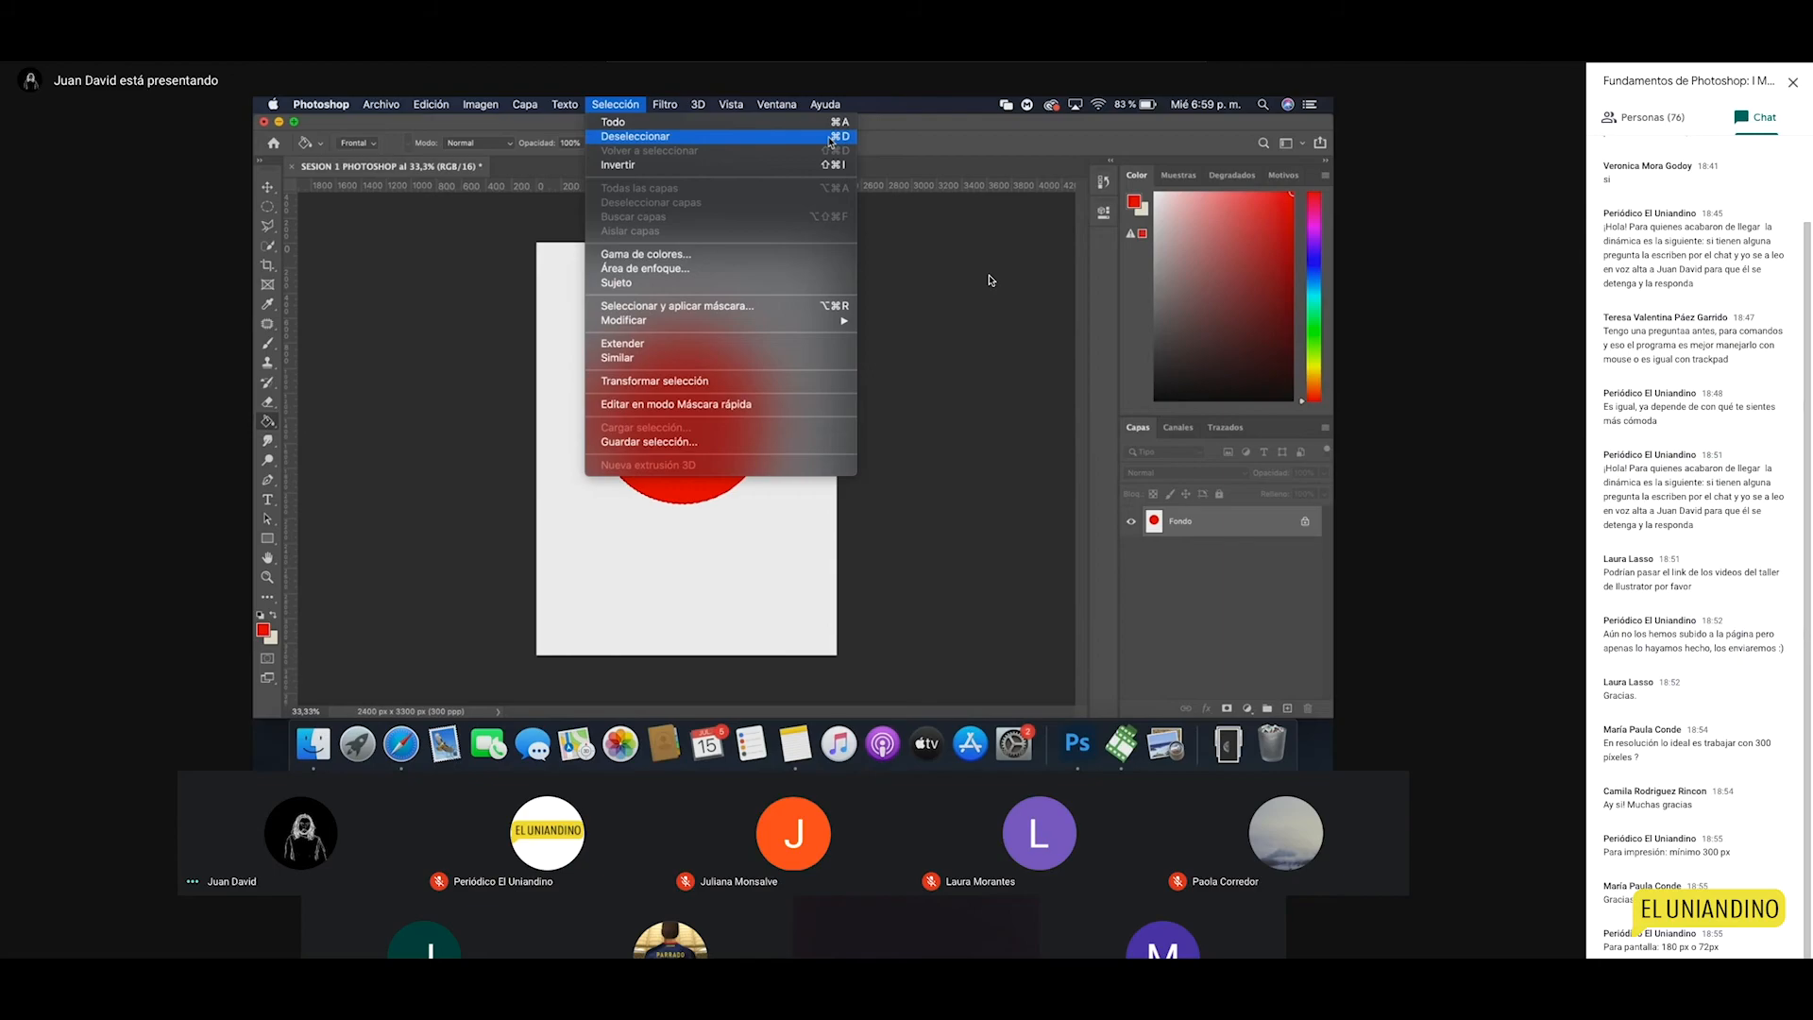
{"action": "left_click", "coordinate": [766, 142]}
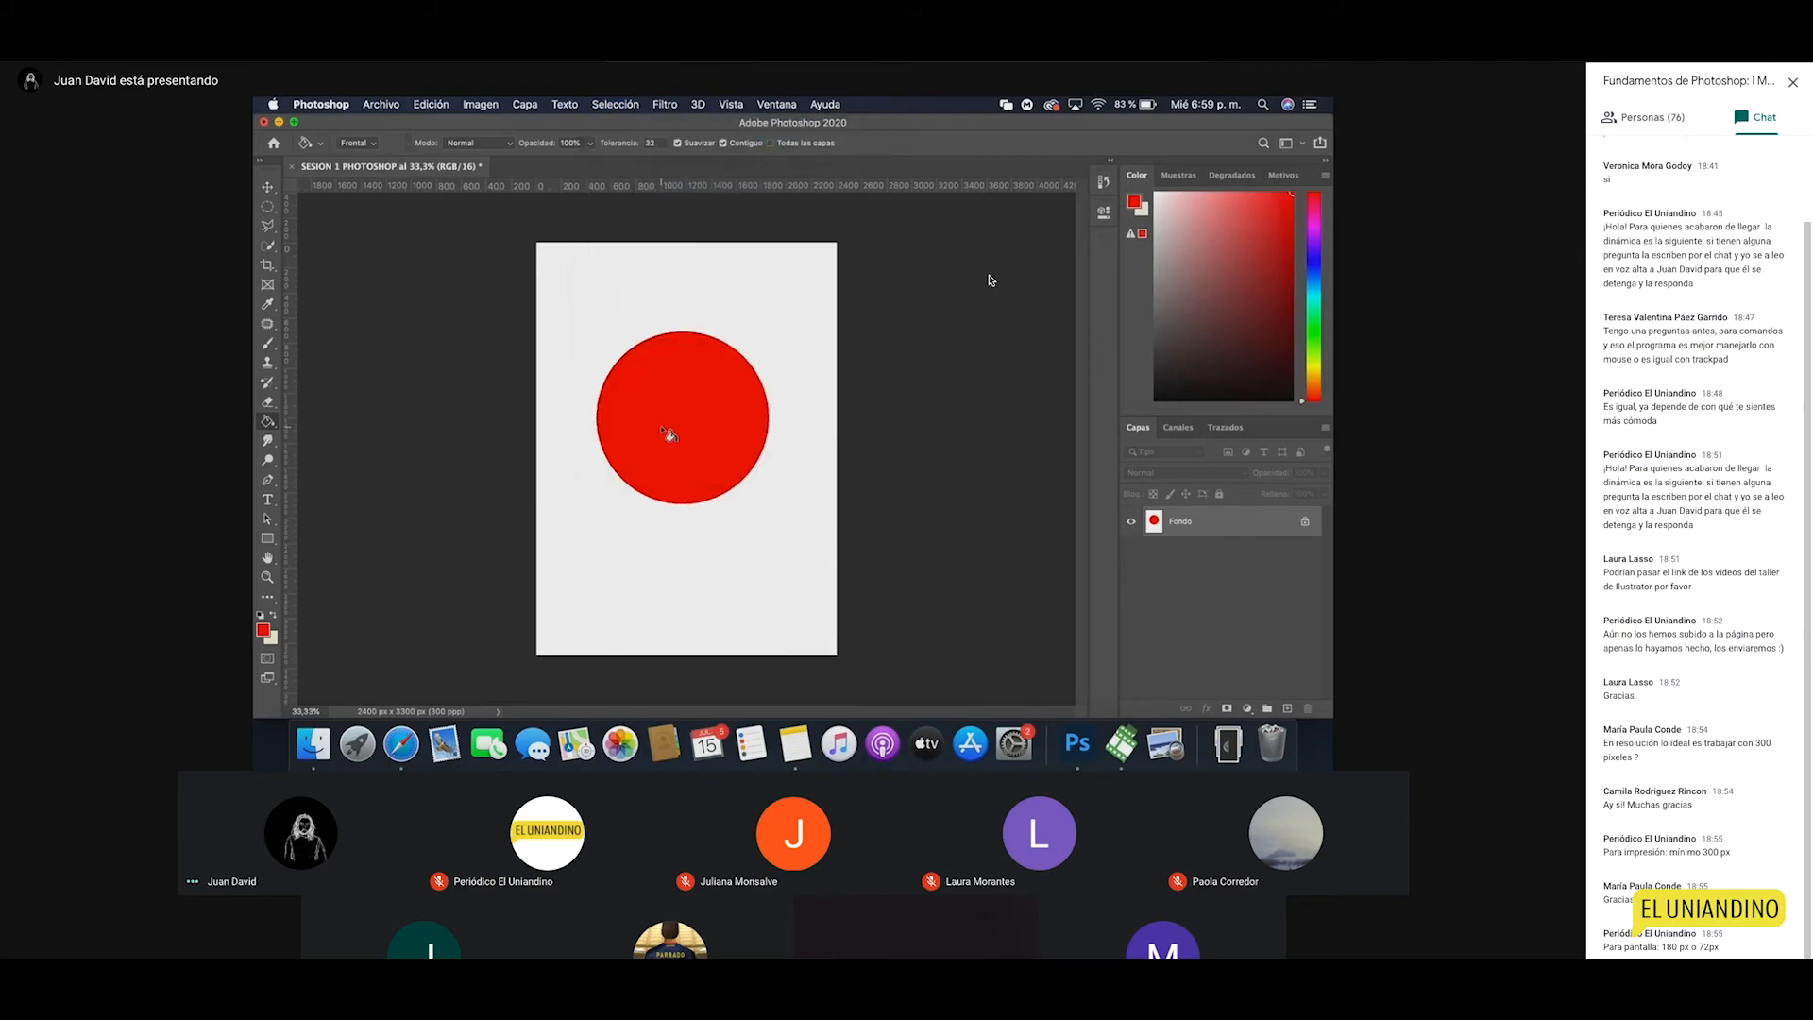
Step: Unlock Fondo into Capa 0 and drag it until the red circle sits horizontally centred
{"action": "left_click", "coordinate": [267, 187]}
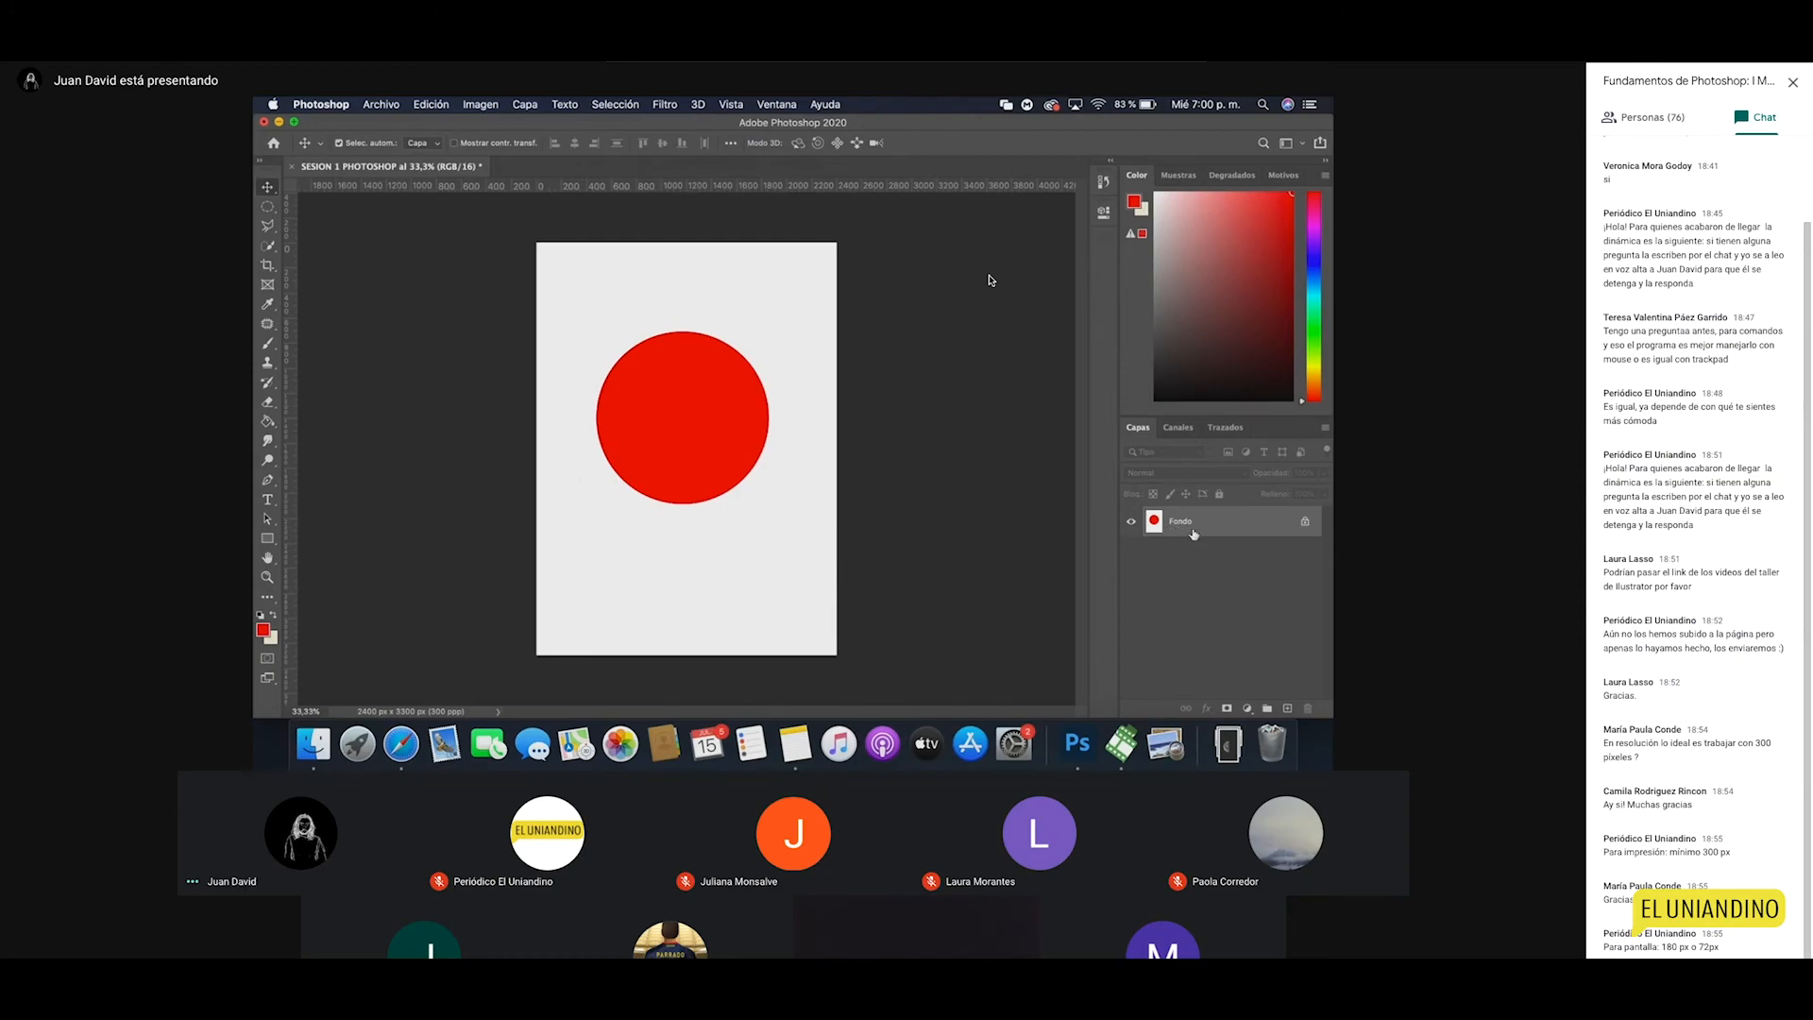
{"action": "left_click", "coordinate": [1305, 525]}
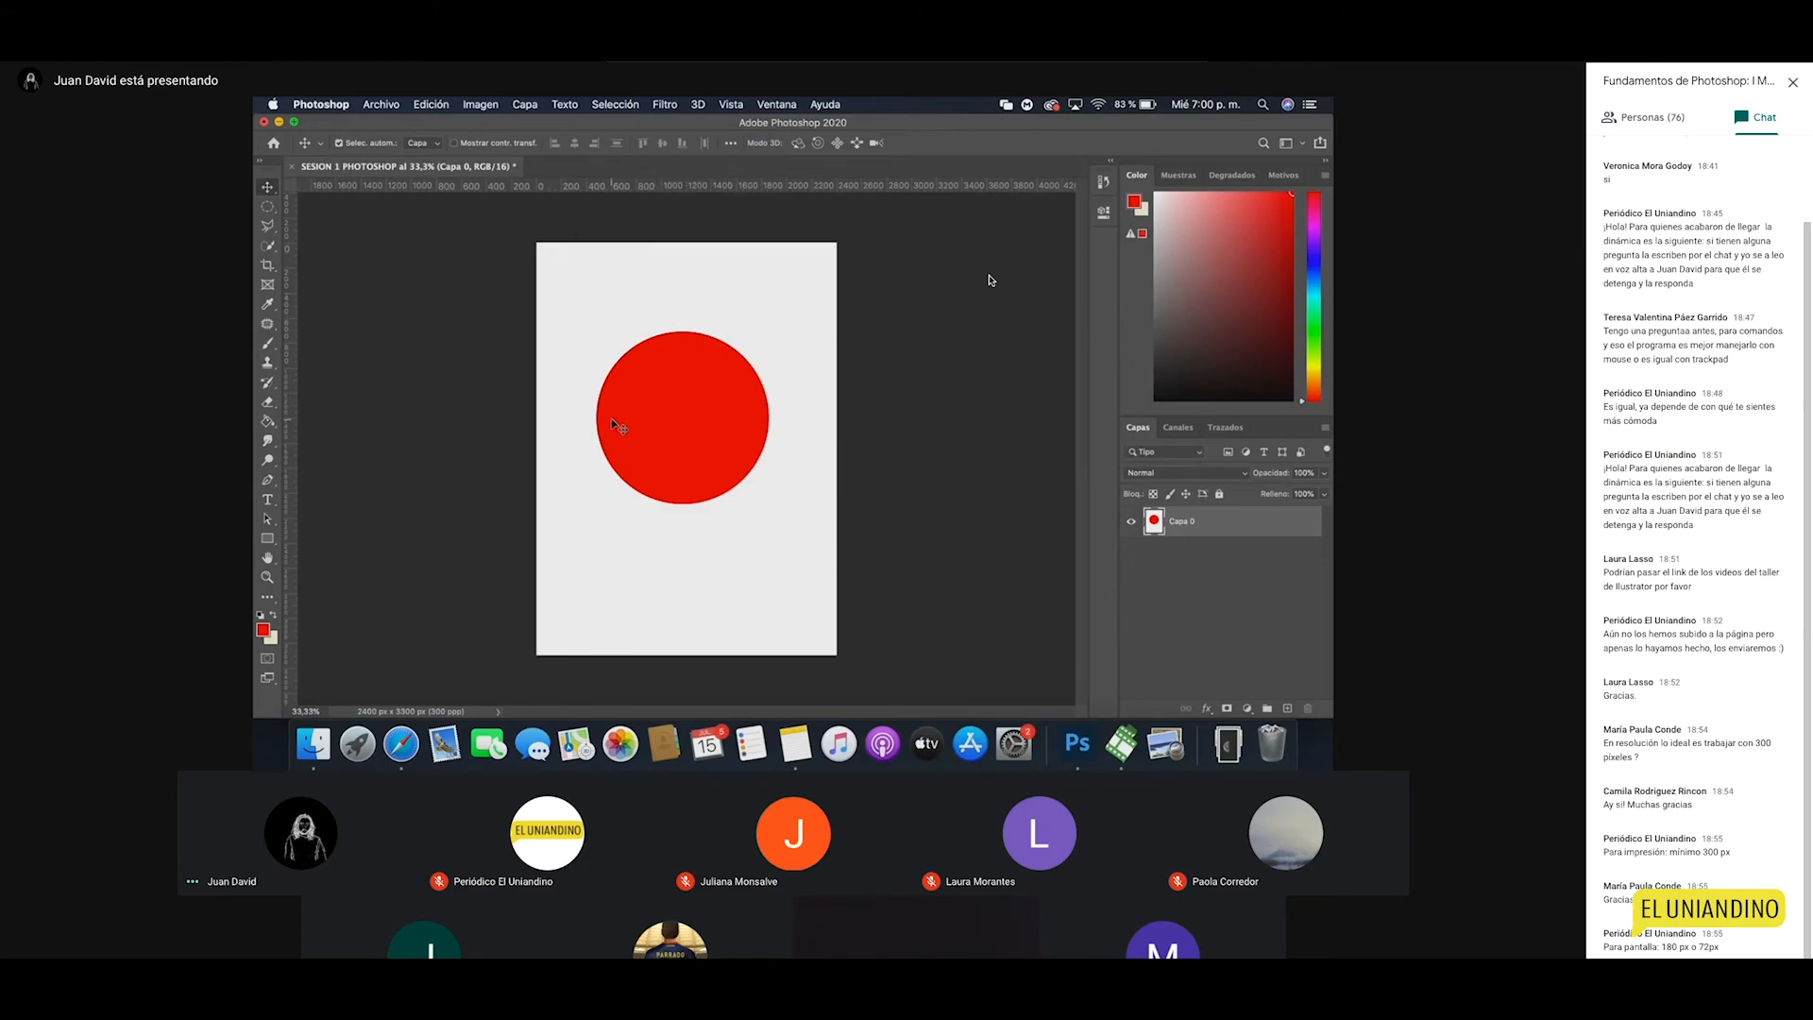
{"action": "left_click_drag", "start_coordinate": [671, 412], "coordinate": [714, 454]}
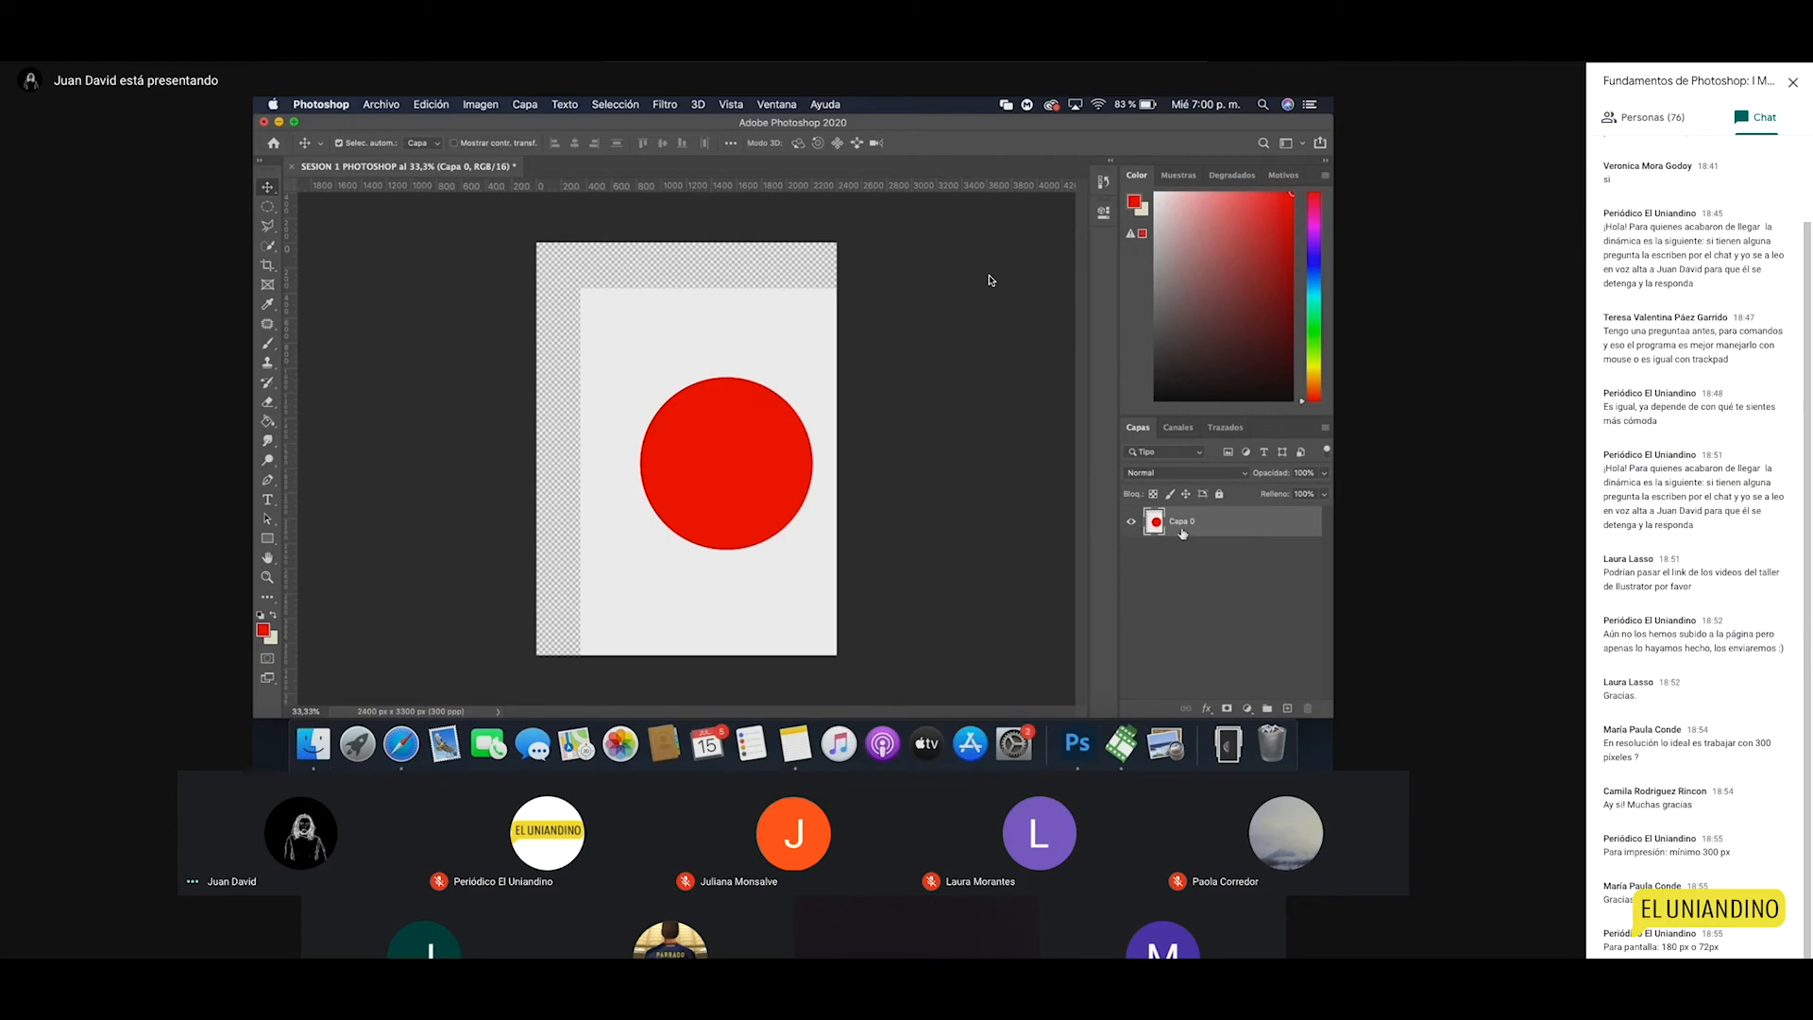
{"action": "mouse_move", "coordinate": [741, 424]}
{"action": "left_mouse_down"}
{"action": "mouse_move", "coordinate": [770, 416]}
{"action": "mouse_move", "coordinate": [744, 434]}
{"action": "left_mouse_up"}
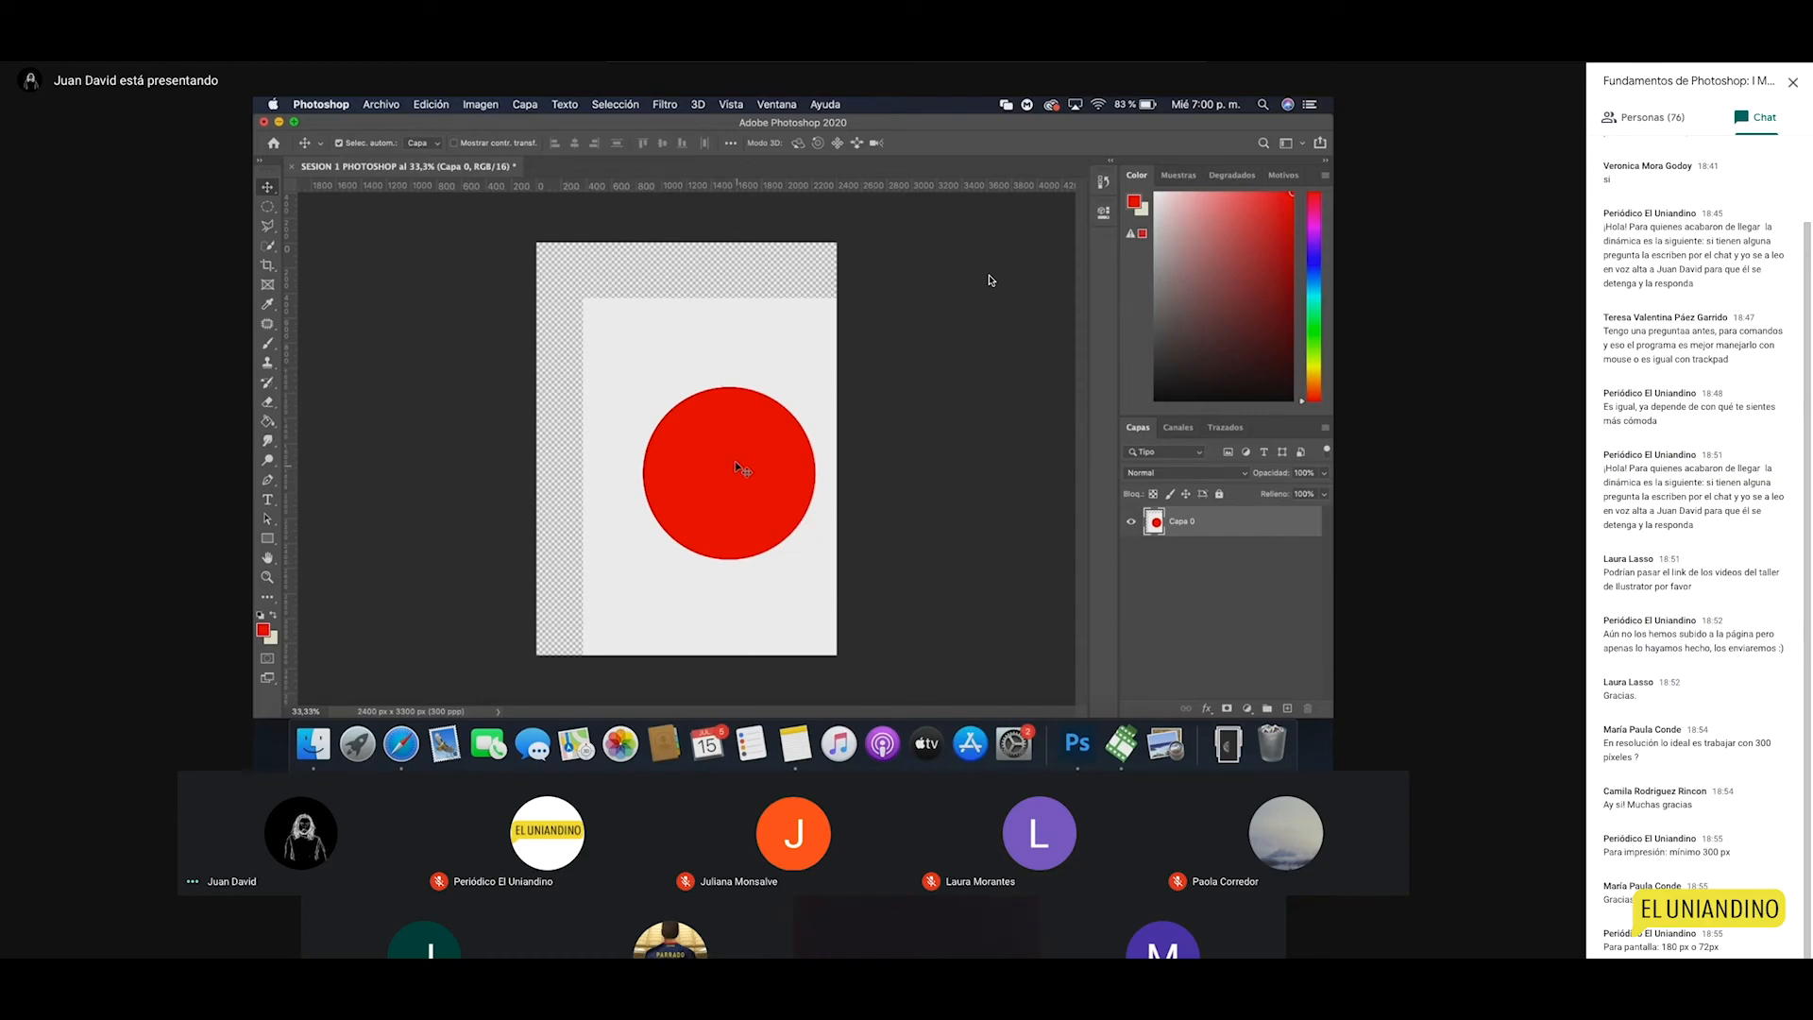
{"action": "left_click_drag", "start_coordinate": [746, 469], "coordinate": [714, 417]}
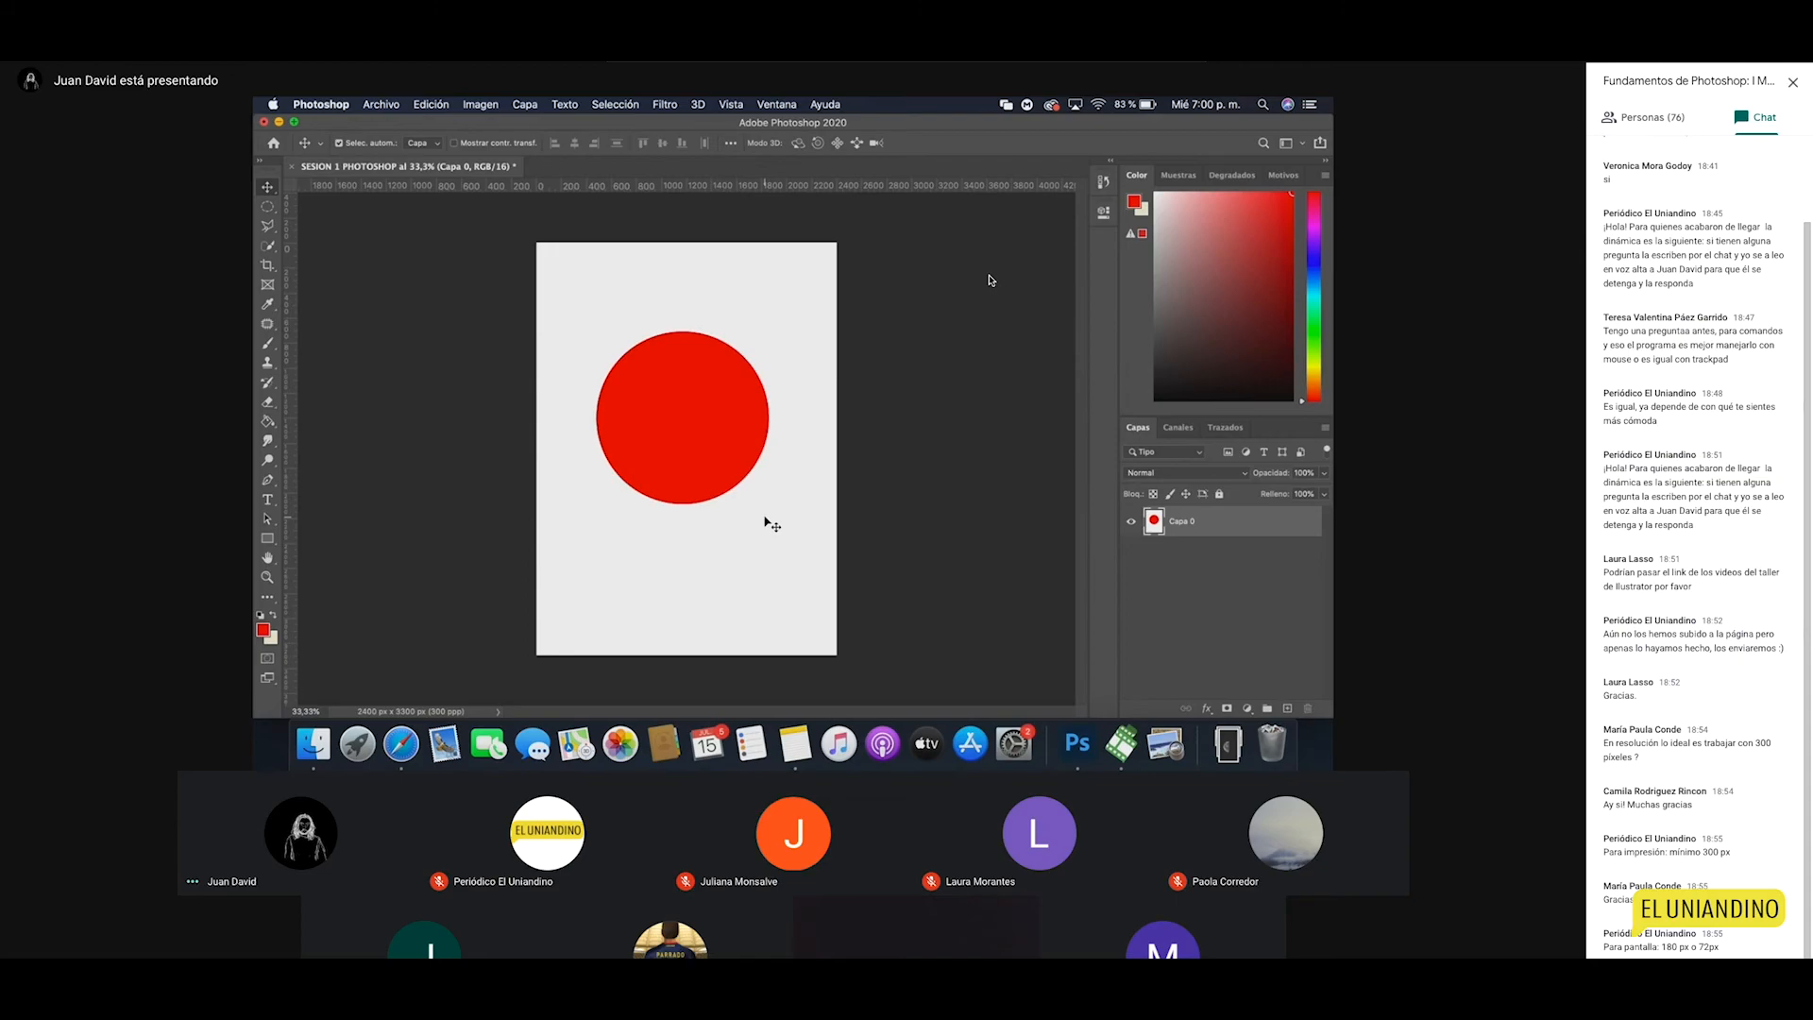
Step: Revert to the first 'Nuevo' history state, leaving a blank canvas with only Fondo
{"action": "left_click", "coordinate": [1102, 182]}
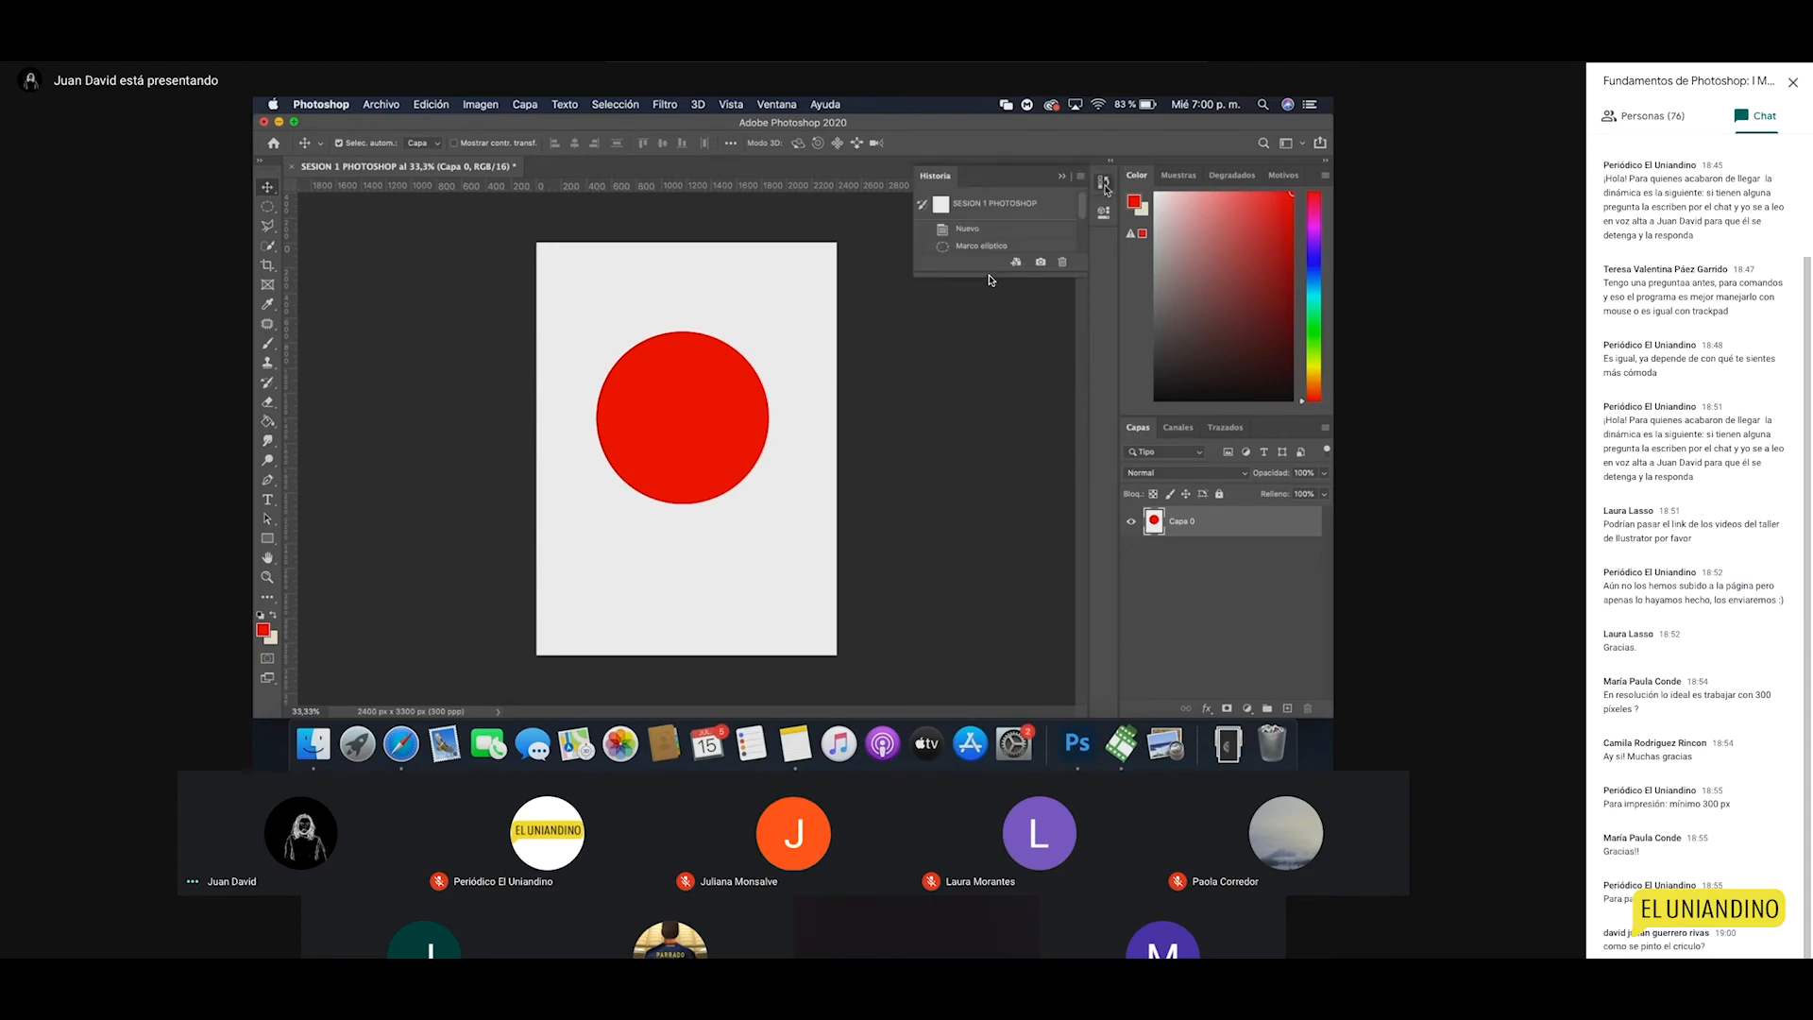
{"action": "left_click_drag", "start_coordinate": [1000, 274], "coordinate": [1016, 484]}
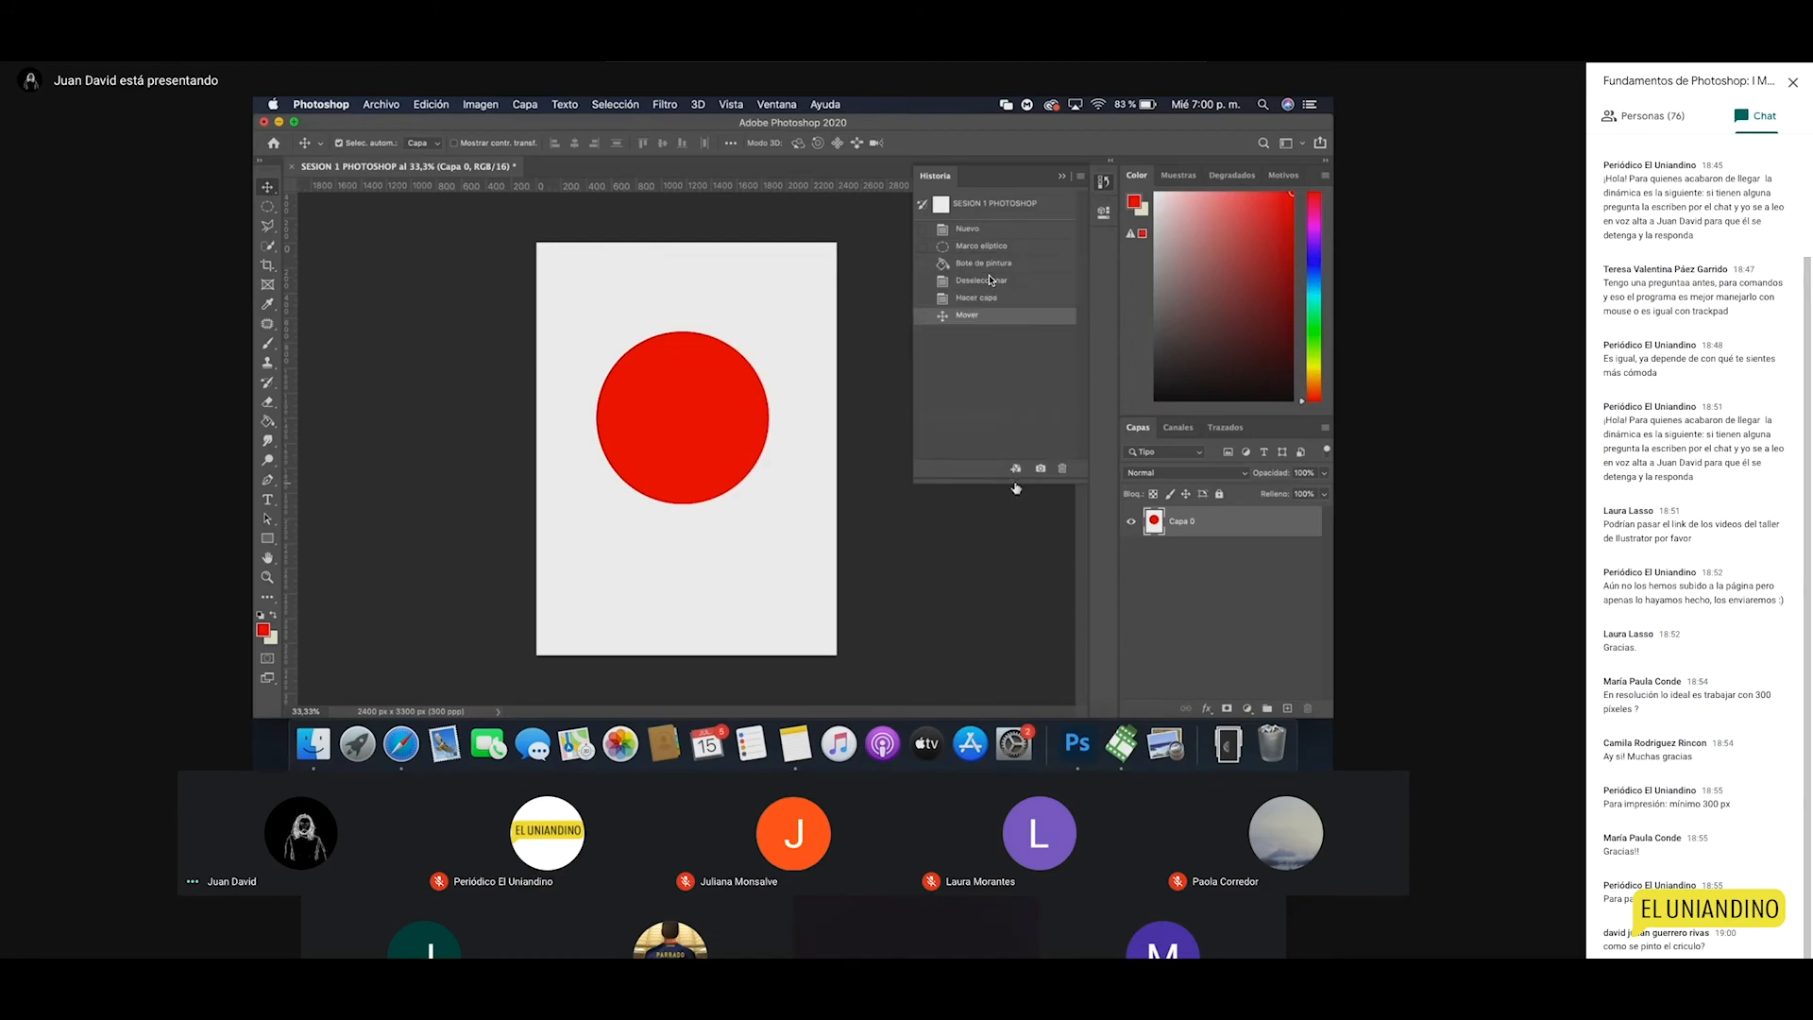
{"action": "left_click", "coordinate": [268, 422]}
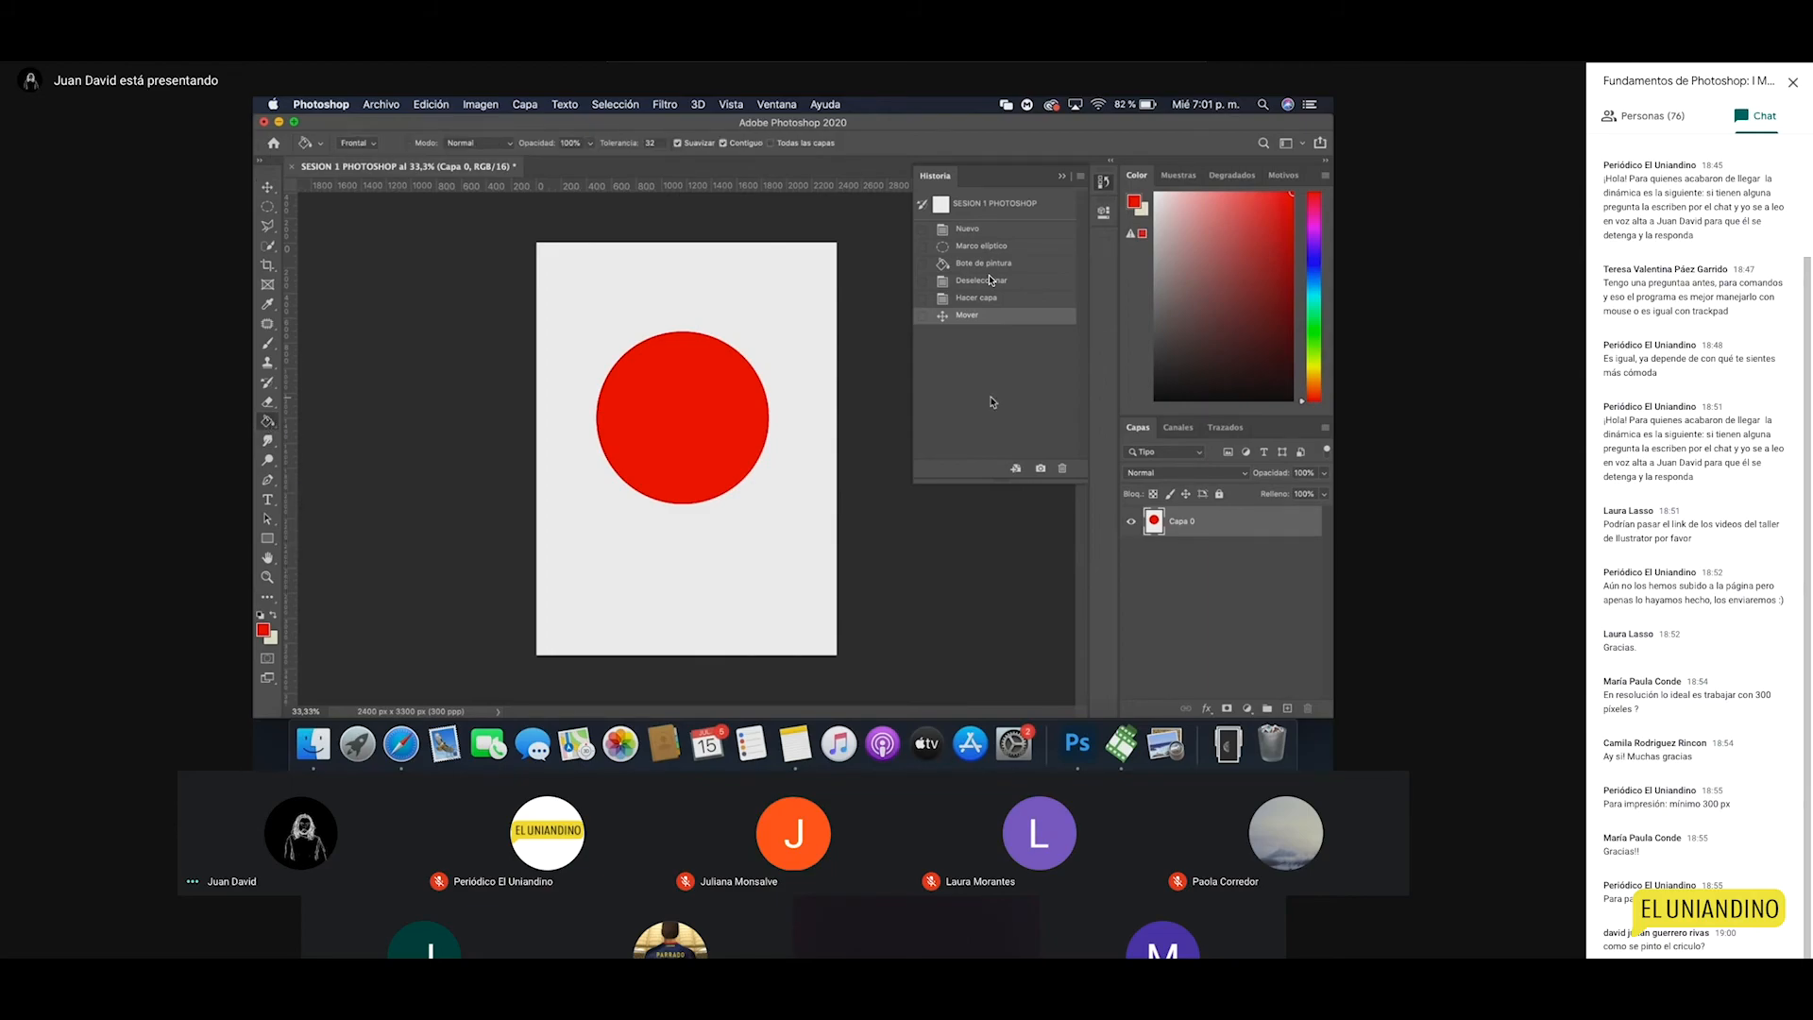
{"action": "left_click", "coordinate": [977, 282]}
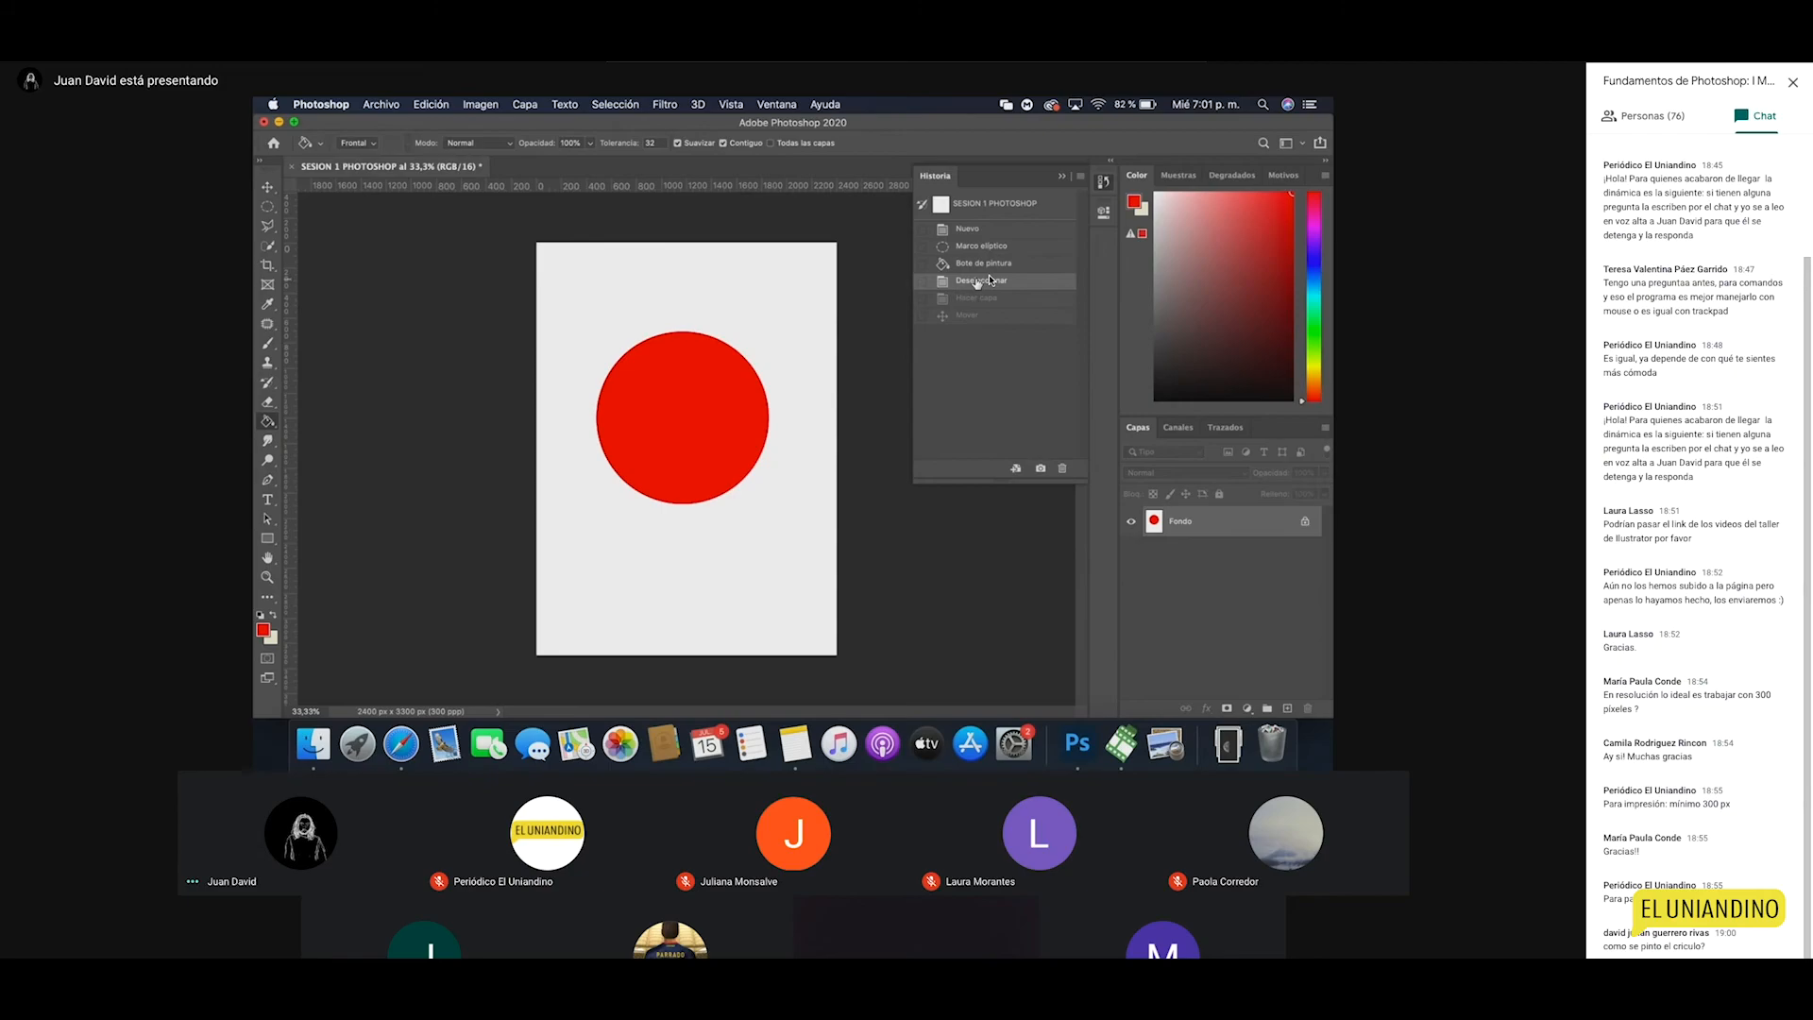
{"action": "left_click", "coordinate": [973, 229]}
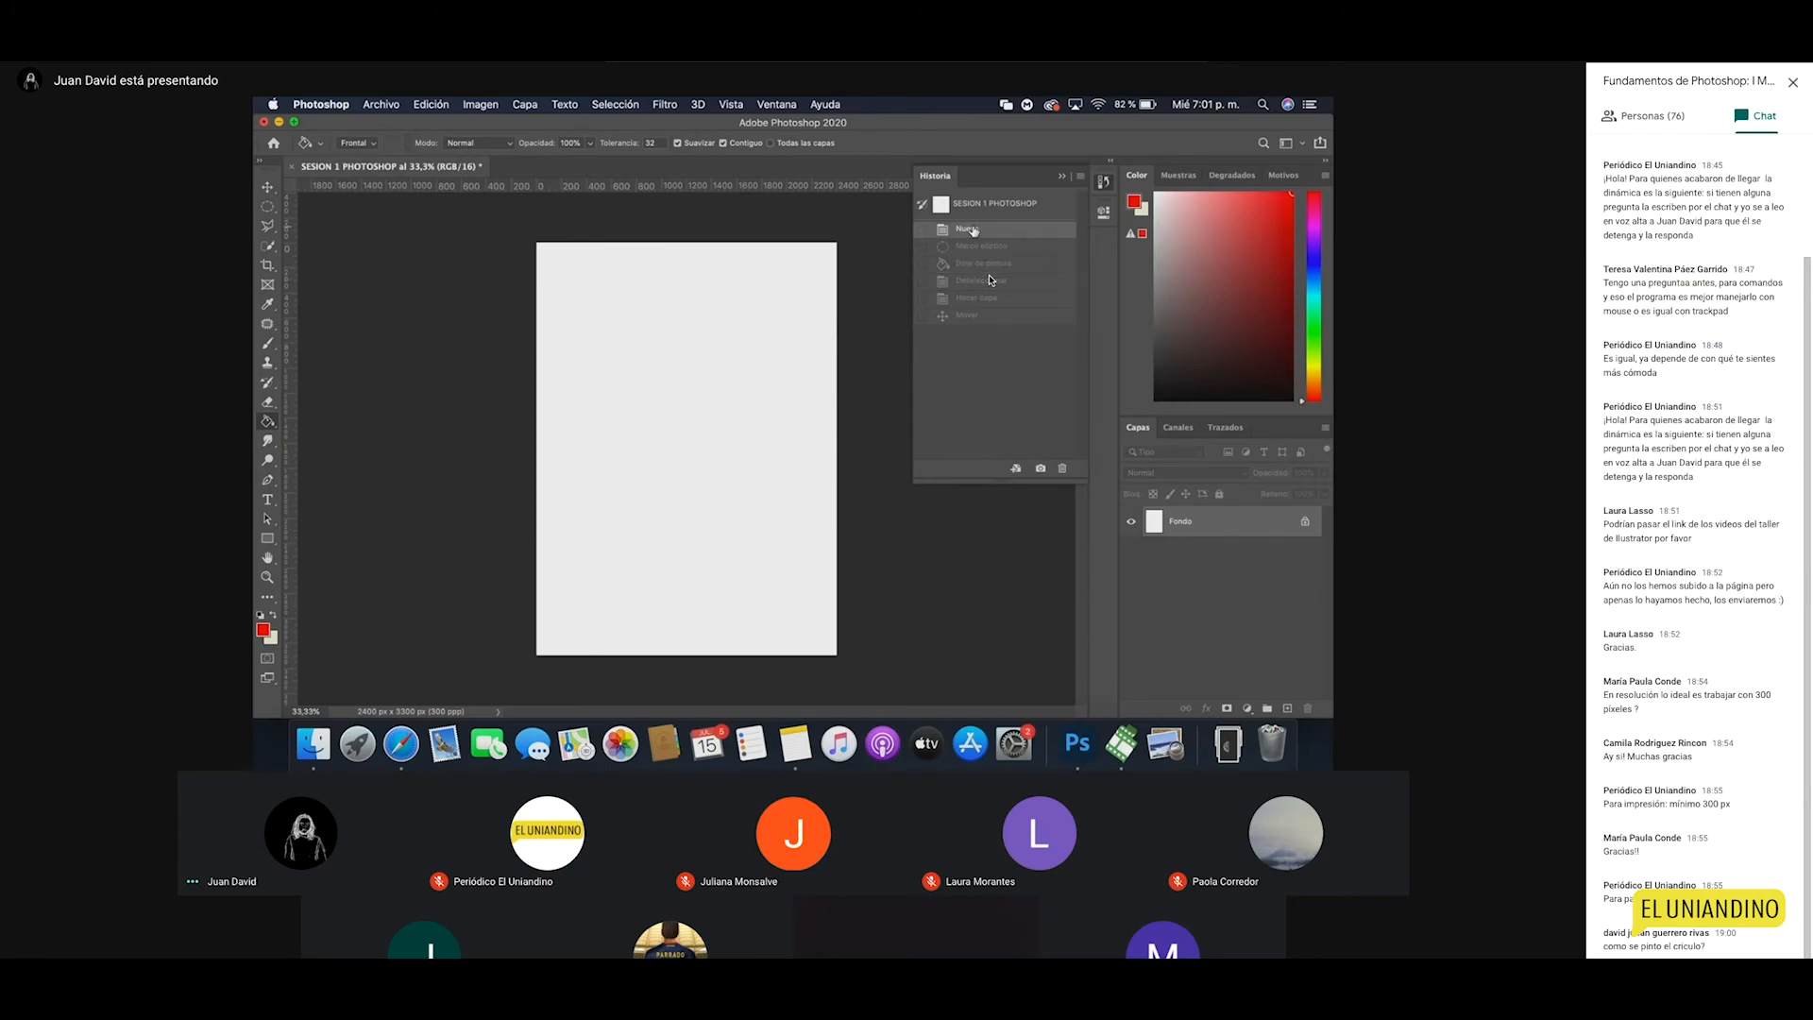
{"action": "left_click", "coordinate": [1105, 184]}
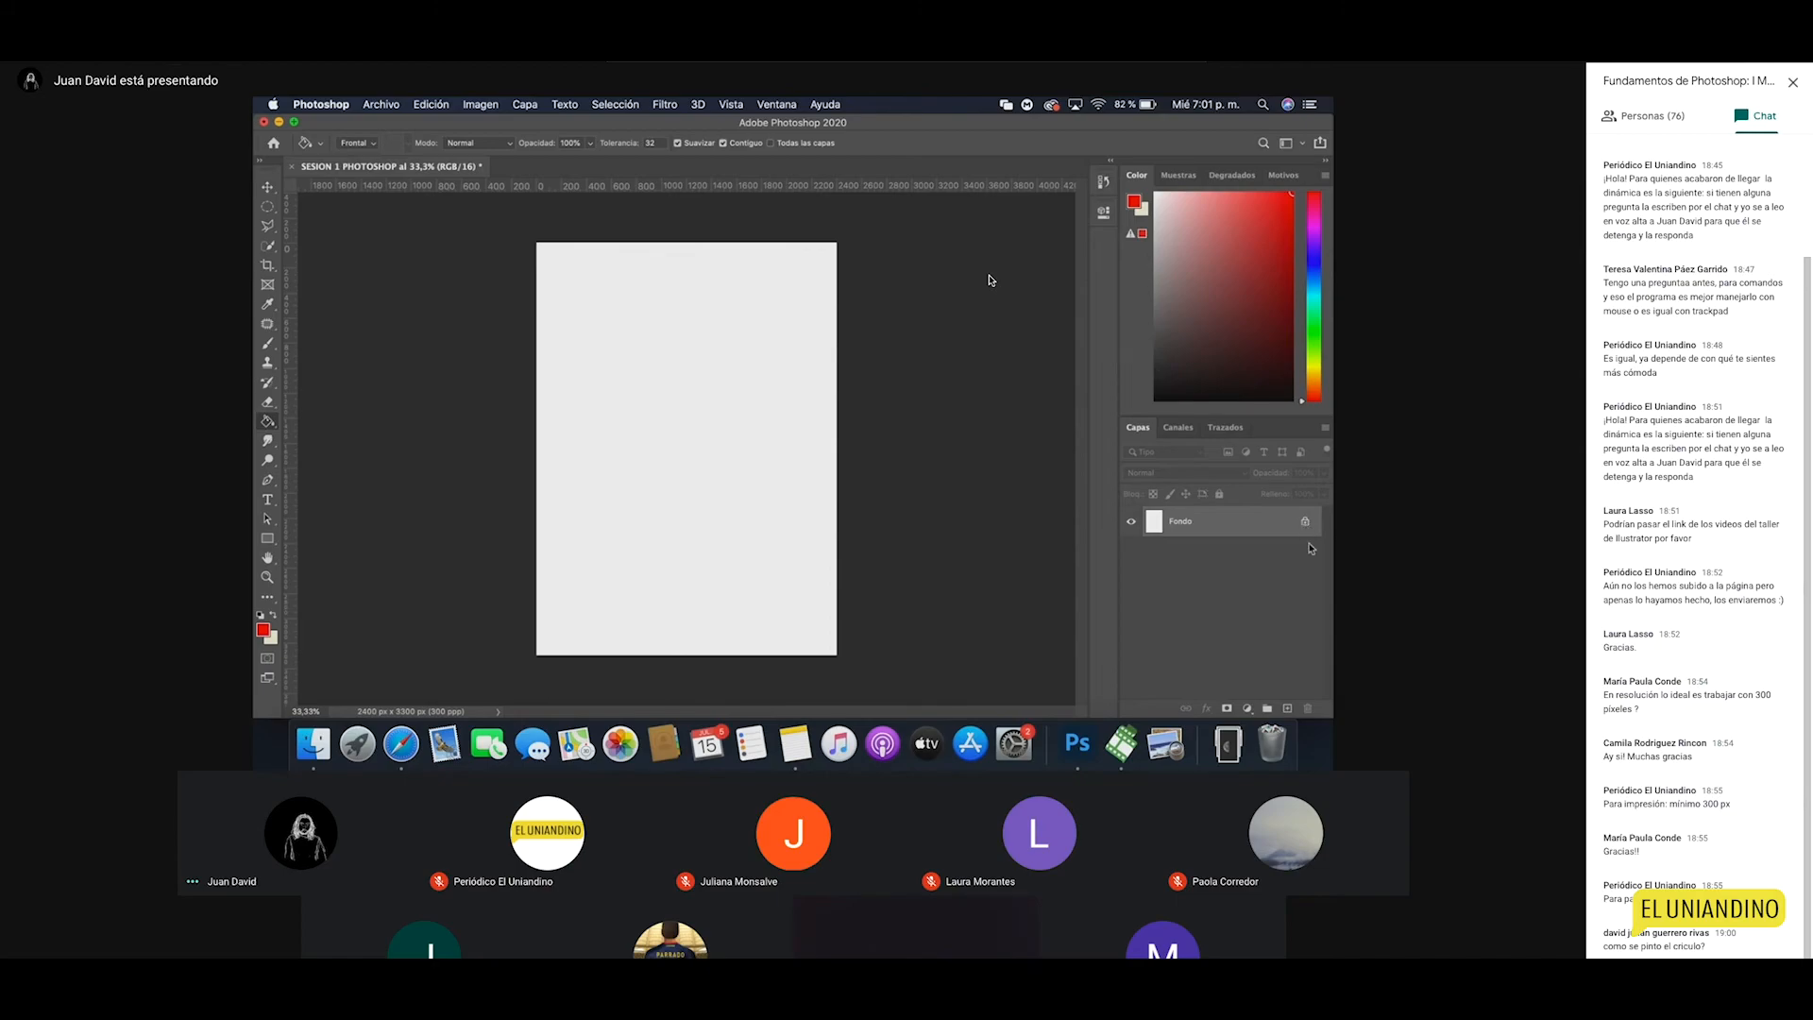
Step: Add a new layer above Fondo and rename it 'circulo rojo'
{"action": "left_click", "coordinate": [1286, 711]}
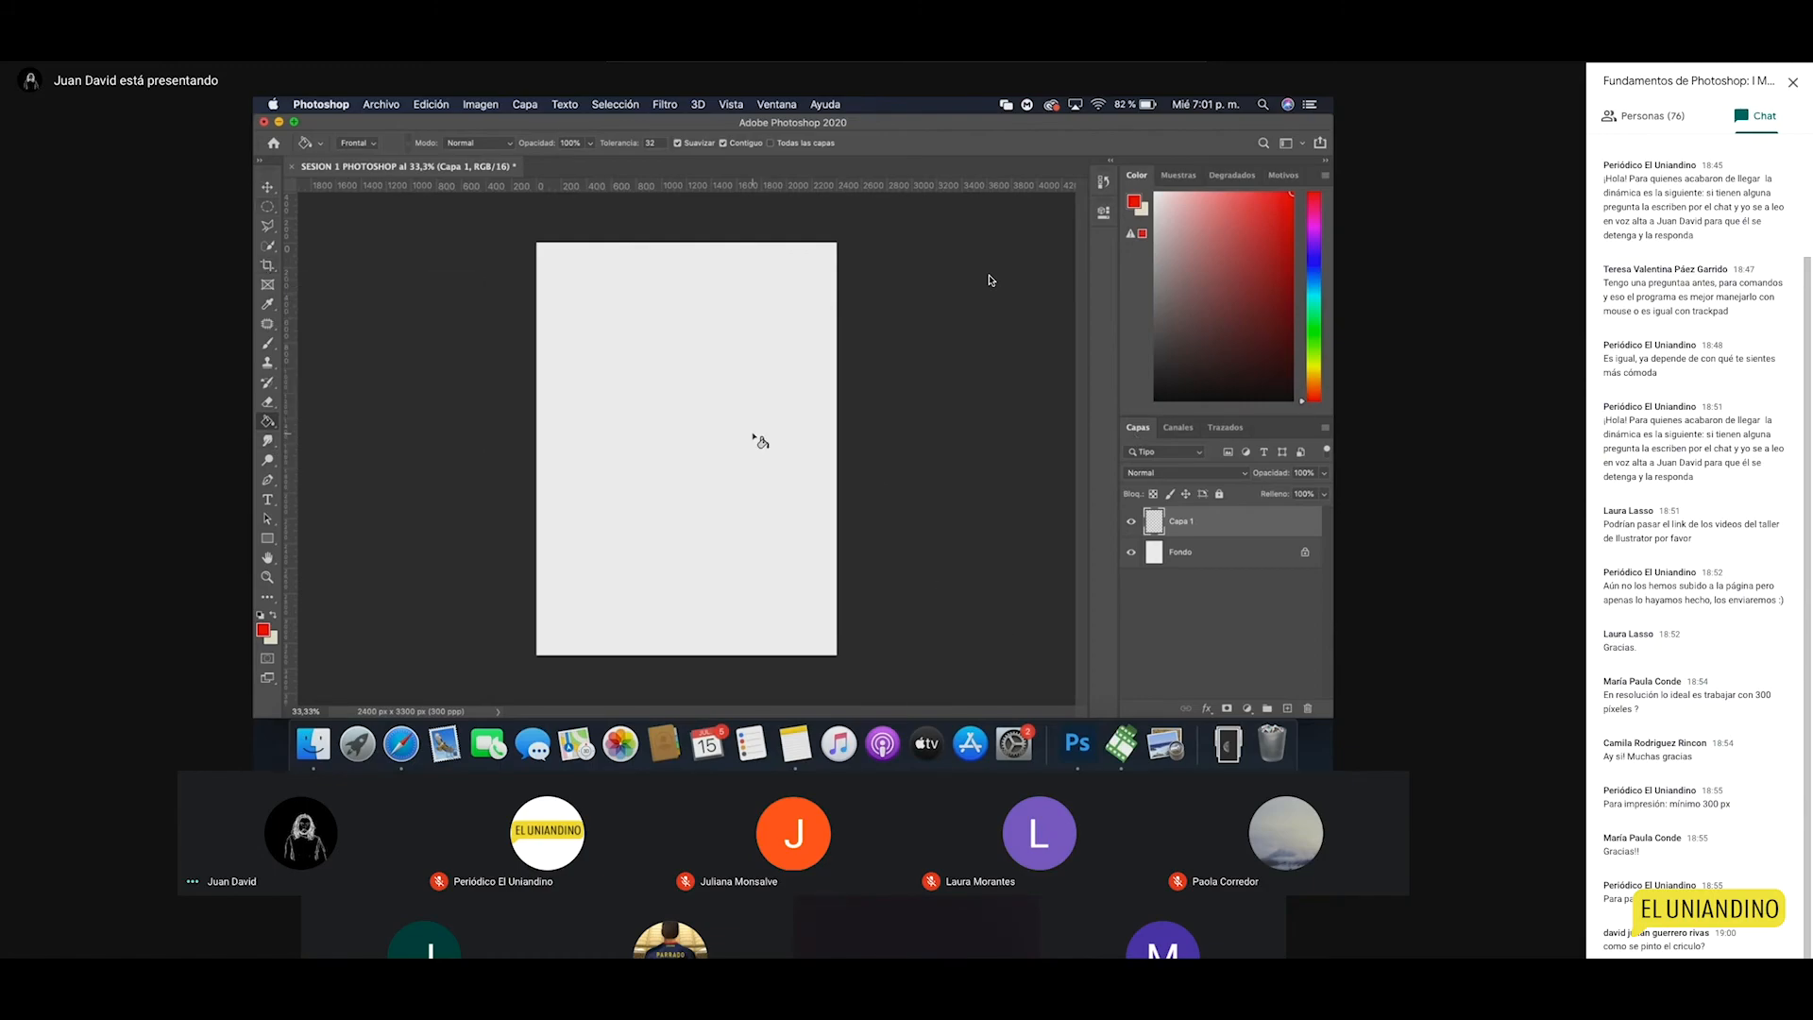
{"action": "double_click", "coordinate": [1181, 522]}
{"action": "type", "text": "circulo rojo"}
{"action": "key", "text": "Return"}
{"action": "left_click", "coordinate": [269, 208]}
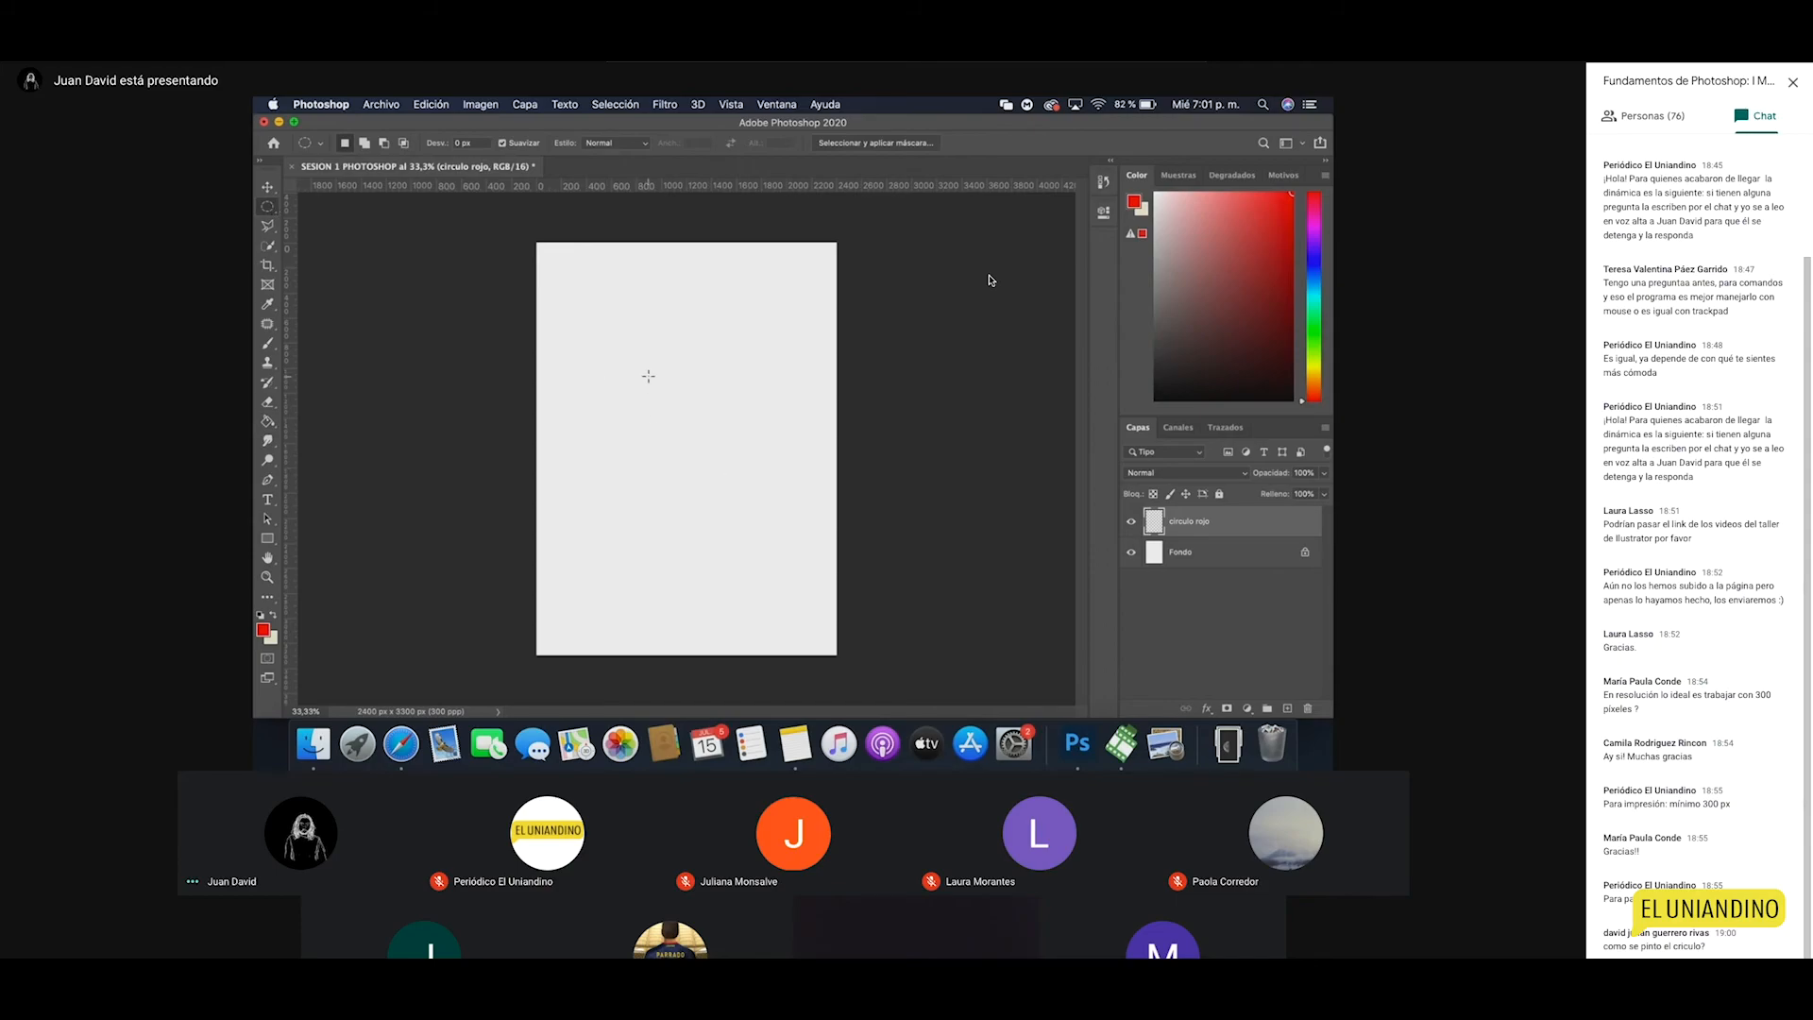
Step: Draw and fill a large red circle, deselect it, and move it up toward the page top
{"action": "left_click_drag", "start_coordinate": [624, 371], "coordinate": [782, 548]}
{"action": "left_click", "coordinate": [269, 422]}
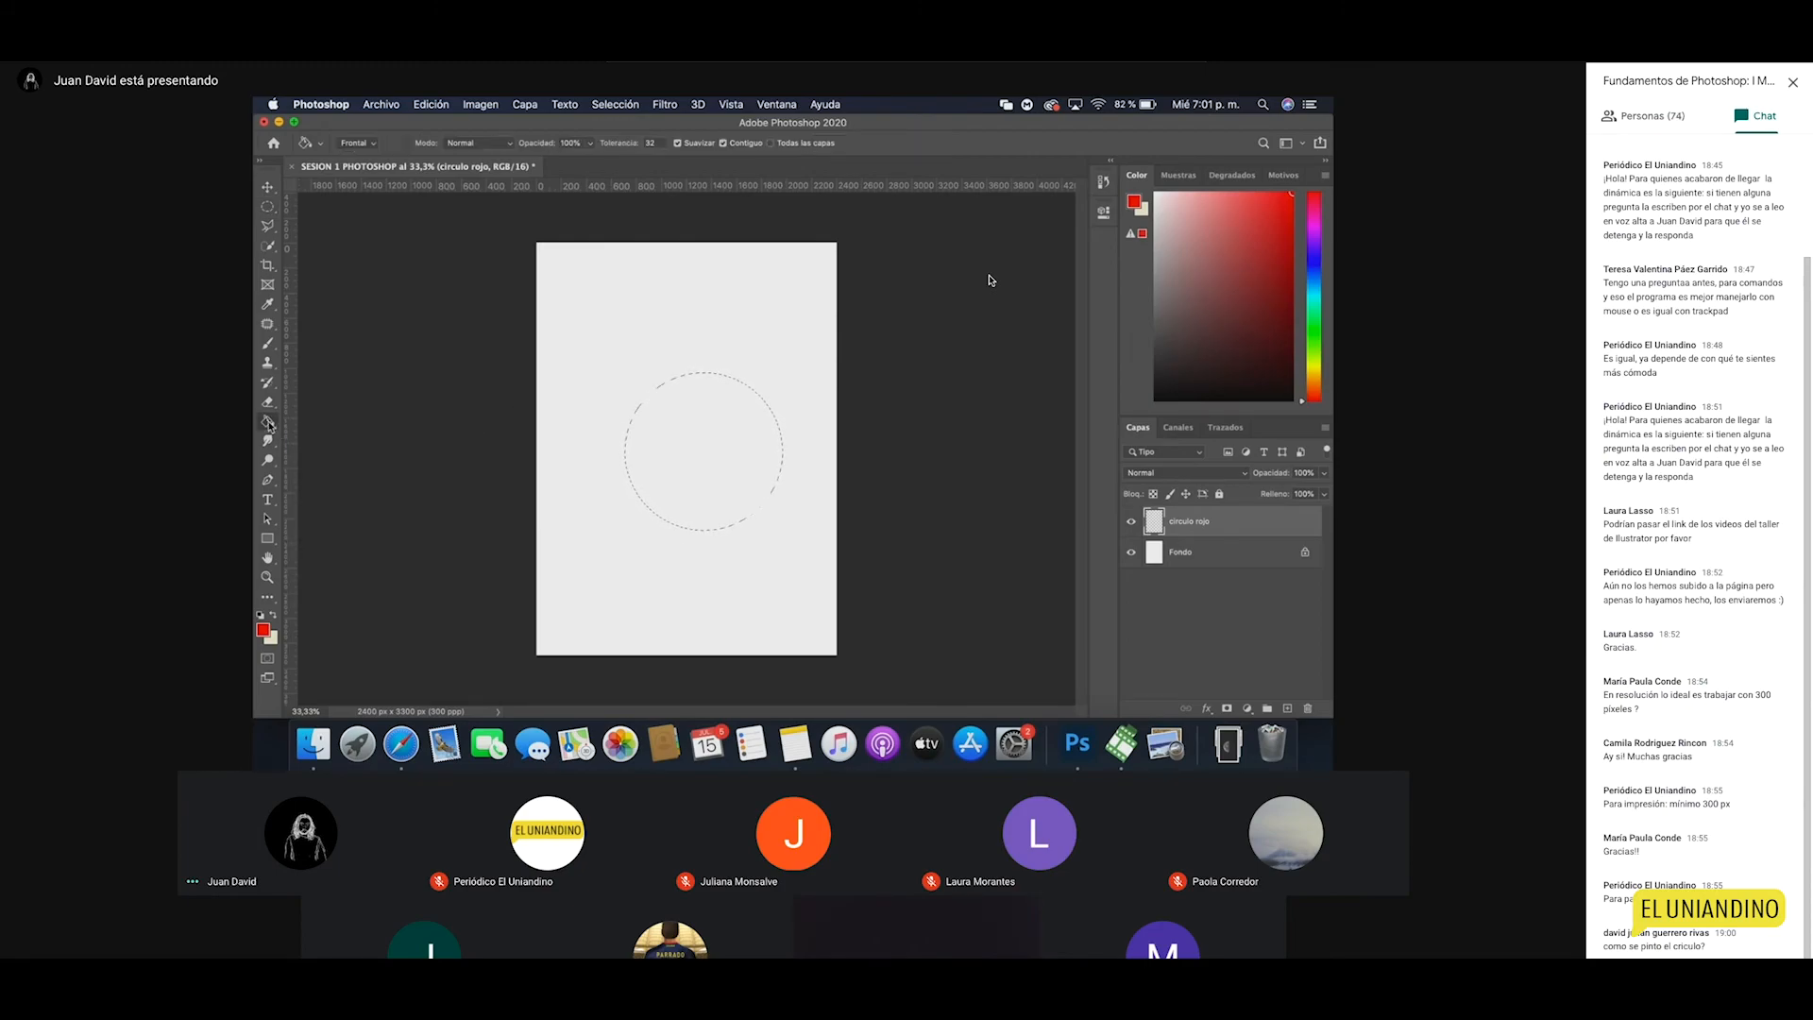
{"action": "left_click", "coordinate": [692, 461]}
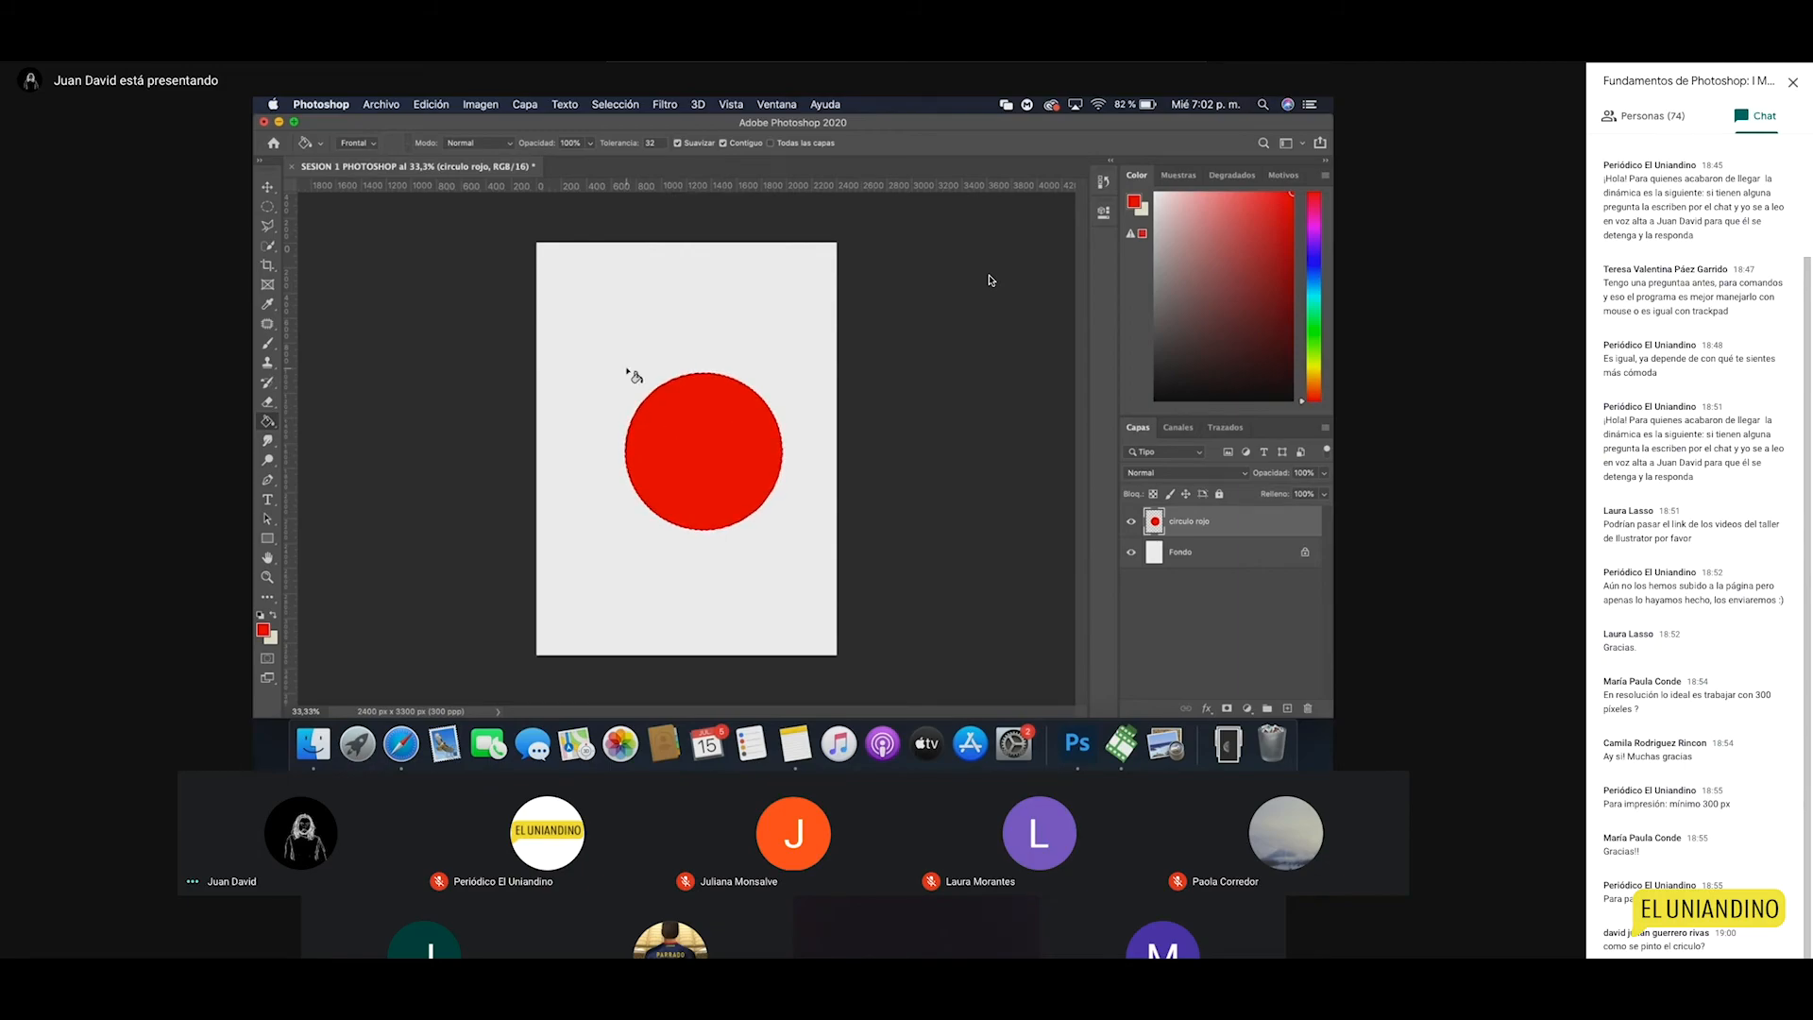
{"action": "left_click", "coordinate": [634, 106]}
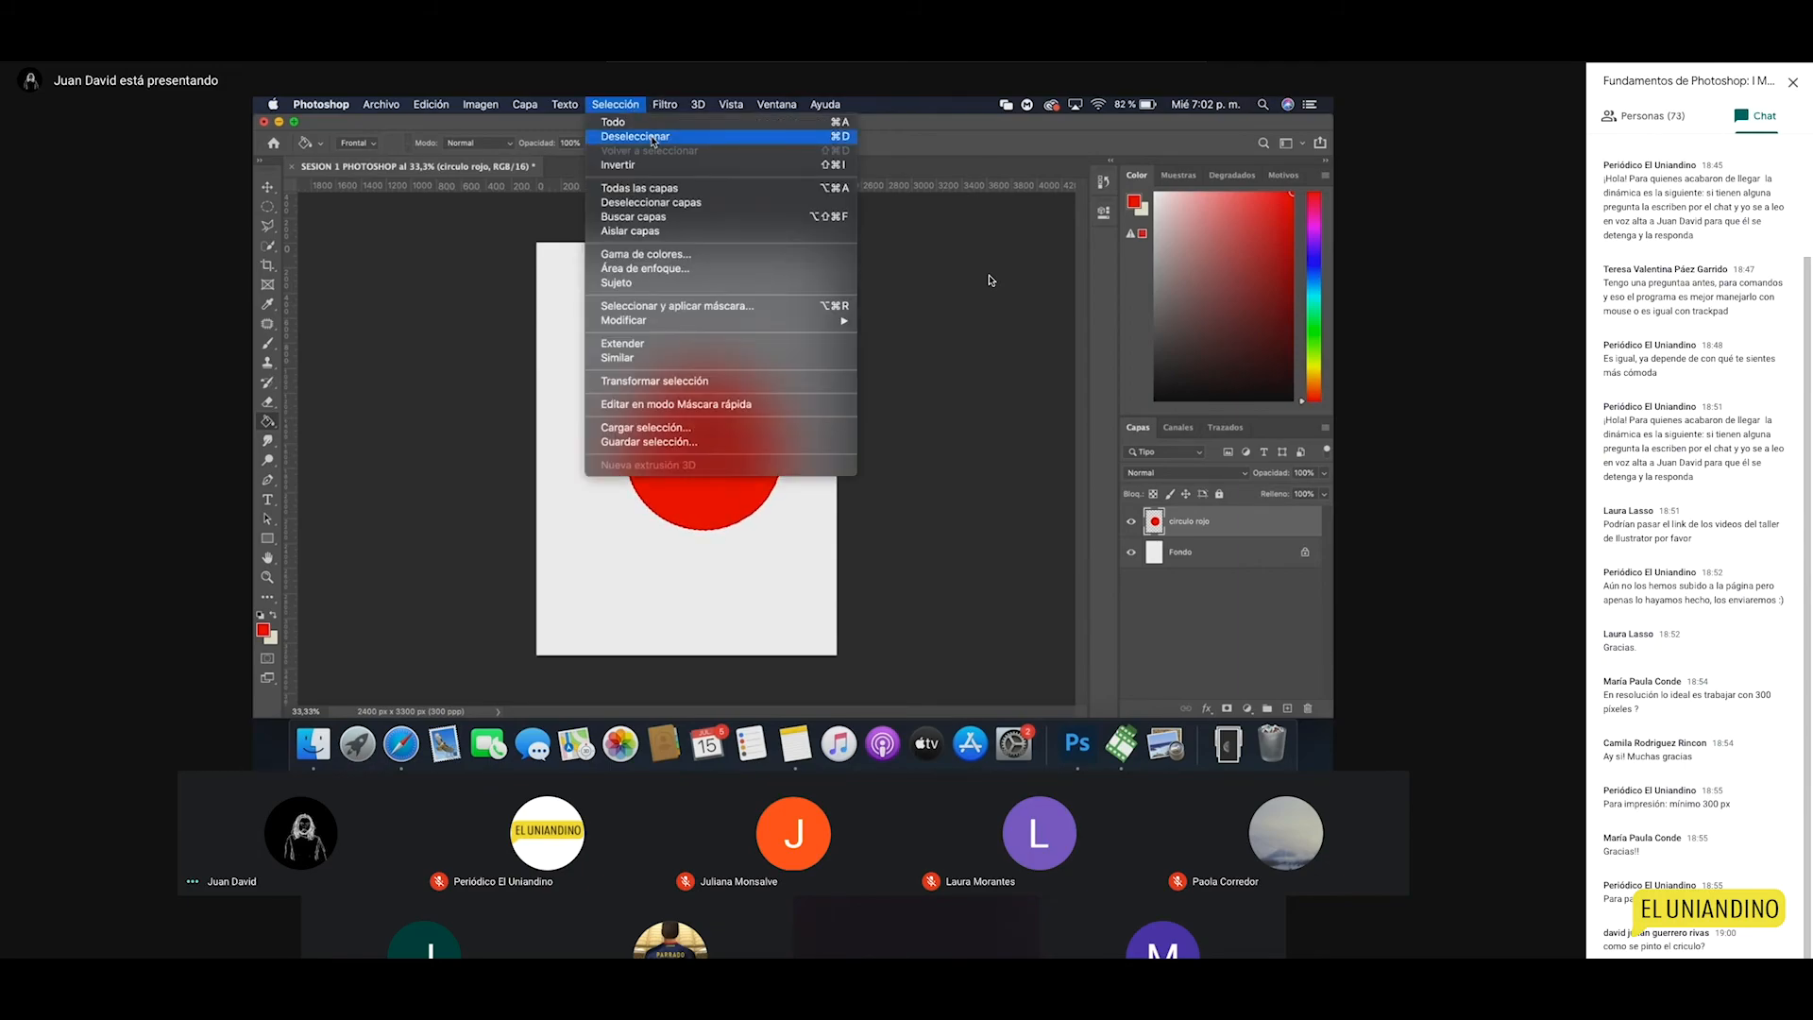
{"action": "left_click", "coordinate": [635, 136]}
{"action": "key", "text": "v"}
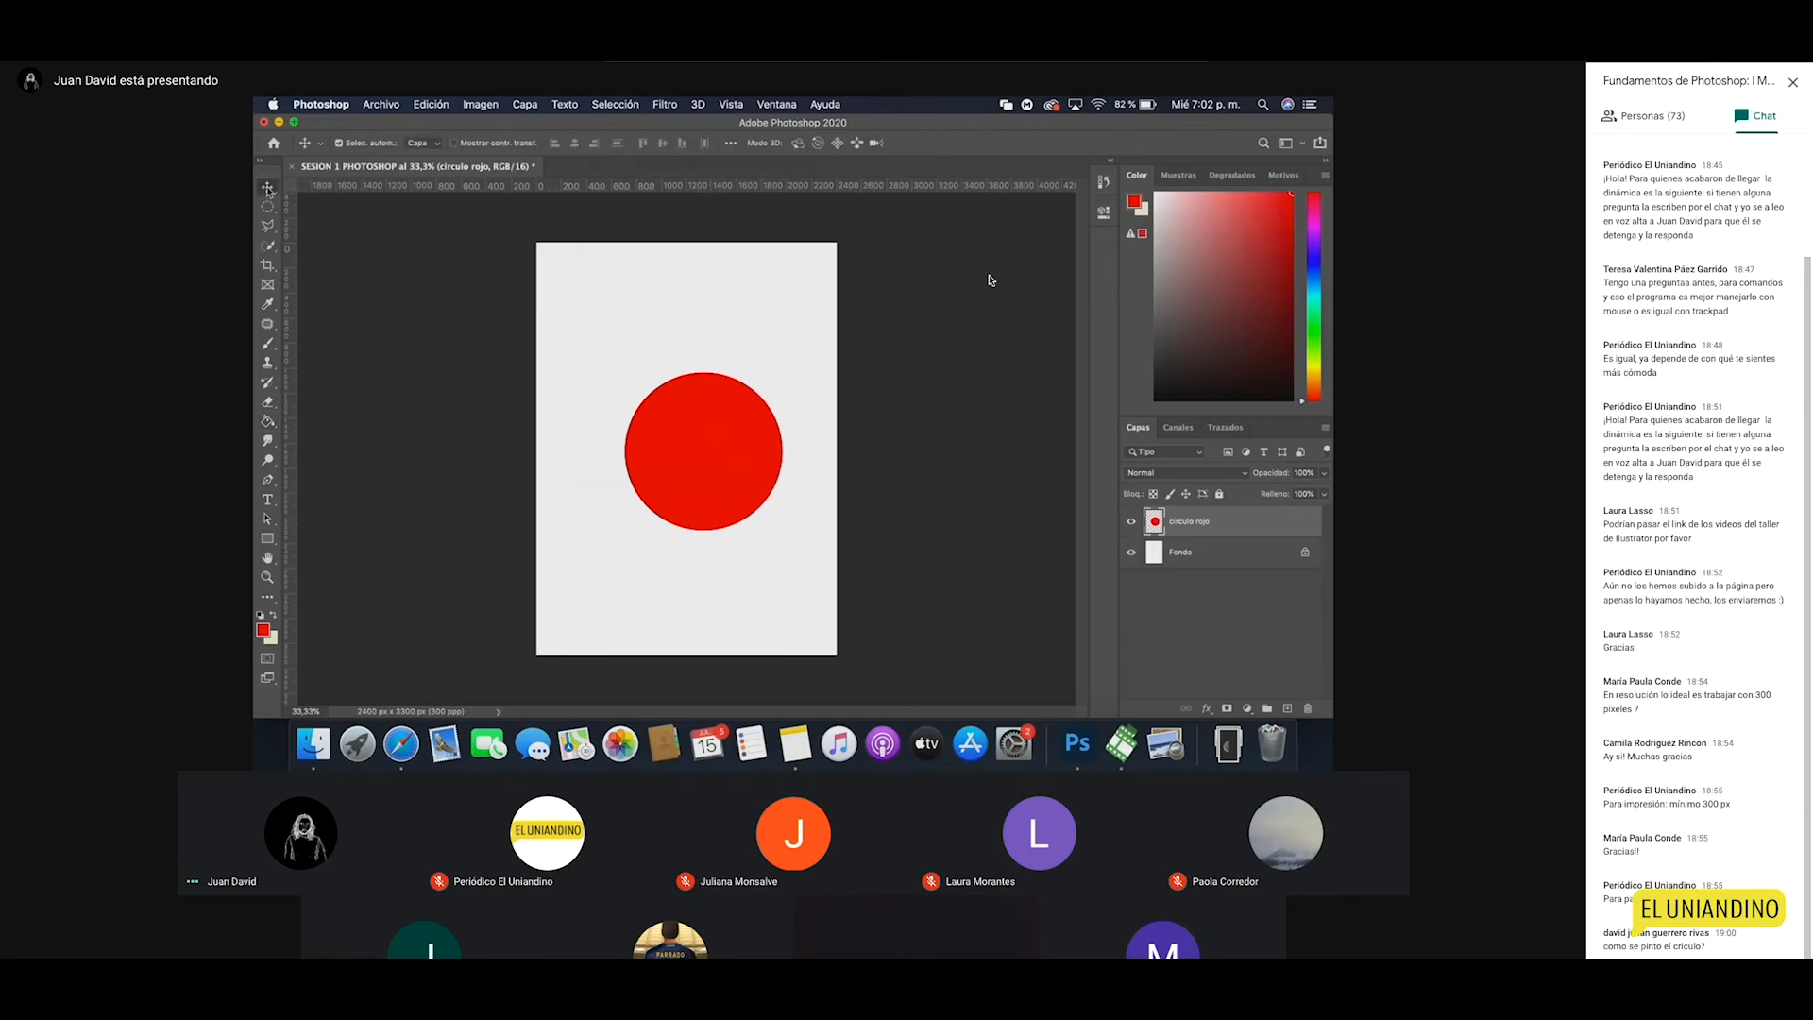
{"action": "mouse_move", "coordinate": [716, 463]}
{"action": "left_mouse_down"}
{"action": "mouse_move", "coordinate": [699, 333]}
{"action": "mouse_move", "coordinate": [694, 487]}
{"action": "mouse_move", "coordinate": [687, 350]}
{"action": "mouse_move", "coordinate": [746, 534]}
{"action": "mouse_move", "coordinate": [698, 414]}
{"action": "mouse_move", "coordinate": [755, 500]}
{"action": "mouse_move", "coordinate": [689, 350]}
{"action": "mouse_move", "coordinate": [686, 574]}
{"action": "mouse_move", "coordinate": [726, 408]}
{"action": "mouse_move", "coordinate": [750, 408]}
{"action": "mouse_move", "coordinate": [659, 343]}
{"action": "left_mouse_up"}
Step: Draw a smaller red-filled circle below the first, deselect, and reposition both circles
{"action": "left_click", "coordinate": [268, 205]}
{"action": "left_click_drag", "start_coordinate": [674, 495], "coordinate": [750, 571]}
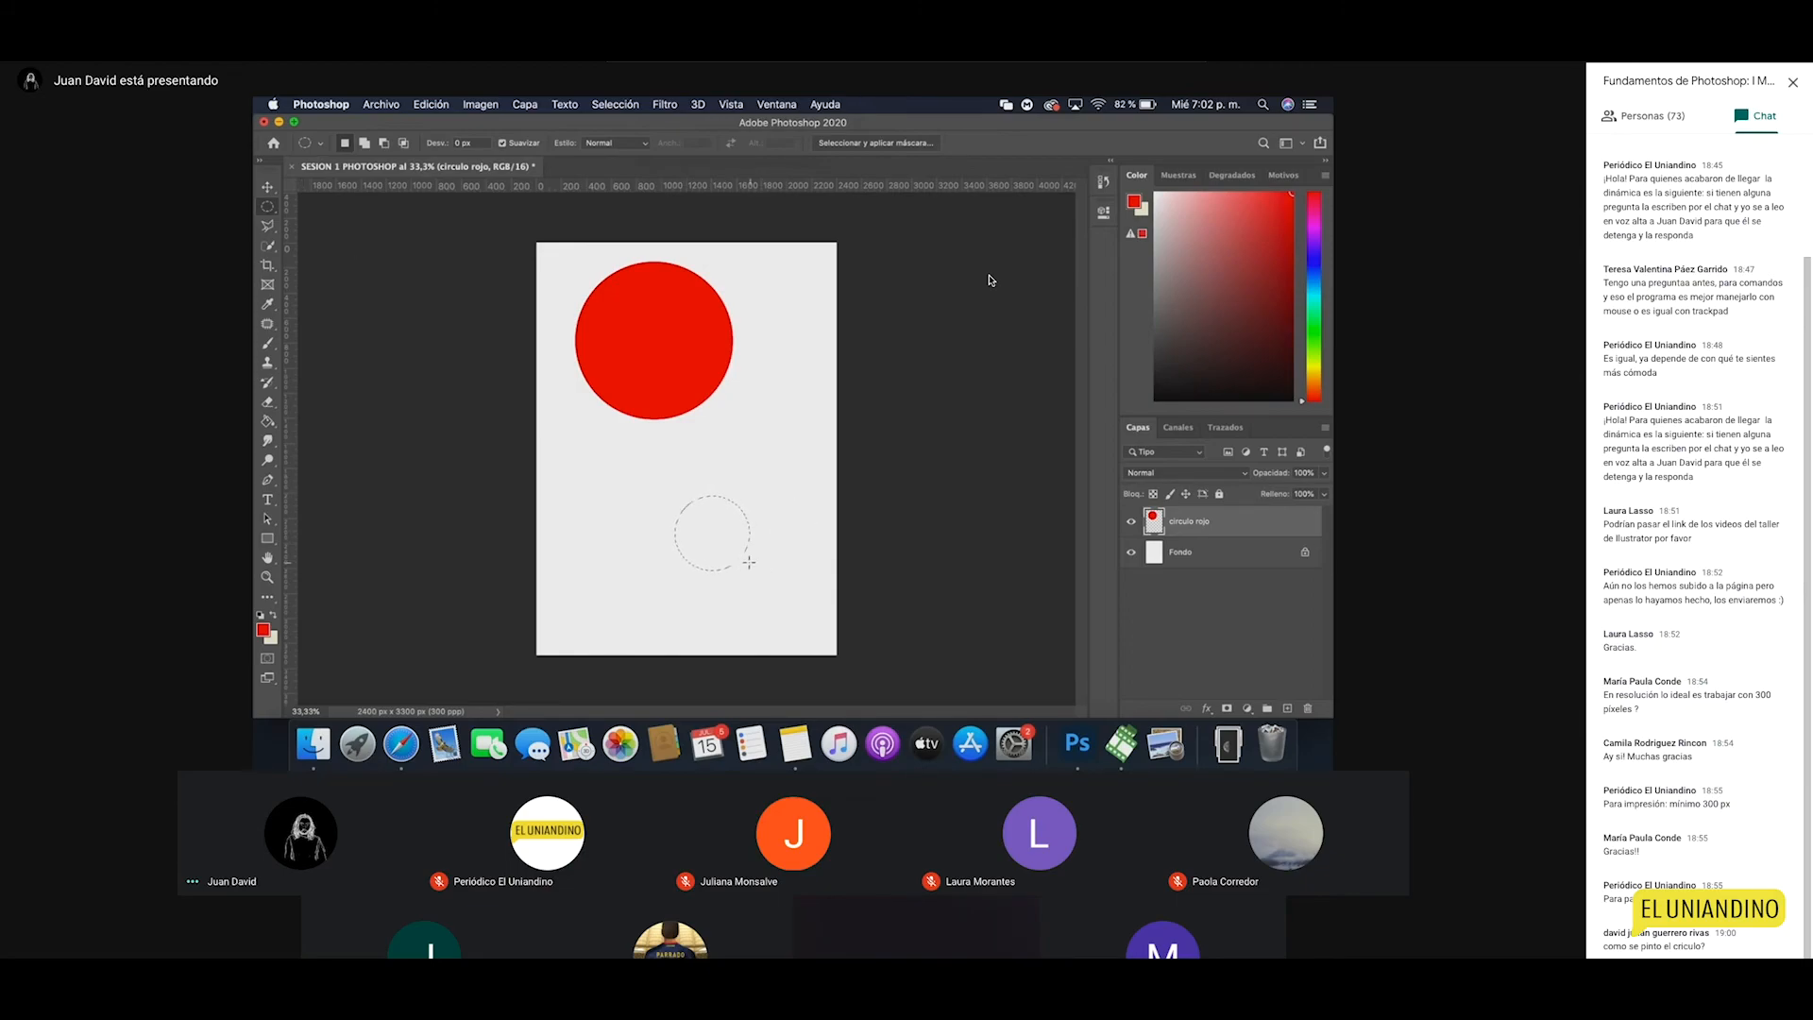
{"action": "key", "text": "alt+BackSpace"}
{"action": "key", "text": "super+d"}
{"action": "key", "text": "v"}
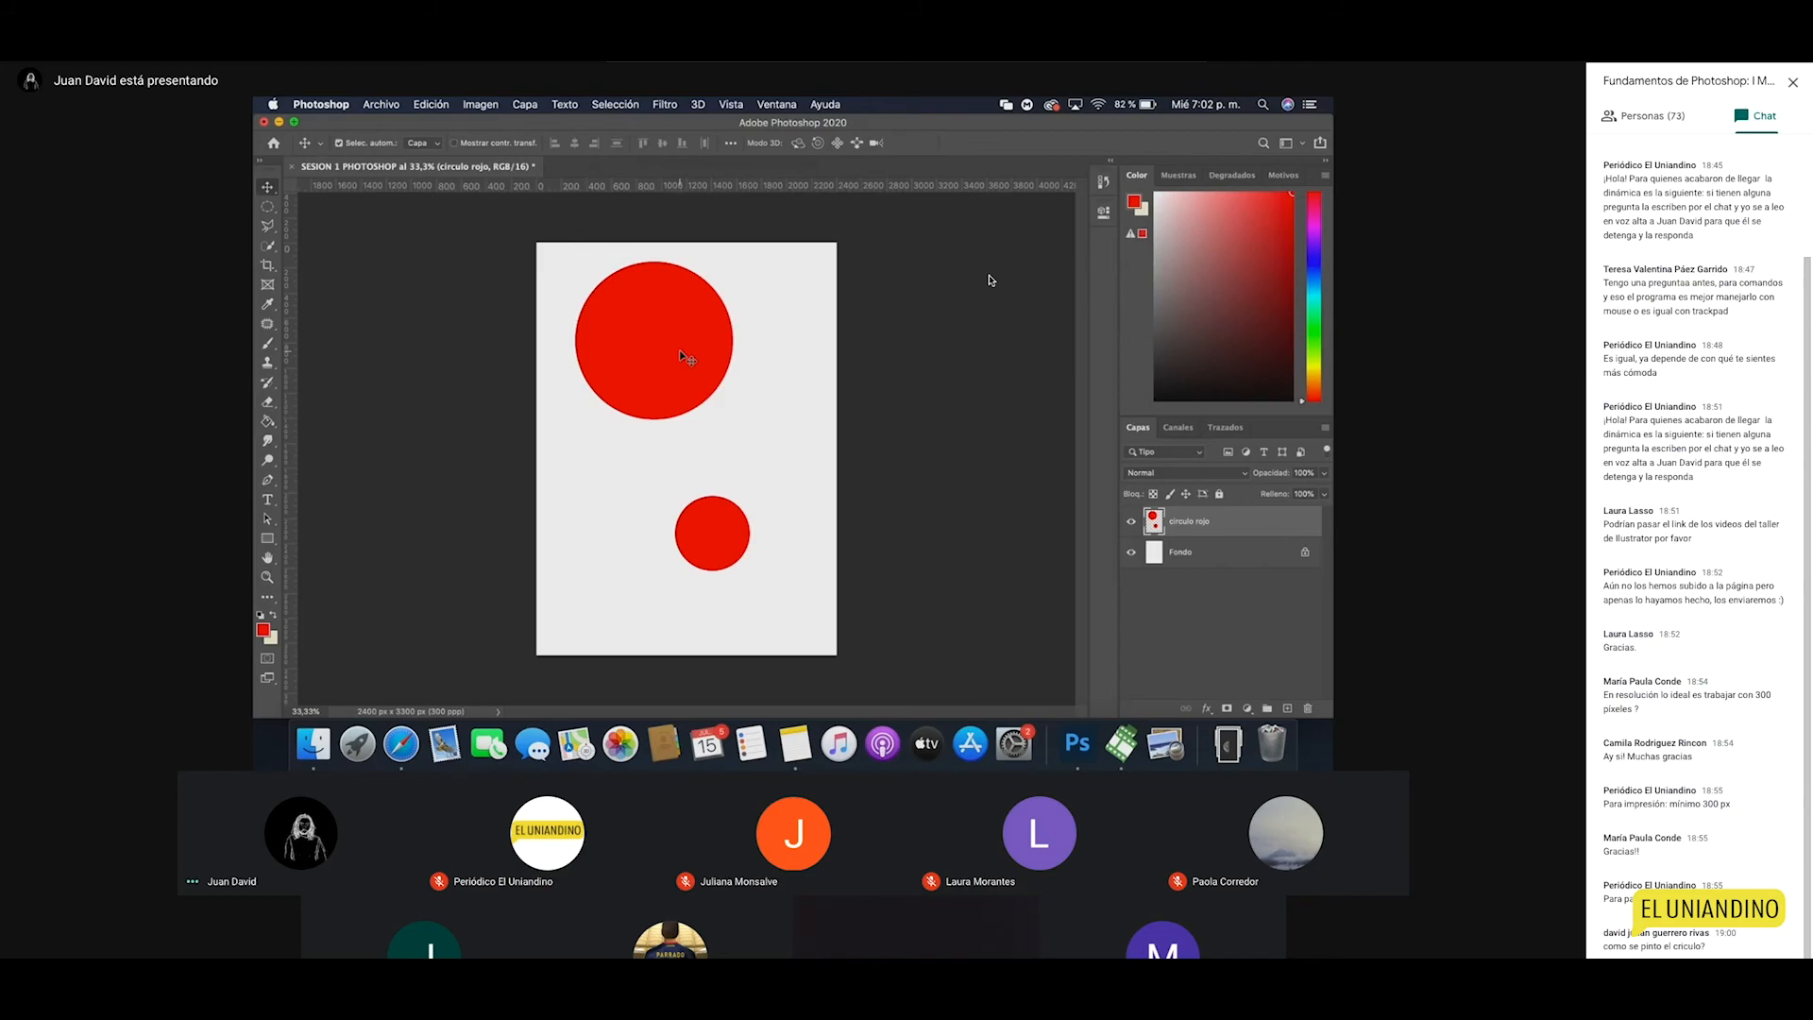
{"action": "mouse_move", "coordinate": [674, 357]}
{"action": "left_mouse_down"}
{"action": "mouse_move", "coordinate": [692, 370]}
{"action": "mouse_move", "coordinate": [715, 325]}
{"action": "mouse_move", "coordinate": [649, 349]}
{"action": "mouse_move", "coordinate": [643, 385]}
{"action": "mouse_move", "coordinate": [709, 392]}
{"action": "mouse_move", "coordinate": [711, 355]}
{"action": "mouse_move", "coordinate": [649, 344]}
{"action": "mouse_move", "coordinate": [653, 413]}
{"action": "mouse_move", "coordinate": [708, 434]}
{"action": "mouse_move", "coordinate": [741, 401]}
{"action": "mouse_move", "coordinate": [723, 365]}
{"action": "mouse_move", "coordinate": [657, 395]}
{"action": "mouse_move", "coordinate": [721, 416]}
{"action": "mouse_move", "coordinate": [746, 404]}
{"action": "mouse_move", "coordinate": [649, 376]}
{"action": "mouse_move", "coordinate": [729, 407]}
{"action": "mouse_move", "coordinate": [703, 231]}
{"action": "mouse_move", "coordinate": [653, 346]}
{"action": "mouse_move", "coordinate": [694, 404]}
{"action": "mouse_move", "coordinate": [702, 376]}
{"action": "left_mouse_up"}
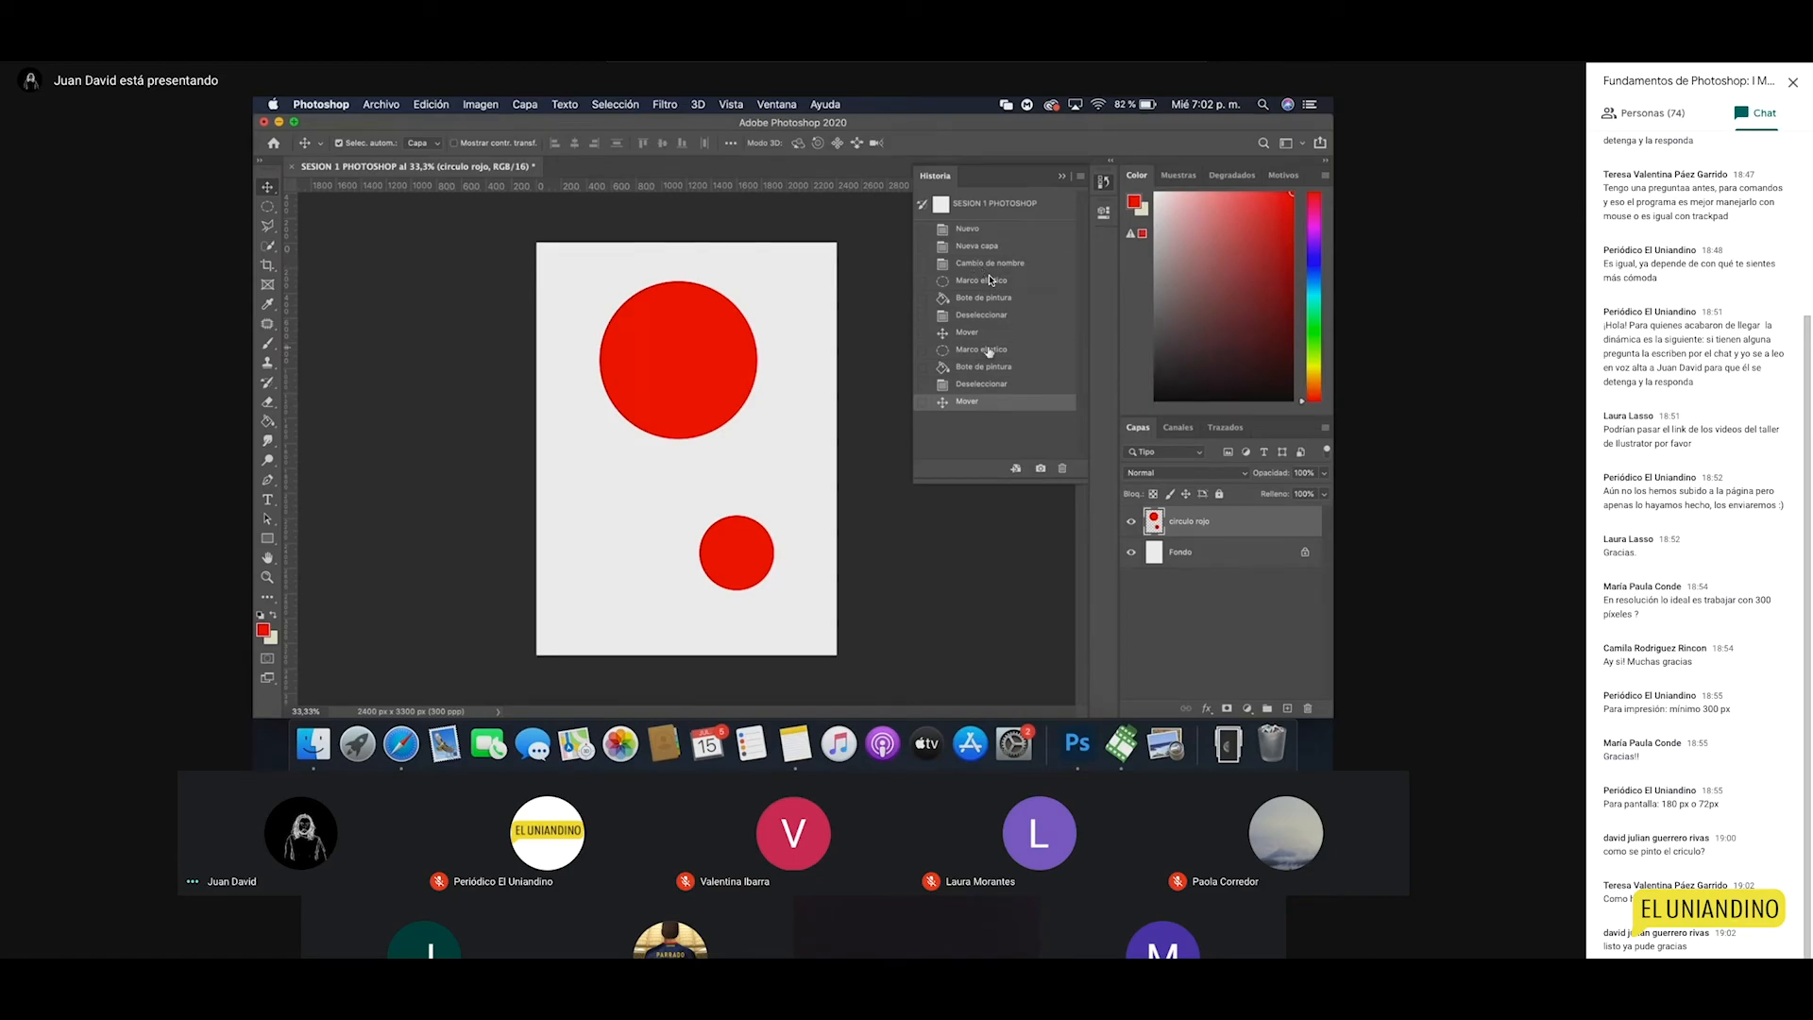
Step: Shift both red circles slightly down-right, then switch to the browser and open a new Safari tab
{"action": "left_click", "coordinate": [1061, 176]}
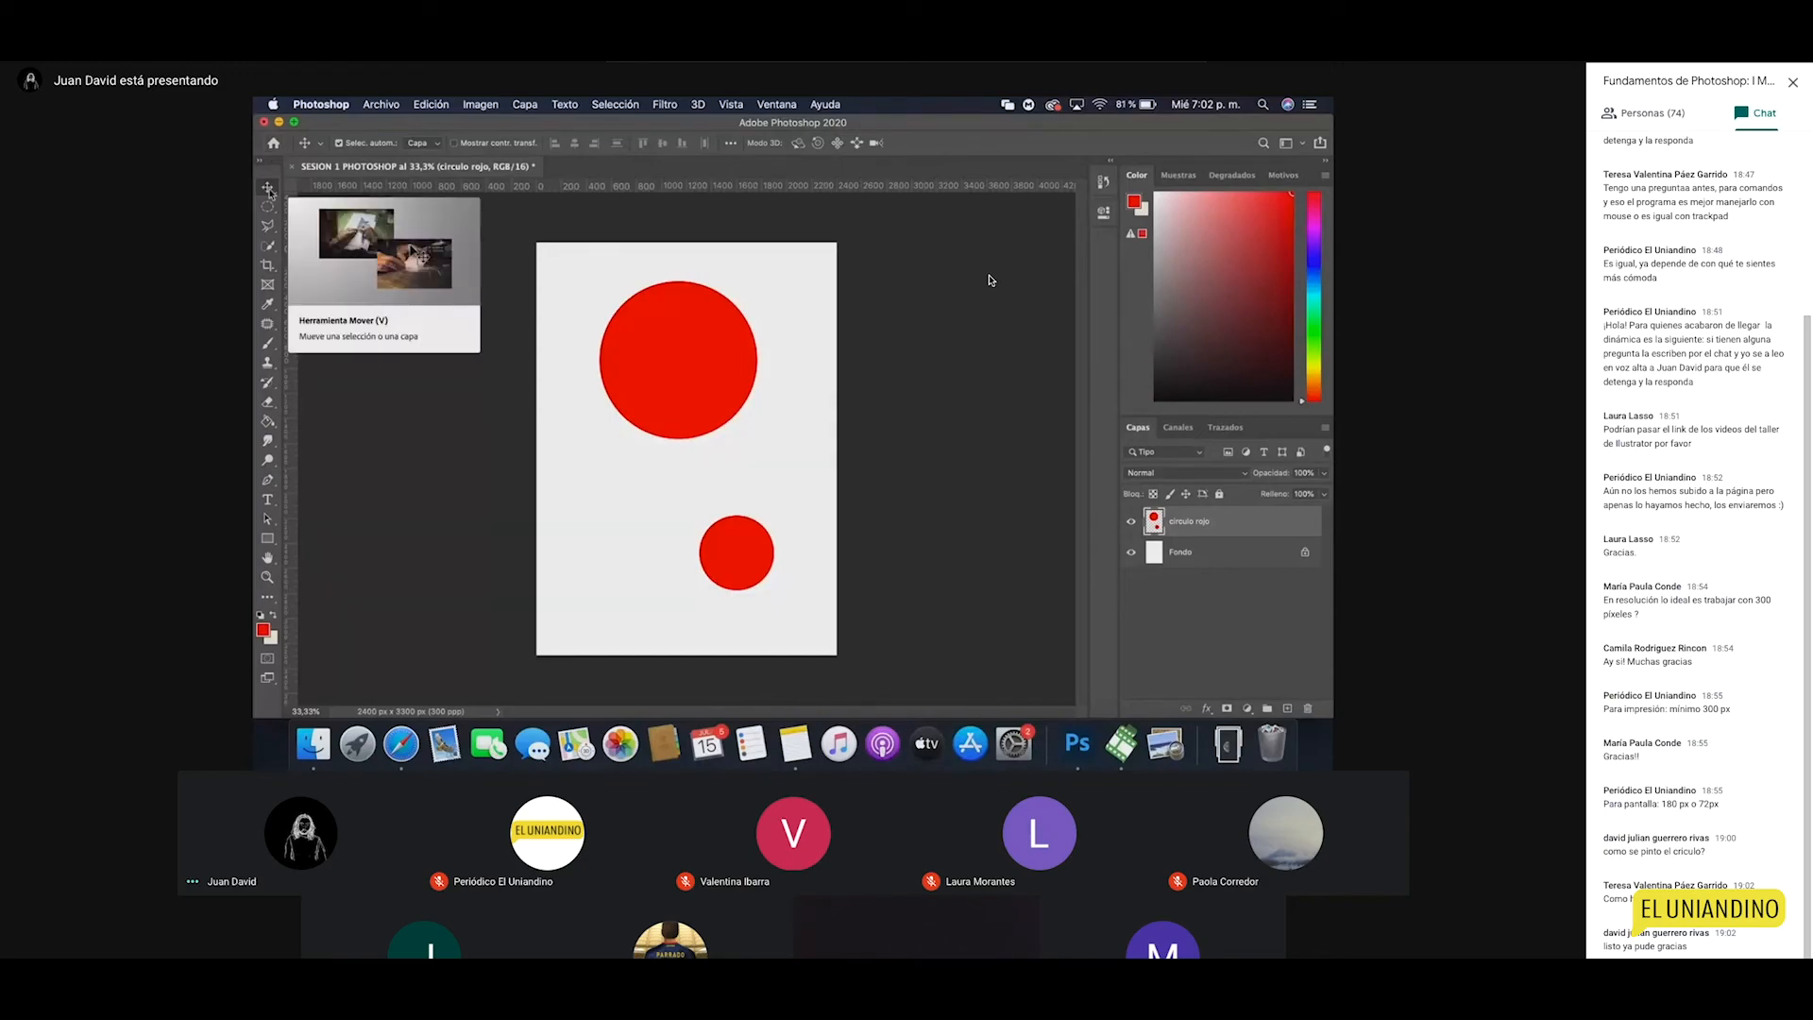
{"action": "mouse_move", "coordinate": [677, 363]}
{"action": "left_mouse_down"}
{"action": "mouse_move", "coordinate": [647, 376]}
{"action": "mouse_move", "coordinate": [666, 404]}
{"action": "mouse_move", "coordinate": [725, 351]}
{"action": "mouse_move", "coordinate": [687, 349]}
{"action": "mouse_move", "coordinate": [706, 383]}
{"action": "mouse_move", "coordinate": [735, 348]}
{"action": "mouse_move", "coordinate": [678, 361]}
{"action": "mouse_move", "coordinate": [734, 378]}
{"action": "mouse_move", "coordinate": [750, 357]}
{"action": "mouse_move", "coordinate": [694, 349]}
{"action": "mouse_move", "coordinate": [689, 387]}
{"action": "mouse_move", "coordinate": [722, 373]}
{"action": "mouse_move", "coordinate": [659, 352]}
{"action": "left_mouse_up"}
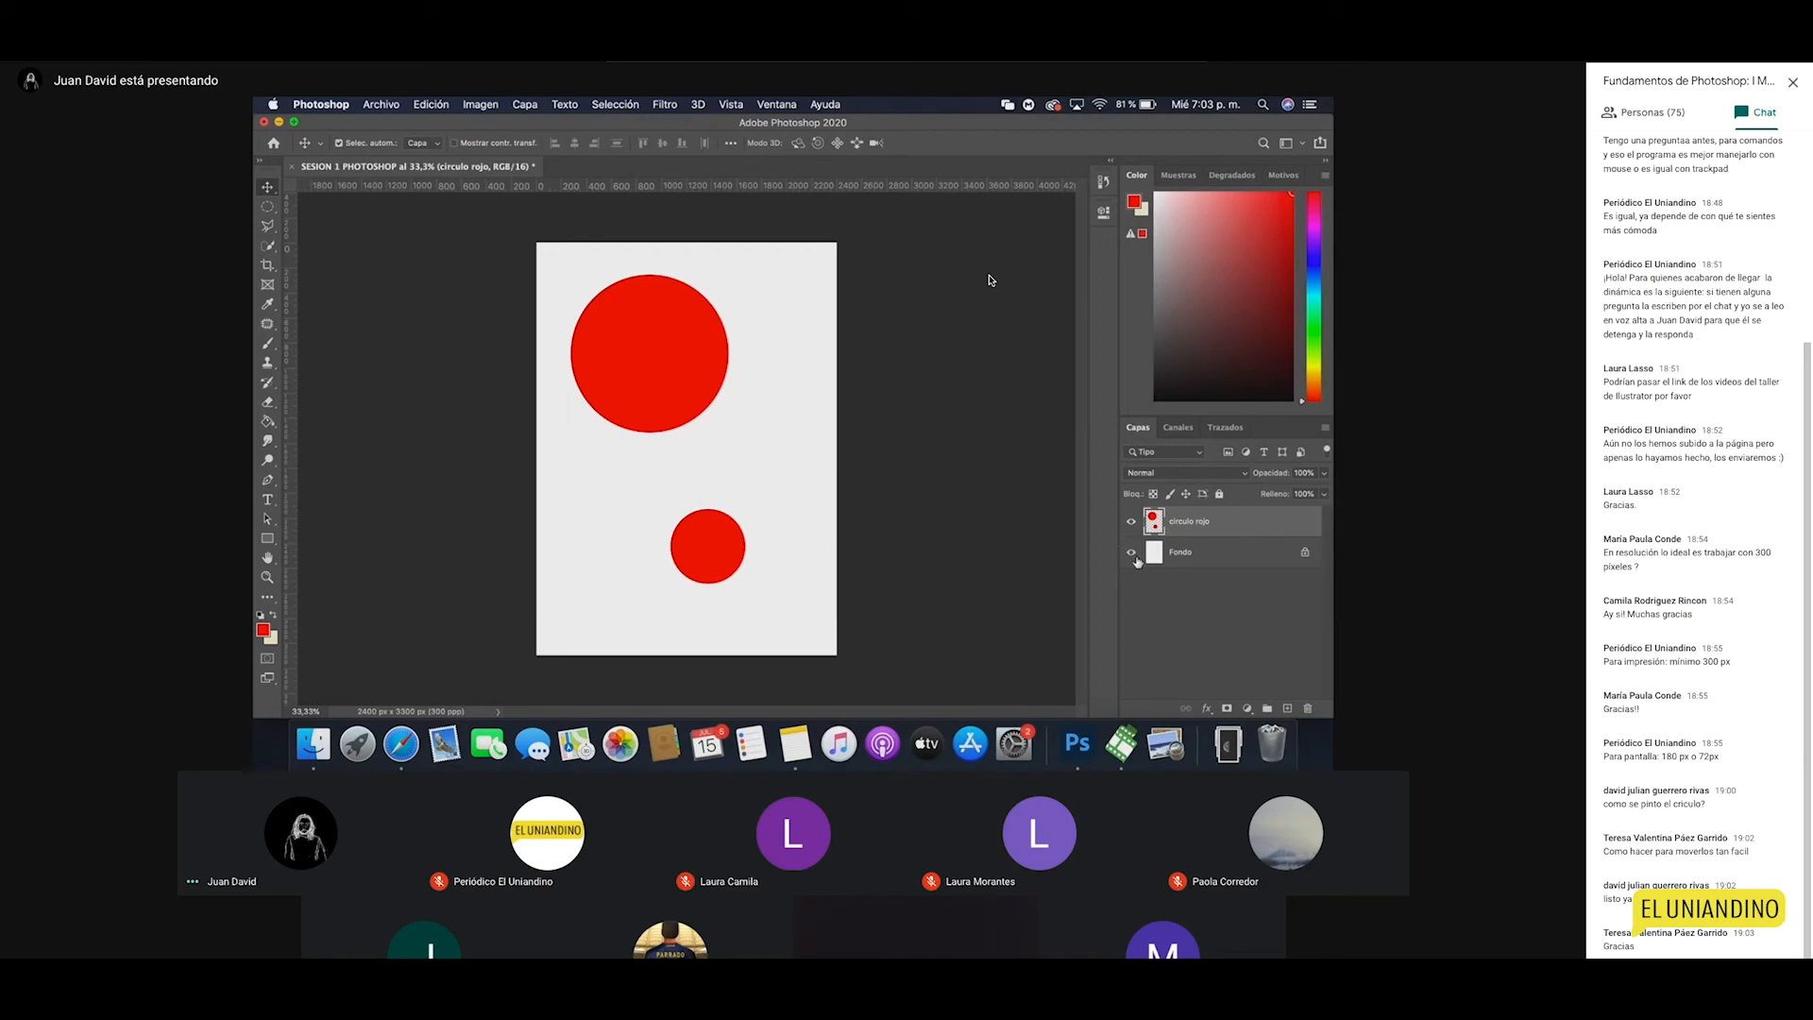
{"action": "left_click_drag", "start_coordinate": [648, 361], "coordinate": [668, 371]}
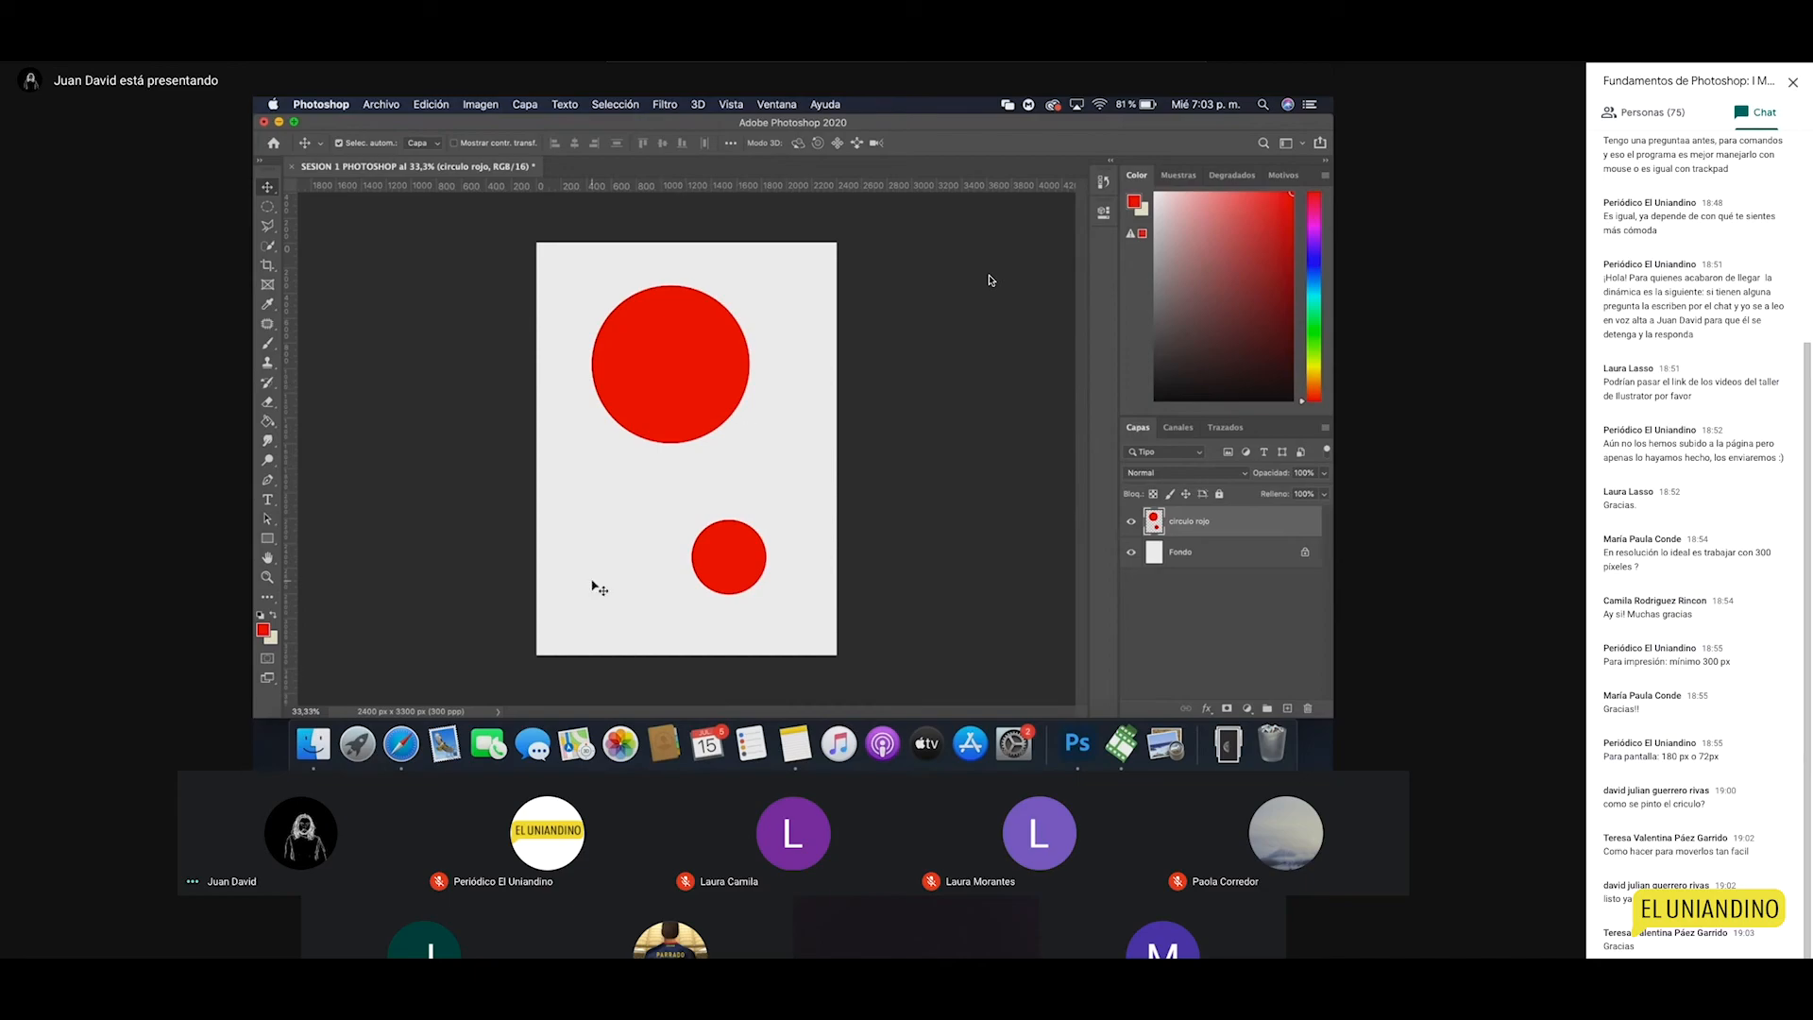
{"action": "key", "text": "ctrl+Right"}
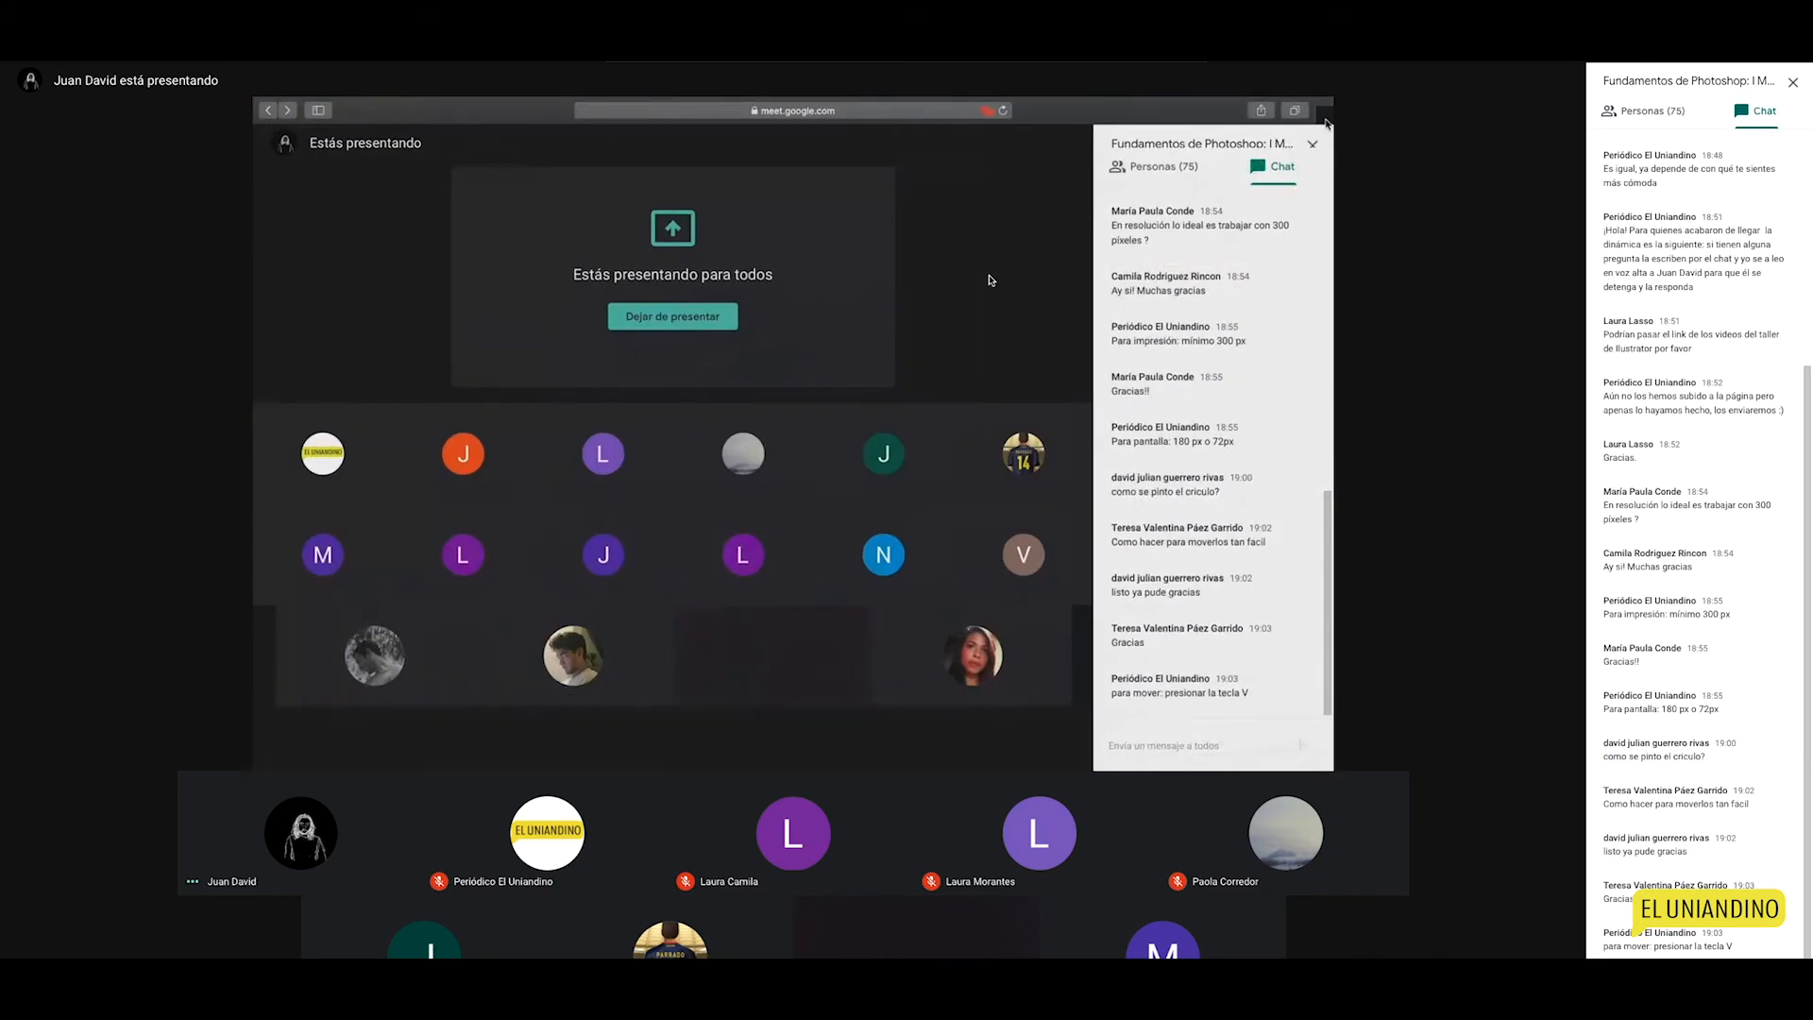
{"action": "key", "text": "super+t"}
Step: Search Google Images for 'paisaje' and save the sunset landscape image to Descargas
{"action": "type", "text": "pais"}
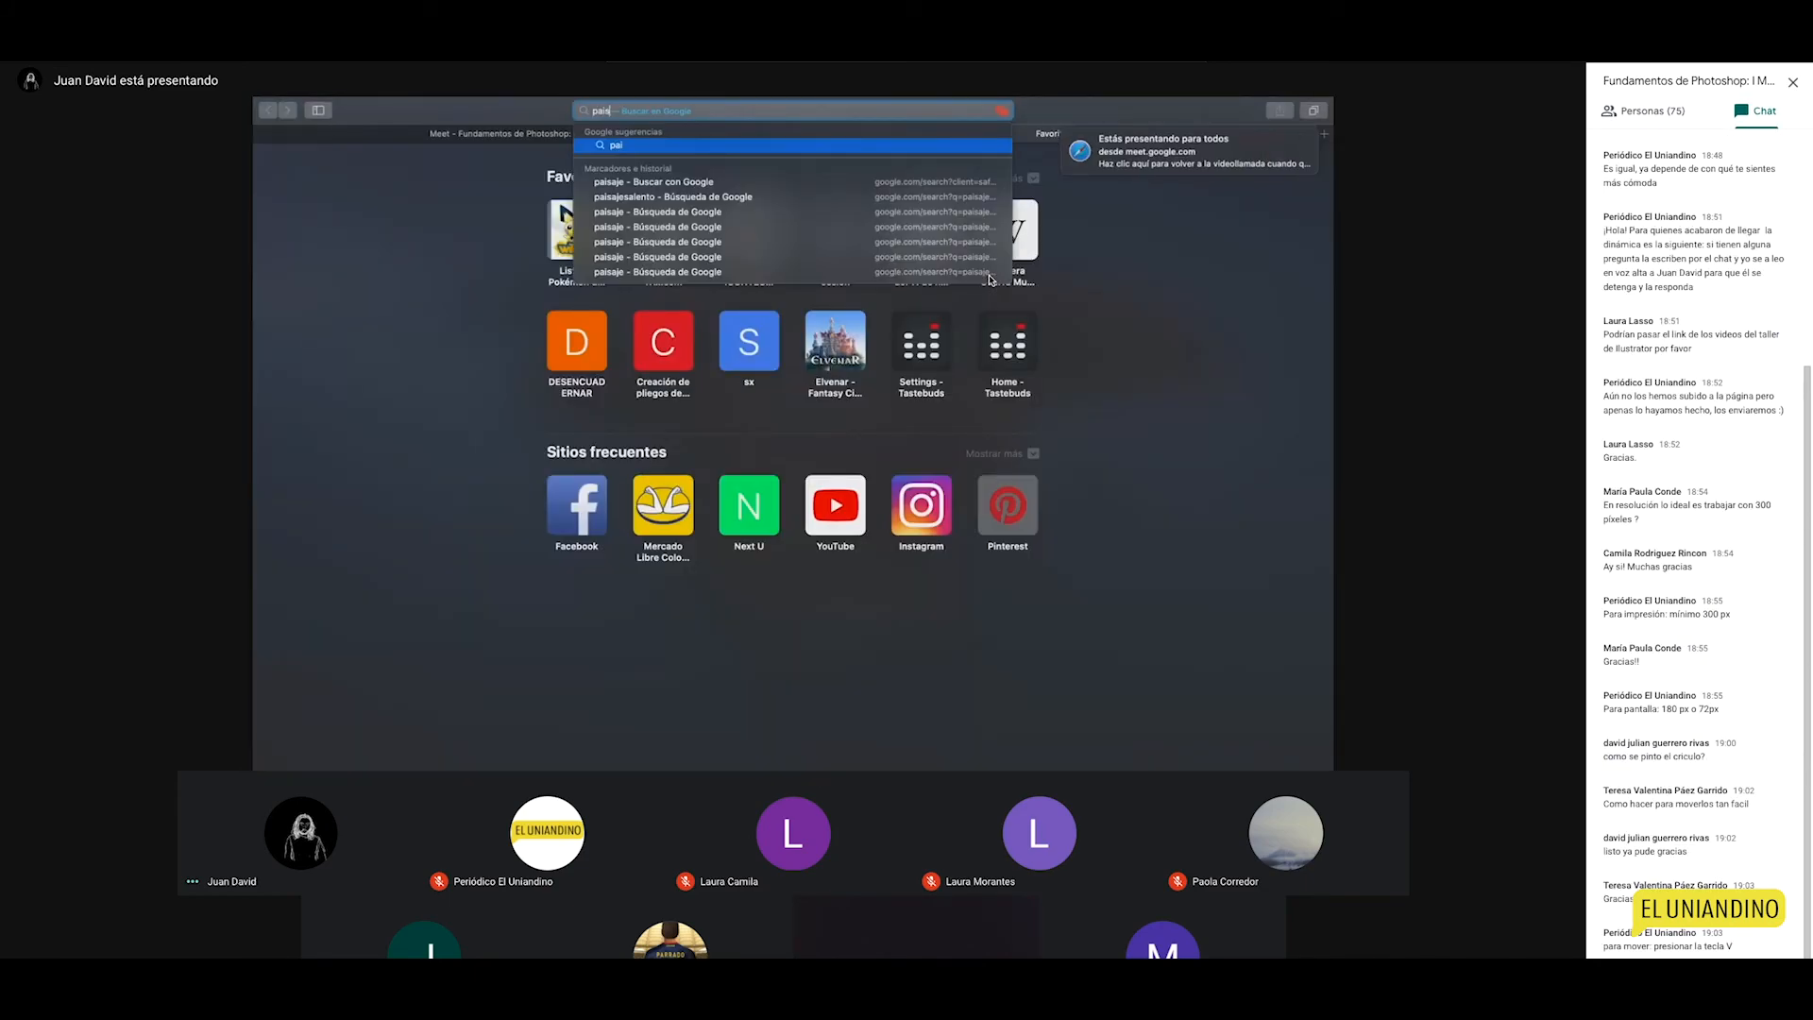
{"action": "left_click", "coordinate": [988, 275]}
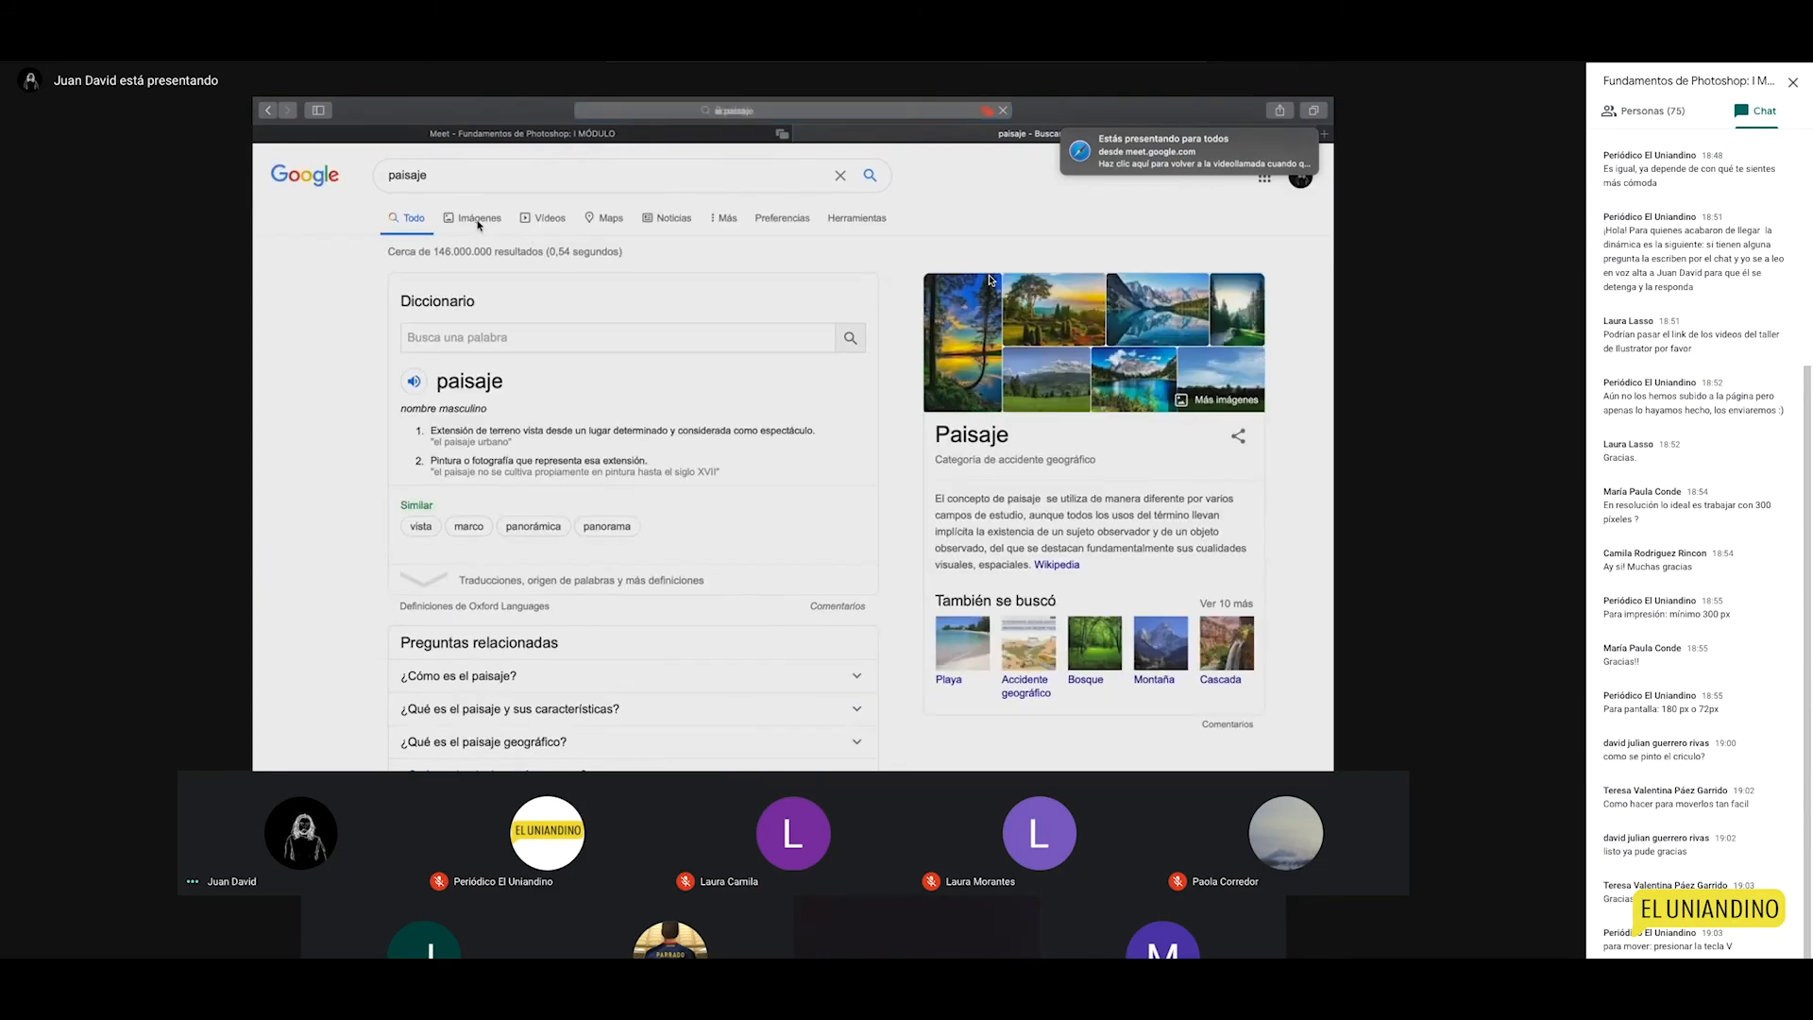
{"action": "left_click", "coordinate": [480, 225]}
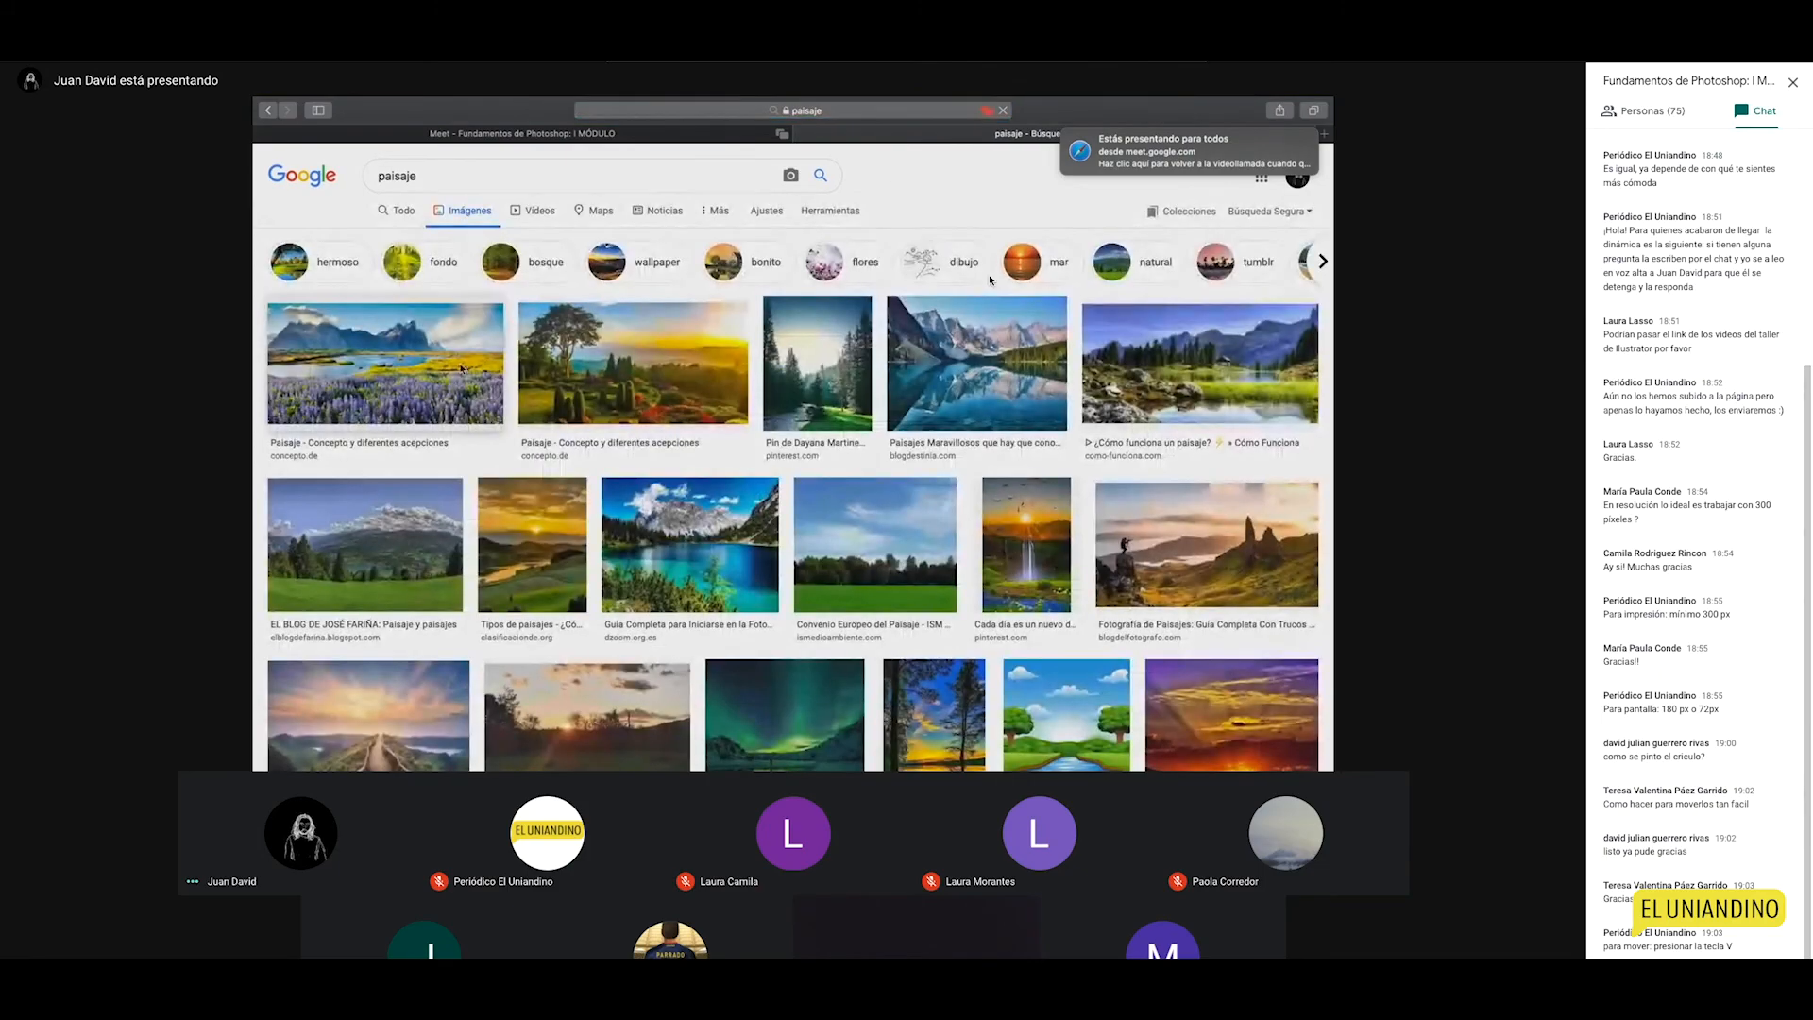
{"action": "left_click", "coordinate": [657, 382]}
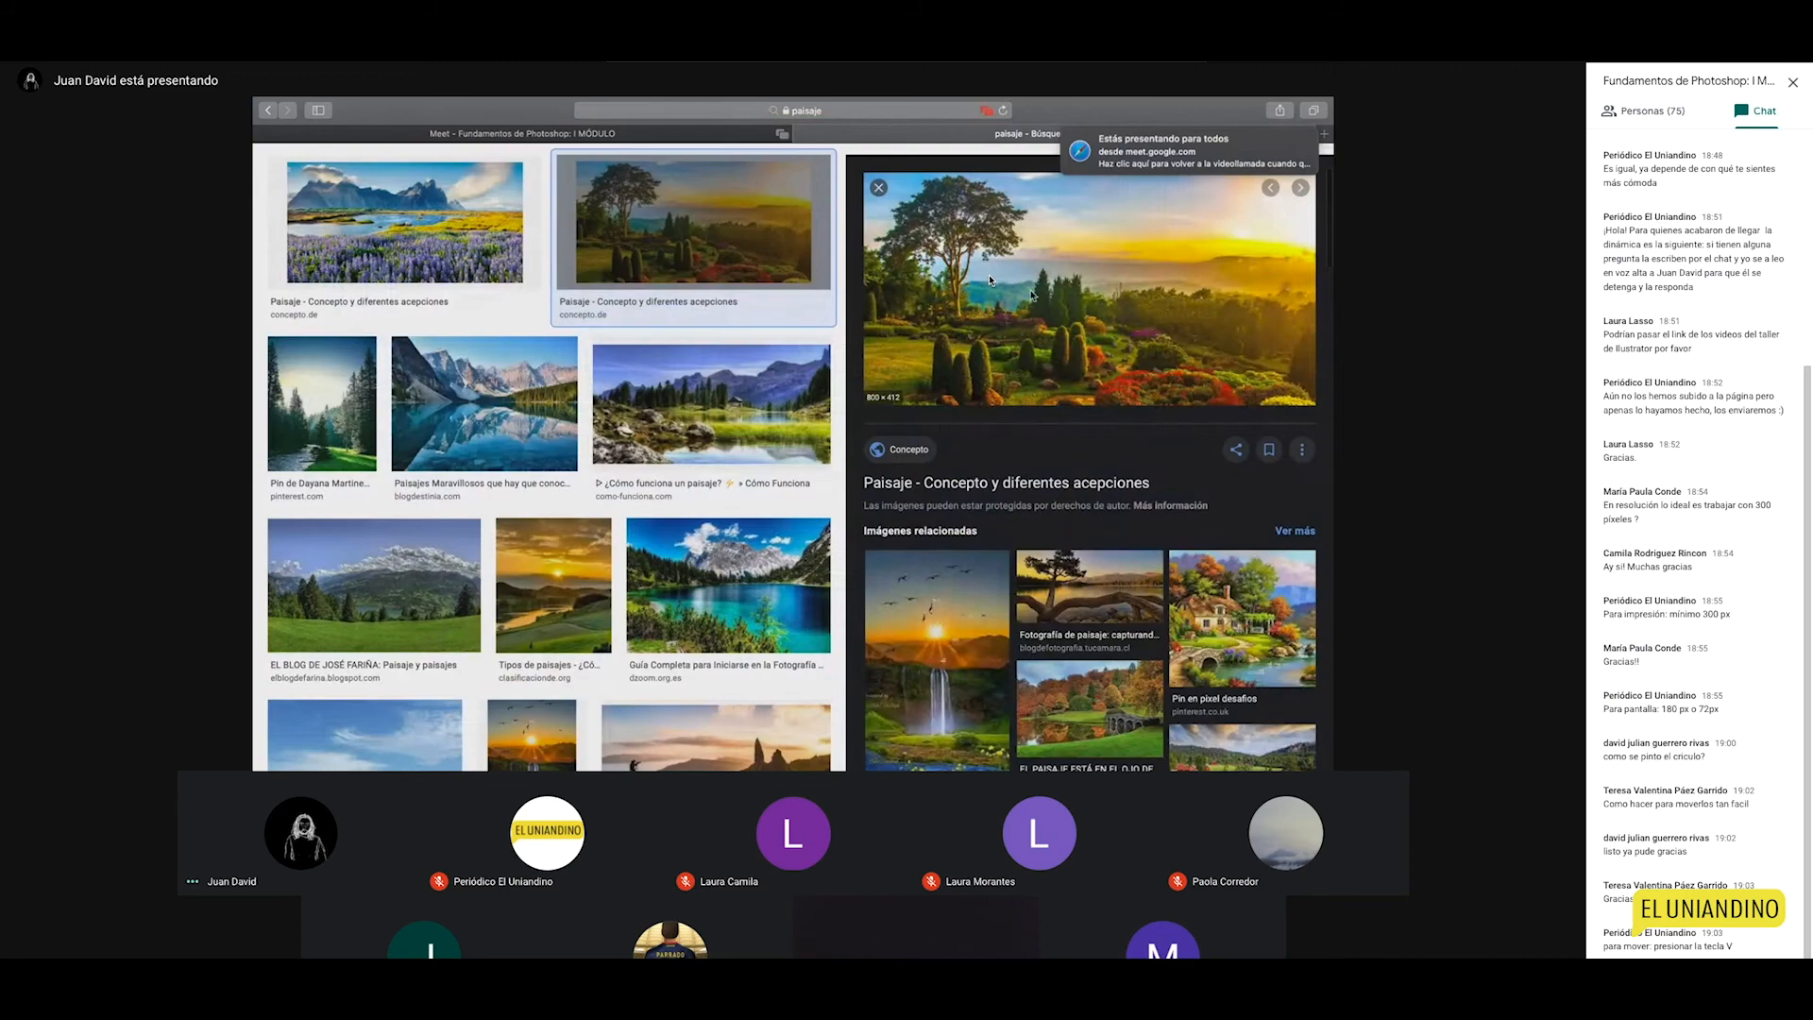
{"action": "right_click", "coordinate": [1004, 313]}
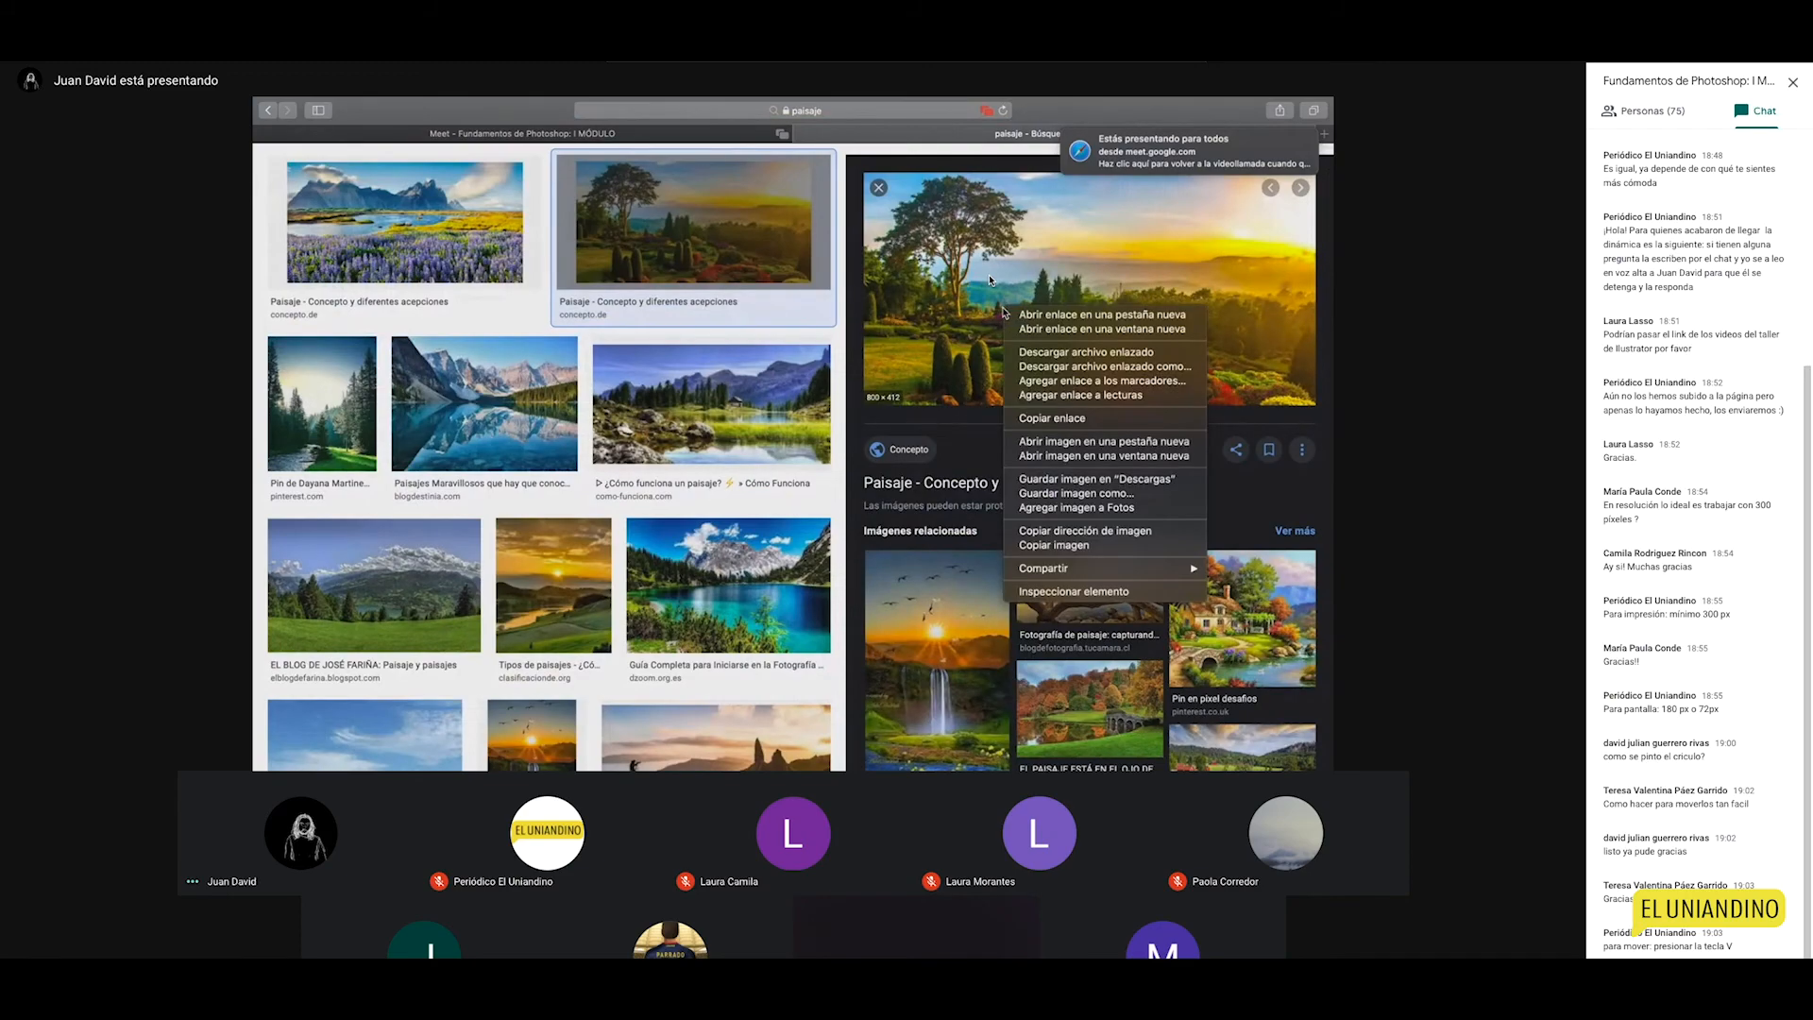
{"action": "left_click", "coordinate": [1060, 479]}
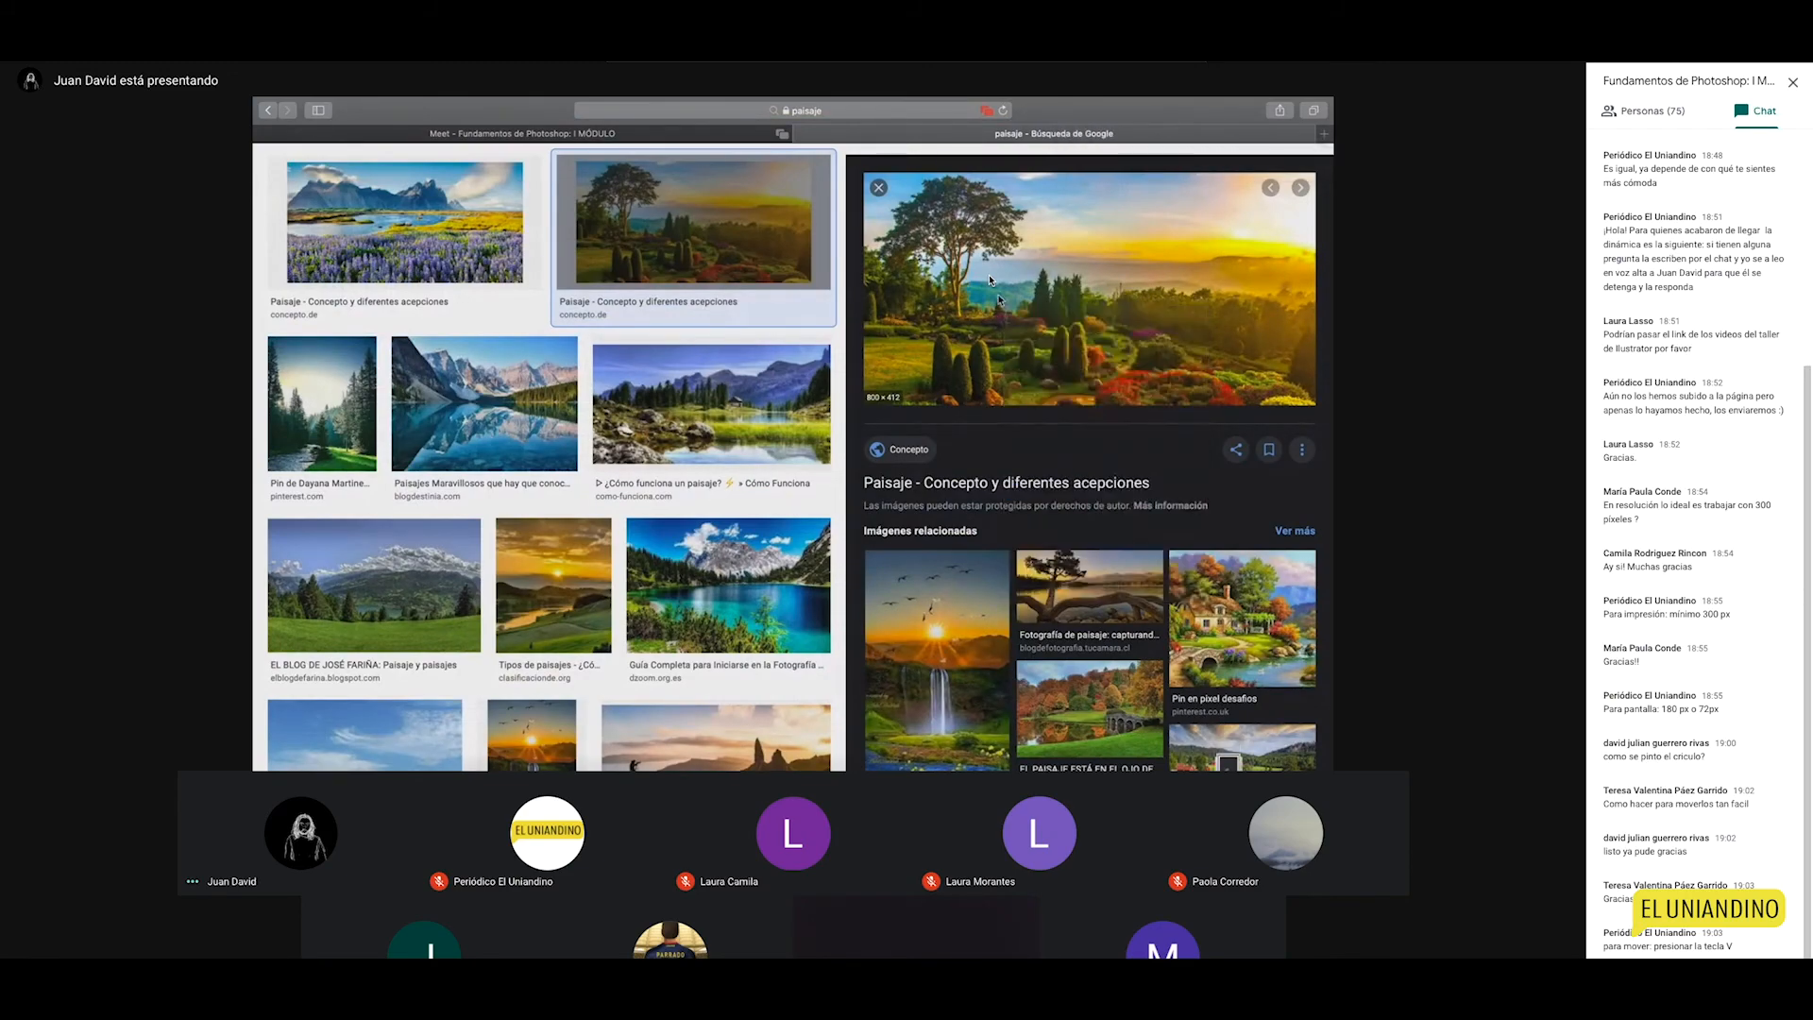
Step: Preview several landscape results and bring up the save options for the turquoise mountain lake photo
{"action": "left_click", "coordinate": [710, 401]}
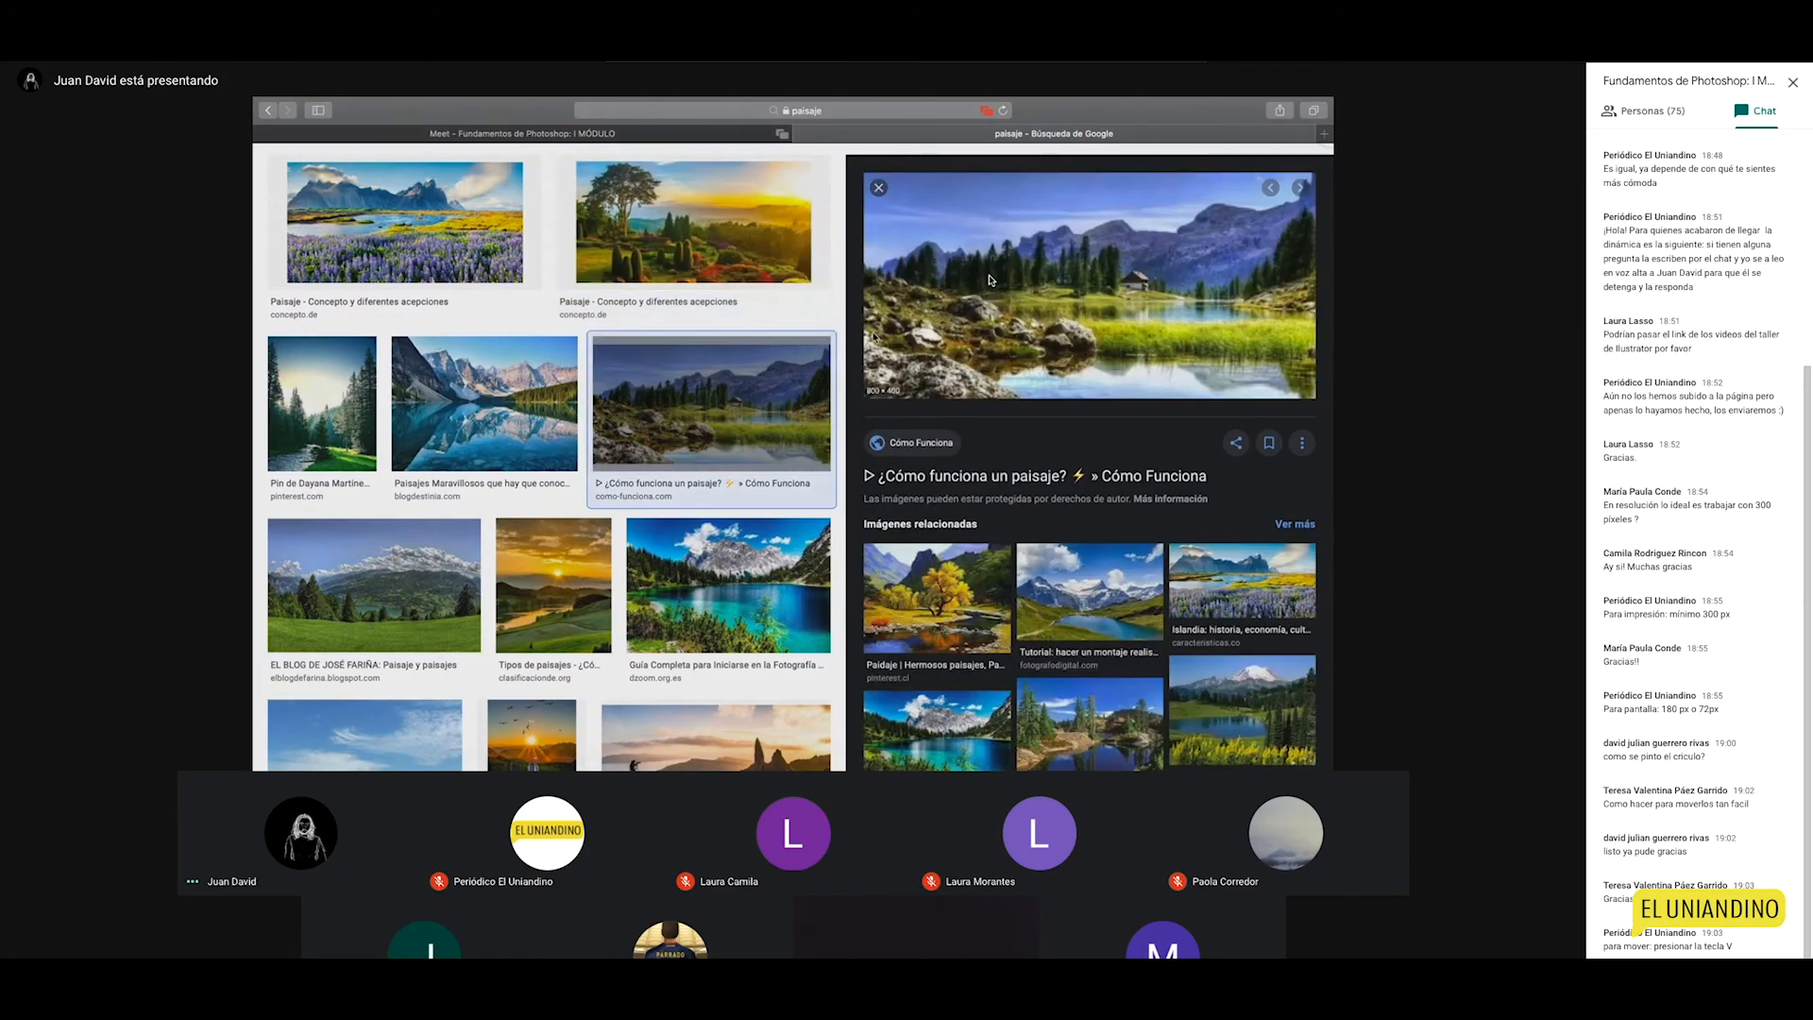
{"action": "left_click", "coordinate": [514, 382]}
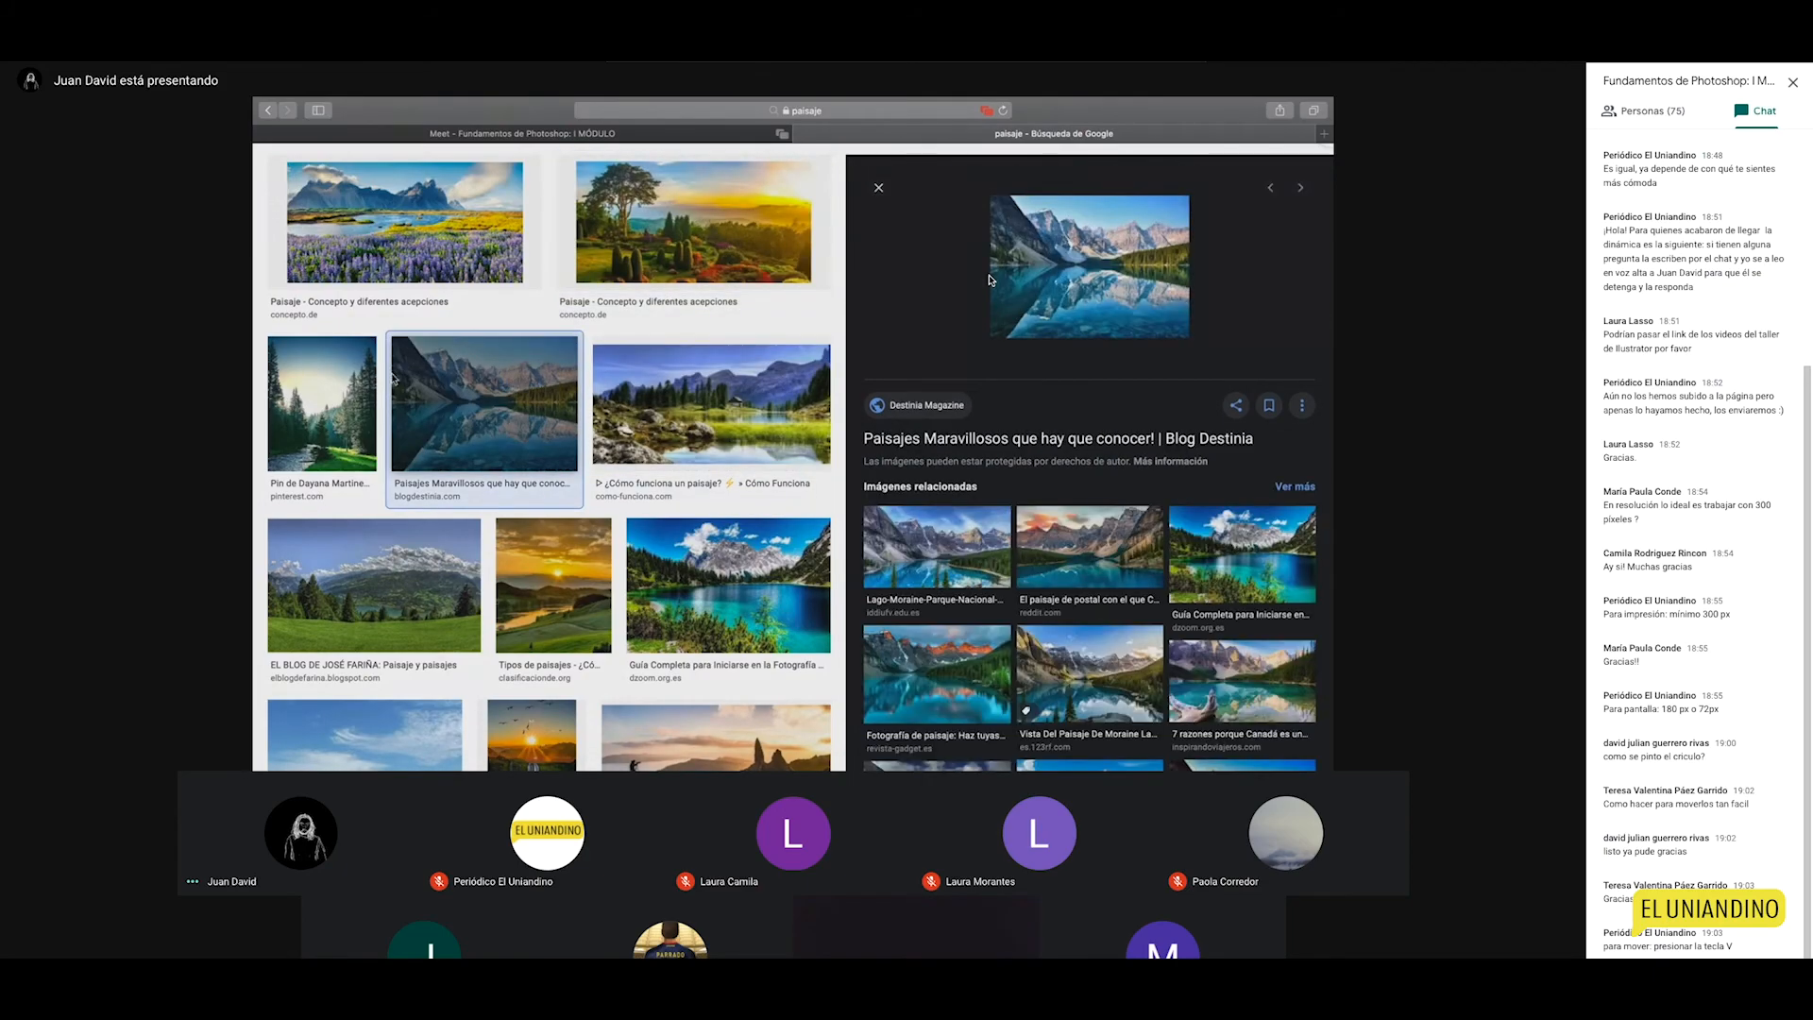
{"action": "left_click", "coordinate": [461, 234]}
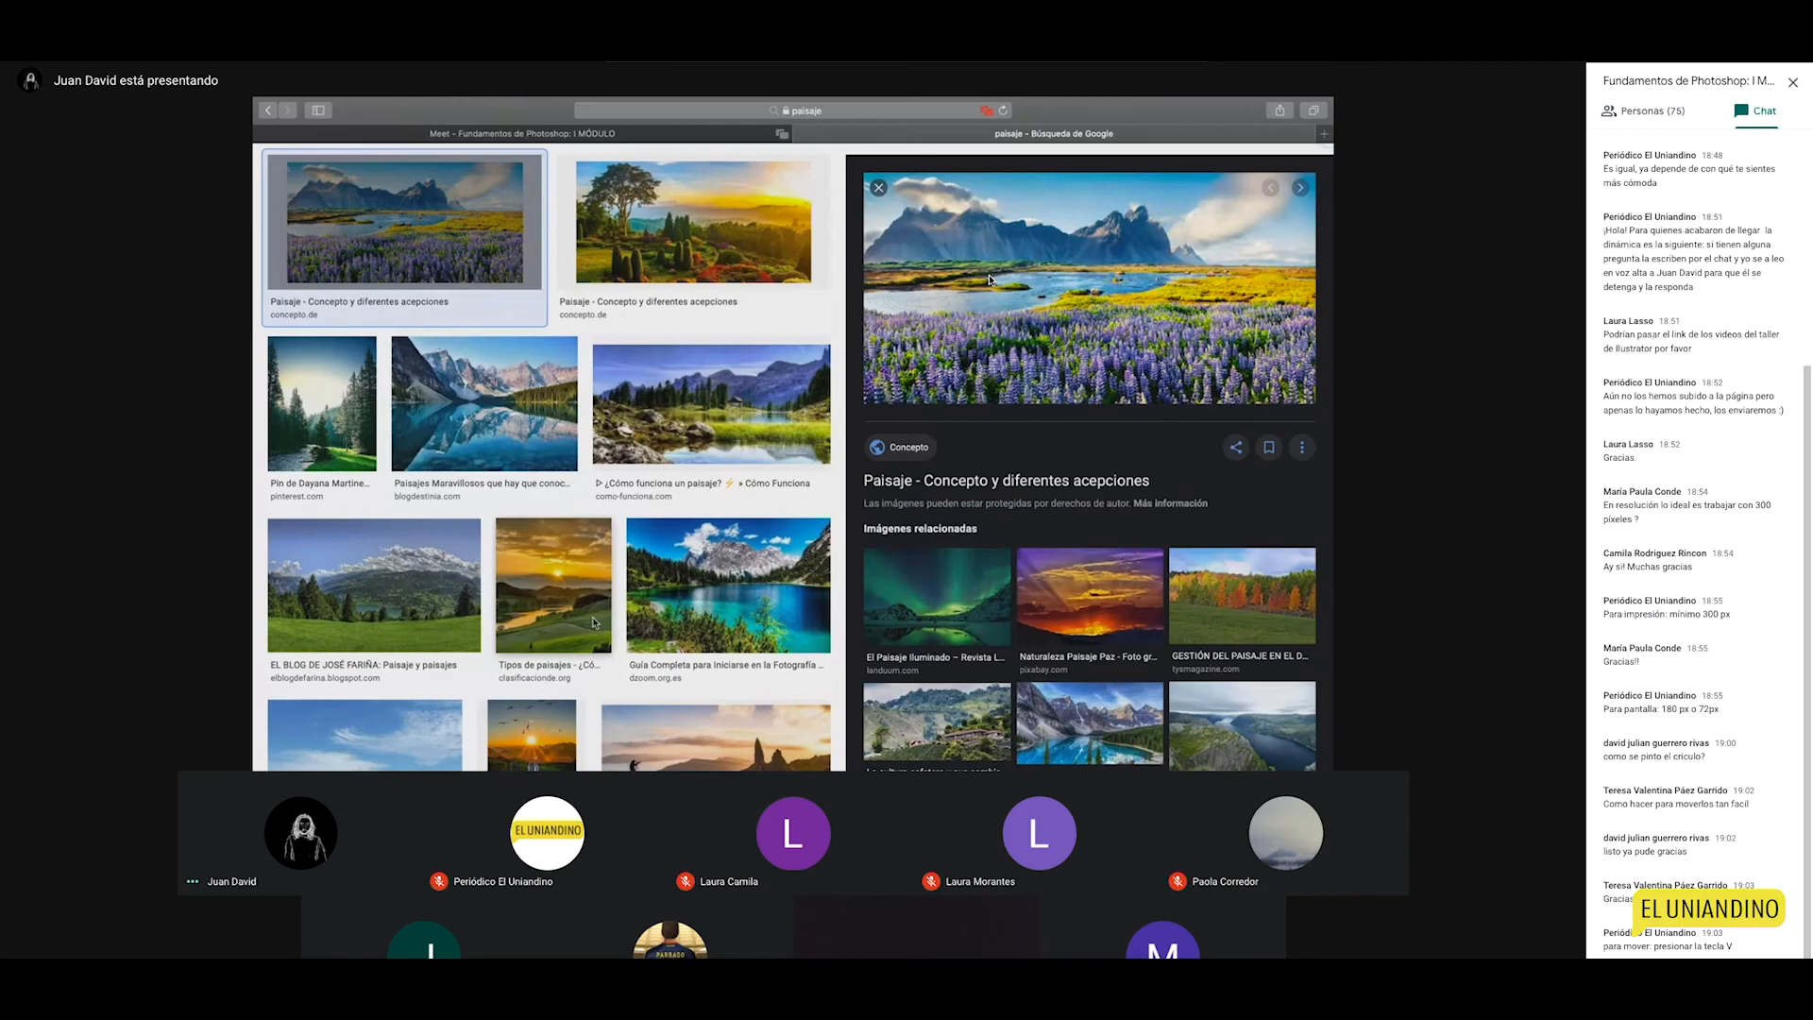
{"action": "left_click", "coordinate": [713, 595]}
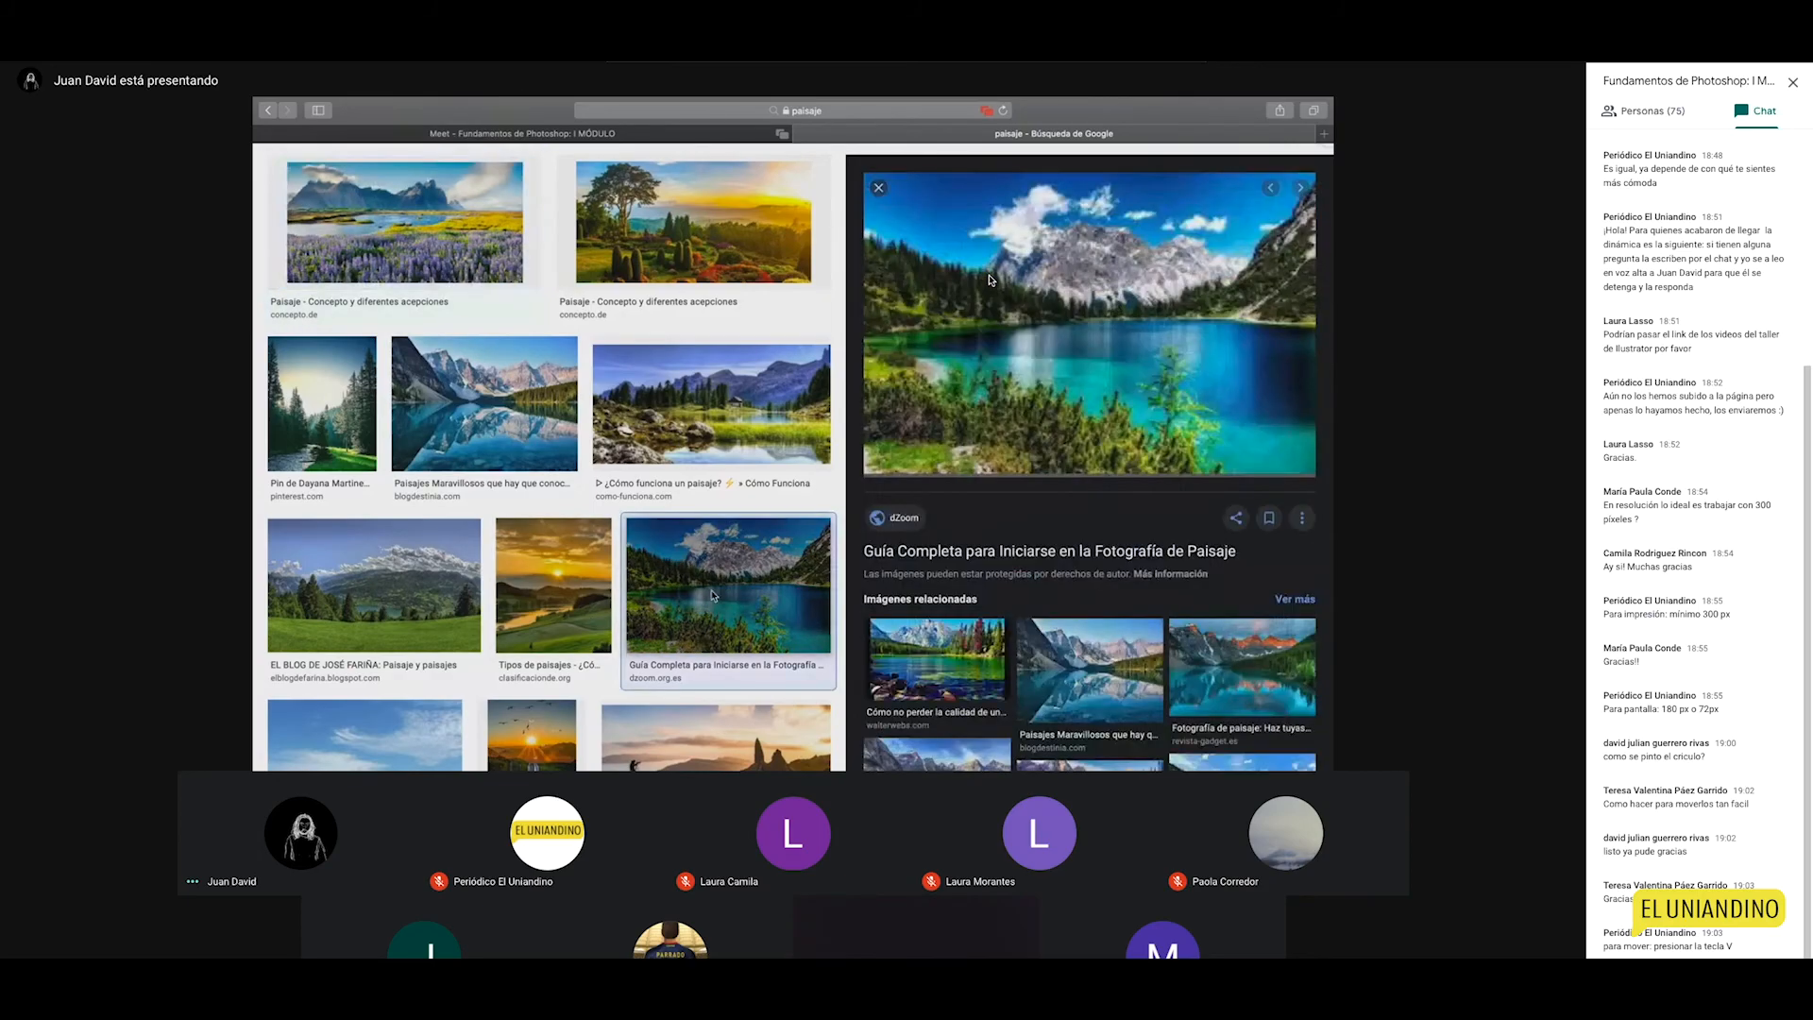
{"action": "right_click", "coordinate": [1119, 314]}
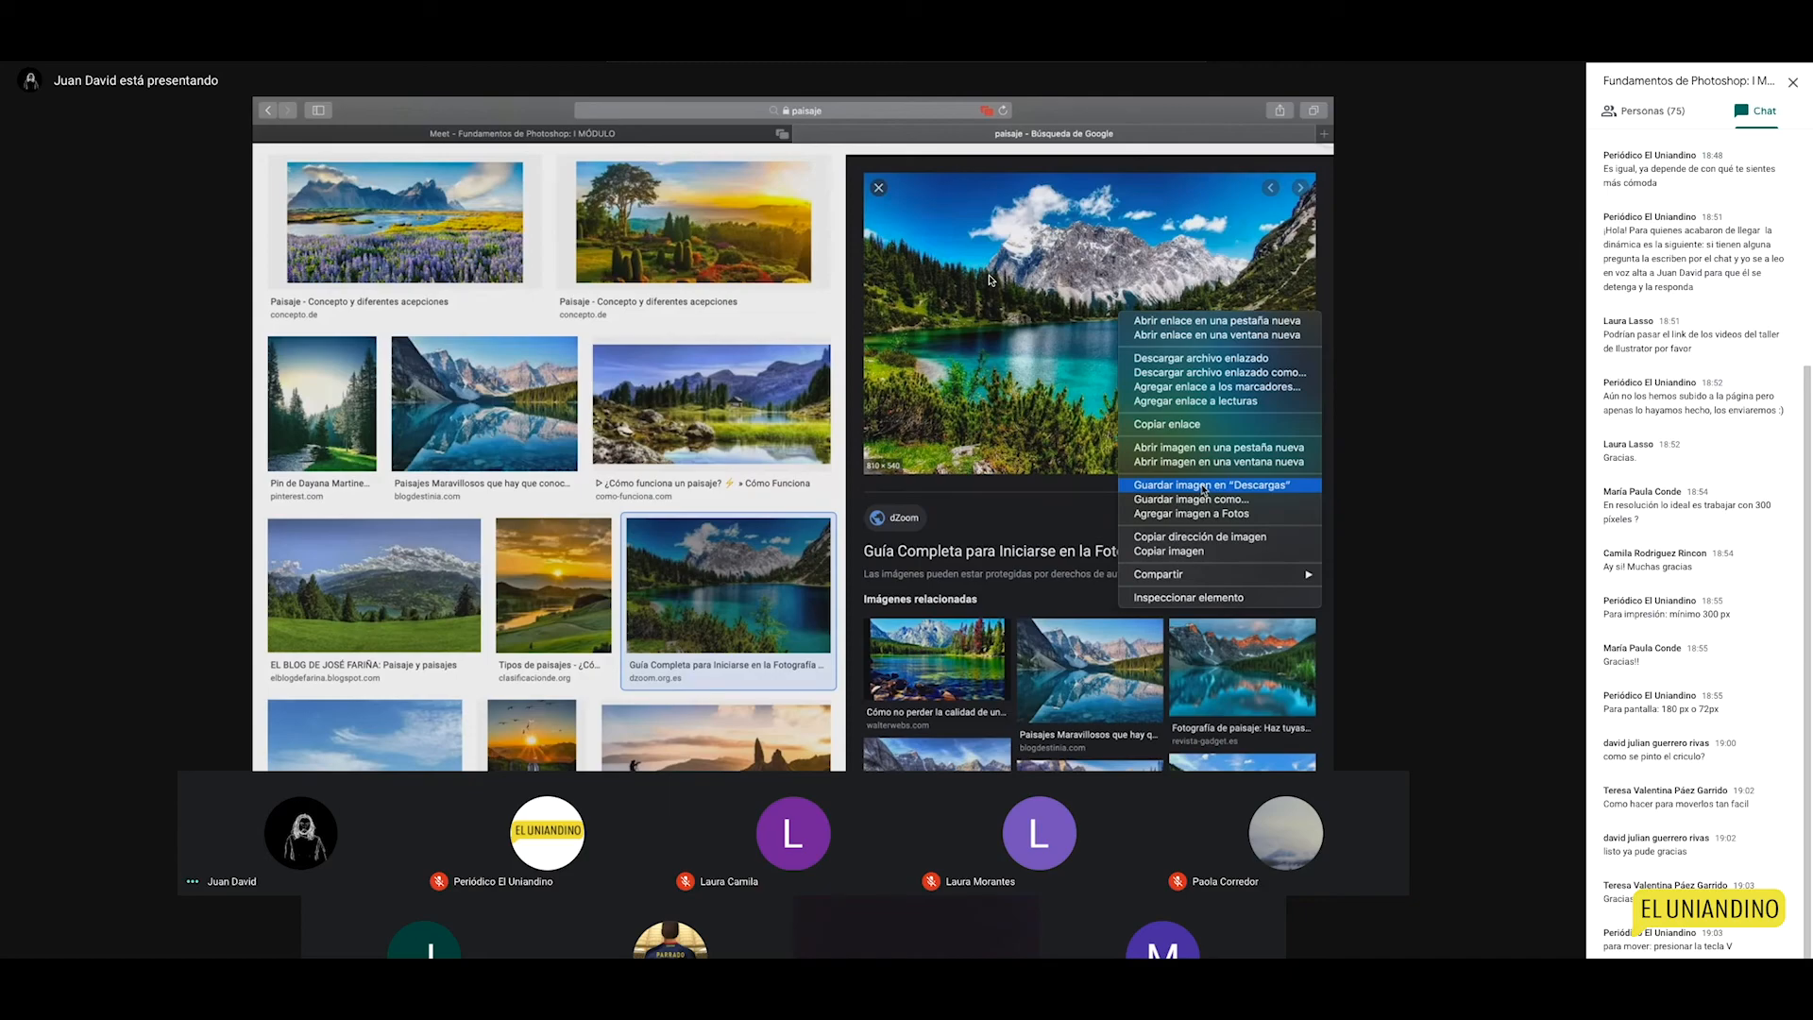
{"action": "left_click", "coordinate": [1147, 489]}
{"action": "key", "text": "ctrl+Left"}
{"action": "left_click", "coordinate": [1225, 744]}
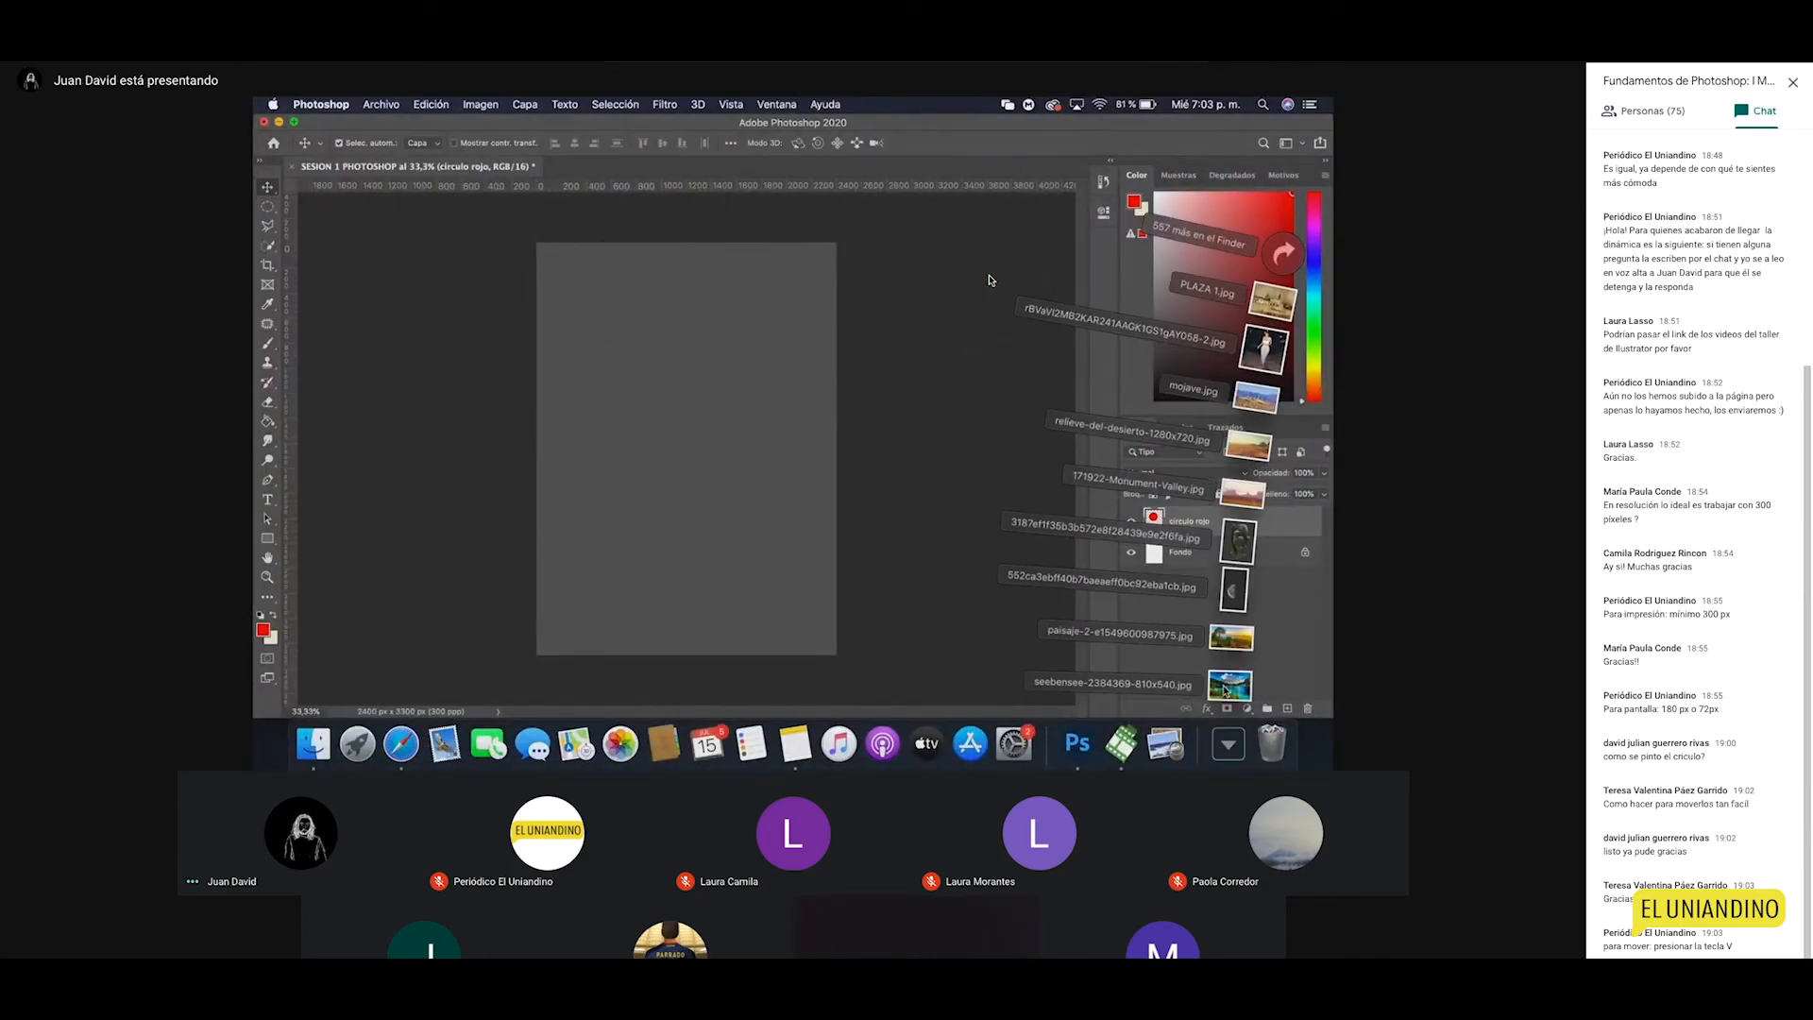
{"action": "left_click_drag", "start_coordinate": [1223, 696], "coordinate": [1076, 742]}
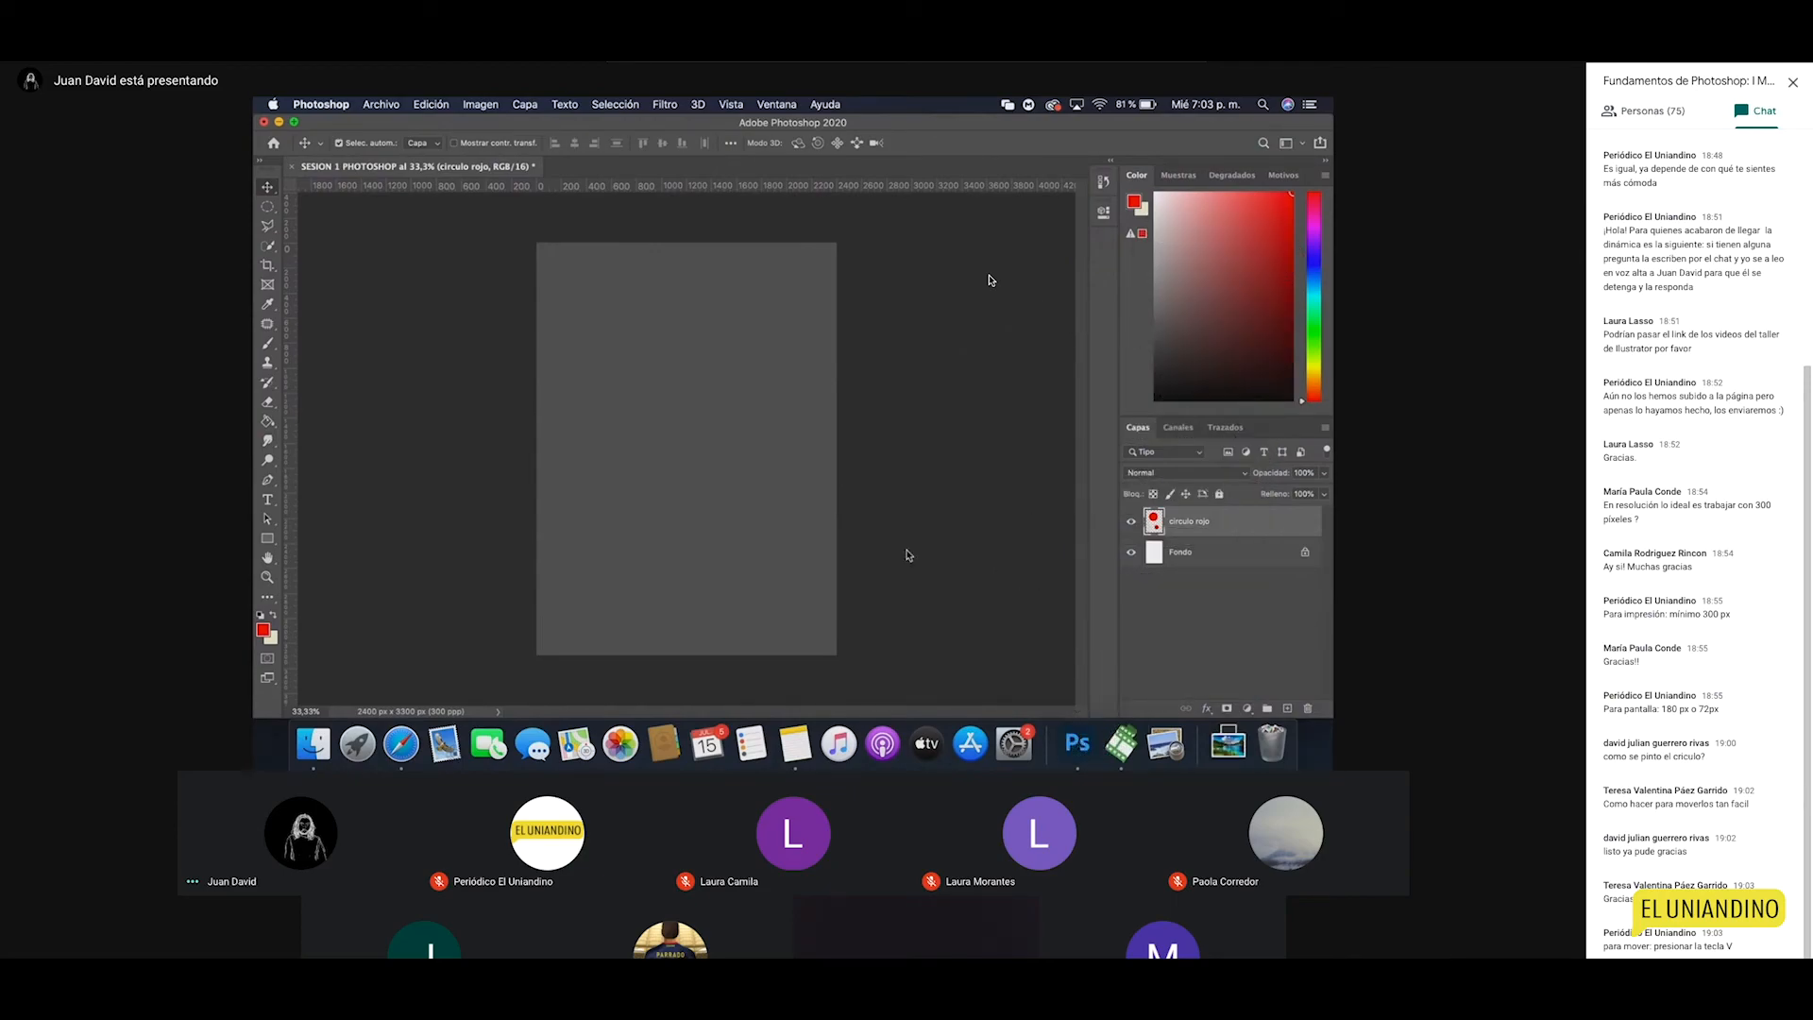
Step: Bring up the Archivo > Abrir… file chooser, then cancel it without opening anything
{"action": "left_click", "coordinate": [382, 107]}
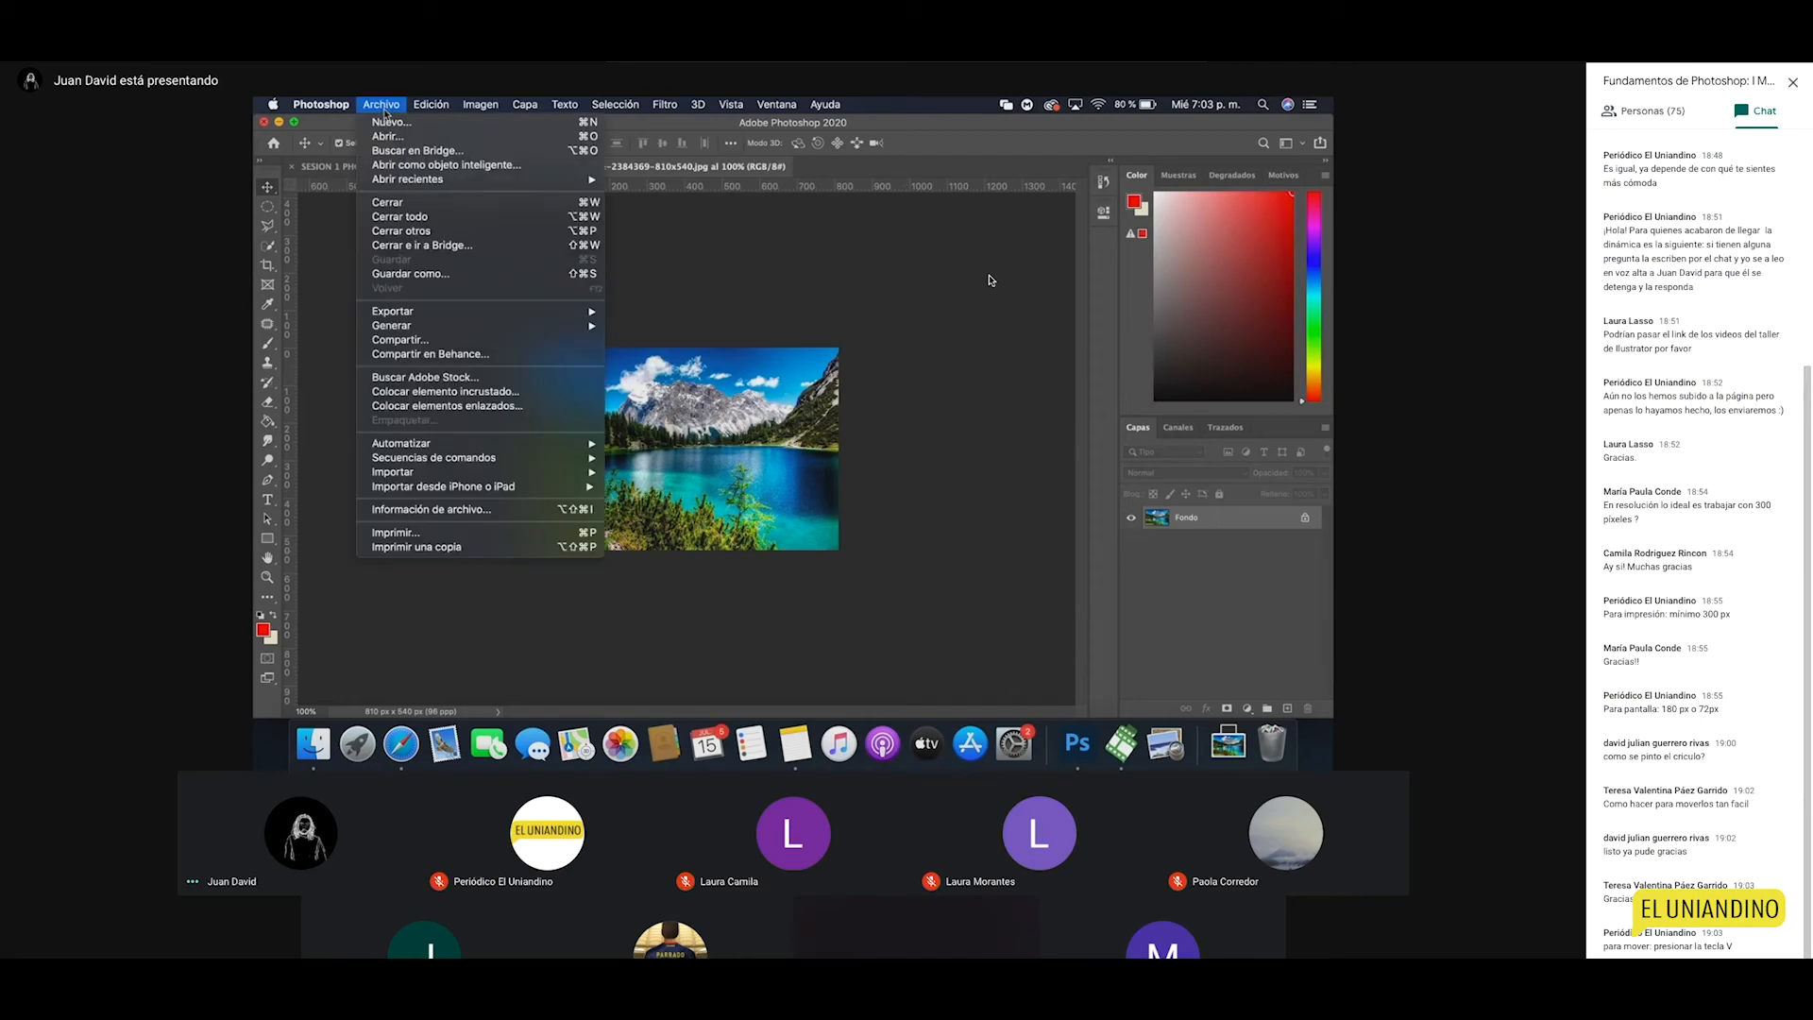
{"action": "left_click", "coordinate": [400, 141]}
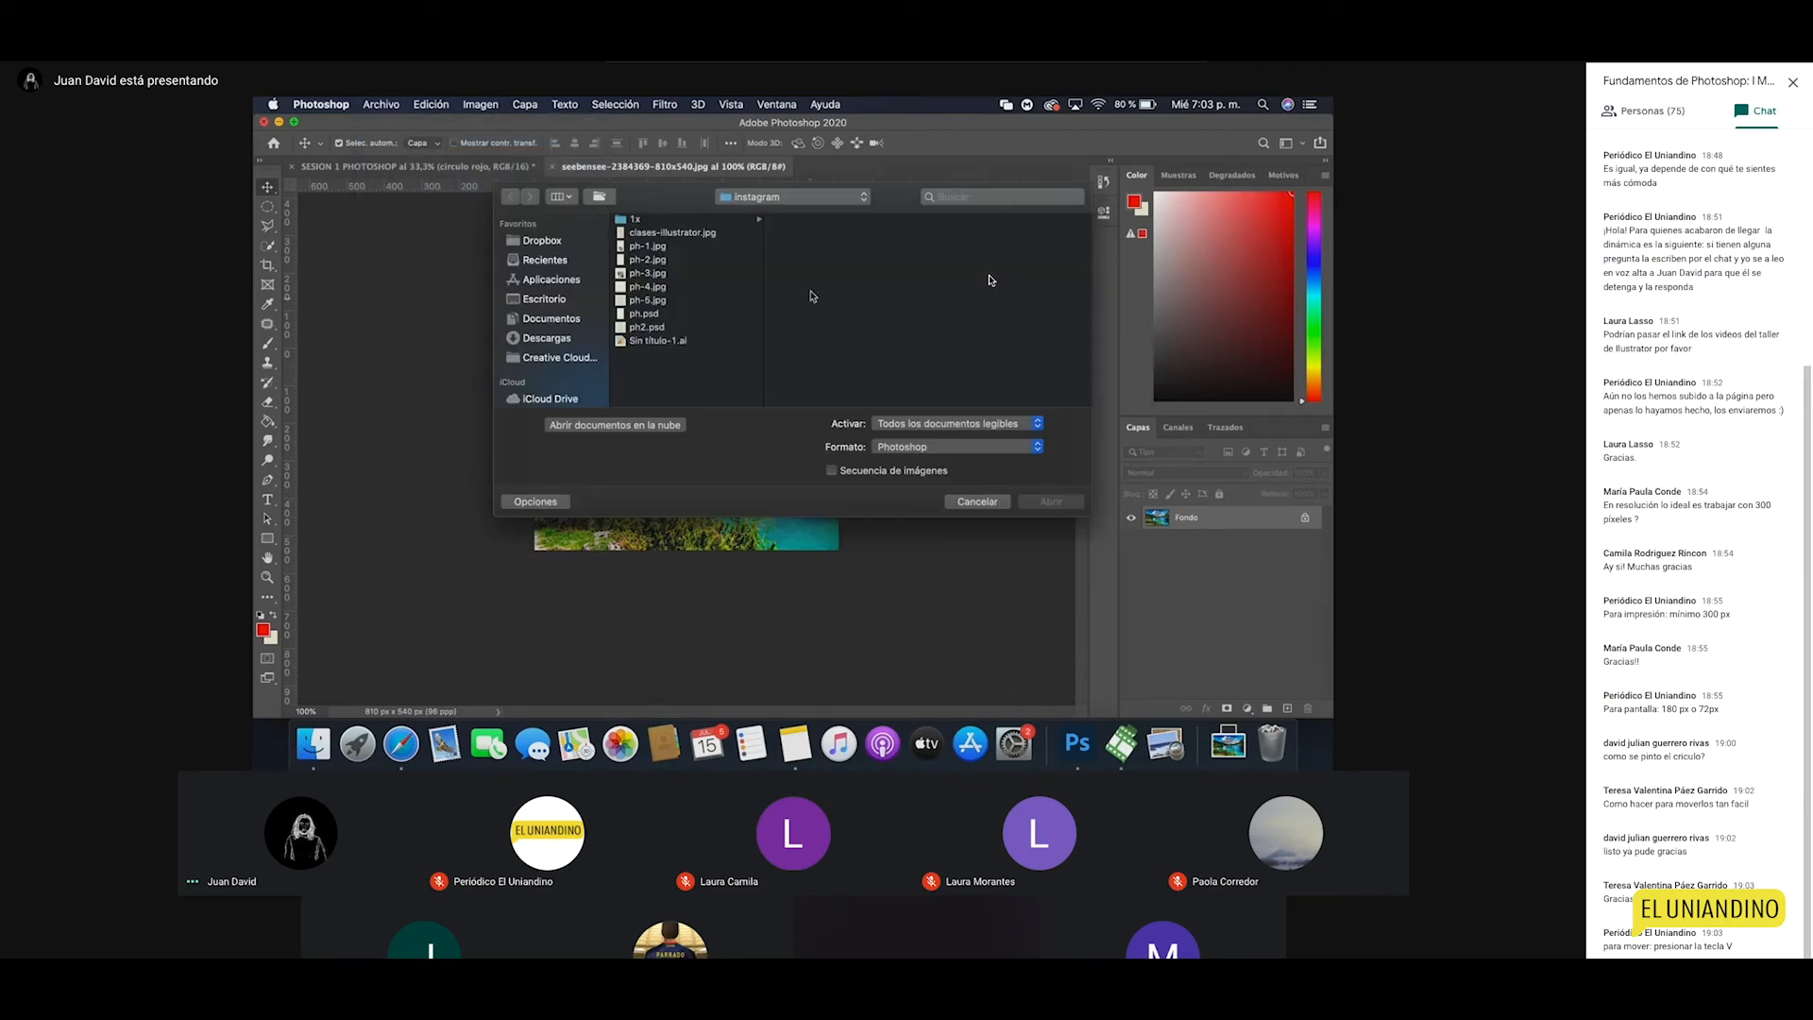
{"action": "left_click", "coordinate": [984, 502]}
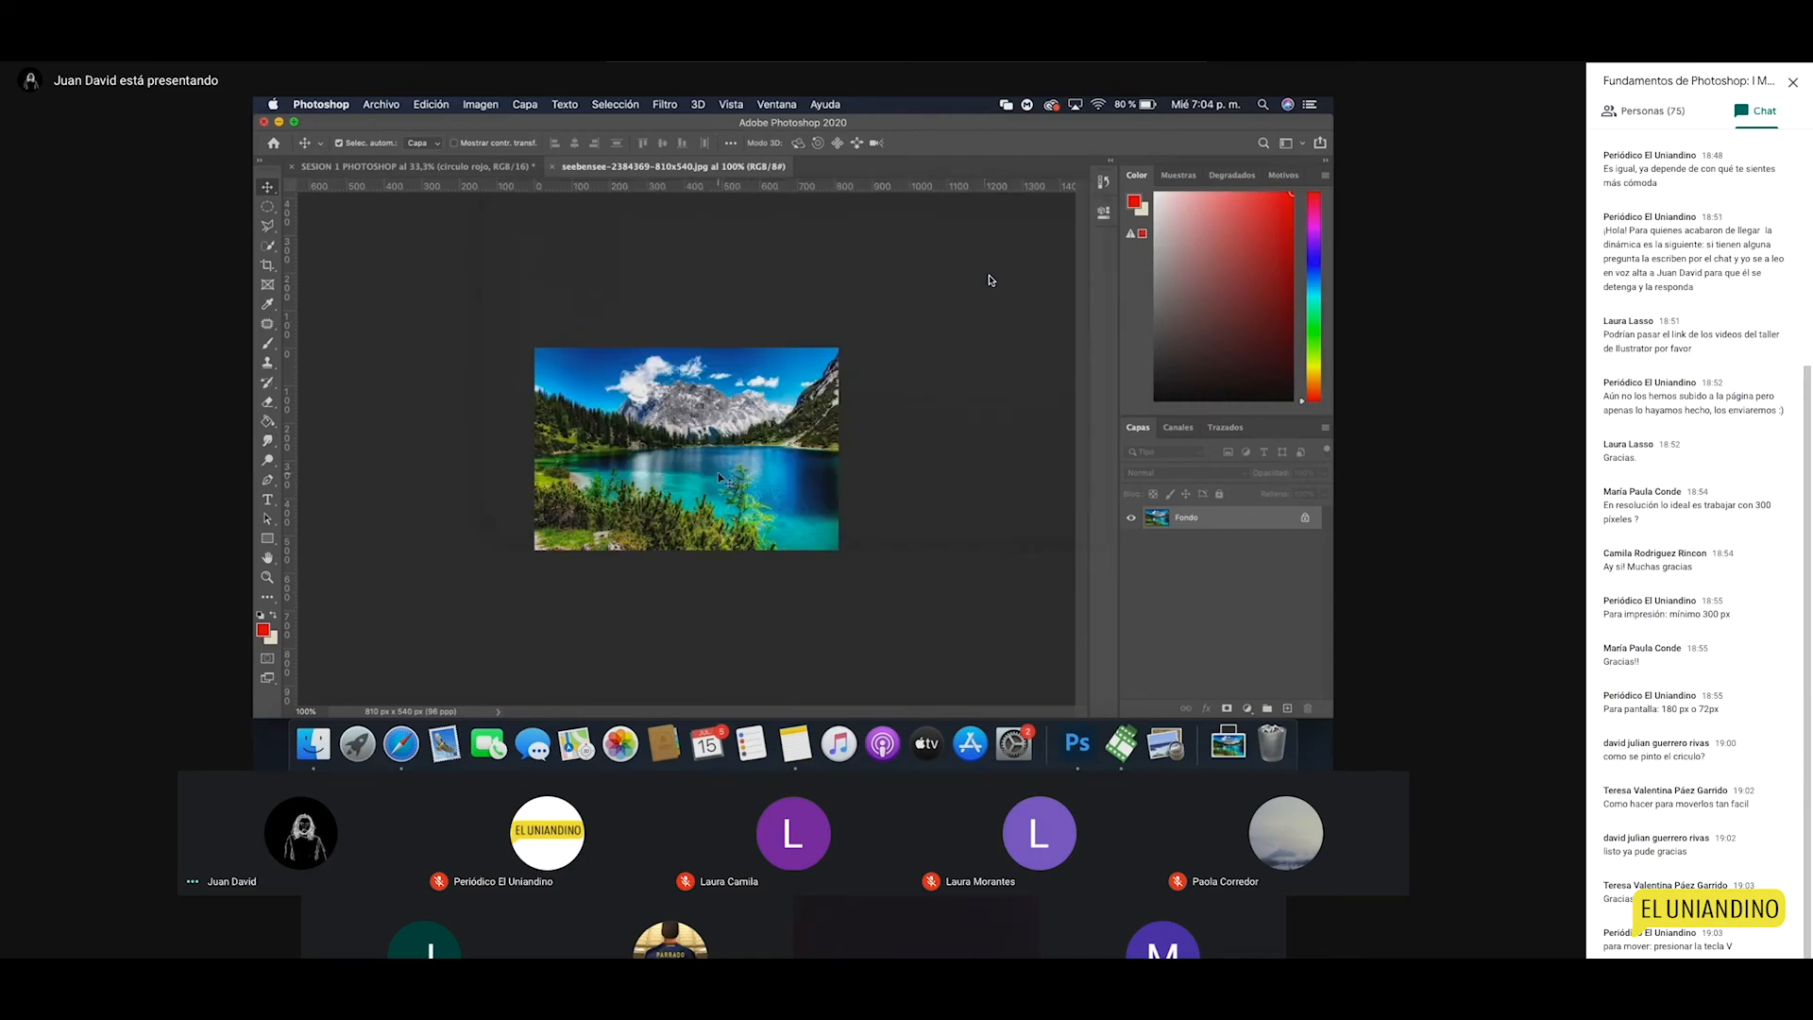
{"action": "key", "text": "z"}
{"action": "left_click", "coordinate": [713, 458]}
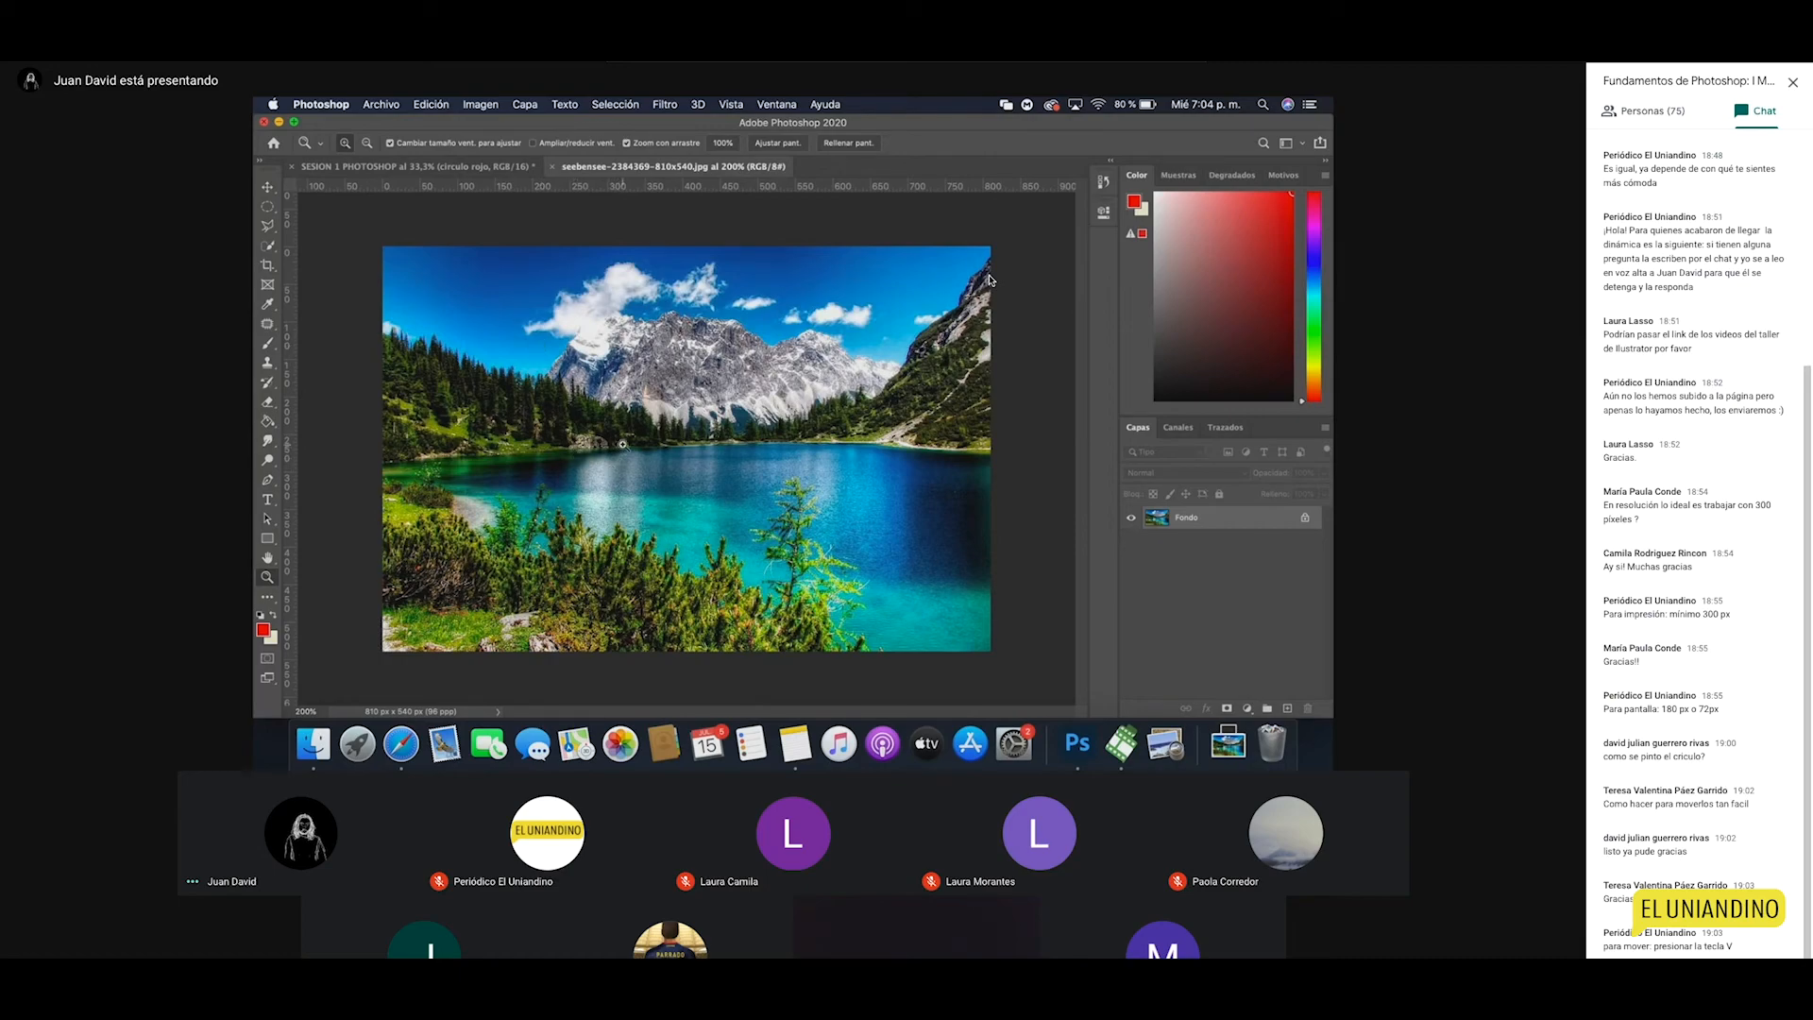
{"action": "left_click", "coordinate": [654, 436]}
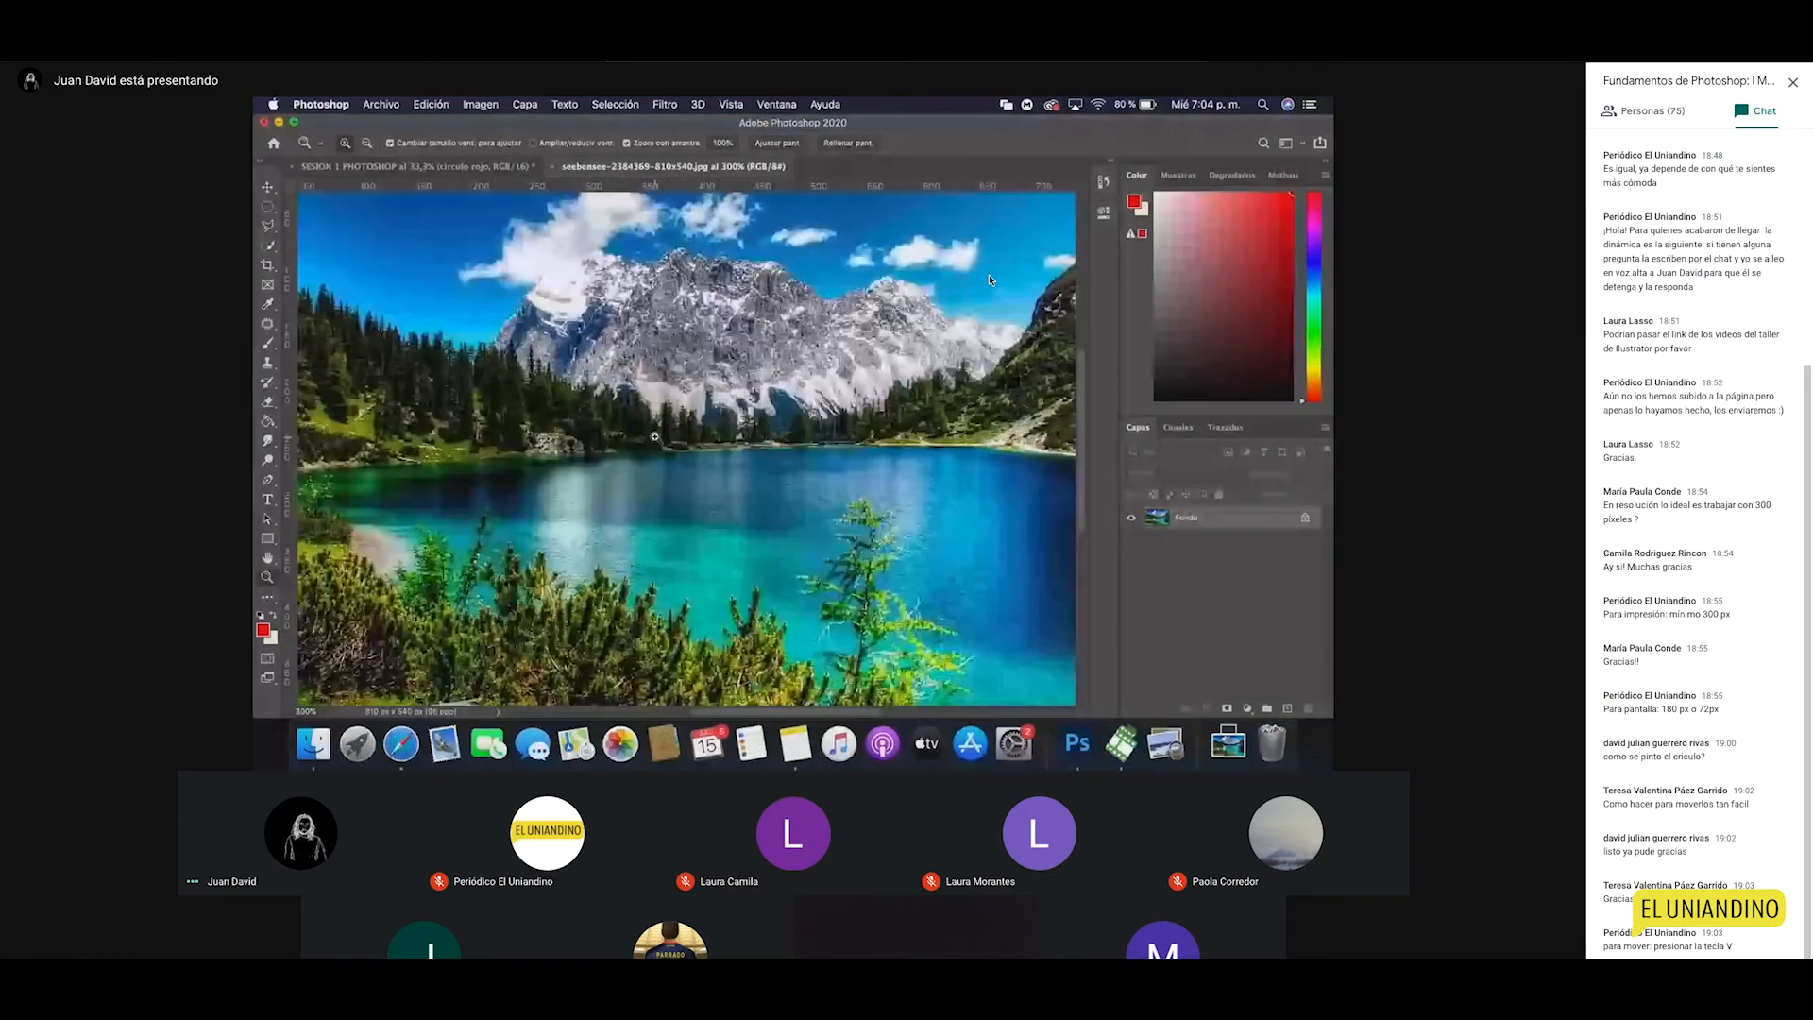
{"action": "left_click", "coordinate": [654, 436]}
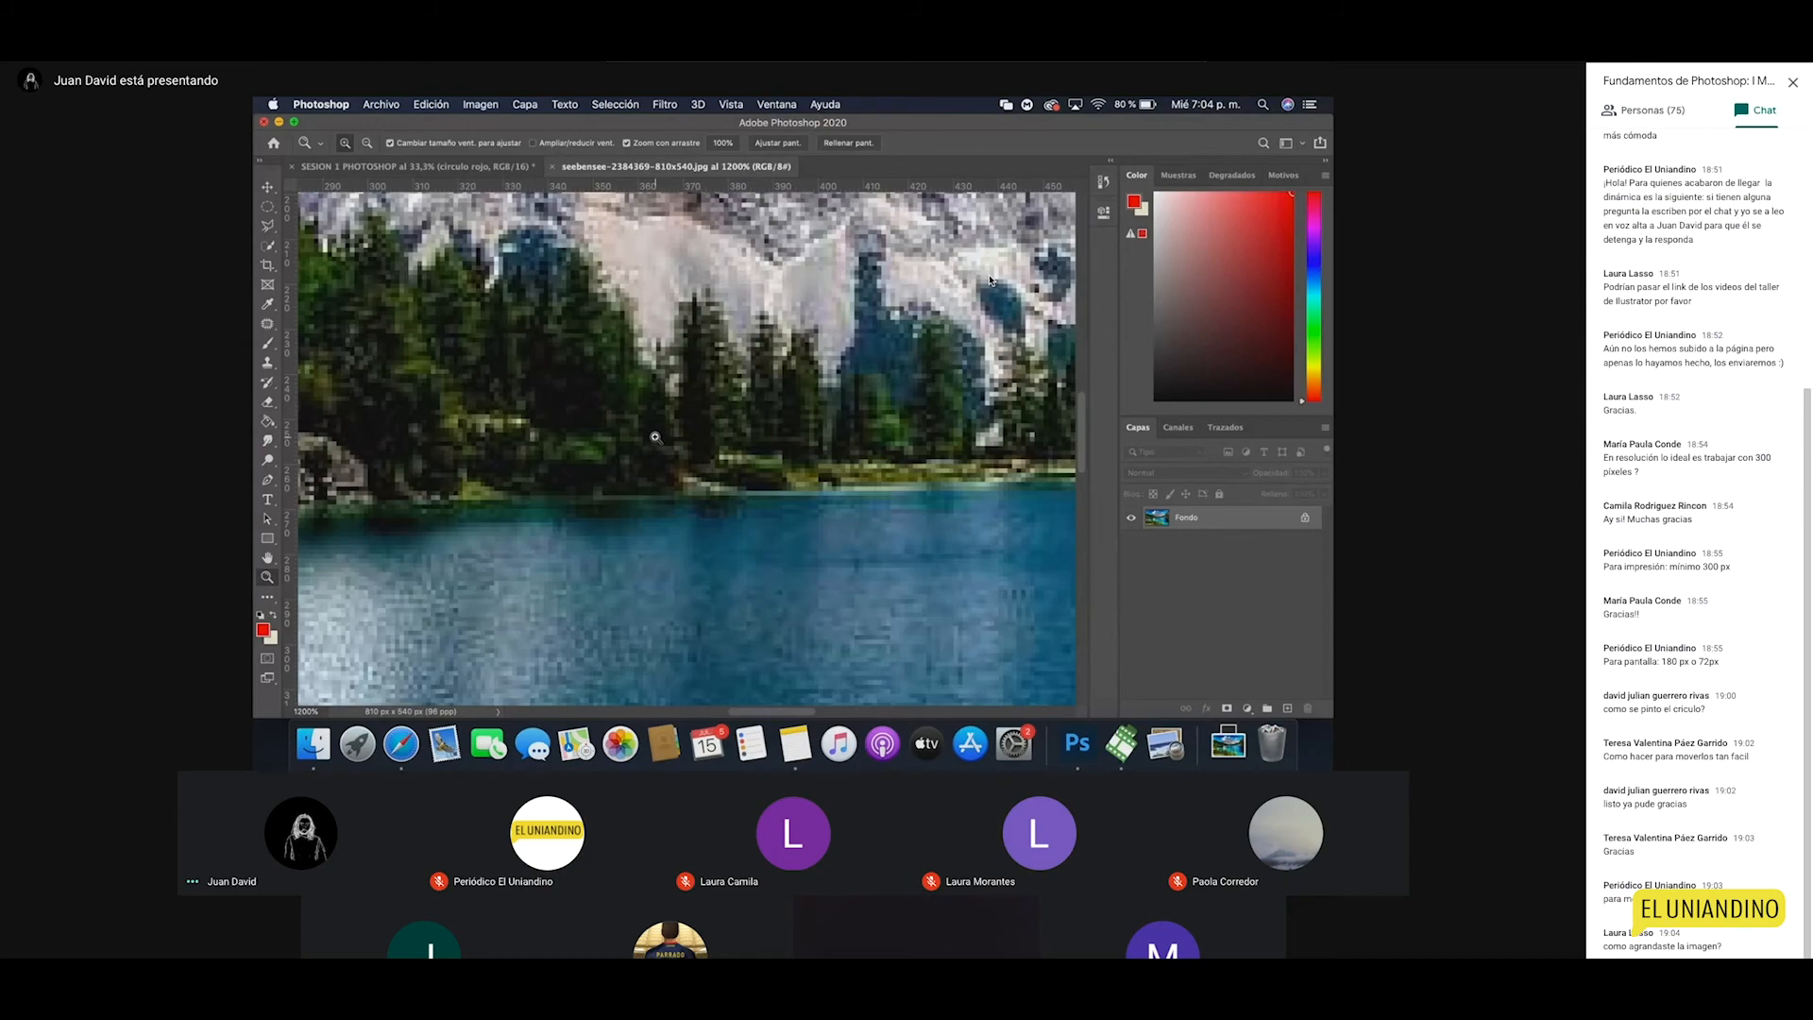
{"action": "left_click_drag", "start_coordinate": [655, 436], "coordinate": [696, 396]}
{"action": "left_click_drag", "start_coordinate": [897, 642], "coordinate": [764, 372]}
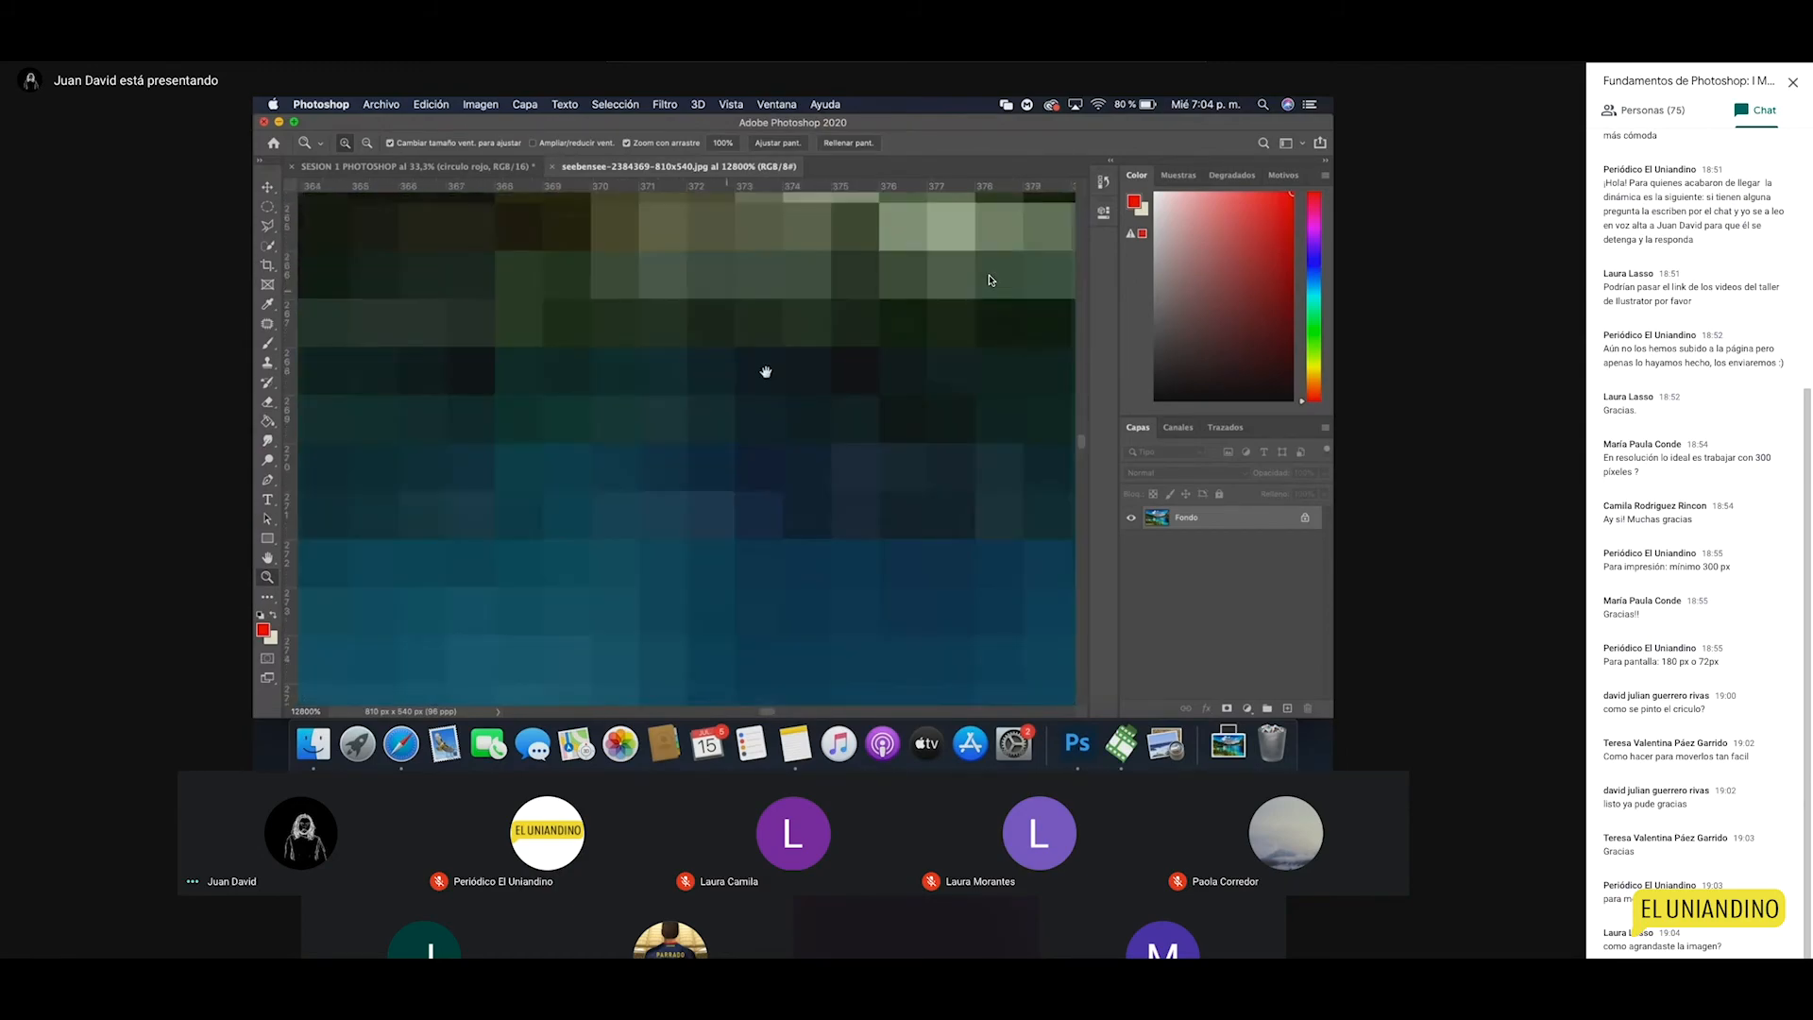
{"action": "left_click_drag", "start_coordinate": [842, 623], "coordinate": [858, 381]}
{"action": "left_click_drag", "start_coordinate": [735, 547], "coordinate": [794, 468]}
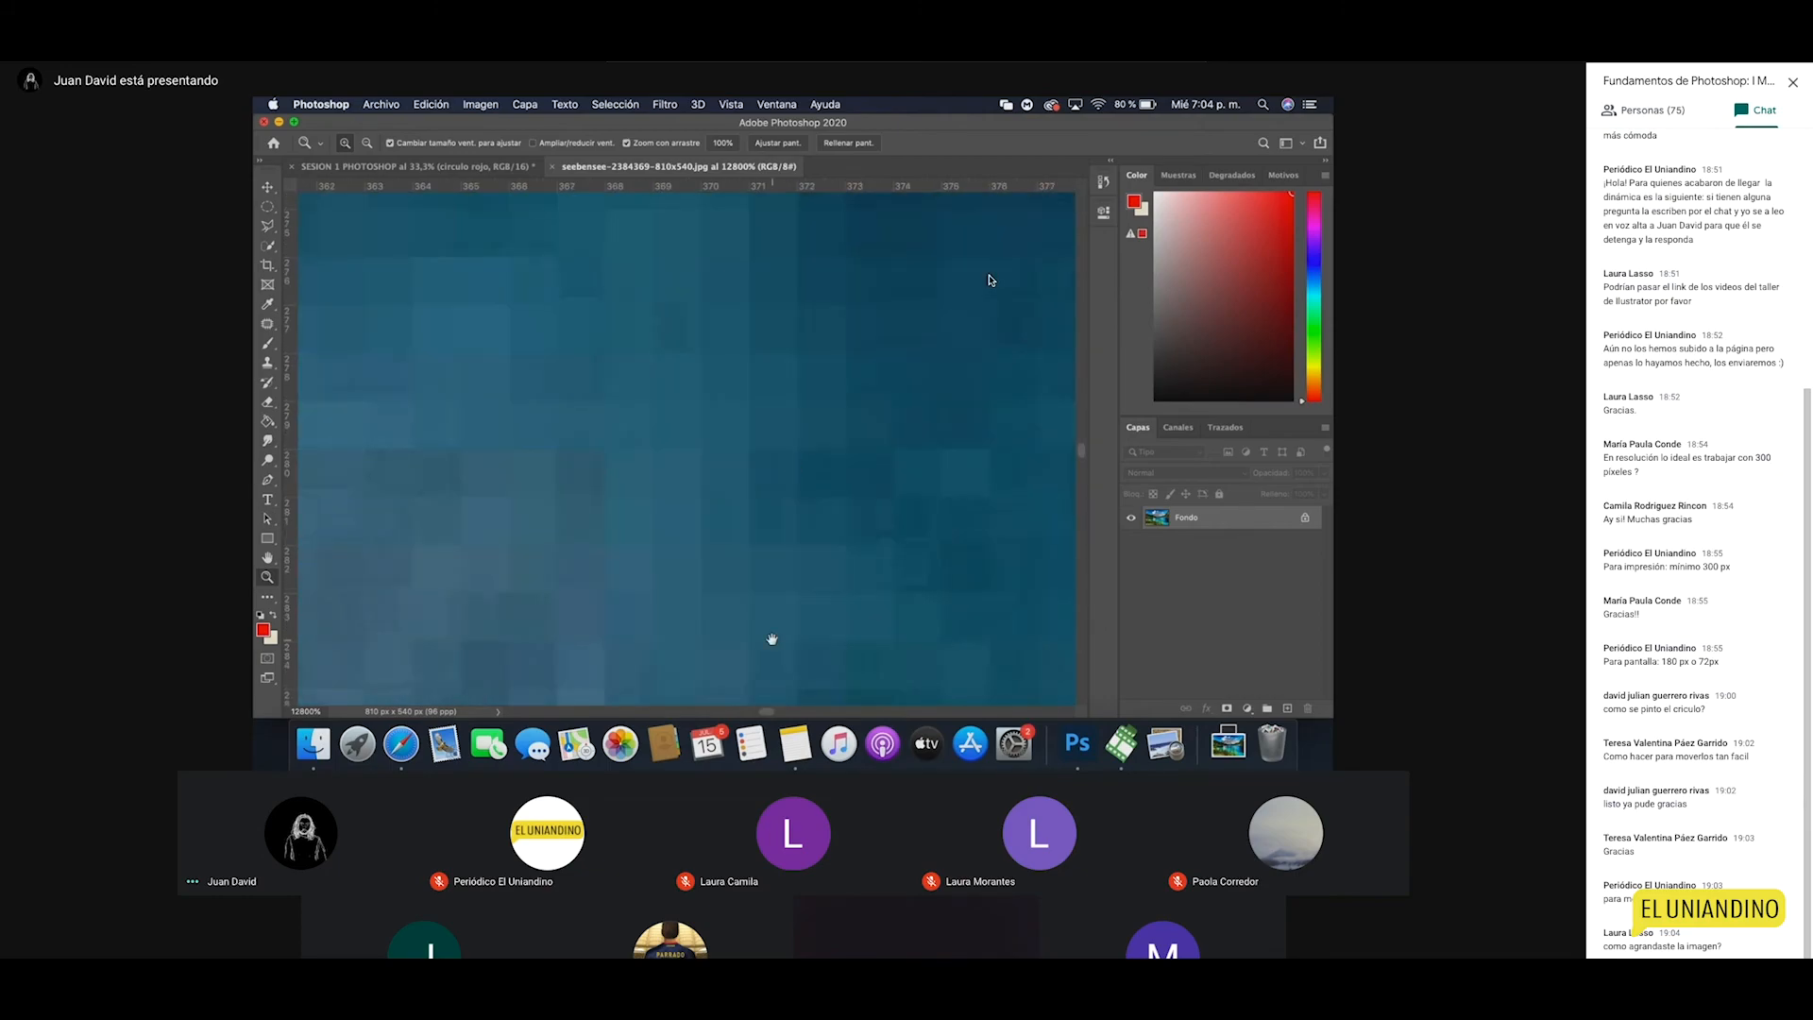
{"action": "left_click_drag", "start_coordinate": [773, 639], "coordinate": [740, 376]}
{"action": "left_click", "coordinate": [739, 571], "text": "alt"}
{"action": "left_click", "coordinate": [740, 571], "text": "alt"}
{"action": "left_click", "coordinate": [740, 572], "text": "alt"}
{"action": "left_click", "coordinate": [741, 561]}
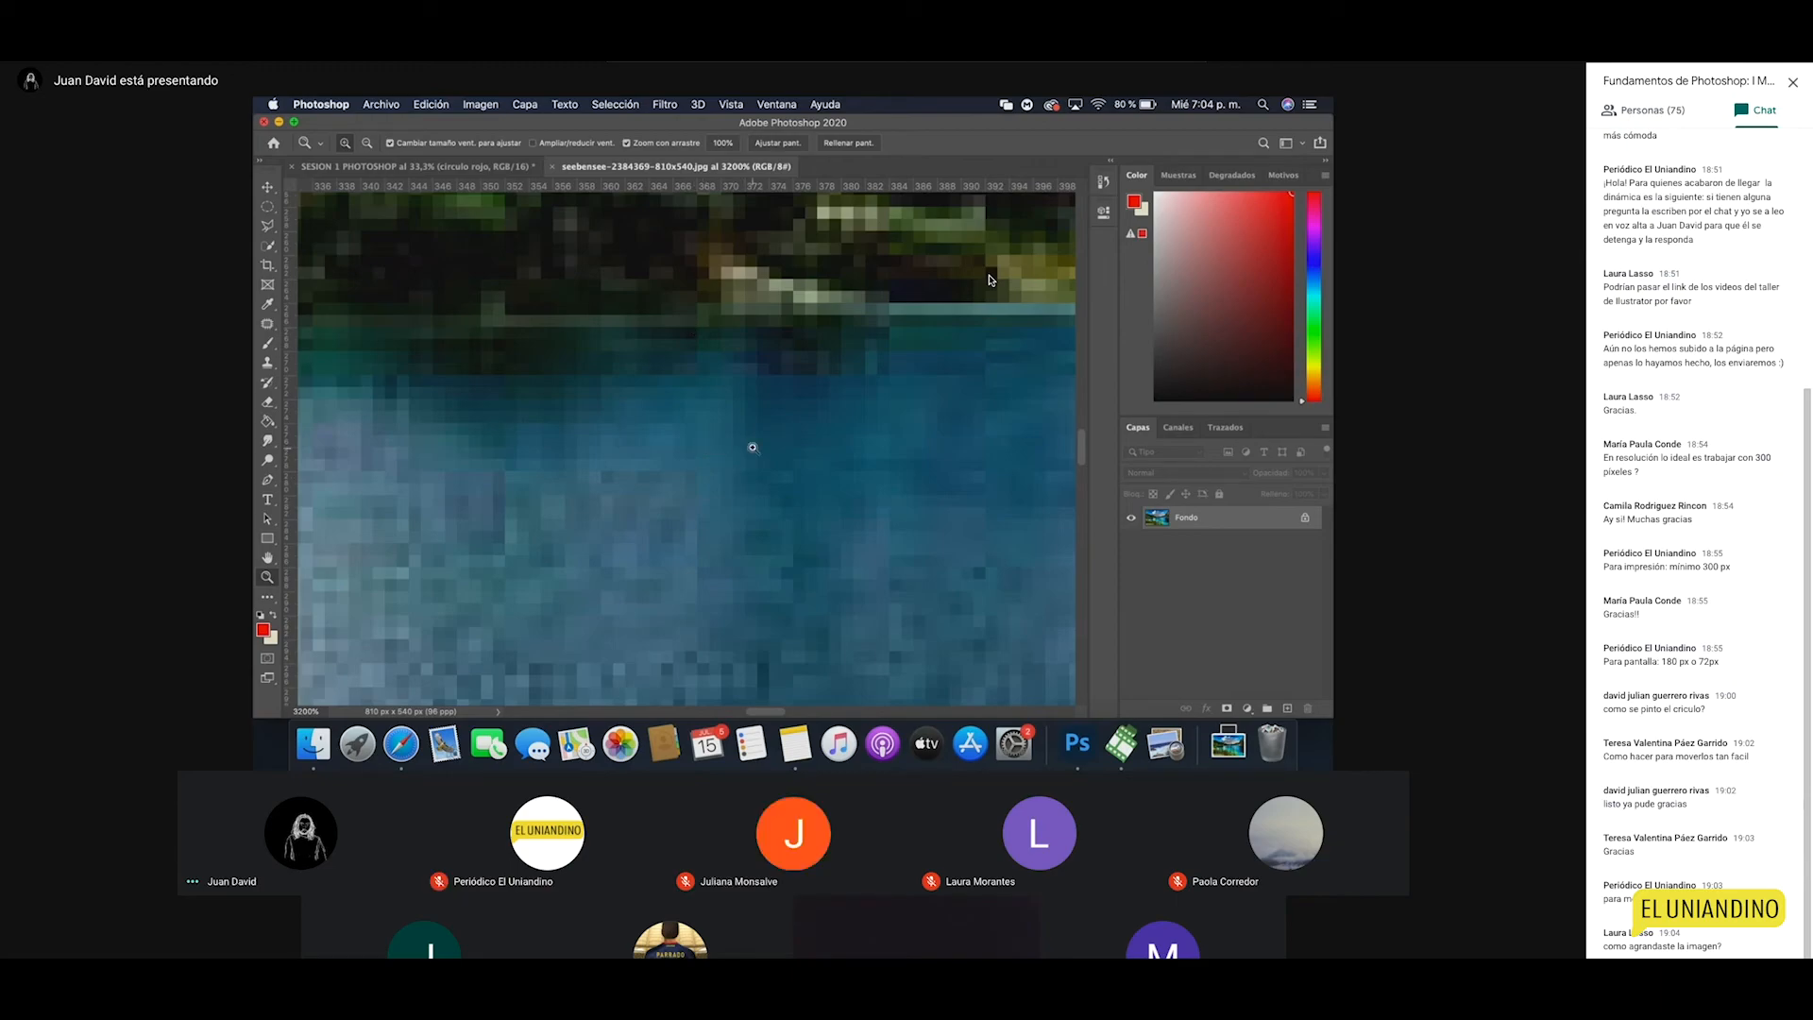
{"action": "left_click", "coordinate": [699, 428], "text": "alt"}
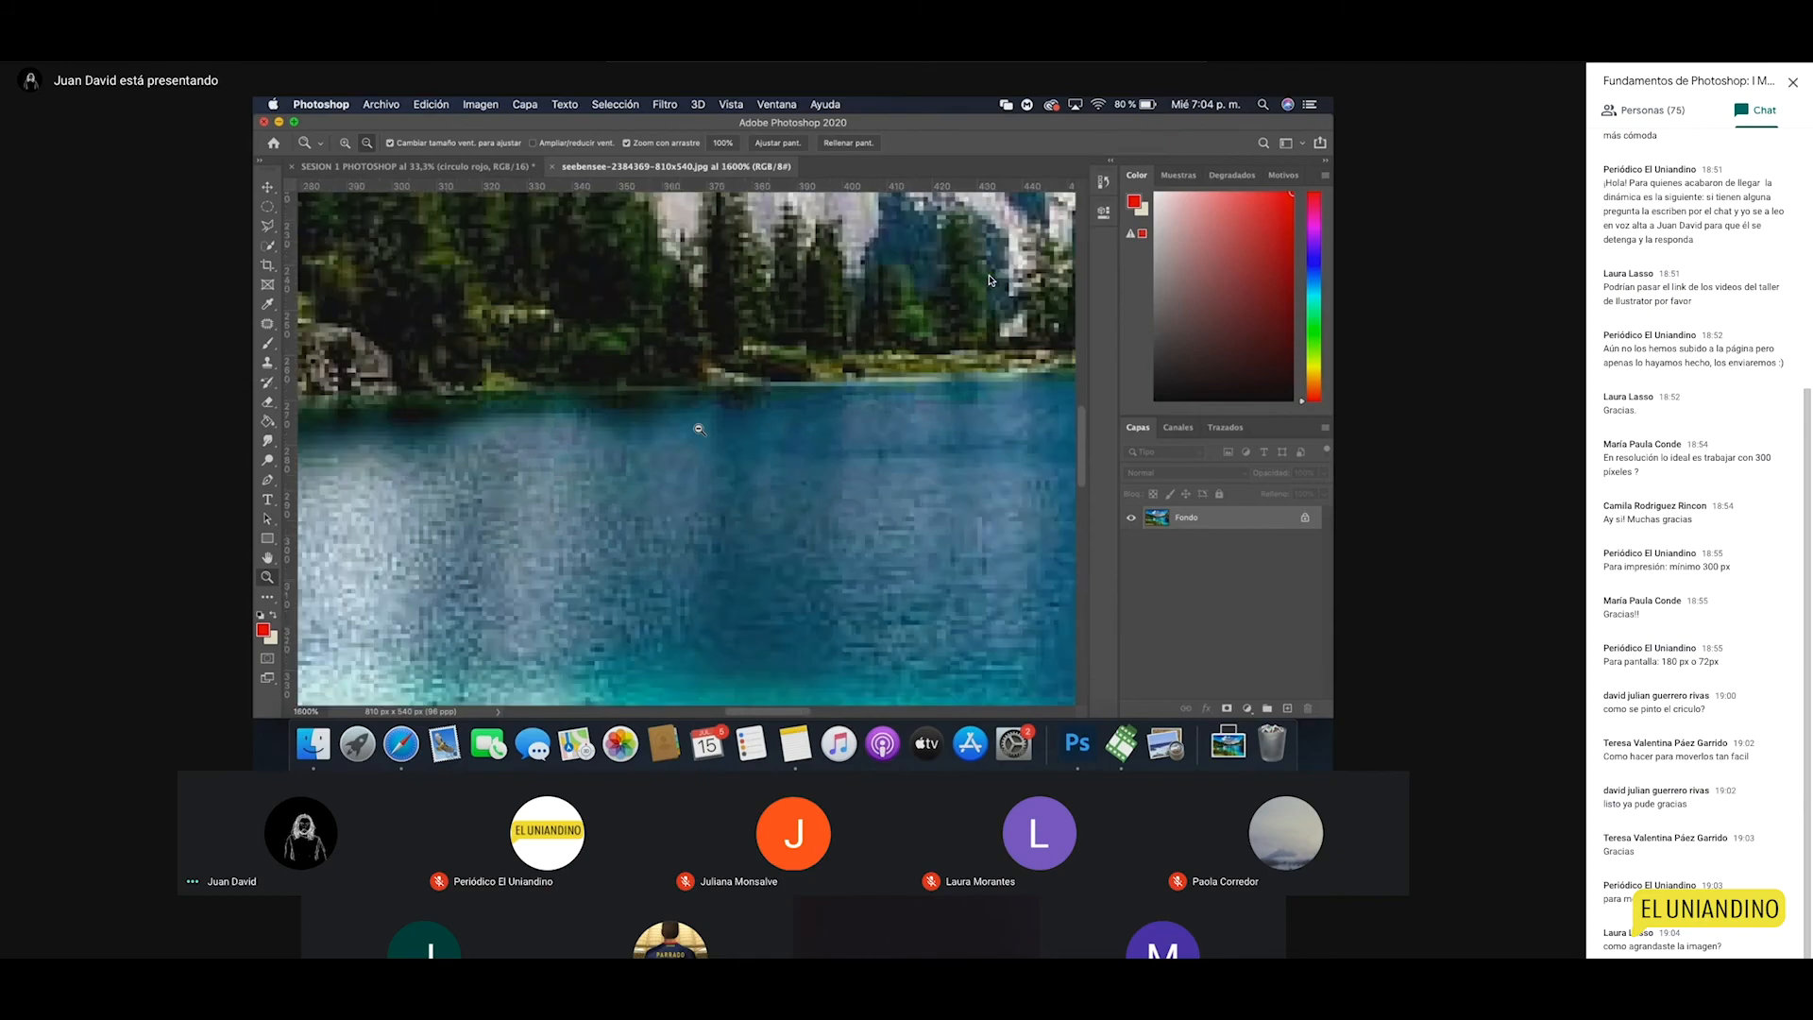
{"action": "left_click", "coordinate": [721, 493], "text": "alt"}
{"action": "left_click", "coordinate": [721, 492], "text": "alt"}
{"action": "left_click", "coordinate": [721, 493], "text": "alt"}
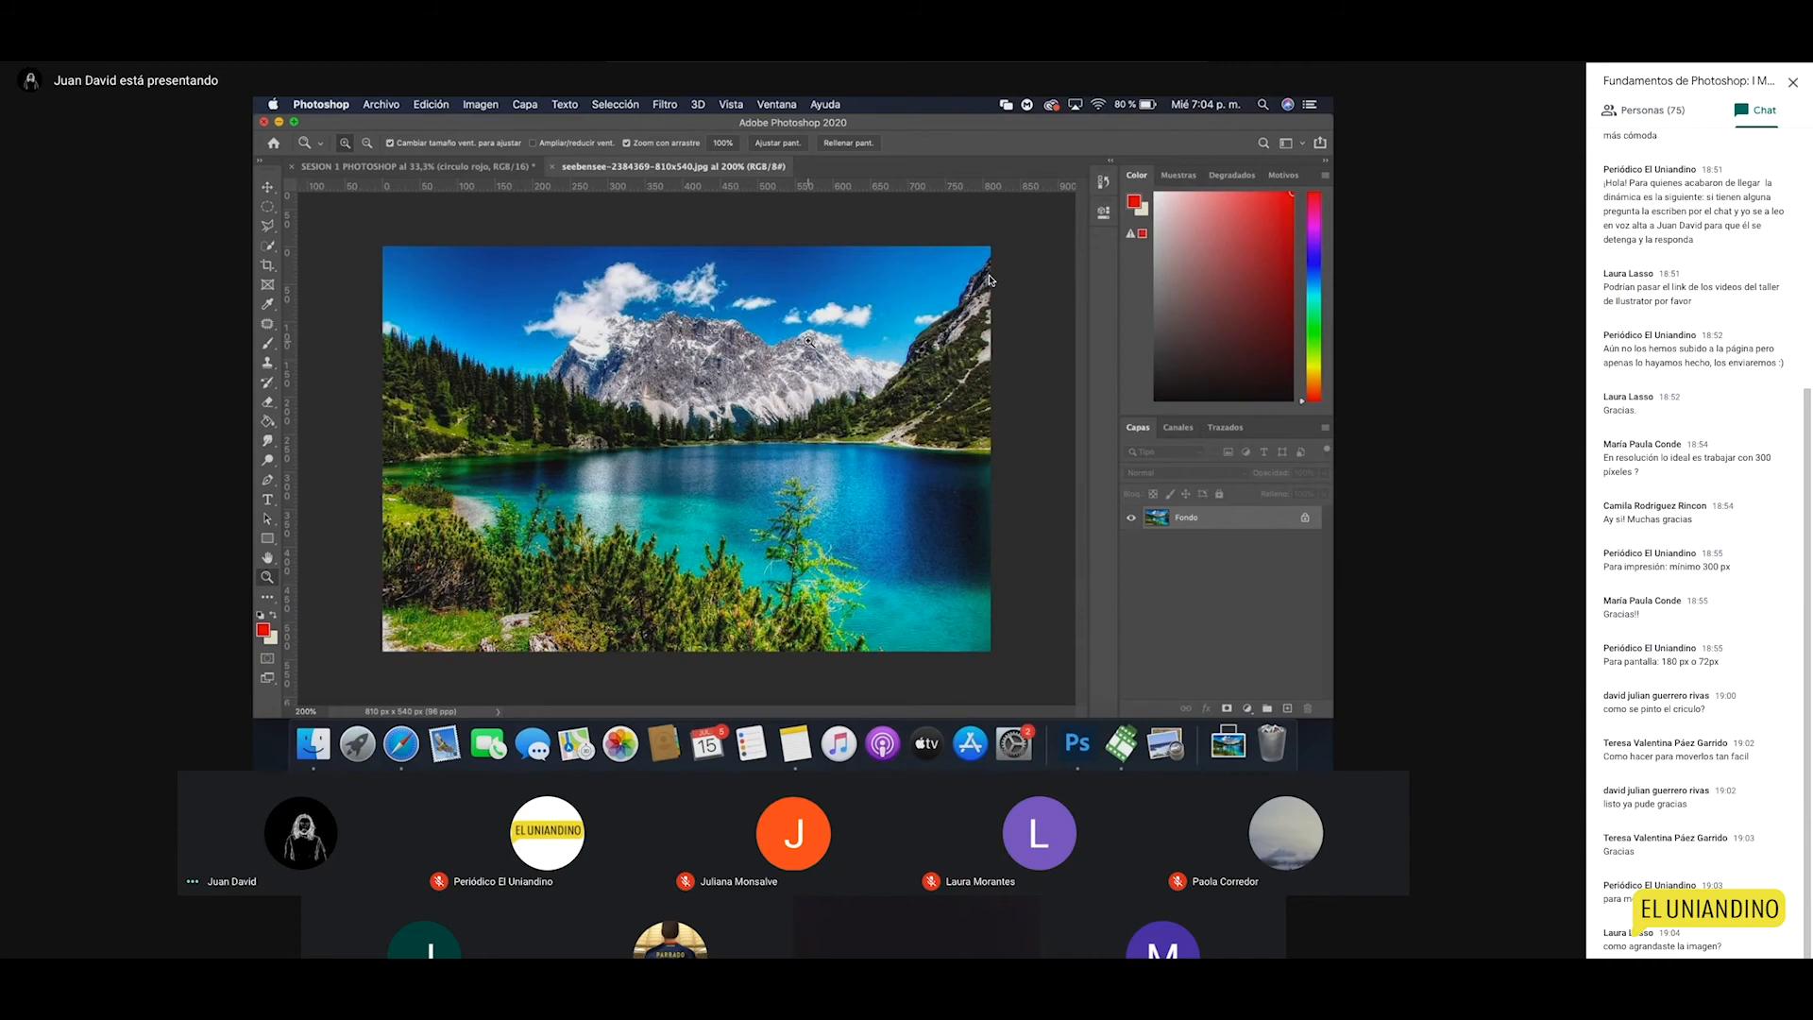
{"action": "left_click", "coordinate": [695, 438]}
{"action": "left_click", "coordinate": [695, 439]}
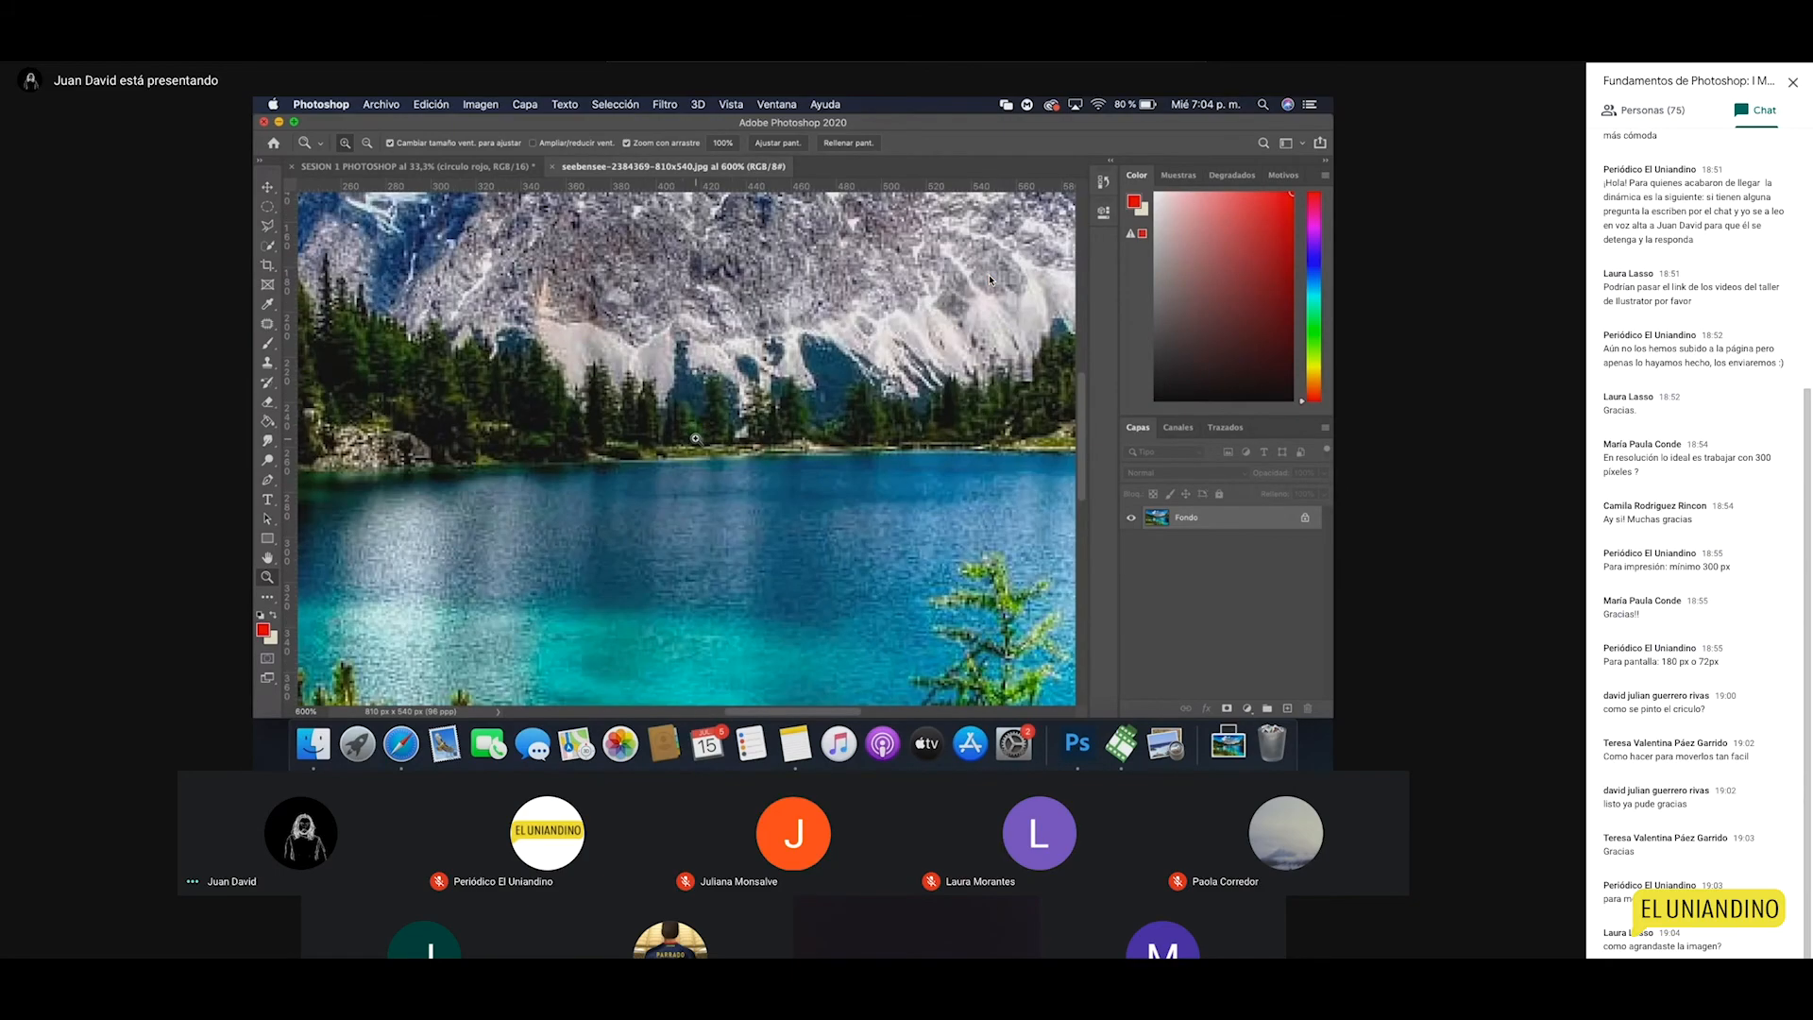
{"action": "left_click", "coordinate": [719, 426], "text": "alt"}
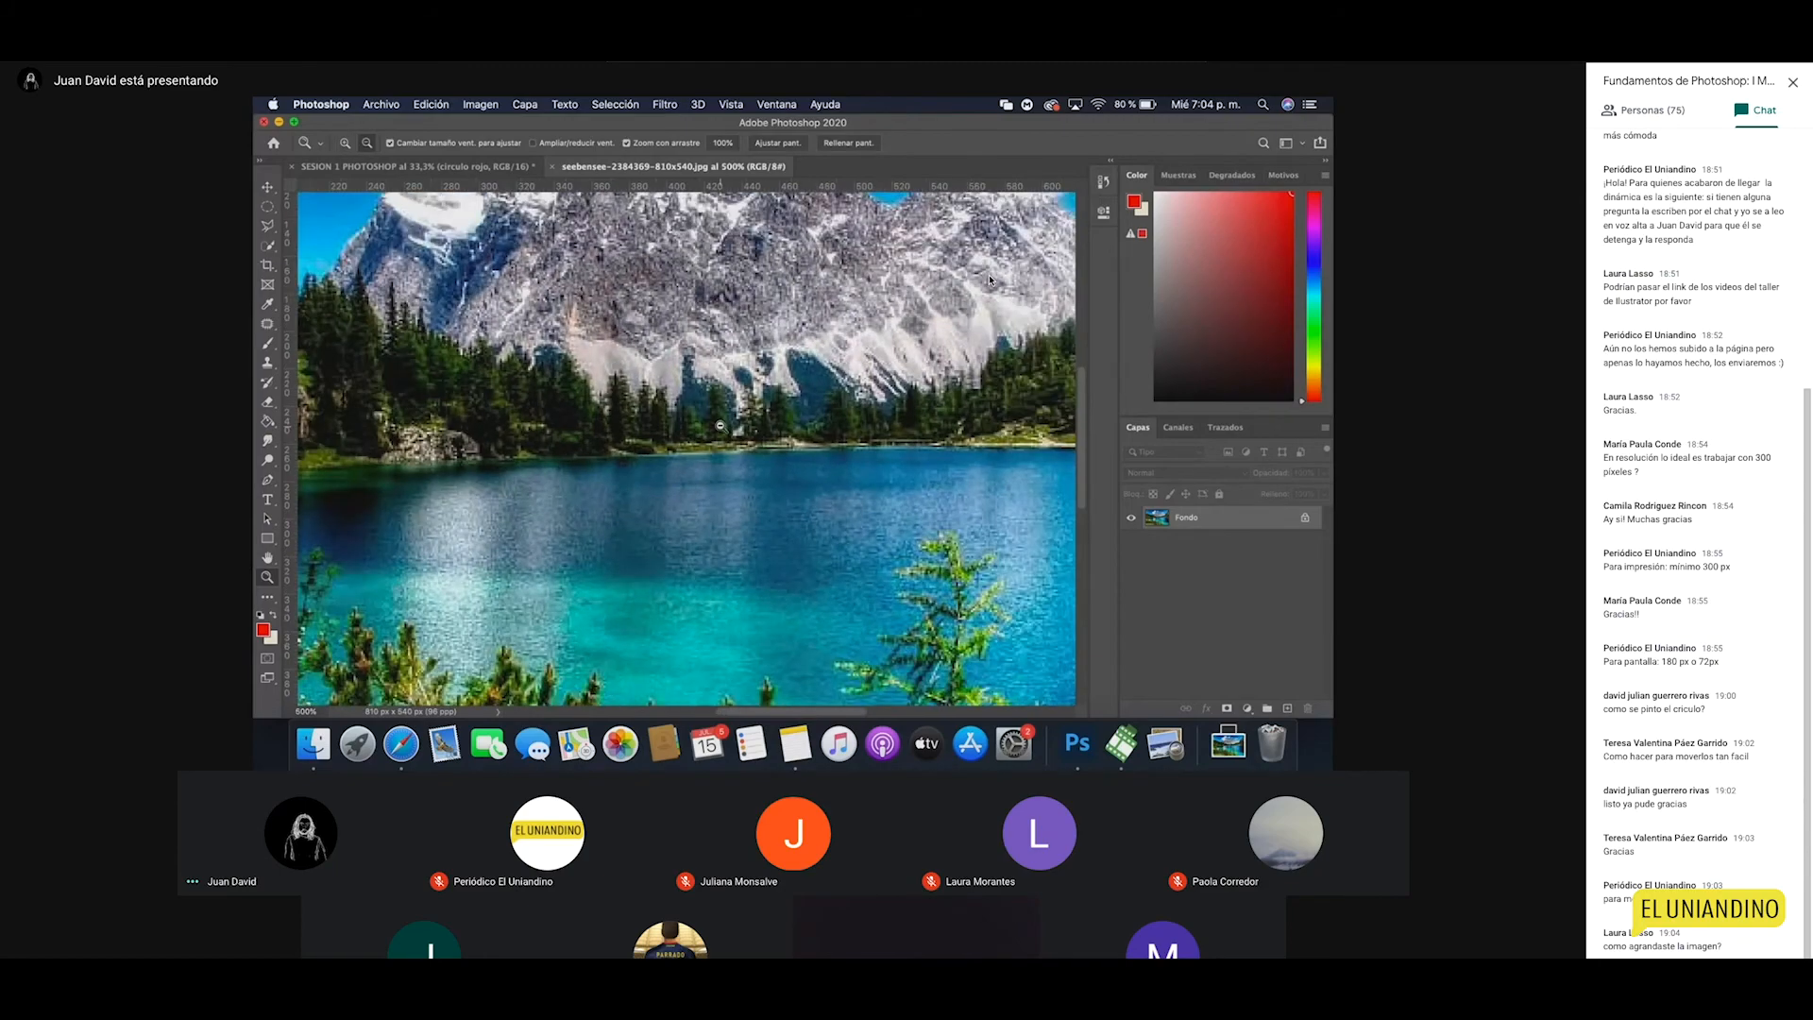
{"action": "left_click", "coordinate": [720, 426], "text": "alt"}
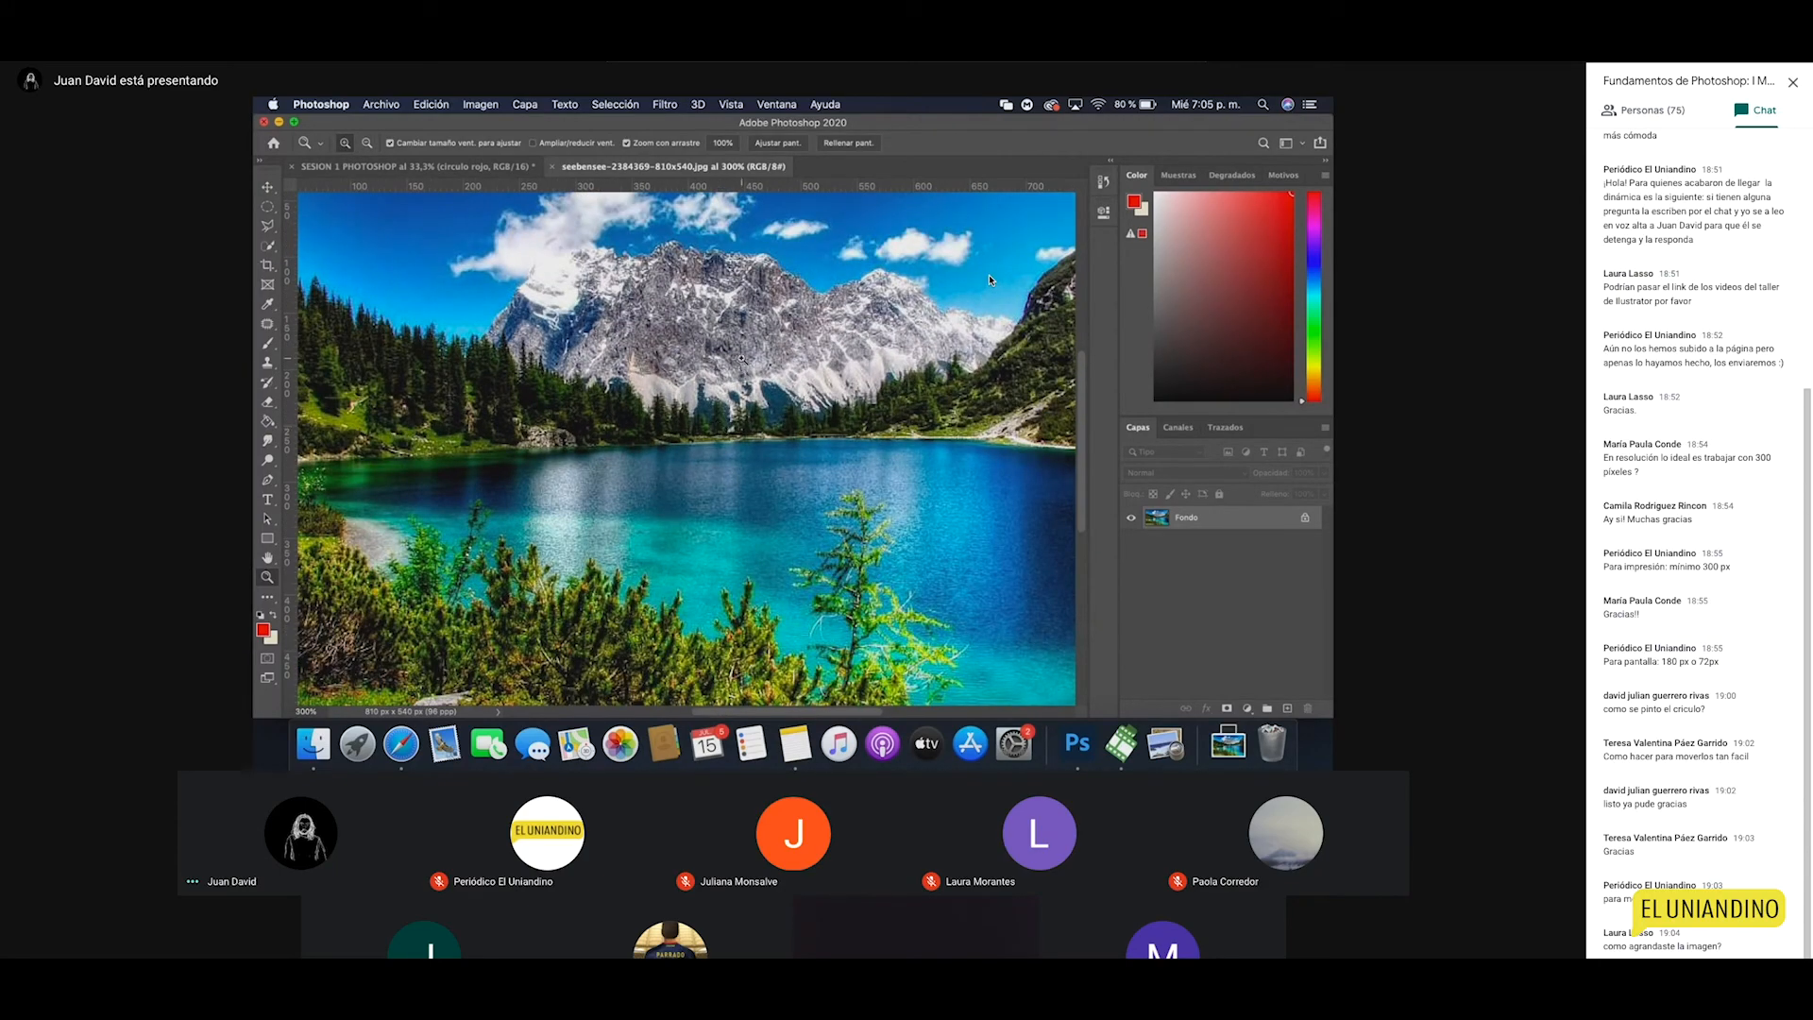
{"action": "key", "text": "alt"}
{"action": "key", "text": "alt"}
{"action": "left_click", "coordinate": [741, 358], "text": "alt"}
{"action": "left_click", "coordinate": [742, 358], "text": "alt"}
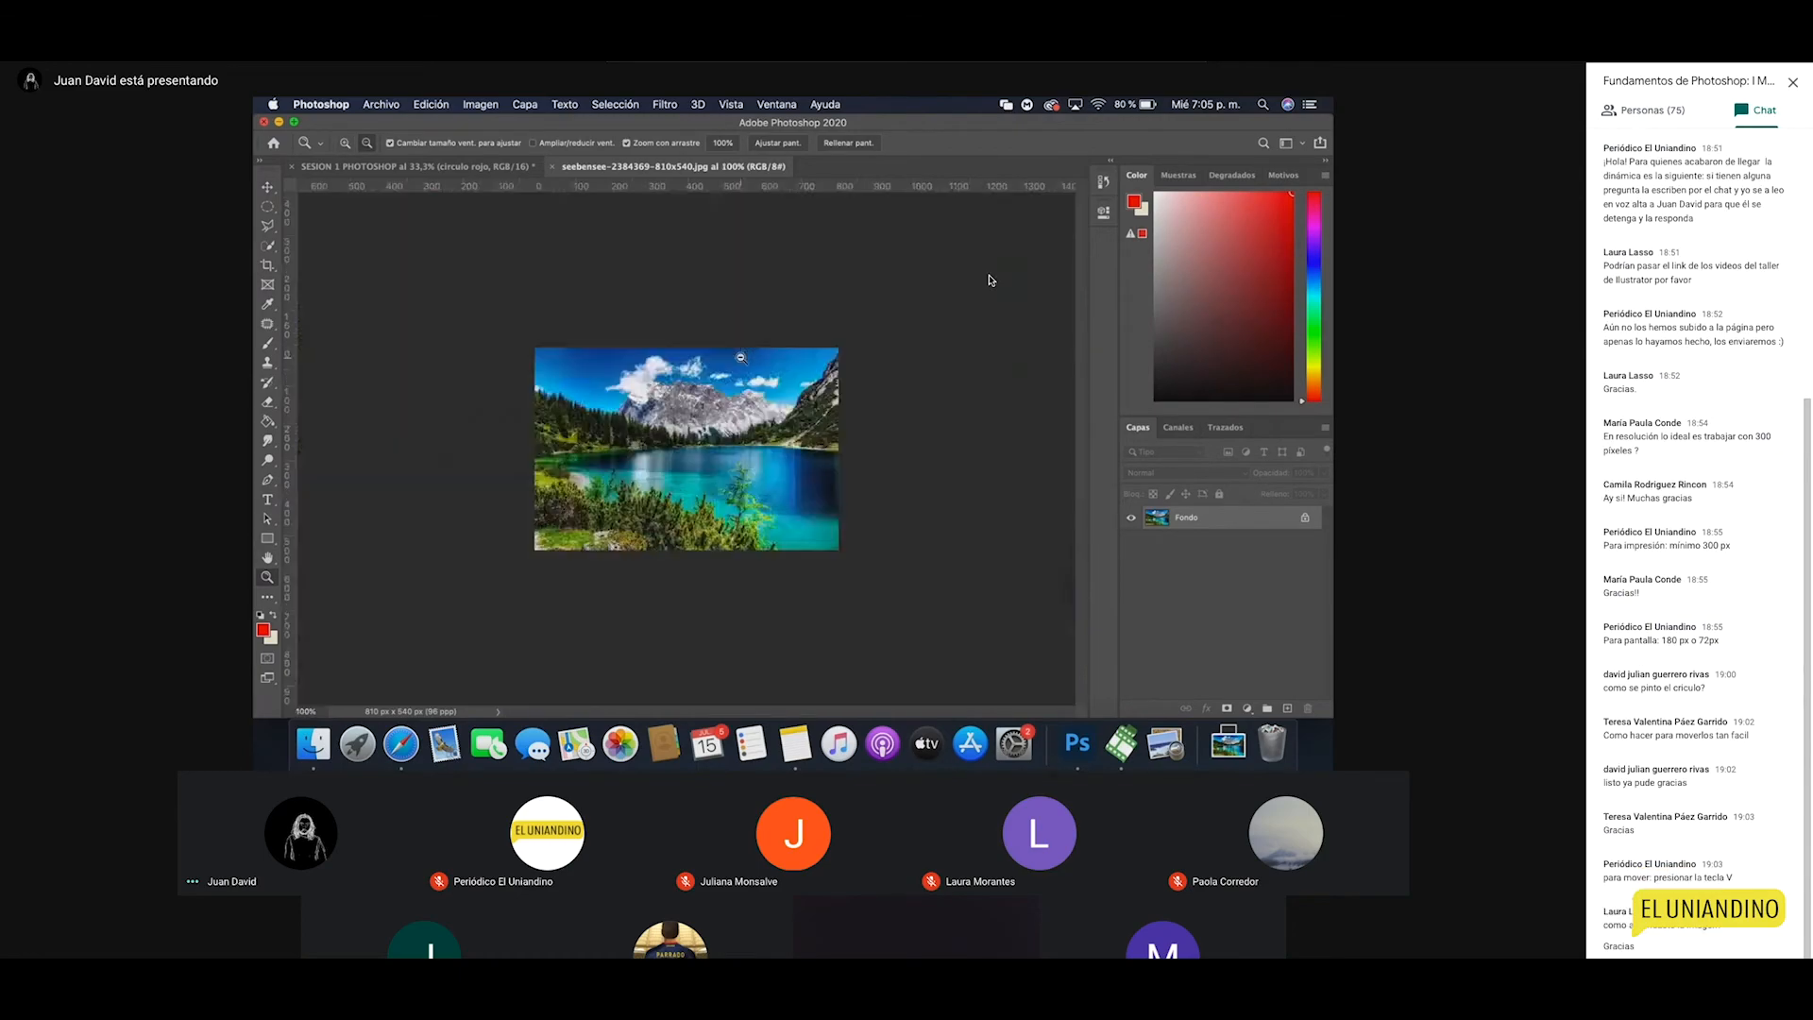
{"action": "left_click", "coordinate": [707, 458]}
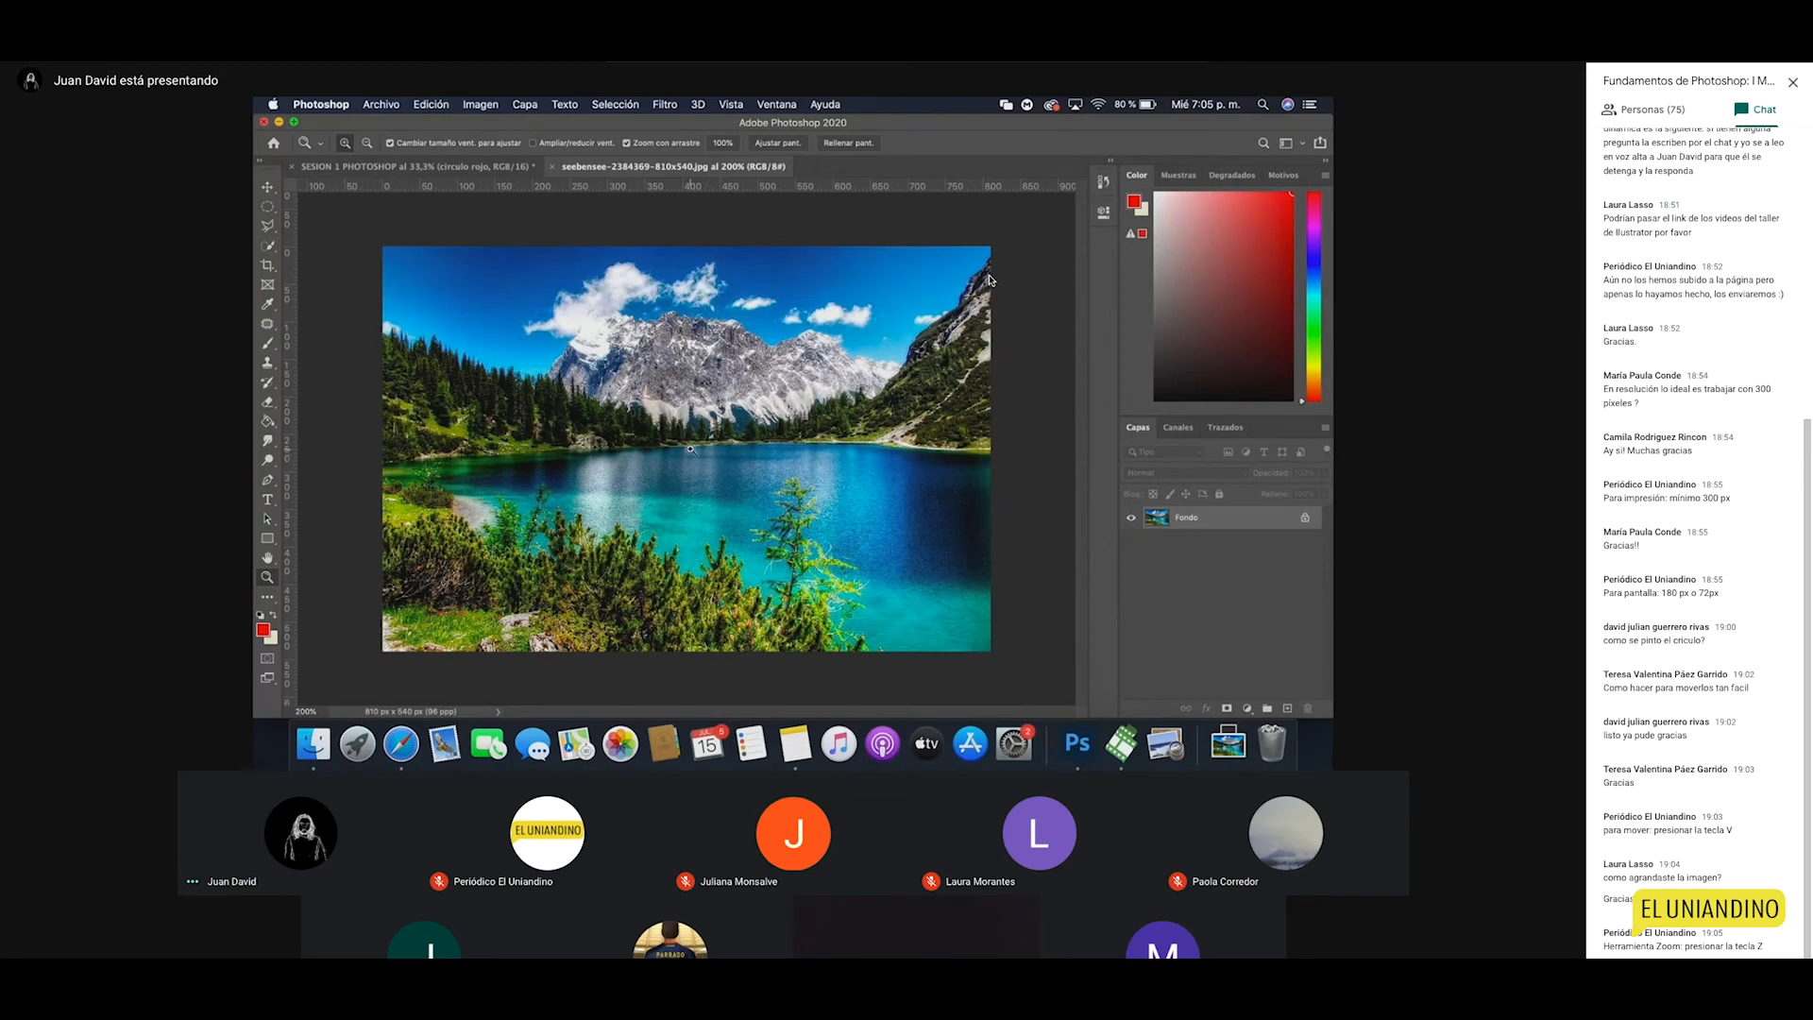
{"action": "left_click", "coordinate": [691, 450]}
{"action": "left_click", "coordinate": [691, 450]}
{"action": "left_click", "coordinate": [690, 450]}
{"action": "left_click", "coordinate": [690, 450]}
{"action": "left_click", "coordinate": [692, 451]}
{"action": "left_click", "coordinate": [691, 451]}
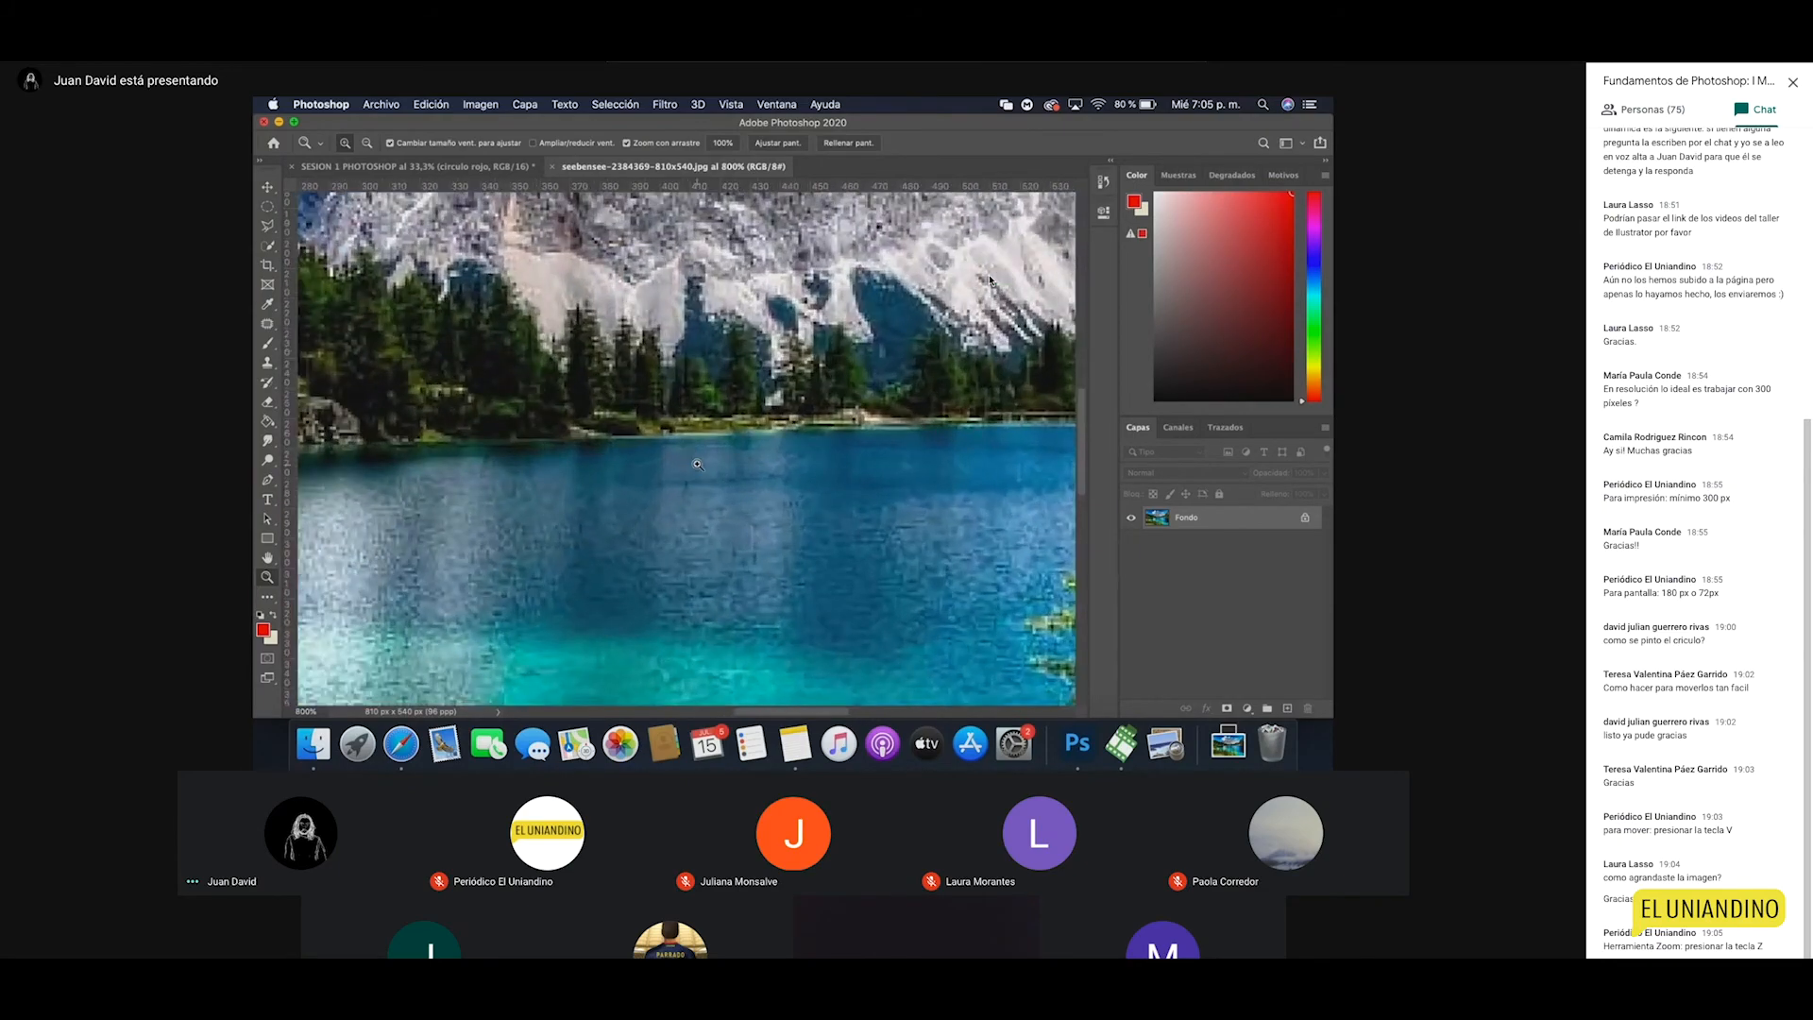
{"action": "left_click", "coordinate": [697, 467]}
{"action": "left_click", "coordinate": [697, 468]}
{"action": "left_click", "coordinate": [686, 501]}
{"action": "left_click", "coordinate": [687, 501], "text": "alt"}
{"action": "left_click", "coordinate": [687, 501], "text": "alt"}
{"action": "left_click", "coordinate": [686, 500], "text": "alt"}
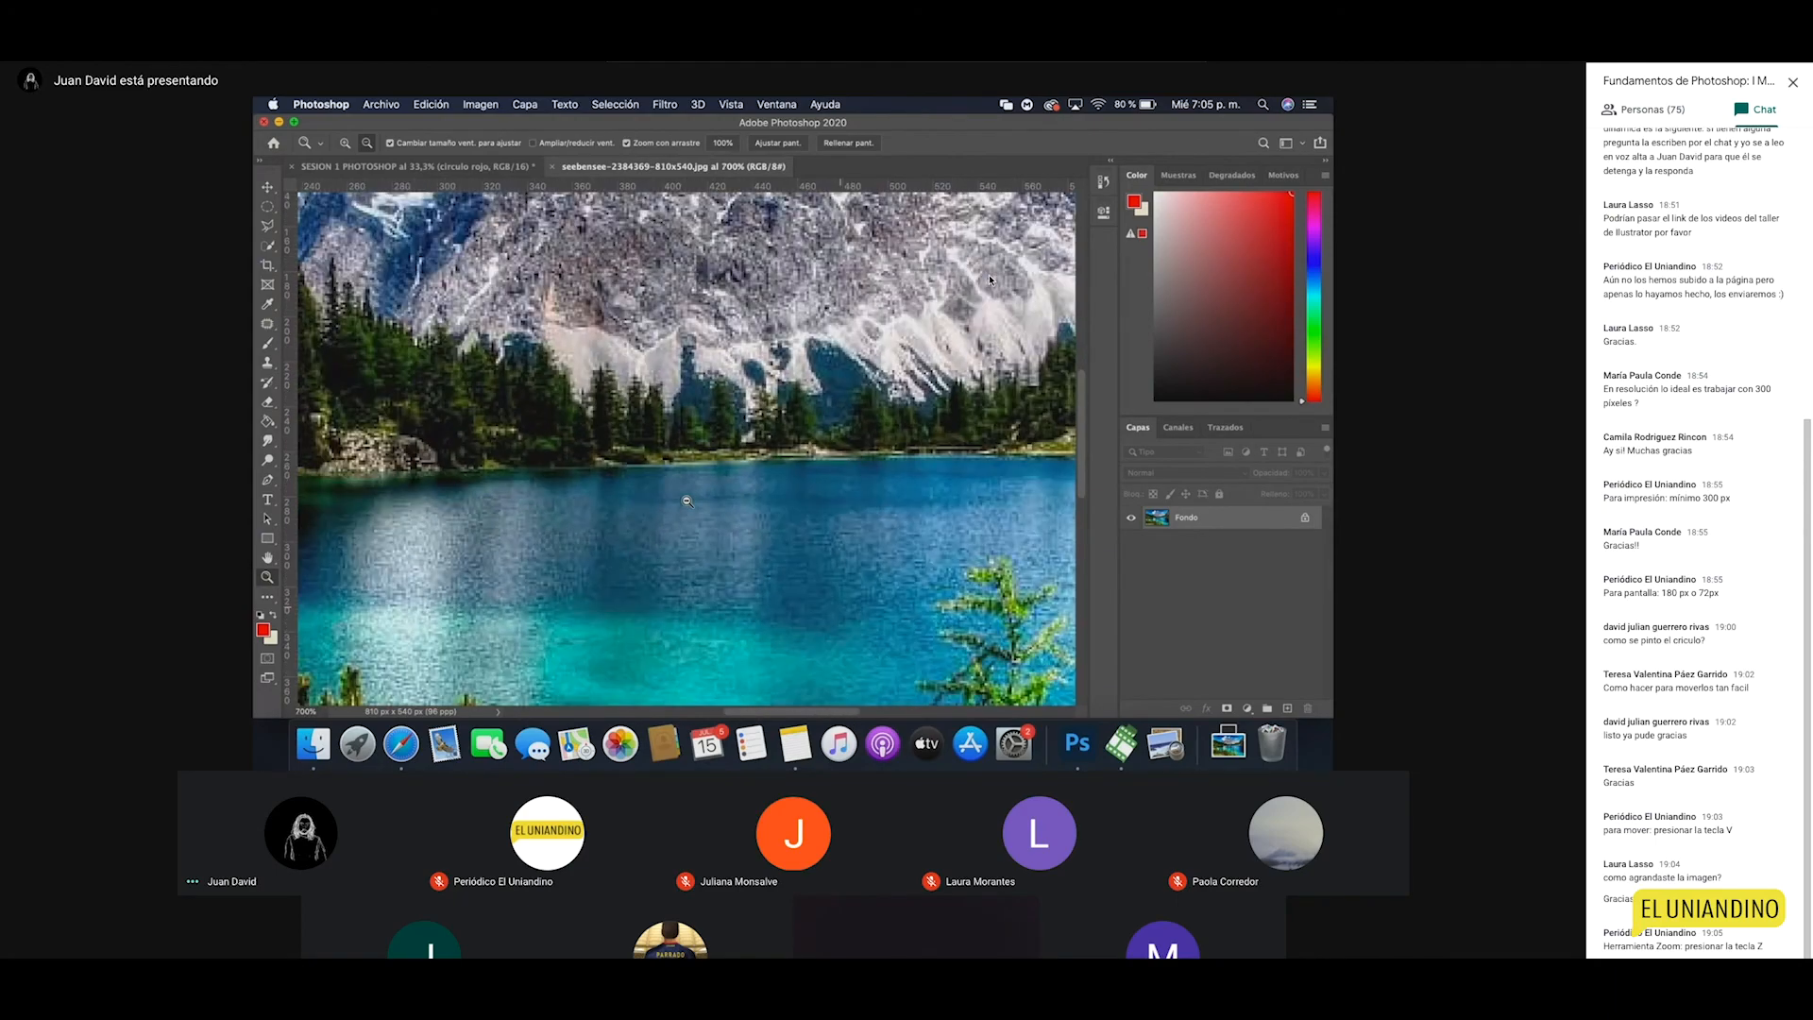
{"action": "left_click", "coordinate": [687, 500], "text": "alt"}
{"action": "left_click", "coordinate": [687, 500], "text": "alt"}
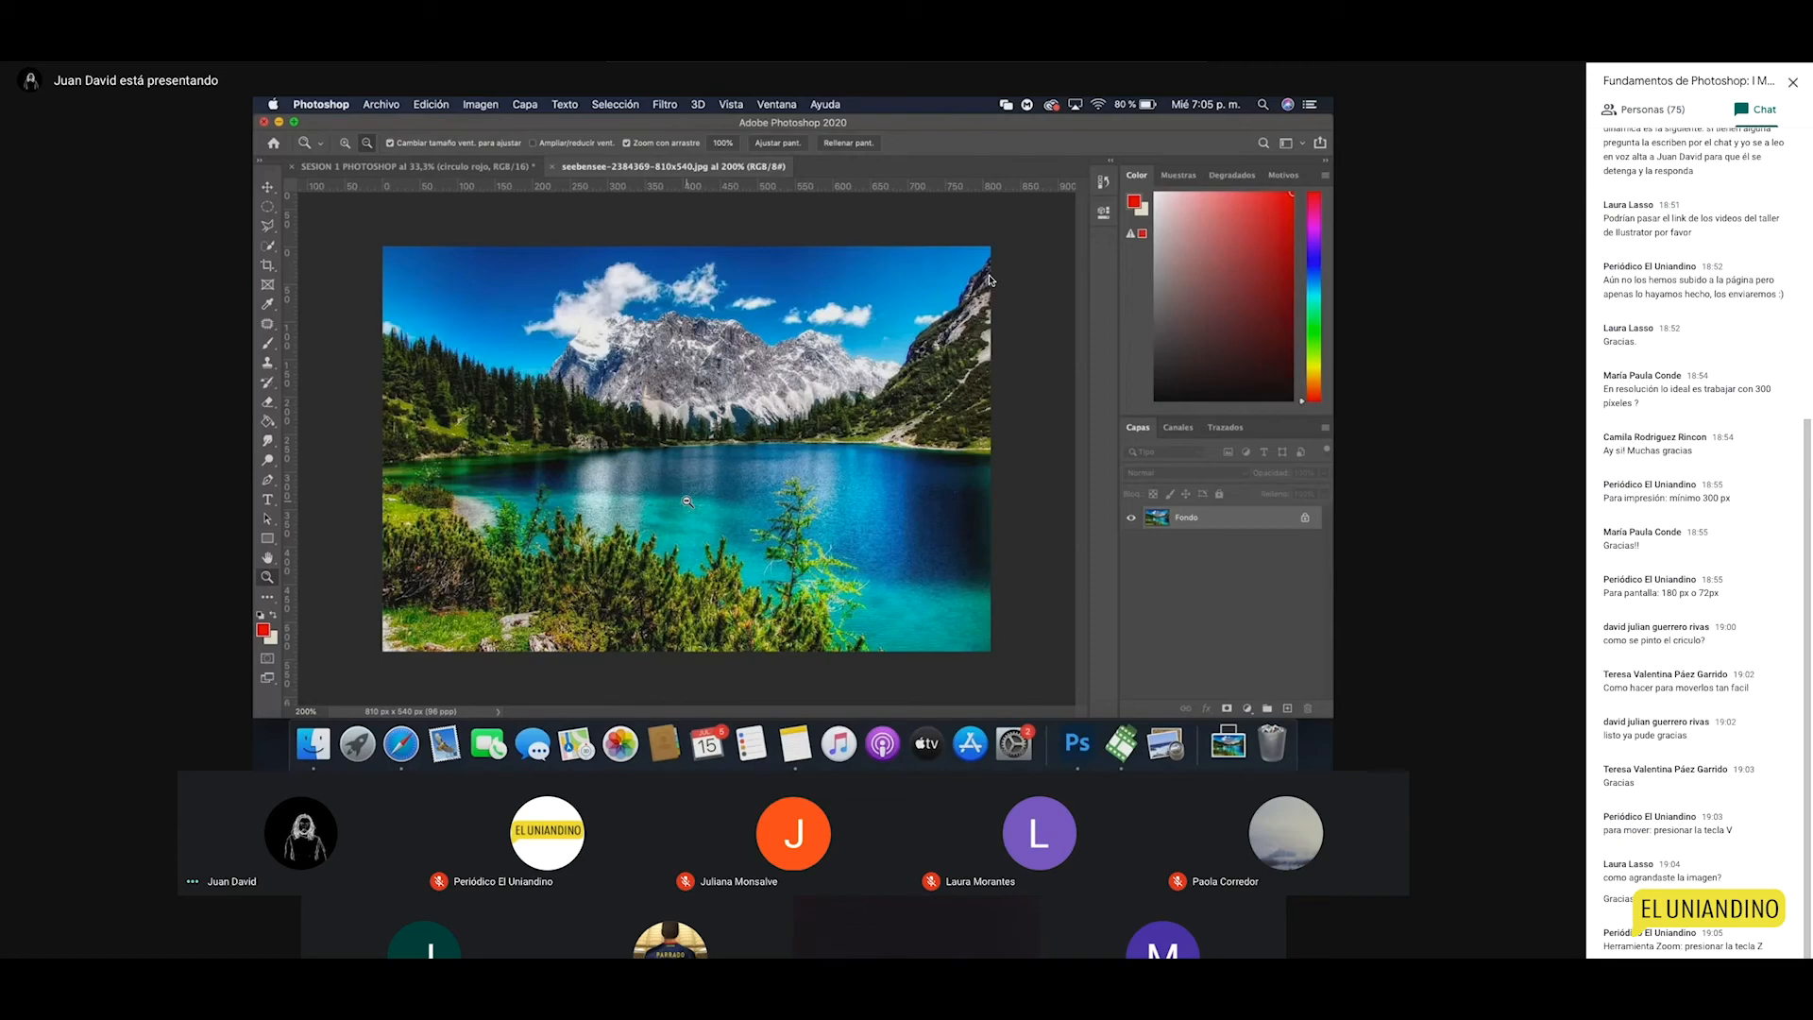
Step: Return to the SESION 1 PHOTOSHOP document and zoom in until the large red circle fills the view
{"action": "key", "text": "ctrl+Tab"}
{"action": "key", "text": "v"}
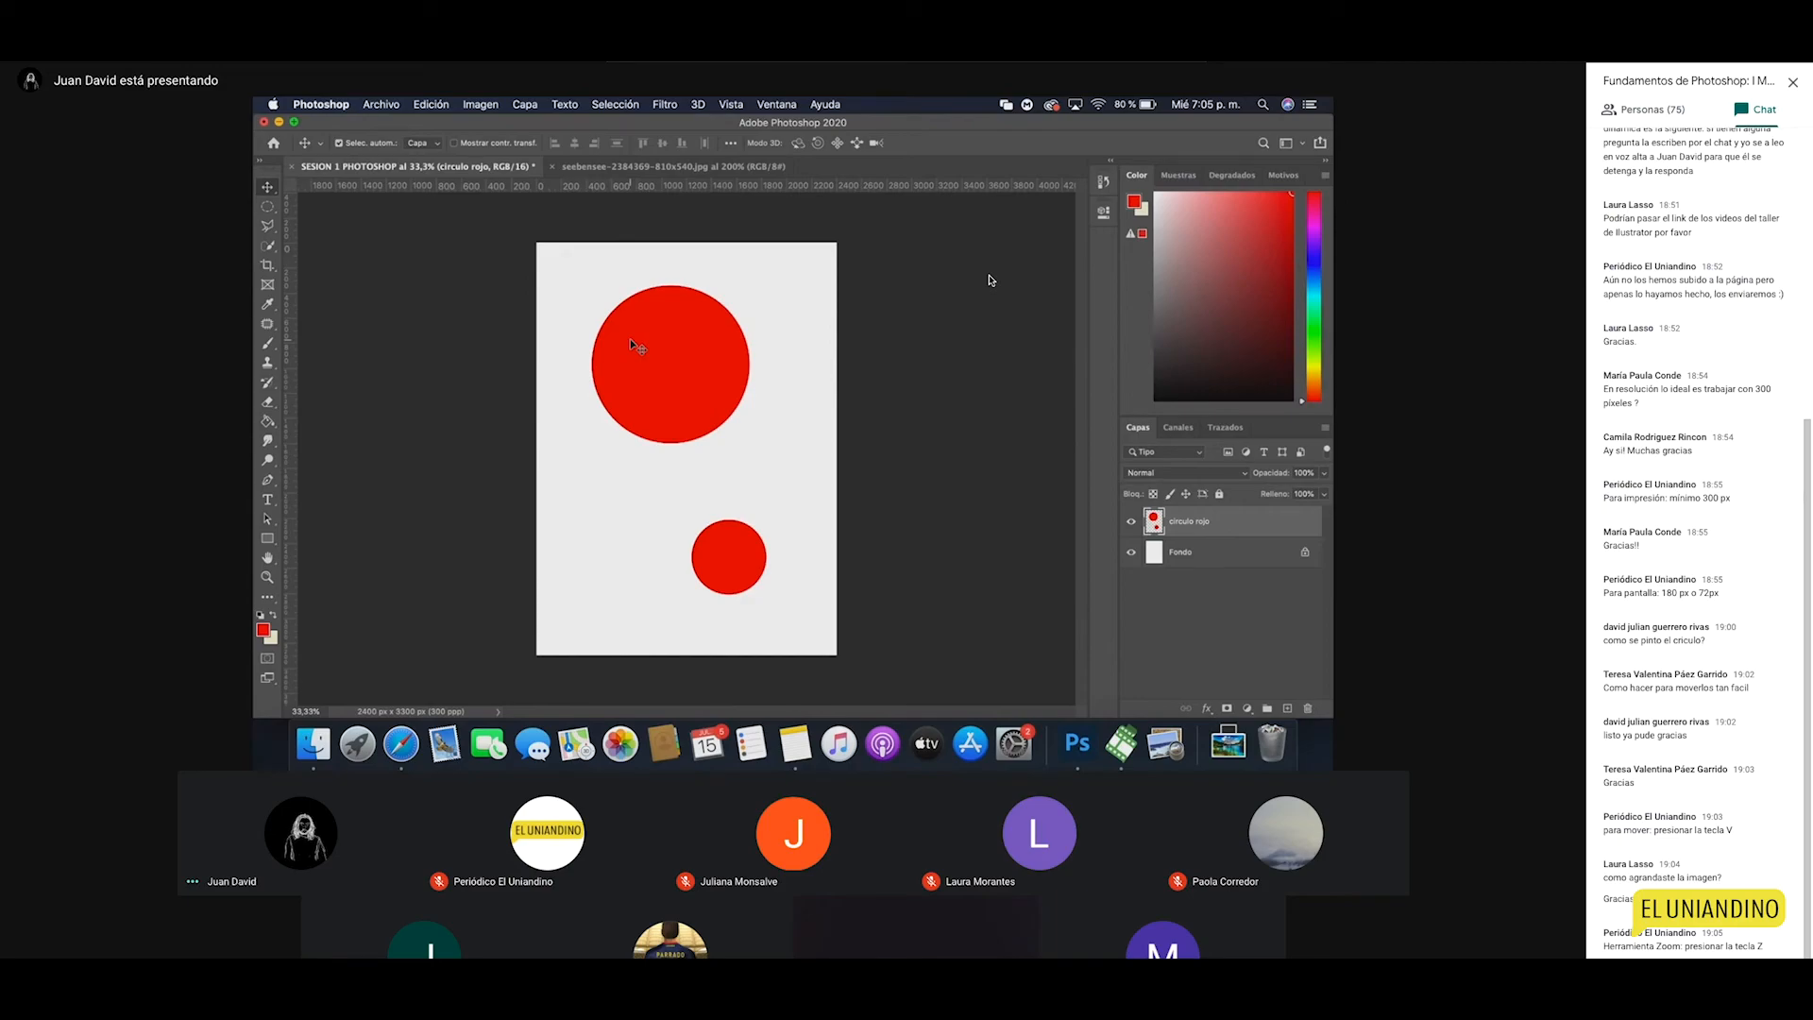
{"action": "key", "text": "z"}
{"action": "left_click", "coordinate": [607, 270]}
{"action": "left_click", "coordinate": [526, 243]}
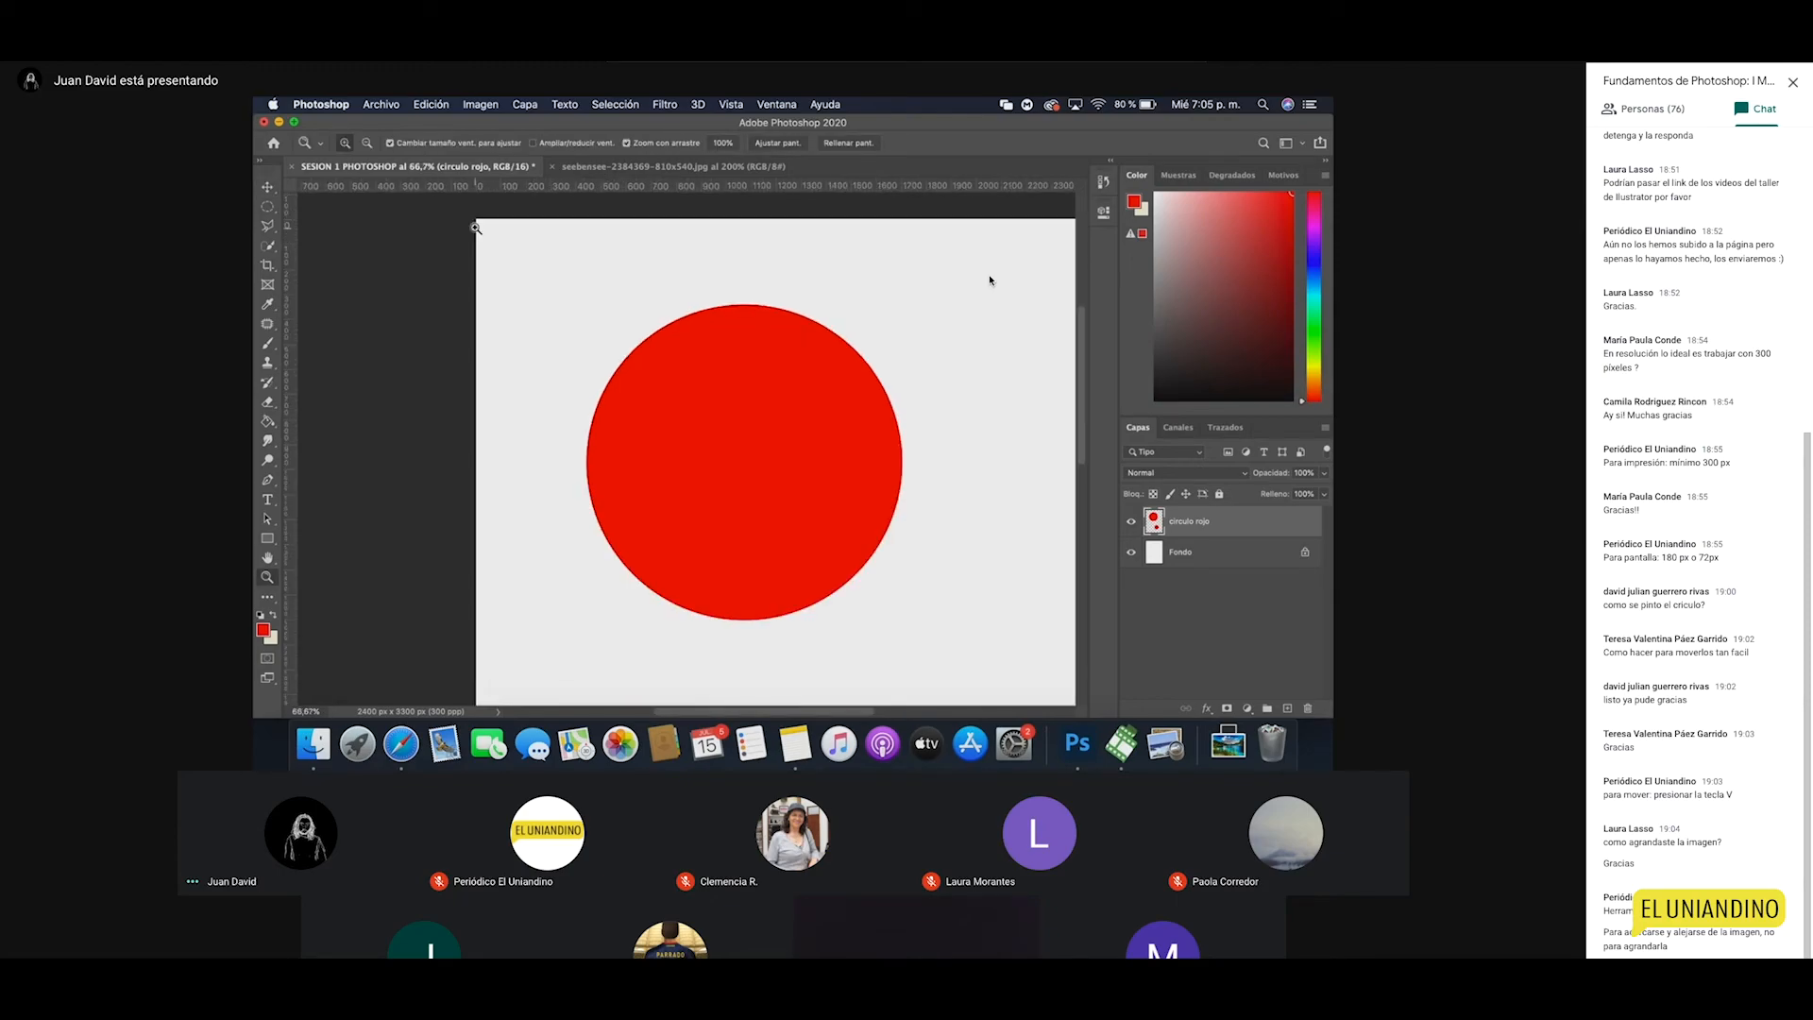
Step: Draw a rectangular marquee selection at the page's top-left corner, then clear it
{"action": "left_click", "coordinate": [267, 208]}
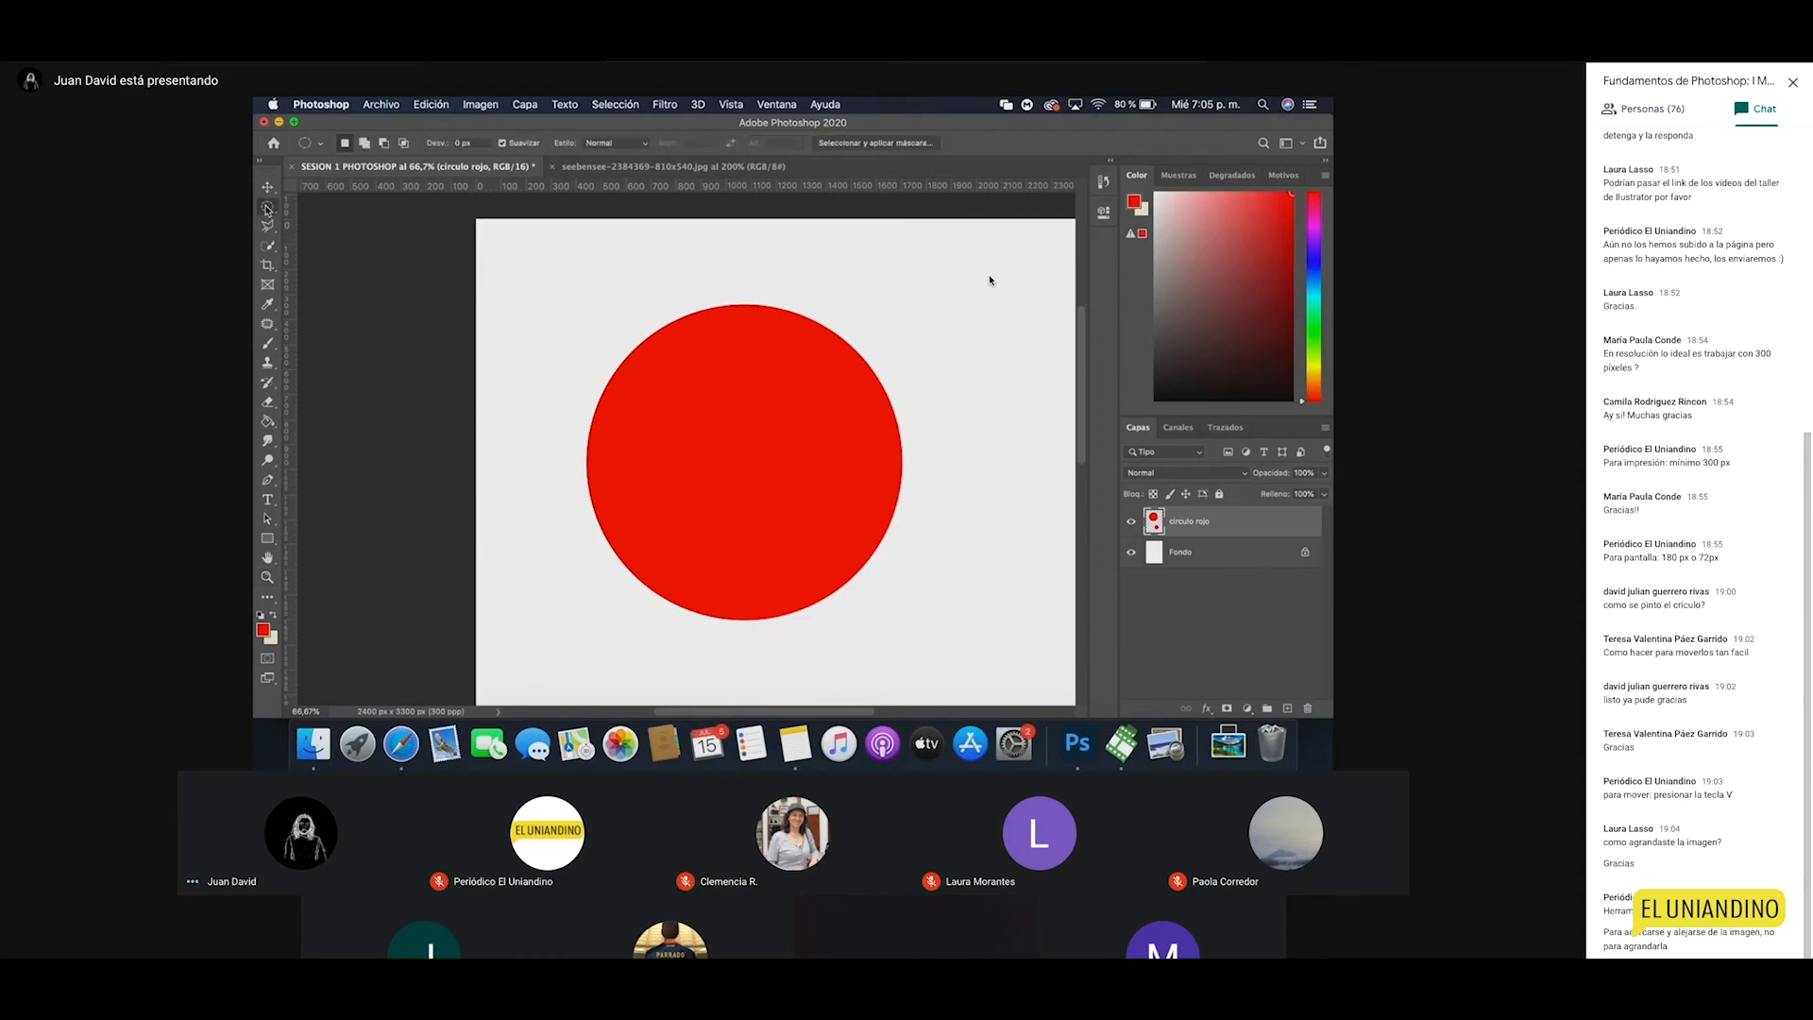
{"action": "right_click", "coordinate": [268, 209]}
{"action": "left_click", "coordinate": [317, 203]}
{"action": "left_click_drag", "start_coordinate": [469, 217], "coordinate": [618, 286]}
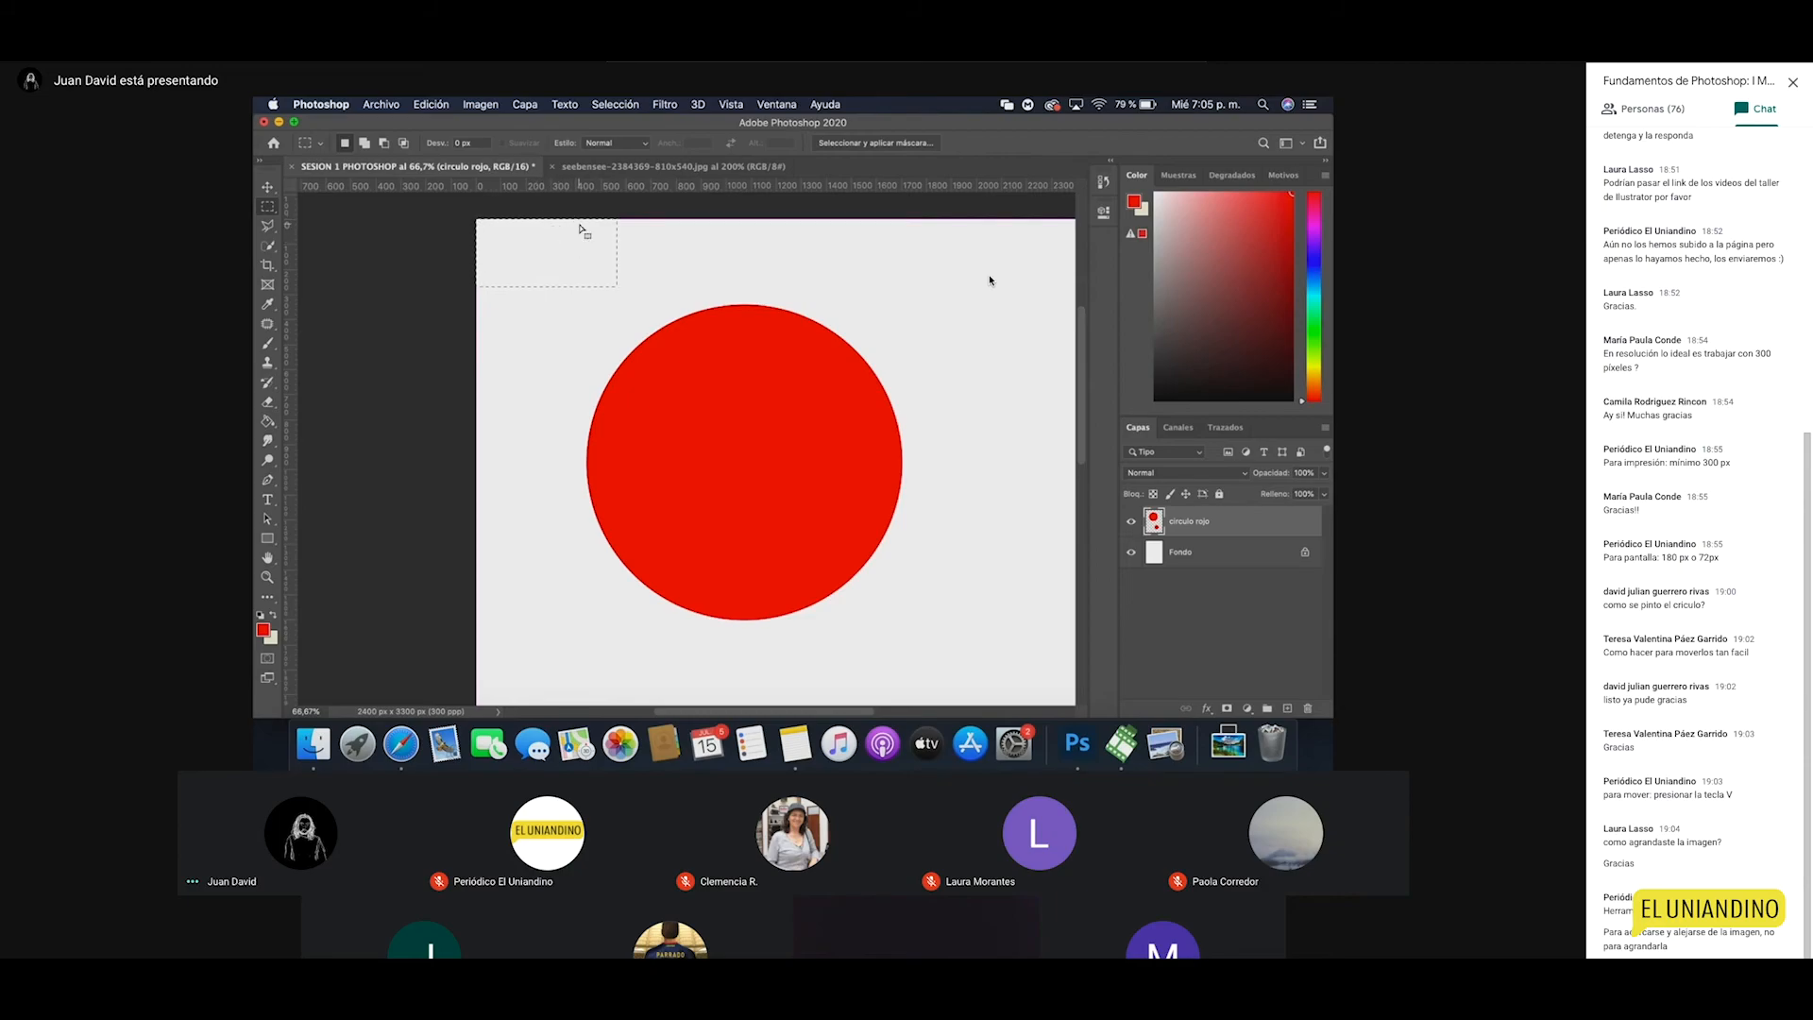
{"action": "left_click", "coordinate": [616, 287]}
Step: Zoom back out to show the whole page and switch to the Move tool
{"action": "key", "text": "z"}
{"action": "left_click", "coordinate": [705, 372], "text": "alt"}
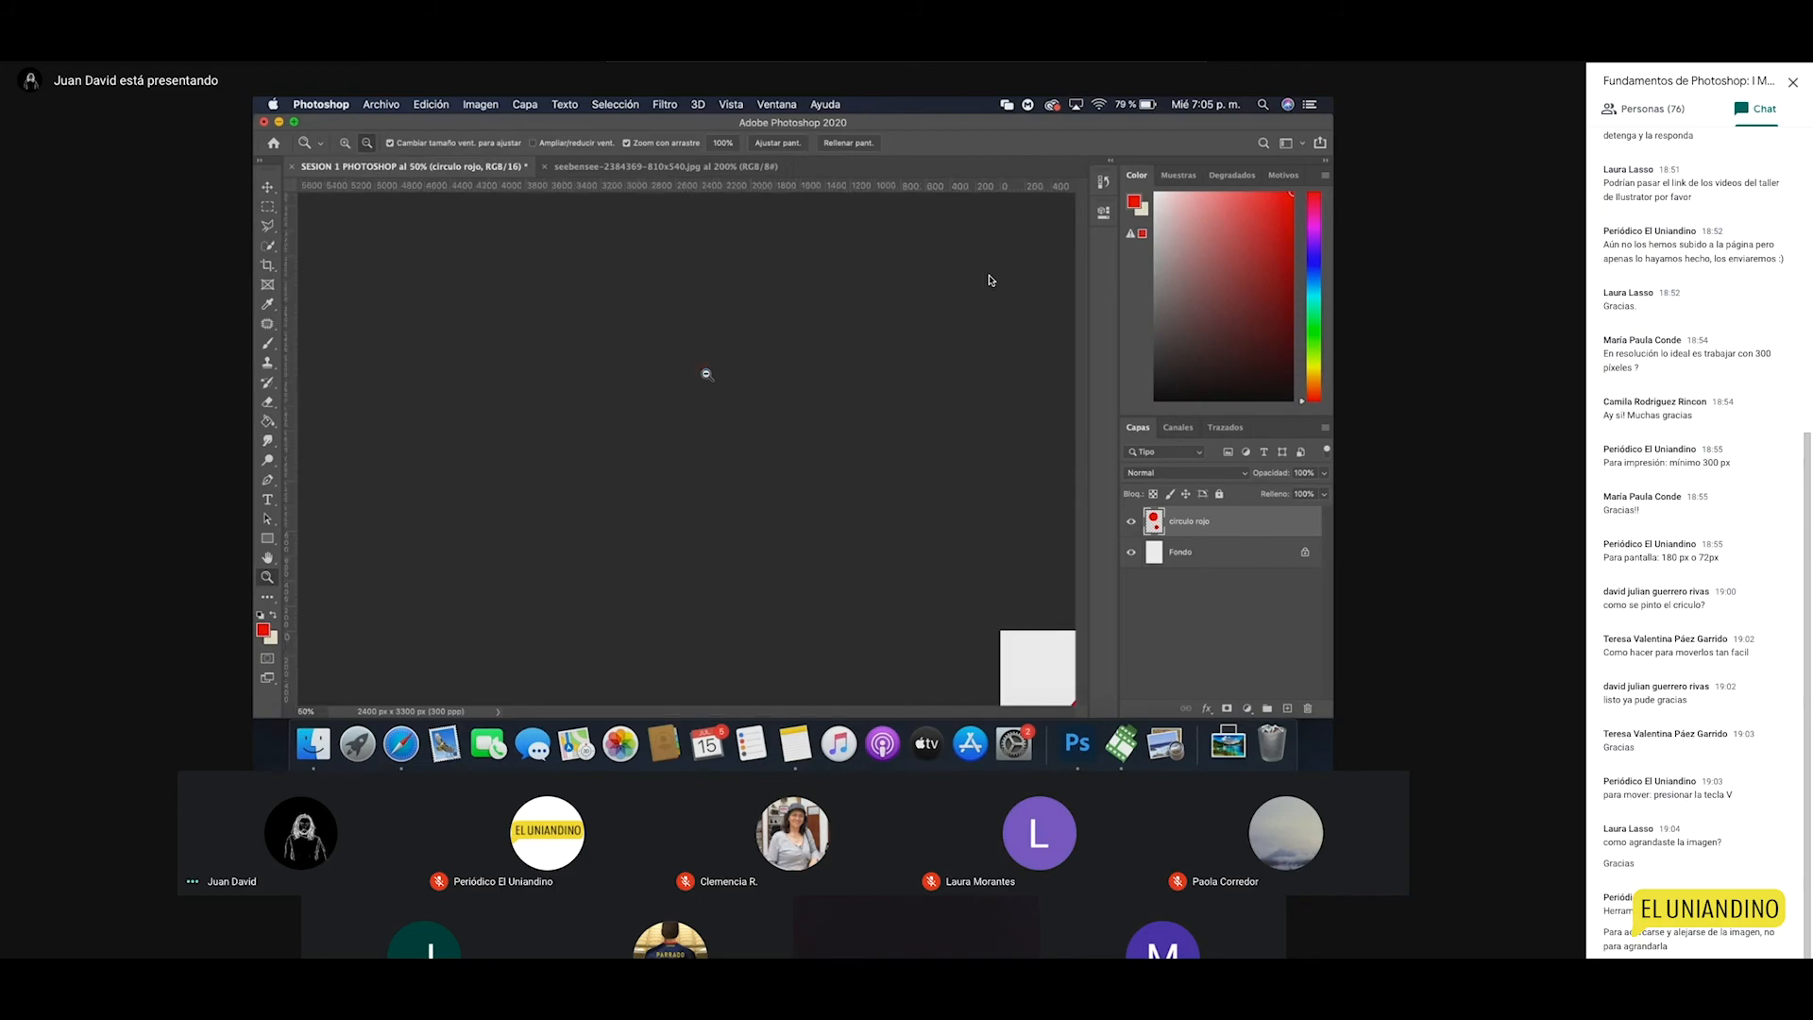
{"action": "left_click", "coordinate": [749, 458], "text": "alt"}
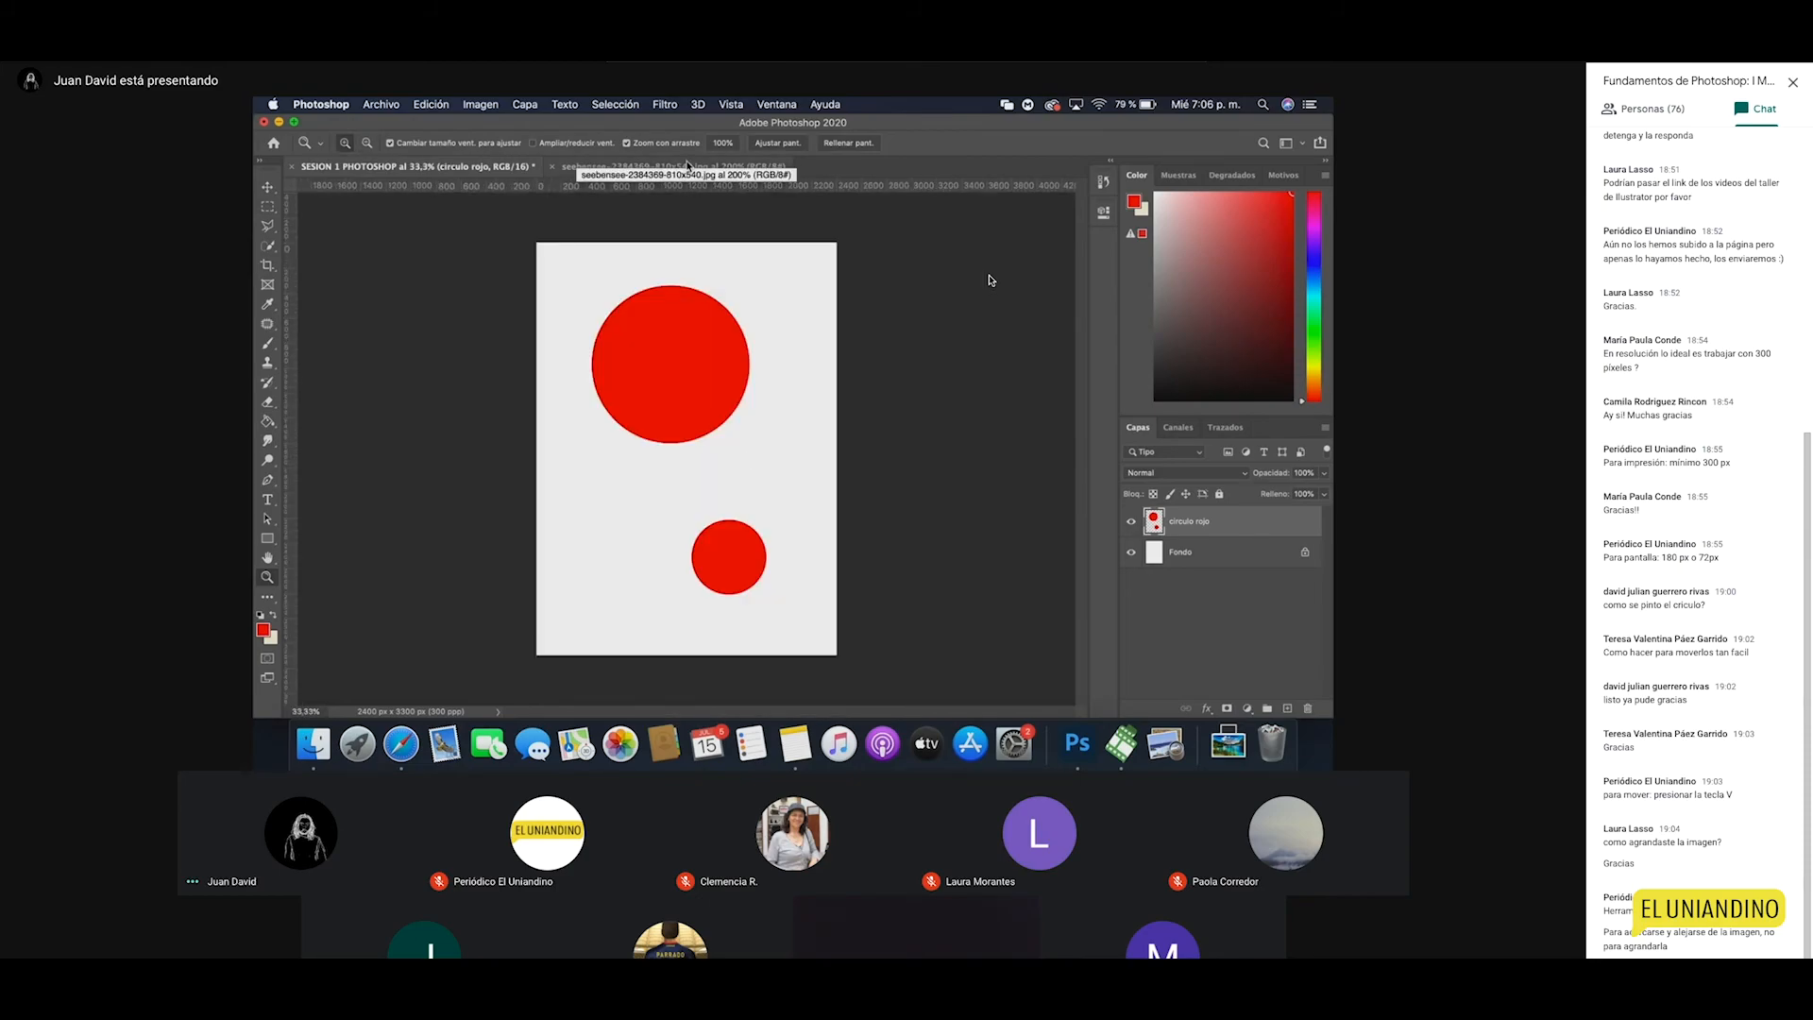
{"action": "key", "text": "v"}
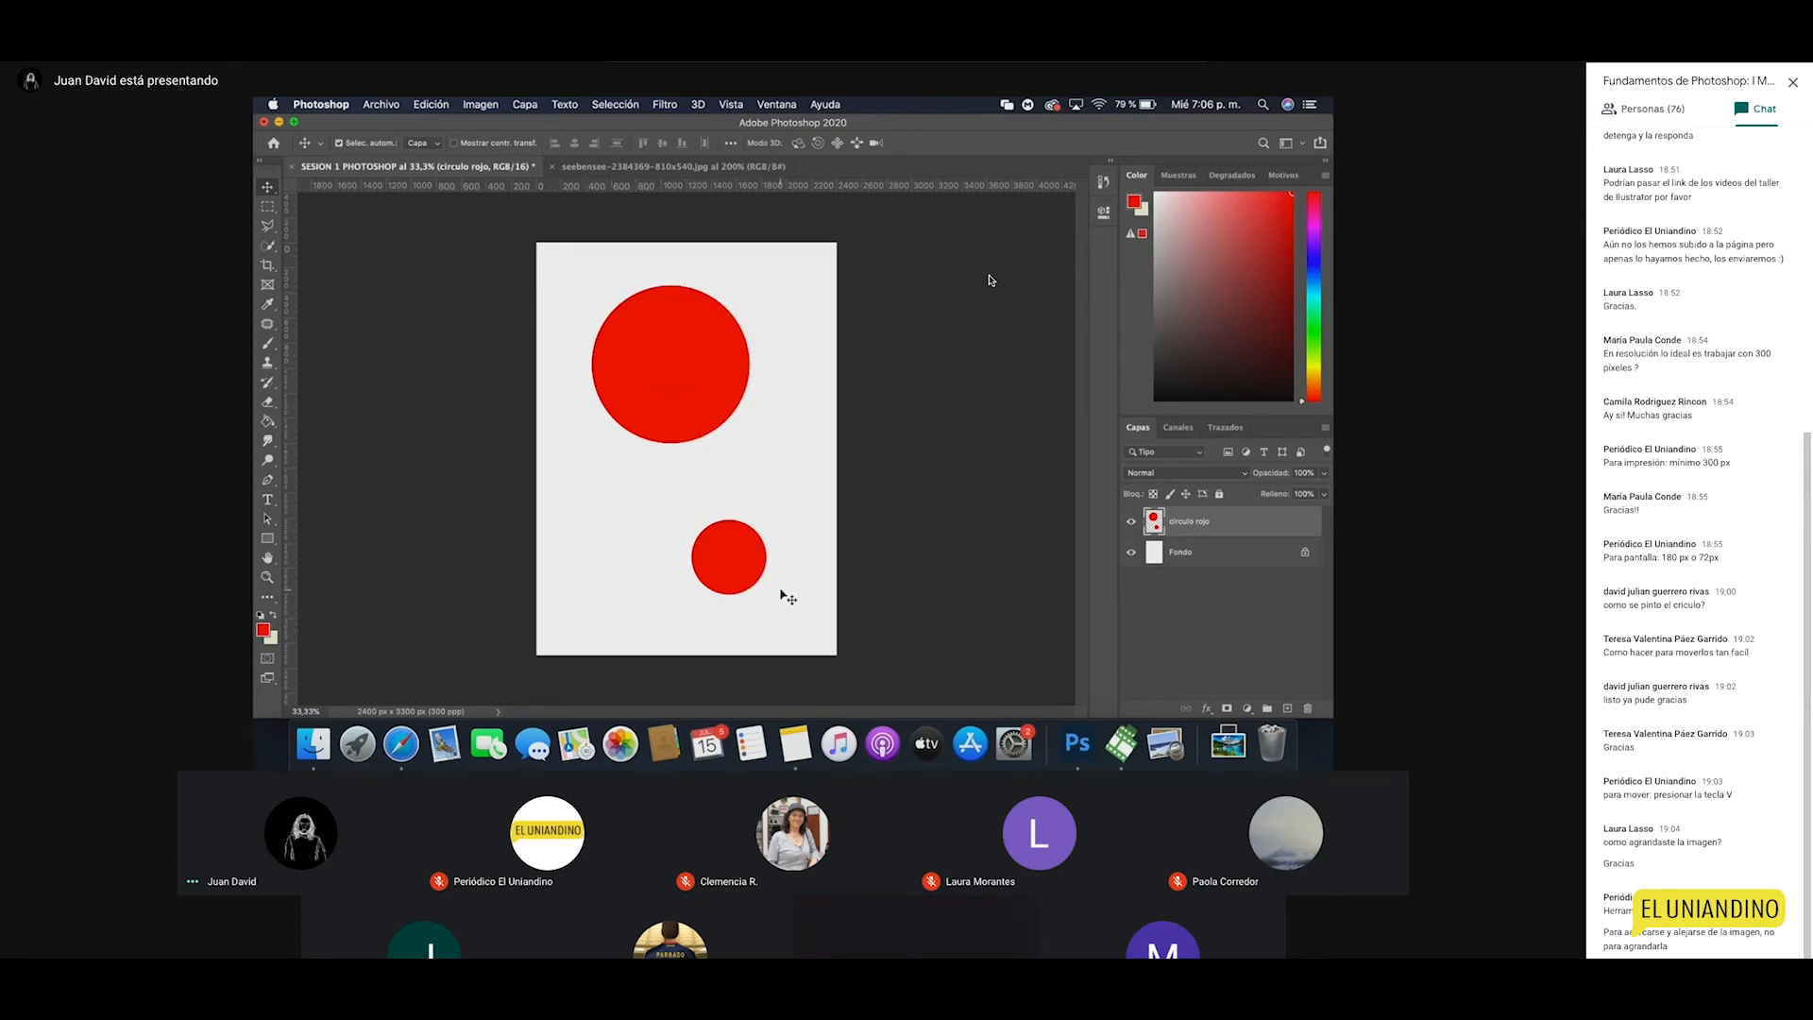
Step: Revert History to the first Mover state and drag the red circle down toward the page centre
{"action": "left_click", "coordinate": [1103, 182]}
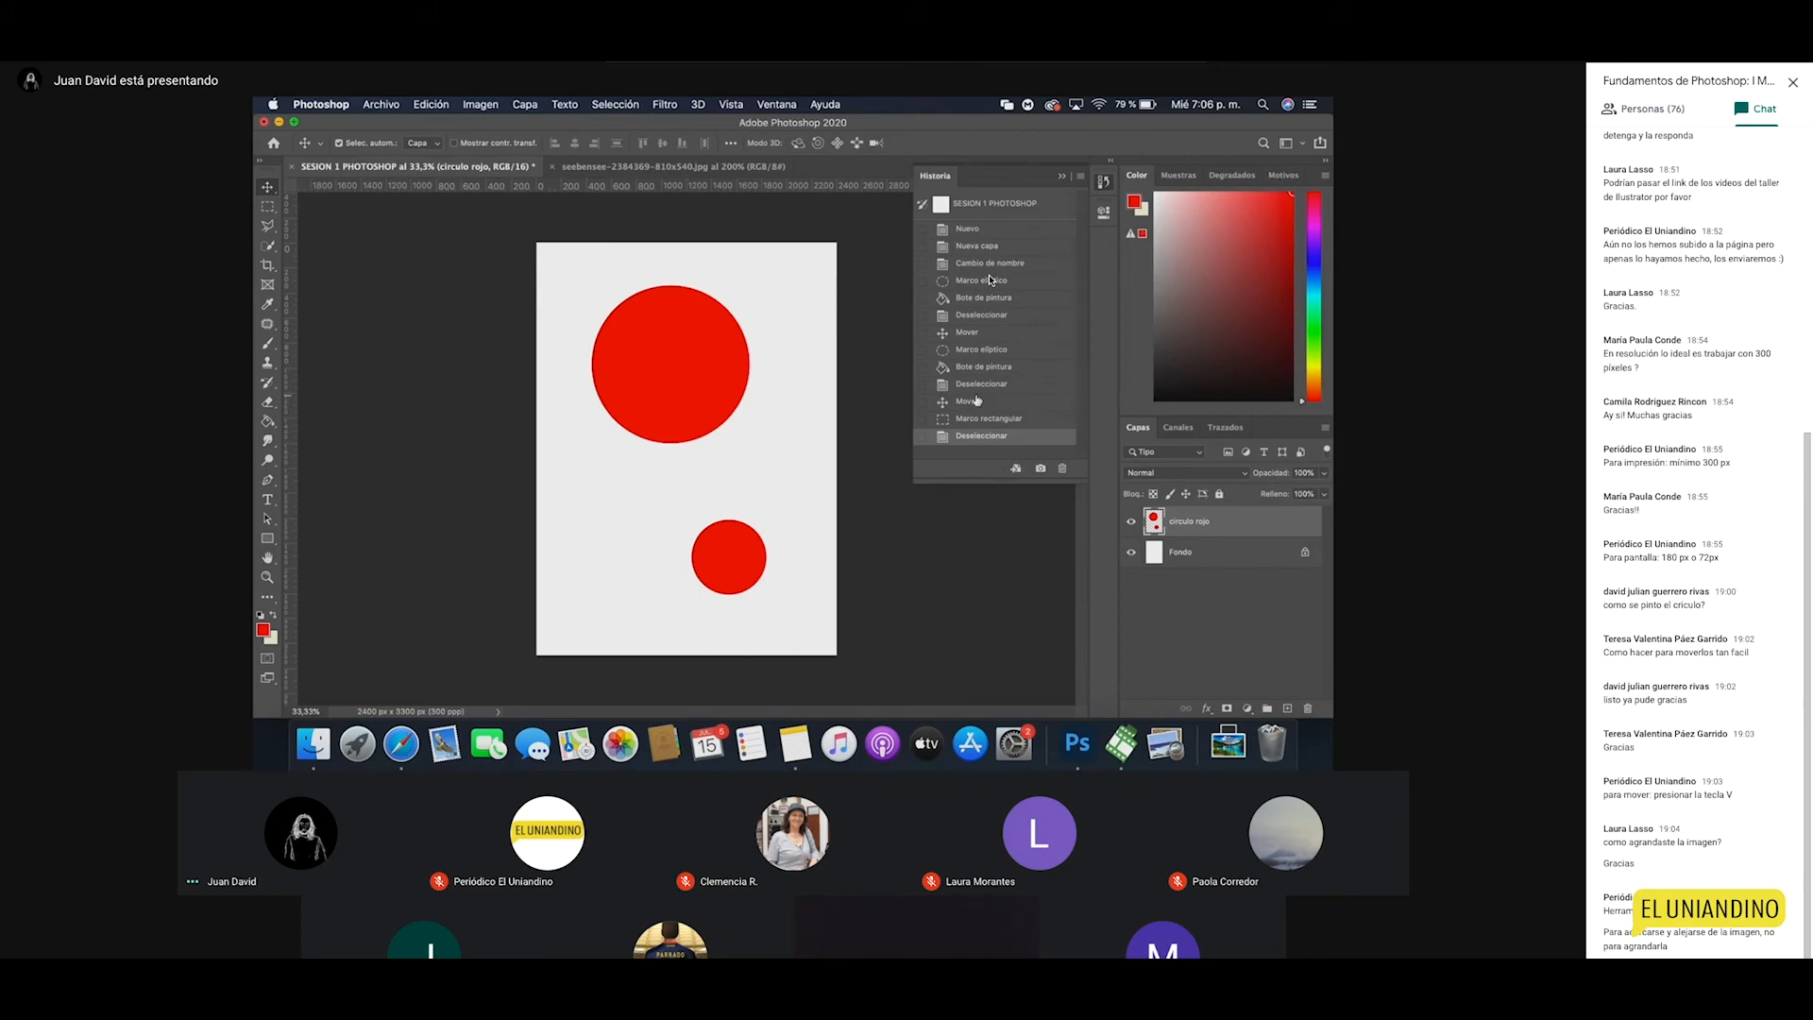
{"action": "left_click", "coordinate": [966, 334]}
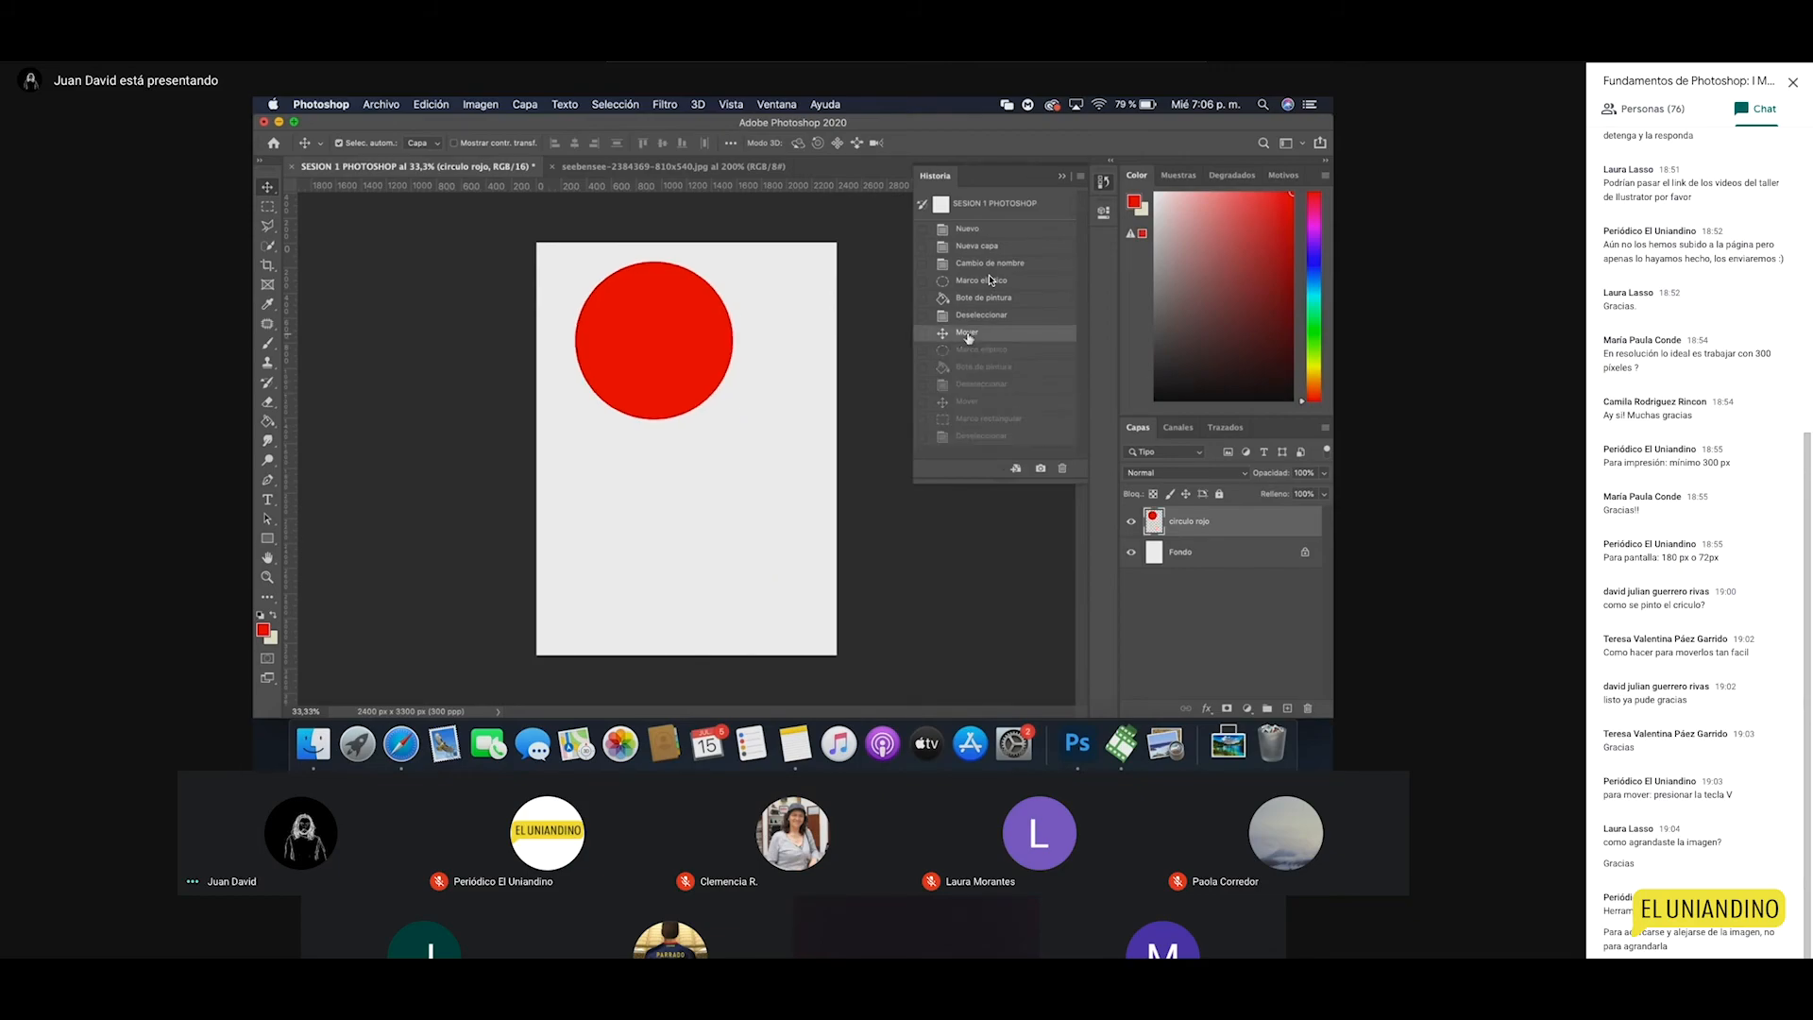
{"action": "left_click", "coordinate": [1103, 181]}
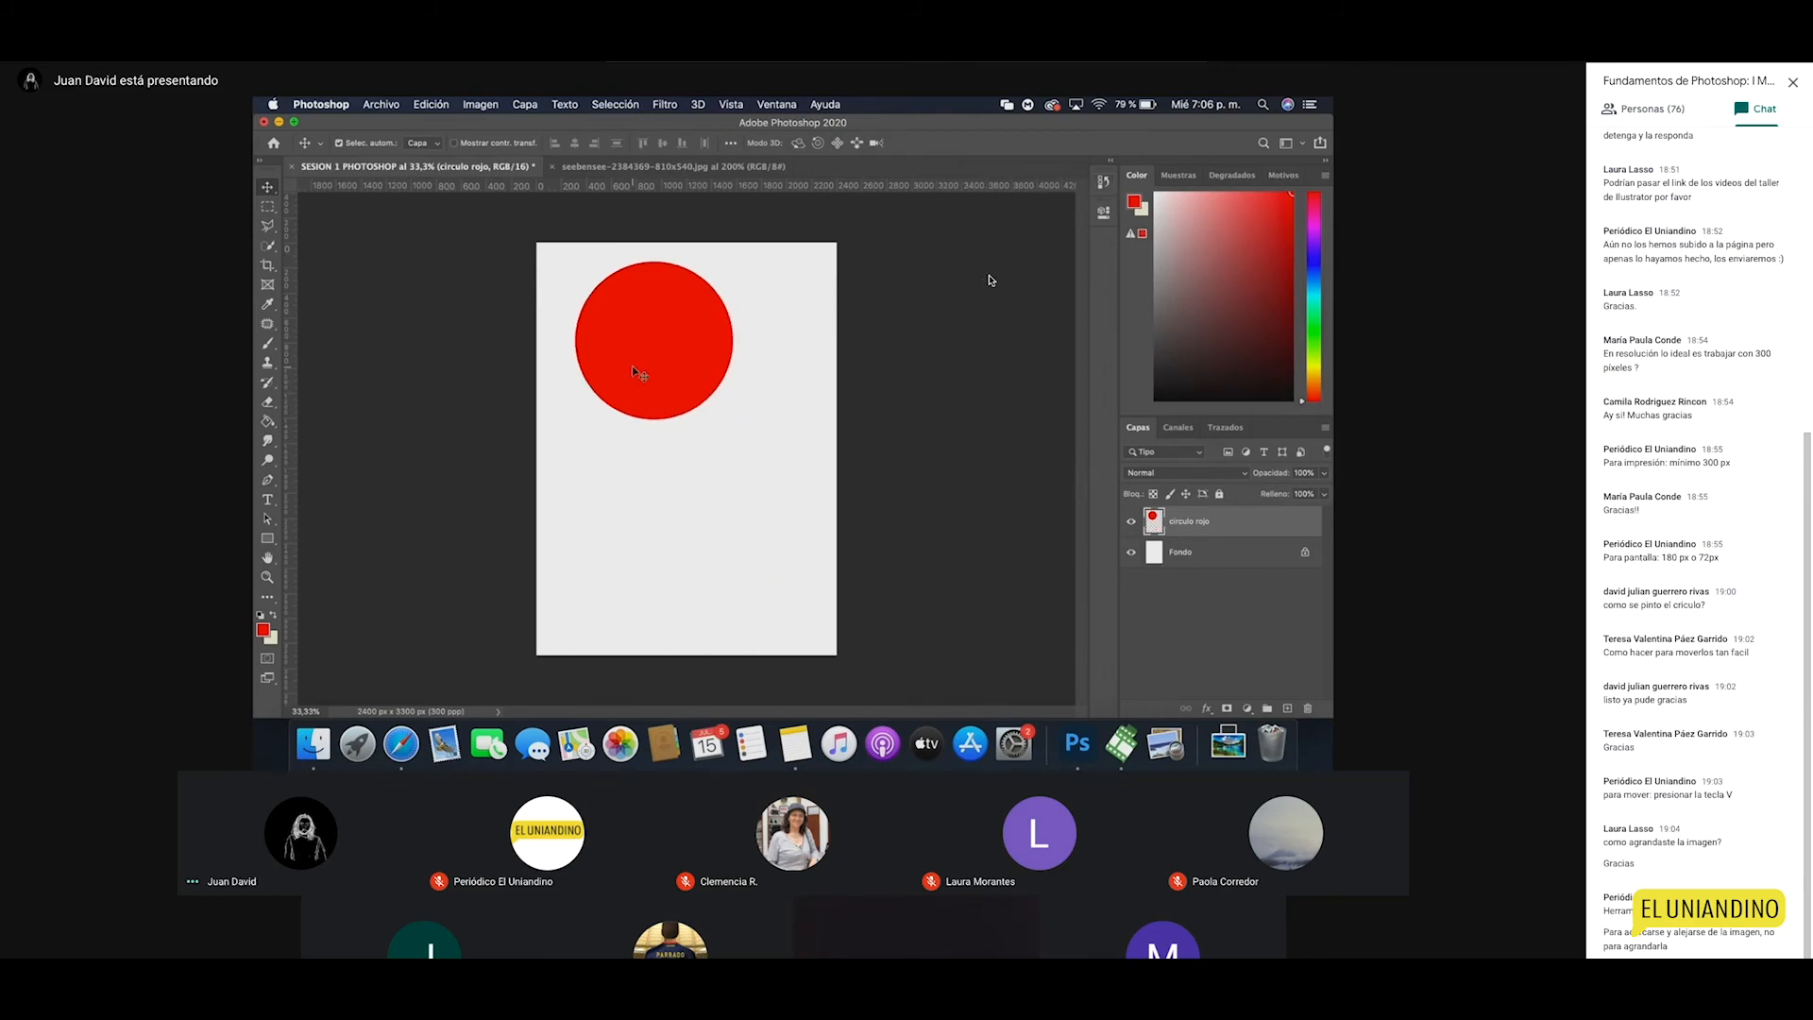
{"action": "left_click_drag", "start_coordinate": [674, 361], "coordinate": [703, 455]}
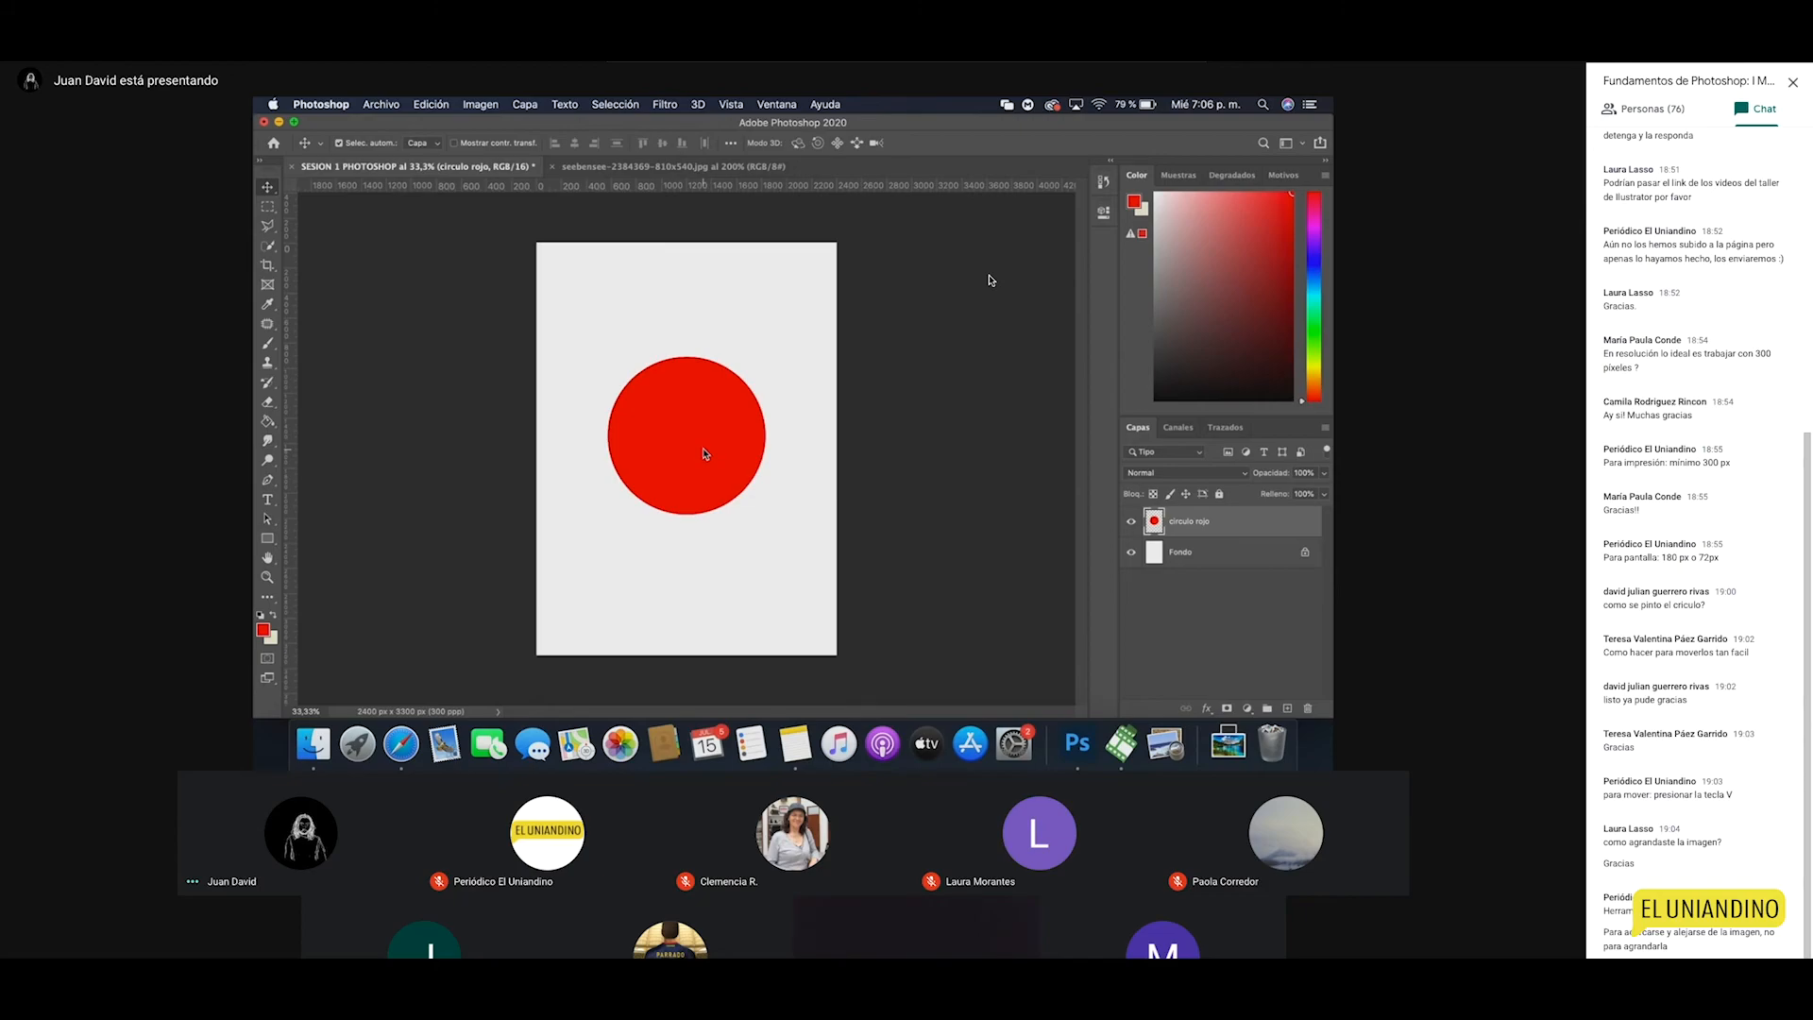
{"action": "left_click", "coordinate": [431, 104]}
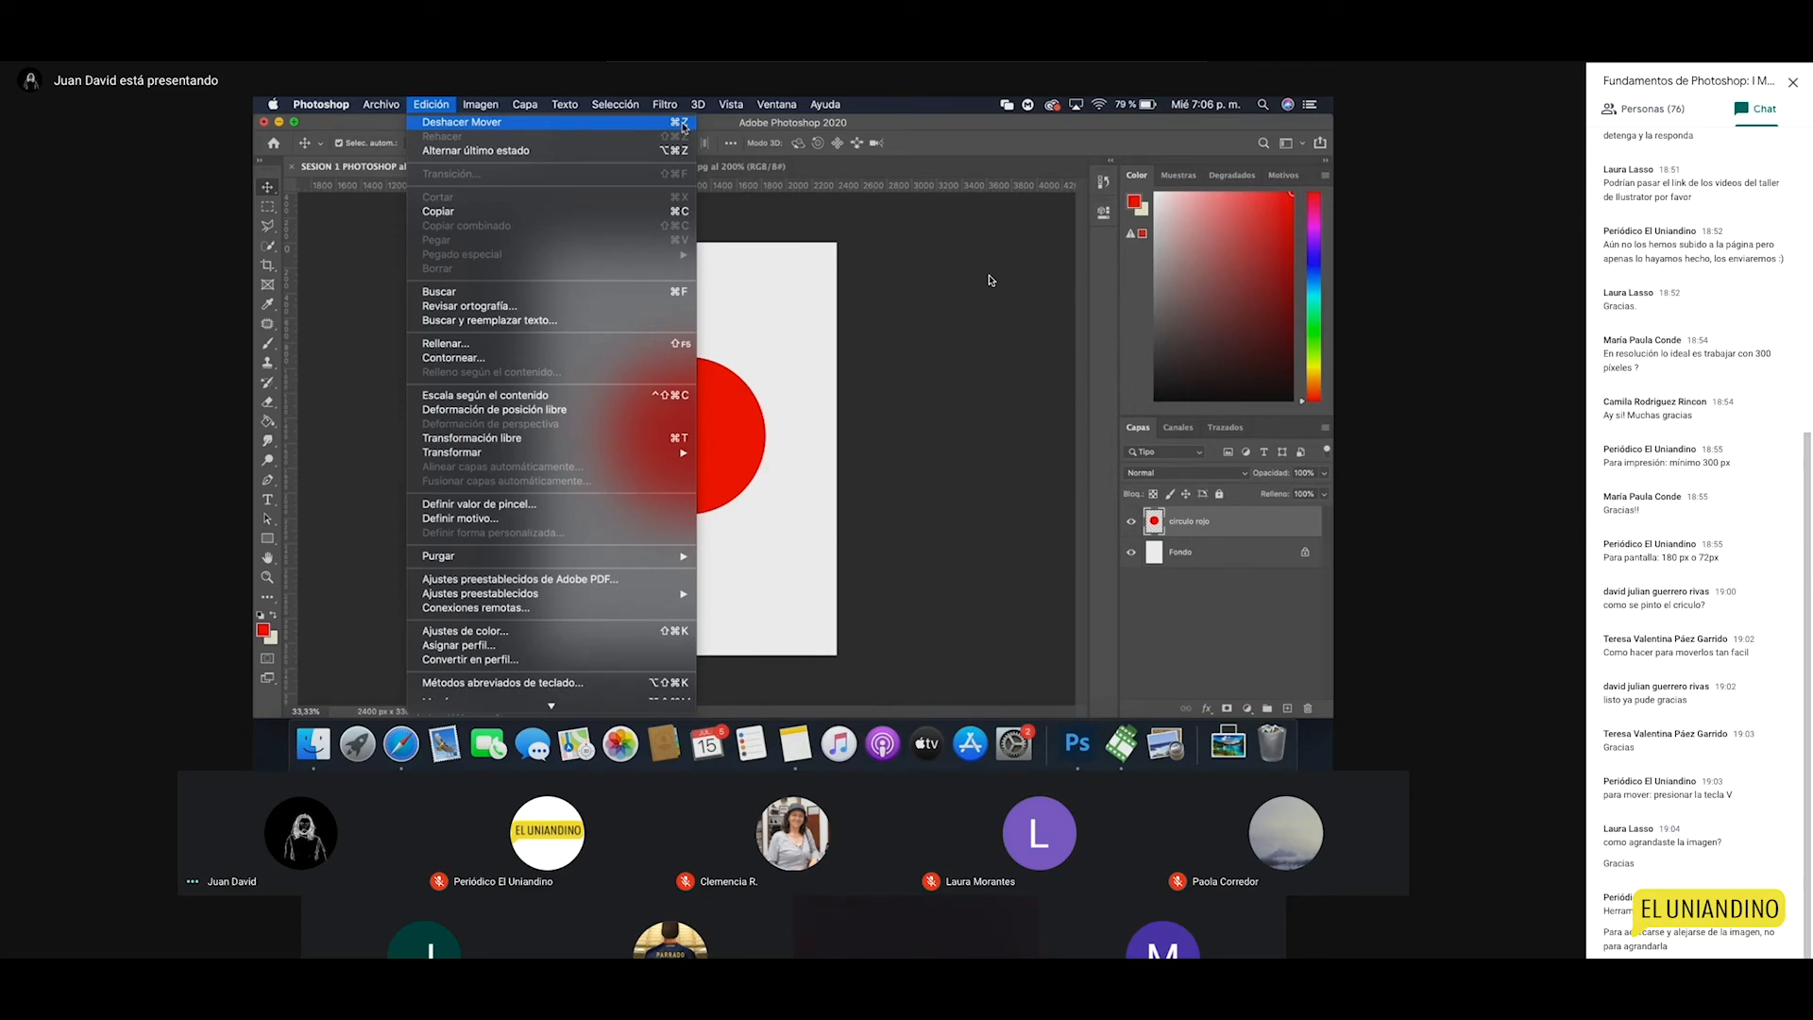
Step: Nudge the red circle slightly upward and put it into Edición > Transformación libre at 100%
{"action": "left_click", "coordinate": [801, 369]}
{"action": "left_click_drag", "start_coordinate": [723, 435], "coordinate": [717, 417]}
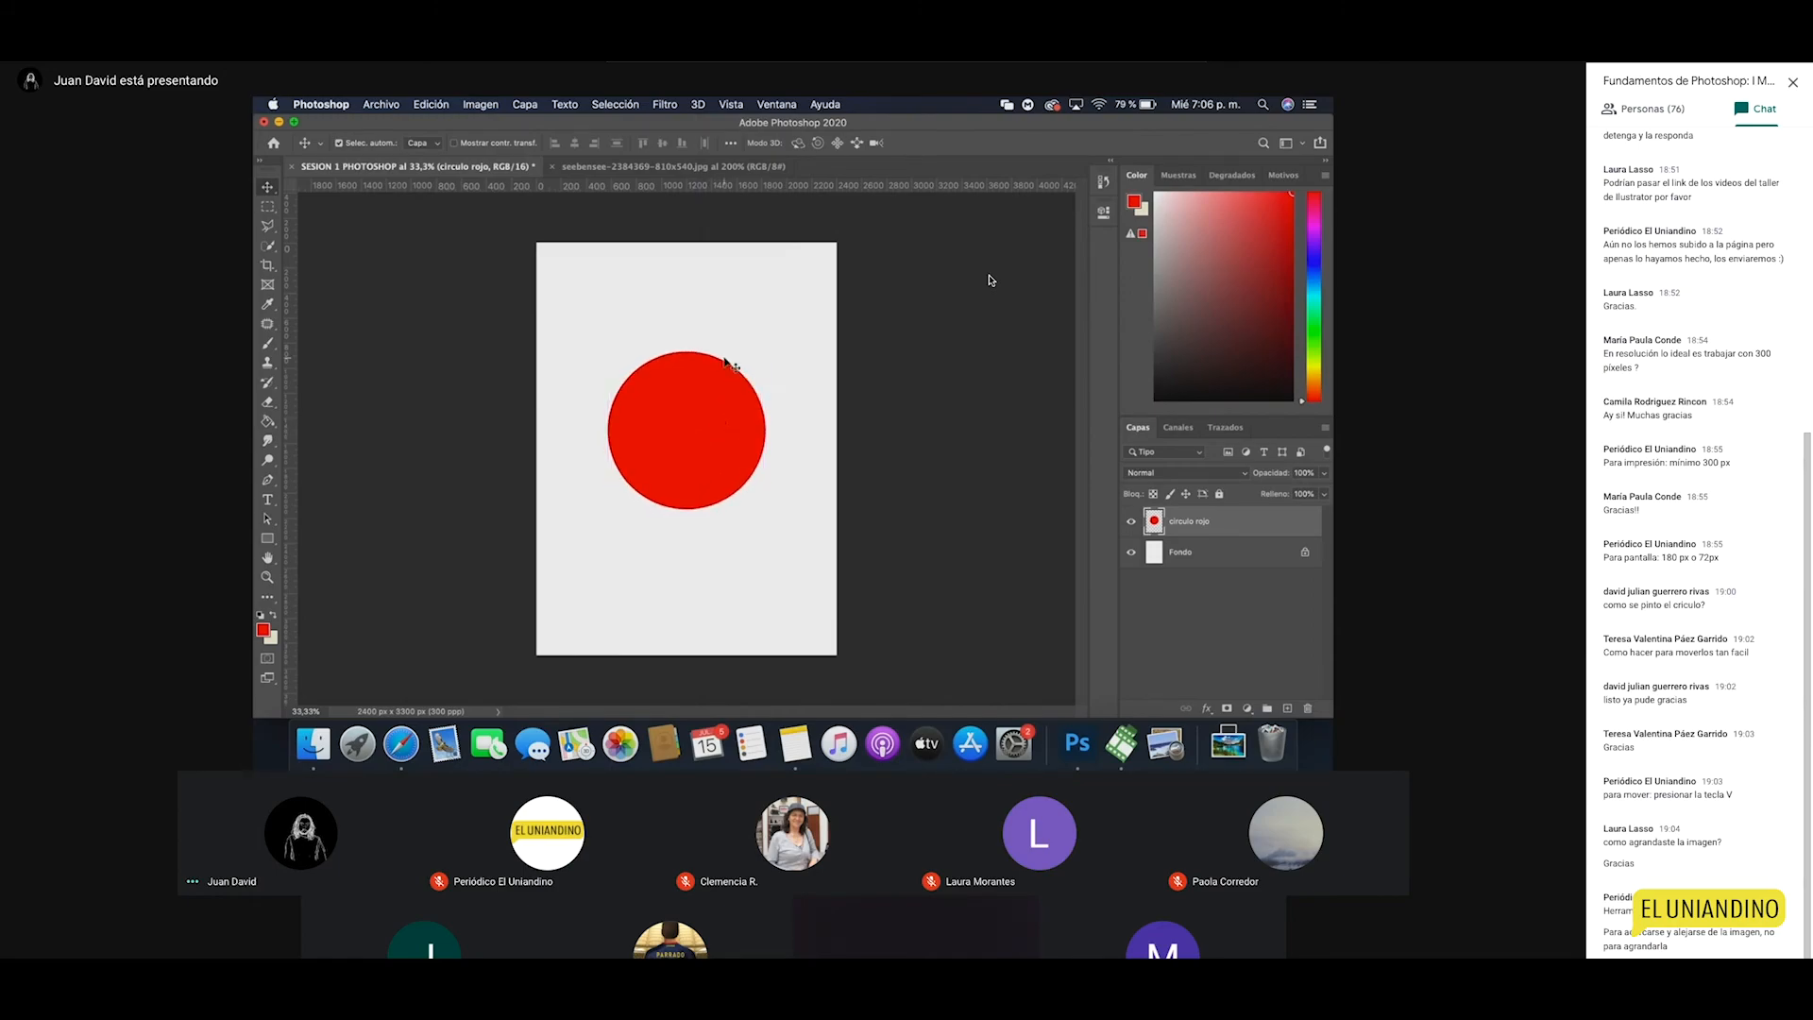
{"action": "left_click", "coordinate": [430, 104]}
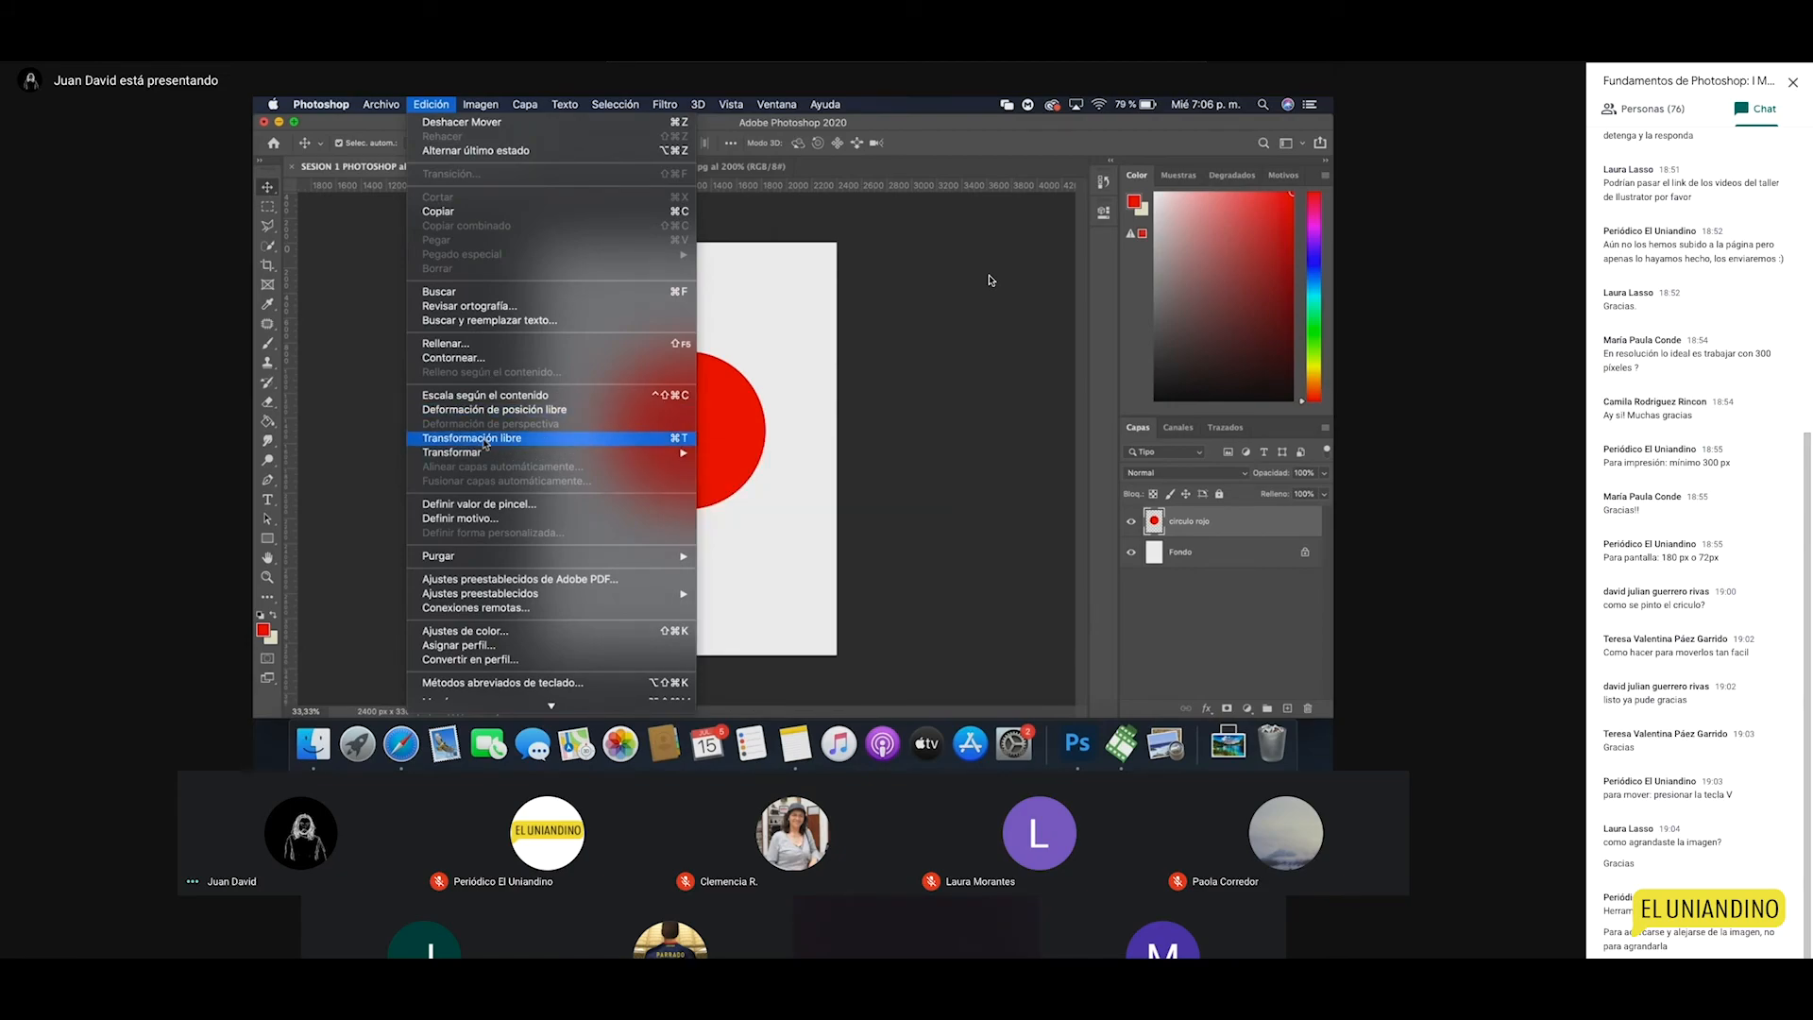
{"action": "left_click", "coordinate": [484, 440]}
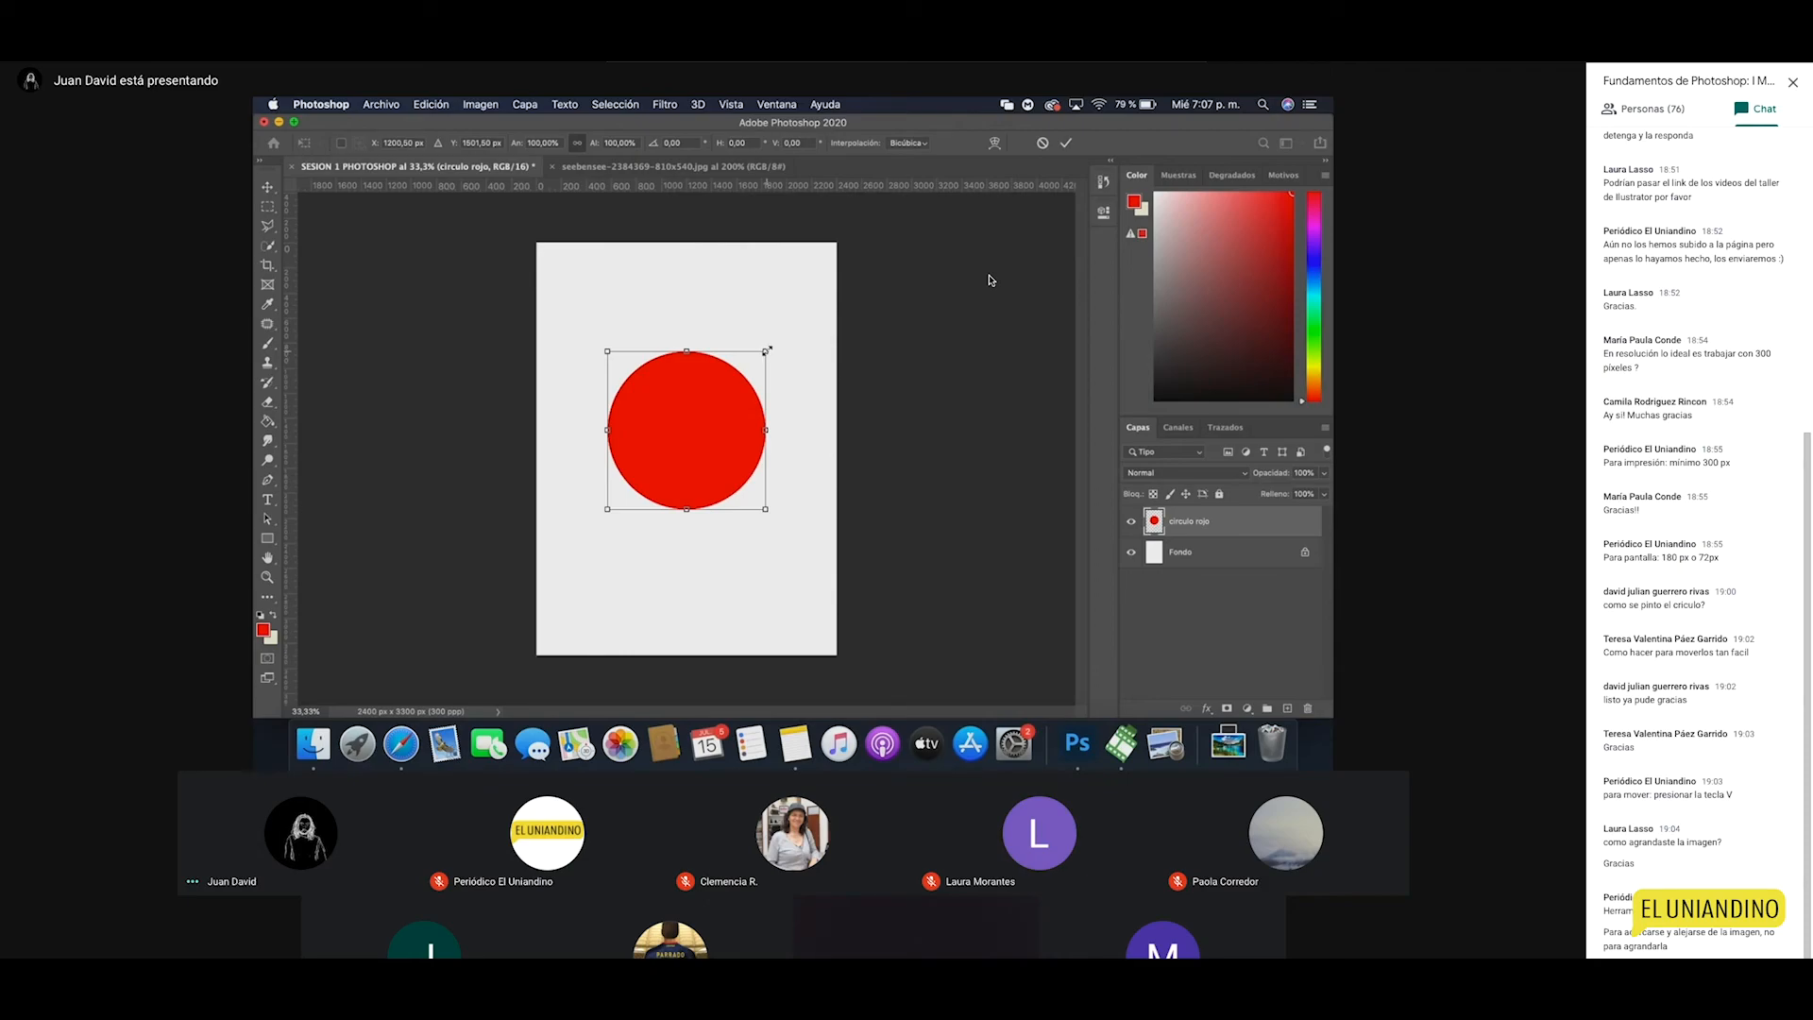
{"action": "mouse_move", "coordinate": [765, 350]}
{"action": "left_mouse_down"}
{"action": "mouse_move", "coordinate": [803, 307]}
{"action": "mouse_move", "coordinate": [748, 374]}
{"action": "mouse_move", "coordinate": [789, 362]}
{"action": "mouse_move", "coordinate": [797, 327]}
{"action": "mouse_move", "coordinate": [764, 378]}
{"action": "mouse_move", "coordinate": [794, 345]}
{"action": "left_mouse_up"}
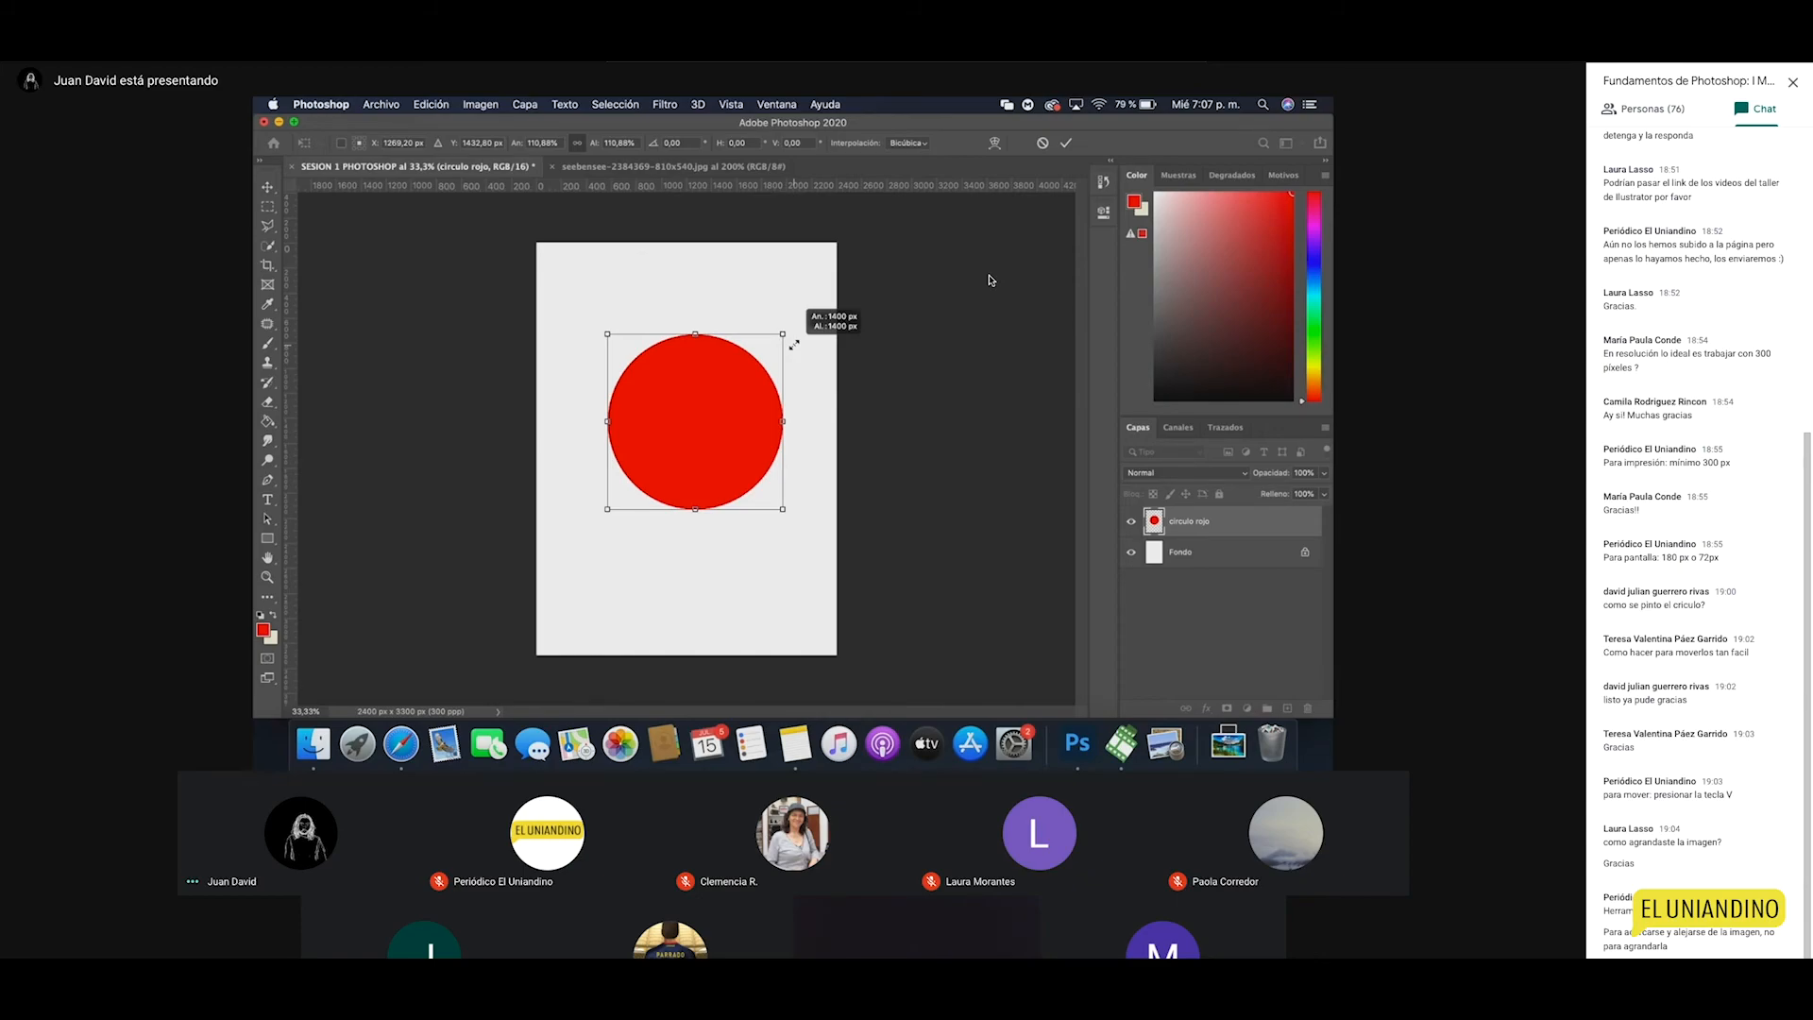
{"action": "mouse_move", "coordinate": [795, 345]}
{"action": "left_mouse_down"}
{"action": "mouse_move", "coordinate": [809, 275]}
{"action": "mouse_move", "coordinate": [792, 367]}
{"action": "mouse_move", "coordinate": [727, 392]}
{"action": "mouse_move", "coordinate": [789, 323]}
{"action": "mouse_move", "coordinate": [738, 313]}
{"action": "mouse_move", "coordinate": [730, 344]}
{"action": "mouse_move", "coordinate": [756, 355]}
{"action": "mouse_move", "coordinate": [780, 334]}
{"action": "mouse_move", "coordinate": [767, 345]}
{"action": "left_mouse_up"}
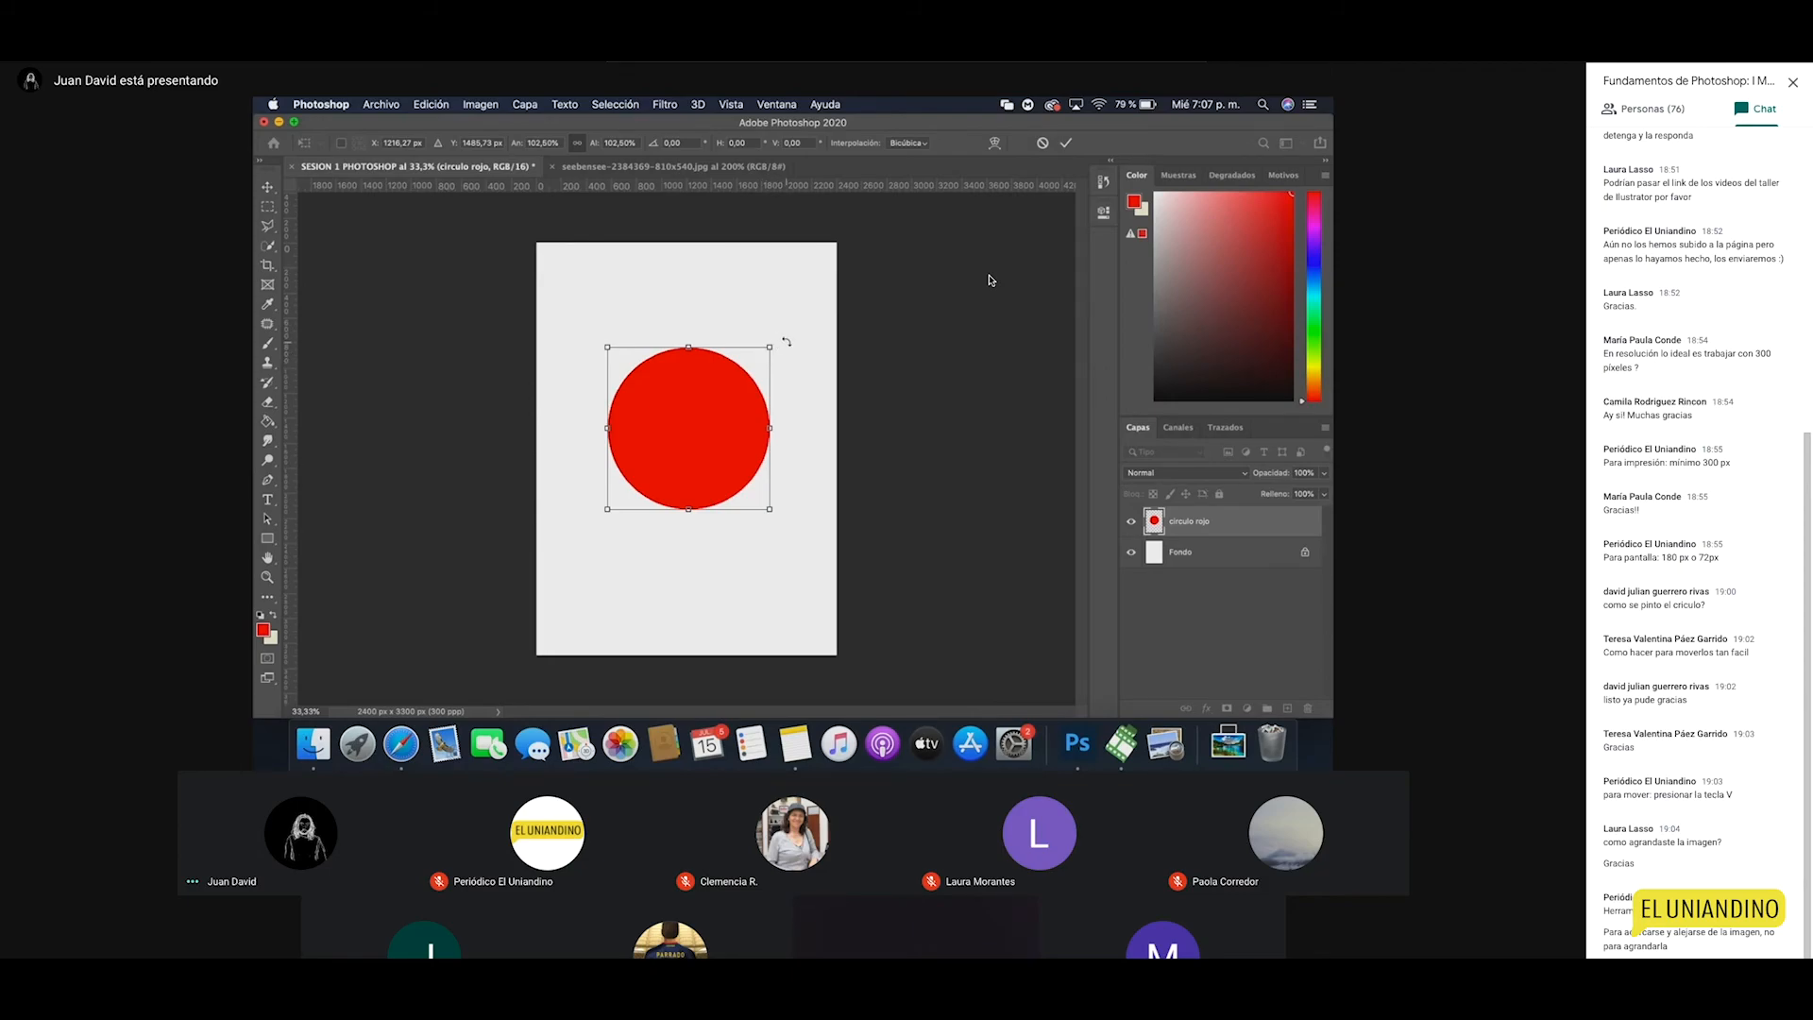
{"action": "left_click_drag", "start_coordinate": [787, 341], "coordinate": [763, 430]}
{"action": "mouse_move", "coordinate": [747, 361]}
{"action": "left_mouse_down"}
{"action": "mouse_move", "coordinate": [776, 330]}
{"action": "mouse_move", "coordinate": [734, 378]}
{"action": "mouse_move", "coordinate": [779, 345]}
{"action": "left_mouse_up"}
{"action": "key", "text": "Escape"}
{"action": "key", "text": "ctrl+t"}
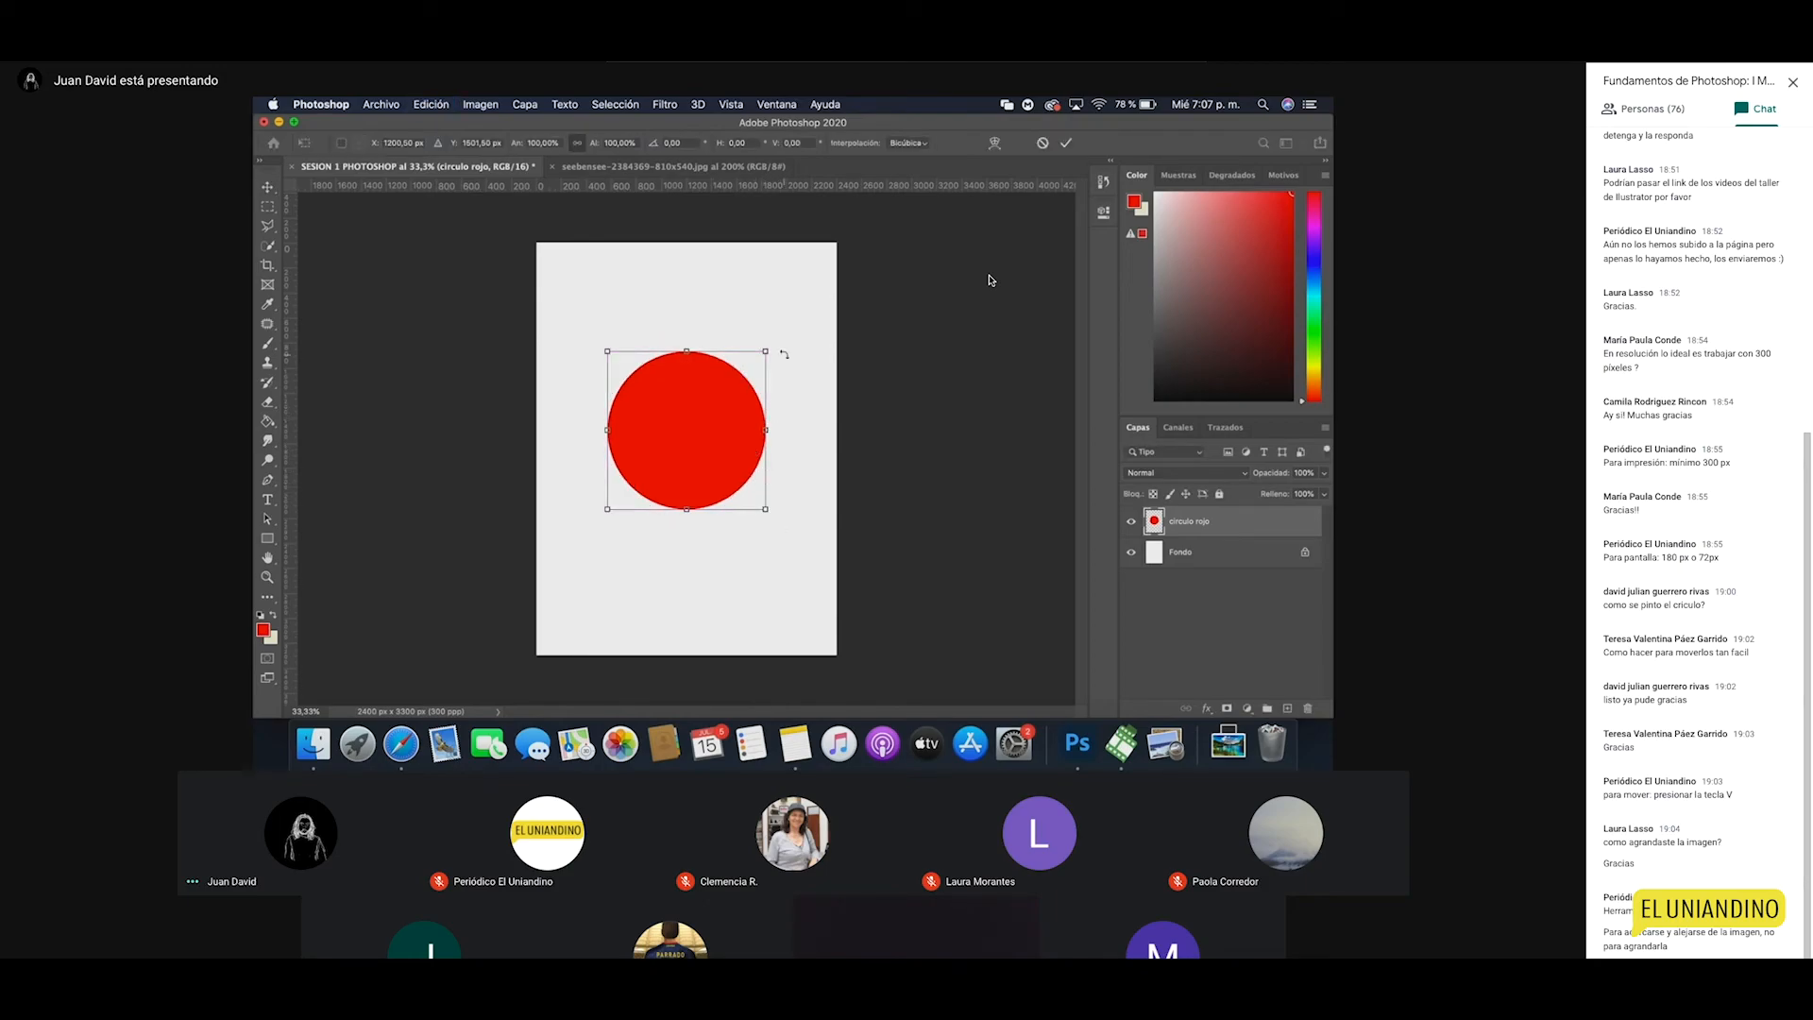
Step: Commit the transform and zoom in on the red circle's right edge to 6400%
{"action": "key", "text": "Return"}
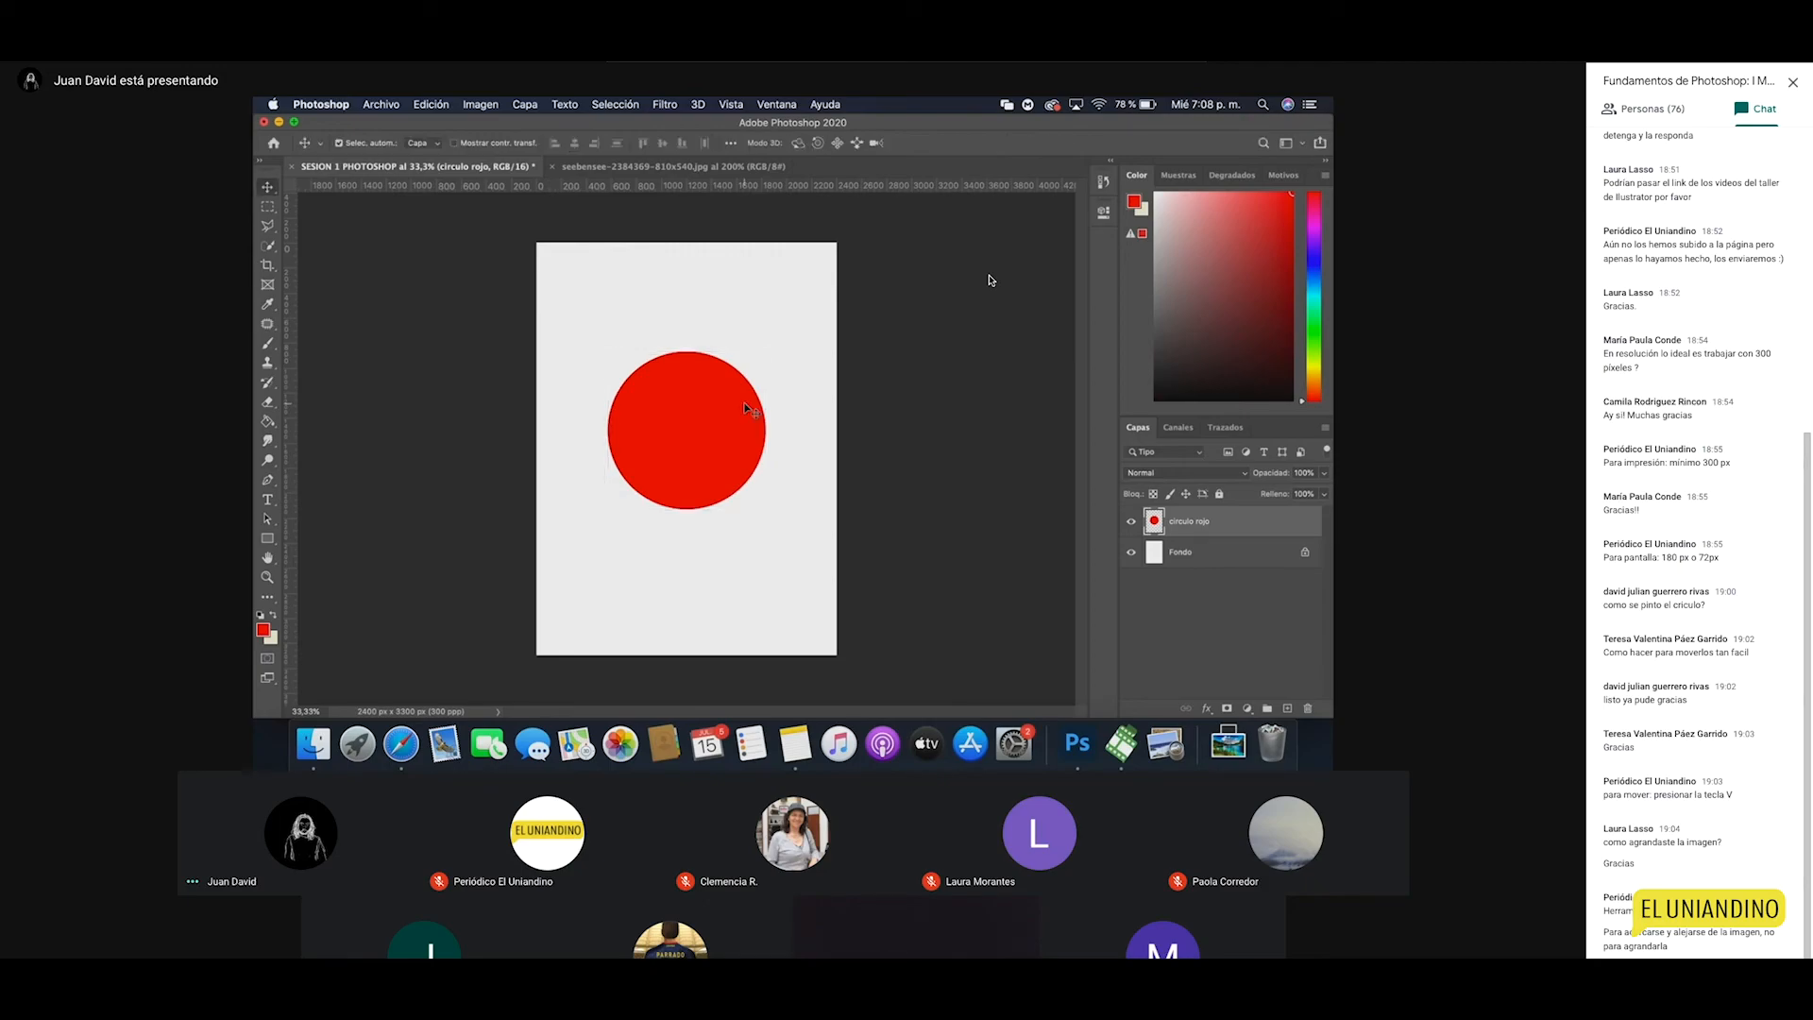
{"action": "key", "text": "z"}
{"action": "left_click", "coordinate": [769, 415]}
{"action": "left_click", "coordinate": [770, 415]}
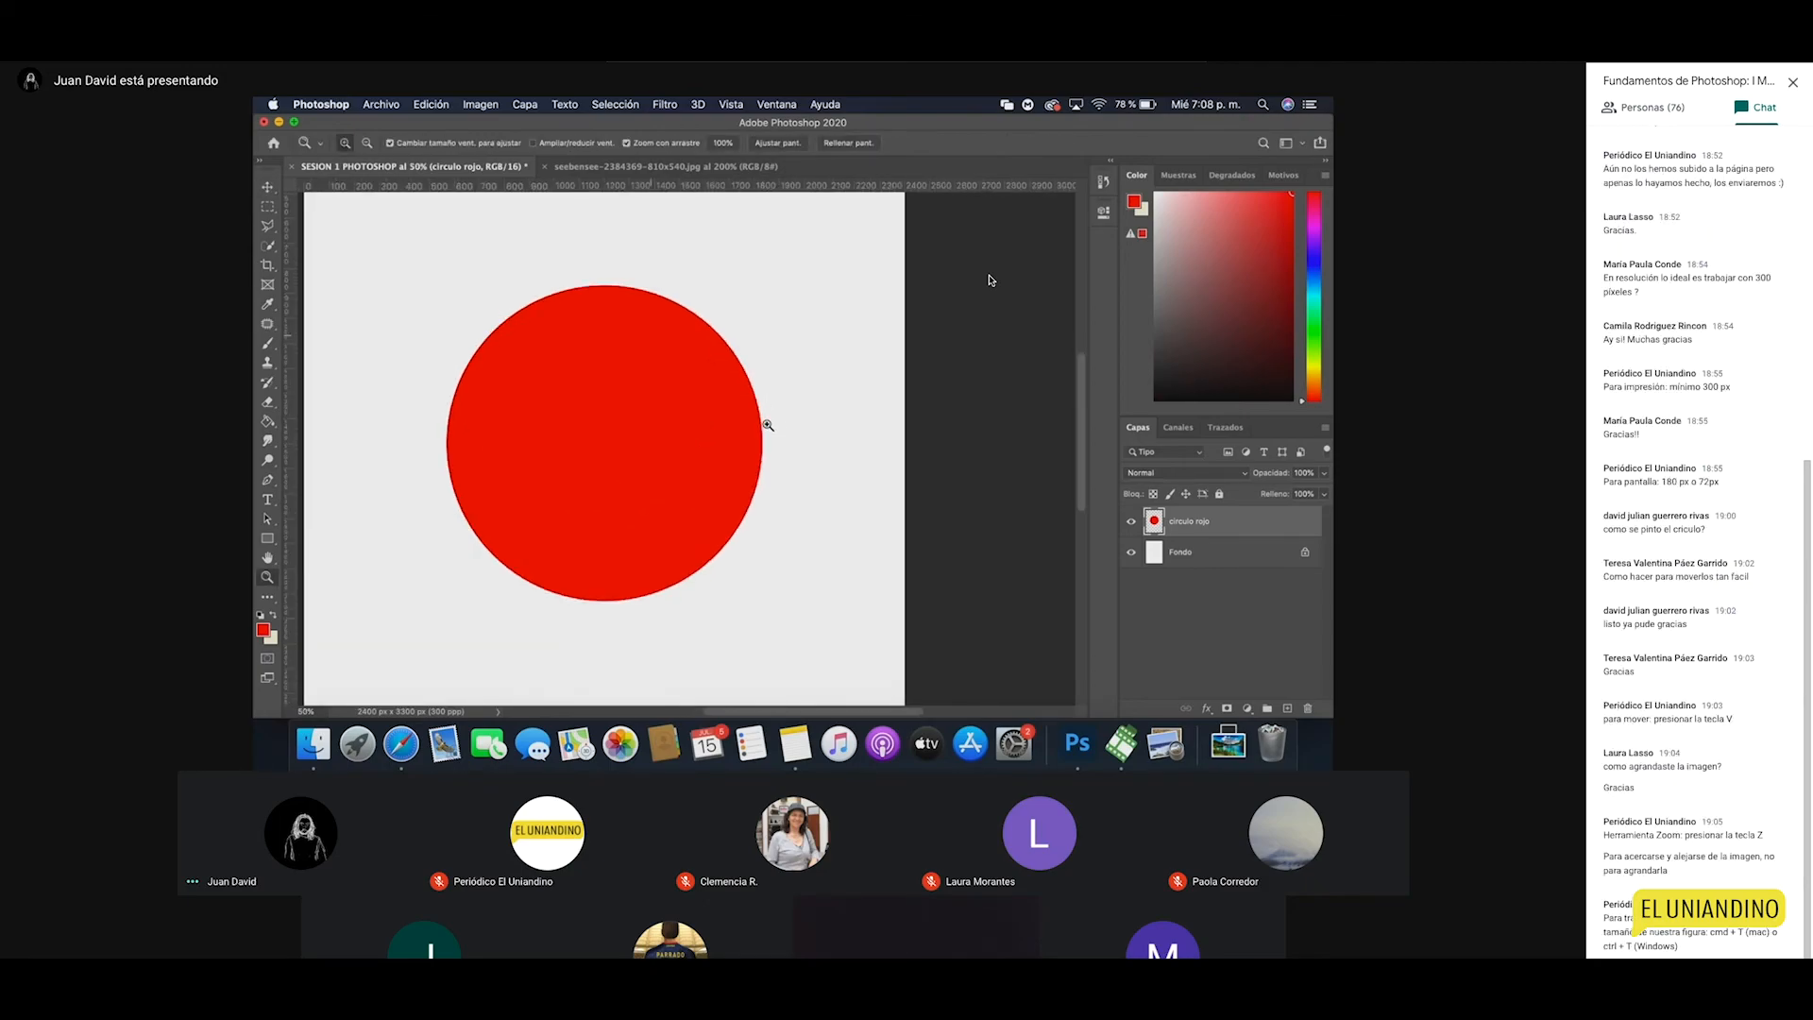
{"action": "left_click", "coordinate": [767, 421]}
{"action": "left_click", "coordinate": [769, 427]}
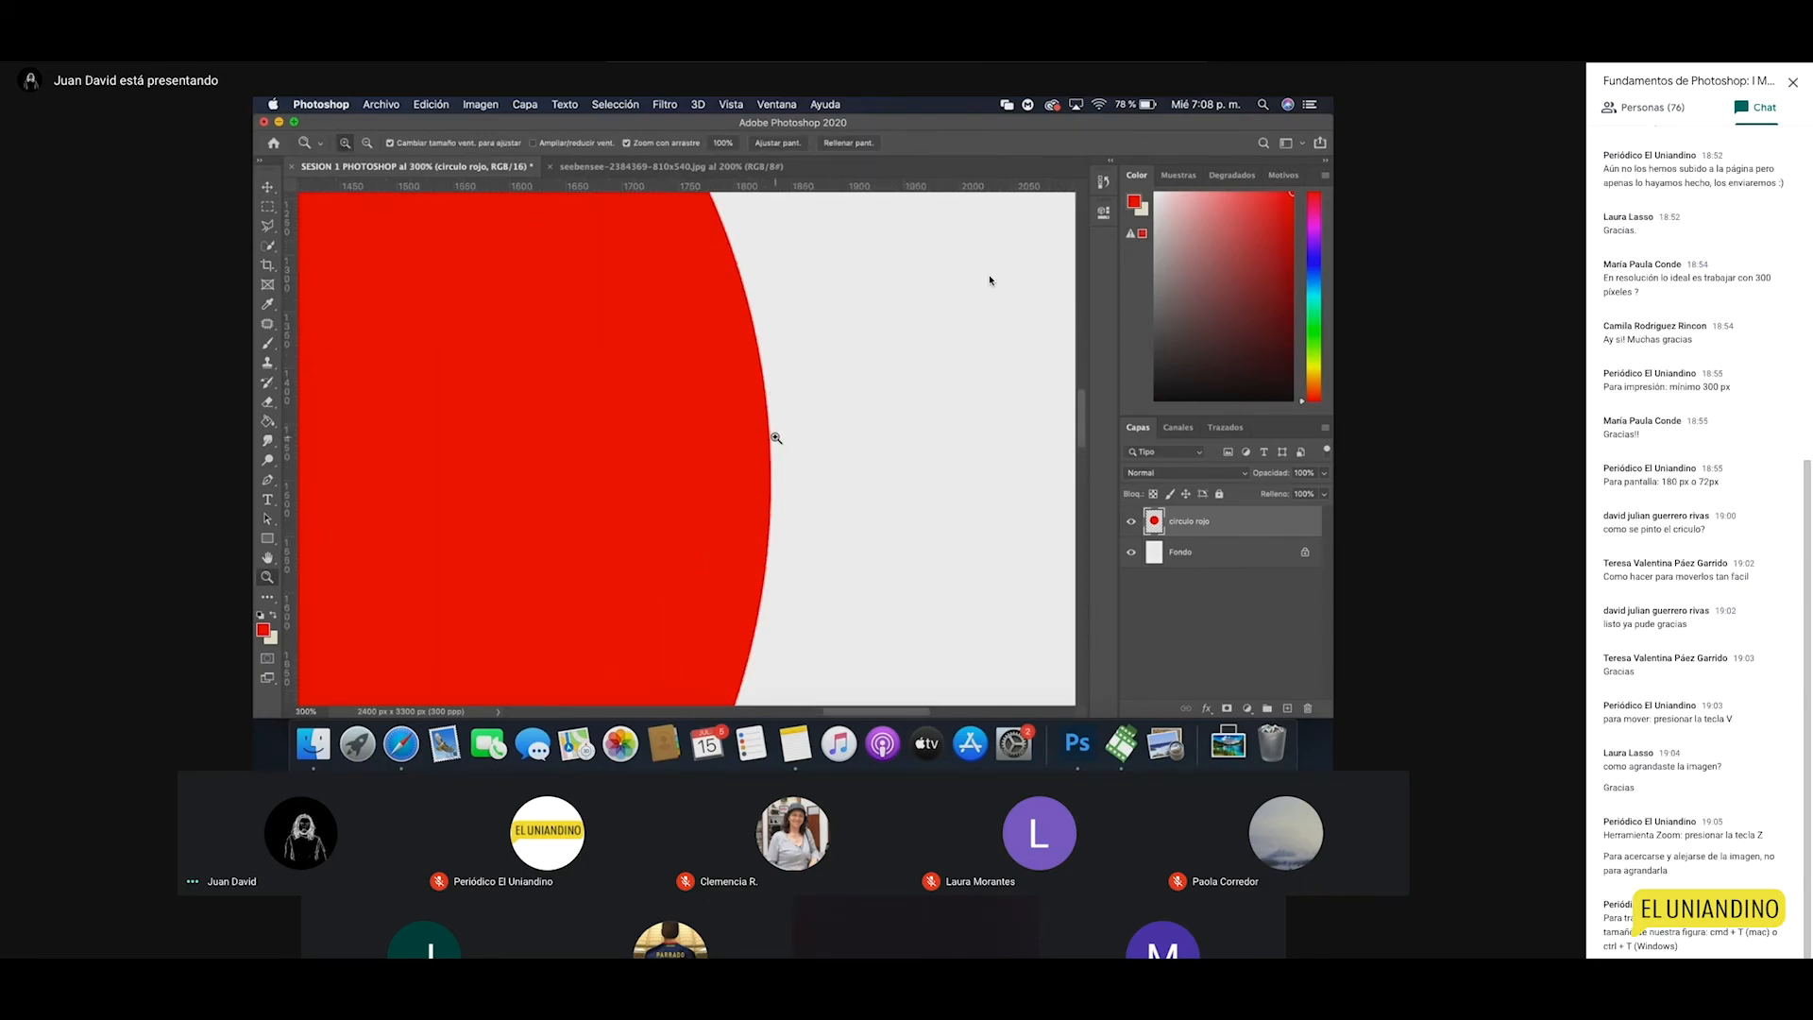
{"action": "left_click", "coordinate": [776, 439]}
{"action": "left_click", "coordinate": [774, 437]}
{"action": "left_click", "coordinate": [773, 437]}
{"action": "left_click", "coordinate": [773, 437]}
{"action": "left_click", "coordinate": [764, 440]}
{"action": "left_click", "coordinate": [757, 444]}
{"action": "left_click", "coordinate": [756, 446]}
{"action": "left_click", "coordinate": [755, 445]}
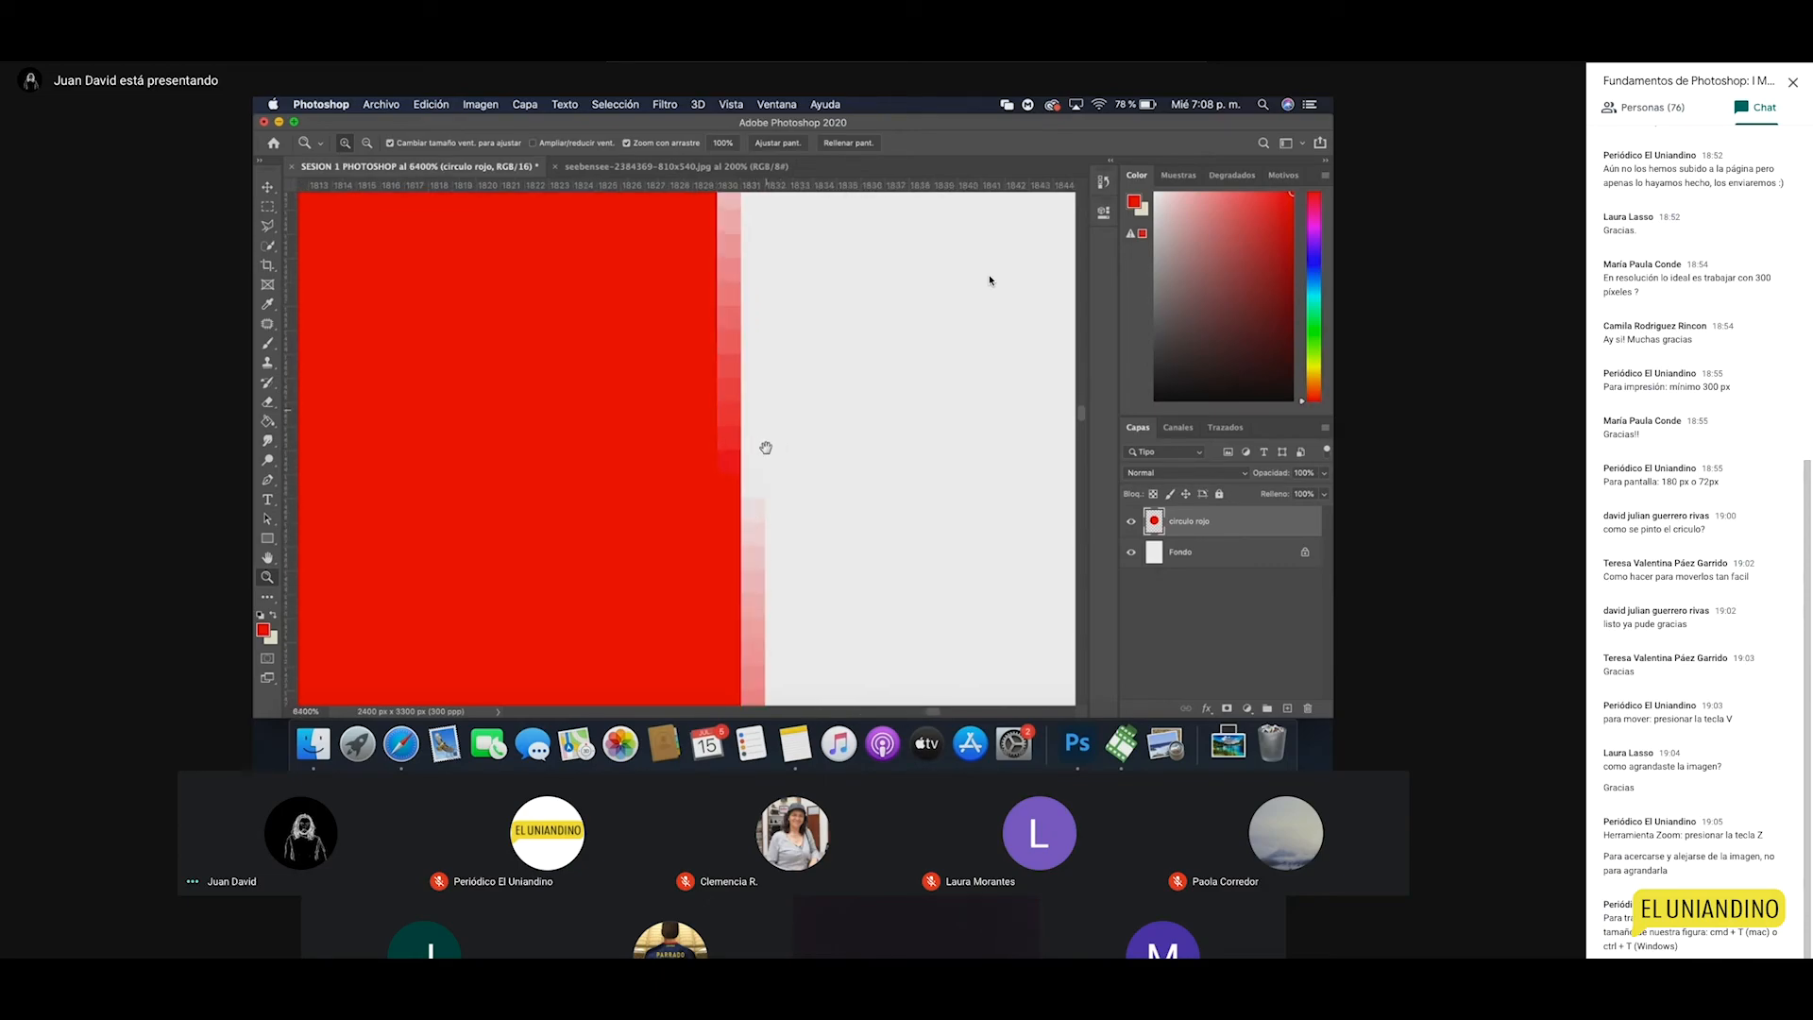
{"action": "left_click", "coordinate": [765, 444]}
Step: Pan along the circle's edge to reveal its soft, stepped antialiased red pixels
{"action": "left_click_drag", "start_coordinate": [753, 286], "coordinate": [766, 433]}
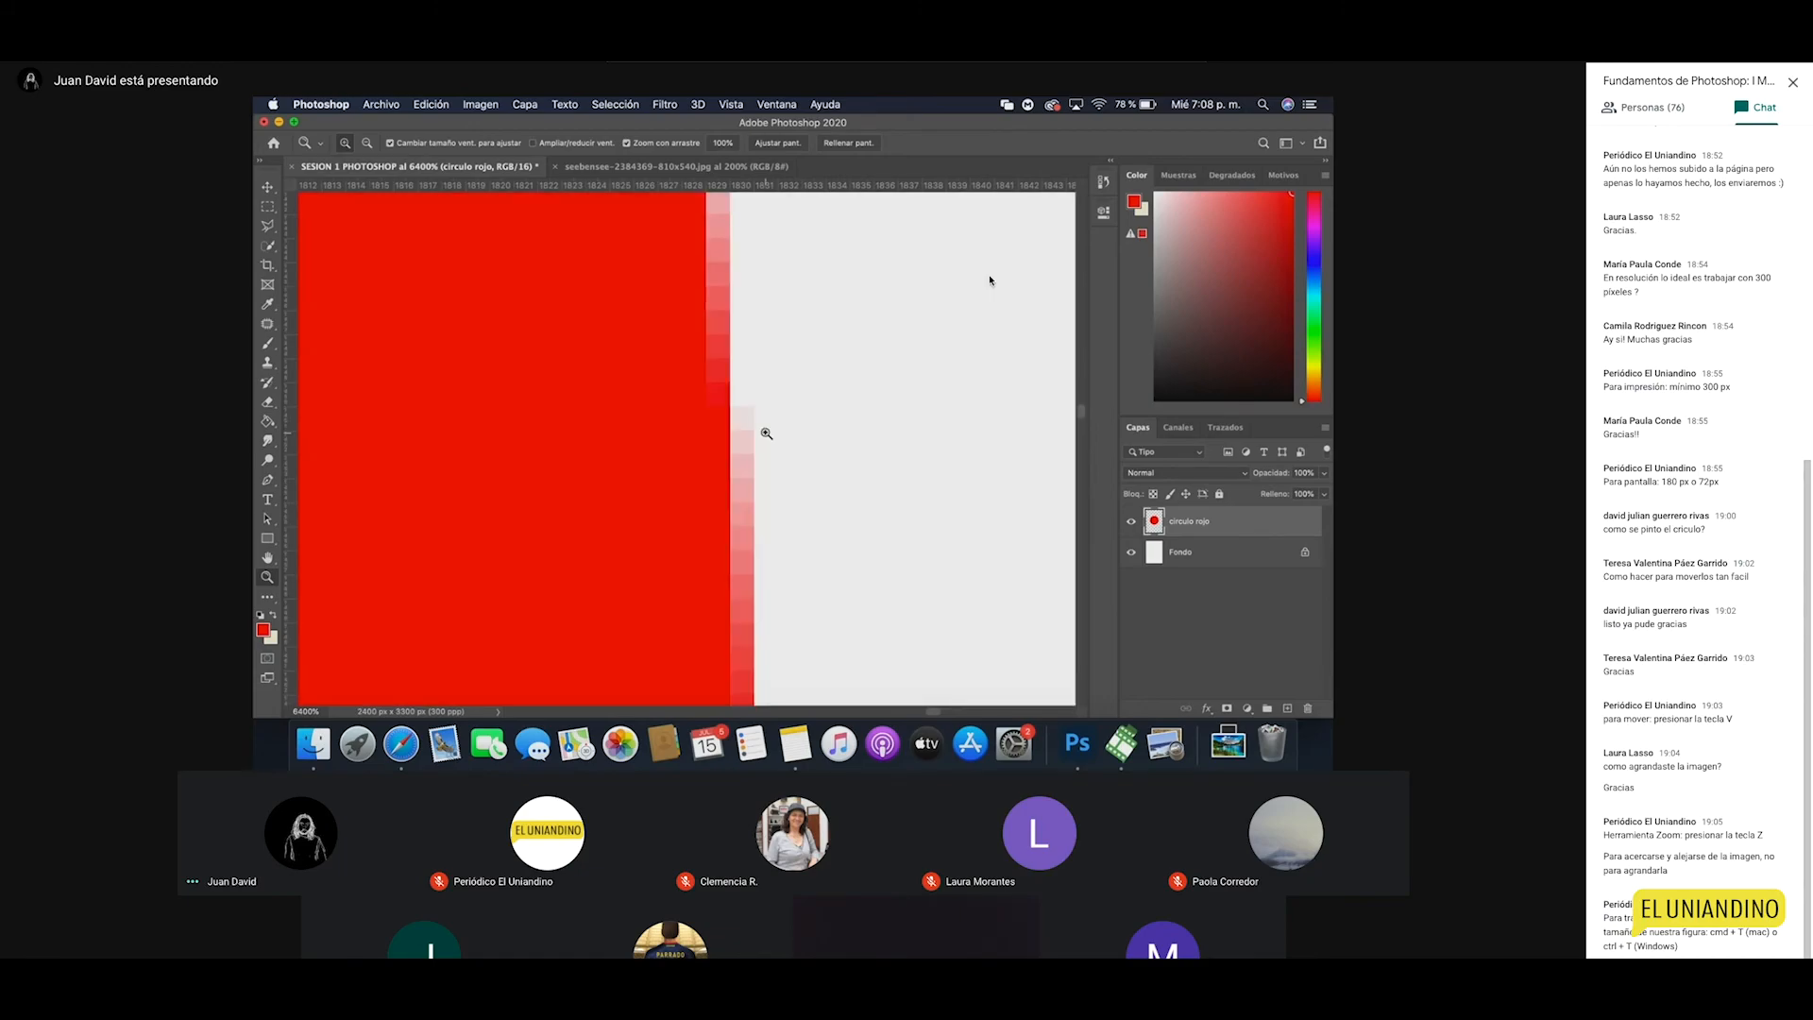
{"action": "left_click_drag", "start_coordinate": [745, 342], "coordinate": [756, 456]}
{"action": "left_click_drag", "start_coordinate": [769, 316], "coordinate": [784, 473]}
{"action": "left_click_drag", "start_coordinate": [769, 398], "coordinate": [768, 449]}
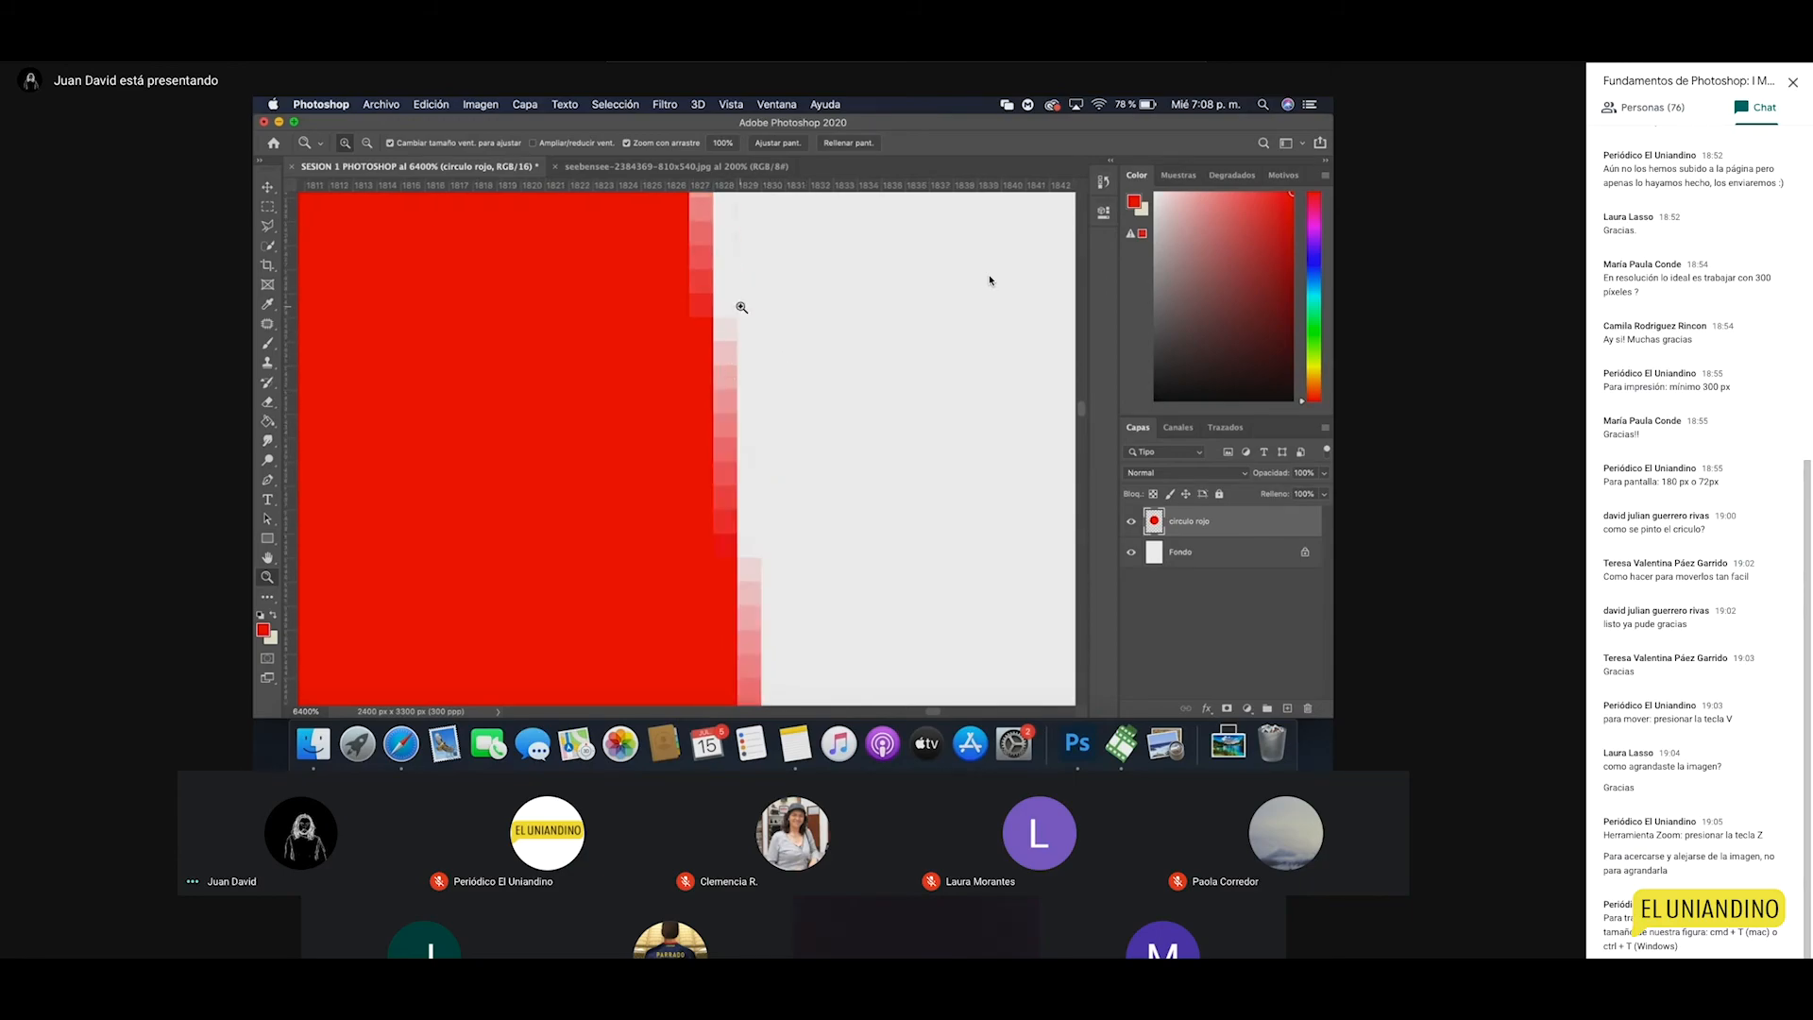
{"action": "left_click_drag", "start_coordinate": [737, 273], "coordinate": [766, 375]}
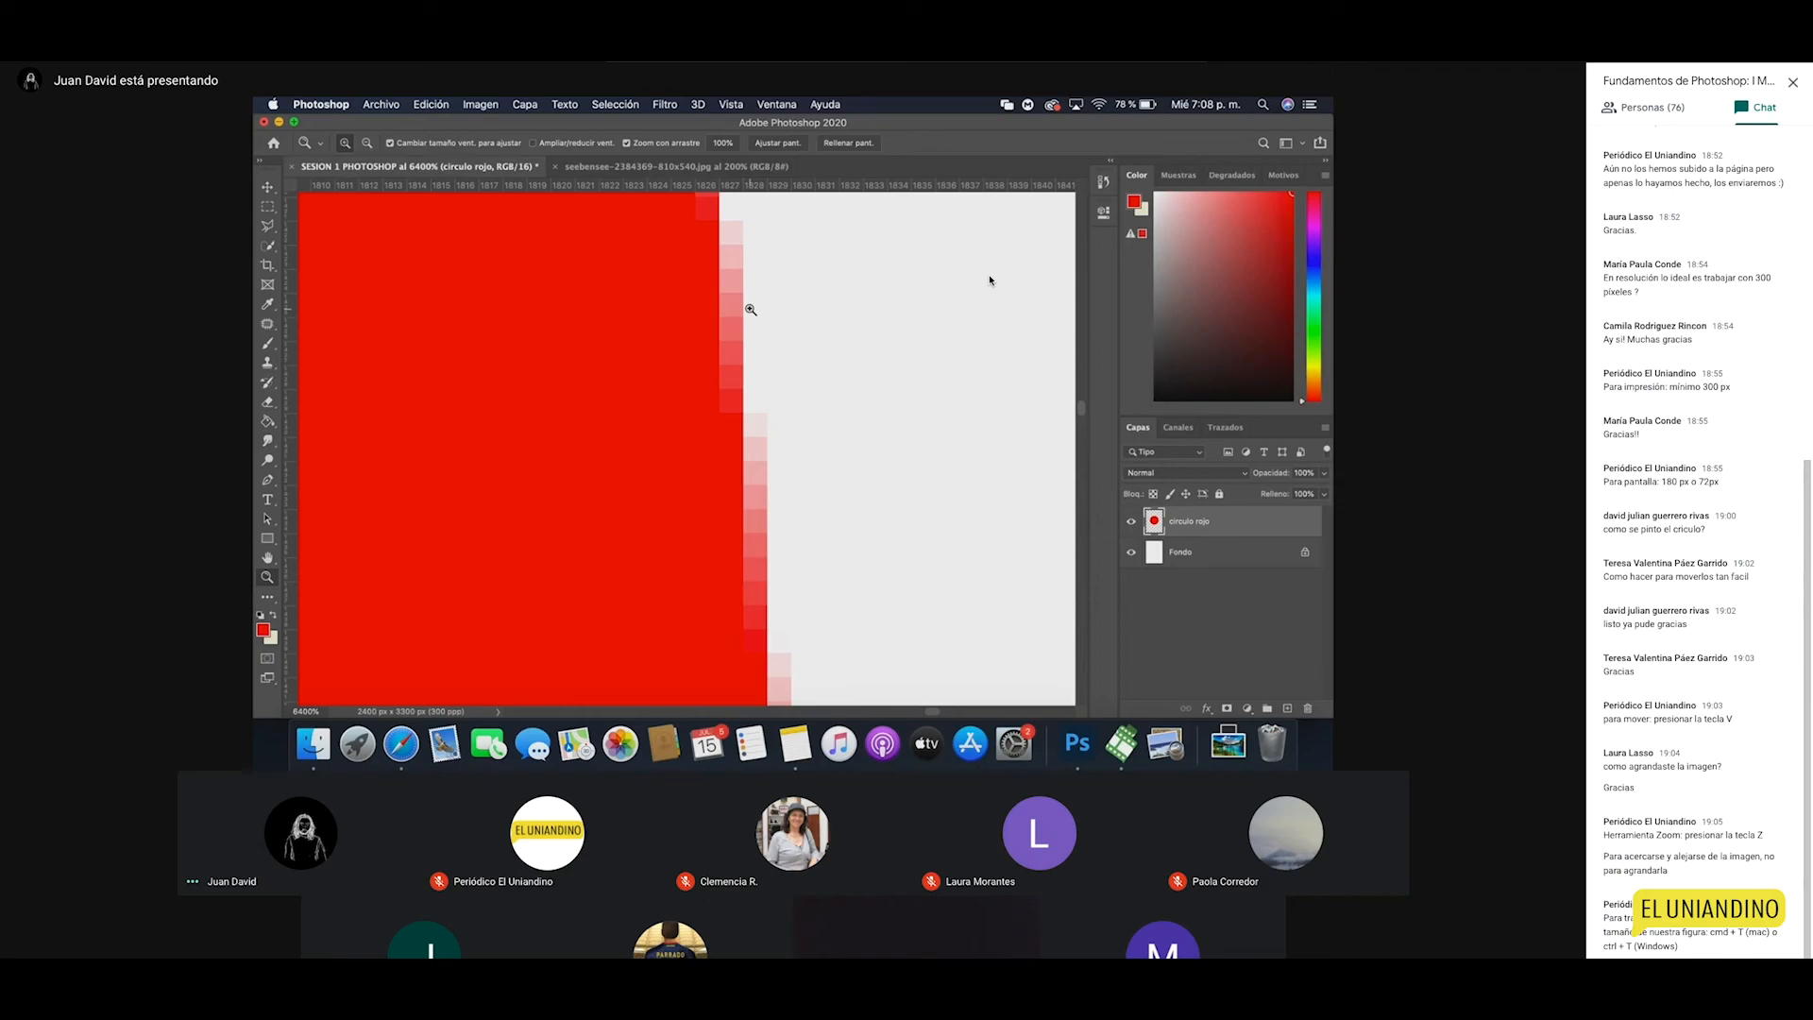
{"action": "key", "text": "alt"}
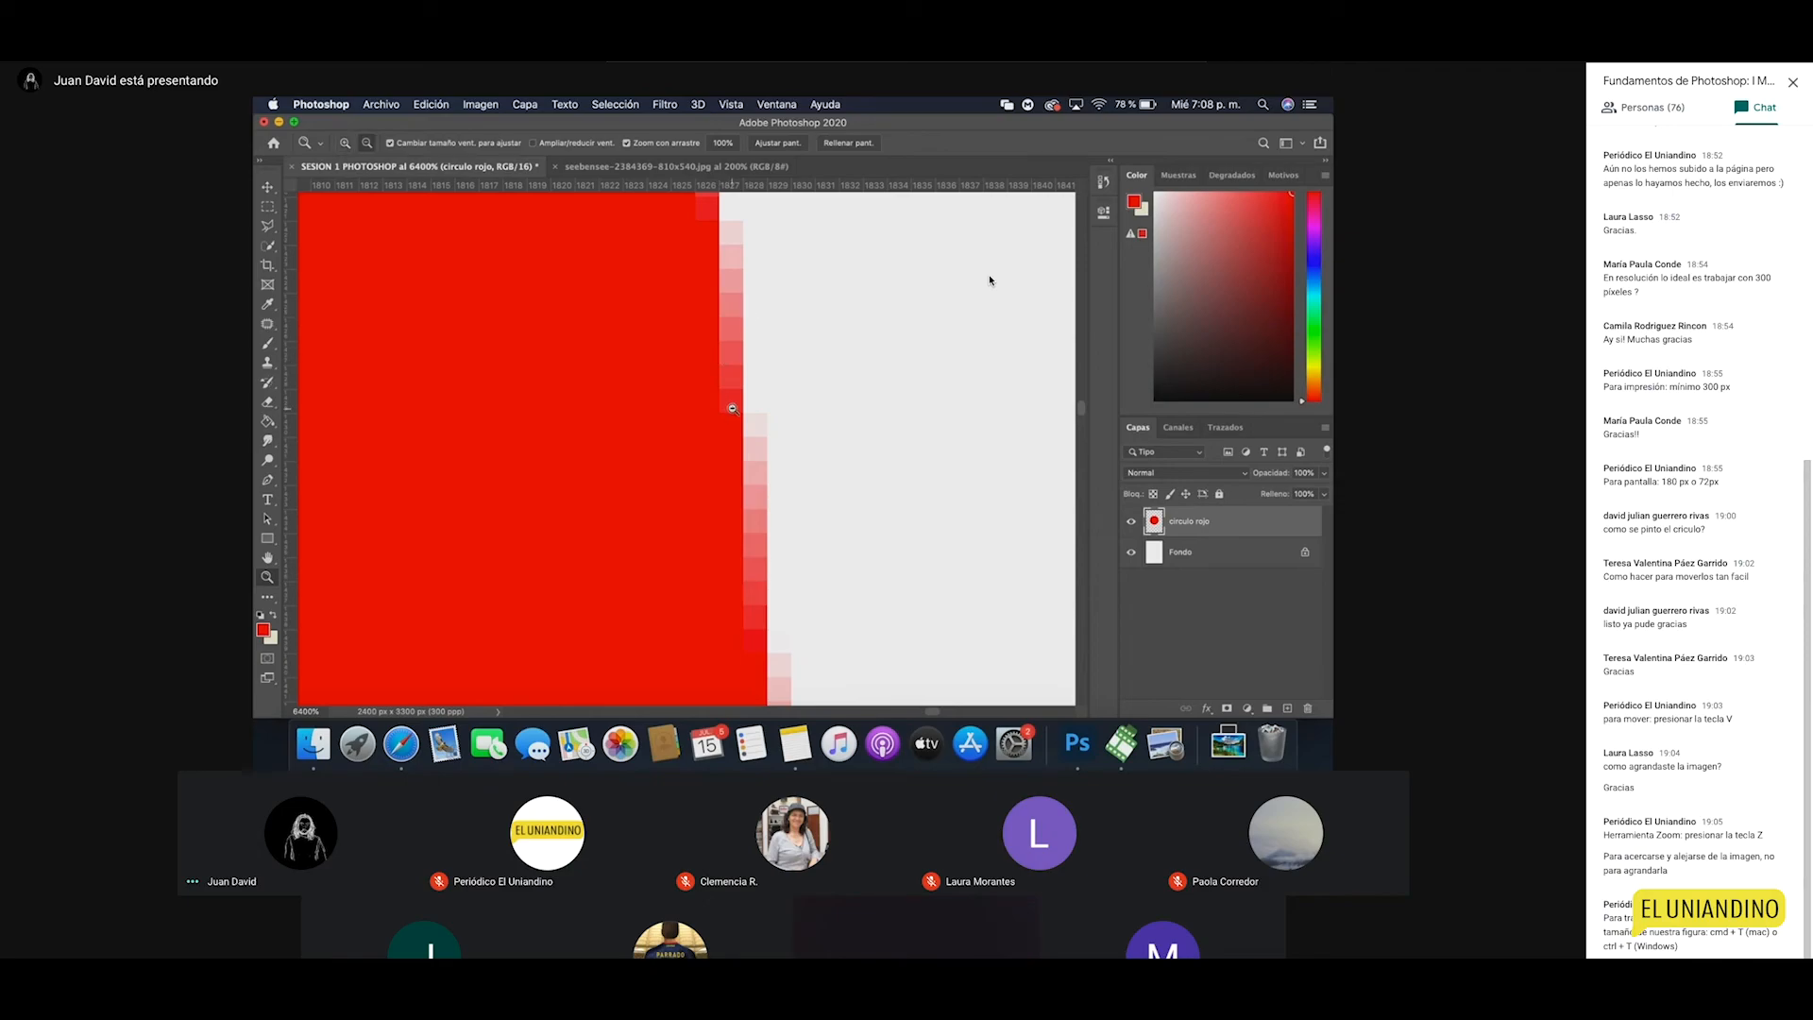
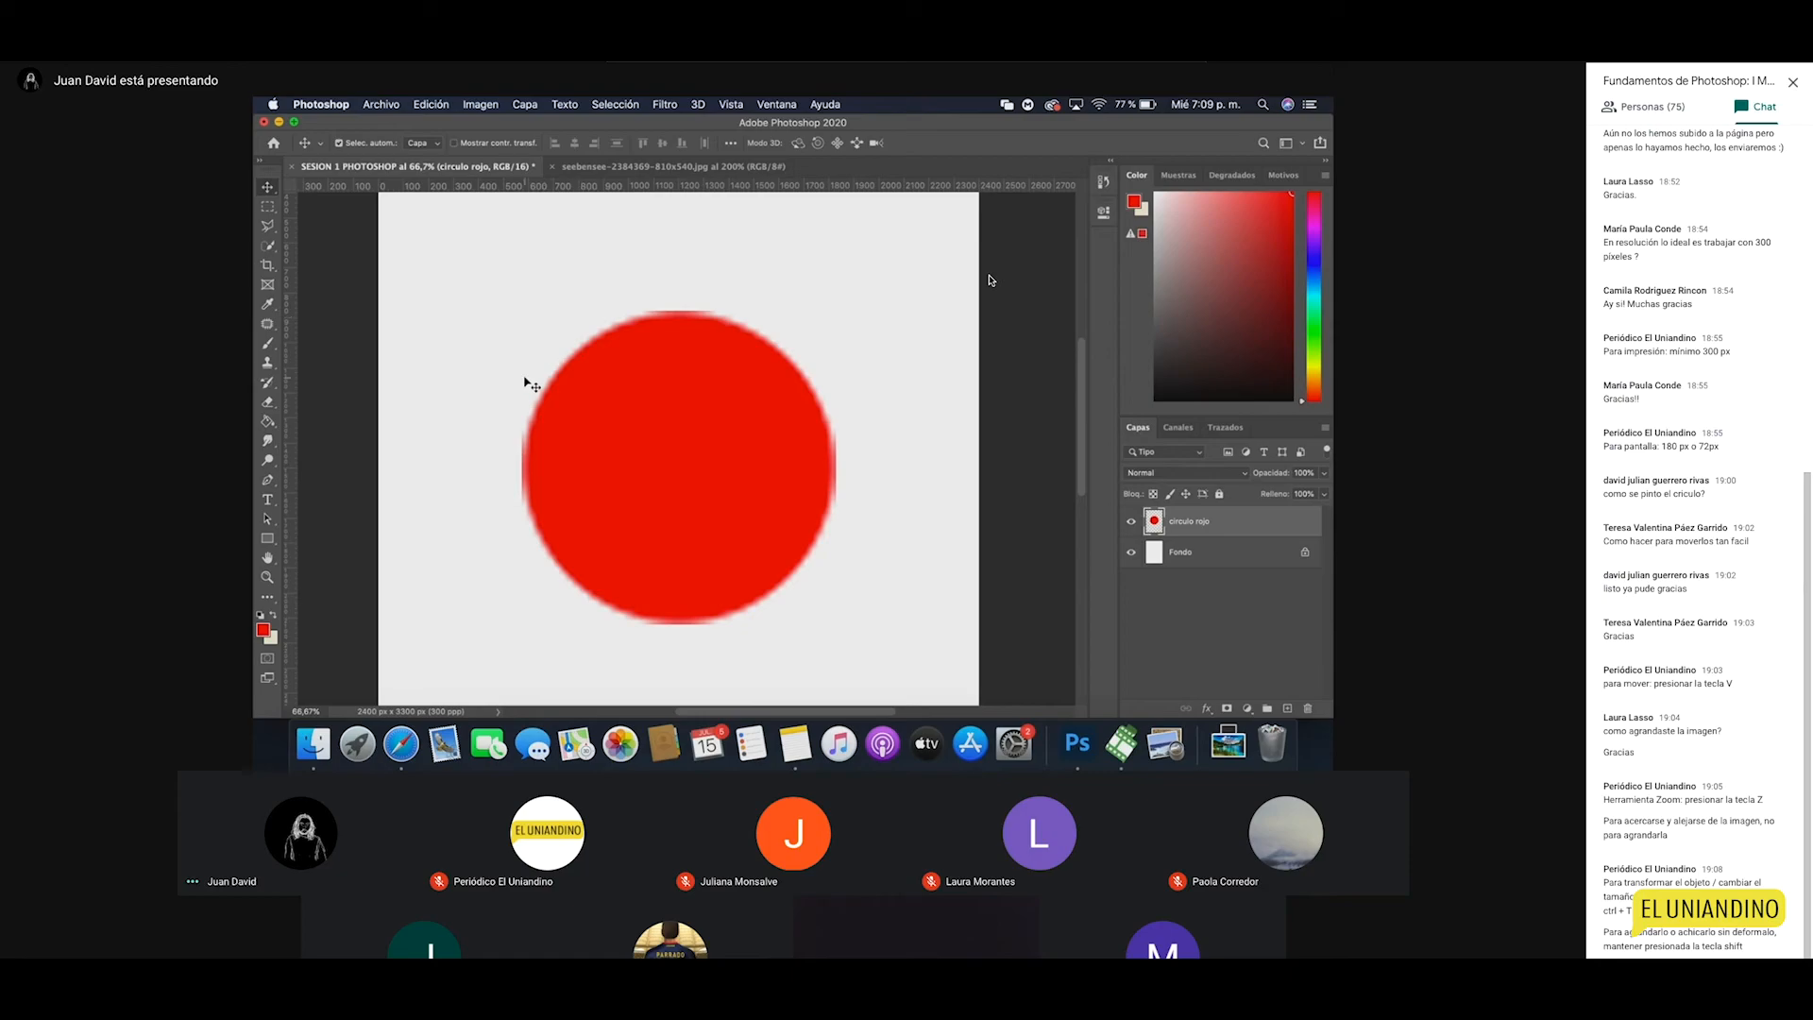
Step: Duplicate the seebensee lake photo onto a new layer and shrink the copy to a tiny size
{"action": "left_click", "coordinate": [641, 168]}
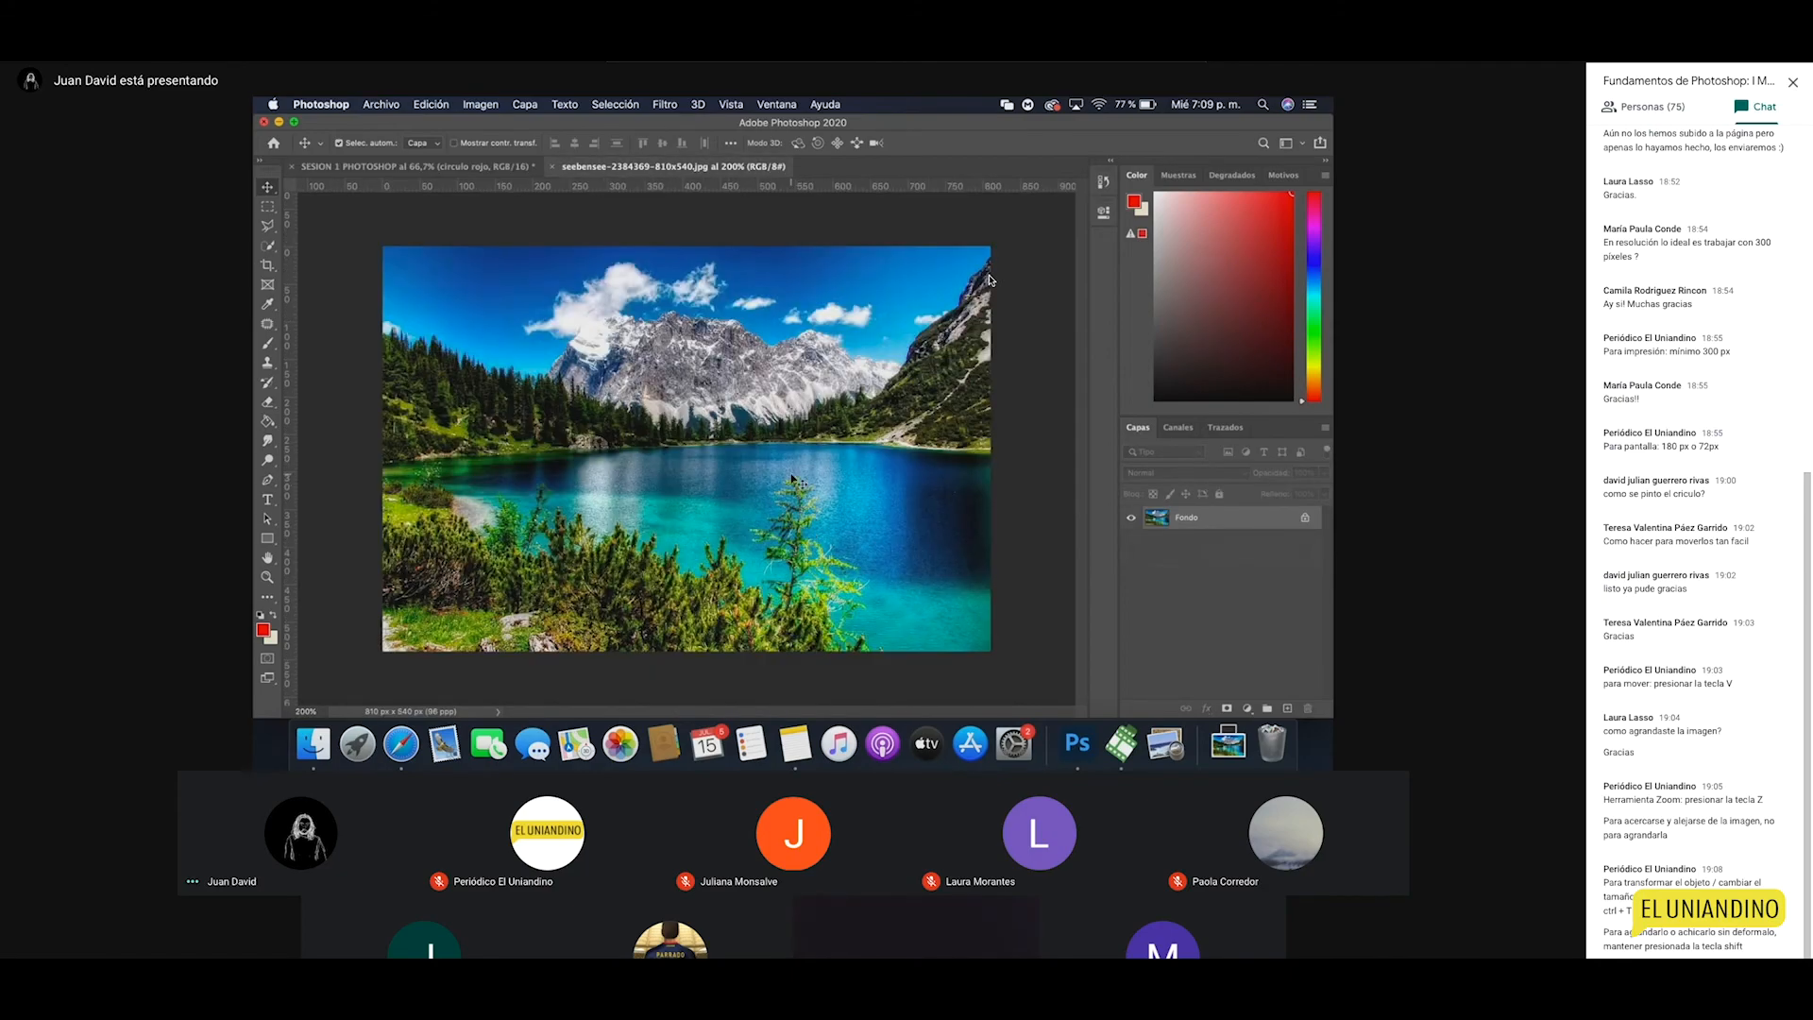
{"action": "key", "text": "super+j"}
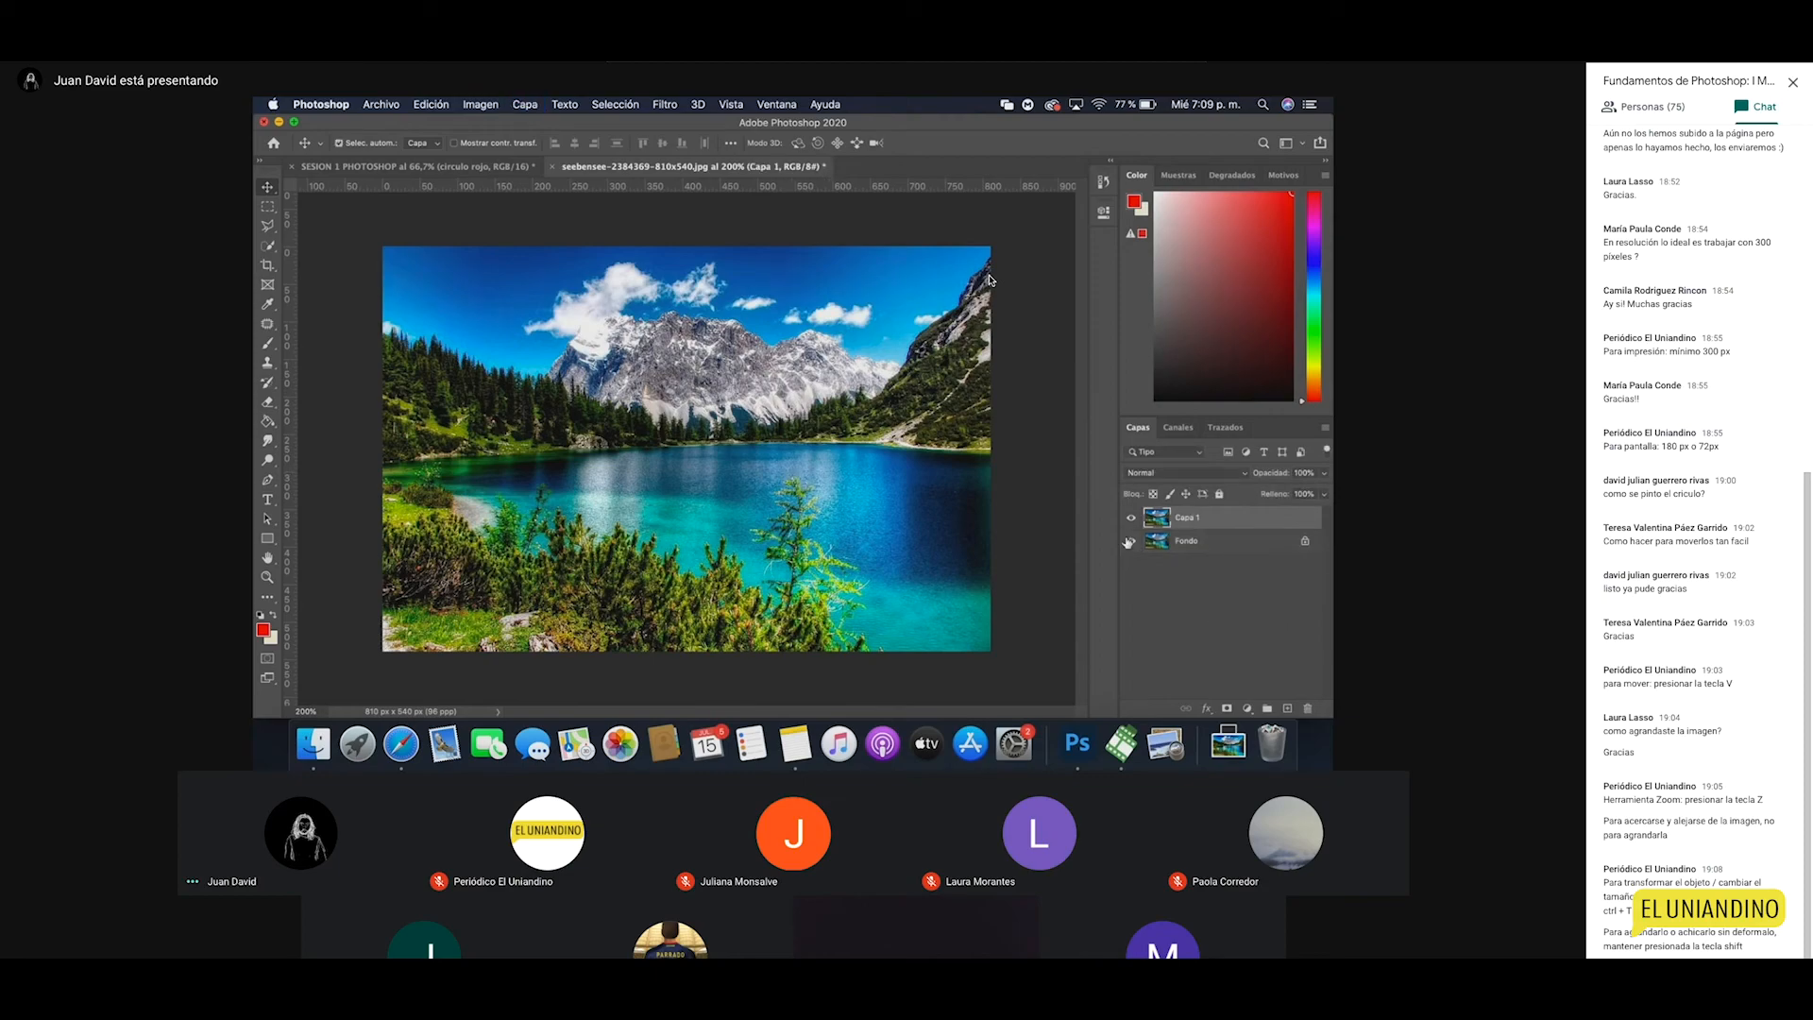
{"action": "key", "text": "super+t"}
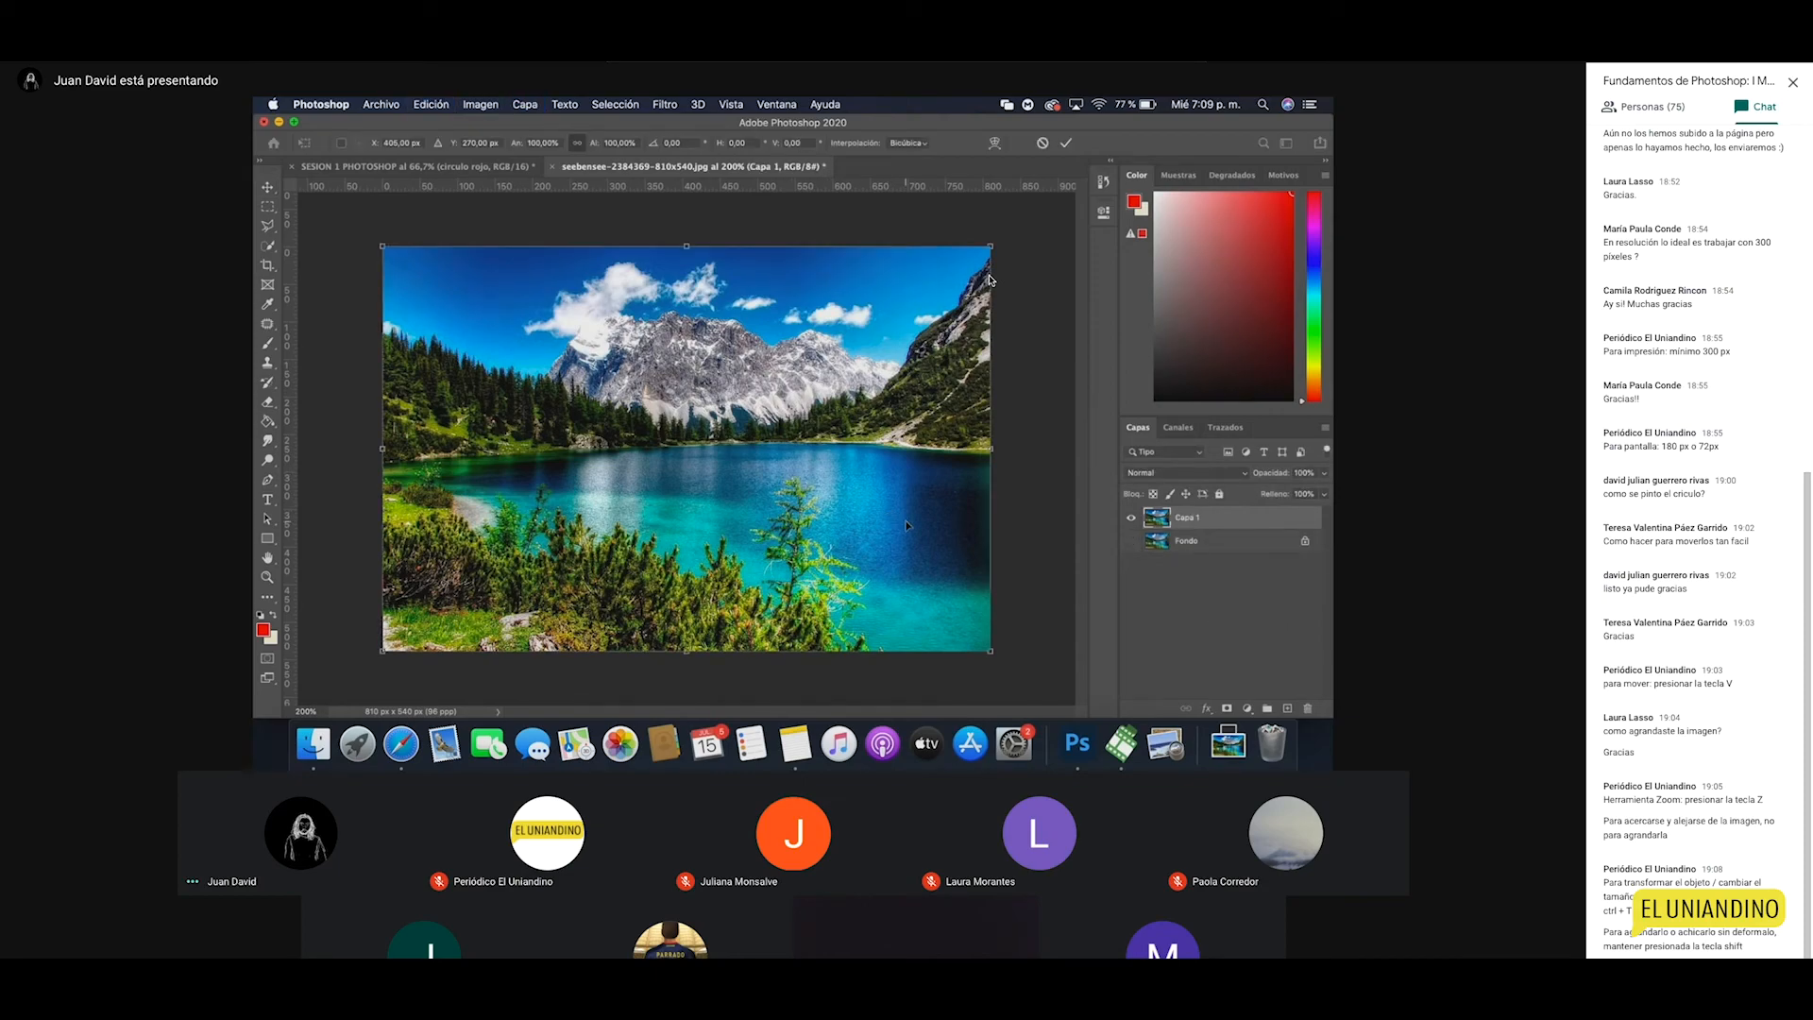
{"action": "left_click_drag", "start_coordinate": [990, 651], "coordinate": [699, 458]}
Step: Zoom in on the tiny copy until its individual pixels show, then zoom back out to the whole canvas
{"action": "key", "text": "z"}
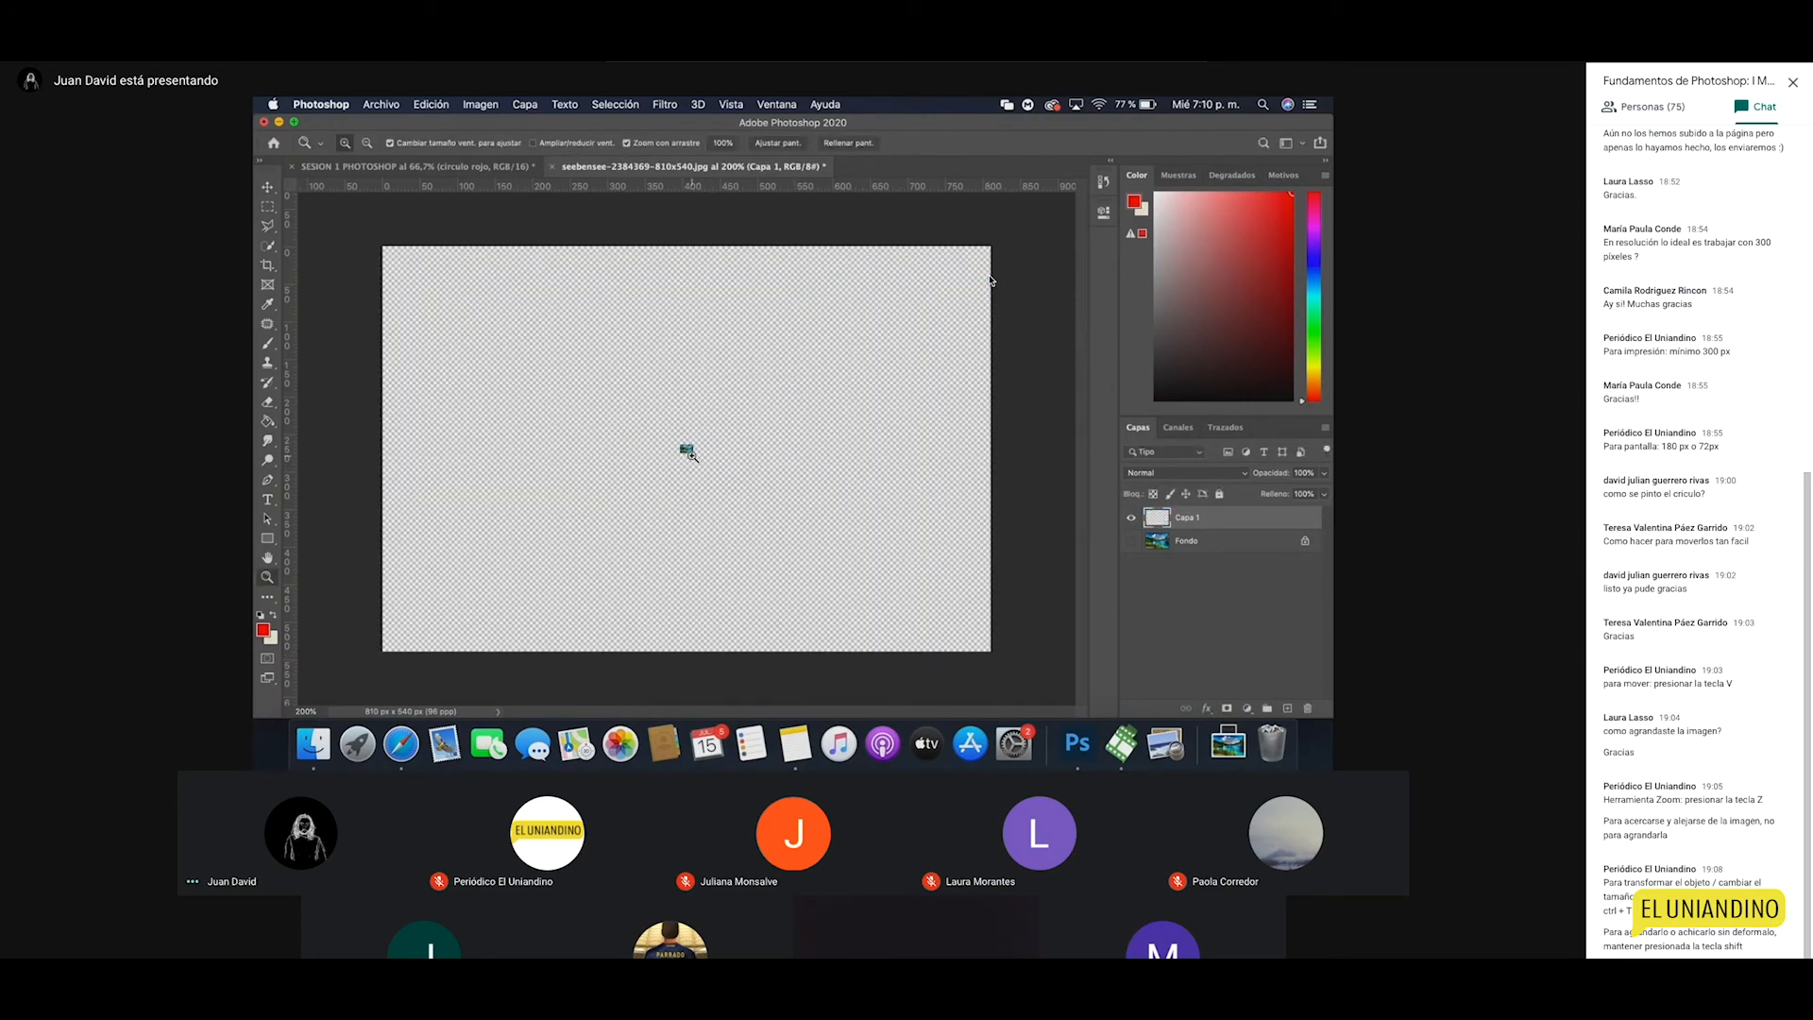
{"action": "left_click", "coordinate": [689, 453]}
{"action": "left_click", "coordinate": [681, 446]}
{"action": "left_click", "coordinate": [678, 439]}
{"action": "left_click", "coordinate": [676, 433]}
{"action": "left_click", "coordinate": [676, 428]}
{"action": "left_click", "coordinate": [676, 428]}
{"action": "left_click", "coordinate": [677, 430]}
{"action": "left_click", "coordinate": [684, 454]}
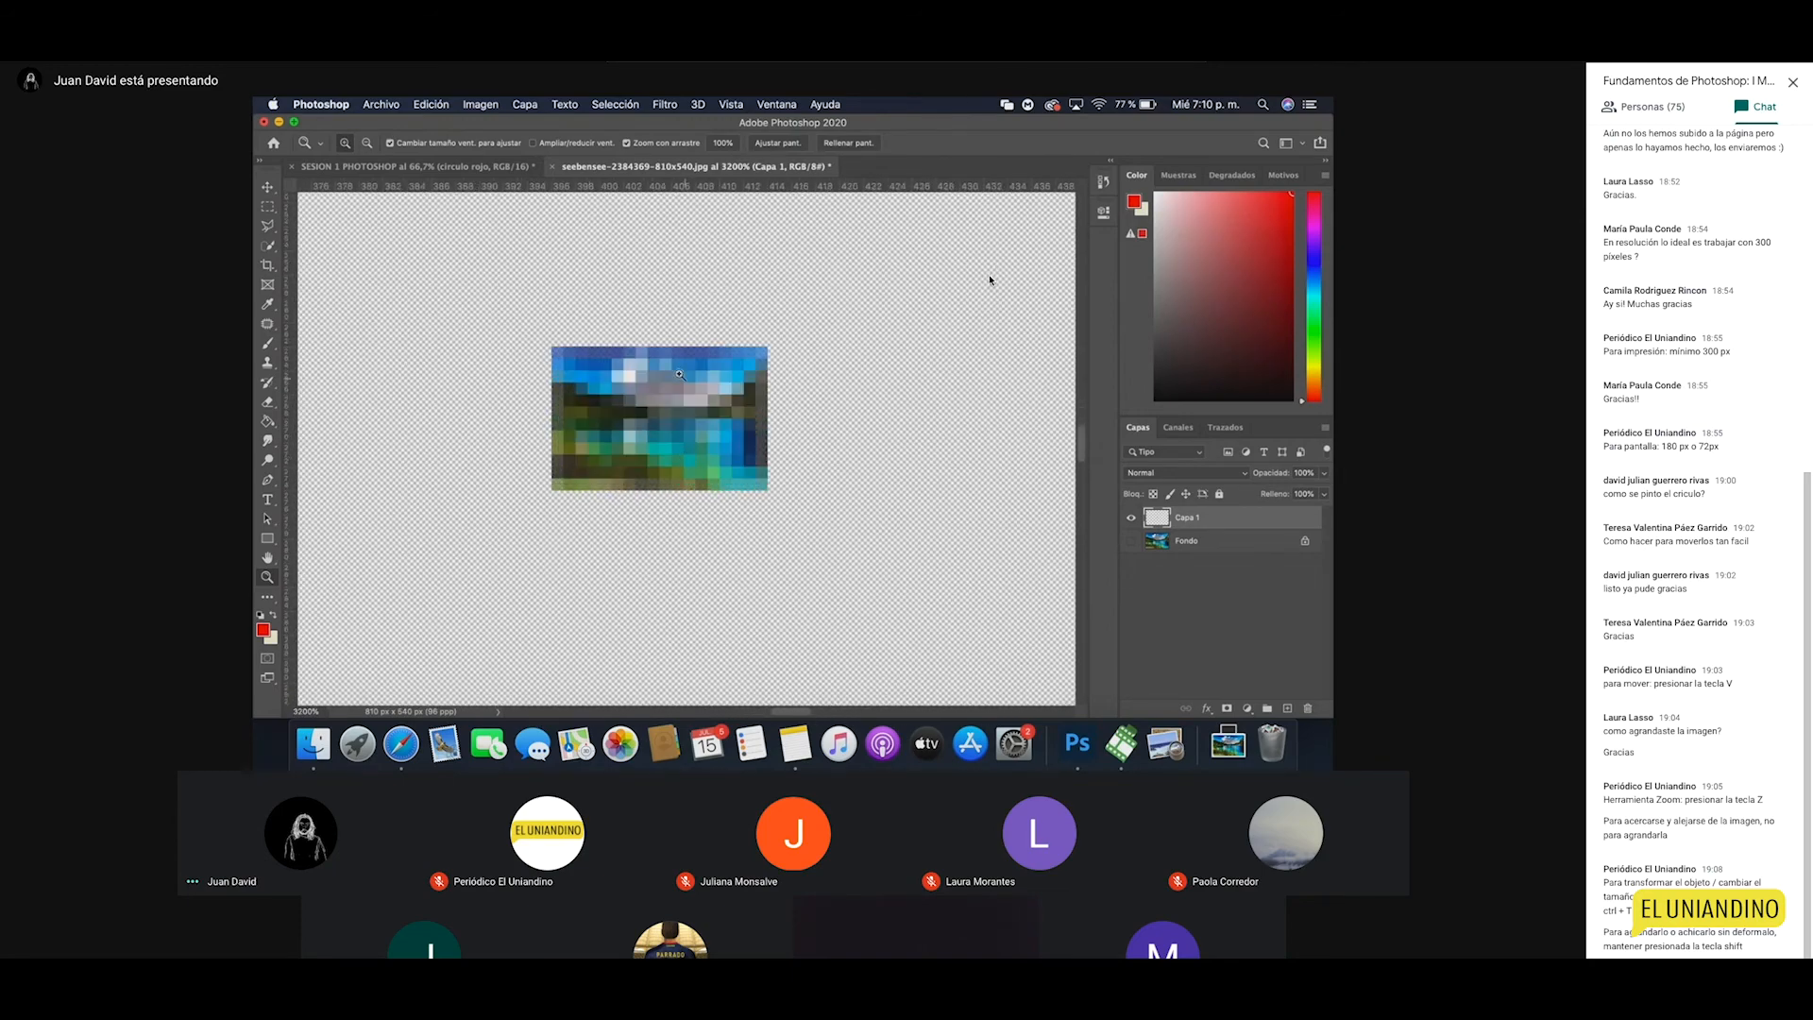
{"action": "left_click", "coordinate": [642, 458], "text": "alt"}
{"action": "left_click", "coordinate": [651, 467], "text": "alt"}
{"action": "left_click", "coordinate": [665, 480], "text": "alt"}
{"action": "left_click", "coordinate": [676, 490], "text": "alt"}
{"action": "left_click", "coordinate": [680, 493], "text": "alt"}
{"action": "left_click", "coordinate": [682, 495], "text": "alt"}
{"action": "left_click", "coordinate": [682, 495], "text": "alt"}
{"action": "left_click", "coordinate": [683, 496], "text": "alt"}
{"action": "left_click", "coordinate": [682, 496], "text": "alt"}
{"action": "left_click", "coordinate": [683, 495], "text": "alt"}
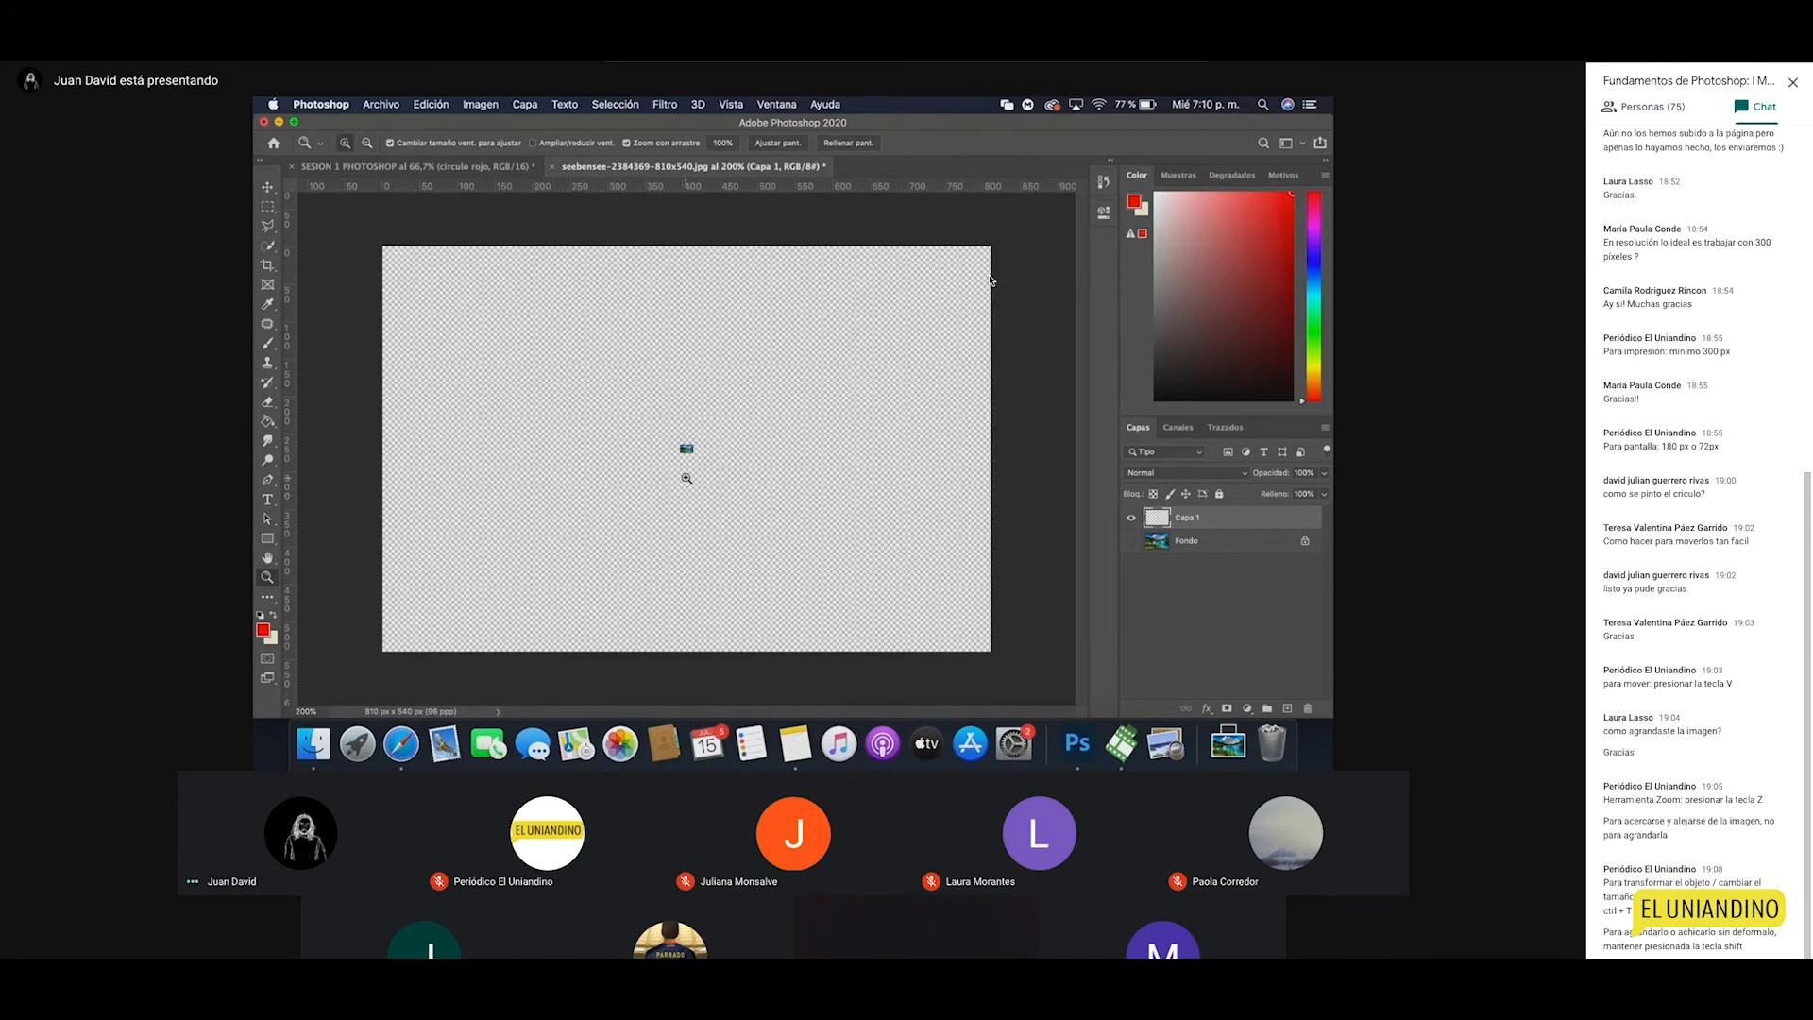
Step: Enlarge the tiny copy back to nearly fill the canvas so it turns blurry, then return to the red-circle document
{"action": "key", "text": "ctrl+t"}
{"action": "left_click_drag", "start_coordinate": [697, 456], "coordinate": [997, 645]}
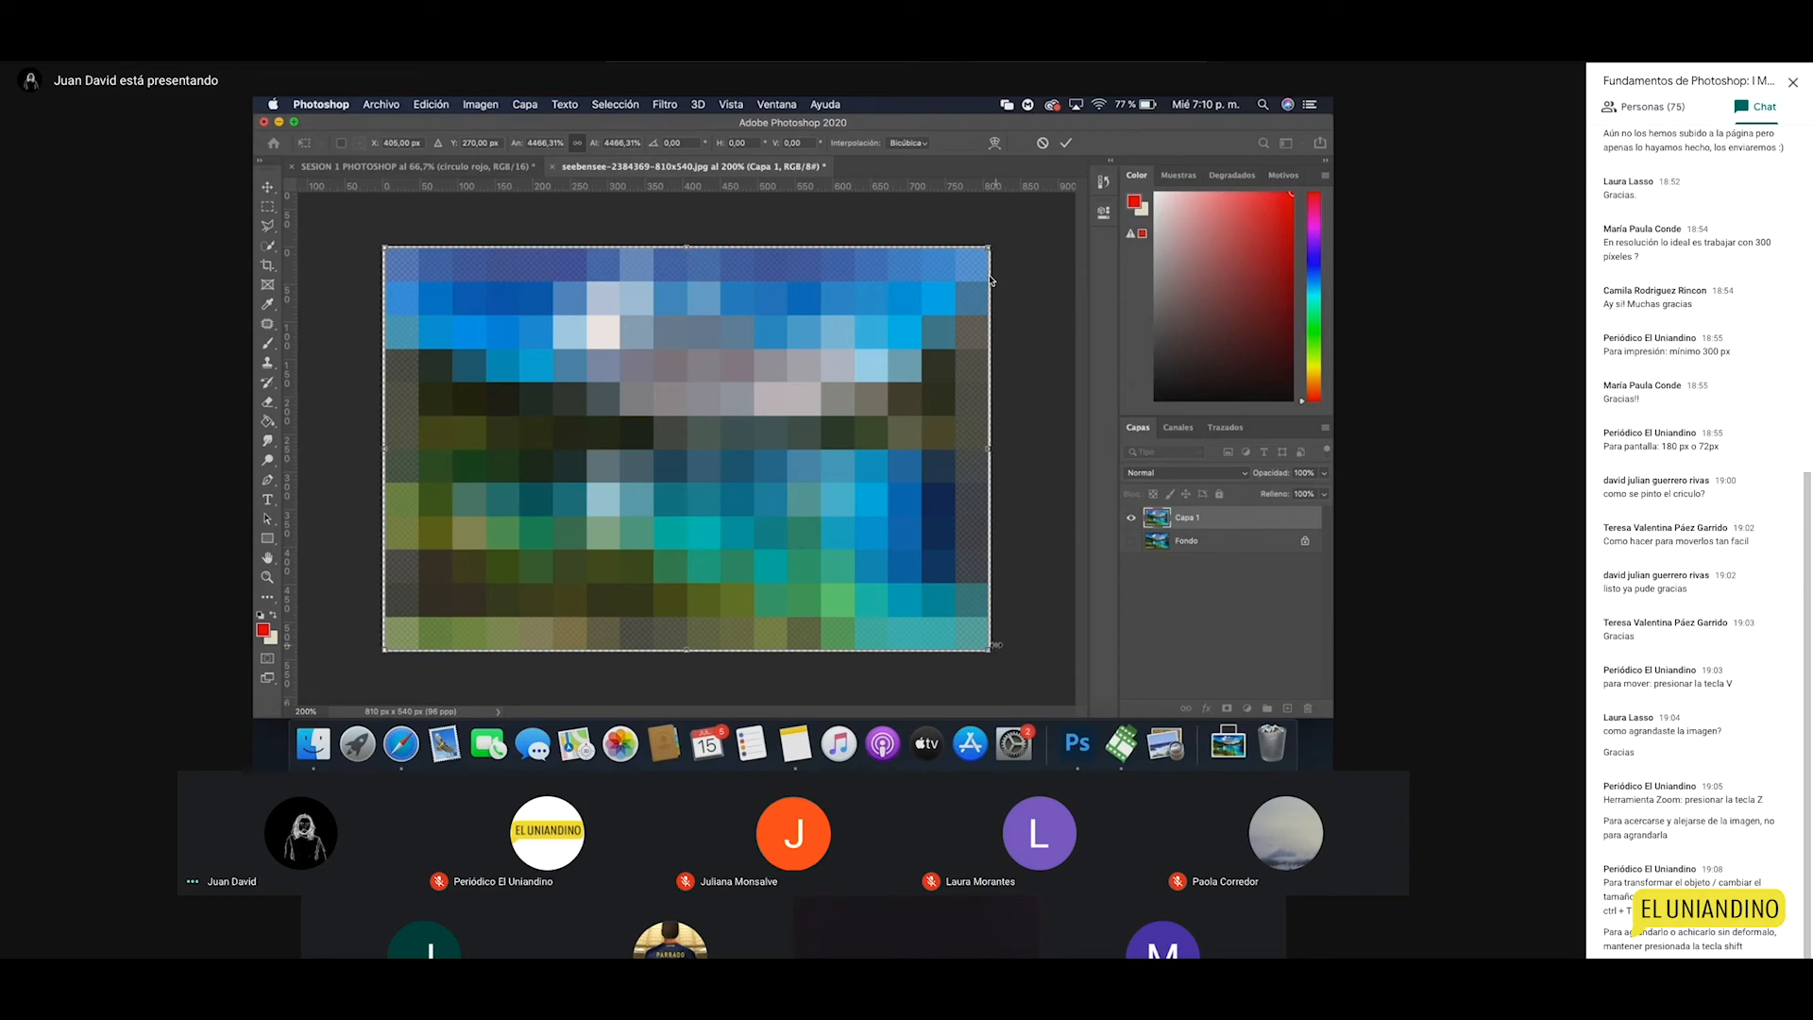
{"action": "key", "text": "Return"}
{"action": "key", "text": "z"}
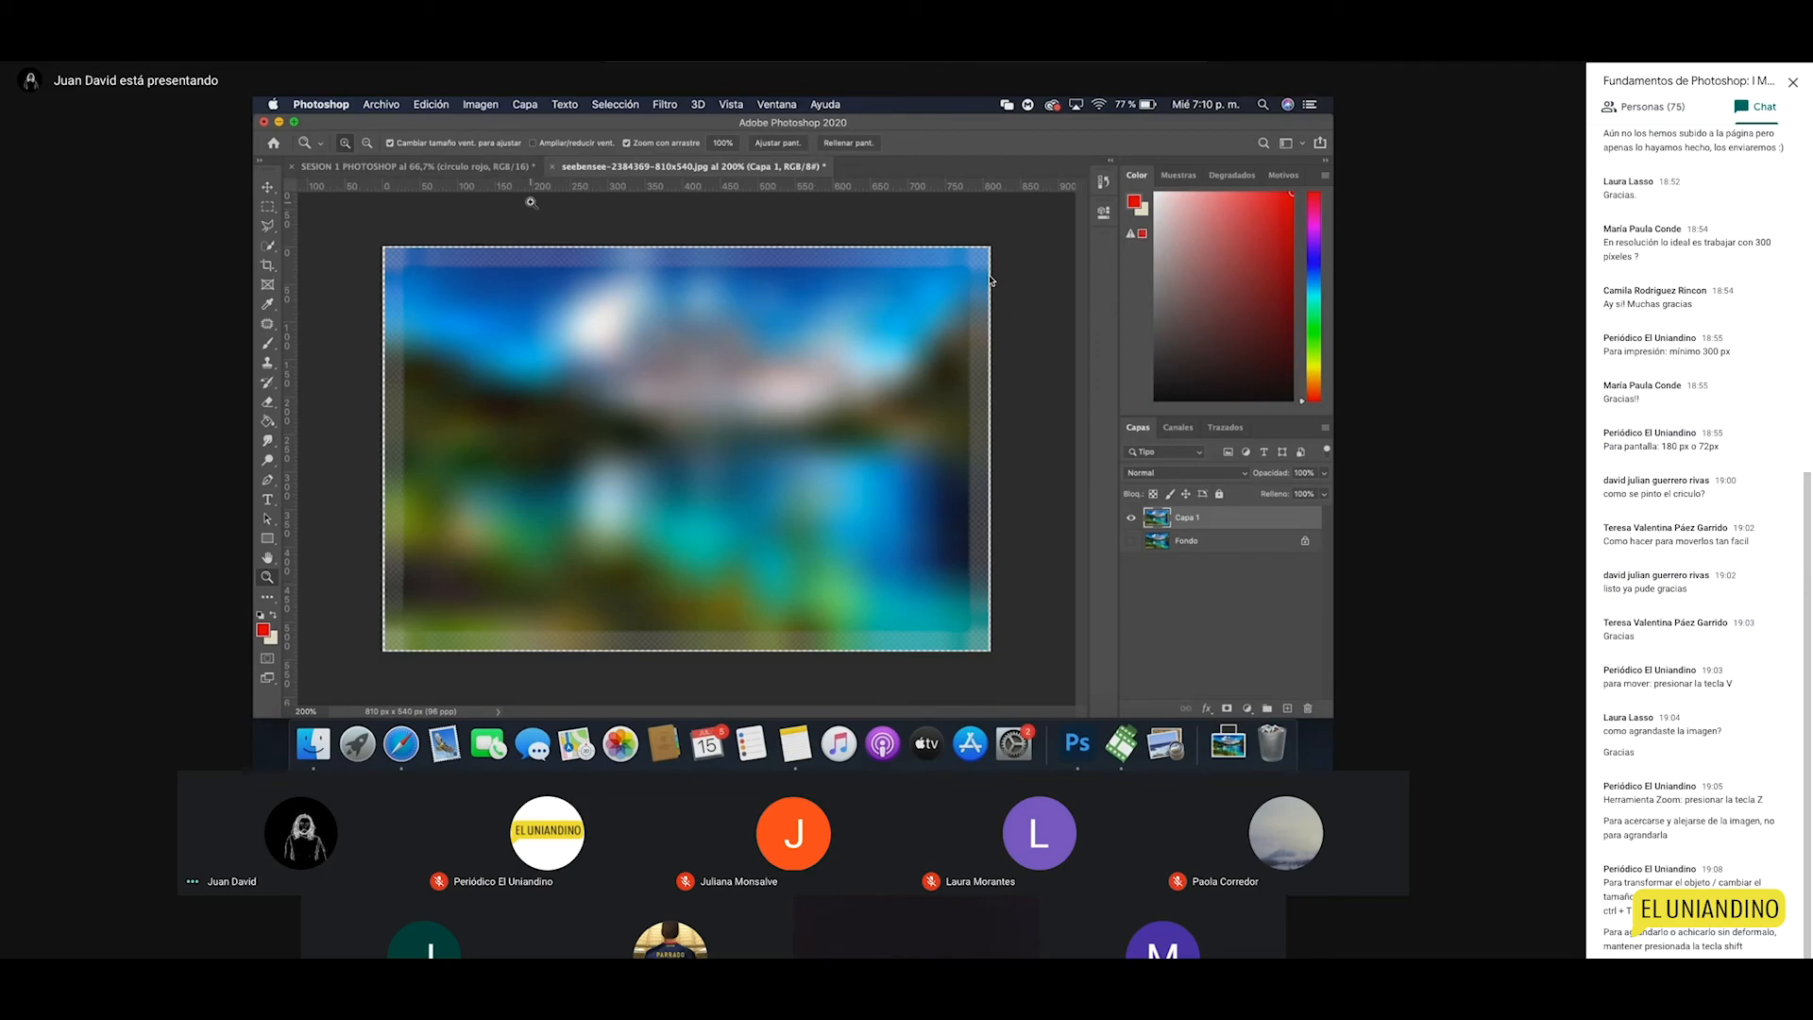
{"action": "left_click", "coordinate": [498, 167]}
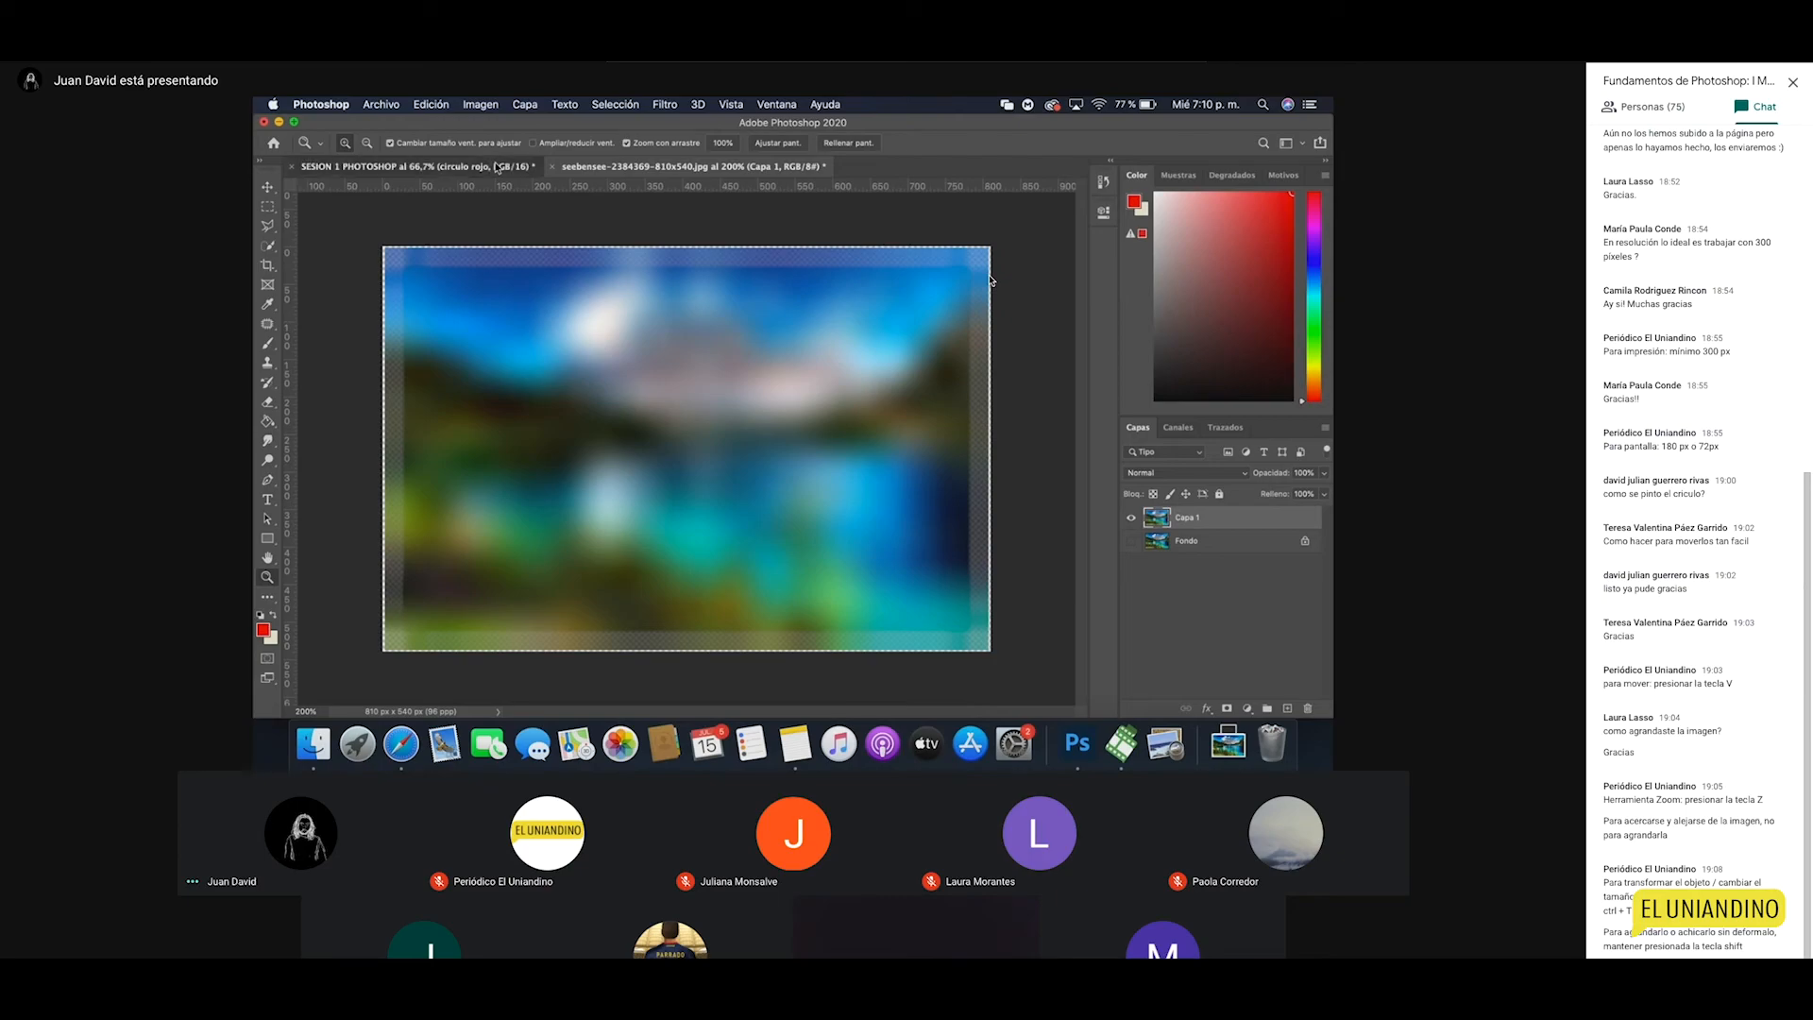
Step: Adjust the zoom on the red-circle document and switch to the Move tool
{"action": "left_click", "coordinate": [720, 482], "text": "alt"}
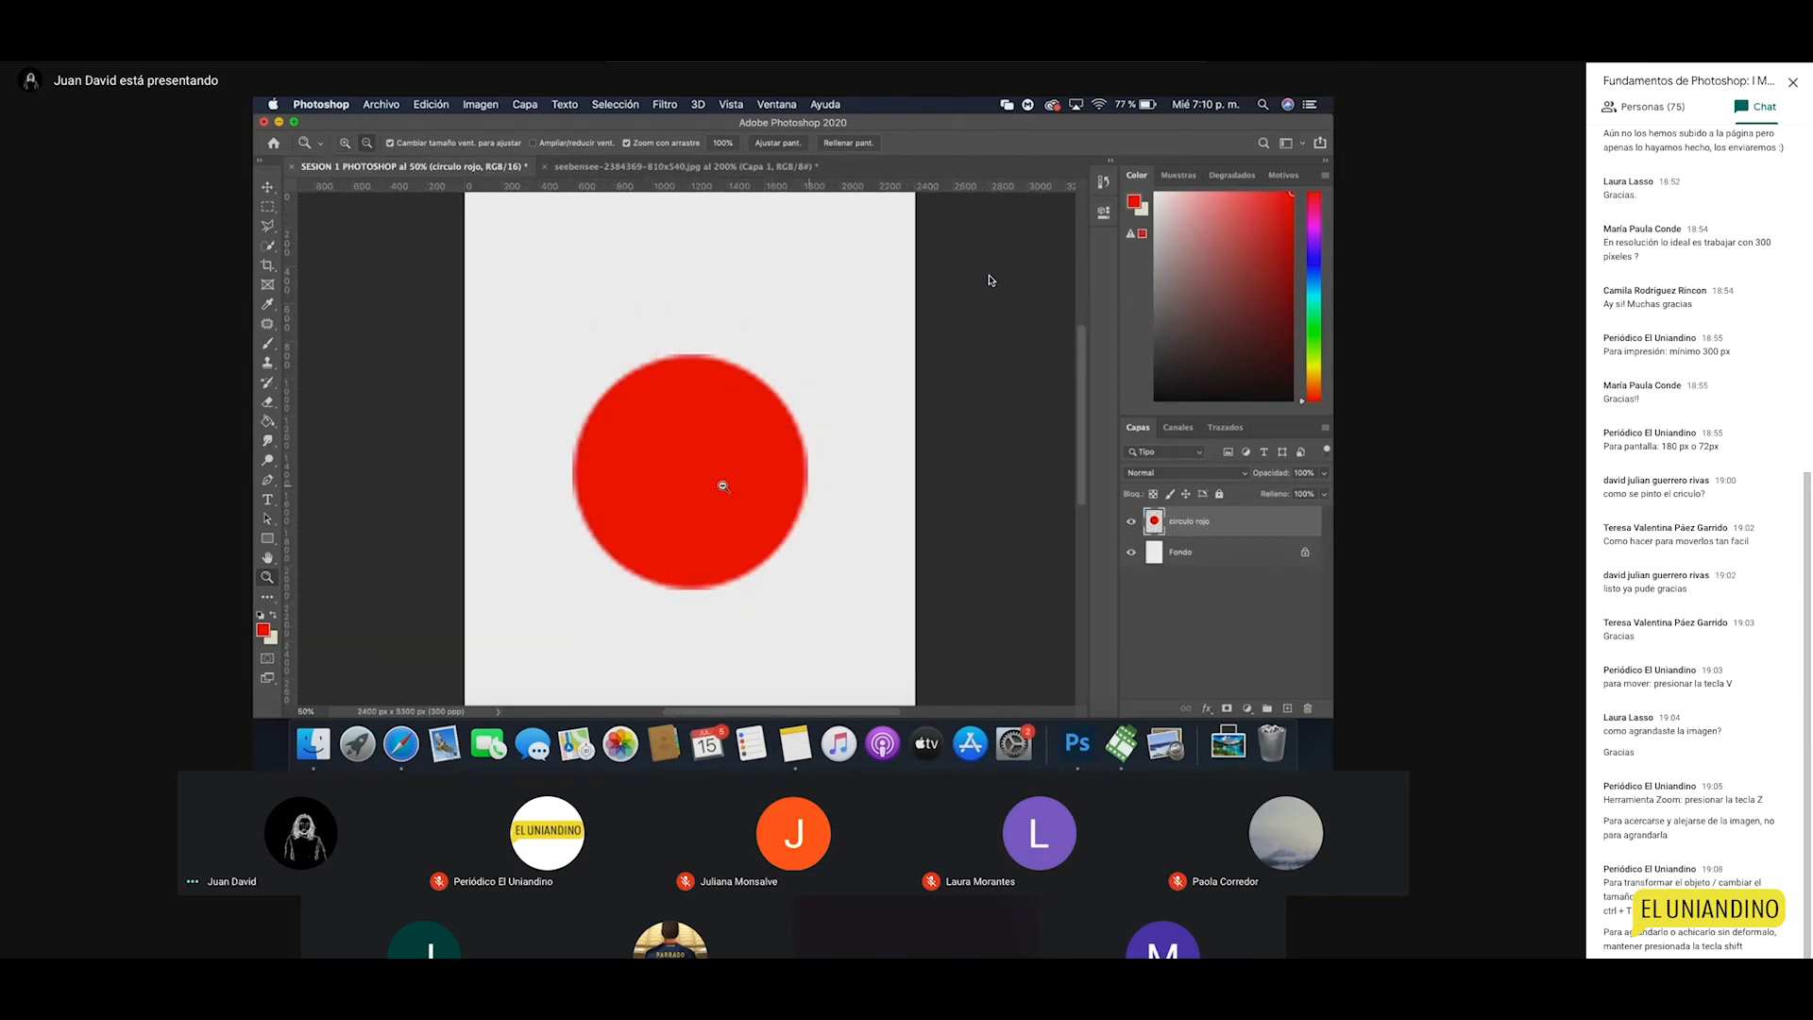
{"action": "left_click", "coordinate": [732, 510], "text": "alt"}
{"action": "left_click", "coordinate": [679, 455]}
{"action": "key", "text": "v"}
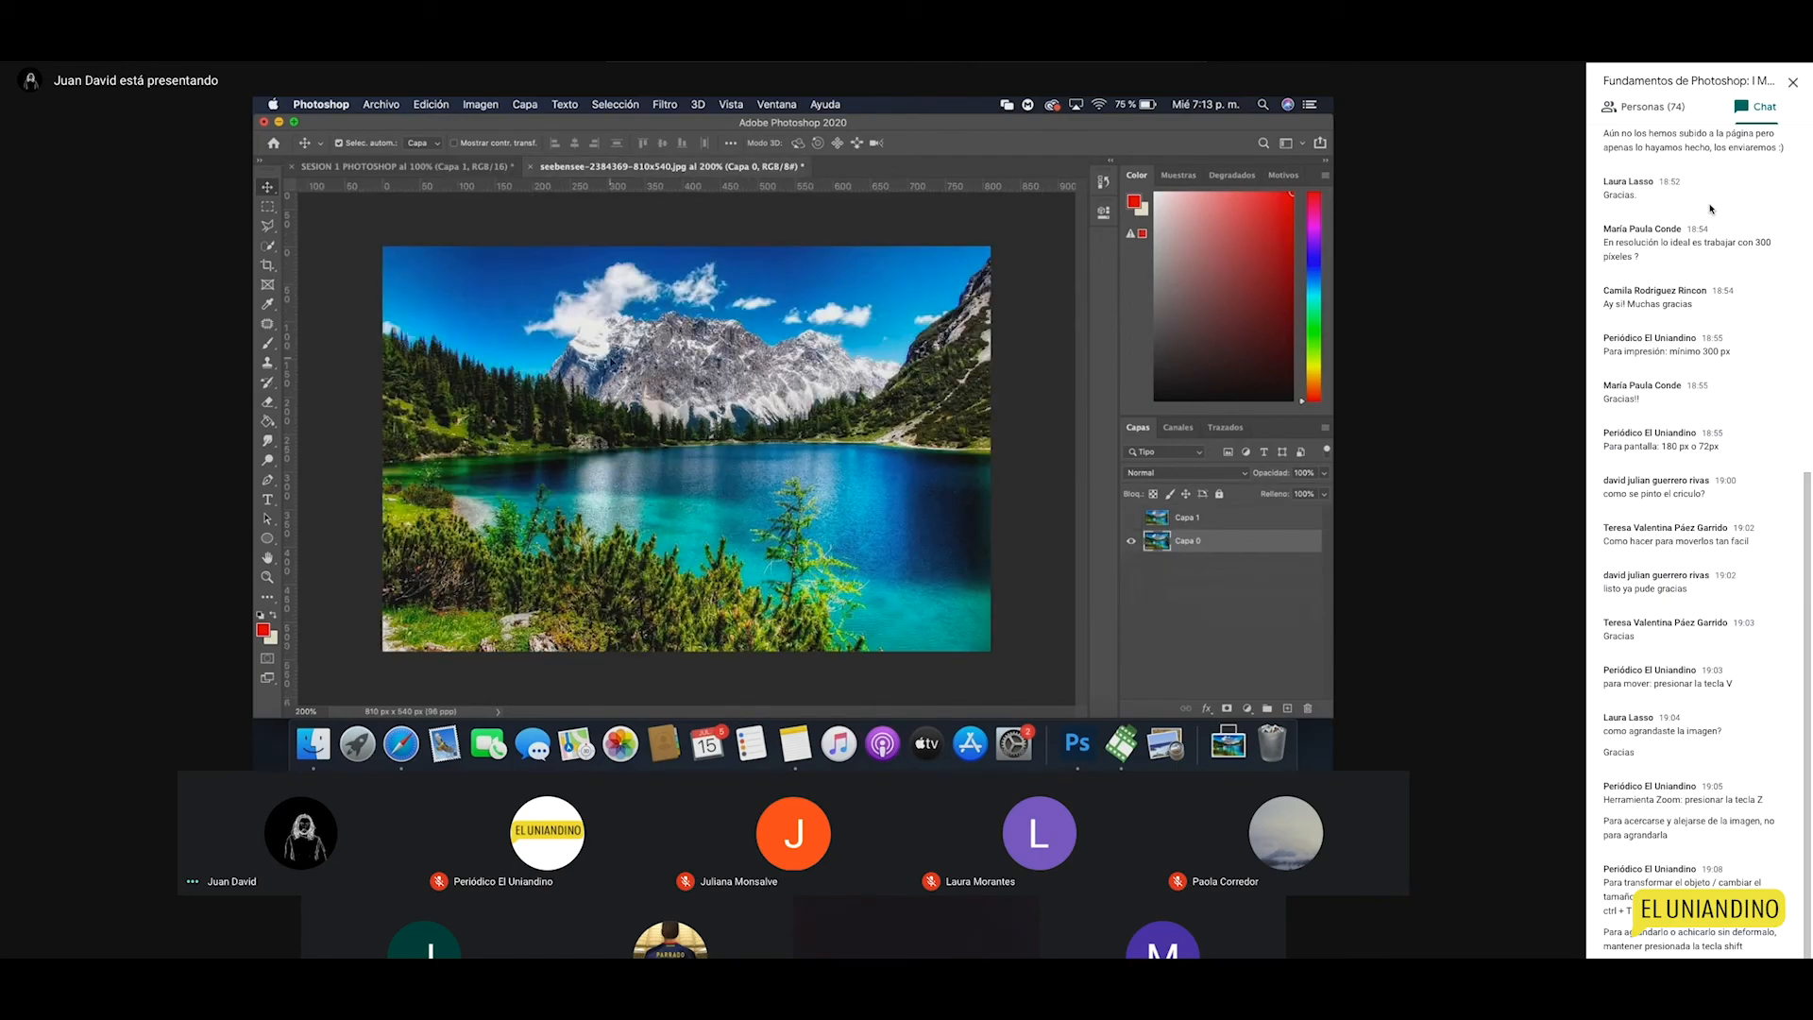
Step: Check the blurred copy's visibility, then convert Capa 1 in SESION 1 into a smart object
{"action": "left_click", "coordinate": [1132, 518]}
{"action": "left_click", "coordinate": [1133, 519]}
{"action": "left_click", "coordinate": [464, 165]}
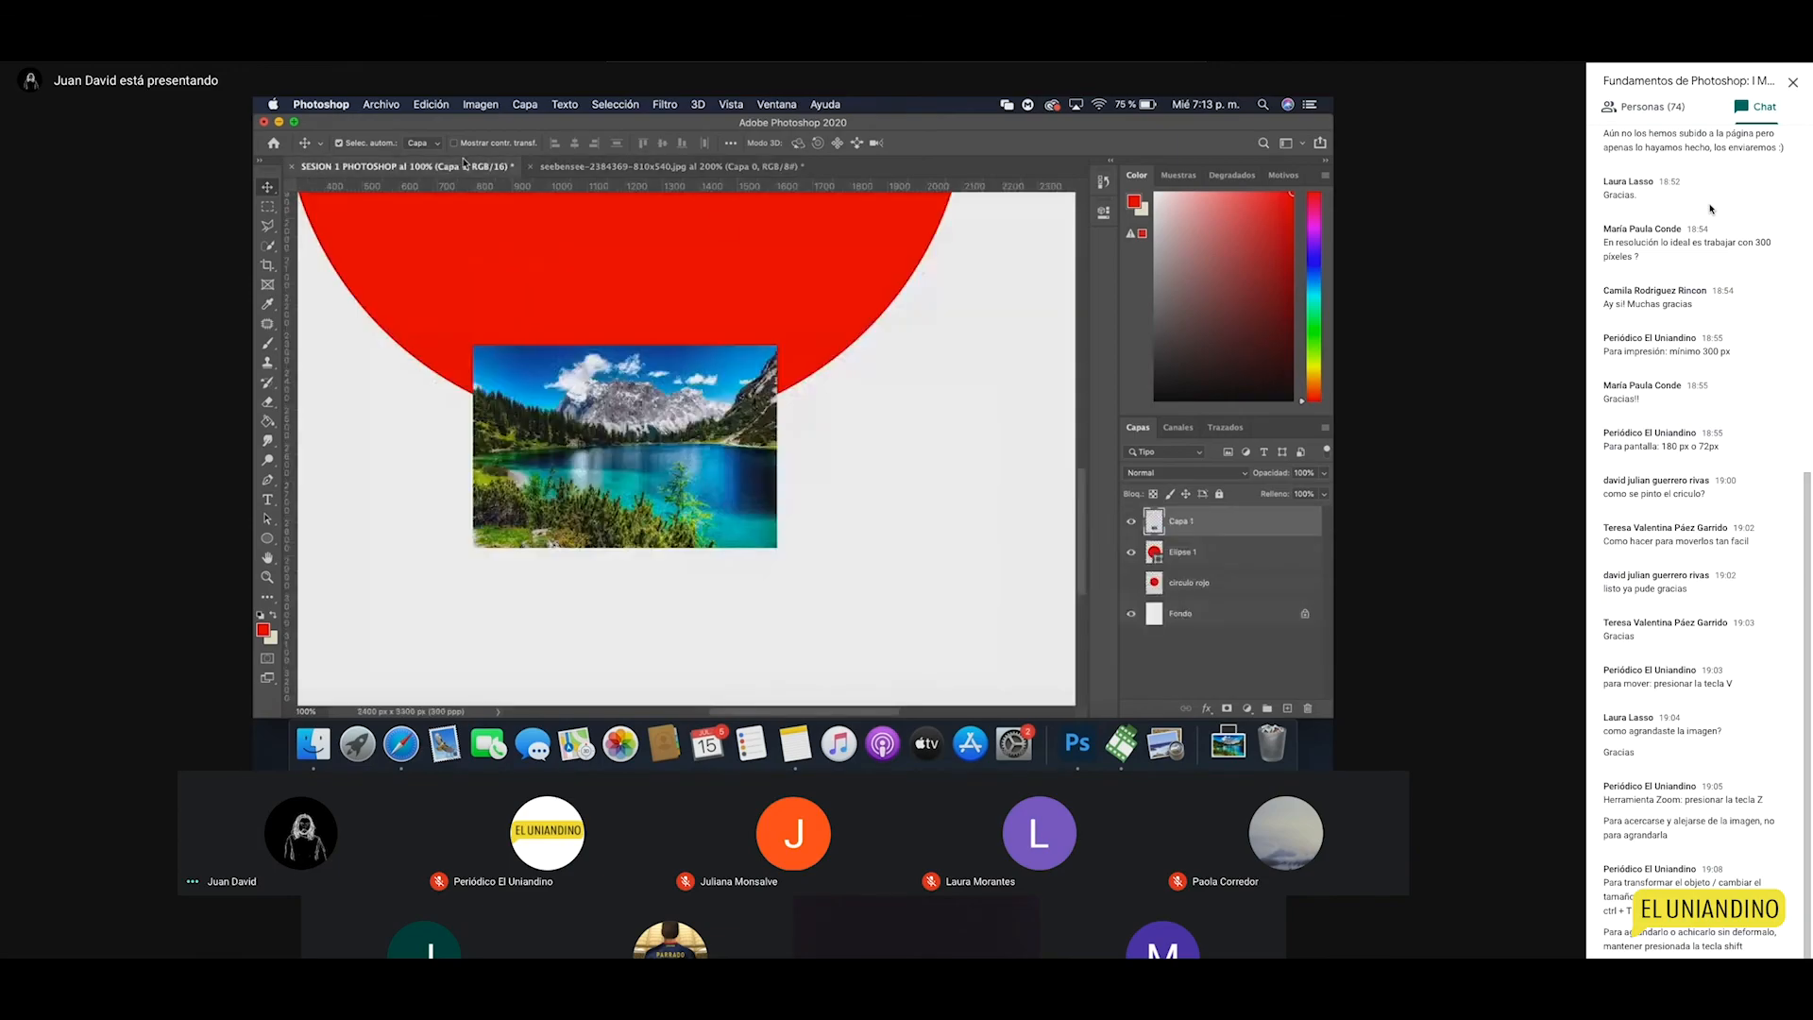
{"action": "right_click", "coordinate": [1184, 524]}
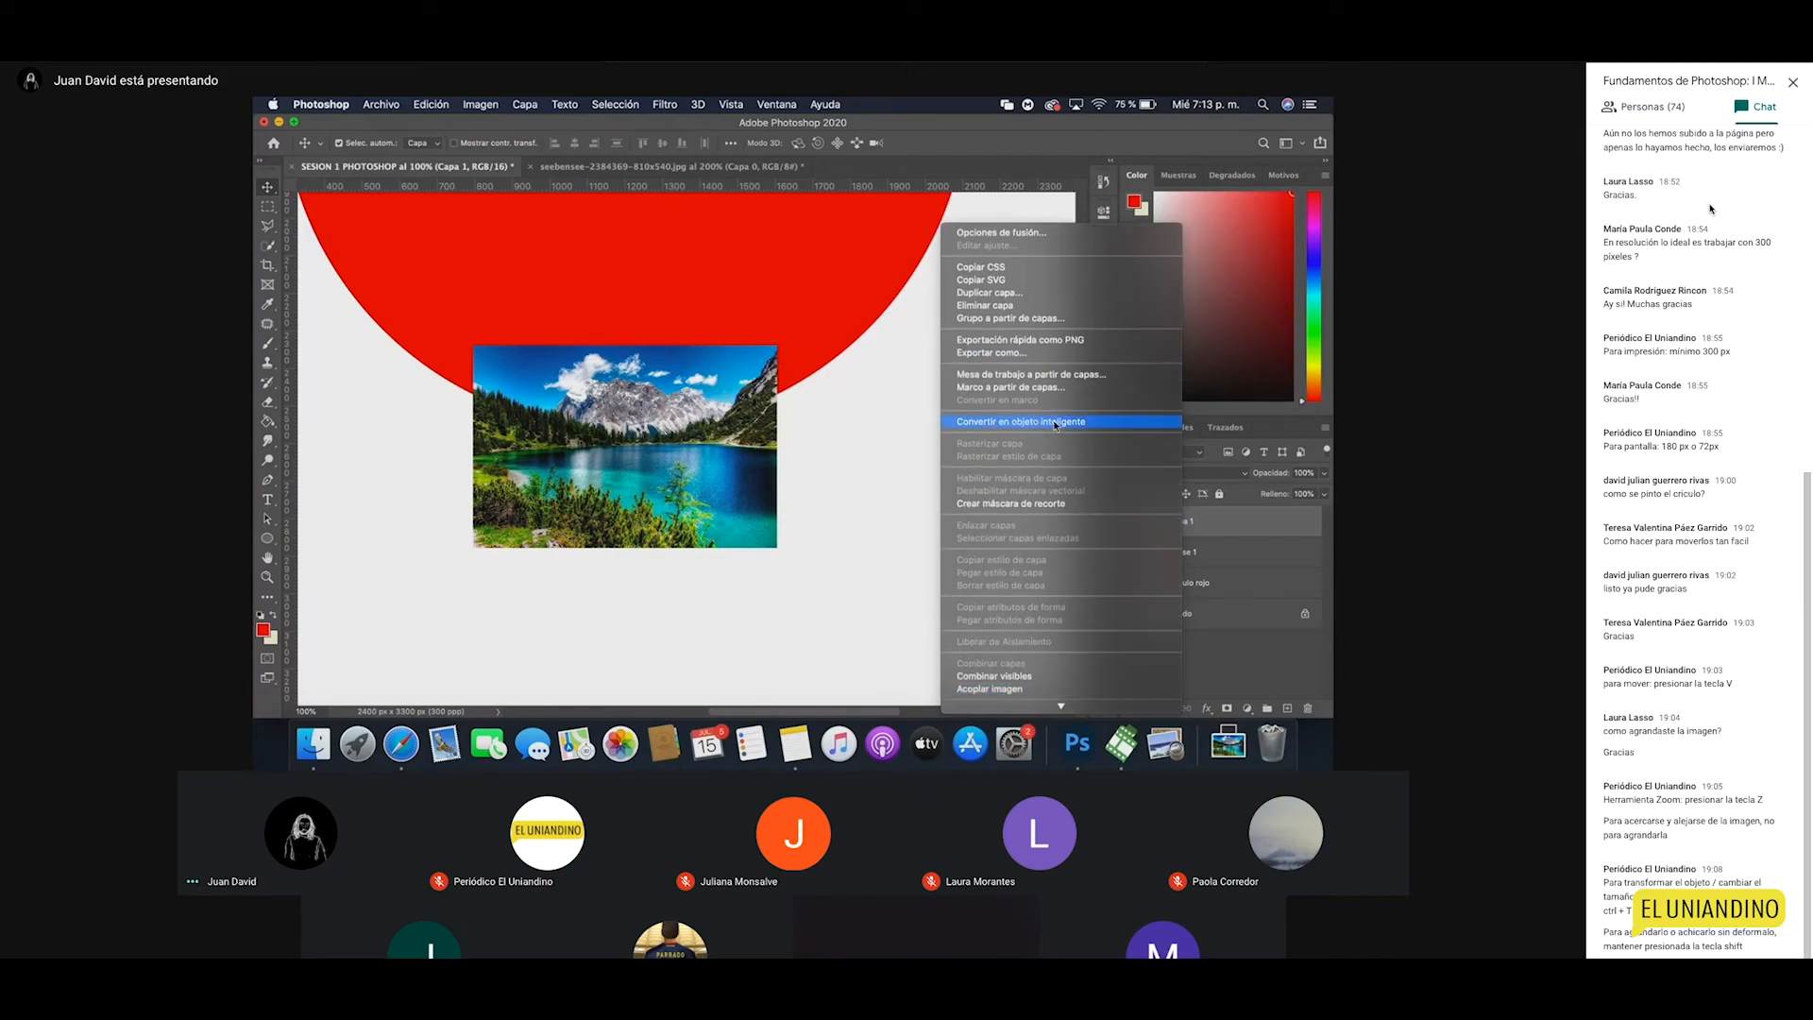
{"action": "left_click", "coordinate": [1005, 423]}
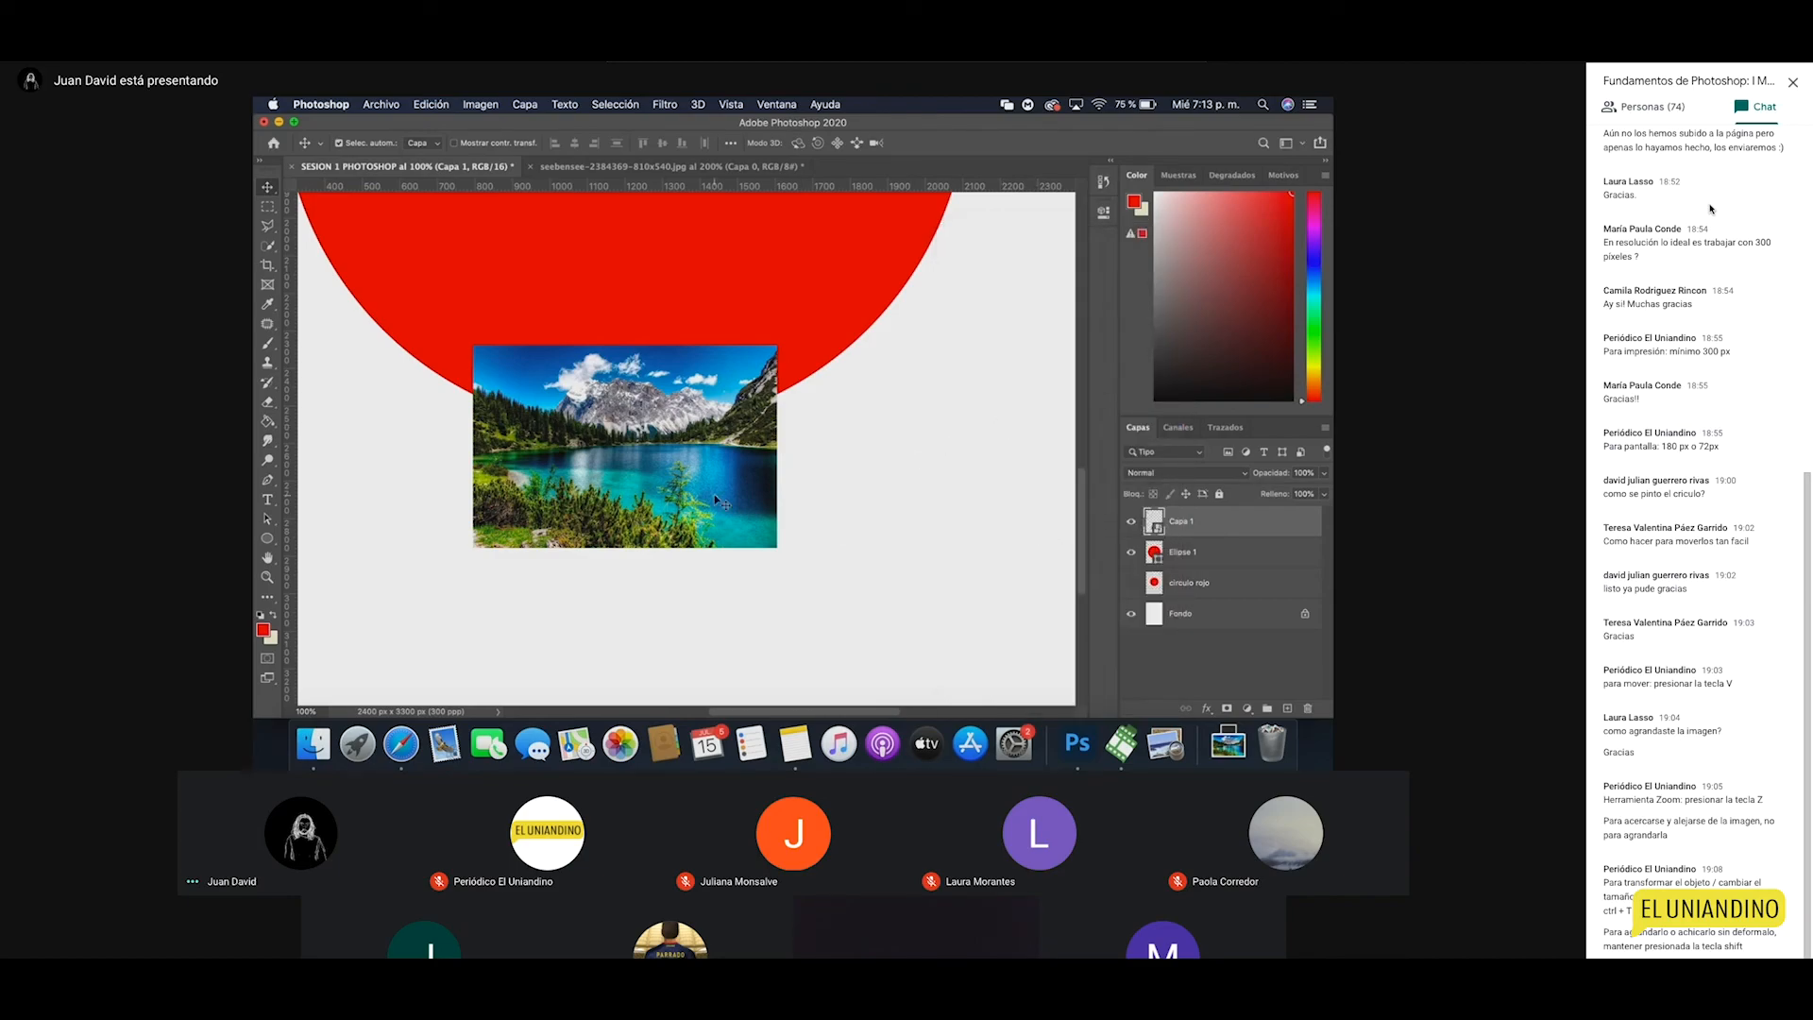
Step: Shrink the landscape smart object, then enlarge it back up so it stays sharp
{"action": "key", "text": "ctrl+t"}
{"action": "left_click_drag", "start_coordinate": [777, 548], "coordinate": [668, 475]}
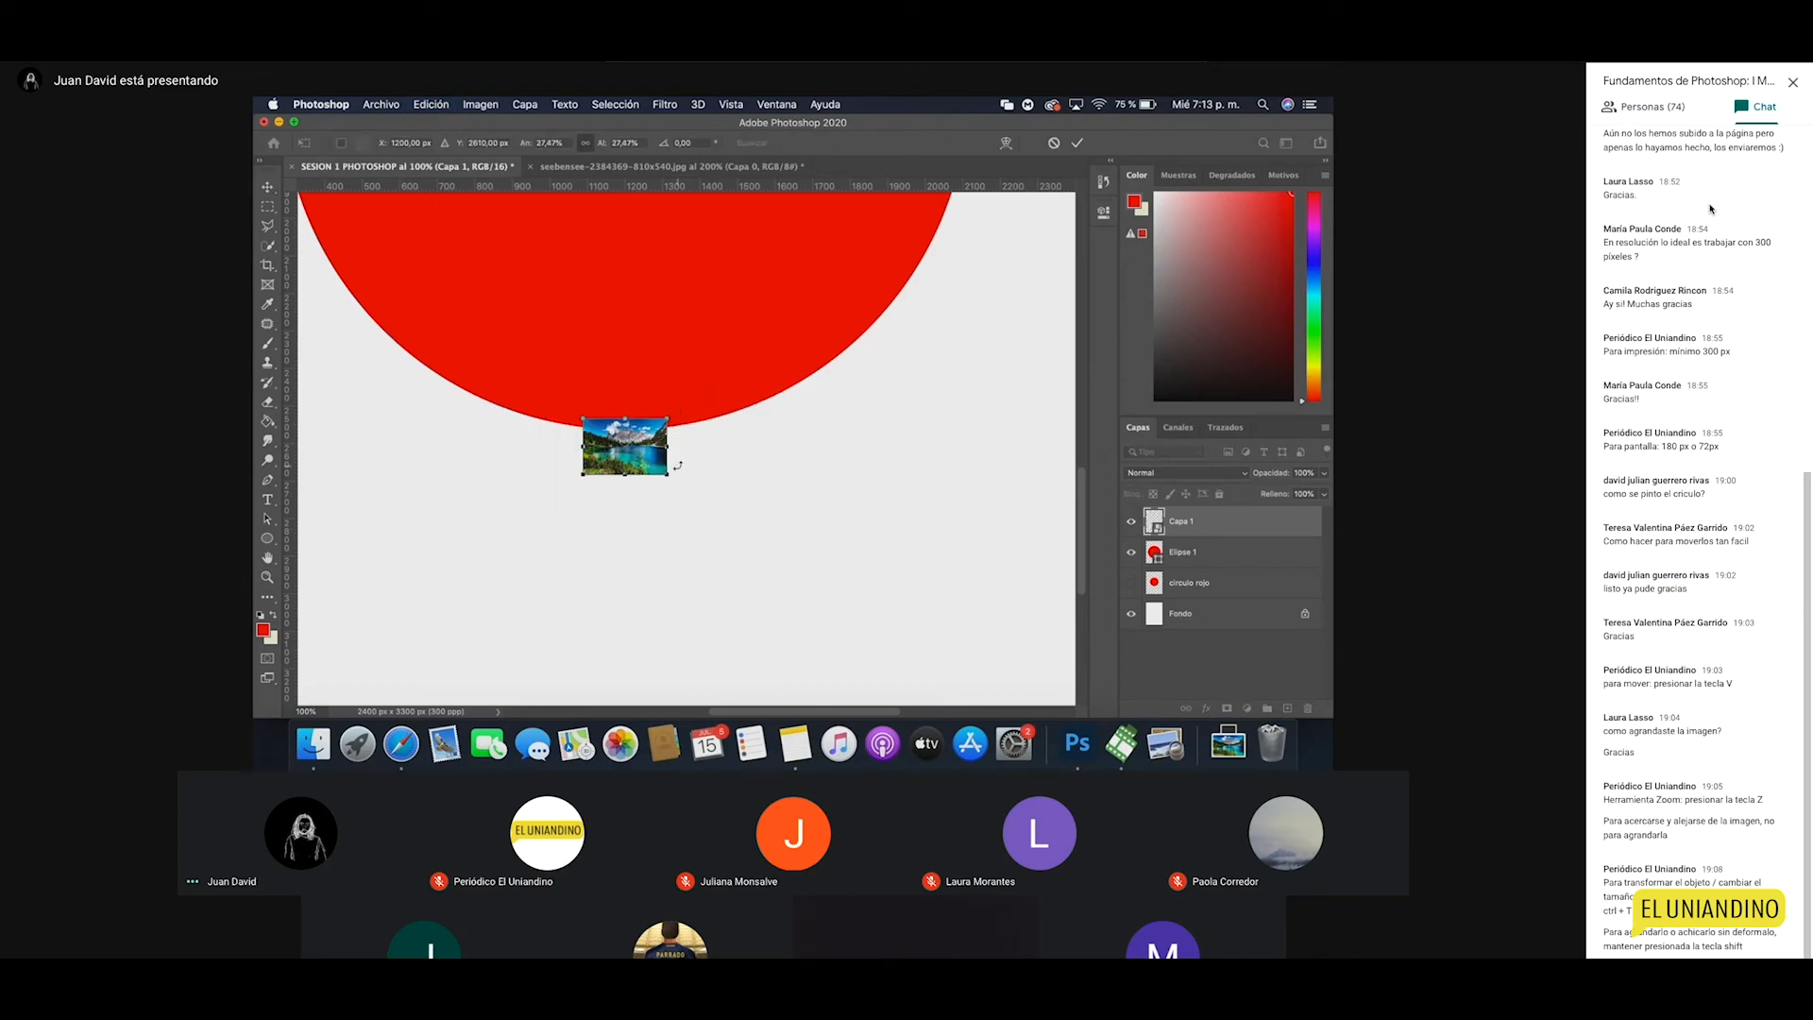
{"action": "key", "text": "Return"}
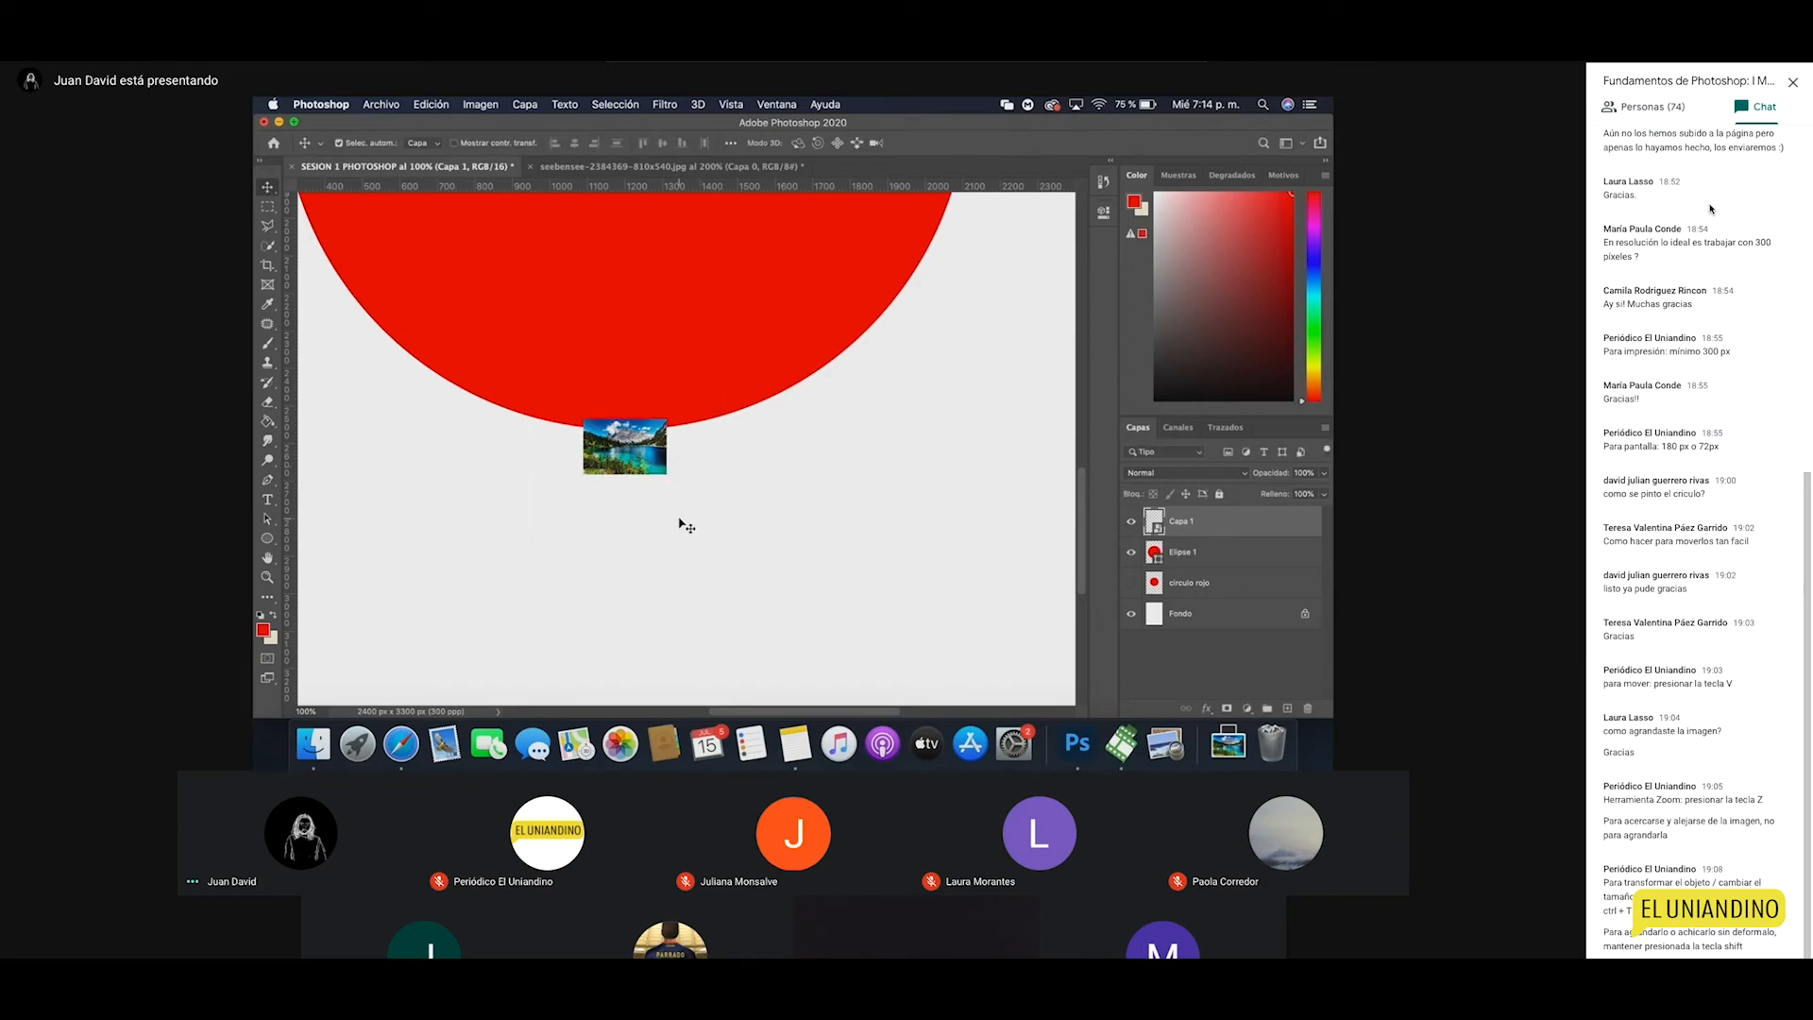
{"action": "key", "text": "ctrl+t"}
{"action": "left_click_drag", "start_coordinate": [667, 475], "coordinate": [780, 561]}
{"action": "key", "text": "Return"}
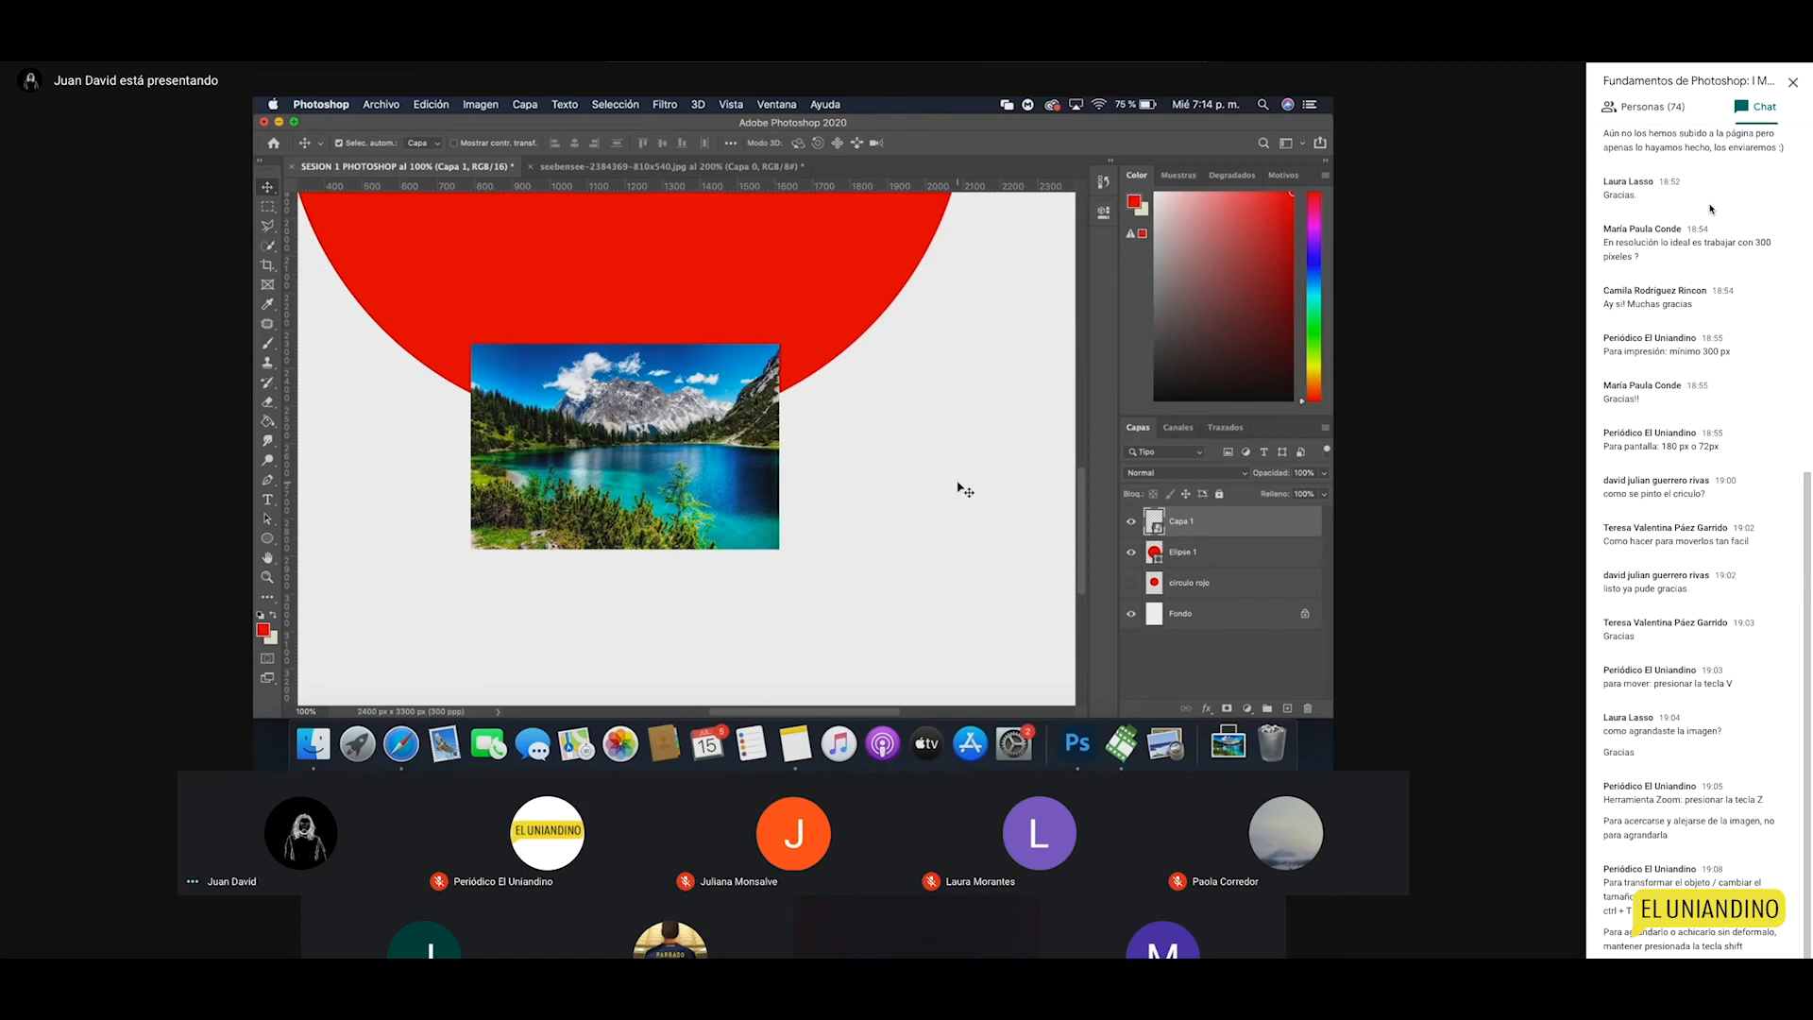
Step: Zoom out, enlarge the landscape further and move it up about 43 px
{"action": "key", "text": "super+minus"}
{"action": "key", "text": "super+t"}
{"action": "left_click_drag", "start_coordinate": [774, 547], "coordinate": [982, 653]}
{"action": "key", "text": "Return"}
{"action": "left_click_drag", "start_coordinate": [885, 561], "coordinate": [883, 520]}
Step: Inspect the lake close up, undo the move and enlargement, and zoom out to show the whole red circle
{"action": "key", "text": "z"}
{"action": "left_click", "coordinate": [802, 451]}
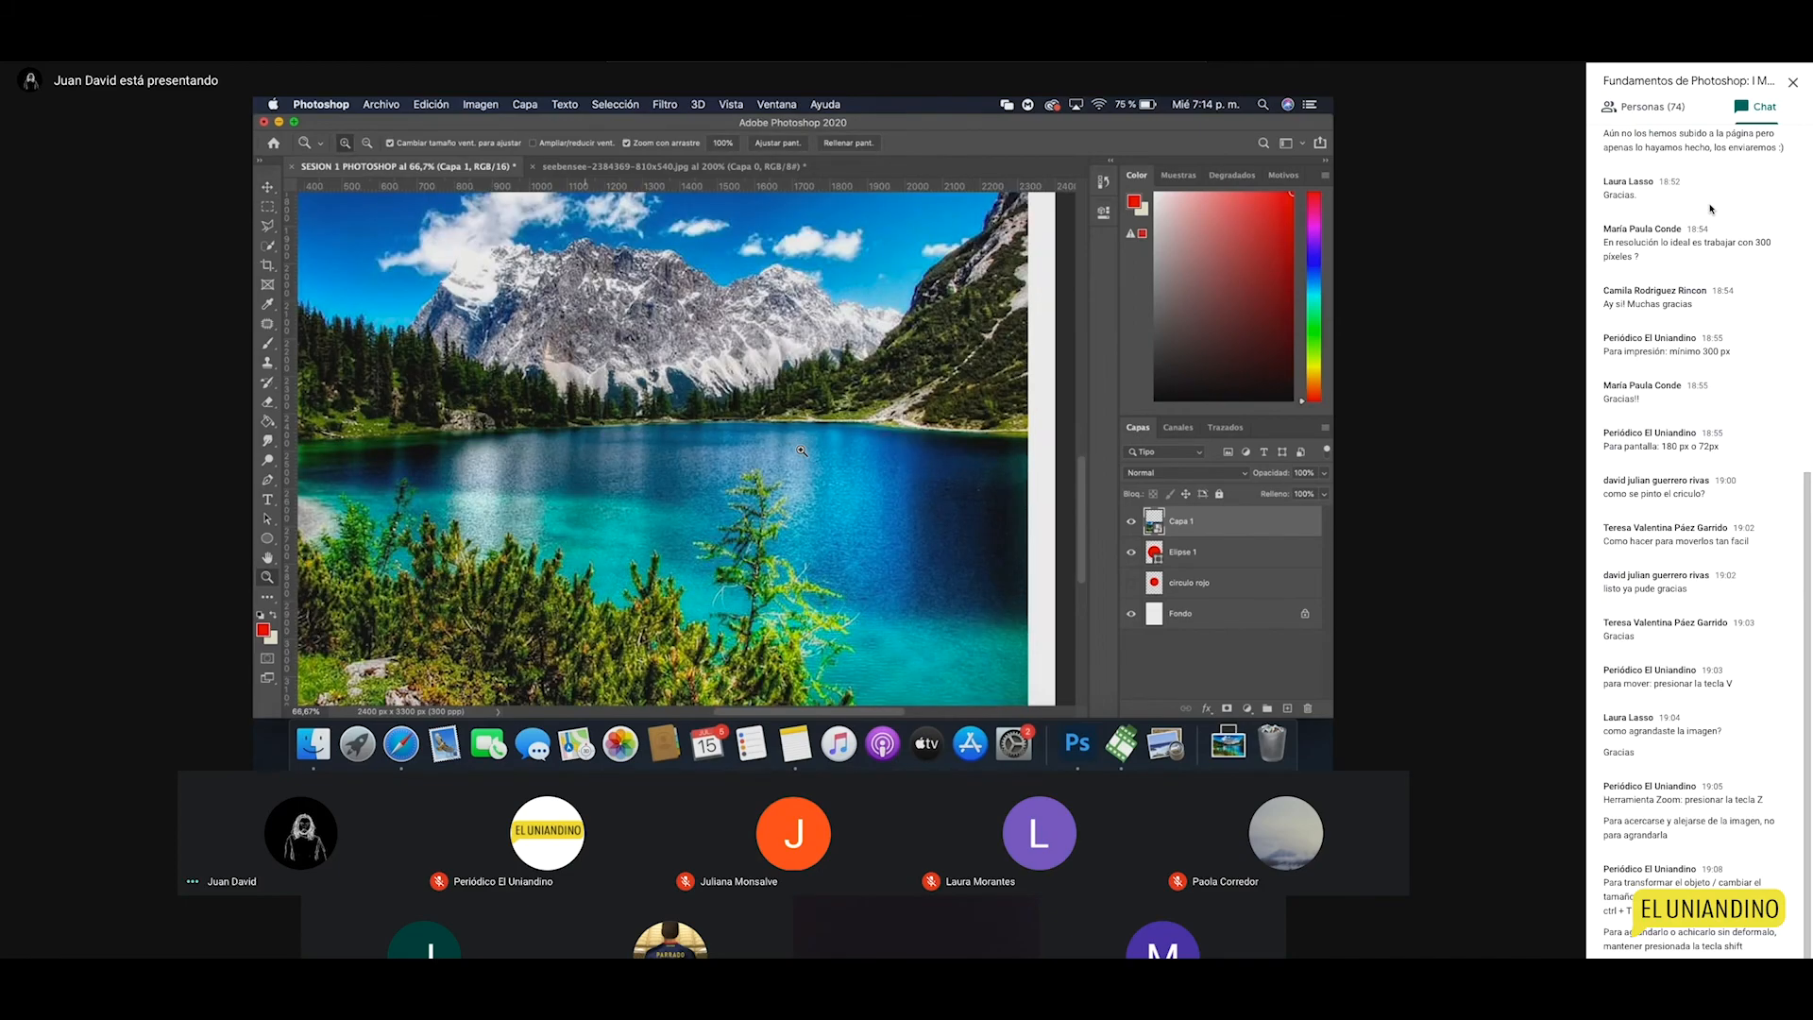
{"action": "left_click", "coordinate": [802, 450], "text": "alt"}
{"action": "key", "text": "v"}
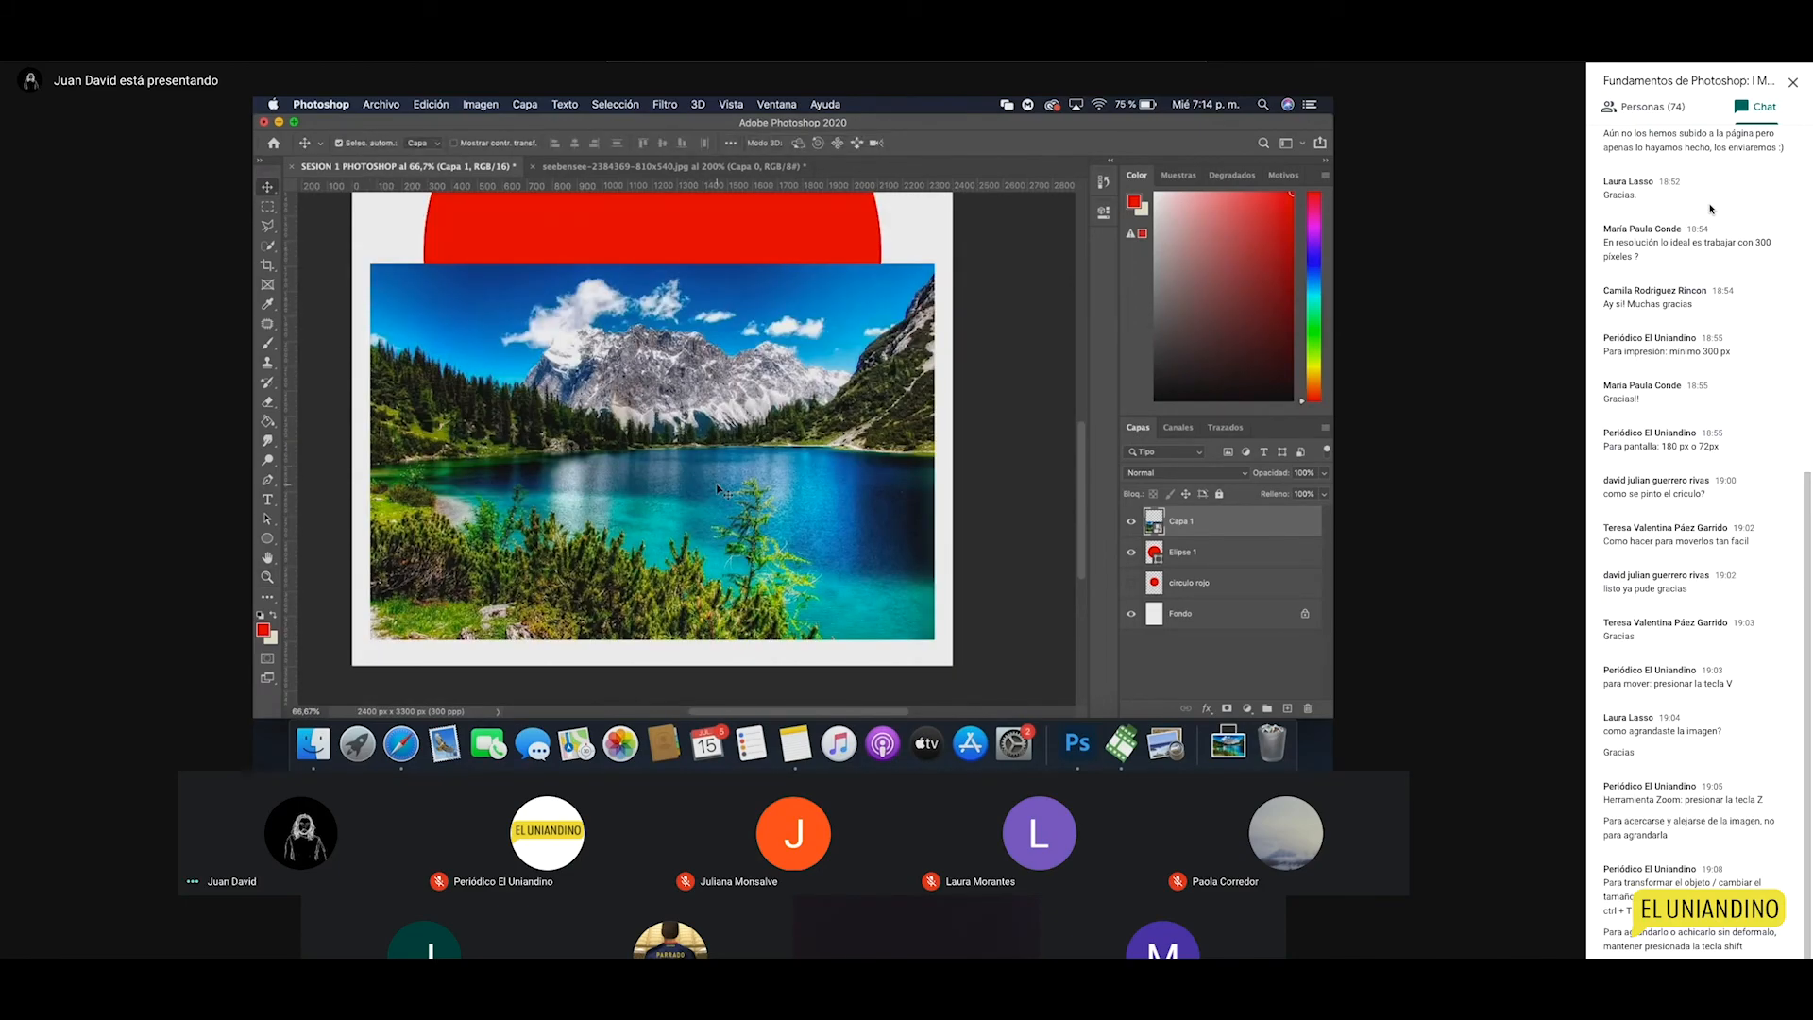
{"action": "key", "text": "super+z"}
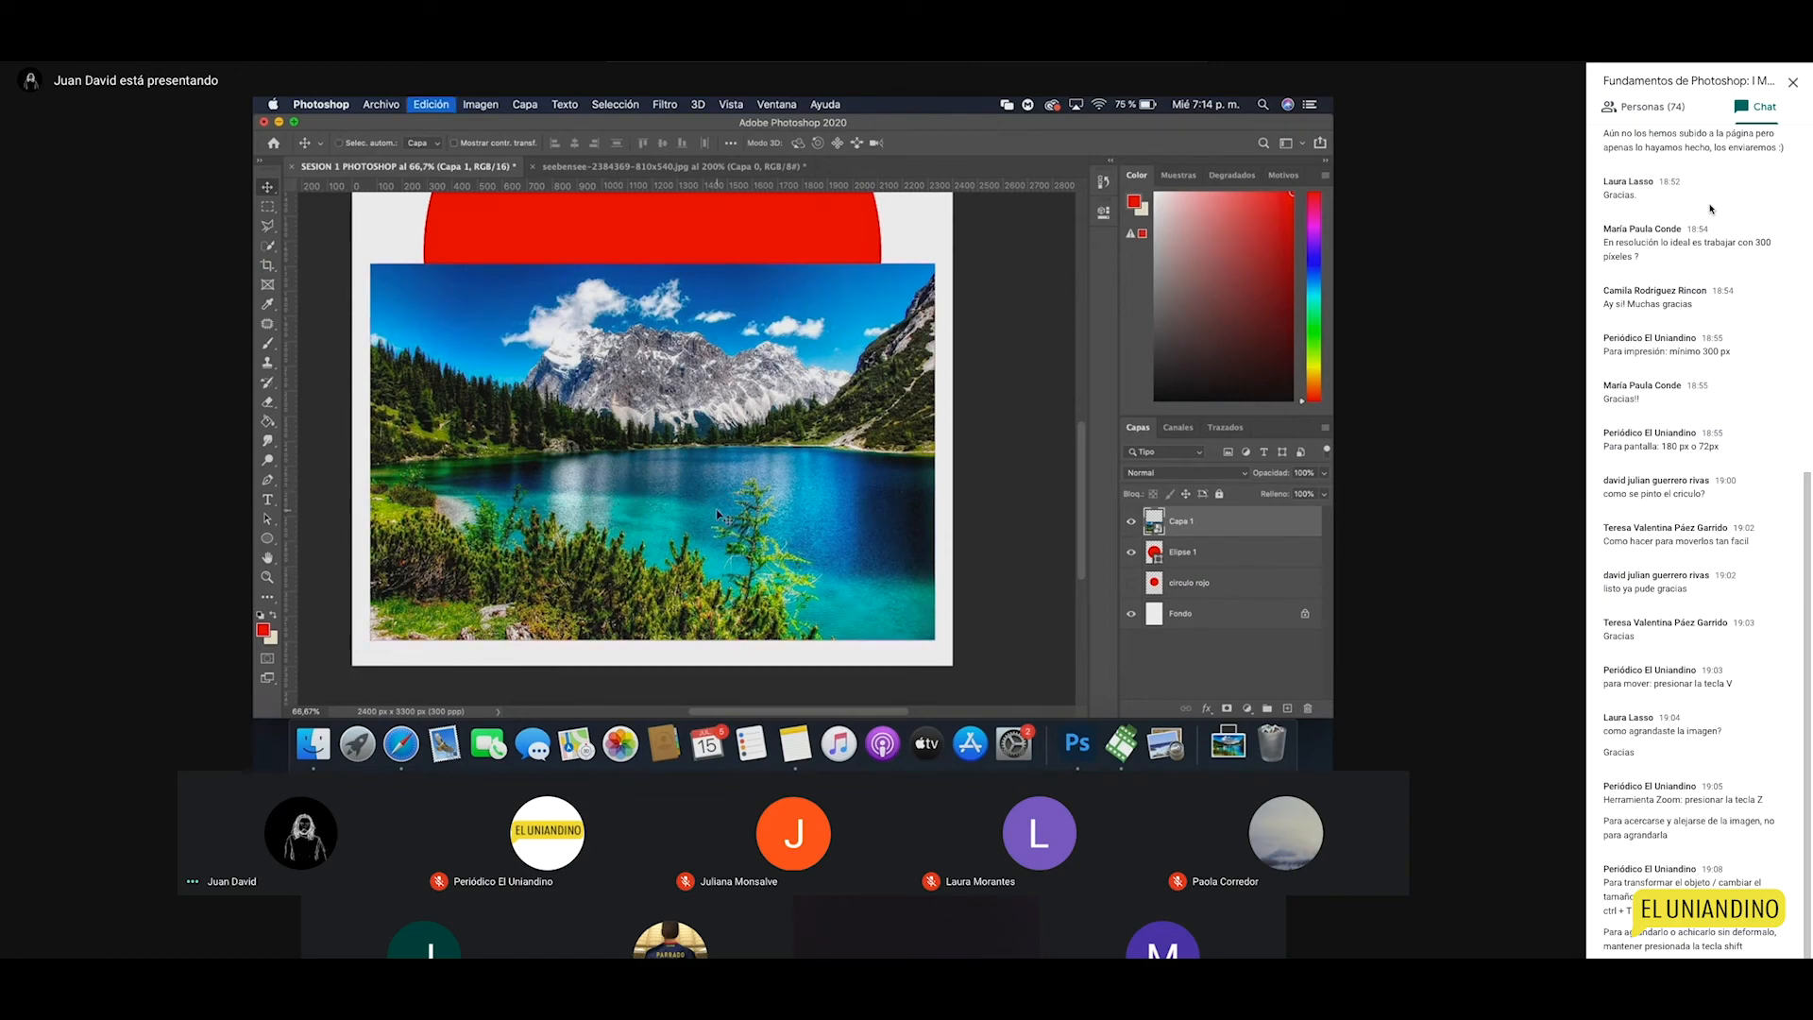
{"action": "key", "text": "super+z"}
{"action": "left_click", "coordinate": [841, 535]}
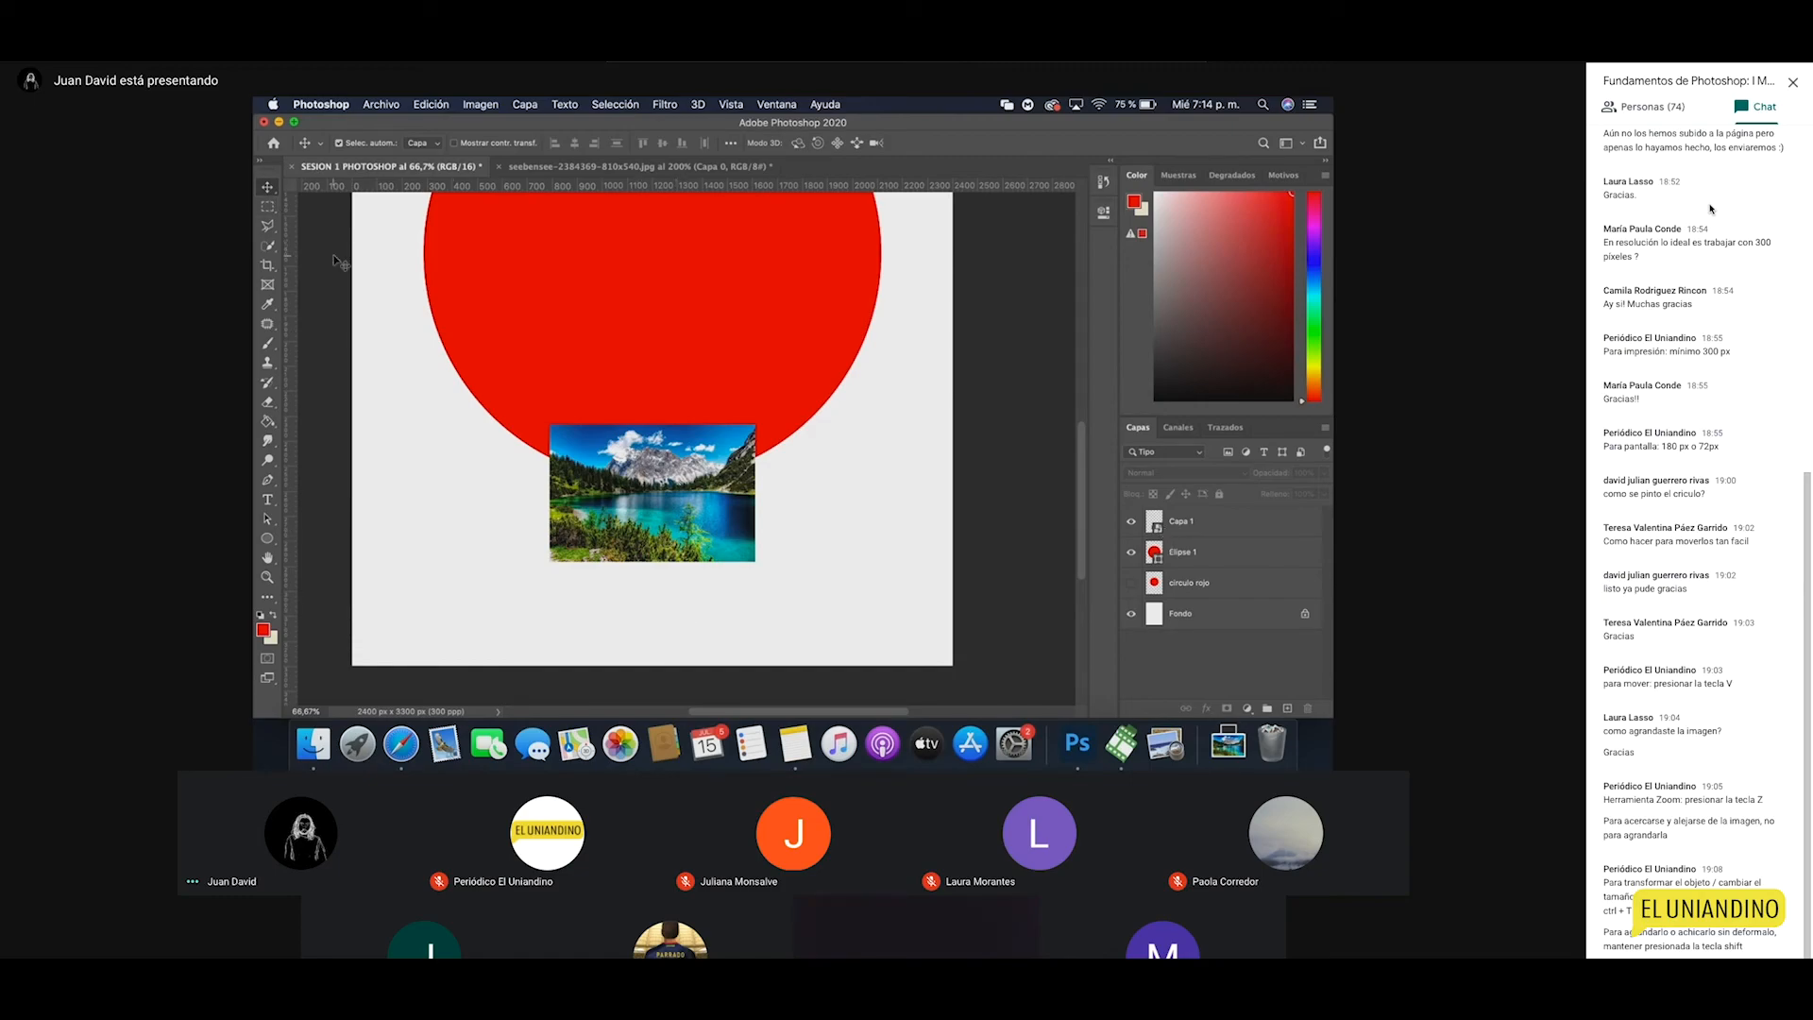
{"action": "key", "text": "z"}
{"action": "left_click", "coordinate": [687, 406], "text": "alt"}
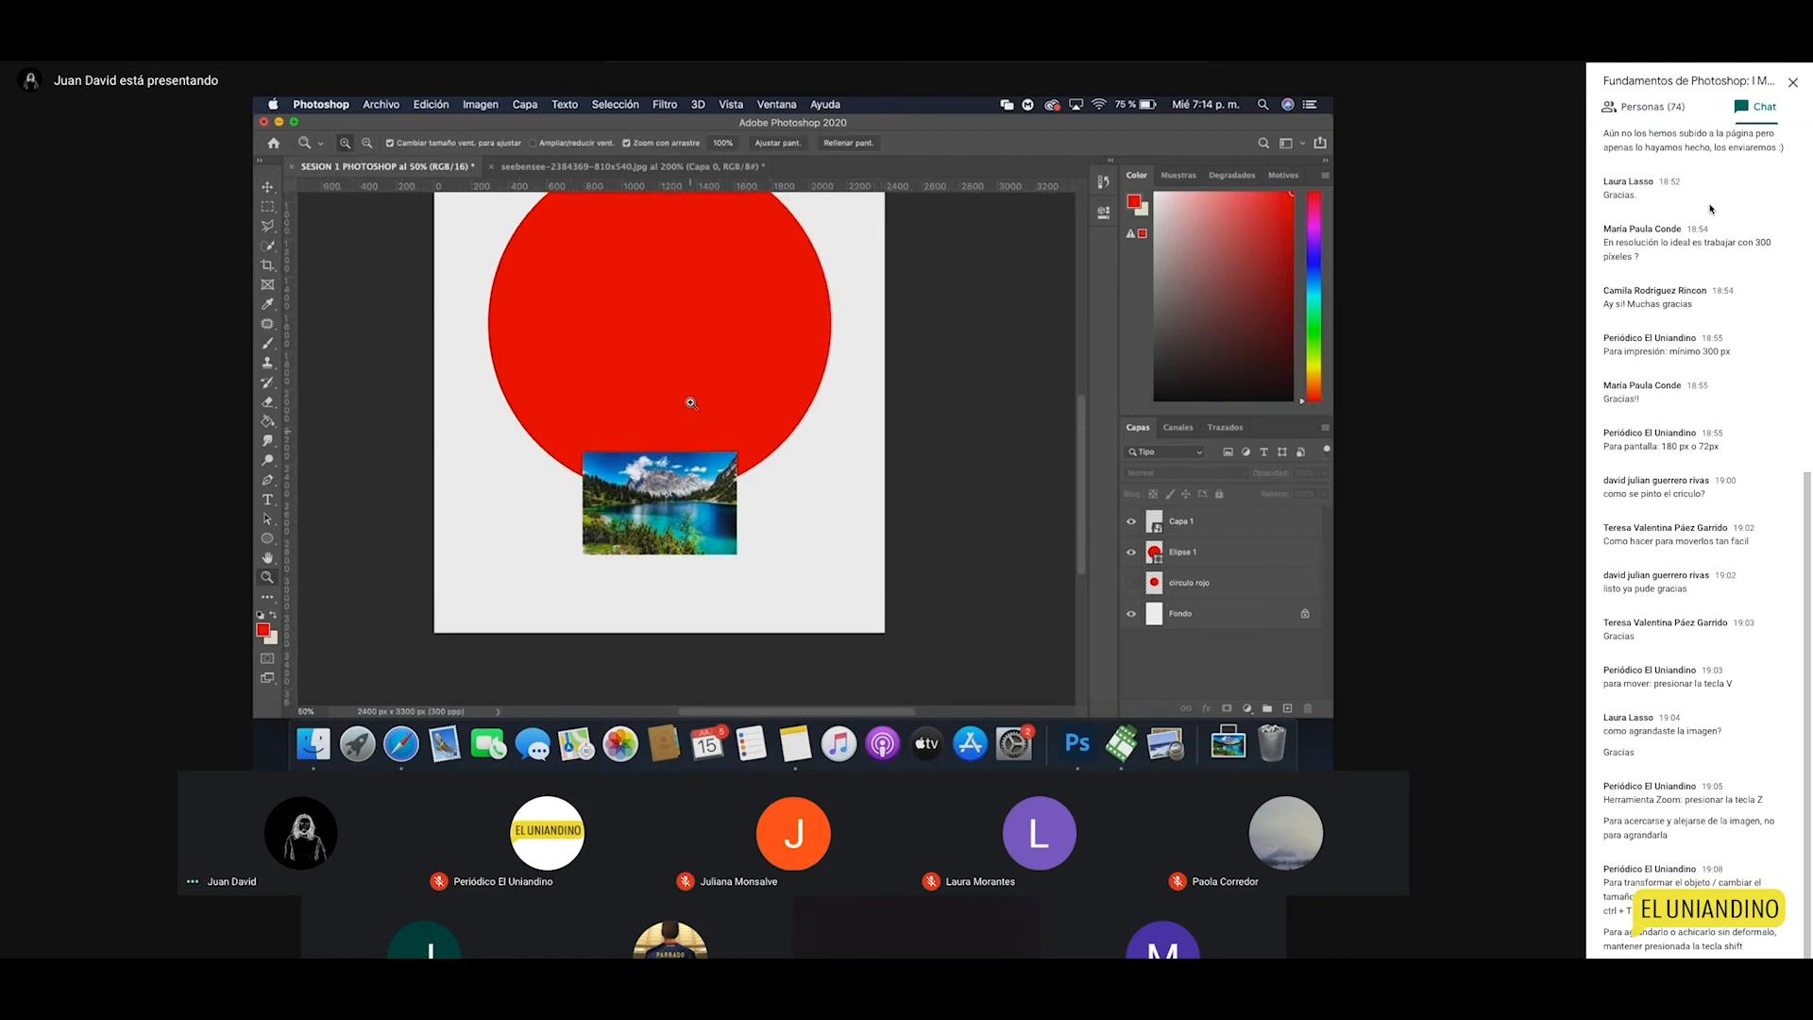
{"action": "key", "text": "v"}
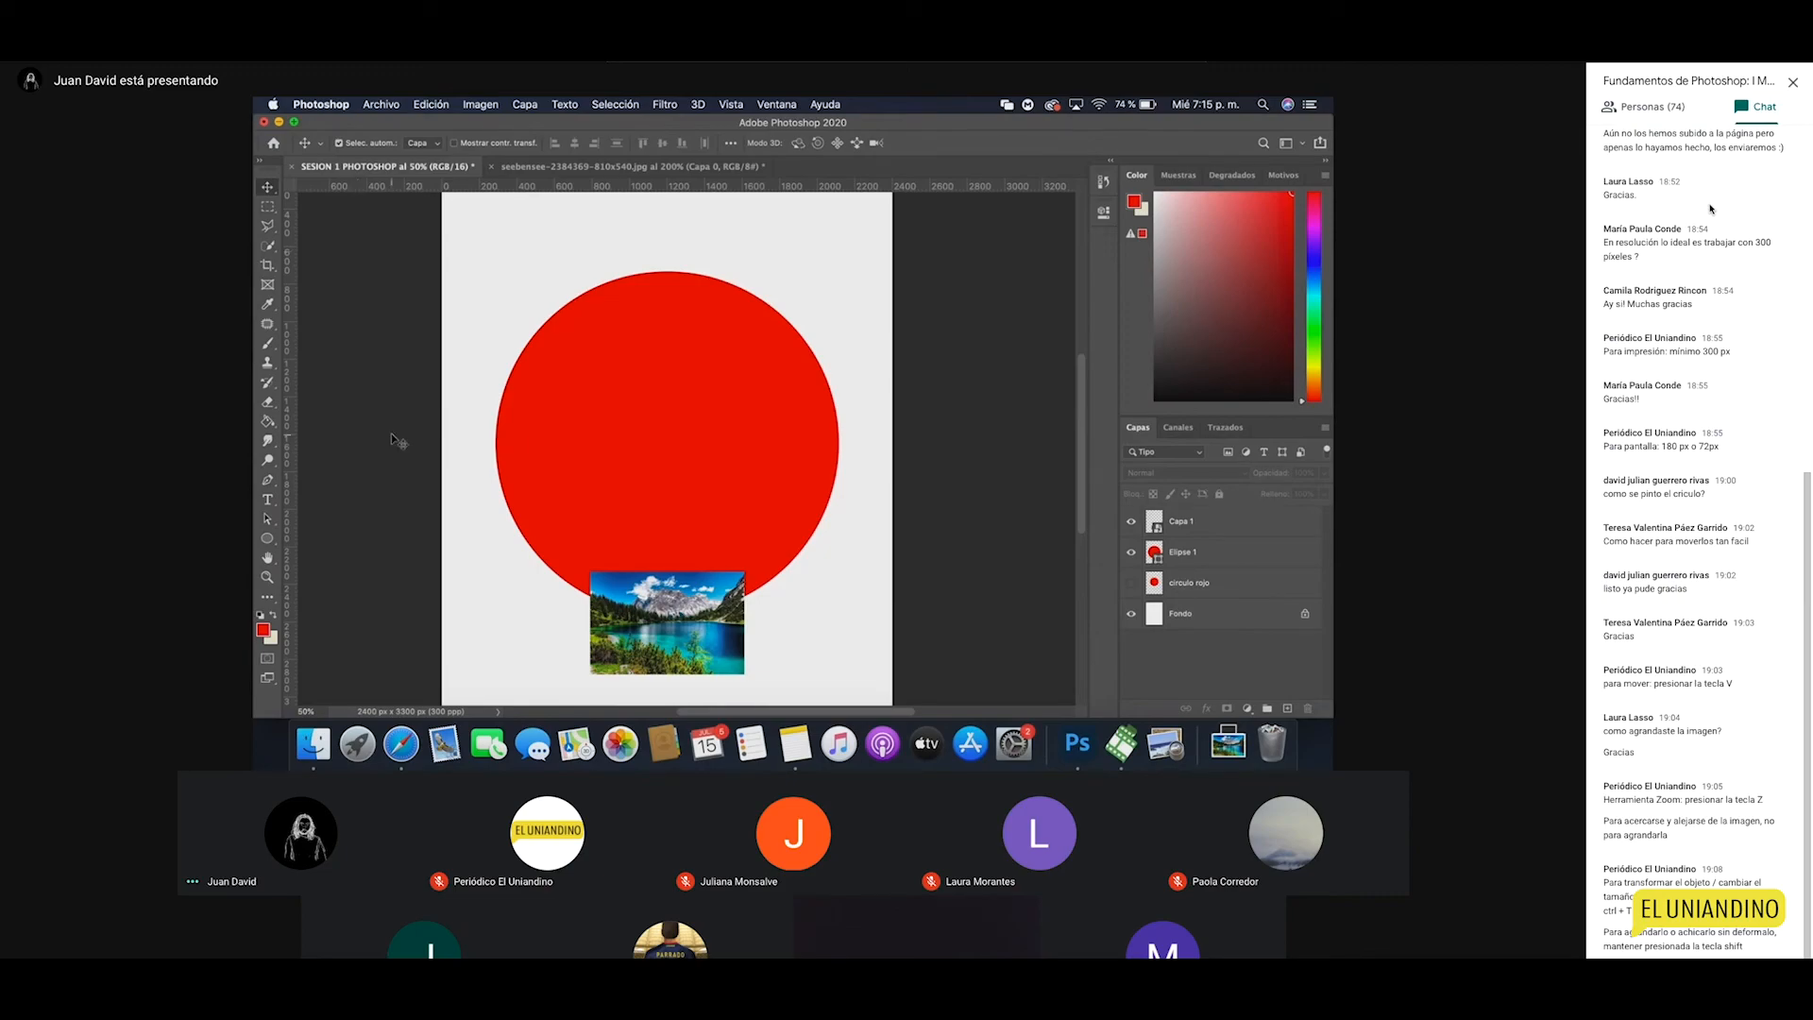
Step: In Finder, open Documents > CLASES PHOTOSHOP > MATTE
{"action": "left_click", "coordinate": [300, 758]}
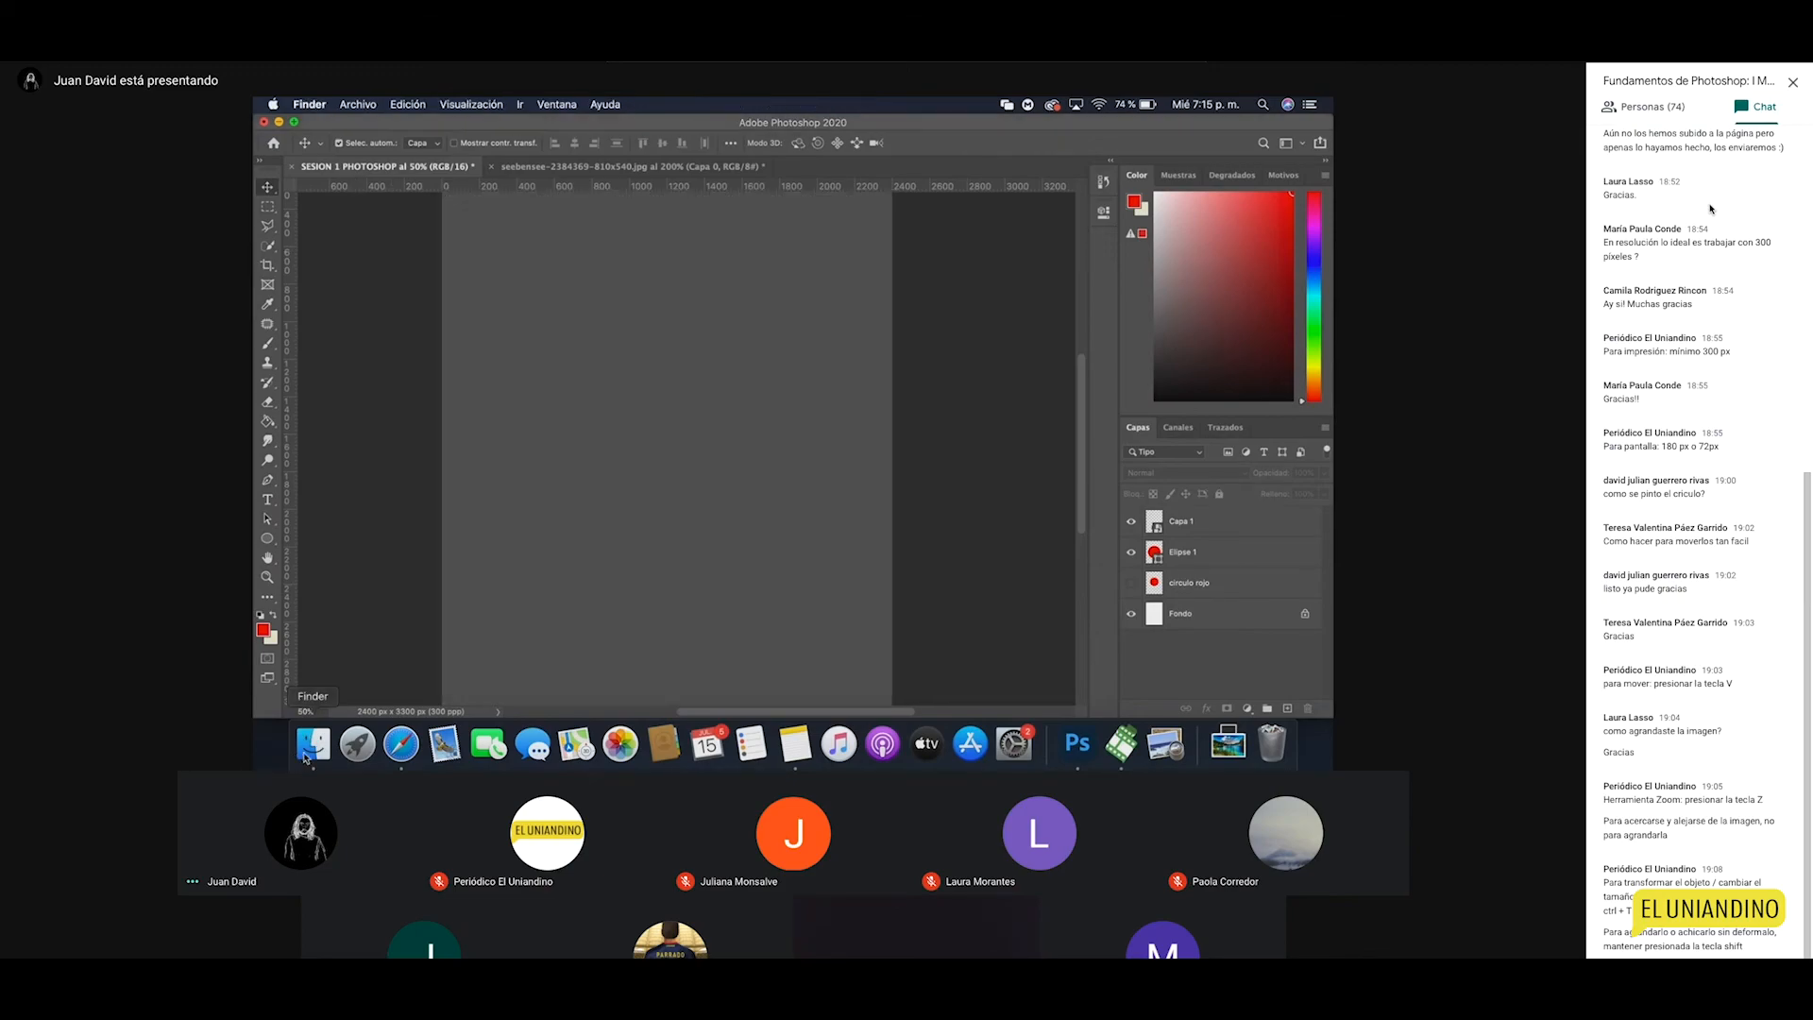
{"action": "left_click", "coordinate": [385, 298]}
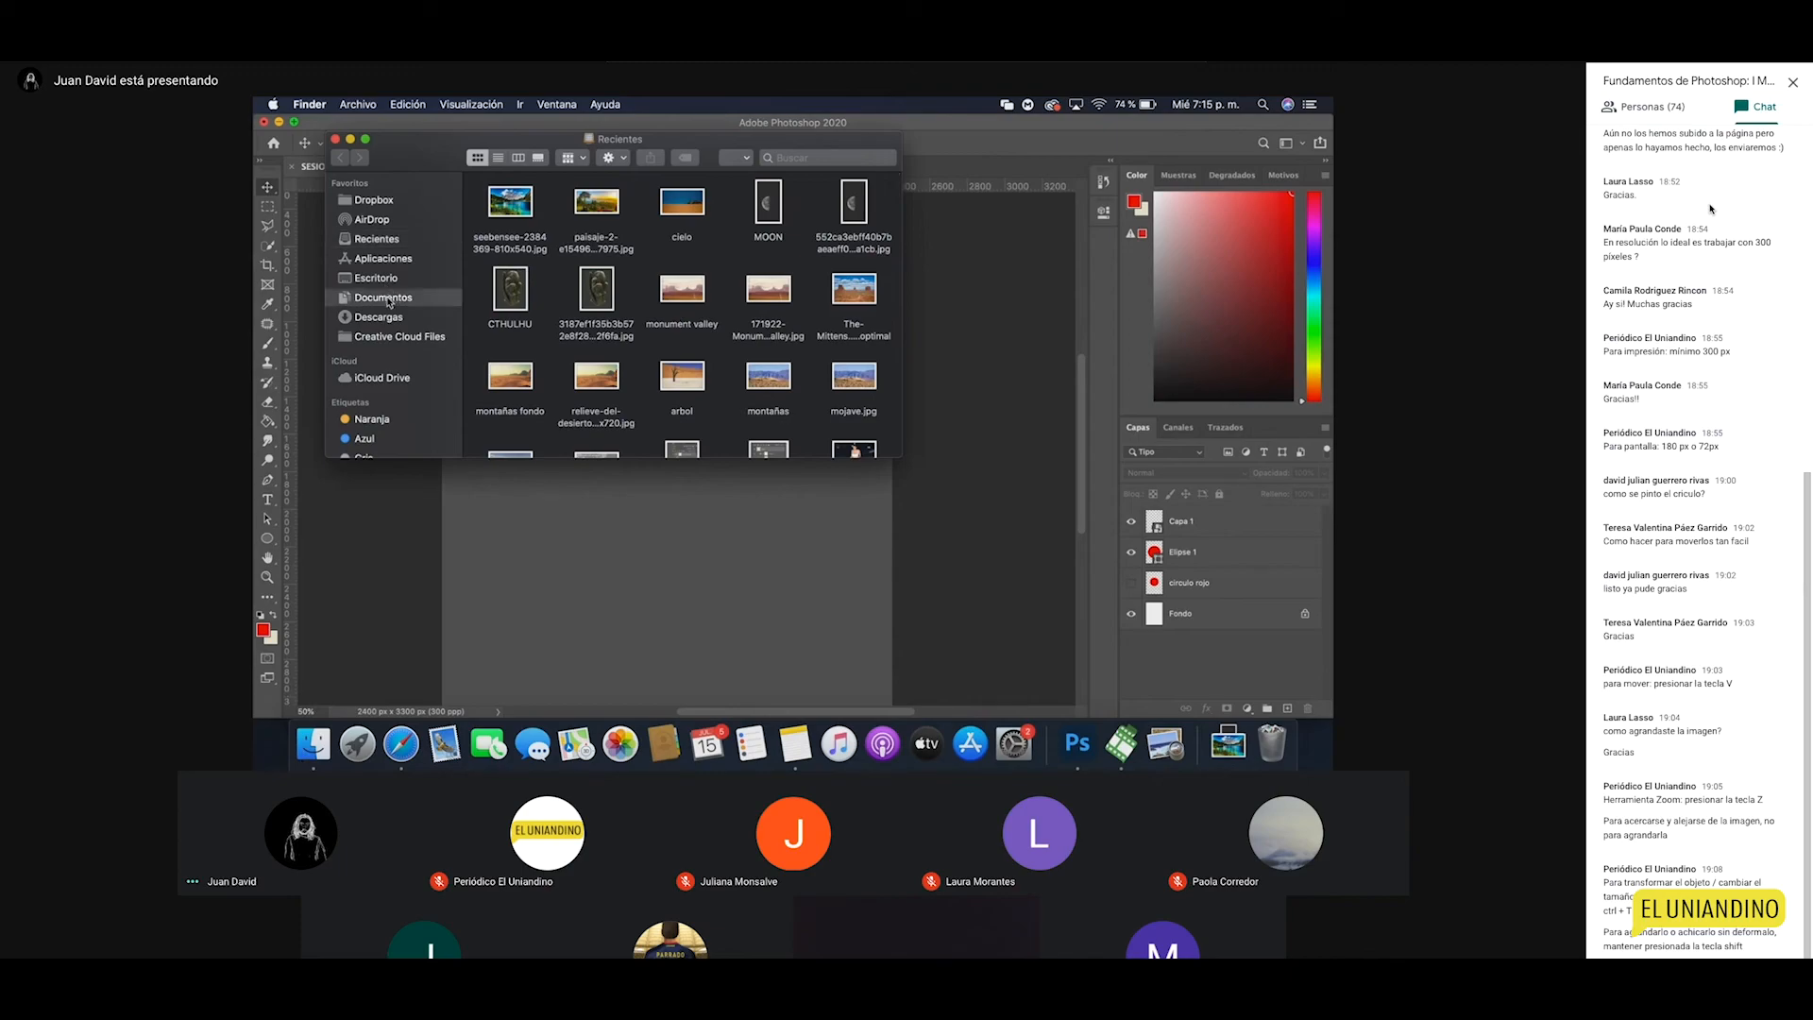
{"action": "double_click", "coordinate": [557, 226]}
{"action": "double_click", "coordinate": [554, 227]}
{"action": "left_click", "coordinate": [518, 200]}
{"action": "double_click", "coordinate": [518, 200]}
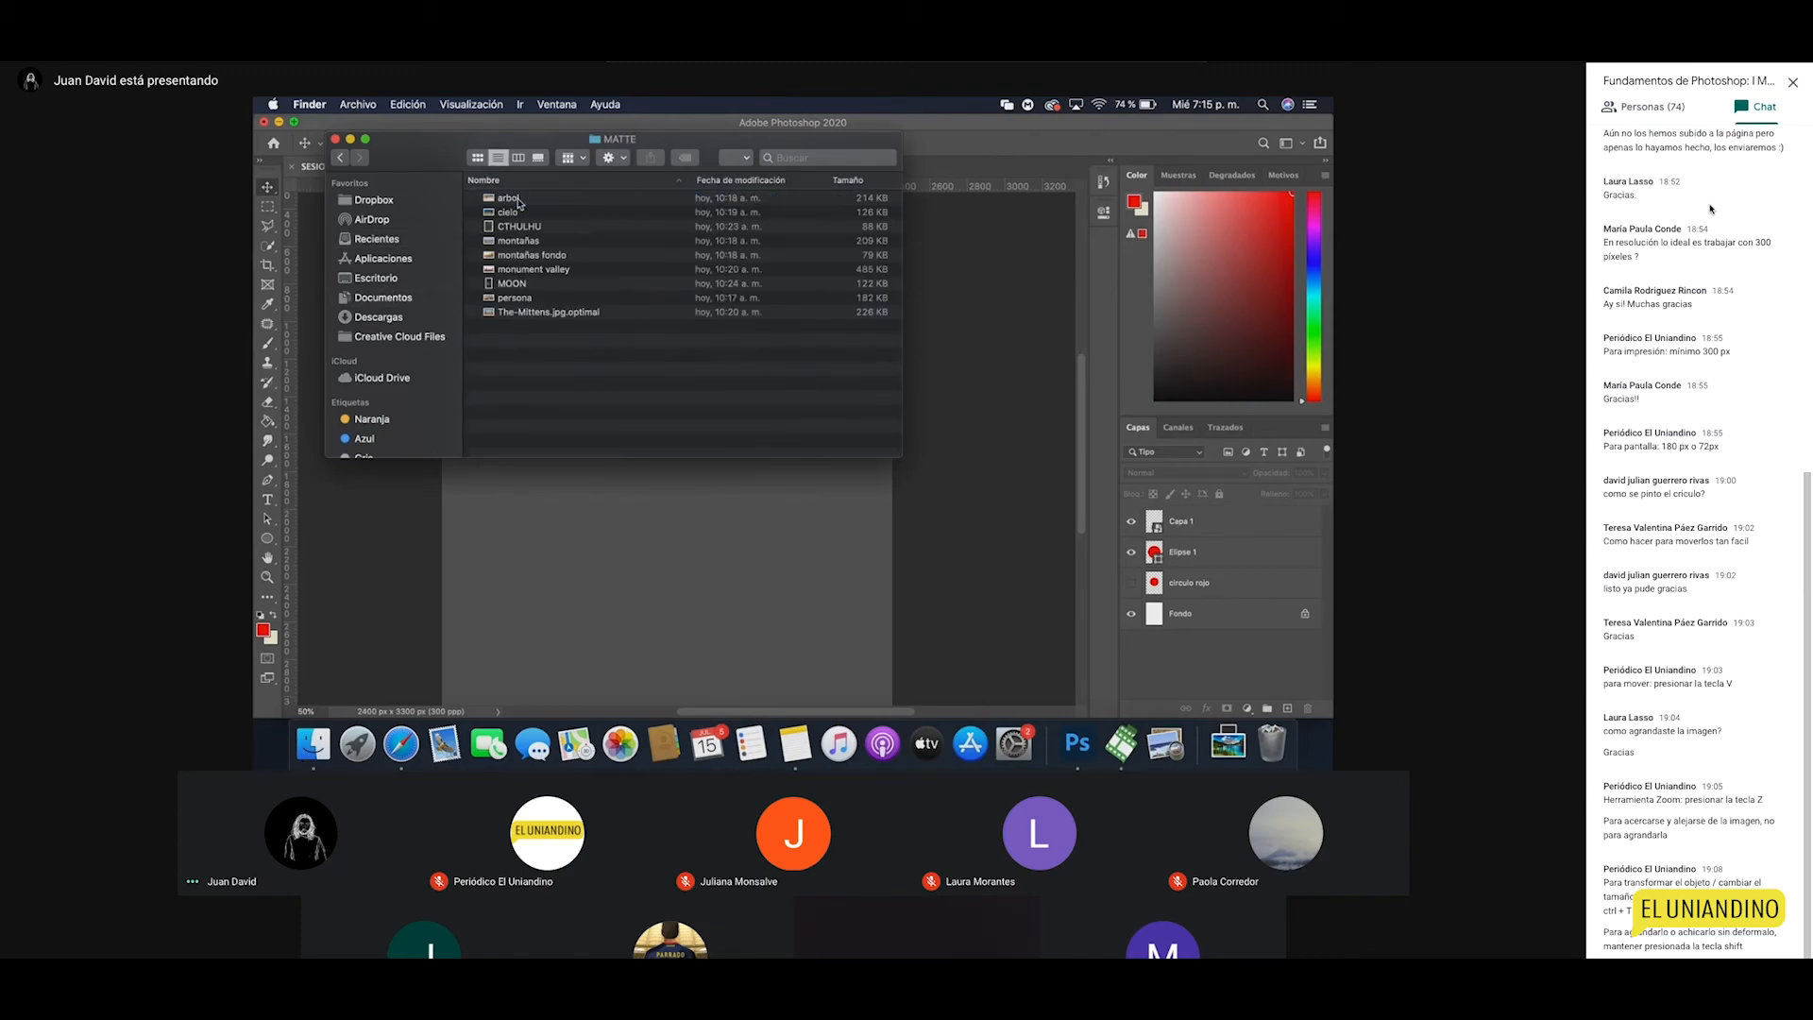
Step: Preview the MATTE images in Quick Look, from arbol through to cielo
{"action": "left_click", "coordinate": [532, 199]}
{"action": "key", "text": "space"}
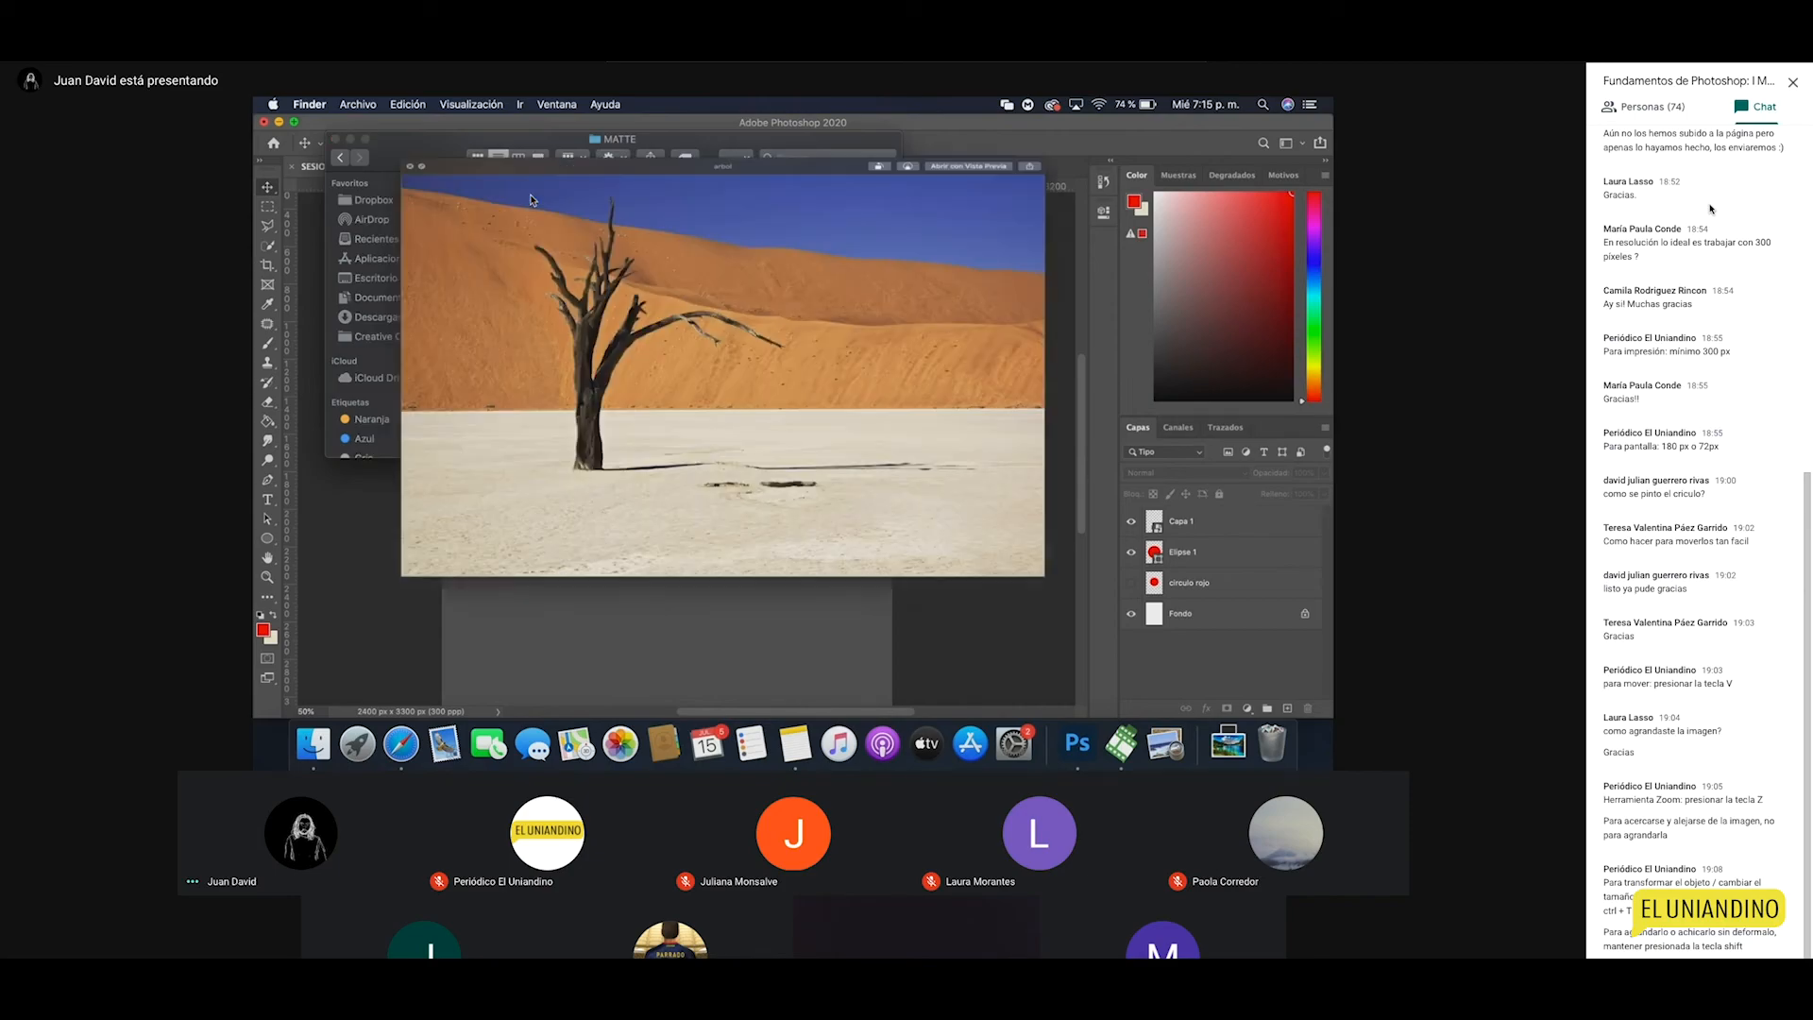
{"action": "key", "text": "Down"}
{"action": "key", "text": "Down"}
{"action": "key", "text": "Down"}
{"action": "key", "text": "Down"}
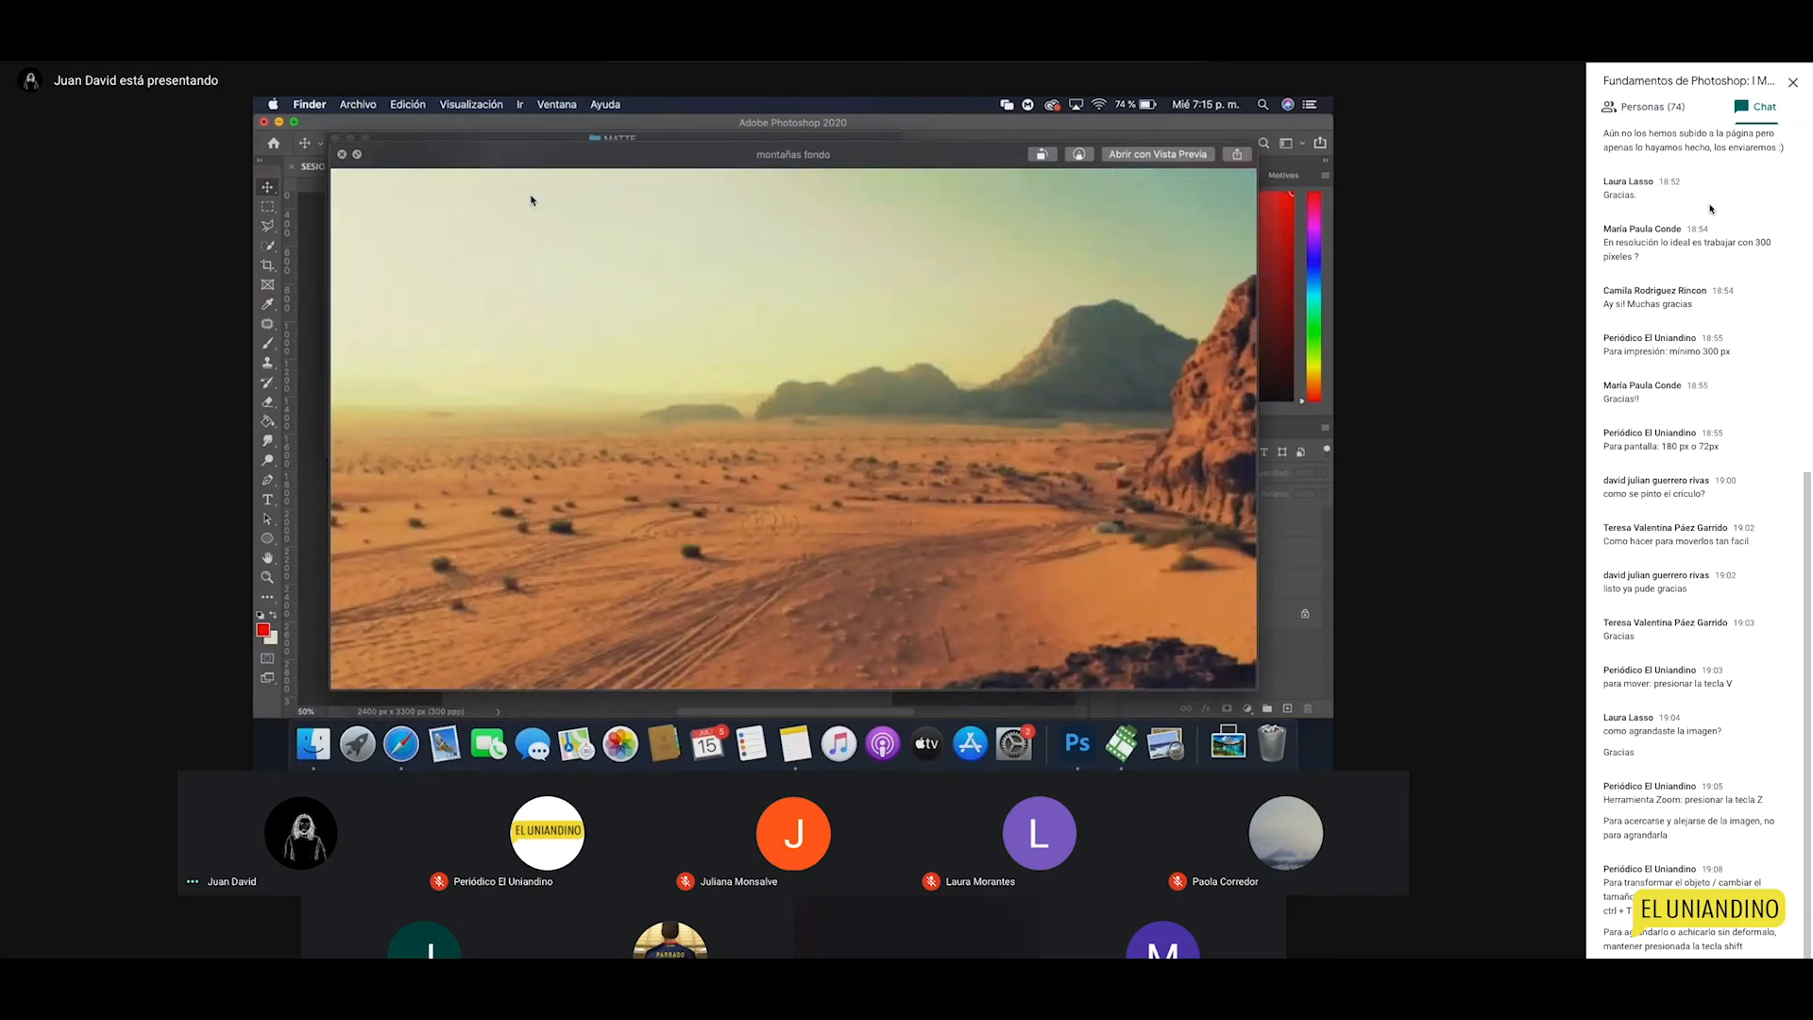
{"action": "key", "text": "Down"}
{"action": "key", "text": "Down"}
{"action": "key", "text": "Down"}
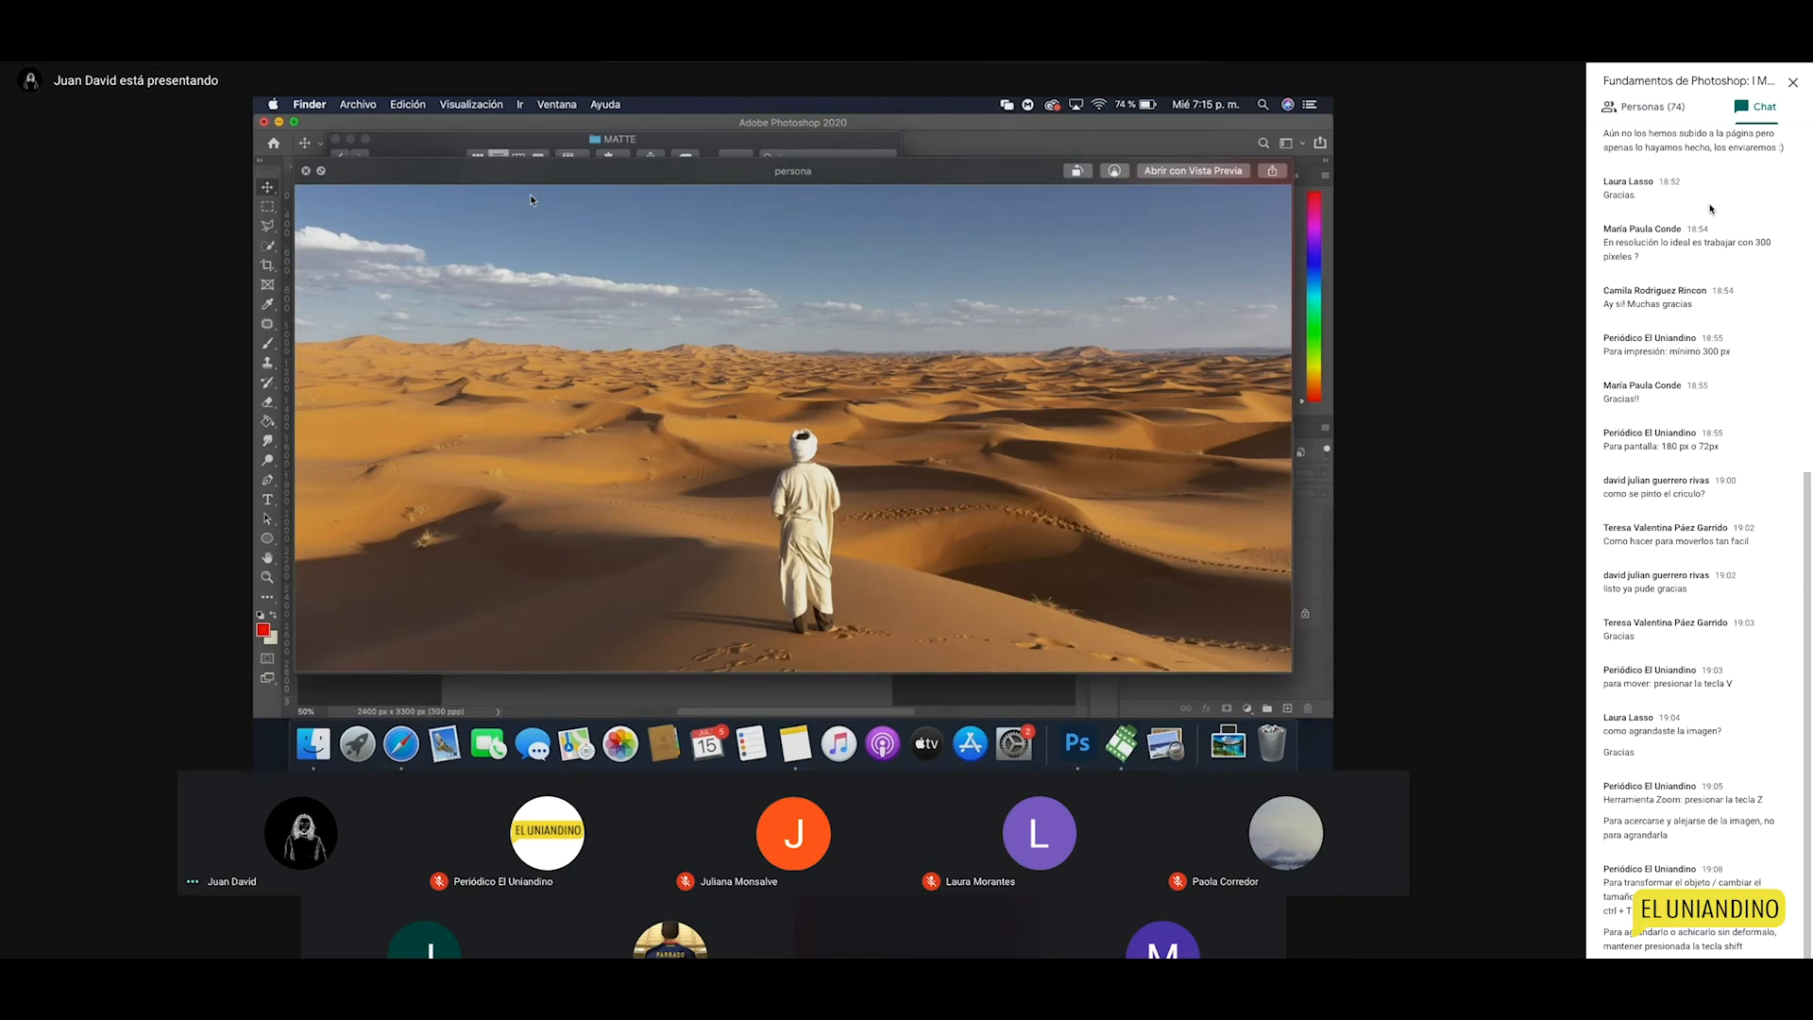
{"action": "key", "text": "Down"}
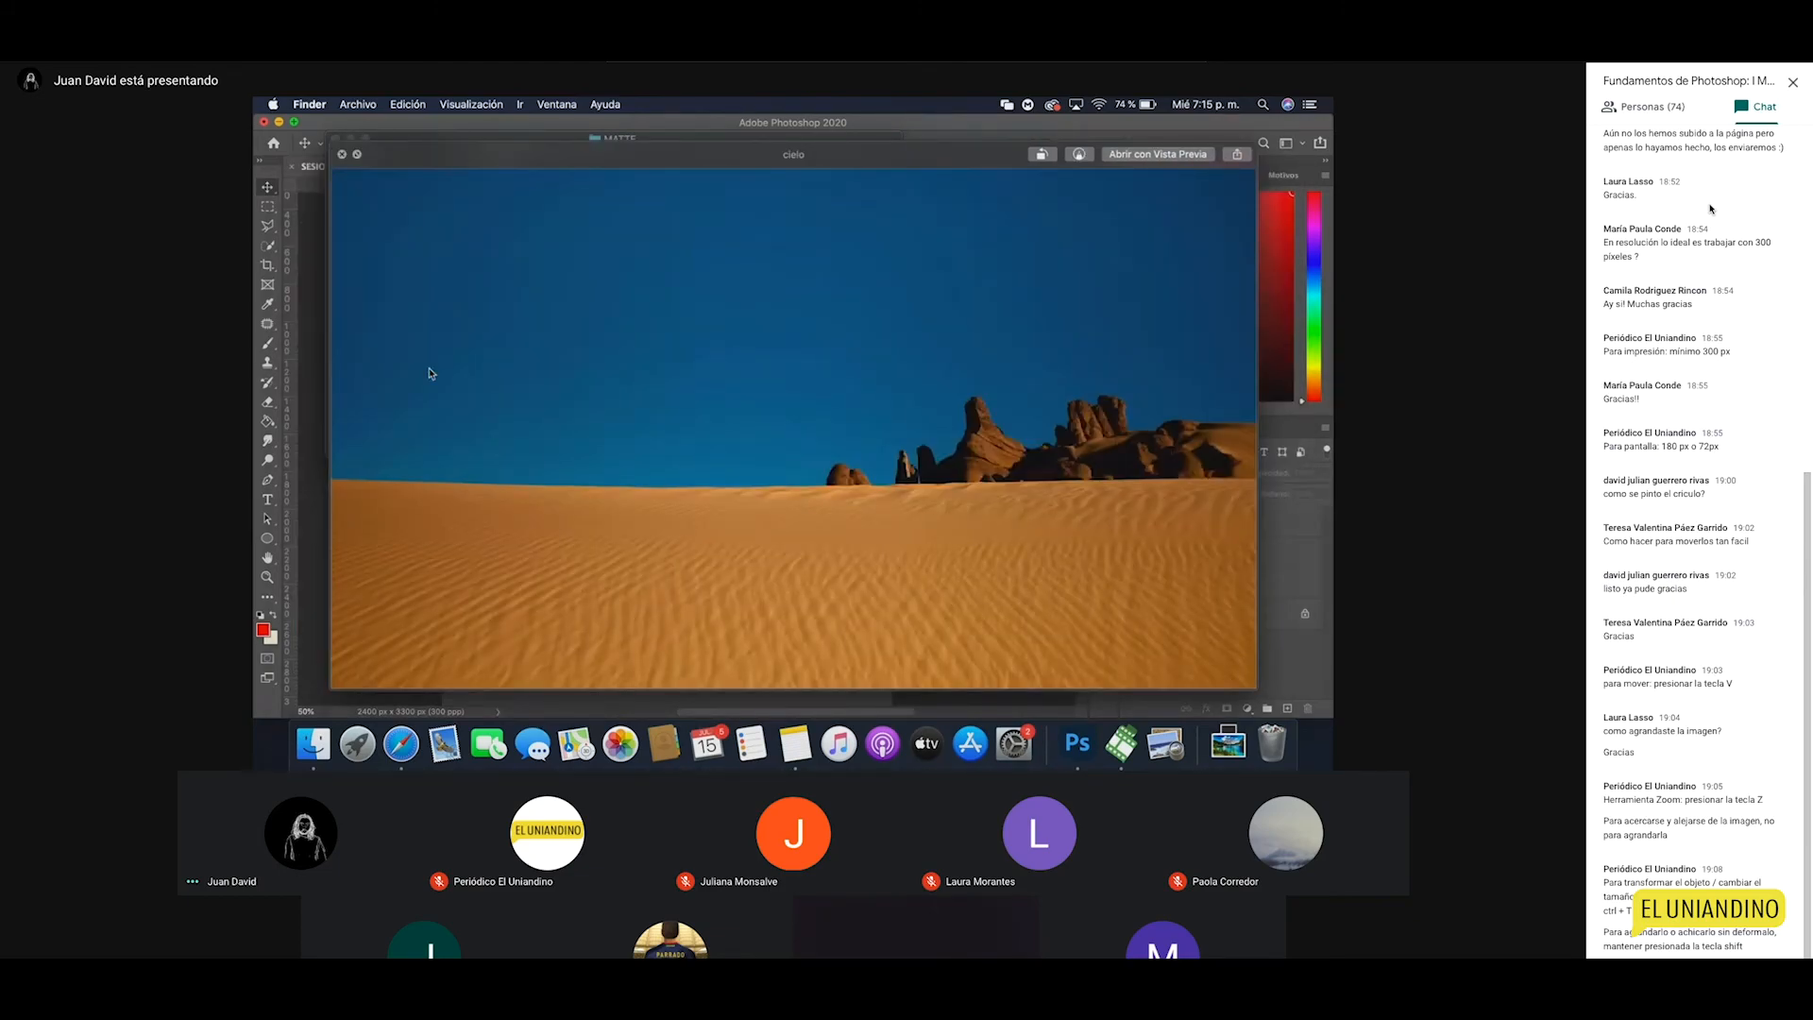
Step: Close the cielo preview and the Finder window, and return to Photoshop
{"action": "left_click", "coordinate": [342, 154]}
{"action": "left_click", "coordinate": [335, 139]}
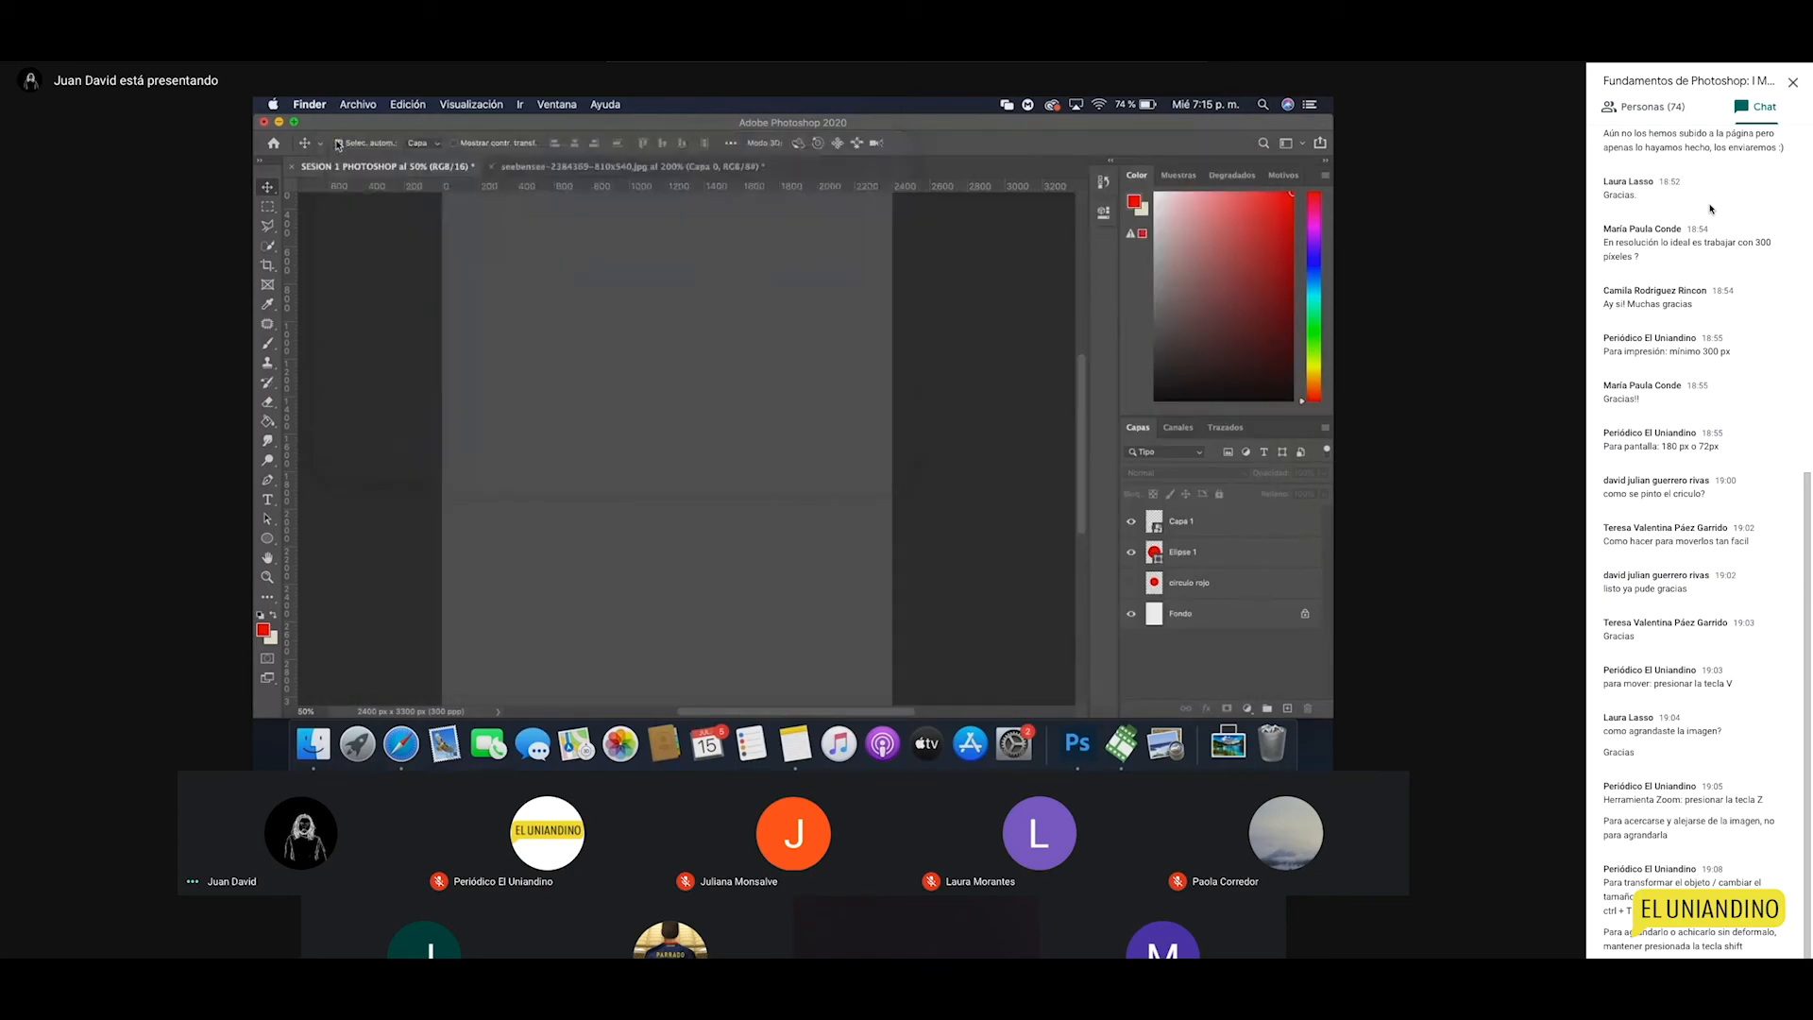
{"action": "left_click", "coordinate": [295, 172]}
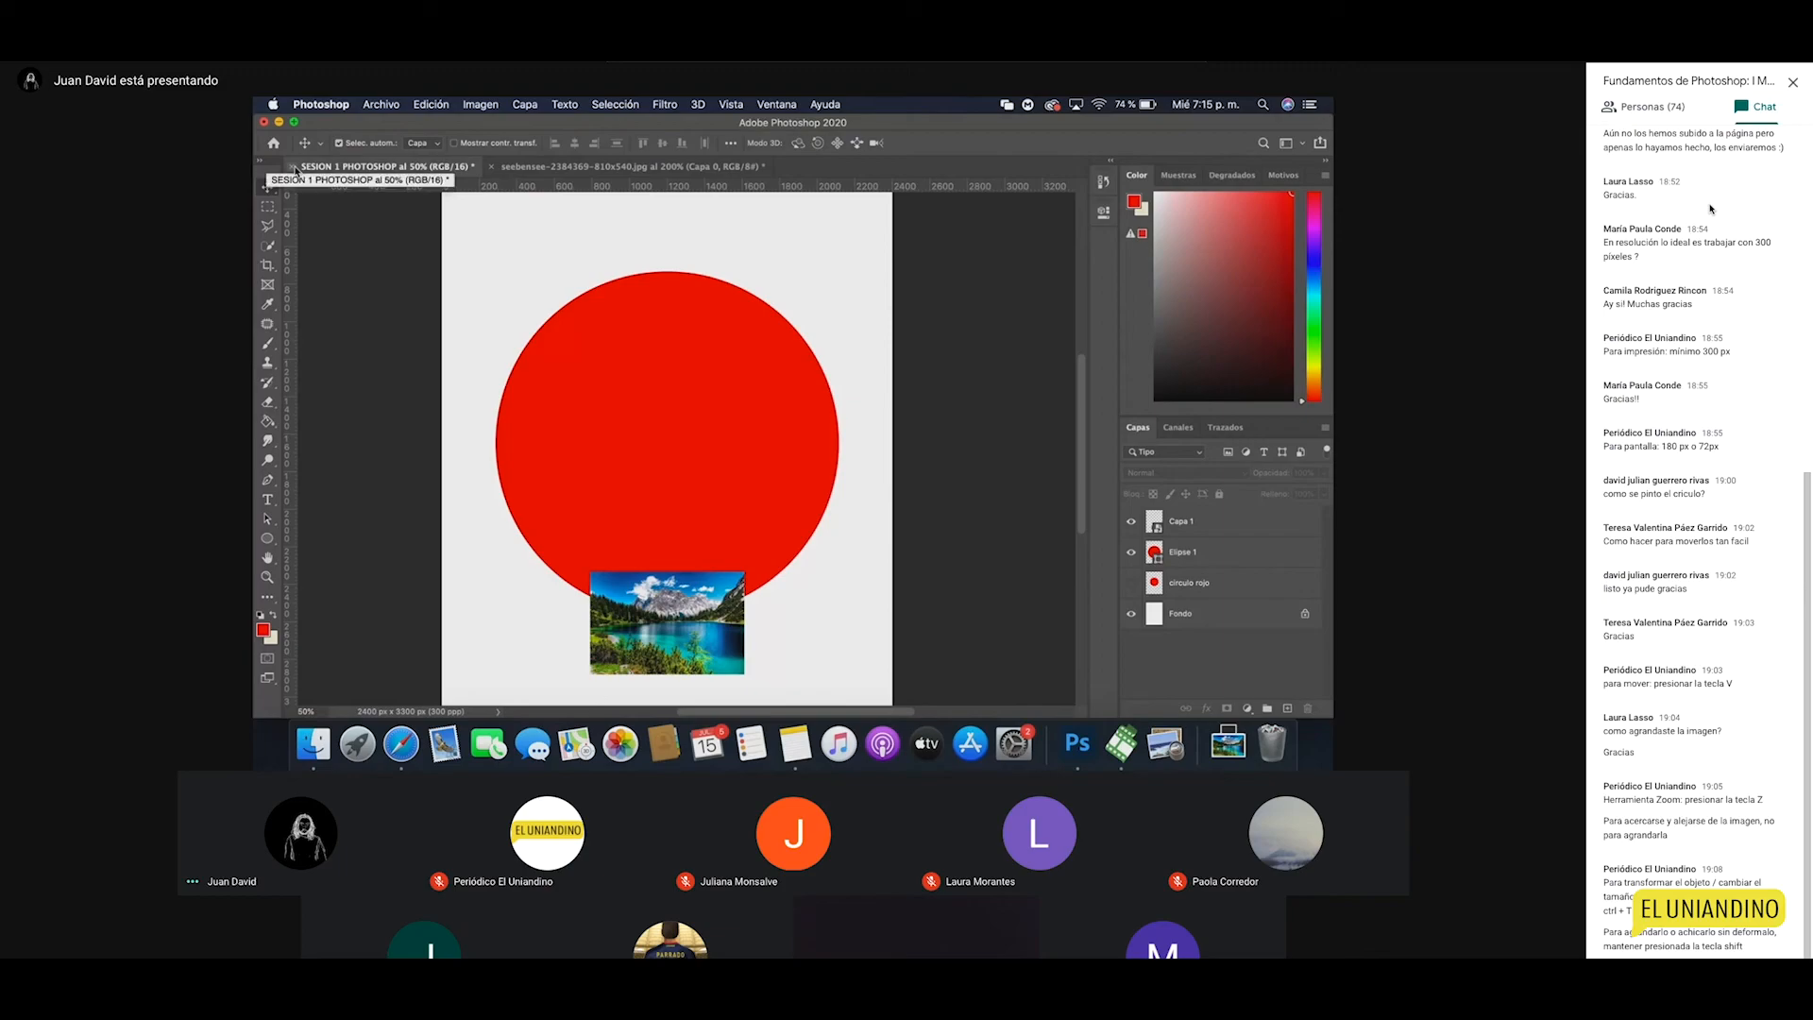
Step: Open the New document dialog and close it without creating anything
{"action": "left_click", "coordinate": [397, 108]}
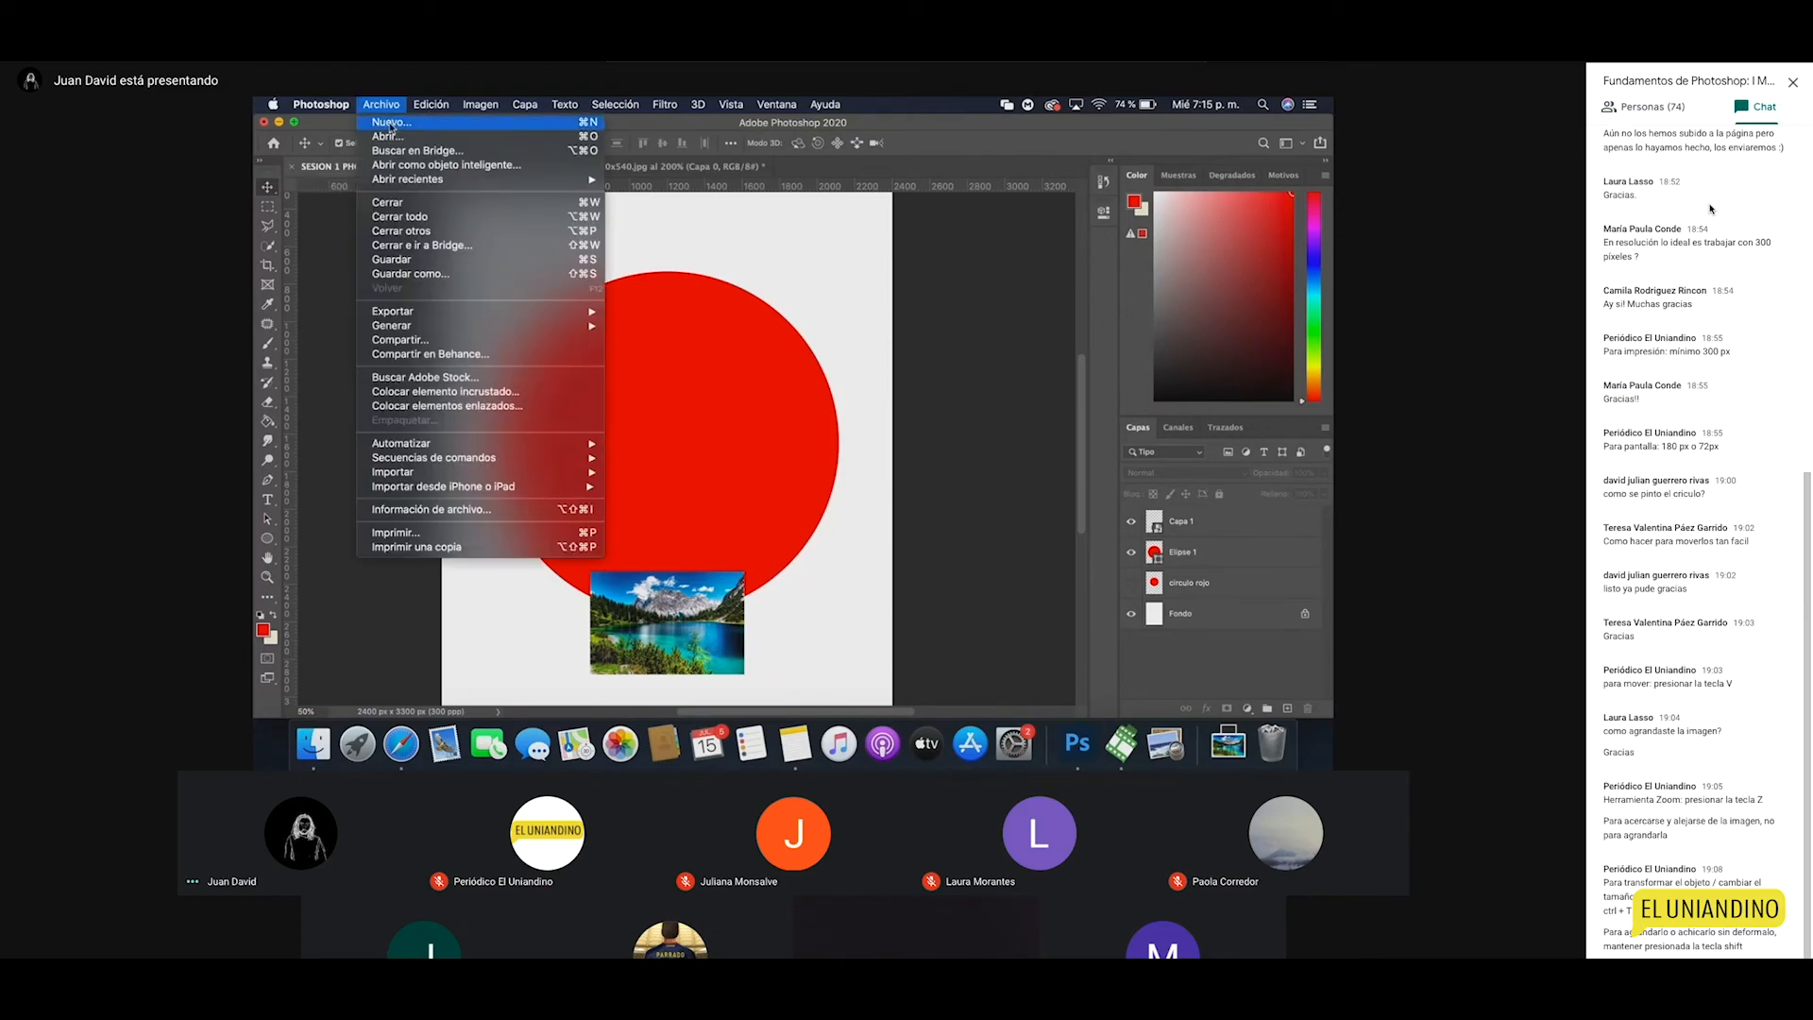
{"action": "left_click", "coordinate": [390, 122]}
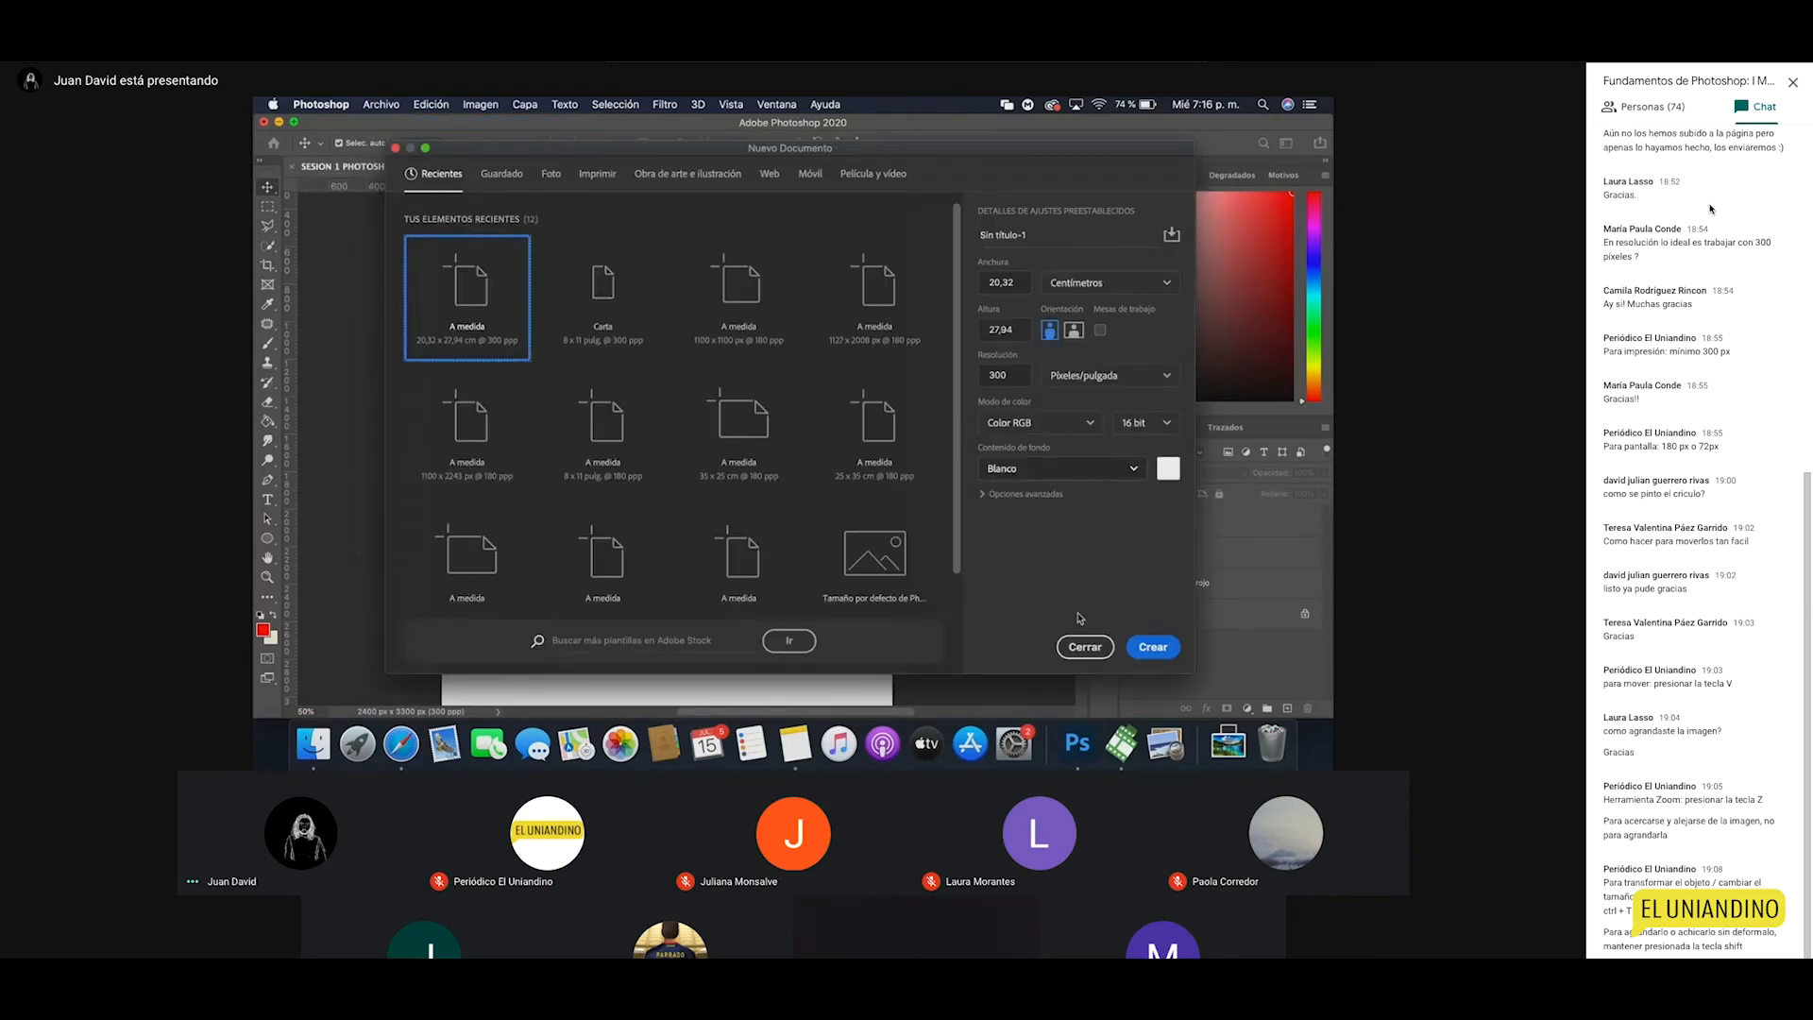
{"action": "left_click", "coordinate": [1085, 646]}
Step: Open cielo from Documentos > ELUNIANDINO > CLASES PHOTOSHOP > MATTE as a new document
{"action": "left_click", "coordinate": [387, 105]}
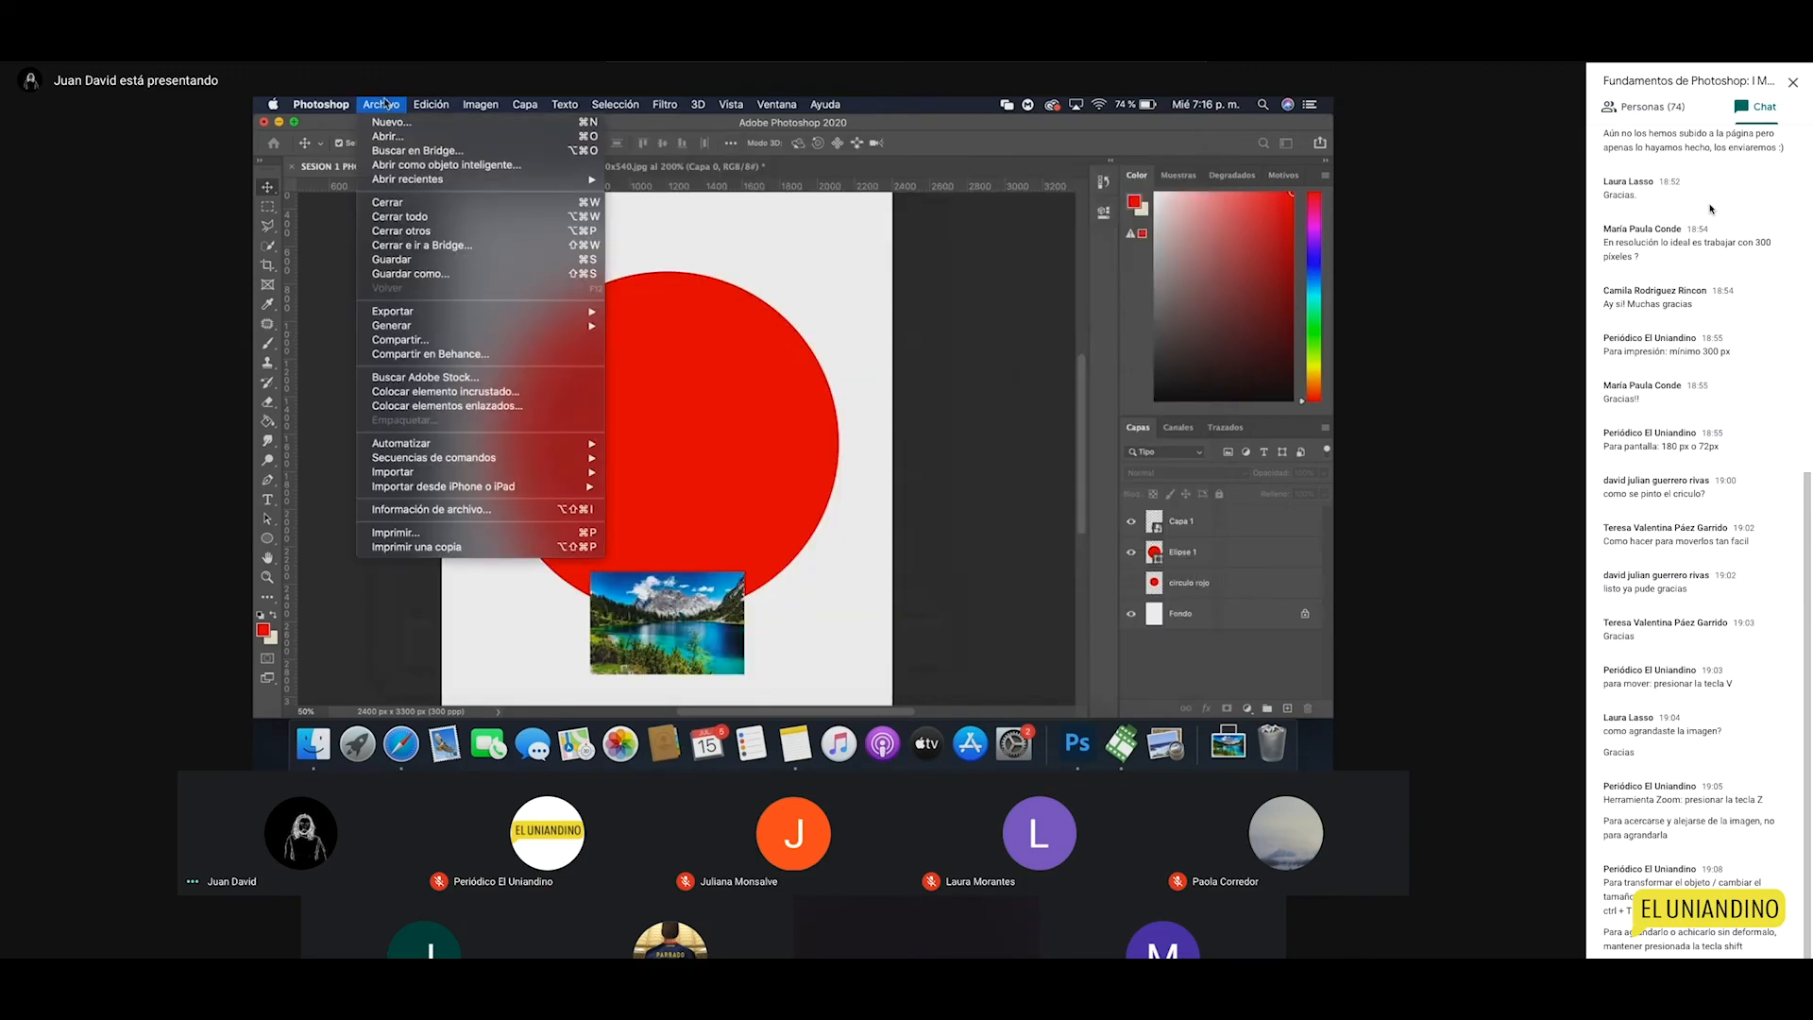
{"action": "left_click", "coordinate": [401, 138]}
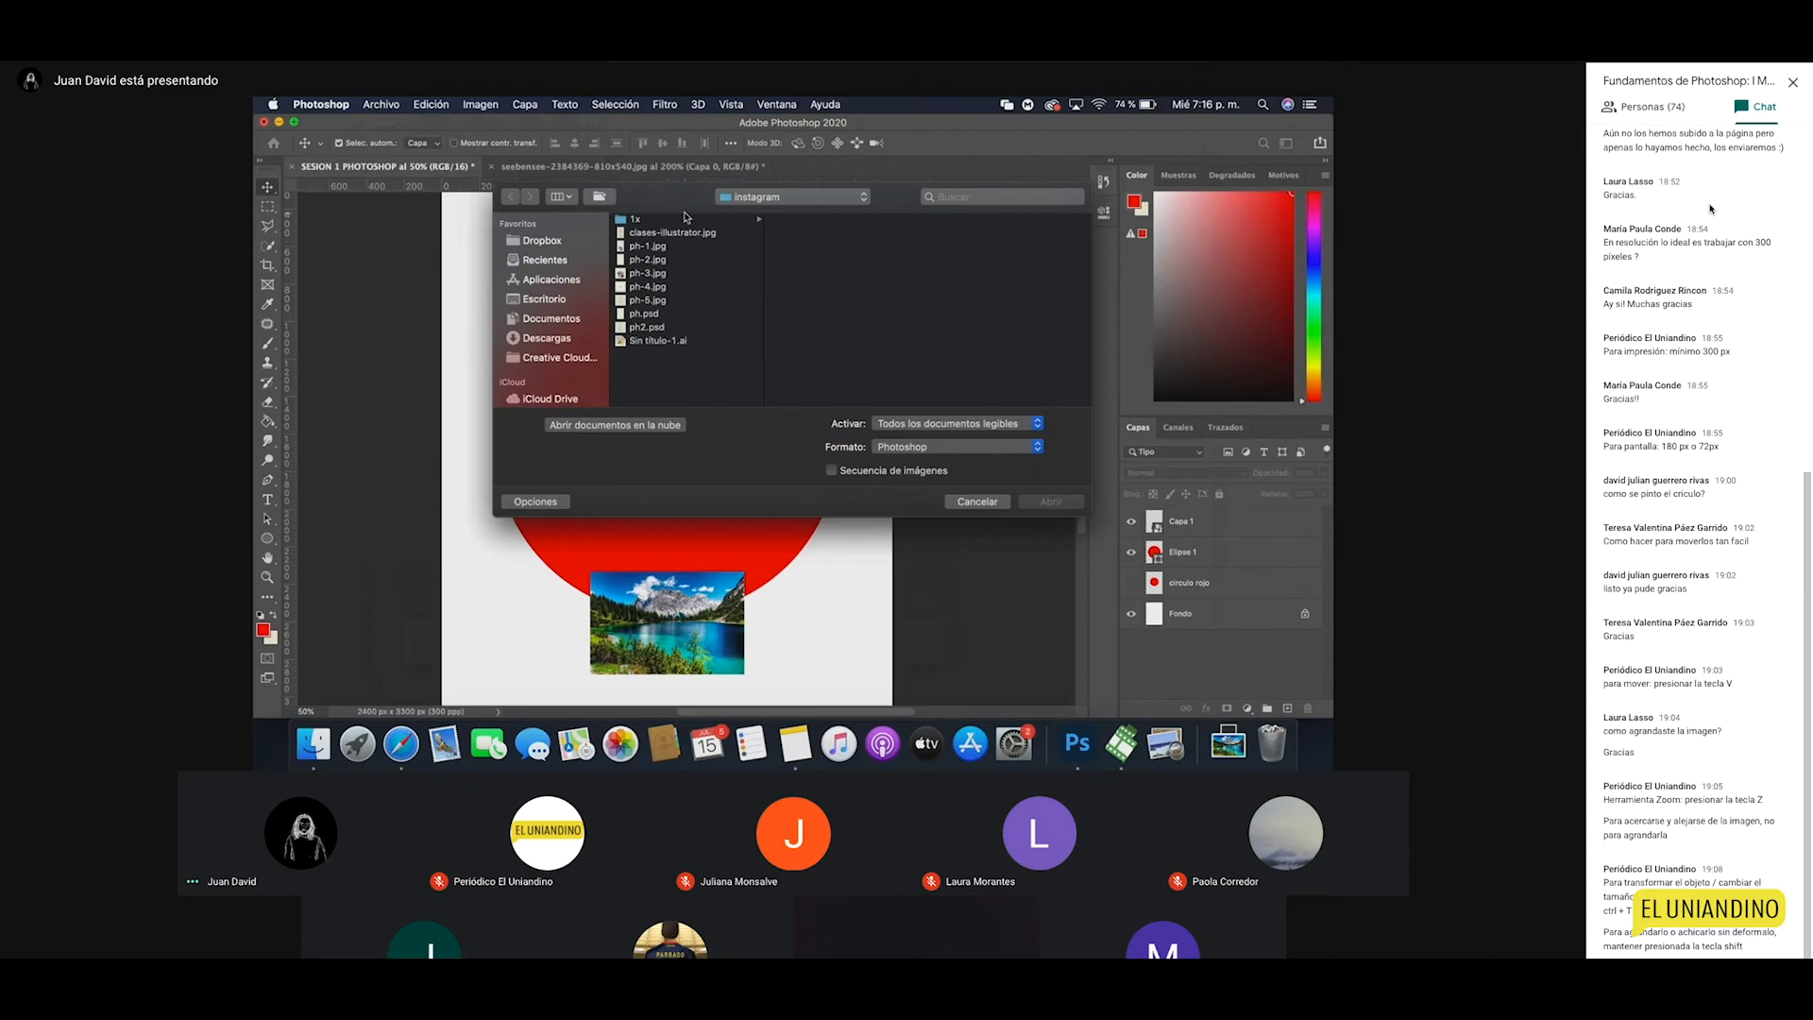
{"action": "left_click", "coordinate": [546, 321]}
{"action": "left_click", "coordinate": [666, 327]}
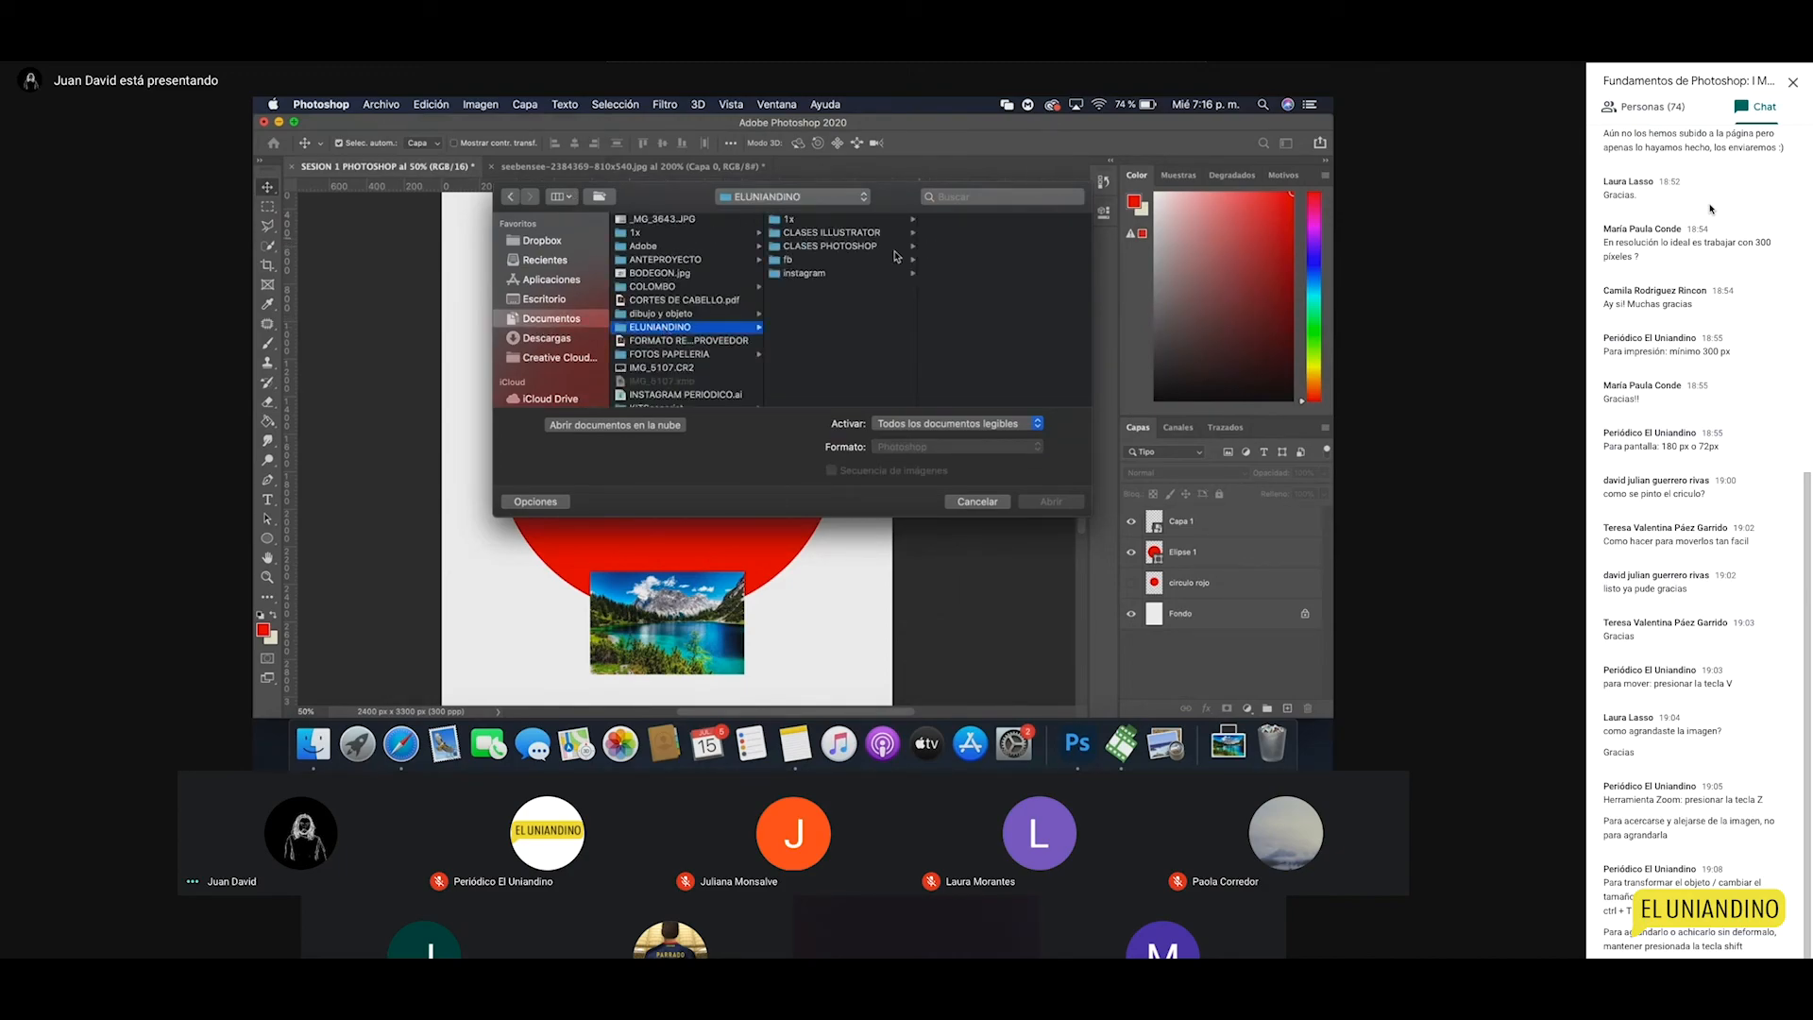
{"action": "left_click", "coordinate": [854, 247]}
{"action": "left_click", "coordinate": [963, 220]}
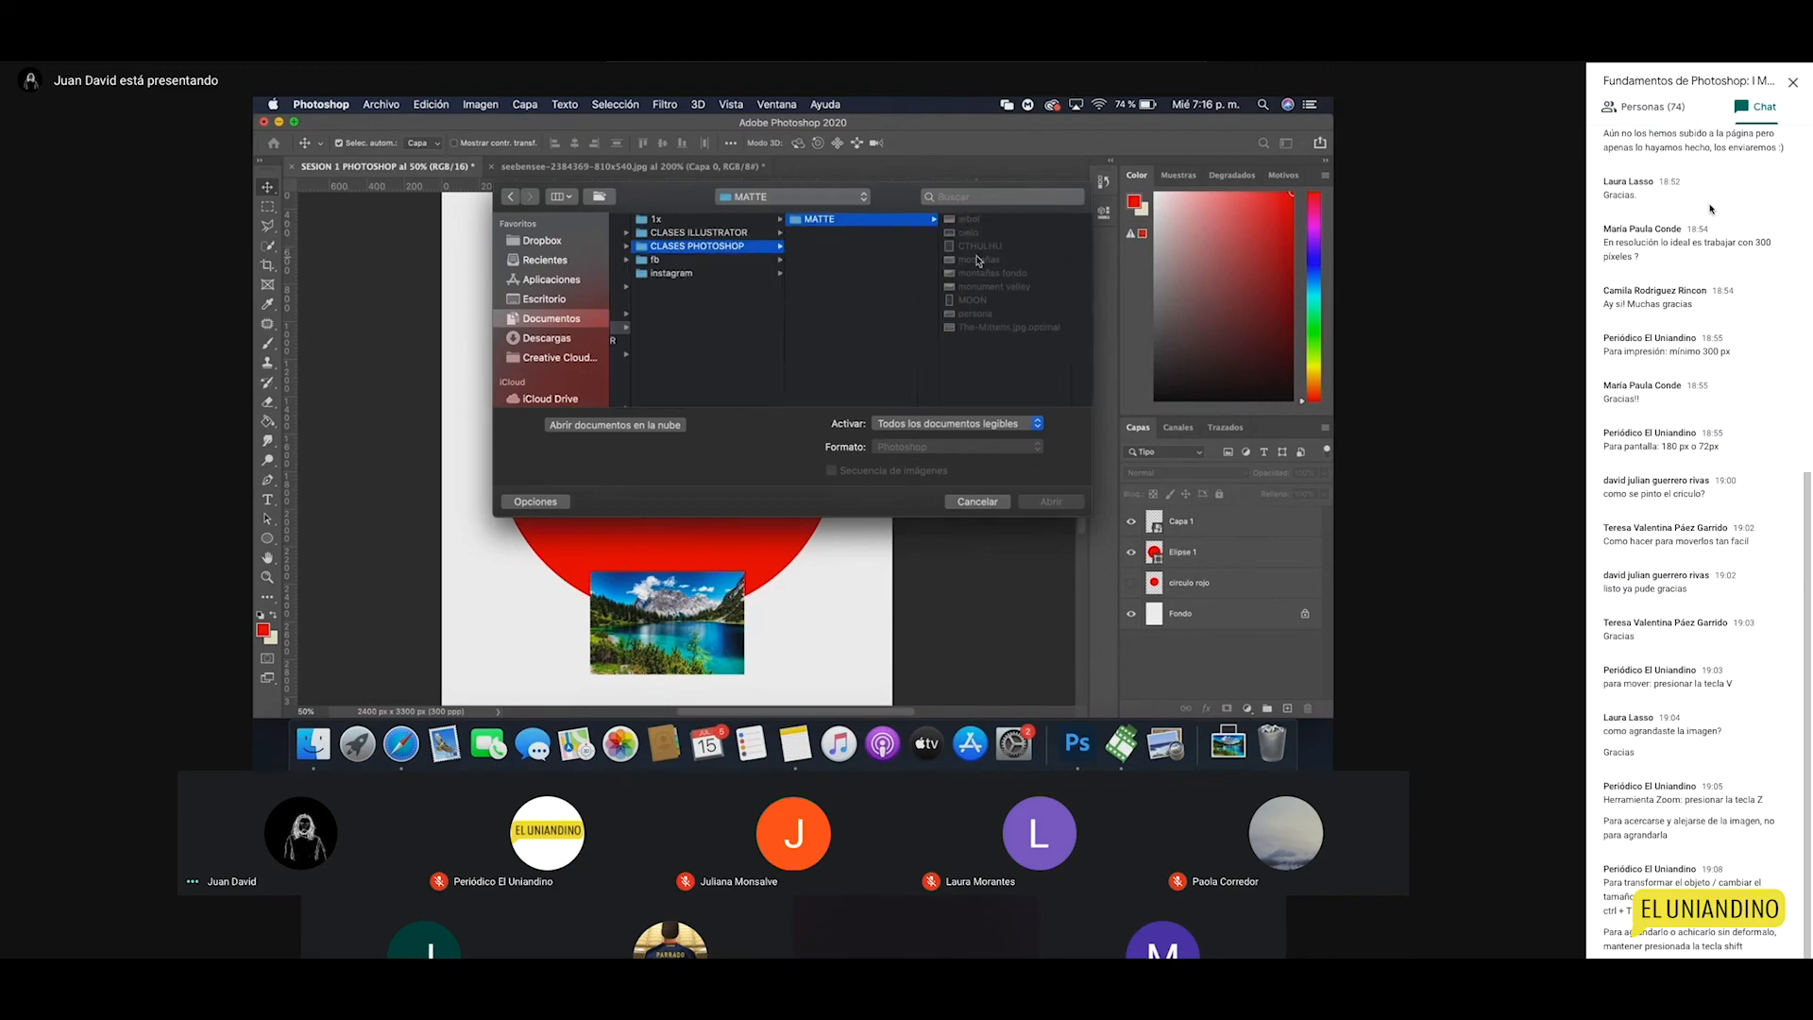
{"action": "left_click", "coordinate": [968, 234]}
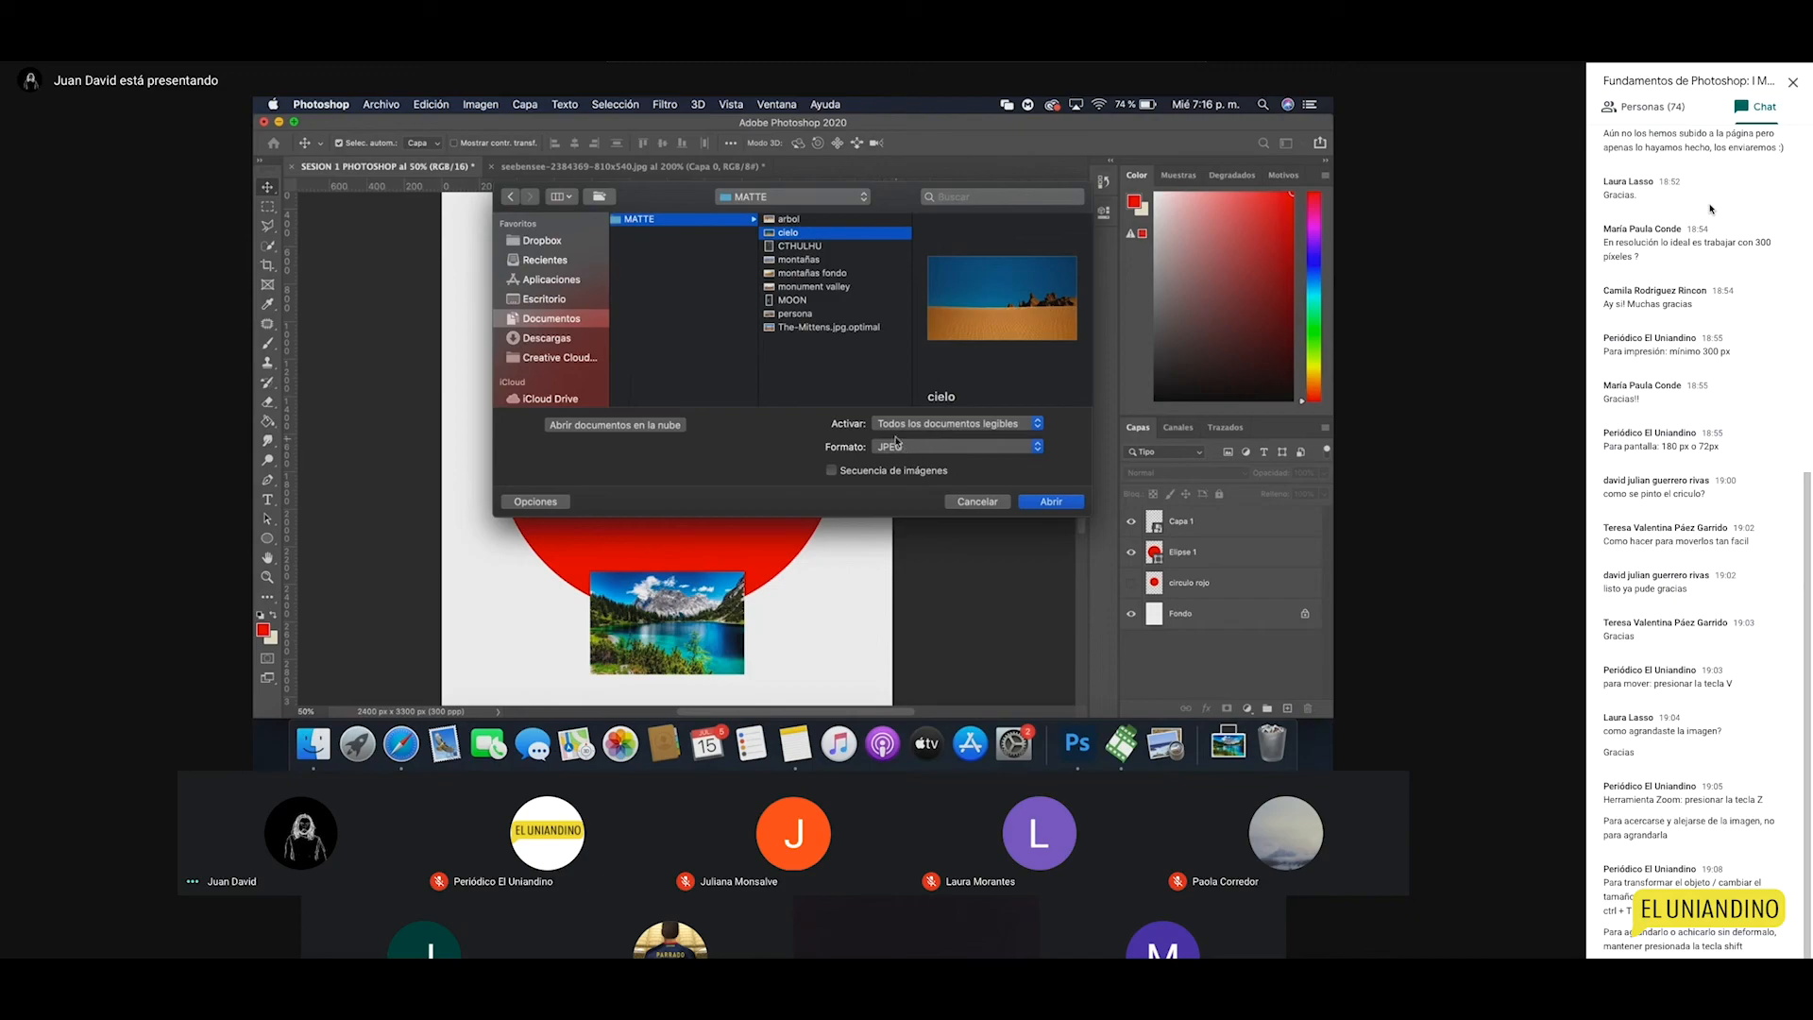
{"action": "left_click", "coordinate": [1052, 501]}
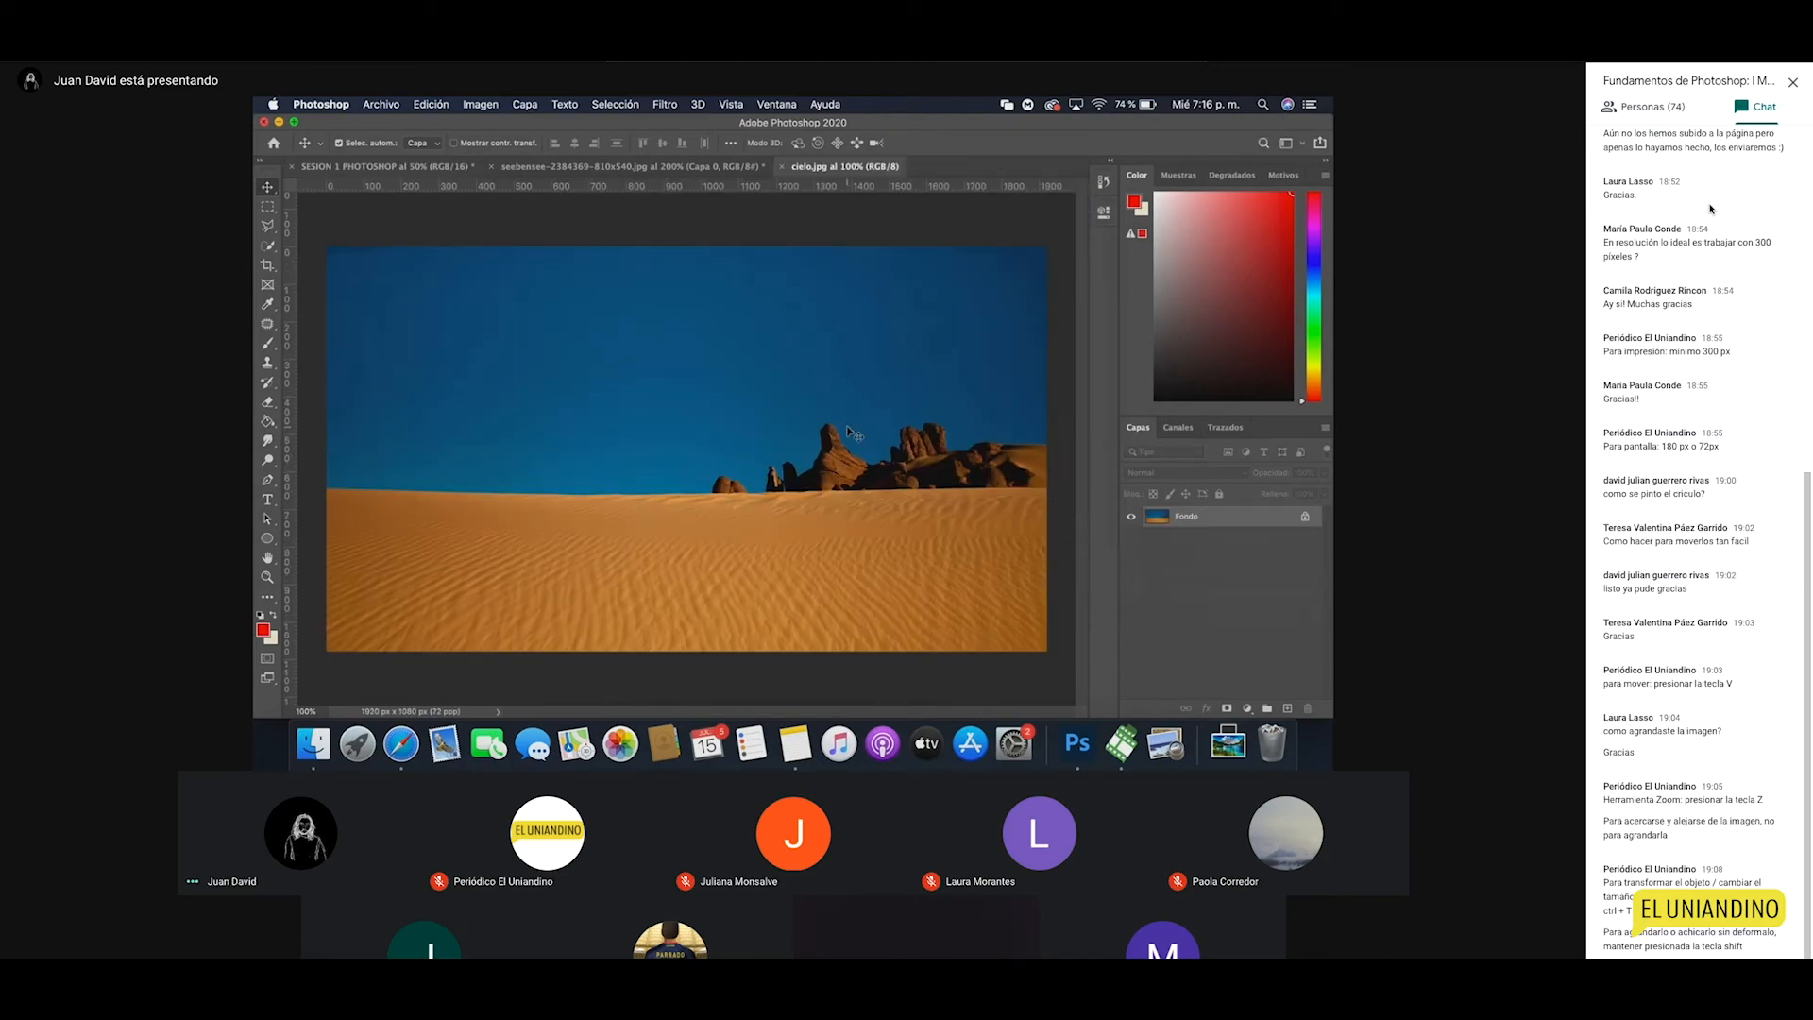
{"action": "left_click", "coordinate": [494, 107]}
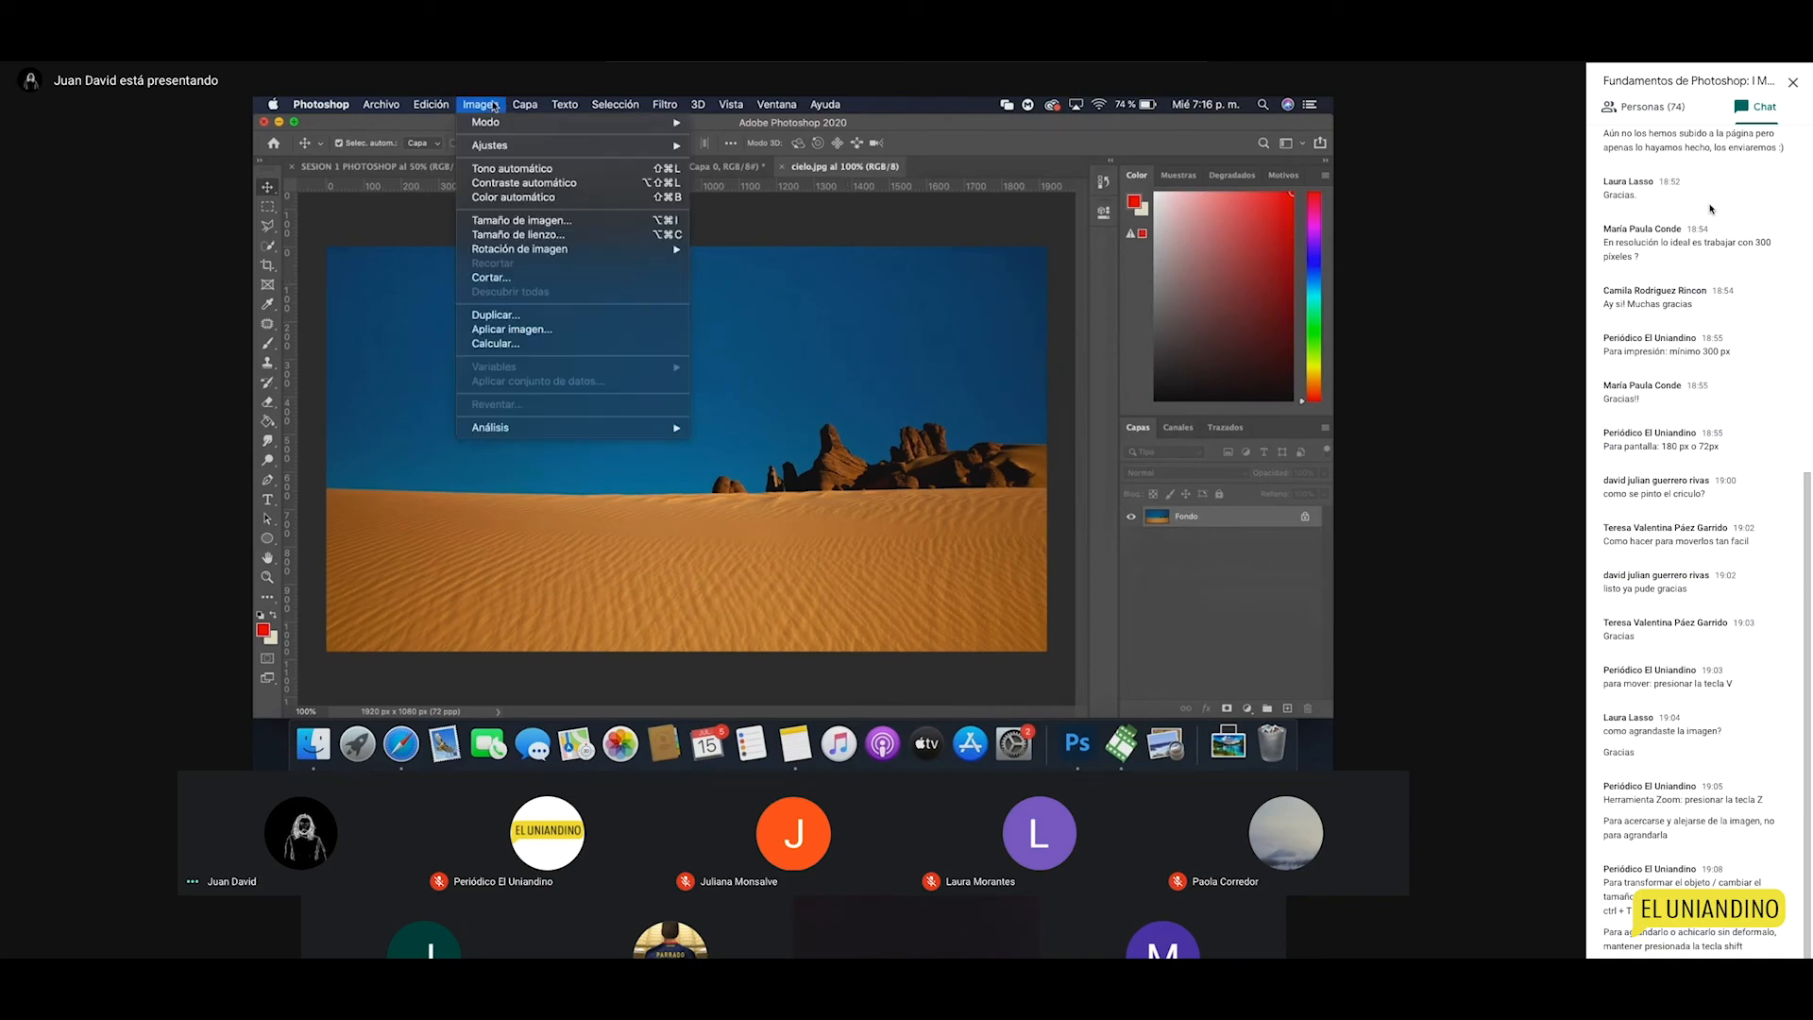
{"action": "left_click", "coordinate": [549, 224]}
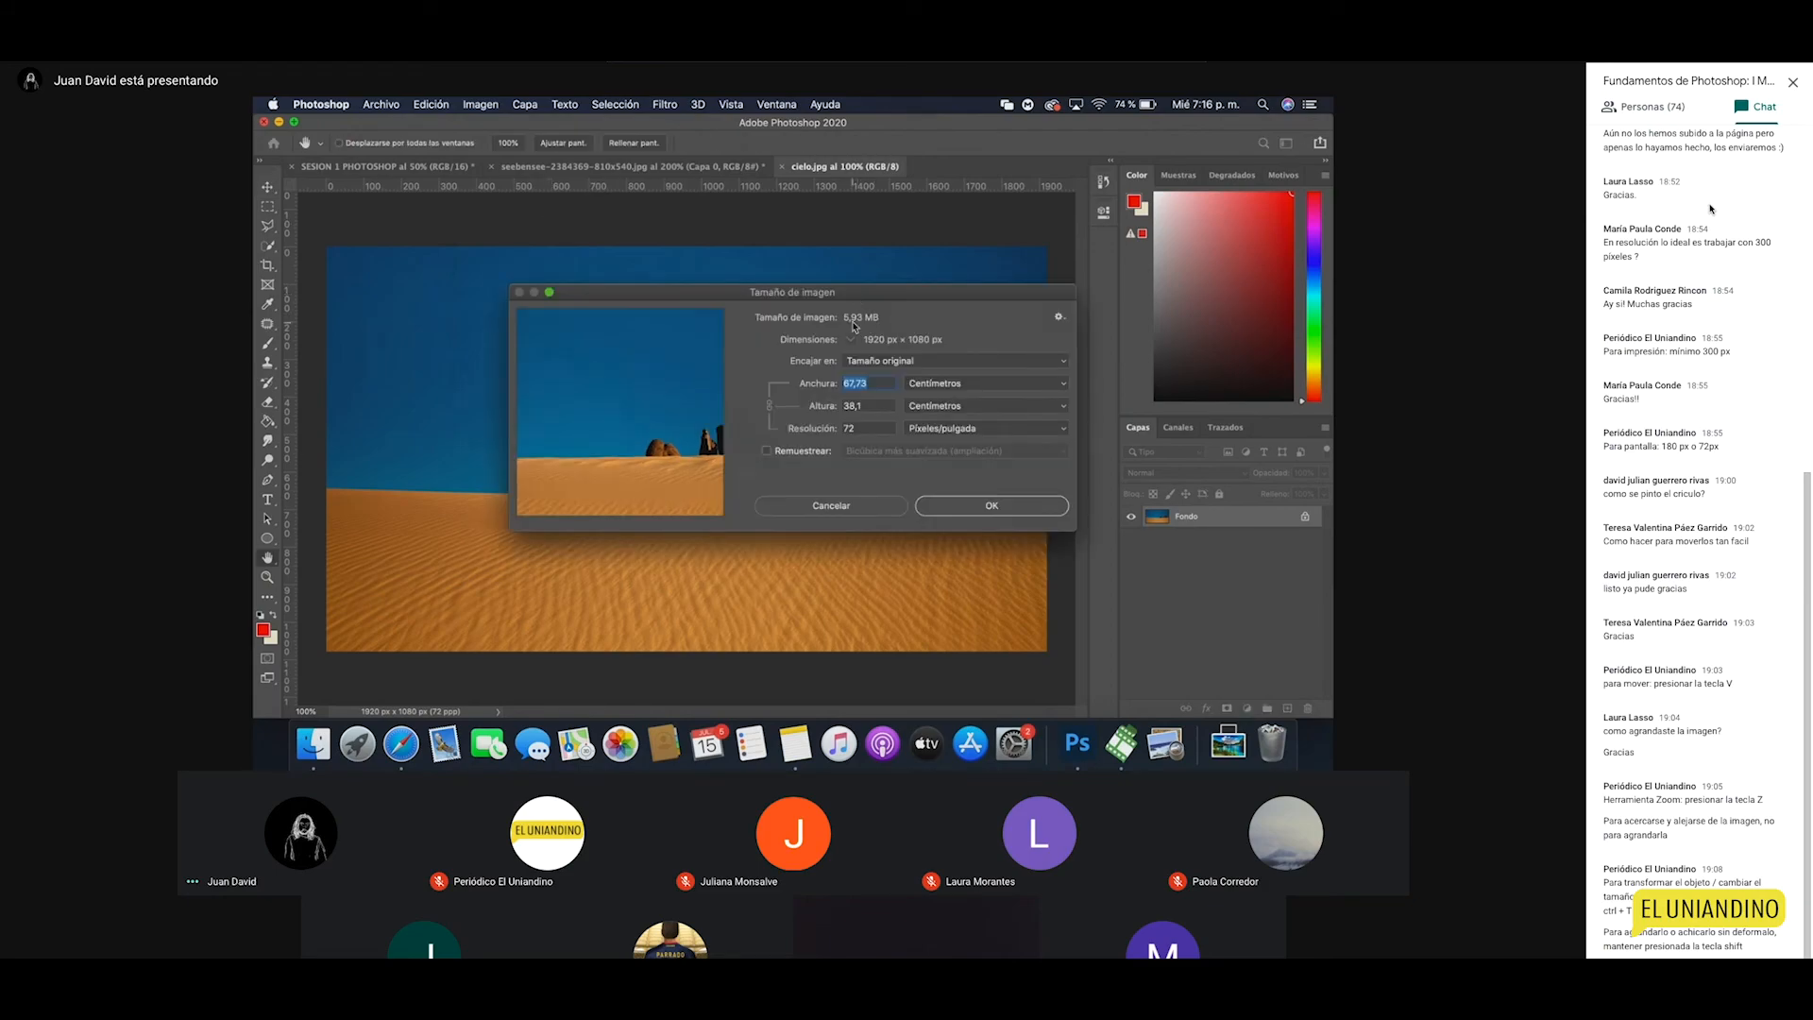
{"action": "left_click_drag", "start_coordinate": [844, 296], "coordinate": [833, 280]}
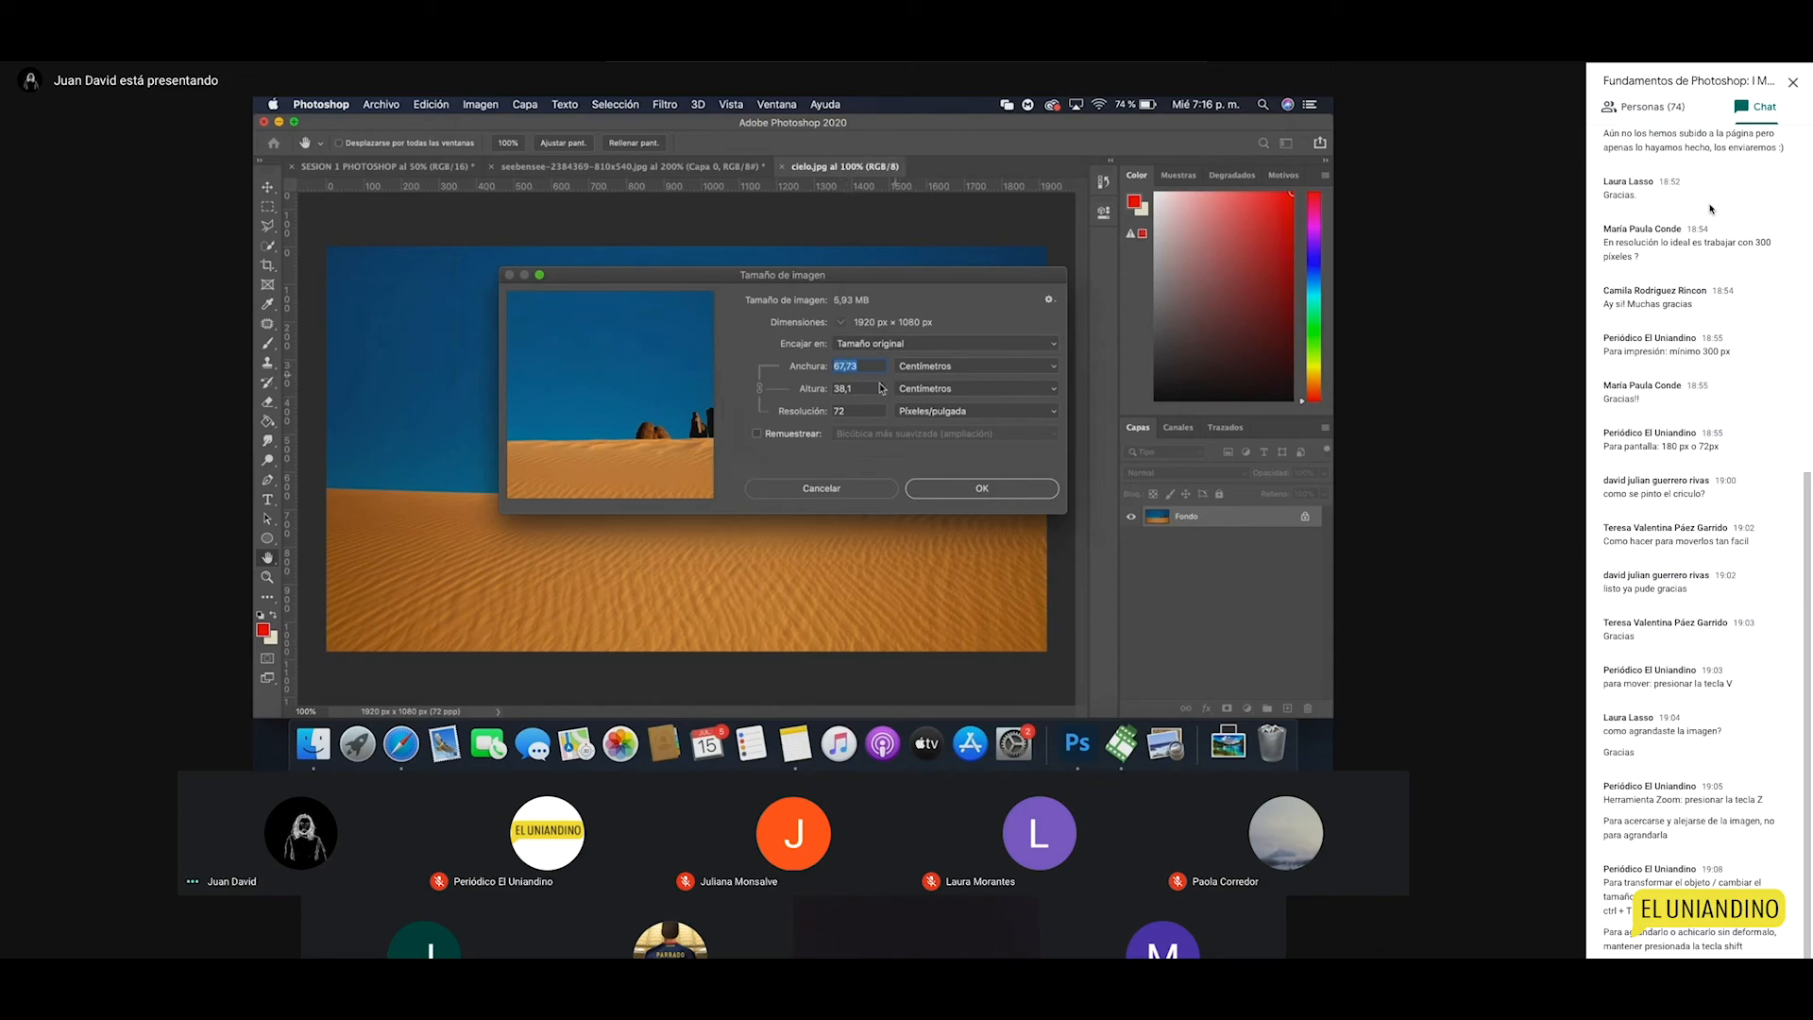
{"action": "double_click", "coordinate": [853, 412]}
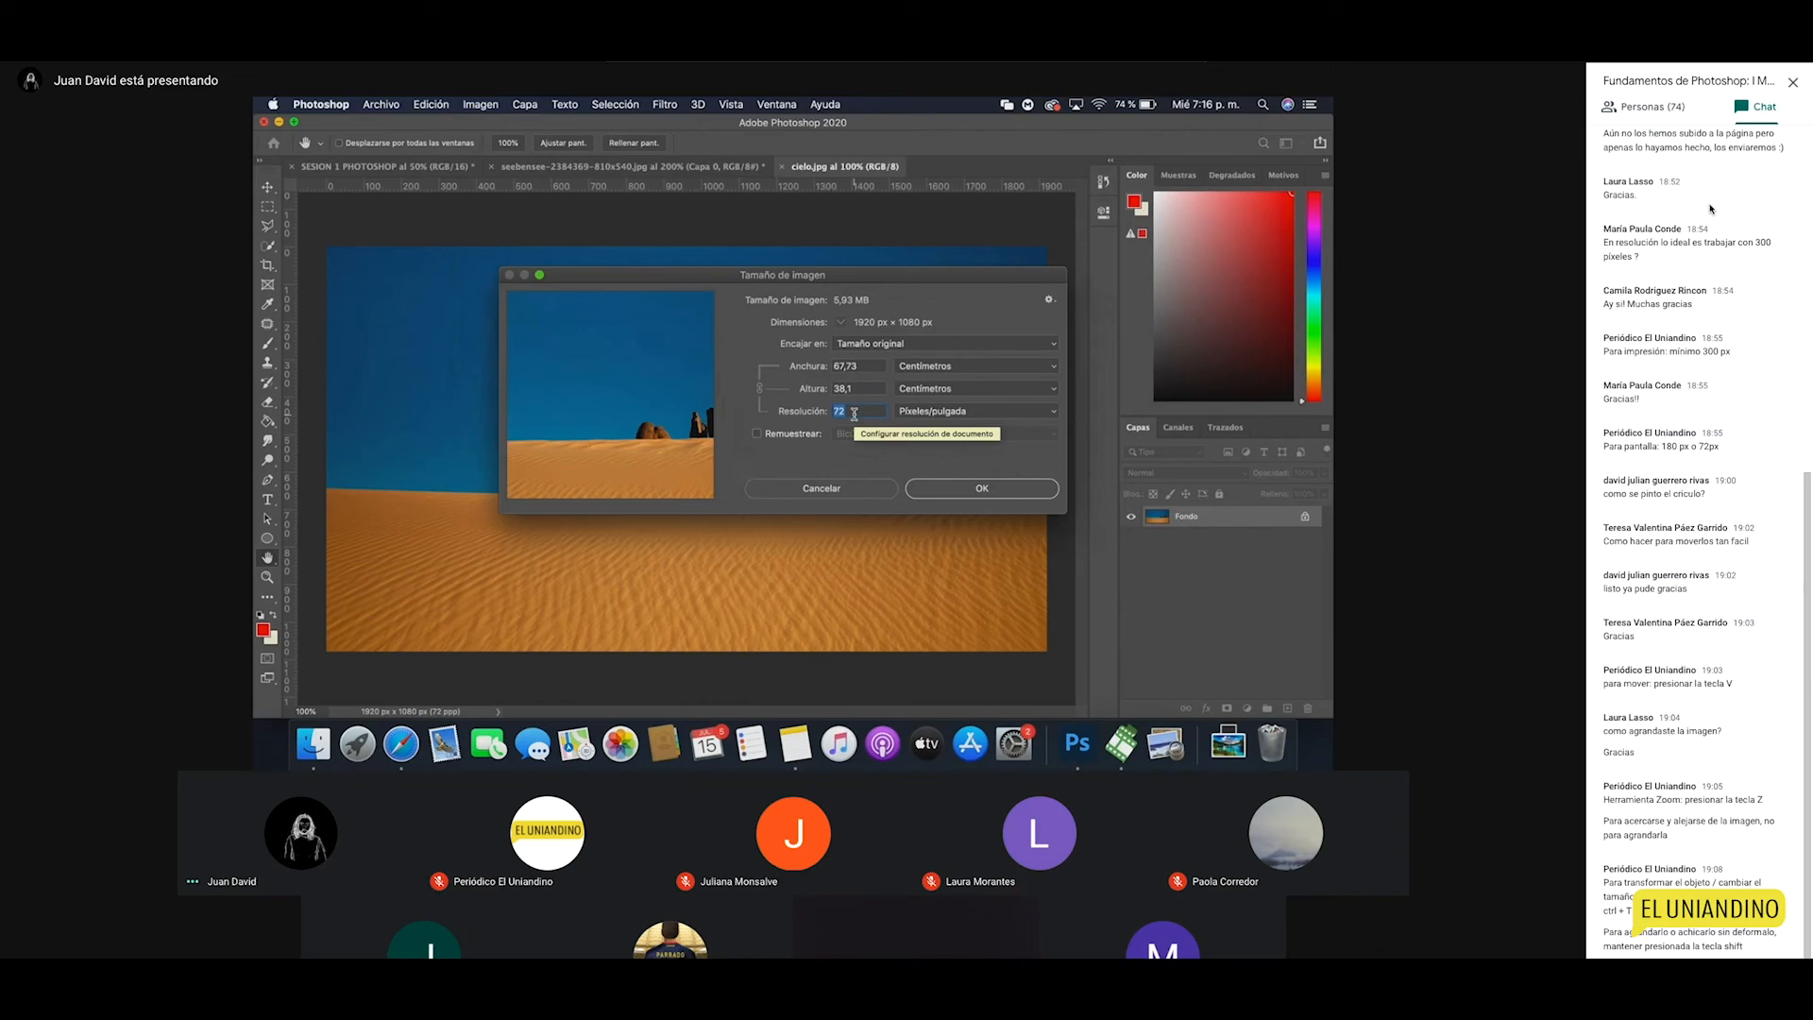
{"action": "type", "text": "3"}
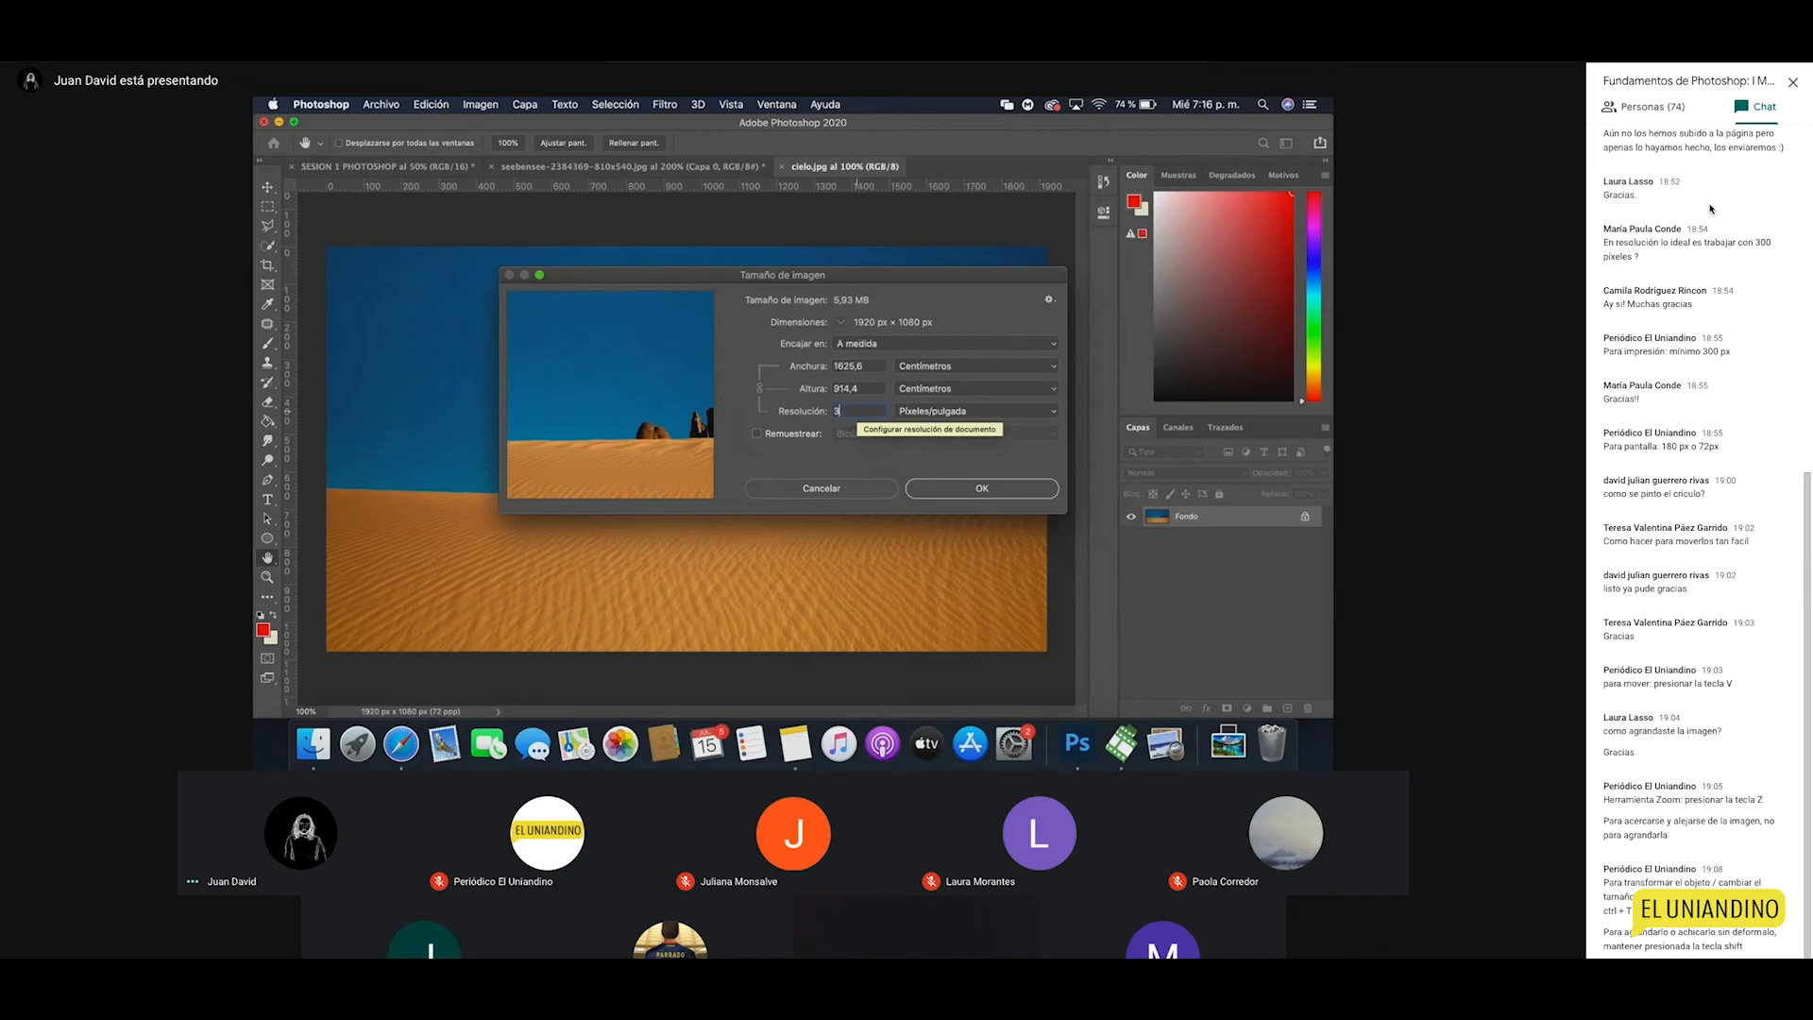
{"action": "type", "text": "00"}
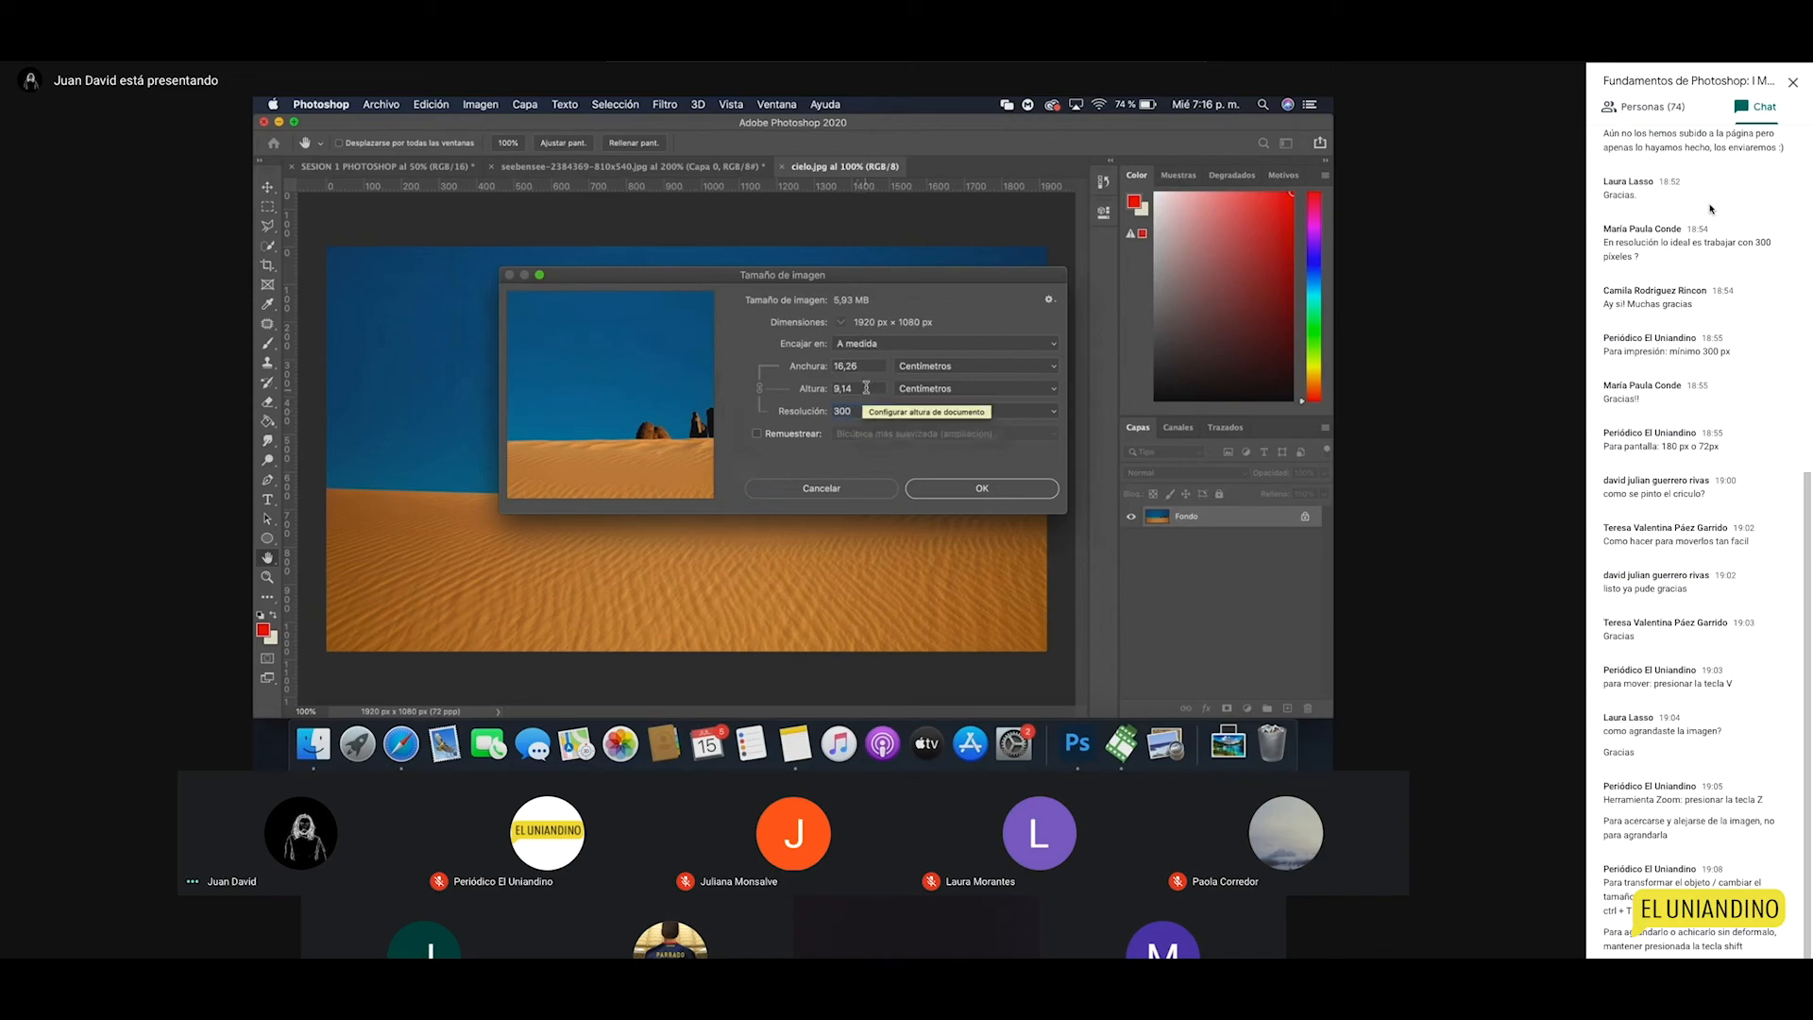
{"action": "double_click", "coordinate": [861, 367]}
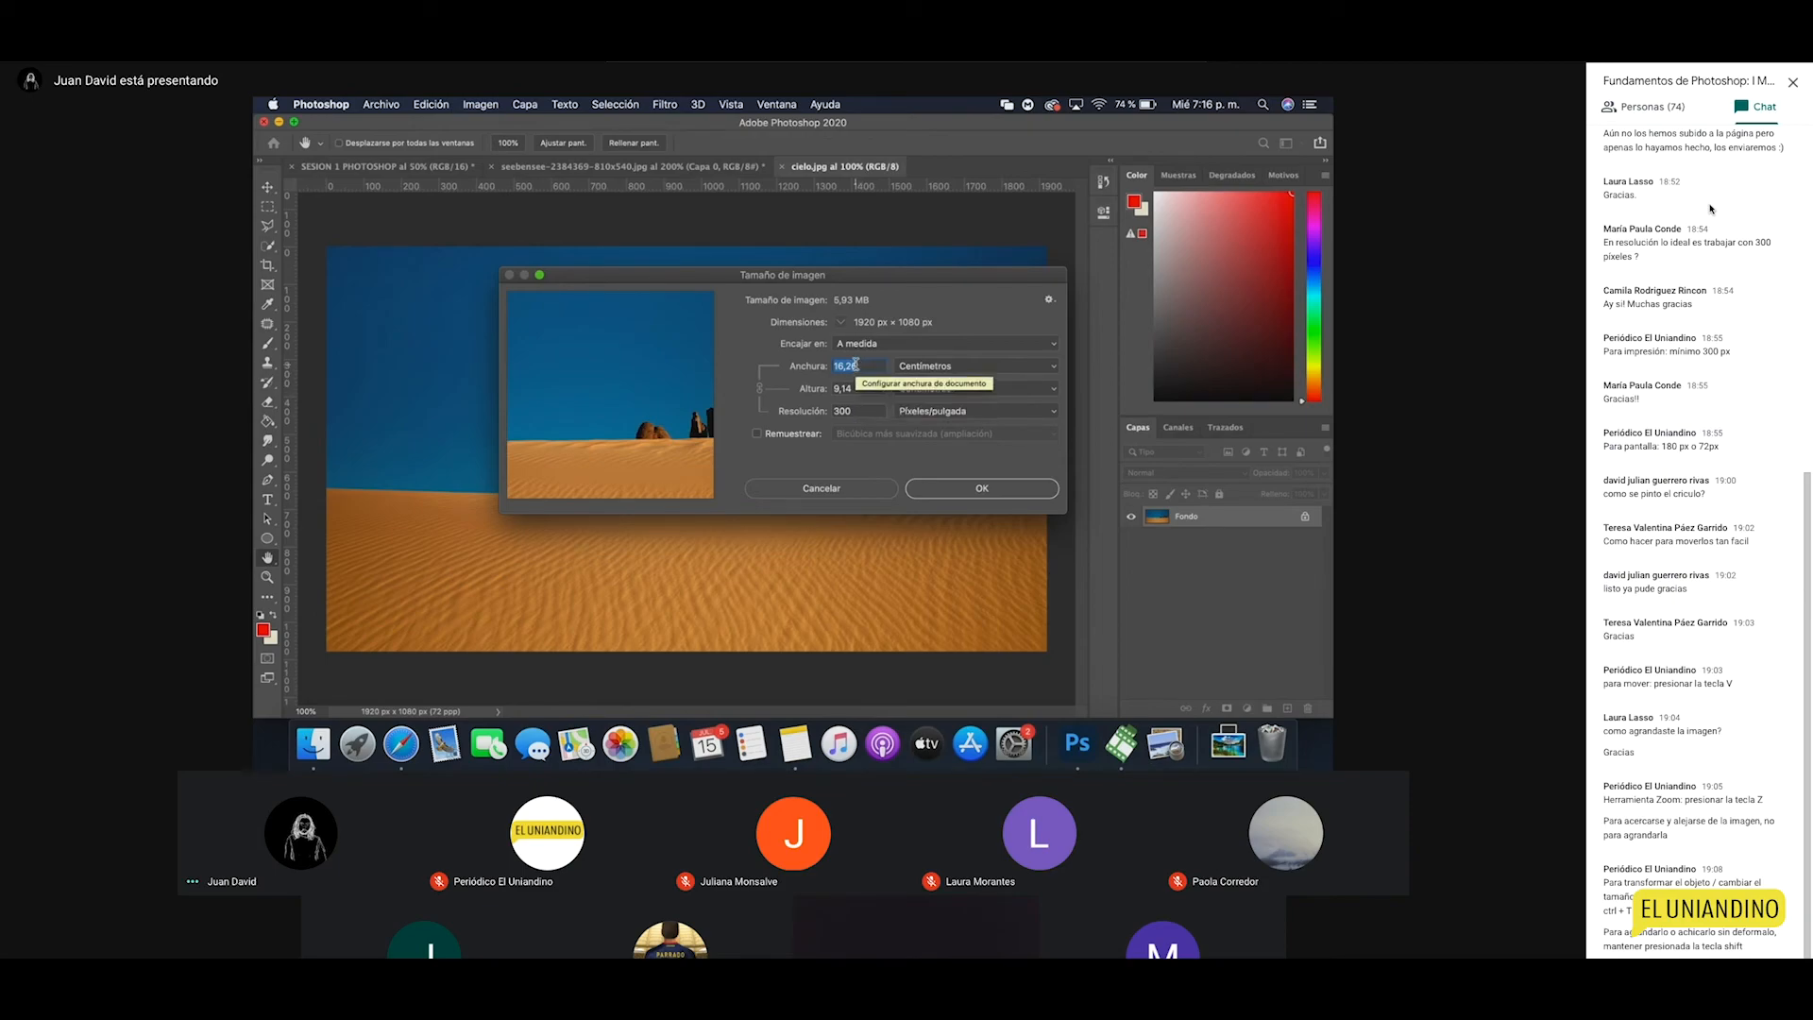
{"action": "double_click", "coordinate": [859, 409]}
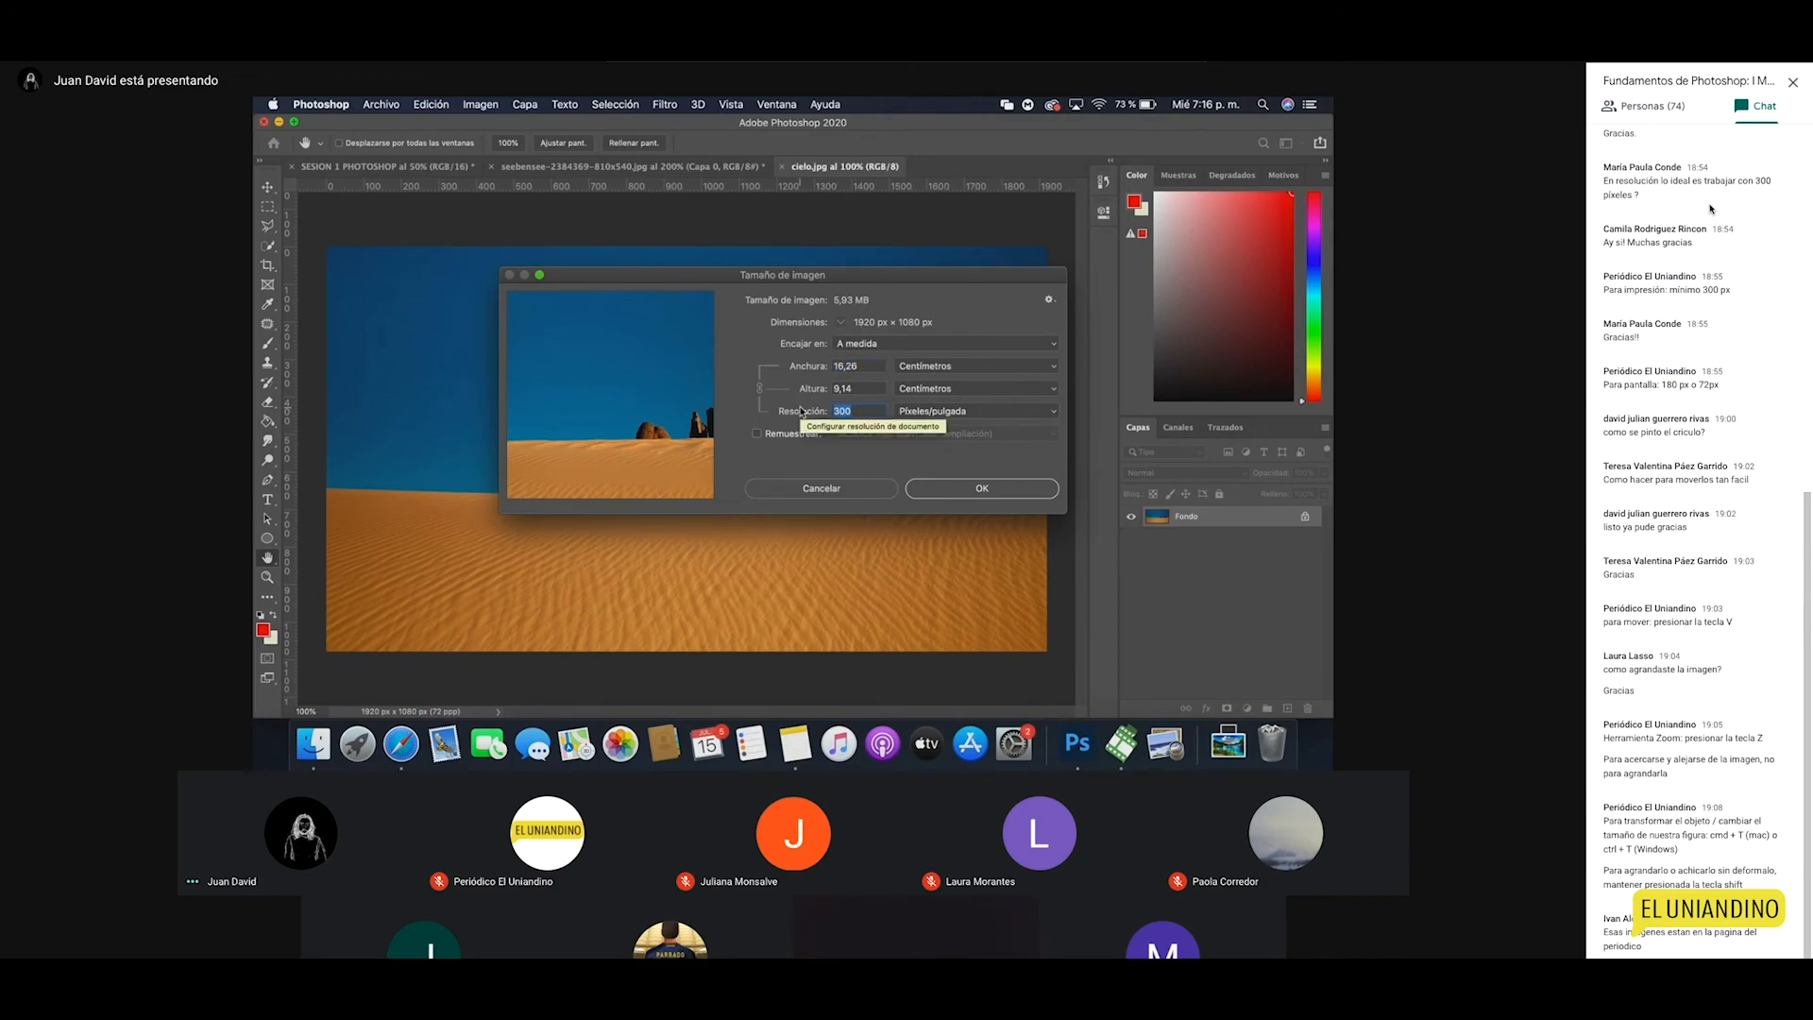
{"action": "type", "text": "72"}
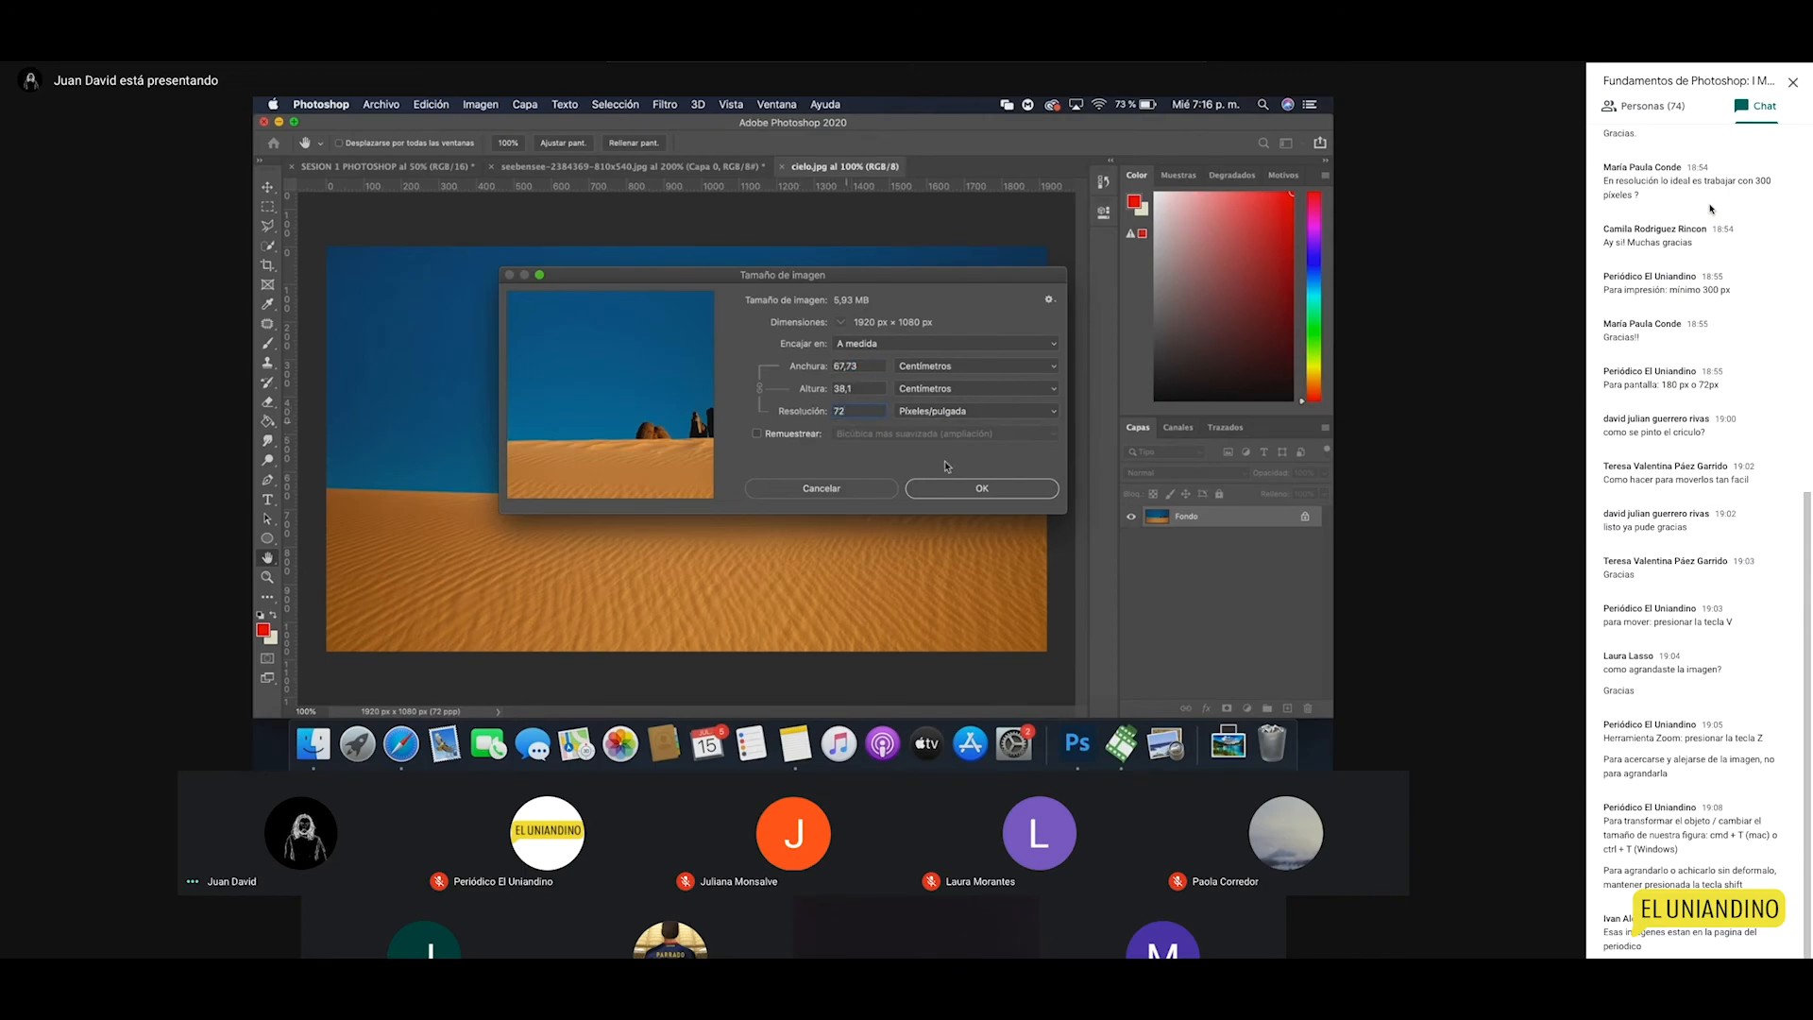
{"action": "left_click", "coordinate": [994, 492]}
{"action": "key", "text": "v"}
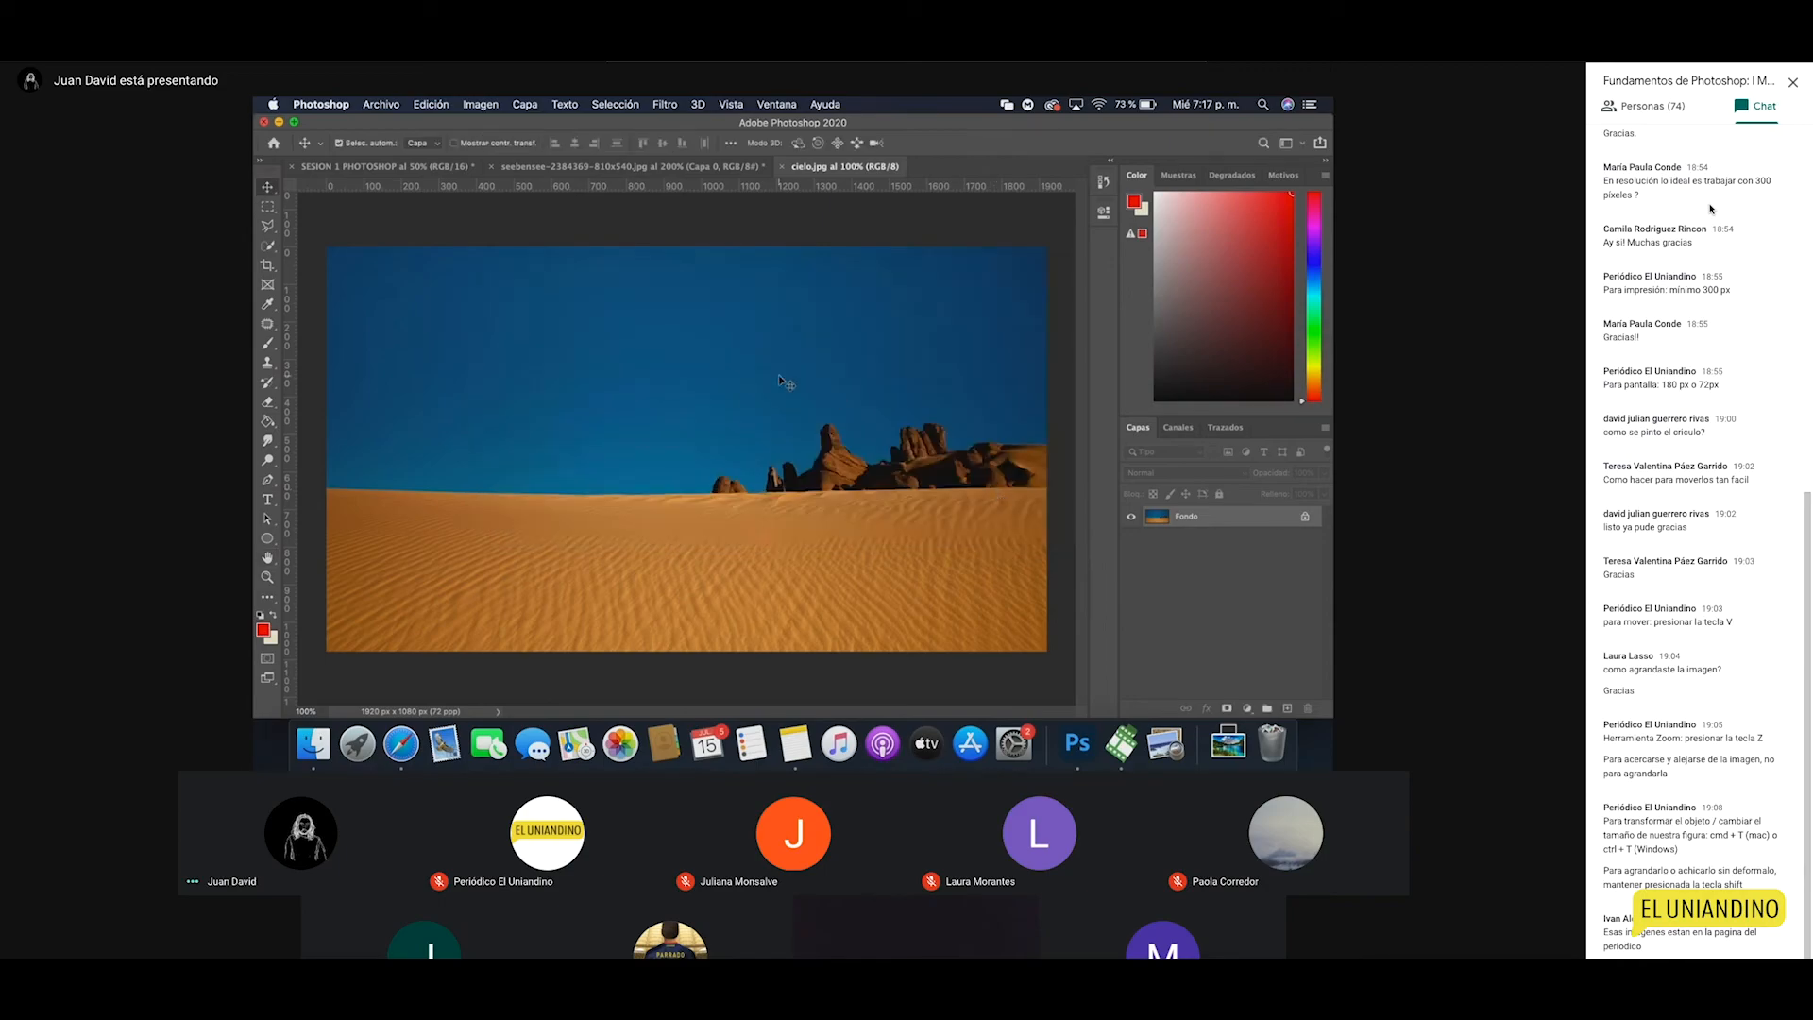
{"action": "left_click", "coordinate": [483, 104]}
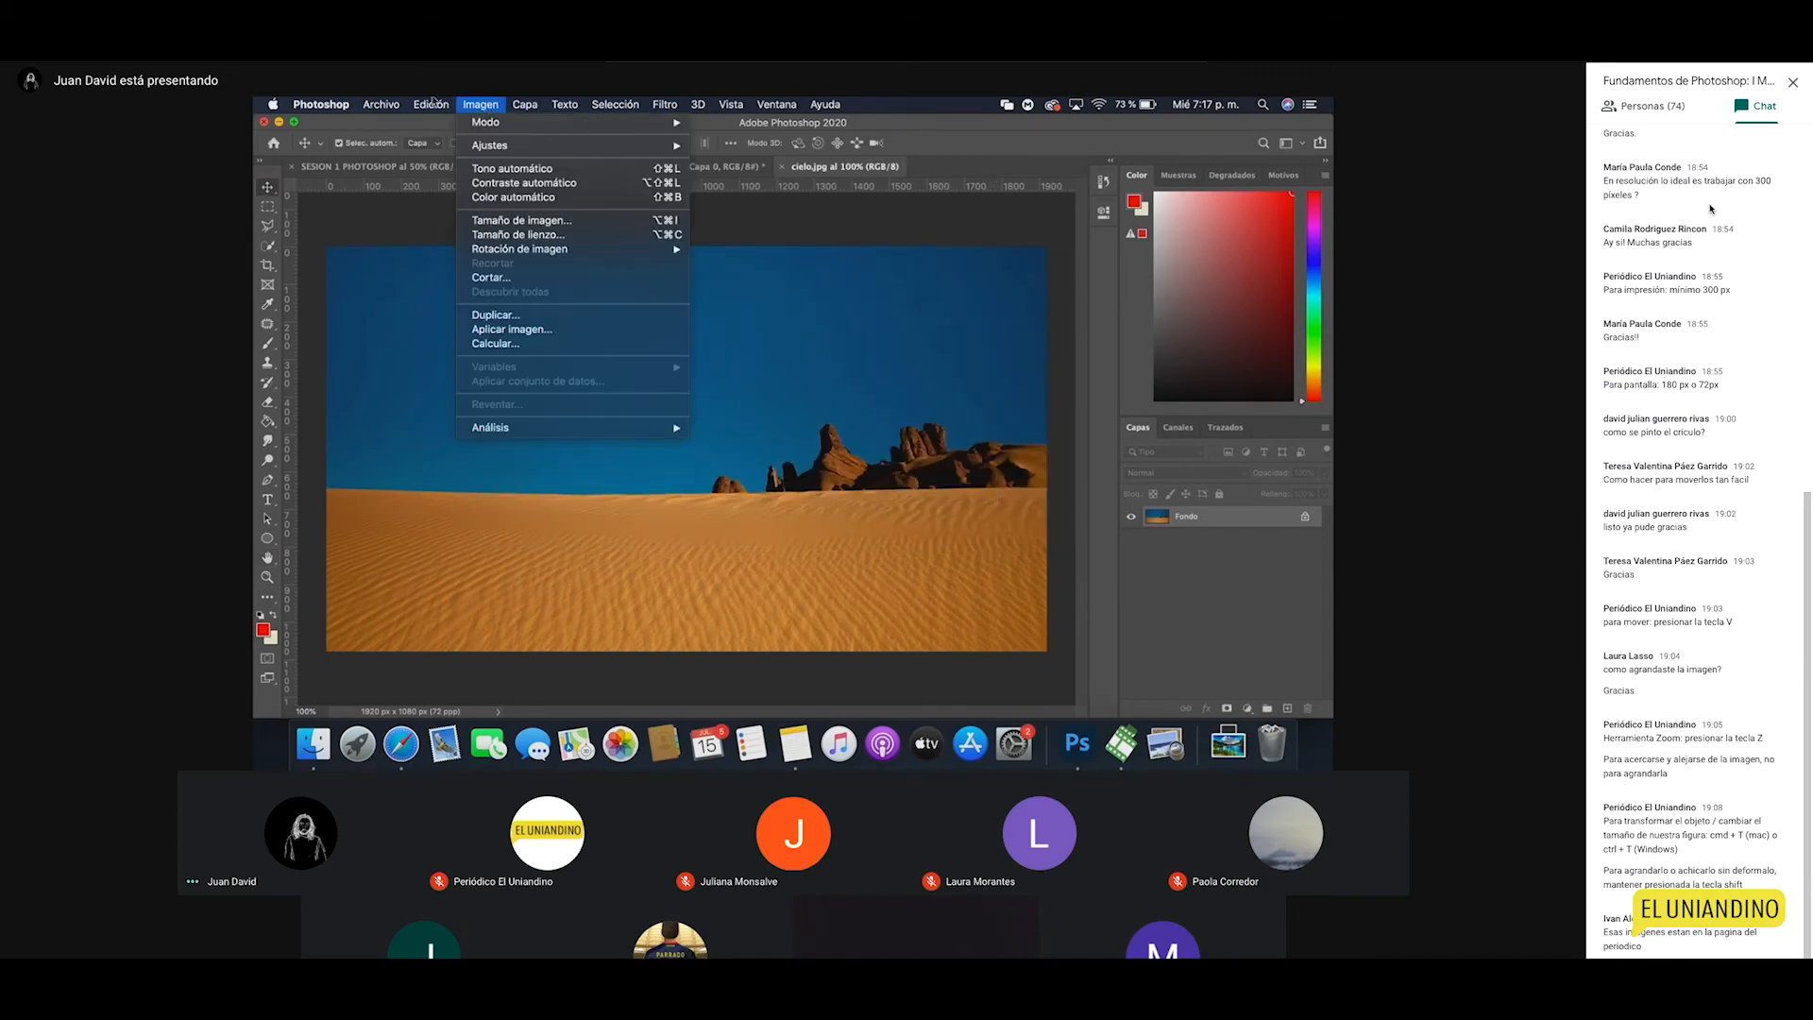
{"action": "mouse_move", "coordinate": [389, 102]}
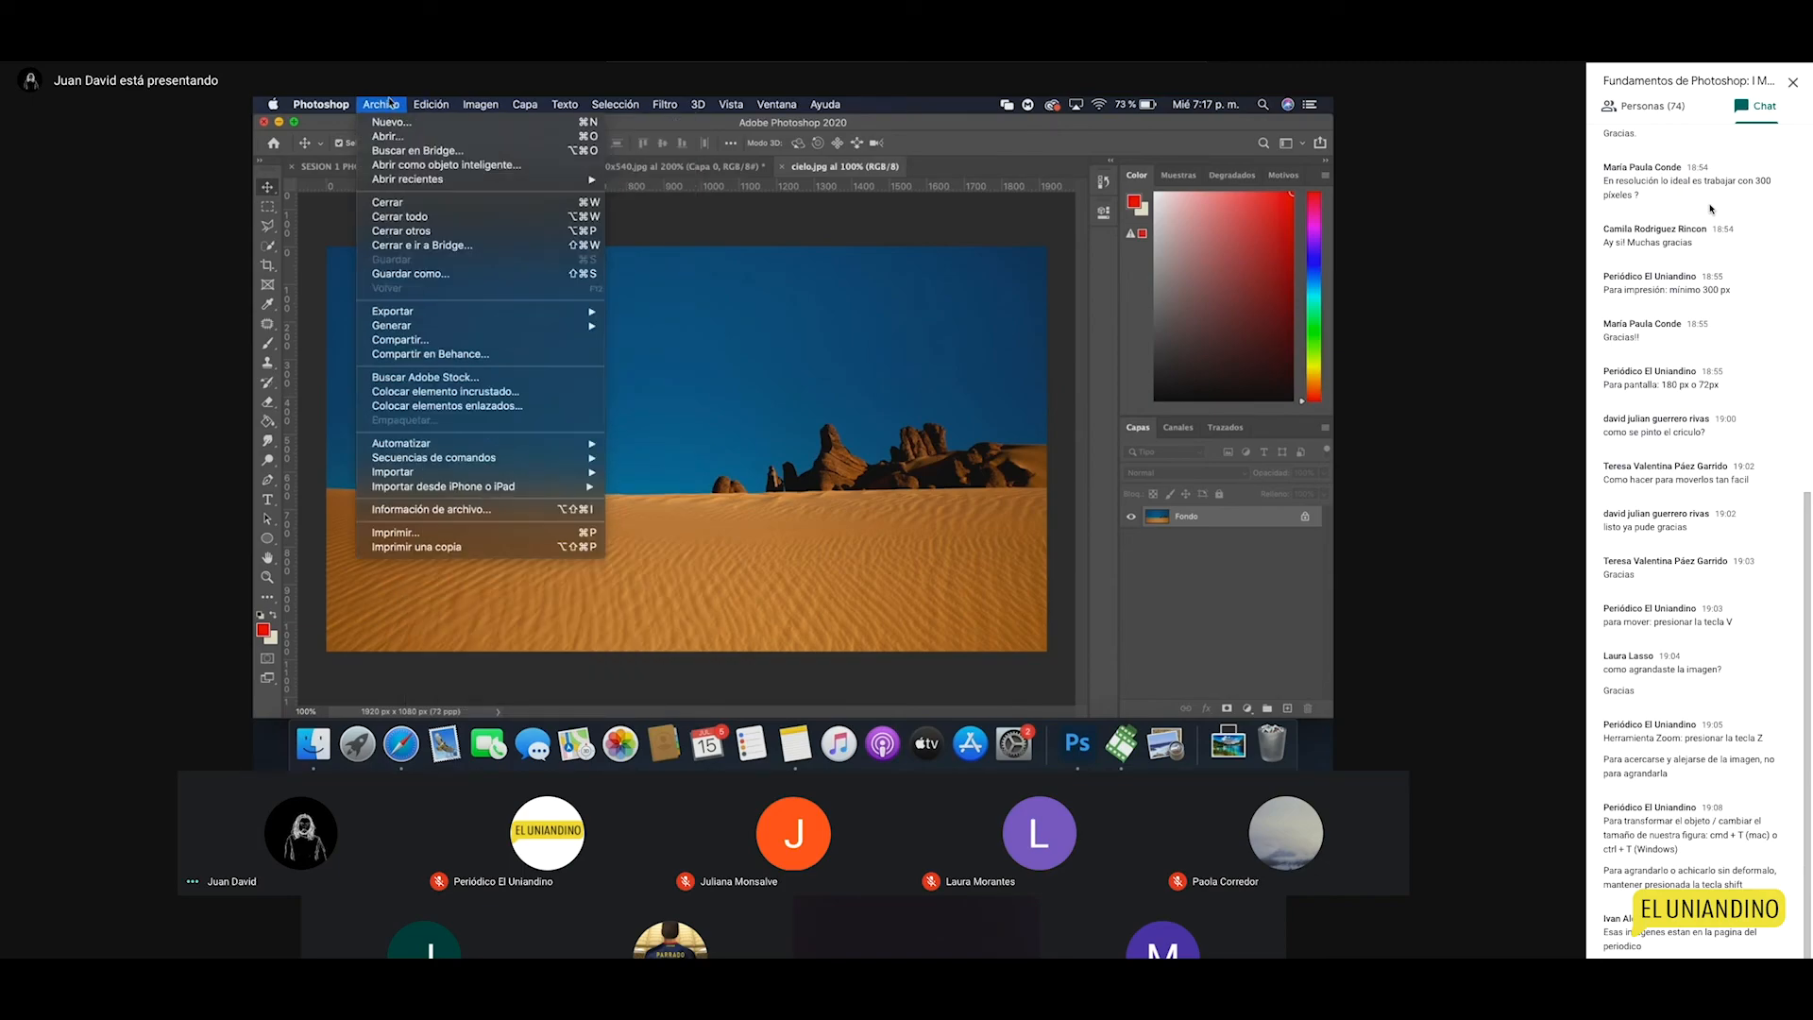
{"action": "mouse_move", "coordinate": [481, 104]}
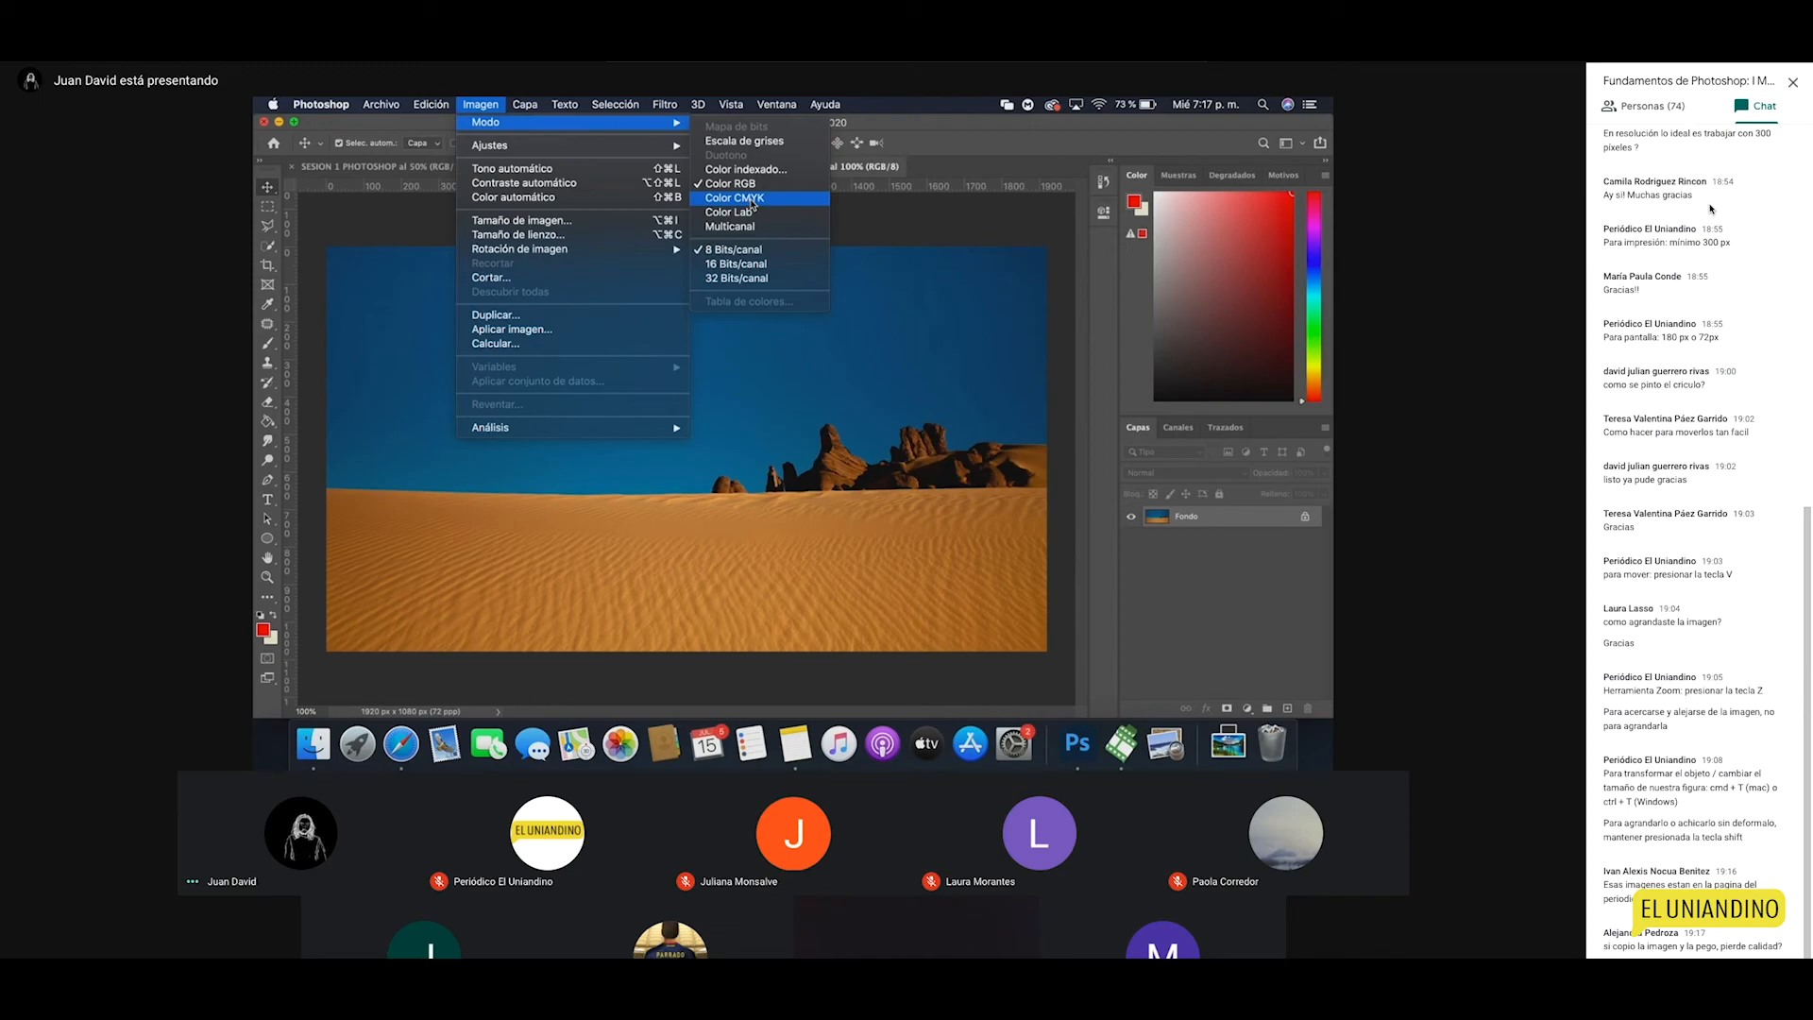
{"action": "left_click", "coordinate": [841, 392]}
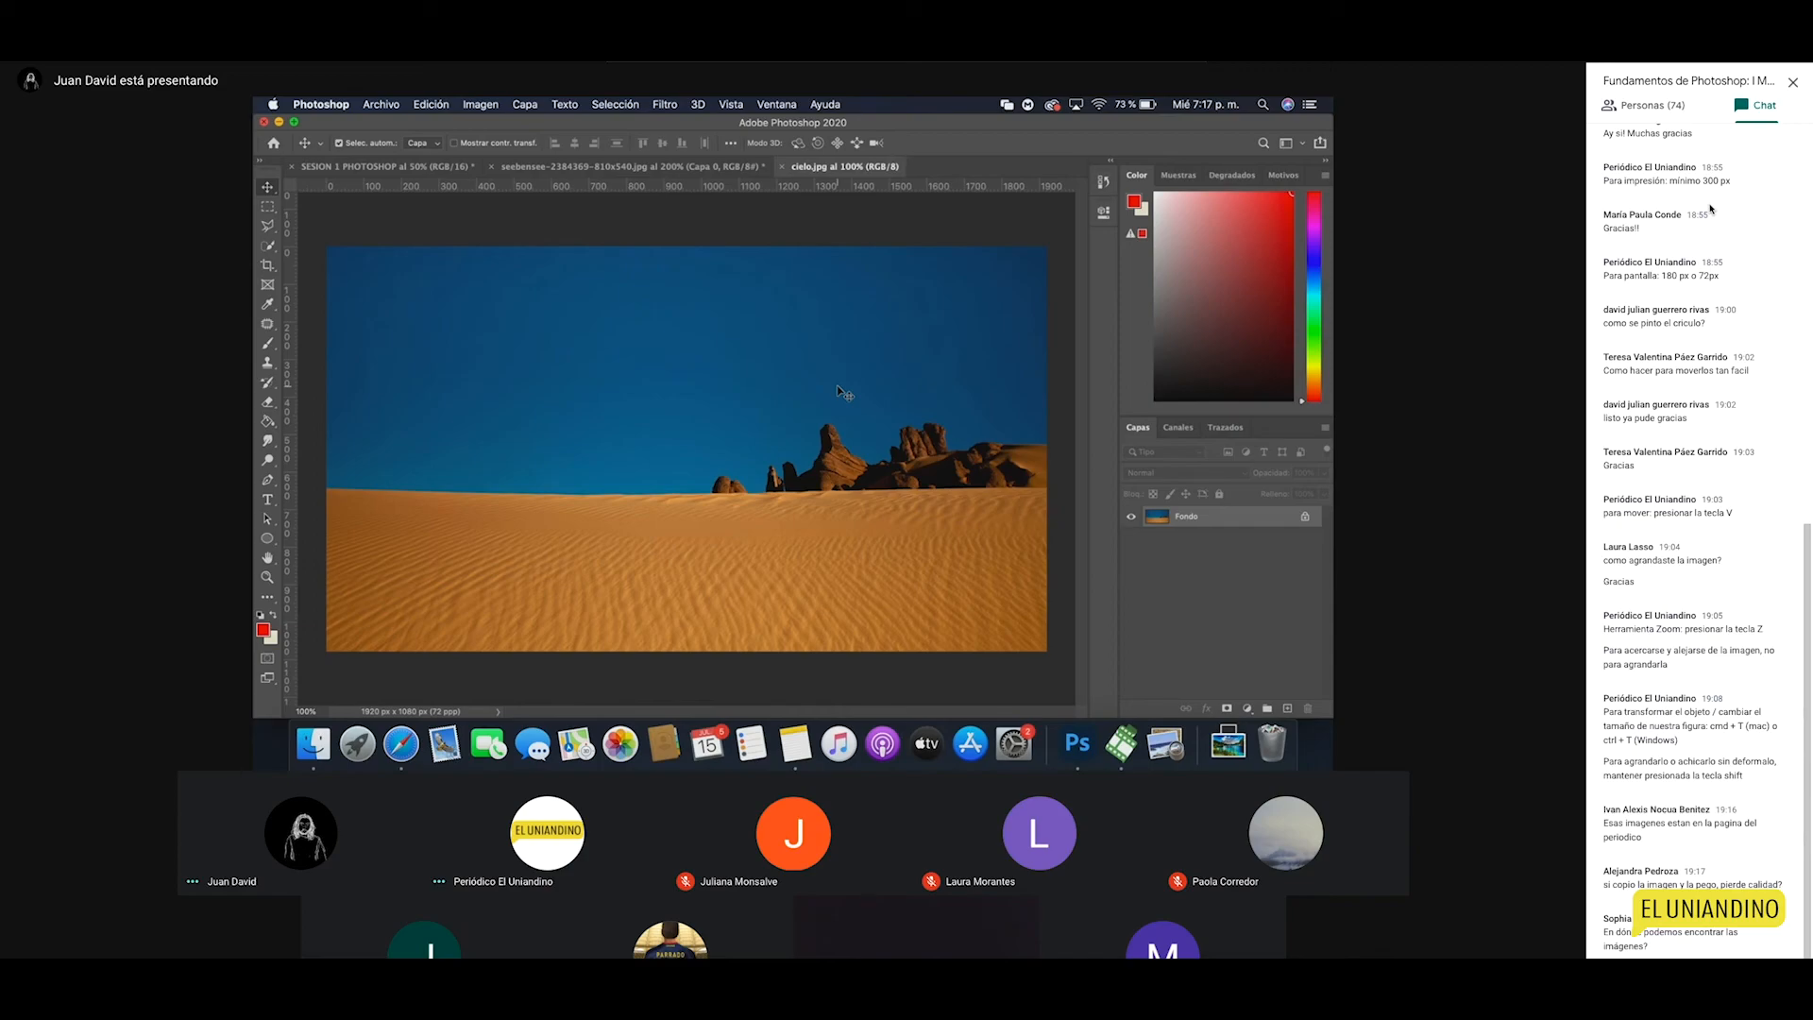
Step: In Finder, open the MATTE folder and select all nine images
{"action": "left_click", "coordinate": [316, 746]}
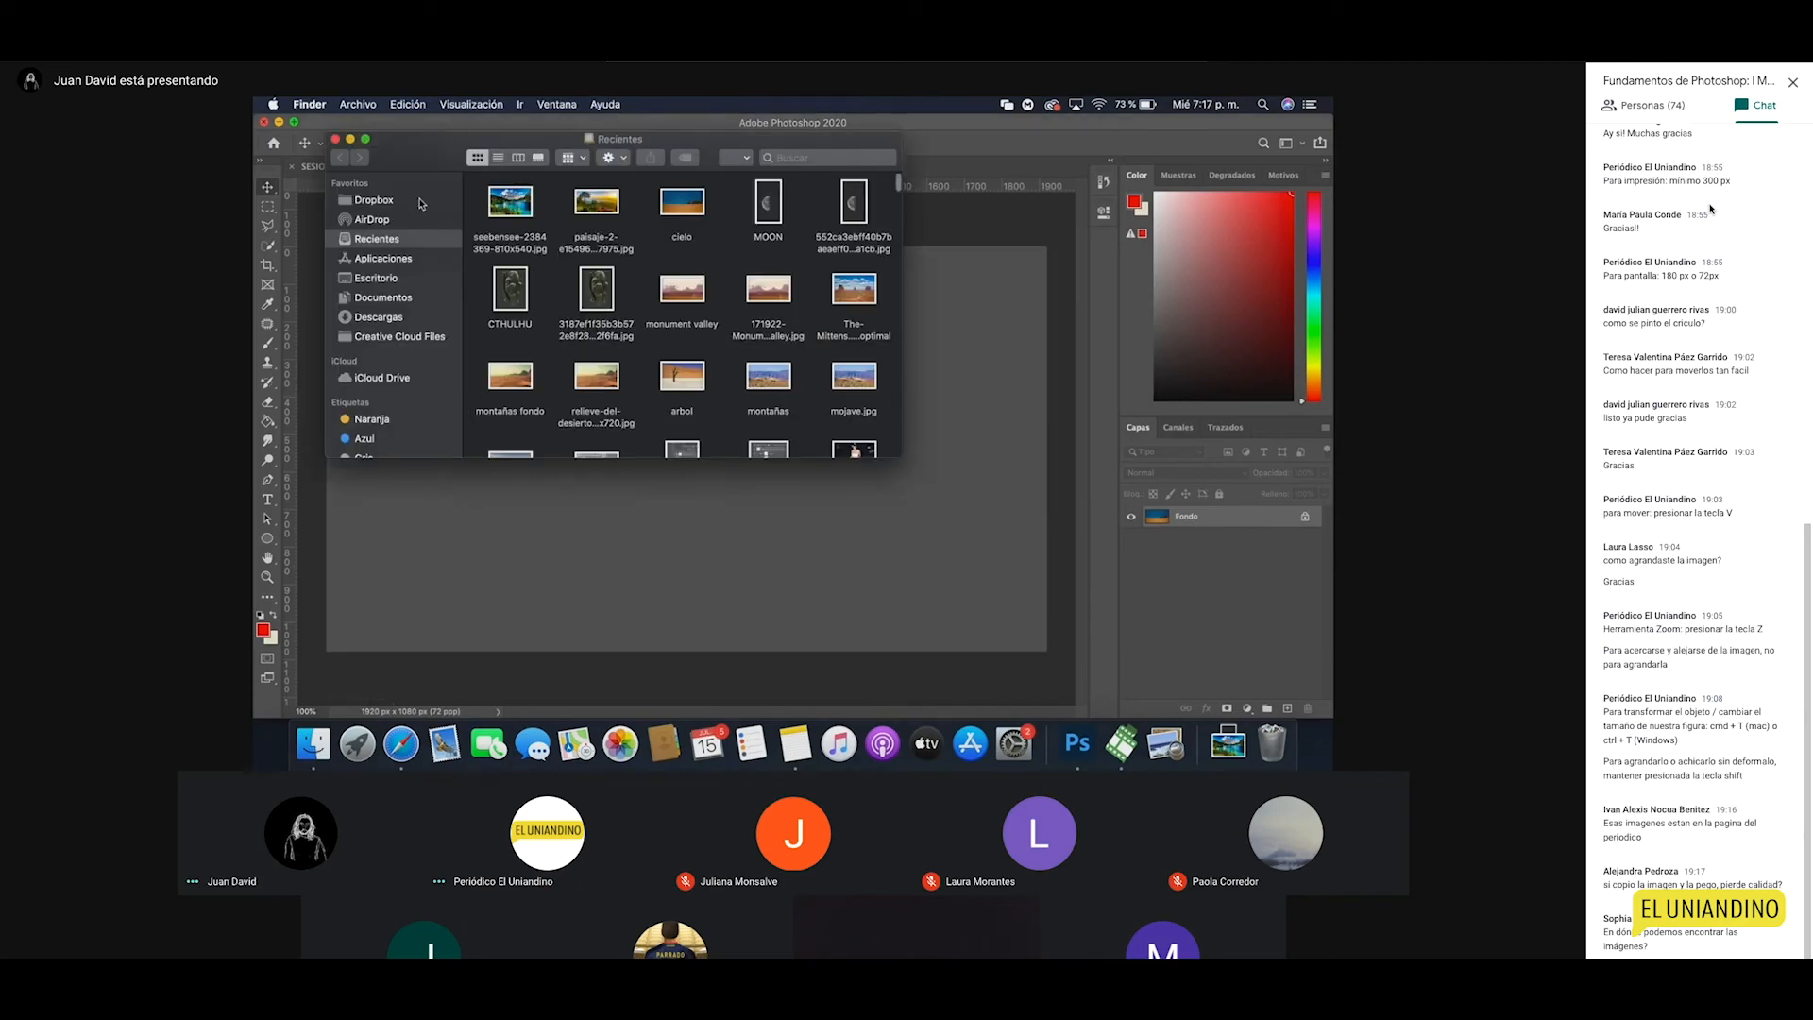
{"action": "left_click", "coordinate": [385, 298]}
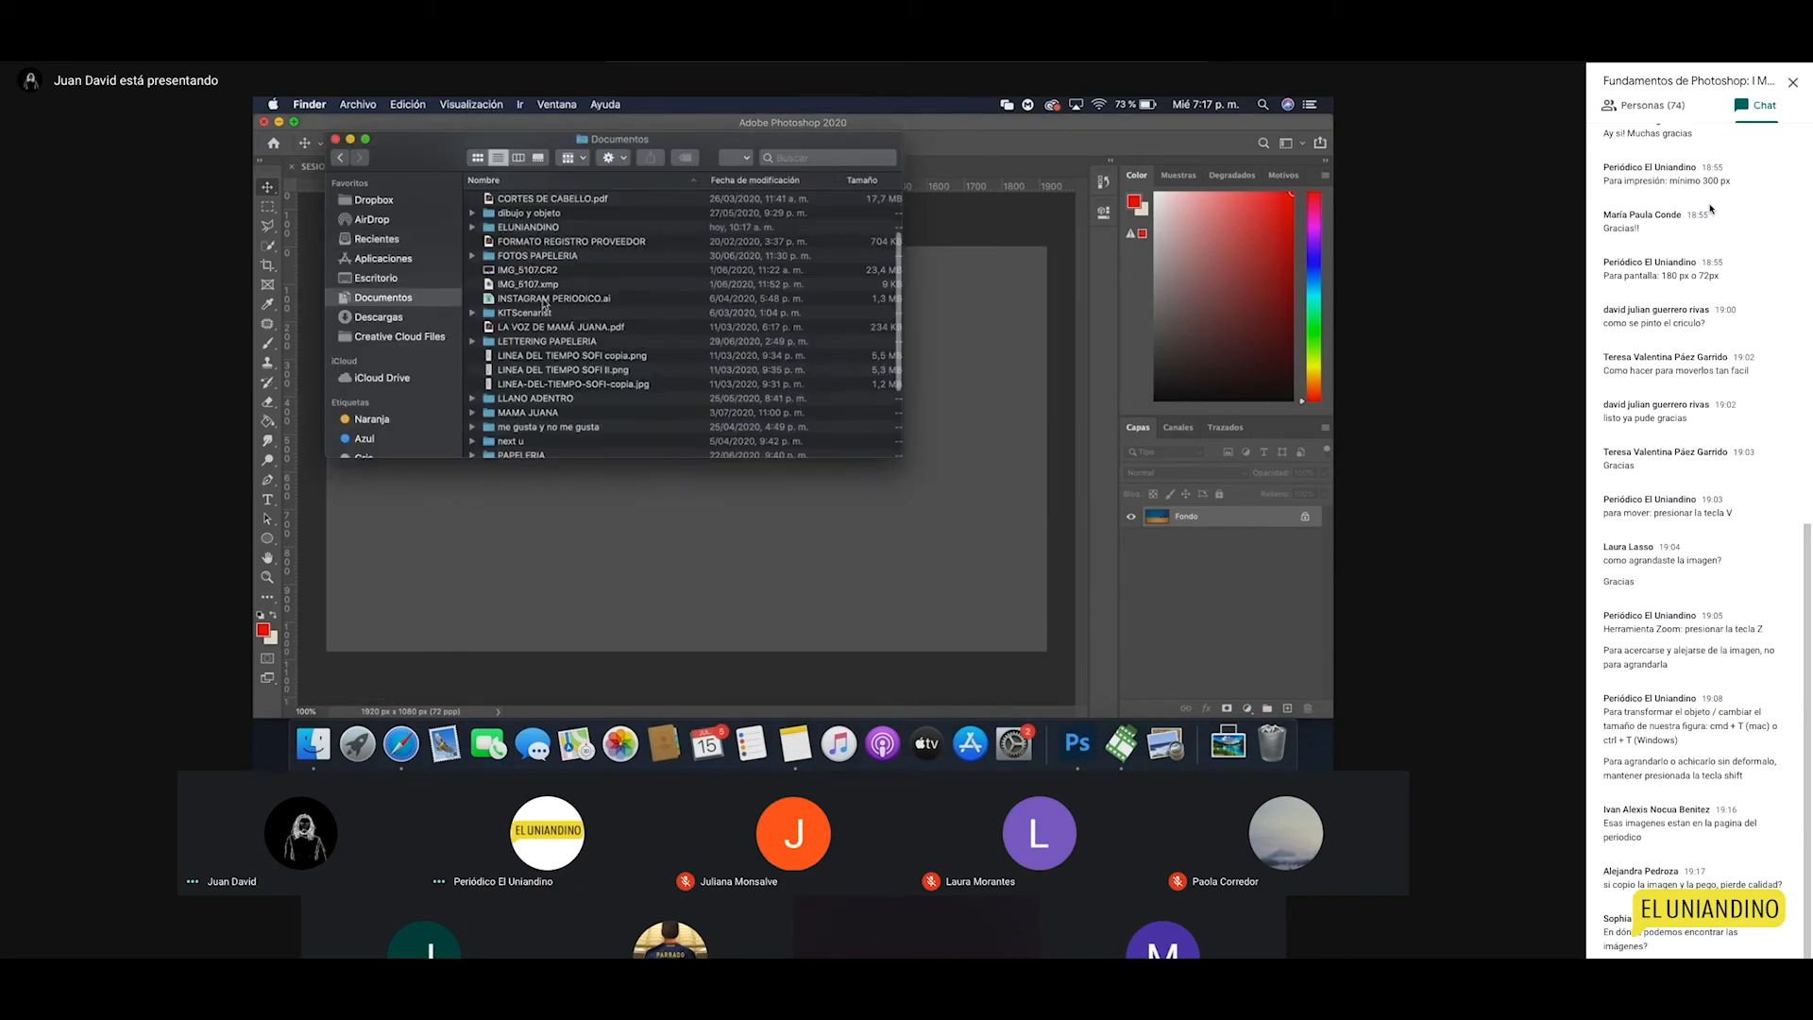
{"action": "left_click", "coordinate": [536, 228]}
{"action": "double_click", "coordinate": [536, 227]}
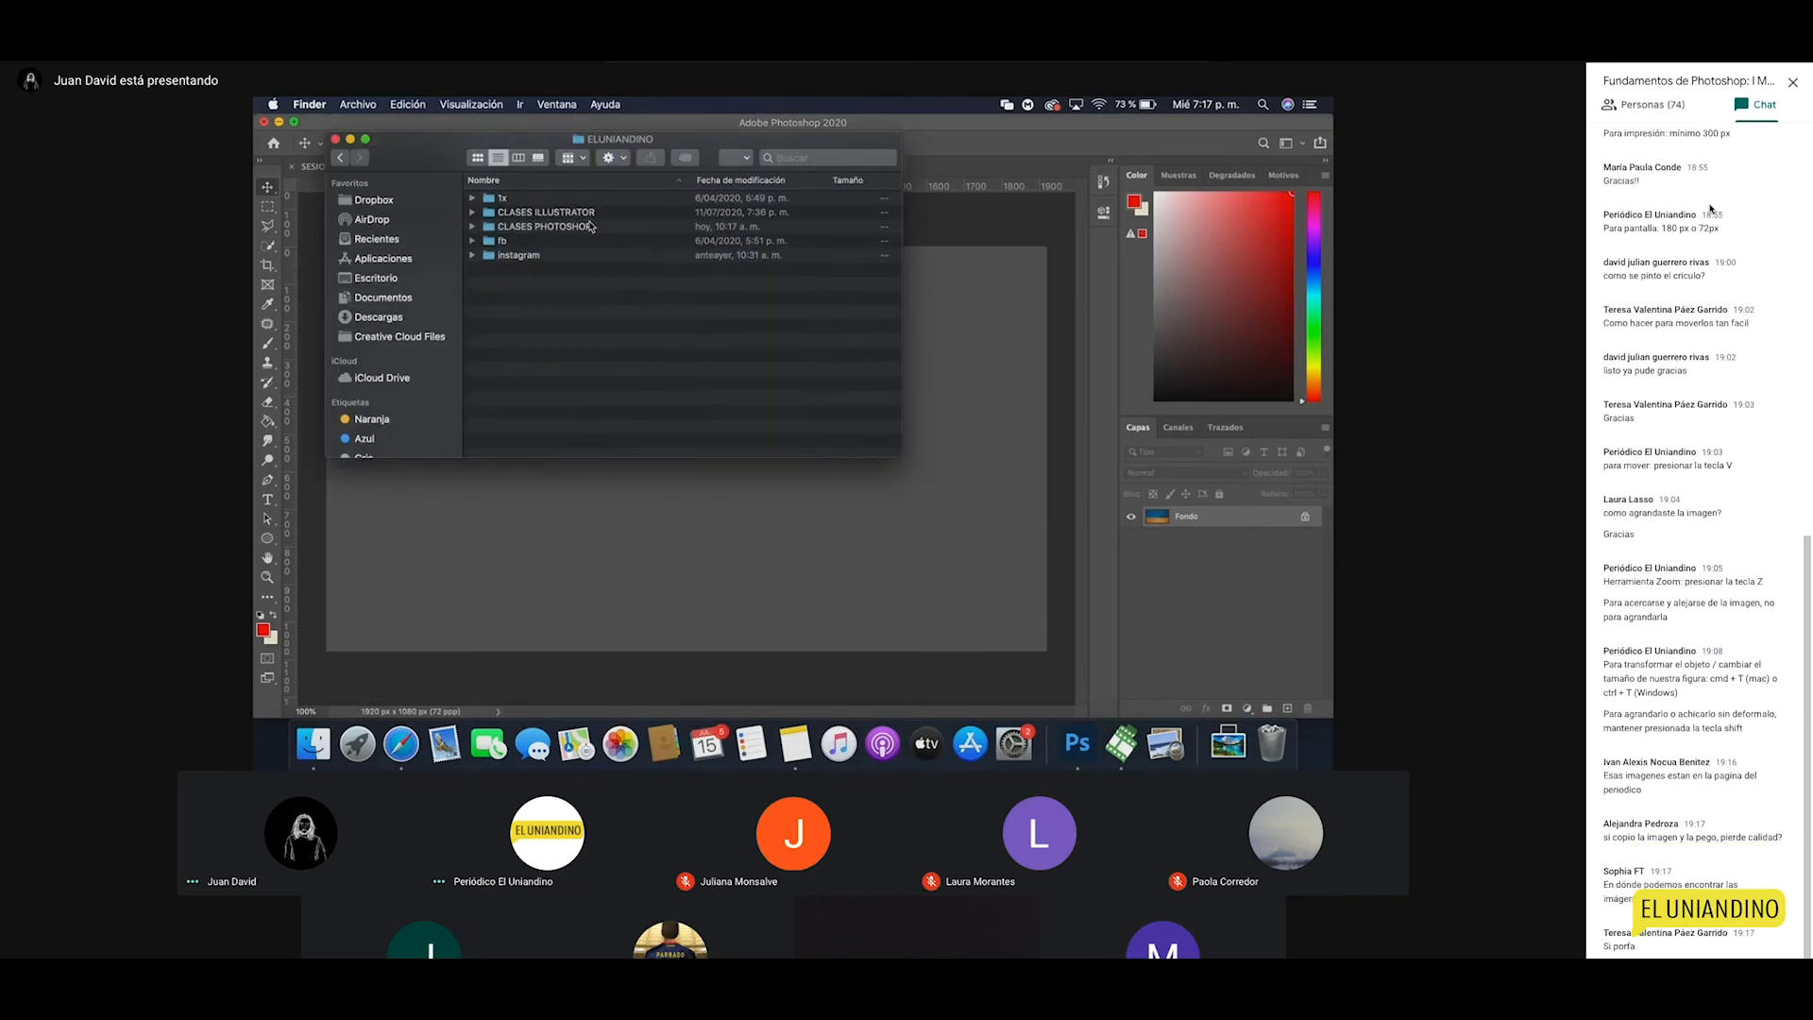
{"action": "double_click", "coordinate": [552, 228]}
{"action": "double_click", "coordinate": [527, 200]}
{"action": "left_click", "coordinate": [526, 200]}
{"action": "left_click", "coordinate": [533, 317], "text": "shift"}
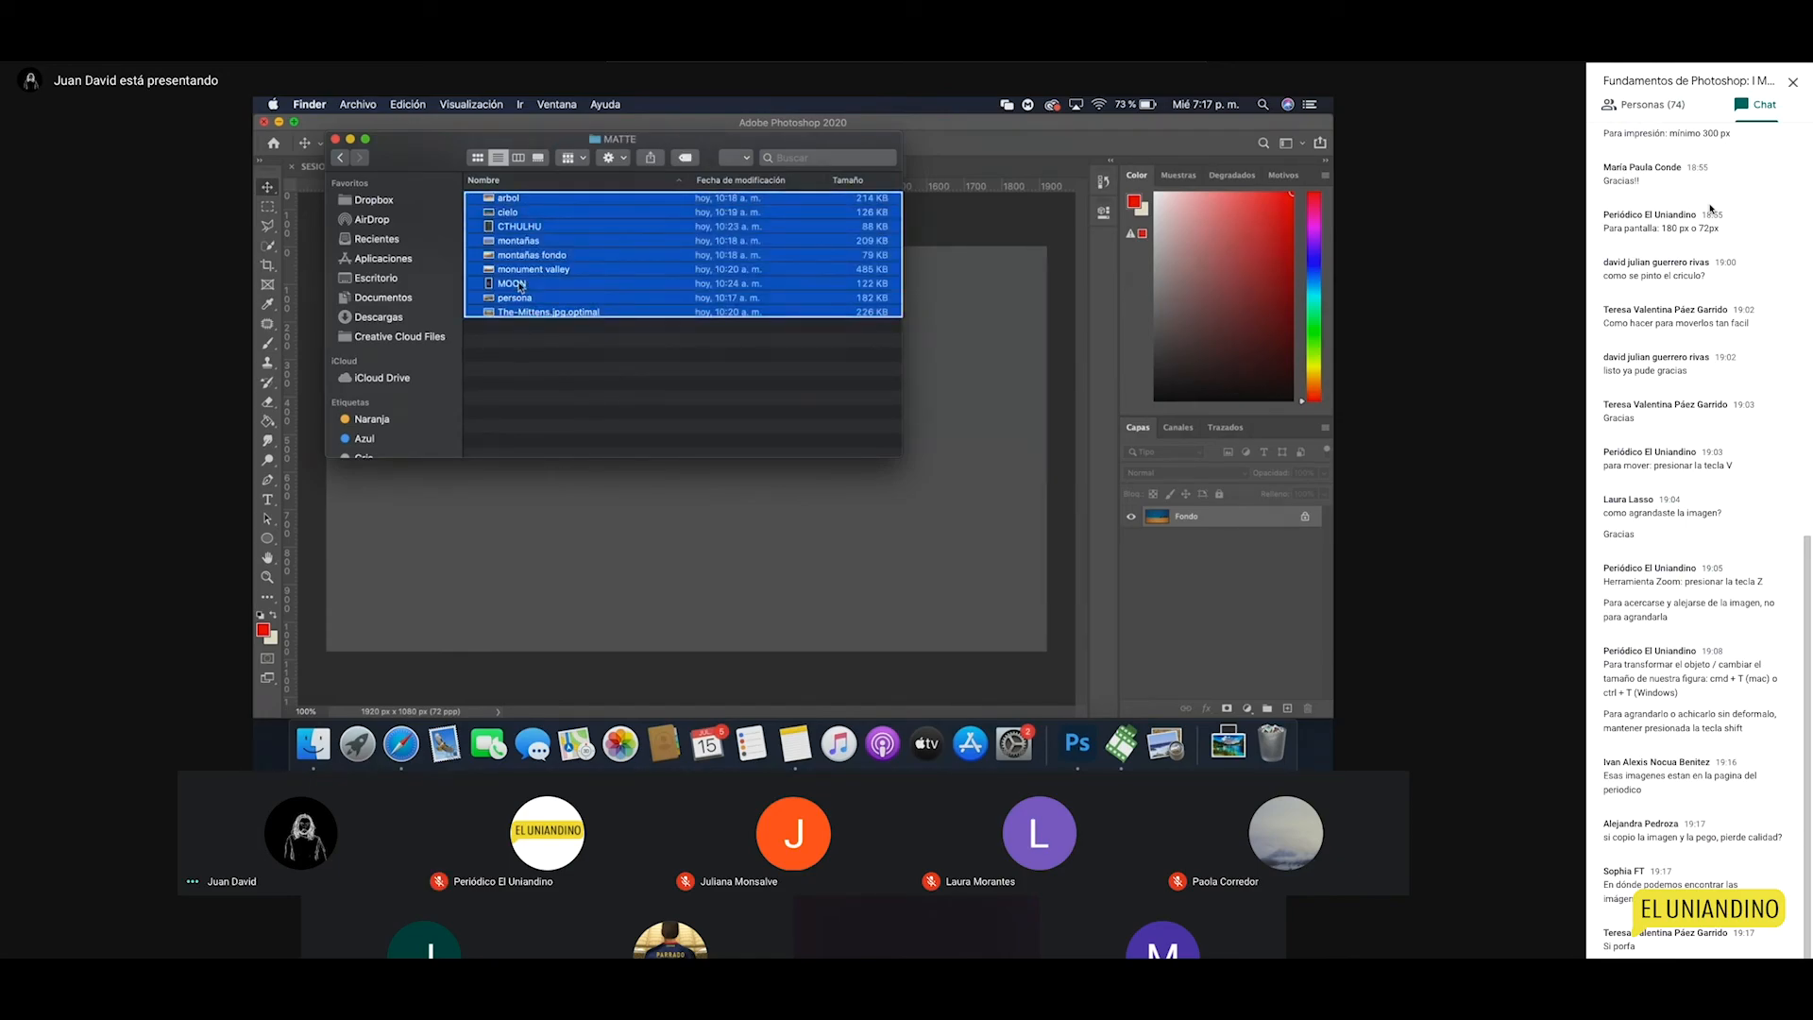
Step: Share the nine images in a new Mail message and enter the recipient's e-mail address
{"action": "right_click", "coordinate": [521, 288]}
{"action": "mouse_move", "coordinate": [665, 459]}
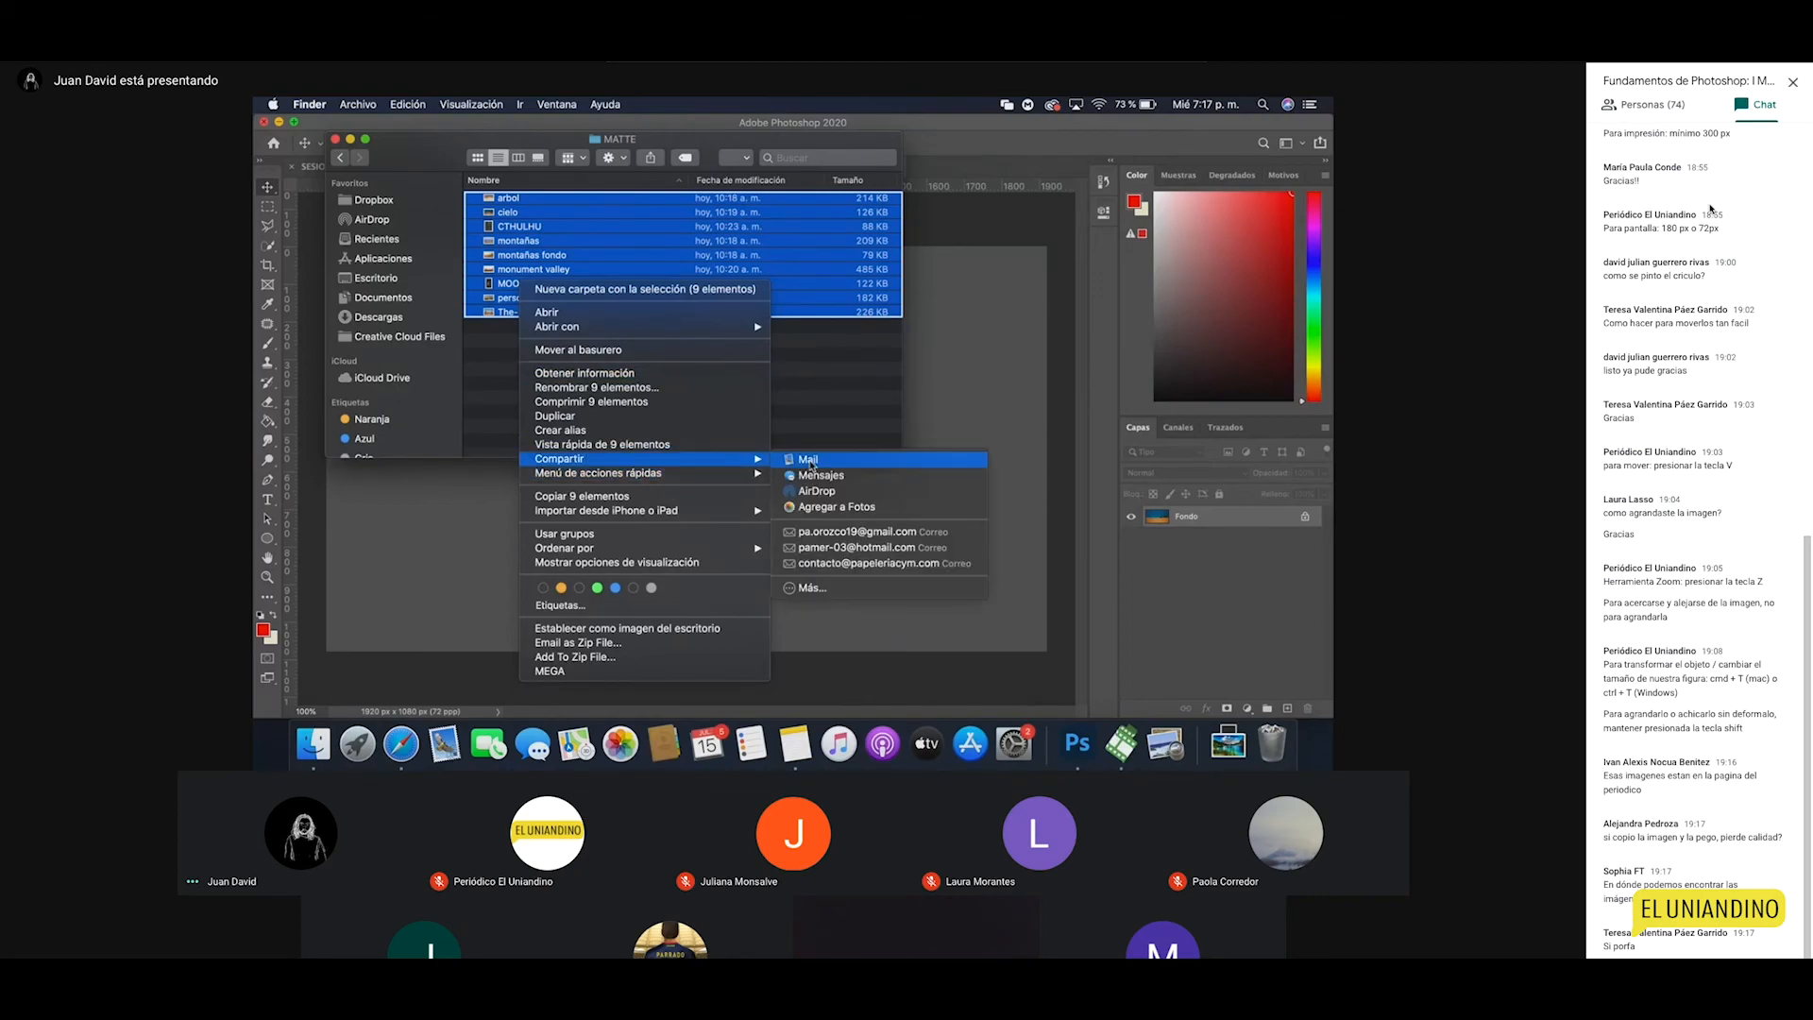
{"action": "left_click", "coordinate": [842, 464]}
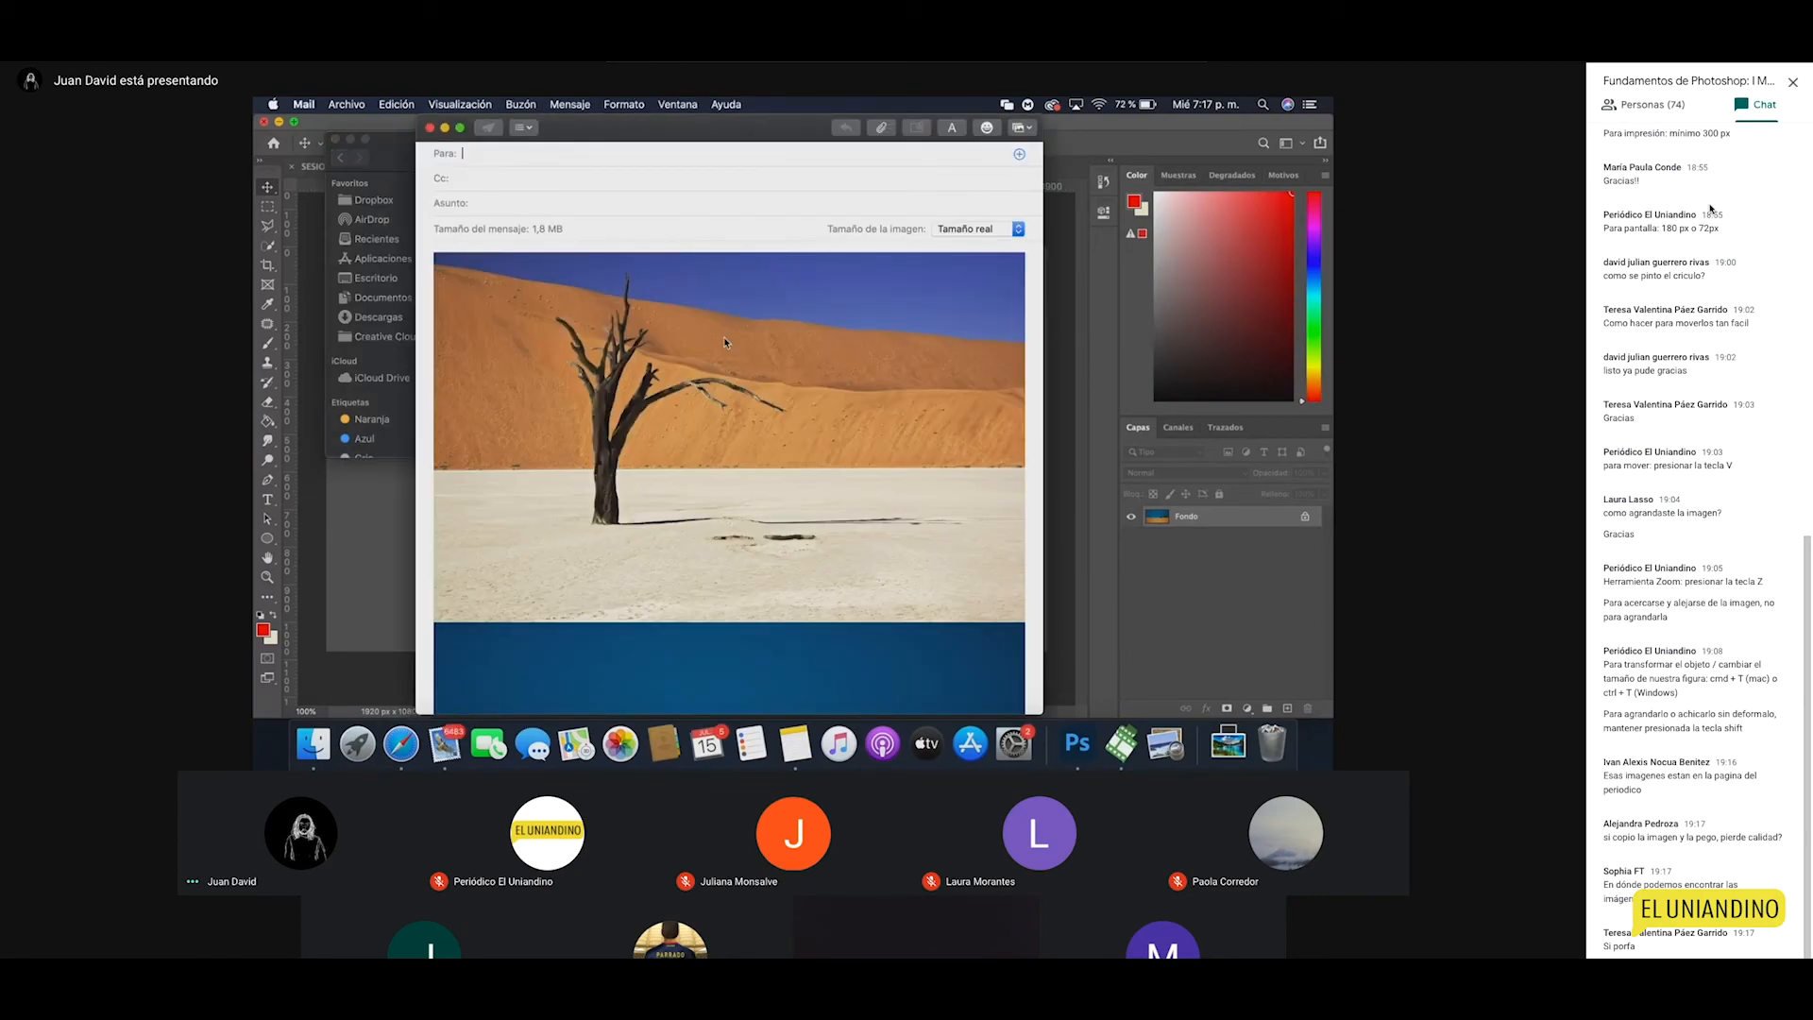
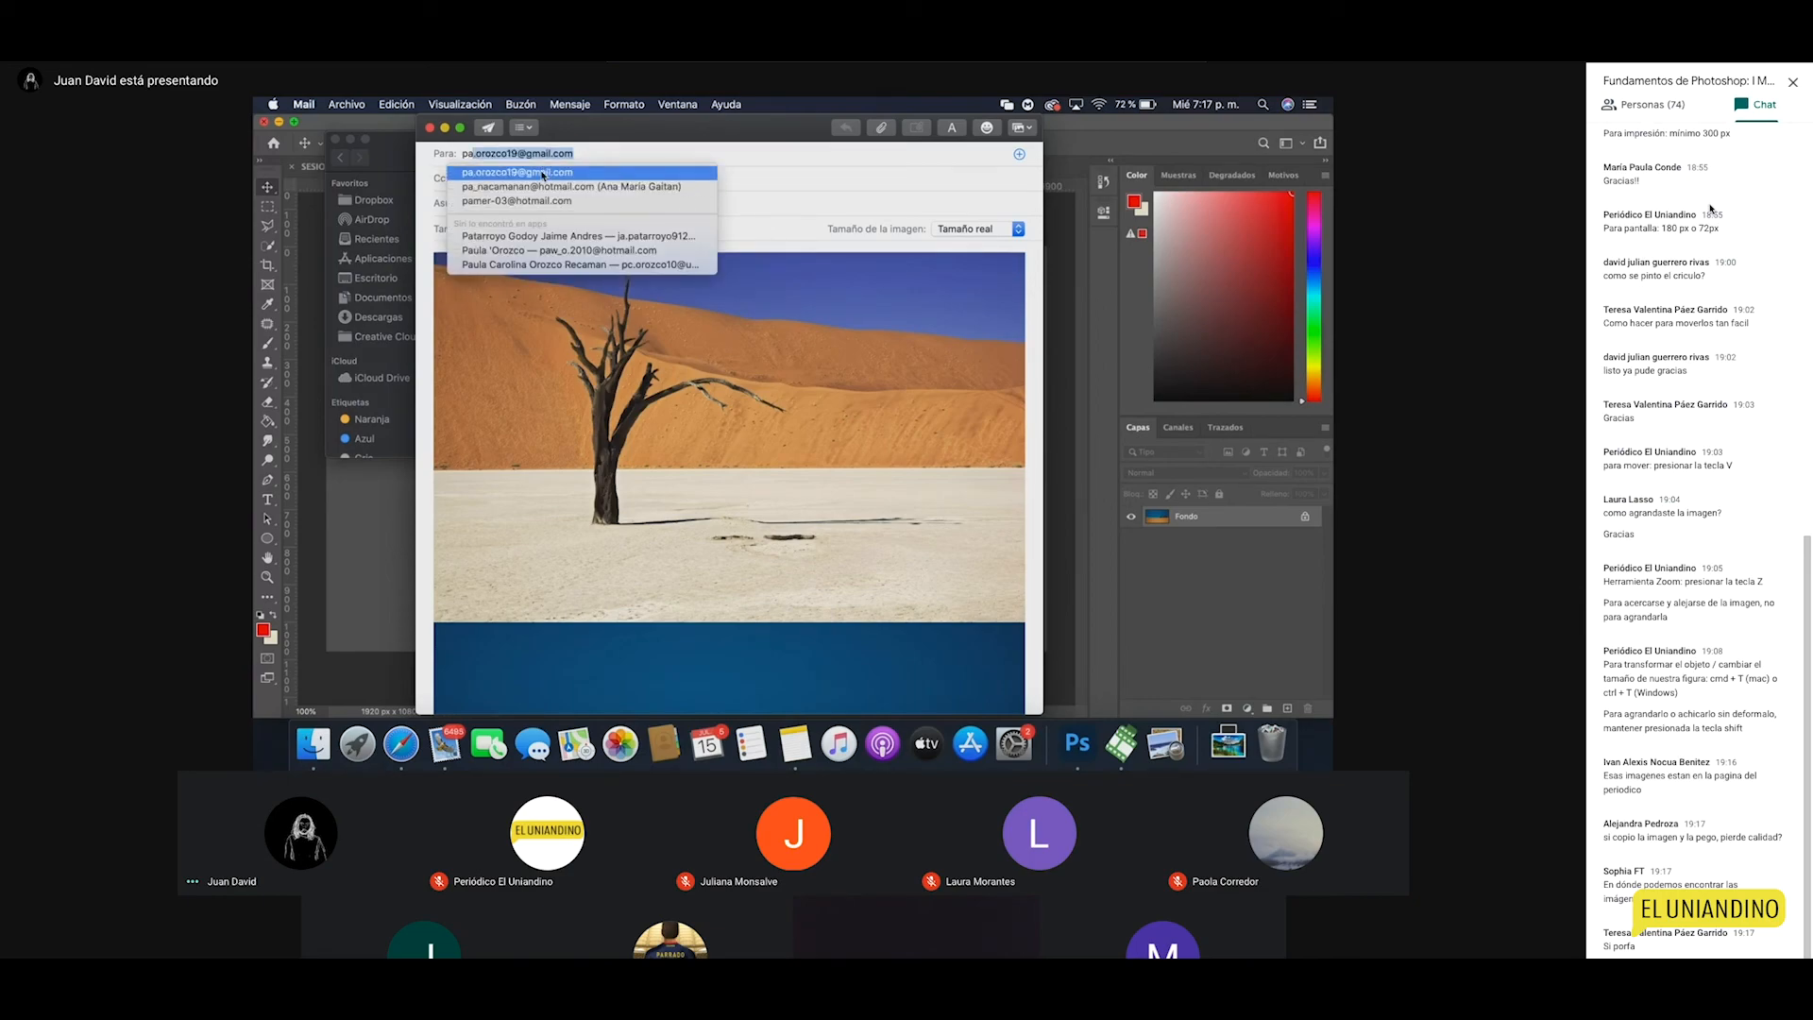
{"action": "left_click", "coordinate": [533, 172]}
Step: Send the message without a subject and close the Finder window
{"action": "left_click", "coordinate": [488, 128]}
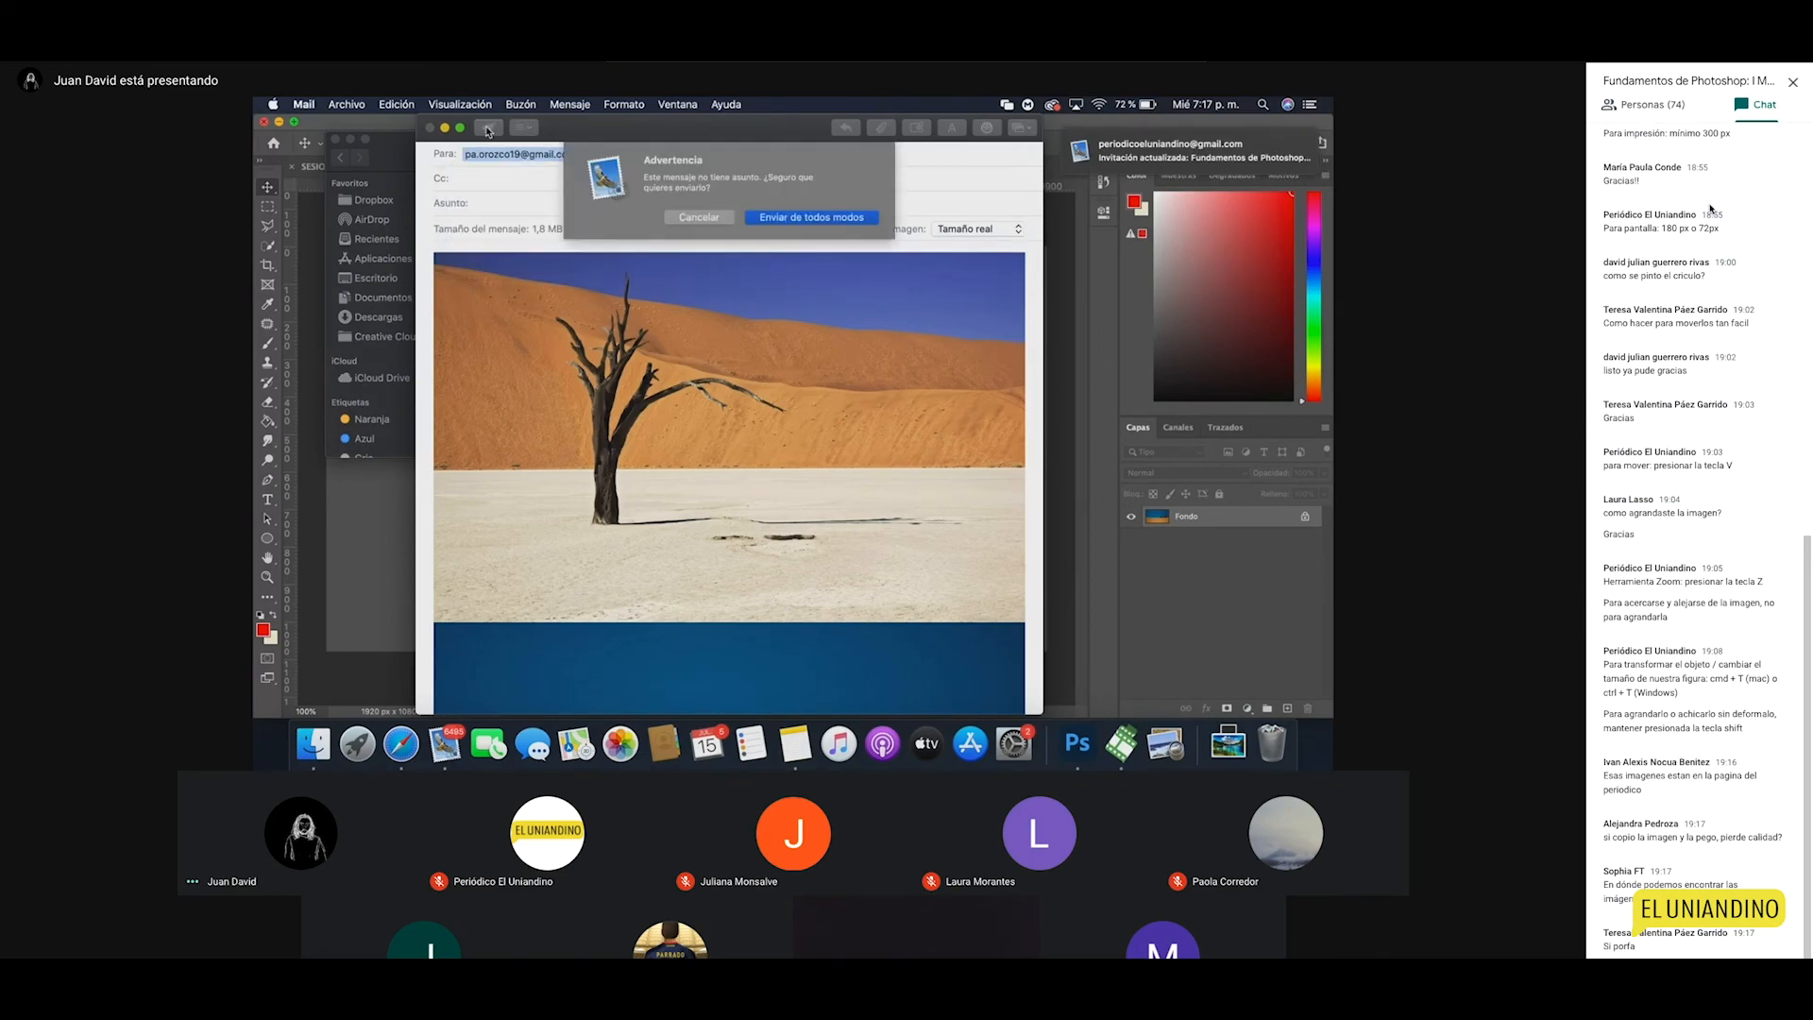
{"action": "left_click", "coordinate": [821, 217]}
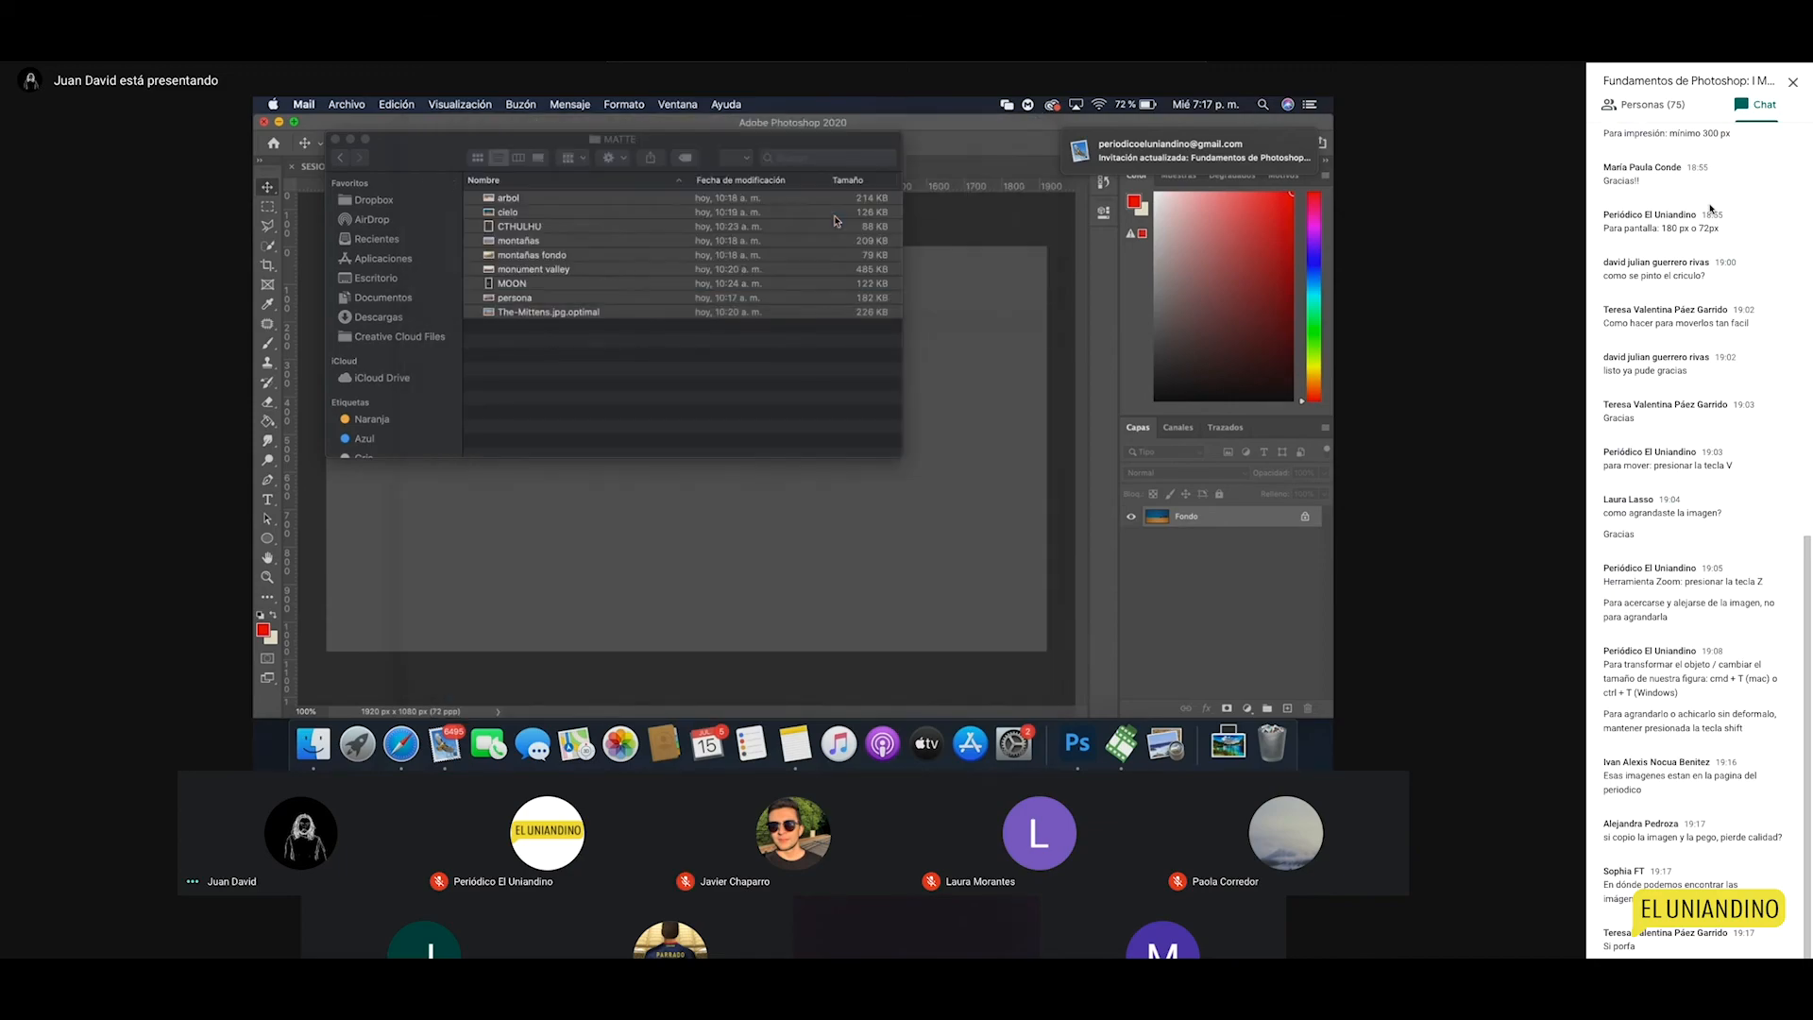
{"action": "left_click", "coordinate": [335, 139]}
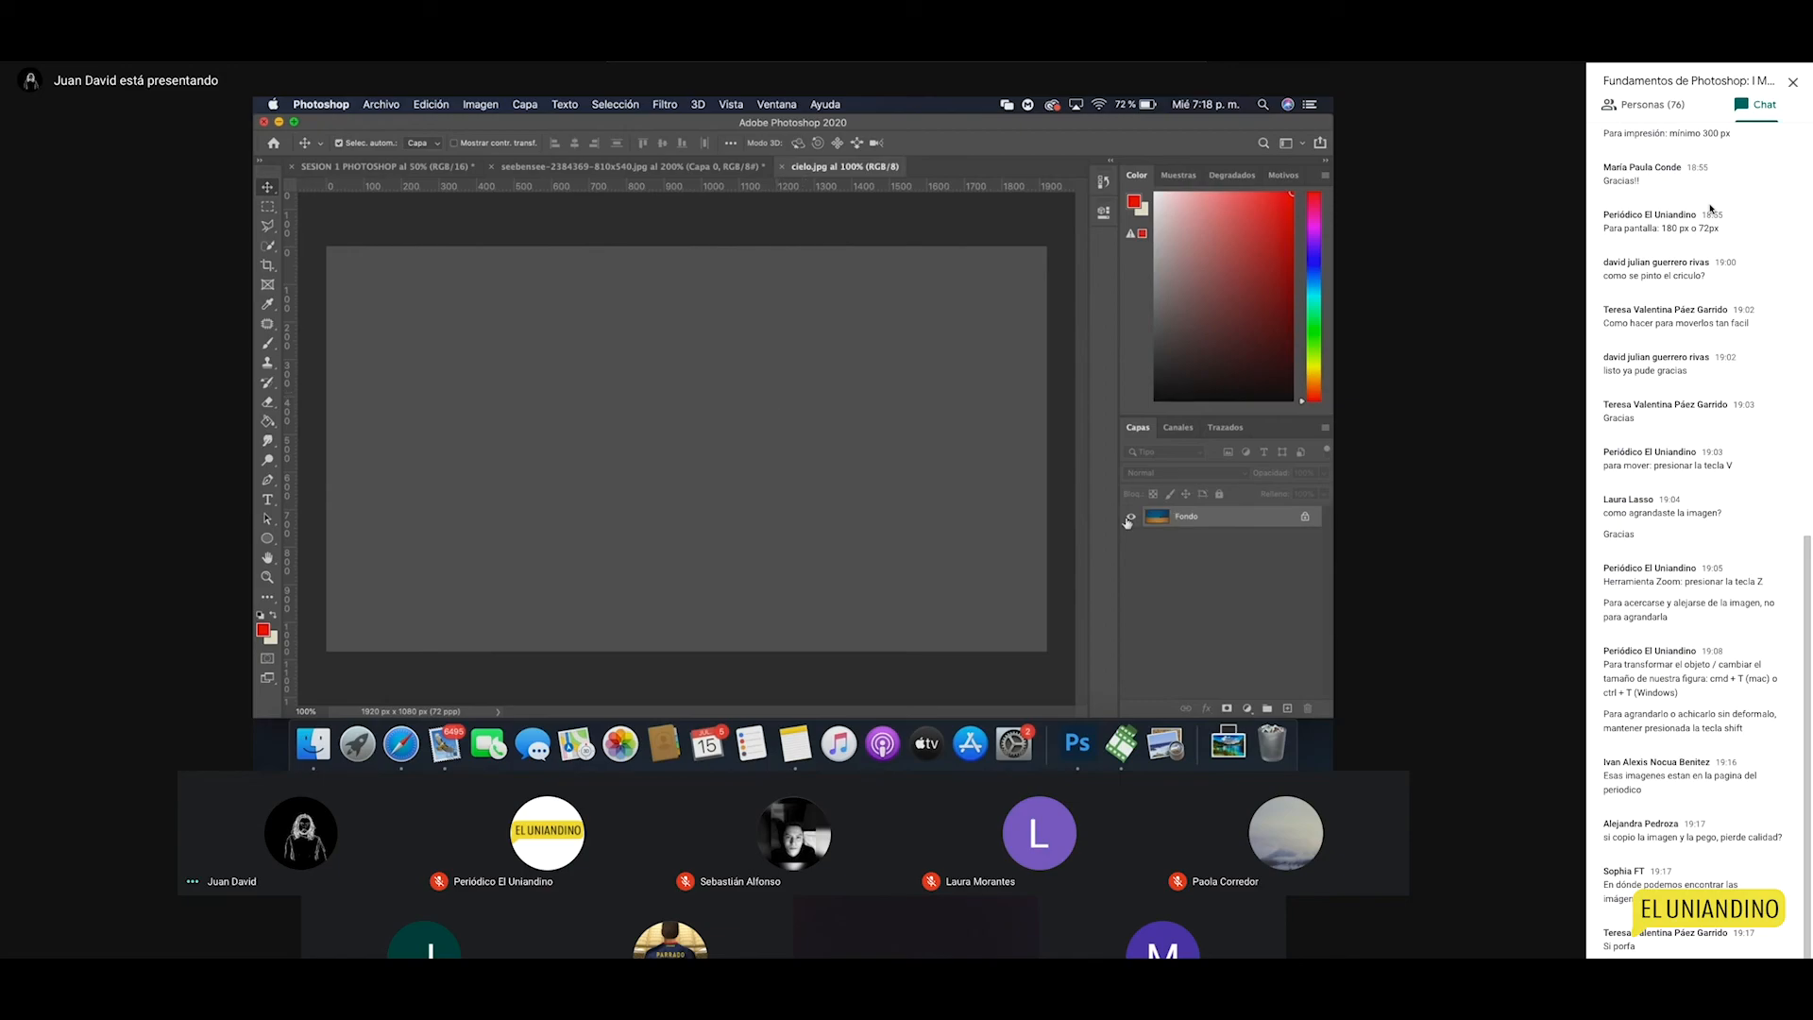
{"action": "key", "text": "z"}
{"action": "left_click", "coordinate": [589, 434]}
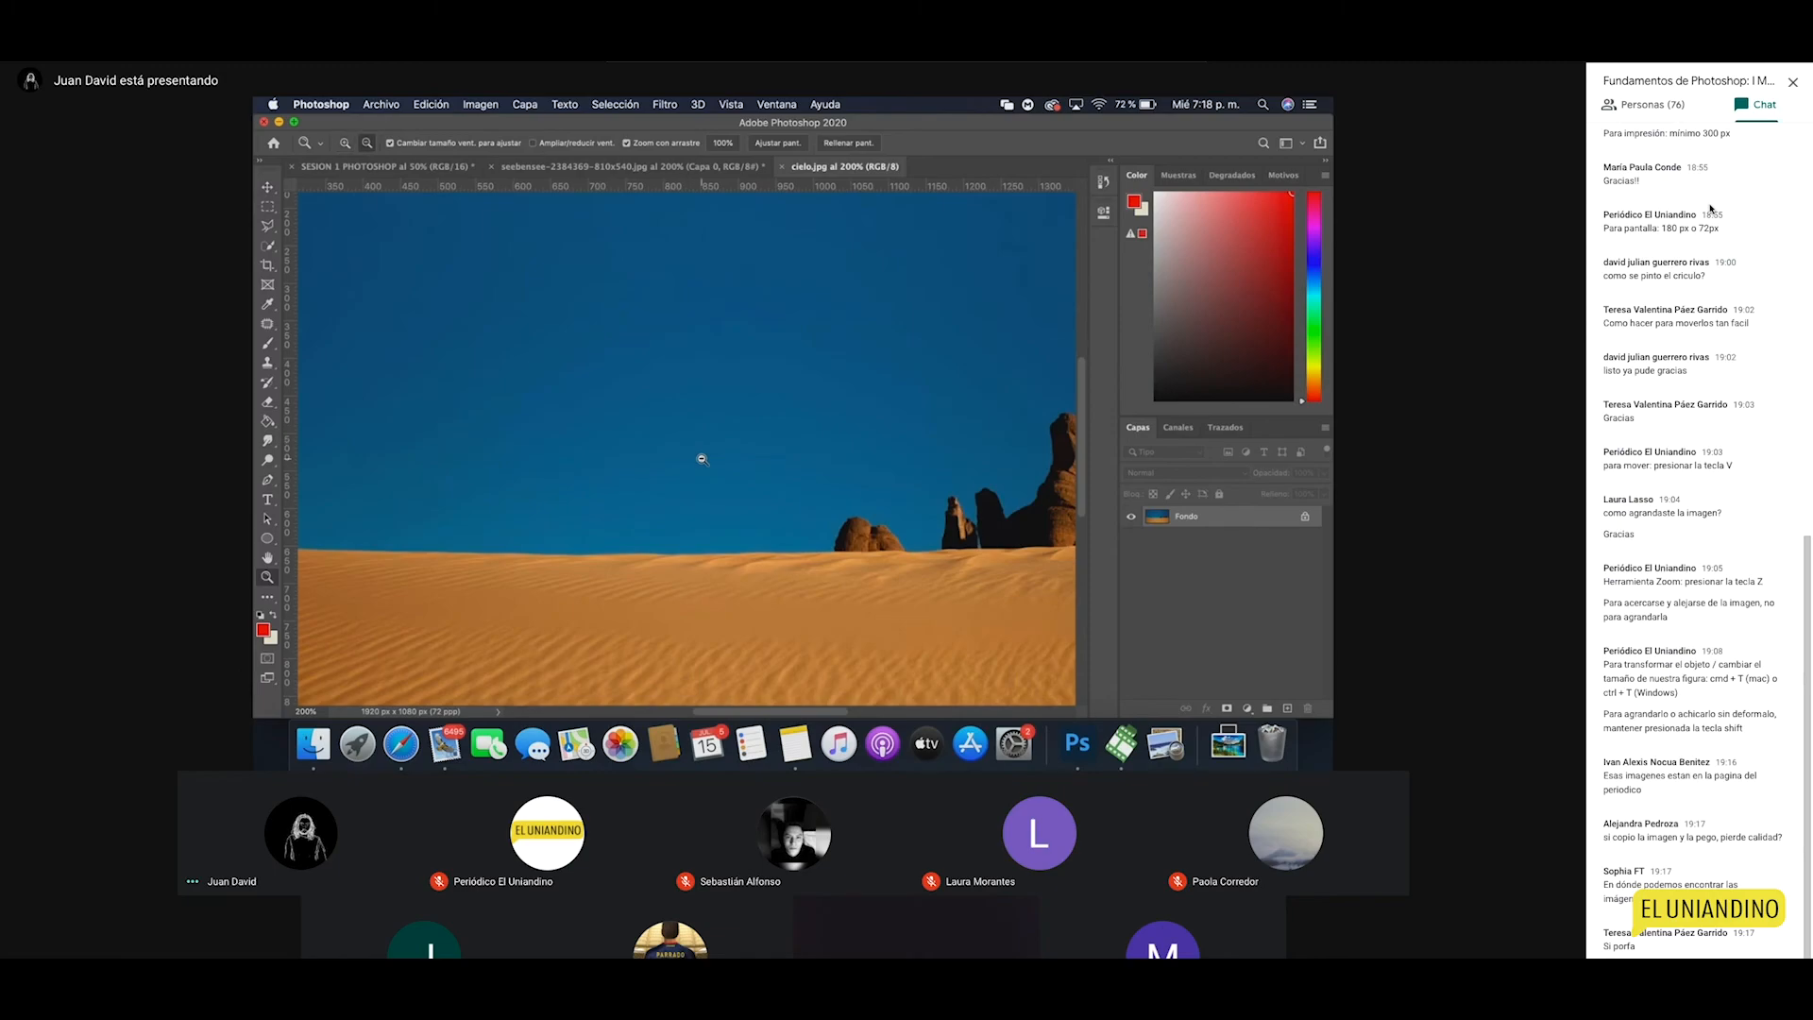
{"action": "left_click", "coordinate": [702, 458], "text": "alt"}
{"action": "key", "text": "v"}
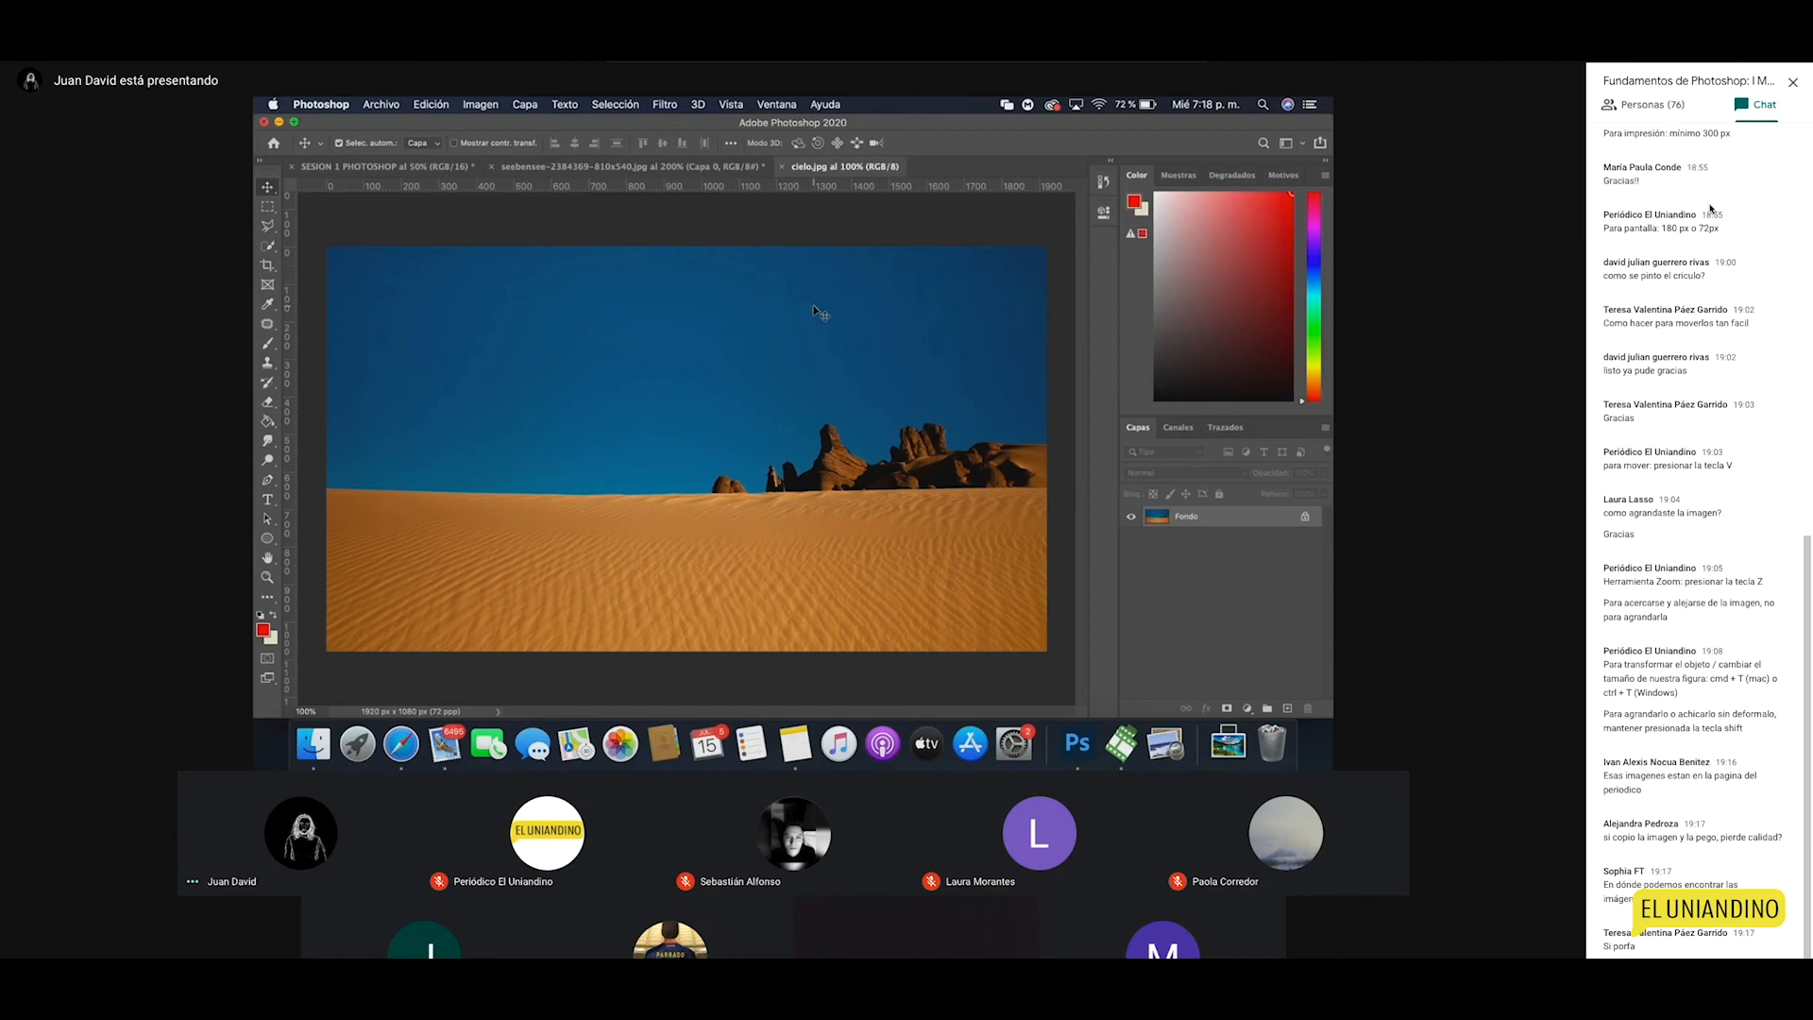
{"action": "left_click", "coordinate": [510, 173]}
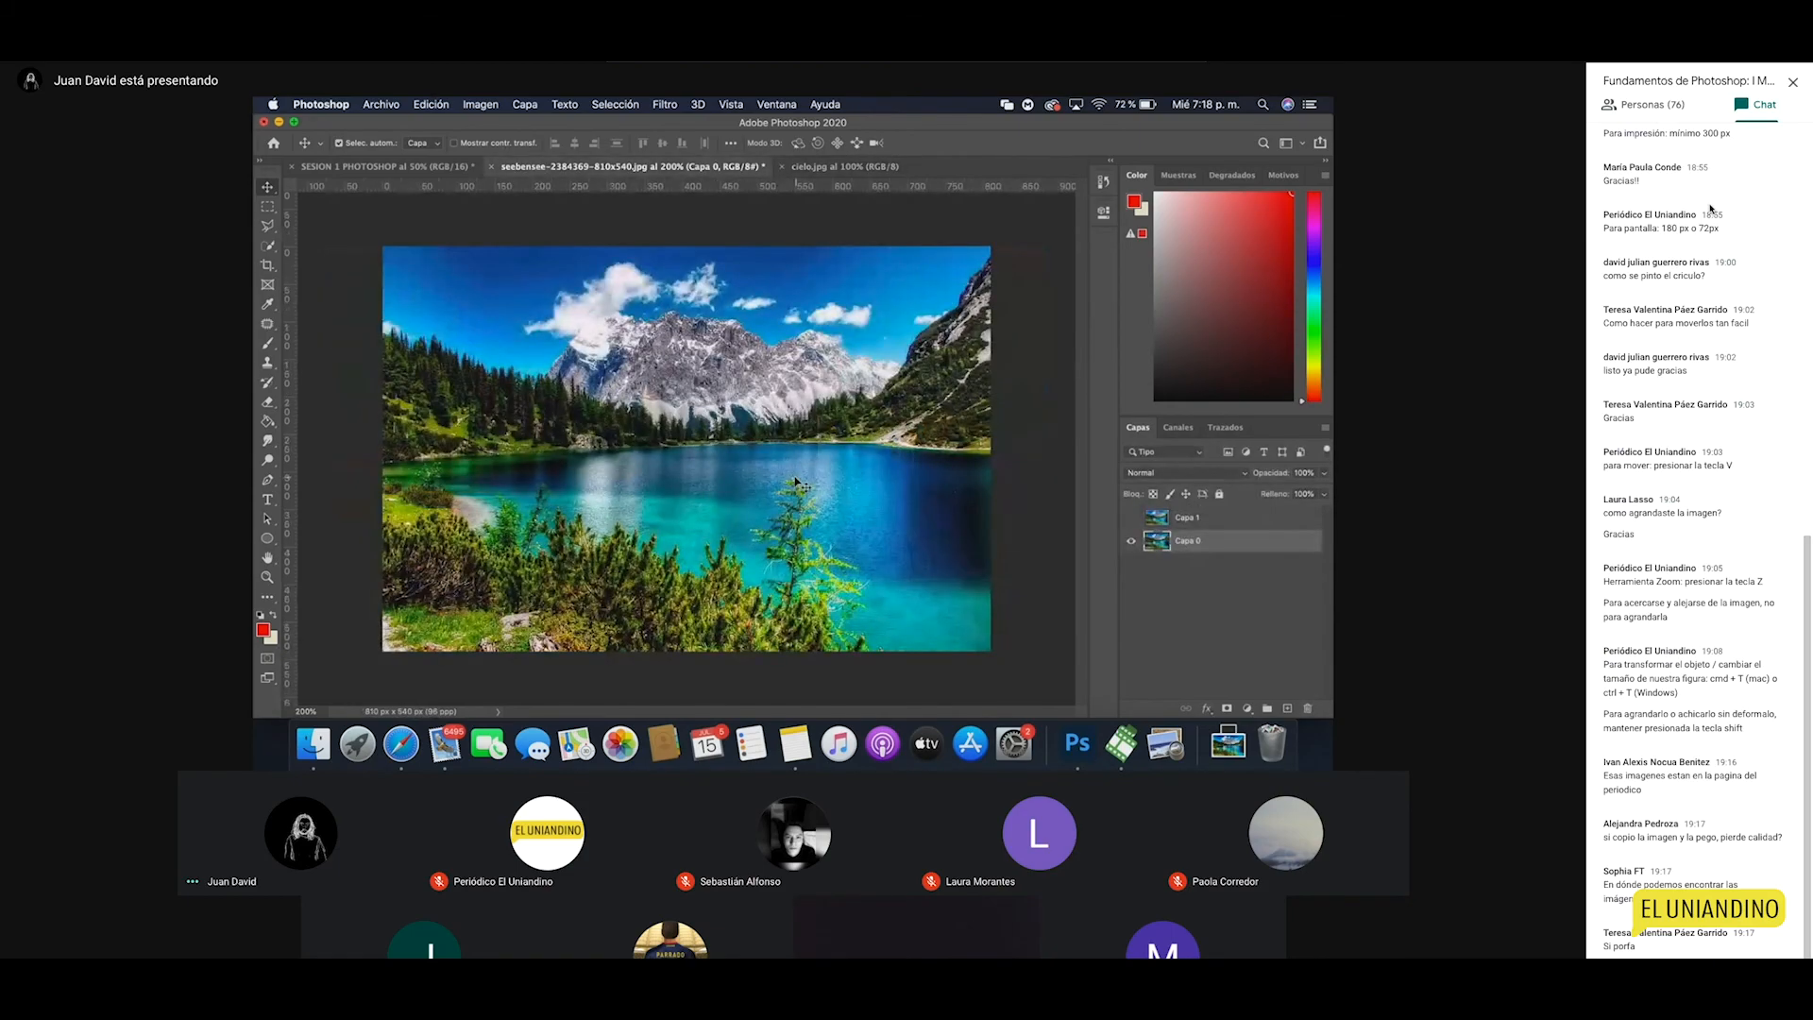
{"action": "left_click", "coordinate": [816, 170]}
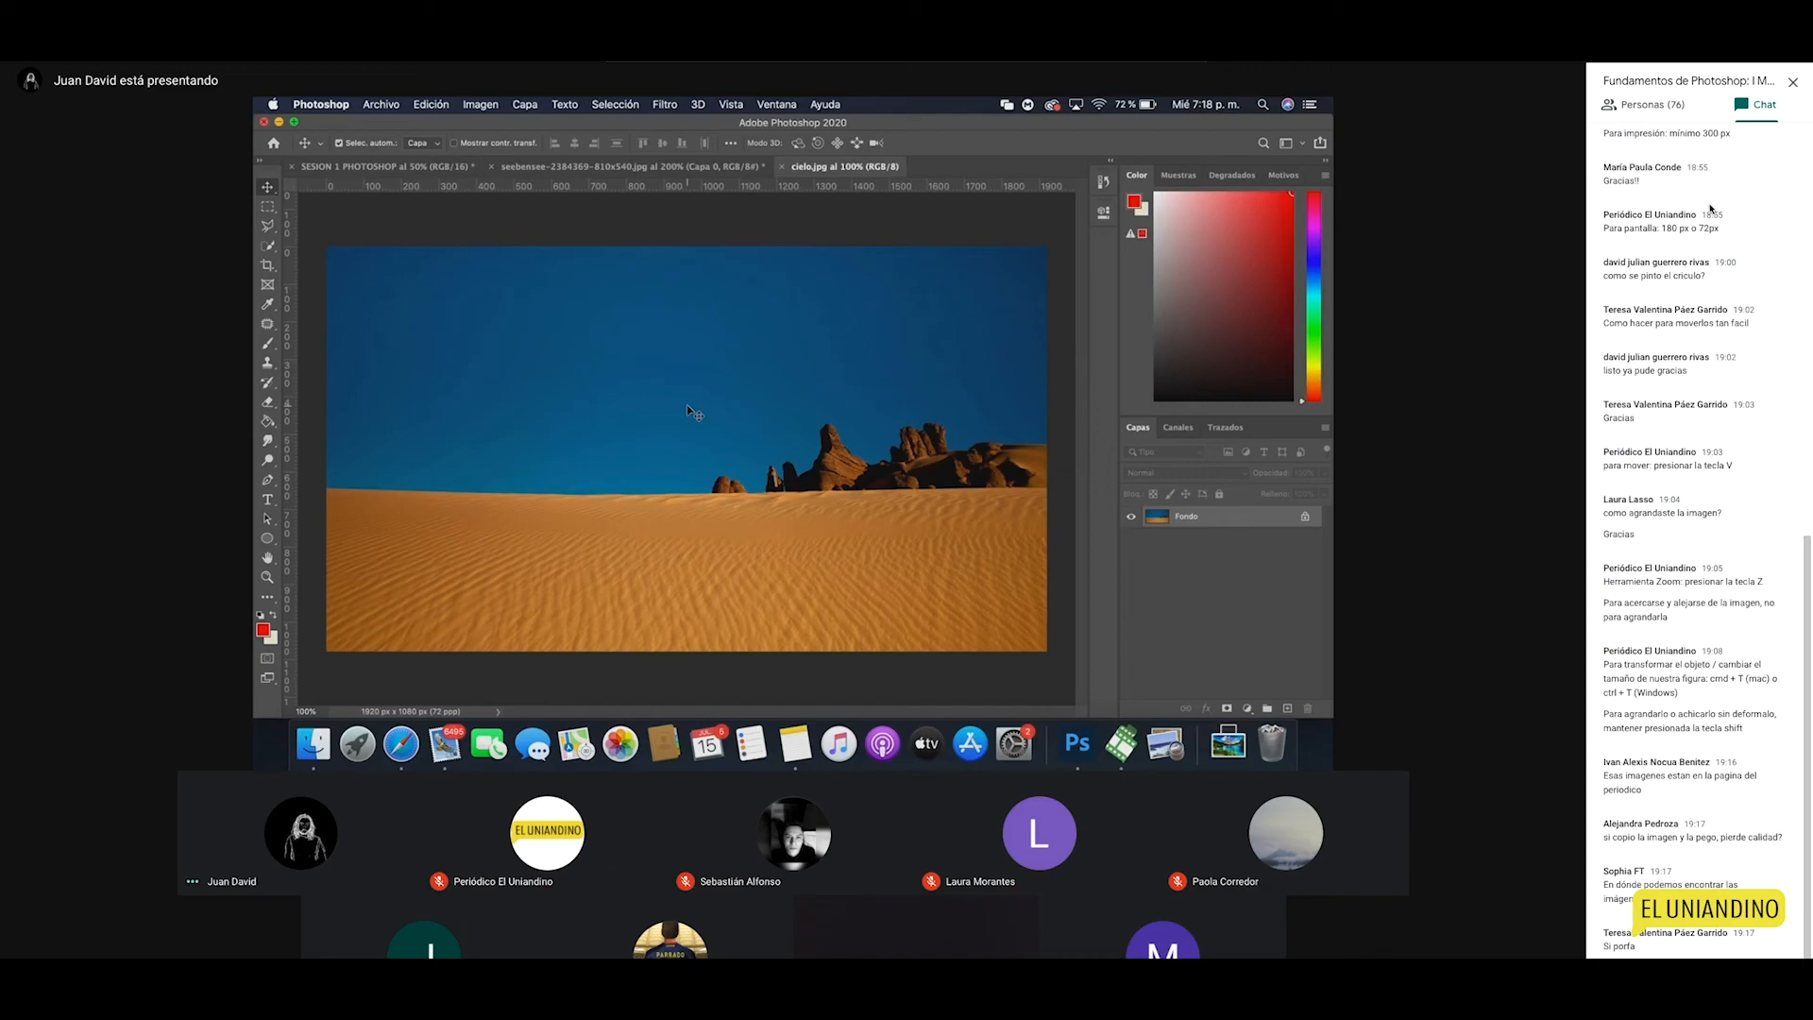
Step: Check cielo.jpg's image size (1920×1080 px, 72 ppi) and cancel, then switch to the Move tool
{"action": "left_click", "coordinate": [381, 104]}
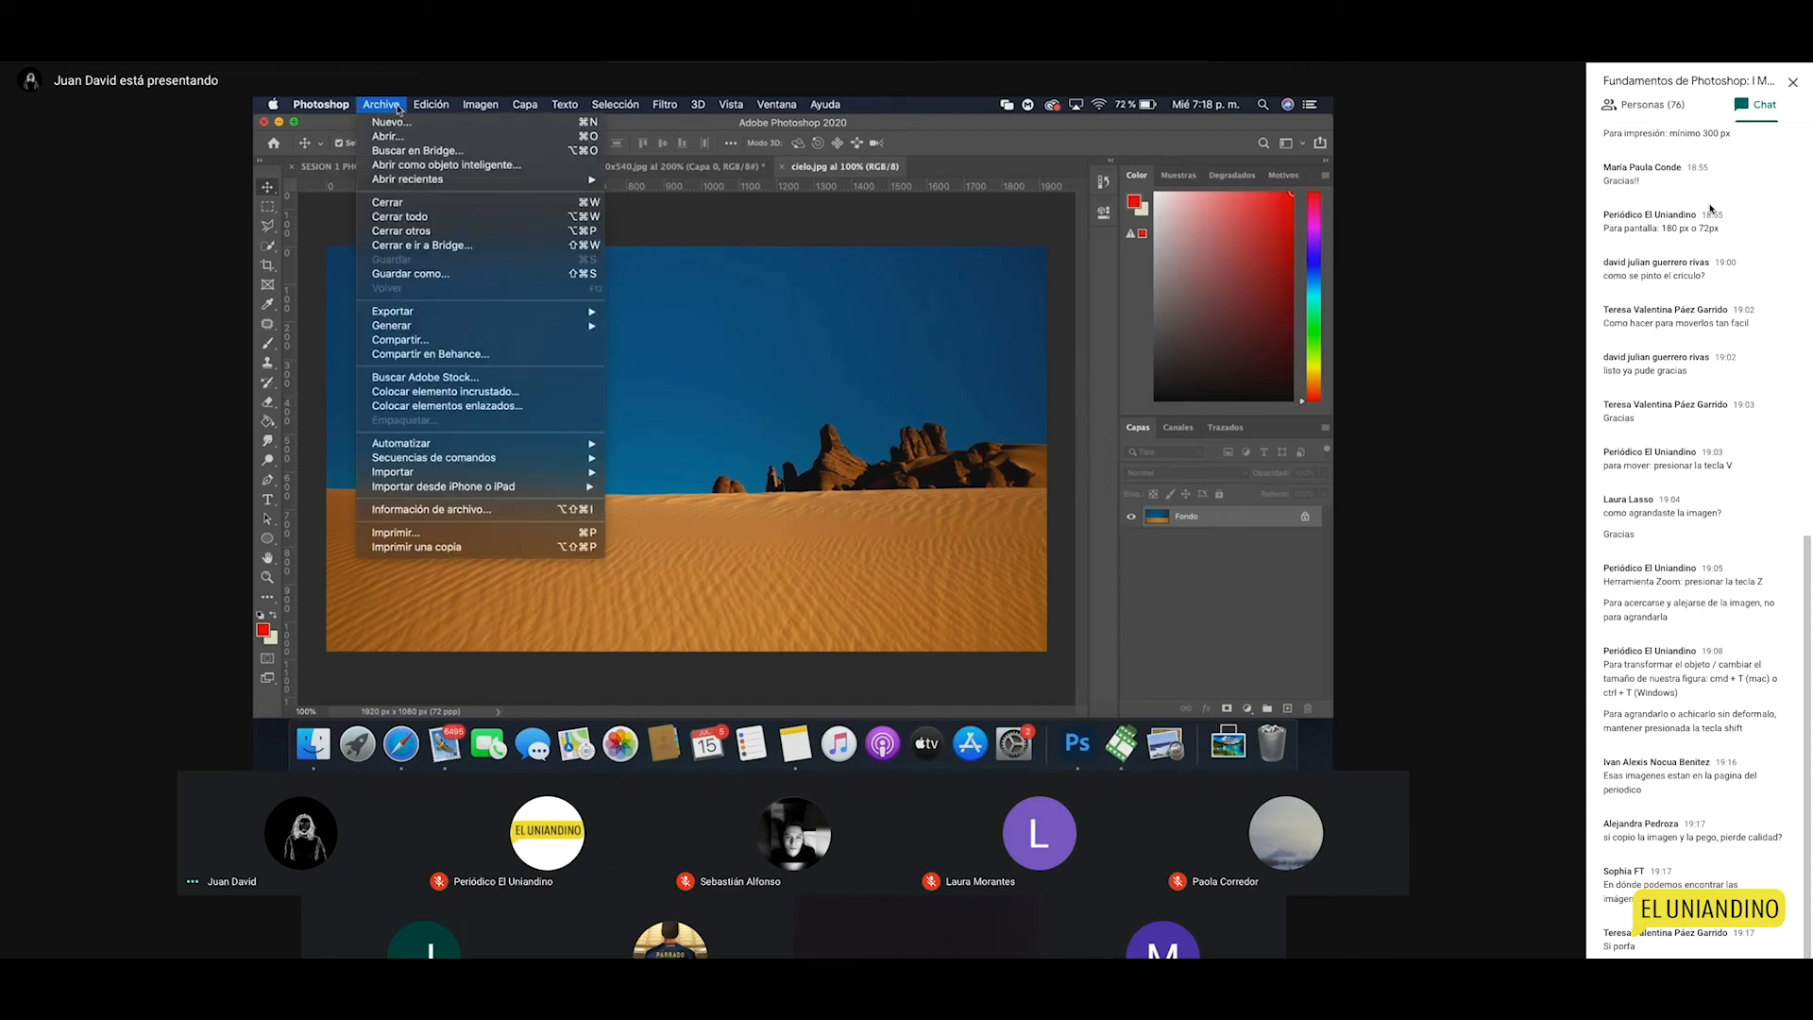
{"action": "mouse_move", "coordinate": [494, 103]}
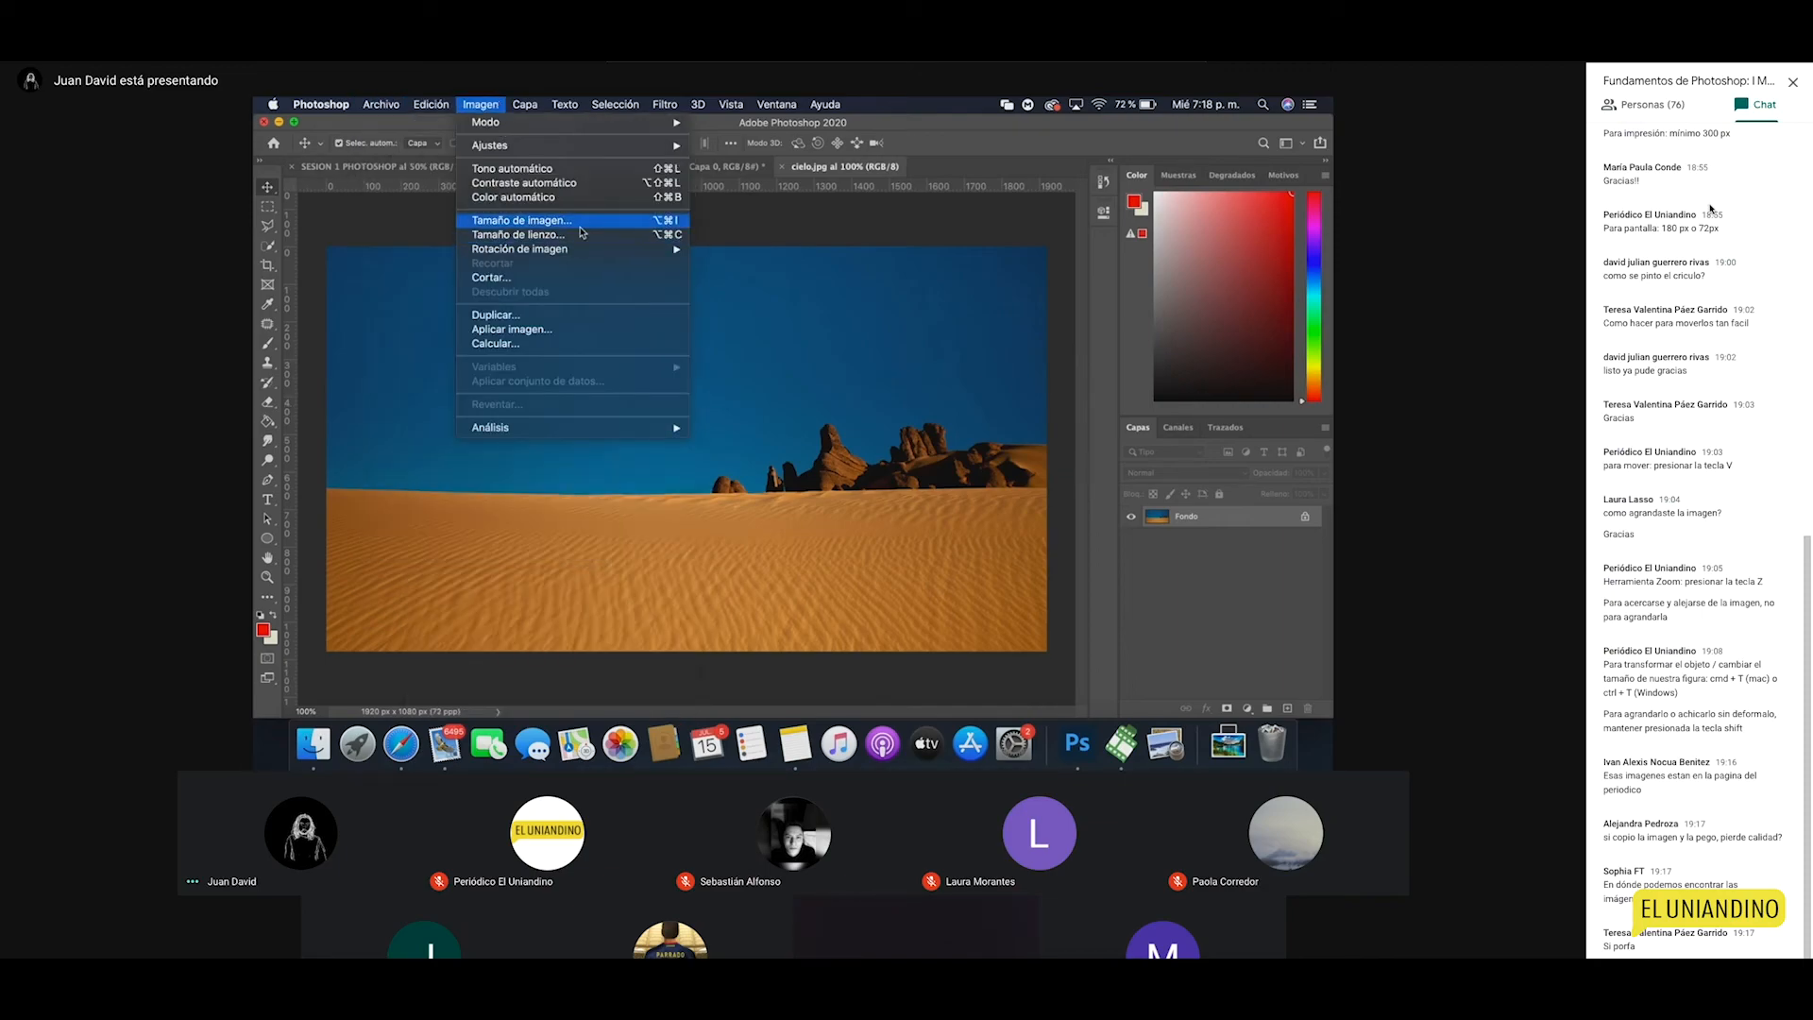
{"action": "left_click", "coordinate": [582, 223]}
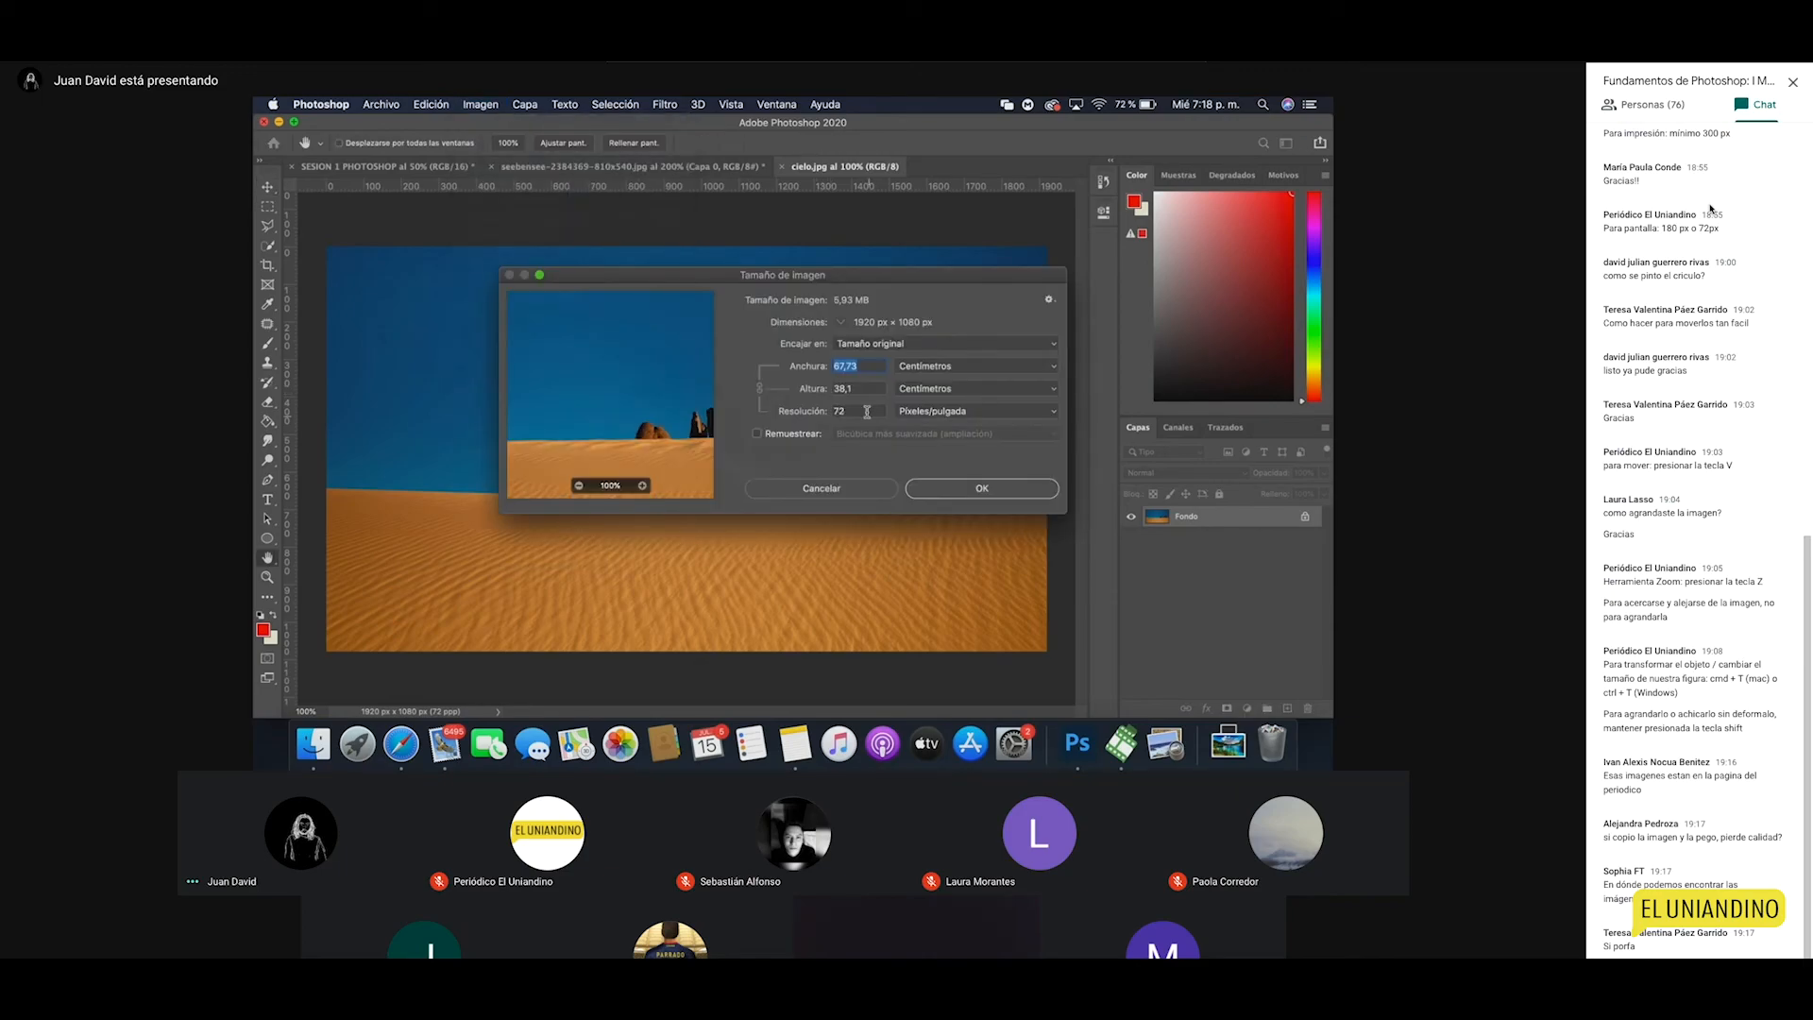
{"action": "left_click", "coordinate": [862, 409]}
{"action": "left_click", "coordinate": [1011, 498]}
{"action": "key", "text": "v"}
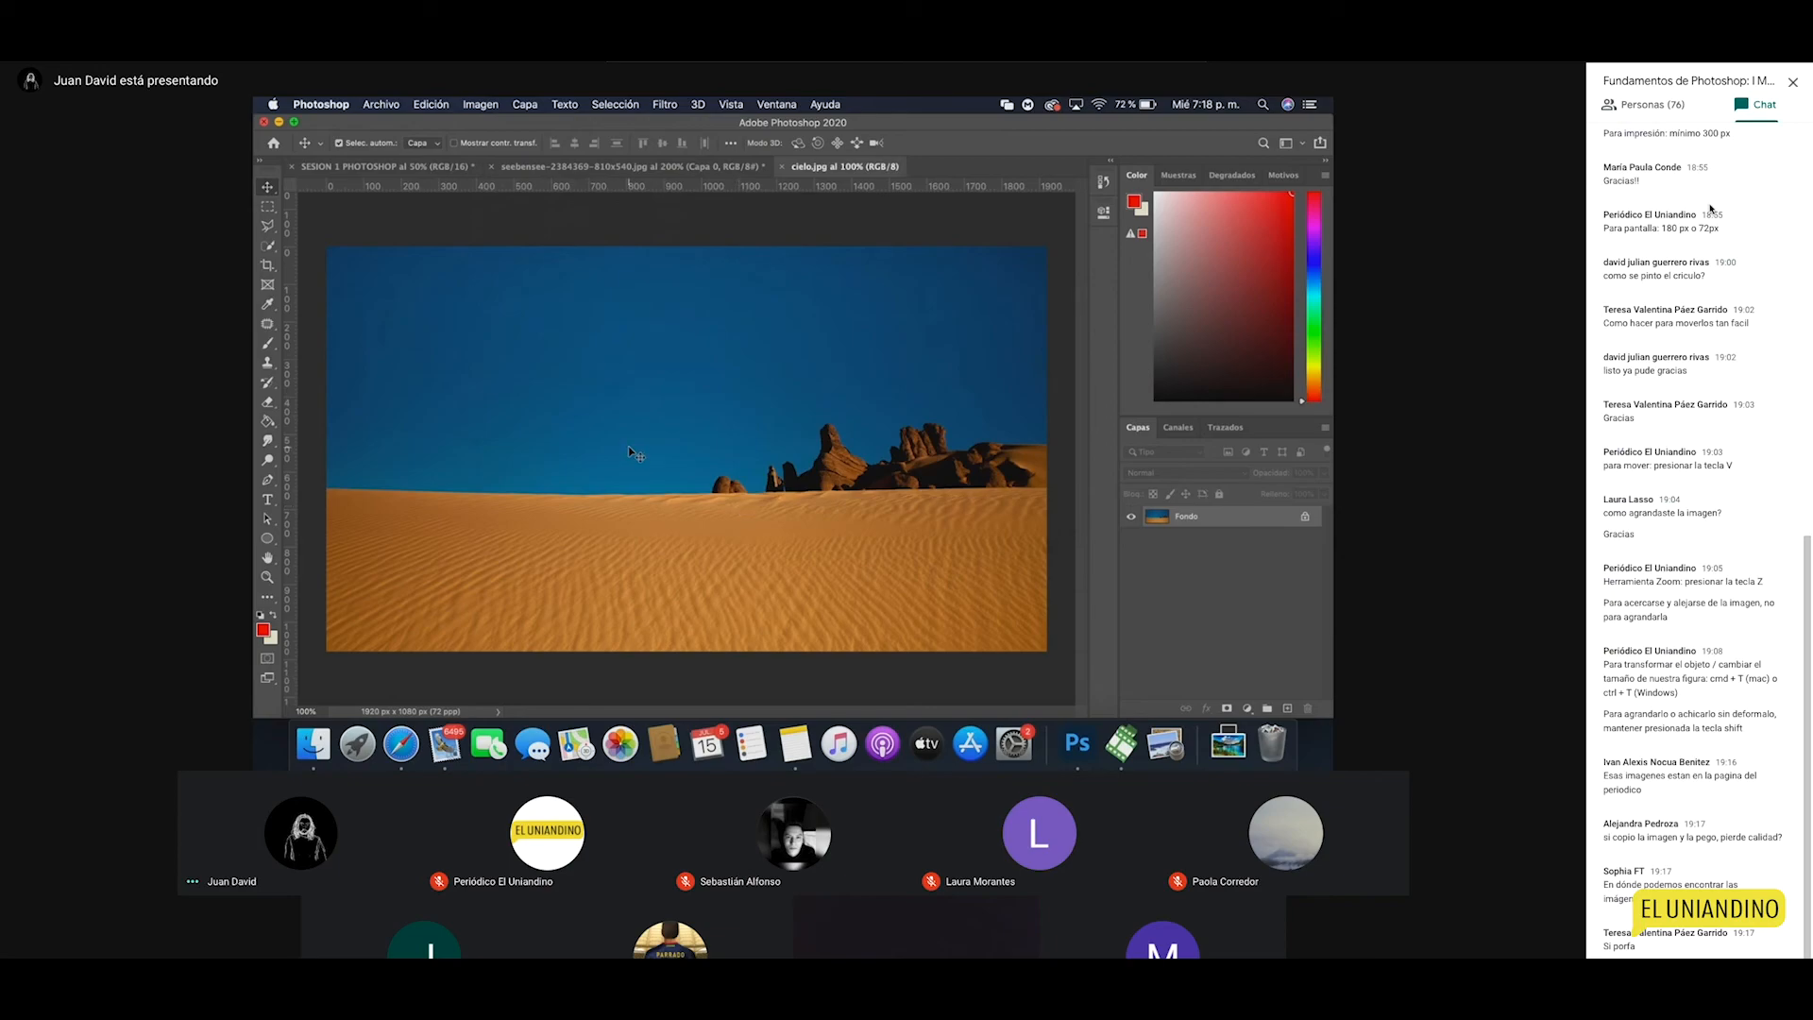
Step: Check the SESION 1 composition's image size (300 ppi) and close it unchanged
{"action": "left_click", "coordinate": [377, 102]}
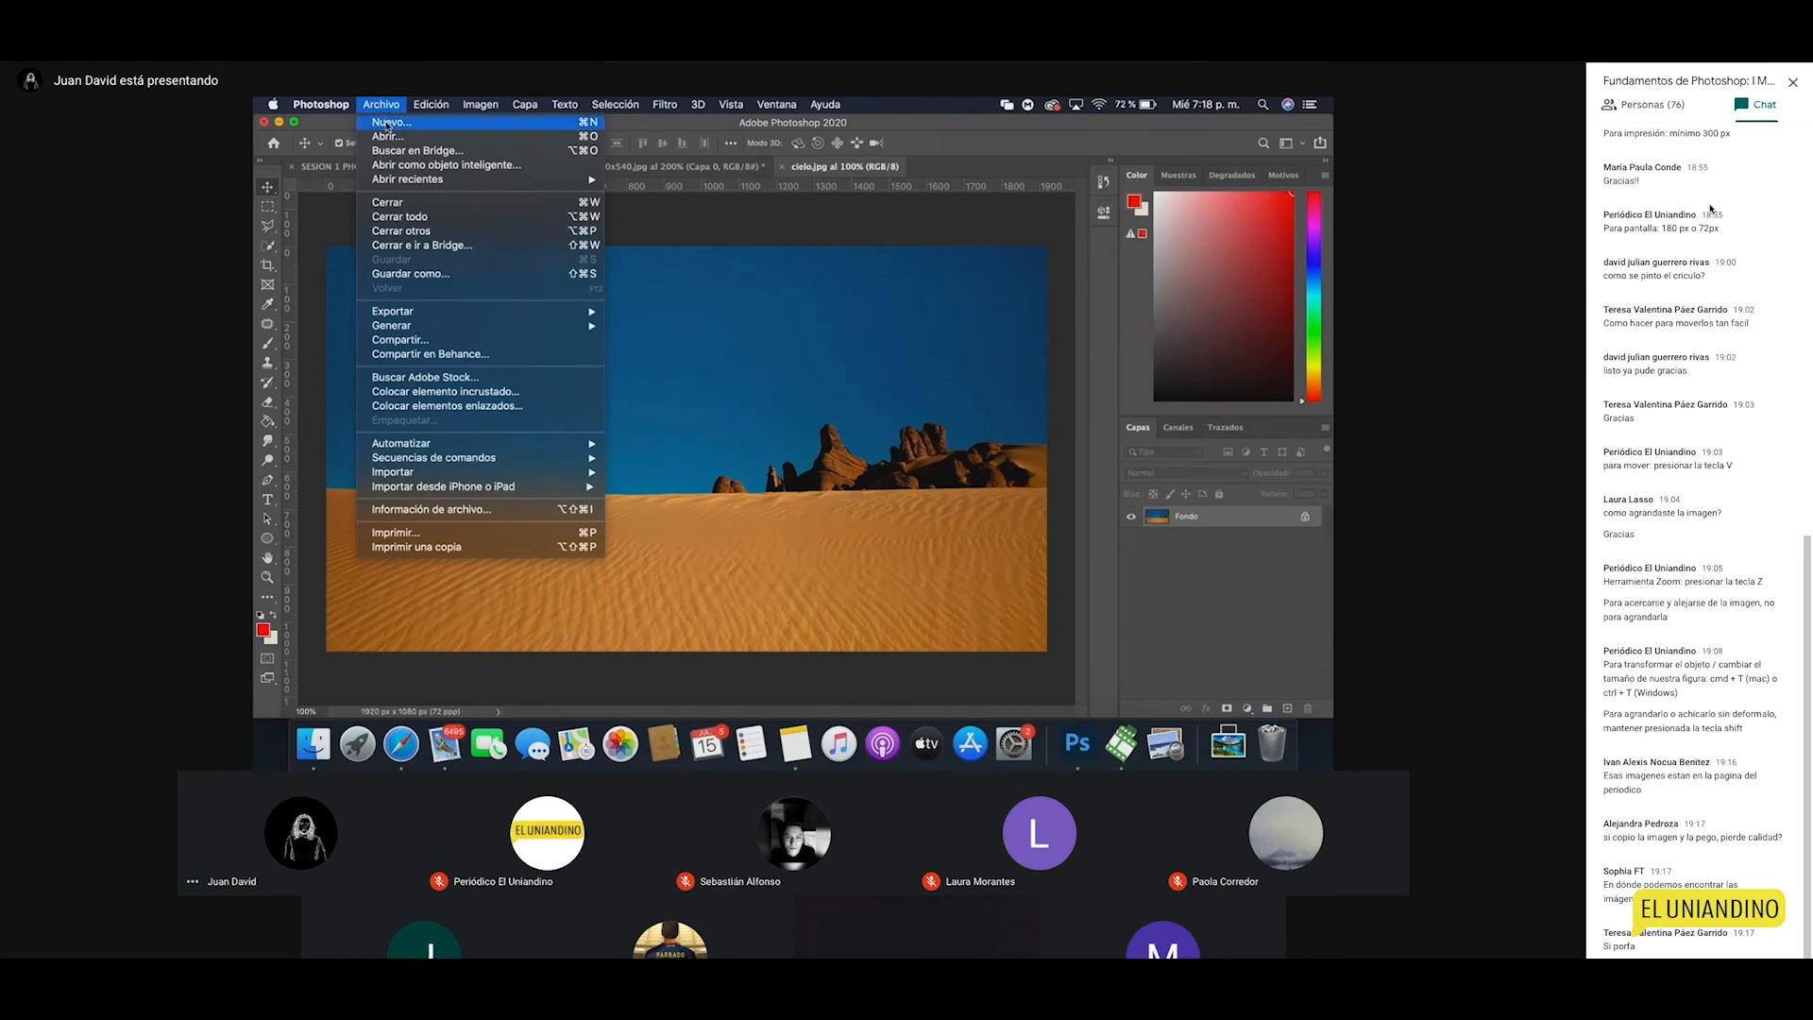
{"action": "left_click", "coordinate": [677, 391]}
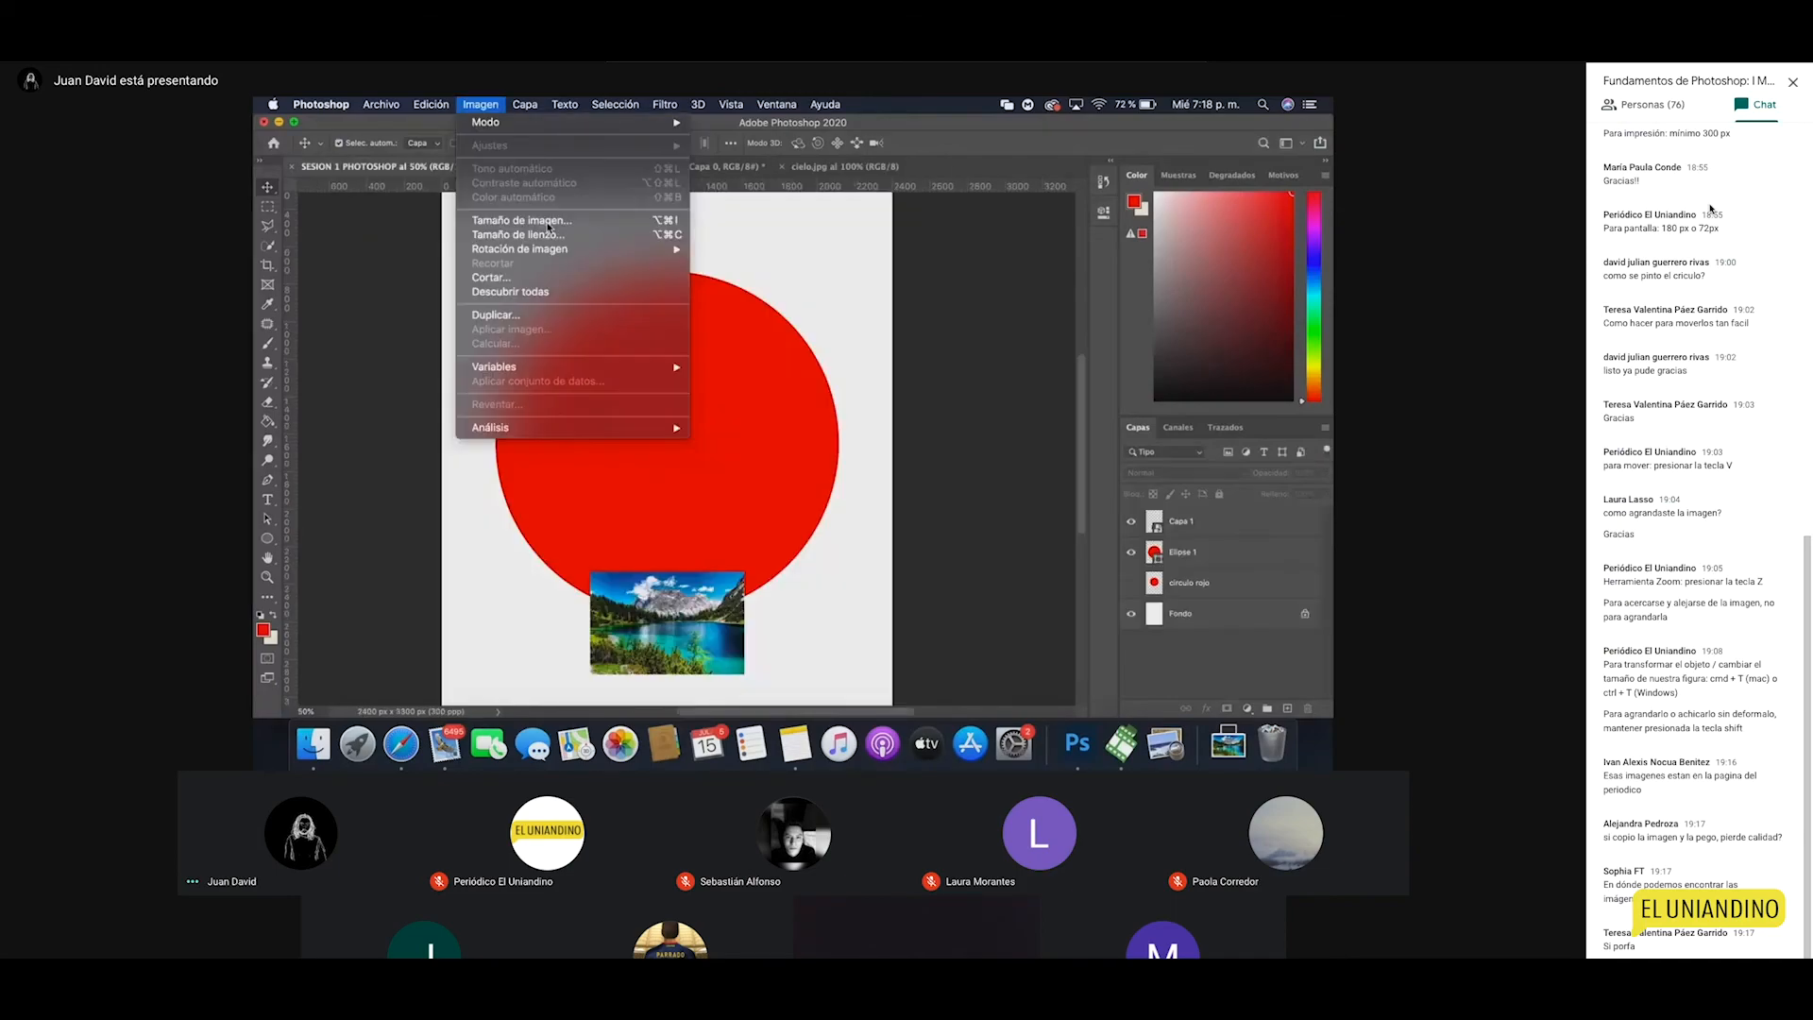
{"action": "left_click", "coordinate": [548, 226]}
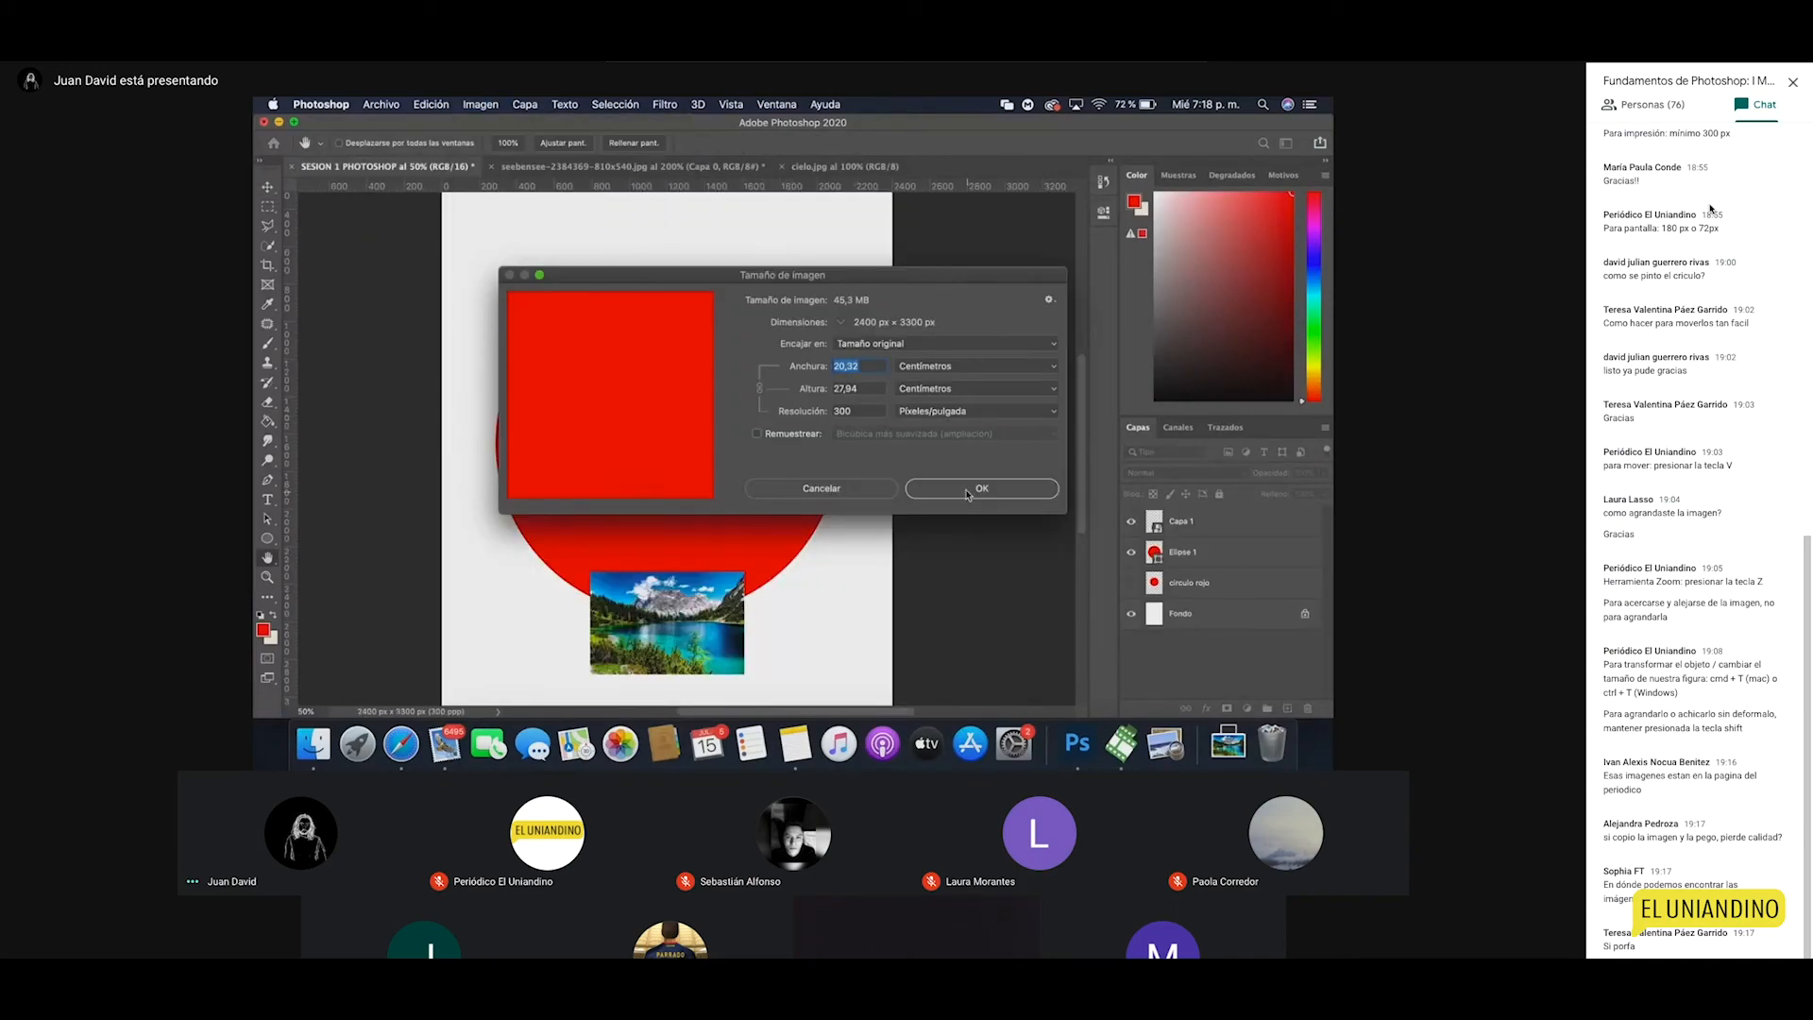
{"action": "left_click", "coordinate": [973, 493]}
Step: Try dragging the locked cielo background into SESION 1, dismiss the warning, and return to SESION 1
{"action": "left_click", "coordinate": [832, 174]}
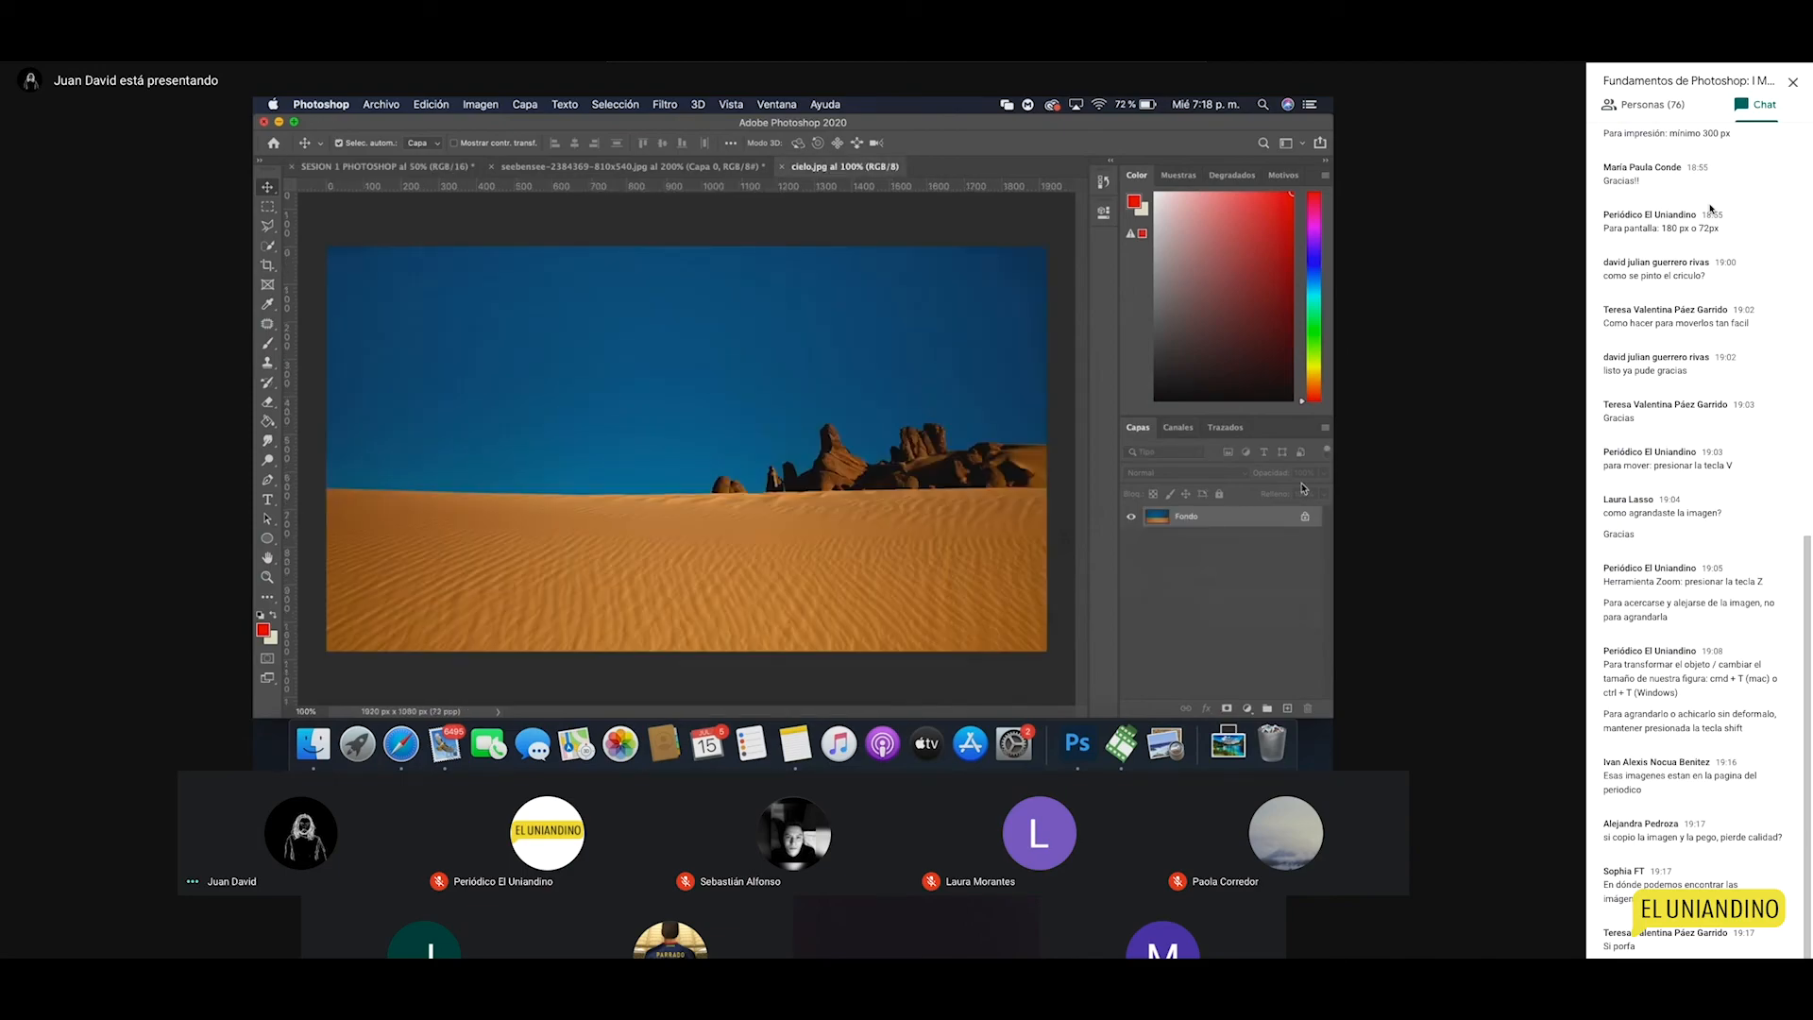
{"action": "left_click_drag", "start_coordinate": [791, 440], "coordinate": [427, 162]}
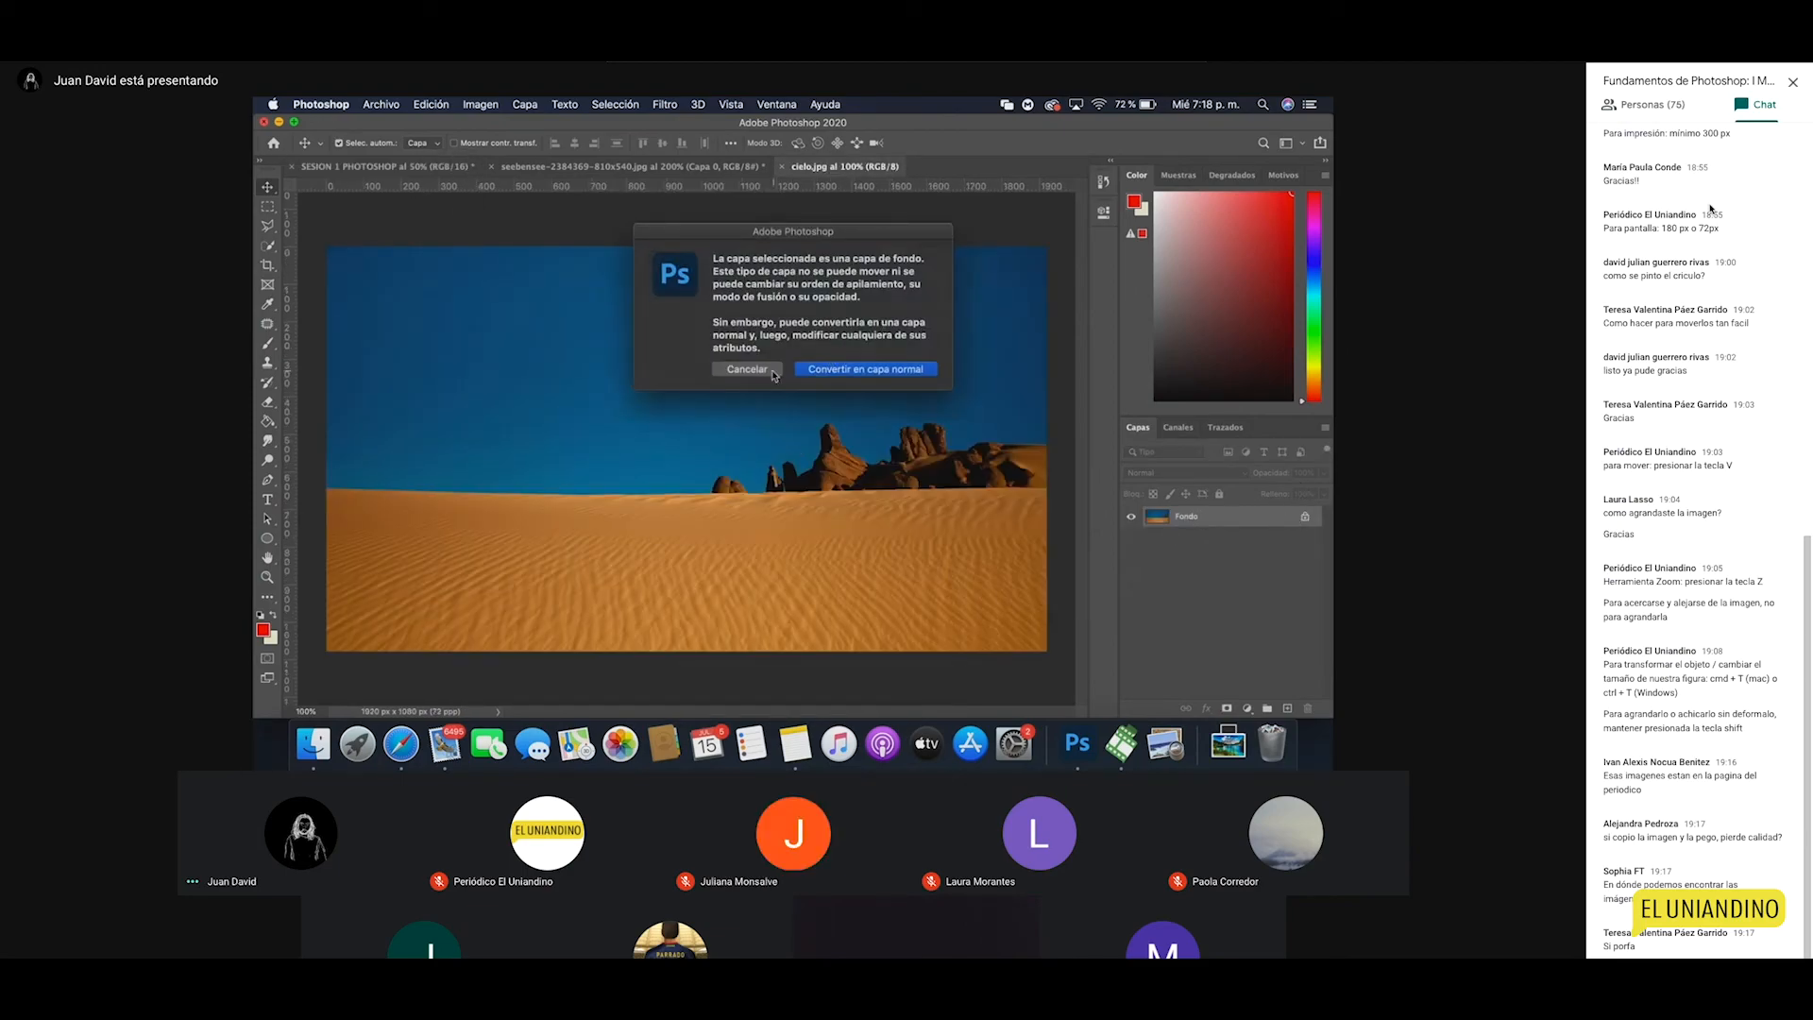
{"action": "left_click", "coordinate": [774, 373]}
{"action": "left_click", "coordinate": [341, 167]}
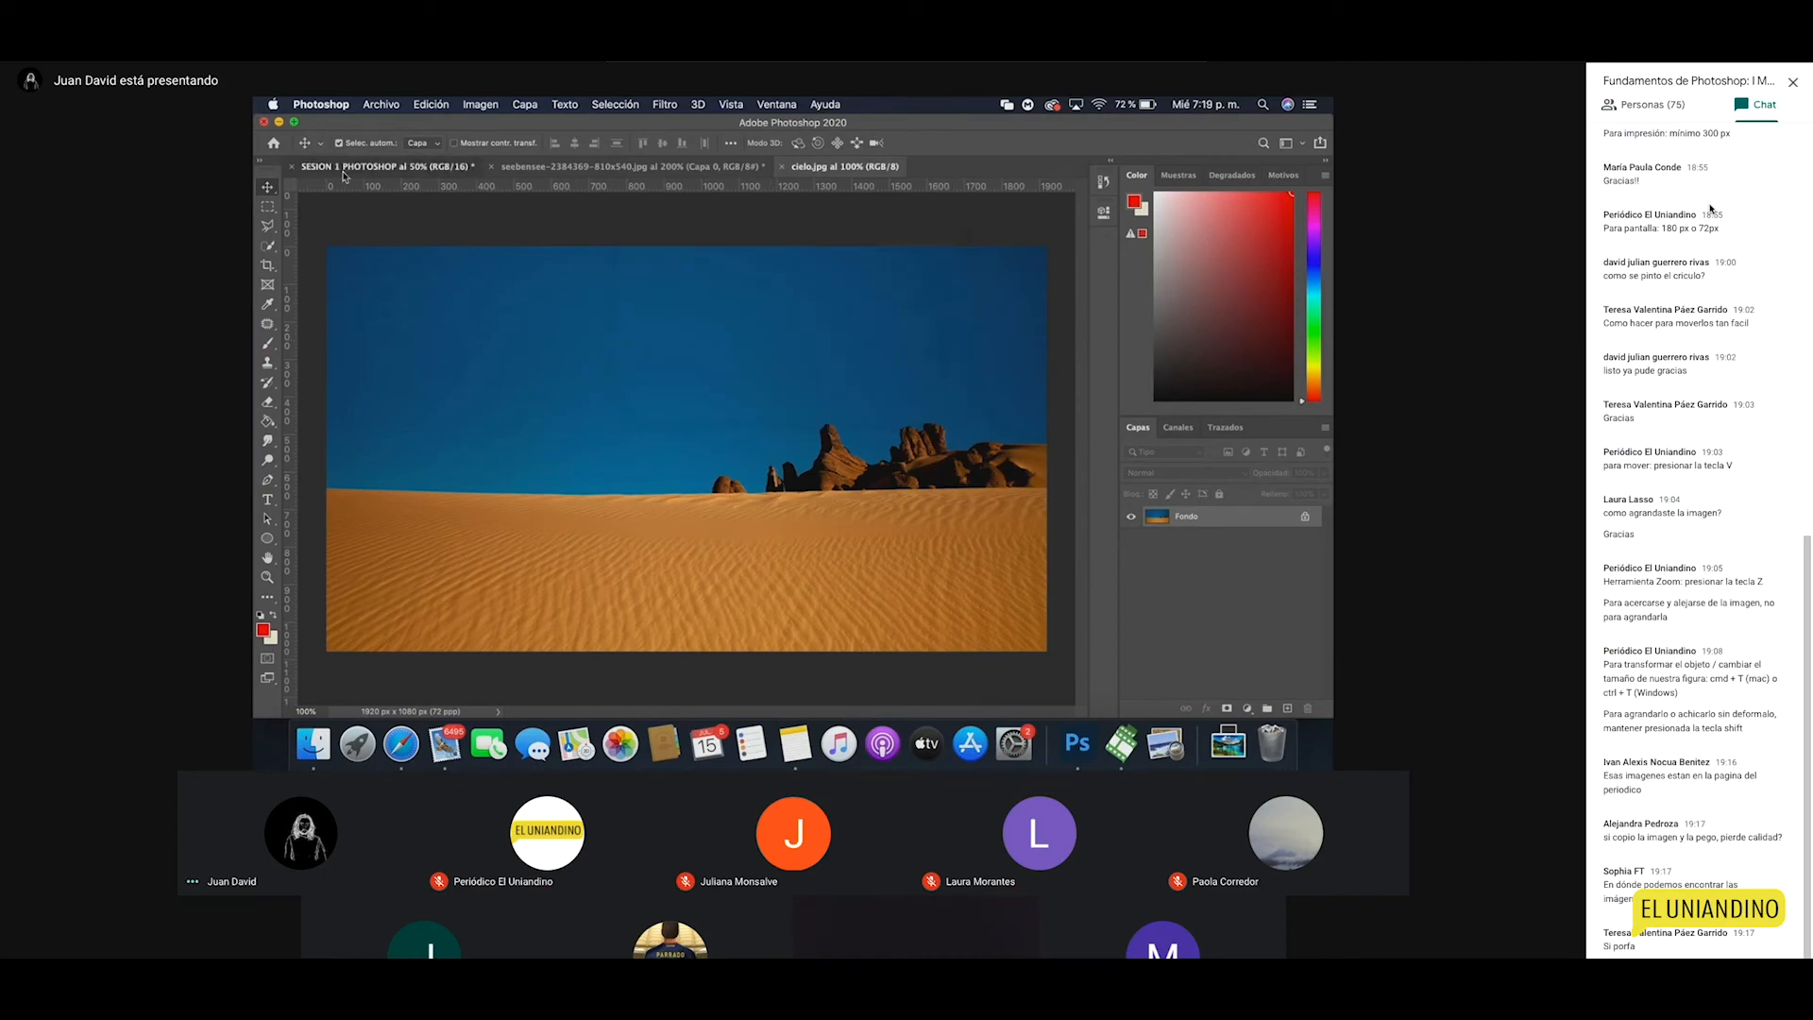
{"action": "left_click", "coordinate": [383, 104]}
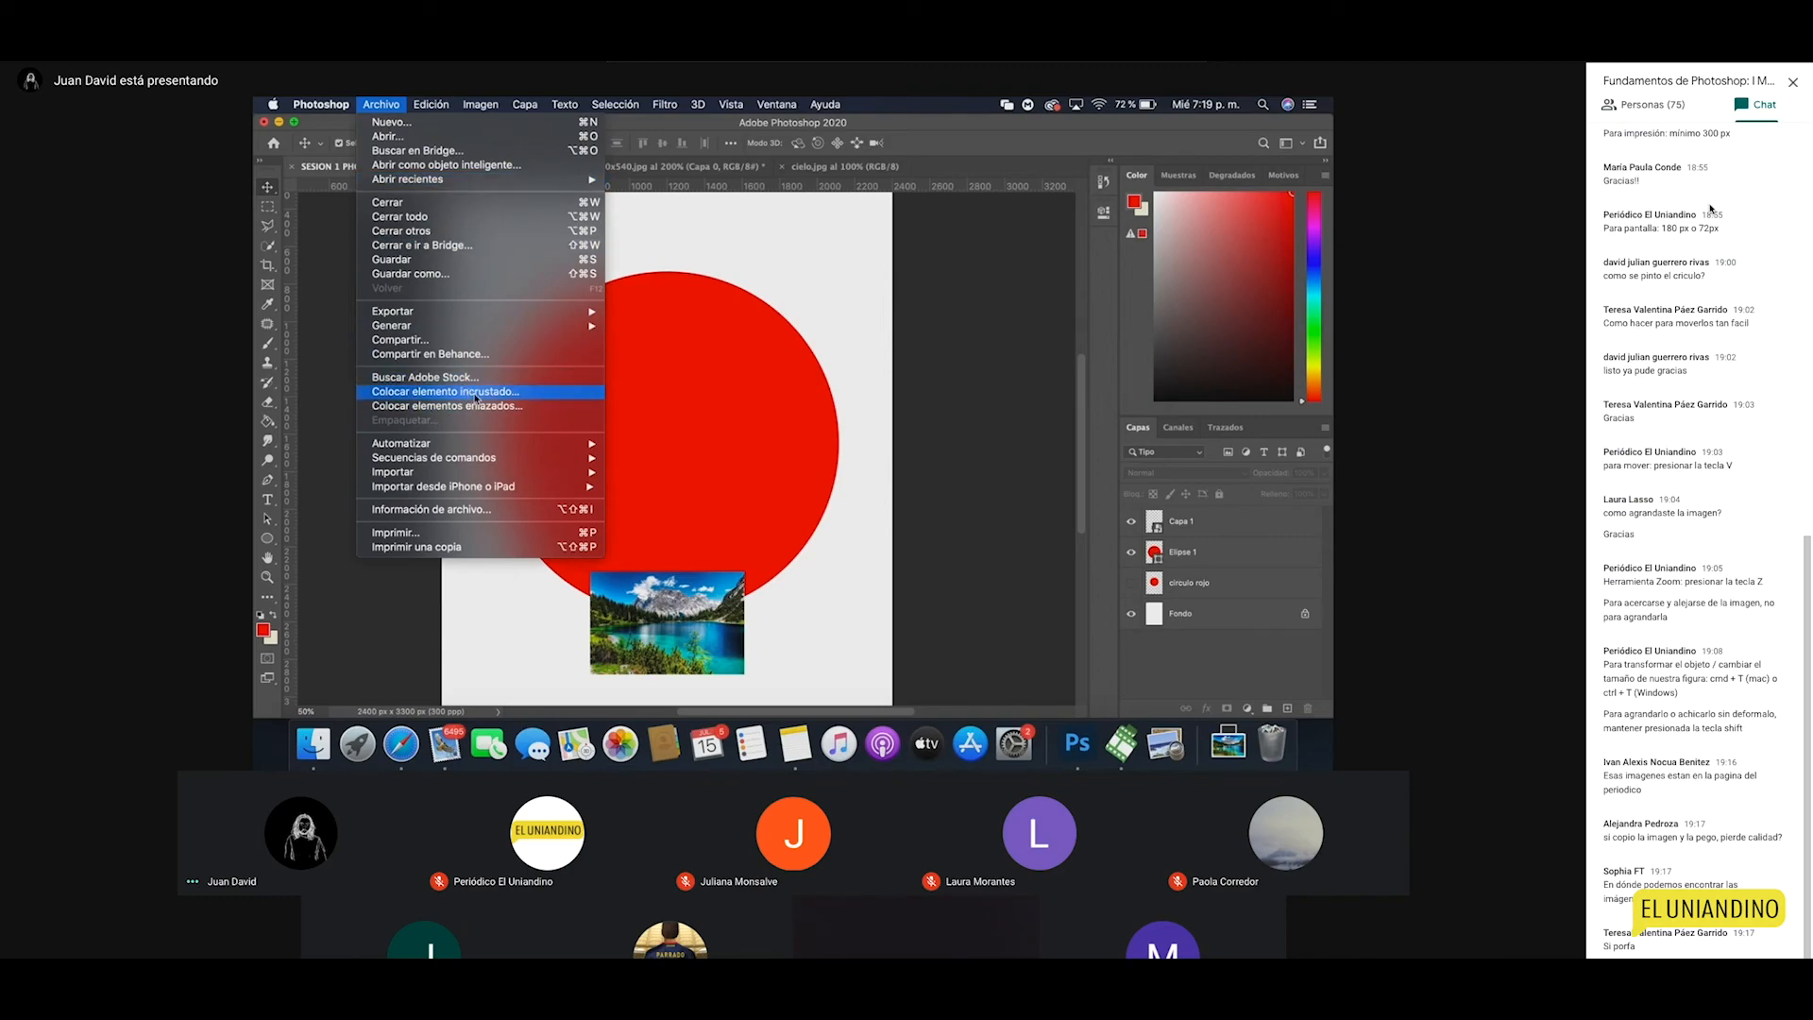
Step: Unlock the cielo background, drag it into SESION 1 accepting the bit-depth warning, and nudge it right
{"action": "left_click", "coordinate": [834, 263]}
{"action": "left_click", "coordinate": [840, 166]}
{"action": "left_click", "coordinate": [1304, 517]}
{"action": "left_click_drag", "start_coordinate": [772, 458], "coordinate": [369, 176]}
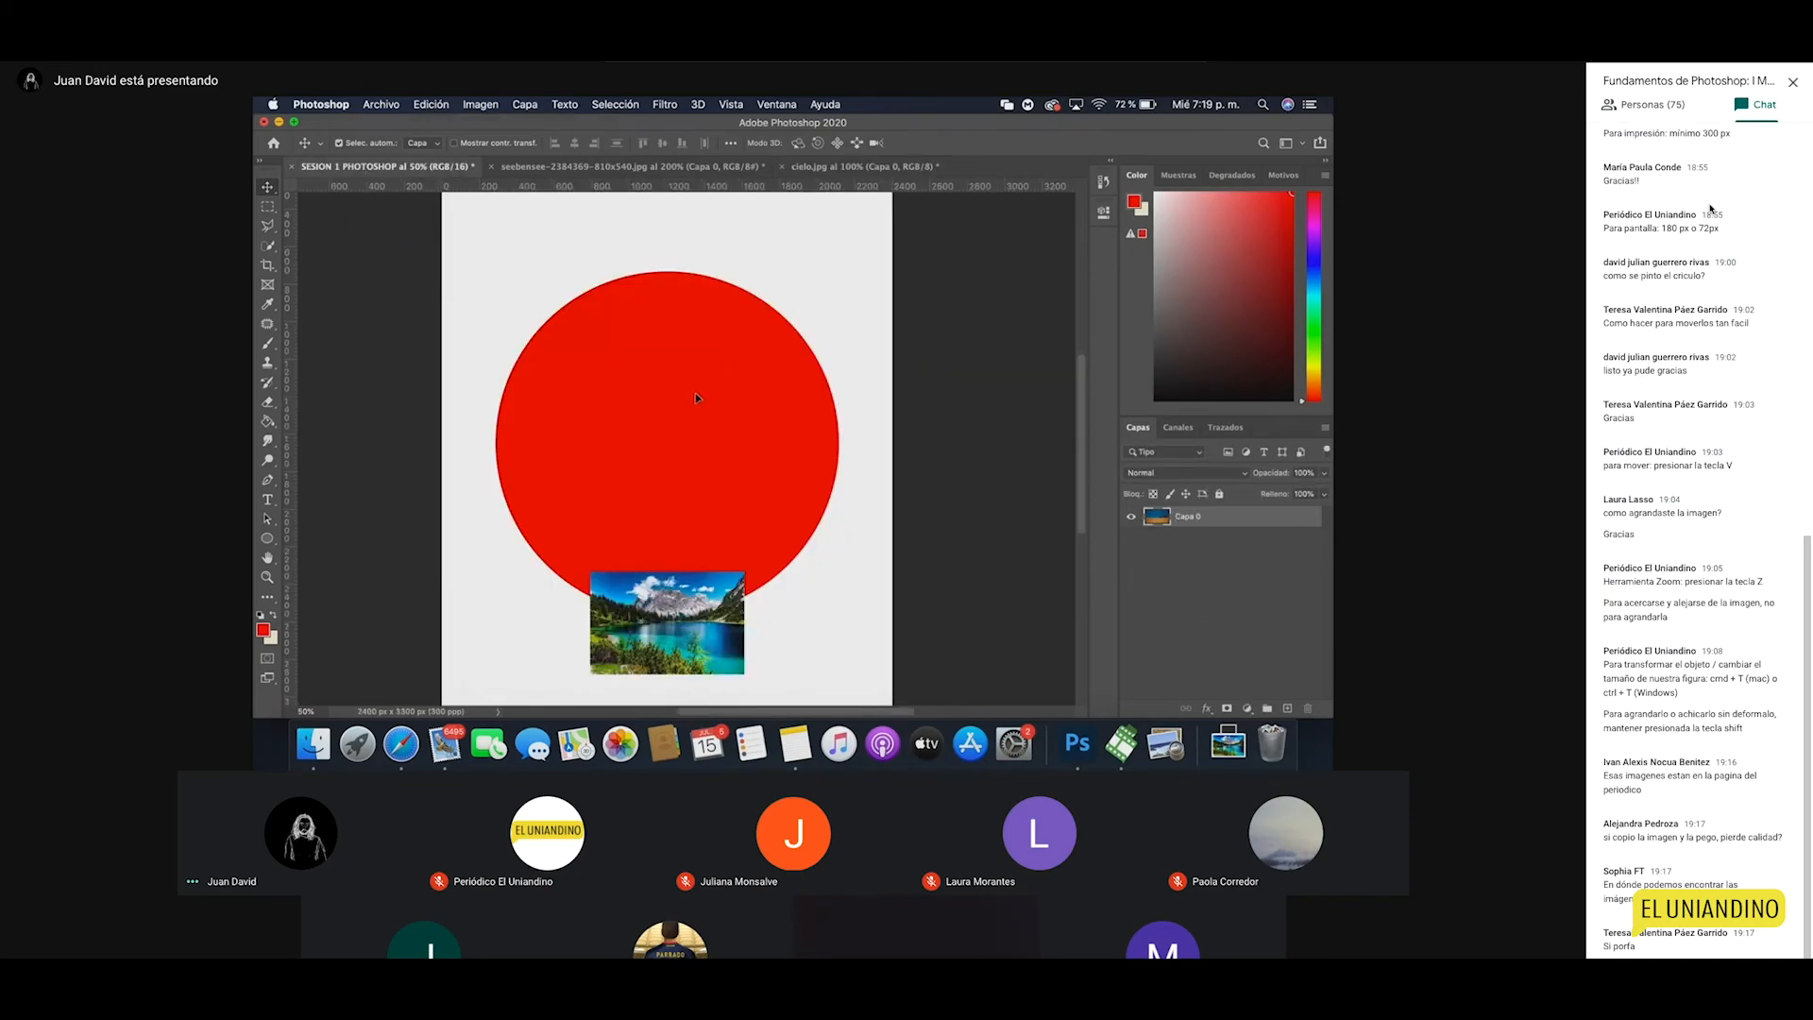
{"action": "left_click_drag", "start_coordinate": [694, 398], "coordinate": [654, 368]}
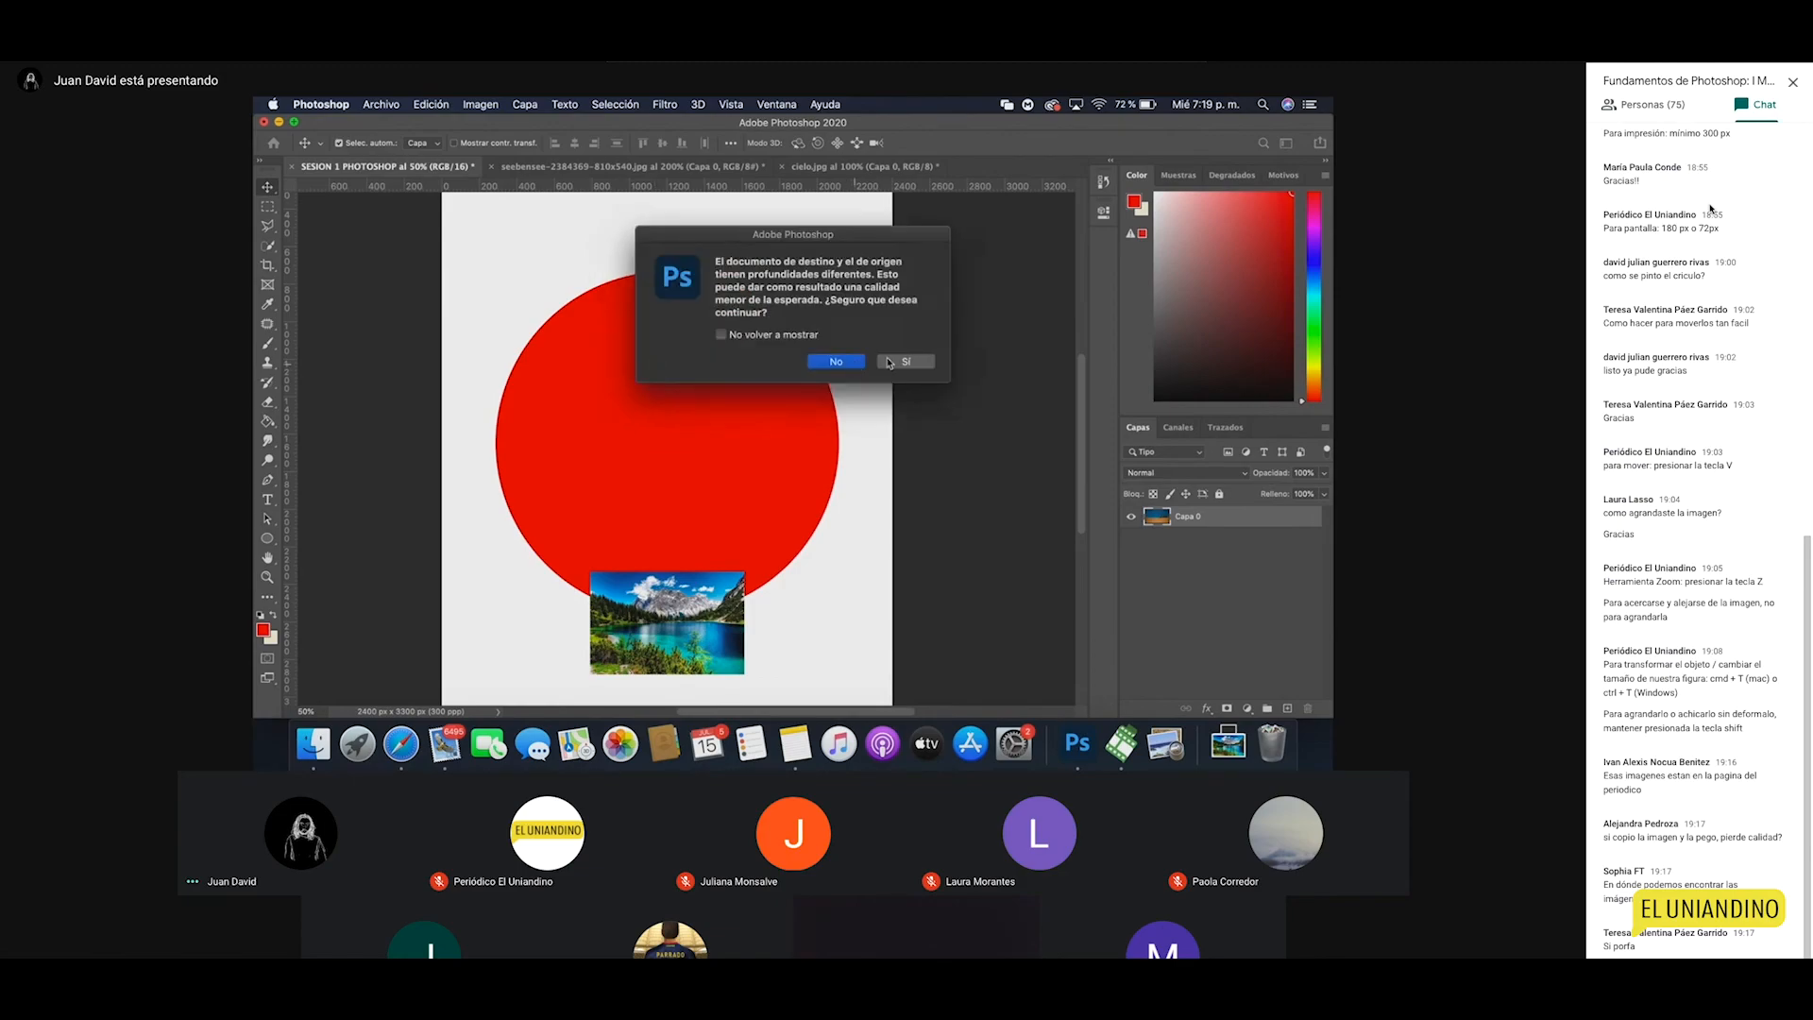
{"action": "left_click", "coordinate": [845, 362]}
{"action": "left_click_drag", "start_coordinate": [672, 387], "coordinate": [694, 387]}
Step: Zoom around the composition, inspecting the desert rocks at 300%, then return to 50%
{"action": "key", "text": "z"}
{"action": "left_click", "coordinate": [807, 419]}
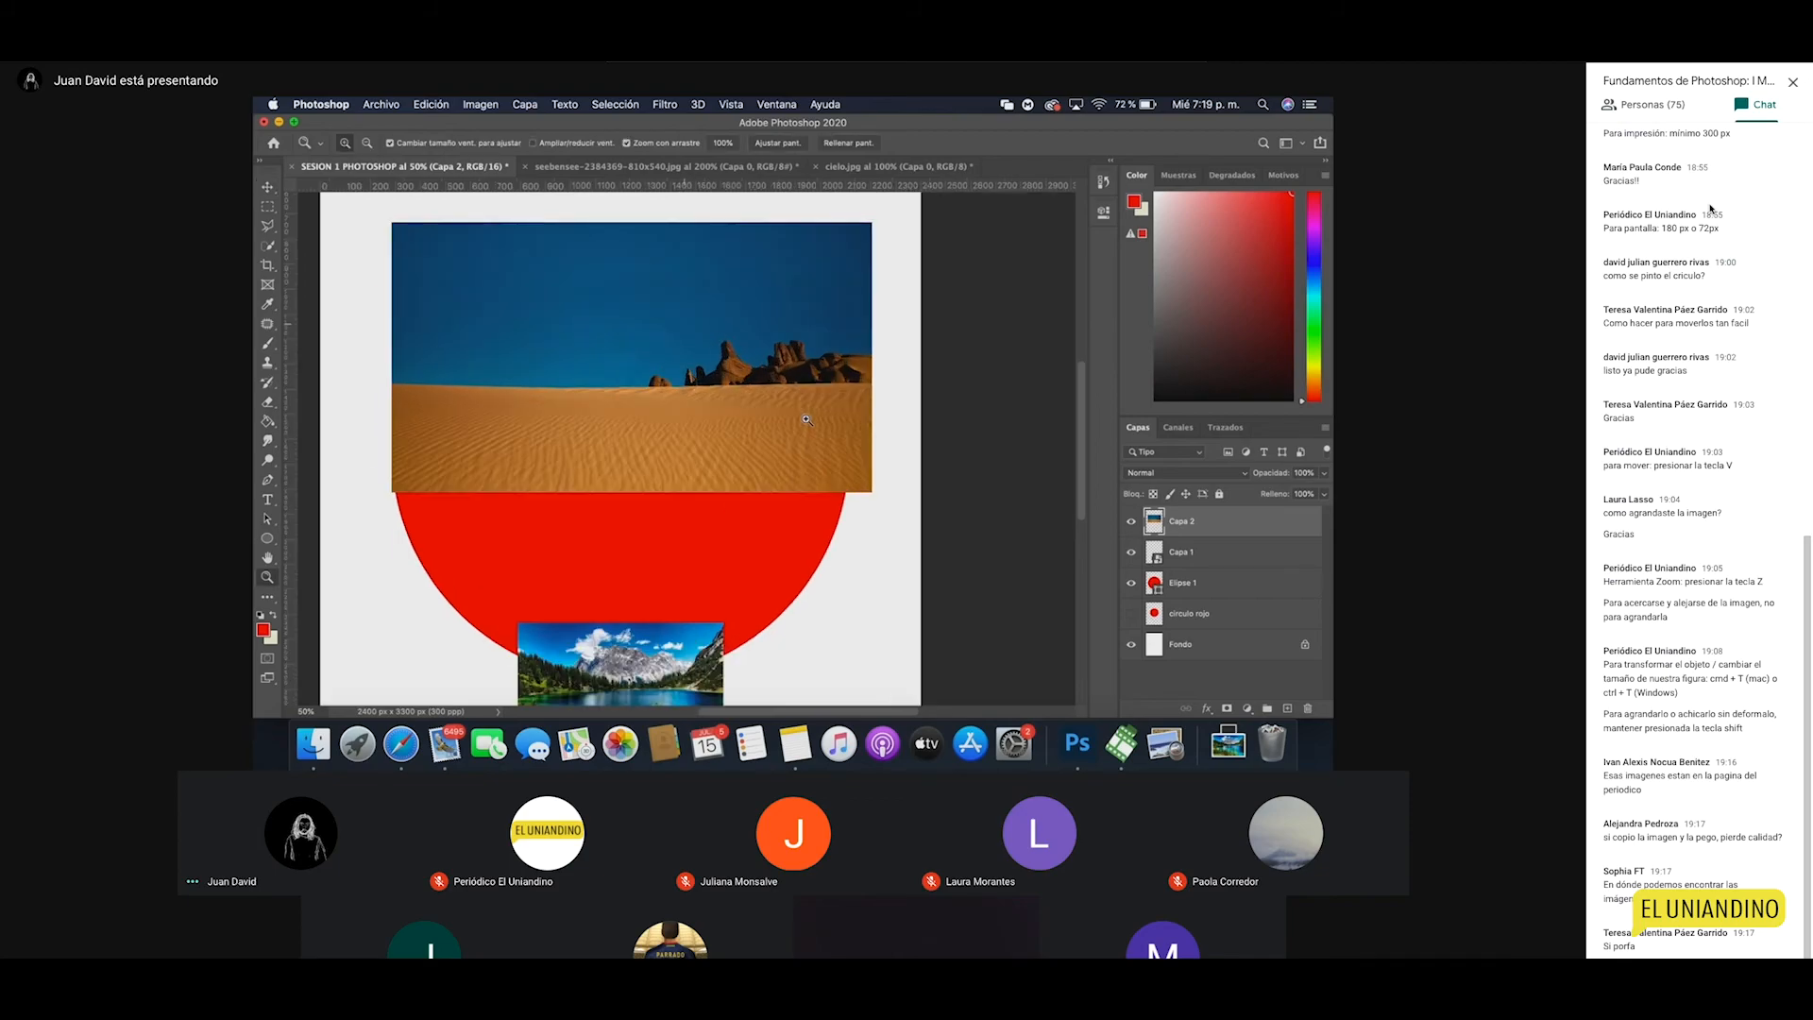
{"action": "left_click", "coordinate": [806, 419]}
{"action": "left_click", "coordinate": [807, 419]}
{"action": "left_click", "coordinate": [789, 369], "text": "alt"}
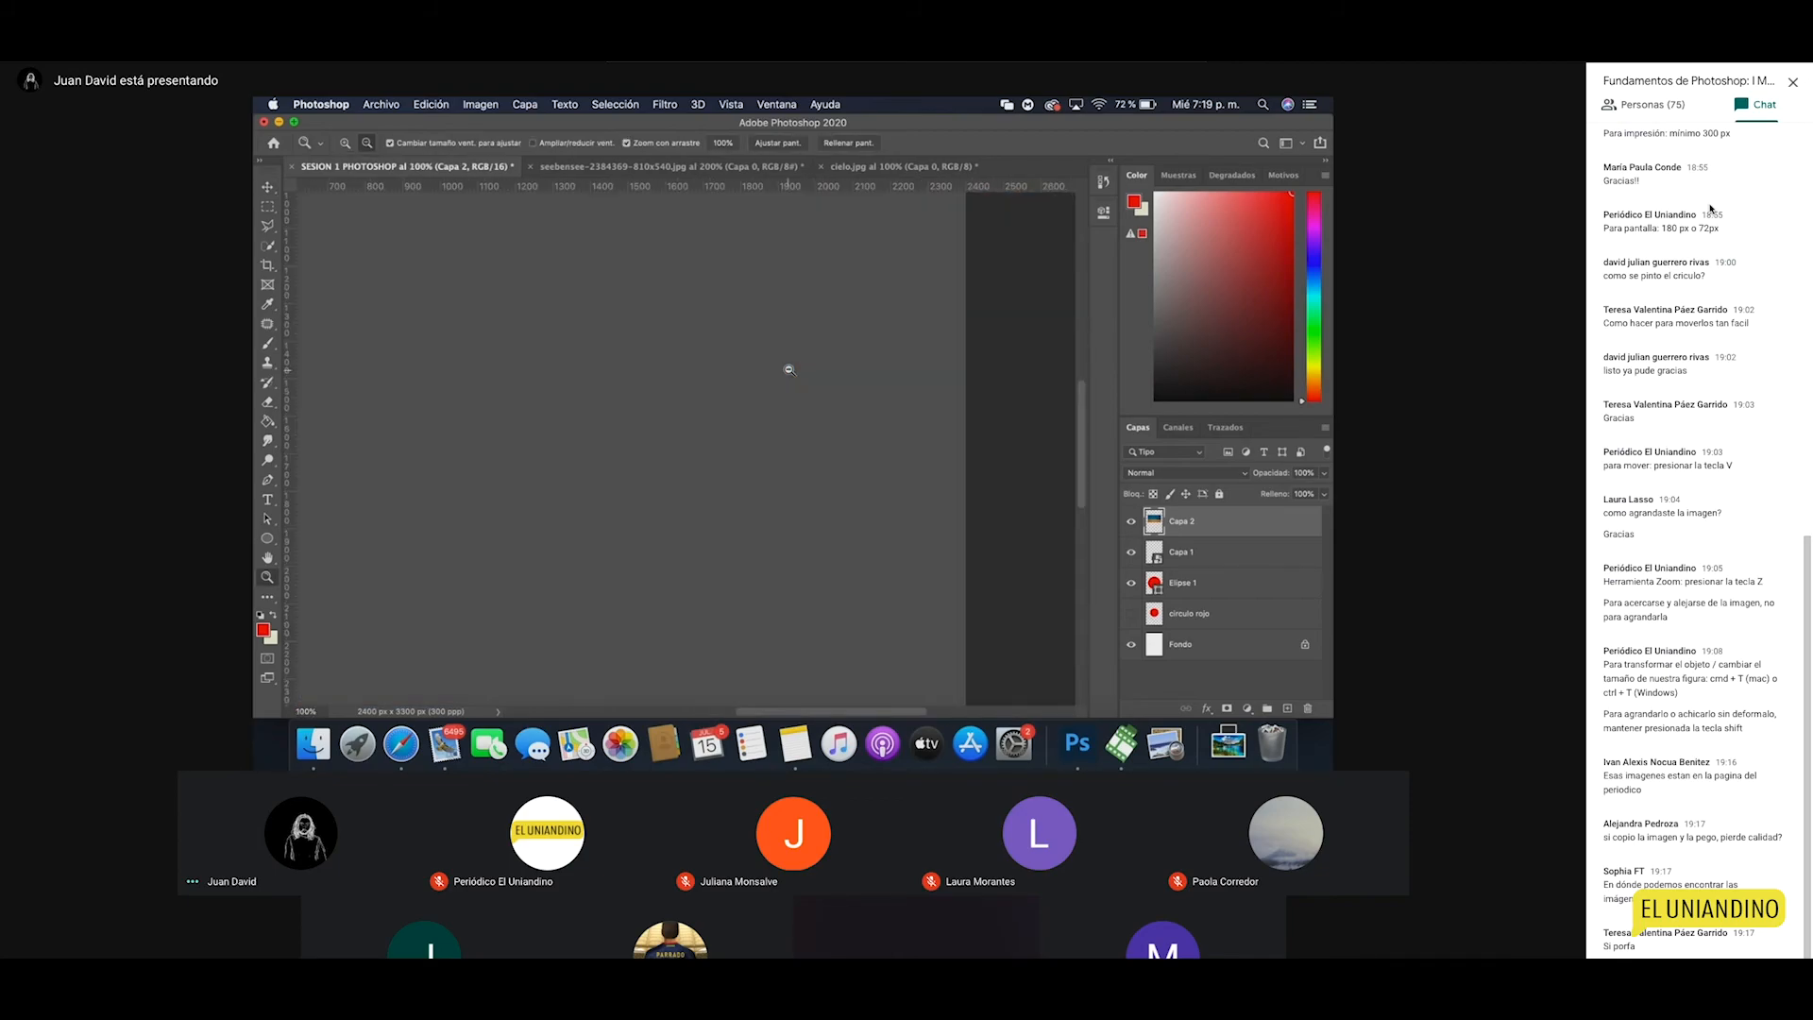
{"action": "left_click", "coordinate": [813, 341]}
{"action": "left_click", "coordinate": [813, 341]}
{"action": "left_click", "coordinate": [813, 341], "text": "alt"}
{"action": "left_click", "coordinate": [813, 341], "text": "alt"}
{"action": "left_click", "coordinate": [813, 340], "text": "alt"}
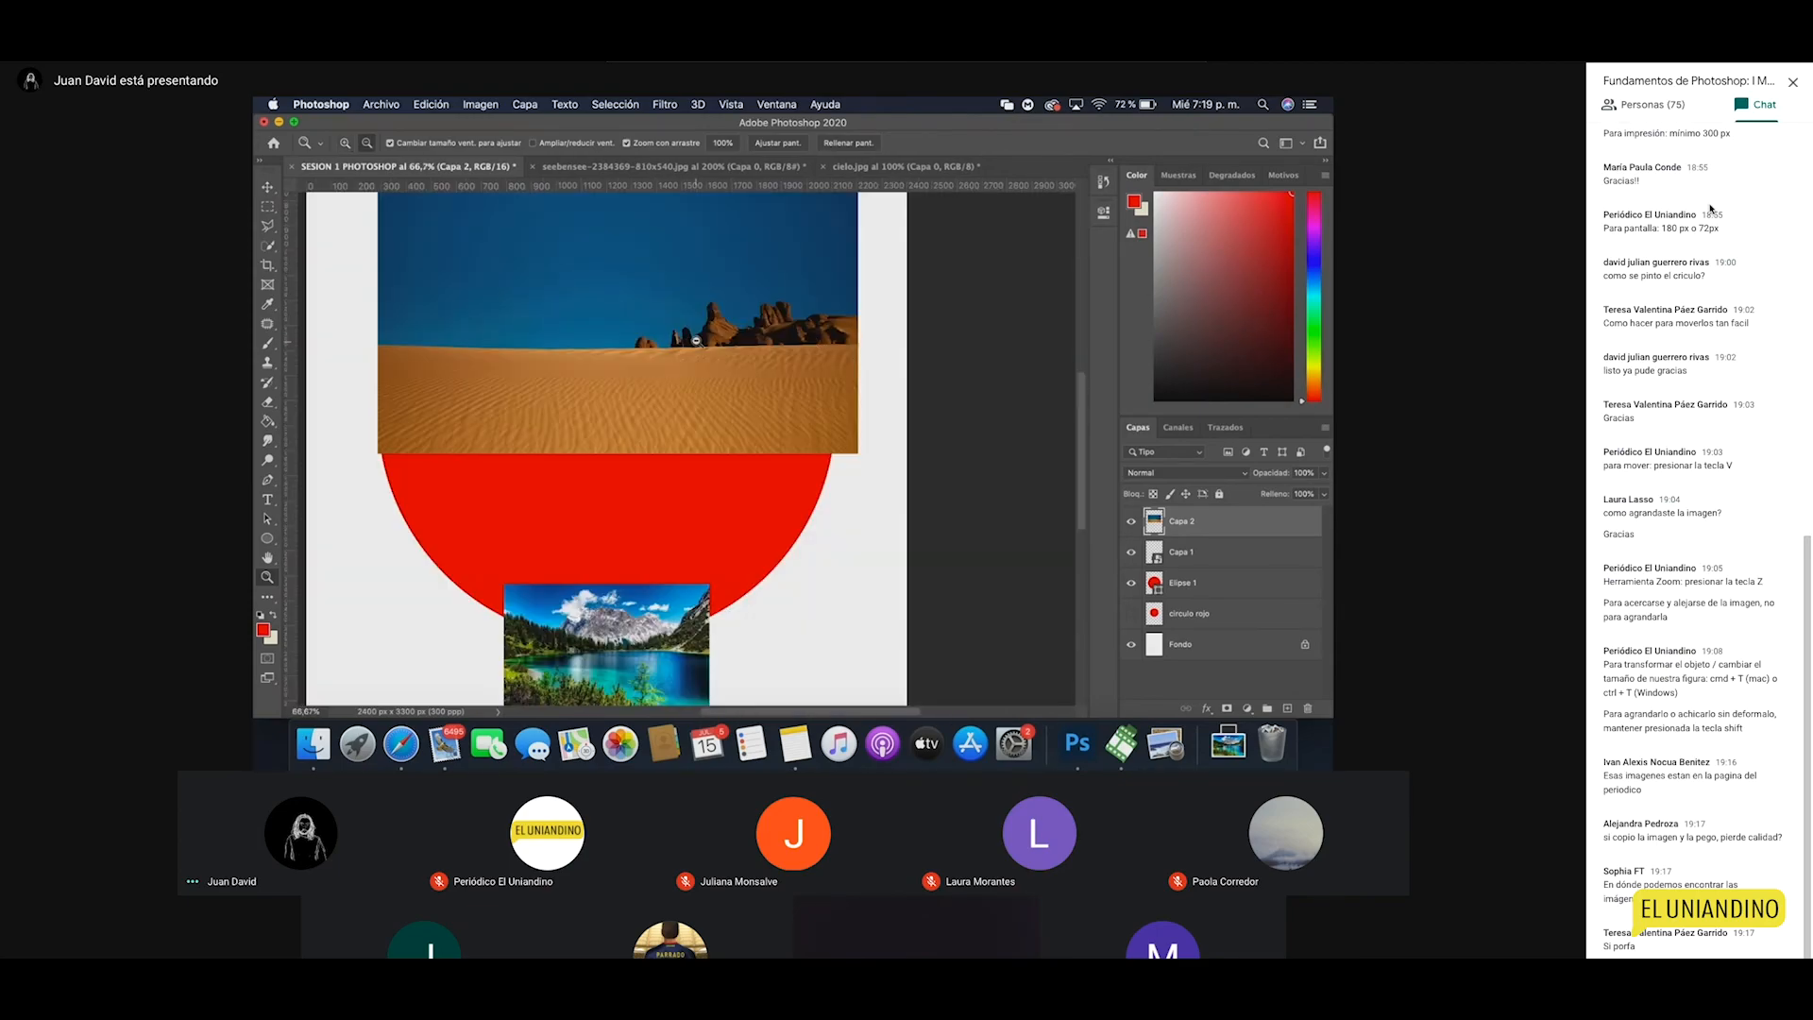
{"action": "left_click", "coordinate": [696, 340], "text": "alt"}
Step: Lock the Capa 0 desert layer in cielo.jpg
{"action": "left_click", "coordinate": [897, 166]}
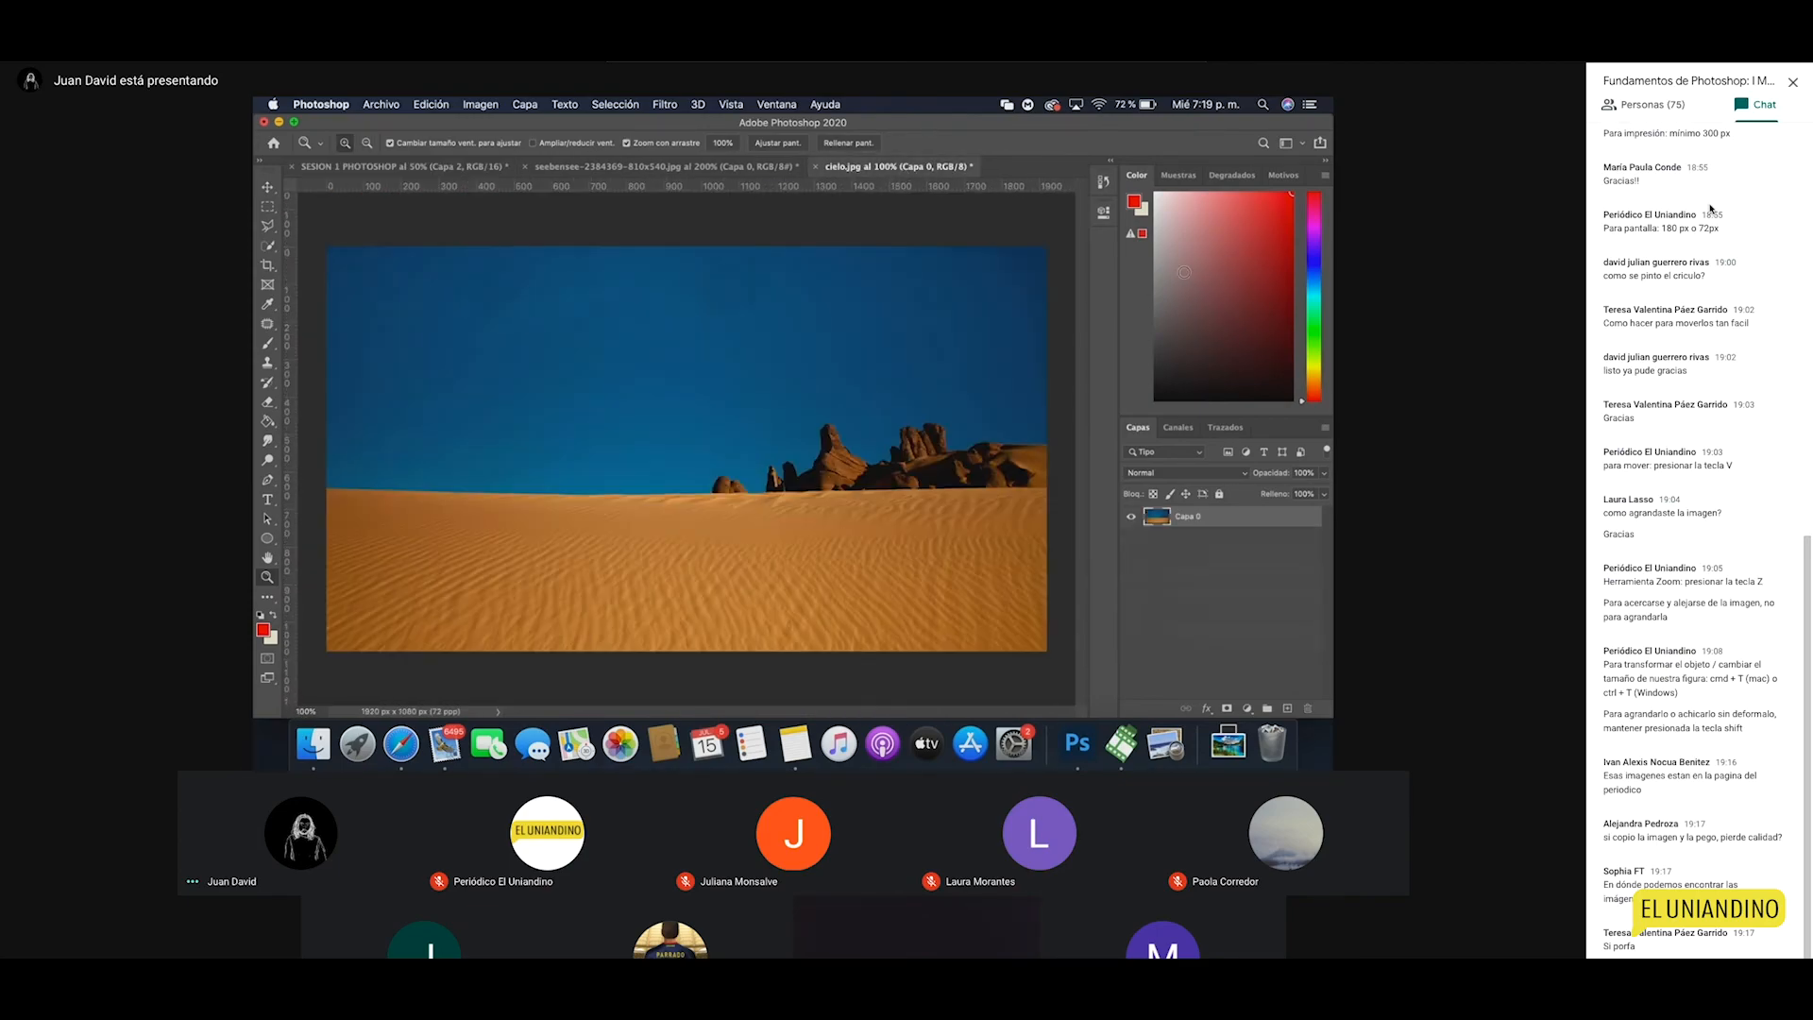
{"action": "left_click", "coordinate": [444, 170]}
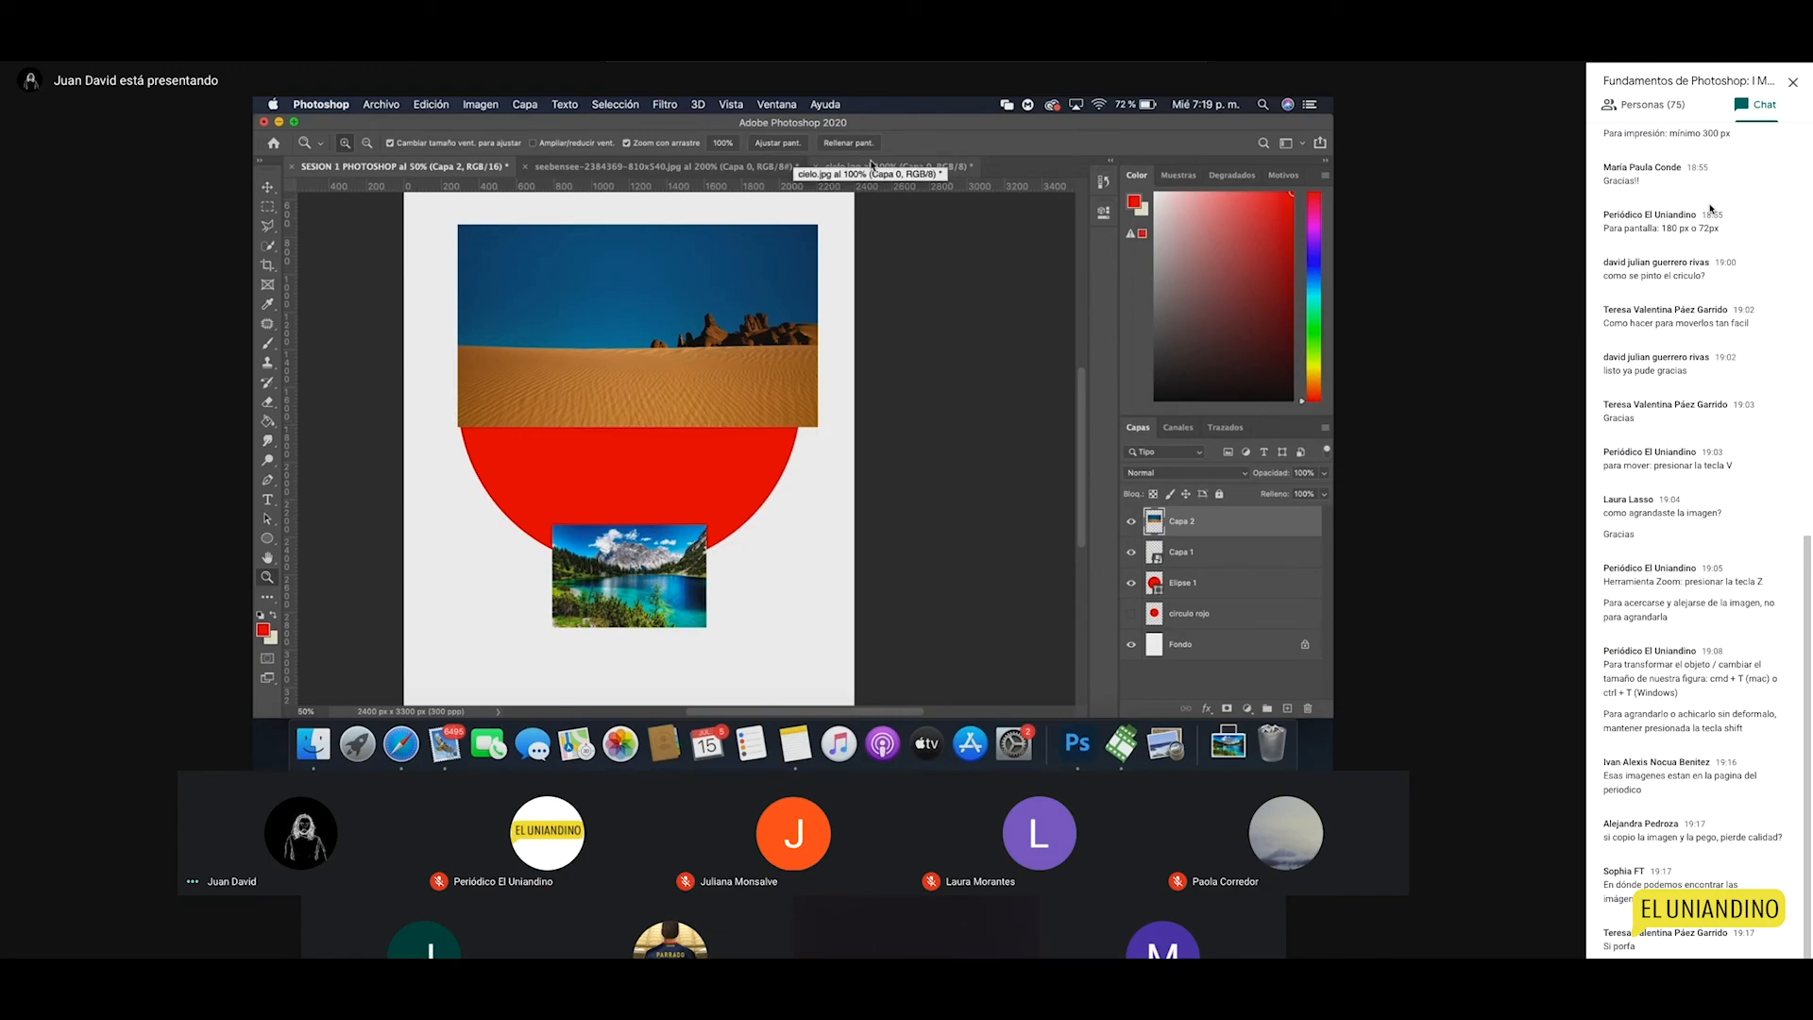
{"action": "left_click", "coordinate": [899, 168]}
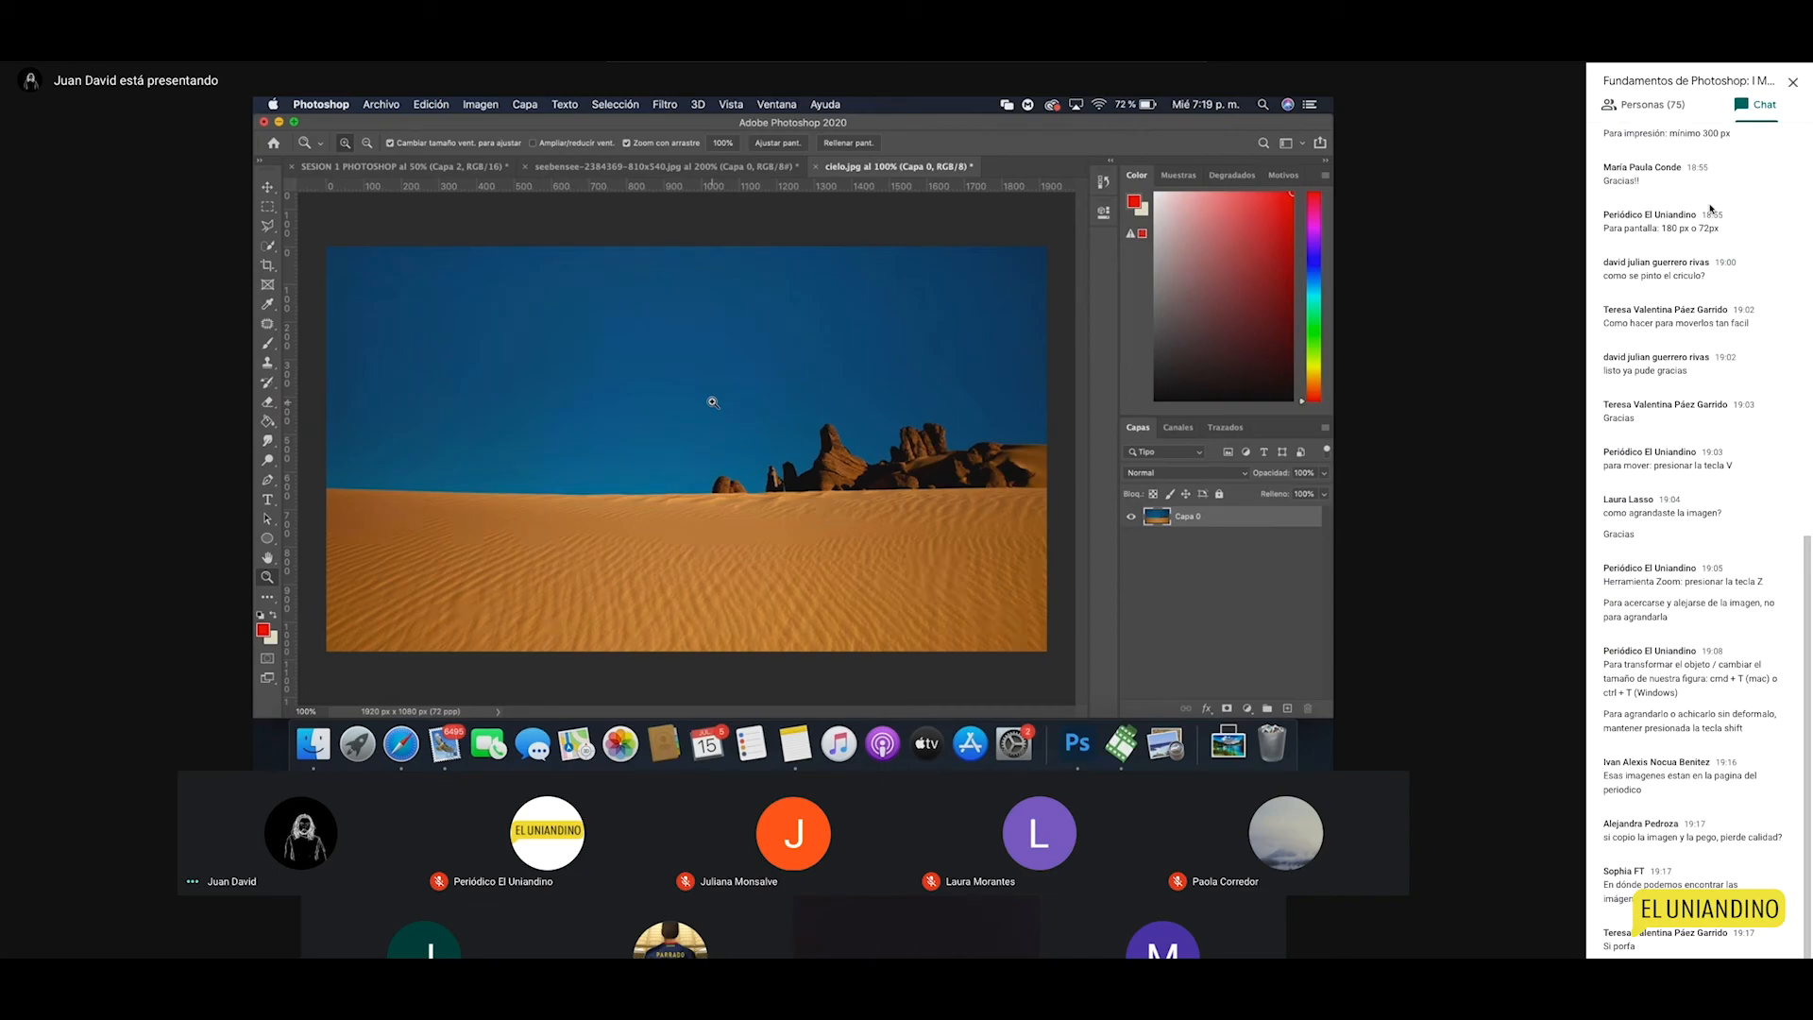
{"action": "left_click", "coordinate": [1219, 494]}
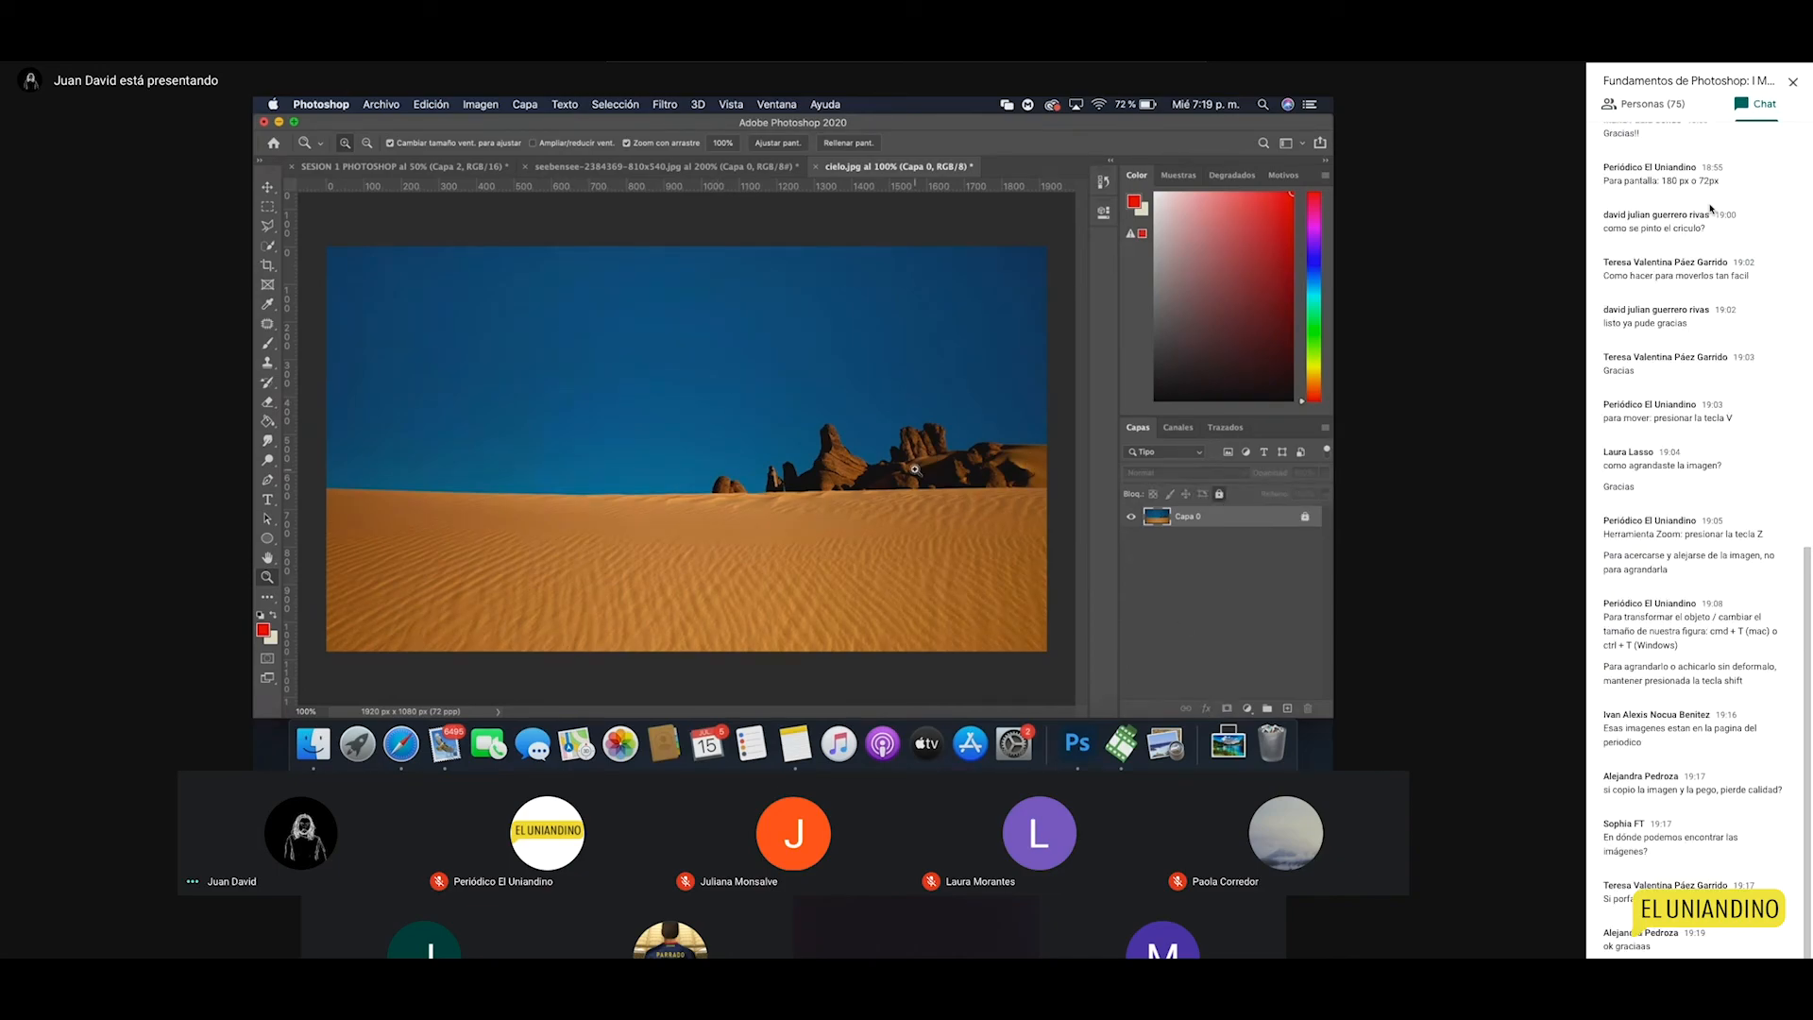
Step: Duplicate Capa 0 as a new layer named 'Fondo arena' and unlock it
{"action": "key", "text": "v"}
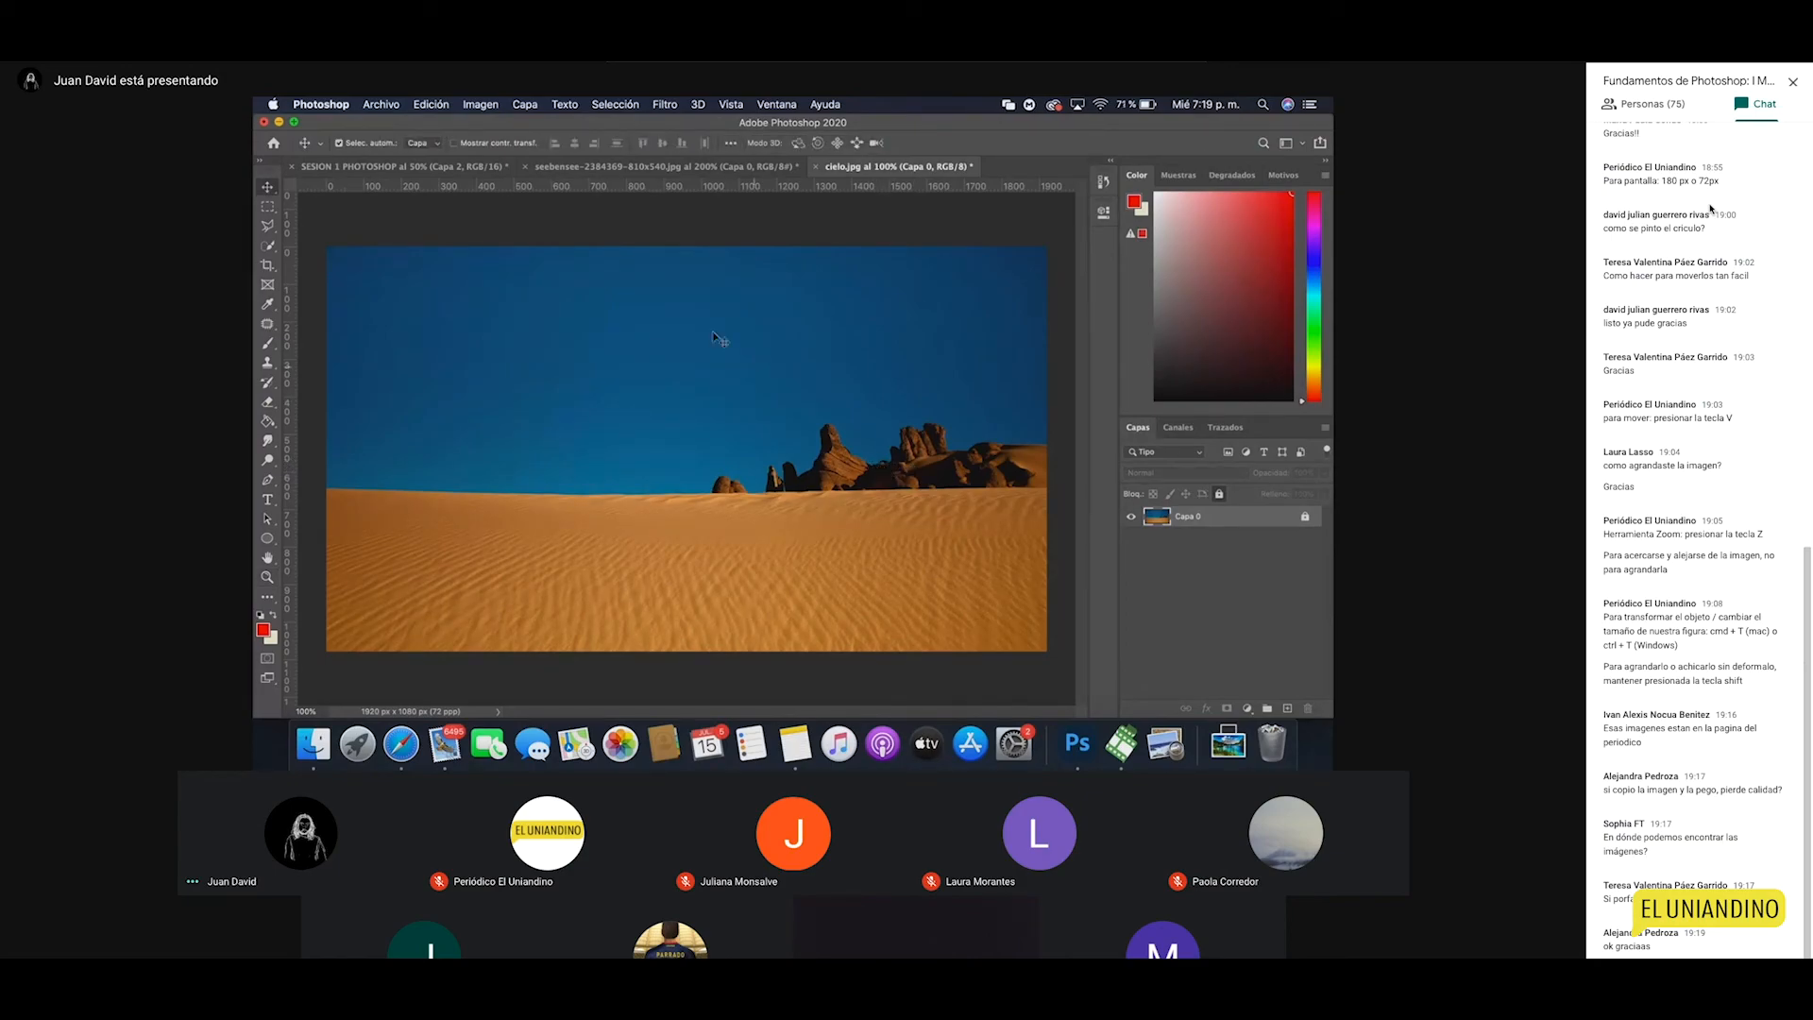
{"action": "right_click", "coordinate": [1180, 517]}
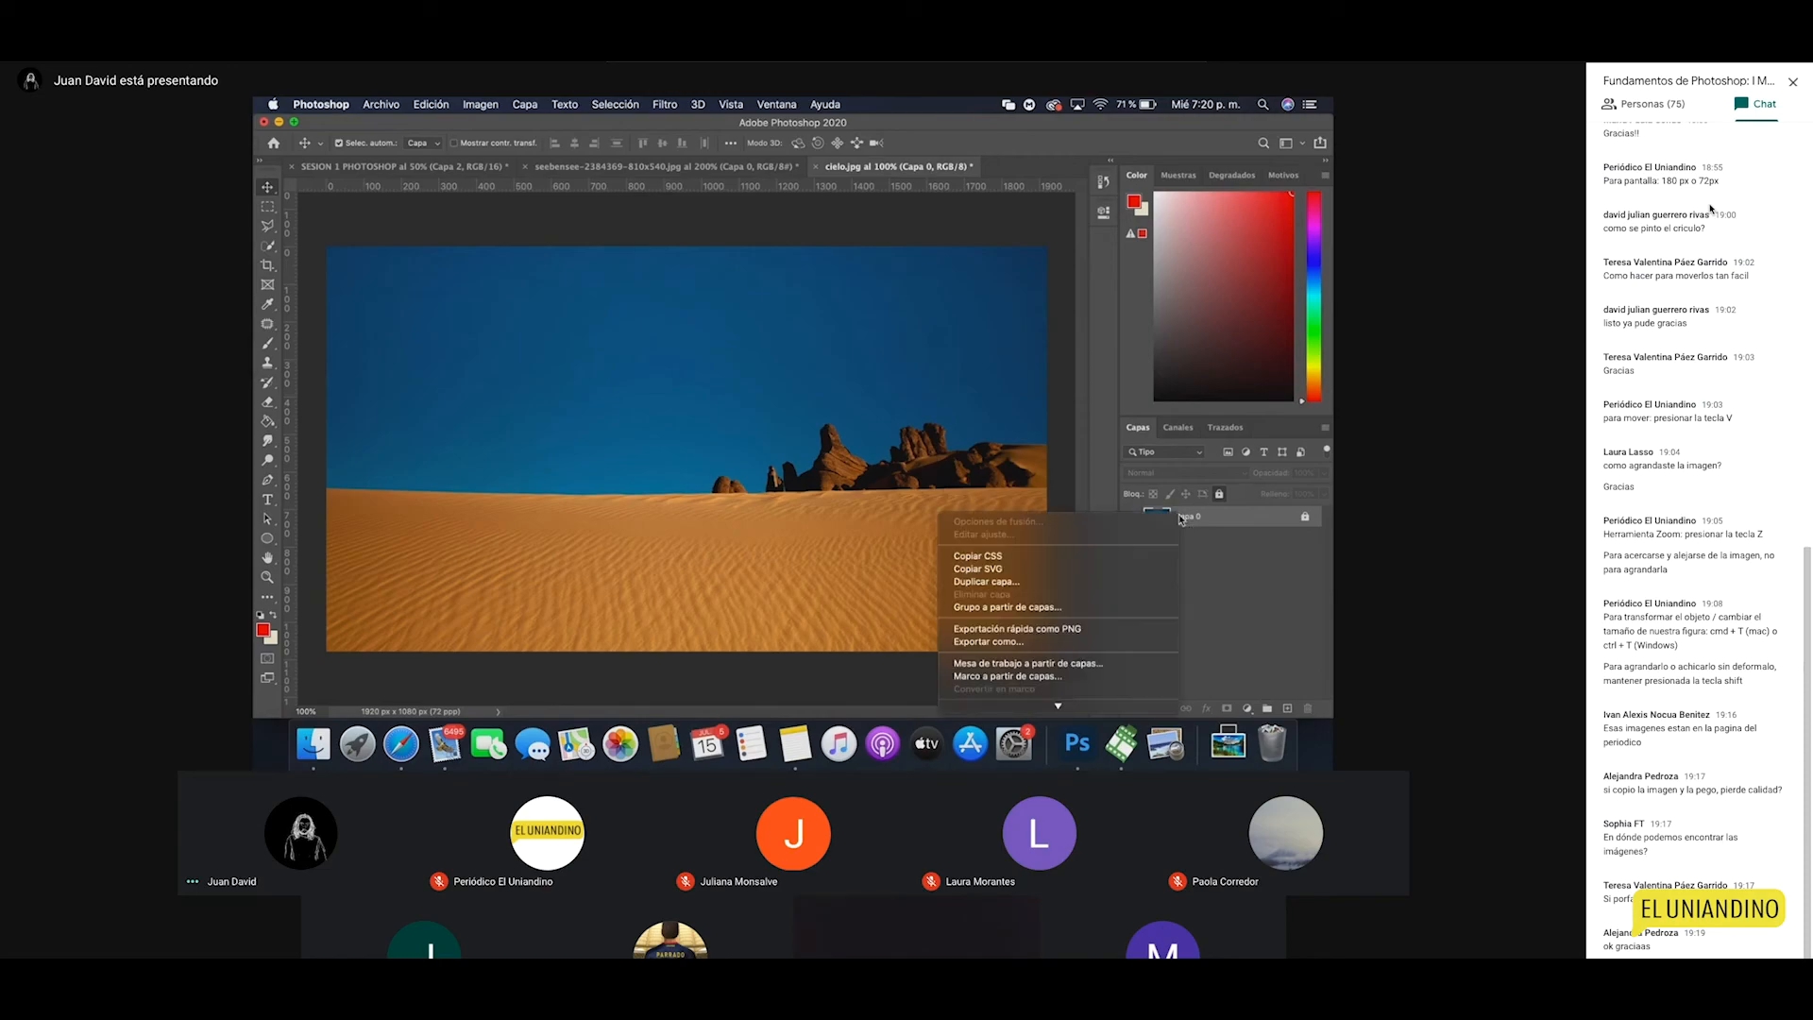
{"action": "left_click", "coordinate": [1074, 581]}
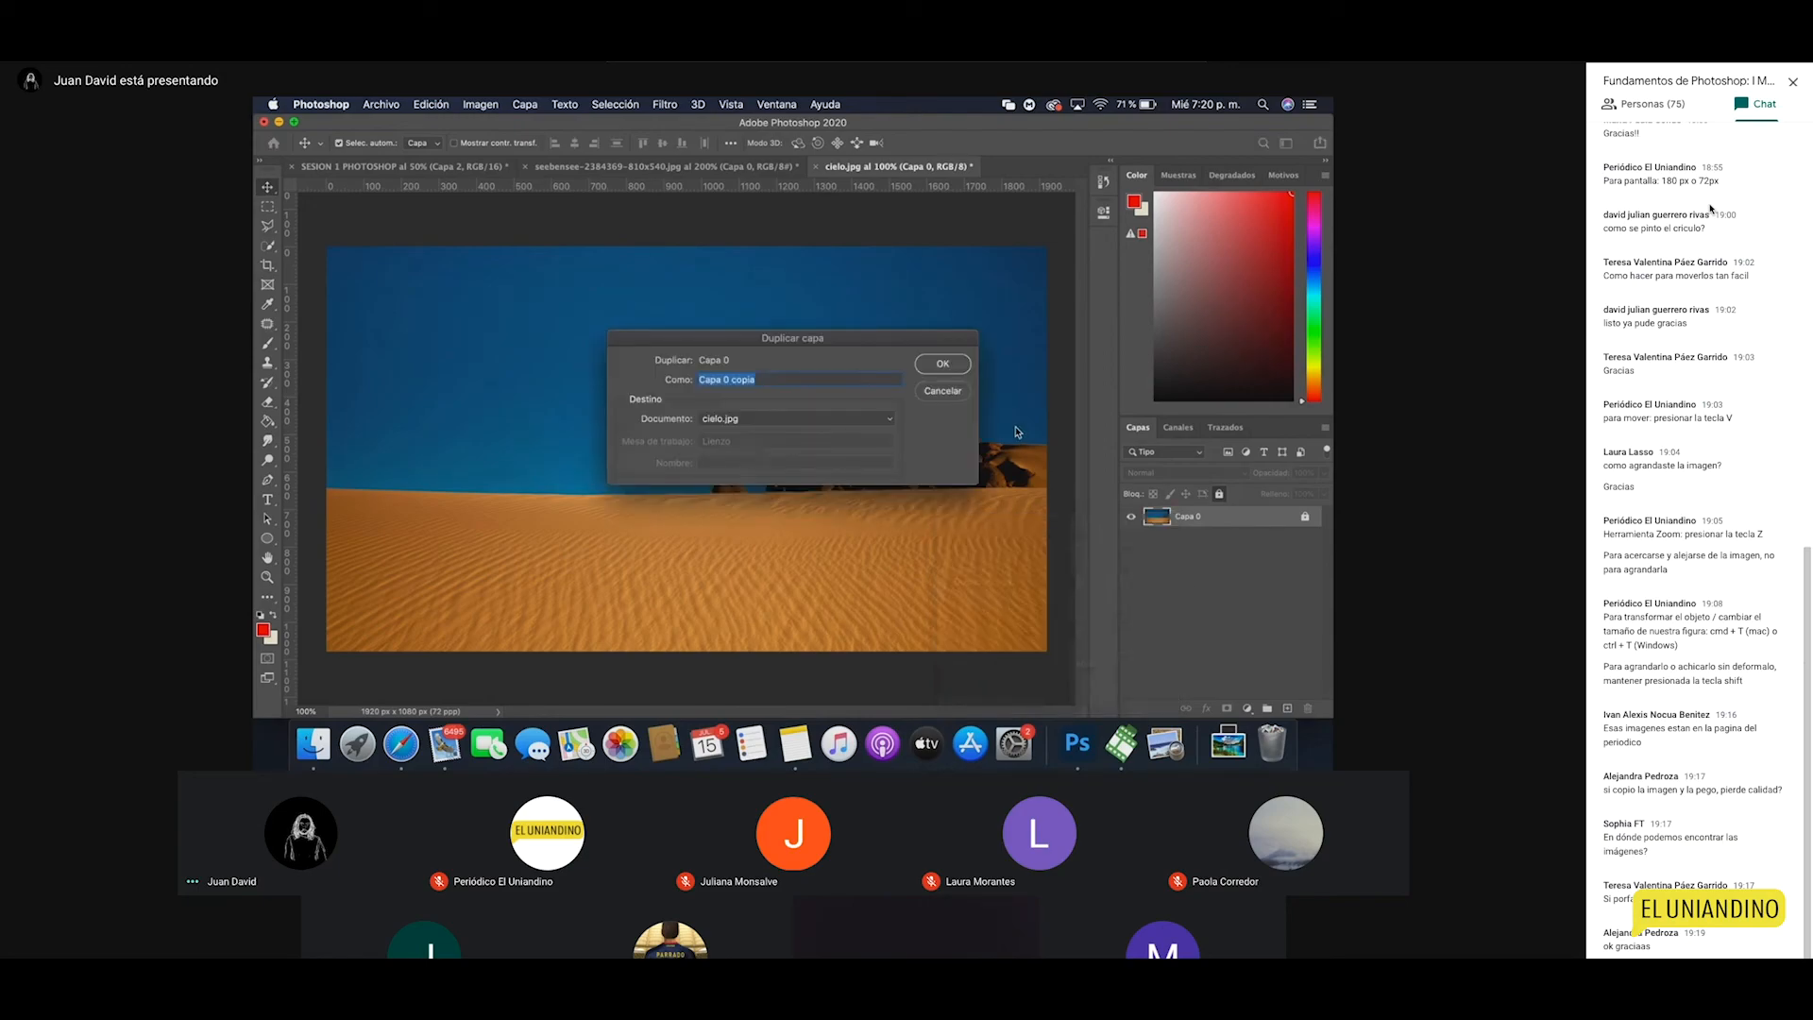
{"action": "type", "text": "F"}
{"action": "type", "text": "do arena"}
{"action": "key", "text": "Return"}
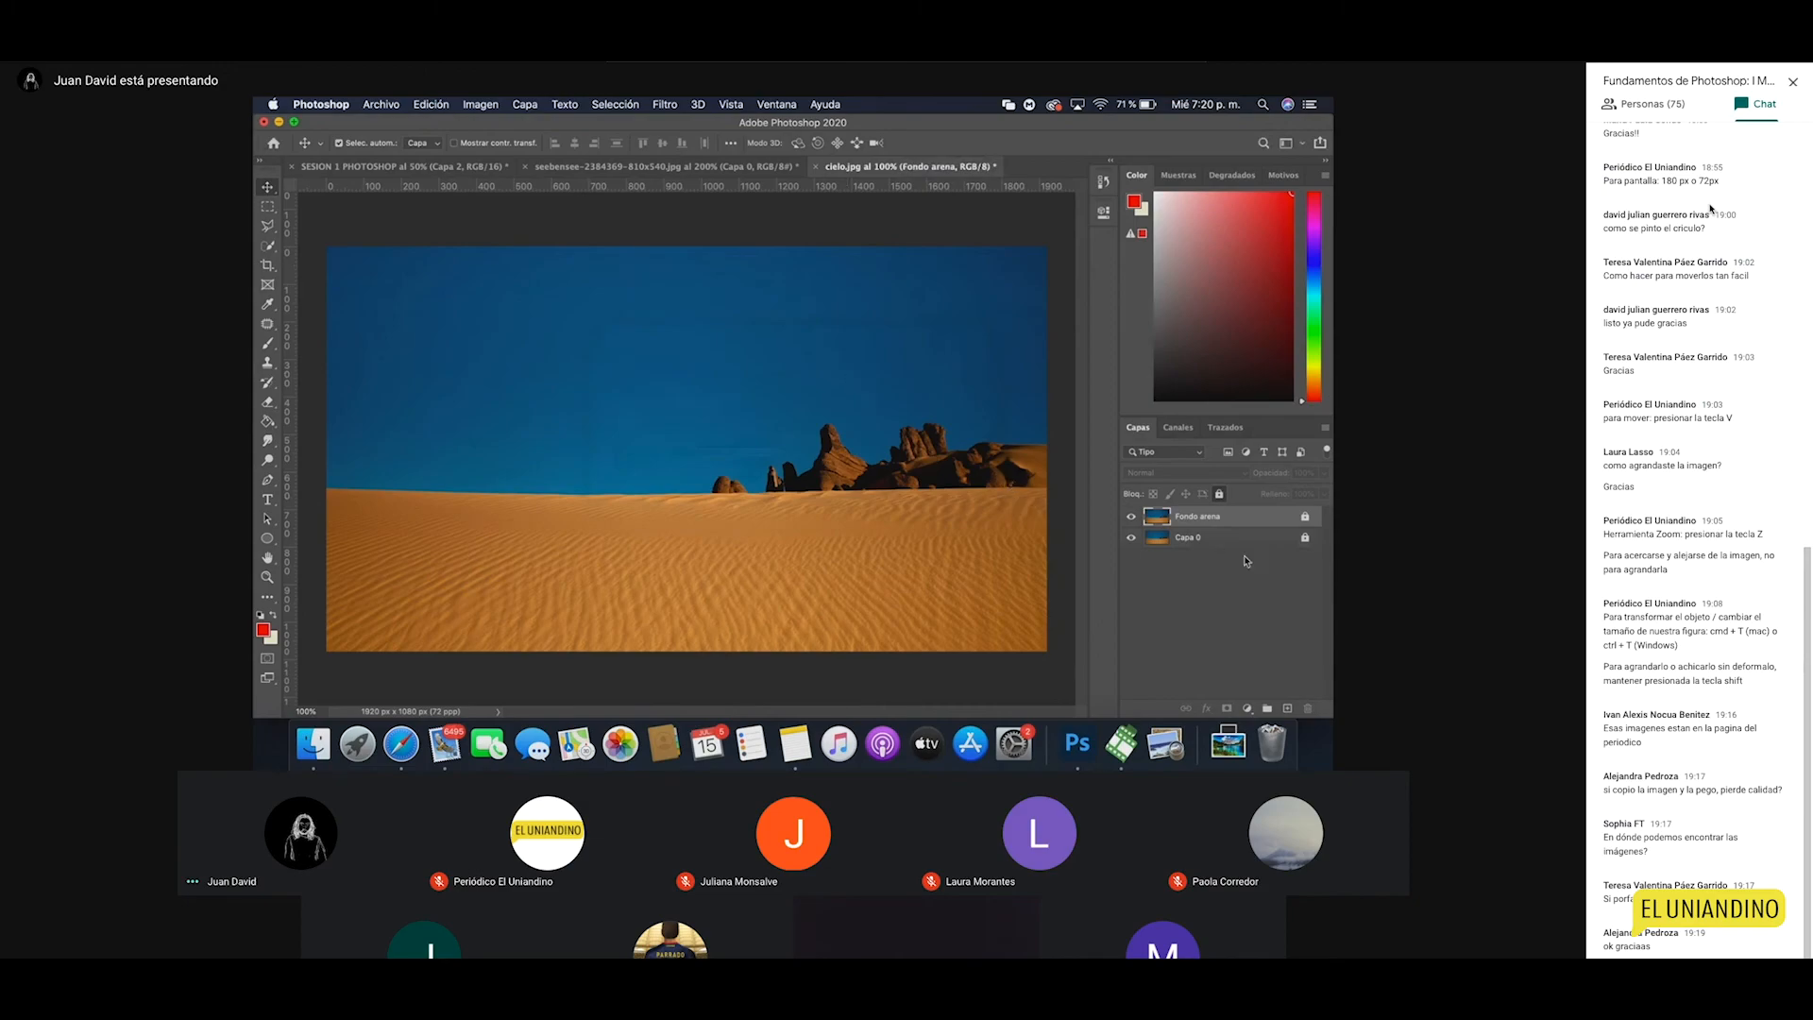
{"action": "left_click", "coordinate": [1305, 518]}
Step: Rename the layers: Capa 0 becomes FONDO and Fondo arena becomes ARENA
{"action": "double_click", "coordinate": [1190, 539]}
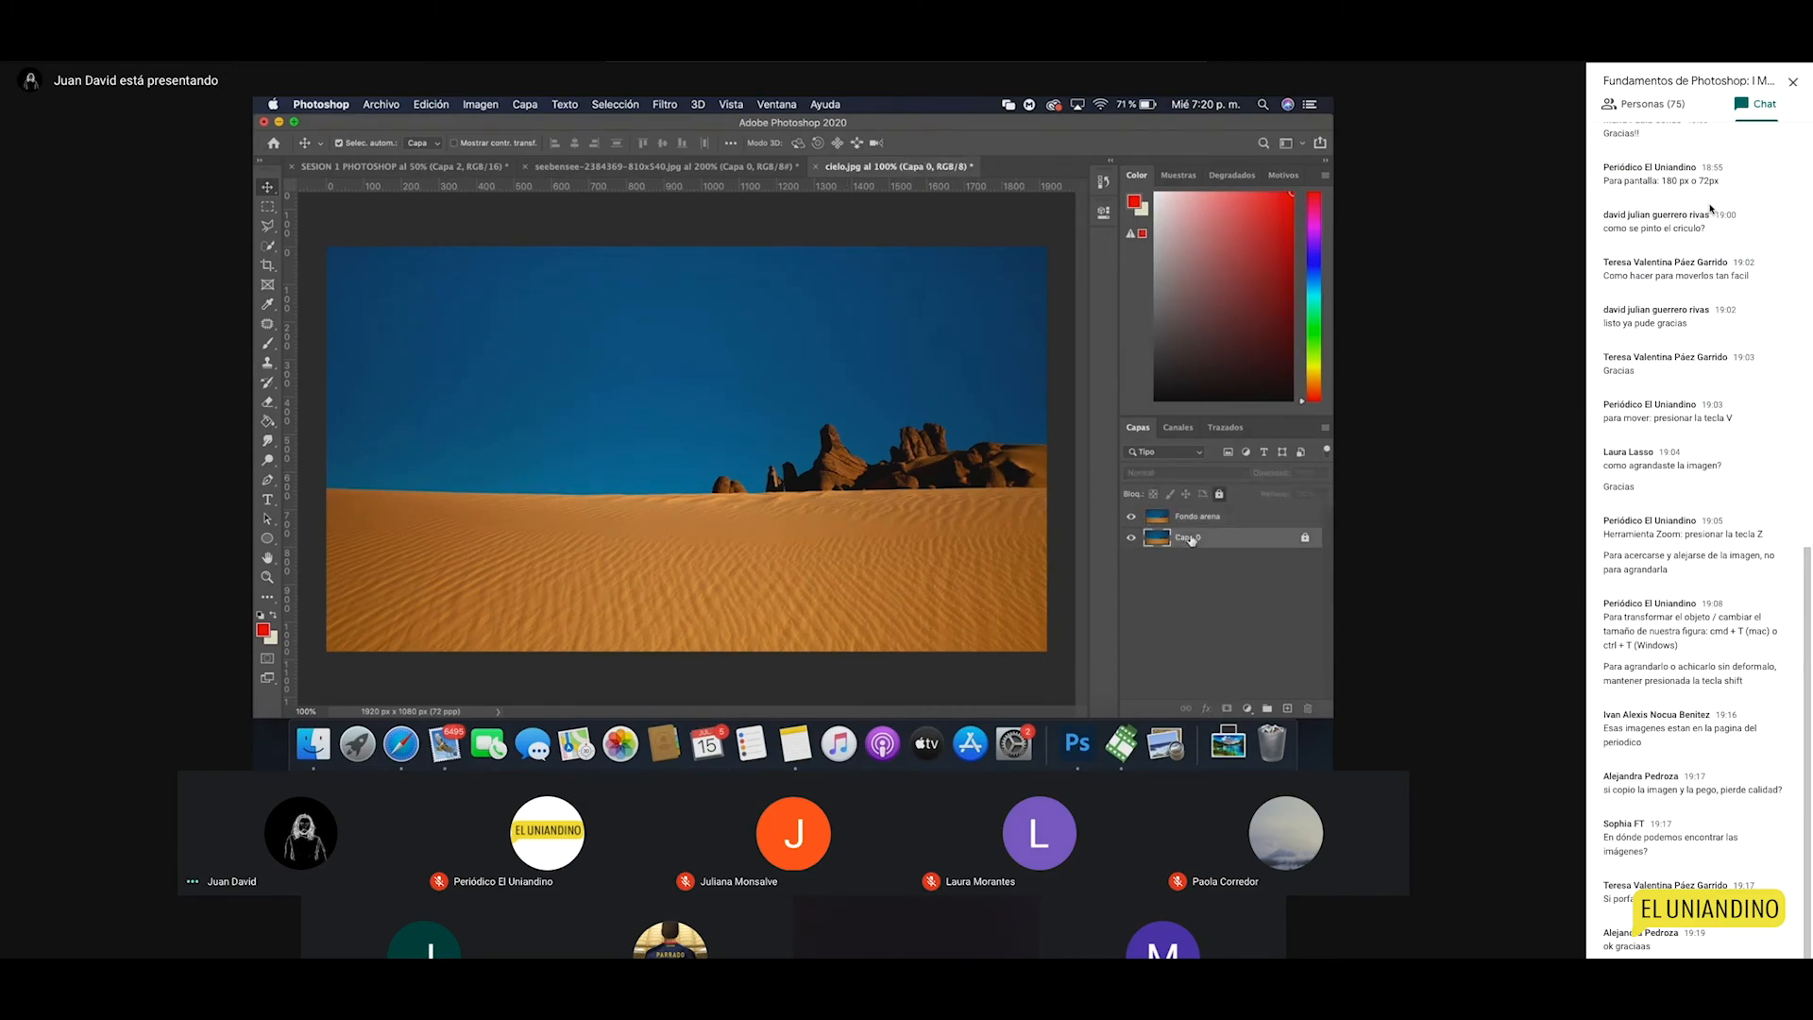
{"action": "type", "text": "FONDO"}
{"action": "key", "text": "Return"}
{"action": "double_click", "coordinate": [1192, 517]}
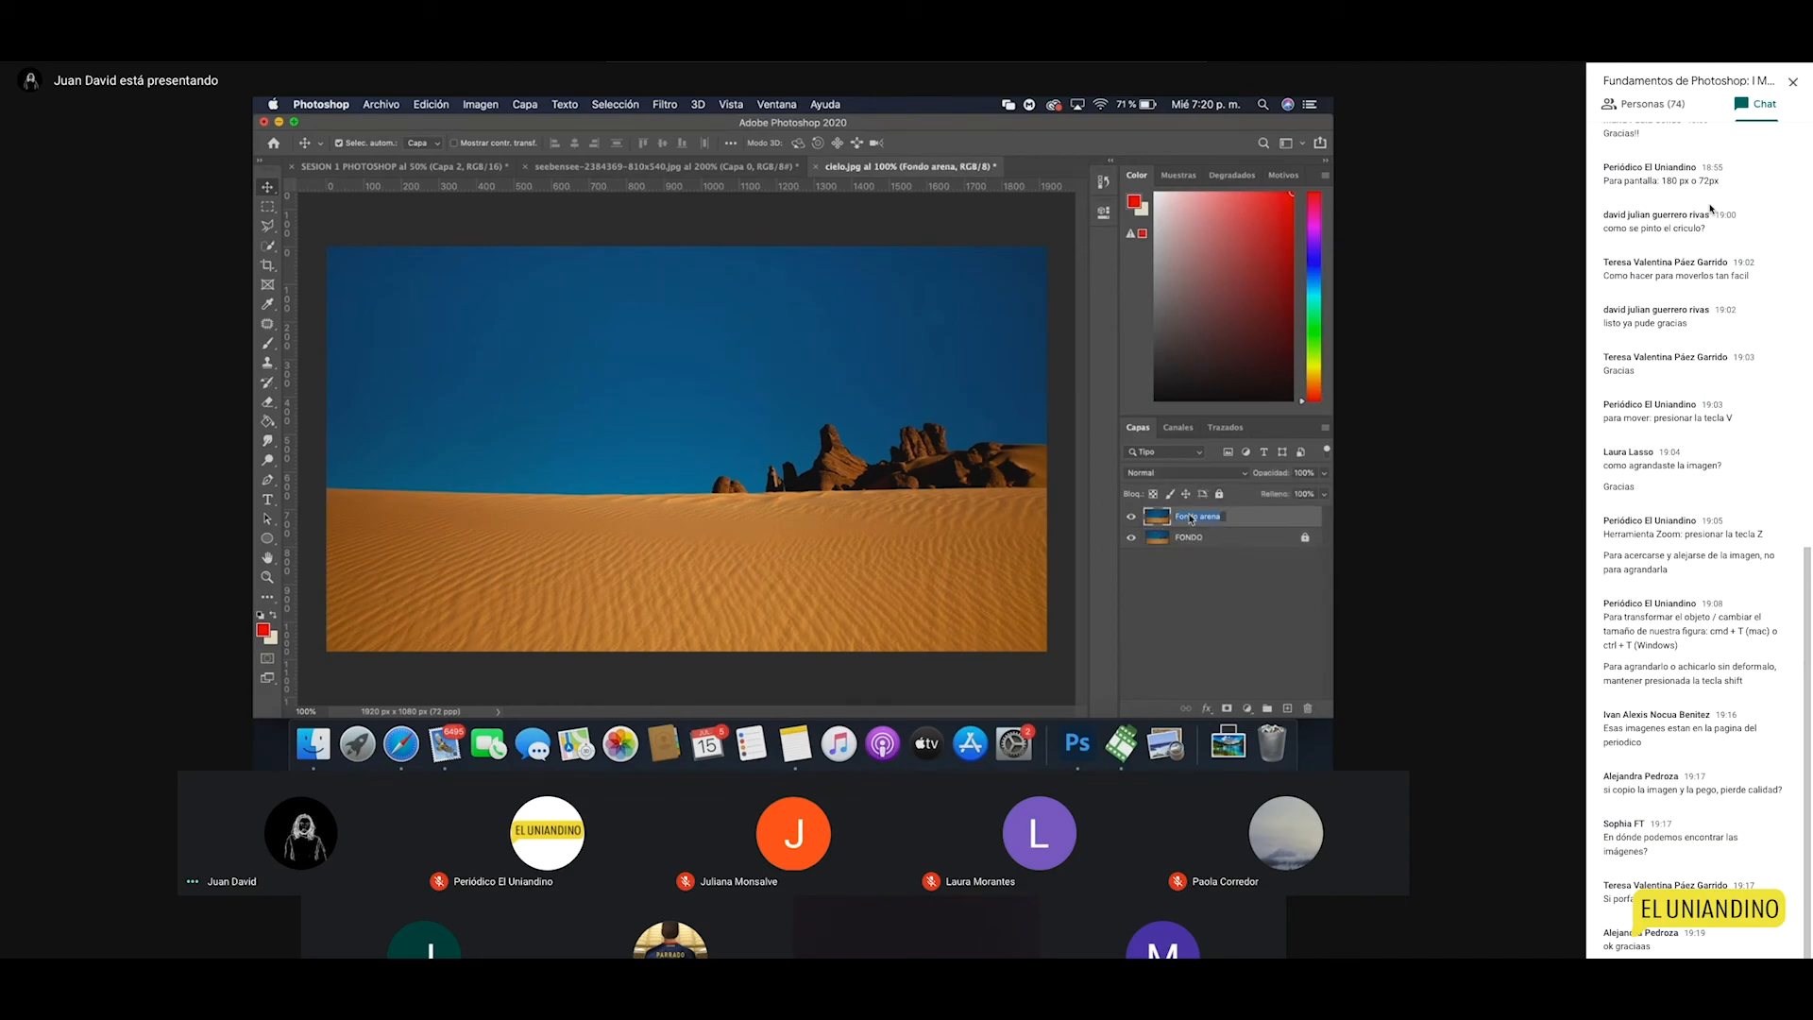
{"action": "type", "text": "ARENA"}
{"action": "key", "text": "Return"}
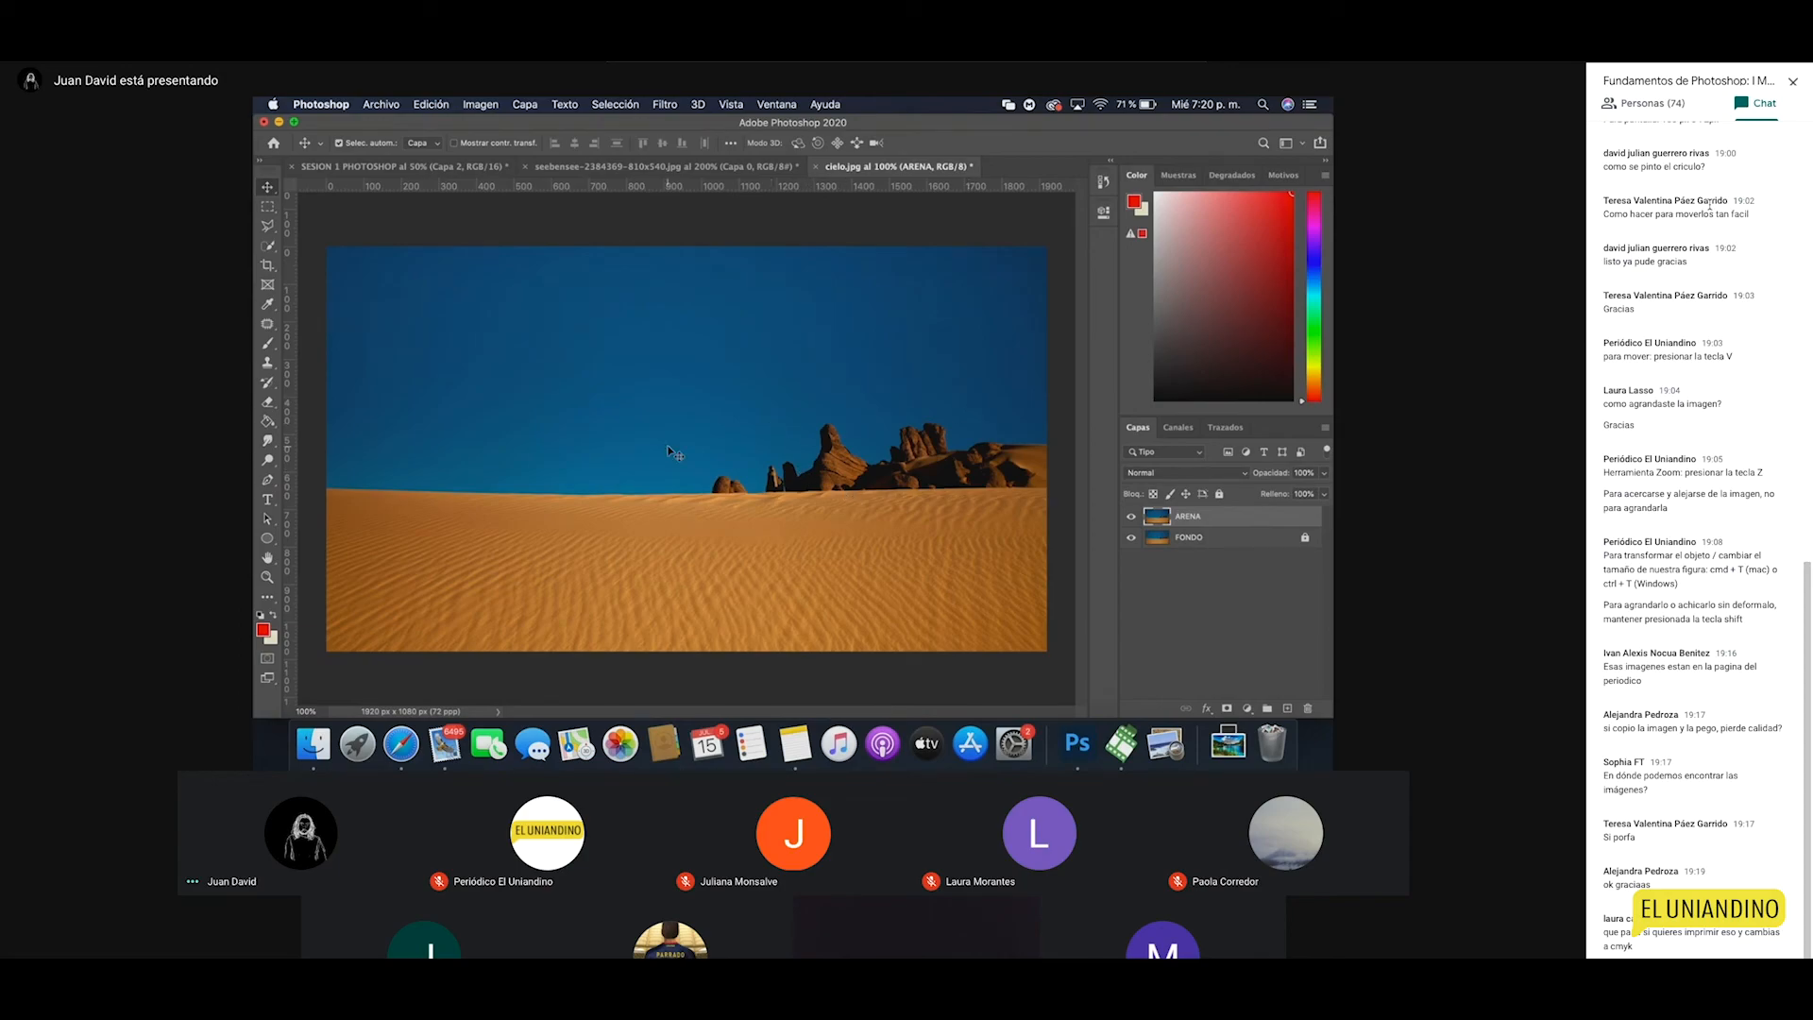
Step: Convert the image to CMYK Color, merging the layers and accepting the profile
{"action": "left_click", "coordinate": [479, 104]}
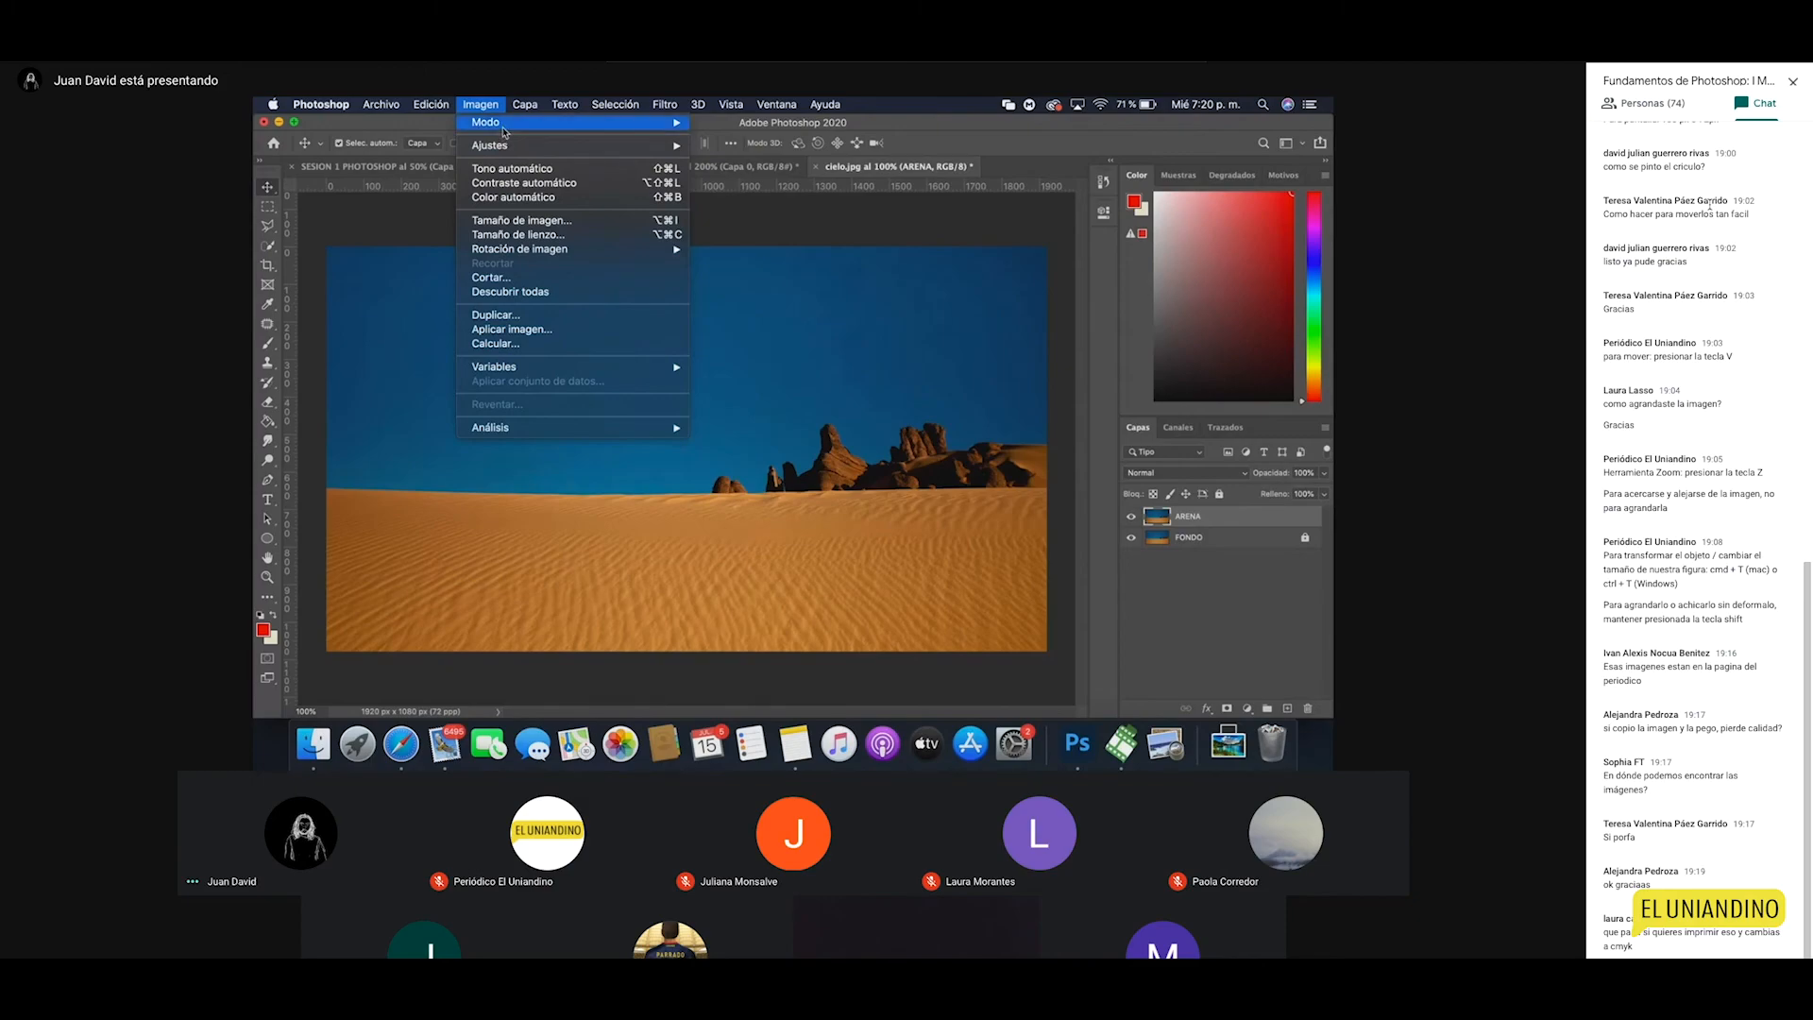
{"action": "mouse_move", "coordinate": [505, 124]}
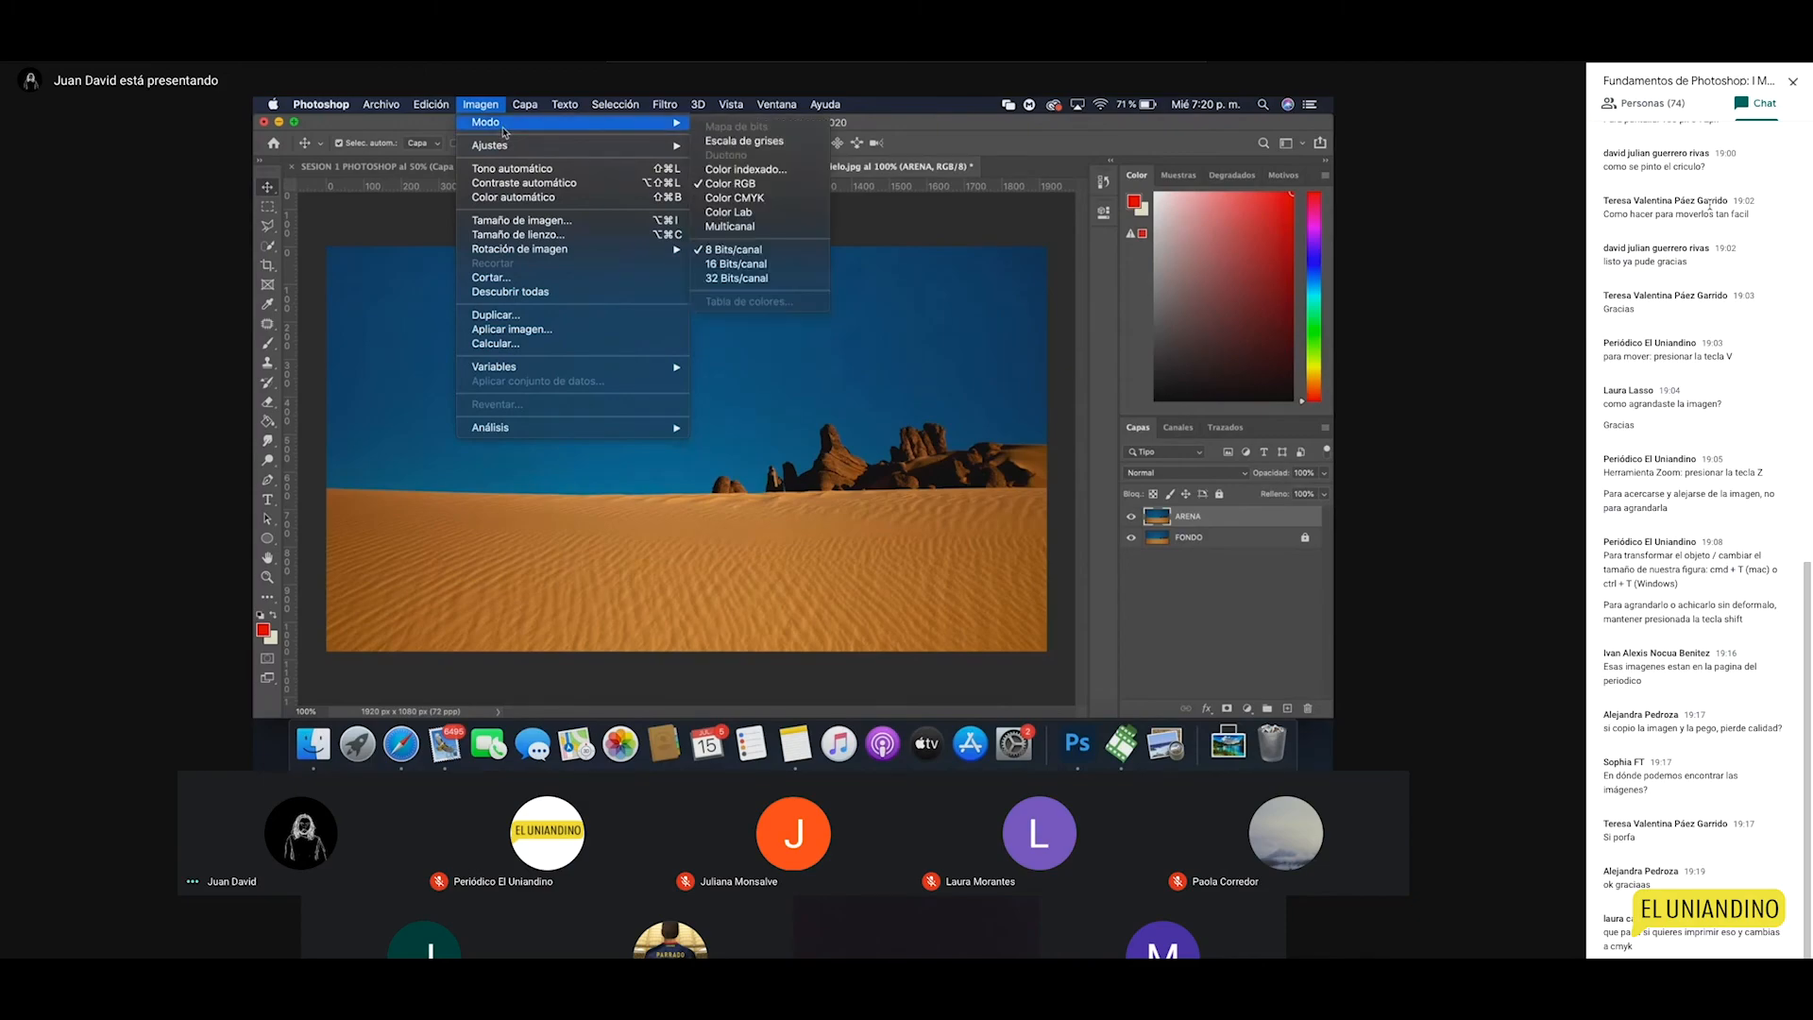
{"action": "left_click", "coordinate": [750, 203]}
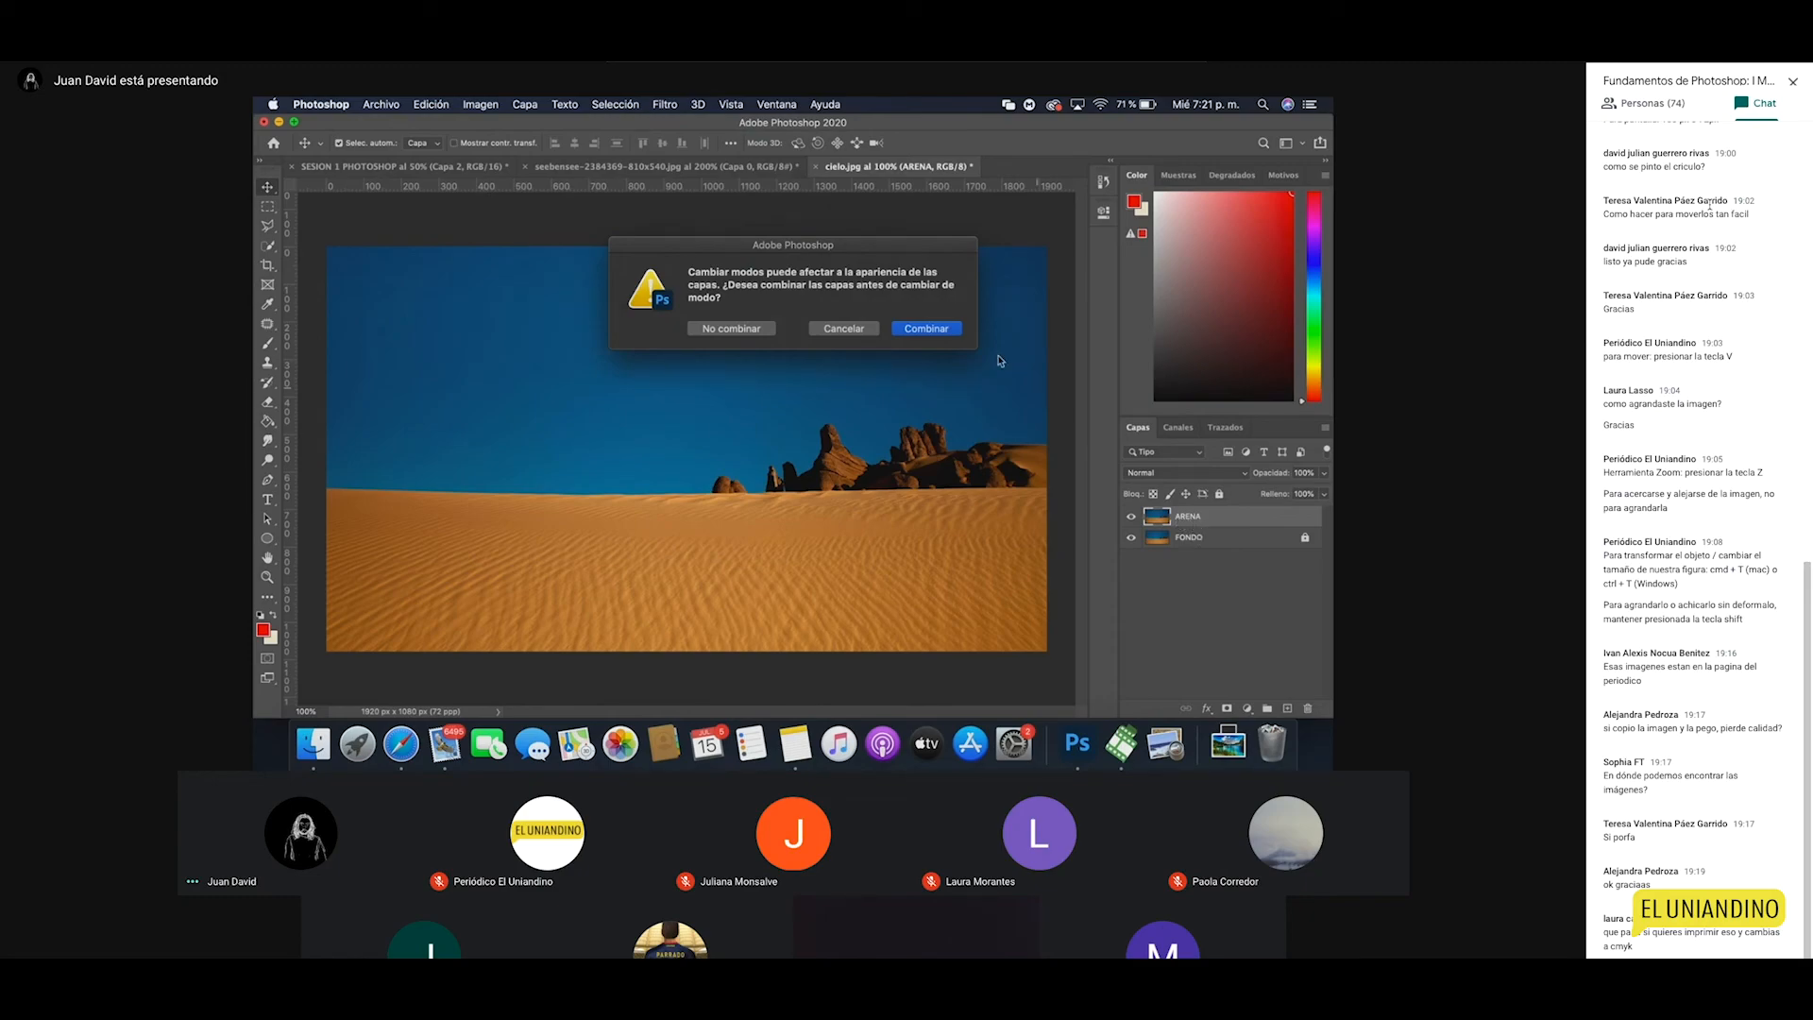
{"action": "left_click", "coordinate": [923, 327]}
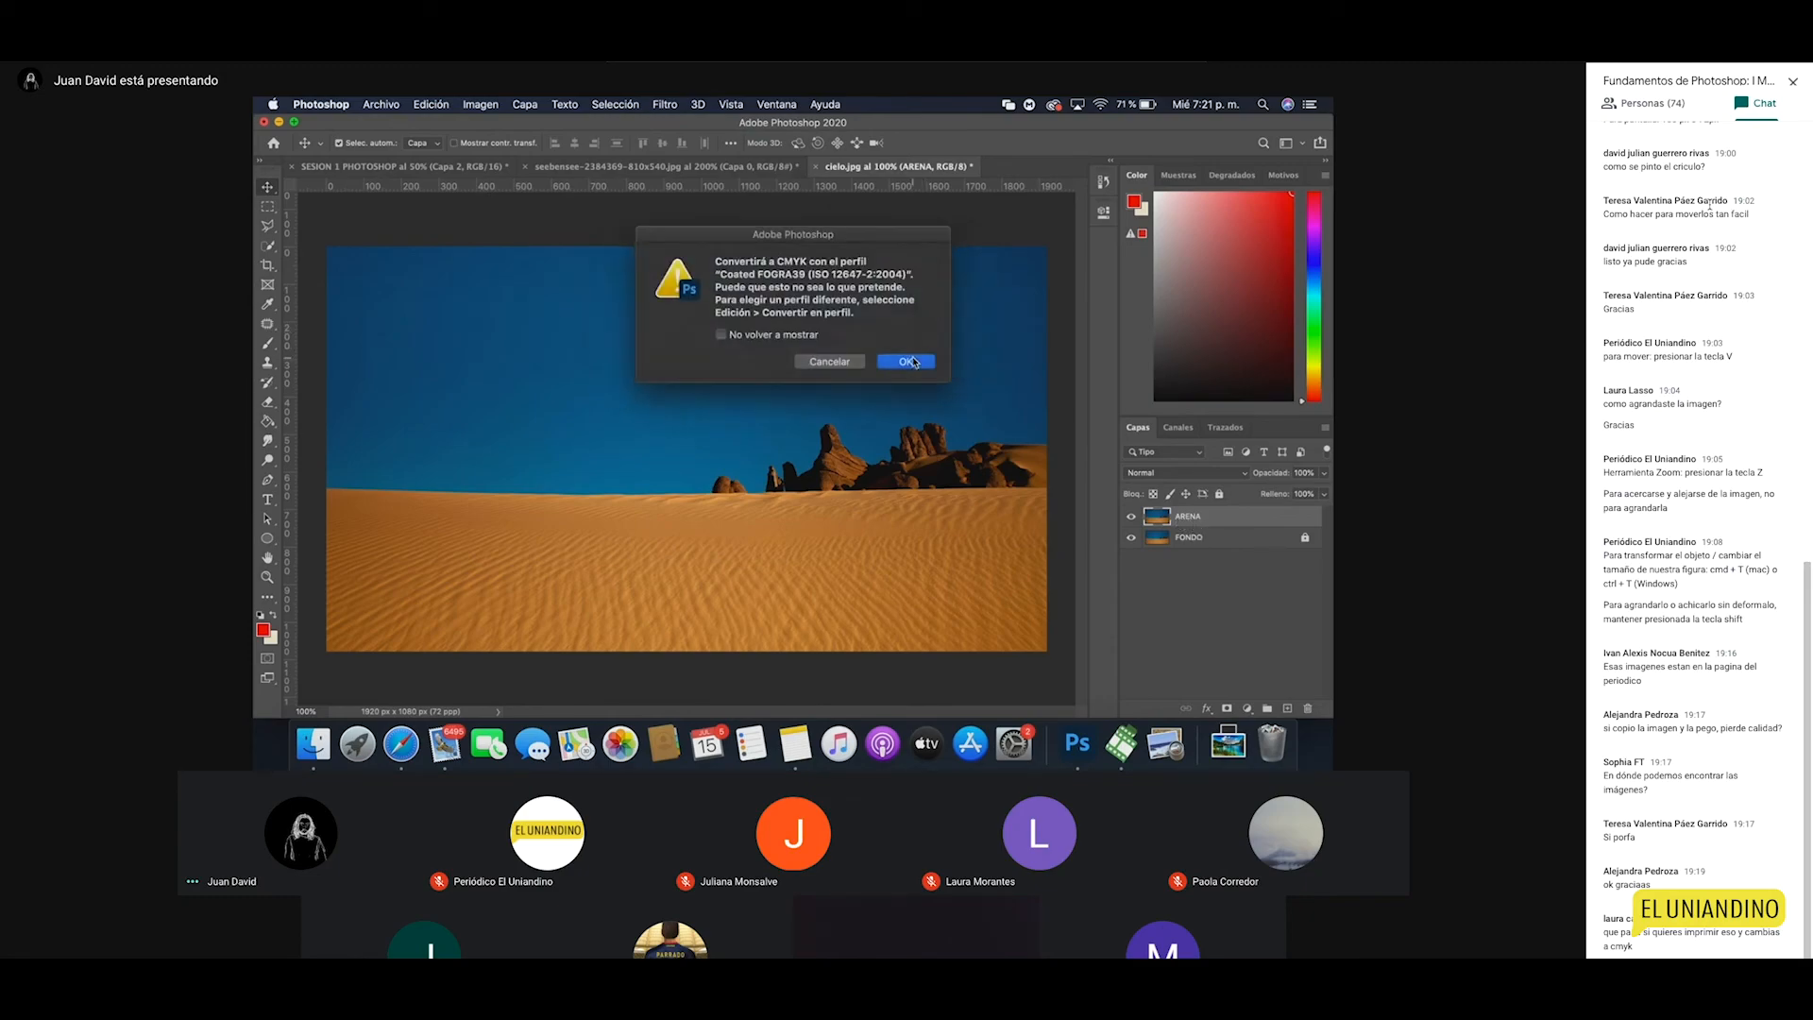
{"action": "left_click", "coordinate": [908, 361]}
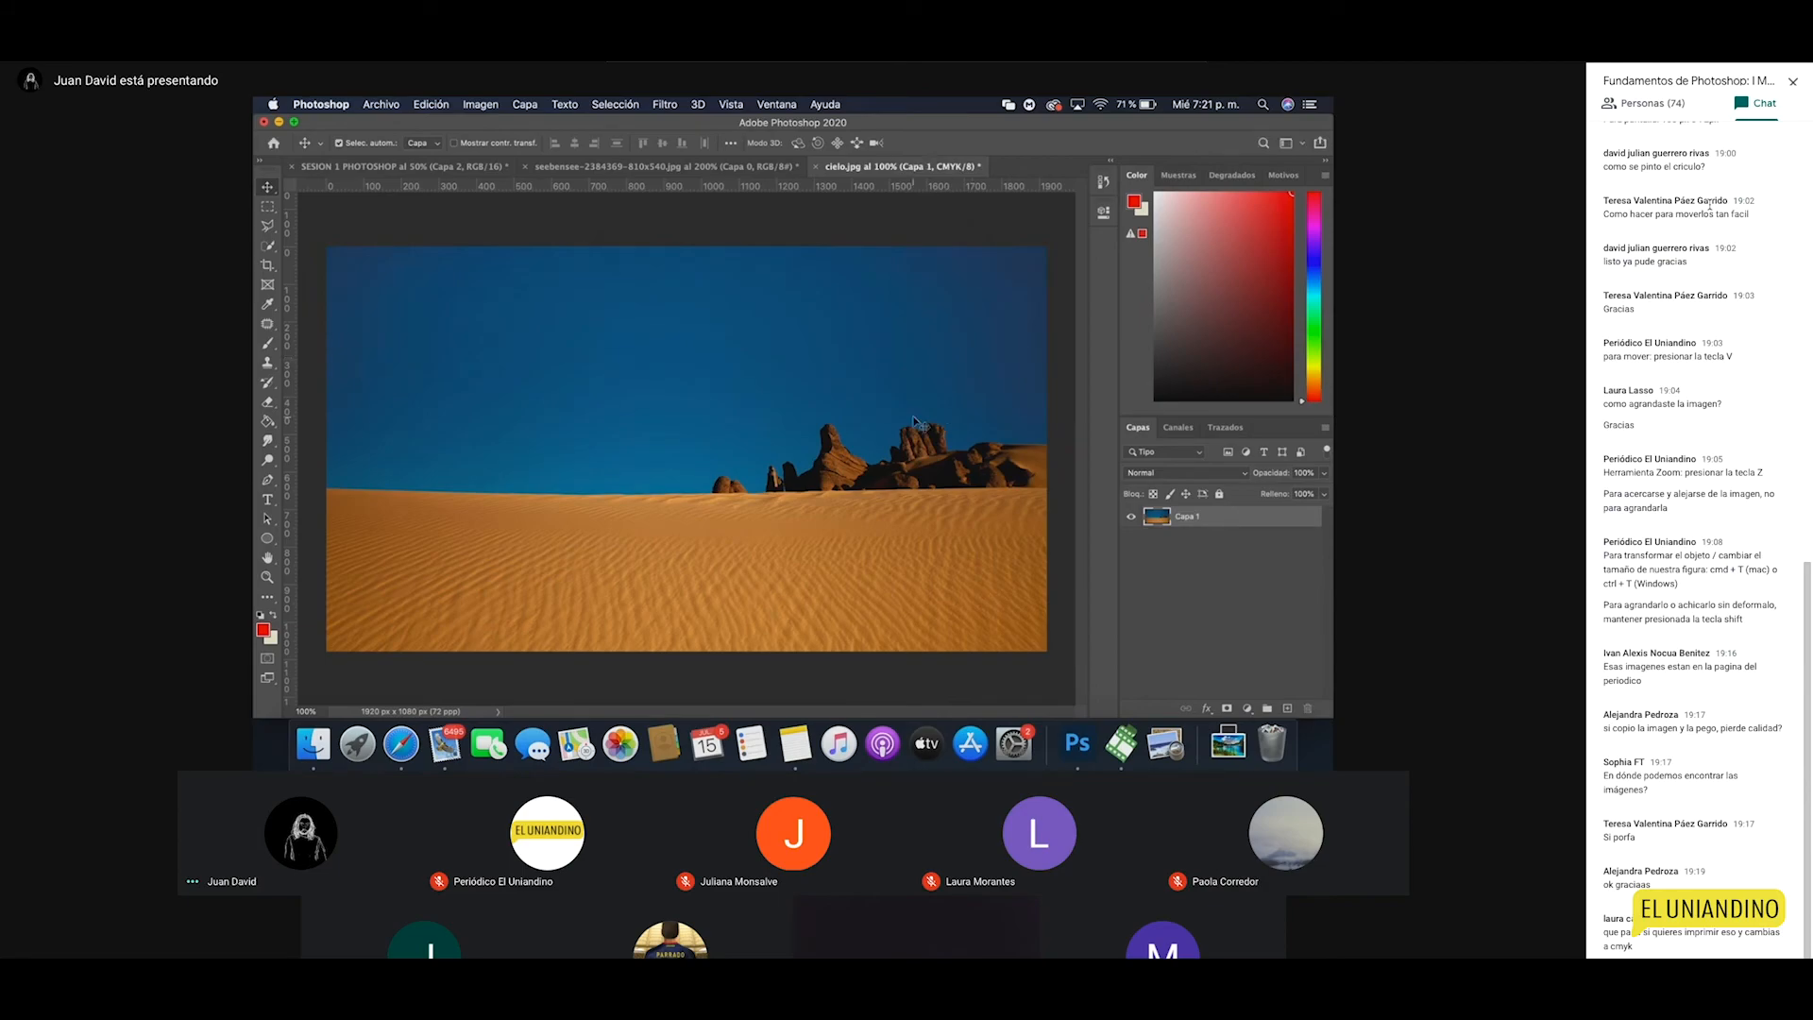
Step: Zoom in on the rocks and back to 100%, swap the colours, and return to Move
{"action": "key", "text": "z"}
{"action": "left_click", "coordinate": [913, 419]}
{"action": "left_click", "coordinate": [912, 418]}
{"action": "left_click", "coordinate": [912, 419]}
{"action": "left_click", "coordinate": [775, 418]}
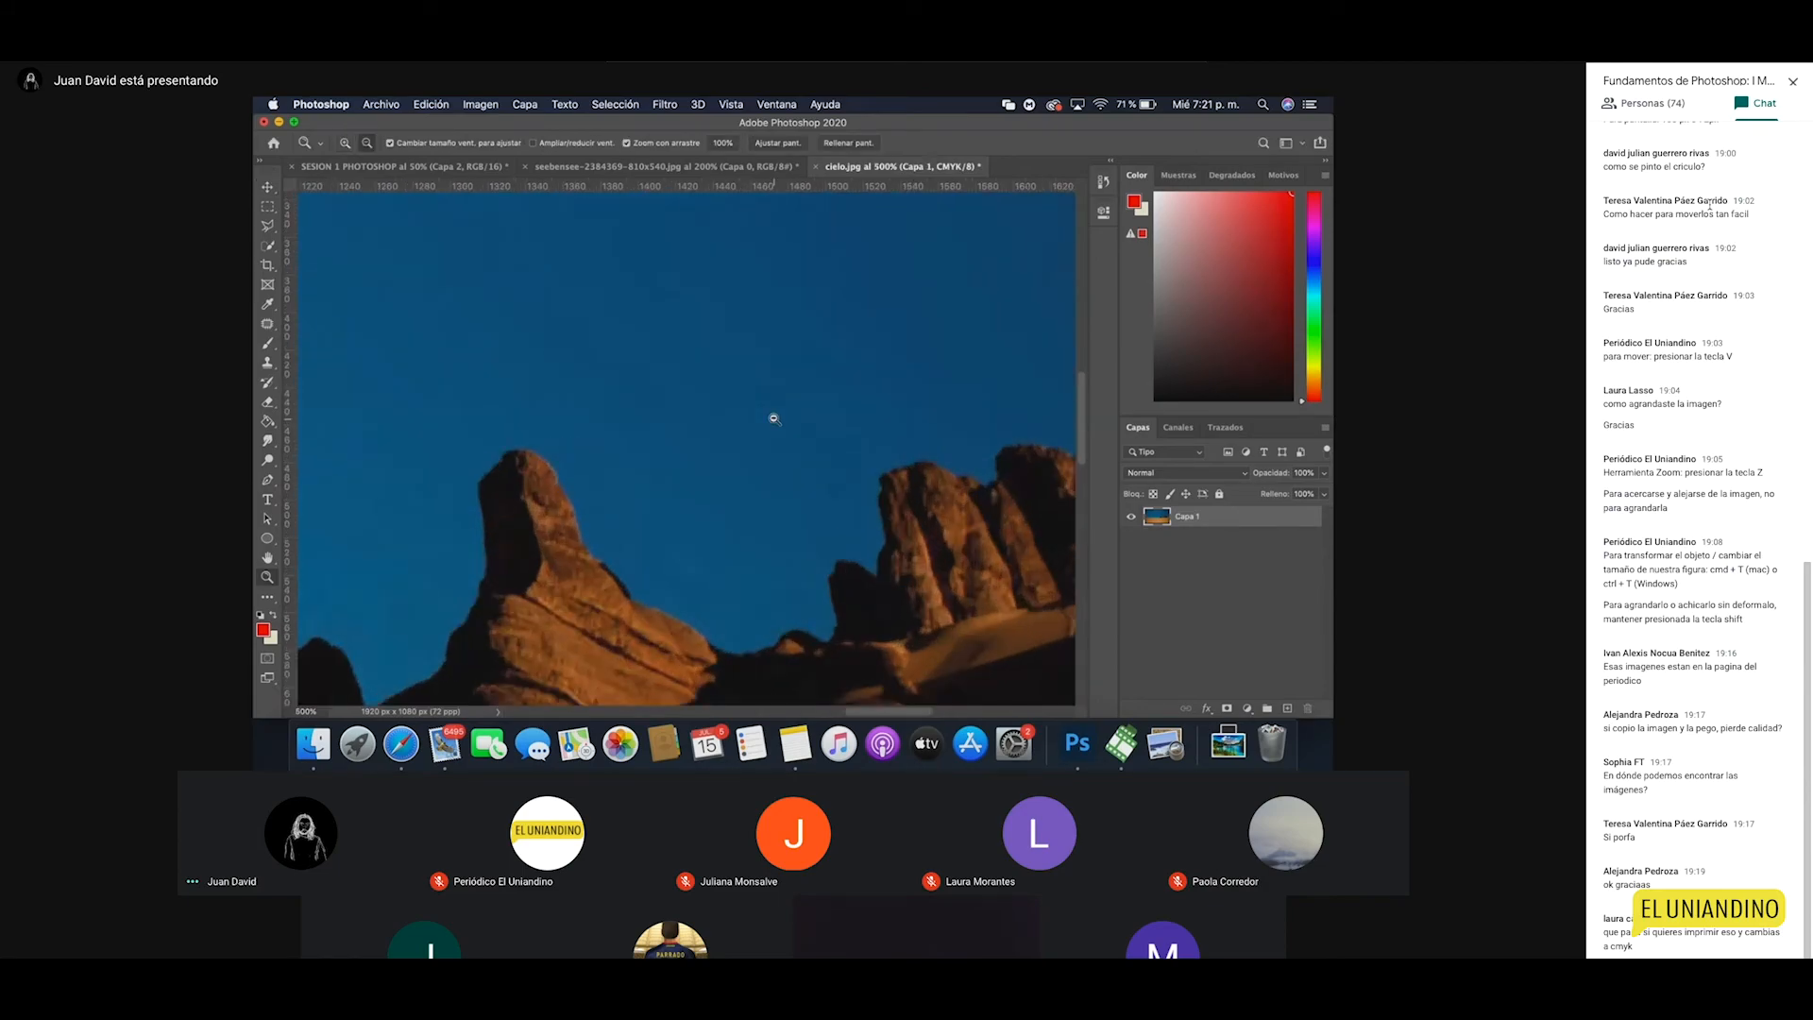
{"action": "left_click", "coordinate": [775, 418], "text": "alt"}
{"action": "left_click", "coordinate": [774, 418], "text": "alt"}
{"action": "left_click", "coordinate": [774, 418], "text": "alt"}
{"action": "left_click", "coordinate": [774, 418], "text": "alt"}
{"action": "left_click", "coordinate": [775, 418], "text": "alt"}
{"action": "left_click", "coordinate": [738, 429]}
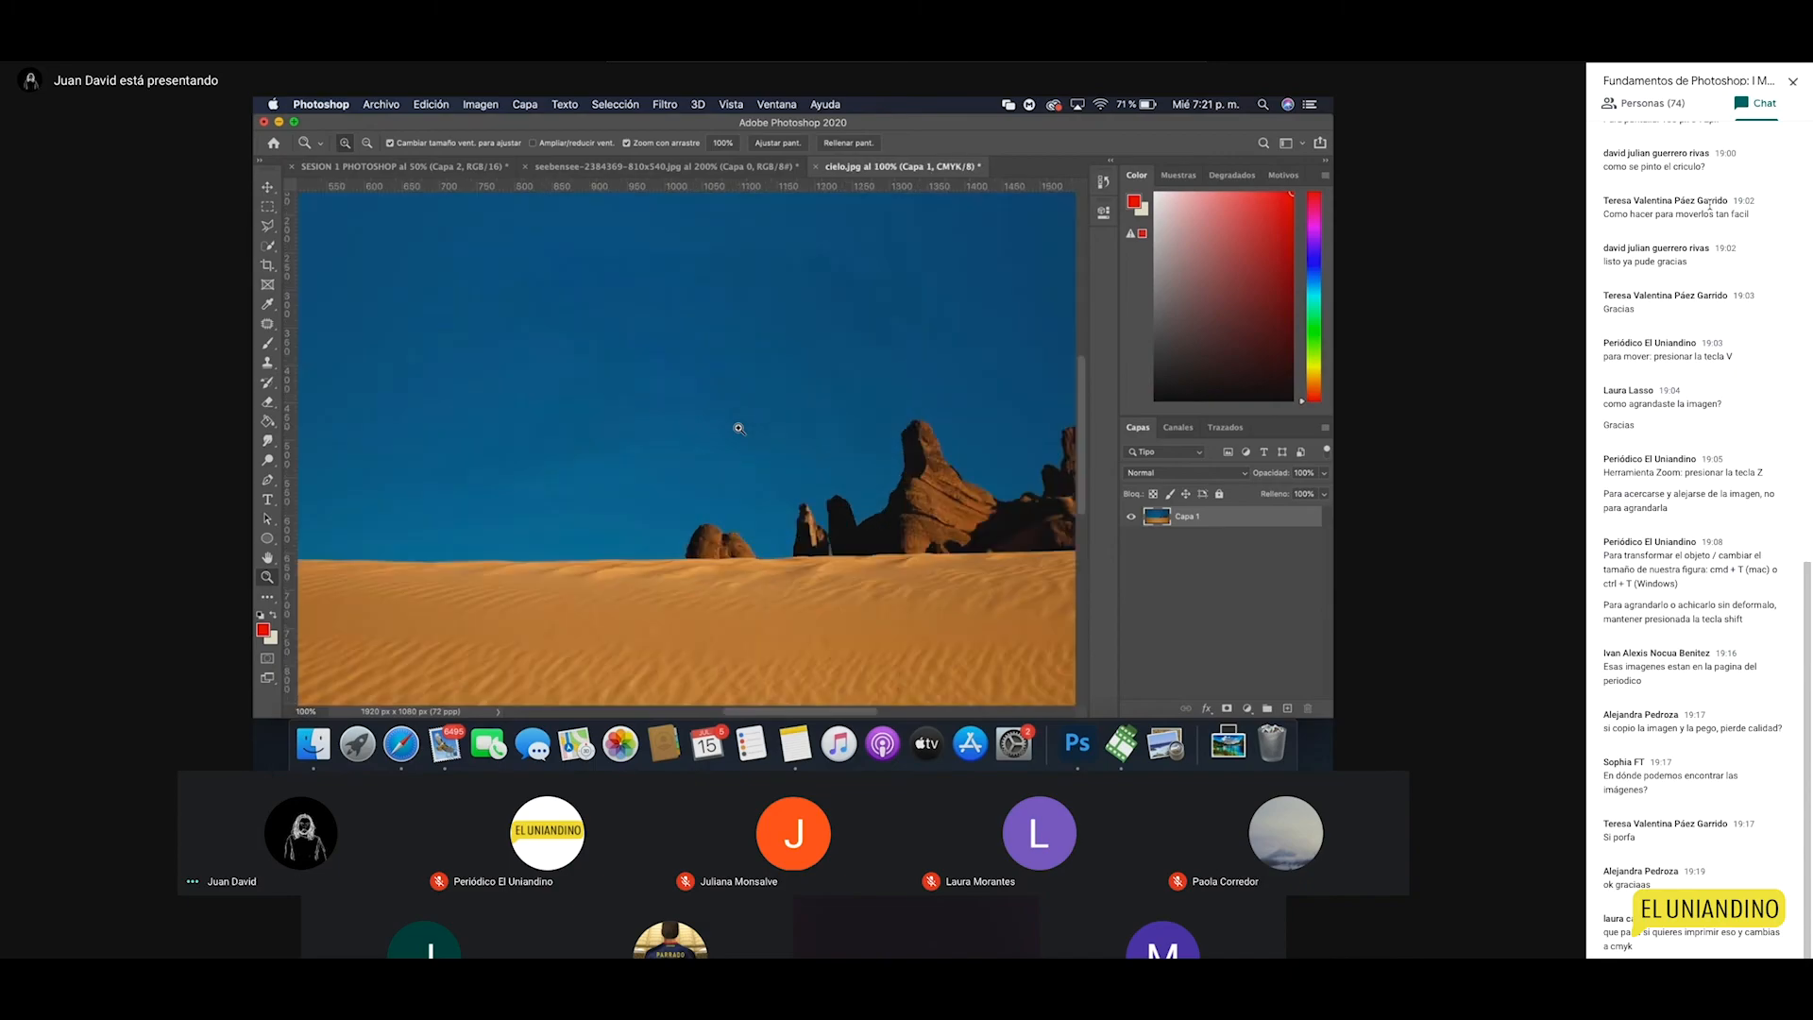
{"action": "left_click", "coordinate": [738, 429]}
{"action": "key", "text": "x"}
{"action": "left_click", "coordinate": [738, 429], "text": "alt"}
{"action": "key", "text": "v"}
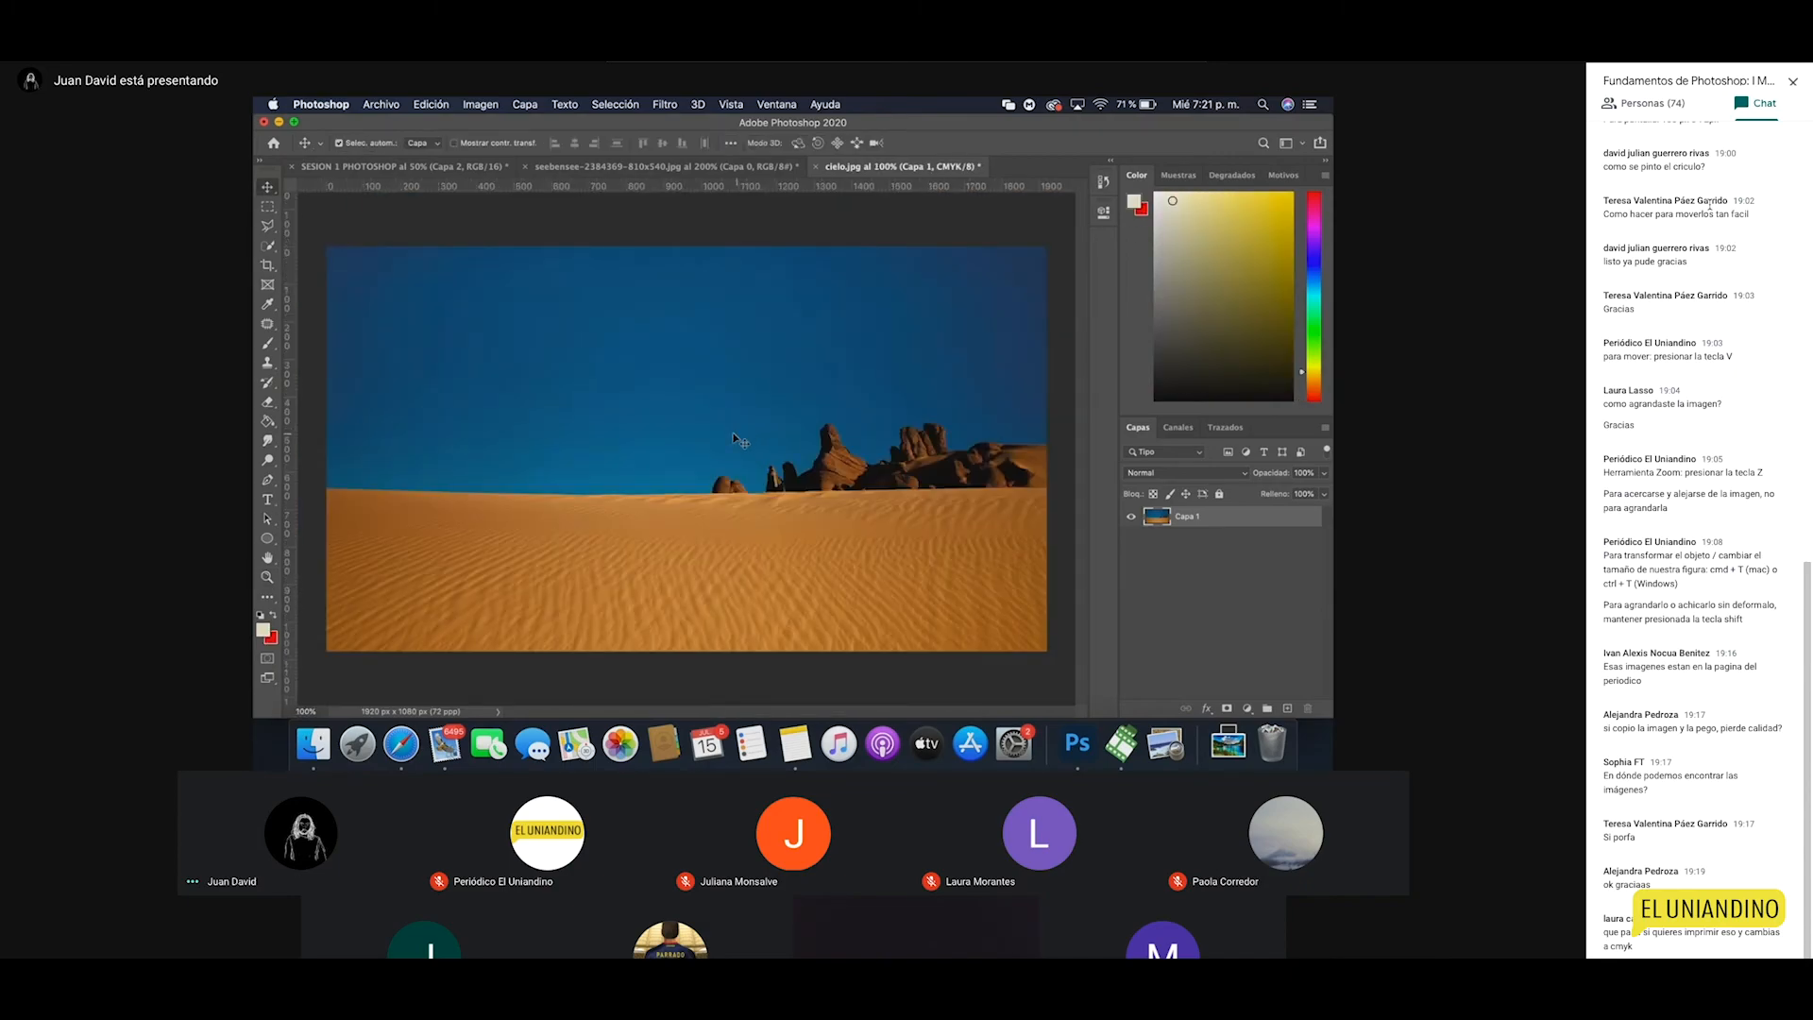
Step: Launch Adobe Illustrator 2020 from the Adobe CC folder on Launchpad's second page
{"action": "left_click", "coordinate": [357, 744]}
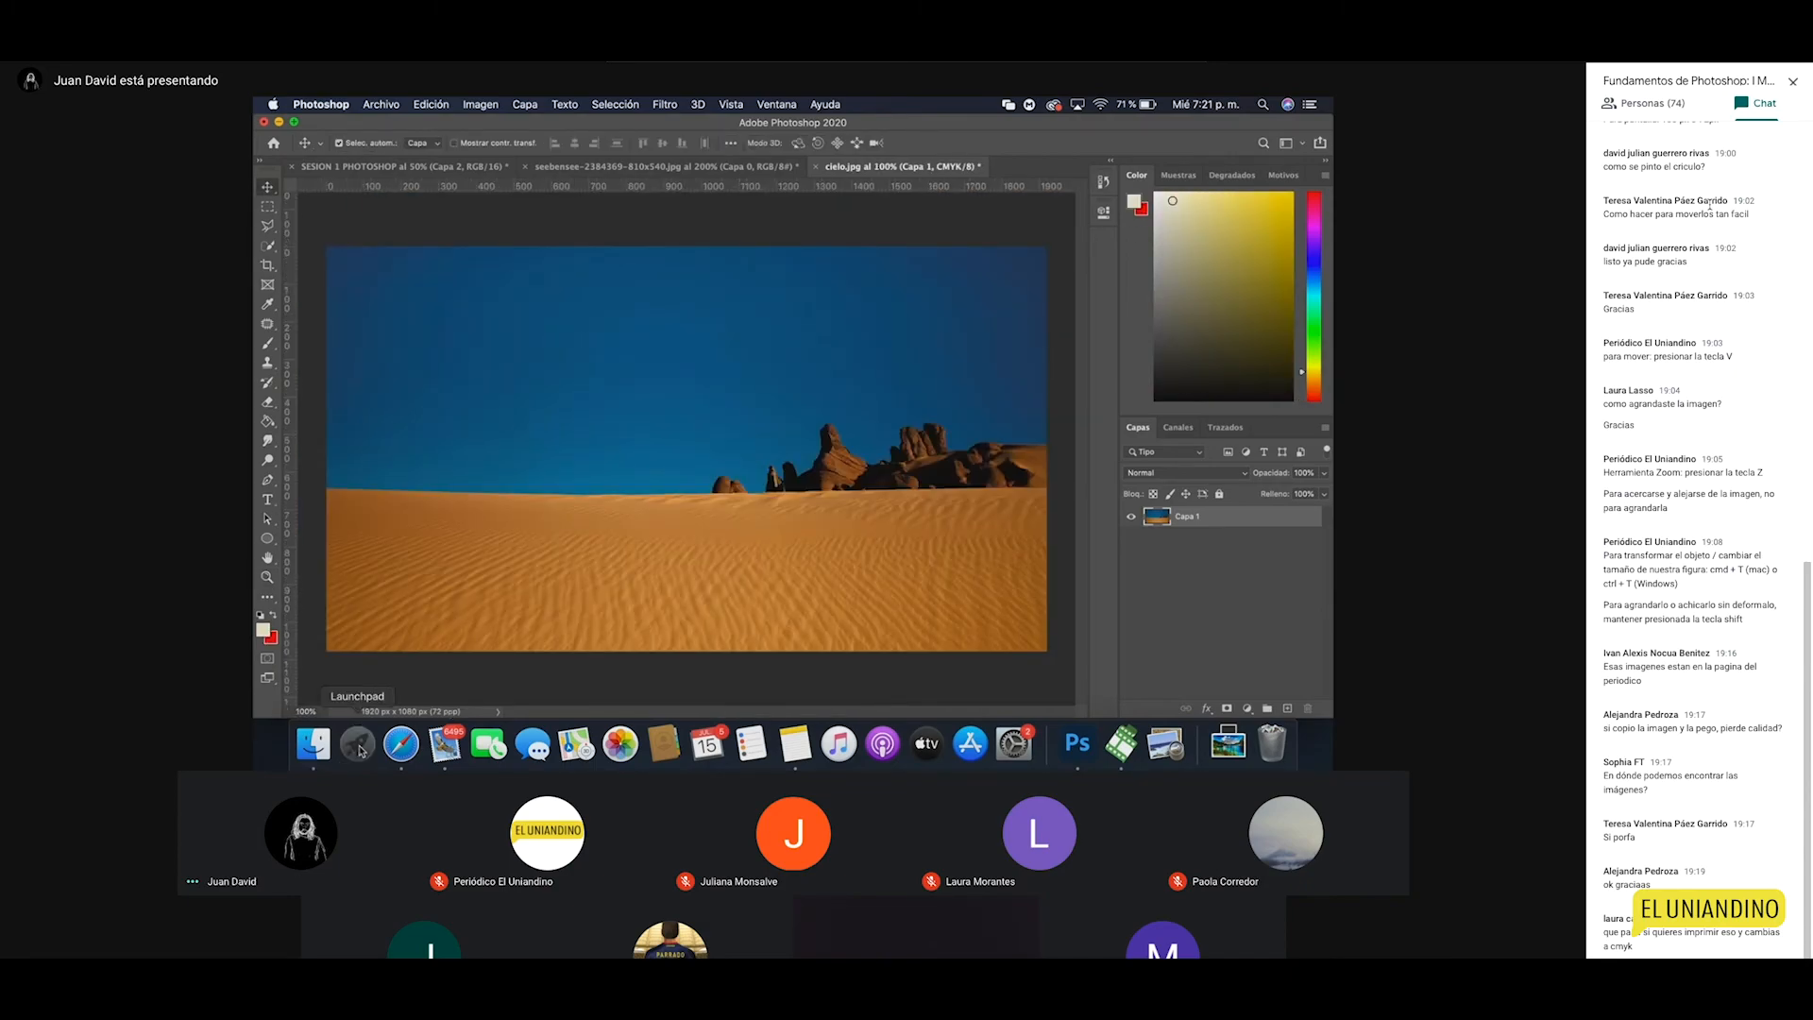
{"action": "scroll", "coordinate": [788, 609], "scroll_direction": "right", "scroll_amount": 3}
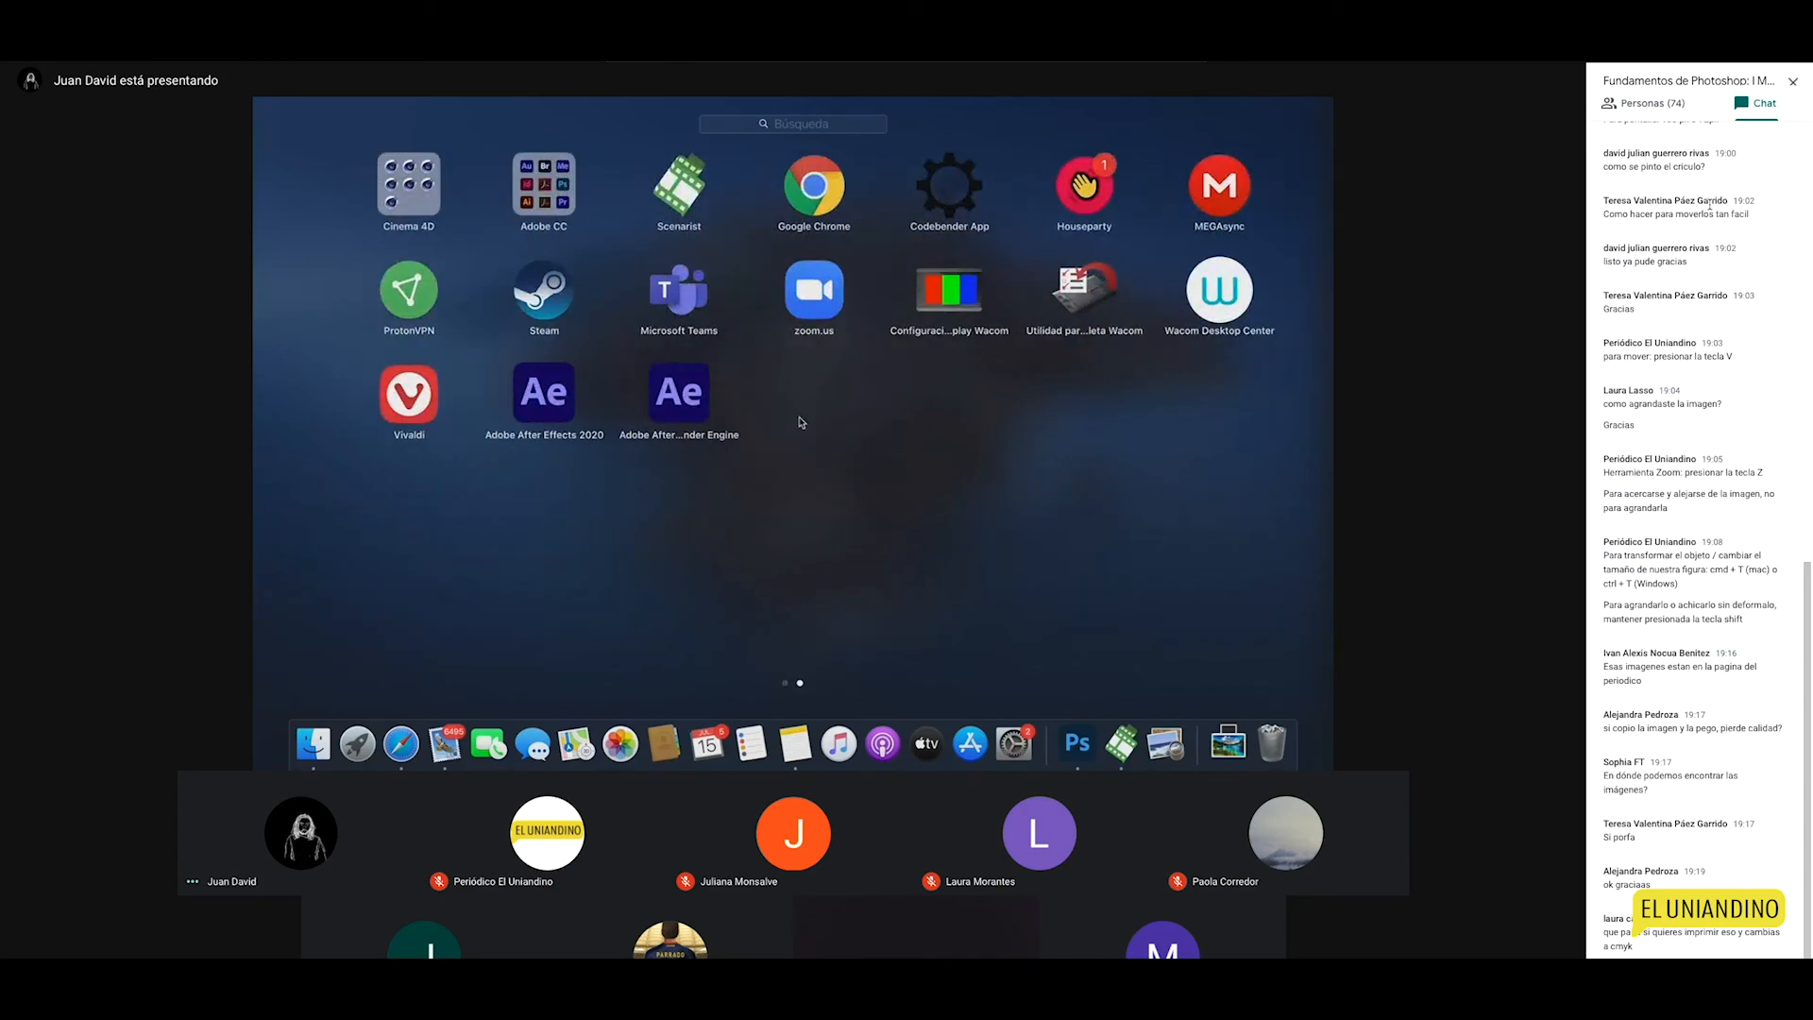
{"action": "left_click", "coordinate": [502, 205]}
{"action": "left_click", "coordinate": [1231, 371]}
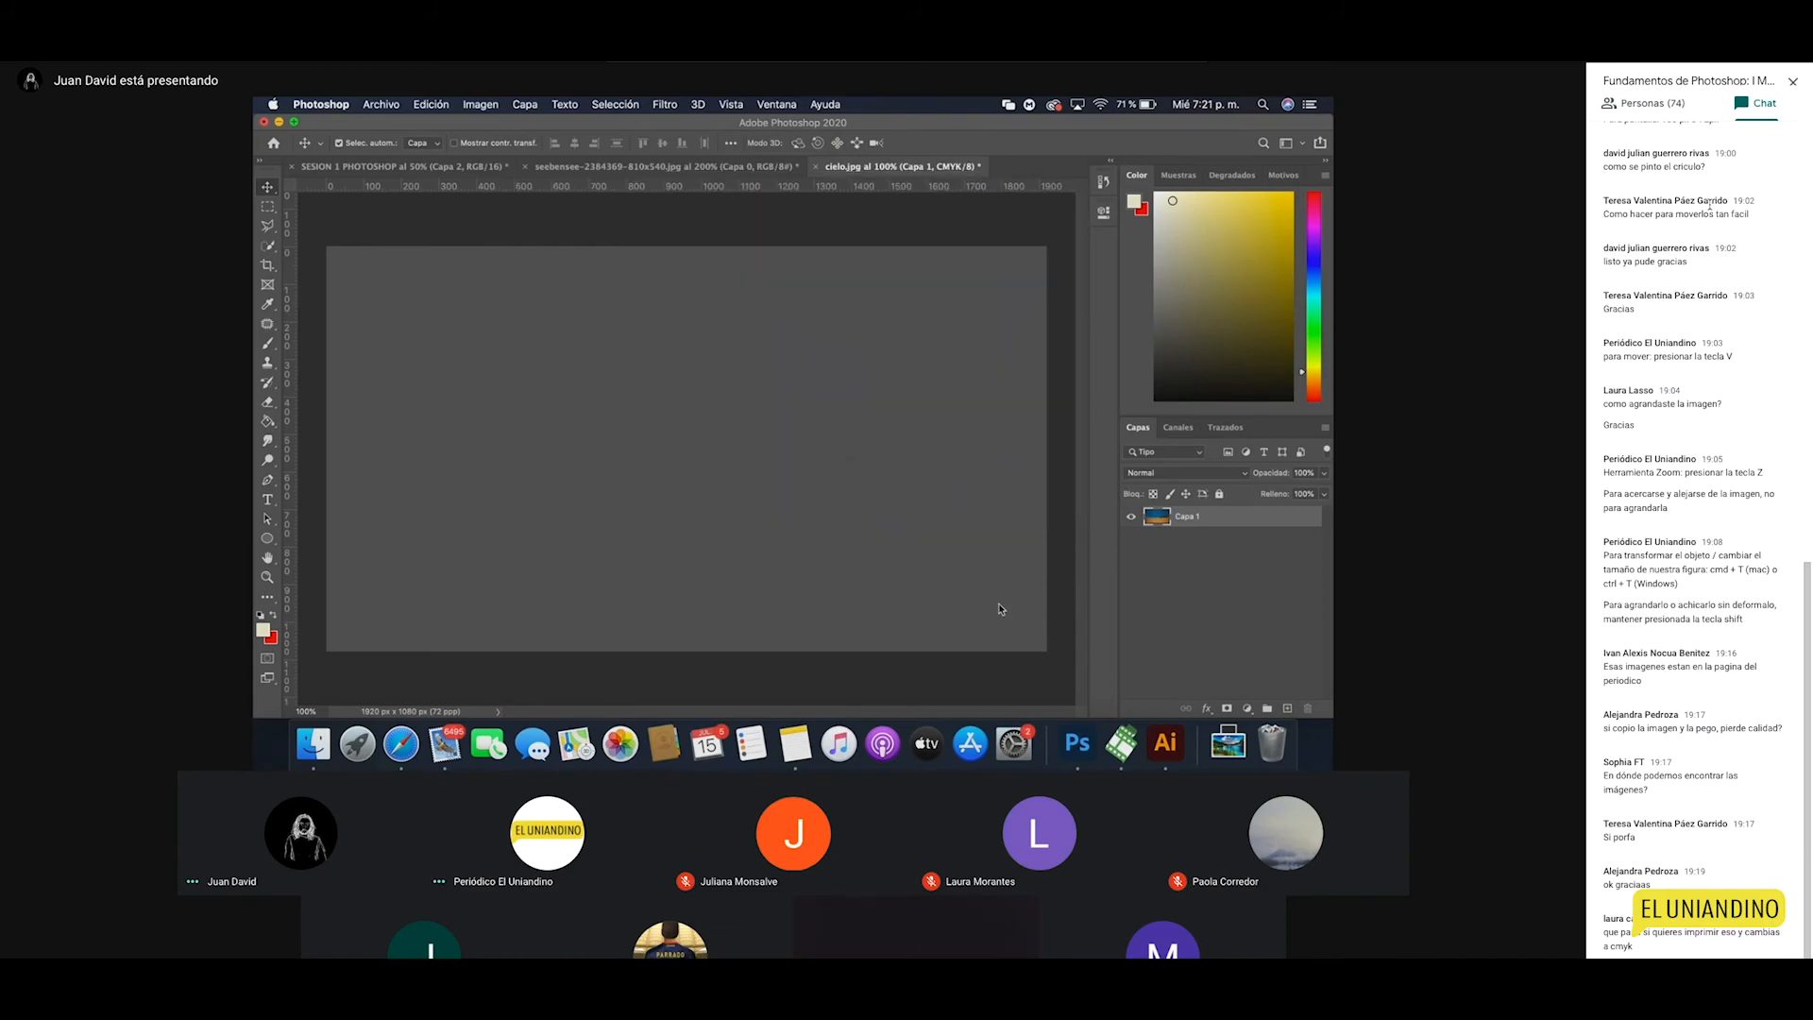
Step: Revert via Historia to the second 'Cambio de nombre' state, then switch to Illustrator
{"action": "left_click", "coordinate": [1105, 183]}
{"action": "left_click", "coordinate": [1105, 183]}
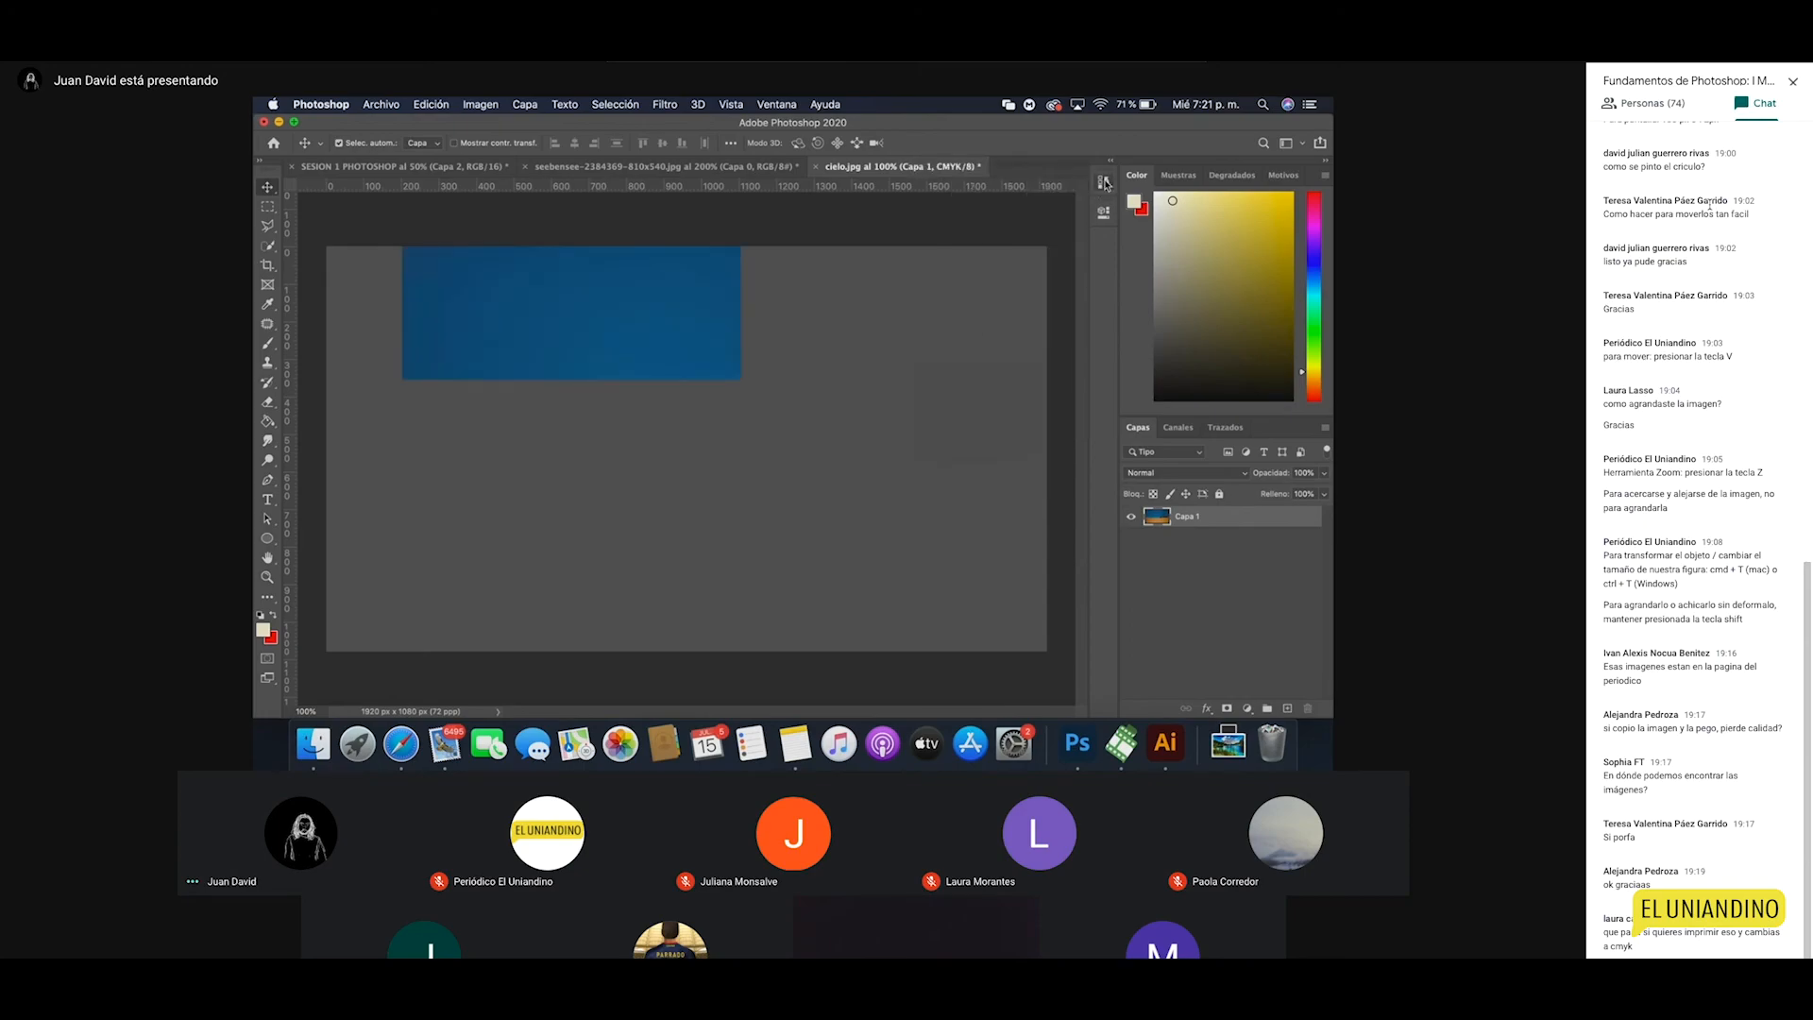
{"action": "left_click", "coordinate": [1103, 184]}
{"action": "left_click", "coordinate": [991, 318]}
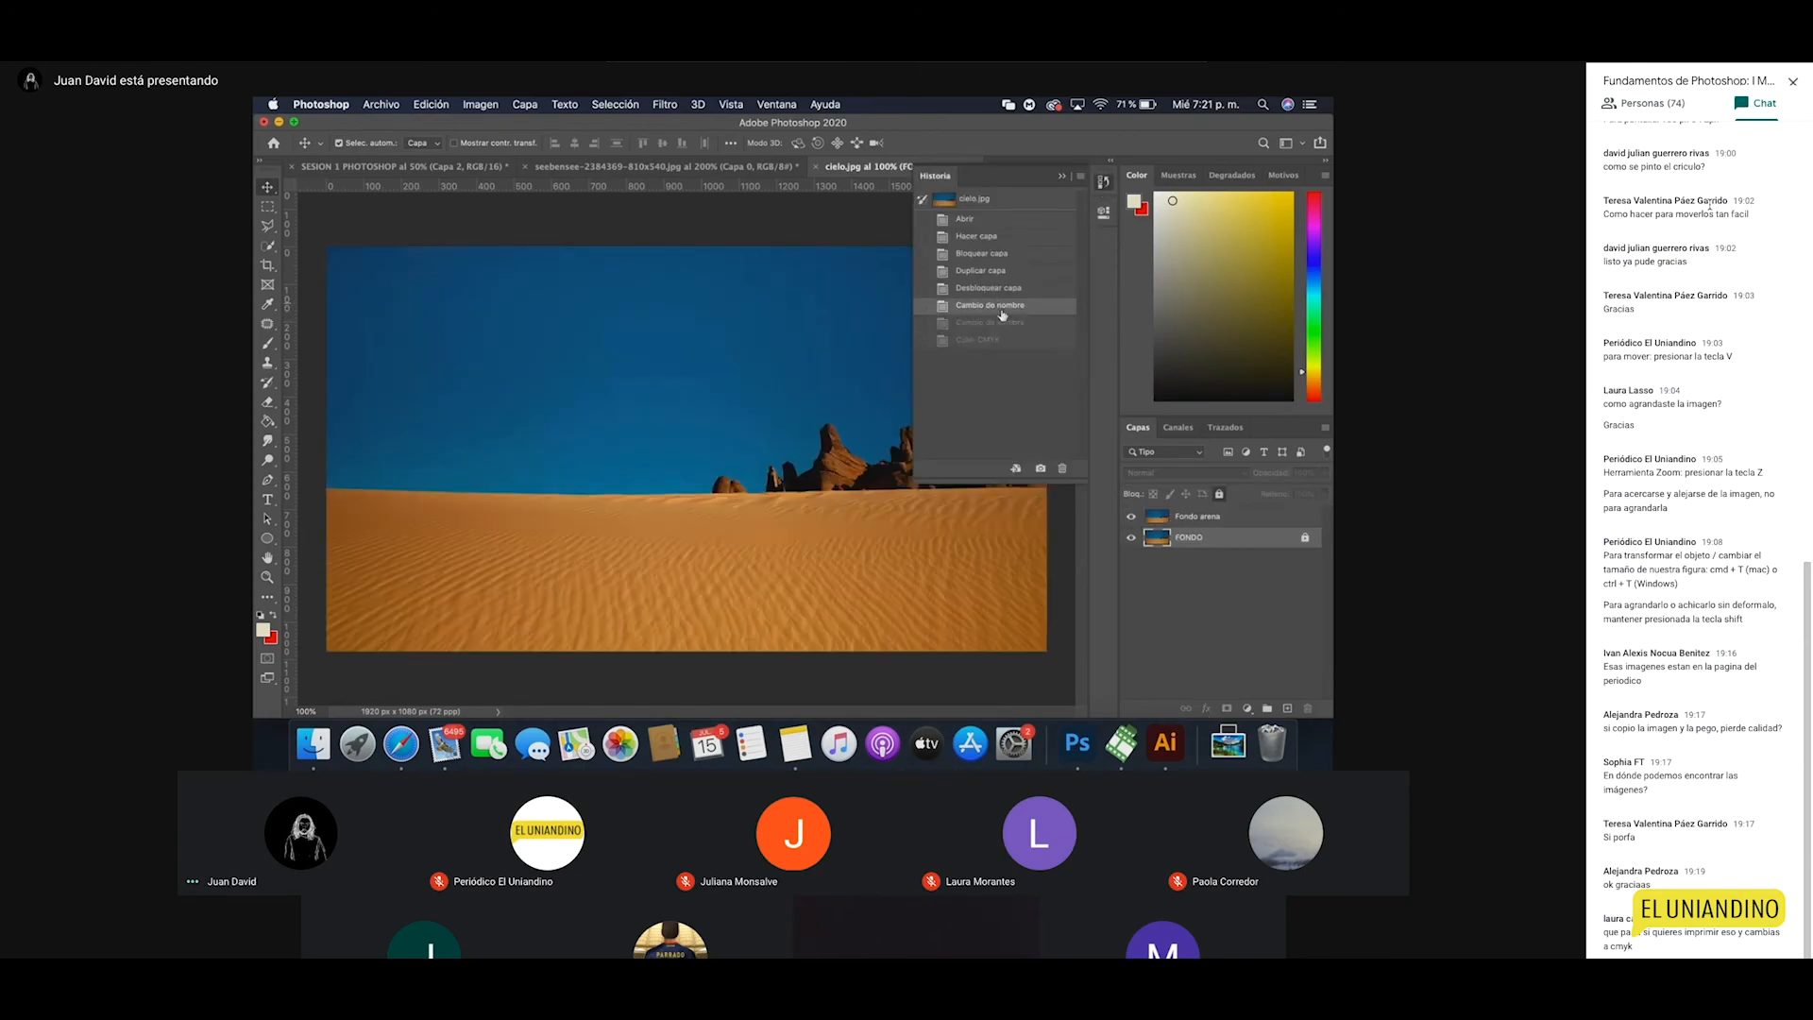
{"action": "left_click", "coordinate": [993, 322]}
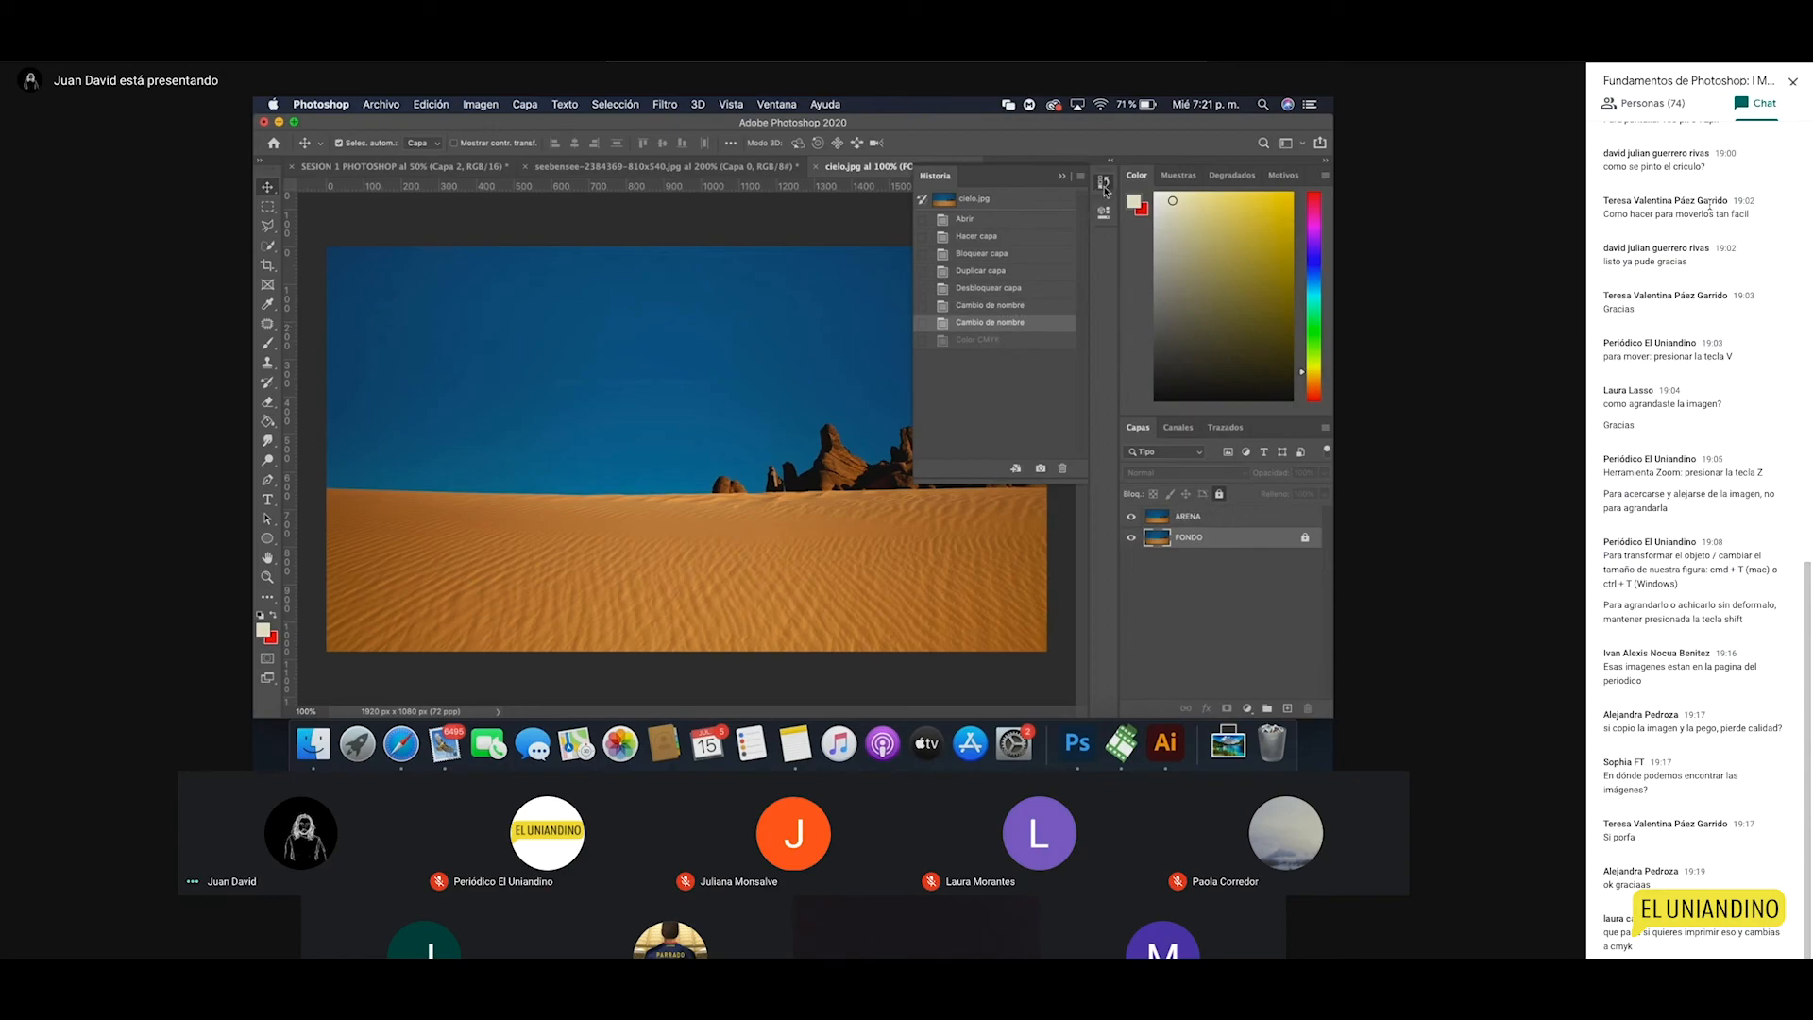
{"action": "left_click", "coordinate": [1104, 186]}
{"action": "left_click", "coordinate": [1166, 745]}
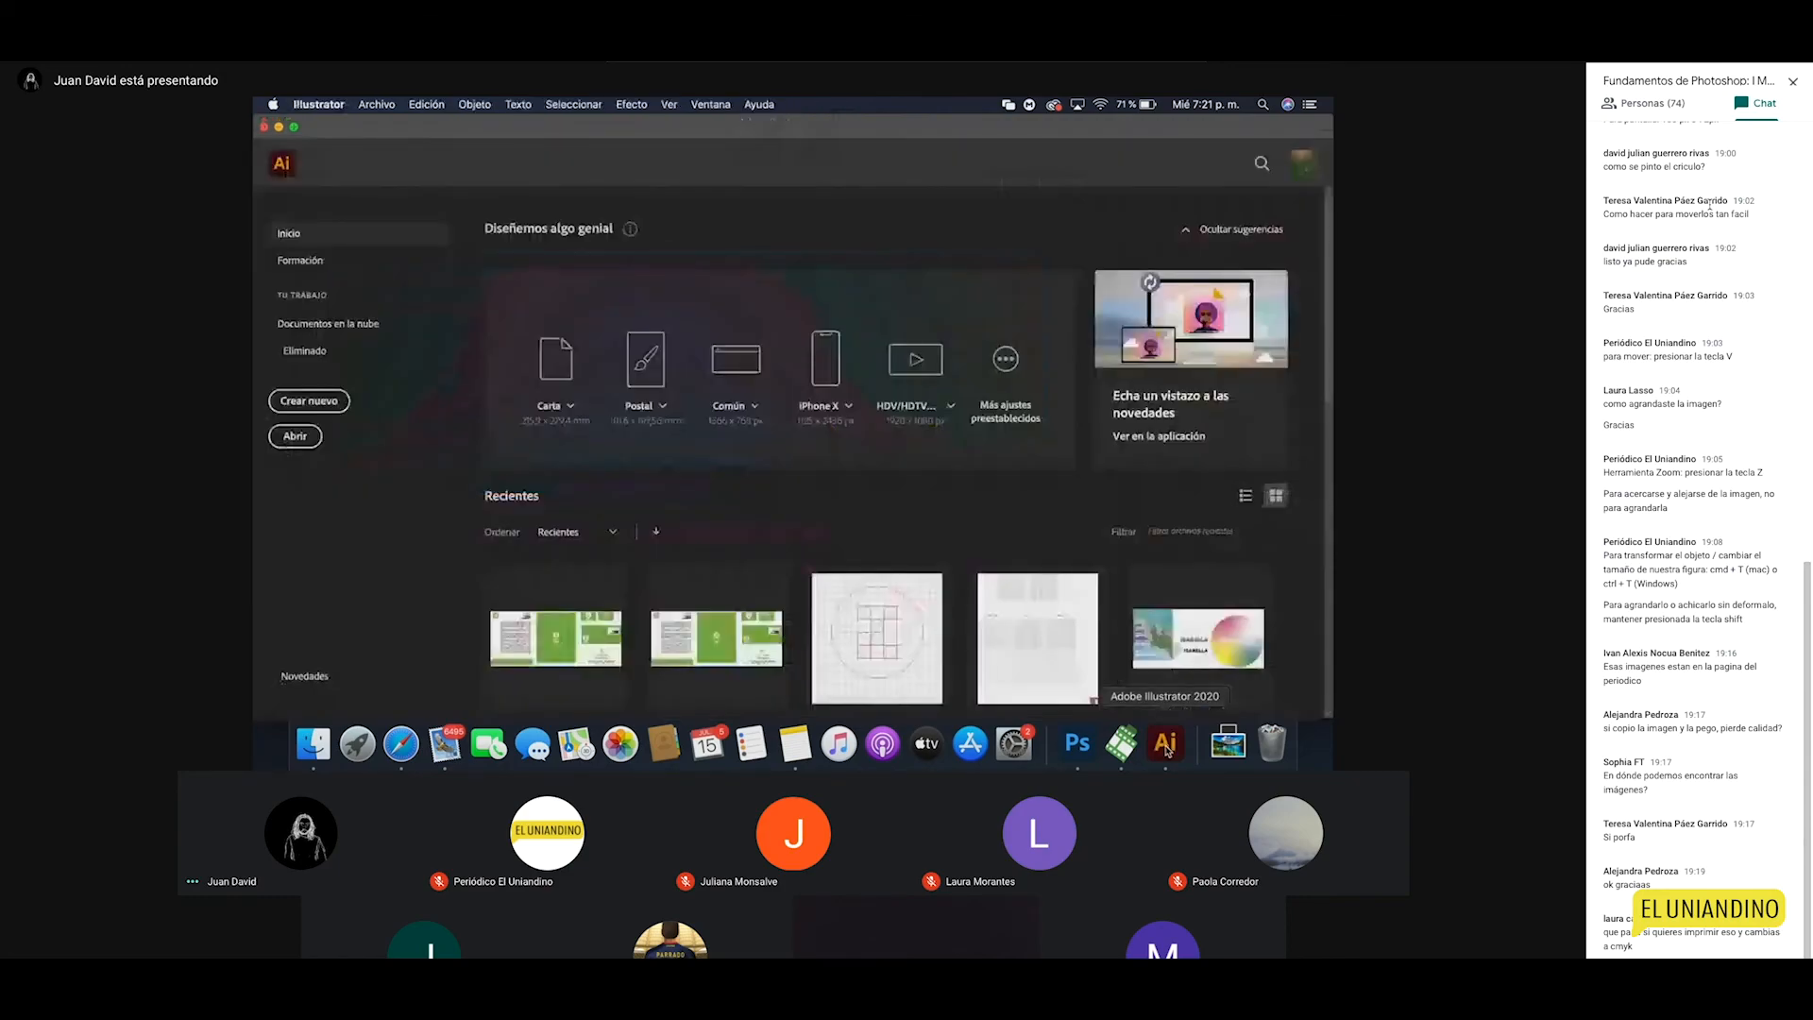
Step: Open the neon 1.svg artwork from the Recientes list
{"action": "scroll", "coordinate": [921, 427], "scroll_direction": "down", "scroll_amount": 10}
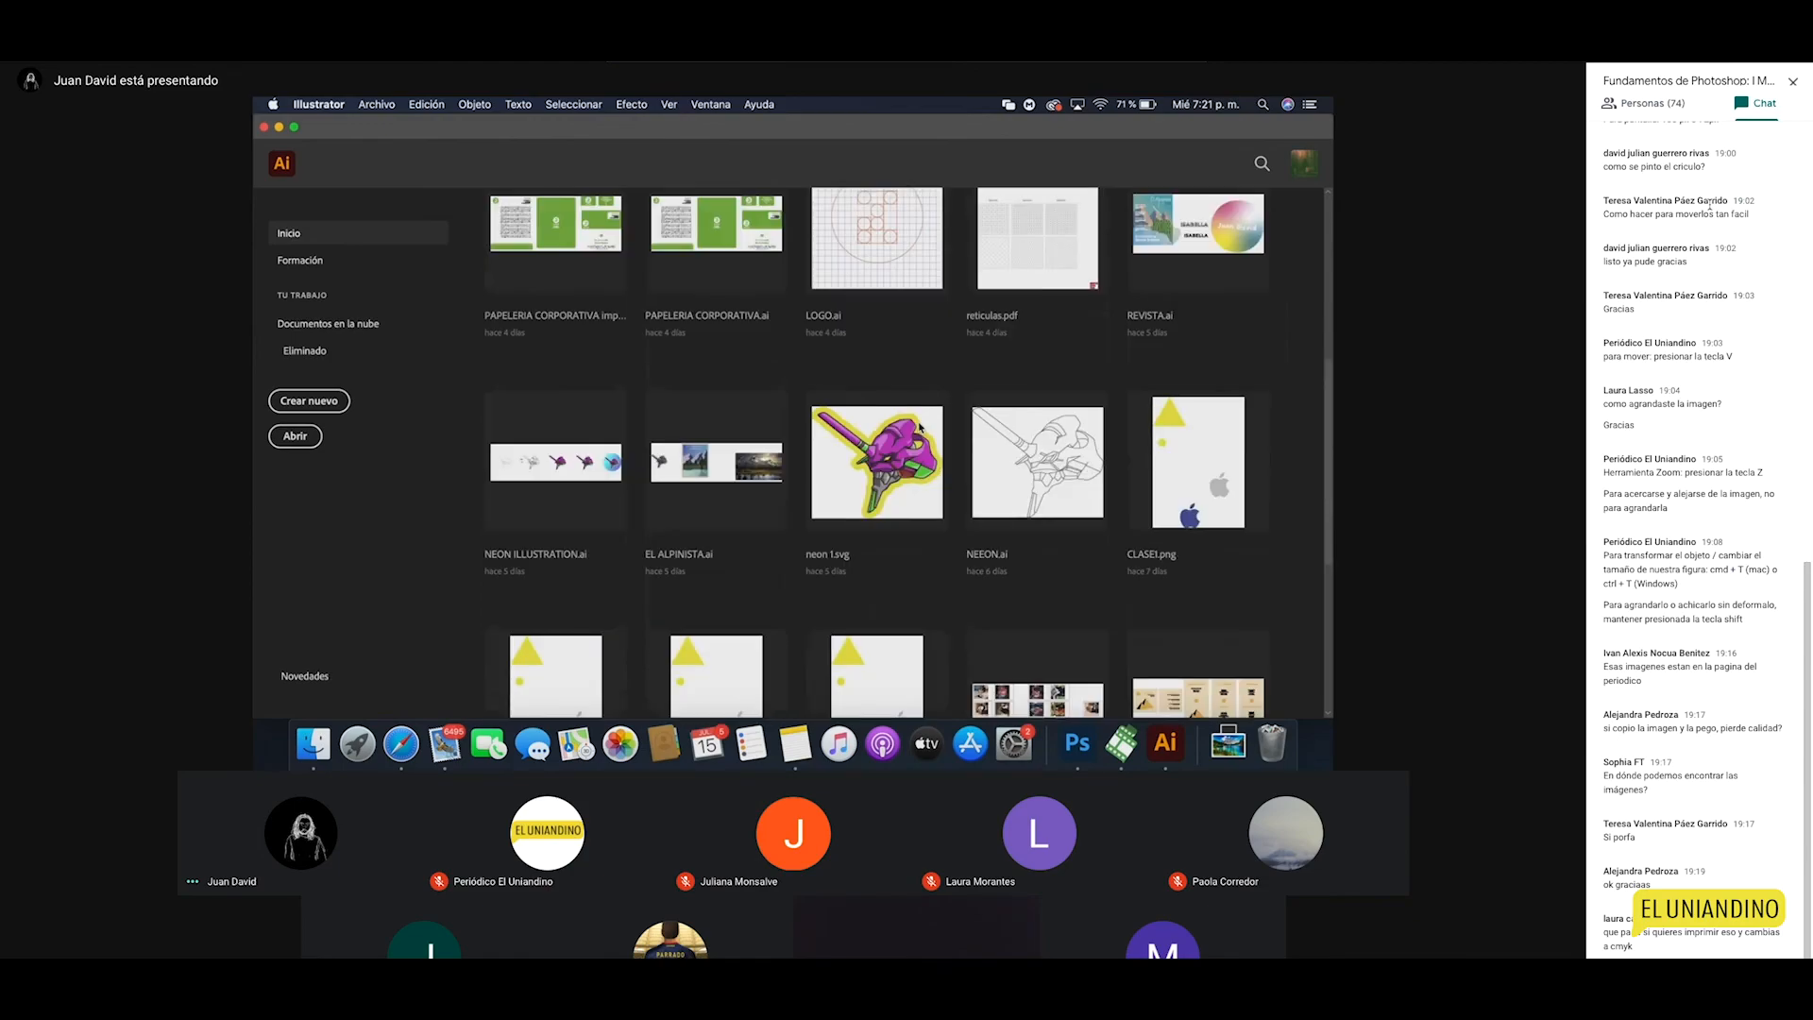
{"action": "scroll", "coordinate": [921, 427], "scroll_direction": "up", "scroll_amount": 2}
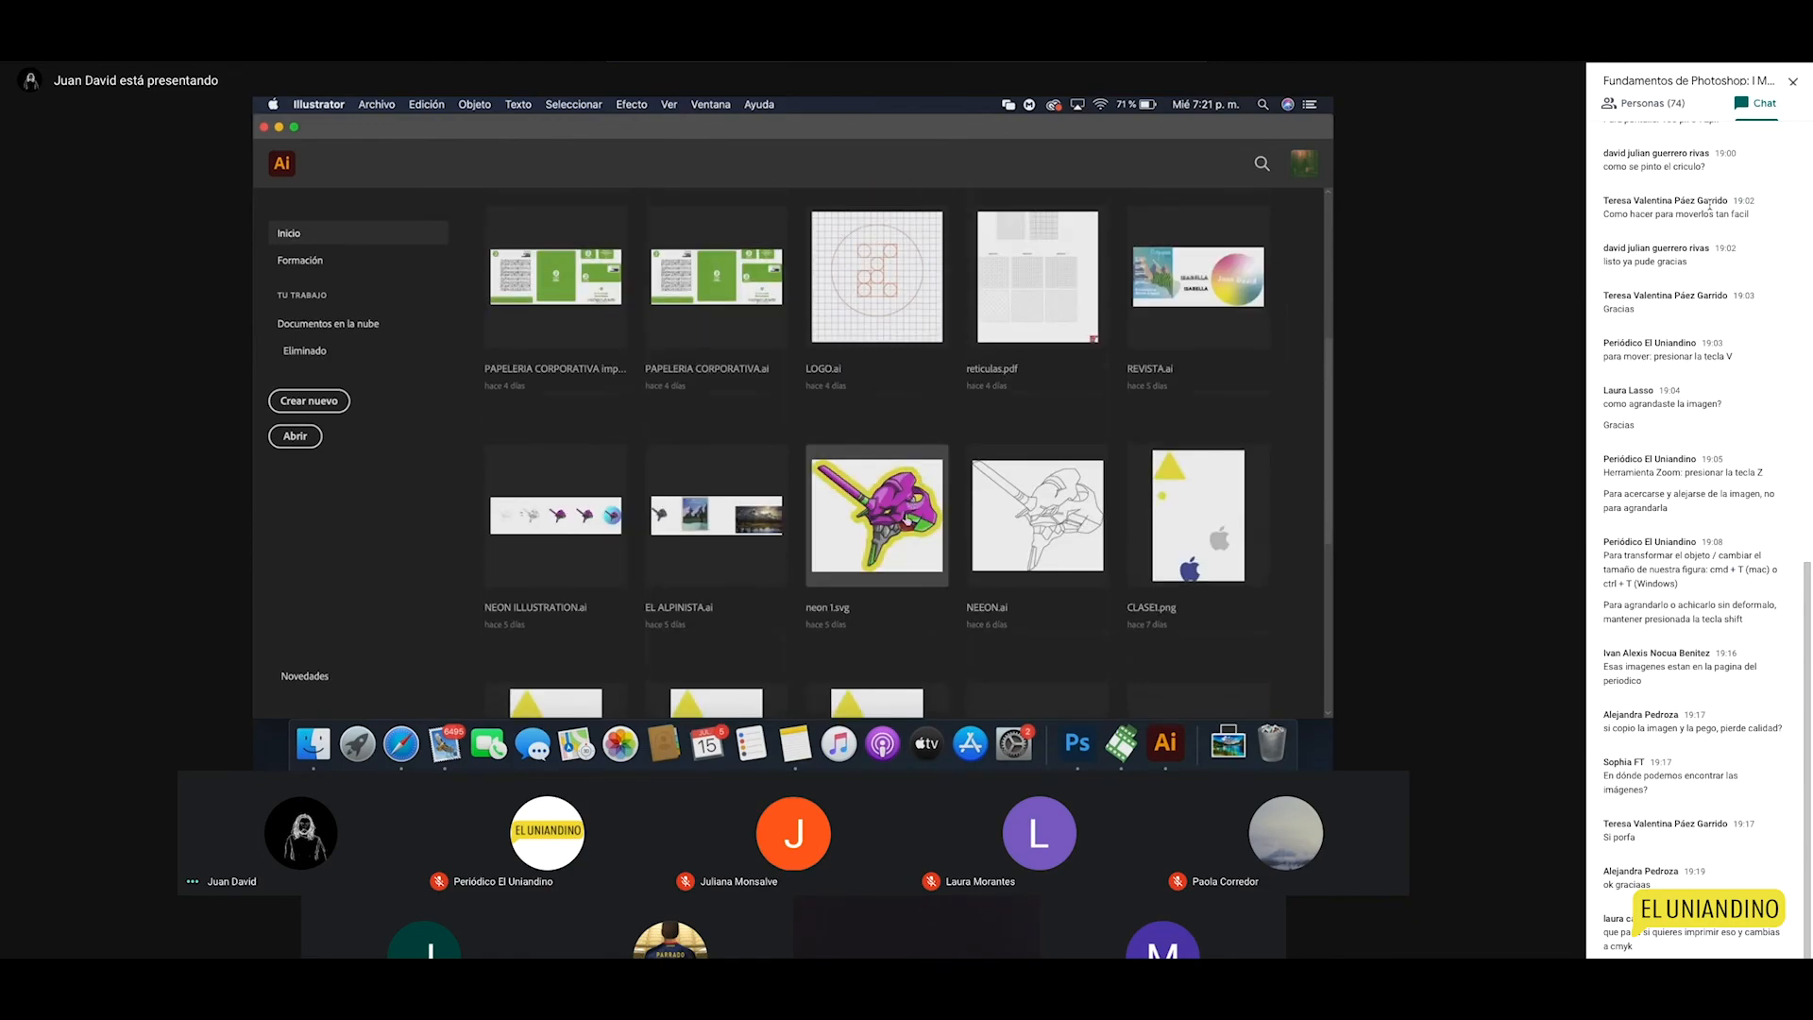
{"action": "left_click", "coordinate": [895, 497]}
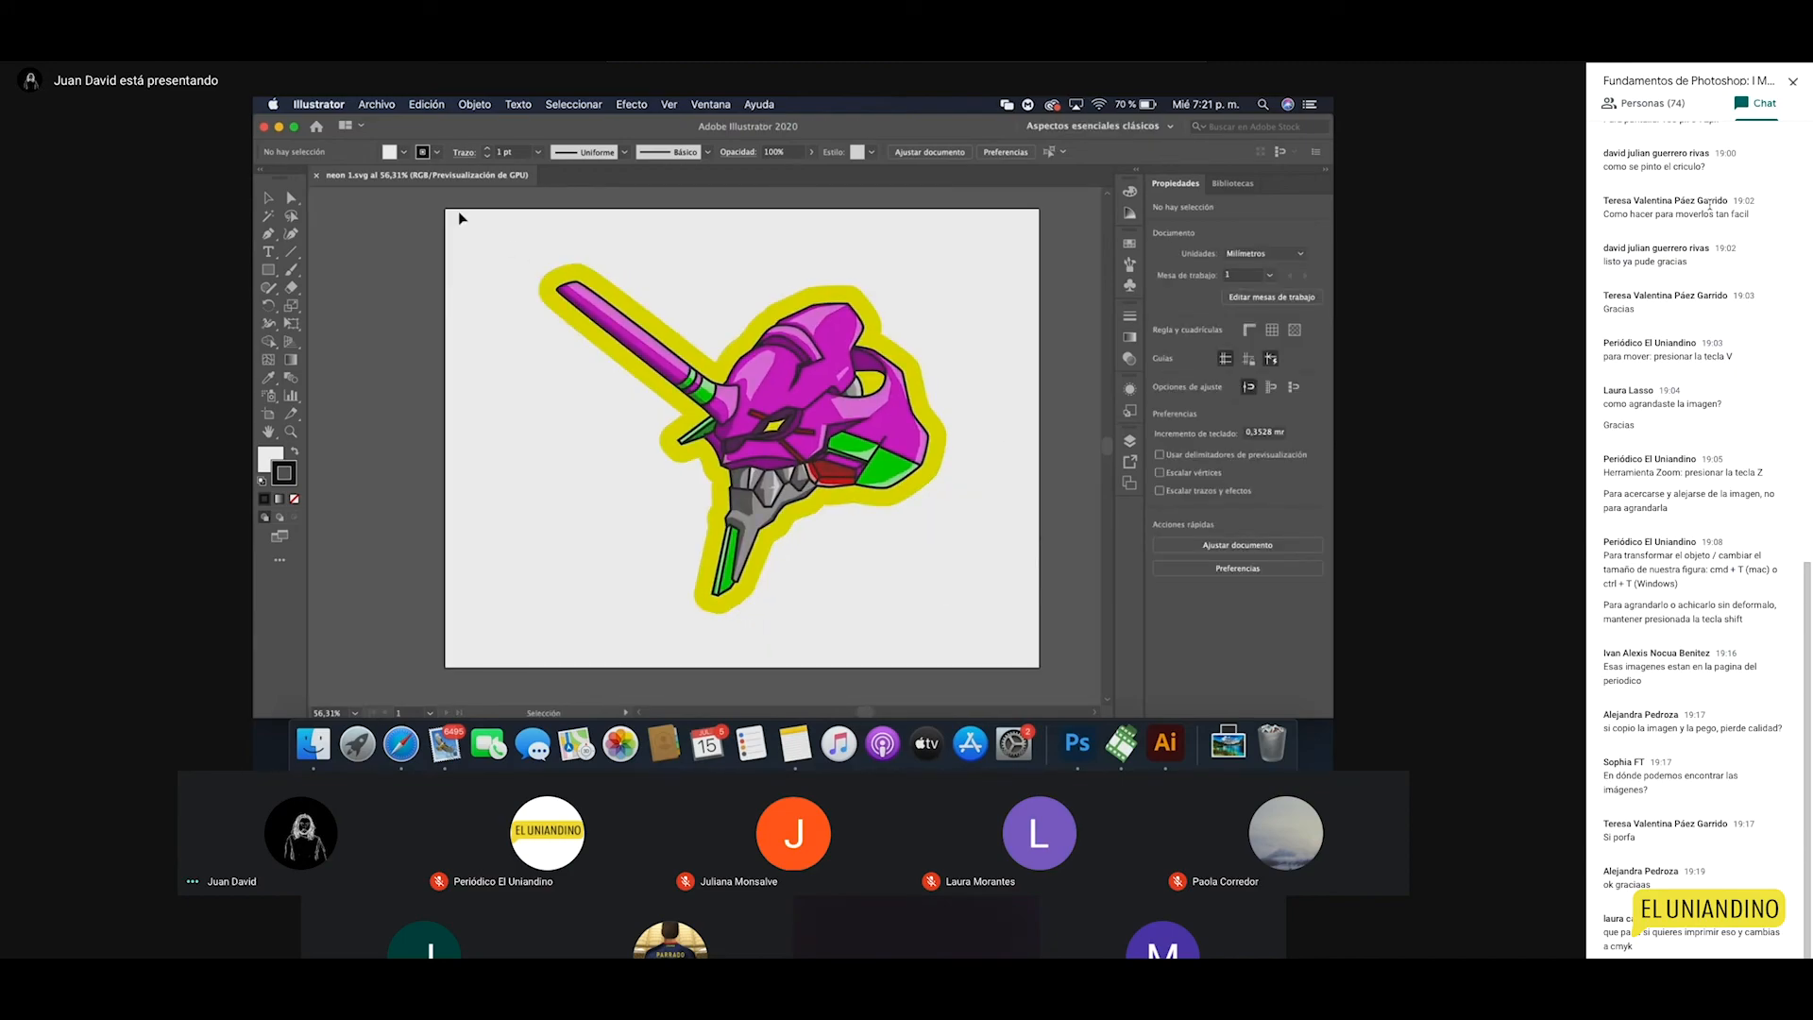
Step: Confirm the document colour mode is RGB, then bring up the New Document settings
{"action": "left_click", "coordinate": [435, 104]}
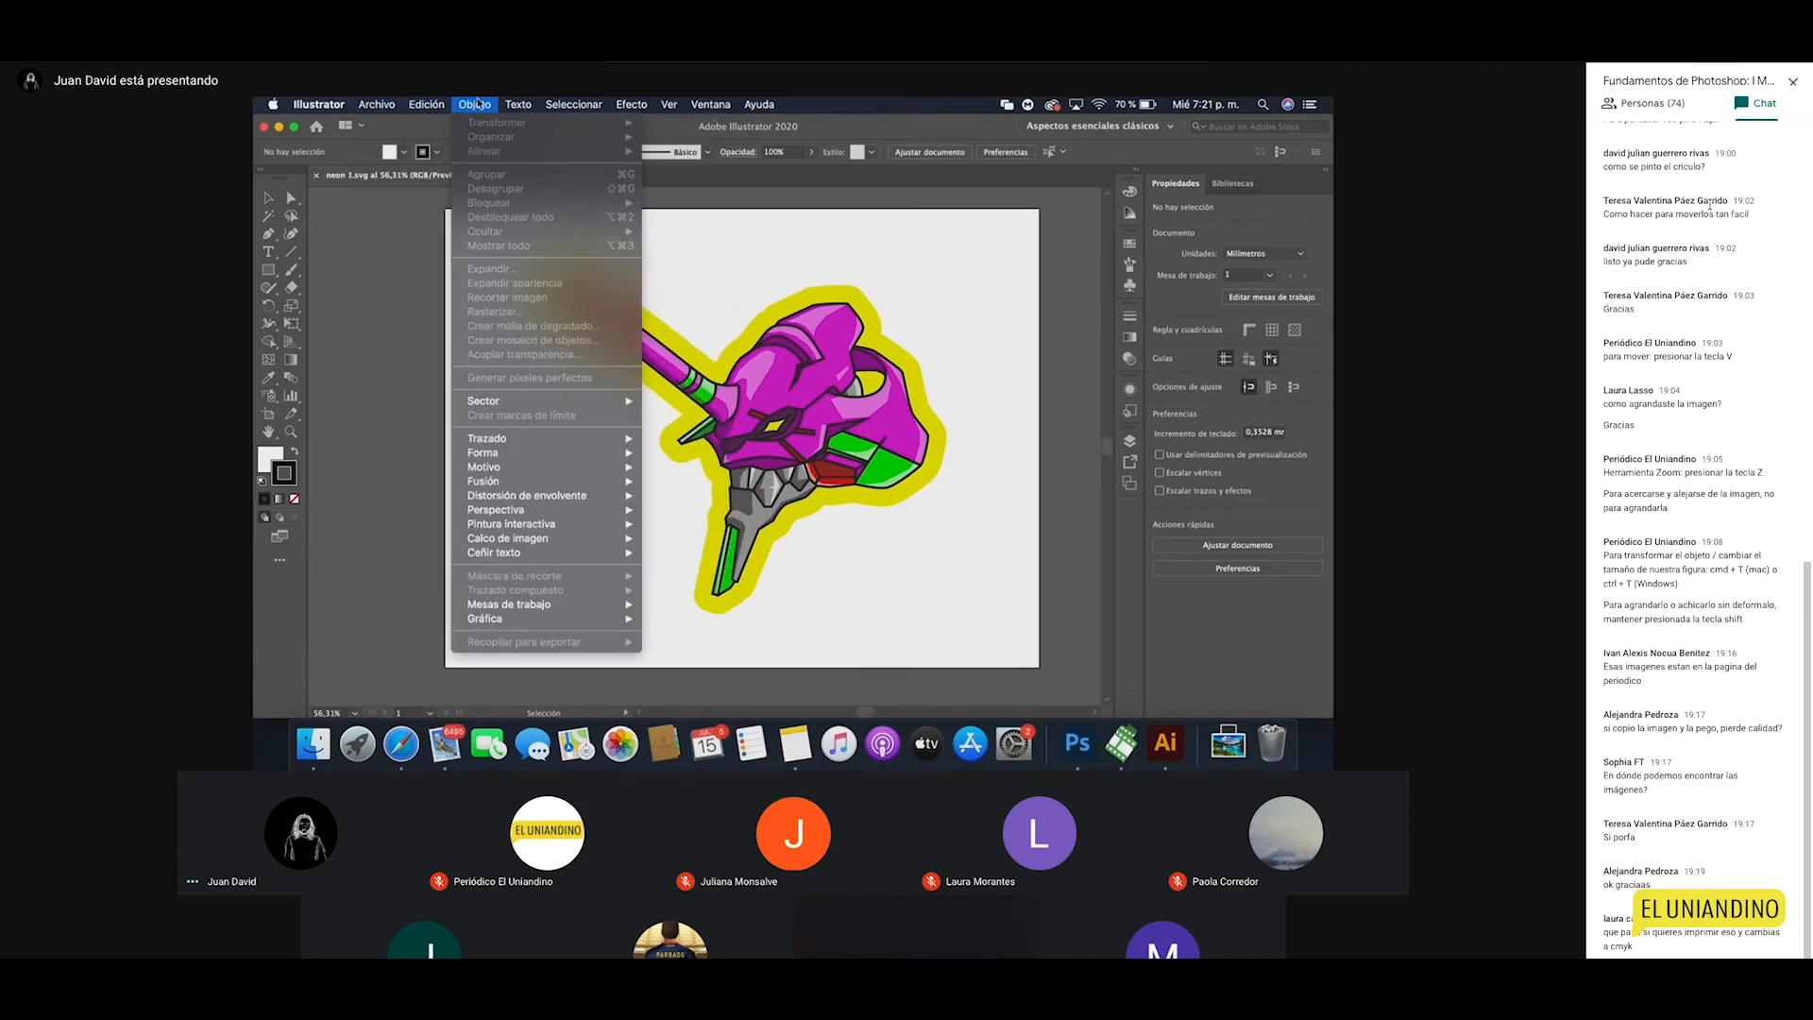
{"action": "mouse_move", "coordinate": [377, 106]}
{"action": "mouse_move", "coordinate": [521, 453]}
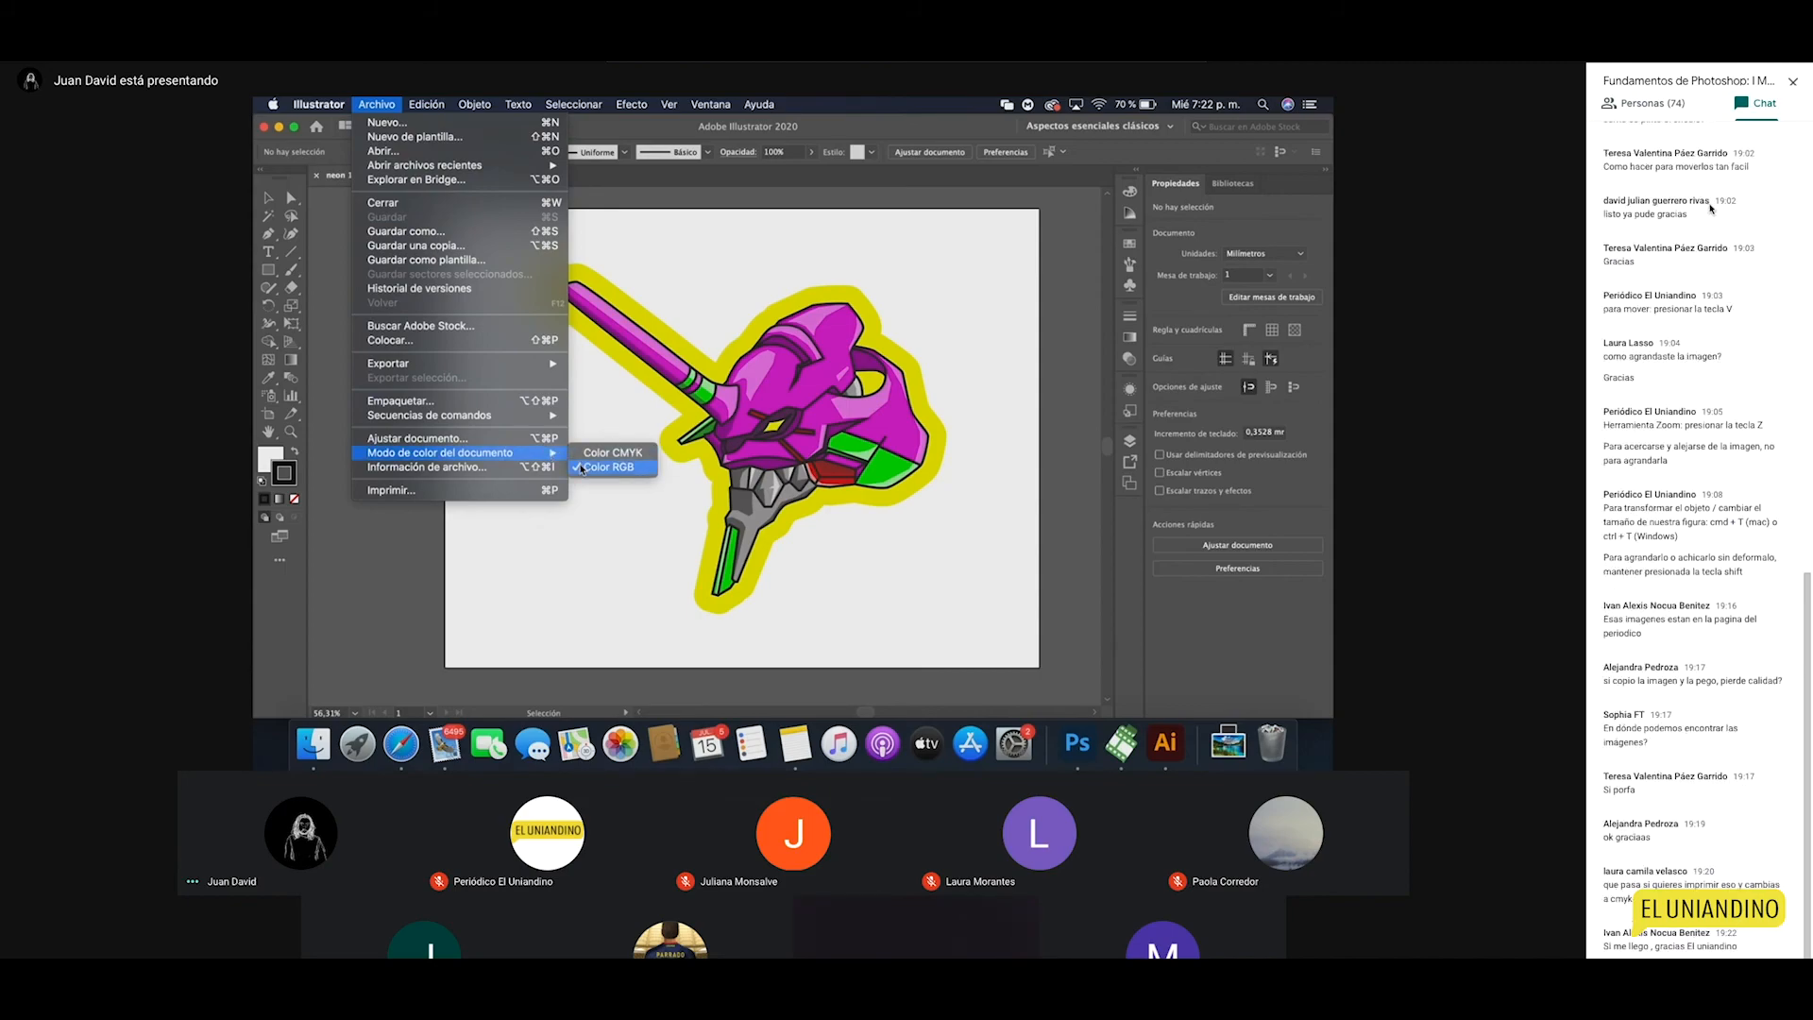
{"action": "left_click", "coordinate": [676, 276]}
{"action": "left_click", "coordinate": [377, 103]}
{"action": "left_click", "coordinate": [376, 124]}
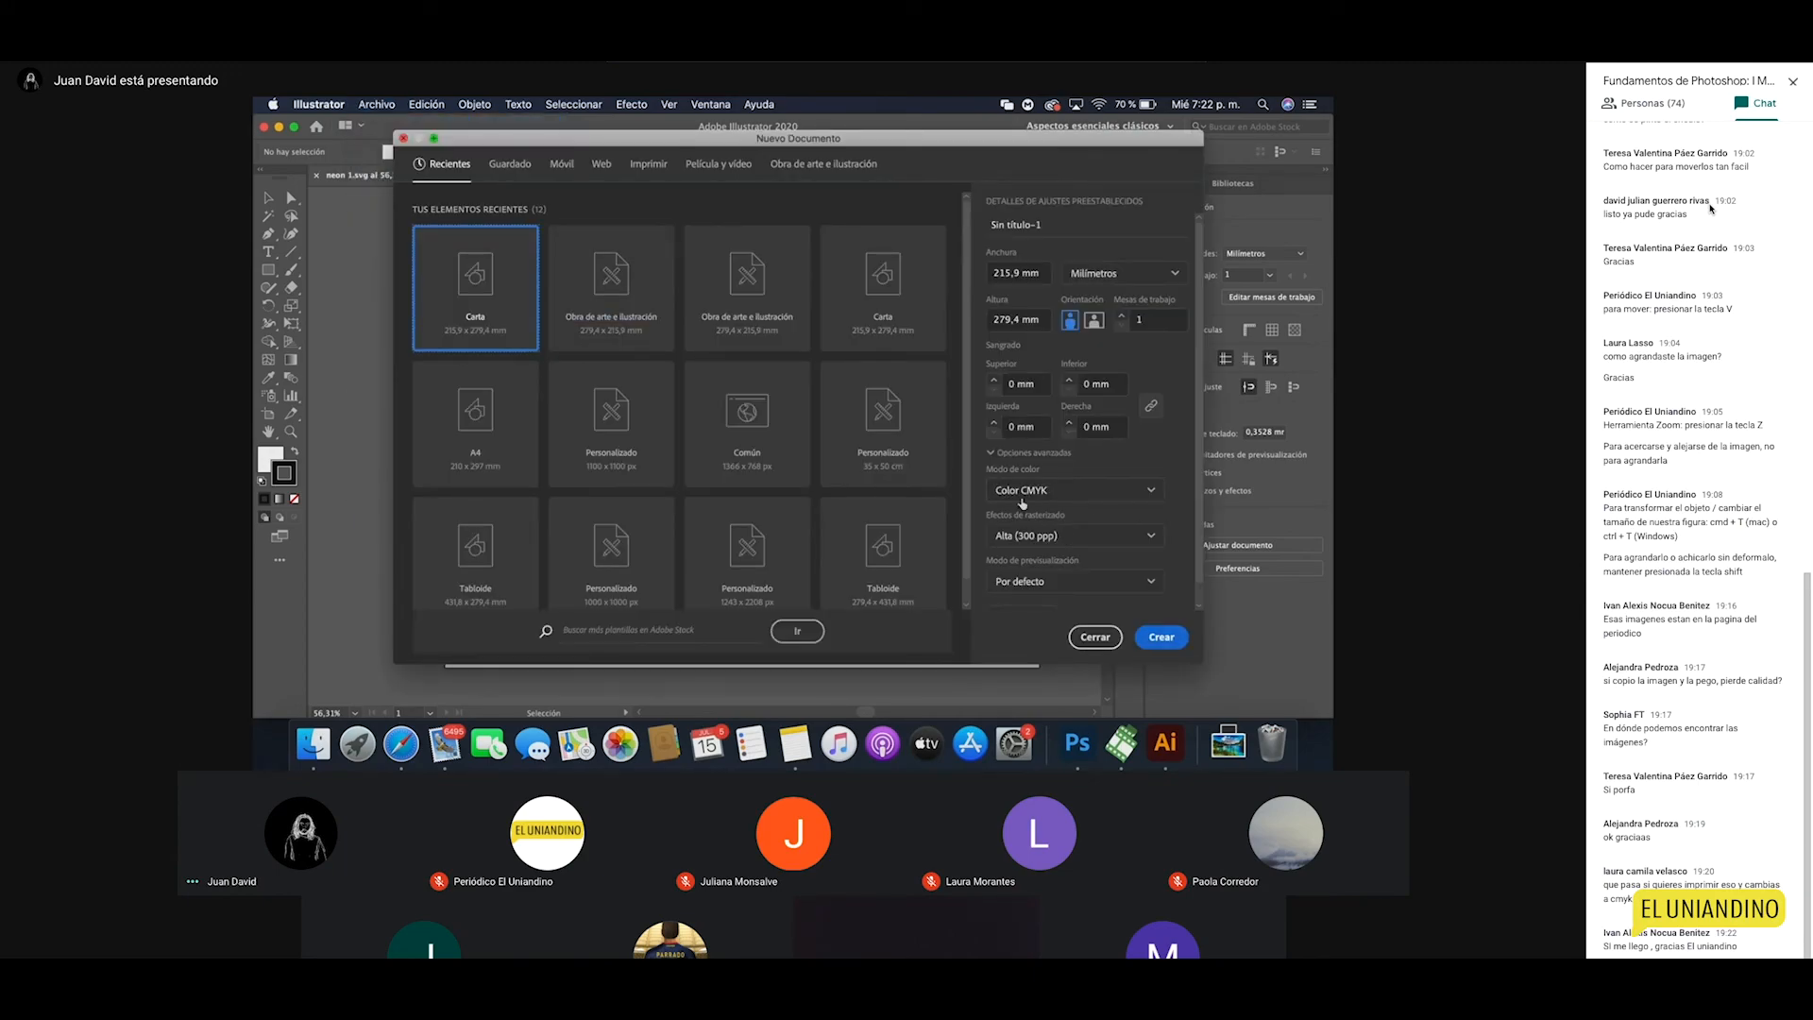
Step: Create the new CMYK document and paste a copy of the neon artwork into it
{"action": "left_click", "coordinate": [1160, 638]}
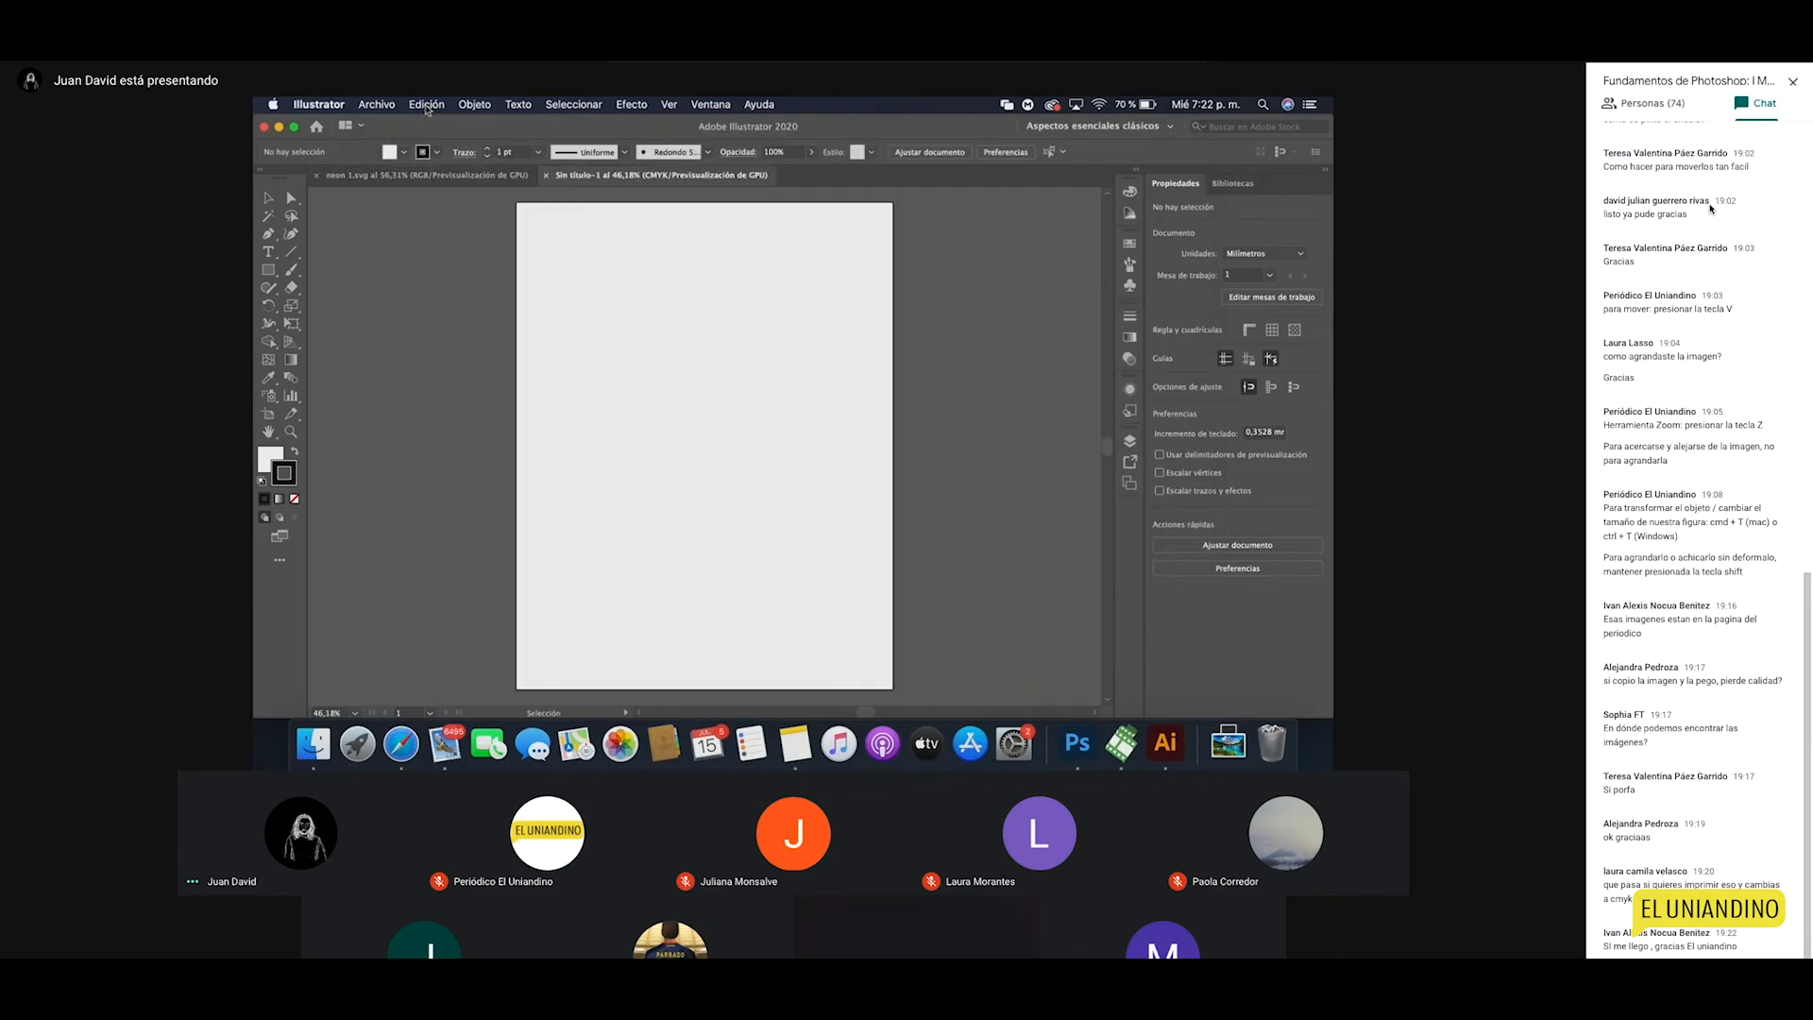
{"action": "left_click", "coordinate": [392, 177]}
{"action": "left_click_drag", "start_coordinate": [502, 242], "coordinate": [914, 568]}
{"action": "key", "text": "super+c"}
{"action": "left_click", "coordinate": [659, 175]}
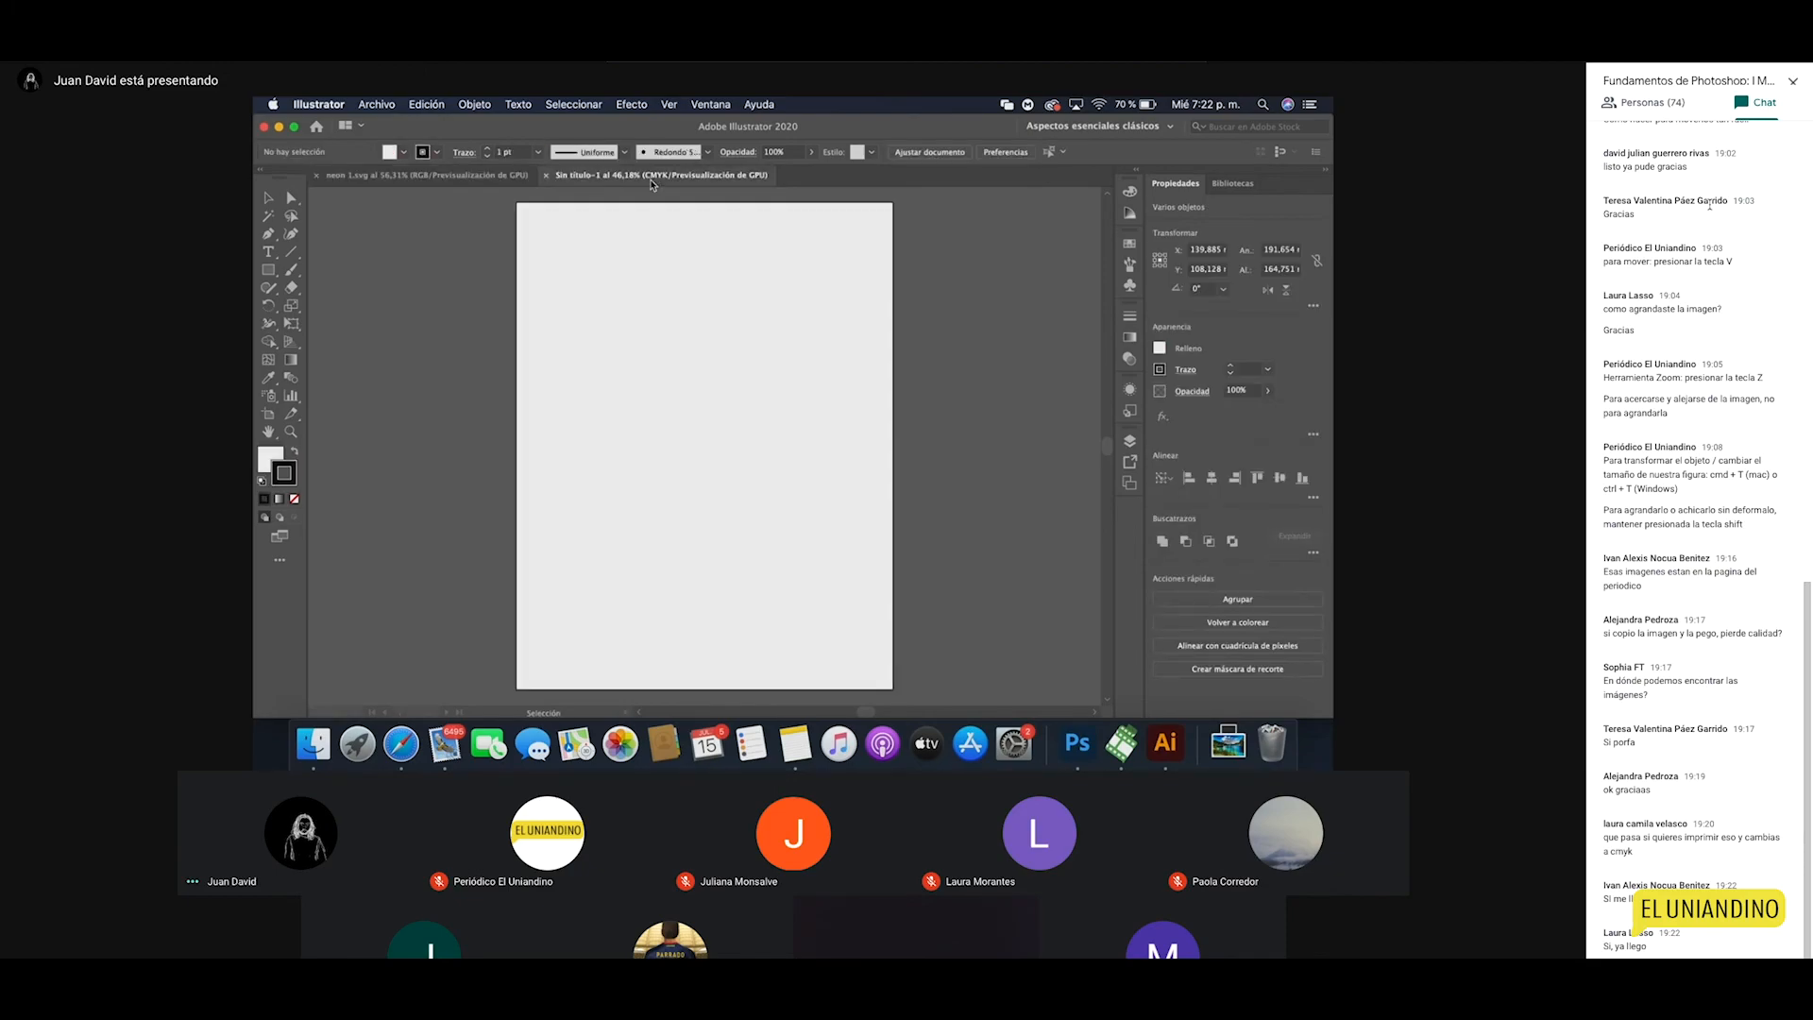
{"action": "key", "text": "super+v"}
{"action": "left_click", "coordinate": [854, 576]}
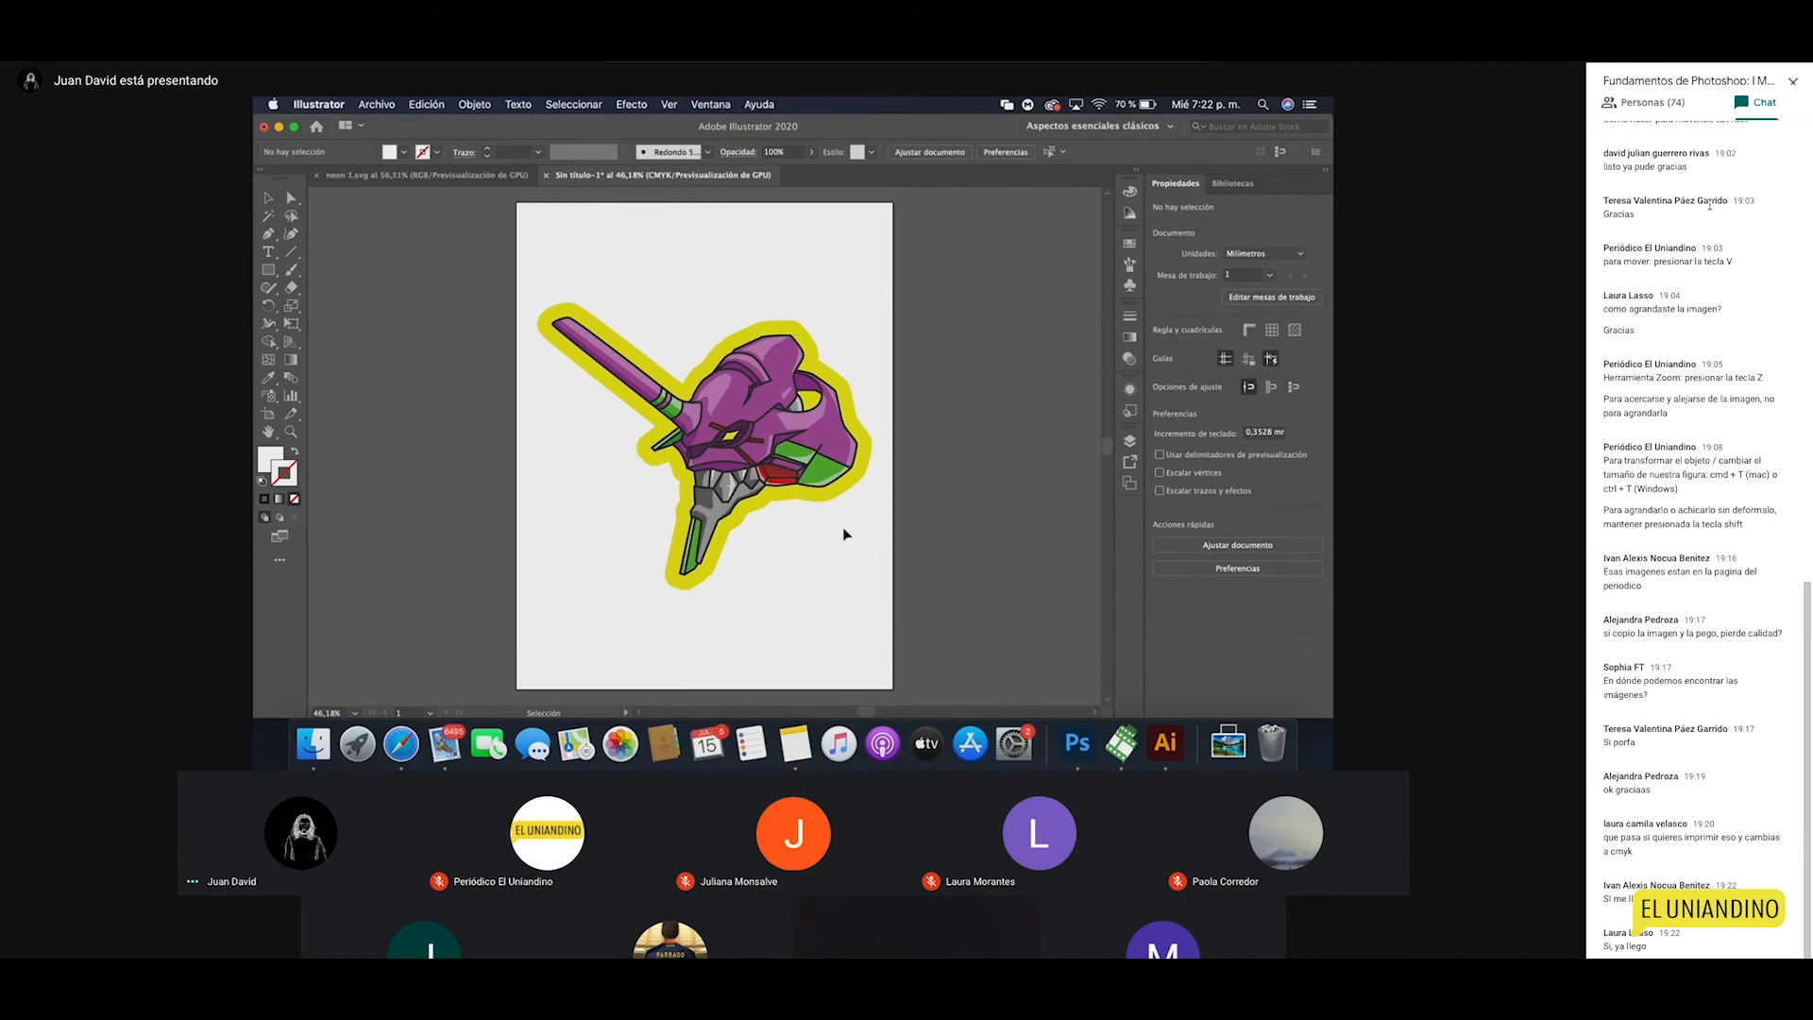
Step: Zoom in on the pasted helmet up to 300%
{"action": "key", "text": "z"}
{"action": "left_click", "coordinate": [793, 446]}
{"action": "left_click", "coordinate": [782, 440]}
{"action": "left_click", "coordinate": [774, 444]}
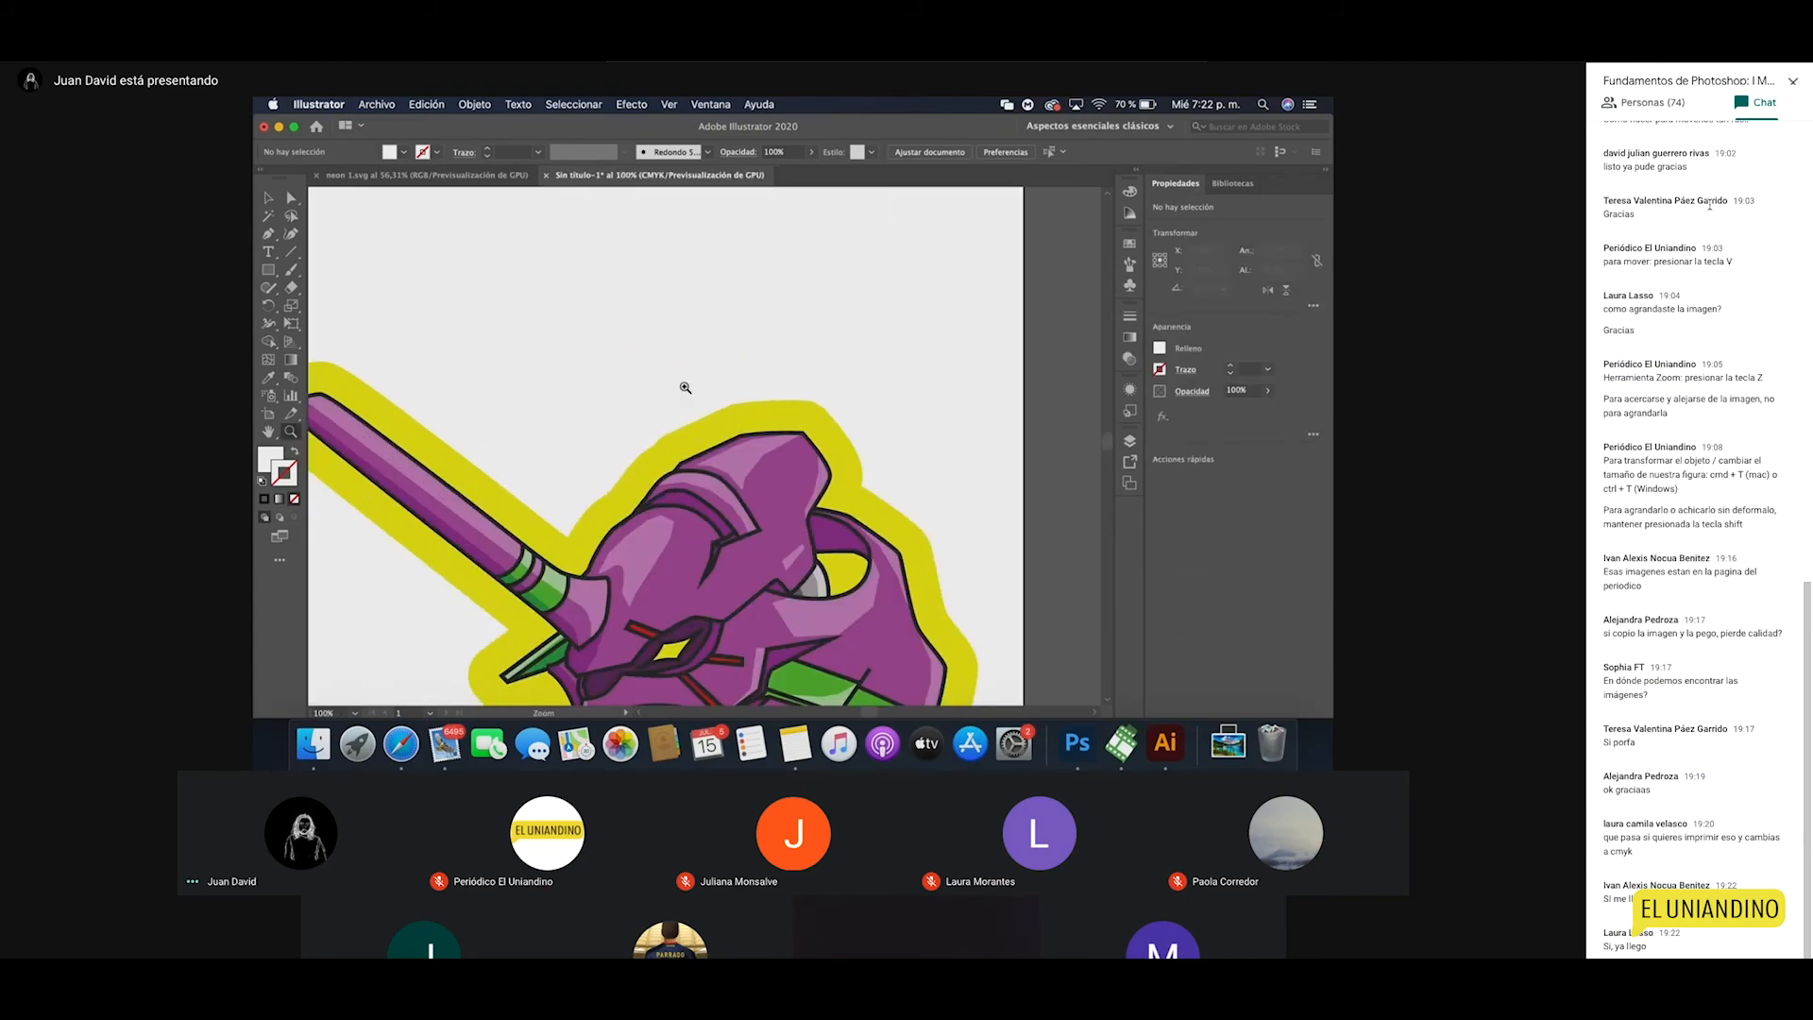
{"action": "left_click", "coordinate": [770, 500]}
{"action": "left_click", "coordinate": [724, 486]}
{"action": "left_click", "coordinate": [708, 470]}
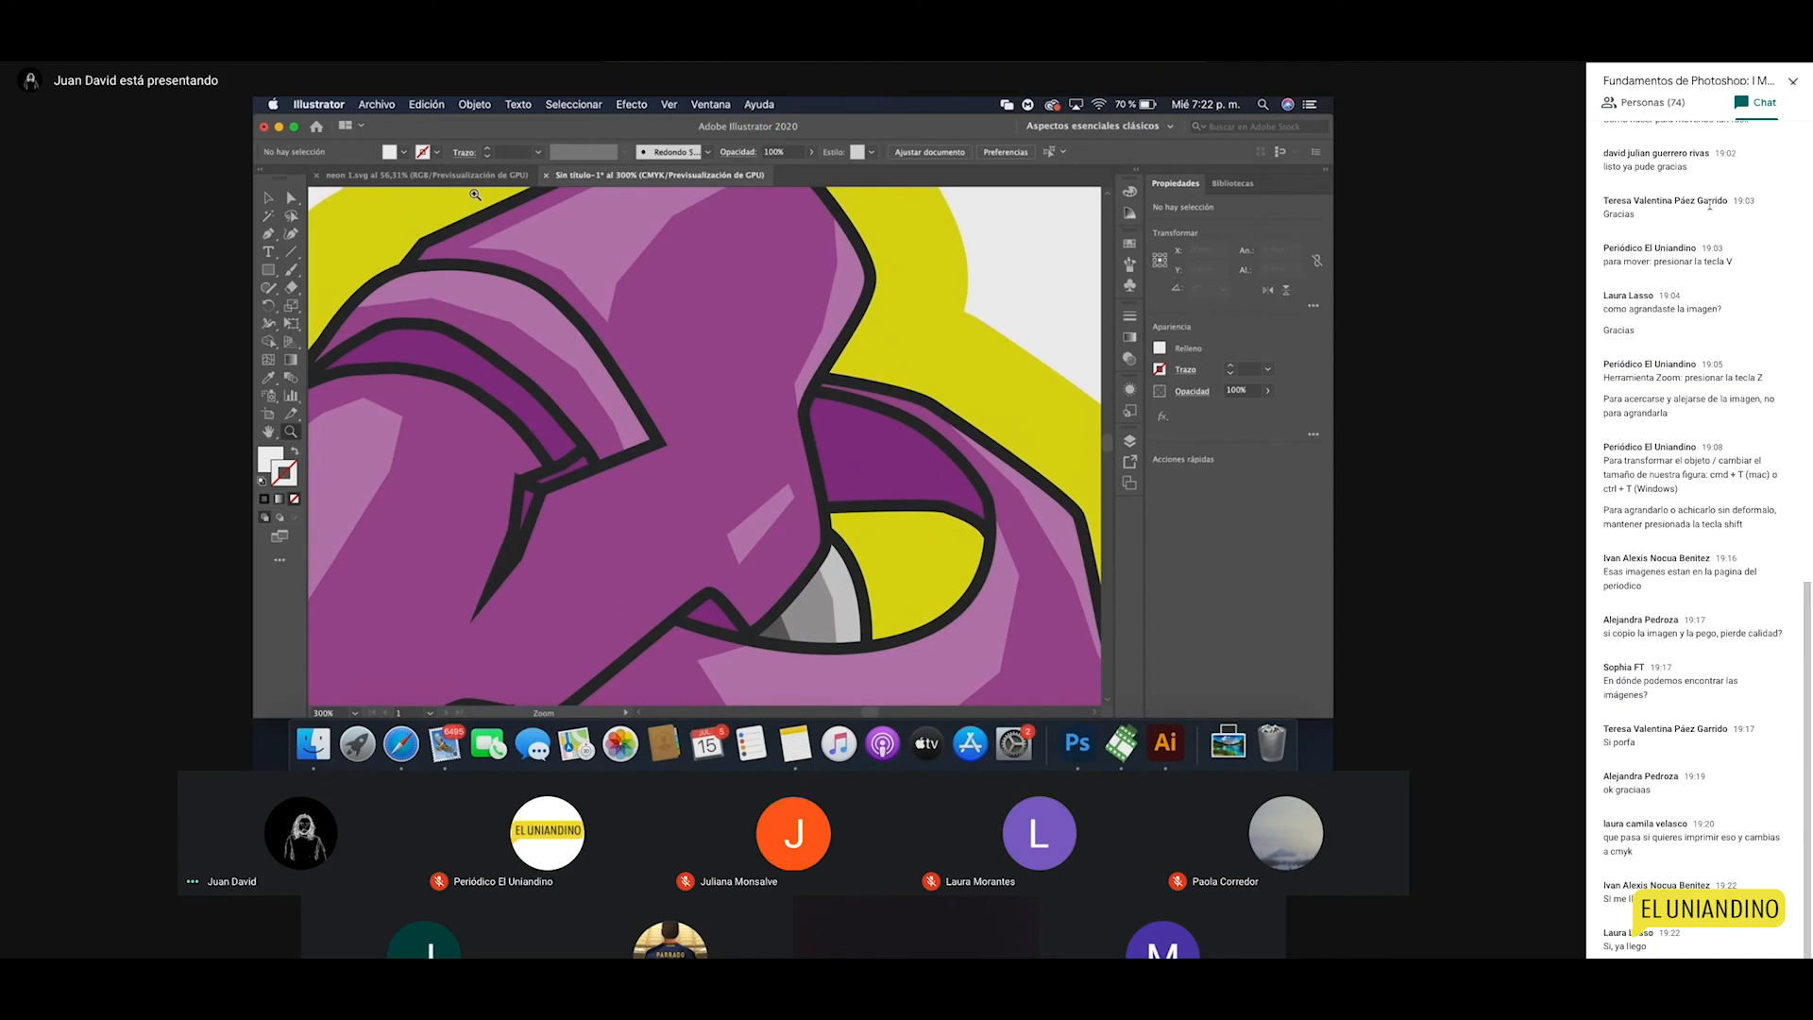
Step: Zoom the original helmet in neon 1.svg to 200% and deselect the artwork
{"action": "left_click", "coordinate": [427, 176]}
{"action": "left_click", "coordinate": [771, 436]}
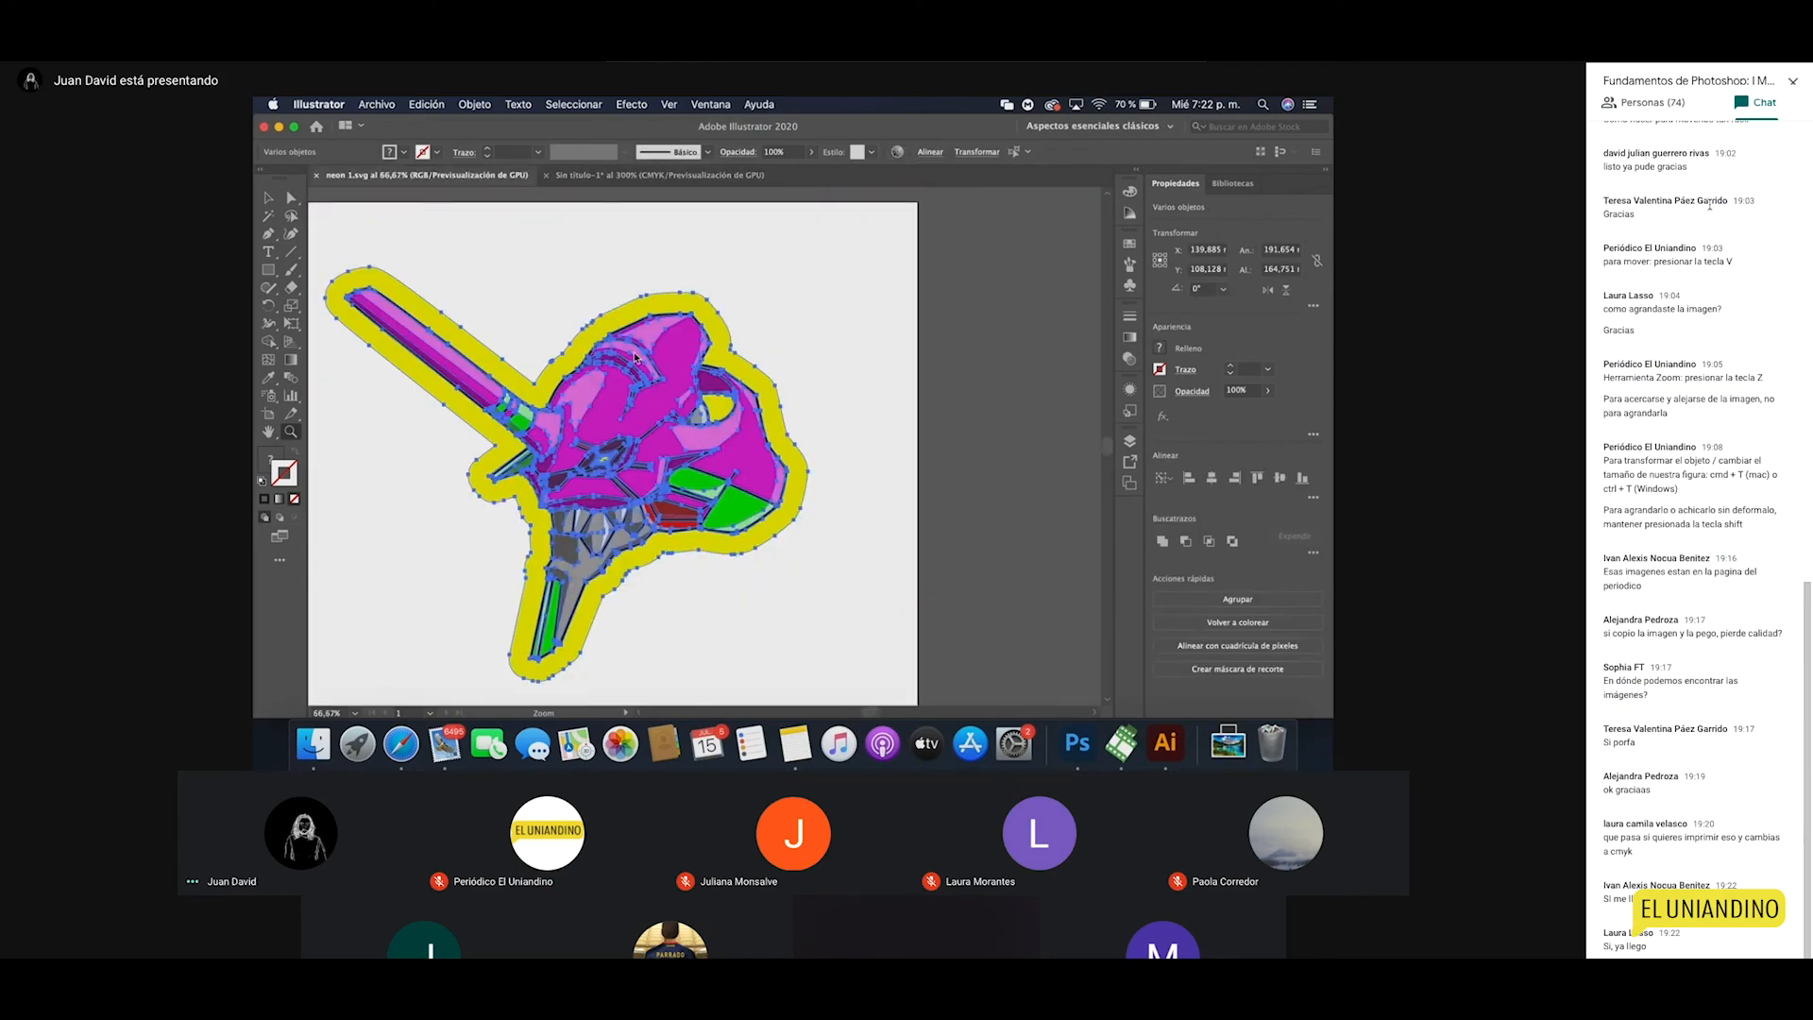
{"action": "left_click", "coordinate": [770, 434]}
{"action": "left_click", "coordinate": [771, 434]}
{"action": "left_click", "coordinate": [771, 435]}
{"action": "key", "text": "v"}
{"action": "left_click", "coordinate": [1029, 389]}
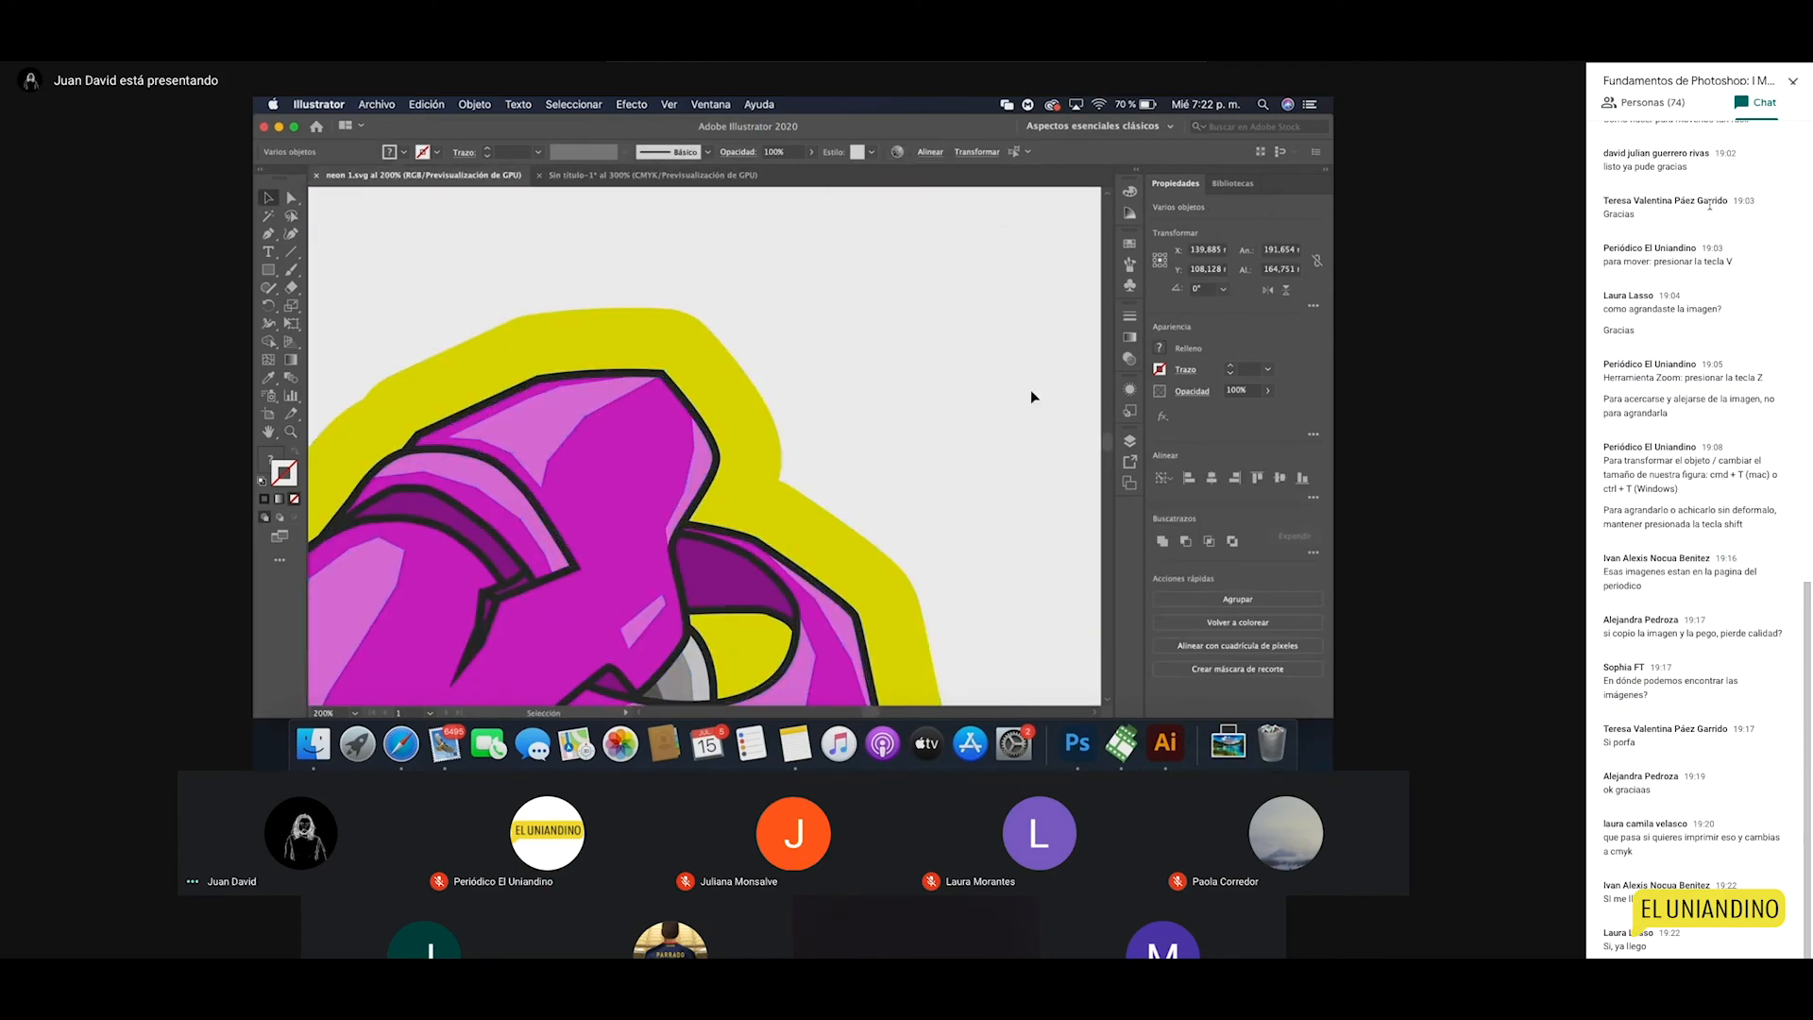
{"action": "scroll", "coordinate": [873, 443], "scroll_direction": "down", "scroll_amount": 3}
{"action": "scroll", "coordinate": [872, 443], "scroll_direction": "left", "scroll_amount": 4}
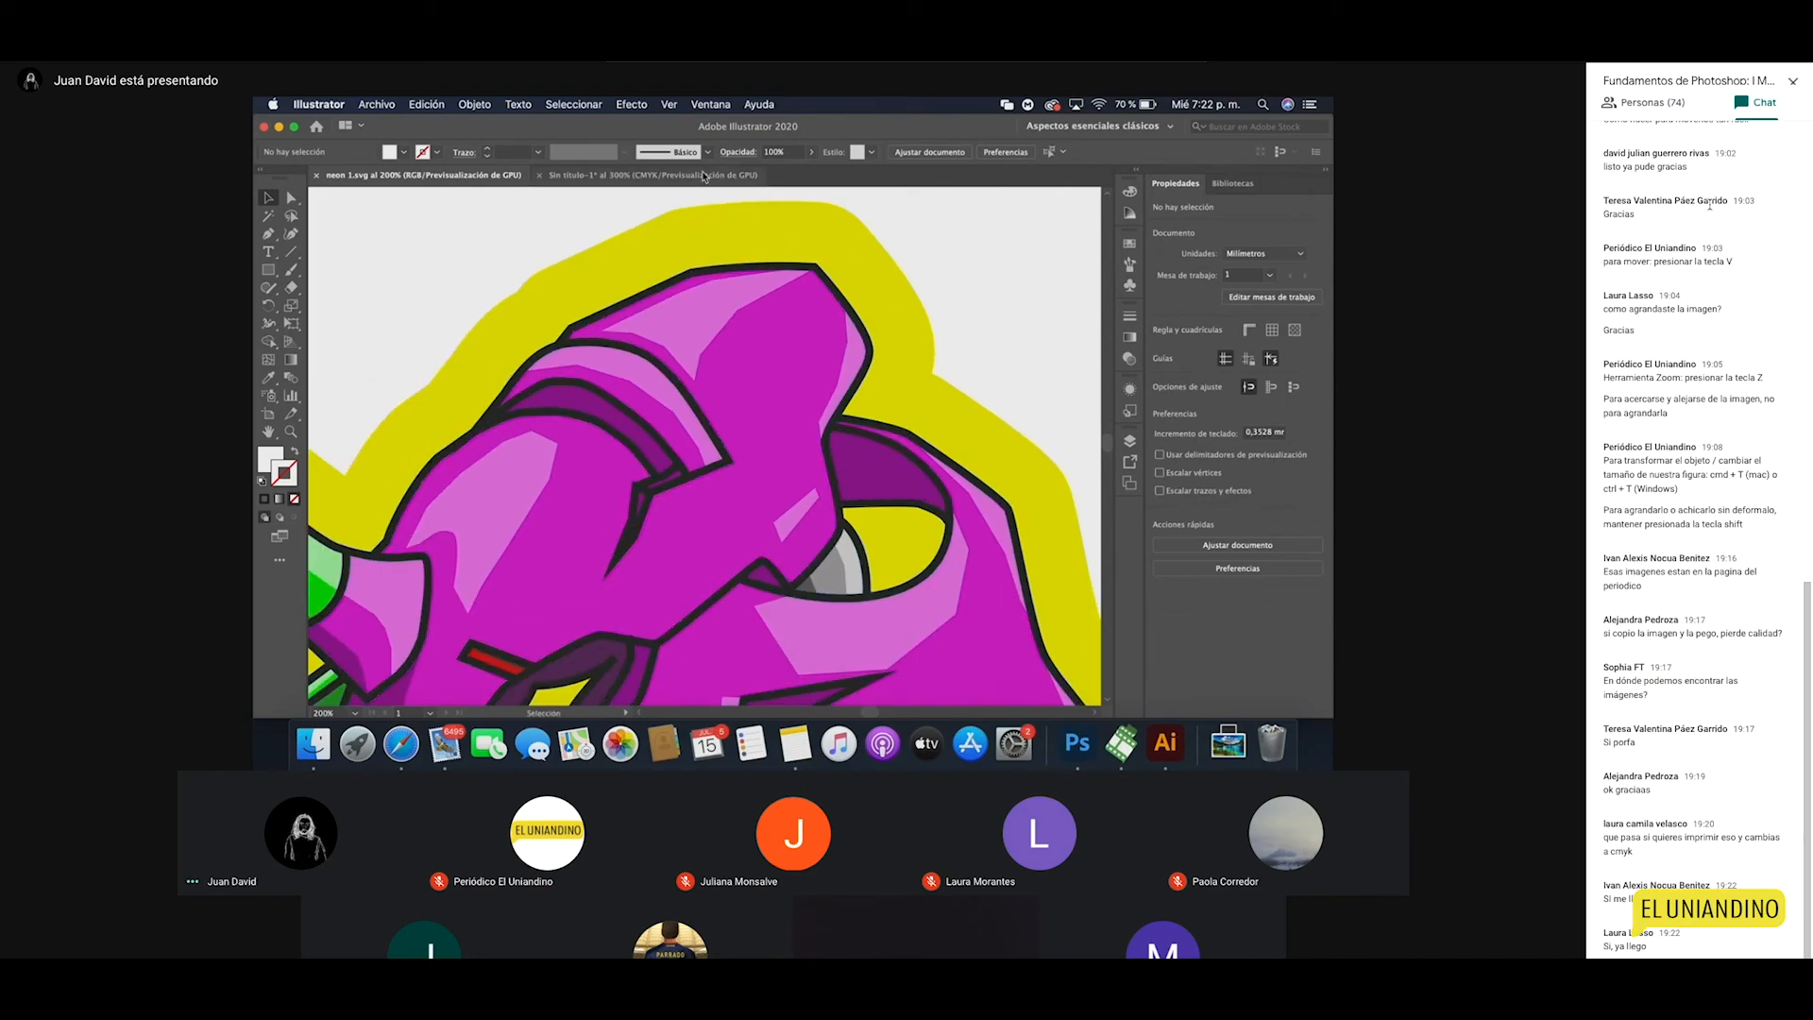
Step: Compare the two tabs, then try closing Sin título-1 and back out of the save prompt
{"action": "left_click", "coordinate": [652, 175]}
{"action": "left_click", "coordinate": [465, 175]}
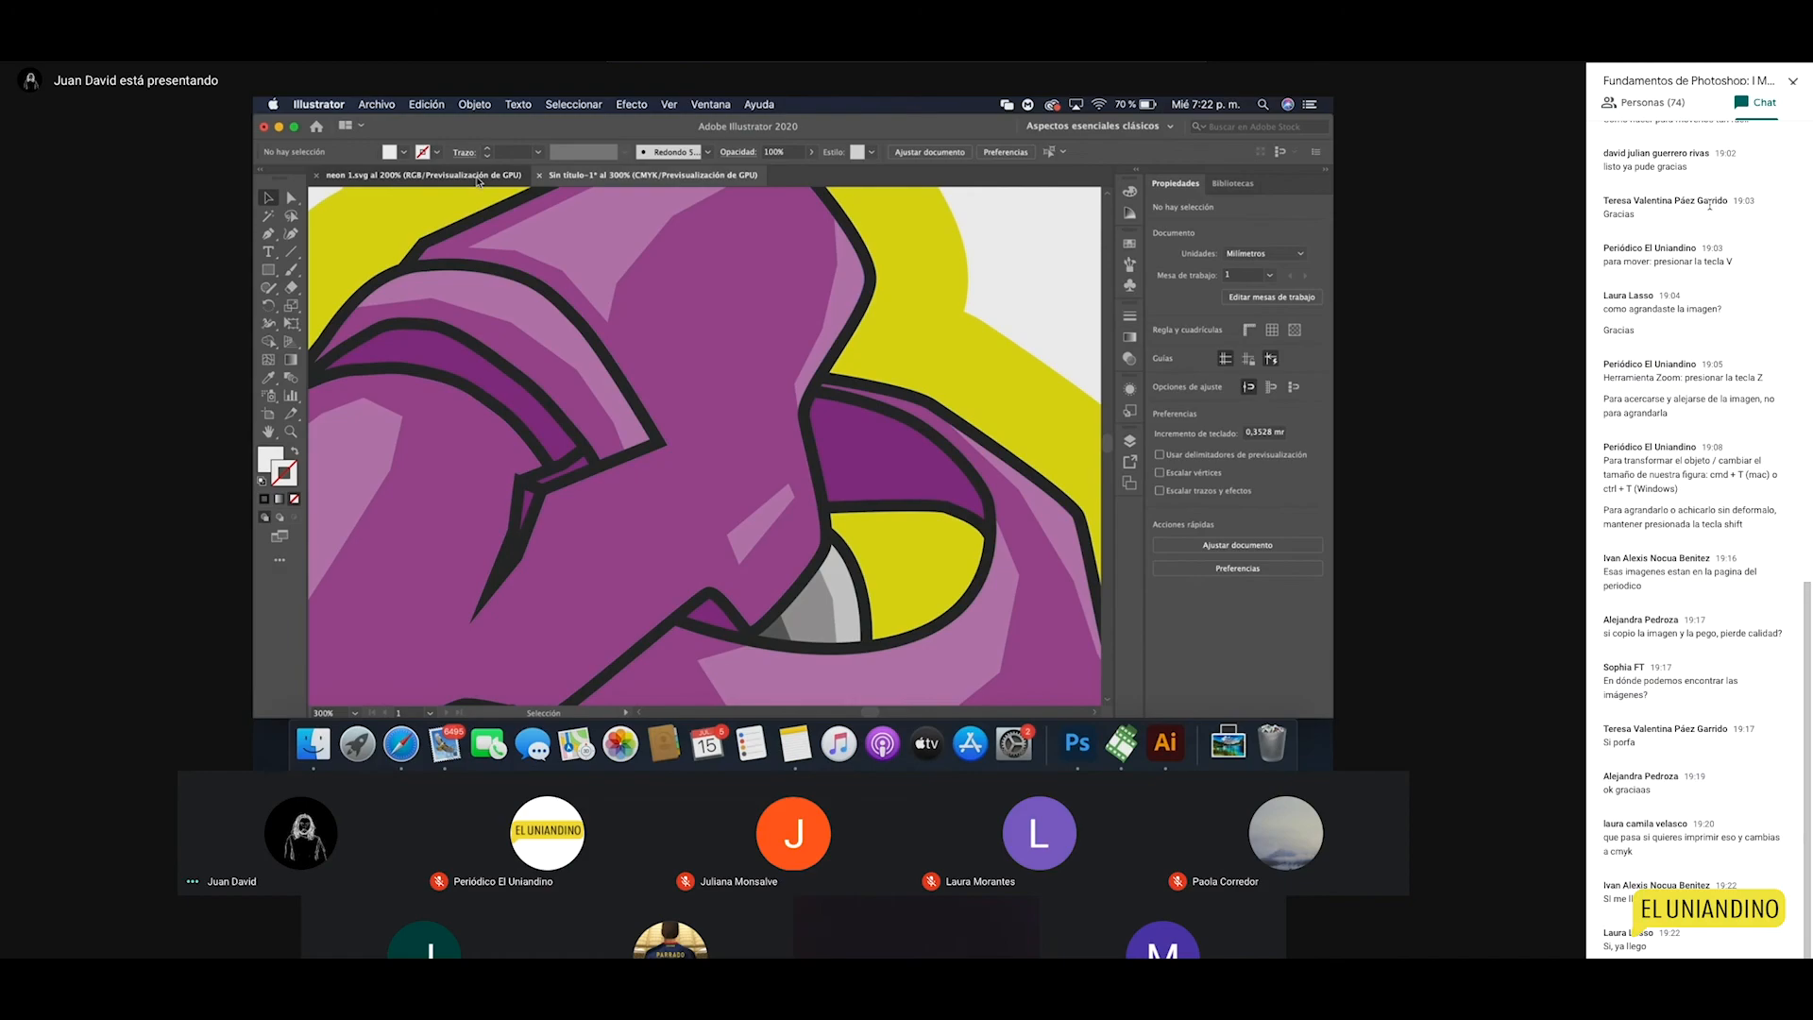
{"action": "left_click", "coordinate": [639, 179]}
{"action": "left_click", "coordinate": [267, 131]}
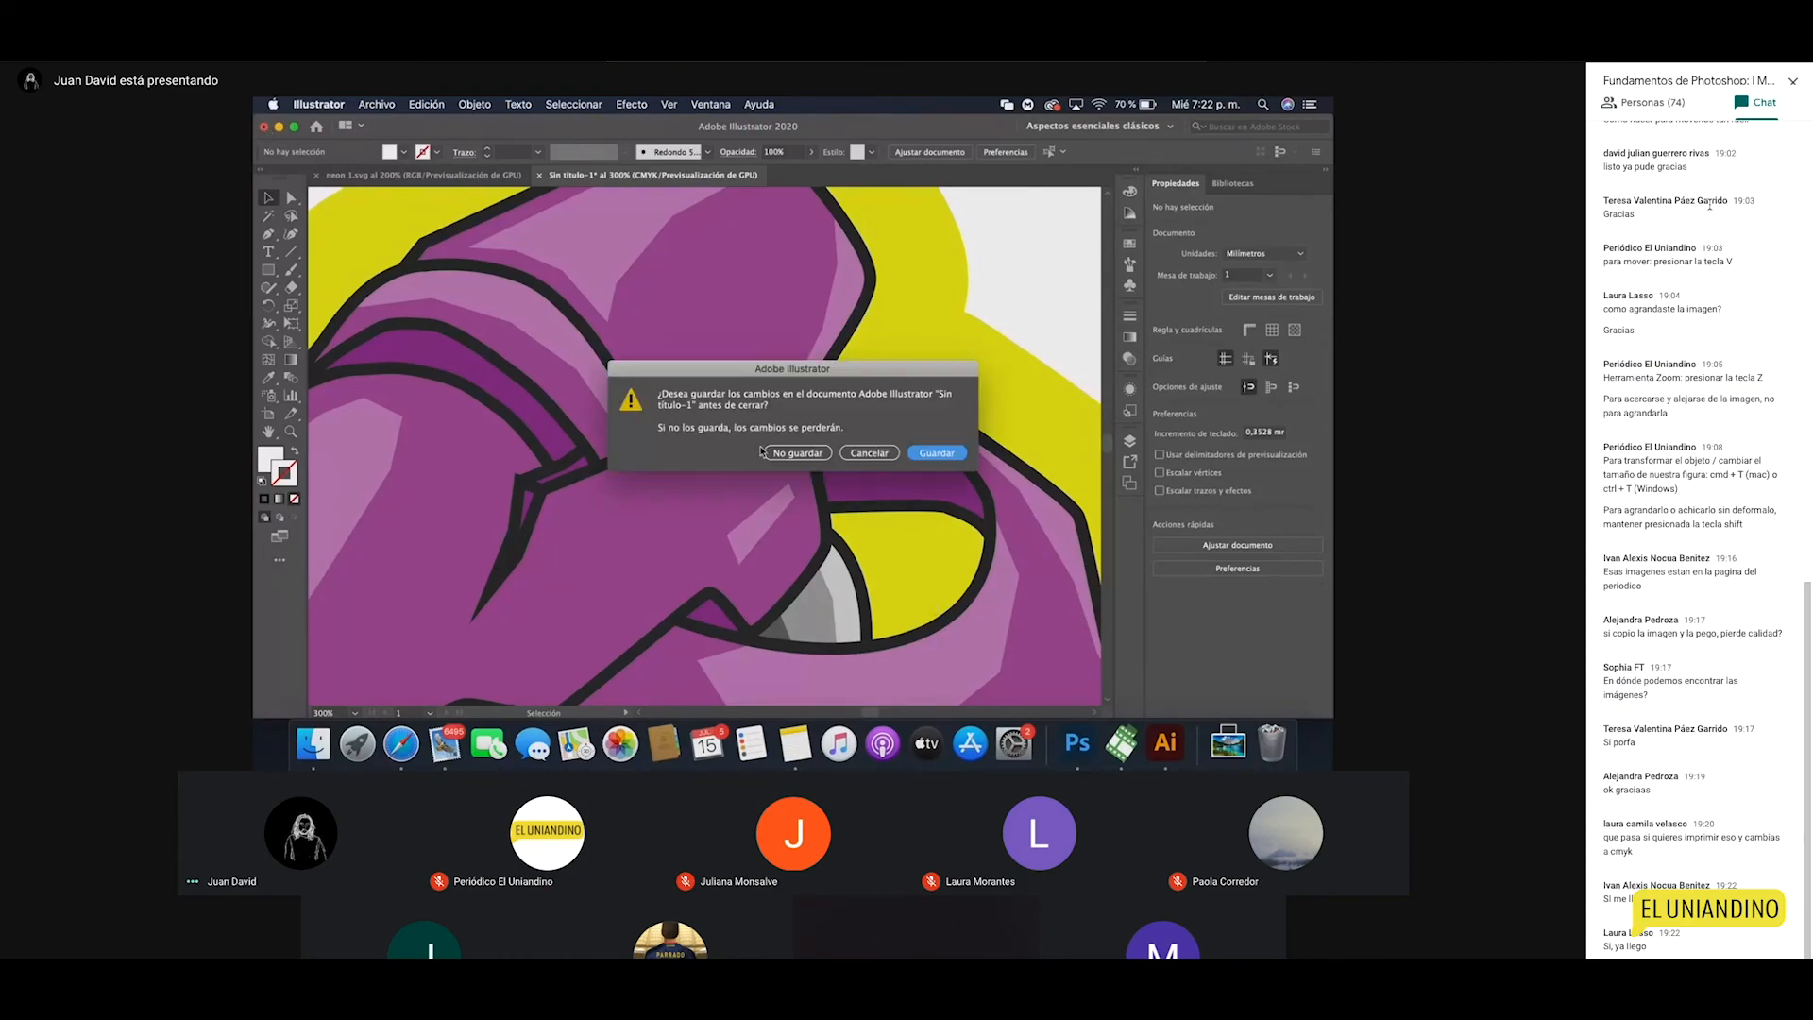
{"action": "left_click", "coordinate": [870, 459]}
Step: Return to Photoshop, make the ARENA layer active, and reset the view to 100%
{"action": "left_click", "coordinate": [1079, 745]}
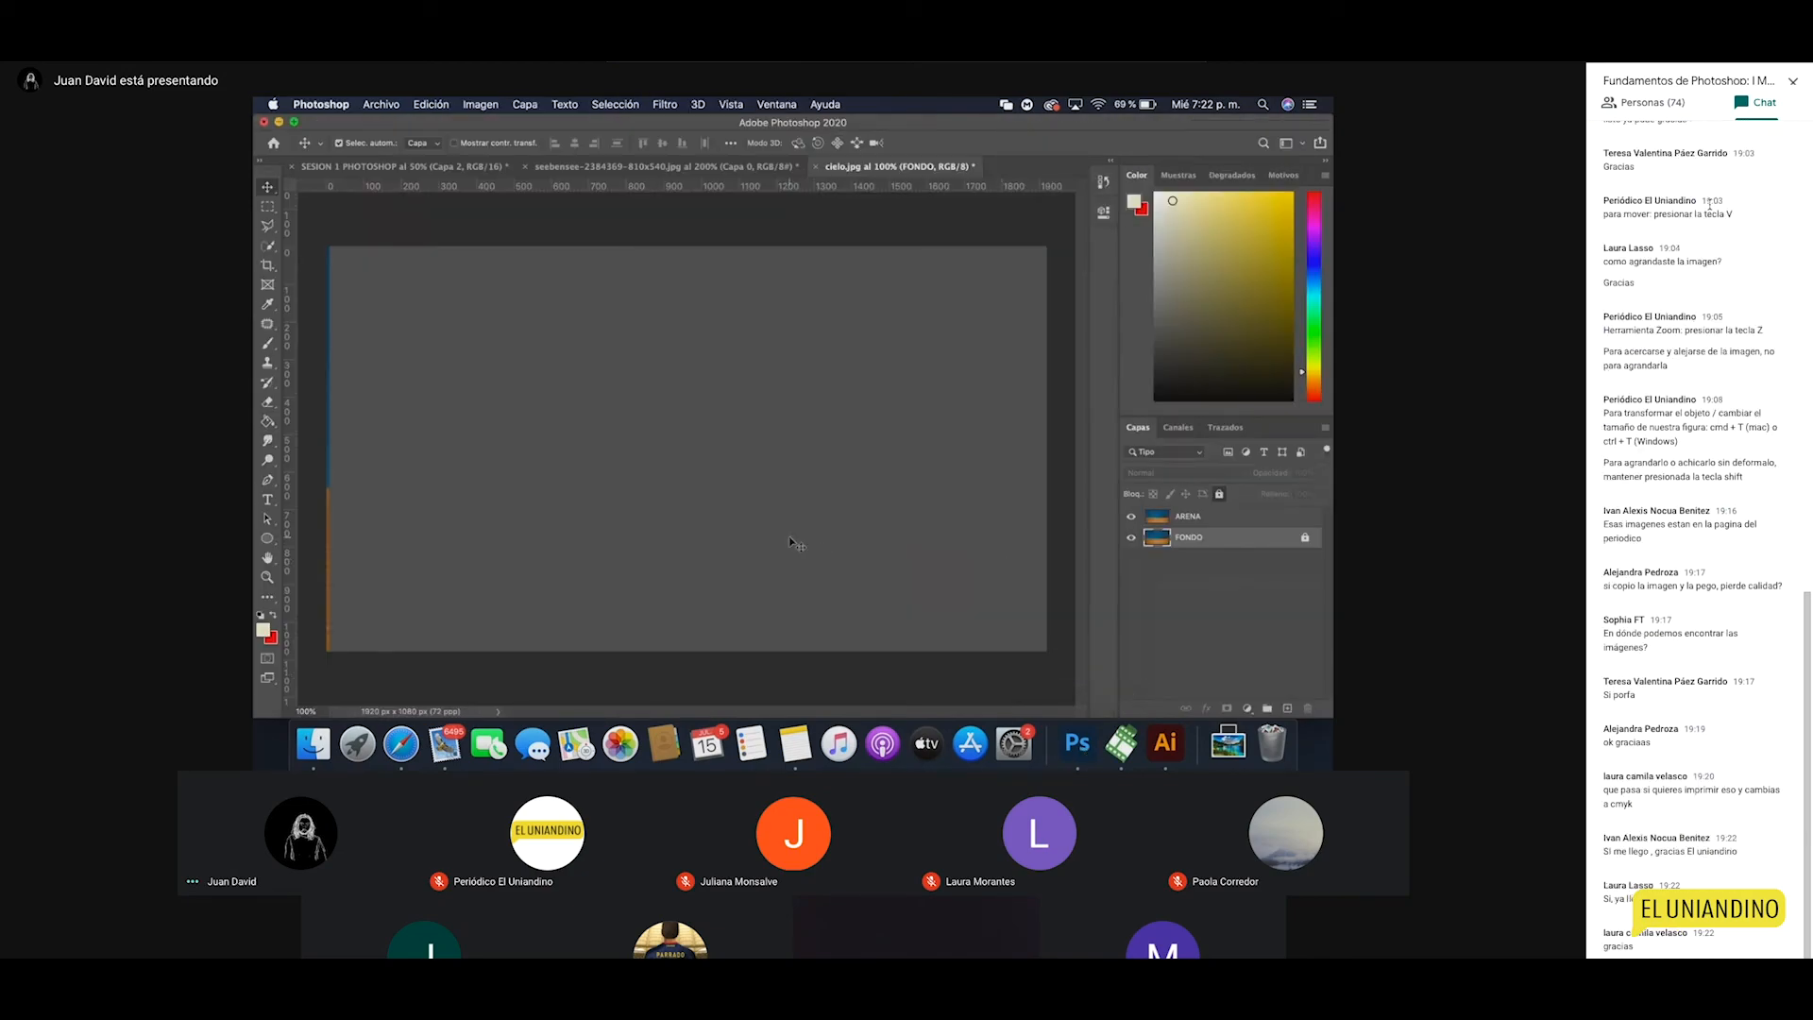
{"action": "key", "text": "z"}
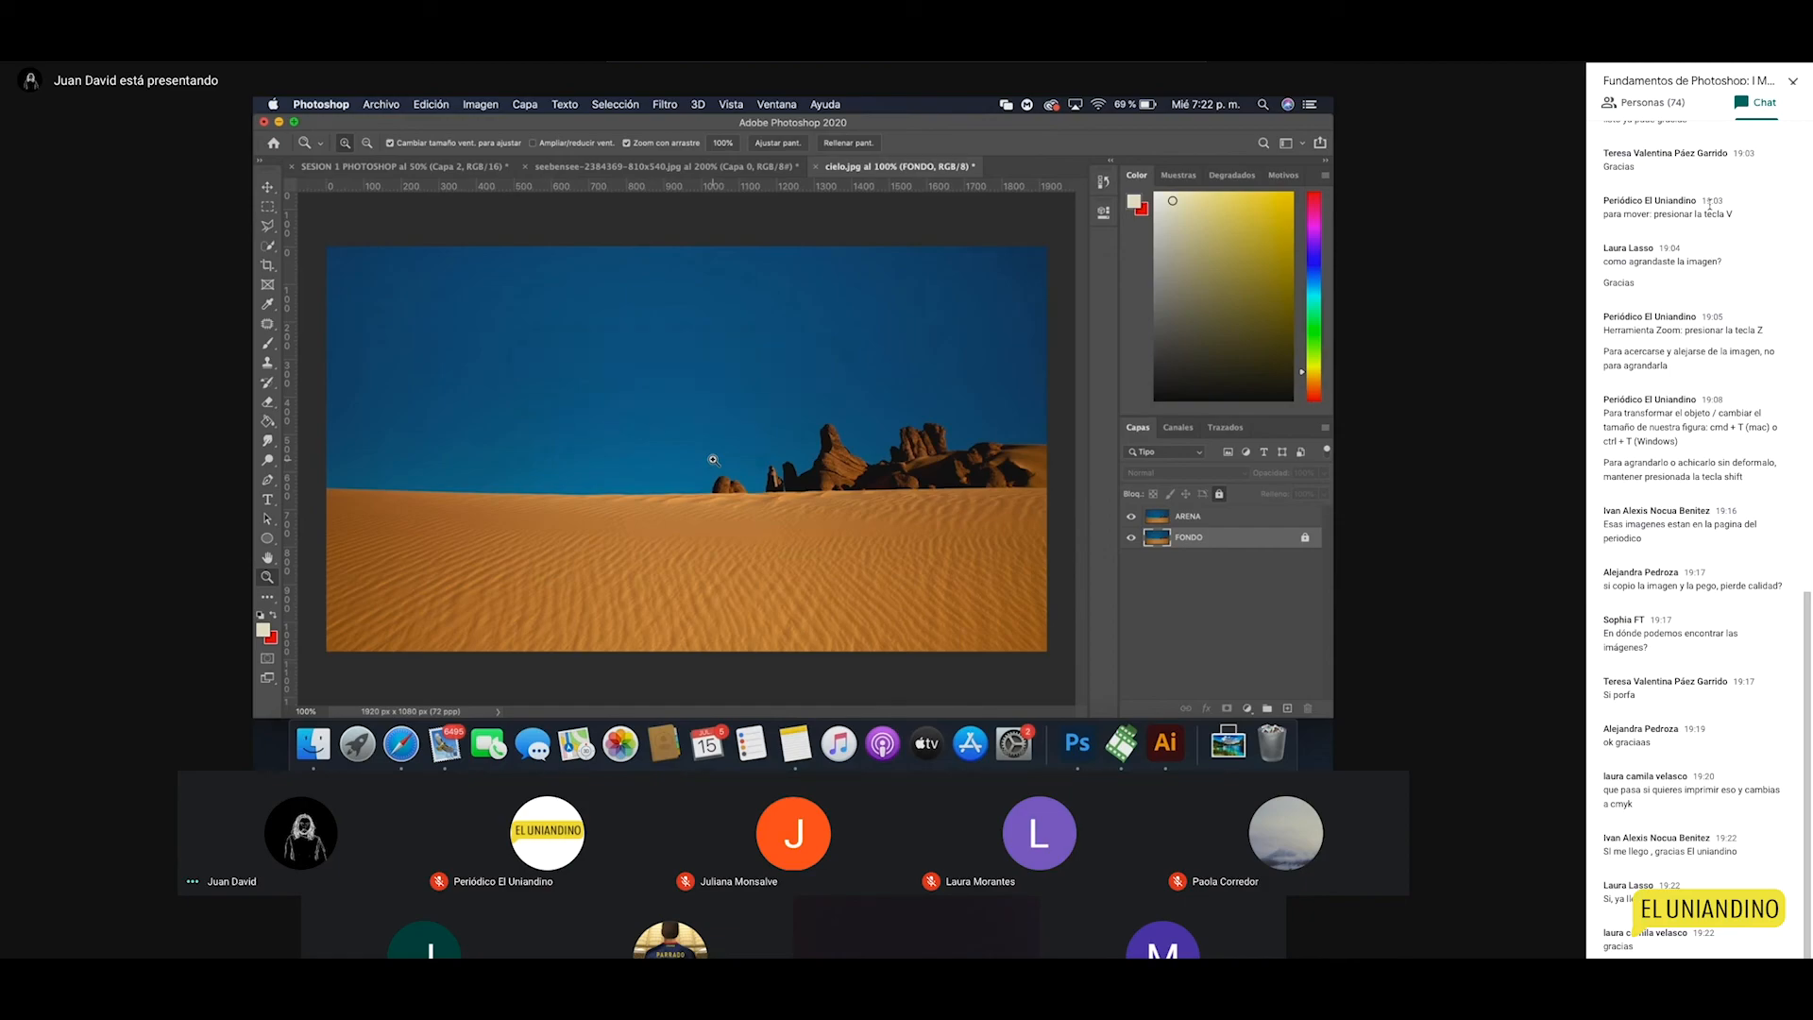
{"action": "left_click", "coordinate": [1225, 517]}
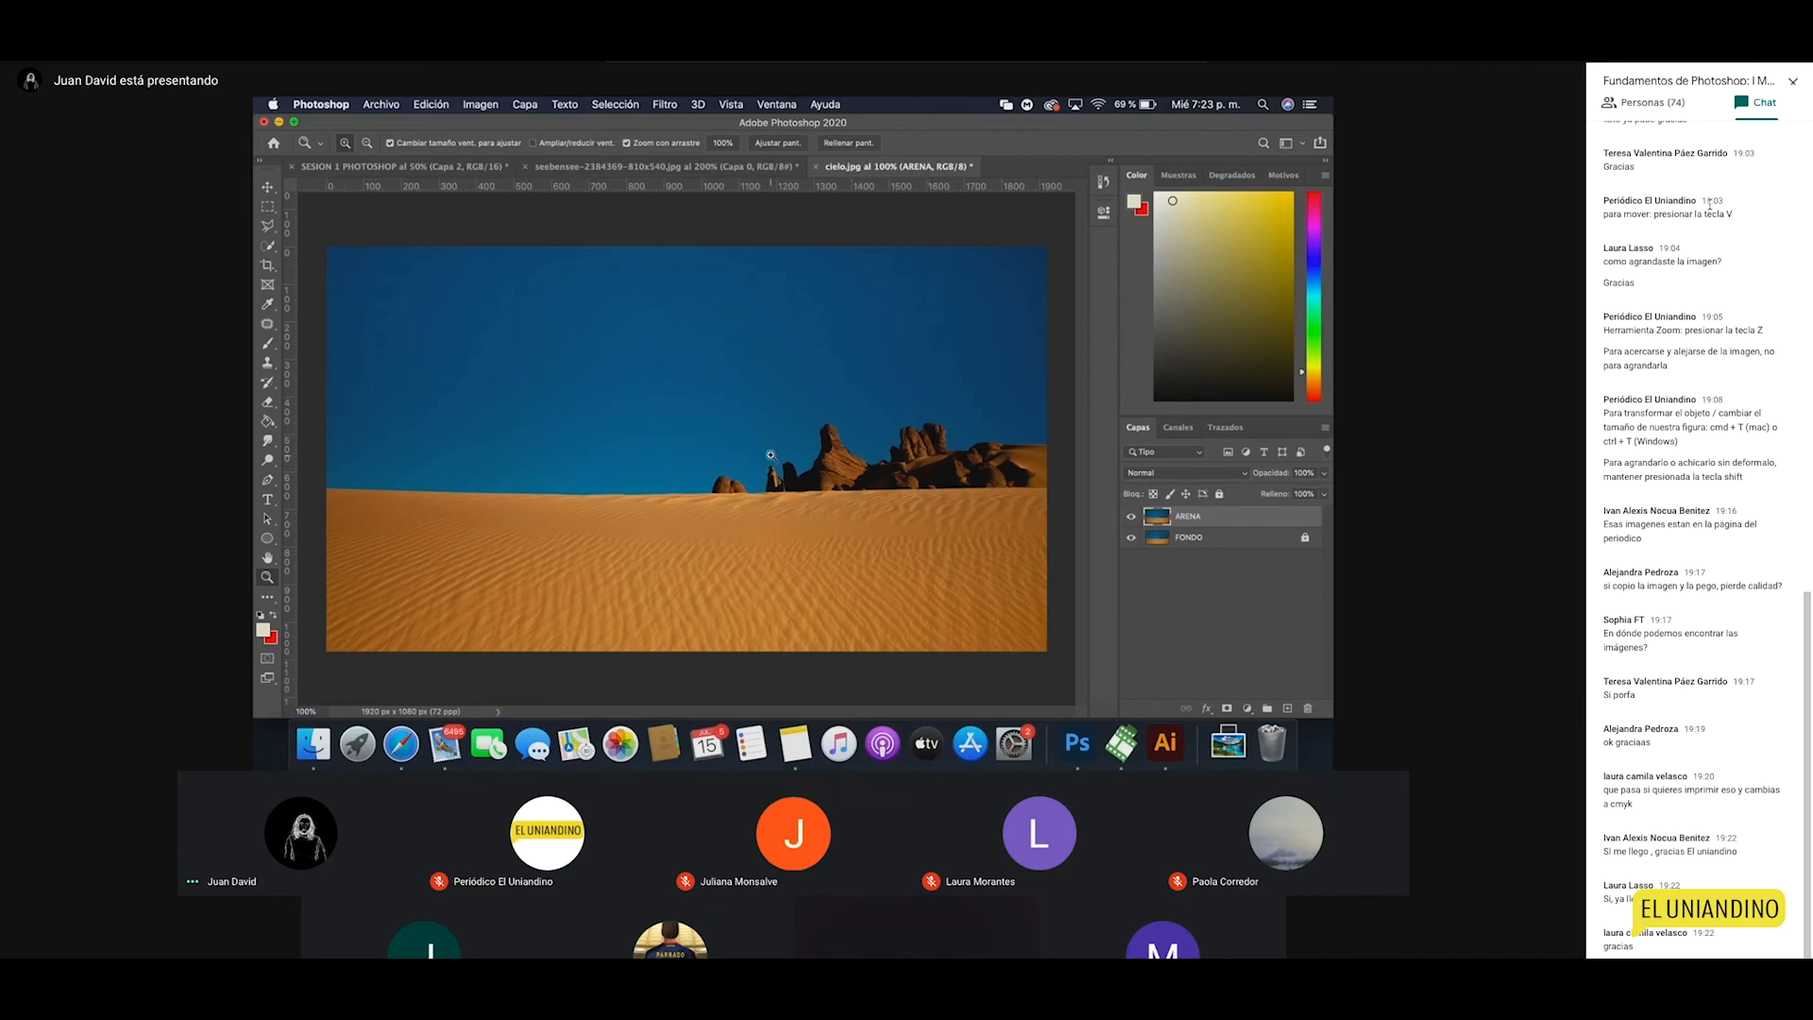
{"action": "left_click", "coordinate": [710, 479], "text": "alt"}
{"action": "left_click", "coordinate": [715, 462]}
{"action": "key", "text": "v"}
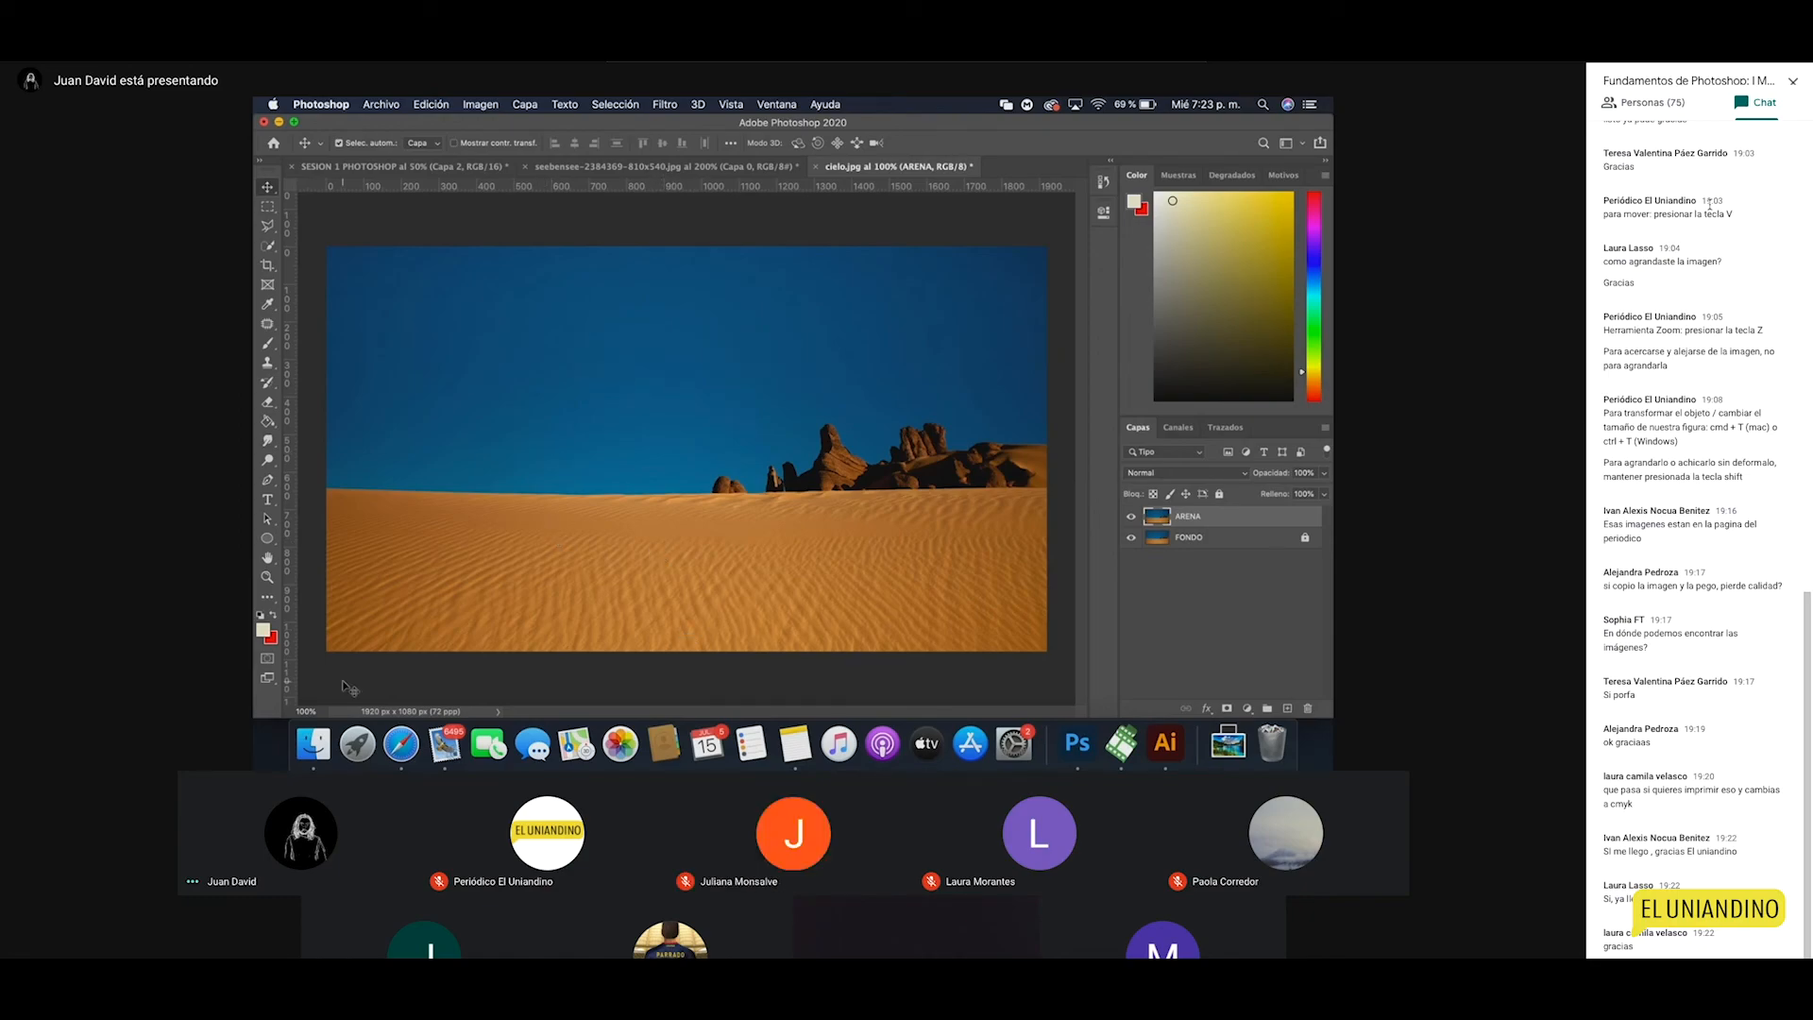
Step: Glance at the Documentos folder in Finder, then open Photoshop's Archivo menu
{"action": "left_click", "coordinate": [313, 744]}
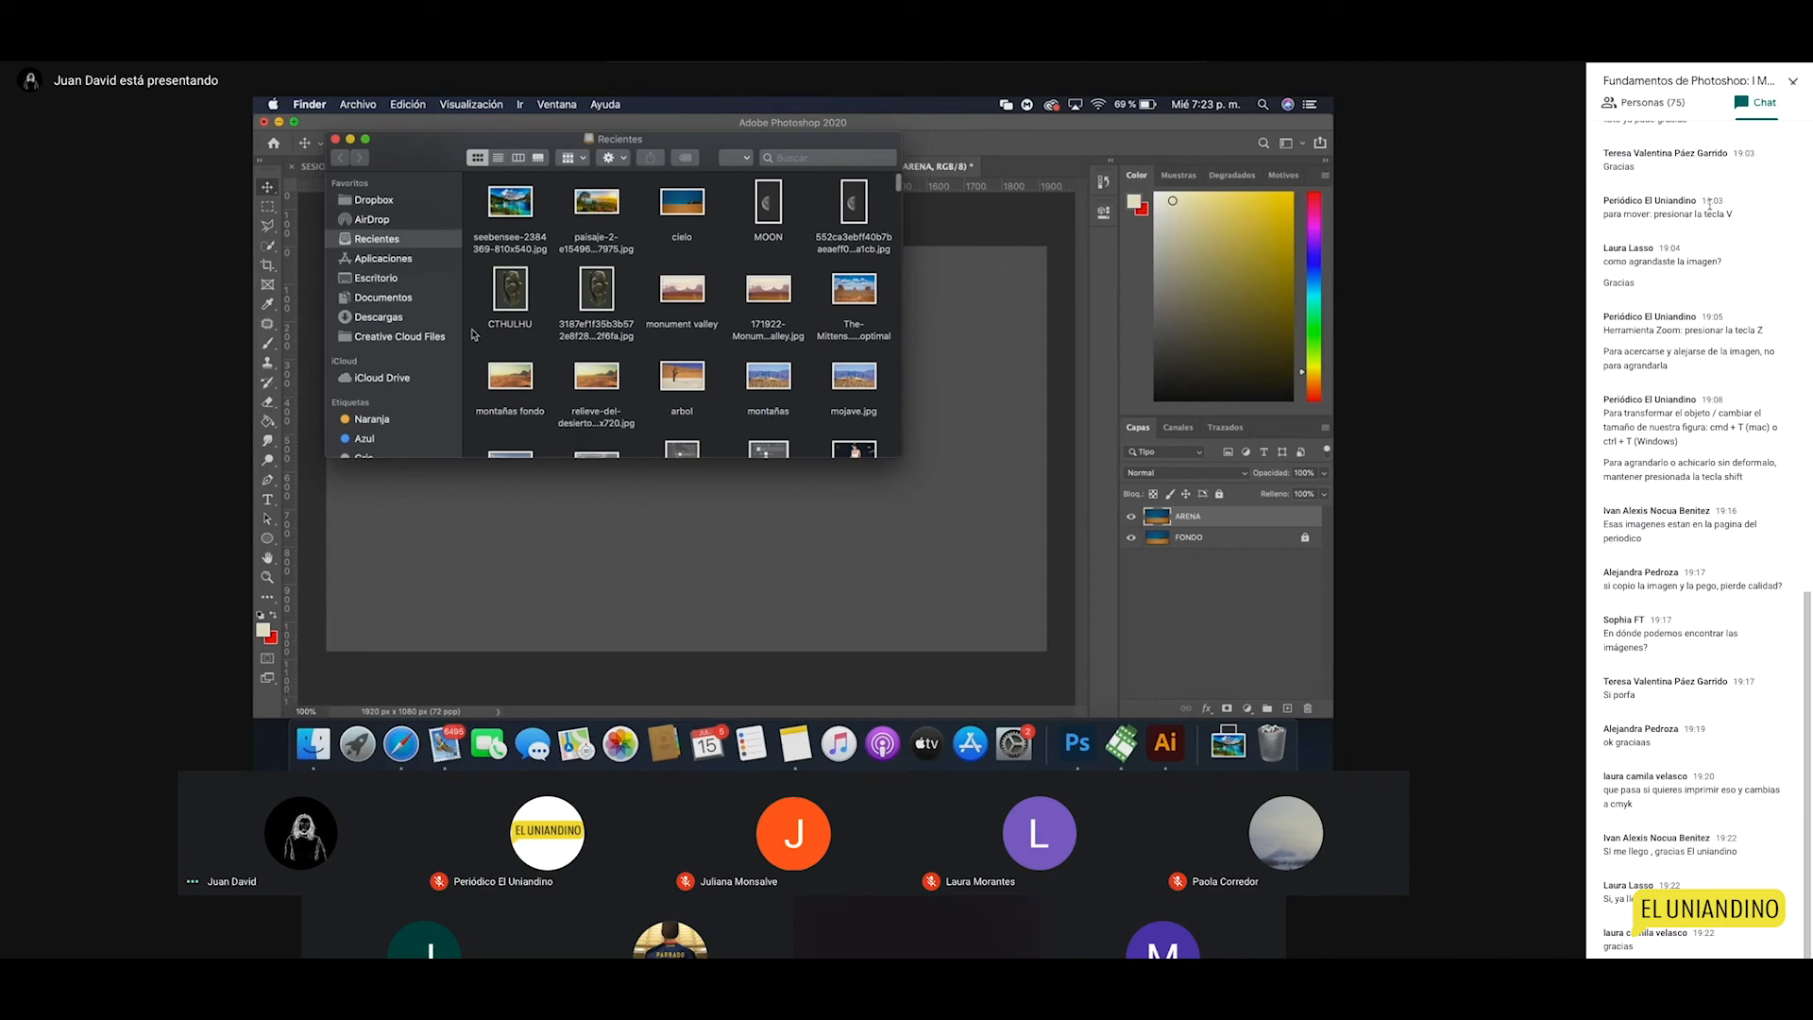
{"action": "left_click", "coordinate": [383, 298]}
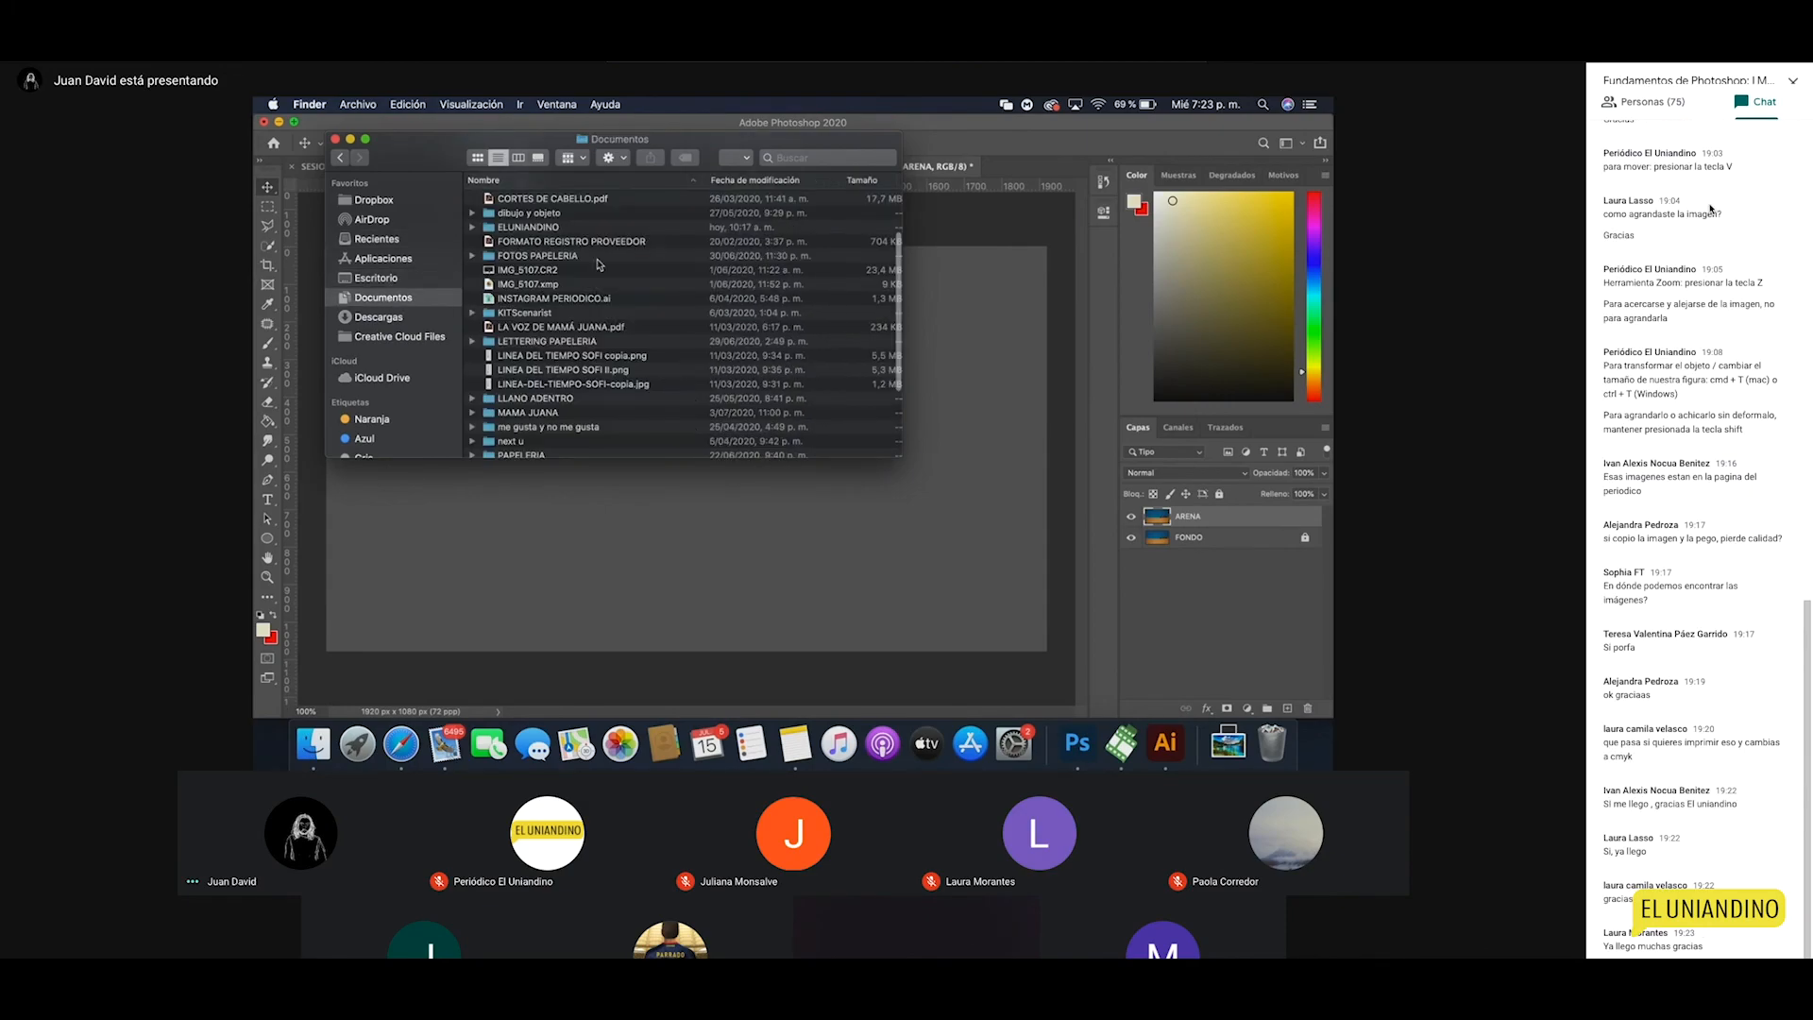
{"action": "left_click", "coordinate": [995, 304]}
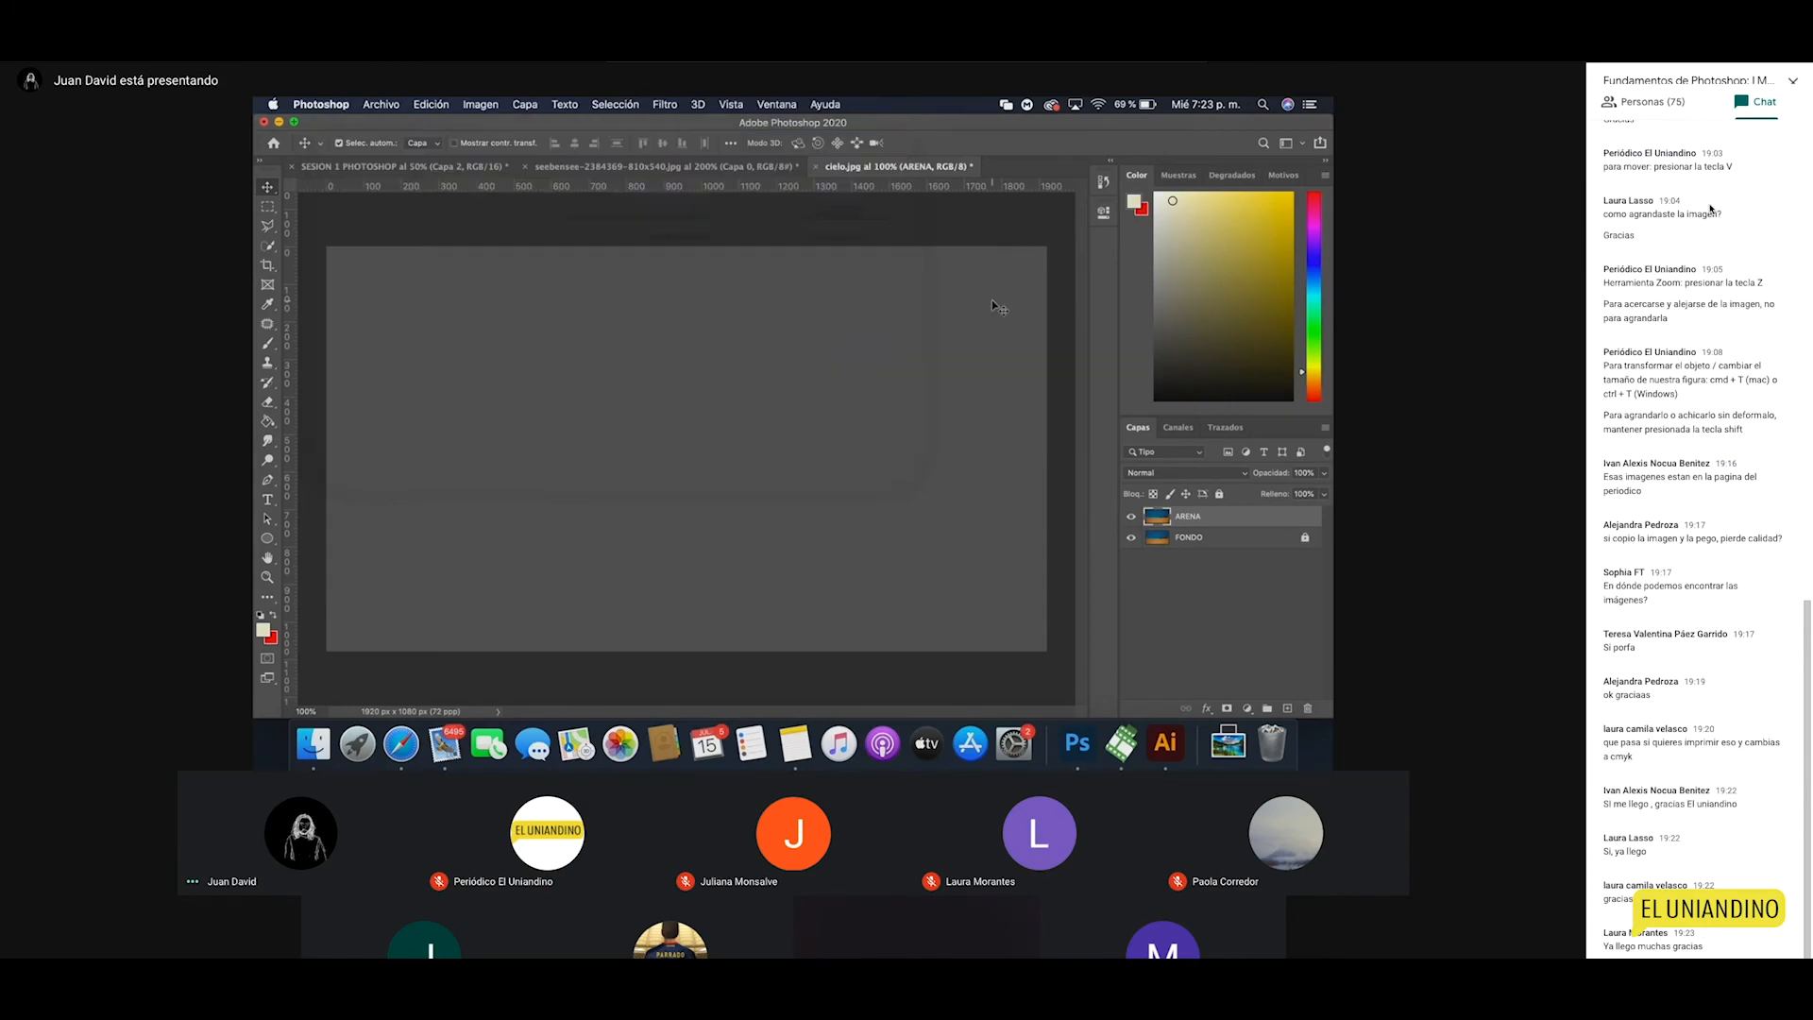
{"action": "left_click", "coordinate": [382, 104]}
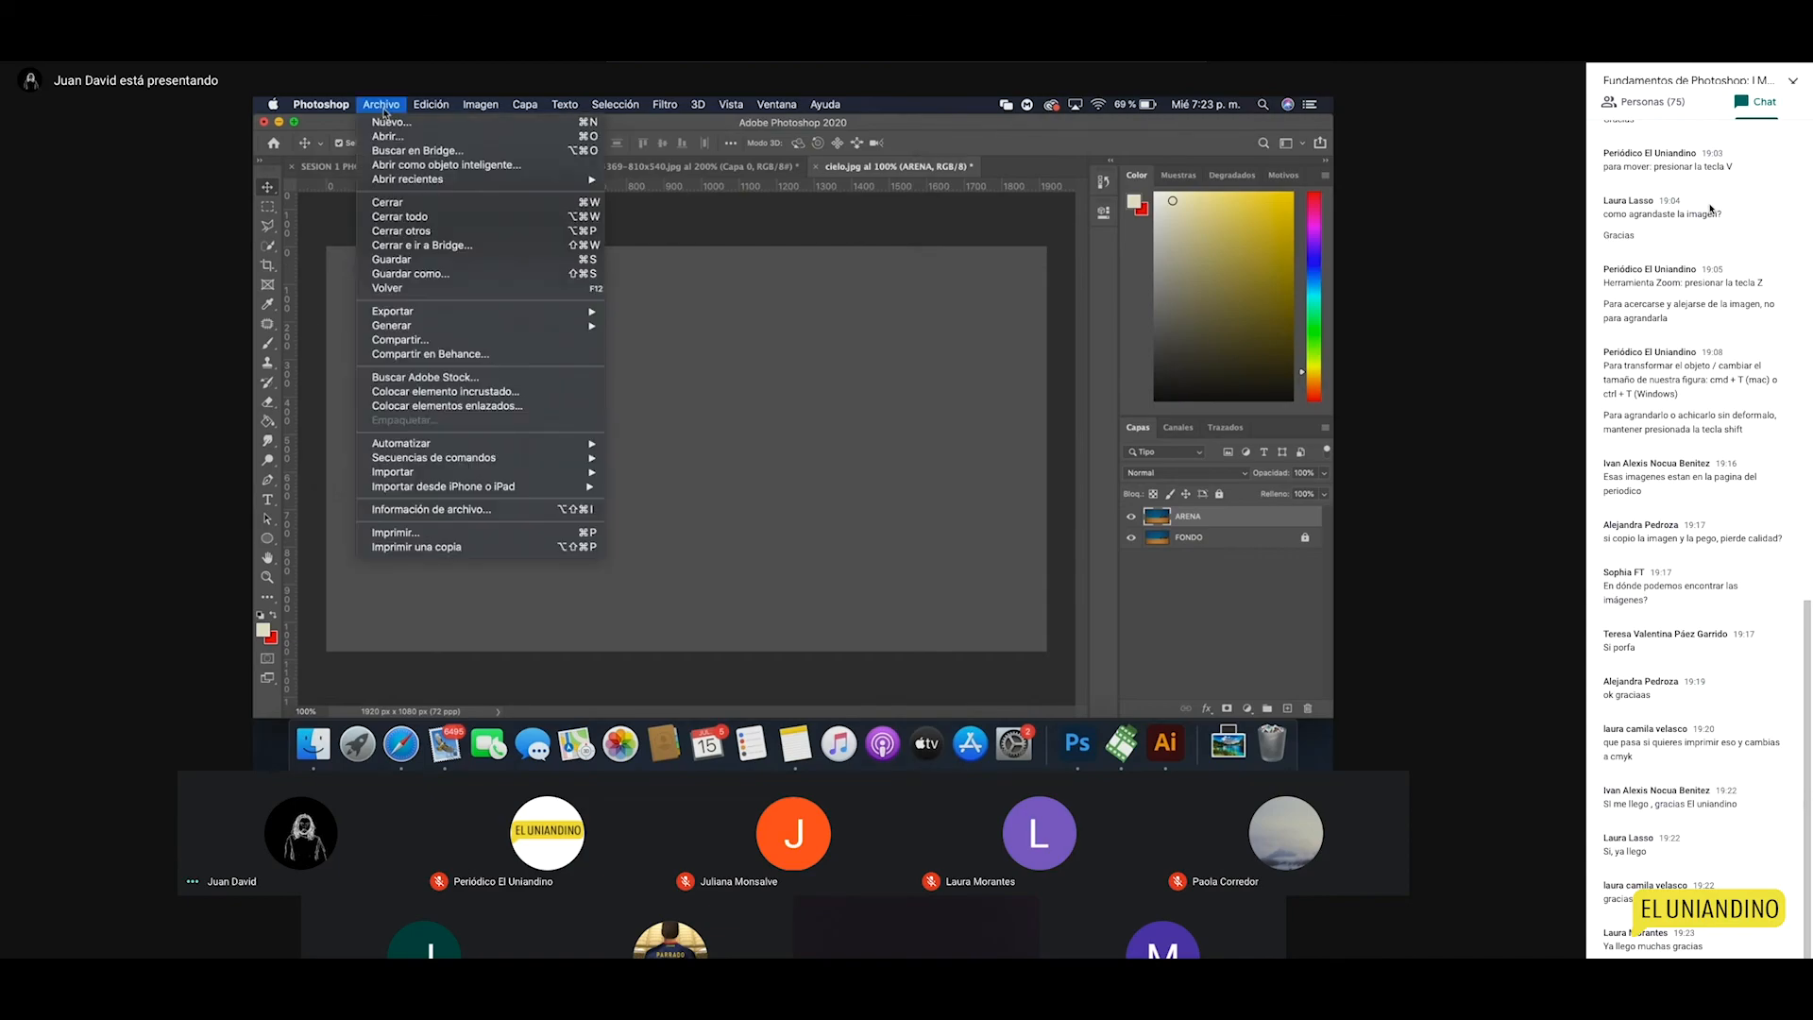
Step: Place the persona photo as an embedded layer and zoom in to inspect the figure
{"action": "left_click", "coordinate": [441, 393]}
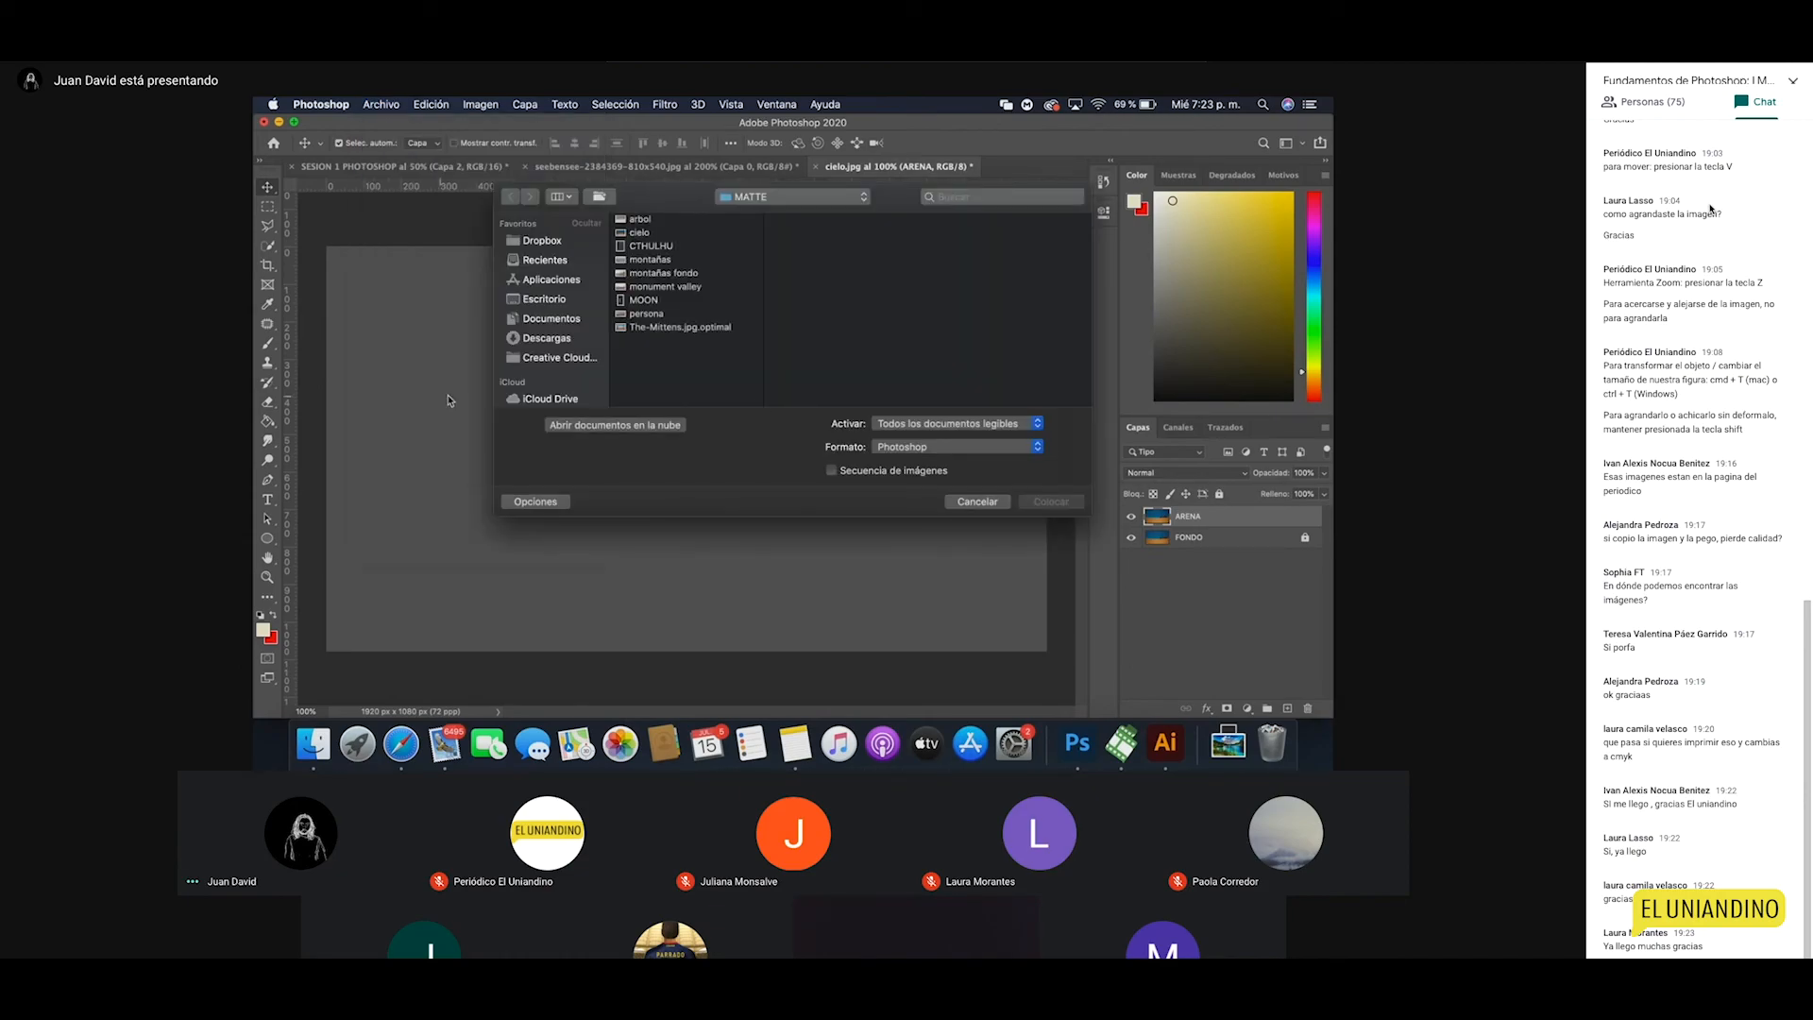
{"action": "left_click", "coordinate": [650, 316]}
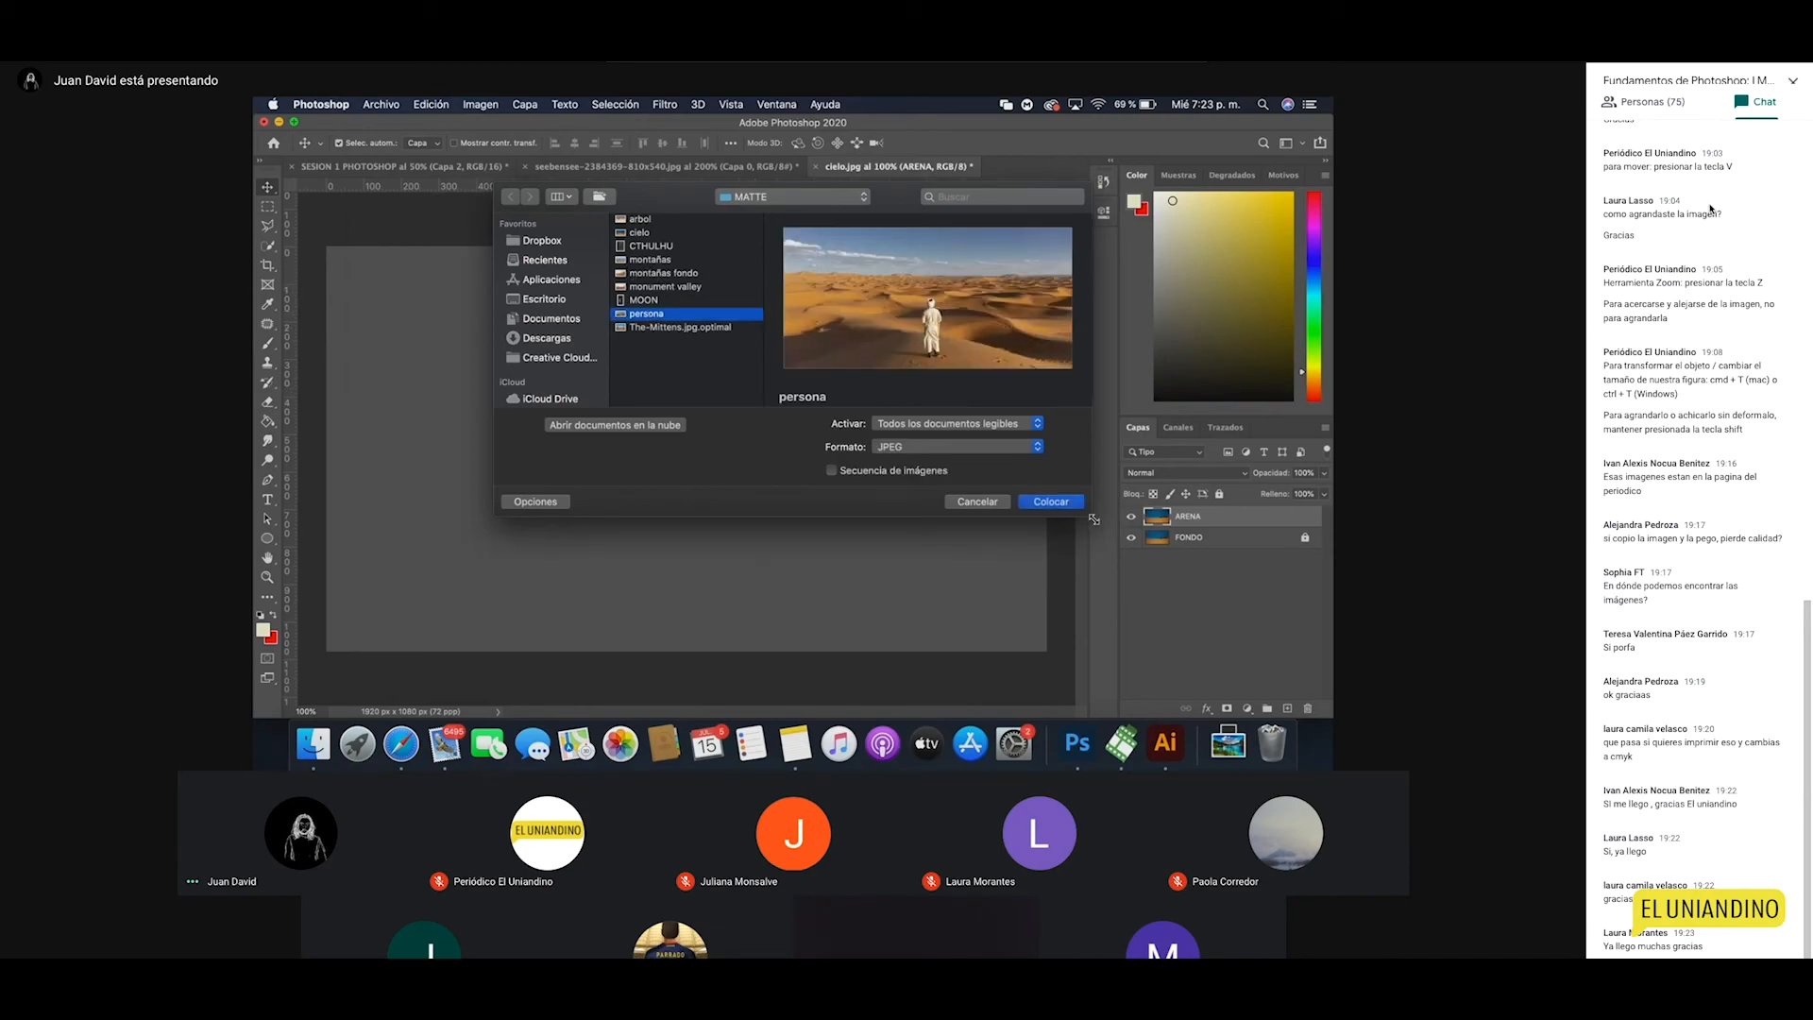
{"action": "left_click", "coordinate": [1055, 503]}
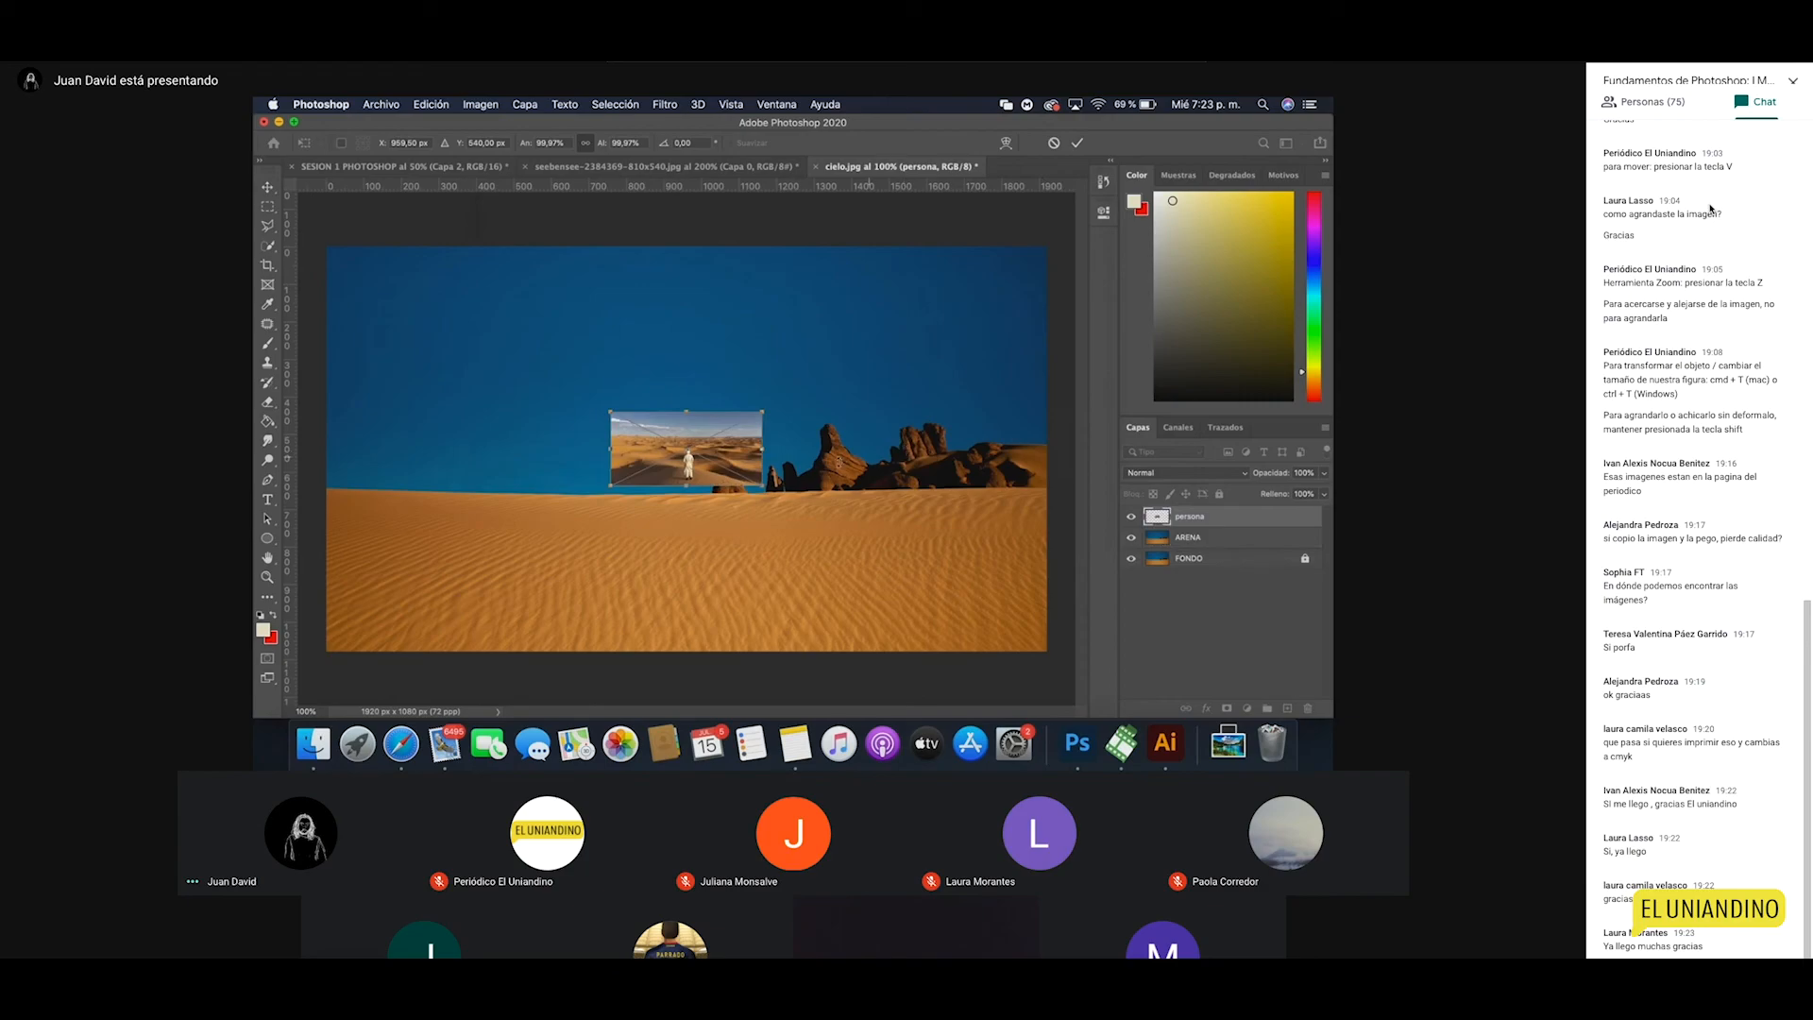
{"action": "key", "text": "Return"}
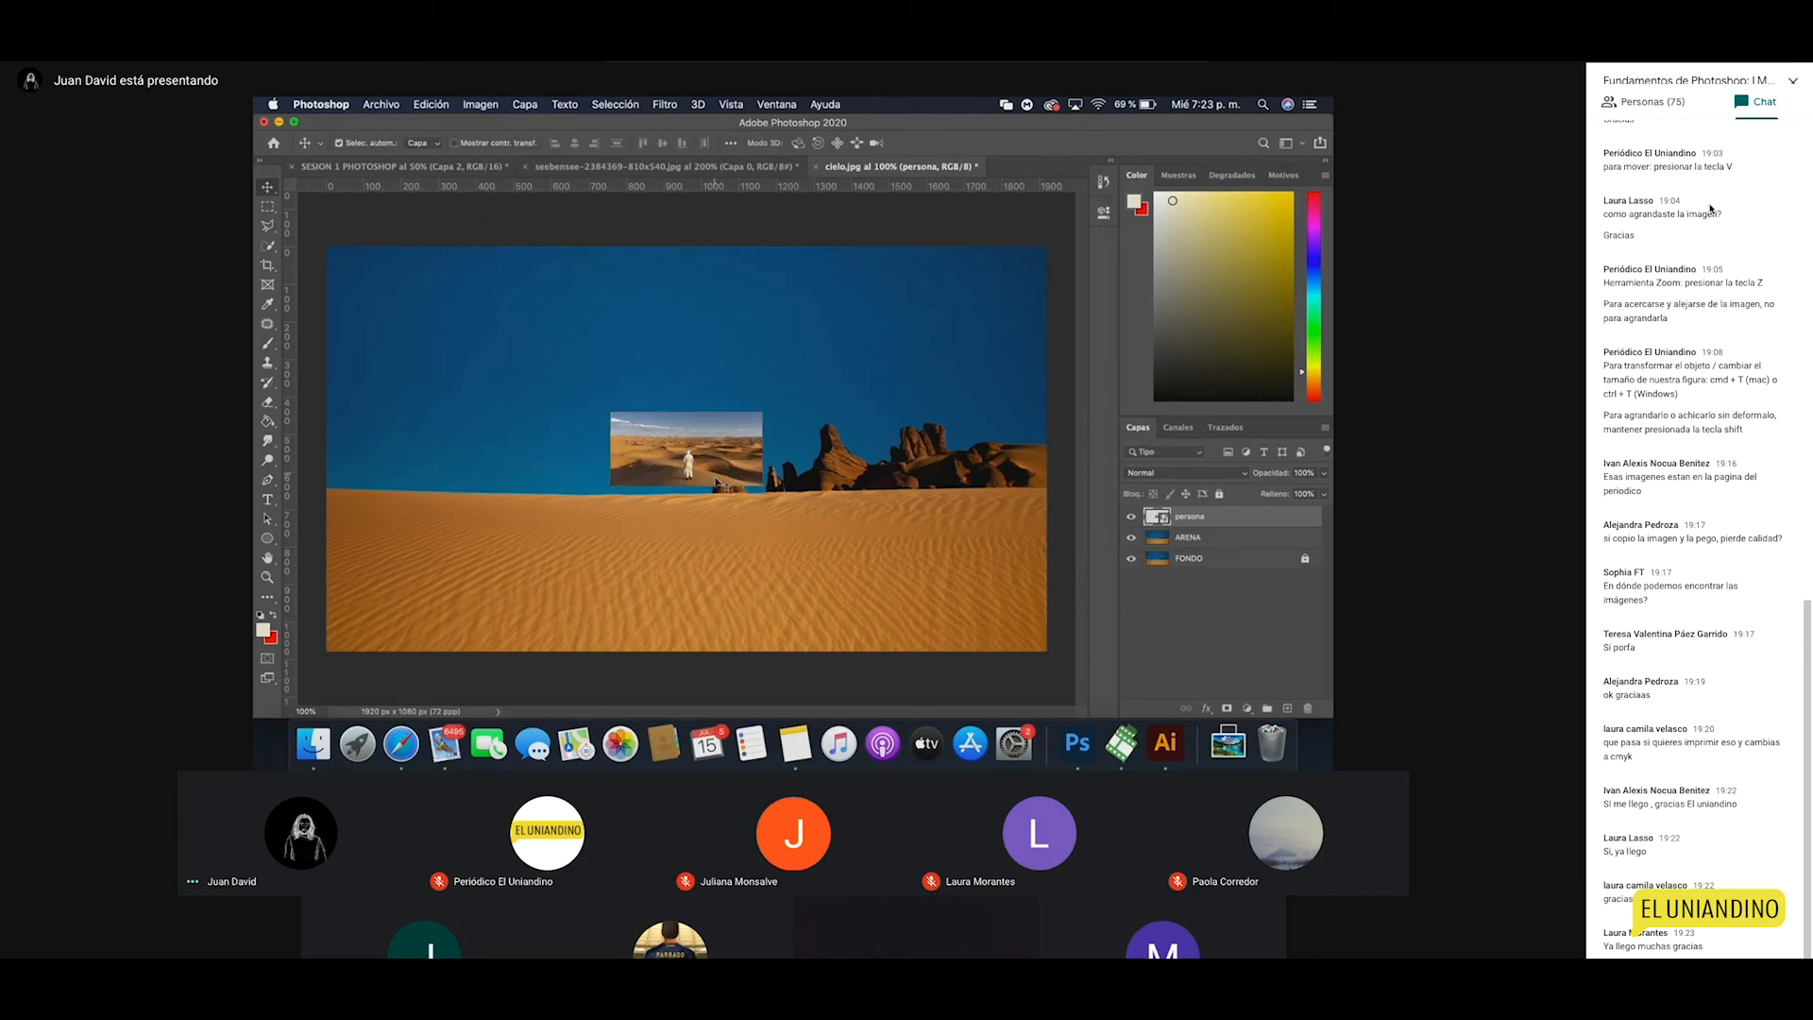
{"action": "key", "text": "z"}
{"action": "left_click", "coordinate": [722, 464]}
{"action": "left_click", "coordinate": [659, 439]}
{"action": "left_click", "coordinate": [659, 439]}
{"action": "left_click", "coordinate": [658, 439]}
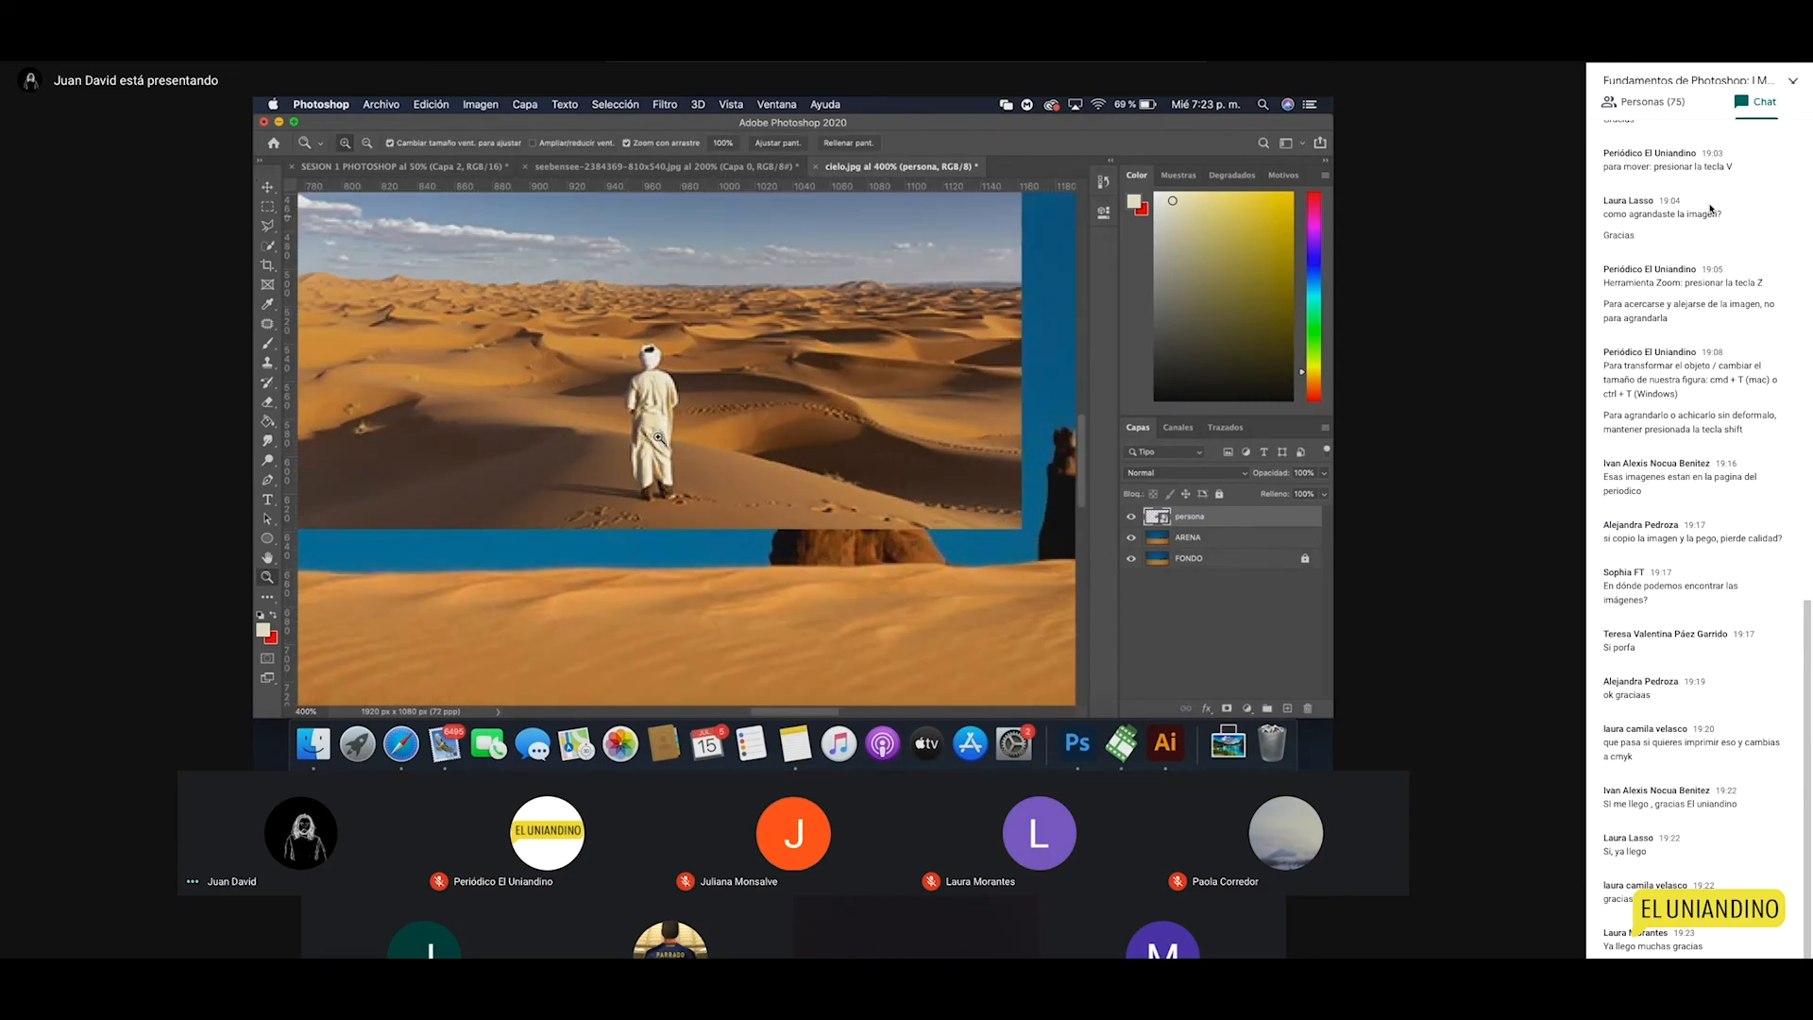
{"action": "left_click", "coordinate": [658, 439], "text": "alt"}
{"action": "left_click", "coordinate": [658, 439], "text": "alt"}
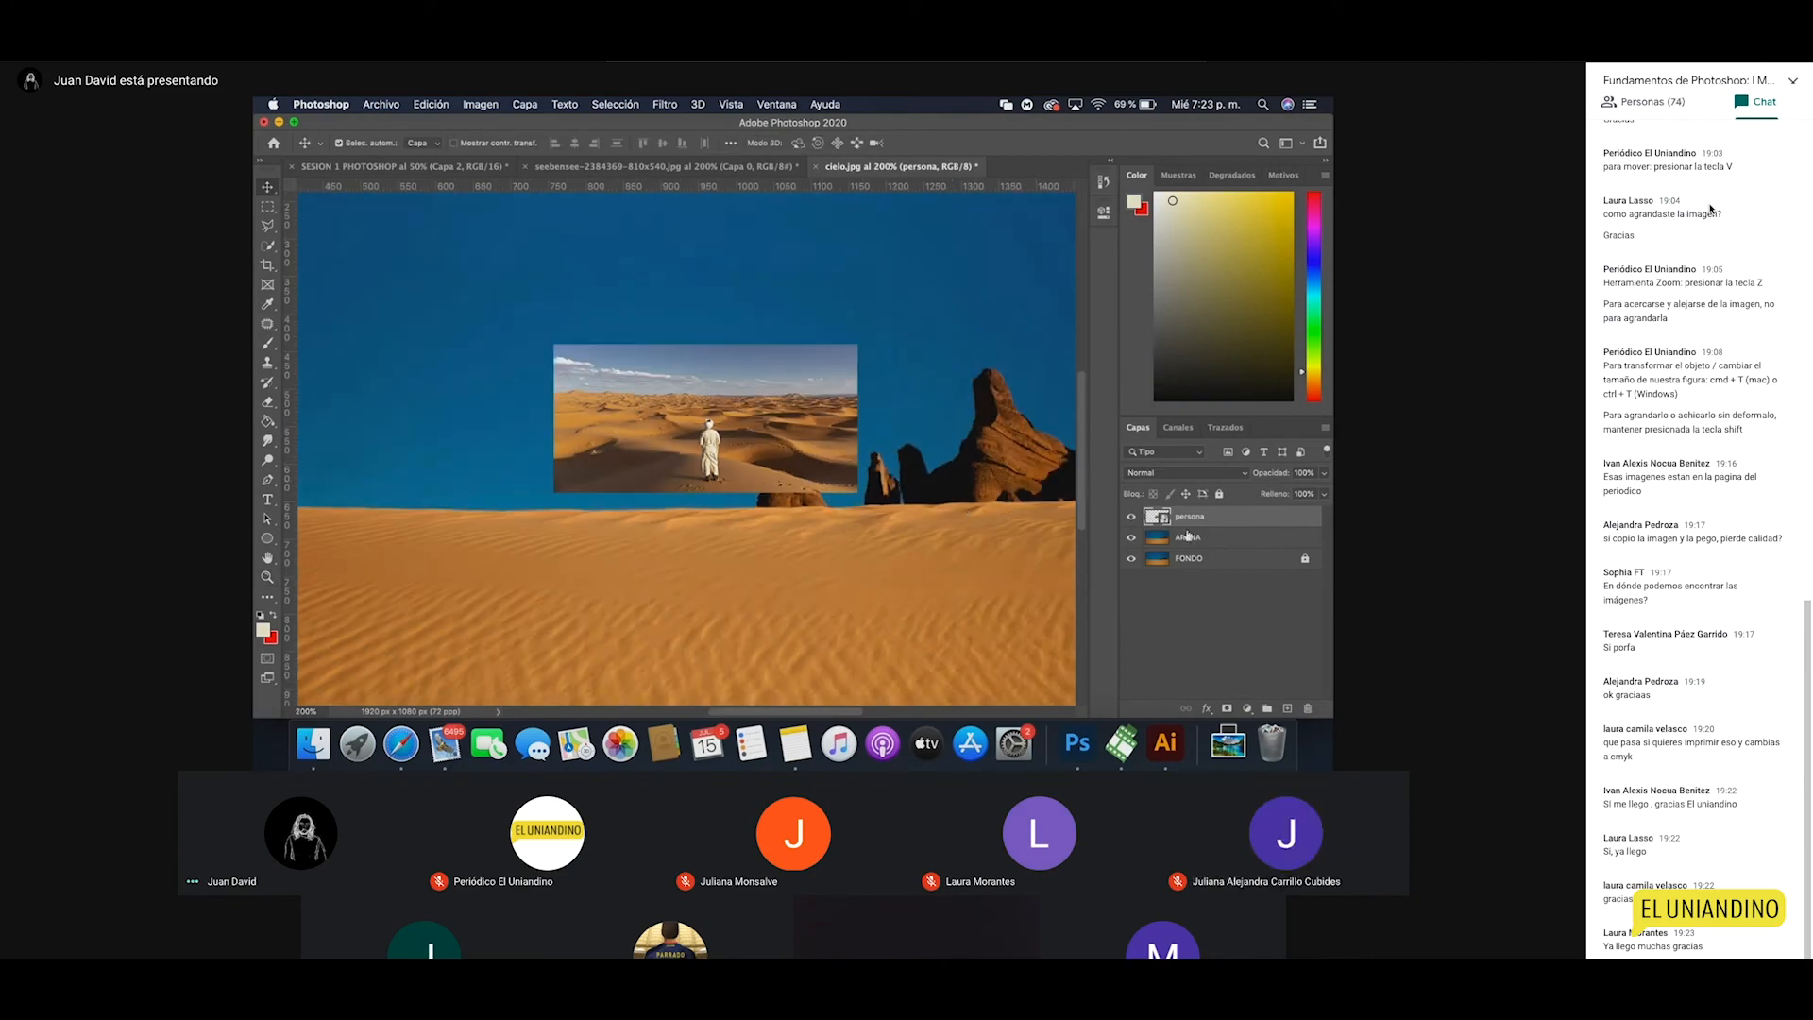
Step: Enlarge the persona photo with Free Transform, then scale it further to about 208%
{"action": "key", "text": "super+t"}
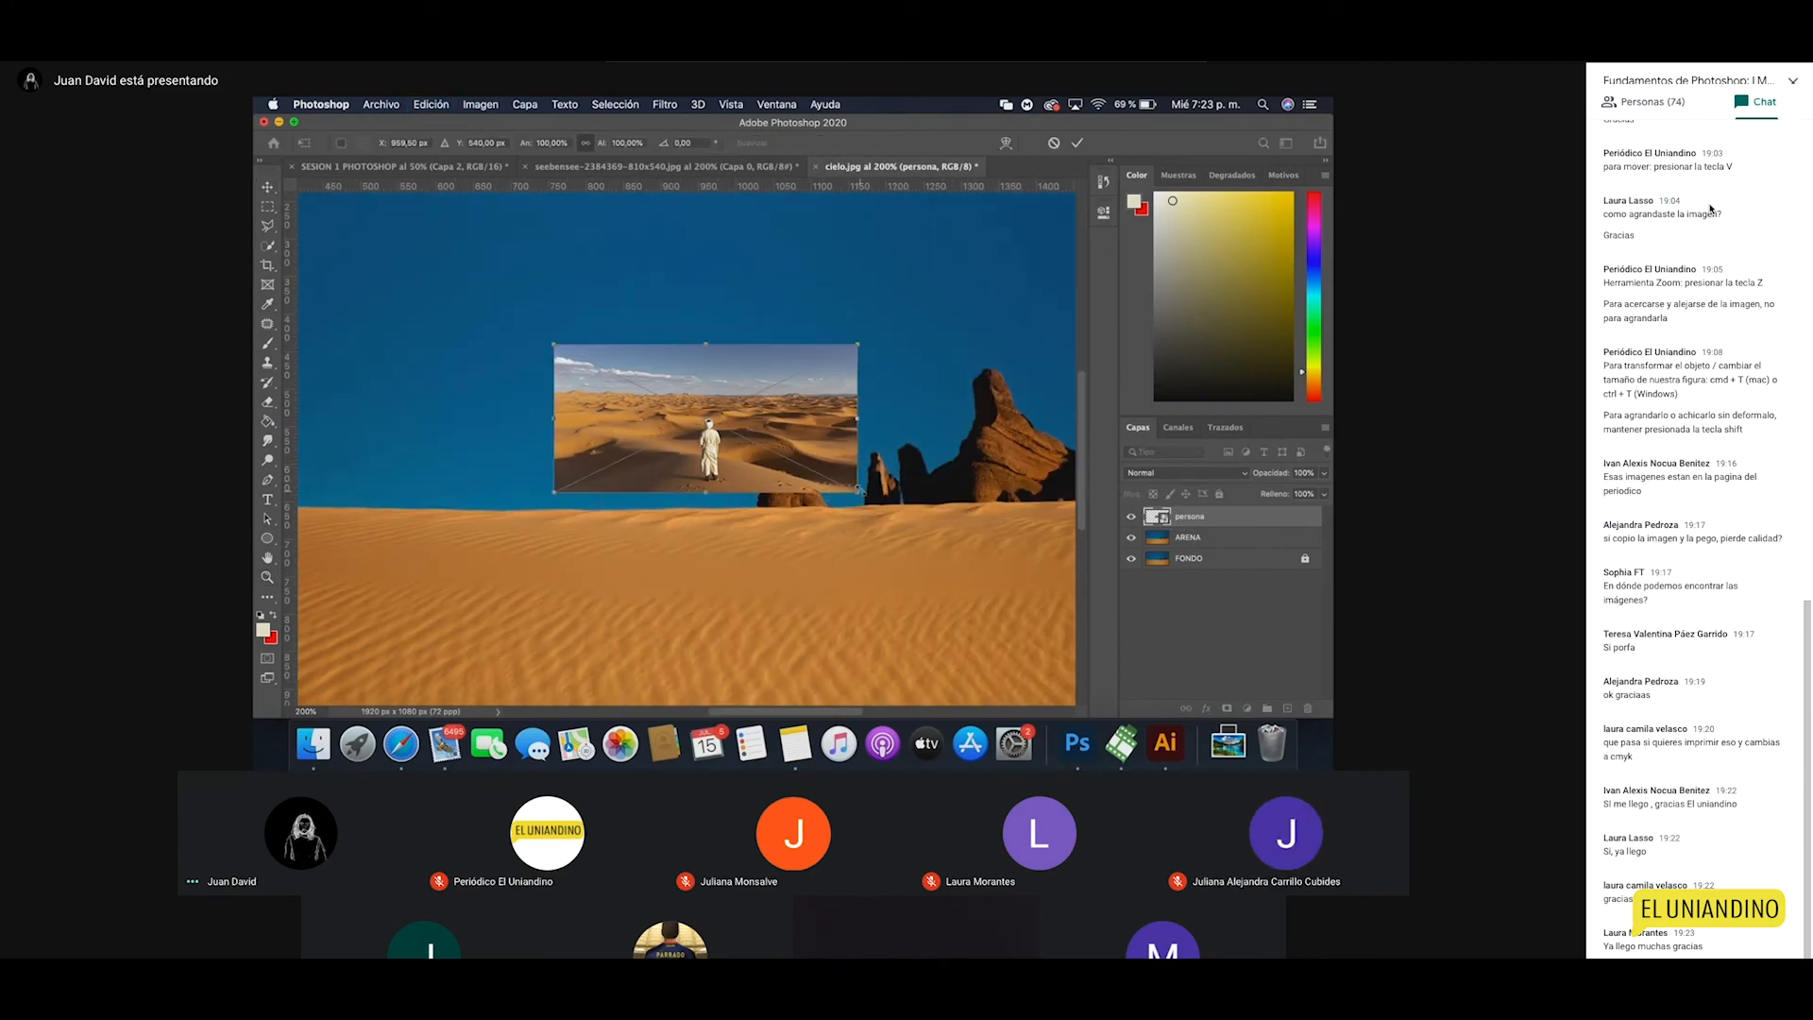
{"action": "left_click_drag", "start_coordinate": [859, 491], "coordinate": [1004, 568]}
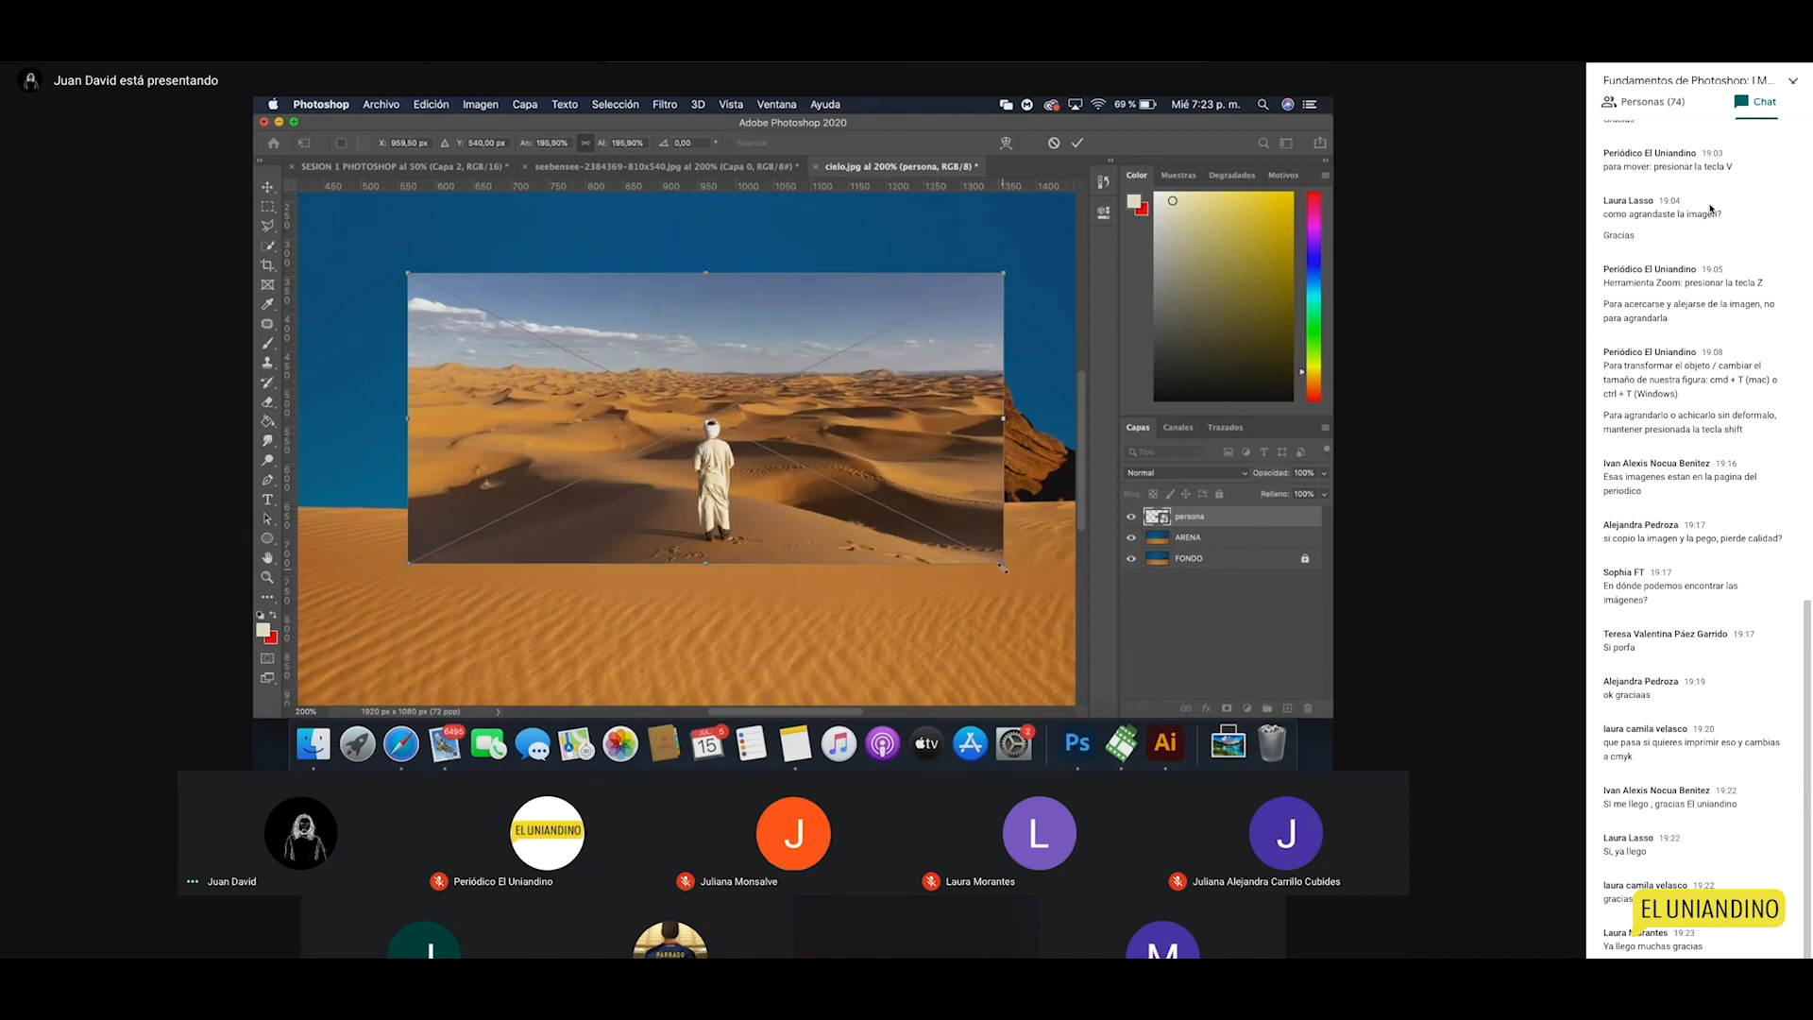
{"action": "key", "text": "Return"}
{"action": "scroll", "coordinate": [1039, 548], "scroll_direction": "right", "scroll_amount": 5}
{"action": "scroll", "coordinate": [1038, 548], "scroll_direction": "down", "scroll_amount": 2}
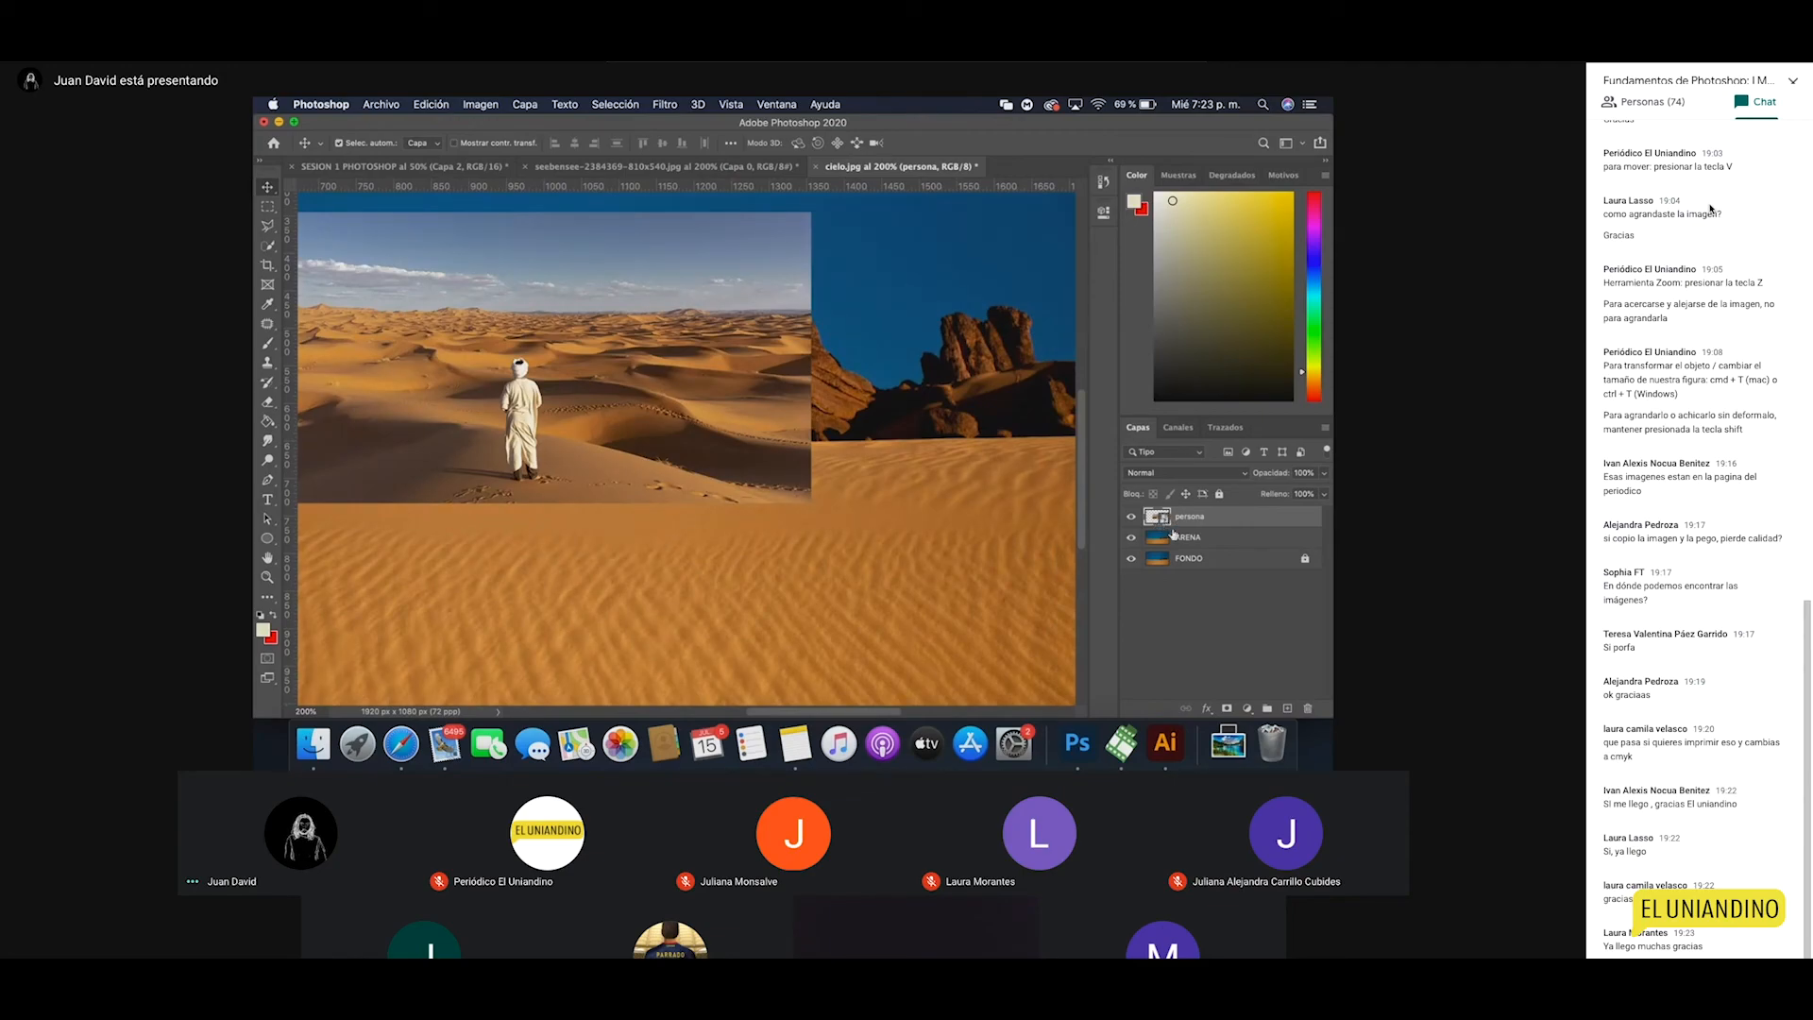
{"action": "right_click", "coordinate": [1204, 522]}
{"action": "left_click", "coordinate": [850, 526]}
{"action": "key", "text": "super+t"}
{"action": "left_click_drag", "start_coordinate": [814, 507], "coordinate": [893, 552]}
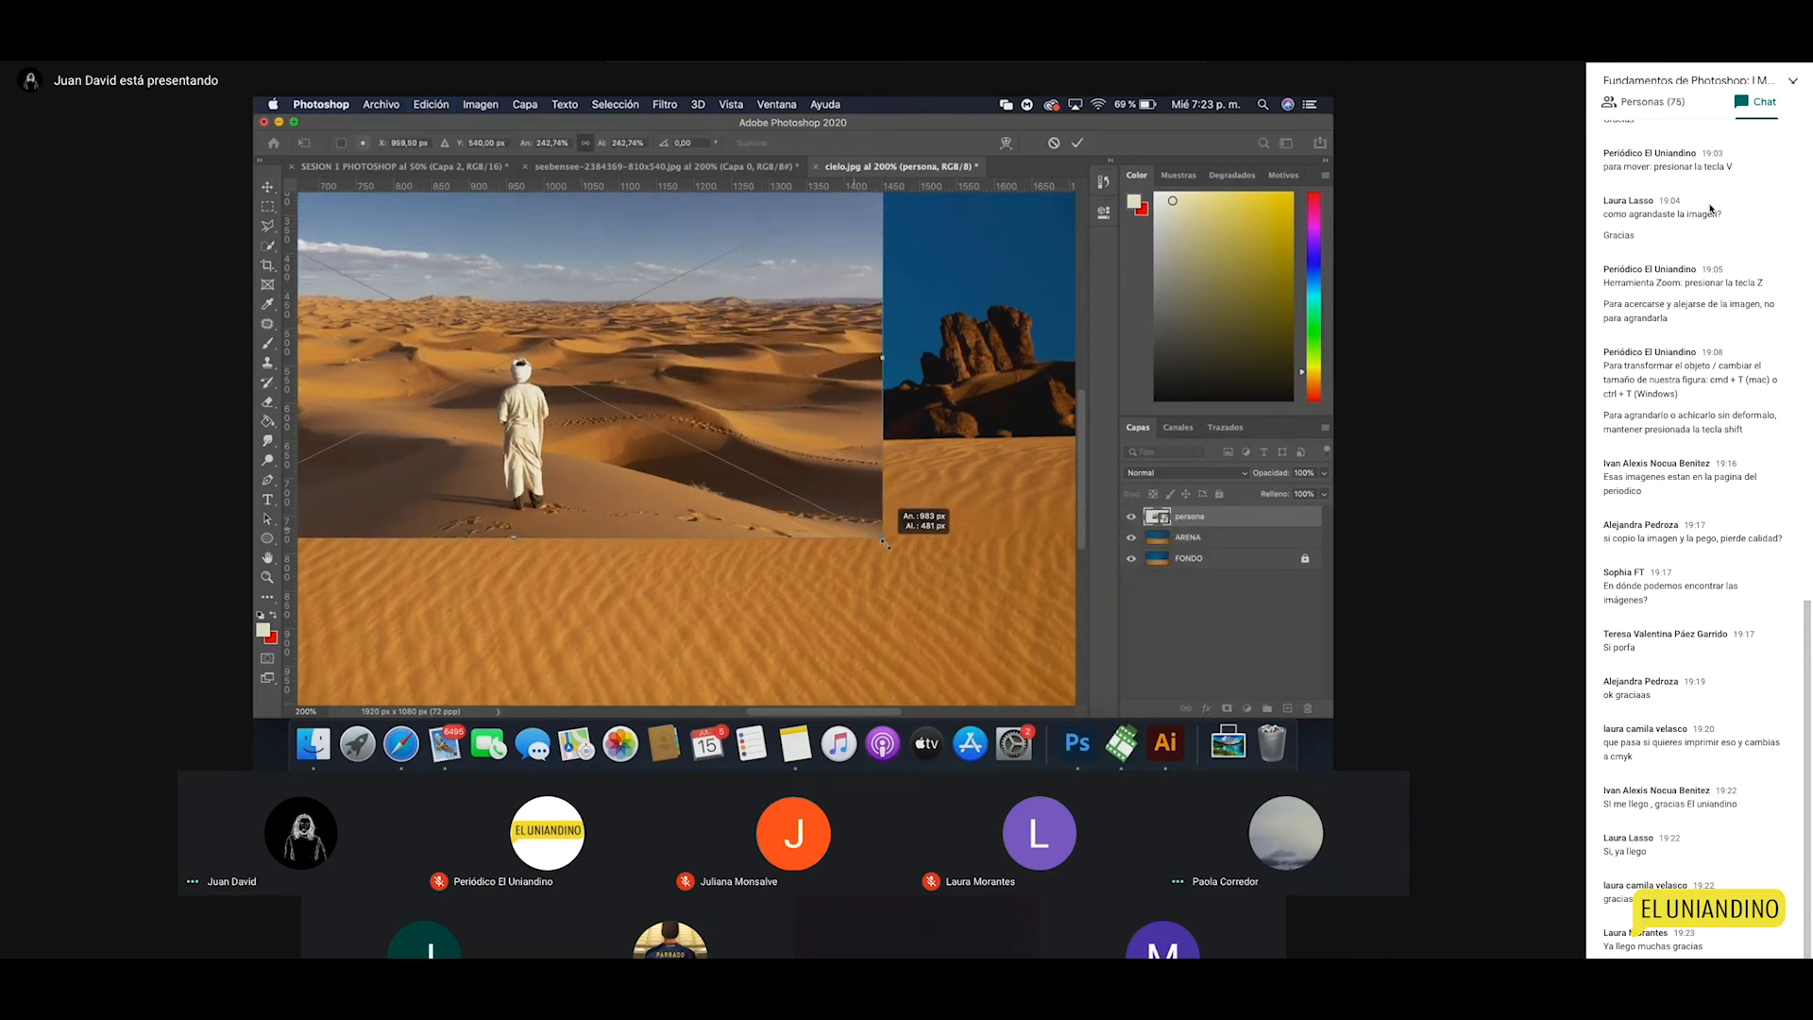
{"action": "key", "text": "Return"}
Step: Zoom in on the robed figure and back out to view the whole composite
{"action": "key", "text": "z"}
{"action": "left_click", "coordinate": [785, 506], "text": "alt"}
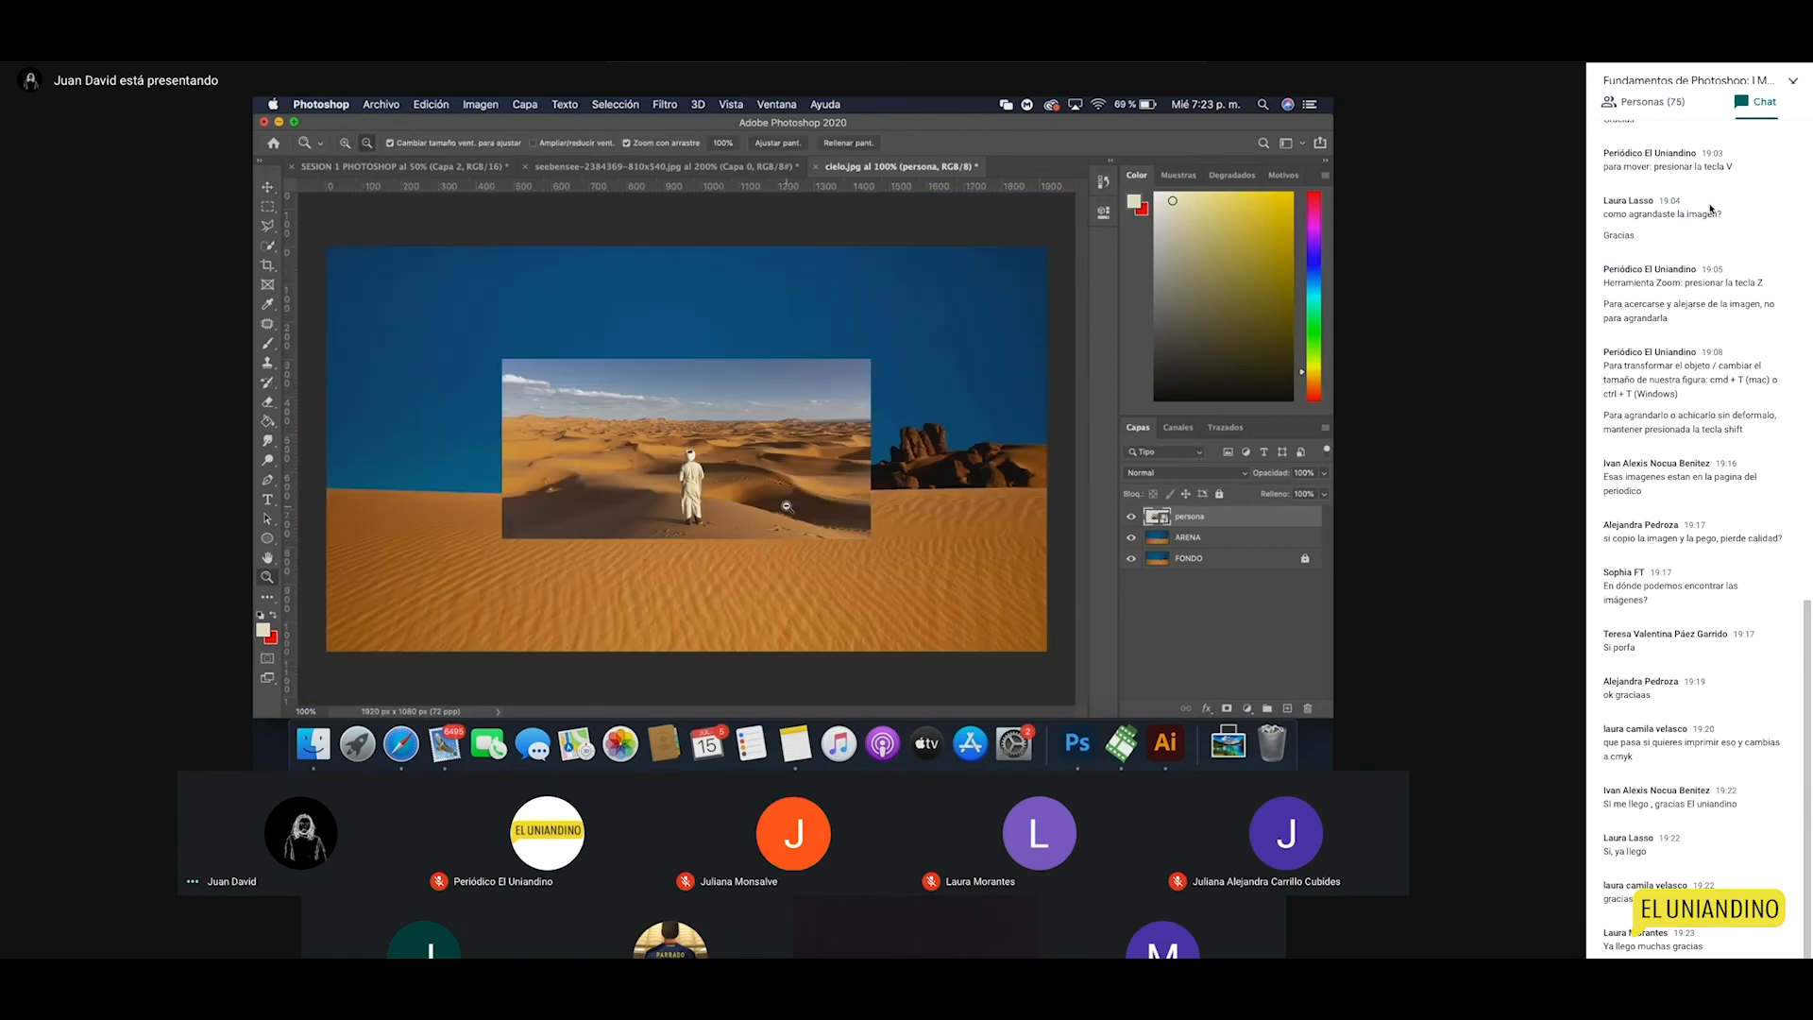
{"action": "left_click", "coordinate": [718, 490]}
{"action": "left_click", "coordinate": [717, 490], "text": "alt"}
{"action": "left_click", "coordinate": [735, 520]}
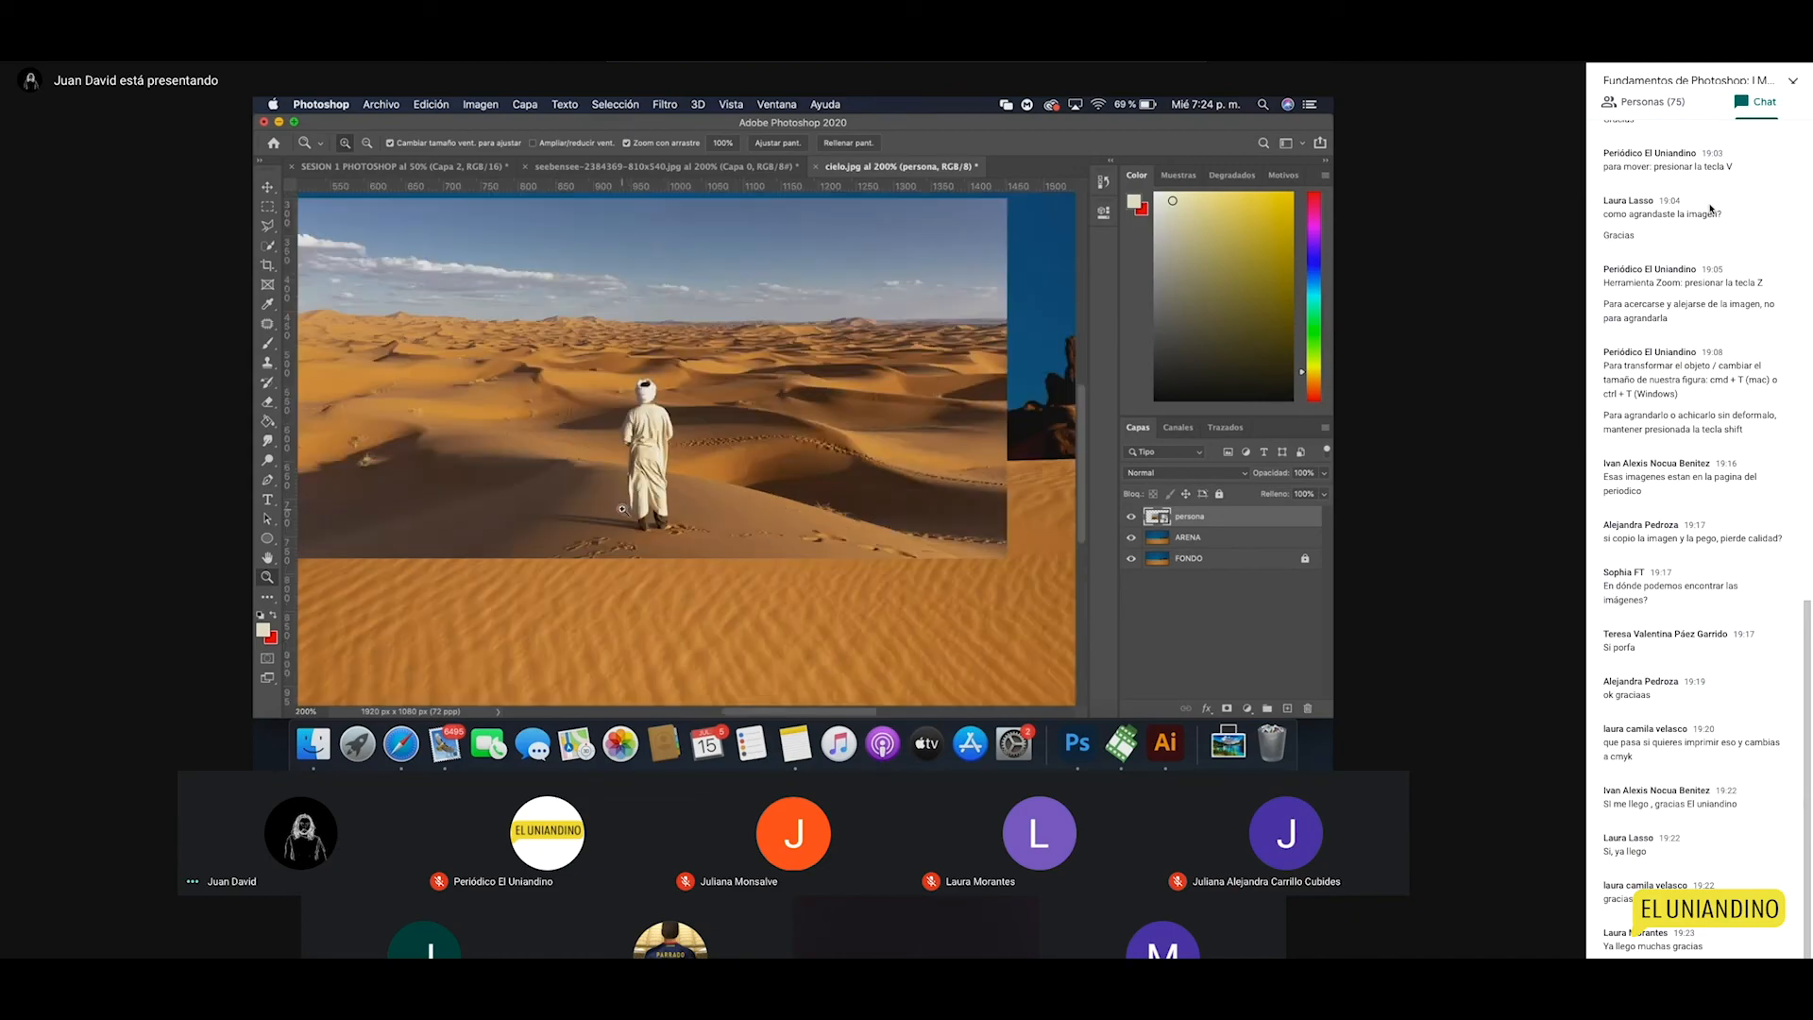
{"action": "left_click", "coordinate": [622, 509], "text": "alt"}
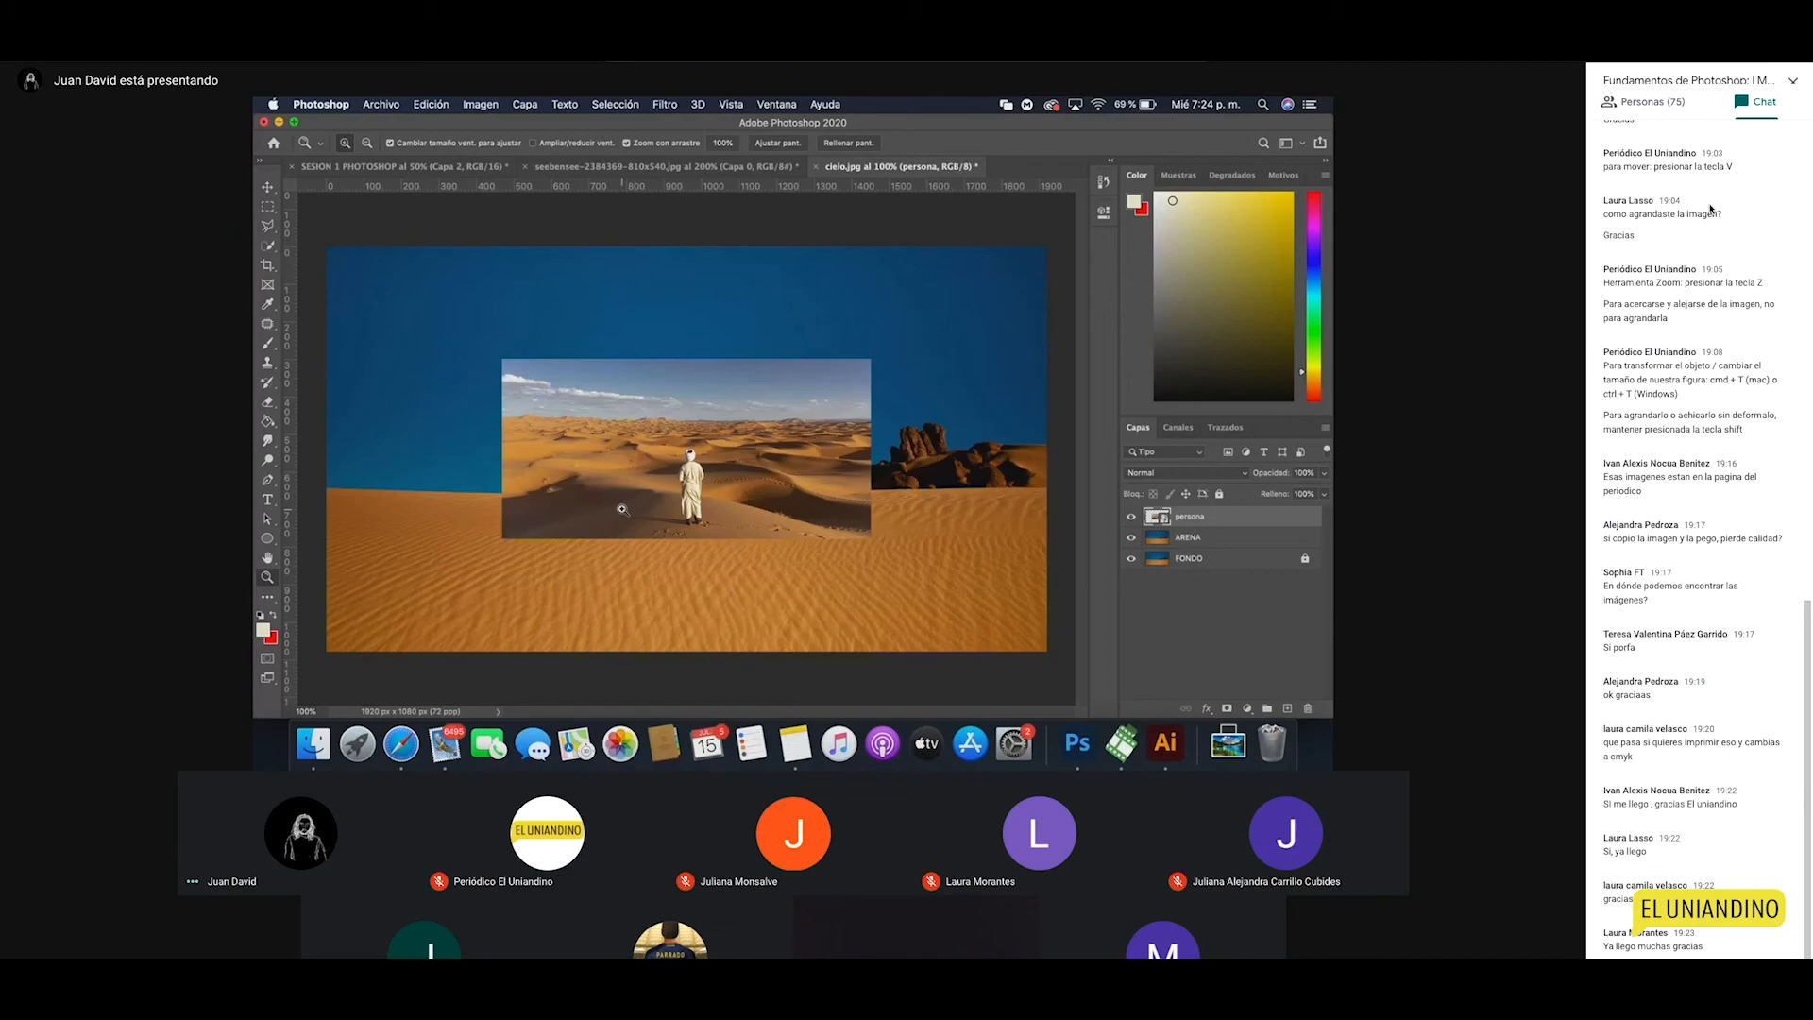
Step: At 200% zoom, add a white layer mask to persona, then select ARENA
{"action": "left_click", "coordinate": [695, 512]}
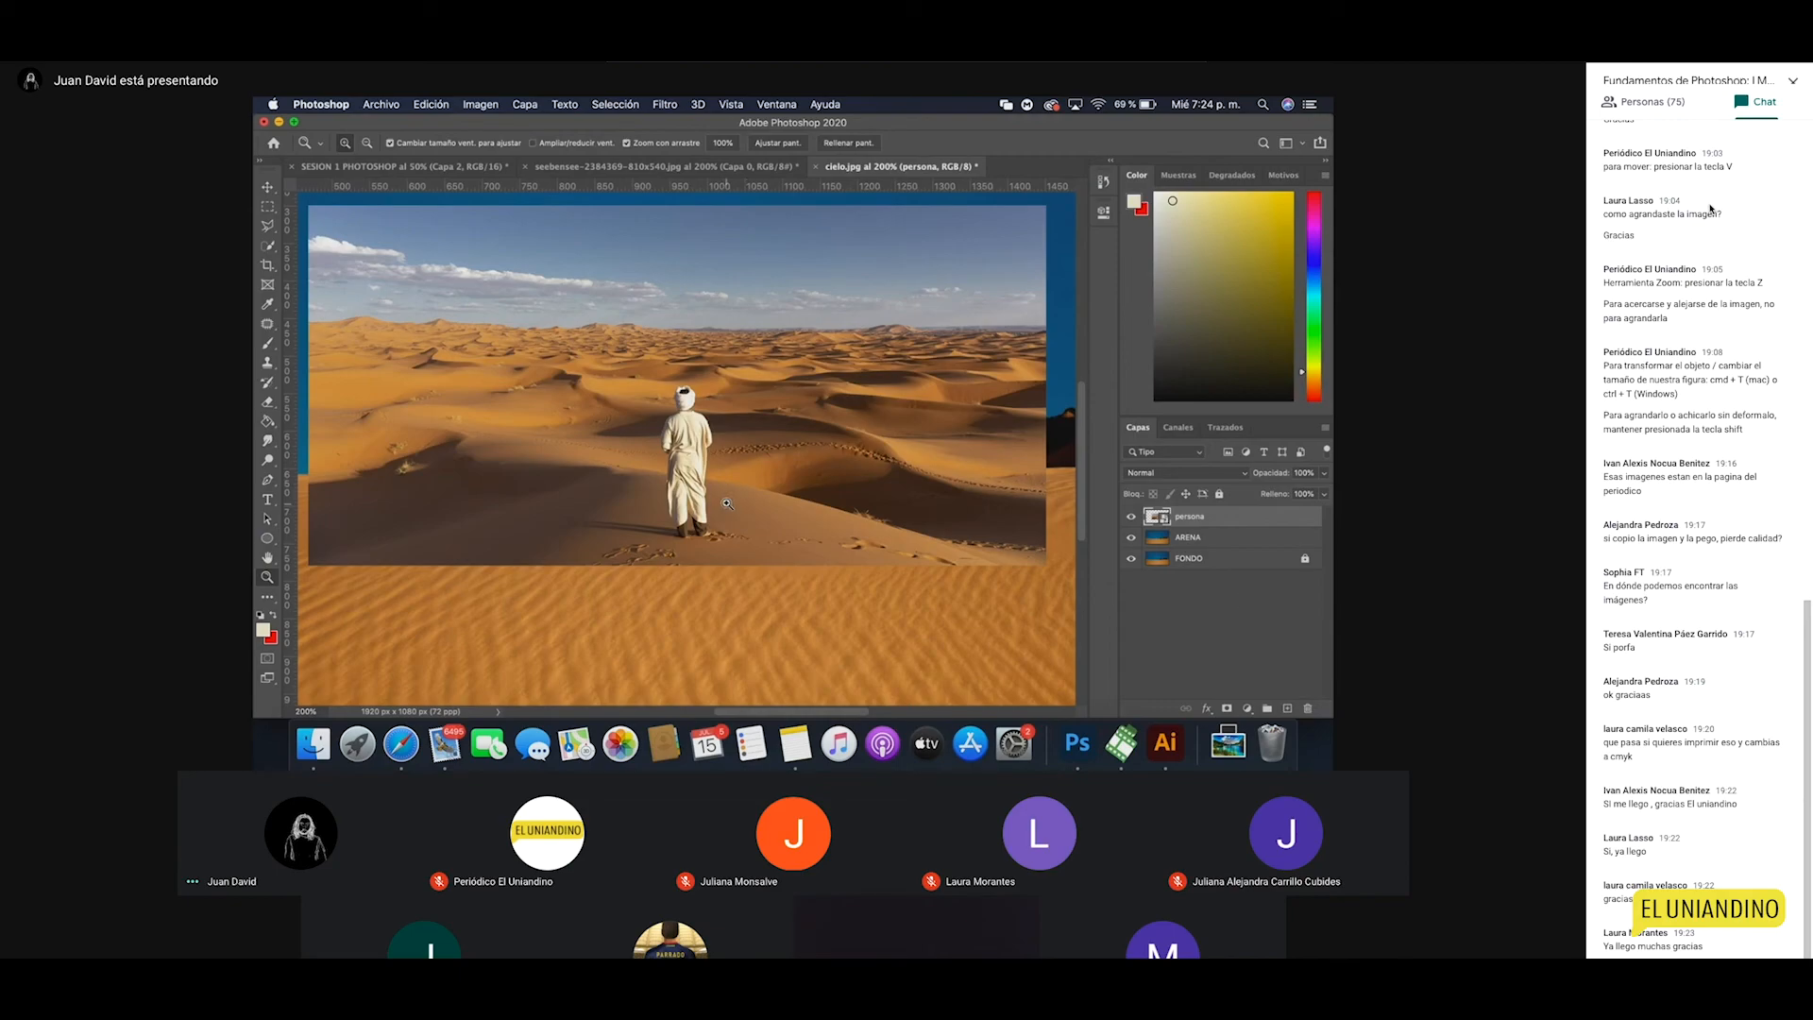
{"action": "left_click", "coordinate": [1227, 710]}
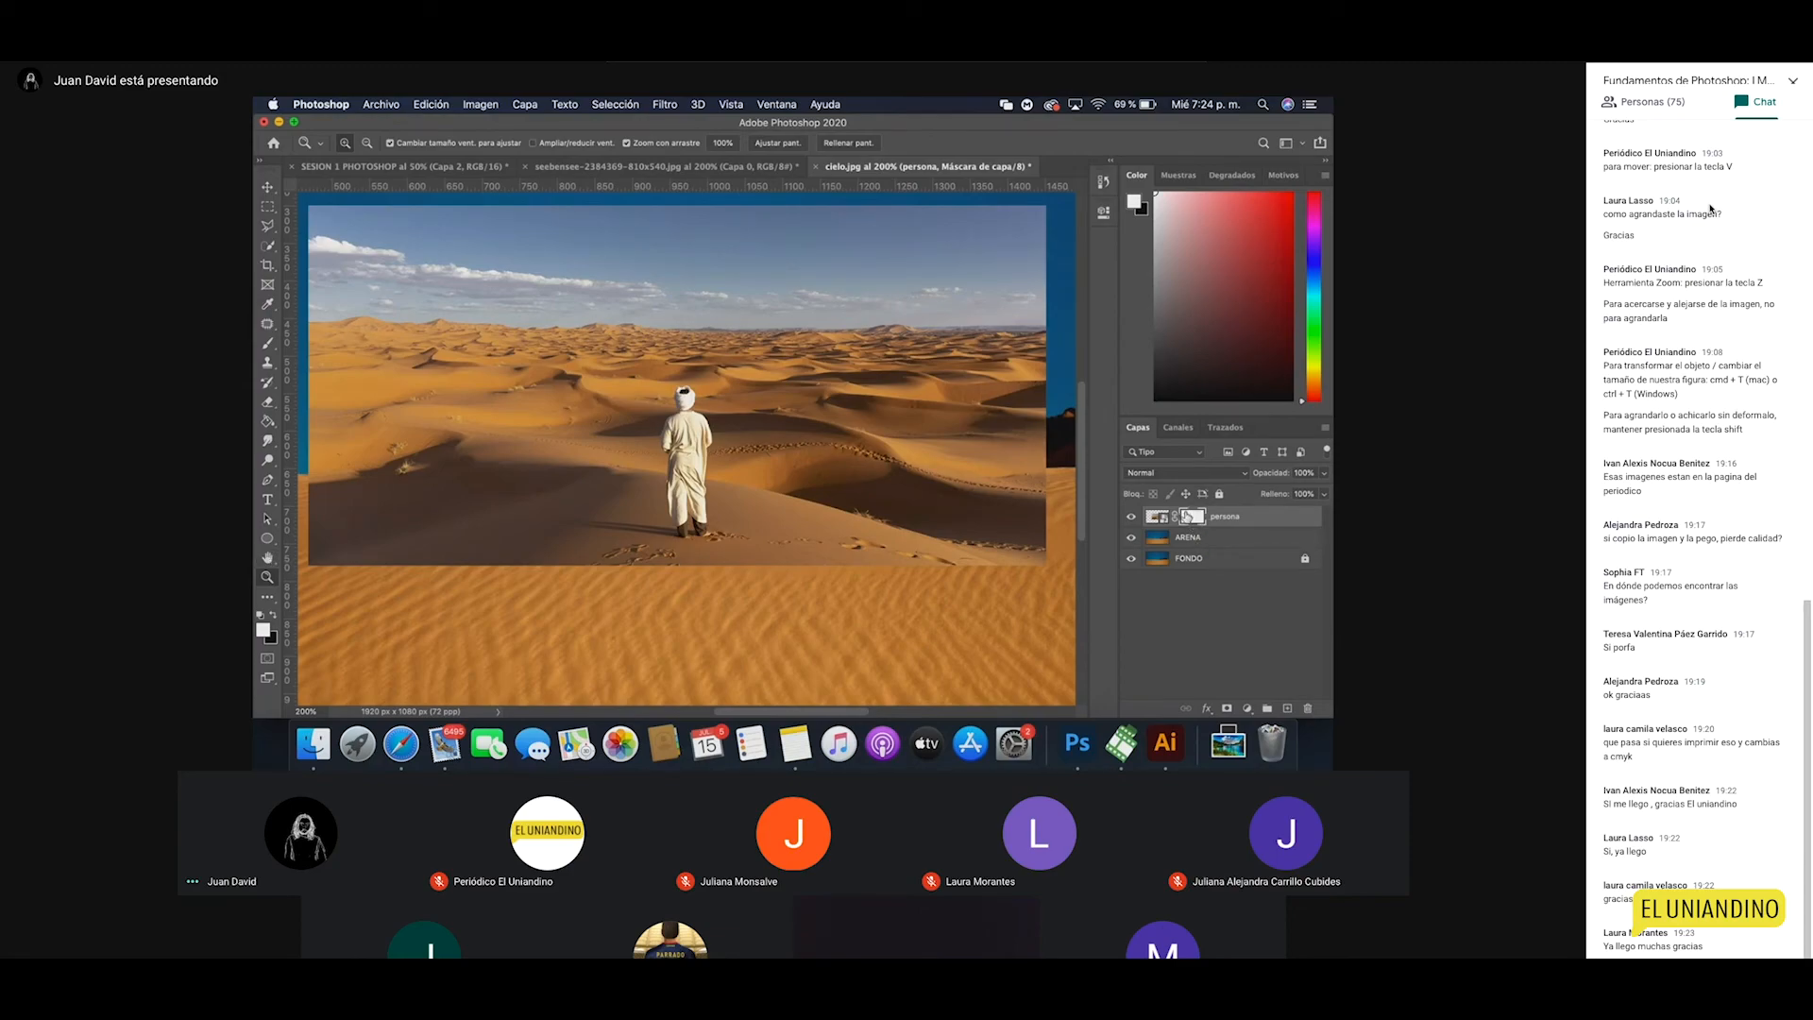
{"action": "left_click", "coordinate": [1154, 517]}
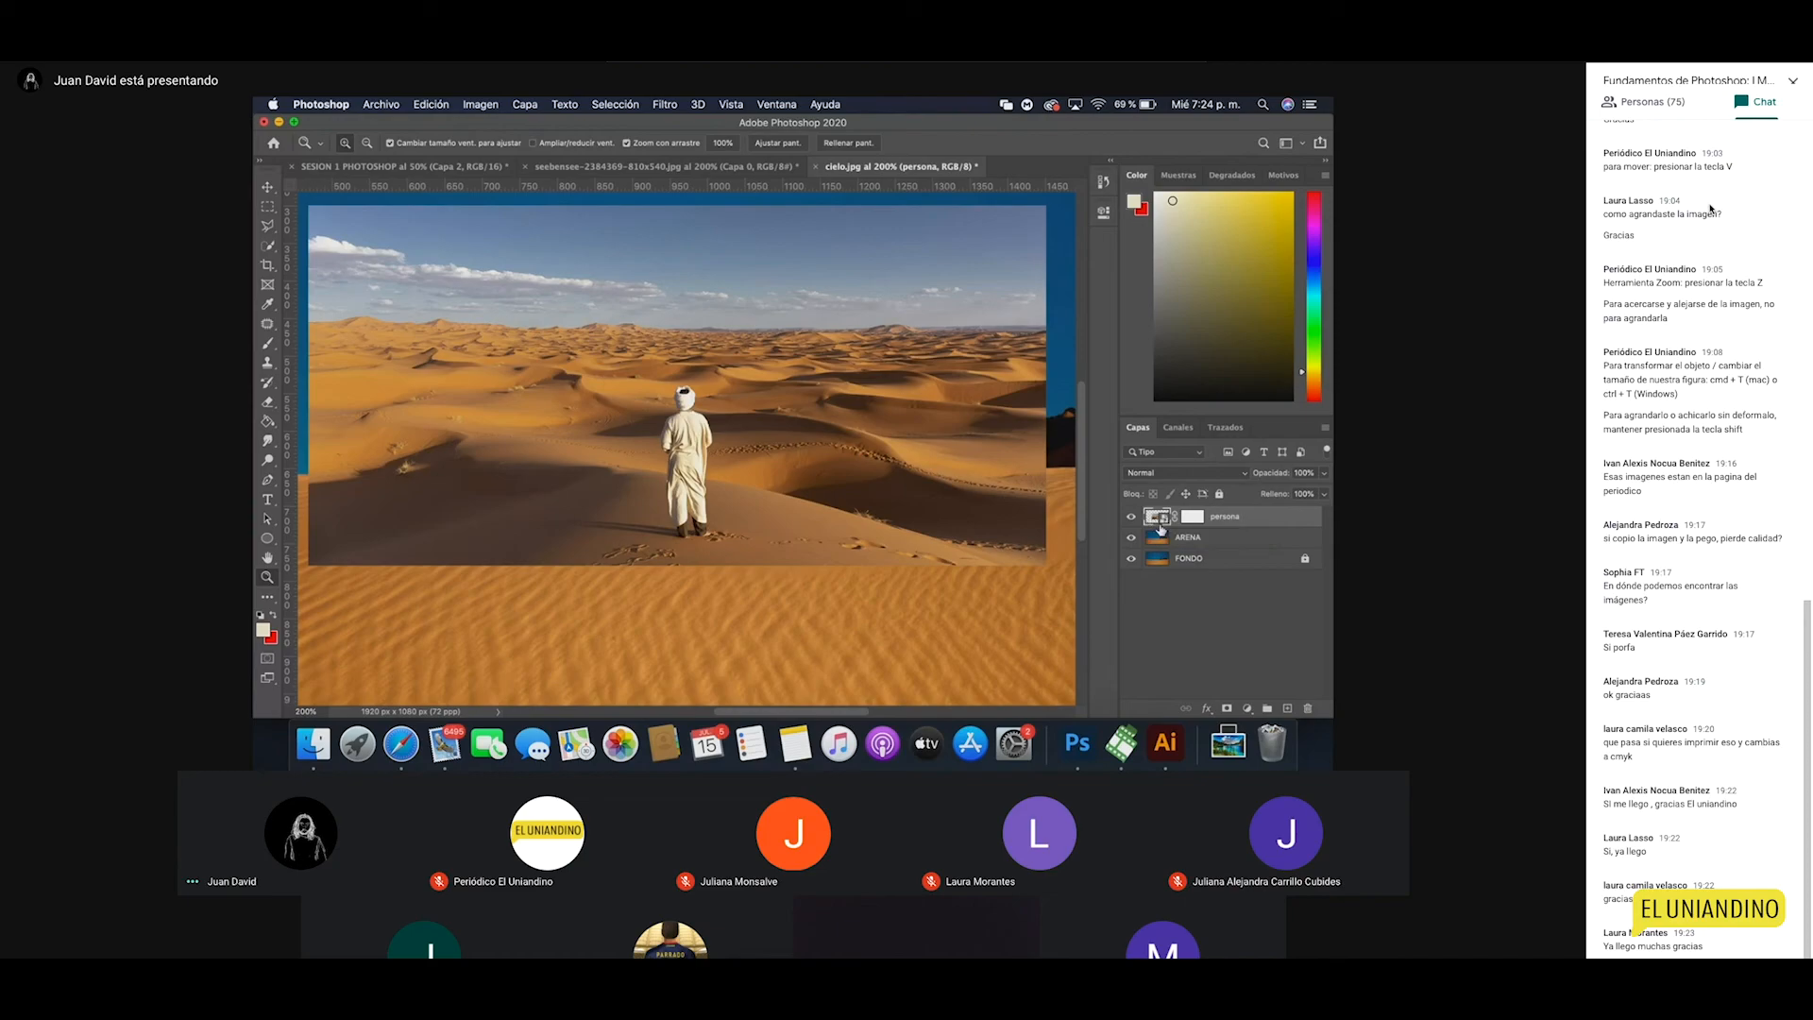
{"action": "left_click", "coordinate": [1154, 537]}
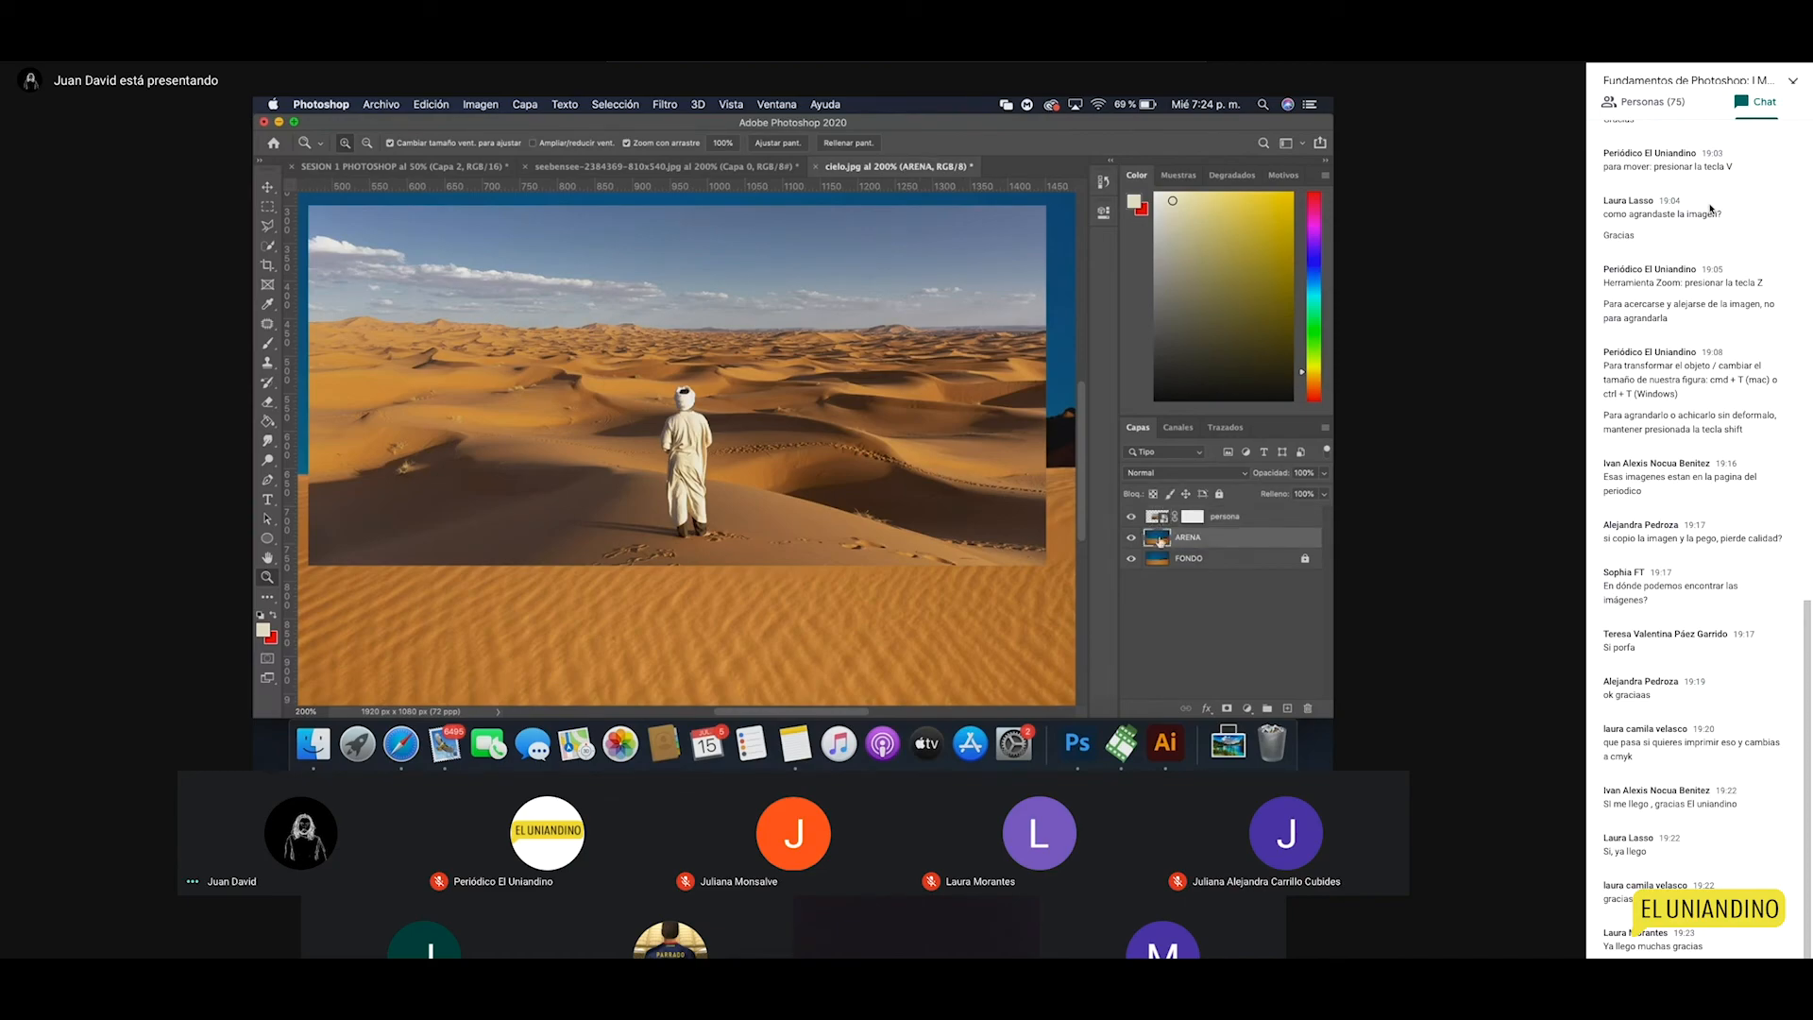
Step: Set the foreground colour to golden yellow, allowing non-web-safe colours
{"action": "left_click", "coordinate": [263, 628]}
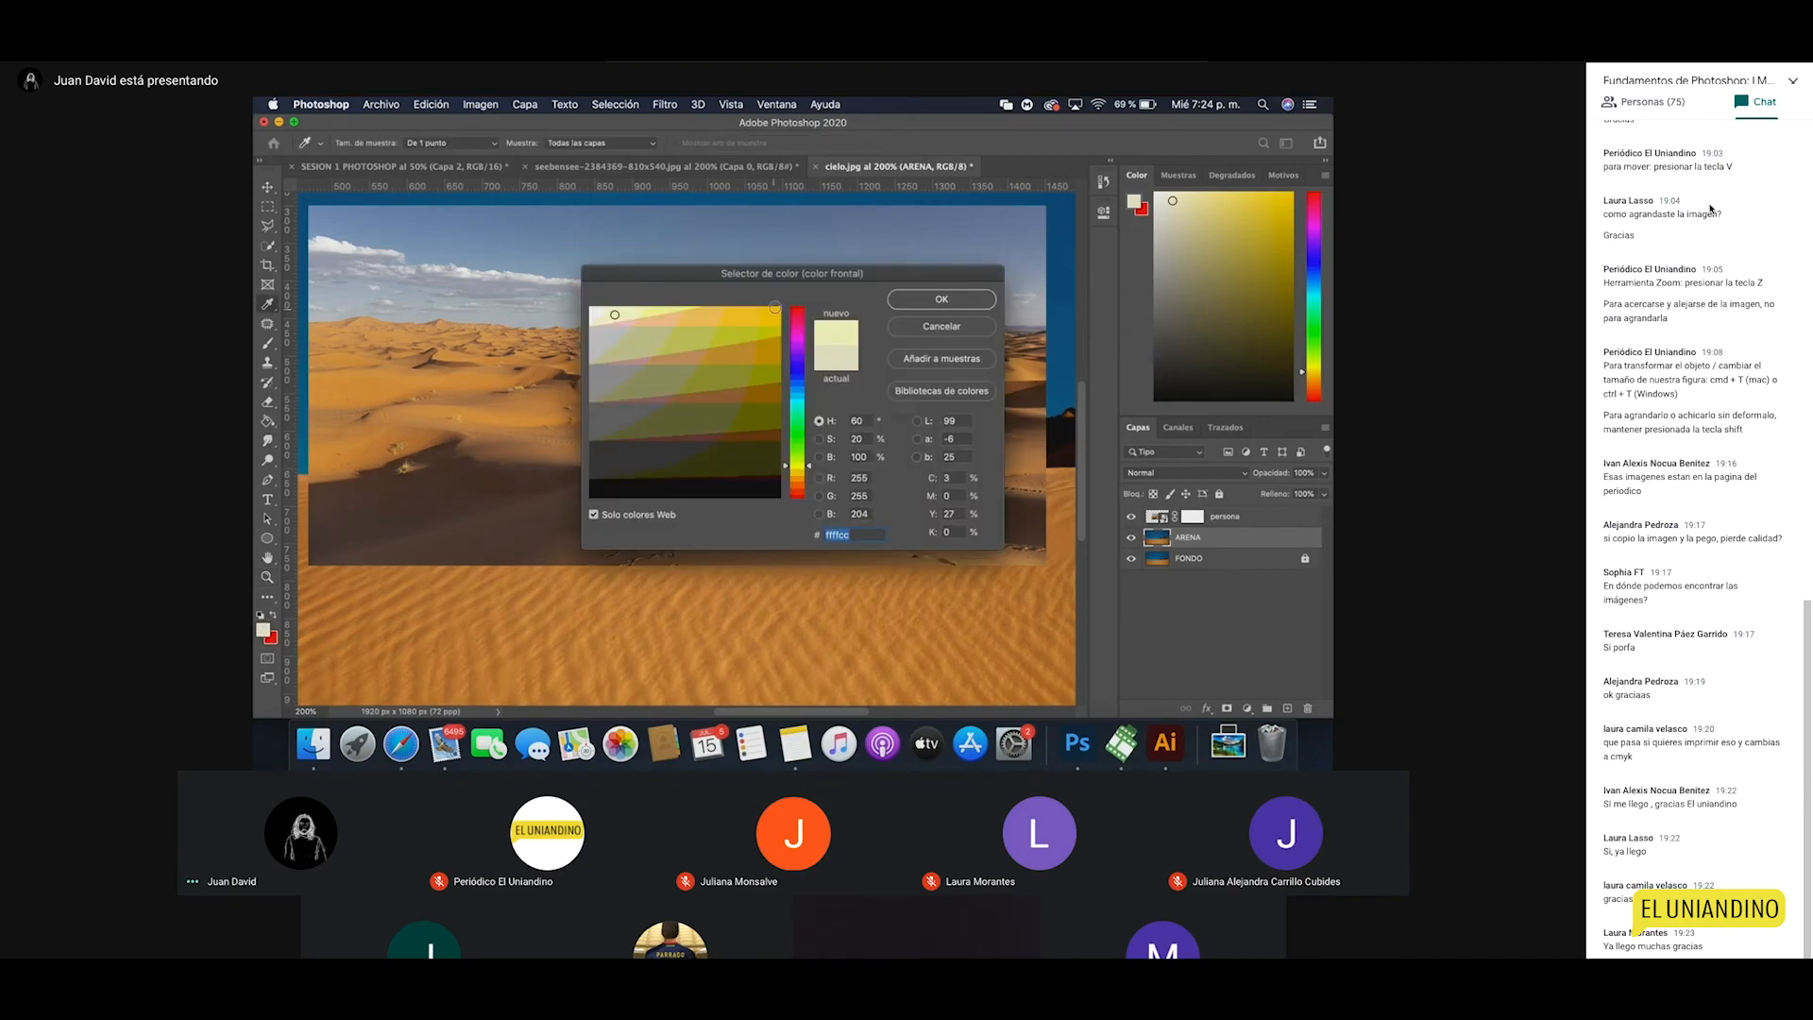
{"action": "left_click", "coordinate": [594, 516]}
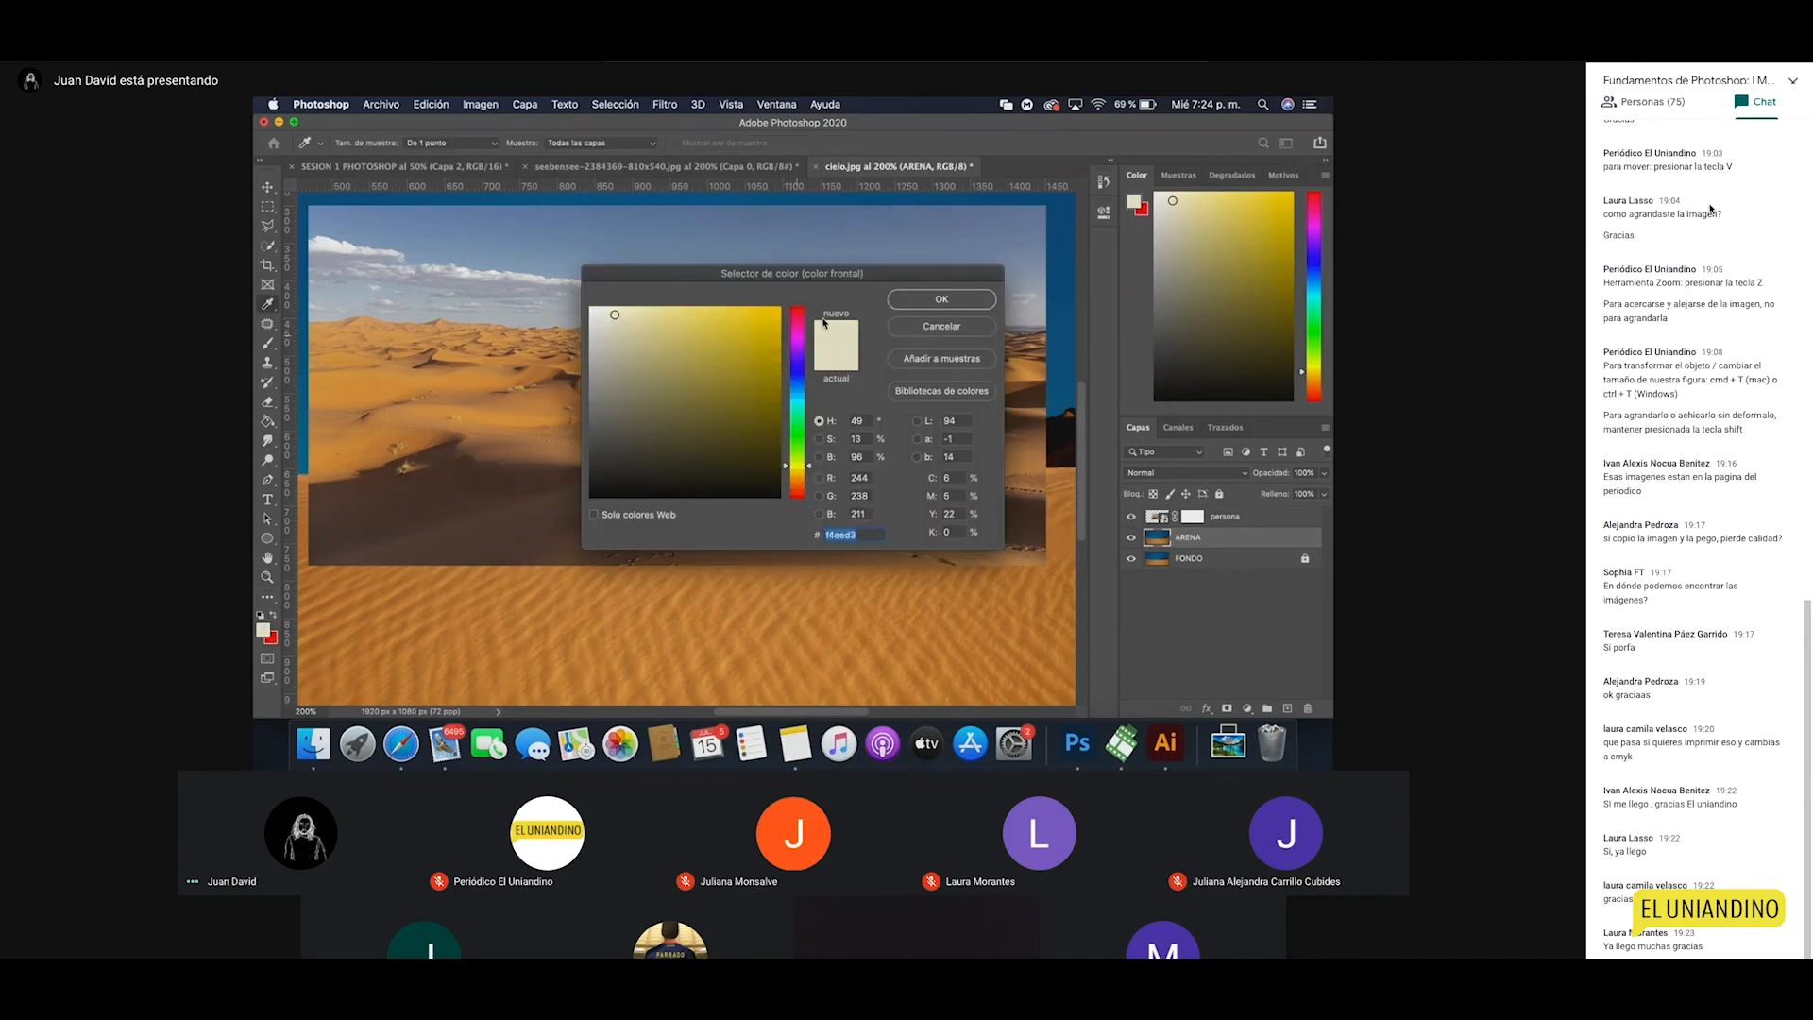
{"action": "left_click", "coordinate": [923, 305]}
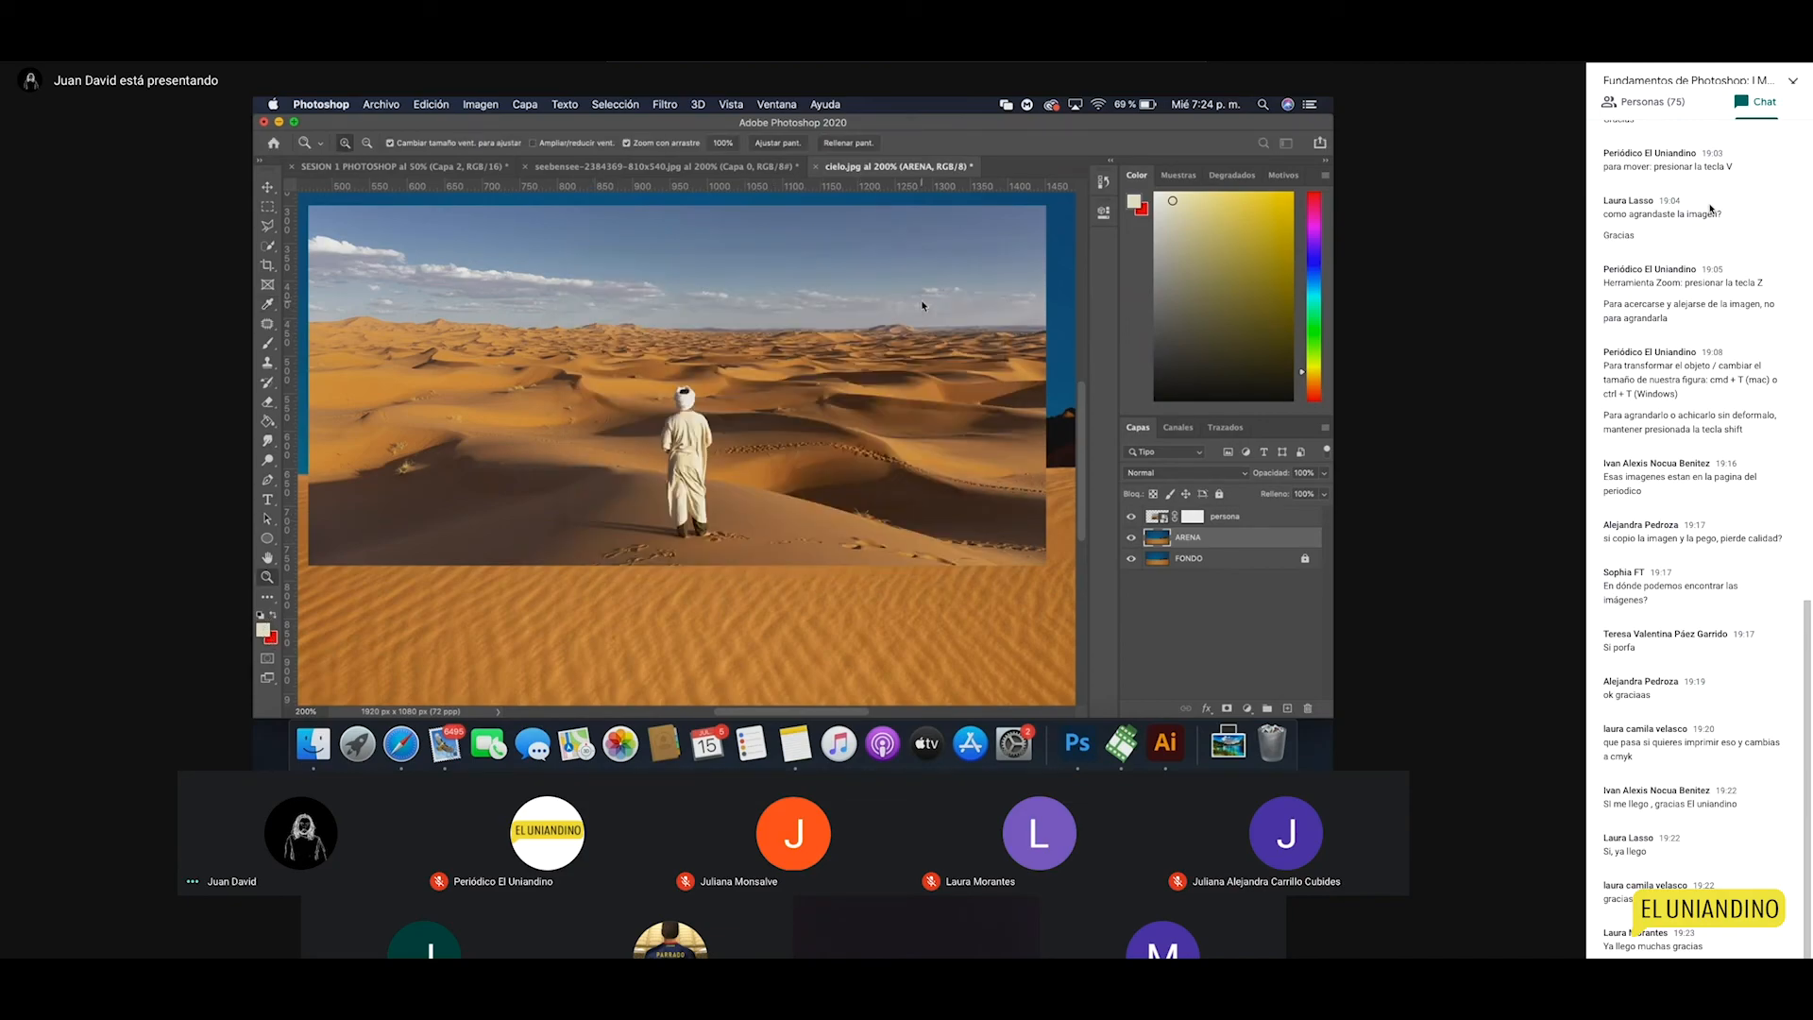
{"action": "left_click", "coordinate": [262, 630]}
{"action": "left_click", "coordinate": [735, 332]}
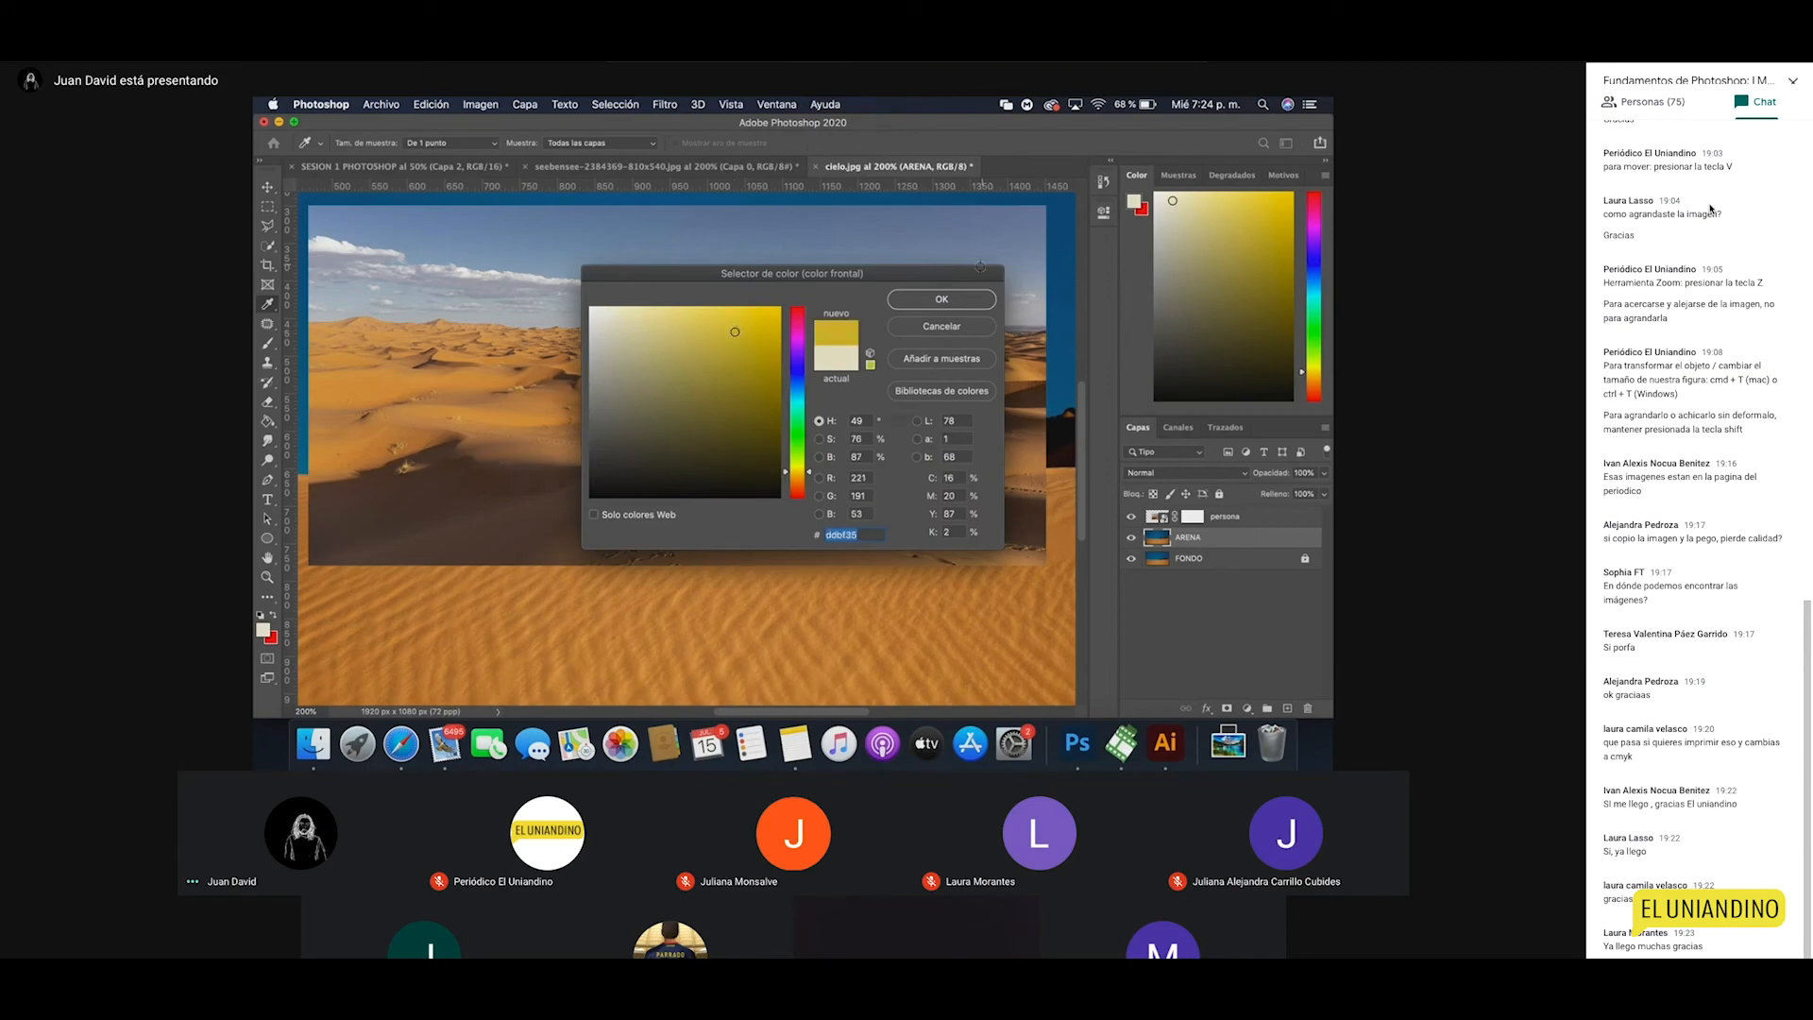
{"action": "key", "text": "Return"}
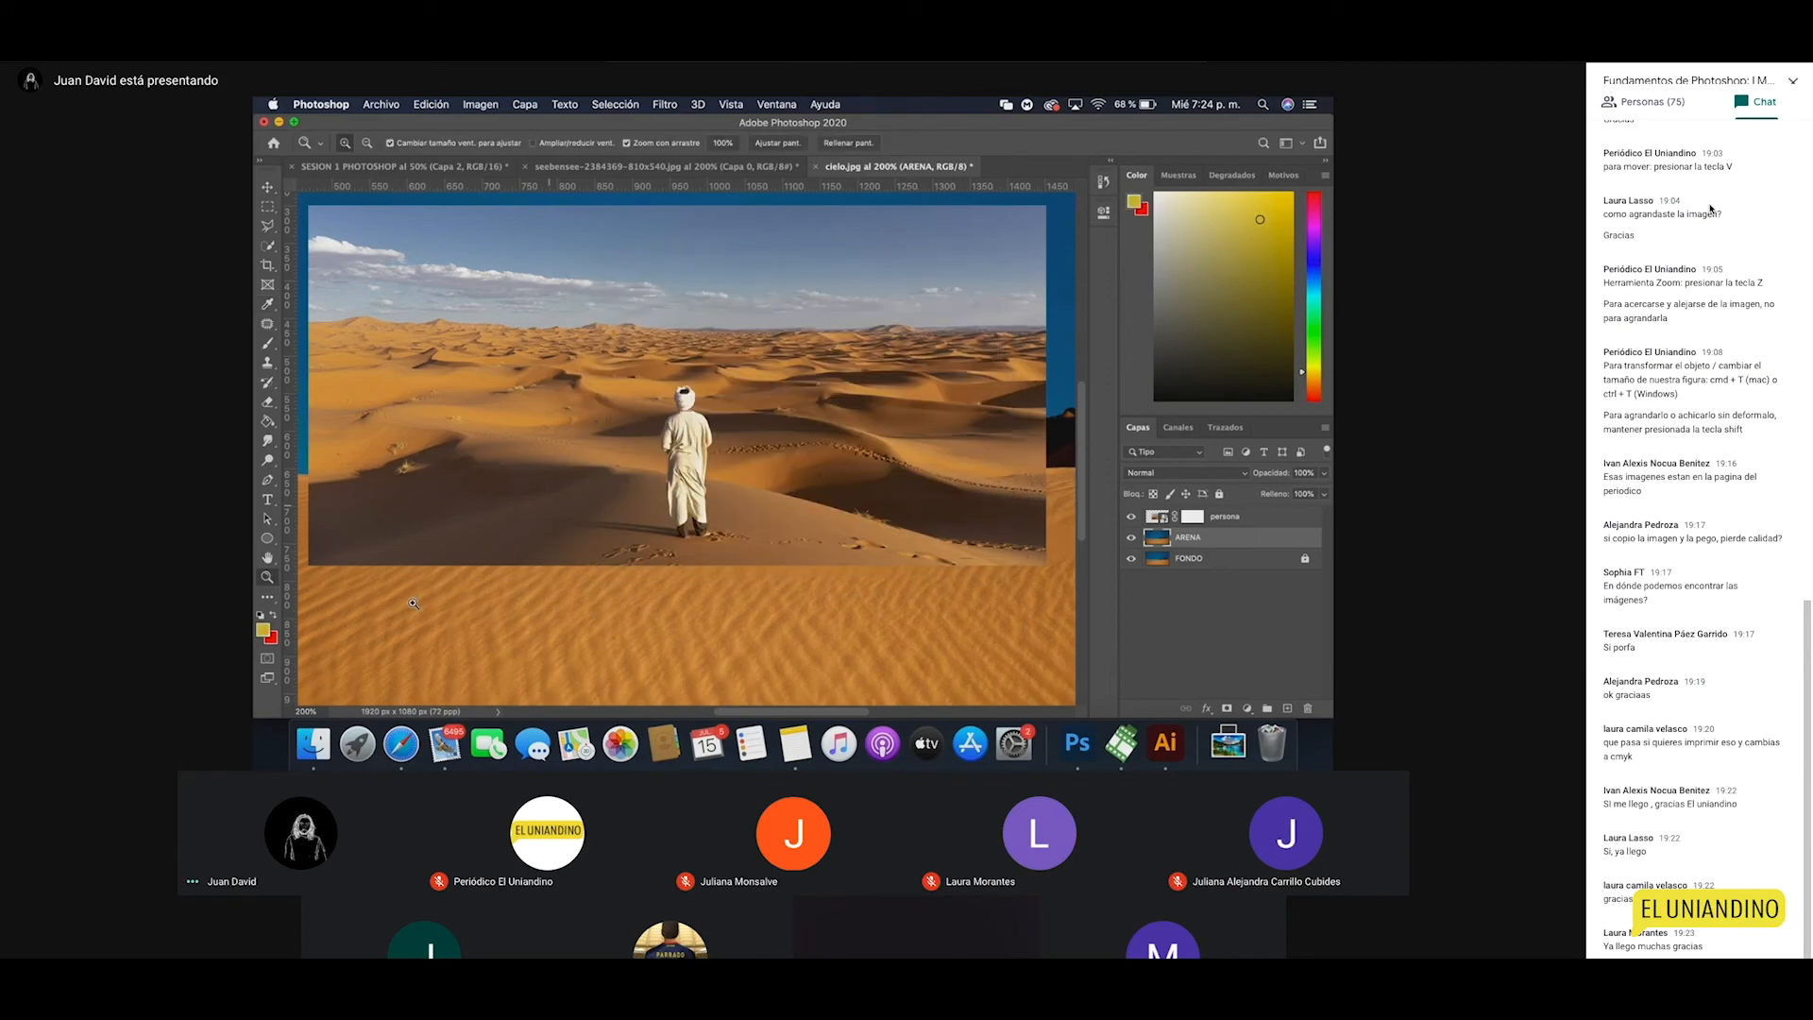
Step: Swap to red as the foreground colour and target the persona layer's mask
{"action": "left_click", "coordinate": [274, 617]}
{"action": "left_click", "coordinate": [263, 629]}
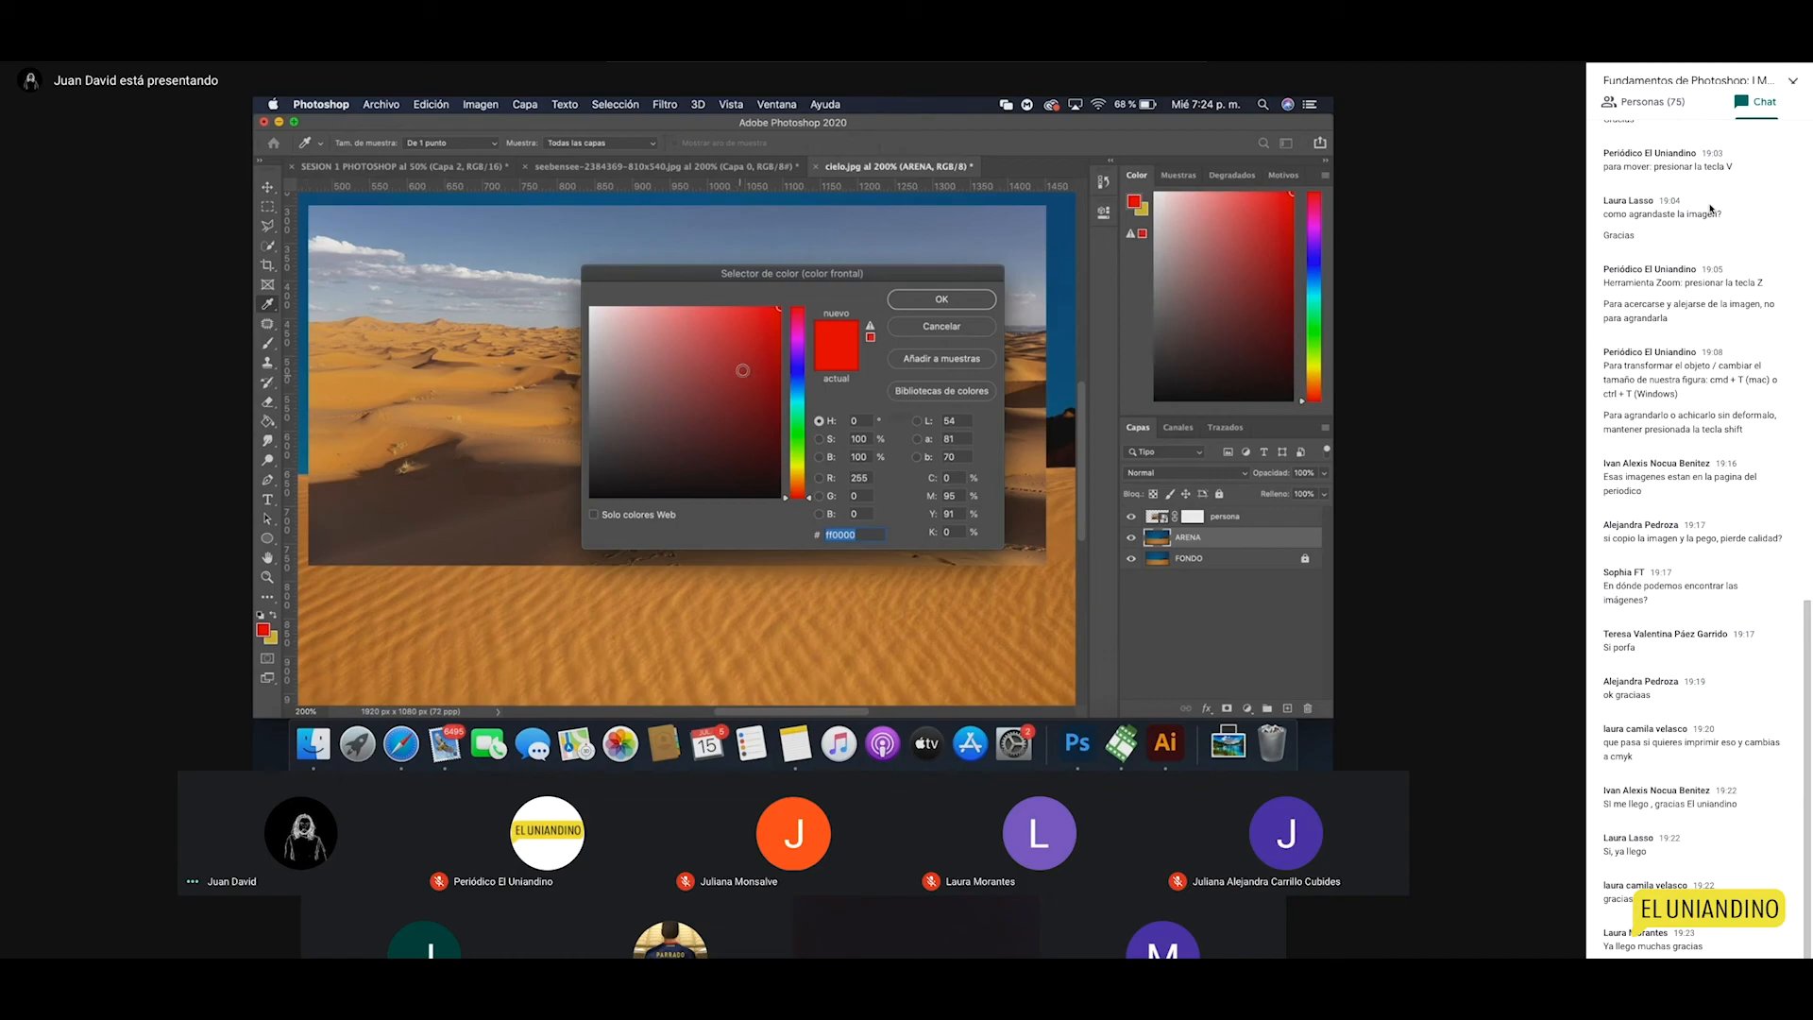
{"action": "key", "text": "Return"}
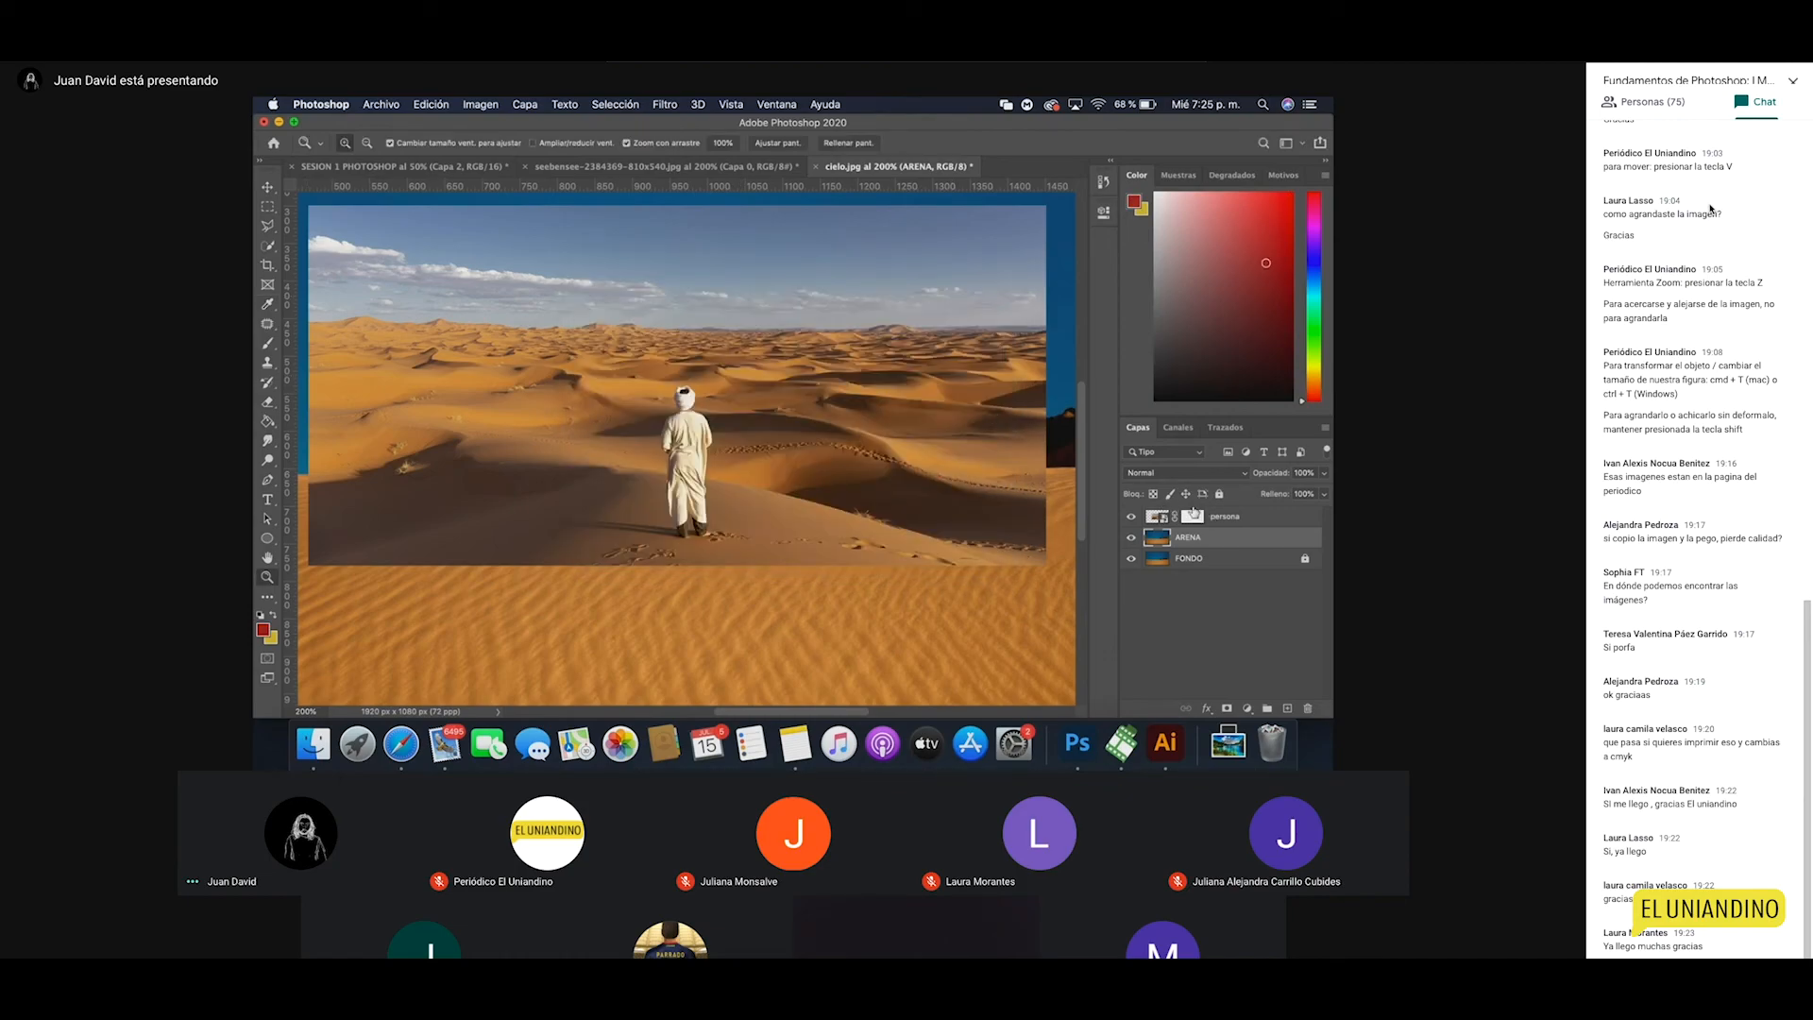
{"action": "left_click", "coordinate": [1191, 517]}
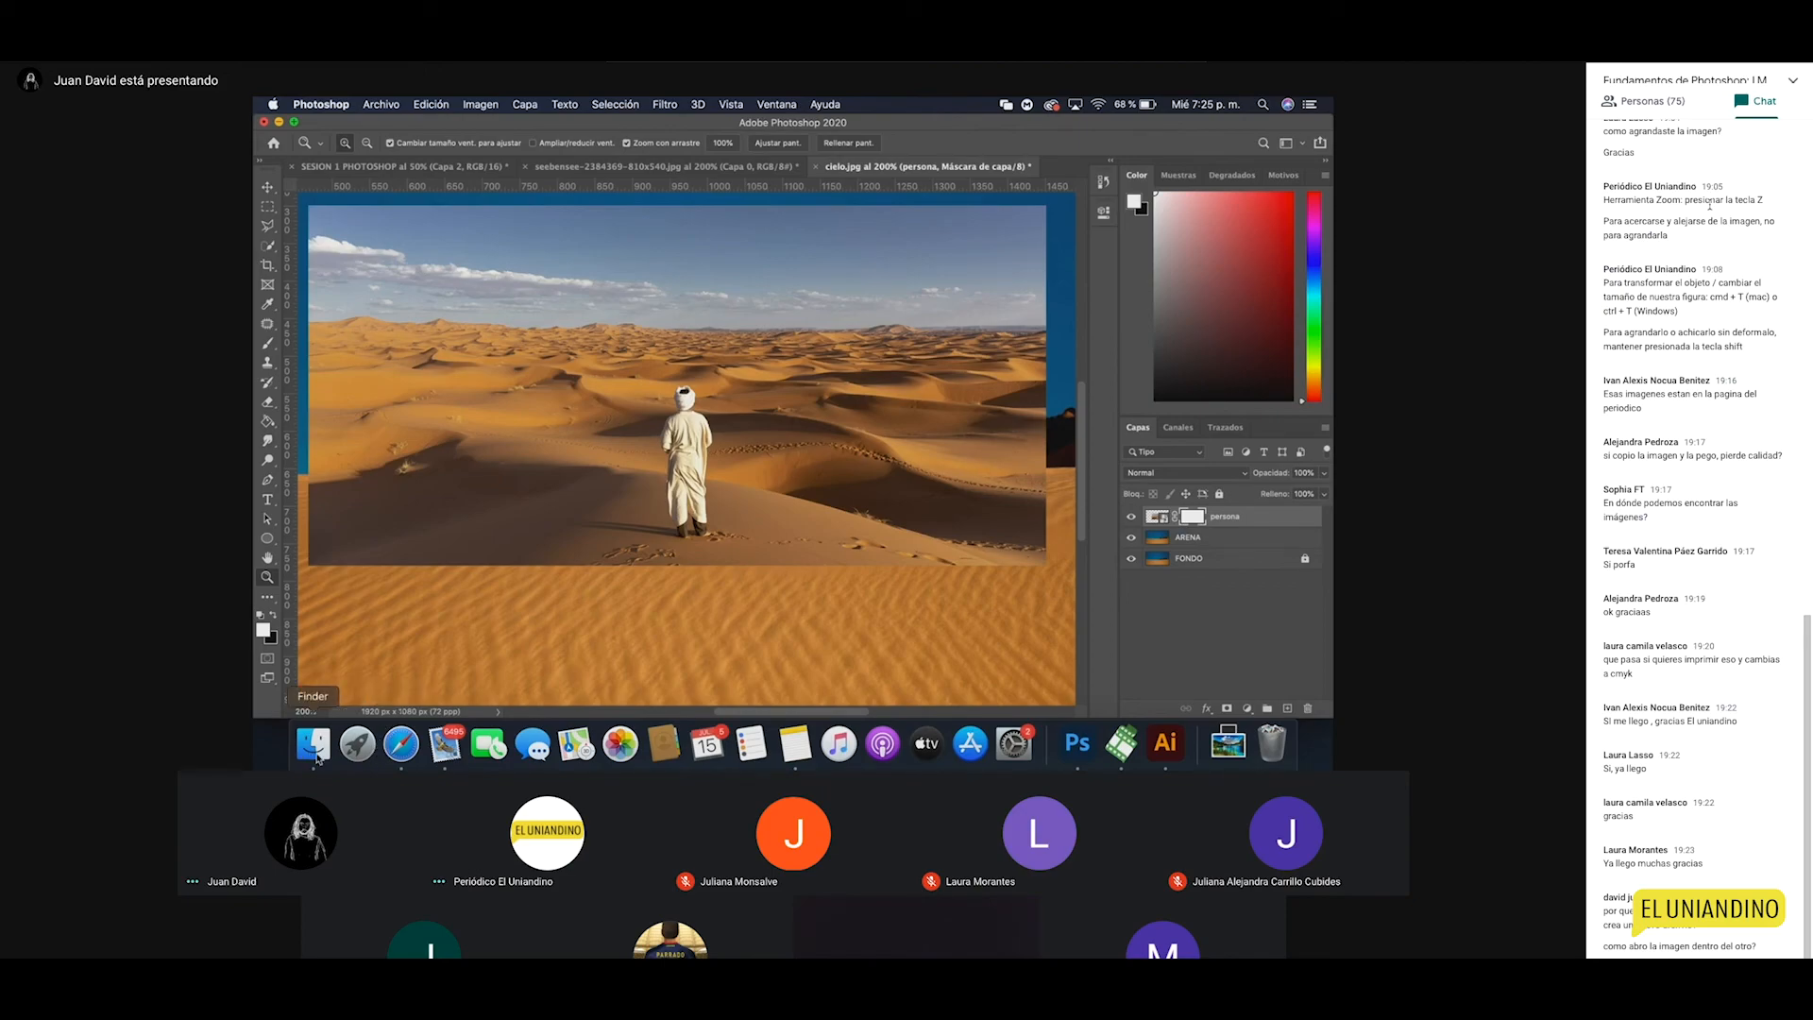
Step: Open Archivo > Abrir… and select the persona image in the MATTE folder
{"action": "left_click", "coordinate": [314, 745]}
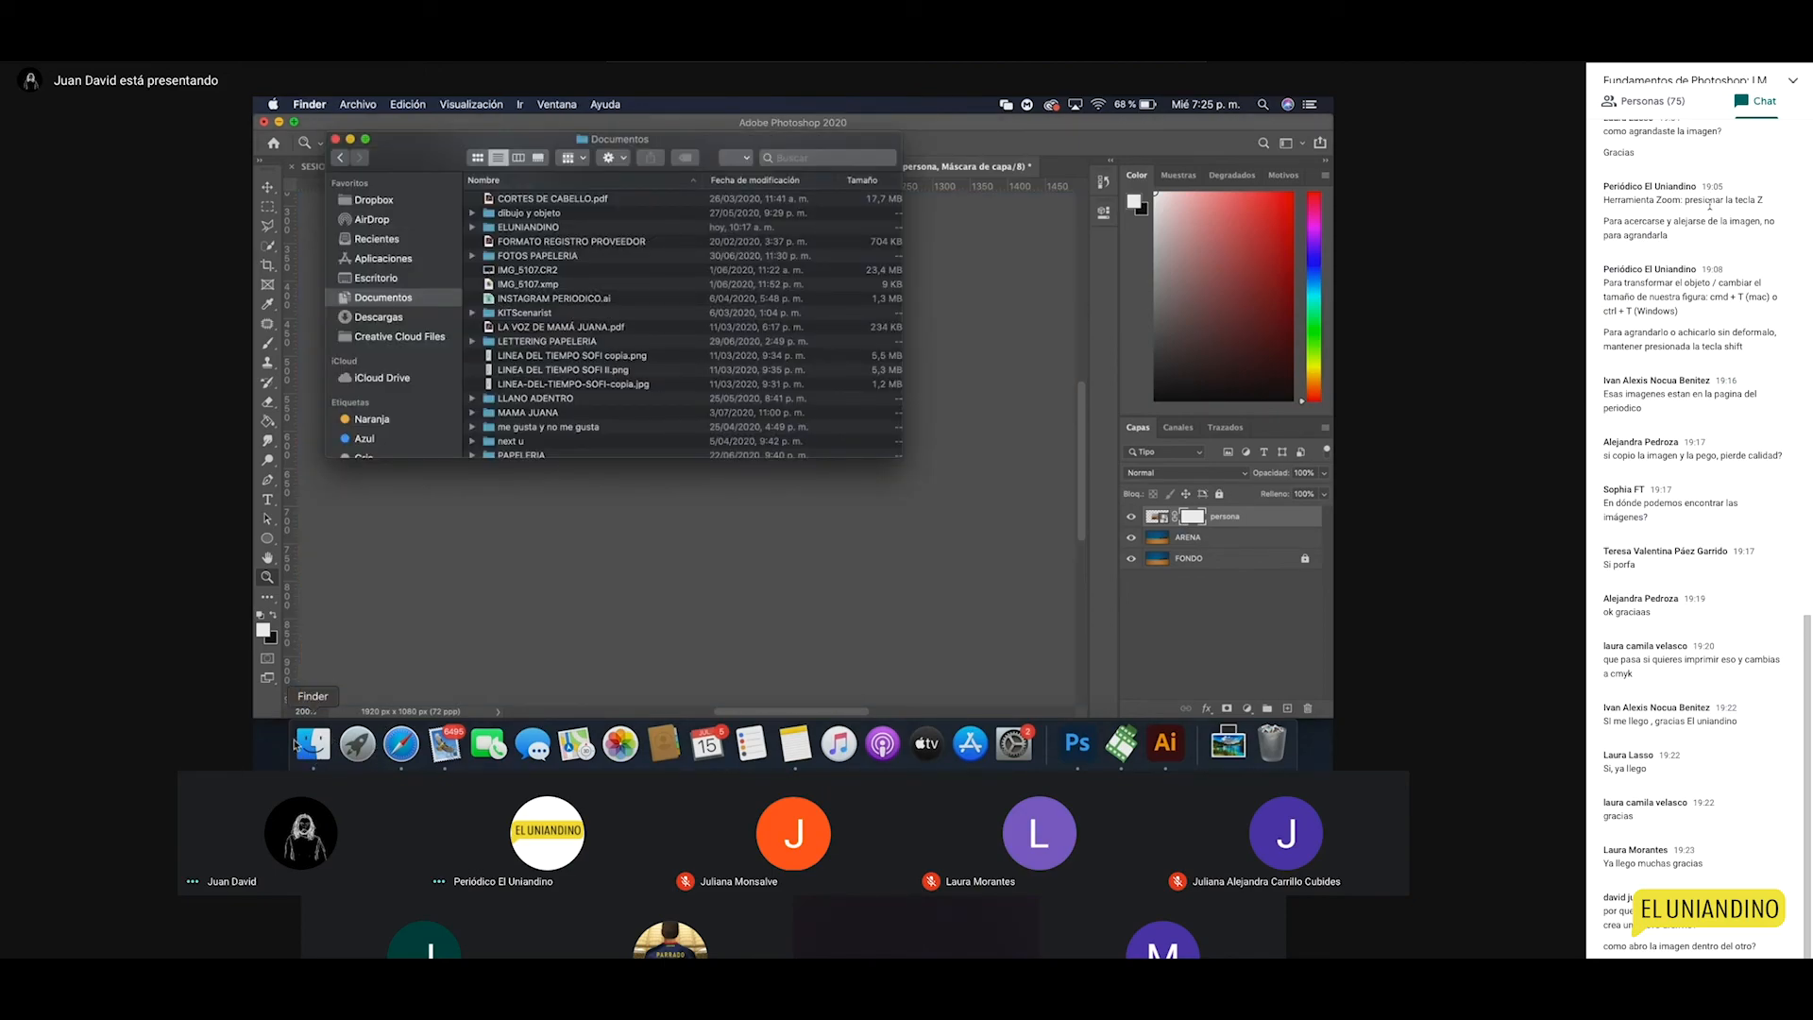
{"action": "left_click", "coordinate": [1077, 745]}
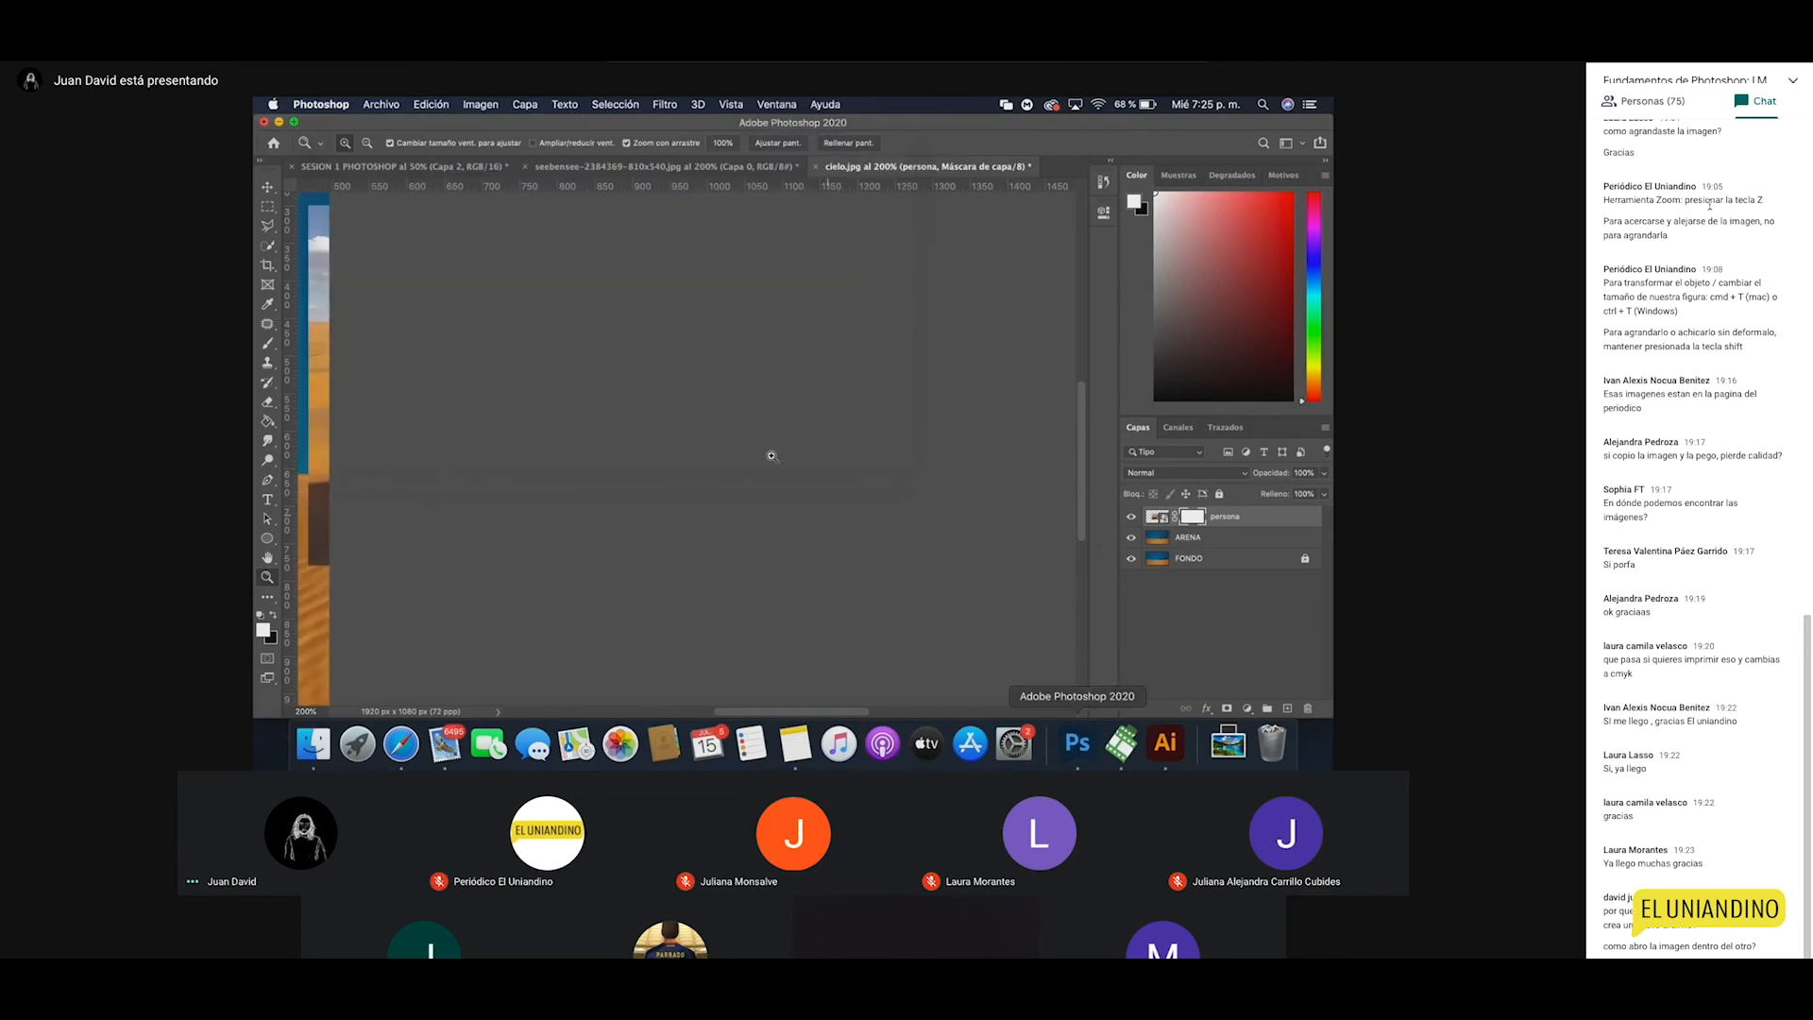
{"action": "left_click", "coordinate": [379, 104]}
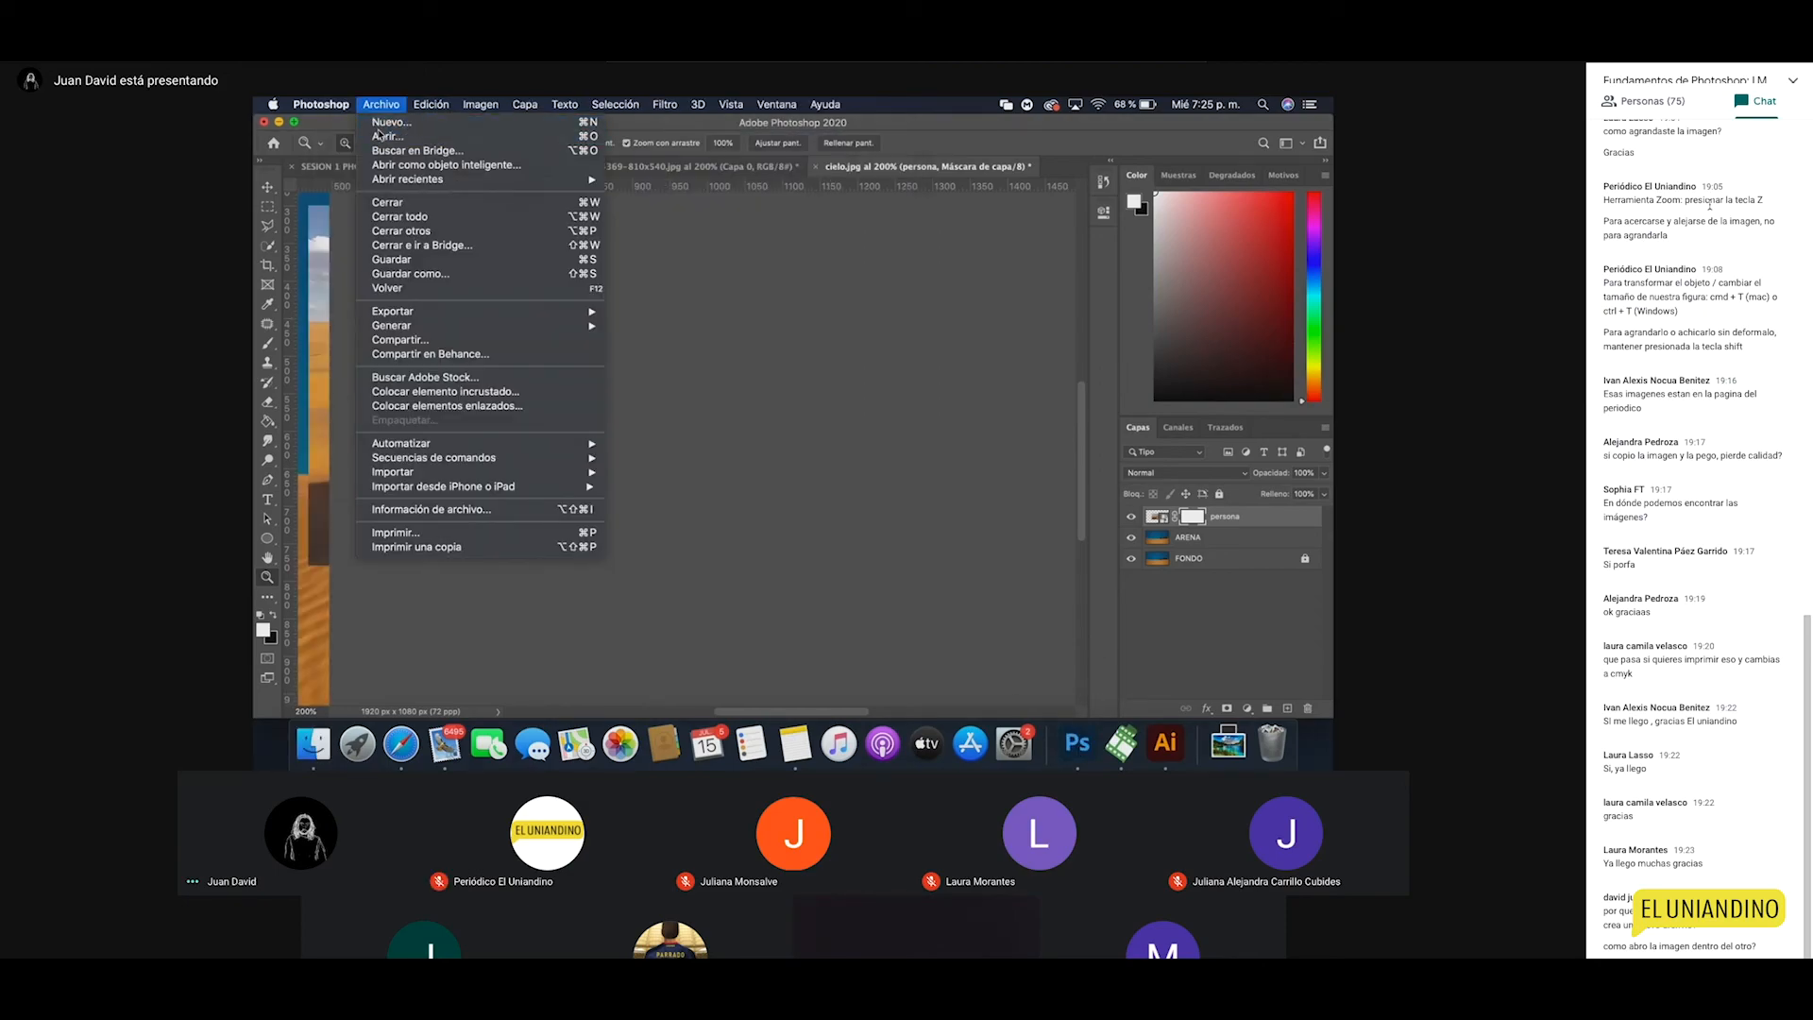
{"action": "left_click", "coordinate": [383, 136]}
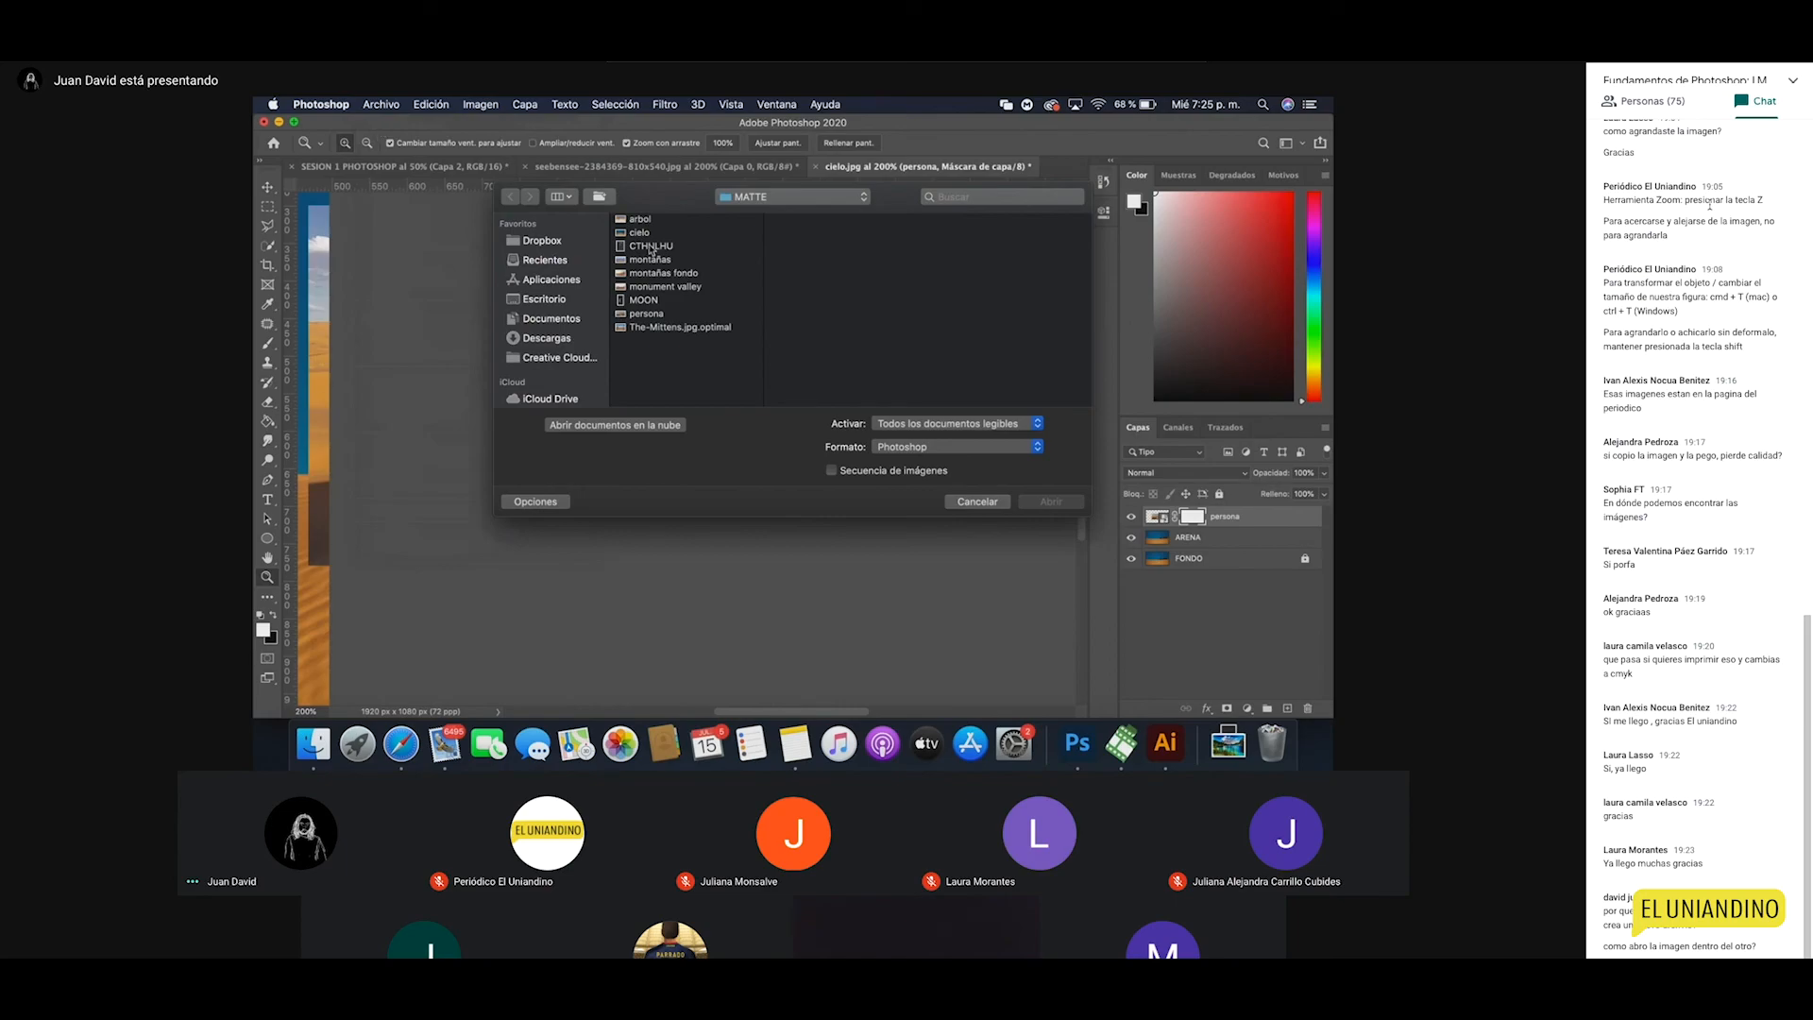
{"action": "left_click", "coordinate": [657, 300]}
{"action": "left_click", "coordinate": [650, 315]}
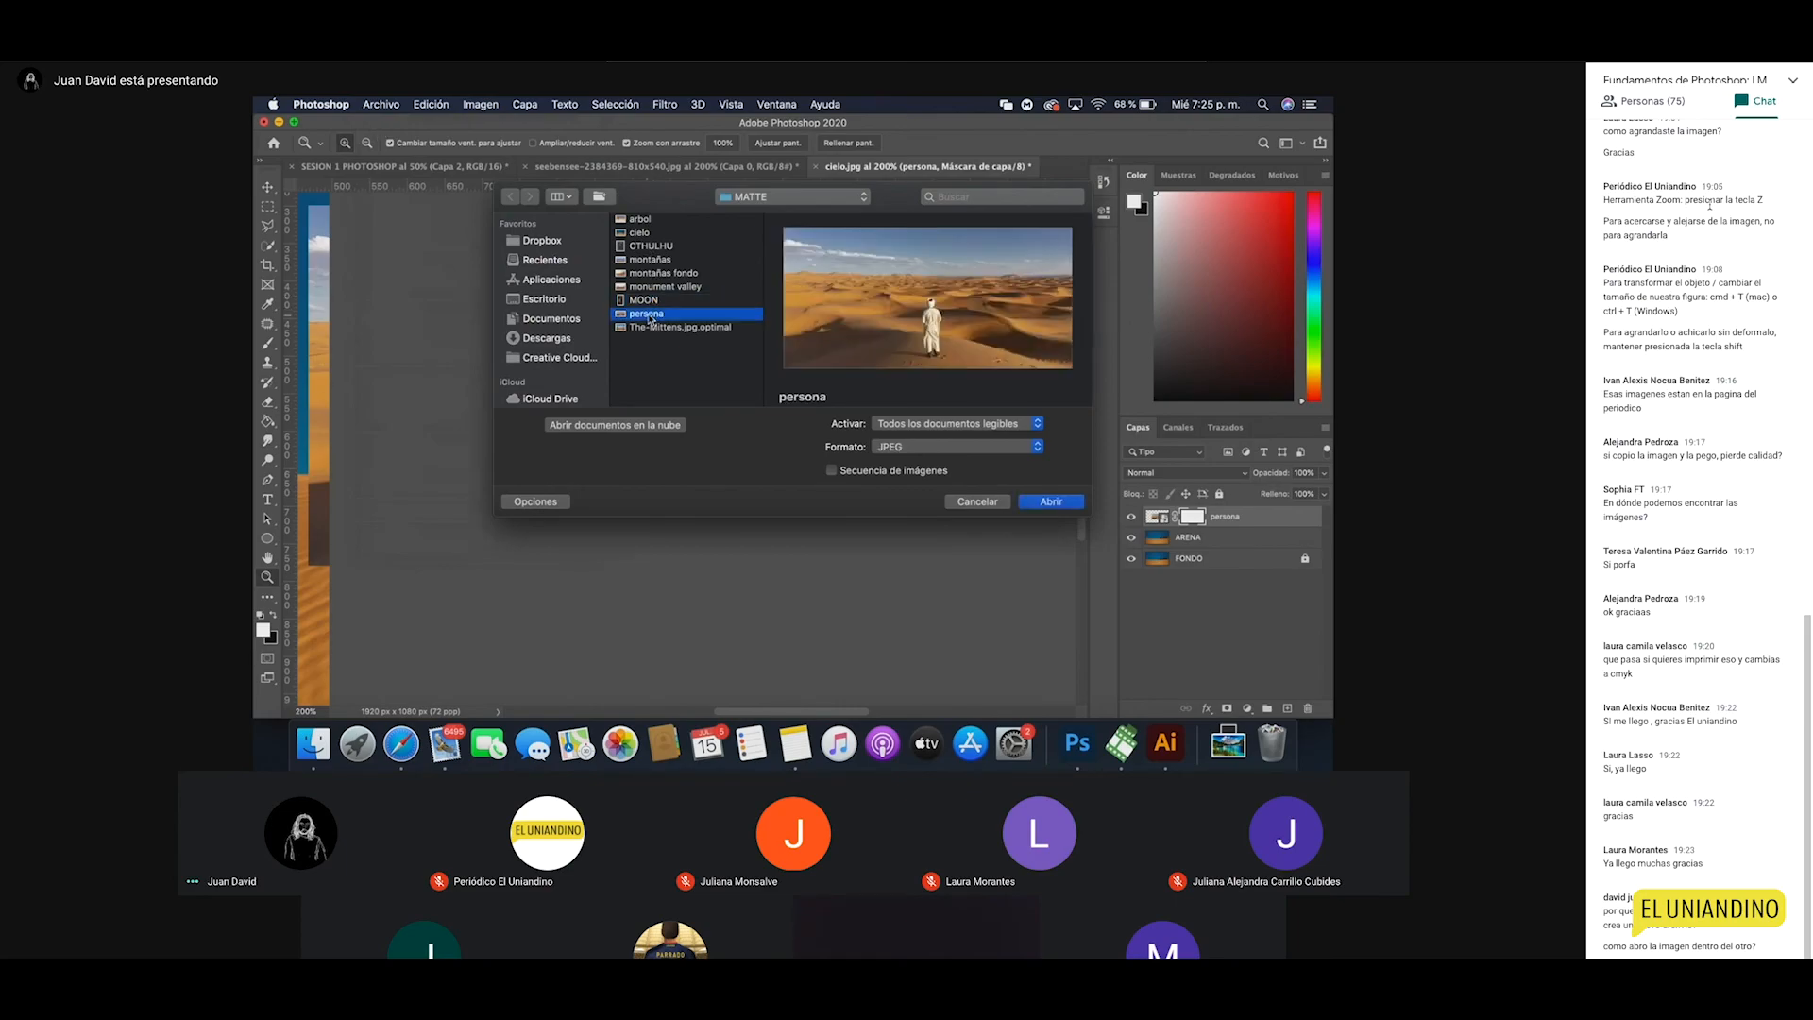
Step: Open persona.jpg, then switch back to the cielo.jpg tab and zoom it to 100%
{"action": "left_click", "coordinate": [1060, 503]}
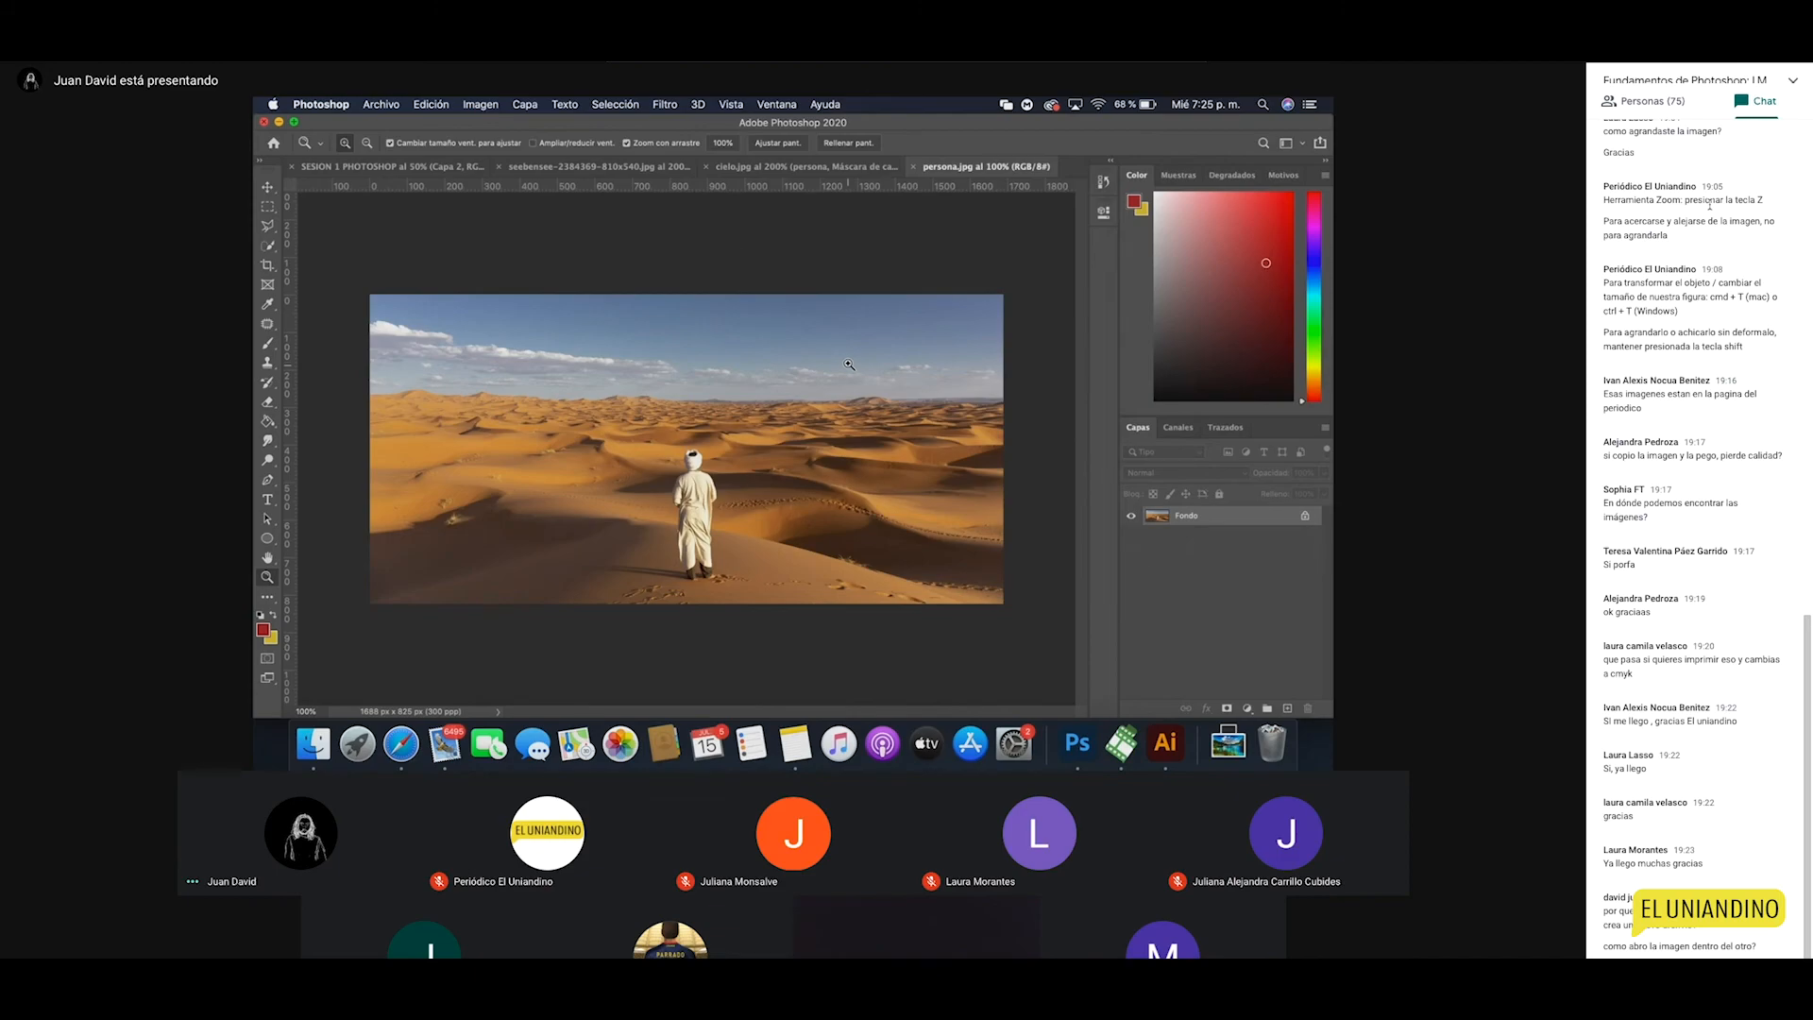
{"action": "left_click", "coordinate": [771, 168]}
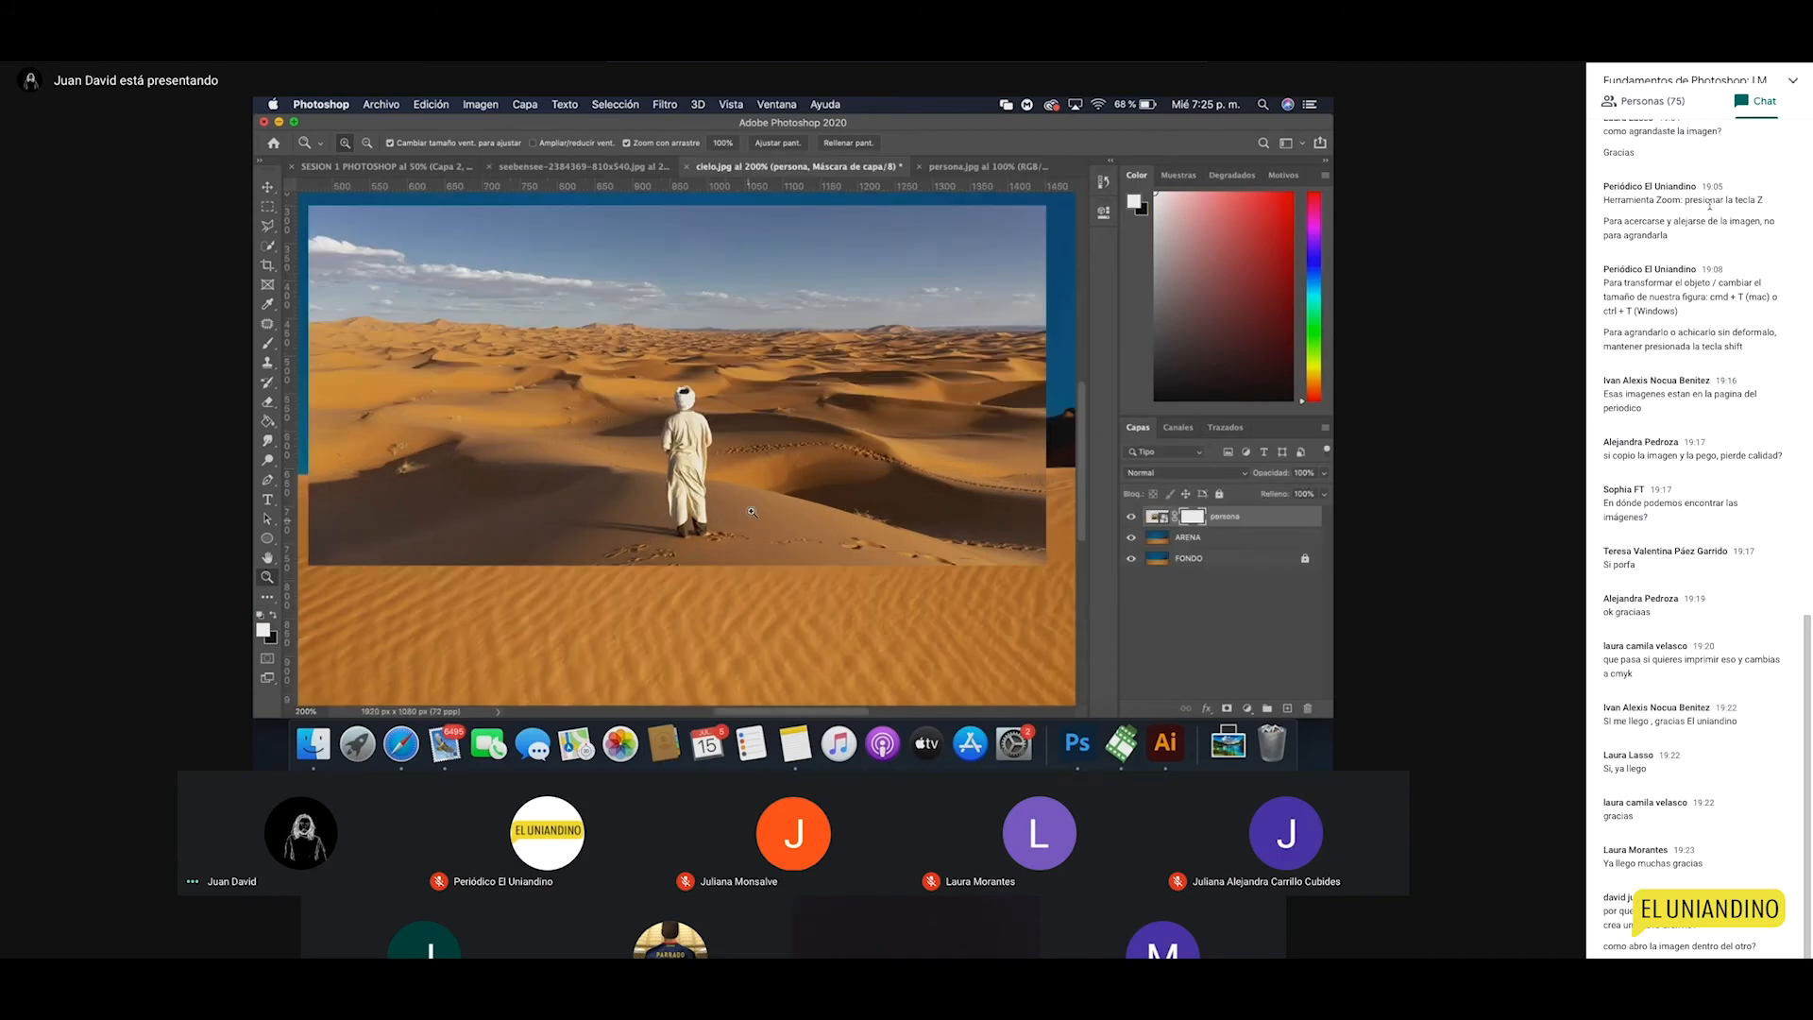
{"action": "left_click", "coordinate": [653, 527], "text": "alt"}
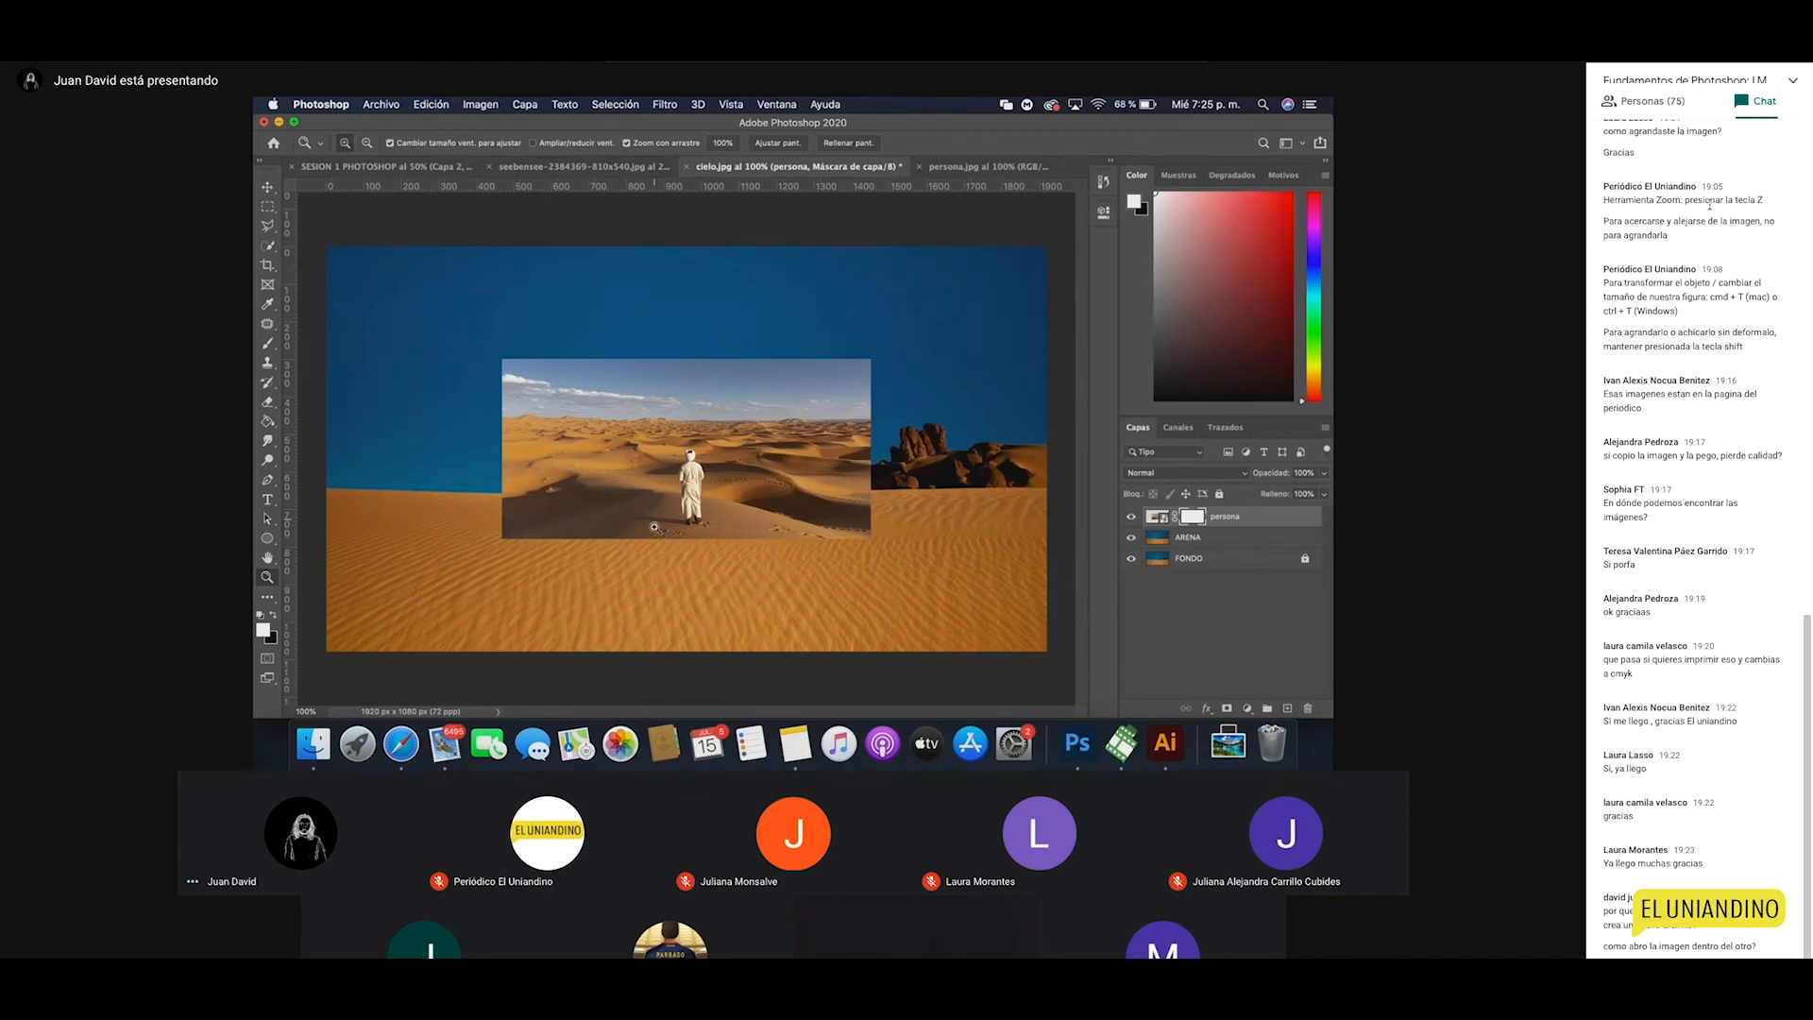
{"action": "left_click", "coordinate": [380, 104]}
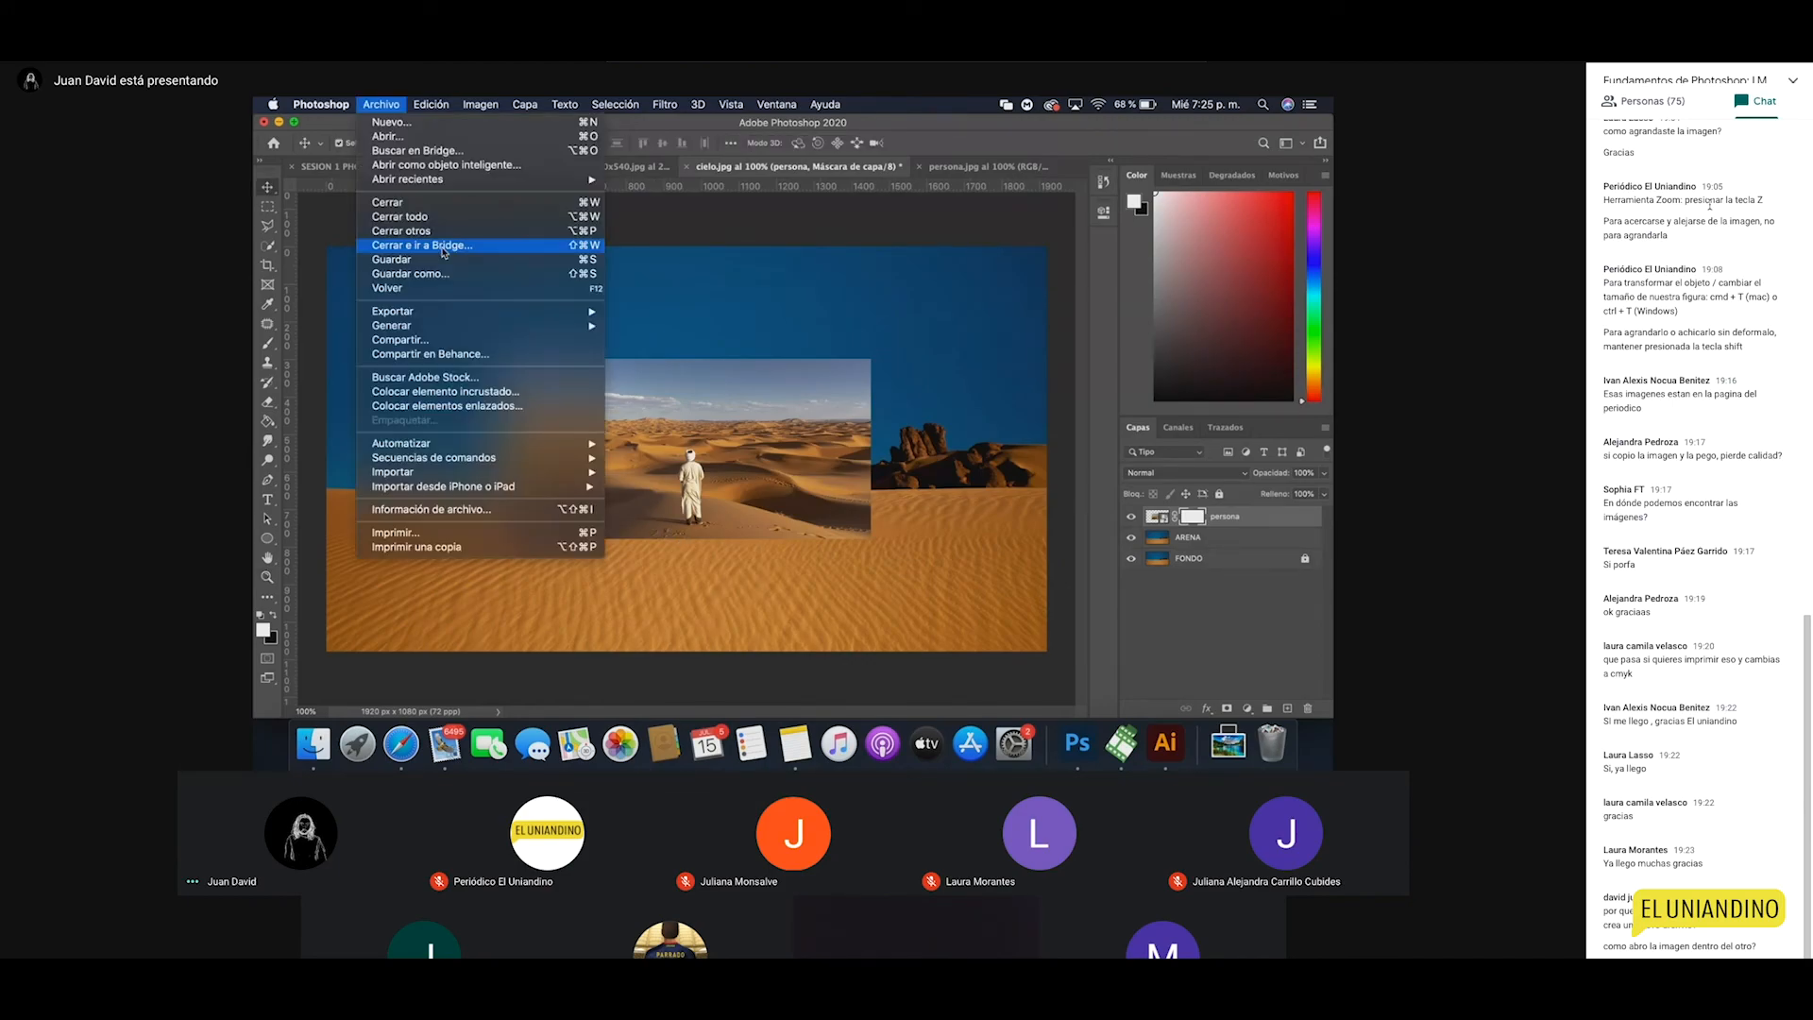
{"action": "left_click", "coordinate": [465, 393]}
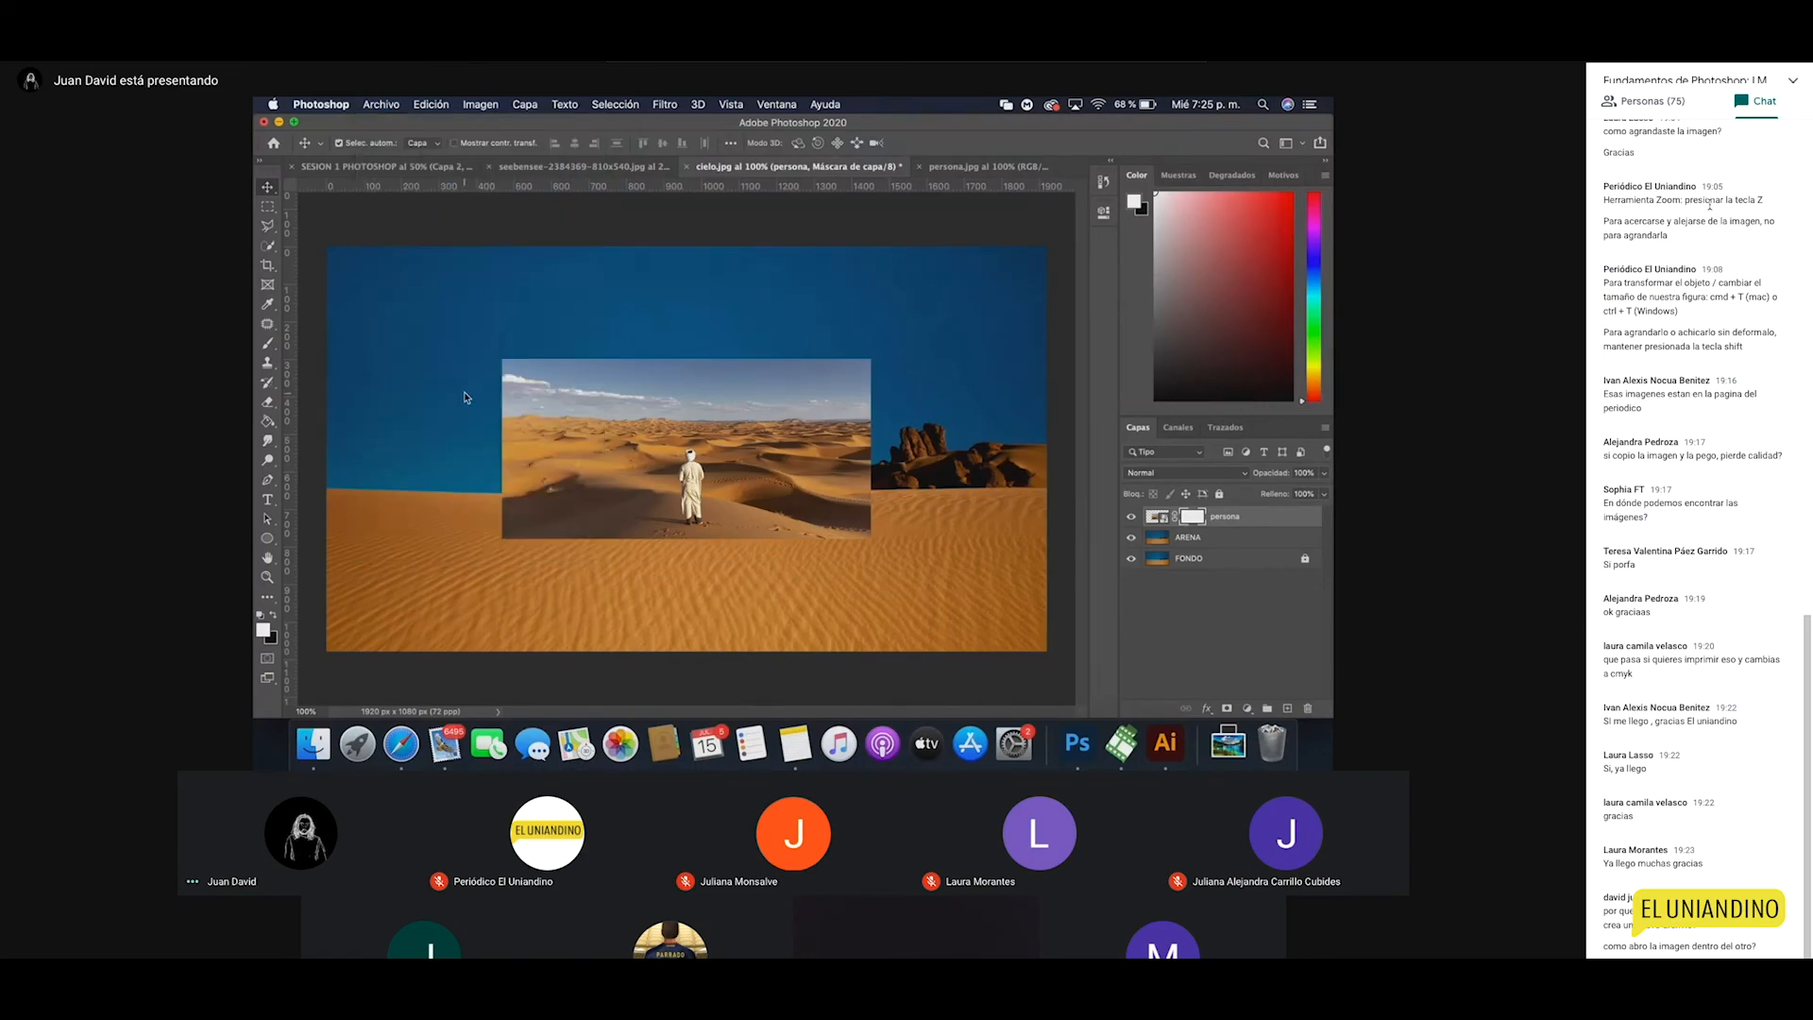
{"action": "left_click", "coordinate": [647, 260]}
{"action": "left_click", "coordinate": [1051, 505]}
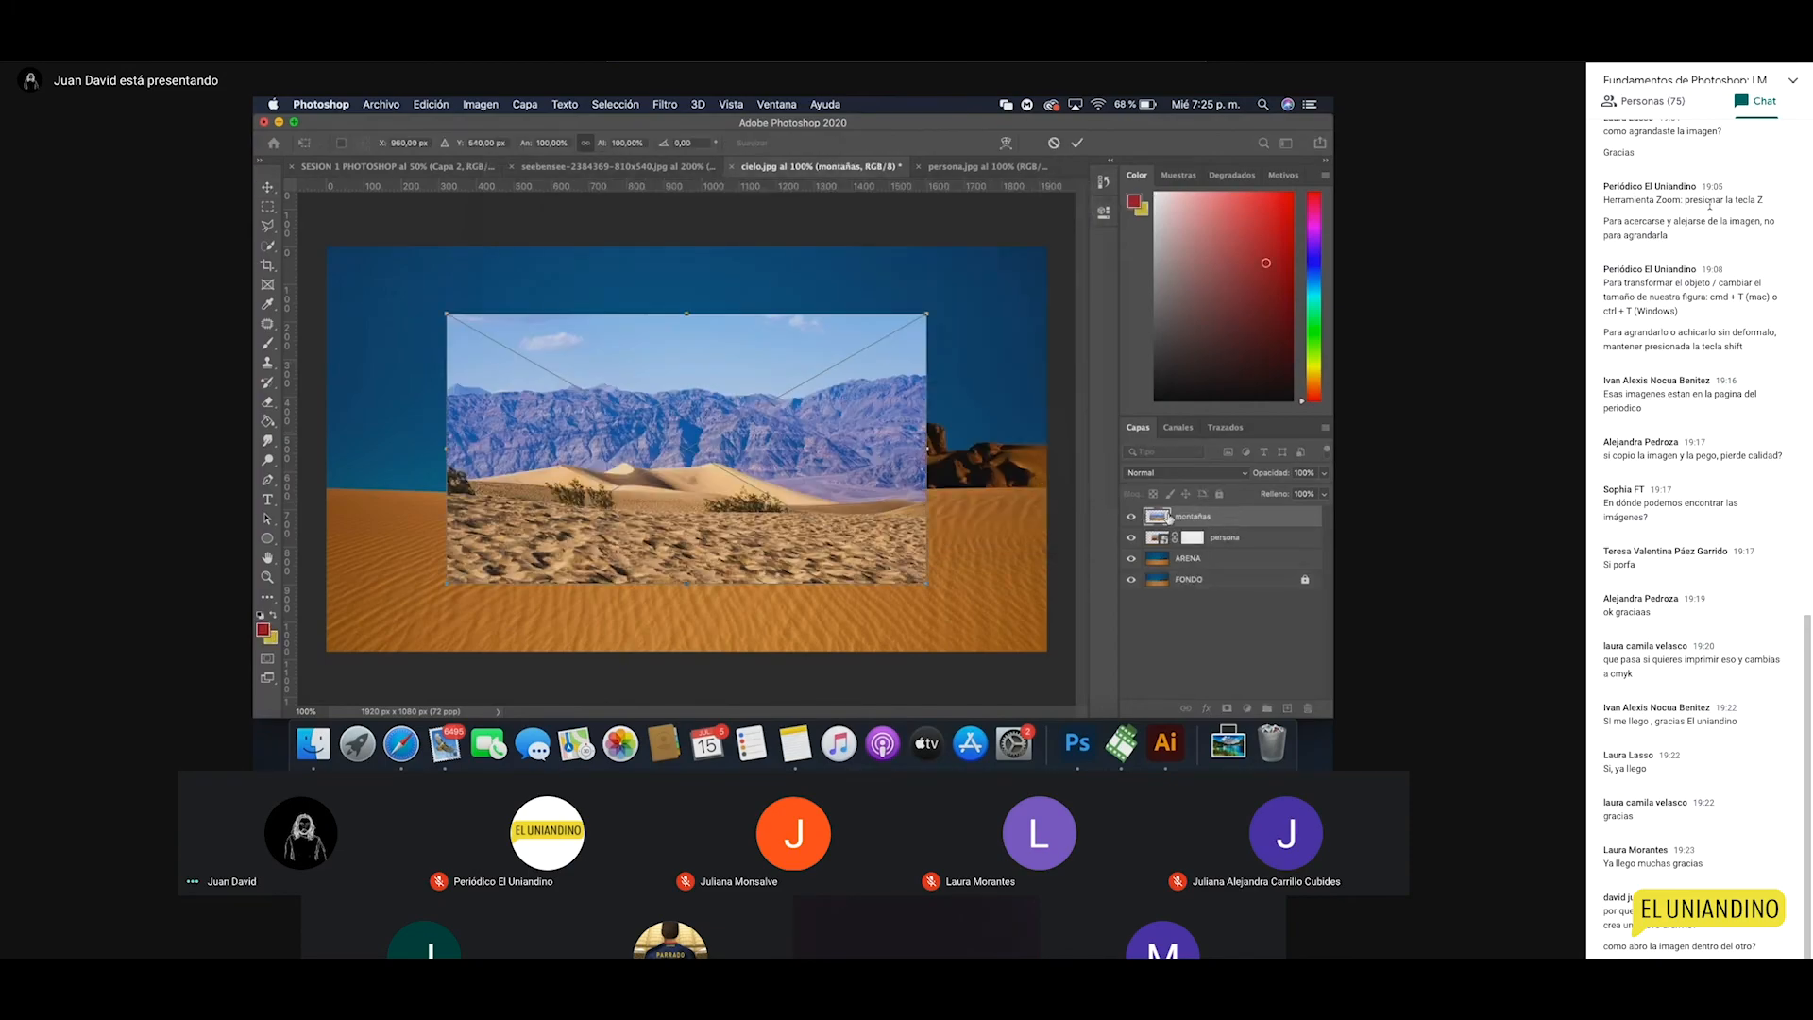
{"action": "left_click", "coordinate": [1216, 567]}
{"action": "left_click", "coordinate": [1207, 519]}
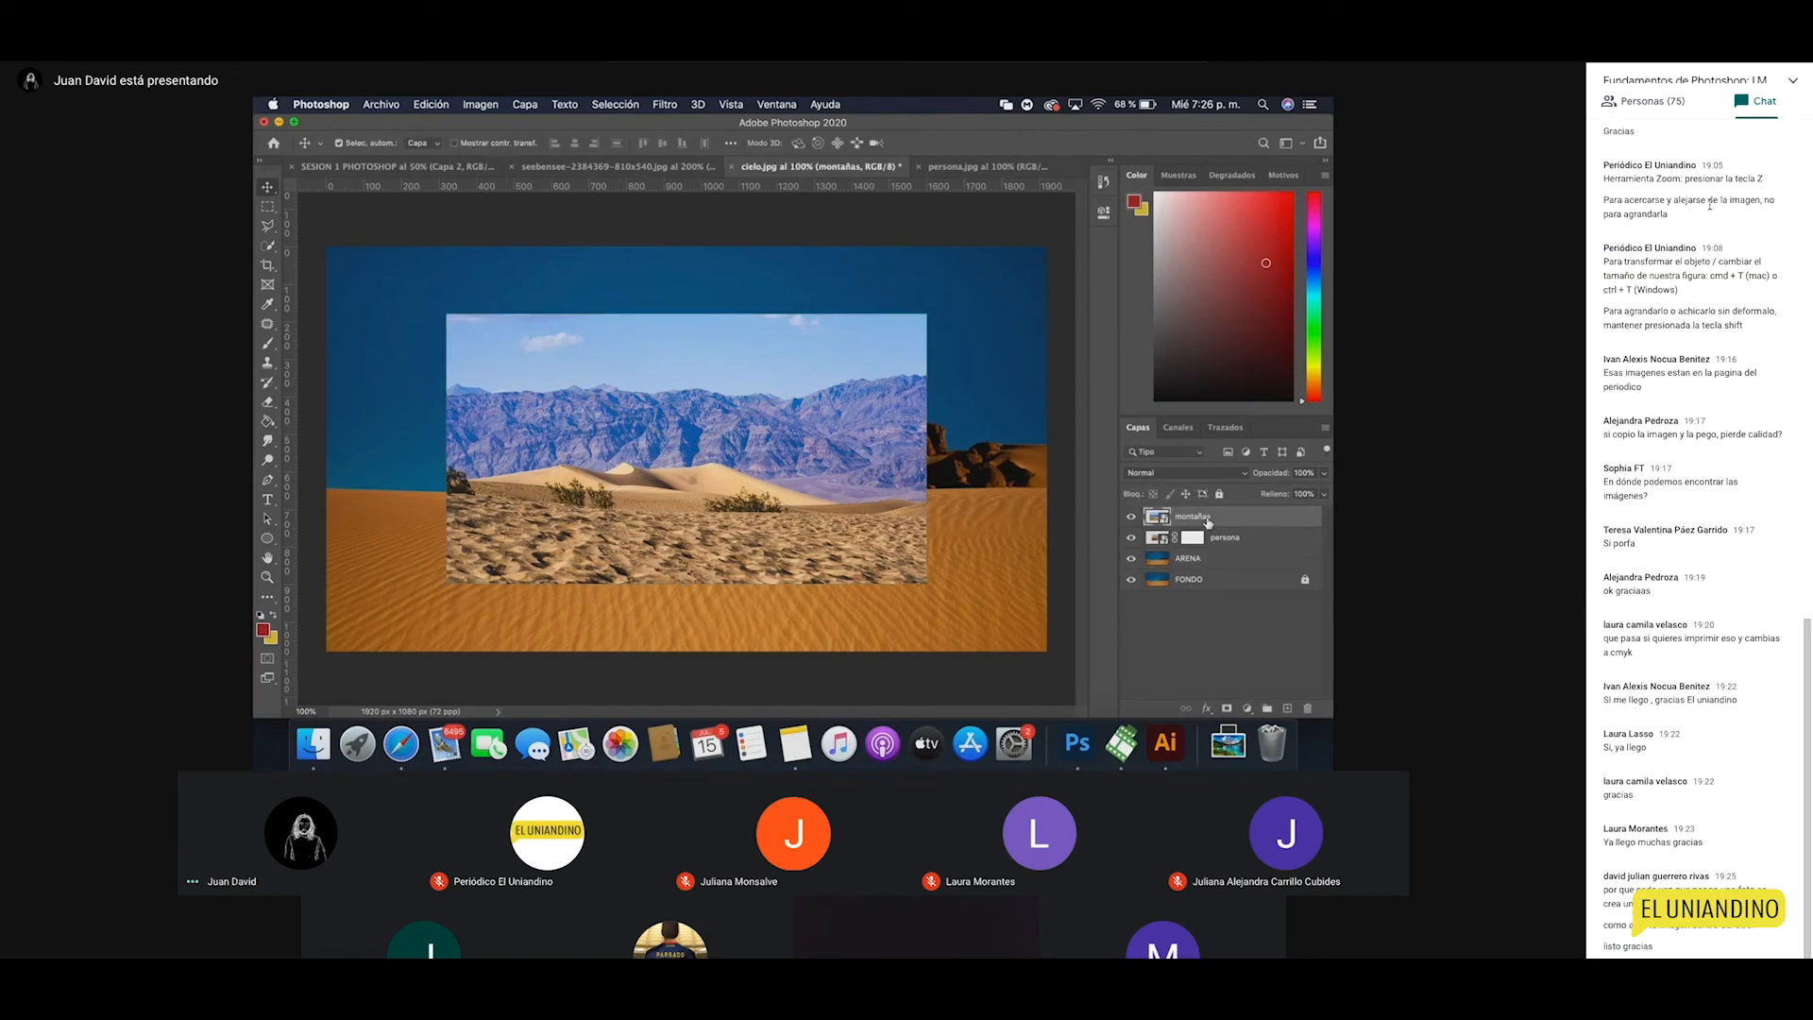
{"action": "key", "text": "Delete"}
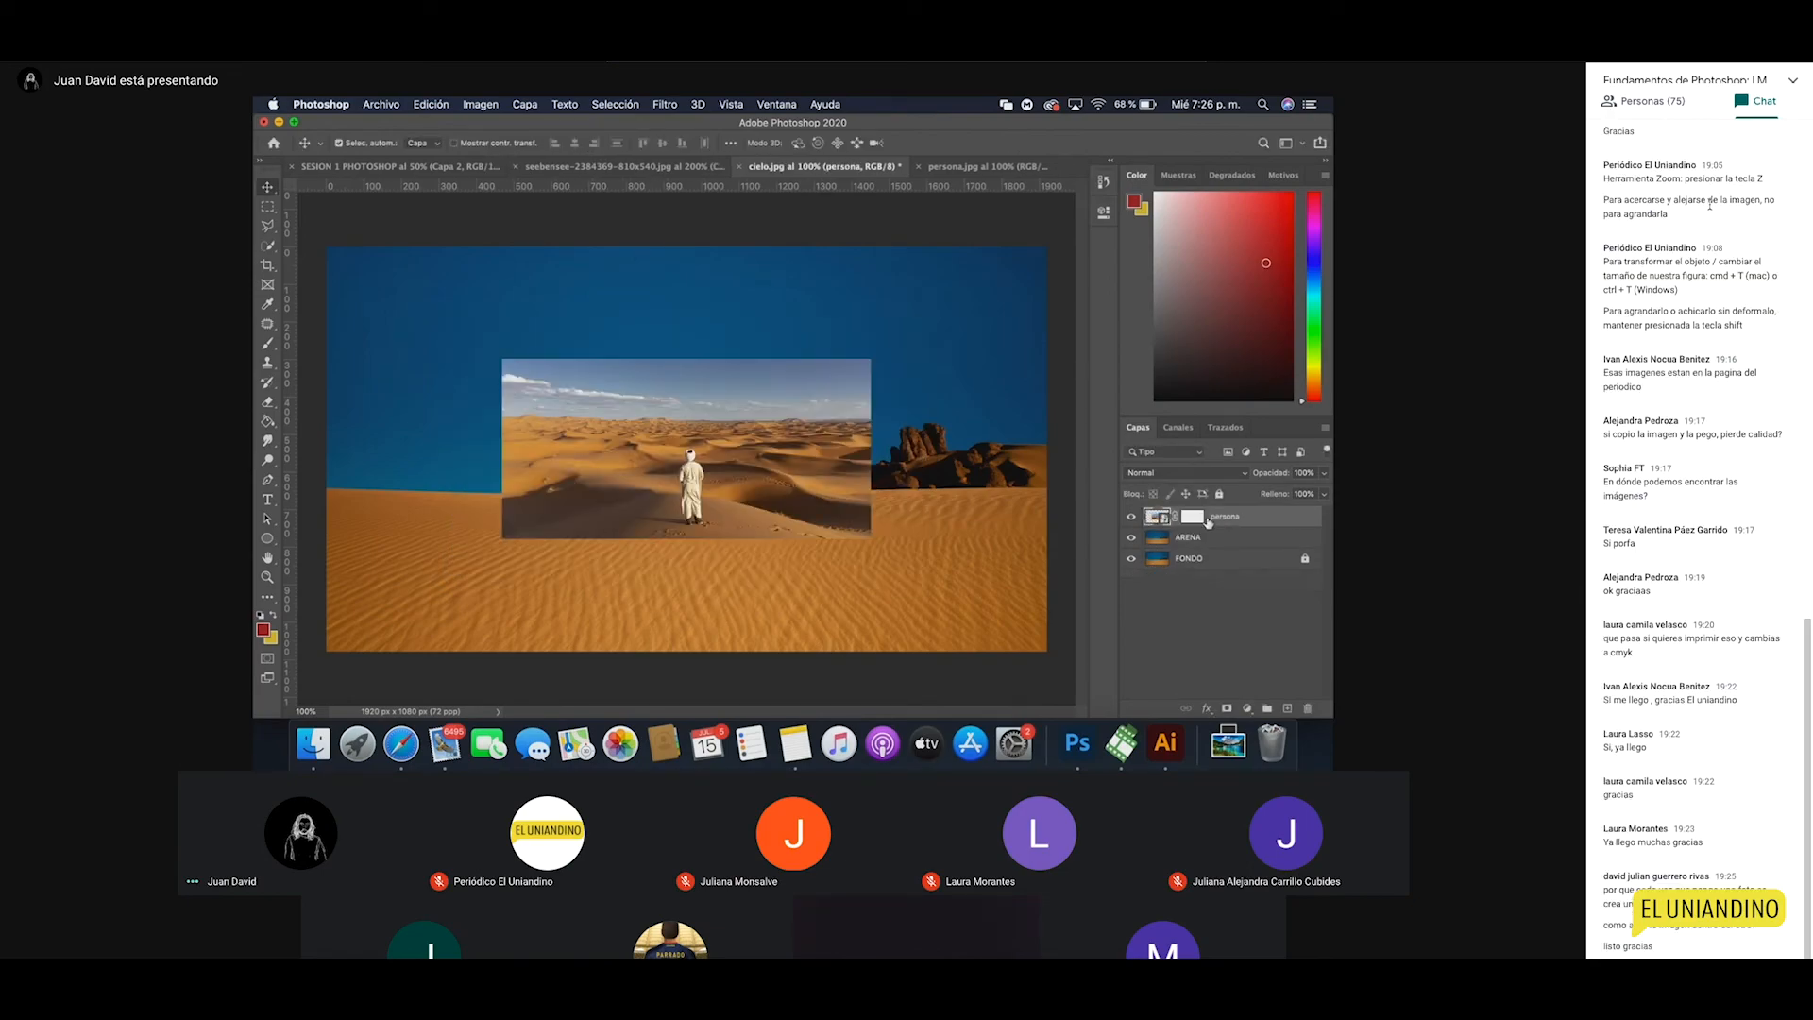
{"action": "left_click", "coordinate": [1192, 516]}
{"action": "key", "text": "z"}
{"action": "left_click", "coordinate": [696, 491]}
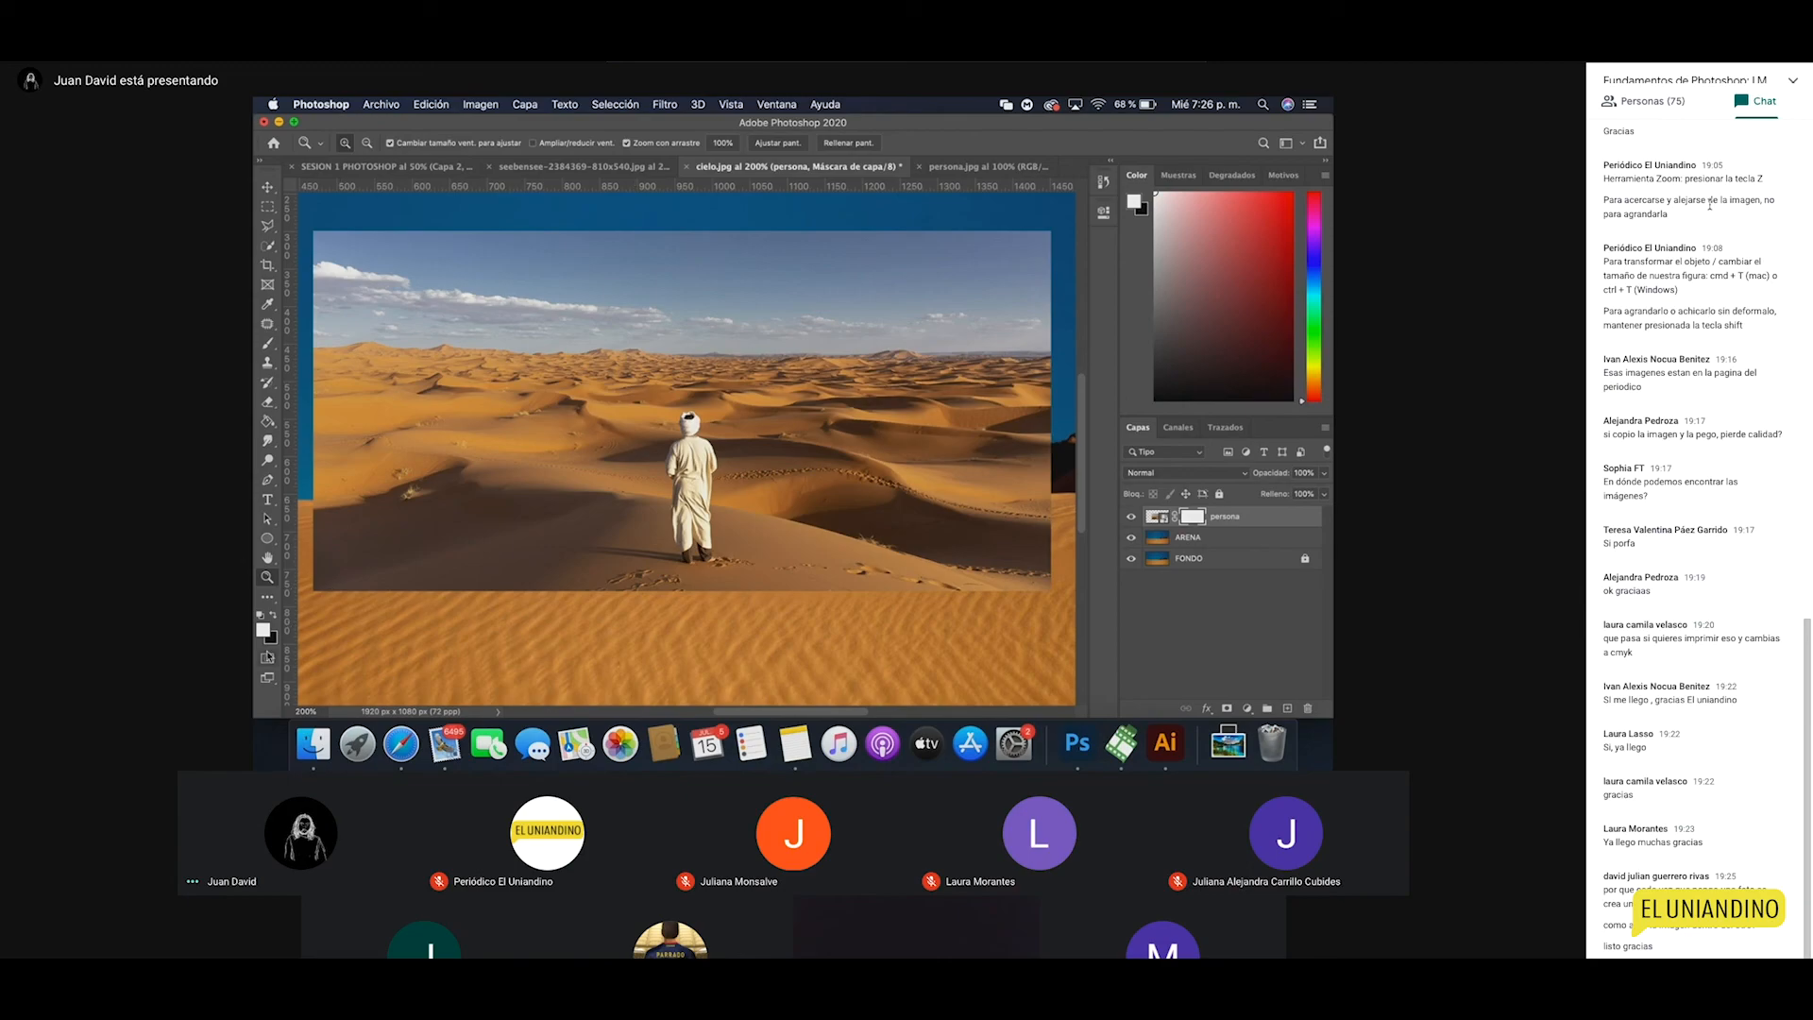
Step: Cancel the Color Picker and zoom to 400% on the robed figure
{"action": "left_click", "coordinate": [265, 631]}
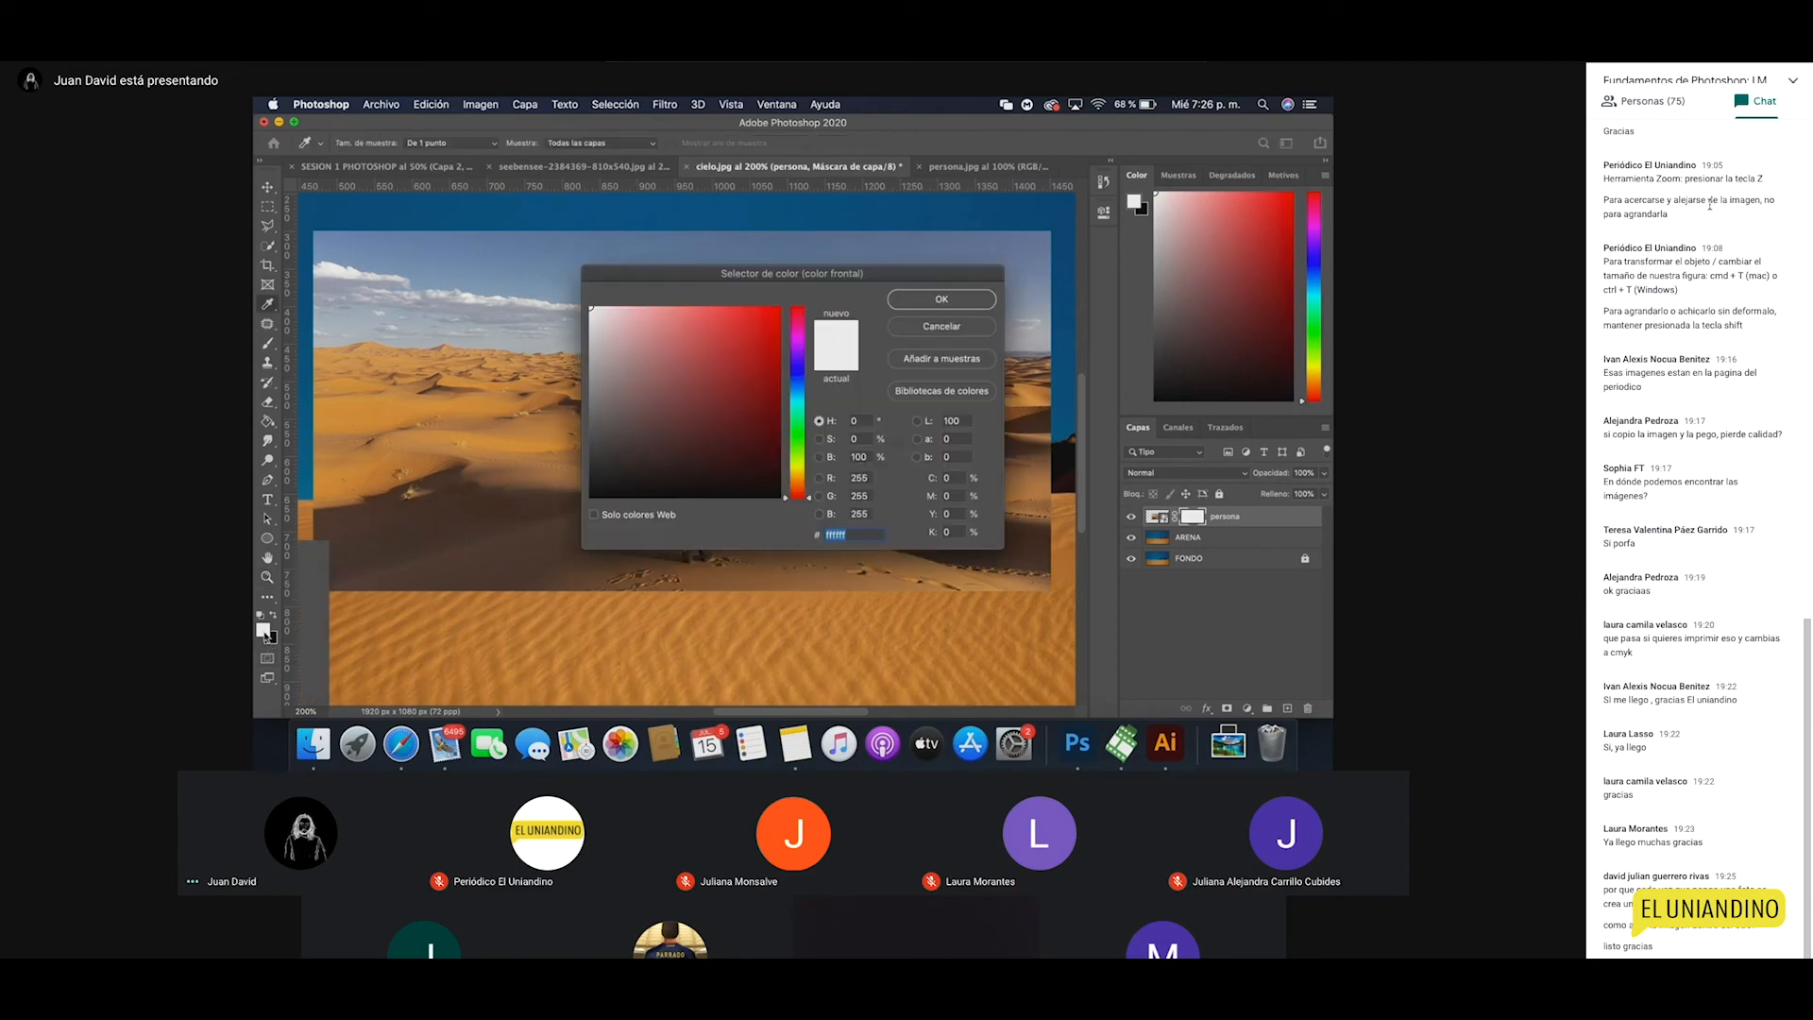
{"action": "left_click", "coordinate": [935, 324]}
{"action": "left_click", "coordinate": [667, 477]}
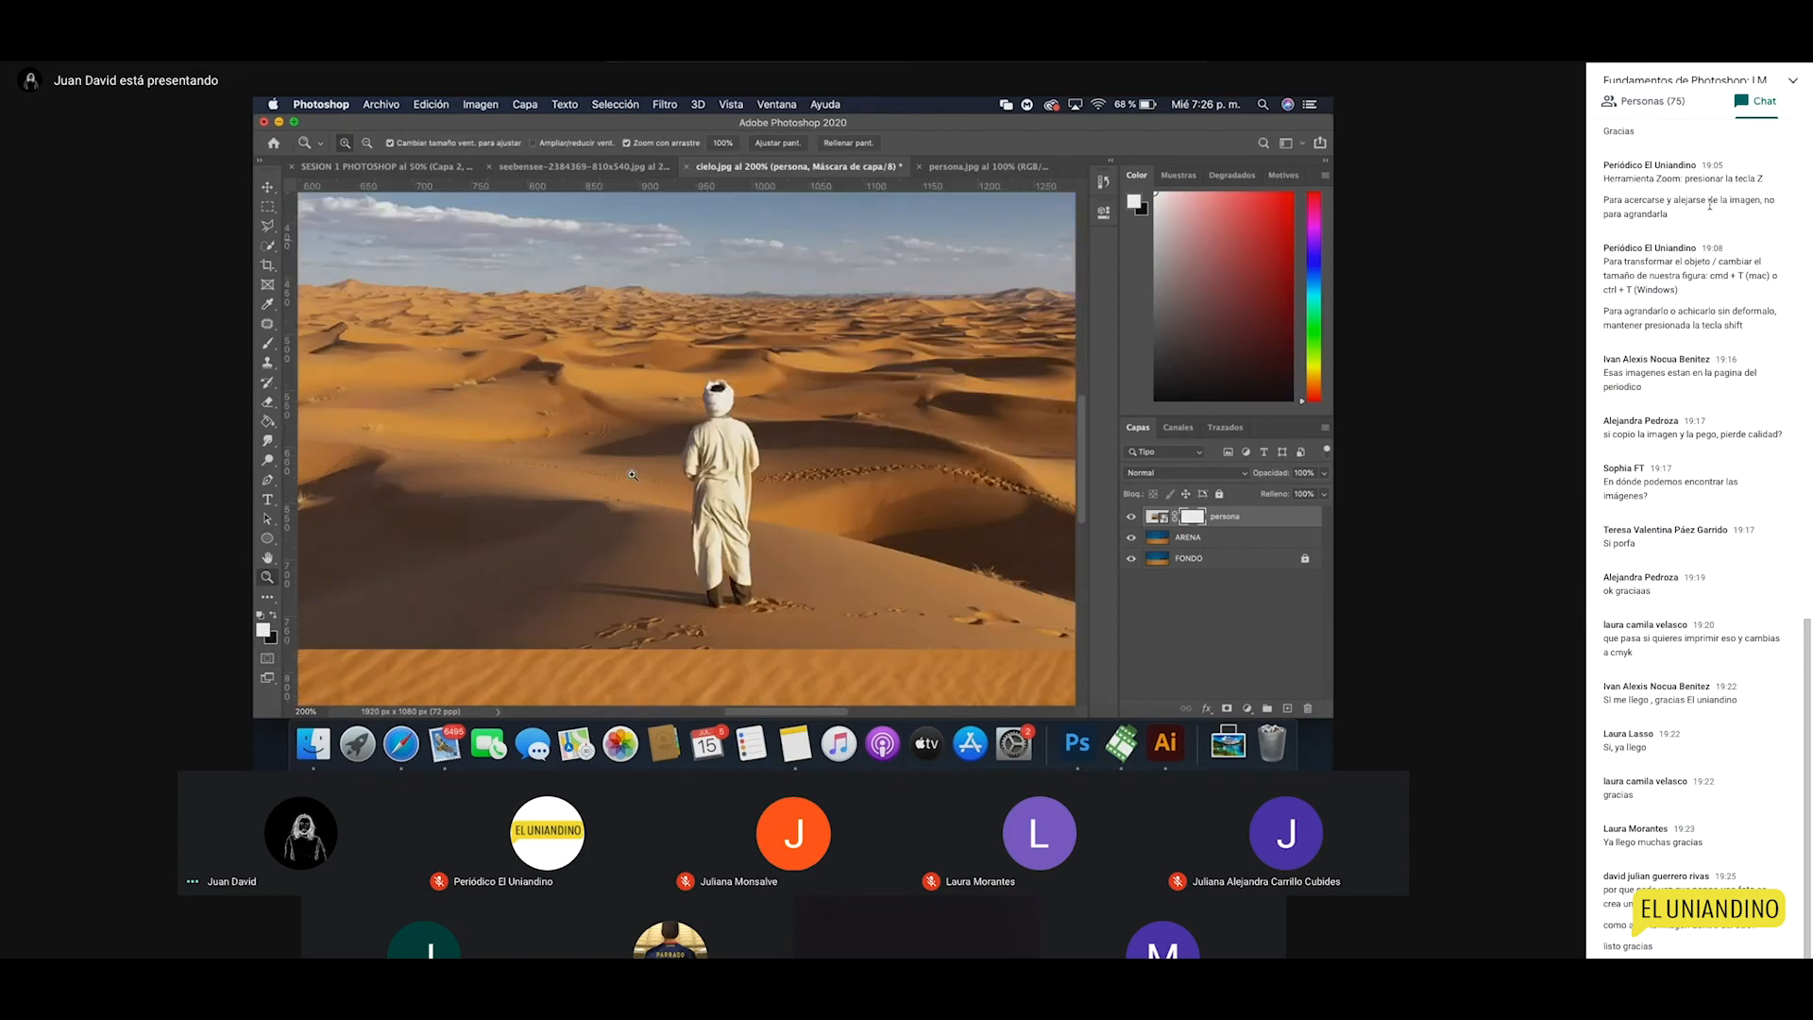
{"action": "scroll", "coordinate": [734, 486], "scroll_direction": "right", "scroll_amount": 2}
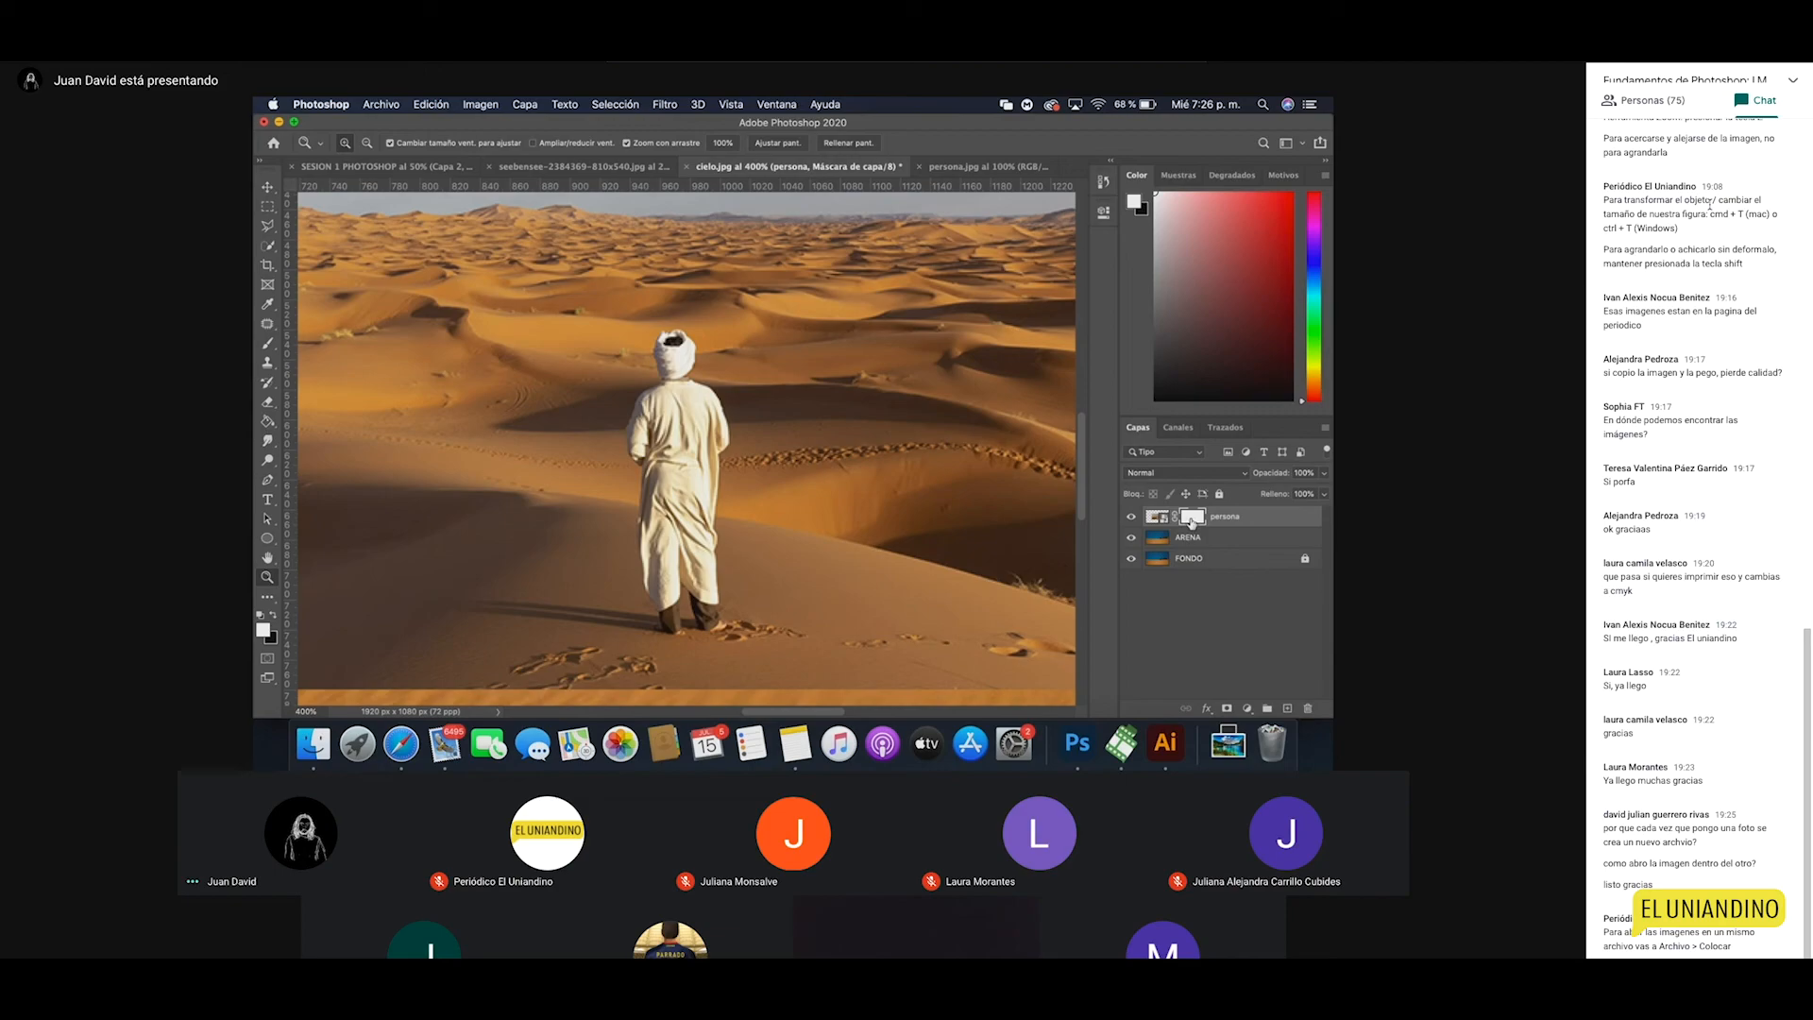
Step: Swap the selection tool group over to the Magic Wand tool
{"action": "left_click", "coordinate": [270, 250]}
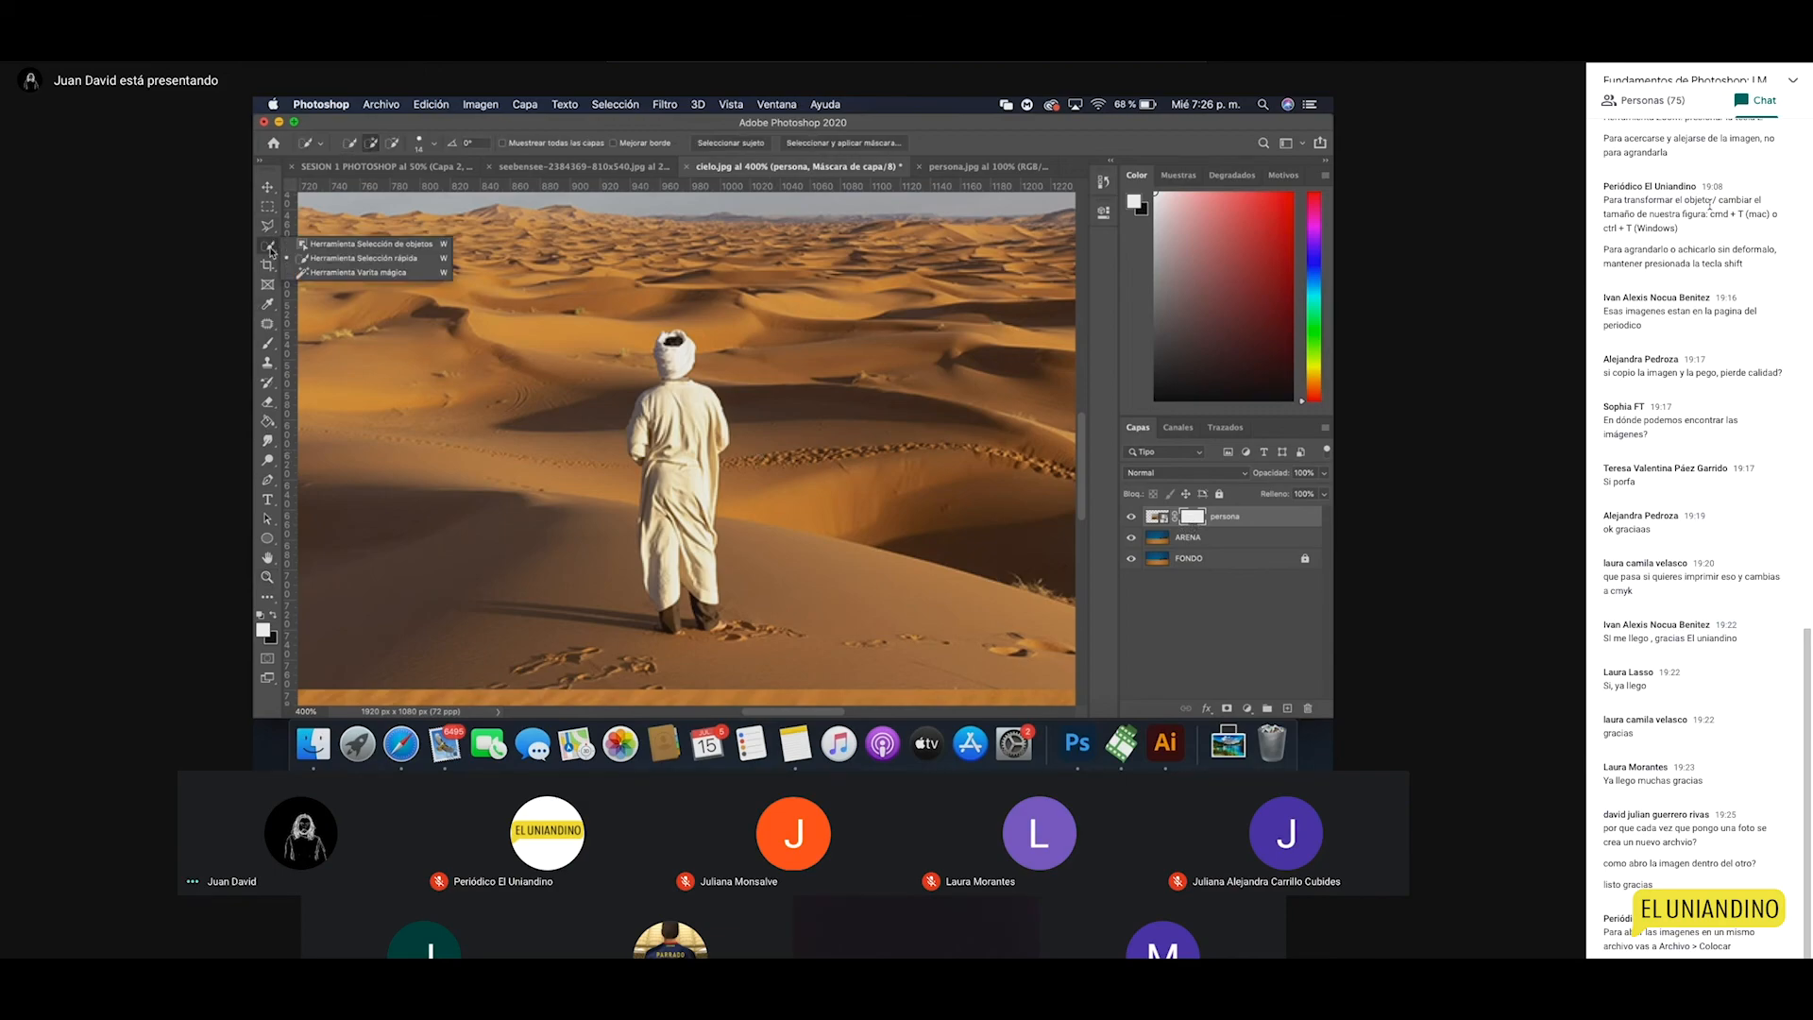
{"action": "left_click", "coordinate": [370, 260]}
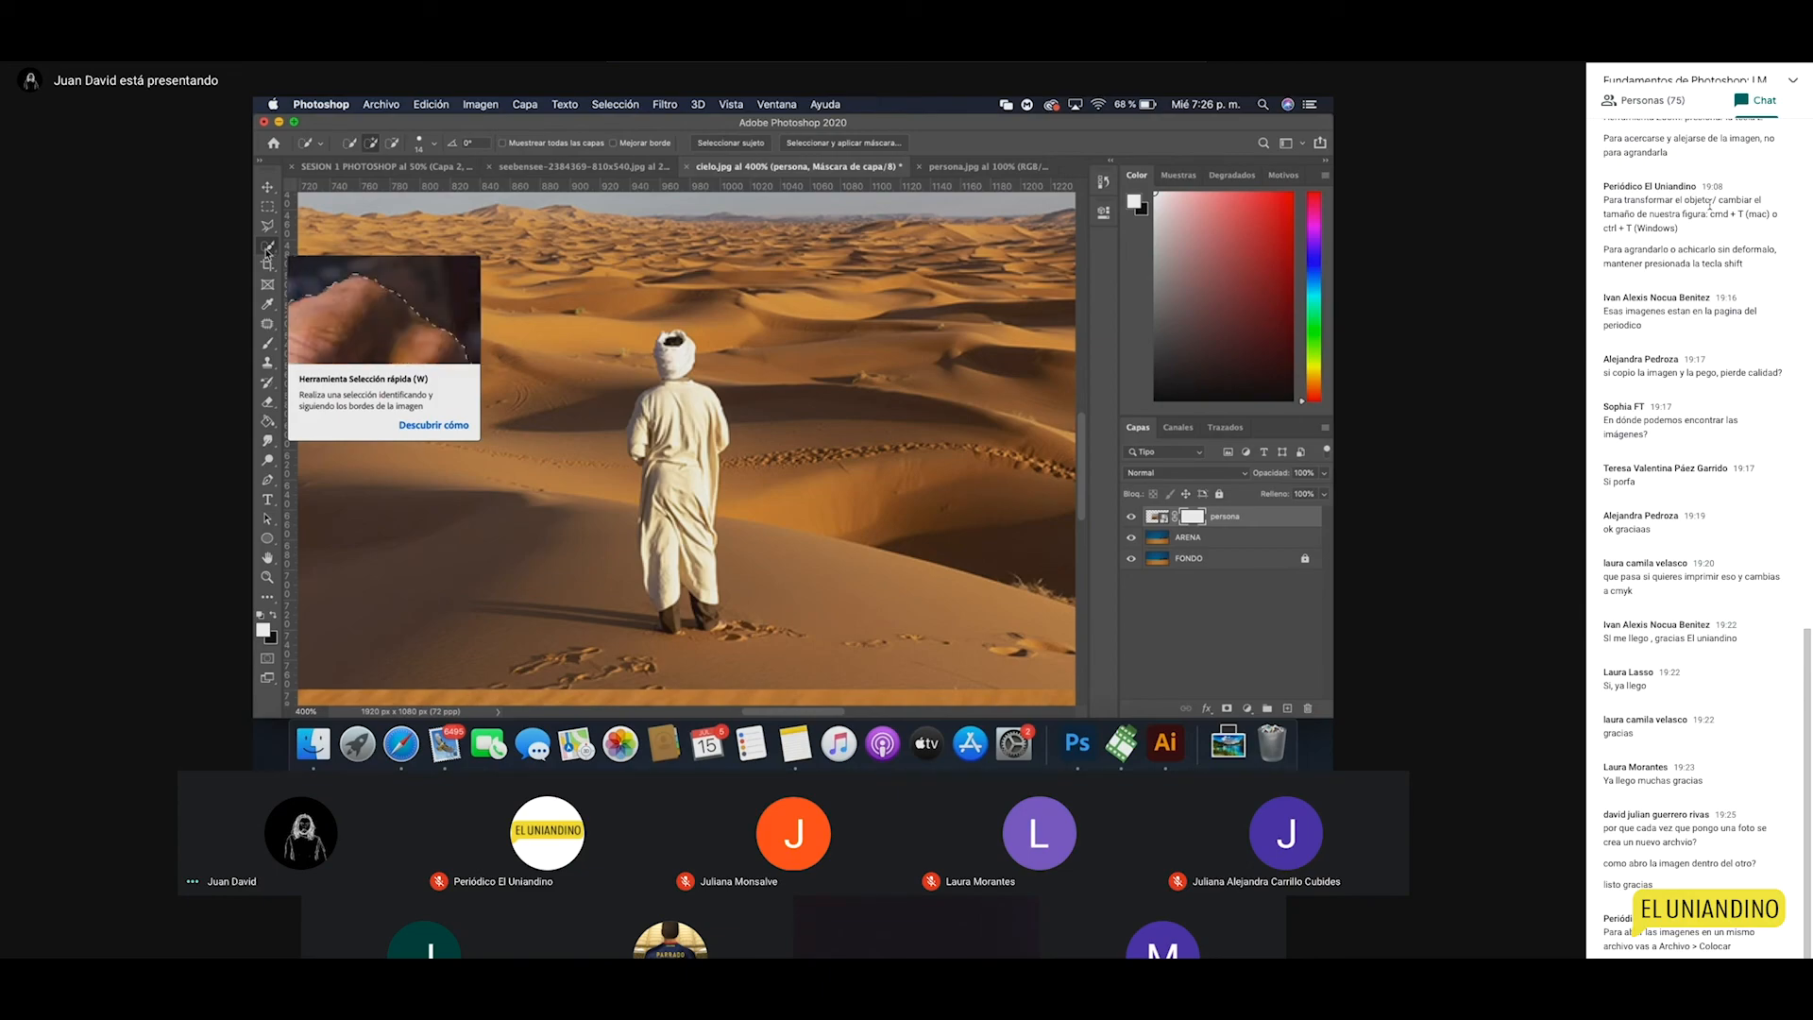
{"action": "right_click", "coordinate": [272, 253]}
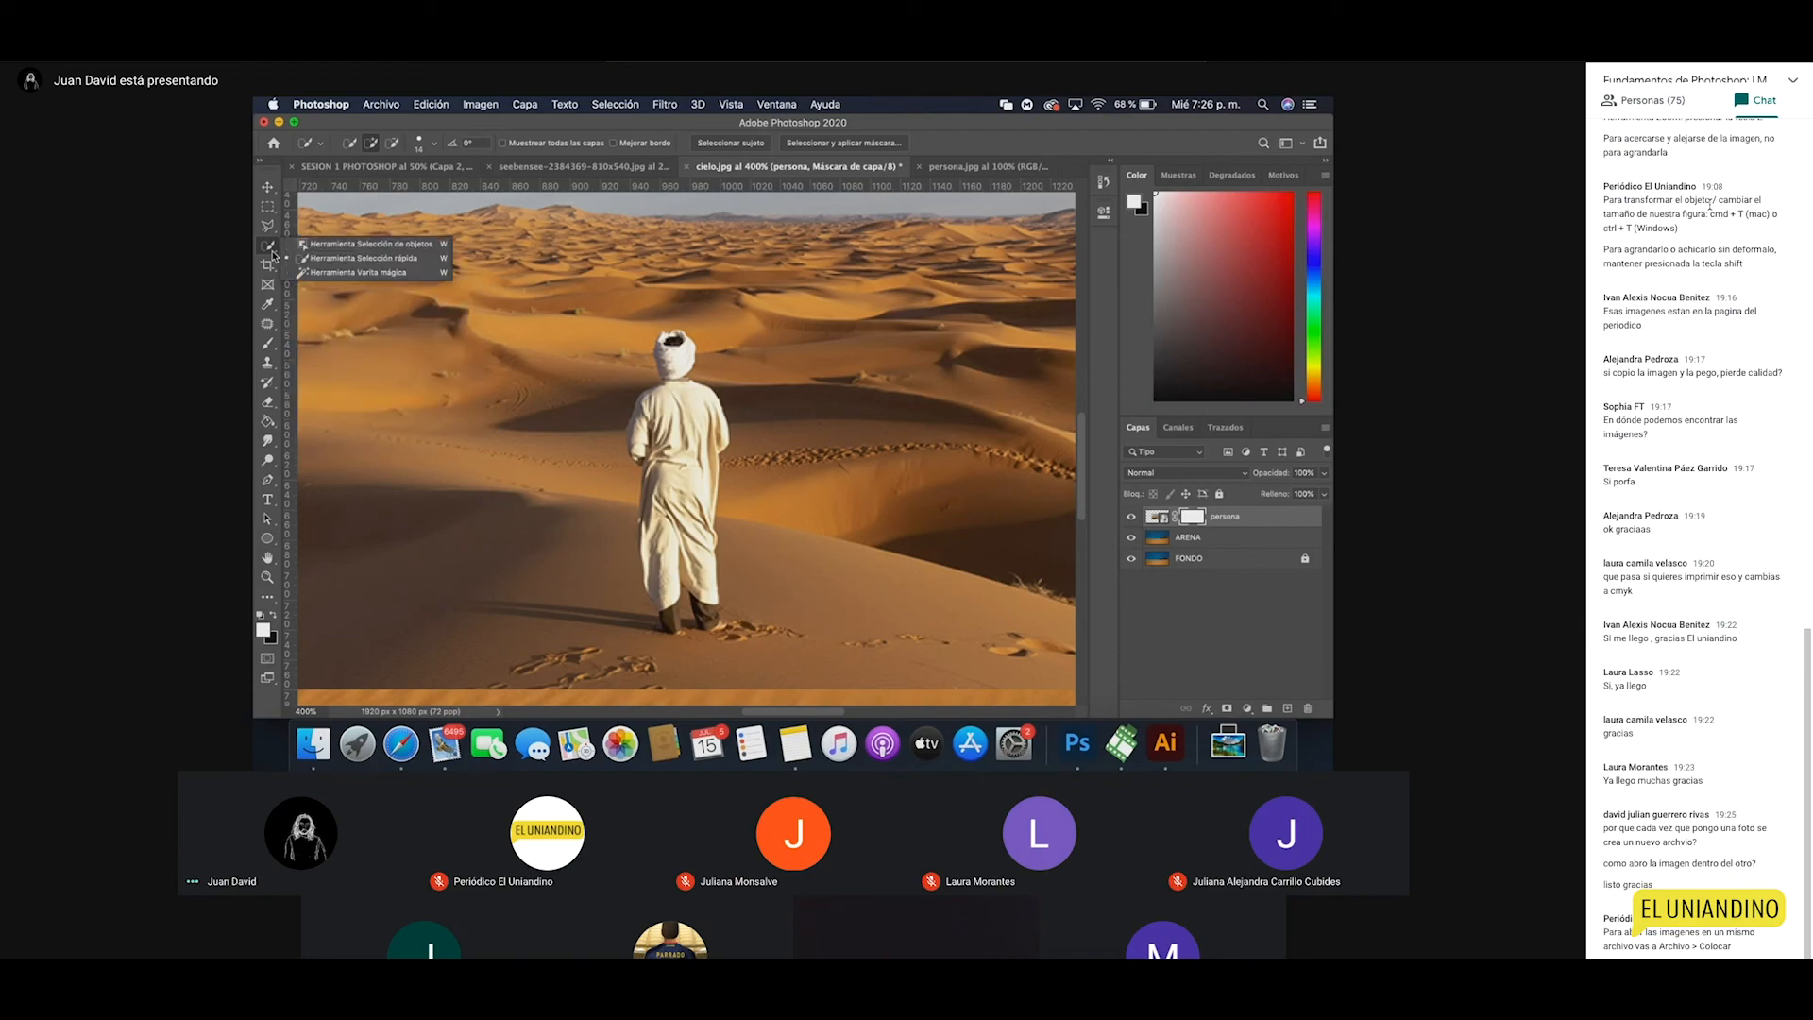
{"action": "left_click", "coordinate": [358, 261]}
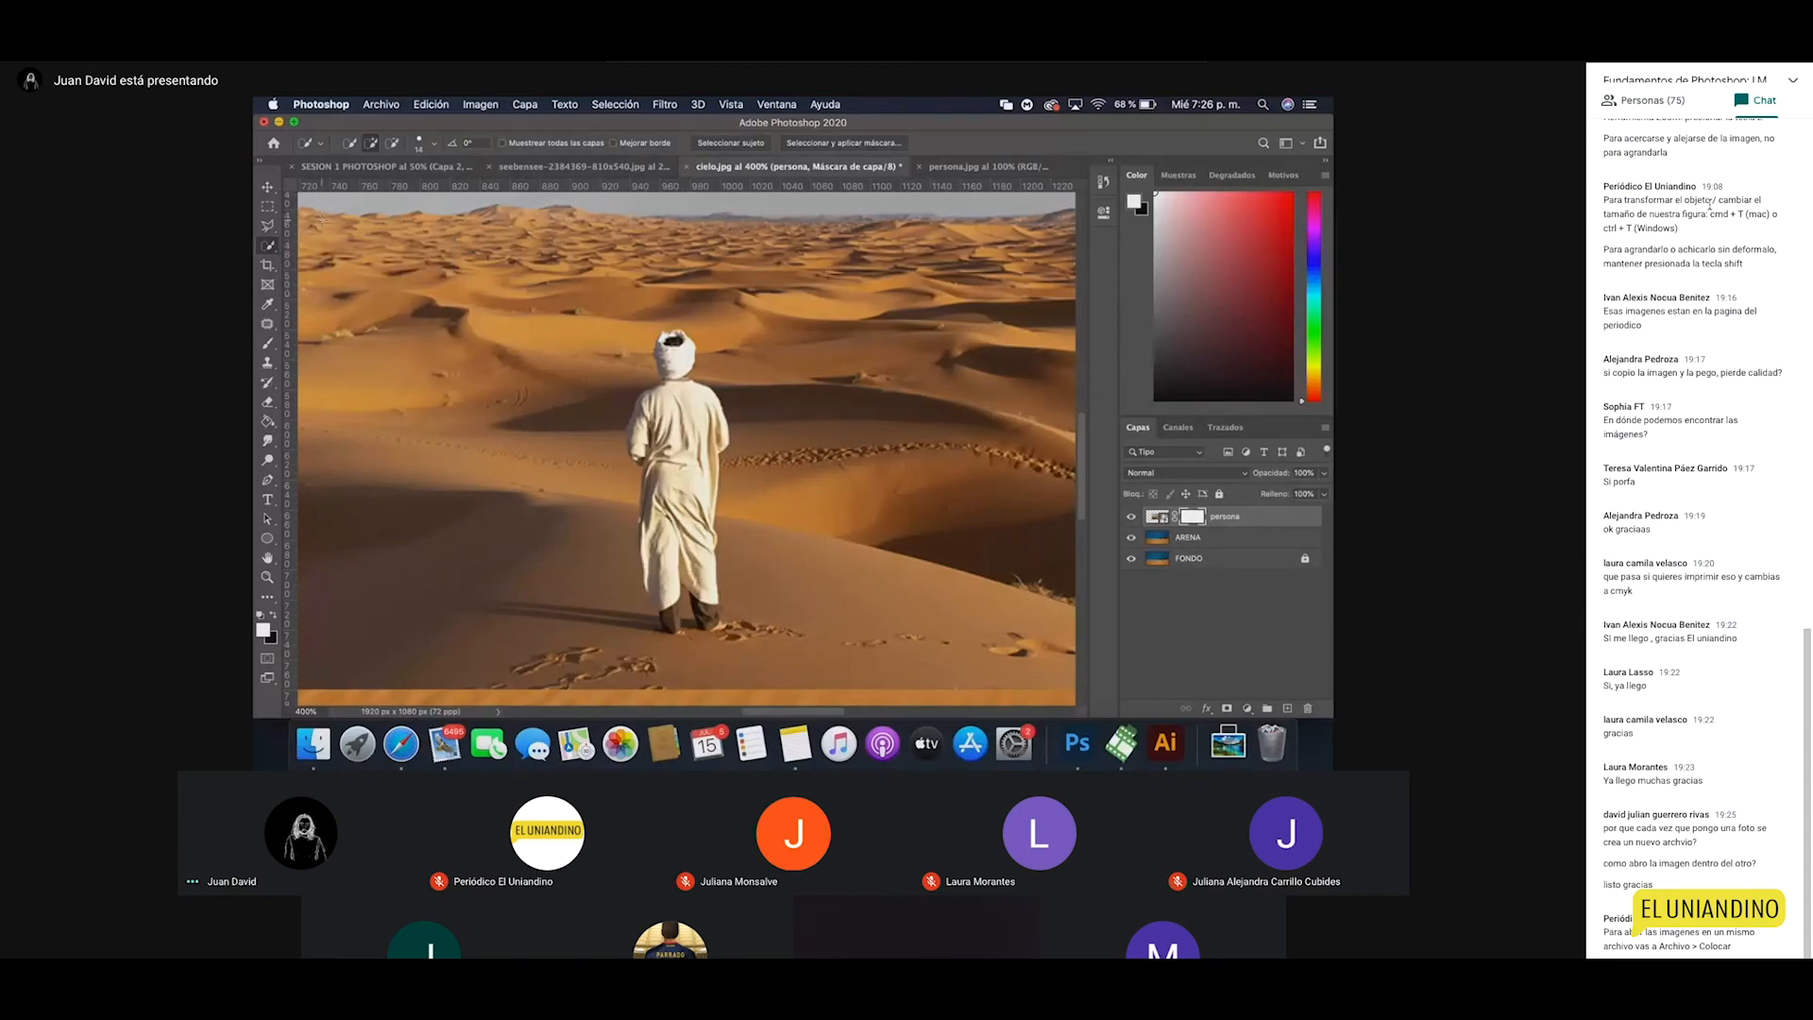
{"action": "right_click", "coordinate": [268, 245]}
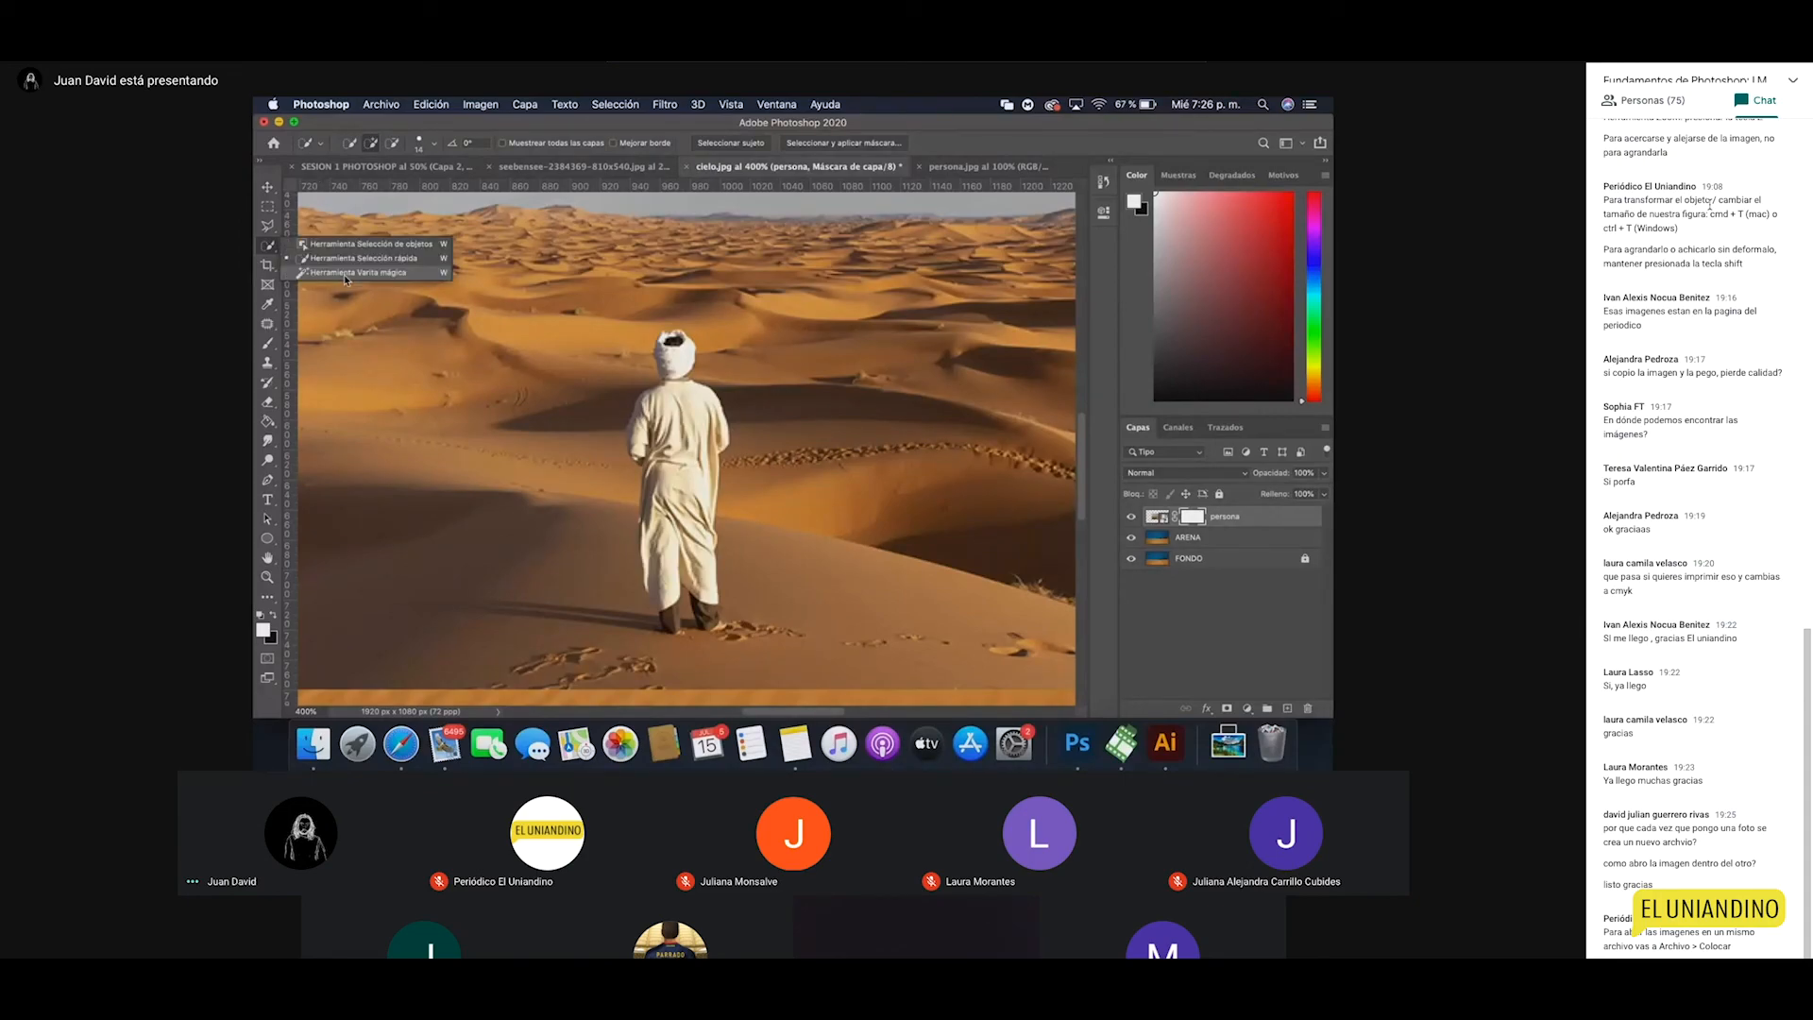
{"action": "left_click", "coordinate": [344, 274]}
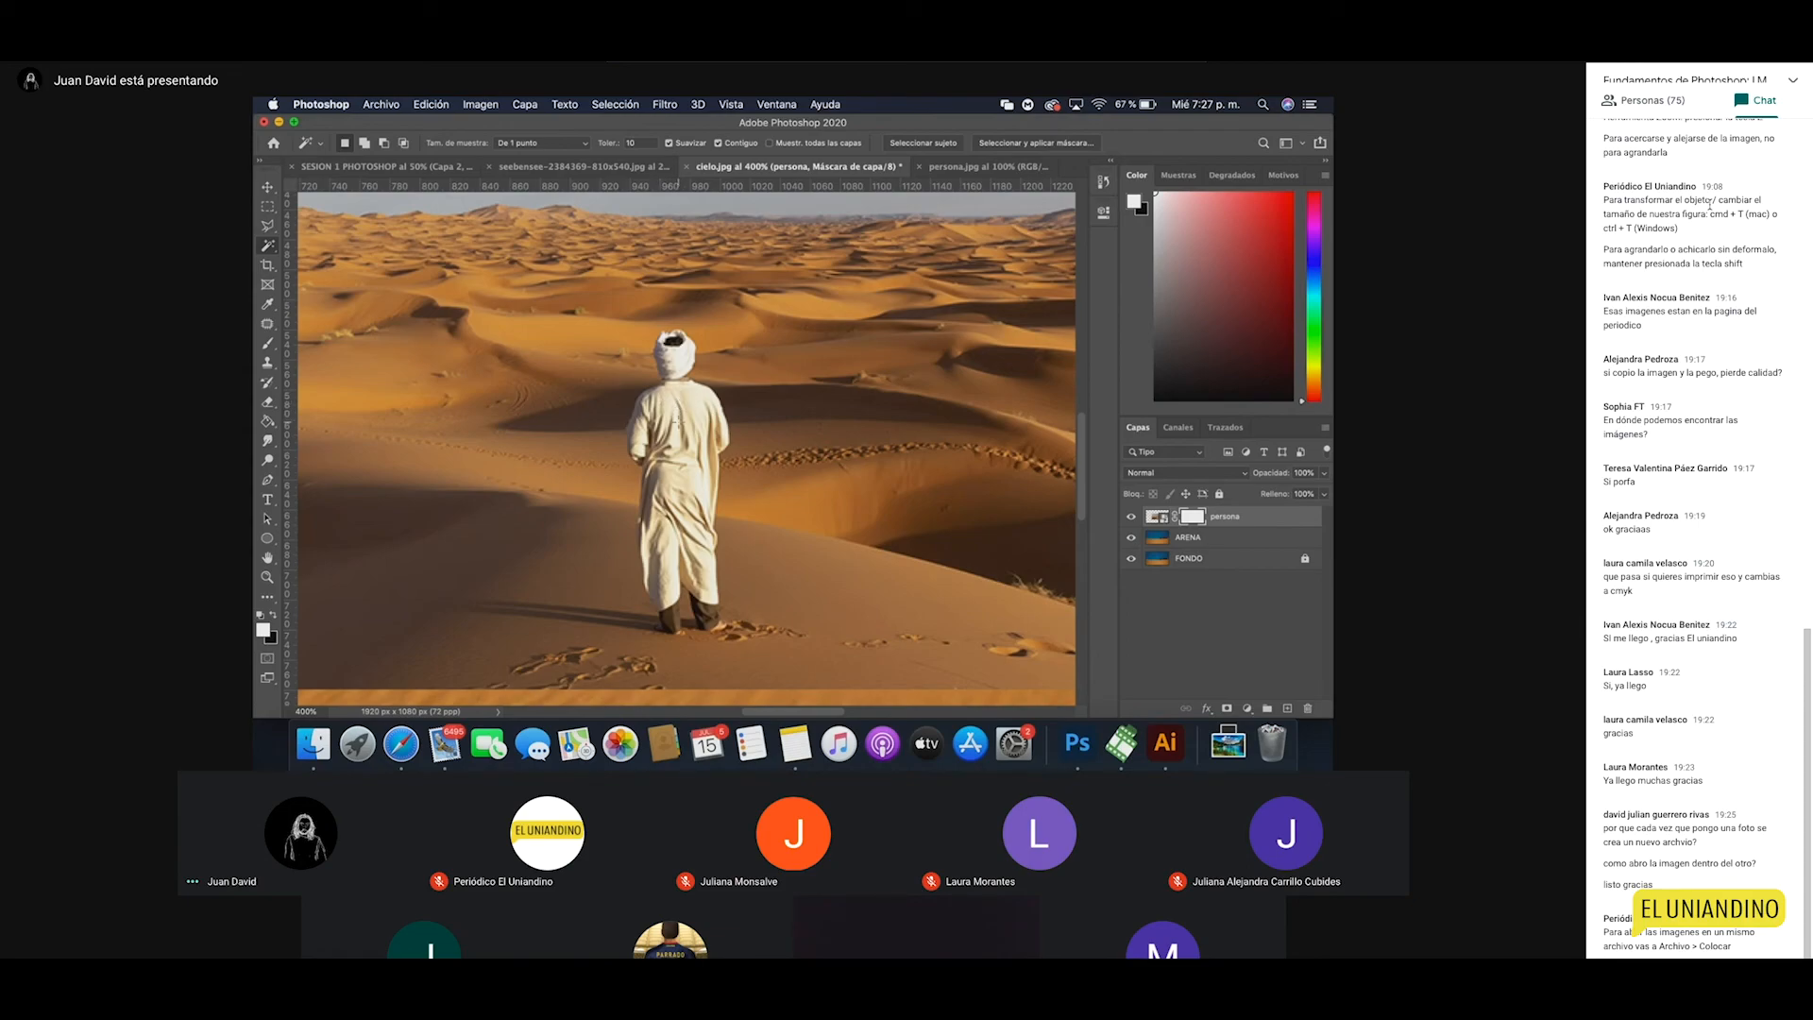
Step: Test Magic Wand picks on the robe and raise the tolerance to 90
{"action": "left_click", "coordinate": [687, 431]}
{"action": "key", "text": "super+d"}
{"action": "left_click", "coordinate": [700, 451]}
{"action": "left_click", "coordinate": [688, 404]}
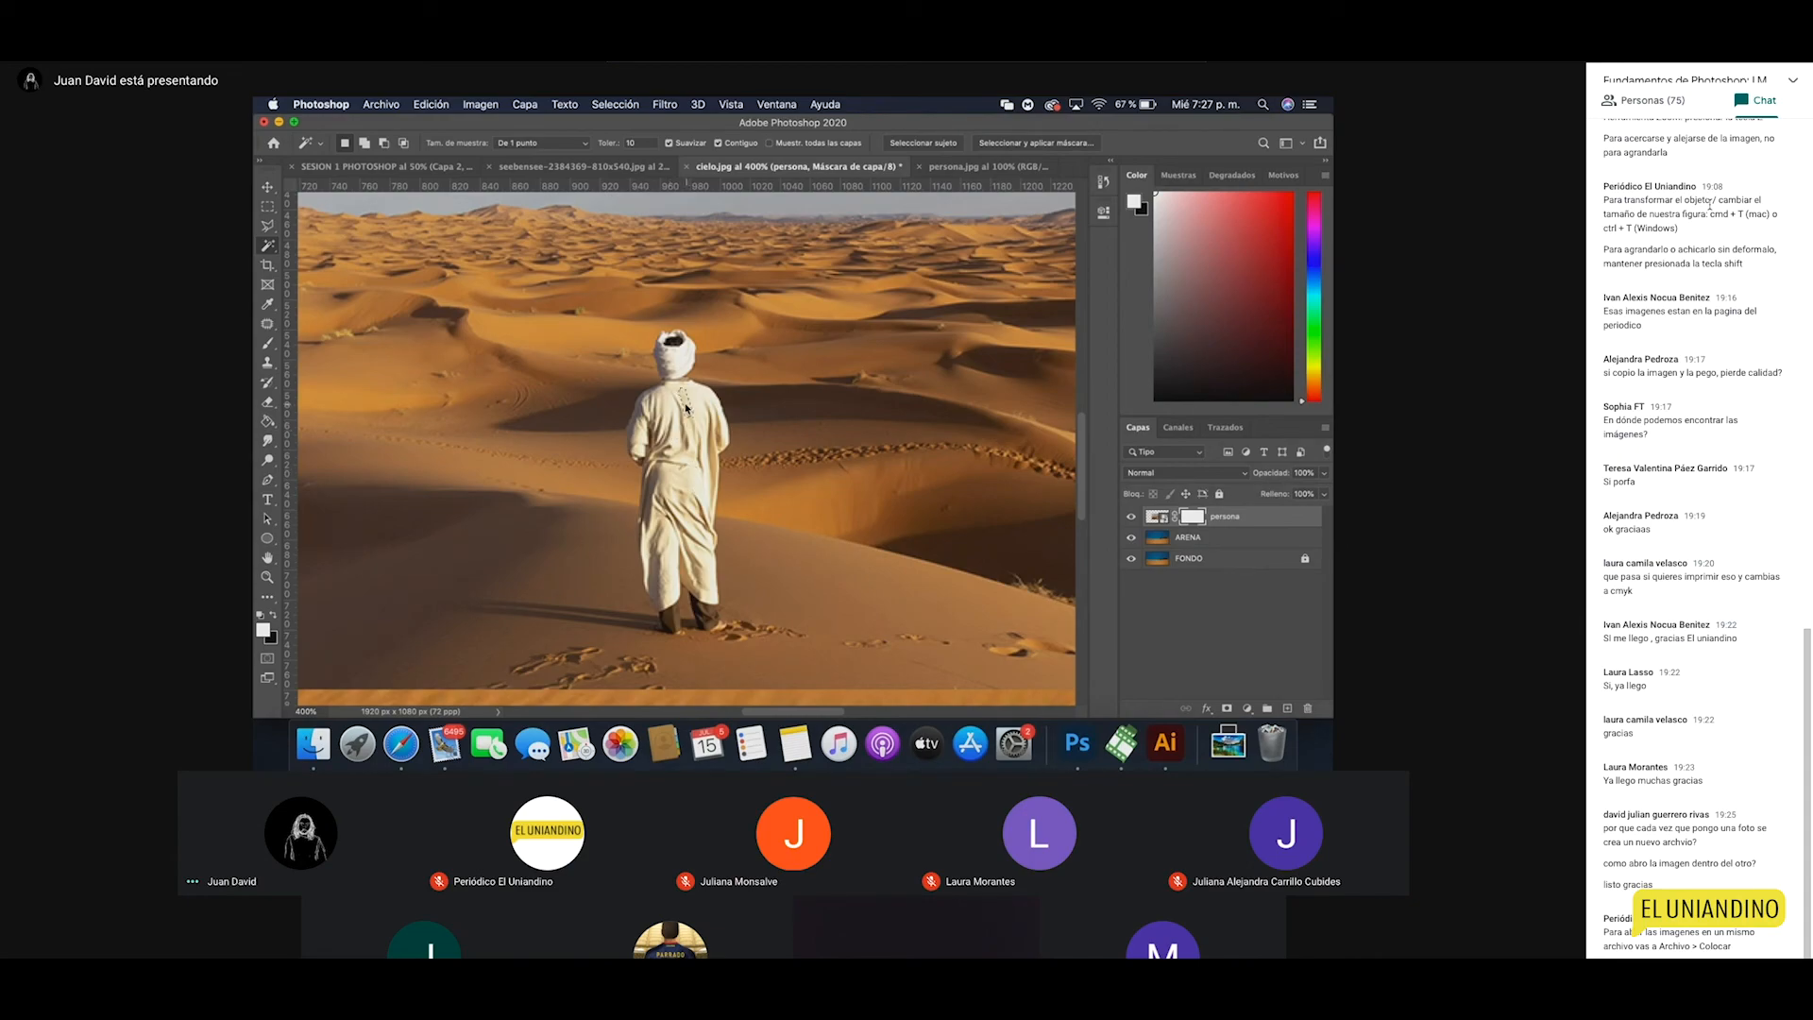
{"action": "left_click", "coordinate": [647, 145]}
{"action": "left_click", "coordinate": [685, 417]}
{"action": "left_click", "coordinate": [640, 142]}
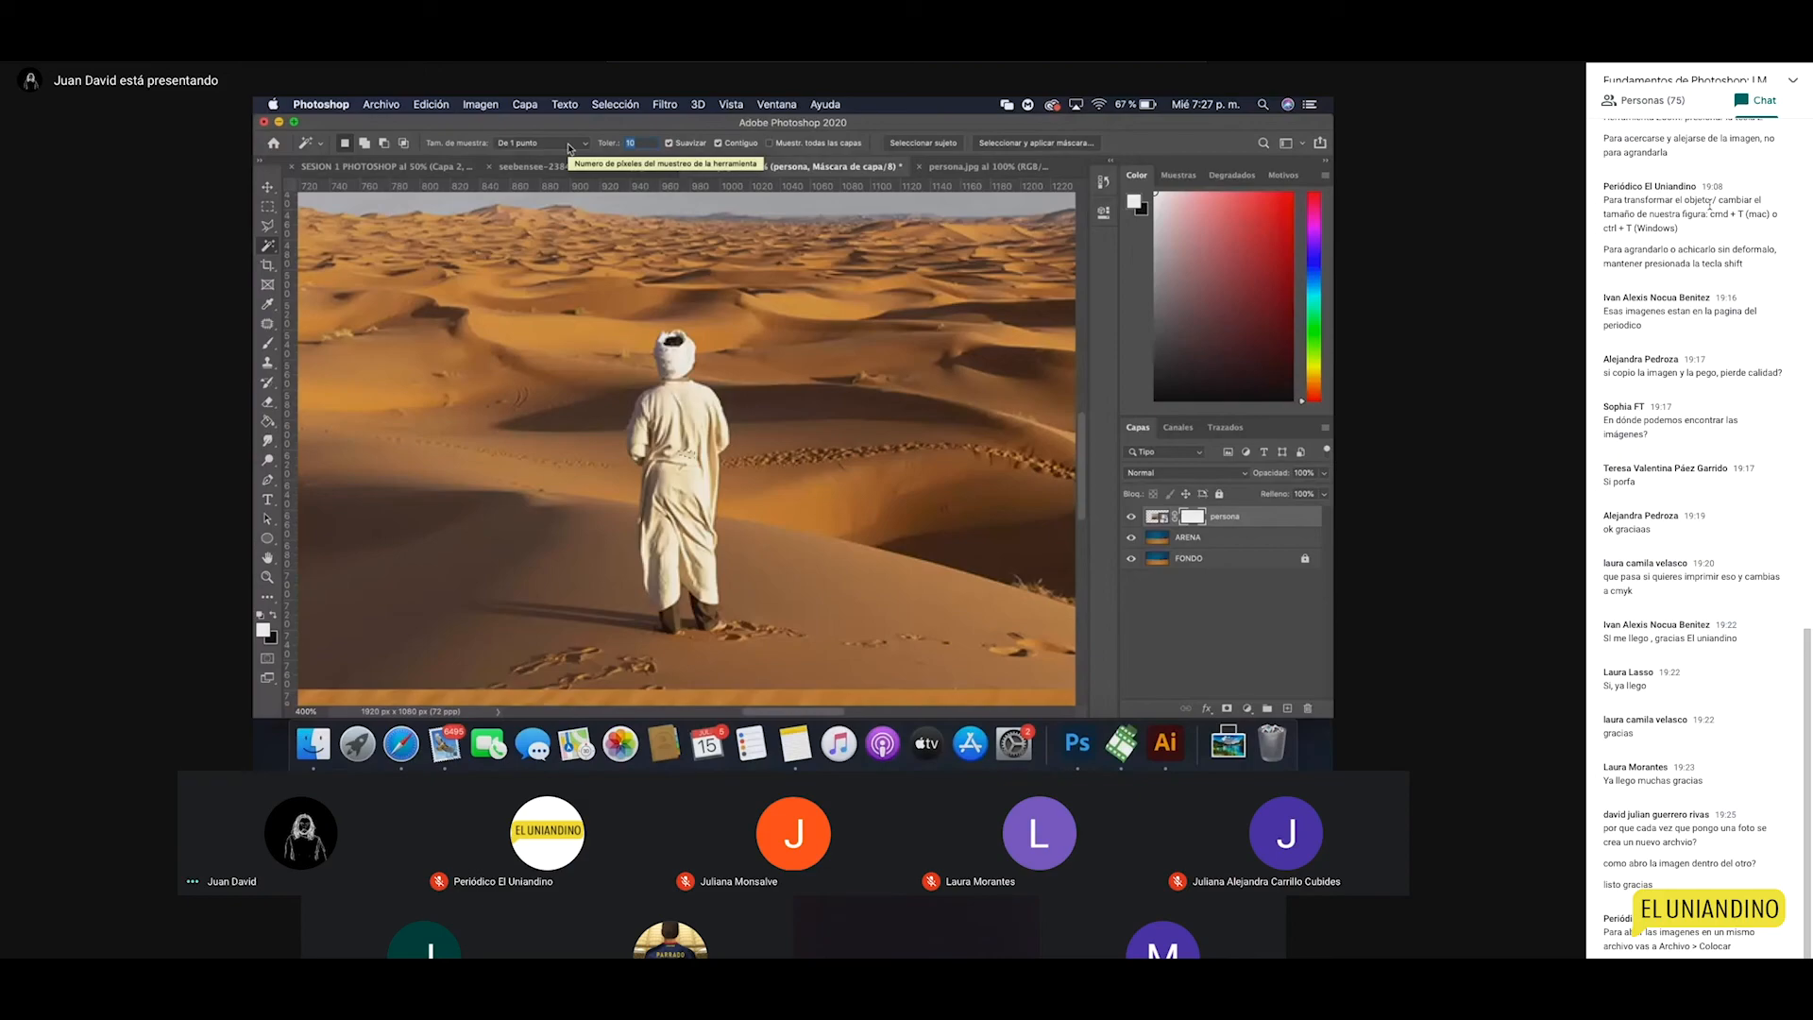
{"action": "type", "text": "90"}
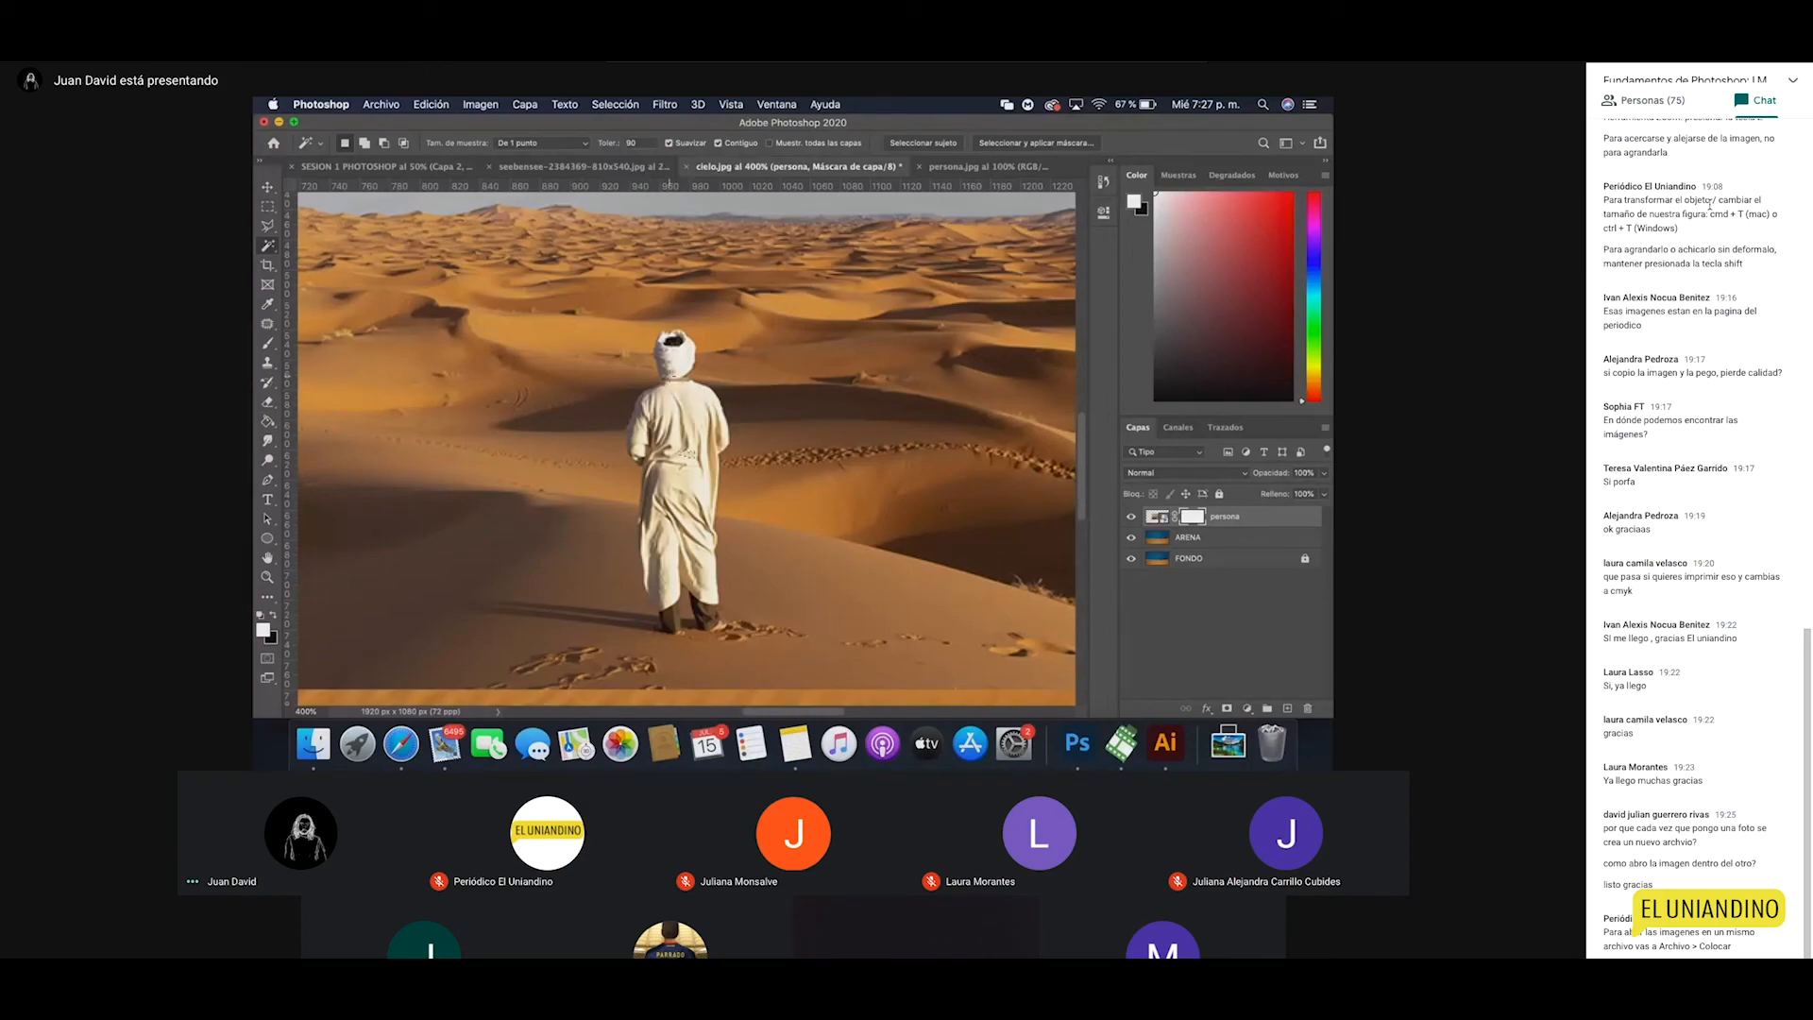
{"action": "left_click", "coordinate": [678, 420]}
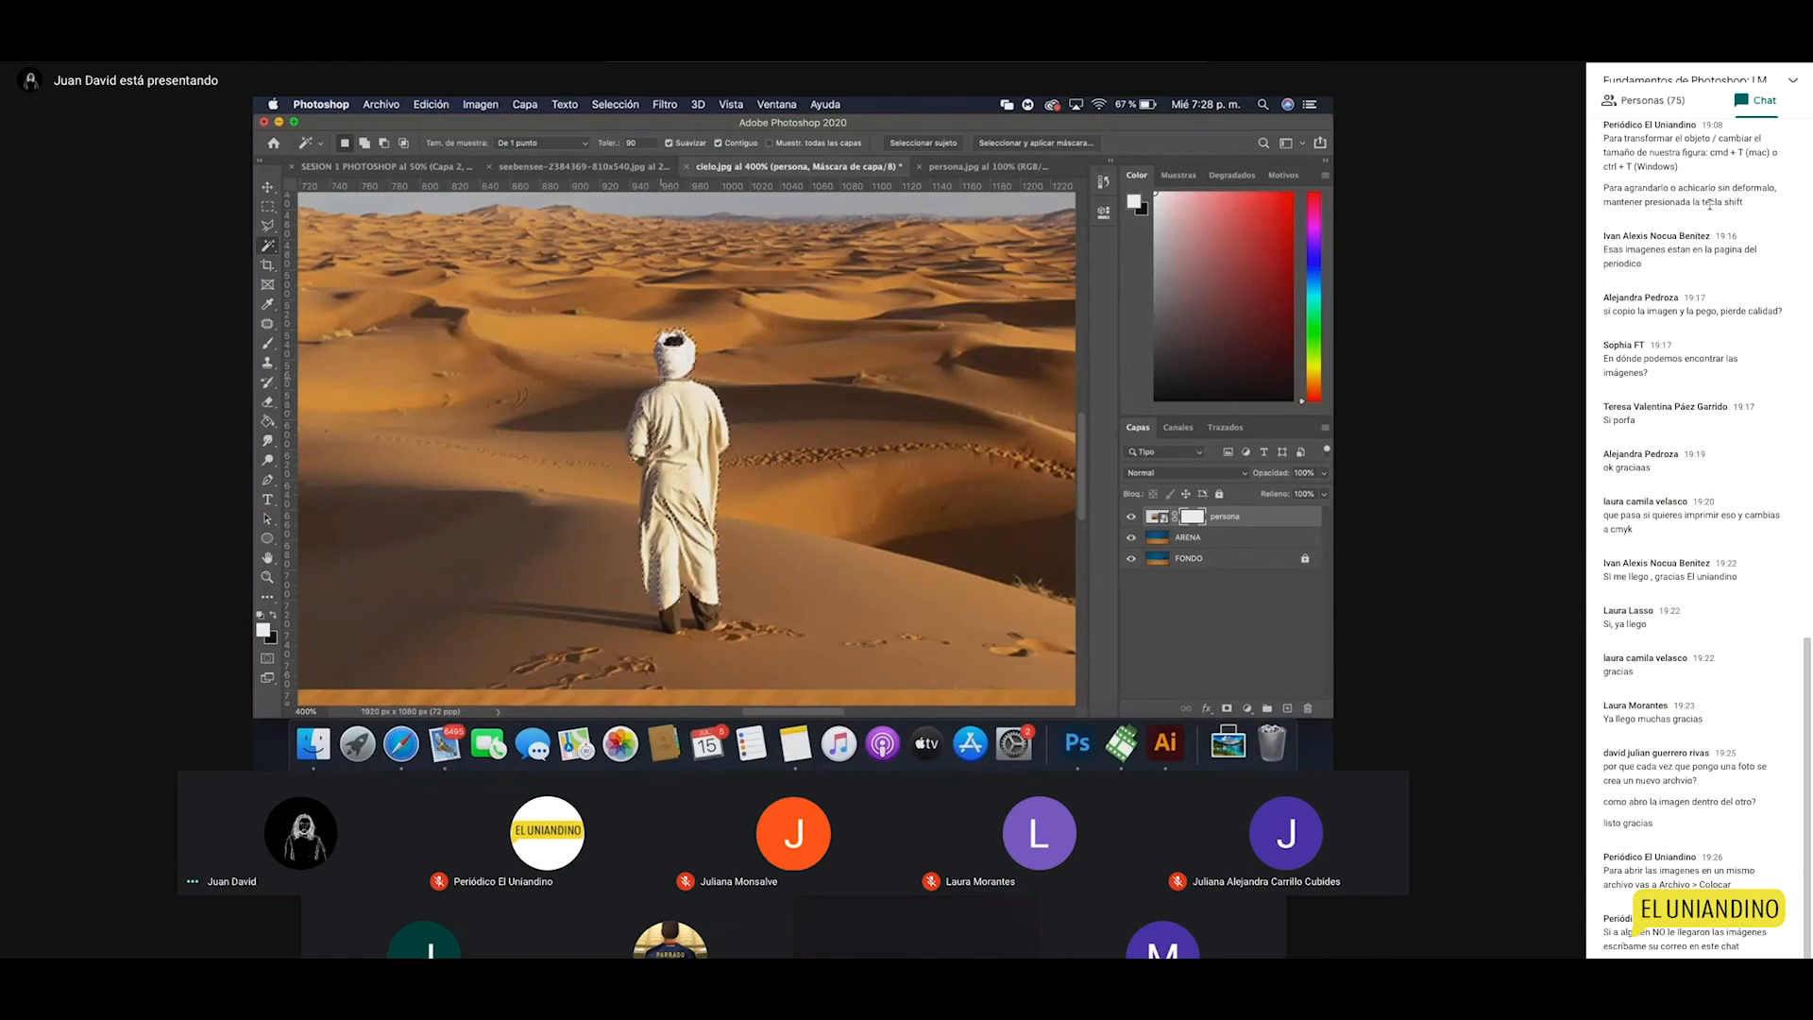
Step: Try tolerance-90 wand selections on the sand and inside the robe
{"action": "left_click", "coordinate": [664, 376]}
{"action": "key", "text": "super+d"}
{"action": "left_click", "coordinate": [829, 491]}
{"action": "left_click", "coordinate": [698, 488]}
Step: Switch to the Quick Selection tool and clear the current selection
{"action": "left_click", "coordinate": [268, 246]}
{"action": "left_click", "coordinate": [359, 261]}
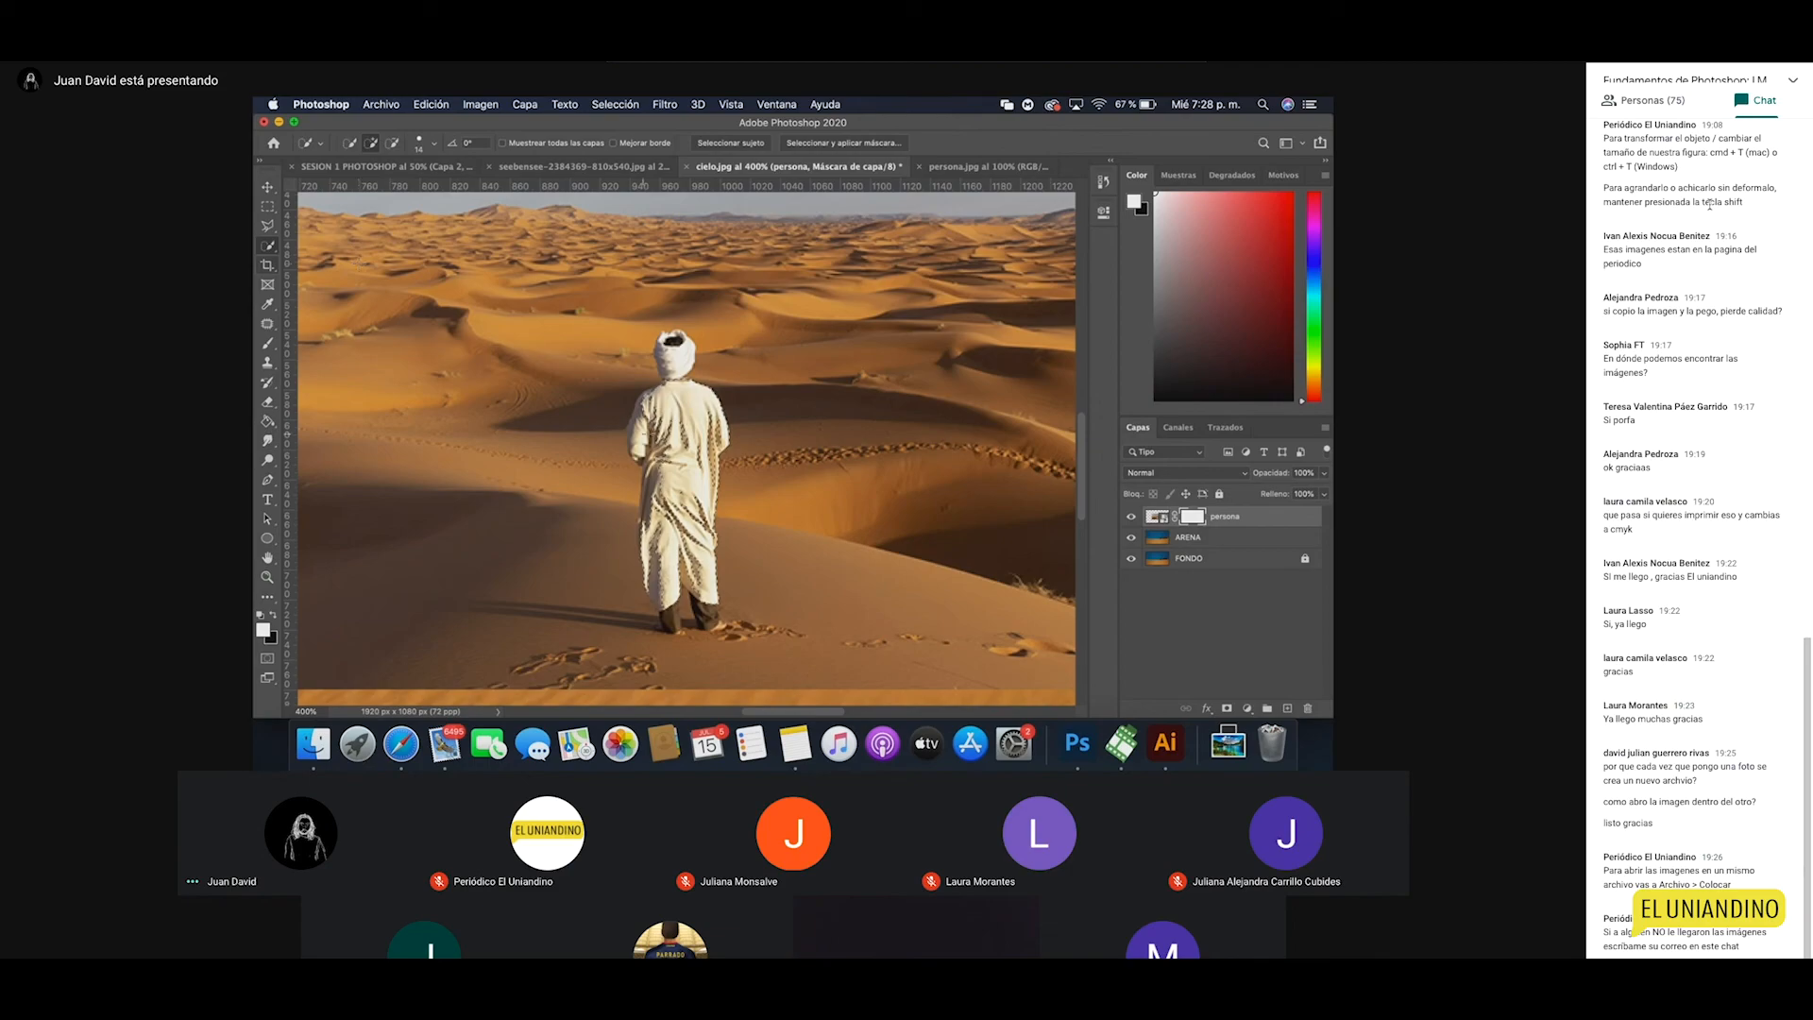
{"action": "key", "text": "super+d"}
{"action": "left_click", "coordinate": [615, 105]}
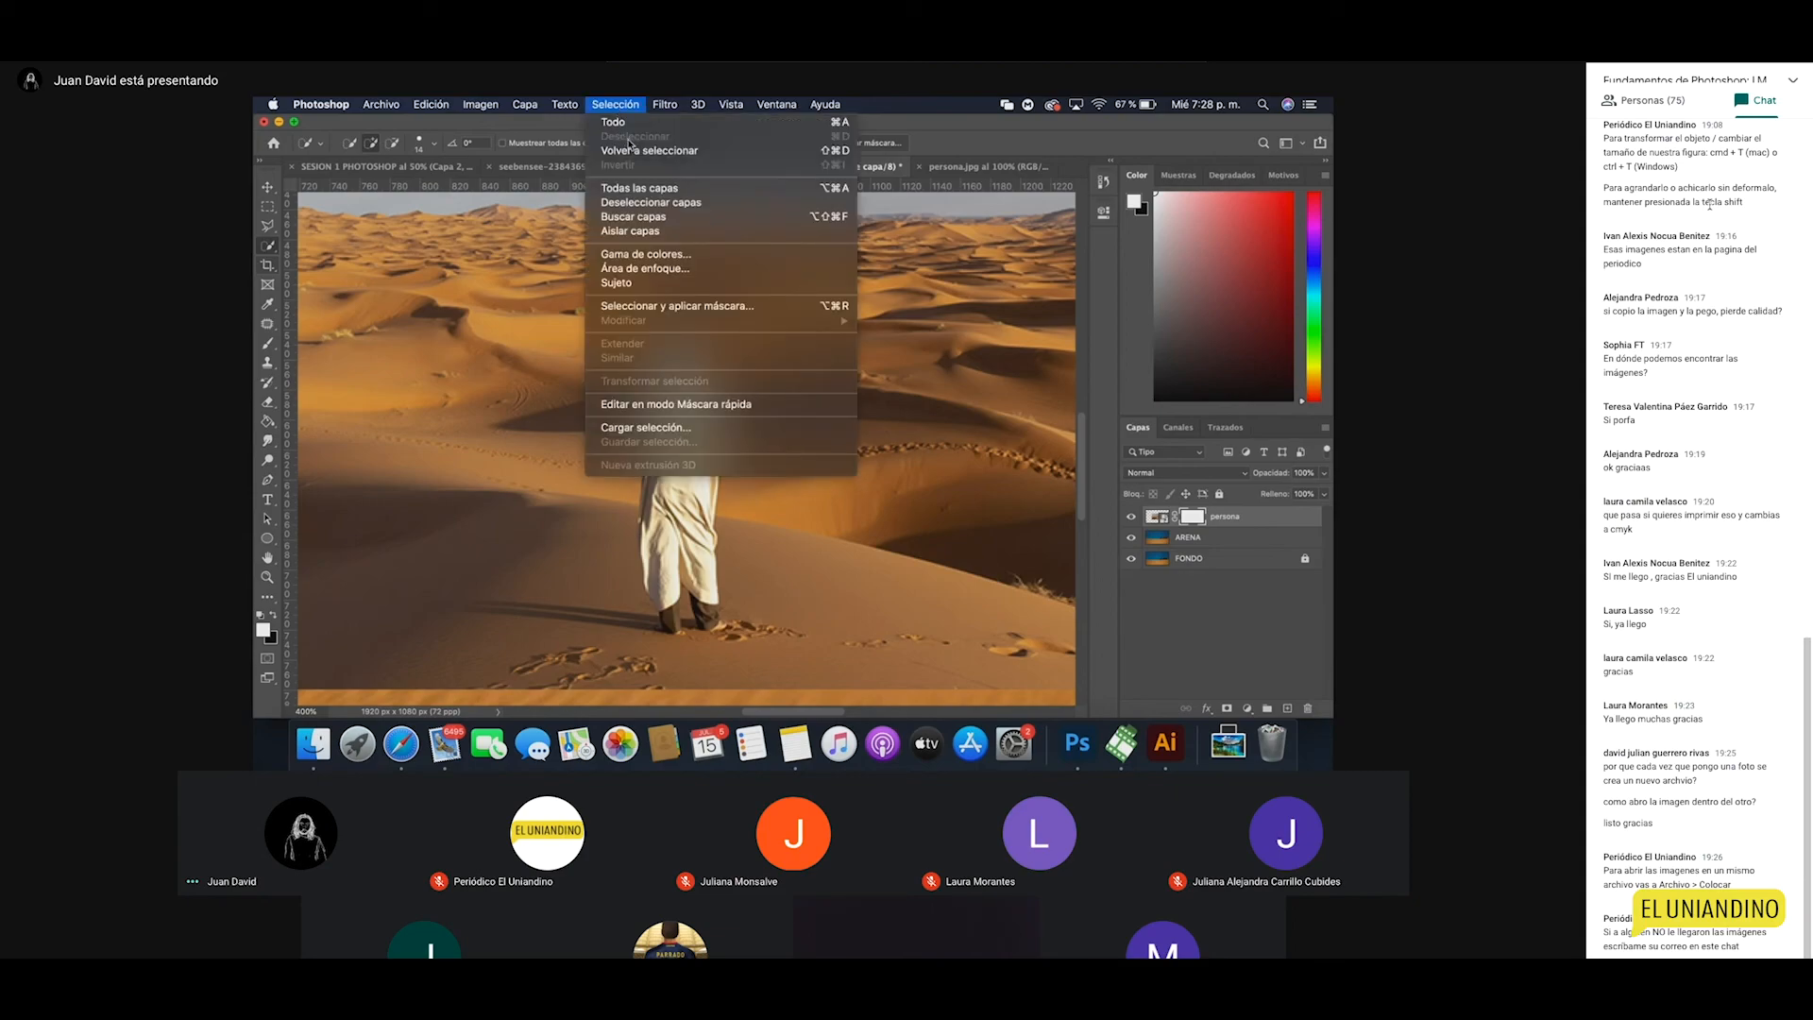
Step: Zoom in on the robed figure and pick the Quick Selection tool
{"action": "left_click", "coordinate": [734, 559]}
{"action": "key", "text": "z"}
{"action": "left_click", "coordinate": [681, 508]}
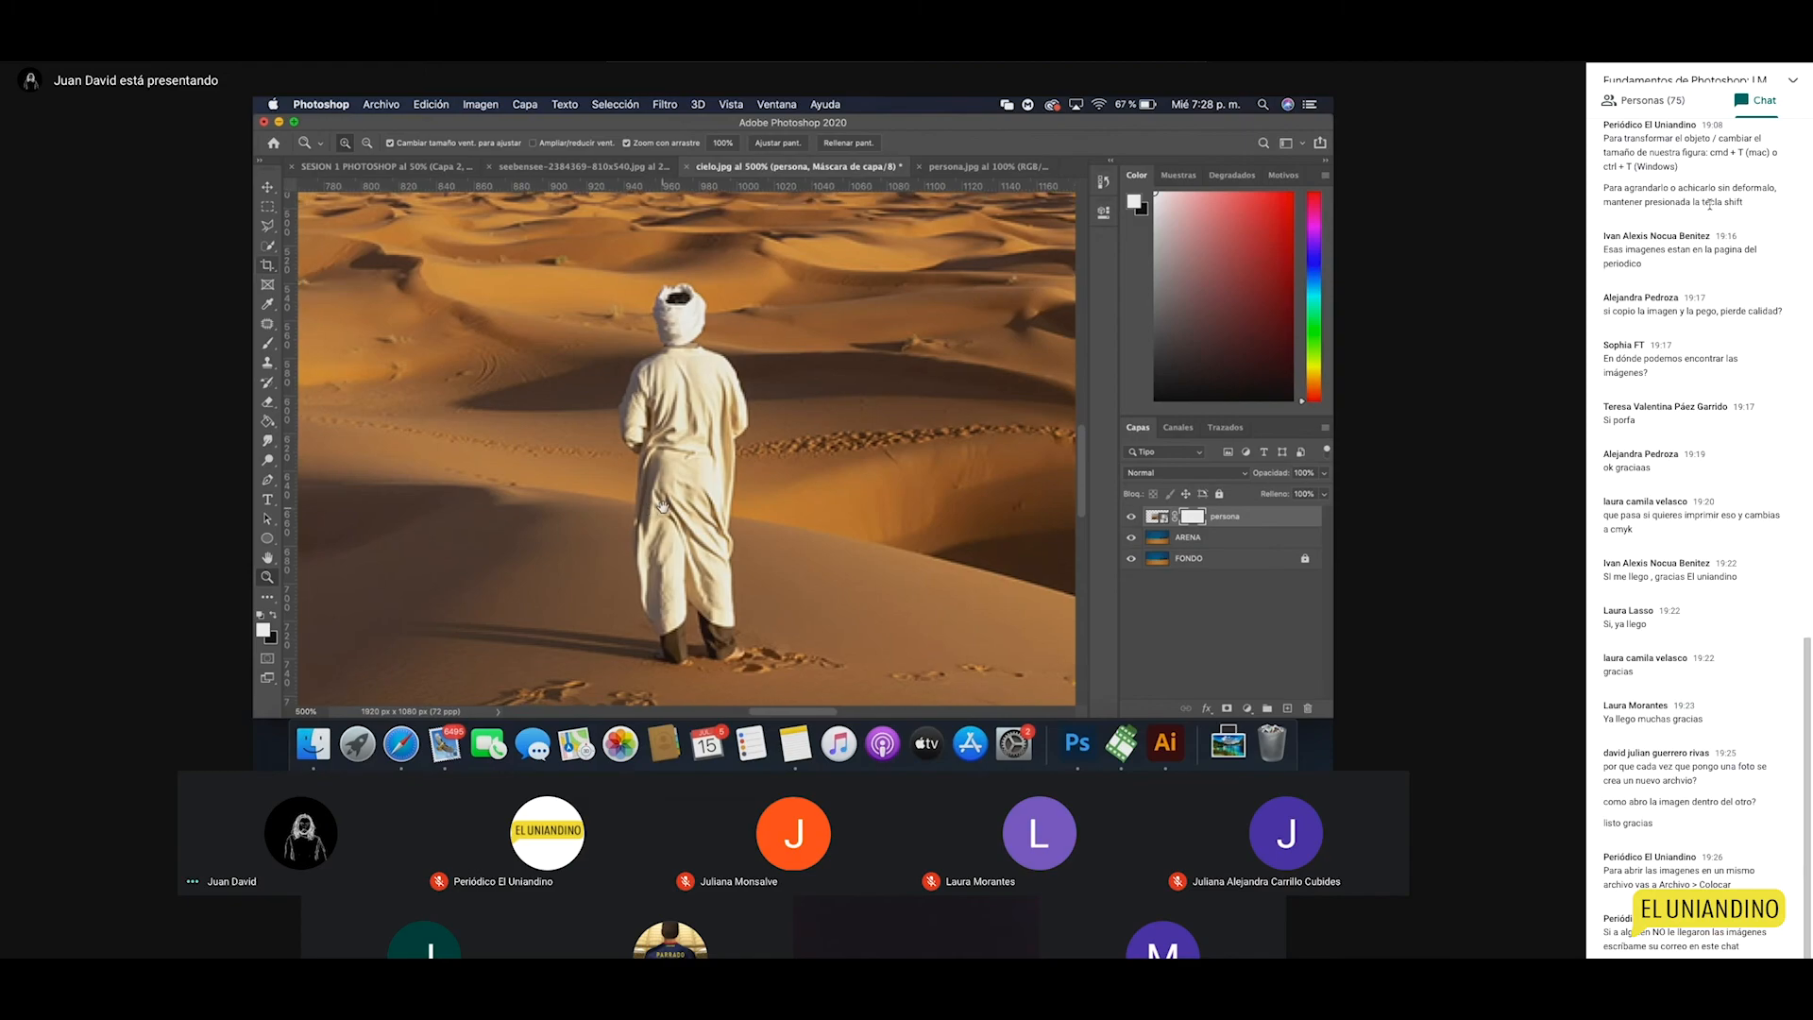
{"action": "left_click_drag", "start_coordinate": [663, 507], "coordinate": [677, 502]}
{"action": "left_click", "coordinate": [268, 245]}
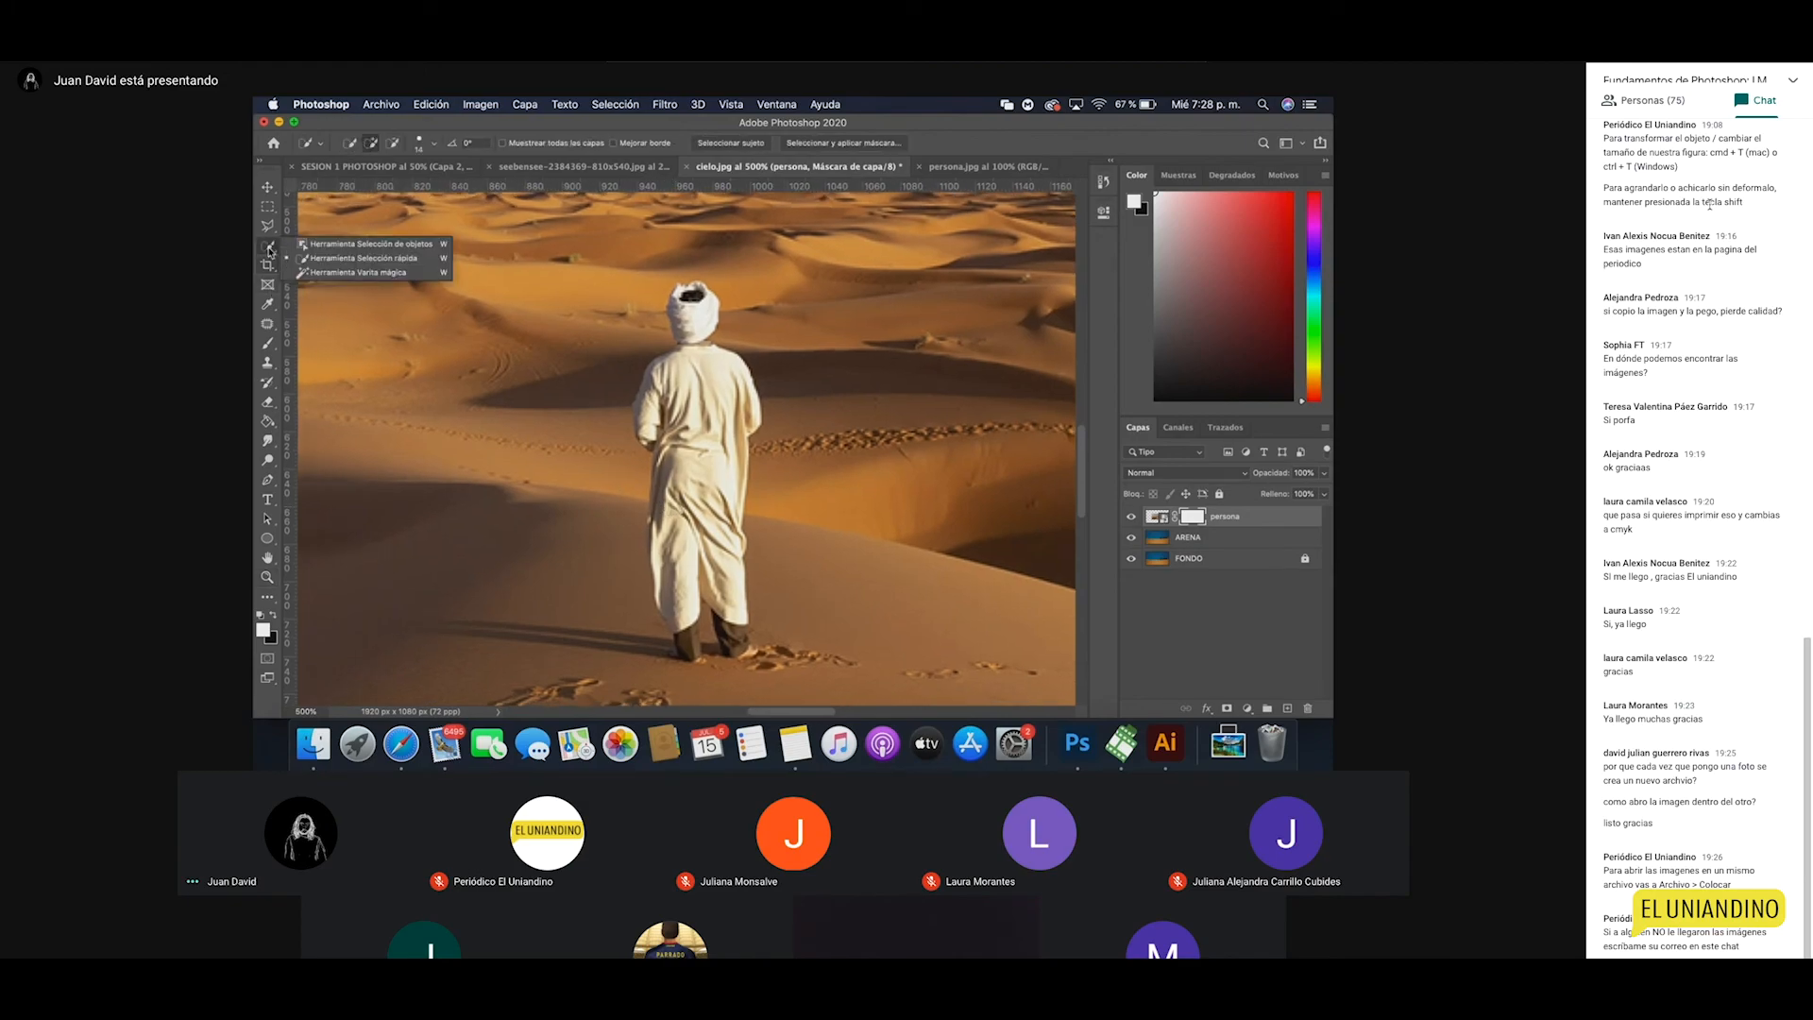
{"action": "left_click", "coordinate": [336, 273]}
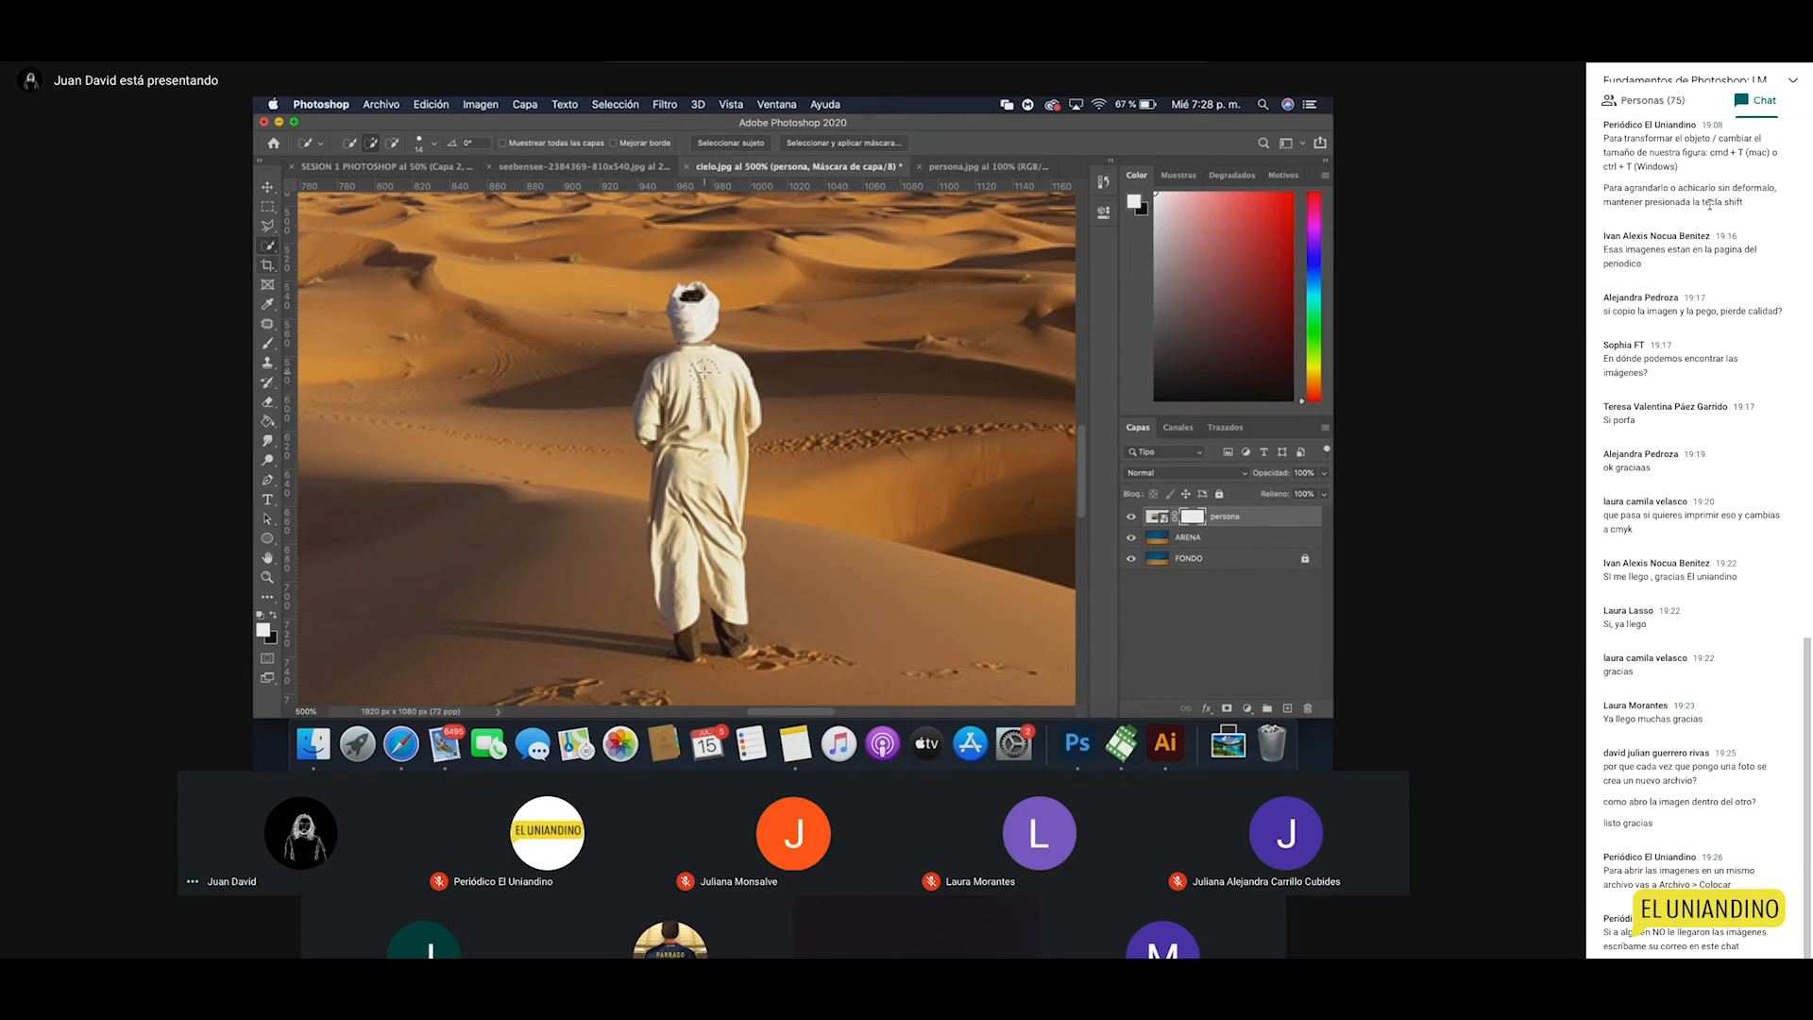
Step: Paint a Quick Selection over the robe, turban, legs and feet
{"action": "left_click_drag", "start_coordinate": [693, 413], "coordinate": [708, 440]}
{"action": "left_click_drag", "start_coordinate": [710, 504], "coordinate": [716, 532]}
{"action": "left_click_drag", "start_coordinate": [732, 618], "coordinate": [739, 652]}
{"action": "left_click_drag", "start_coordinate": [669, 571], "coordinate": [649, 444]}
{"action": "mouse_move", "coordinate": [699, 335]}
{"action": "left_mouse_down"}
{"action": "mouse_move", "coordinate": [706, 295]}
{"action": "mouse_move", "coordinate": [676, 296]}
{"action": "left_mouse_up"}
{"action": "key", "text": "super+z"}
{"action": "left_click", "coordinate": [699, 294]}
{"action": "mouse_move", "coordinate": [728, 606]}
{"action": "left_mouse_down"}
{"action": "mouse_move", "coordinate": [742, 647]}
{"action": "mouse_move", "coordinate": [709, 648]}
{"action": "left_mouse_up"}
{"action": "left_click_drag", "start_coordinate": [682, 639], "coordinate": [682, 654]}
{"action": "scroll", "coordinate": [721, 564], "scroll_direction": "down", "scroll_amount": 5}
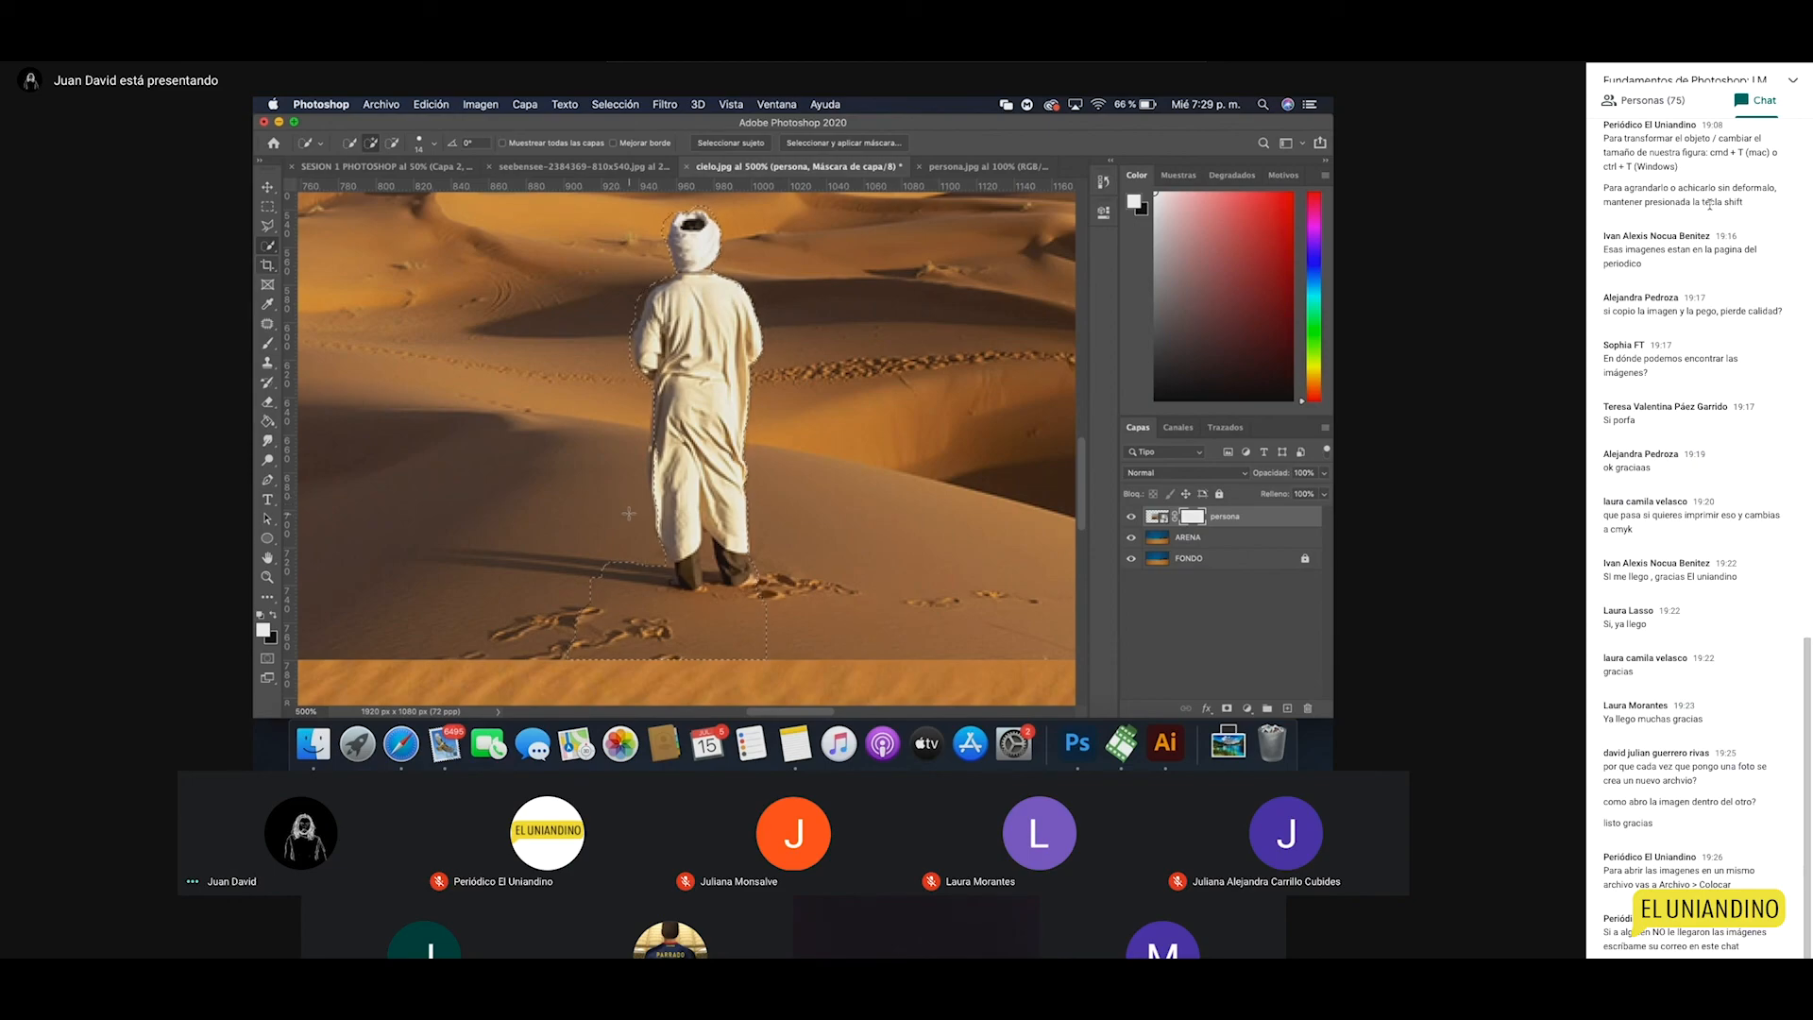
Step: Subtract the sand and shadow around the feet from the selection
{"action": "key", "text": "alt"}
{"action": "mouse_move", "coordinate": [565, 593]}
{"action": "left_mouse_down"}
{"action": "mouse_move", "coordinate": [622, 603]}
{"action": "mouse_move", "coordinate": [559, 628]}
{"action": "mouse_move", "coordinate": [825, 630]}
{"action": "mouse_move", "coordinate": [748, 631]}
{"action": "left_mouse_up"}
{"action": "left_click_drag", "start_coordinate": [617, 571], "coordinate": [625, 589]}
{"action": "mouse_move", "coordinate": [625, 590]}
{"action": "left_mouse_down"}
{"action": "mouse_move", "coordinate": [731, 622]}
{"action": "mouse_move", "coordinate": [754, 593]}
{"action": "left_mouse_up"}
{"action": "left_click", "coordinate": [684, 588]}
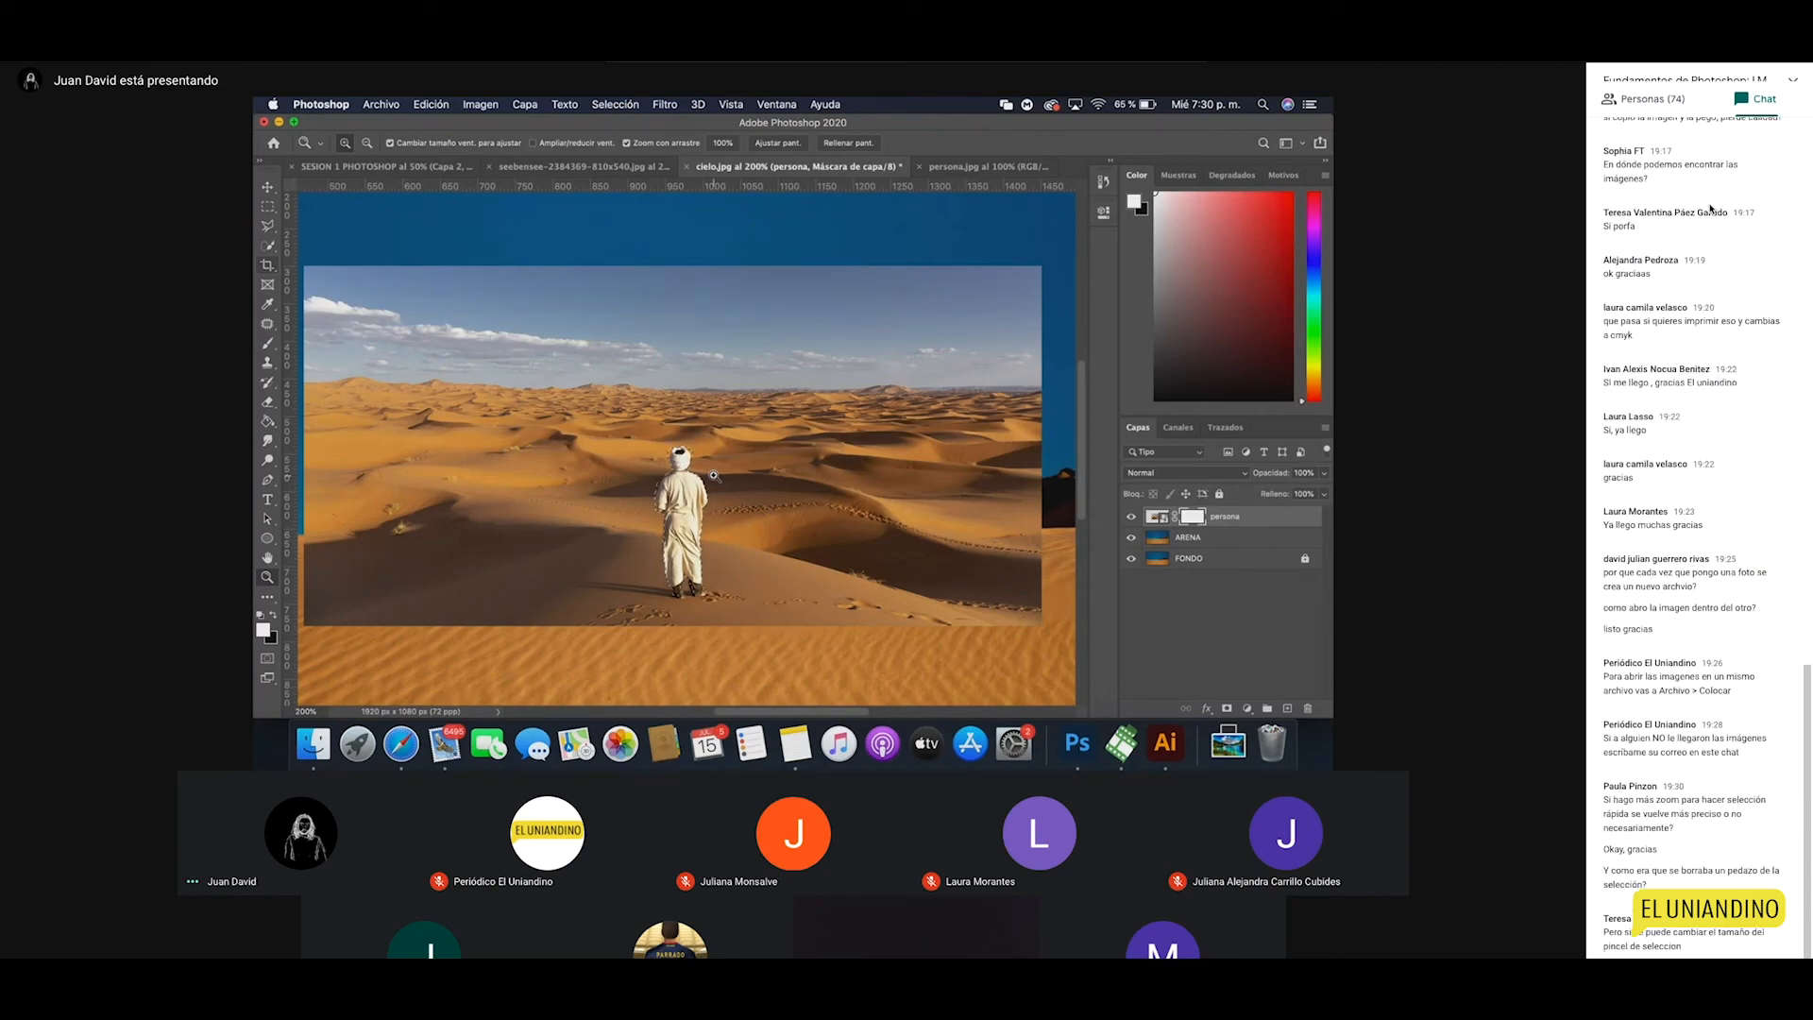
Step: Zoom to 700% on the figure with Quick Selection active
{"action": "left_click", "coordinate": [715, 476]}
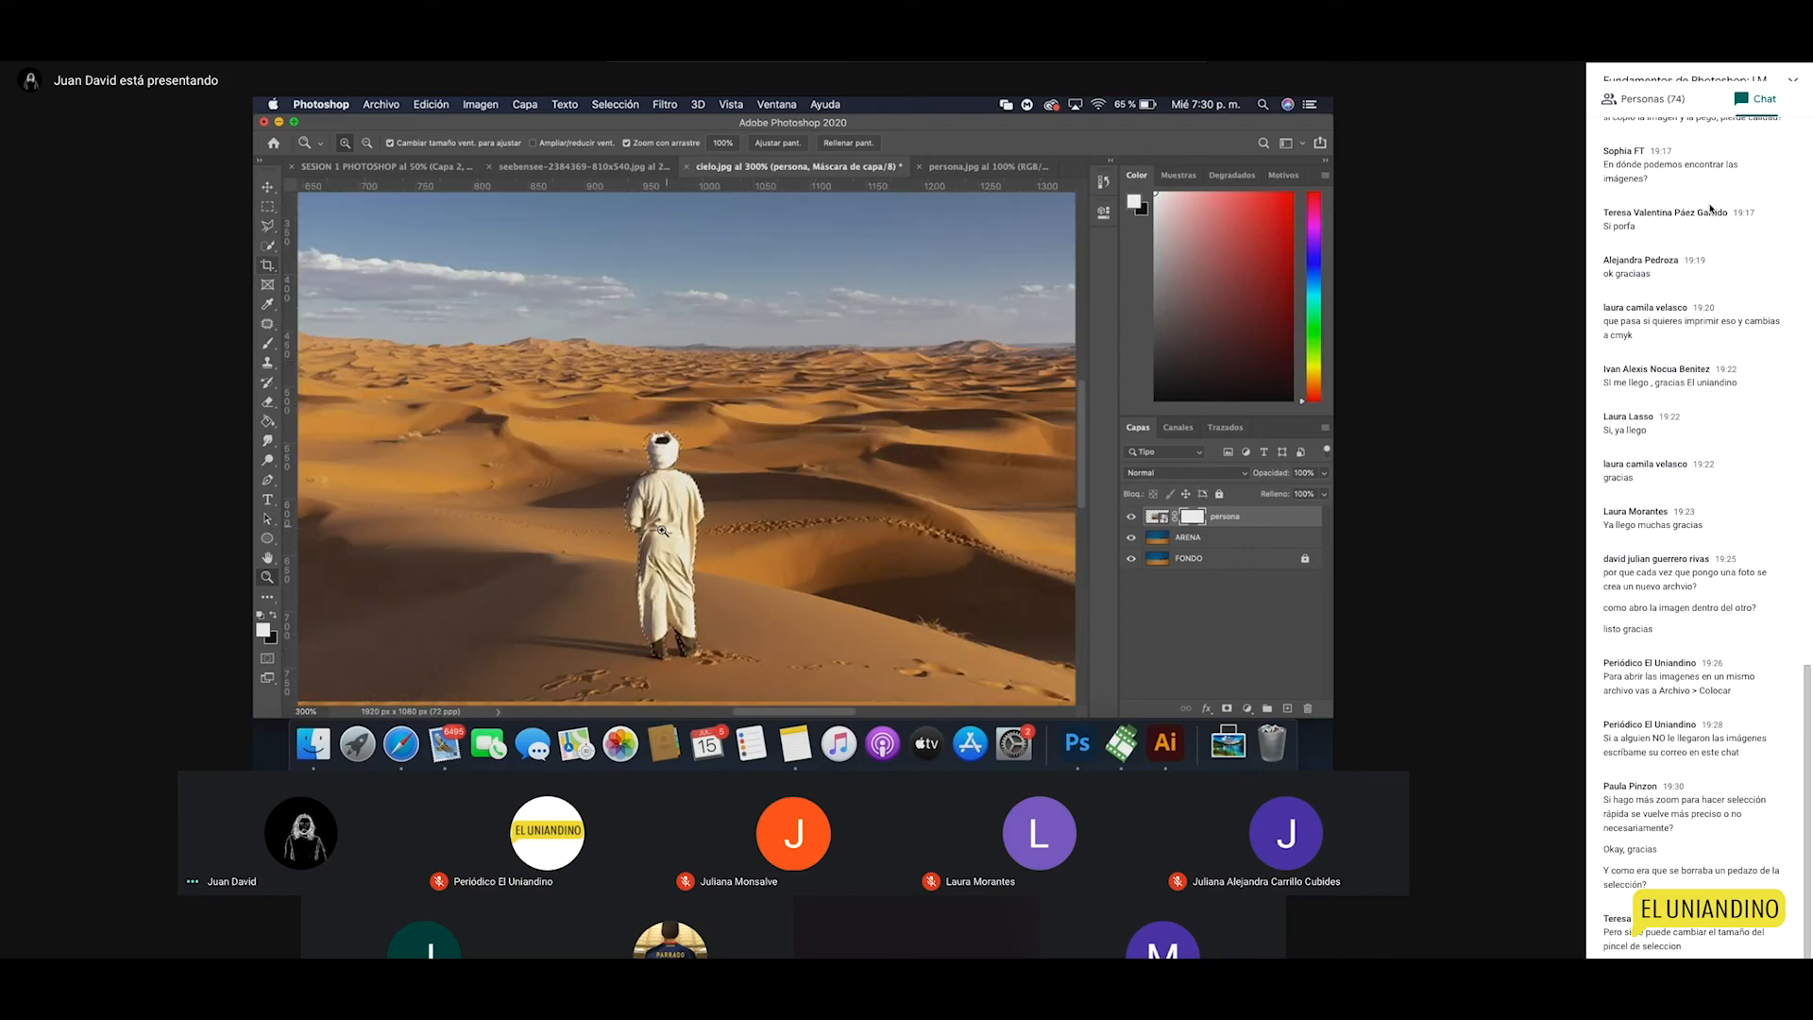
{"action": "left_click", "coordinate": [687, 512]}
{"action": "left_click", "coordinate": [686, 513]}
{"action": "left_click", "coordinate": [268, 245]}
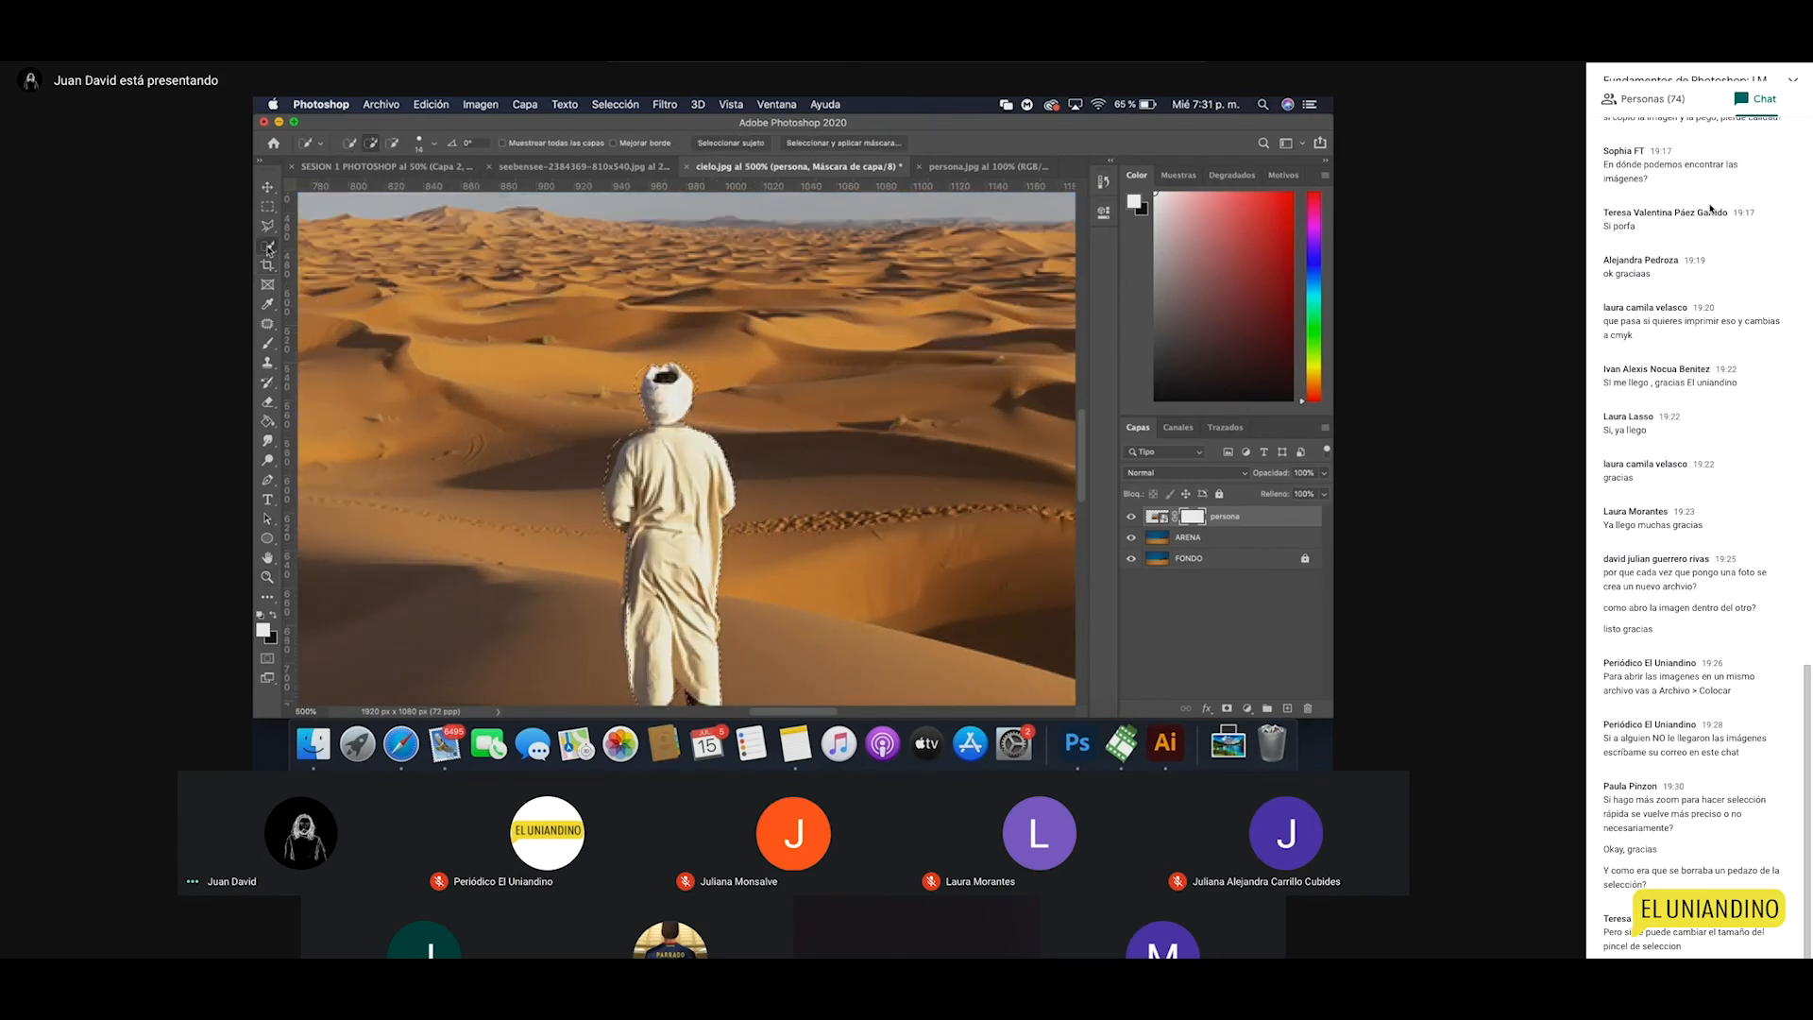
{"action": "left_click", "coordinate": [423, 150]}
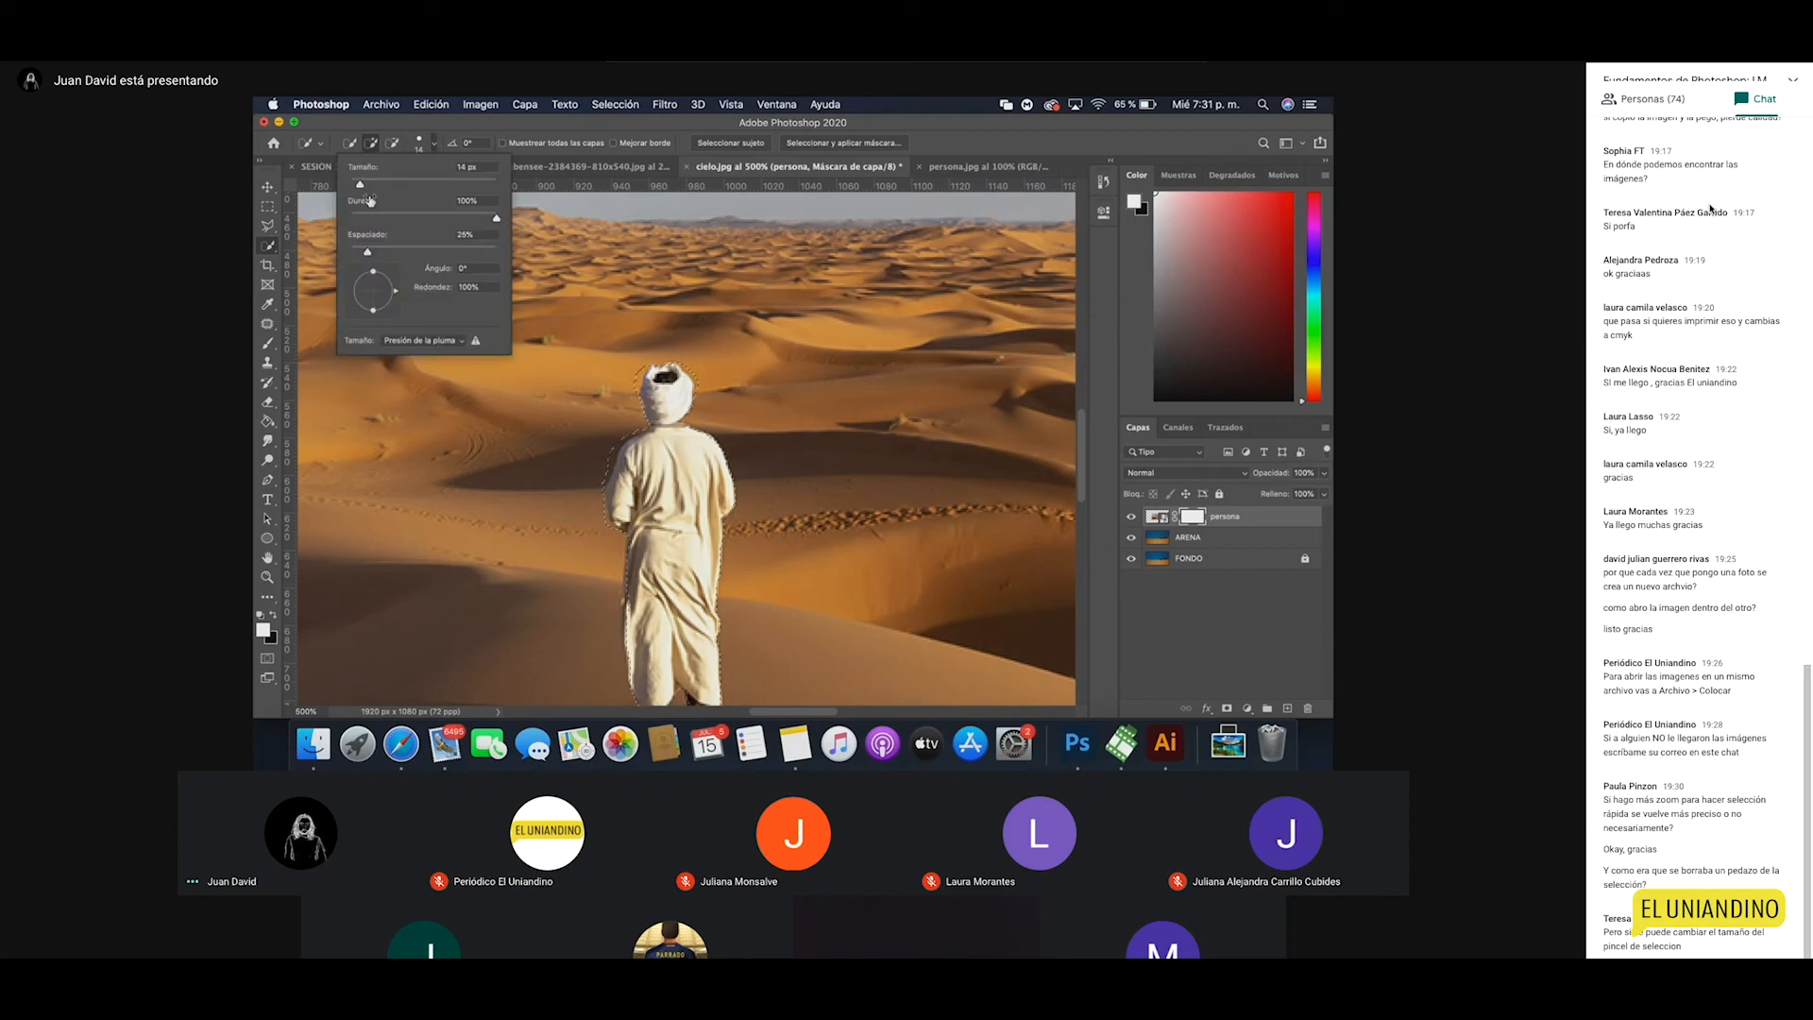
{"action": "left_click", "coordinate": [428, 151]}
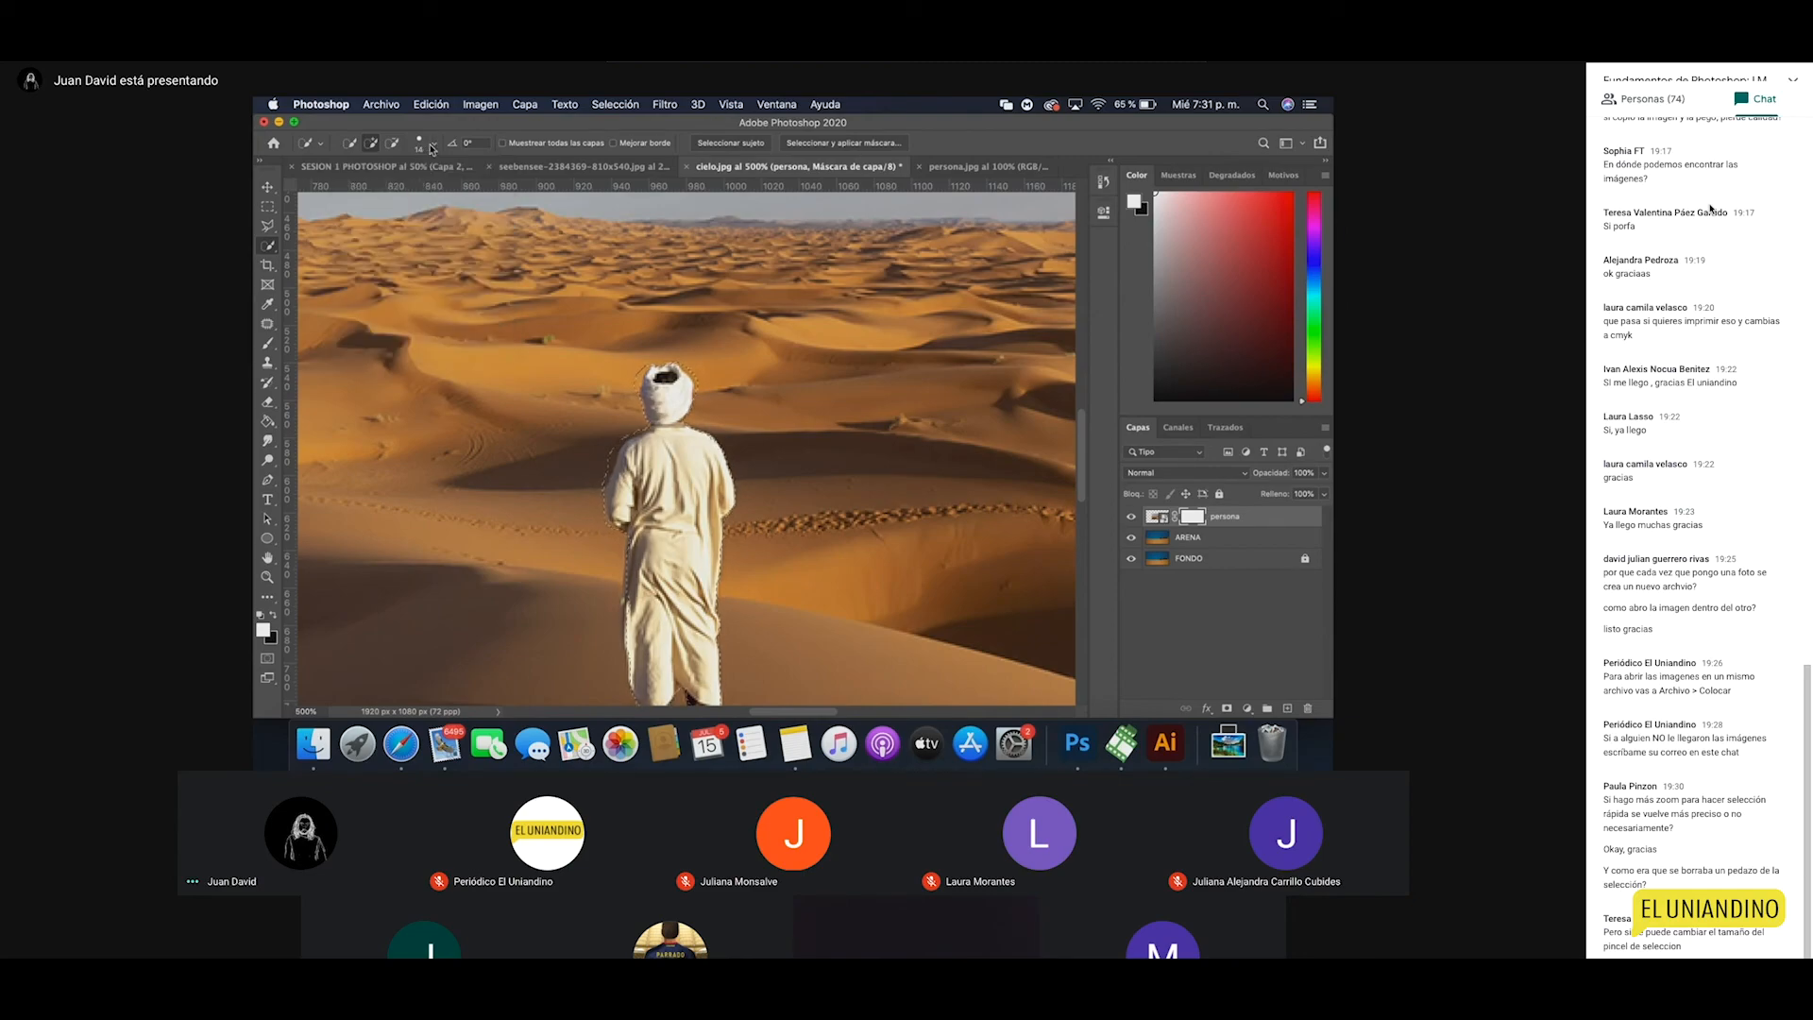
{"action": "key", "text": "z"}
{"action": "left_click", "coordinate": [676, 528]}
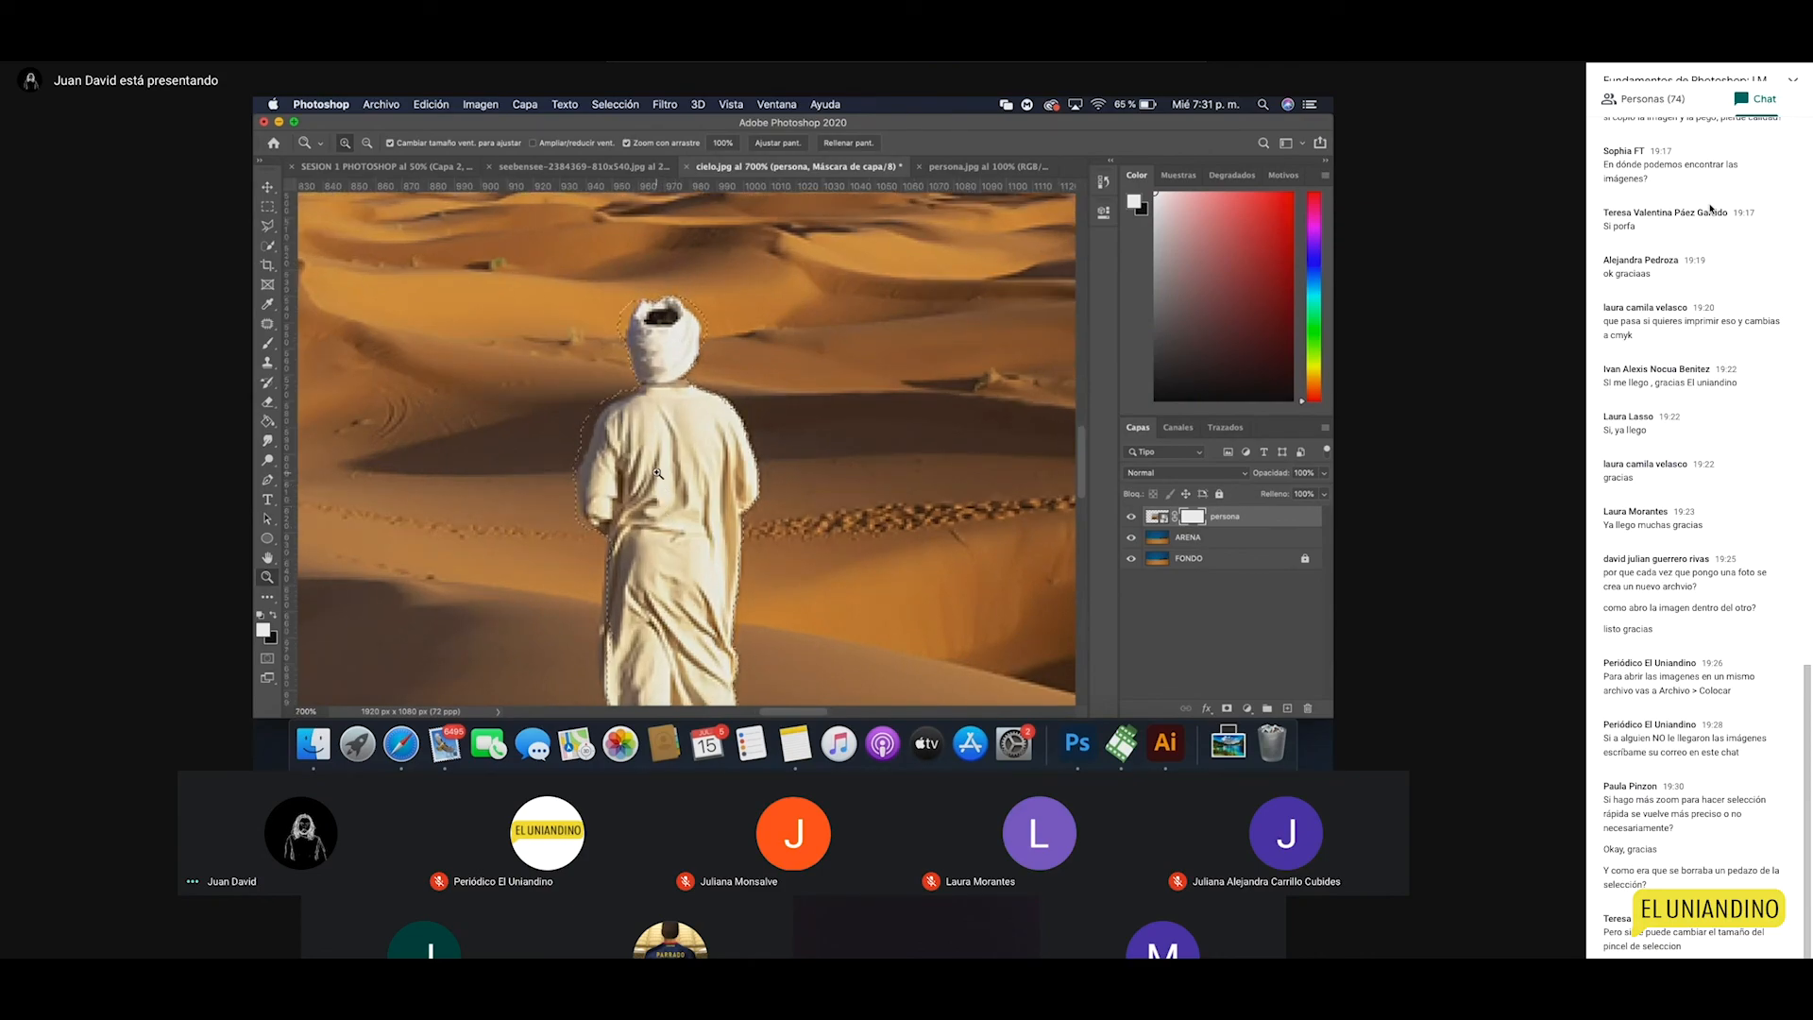
{"action": "left_click", "coordinate": [269, 247]}
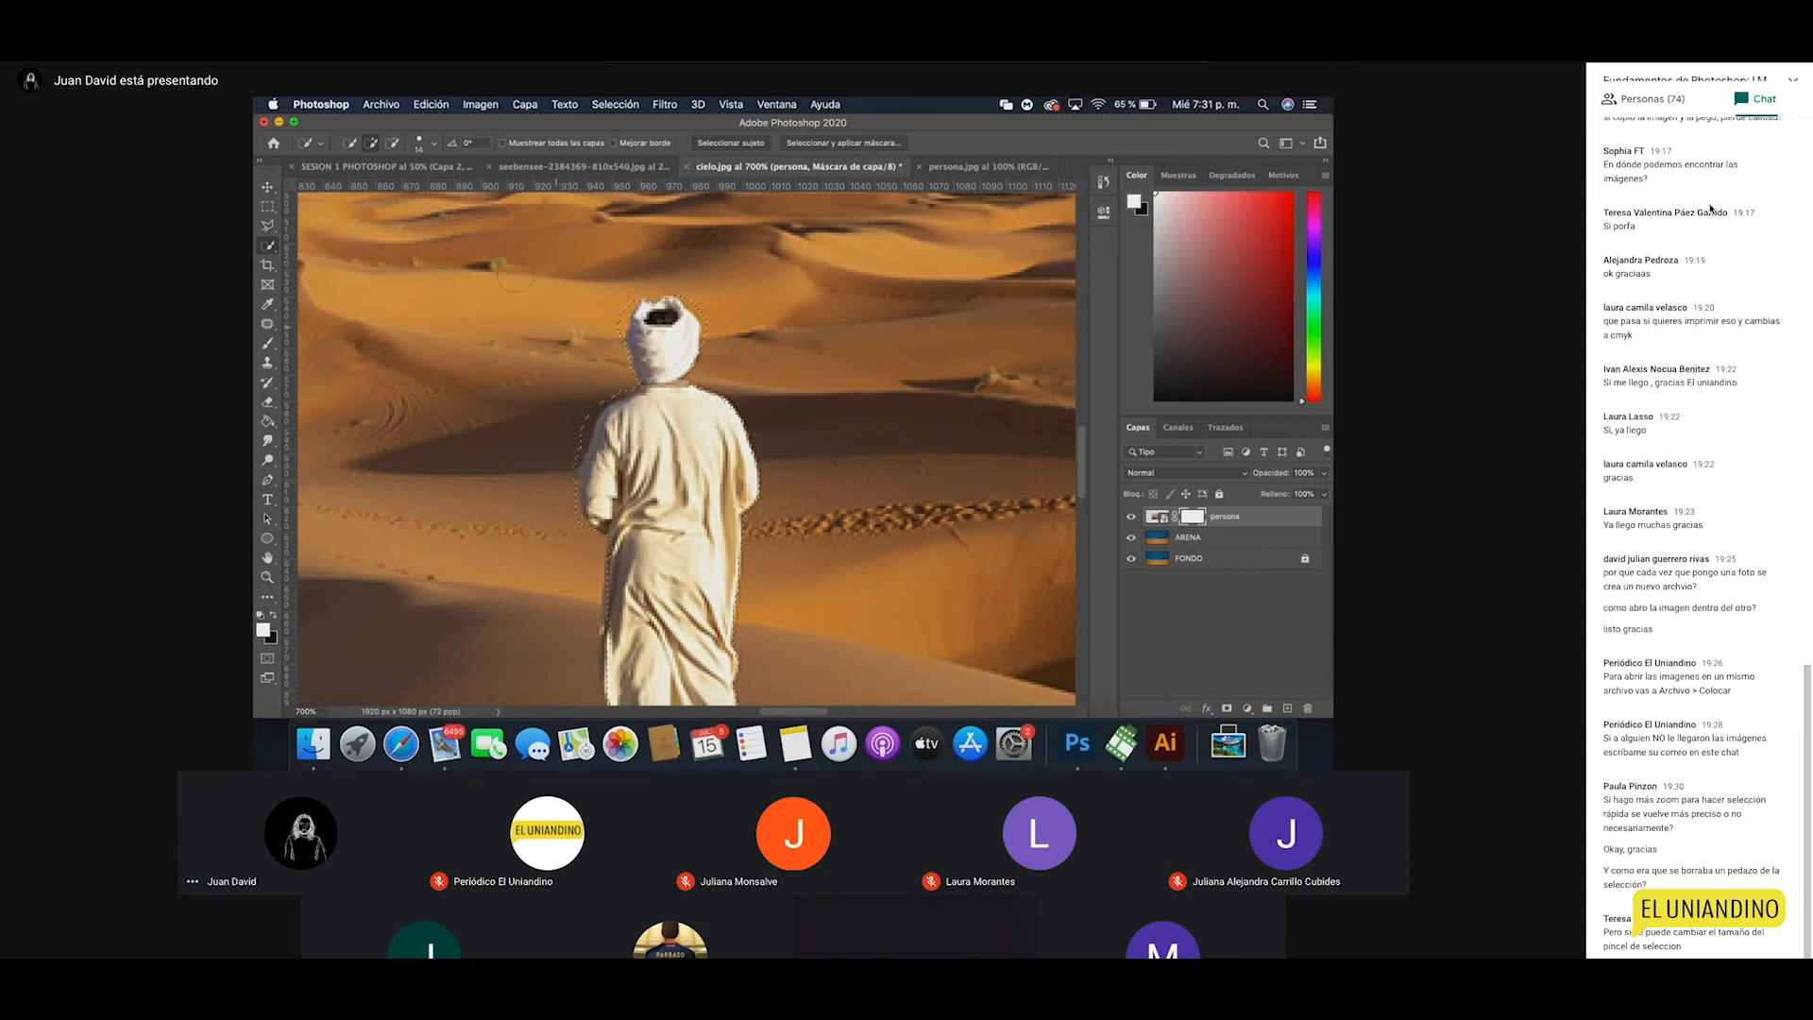
Step: Set the Quick Selection brush to 9 px and subtract stray edges along the left shoulder
{"action": "left_click", "coordinate": [423, 146]}
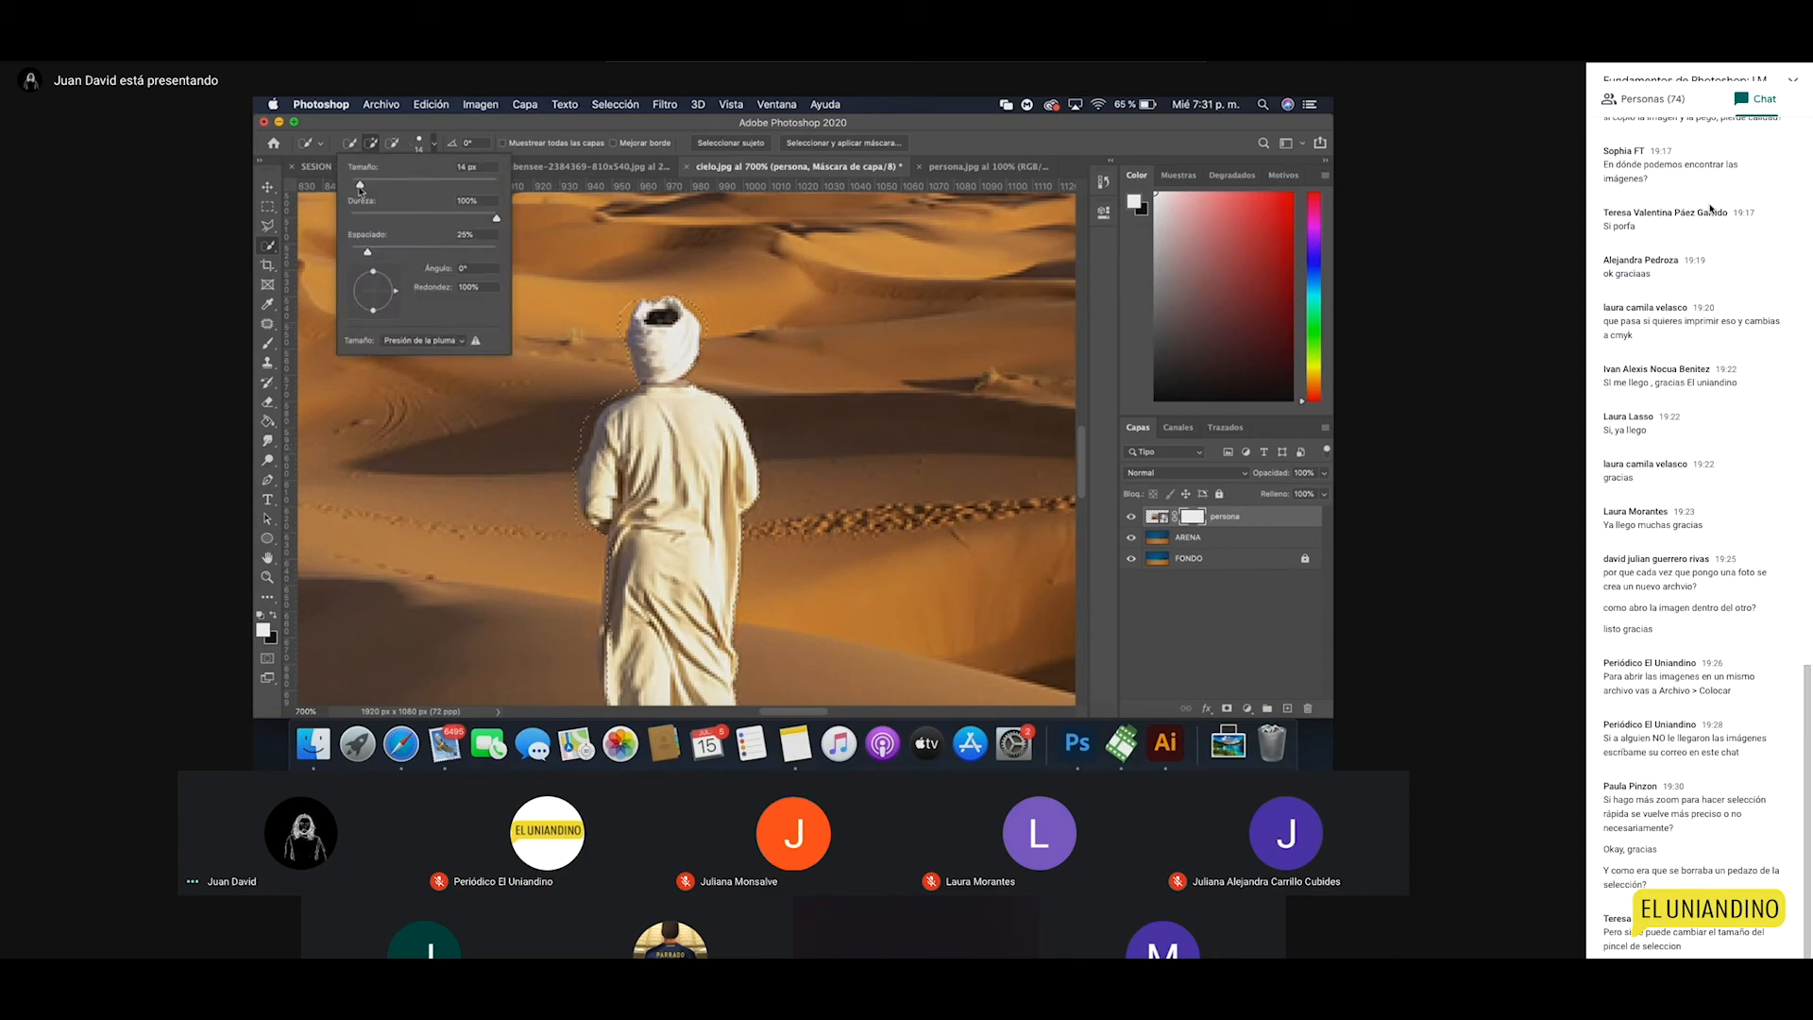
{"action": "left_click_drag", "start_coordinate": [360, 185], "coordinate": [356, 186]}
{"action": "key", "text": "Return"}
{"action": "key", "text": "alt"}
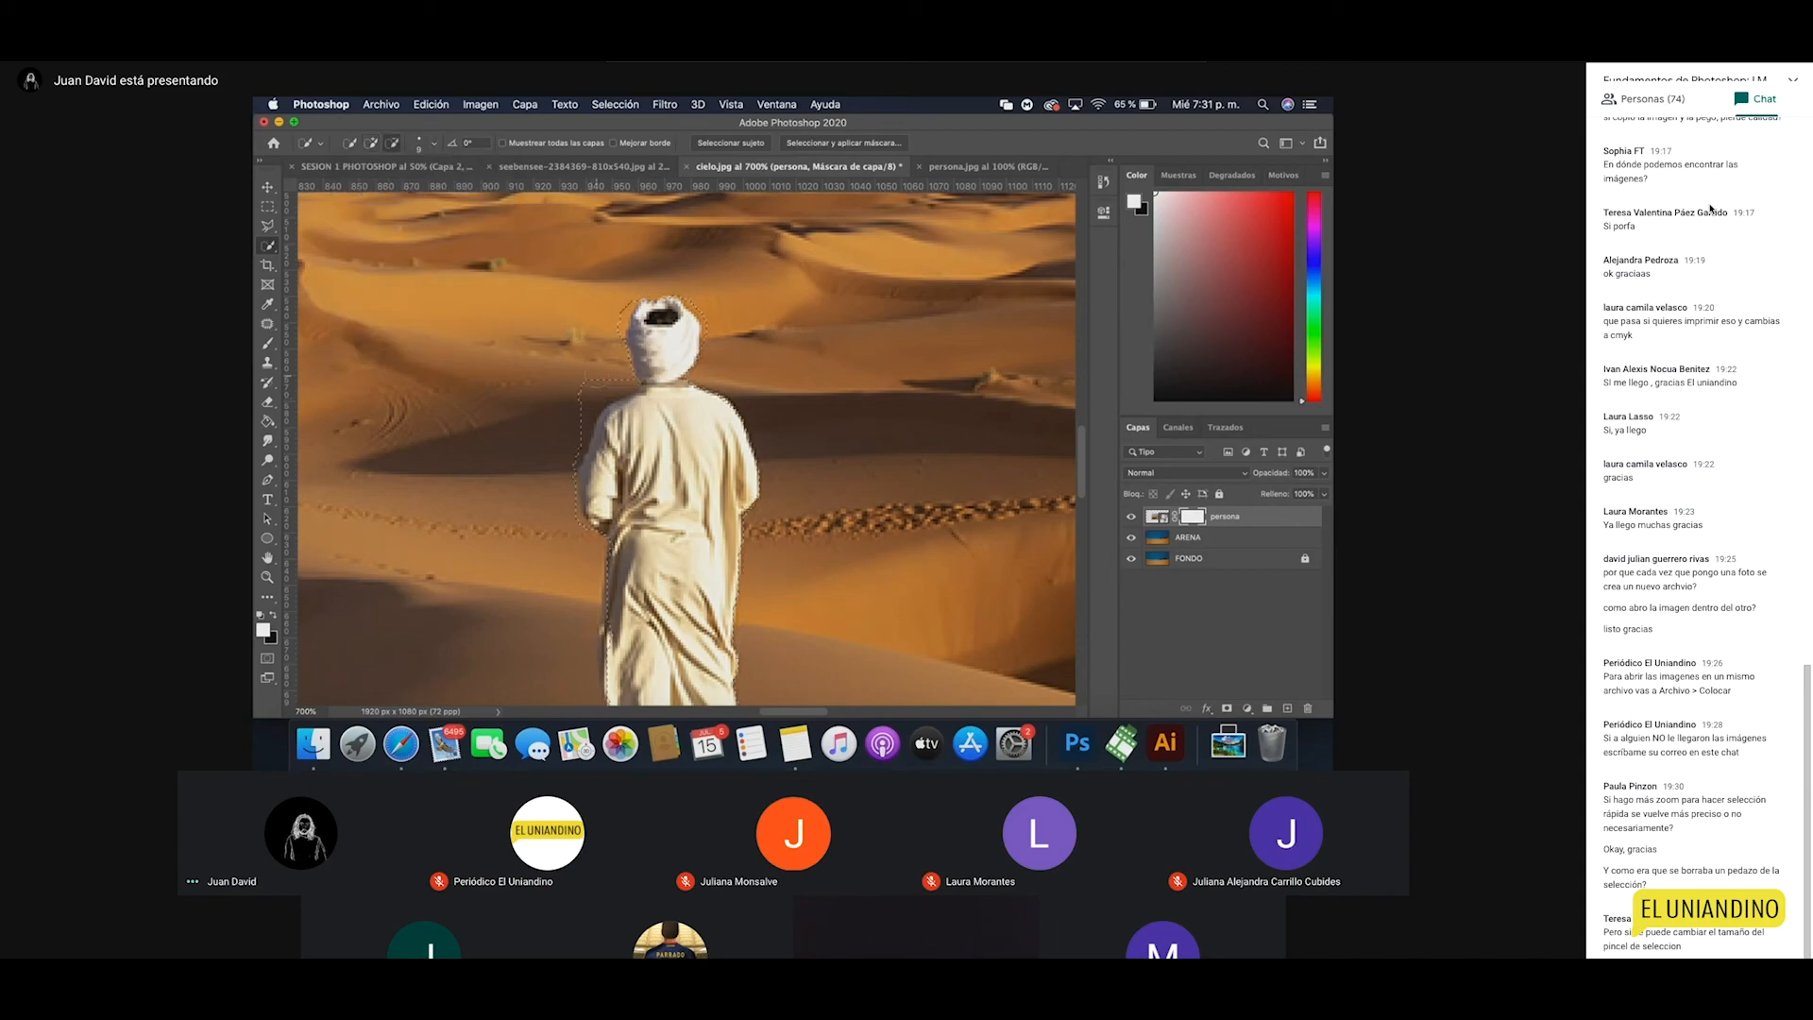
{"action": "mouse_move", "coordinate": [585, 394]}
{"action": "left_mouse_down"}
{"action": "mouse_move", "coordinate": [570, 444]}
{"action": "mouse_move", "coordinate": [592, 395]}
{"action": "left_mouse_up"}
{"action": "key", "text": "alt"}
Step: Return to Quick Selection and zoom back out to 200% on the scene
{"action": "left_click", "coordinate": [267, 245]}
{"action": "left_click", "coordinate": [355, 274]}
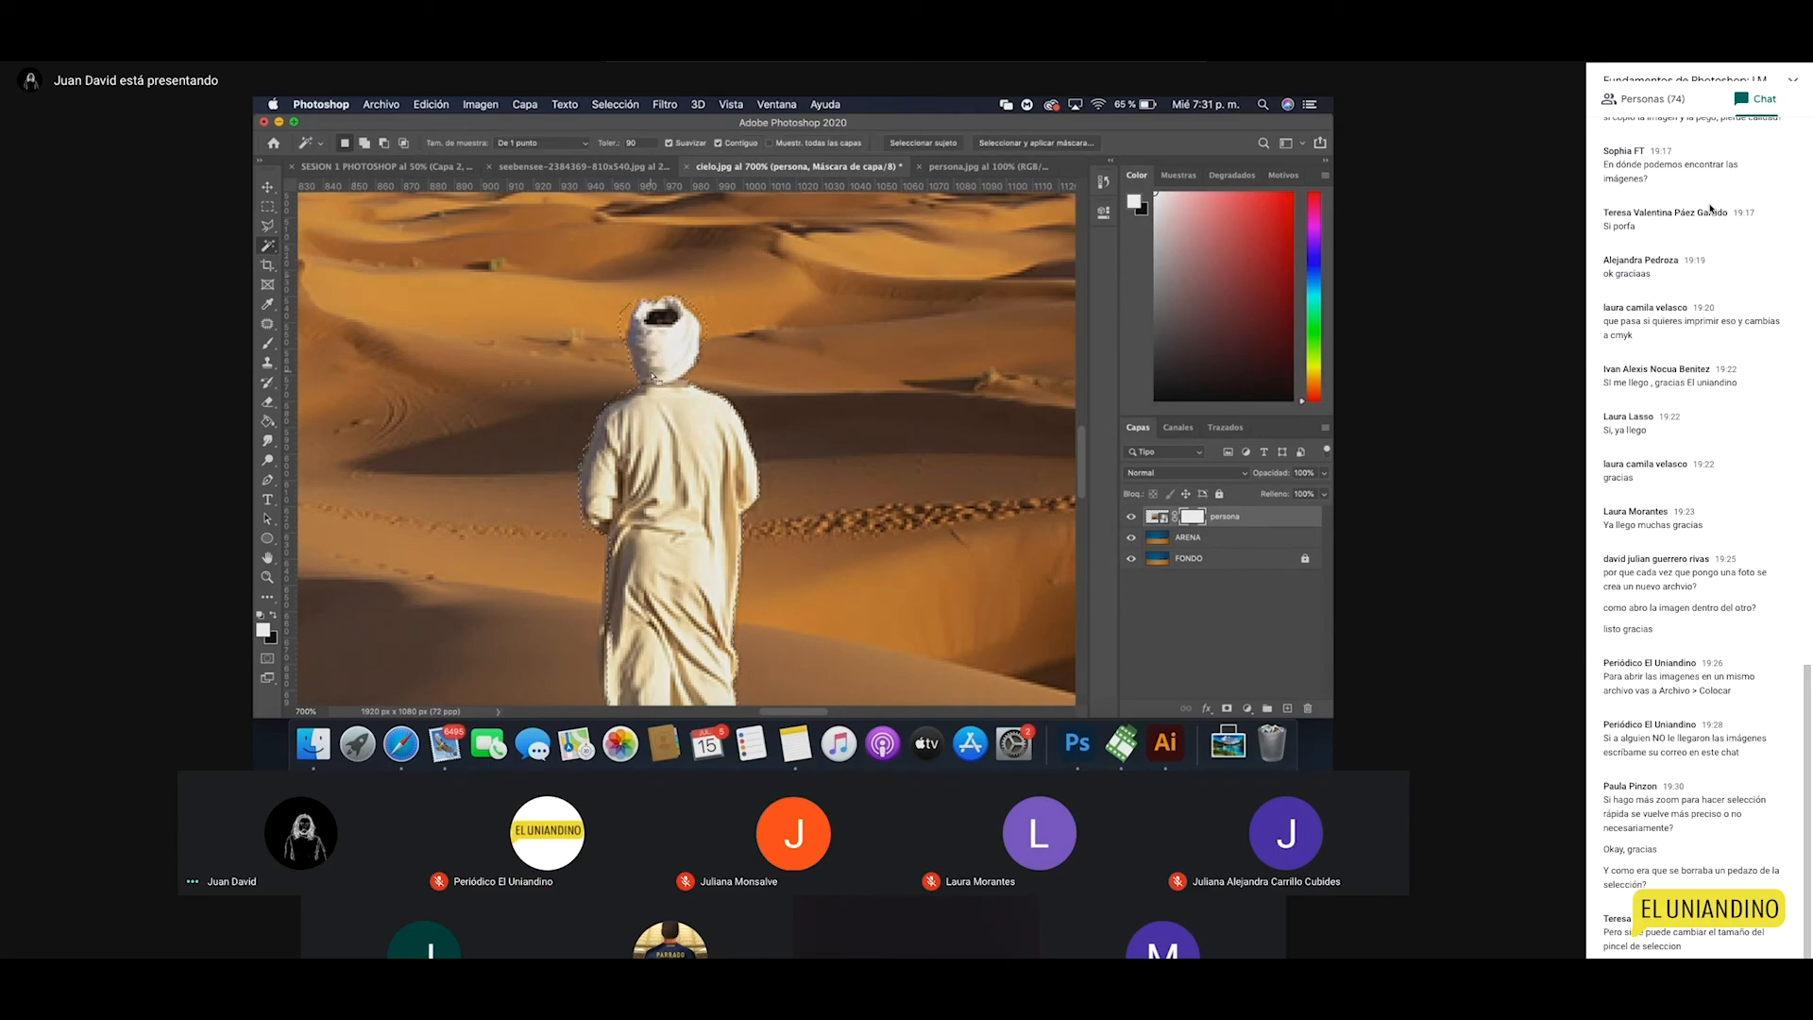
{"action": "left_click", "coordinate": [268, 245]}
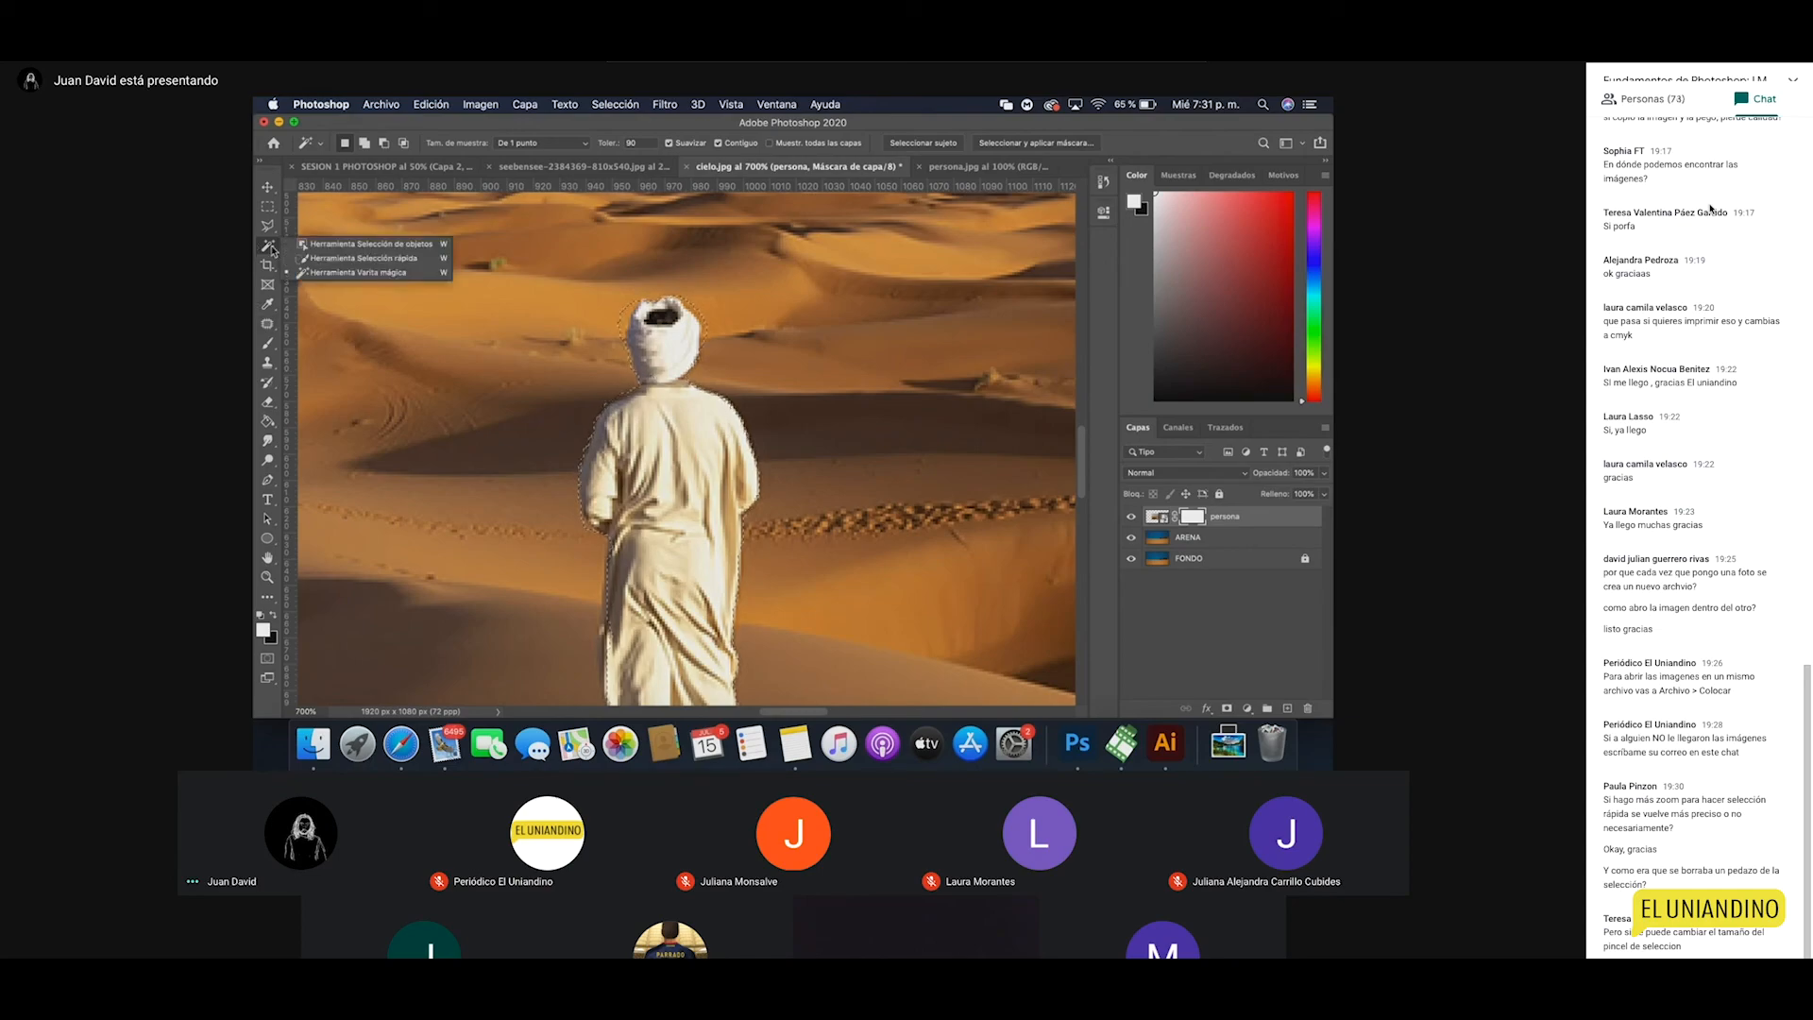
{"action": "left_click", "coordinate": [340, 259]}
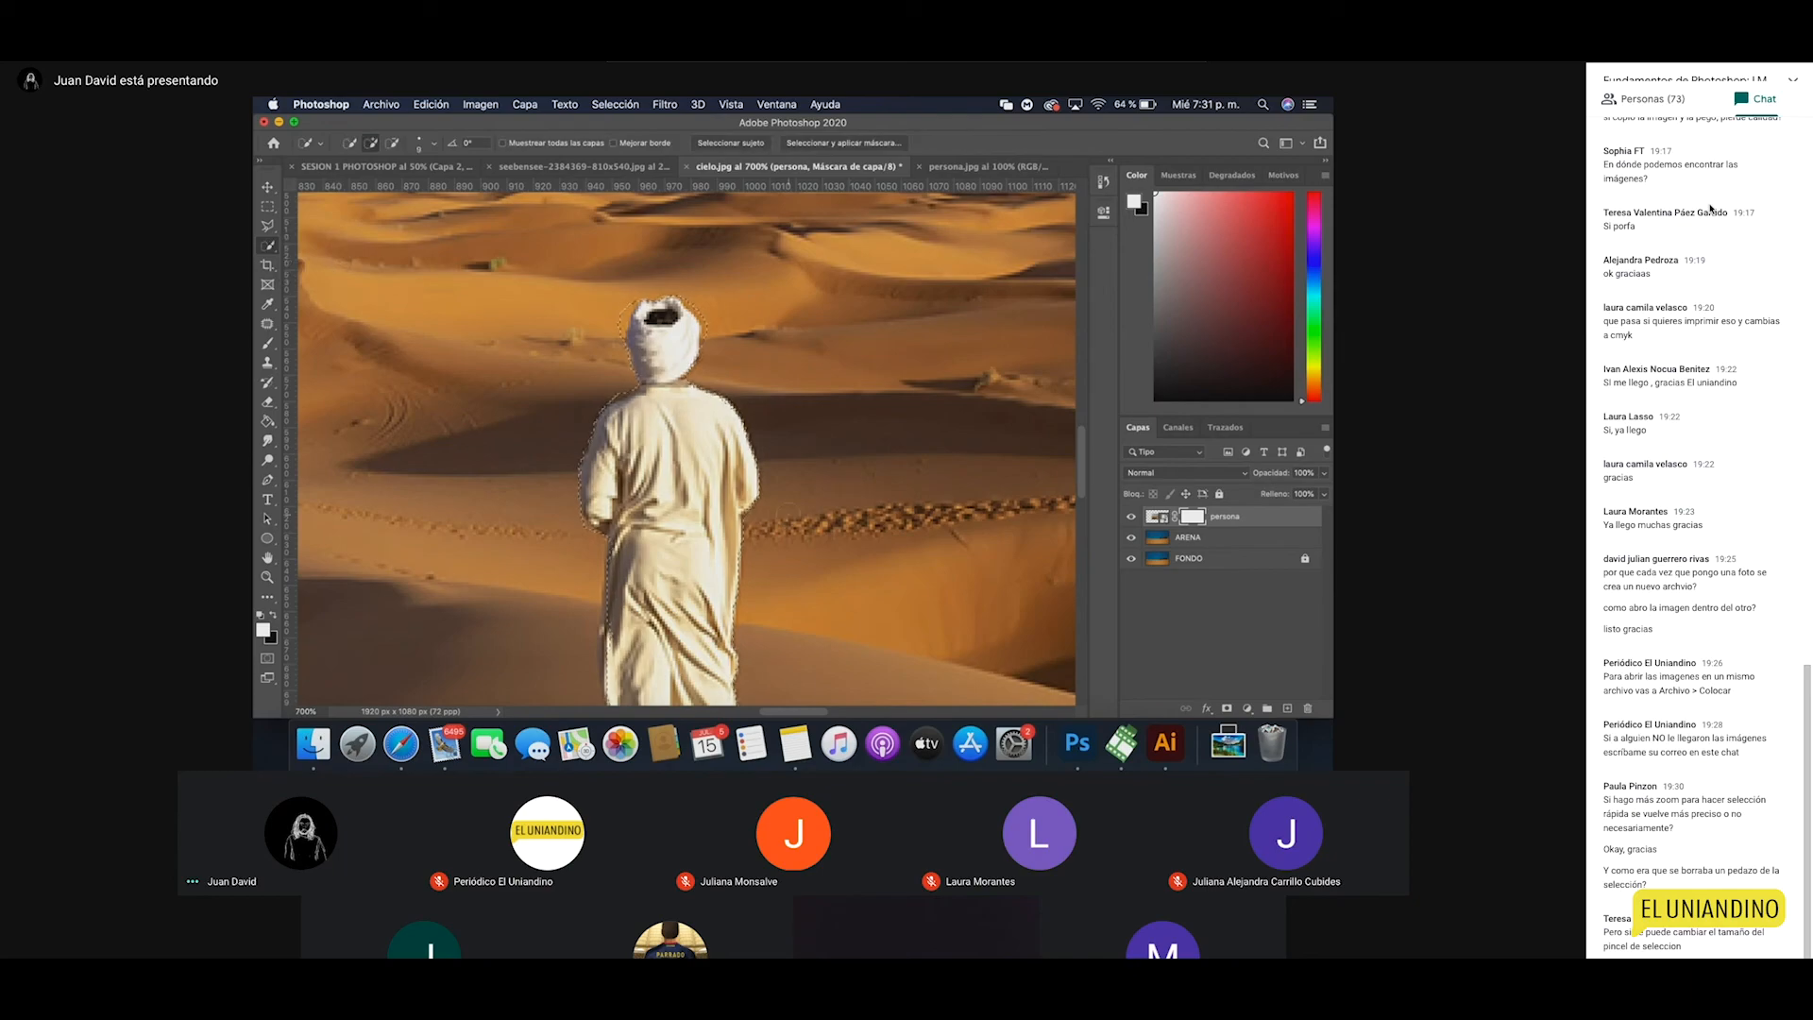
{"action": "key", "text": "z"}
{"action": "left_click", "coordinate": [726, 507], "text": "alt"}
{"action": "left_click", "coordinate": [726, 507], "text": "alt"}
{"action": "left_click", "coordinate": [726, 507], "text": "alt"}
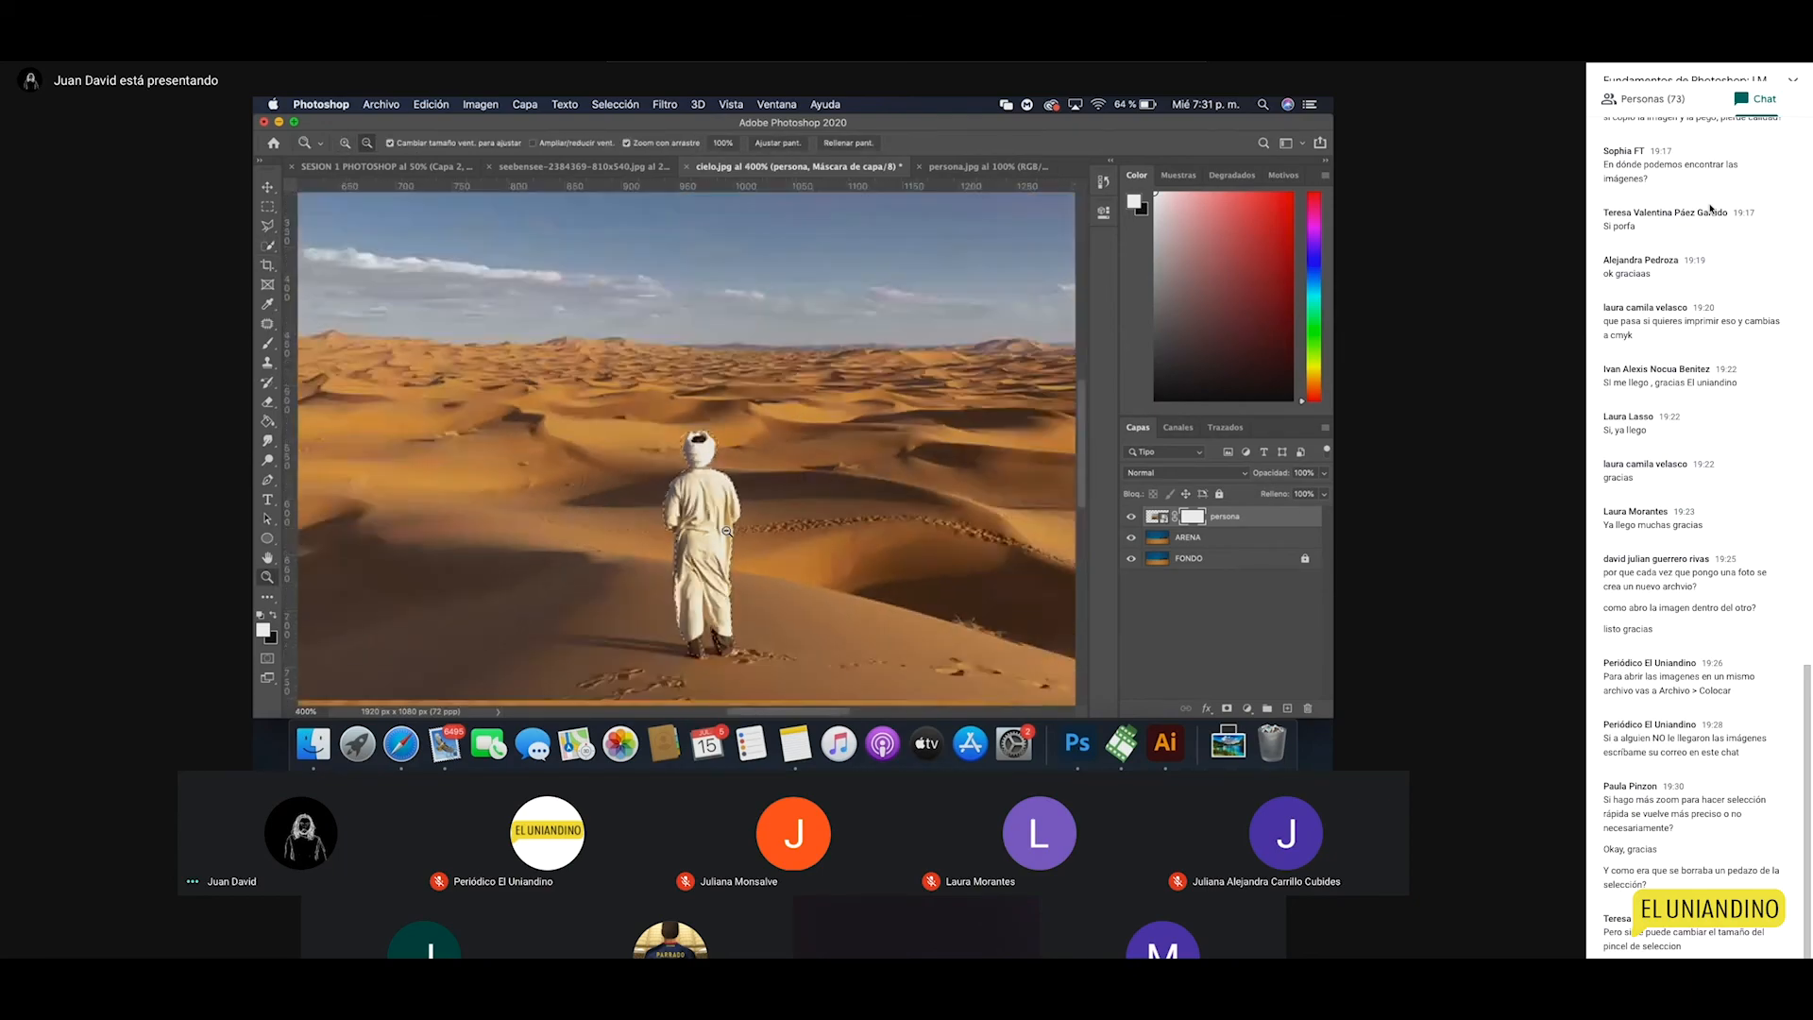
{"action": "left_click", "coordinate": [726, 519], "text": "alt"}
{"action": "left_click", "coordinate": [726, 530], "text": "alt"}
{"action": "key", "text": "v"}
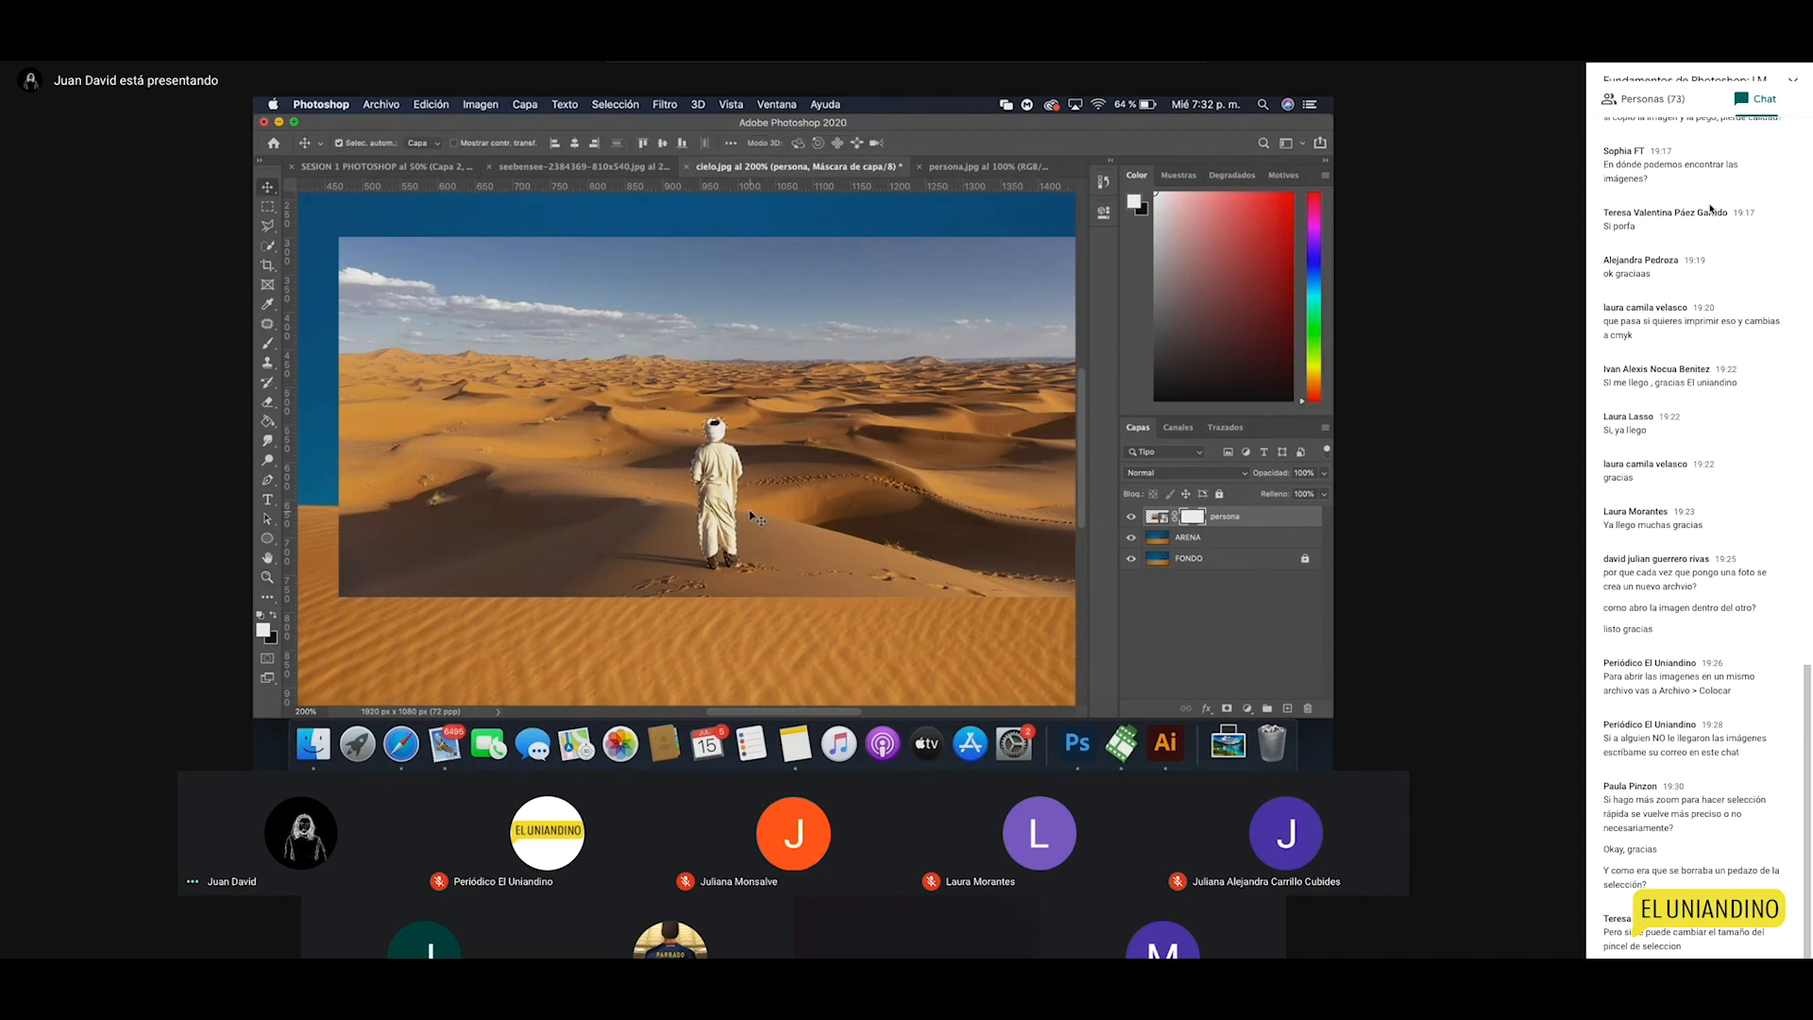
Step: Invert the selection, target the persona layer's pixels, then invert the selection again
{"action": "left_click_drag", "start_coordinate": [822, 536], "coordinate": [800, 550]}
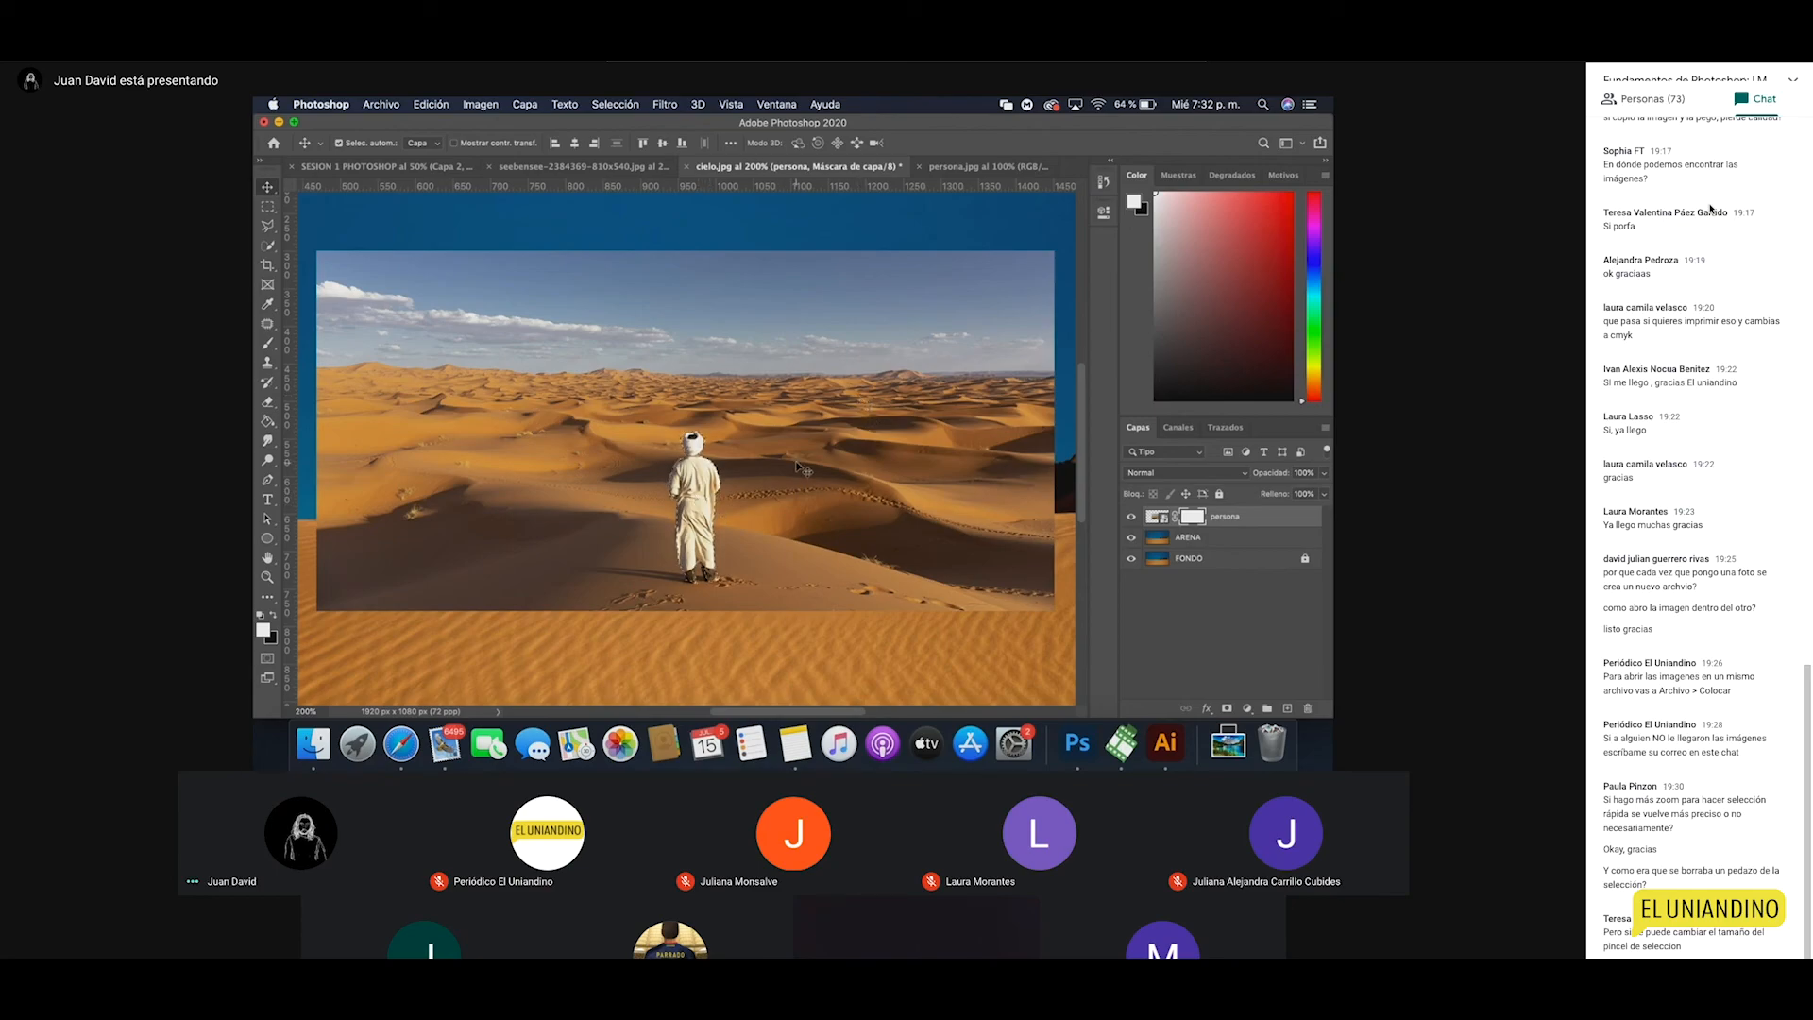
{"action": "left_click", "coordinate": [611, 105]}
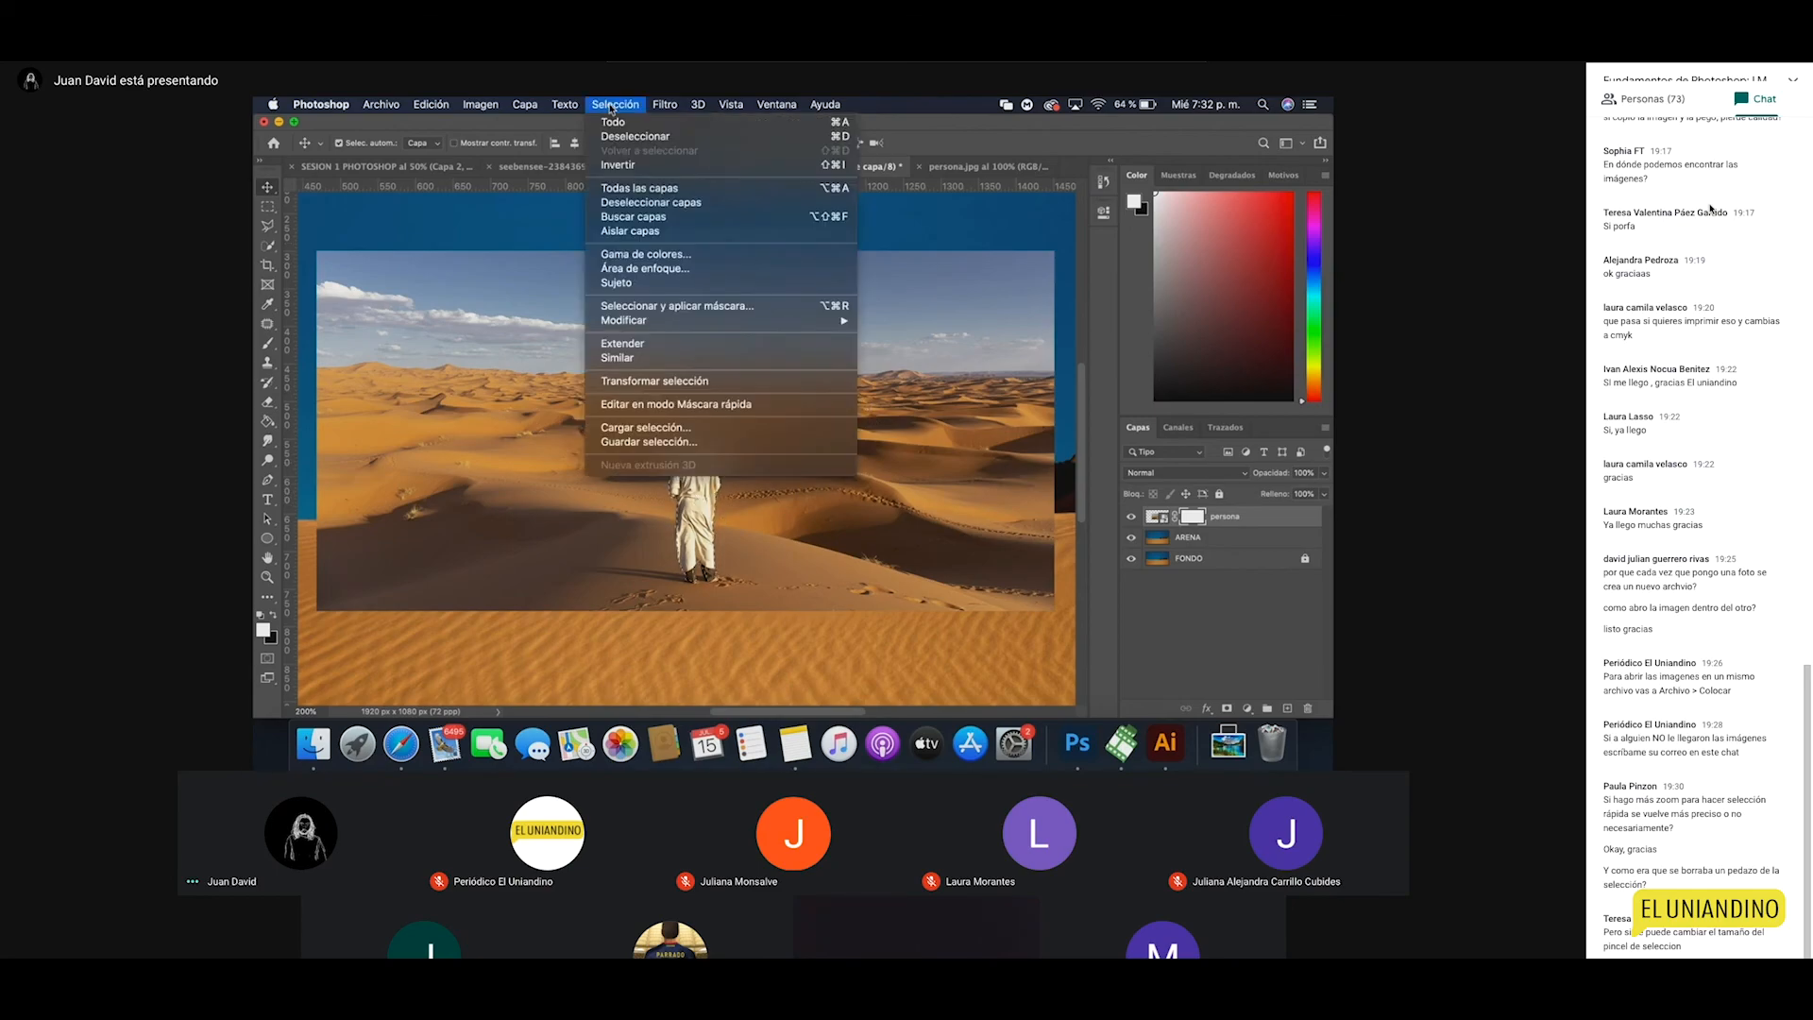
{"action": "left_click", "coordinate": [625, 166]}
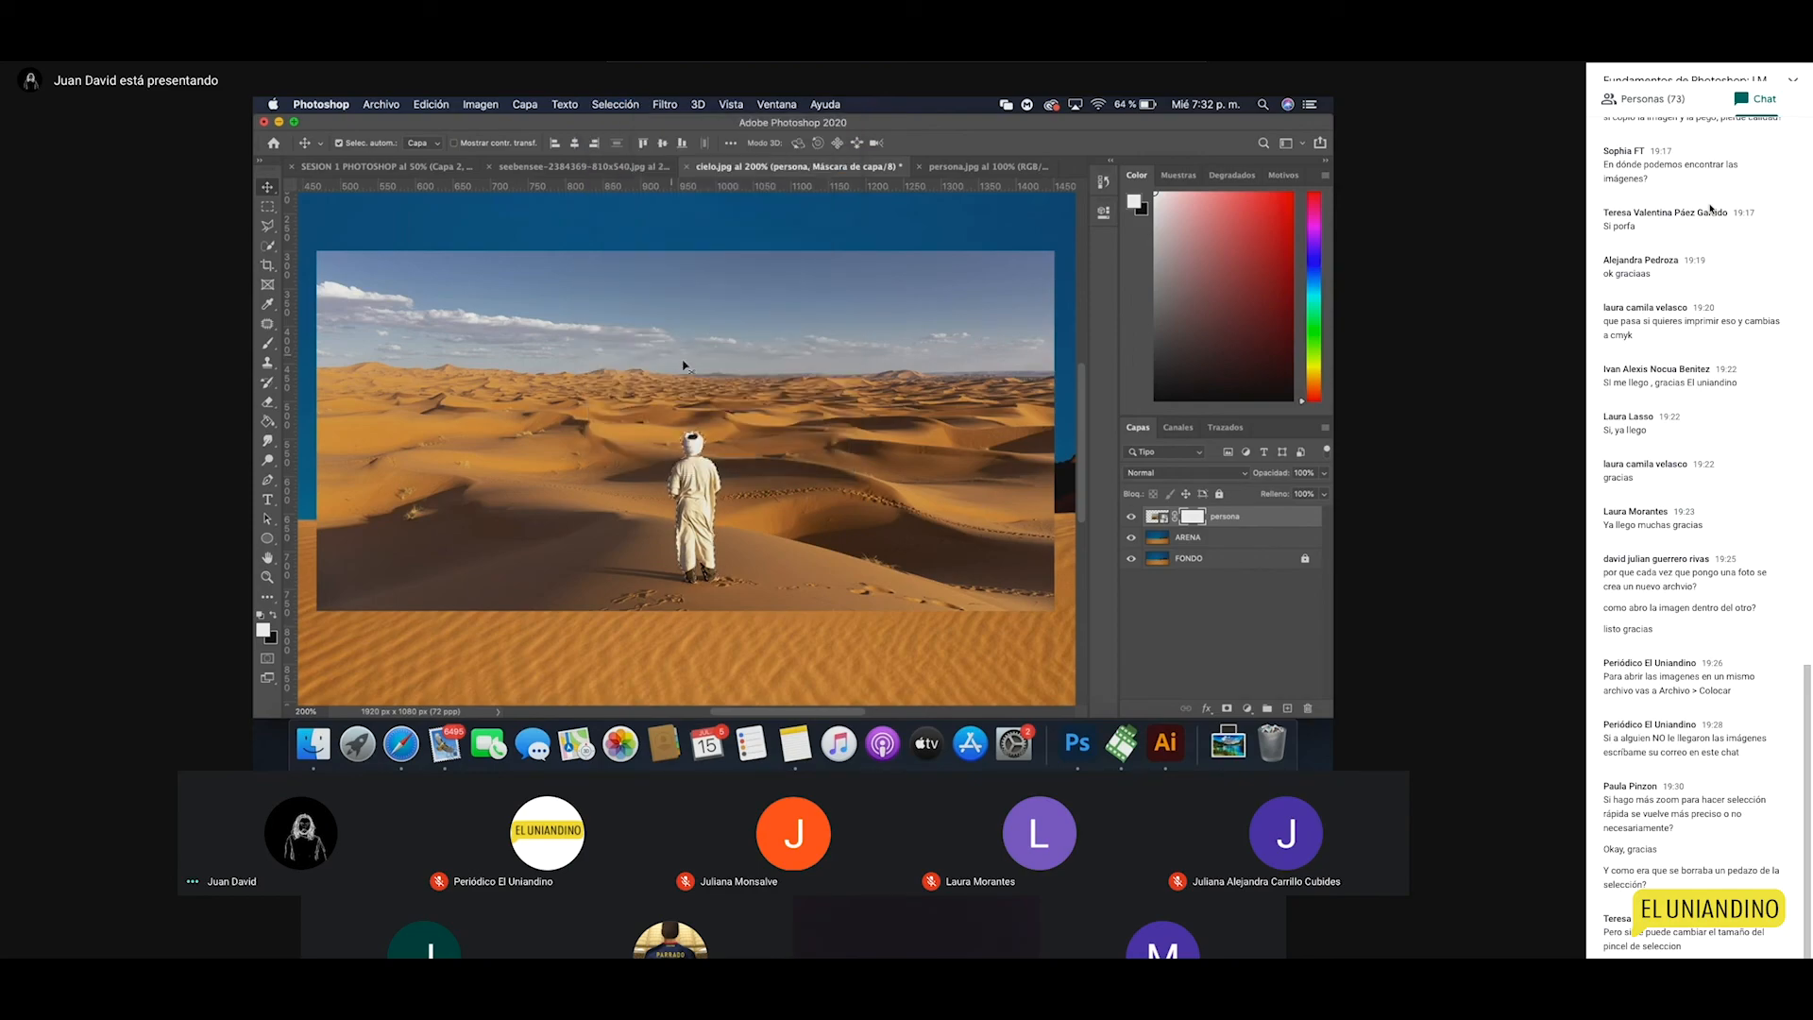
{"action": "left_click", "coordinate": [1157, 516]}
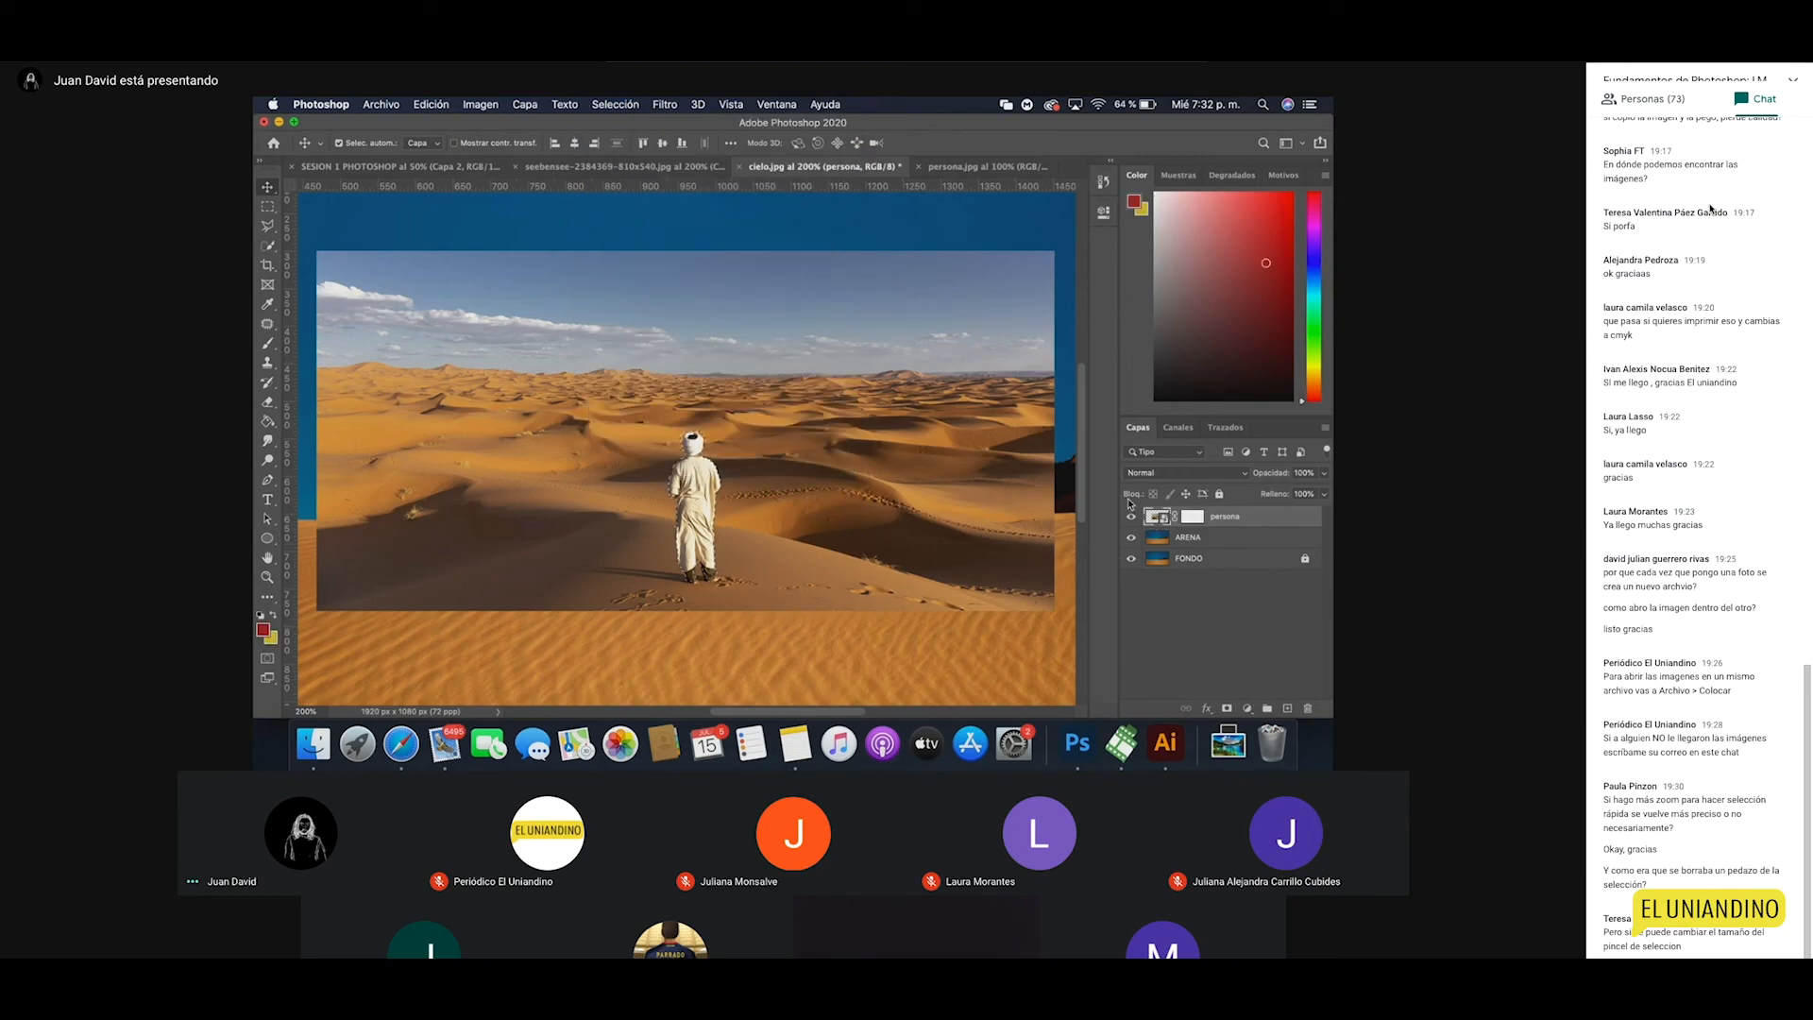
{"action": "left_click", "coordinate": [611, 107]}
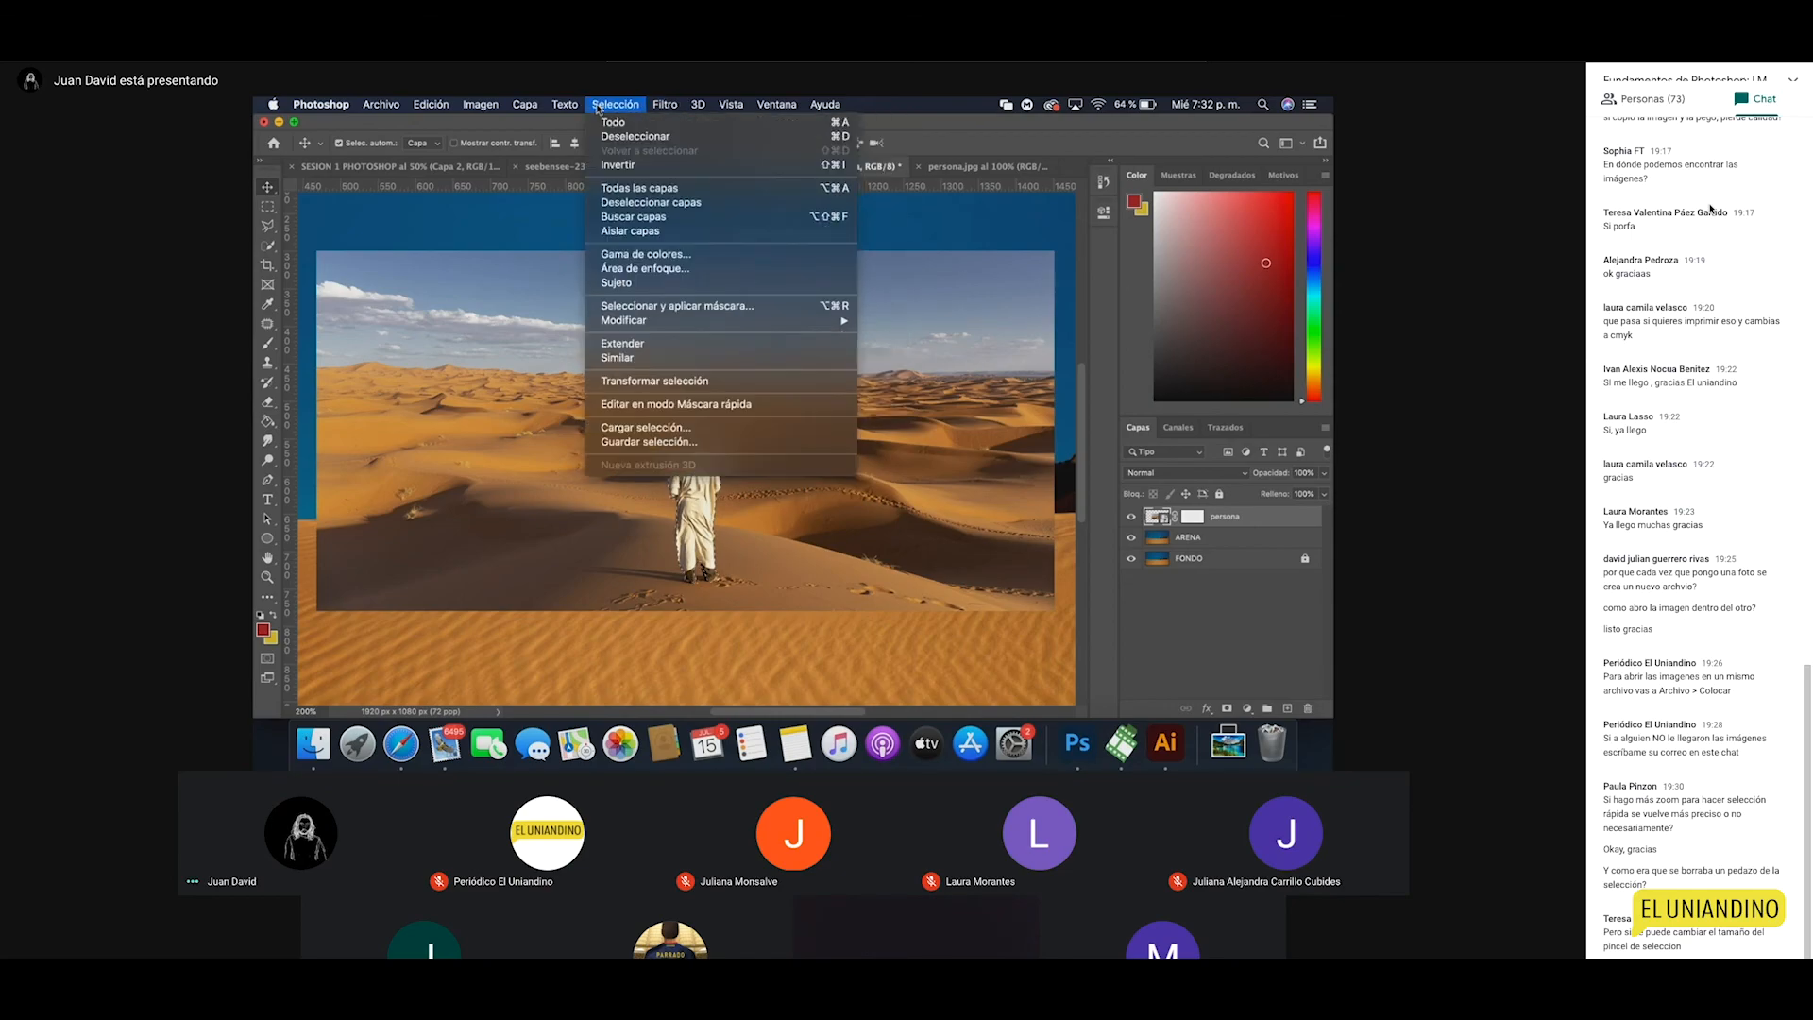
{"action": "left_click", "coordinate": [645, 166]}
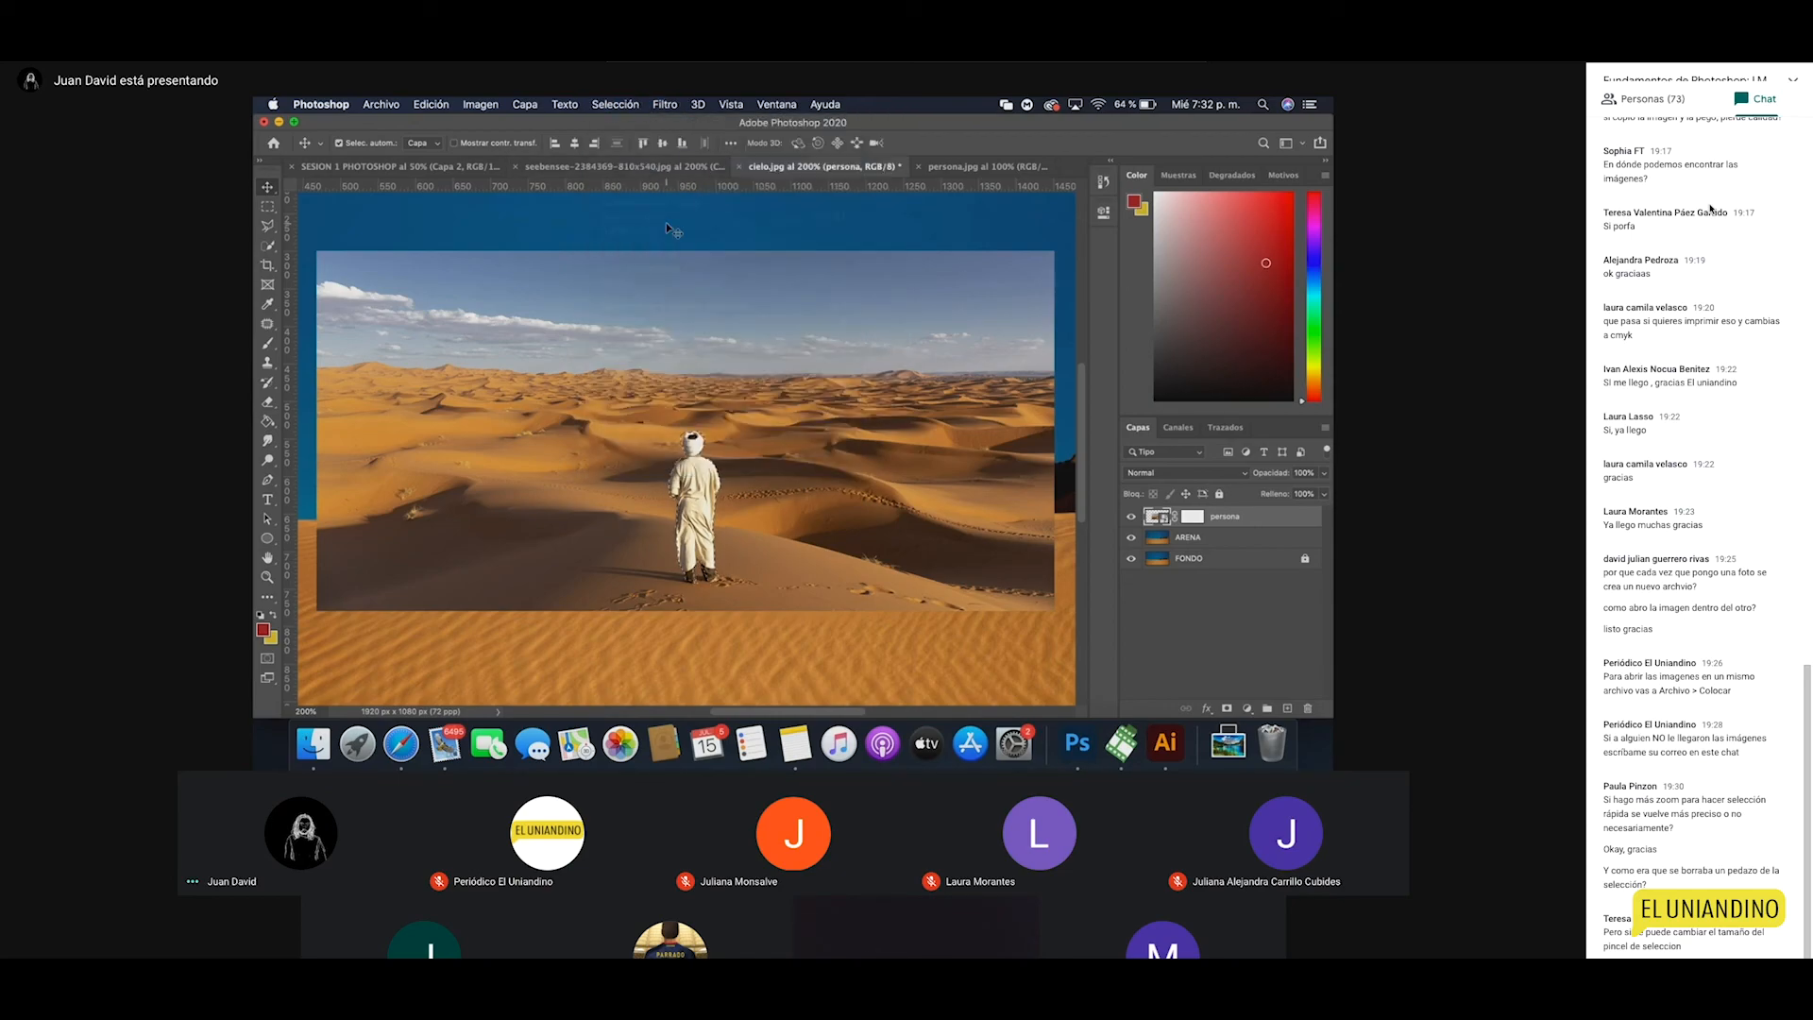
Step: Zoom out to see the whole composite, then re-centre at 200%
{"action": "key", "text": "z"}
{"action": "left_click", "coordinate": [813, 590], "text": "alt"}
{"action": "left_click", "coordinate": [717, 510], "text": "alt"}
{"action": "left_click", "coordinate": [712, 493]}
{"action": "left_click", "coordinate": [712, 494]}
{"action": "key", "text": "v"}
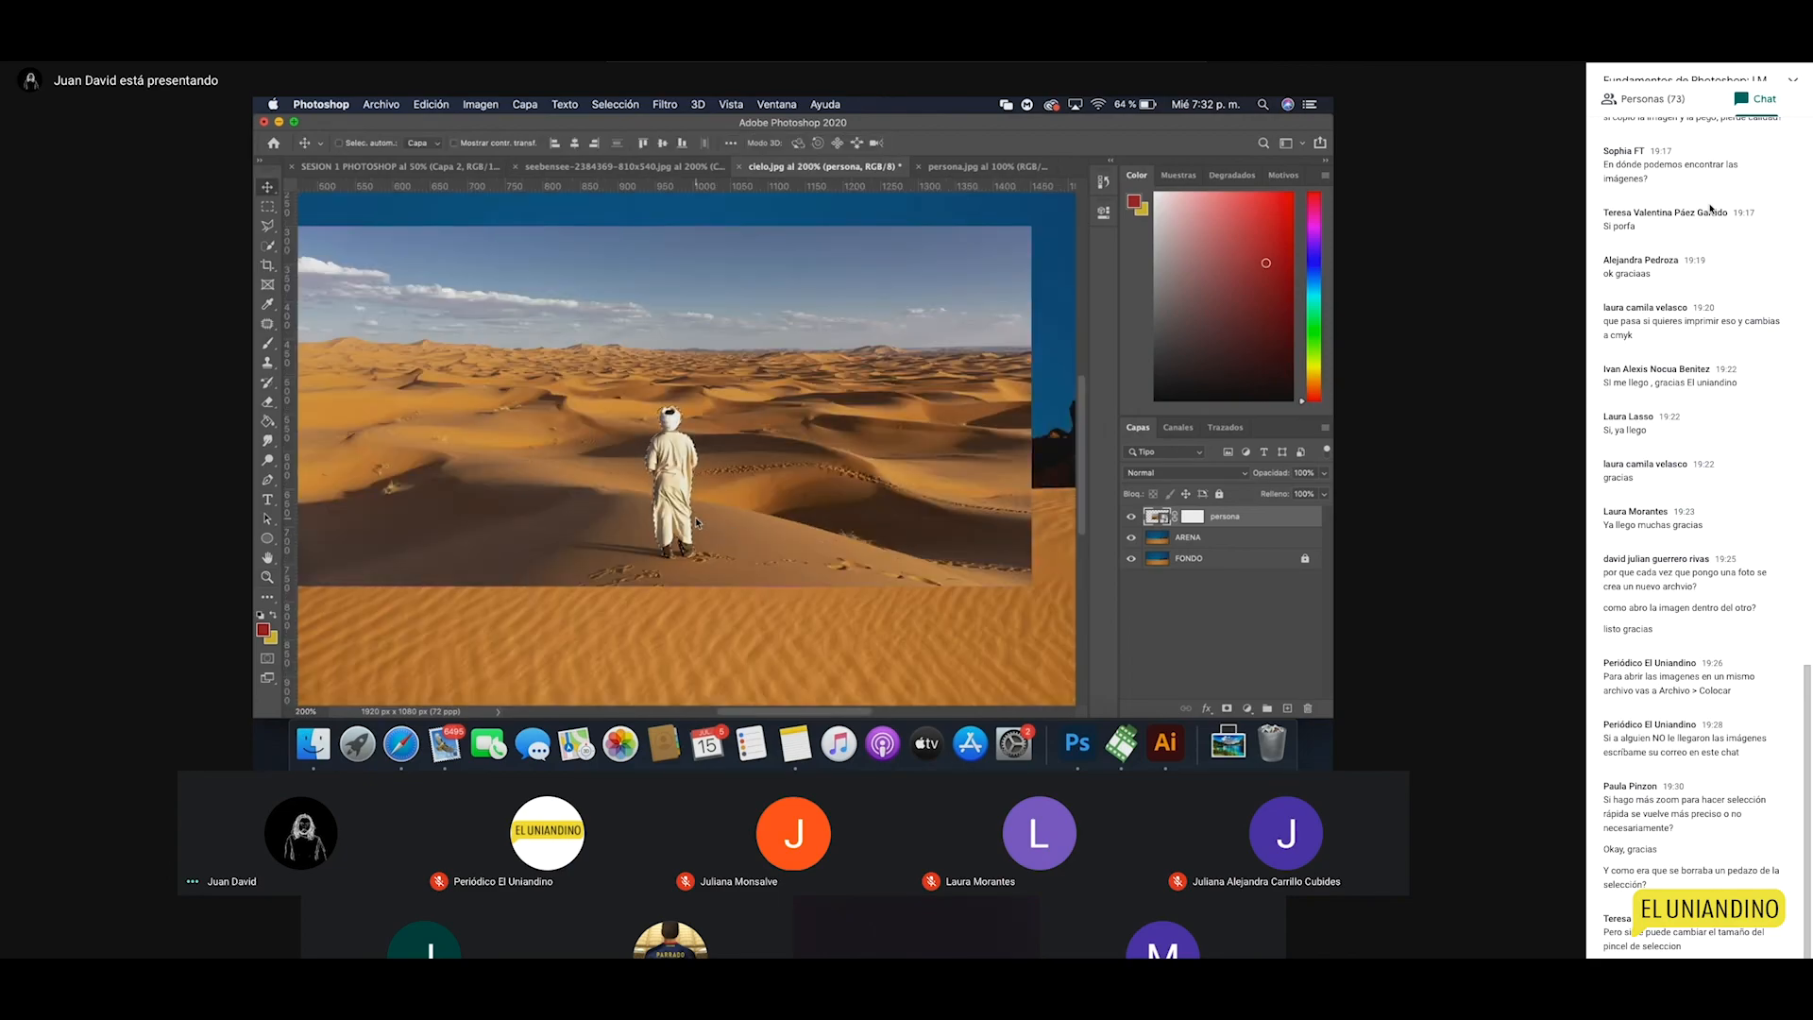
{"action": "key", "text": "z"}
{"action": "left_click", "coordinate": [687, 489], "text": "alt"}
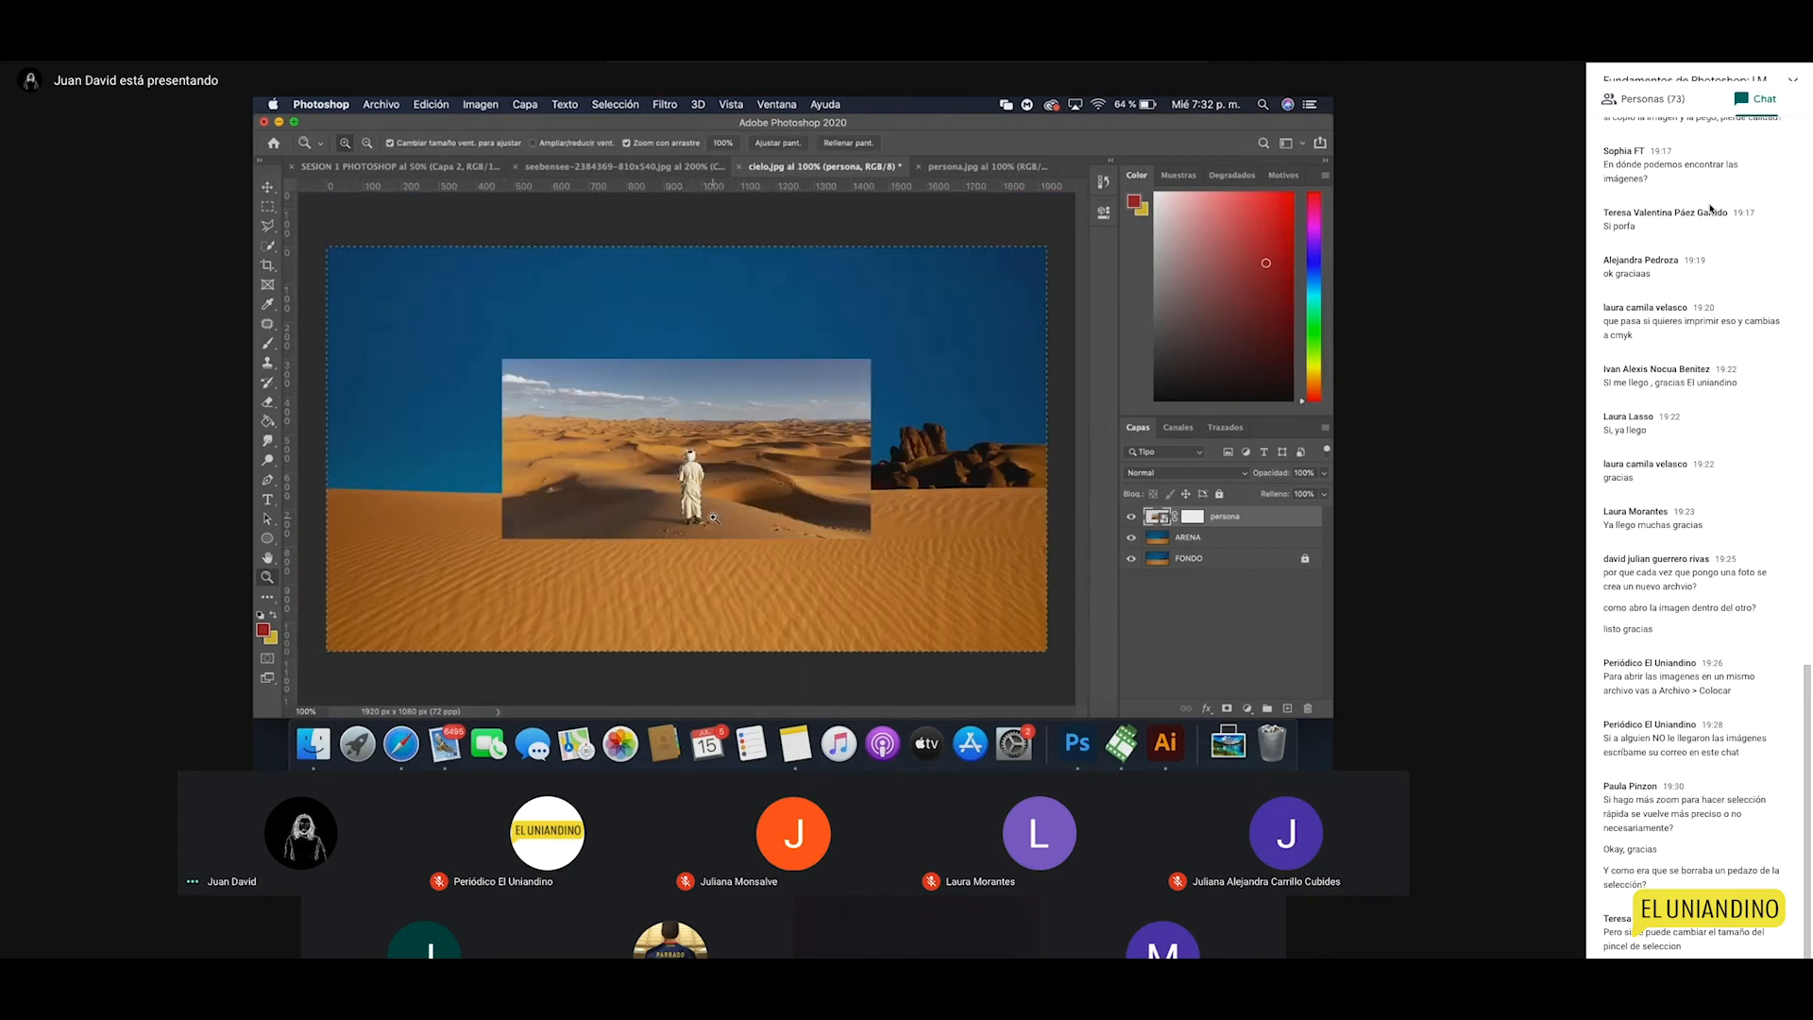
Step: Try Free Transform (Cmd+T) and reframe the view at 100%
{"action": "left_click", "coordinate": [714, 517]}
{"action": "left_click", "coordinate": [714, 518], "text": "alt"}
{"action": "key", "text": "v"}
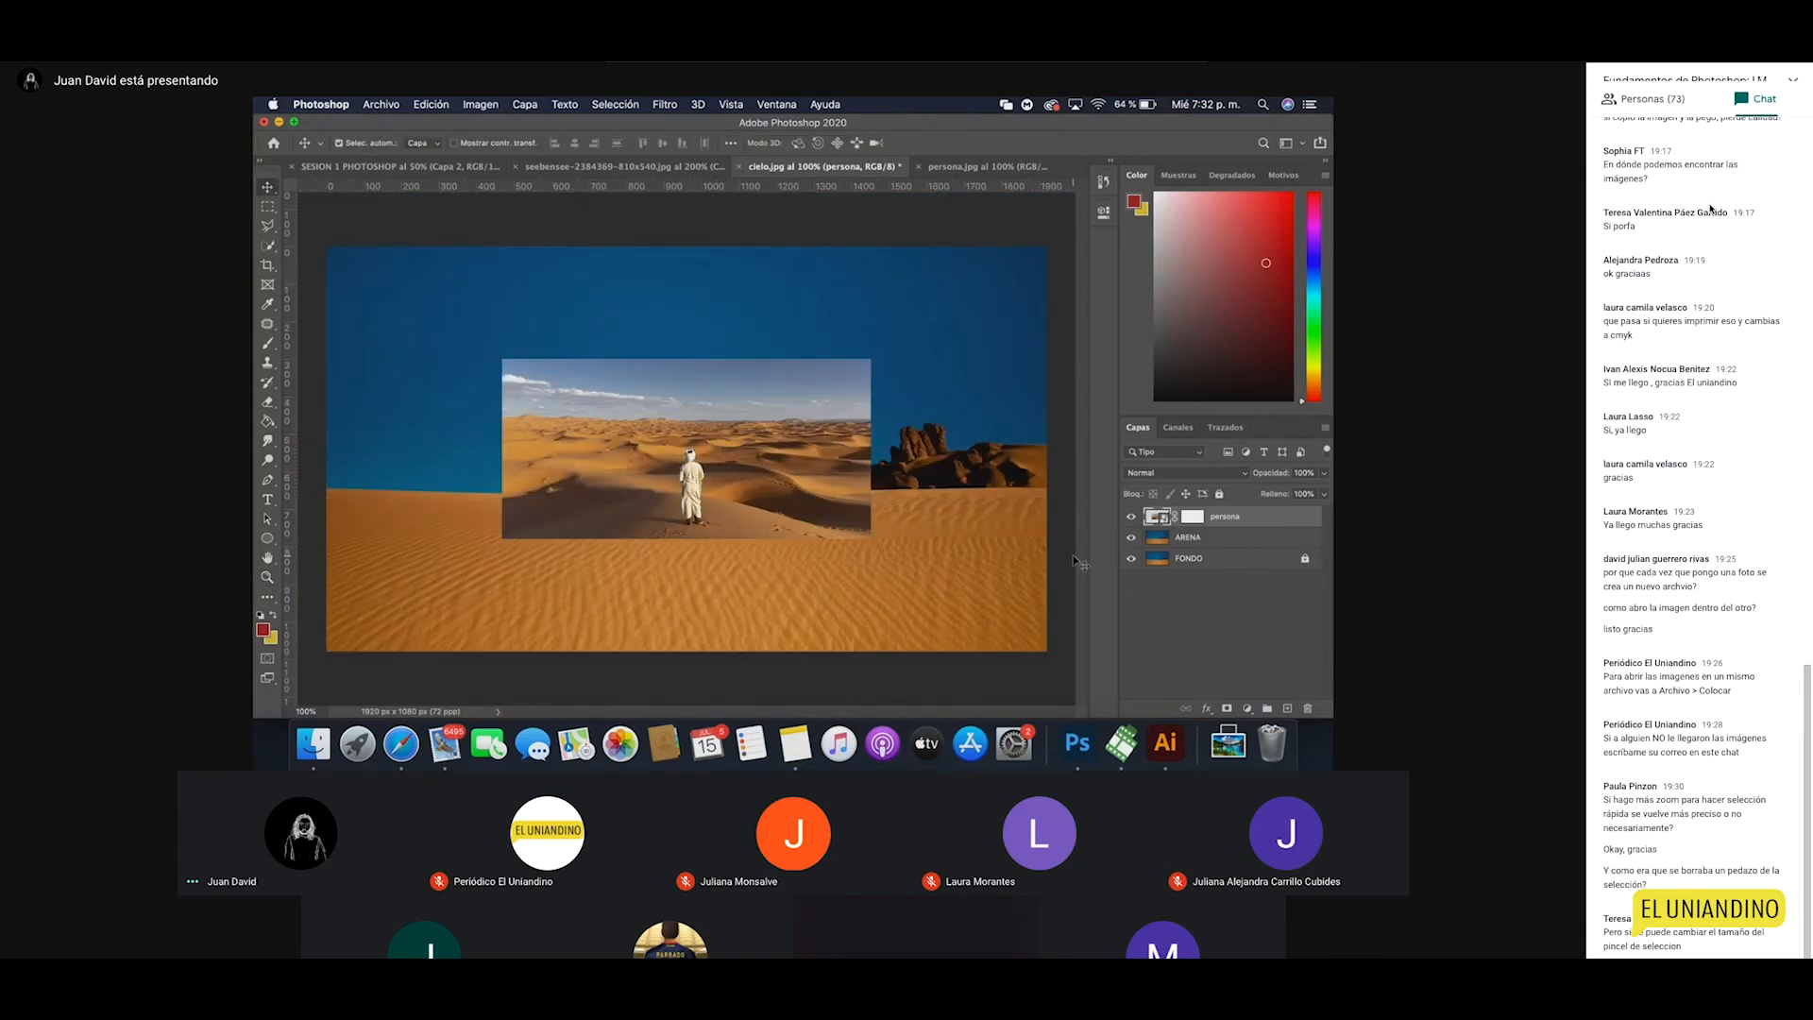
{"action": "key", "text": "super+t"}
{"action": "key", "text": "z"}
{"action": "left_click", "coordinate": [701, 484]}
{"action": "left_click", "coordinate": [700, 483]}
{"action": "left_click", "coordinate": [701, 483]}
{"action": "left_click", "coordinate": [662, 487], "text": "alt"}
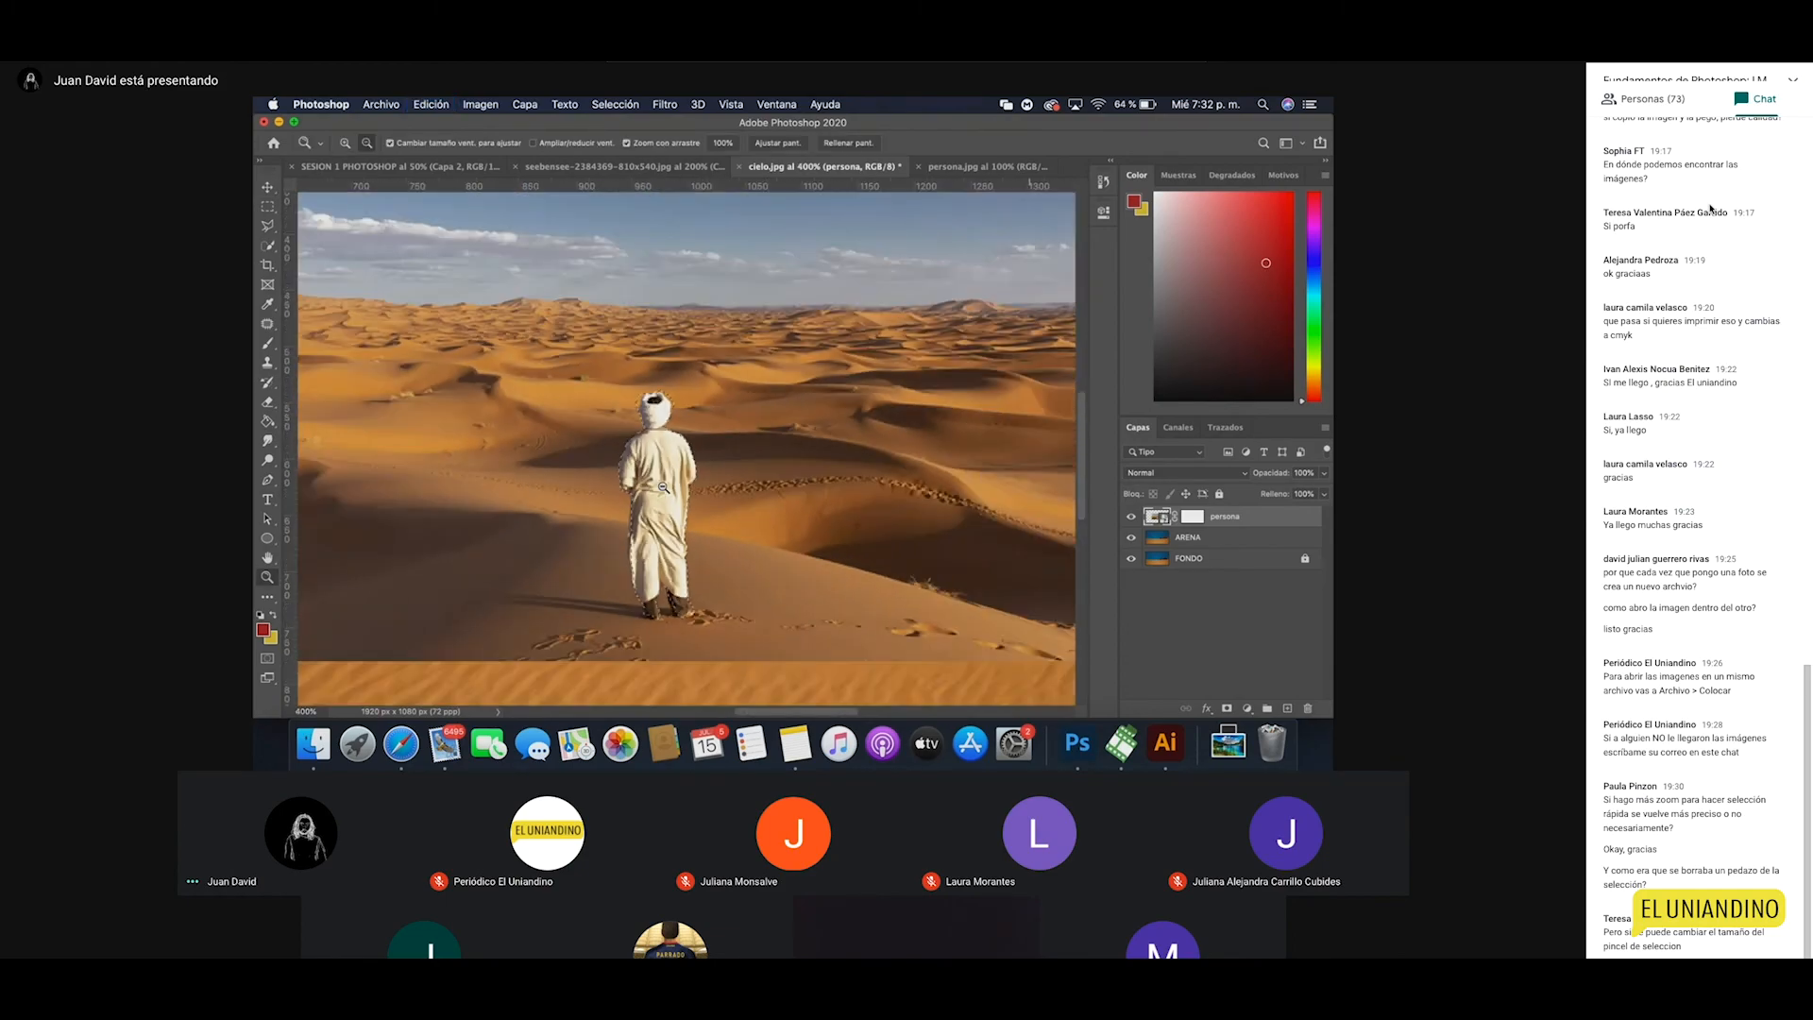
{"action": "left_click", "coordinate": [662, 486], "text": "alt"}
{"action": "left_click", "coordinate": [662, 486], "text": "alt"}
{"action": "left_click", "coordinate": [661, 486], "text": "alt"}
{"action": "key", "text": "super+1"}
{"action": "key", "text": "v"}
Step: Invert the selection, target the persona mask, make black foreground and pick the Paint Bucket
{"action": "left_click", "coordinate": [615, 104]}
{"action": "left_click", "coordinate": [656, 166]}
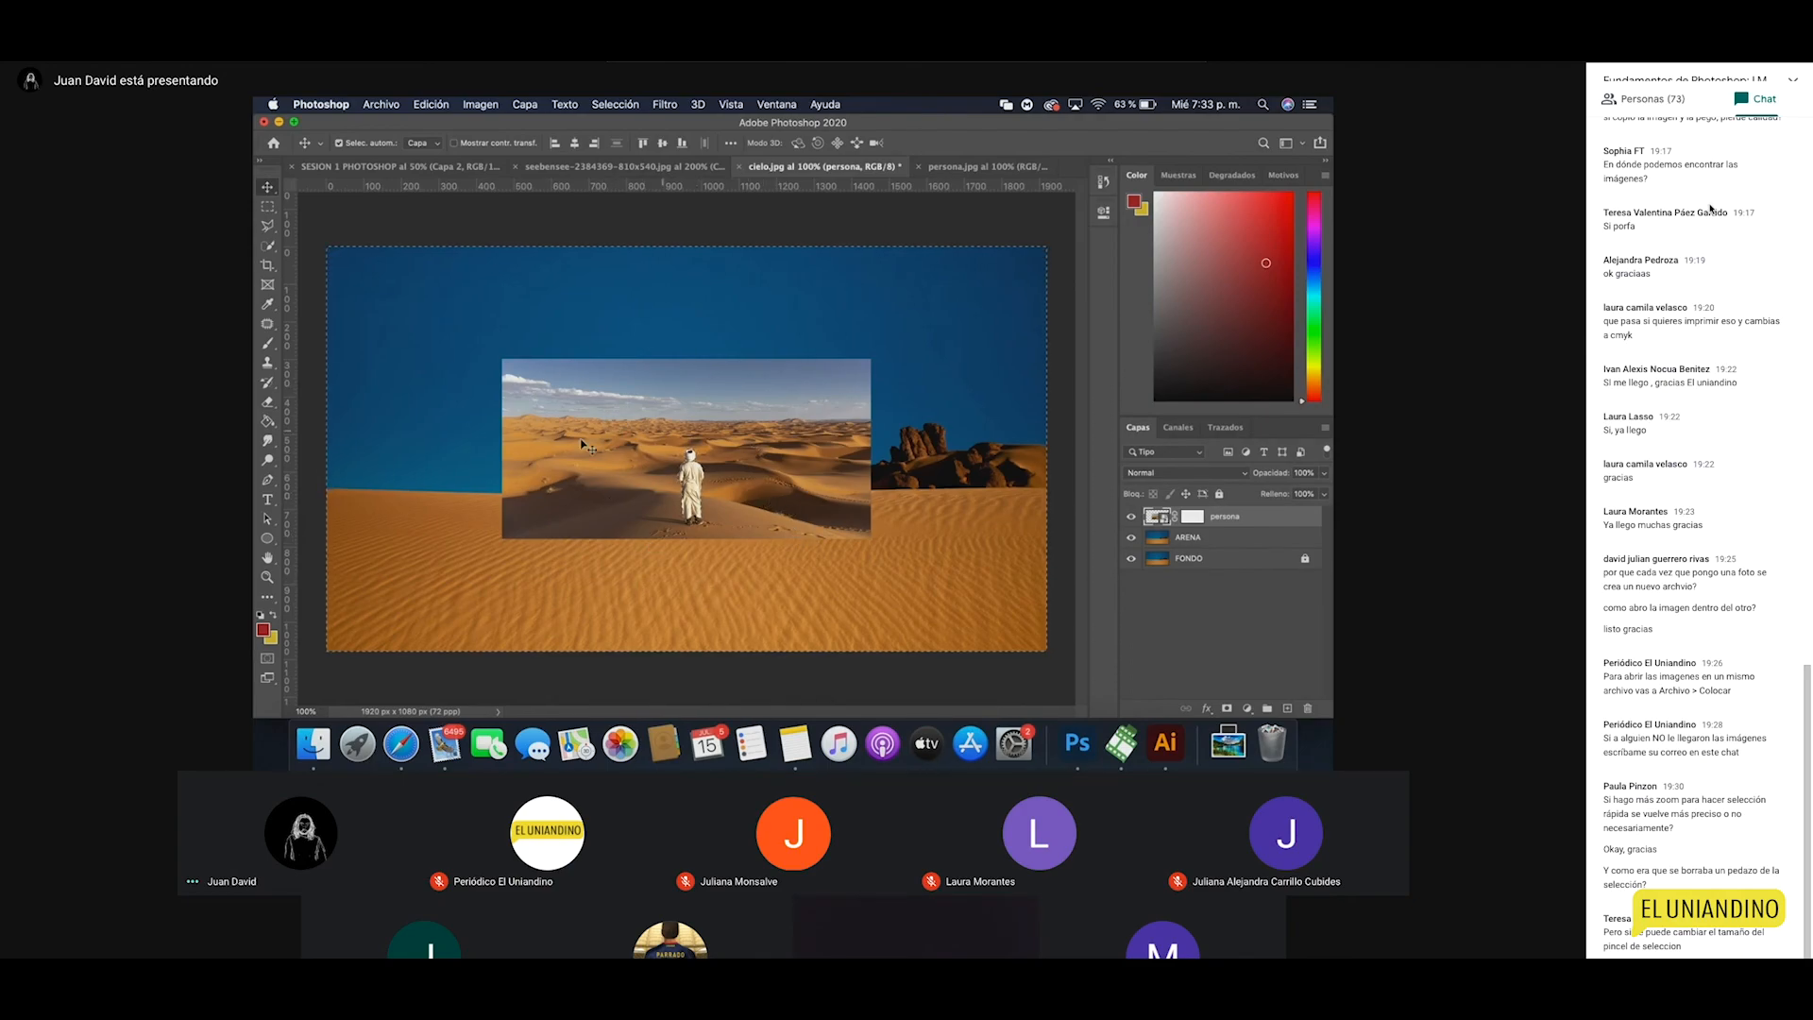
{"action": "left_click", "coordinate": [1193, 518]}
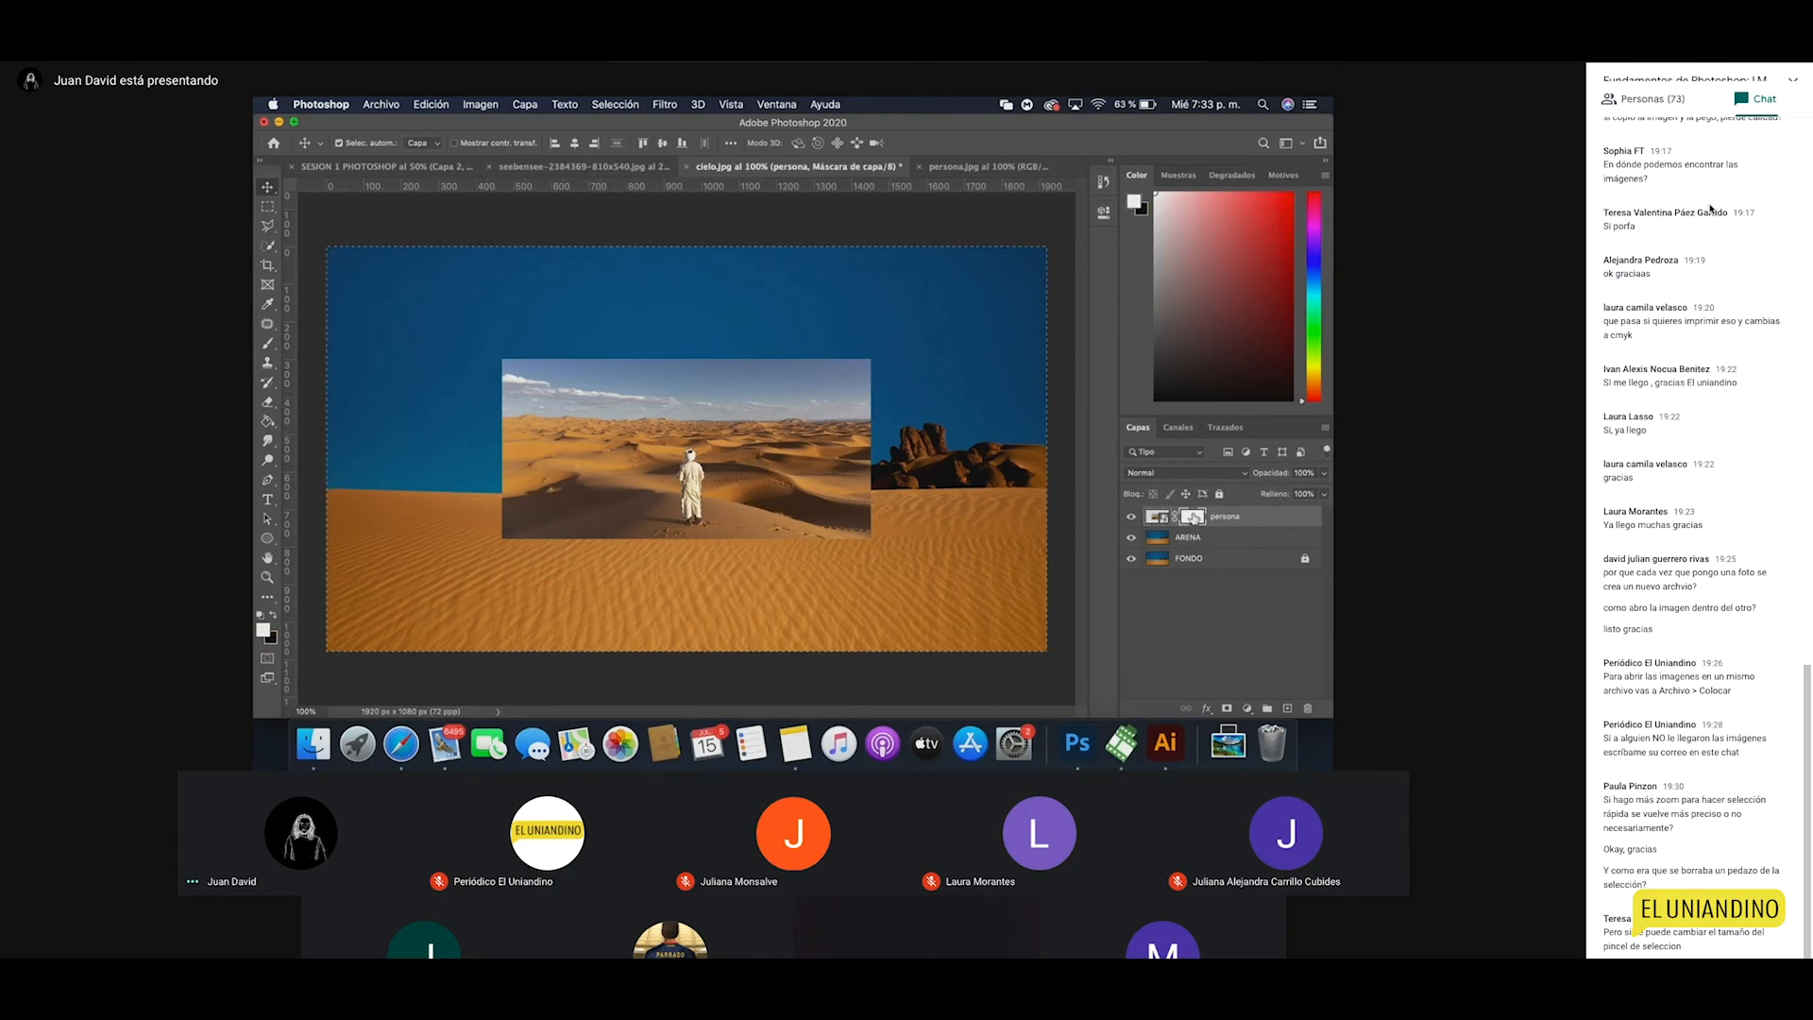
{"action": "left_click", "coordinate": [275, 619]}
{"action": "left_click", "coordinate": [268, 424]}
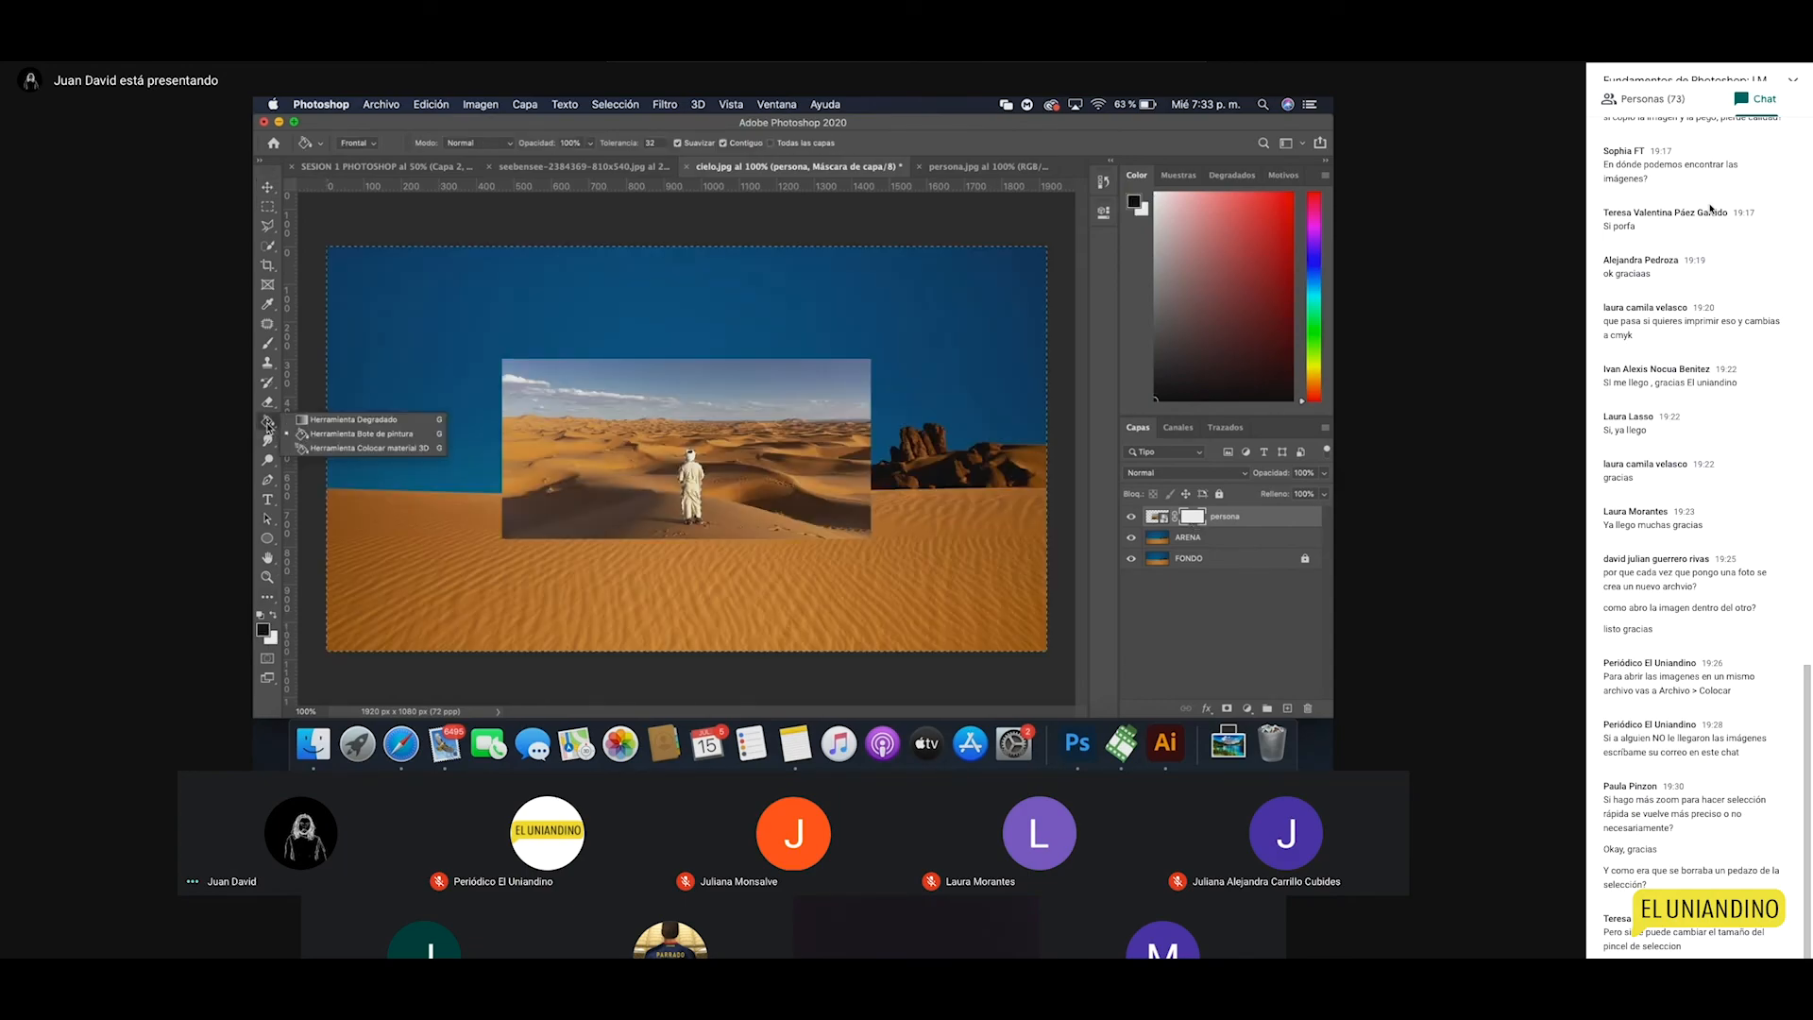
Step: Paint Bucket-fill the persona mask black, resetting colours with D and X to retry
{"action": "left_click", "coordinate": [345, 436]}
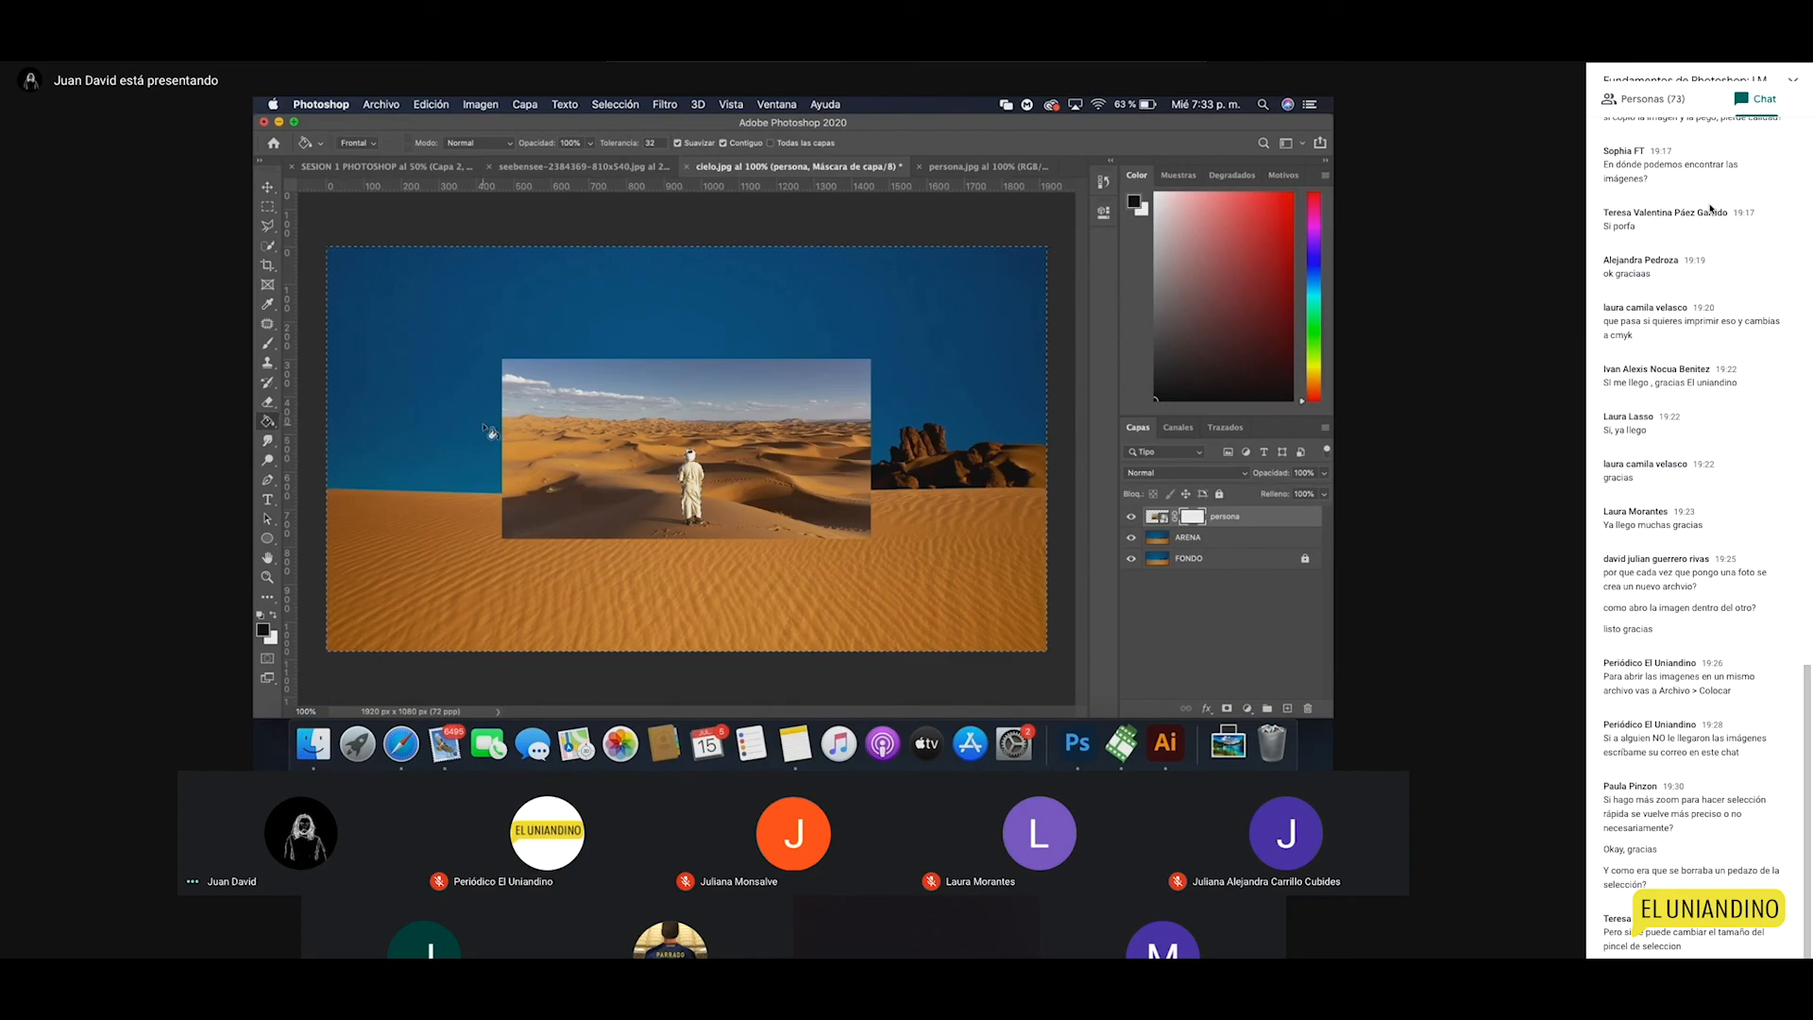
{"action": "left_click", "coordinate": [532, 442]}
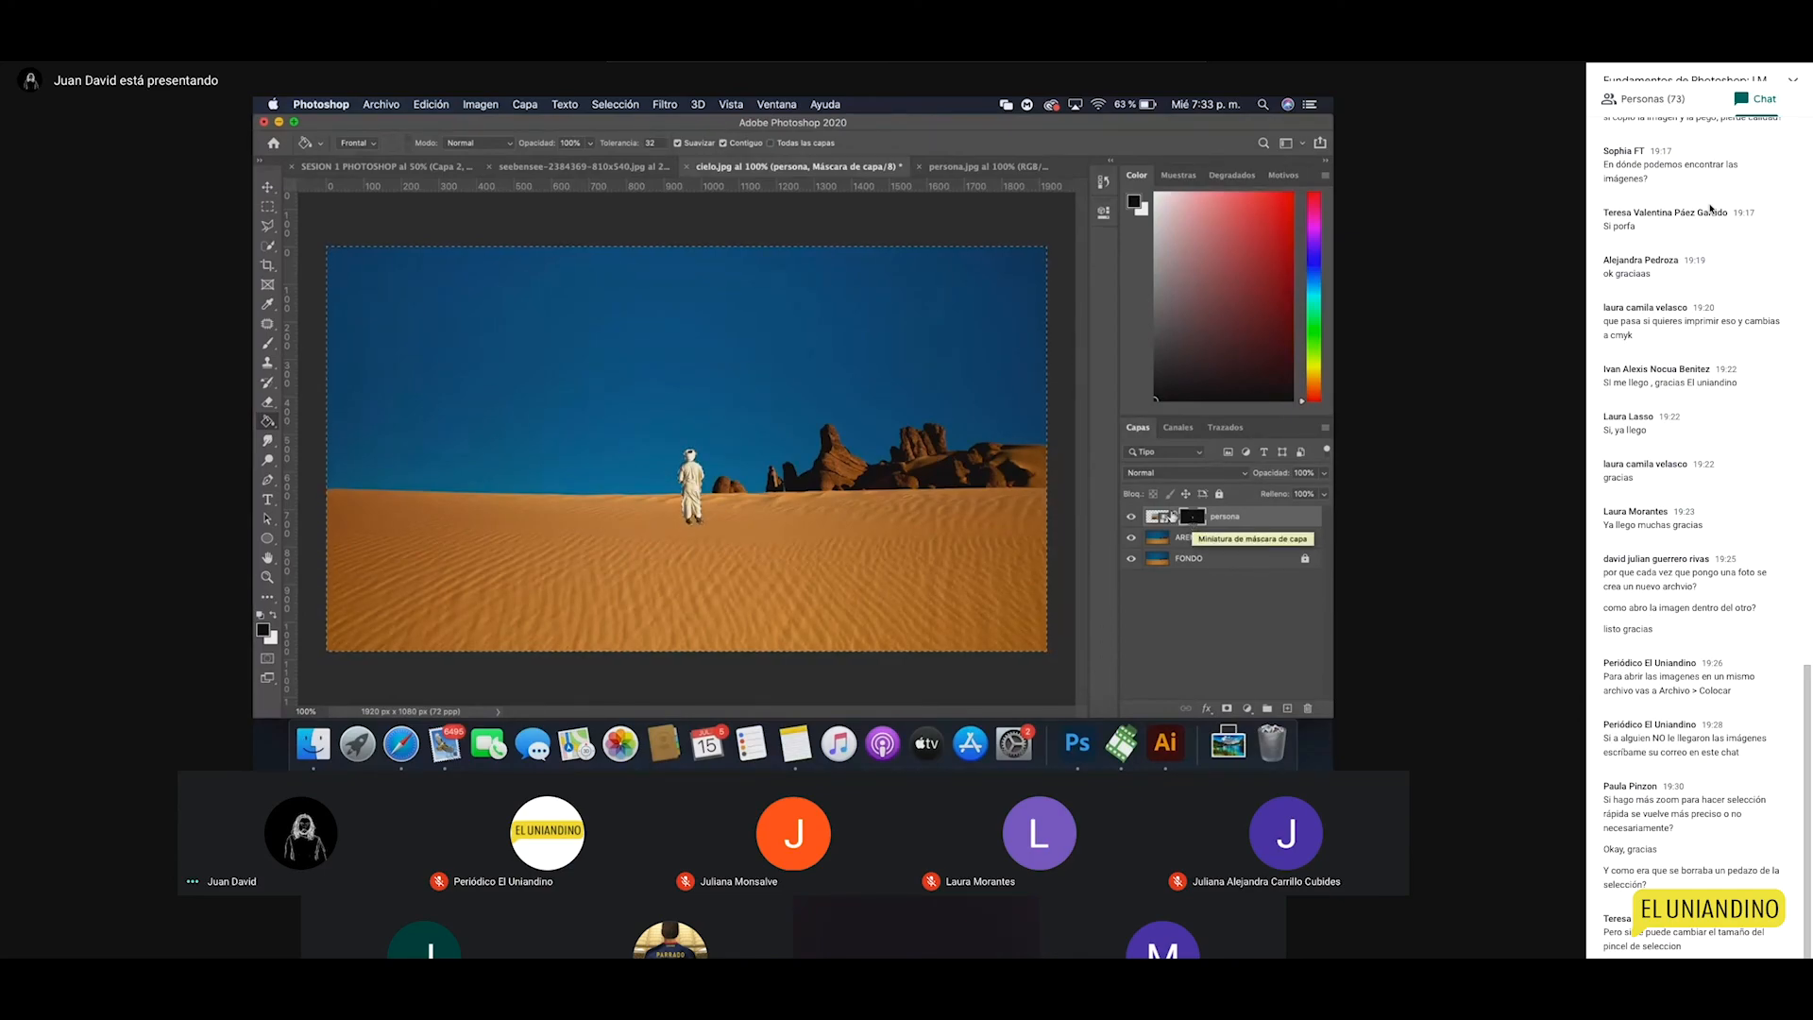
{"action": "left_click", "coordinate": [269, 637]}
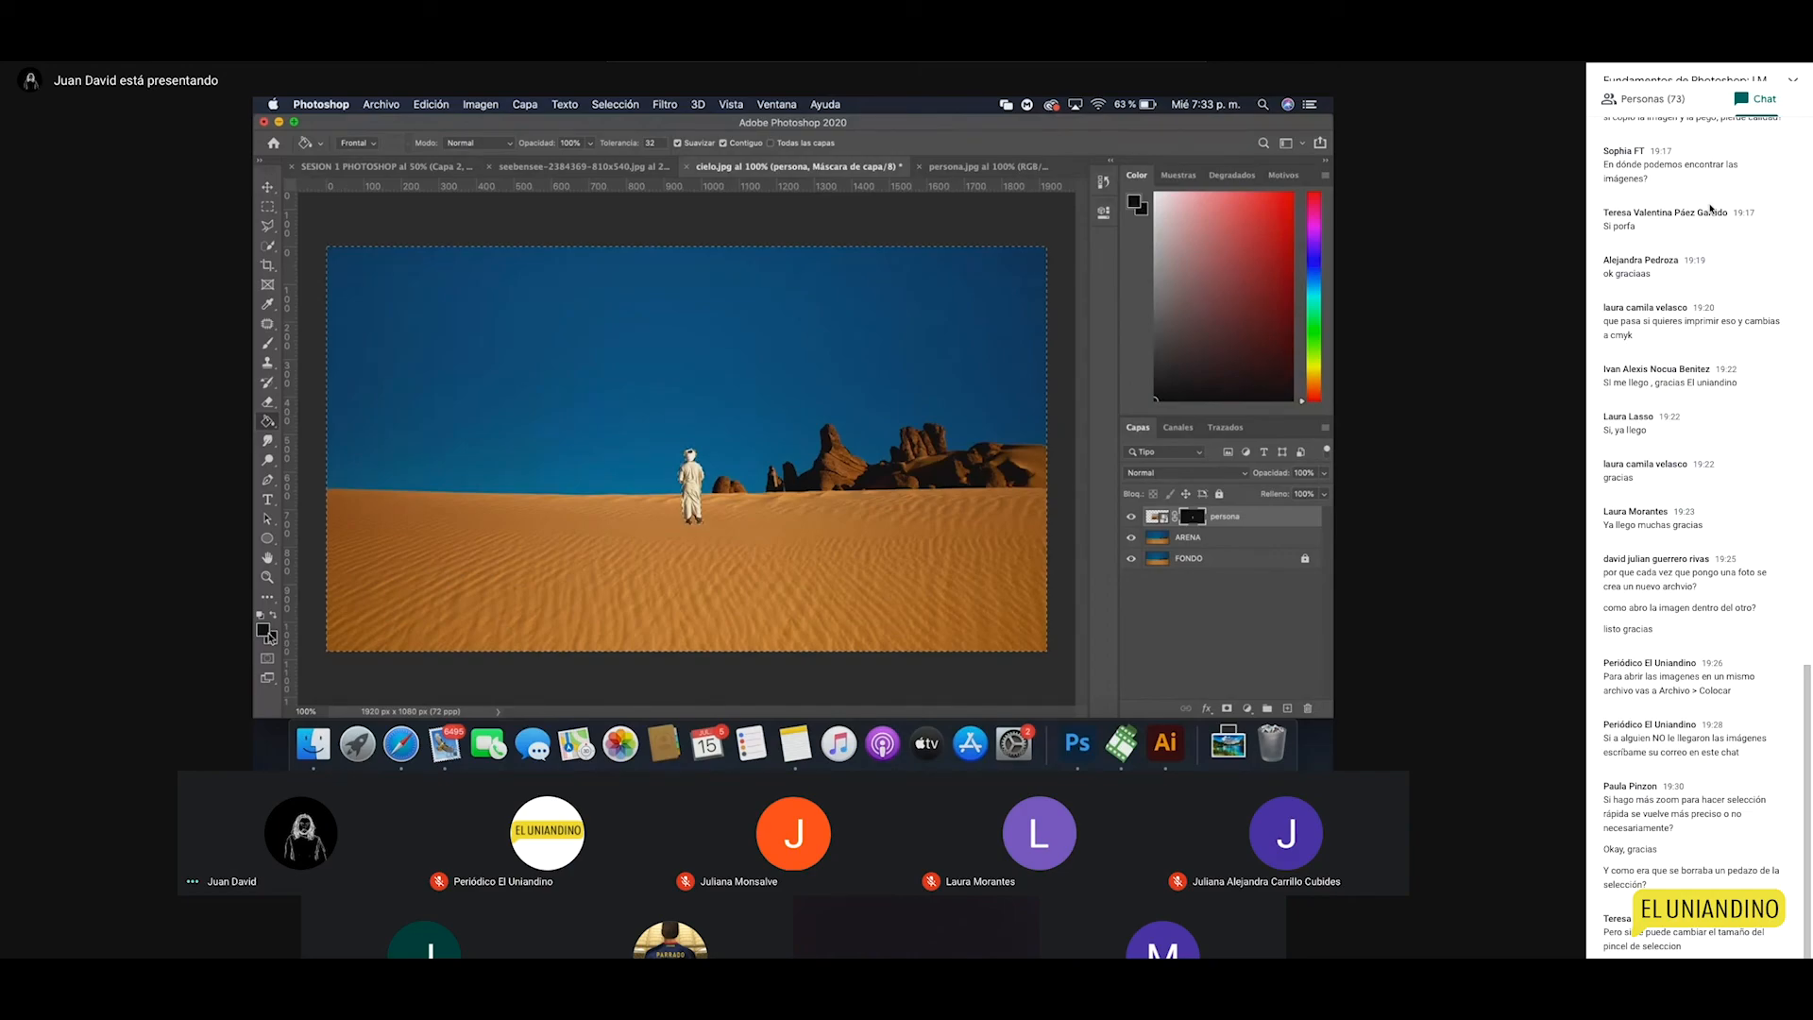
{"action": "key", "text": "d"}
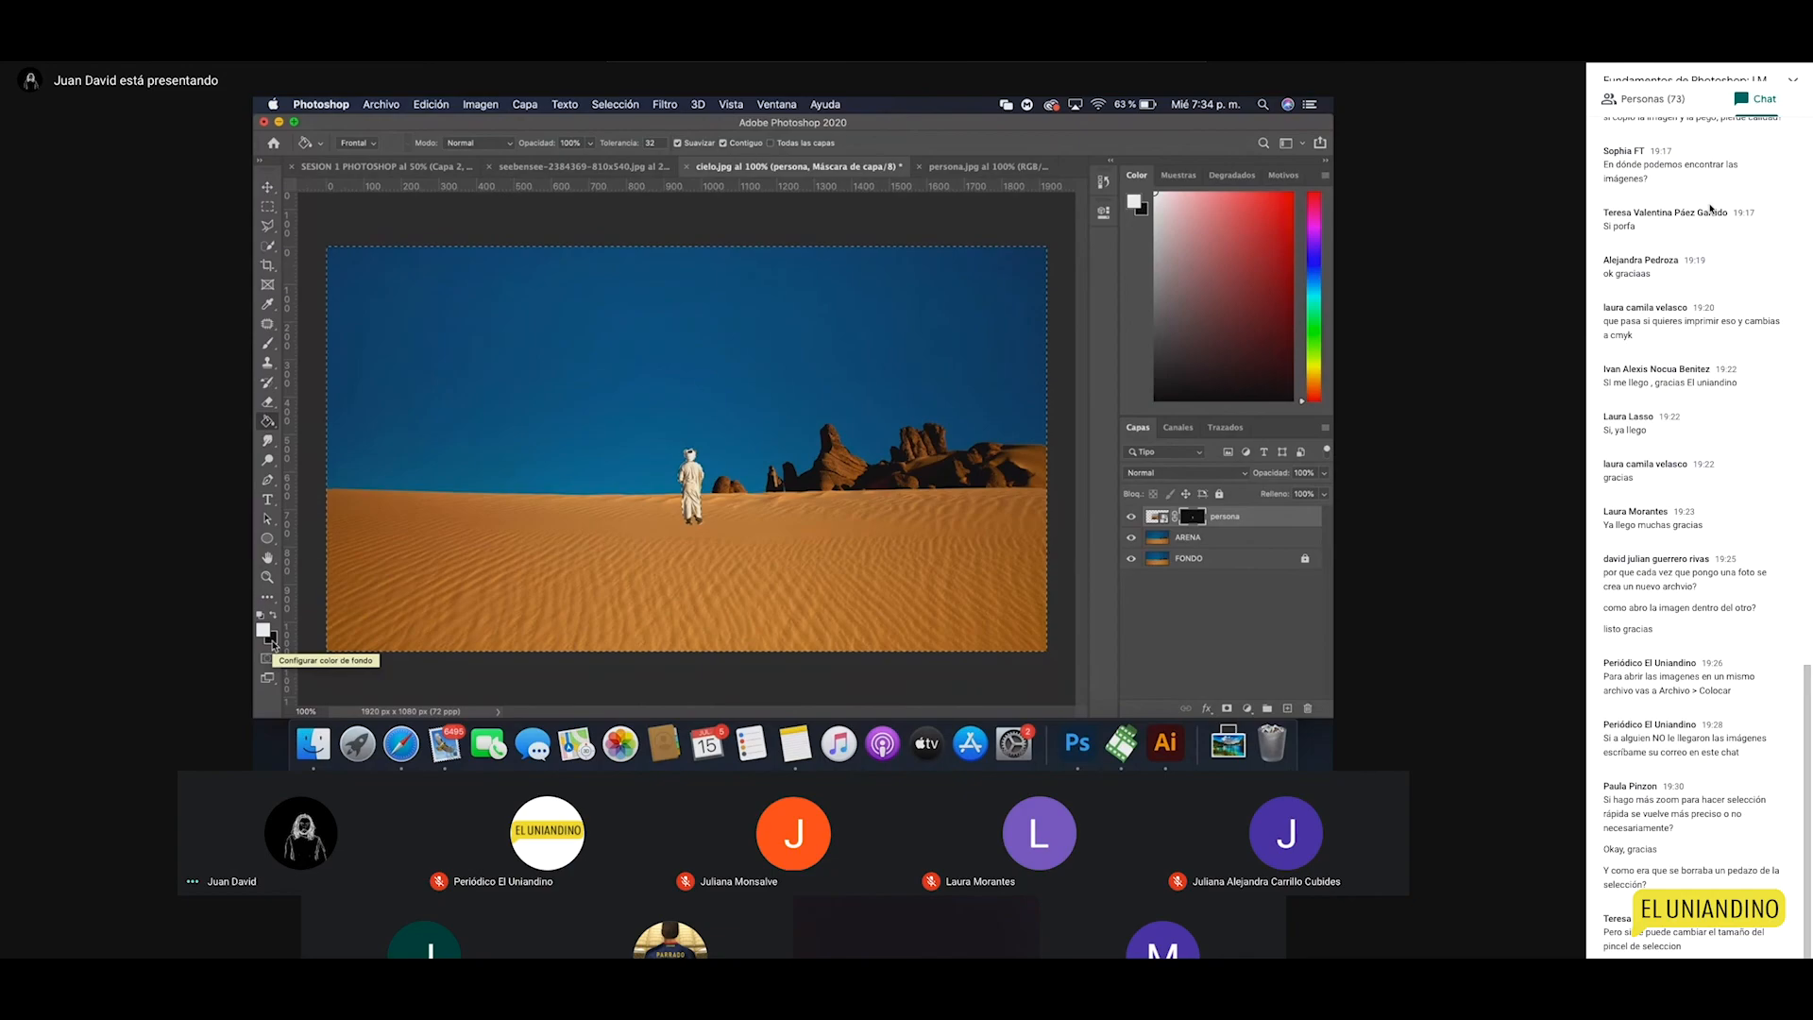
{"action": "left_click", "coordinate": [719, 508]}
{"action": "key", "text": "x"}
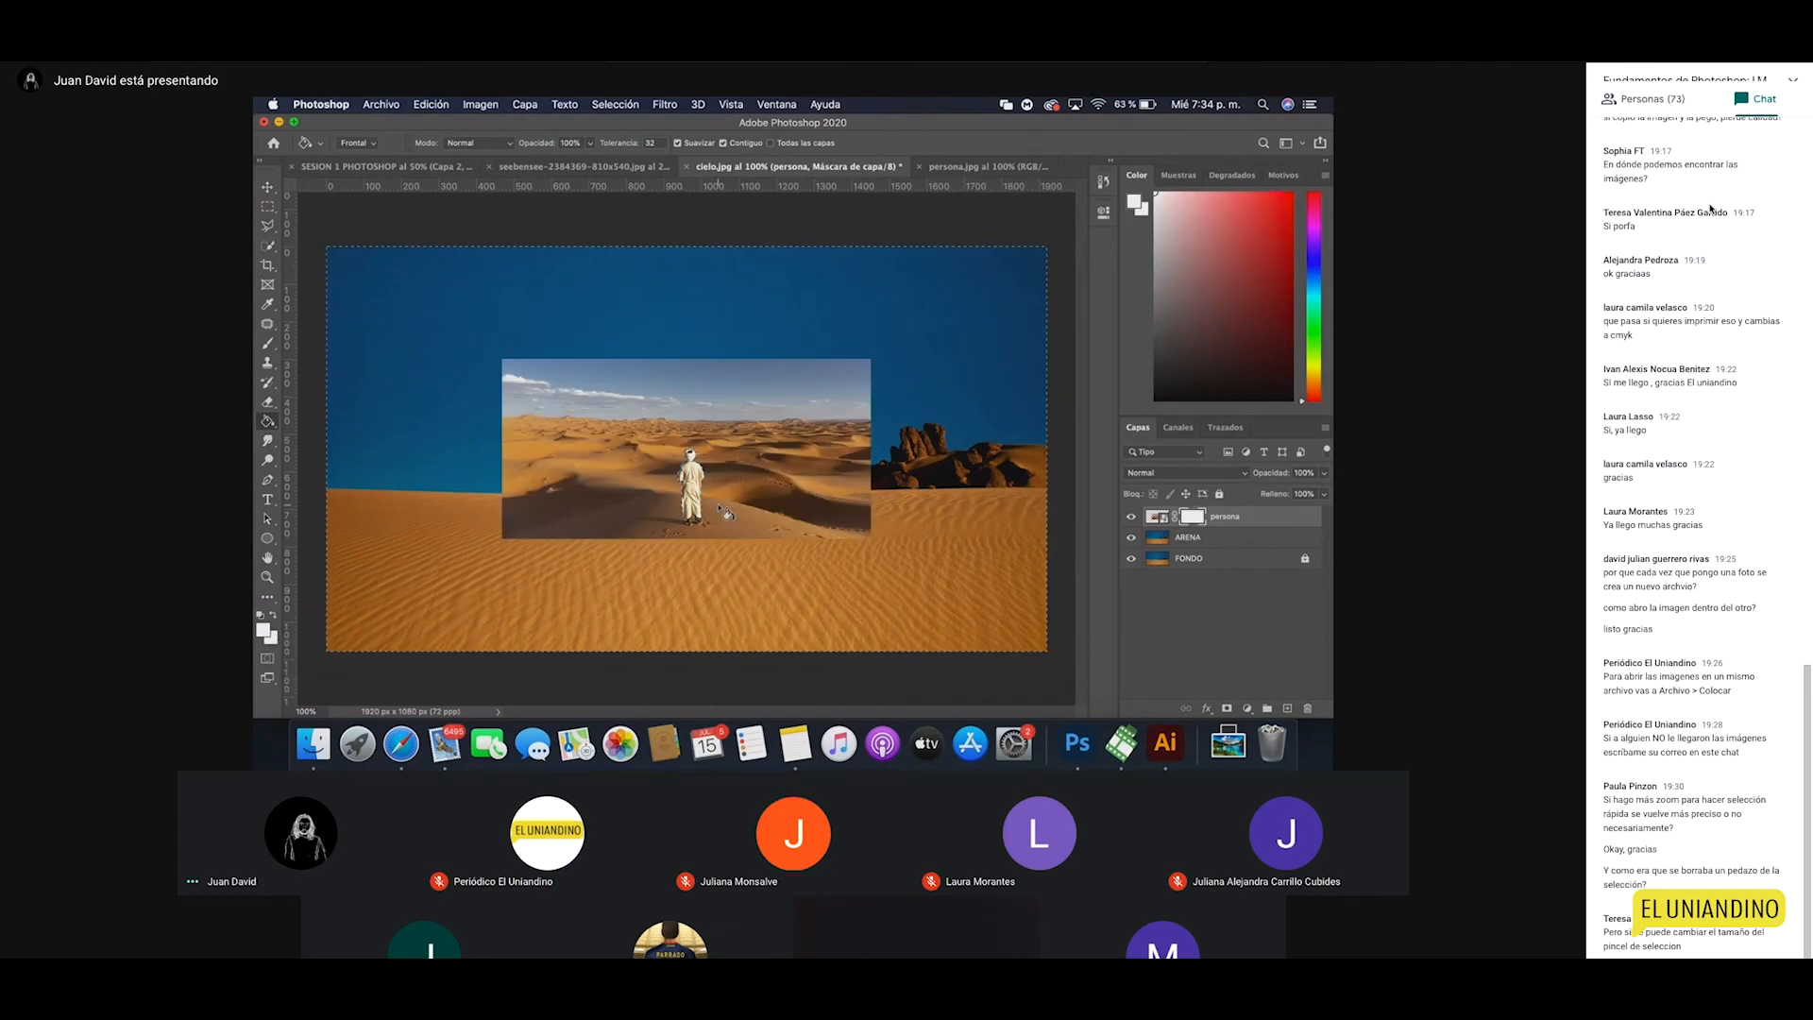
{"action": "left_click", "coordinate": [731, 476]}
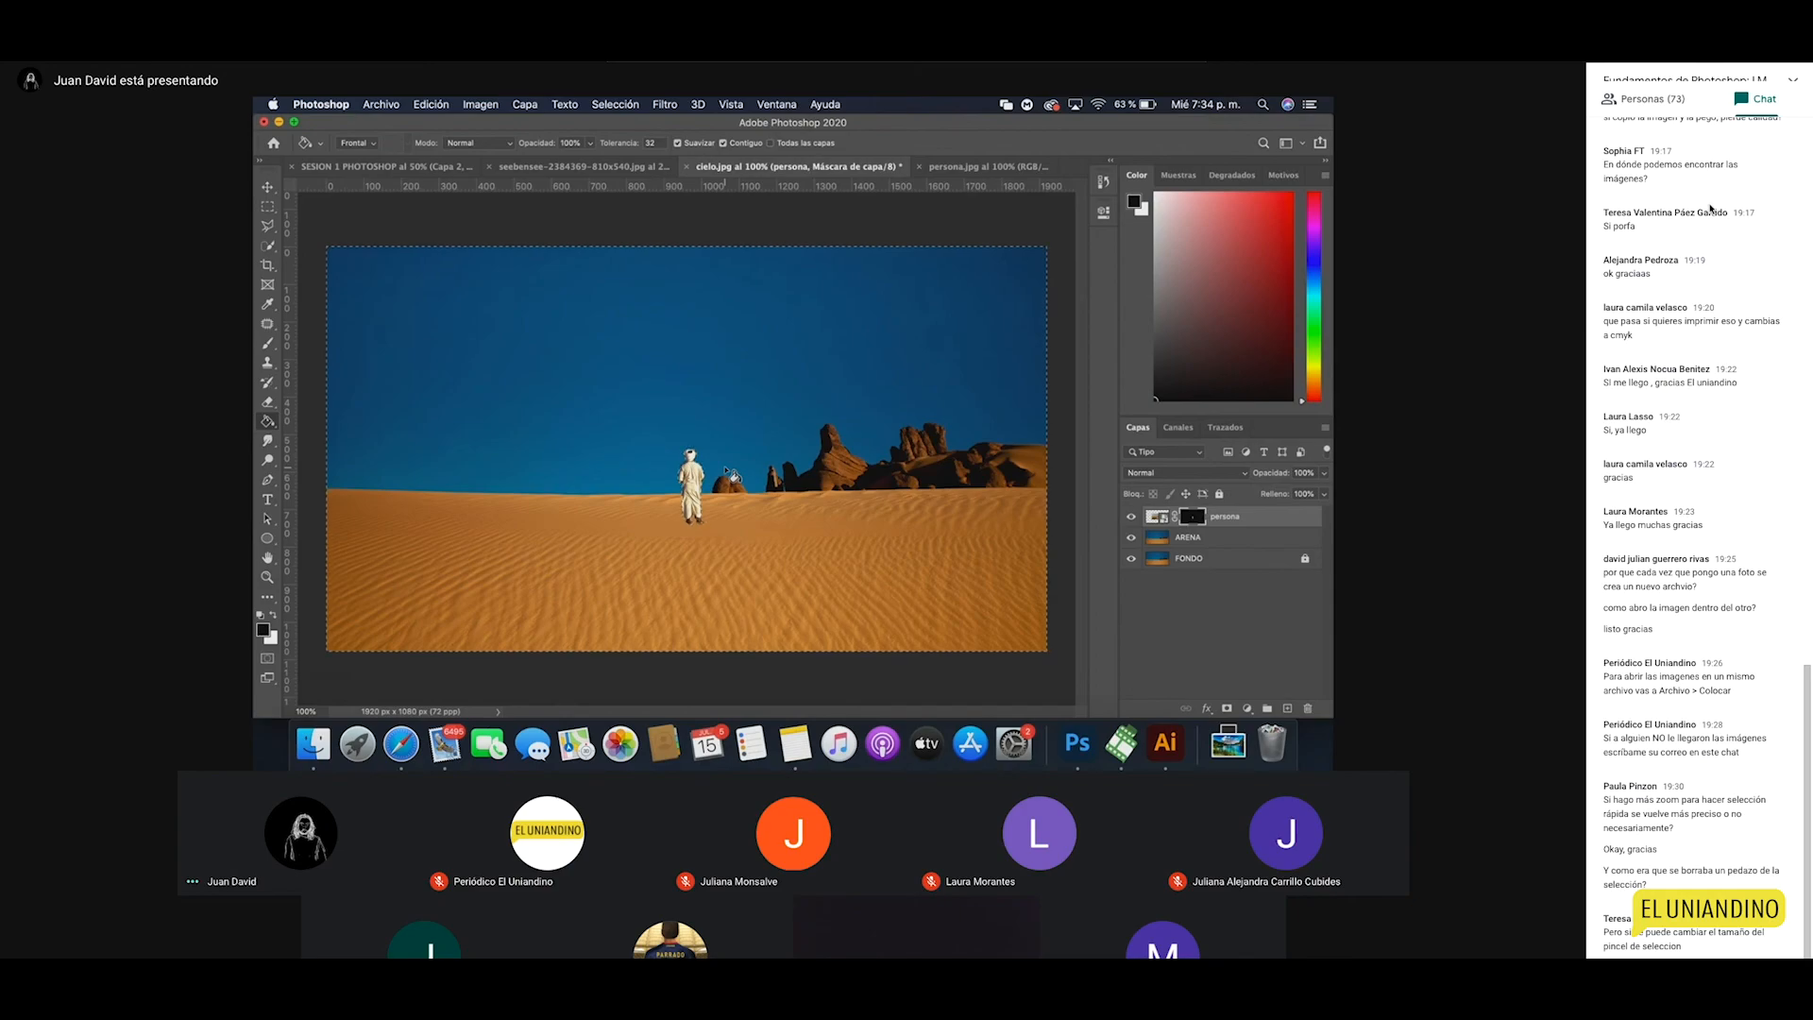
Step: Zoom to 500% on the masked robed figure
{"action": "key", "text": "z"}
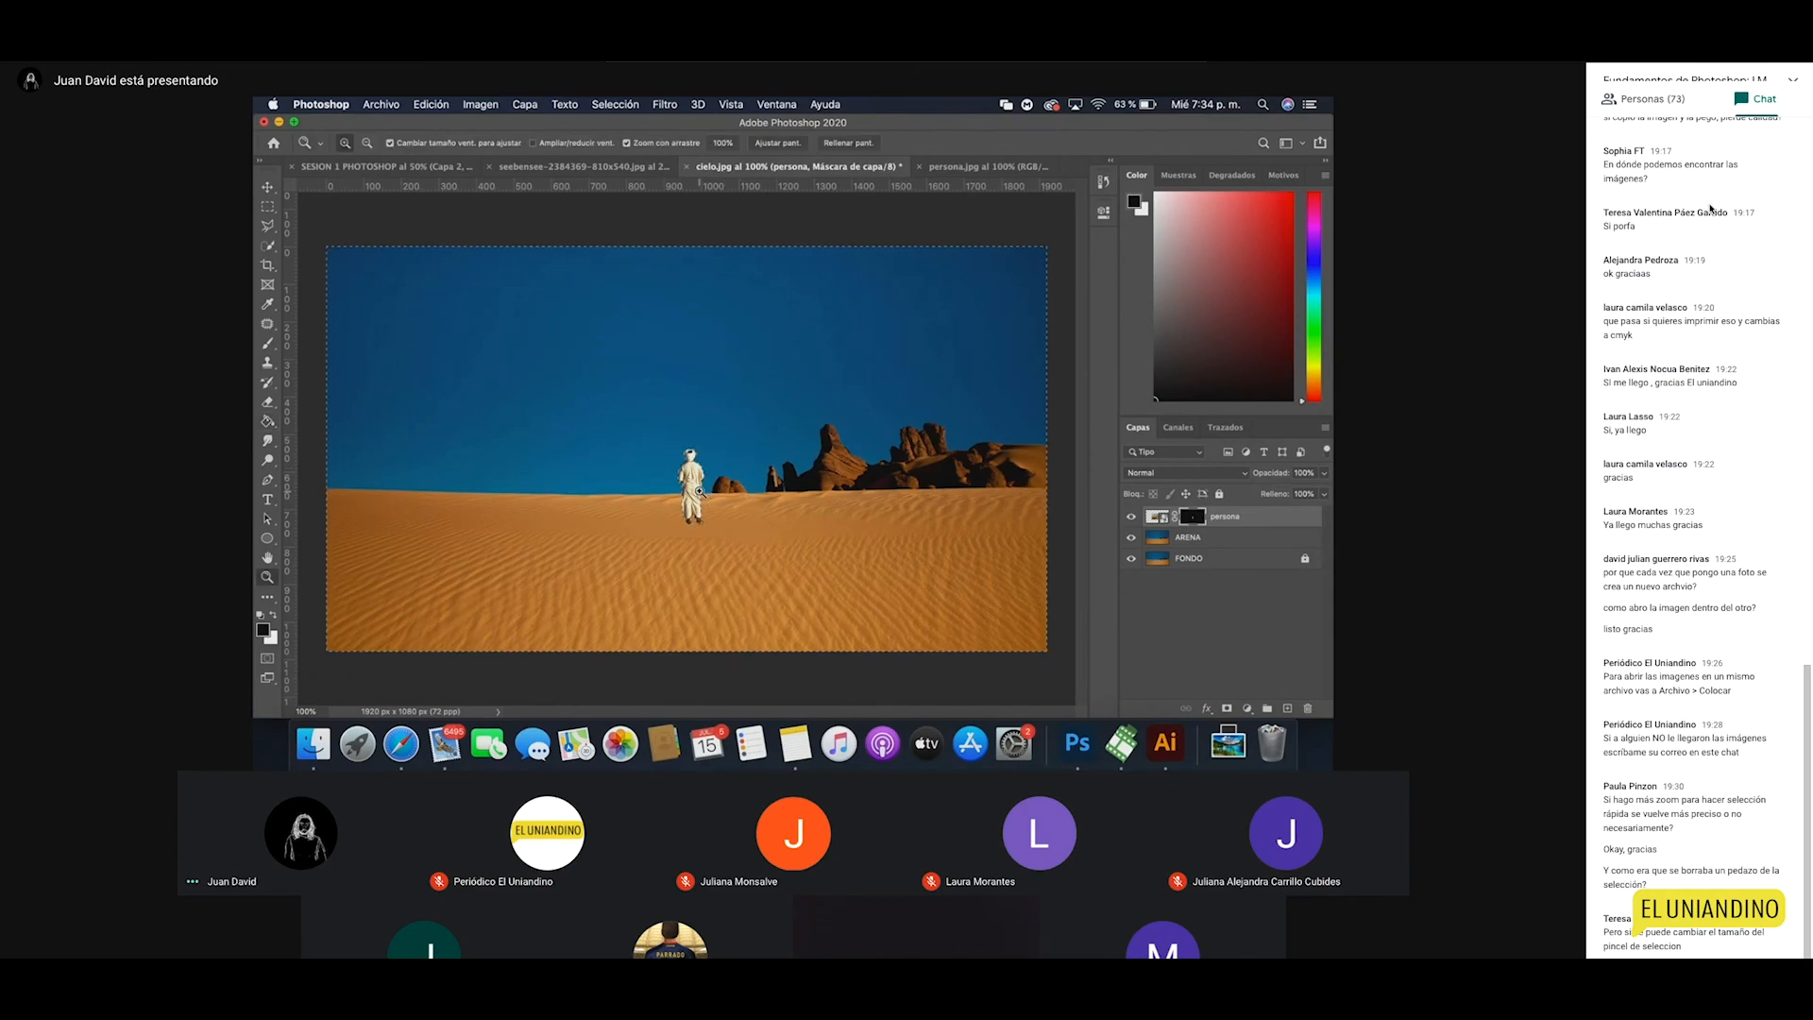
{"action": "left_click", "coordinate": [699, 492]}
{"action": "left_click", "coordinate": [699, 492]}
{"action": "left_click", "coordinate": [699, 540]}
{"action": "left_click", "coordinate": [699, 515], "text": "alt"}
{"action": "left_click", "coordinate": [699, 482]}
{"action": "left_click", "coordinate": [699, 470]}
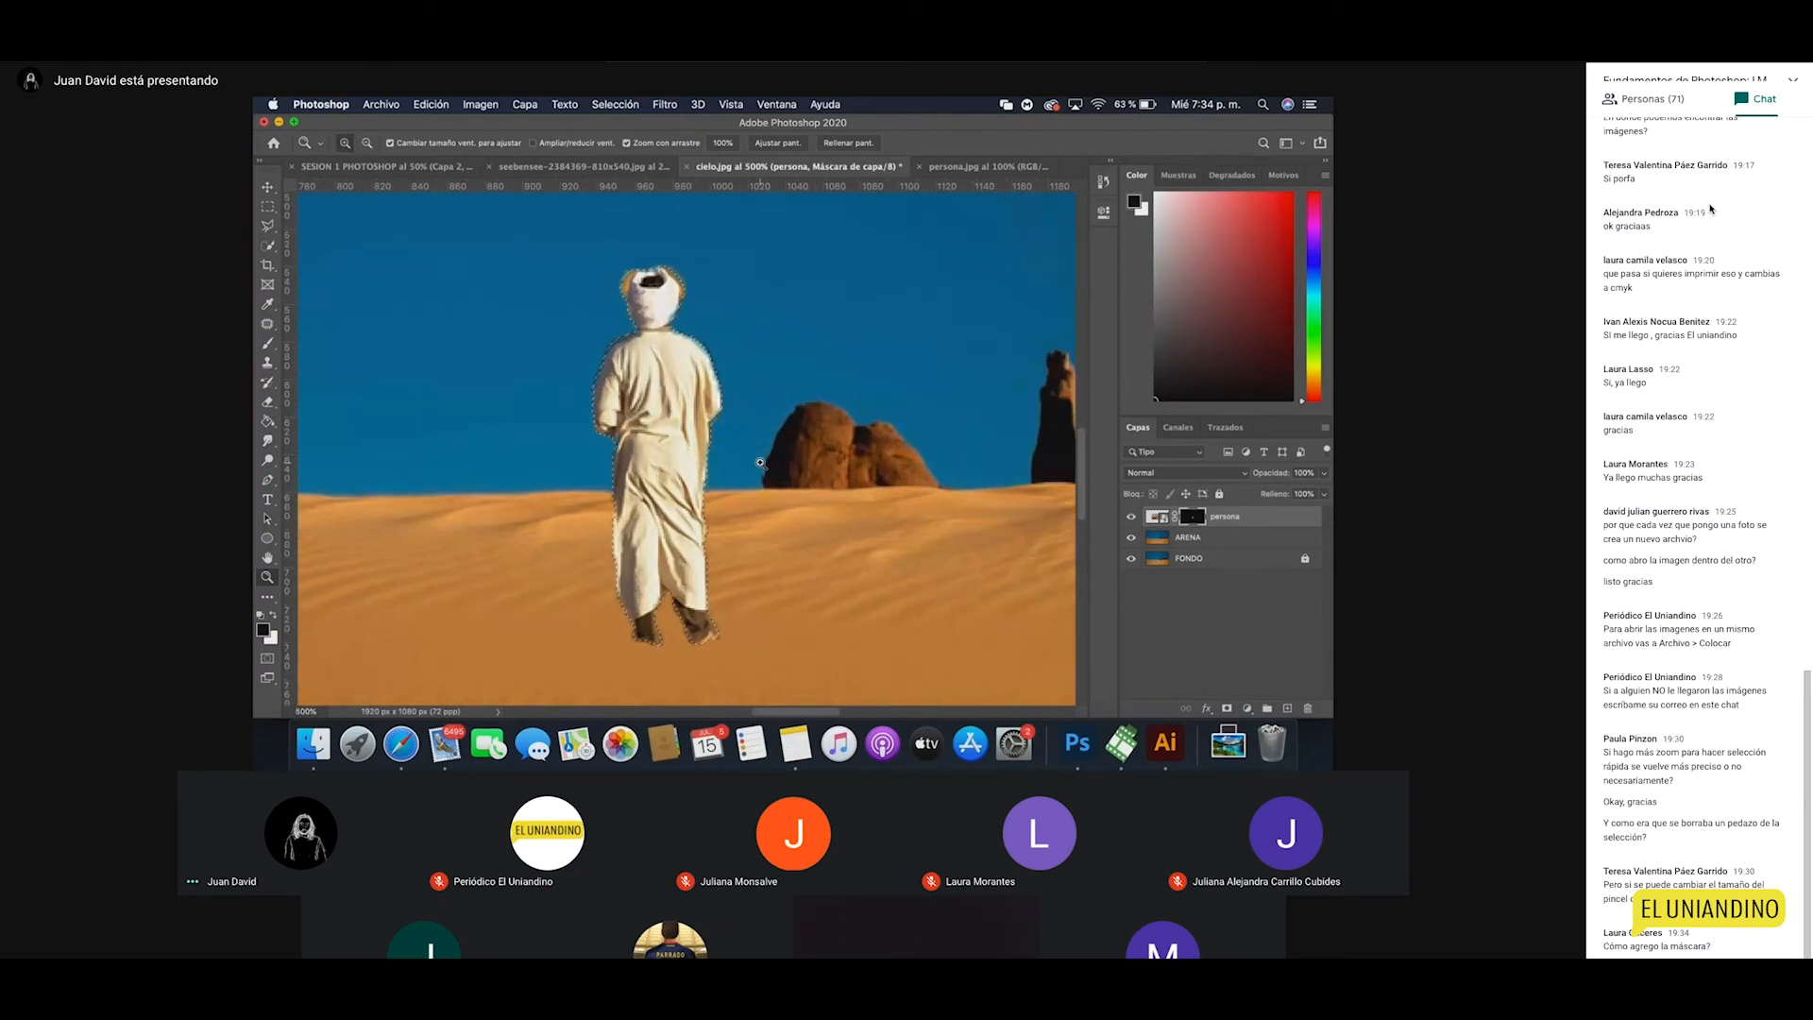
Step: Choose Selección > Deseleccionar and make the ARENA layer active
{"action": "left_click", "coordinate": [596, 104]}
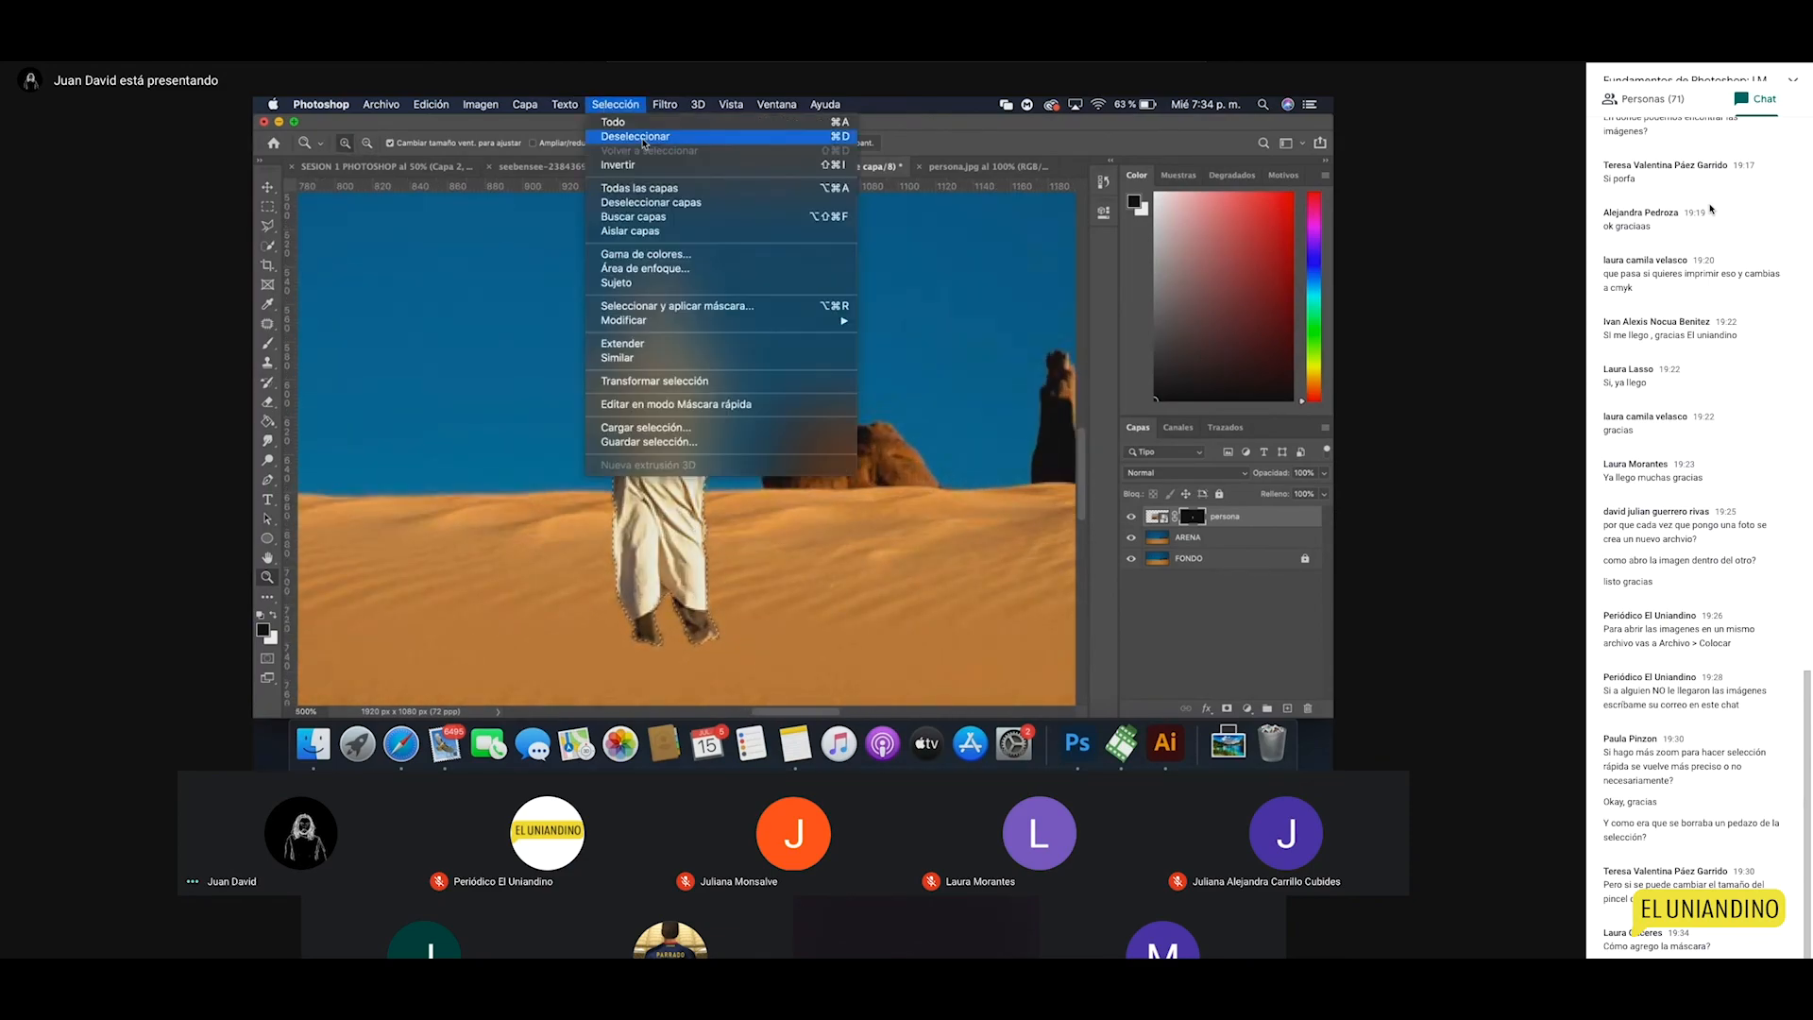
{"action": "left_click", "coordinate": [615, 137]}
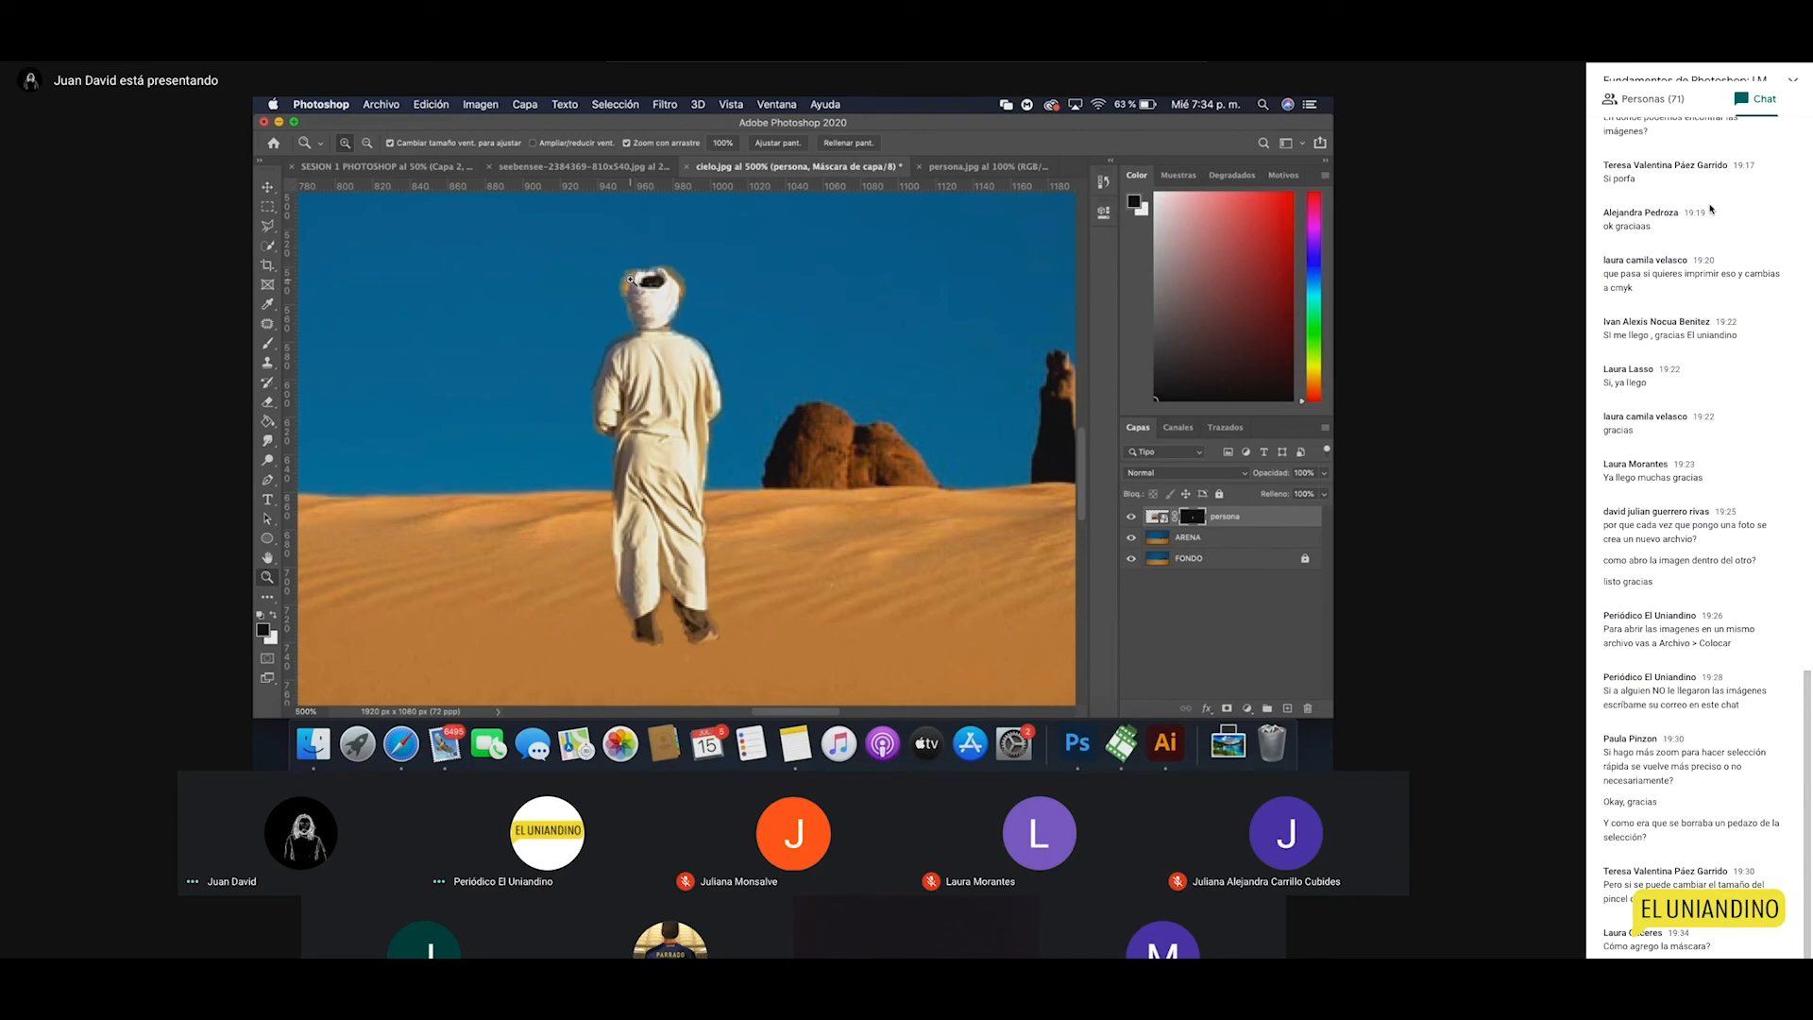
{"action": "left_click", "coordinate": [1177, 540]}
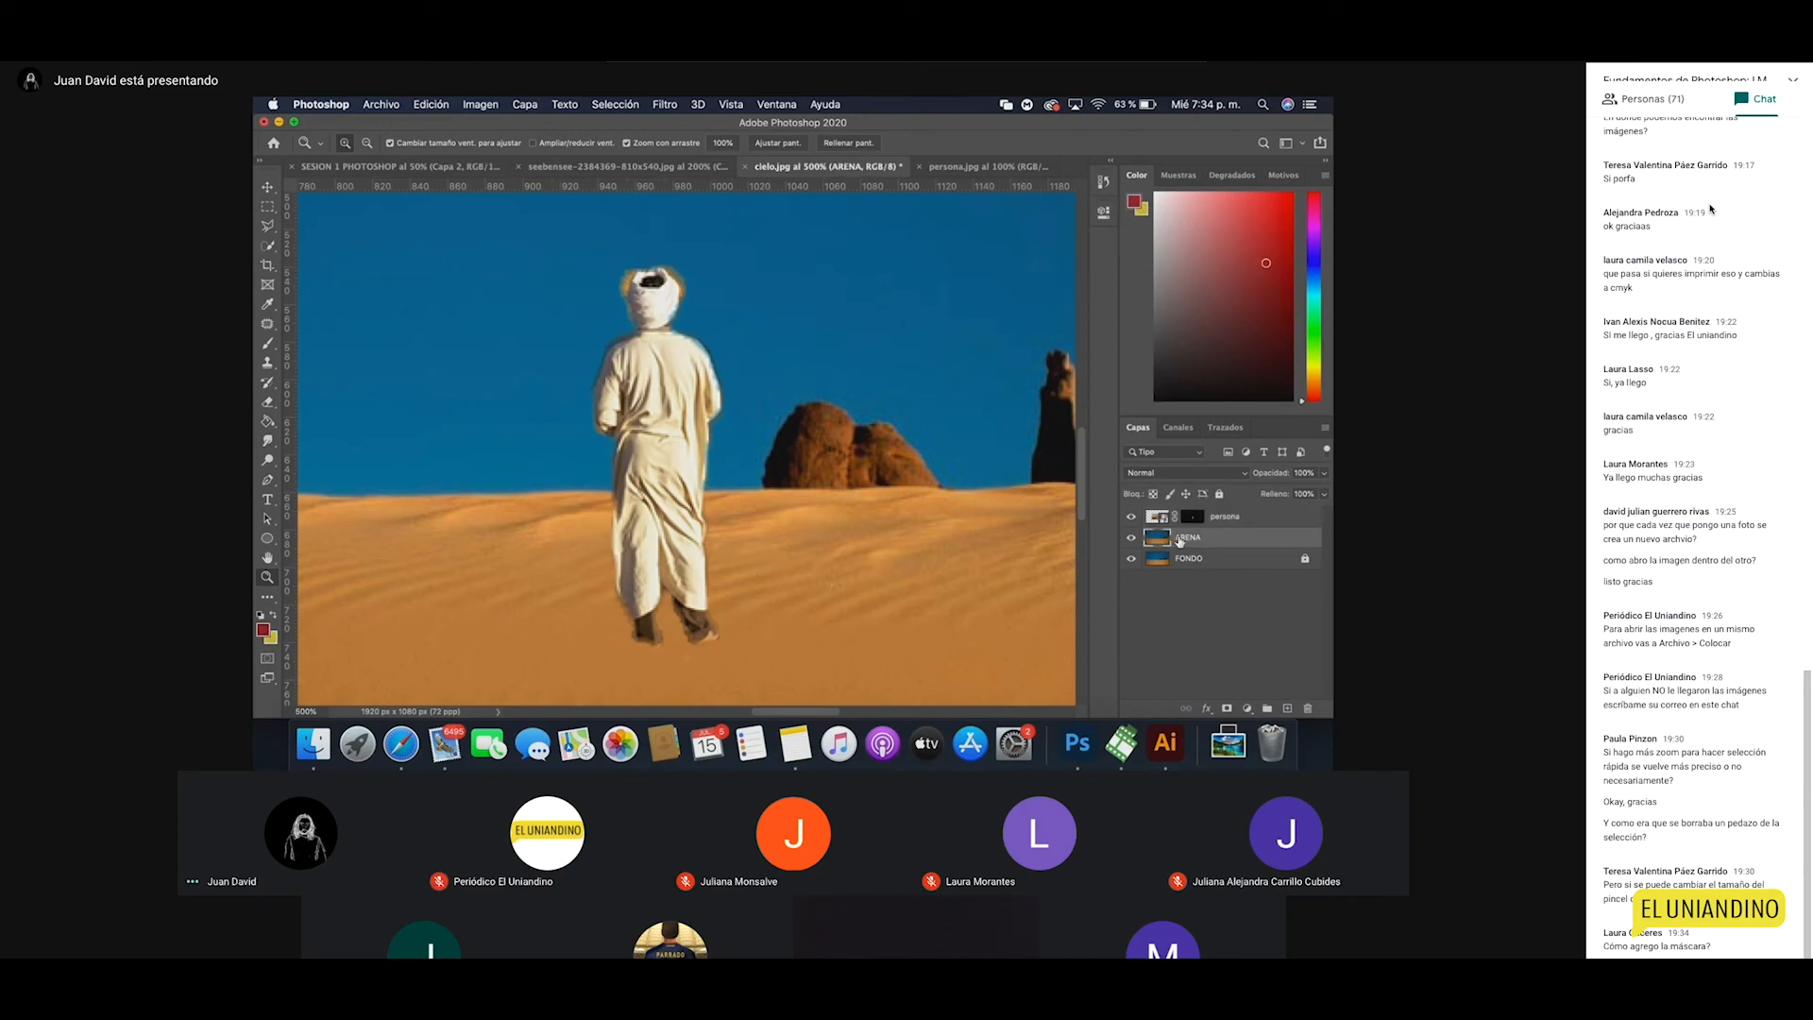
Step: Undo the trial ARENA layer mask, zoom to 700% on the figure's head, and select the persona mask
{"action": "left_click", "coordinate": [1227, 710]}
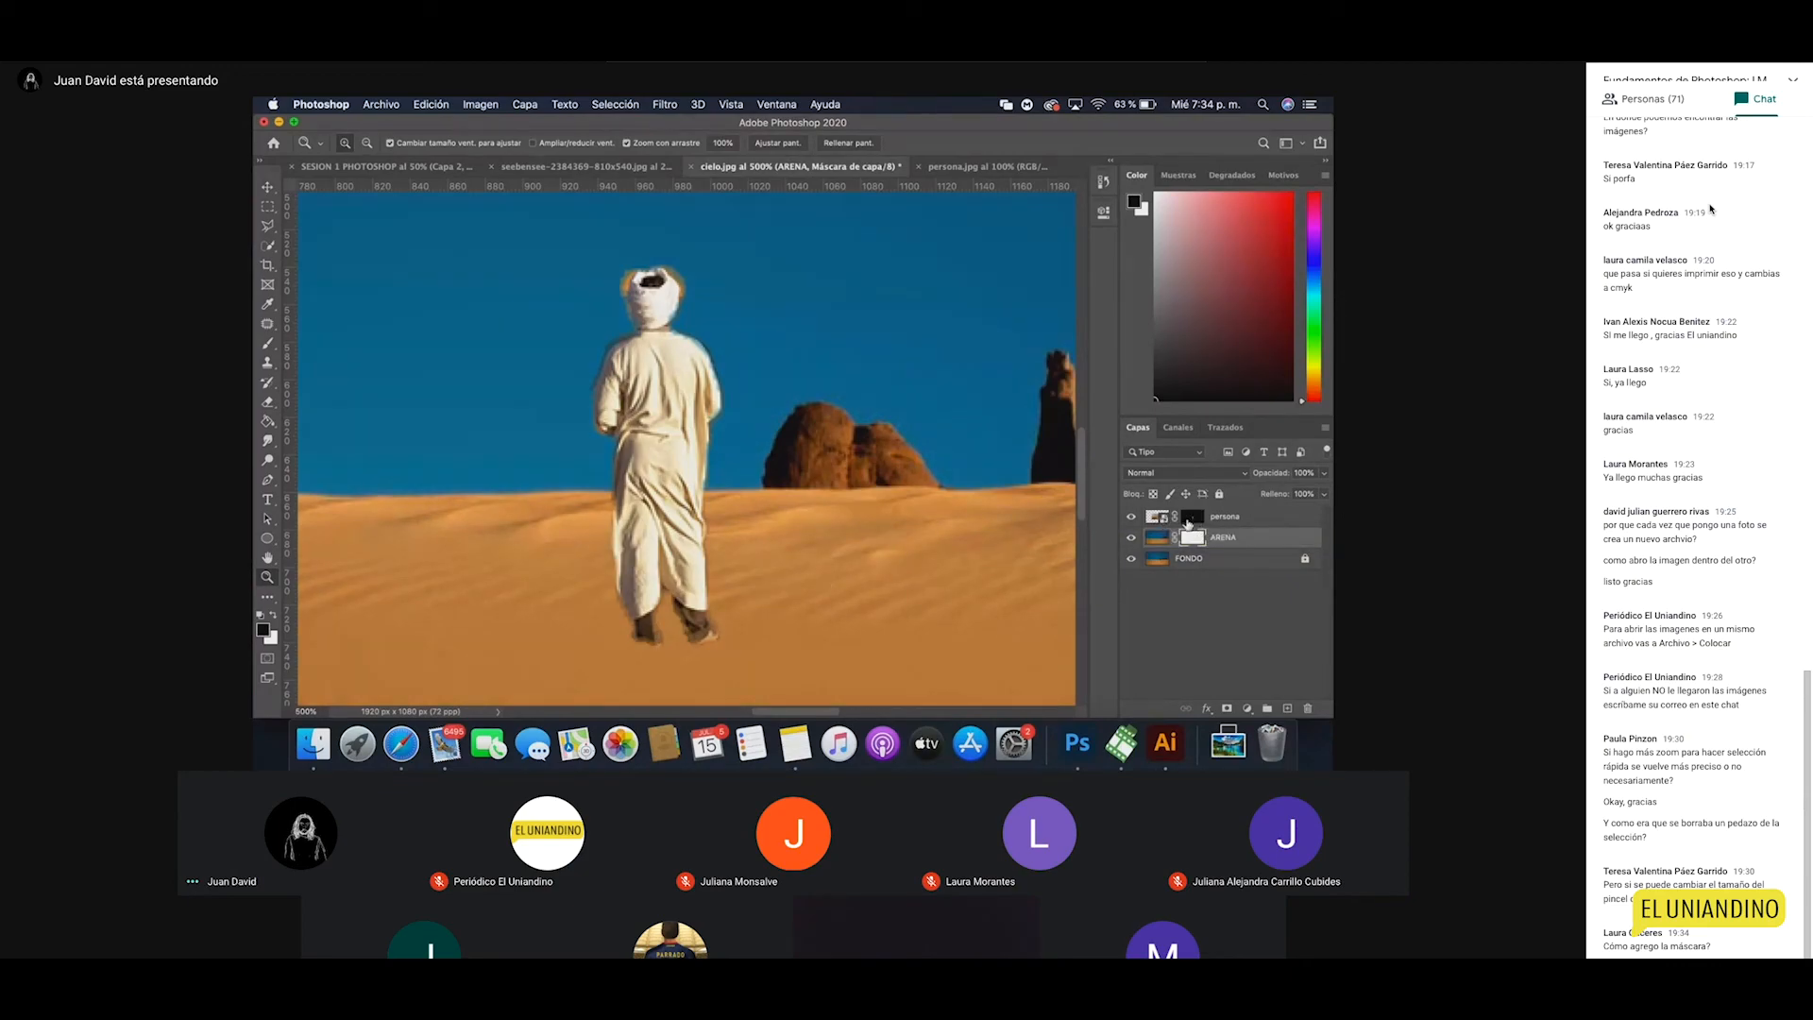
{"action": "key", "text": "super+z"}
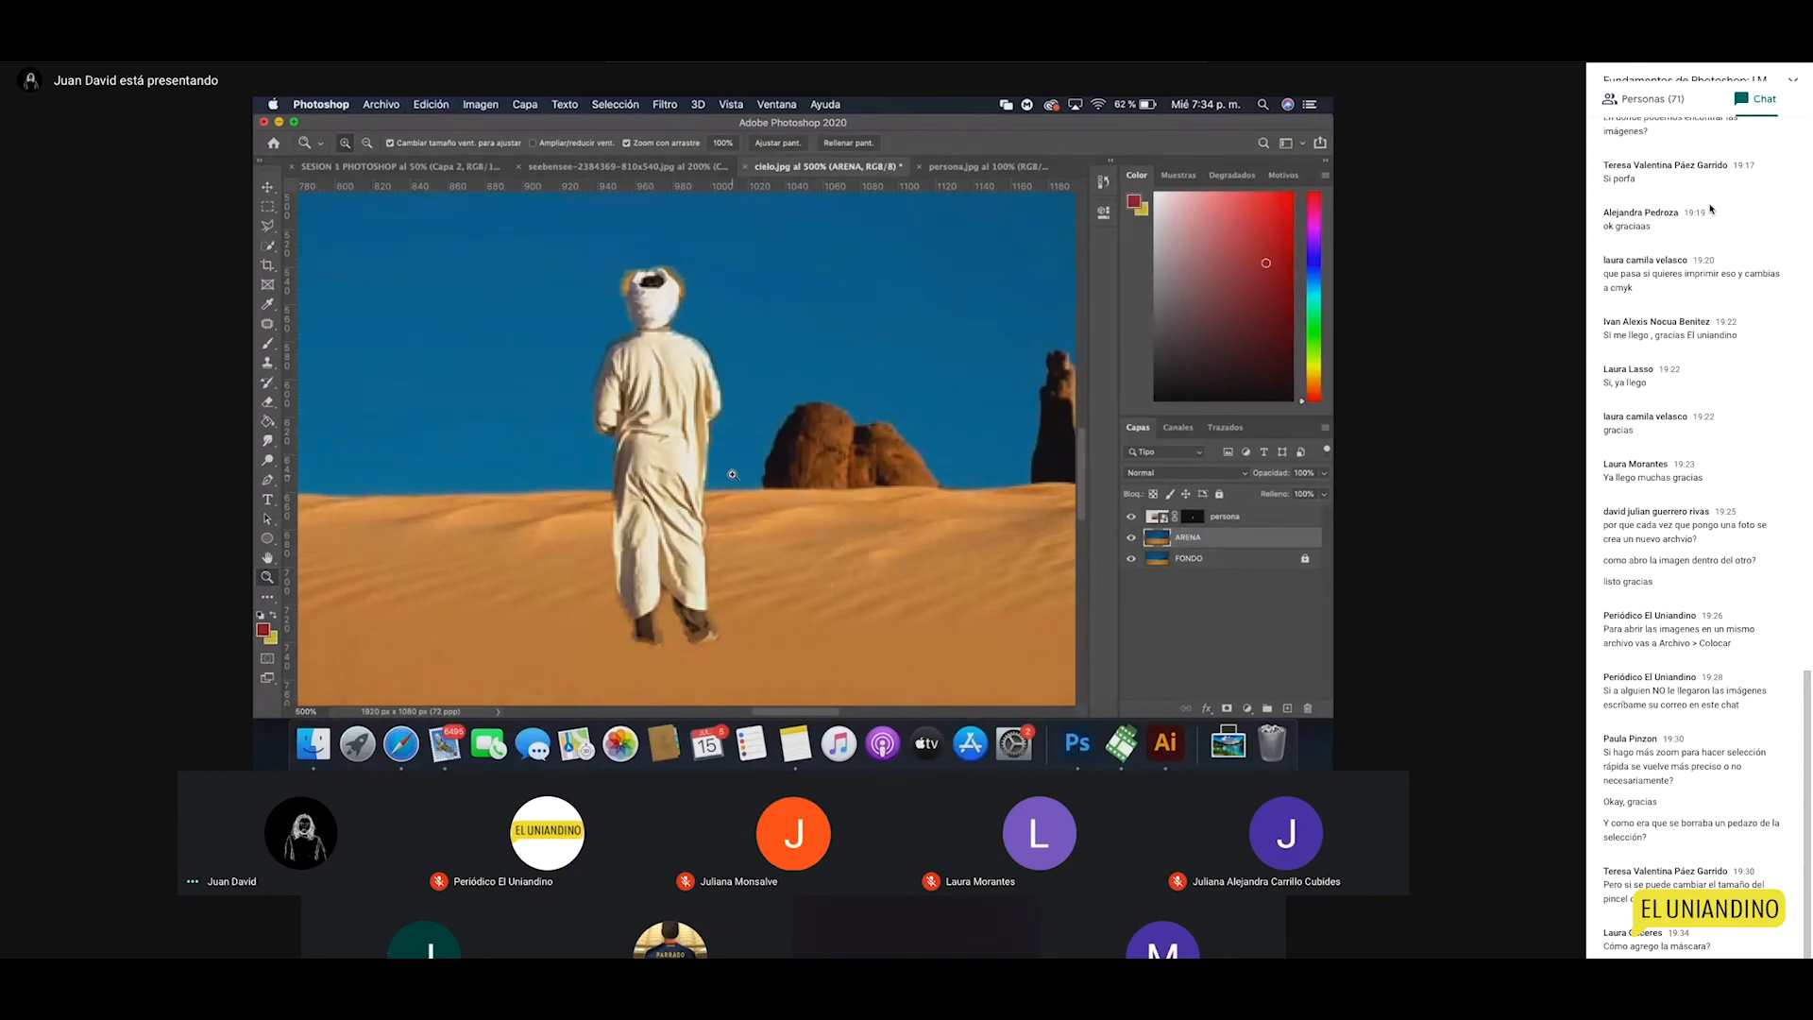
{"action": "left_click", "coordinate": [693, 481], "text": "alt"}
{"action": "left_click", "coordinate": [699, 390]}
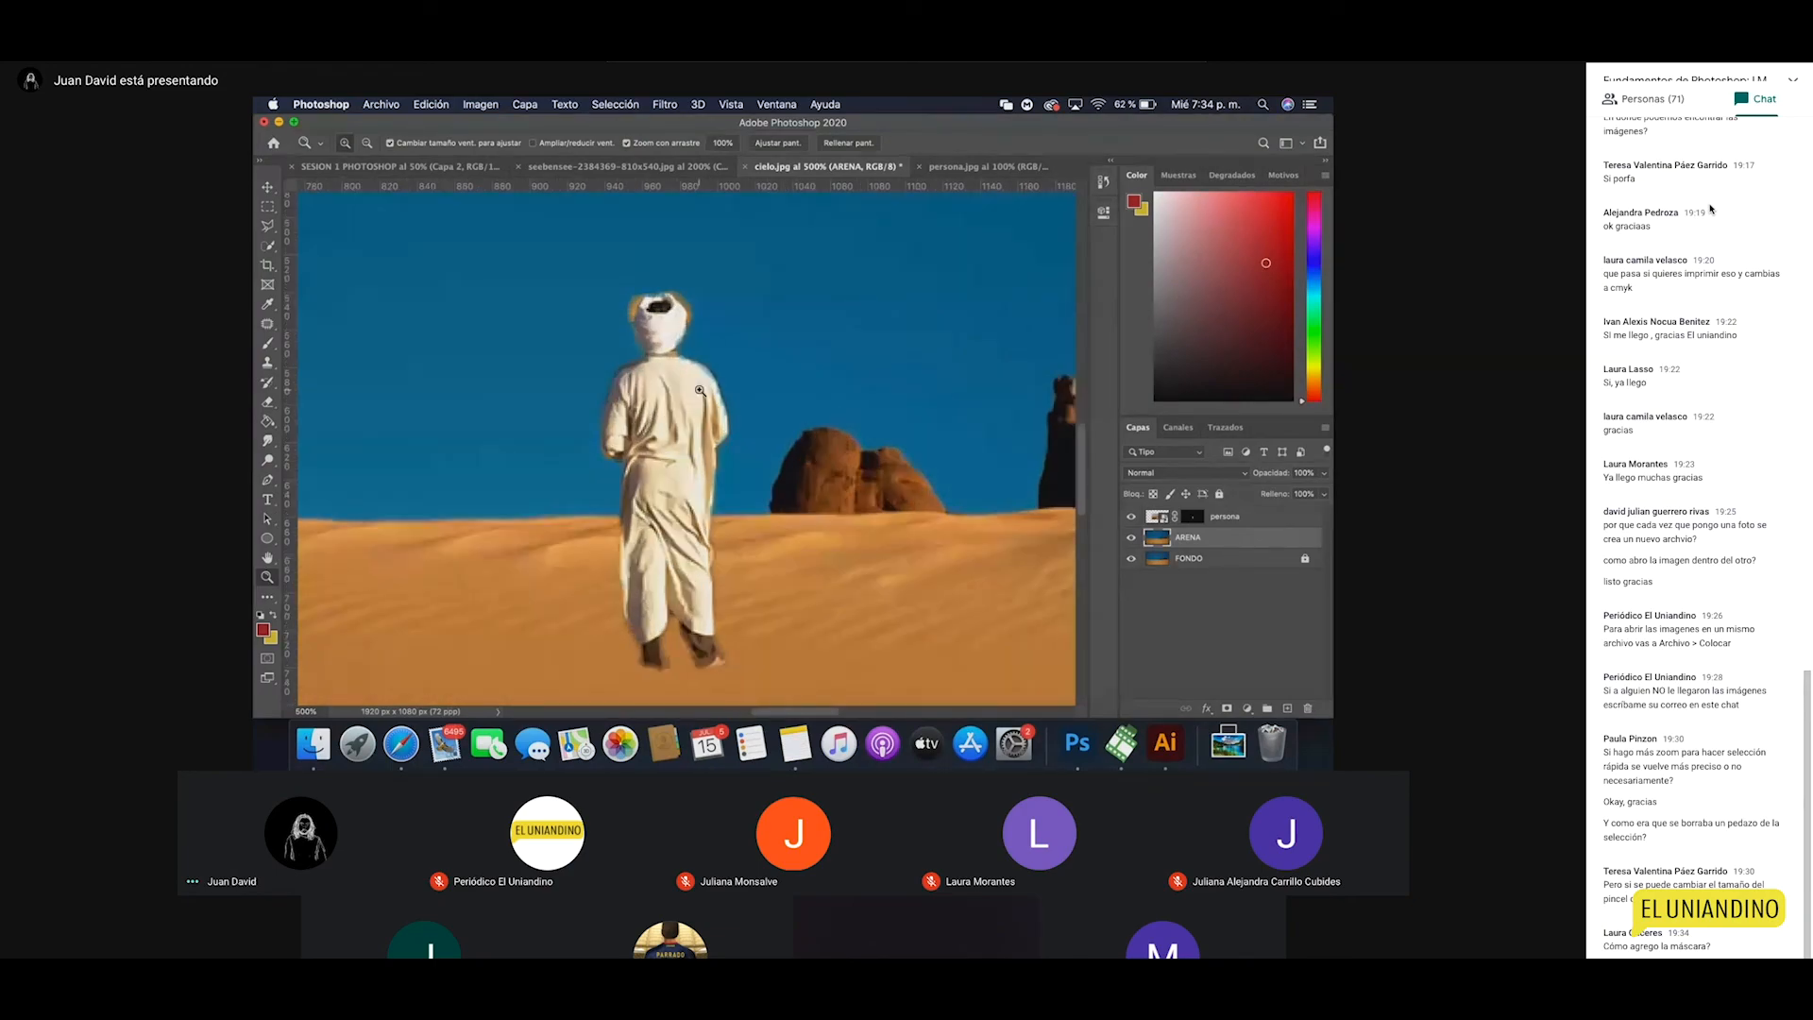
{"action": "left_click", "coordinate": [700, 390]}
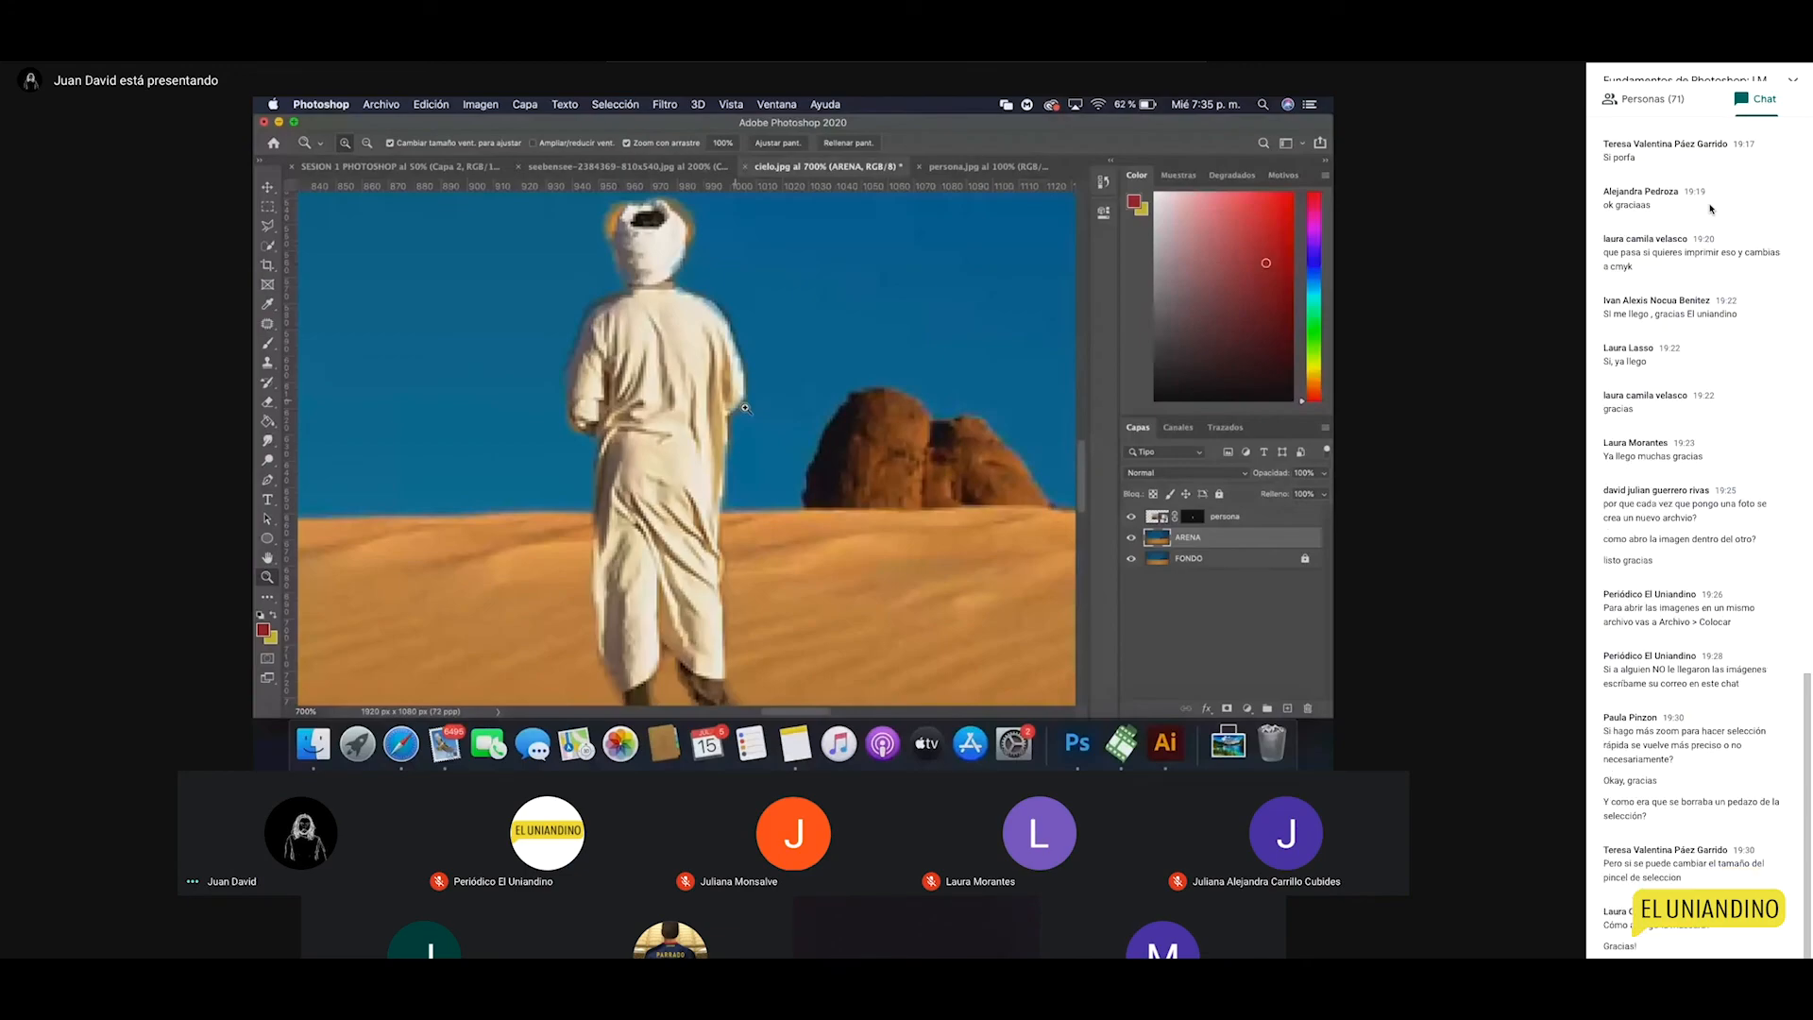
{"action": "left_click", "coordinate": [1191, 516]}
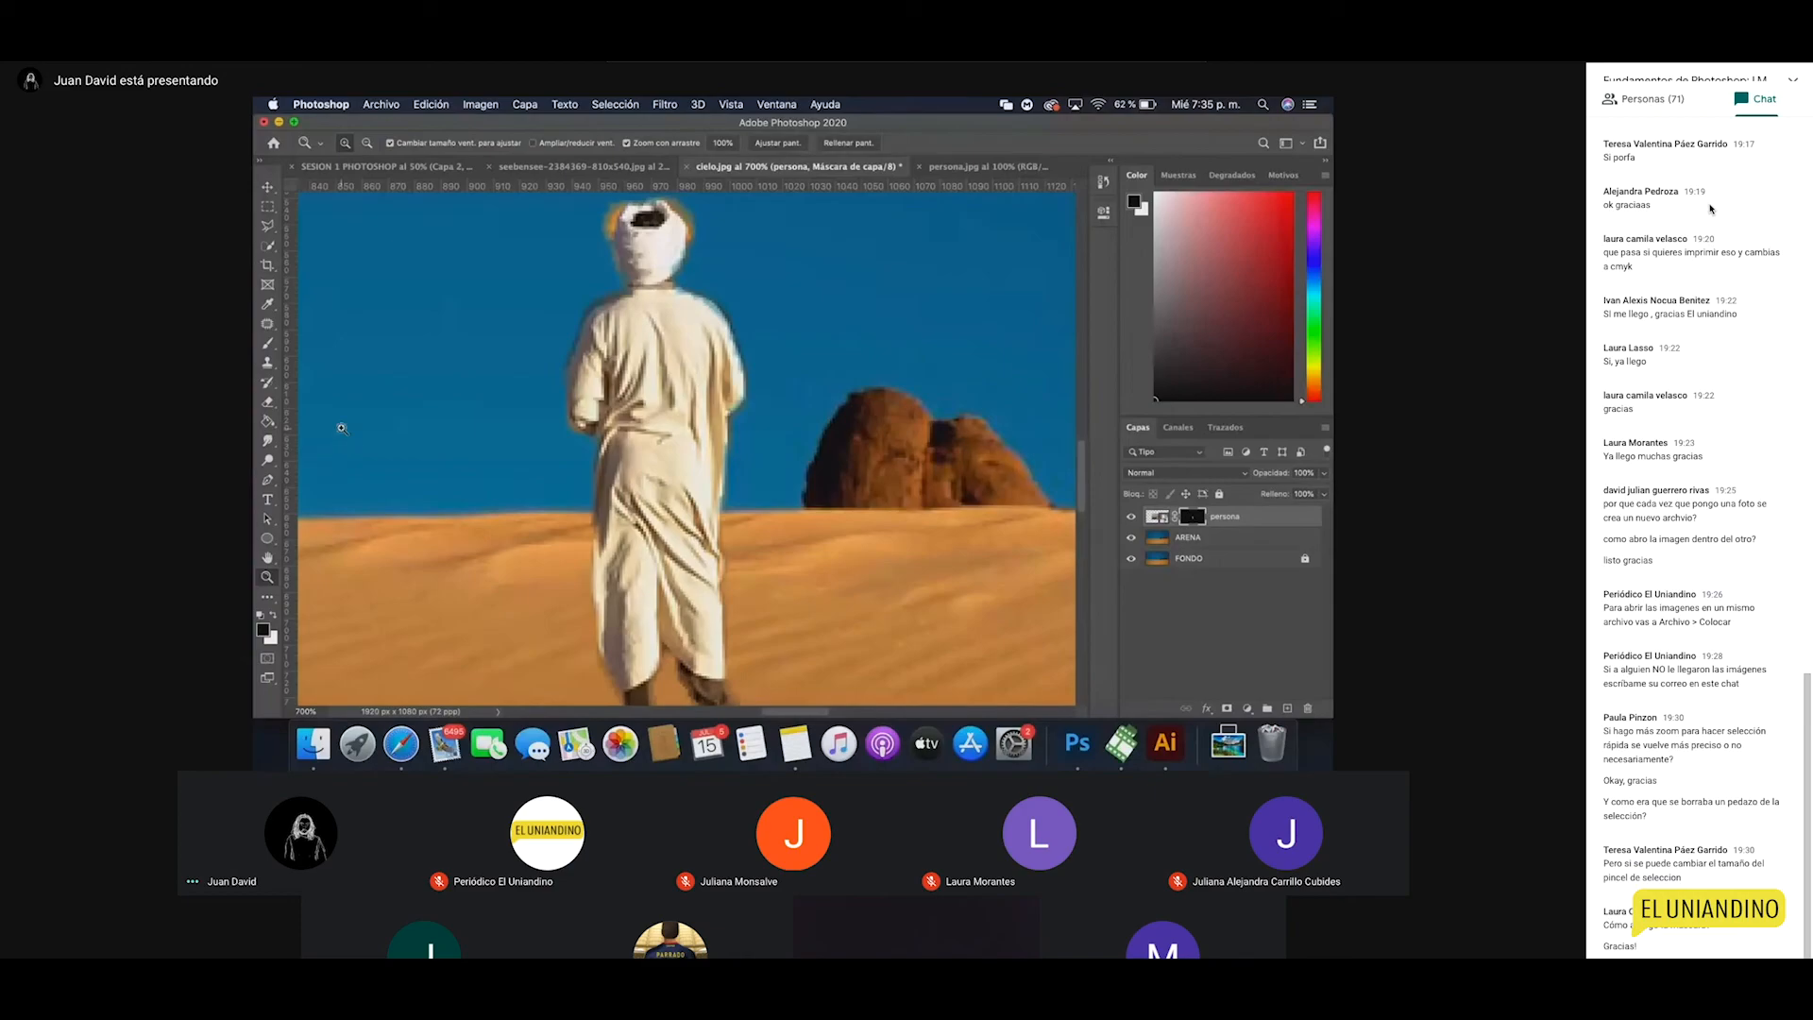
Step: Switch to the Brush tool and undo a trial stroke on the figure's head
{"action": "left_click", "coordinate": [269, 345]}
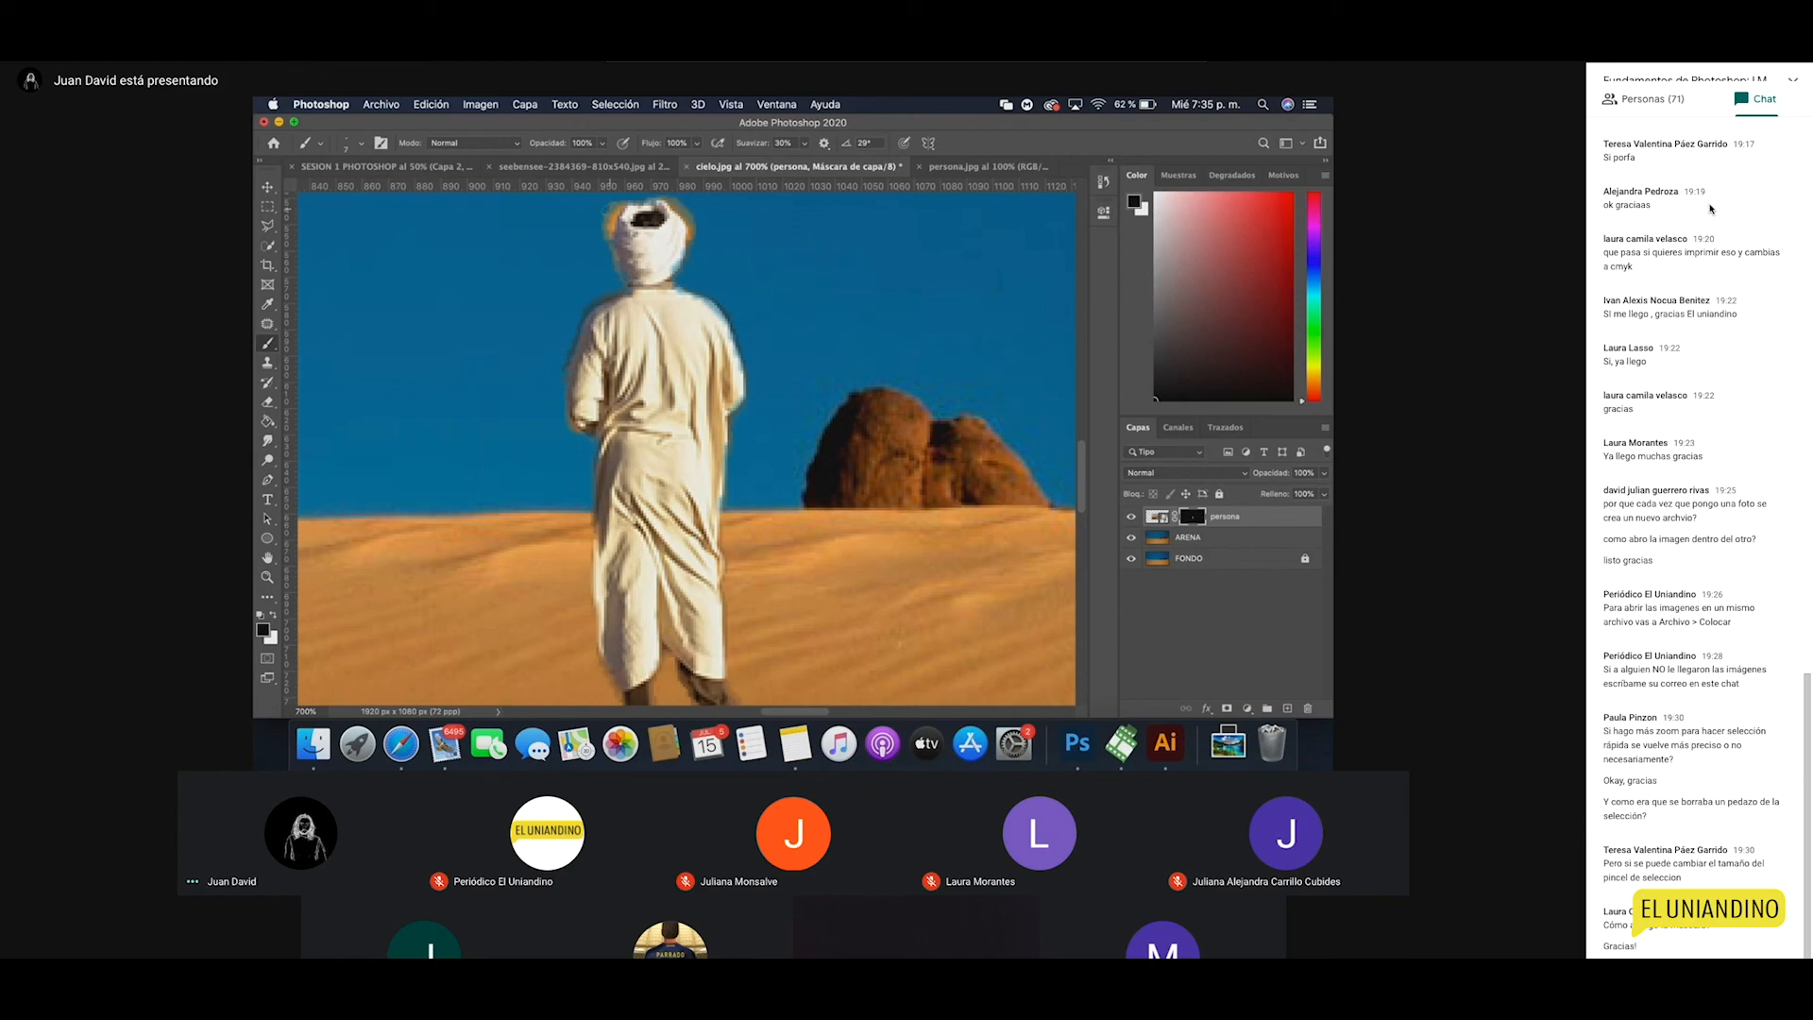
{"action": "left_click_drag", "start_coordinate": [661, 332], "coordinate": [664, 361]}
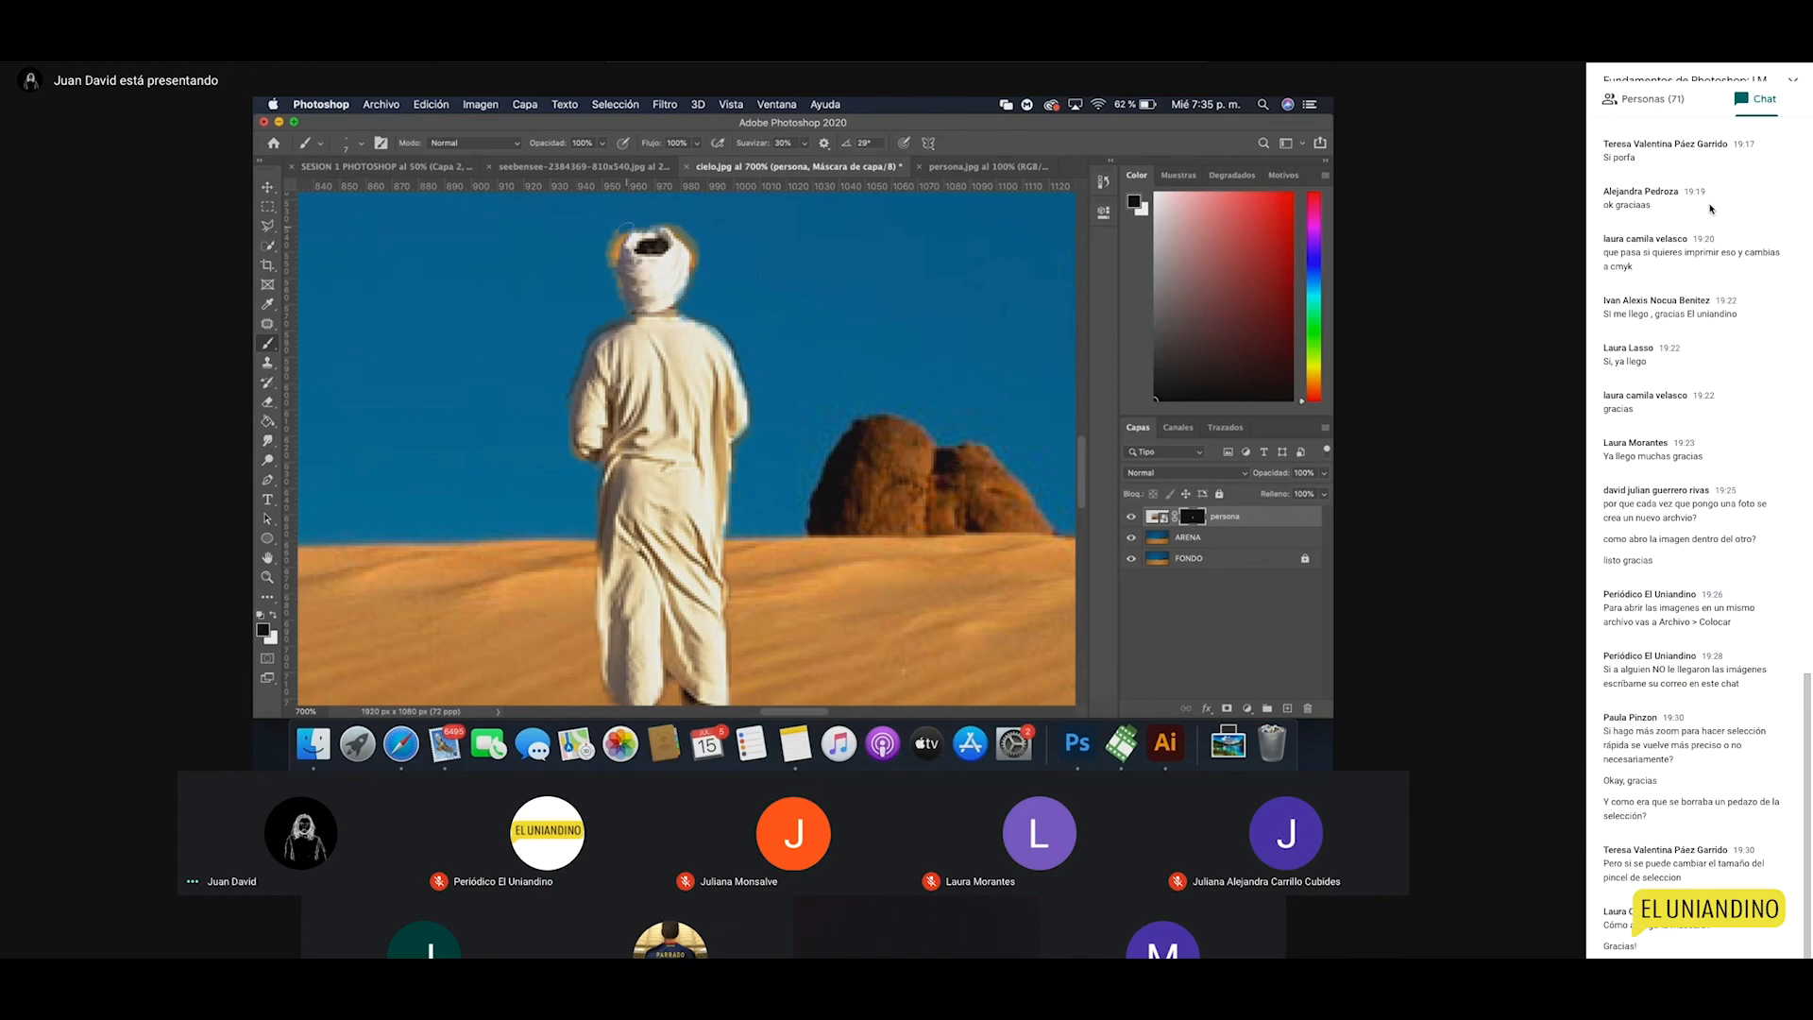
{"action": "left_click_drag", "start_coordinate": [618, 234], "coordinate": [621, 303]}
{"action": "key", "text": "super+z"}
Step: Pick the soft 'Circular difuso' brush preset, 7 px with 0% hardness
{"action": "left_click", "coordinate": [361, 143]}
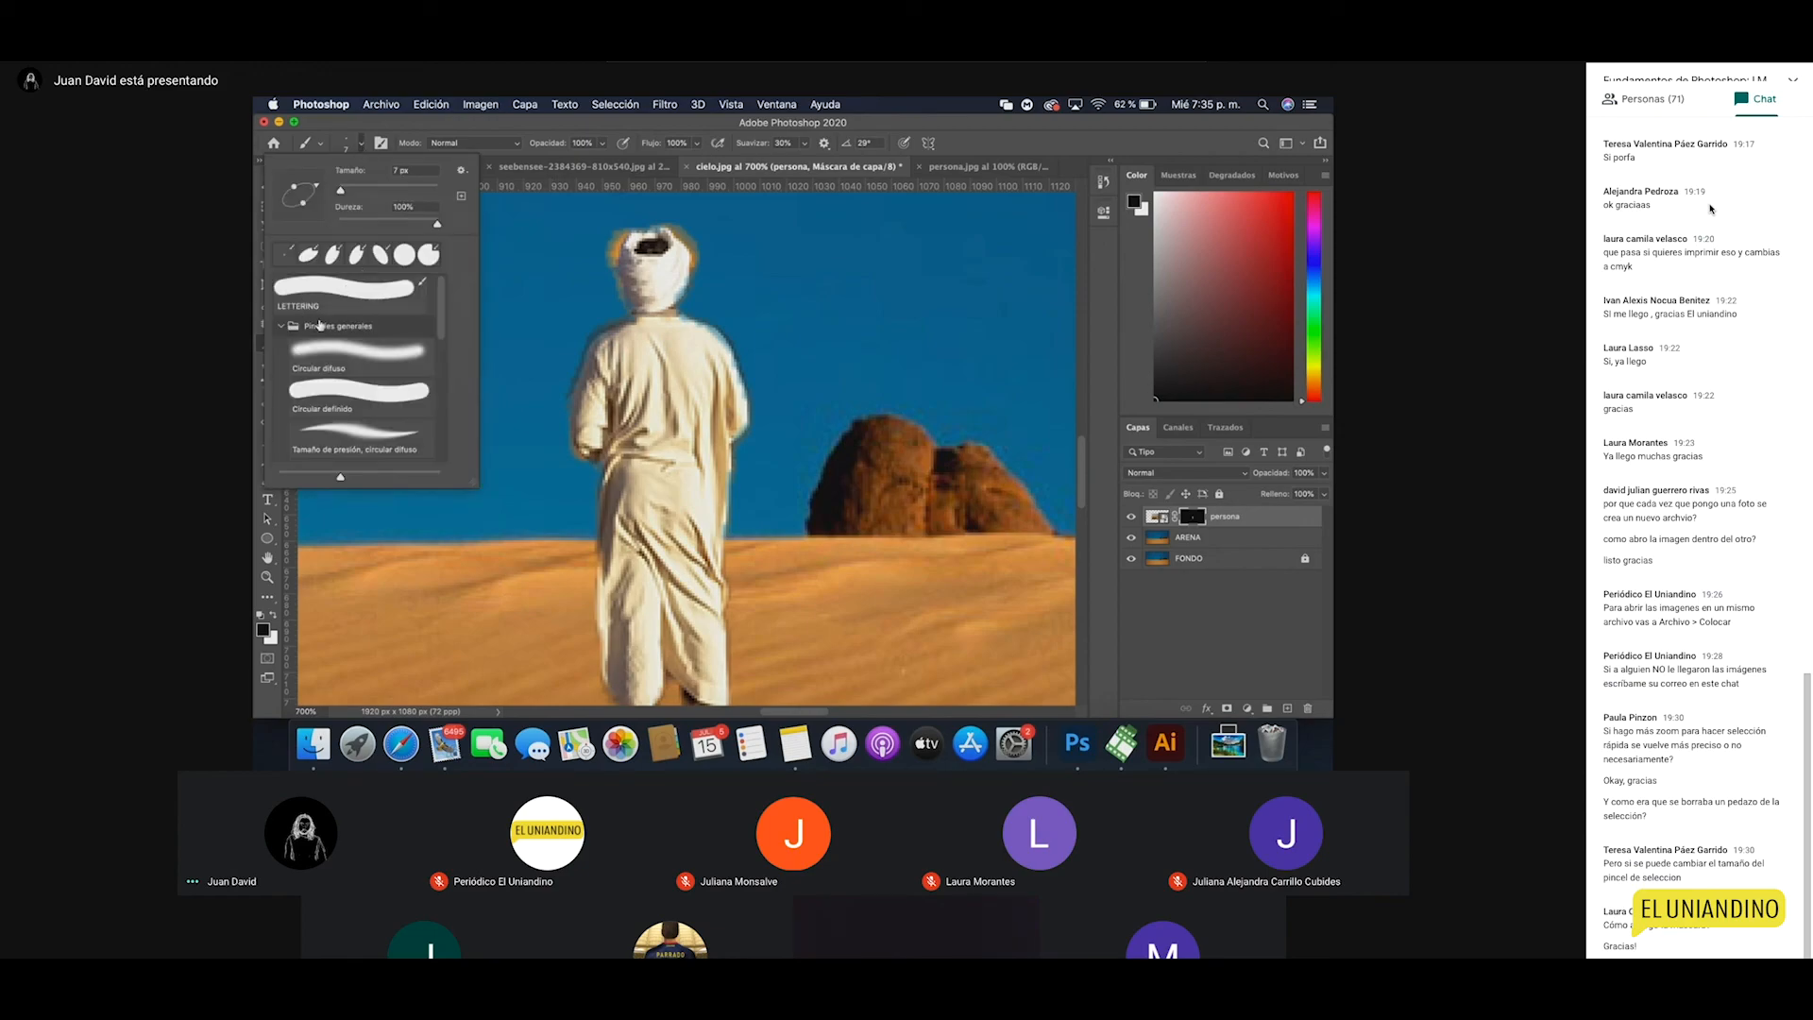
{"action": "scroll", "coordinate": [378, 329], "scroll_direction": "down", "scroll_amount": 2}
{"action": "scroll", "coordinate": [379, 329], "scroll_direction": "down", "scroll_amount": 5}
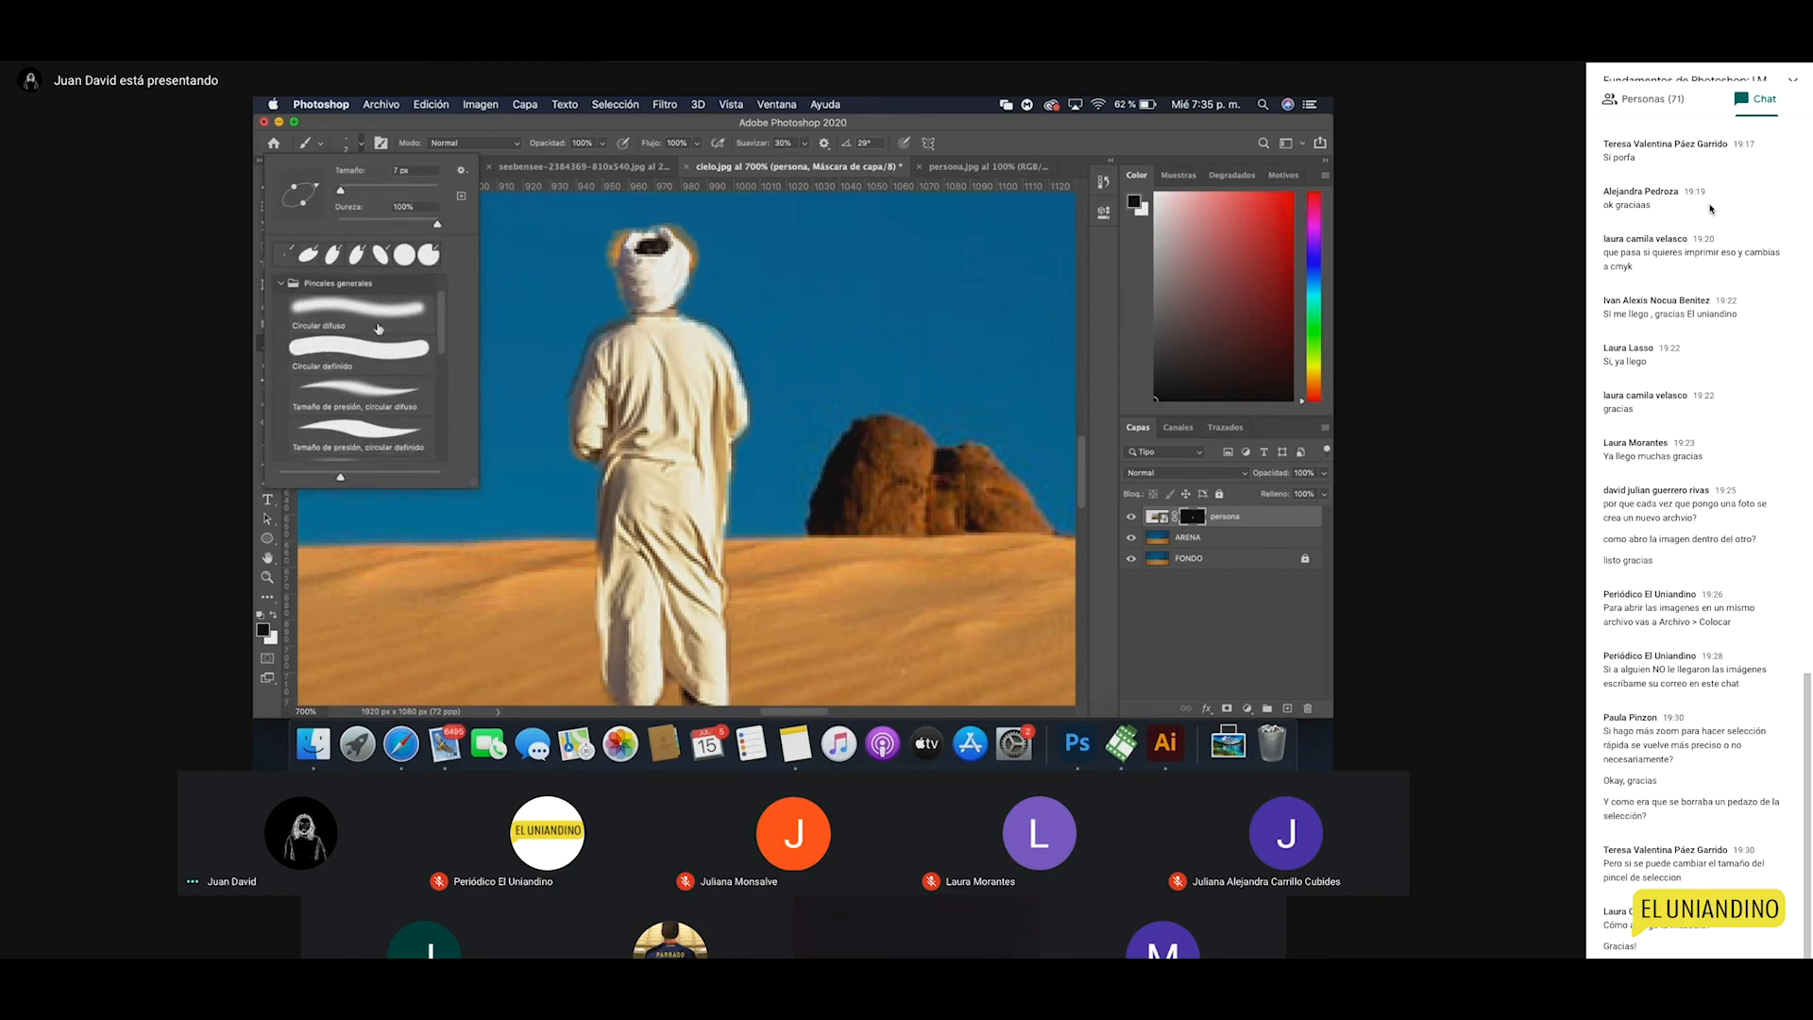
{"action": "scroll", "coordinate": [379, 329], "scroll_direction": "up", "scroll_amount": 6}
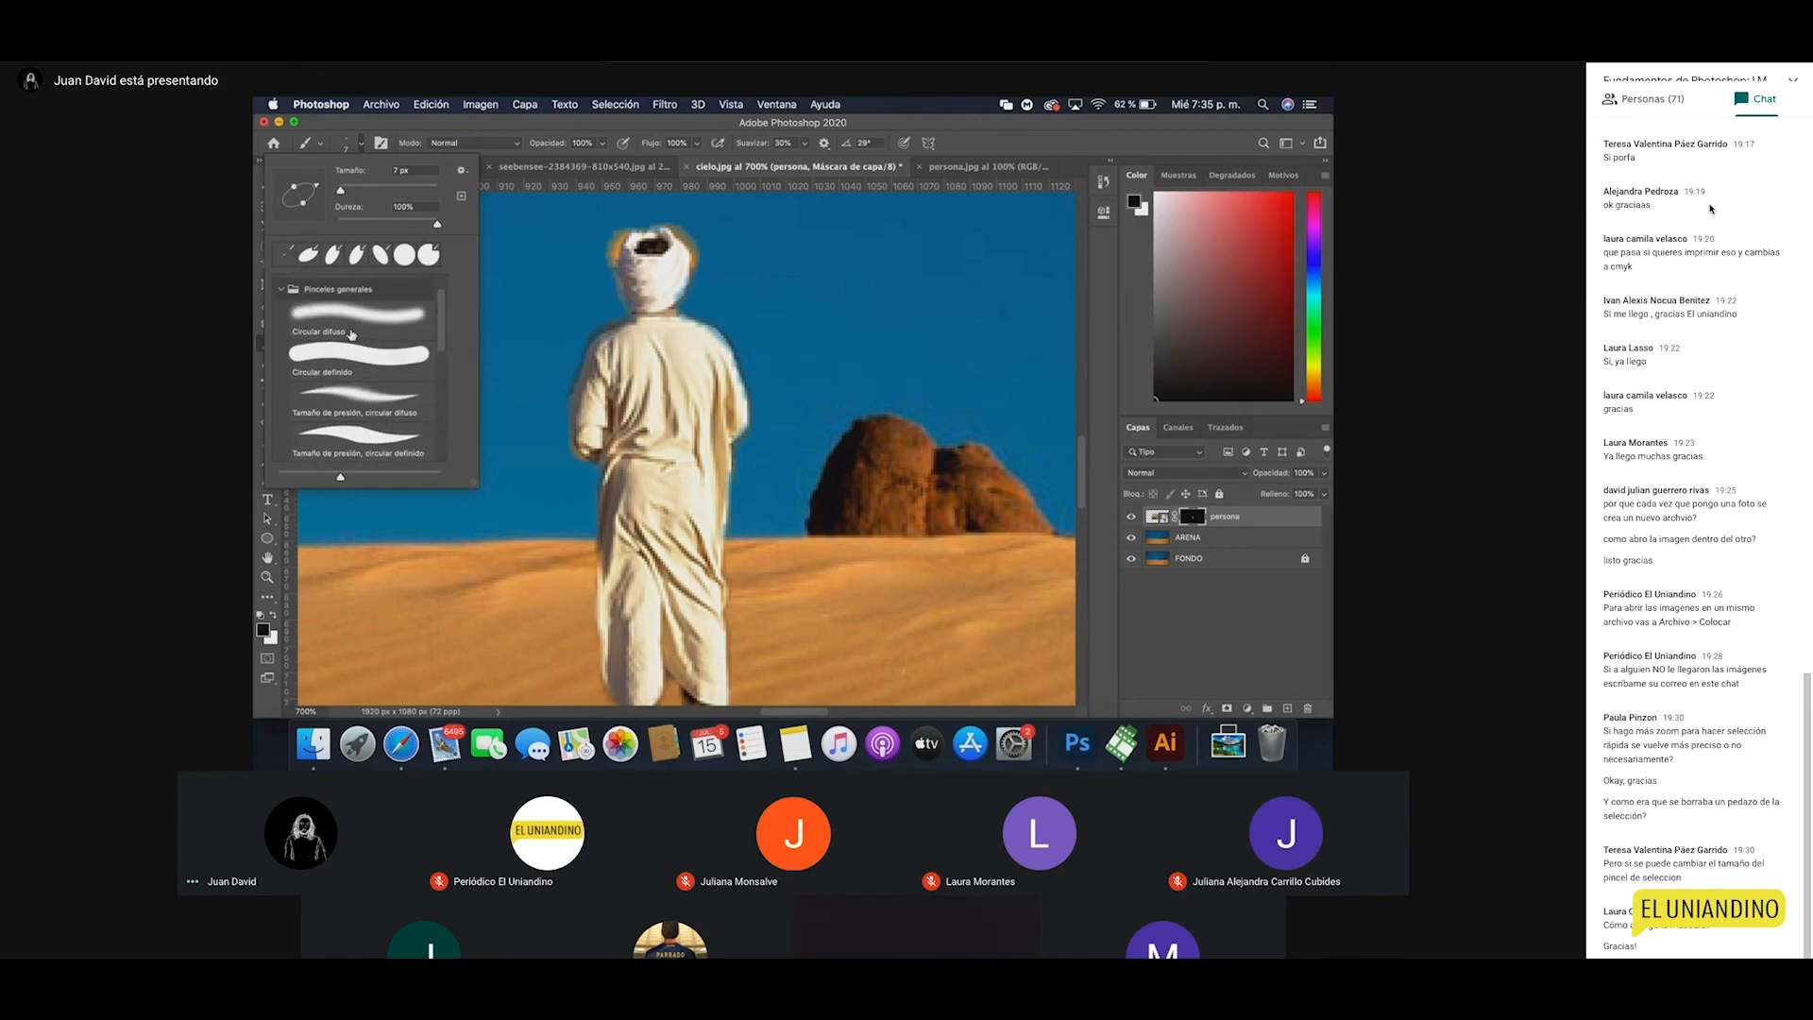
{"action": "left_click", "coordinate": [351, 332]}
{"action": "left_click", "coordinate": [350, 151]}
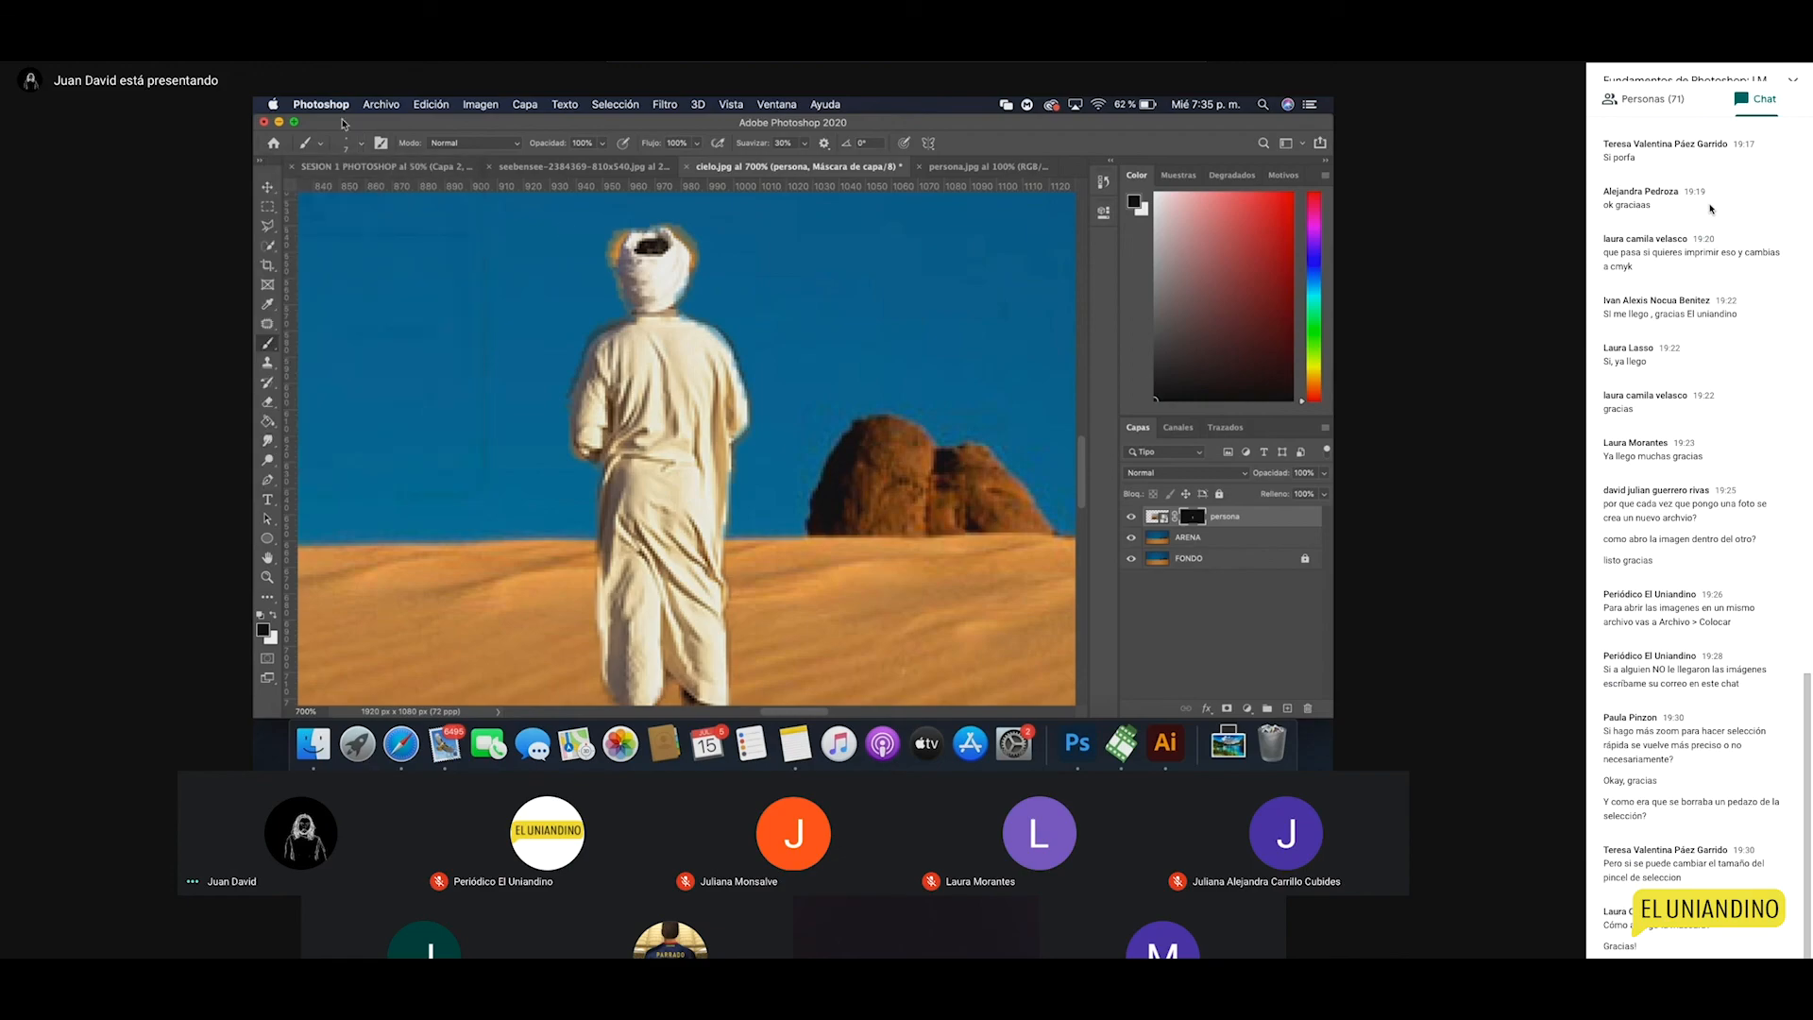
Step: Set the brush to 3 px and paint out the orange fringe on both sides of the head
{"action": "left_click", "coordinate": [360, 149]}
{"action": "type", "text": "3"}
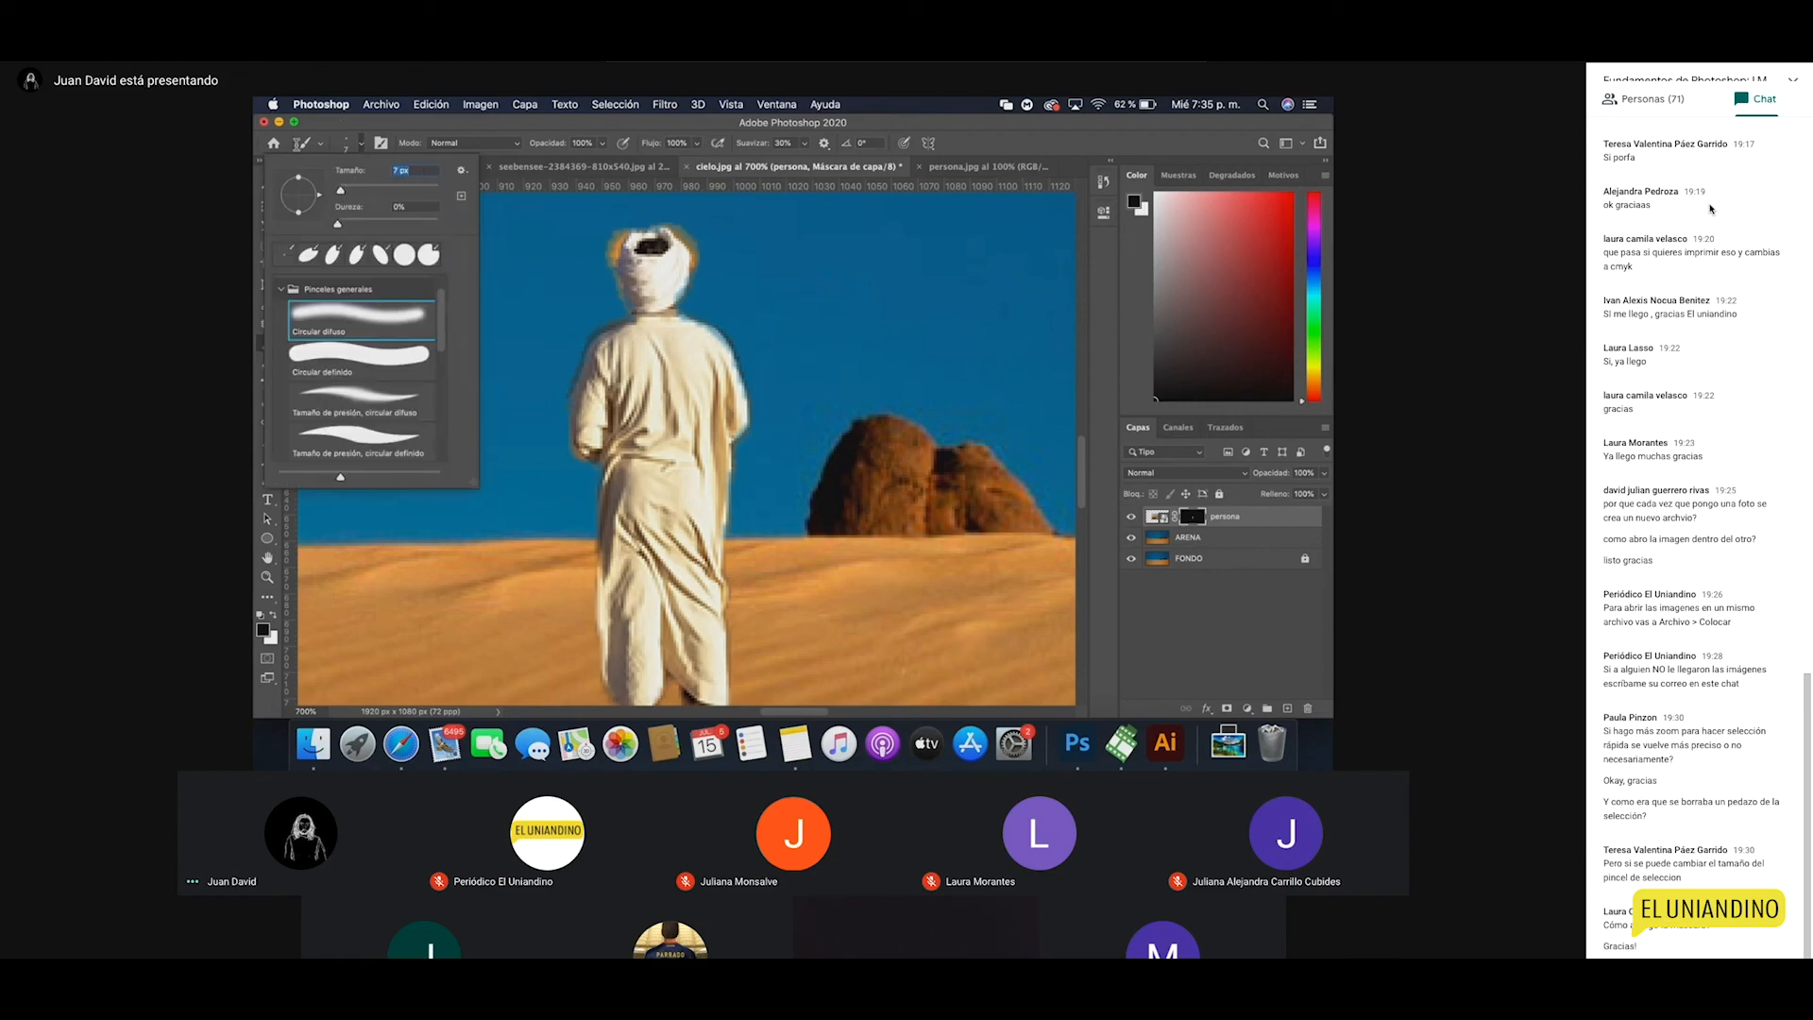
{"action": "key", "text": "Return"}
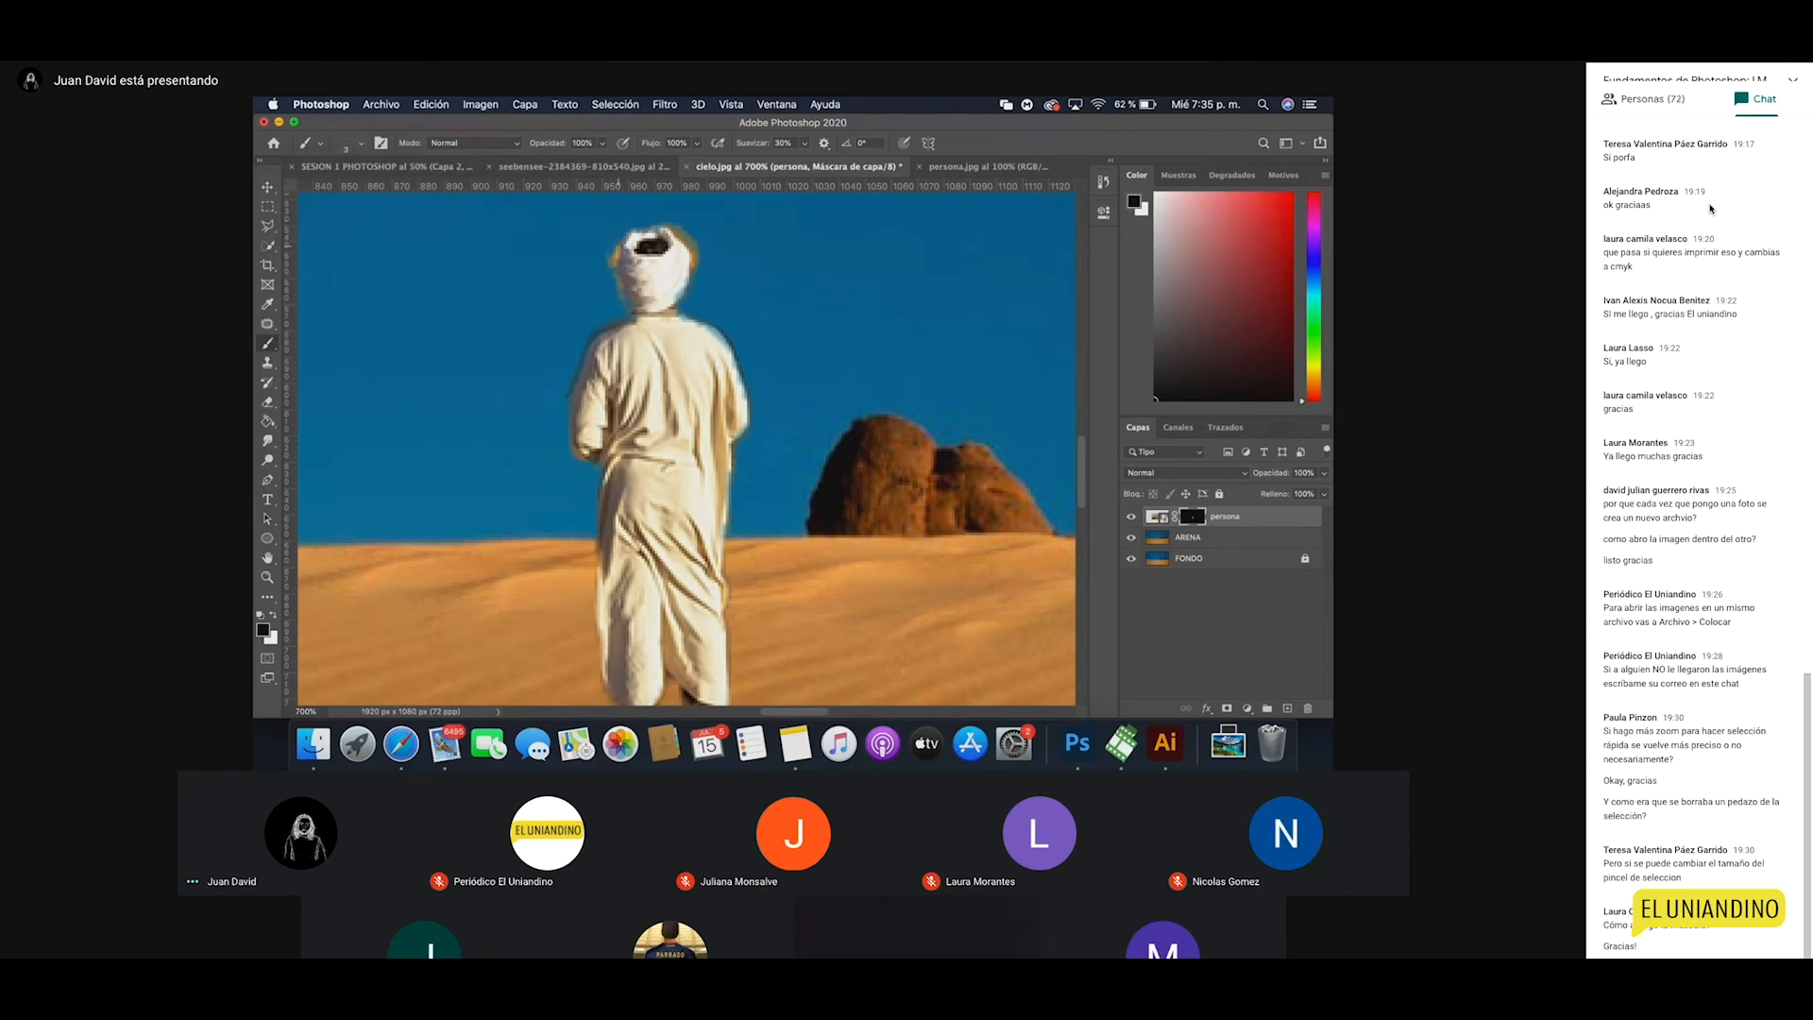
{"action": "left_click_drag", "start_coordinate": [618, 247], "coordinate": [622, 295]}
{"action": "left_click_drag", "start_coordinate": [693, 250], "coordinate": [667, 233]}
Step: Paint white to restore the turban's and robe's right edges, then switch back to black
{"action": "key", "text": "x"}
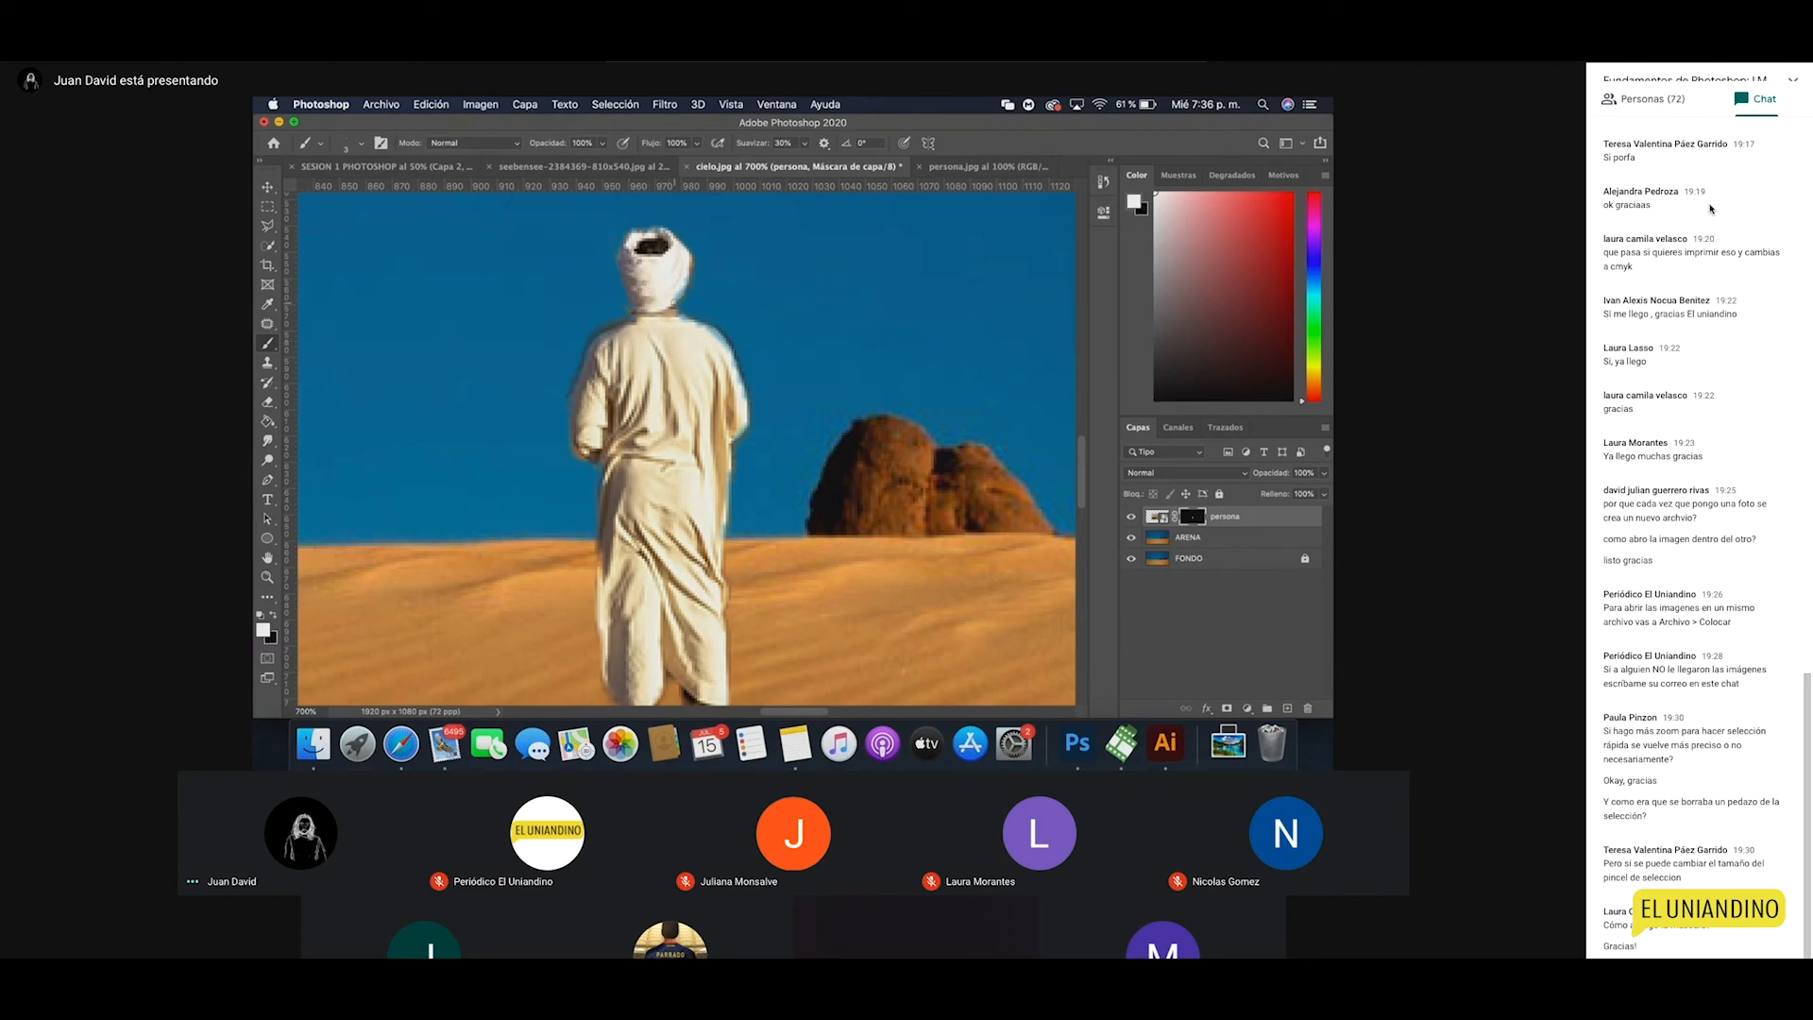
{"action": "mouse_move", "coordinate": [688, 273]}
{"action": "left_mouse_down"}
{"action": "mouse_move", "coordinate": [679, 297]}
{"action": "mouse_move", "coordinate": [745, 403]}
{"action": "left_mouse_up"}
{"action": "left_click_drag", "start_coordinate": [727, 482], "coordinate": [722, 545]}
{"action": "scroll", "coordinate": [717, 594], "scroll_direction": "down", "scroll_amount": 3}
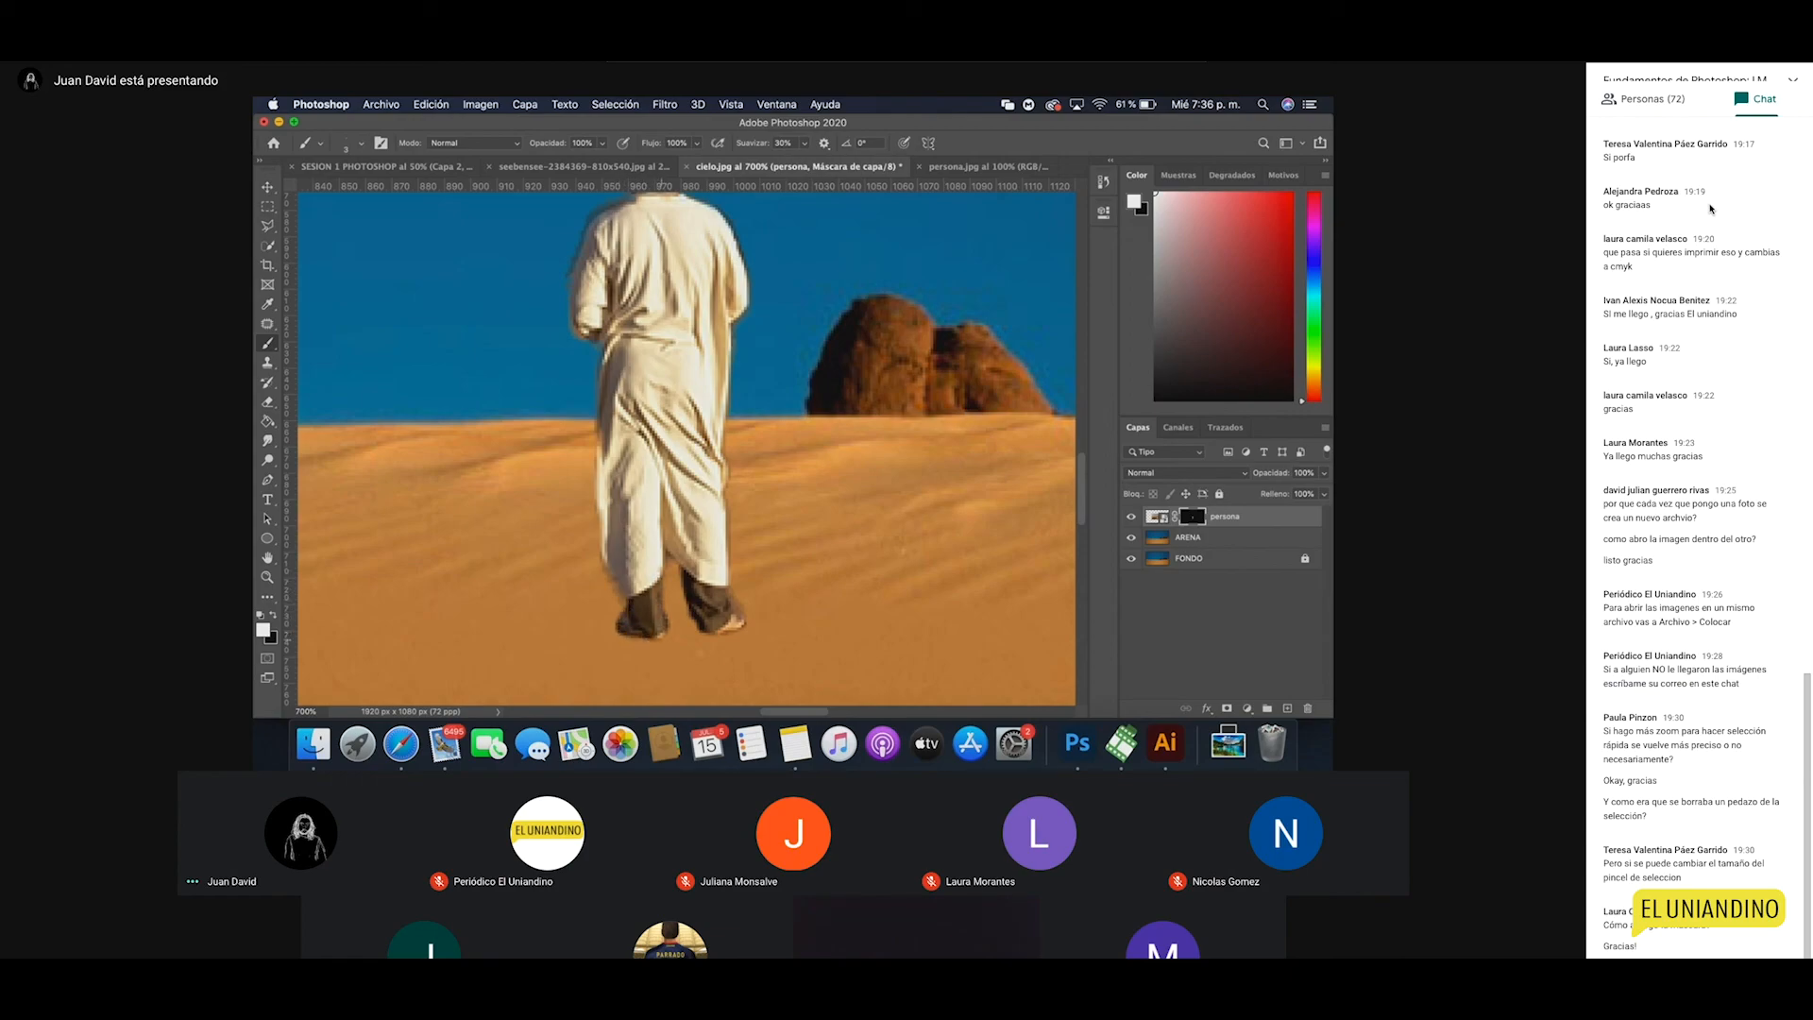
{"action": "key", "text": "x"}
{"action": "key", "text": "x"}
{"action": "key", "text": "x"}
{"action": "key", "text": "x"}
{"action": "key", "text": "x"}
{"action": "key", "text": "x"}
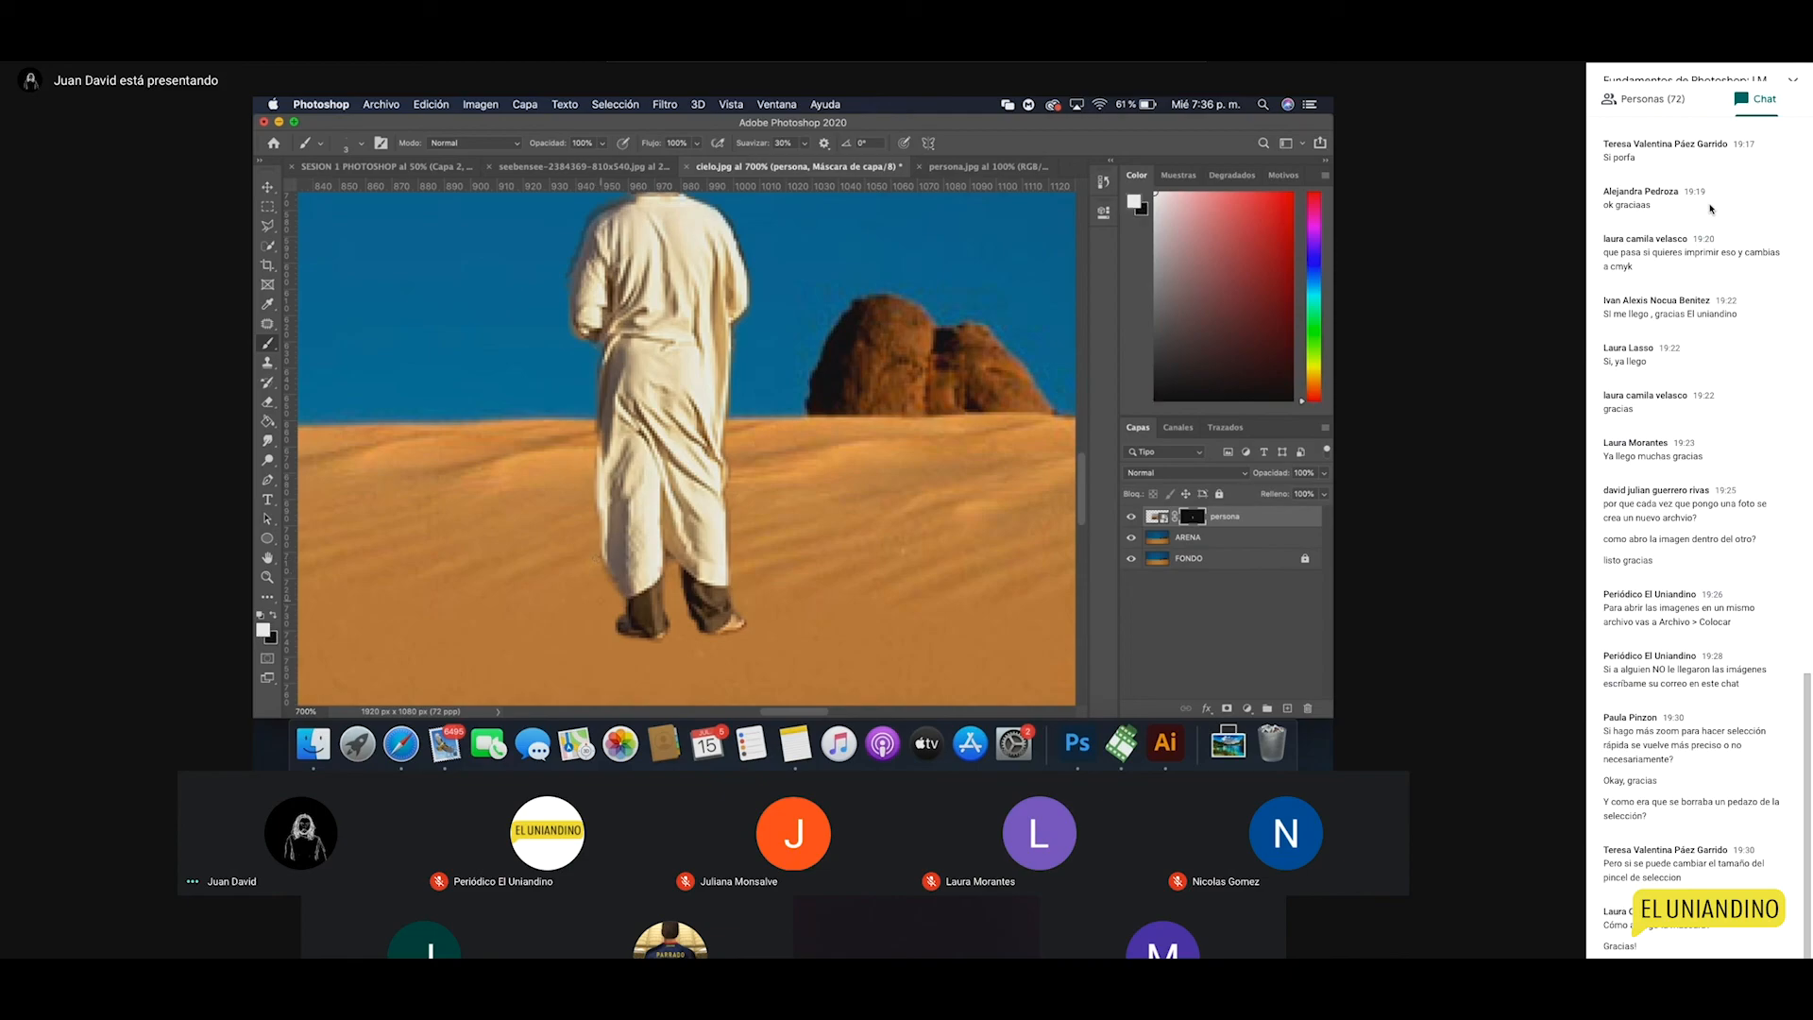
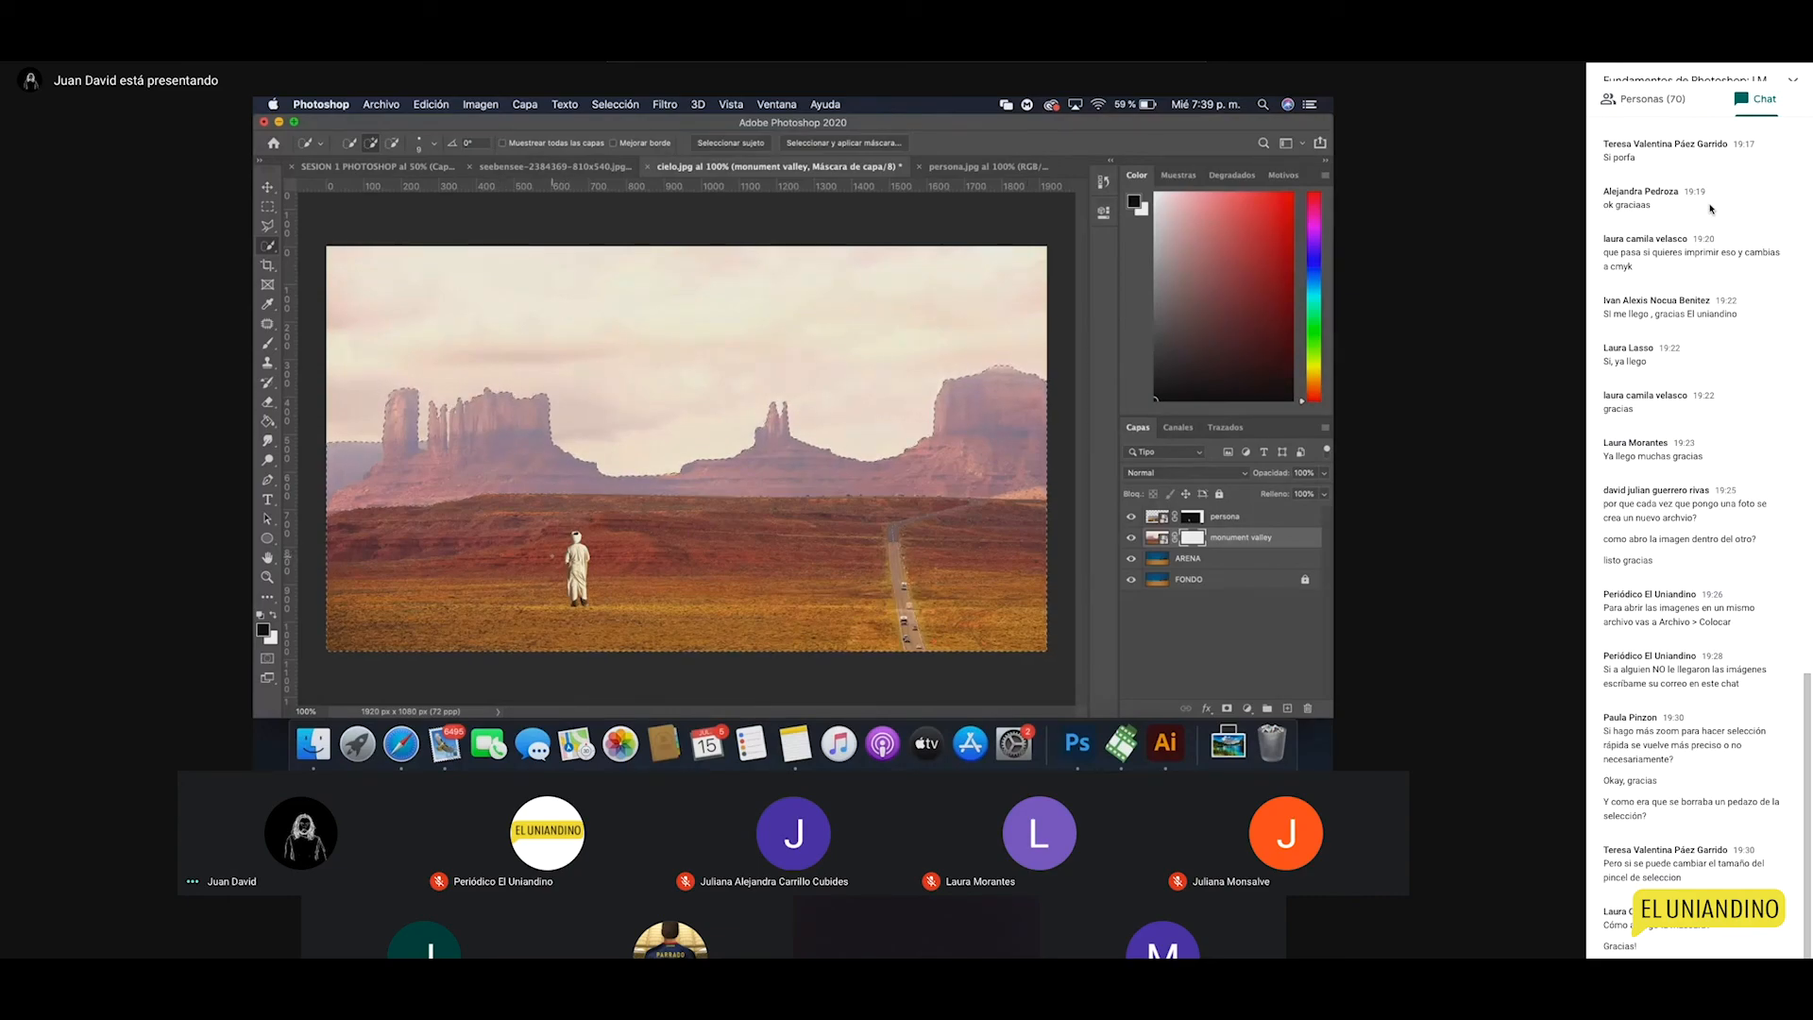
Step: Invert the selection and fill the monument valley mask to hide the pale sky
{"action": "left_click", "coordinate": [614, 103]}
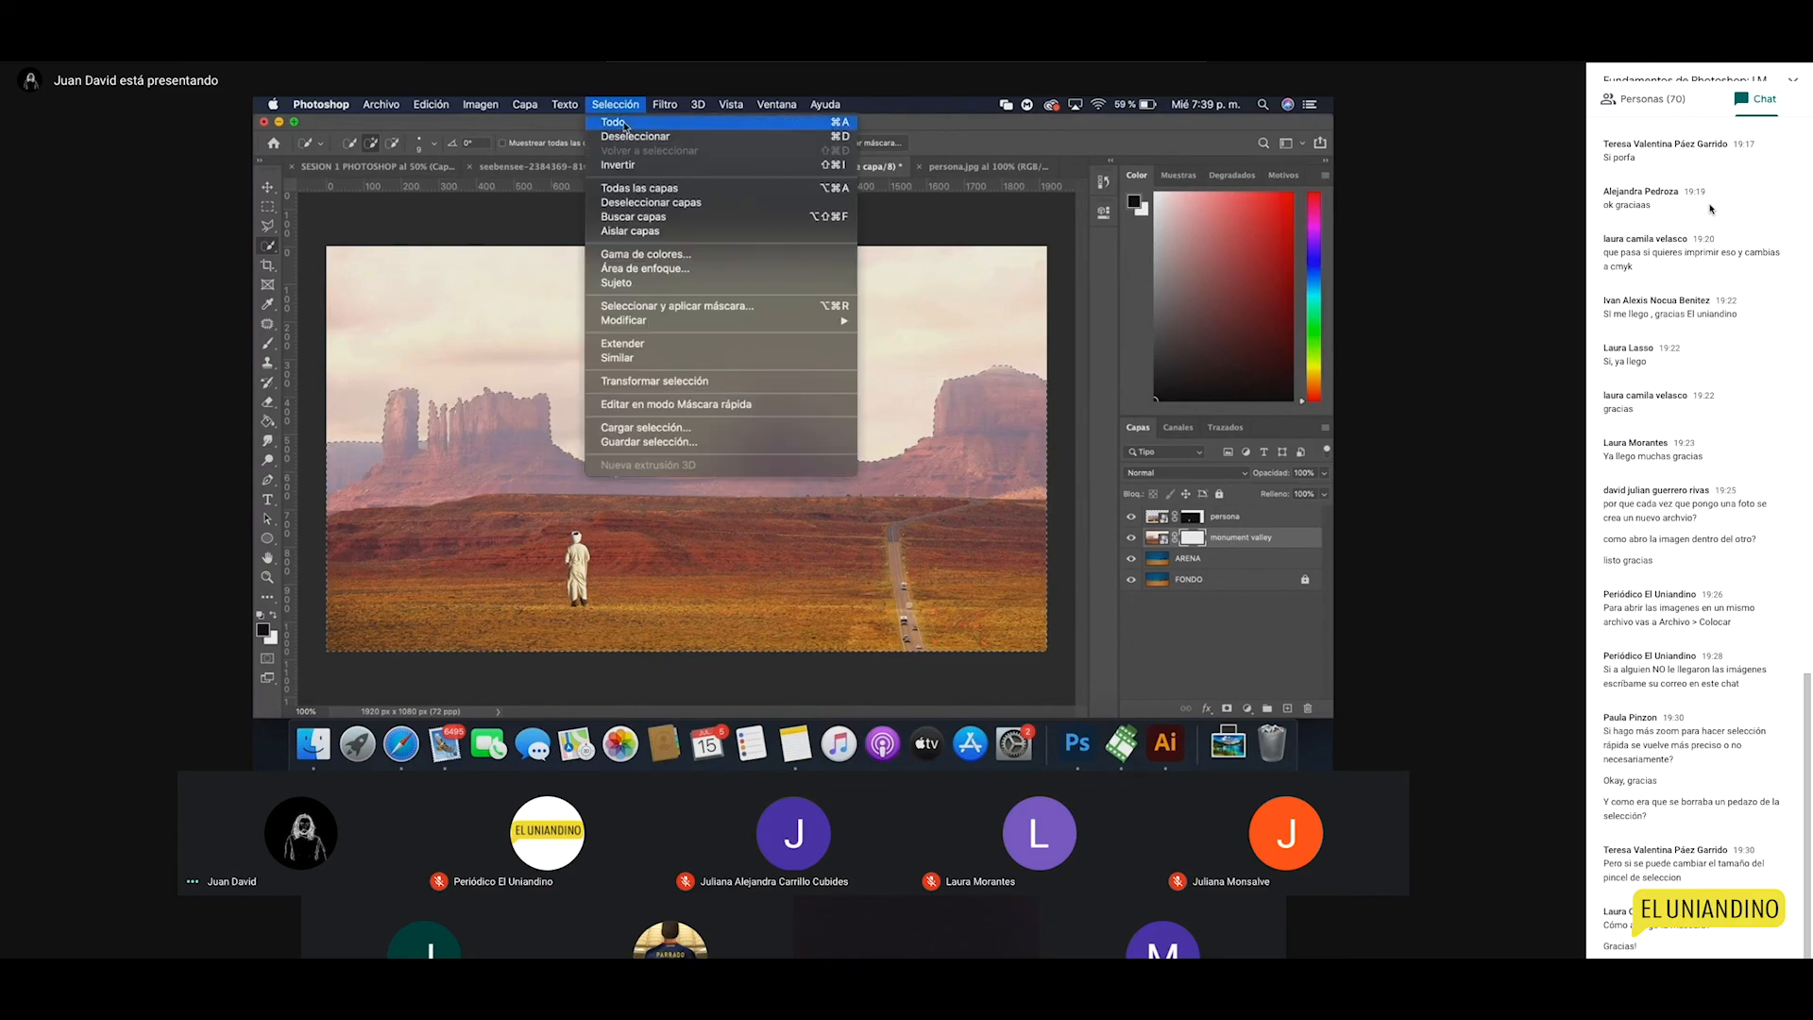
{"action": "left_click", "coordinate": [618, 164]}
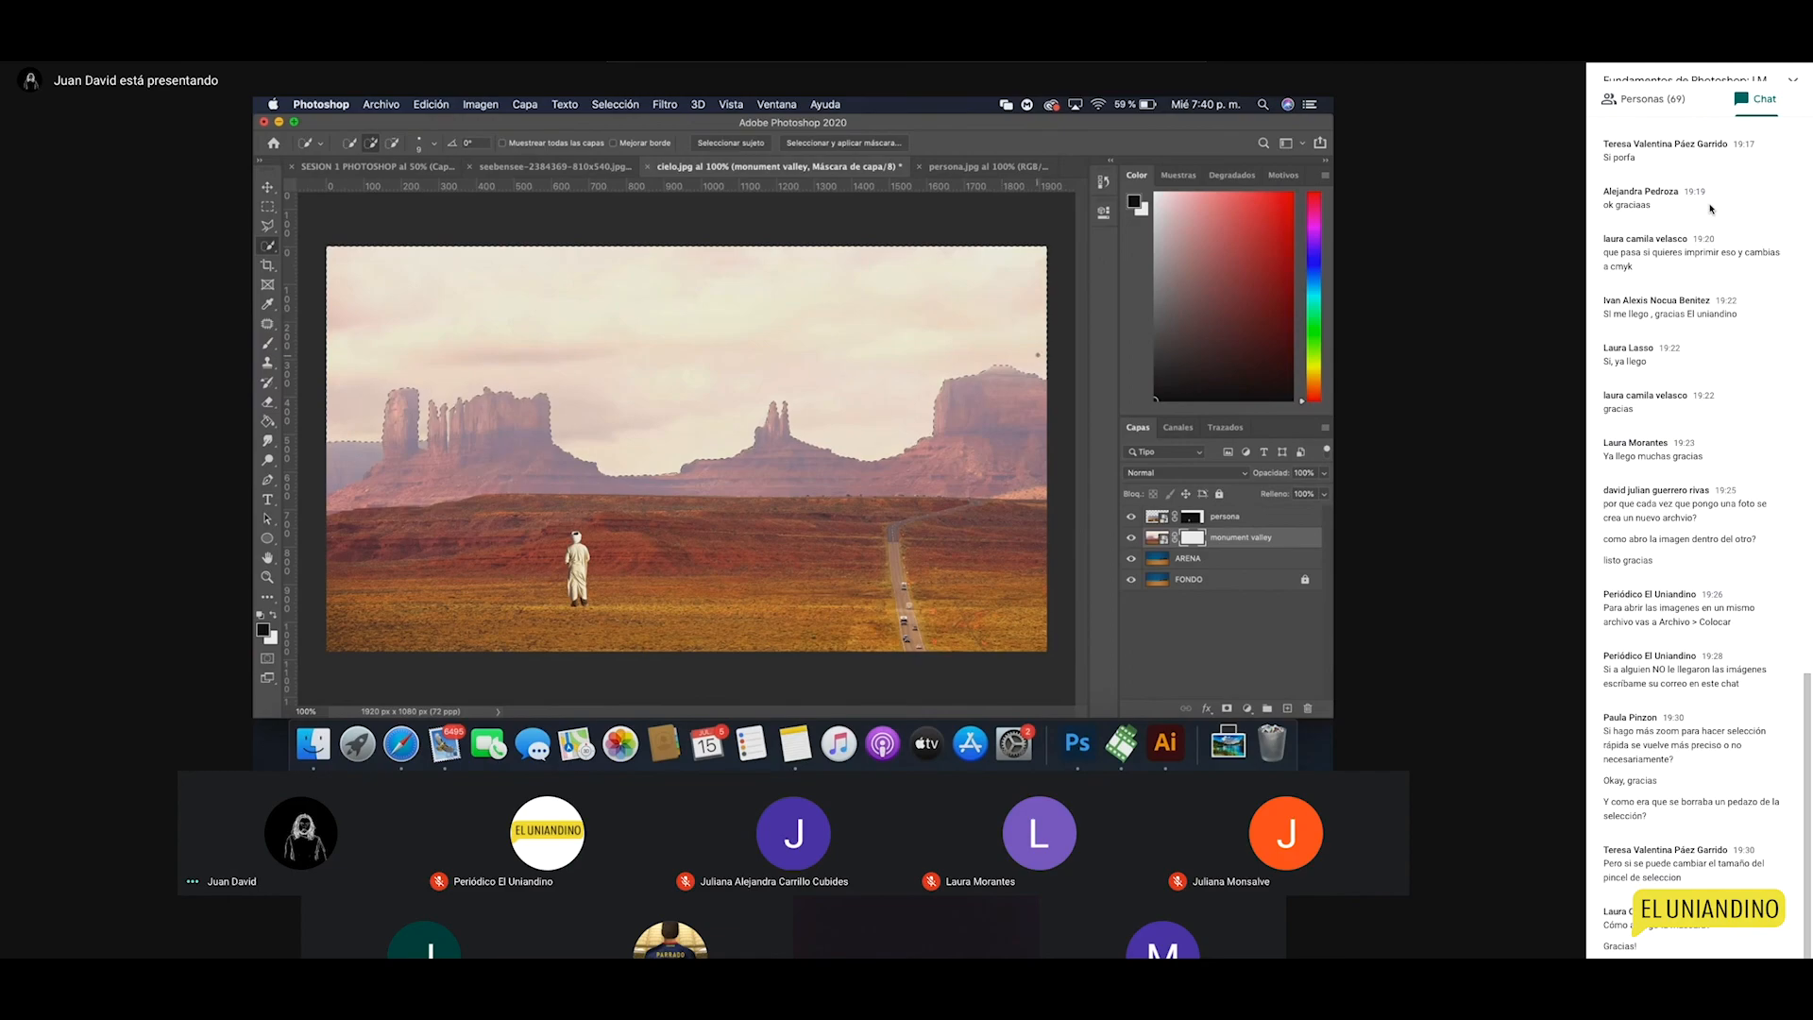
{"action": "key", "text": "g"}
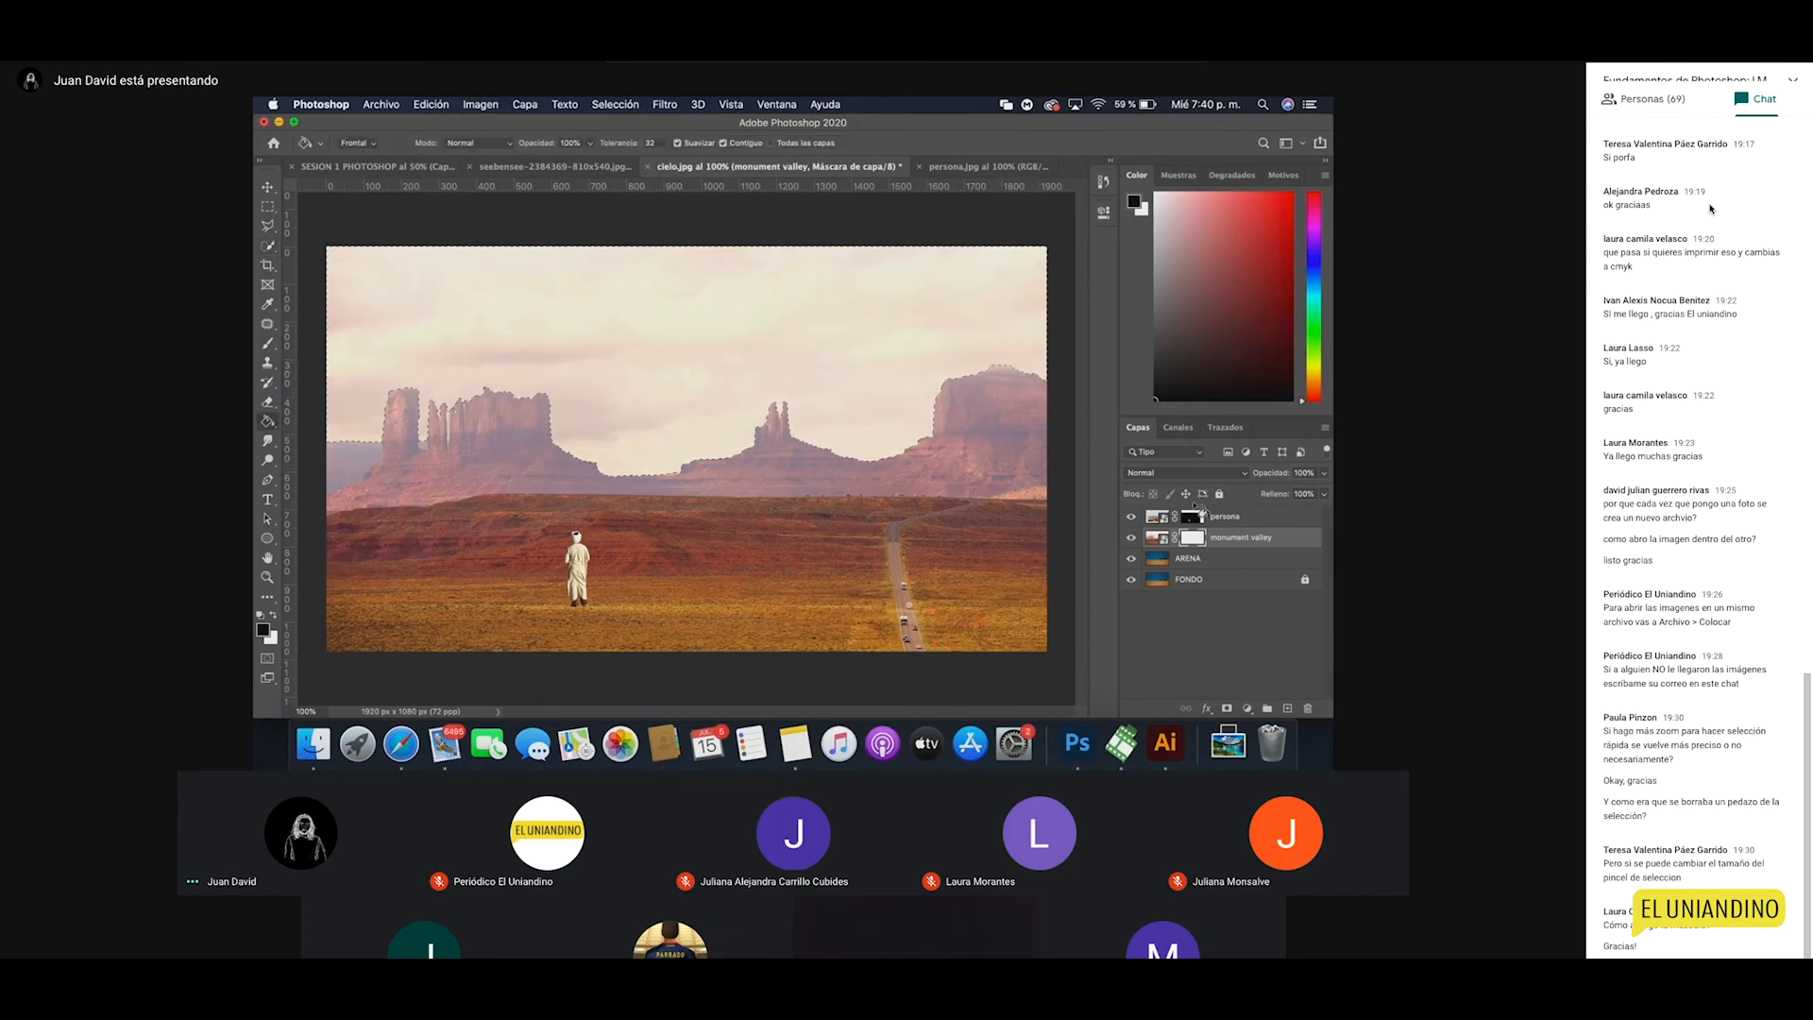
{"action": "left_click", "coordinate": [690, 337]}
Step: Deselect and move the monument valley mesas up about 99 px
{"action": "key", "text": "super+d"}
{"action": "key", "text": "v"}
{"action": "left_click_drag", "start_coordinate": [778, 581], "coordinate": [777, 546]}
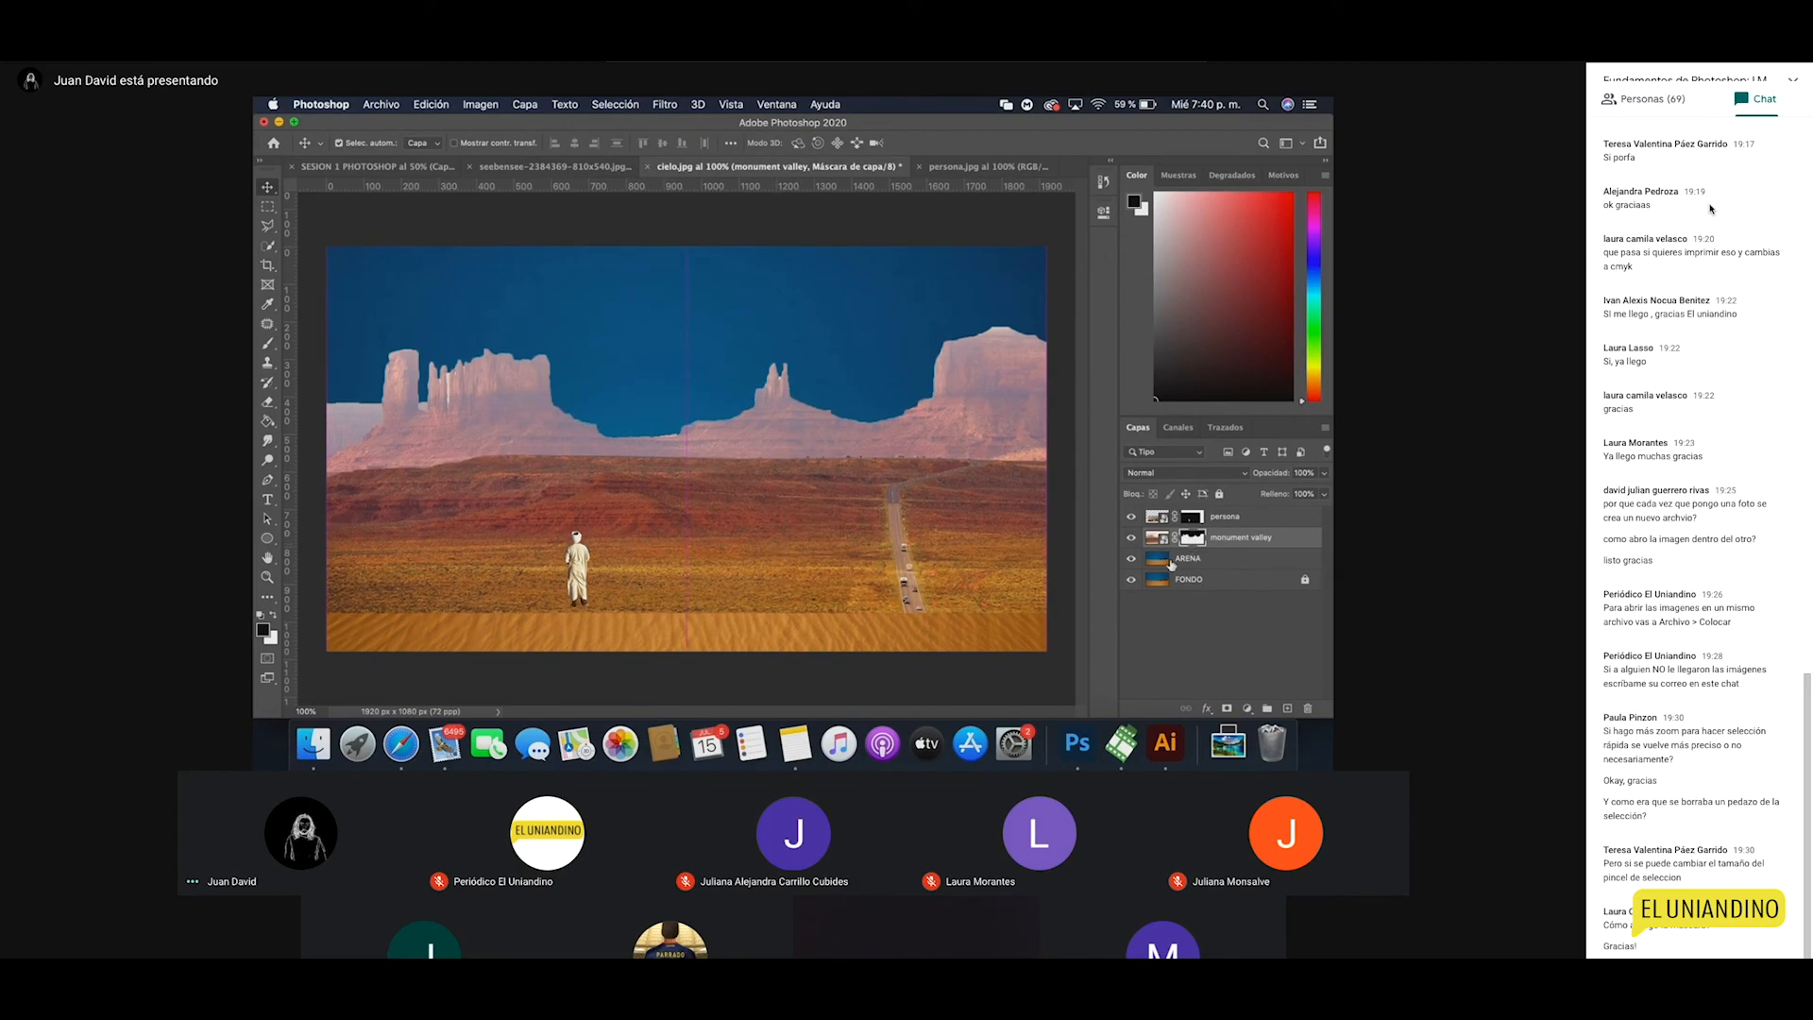
Step: Move the ARENA layer above monument valley and give it a layer mask
{"action": "left_click", "coordinate": [1171, 564]}
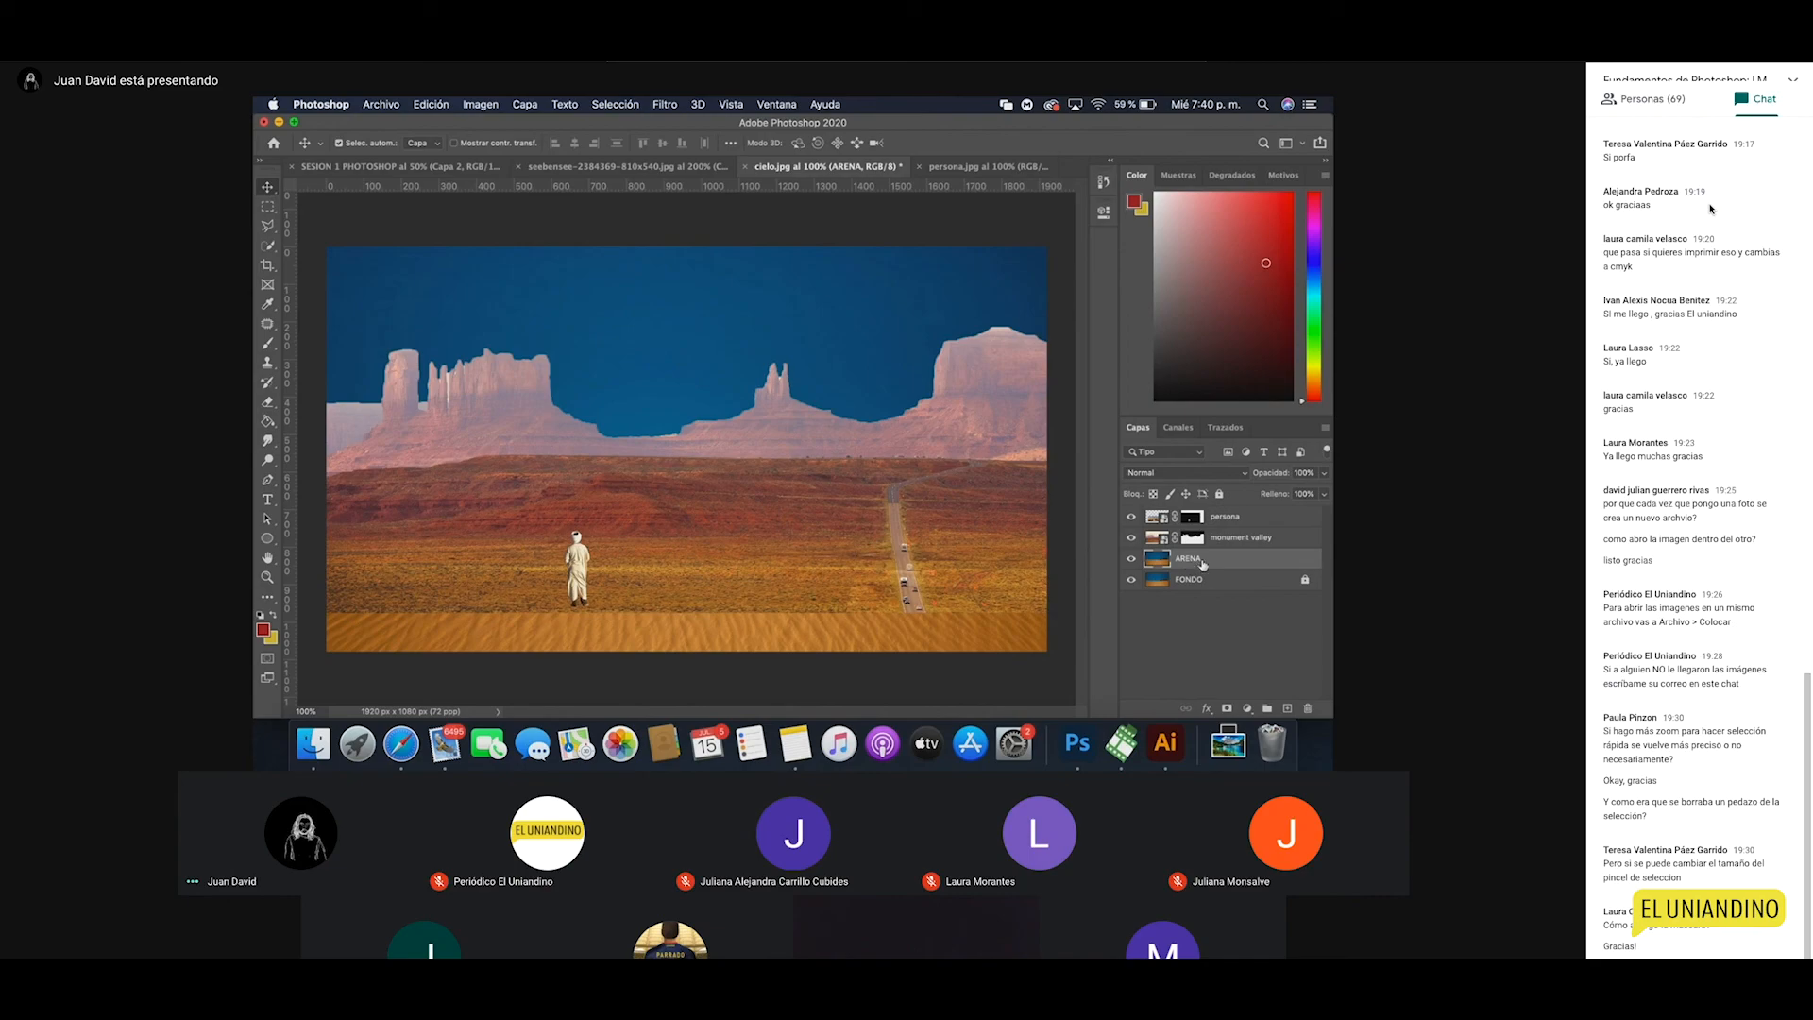
{"action": "left_click_drag", "start_coordinate": [976, 524], "coordinate": [978, 515]}
{"action": "left_click_drag", "start_coordinate": [1239, 567], "coordinate": [1197, 535]}
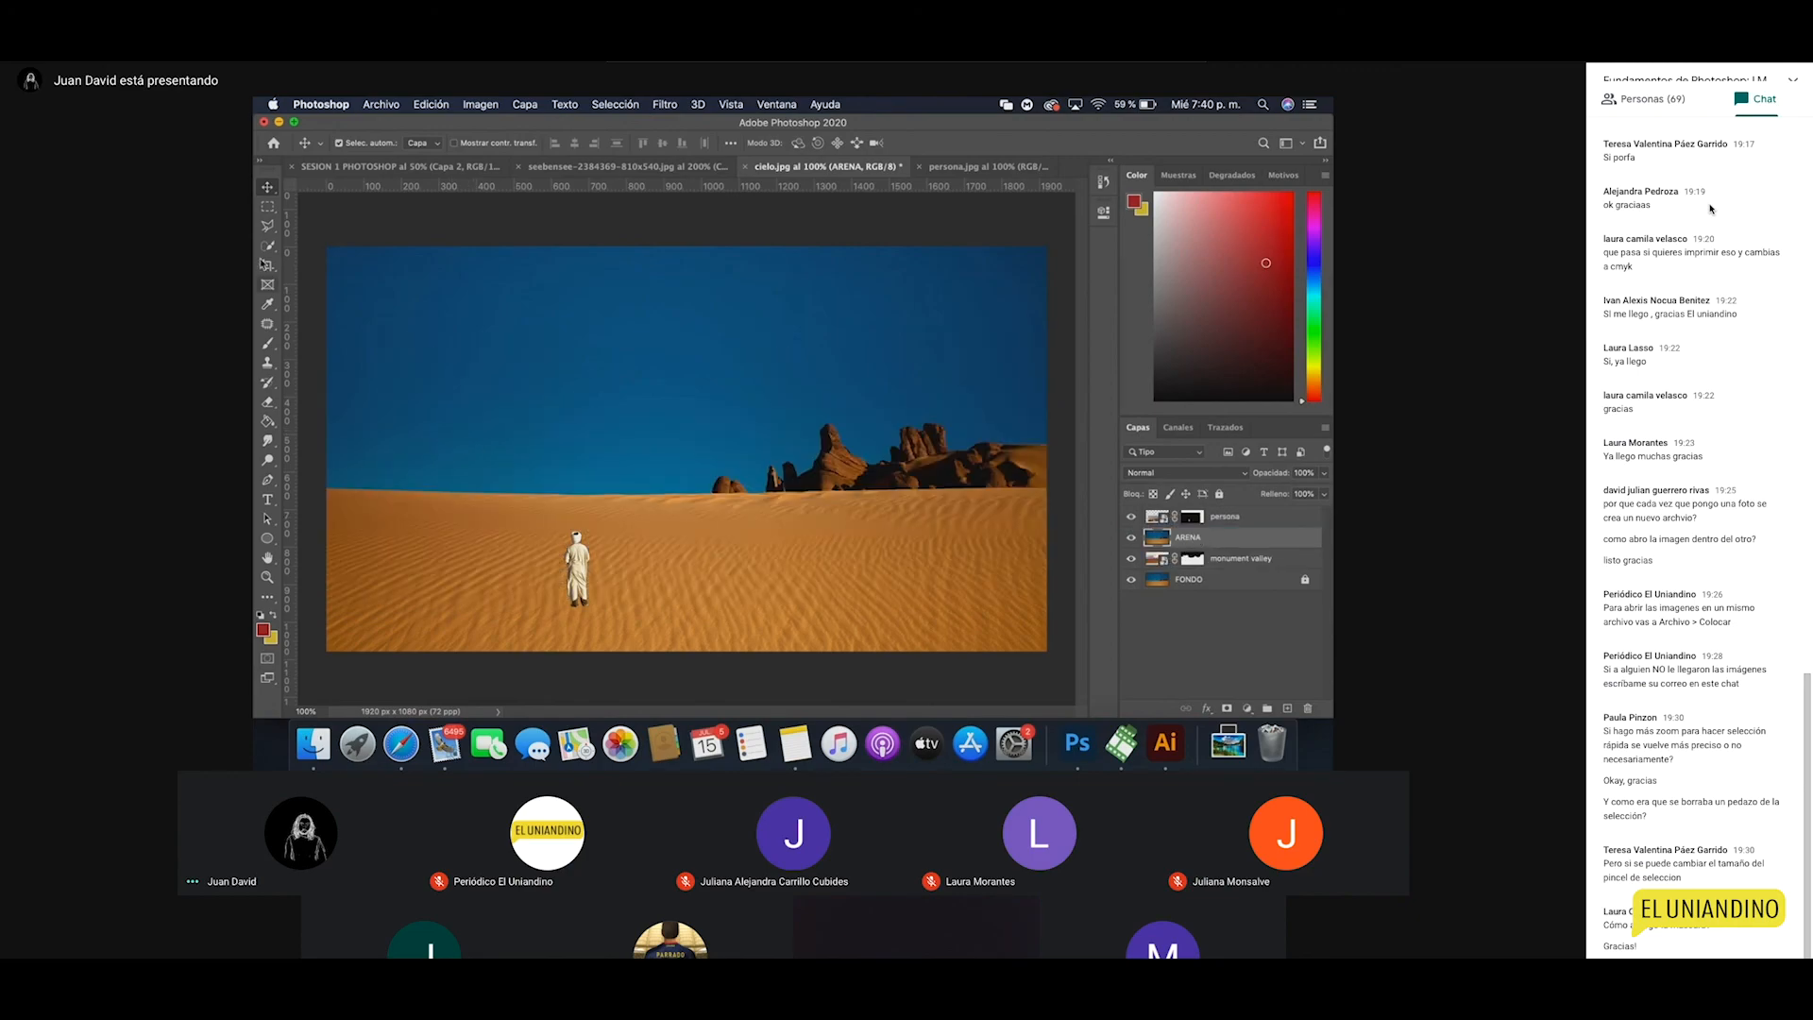
{"action": "left_click", "coordinate": [1227, 708]}
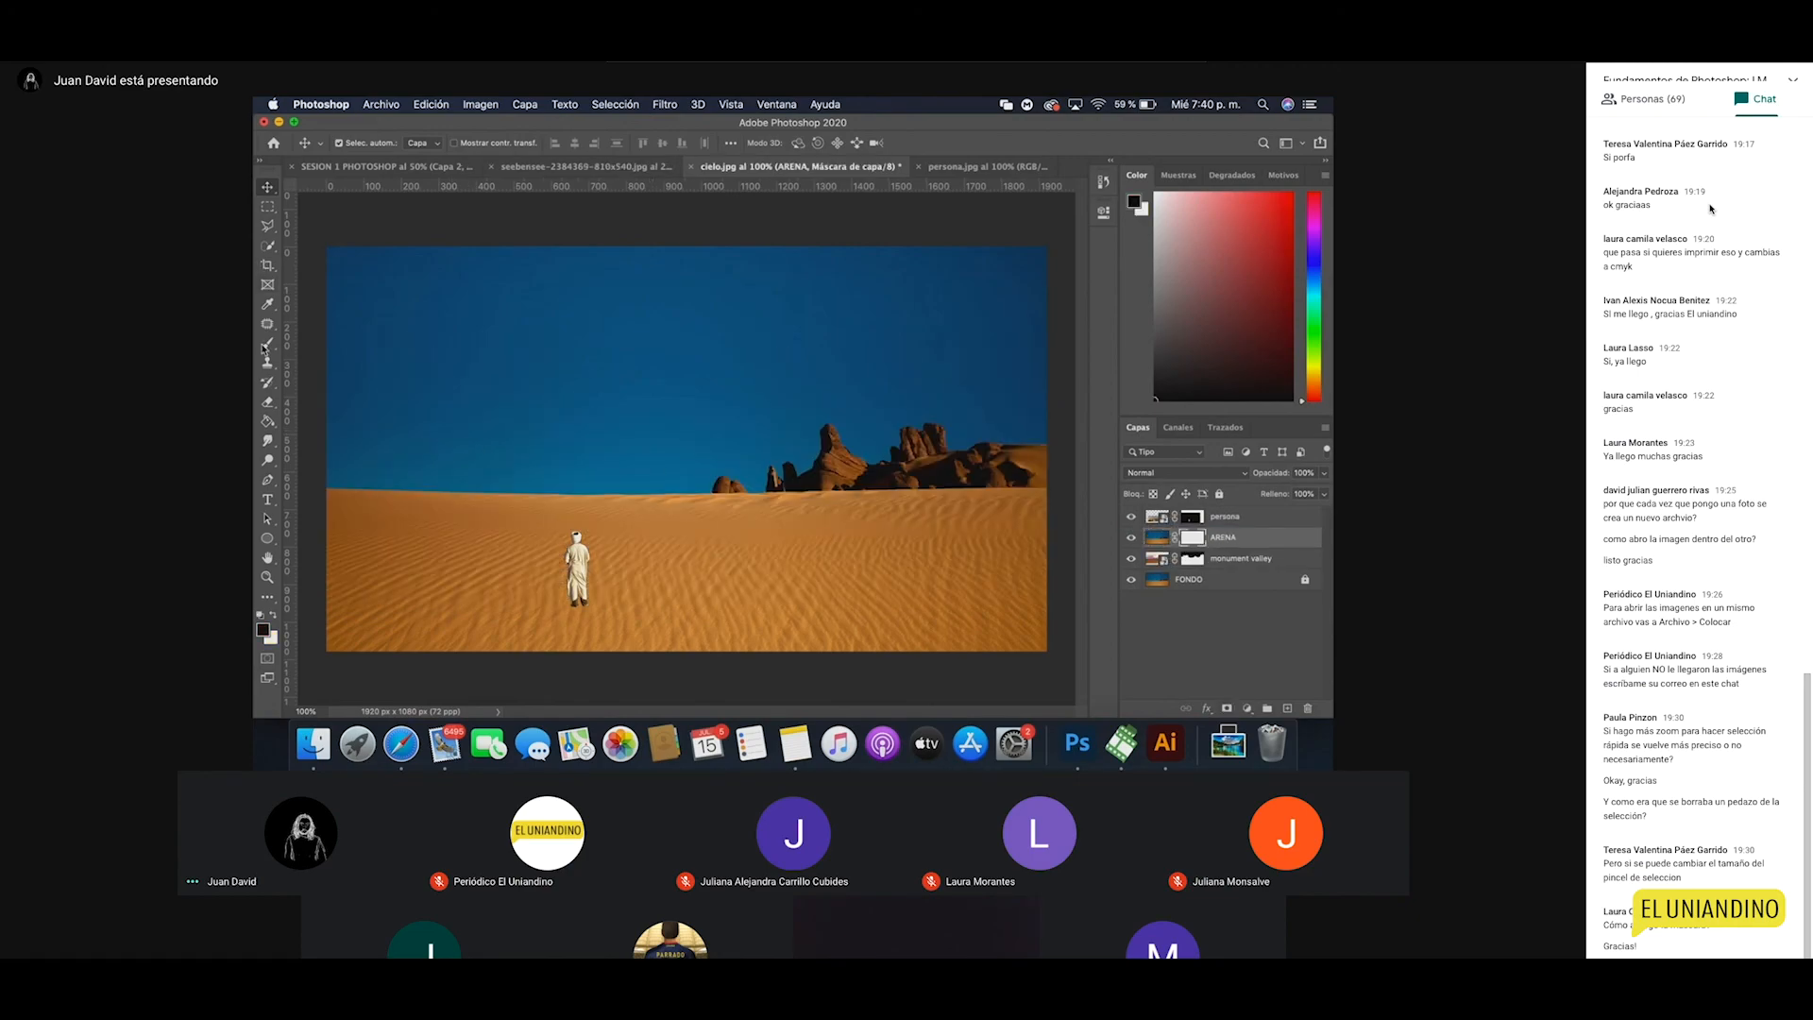
Step: Fill ARENA's sky black in its mask, deselect, and lower the mesas 15 px
{"action": "left_click", "coordinate": [269, 249]}
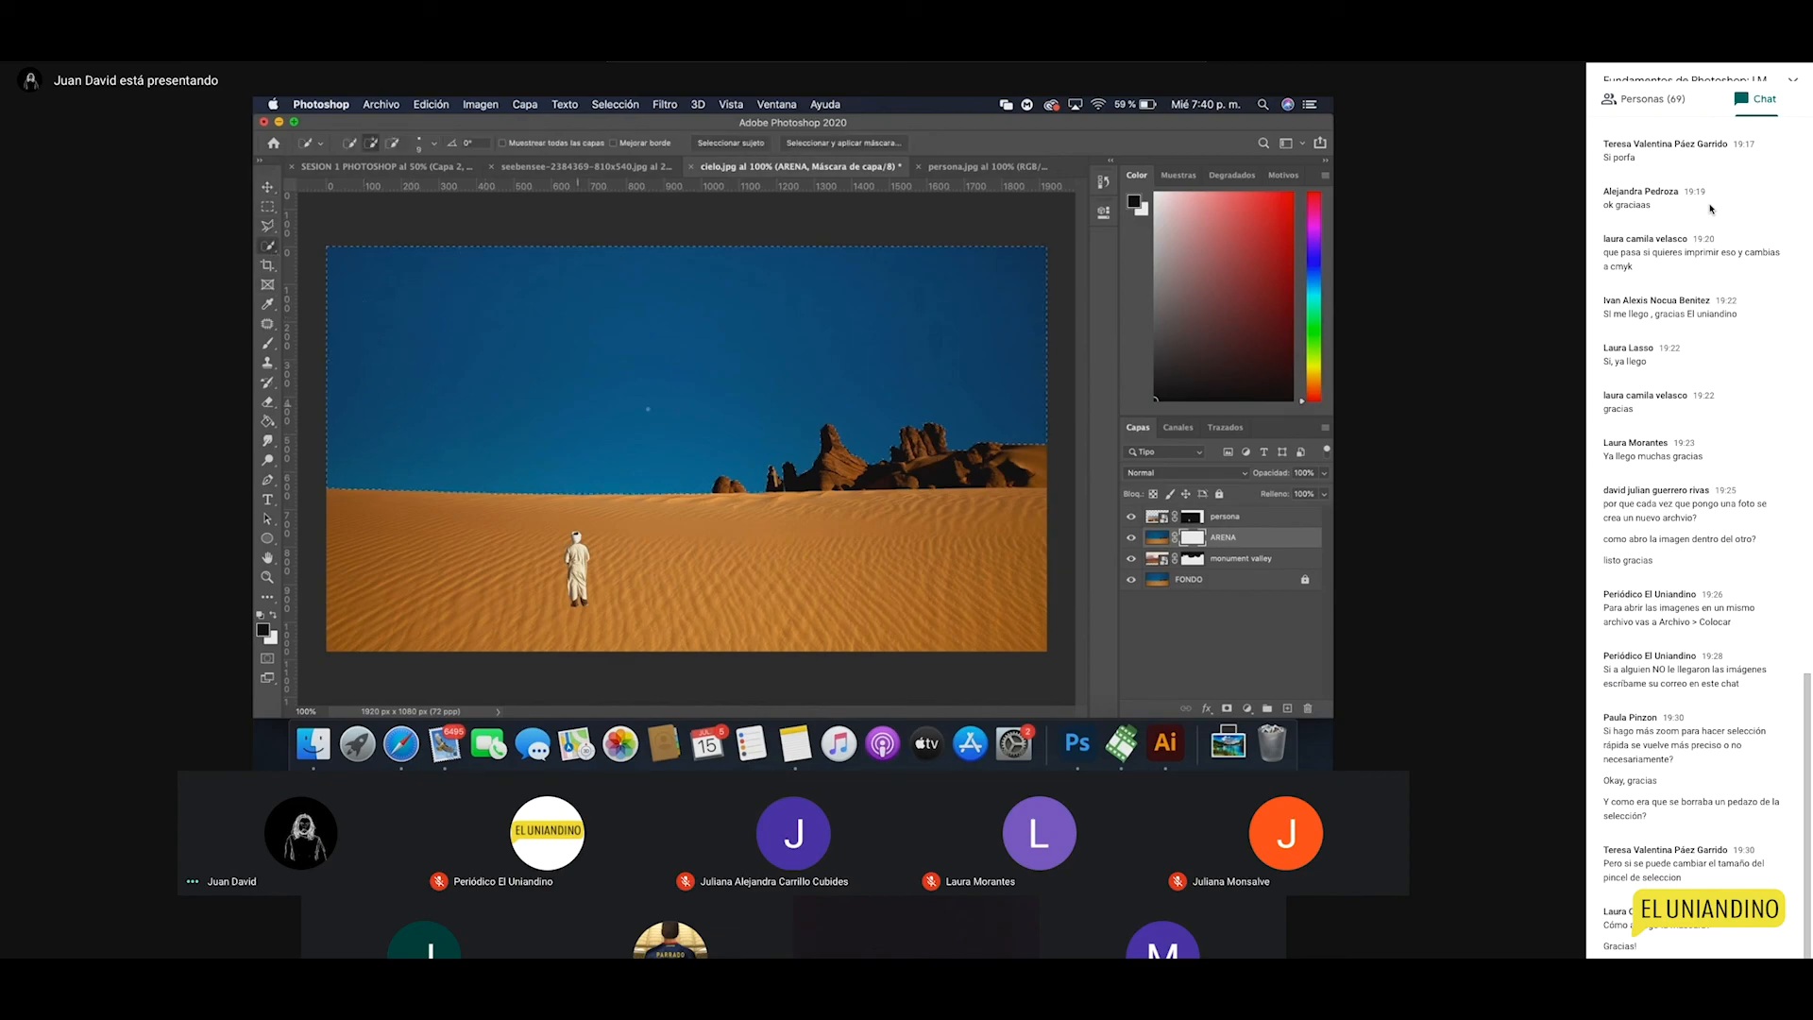
{"action": "key", "text": "g"}
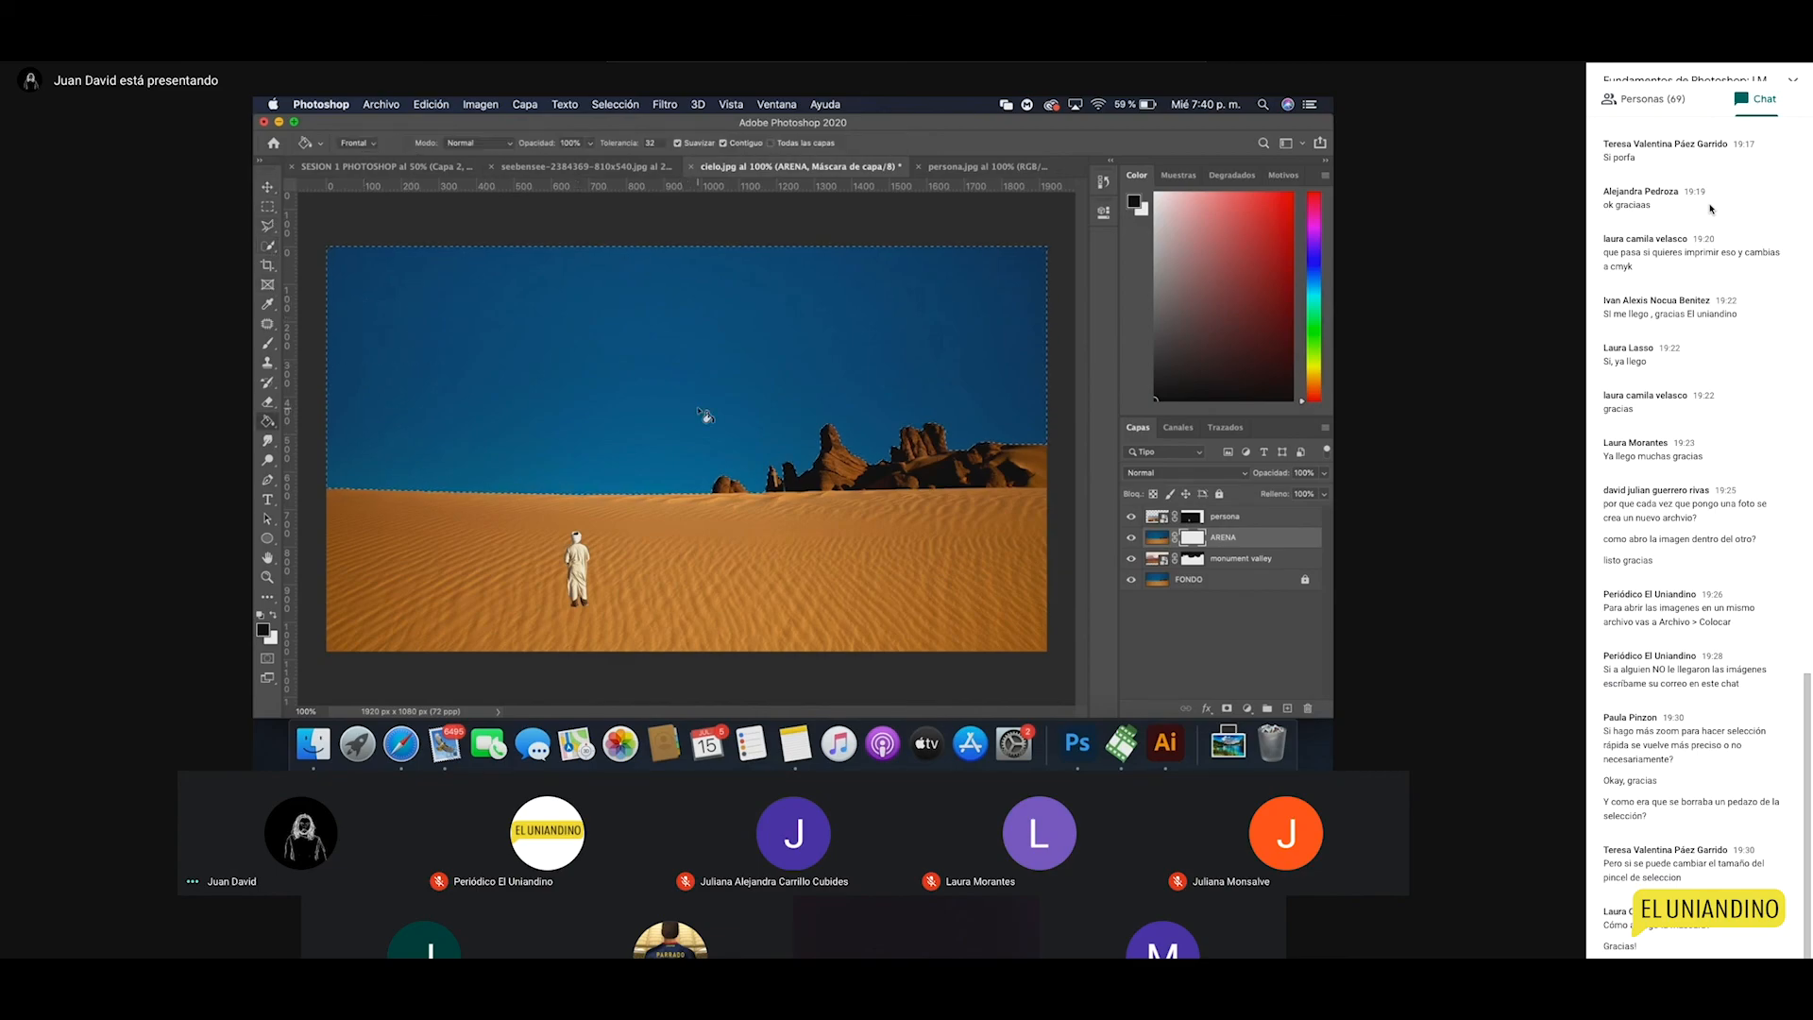
{"action": "left_click", "coordinate": [647, 413]}
{"action": "key", "text": "v"}
{"action": "key", "text": "ctrl+d"}
{"action": "left_click_drag", "start_coordinate": [746, 433], "coordinate": [754, 493]}
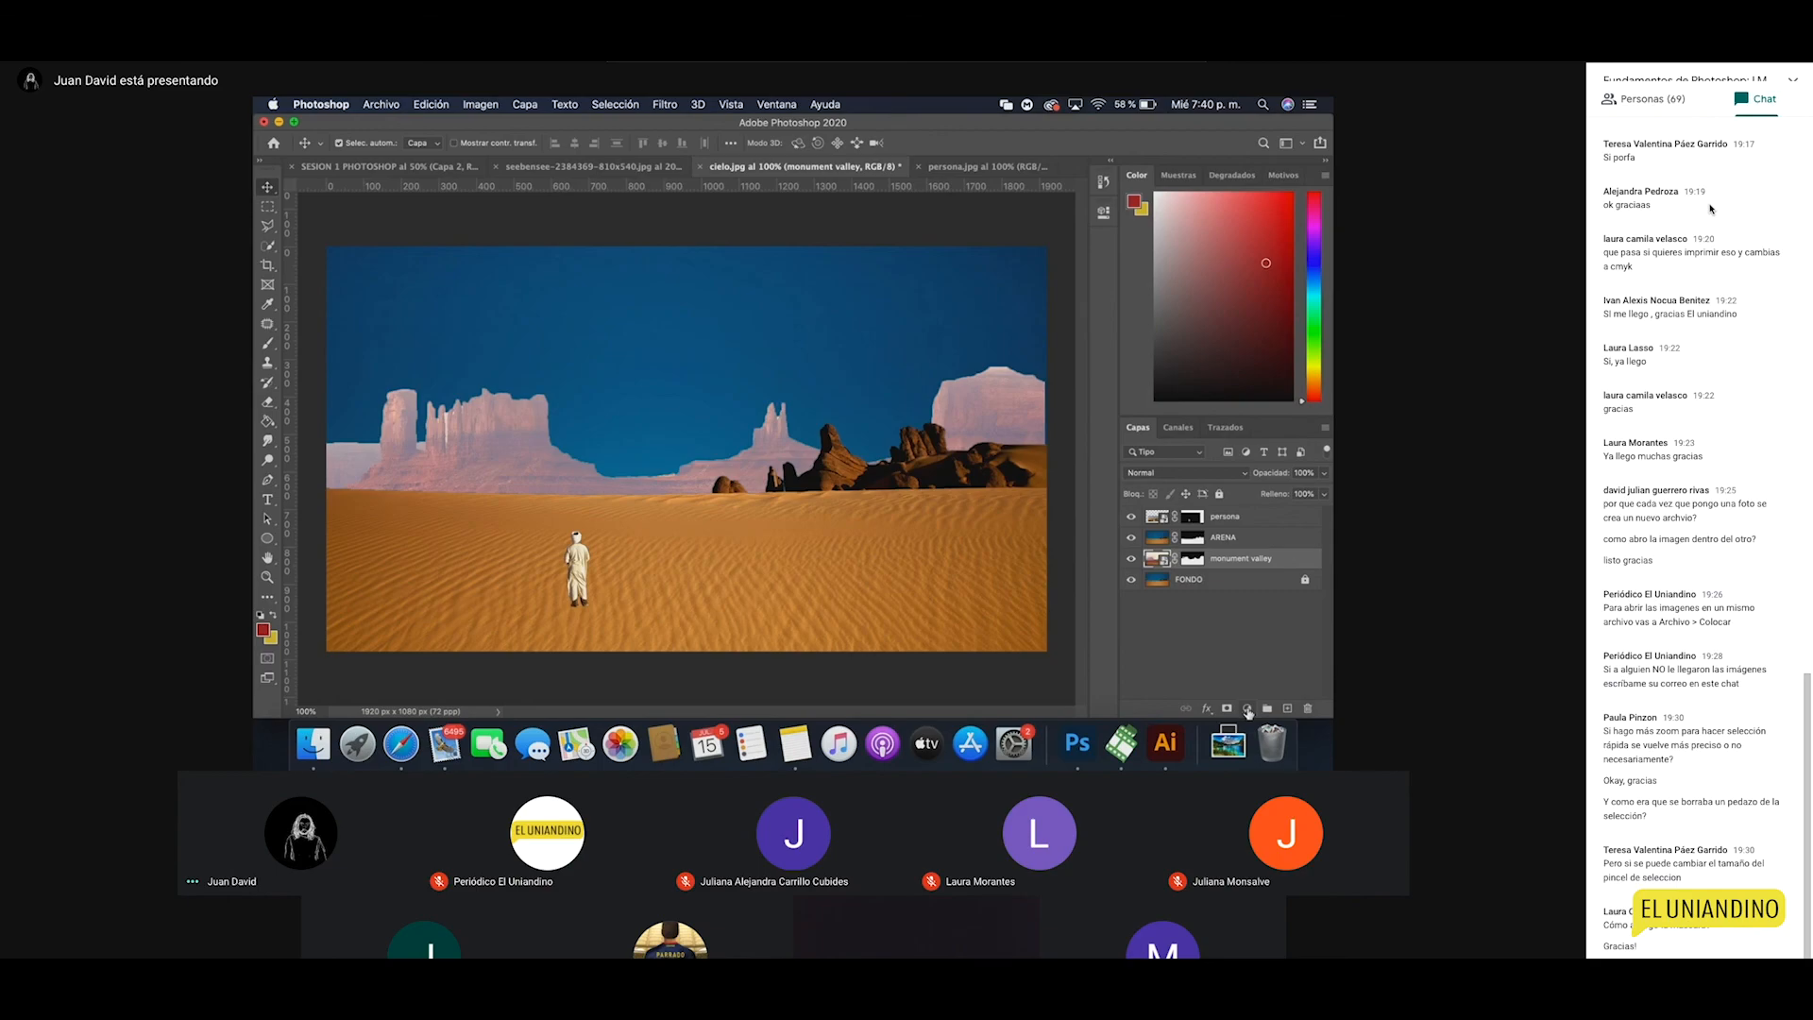
Step: Add a Brillo/contraste adjustment layer clipped to monument valley
{"action": "left_click", "coordinate": [1246, 710]}
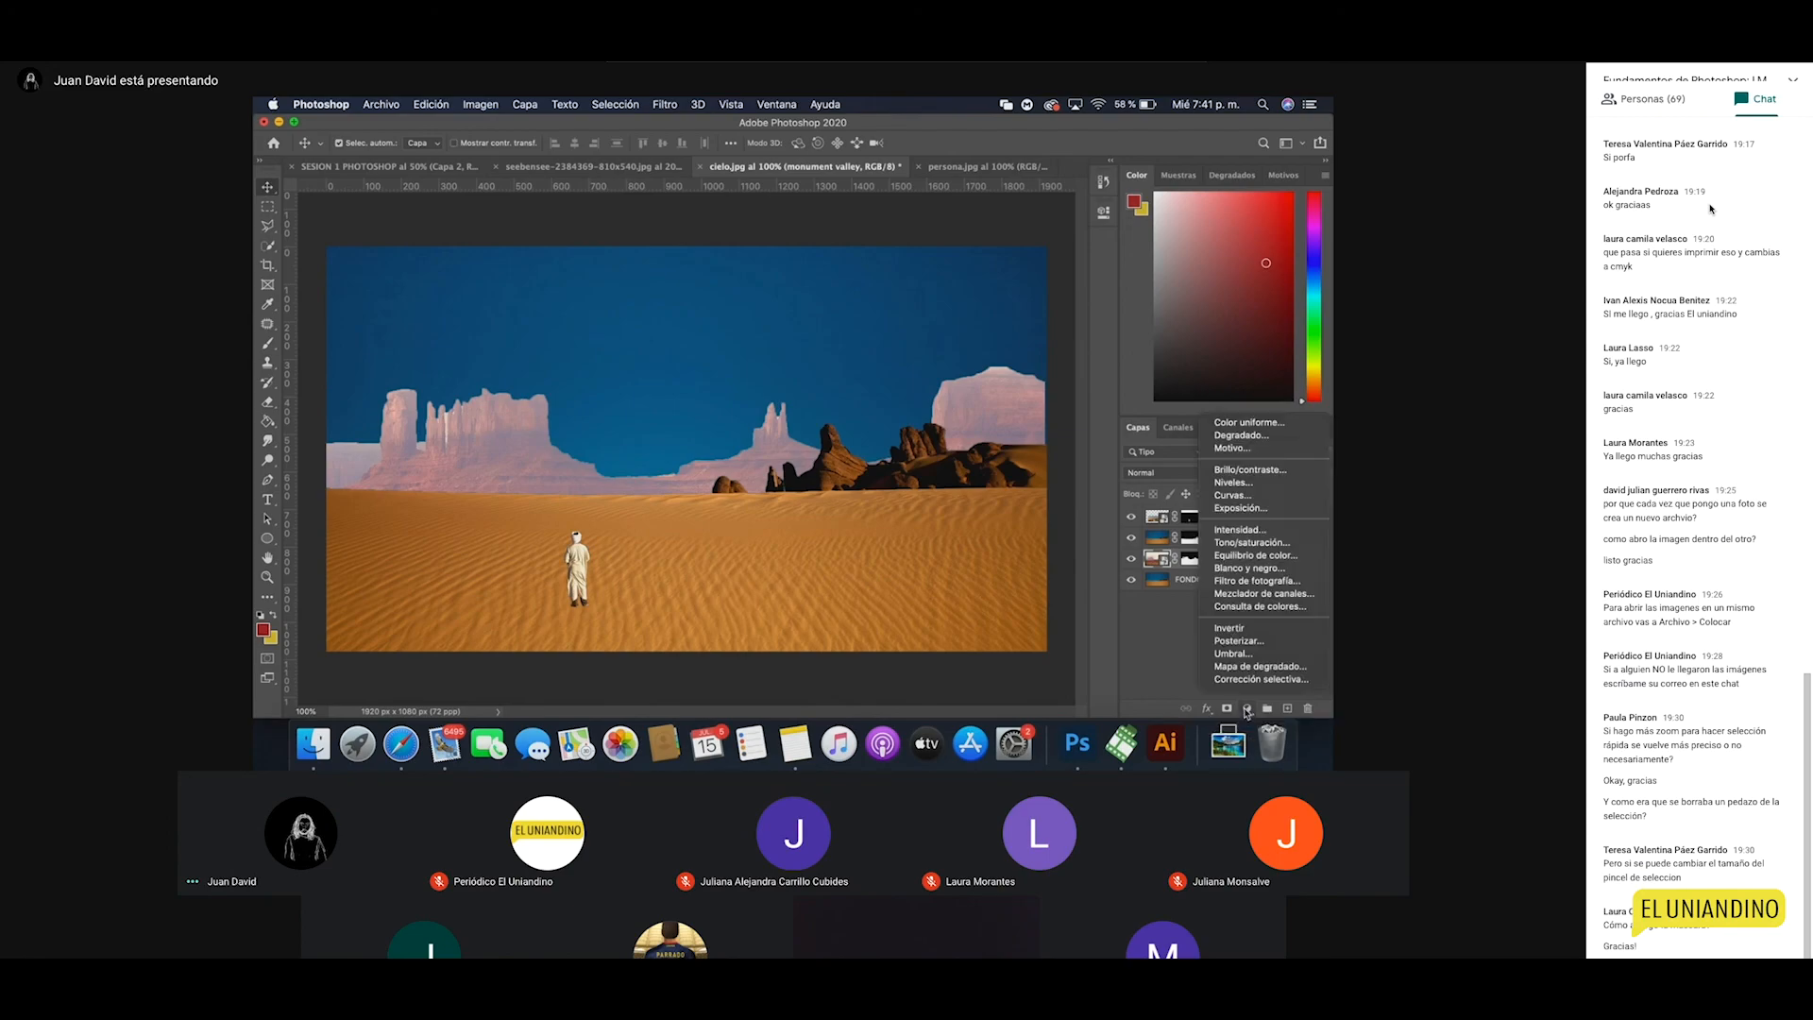
{"action": "left_click", "coordinate": [1252, 471]}
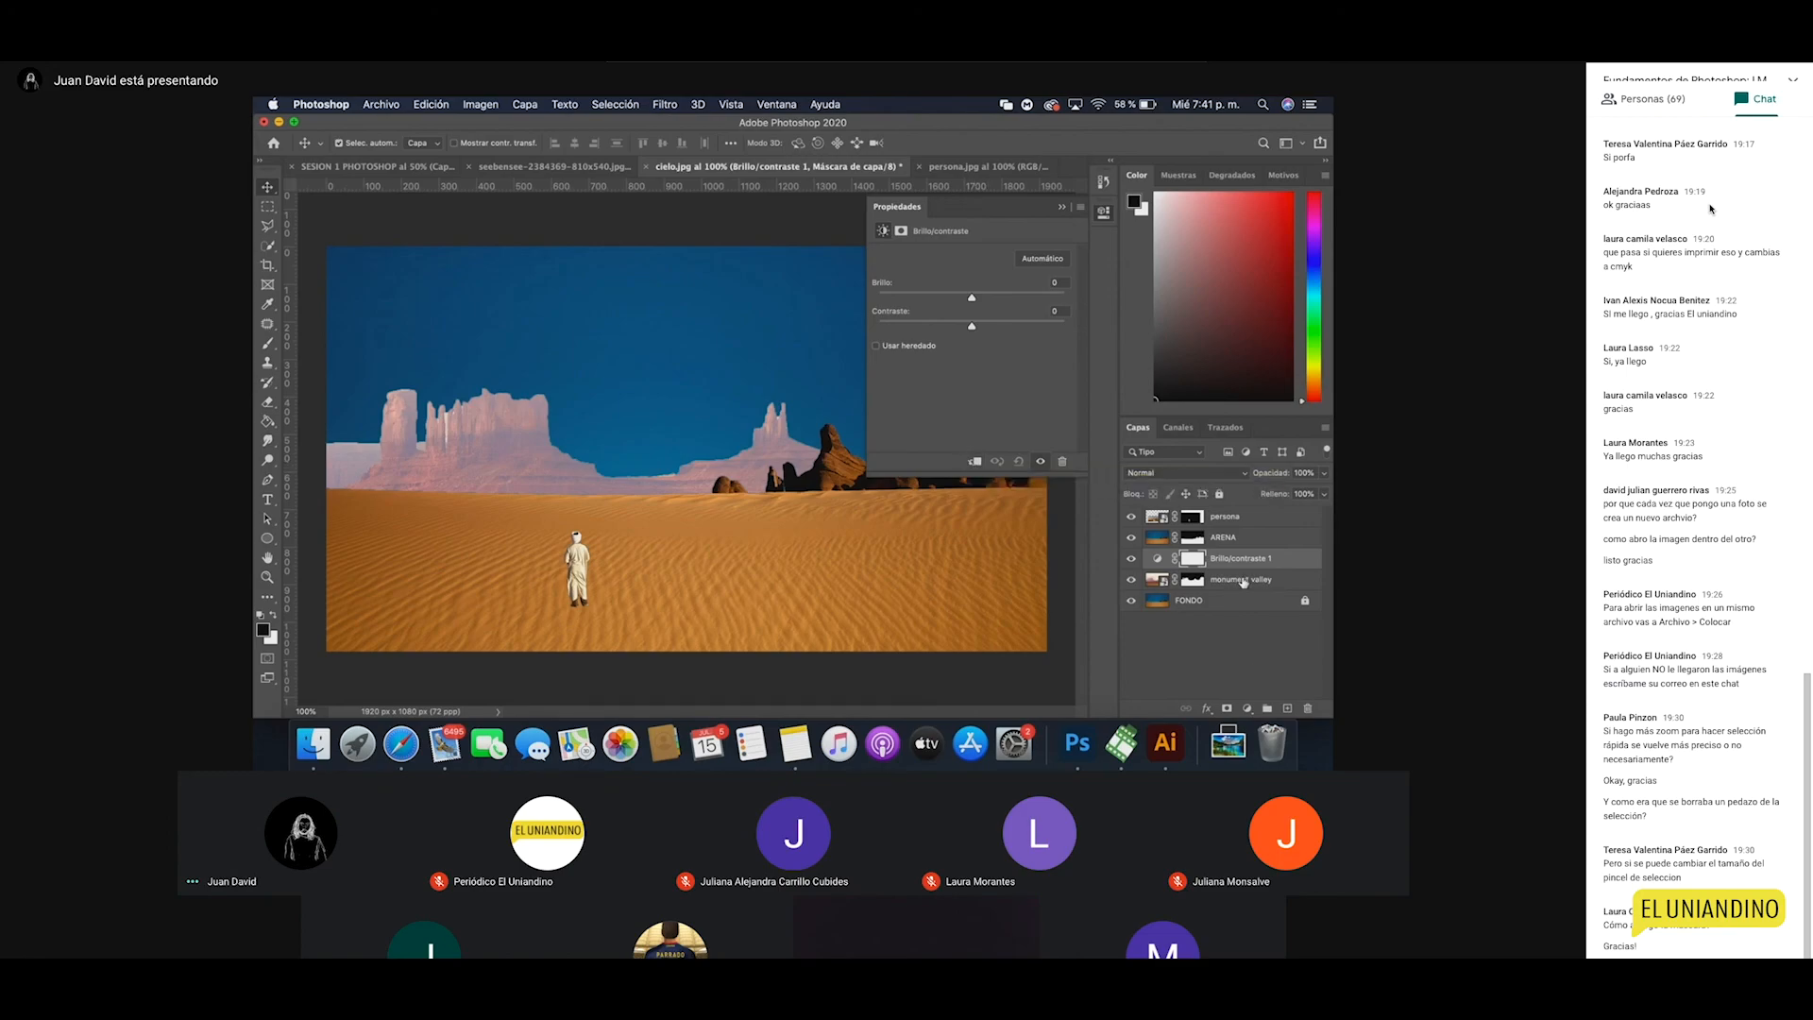
{"action": "left_click", "coordinate": [975, 463]}
{"action": "left_click", "coordinate": [981, 463]}
{"action": "left_click_drag", "start_coordinate": [1265, 564], "coordinate": [1261, 516]}
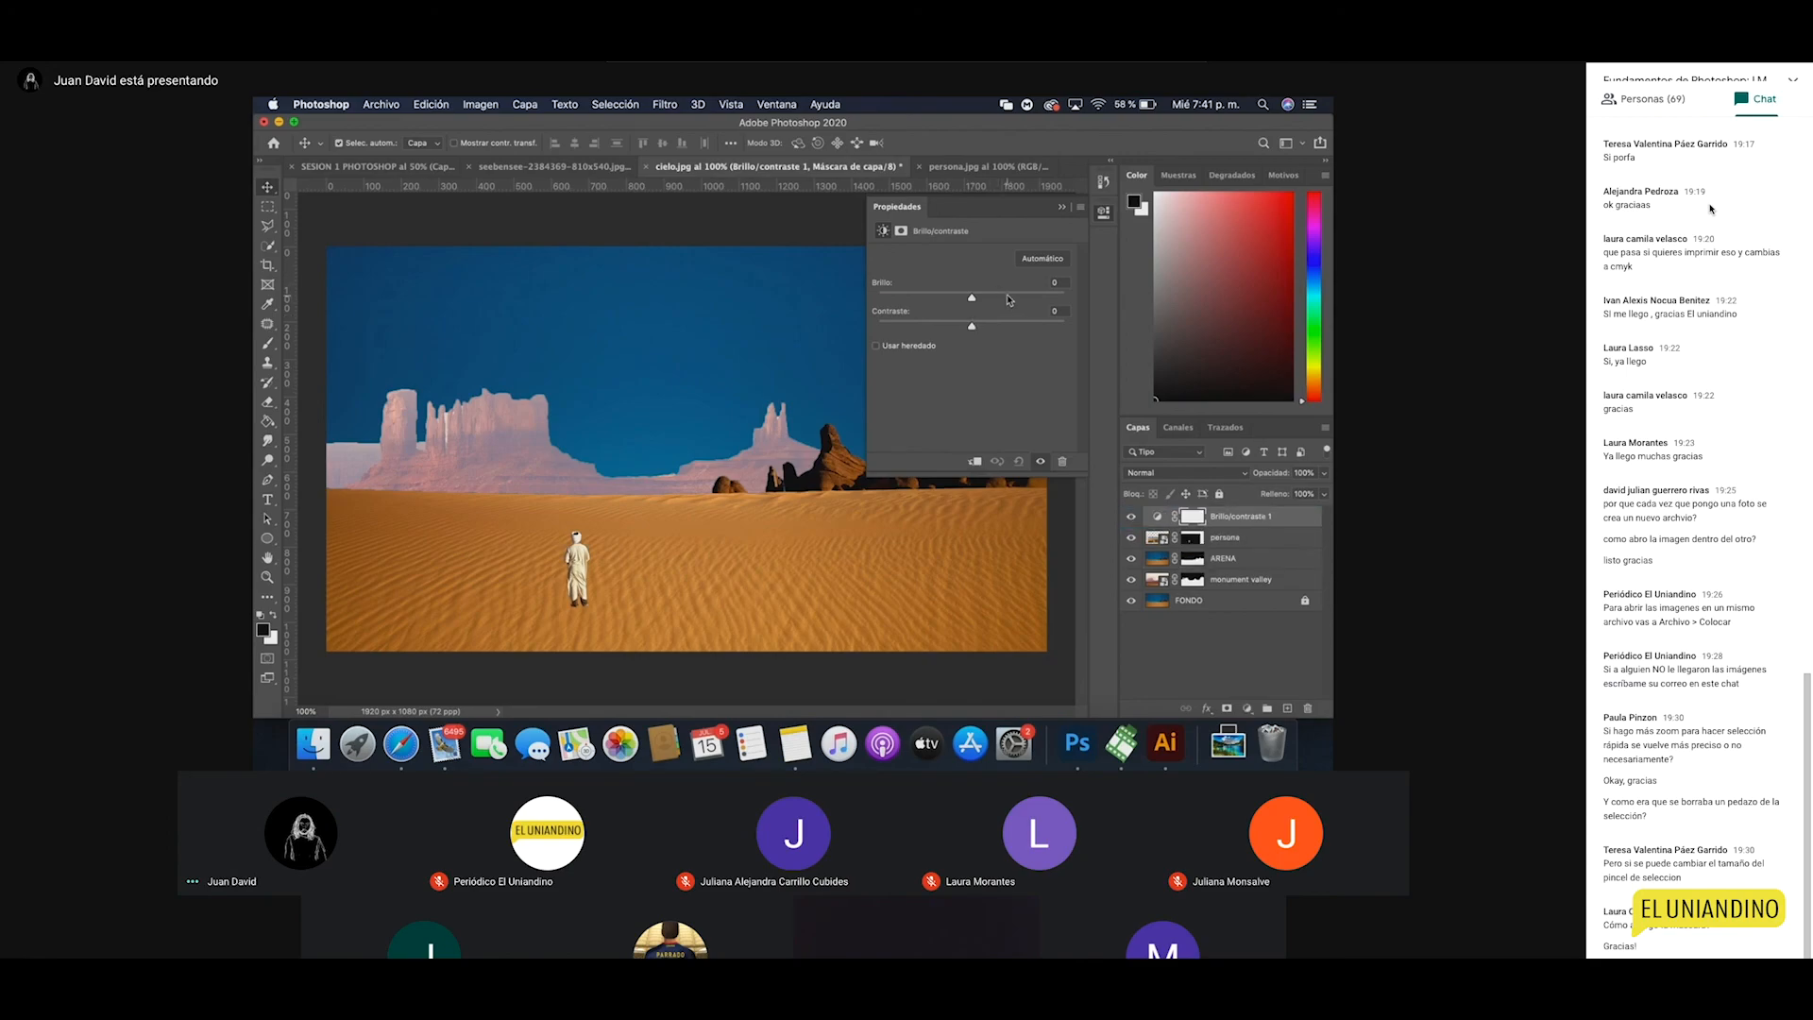
{"action": "left_click_drag", "start_coordinate": [972, 298], "coordinate": [1010, 304]}
{"action": "key", "text": "super+z"}
{"action": "key", "text": "super+z"}
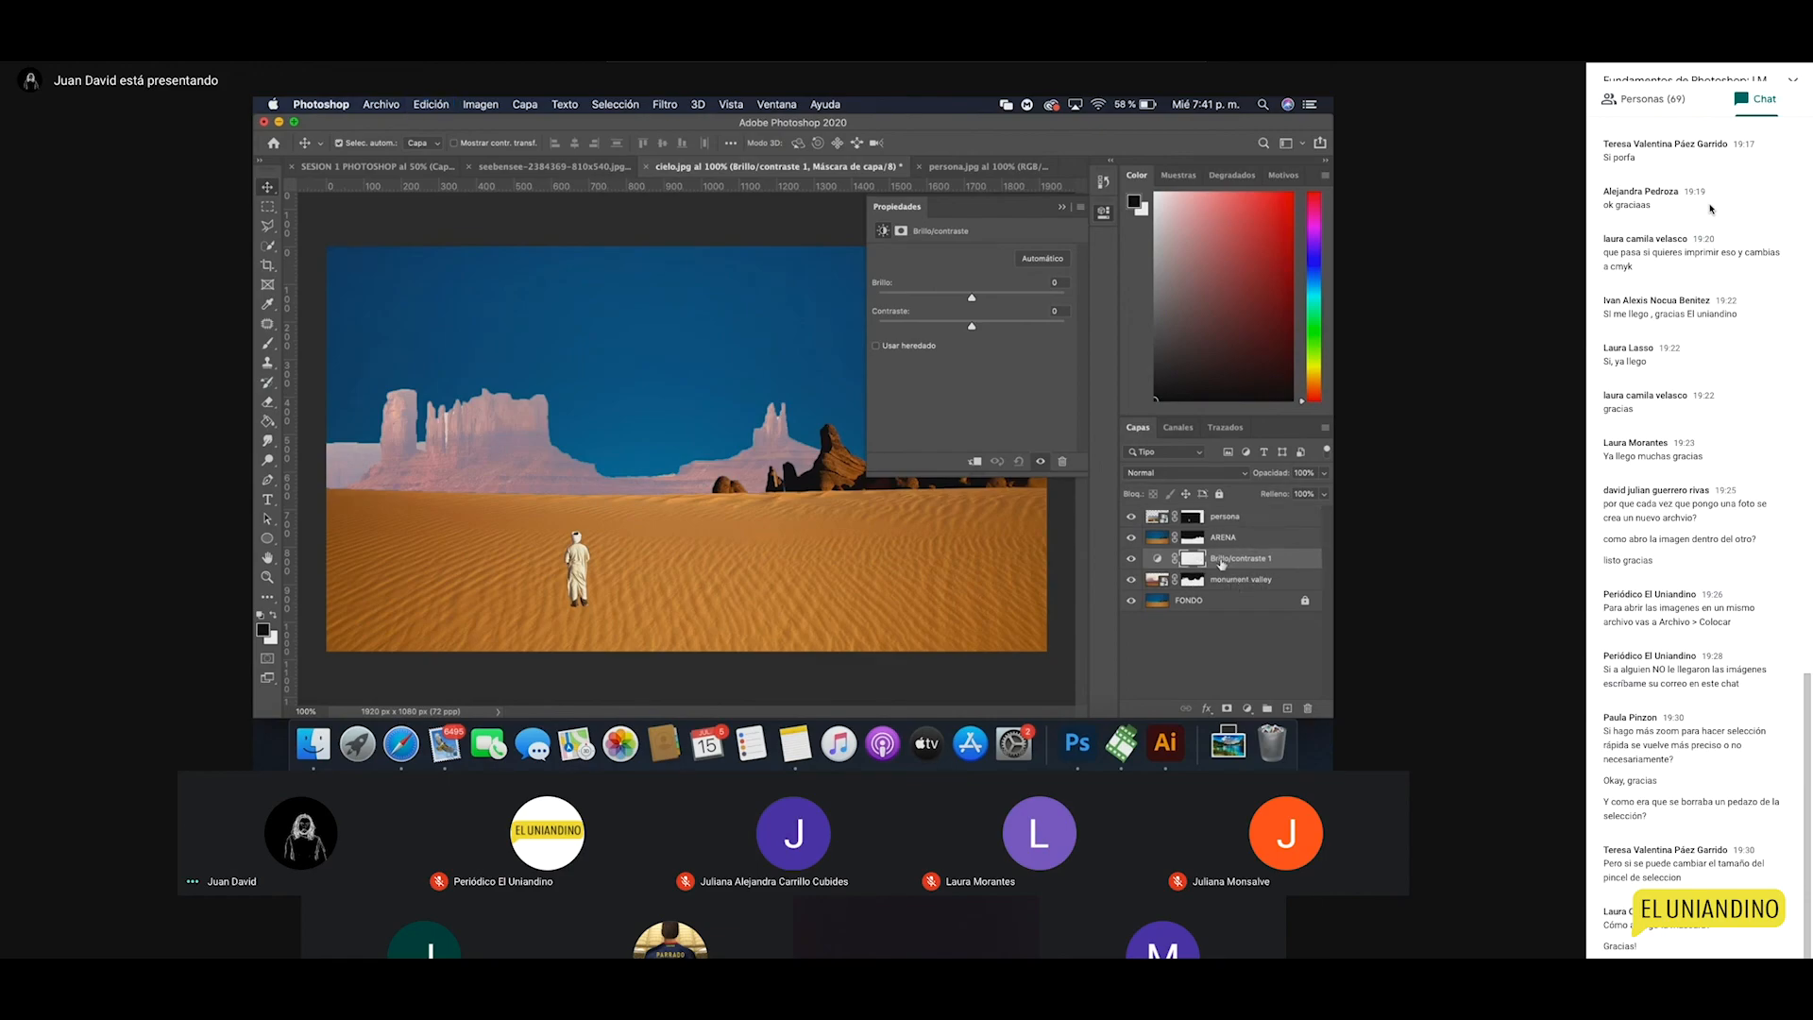
{"action": "left_click", "coordinate": [972, 462]}
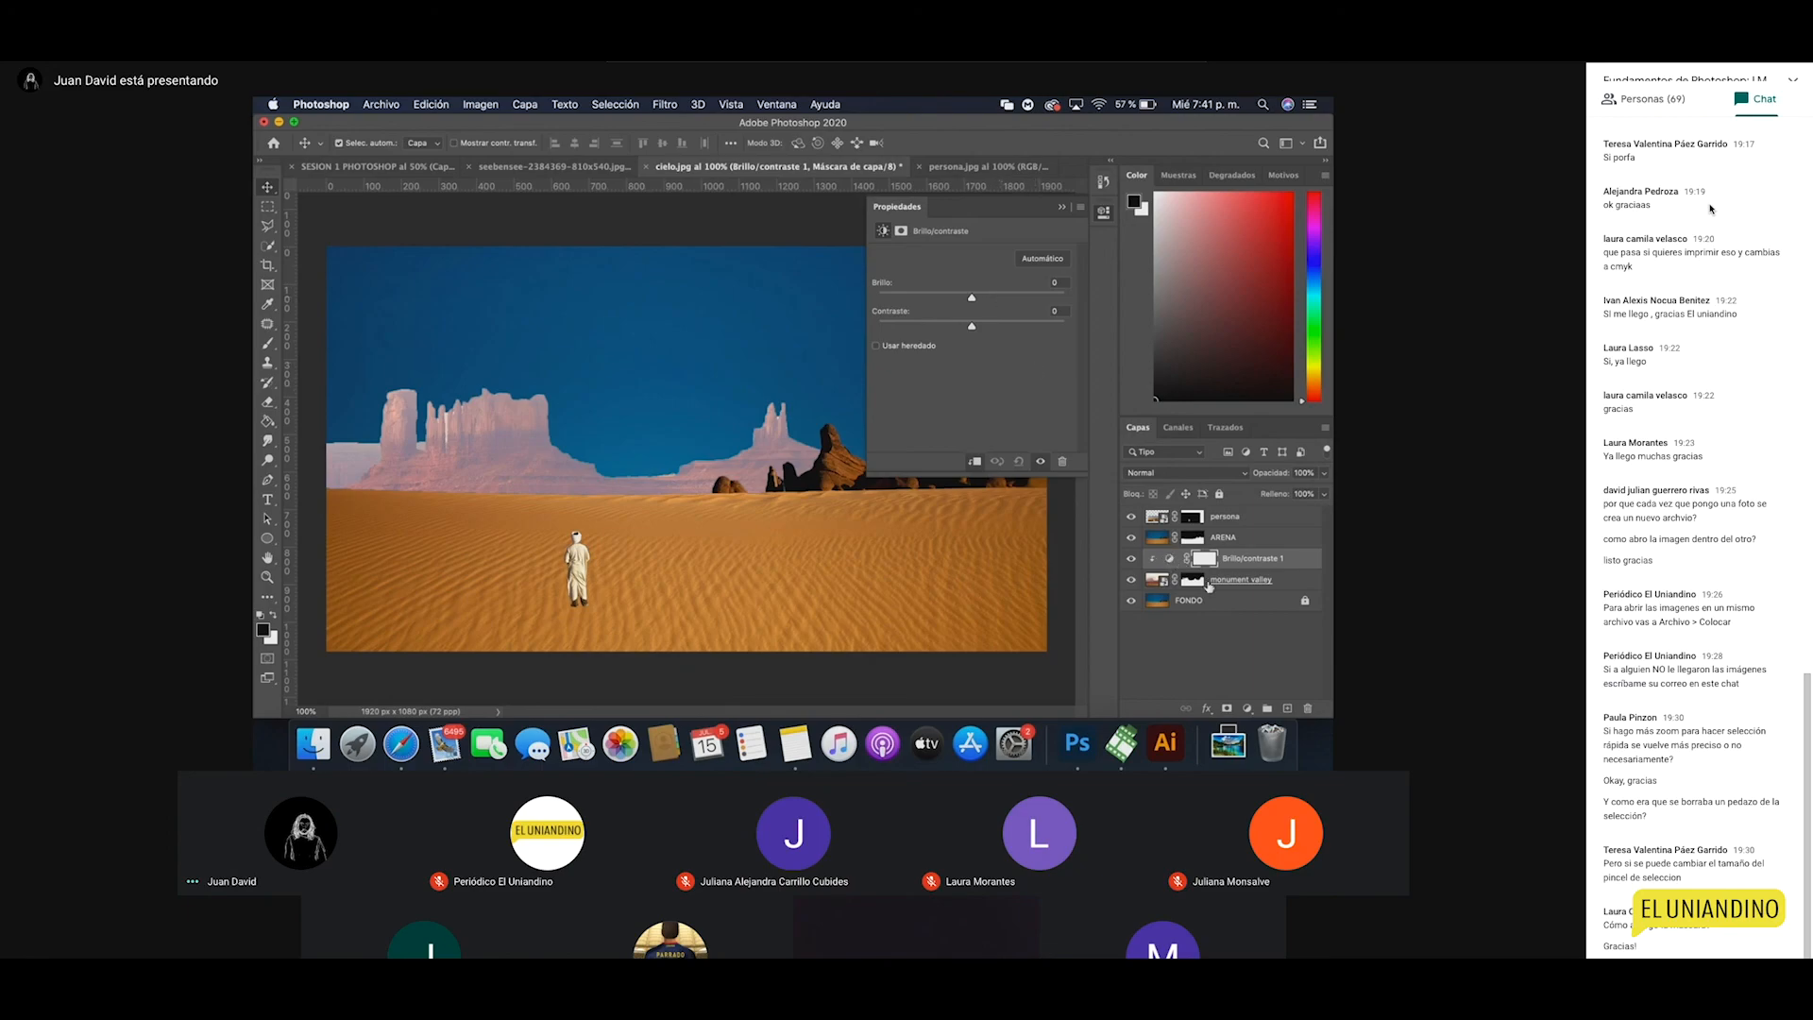
Step: Set the mesas' brightness to -50 and contrast to 33, then close the settings
{"action": "left_click_drag", "start_coordinate": [1003, 299], "coordinate": [942, 311]}
{"action": "left_click_drag", "start_coordinate": [988, 212], "coordinate": [1107, 209]}
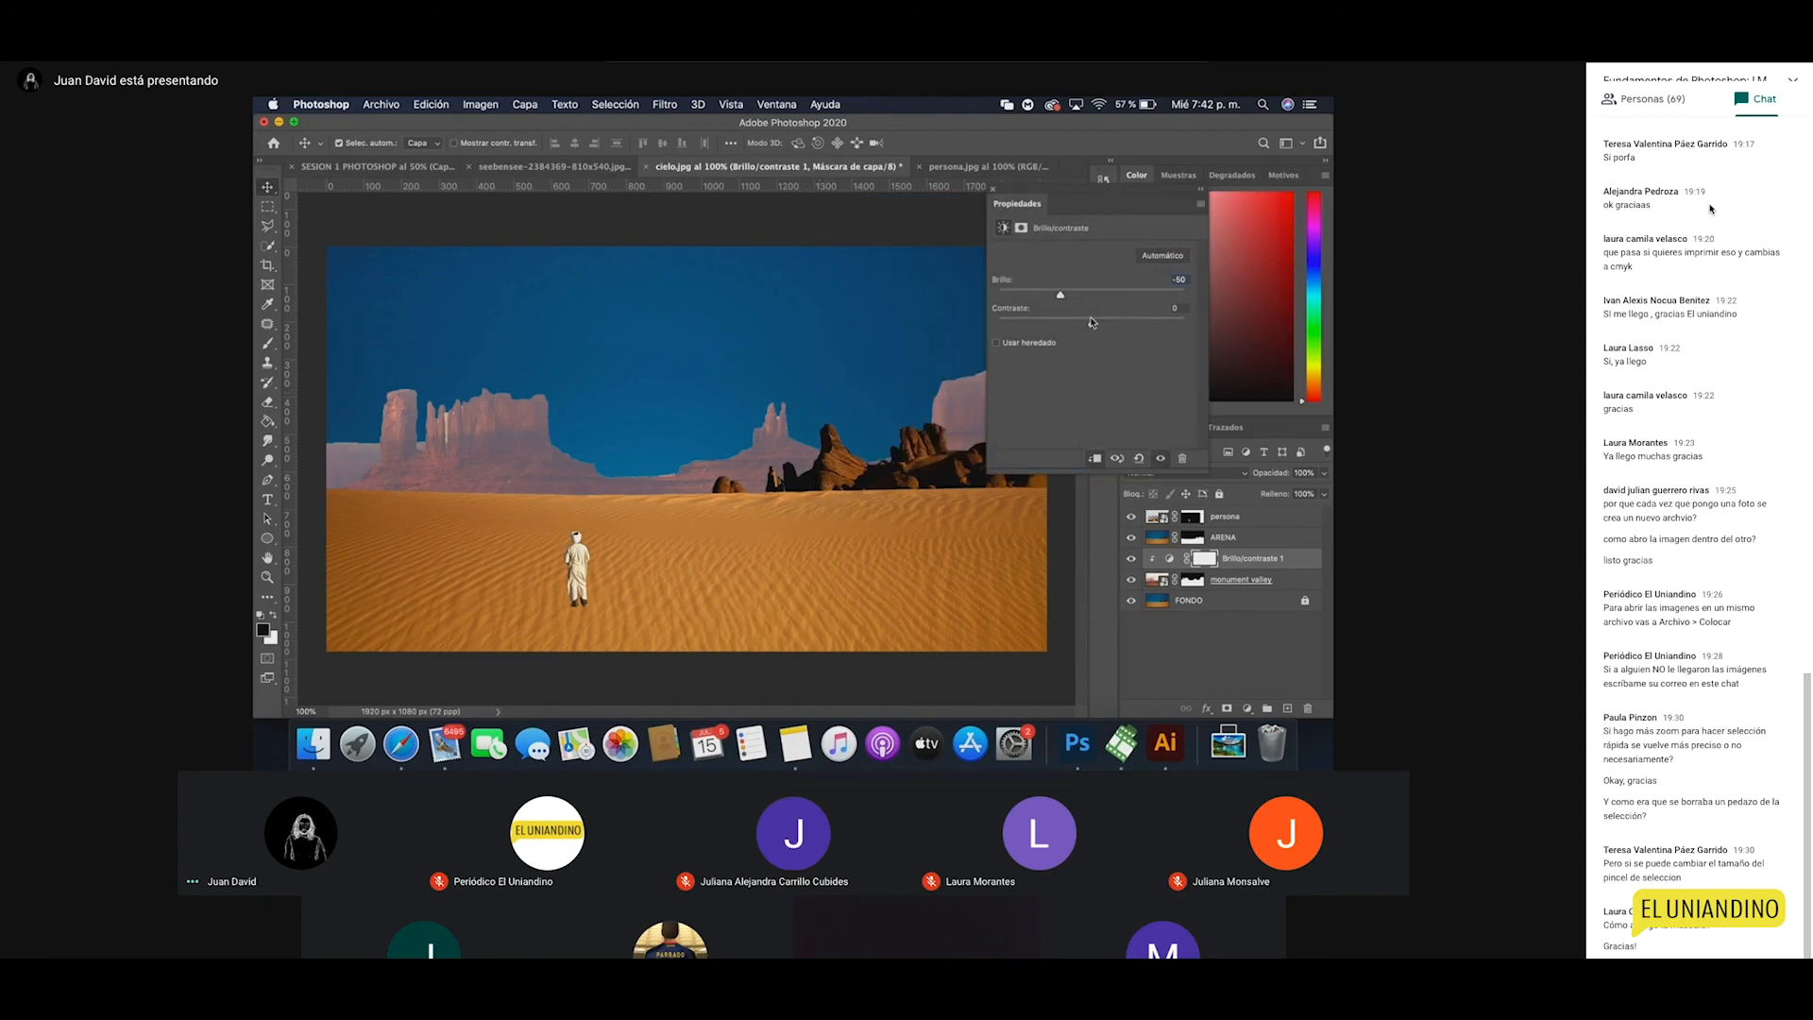
{"action": "left_click_drag", "start_coordinate": [1093, 326], "coordinate": [1123, 326]}
{"action": "left_click", "coordinate": [993, 189]}
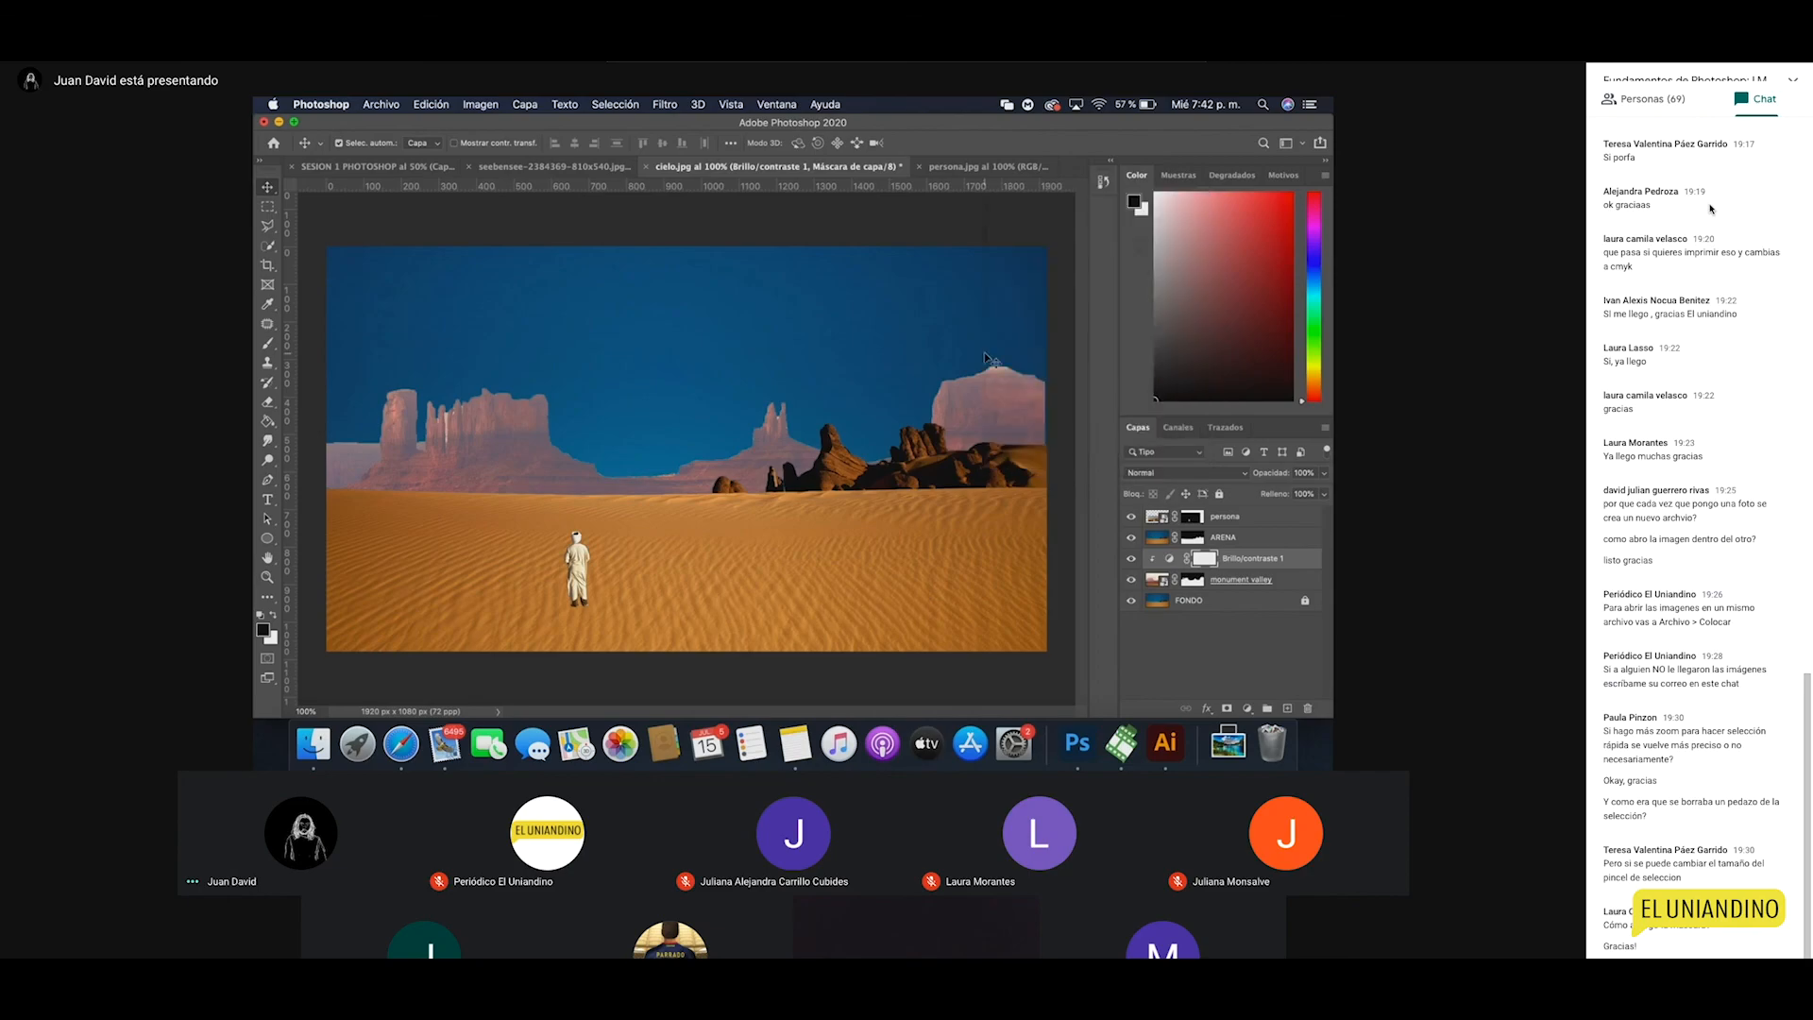
{"action": "left_click", "coordinate": [1016, 419]}
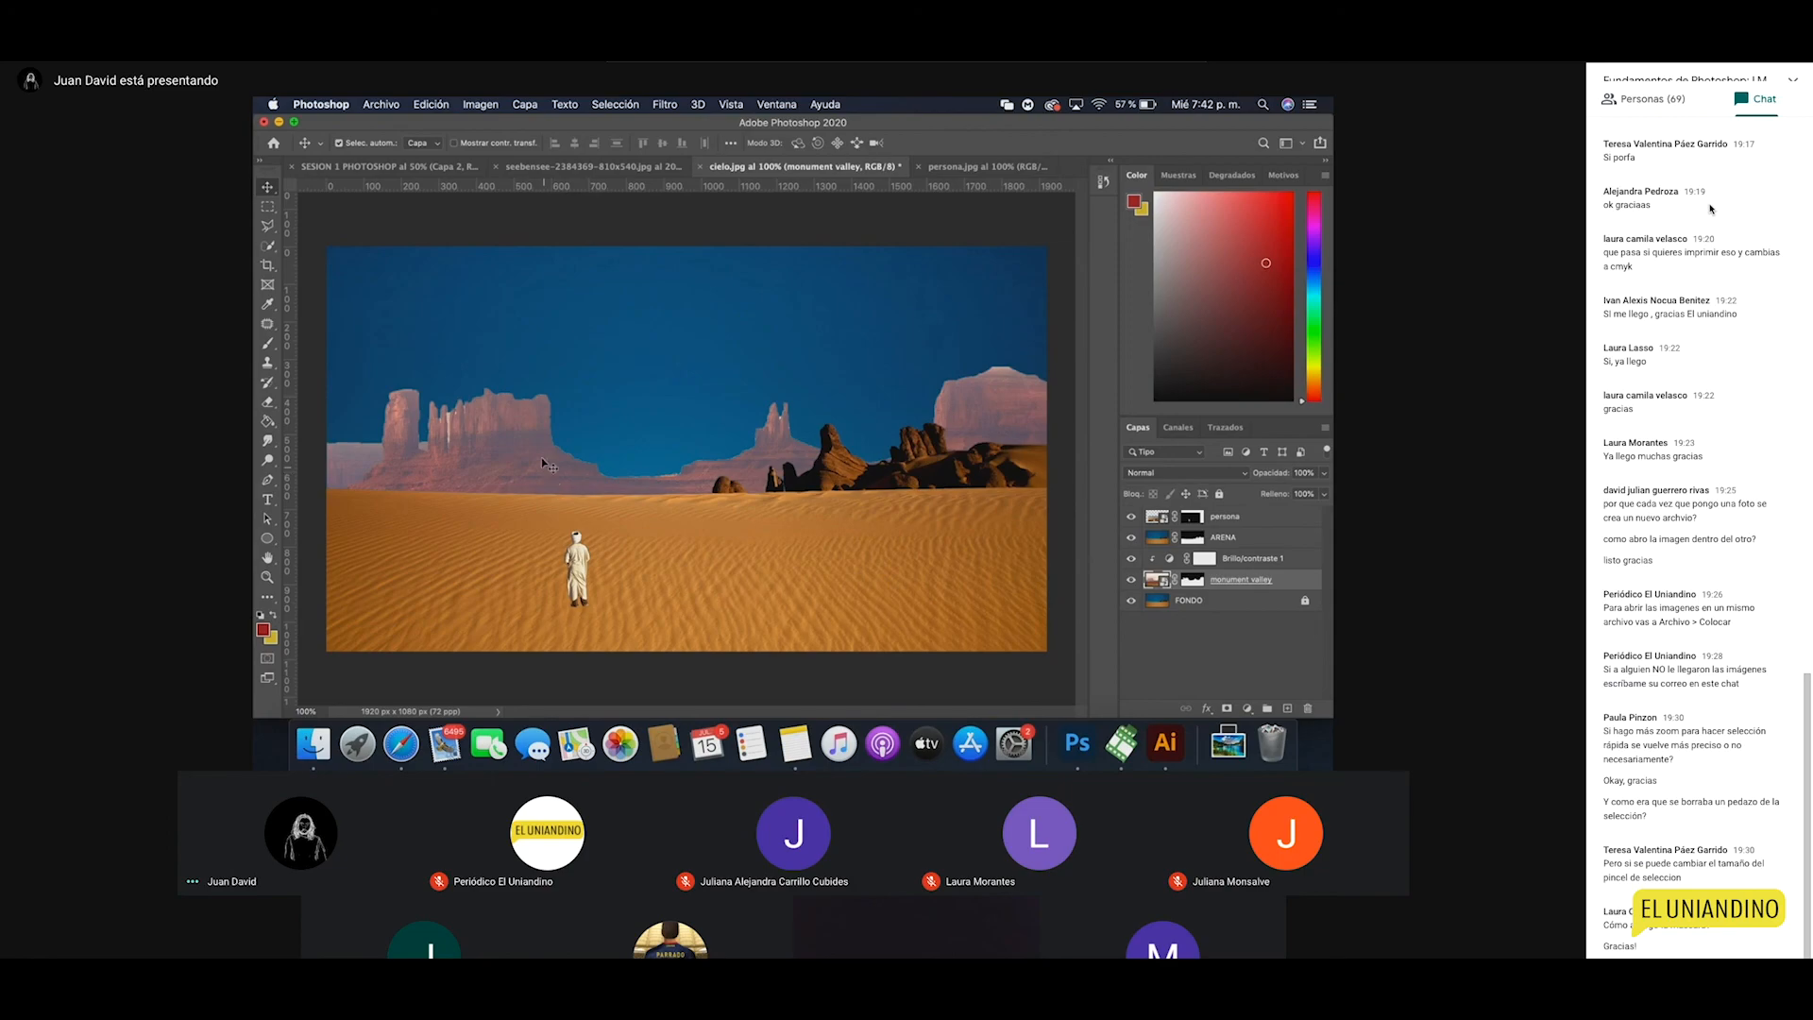
Step: Mirror the monument valley layer with Free Transform's Flip Horizontal (width -100%)
{"action": "left_click", "coordinate": [480, 103]}
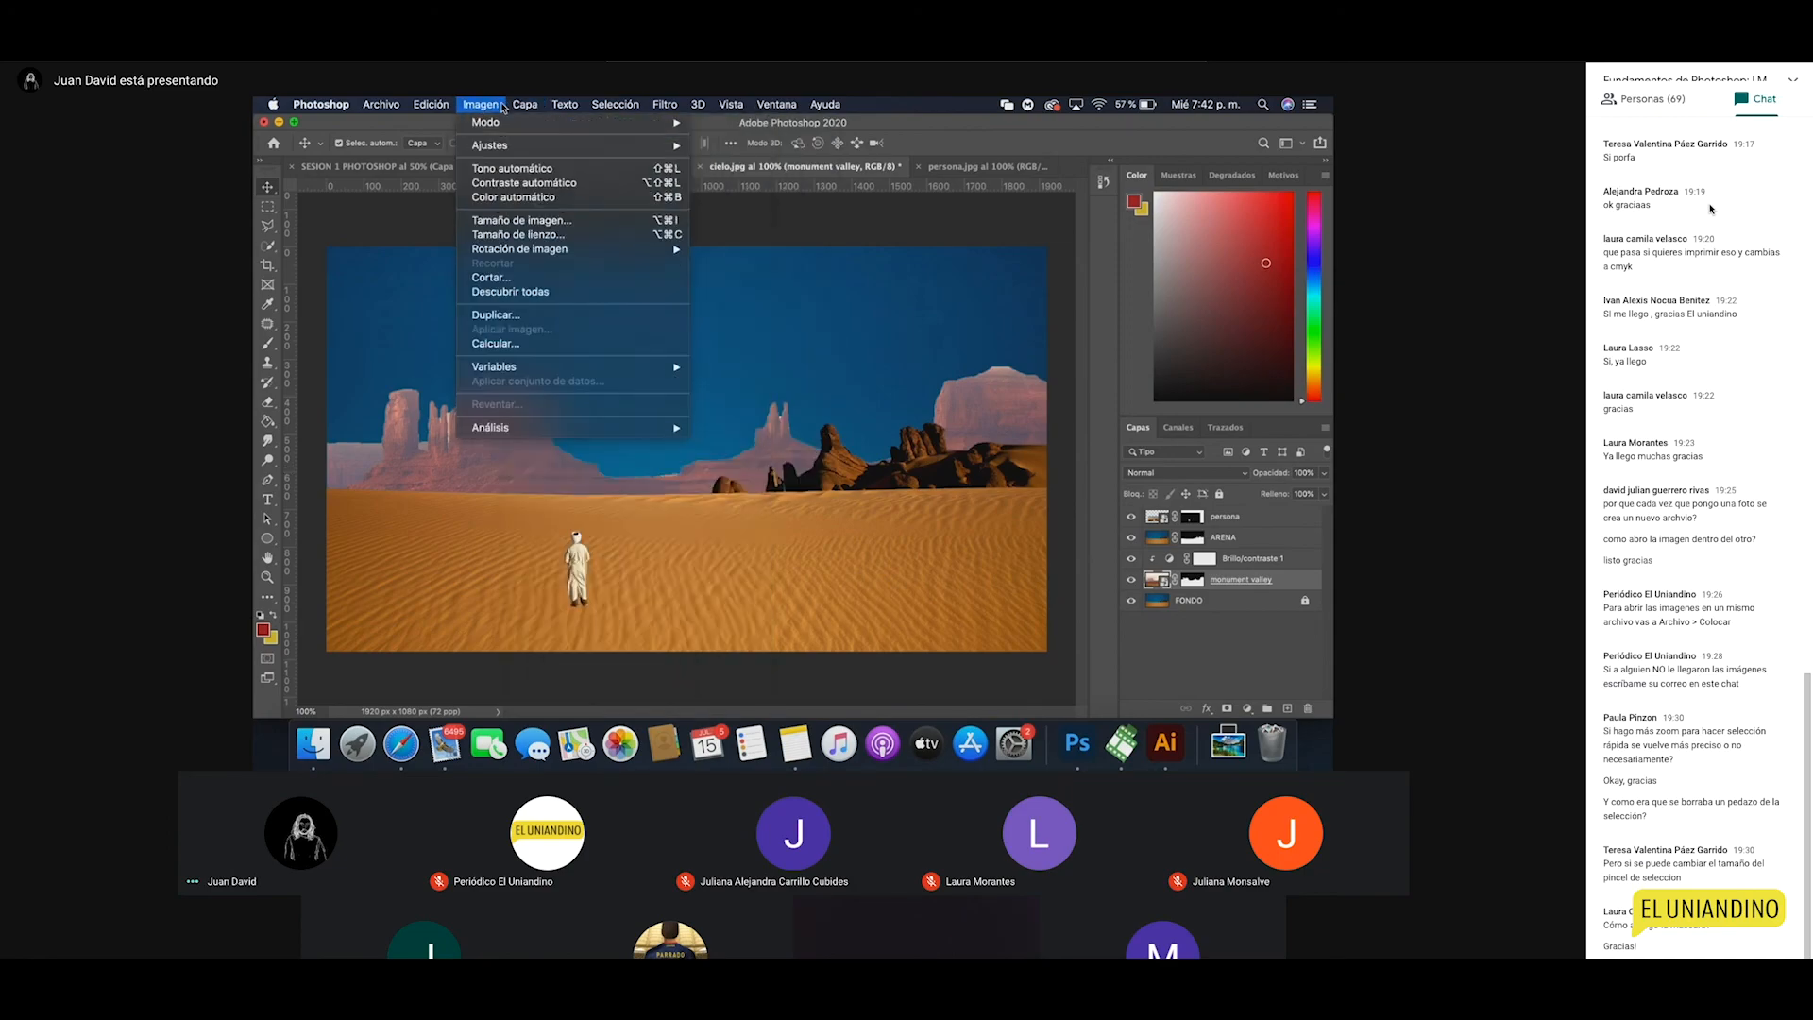
{"action": "mouse_move", "coordinate": [431, 104]}
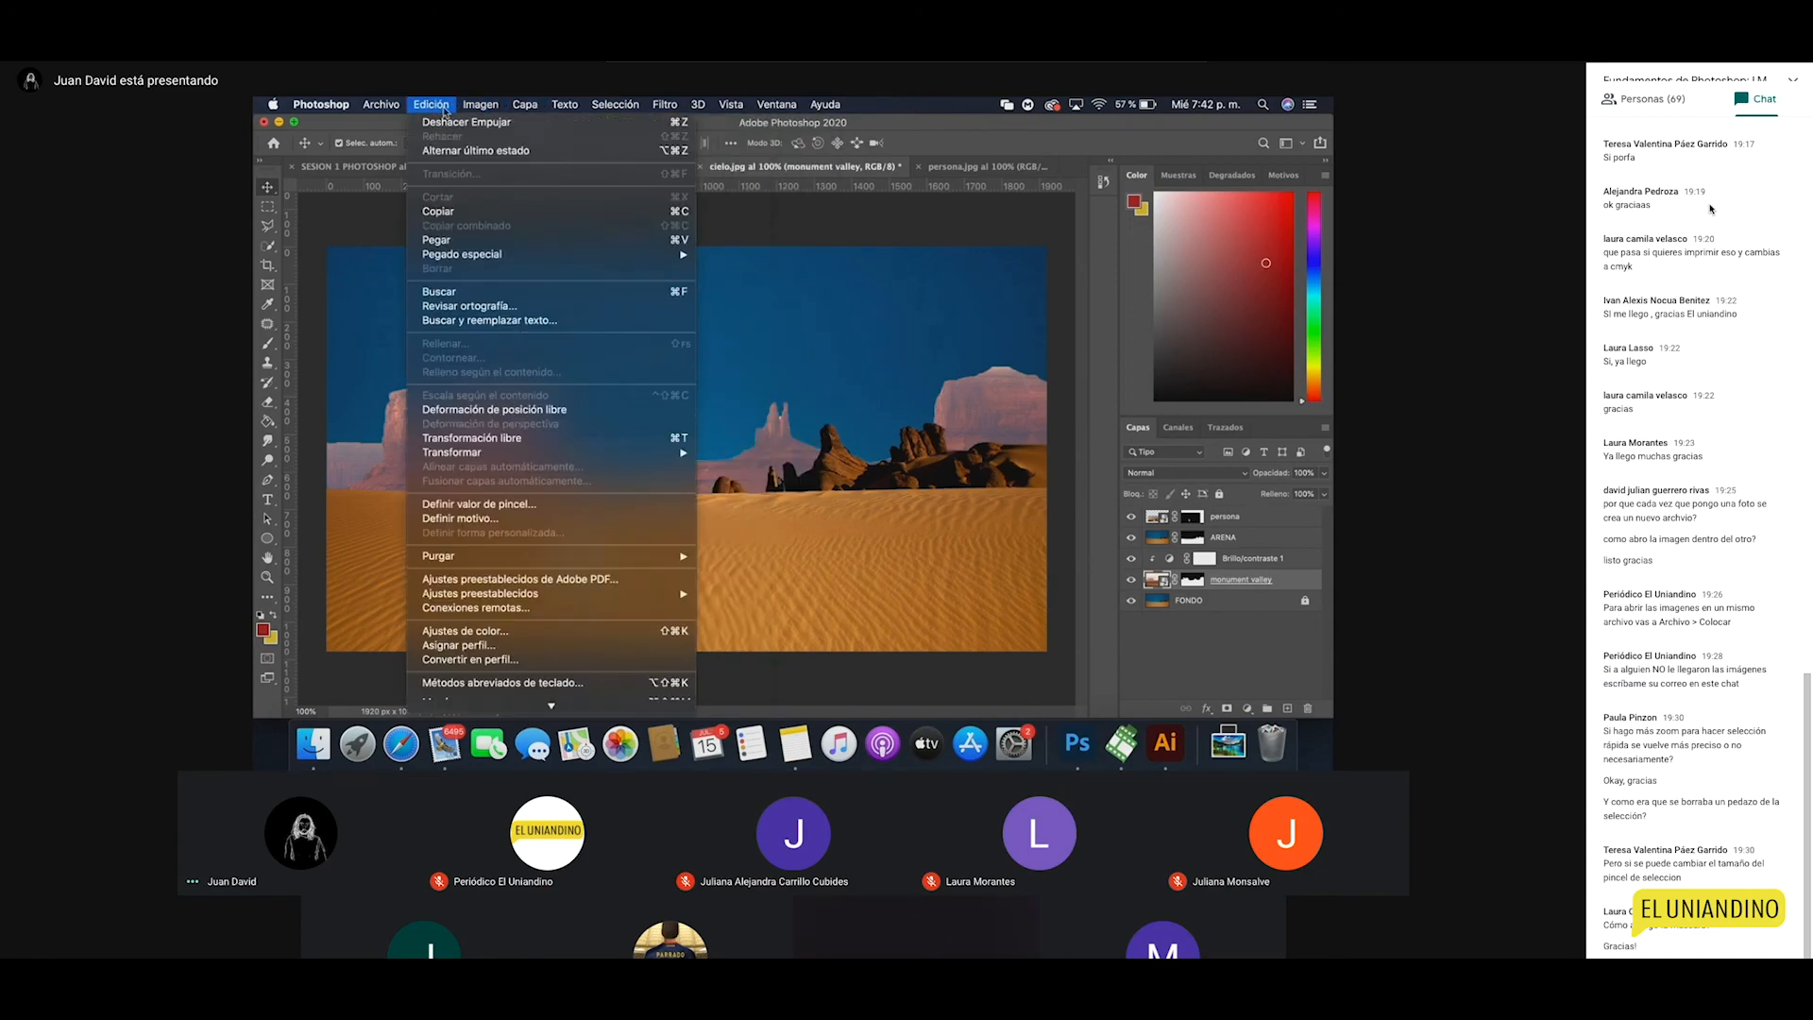
{"action": "left_click", "coordinate": [526, 440]}
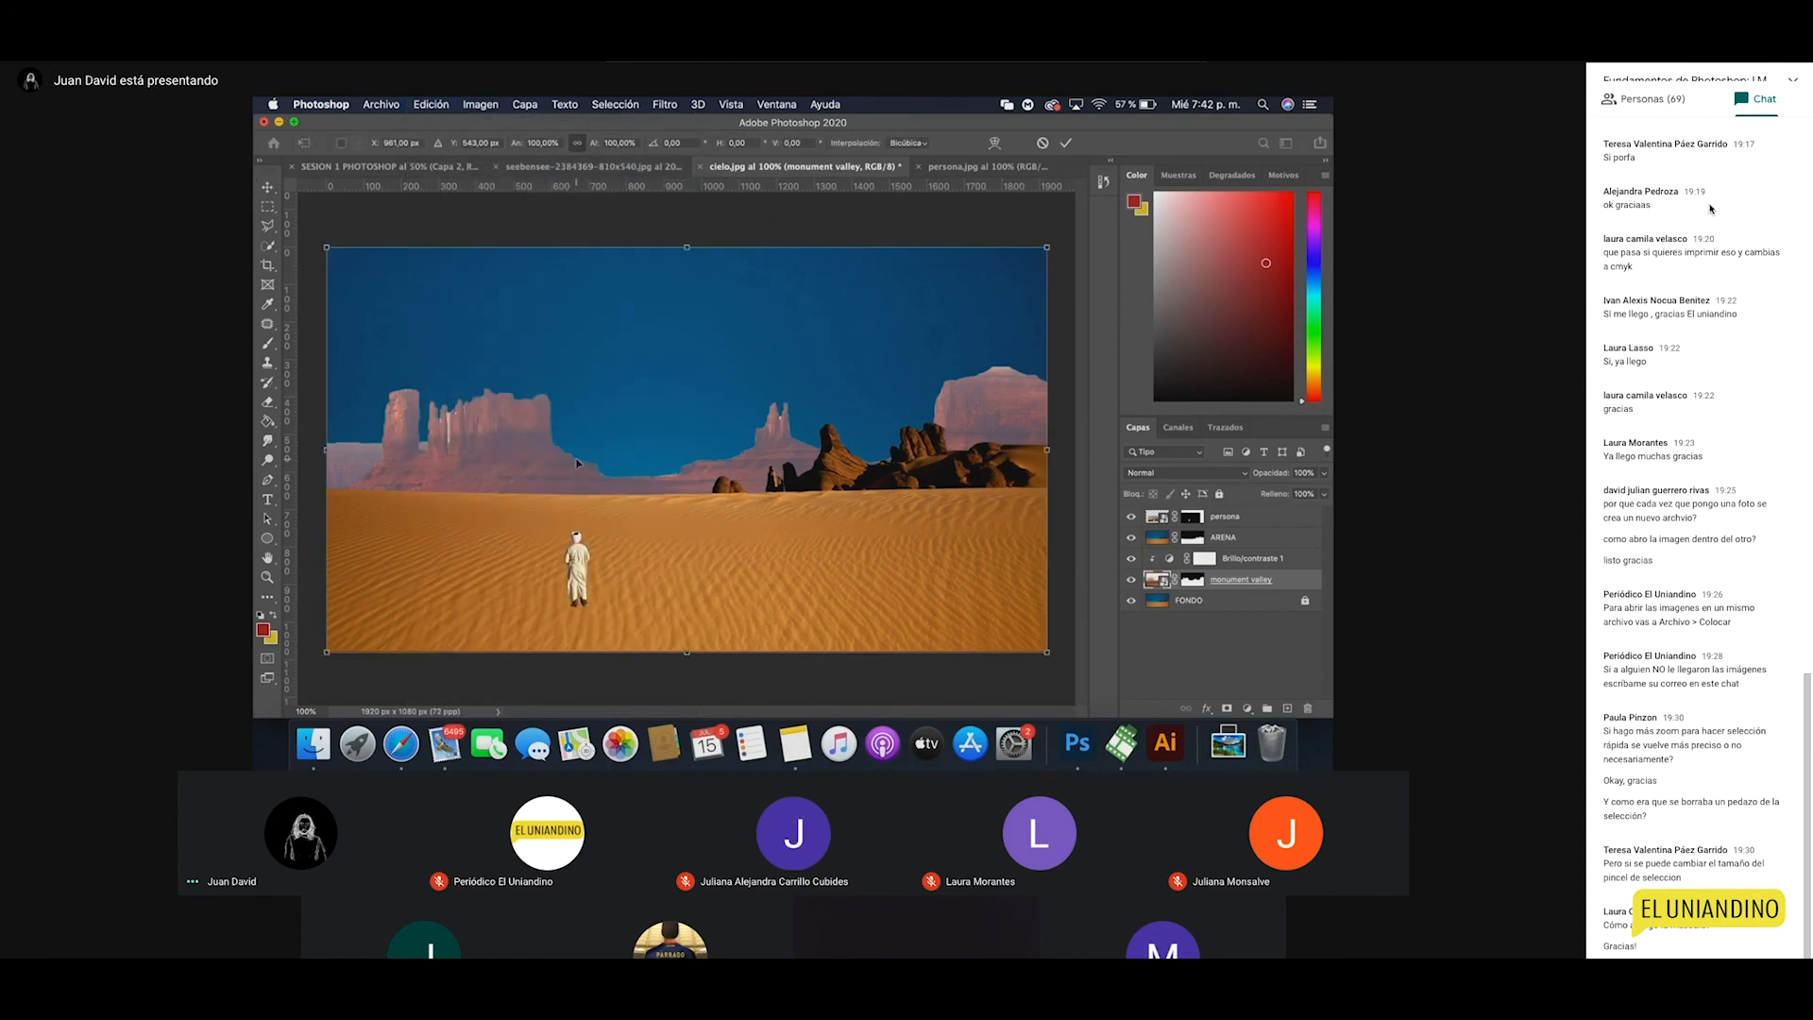
{"action": "right_click", "coordinate": [530, 456]}
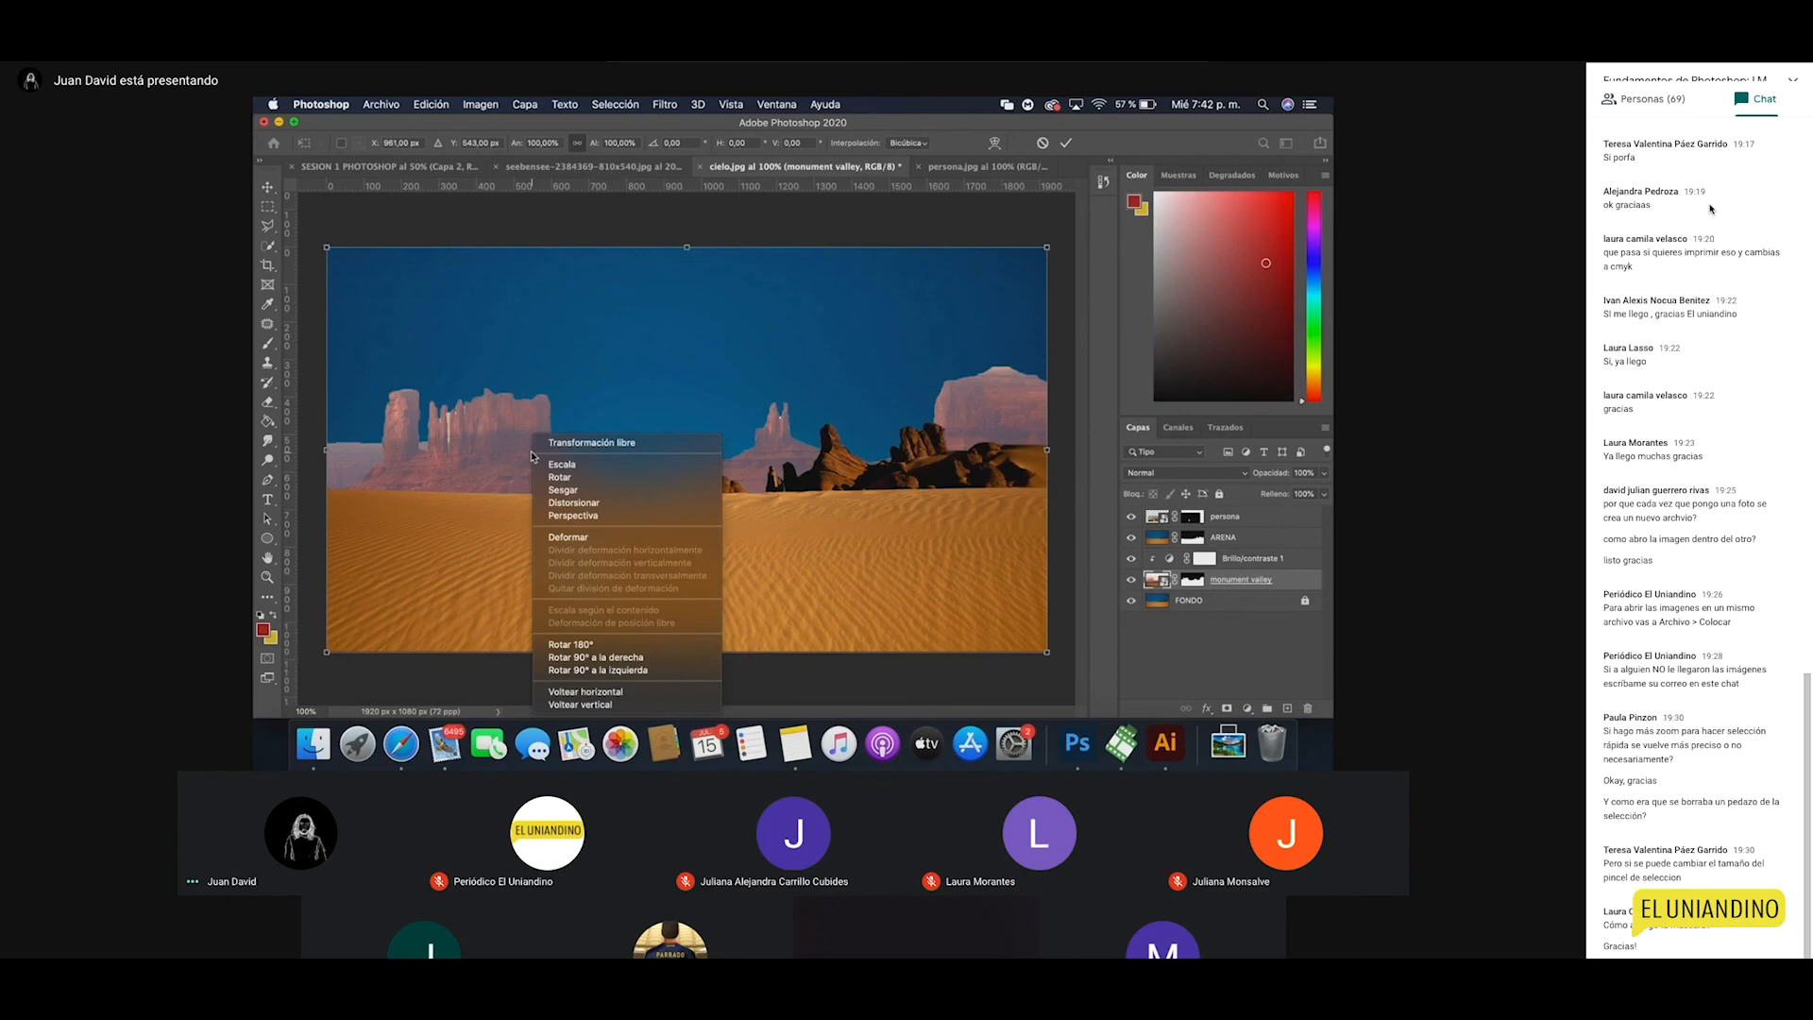
{"action": "left_click", "coordinate": [607, 695]}
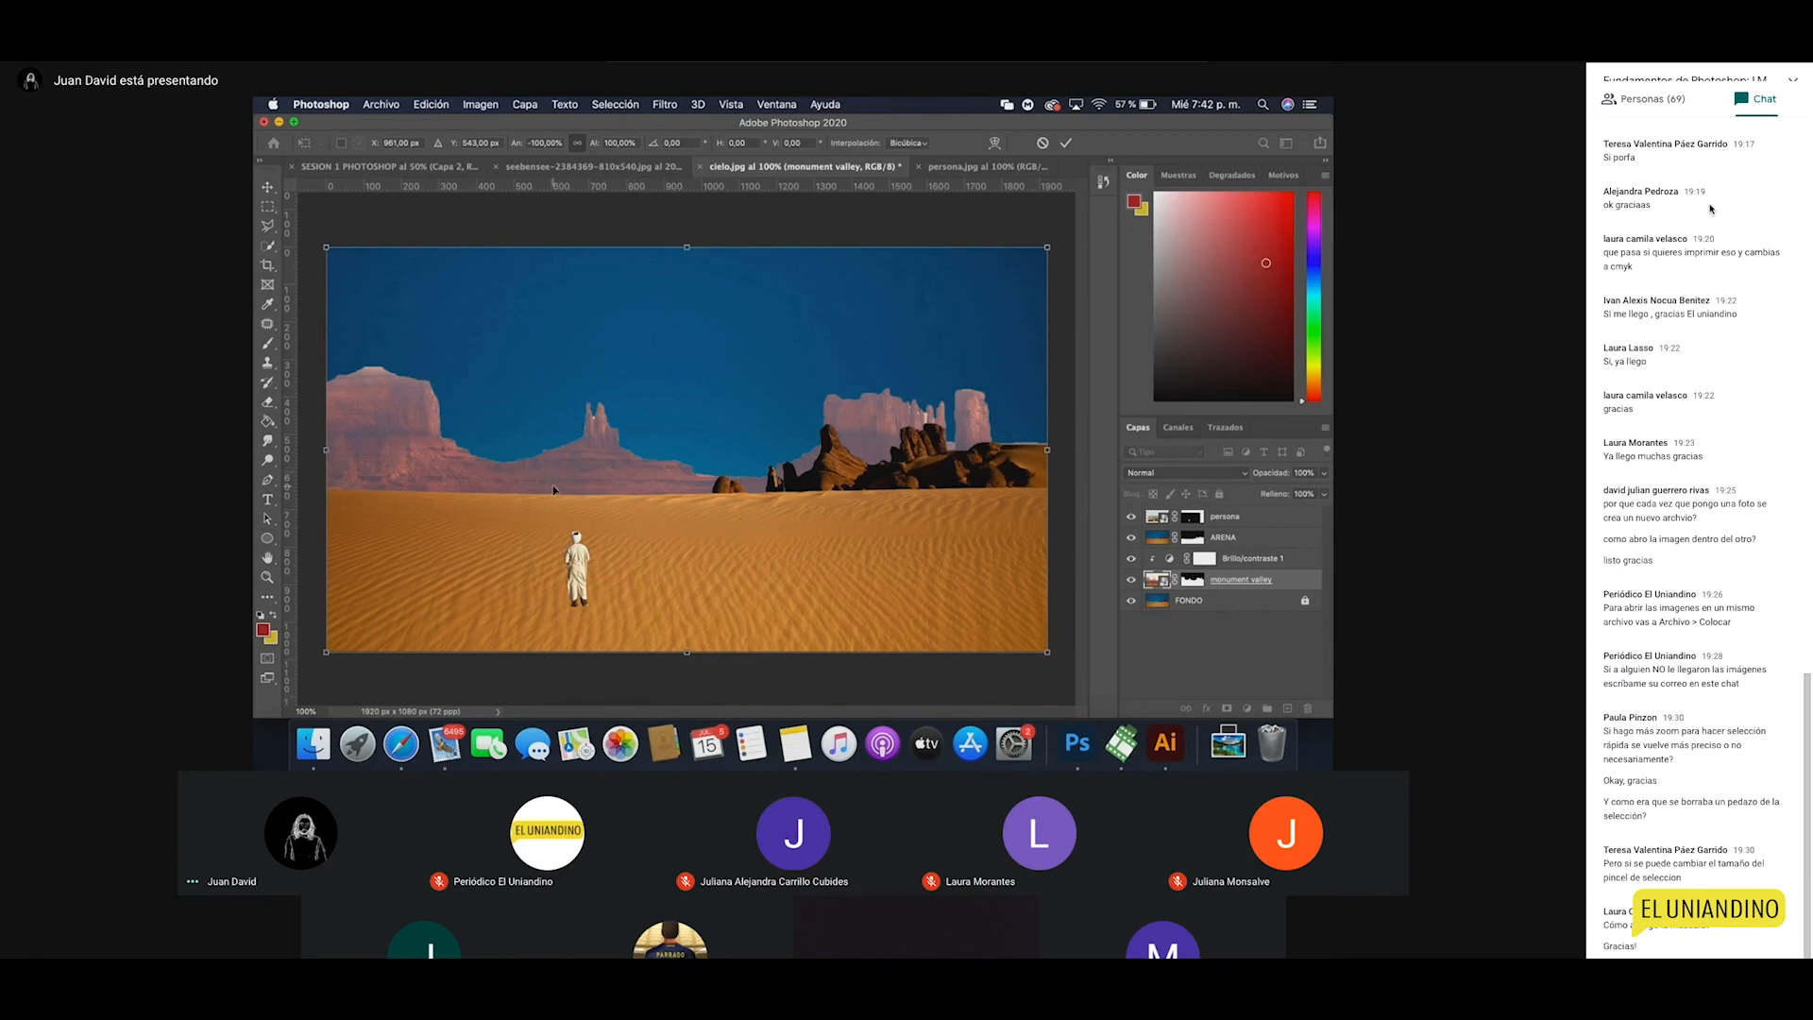
{"action": "key", "text": "Return"}
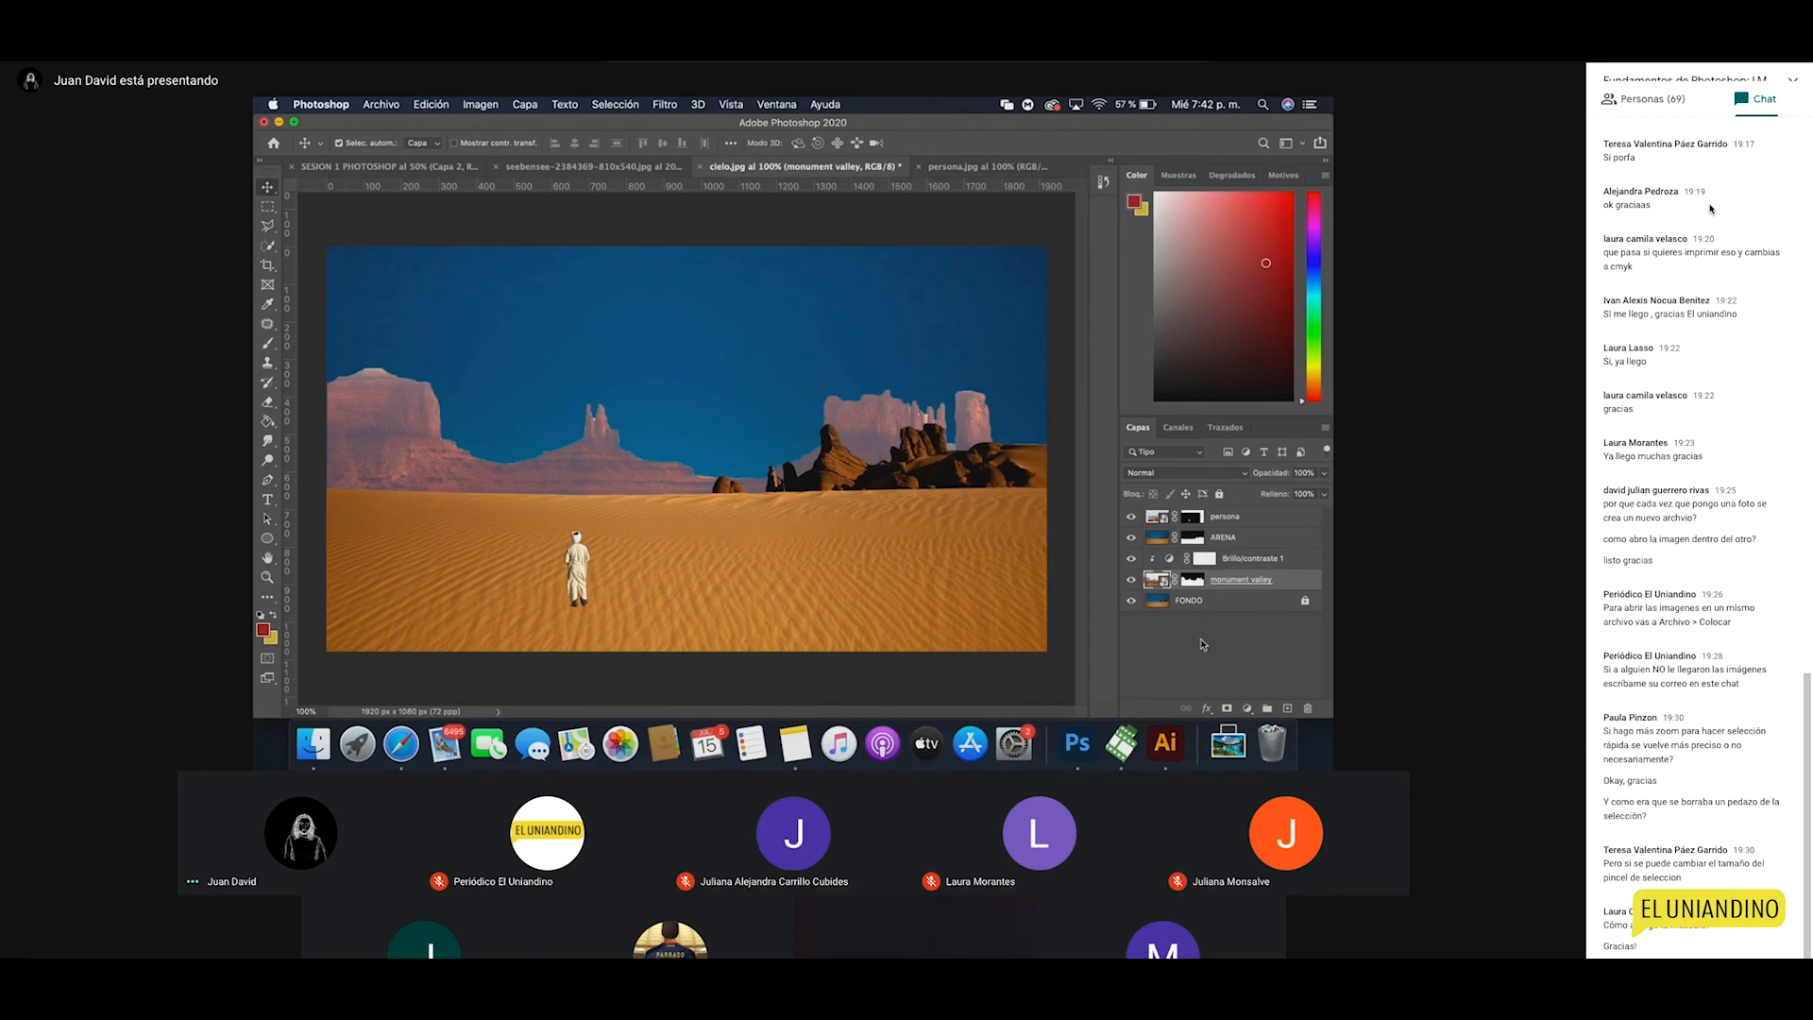
{"action": "left_click", "coordinate": [1301, 565]}
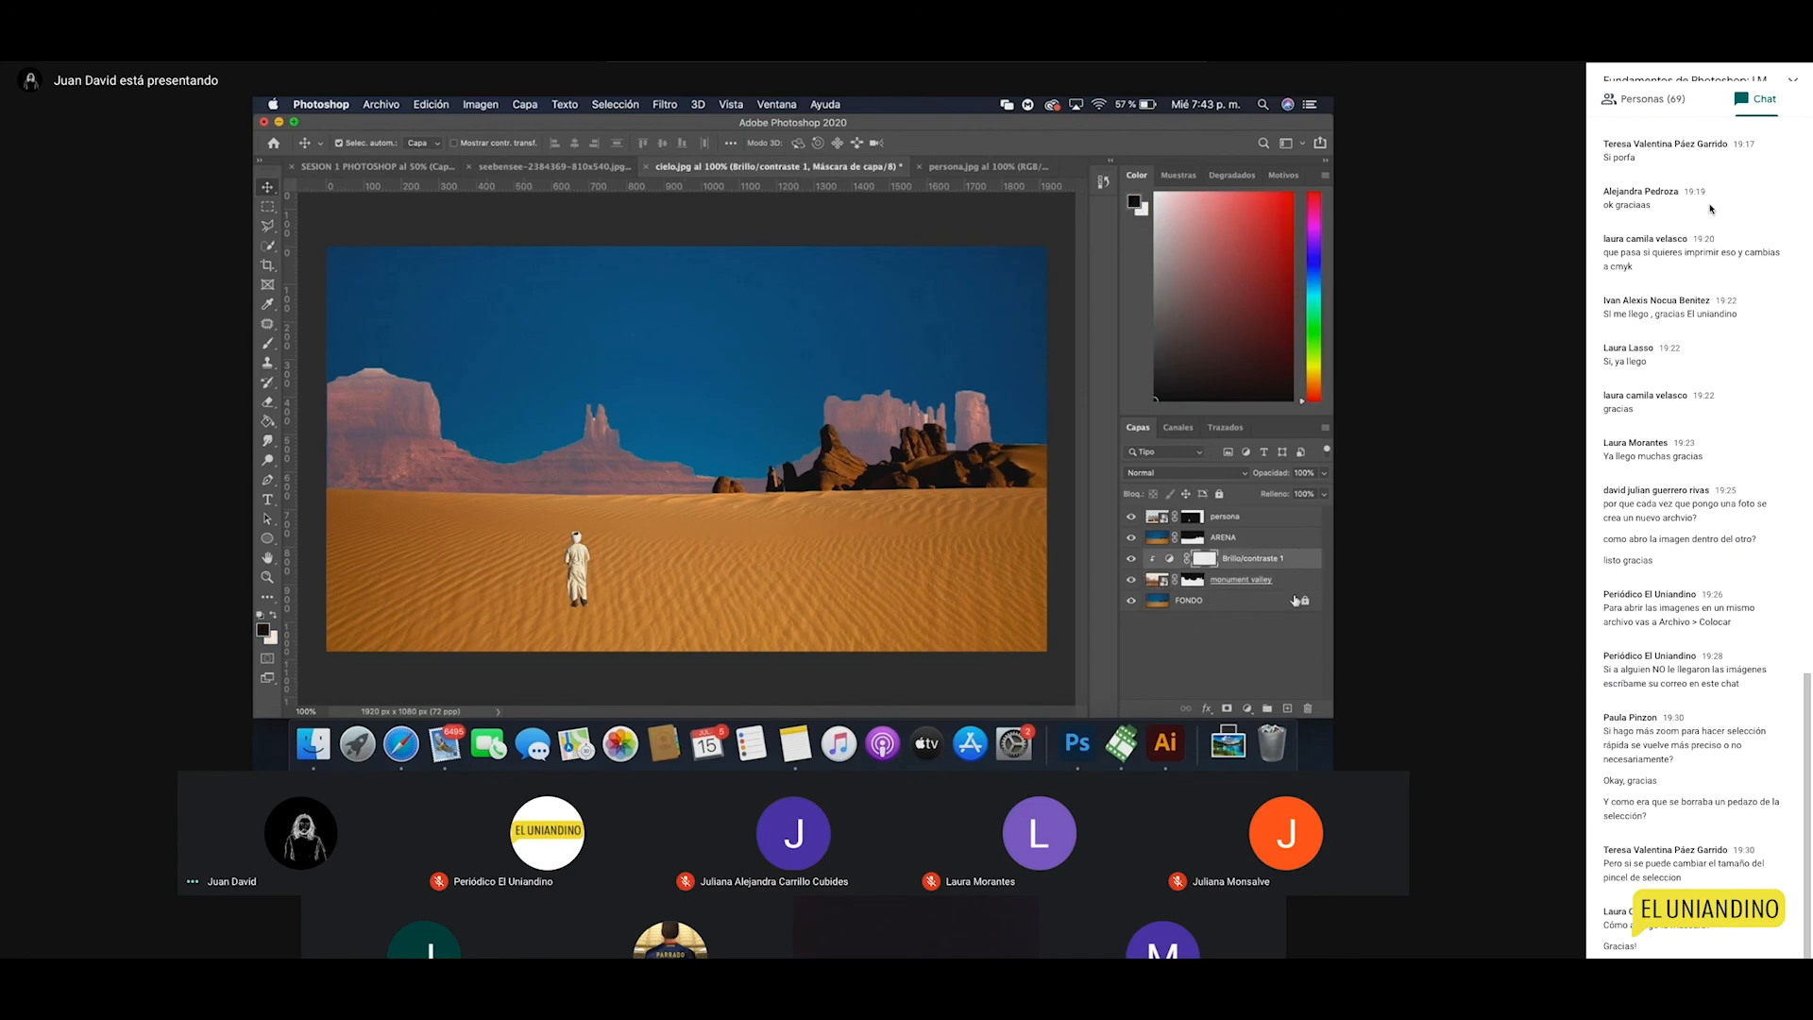
Step: Add a Niveles levels adjustment clipped to the layer below
{"action": "left_click", "coordinate": [1247, 709]}
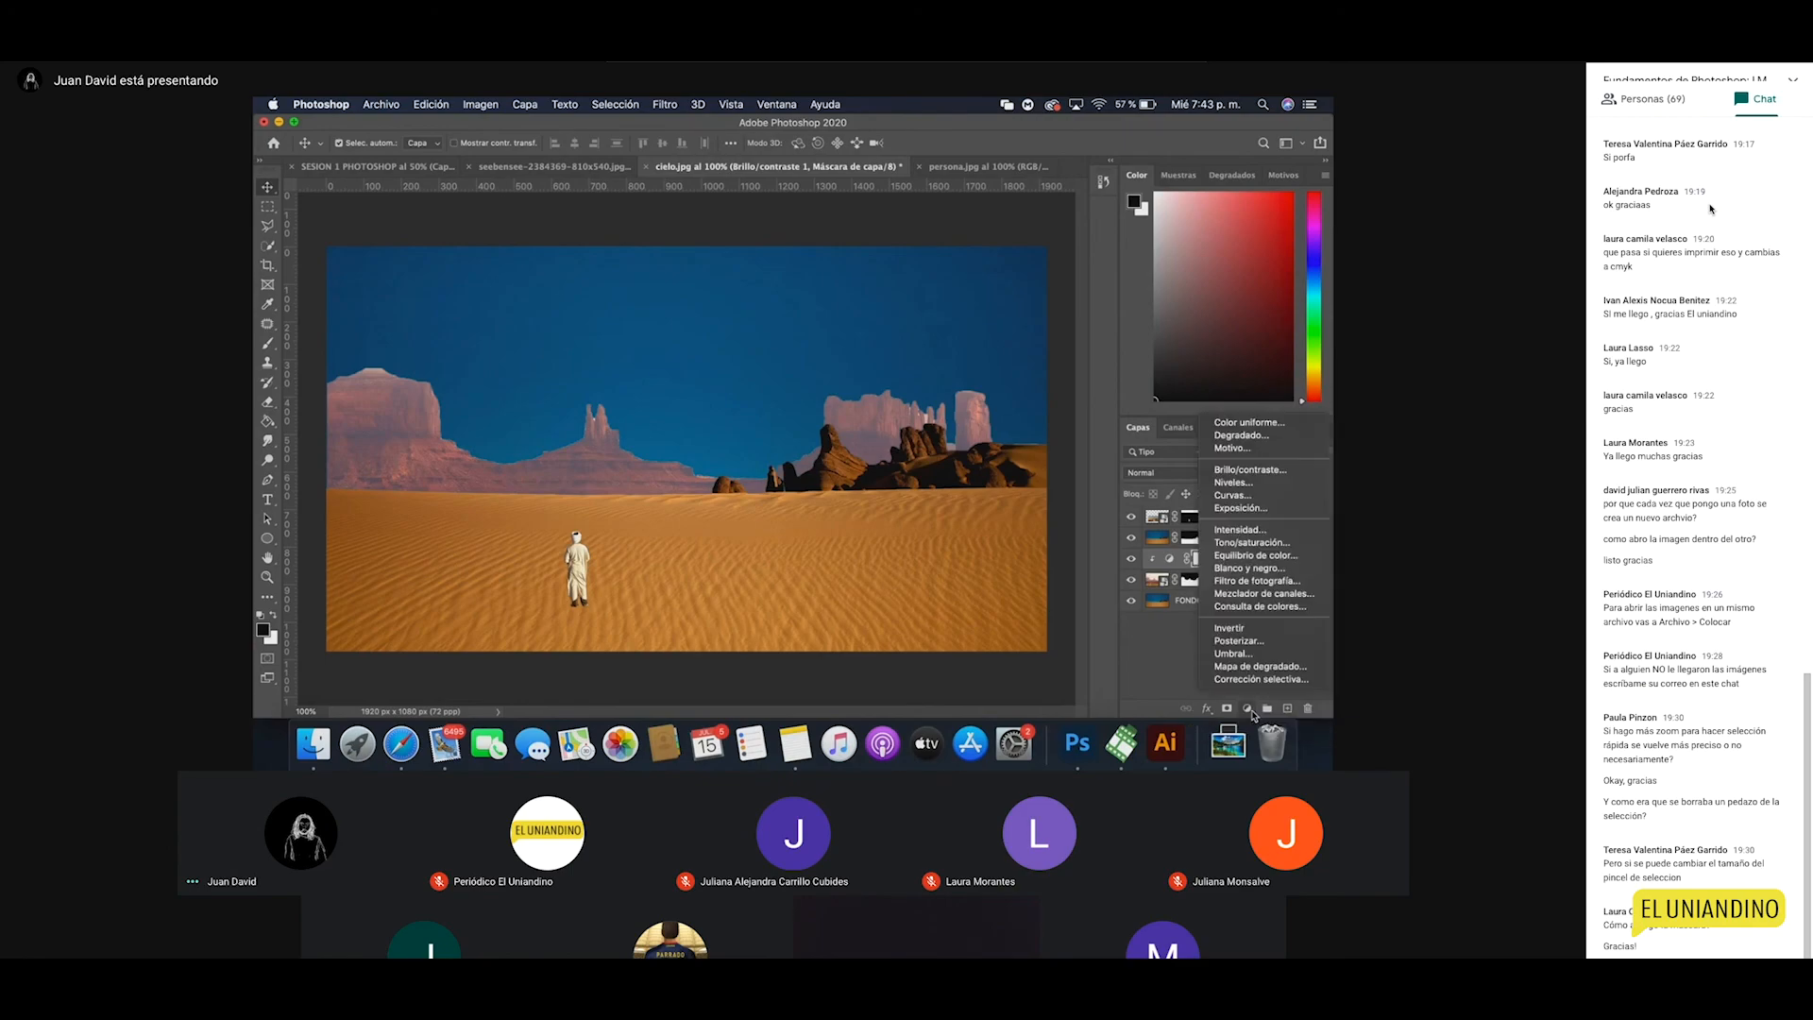
{"action": "left_click", "coordinate": [1244, 487]}
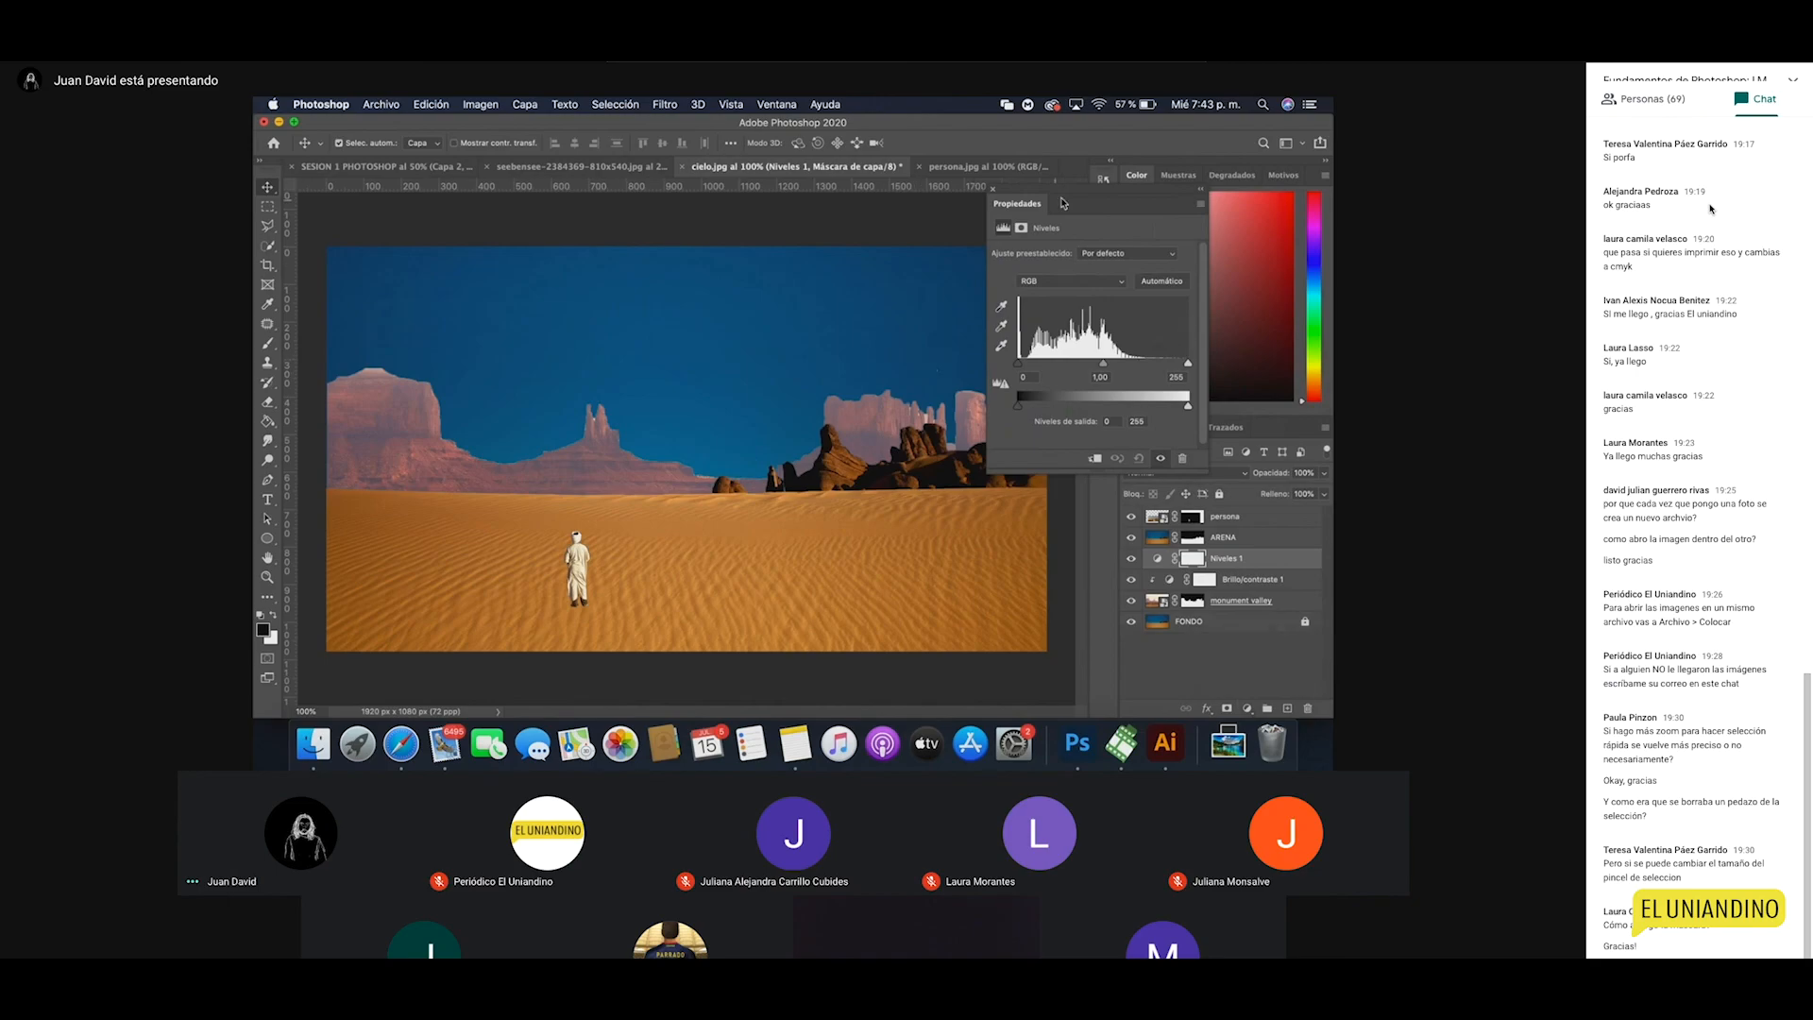
{"action": "left_click_drag", "start_coordinate": [1061, 203], "coordinate": [1009, 213]}
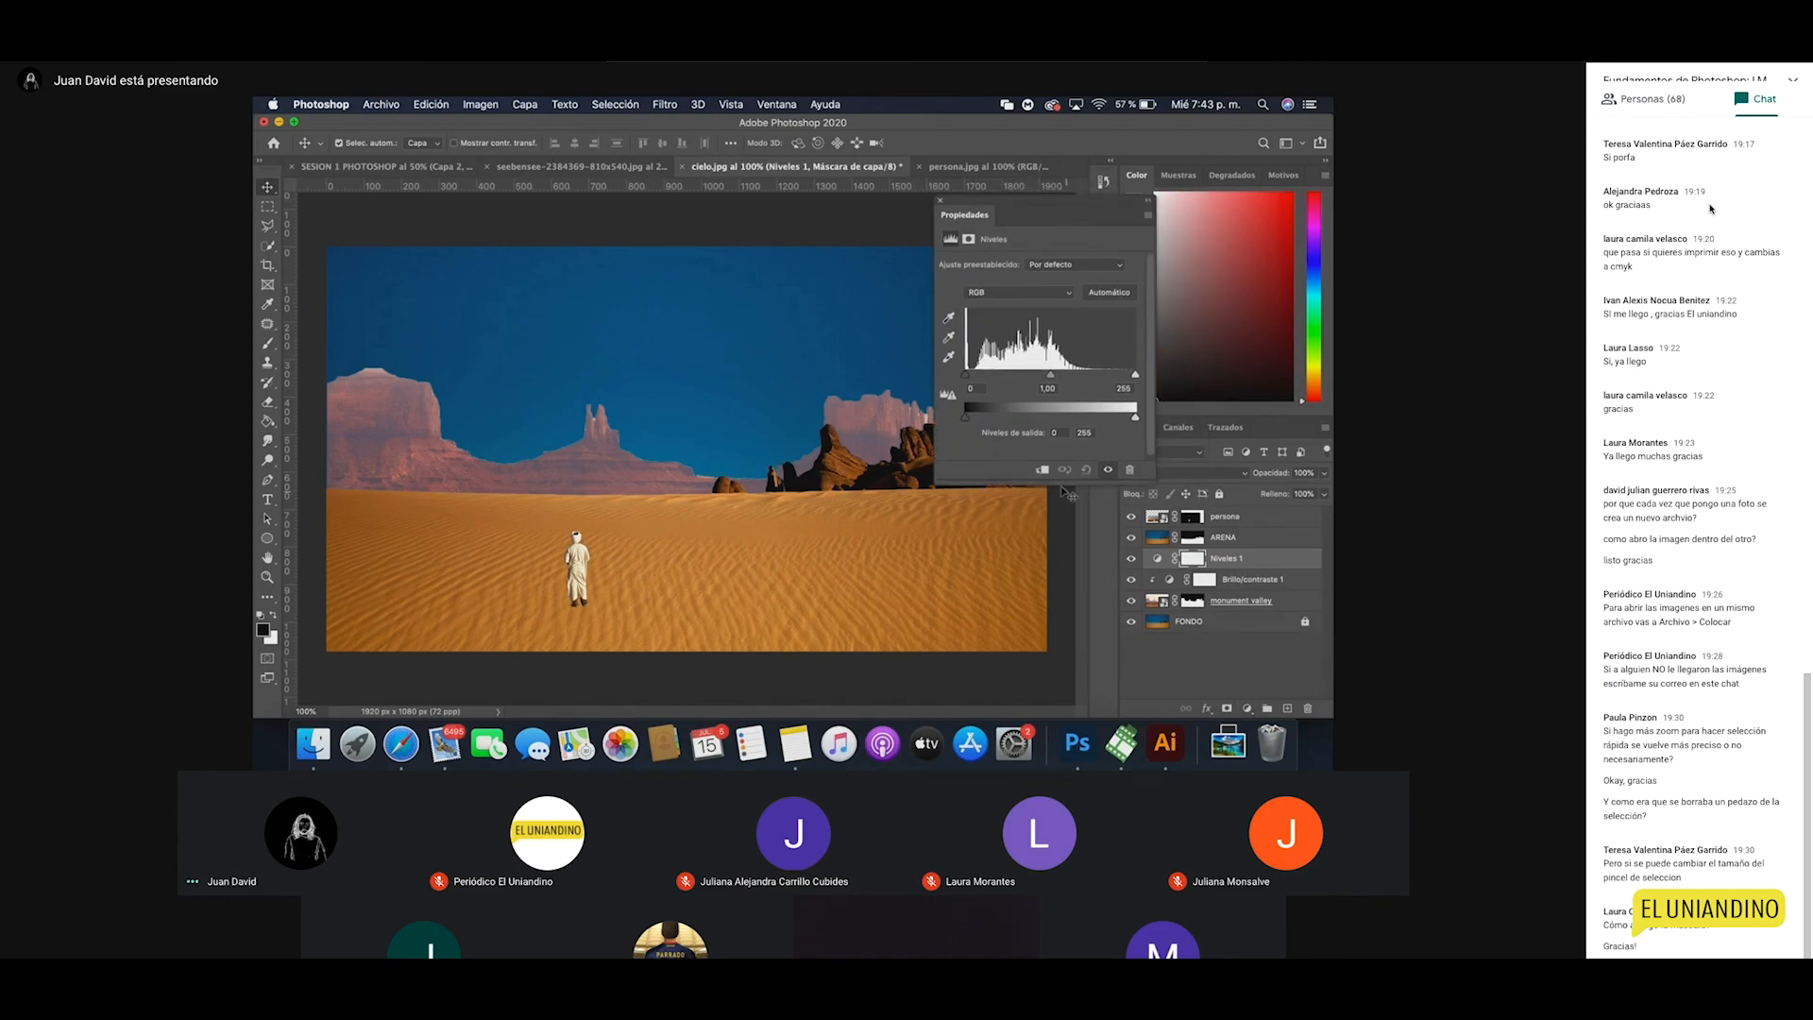
{"action": "left_click", "coordinate": [1040, 472]}
Step: Try darker shadows and a narrowed 34–176 output range on the Levels sliders
{"action": "left_click_drag", "start_coordinate": [968, 380], "coordinate": [1020, 381]}
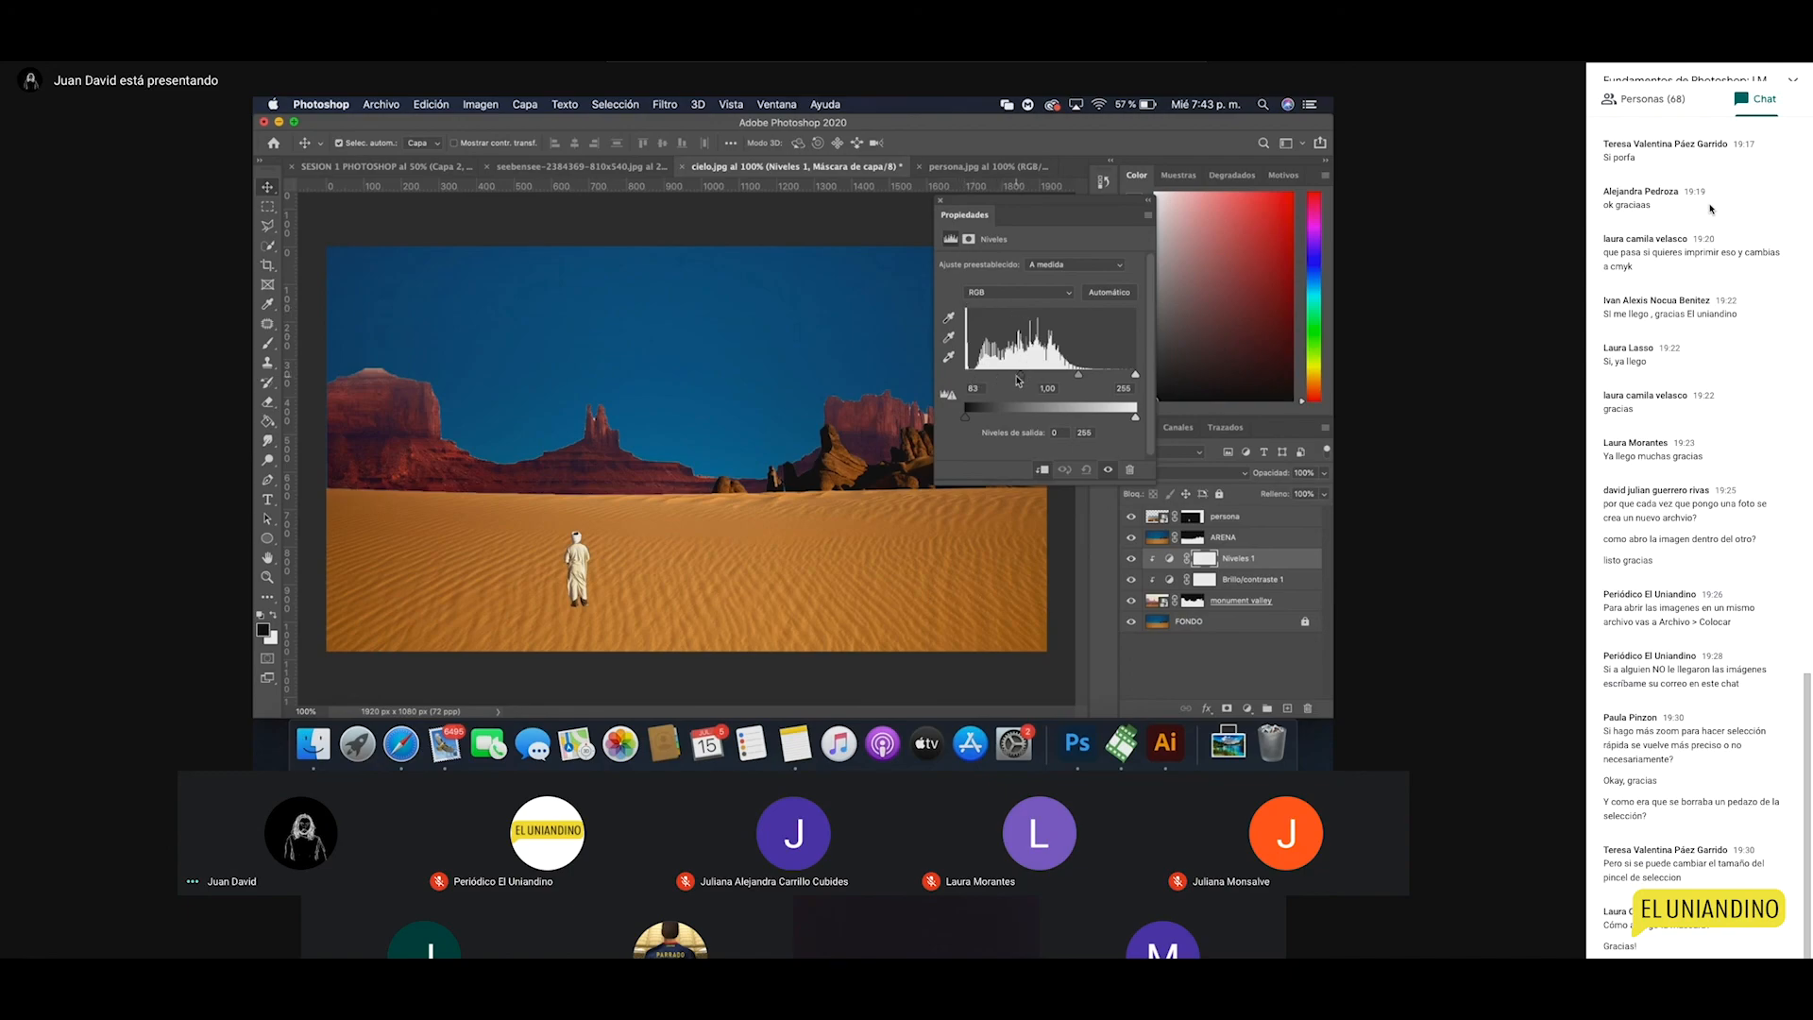
{"action": "left_click_drag", "start_coordinate": [1021, 377], "coordinate": [961, 377]}
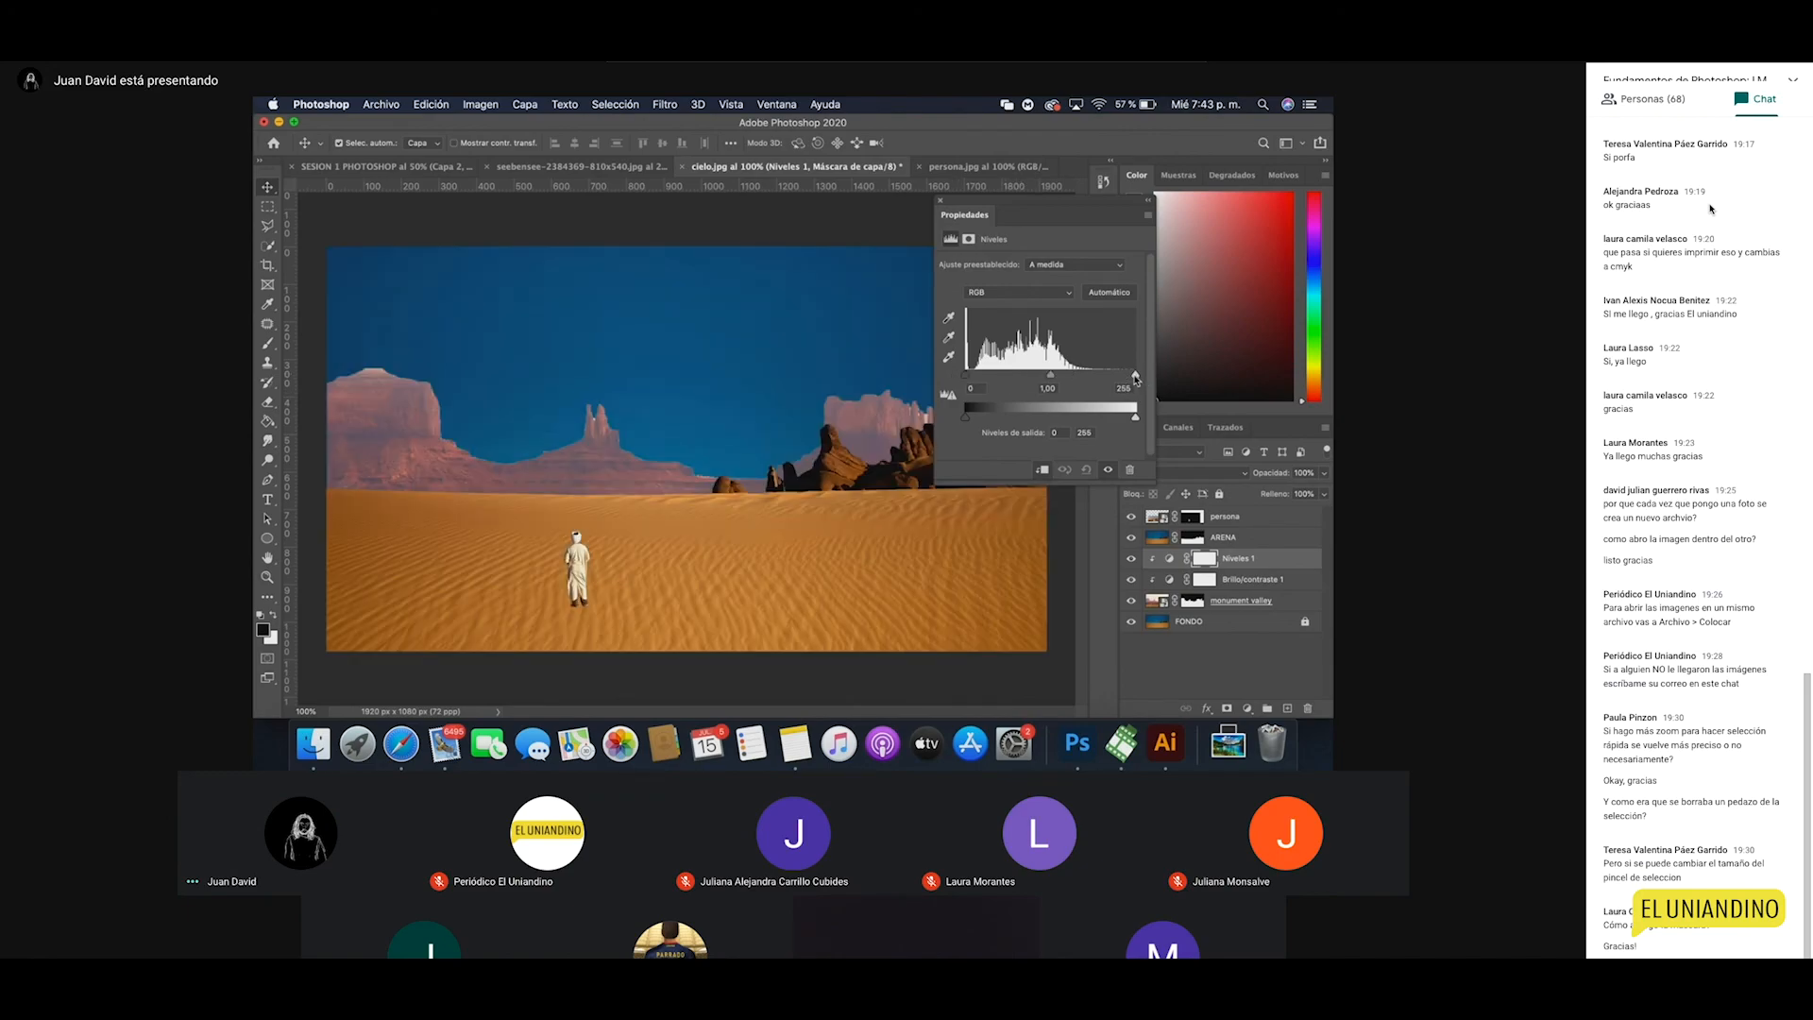
{"action": "left_click_drag", "start_coordinate": [1135, 379], "coordinate": [1071, 374]}
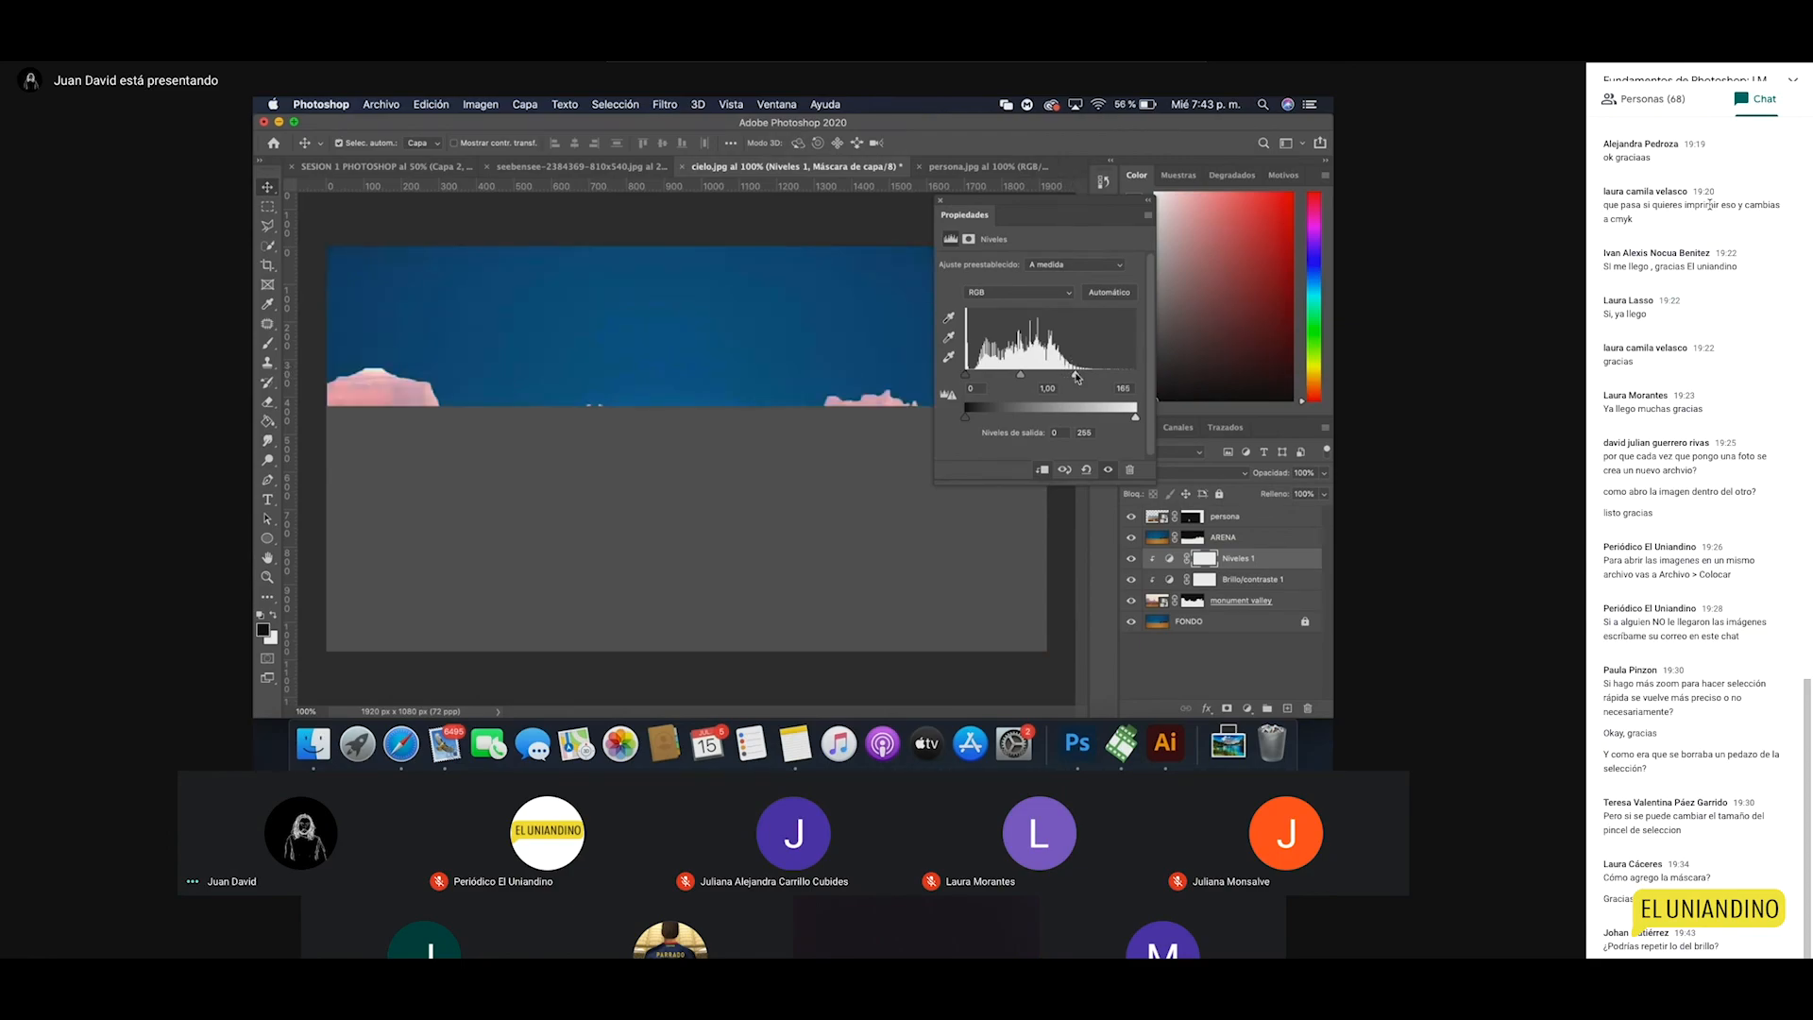
{"action": "left_click_drag", "start_coordinate": [1076, 377], "coordinate": [1079, 376]}
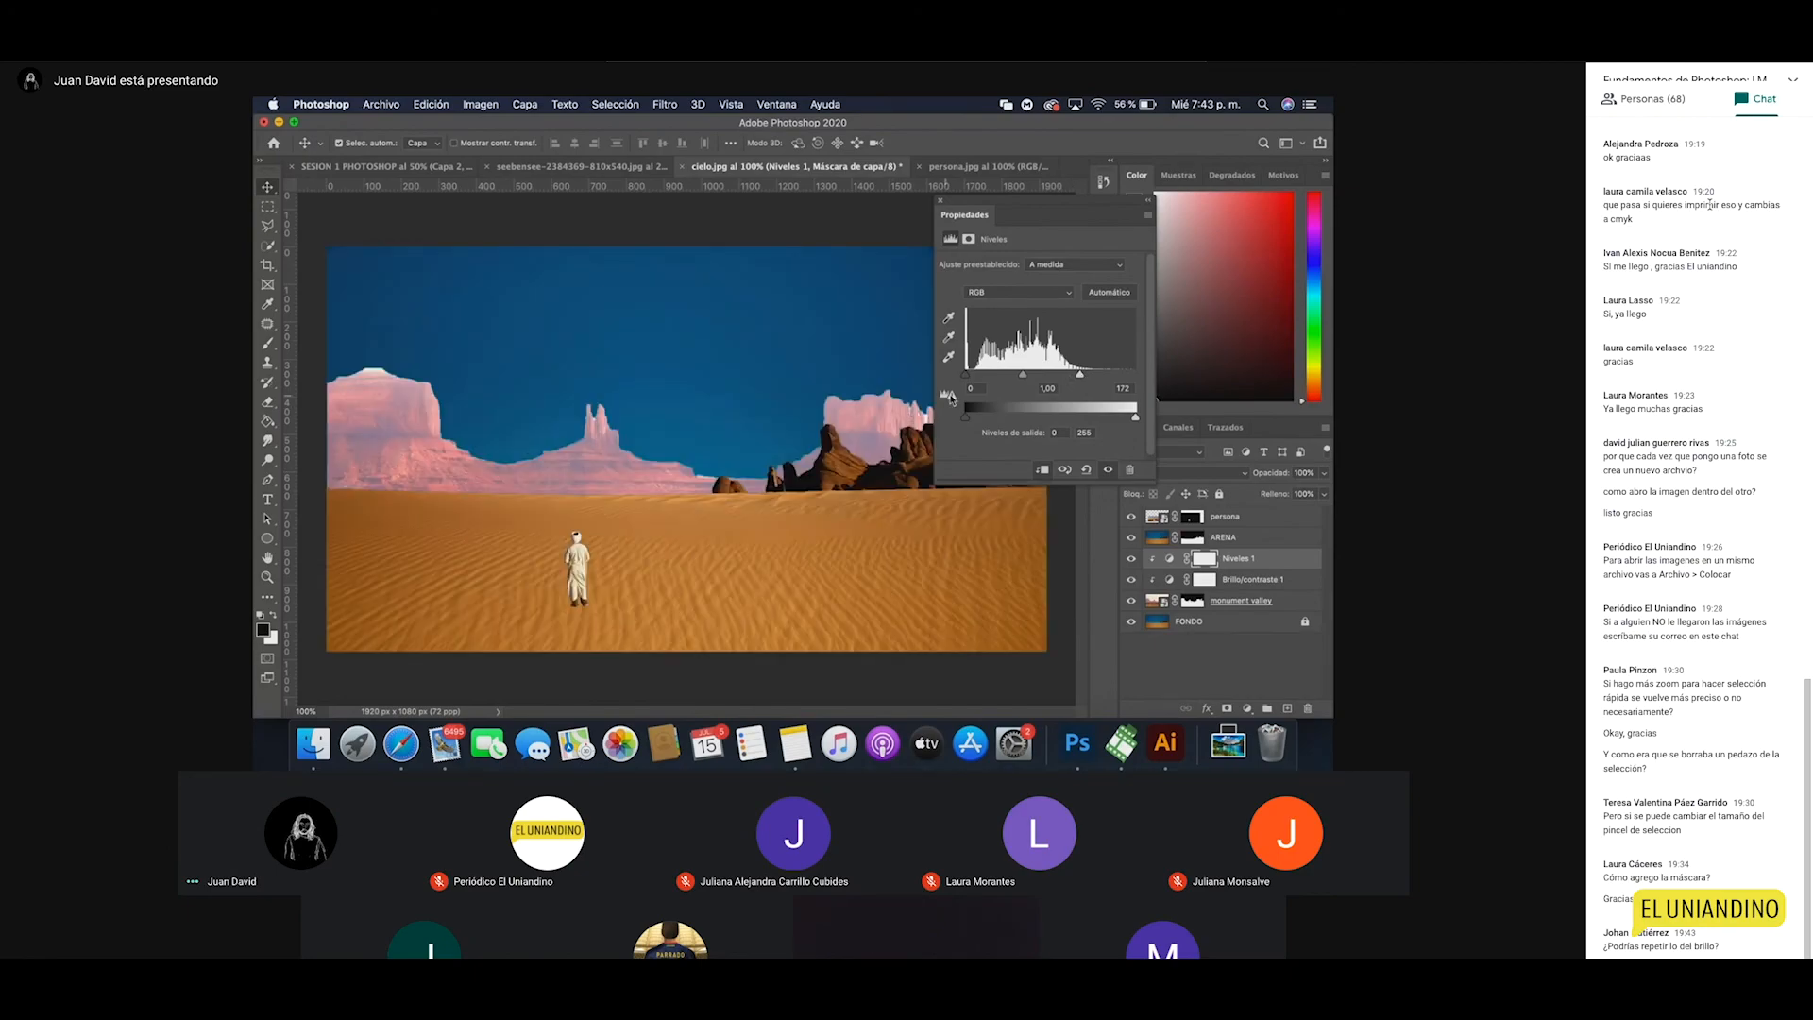
{"action": "left_click_drag", "start_coordinate": [1081, 377], "coordinate": [1138, 377]}
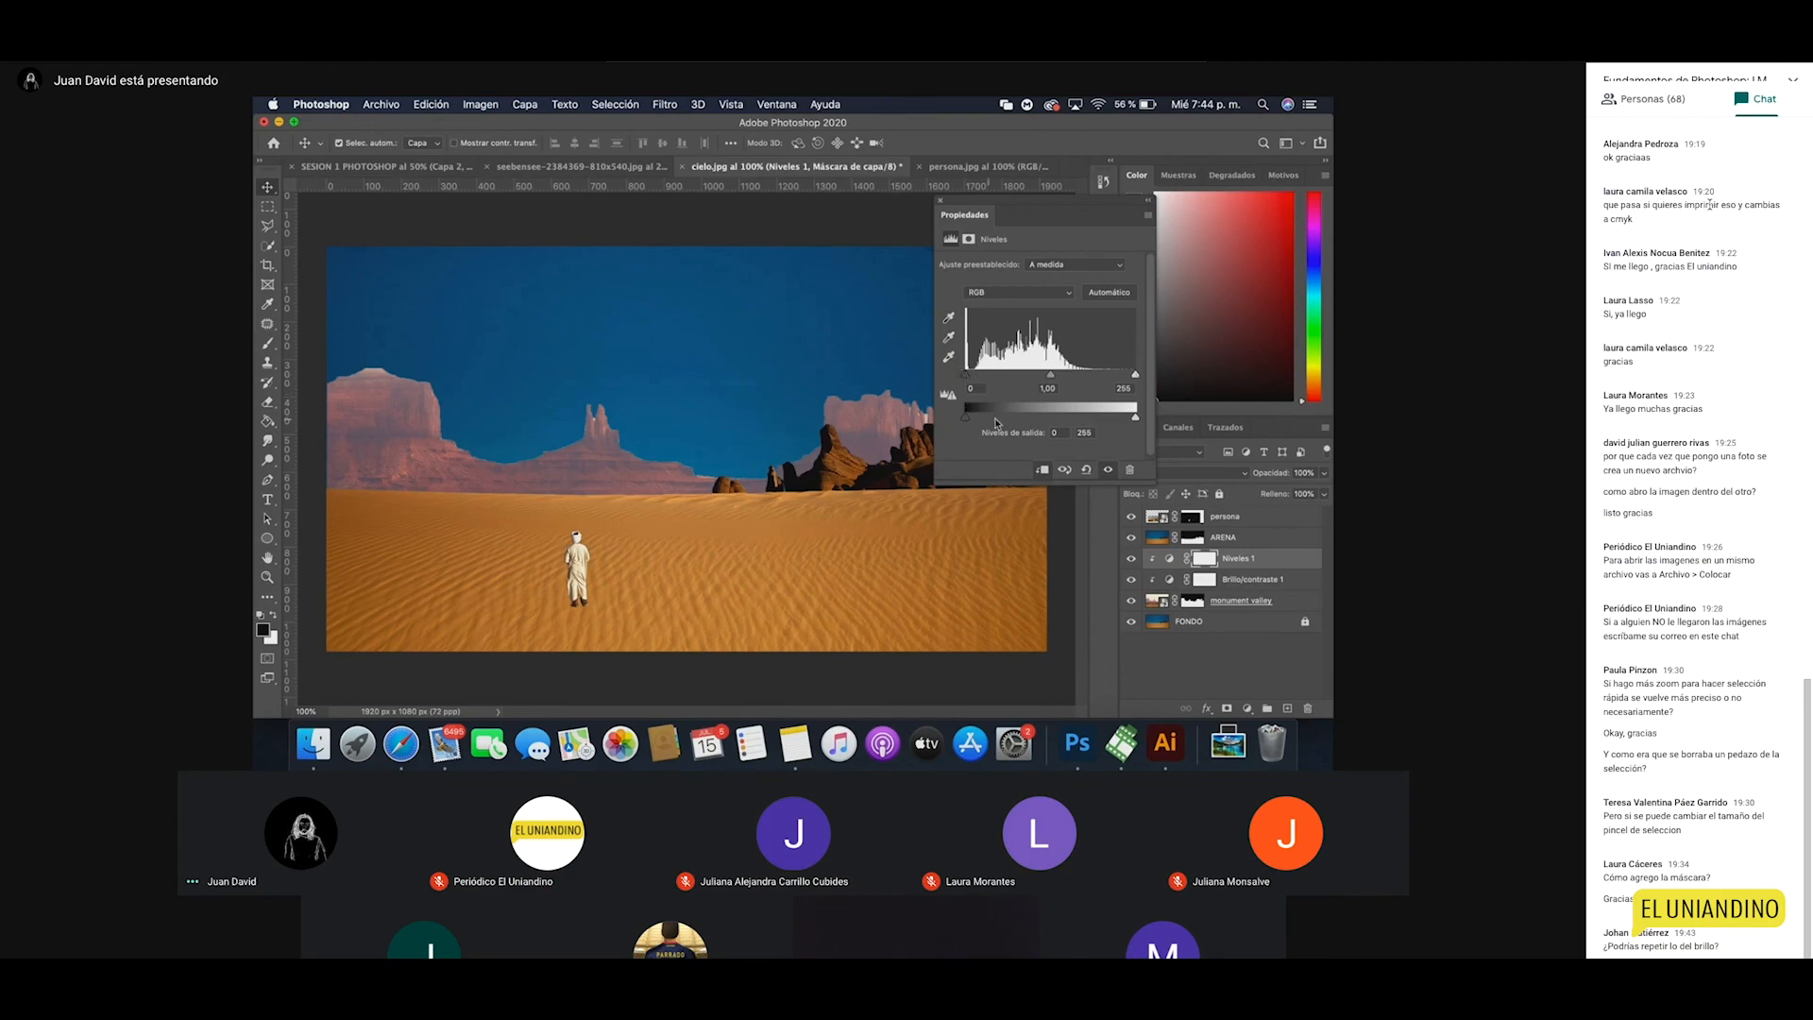
{"action": "left_click_drag", "start_coordinate": [965, 418], "coordinate": [991, 420]}
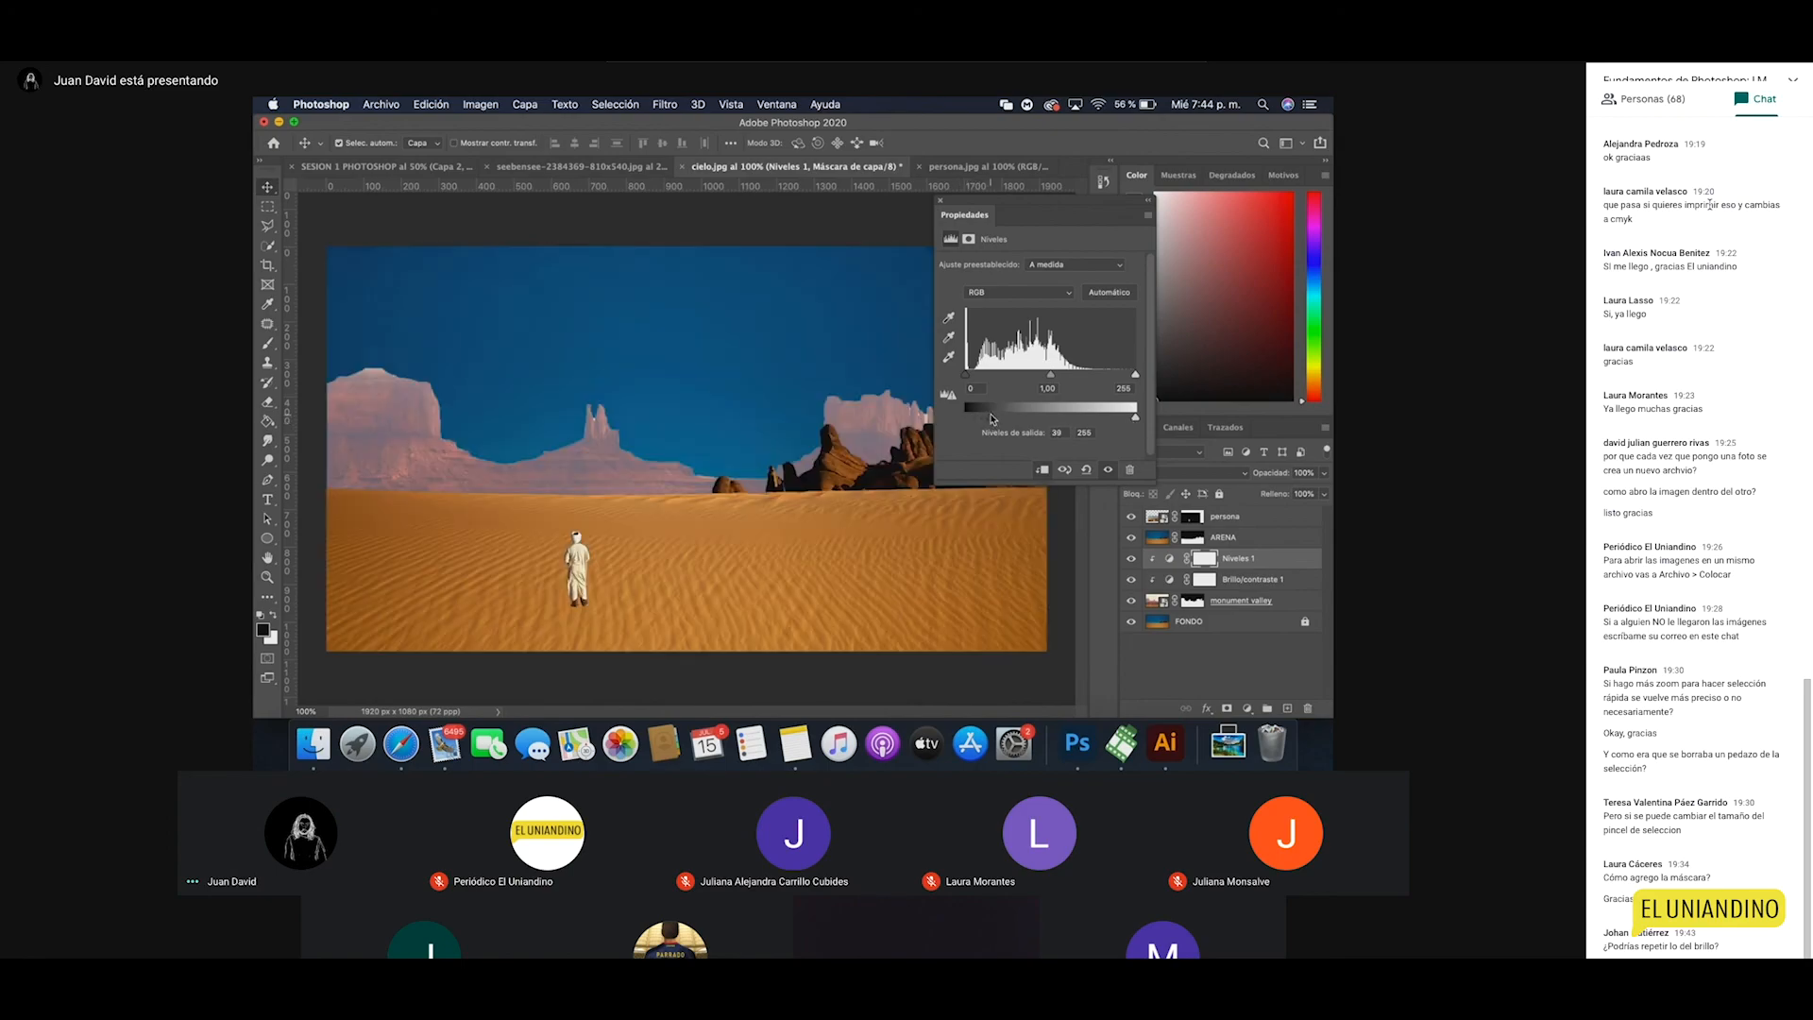
{"action": "left_click_drag", "start_coordinate": [1137, 421], "coordinate": [1084, 418]}
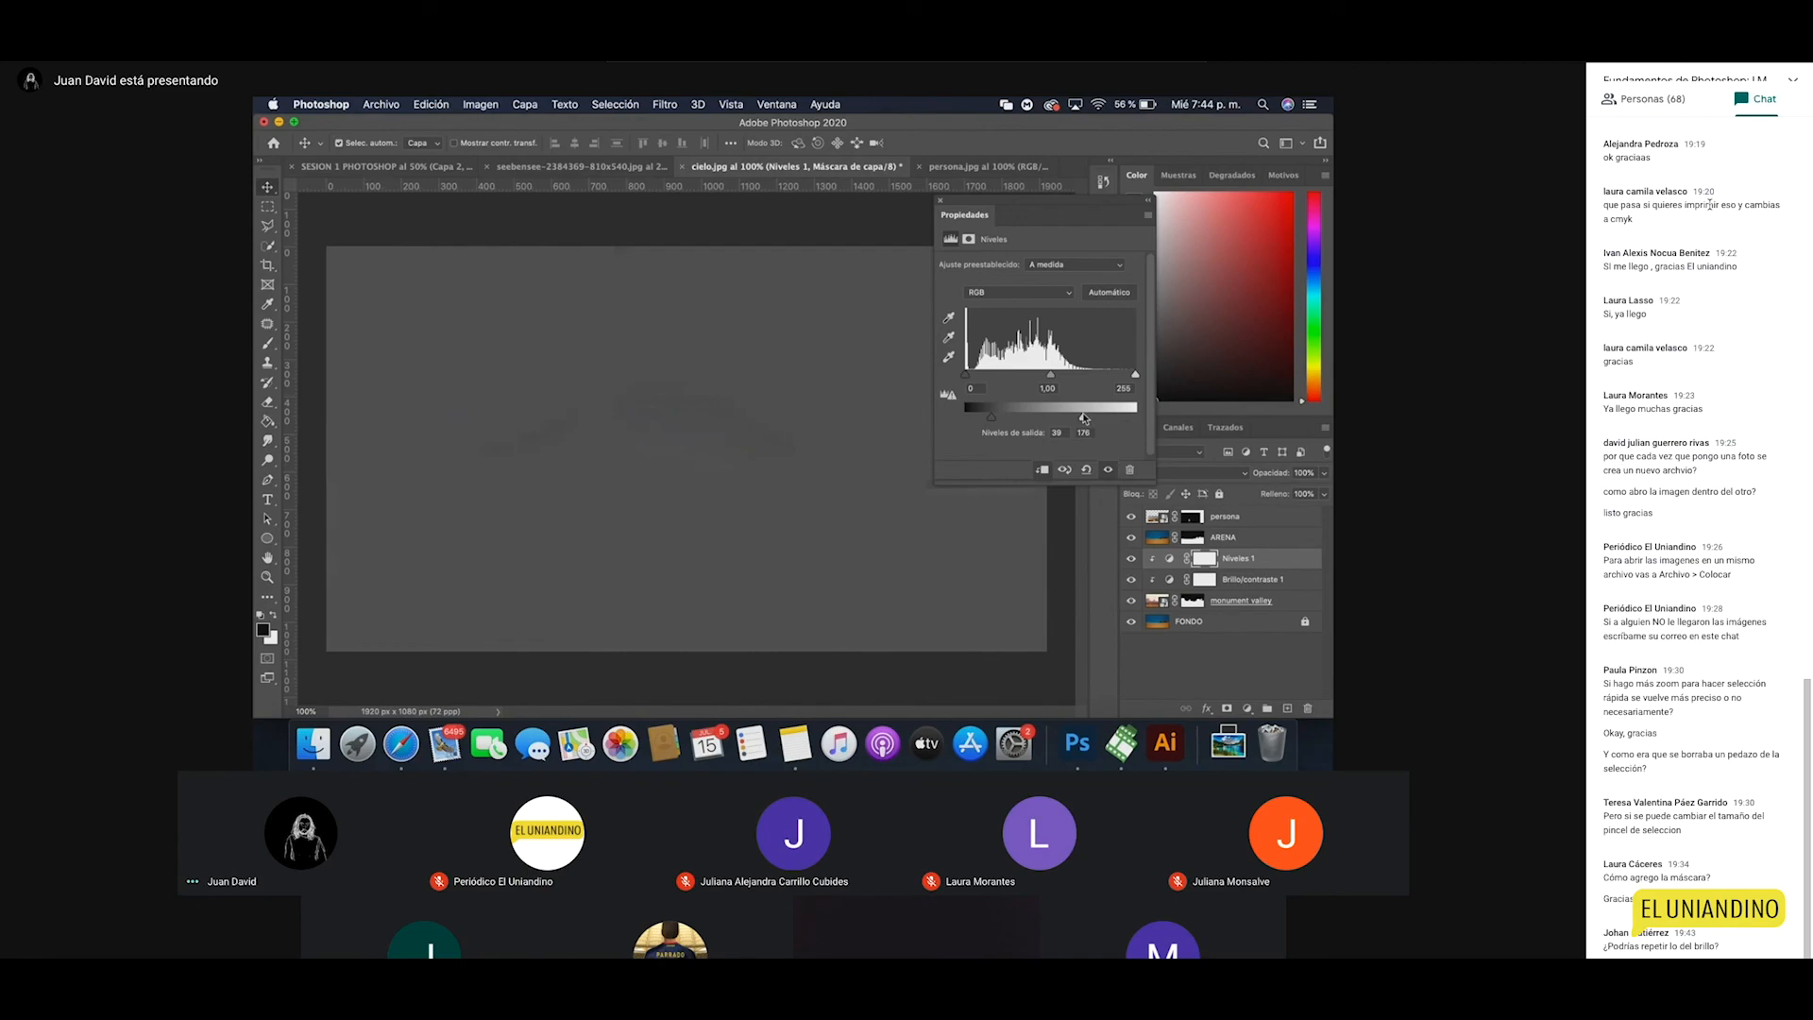
Step: Restore output to 0–255, set input levels near 46 / 0.77 / 230, and close the settings
{"action": "left_click", "coordinate": [777, 501]}
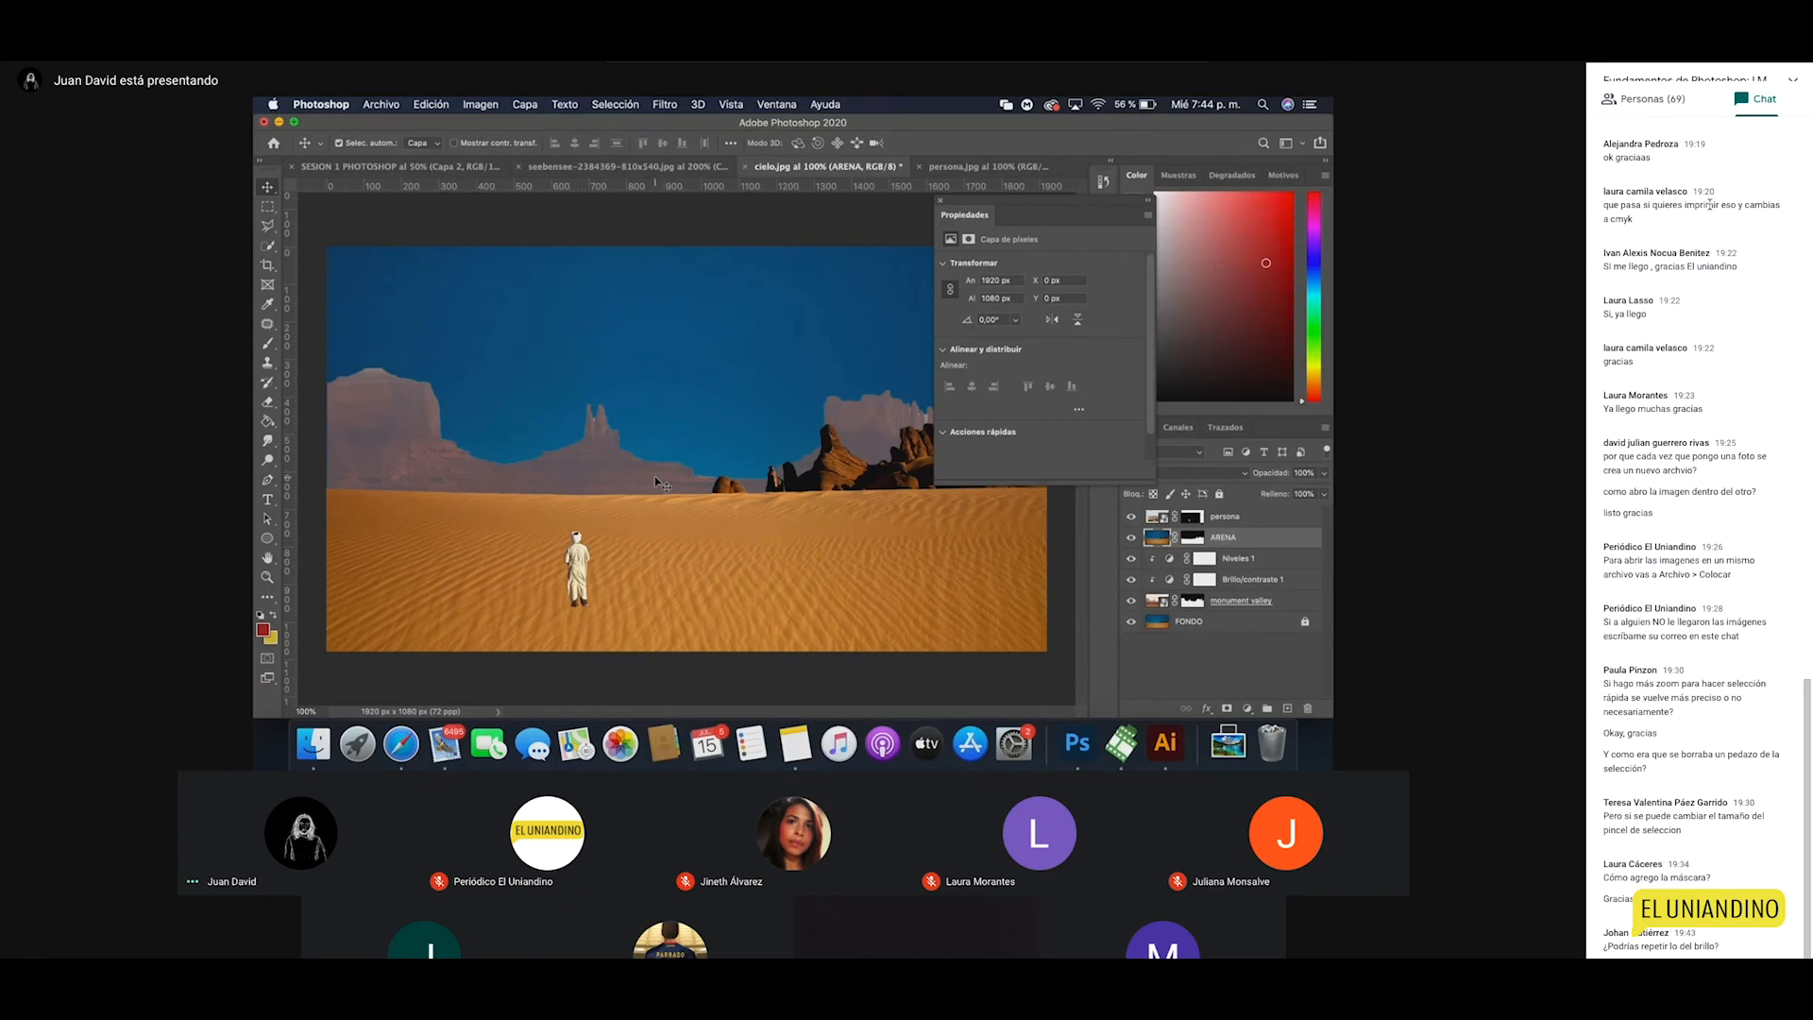
{"action": "left_click", "coordinate": [1265, 562]}
{"action": "left_click_drag", "start_coordinate": [990, 416], "coordinate": [964, 417]}
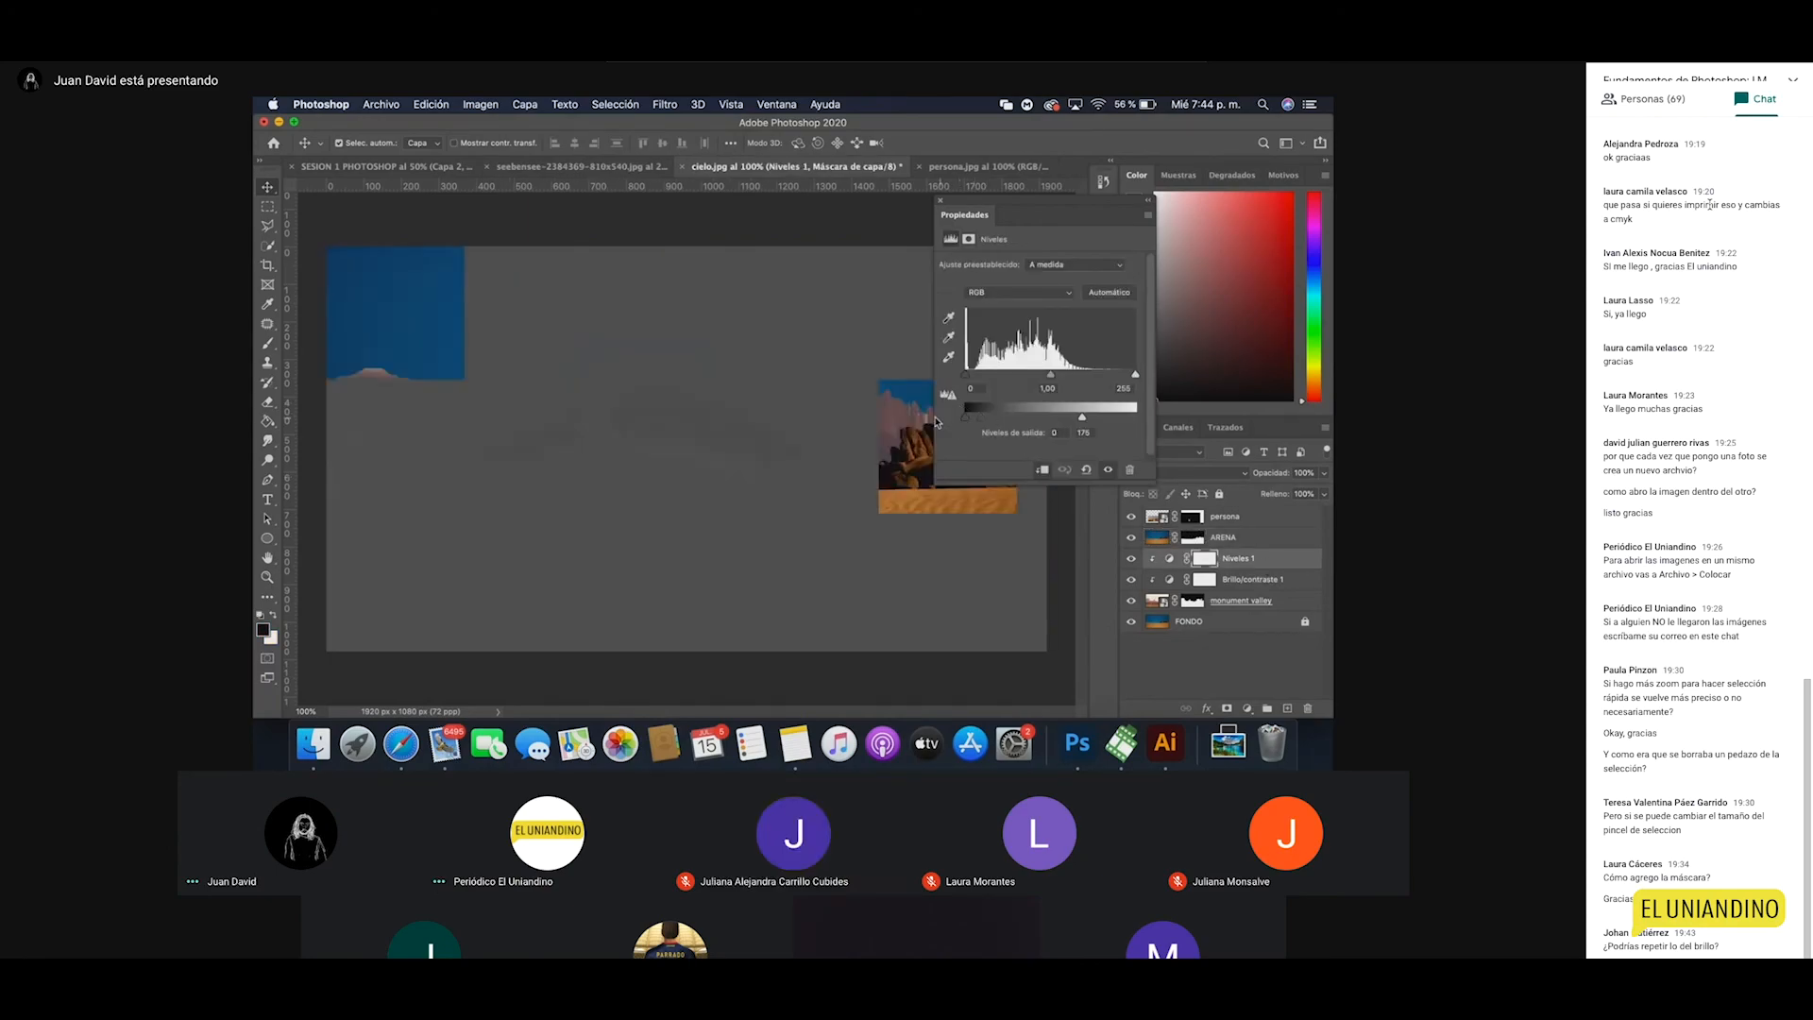
{"action": "left_click_drag", "start_coordinate": [1082, 416], "coordinate": [1159, 418]}
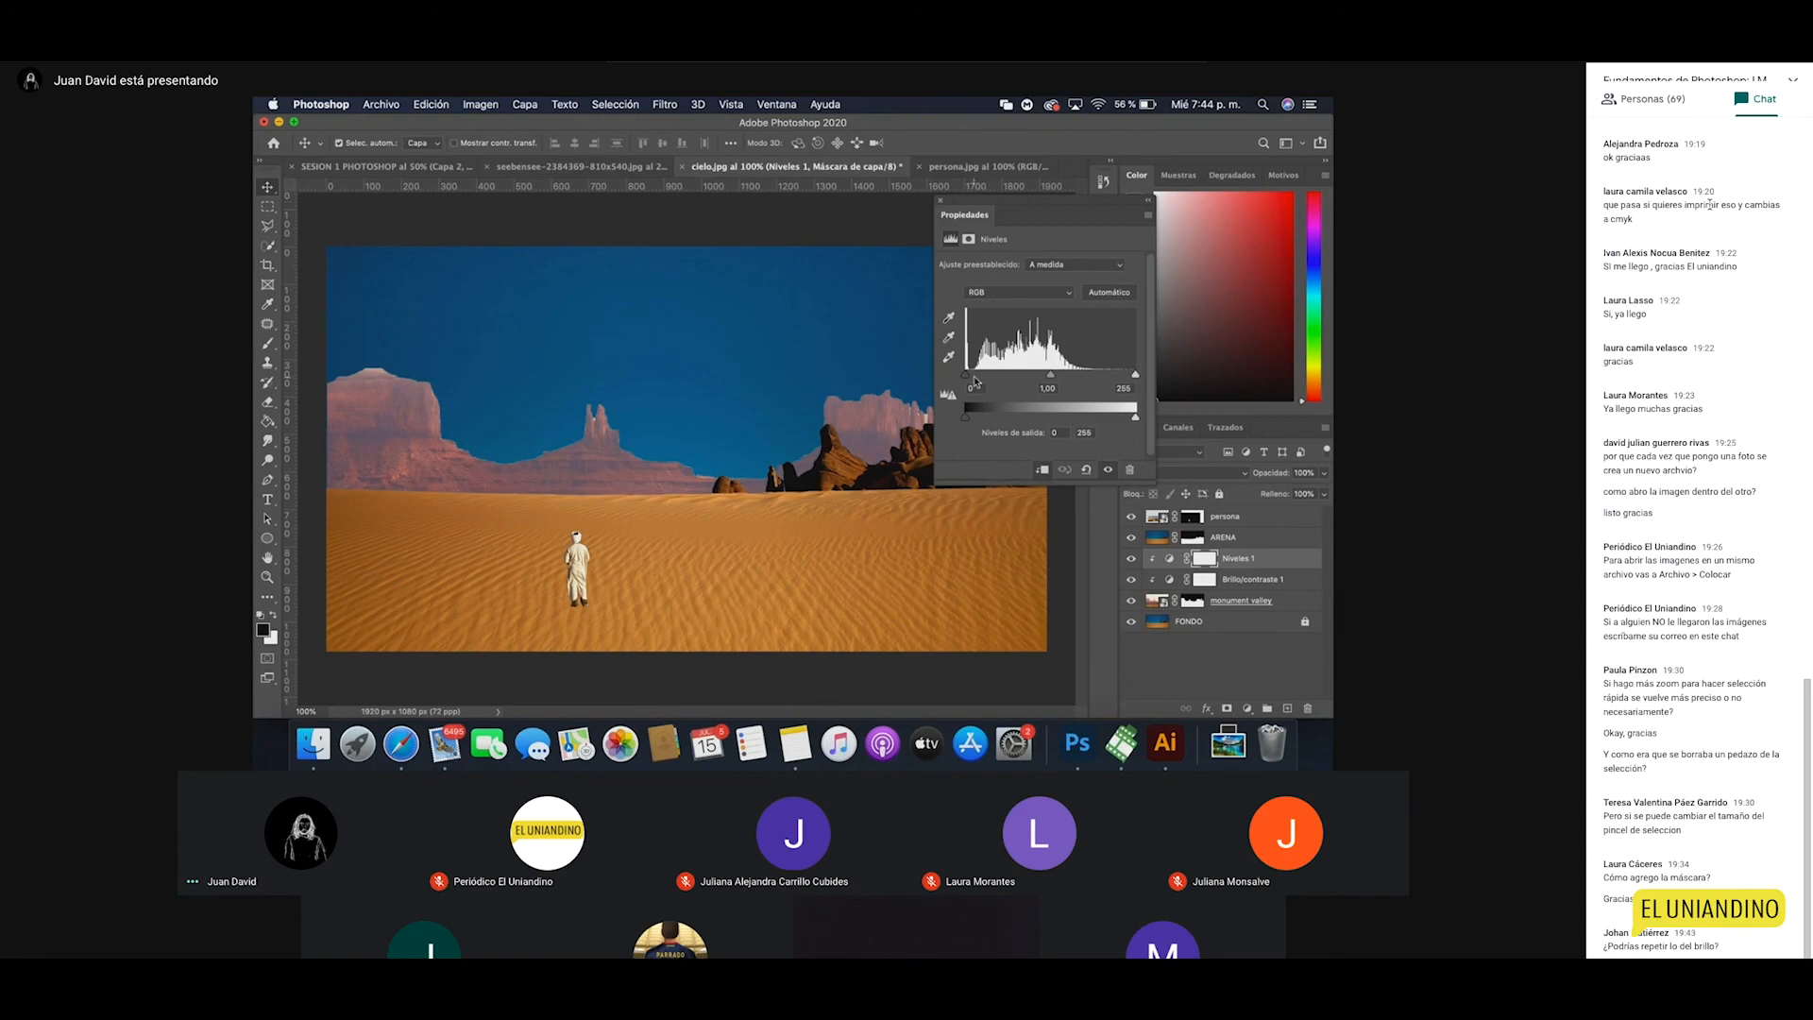
{"action": "left_click_drag", "start_coordinate": [965, 377], "coordinate": [992, 377]}
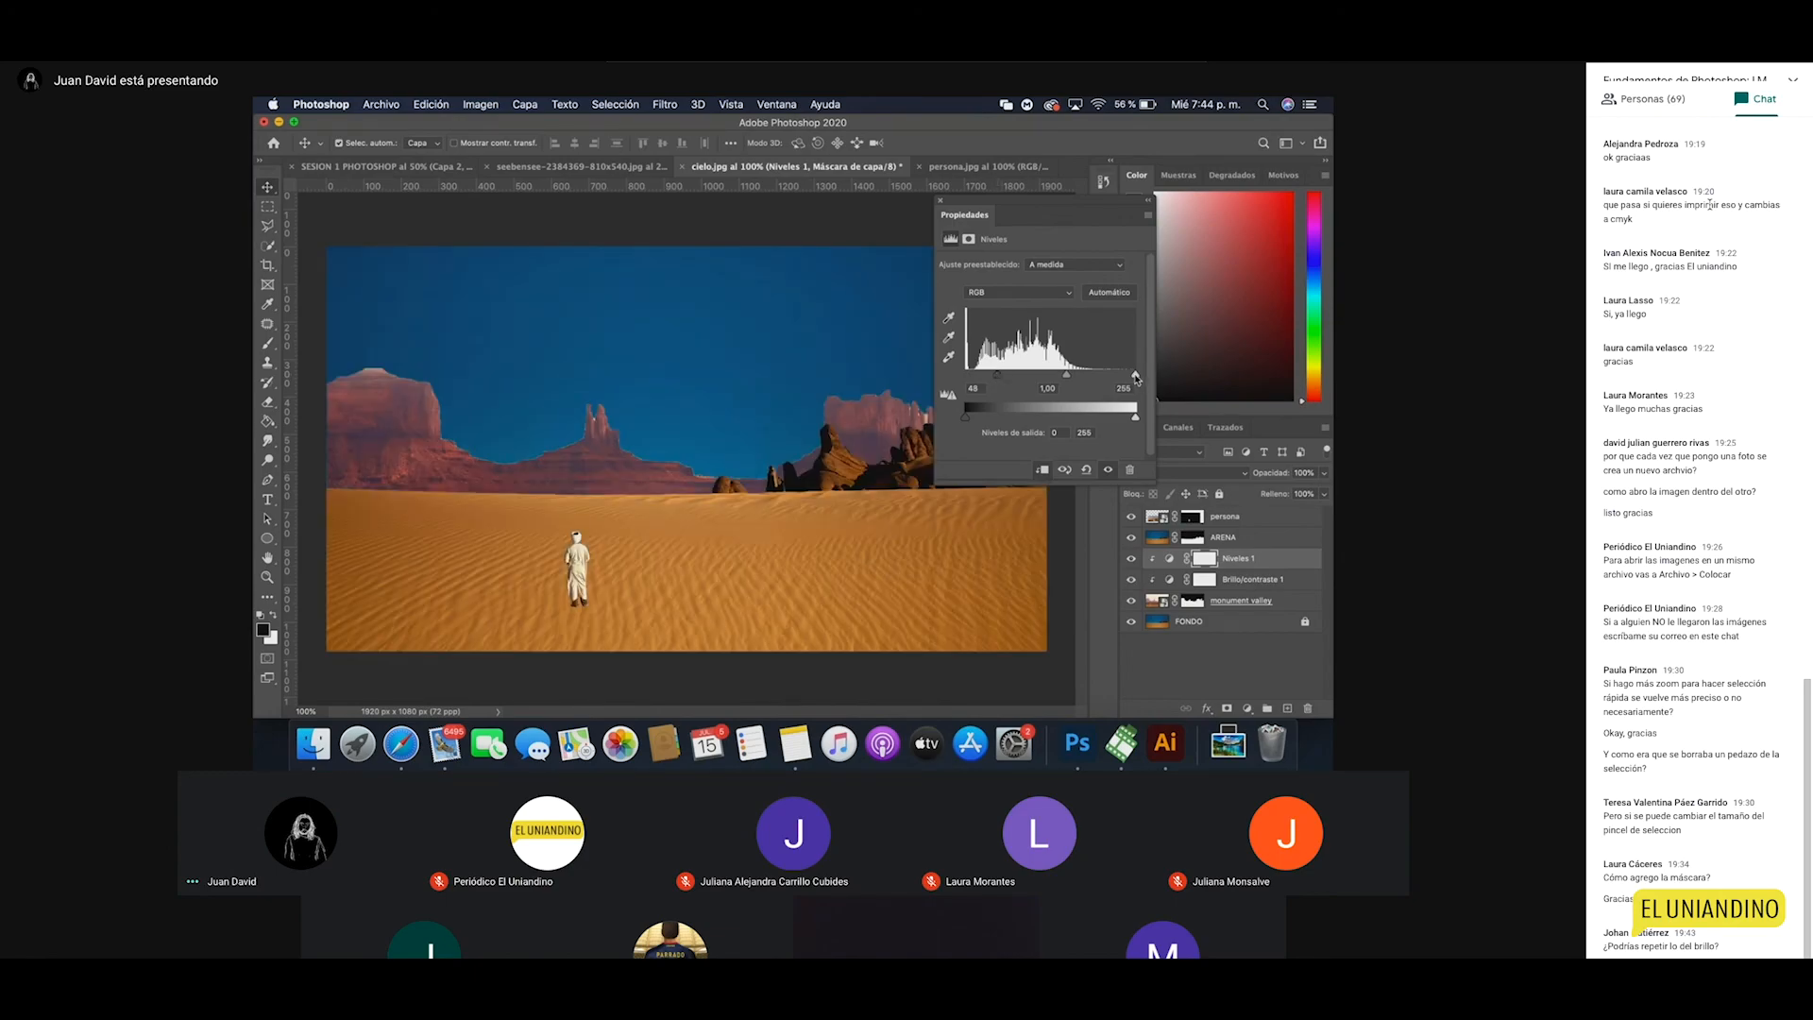
{"action": "left_click_drag", "start_coordinate": [1136, 378], "coordinate": [1071, 379]}
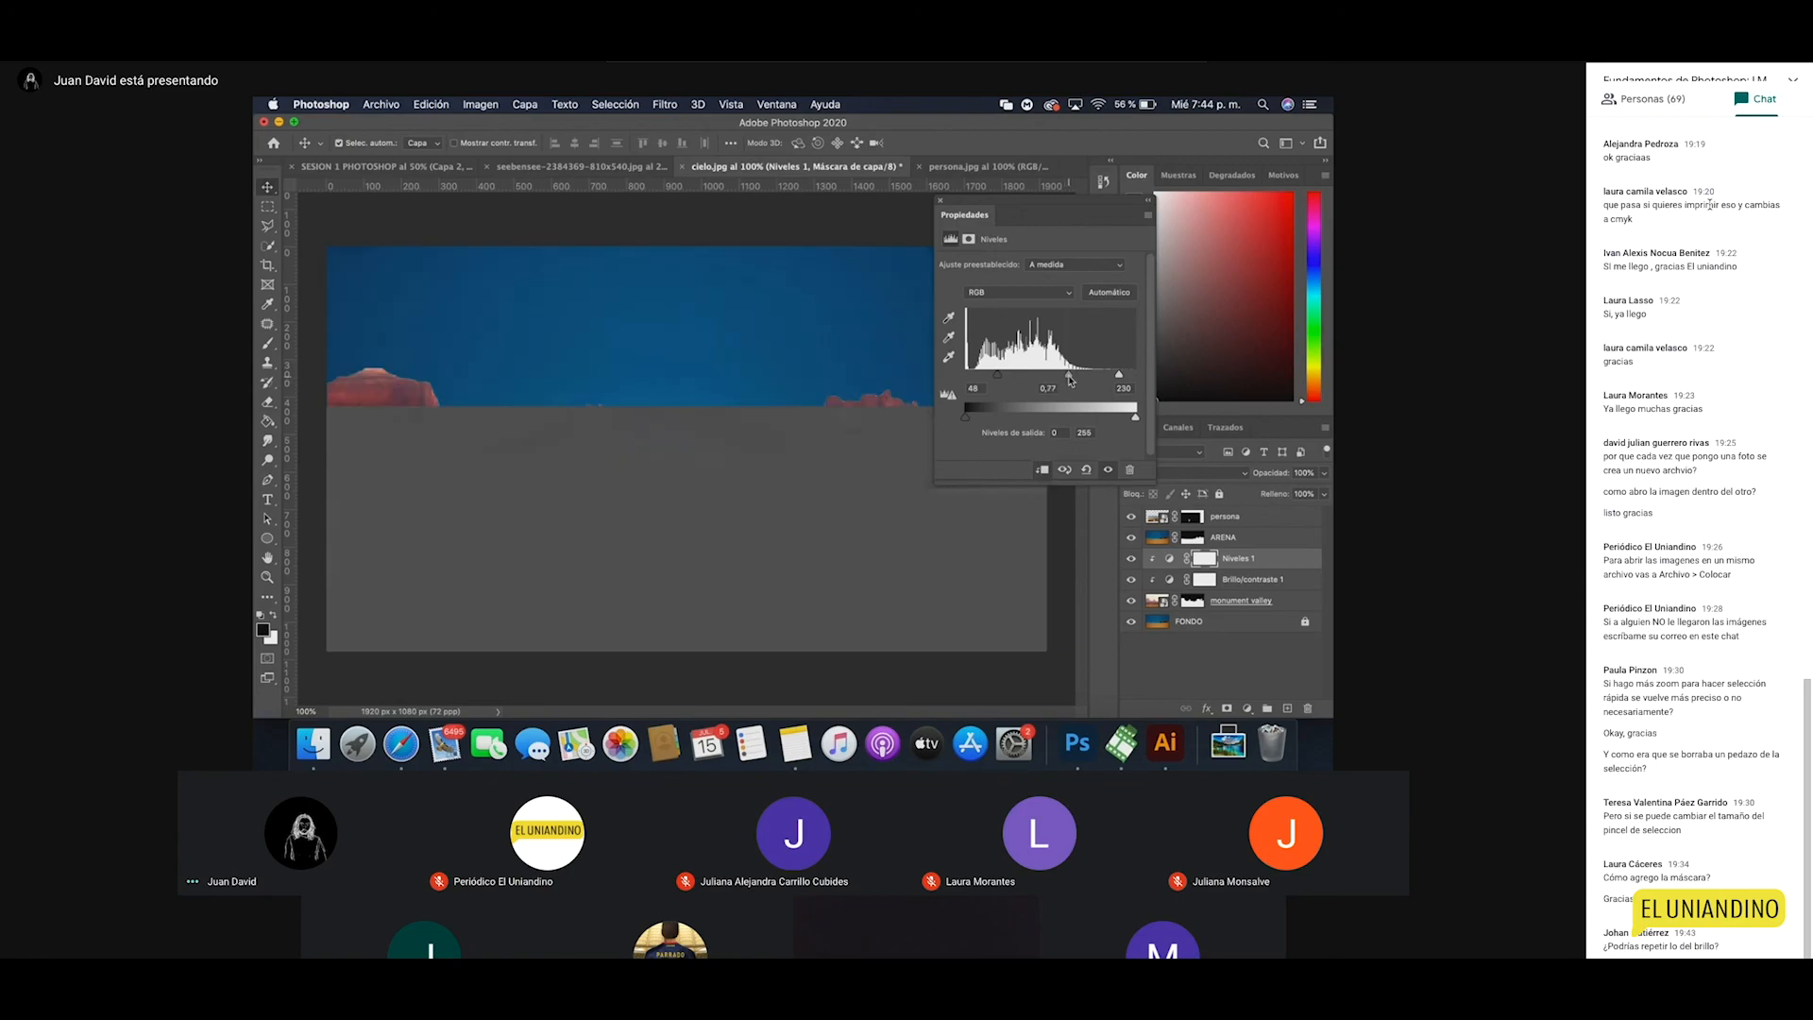
{"action": "left_click", "coordinate": [940, 200]}
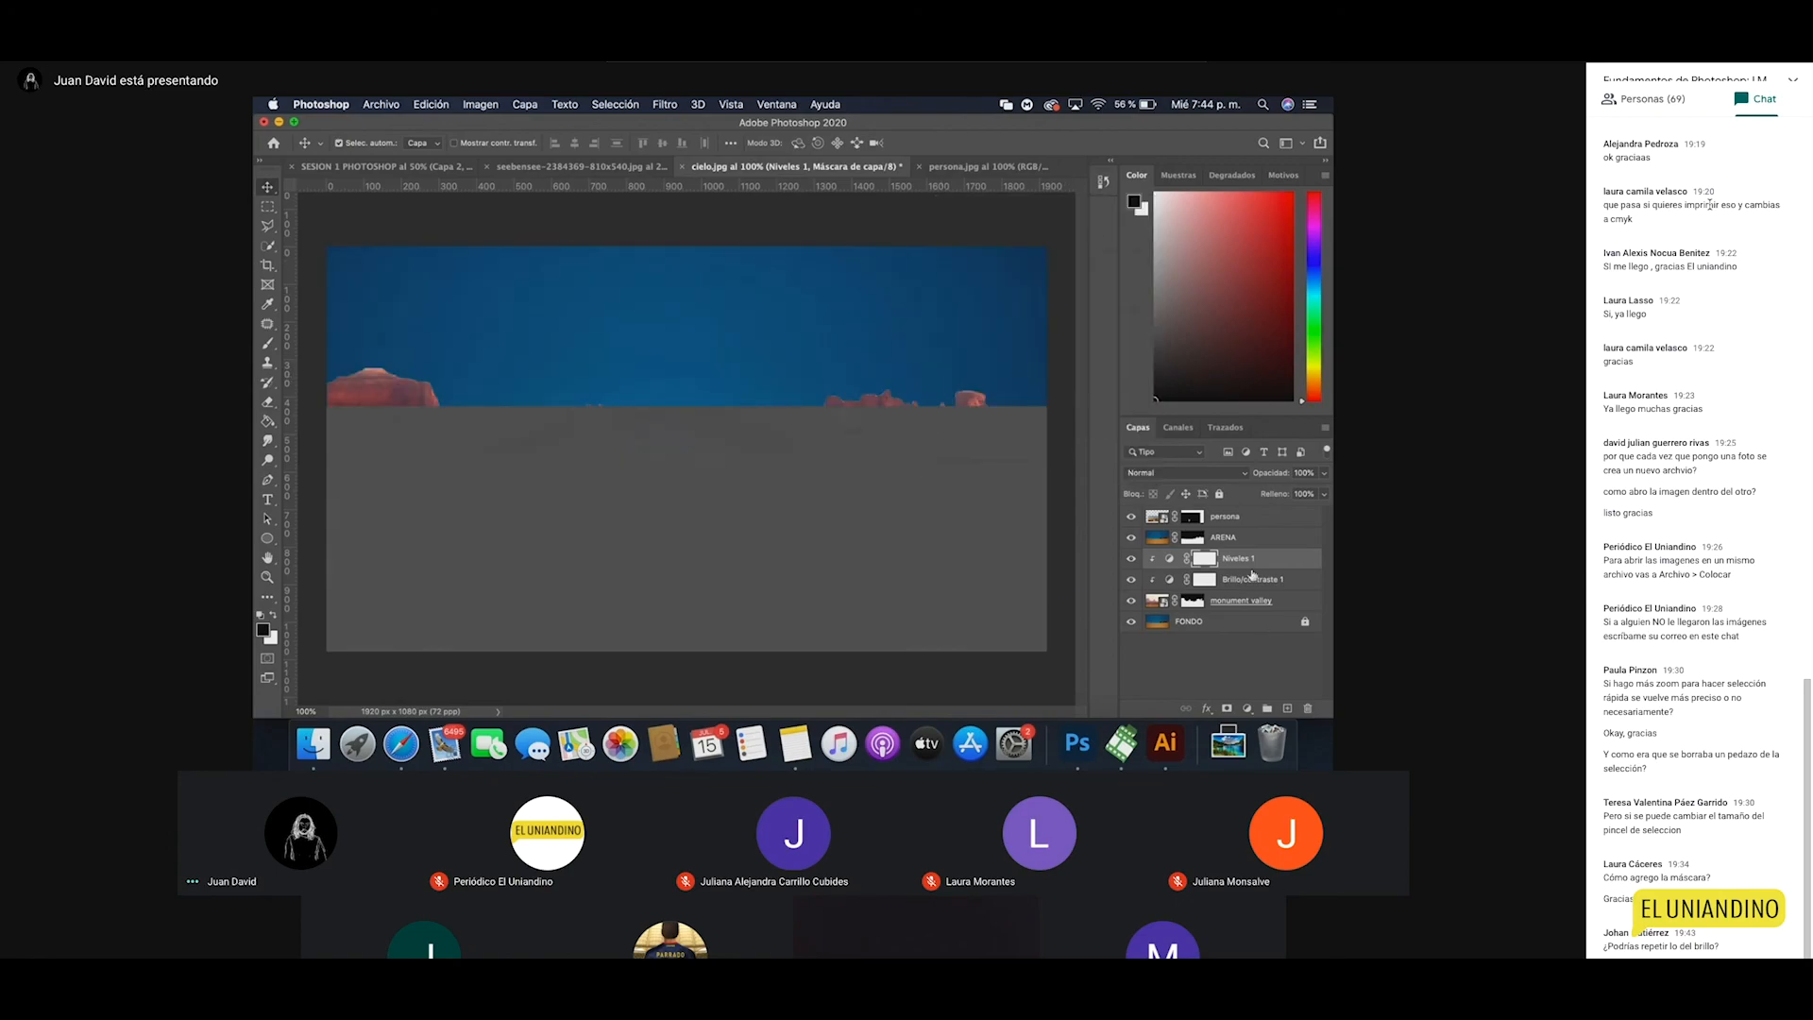
Step: Reopen Brillo/contraste 1's properties showing brightness -50 and contrast 32
{"action": "left_click", "coordinate": [1281, 580]}
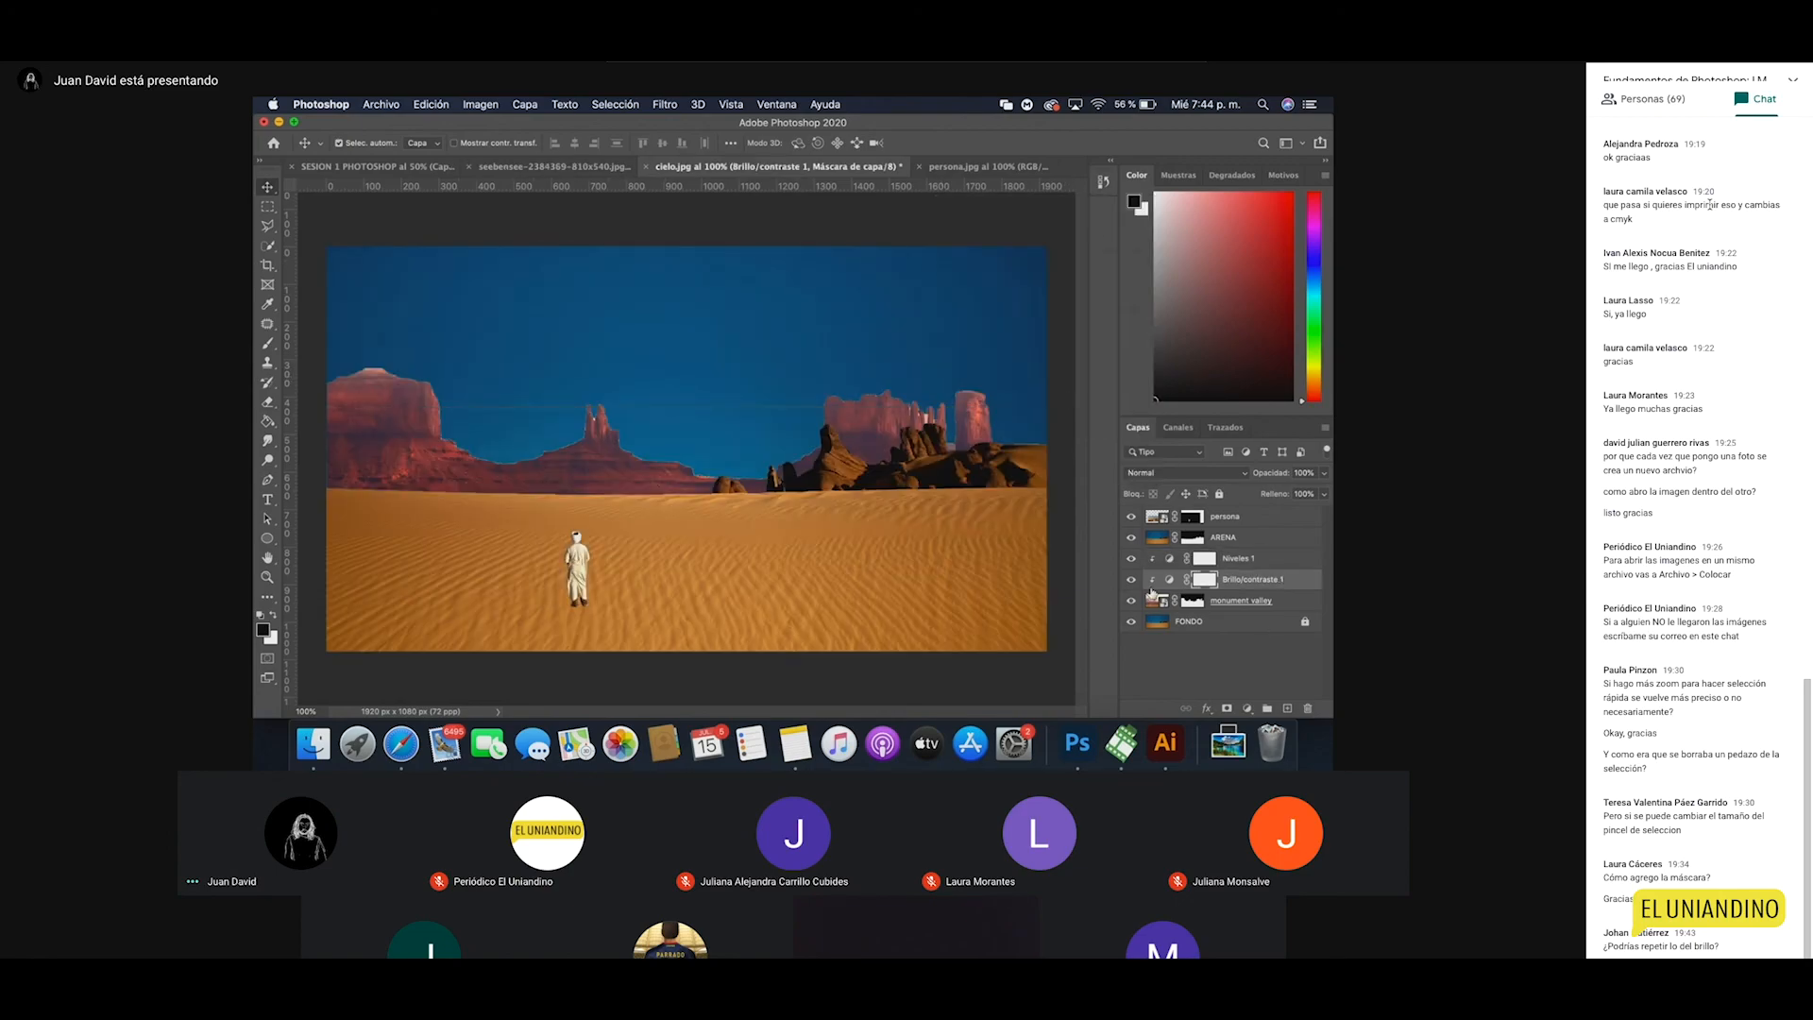
{"action": "left_click", "coordinate": [1248, 709]}
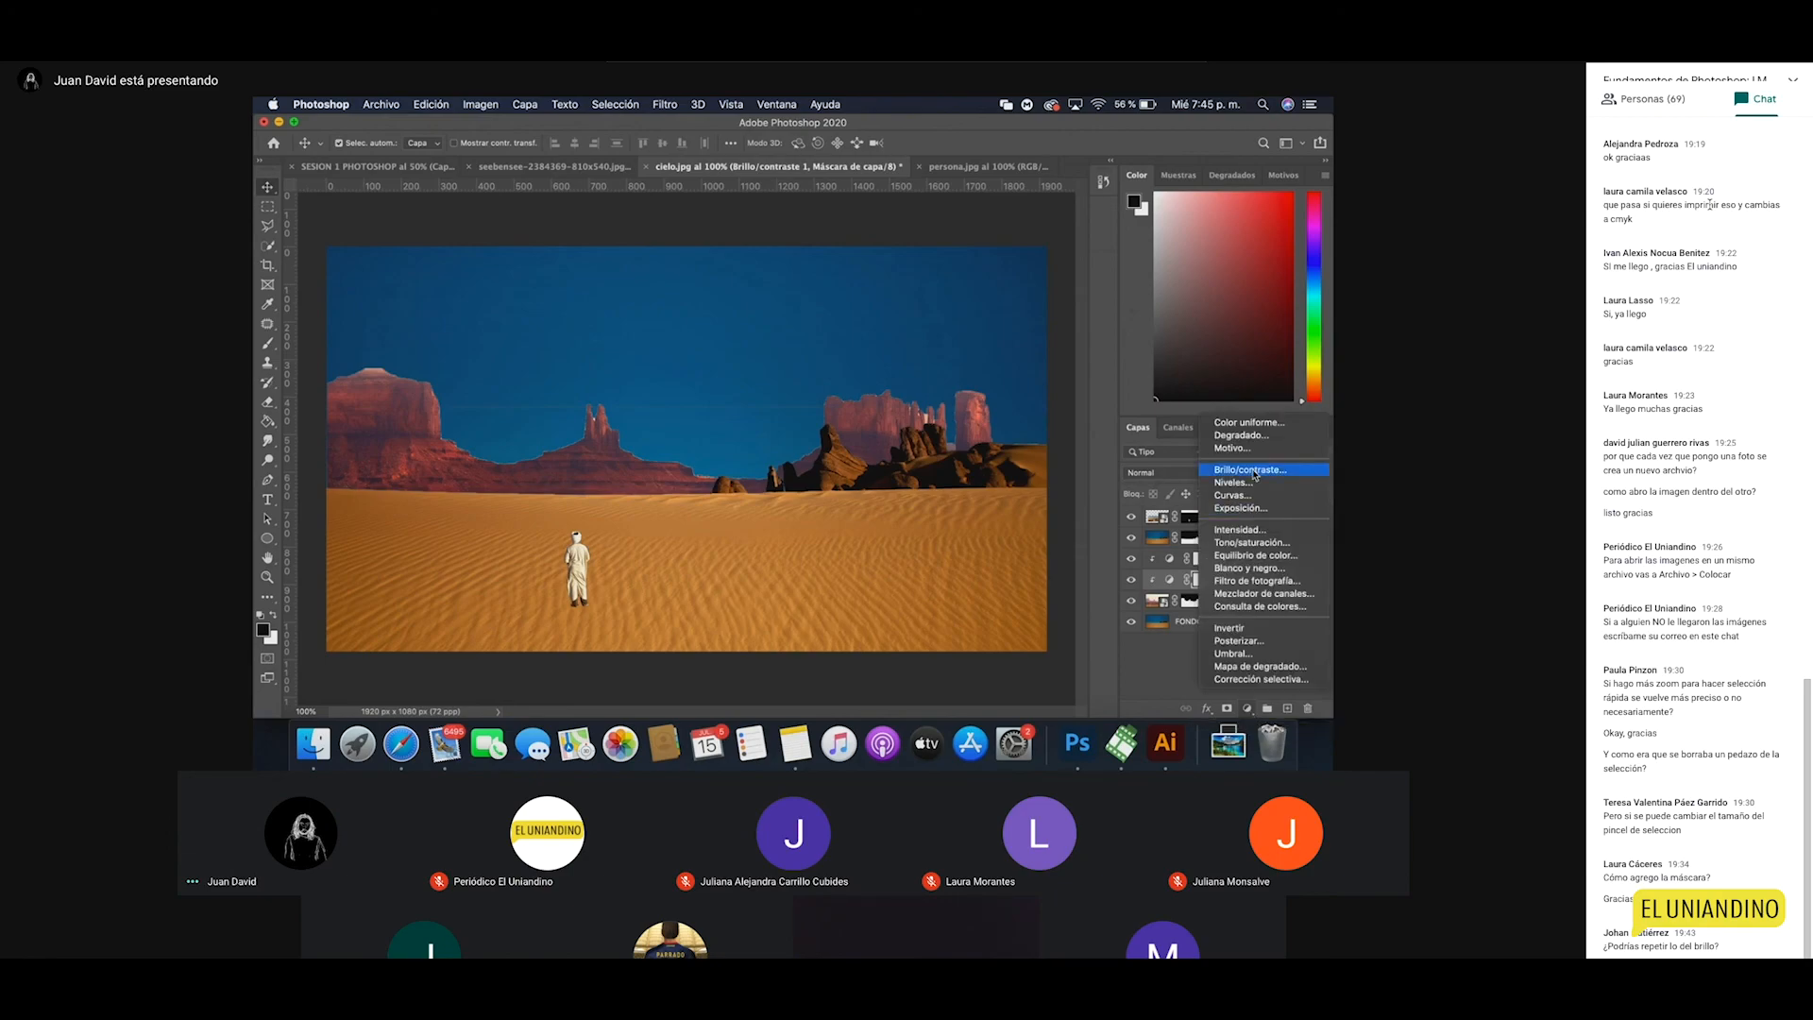
{"action": "left_click", "coordinate": [1182, 638]}
{"action": "left_click", "coordinate": [1240, 586]}
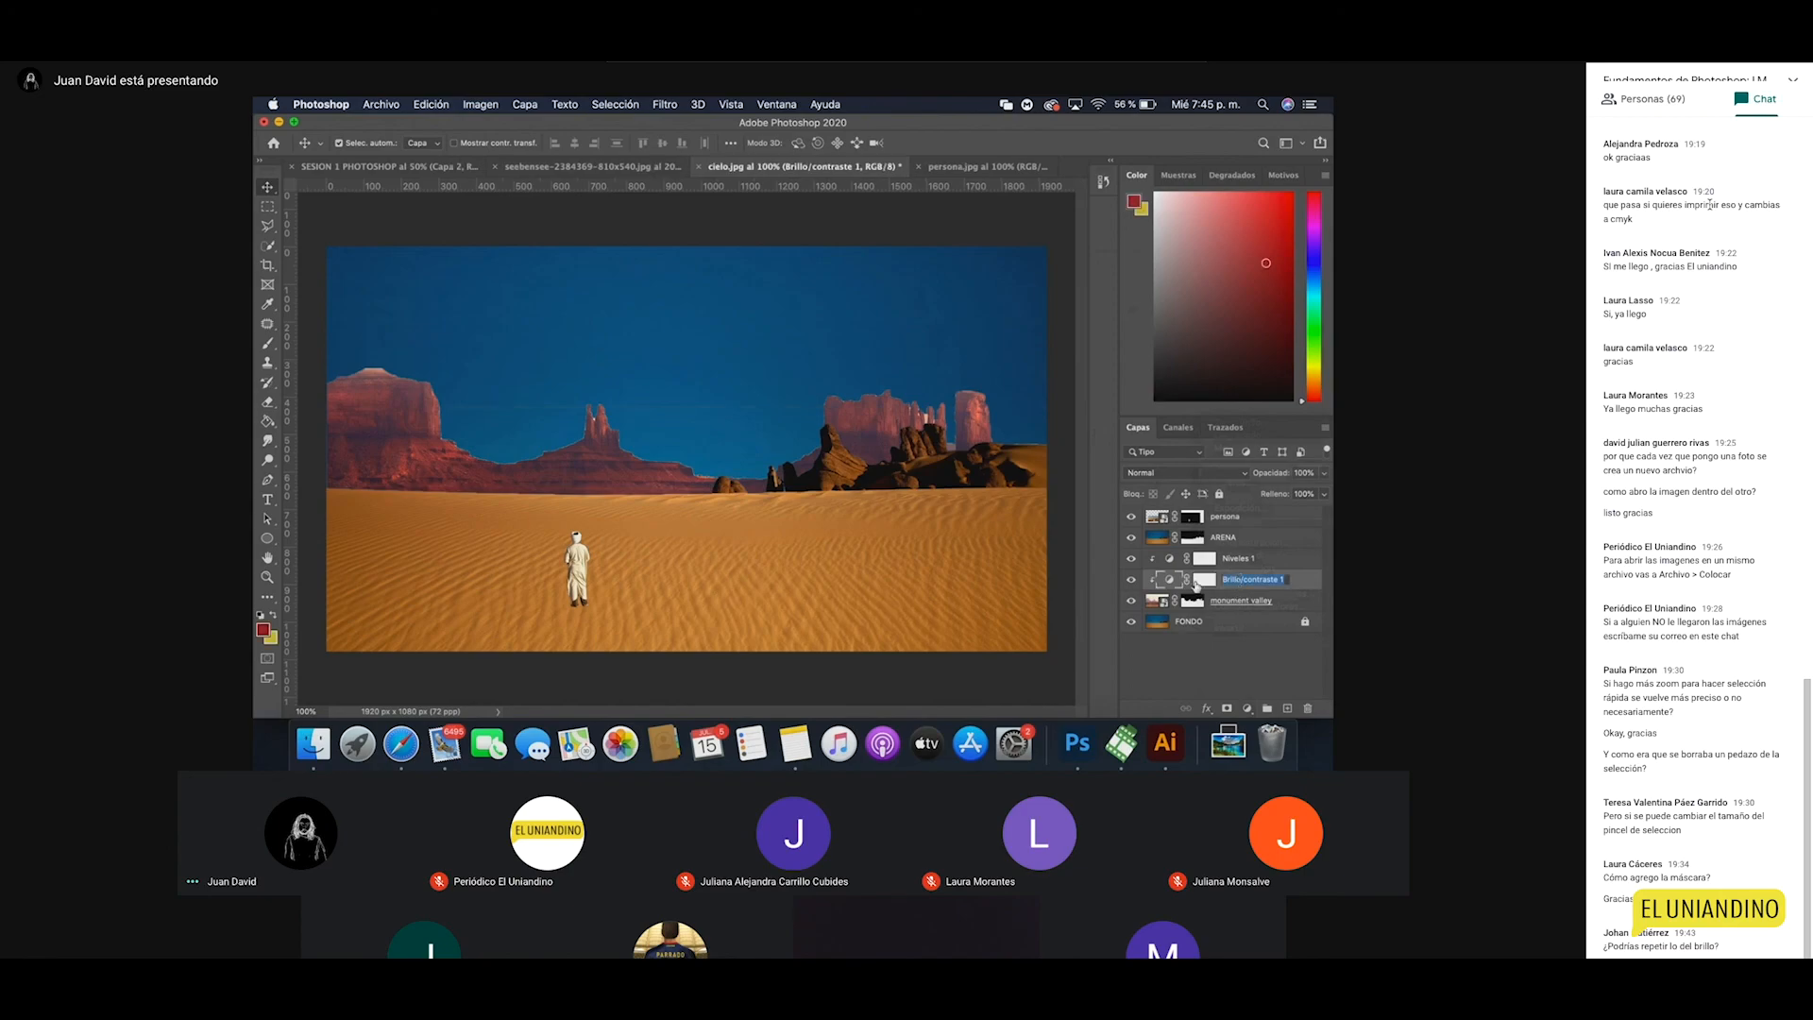
{"action": "double_click", "coordinate": [1196, 583]}
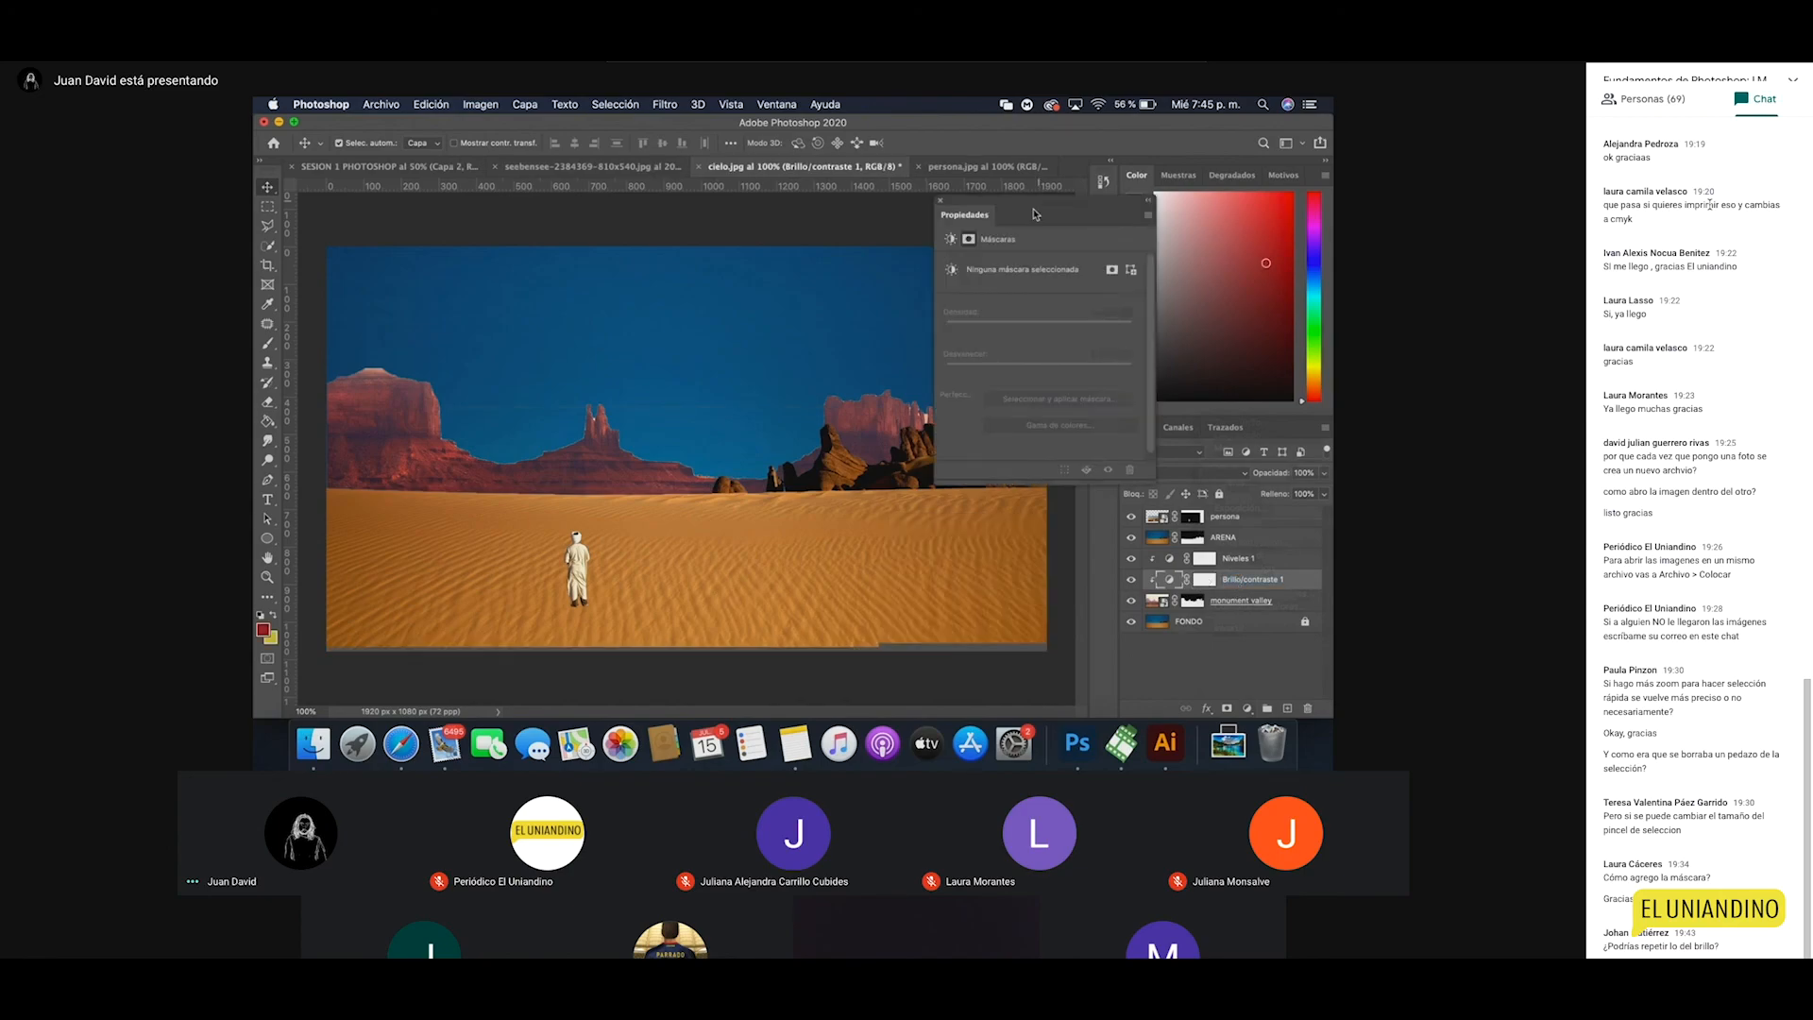
{"action": "left_click_drag", "start_coordinate": [1035, 205], "coordinate": [1101, 212]}
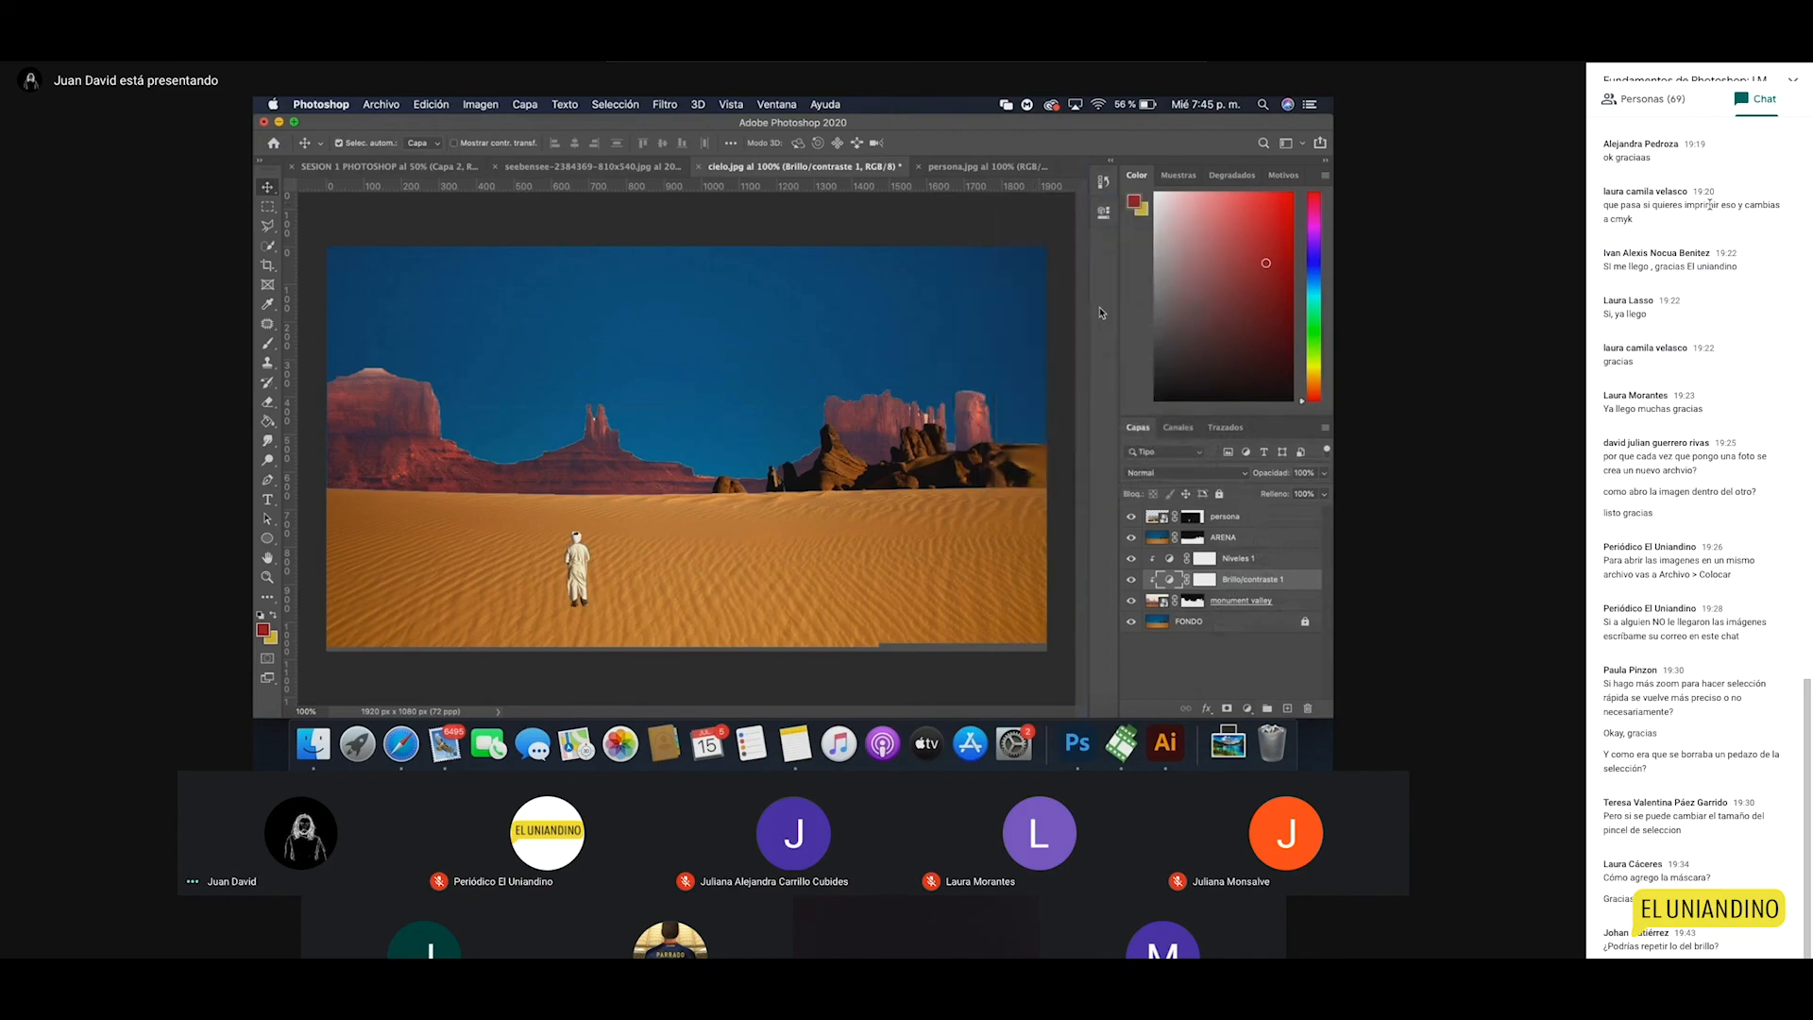
{"action": "left_click", "coordinate": [1102, 212]}
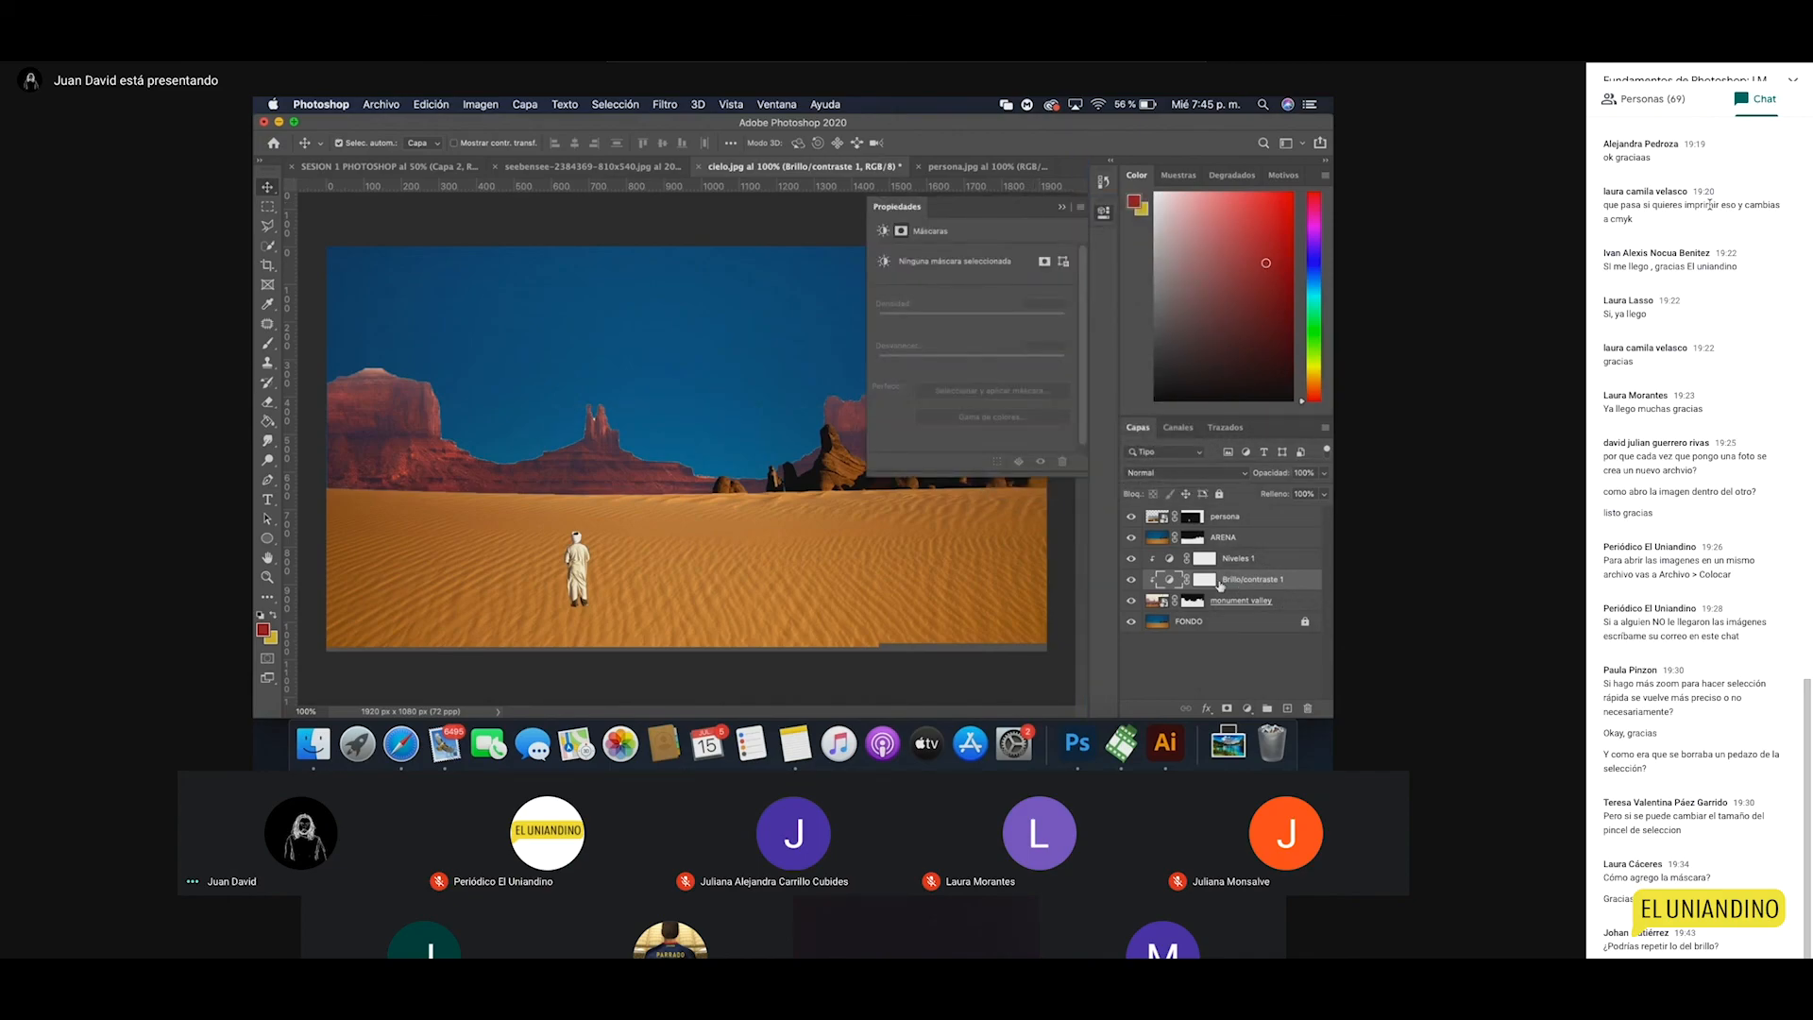
{"action": "left_click", "coordinate": [1171, 583]}
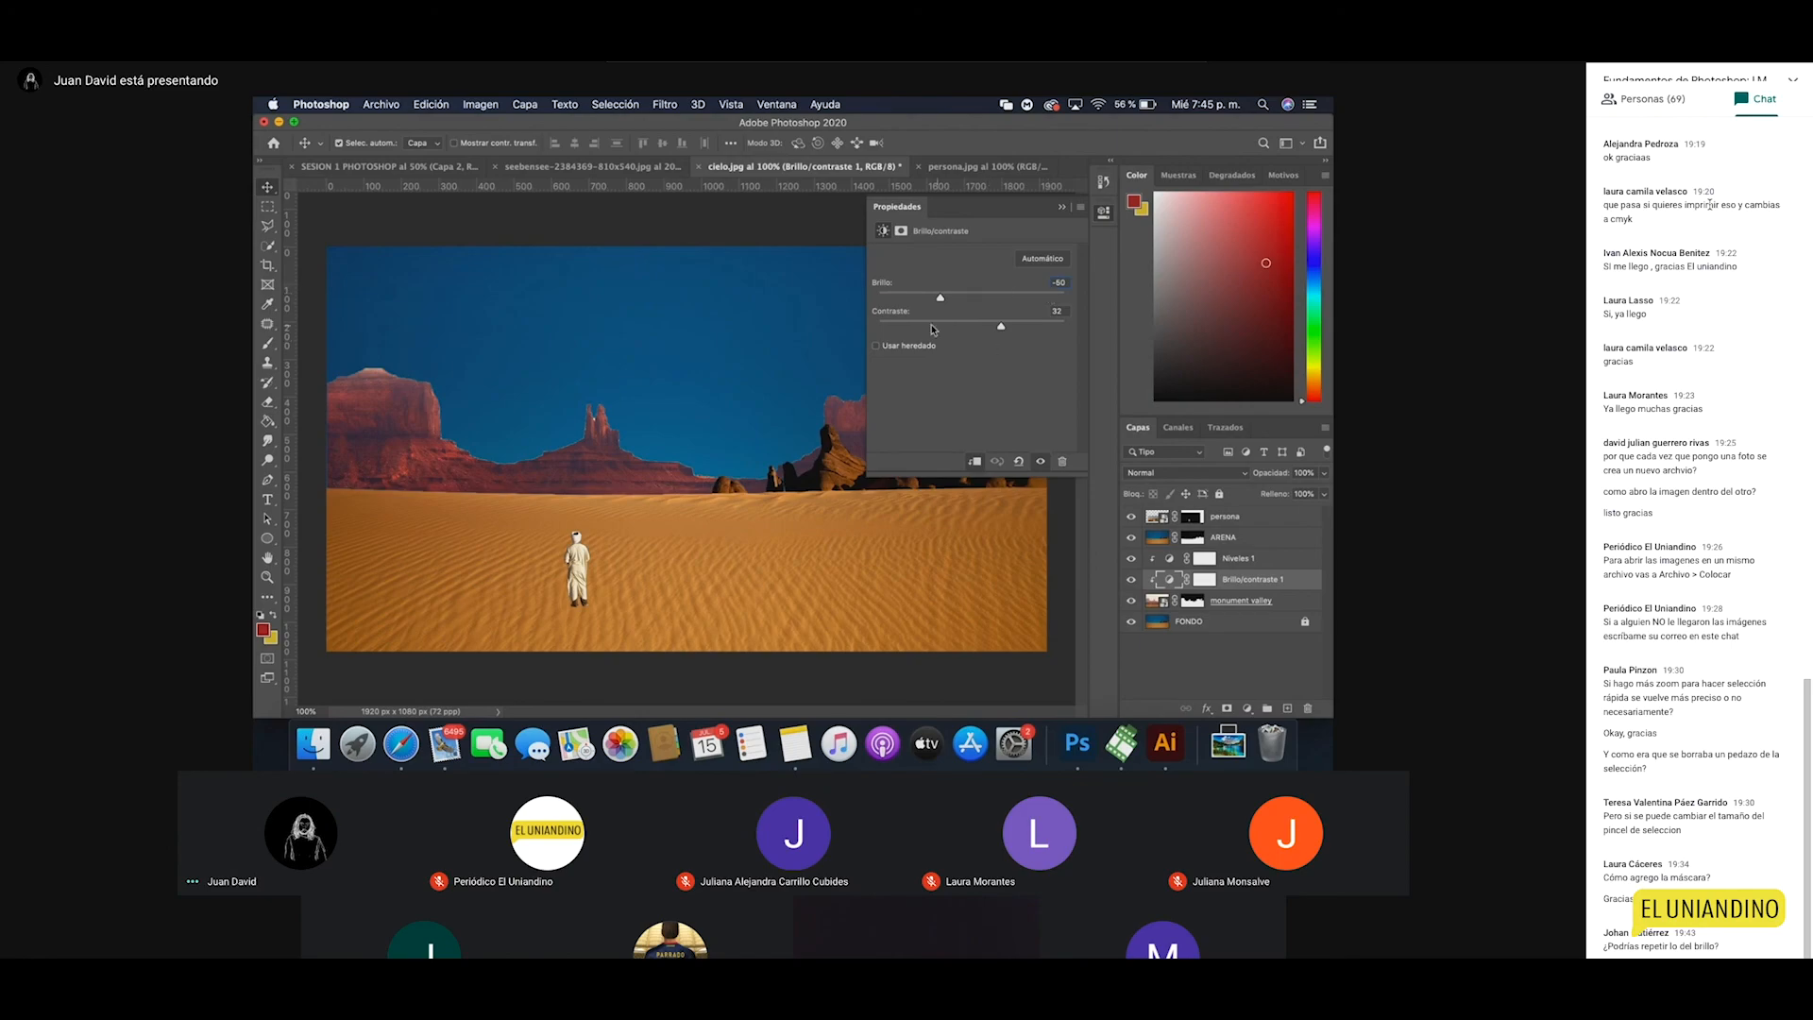
Step: Set the Brillo/contraste 1 brightness to -50
{"action": "mouse_move", "coordinate": [940, 299]}
{"action": "left_mouse_down"}
{"action": "mouse_move", "coordinate": [912, 299]}
{"action": "mouse_move", "coordinate": [1062, 301]}
{"action": "mouse_move", "coordinate": [928, 298]}
{"action": "left_mouse_up"}
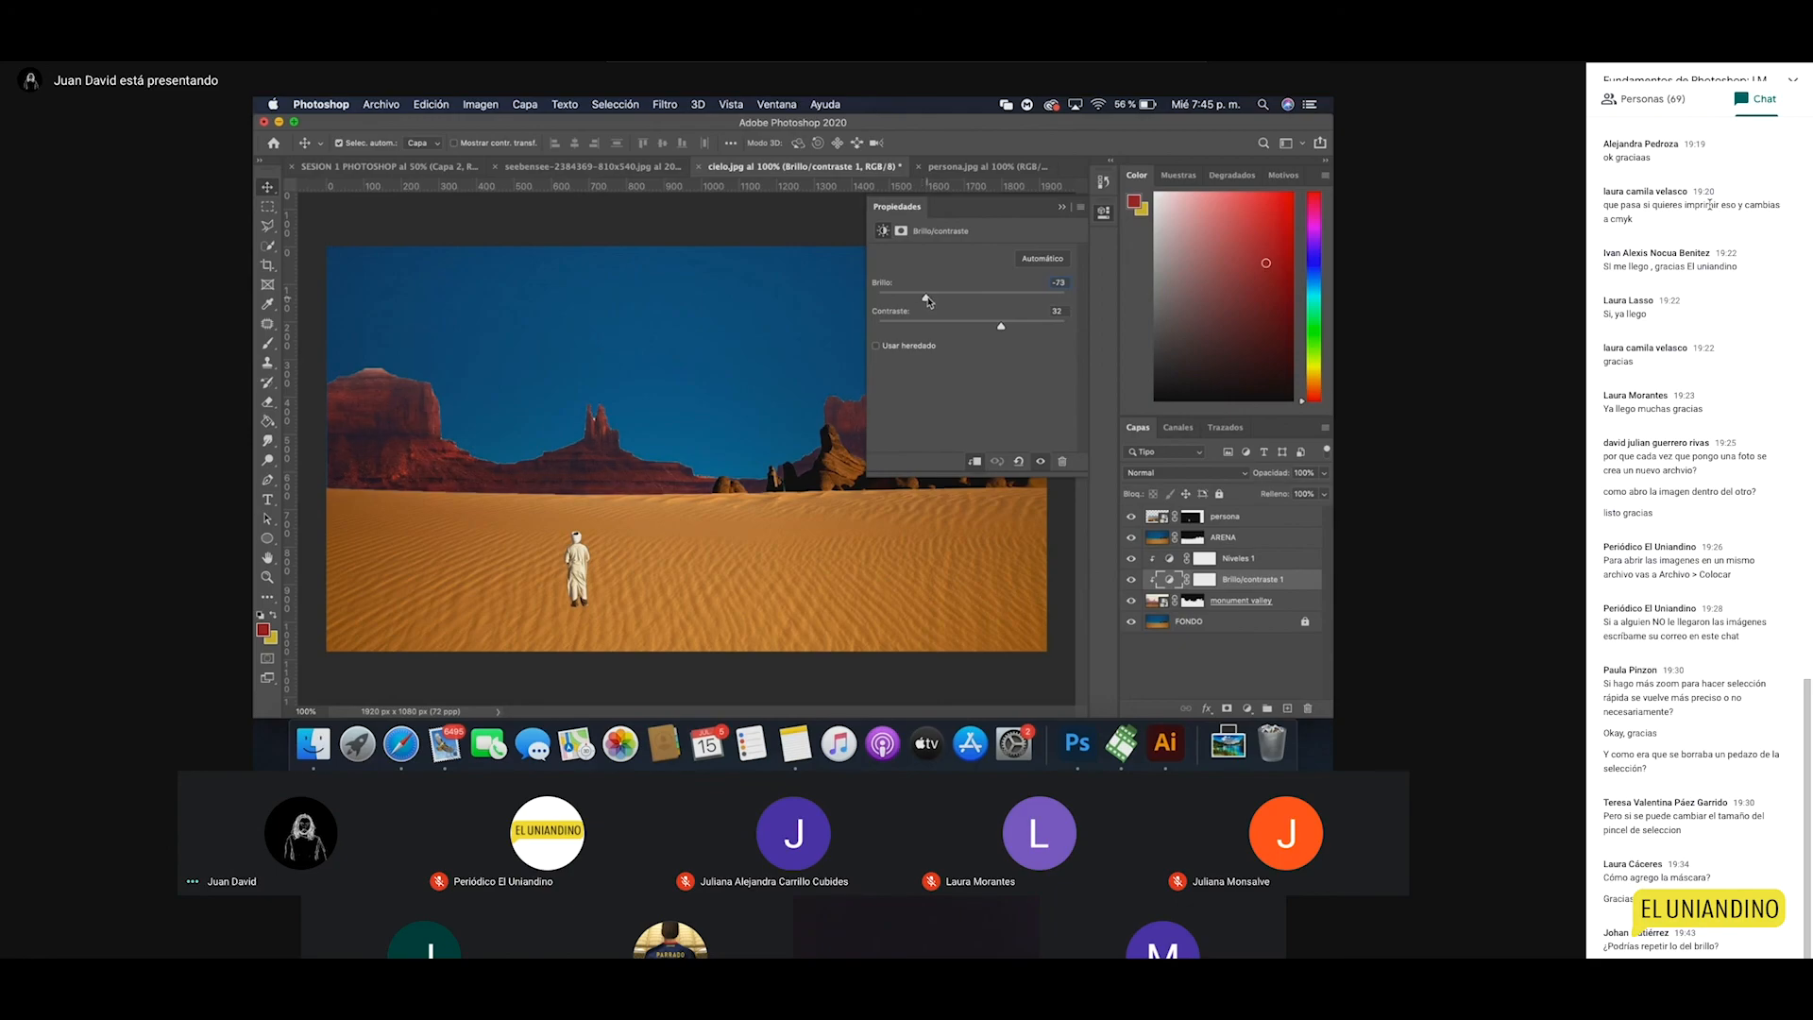
{"action": "left_click_drag", "start_coordinate": [1068, 281], "coordinate": [1029, 285]}
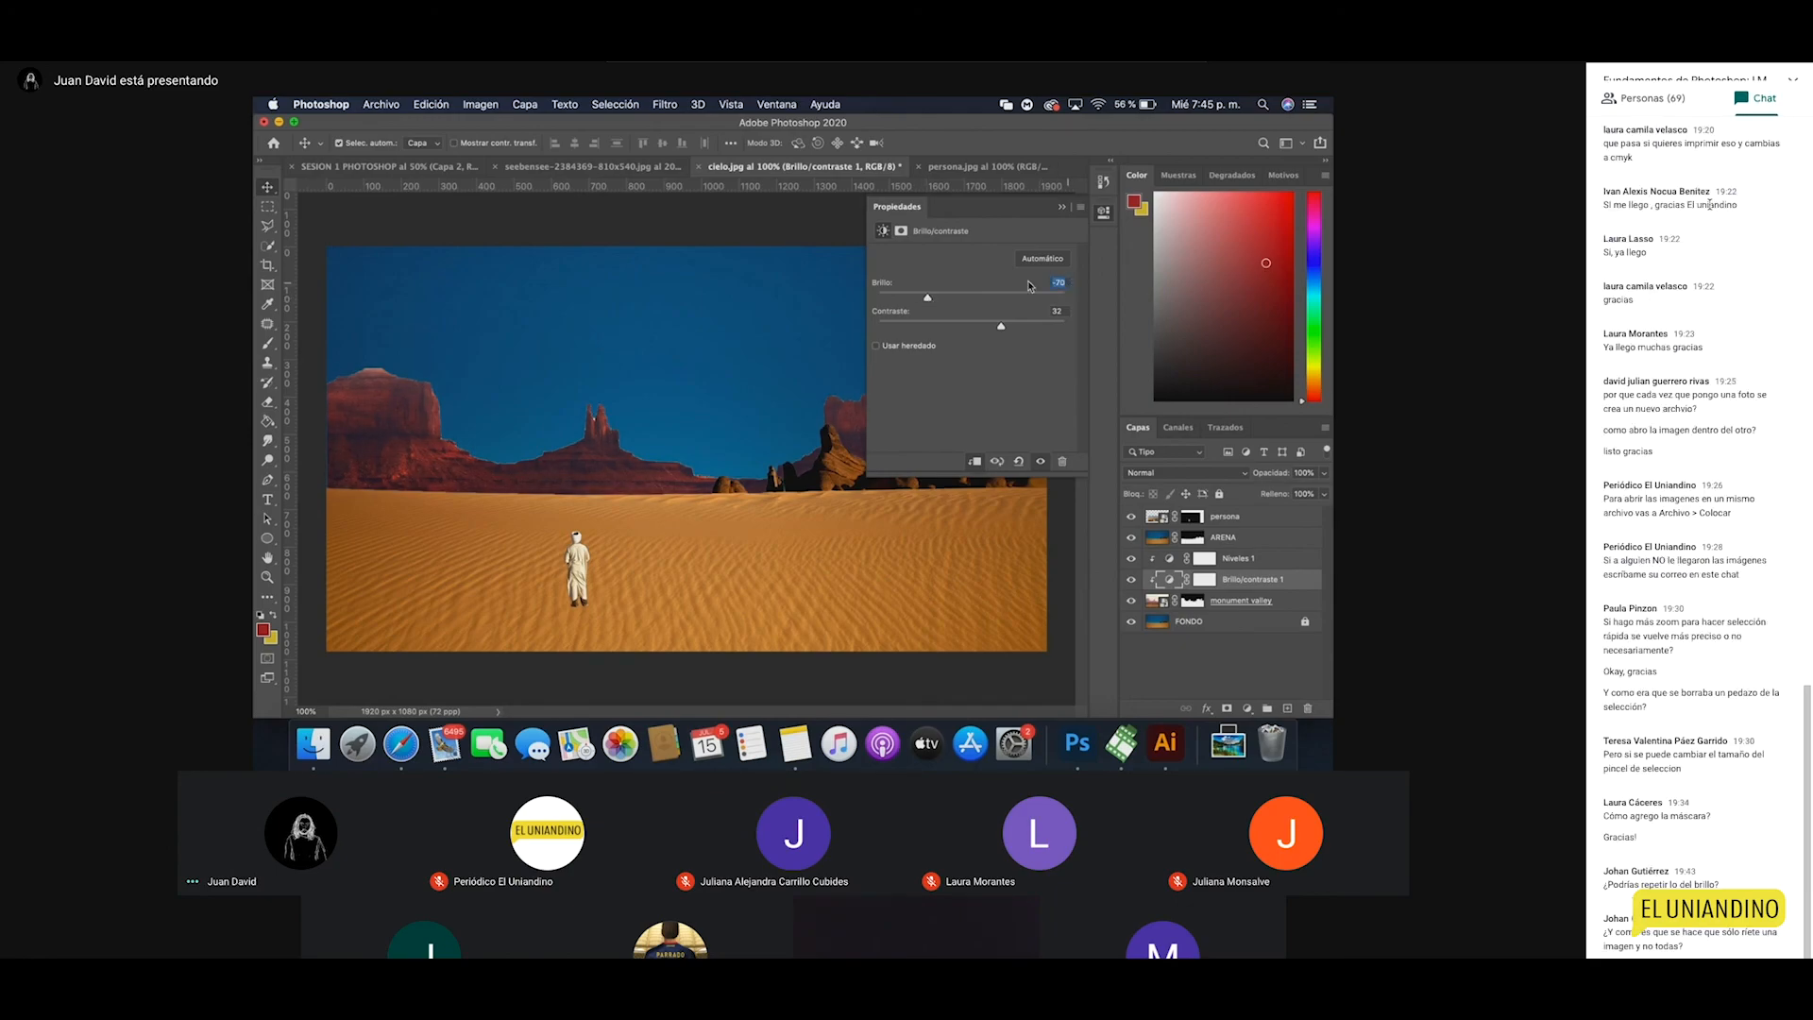
{"action": "type", "text": "-50"}
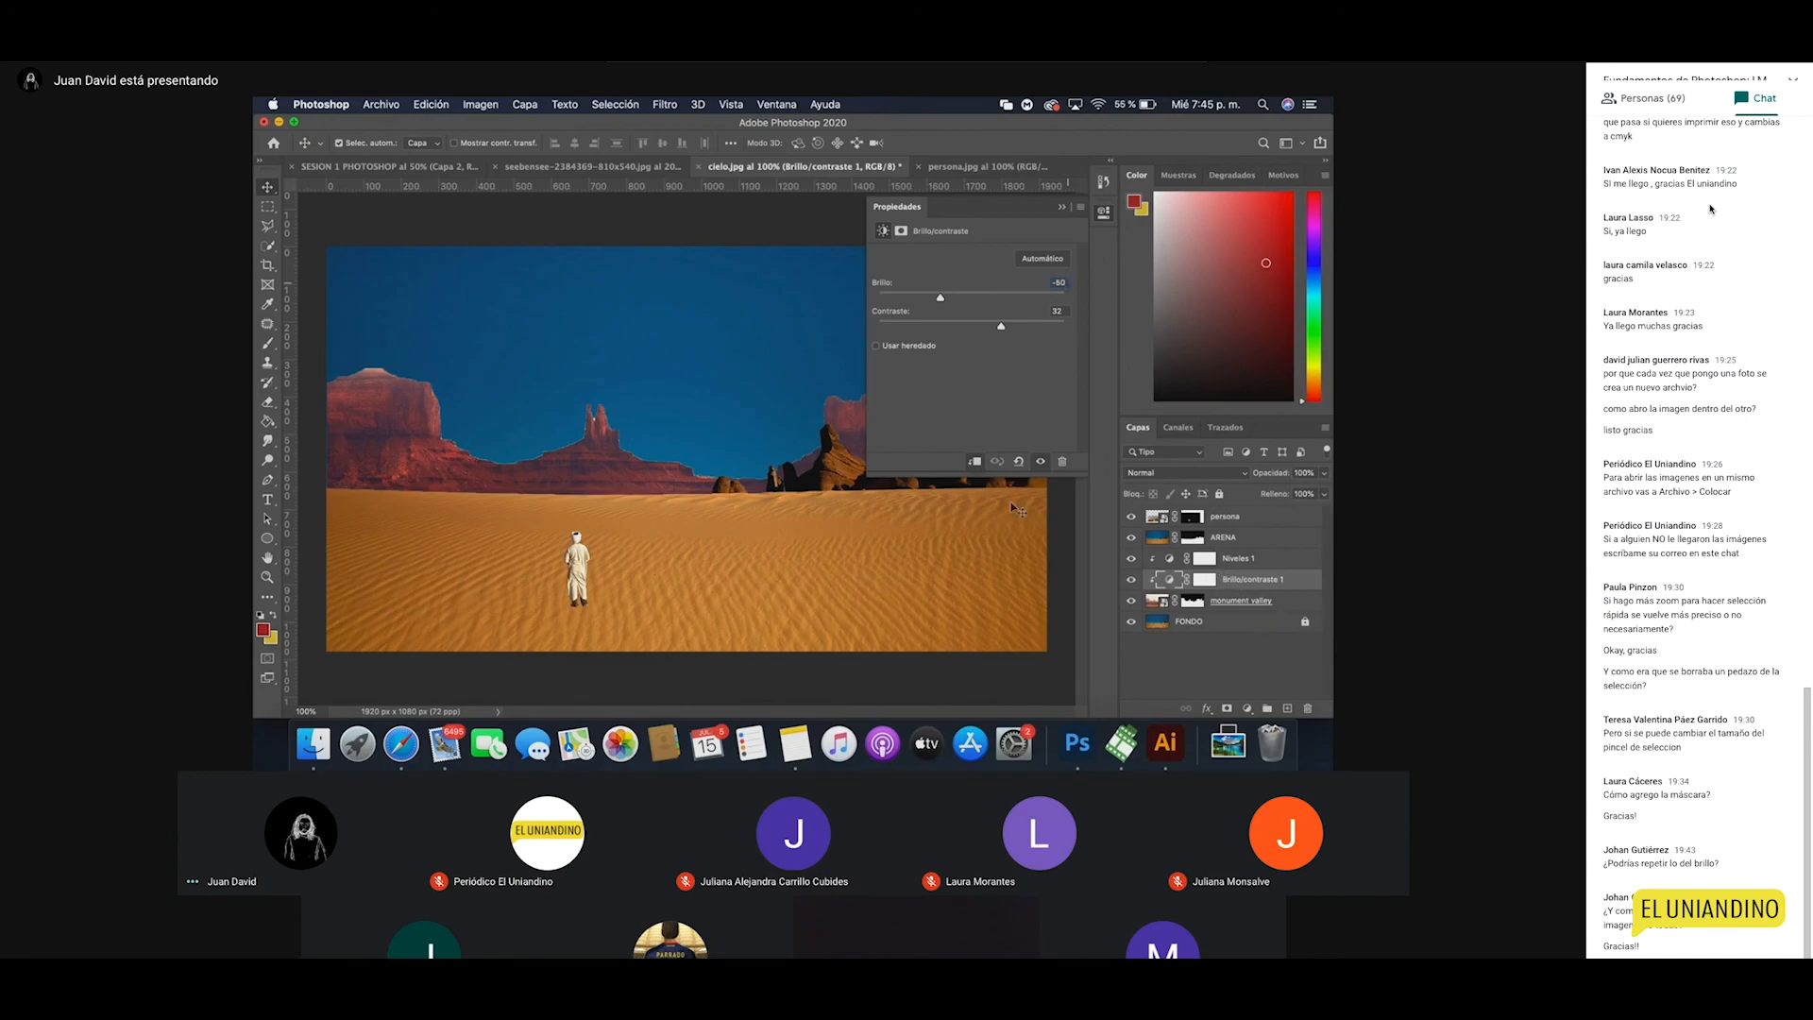
Step: Keep Brillo/contraste 1 below Niveles 1 and clip both to the mesas layer
{"action": "left_click", "coordinate": [975, 465]}
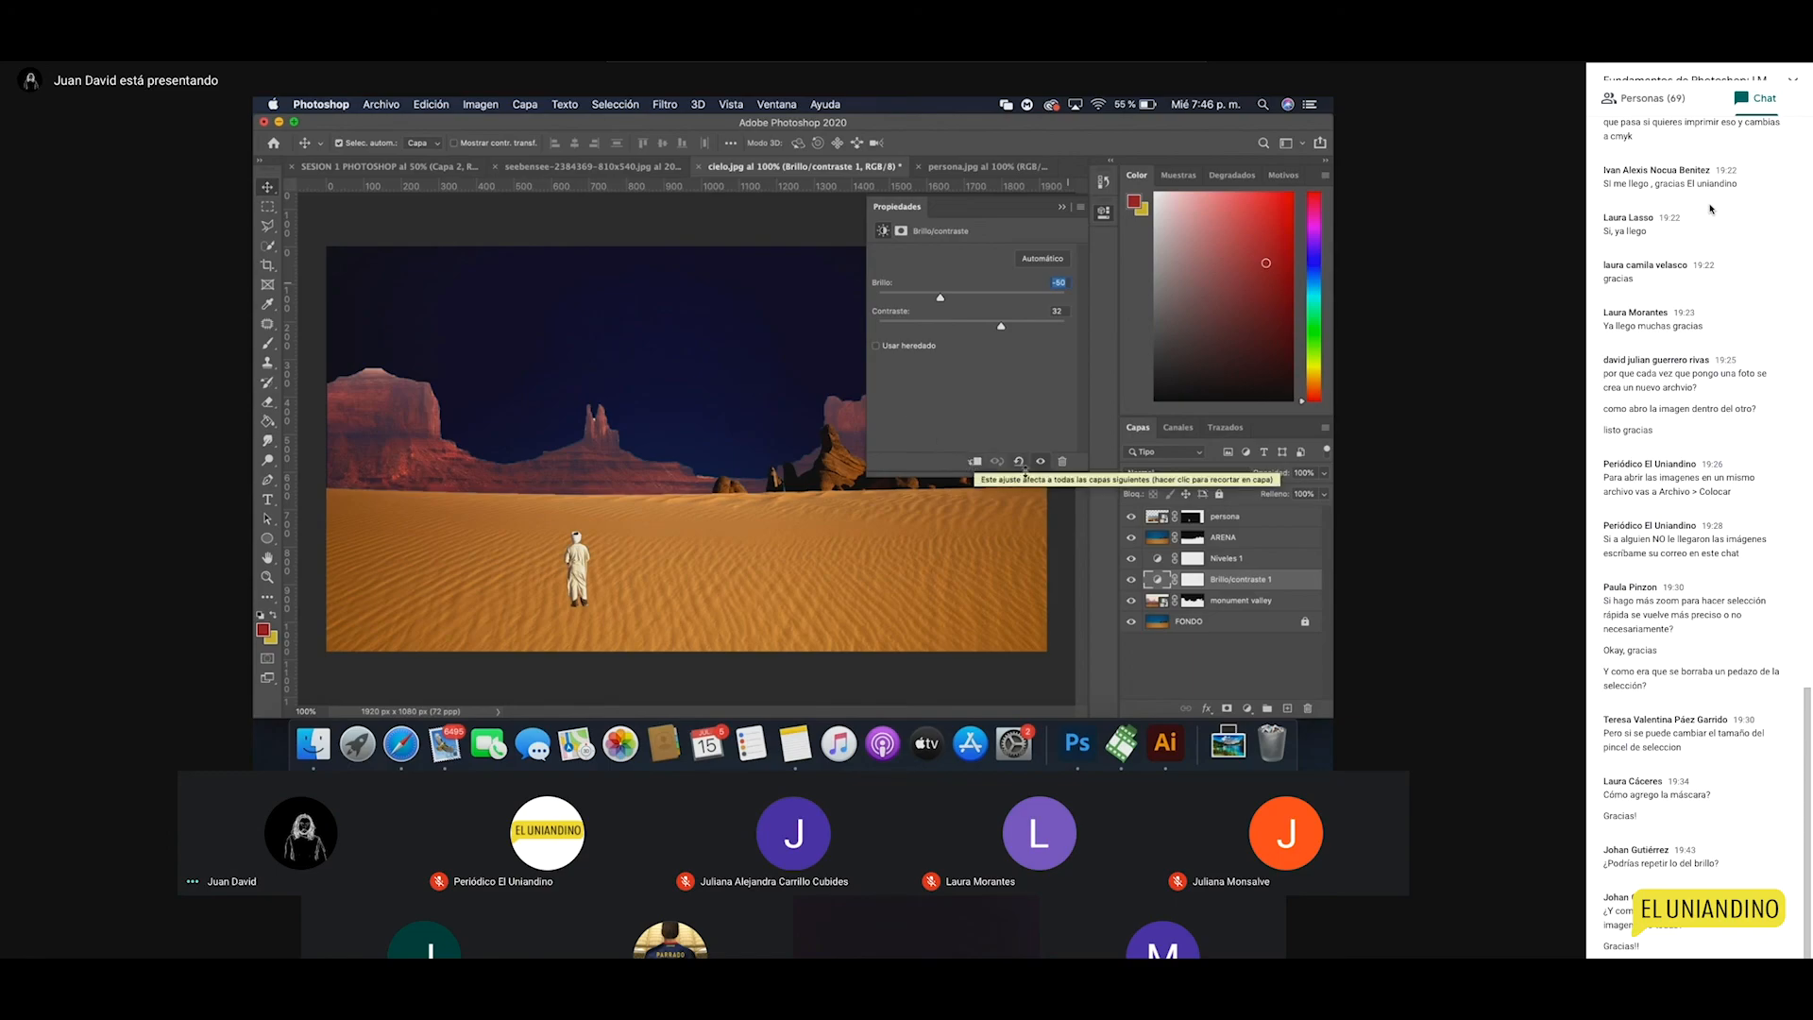
{"action": "left_click_drag", "start_coordinate": [1223, 581], "coordinate": [1221, 510]}
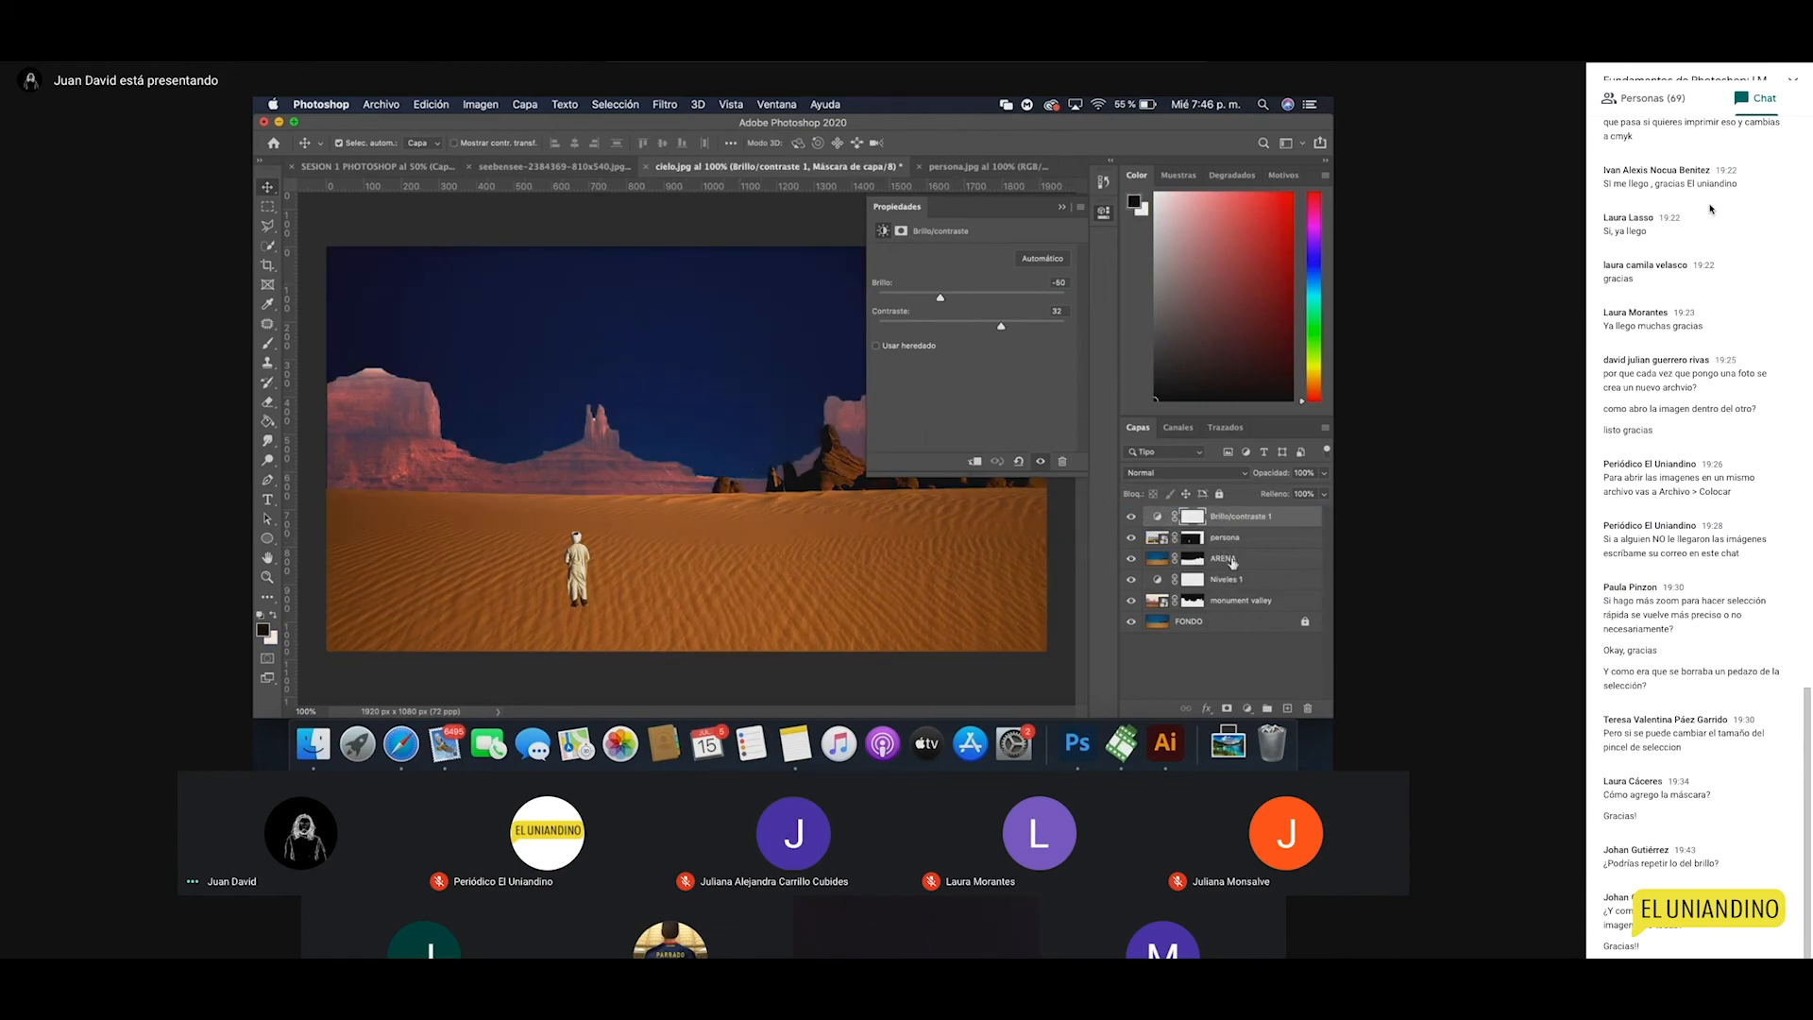
{"action": "left_click_drag", "start_coordinate": [1244, 524], "coordinate": [1256, 600]}
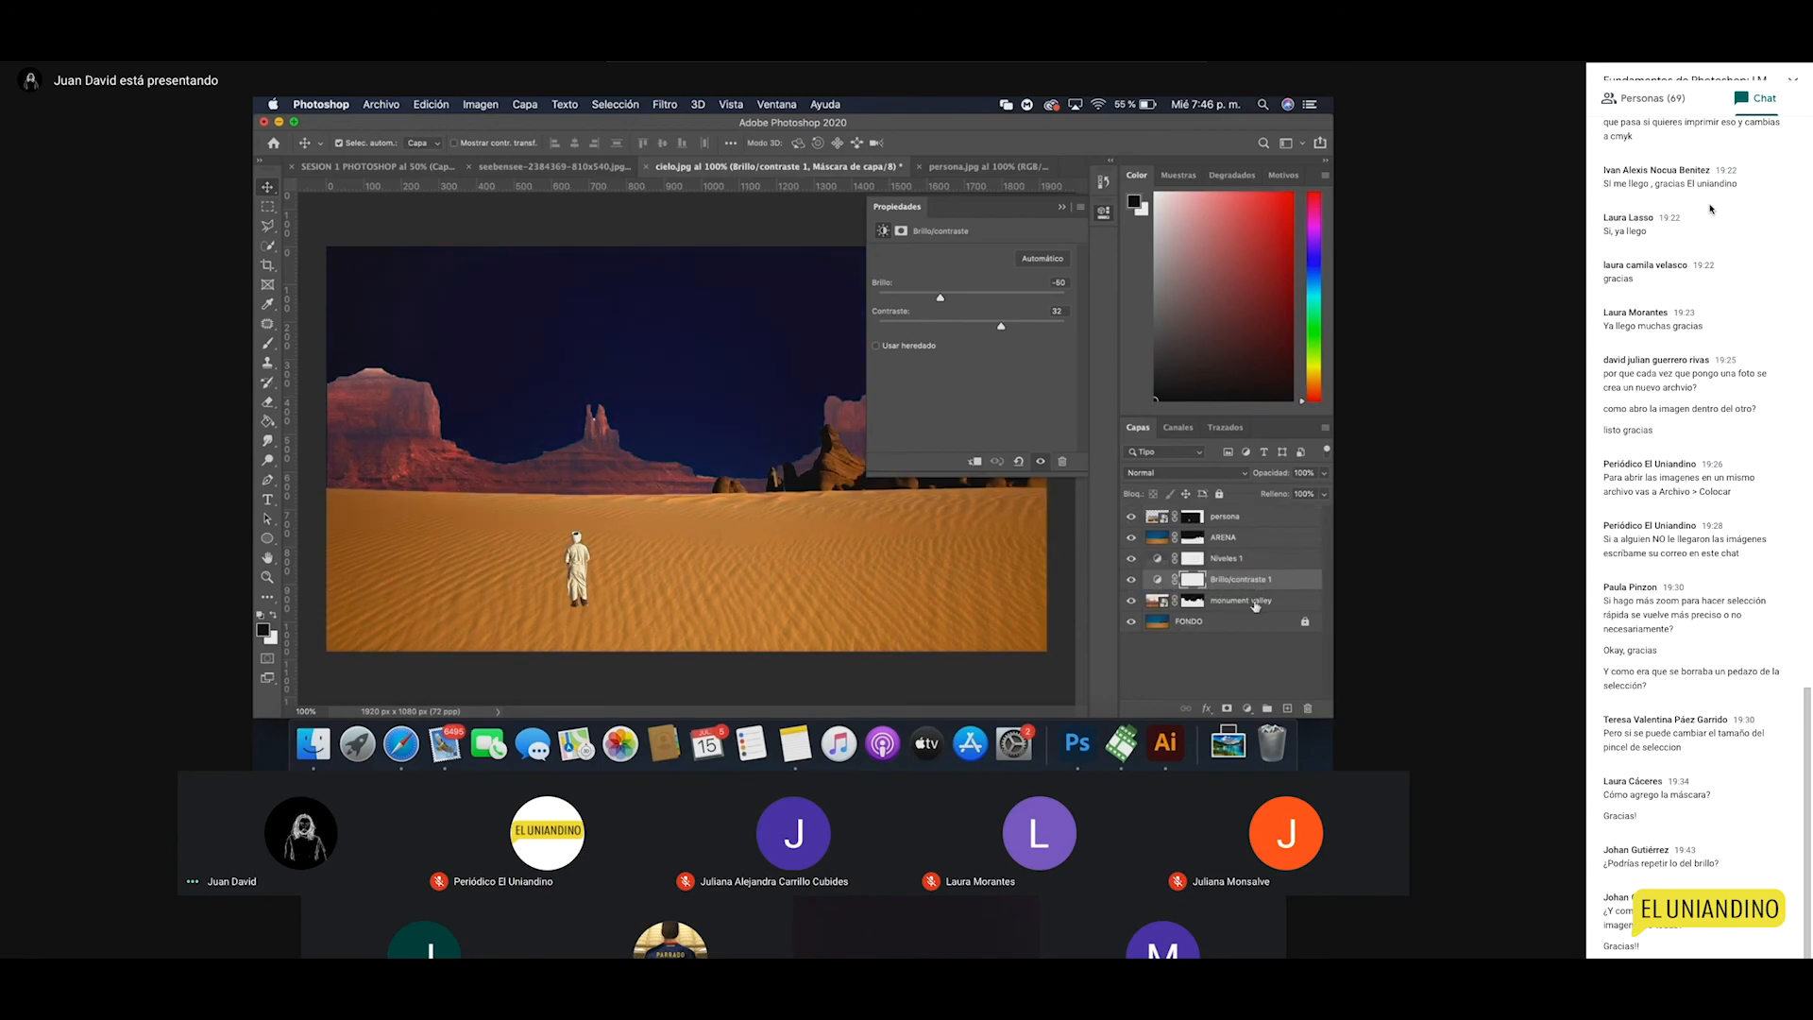
{"action": "left_click", "coordinate": [972, 462]}
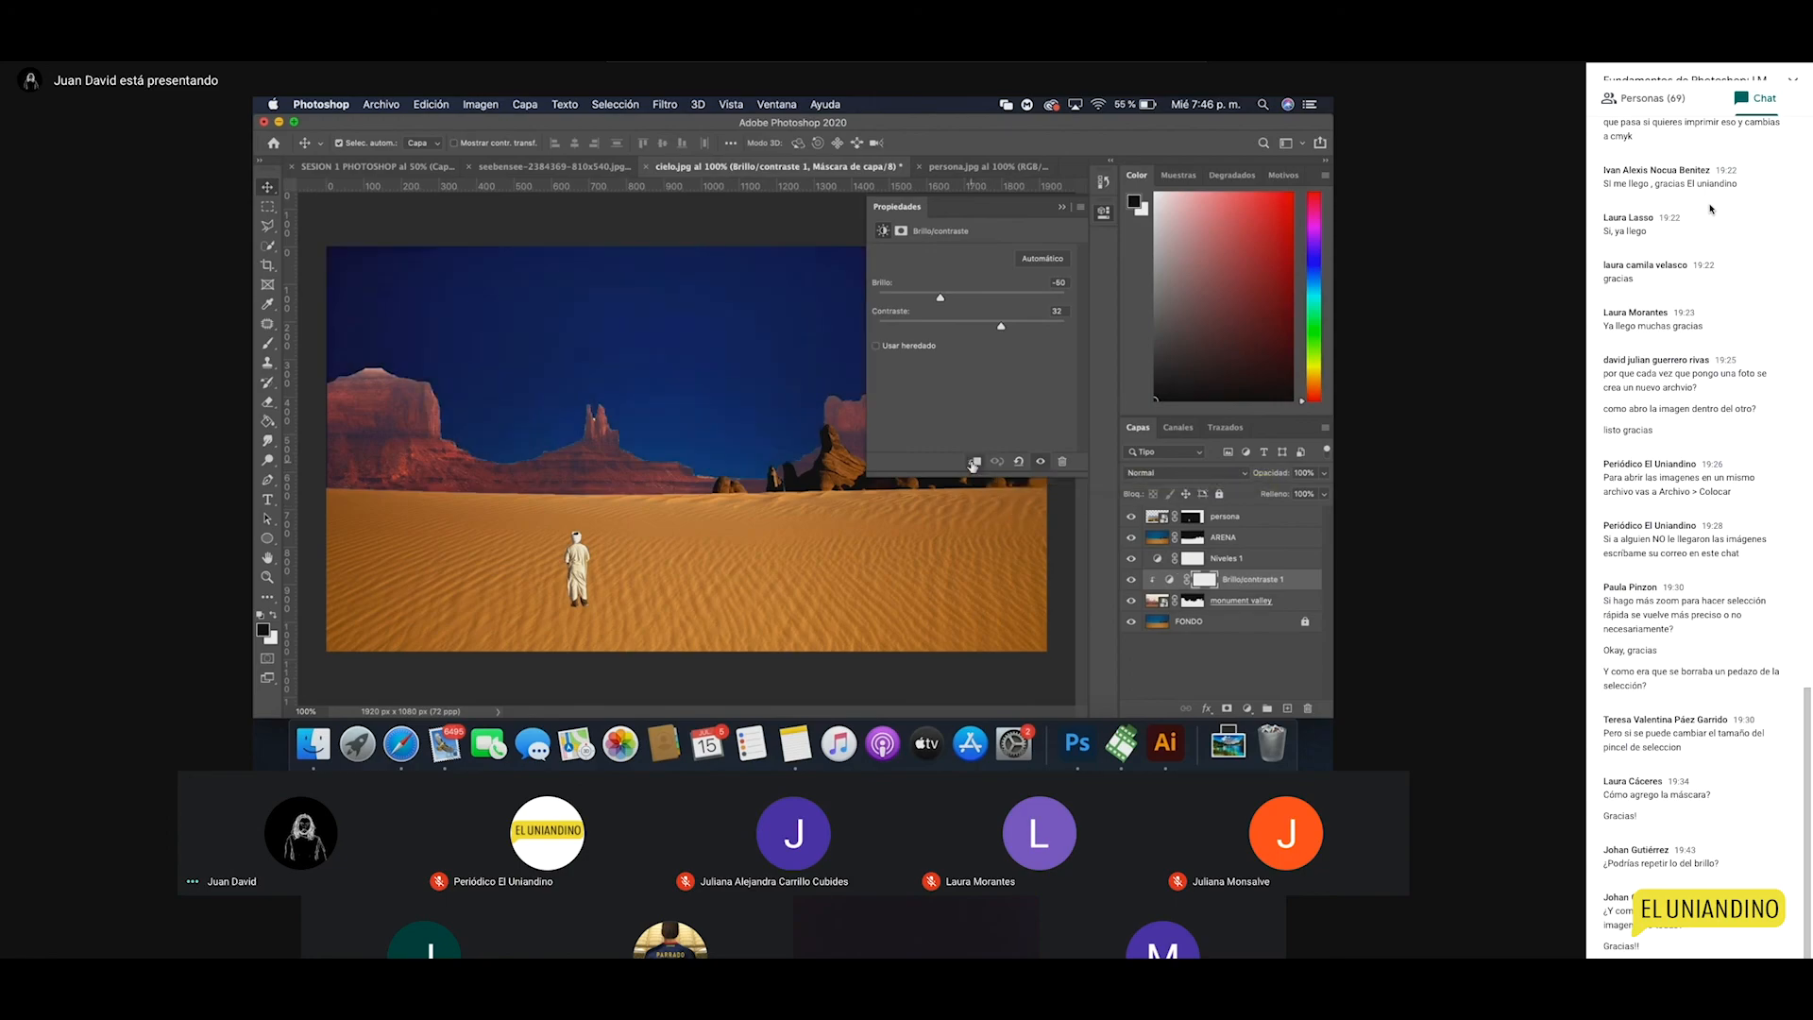
{"action": "left_click", "coordinate": [1237, 561]}
{"action": "left_click", "coordinate": [976, 462]}
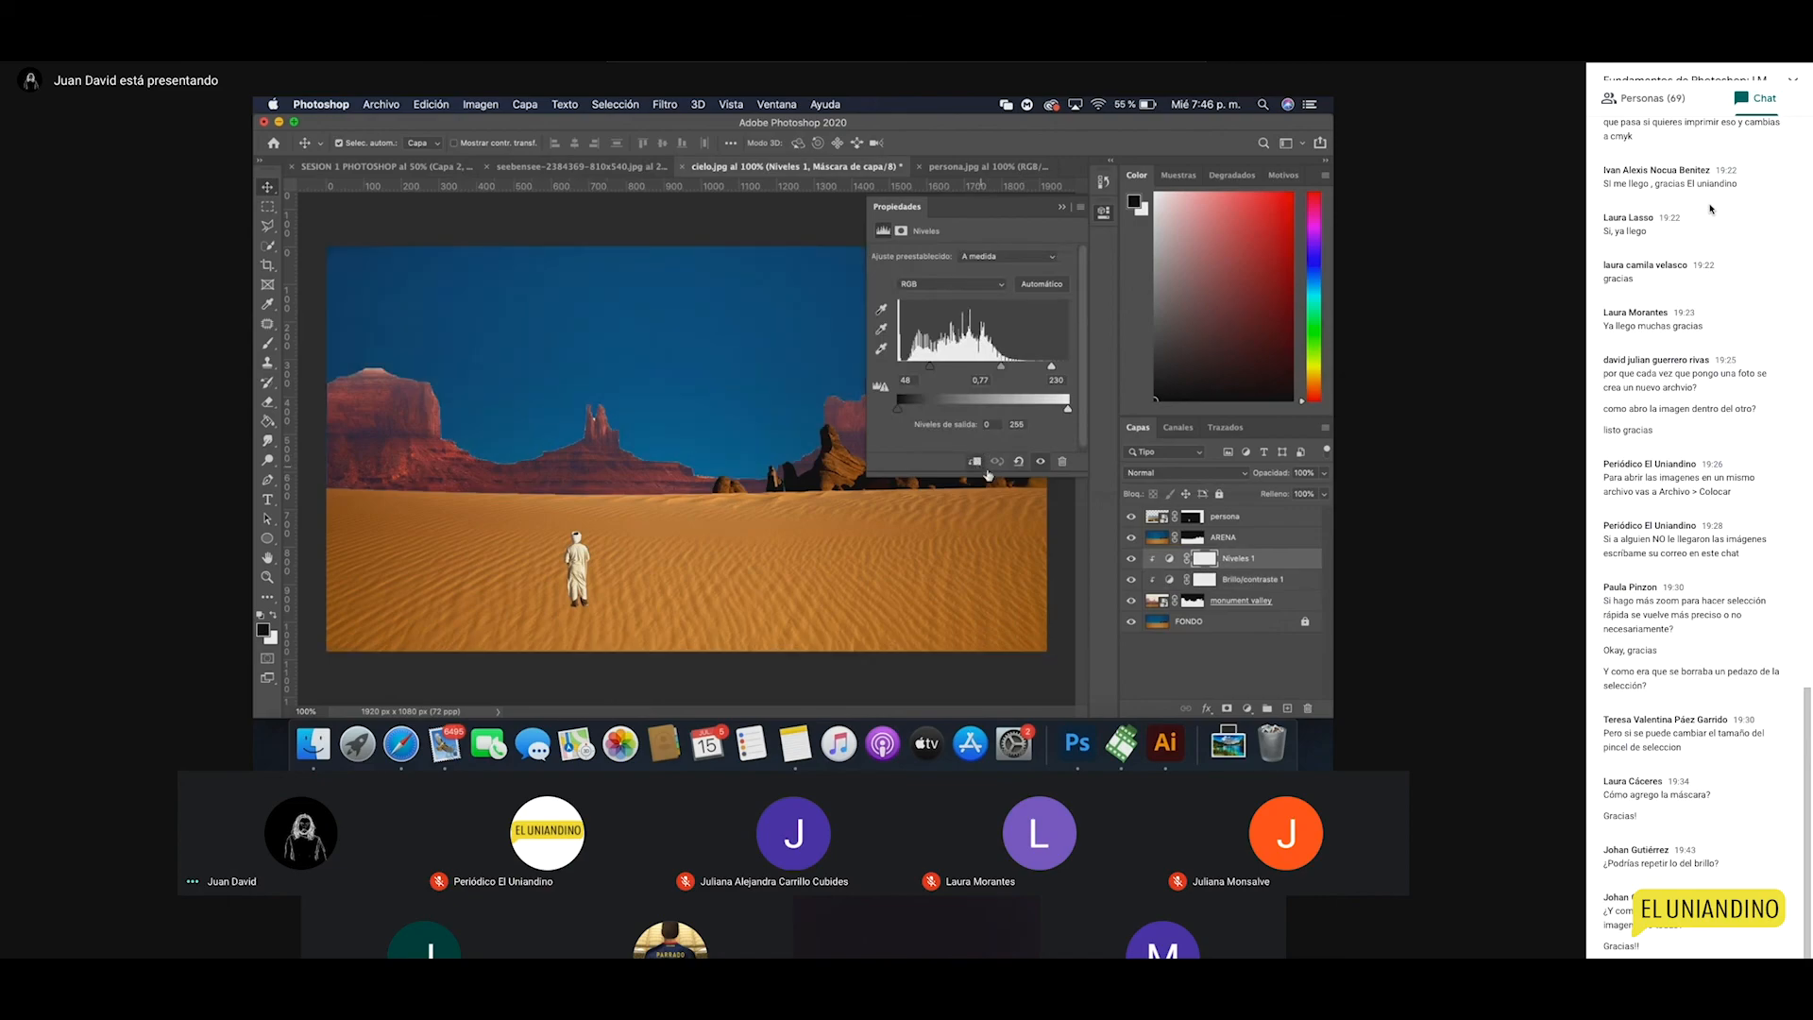
Step: With monument valley selected and the settings panel hidden, show the new adjustment layer list
{"action": "left_click", "coordinate": [1240, 602]}
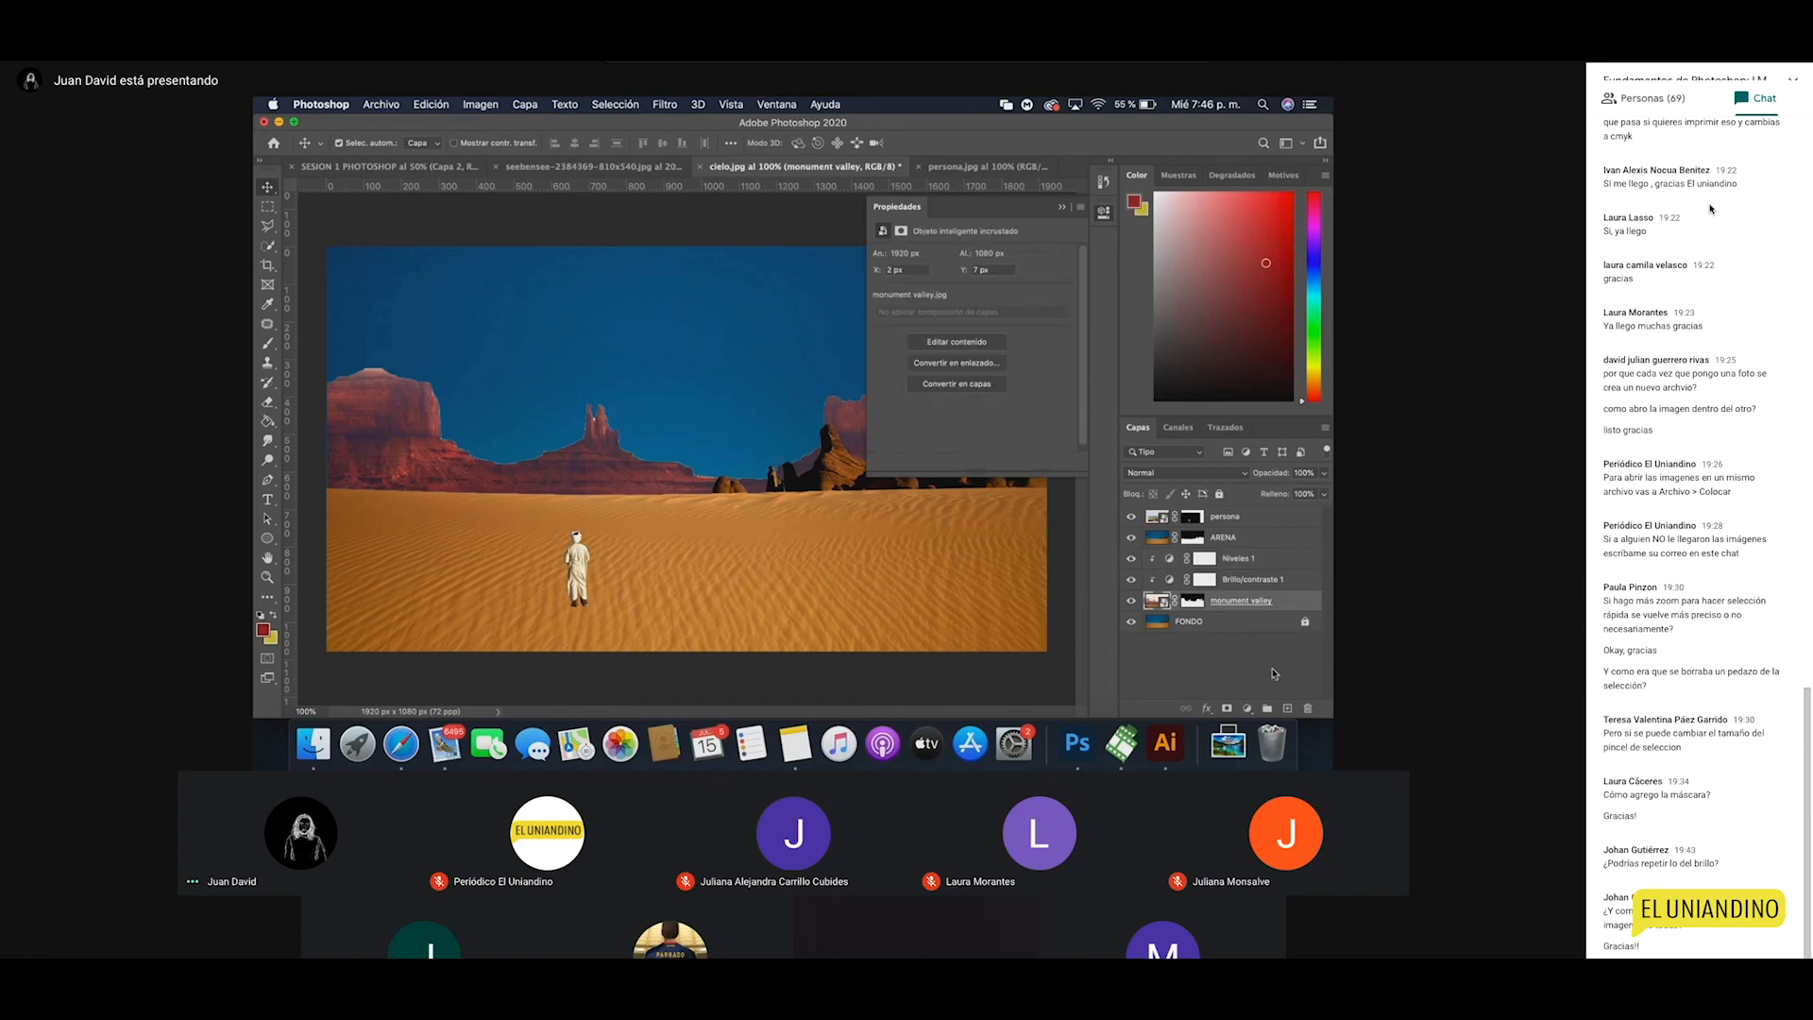
{"action": "left_click", "coordinate": [1249, 708]}
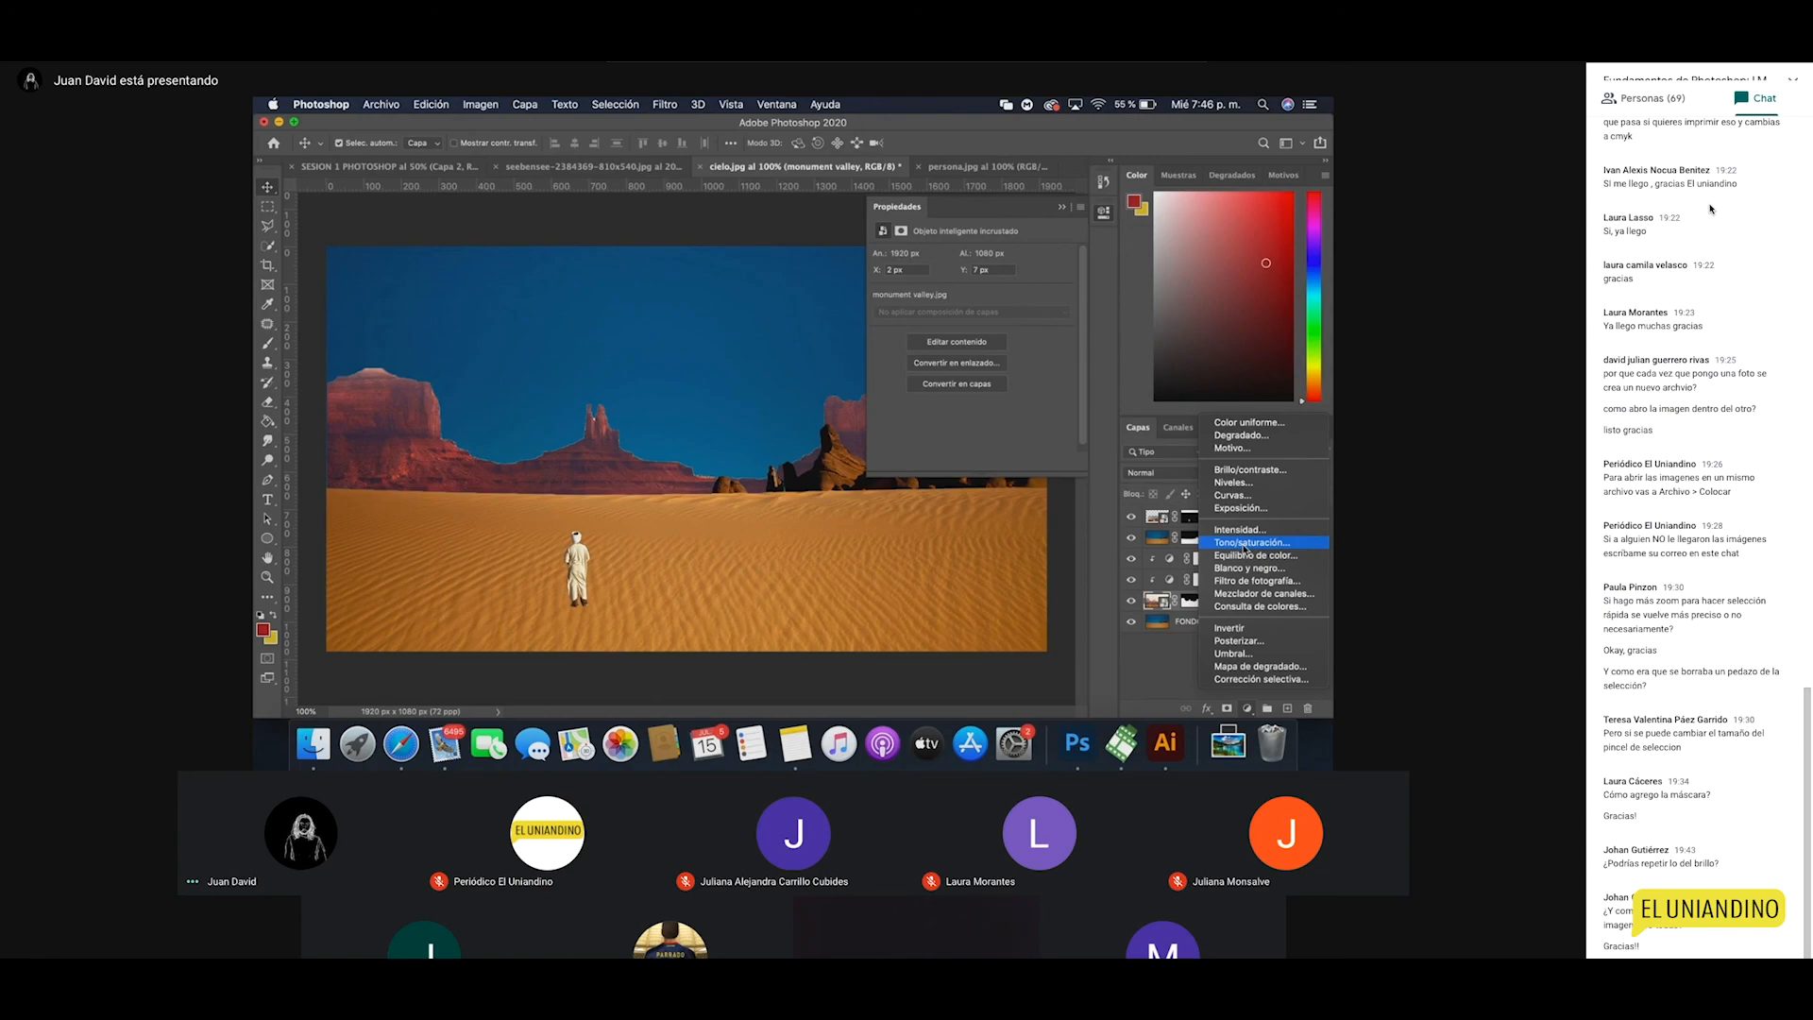
{"action": "left_click", "coordinate": [1112, 243]}
{"action": "left_click", "coordinate": [1103, 212]}
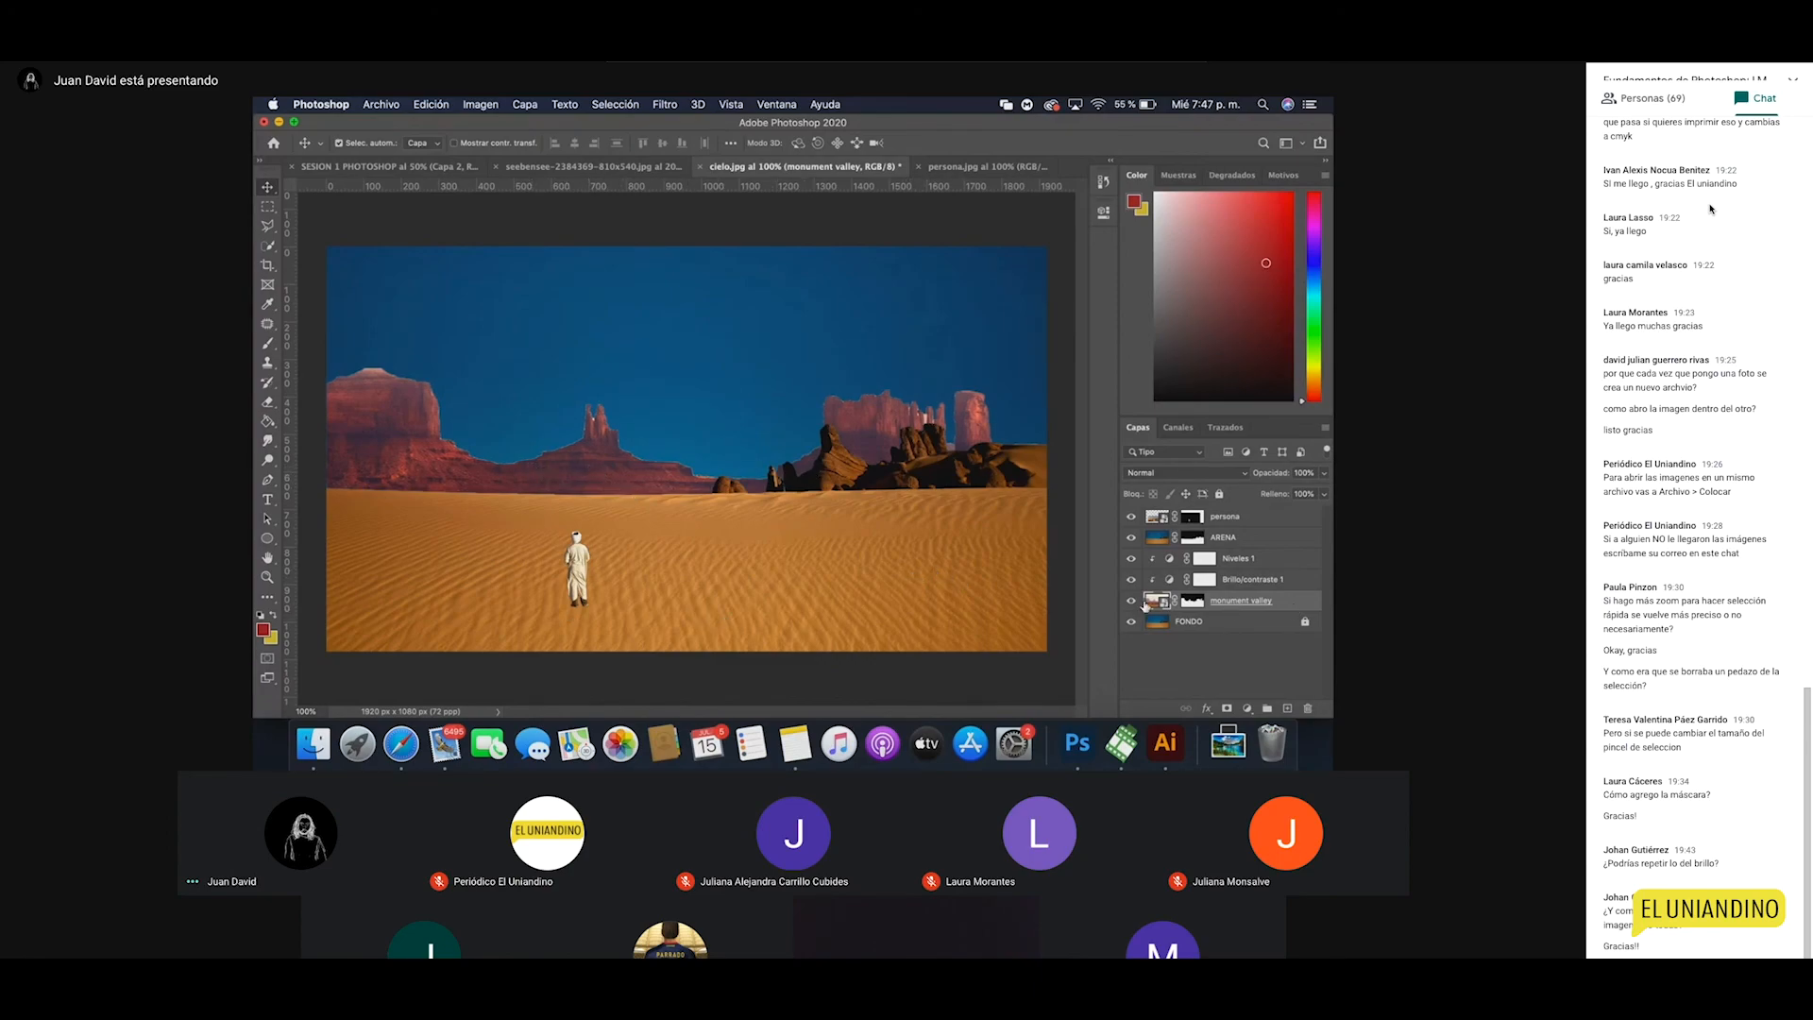
{"action": "left_click", "coordinate": [1248, 710]}
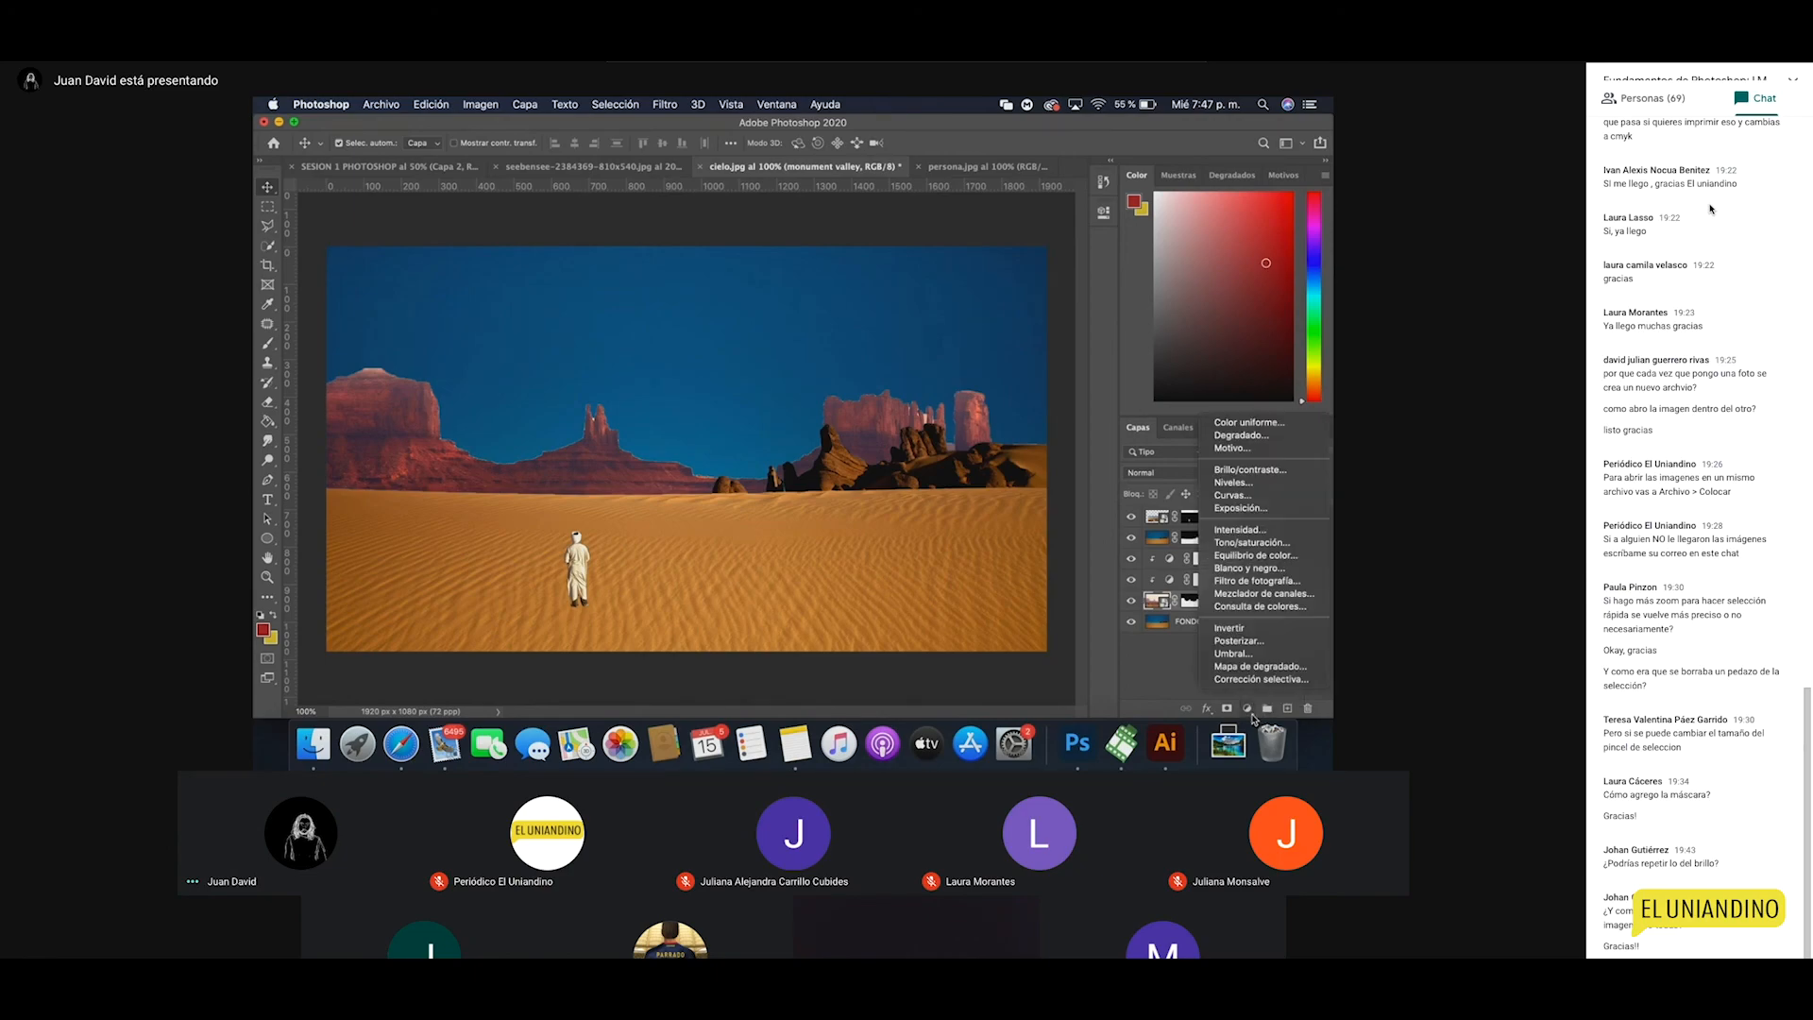
Step: Add a Tono/saturación adjustment and shift the rocks' hue to about +35
{"action": "left_click", "coordinate": [1253, 542]}
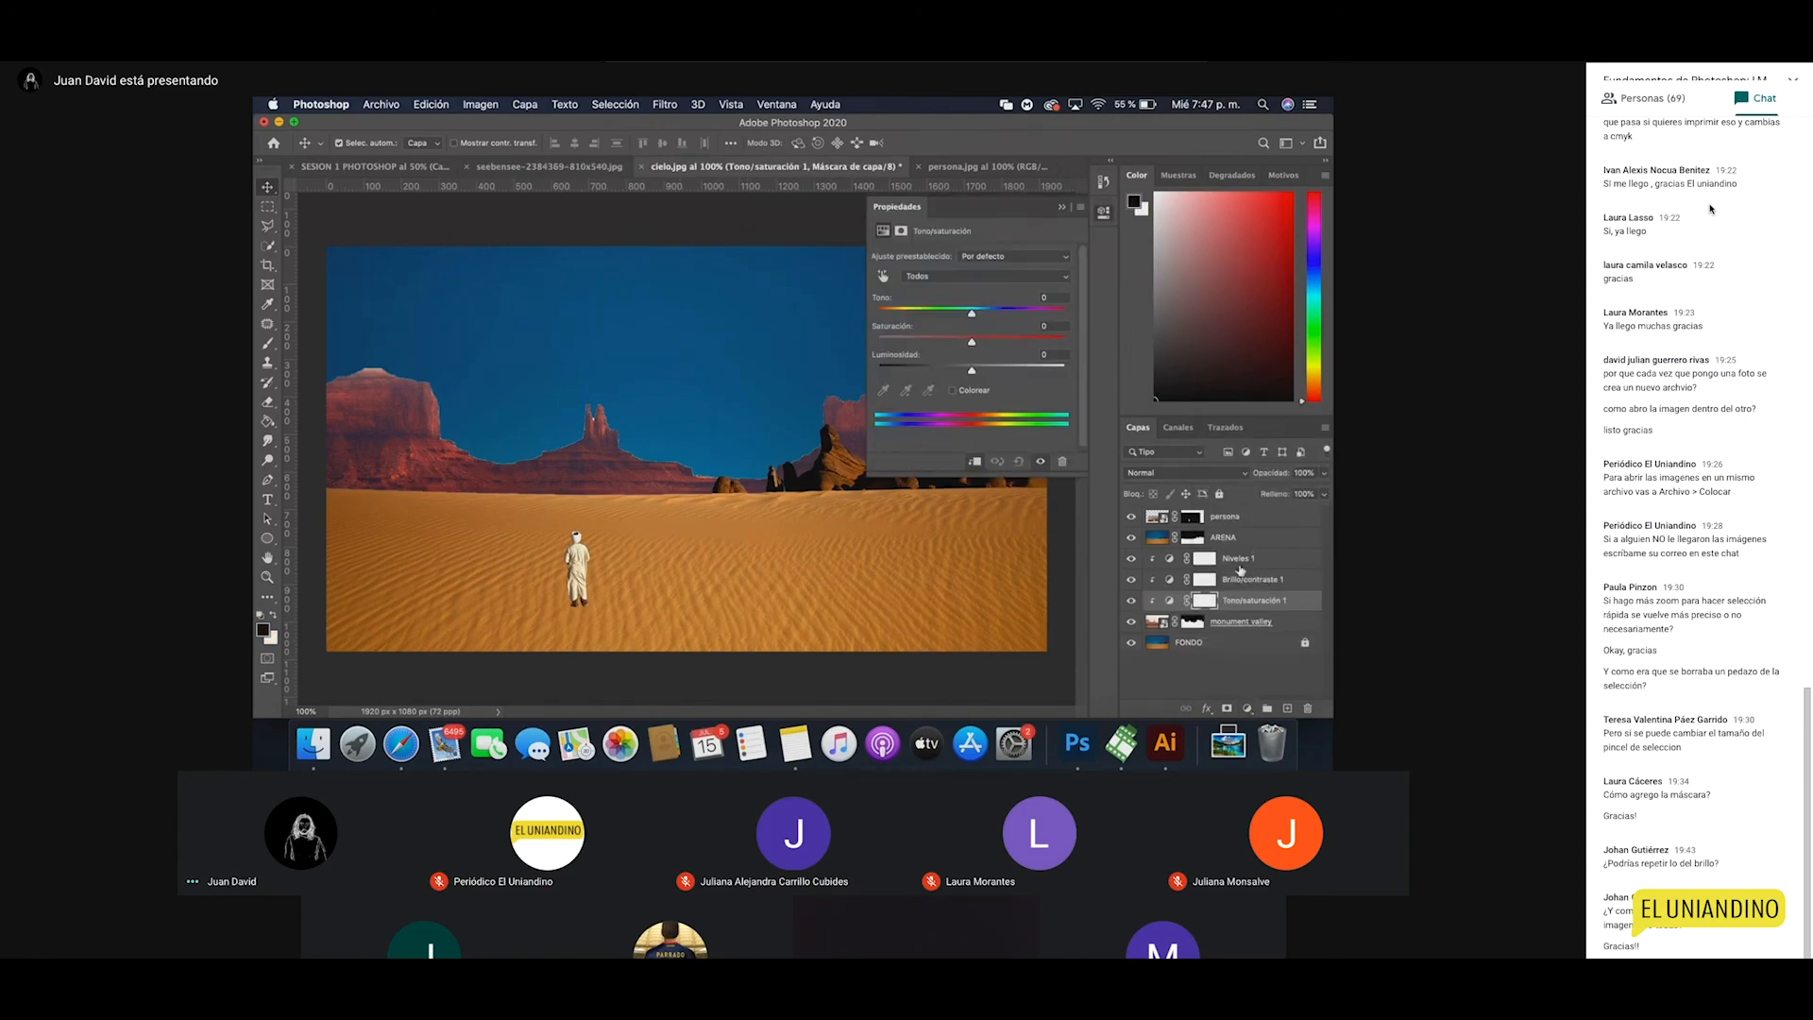
{"action": "left_click", "coordinate": [971, 314]}
{"action": "left_click_drag", "start_coordinate": [991, 318], "coordinate": [1004, 317]}
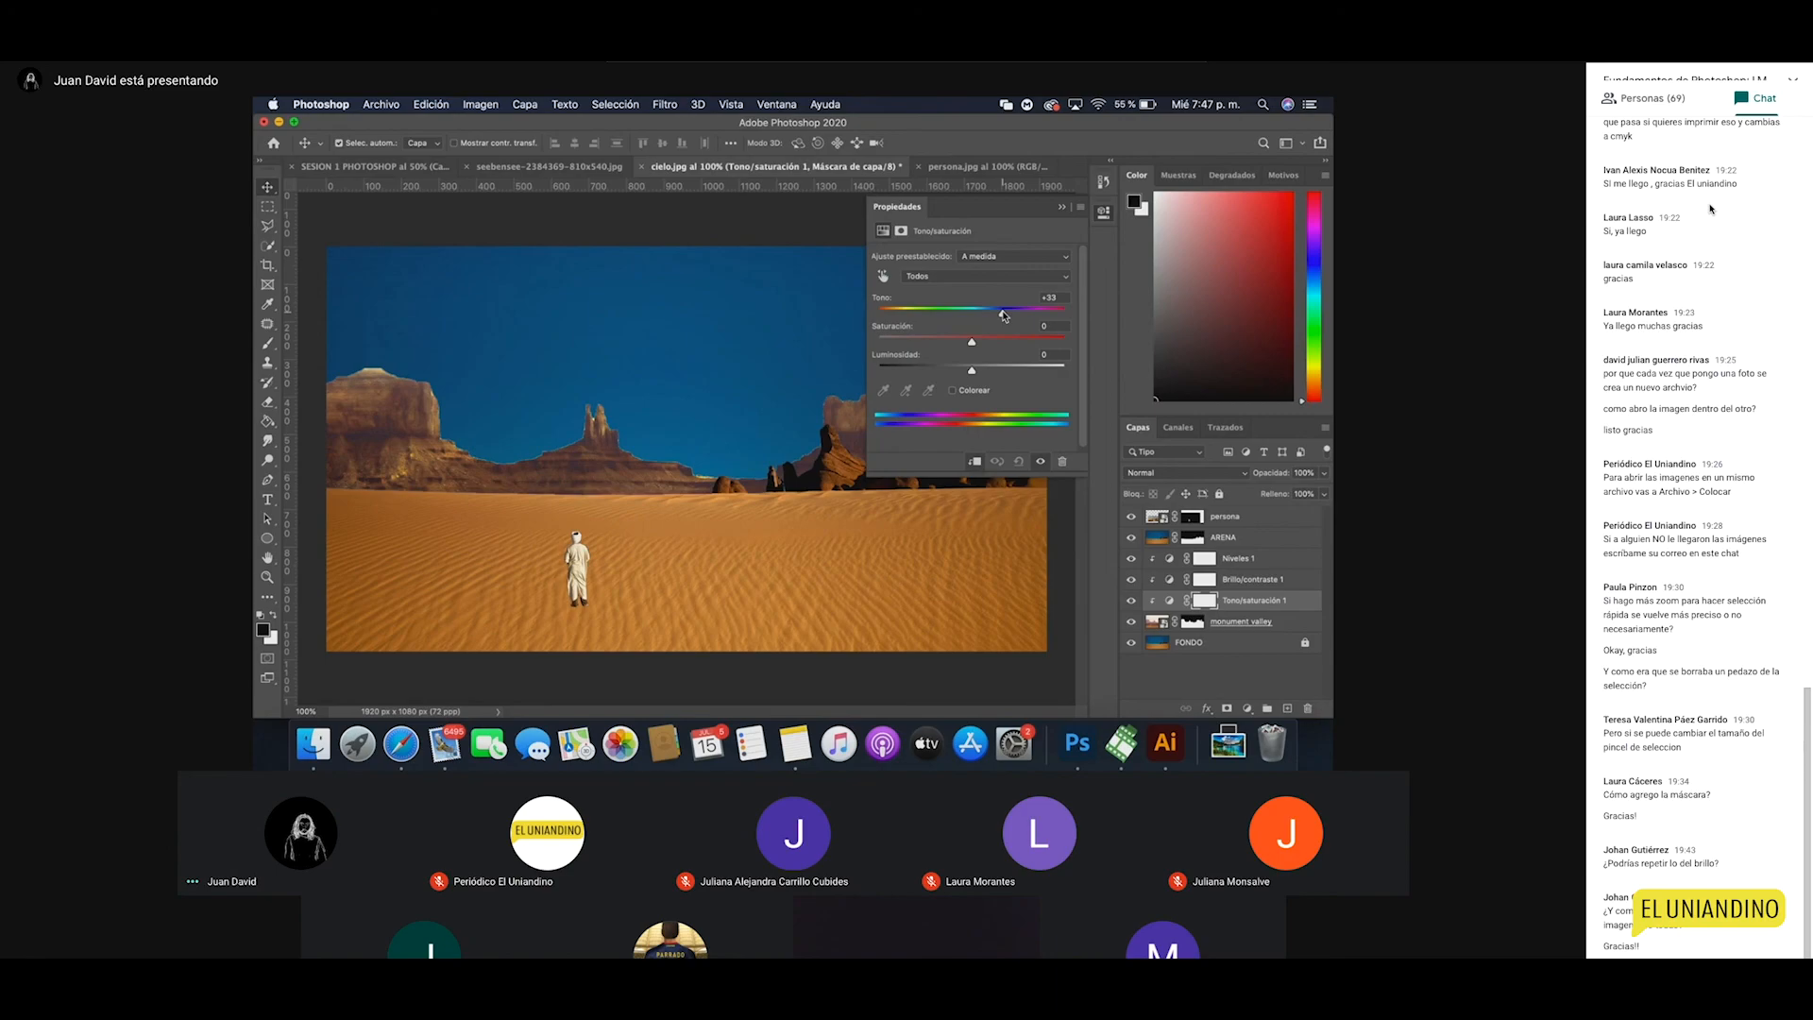
{"action": "left_click_drag", "start_coordinate": [1003, 316], "coordinate": [992, 315]}
{"action": "left_click_drag", "start_coordinate": [967, 316], "coordinate": [908, 316]}
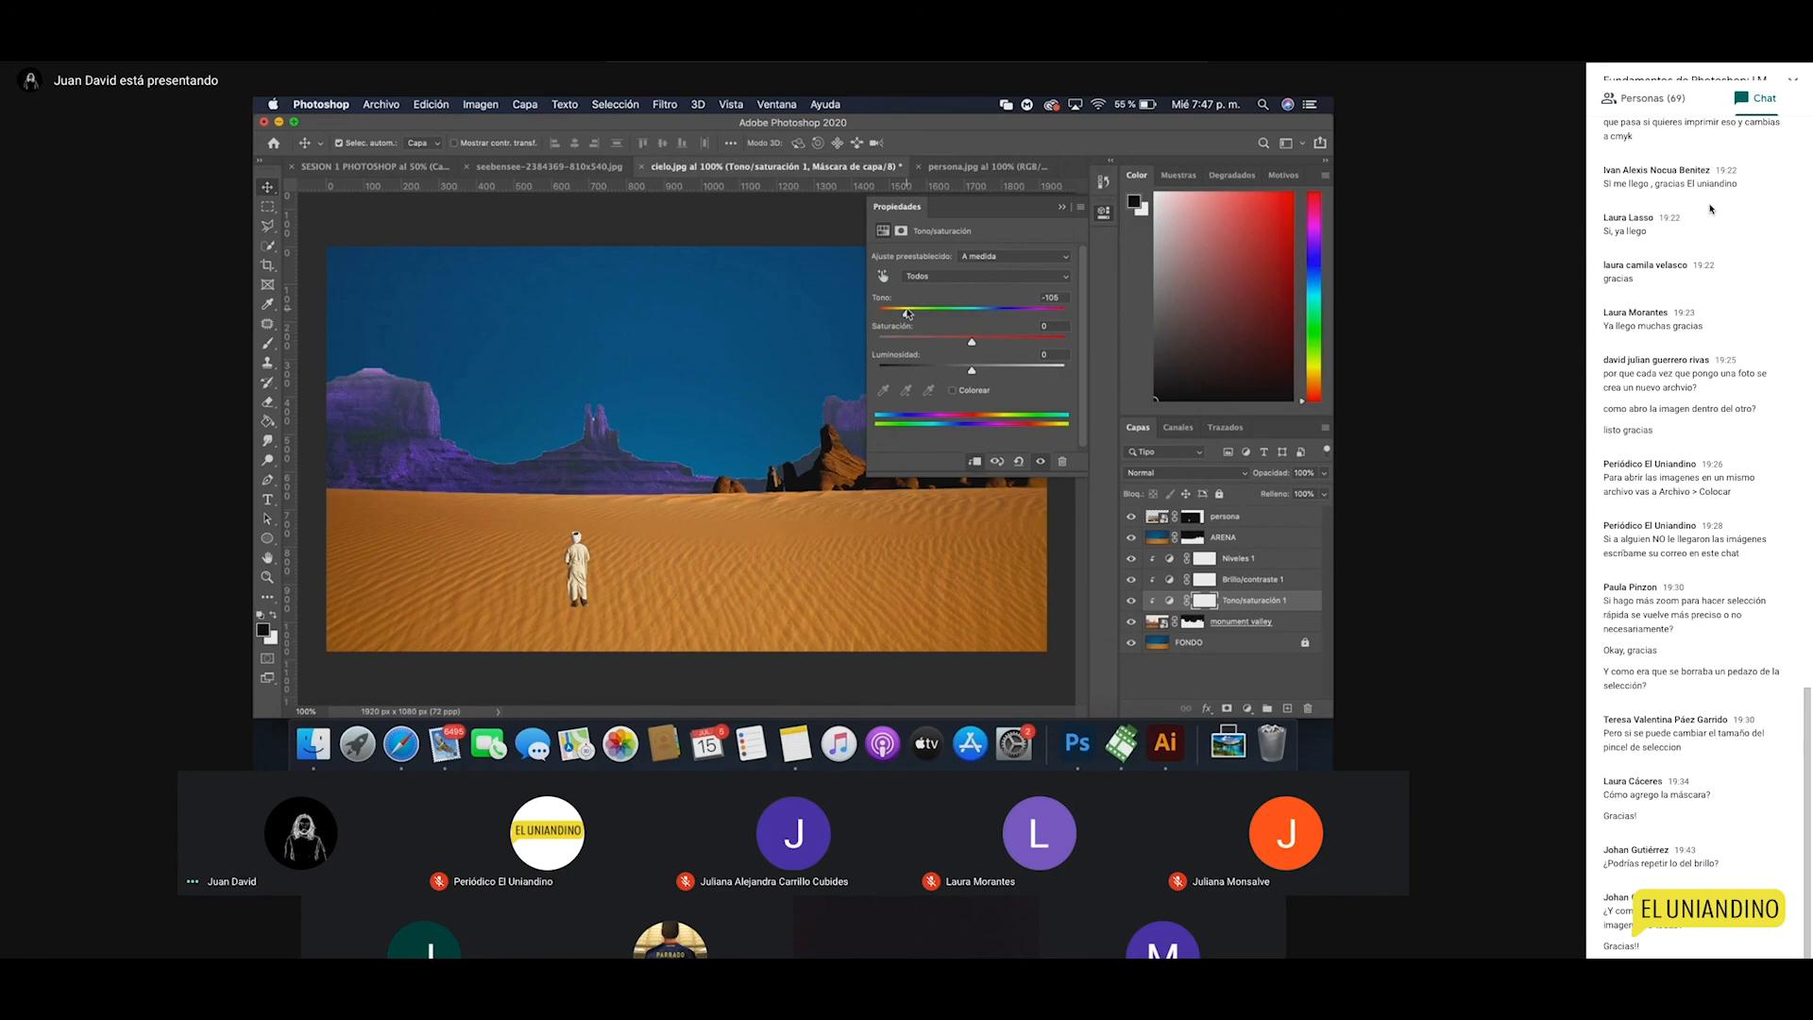
{"action": "left_click", "coordinate": [1008, 312]}
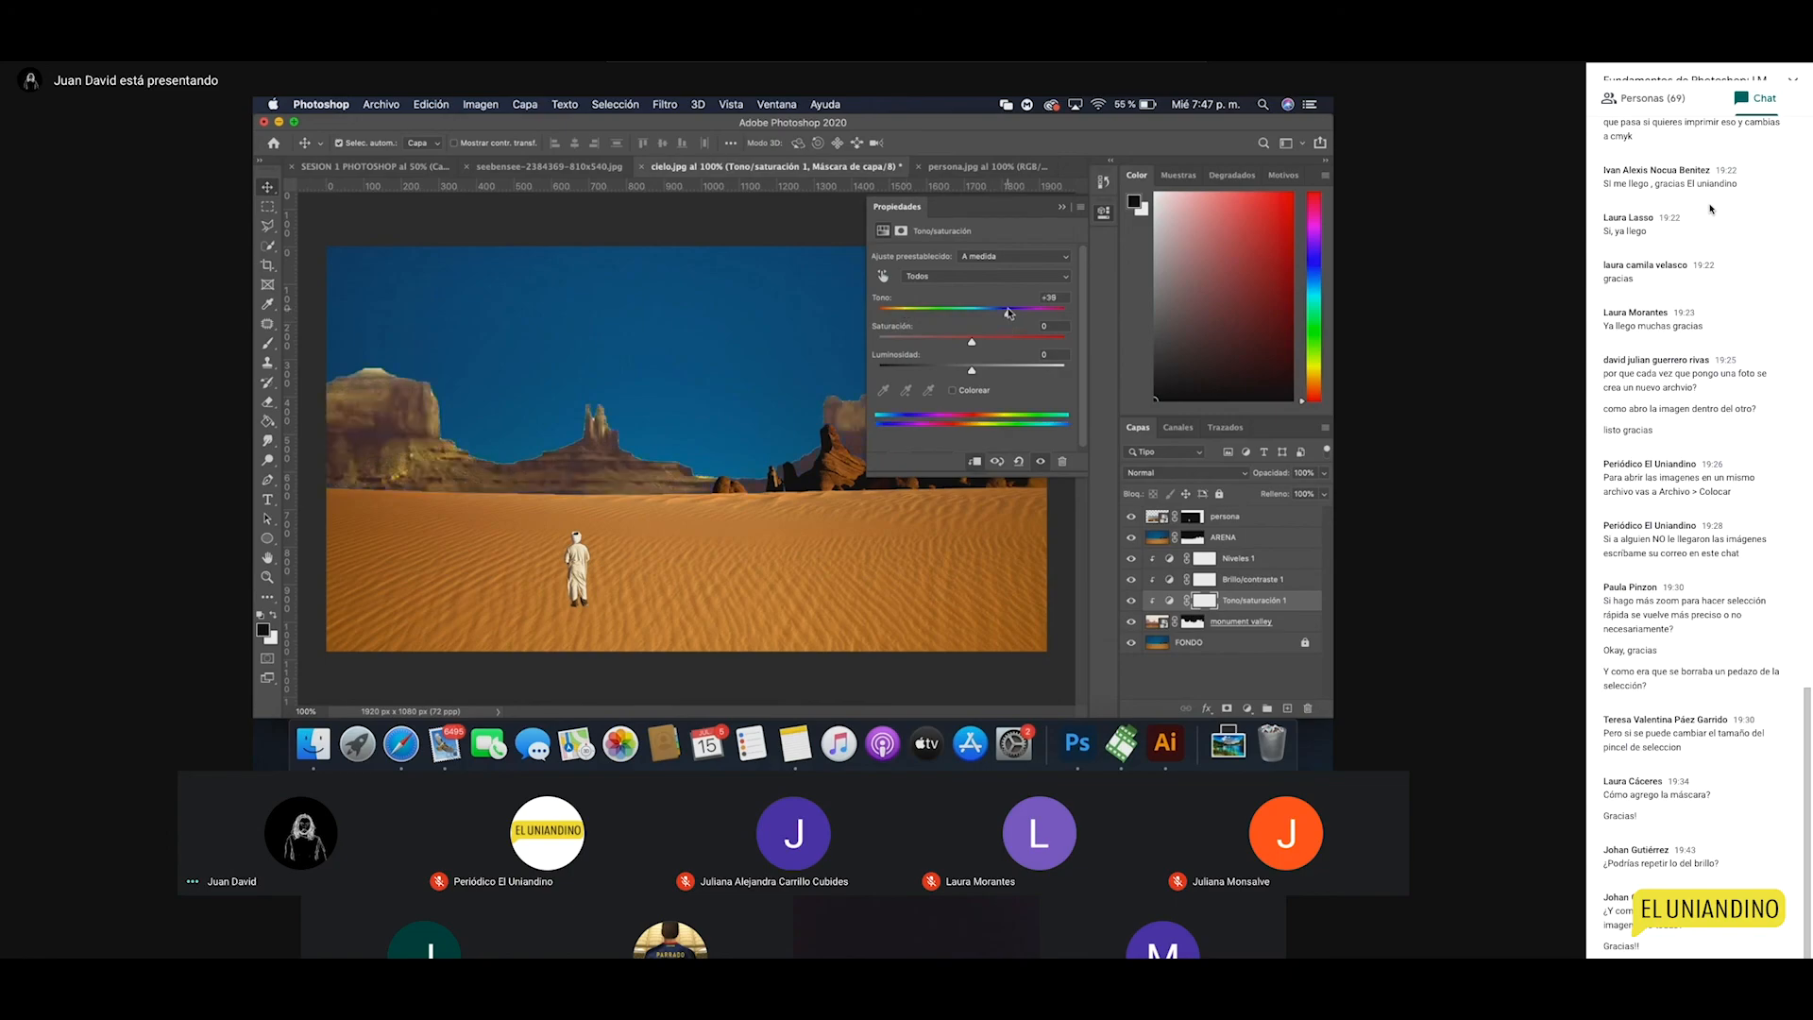
{"action": "left_click_drag", "start_coordinate": [1008, 312], "coordinate": [1007, 316]}
Step: Raise saturation to about +18 with lightness kept at 0, then check the rock edges
{"action": "mouse_move", "coordinate": [972, 344]}
{"action": "left_mouse_down"}
{"action": "mouse_move", "coordinate": [1039, 349]}
{"action": "mouse_move", "coordinate": [903, 344]}
{"action": "mouse_move", "coordinate": [968, 348]}
{"action": "left_mouse_up"}
{"action": "left_click_drag", "start_coordinate": [974, 374], "coordinate": [1025, 355]}
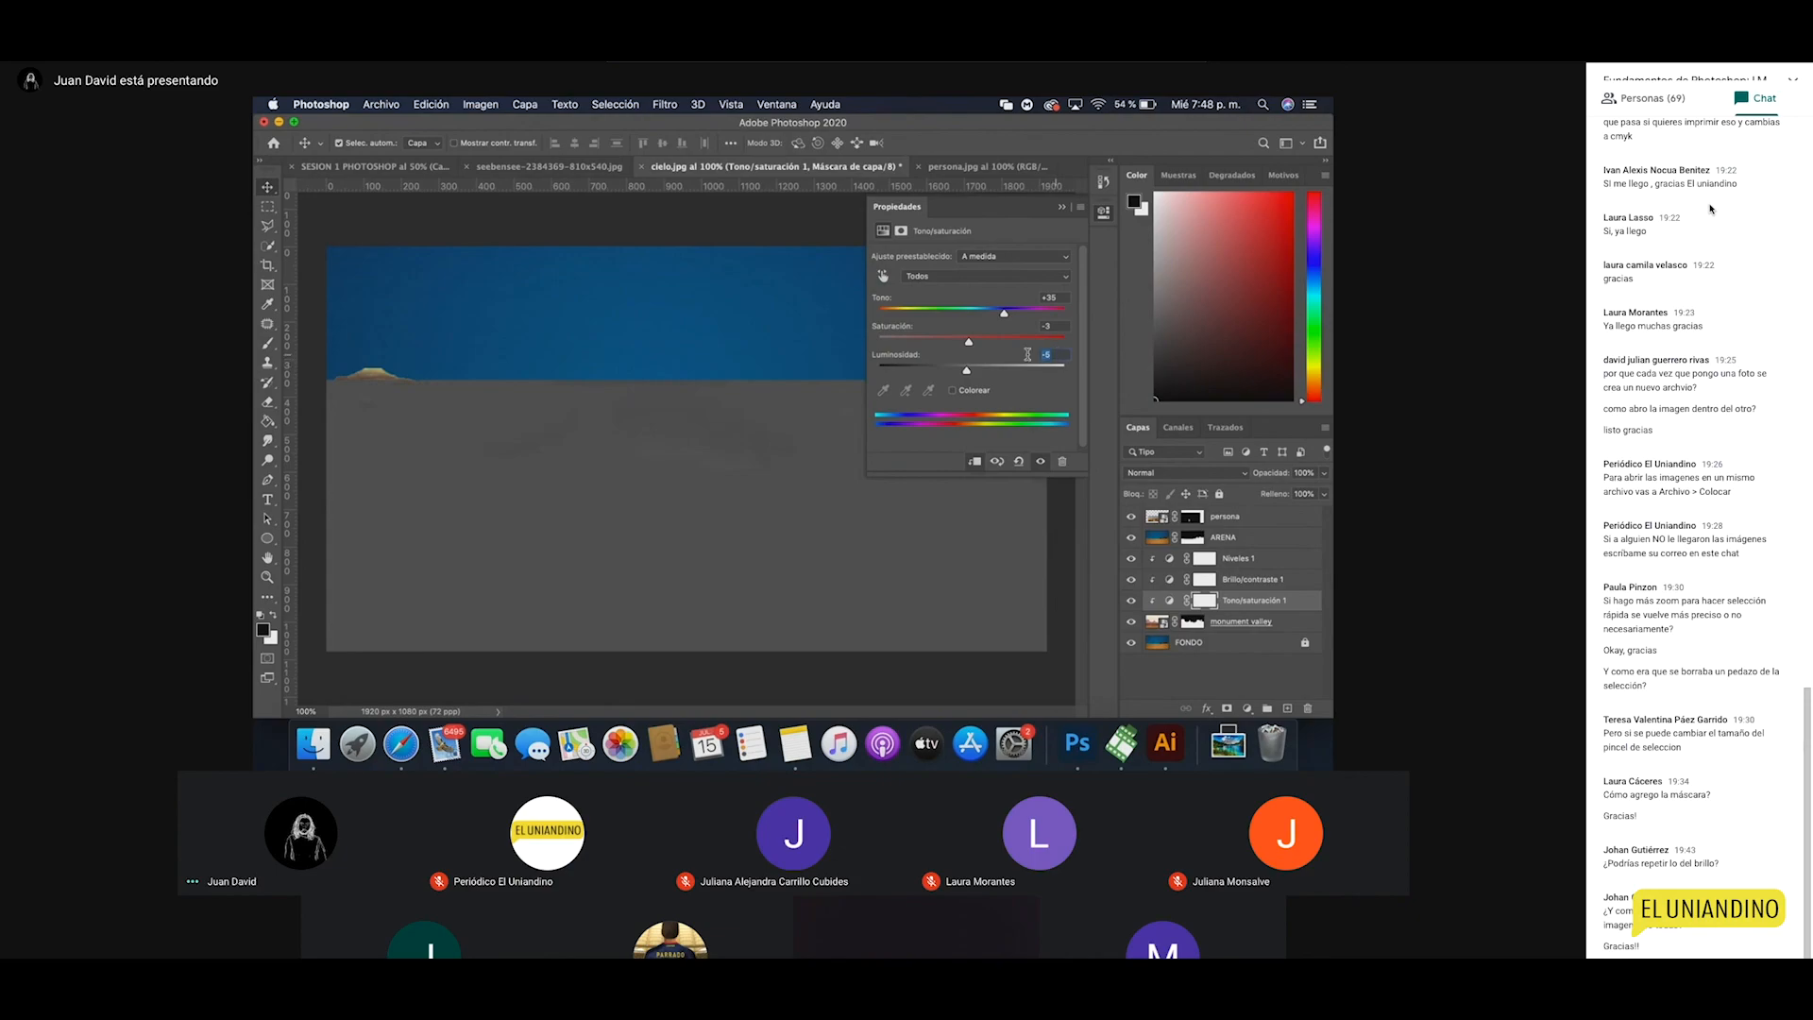
{"action": "type", "text": "0"}
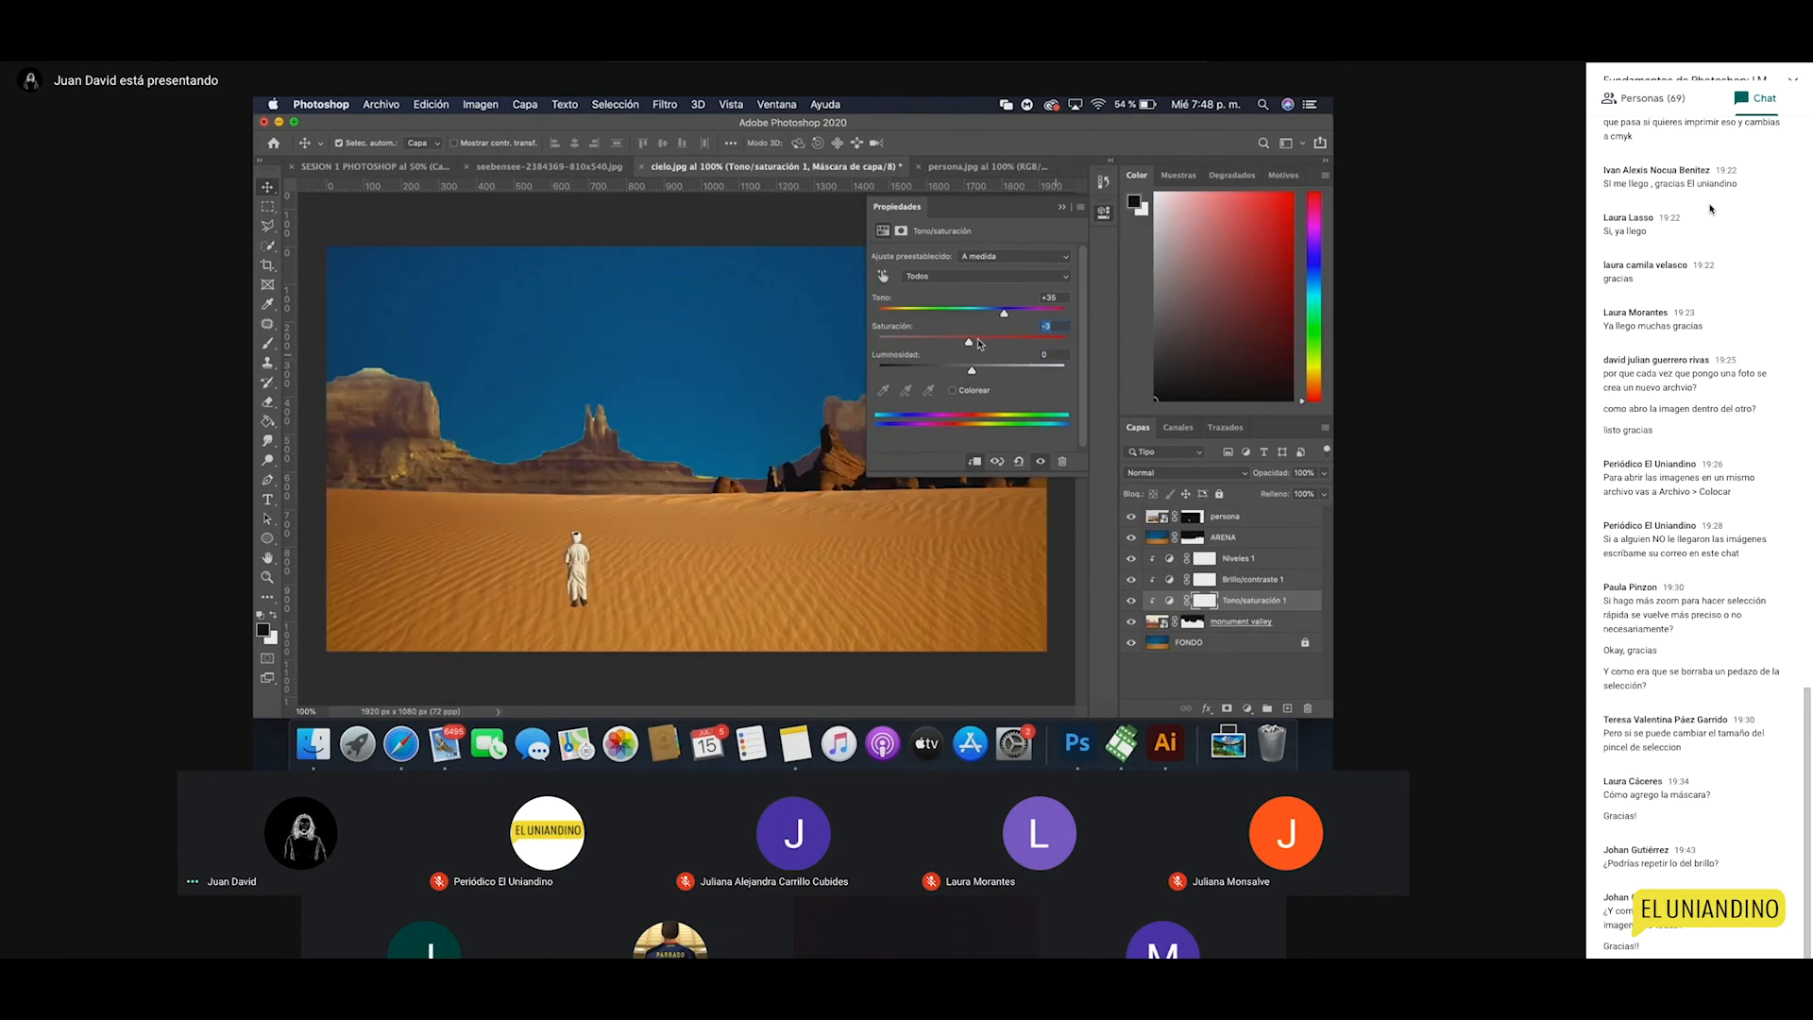
{"action": "left_click_drag", "start_coordinate": [979, 343], "coordinate": [988, 344]}
{"action": "left_click", "coordinate": [1104, 213]}
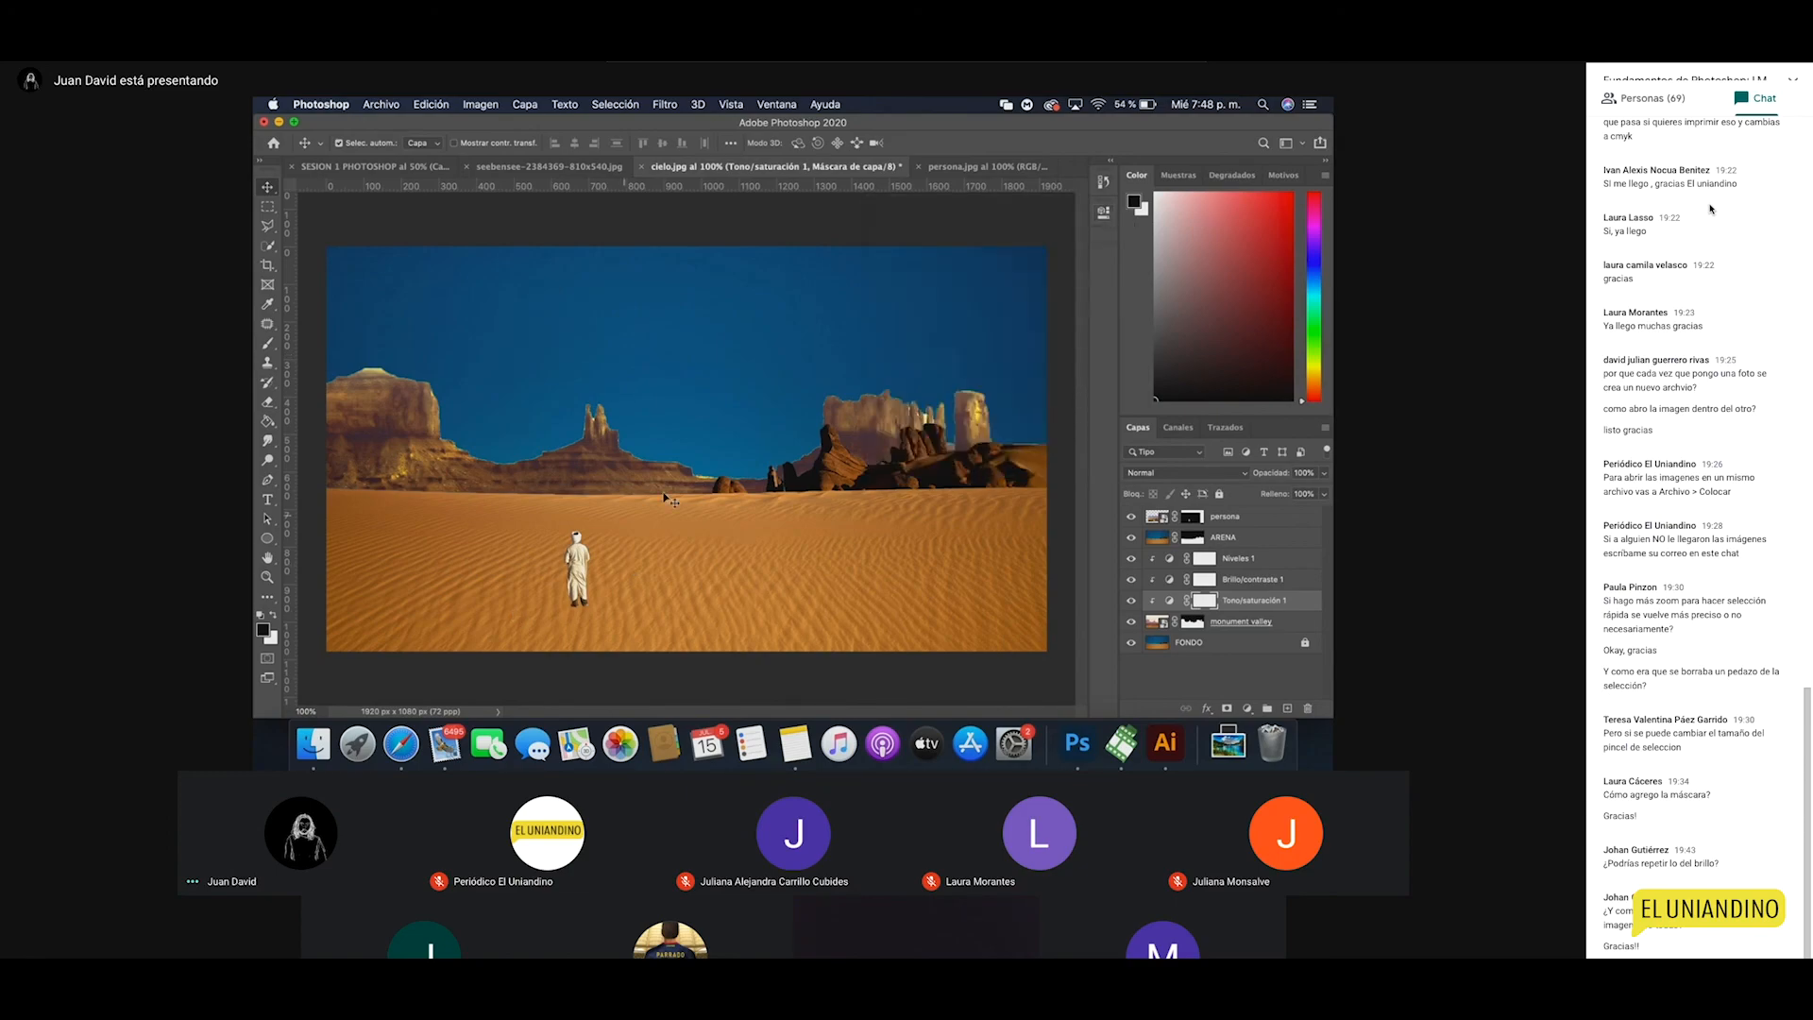
{"action": "key", "text": "z"}
{"action": "left_click", "coordinate": [629, 499]}
{"action": "left_click", "coordinate": [629, 499]}
{"action": "left_click", "coordinate": [664, 453]}
{"action": "left_click", "coordinate": [649, 395], "text": "alt"}
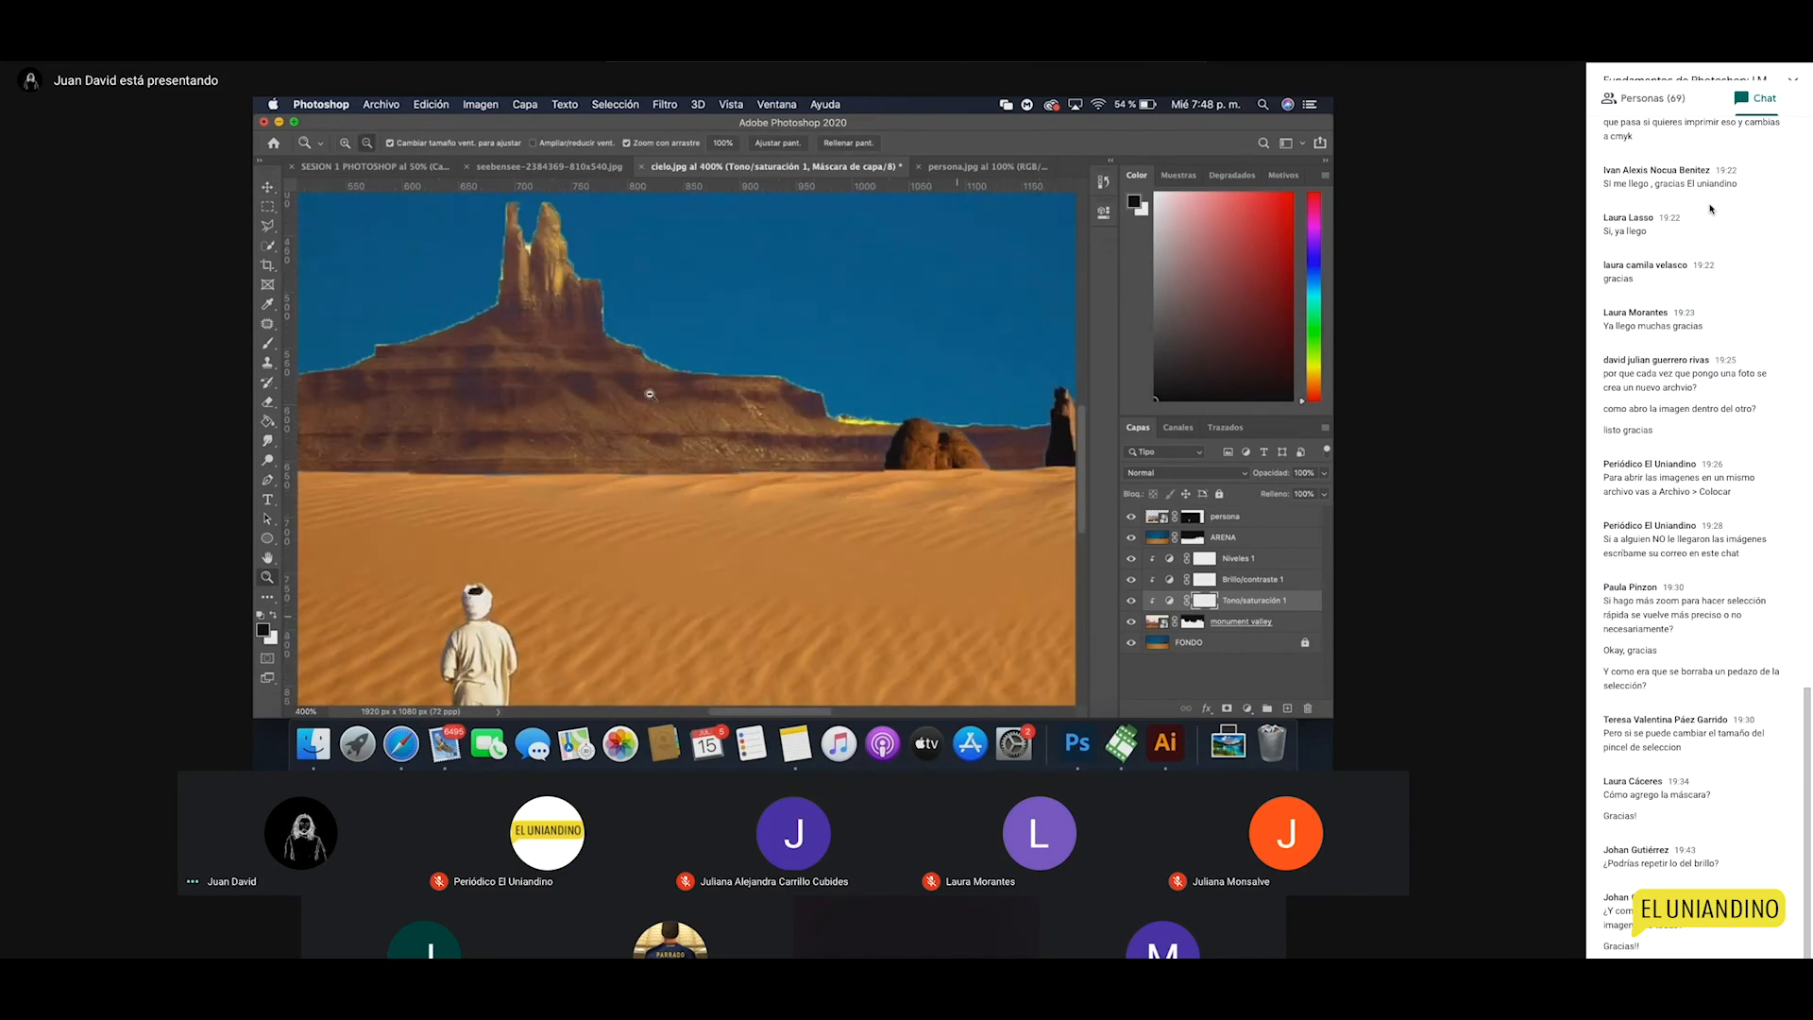
{"action": "key", "text": "super+1"}
Step: Place the CTHULHU image embedded into the desert scene
{"action": "key", "text": "v"}
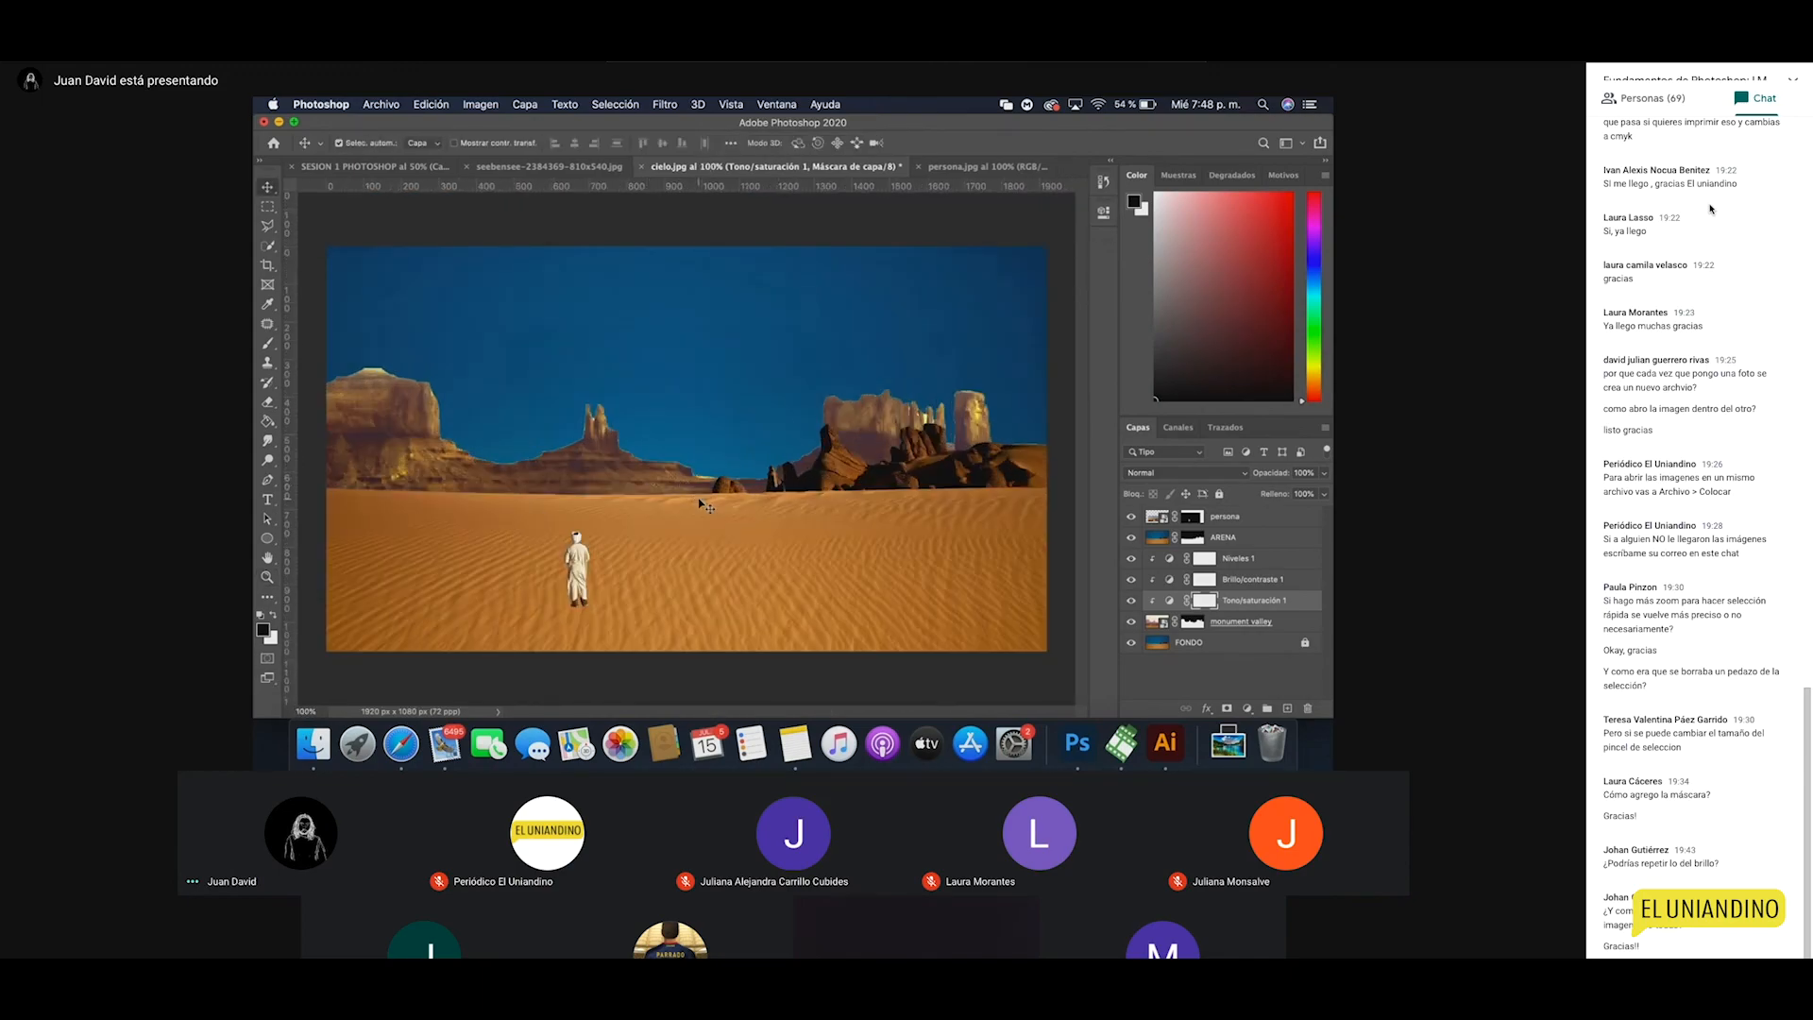
{"action": "left_click", "coordinate": [381, 105]}
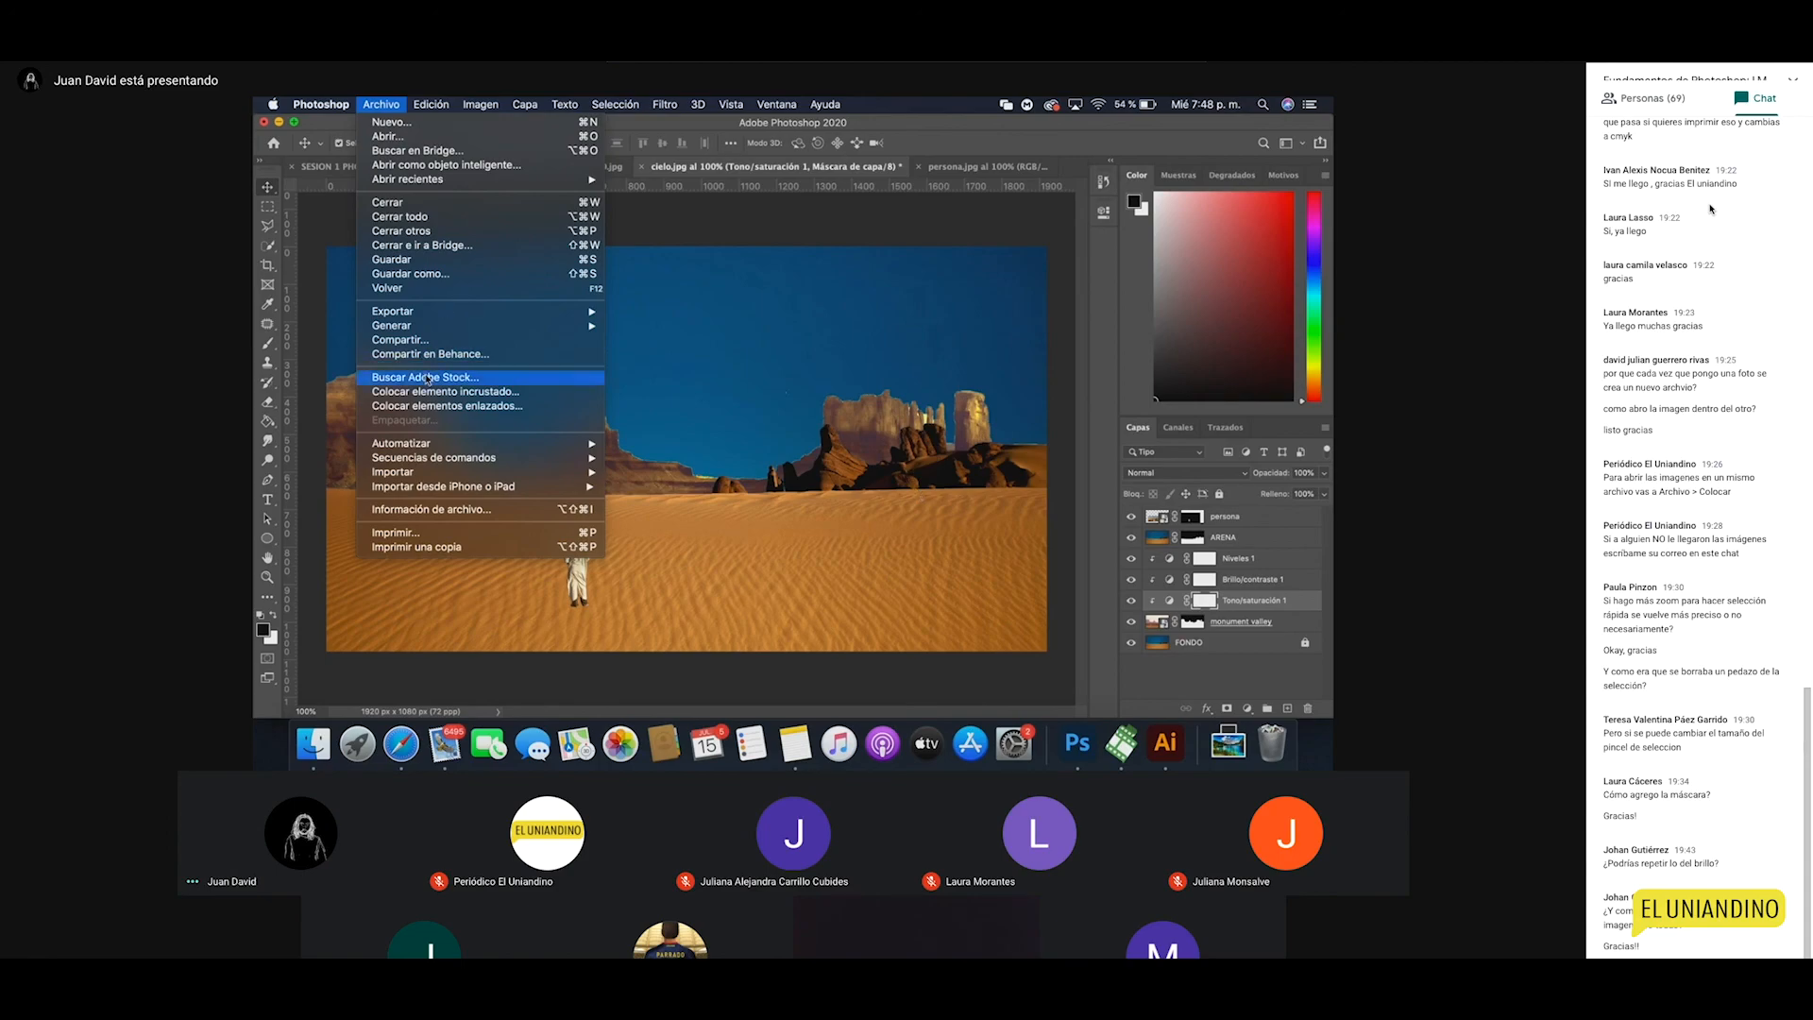
{"action": "left_click", "coordinate": [438, 393]}
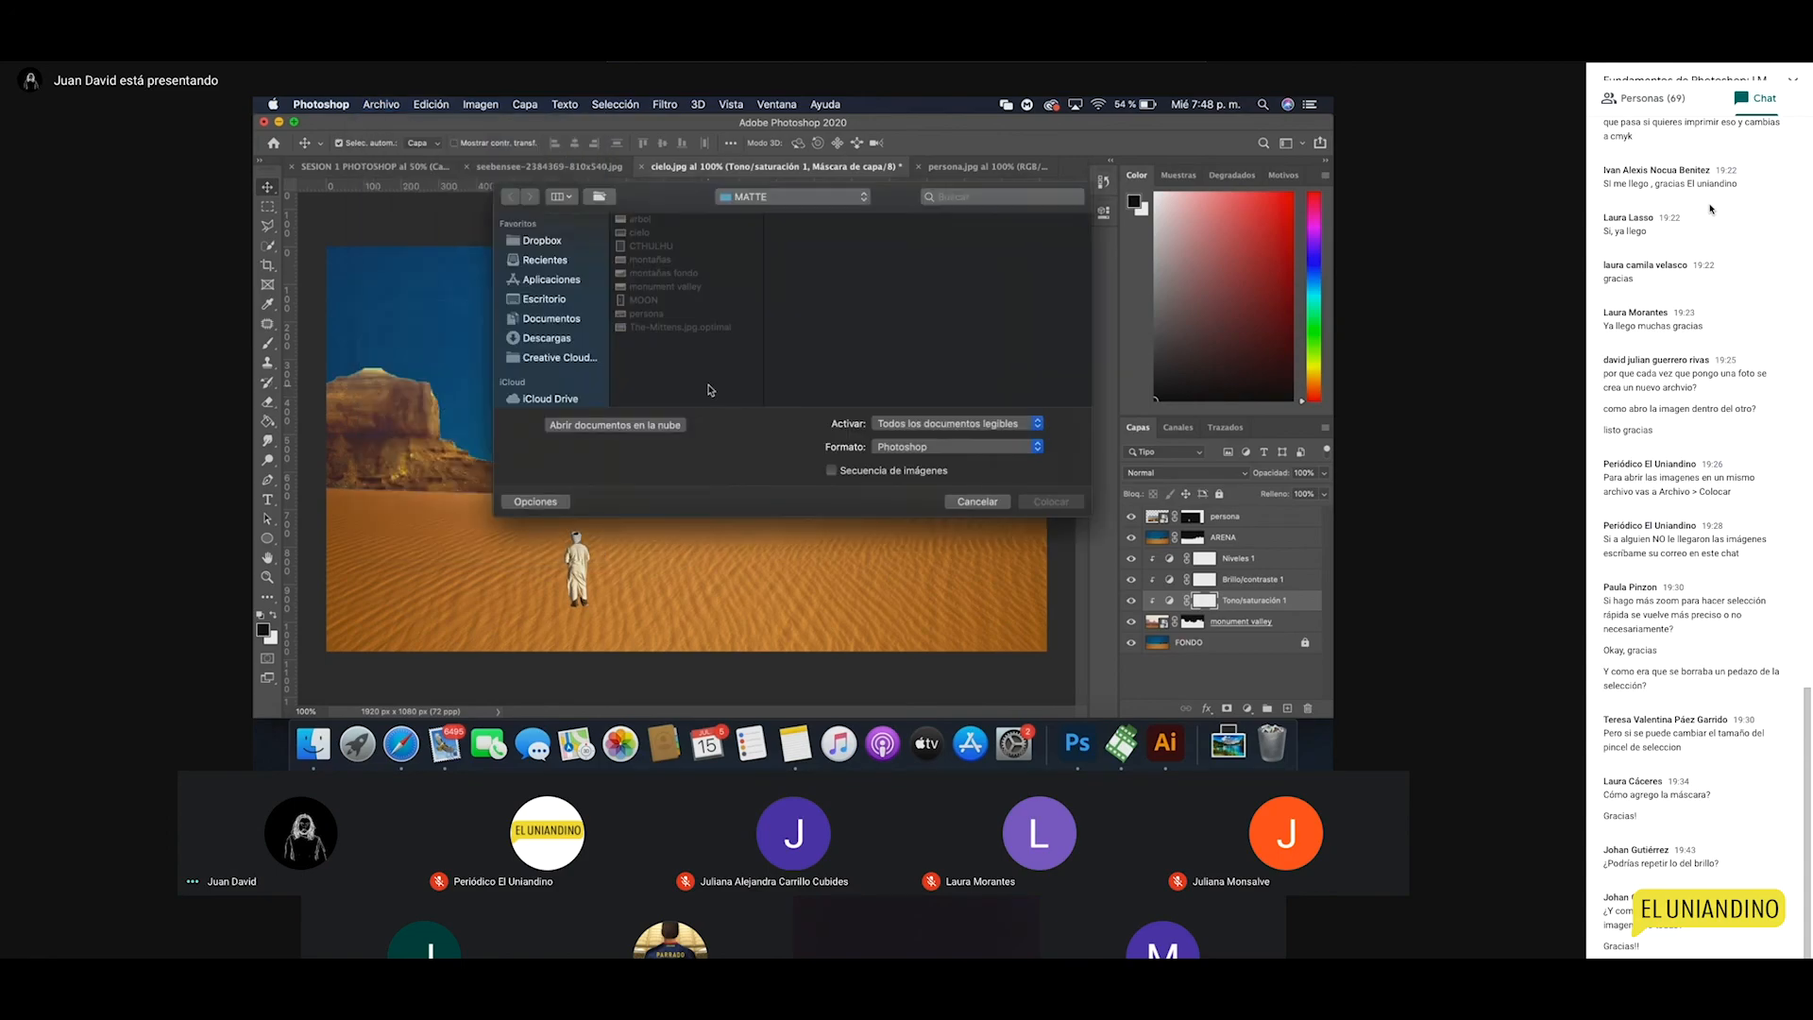
{"action": "left_click", "coordinate": [656, 246]}
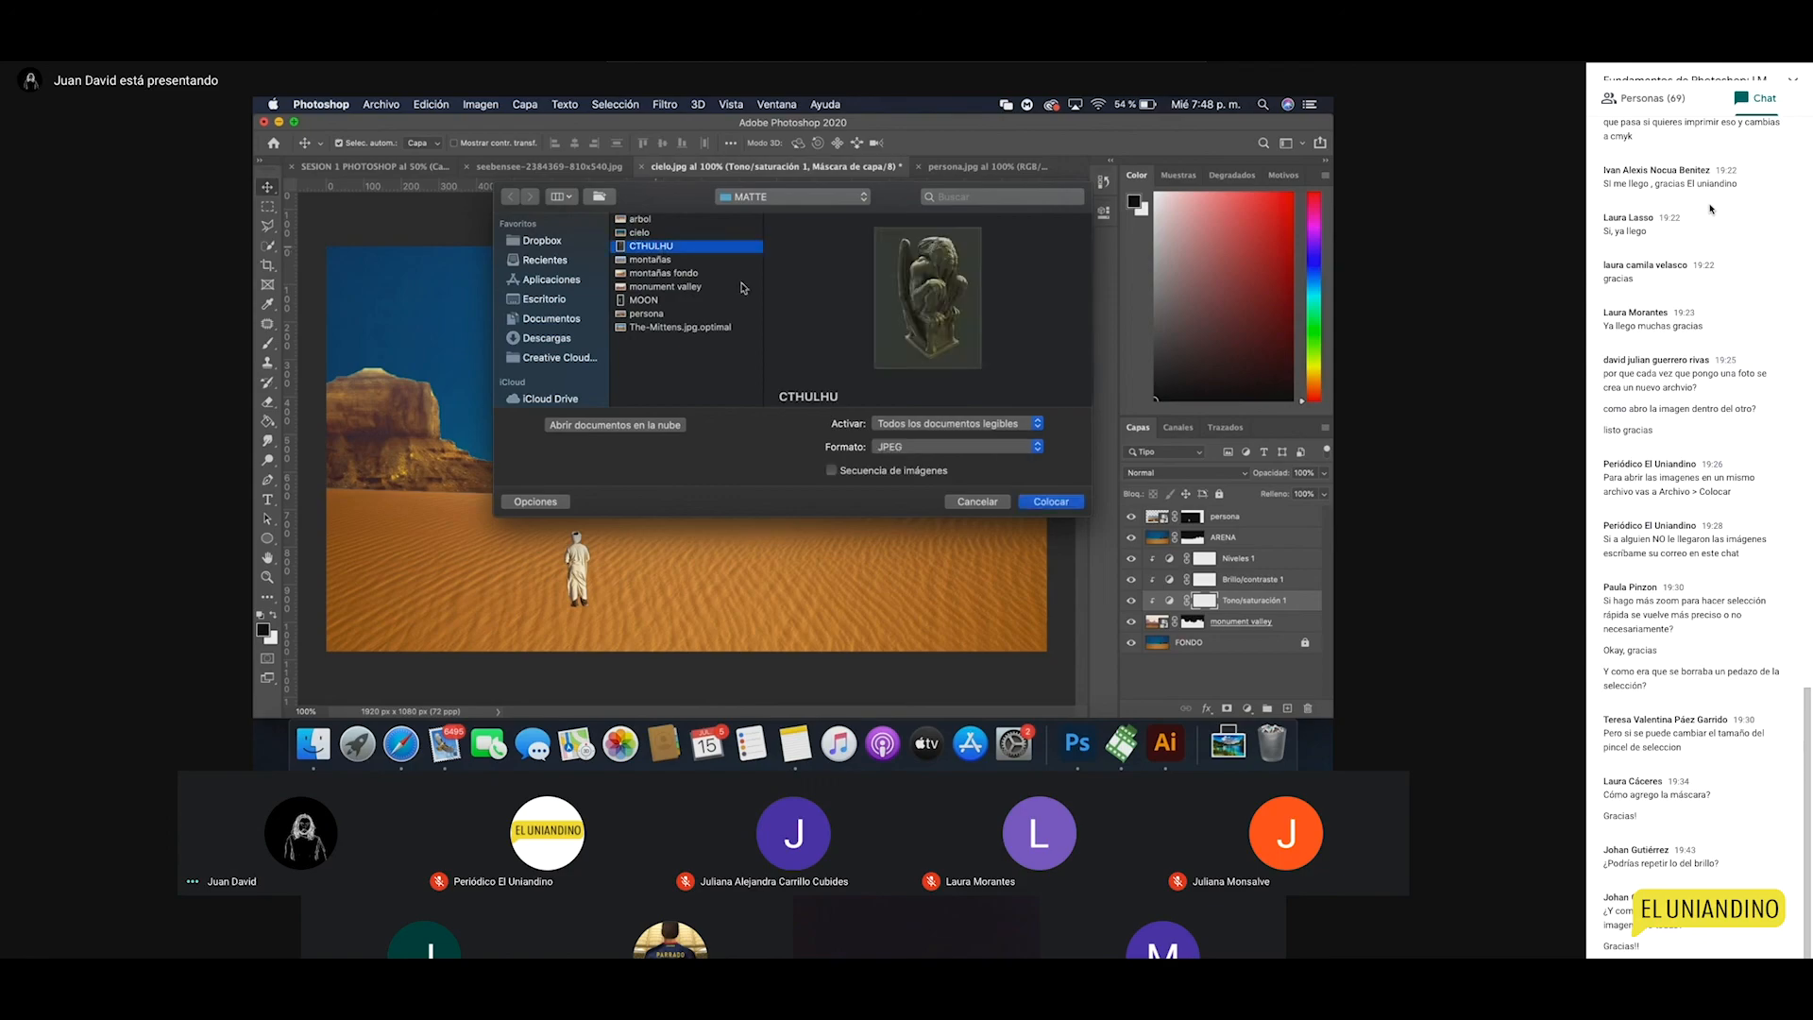
{"action": "left_click", "coordinate": [1057, 502]}
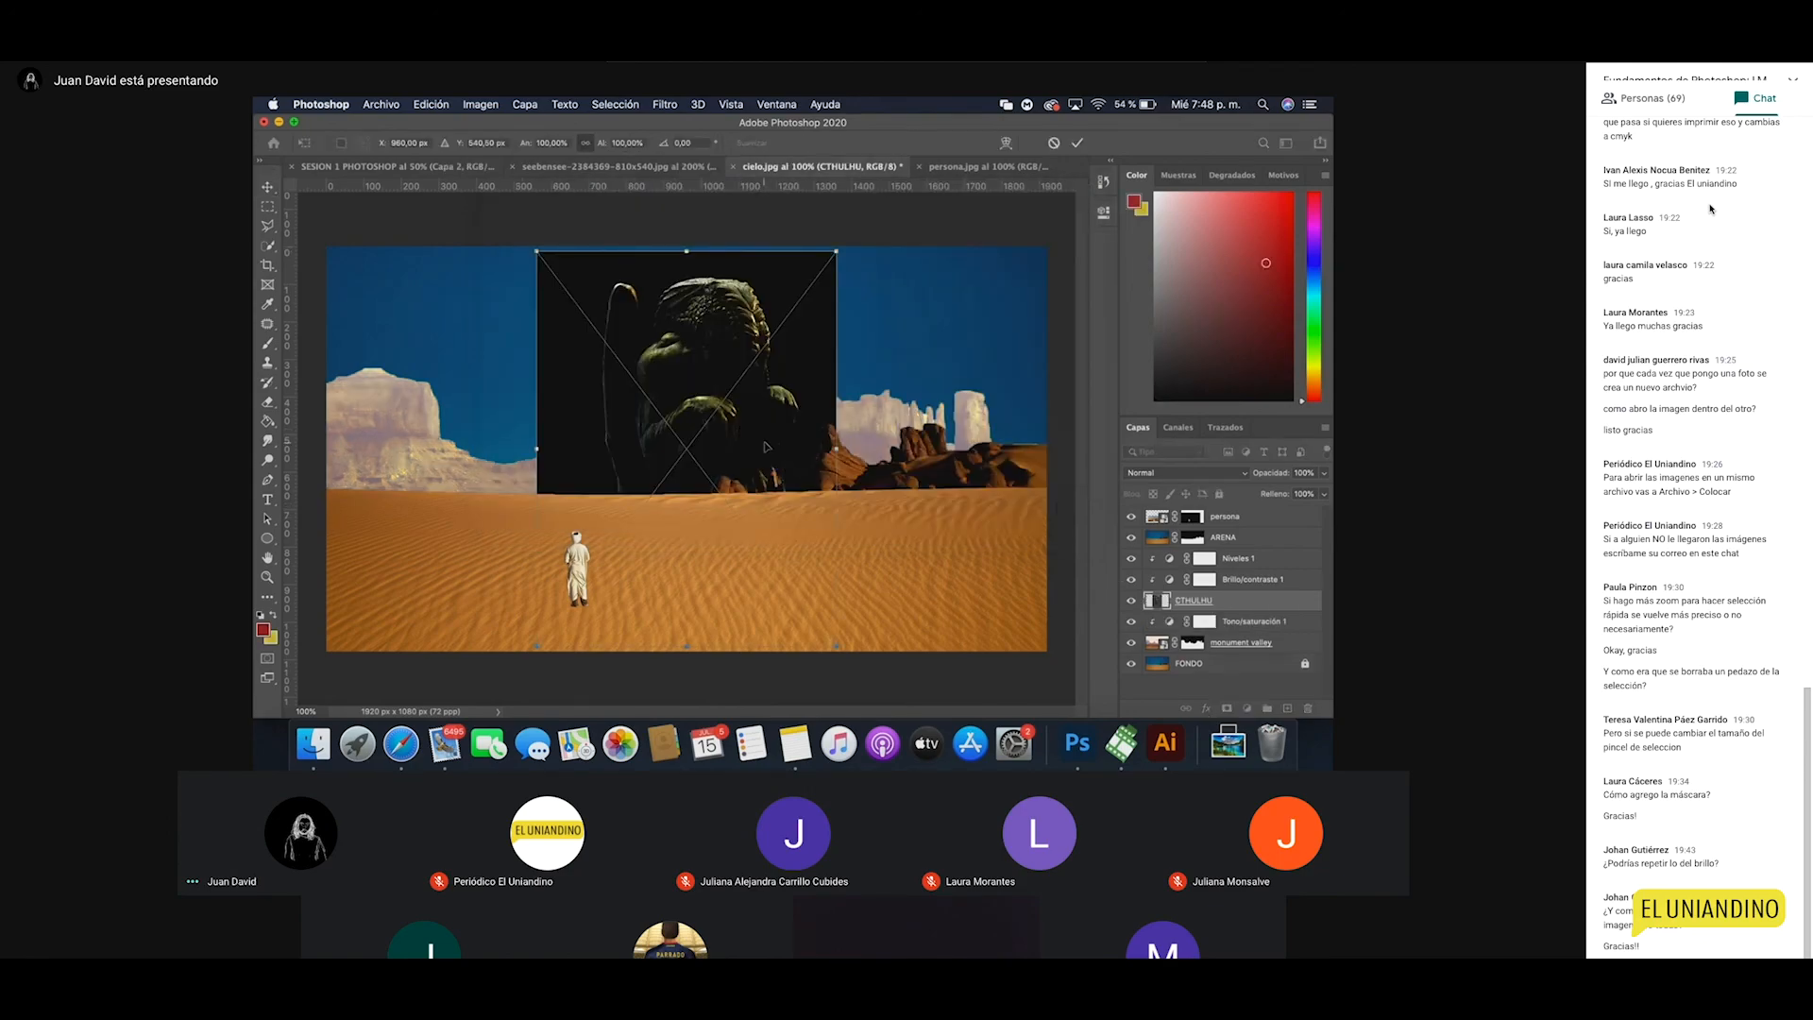
{"action": "key", "text": "Return"}
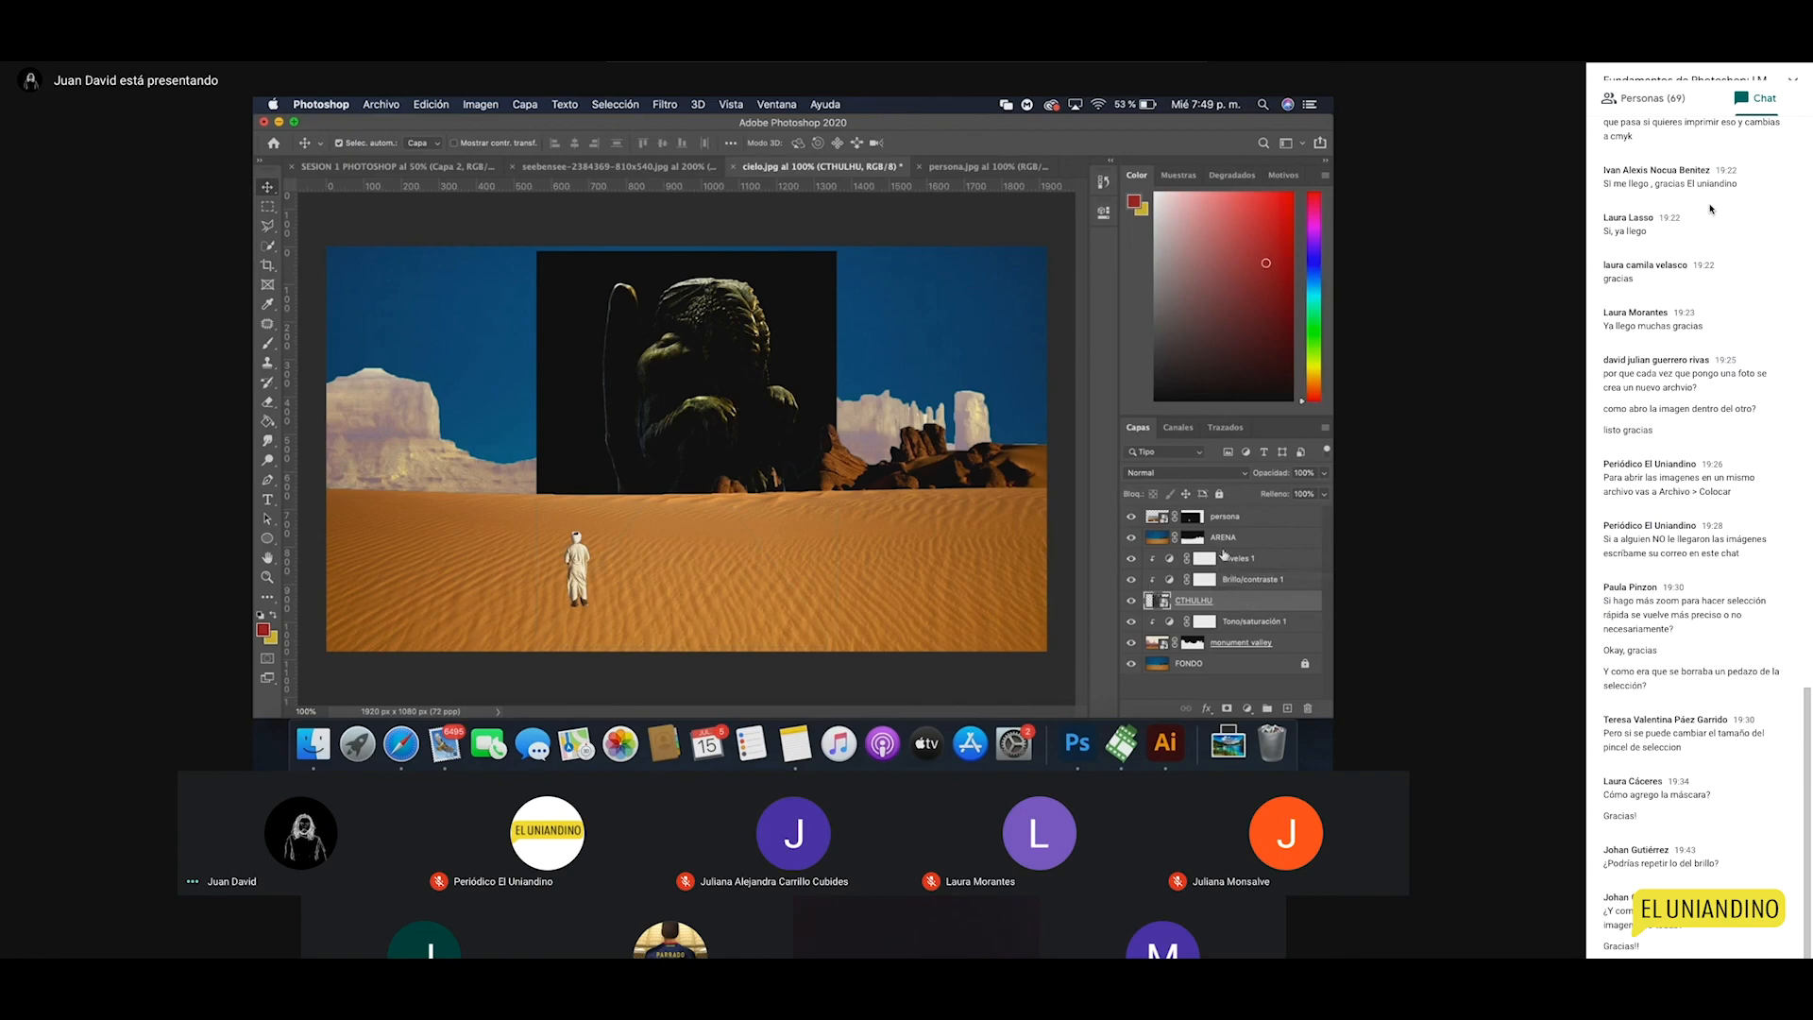
Step: Rename the statue layer 'estatua' and move it above Niveles 1 and Brillo/contraste 1
{"action": "double_click", "coordinate": [1196, 601]}
{"action": "type", "text": "estatua"}
{"action": "key", "text": "Return"}
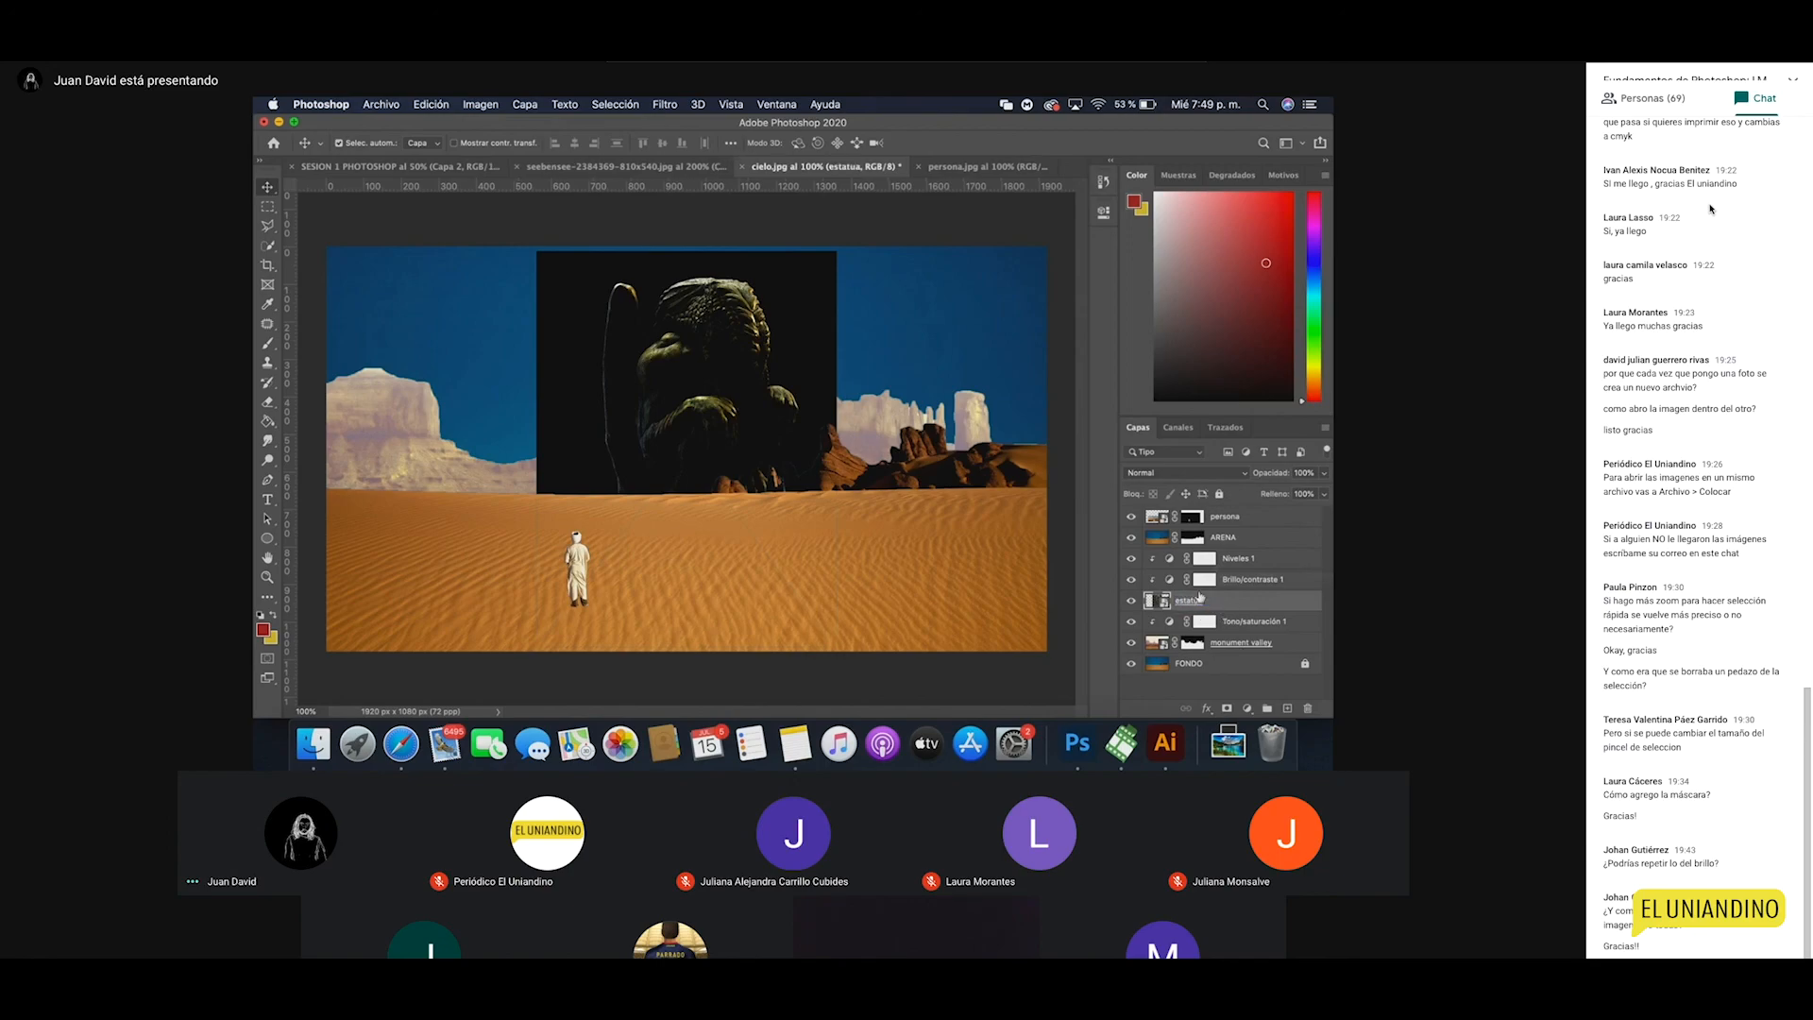
{"action": "left_click_drag", "start_coordinate": [1216, 605], "coordinate": [1216, 554]}
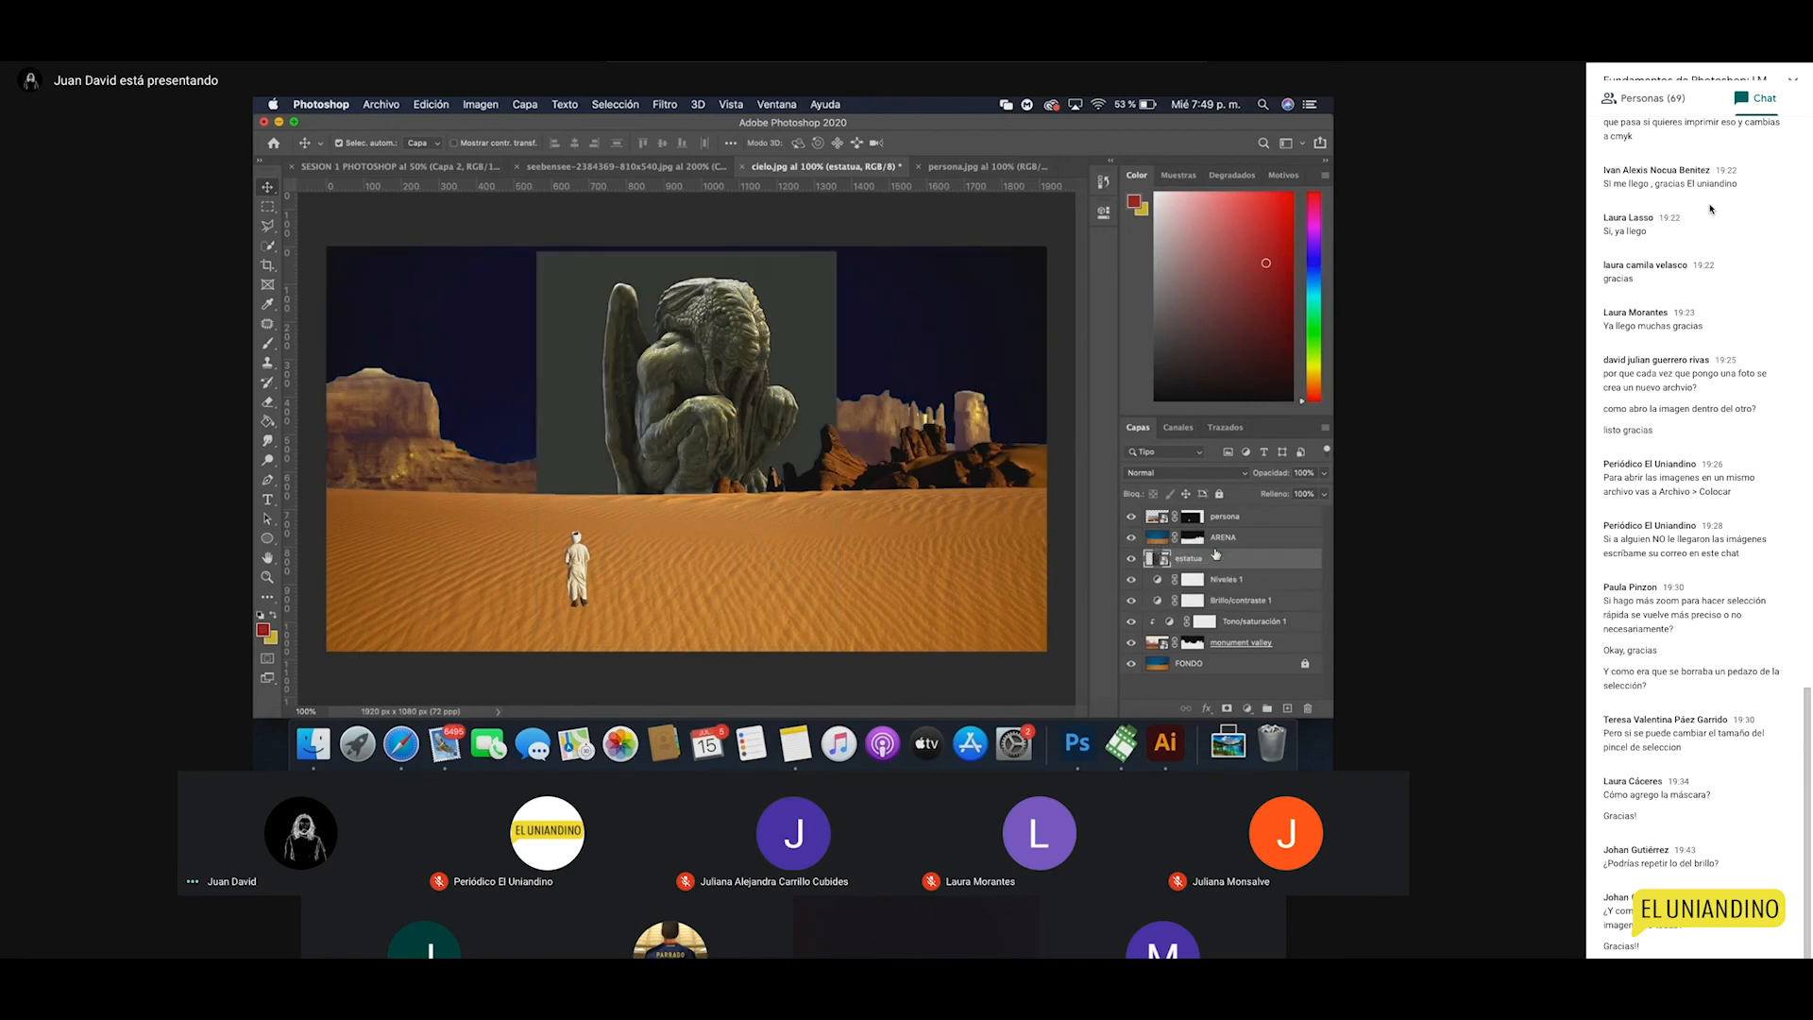
{"action": "left_click", "coordinate": [1191, 600]}
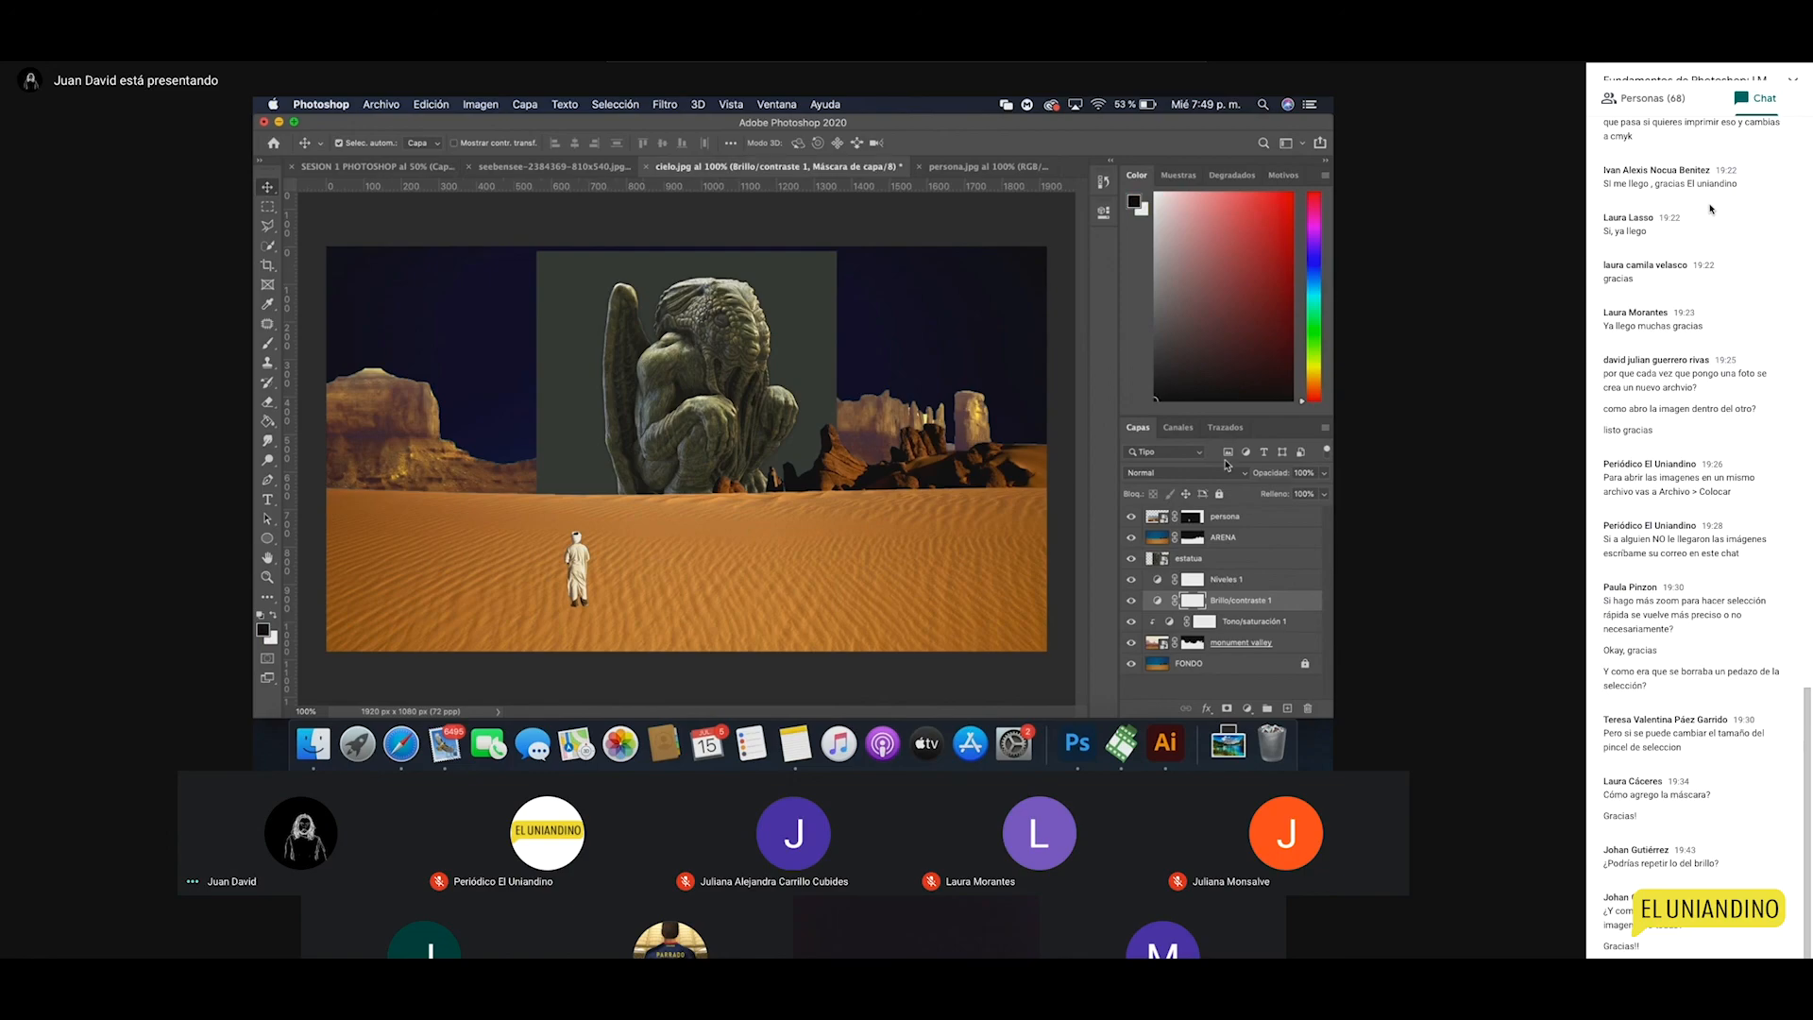
{"action": "left_click", "coordinate": [1103, 211]}
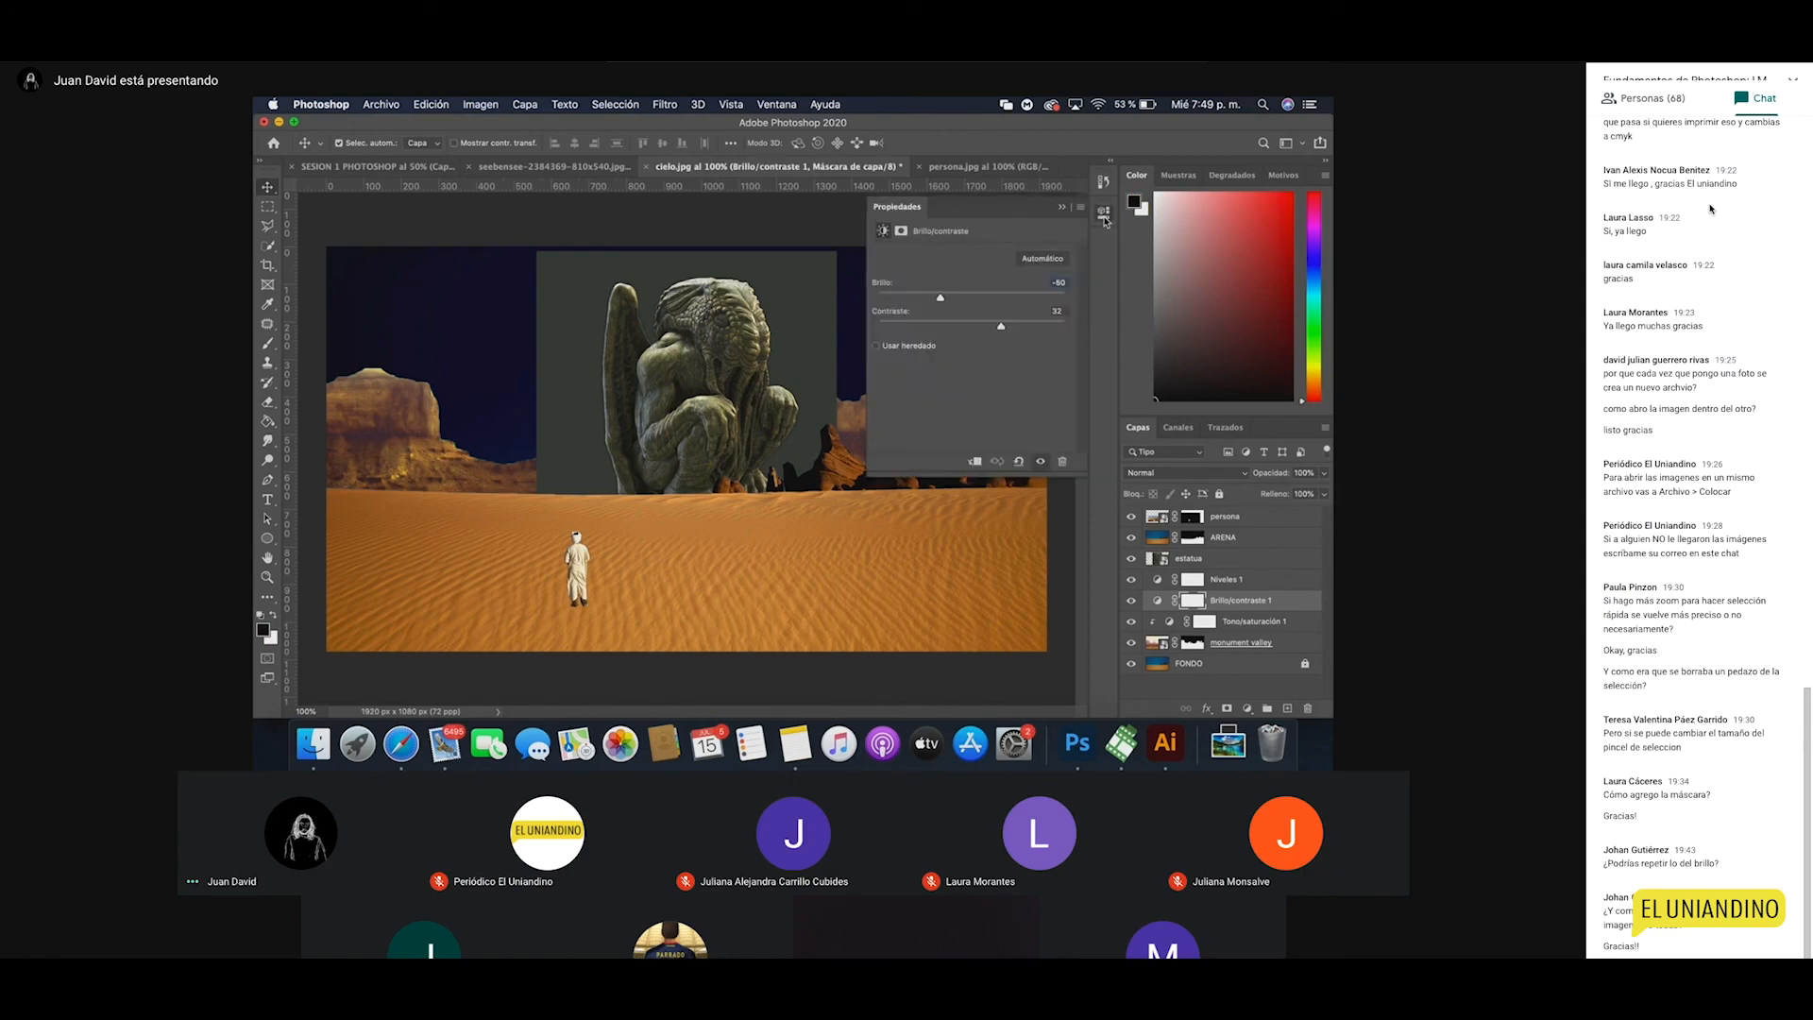
Step: Clip the Brillo/contraste and Niveles 1 adjustments to the layer below
{"action": "left_click", "coordinate": [974, 462]}
{"action": "left_click", "coordinate": [1232, 579]}
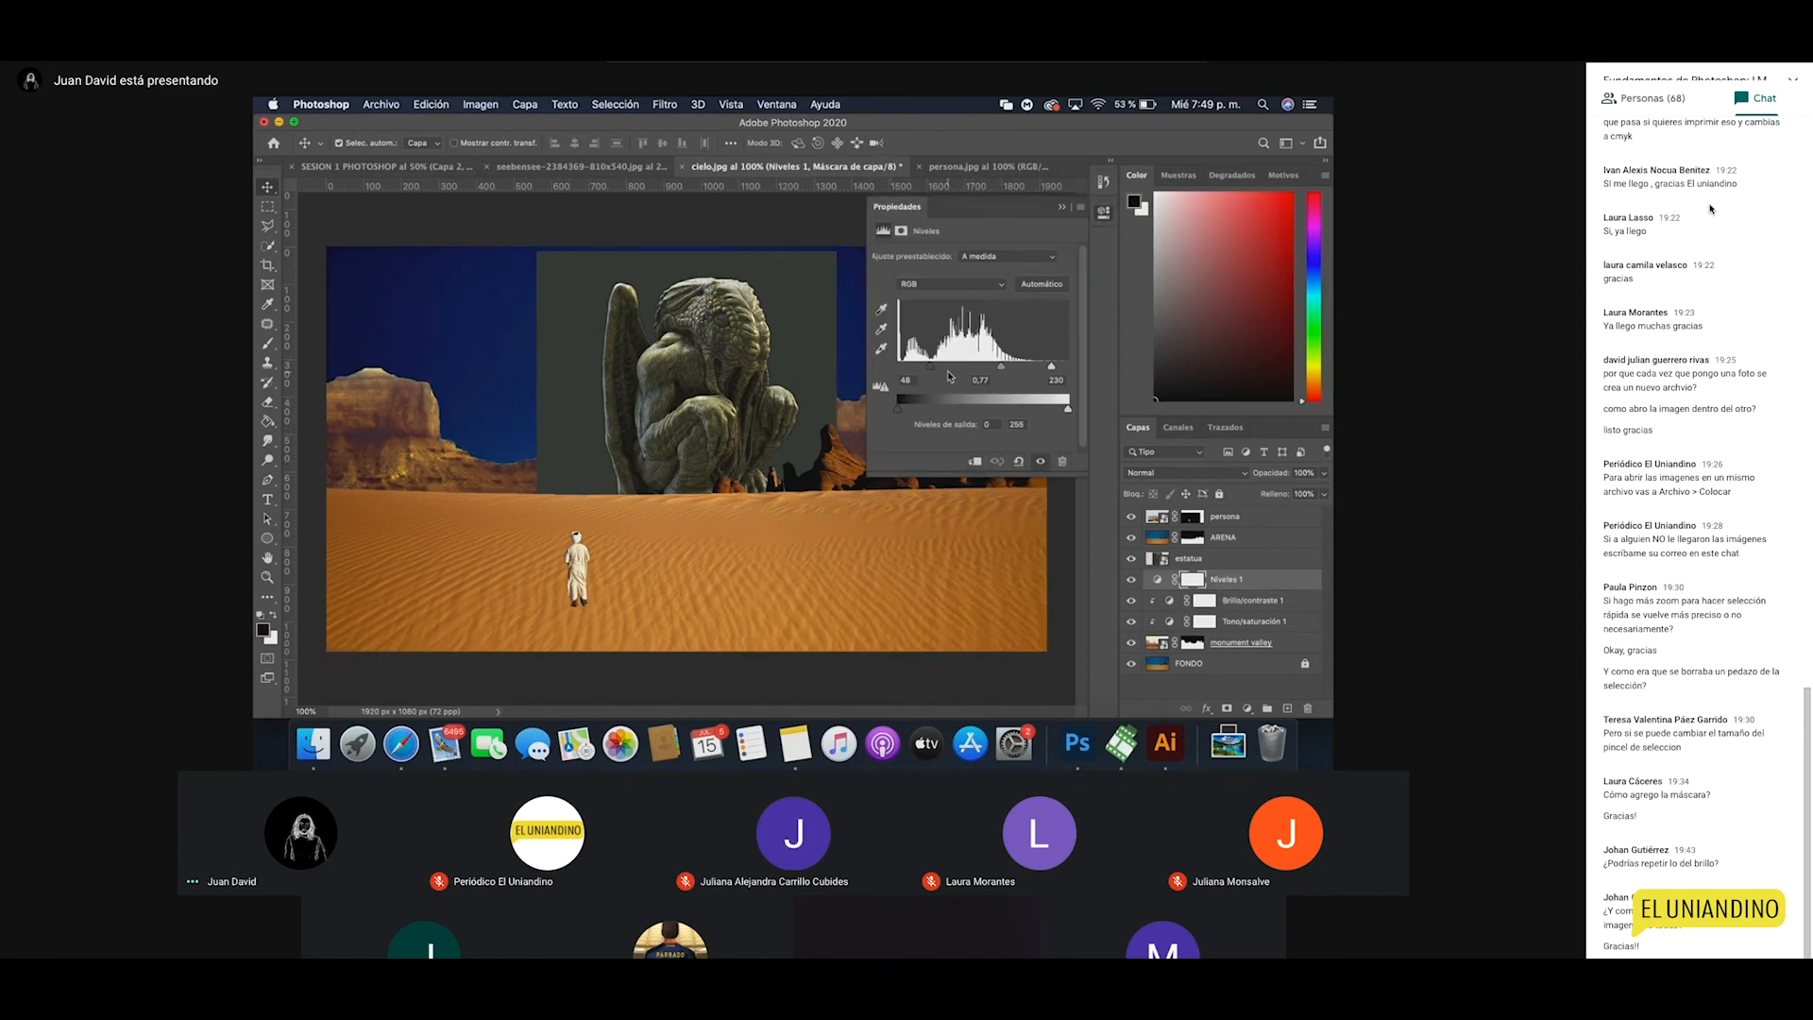
{"action": "left_click", "coordinate": [974, 463]}
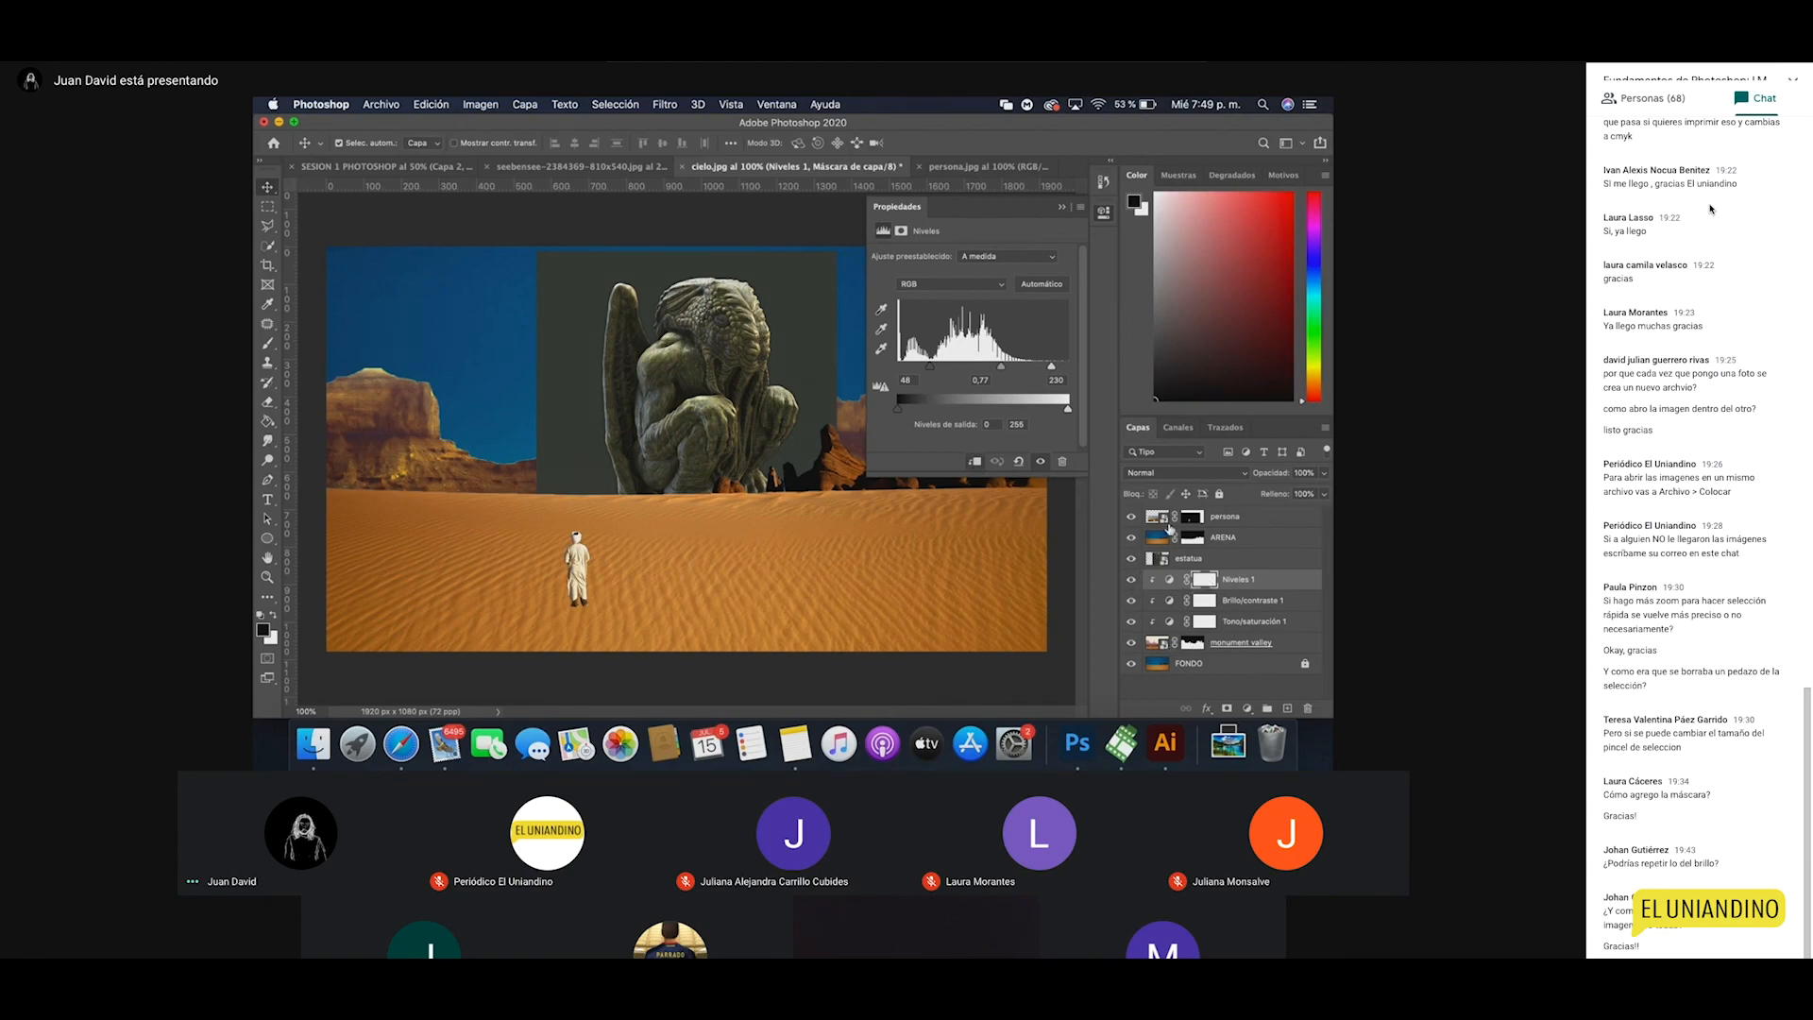
{"action": "left_click", "coordinate": [1104, 210]}
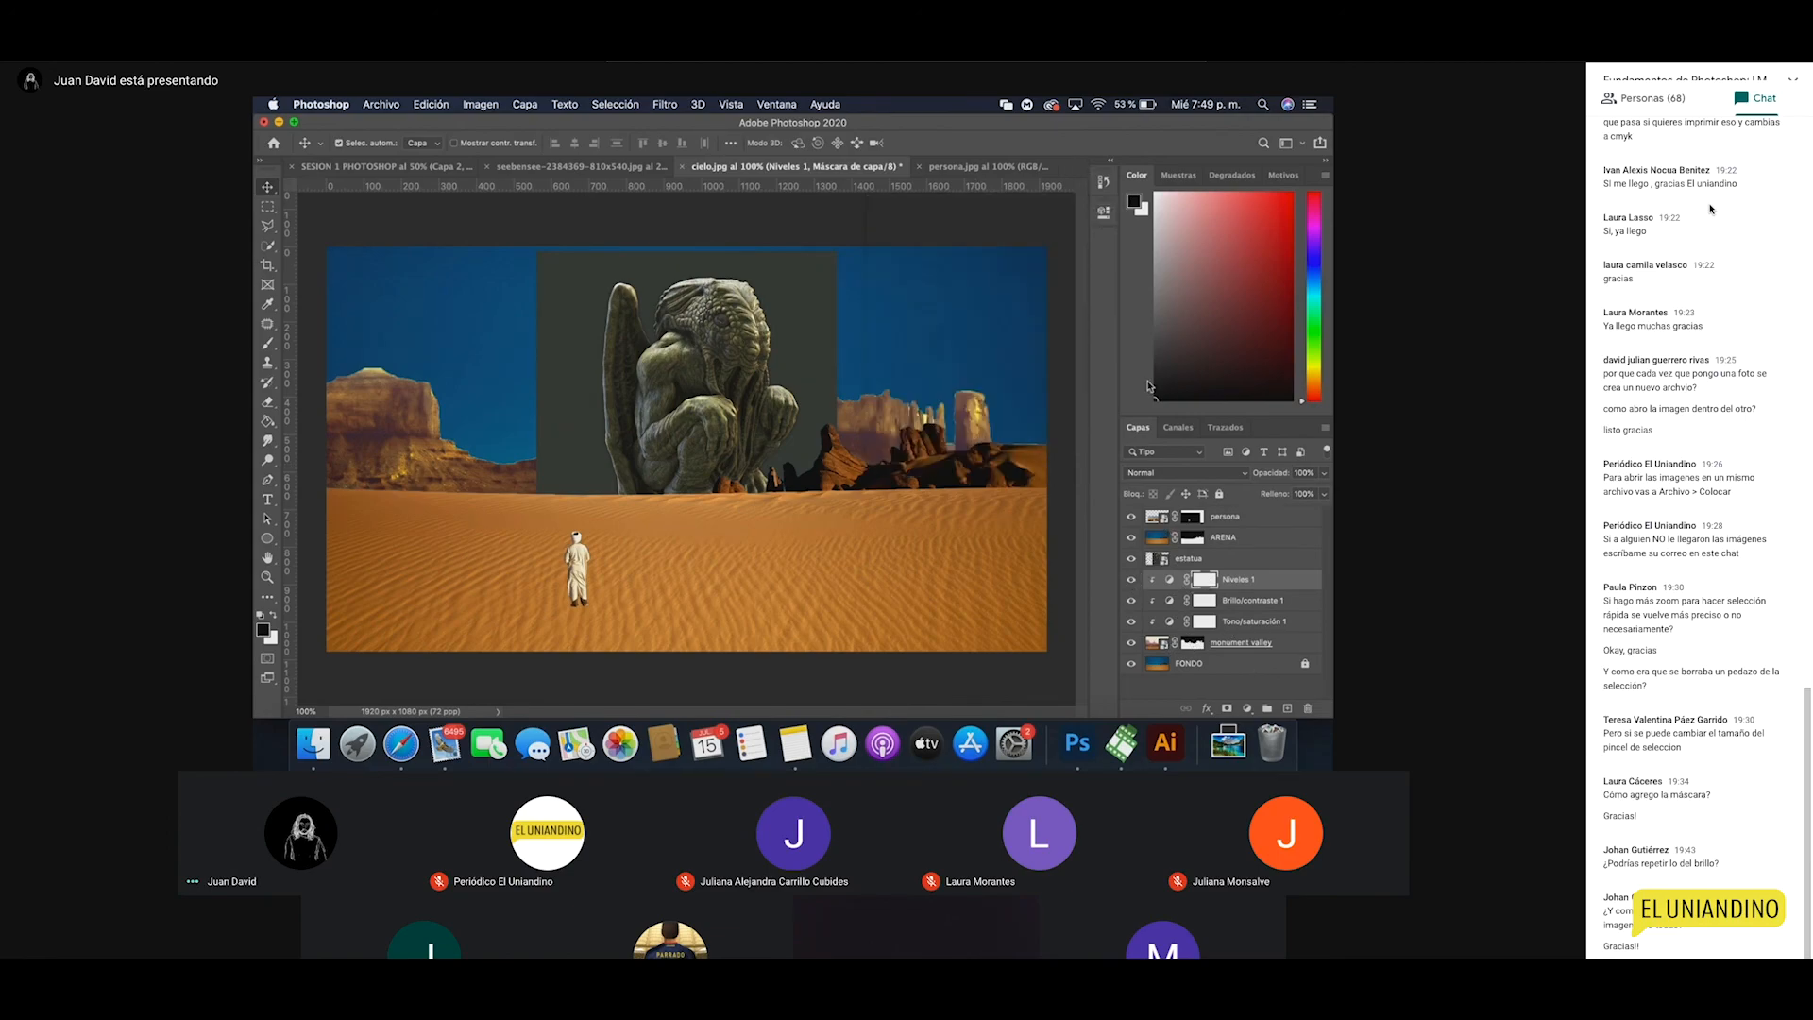
Step: Move the estatua layer to the top of the stack, inspect the statue, and add a layer mask
{"action": "left_click", "coordinate": [1215, 560]}
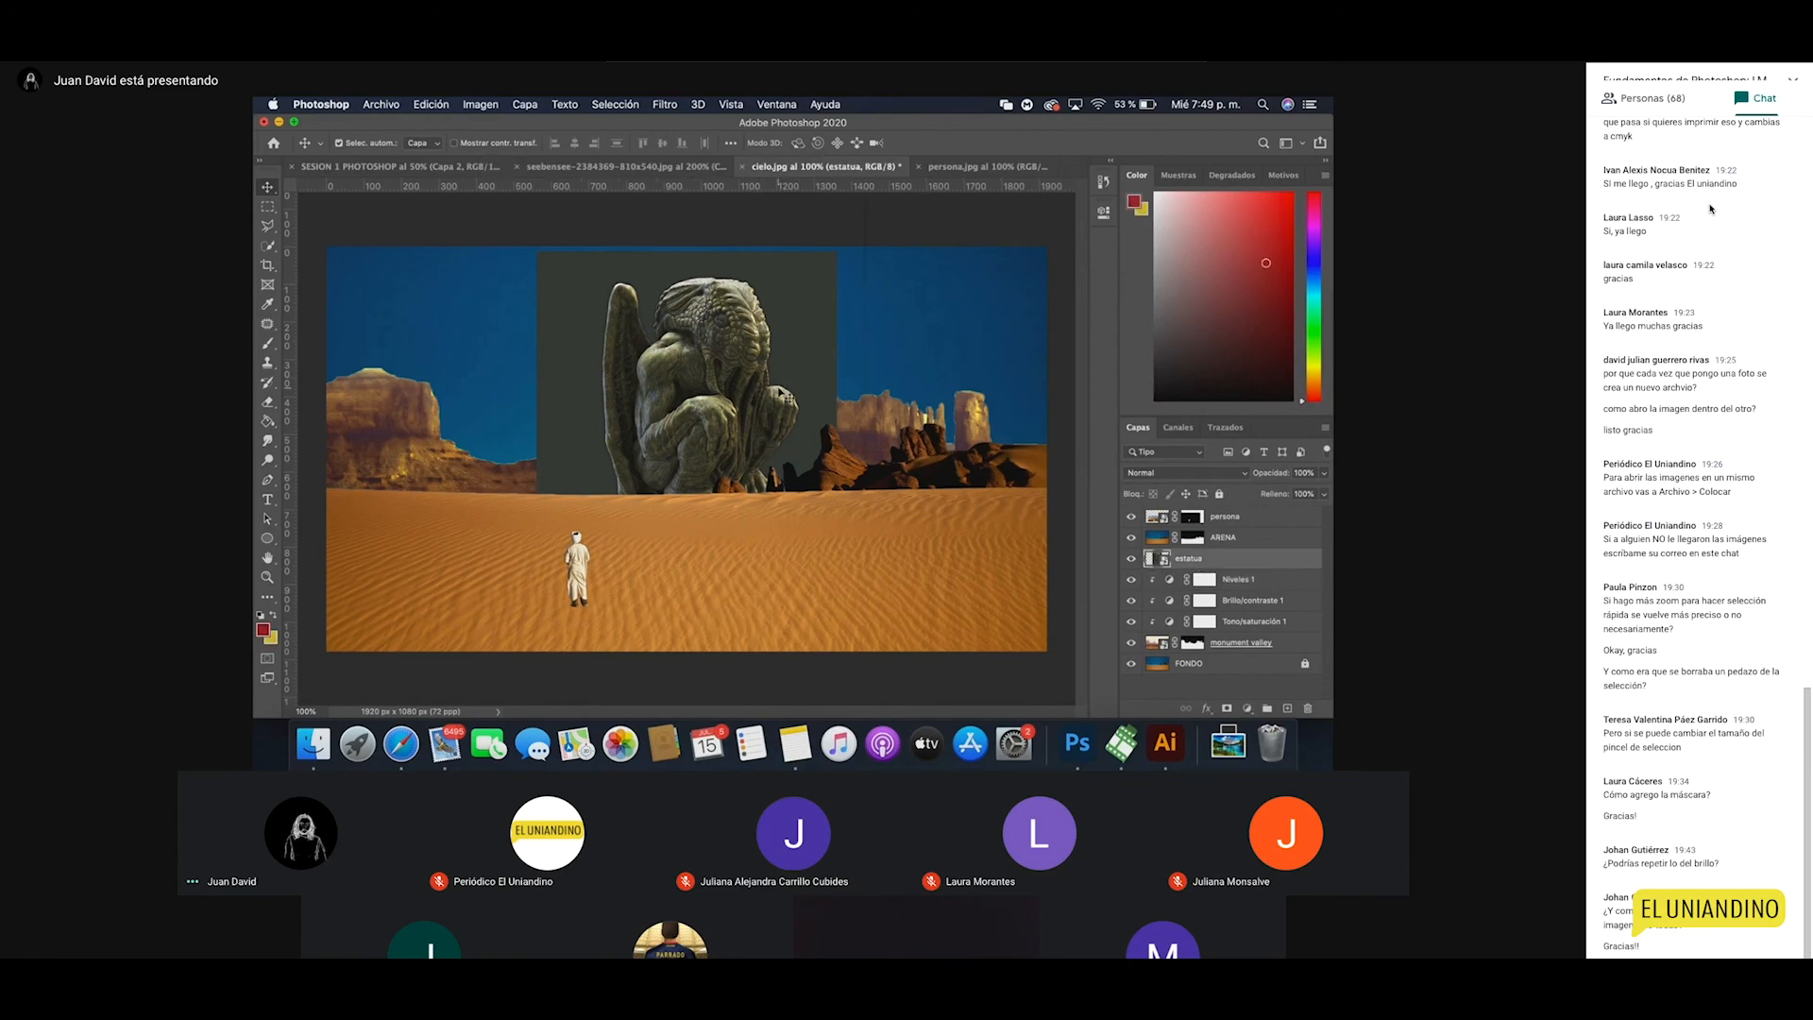
{"action": "left_click_drag", "start_coordinate": [1239, 560], "coordinate": [1238, 515]}
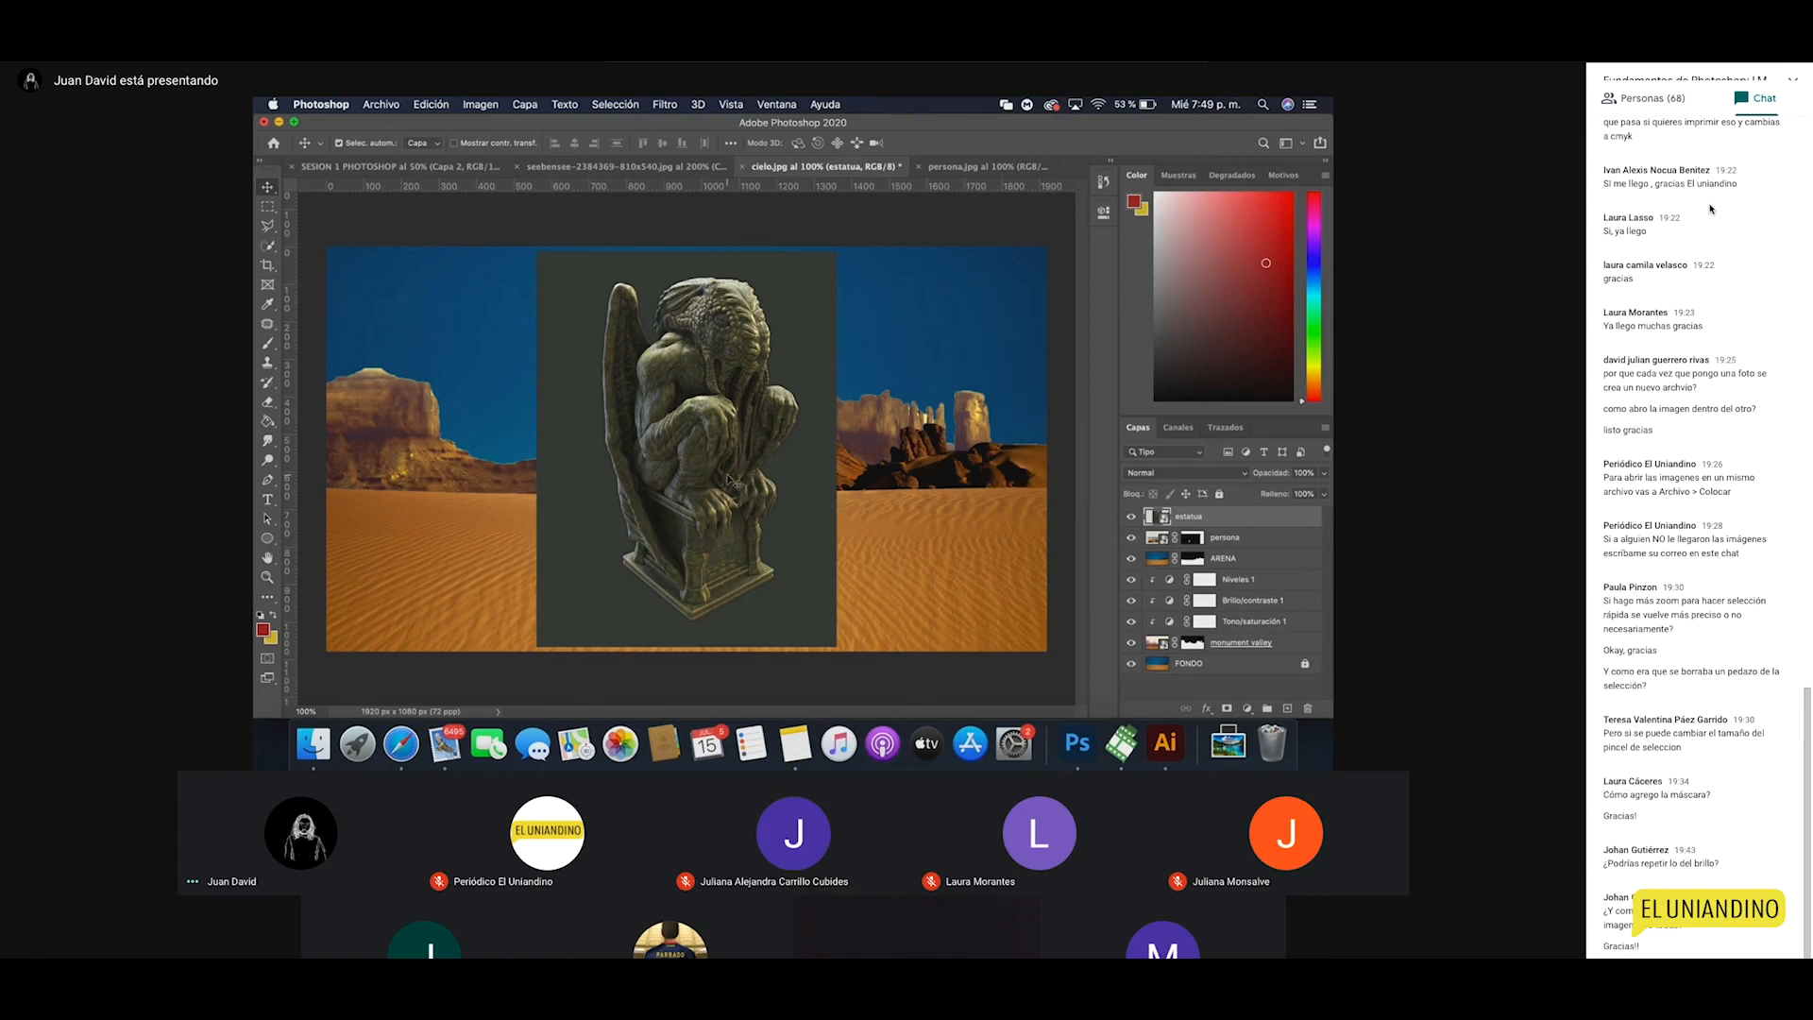
{"action": "key", "text": "z"}
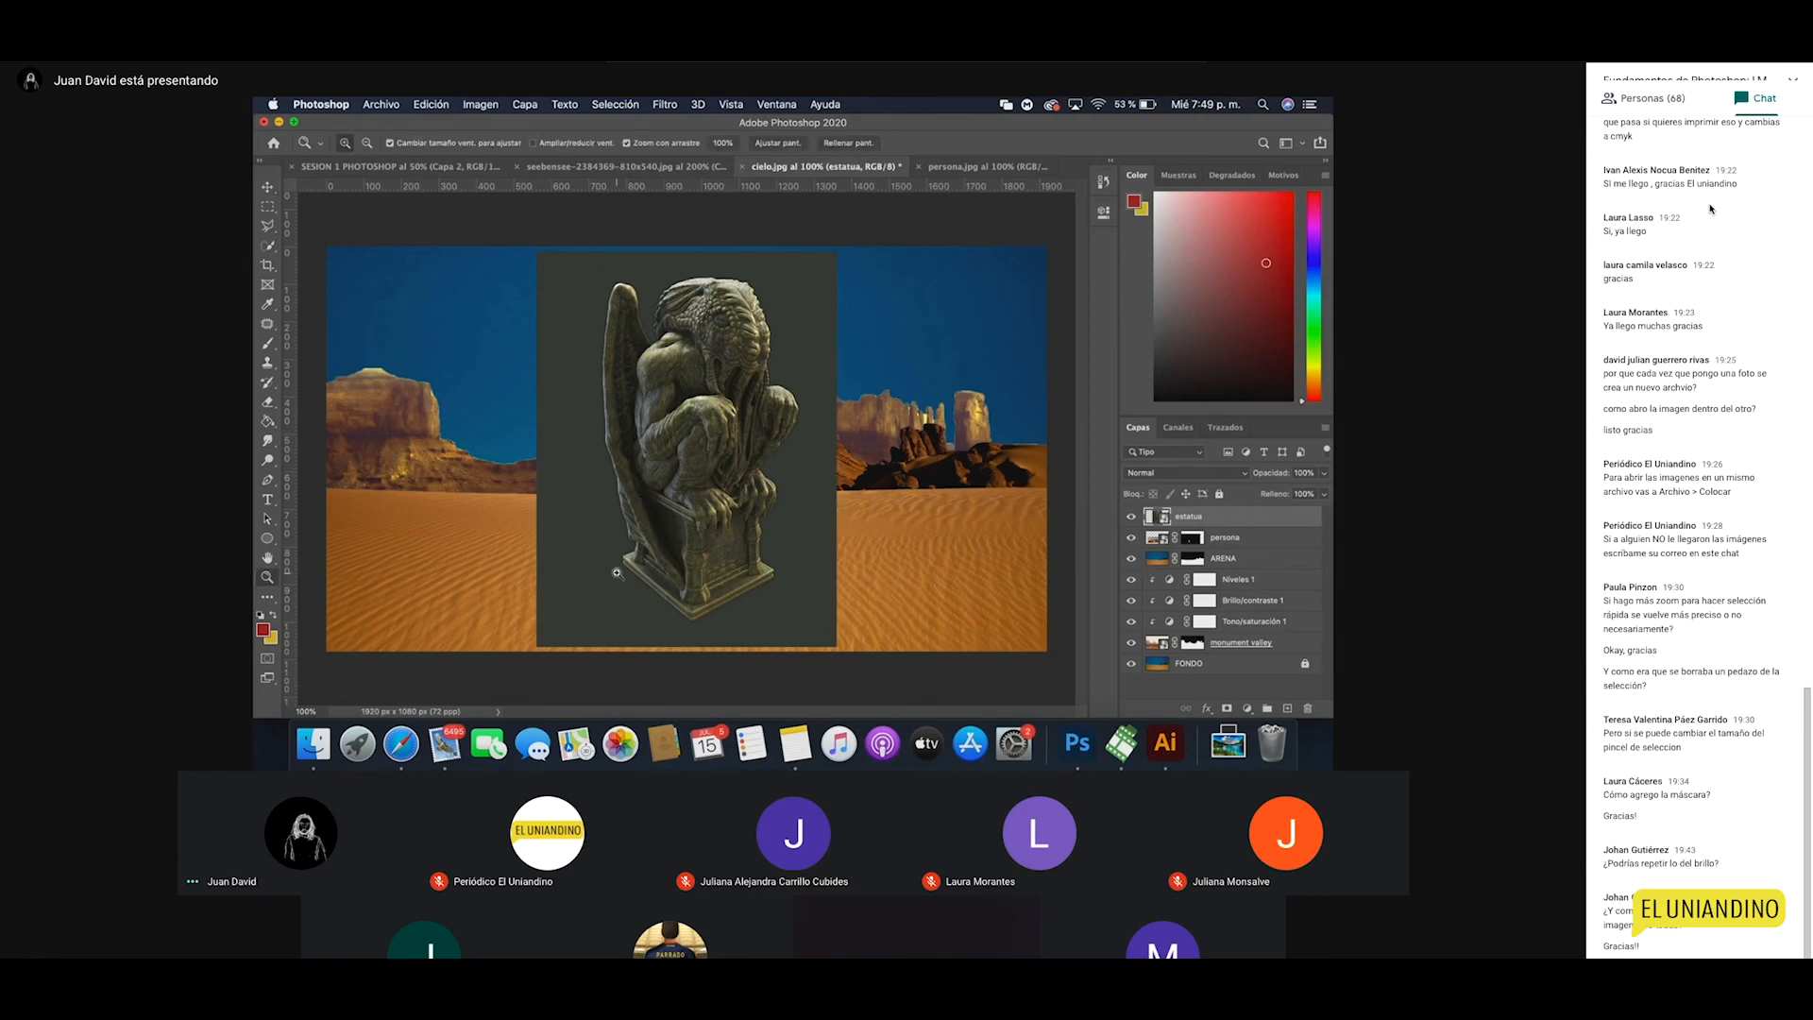
{"action": "left_click", "coordinate": [648, 509]}
{"action": "left_click", "coordinate": [588, 526], "text": "alt"}
{"action": "left_click", "coordinate": [704, 397]}
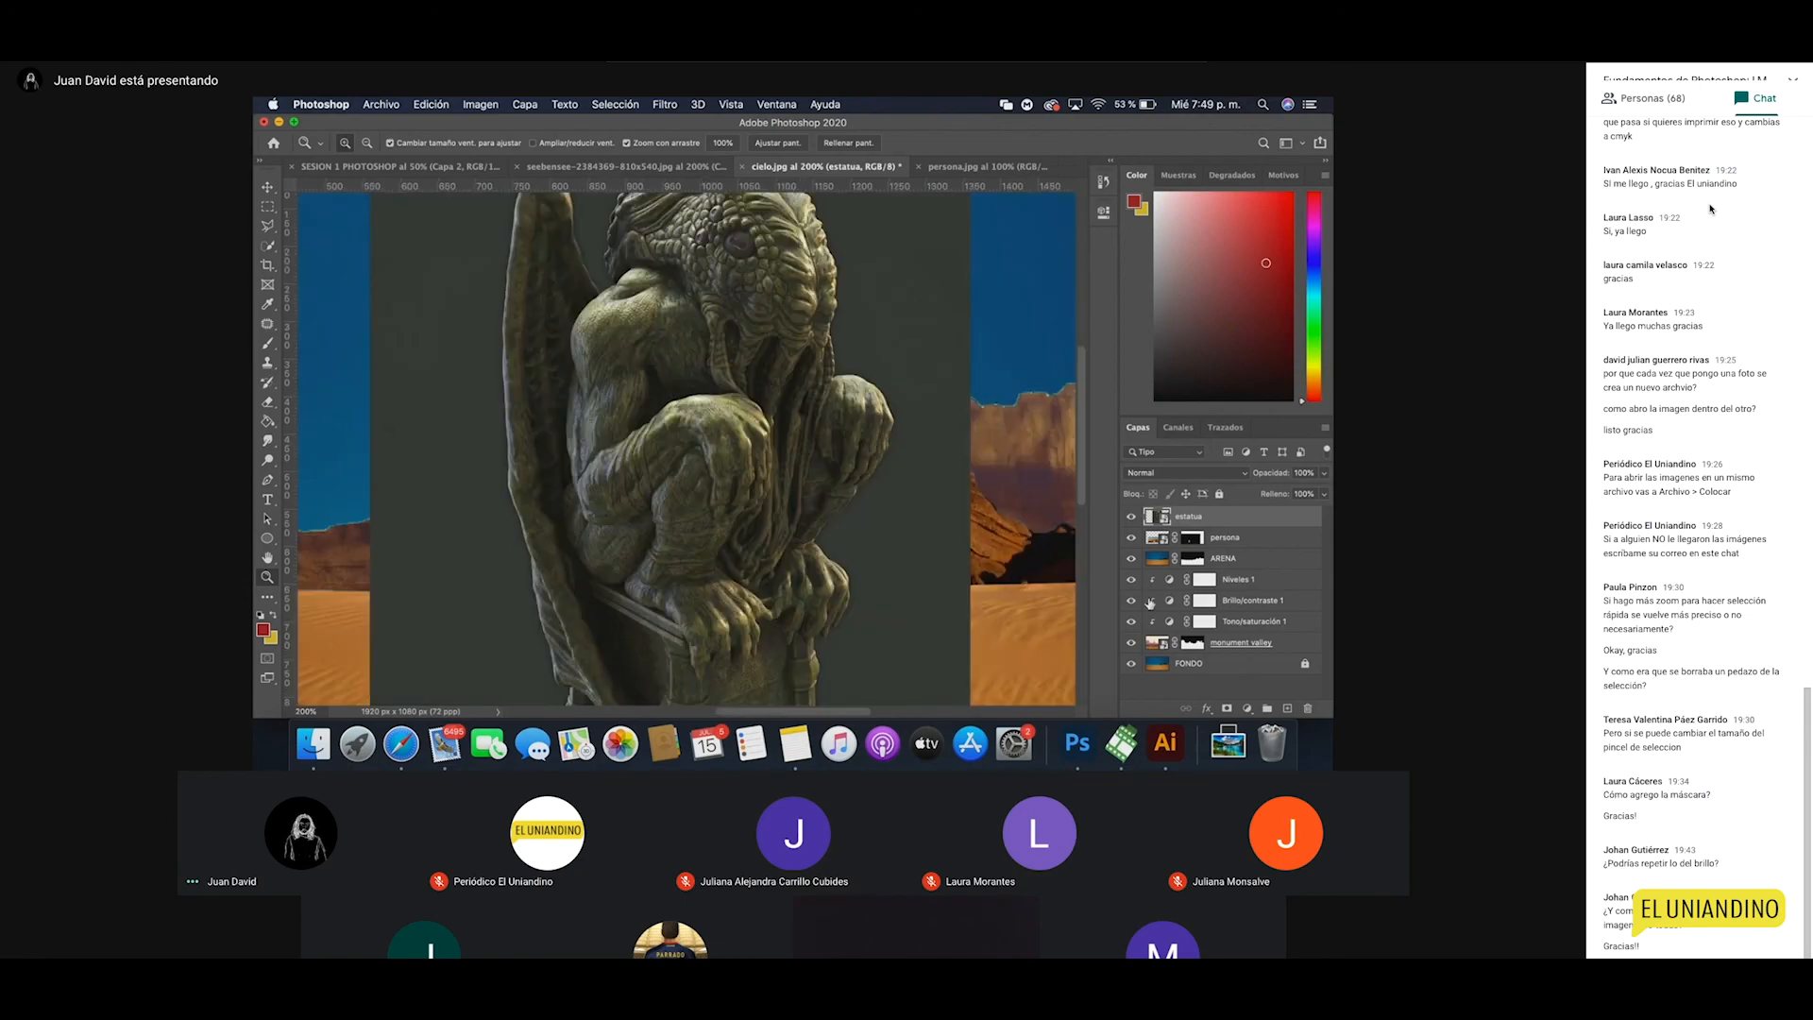
{"action": "left_click", "coordinate": [1015, 602], "text": "alt"}
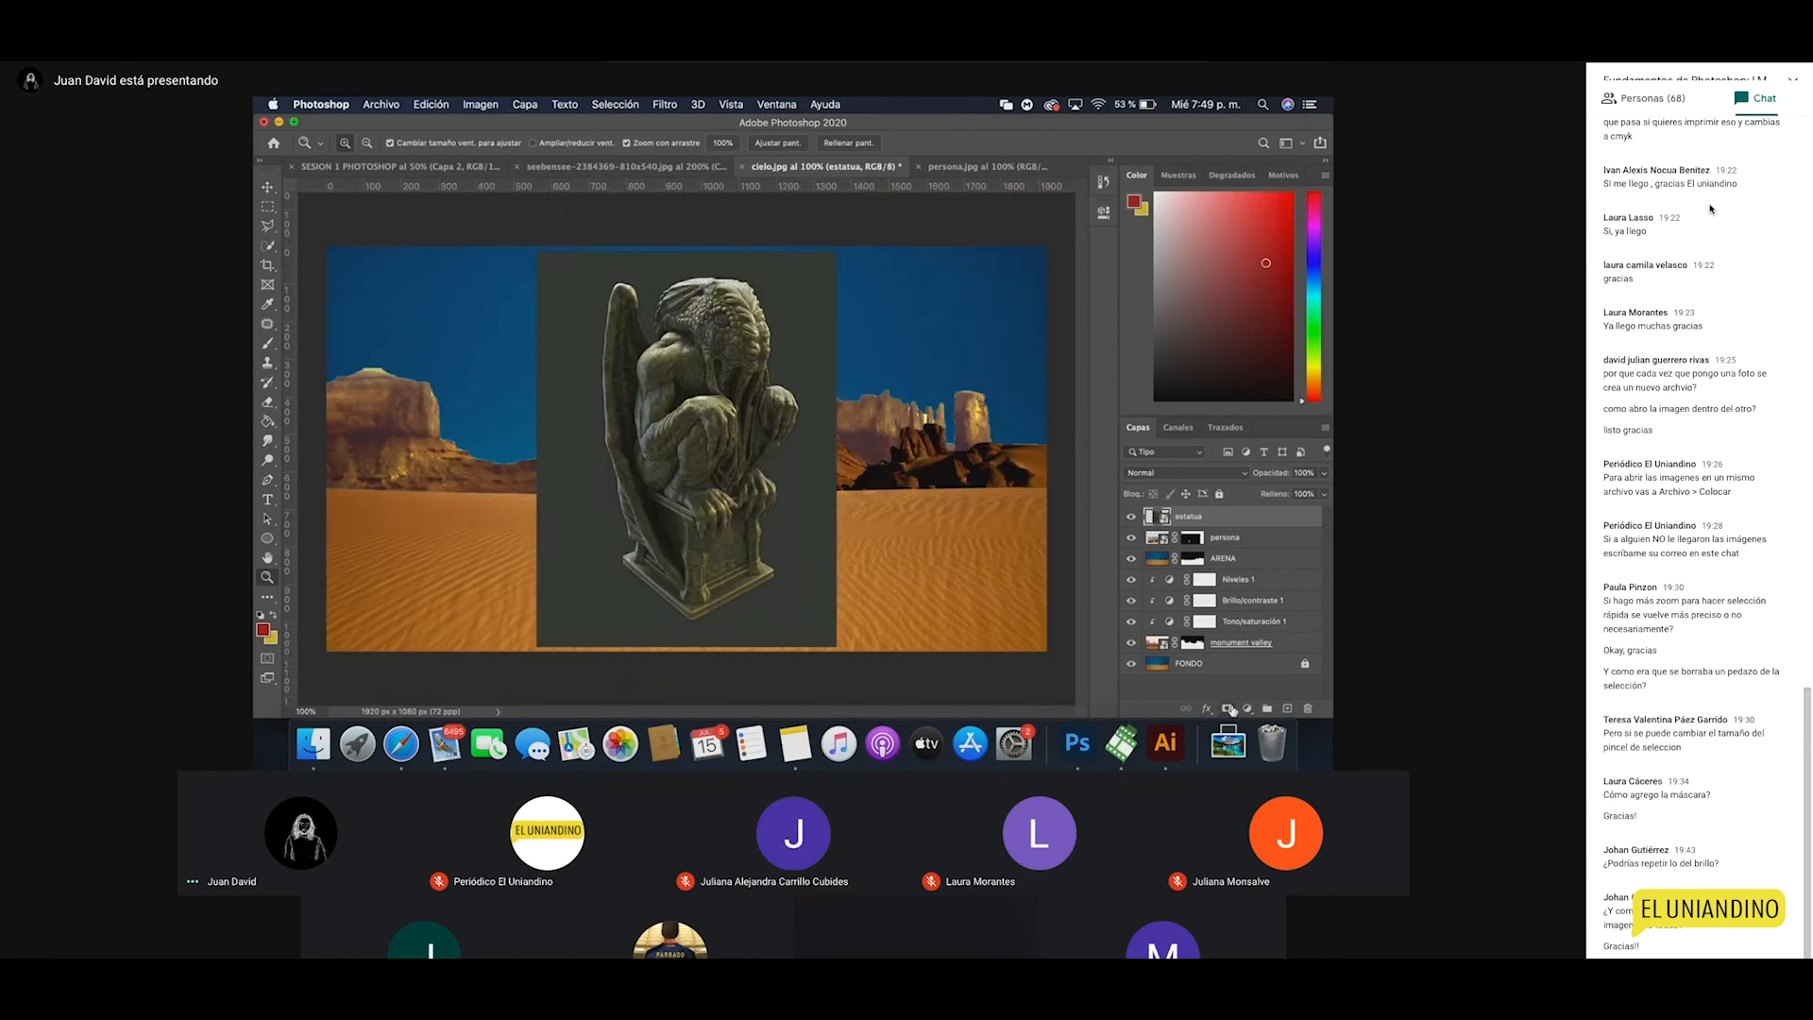
{"action": "left_click", "coordinate": [1228, 708]}
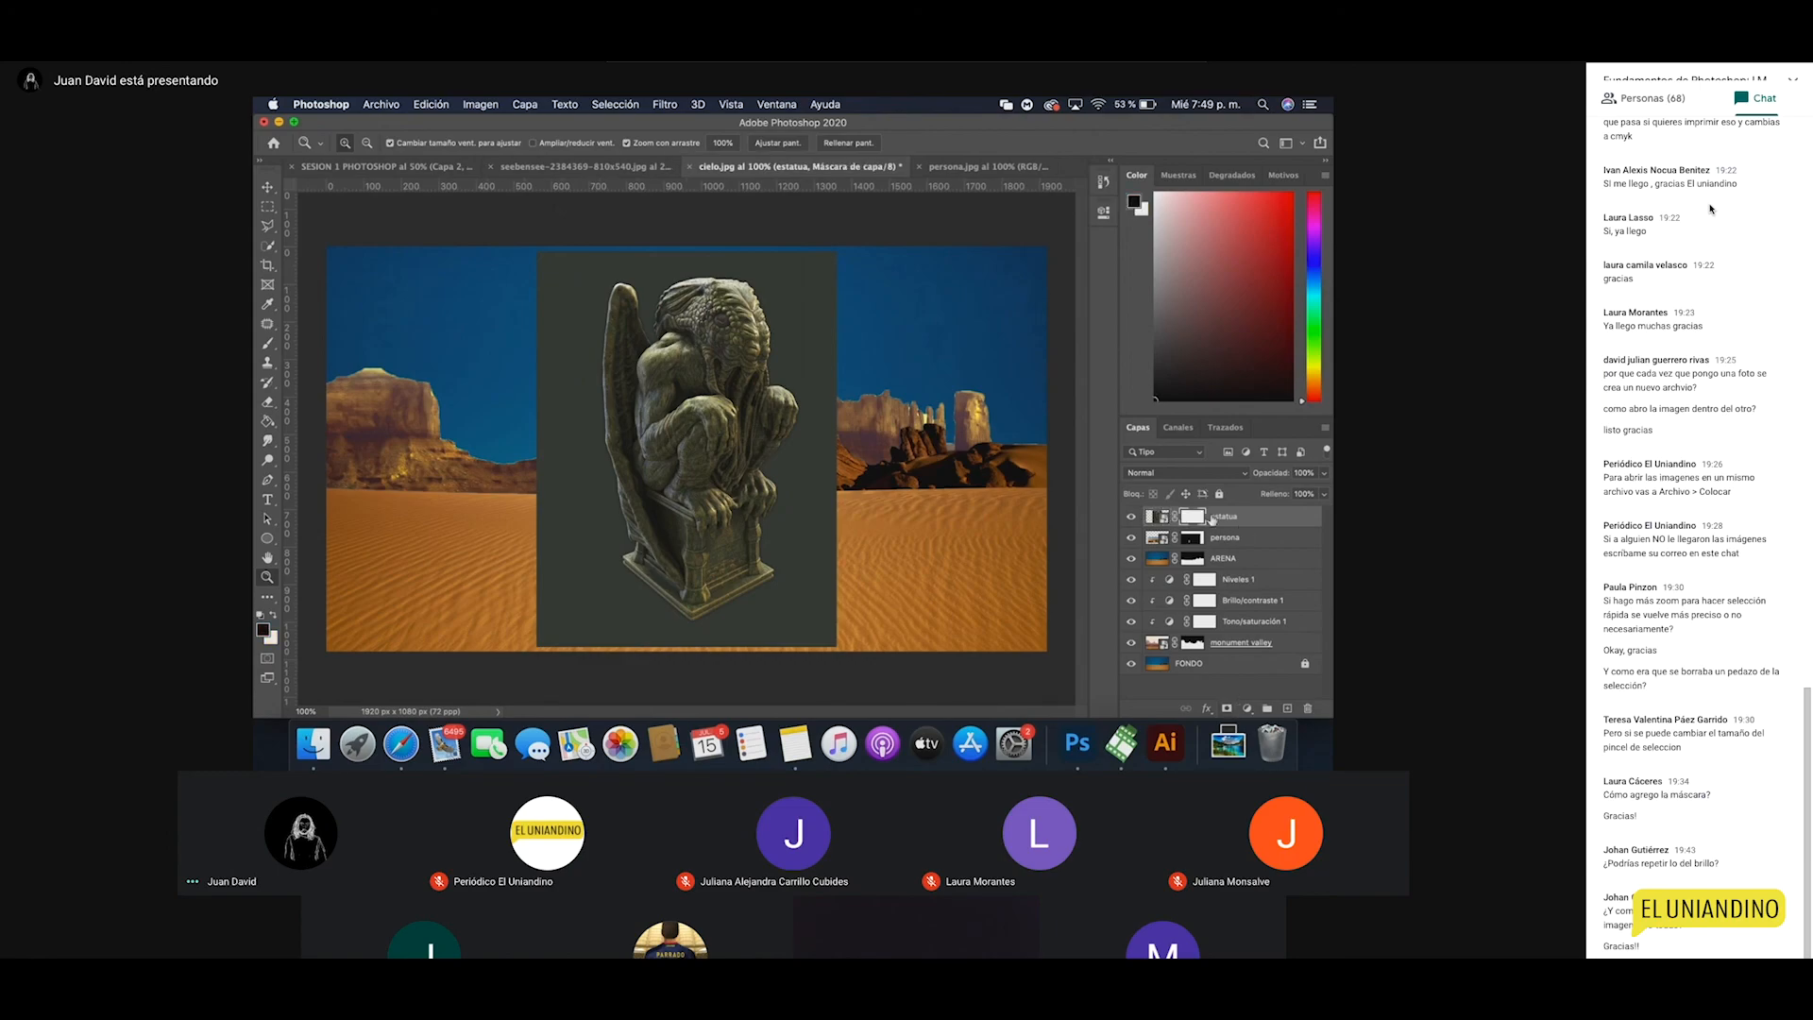
Step: Zoom to 200% on the statue and try a freehand Lasso selection
{"action": "left_click", "coordinate": [715, 371]}
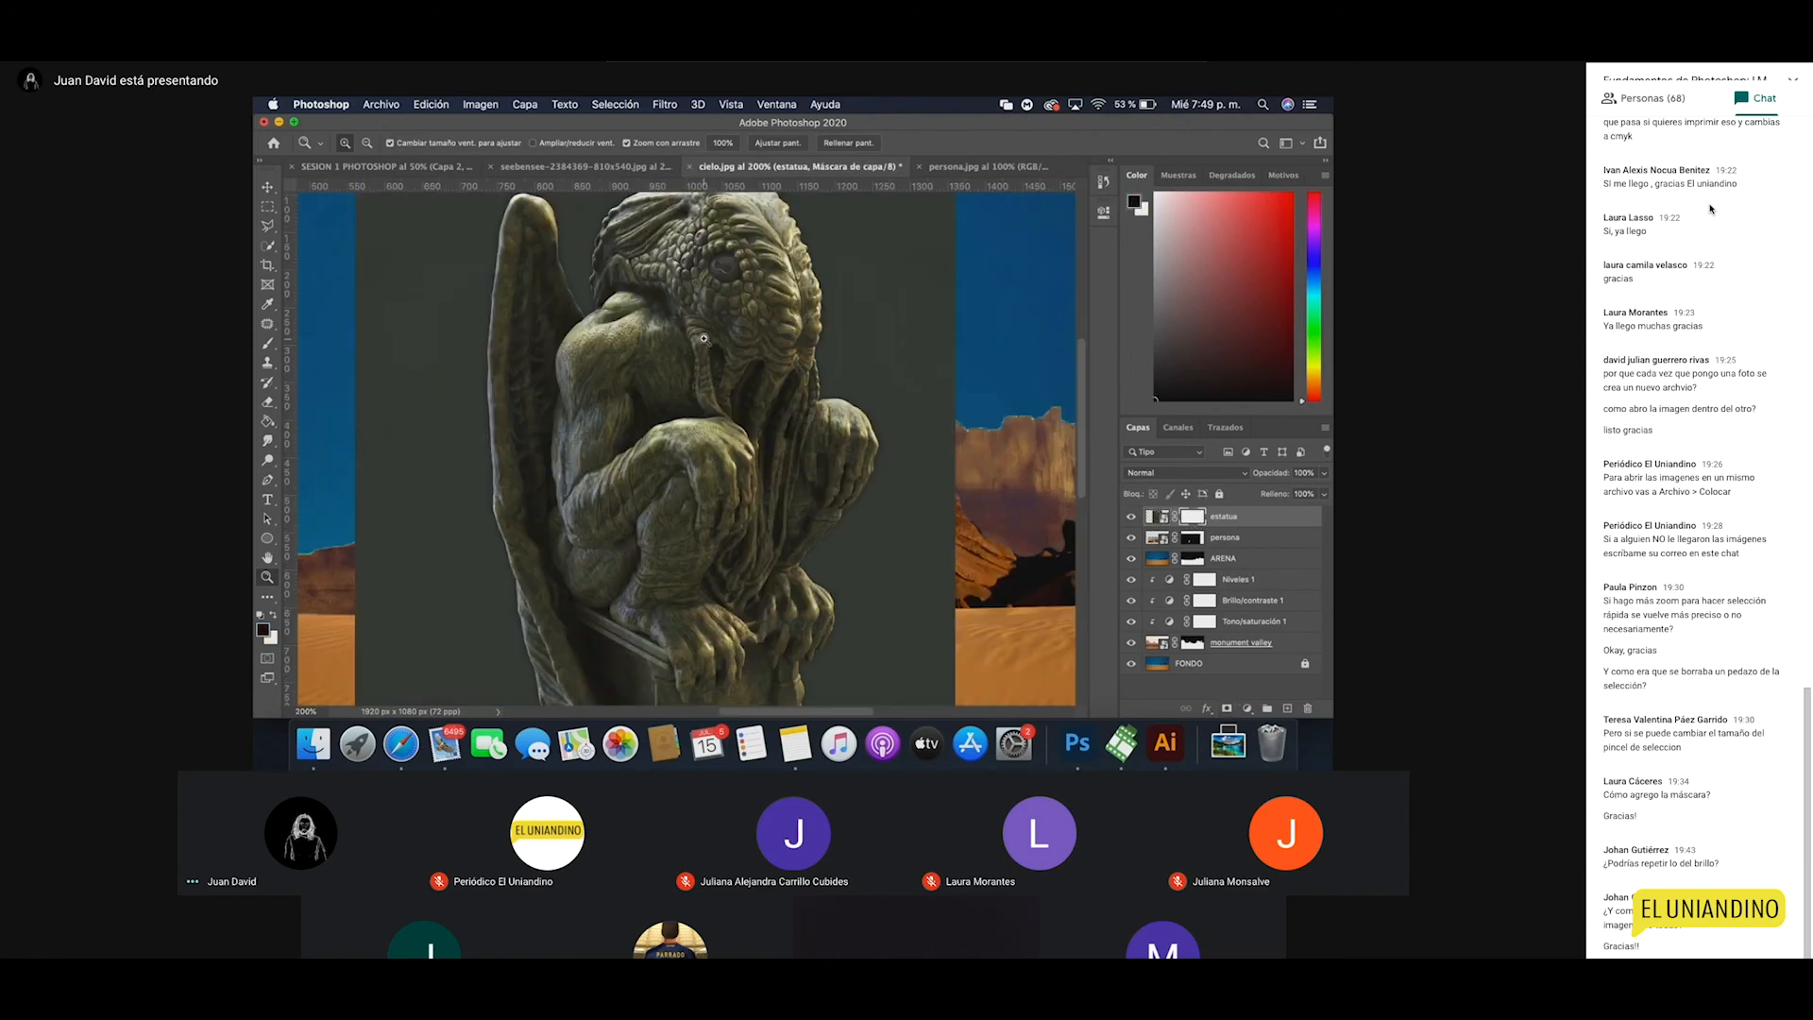
{"action": "left_click_drag", "start_coordinate": [674, 339], "coordinate": [674, 398]}
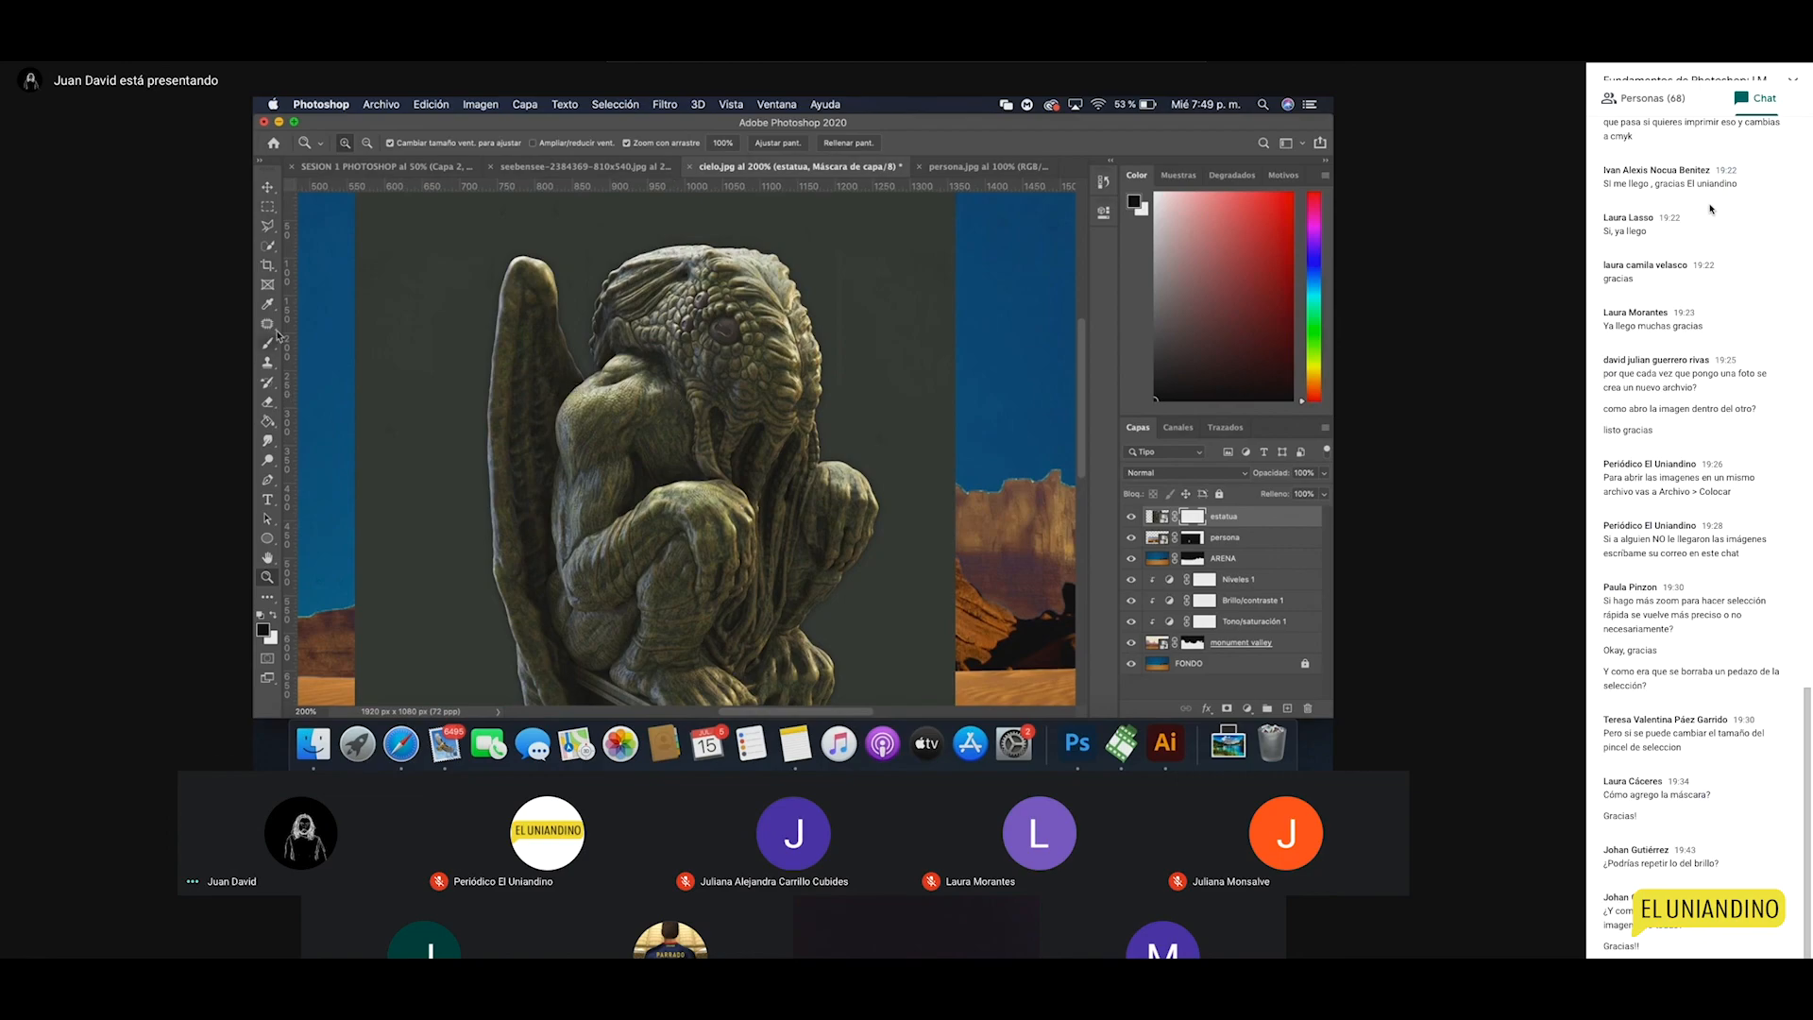
{"action": "left_click", "coordinate": [269, 232]}
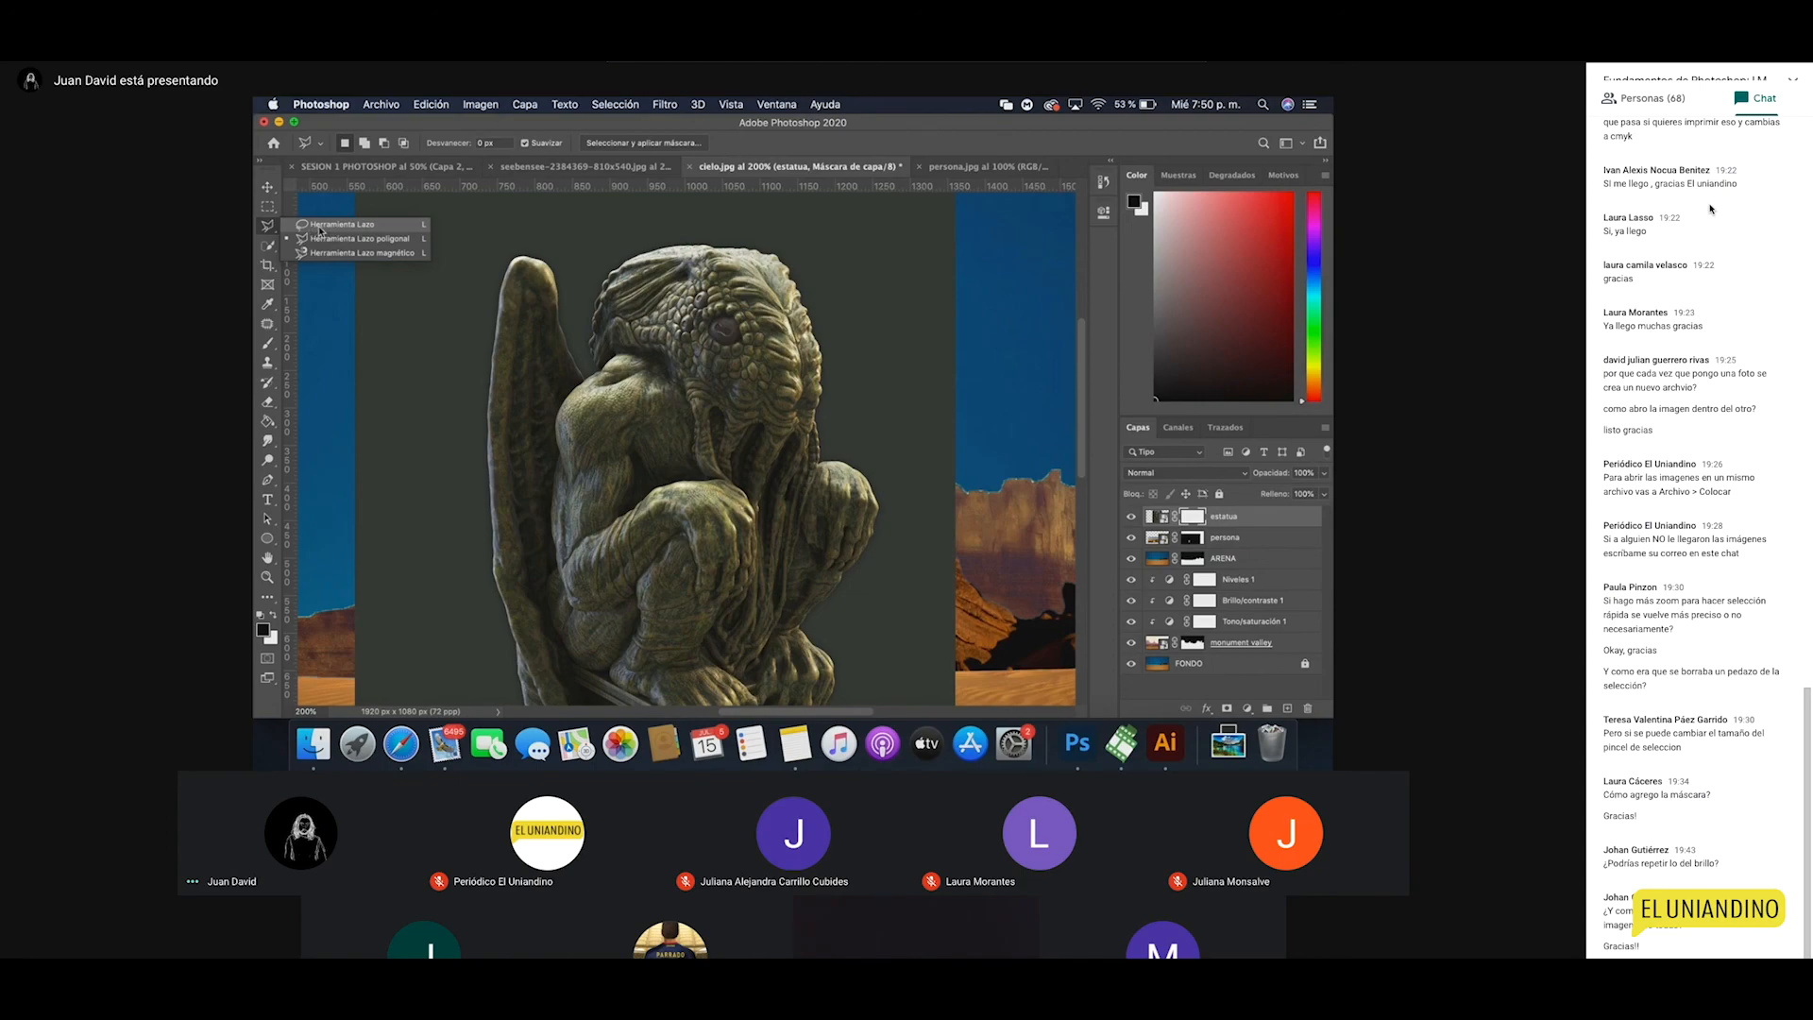
{"action": "left_click", "coordinate": [320, 231]}
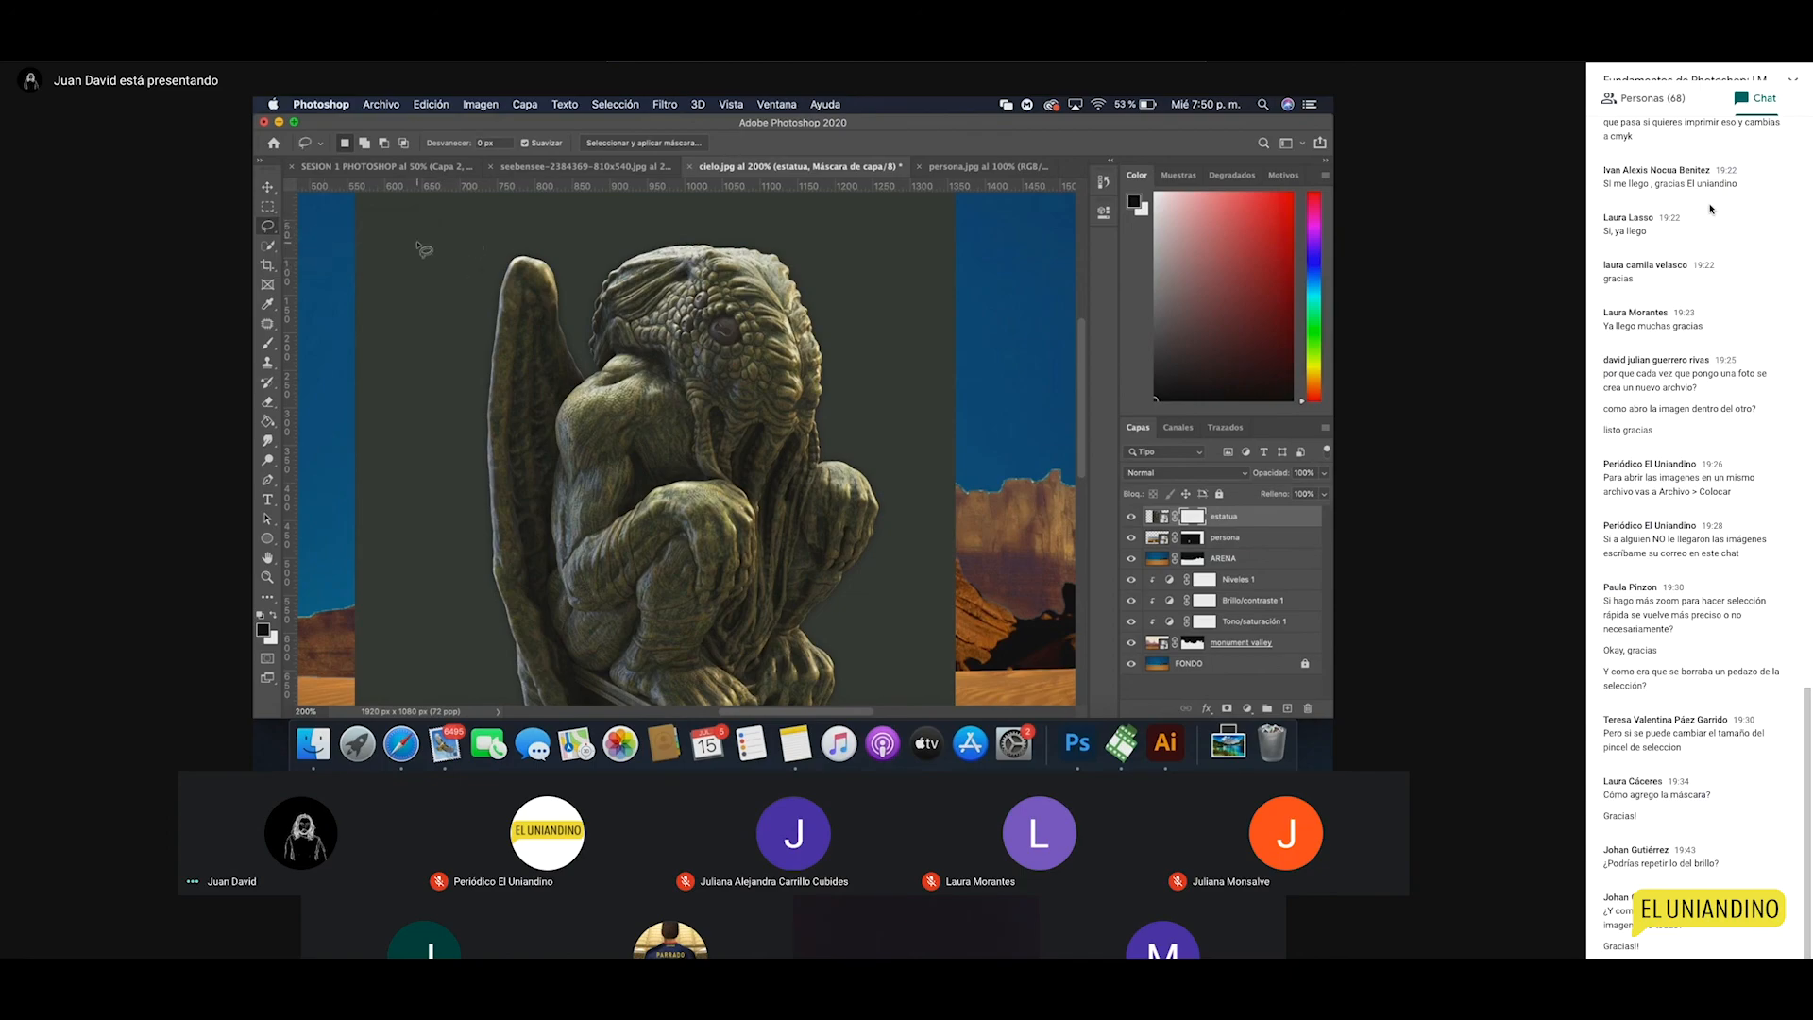
{"action": "mouse_move", "coordinate": [424, 249]}
{"action": "left_mouse_down"}
{"action": "mouse_move", "coordinate": [513, 239]}
{"action": "mouse_move", "coordinate": [484, 205]}
{"action": "mouse_move", "coordinate": [360, 262]}
{"action": "mouse_move", "coordinate": [385, 303]}
{"action": "mouse_move", "coordinate": [333, 409]}
{"action": "mouse_move", "coordinate": [429, 419]}
{"action": "mouse_move", "coordinate": [399, 346]}
{"action": "mouse_move", "coordinate": [454, 320]}
{"action": "left_mouse_up"}
Step: Switch to the Polygonal Lasso and zoom to 400% on the statue's head
{"action": "left_click", "coordinate": [454, 320]}
{"action": "left_click", "coordinate": [268, 228]}
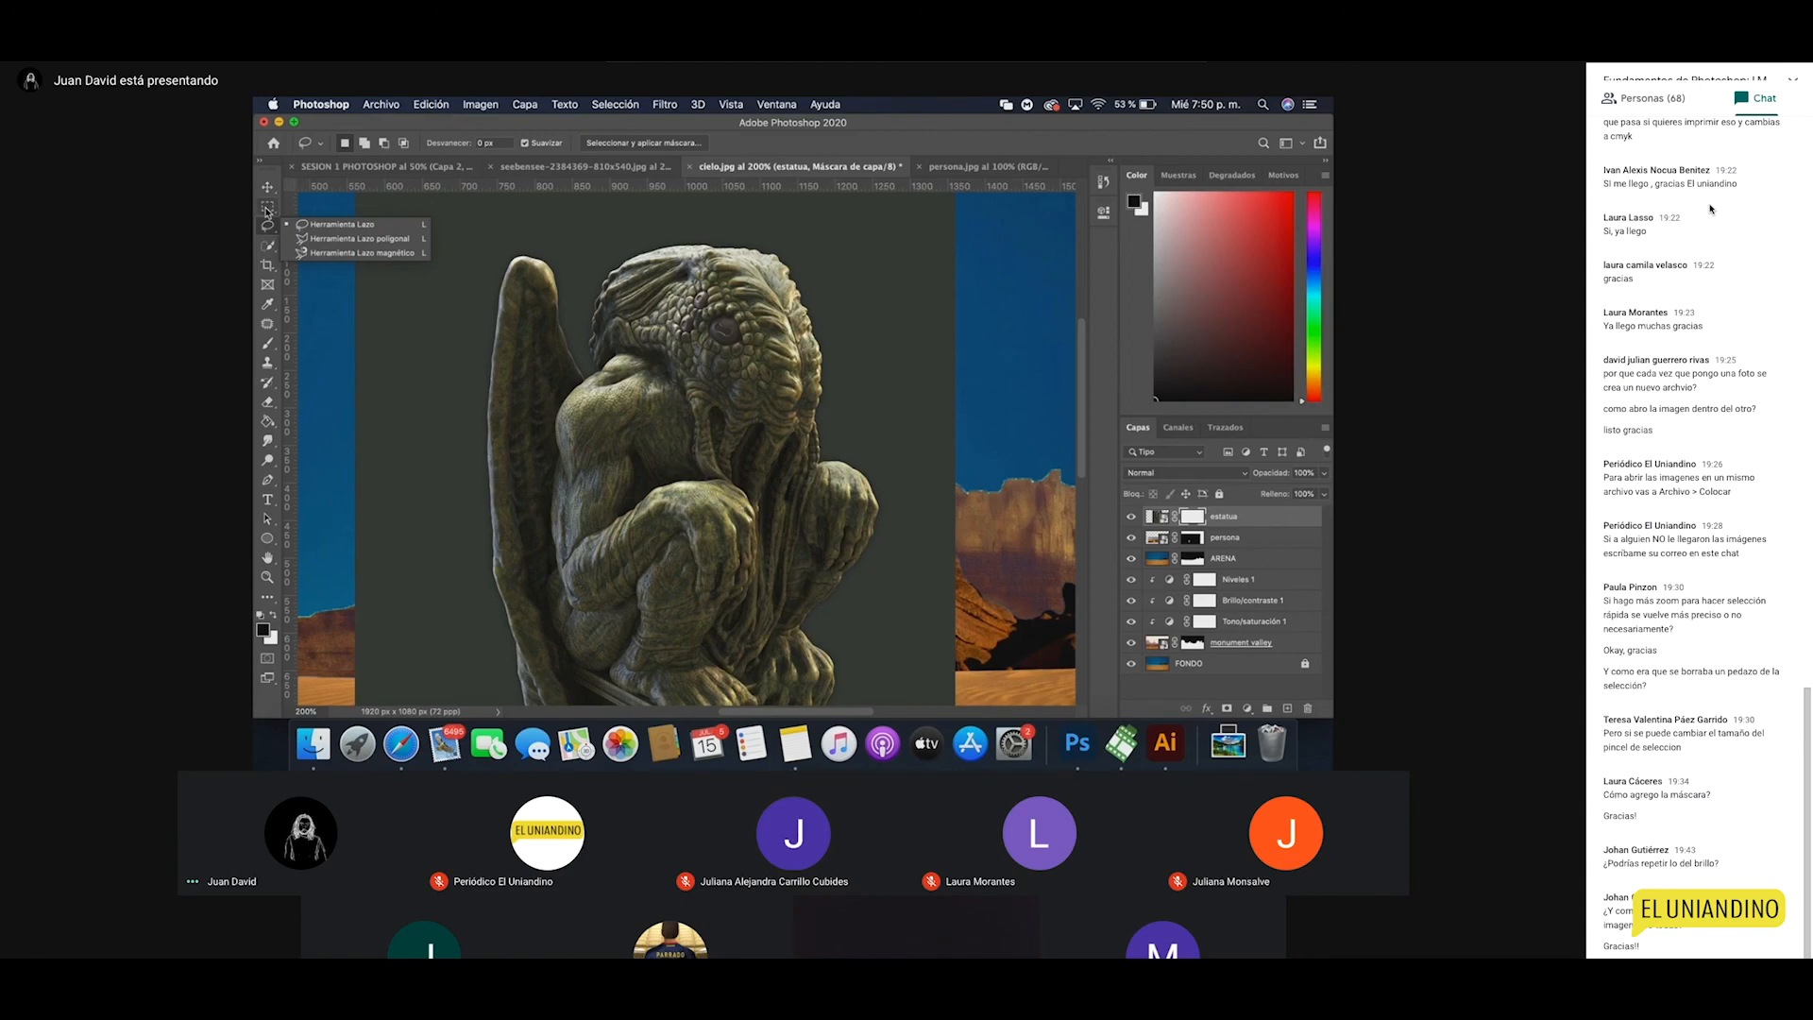
{"action": "left_click", "coordinate": [316, 239]}
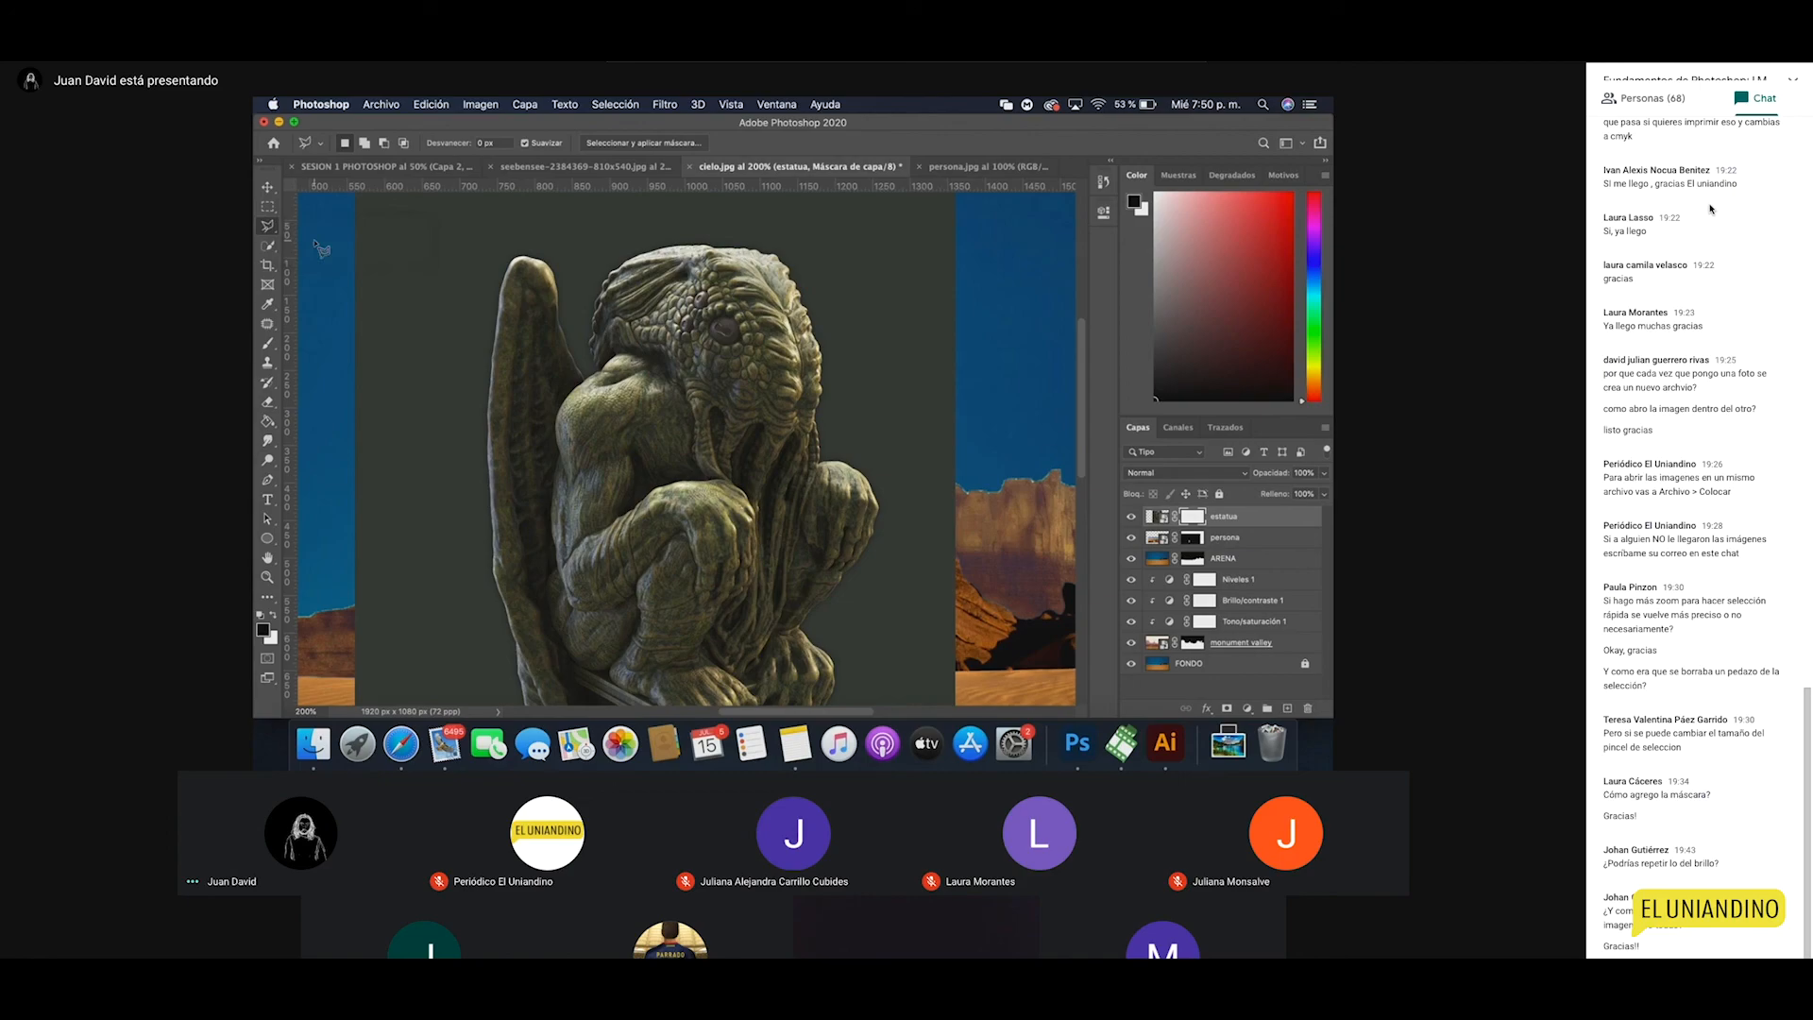
{"action": "key", "text": "z"}
{"action": "left_click", "coordinate": [623, 362]}
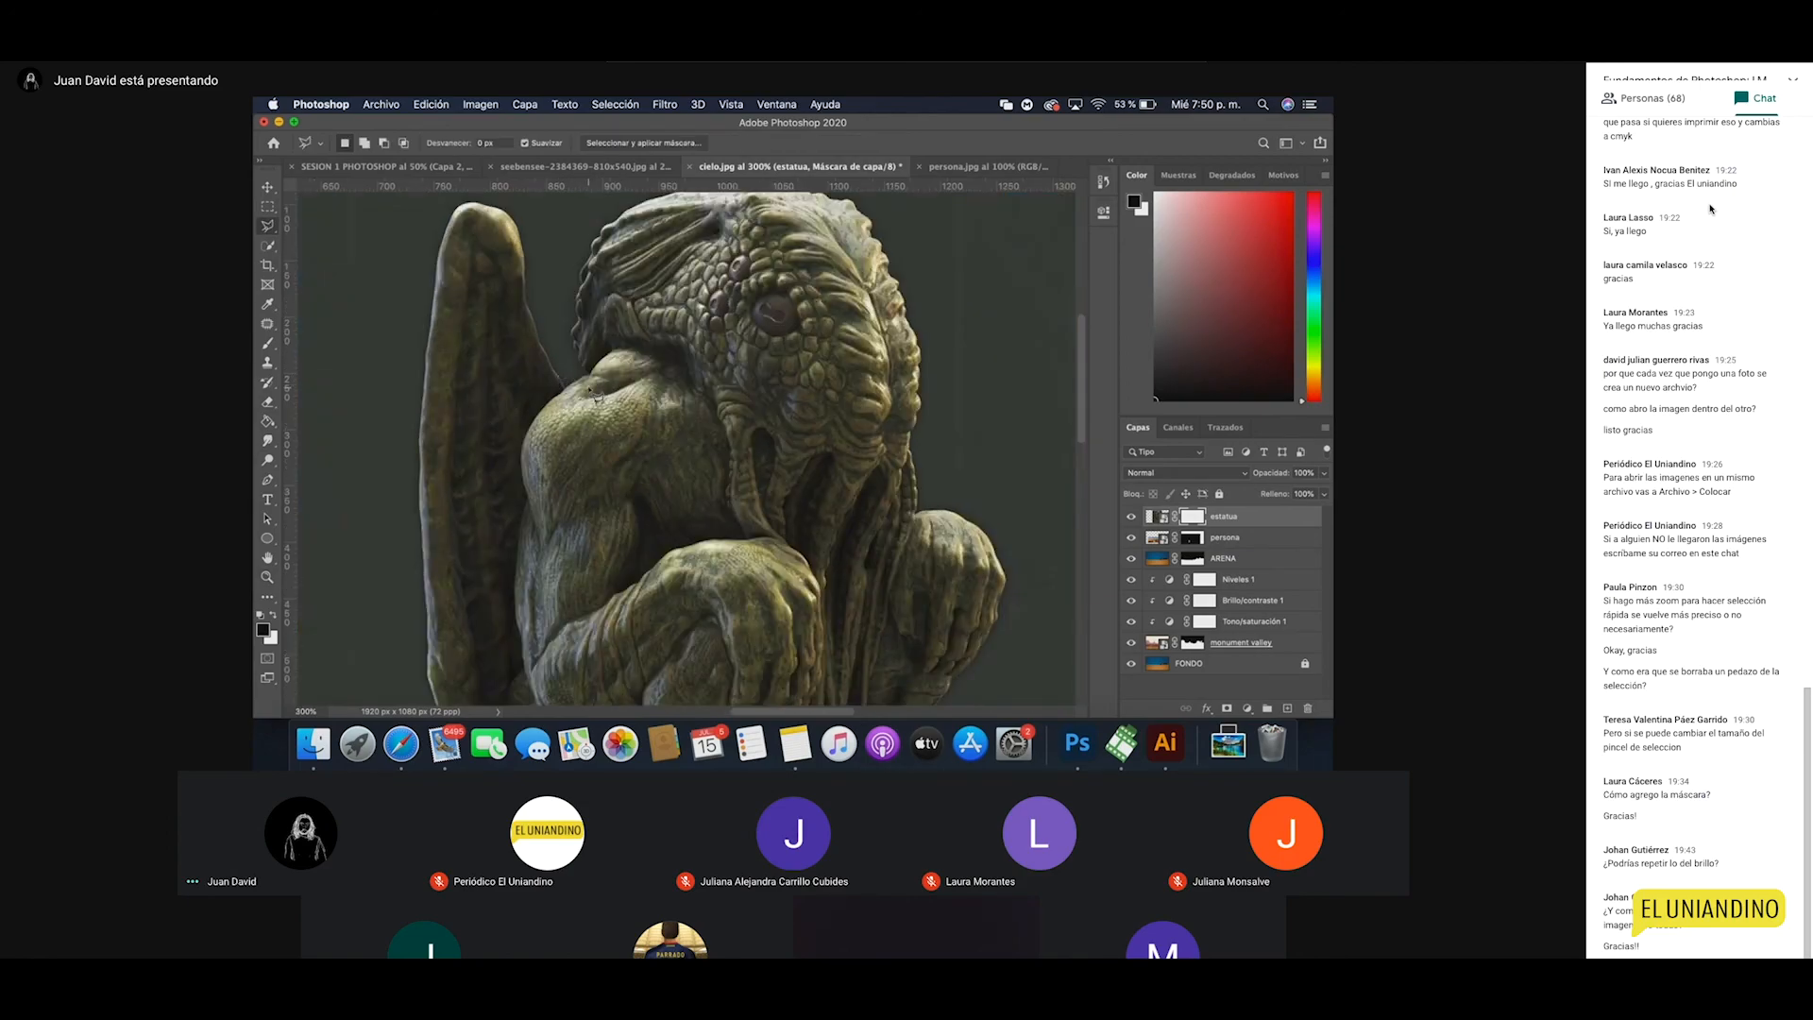
{"action": "key", "text": "z"}
{"action": "left_click", "coordinate": [554, 401]}
{"action": "scroll", "coordinate": [515, 378], "scroll_direction": "up", "scroll_amount": 2}
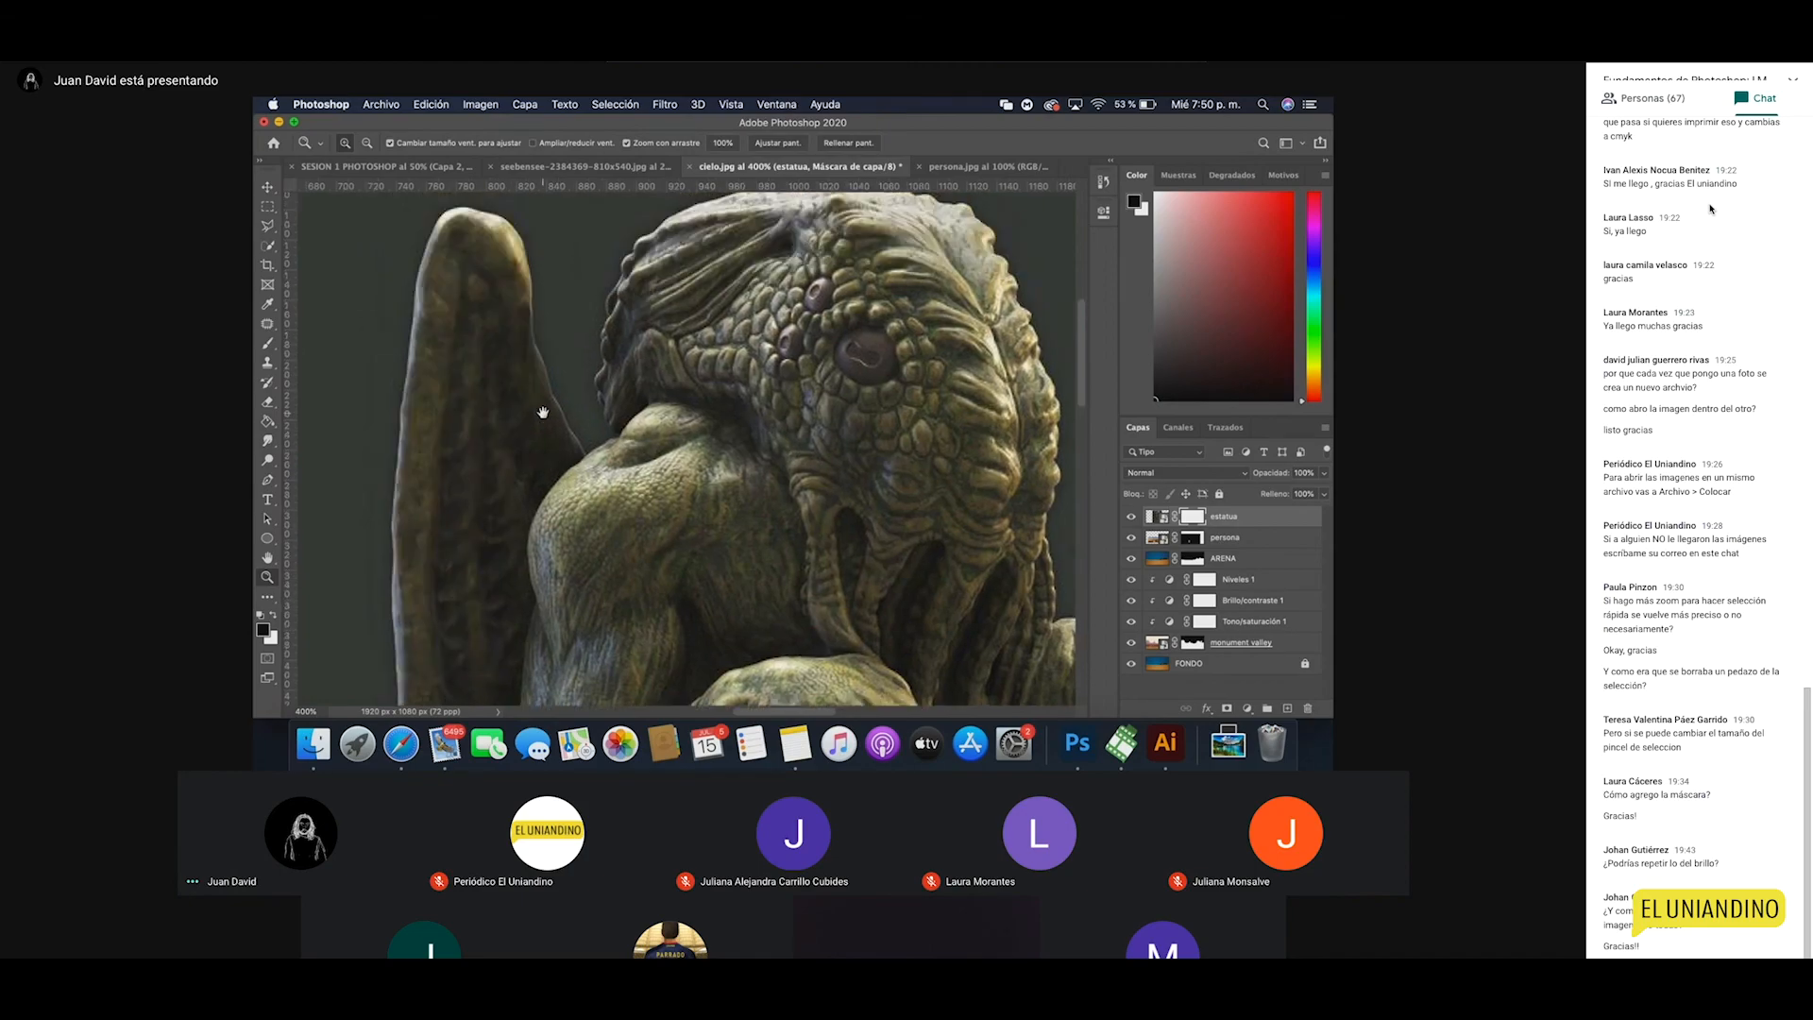
{"action": "left_click", "coordinate": [268, 226]}
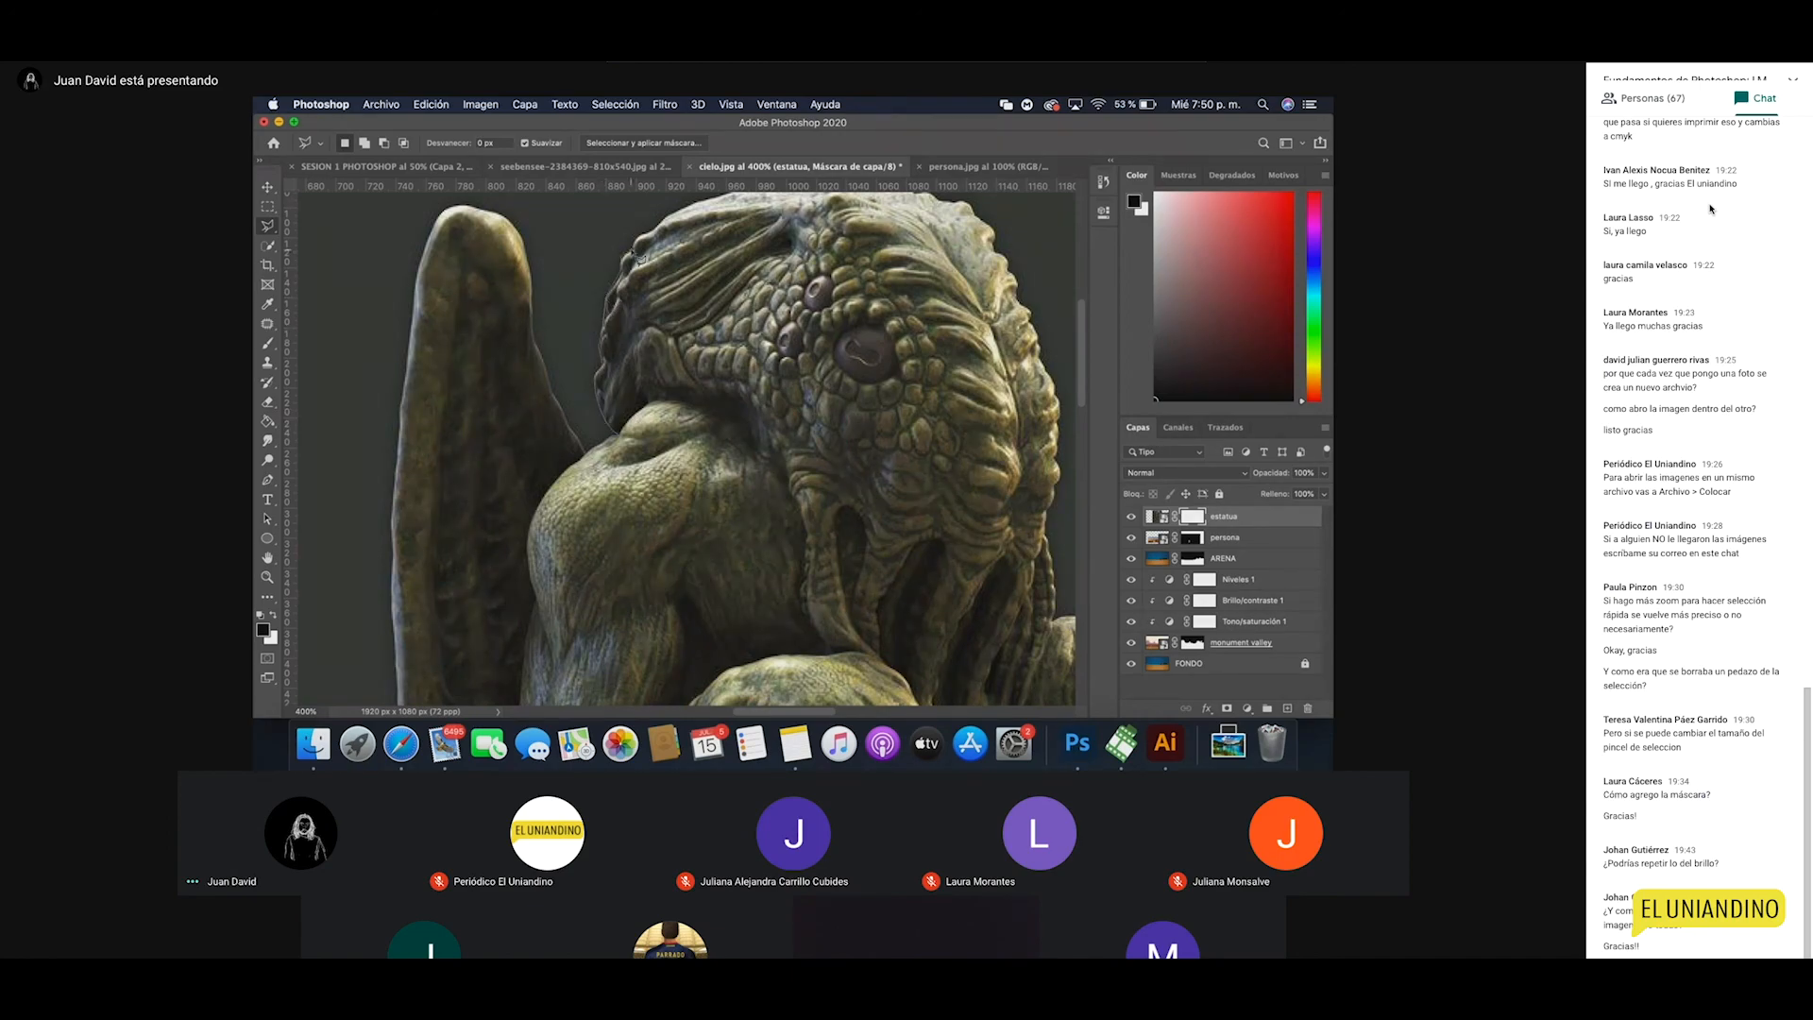
{"action": "scroll", "coordinate": [661, 228], "scroll_direction": "up", "scroll_amount": 3}
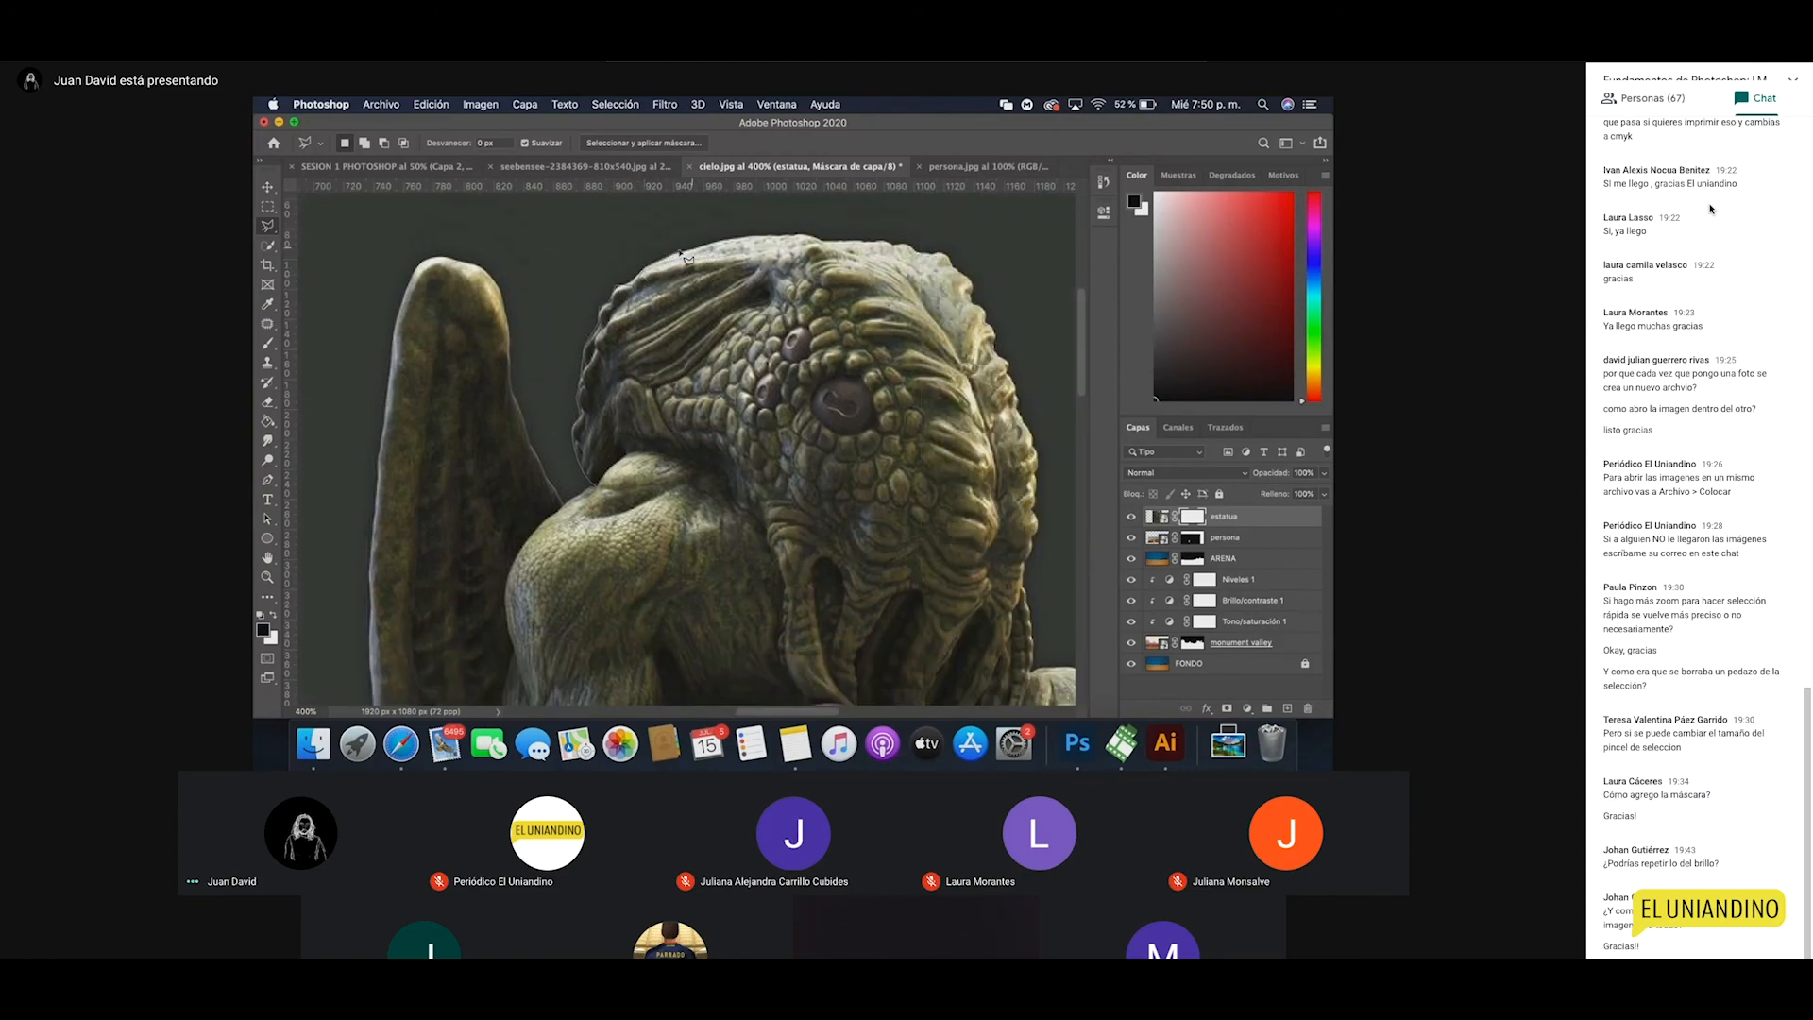
Step: Start a Polygonal Lasso outline along the top and right side of the statue's head
{"action": "left_click", "coordinate": [776, 233]}
{"action": "left_click", "coordinate": [812, 233]}
{"action": "left_click", "coordinate": [826, 240]}
{"action": "left_click", "coordinate": [876, 238]}
{"action": "left_click", "coordinate": [898, 242]}
{"action": "left_click", "coordinate": [944, 250]}
{"action": "left_click_drag", "start_coordinate": [992, 315], "coordinate": [926, 270]}
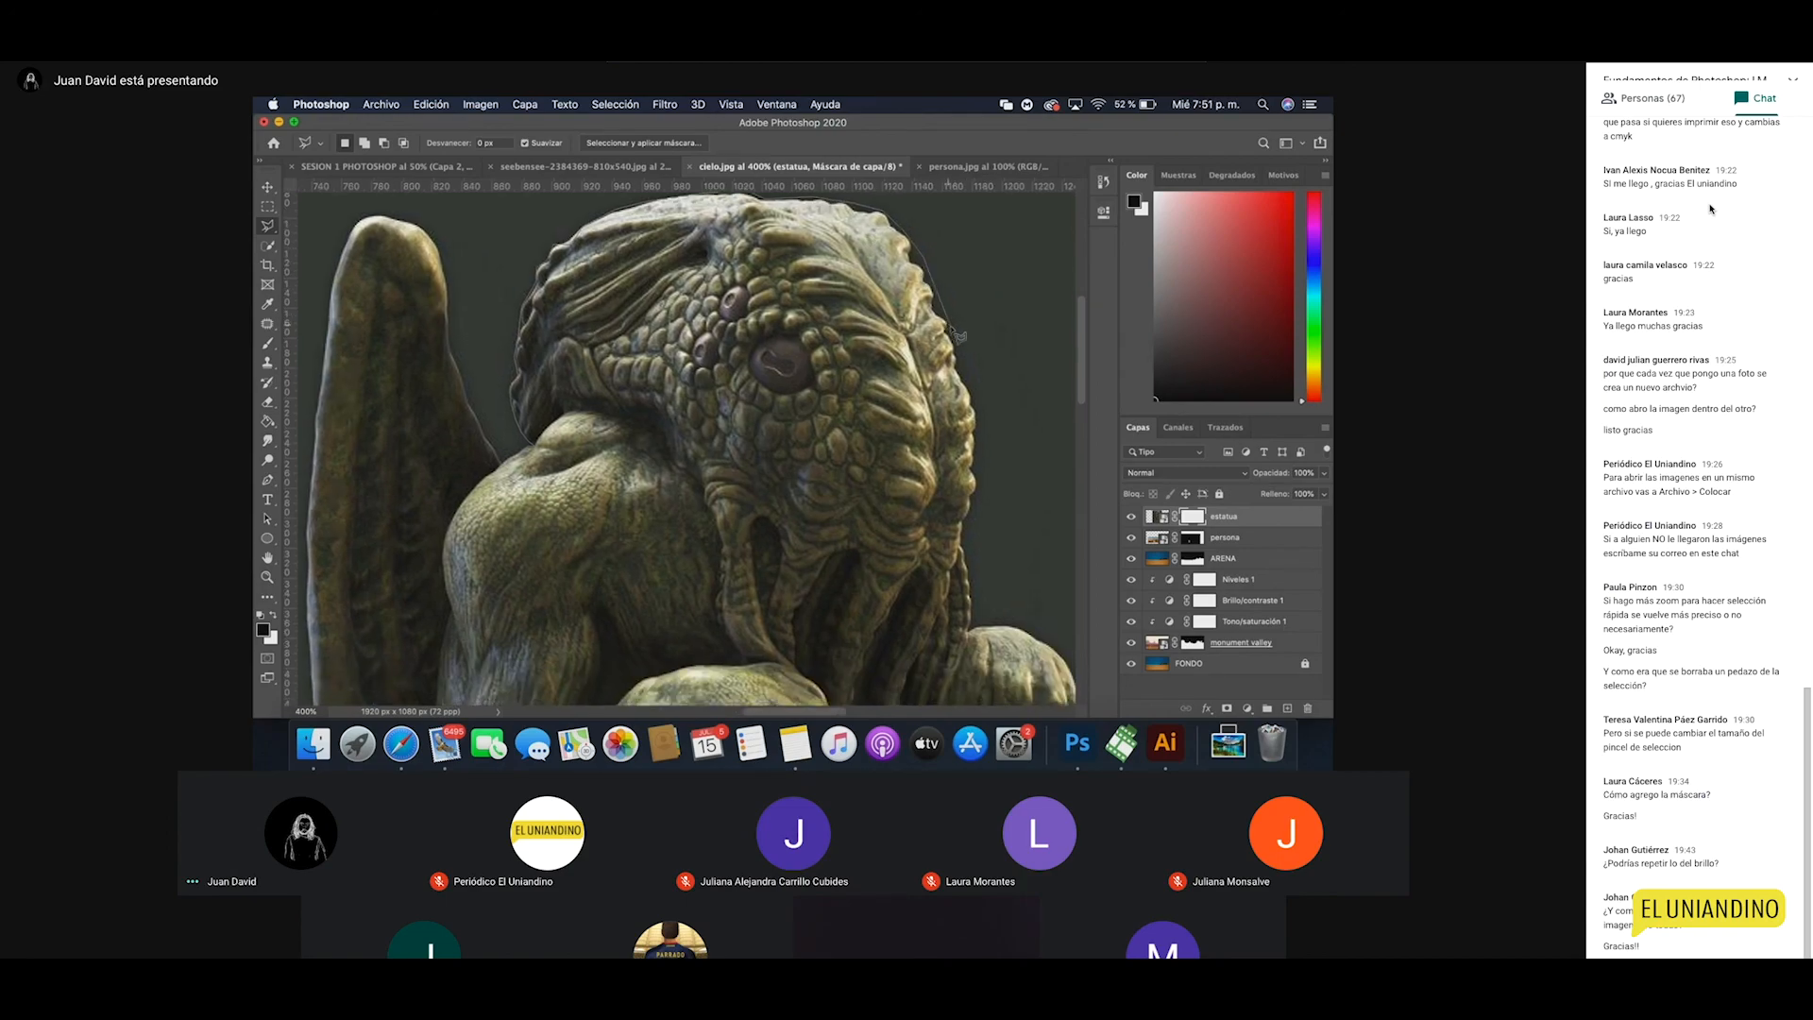
{"action": "left_click", "coordinate": [981, 392]}
{"action": "left_click", "coordinate": [986, 627]}
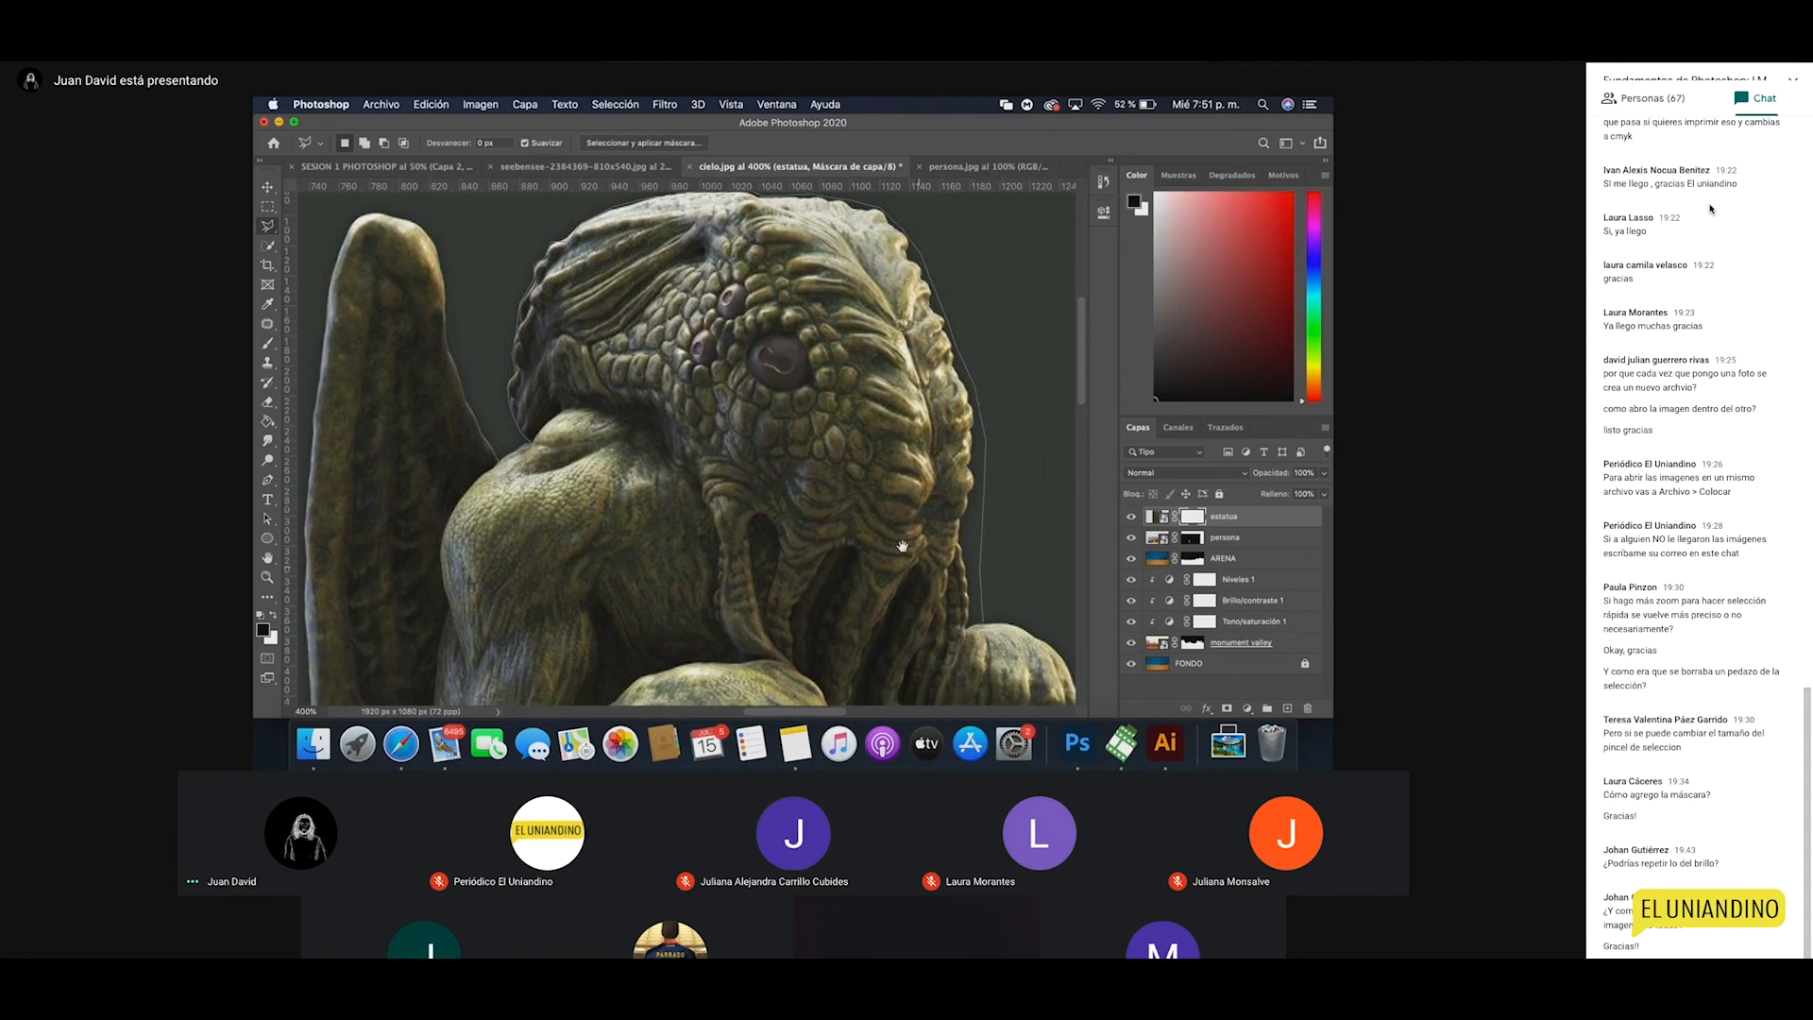
Step: Continue the outline down around the hand and along the bottom
{"action": "left_click_drag", "start_coordinate": [986, 627], "coordinate": [914, 556]}
{"action": "left_click", "coordinate": [966, 558]}
{"action": "left_click", "coordinate": [1007, 594]}
{"action": "left_click", "coordinate": [1030, 656]}
{"action": "left_click_drag", "start_coordinate": [1030, 655], "coordinate": [1015, 507]}
{"action": "left_click", "coordinate": [1000, 636]}
{"action": "left_click", "coordinate": [921, 681]}
{"action": "left_click", "coordinate": [620, 681]}
Step: Carry the outline up the left side and across the top of the wing
{"action": "left_click_drag", "start_coordinate": [444, 663], "coordinate": [779, 647]}
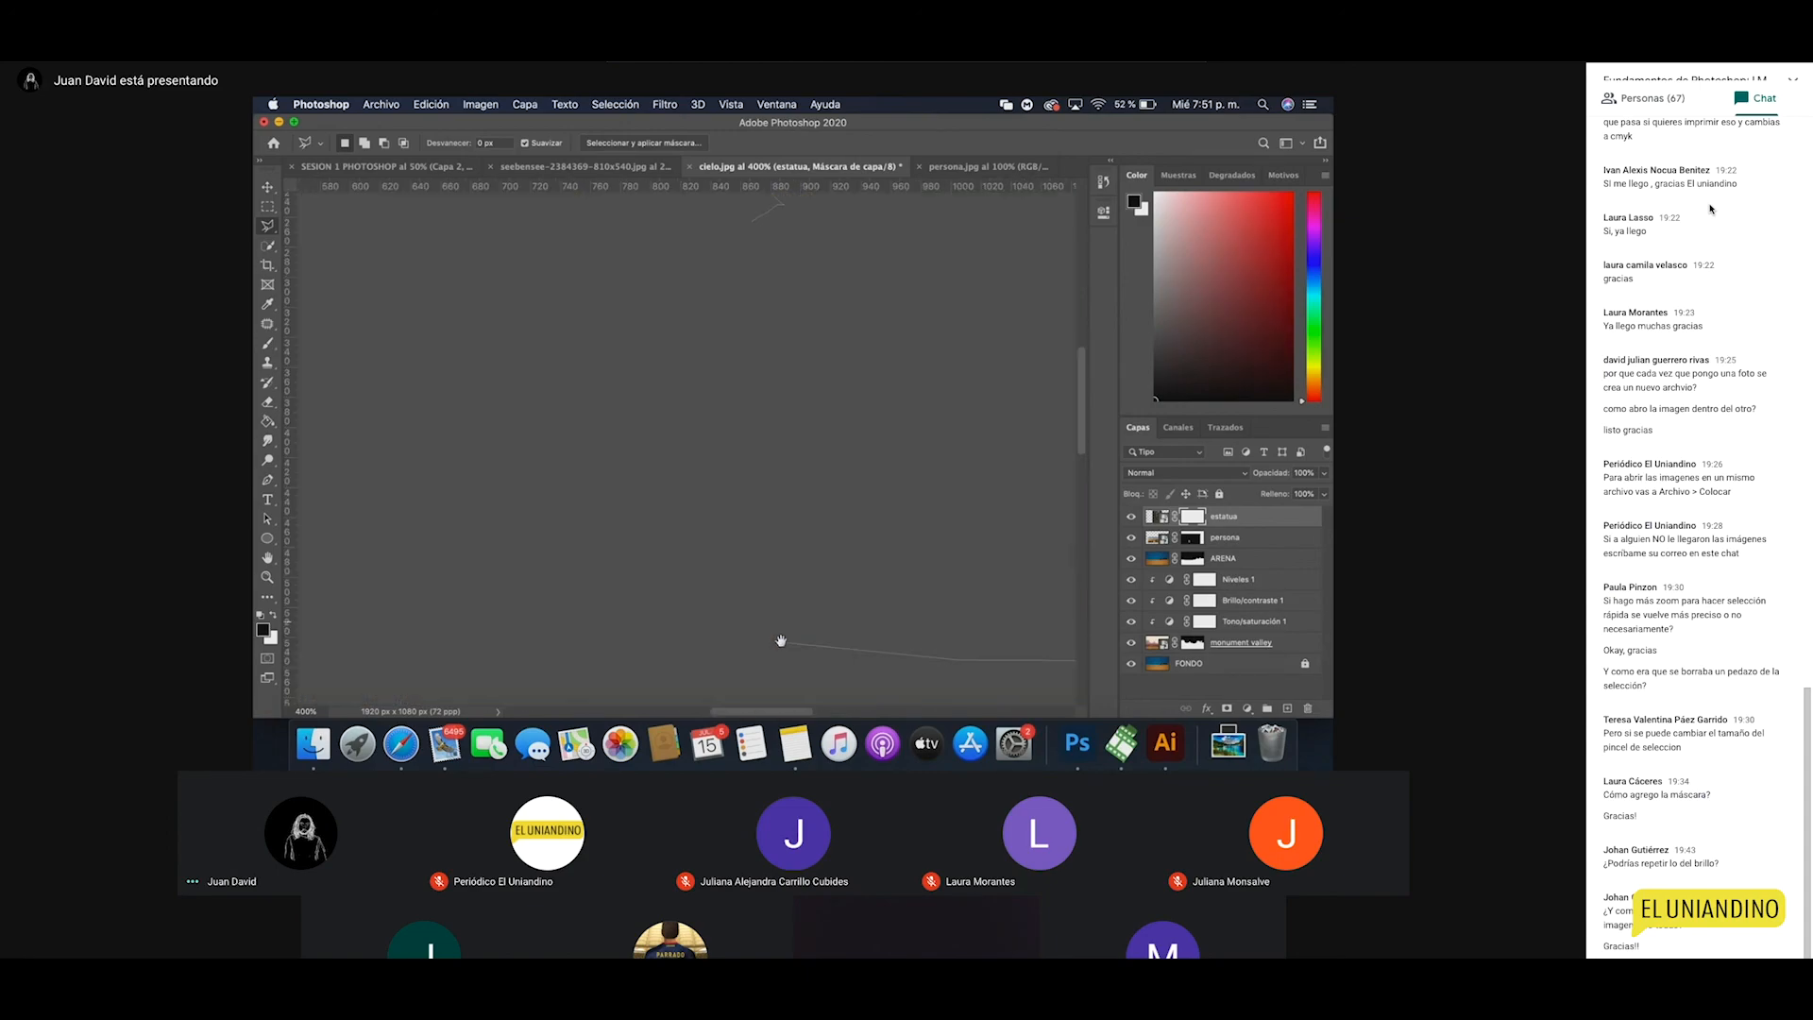
{"action": "left_click", "coordinate": [506, 665]}
{"action": "left_click_drag", "start_coordinate": [509, 430], "coordinate": [506, 661]}
{"action": "left_click", "coordinate": [555, 269]}
{"action": "left_click", "coordinate": [600, 213]}
{"action": "left_click", "coordinate": [700, 229]}
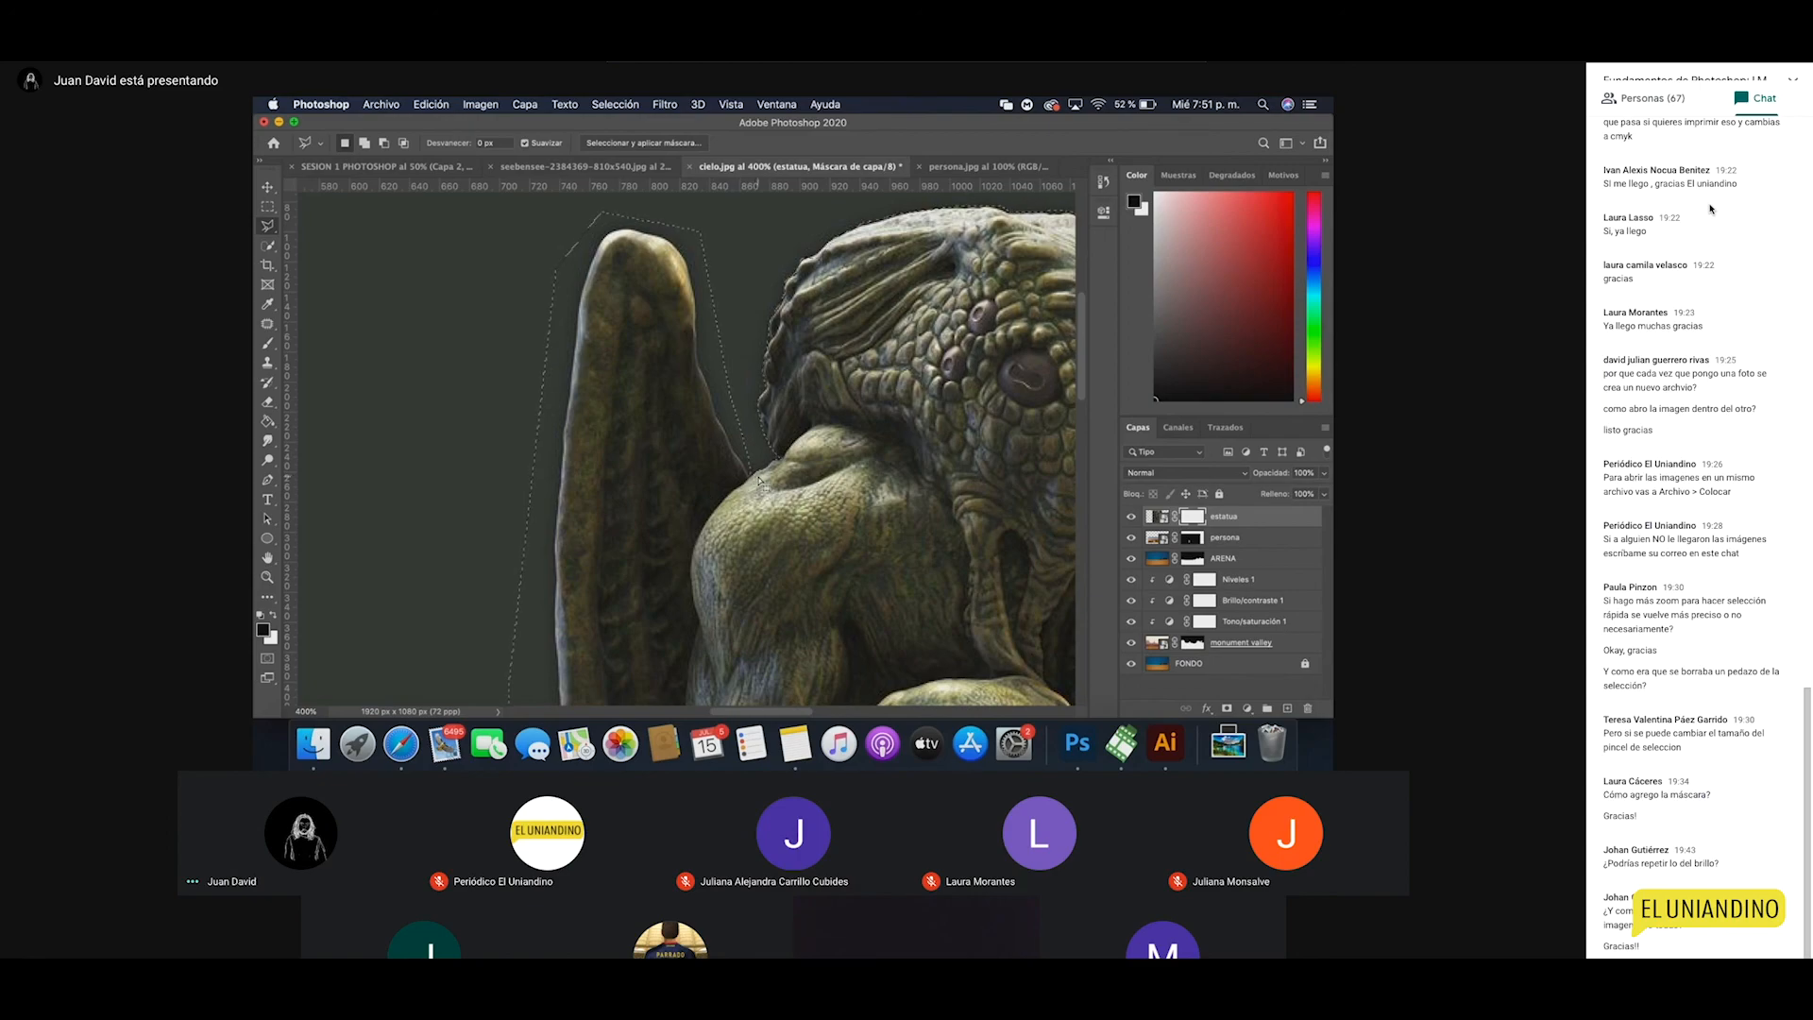
Step: Recover the wing selection from the History panel after an accidental undo
{"action": "key", "text": "super+z"}
{"action": "key", "text": "super+shift+z"}
{"action": "key", "text": "super+z"}
{"action": "key", "text": "super+z"}
{"action": "left_click", "coordinate": [1104, 183]}
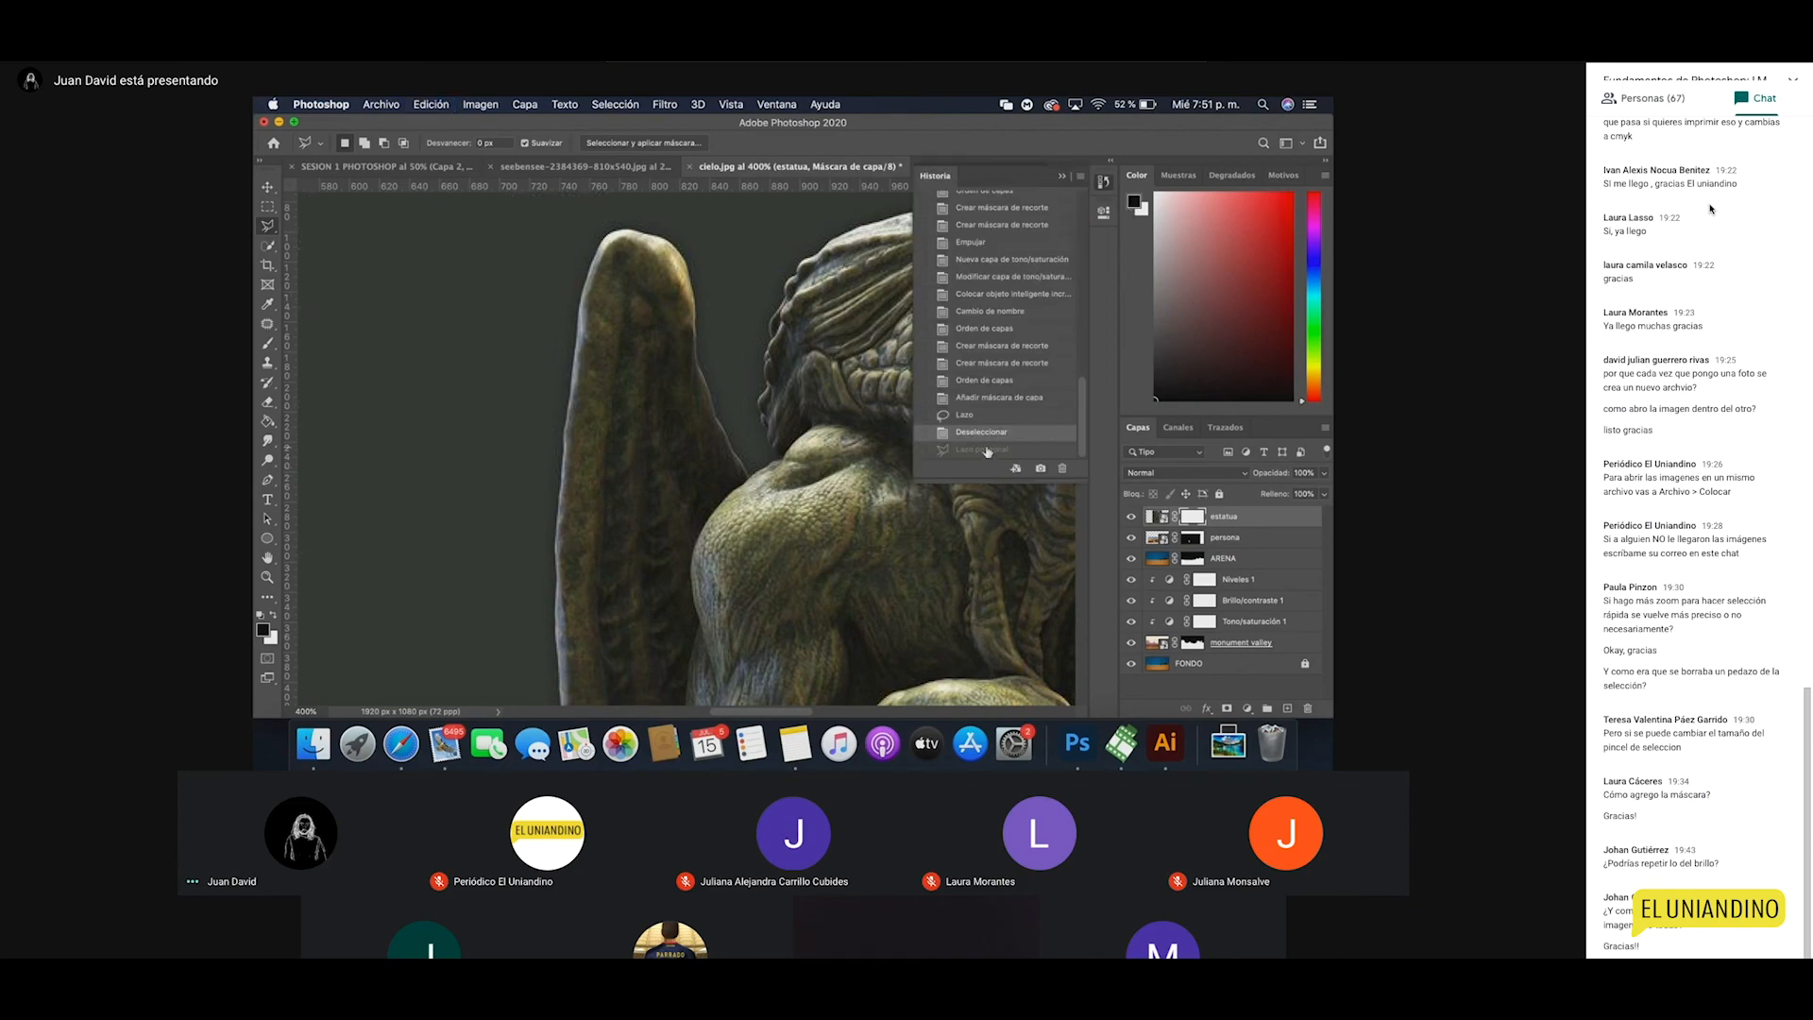
{"action": "left_click", "coordinate": [987, 449]}
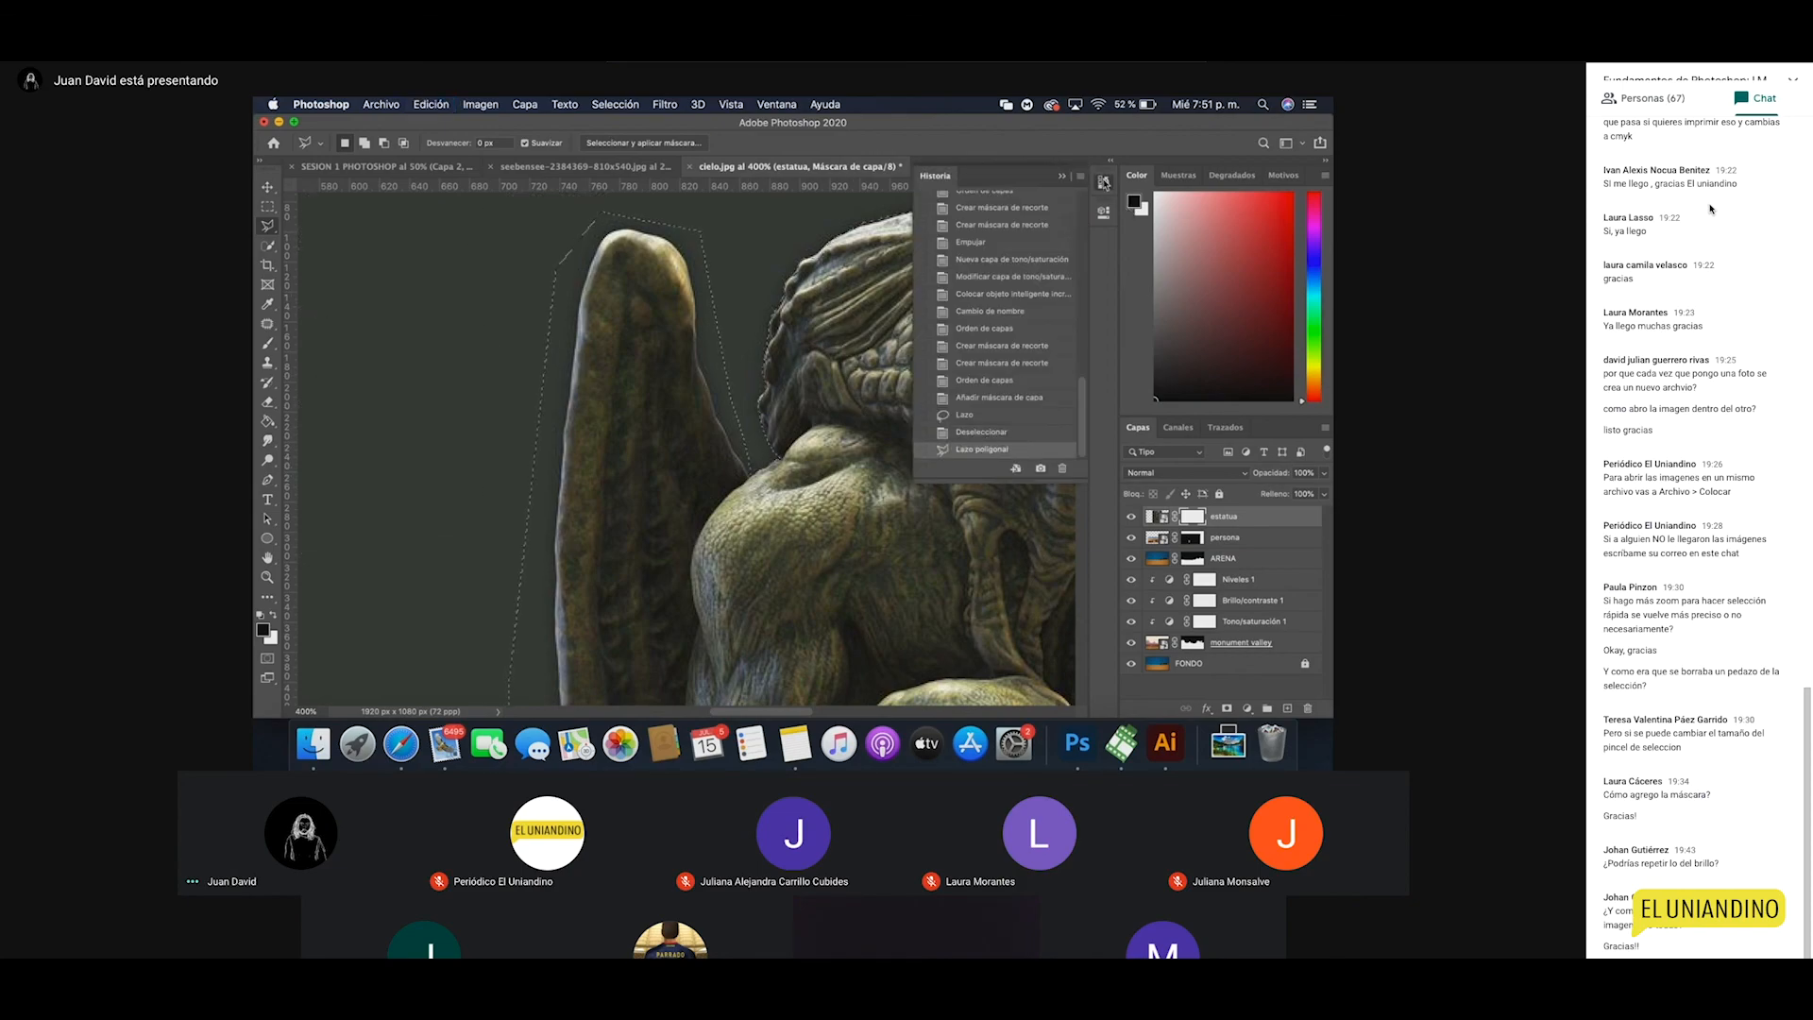
{"action": "left_click", "coordinate": [1104, 184]}
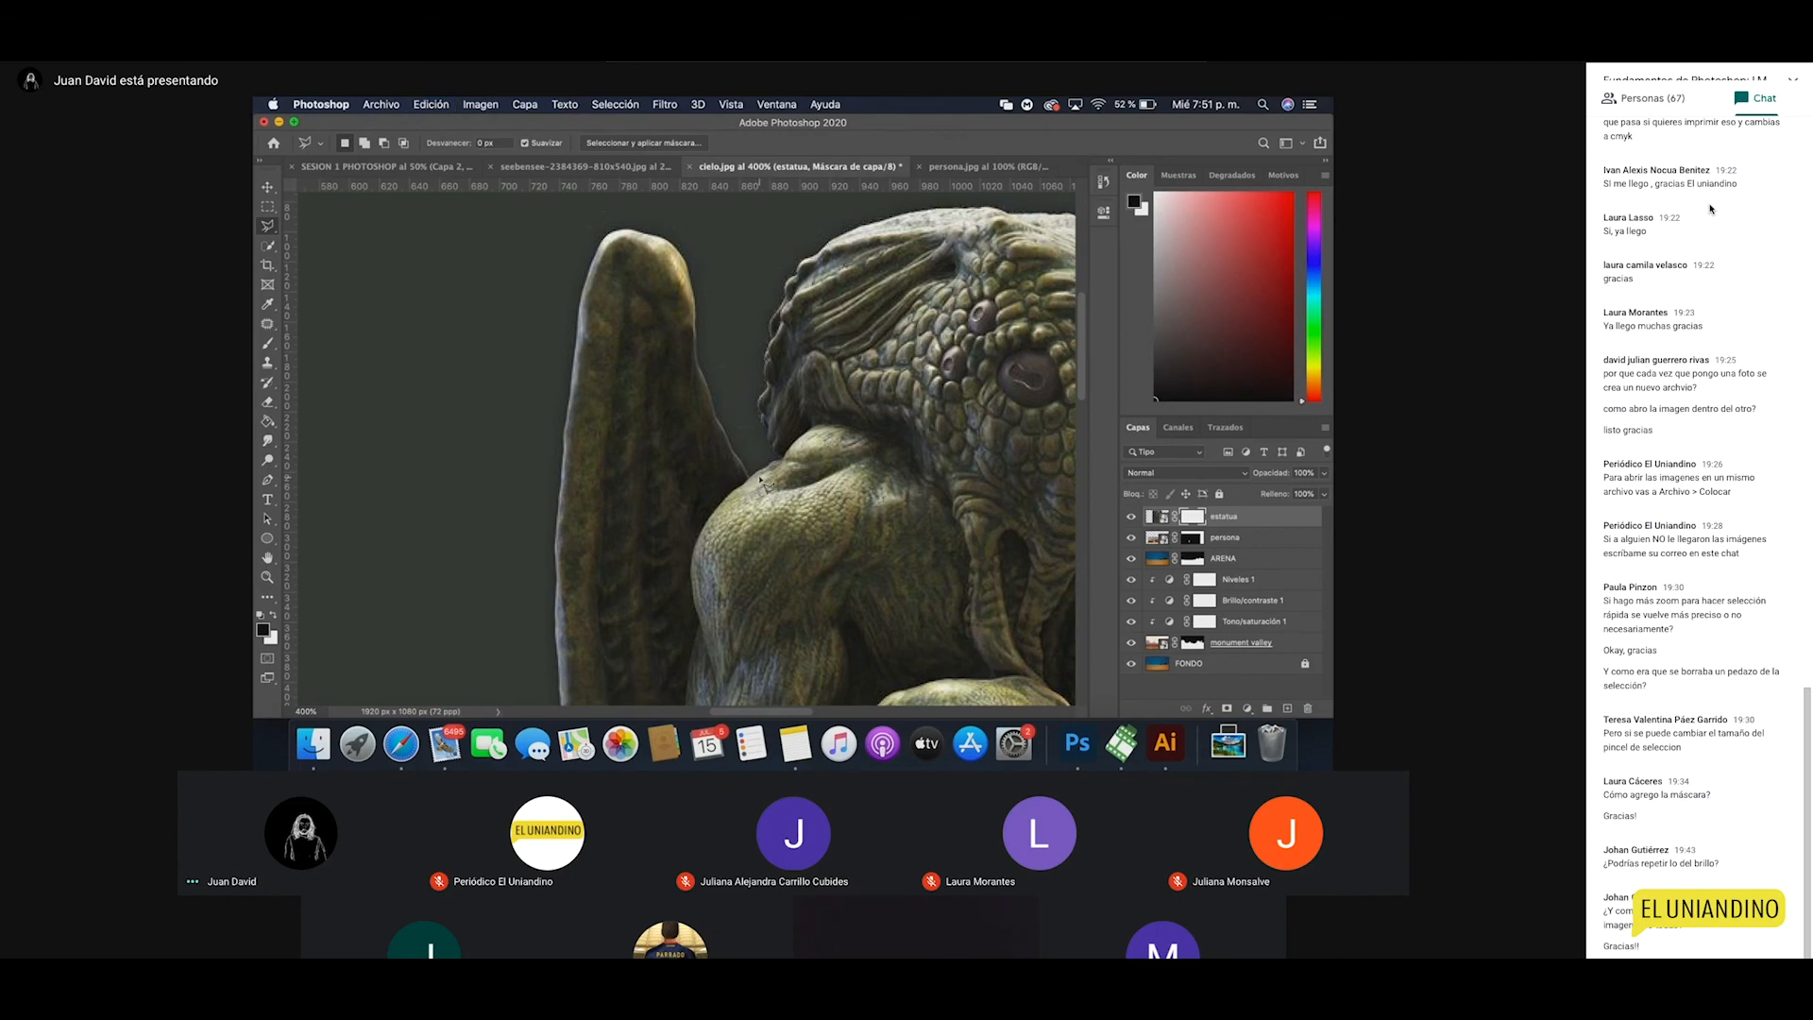
{"action": "left_click", "coordinate": [1103, 181]}
{"action": "left_click", "coordinate": [982, 437]}
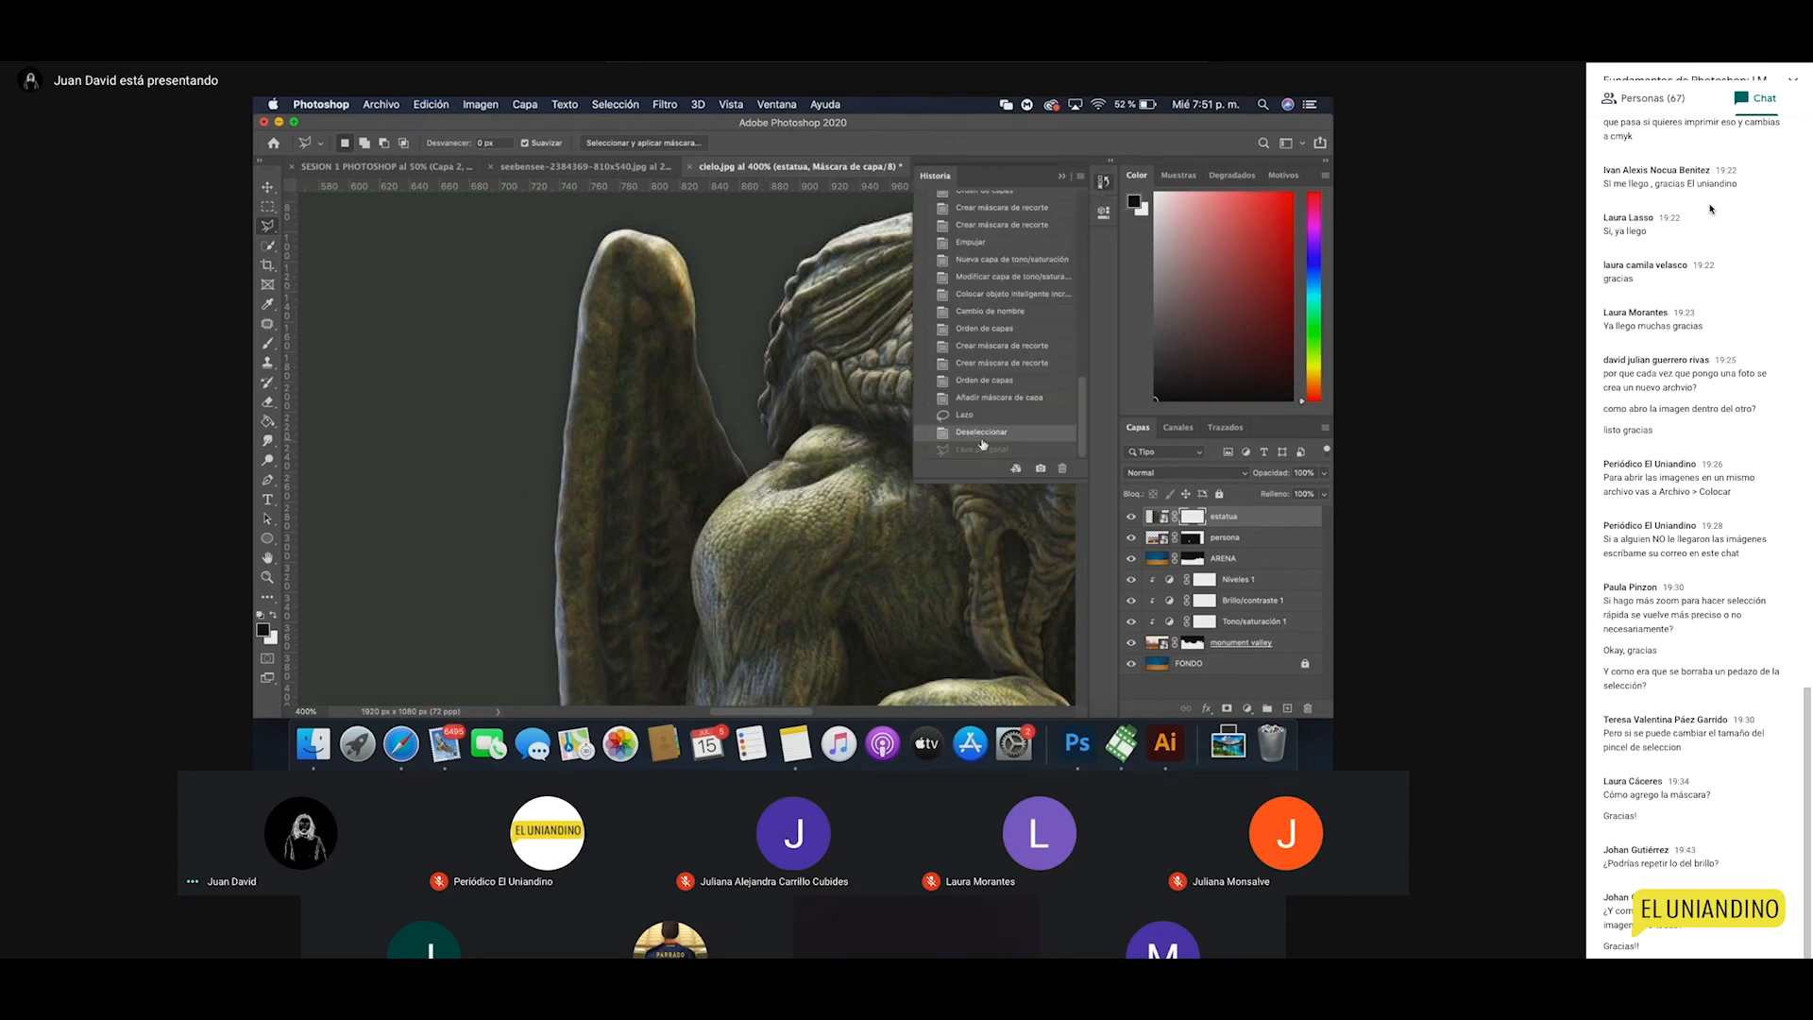
{"action": "left_click", "coordinate": [961, 451]}
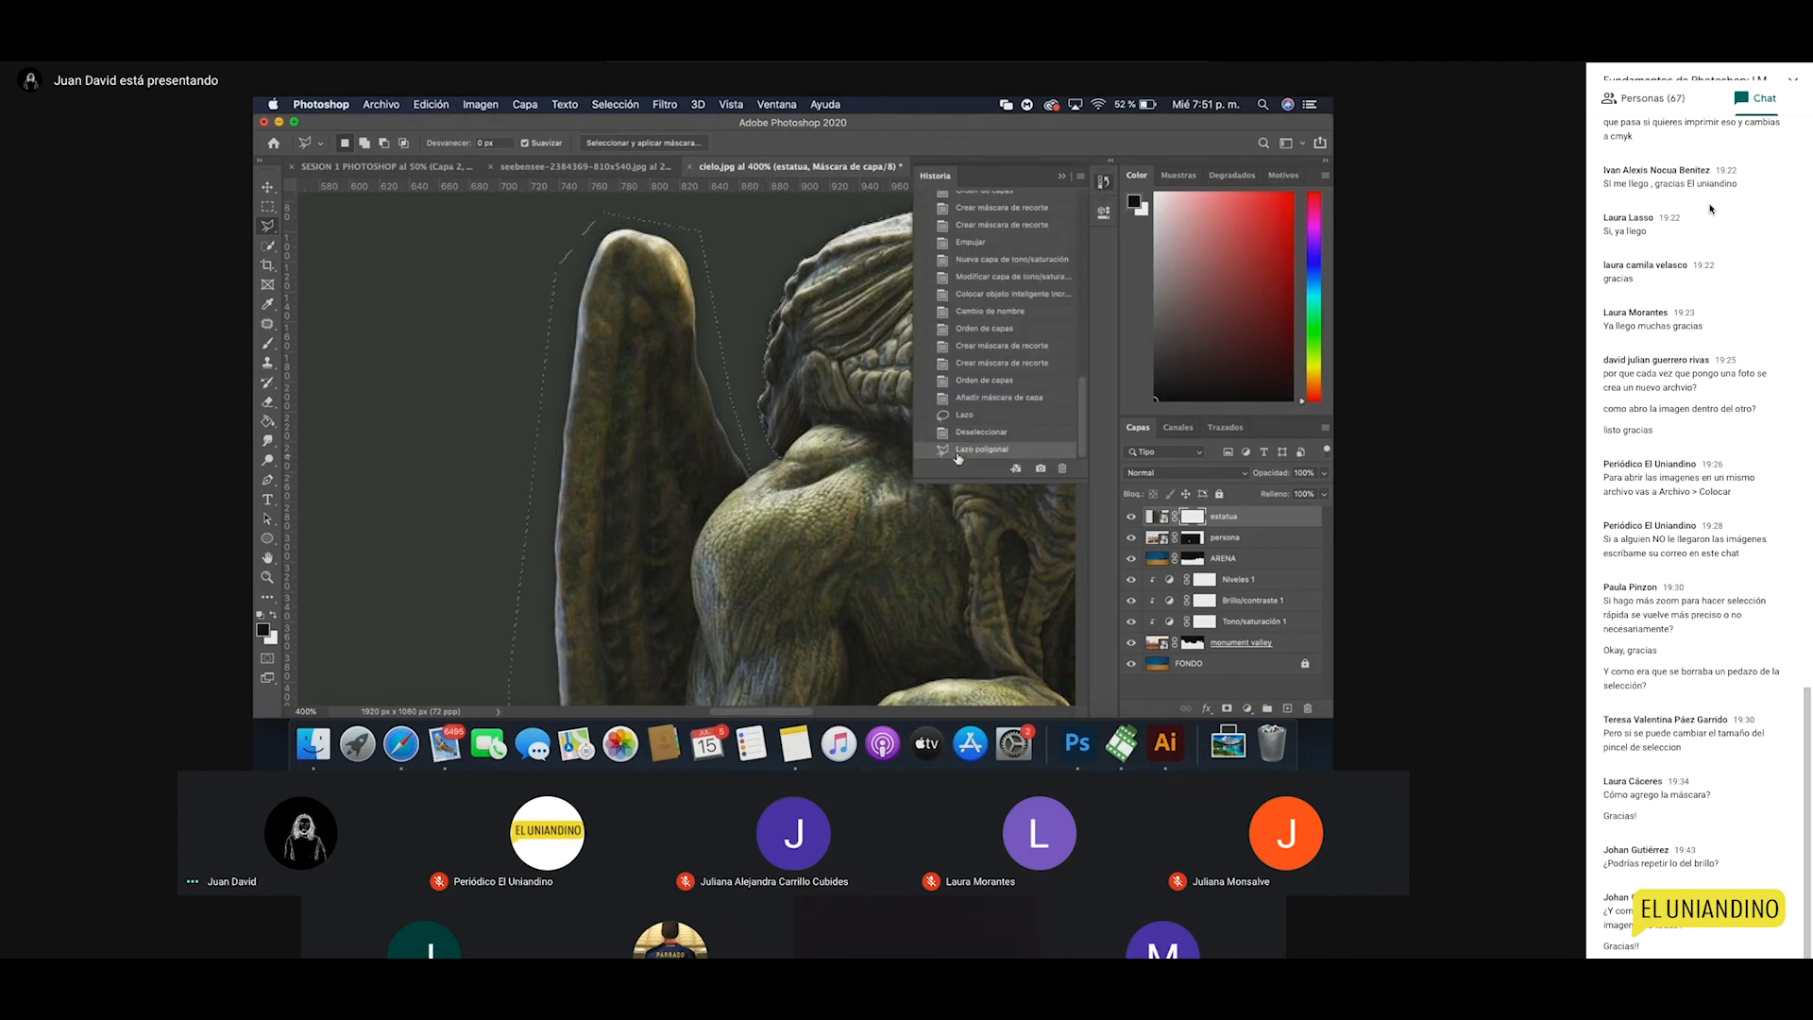
{"action": "left_click", "coordinate": [1102, 183]}
Step: Draw a separate straight-edged selection left of the wing, then deselect it
{"action": "left_click_drag", "start_coordinate": [576, 460], "coordinate": [740, 467]}
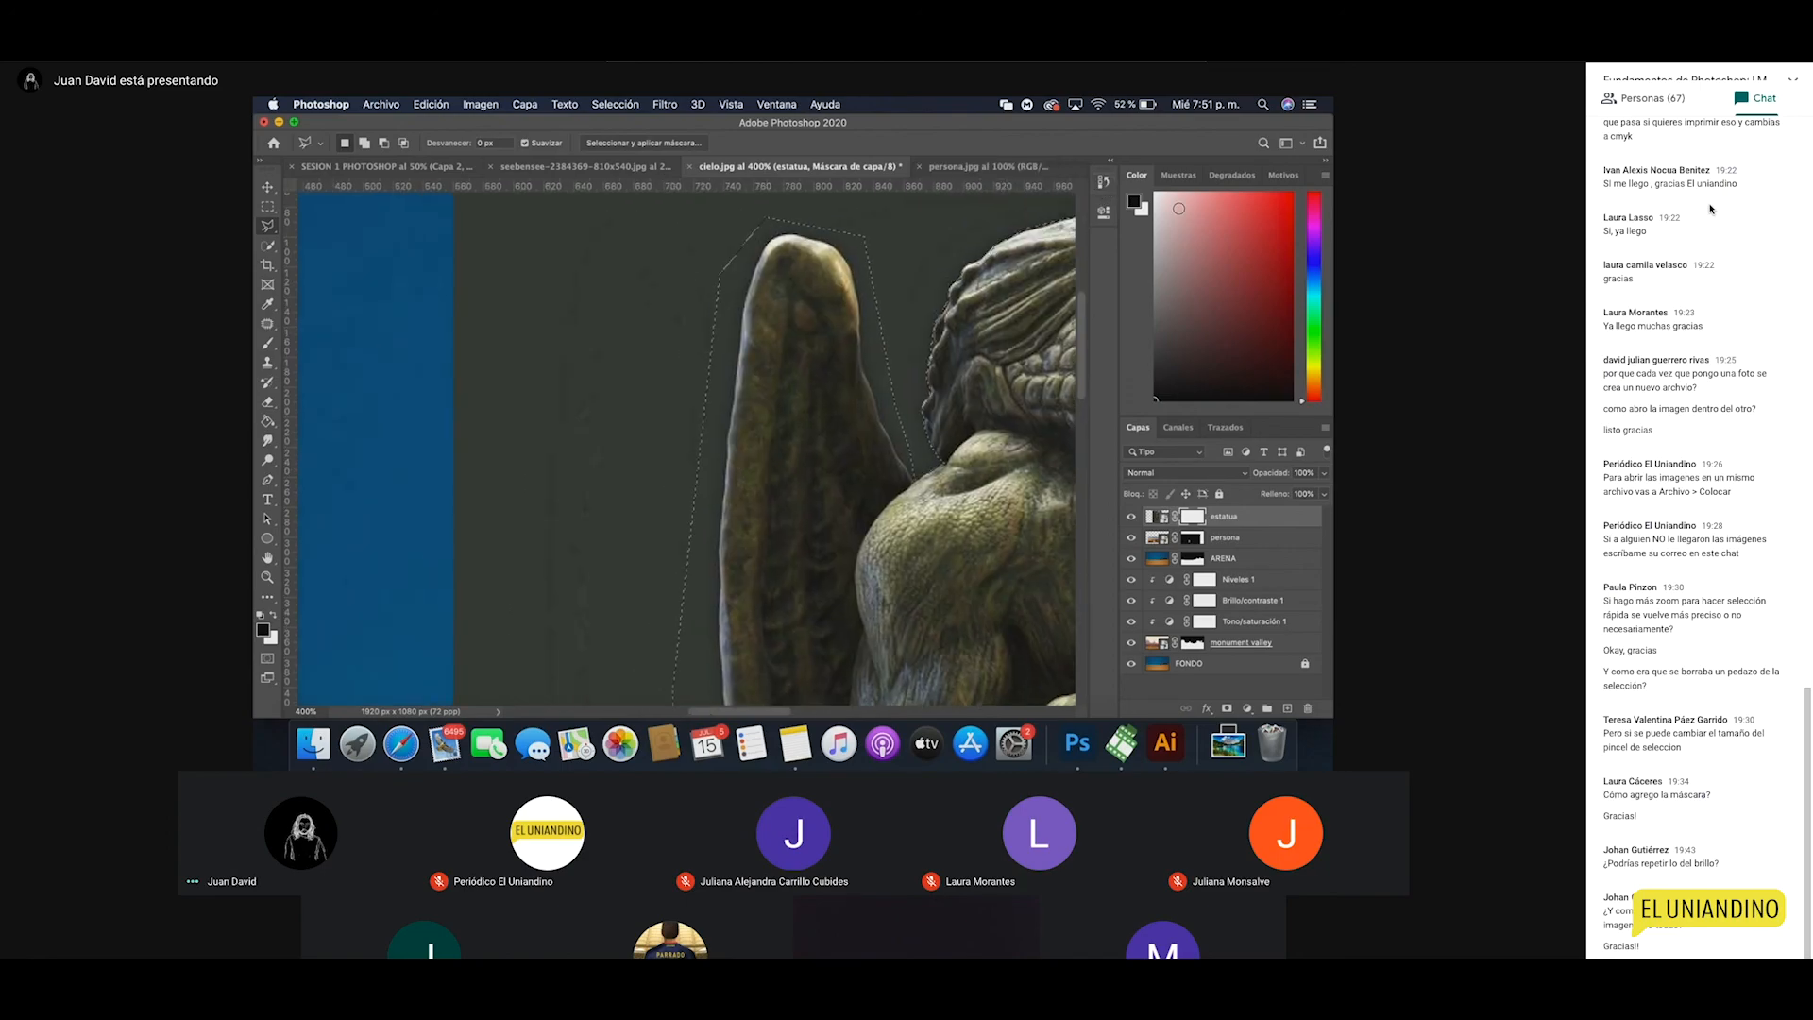
{"action": "left_click", "coordinate": [571, 404]}
{"action": "left_click", "coordinate": [566, 490]}
{"action": "left_click", "coordinate": [635, 482]}
{"action": "left_click", "coordinate": [671, 381]}
{"action": "left_click", "coordinate": [601, 374]}
{"action": "left_click", "coordinate": [571, 403]}
{"action": "key", "text": "super+d"}
Step: Restore the wing selection from History and zoom back out to the whole composition
{"action": "left_click", "coordinate": [1102, 182]}
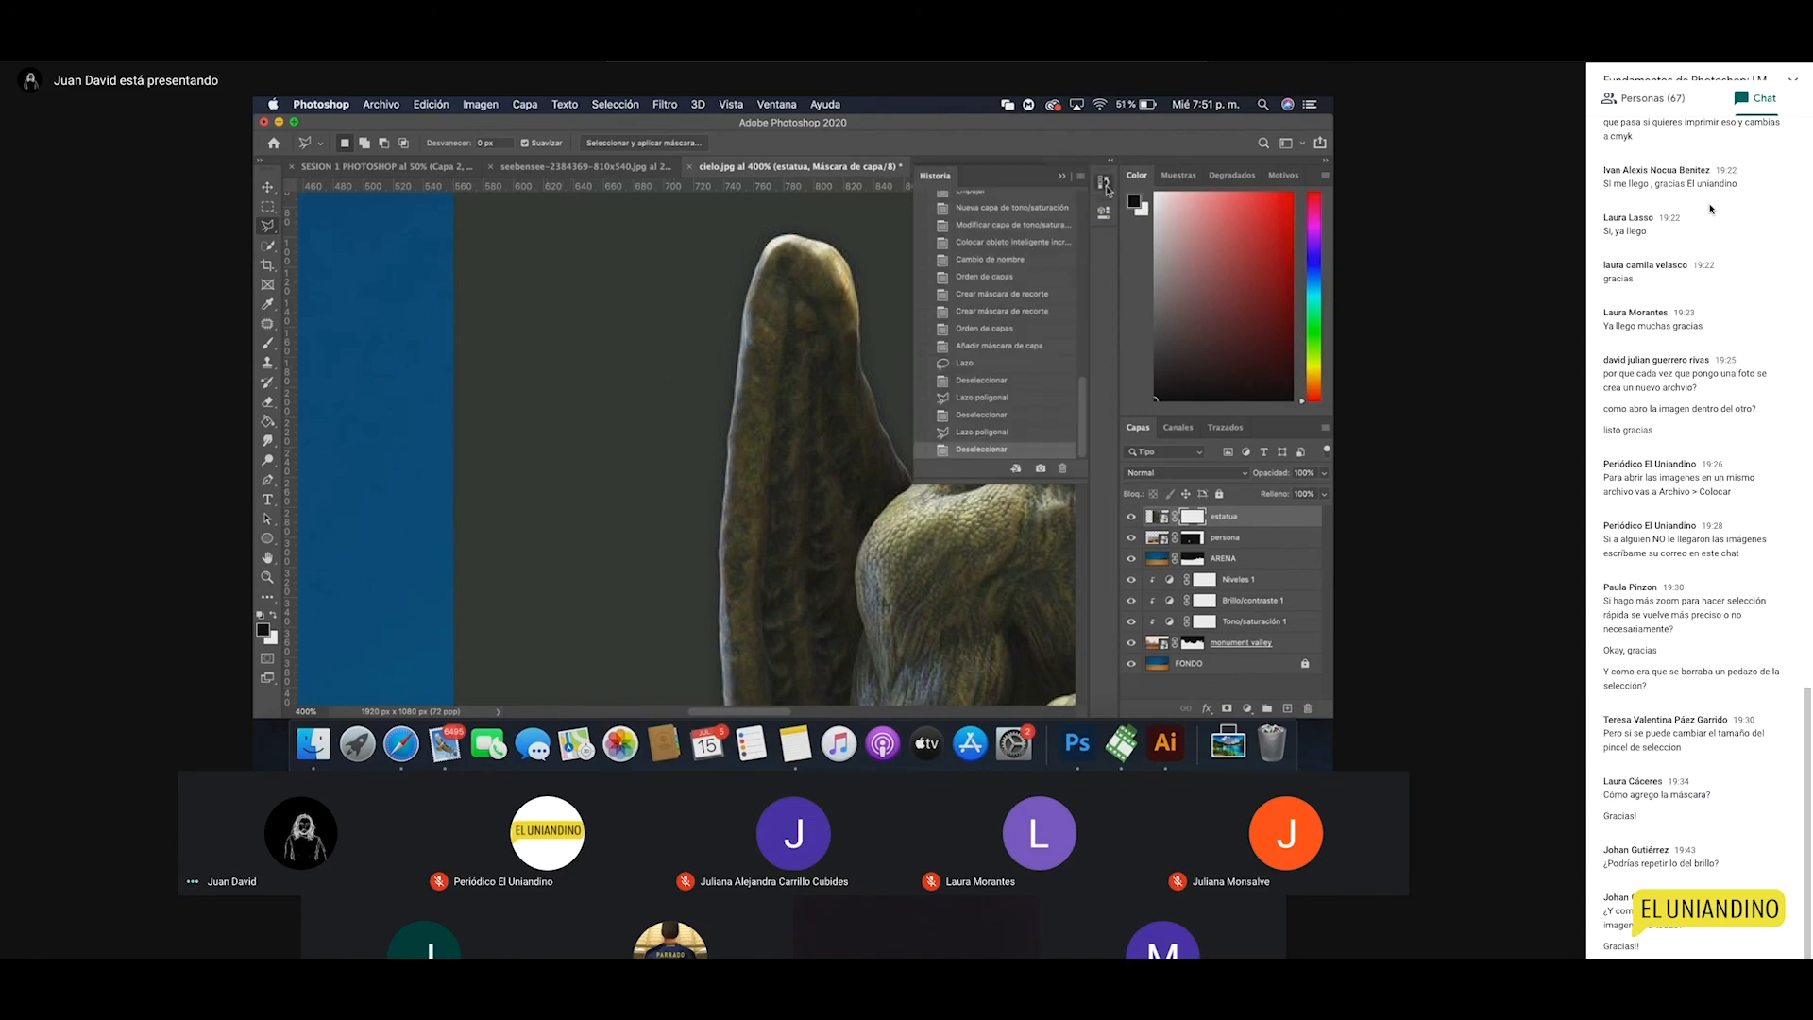
{"action": "left_click", "coordinate": [1001, 433]}
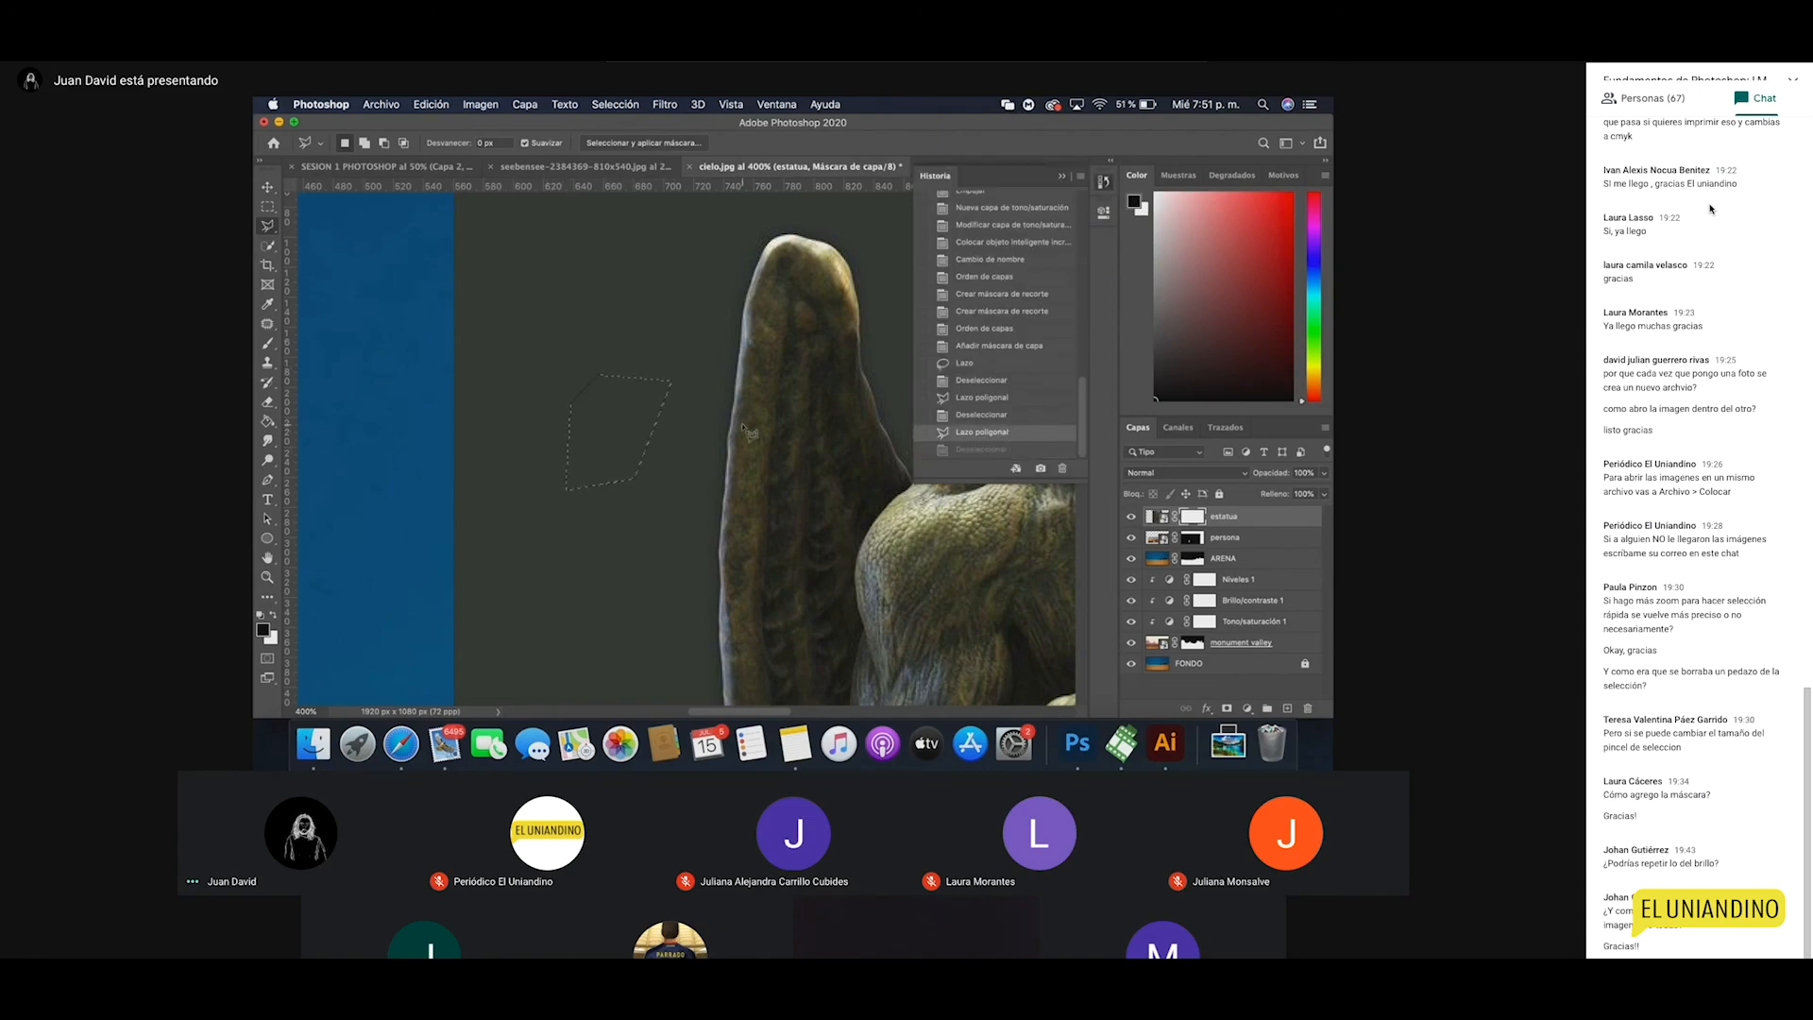
{"action": "left_click", "coordinate": [994, 415]}
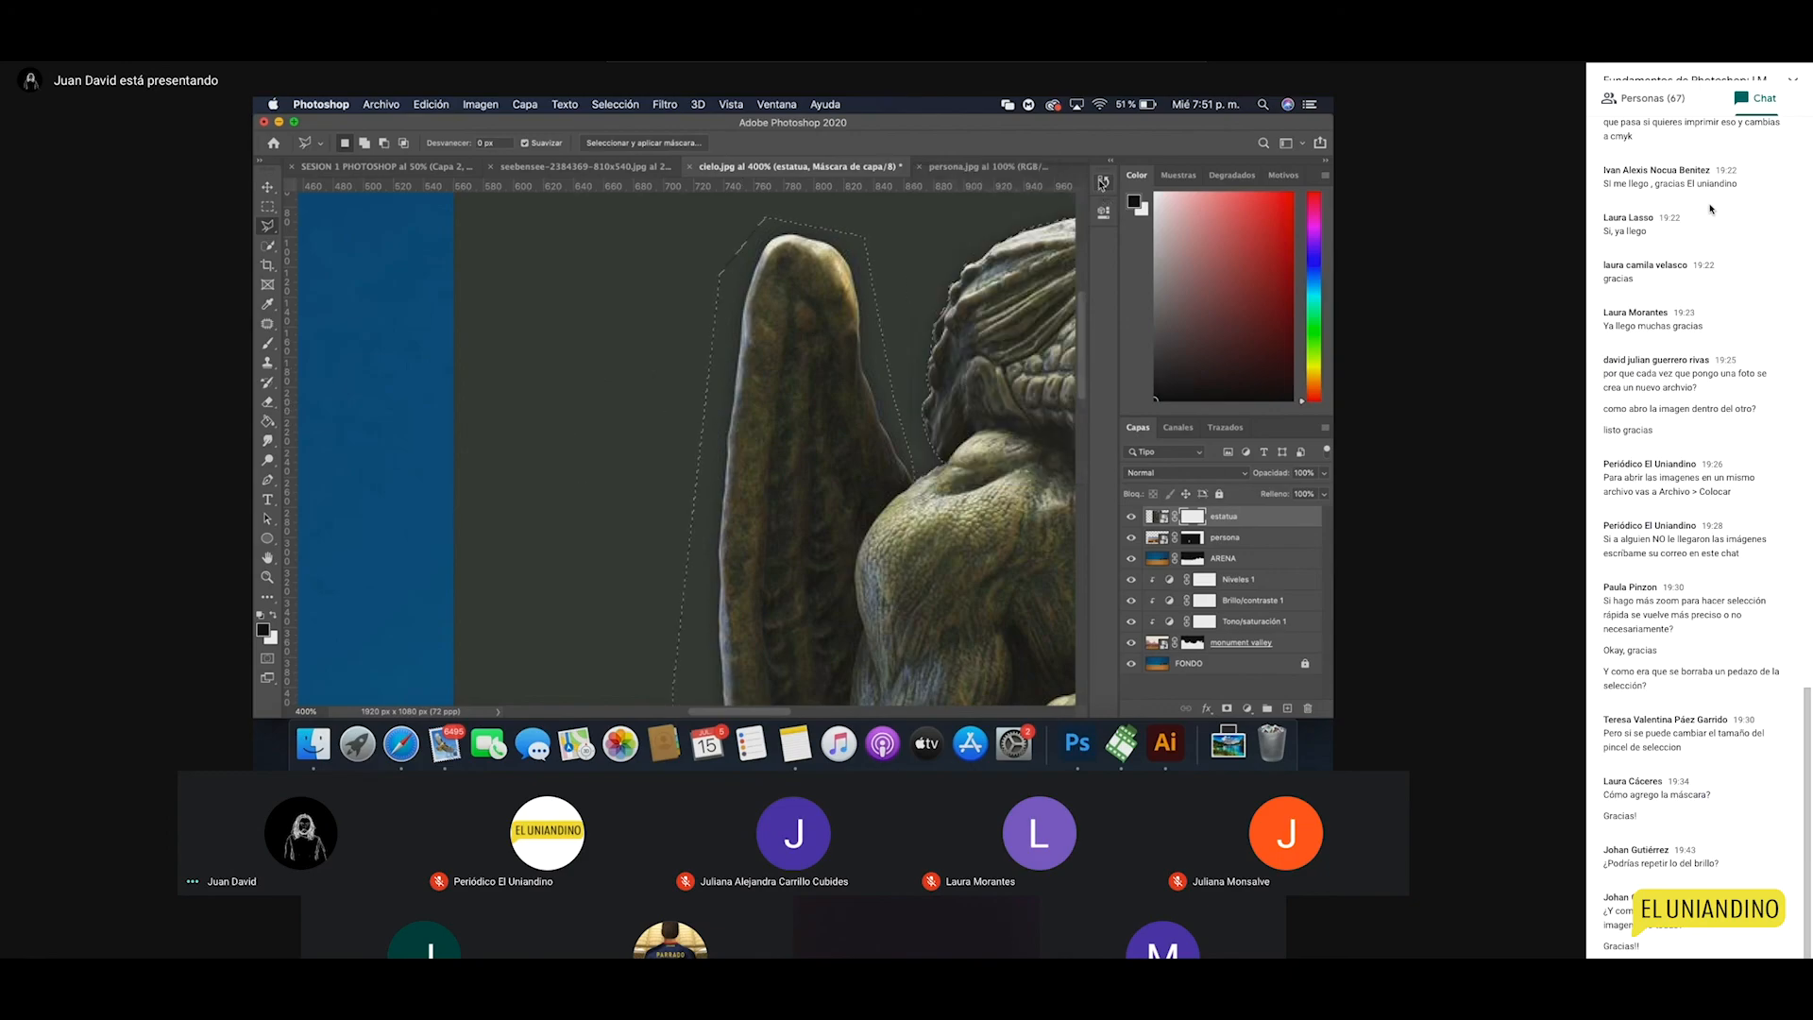
{"action": "left_click_drag", "start_coordinate": [879, 478], "coordinate": [798, 518]}
{"action": "key", "text": "z"}
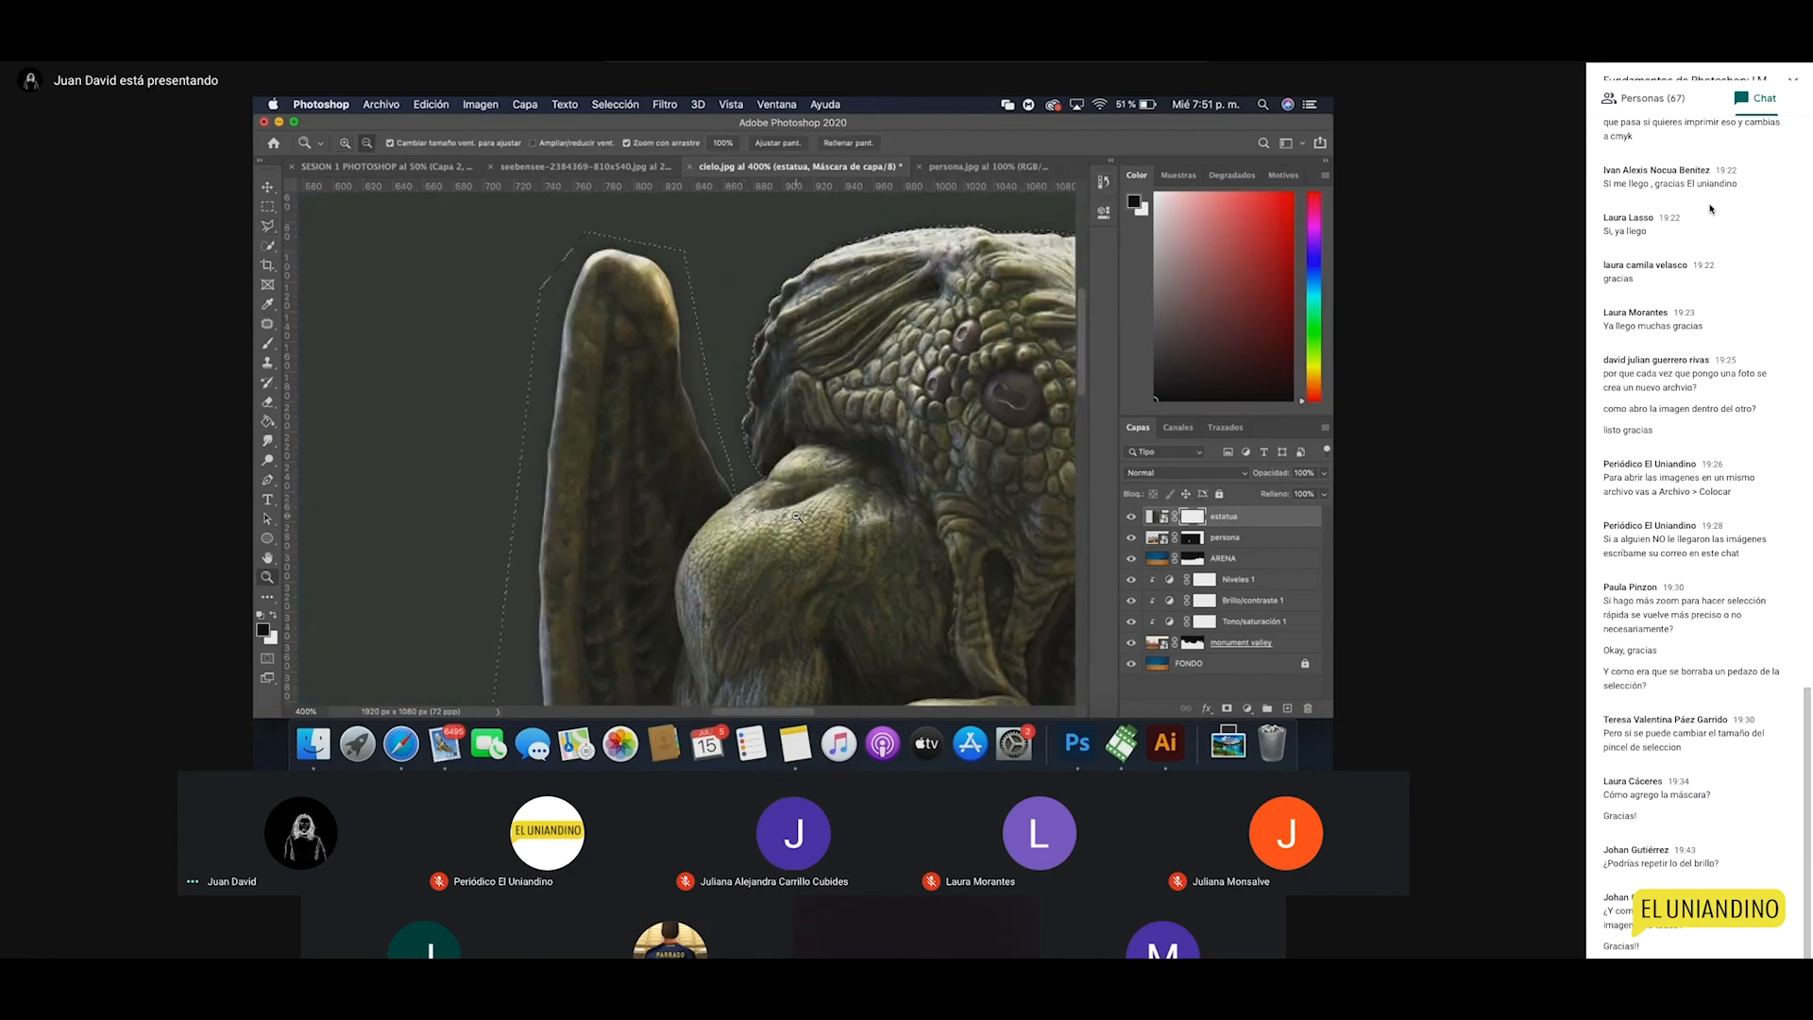
{"action": "left_click", "coordinate": [796, 516], "text": "alt"}
{"action": "left_click", "coordinate": [796, 517], "text": "alt"}
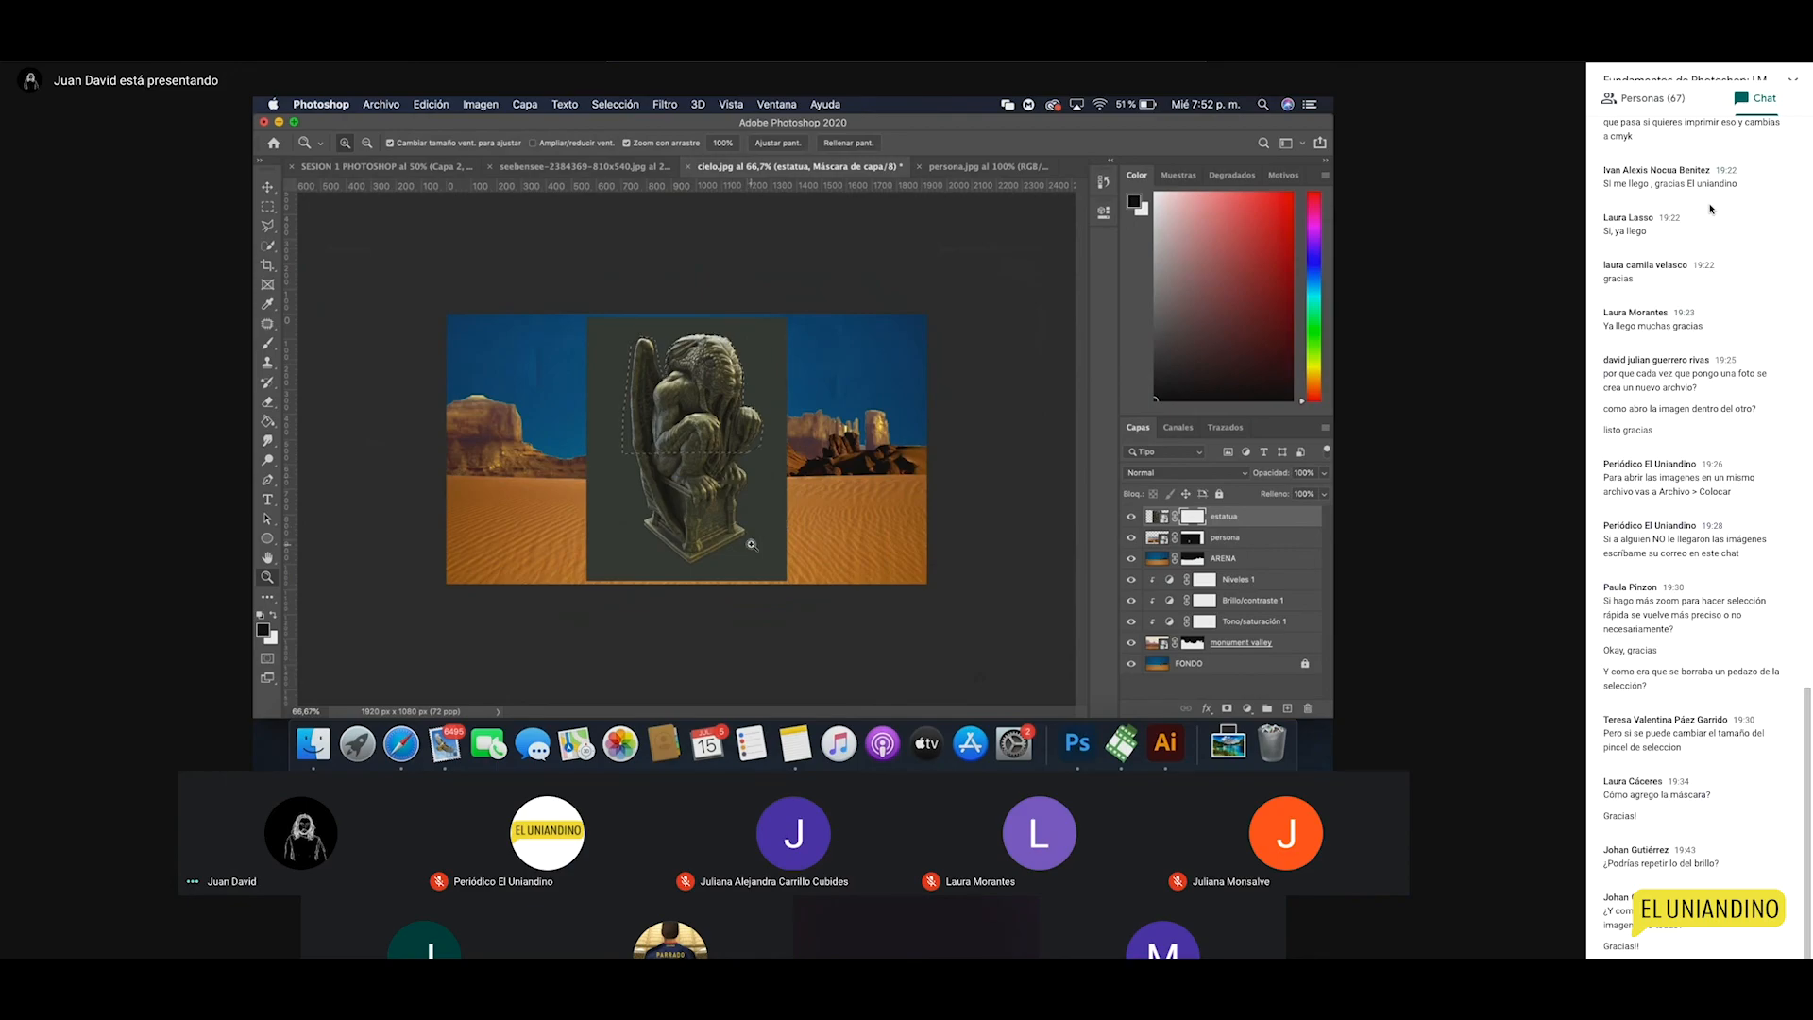
Step: Invert the selection and fill the estatua mask black to hide the grey backdrop
{"action": "left_click", "coordinate": [705, 472]}
{"action": "key", "text": "g"}
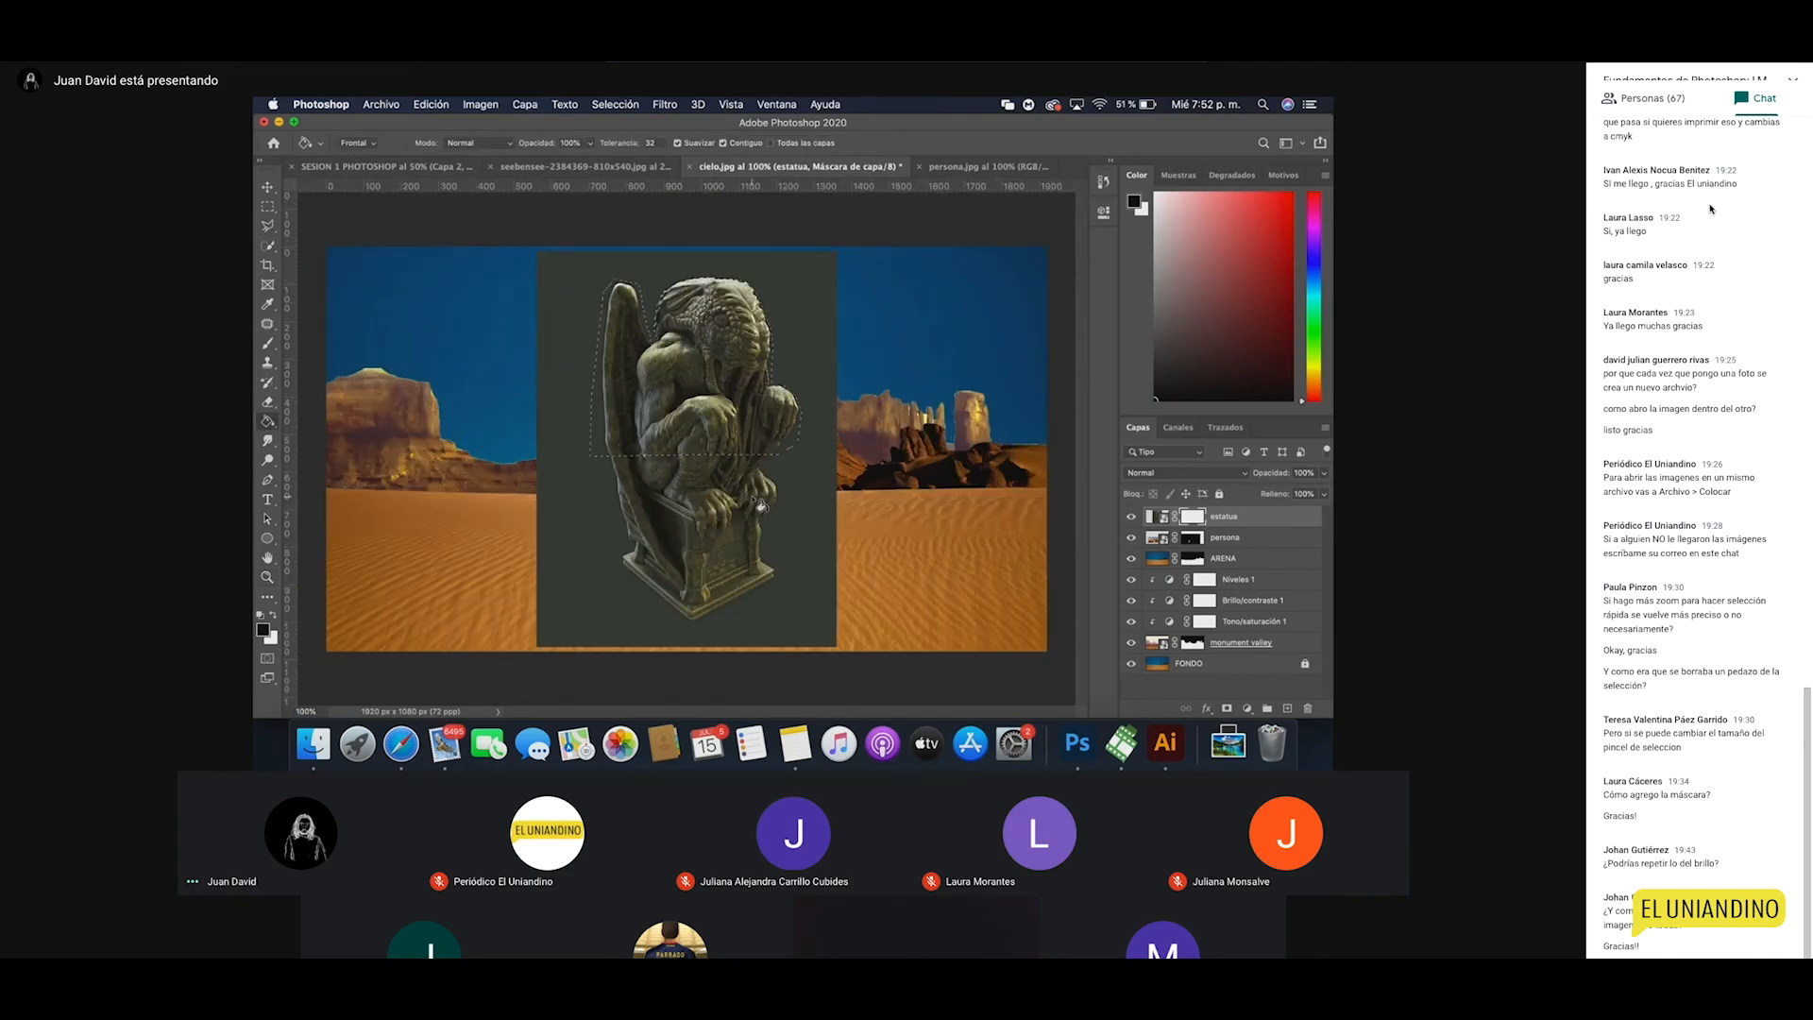
{"action": "key", "text": "super+shift+i"}
{"action": "left_click", "coordinate": [812, 514]}
{"action": "key", "text": "super+d"}
Step: Move the statue down and left into the sand and place estatua below the ARENA layer
{"action": "key", "text": "v"}
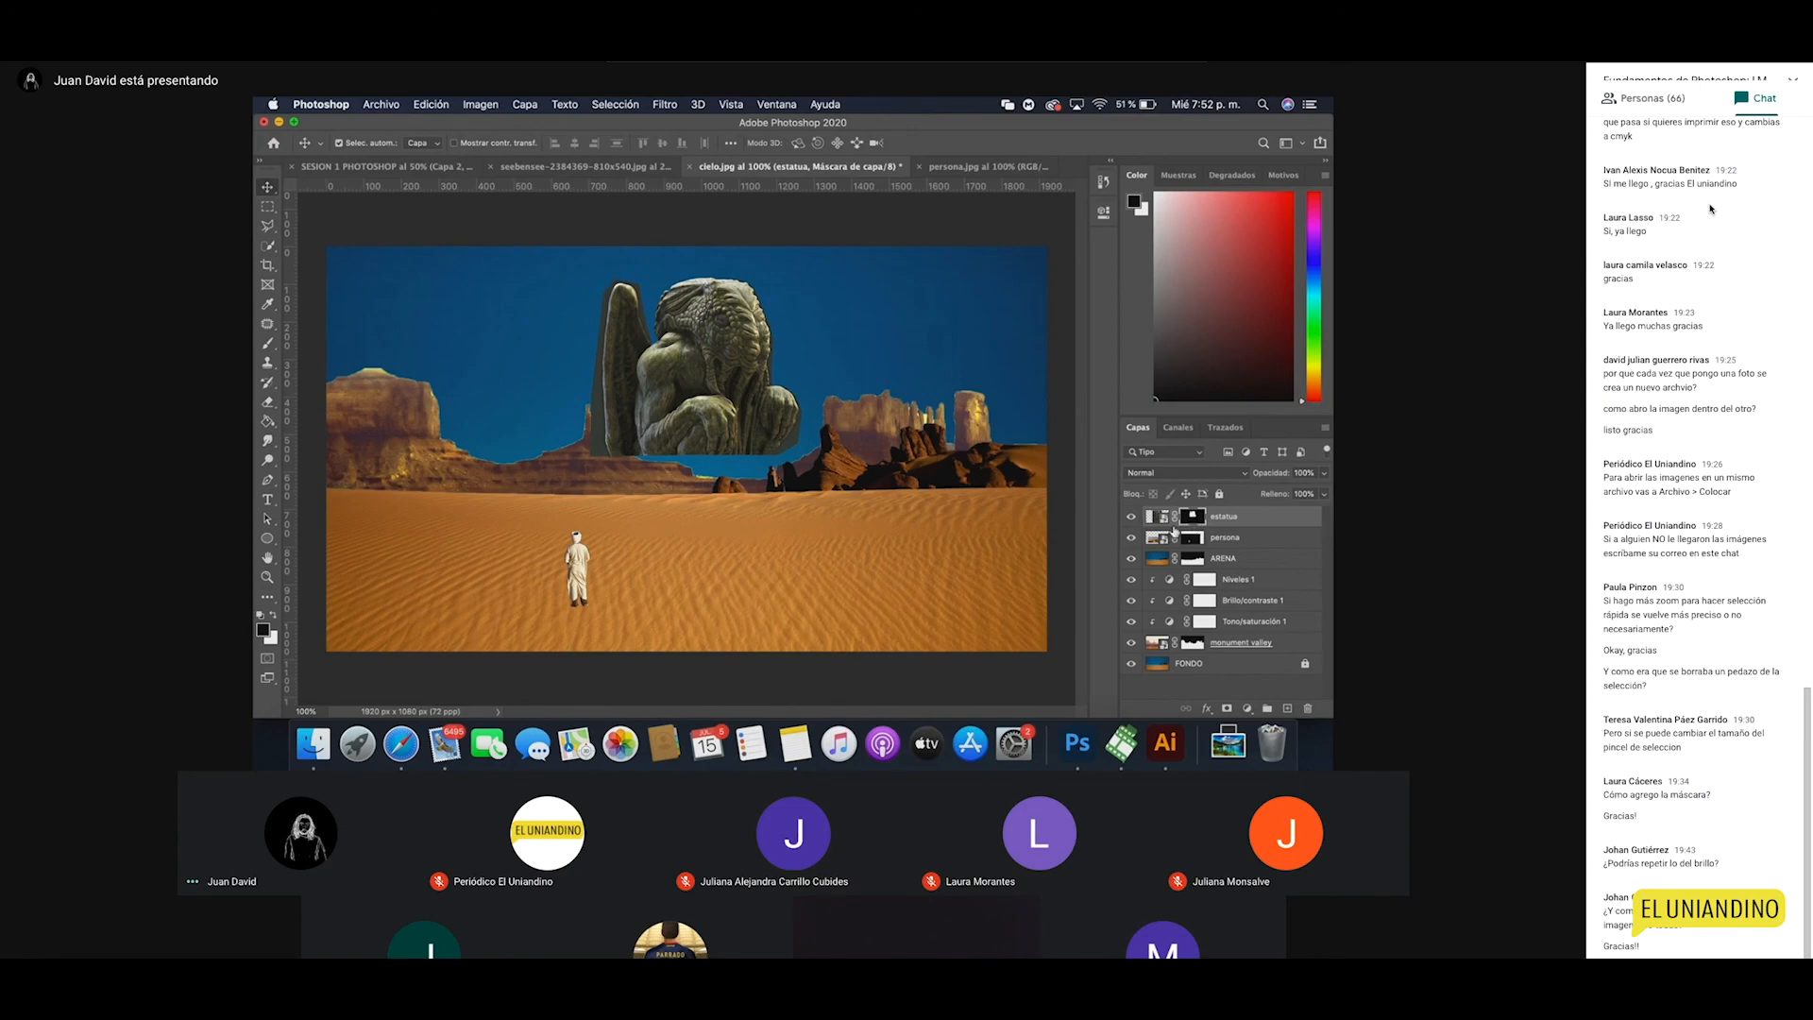
{"action": "key", "text": "z"}
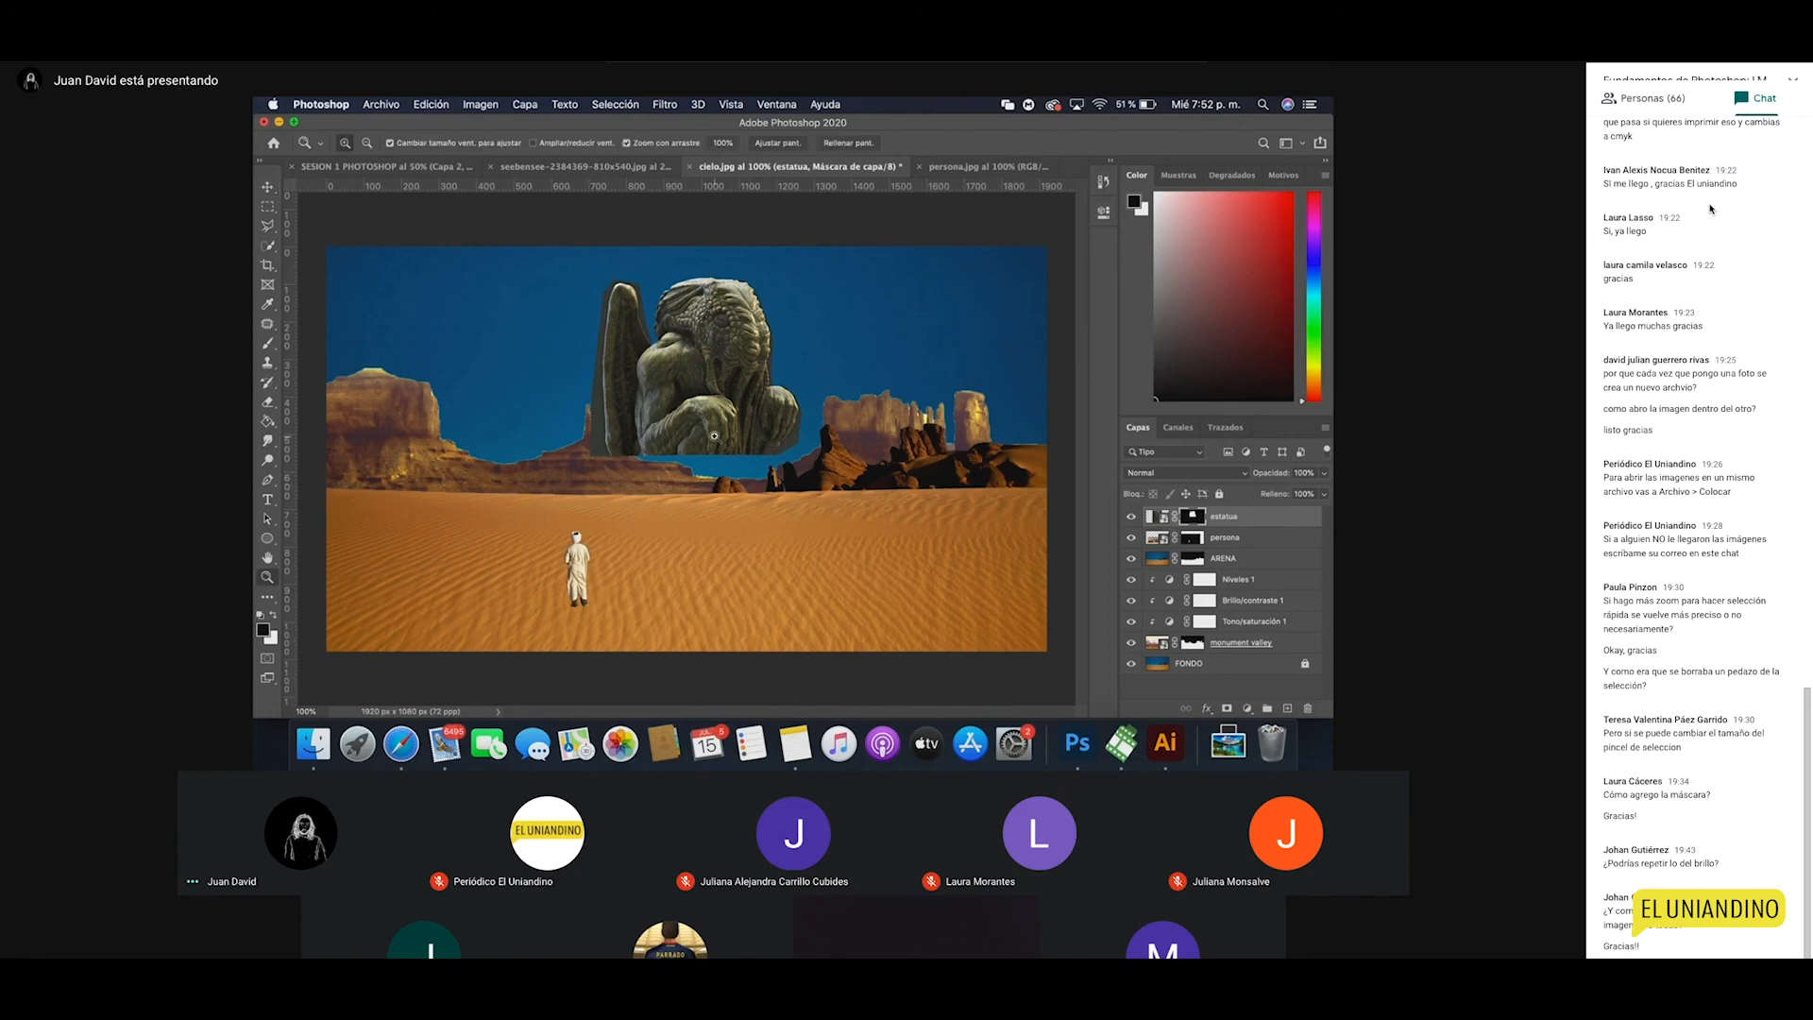
{"action": "left_click", "coordinate": [744, 452]}
{"action": "scroll", "coordinate": [792, 433], "scroll_direction": "left", "scroll_amount": 3}
{"action": "key", "text": "v"}
{"action": "left_click_drag", "start_coordinate": [767, 487], "coordinate": [621, 556]}
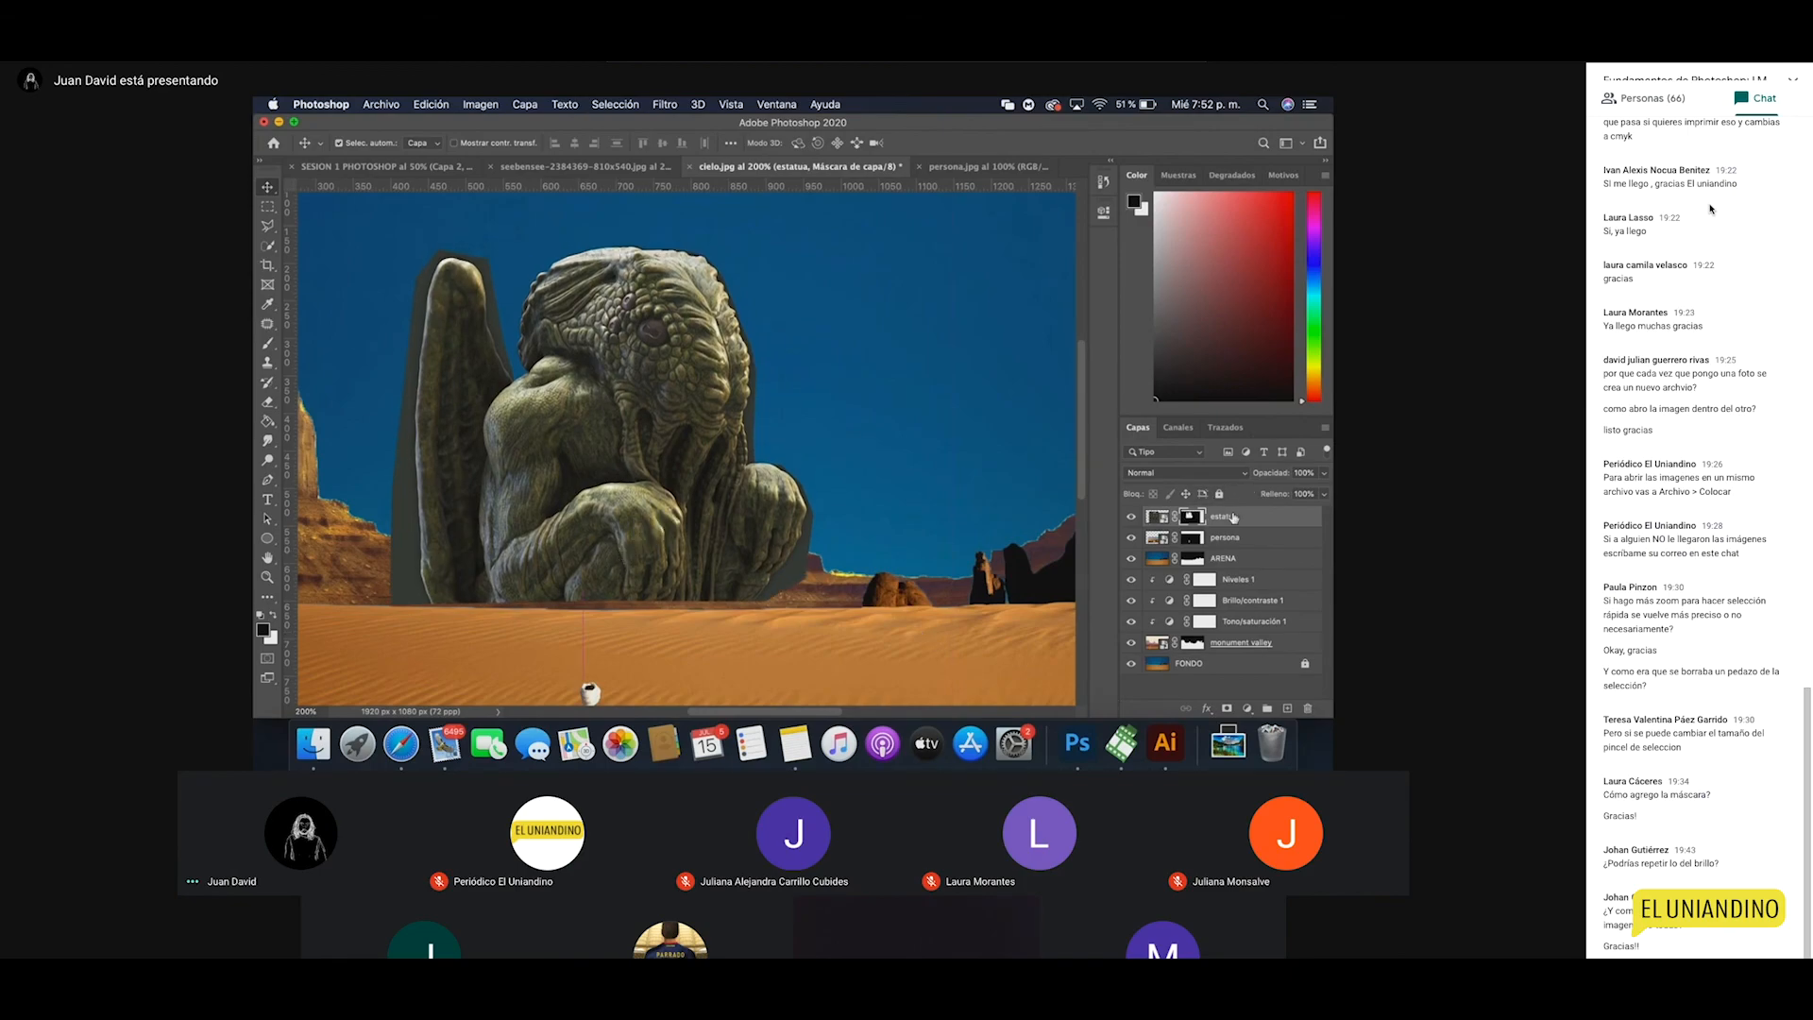
{"action": "left_click_drag", "start_coordinate": [1227, 557], "coordinate": [1233, 569]}
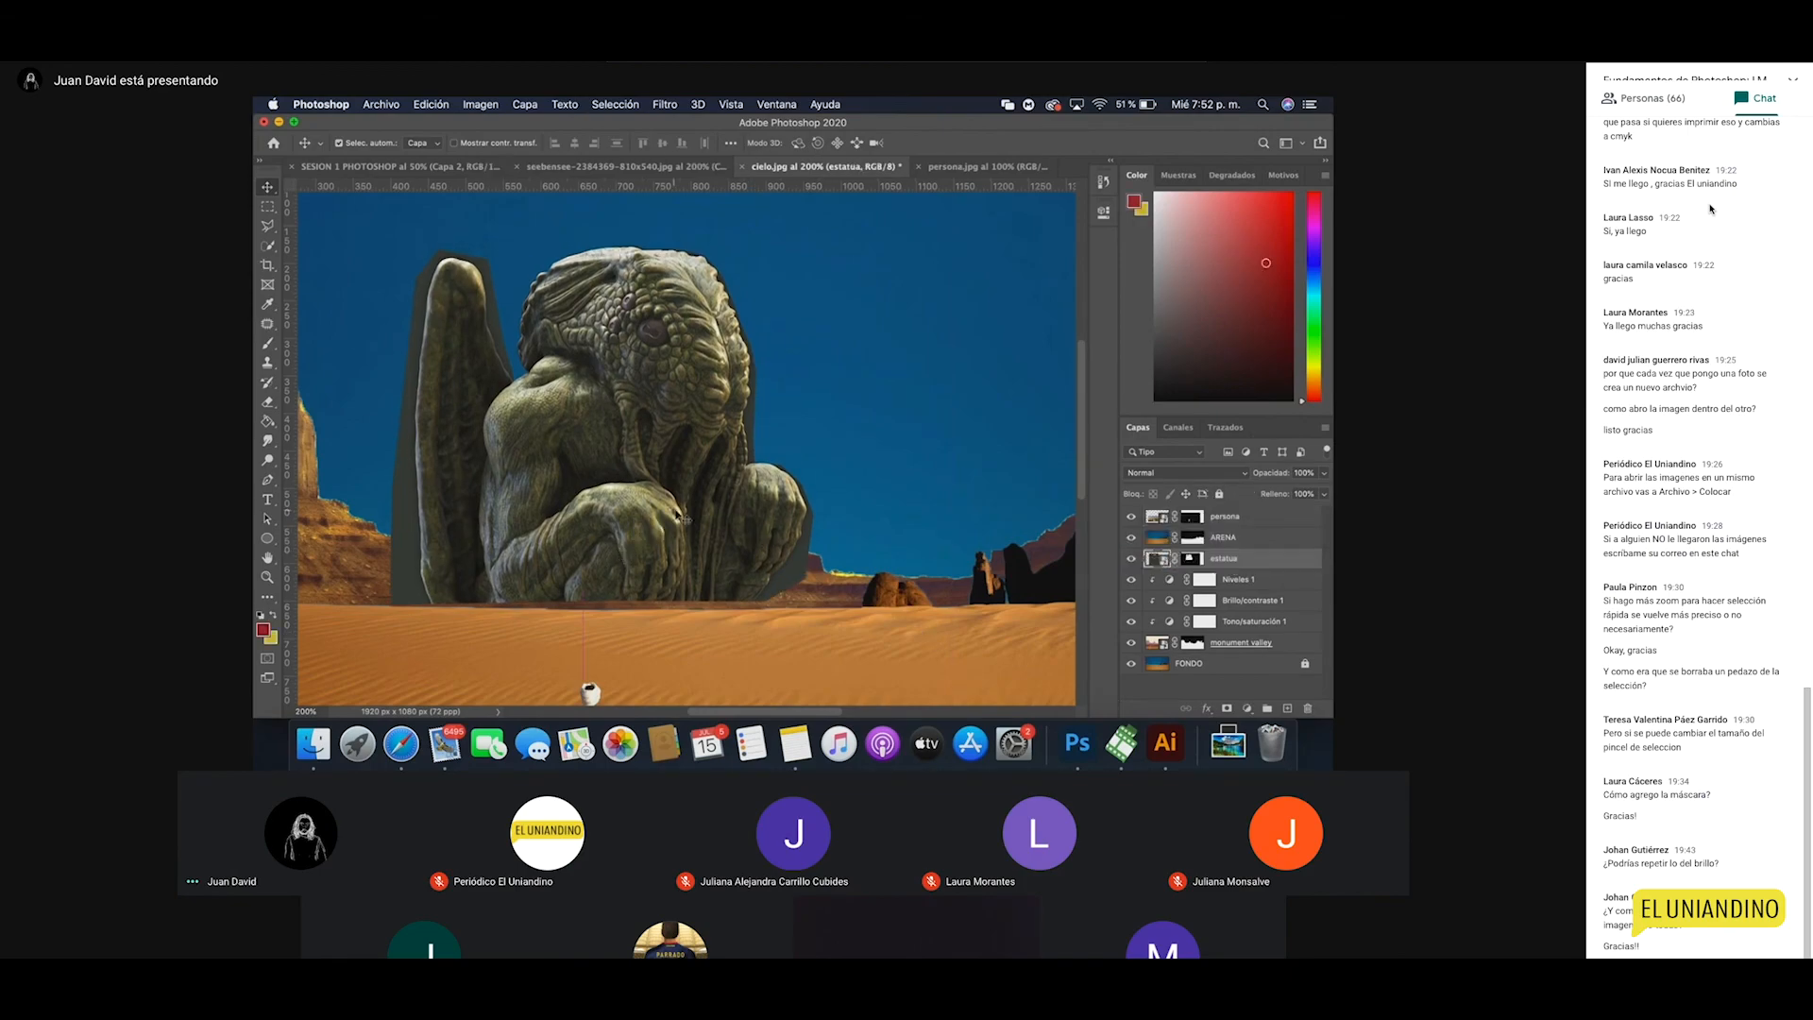
Step: Rotate the statue about 8.4° clockwise and shift it up and left
{"action": "left_click_drag", "start_coordinate": [684, 515], "coordinate": [725, 548]}
{"action": "key", "text": "ctrl+t"}
{"action": "left_click_drag", "start_coordinate": [949, 223], "coordinate": [886, 369]}
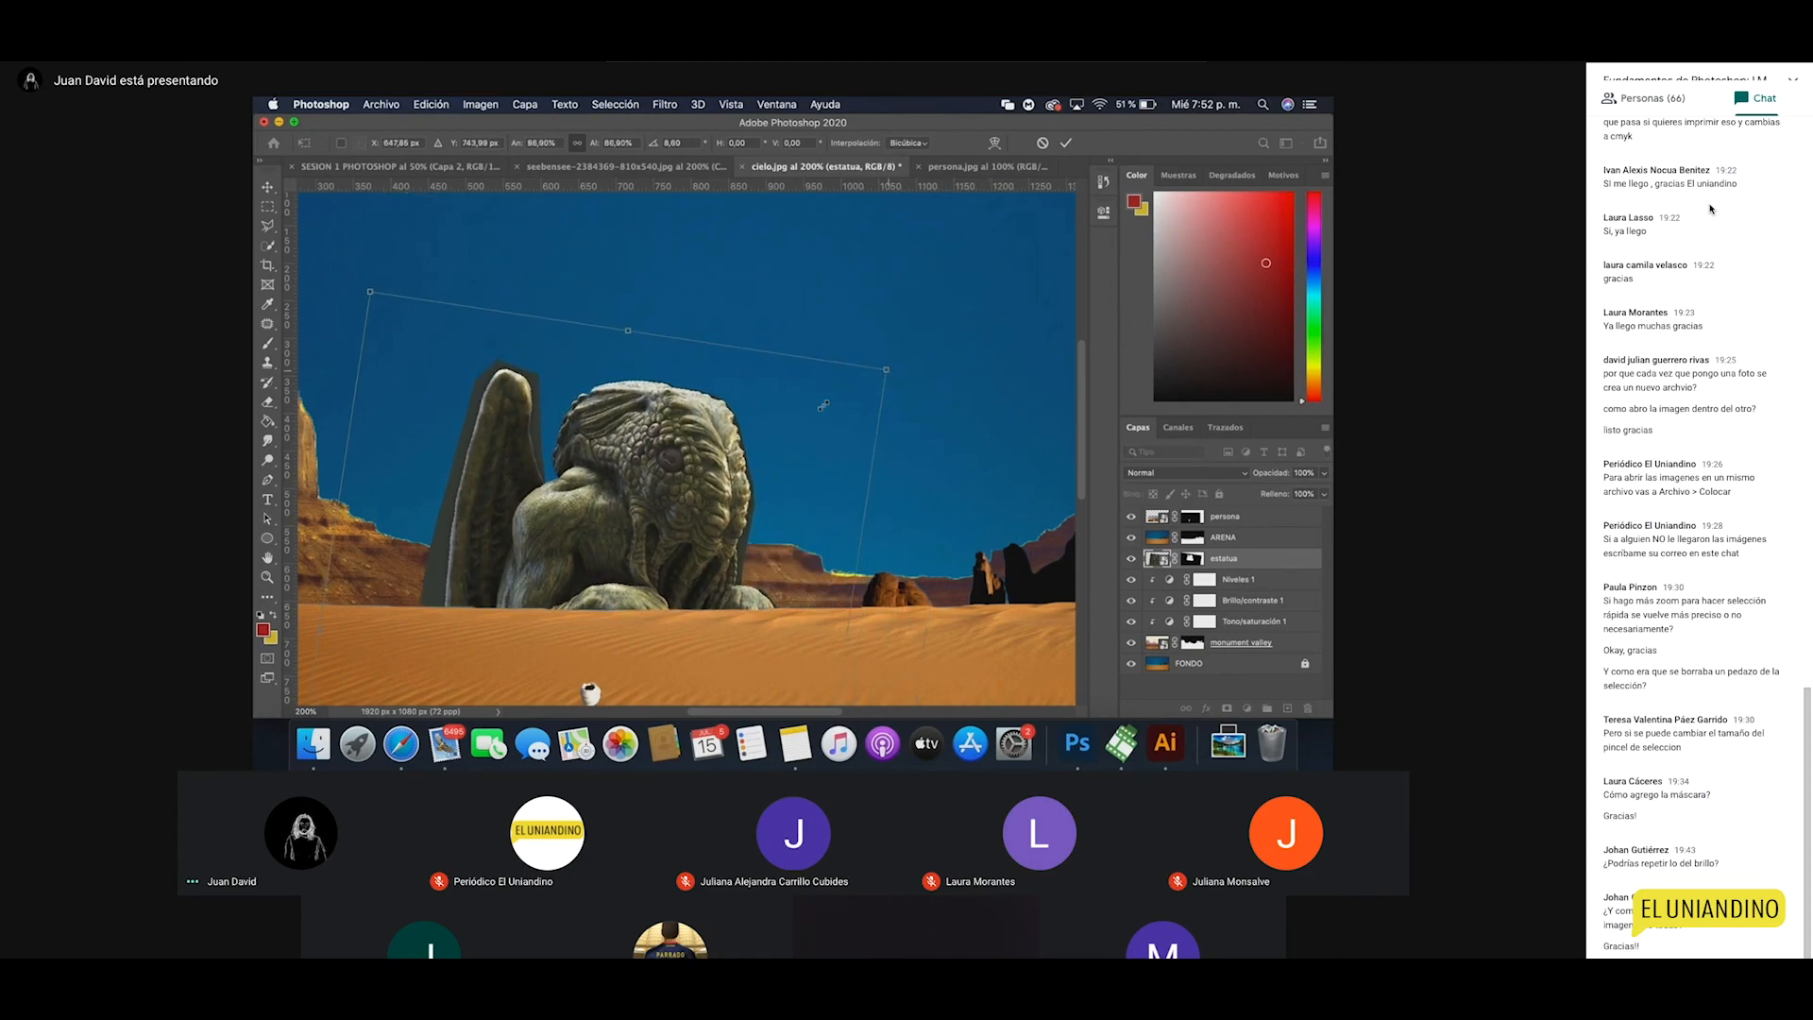
{"action": "left_click_drag", "start_coordinate": [702, 500], "coordinate": [660, 462]}
{"action": "key", "text": "Return"}
Step: Move the robed figure to the right and flip it horizontally
{"action": "key", "text": "z"}
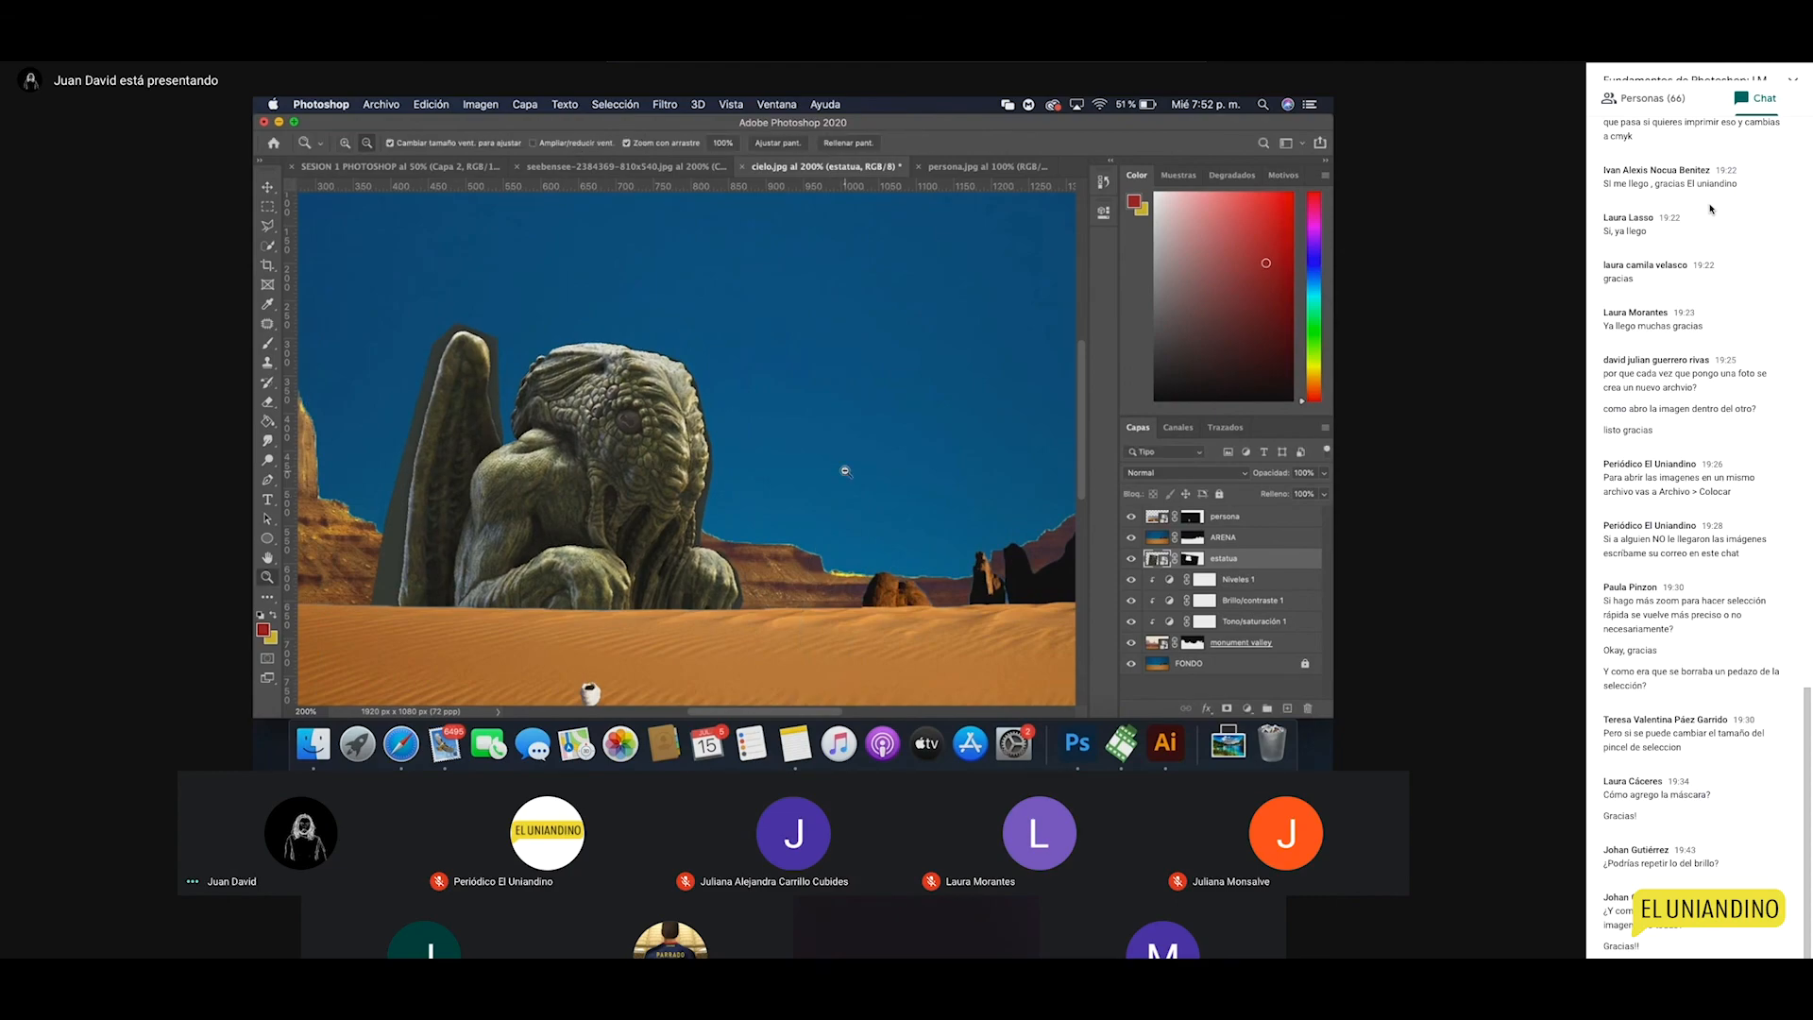
{"action": "left_click", "coordinate": [841, 469], "text": "alt"}
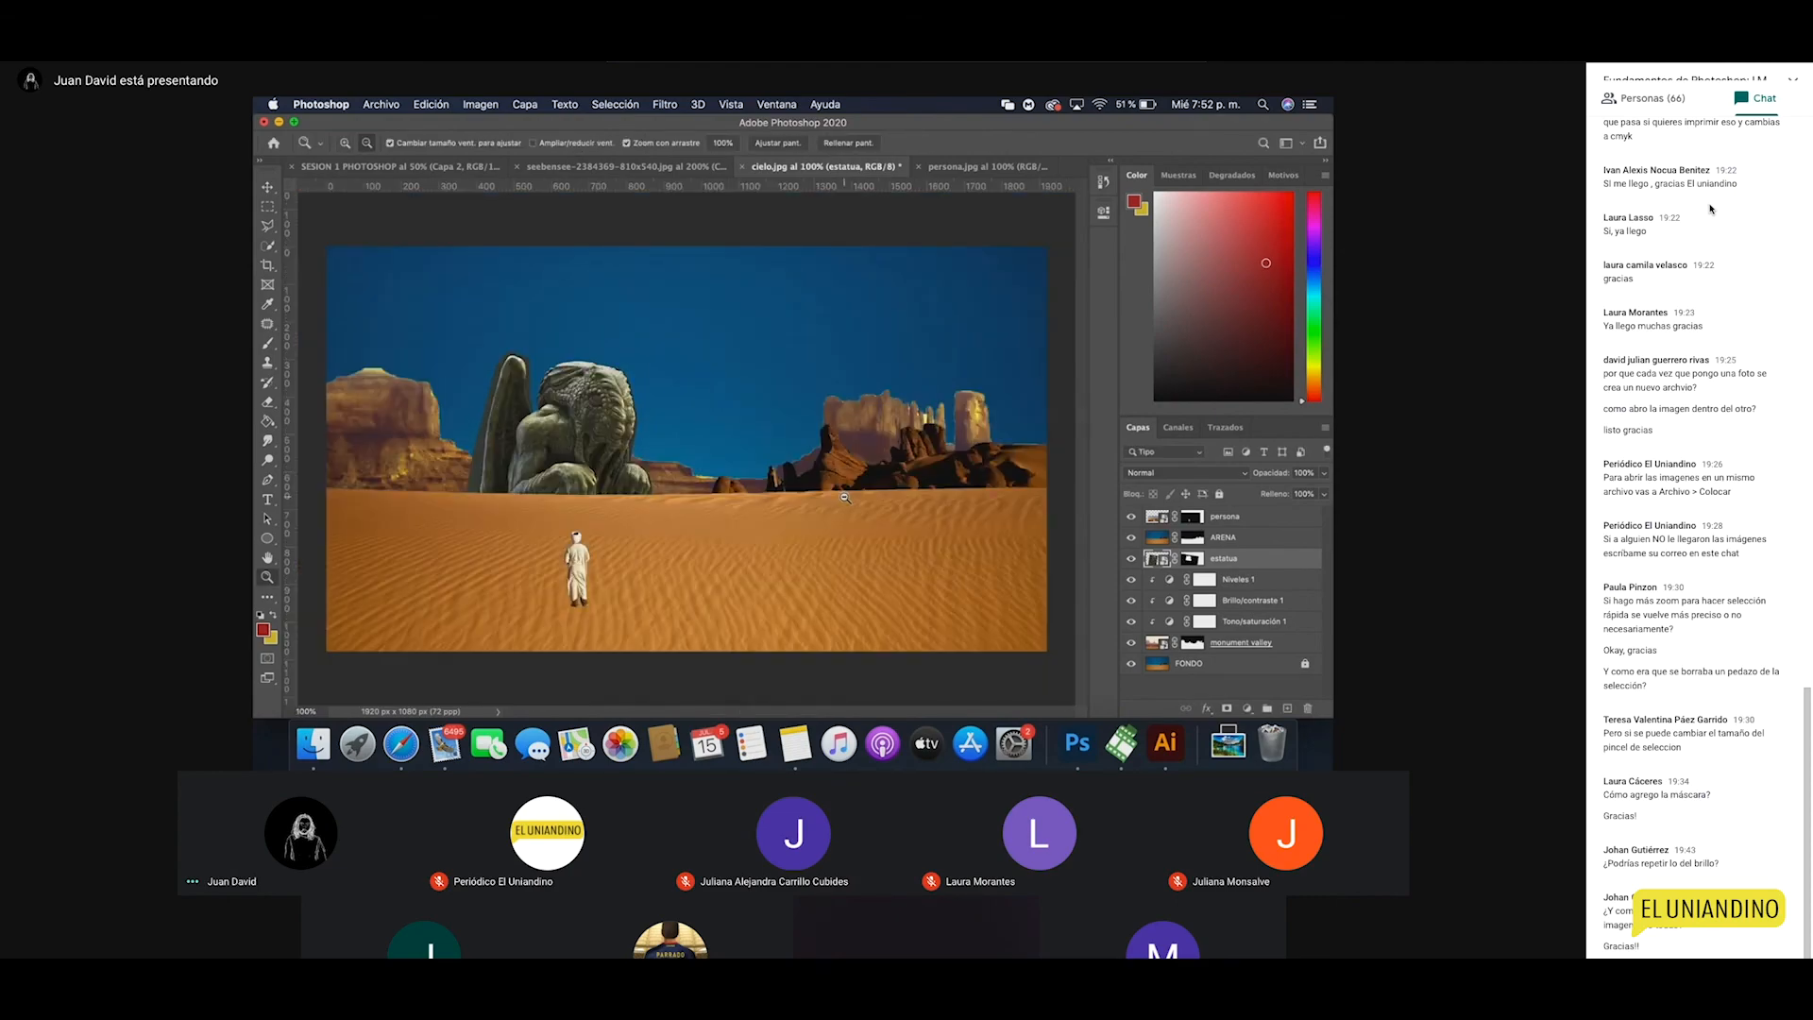
{"action": "left_click", "coordinate": [702, 501]}
{"action": "key", "text": "v"}
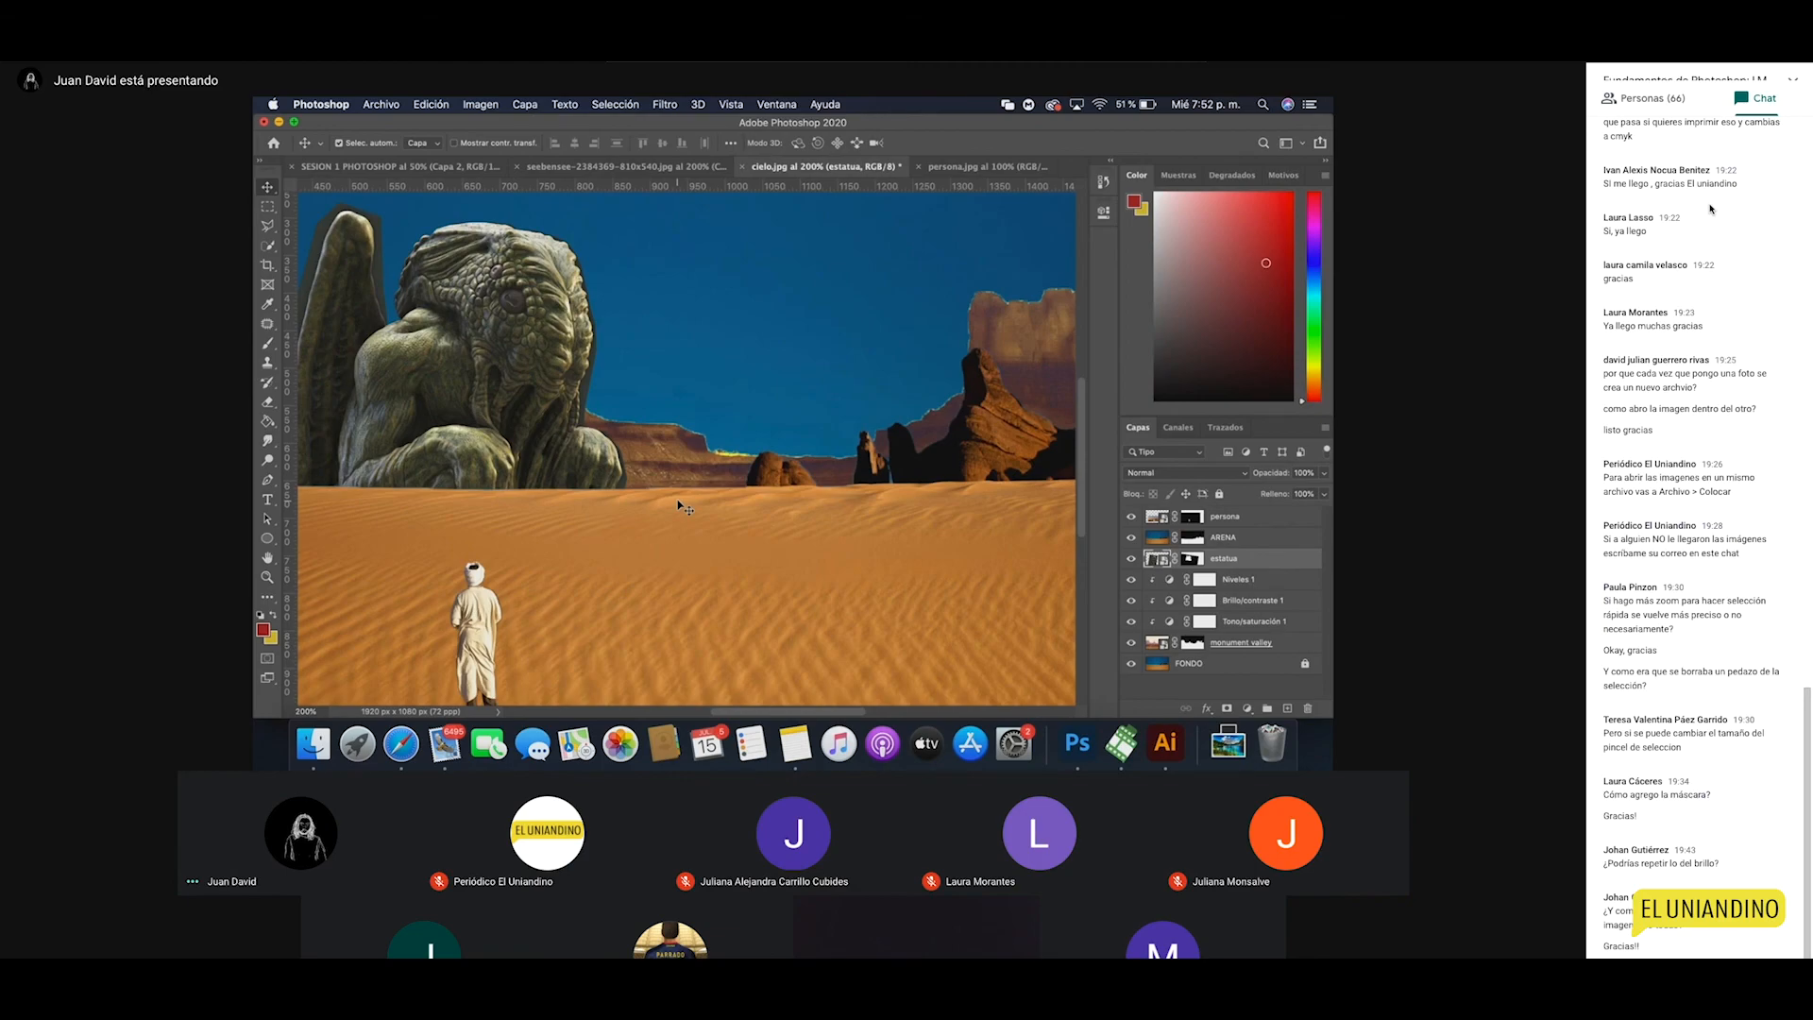
{"action": "key", "text": "z"}
{"action": "left_click", "coordinate": [678, 502], "text": "alt"}
{"action": "key", "text": "v"}
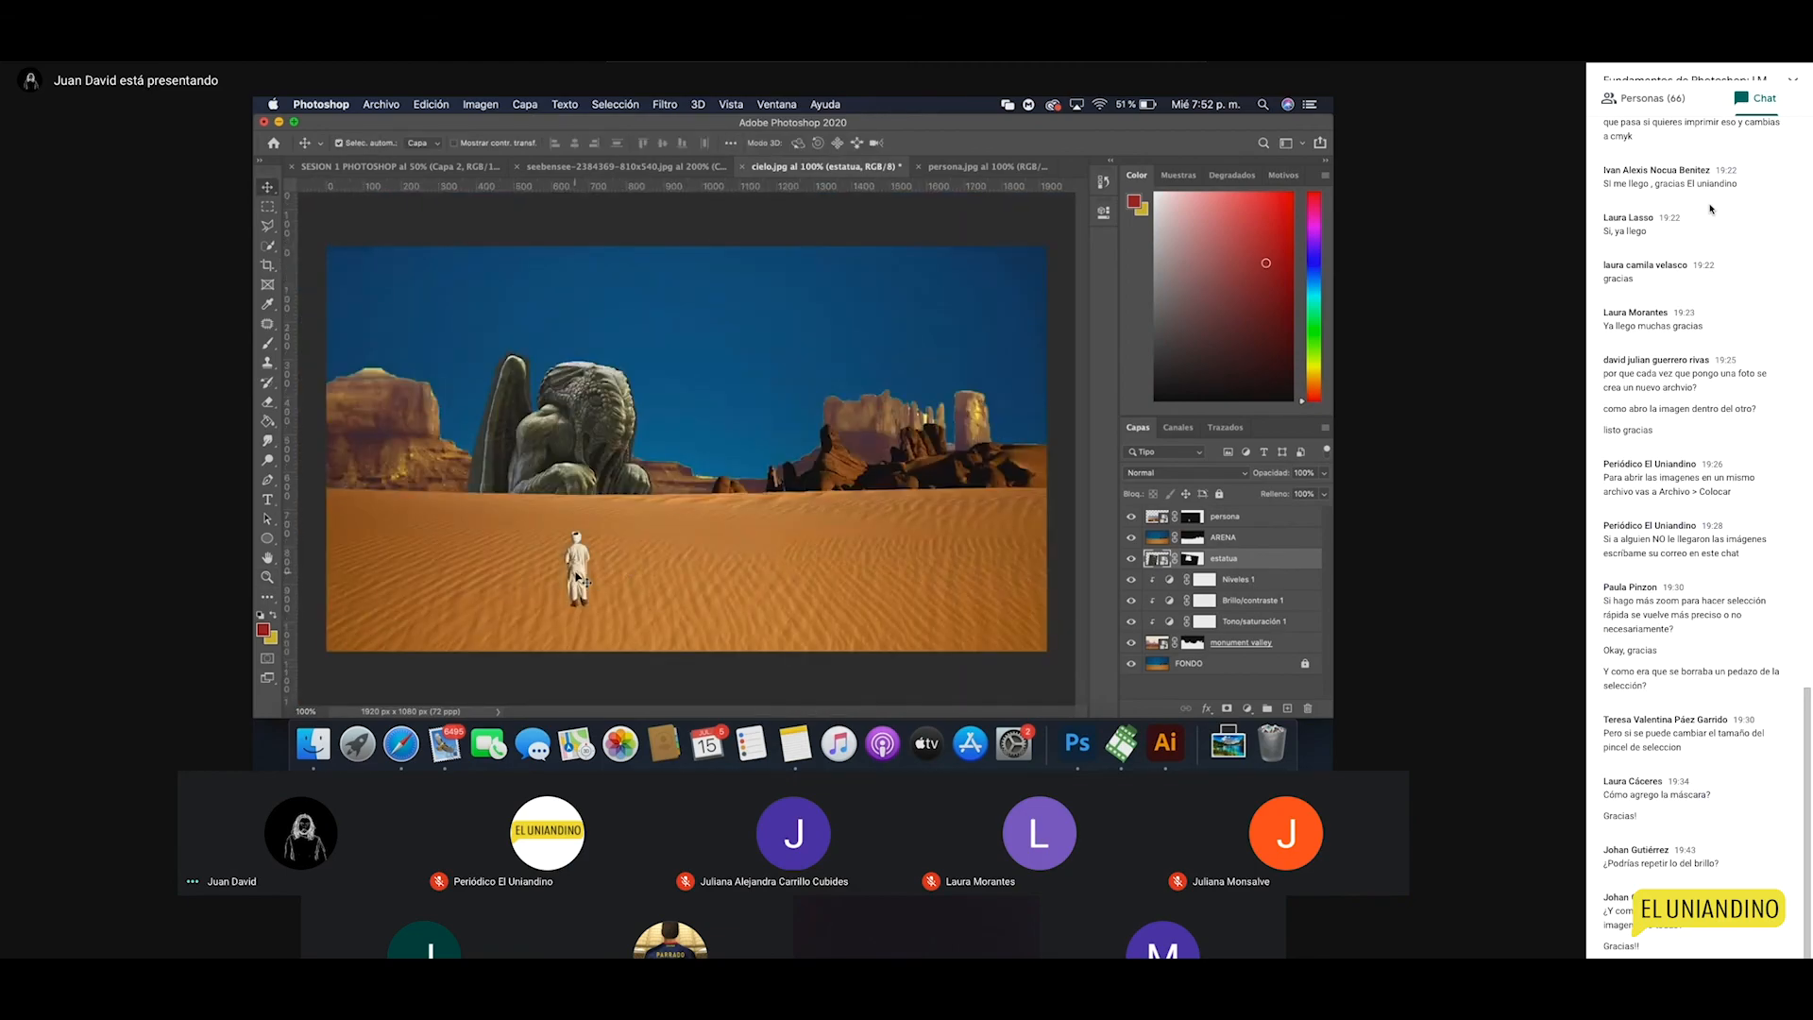
{"action": "left_click_drag", "start_coordinate": [577, 578], "coordinate": [840, 564]}
{"action": "key", "text": "super+t"}
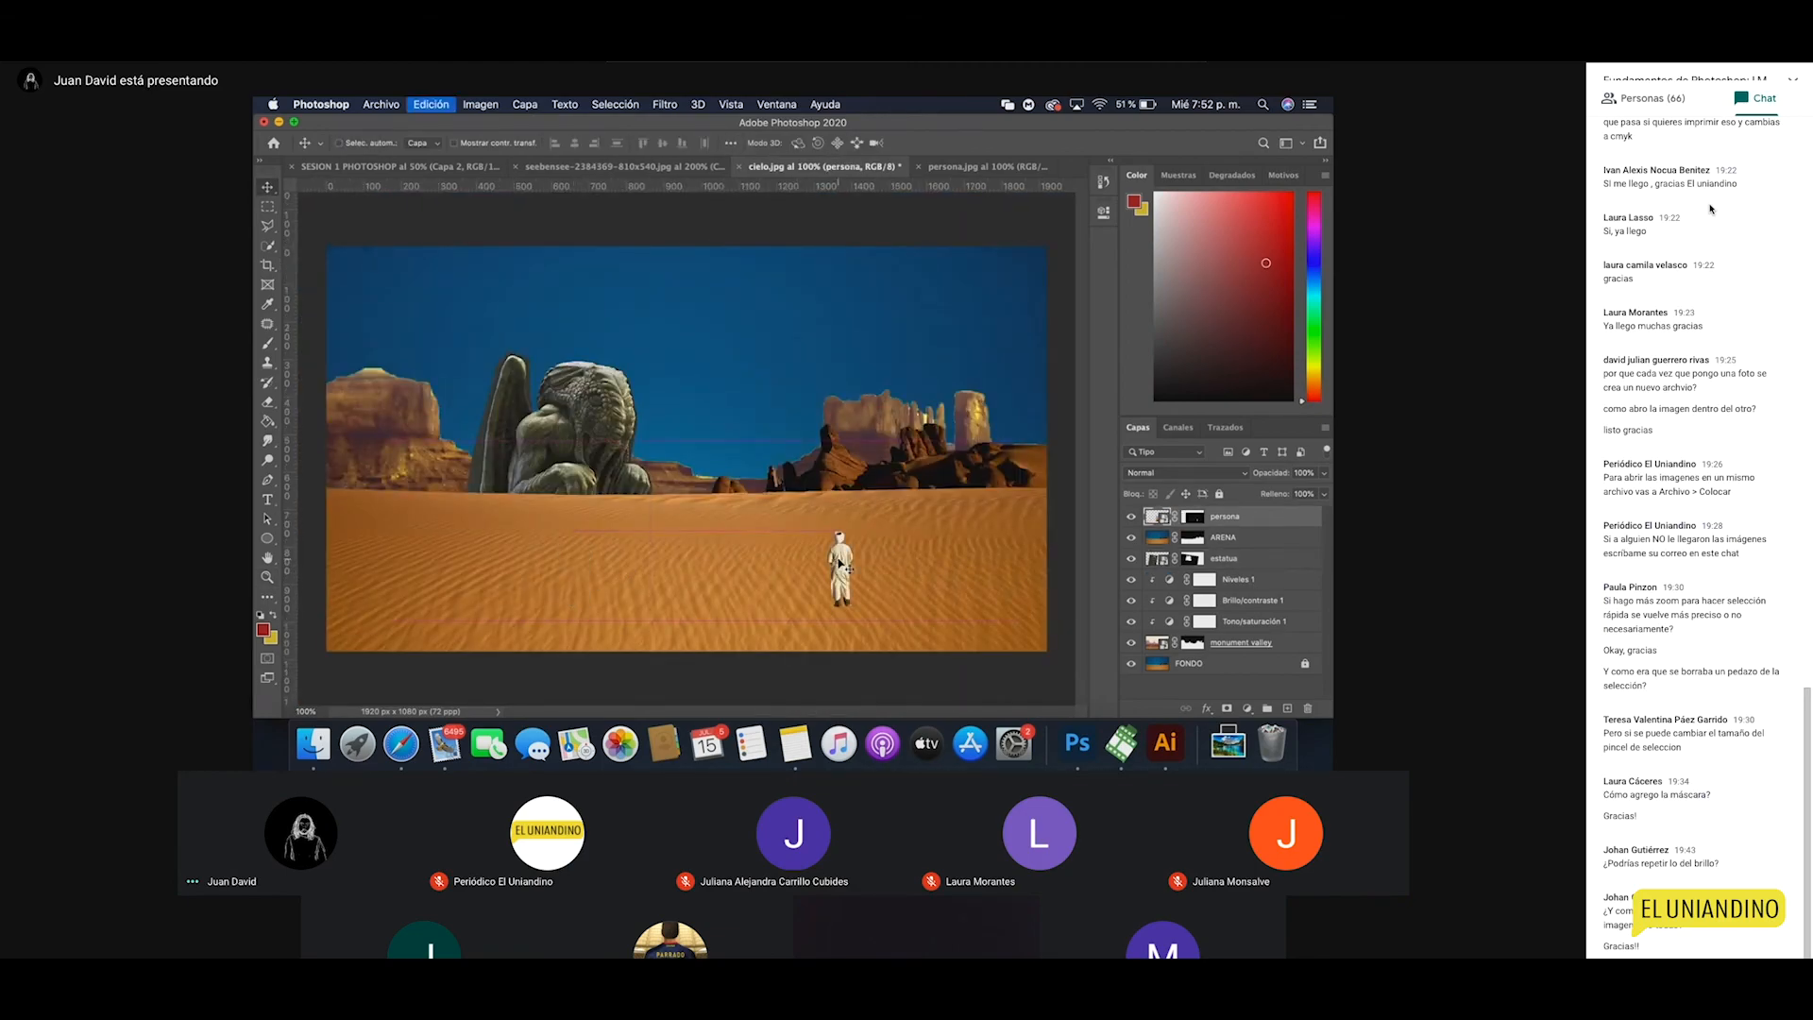
{"action": "right_click", "coordinate": [840, 564]}
{"action": "left_click", "coordinate": [878, 689]}
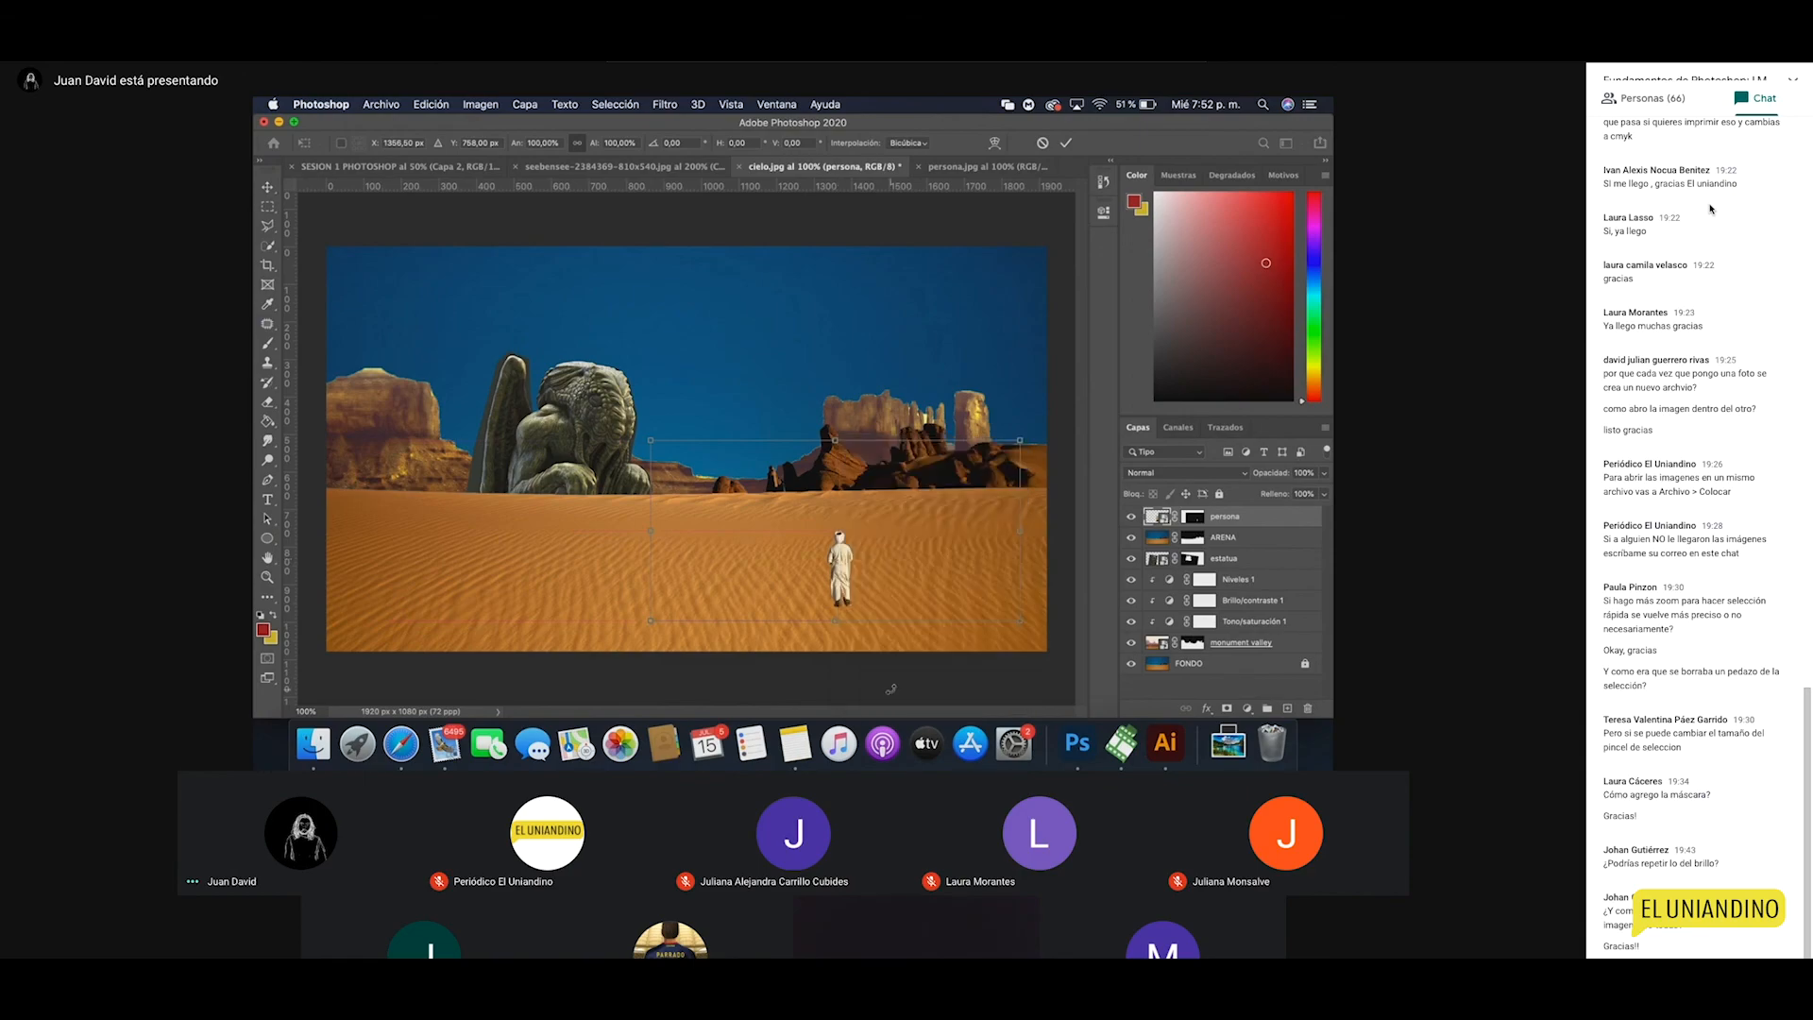
{"action": "key", "text": "Return"}
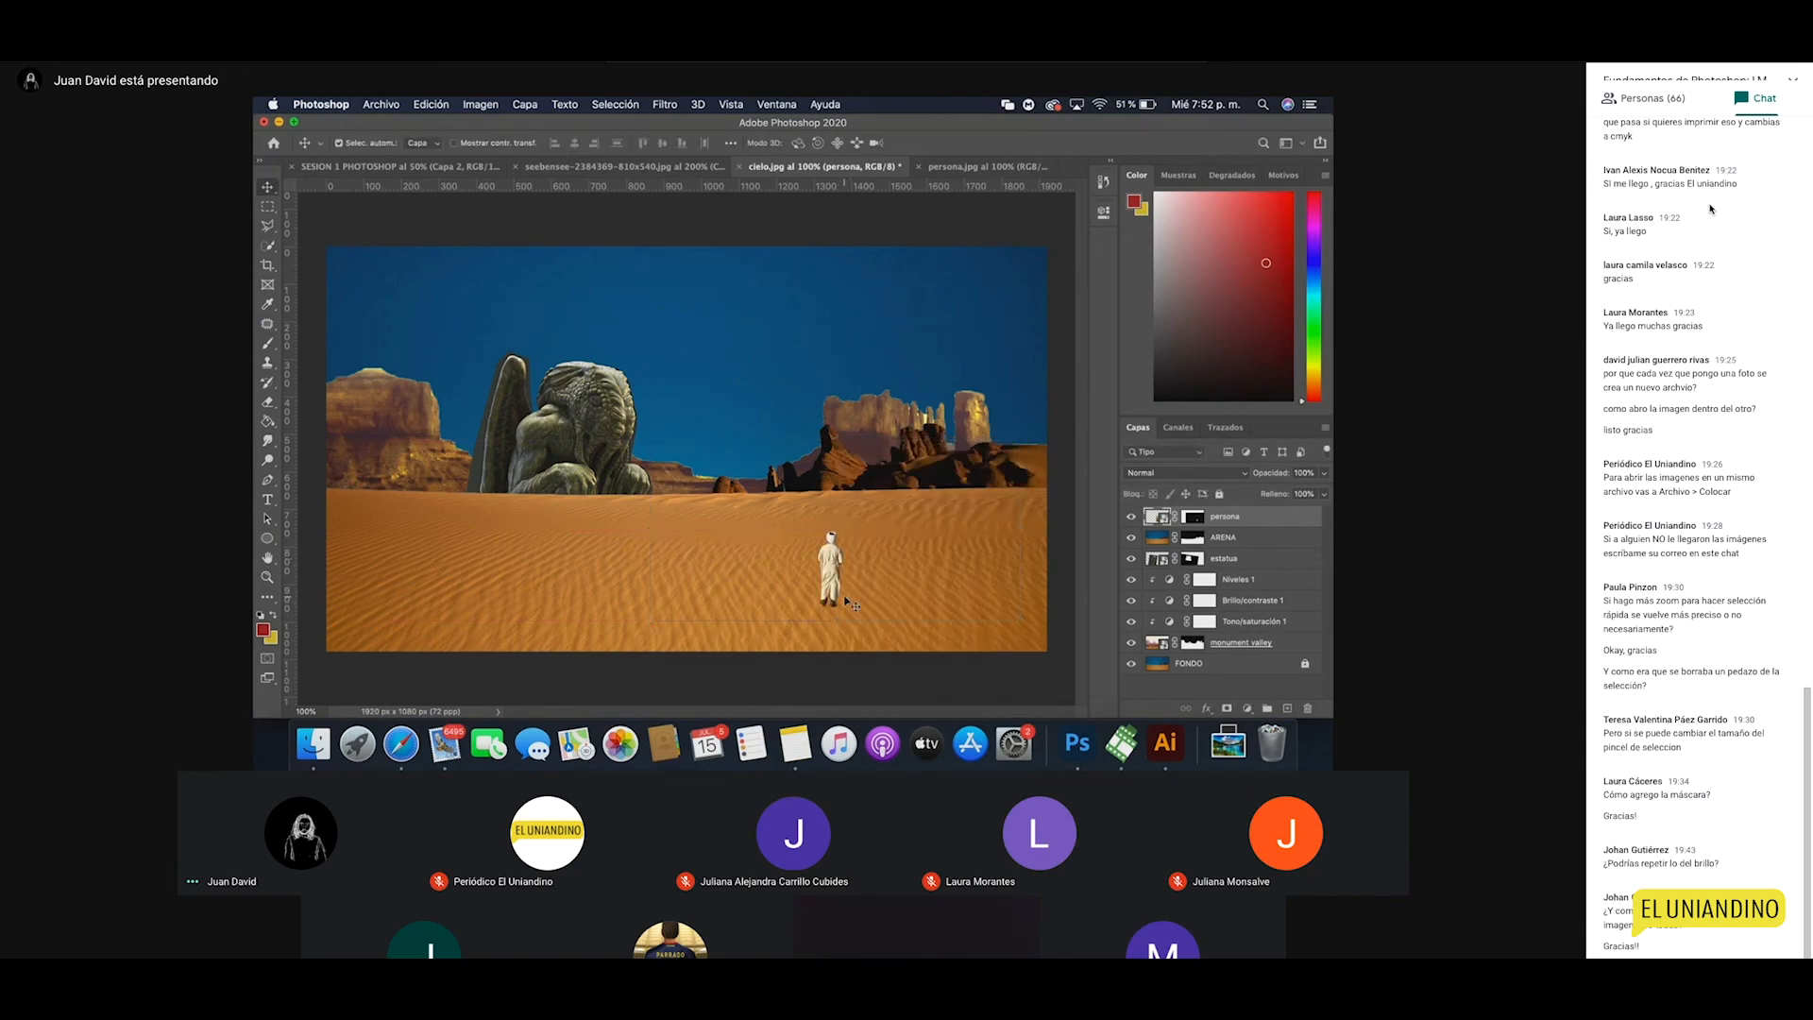
{"action": "left_click", "coordinate": [609, 430]}
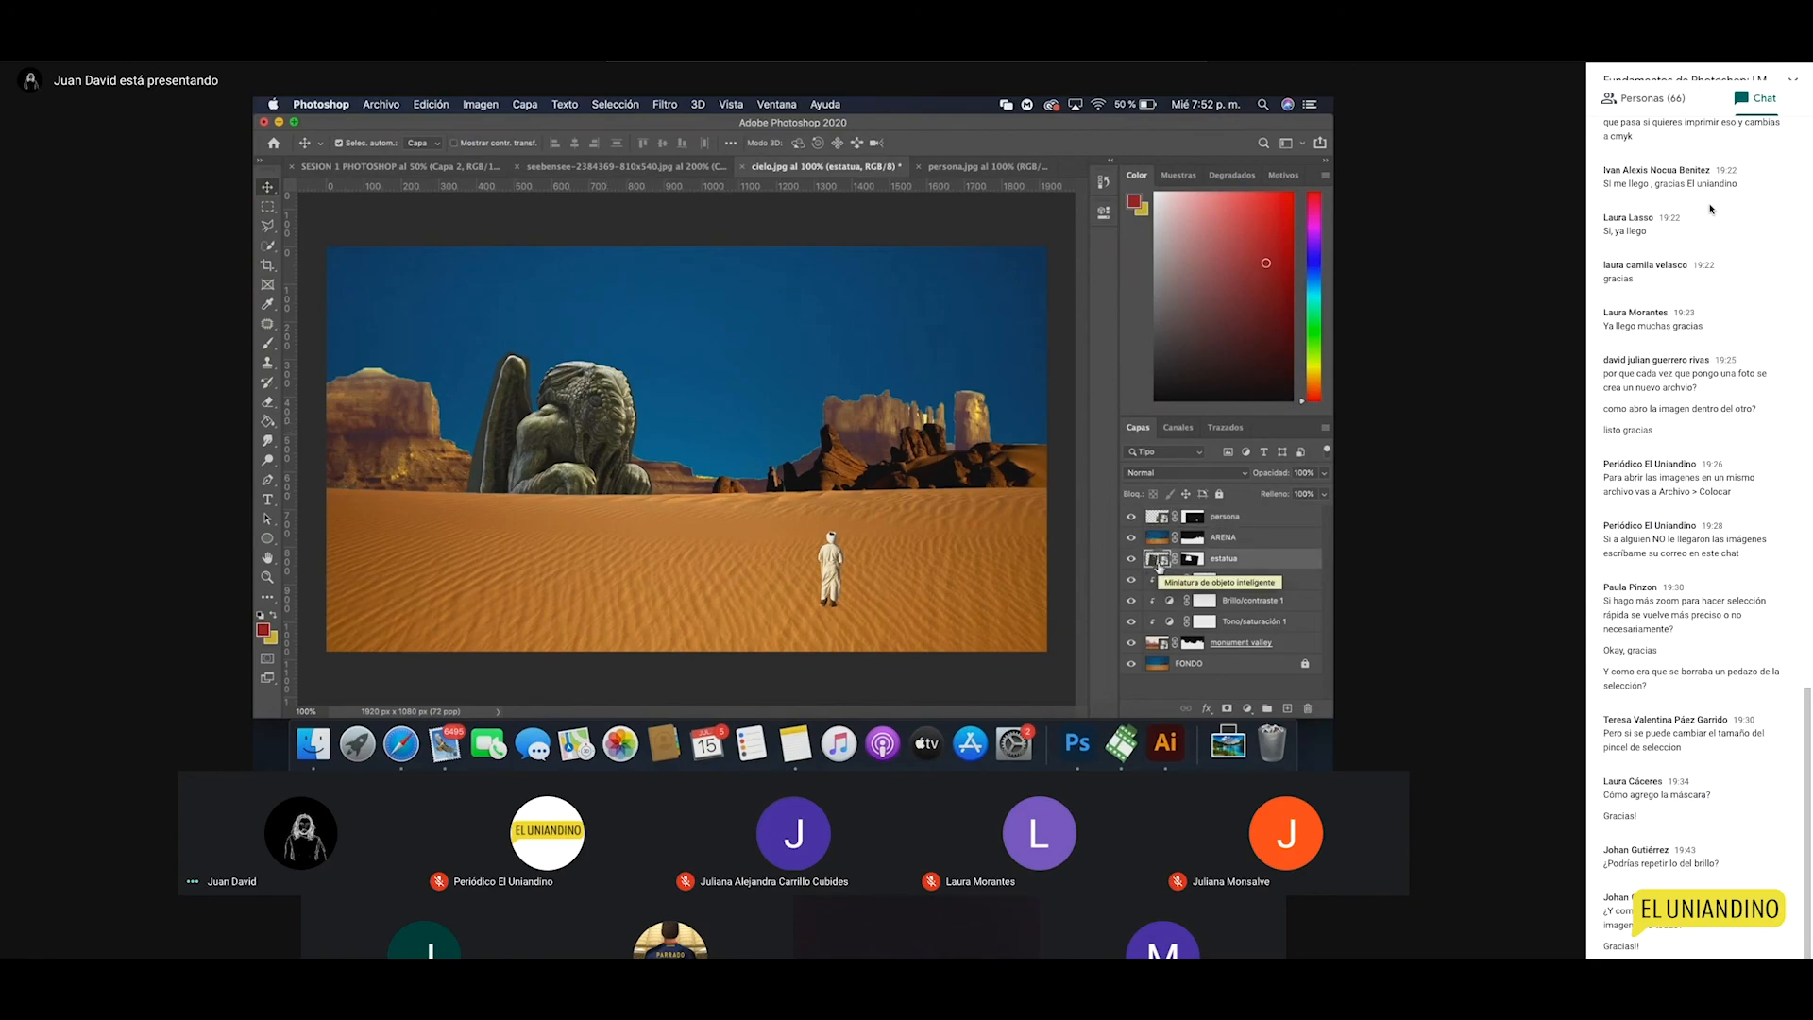
Step: Add a Hue/Saturation adjustment clipped to estatua: hue -15, saturation -28, lightness -15
{"action": "left_click", "coordinate": [1246, 708]}
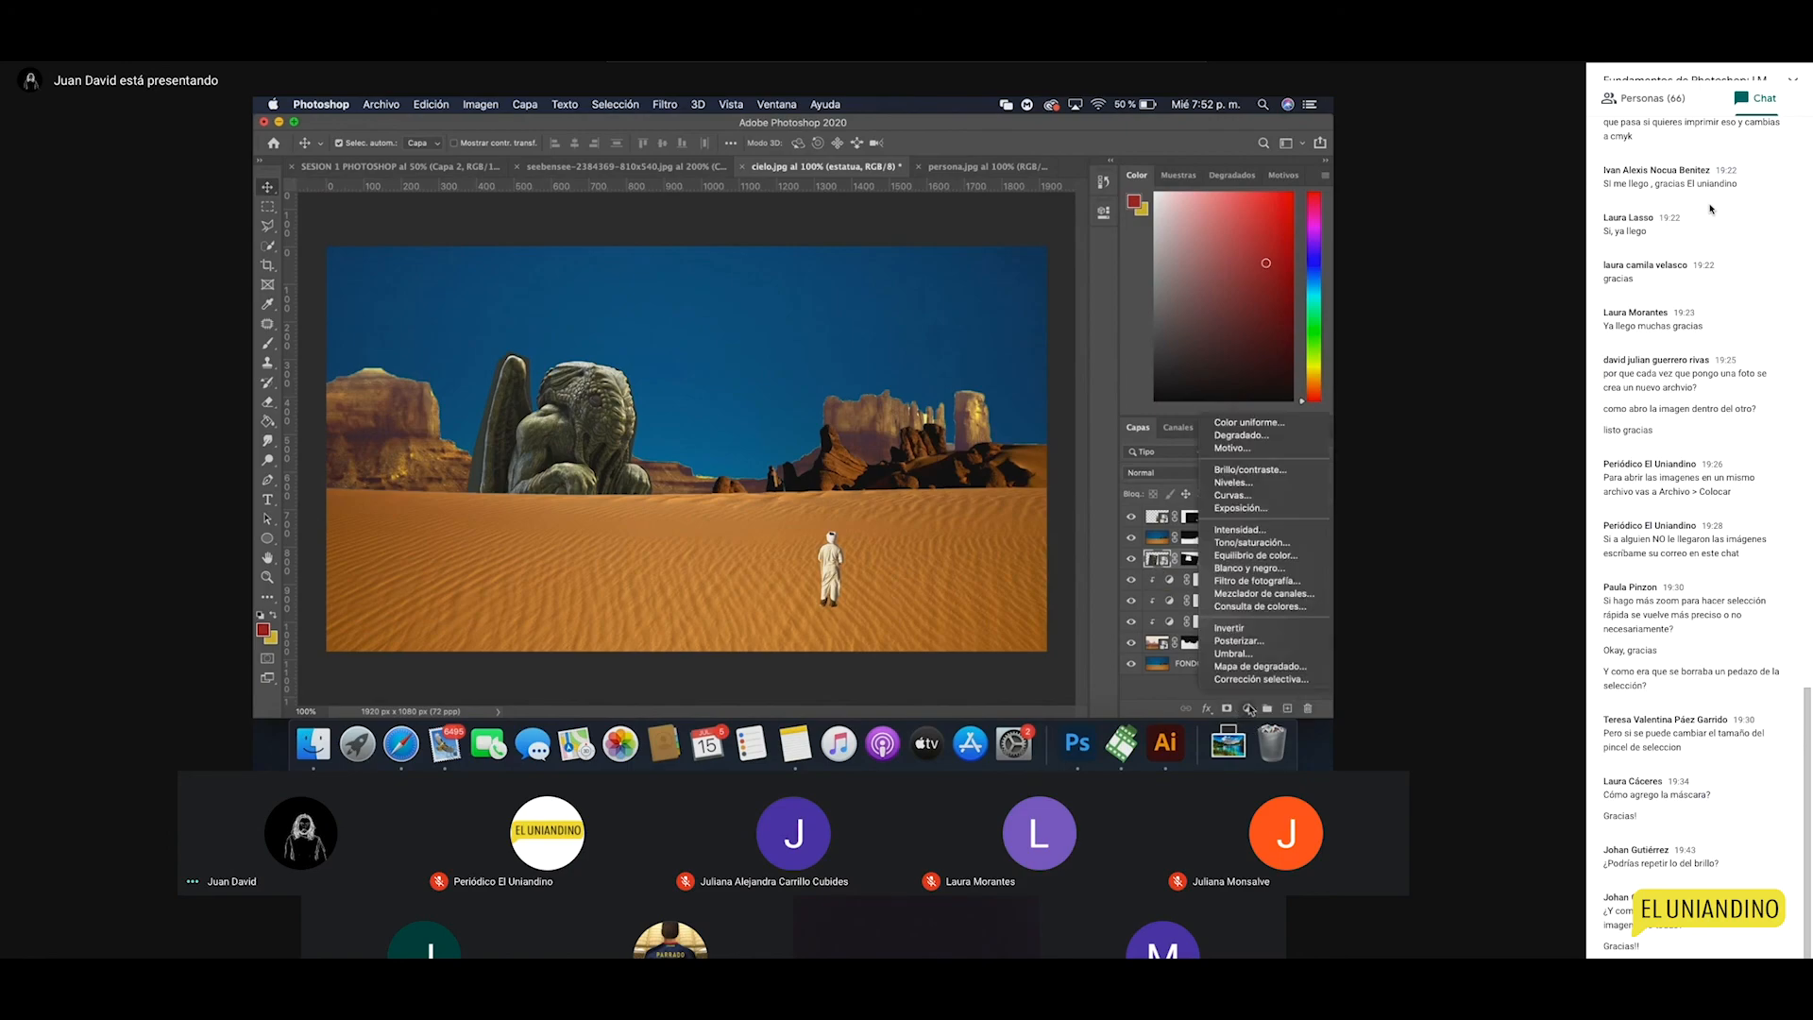
{"action": "left_click", "coordinate": [1256, 543]}
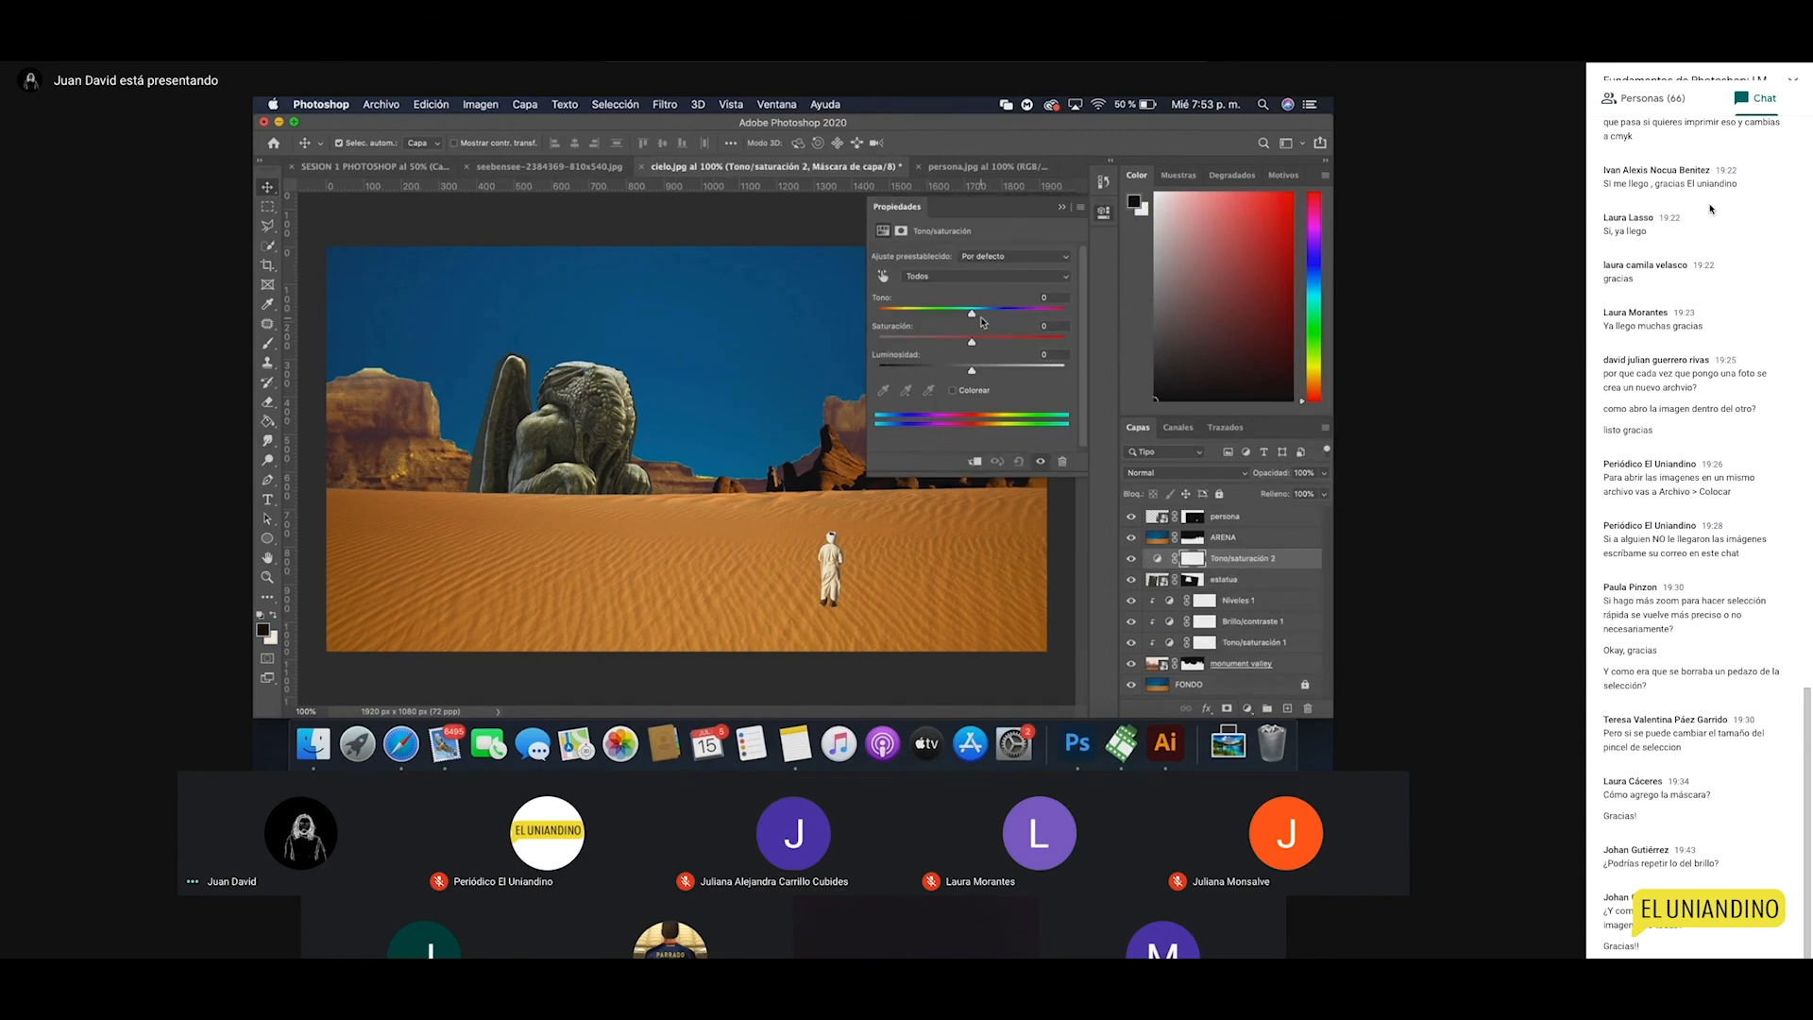
{"action": "left_click_drag", "start_coordinate": [971, 312], "coordinate": [988, 313]}
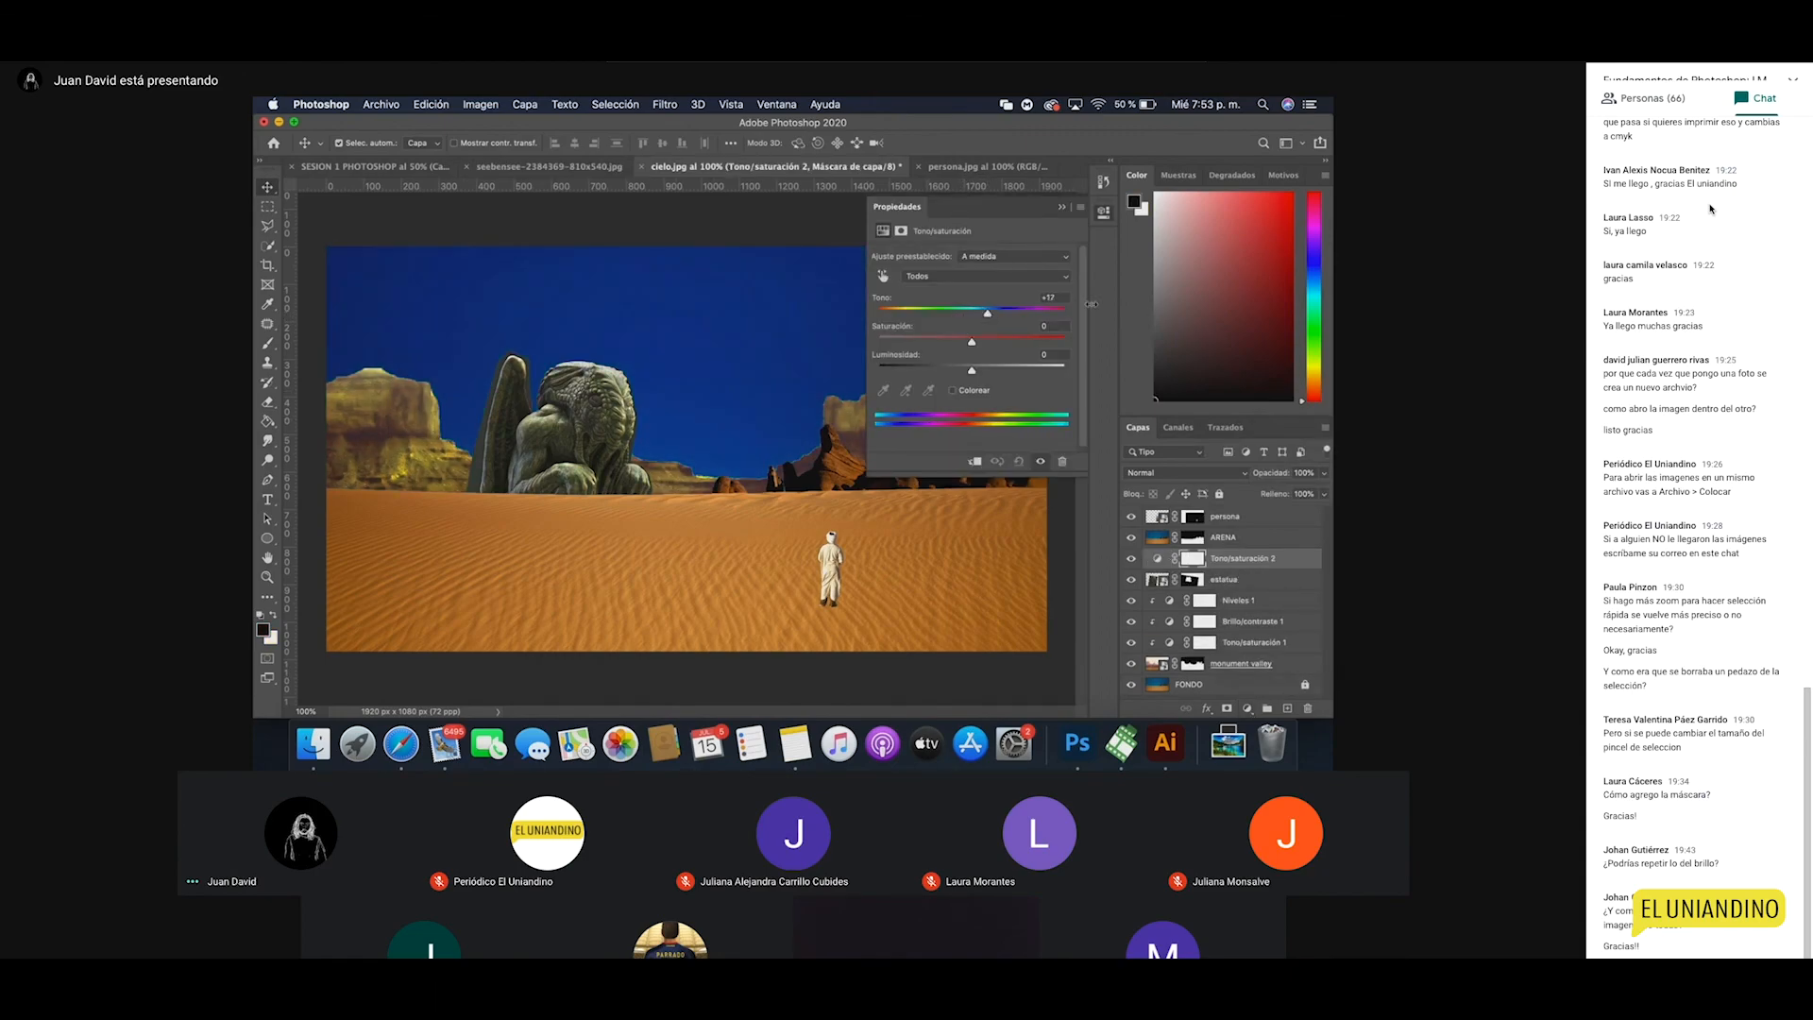
{"action": "left_click", "coordinate": [975, 461]}
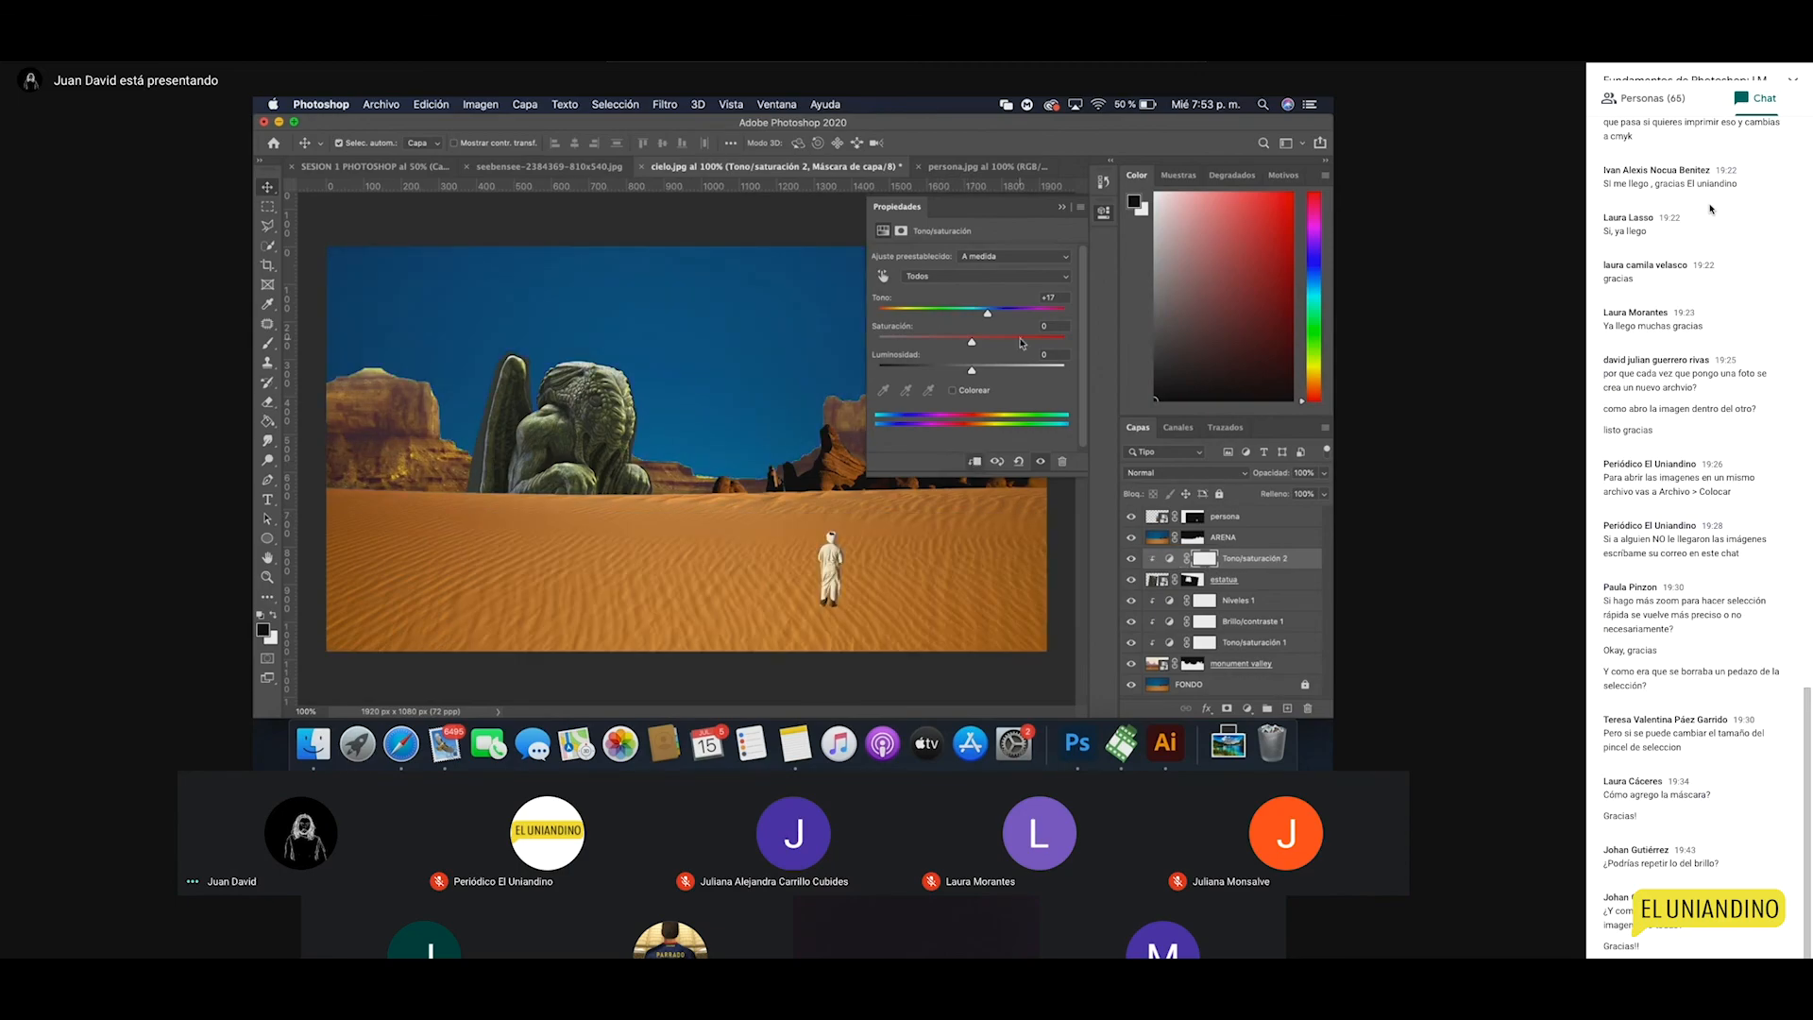
{"action": "left_click_drag", "start_coordinate": [987, 312], "coordinate": [962, 372]}
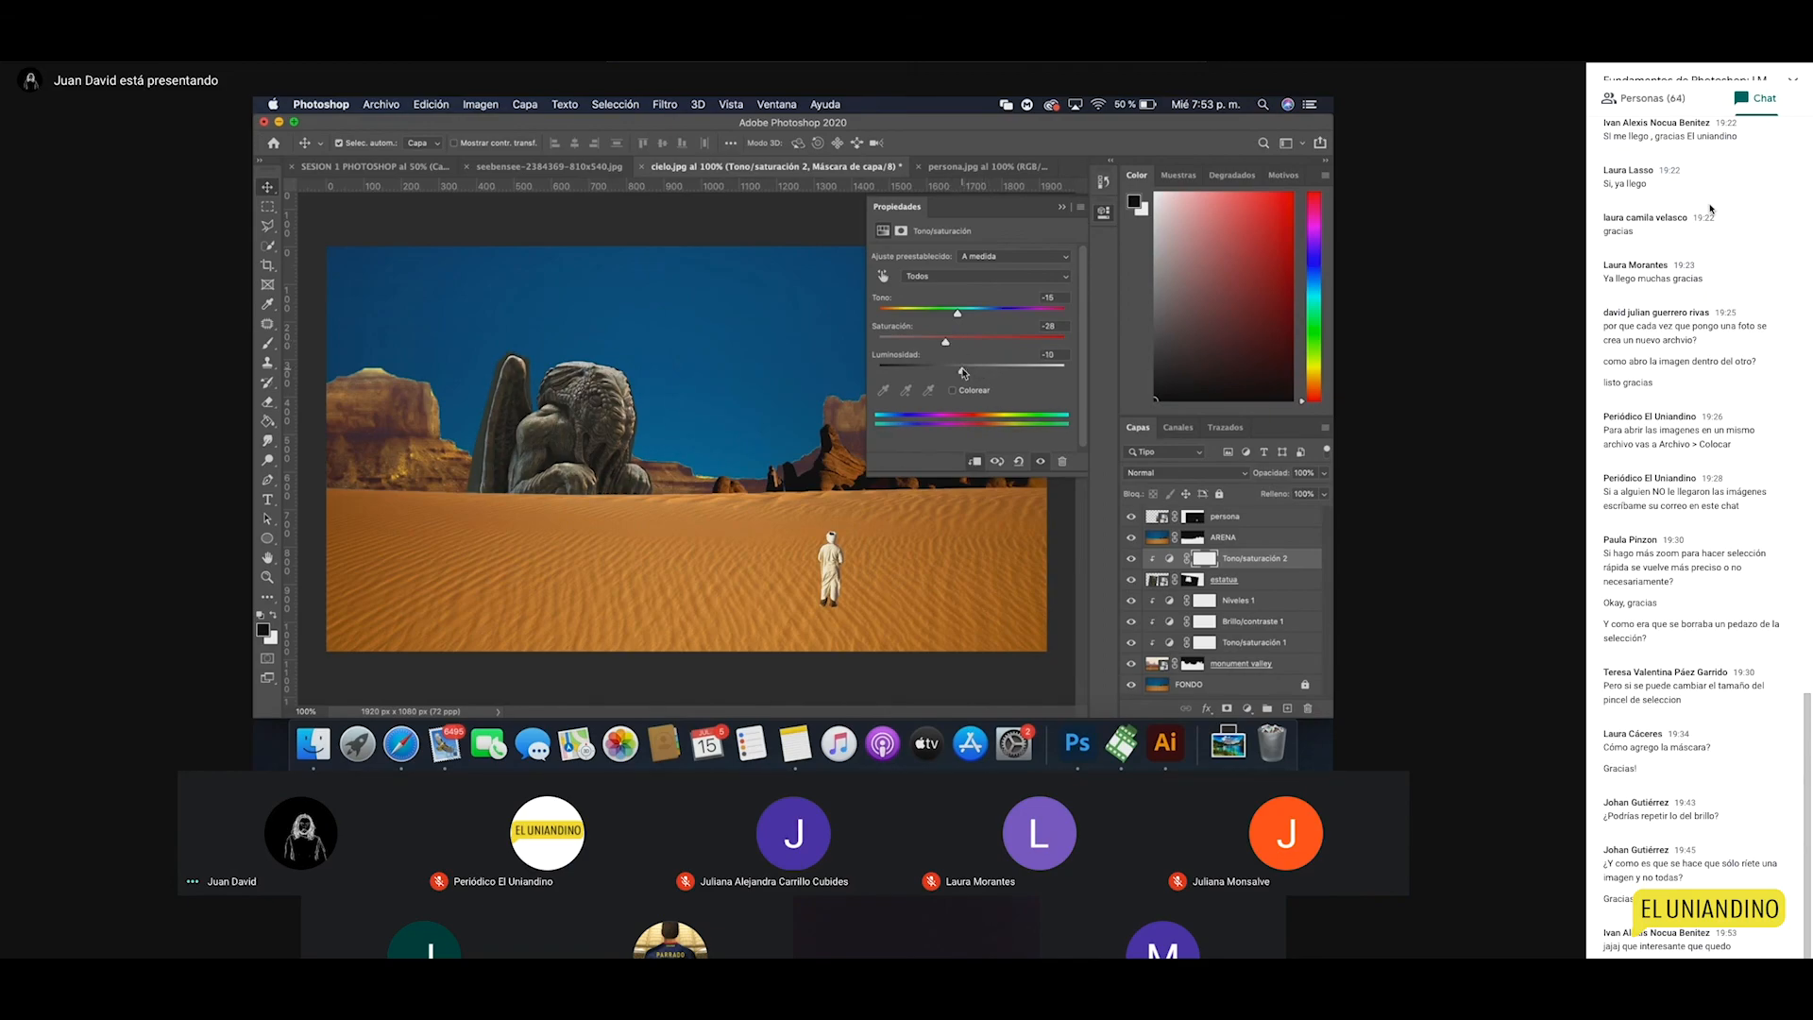
{"action": "left_click", "coordinate": [1101, 214]}
Step: Zoom to 300% on the wing and outline the grey patch beside it on the estatua mask
{"action": "key", "text": "z"}
{"action": "left_click", "coordinate": [570, 482]}
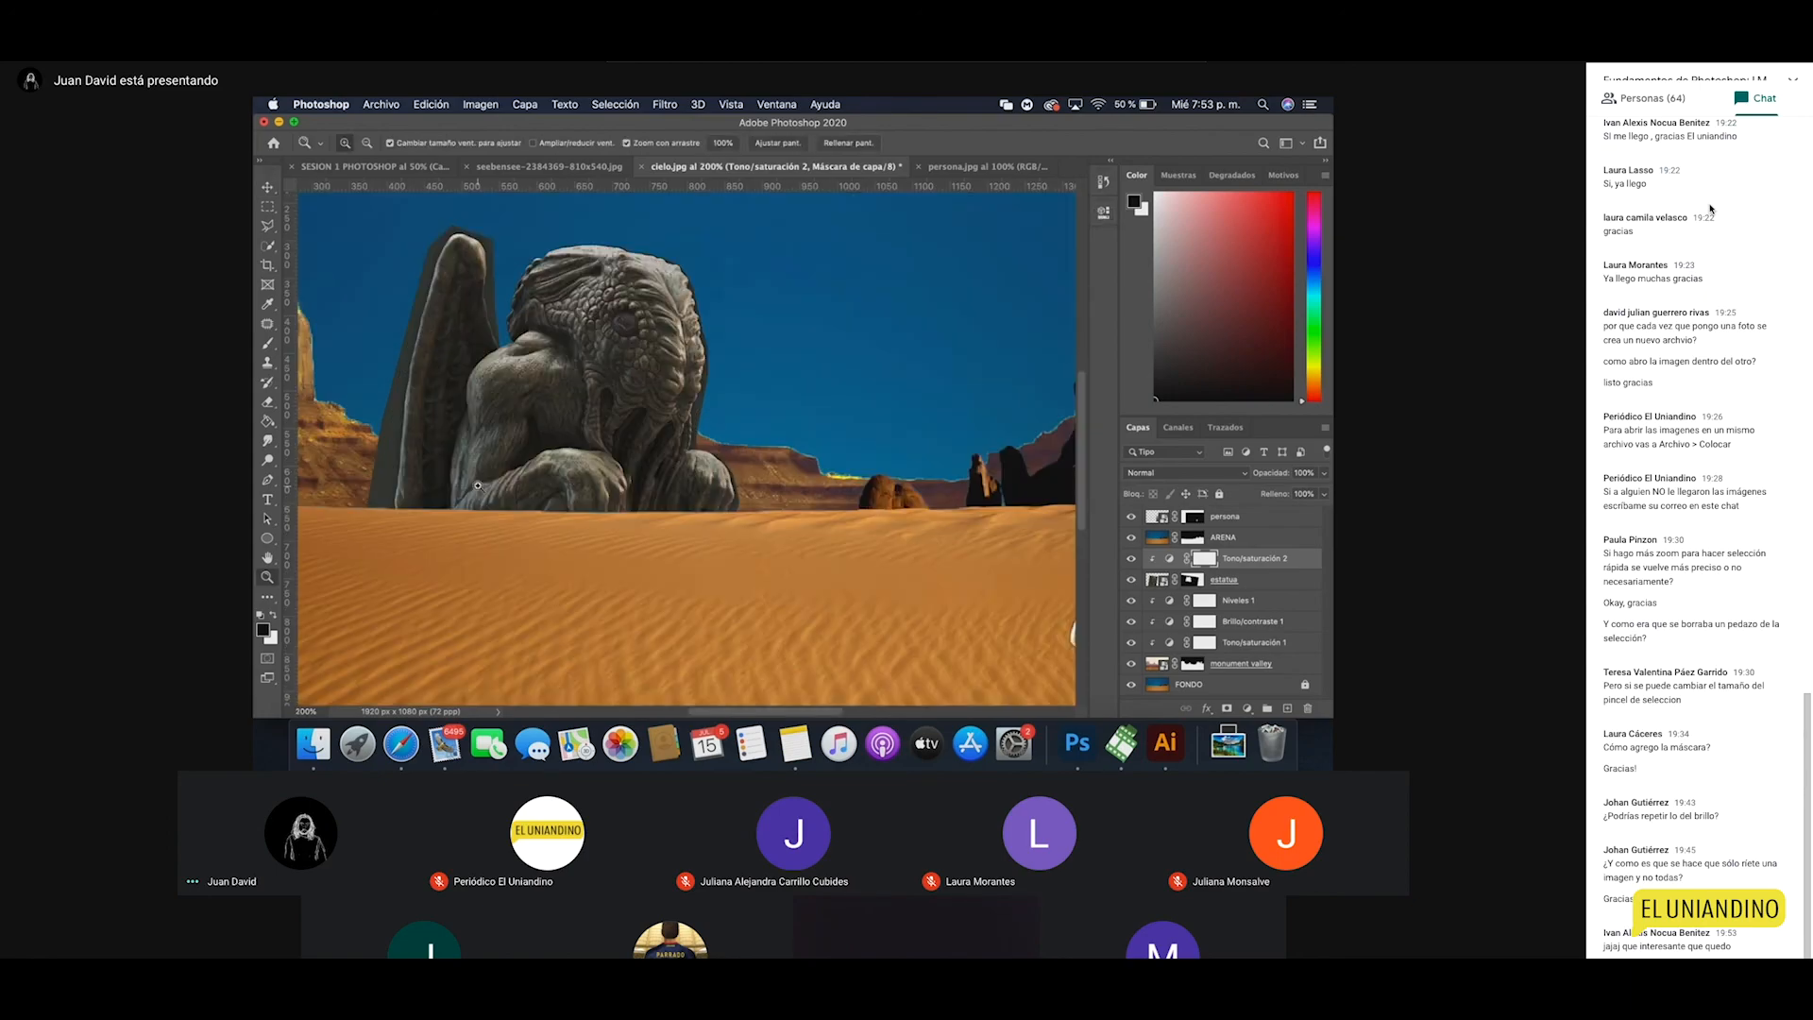
{"action": "left_click", "coordinate": [571, 481]}
{"action": "left_click_drag", "start_coordinate": [425, 480], "coordinate": [627, 542]}
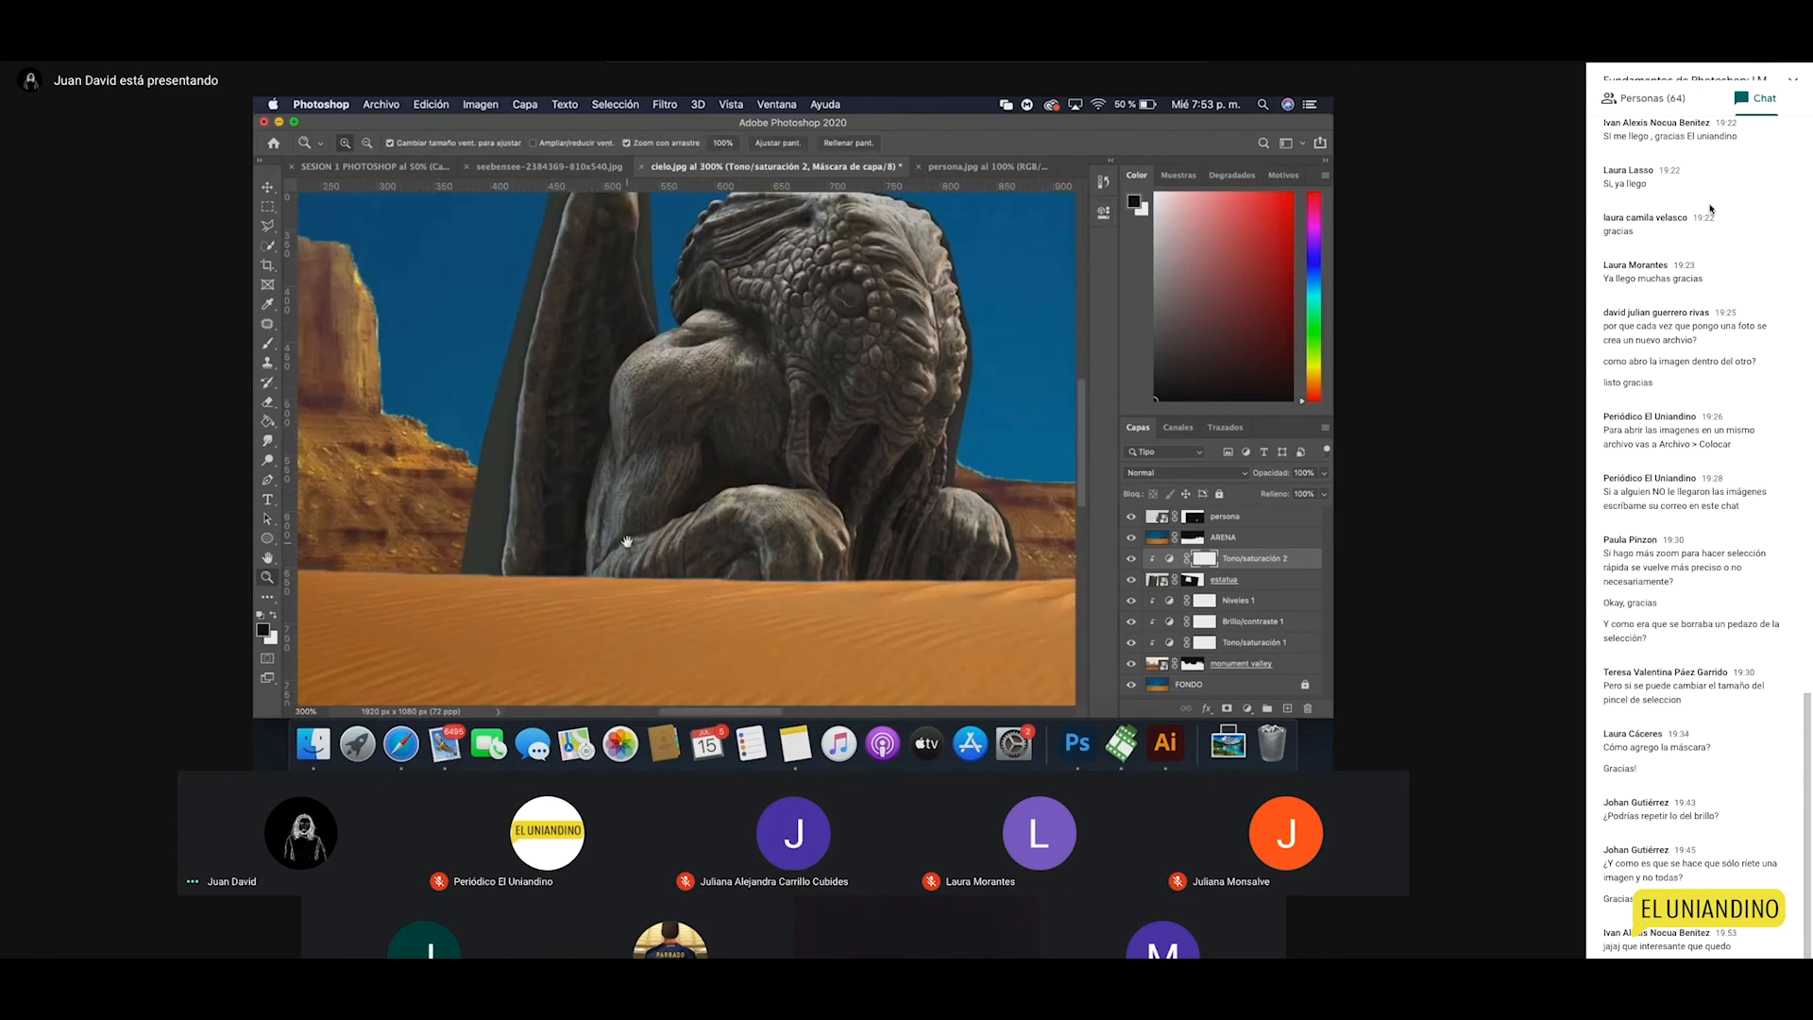
{"action": "left_click", "coordinate": [1193, 579]}
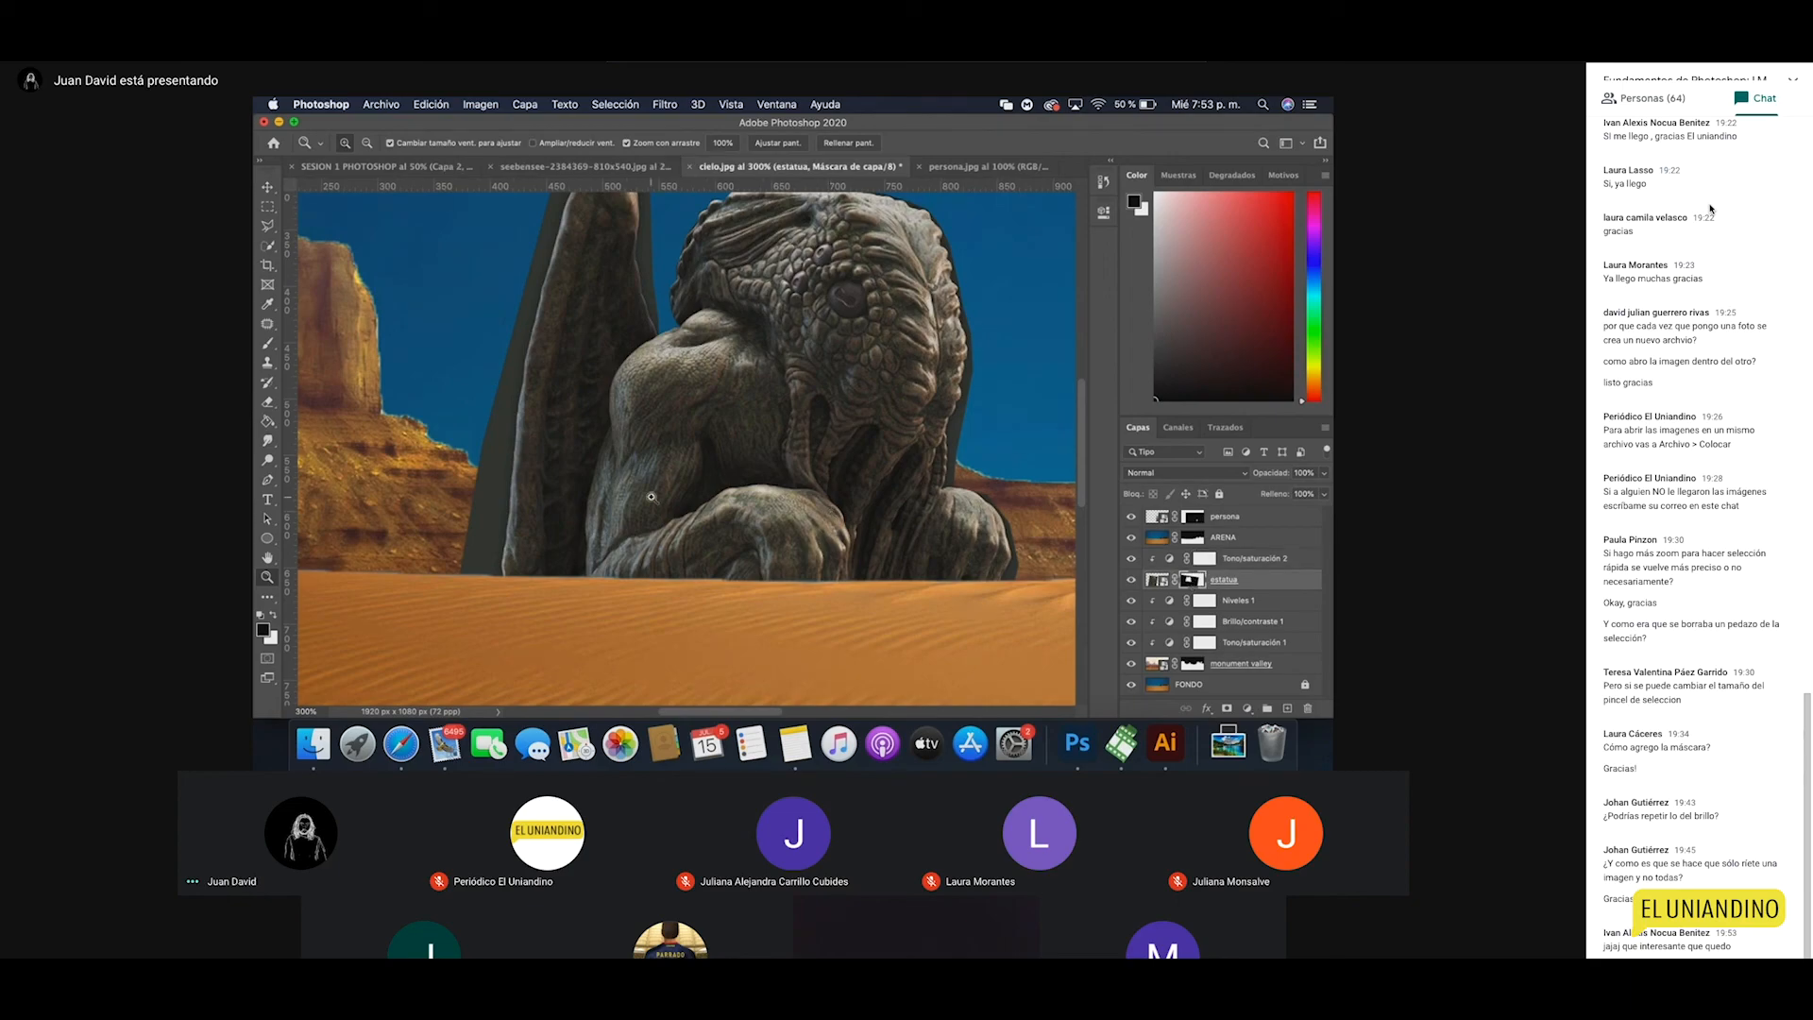
{"action": "key", "text": "b"}
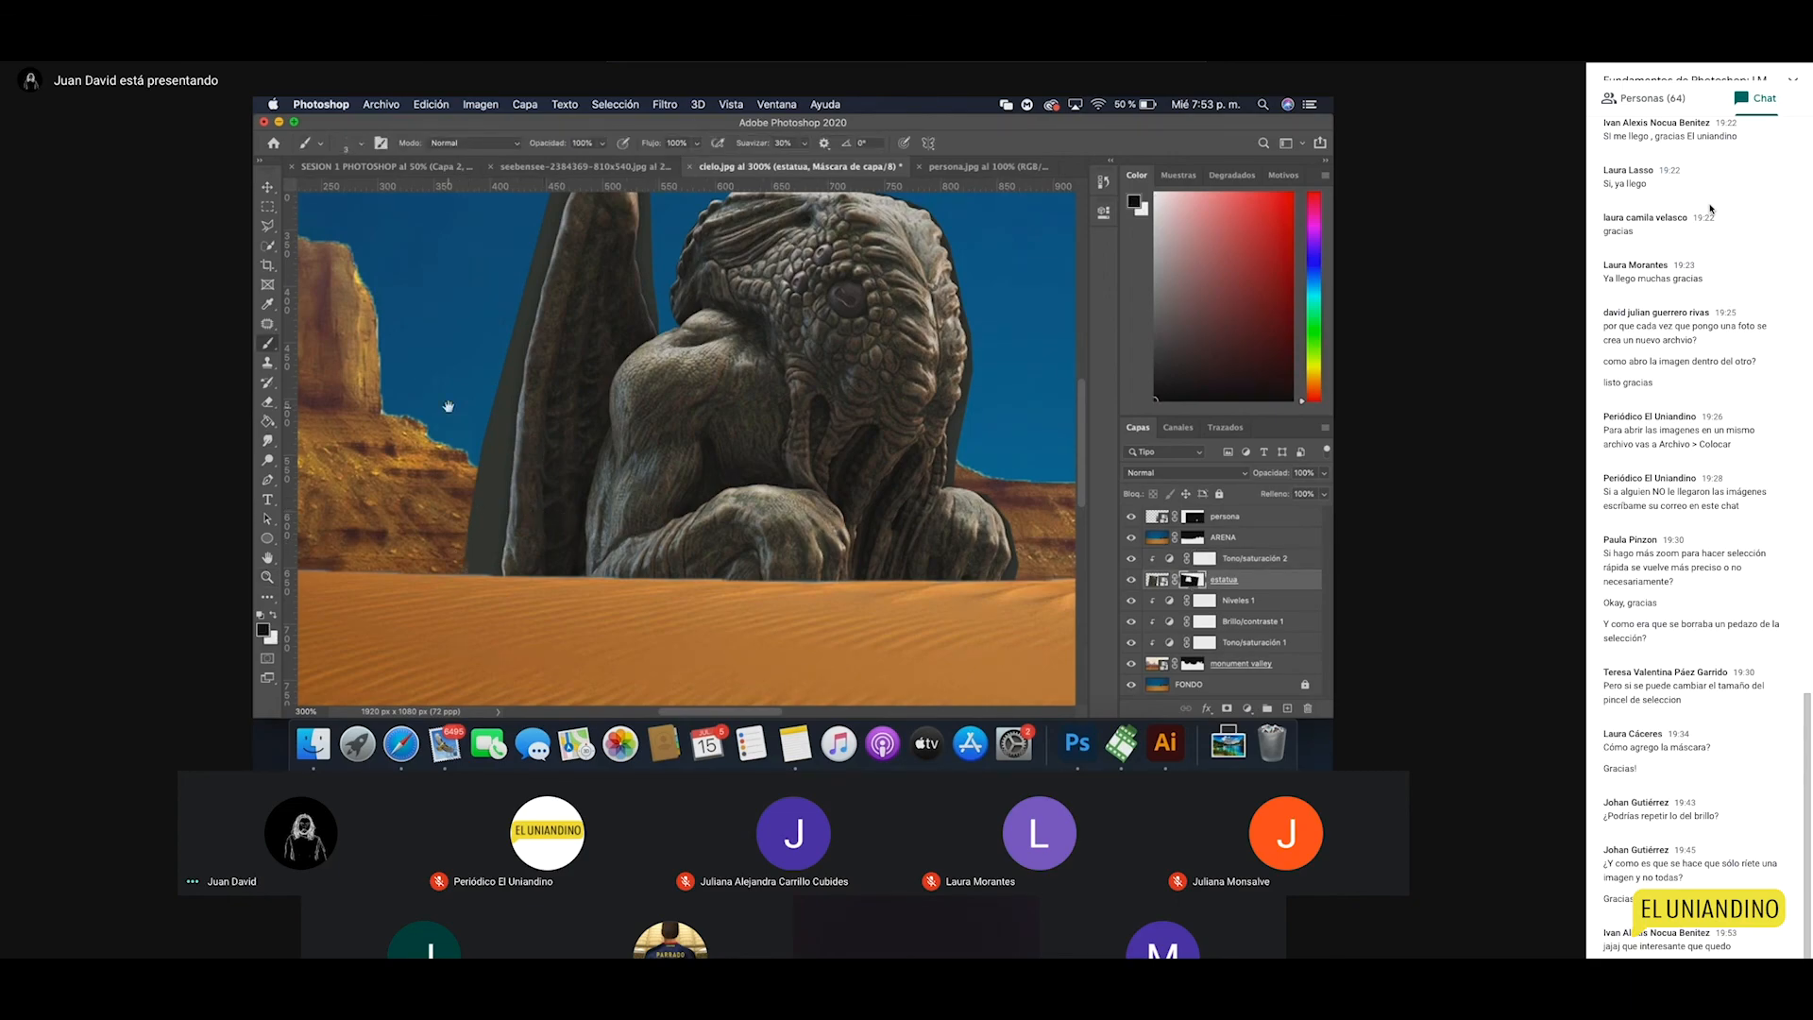
{"action": "left_click_drag", "start_coordinate": [449, 406], "coordinate": [468, 426]}
{"action": "key", "text": "l"}
{"action": "left_click", "coordinate": [468, 269]}
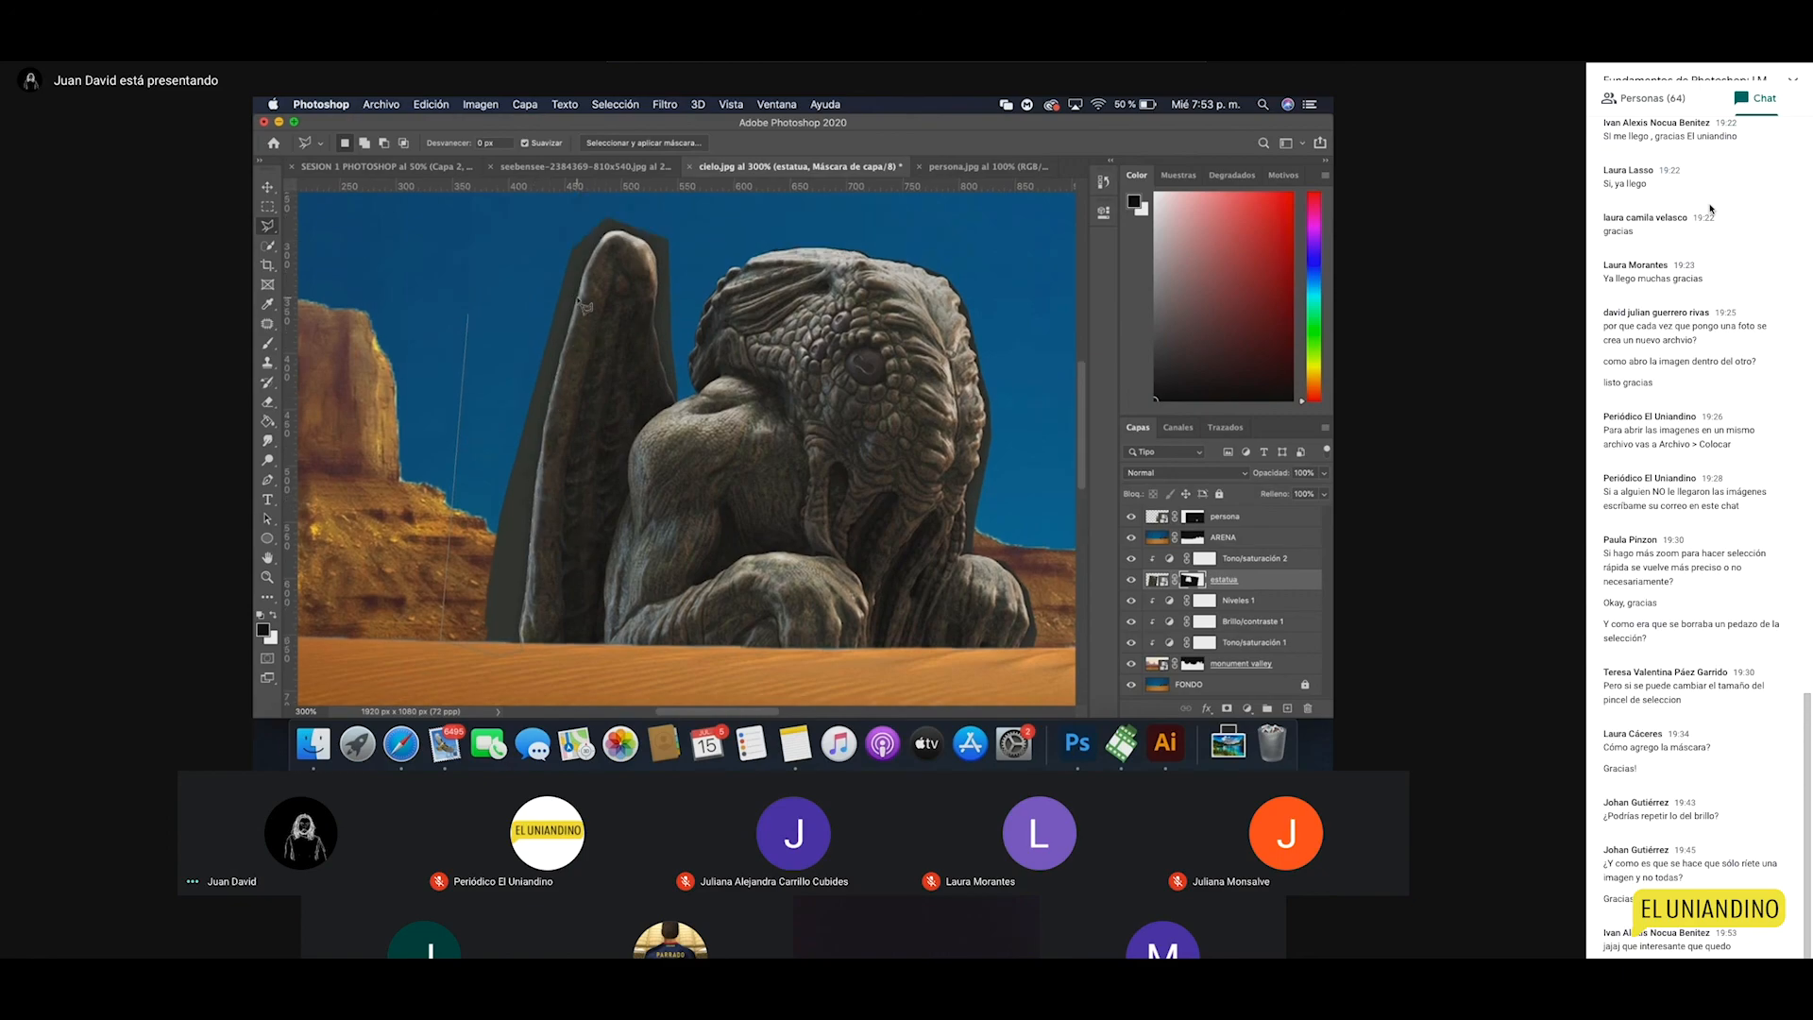
{"action": "left_click", "coordinate": [603, 211]}
{"action": "left_click", "coordinate": [522, 239]}
{"action": "left_click", "coordinate": [468, 314]}
Step: Fill the selection black to mask the grey patch, then view the composite at 100%
{"action": "key", "text": "g"}
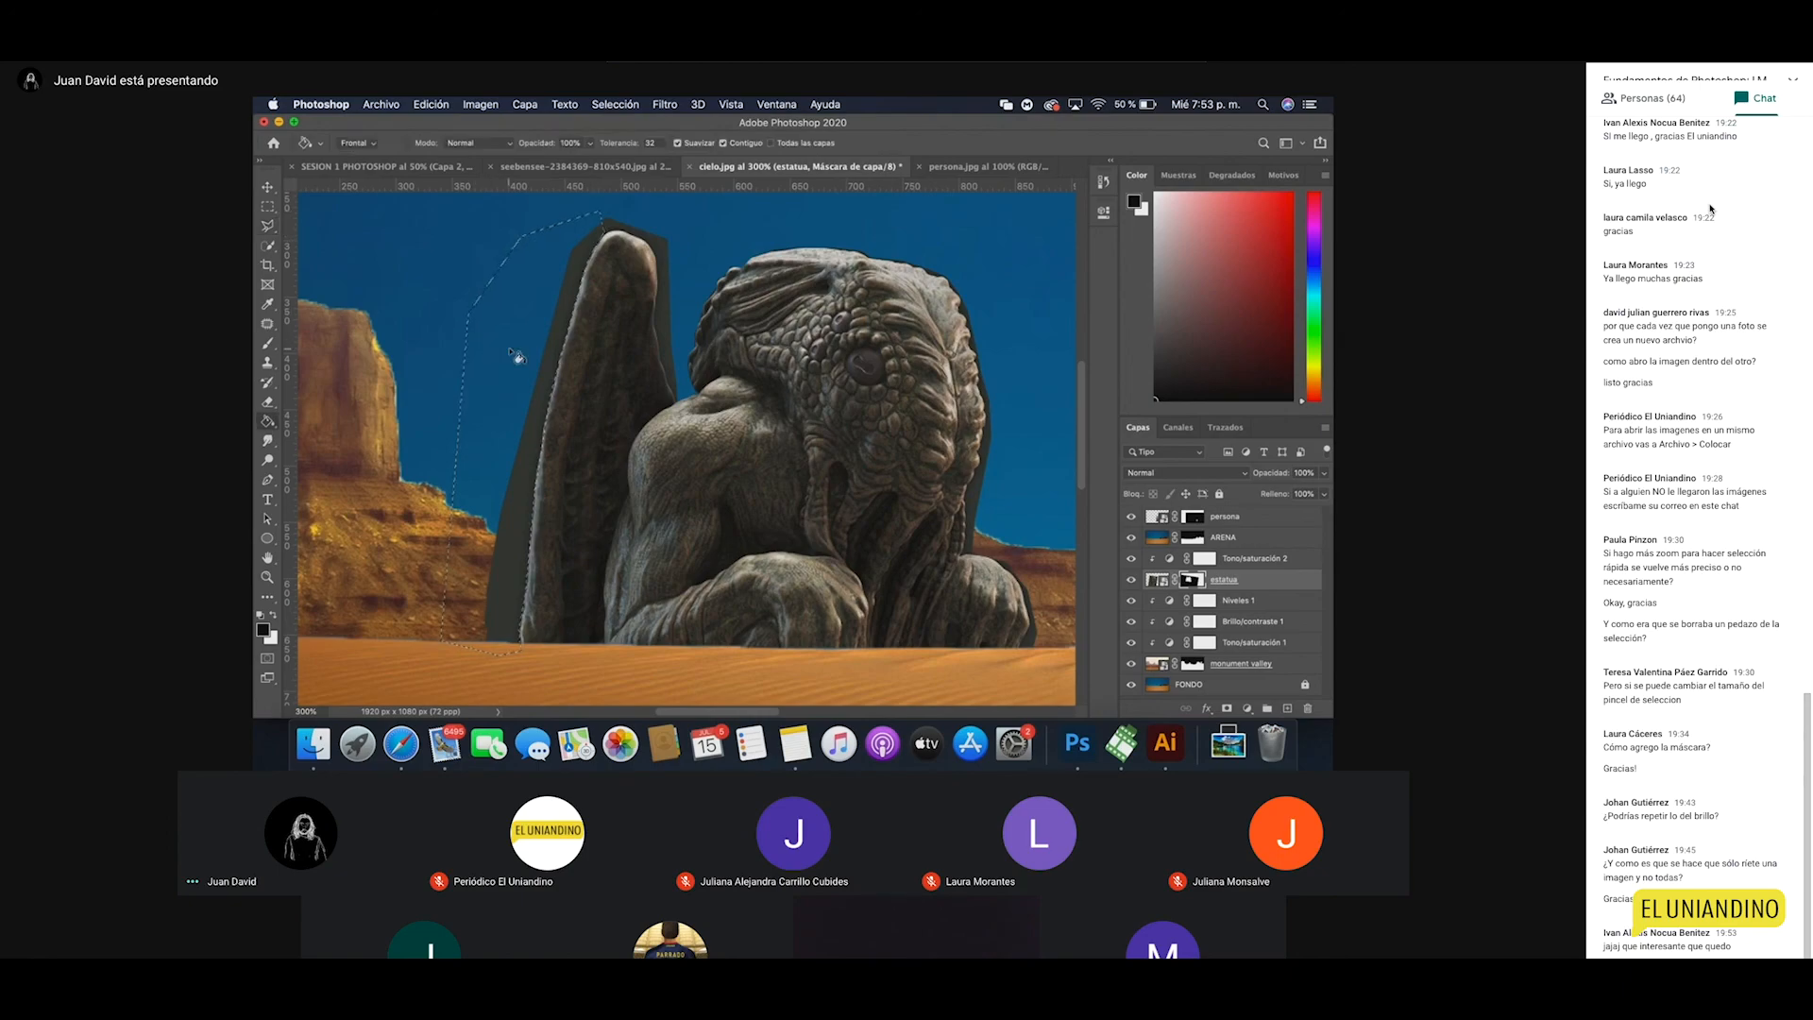
{"action": "left_click", "coordinate": [517, 500]}
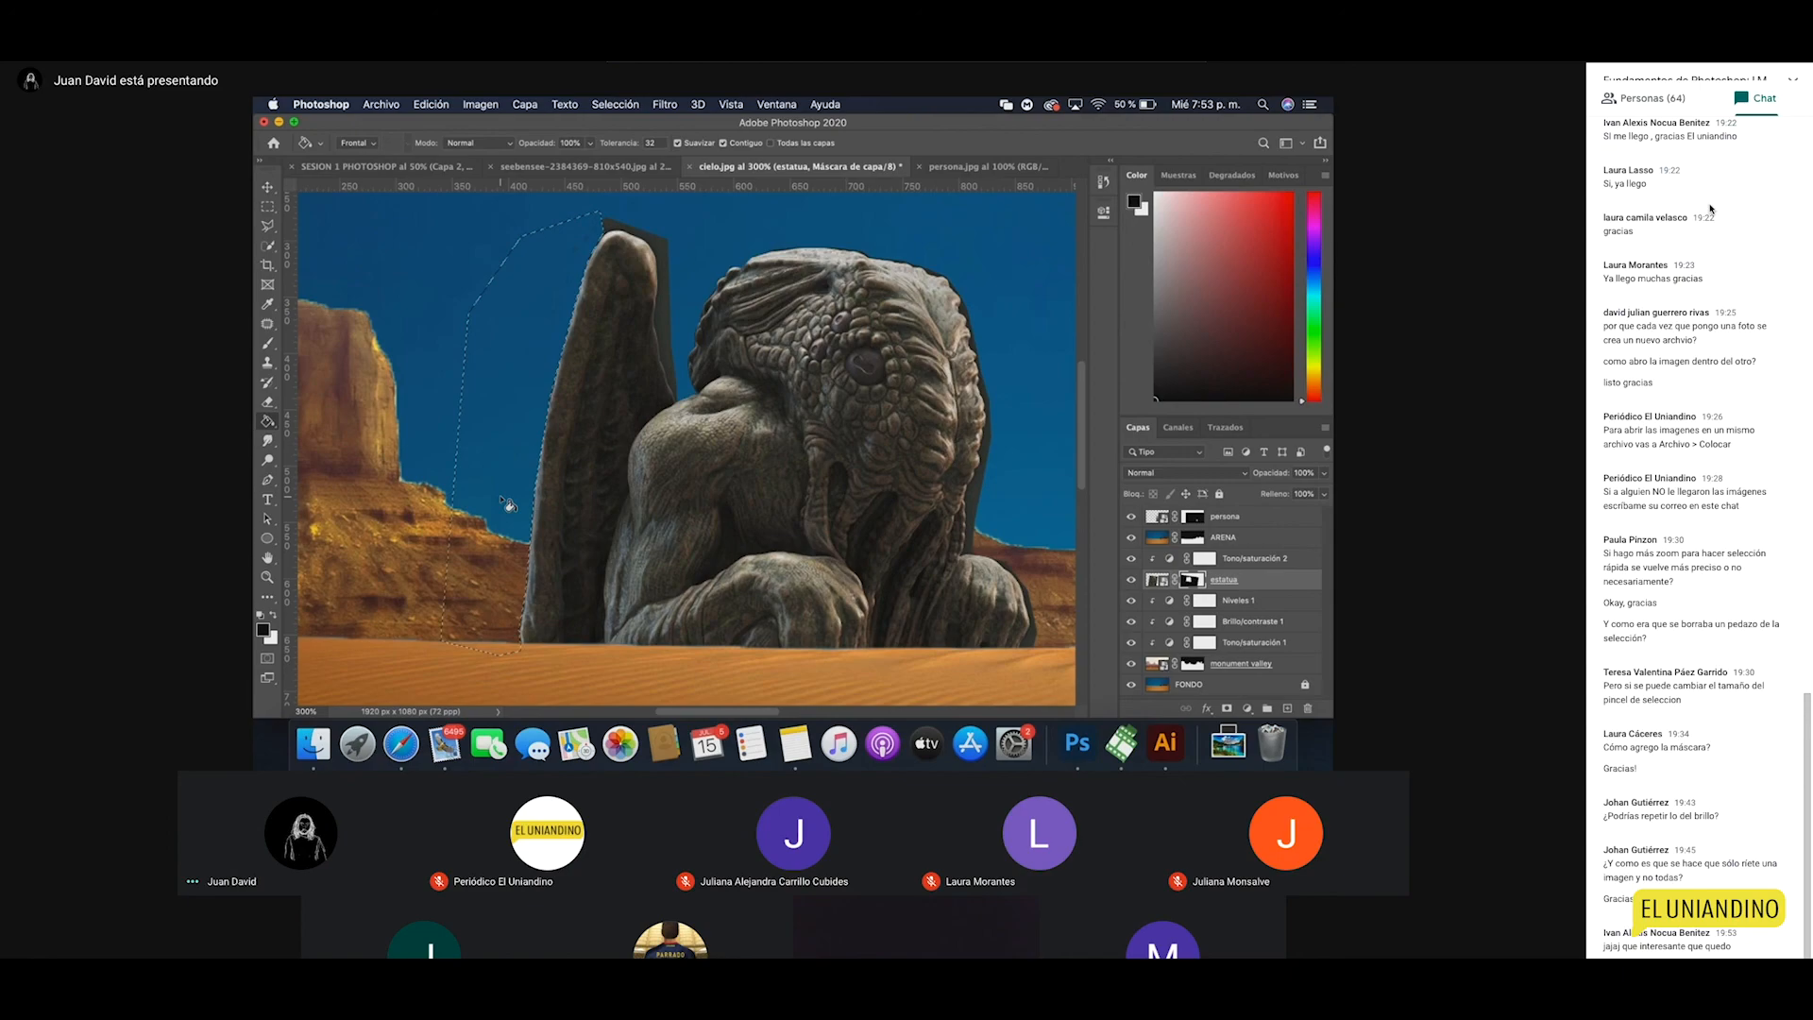
{"action": "key", "text": "z"}
{"action": "left_click", "coordinate": [647, 528], "text": "alt"}
{"action": "left_click", "coordinate": [648, 527], "text": "alt"}
{"action": "left_click", "coordinate": [648, 528], "text": "alt"}
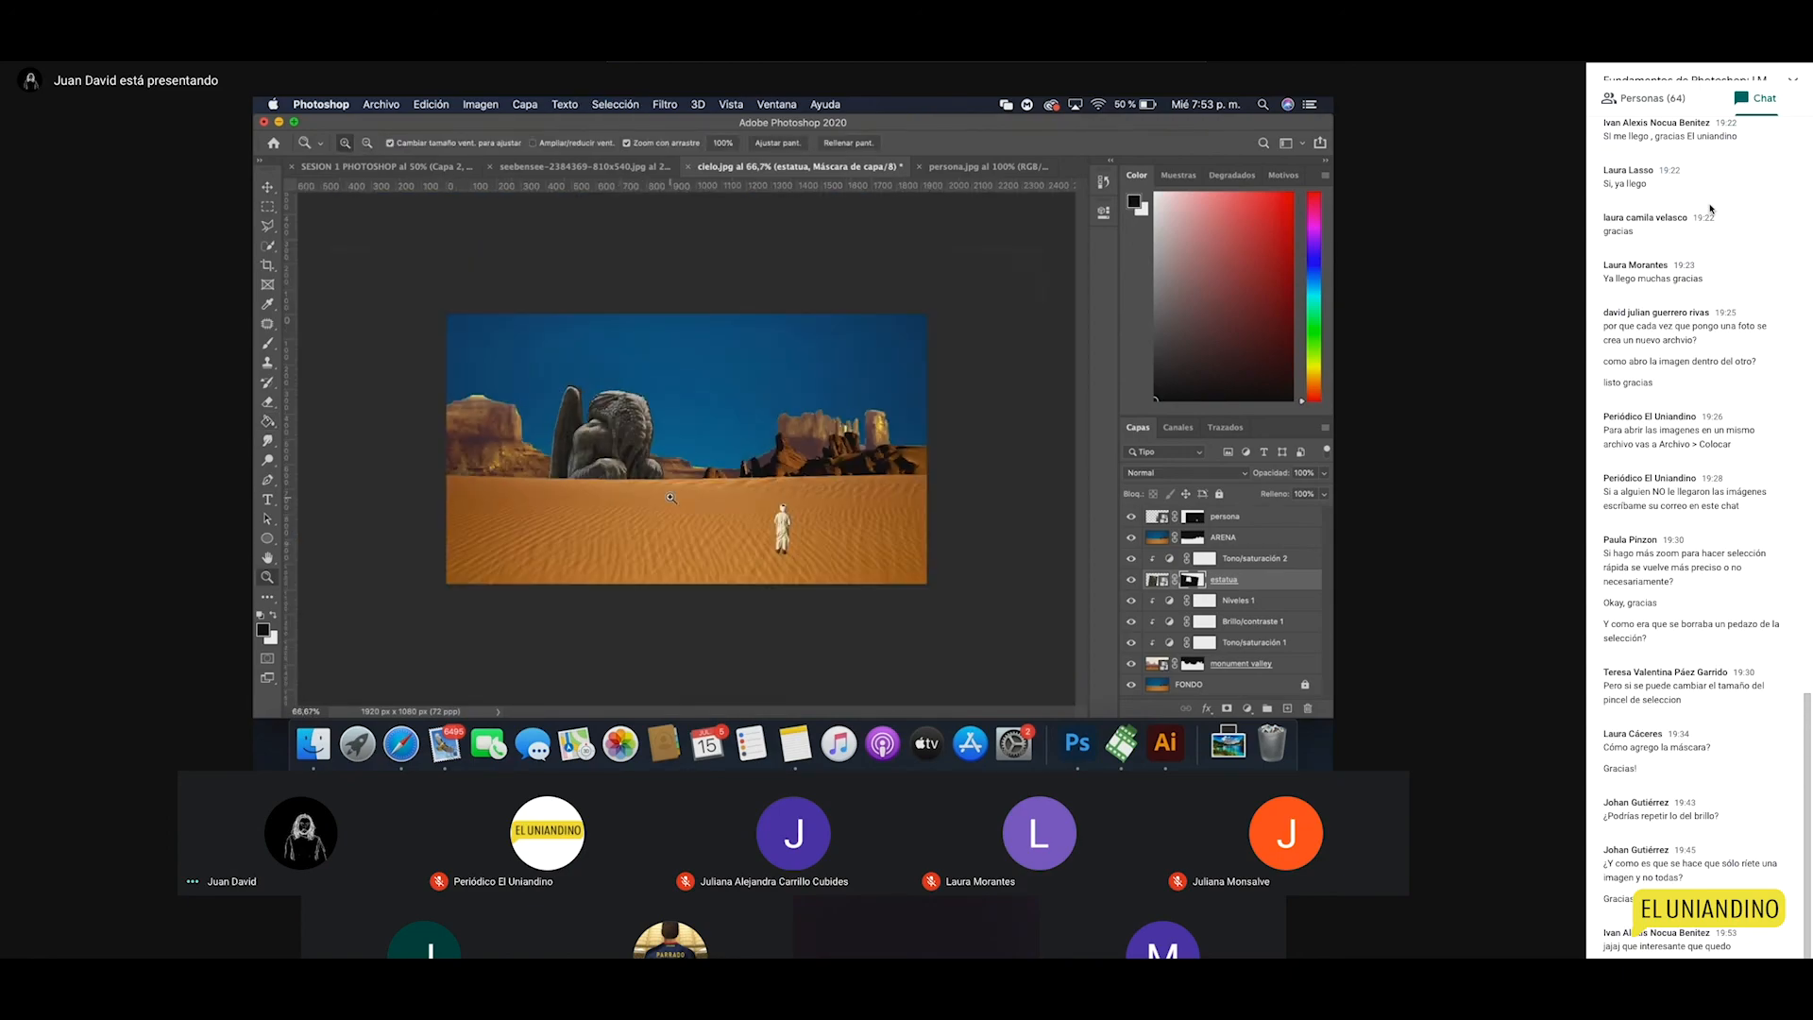
{"action": "left_click", "coordinate": [679, 499]}
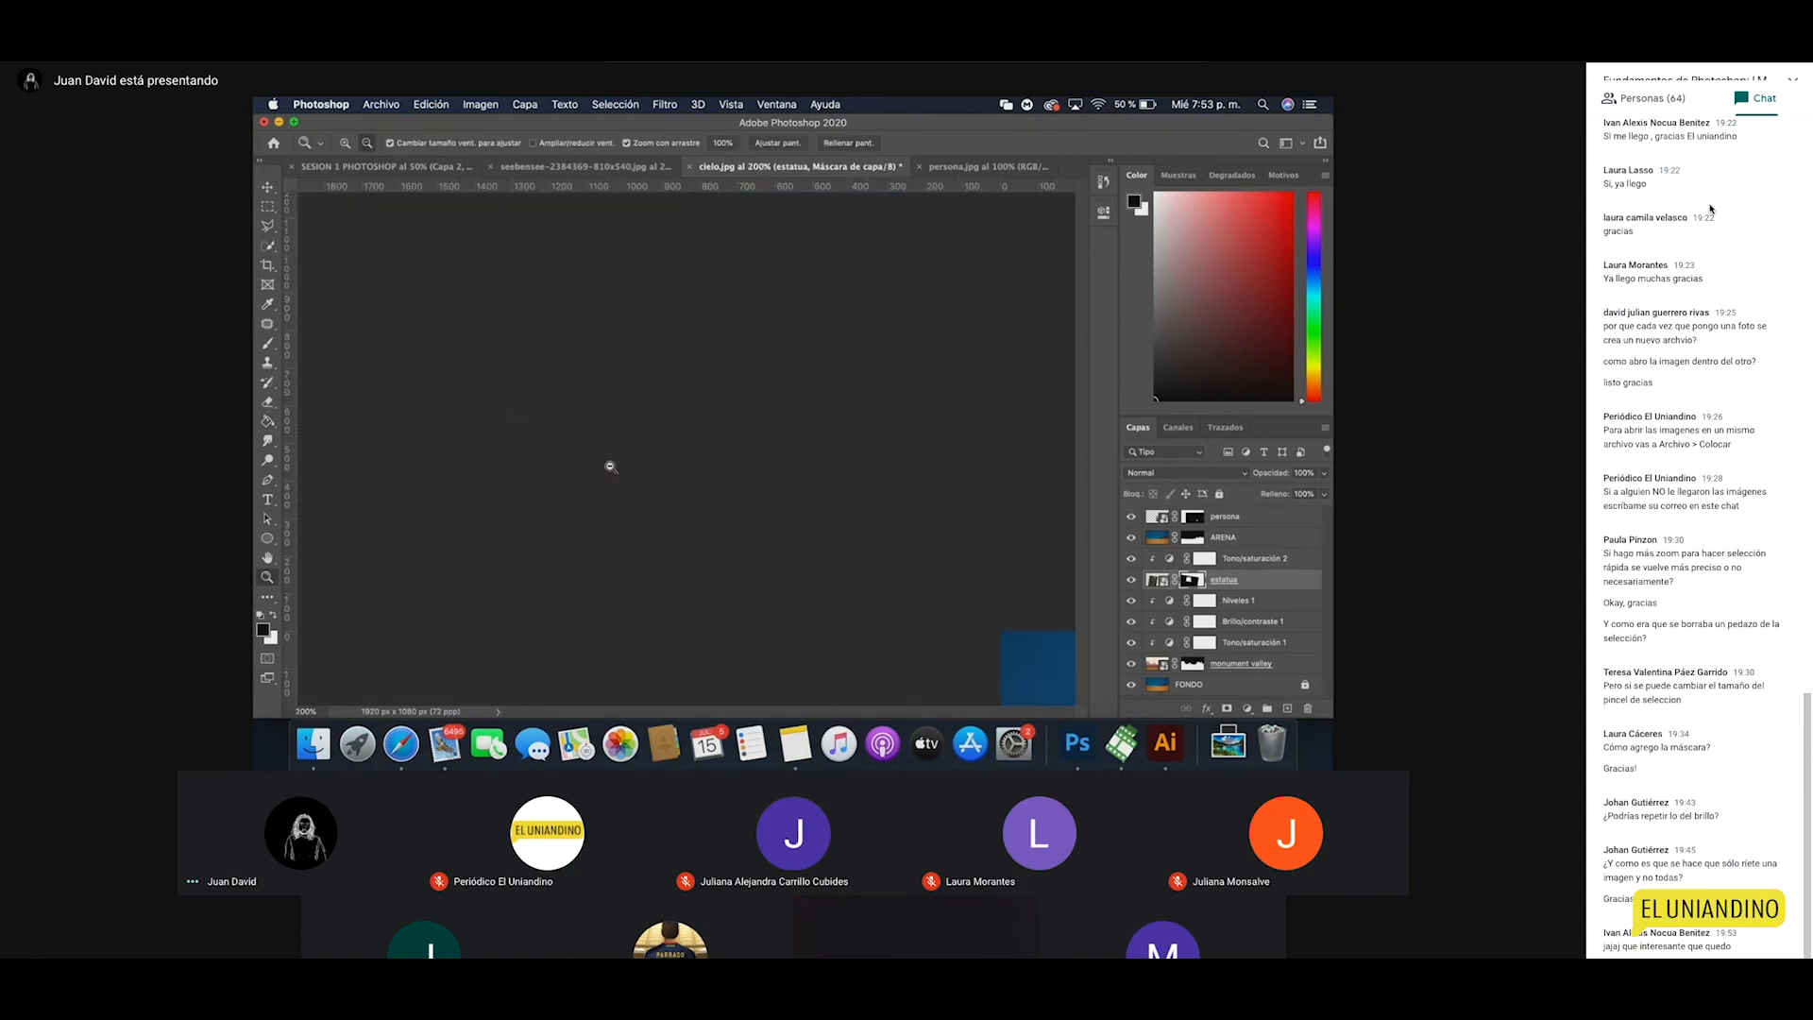
{"action": "key", "text": "v"}
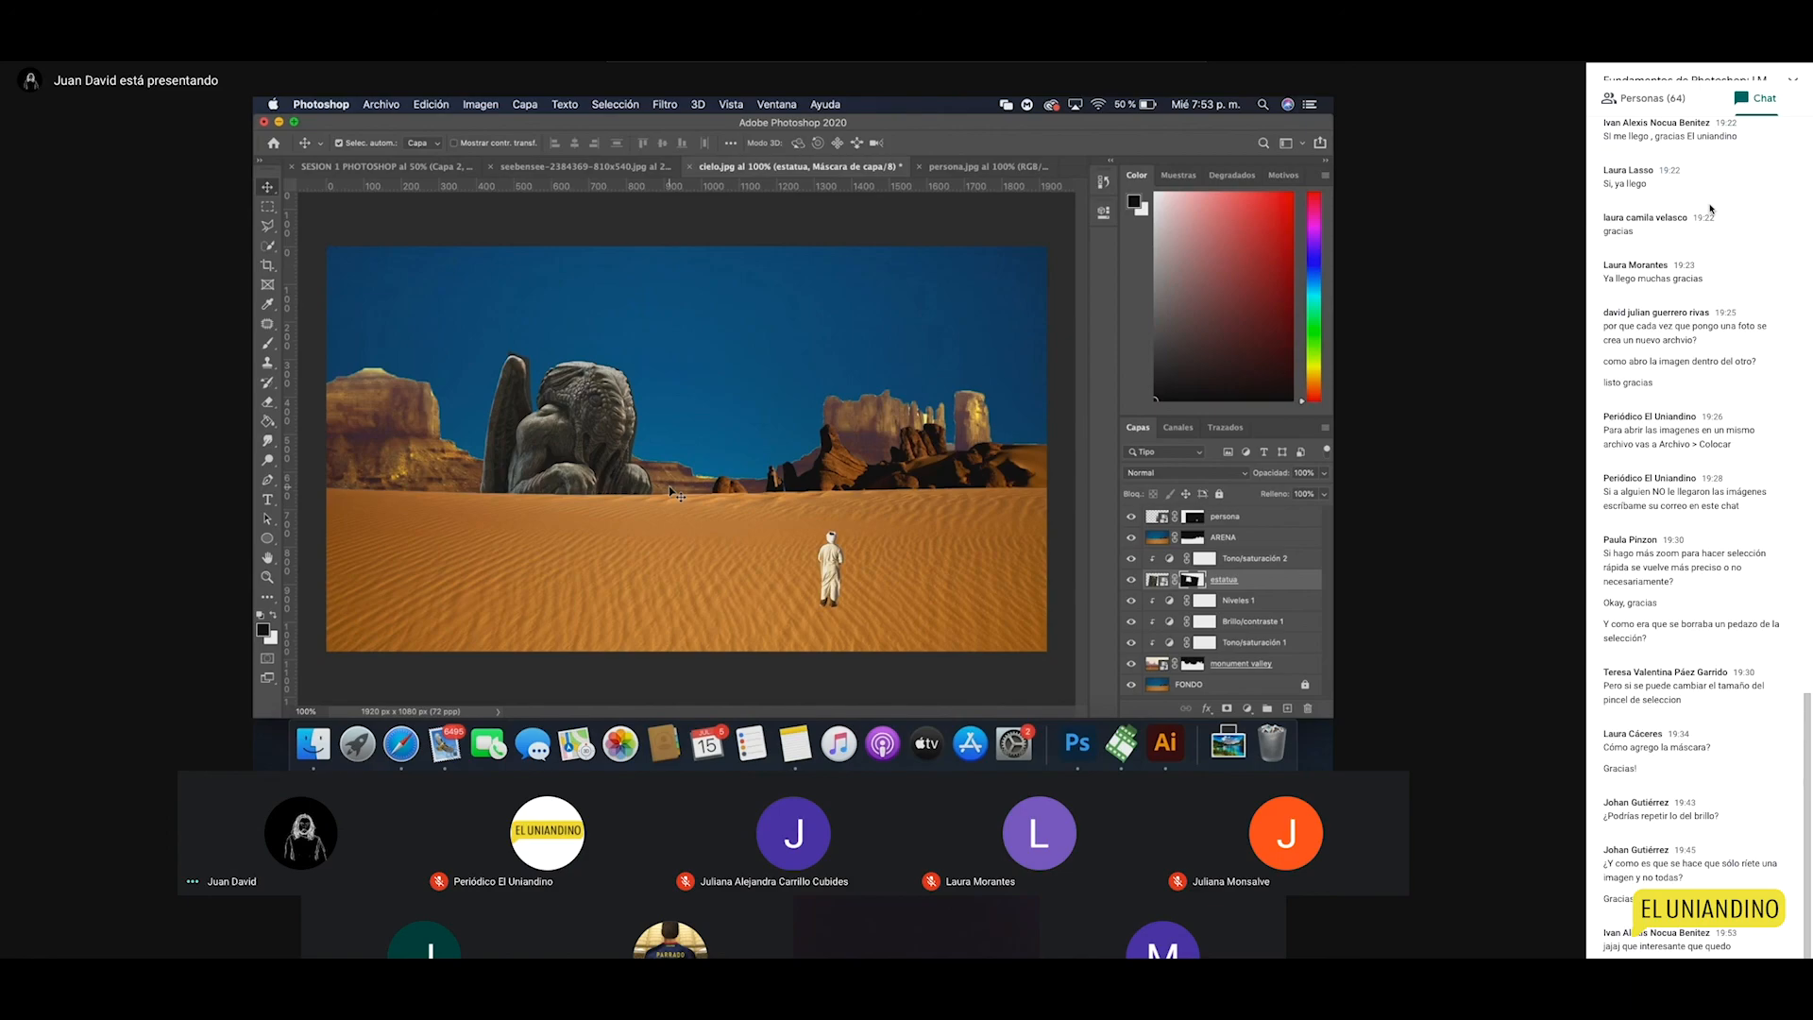
Step: Deselect all layers and zoom to 200% on the statue to inspect its blending
{"action": "left_click", "coordinate": [381, 104]}
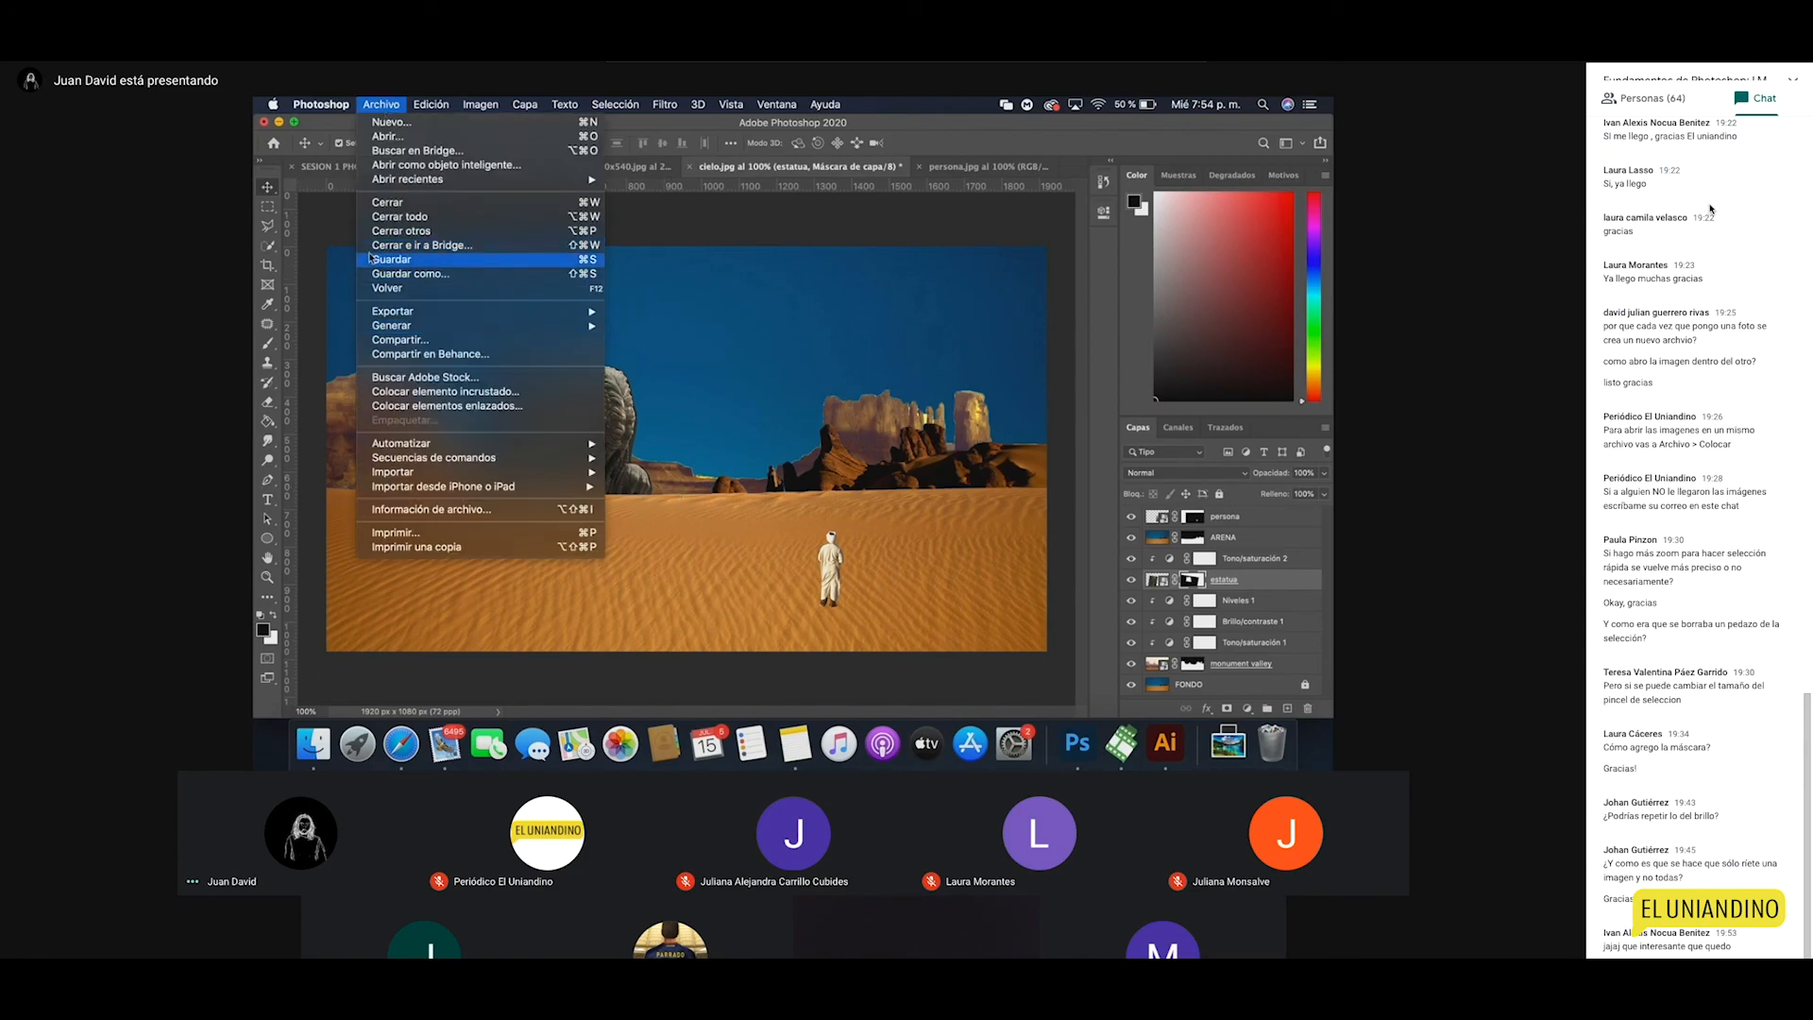
{"action": "left_click", "coordinate": [702, 288]}
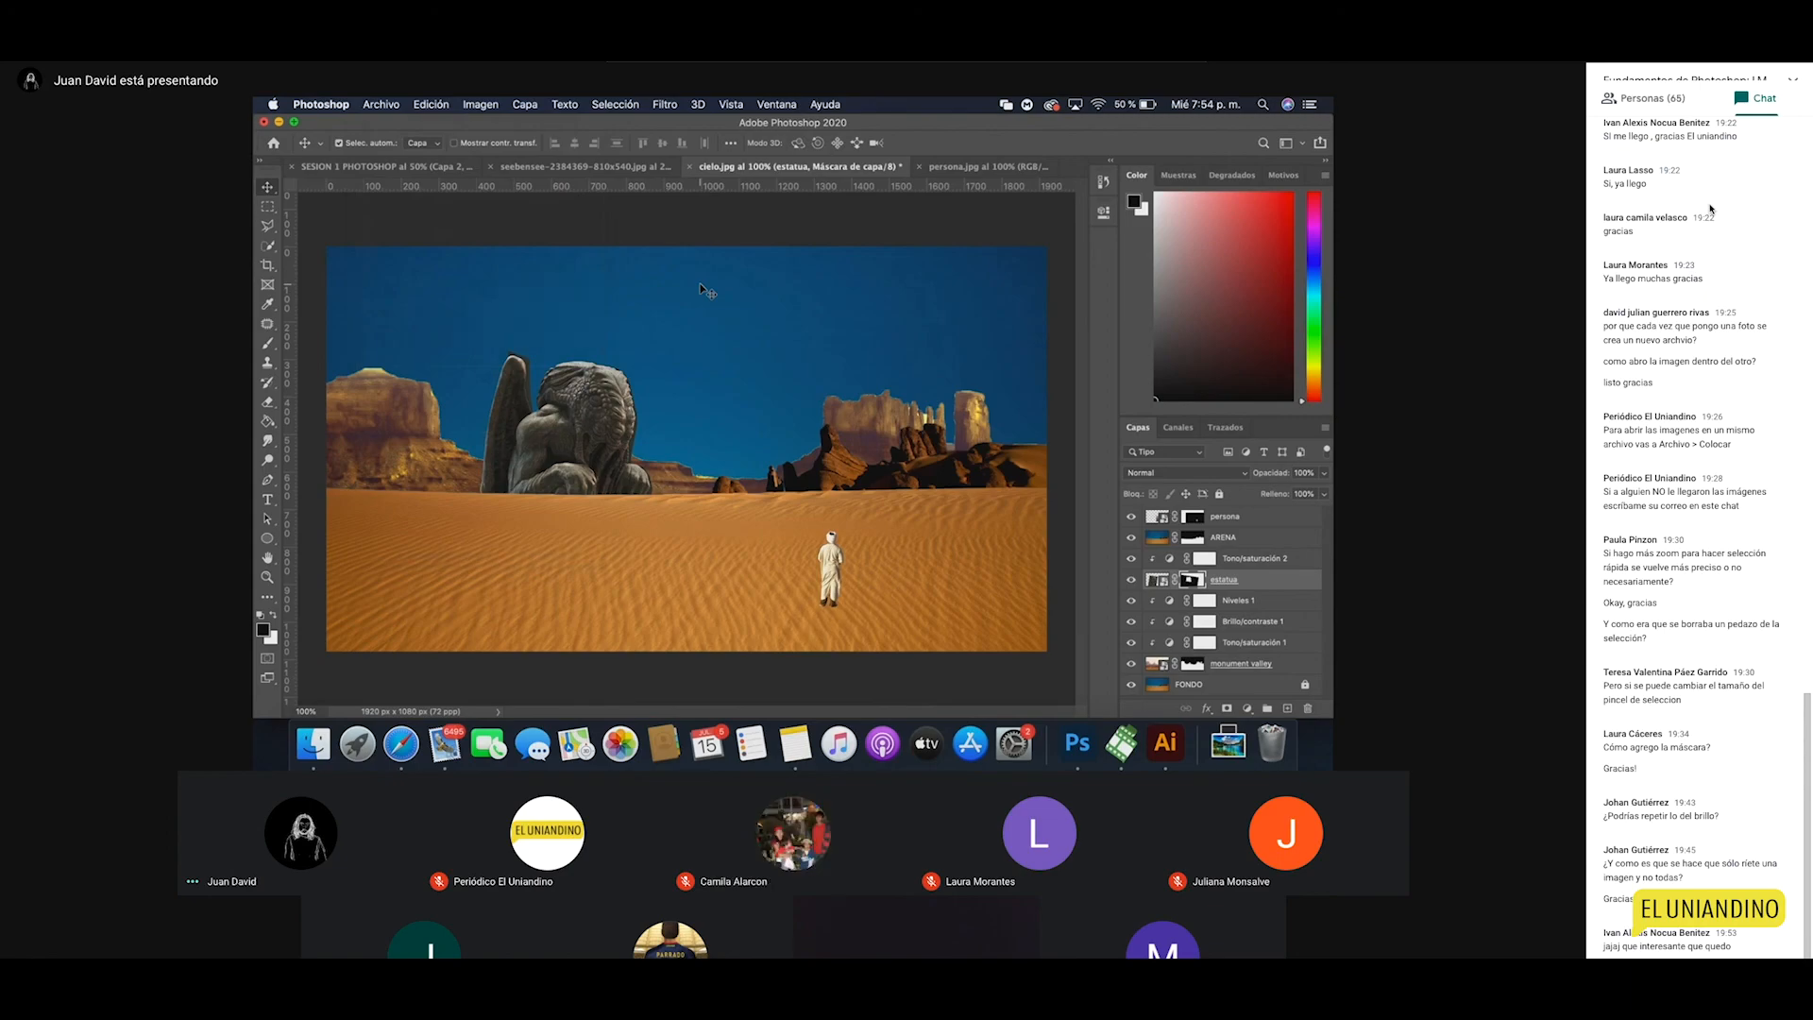
{"action": "left_click", "coordinate": [627, 281]}
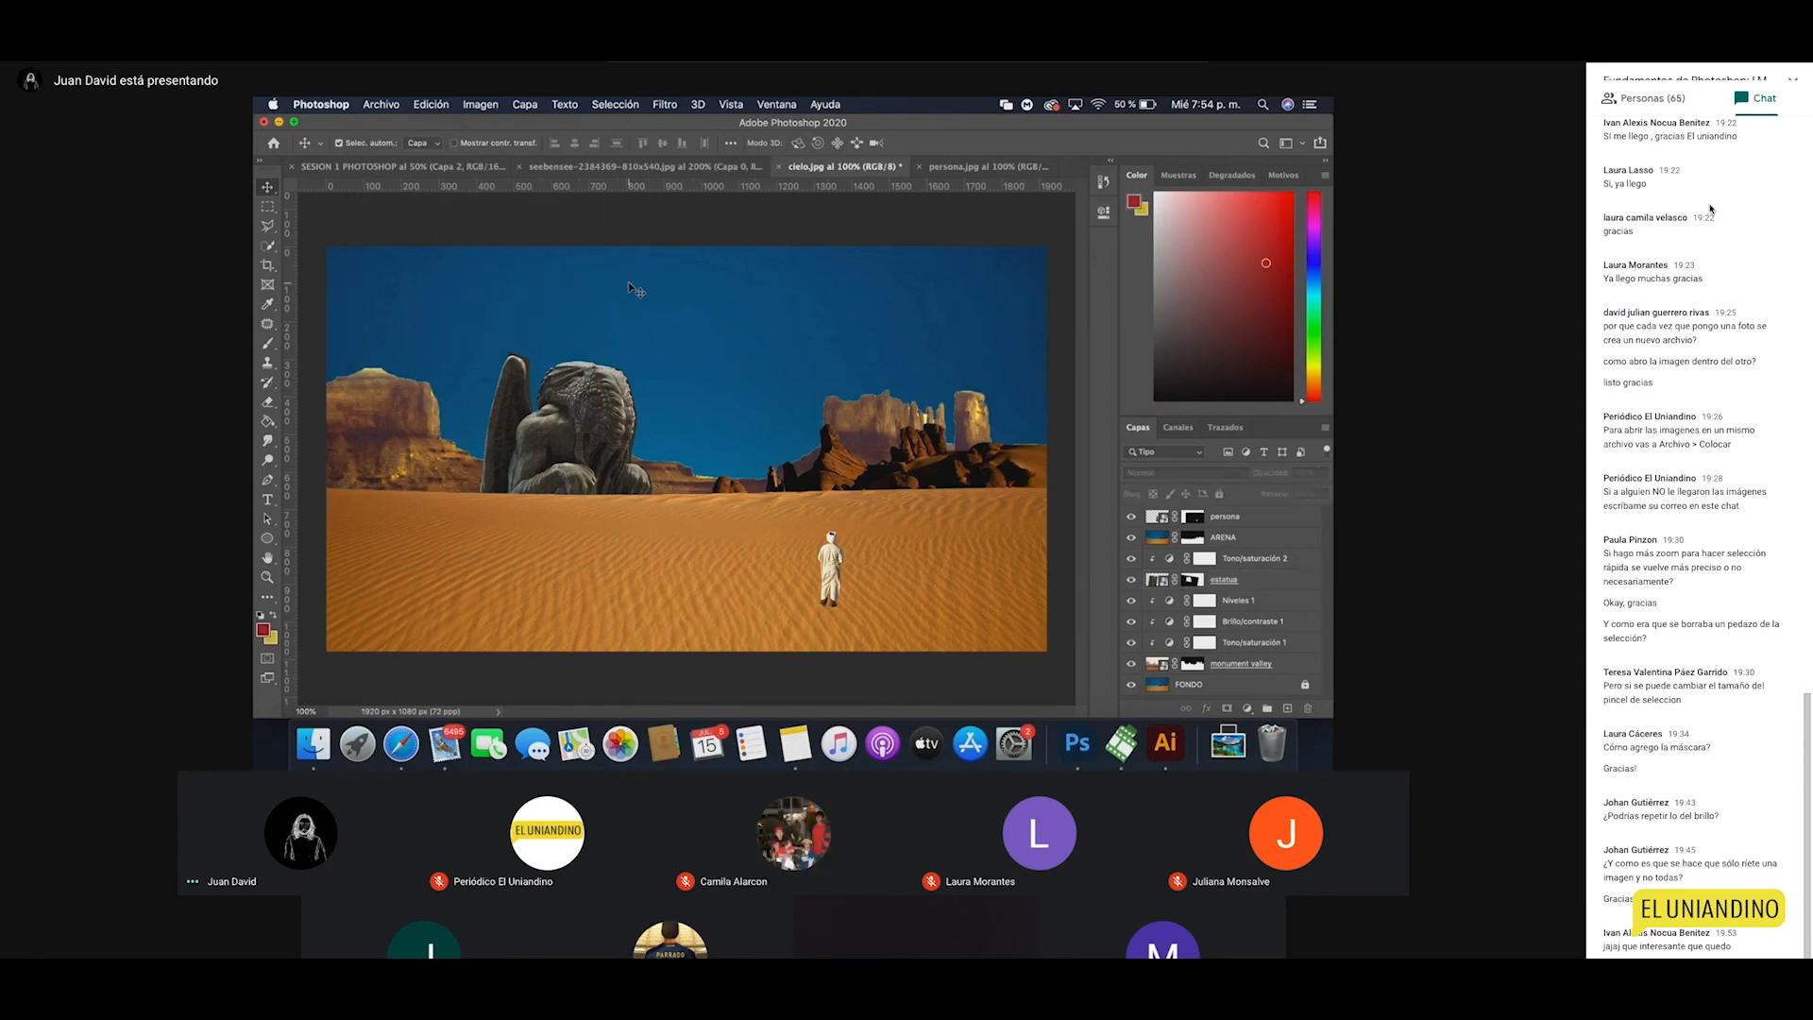
{"action": "key", "text": "z"}
{"action": "left_click", "coordinate": [563, 400]}
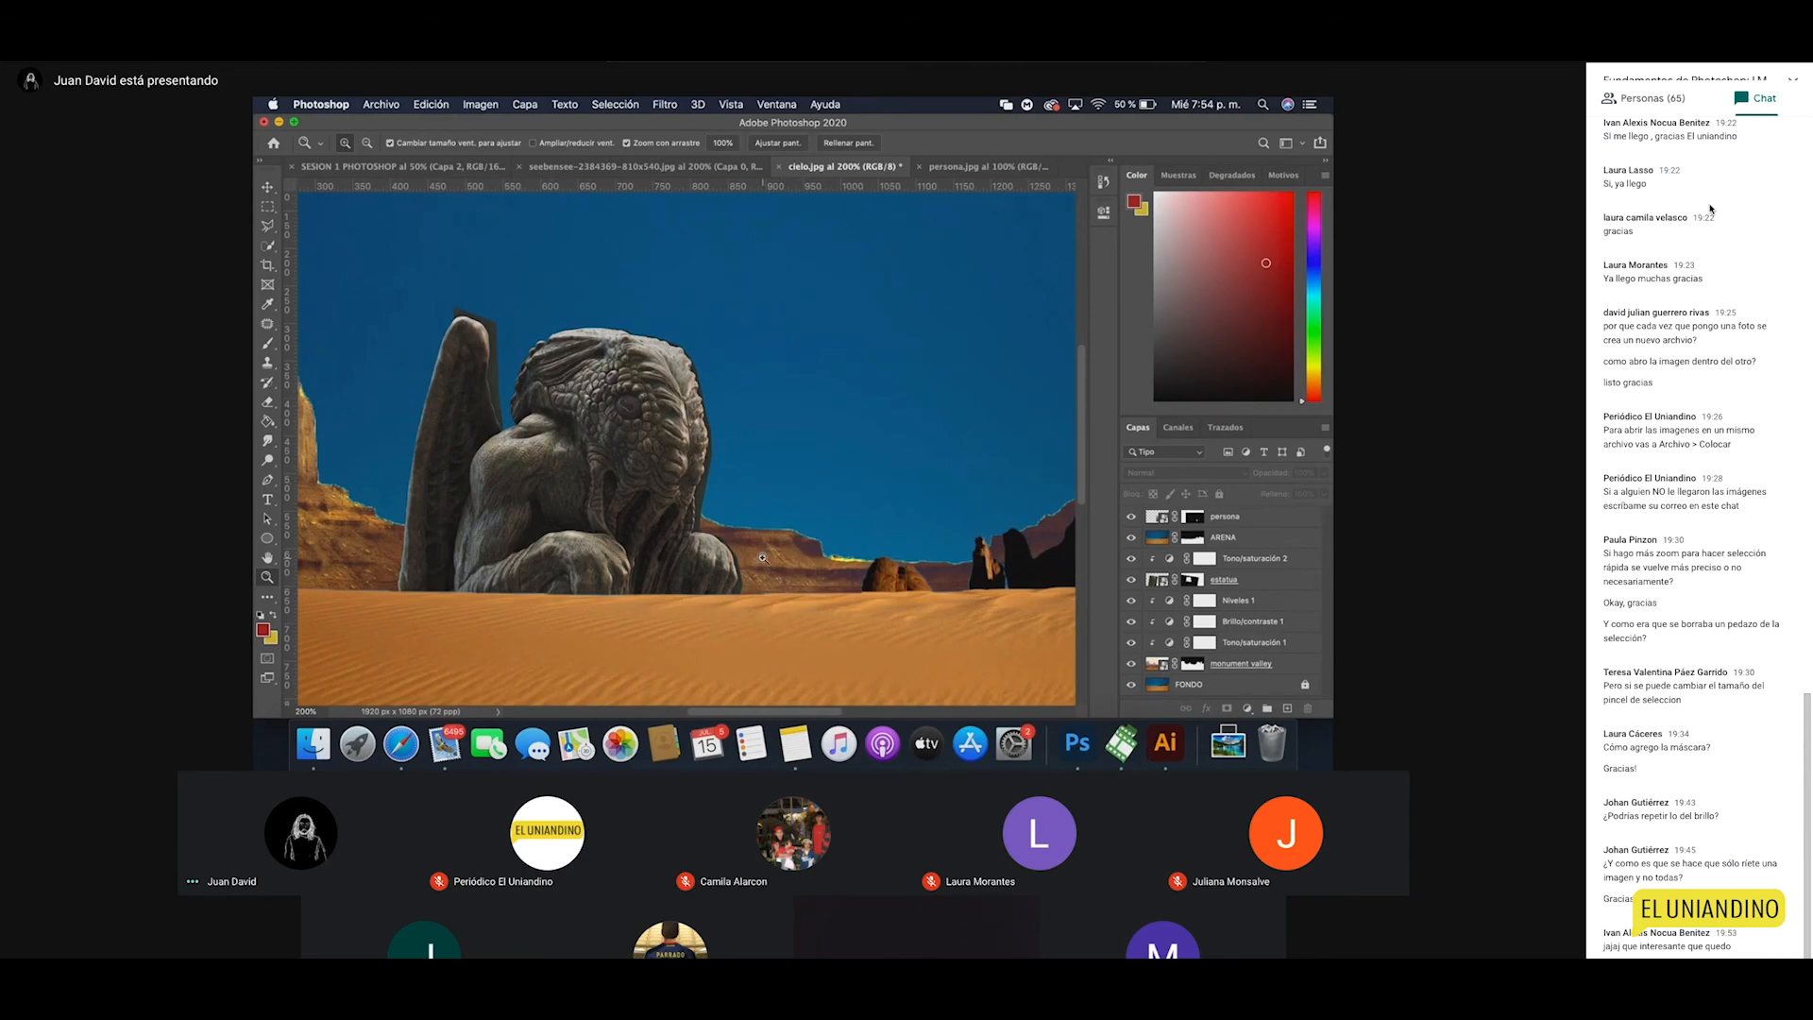
Step: Zoom in to 500% on the statue's head, pan across it, then return to 100%
{"action": "left_click", "coordinate": [521, 442]}
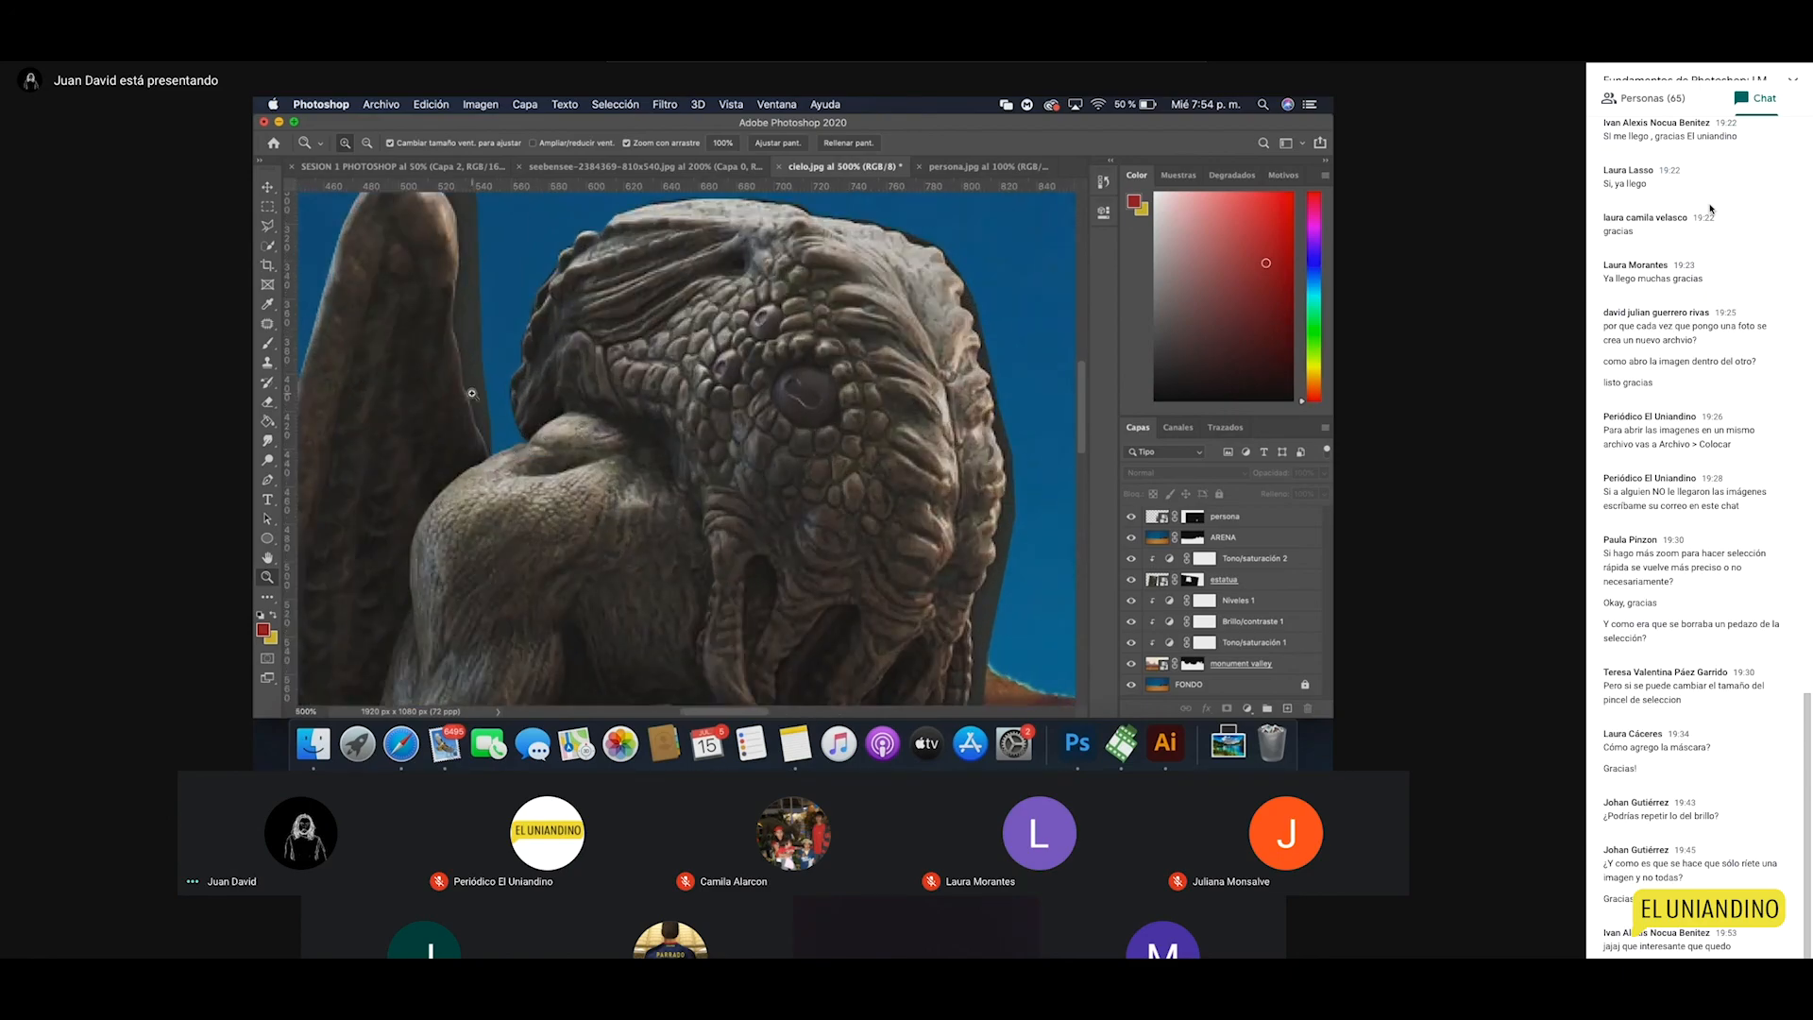
{"action": "left_click_drag", "start_coordinate": [474, 395], "coordinate": [519, 445]}
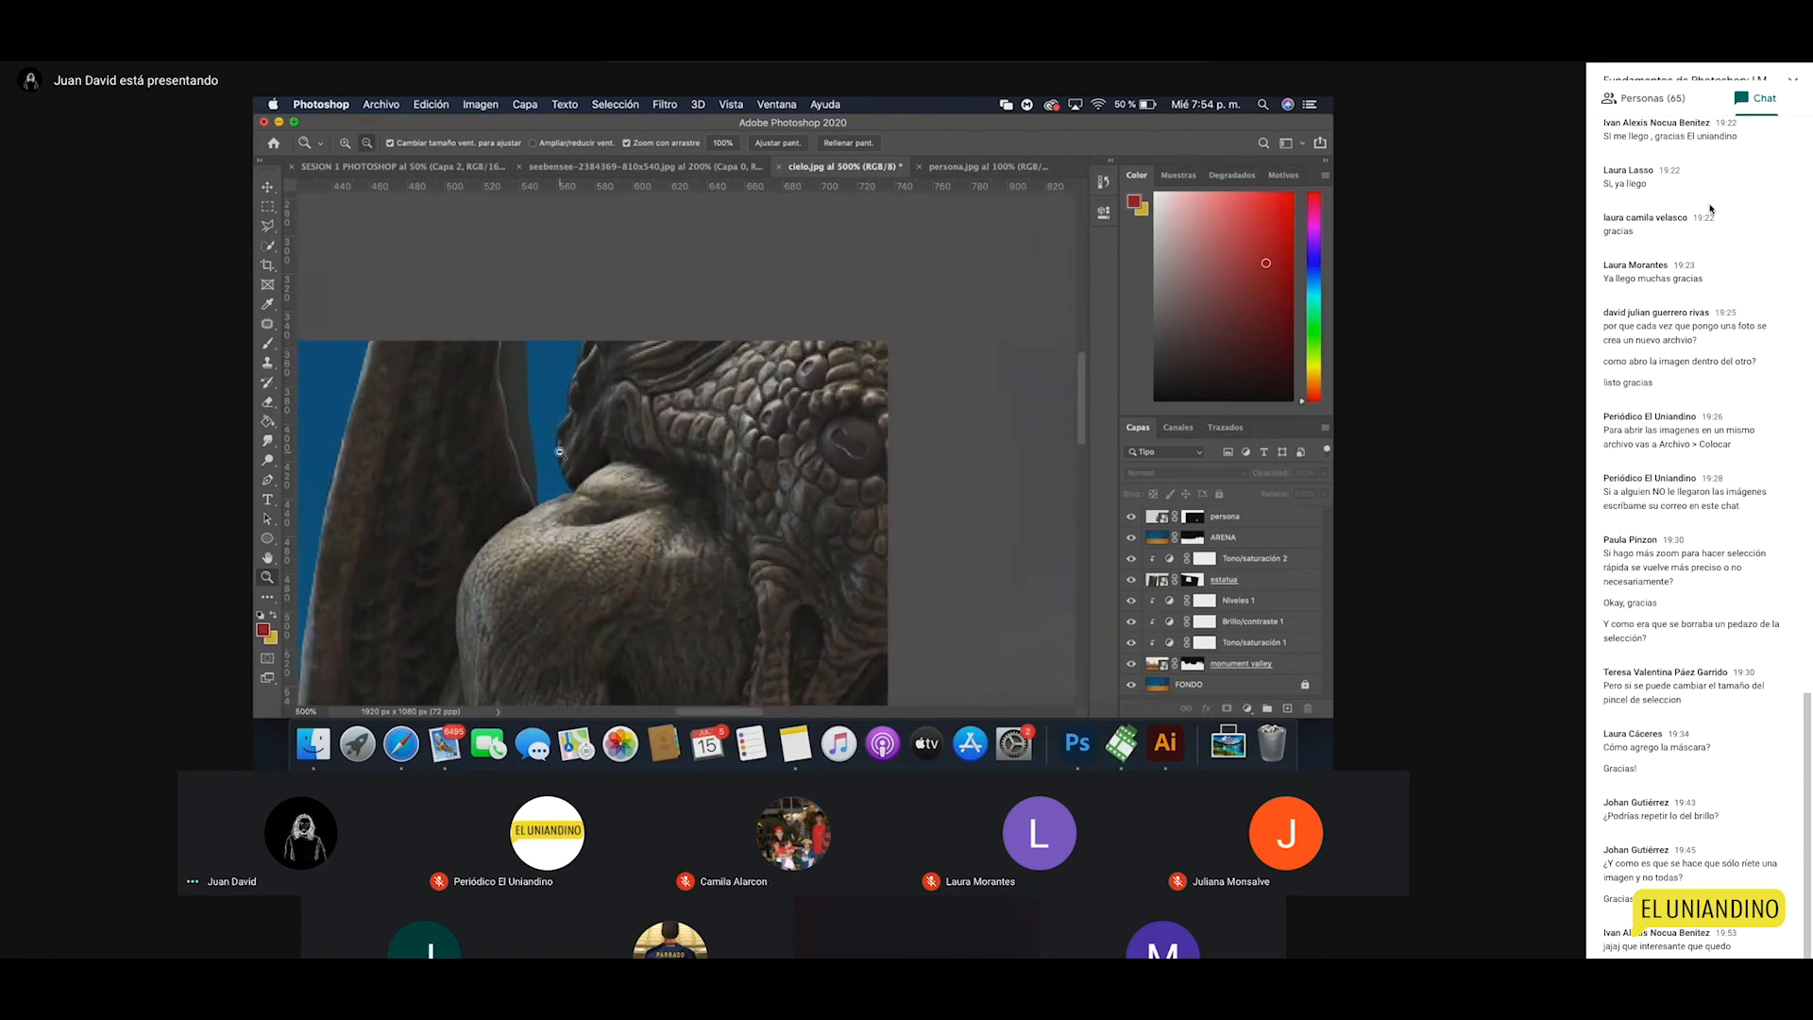
{"action": "left_click", "coordinate": [552, 406], "text": "alt"}
{"action": "key", "text": "super+1"}
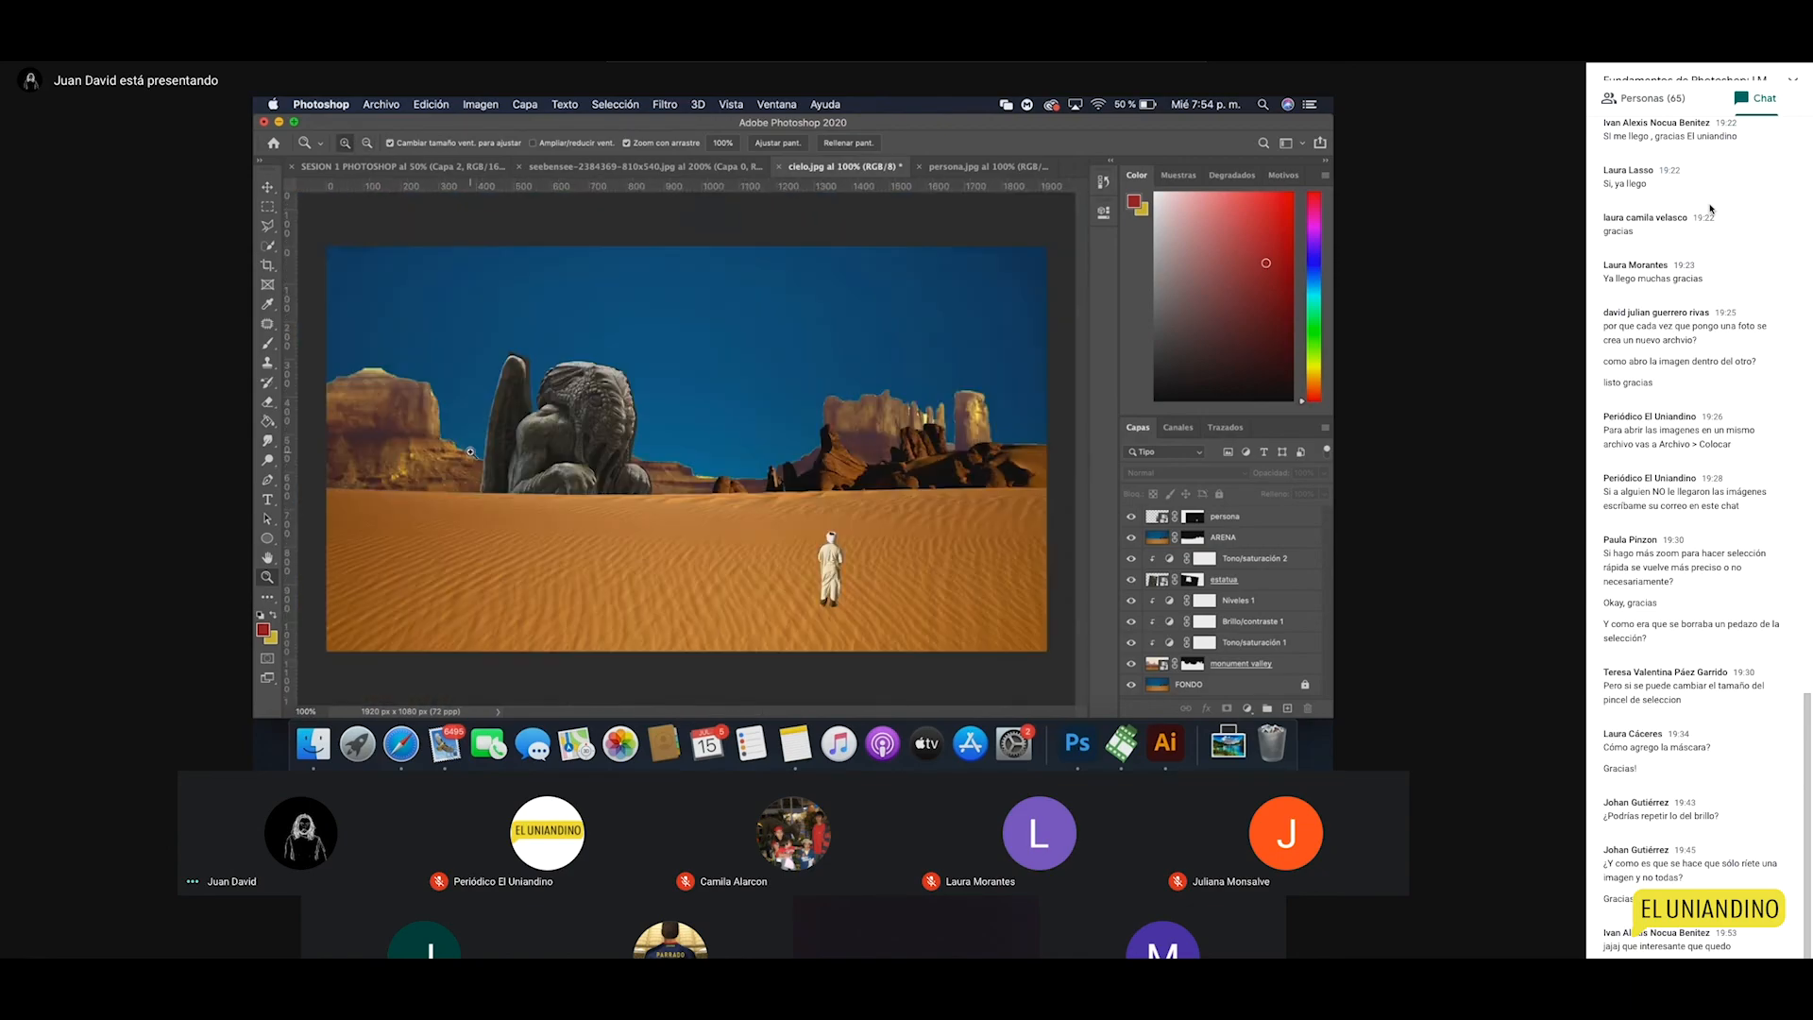
Step: Zoom into the rock edge beside the statue, then zoom back out to 100%
{"action": "left_click_drag", "start_coordinate": [474, 452], "coordinate": [474, 452]}
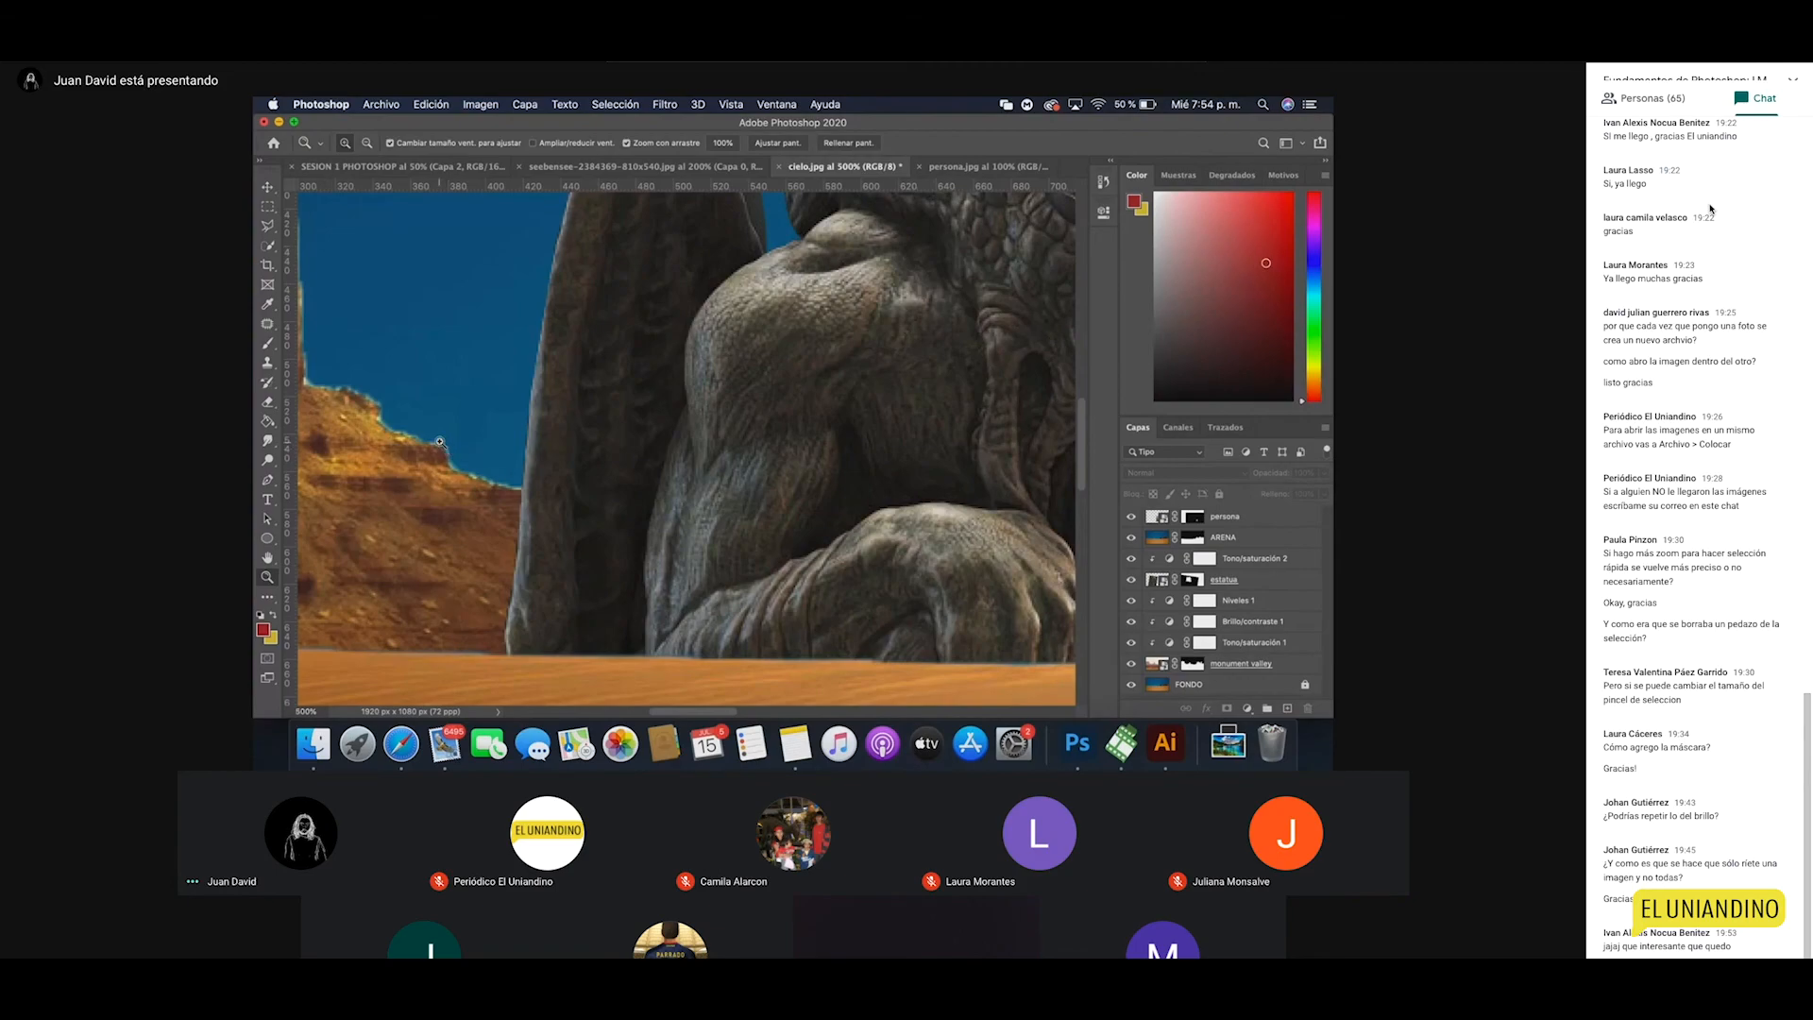
{"action": "left_click", "coordinate": [508, 460], "text": "alt"}
{"action": "left_click", "coordinate": [508, 460], "text": "alt"}
{"action": "left_click", "coordinate": [267, 225]}
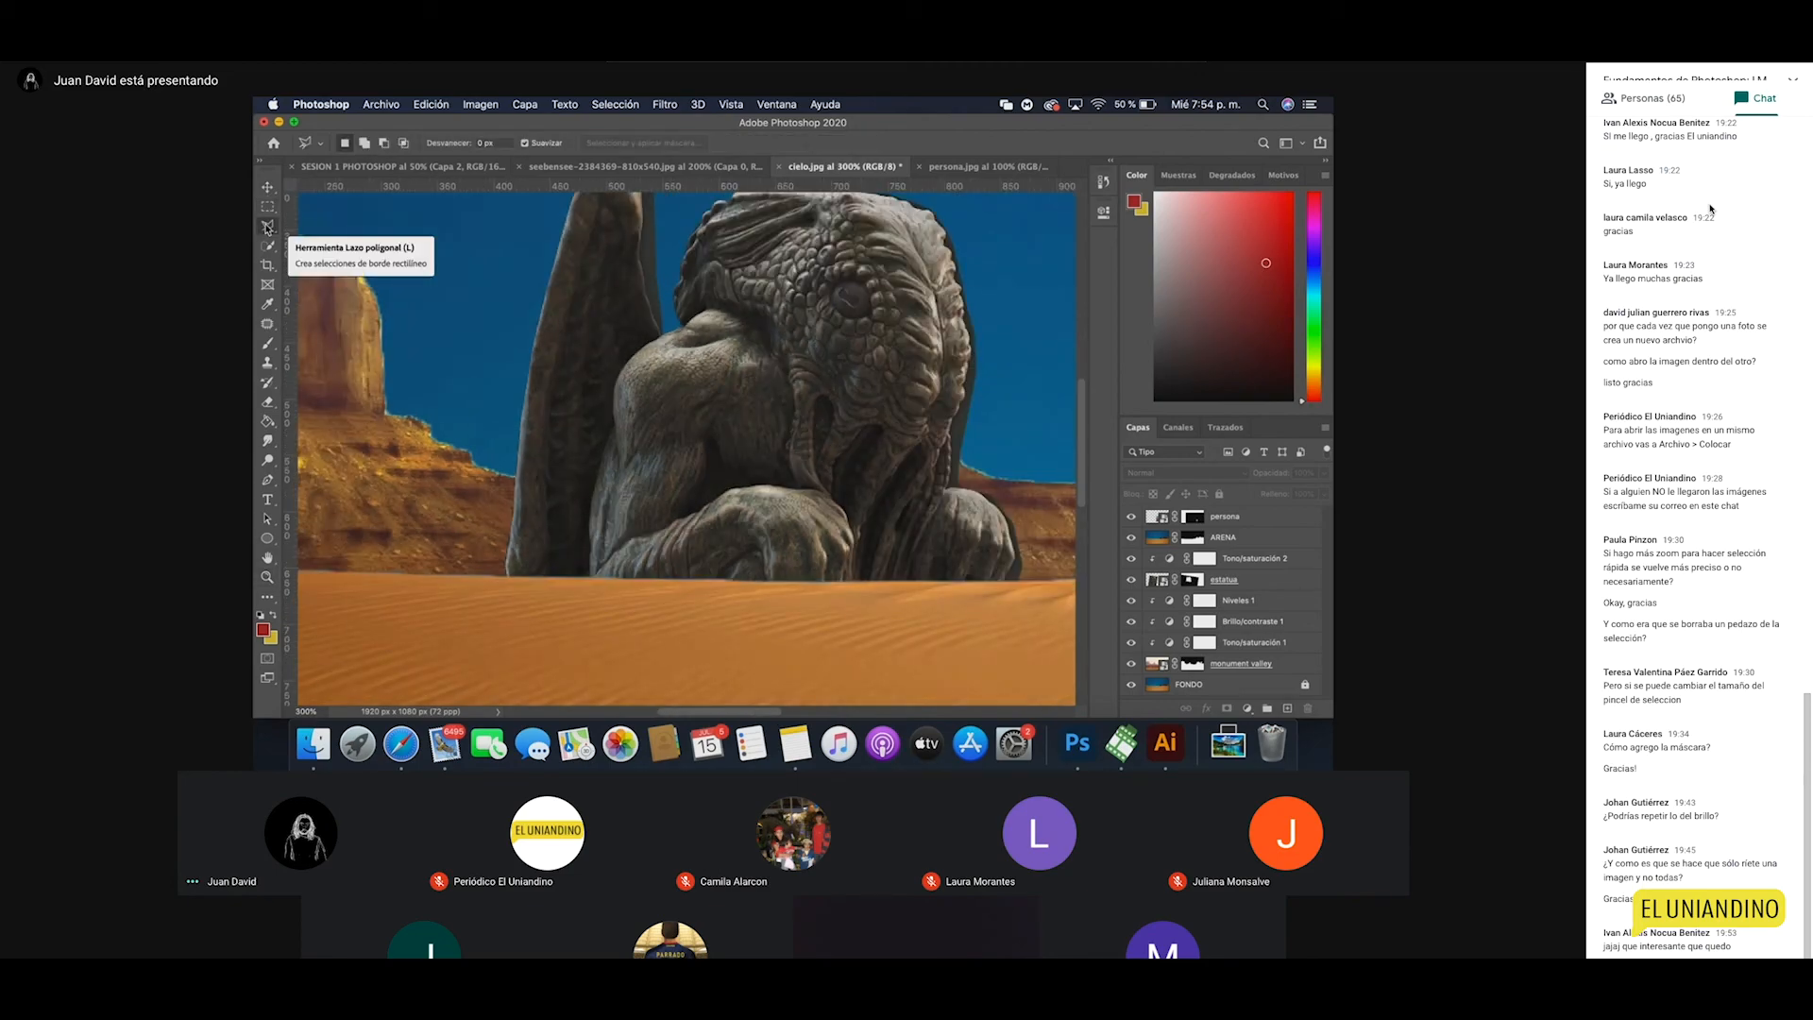
{"action": "key", "text": "z"}
{"action": "left_click", "coordinate": [694, 395], "text": "alt"}
{"action": "left_click", "coordinate": [694, 395], "text": "alt"}
{"action": "left_click", "coordinate": [694, 406], "text": "alt"}
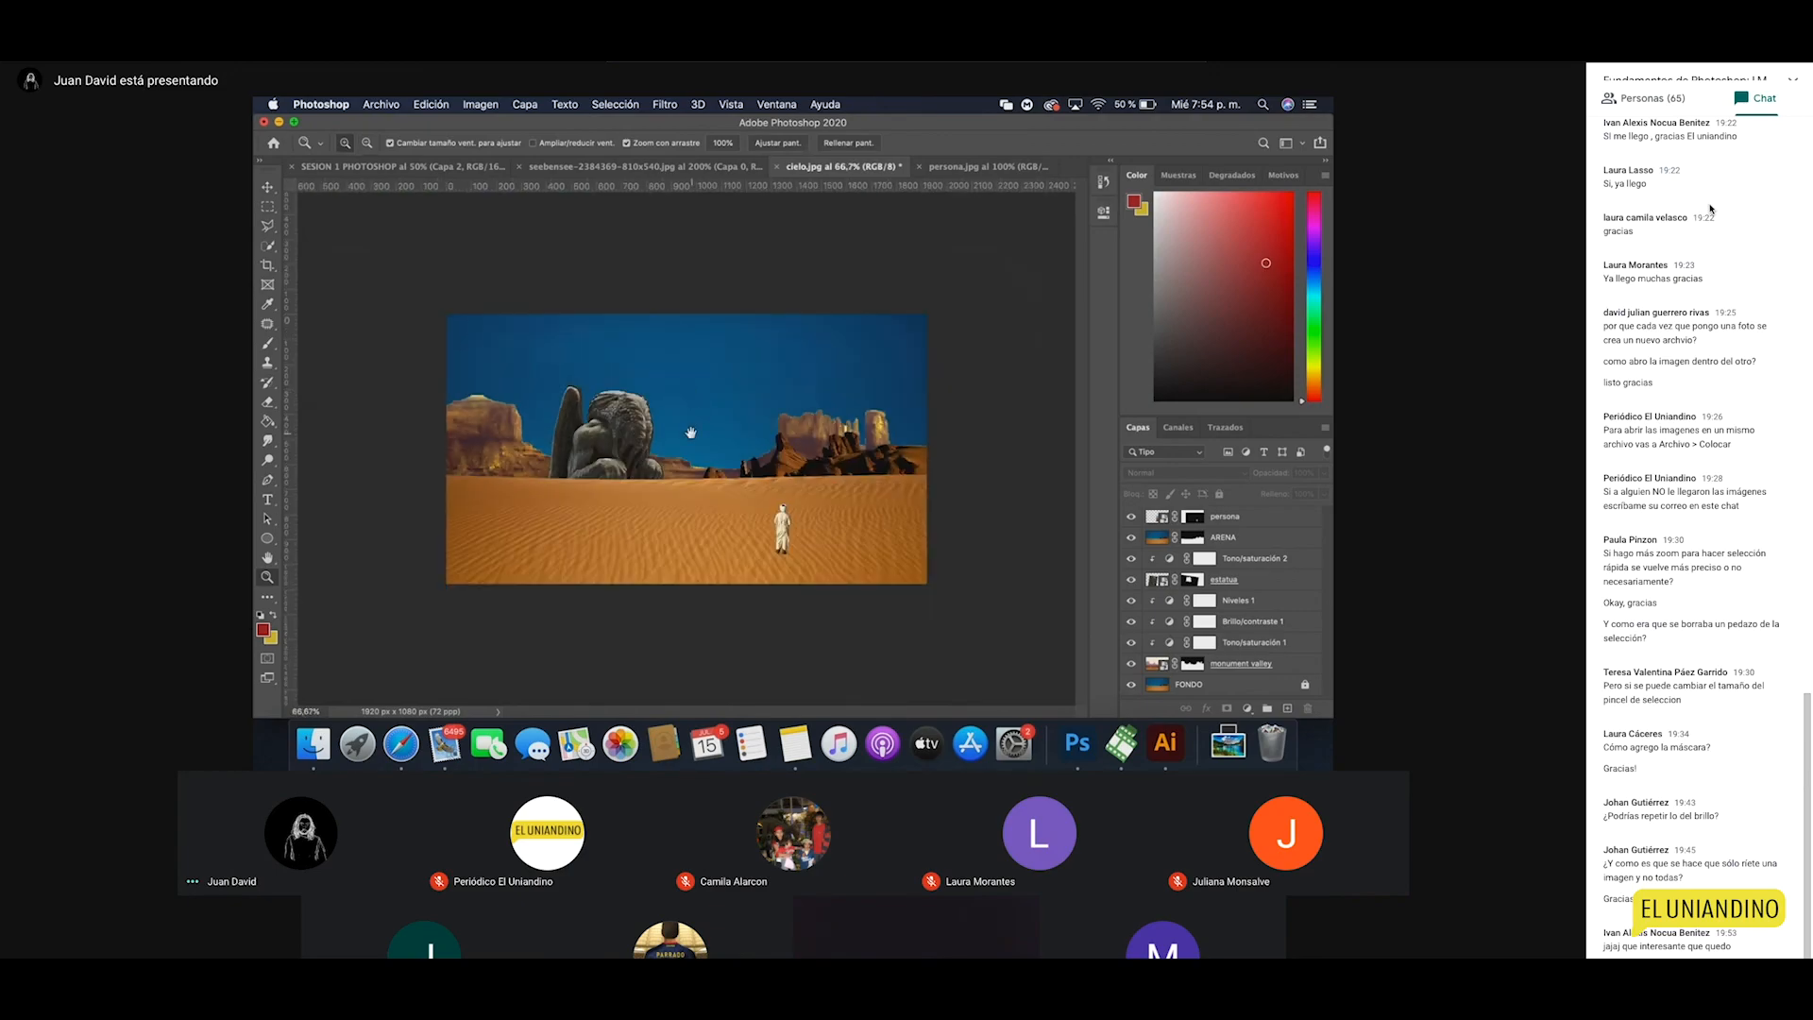
{"action": "left_click", "coordinate": [687, 438]}
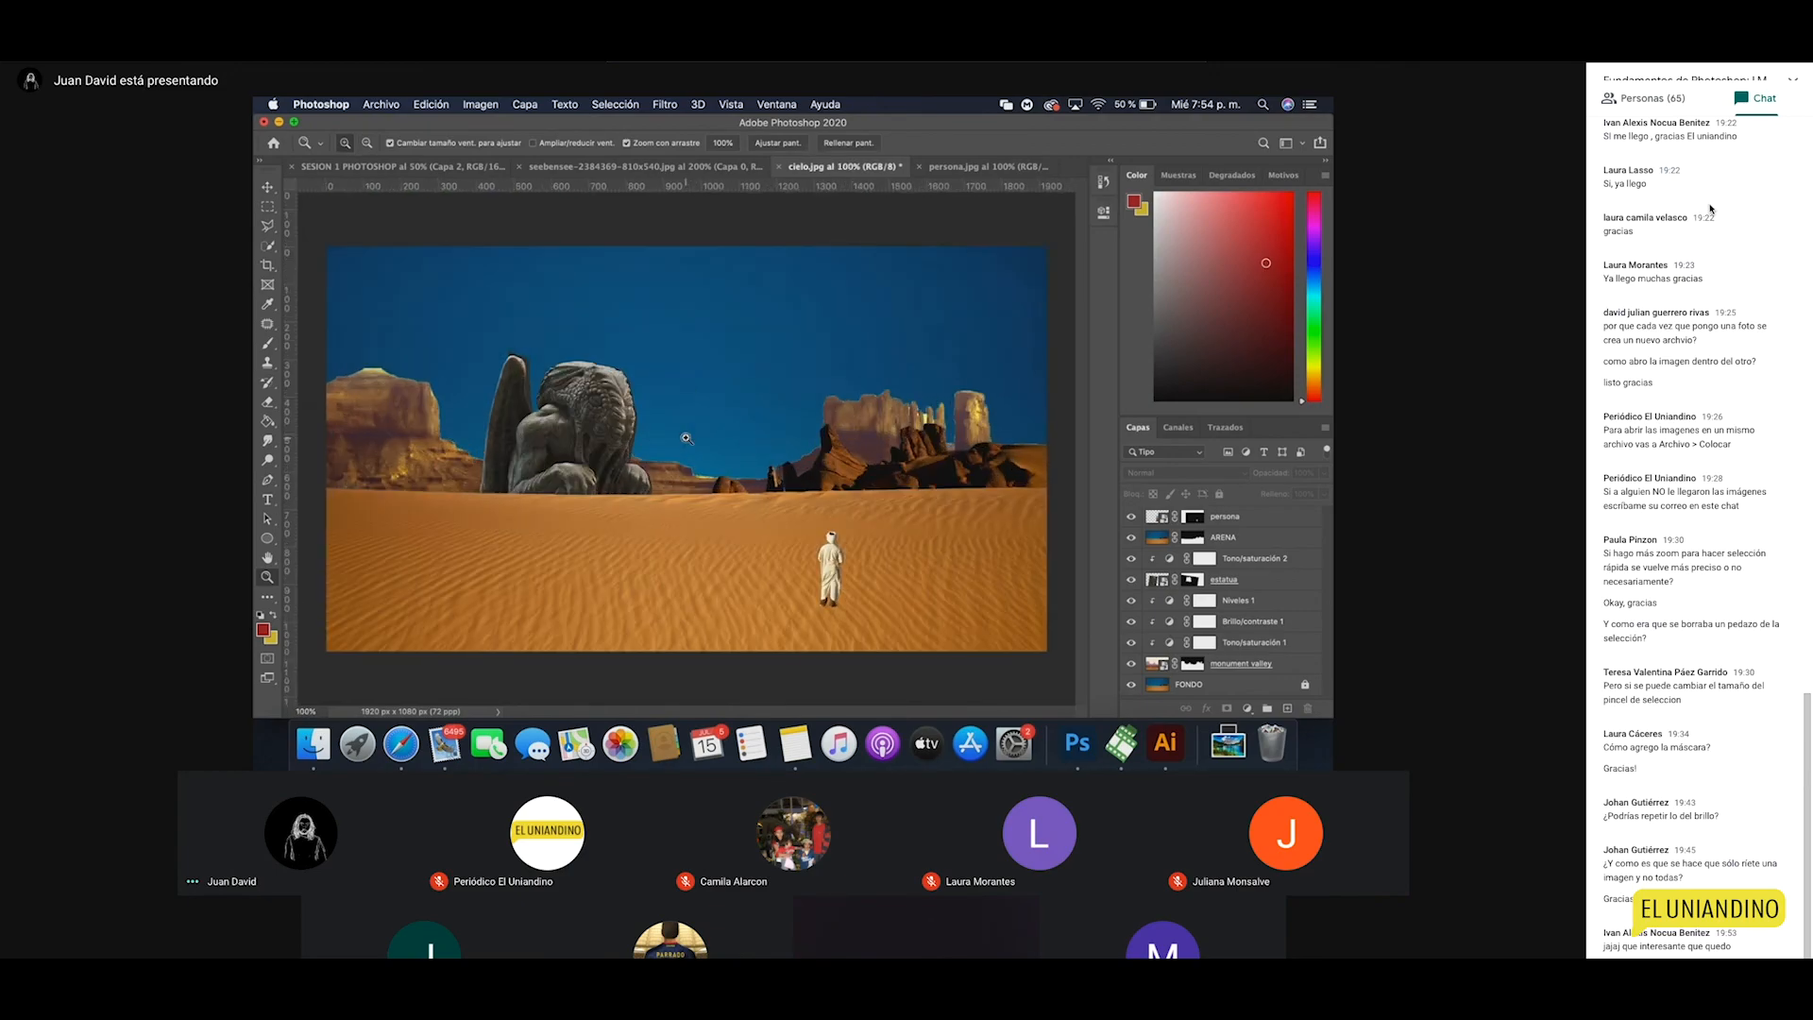
Step: Bring up Save As for the composite, named cielo.psd in Photoshop format
{"action": "left_click", "coordinate": [381, 104]}
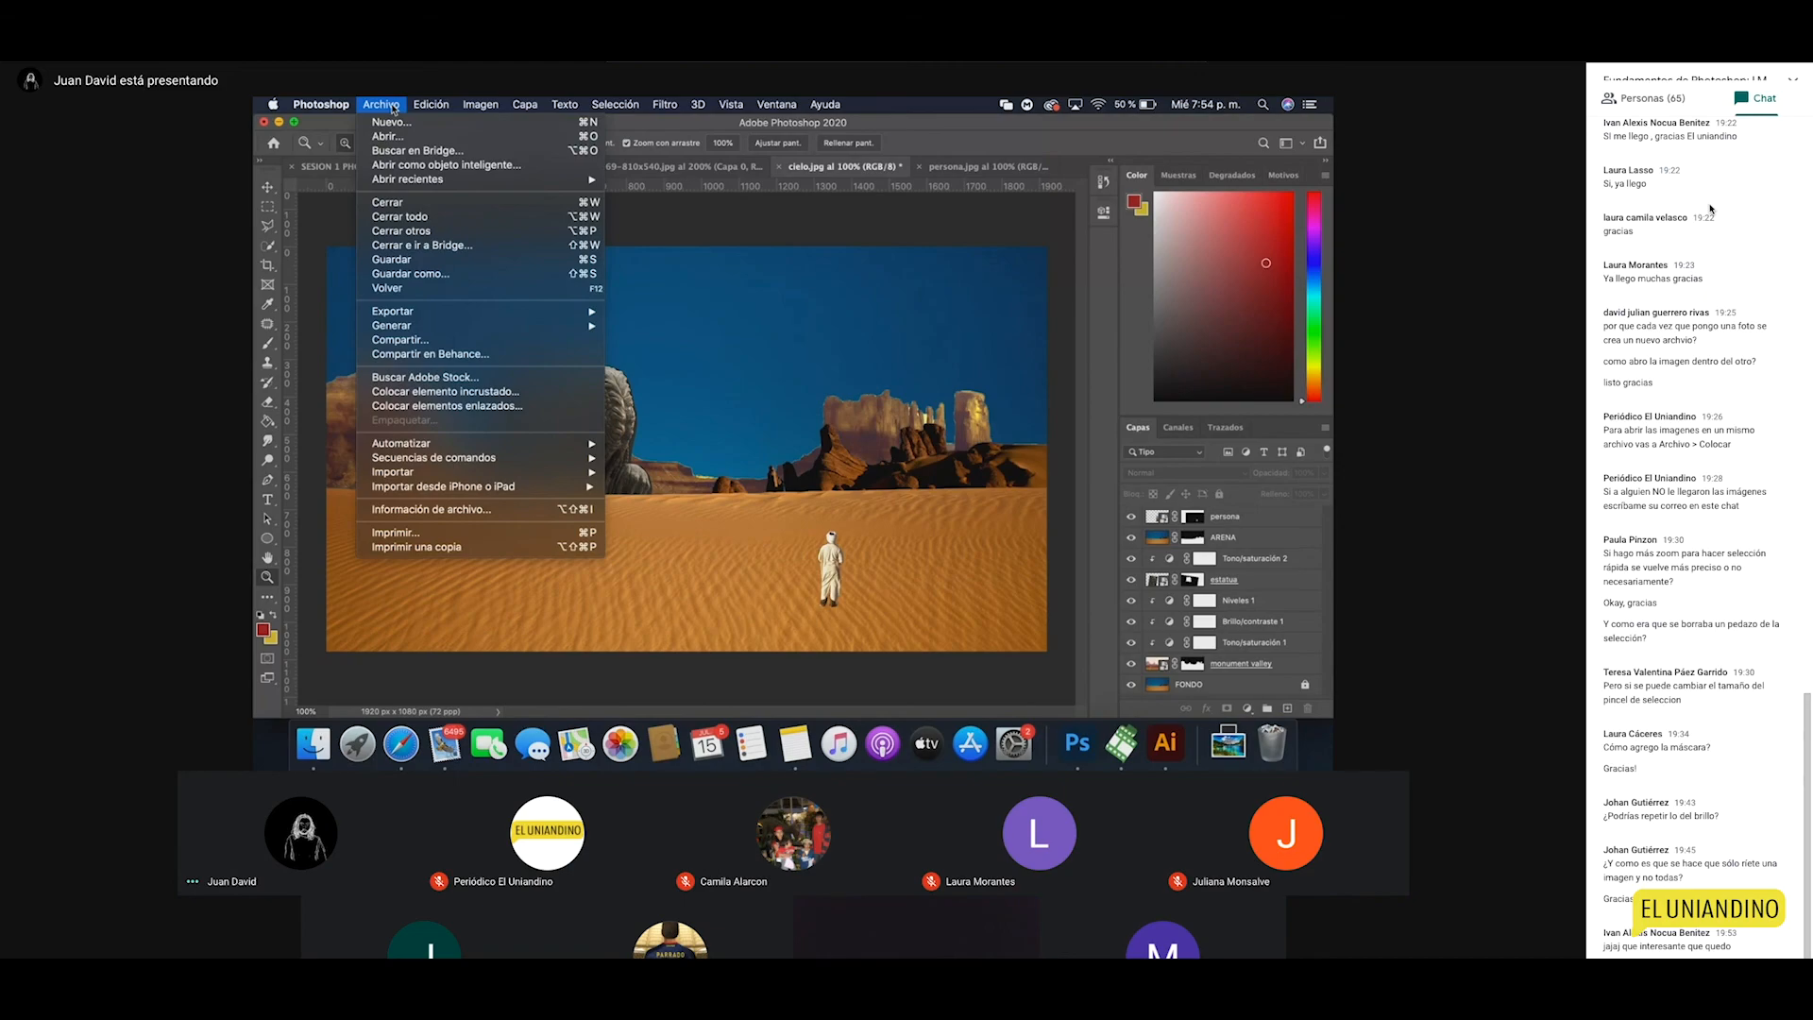
{"action": "left_click", "coordinate": [798, 223]}
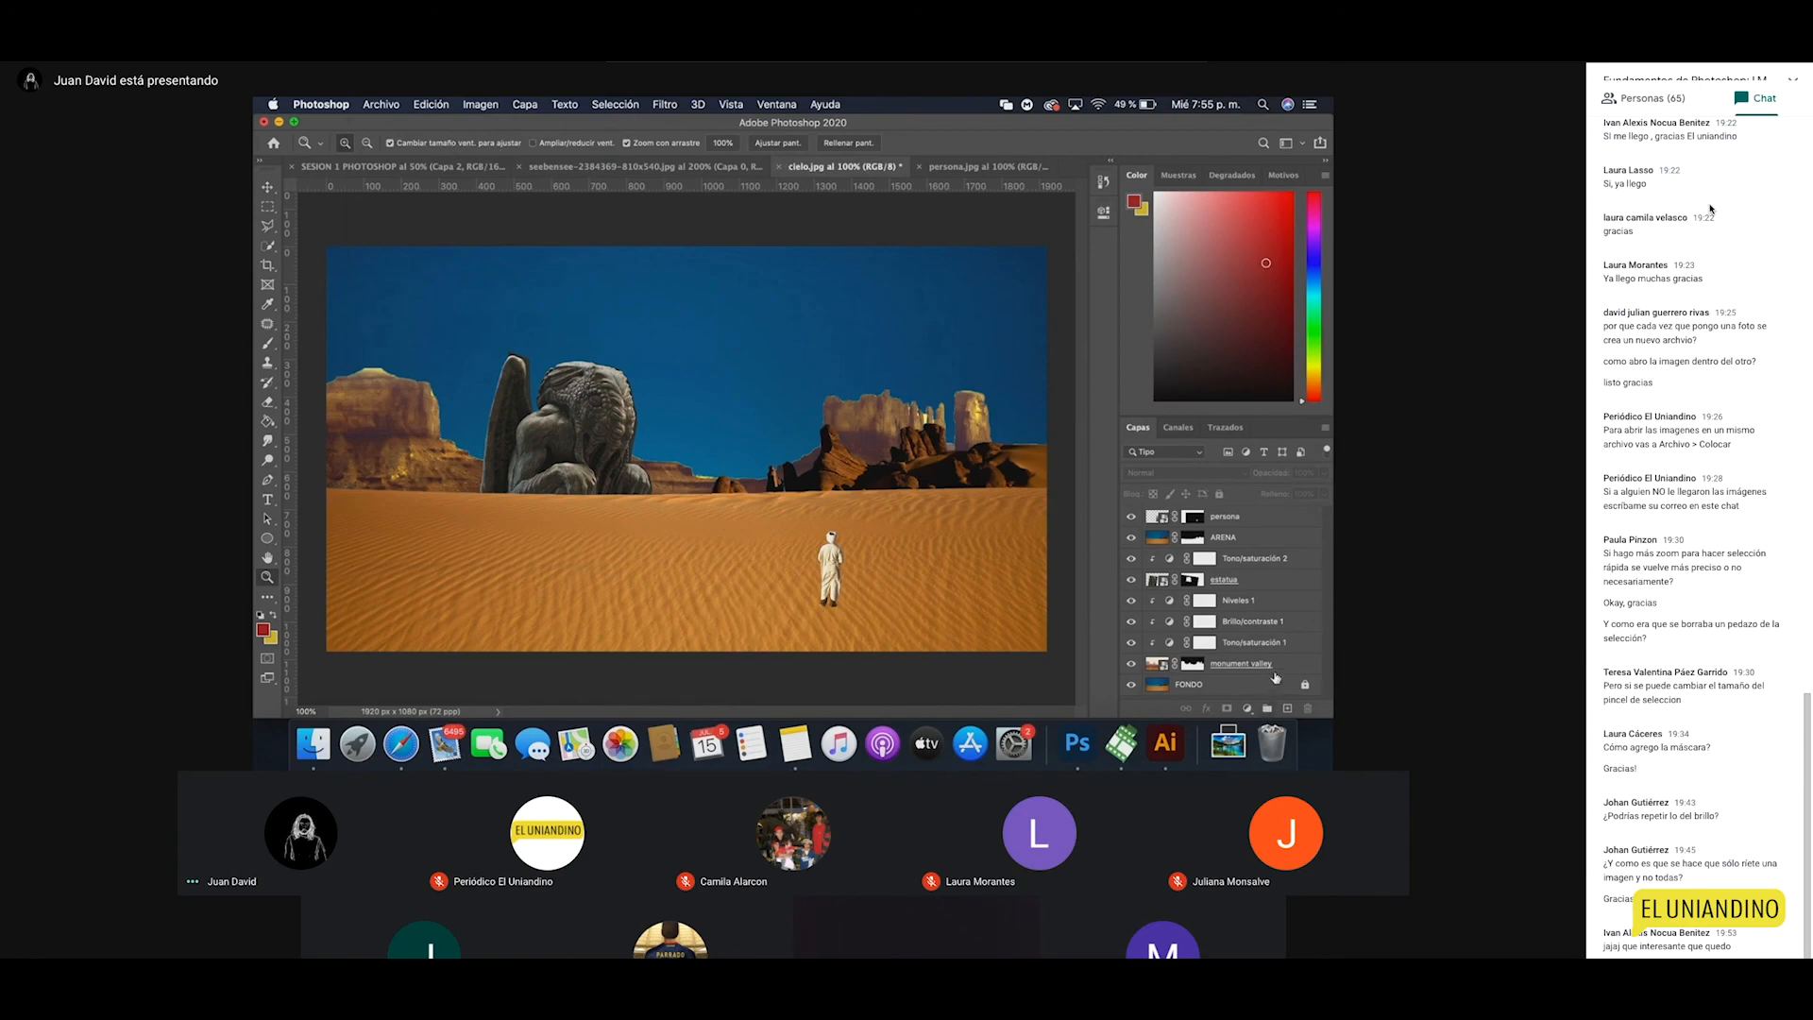
{"action": "left_click", "coordinate": [376, 105]}
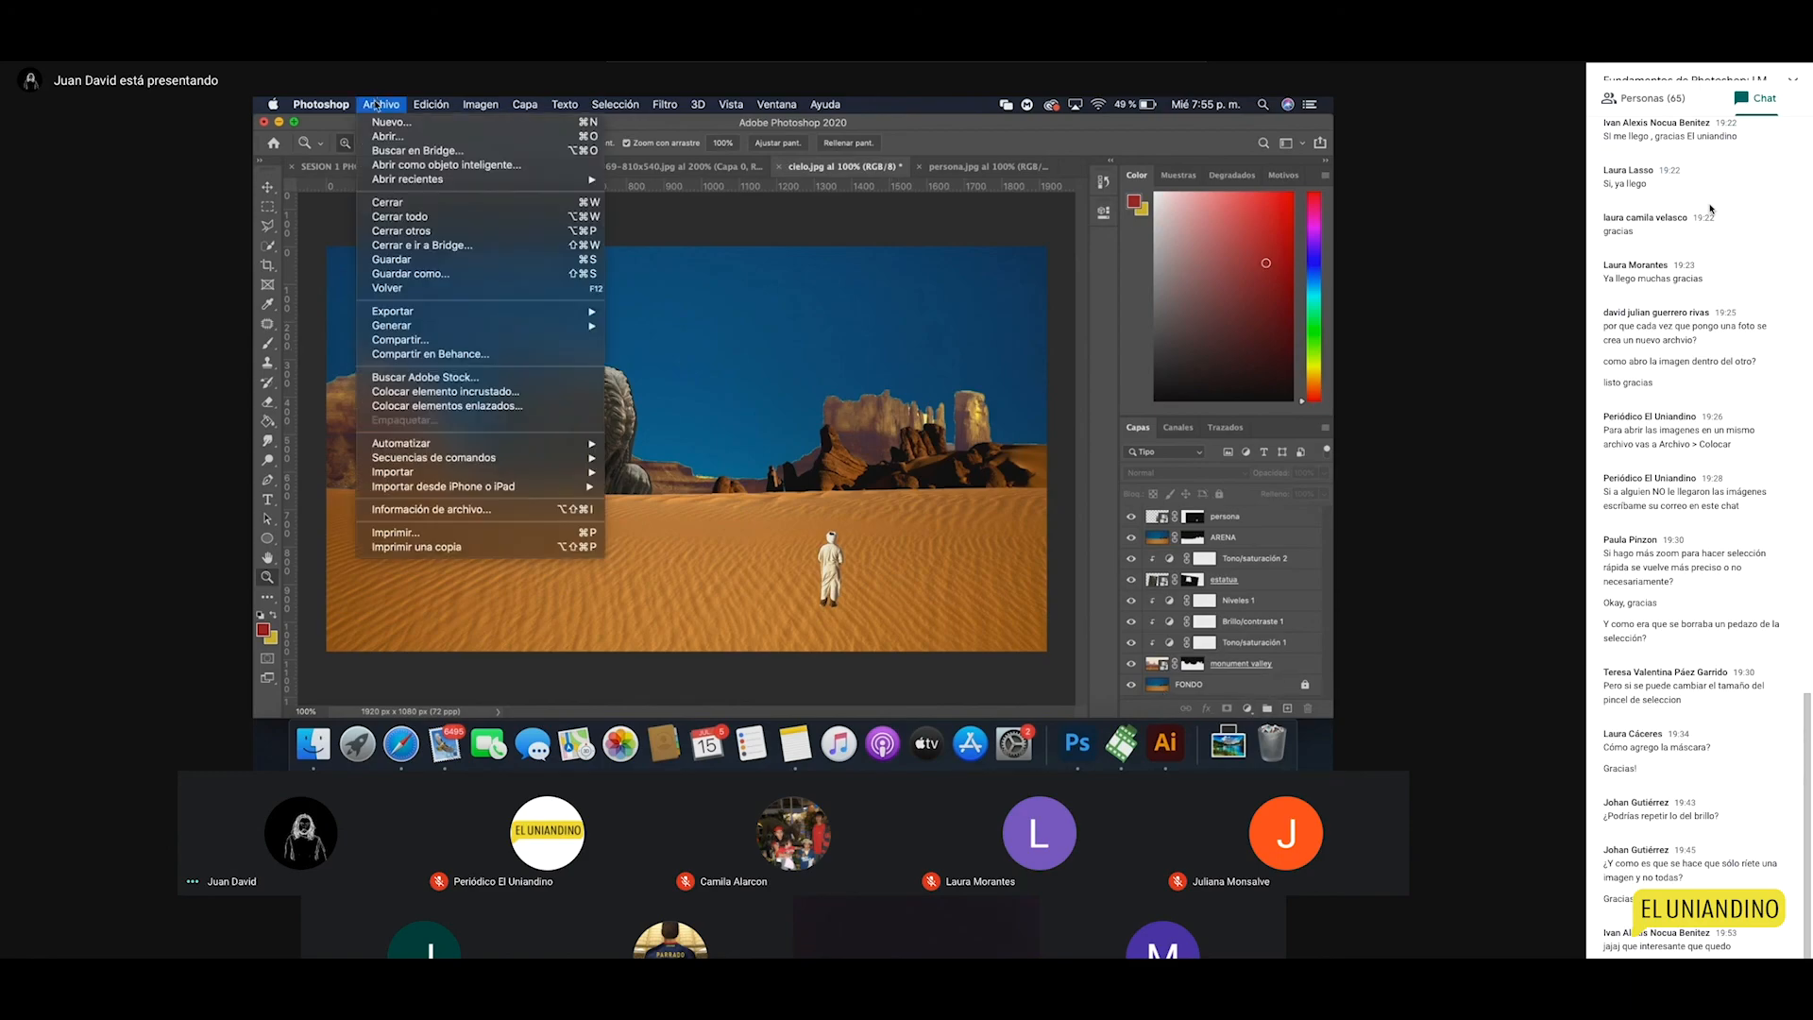
{"action": "left_click", "coordinate": [429, 274]}
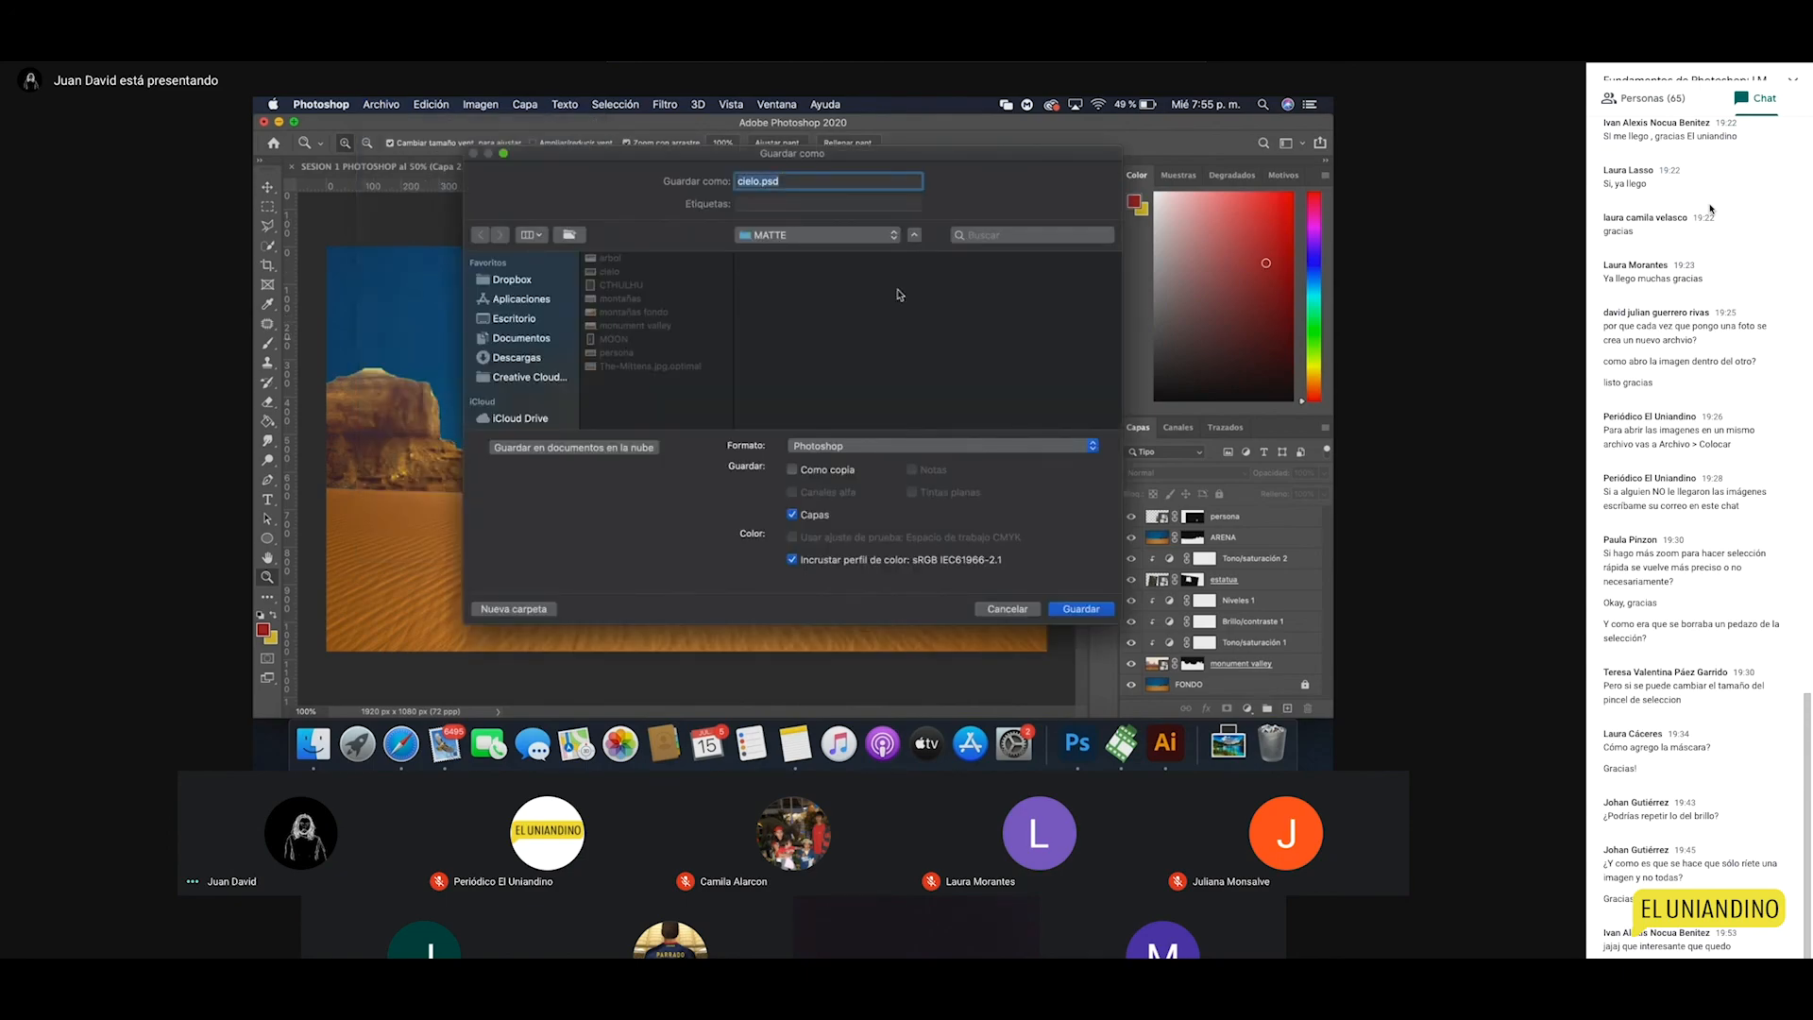
Step: Set the save location to CLASES PHOTOSHOP and rename the file to 'sesion 1'
{"action": "left_click", "coordinate": [778, 236]}
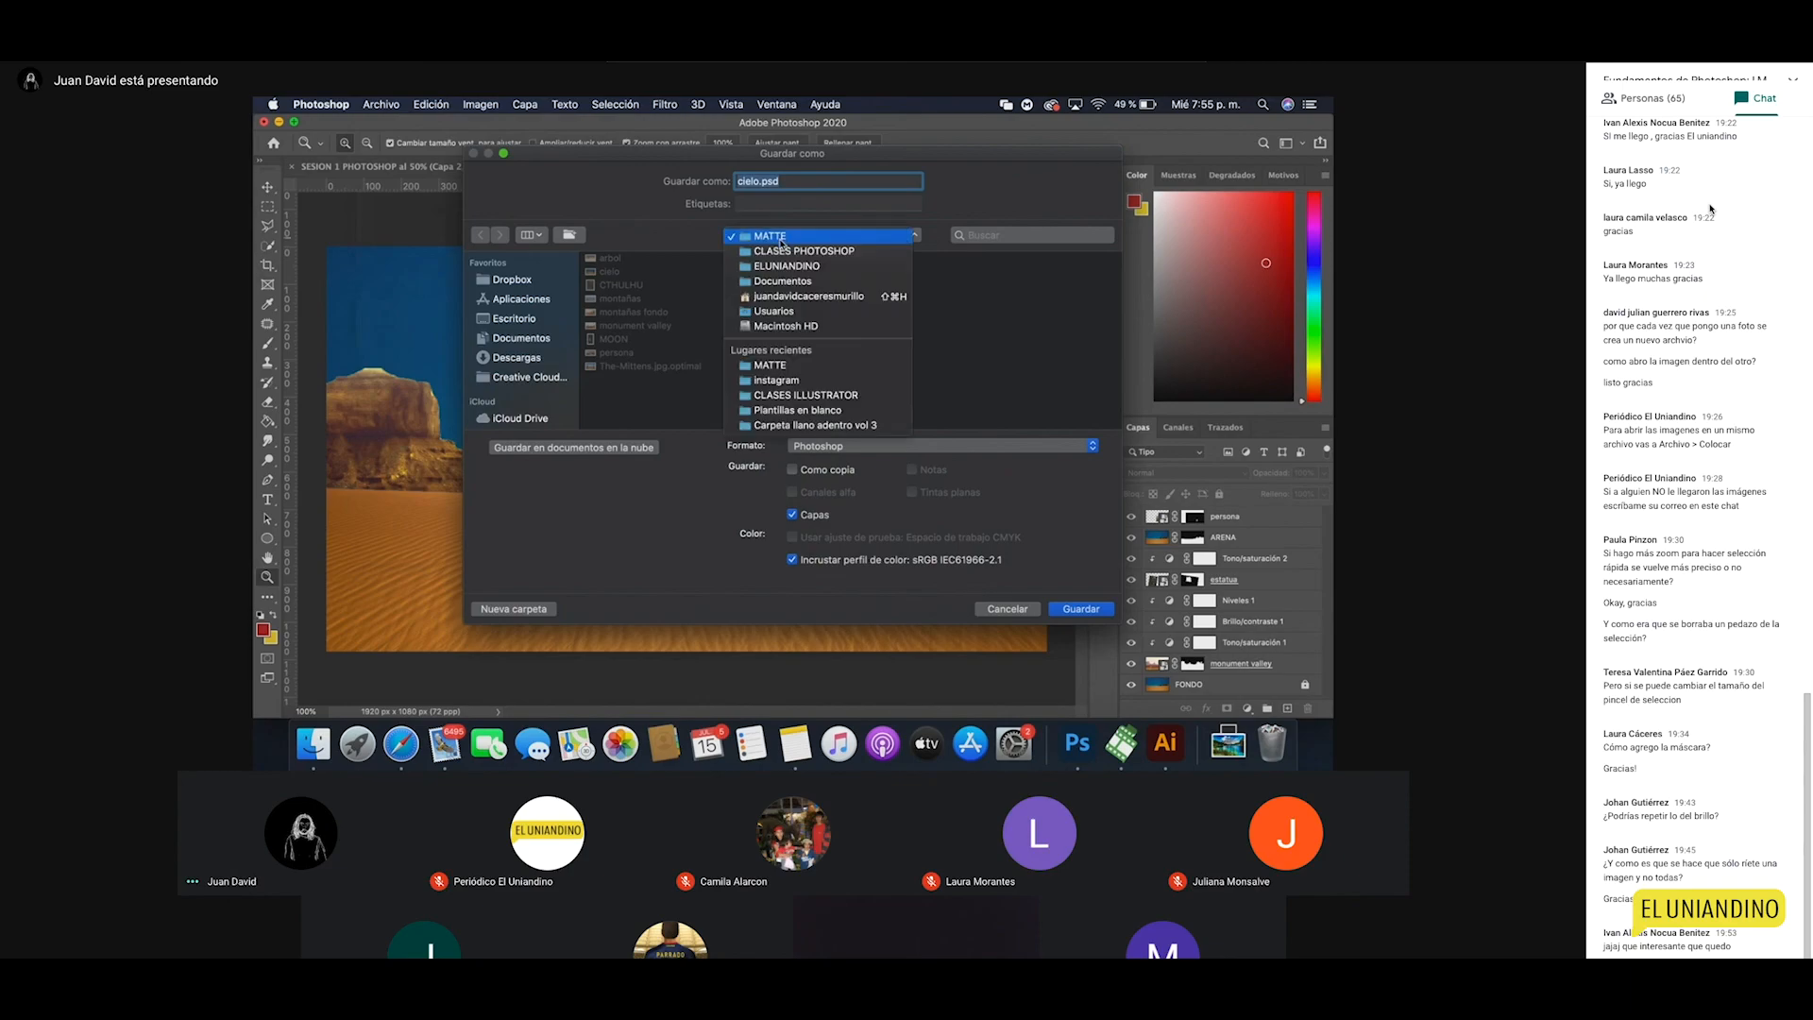
{"action": "left_click", "coordinate": [793, 250]}
{"action": "left_click", "coordinate": [753, 180]}
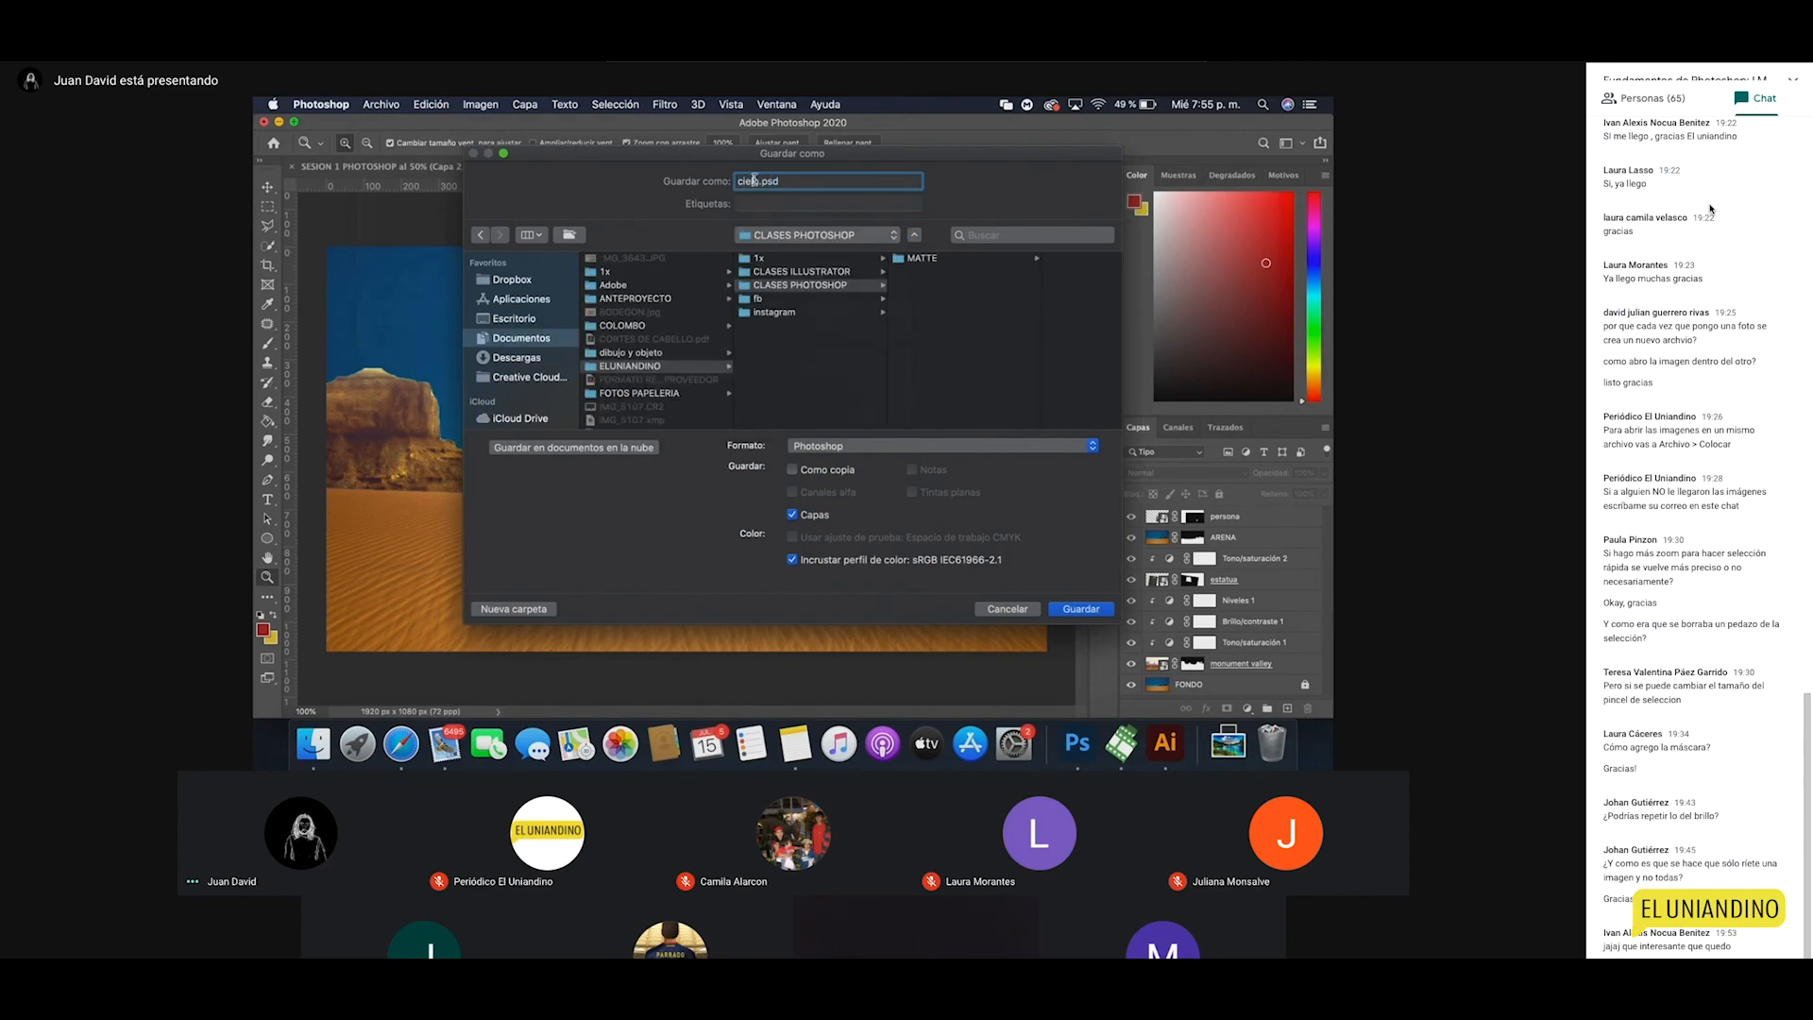
{"action": "double_click", "coordinate": [754, 180]}
{"action": "type", "text": "sesion 1"}
{"action": "left_click", "coordinate": [826, 453]}
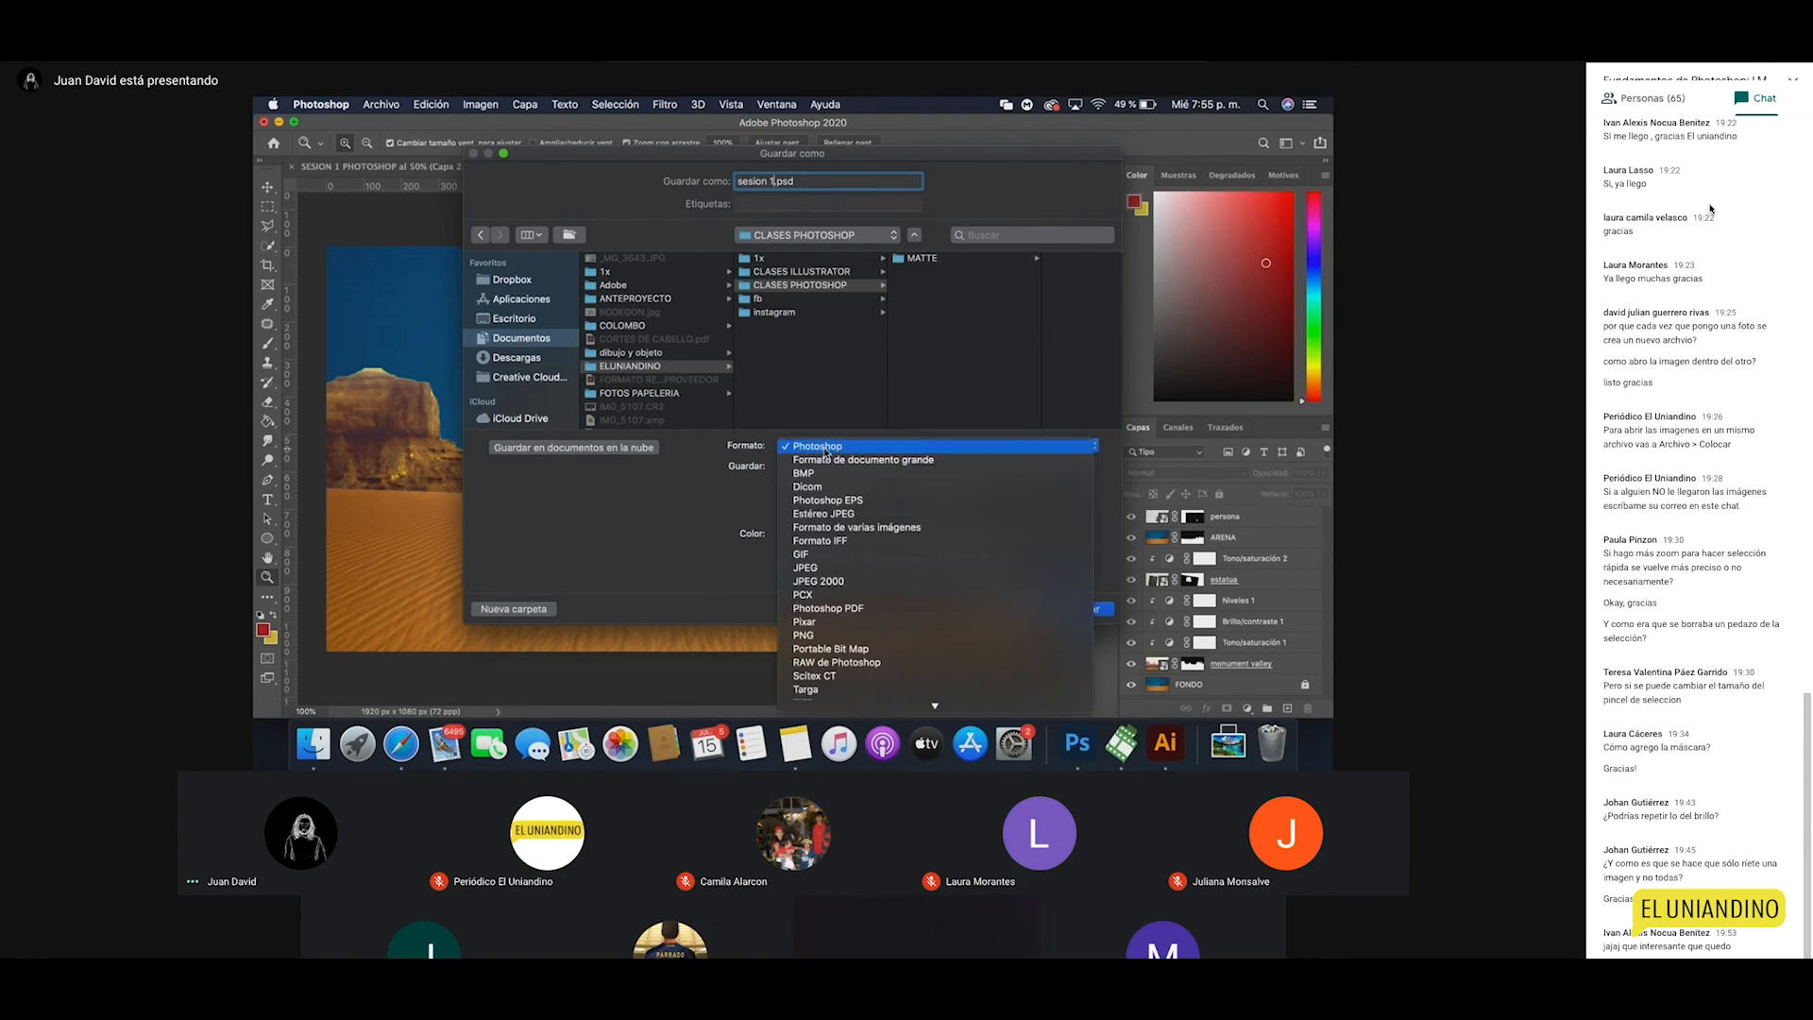
Step: Save sesion 1.psd in Photoshop format, accepting the Photoshop format options
{"action": "scroll", "coordinate": [831, 496], "scroll_direction": "down", "scroll_amount": 1}
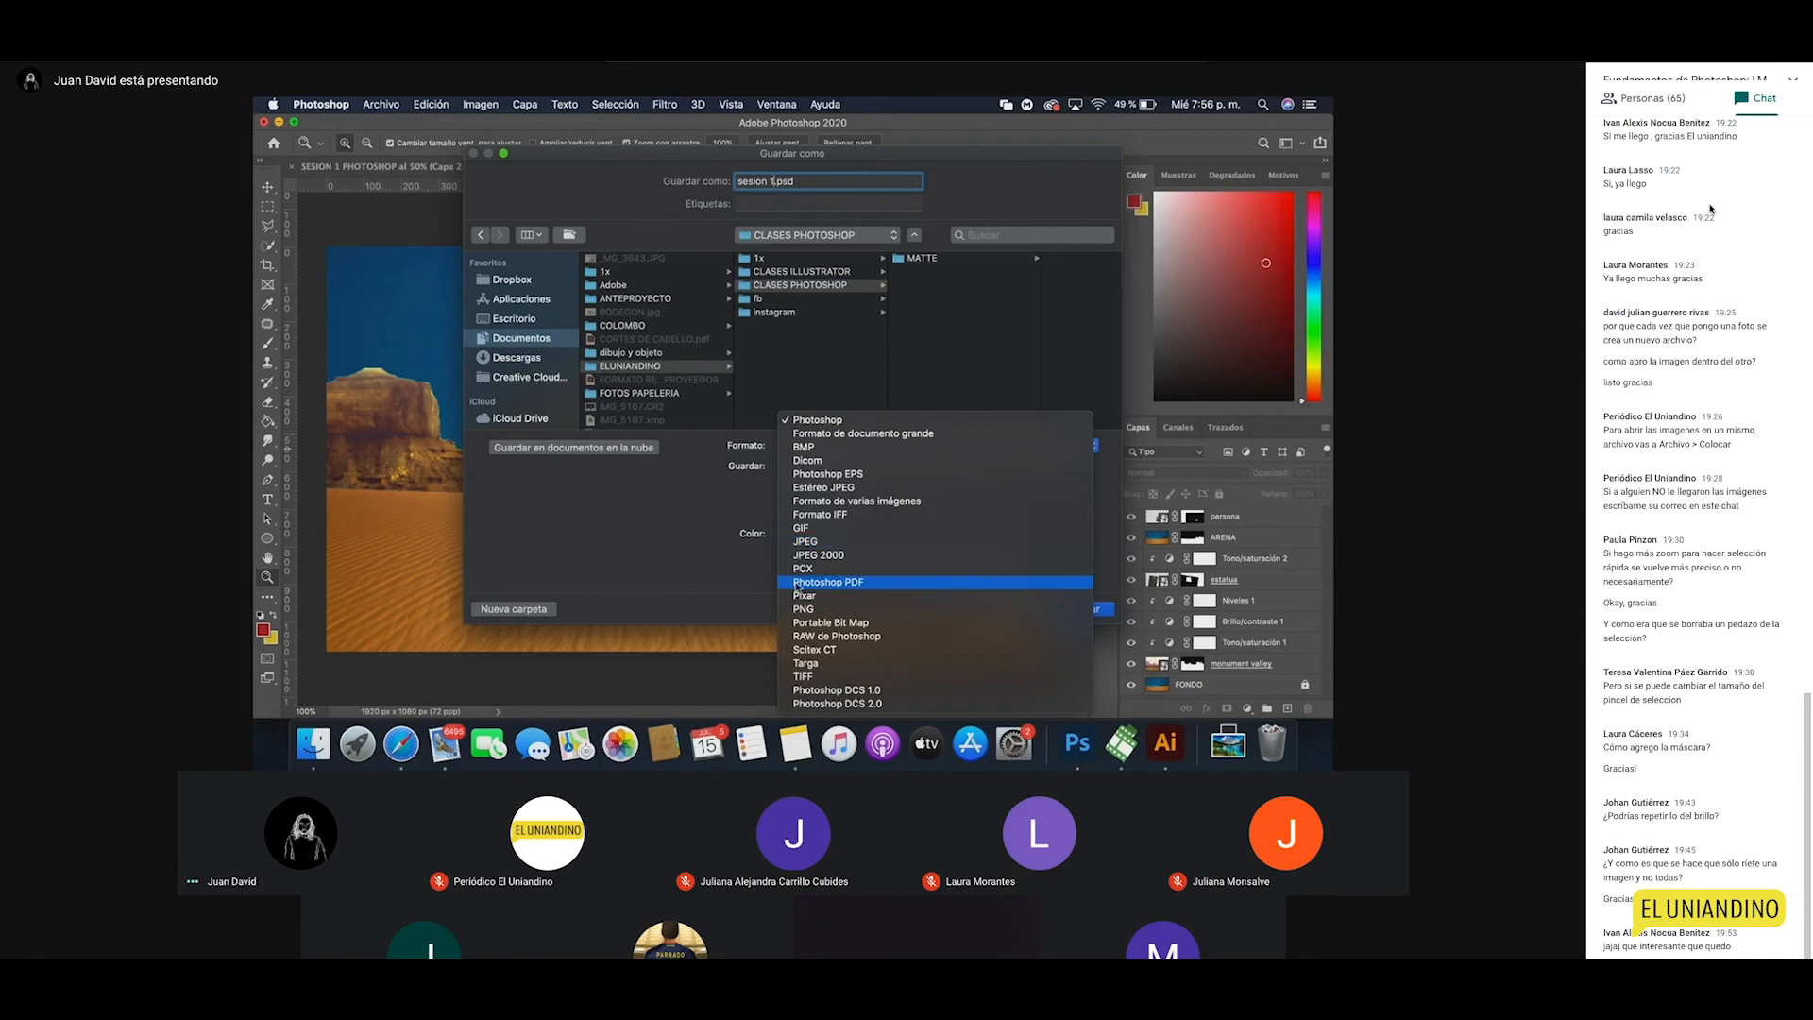
{"action": "left_click", "coordinate": [820, 421]}
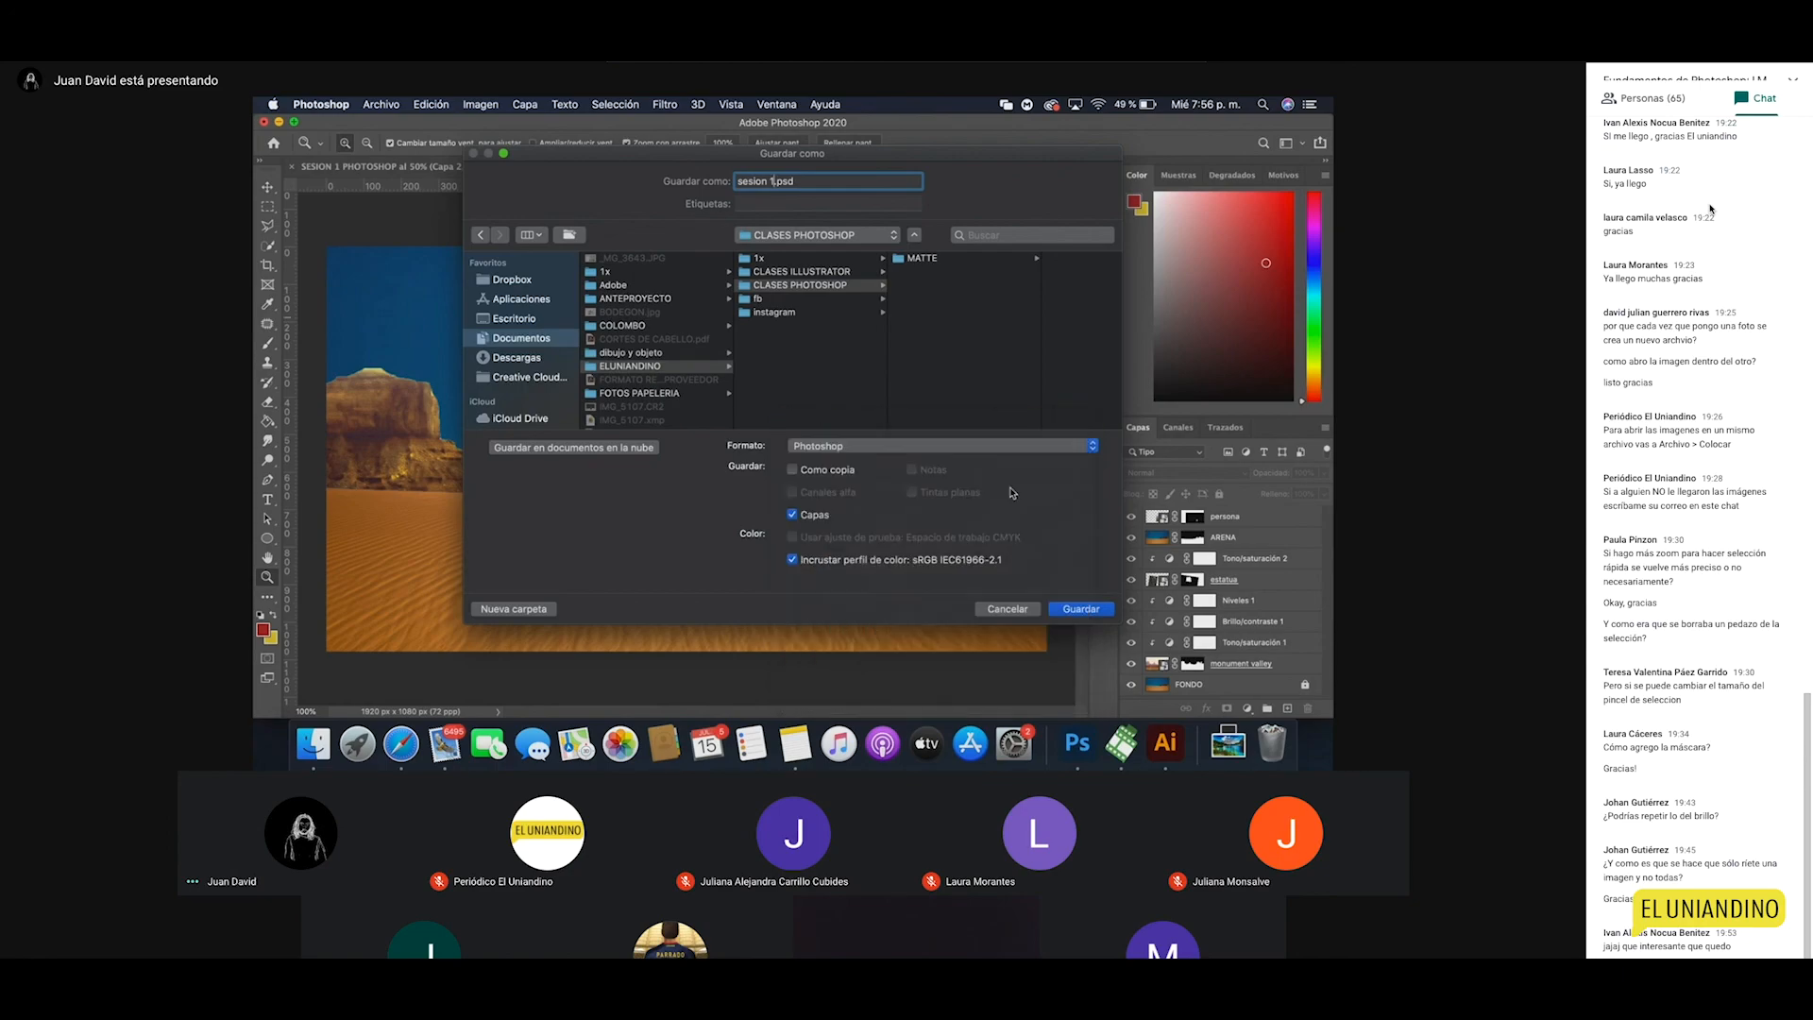
{"action": "left_click", "coordinate": [1063, 605]}
{"action": "left_click", "coordinate": [1012, 367]}
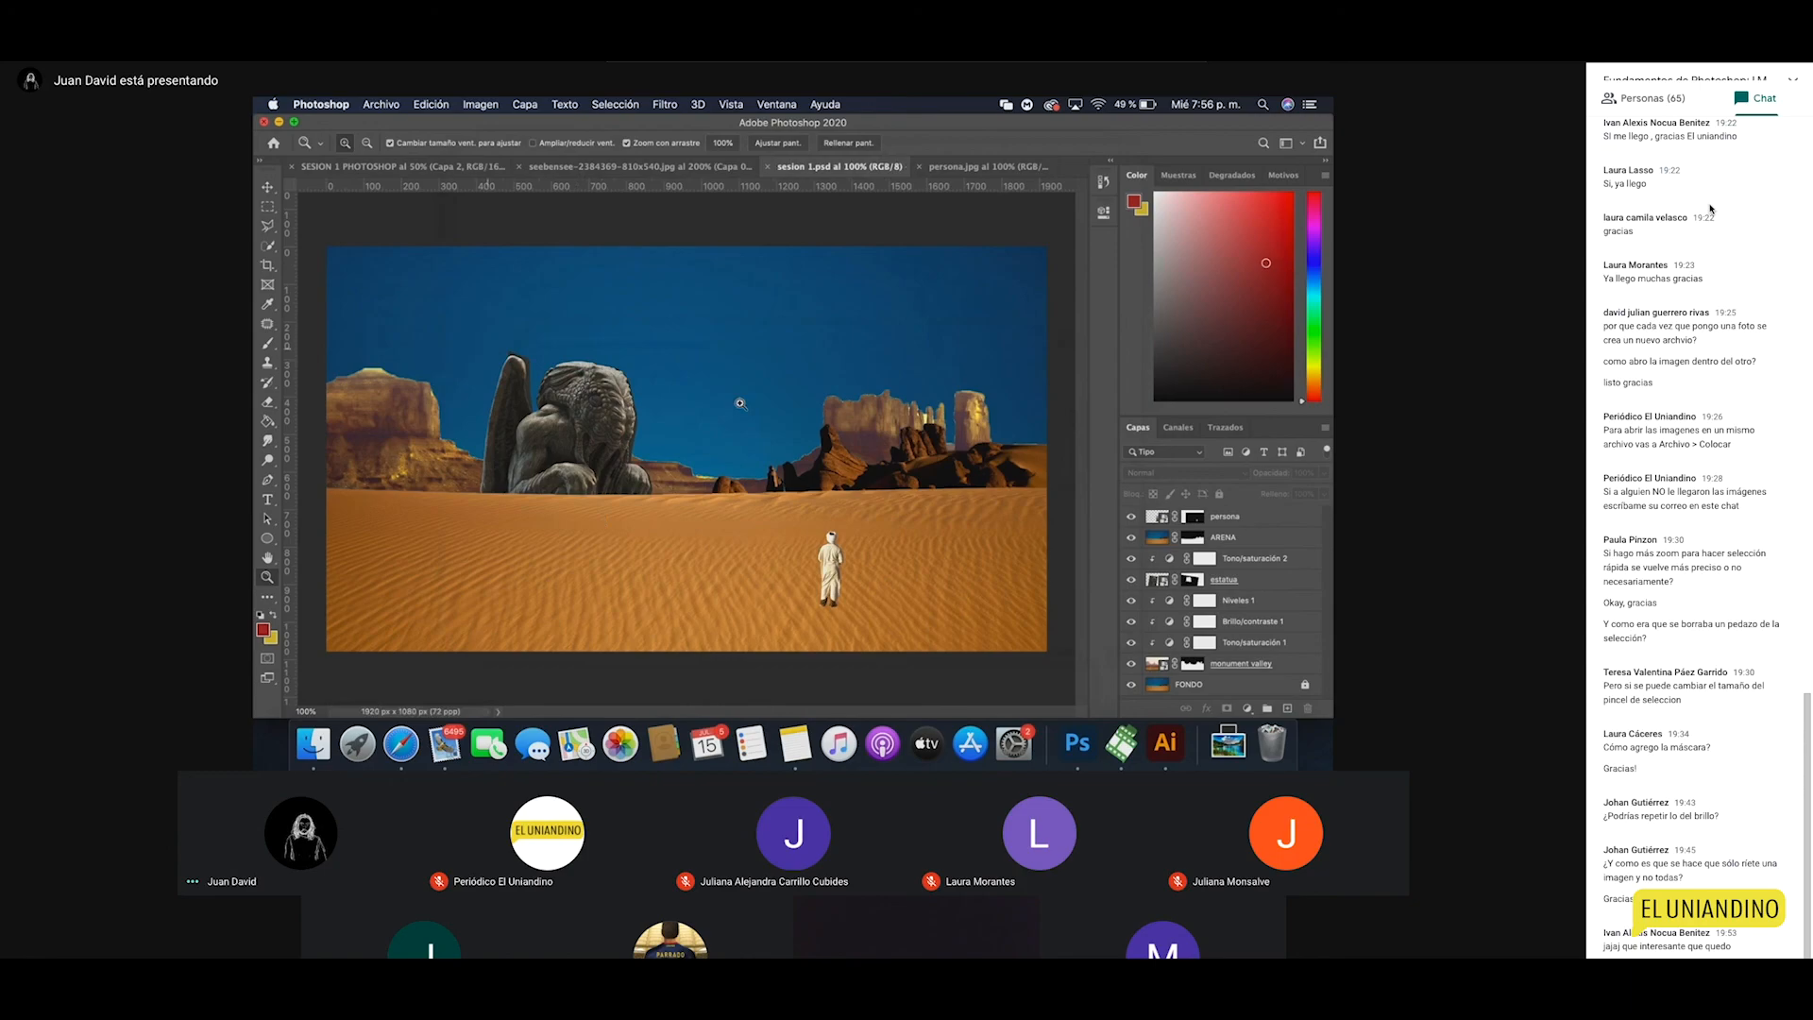
Step: In Finder, browse to ELUNIANDINO > CLASES PHOTOSHOP and select sesion 1.psd
{"action": "left_click", "coordinate": [313, 744]}
{"action": "left_click", "coordinate": [835, 519]}
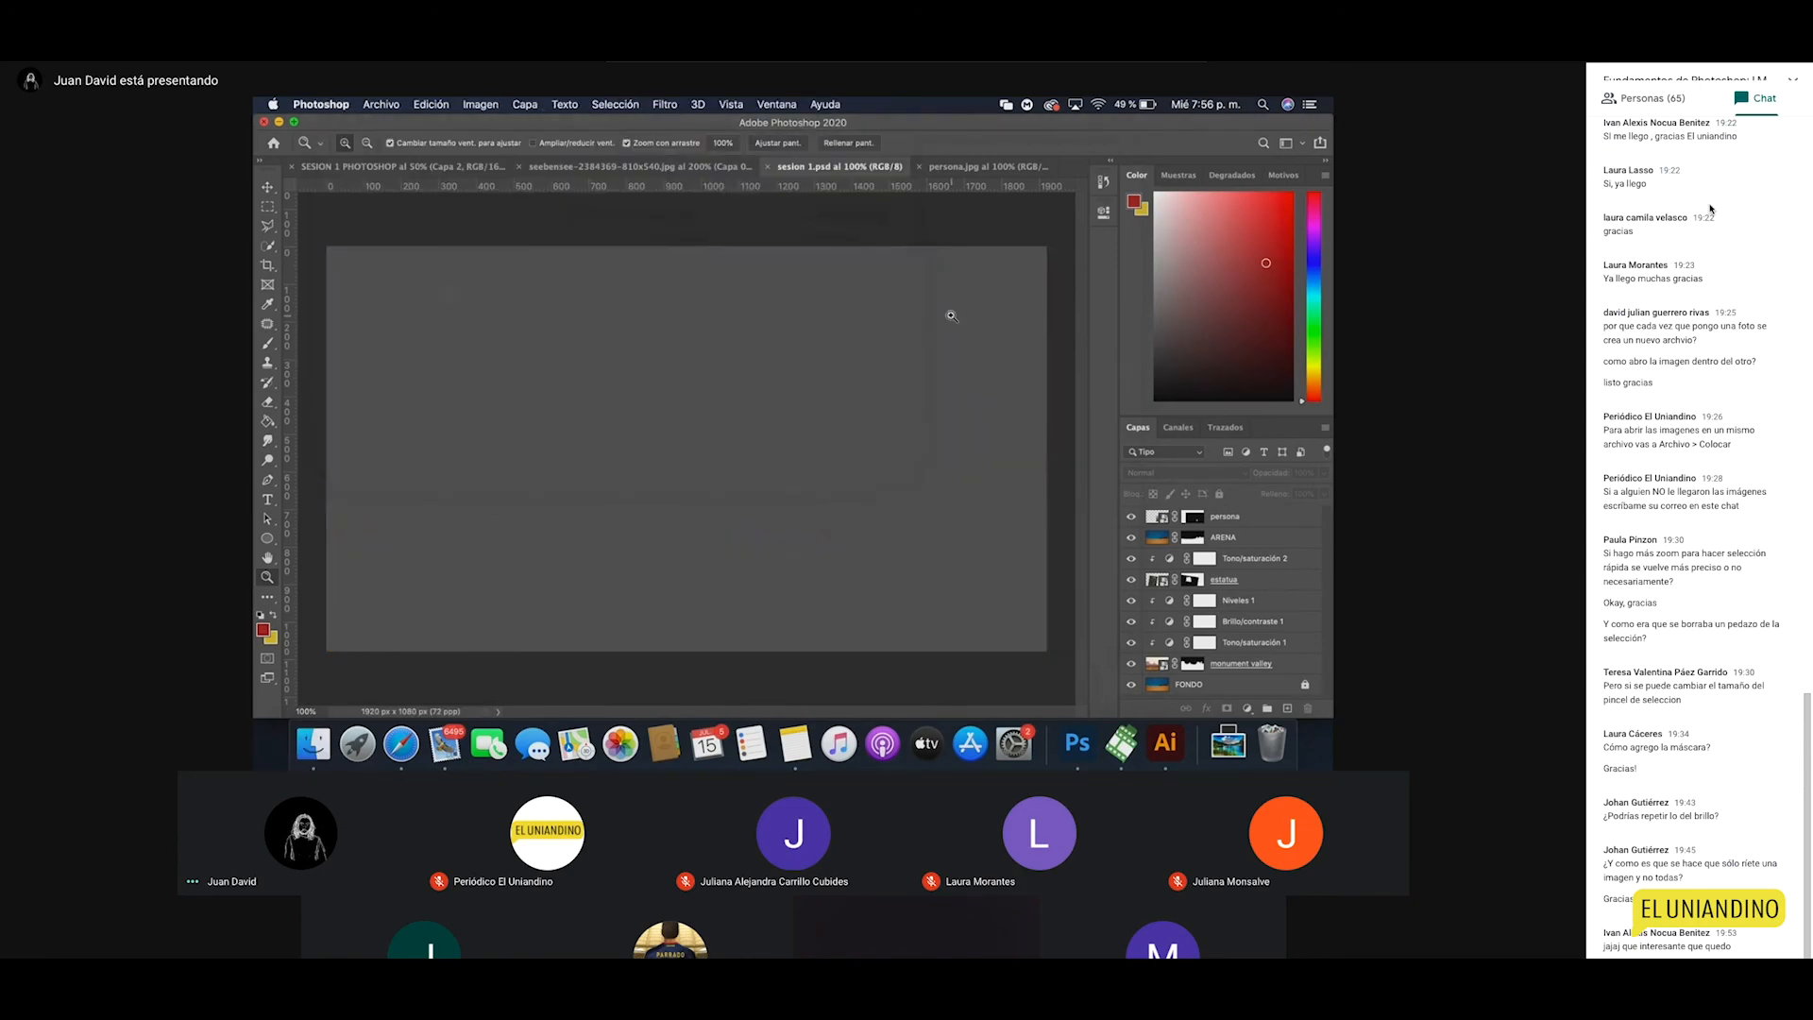
{"action": "left_click", "coordinate": [314, 744]}
{"action": "double_click", "coordinate": [538, 227]}
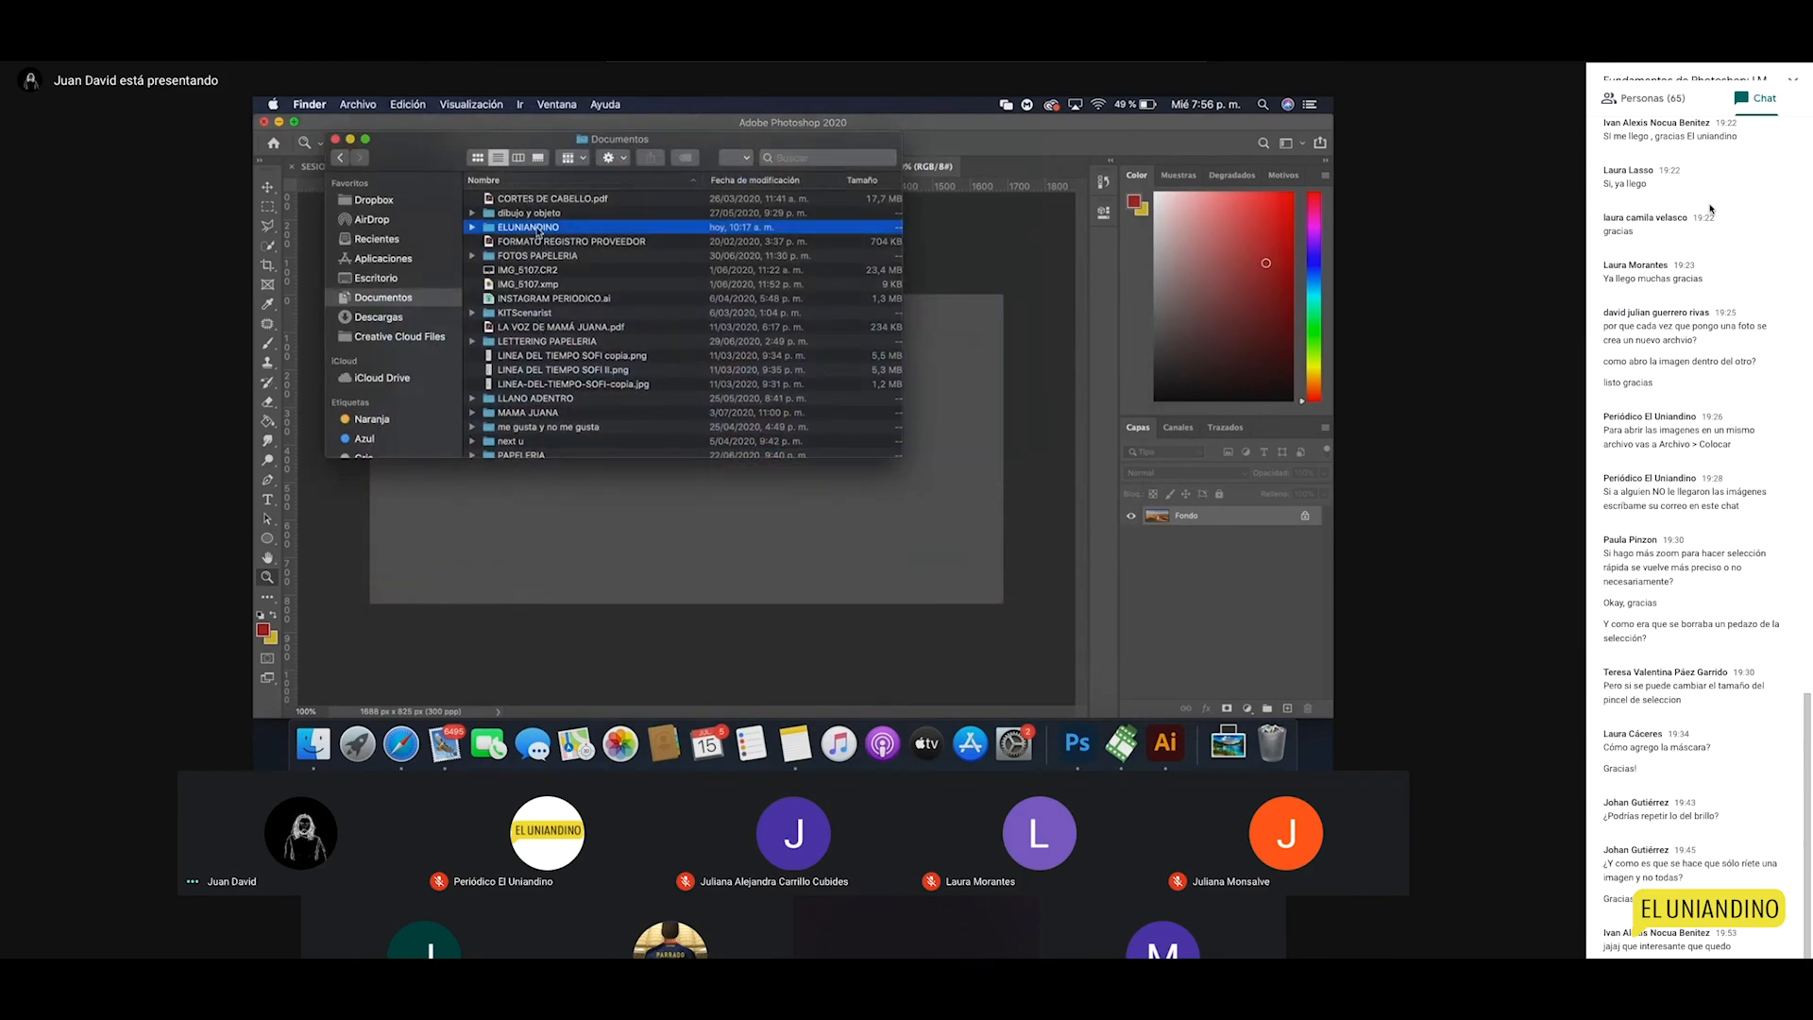
{"action": "double_click", "coordinate": [556, 228]}
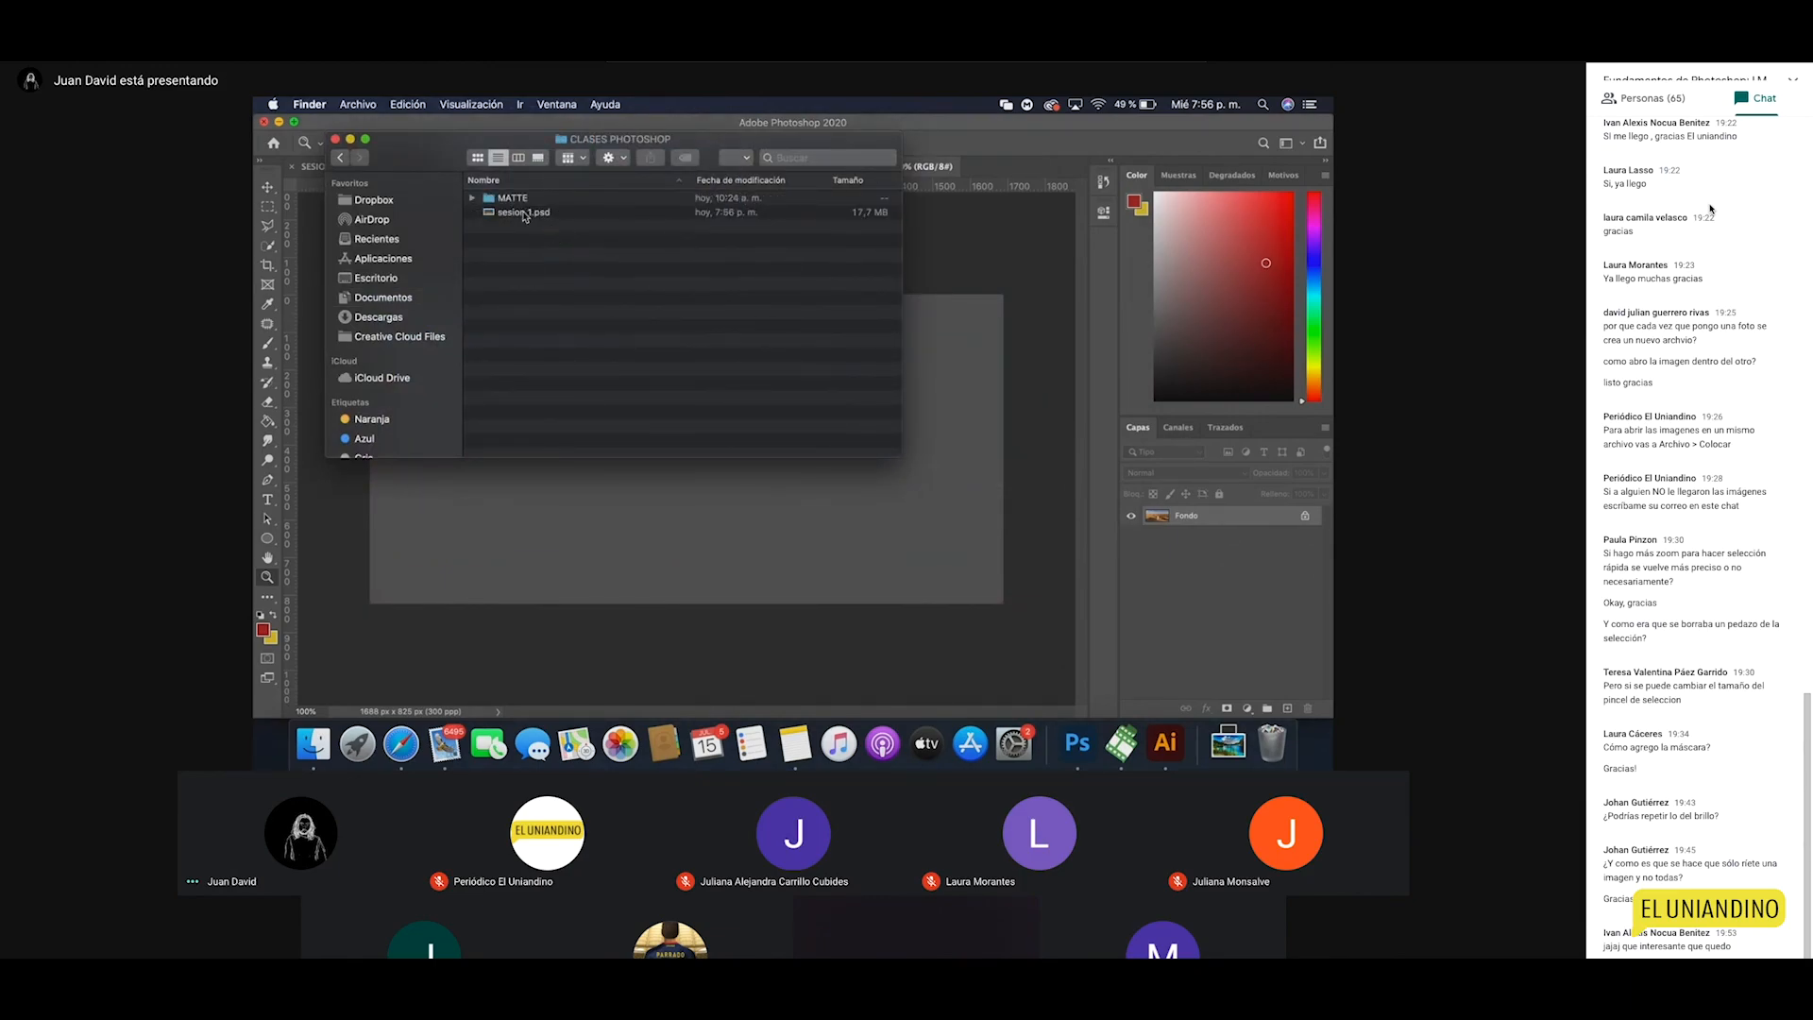
{"action": "left_click", "coordinate": [518, 213]}
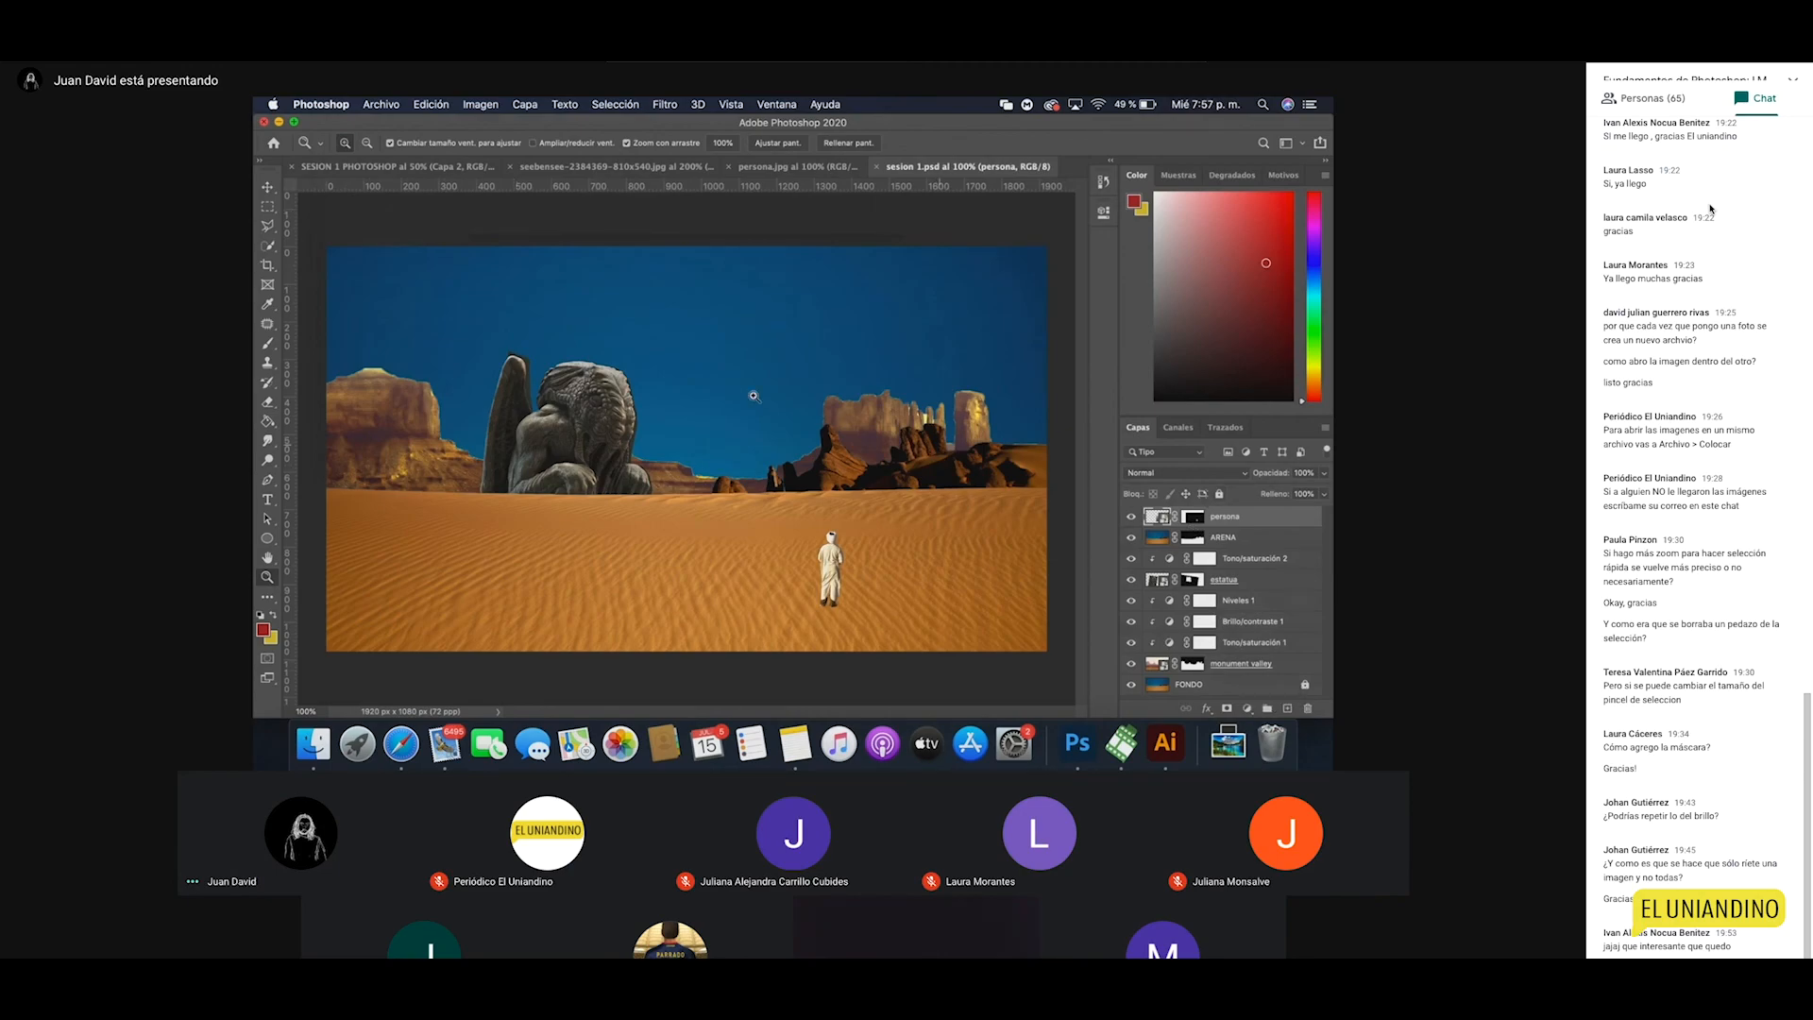
Step: Start a Photoshop PDF copy, untick Conservar capacidades de edición, then cancel the PDF save
{"action": "left_click", "coordinate": [382, 105]}
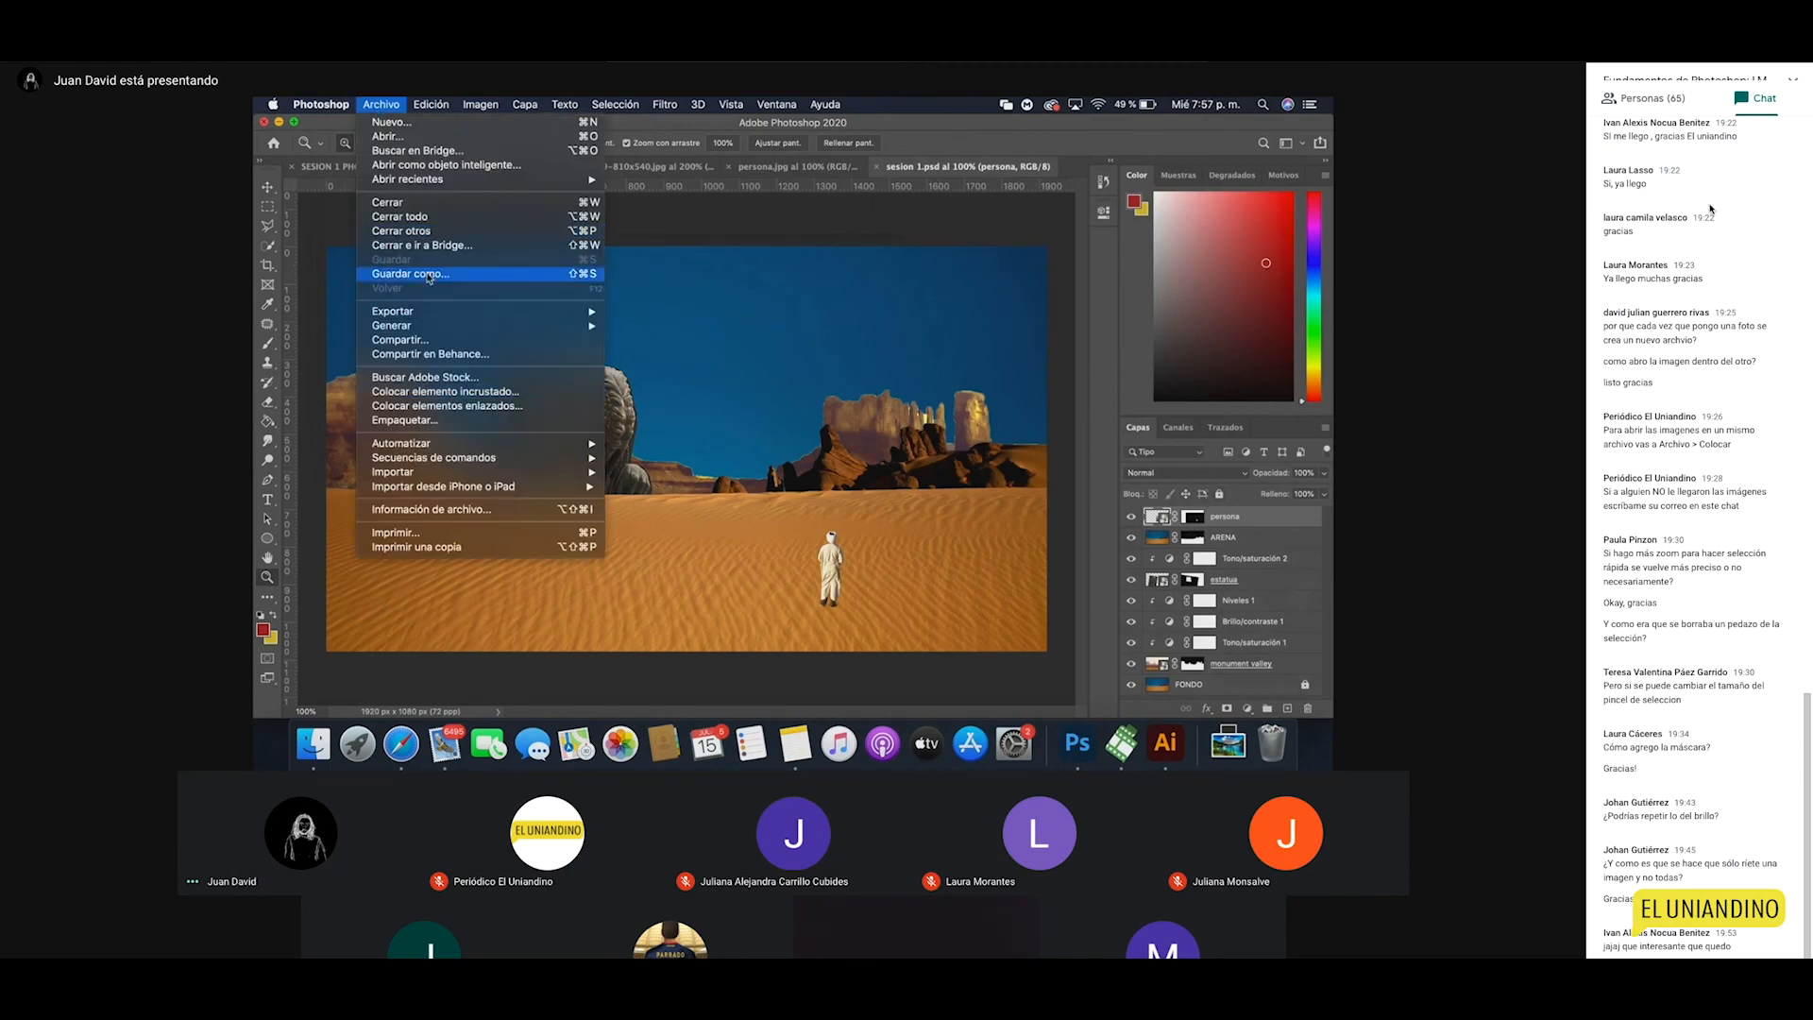
{"action": "left_click", "coordinate": [410, 274]}
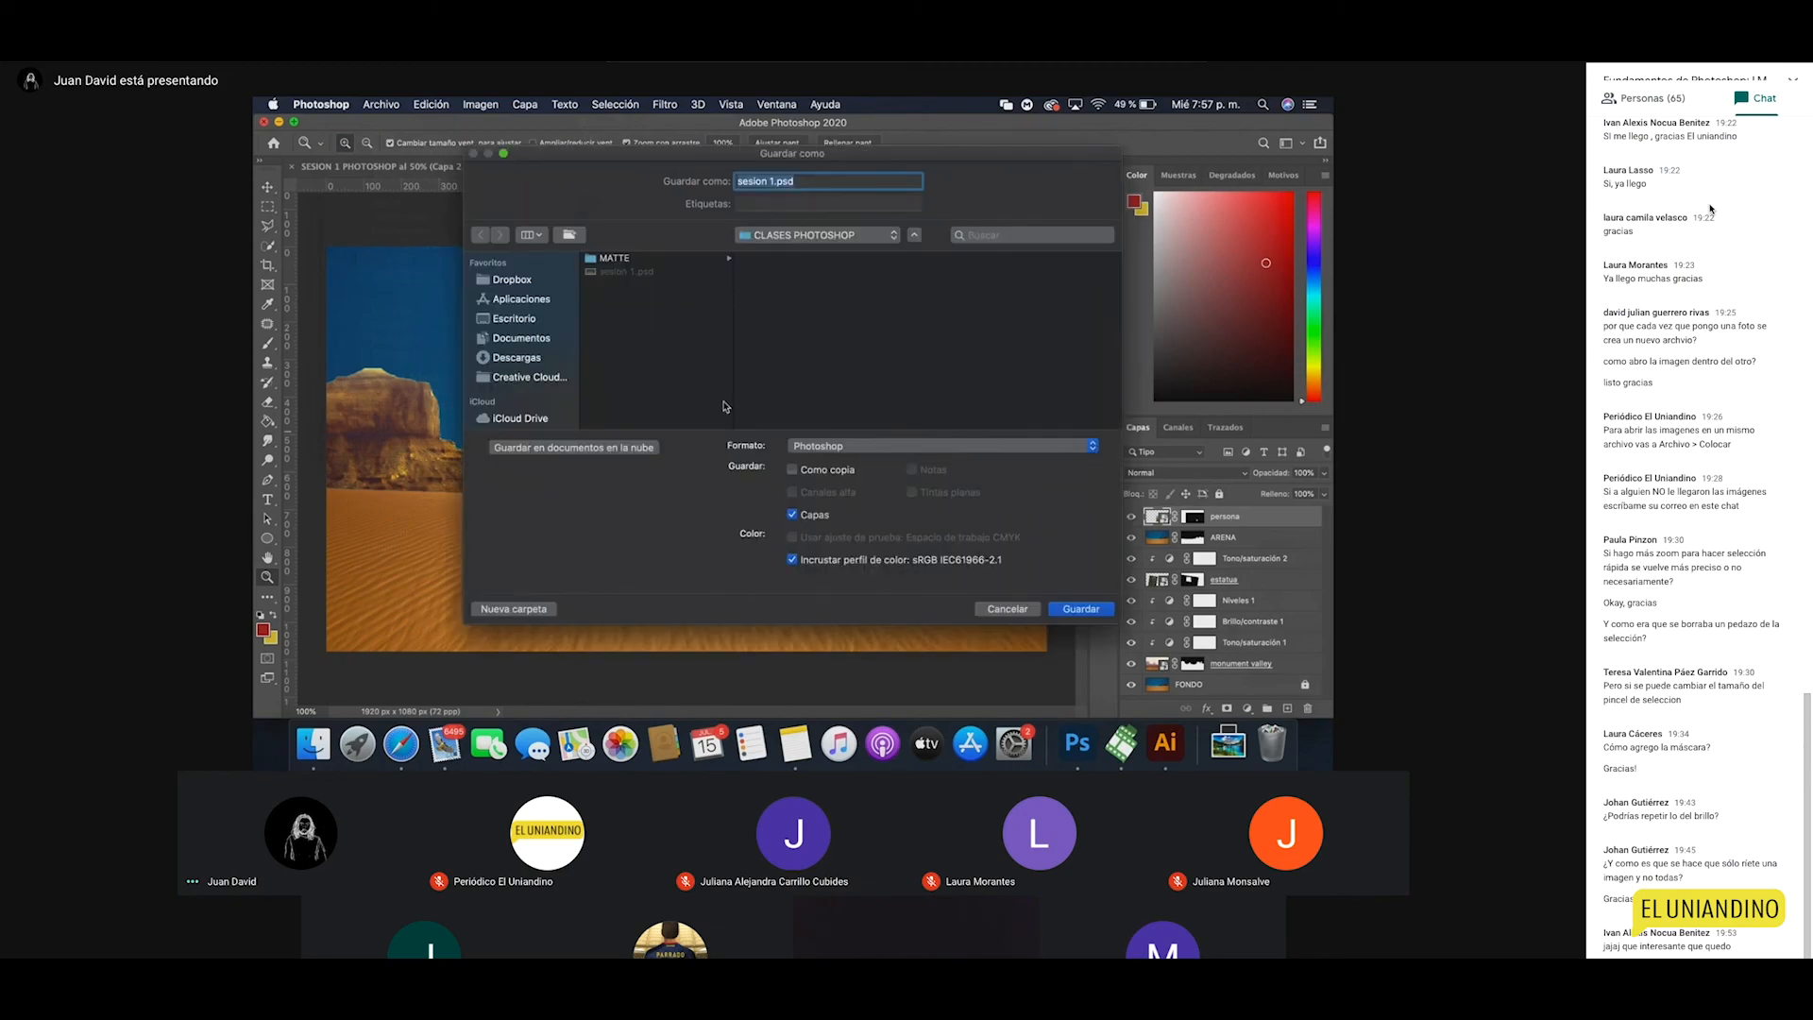
{"action": "left_click", "coordinate": [876, 451]}
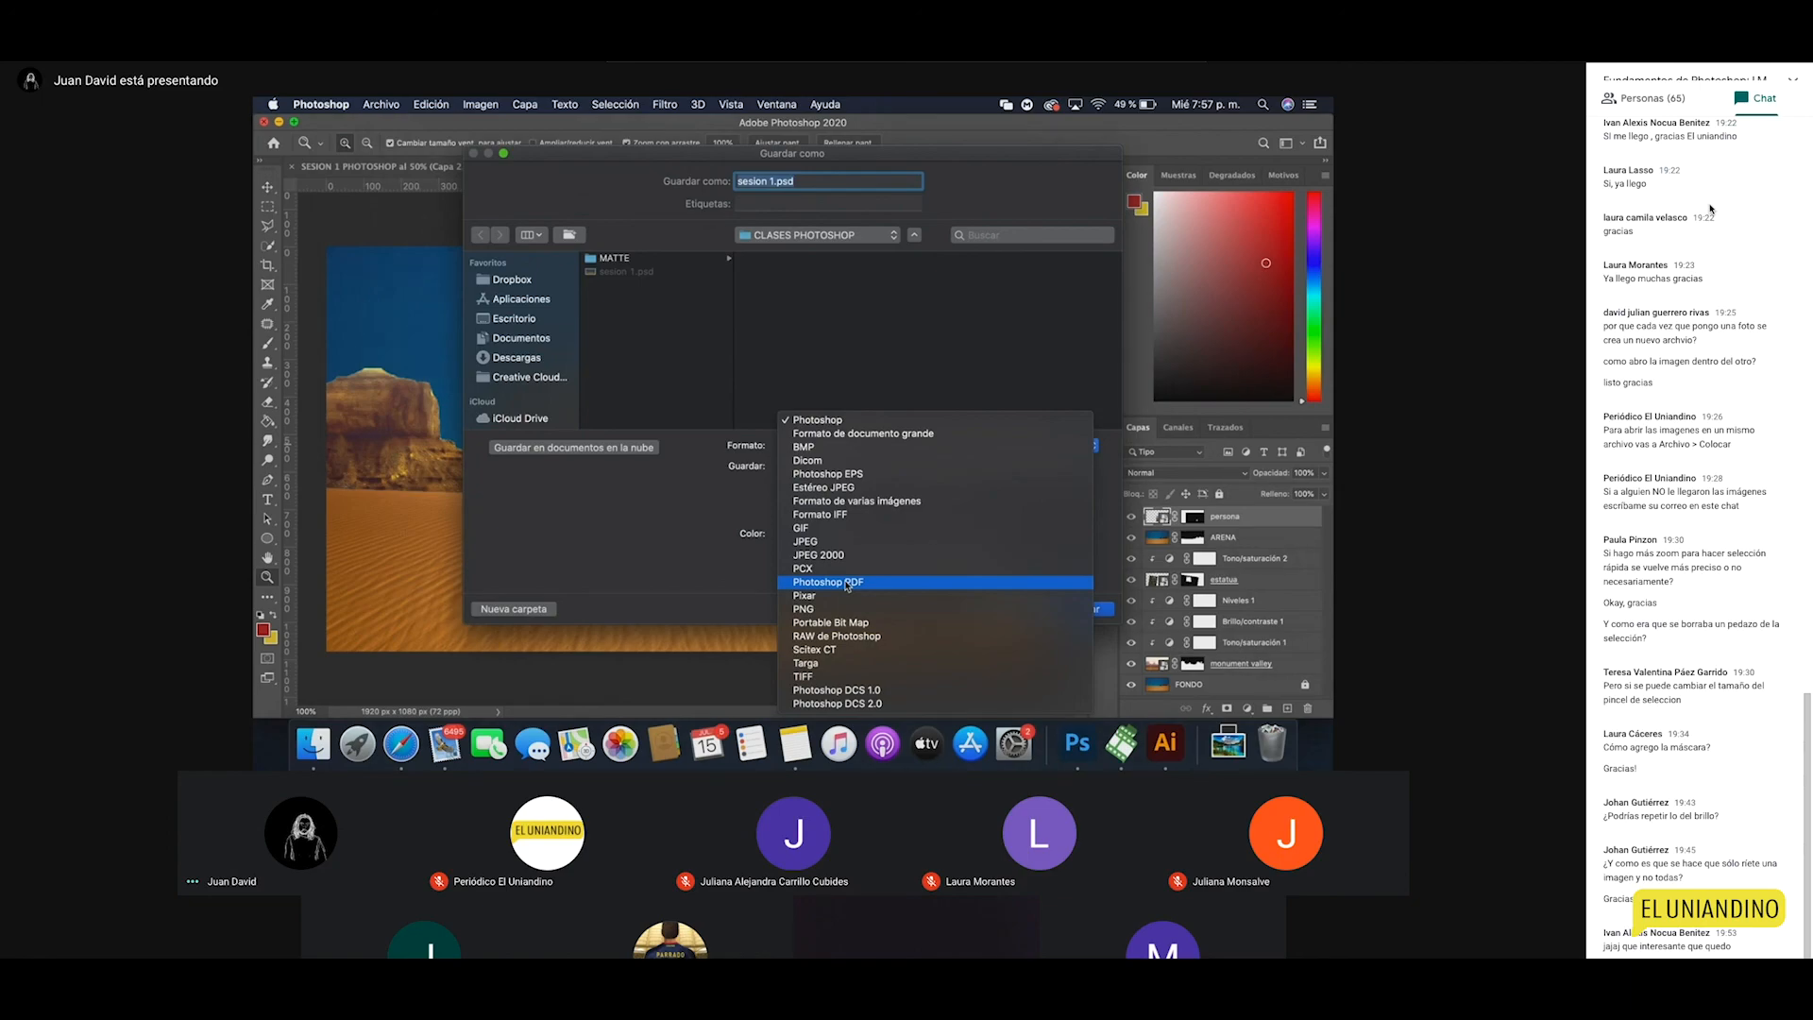
{"action": "left_click", "coordinate": [847, 583]}
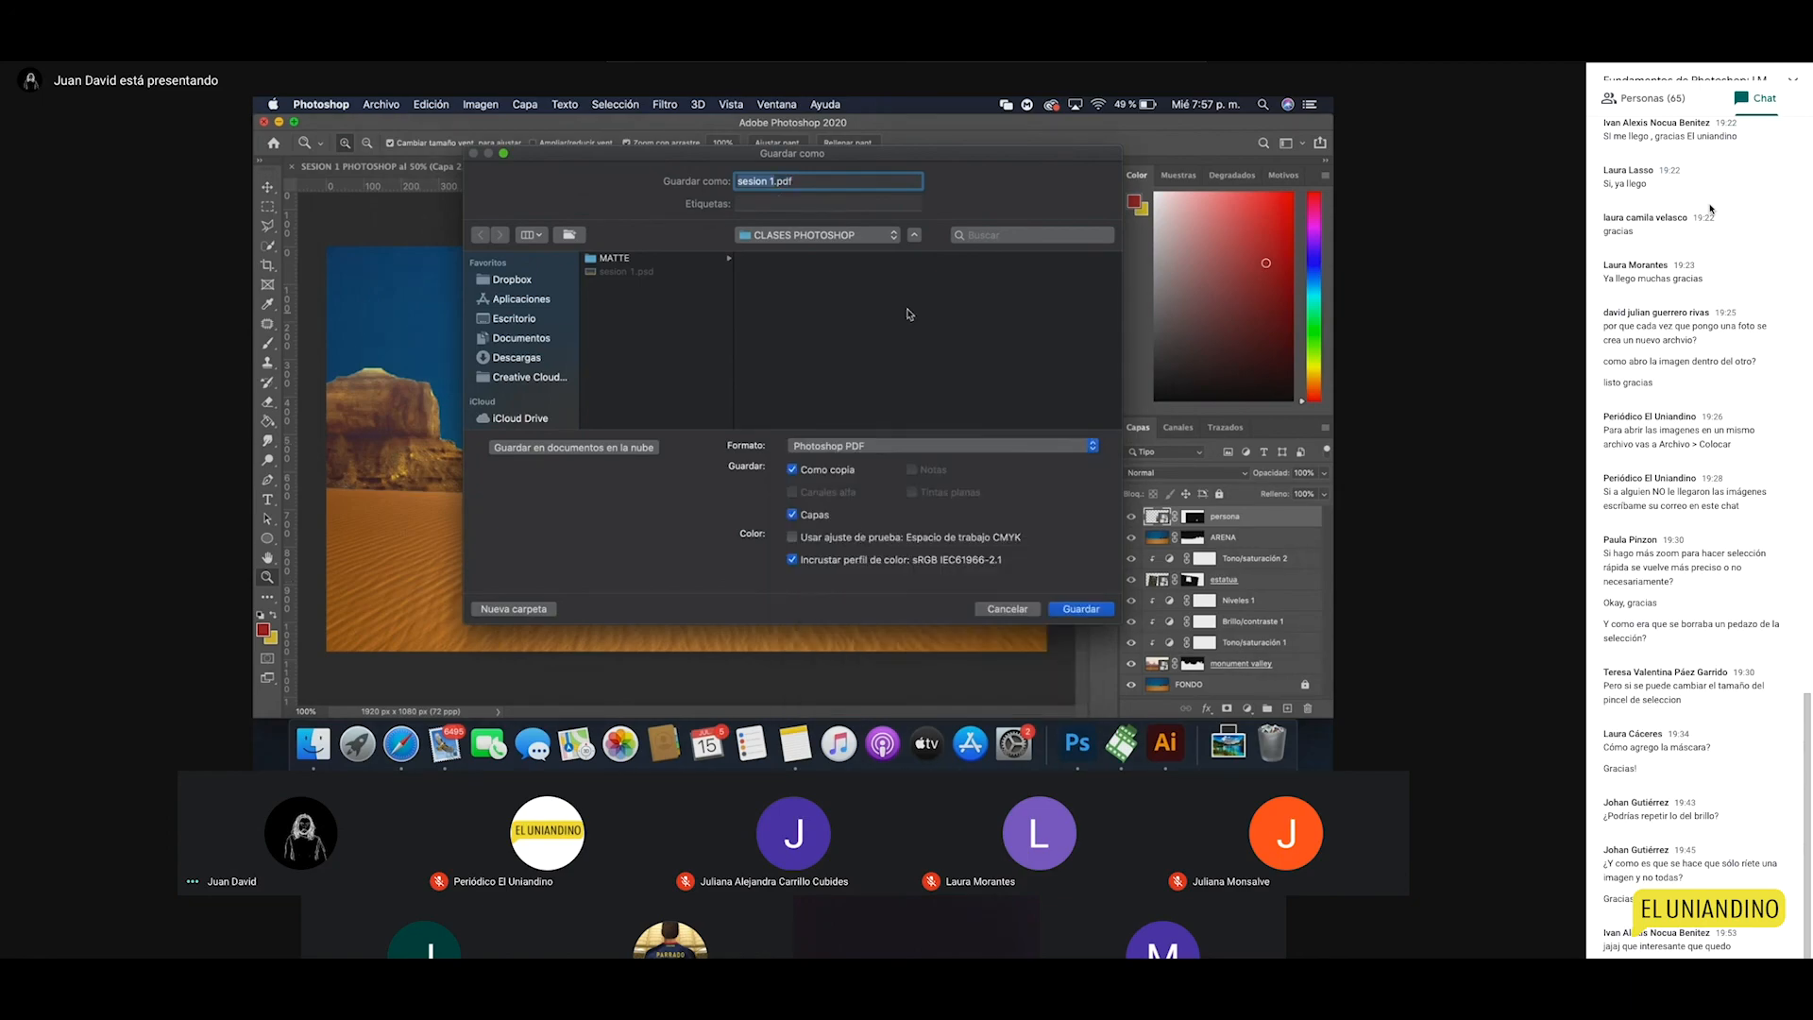
{"action": "left_click", "coordinate": [1082, 609]}
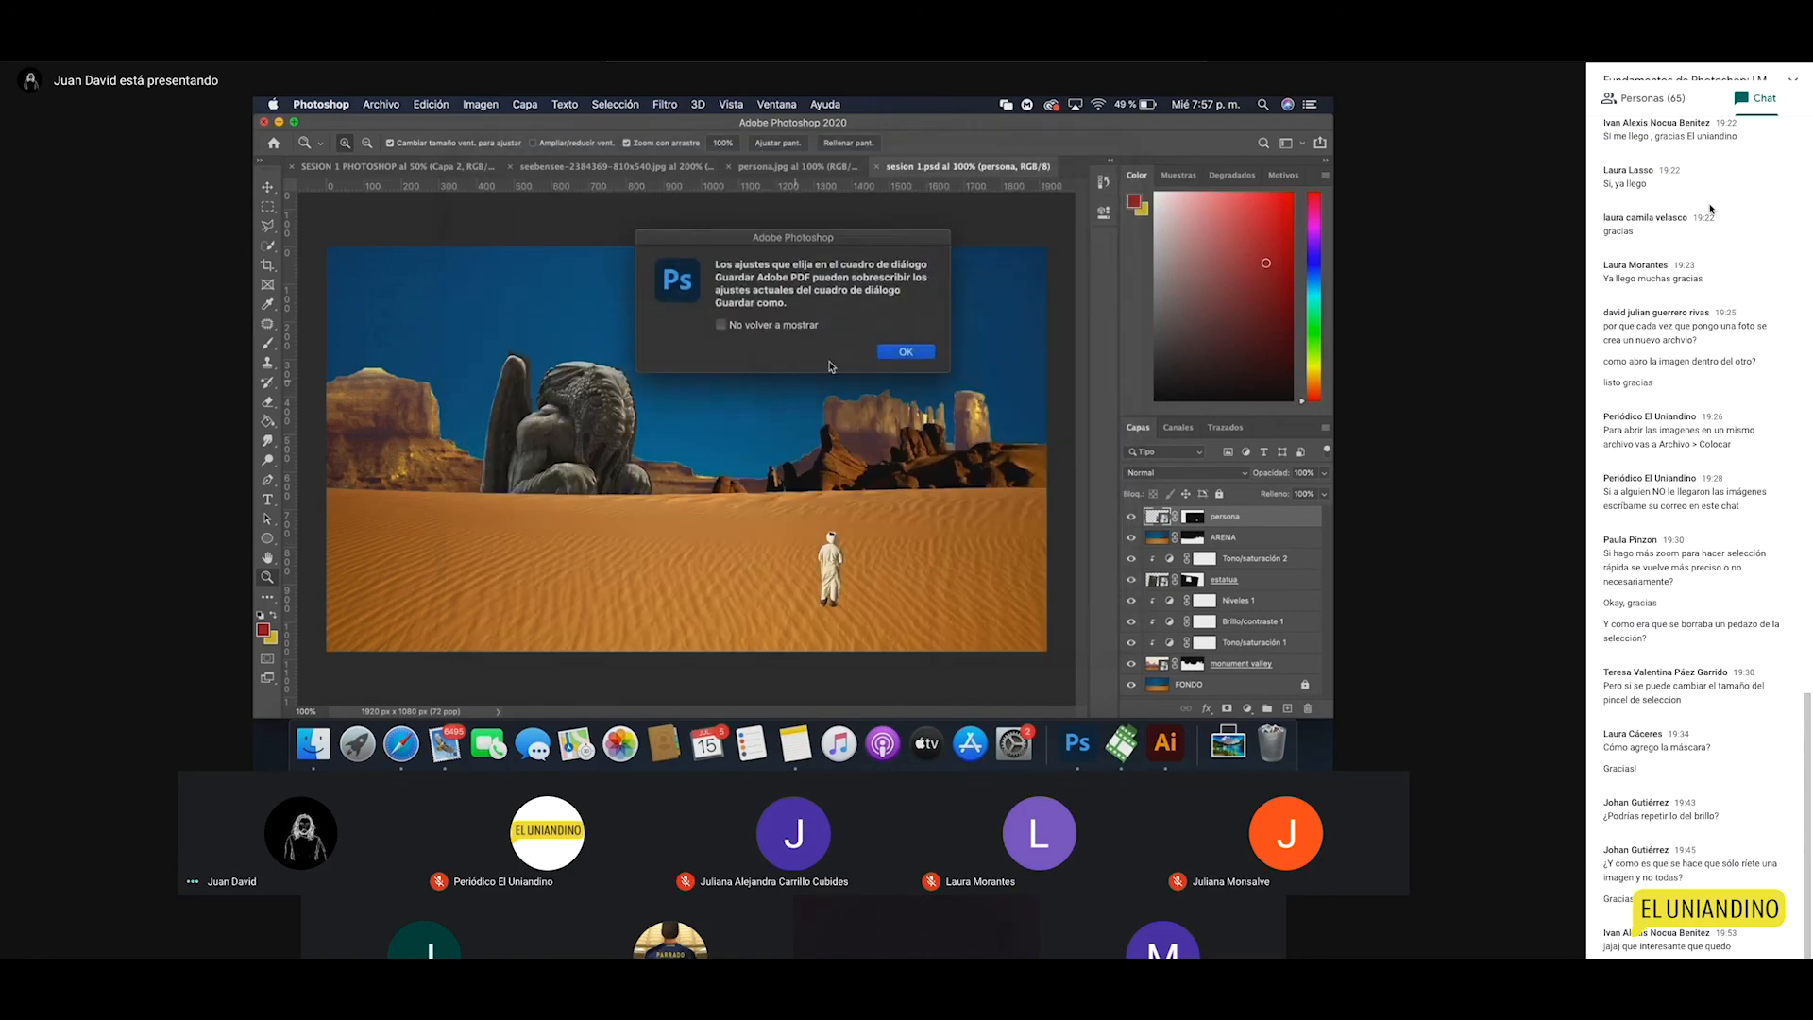
{"action": "left_click", "coordinate": [895, 349]}
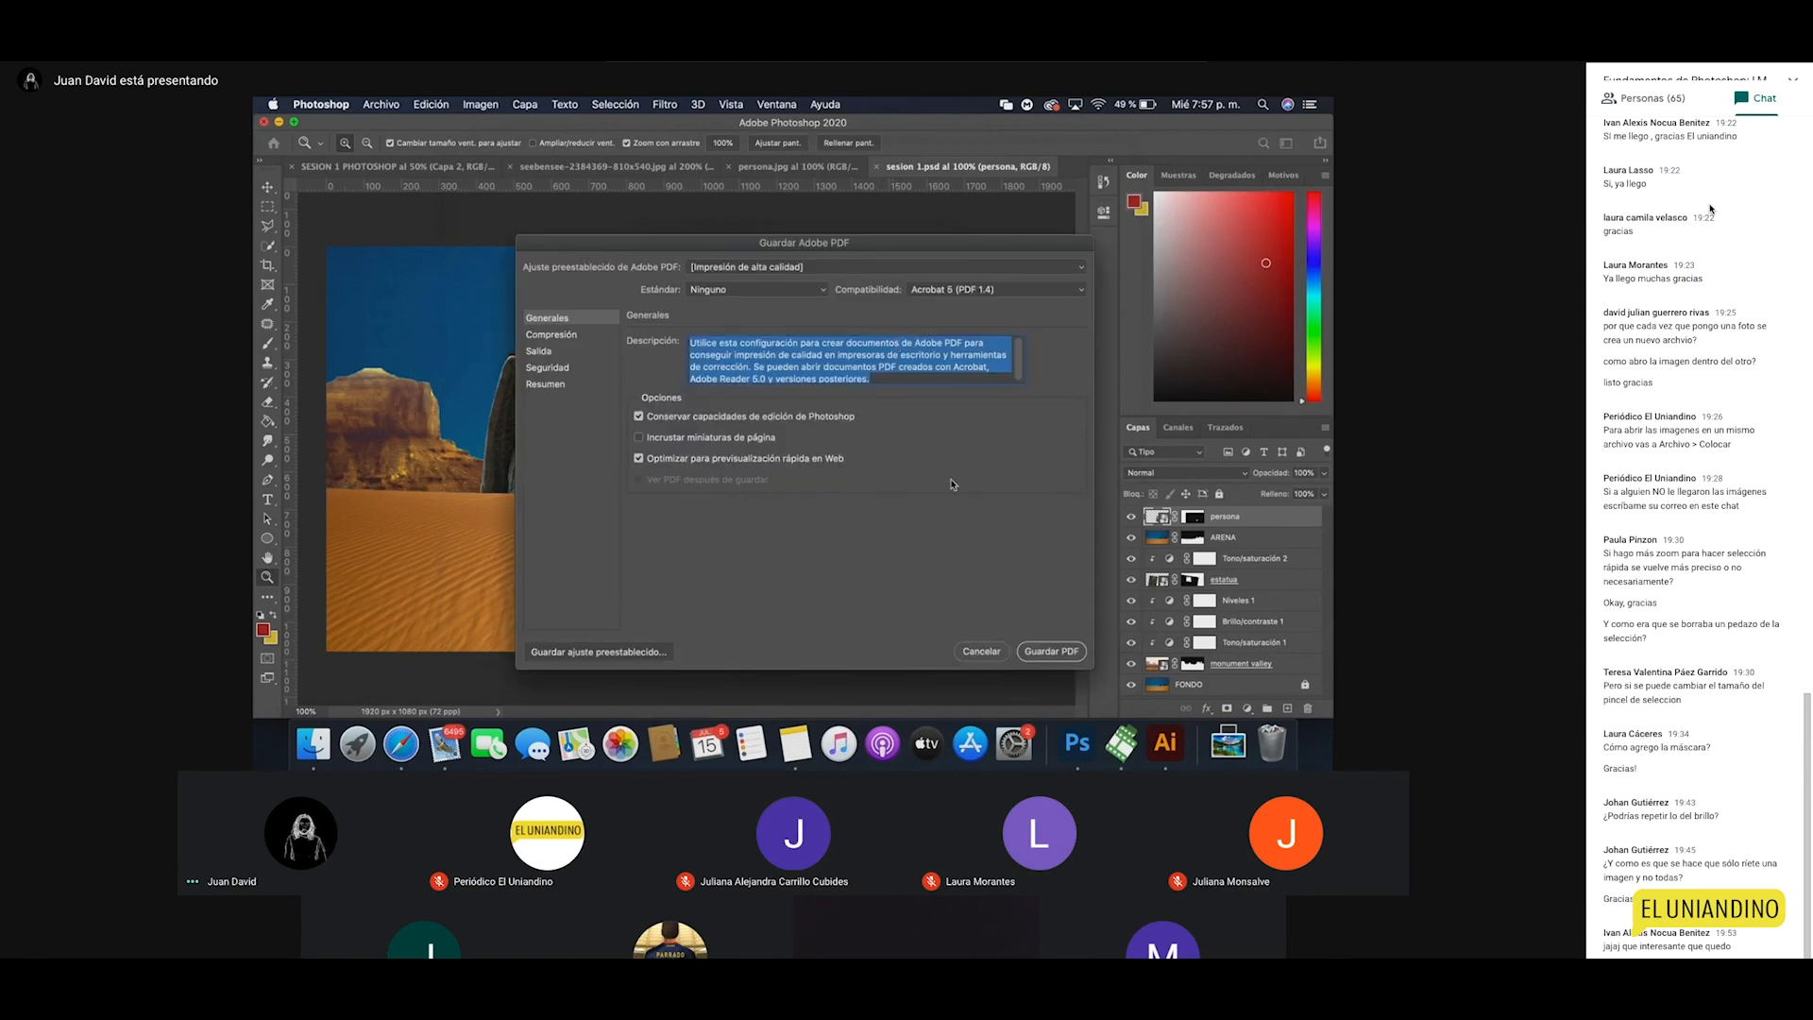
{"action": "left_click", "coordinate": [639, 416]}
{"action": "left_click", "coordinate": [992, 651]}
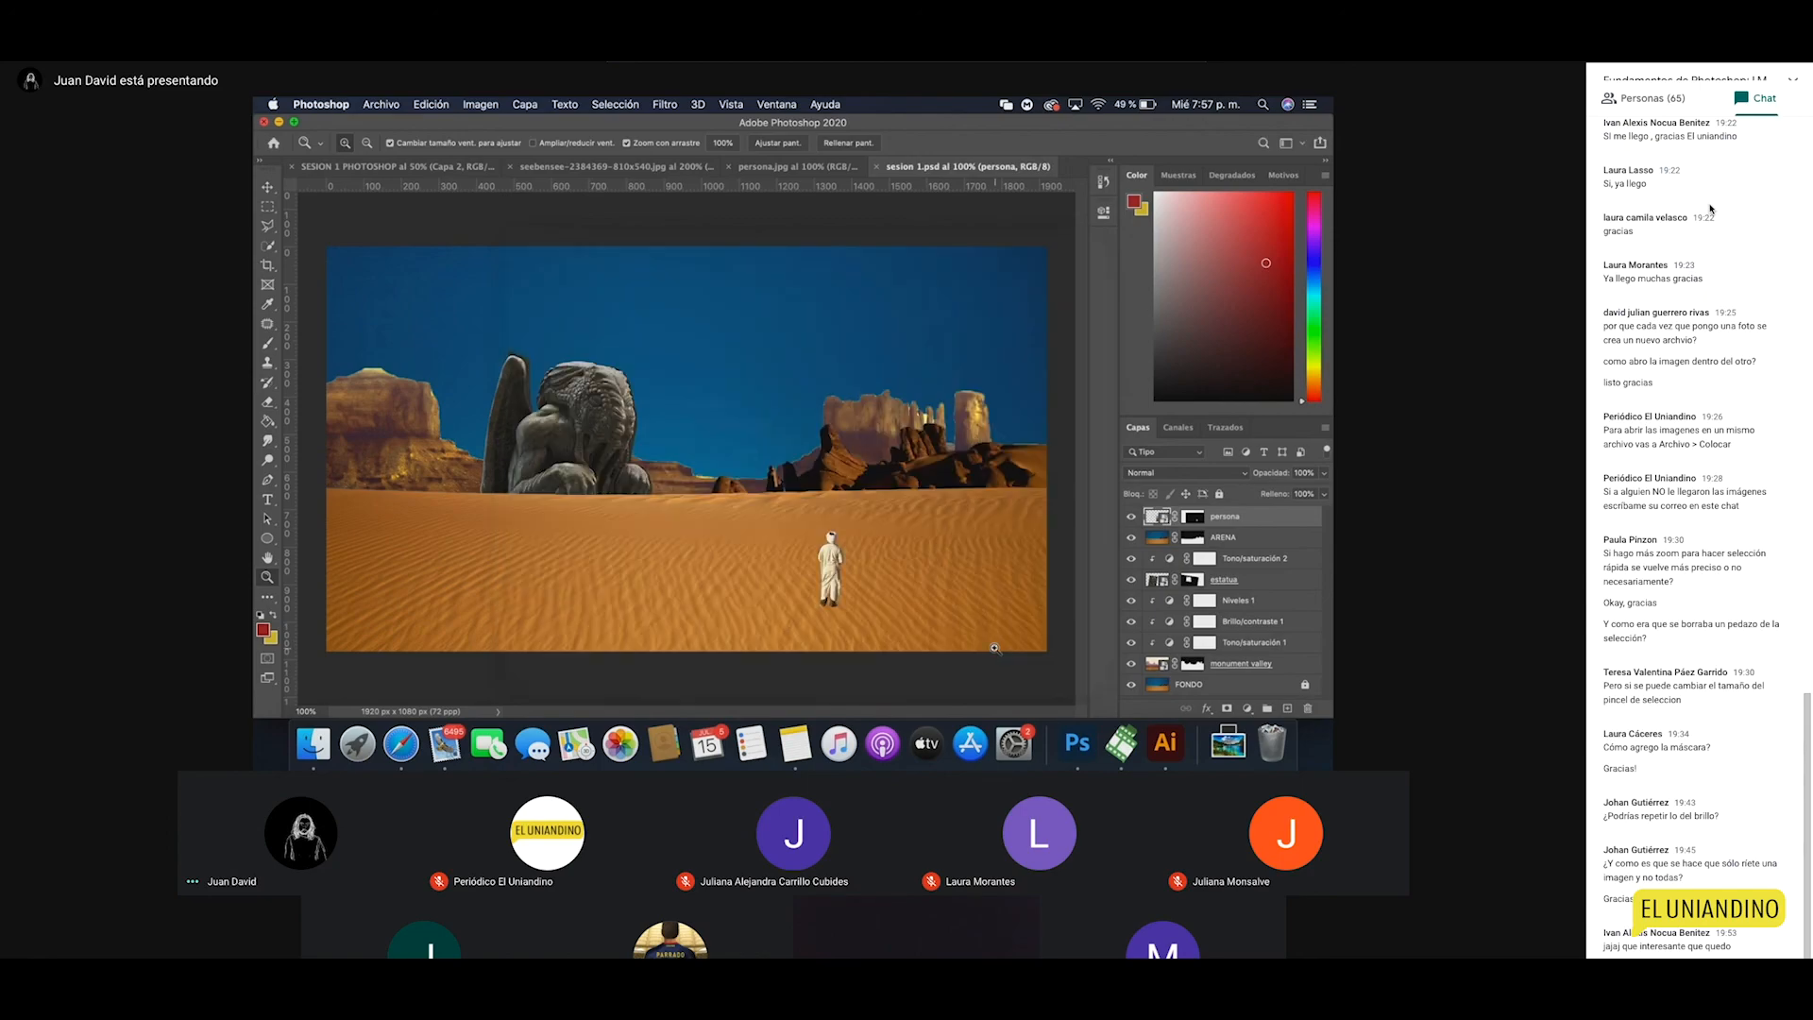
Step: Open the legacy Guardar para Web export, keeping JPEG as the output format
{"action": "left_click", "coordinate": [380, 104]}
{"action": "mouse_move", "coordinate": [404, 328]}
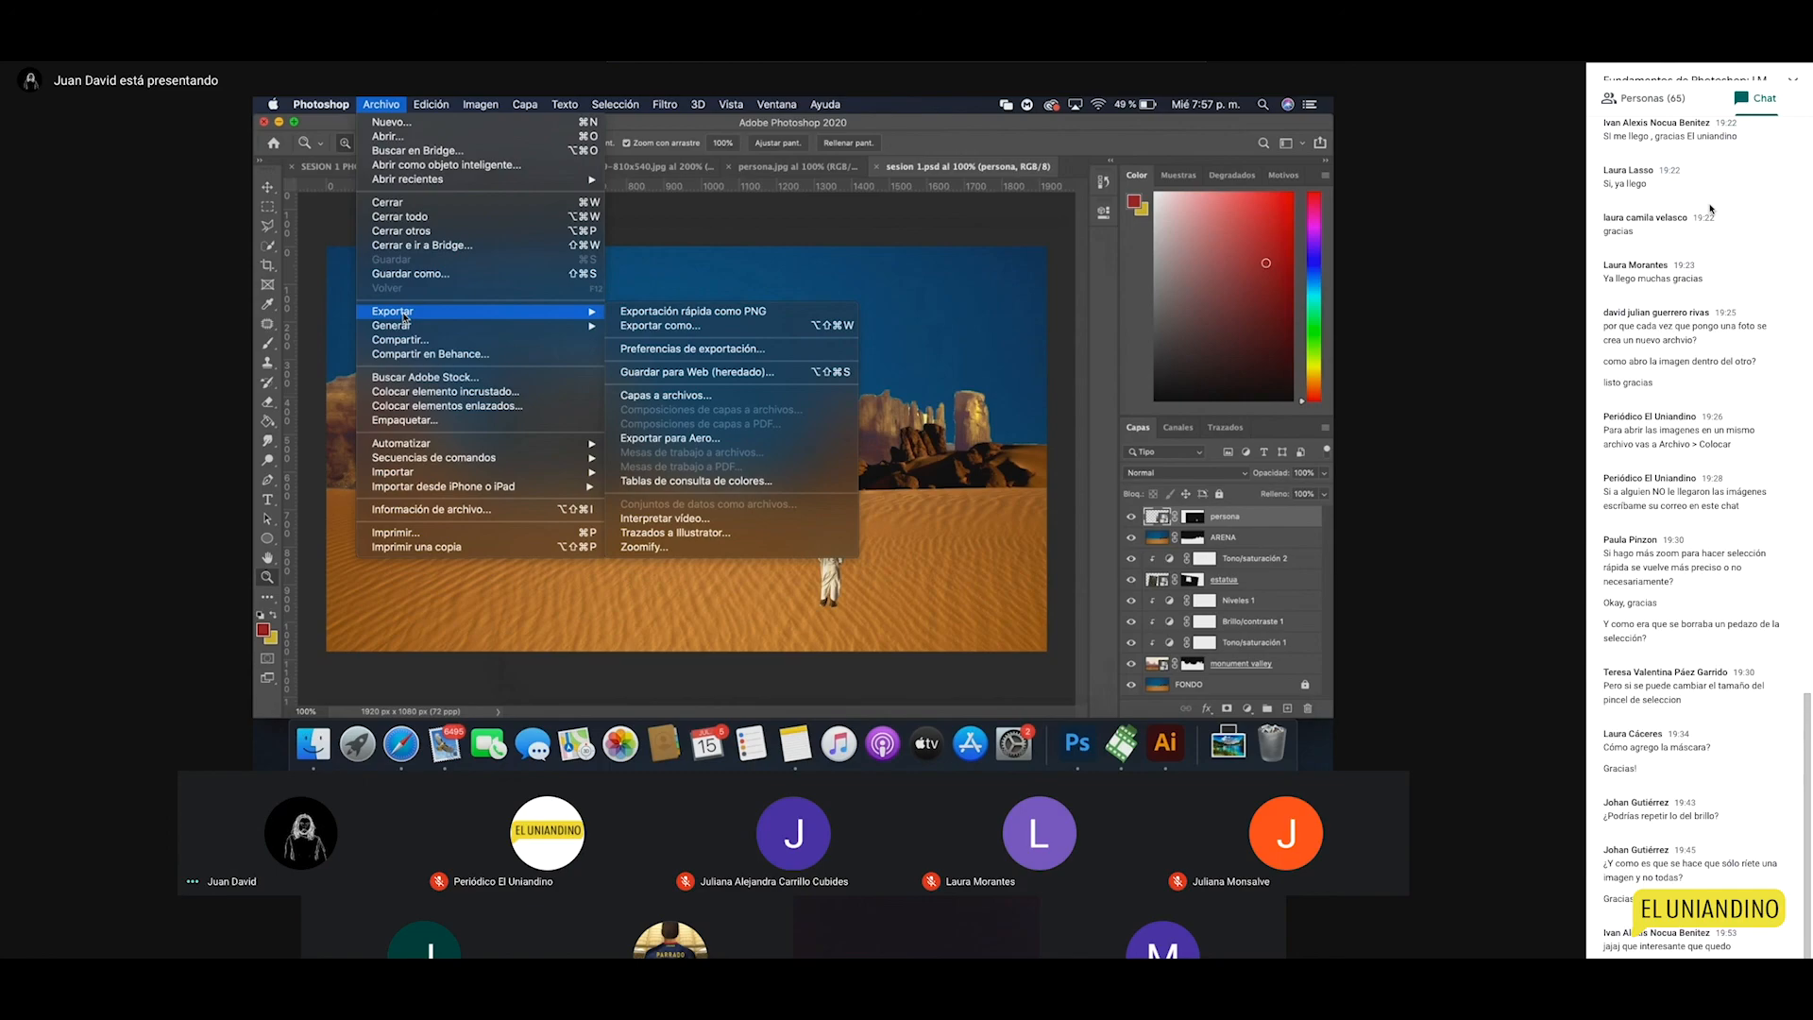
{"action": "left_click", "coordinate": [641, 377]}
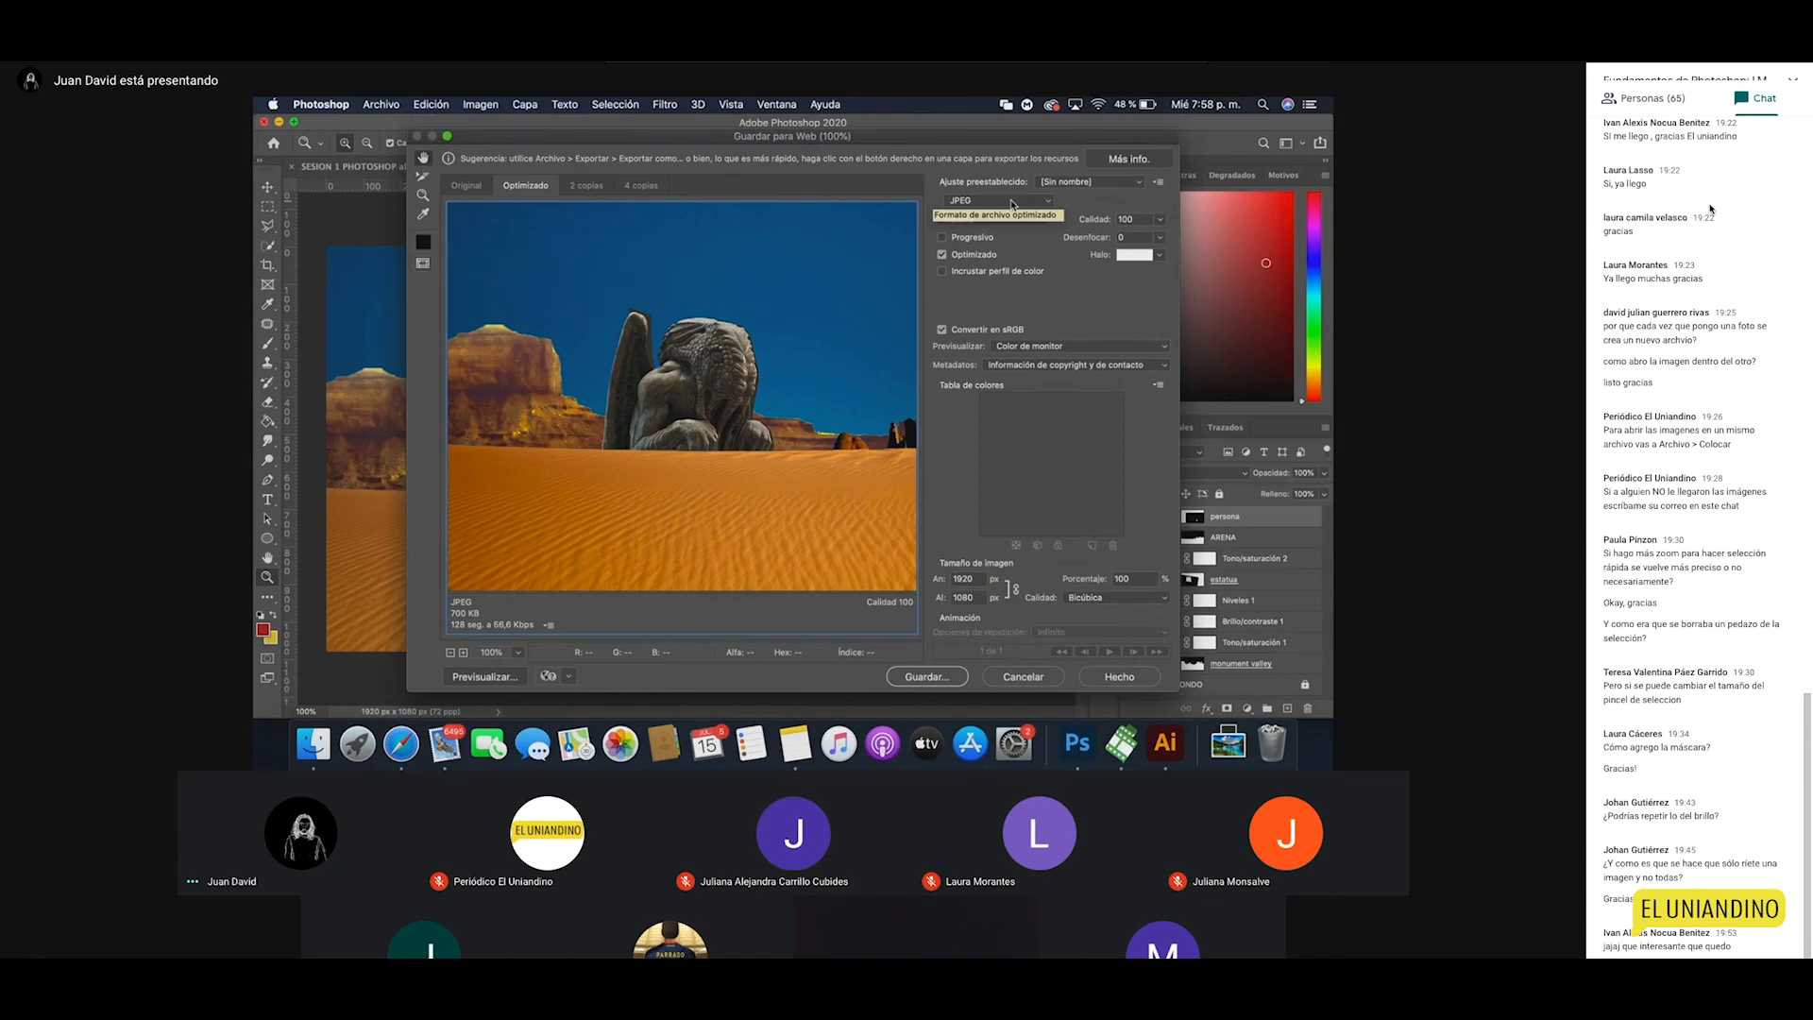
{"action": "left_click", "coordinate": [1012, 202]}
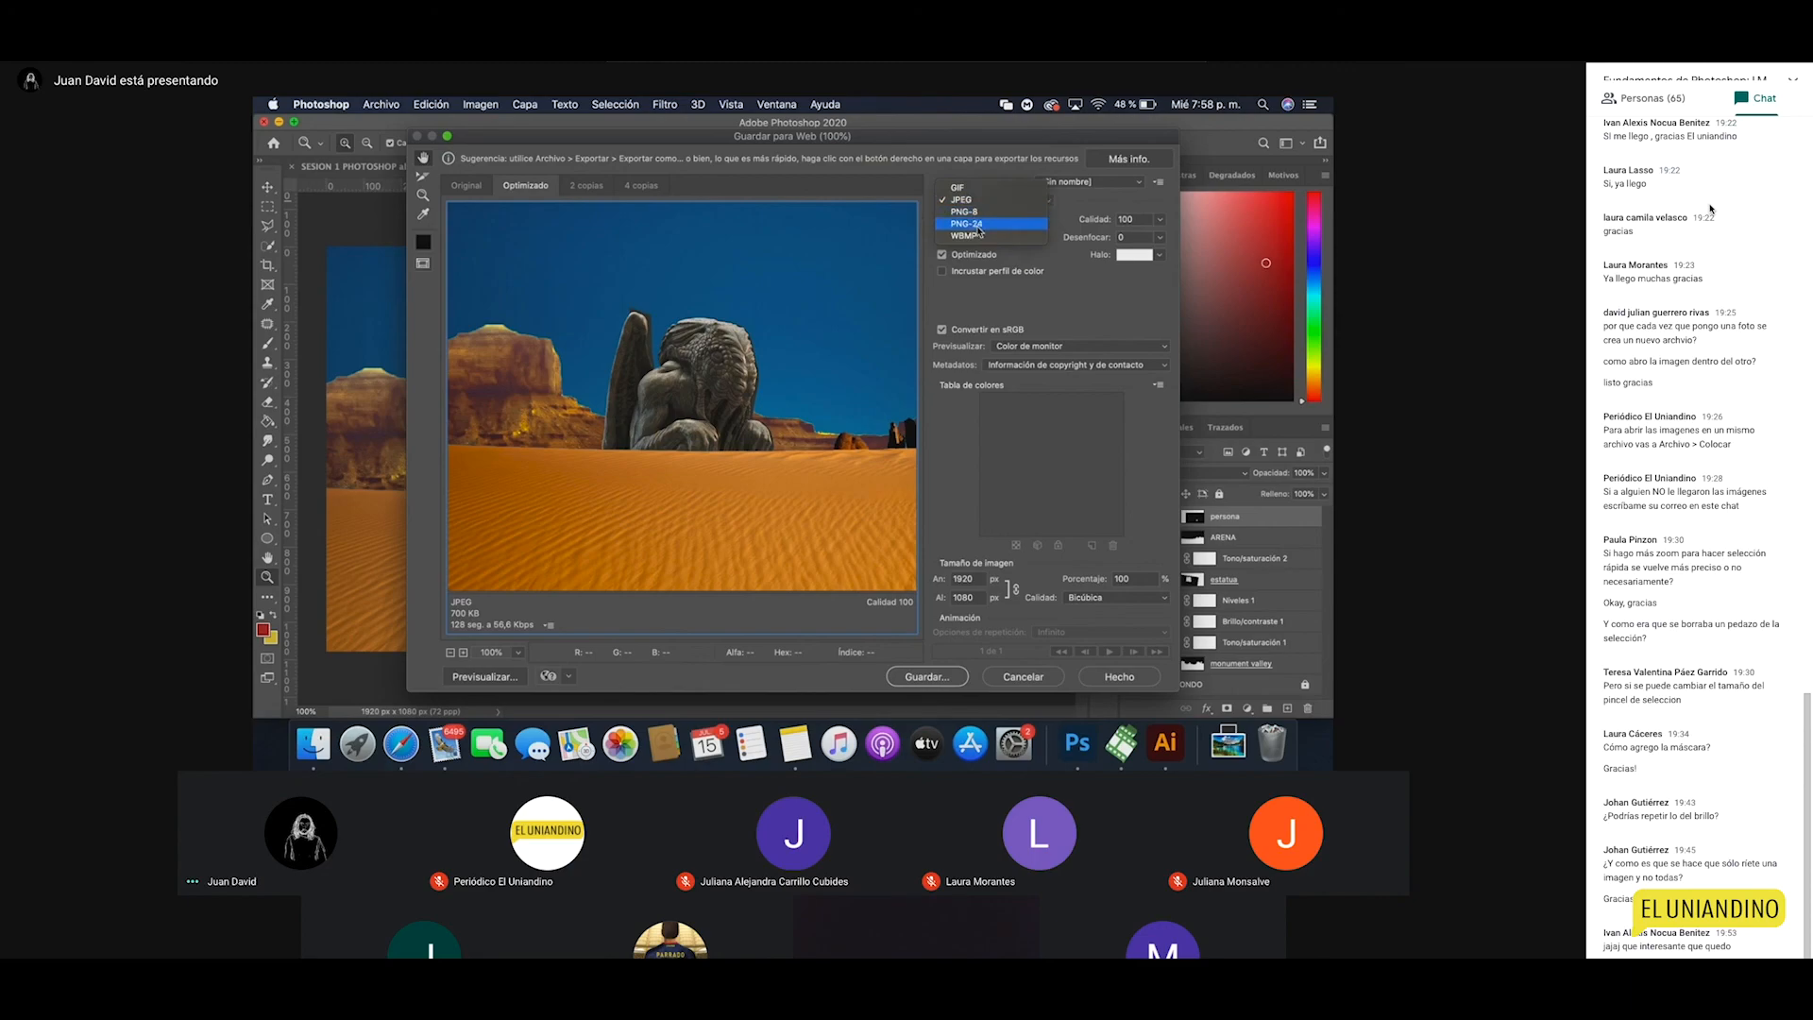
{"action": "left_click", "coordinate": [964, 202]}
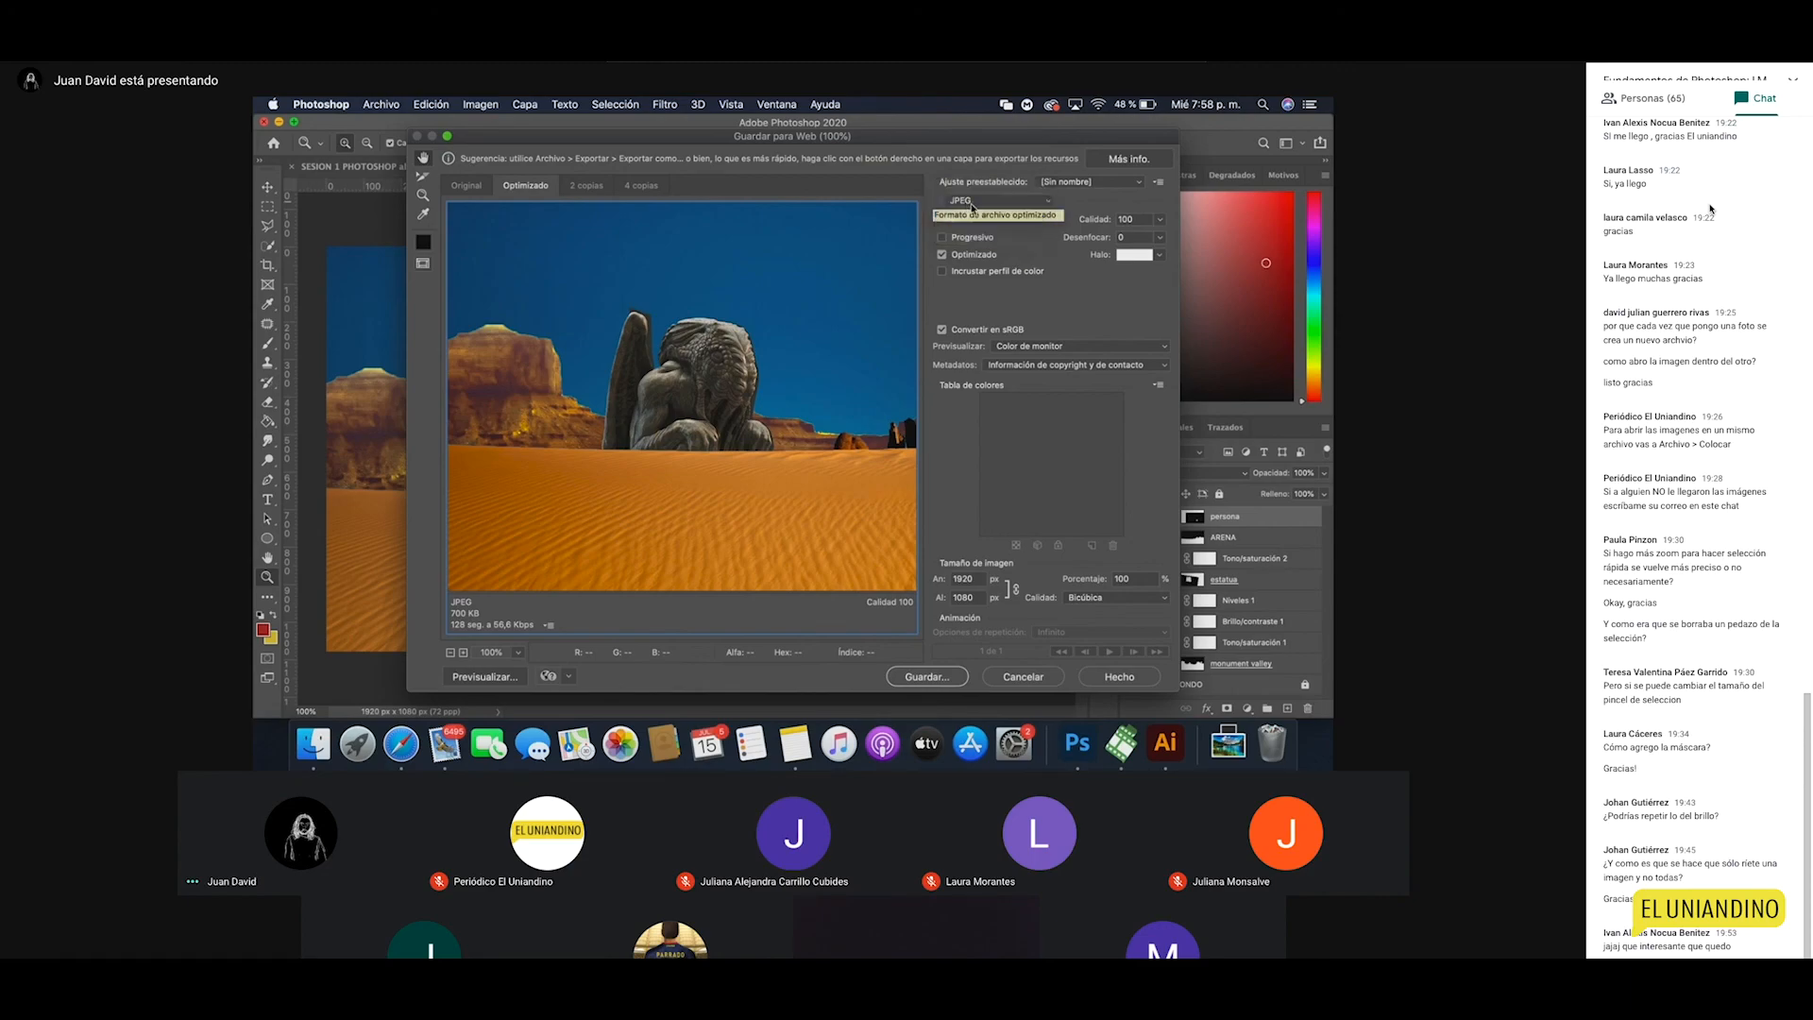
Step: Try JPEG quality values 53 and 62, switch to PNG-8, then back to JPEG
{"action": "left_click", "coordinate": [1159, 223]}
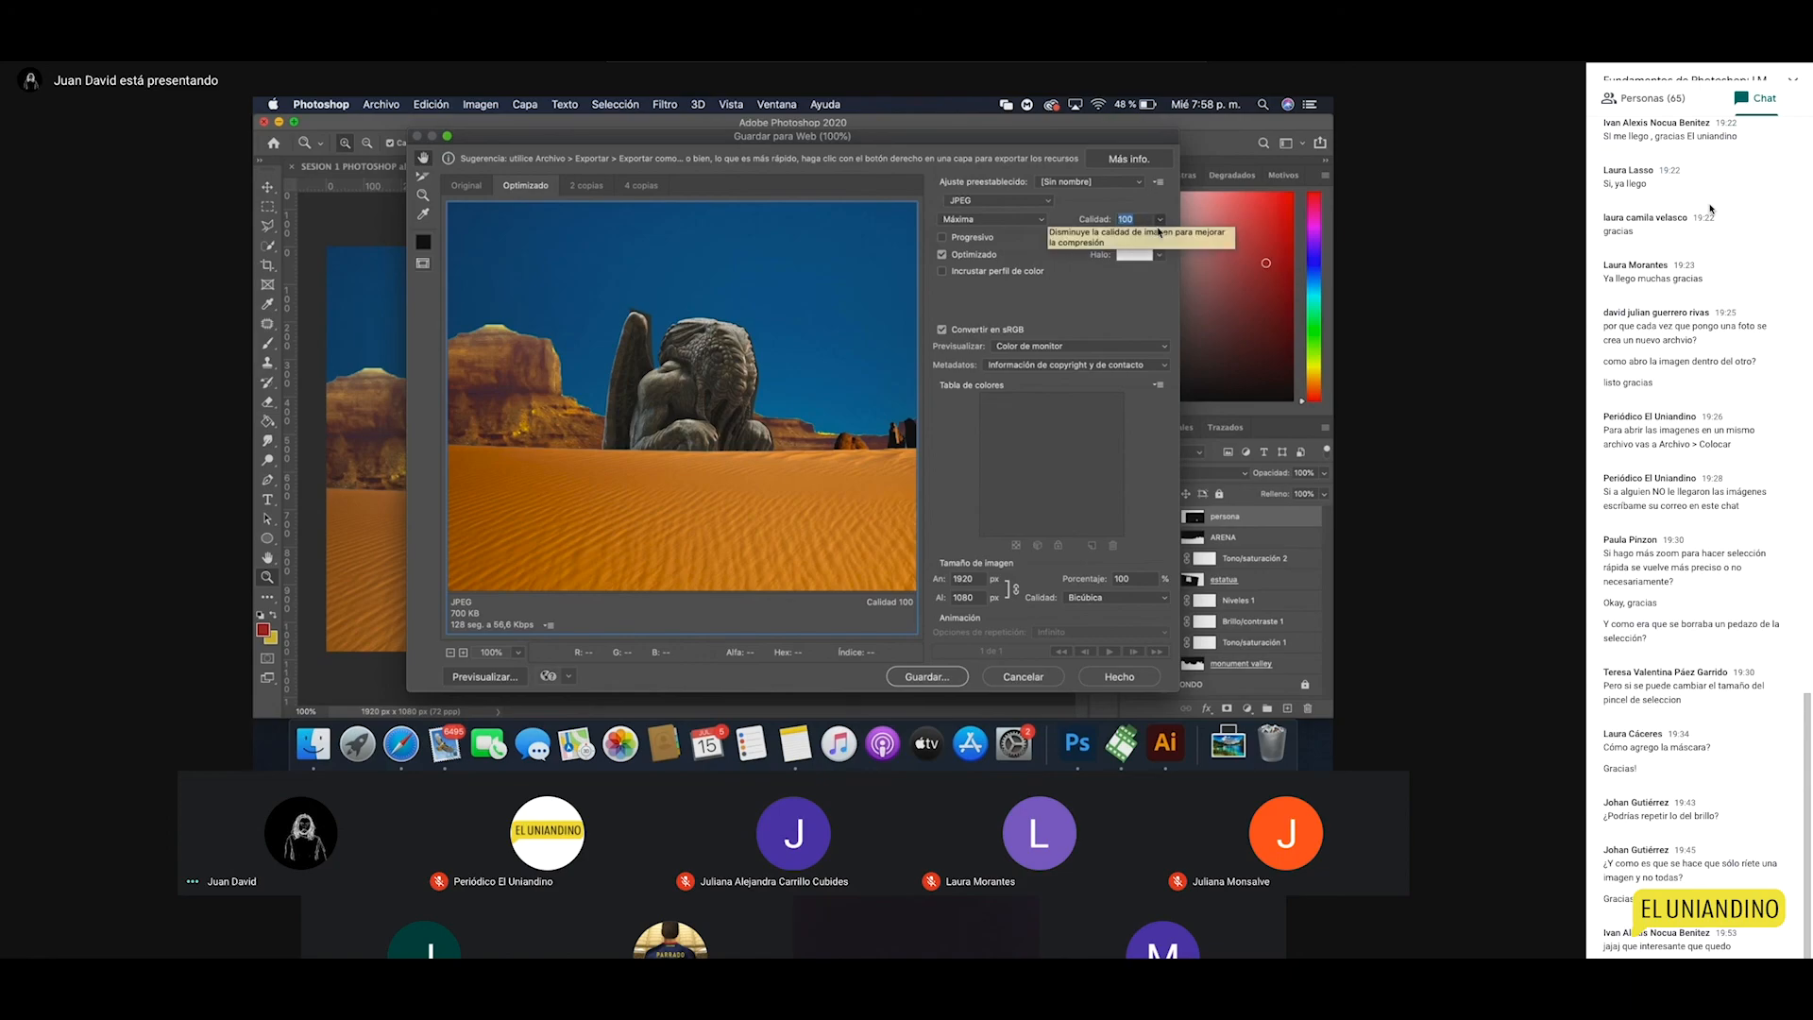
{"action": "left_click", "coordinate": [1159, 226]}
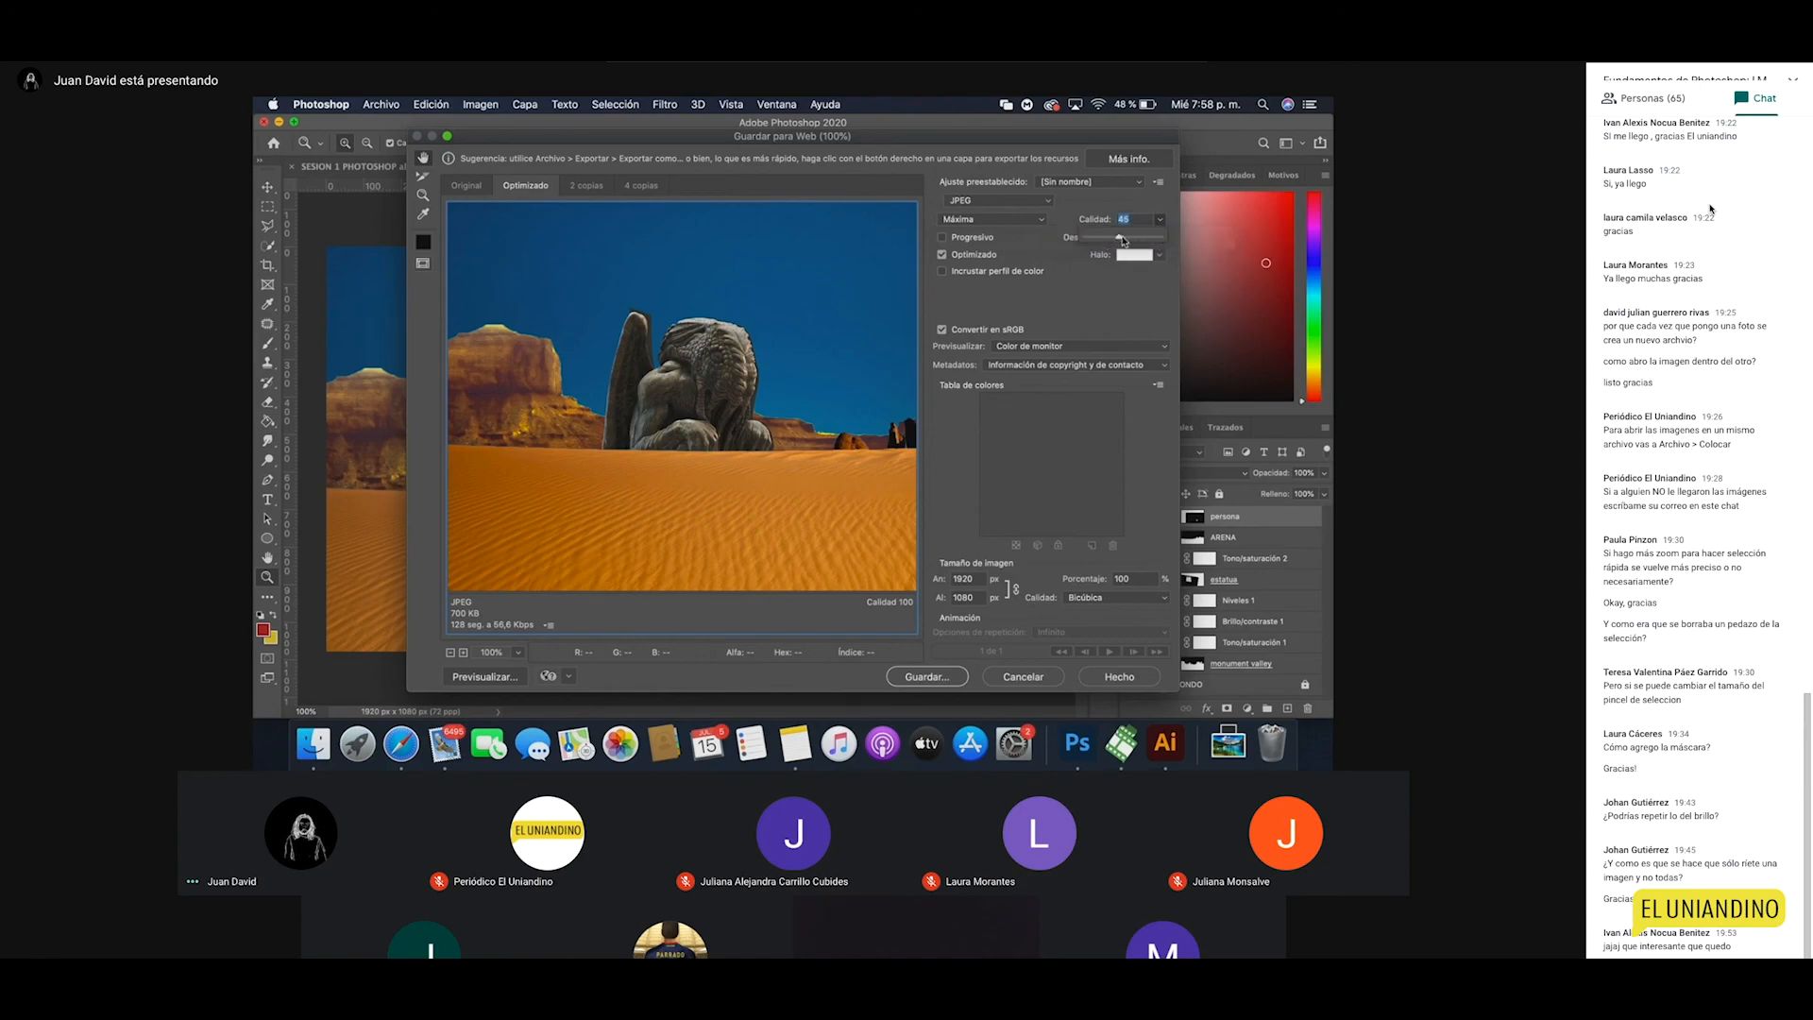
{"action": "mouse_move", "coordinate": [1159, 237]}
{"action": "left_mouse_down"}
{"action": "mouse_move", "coordinate": [1098, 238]}
{"action": "mouse_move", "coordinate": [1127, 243]}
{"action": "left_mouse_up"}
{"action": "mouse_move", "coordinate": [1160, 220]}
{"action": "left_mouse_down"}
{"action": "mouse_move", "coordinate": [1133, 241]}
{"action": "mouse_move", "coordinate": [1163, 238]}
{"action": "left_mouse_up"}
{"action": "left_click", "coordinate": [987, 200]}
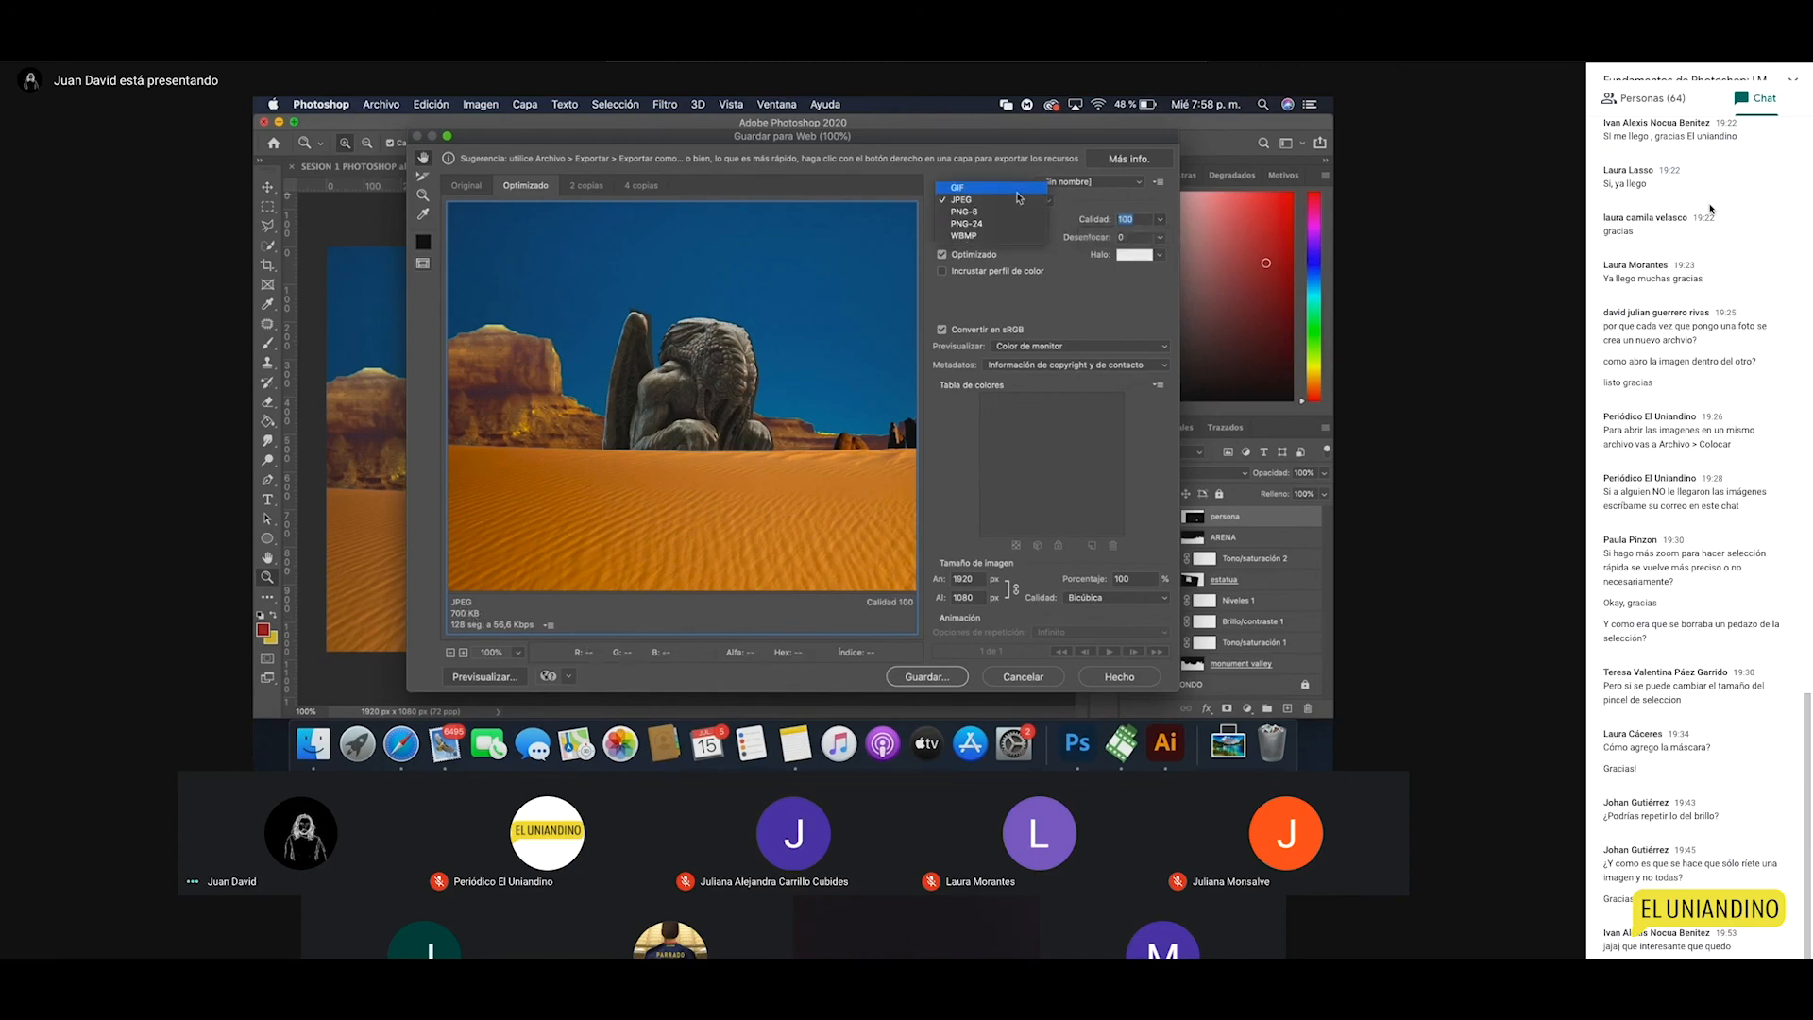
{"action": "left_click", "coordinate": [991, 213]}
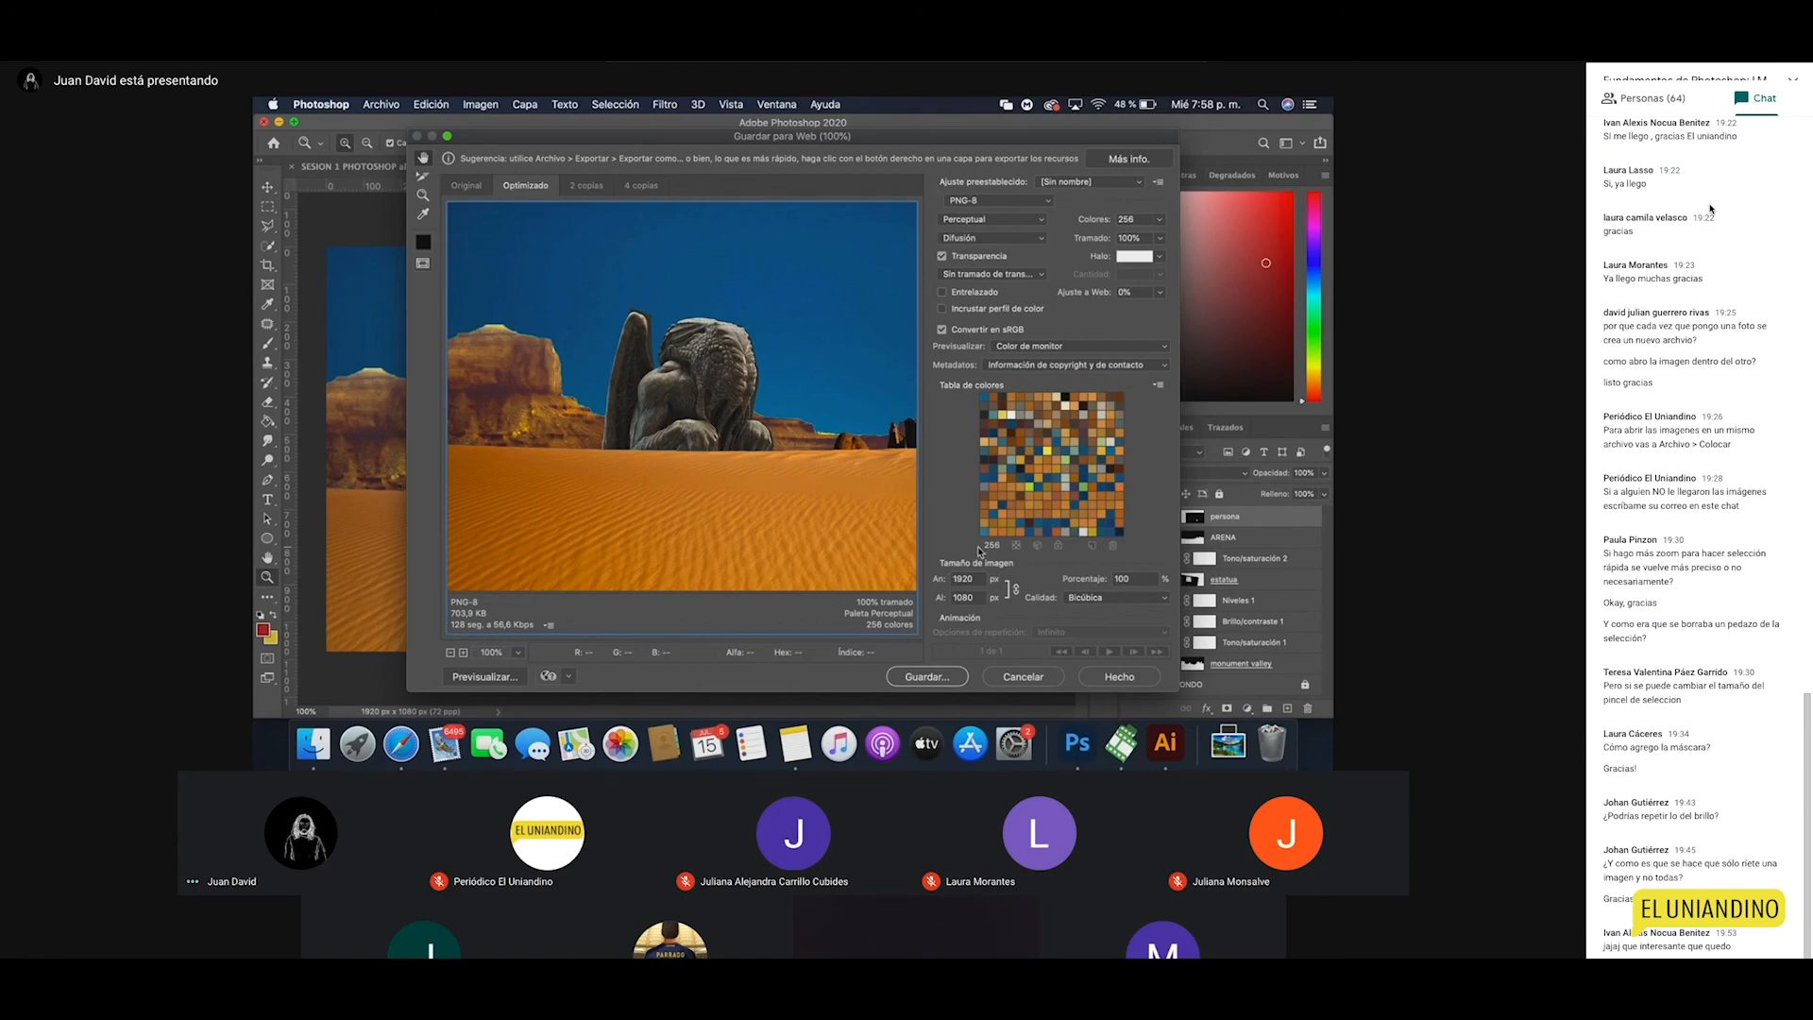
{"action": "left_click", "coordinate": [971, 199]}
{"action": "left_click", "coordinate": [972, 188]}
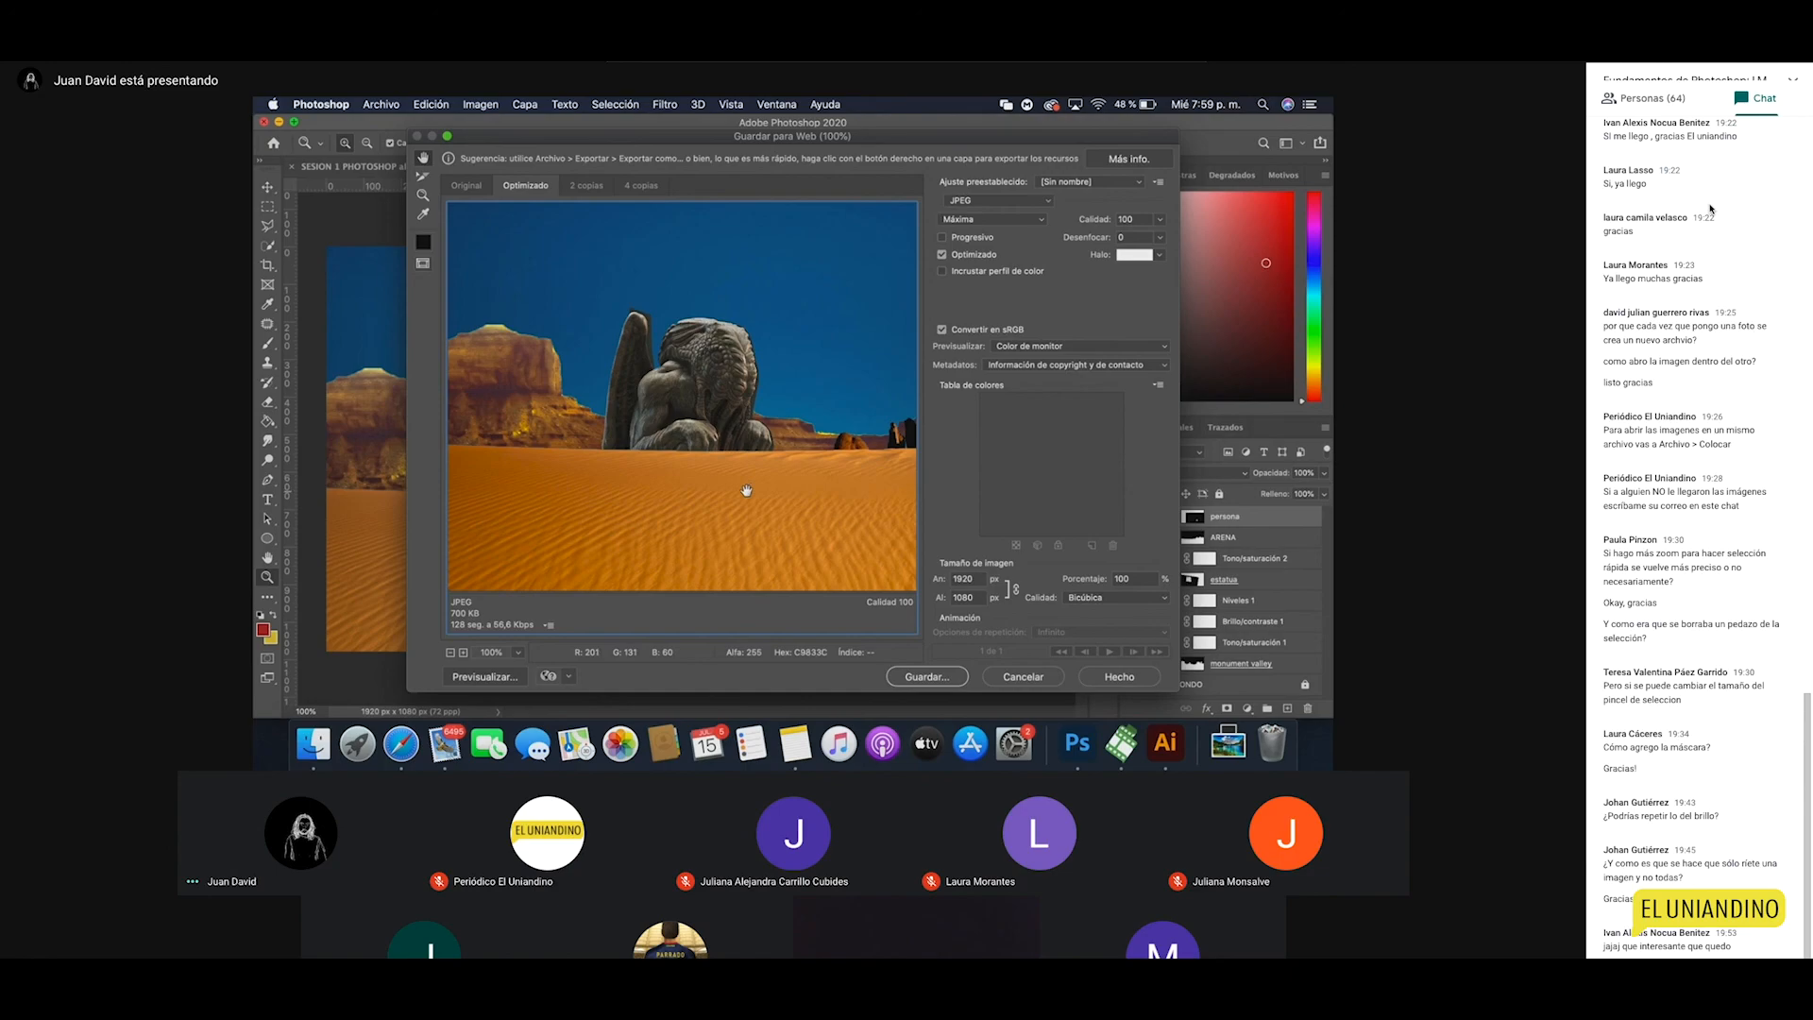
{"action": "left_click", "coordinate": [423, 196]}
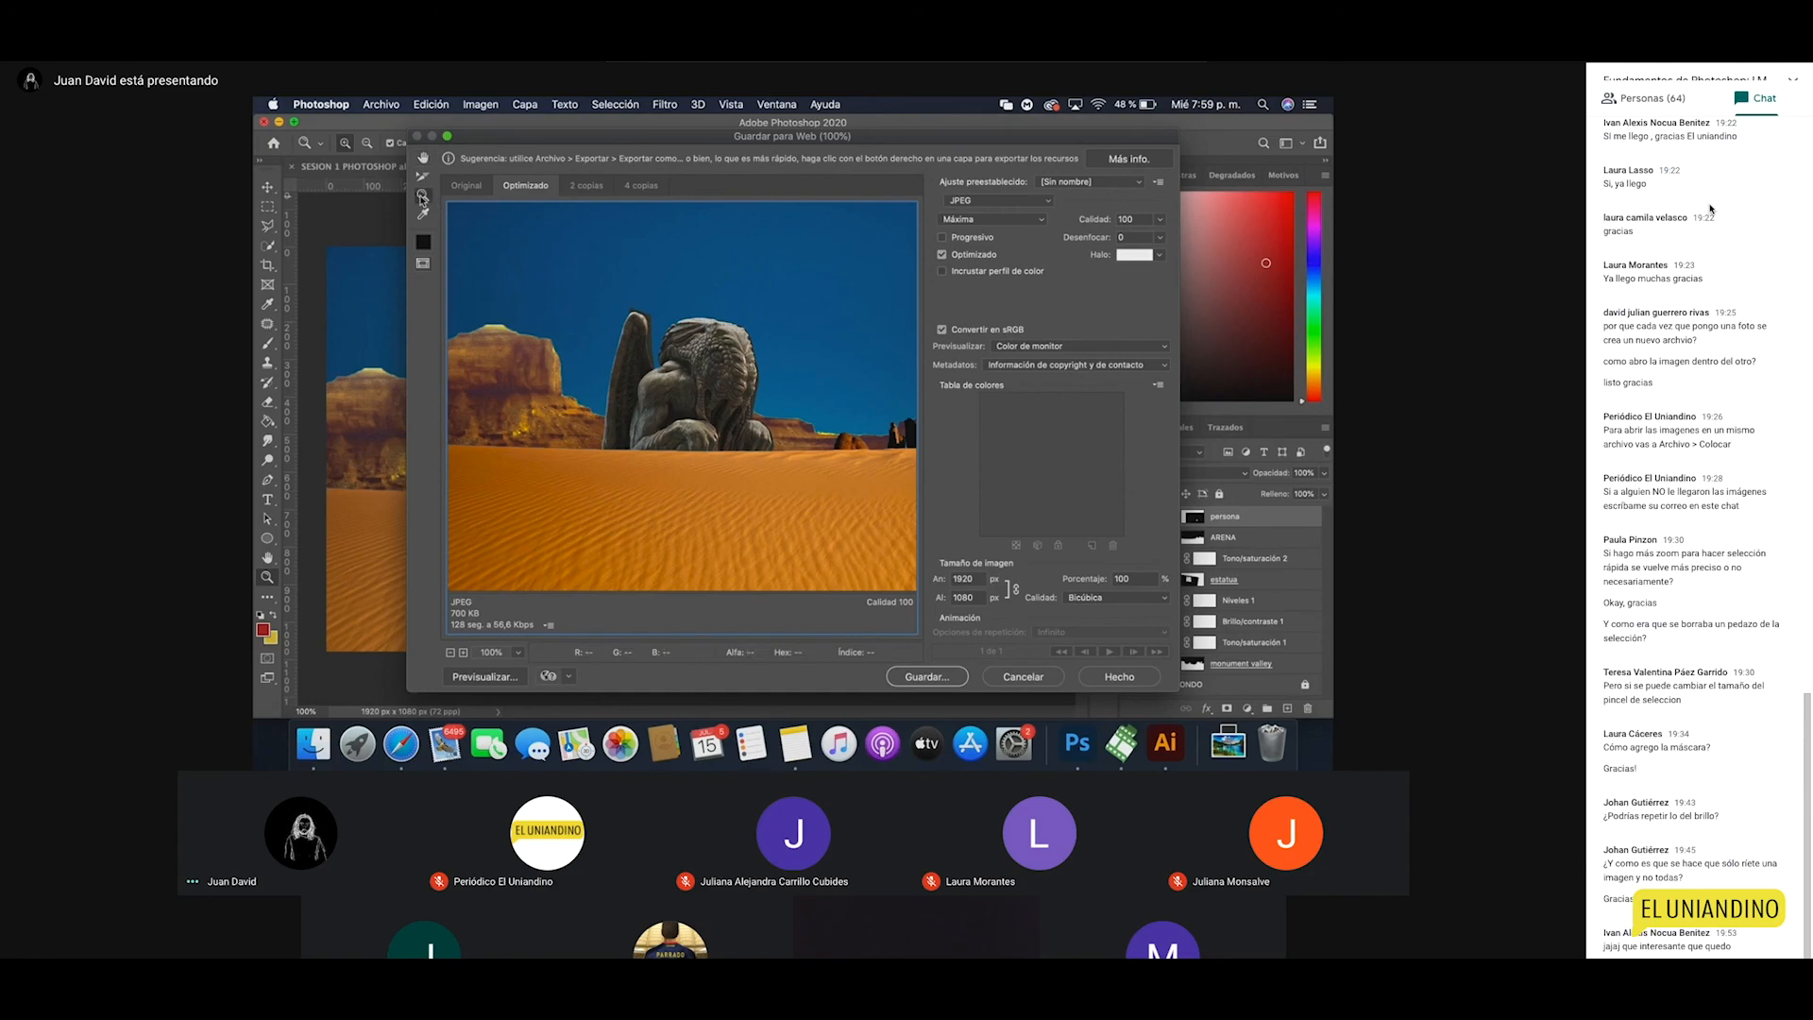
{"action": "left_click", "coordinate": [703, 416]}
{"action": "left_click", "coordinate": [703, 418]}
{"action": "left_click", "coordinate": [707, 424]}
{"action": "left_click", "coordinate": [712, 442]}
{"action": "left_click", "coordinate": [715, 453]}
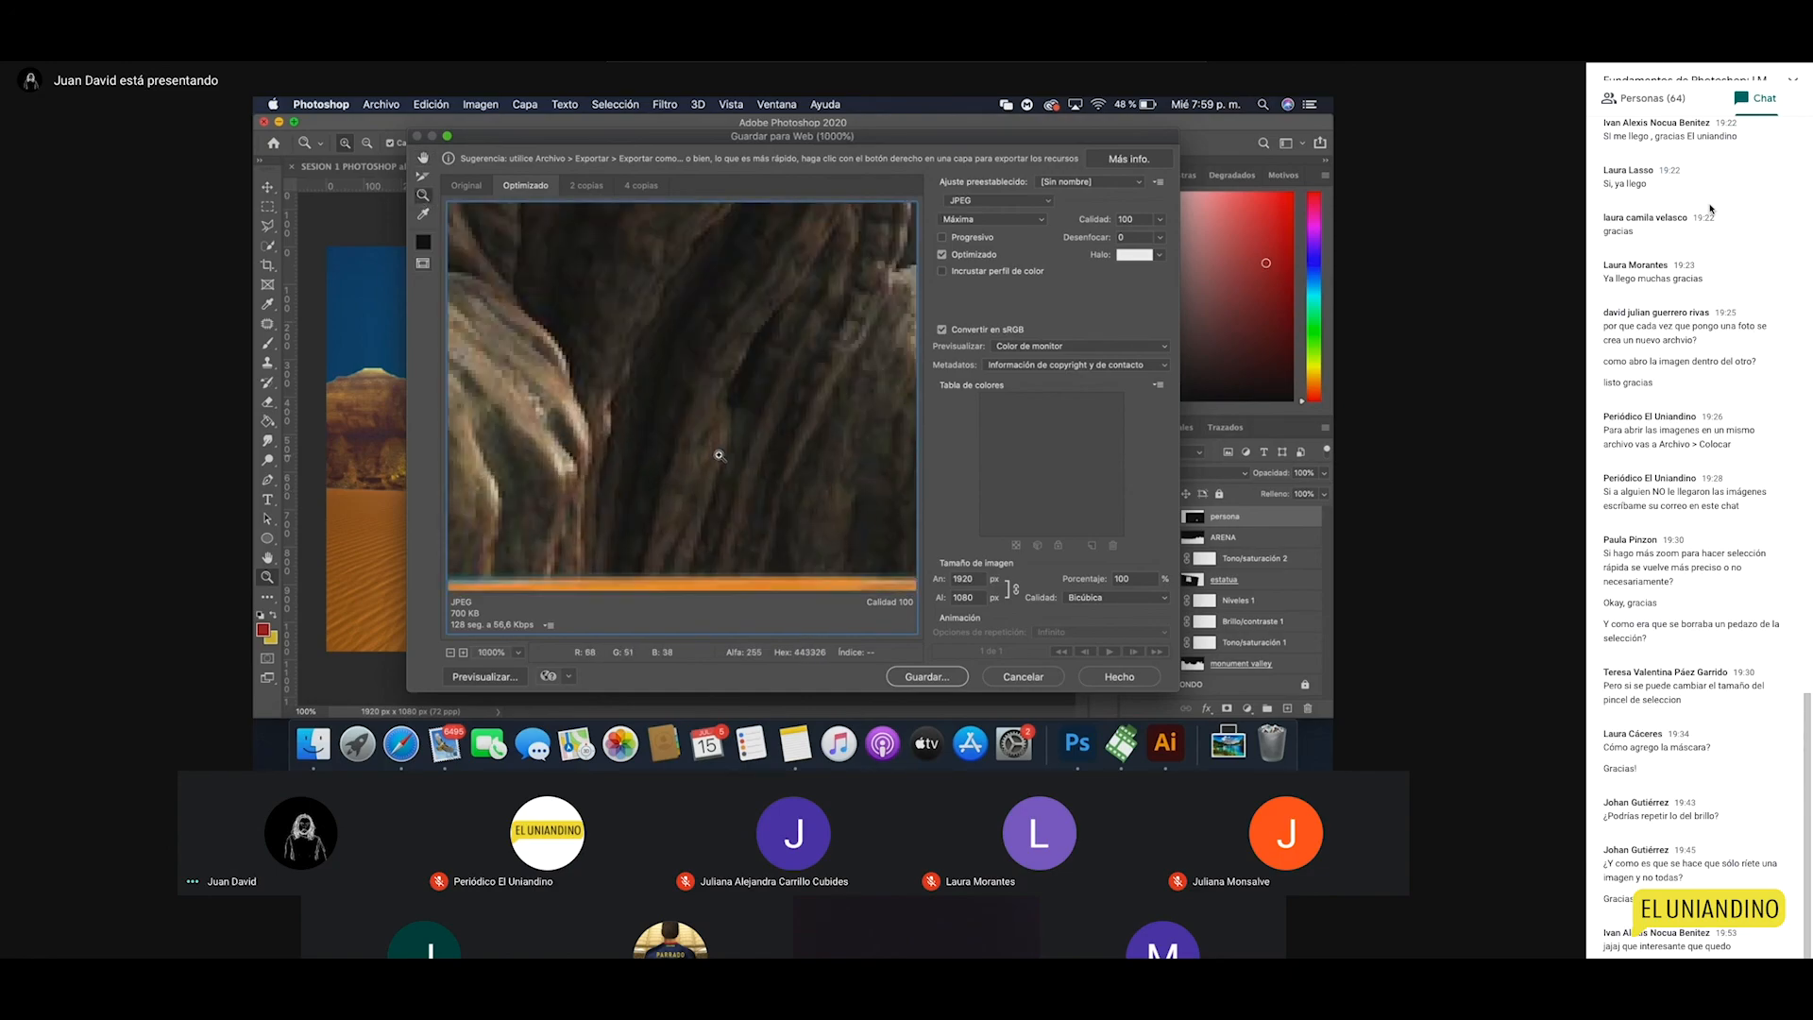
{"action": "left_click", "coordinate": [719, 460]}
{"action": "left_click", "coordinate": [1159, 219]}
{"action": "left_click_drag", "start_coordinate": [1160, 237], "coordinate": [1096, 242]}
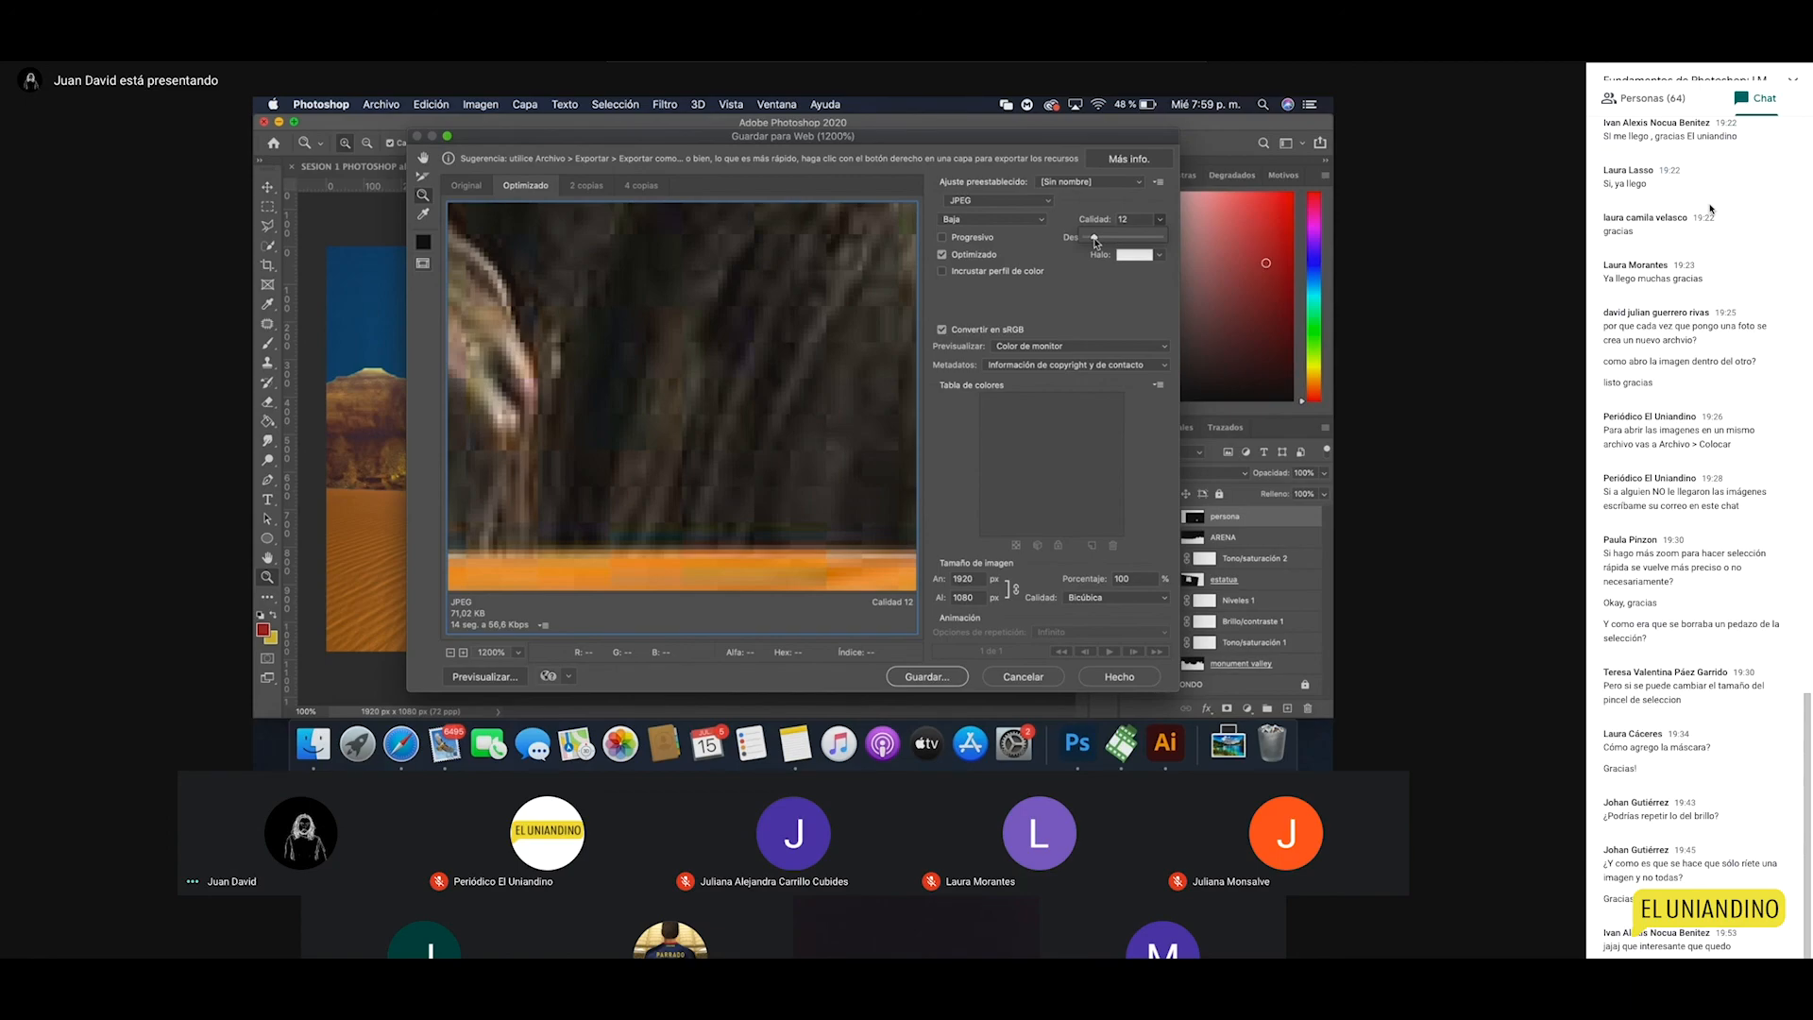
{"action": "left_click_drag", "start_coordinate": [1095, 242], "coordinate": [1178, 239]}
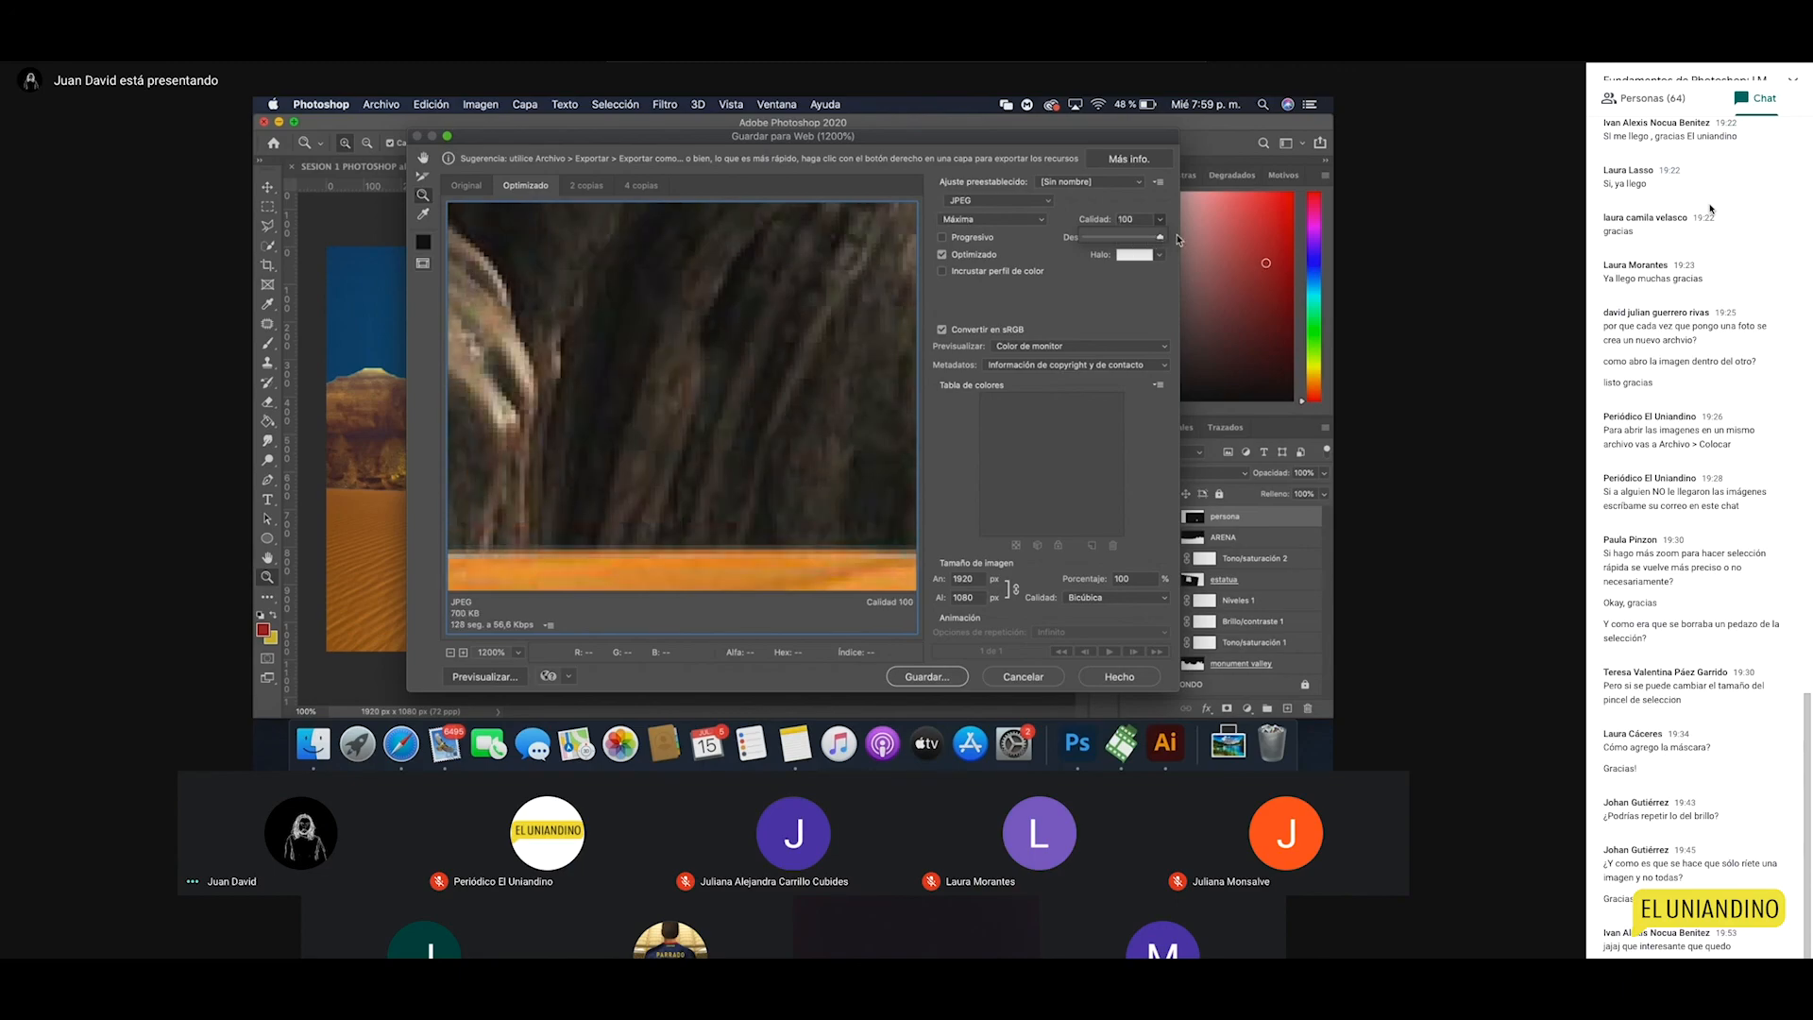
{"action": "mouse_move", "coordinate": [1143, 244]}
{"action": "left_mouse_down"}
{"action": "mouse_move", "coordinate": [1054, 240]}
{"action": "mouse_move", "coordinate": [1170, 238]}
{"action": "left_mouse_up"}
{"action": "left_click", "coordinate": [781, 437], "text": "alt"}
{"action": "left_click", "coordinate": [781, 437], "text": "alt"}
{"action": "left_click", "coordinate": [739, 434], "text": "alt"}
{"action": "left_click", "coordinate": [676, 425], "text": "alt"}
{"action": "left_click", "coordinate": [678, 386], "text": "alt"}
{"action": "left_click", "coordinate": [658, 411], "text": "alt"}
{"action": "left_click", "coordinate": [658, 412], "text": "alt"}
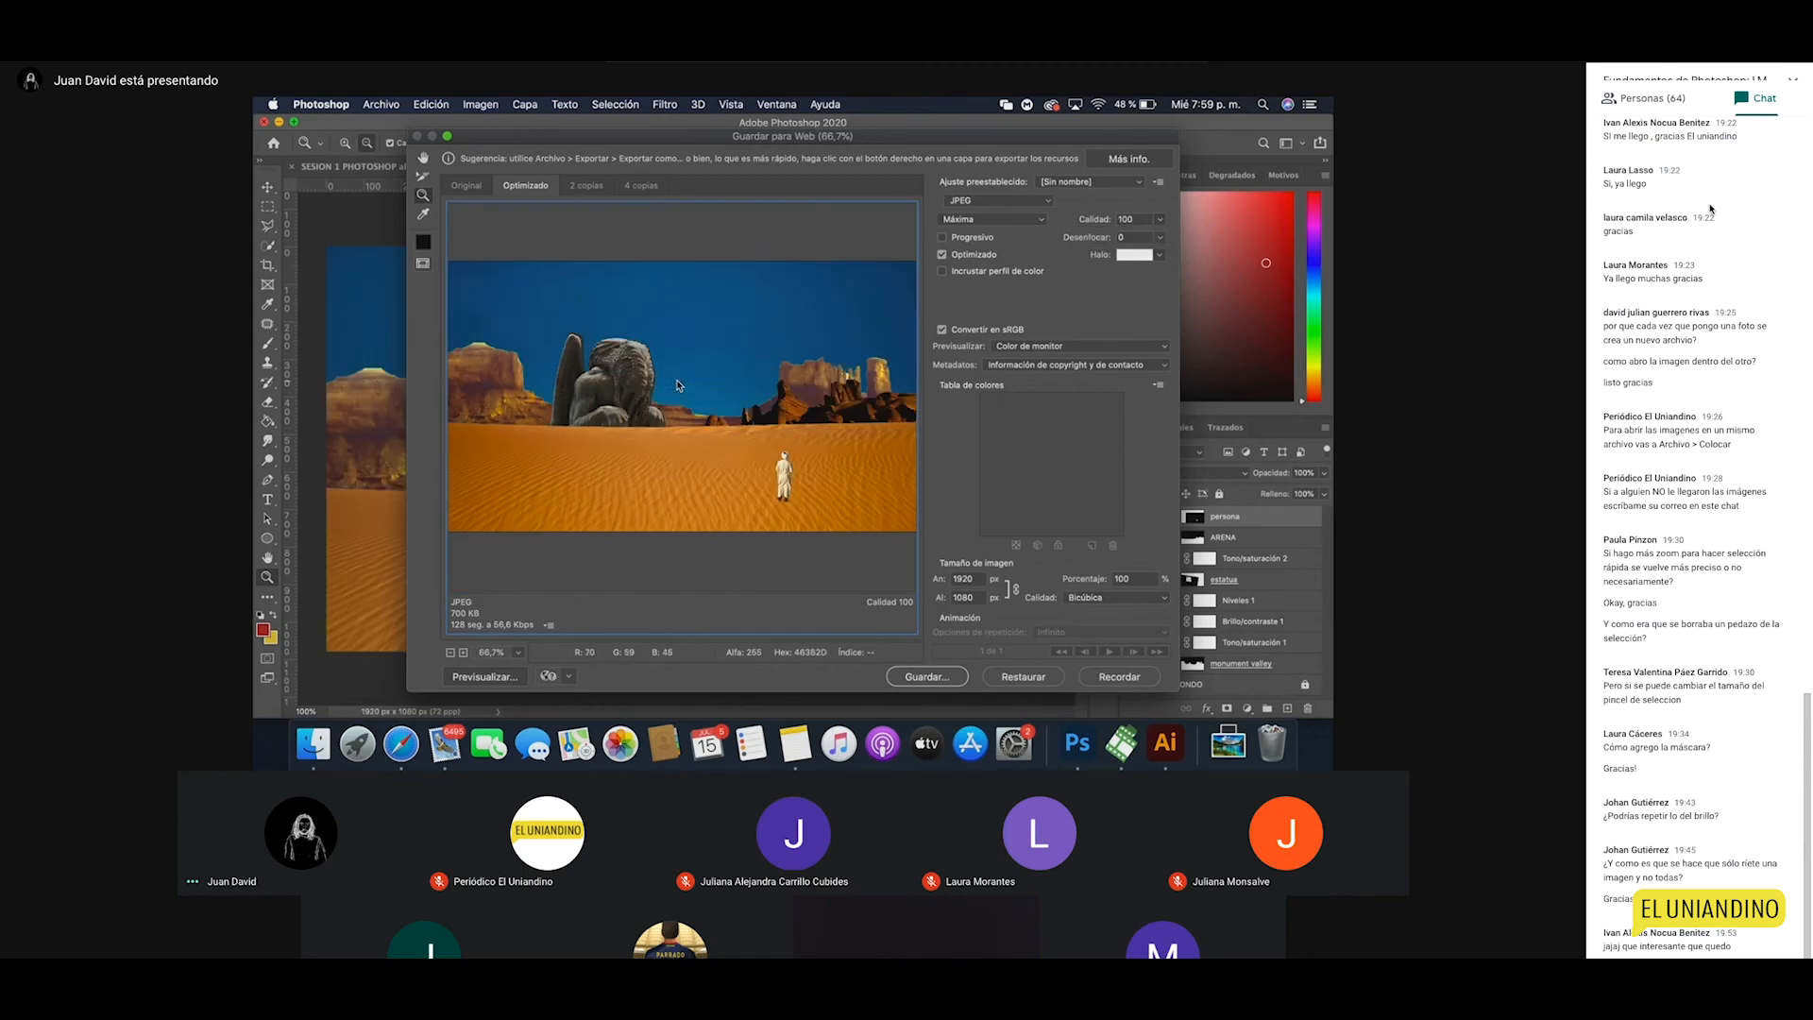
{"action": "left_click", "coordinate": [630, 407]}
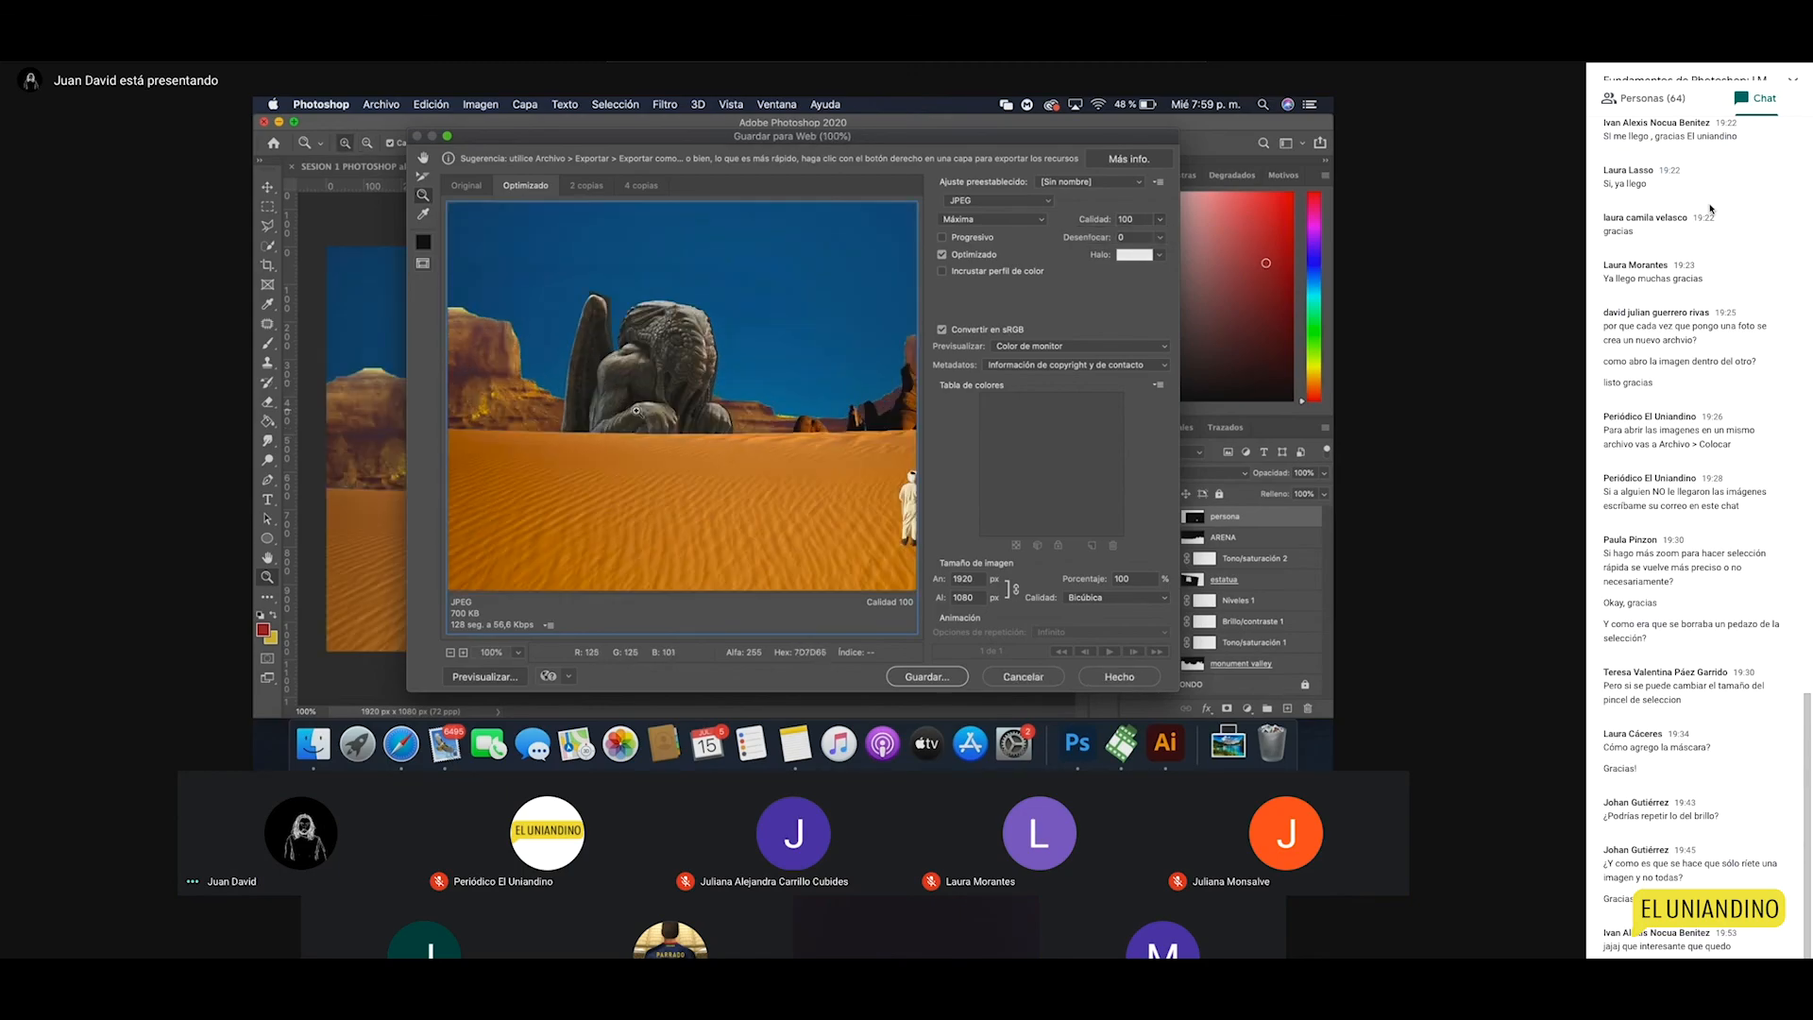
Step: Export the optimised image as sesion 1.jpg into the CLASES PHOTOSHOP folder
{"action": "left_click", "coordinate": [927, 677]}
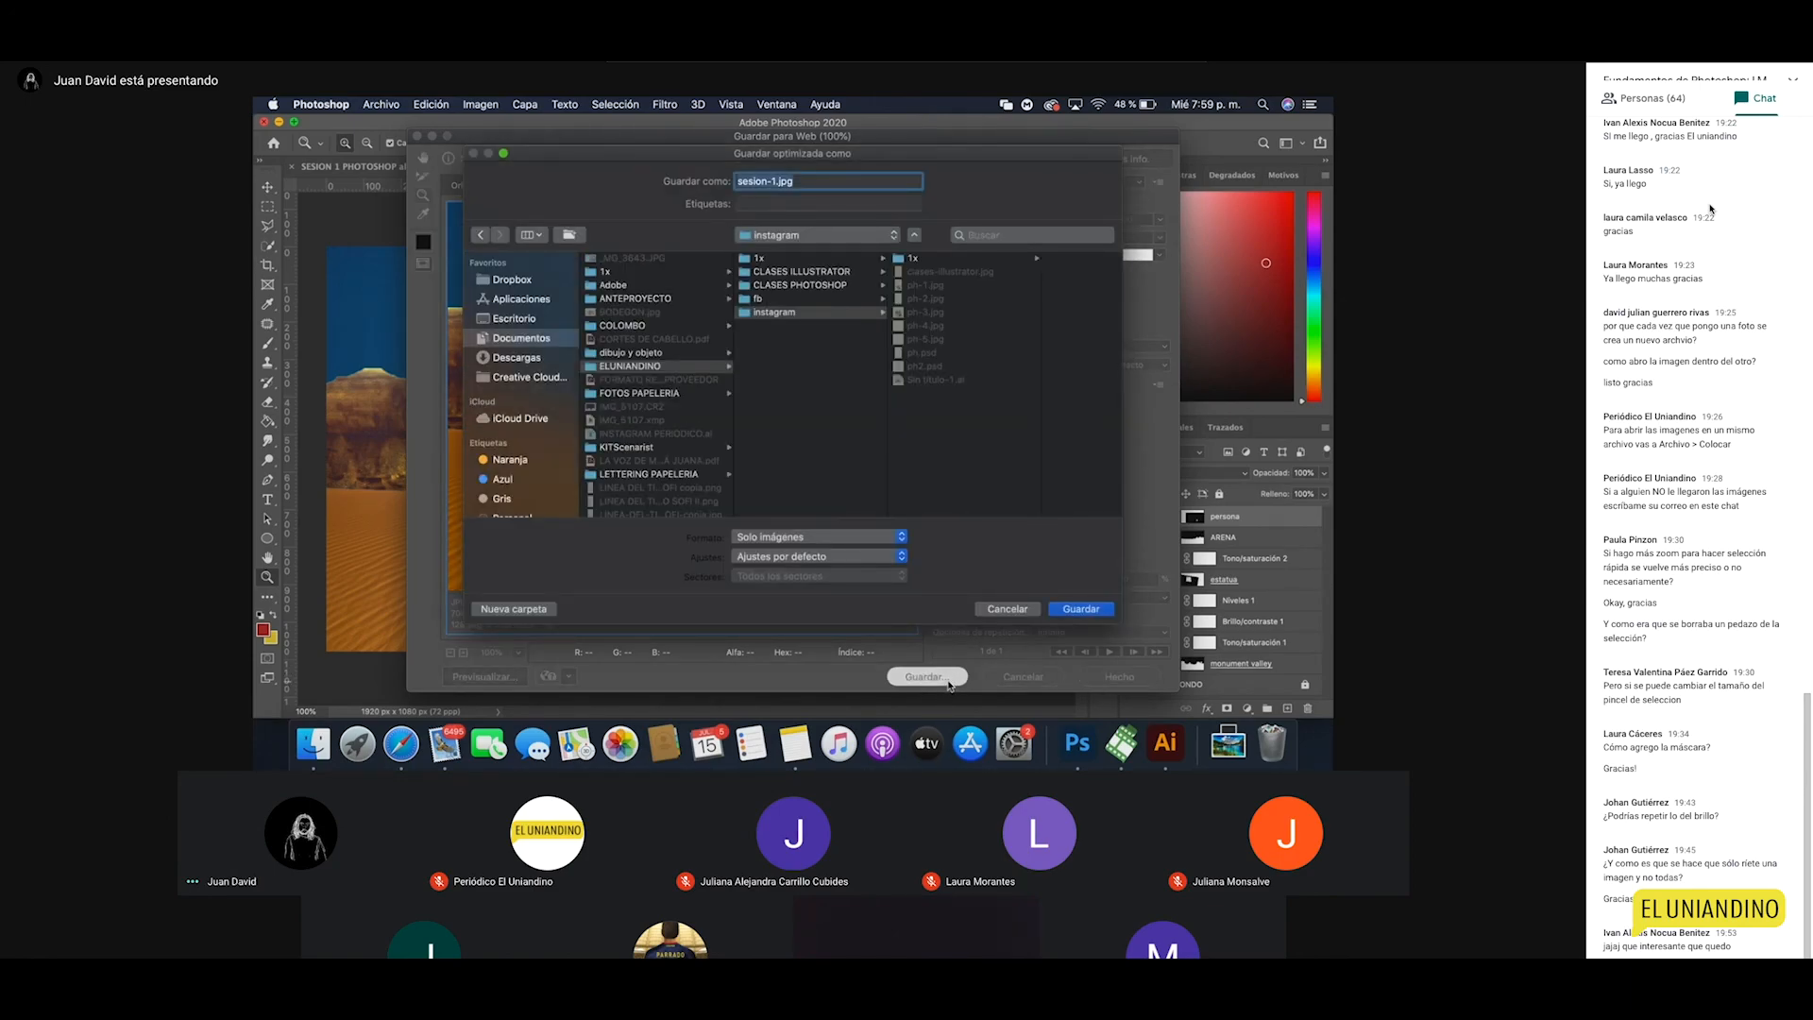
{"action": "left_click", "coordinate": [828, 285]}
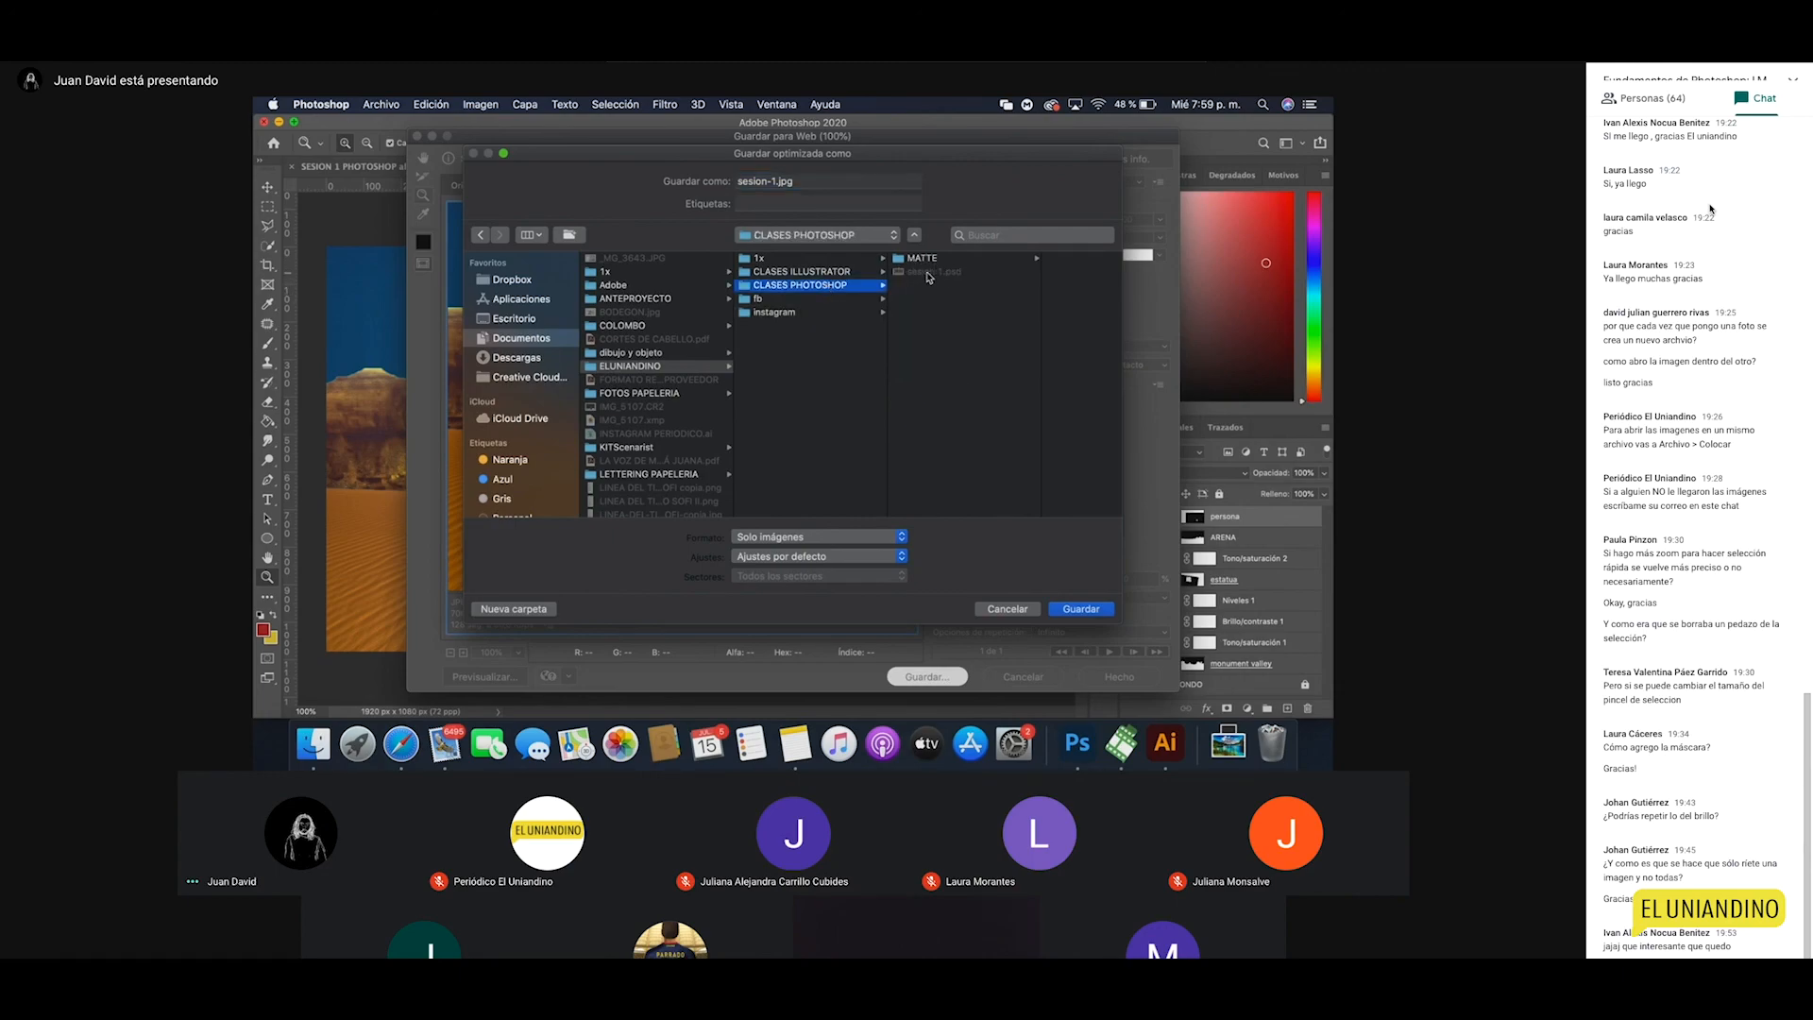
{"action": "left_click", "coordinate": [924, 273]}
{"action": "left_click", "coordinate": [812, 183]}
{"action": "key", "text": "BackSpace"}
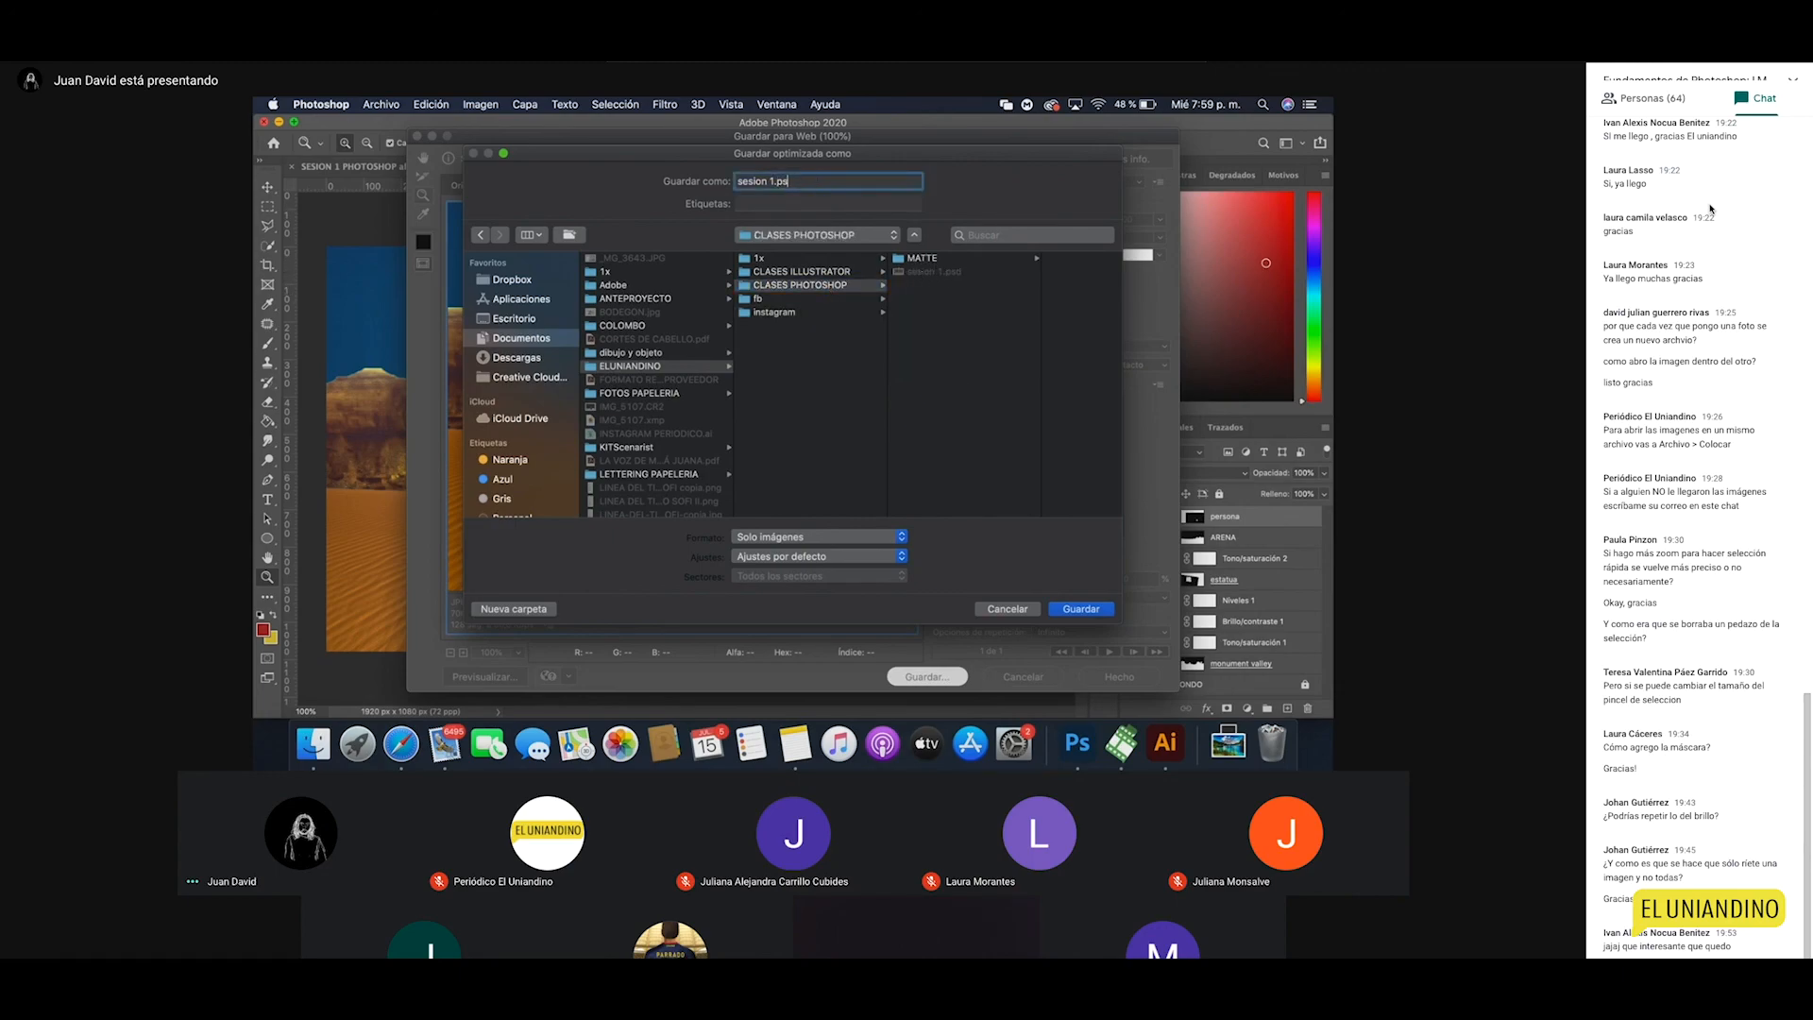
{"action": "type", "text": "jpg"}
{"action": "left_click", "coordinate": [1086, 610]}
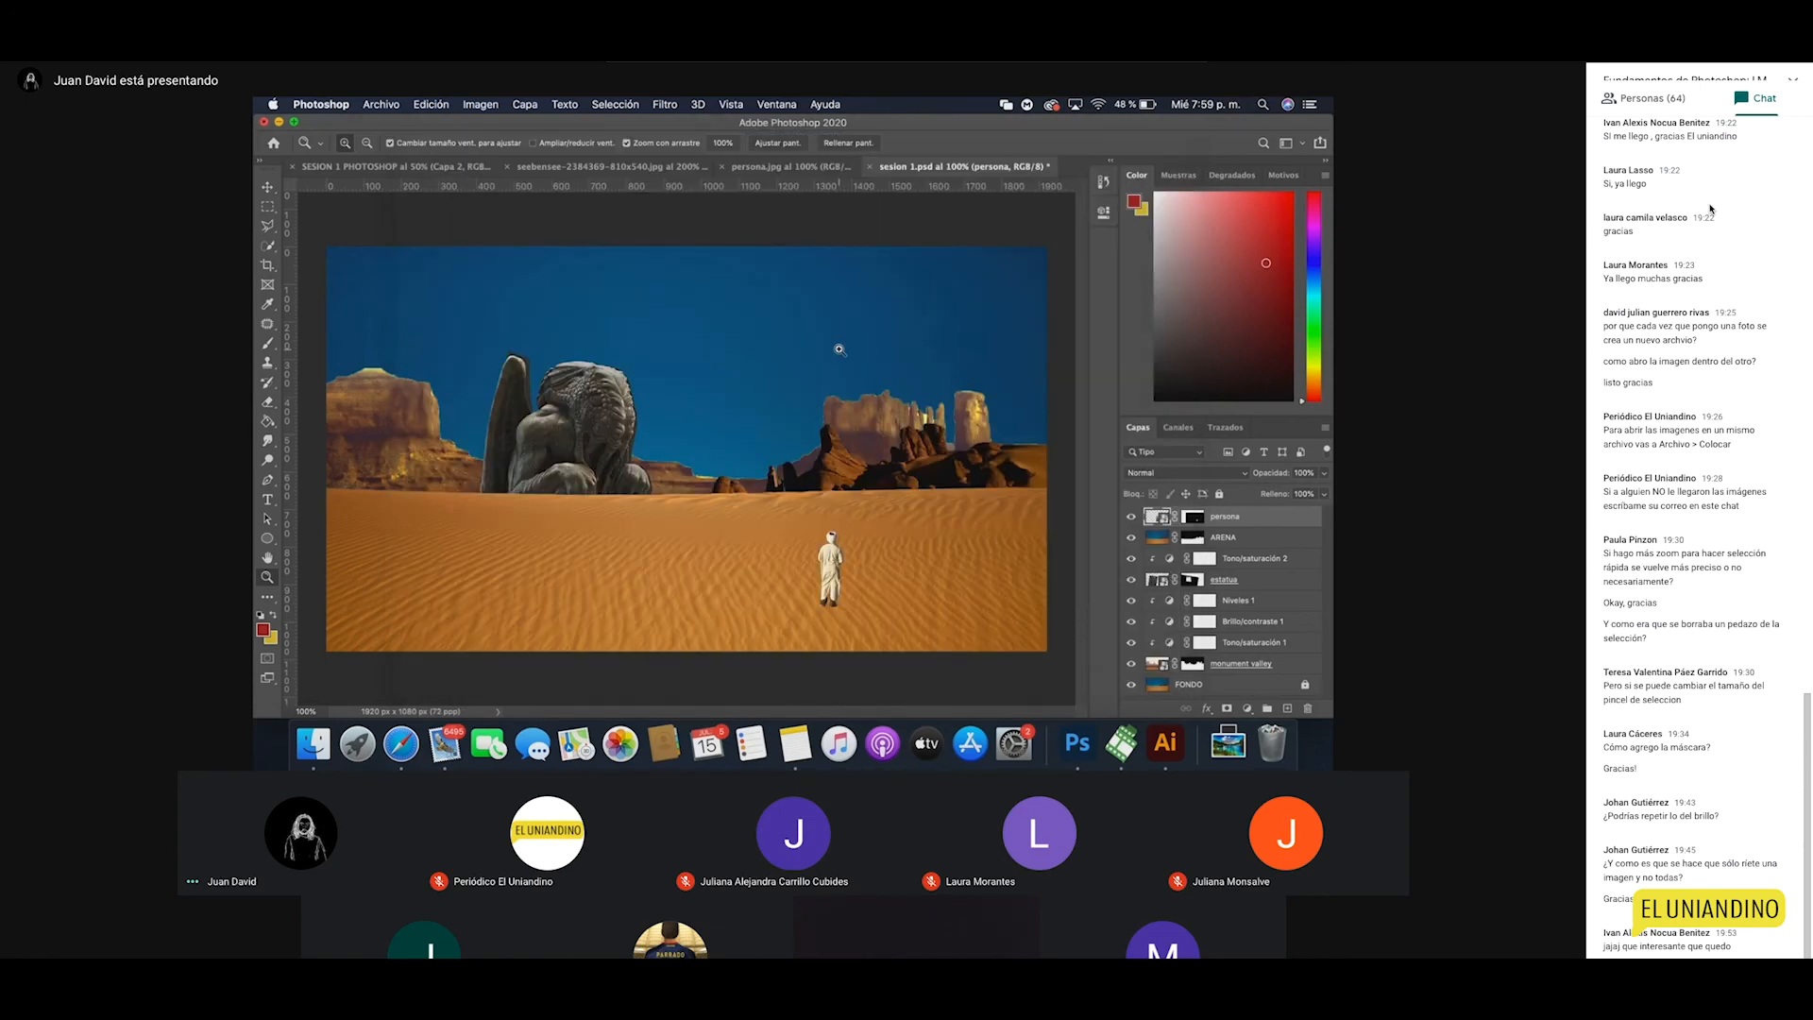
{"action": "left_click", "coordinate": [313, 743]}
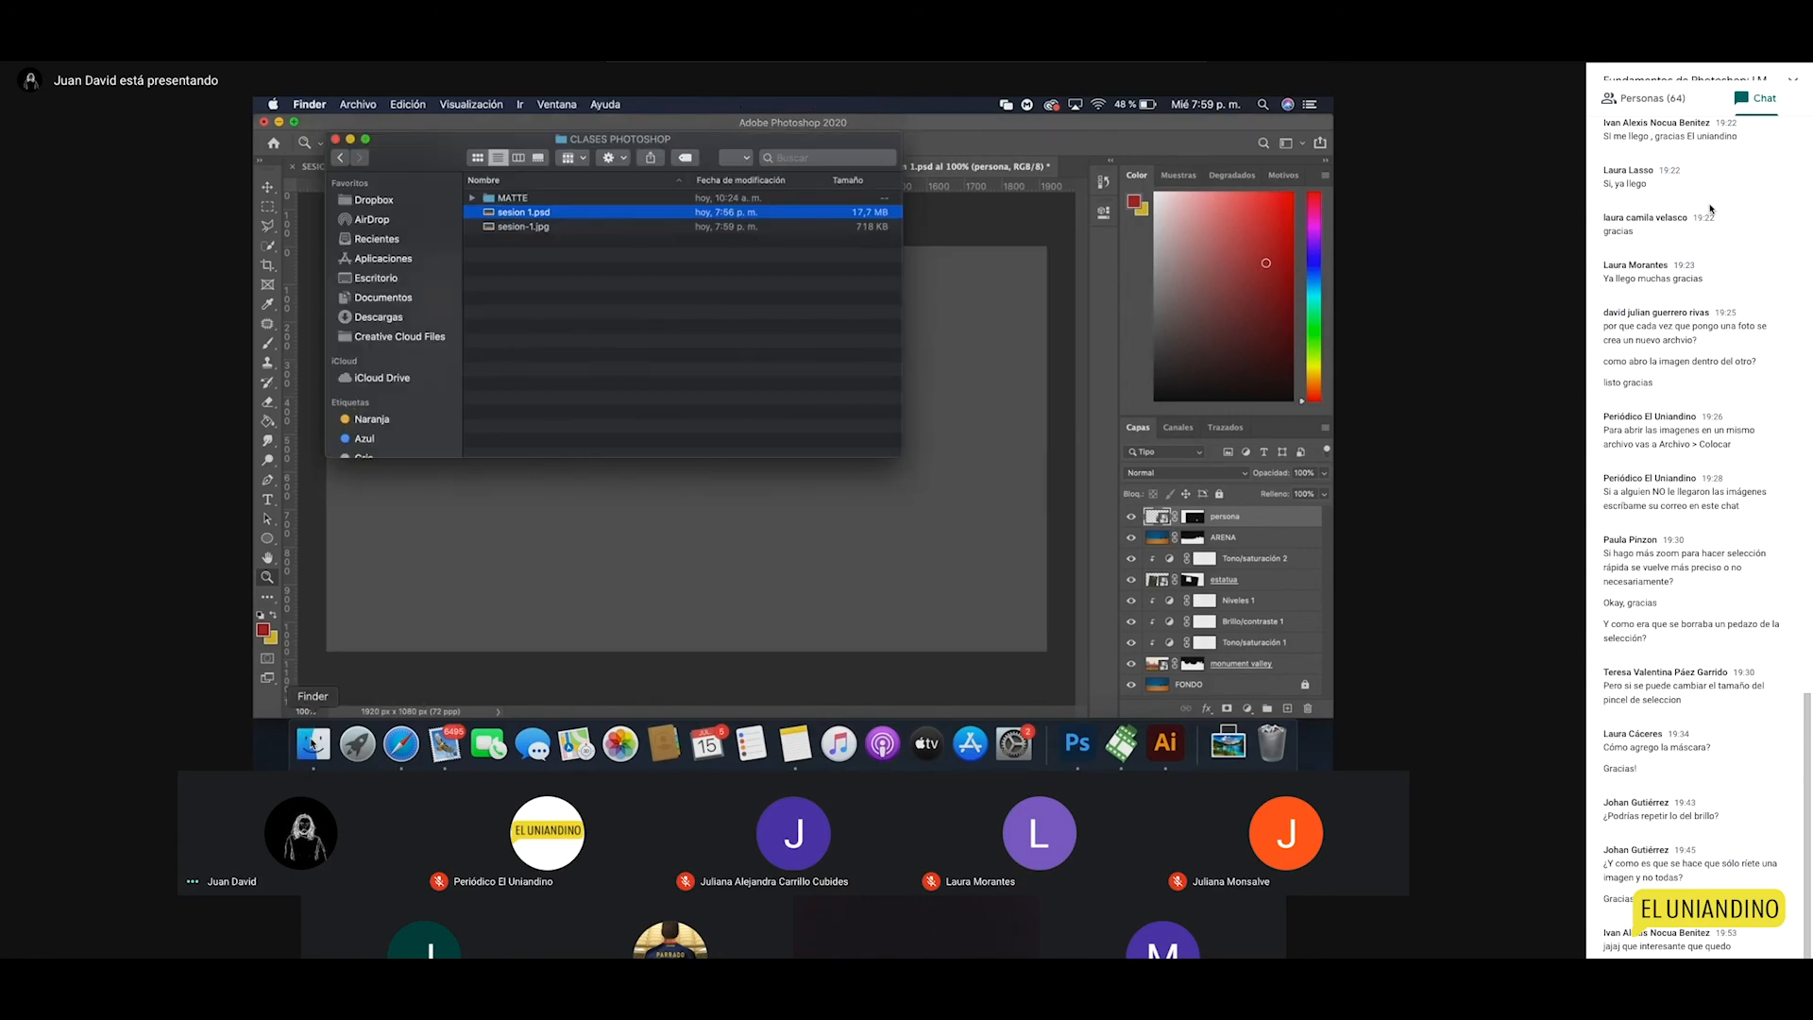
{"action": "left_click", "coordinate": [547, 233]}
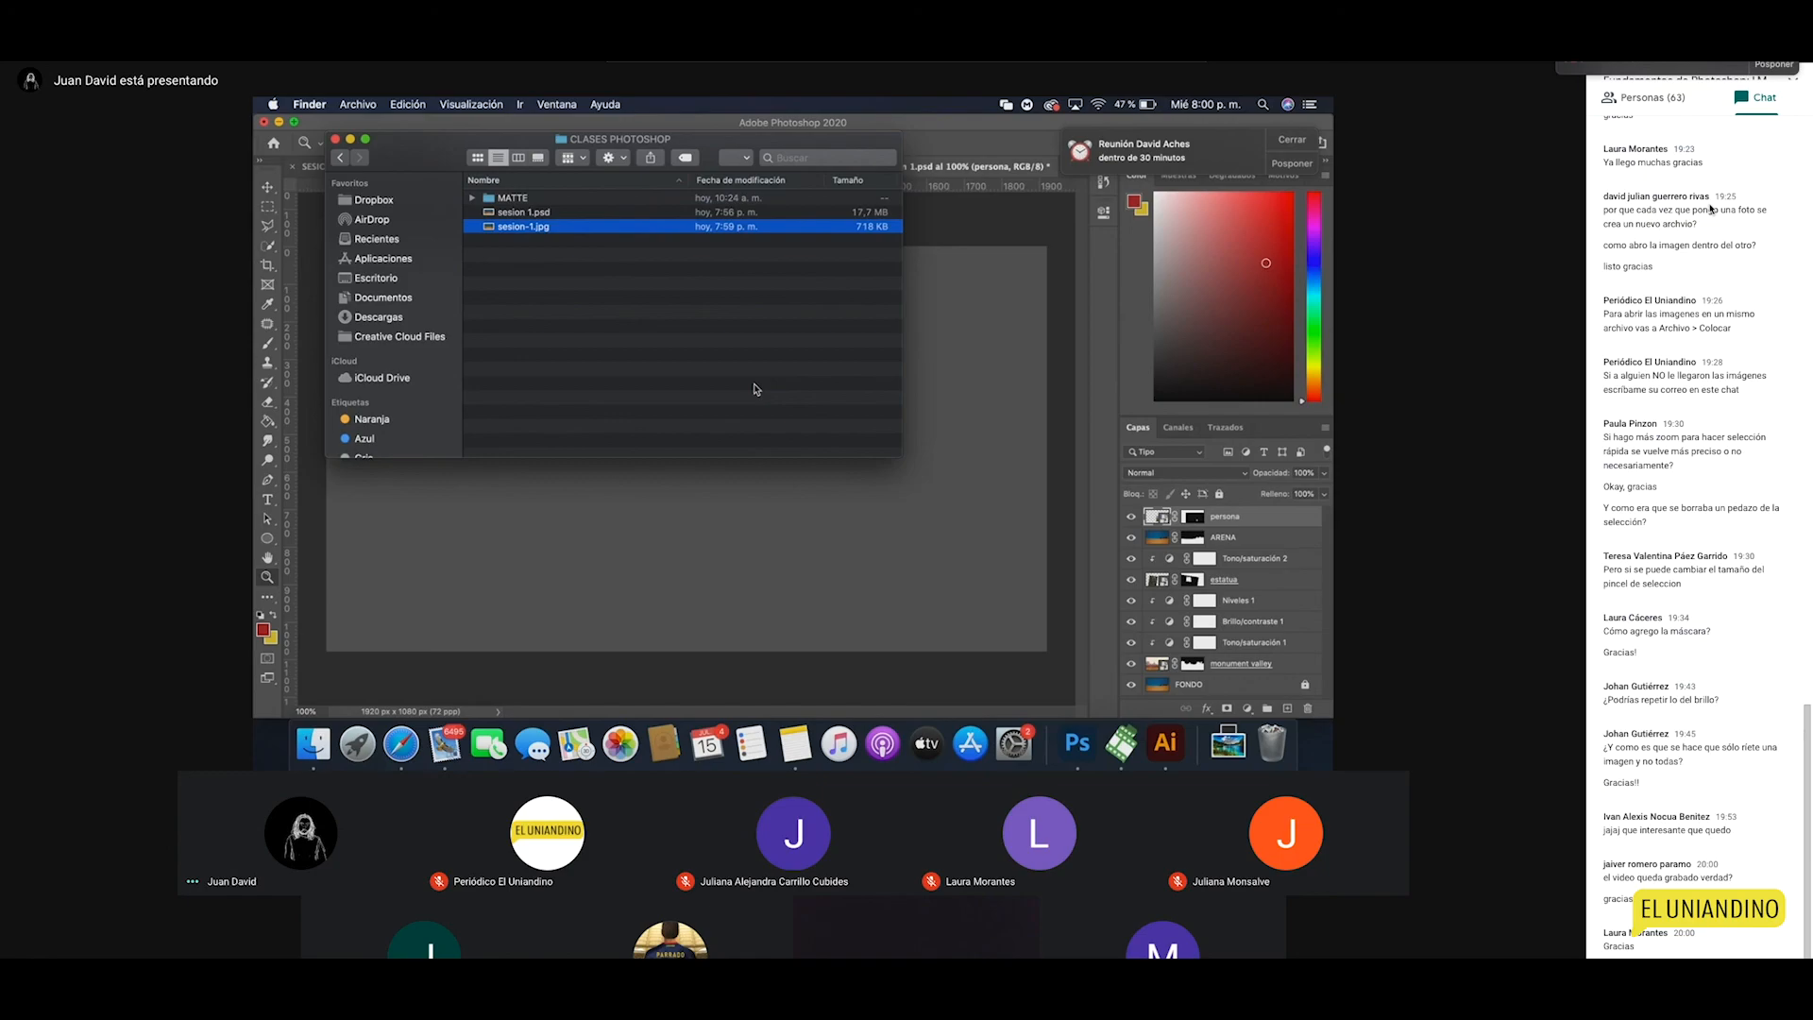
{"action": "left_click", "coordinate": [1290, 141]}
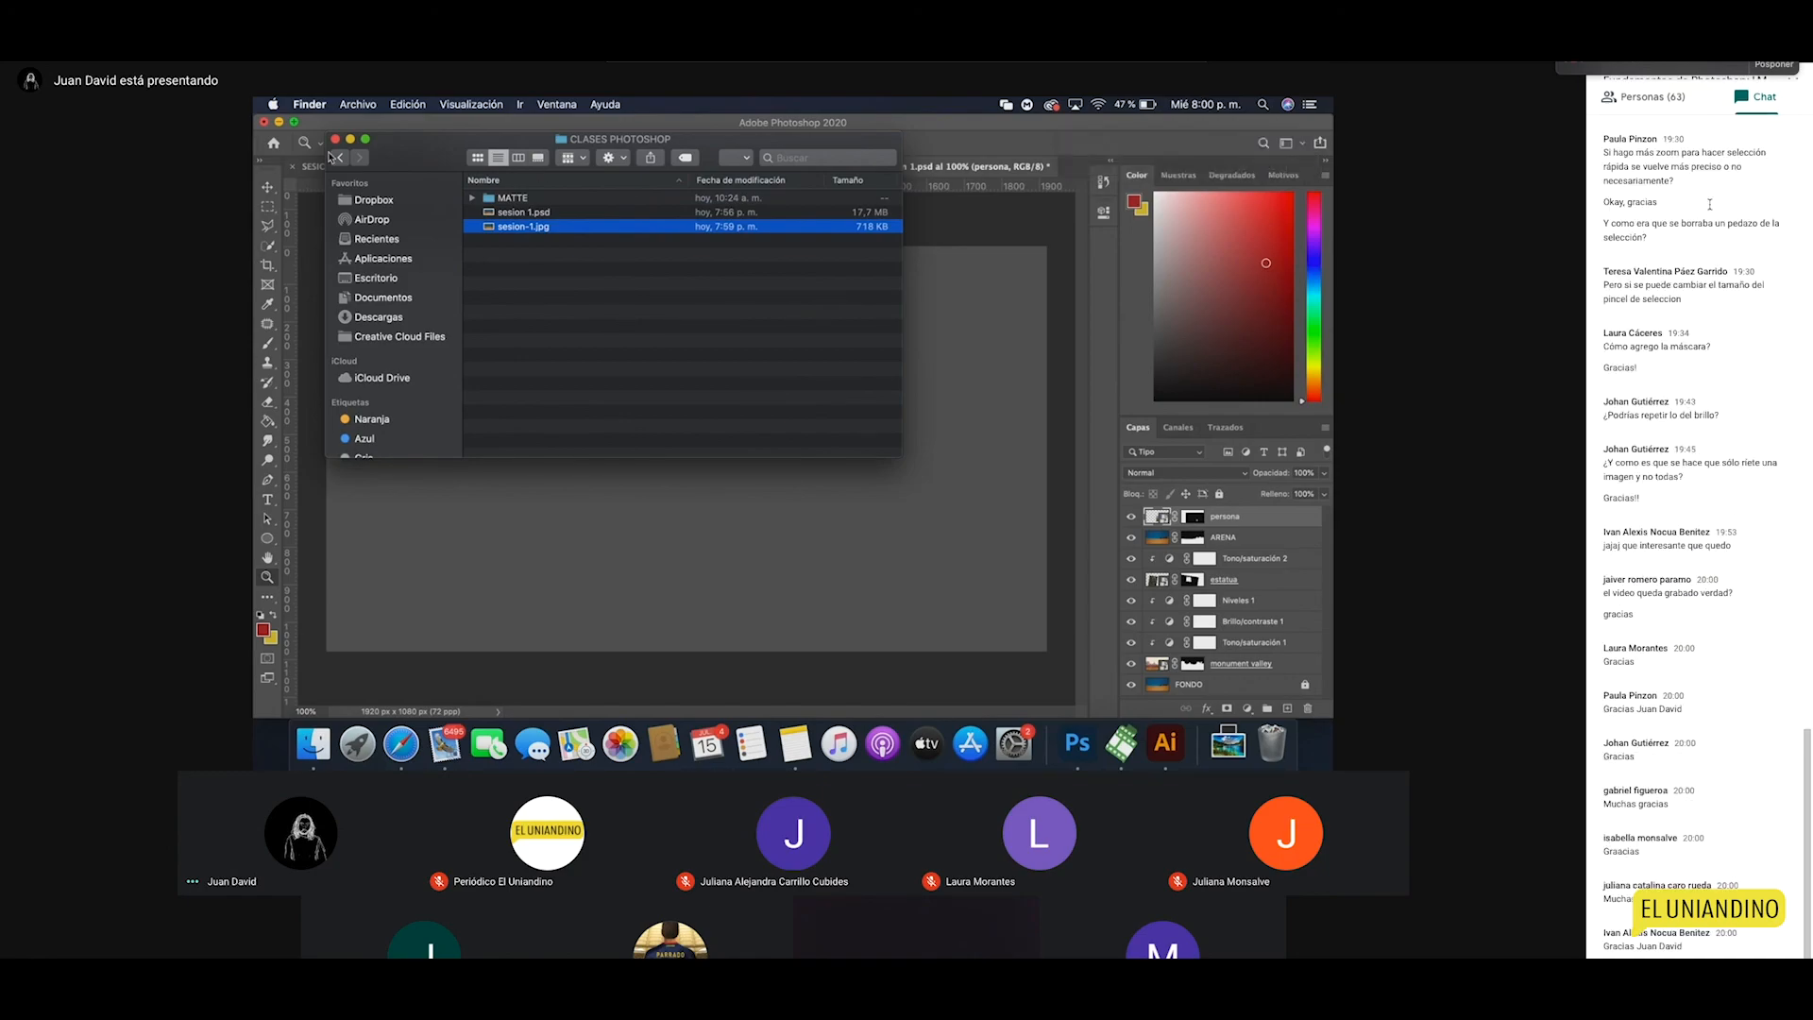
{"action": "left_click", "coordinate": [334, 139]}
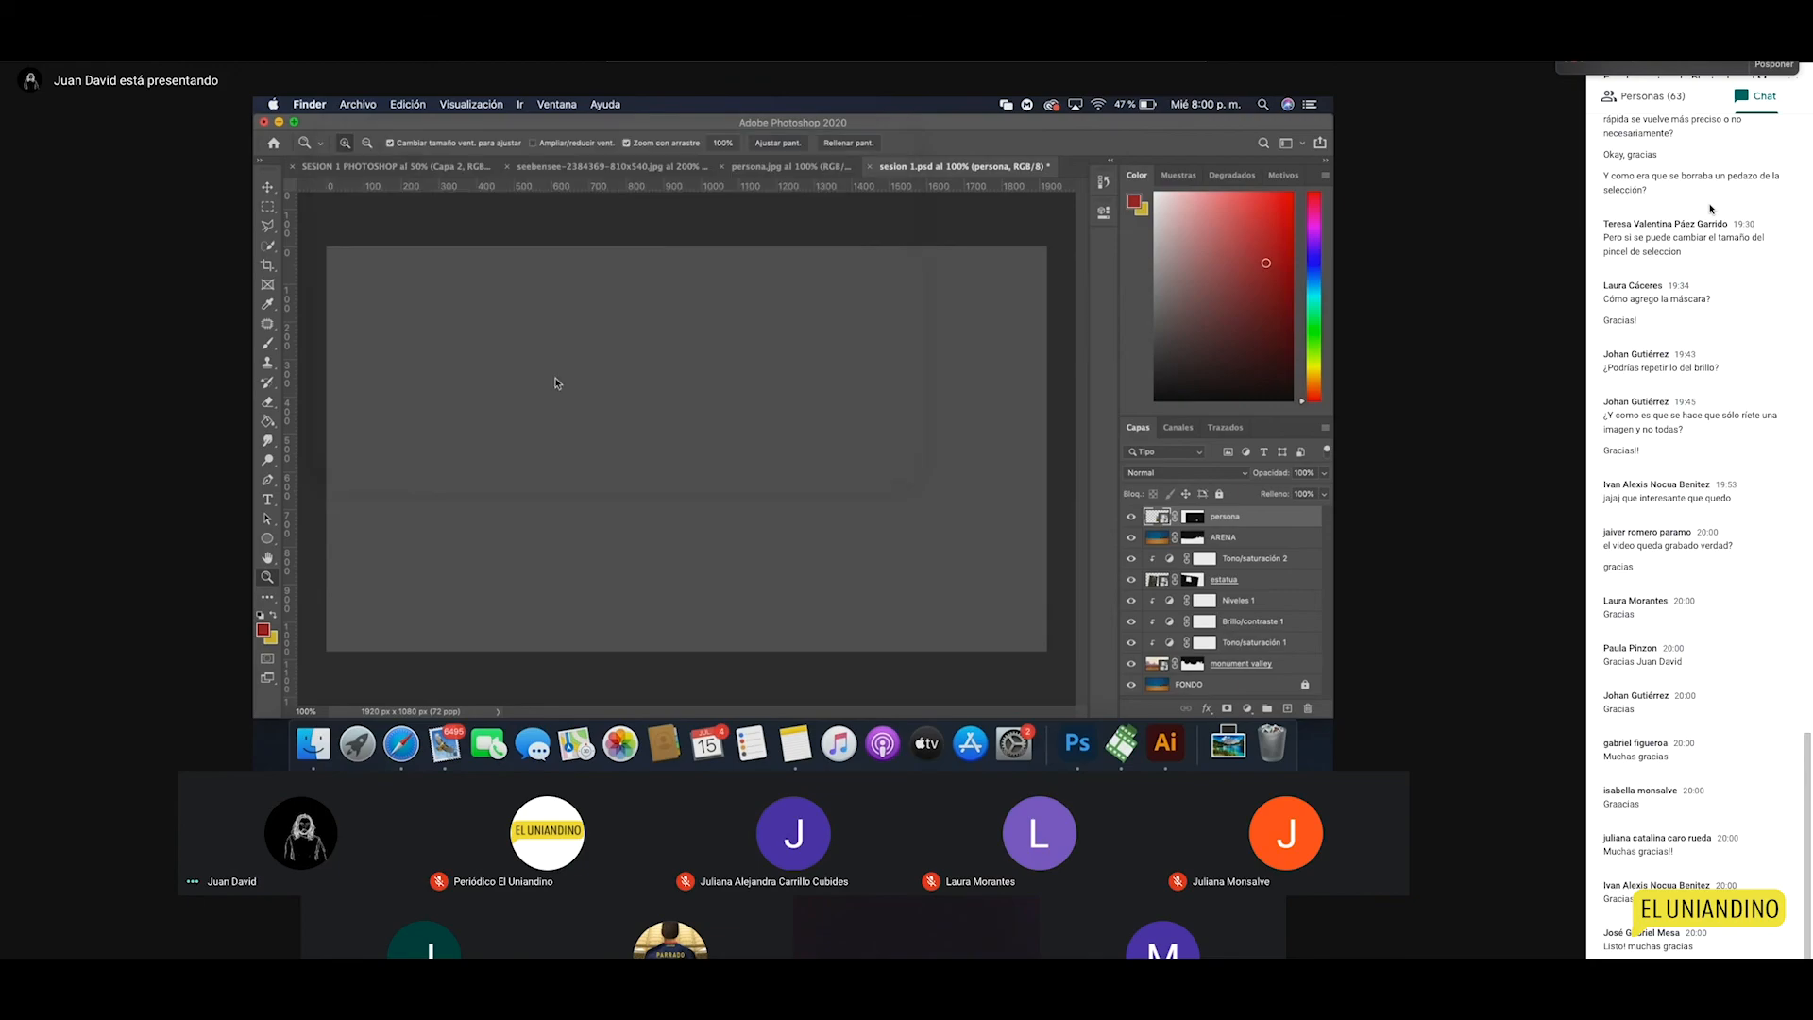
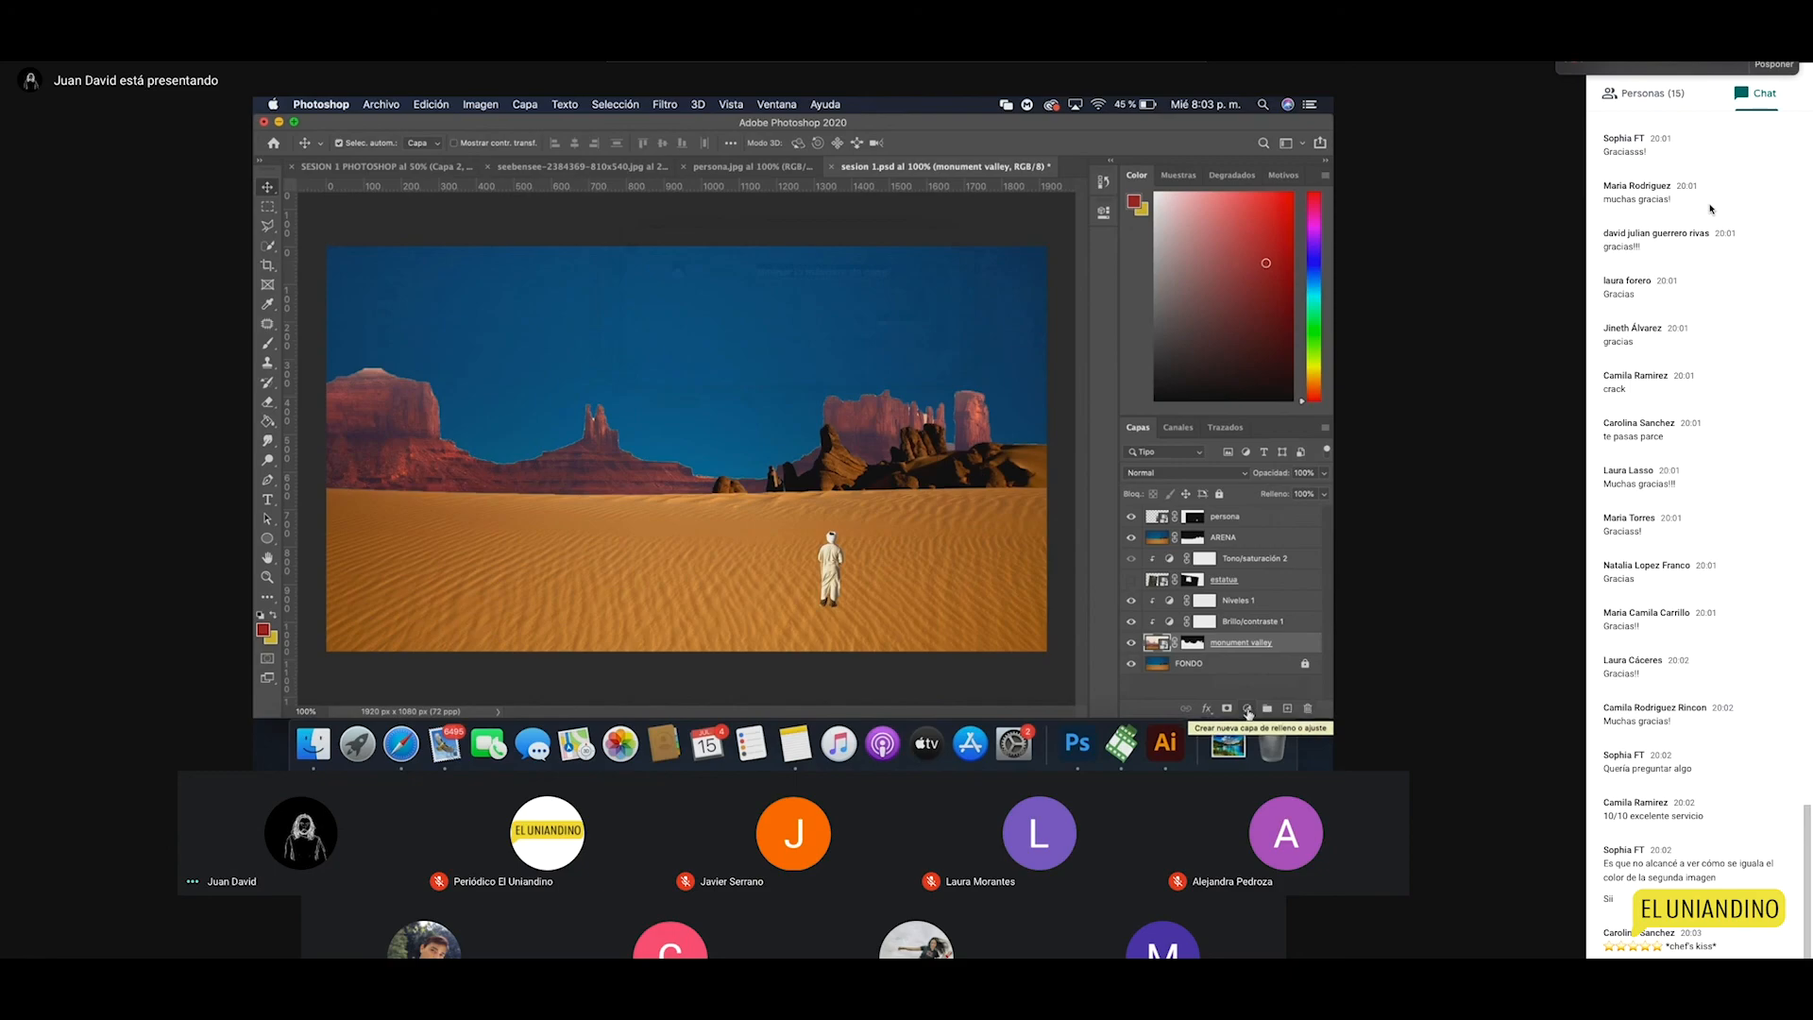
Step: Add a Tono/saturación (Hue/Saturation) adjustment layer from the Layers panel's adjustment menu
{"action": "left_click", "coordinate": [1247, 709]}
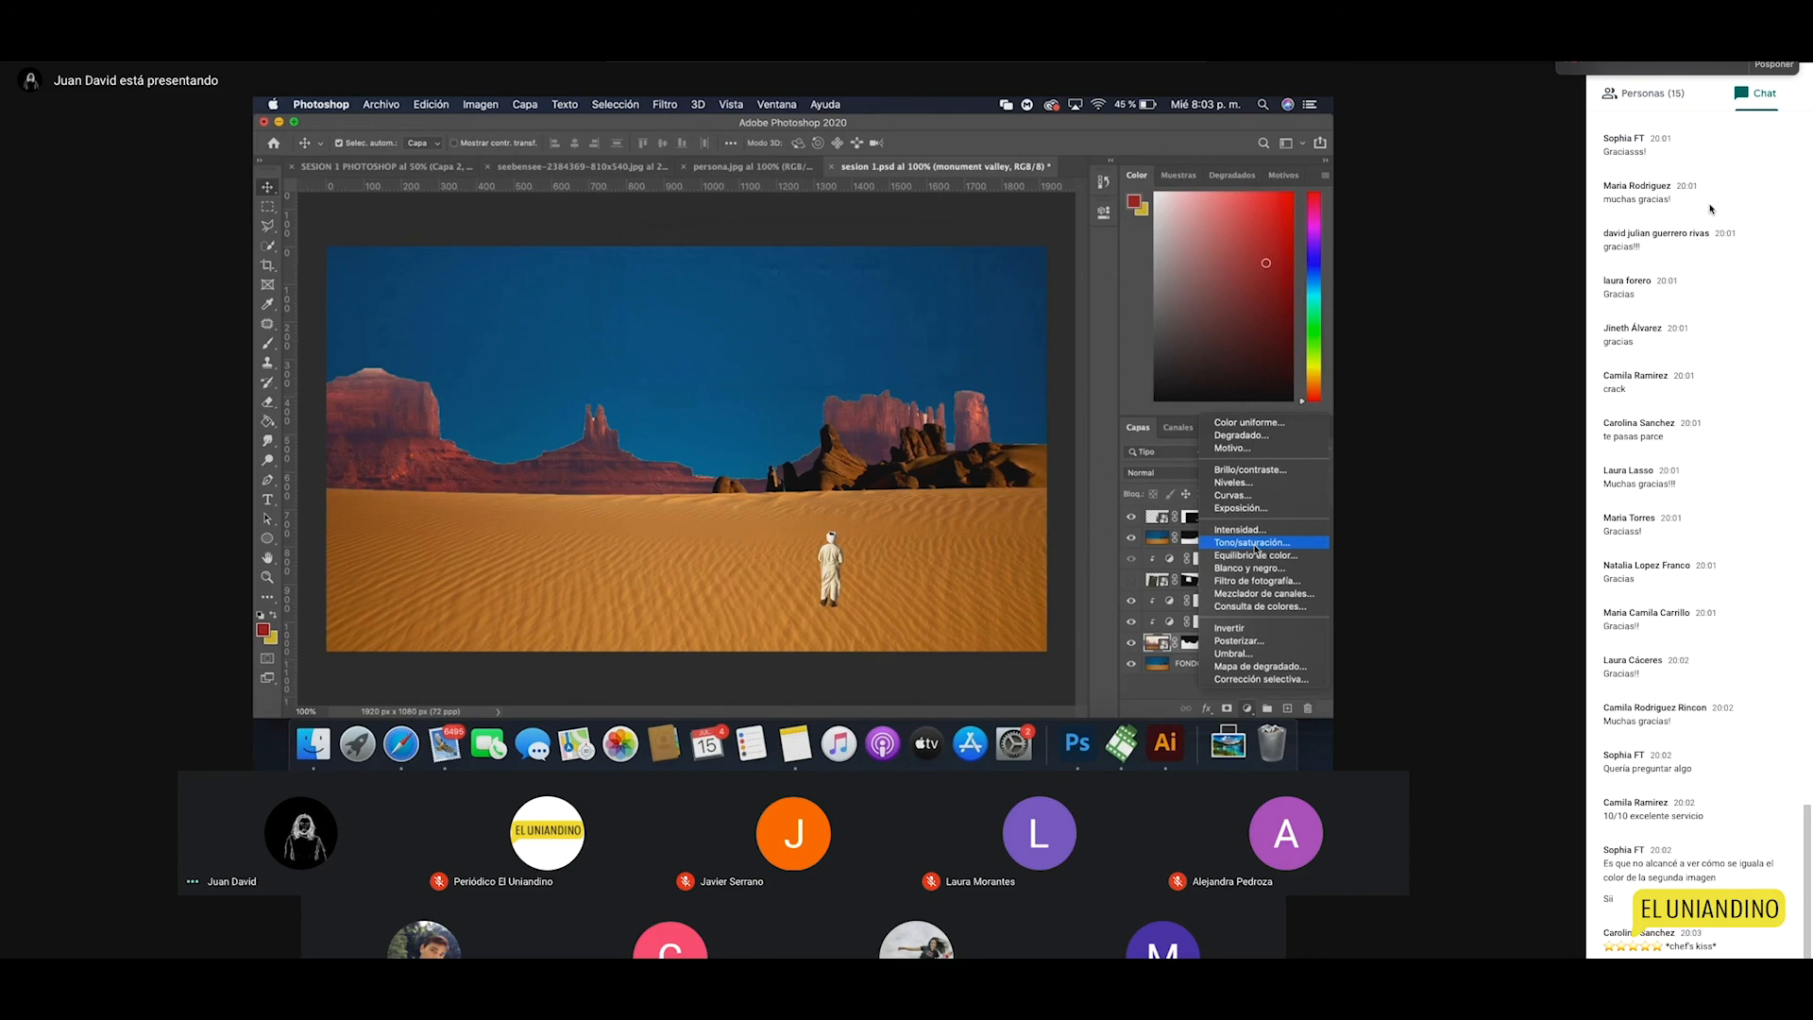
{"action": "left_click", "coordinate": [1256, 544]}
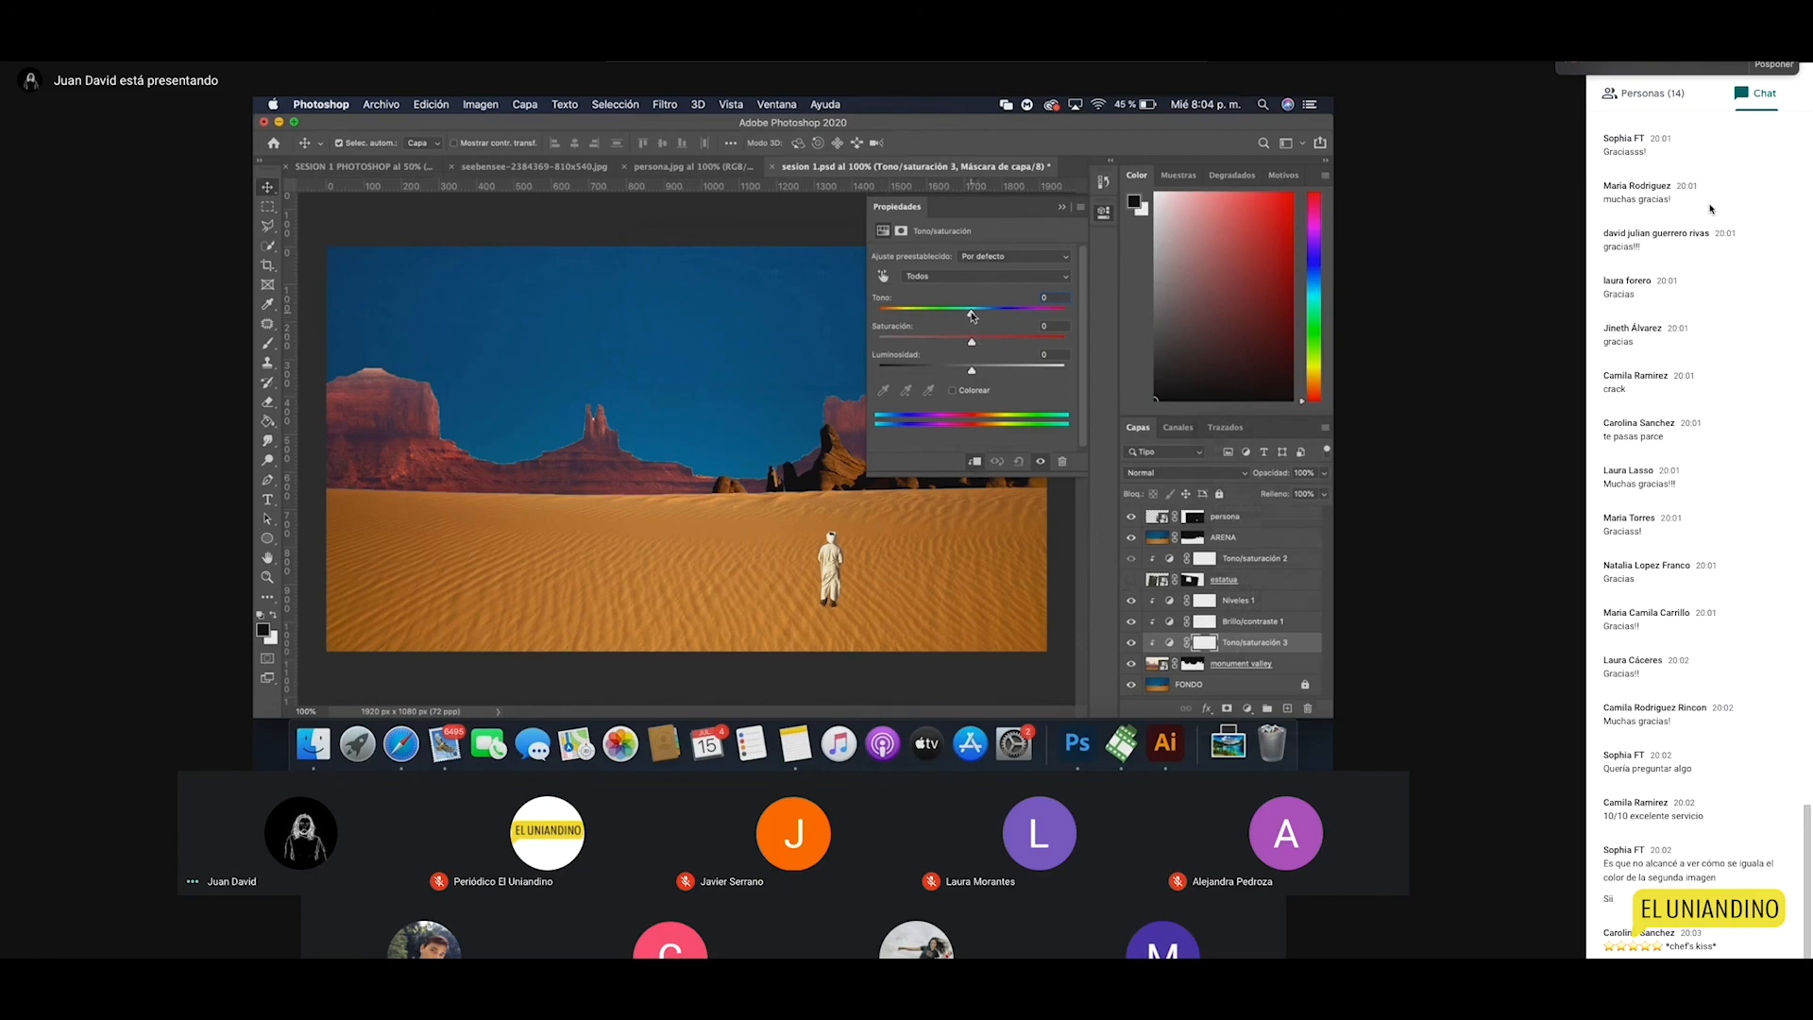
Step: Set the backdrop's Hue to +27, Saturation to −33 and Lightness to about +15
{"action": "mouse_move", "coordinate": [972, 317]}
{"action": "left_mouse_down"}
{"action": "mouse_move", "coordinate": [1041, 320]}
{"action": "mouse_move", "coordinate": [909, 319]}
{"action": "mouse_move", "coordinate": [982, 344]}
{"action": "mouse_move", "coordinate": [1007, 323]}
{"action": "left_mouse_up"}
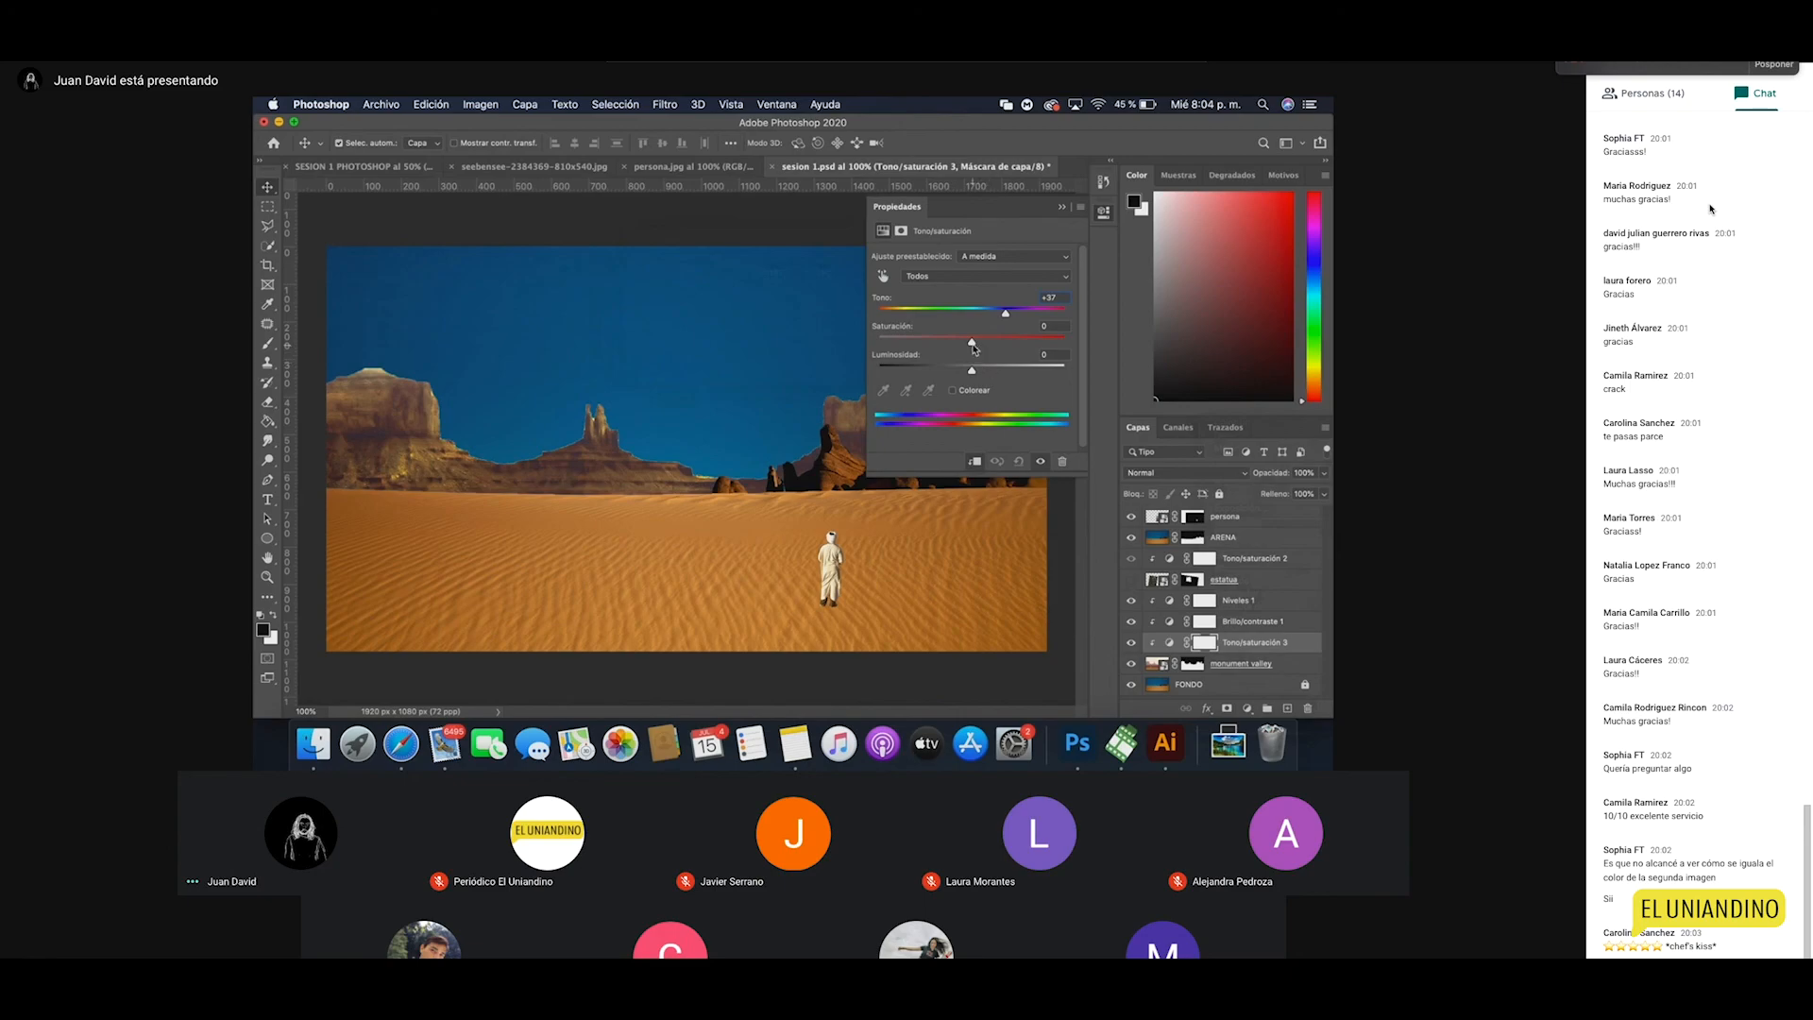
{"action": "mouse_move", "coordinate": [972, 346]}
{"action": "left_mouse_down"}
{"action": "mouse_move", "coordinate": [902, 345]}
{"action": "mouse_move", "coordinate": [1051, 343]}
{"action": "mouse_move", "coordinate": [908, 345]}
{"action": "mouse_move", "coordinate": [998, 347]}
{"action": "mouse_move", "coordinate": [948, 347]}
{"action": "left_mouse_up"}
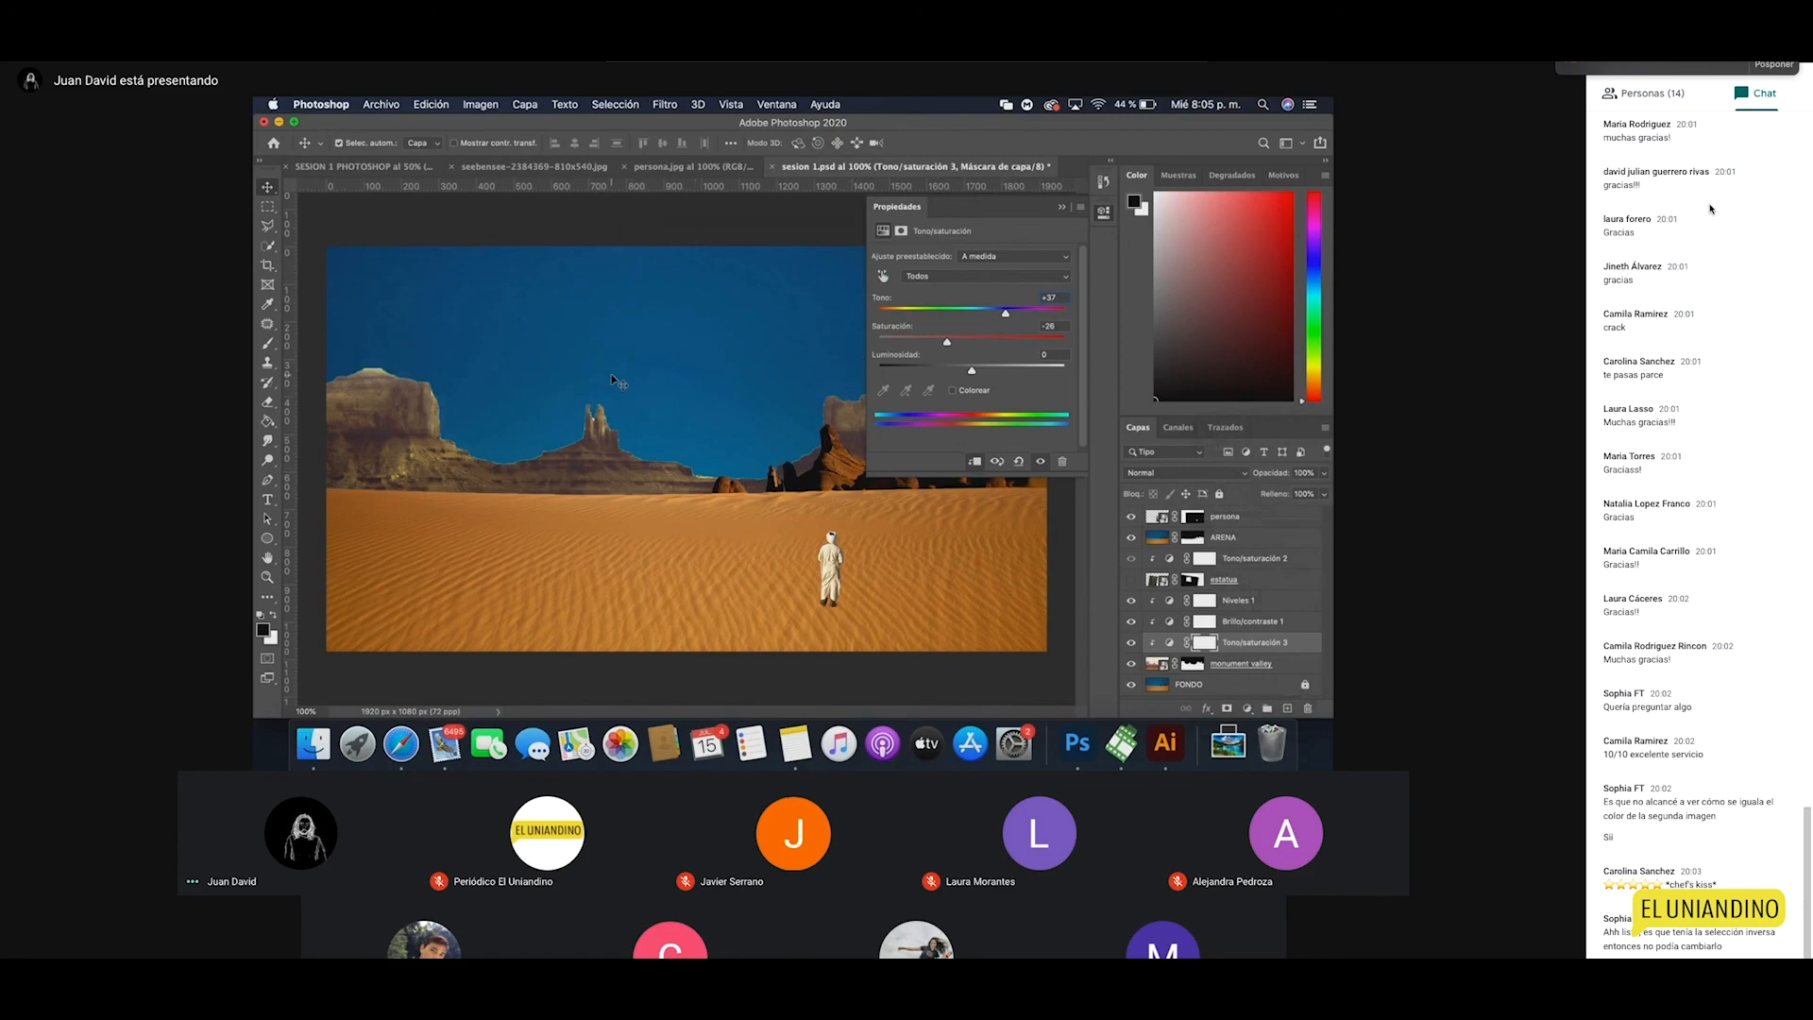
{"action": "left_click_drag", "start_coordinate": [946, 342], "coordinate": [983, 371]}
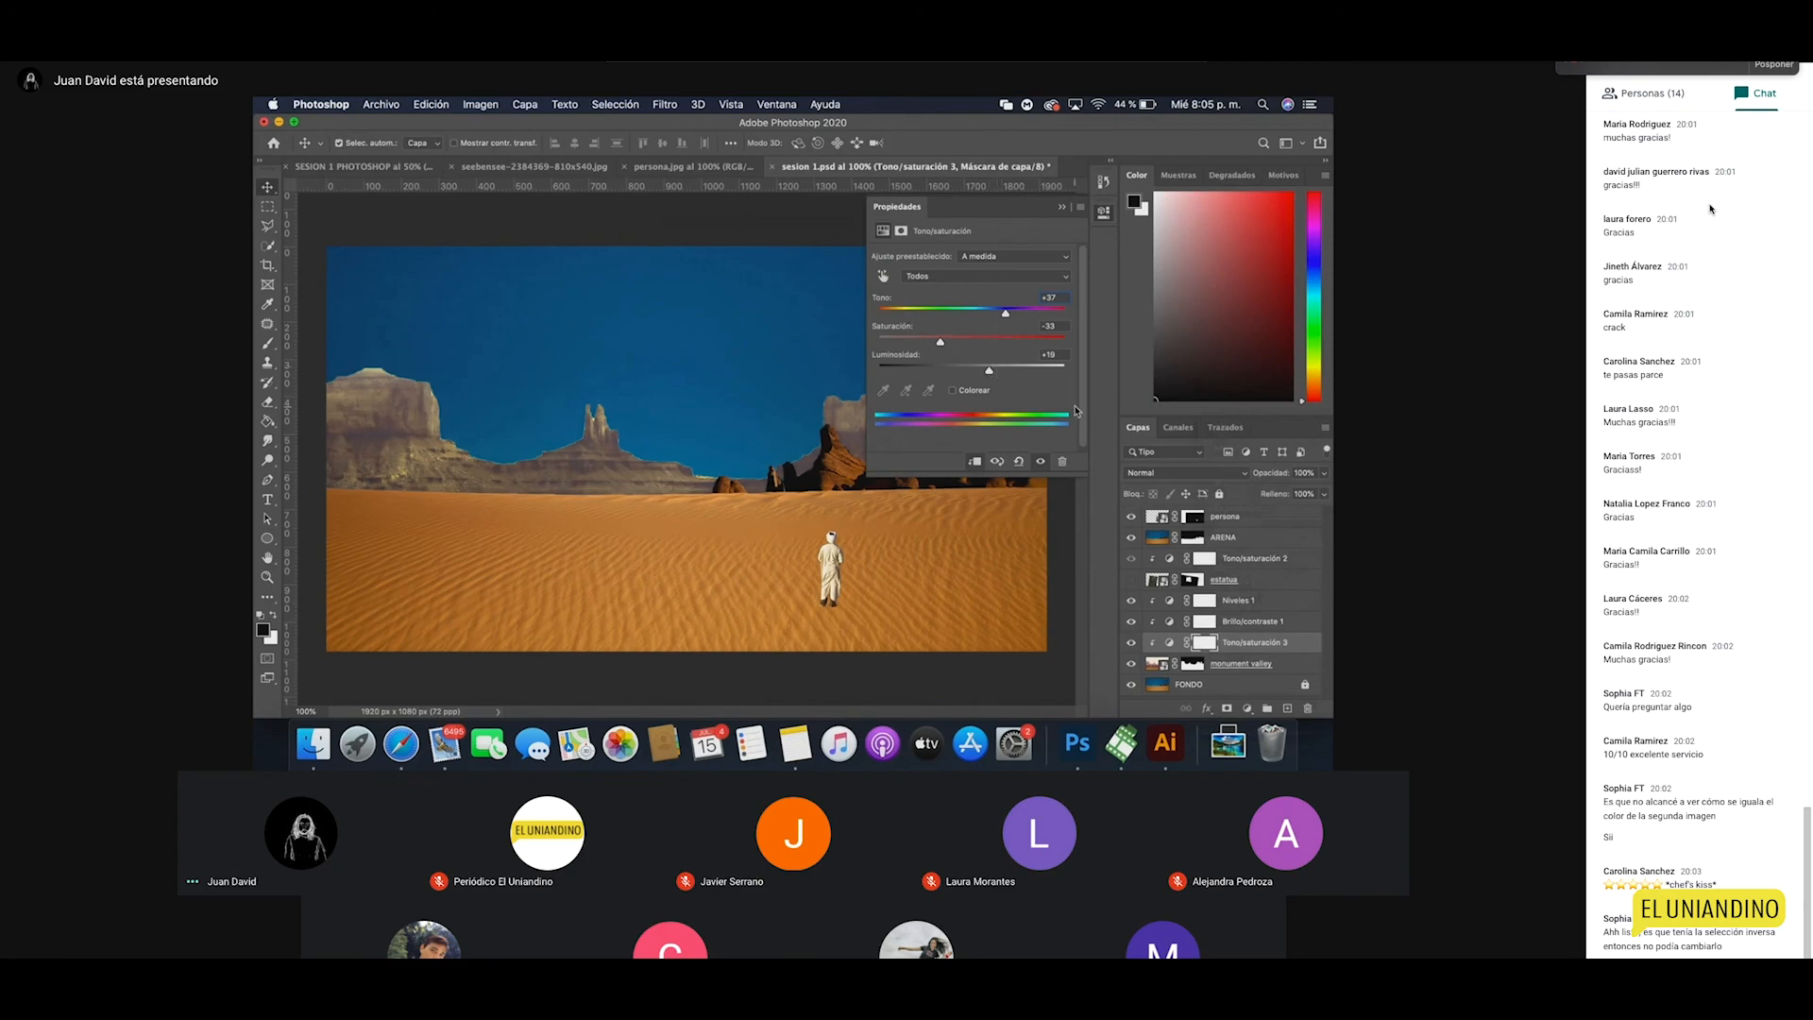
{"action": "left_click", "coordinate": [1104, 213]}
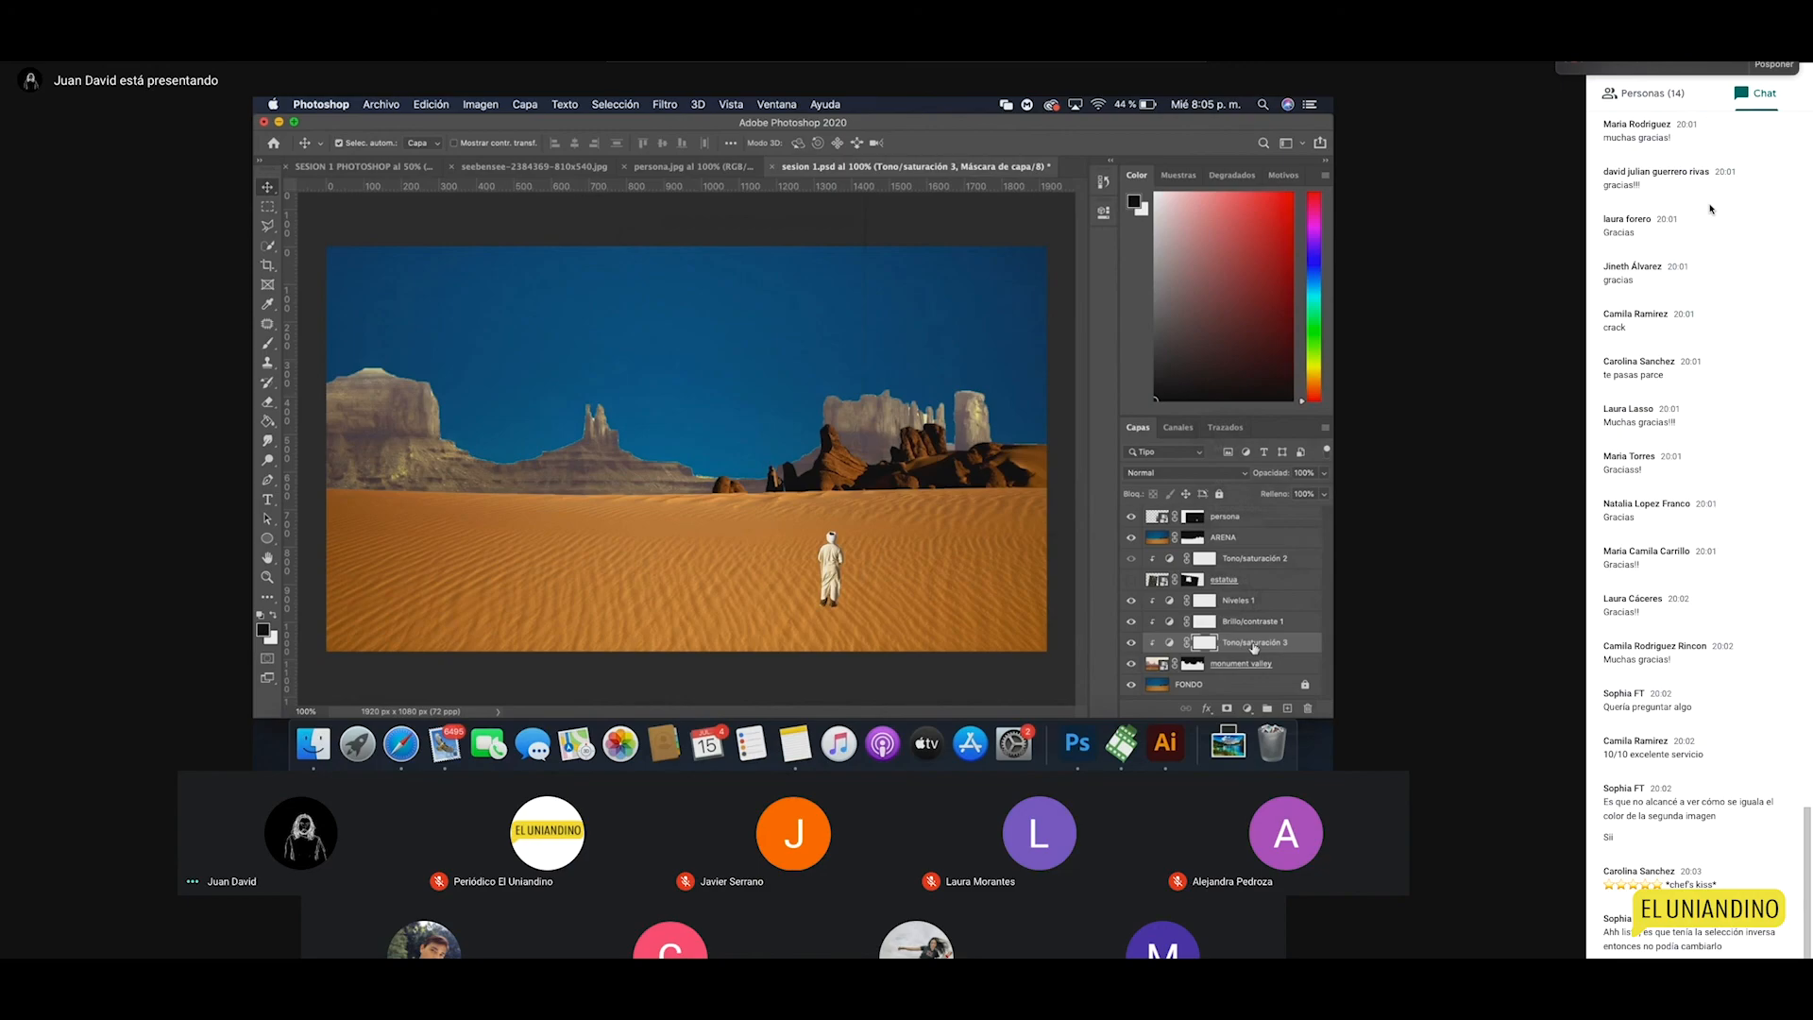
Step: Show and select the estatua layer, zoom in on its edge, then return to 100%
{"action": "left_click", "coordinate": [1131, 579]}
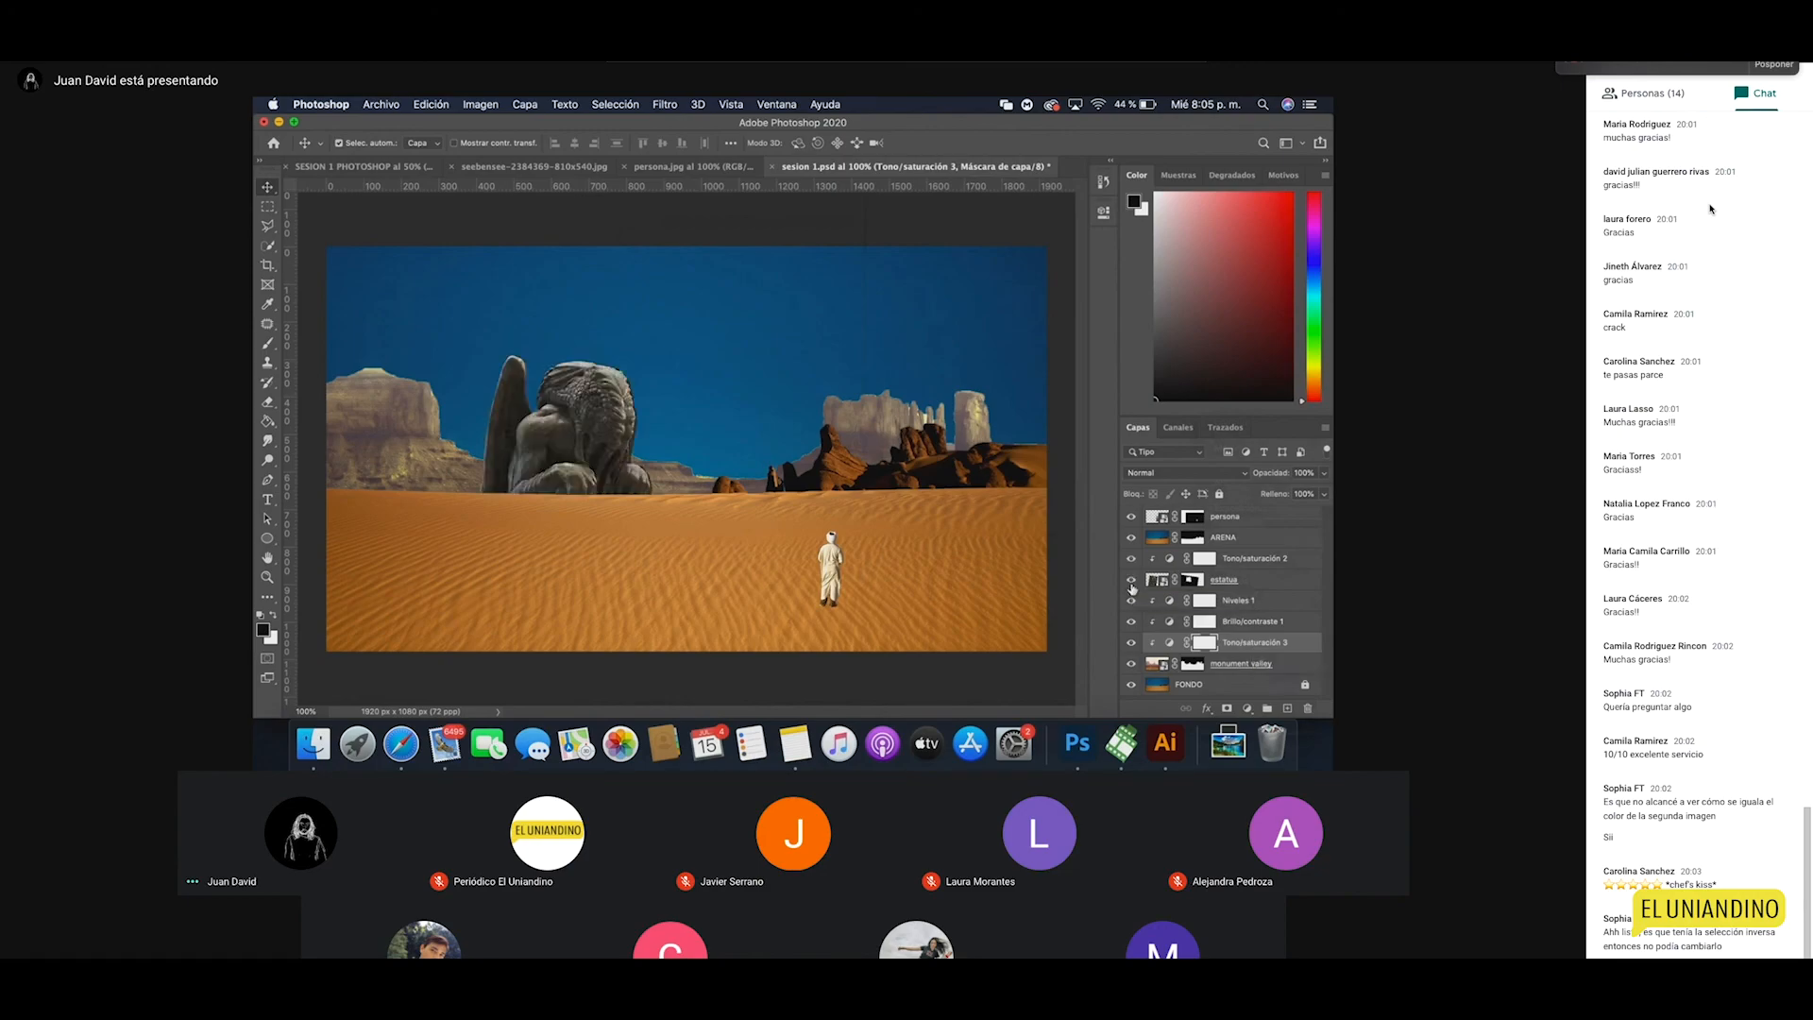
{"action": "left_click", "coordinate": [1227, 581]}
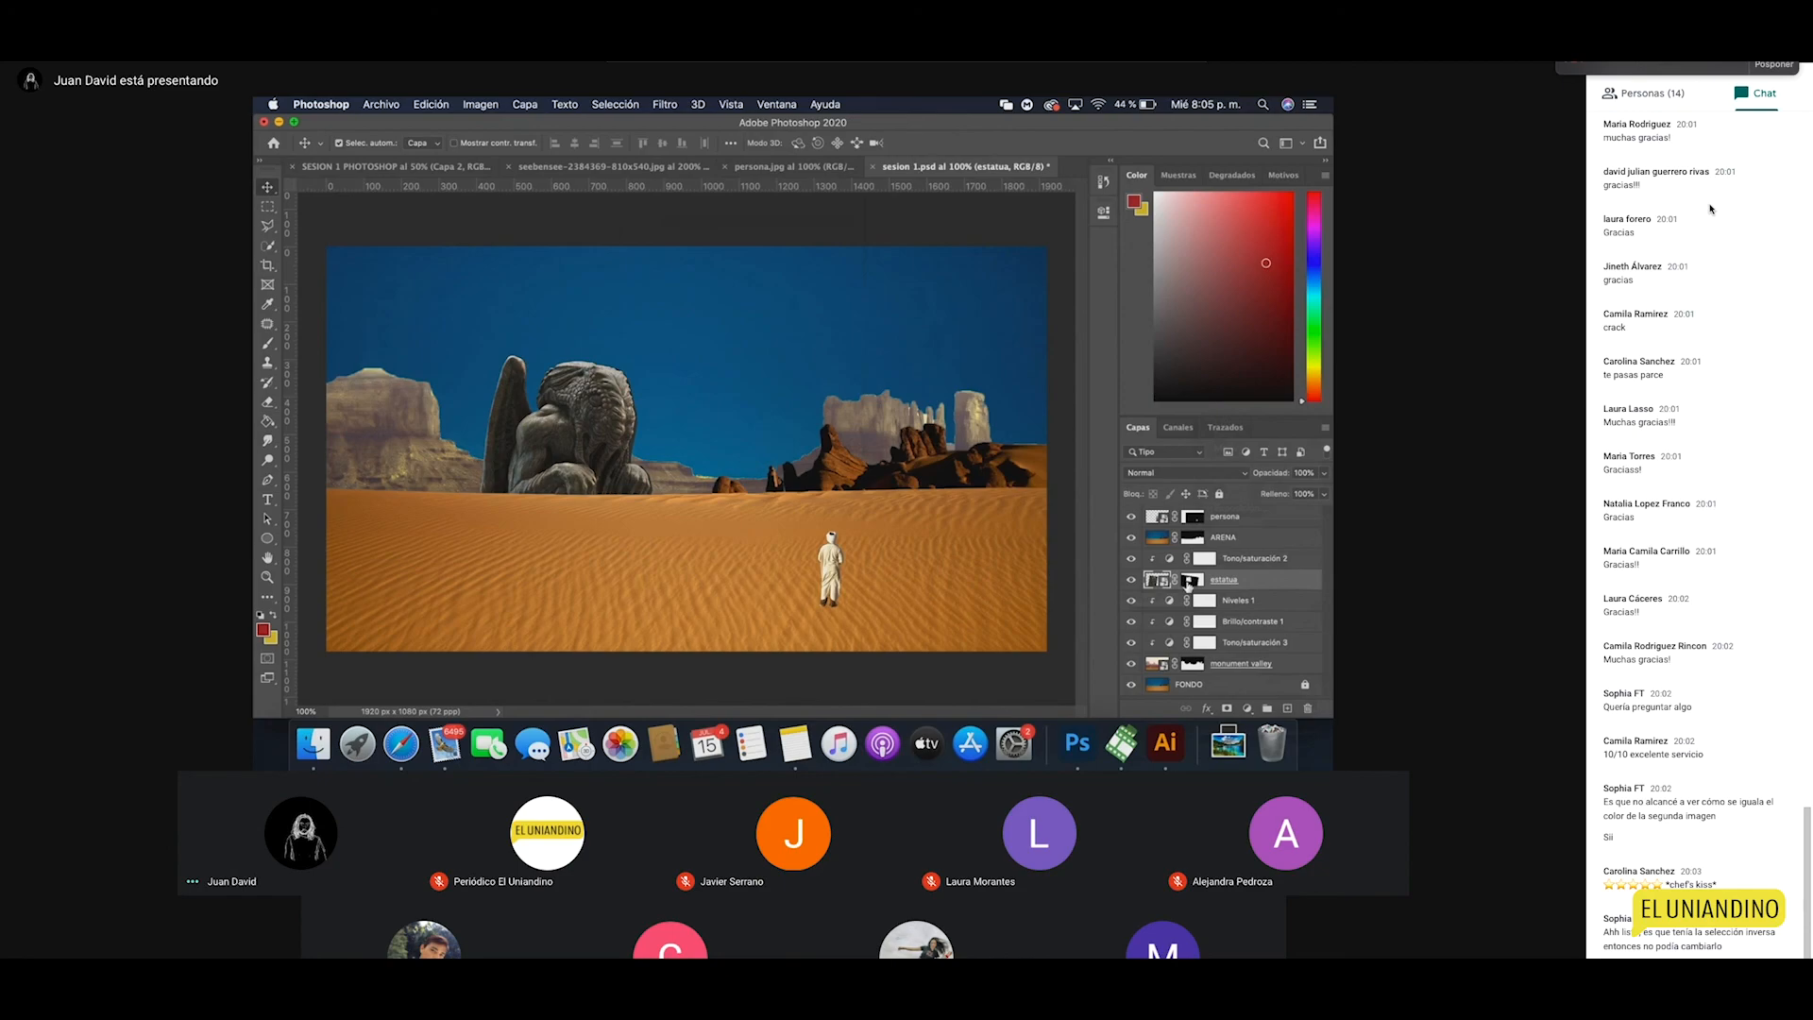
{"action": "key", "text": "z"}
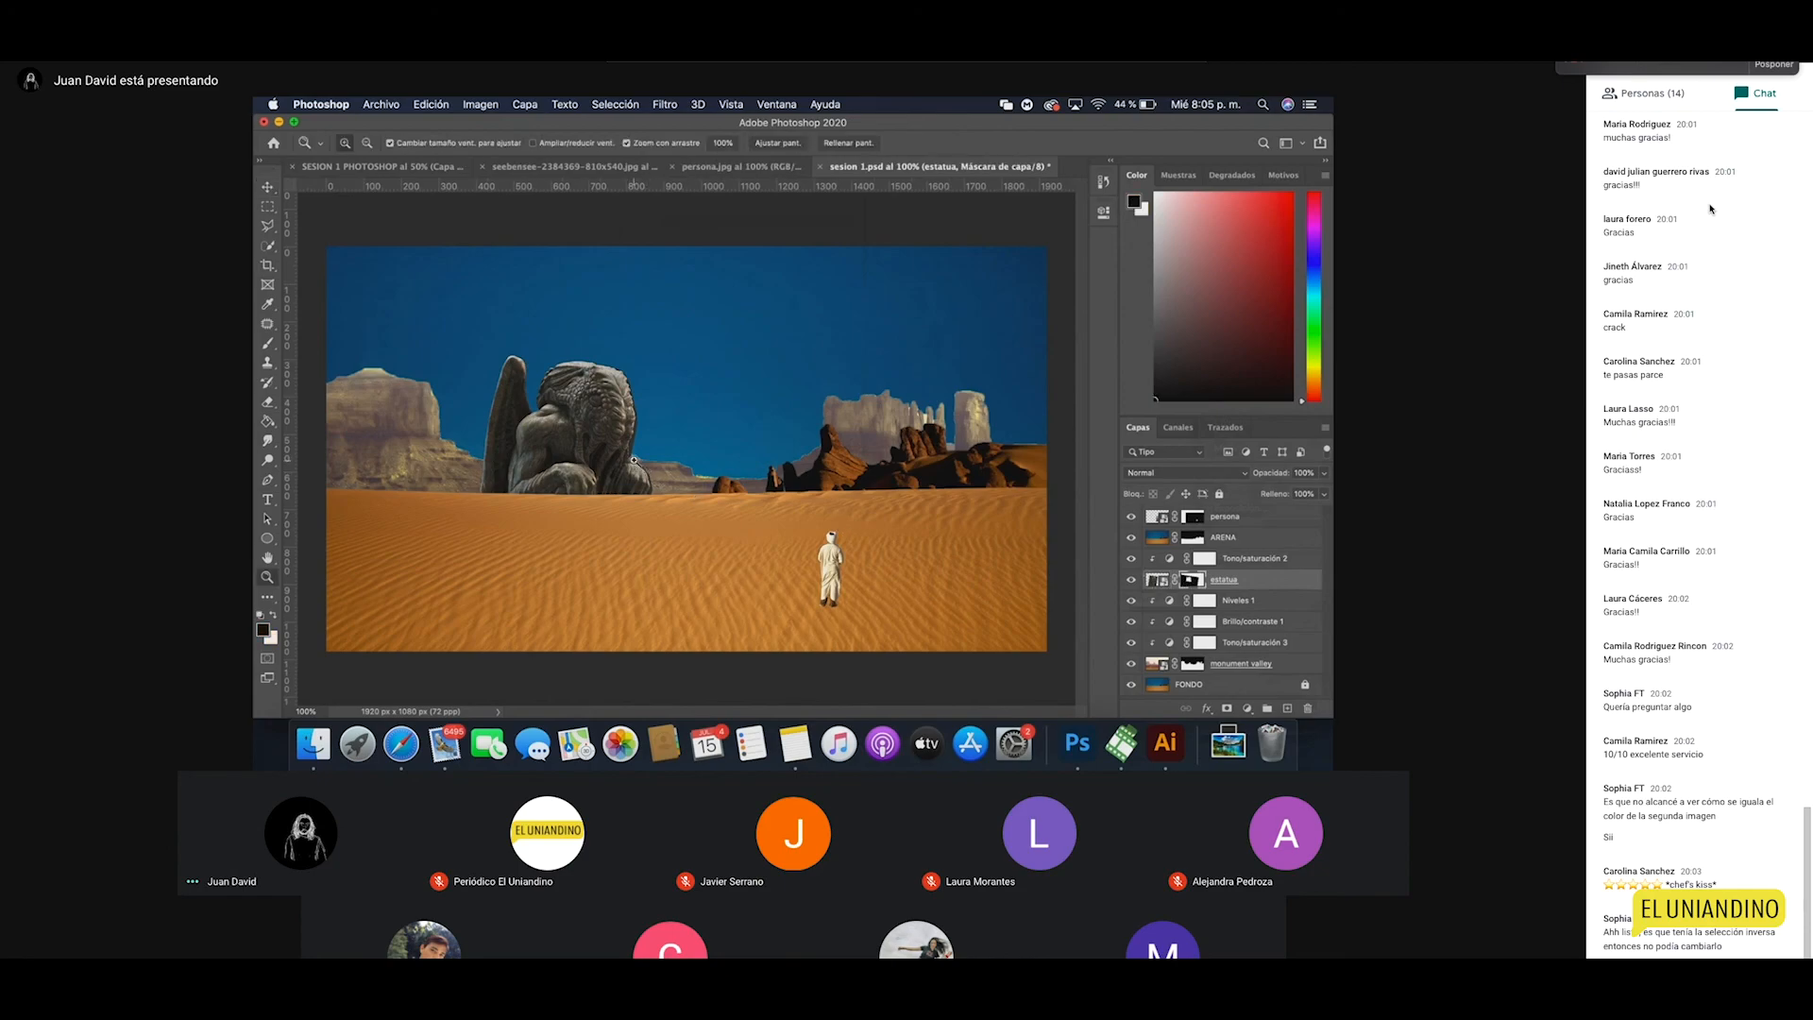
{"action": "left_click", "coordinate": [628, 461]}
{"action": "left_click", "coordinate": [619, 455]}
{"action": "left_click", "coordinate": [620, 456]}
{"action": "key", "text": "l"}
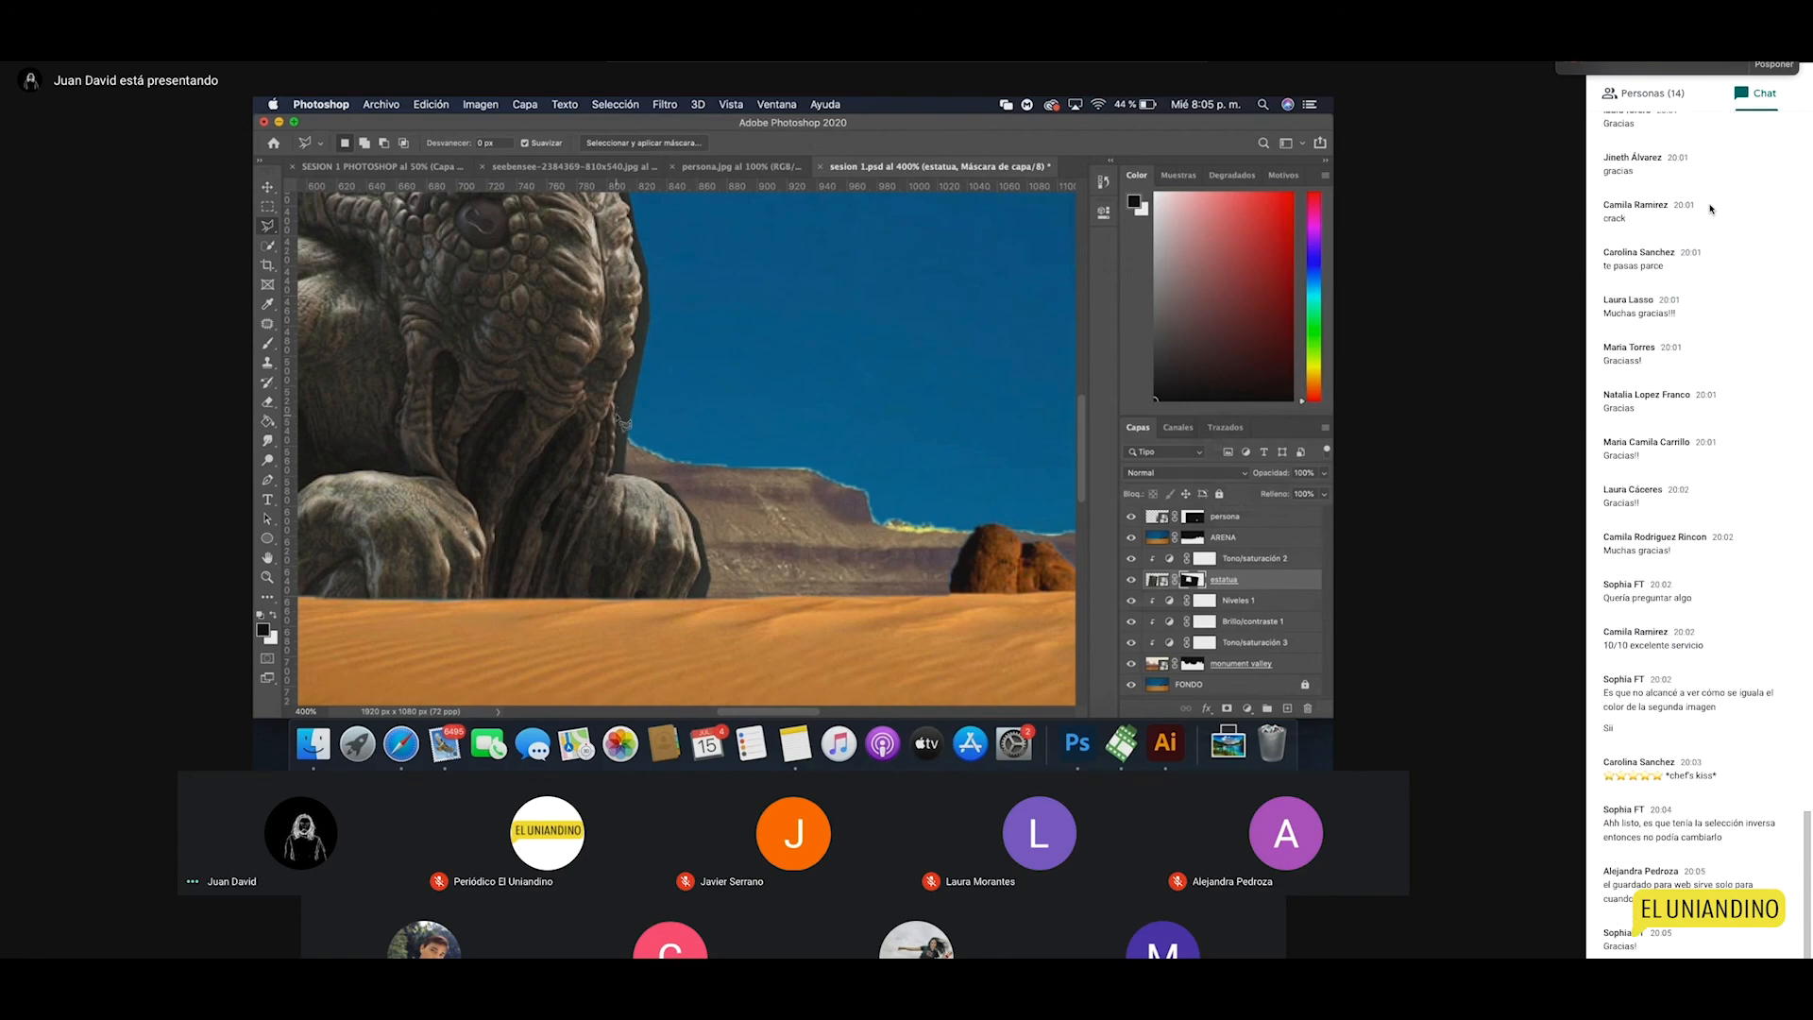
{"action": "key", "text": "z"}
{"action": "left_click", "coordinate": [641, 437], "text": "alt"}
{"action": "left_click", "coordinate": [641, 438], "text": "alt"}
{"action": "left_click", "coordinate": [641, 437], "text": "alt"}
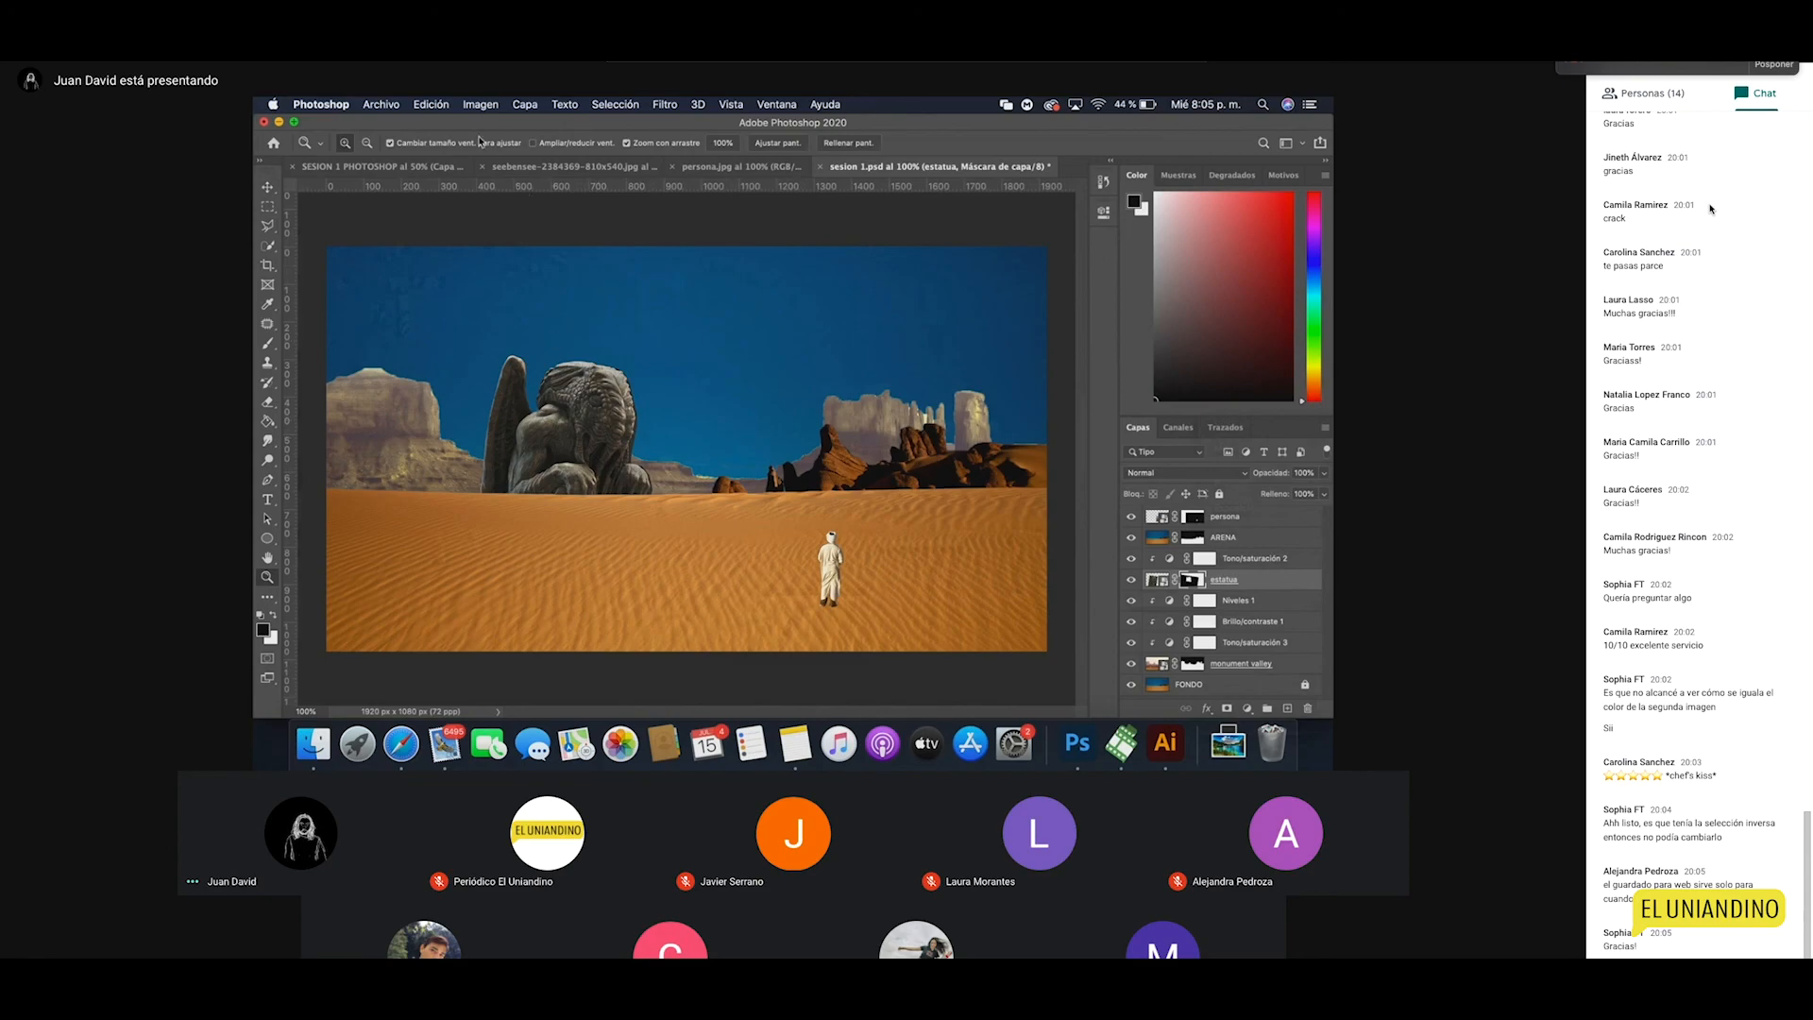
{"action": "left_click", "coordinate": [383, 105]}
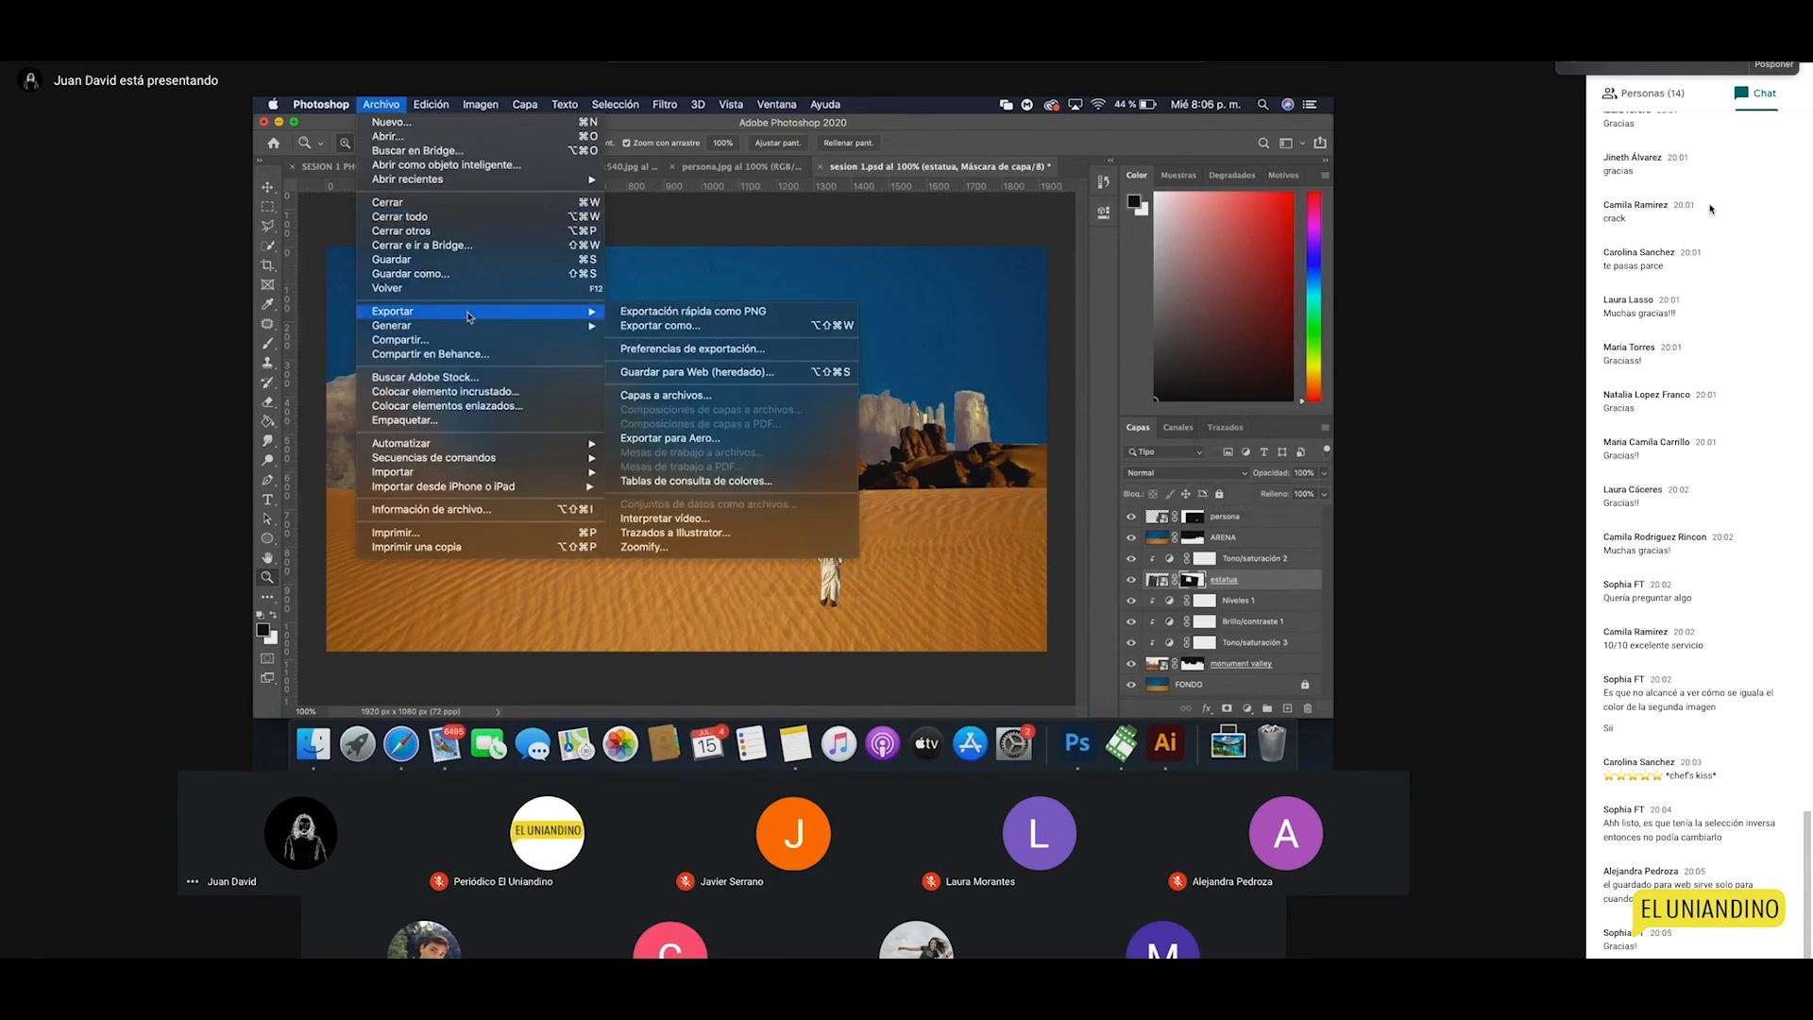
{"action": "mouse_move", "coordinate": [464, 321]}
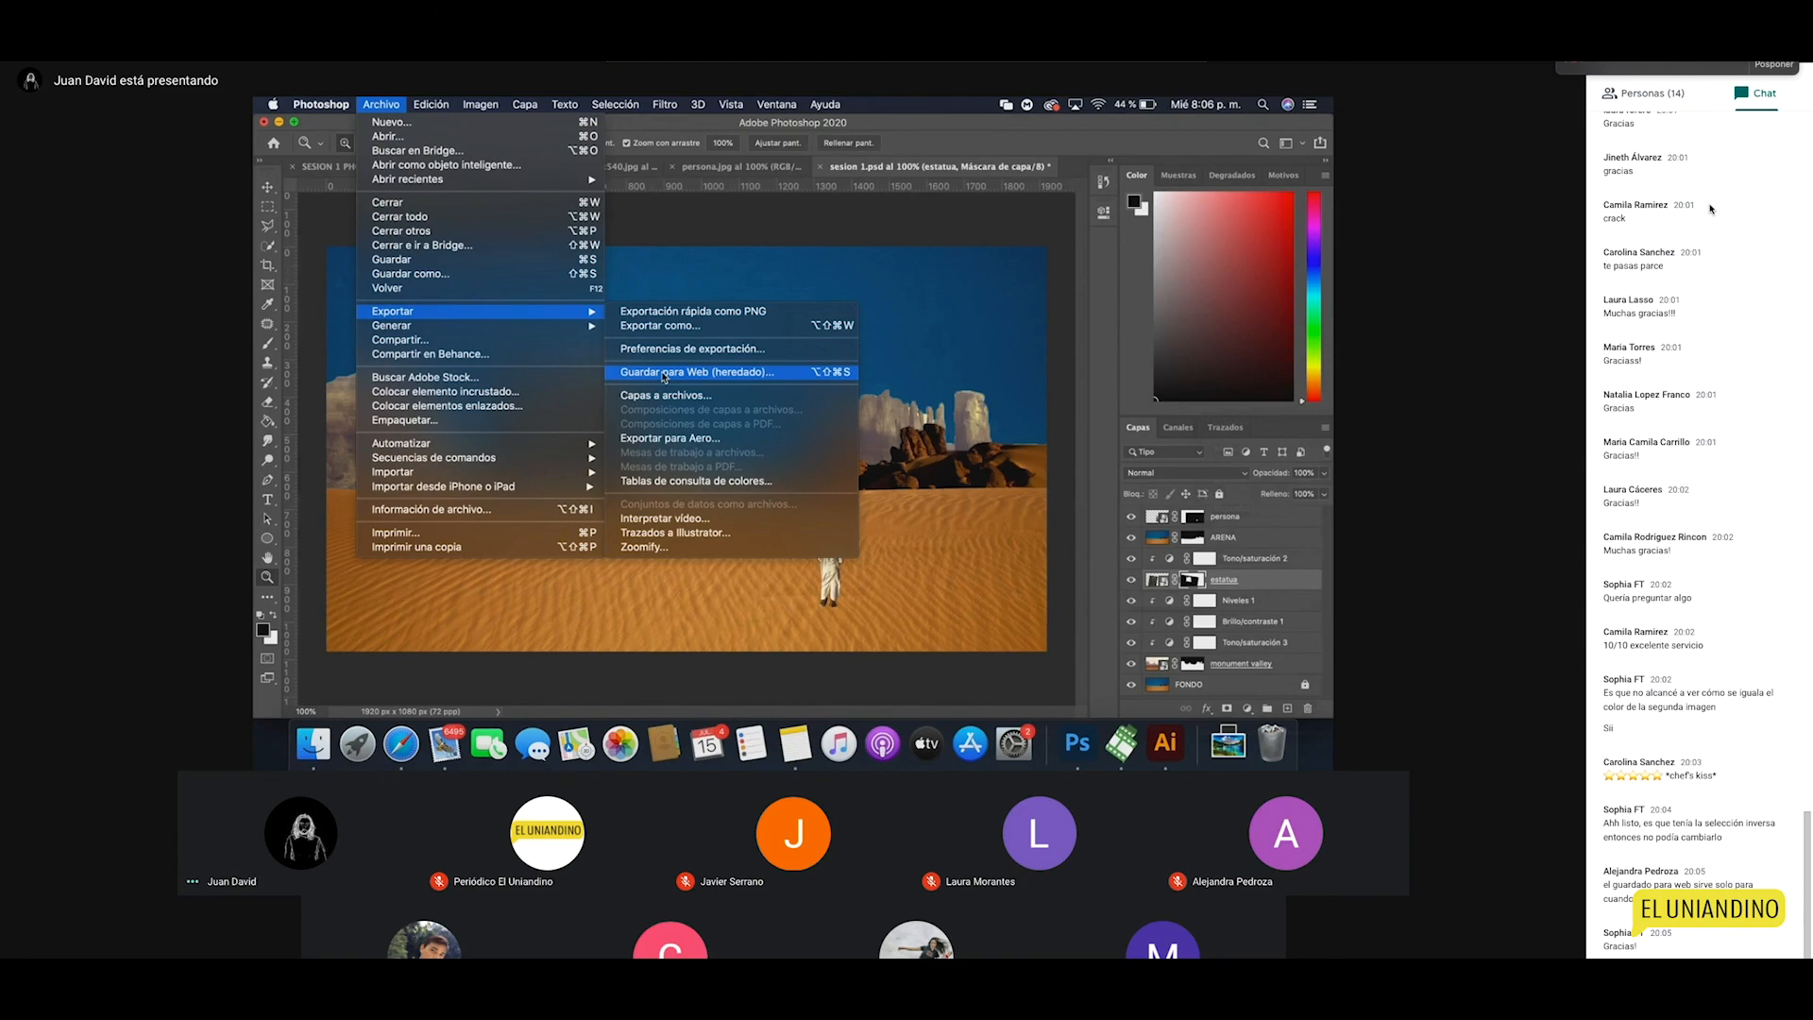
{"action": "left_click", "coordinate": [677, 329]}
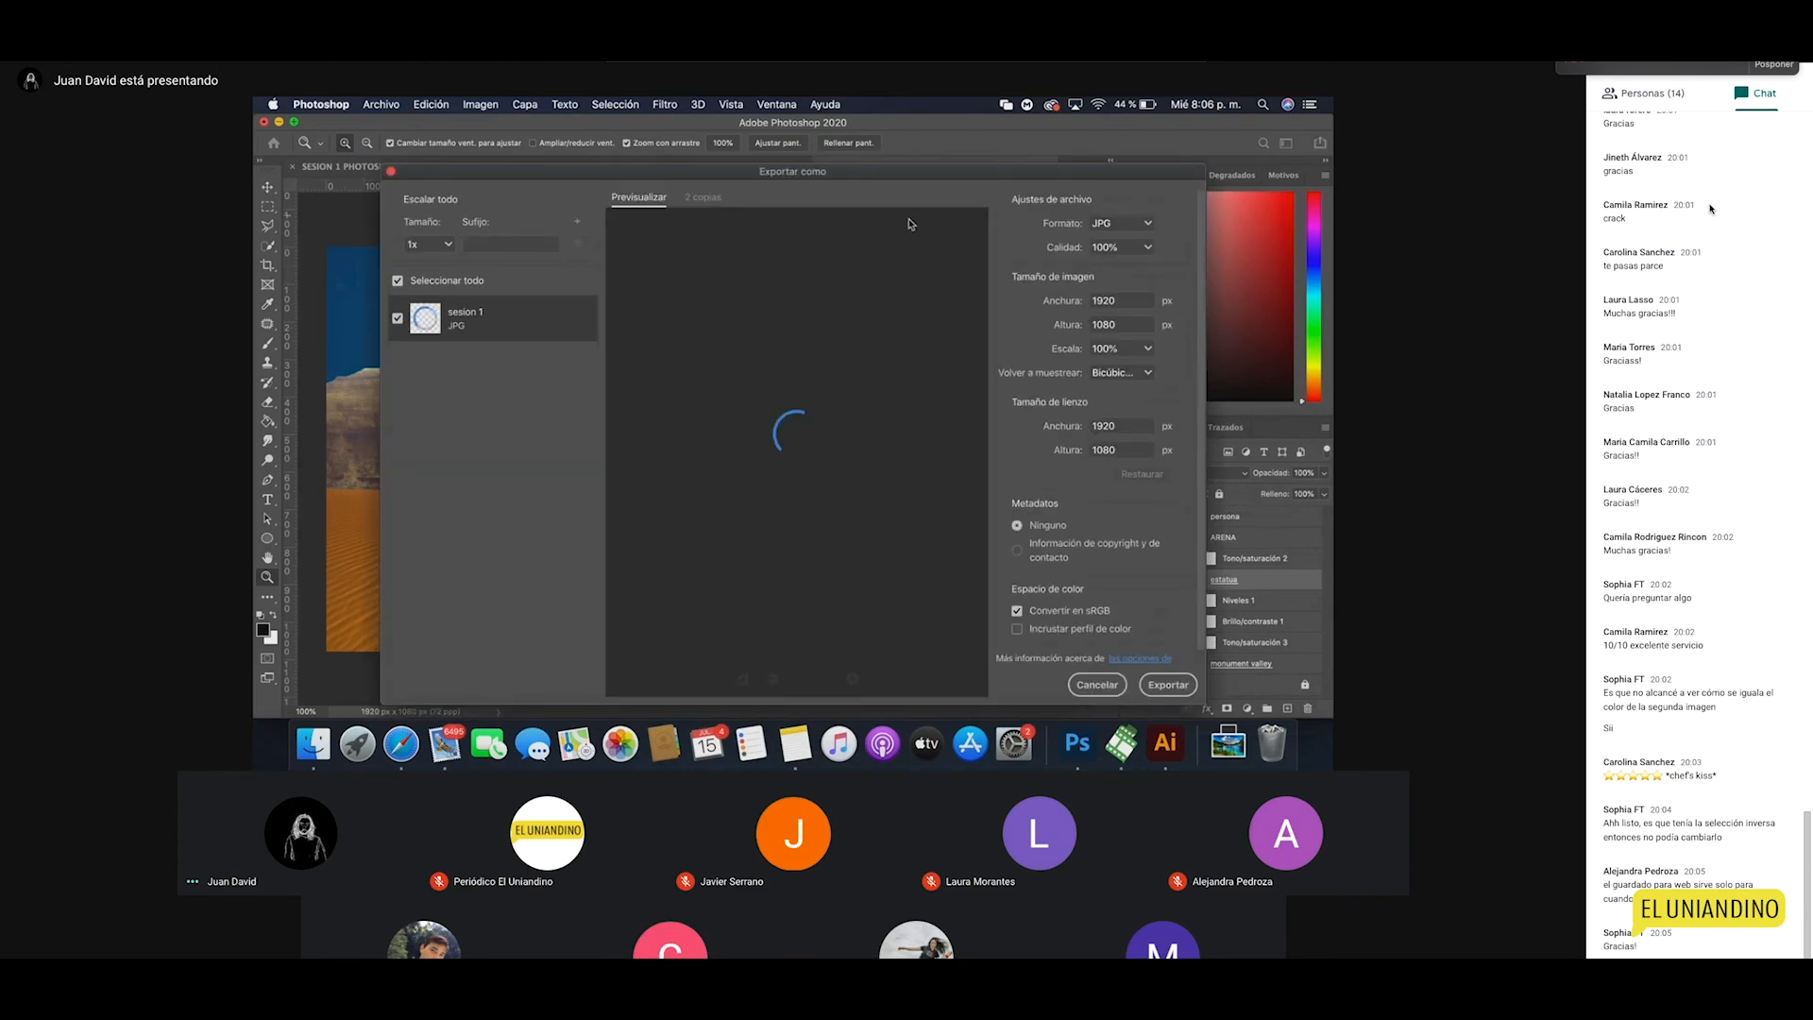
{"action": "left_click_drag", "start_coordinate": [762, 178], "coordinate": [765, 161]}
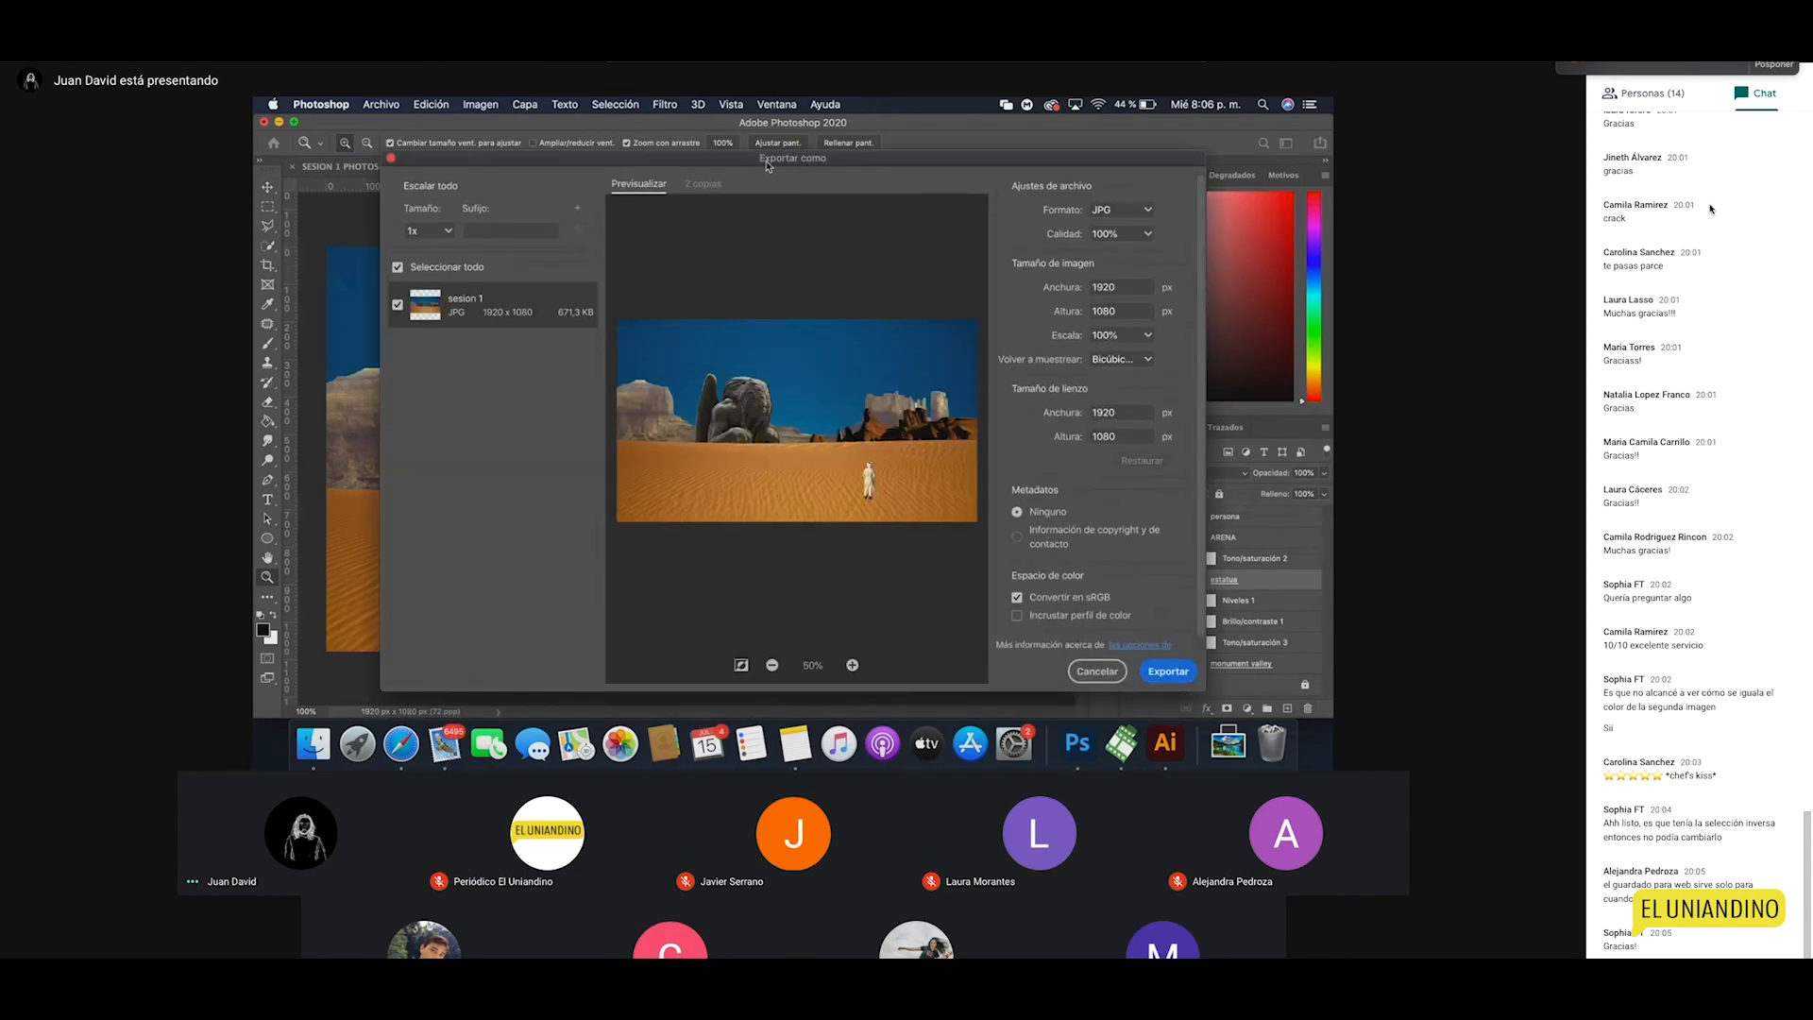
{"action": "left_click", "coordinate": [1121, 209]}
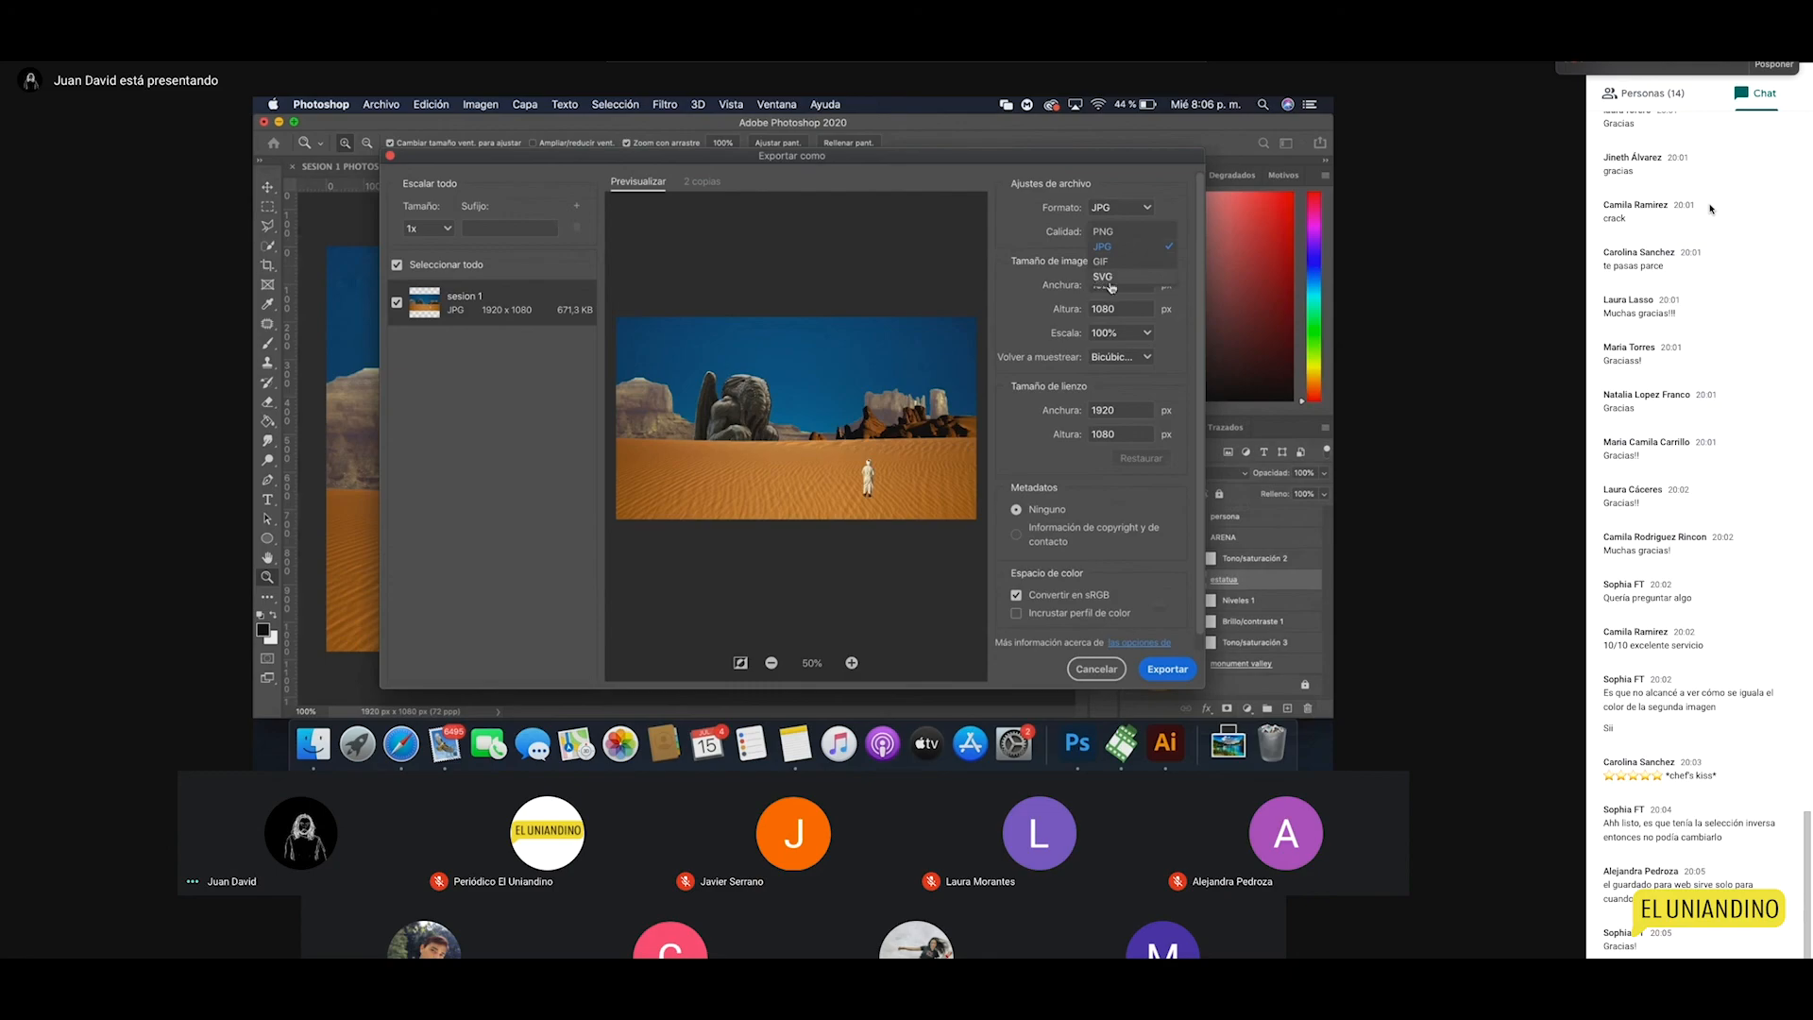
{"action": "left_click", "coordinate": [1109, 248]}
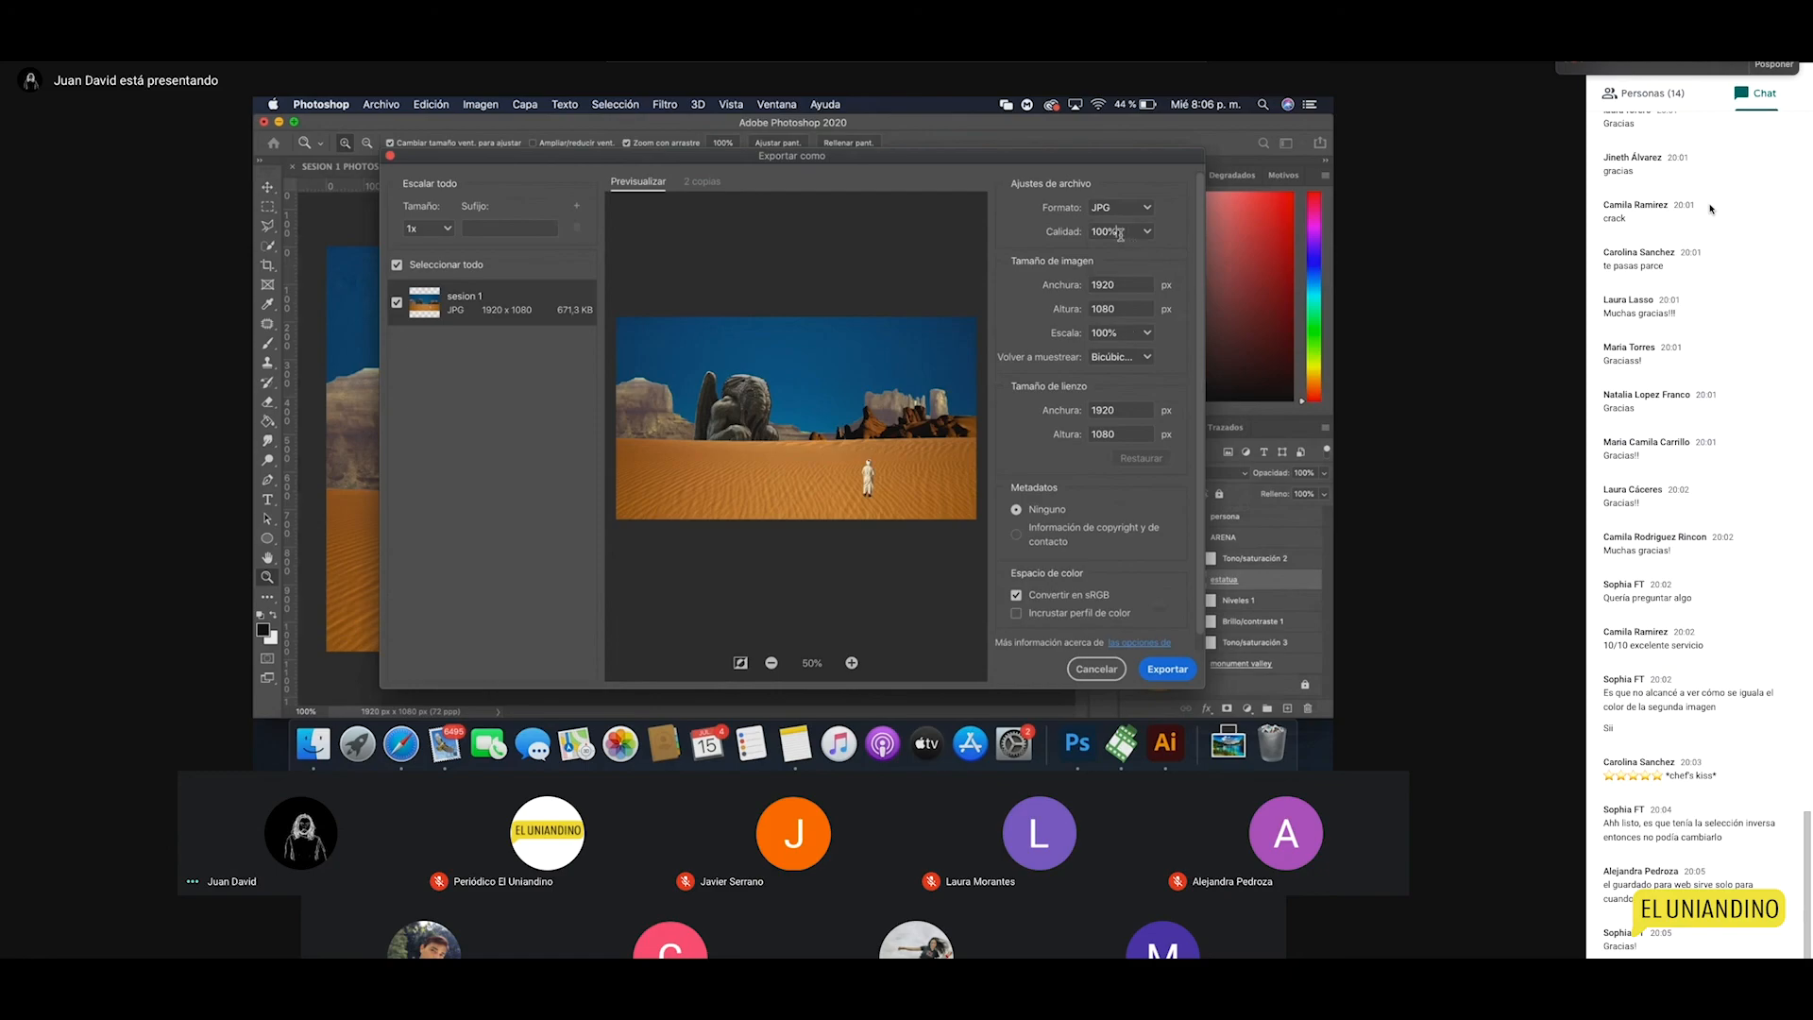
{"action": "left_click", "coordinate": [1119, 211]}
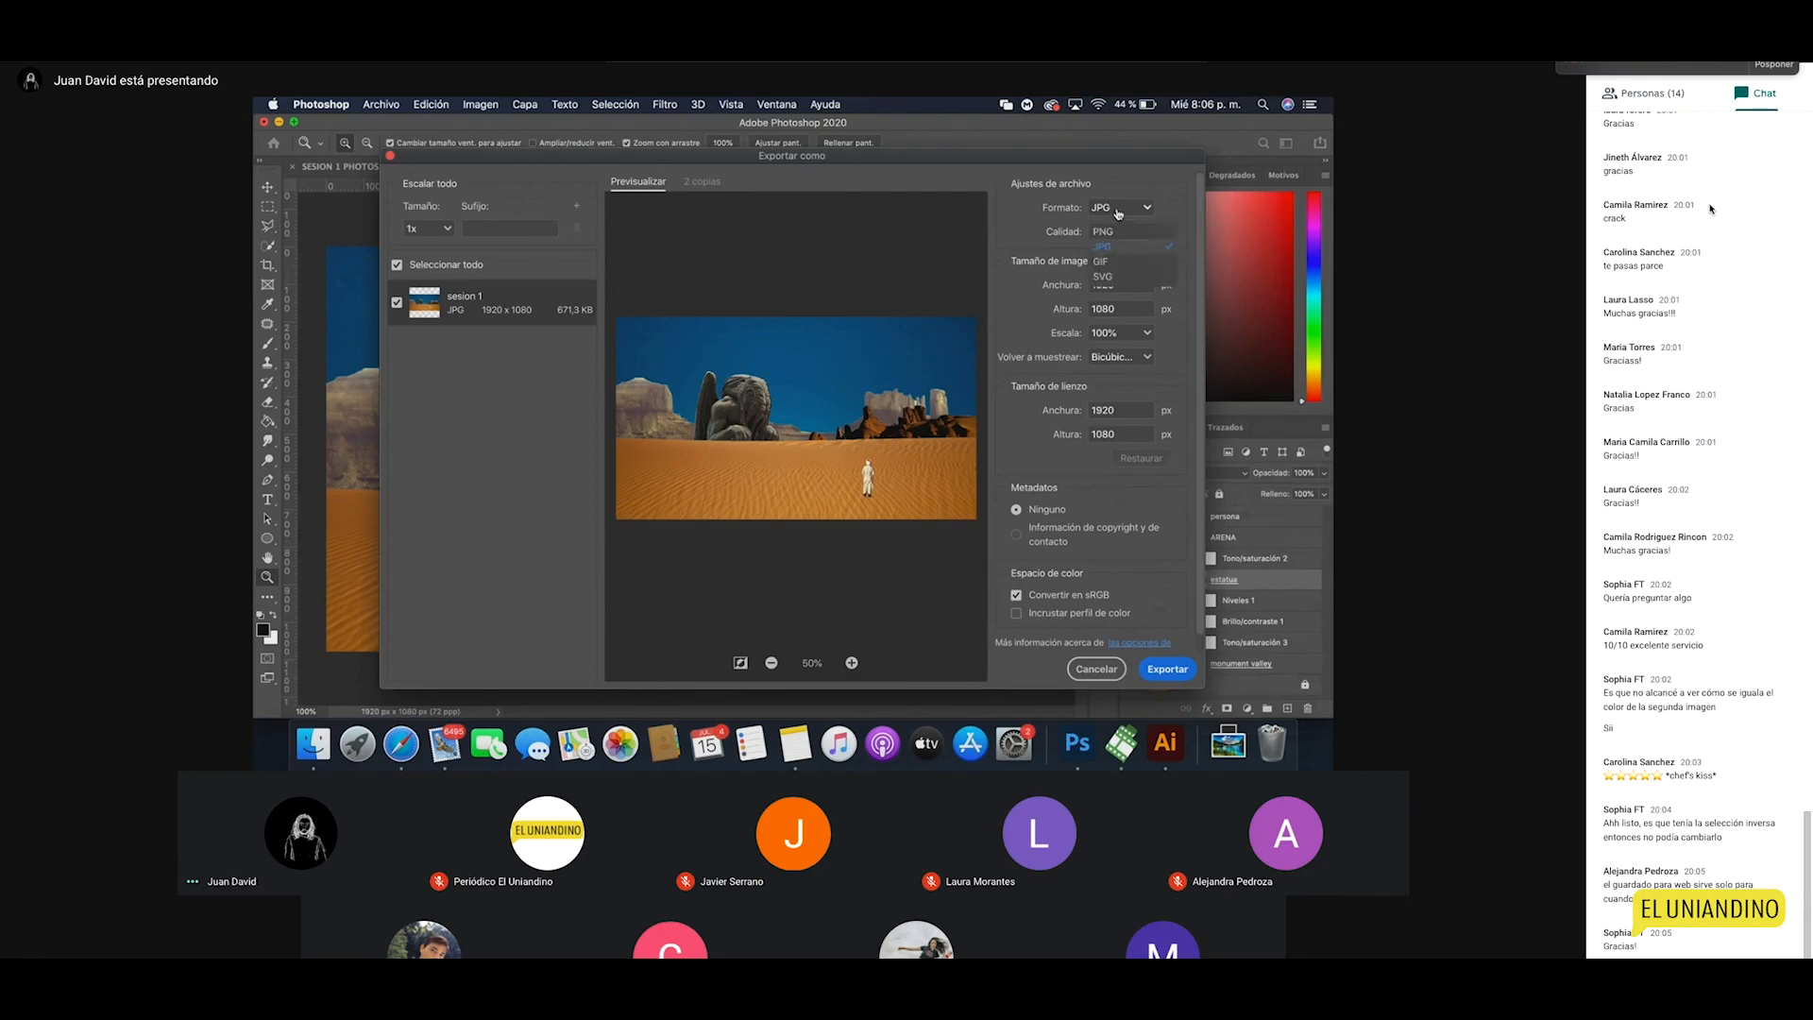
{"action": "left_click", "coordinate": [1111, 245]}
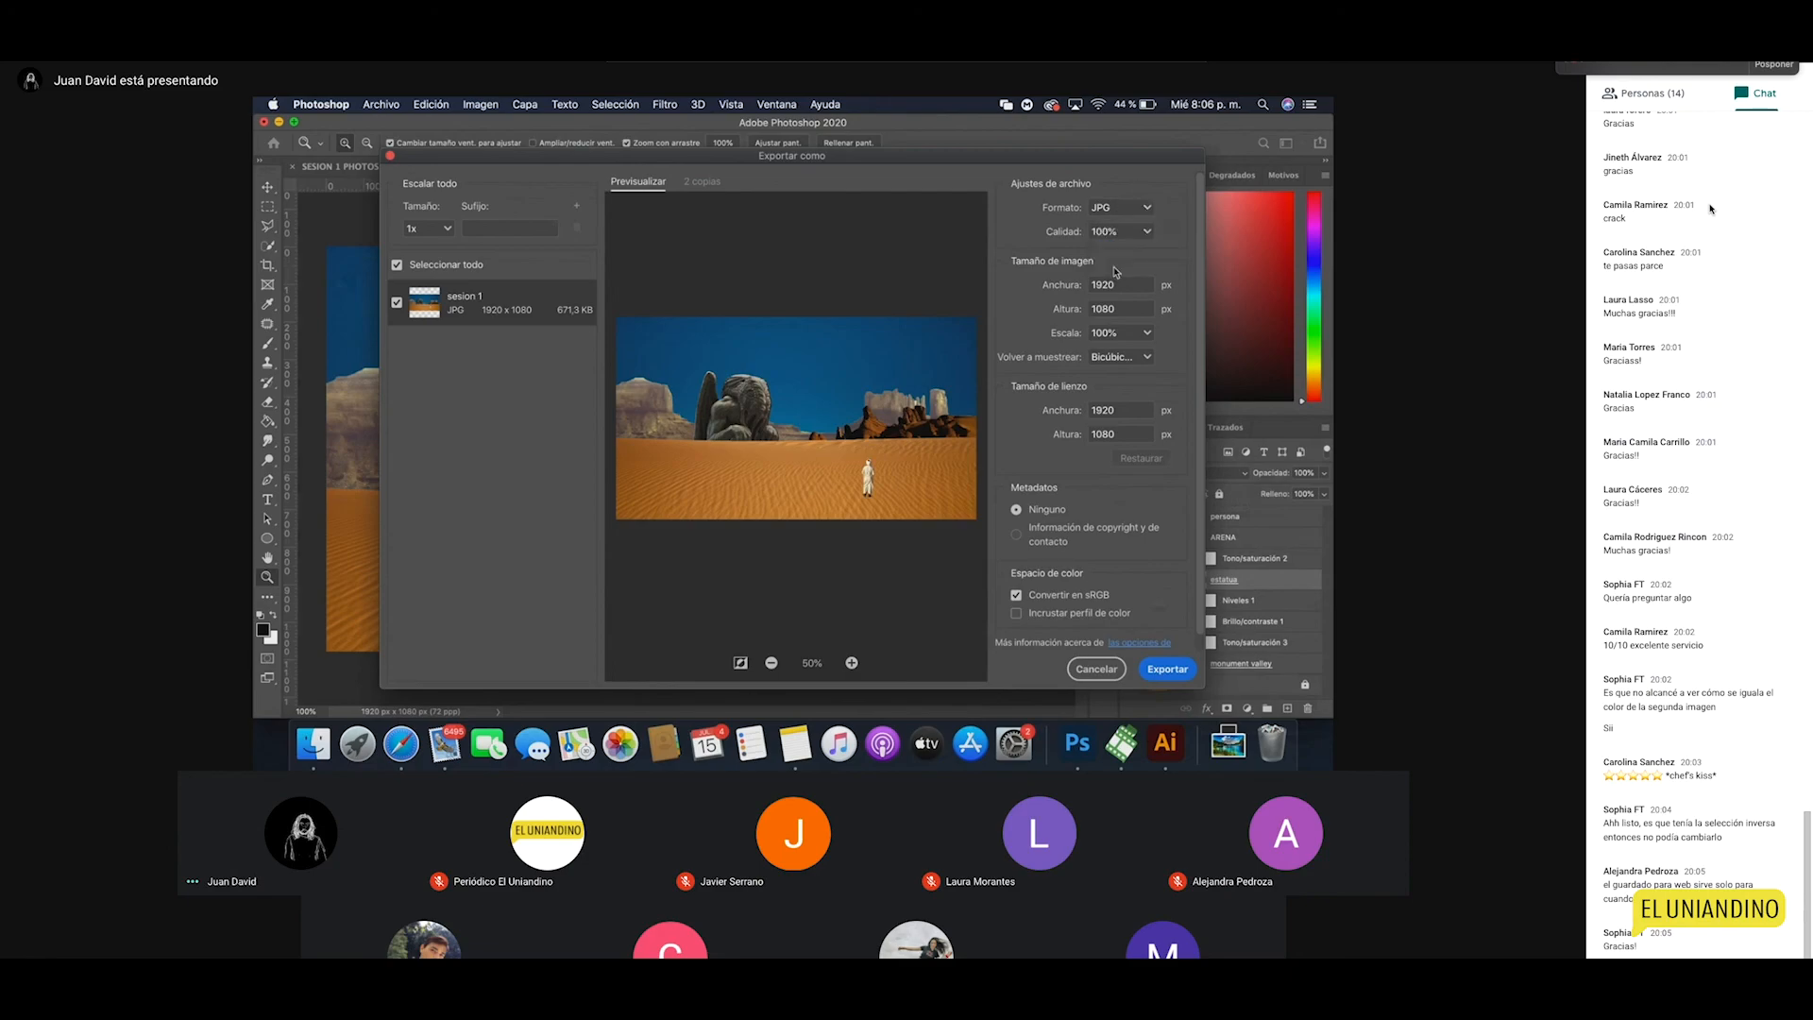
{"action": "left_click", "coordinate": [1168, 670]}
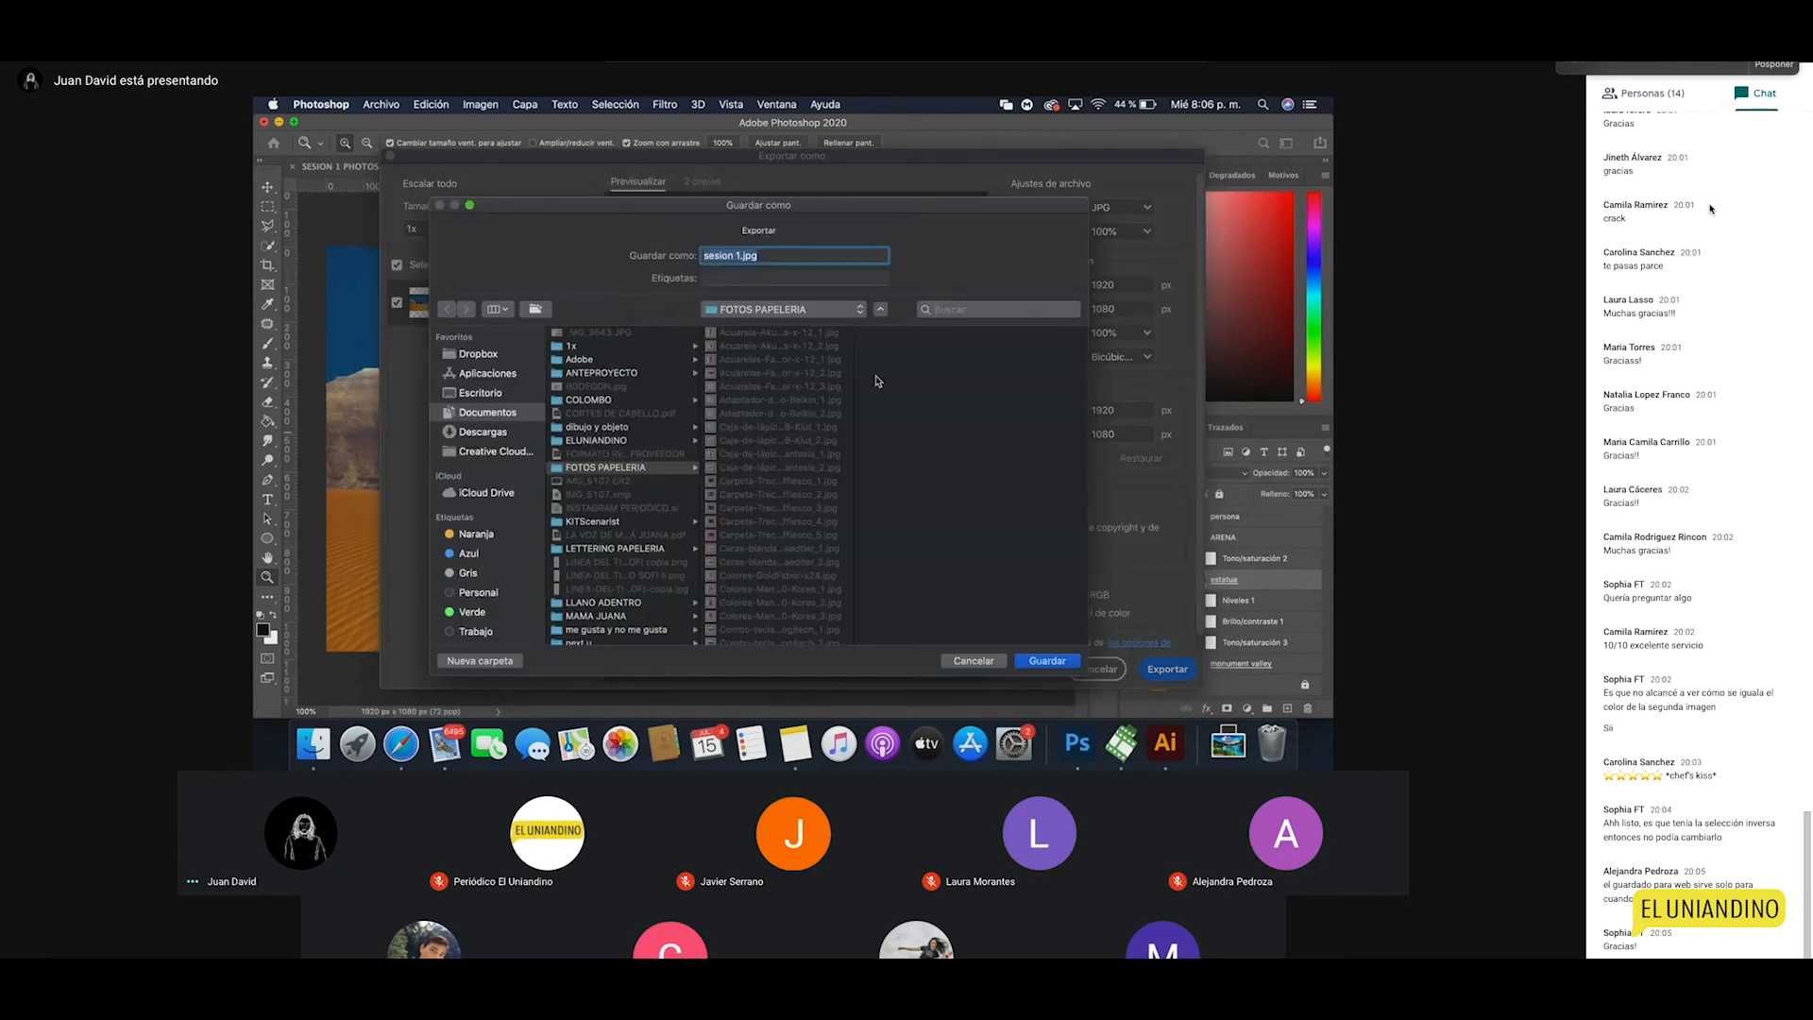
{"action": "left_click", "coordinate": [973, 661]}
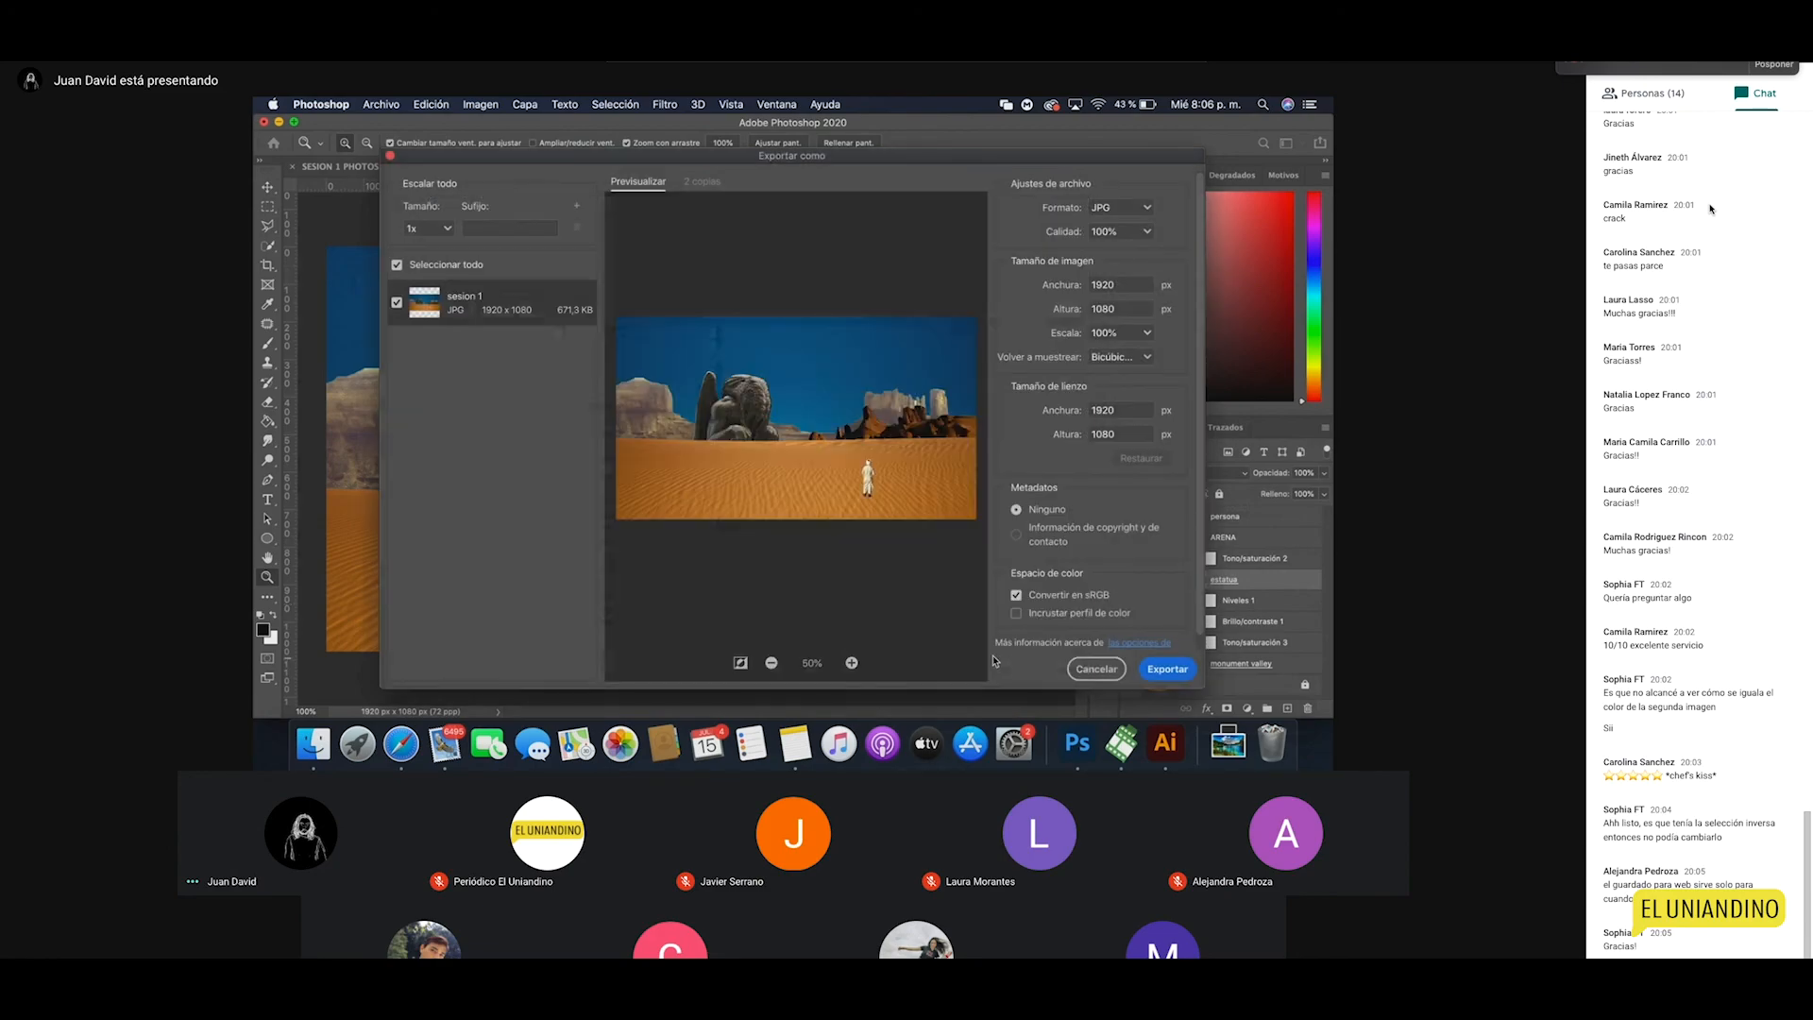
{"action": "left_click", "coordinate": [1086, 671]}
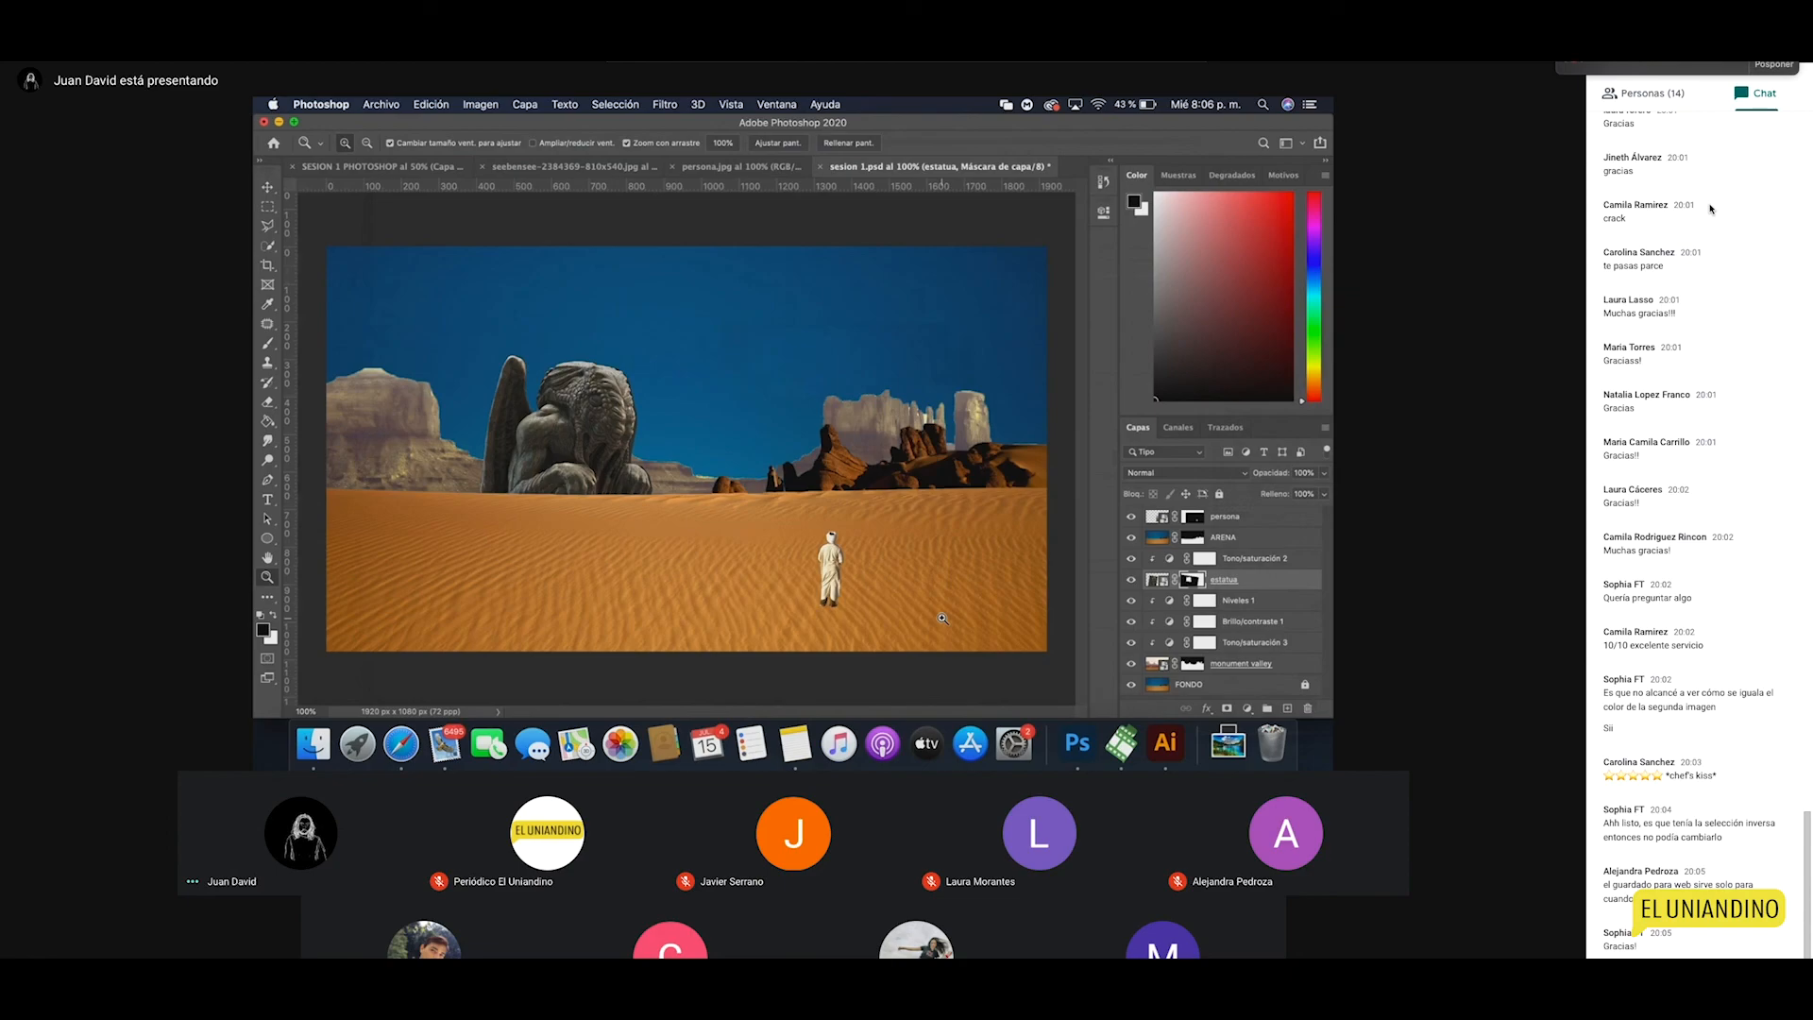
Step: Zoom in on the statue's edge and lasso an area of sky beside it
{"action": "left_click", "coordinate": [692, 498]}
{"action": "left_click", "coordinate": [593, 435]}
{"action": "left_click", "coordinate": [575, 417]}
{"action": "mouse_move", "coordinate": [563, 398]}
{"action": "left_mouse_down"}
{"action": "mouse_move", "coordinate": [591, 469]}
{"action": "mouse_move", "coordinate": [630, 482]}
{"action": "left_mouse_up"}
{"action": "key", "text": "l"}
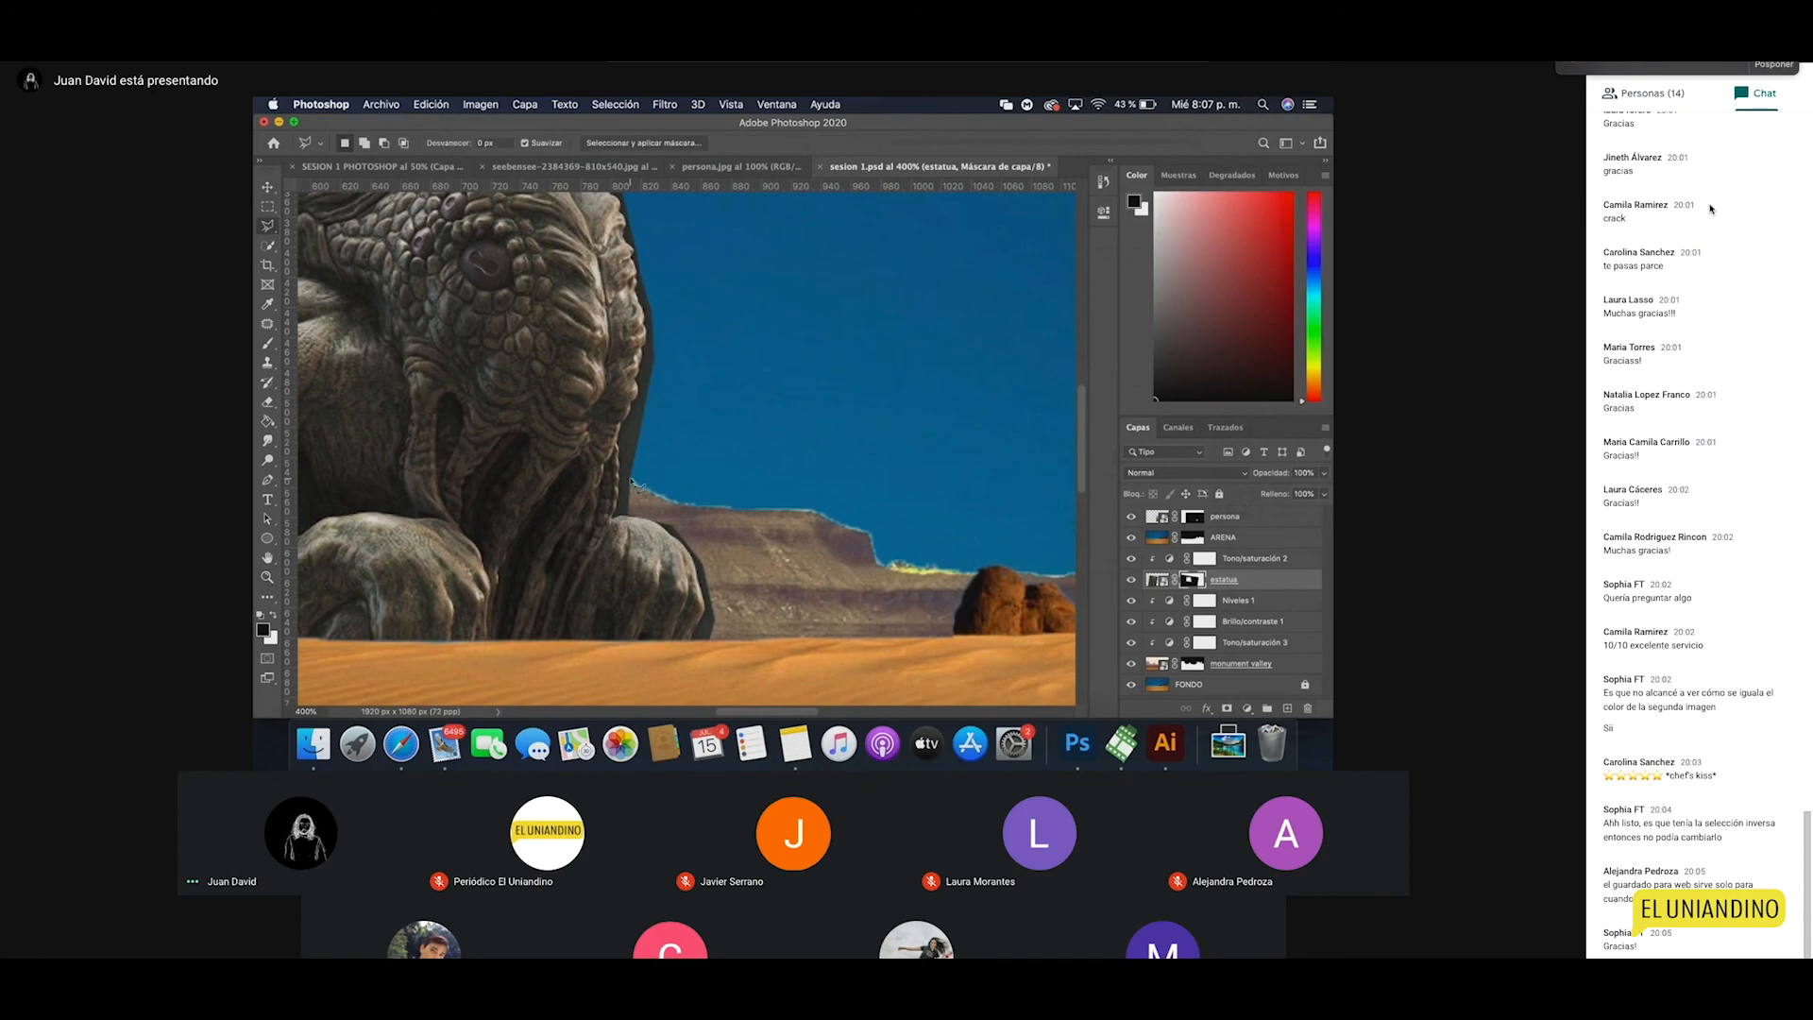
{"action": "mouse_move", "coordinate": [648, 432]}
{"action": "left_mouse_down"}
{"action": "mouse_move", "coordinate": [673, 459]}
{"action": "mouse_move", "coordinate": [717, 462]}
{"action": "left_mouse_up"}
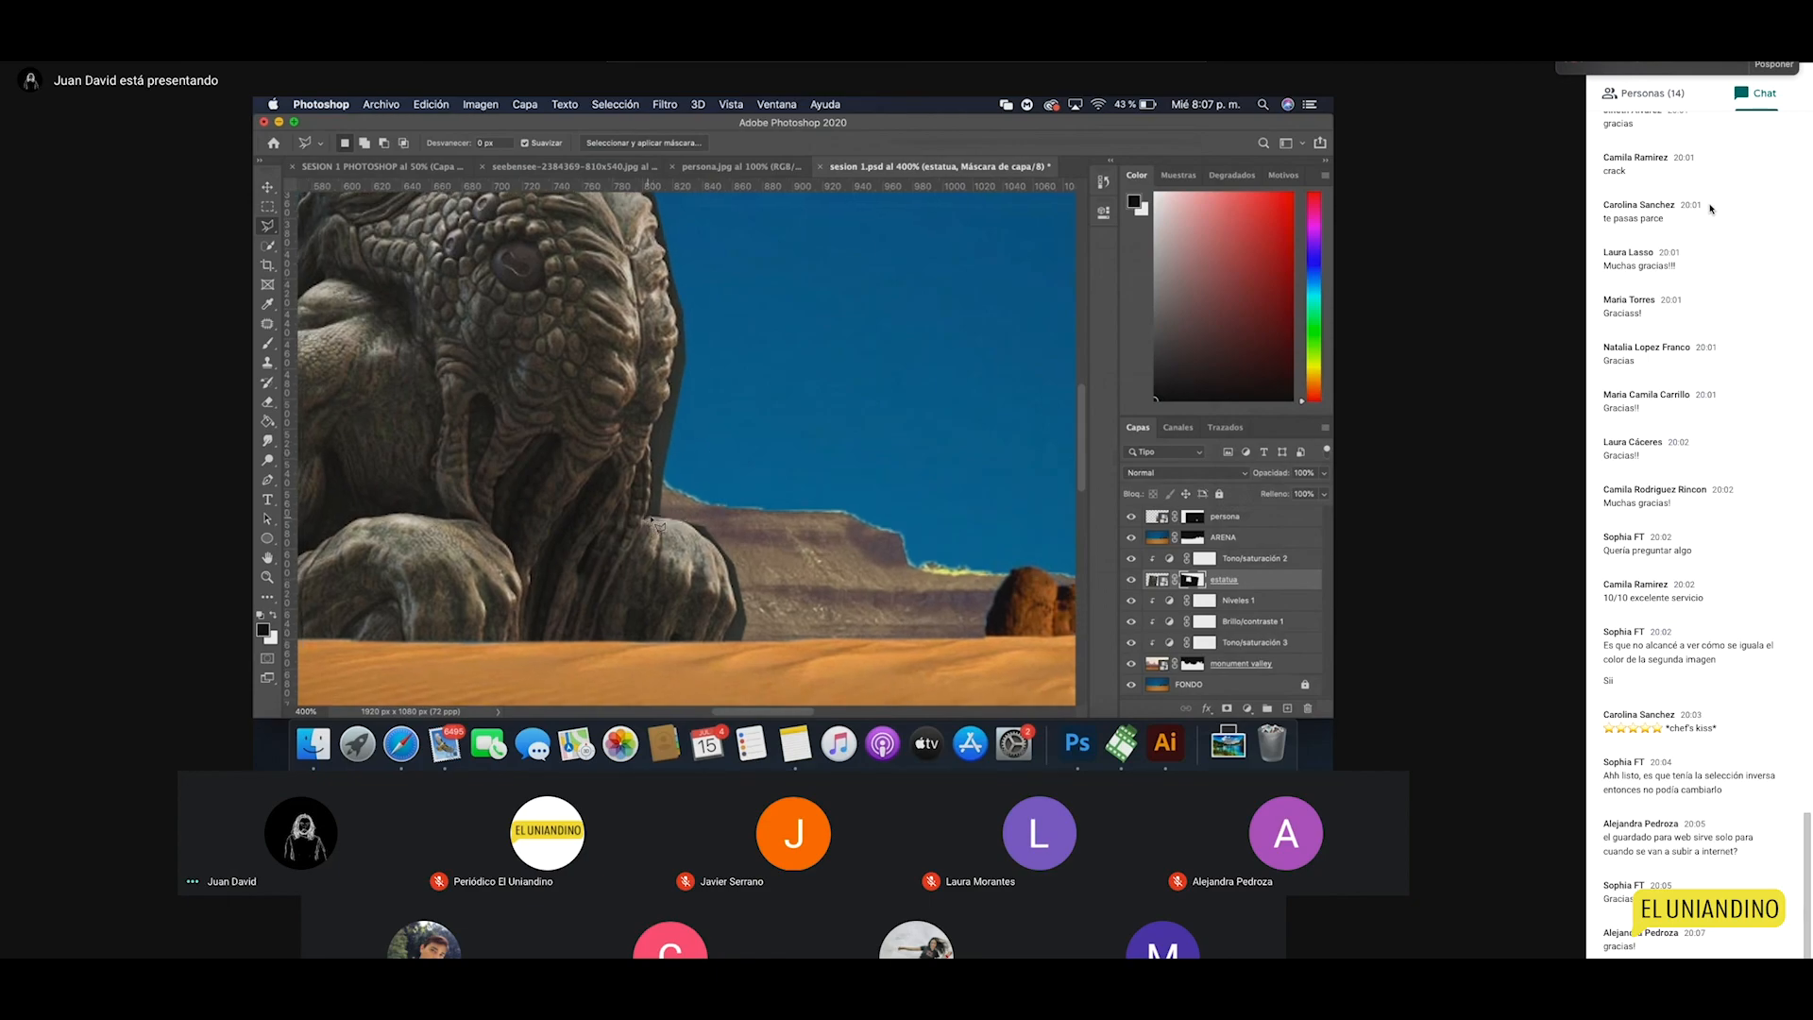
{"action": "left_click", "coordinate": [699, 461]}
{"action": "left_click", "coordinate": [709, 358]}
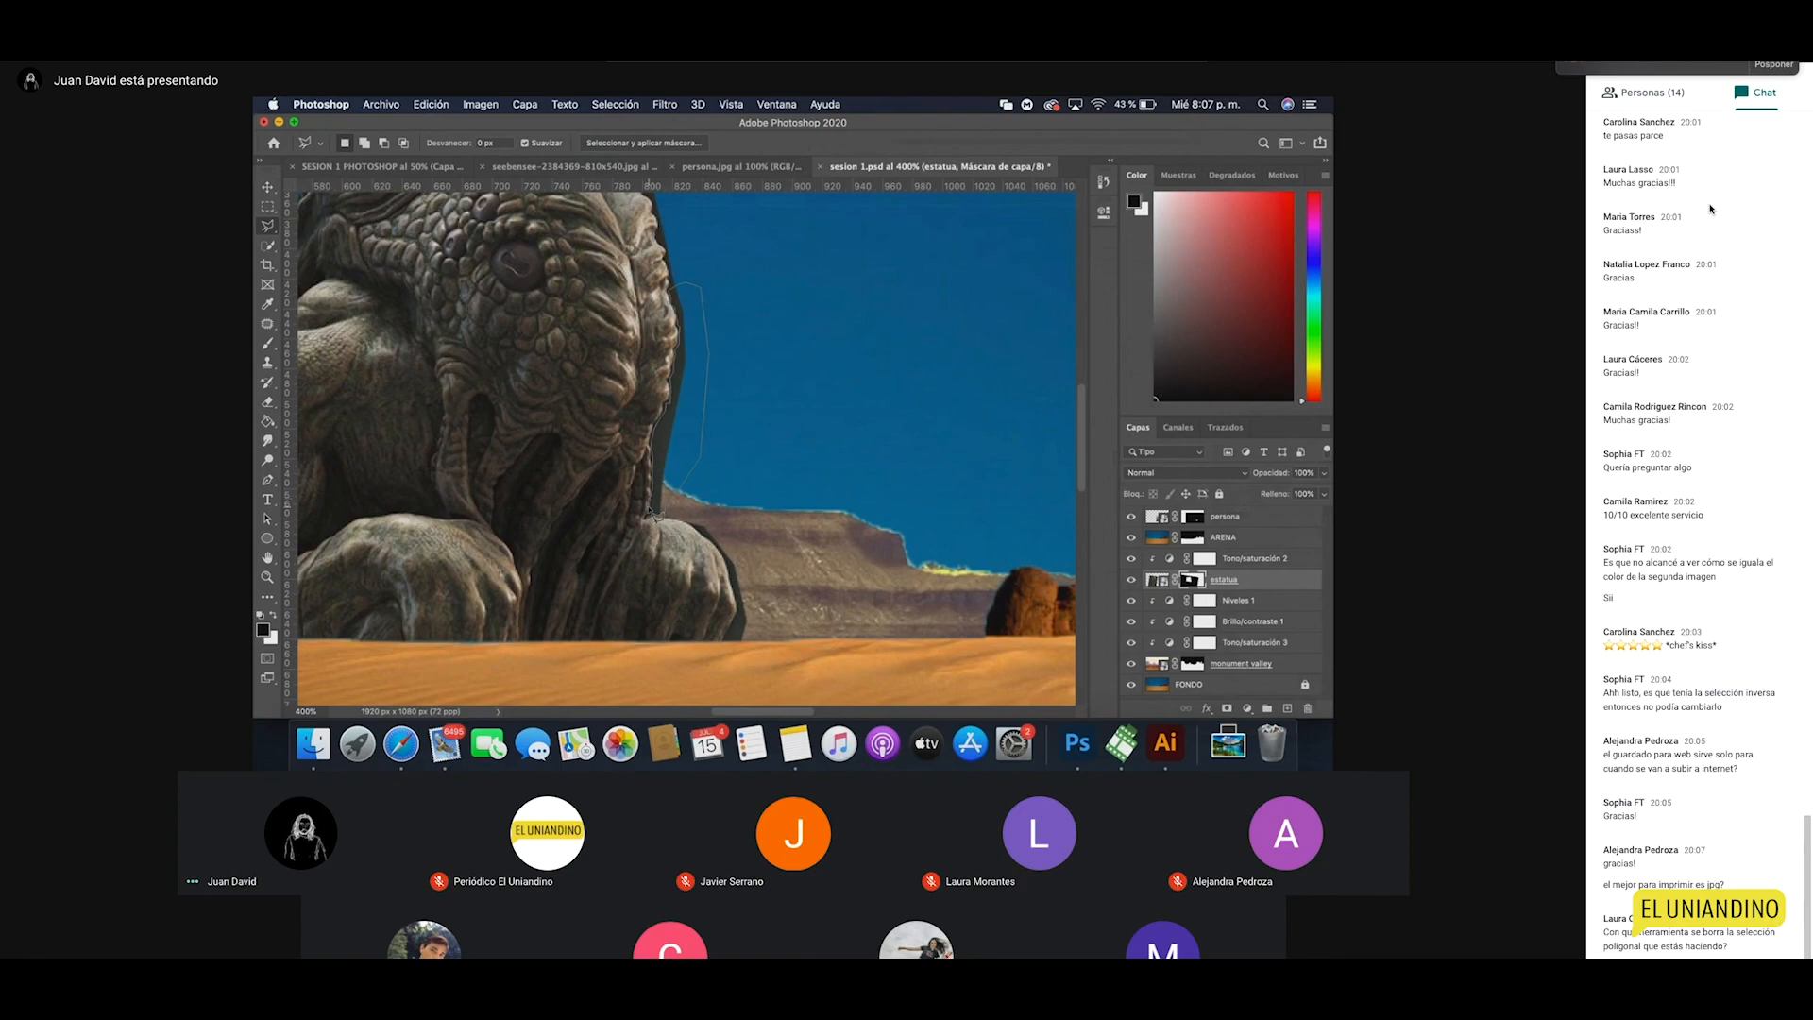
Step: Clear the selection and zoom back out to the full composite at 100%
{"action": "key", "text": "g"}
{"action": "key", "text": "super+d"}
{"action": "key", "text": "z"}
{"action": "left_click", "coordinate": [721, 444], "text": "alt"}
{"action": "left_click", "coordinate": [721, 444], "text": "alt"}
{"action": "left_click_drag", "start_coordinate": [702, 443], "coordinate": [730, 518]}
{"action": "left_click", "coordinate": [740, 534], "text": "alt"}
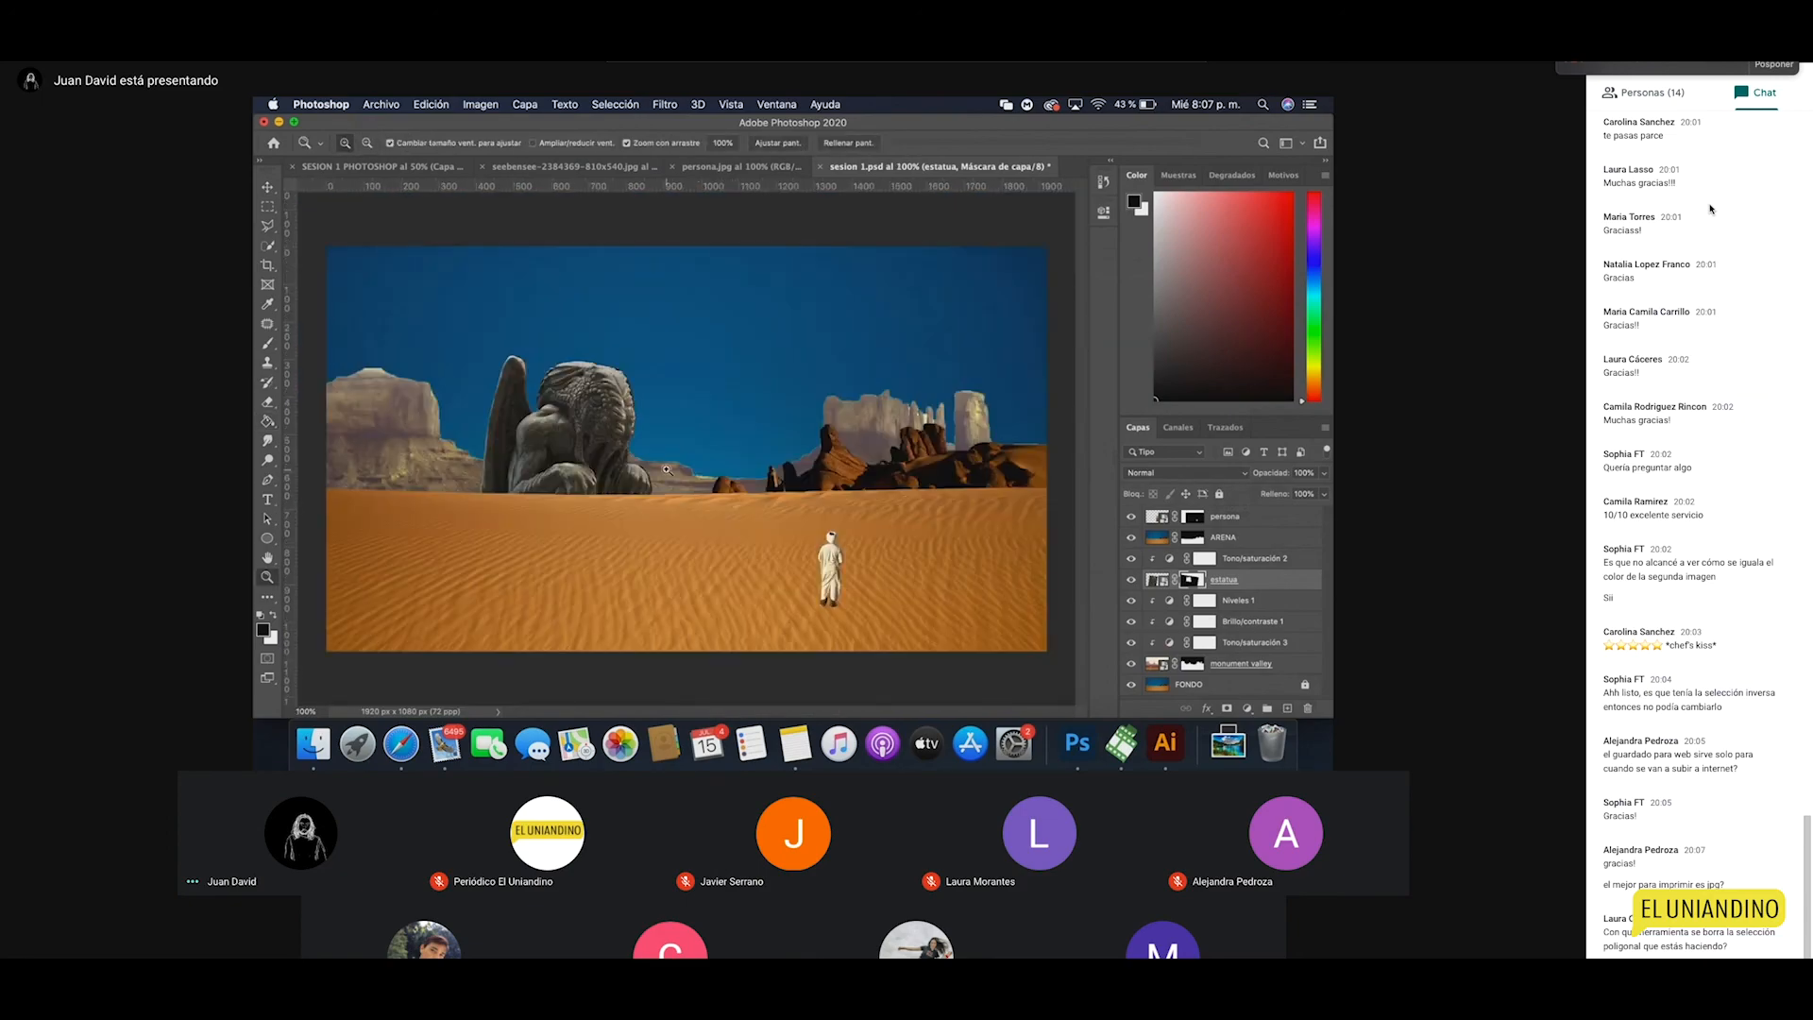
{"action": "key", "text": "v"}
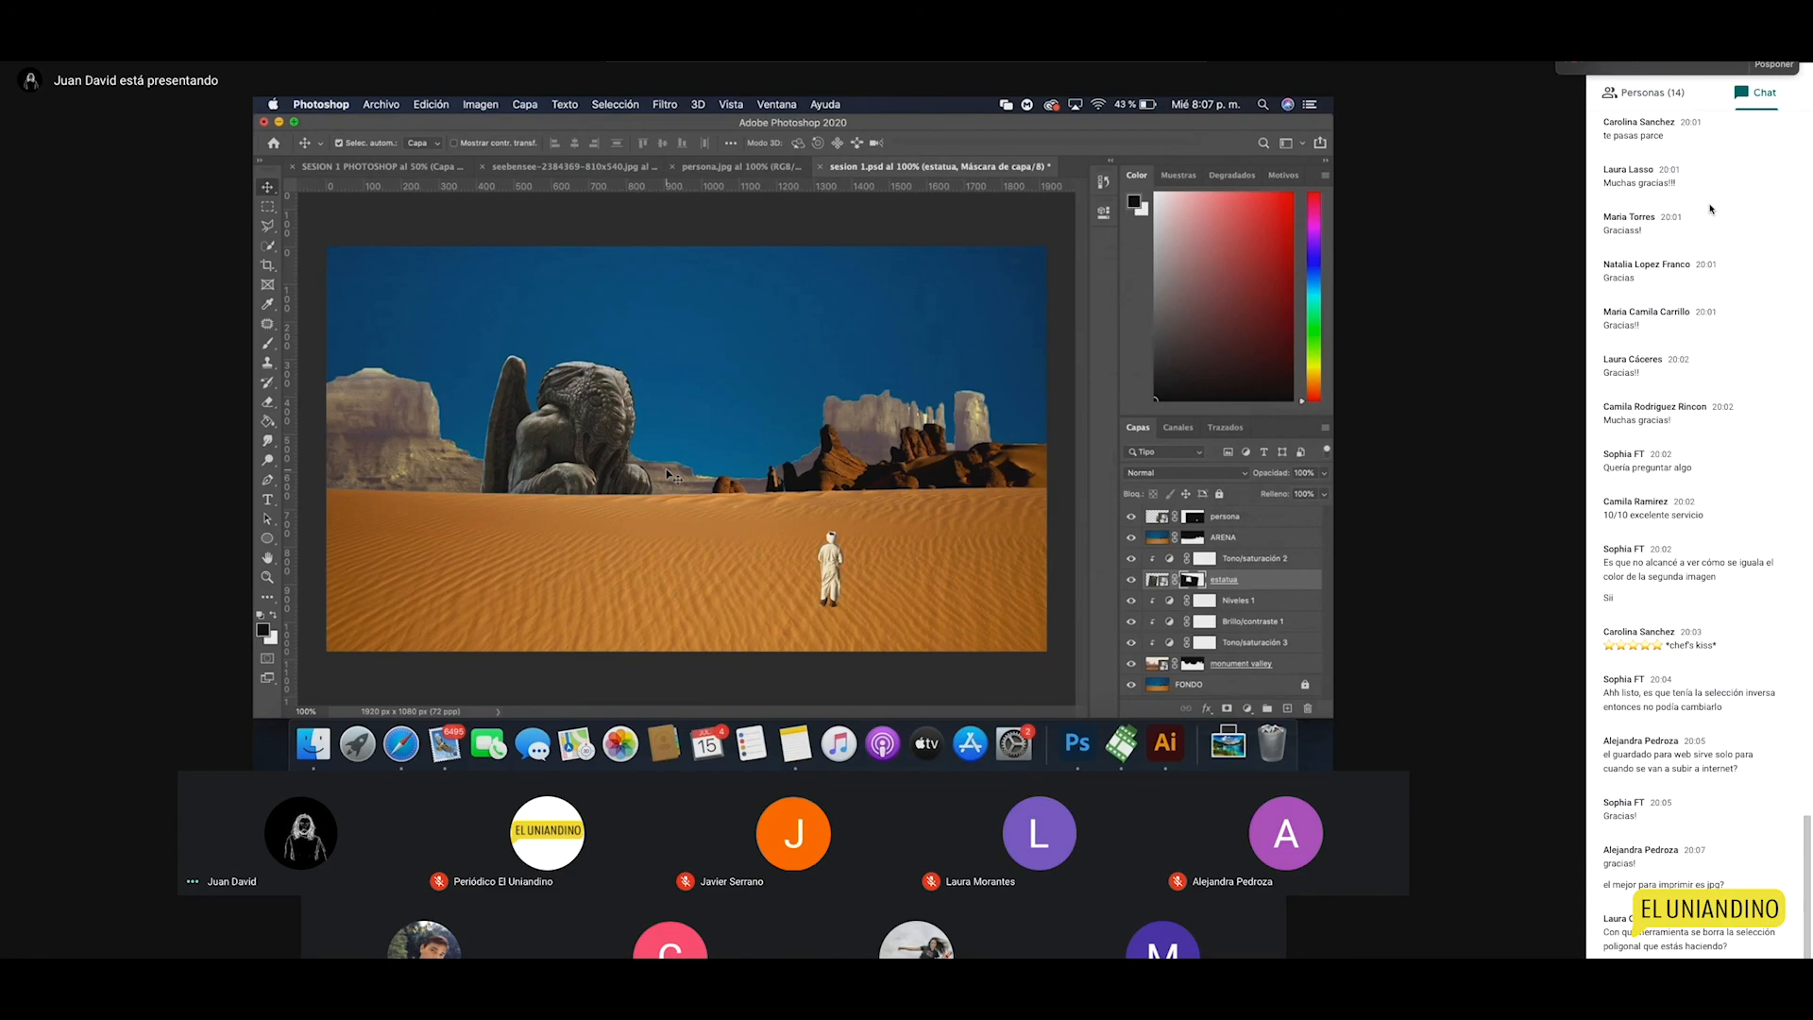
Step: Save the composite as a layered LZW TIFF, sesion 1.tif, in CLASES PHOTOSHOP
{"action": "left_click", "coordinate": [391, 106]}
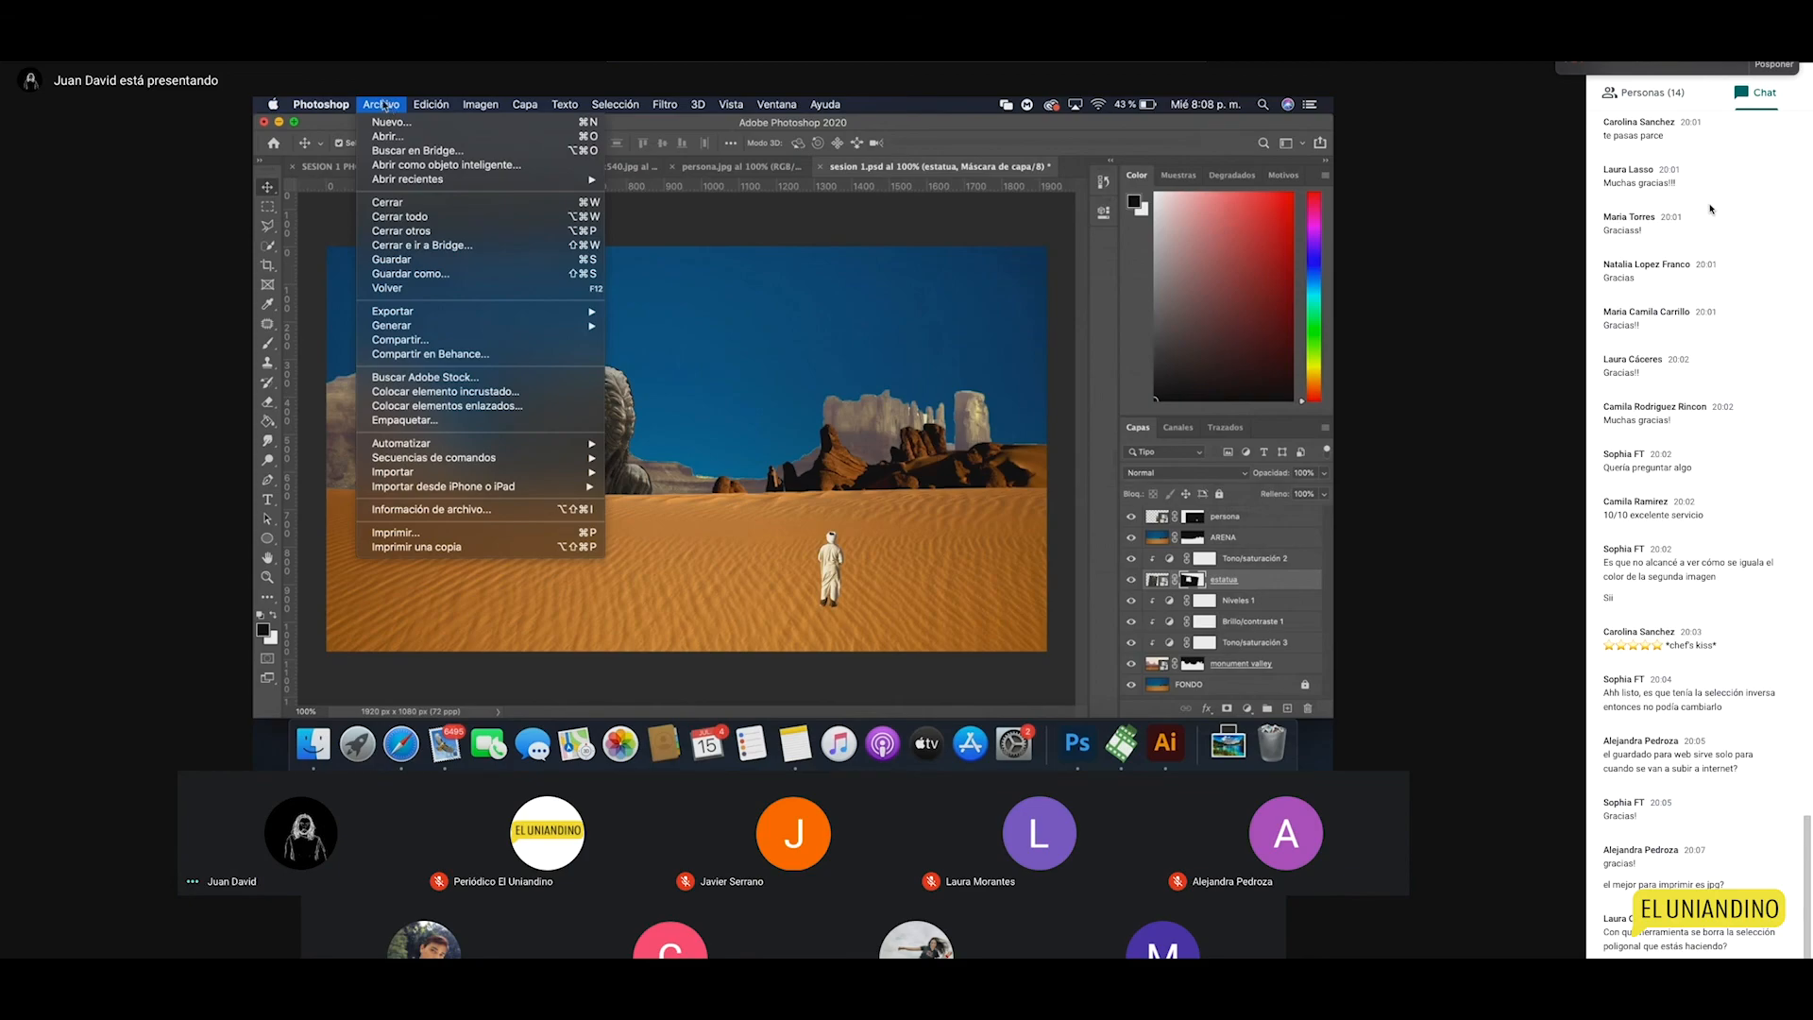
{"action": "left_click", "coordinate": [435, 275]}
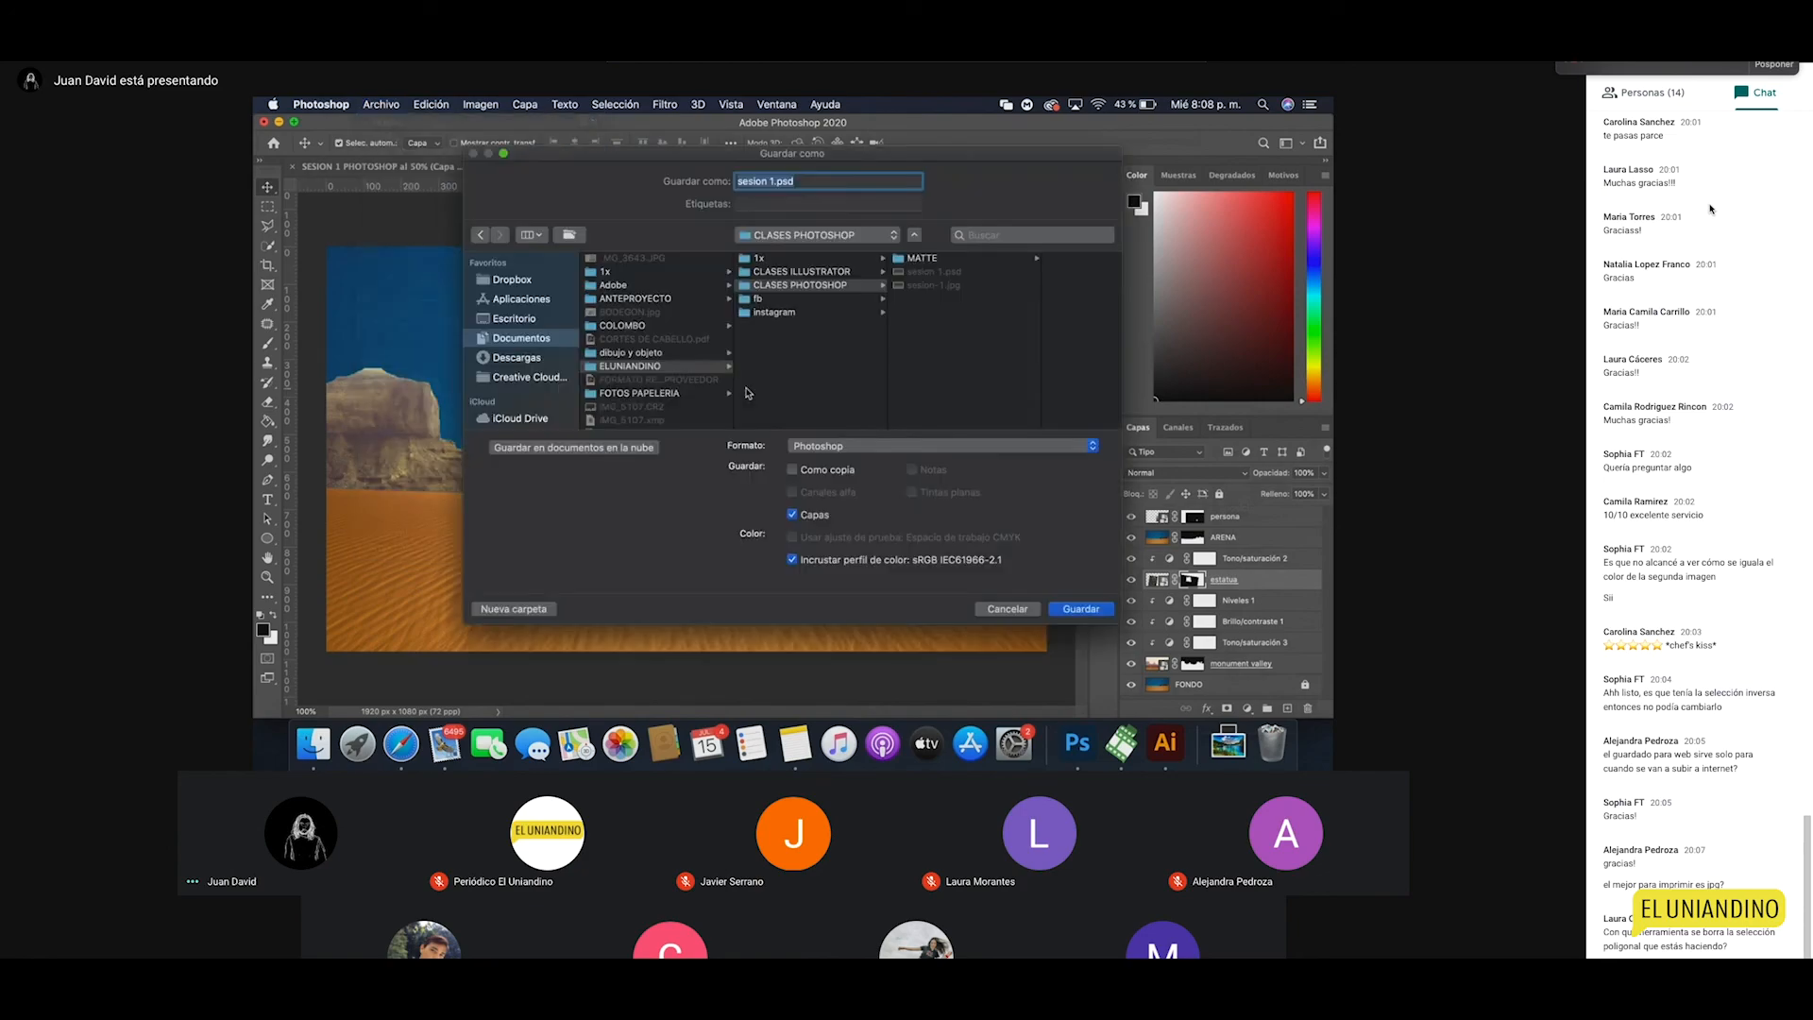
{"action": "left_click", "coordinate": [847, 449]}
{"action": "scroll", "coordinate": [869, 574], "scroll_direction": "down", "scroll_amount": 2}
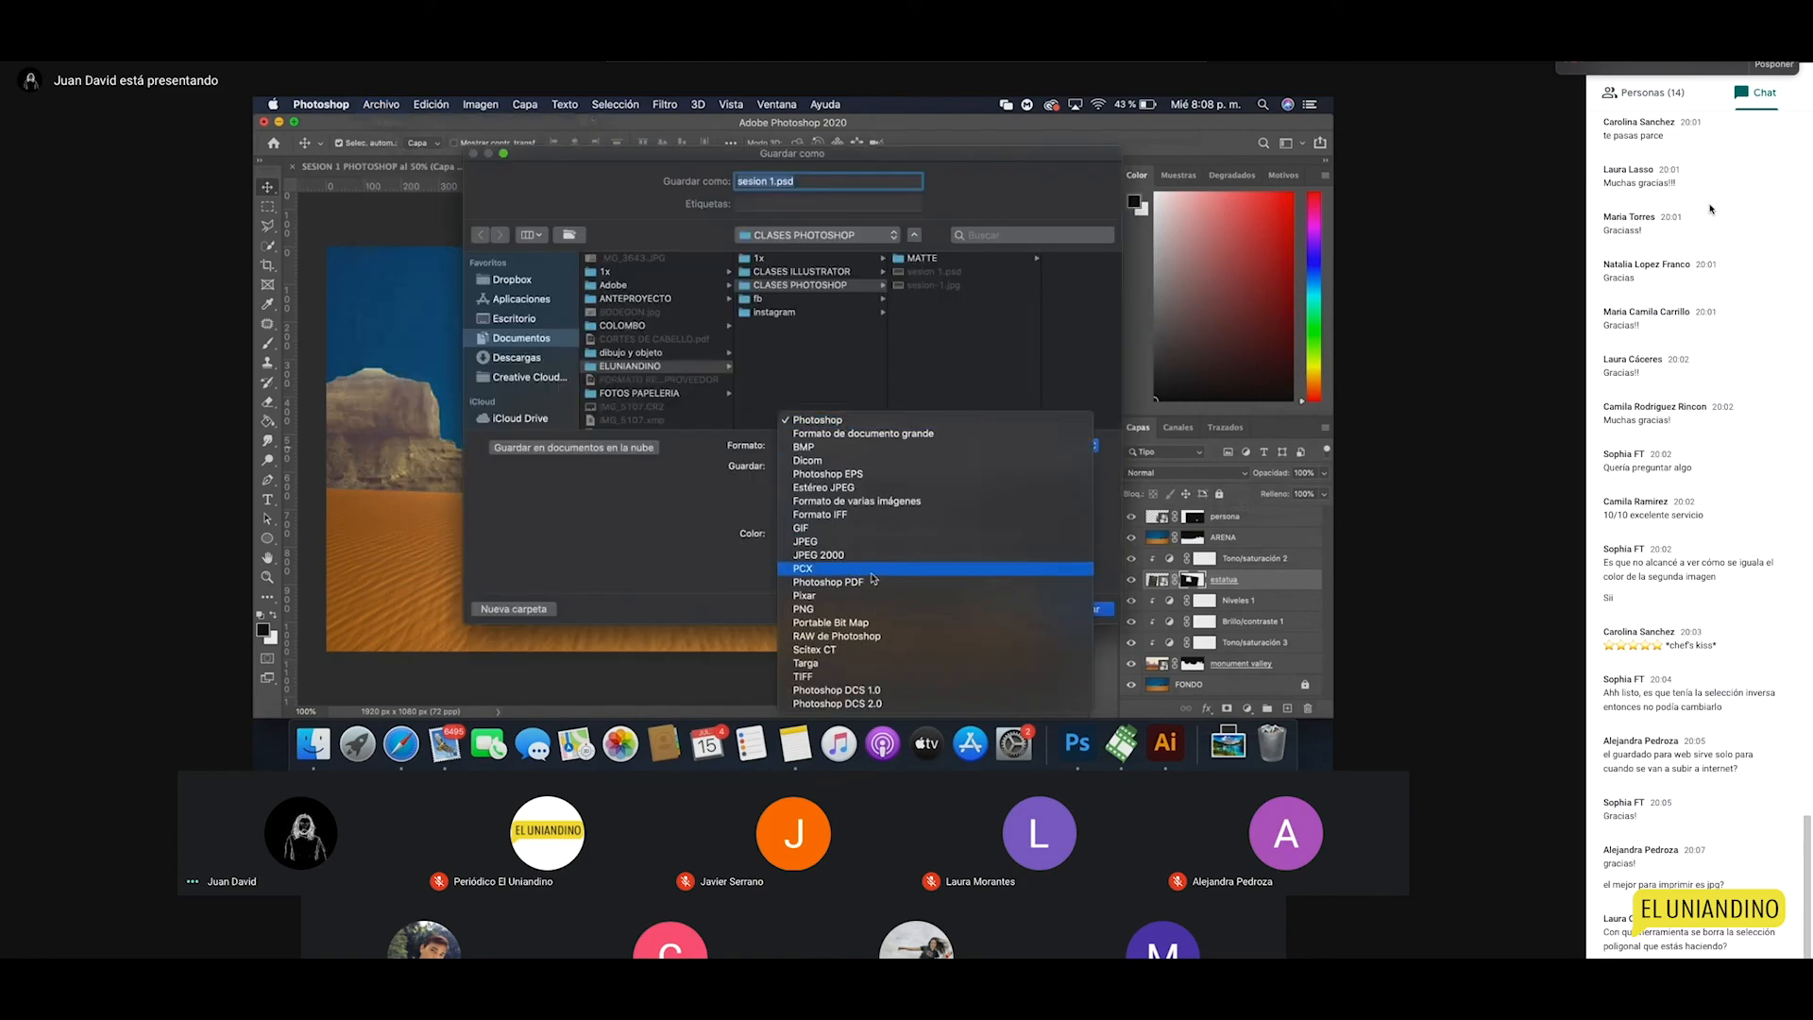
{"action": "left_click", "coordinate": [818, 678]}
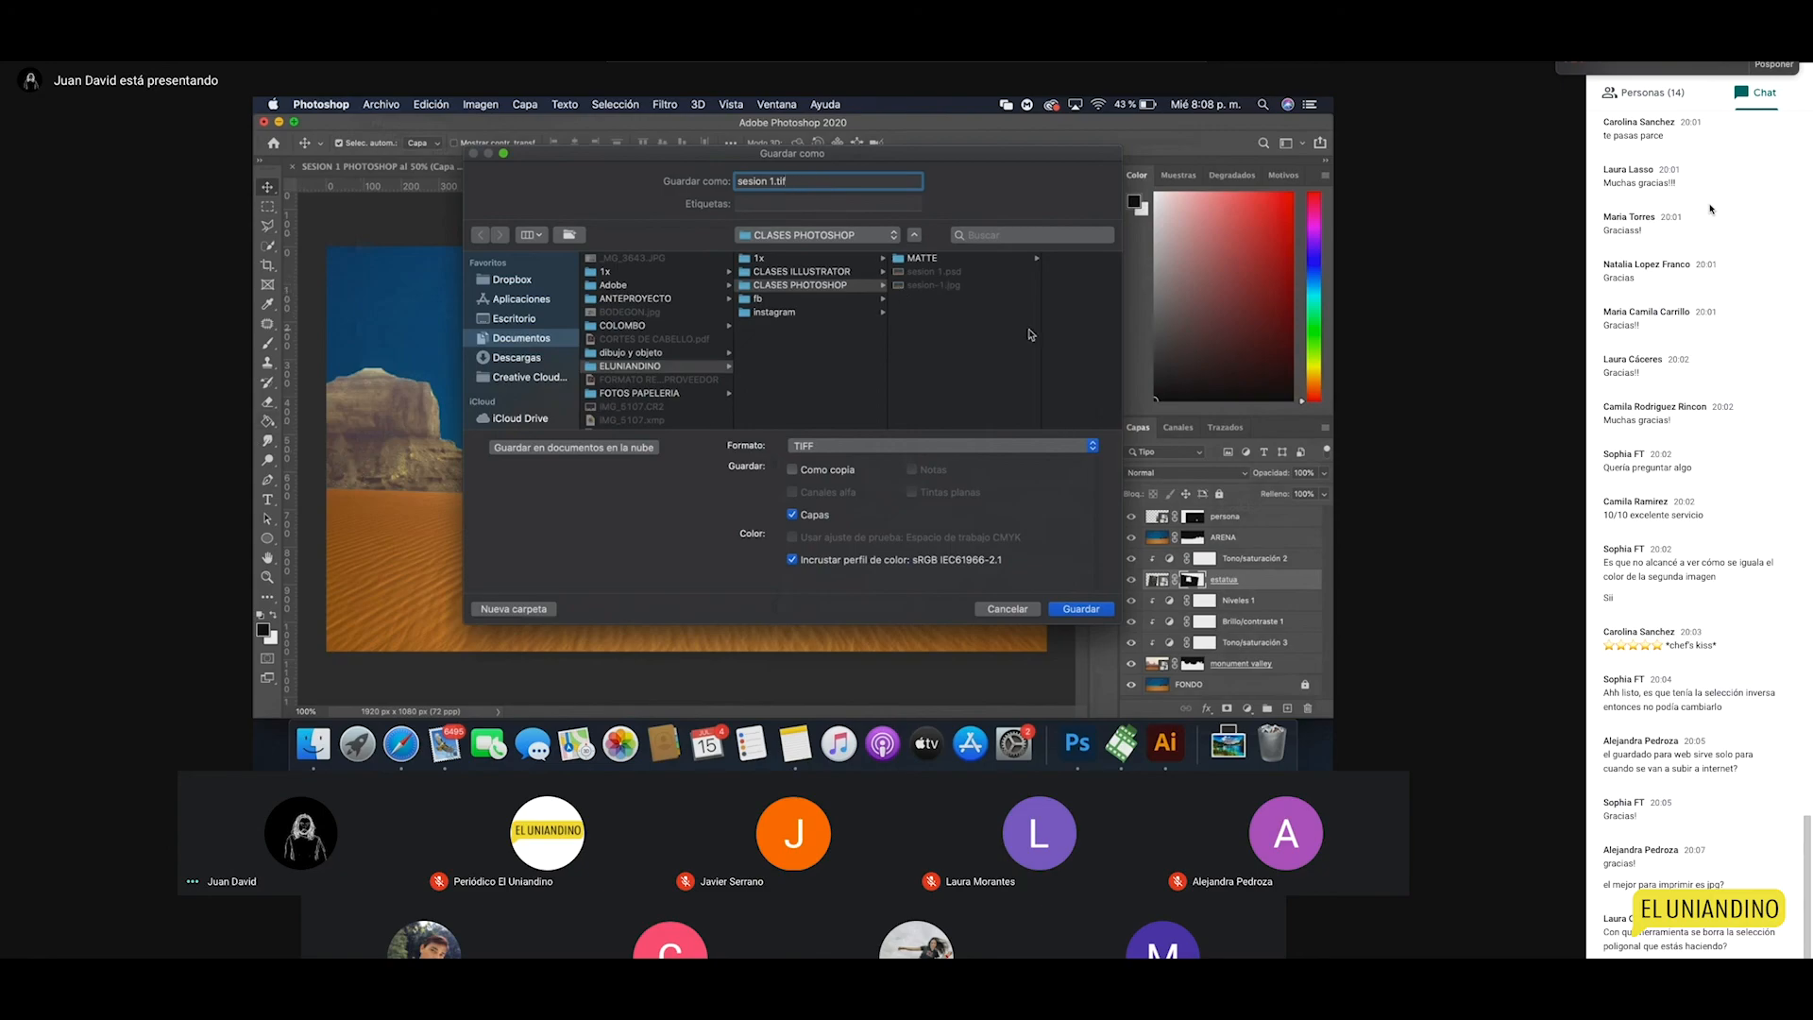
{"action": "left_click", "coordinate": [1084, 610]}
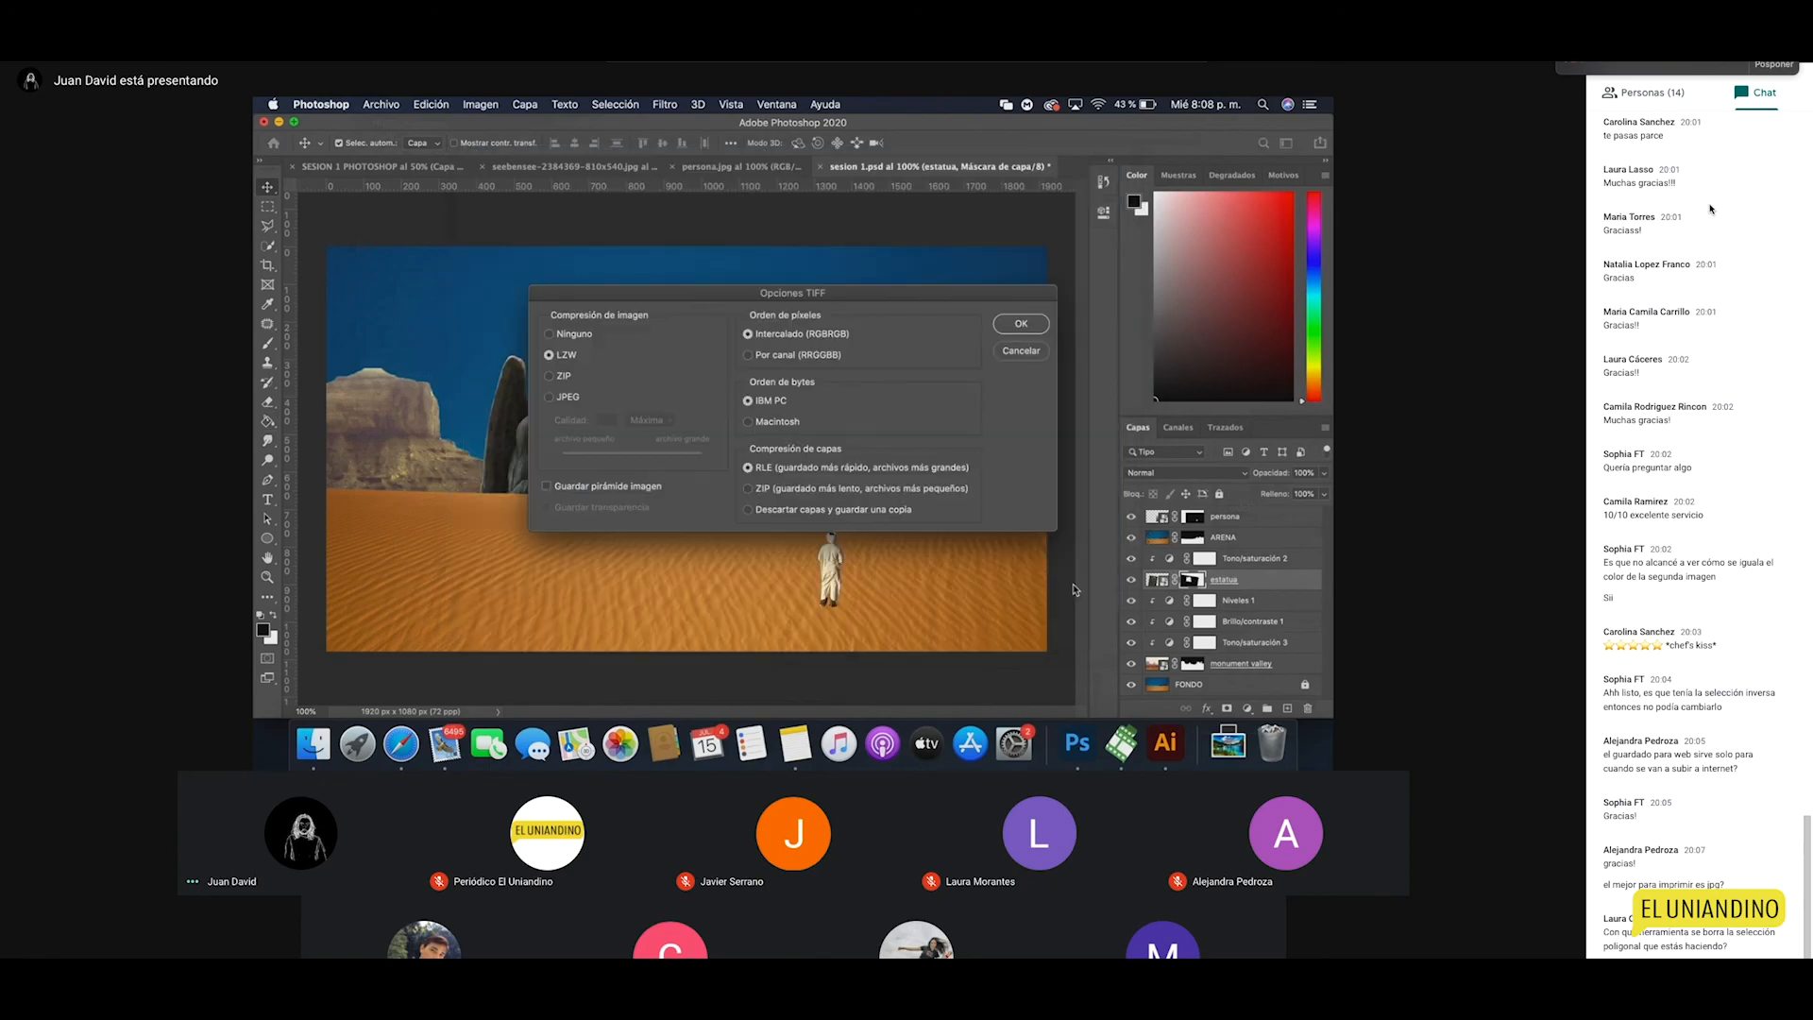
{"action": "left_click", "coordinate": [1021, 324]}
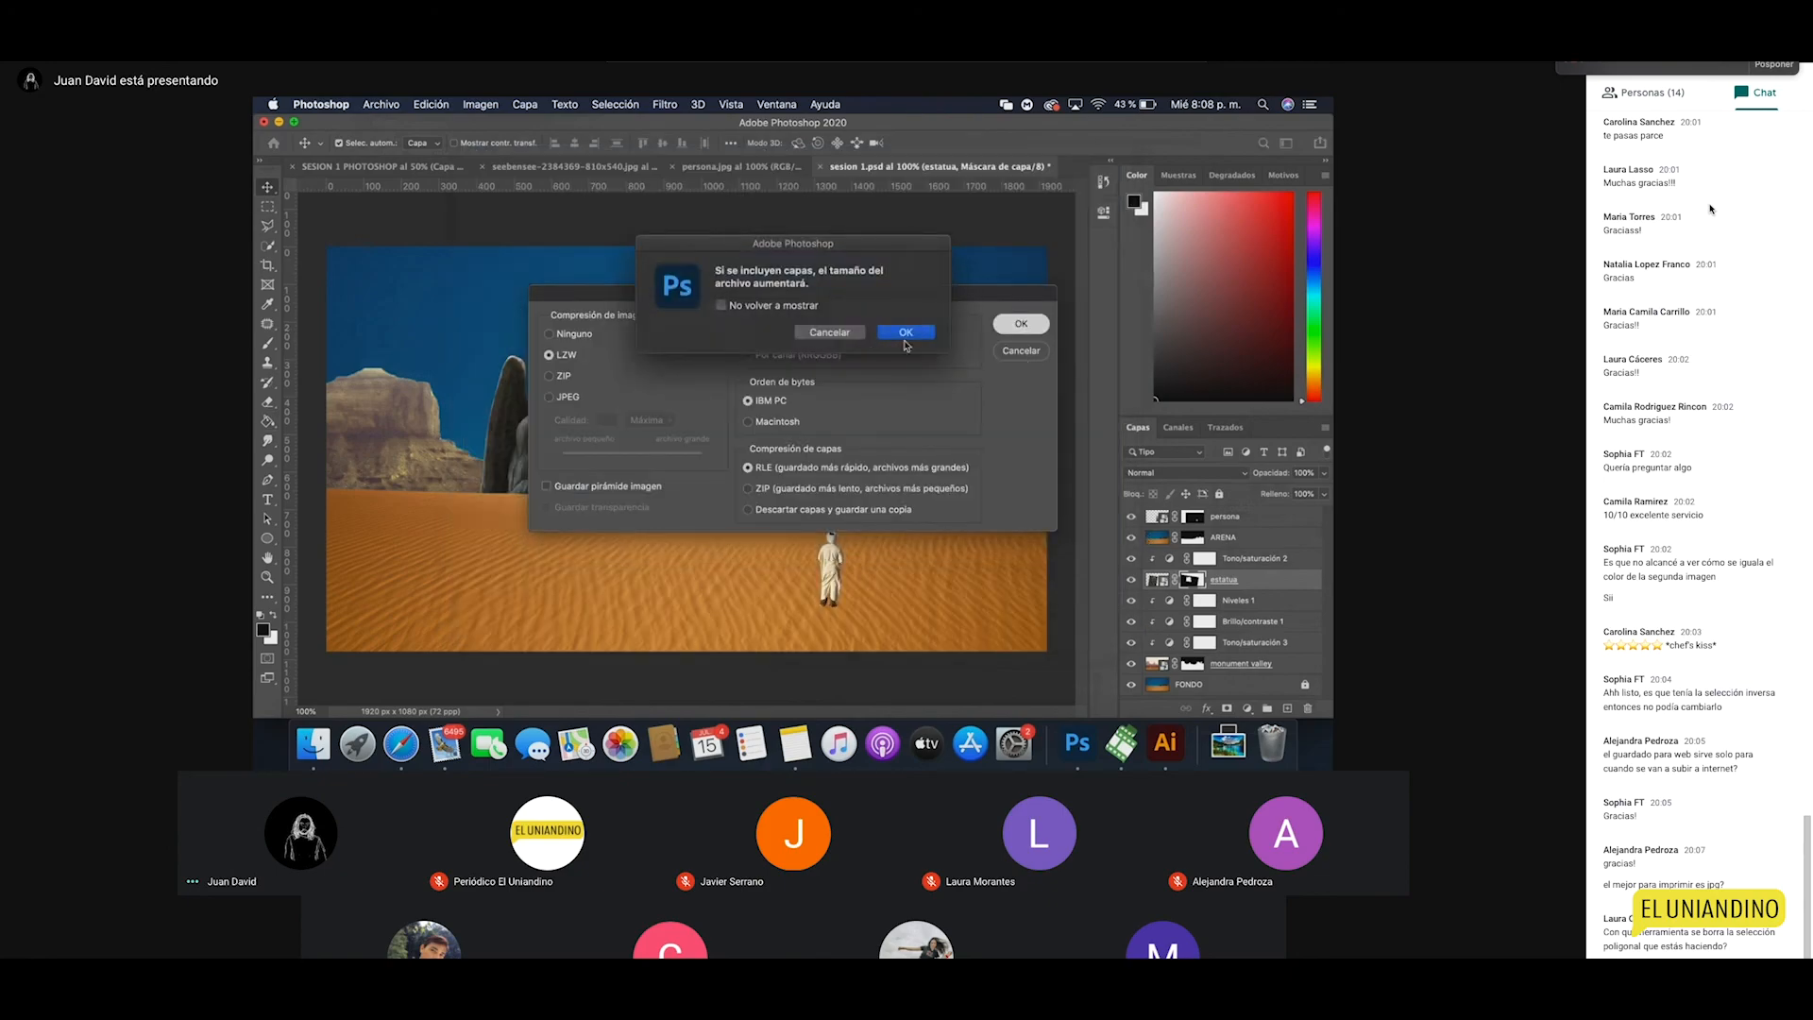
{"action": "left_click", "coordinate": [904, 333]}
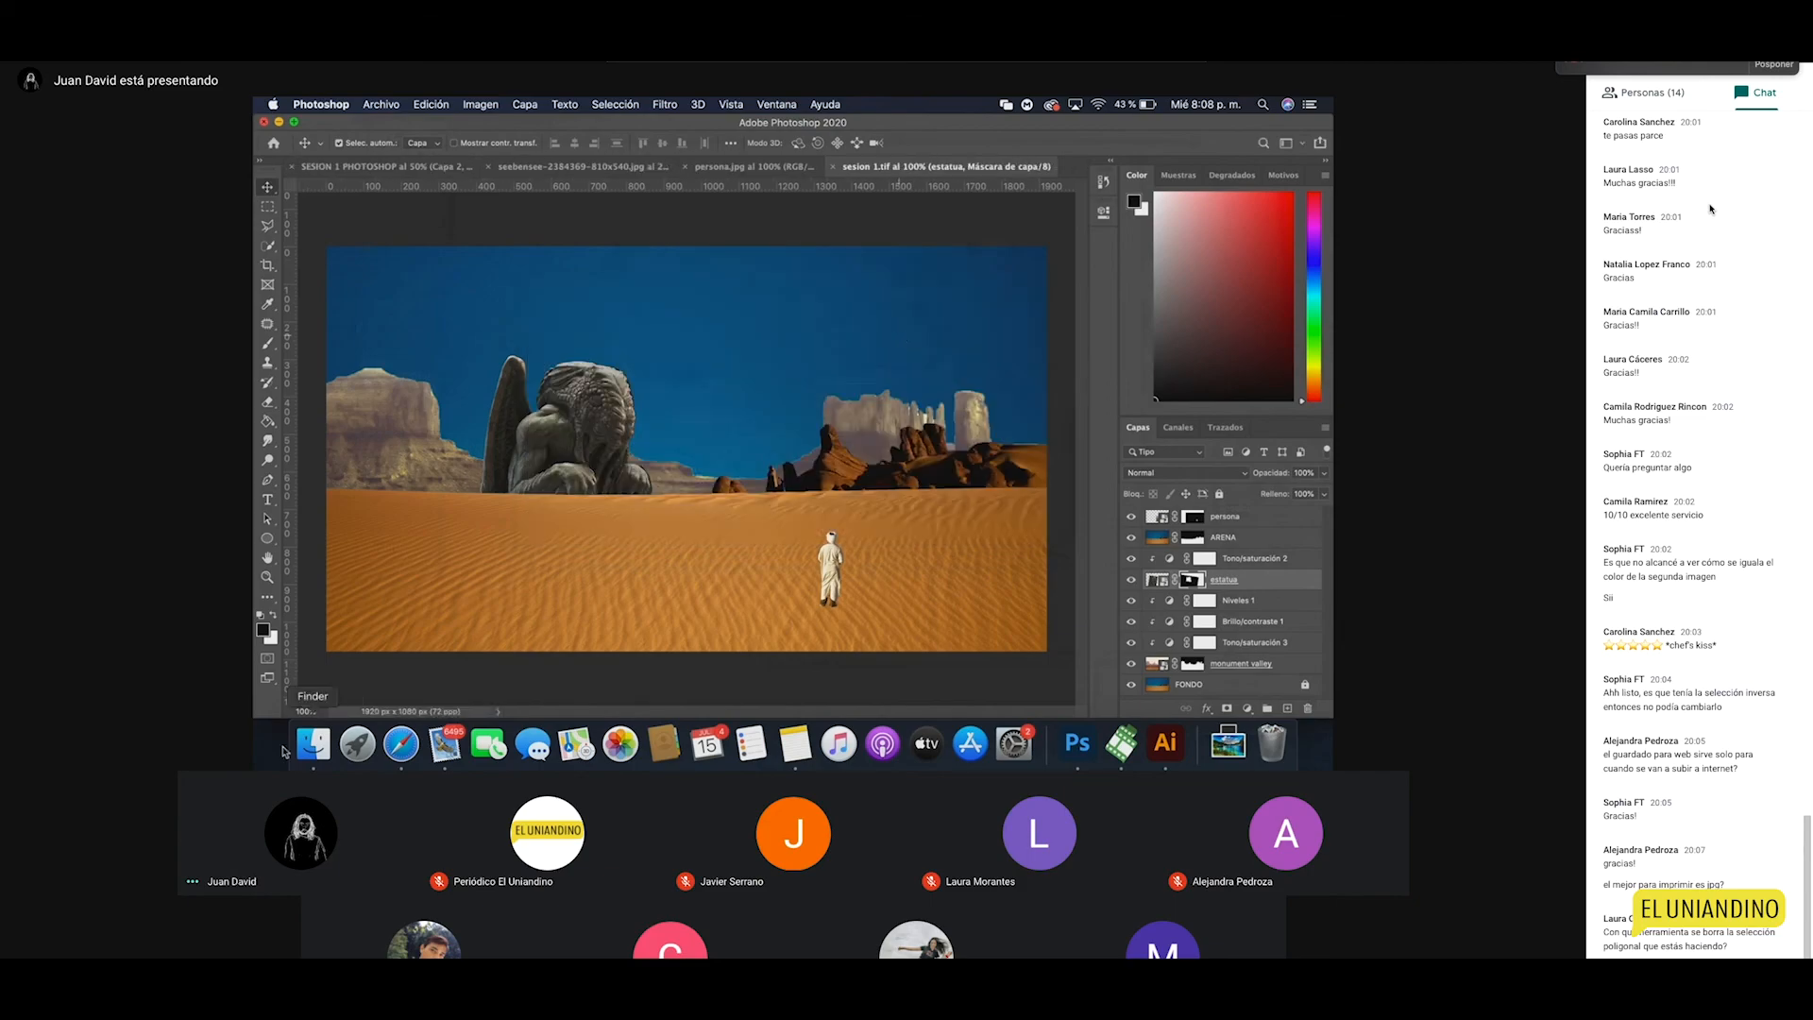
{"action": "left_click", "coordinate": [329, 733]}
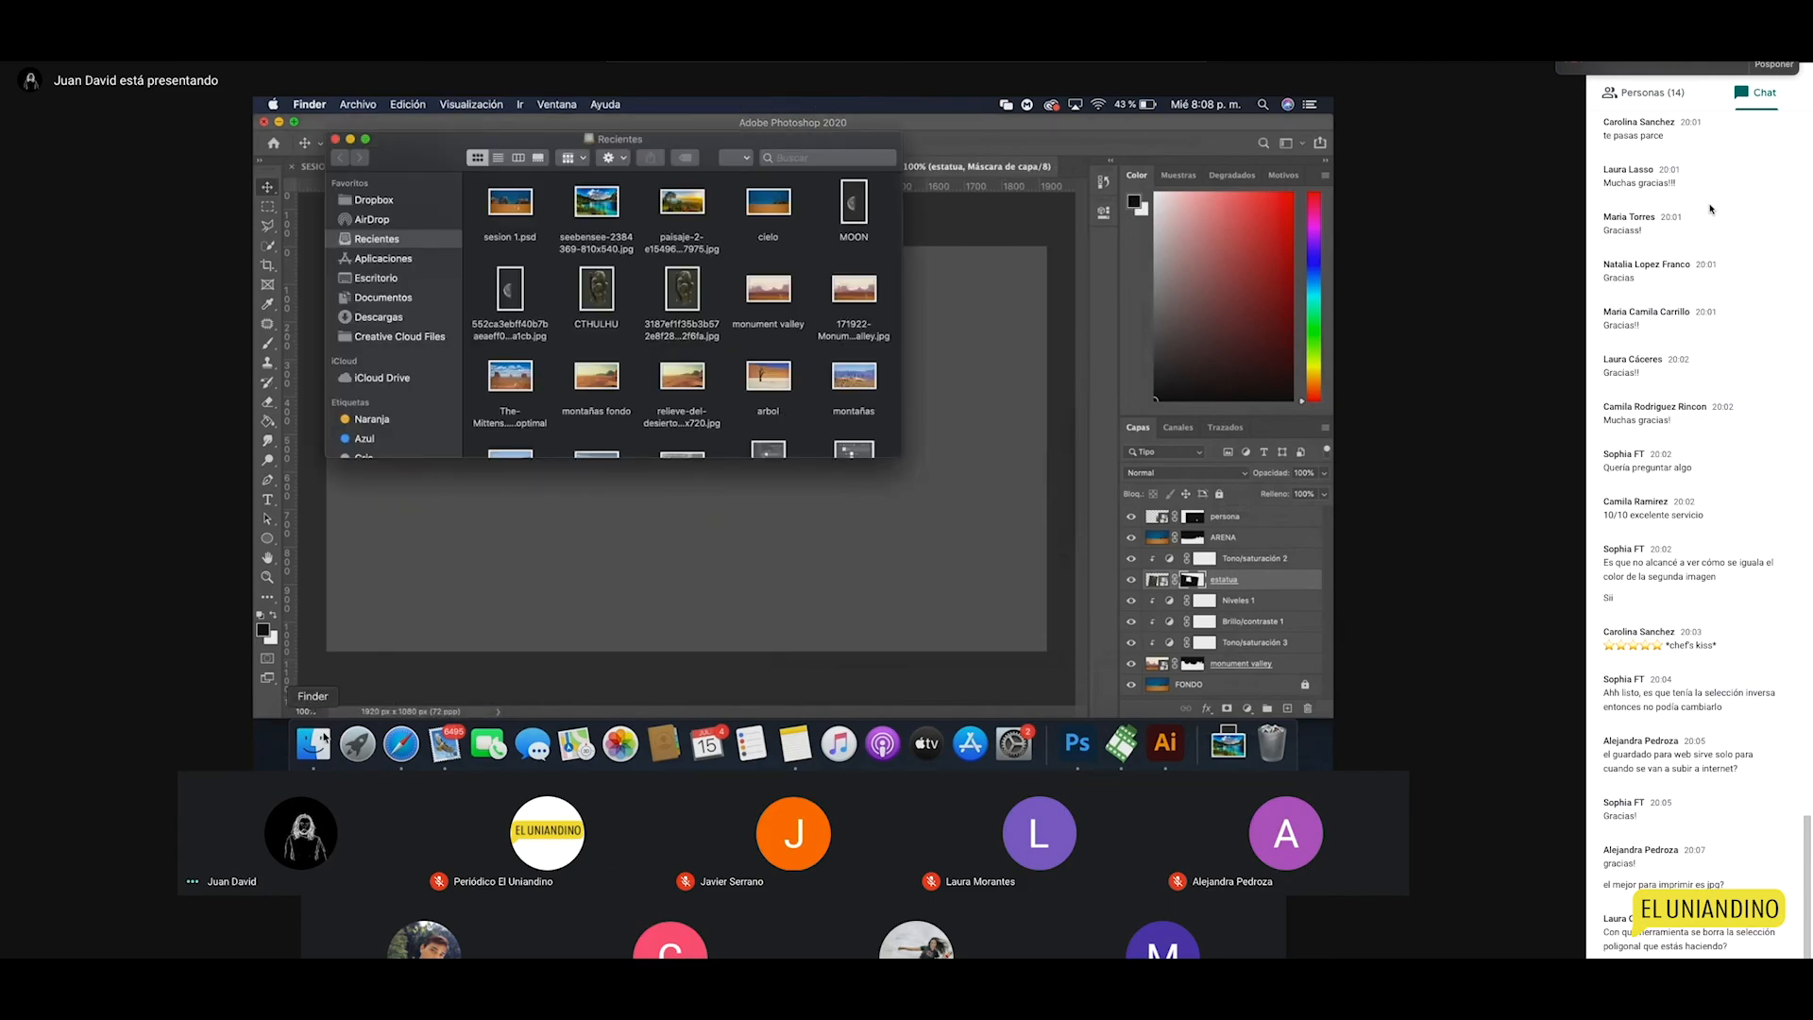
{"action": "left_click", "coordinate": [398, 300]}
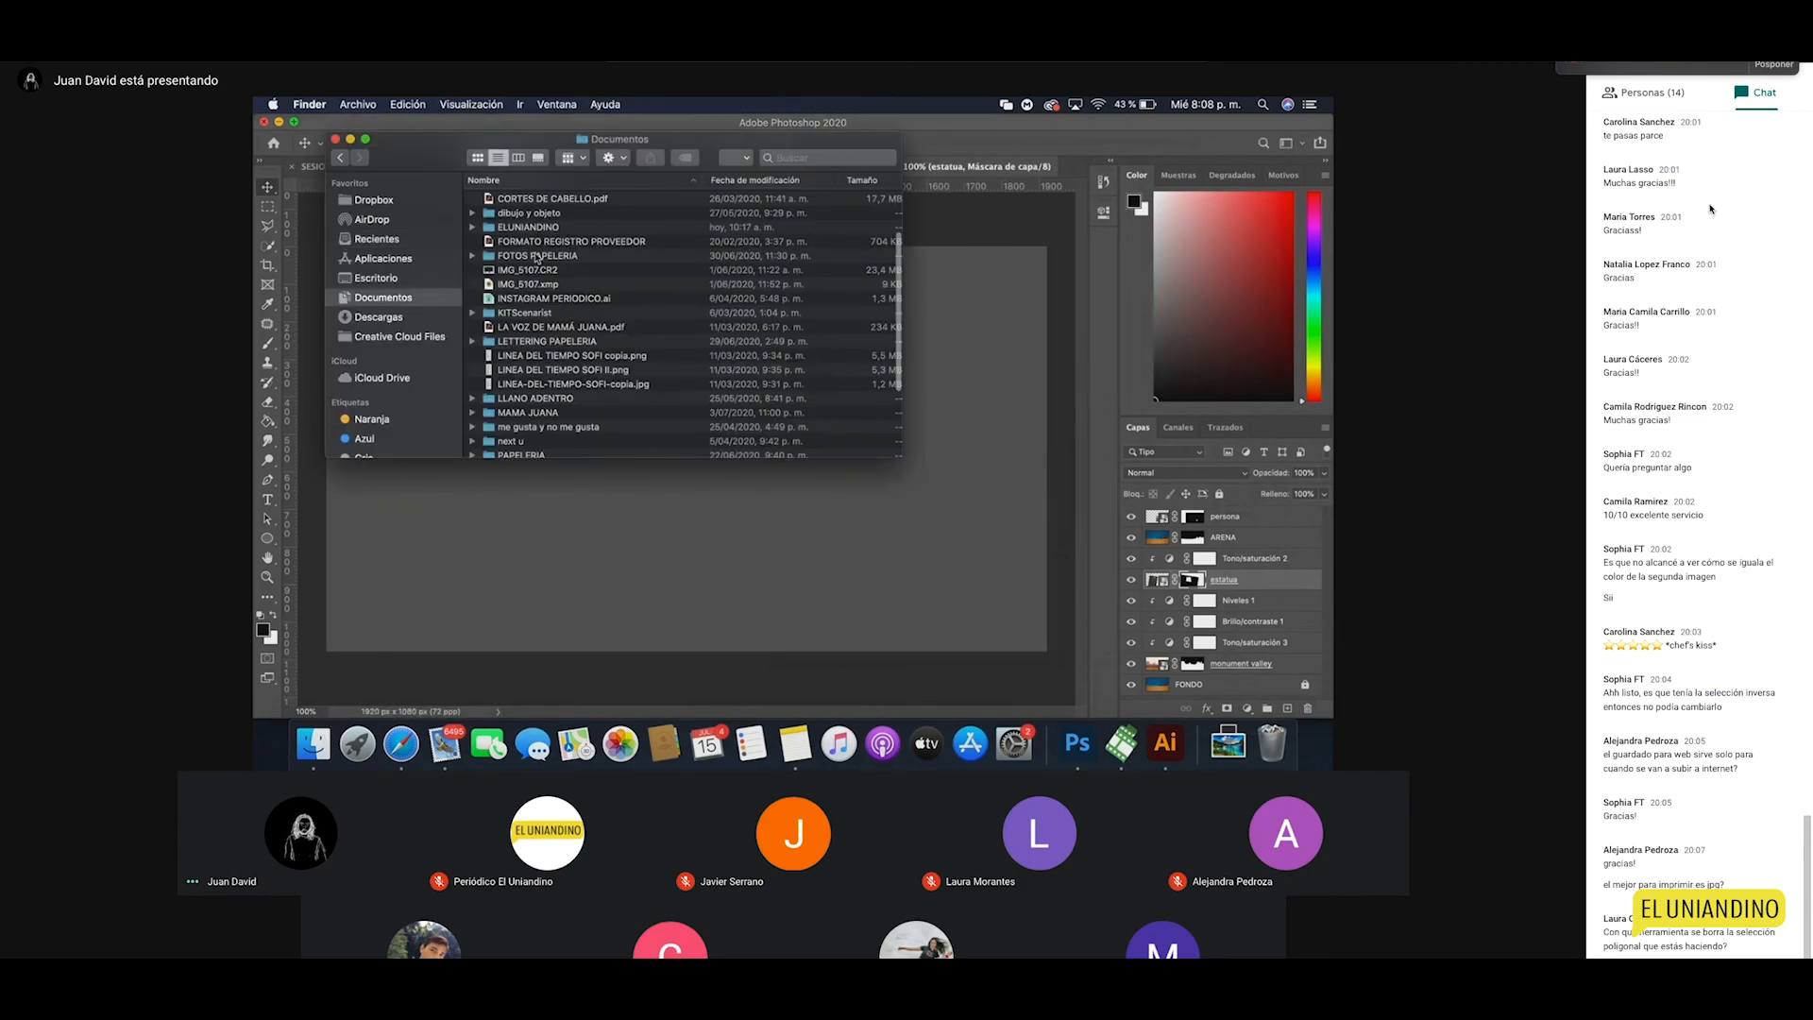
{"action": "double_click", "coordinate": [530, 228]}
{"action": "double_click", "coordinate": [543, 228]}
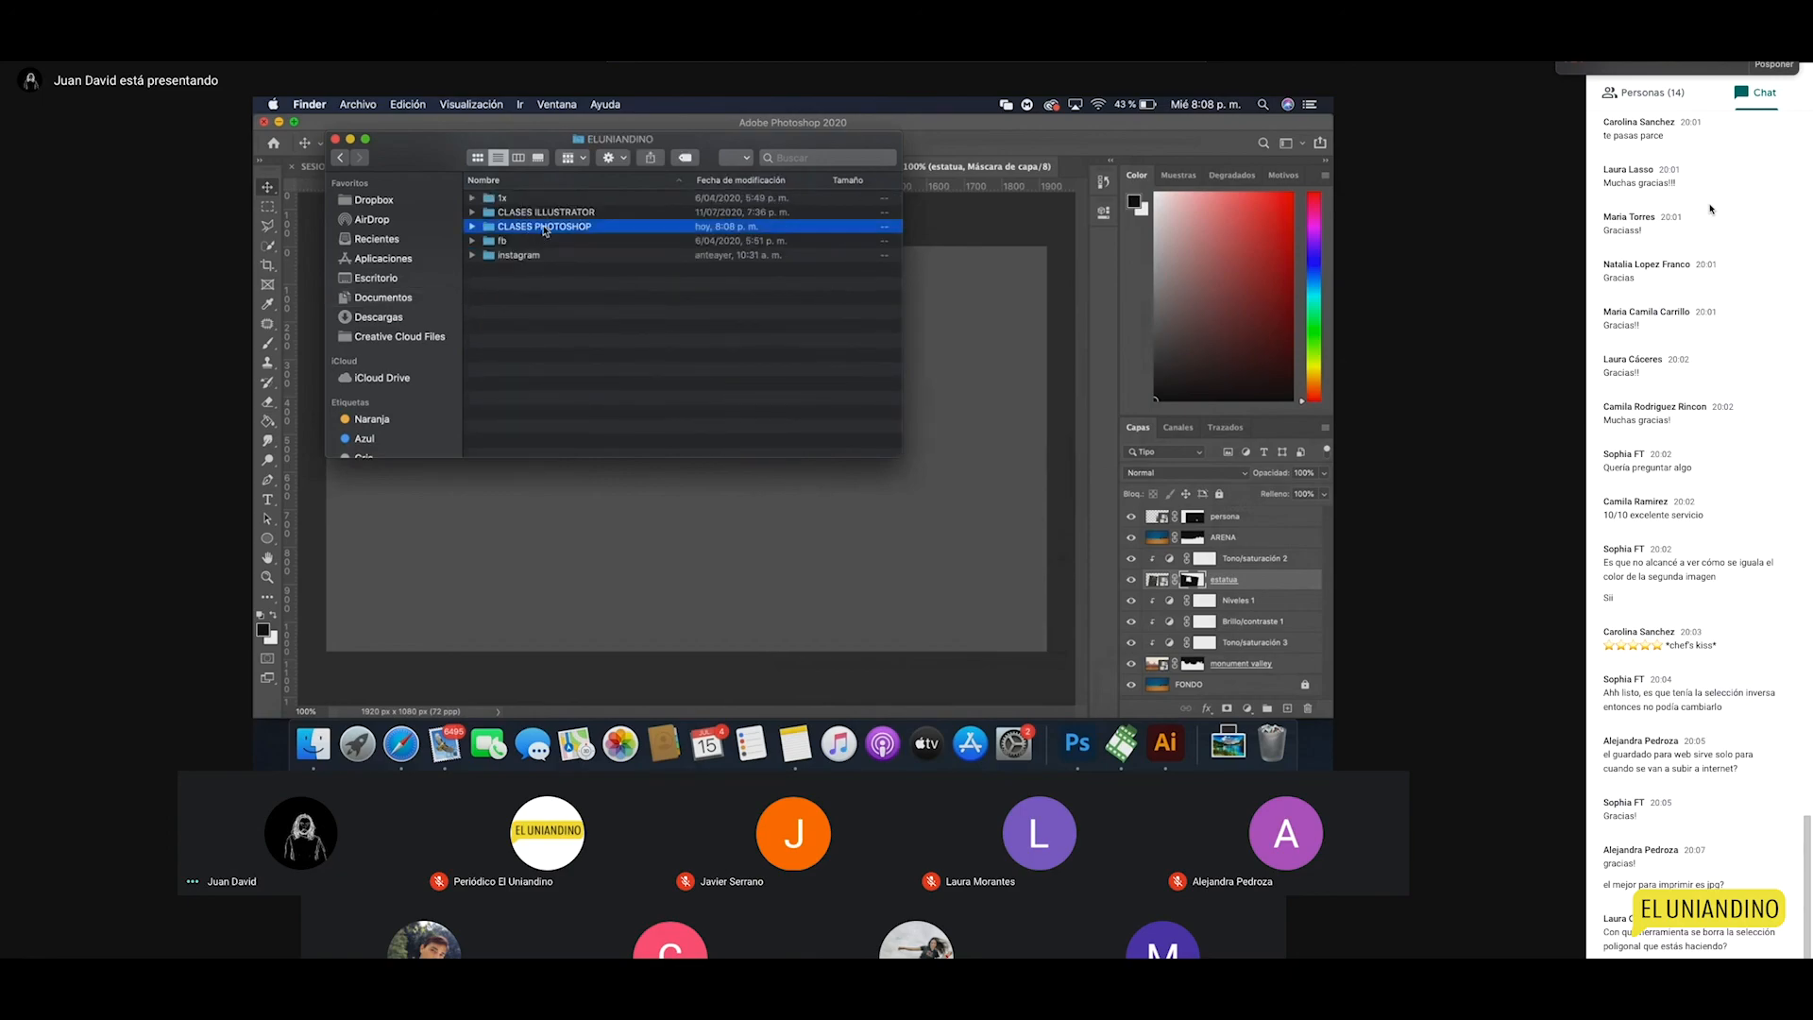
{"action": "left_click", "coordinate": [556, 232]}
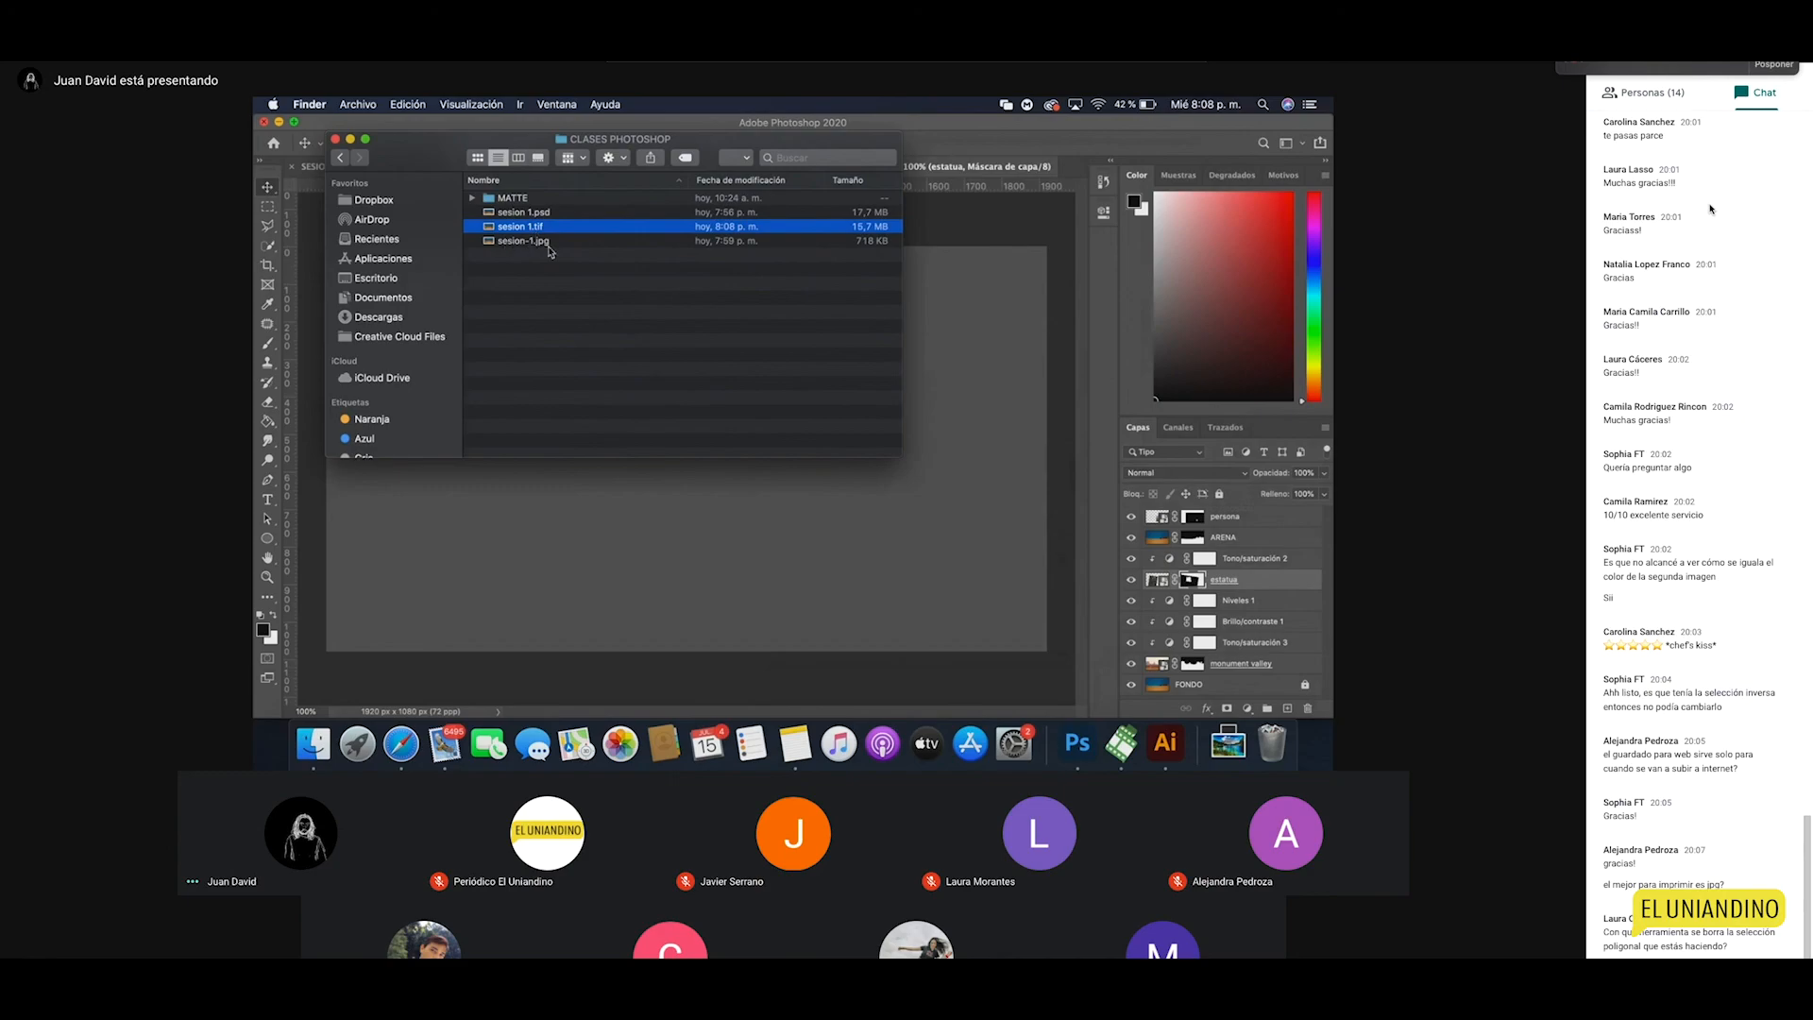
{"action": "left_click", "coordinate": [543, 243]}
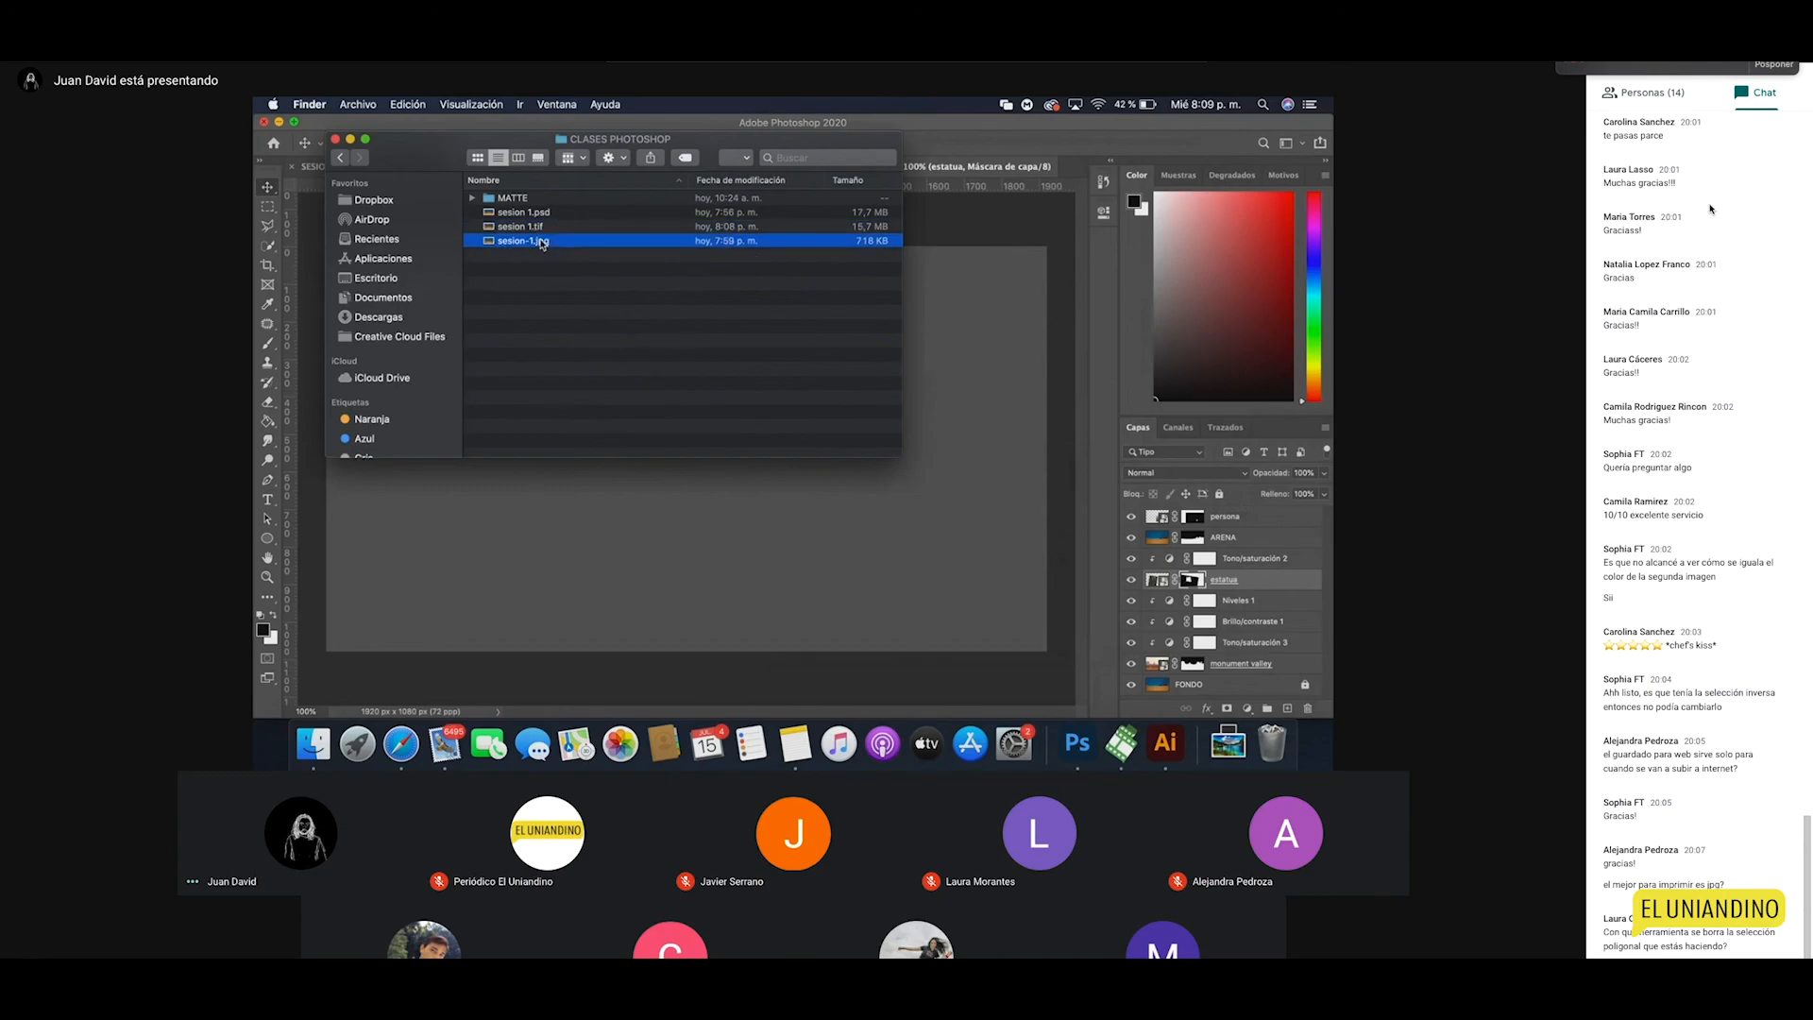
{"action": "left_click", "coordinate": [336, 141]}
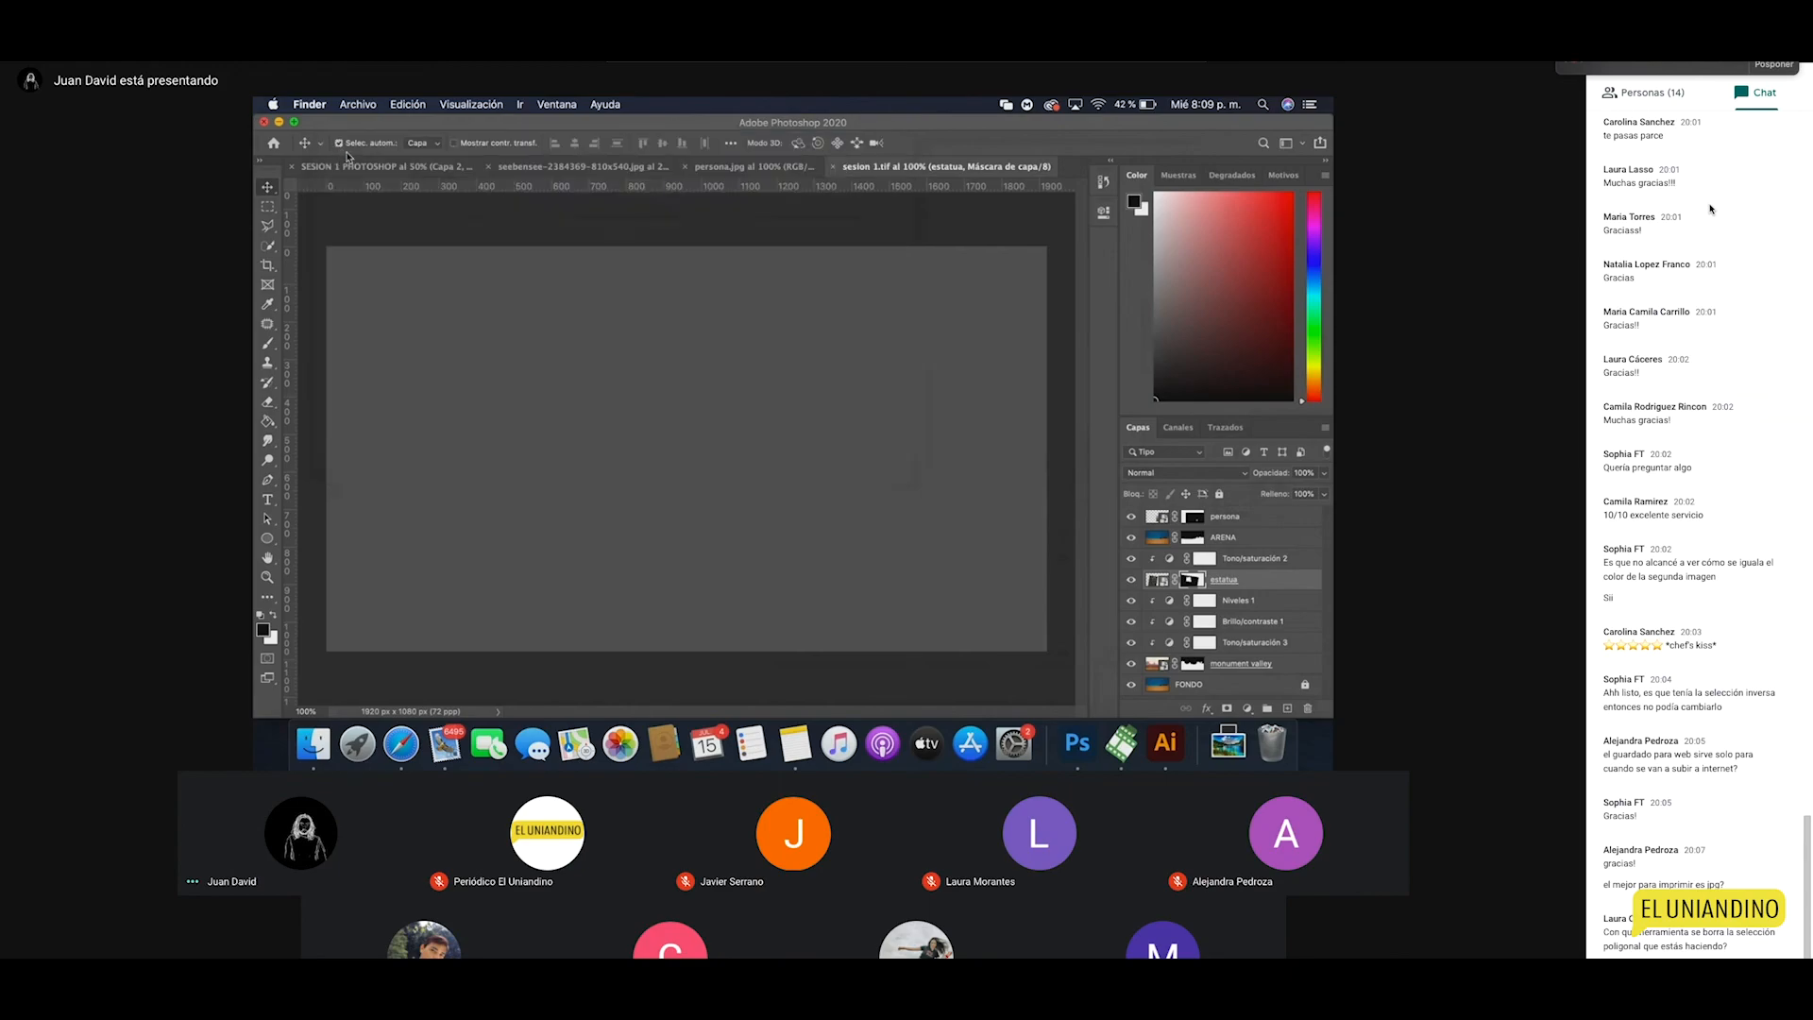
Step: Zoom in on the statue's head and outline the dark fringe beside it
{"action": "left_click", "coordinate": [653, 464]}
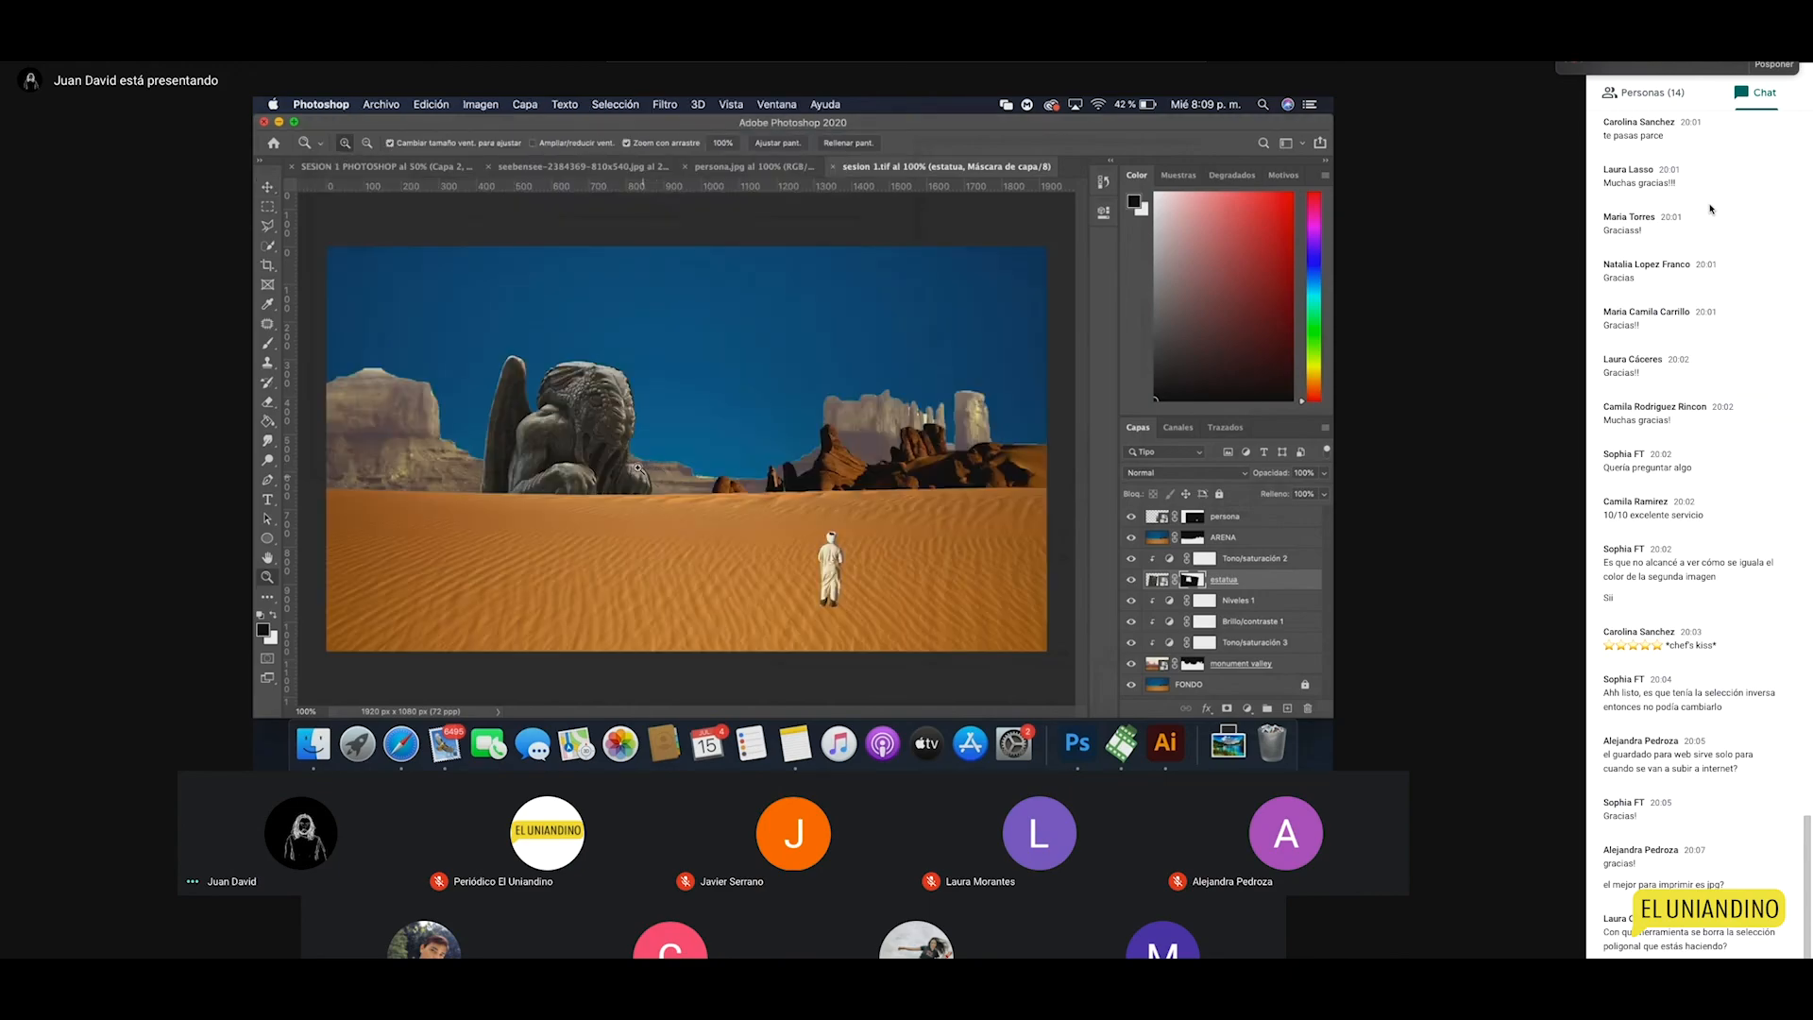
{"action": "left_click", "coordinate": [652, 453]}
{"action": "left_click", "coordinate": [605, 398]}
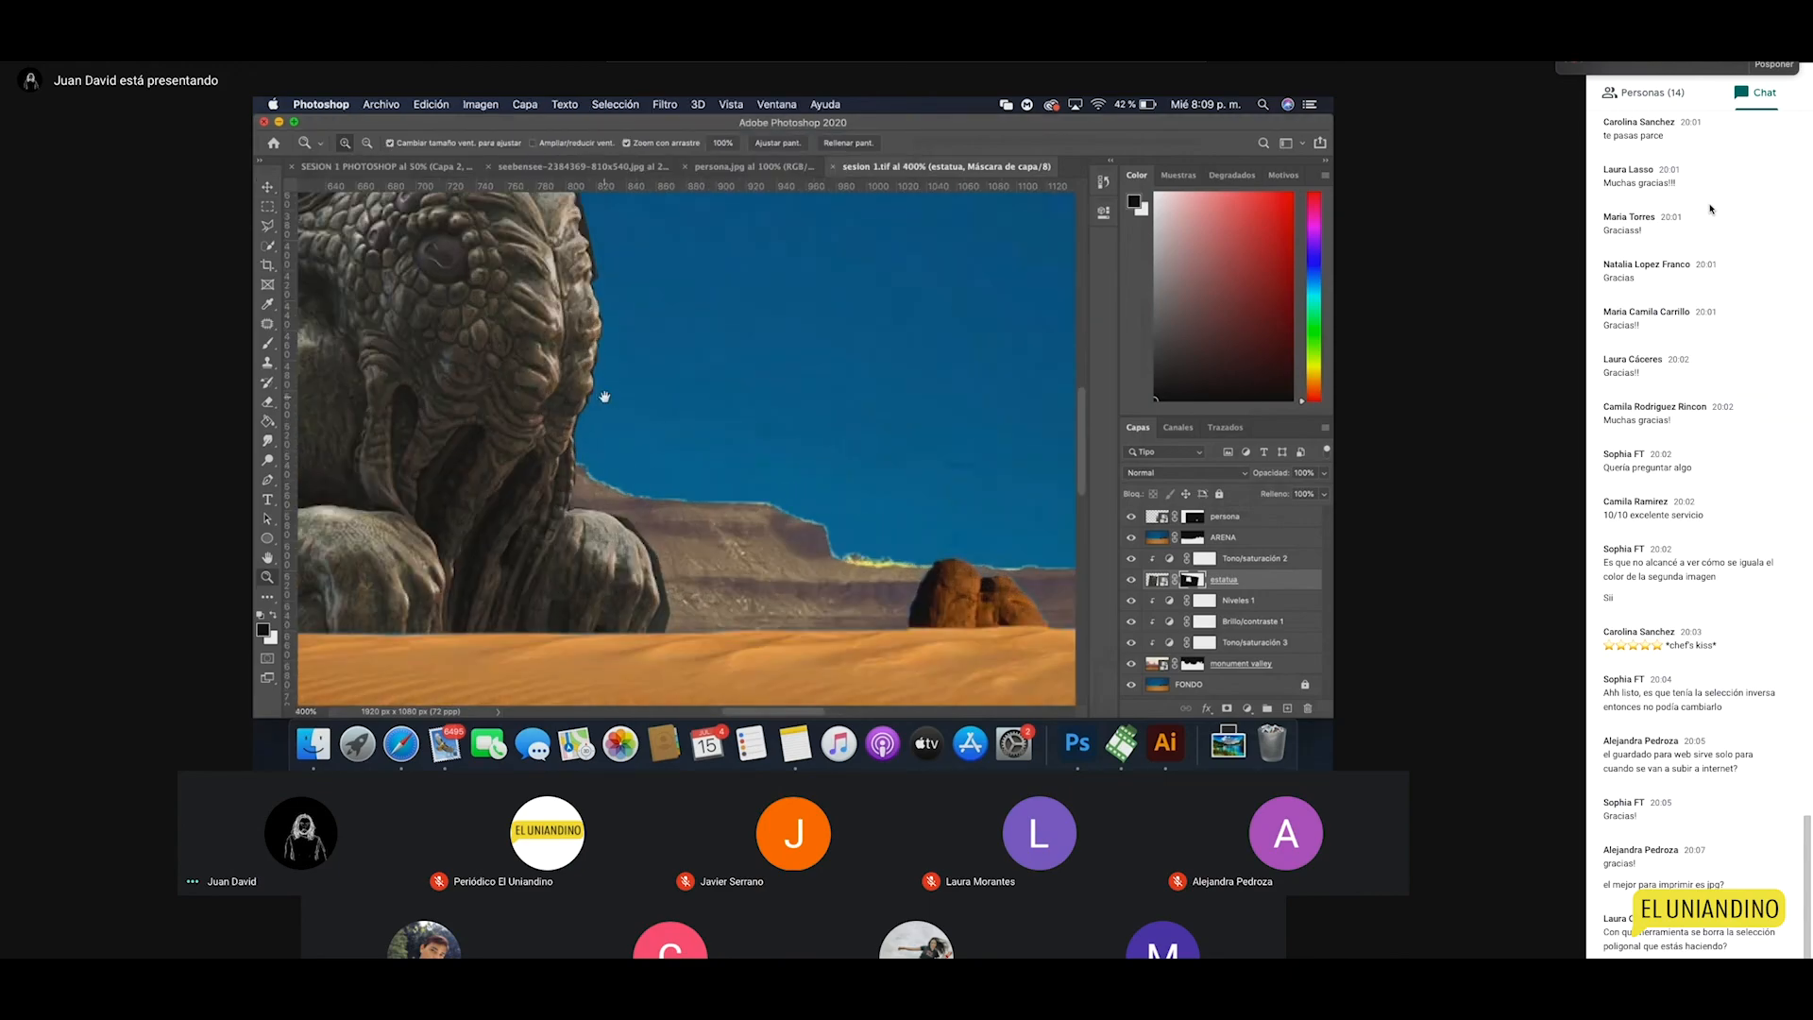
{"action": "left_click_drag", "start_coordinate": [611, 397], "coordinate": [685, 469]}
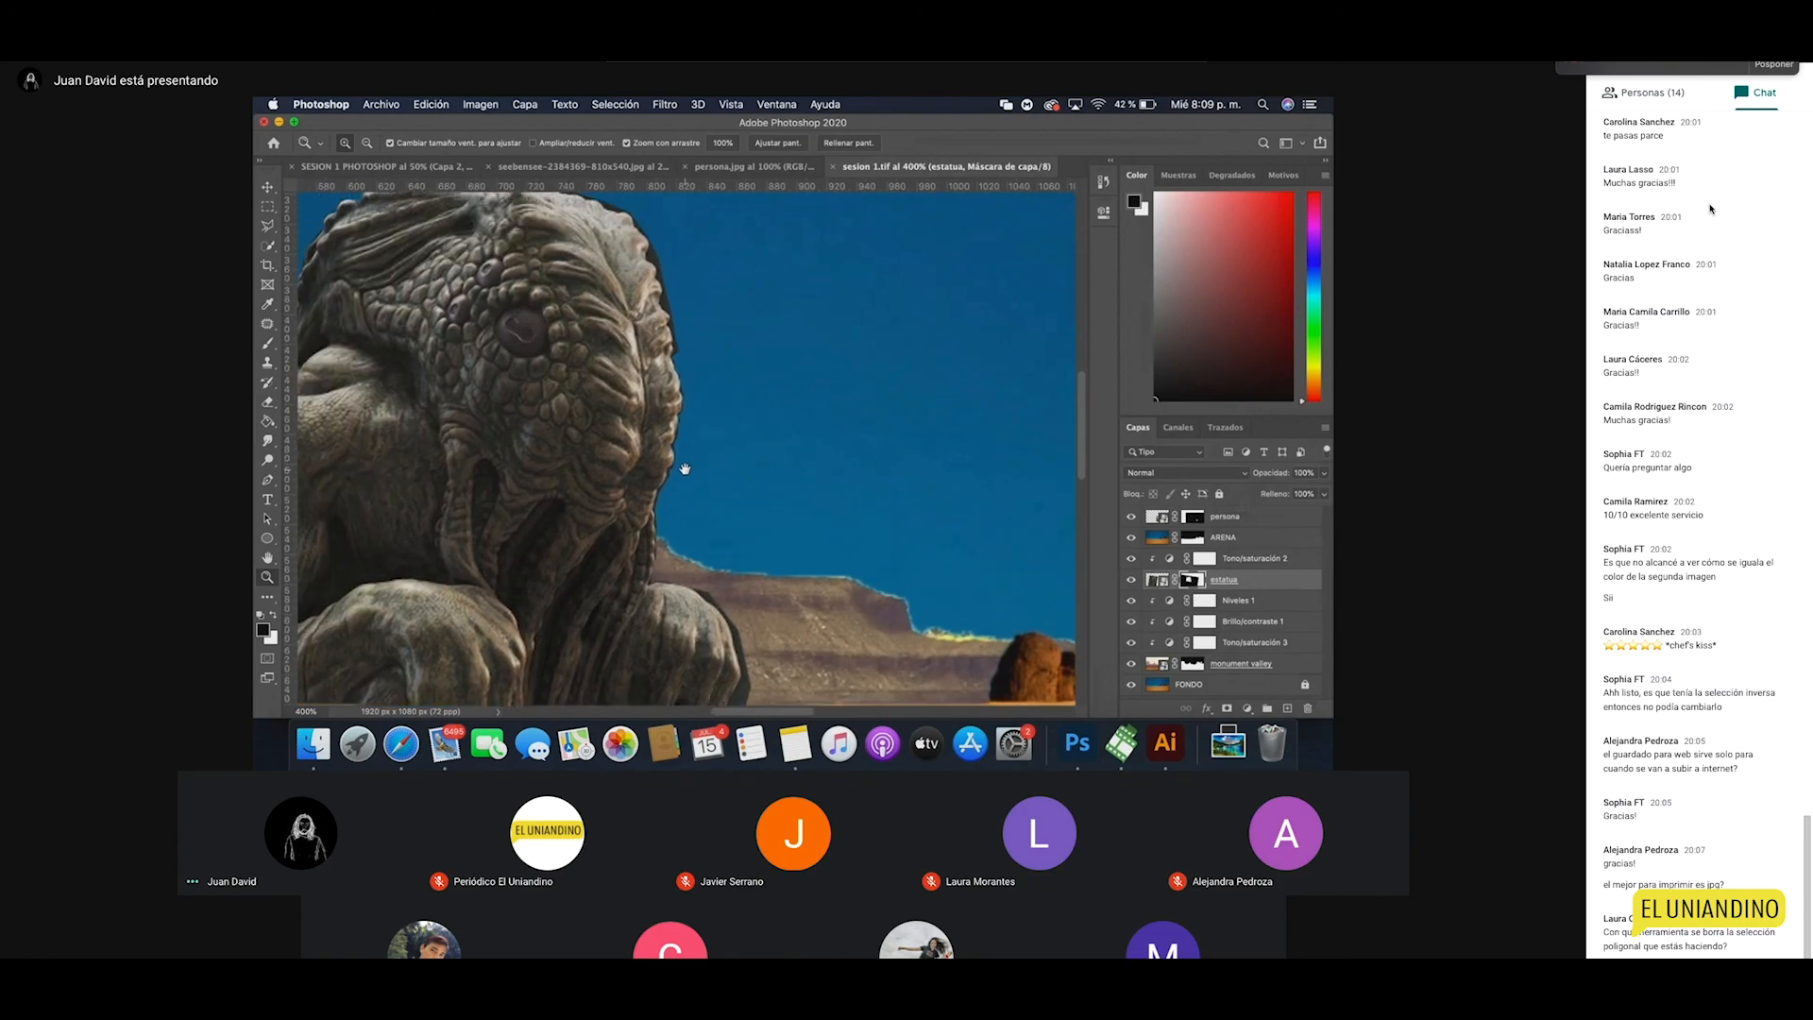
{"action": "left_click", "coordinate": [689, 362]}
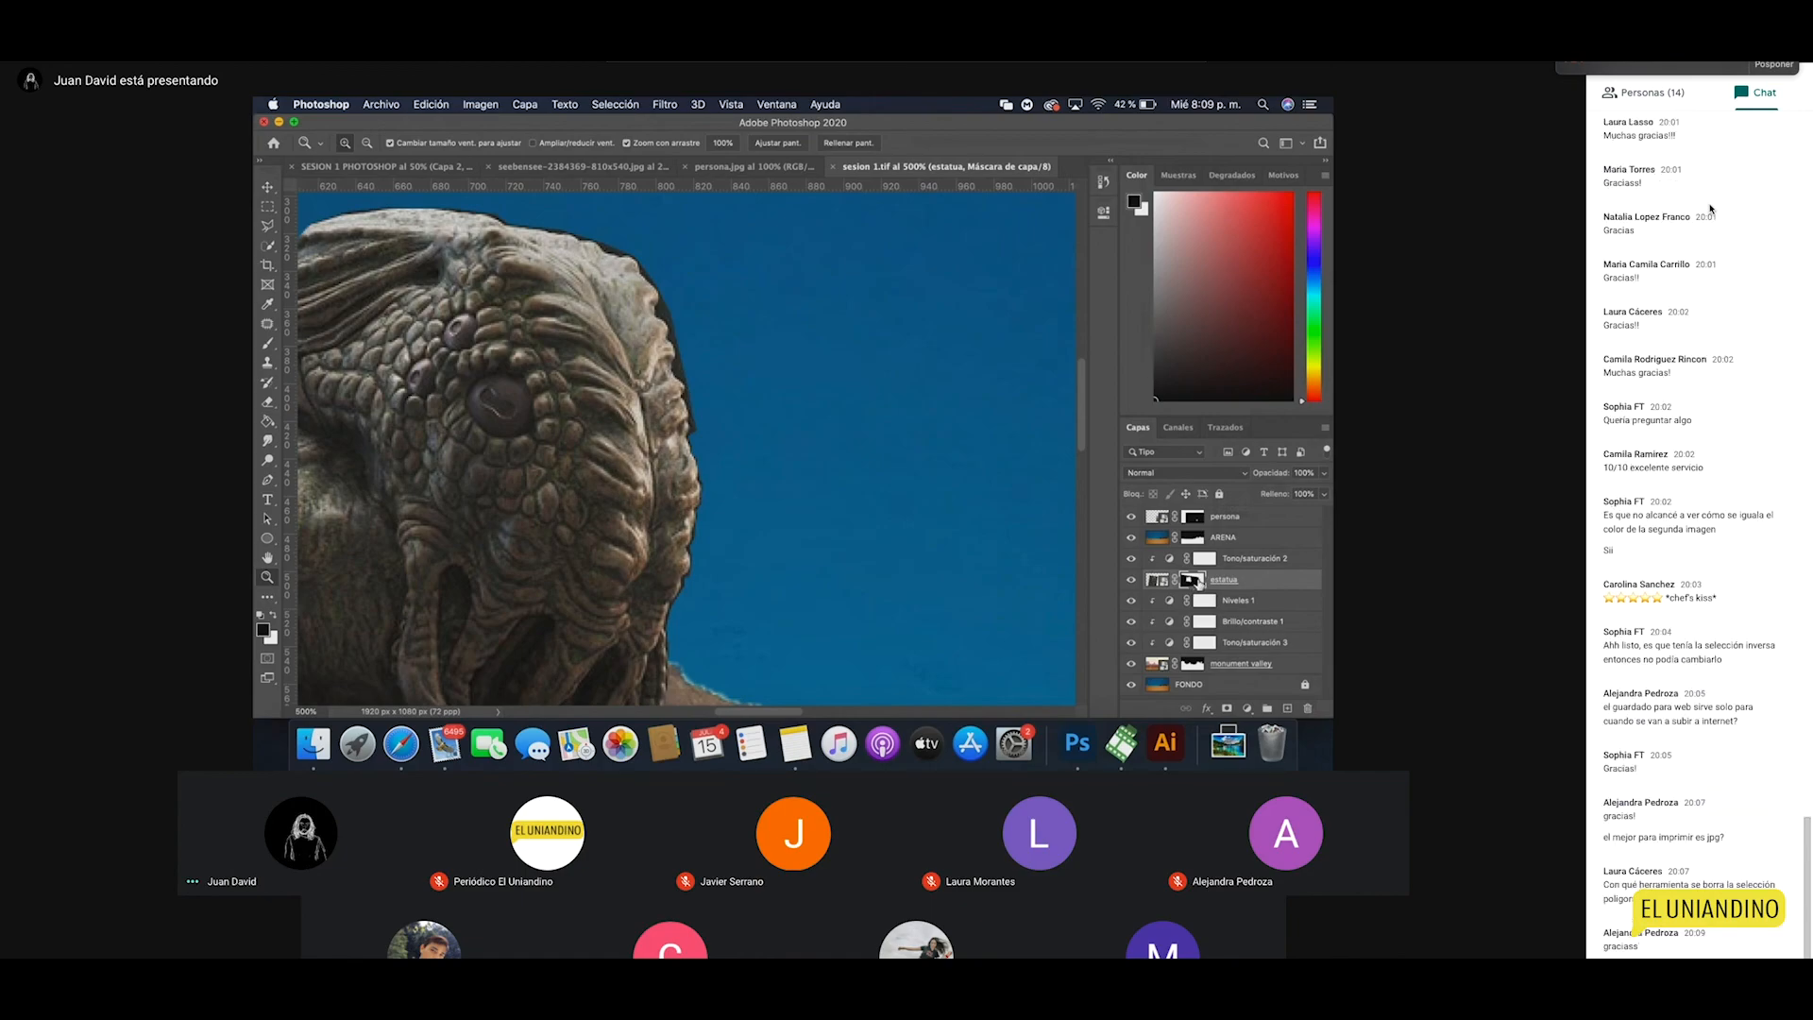
{"action": "key", "text": "l"}
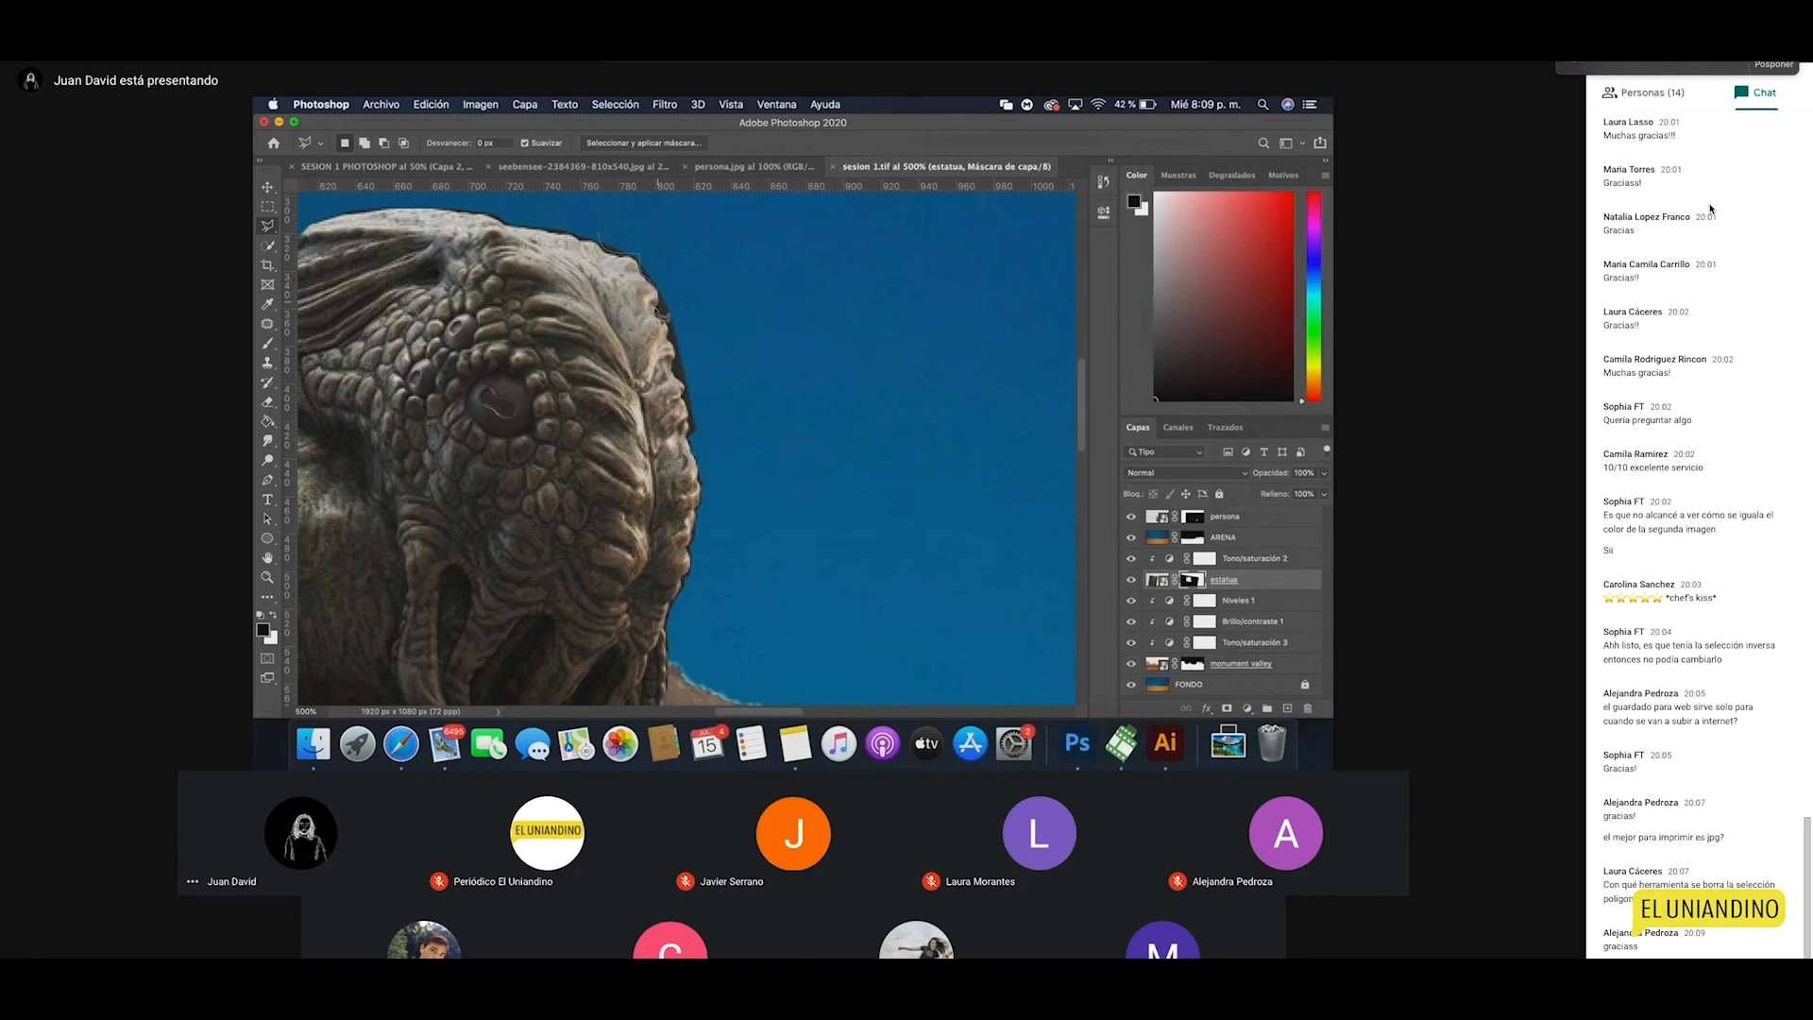
{"action": "left_click", "coordinate": [682, 329]}
{"action": "left_click", "coordinate": [705, 292]}
{"action": "left_click", "coordinate": [687, 244]}
{"action": "left_click", "coordinate": [626, 223]}
{"action": "left_click", "coordinate": [599, 234]}
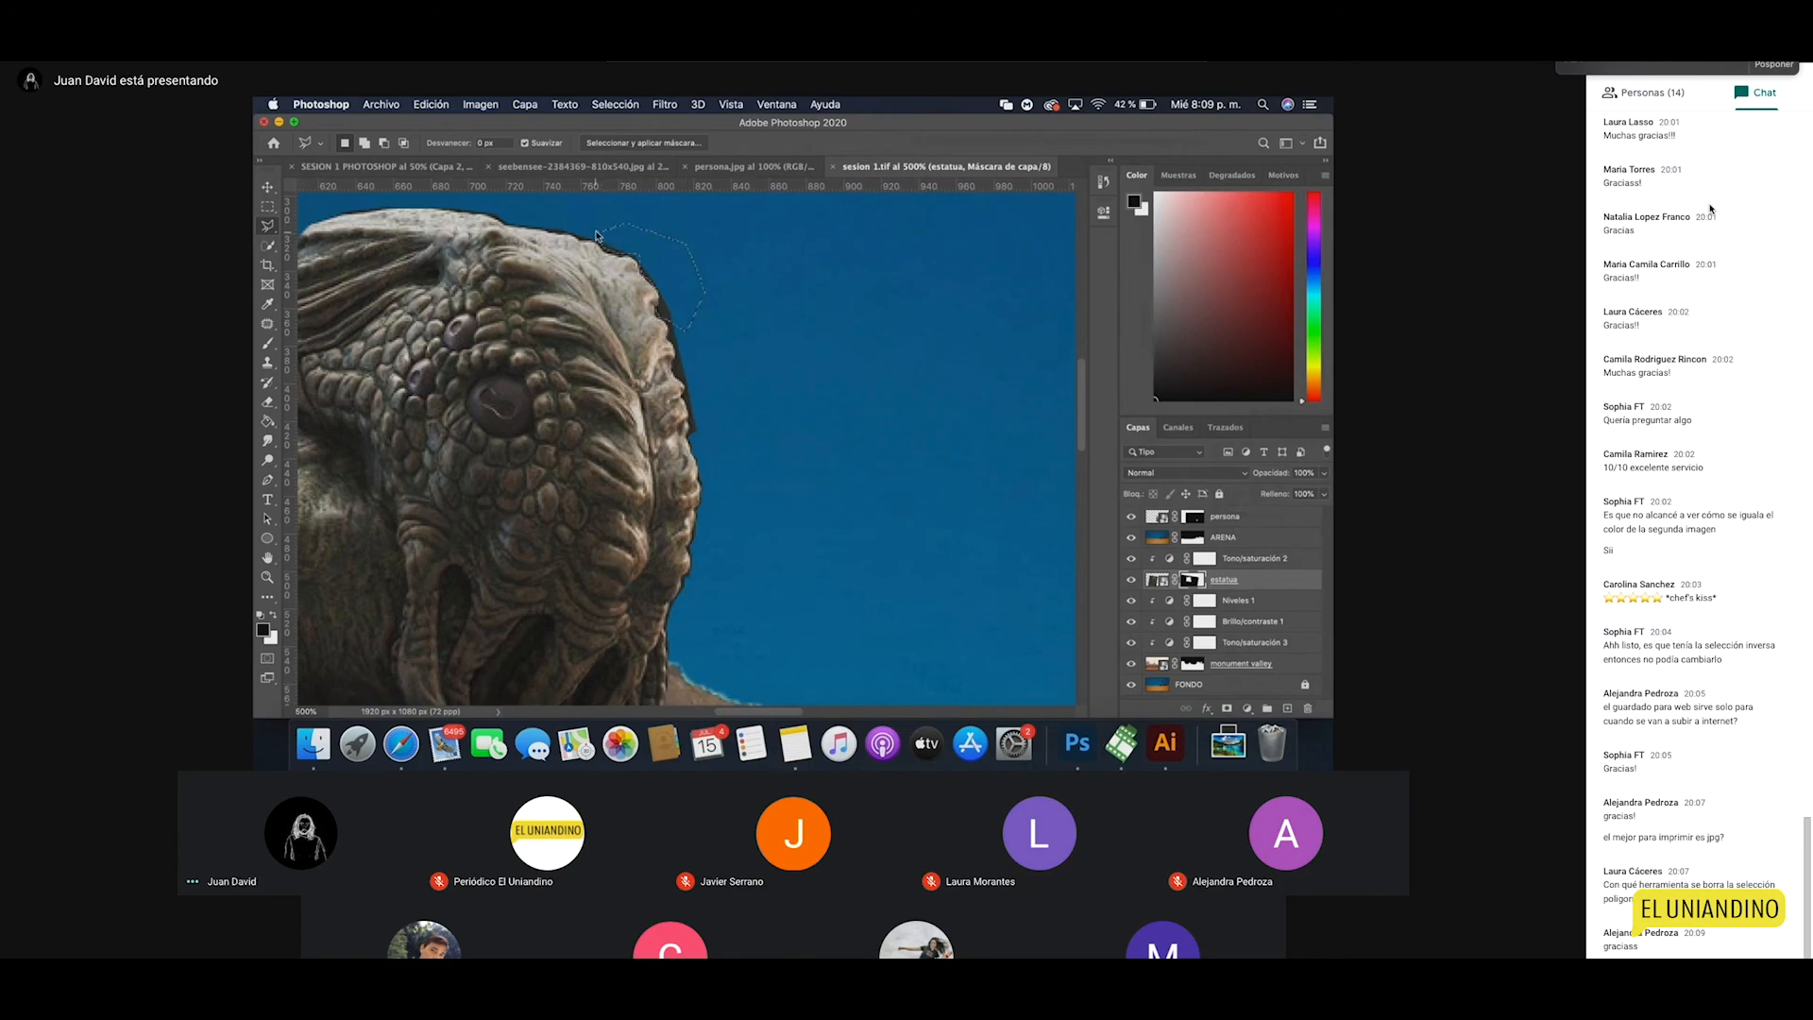
Step: Fill the selection with black on the statue's mask to hide the fringe, then deselect
{"action": "left_click", "coordinate": [269, 422]}
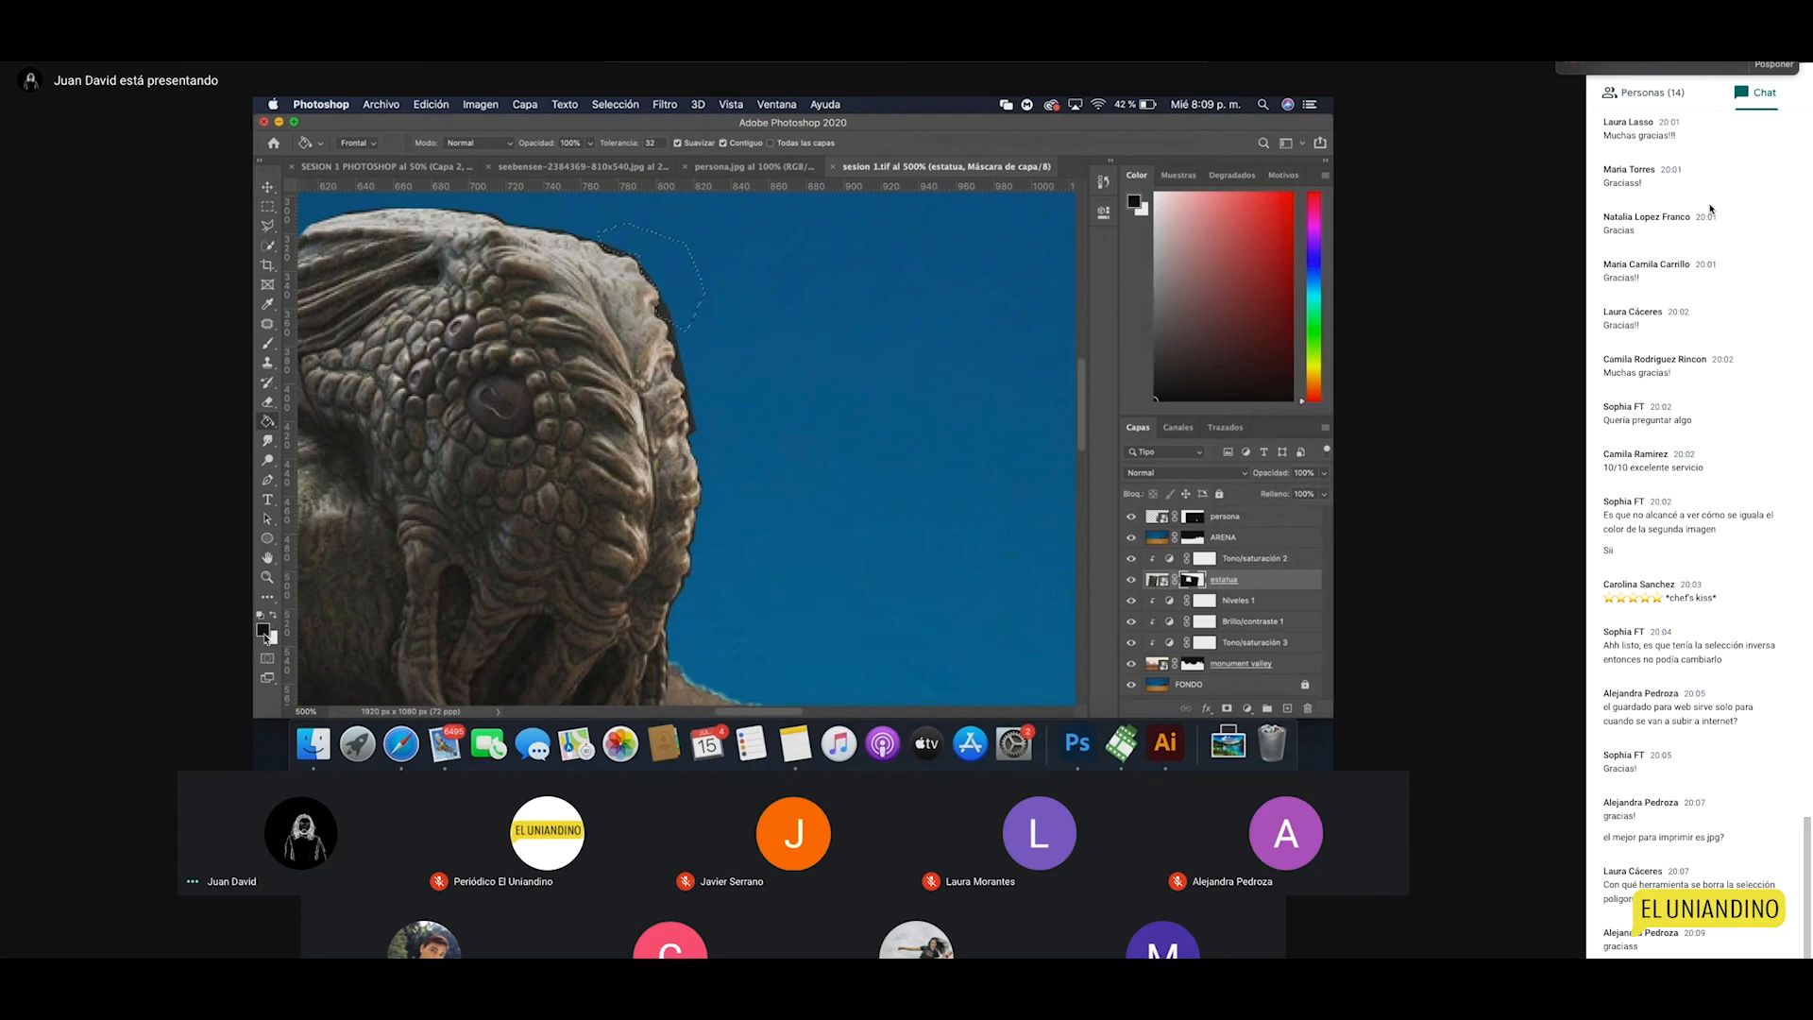
{"action": "left_click", "coordinate": [660, 300]}
{"action": "left_click", "coordinate": [666, 309]}
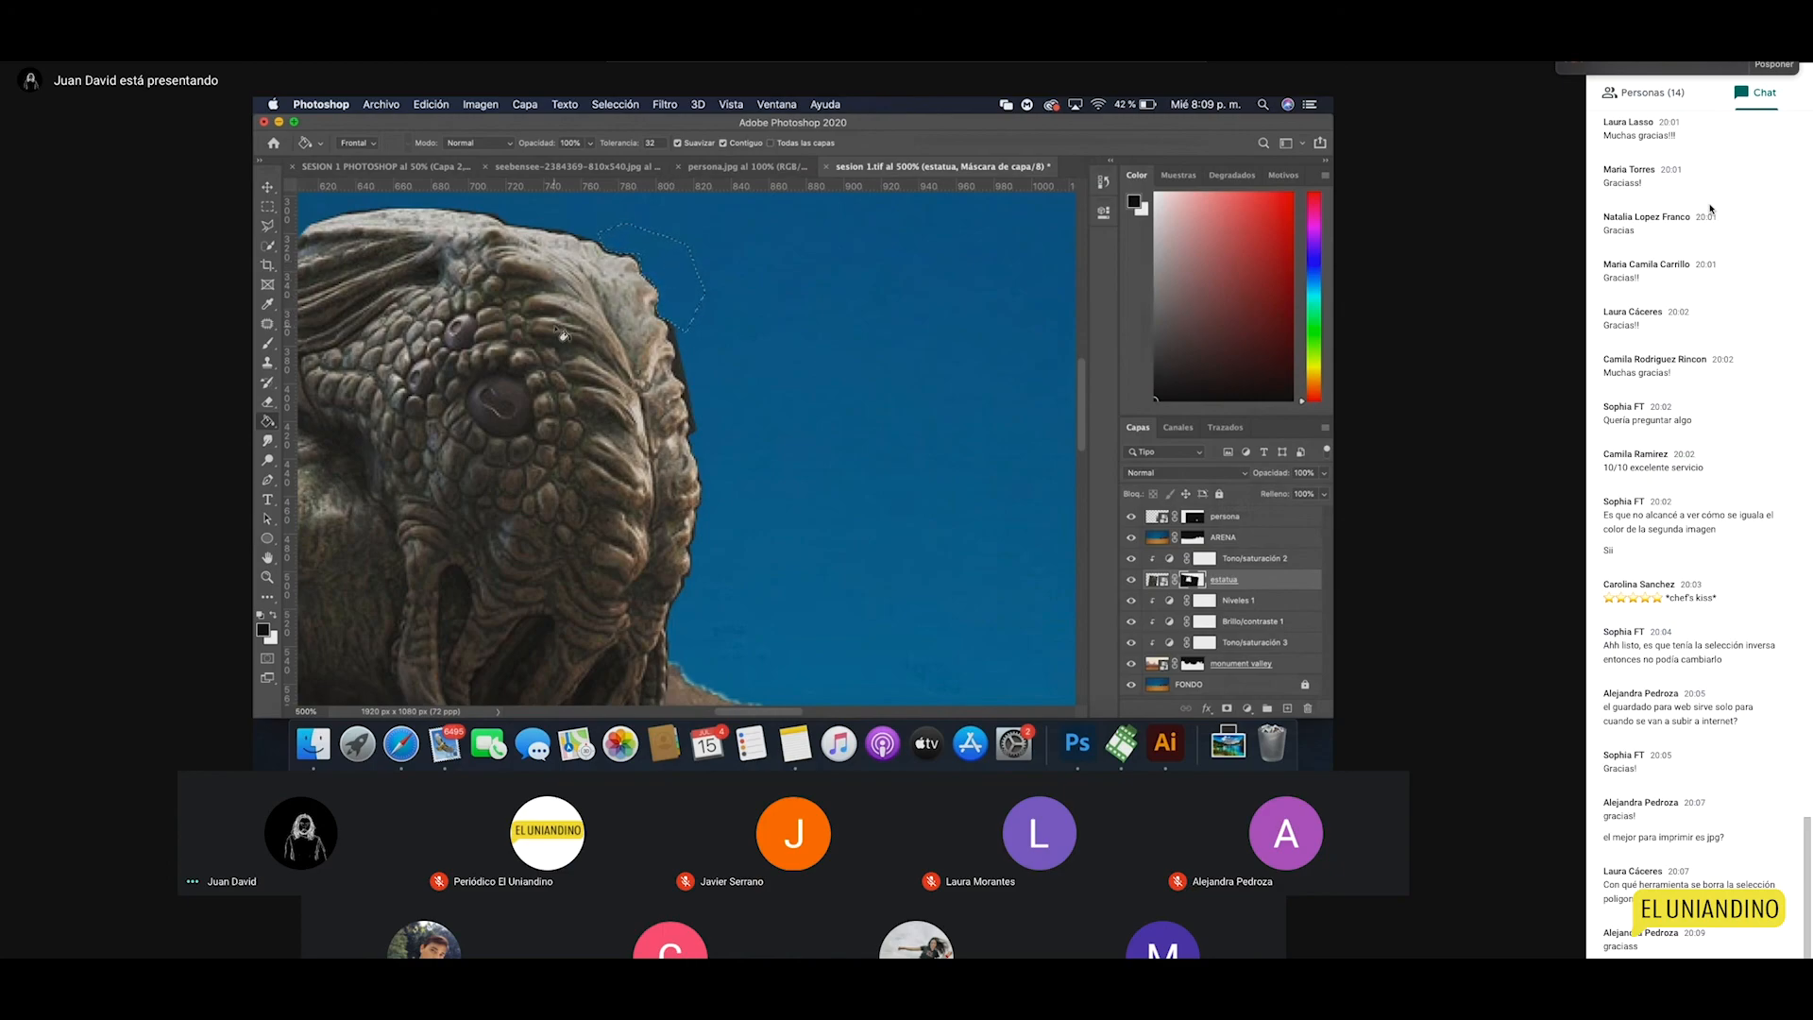
{"action": "key", "text": "x"}
{"action": "left_click", "coordinate": [670, 287]}
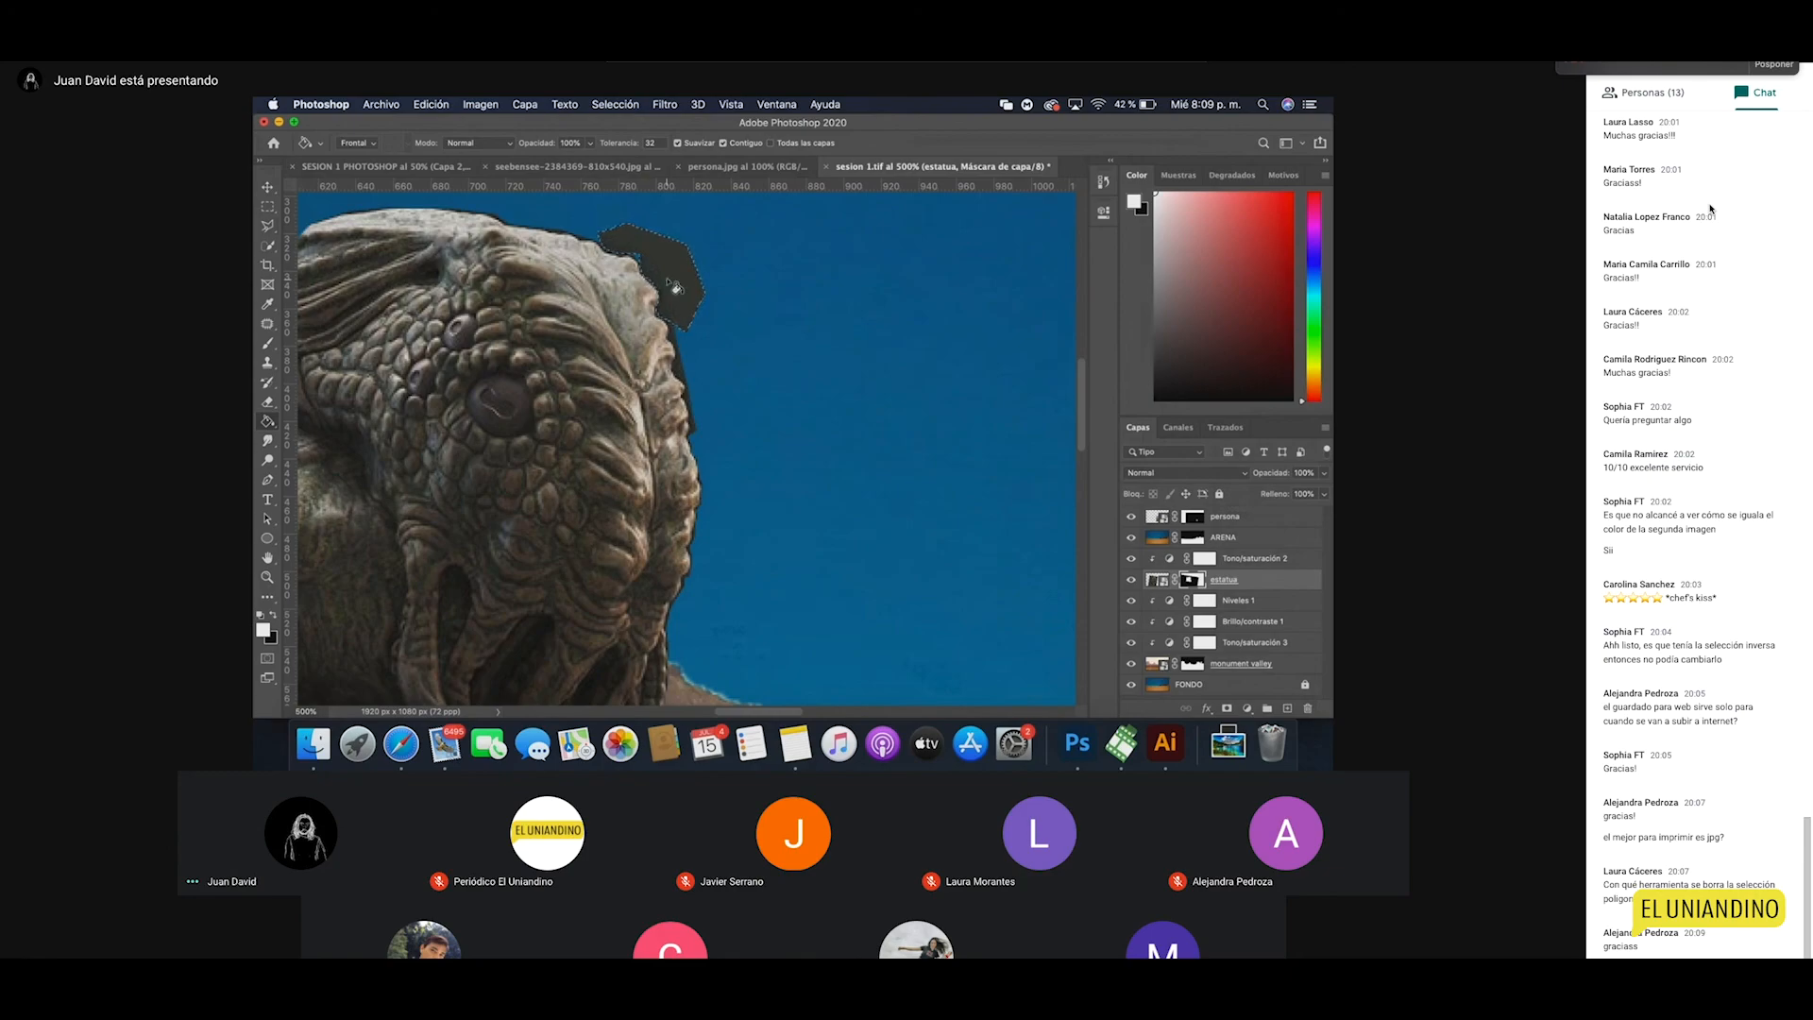
{"action": "key", "text": "x"}
{"action": "left_click", "coordinate": [674, 285]}
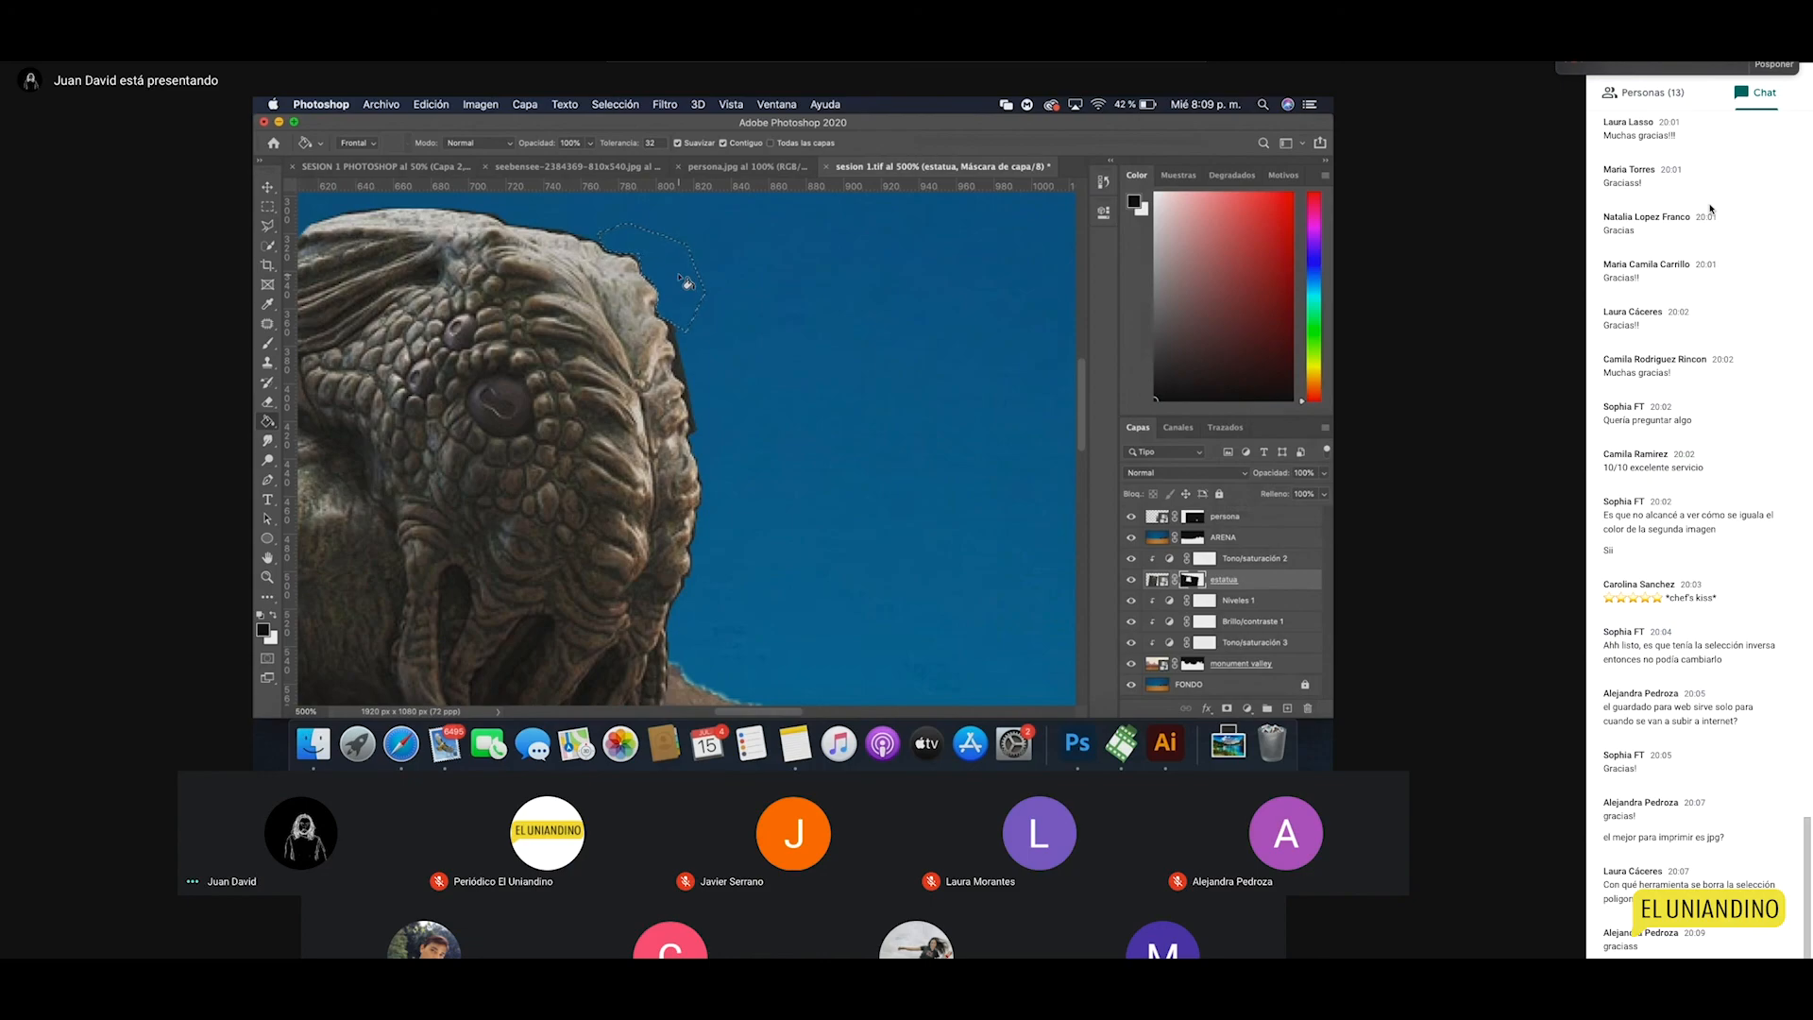
{"action": "key", "text": "super+d"}
Step: Compare the blue fill with undo/redo, keep it, and zoom out toward the whole composite
{"action": "key", "text": "z"}
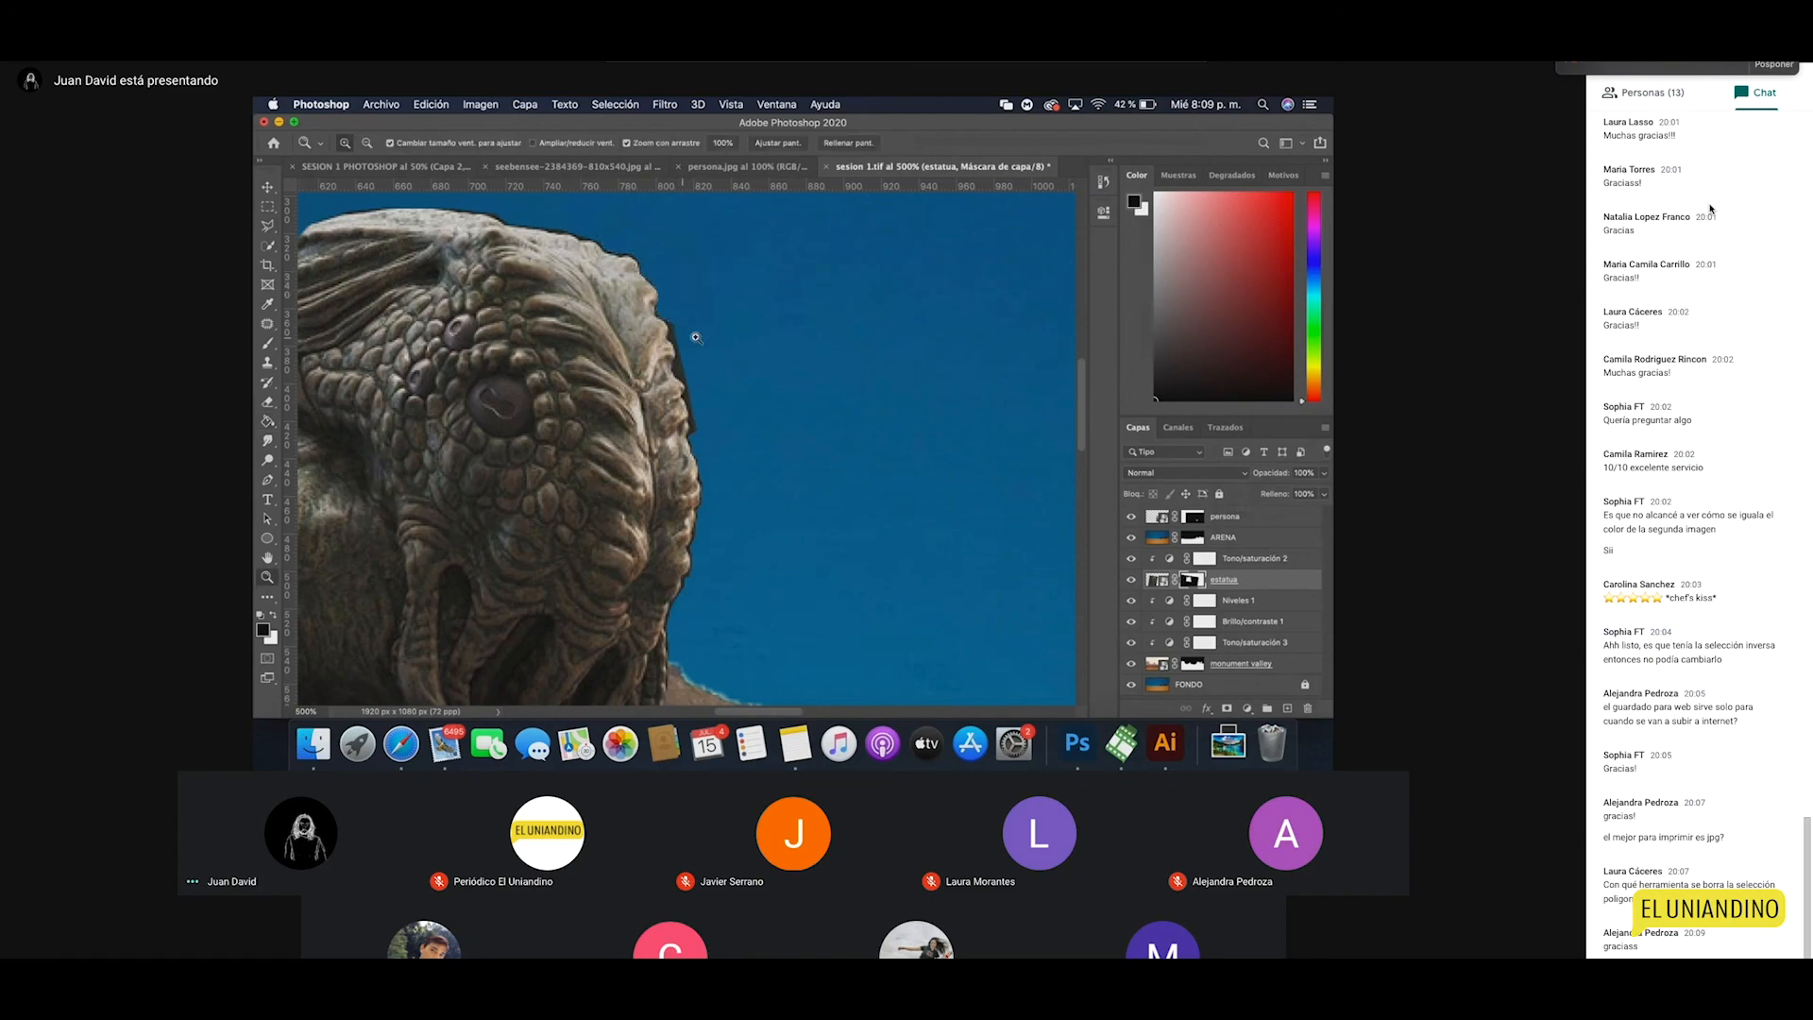
{"action": "key", "text": "super+z"}
{"action": "key", "text": "super+z"}
{"action": "key", "text": "shift+super+z"}
{"action": "left_click", "coordinate": [717, 332], "text": "alt"}
{"action": "left_click", "coordinate": [682, 430], "text": "alt"}
{"action": "left_click", "coordinate": [728, 530], "text": "alt"}
Step: Flip the statue horizontally and rotate it with Free Transform
{"action": "left_click", "coordinate": [728, 529], "text": "alt"}
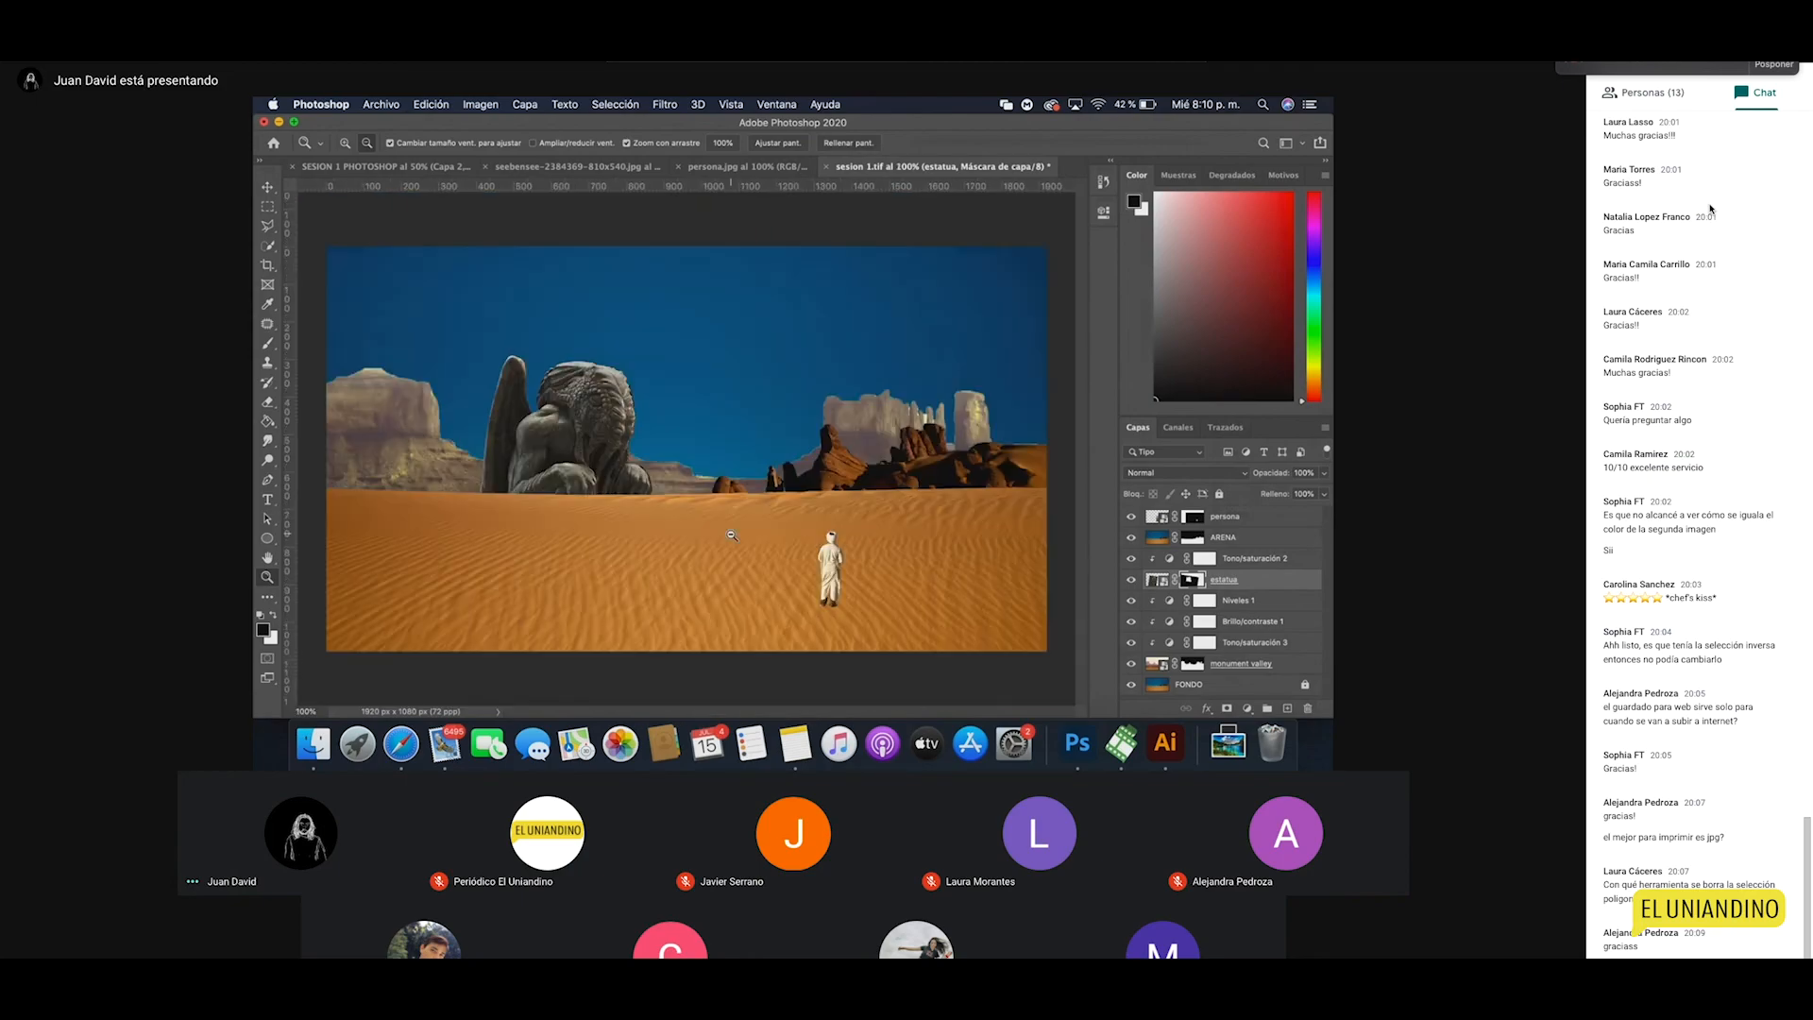
{"action": "left_click", "coordinate": [731, 570], "text": "alt"}
{"action": "left_click", "coordinate": [625, 444]}
{"action": "left_click", "coordinate": [607, 435]}
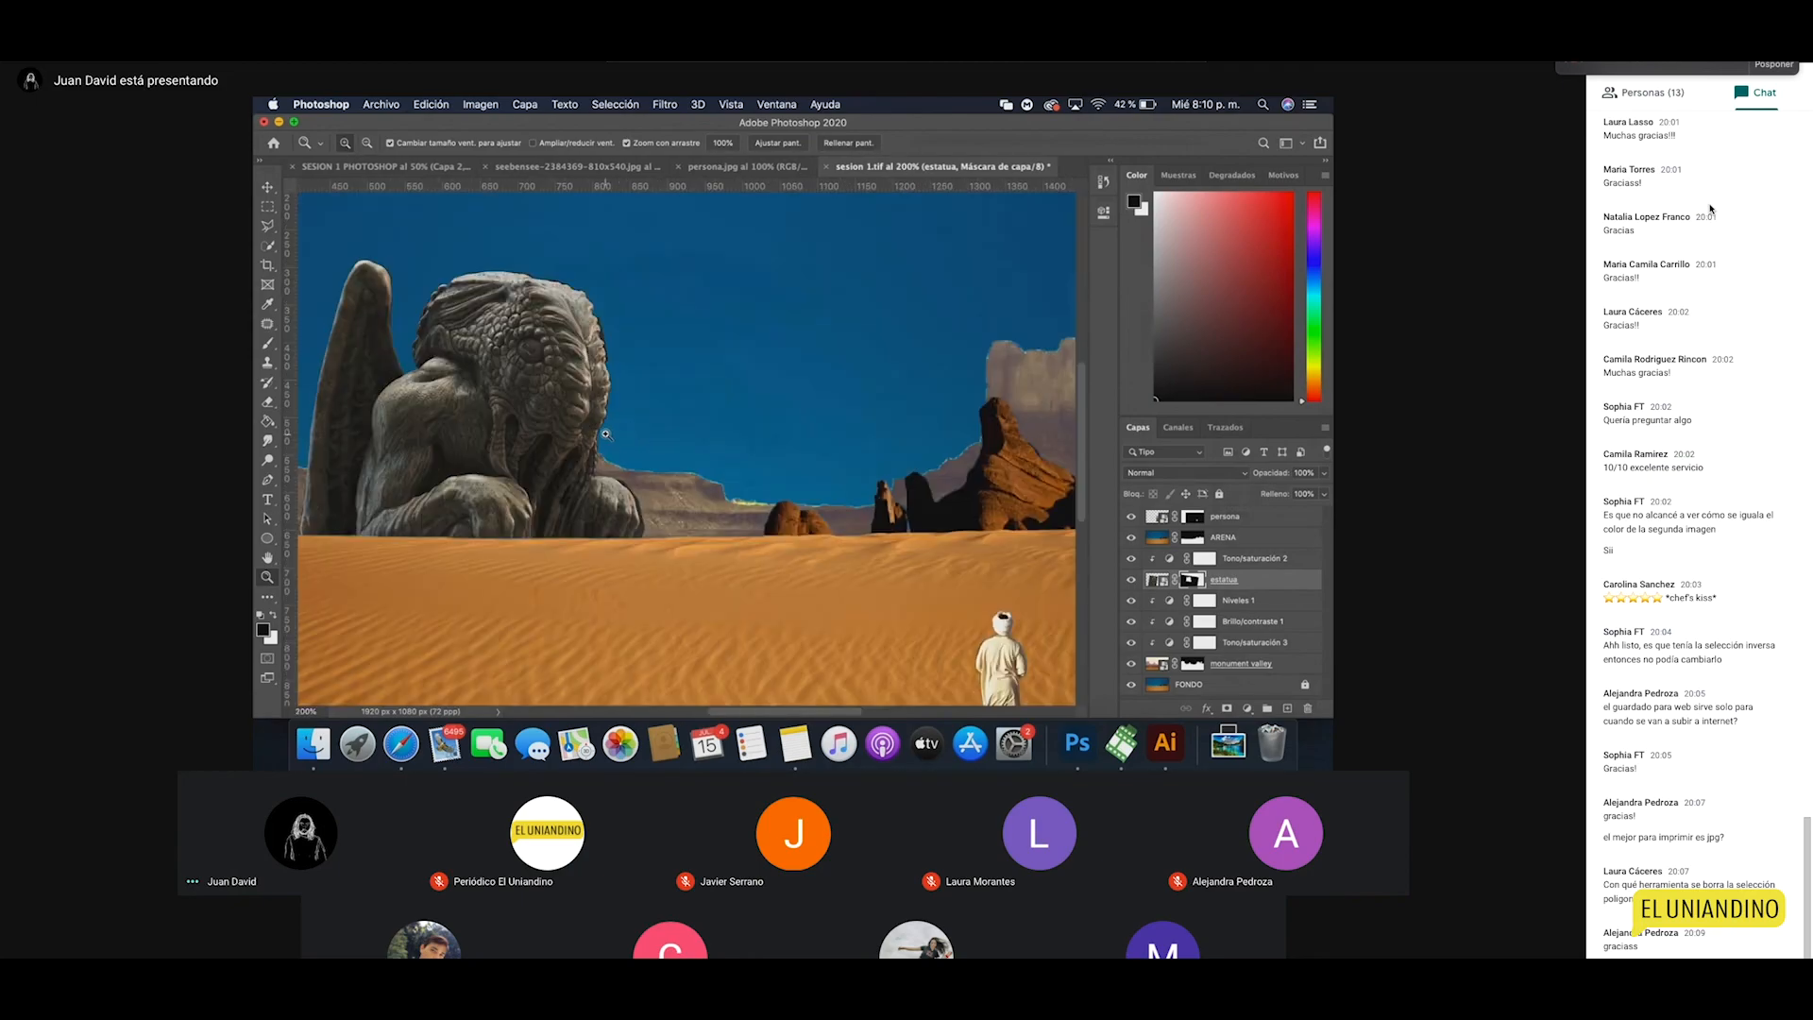
{"action": "left_click", "coordinate": [841, 529], "text": "alt"}
{"action": "key", "text": "v"}
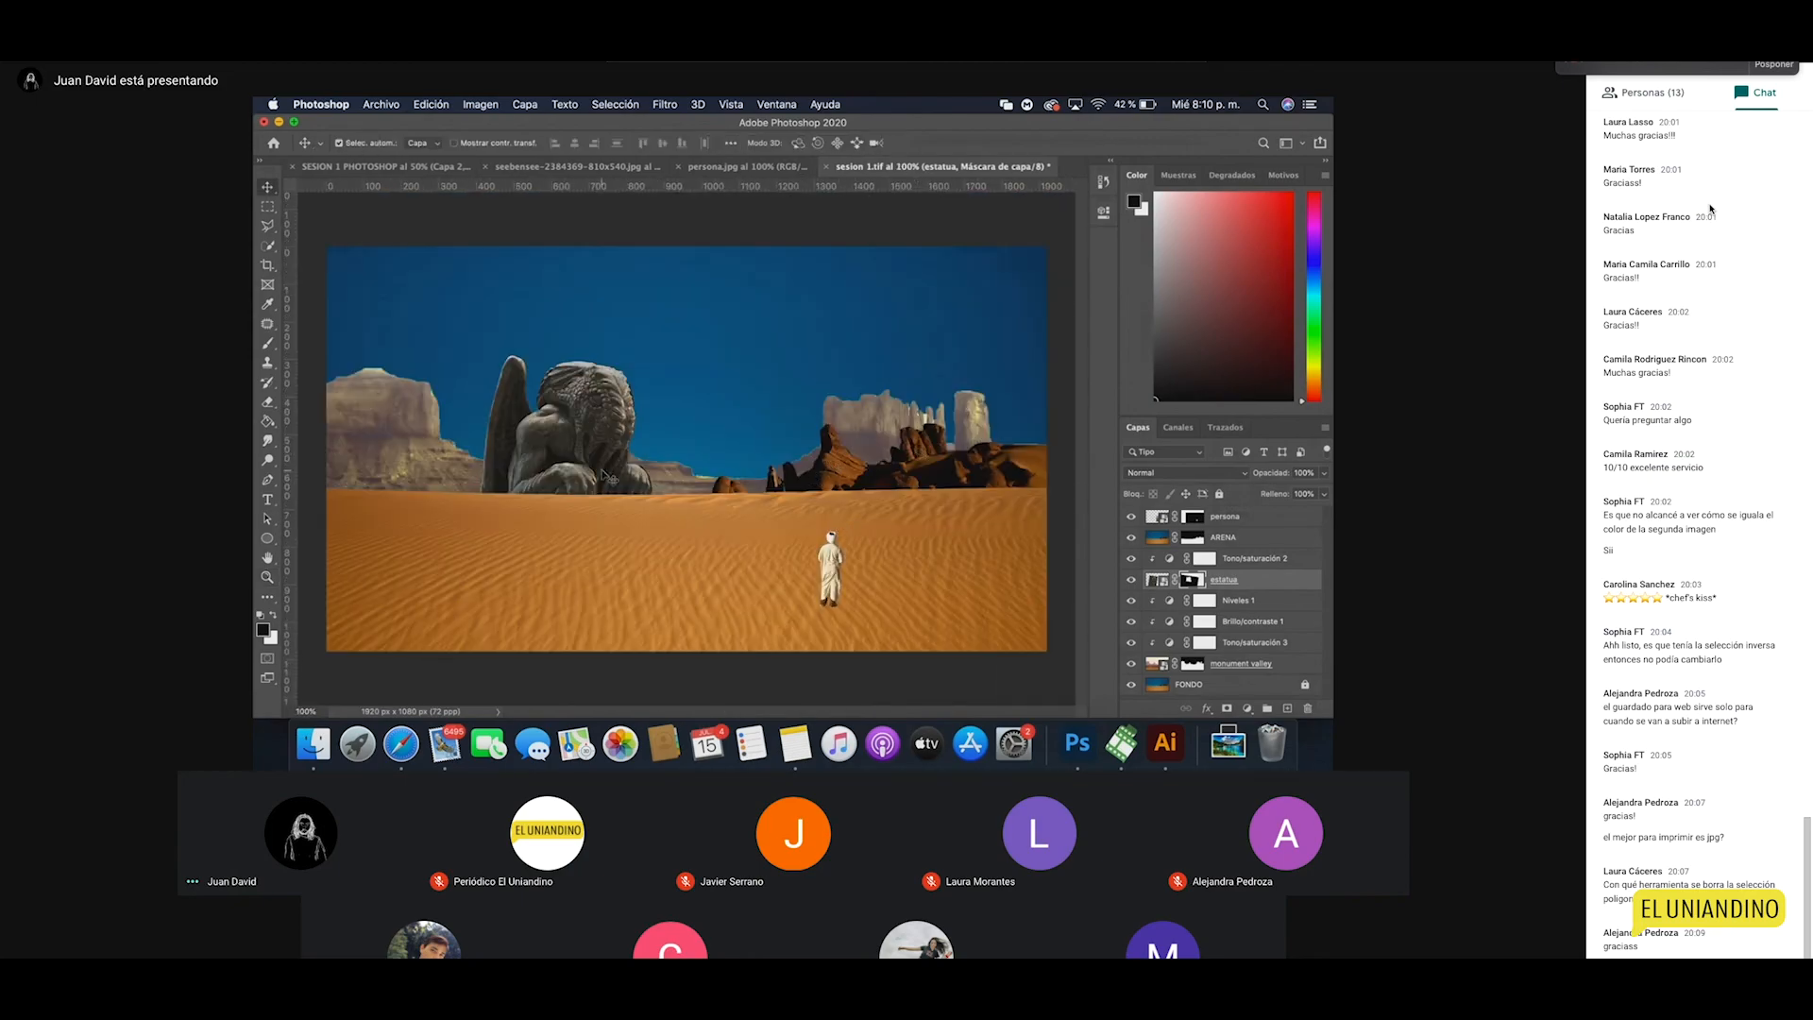
{"action": "key", "text": "ctrl+t"}
{"action": "right_click", "coordinate": [600, 436]}
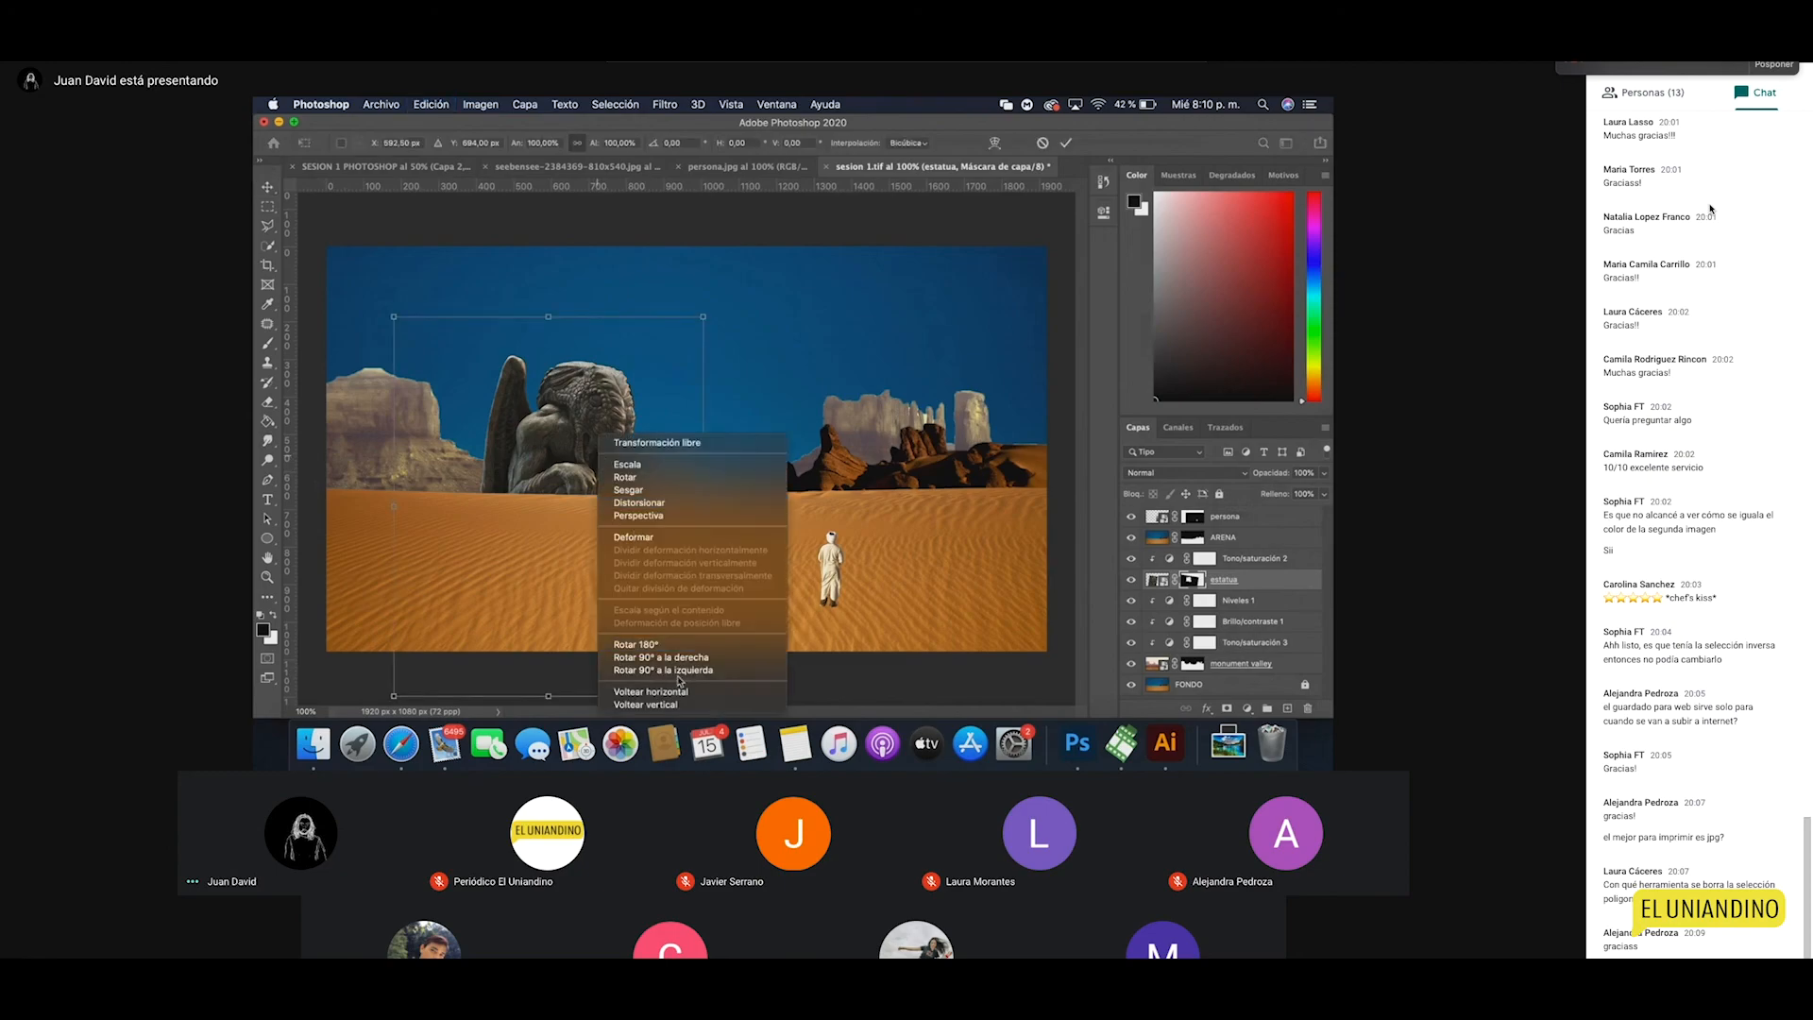
{"action": "left_click", "coordinate": [669, 692]}
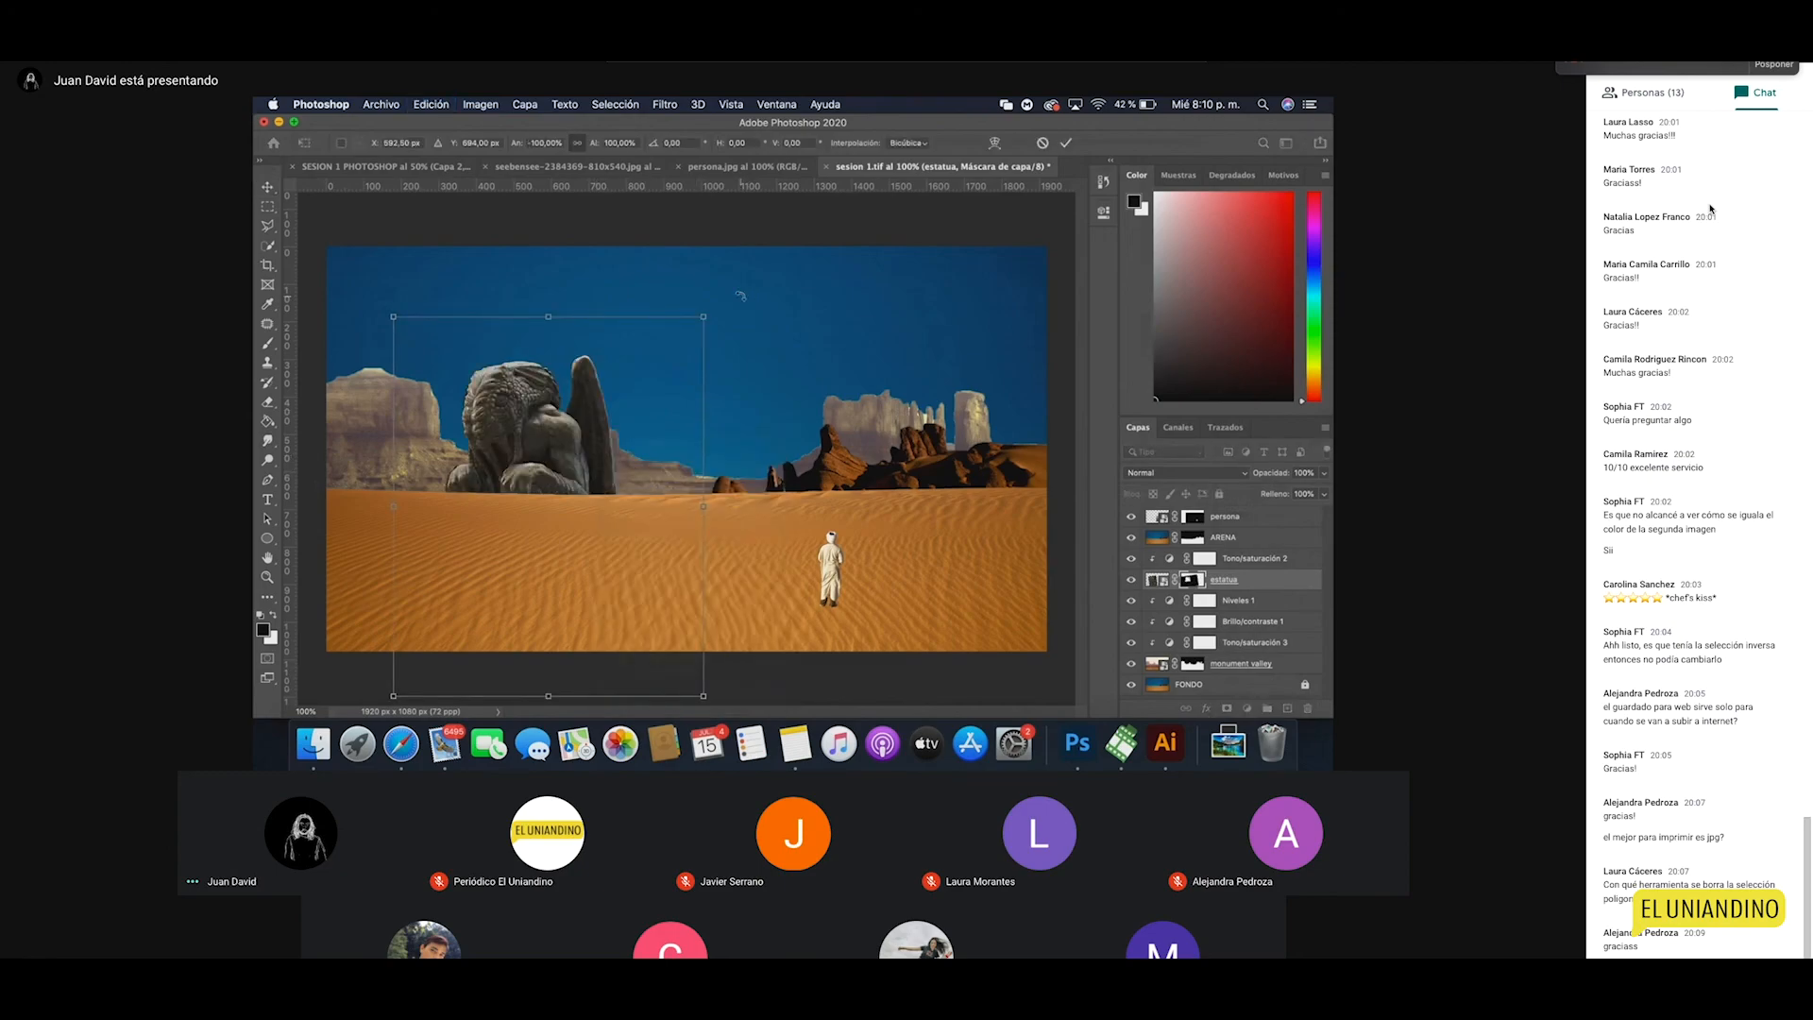
{"action": "left_click_drag", "start_coordinate": [746, 312], "coordinate": [809, 416]}
{"action": "left_click_drag", "start_coordinate": [572, 441], "coordinate": [584, 441]}
{"action": "left_click_drag", "start_coordinate": [583, 444], "coordinate": [585, 445]}
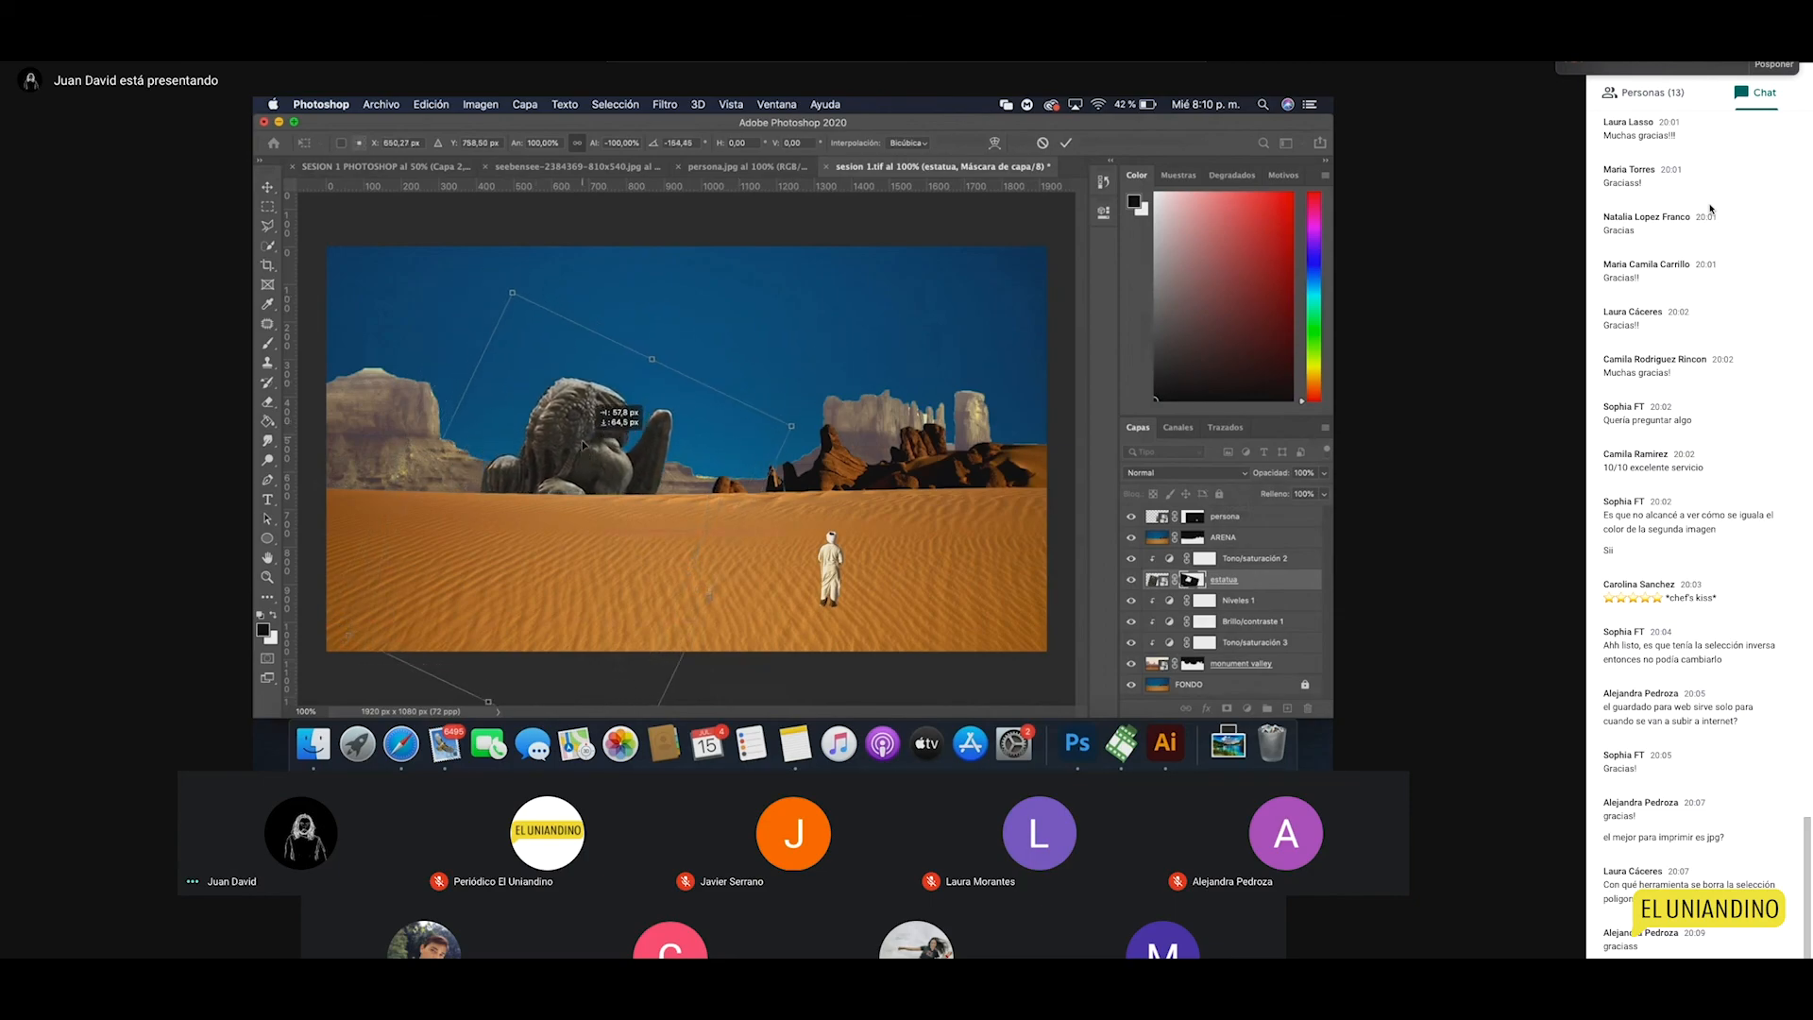
{"action": "key", "text": "Return"}
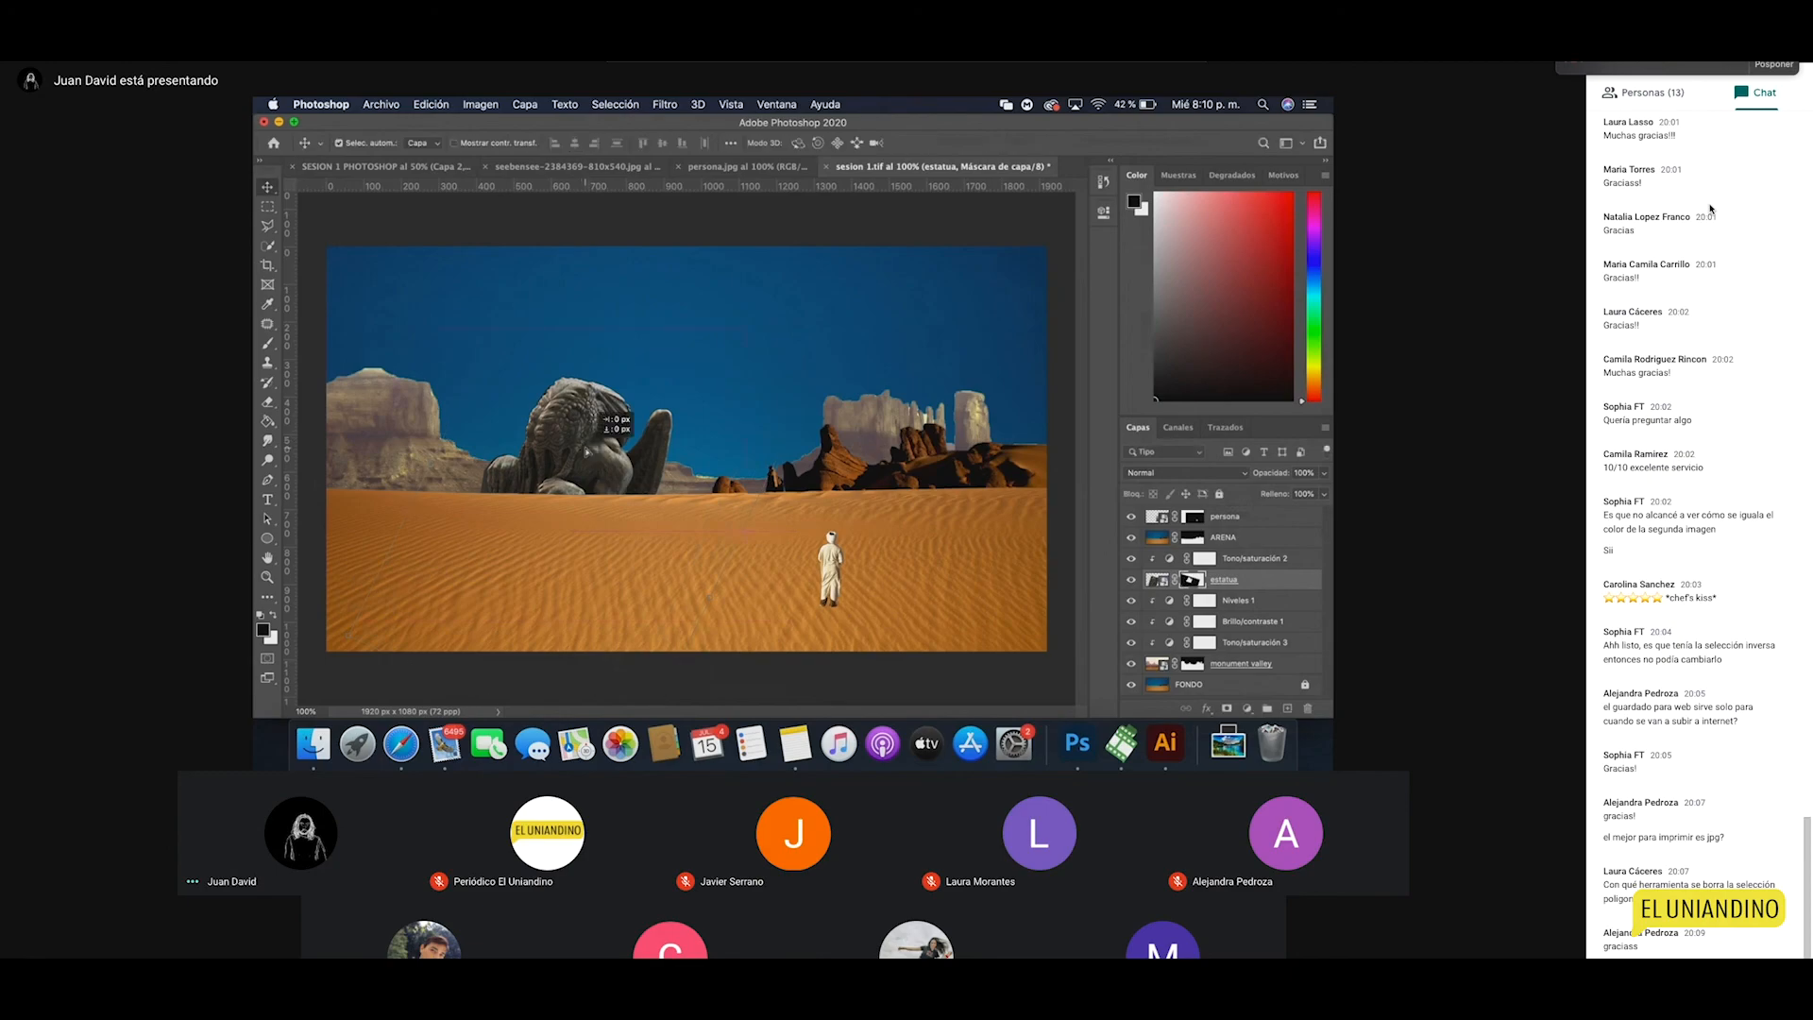
Step: Undo that transform, then tilt the statue about 5° and move it up slightly
{"action": "key", "text": "super+z"}
{"action": "key", "text": "super"}
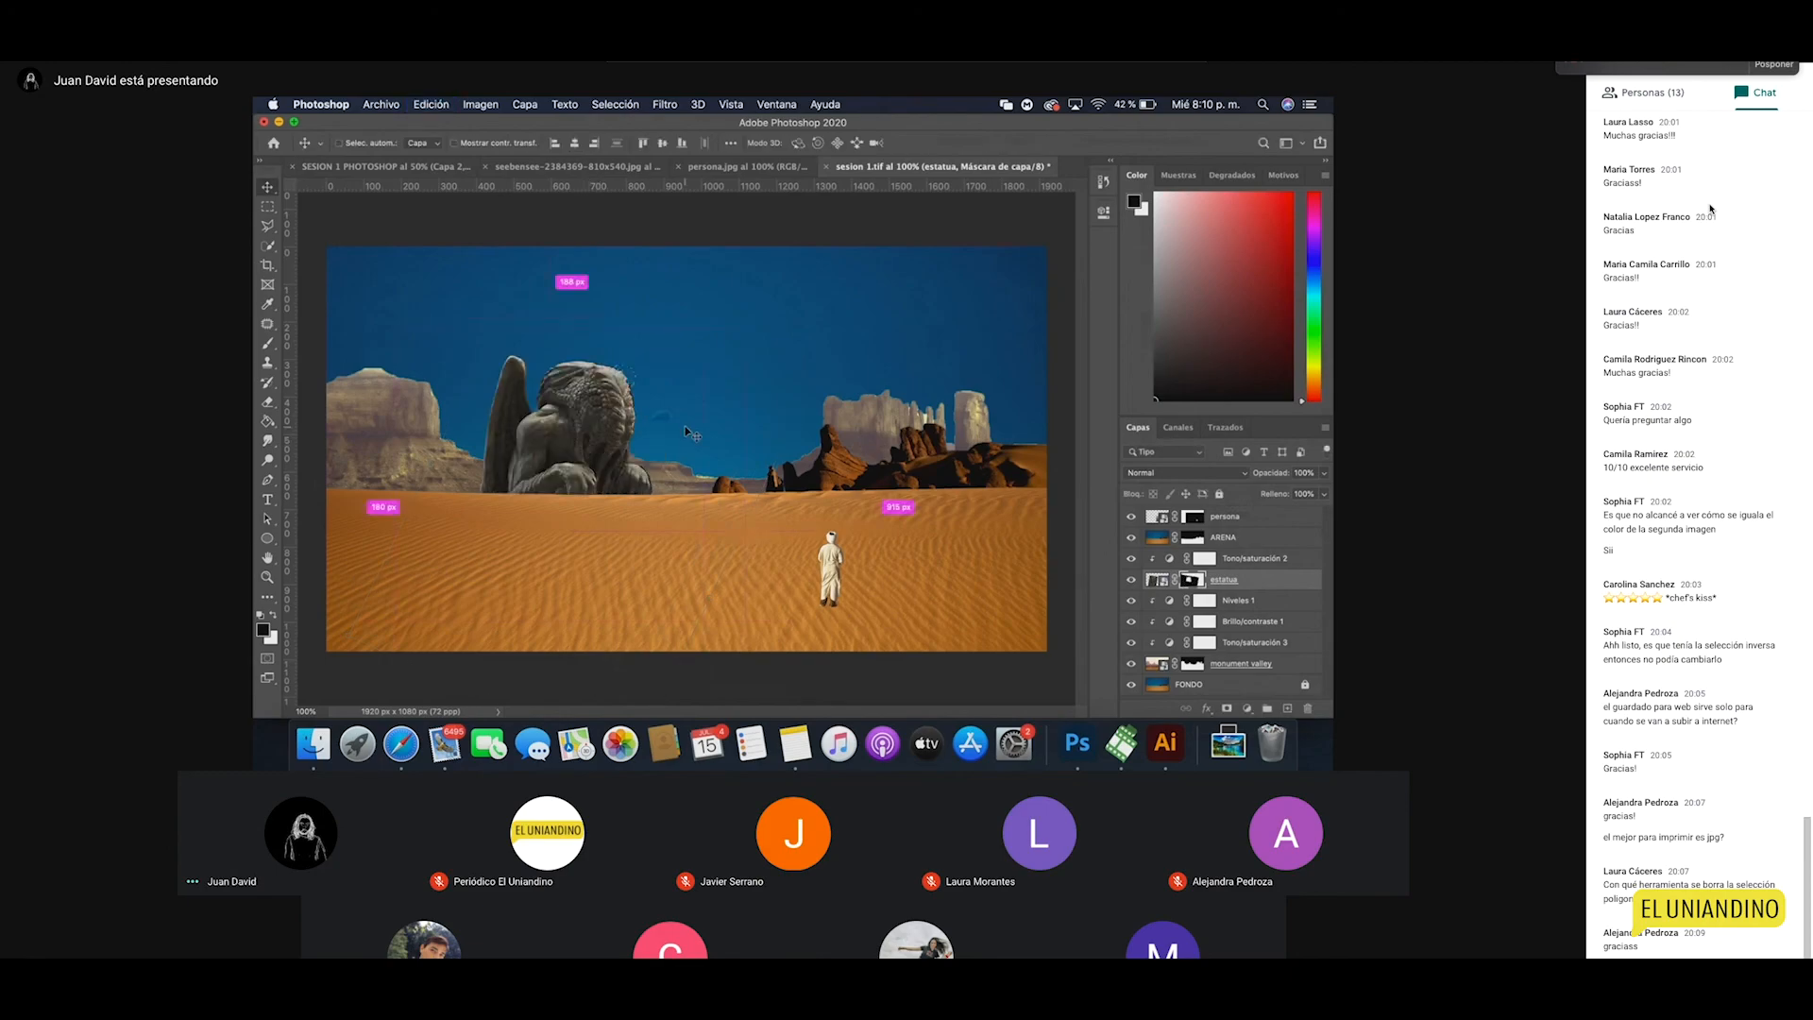
{"action": "key", "text": "super+t"}
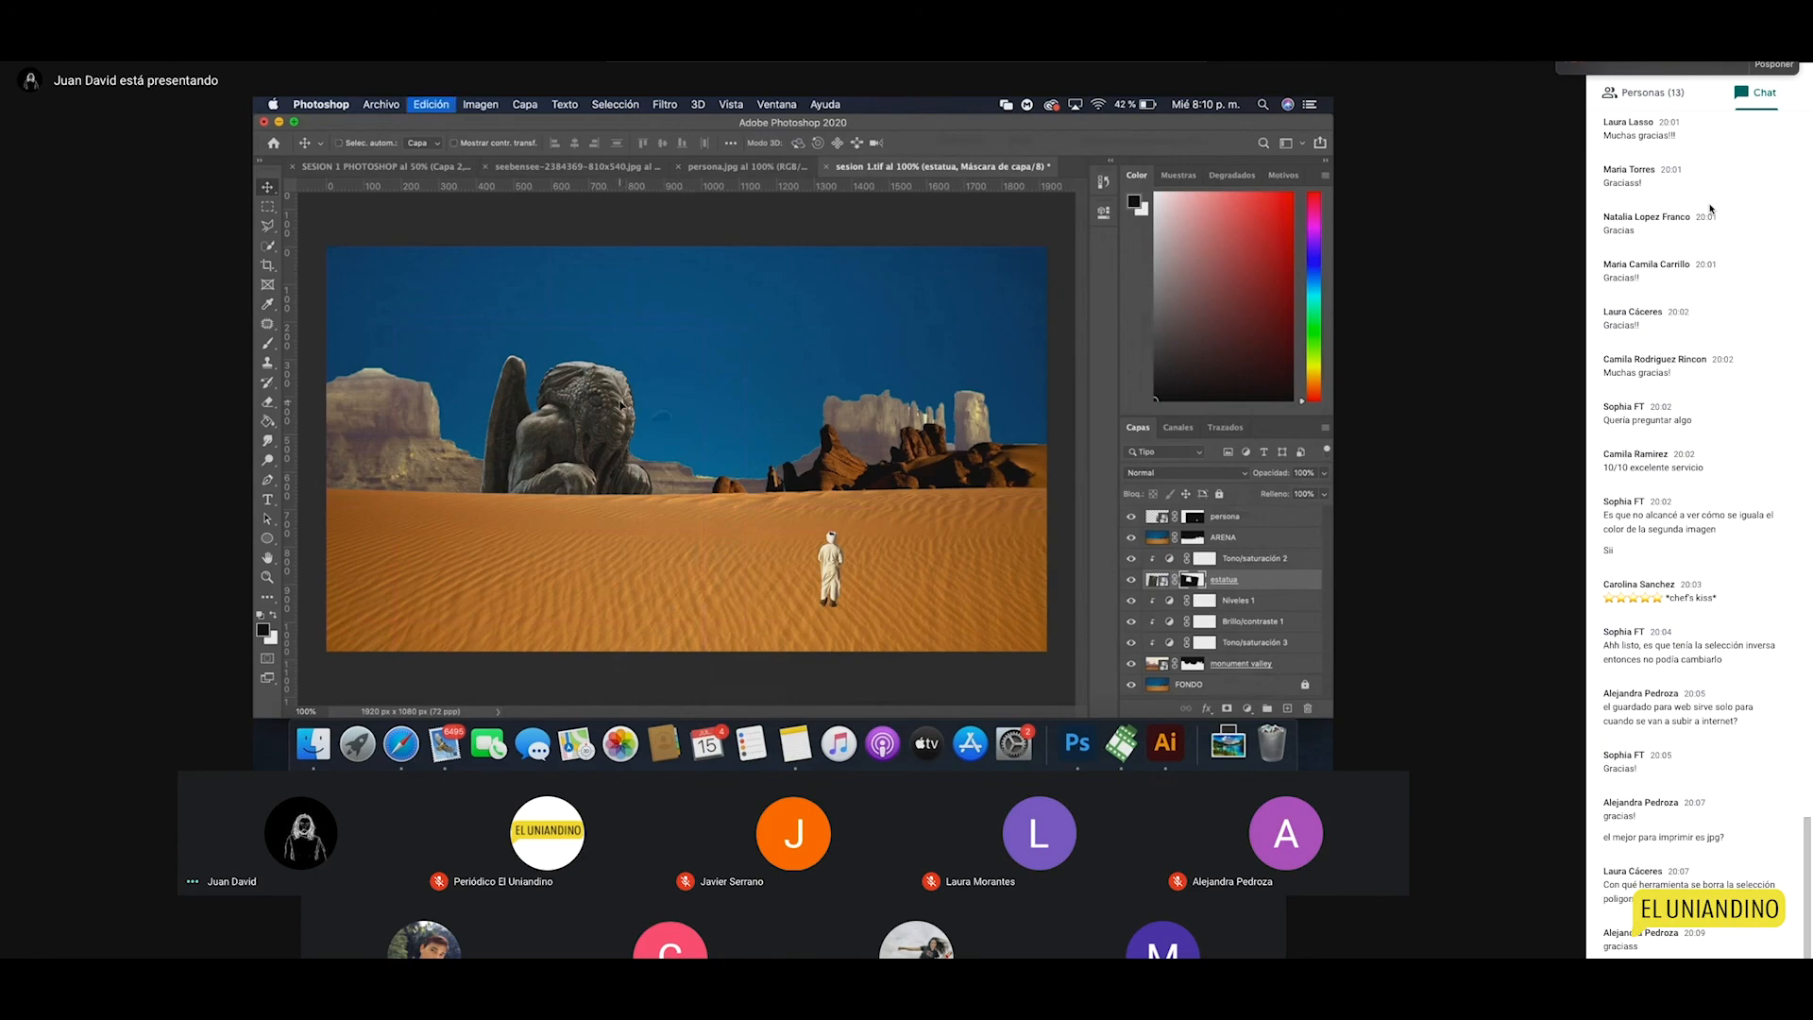
{"action": "left_click_drag", "start_coordinate": [743, 296], "coordinate": [771, 332]}
{"action": "left_click_drag", "start_coordinate": [609, 446], "coordinate": [605, 453]}
{"action": "key", "text": "Return"}
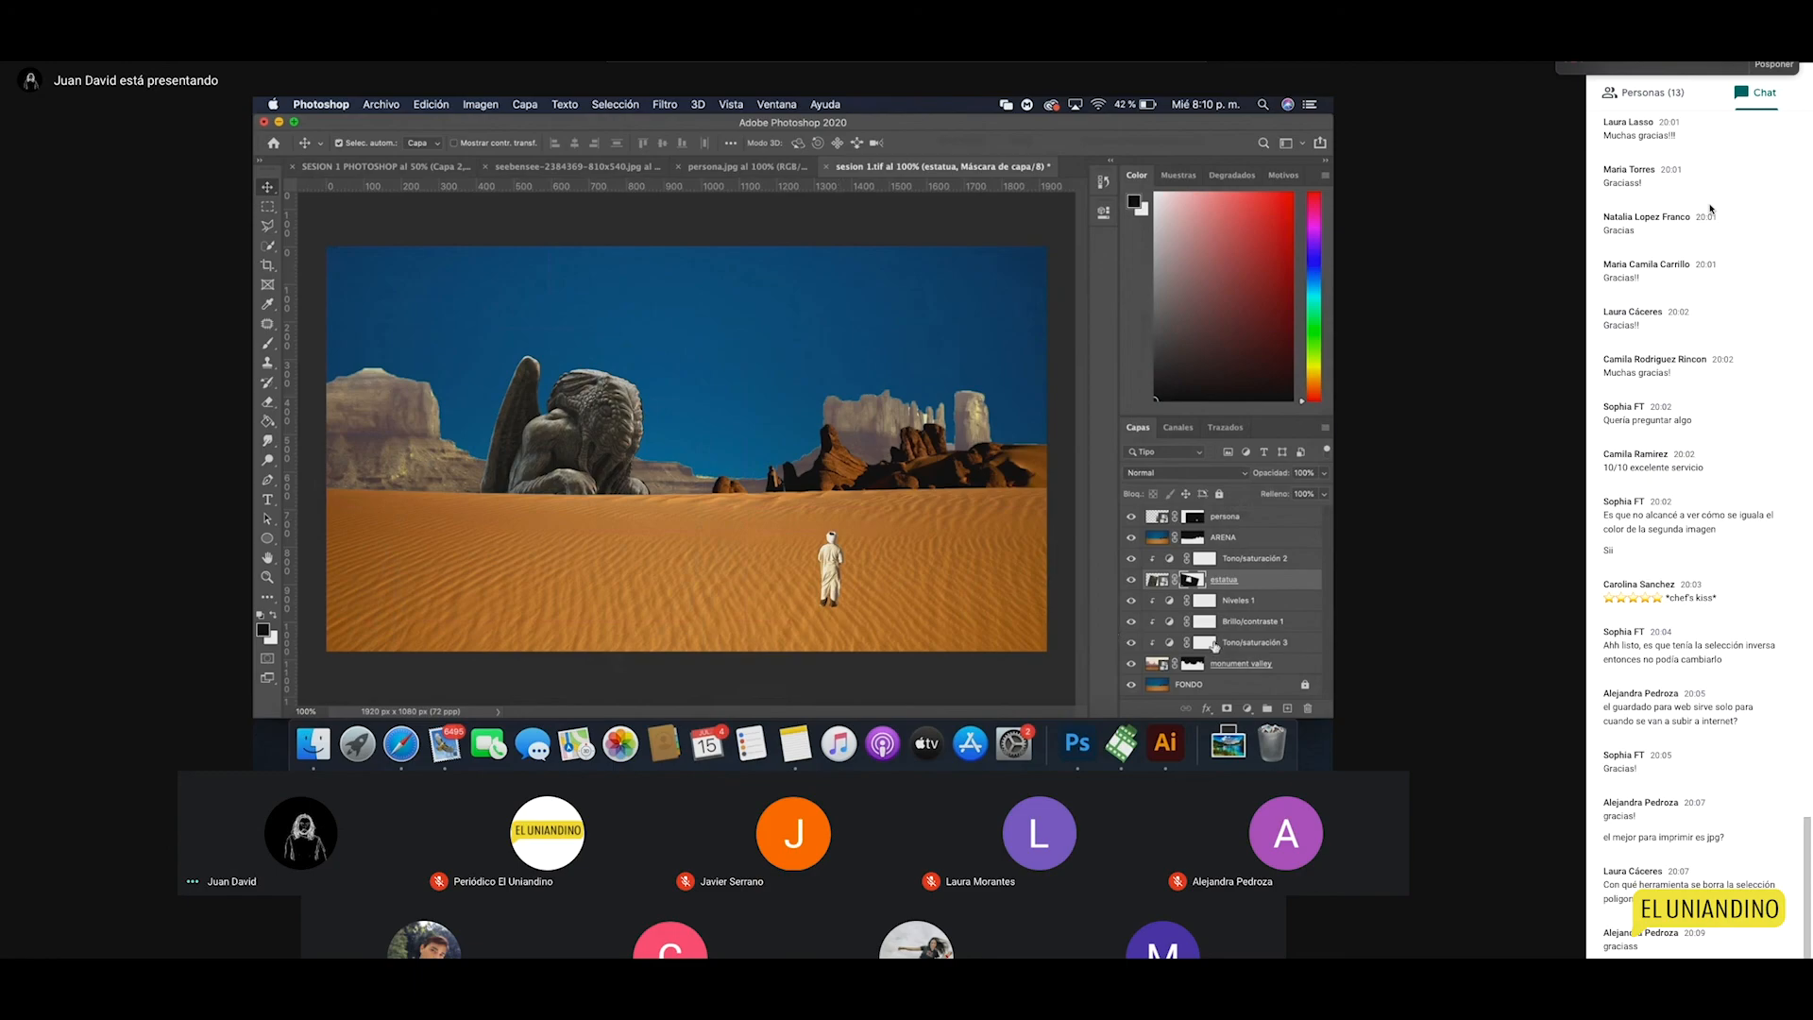
Step: Add a Niveles layer (input 20 / 1,26 / 230, output 13) and move the statue about 160 px right
{"action": "left_click", "coordinate": [1249, 709]}
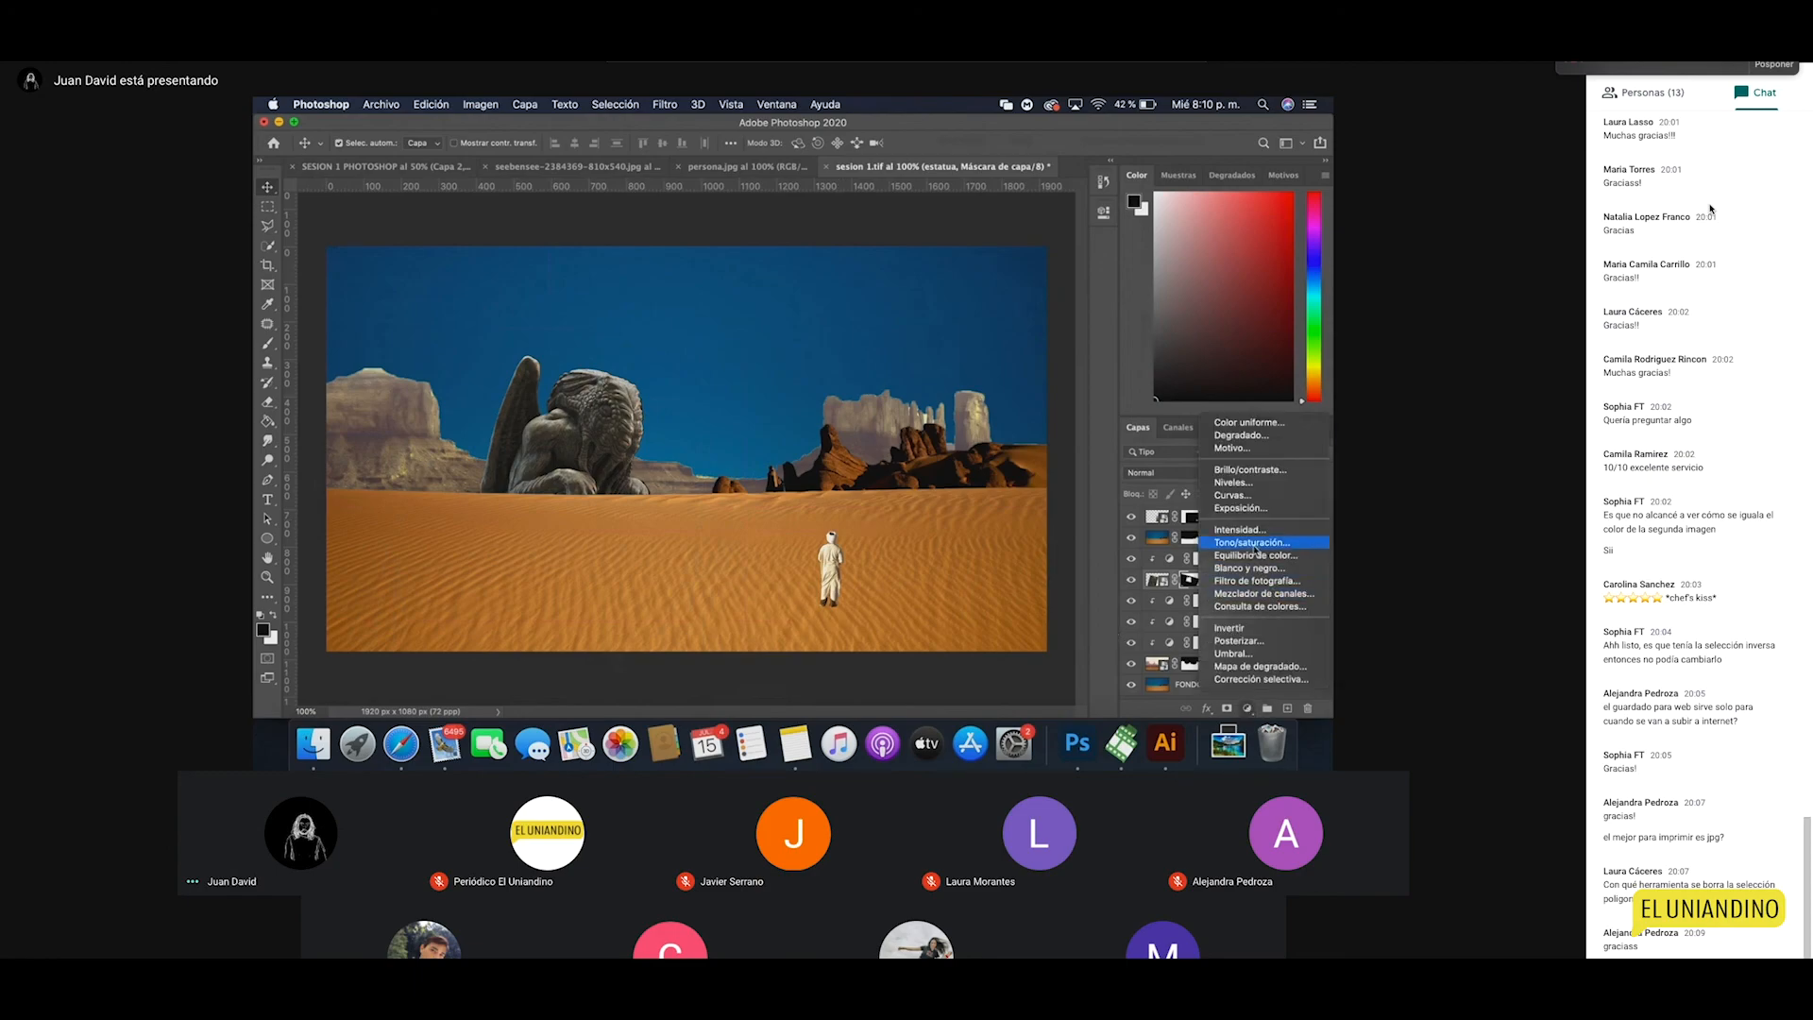
{"action": "left_click", "coordinate": [1138, 549]}
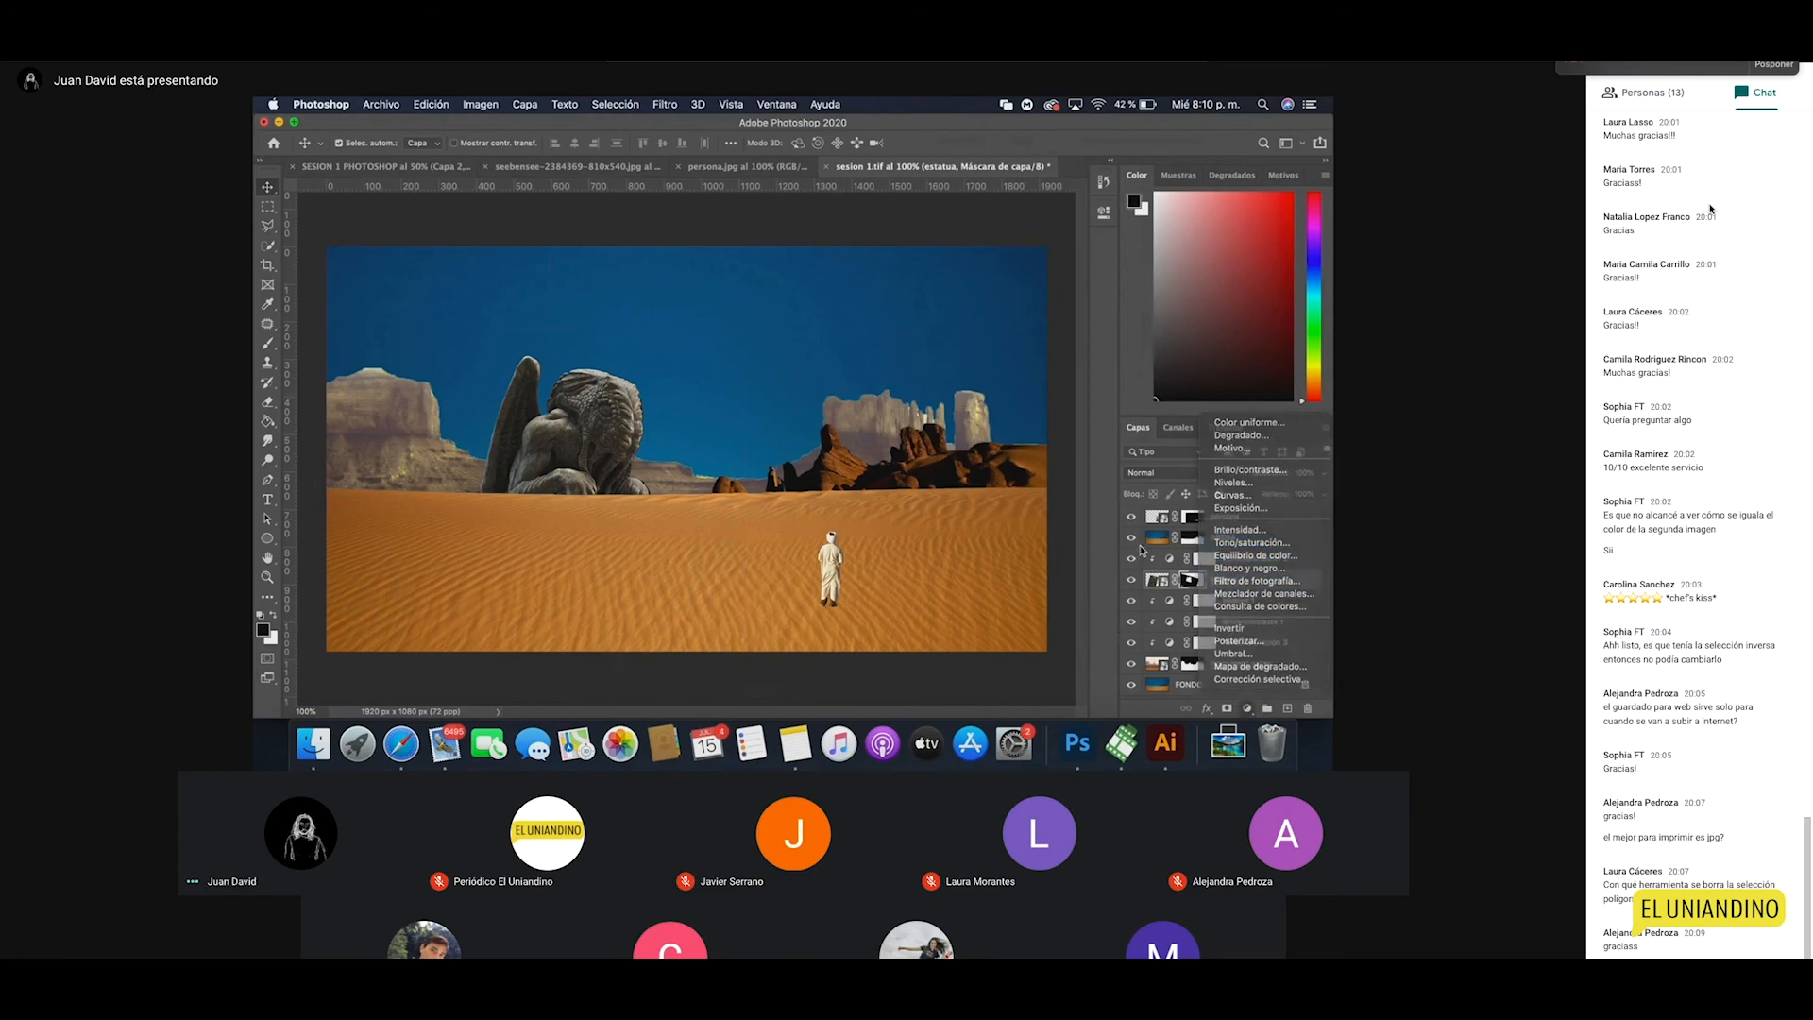
{"action": "left_click", "coordinate": [1251, 709]}
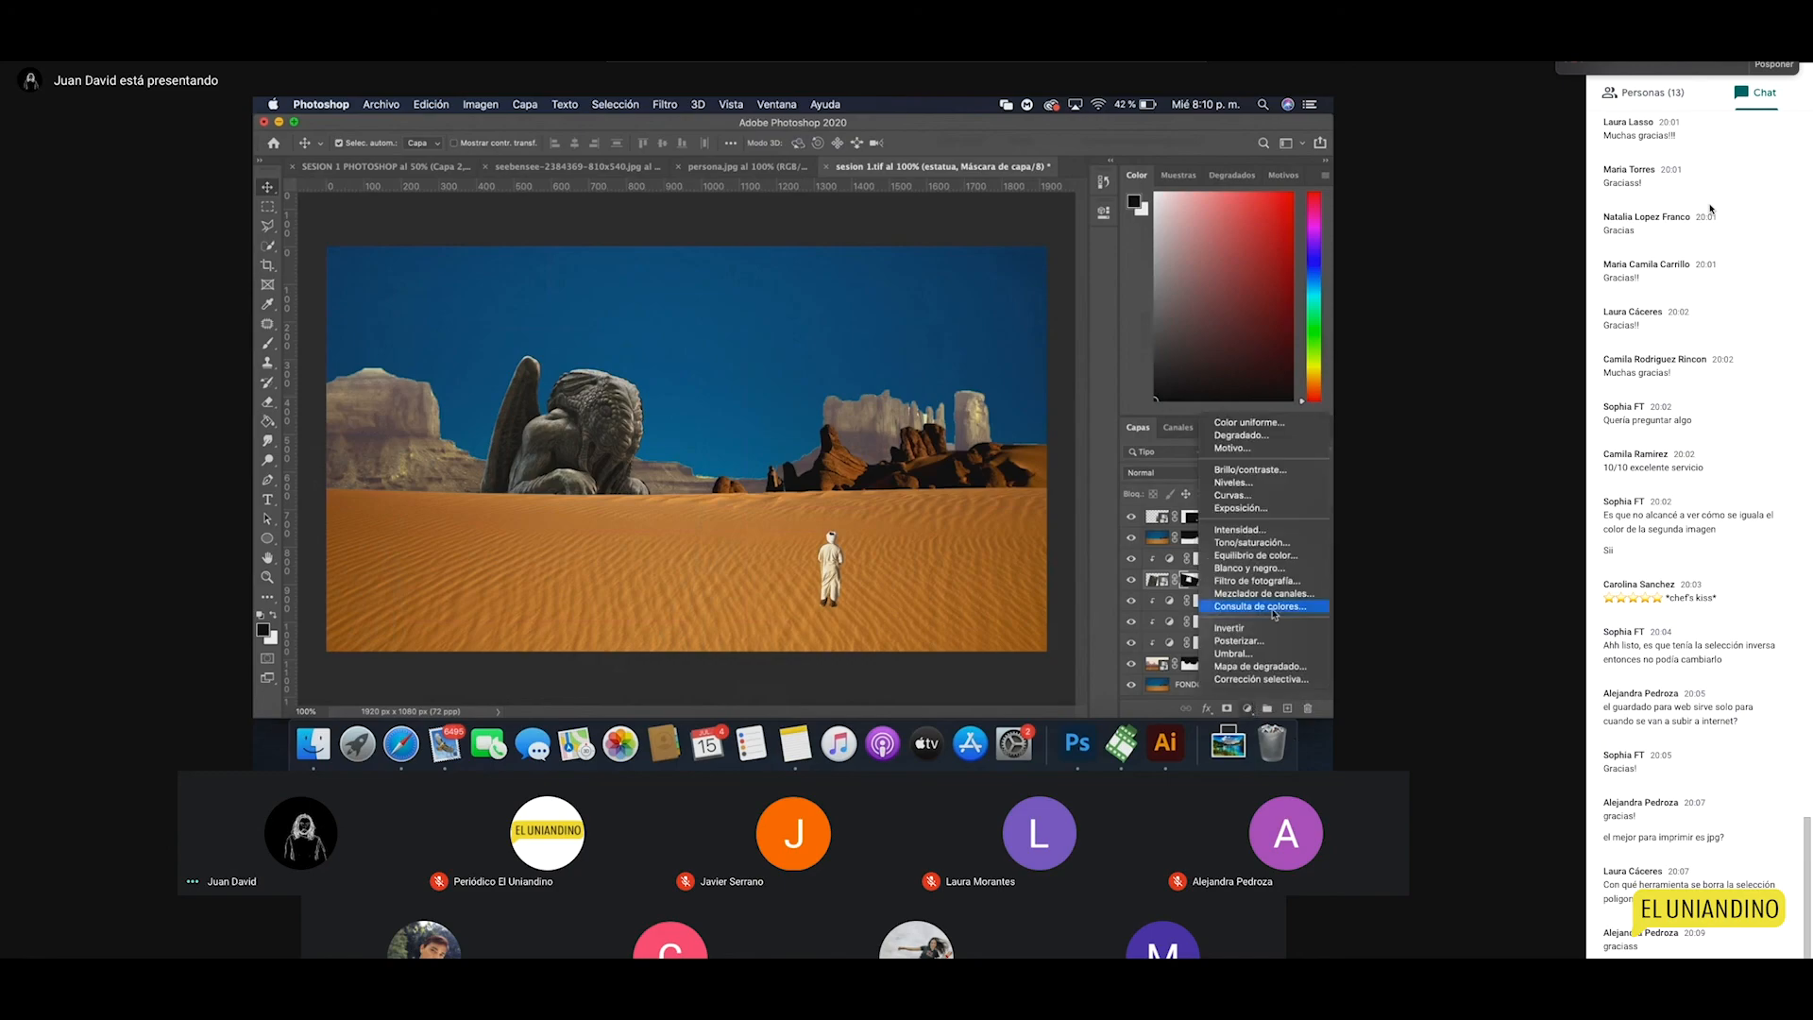
{"action": "left_click", "coordinate": [1251, 483]}
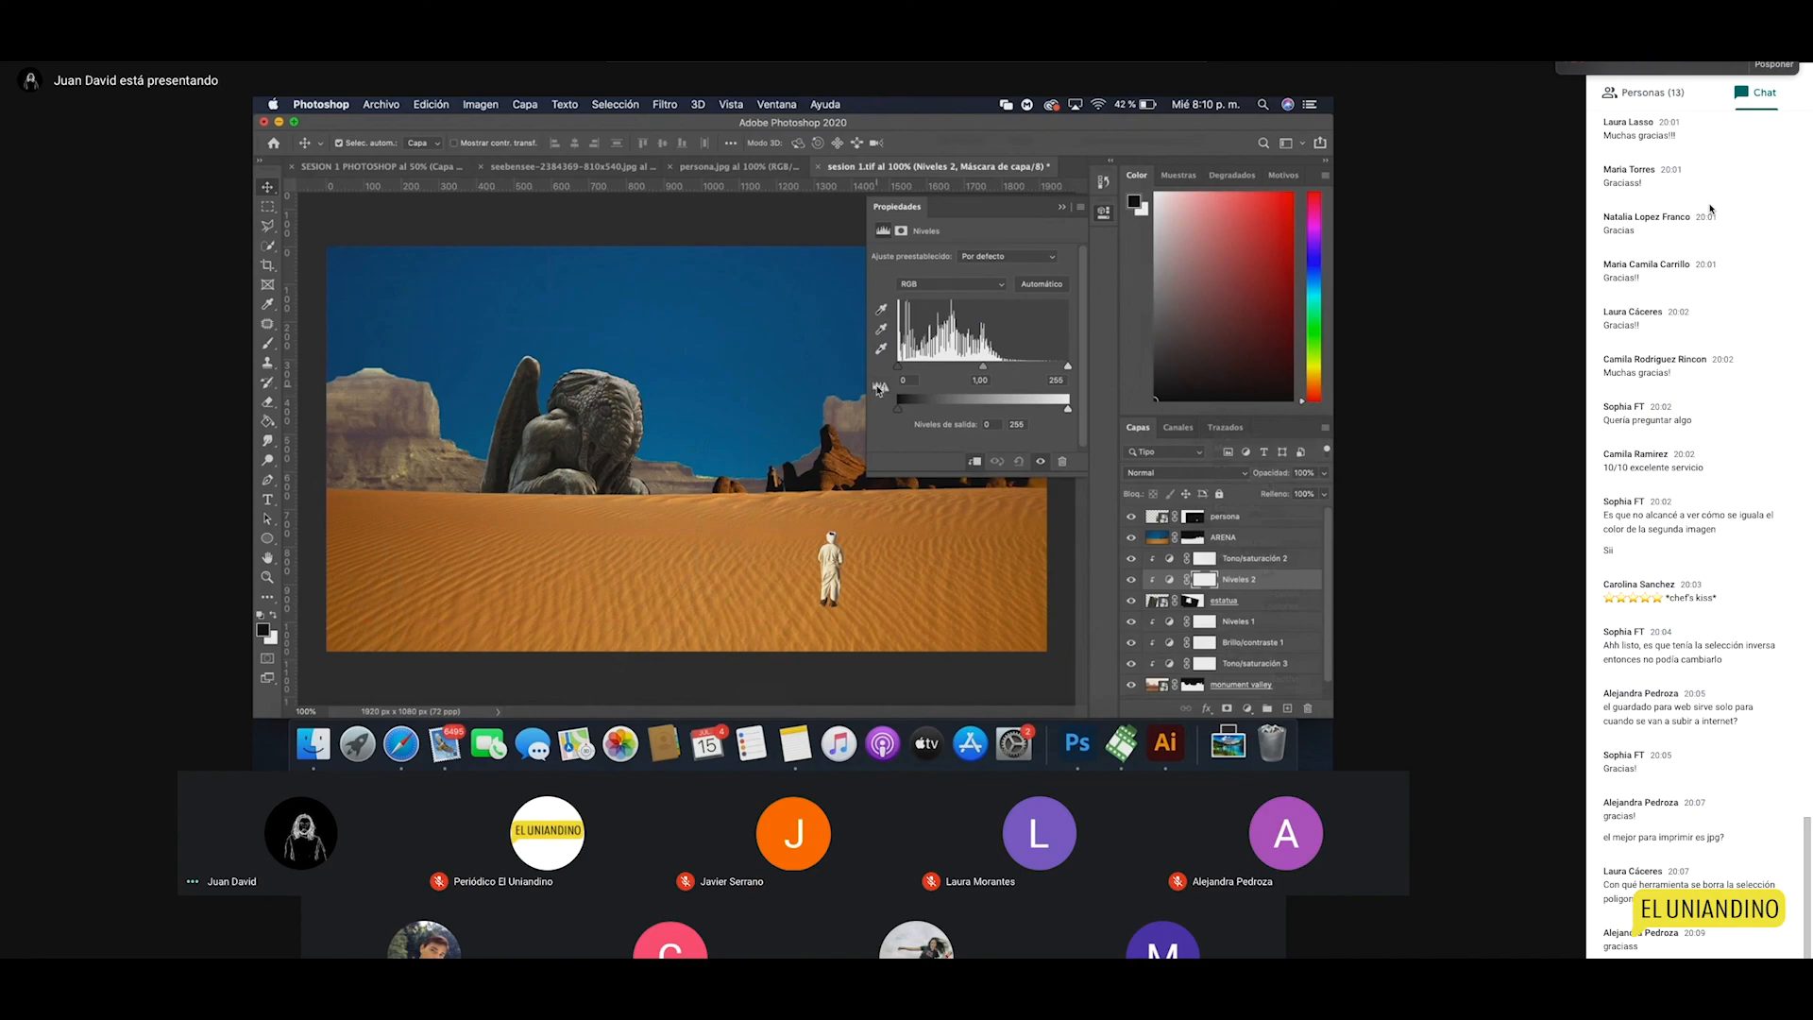
{"action": "left_click_drag", "start_coordinate": [979, 368], "coordinate": [1052, 369]}
{"action": "left_click_drag", "start_coordinate": [899, 368], "coordinate": [912, 370]}
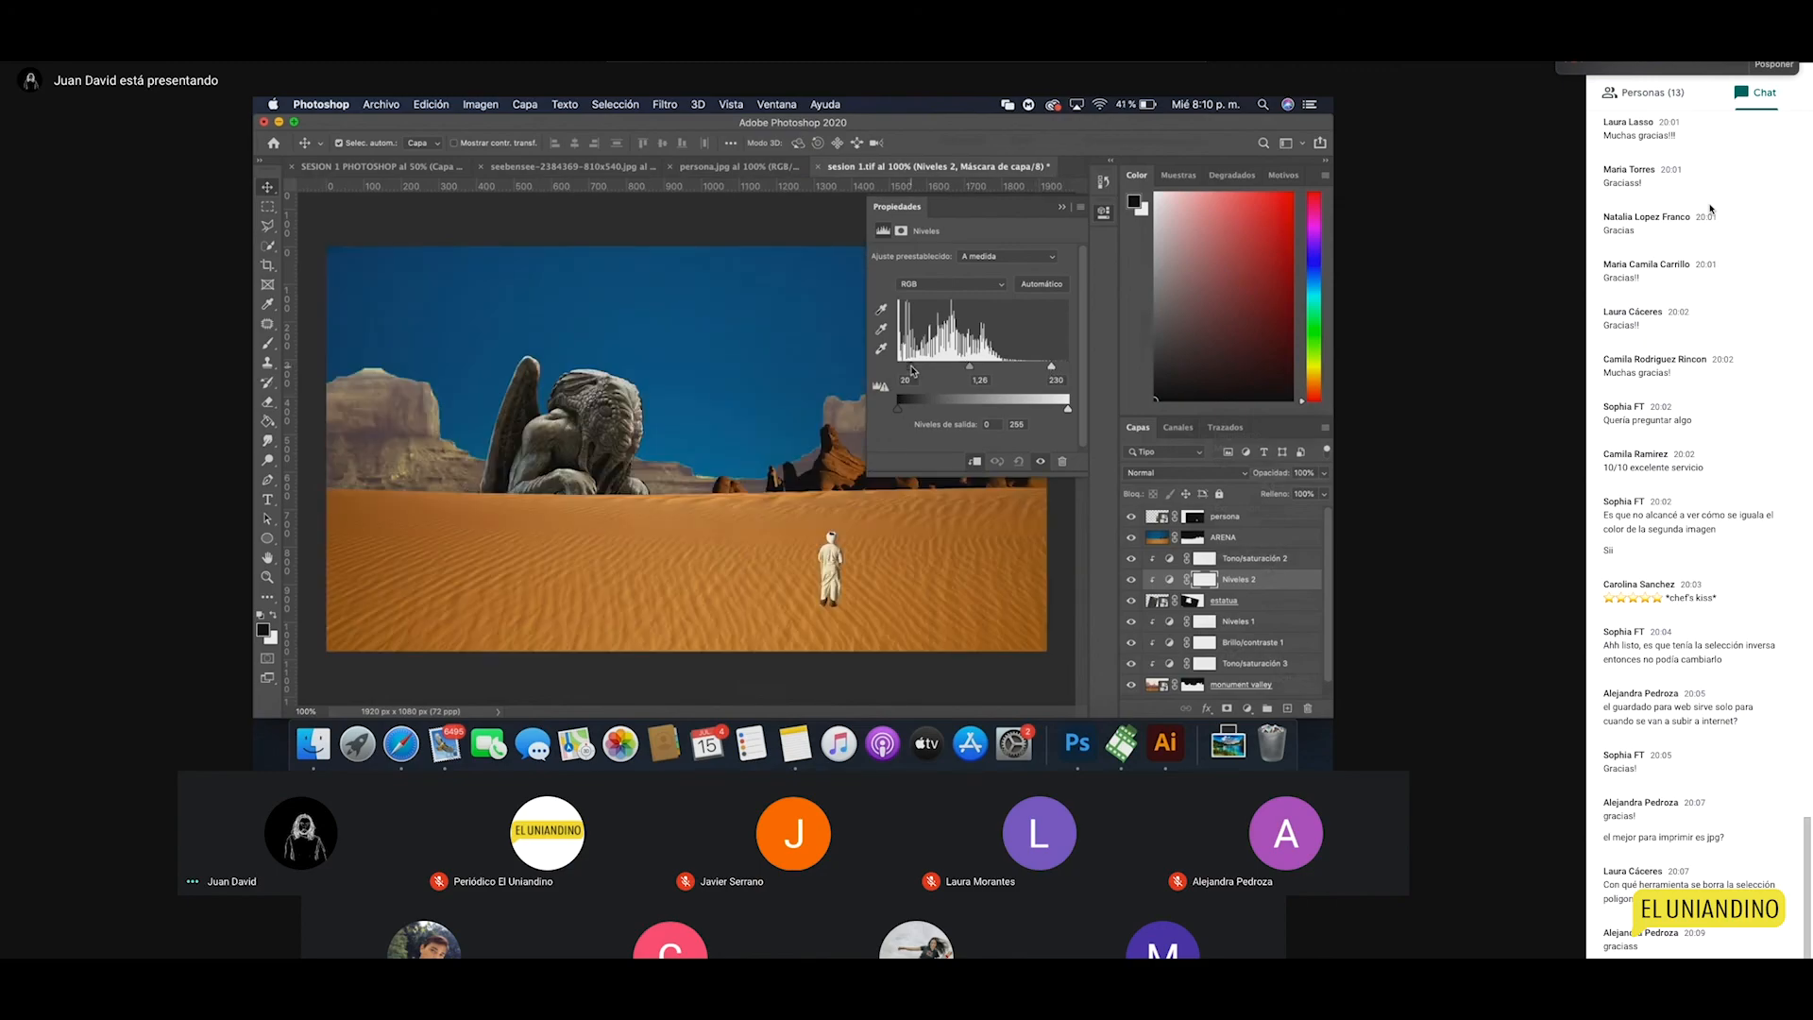
{"action": "left_click", "coordinate": [1103, 215]}
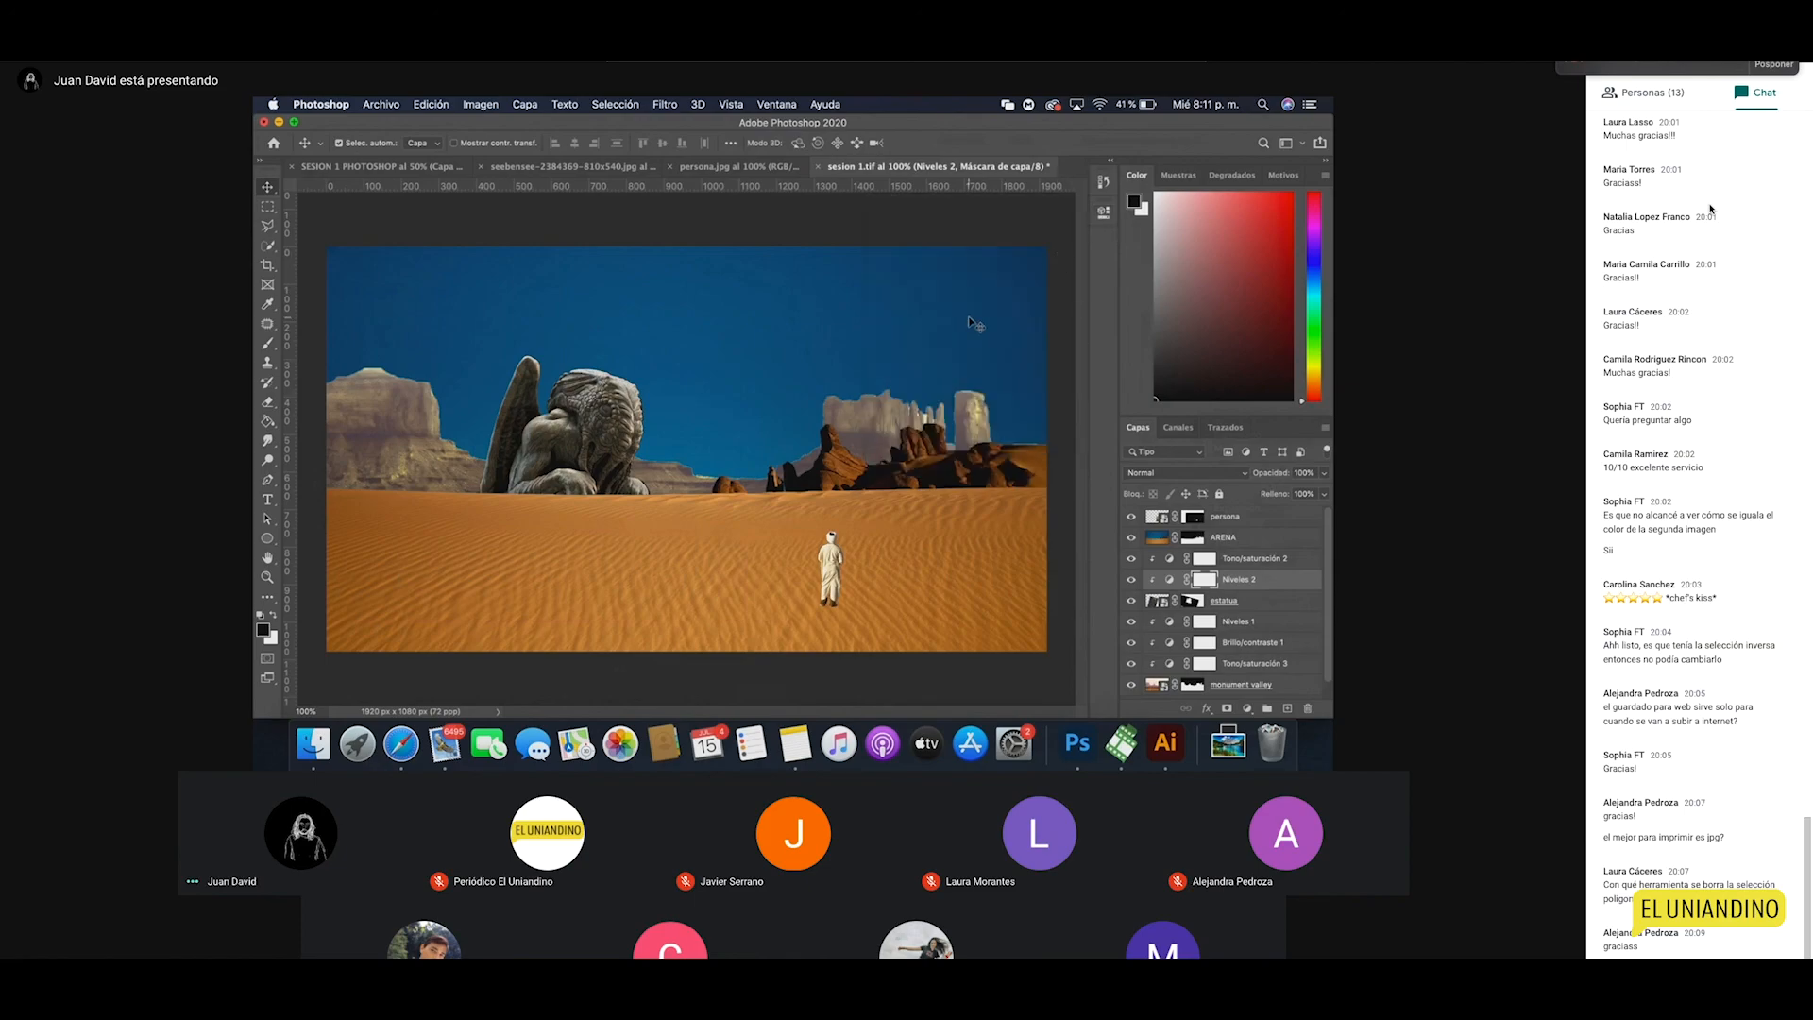
{"action": "left_click_drag", "start_coordinate": [621, 462], "coordinate": [650, 455]}
{"action": "left_click", "coordinate": [714, 418]}
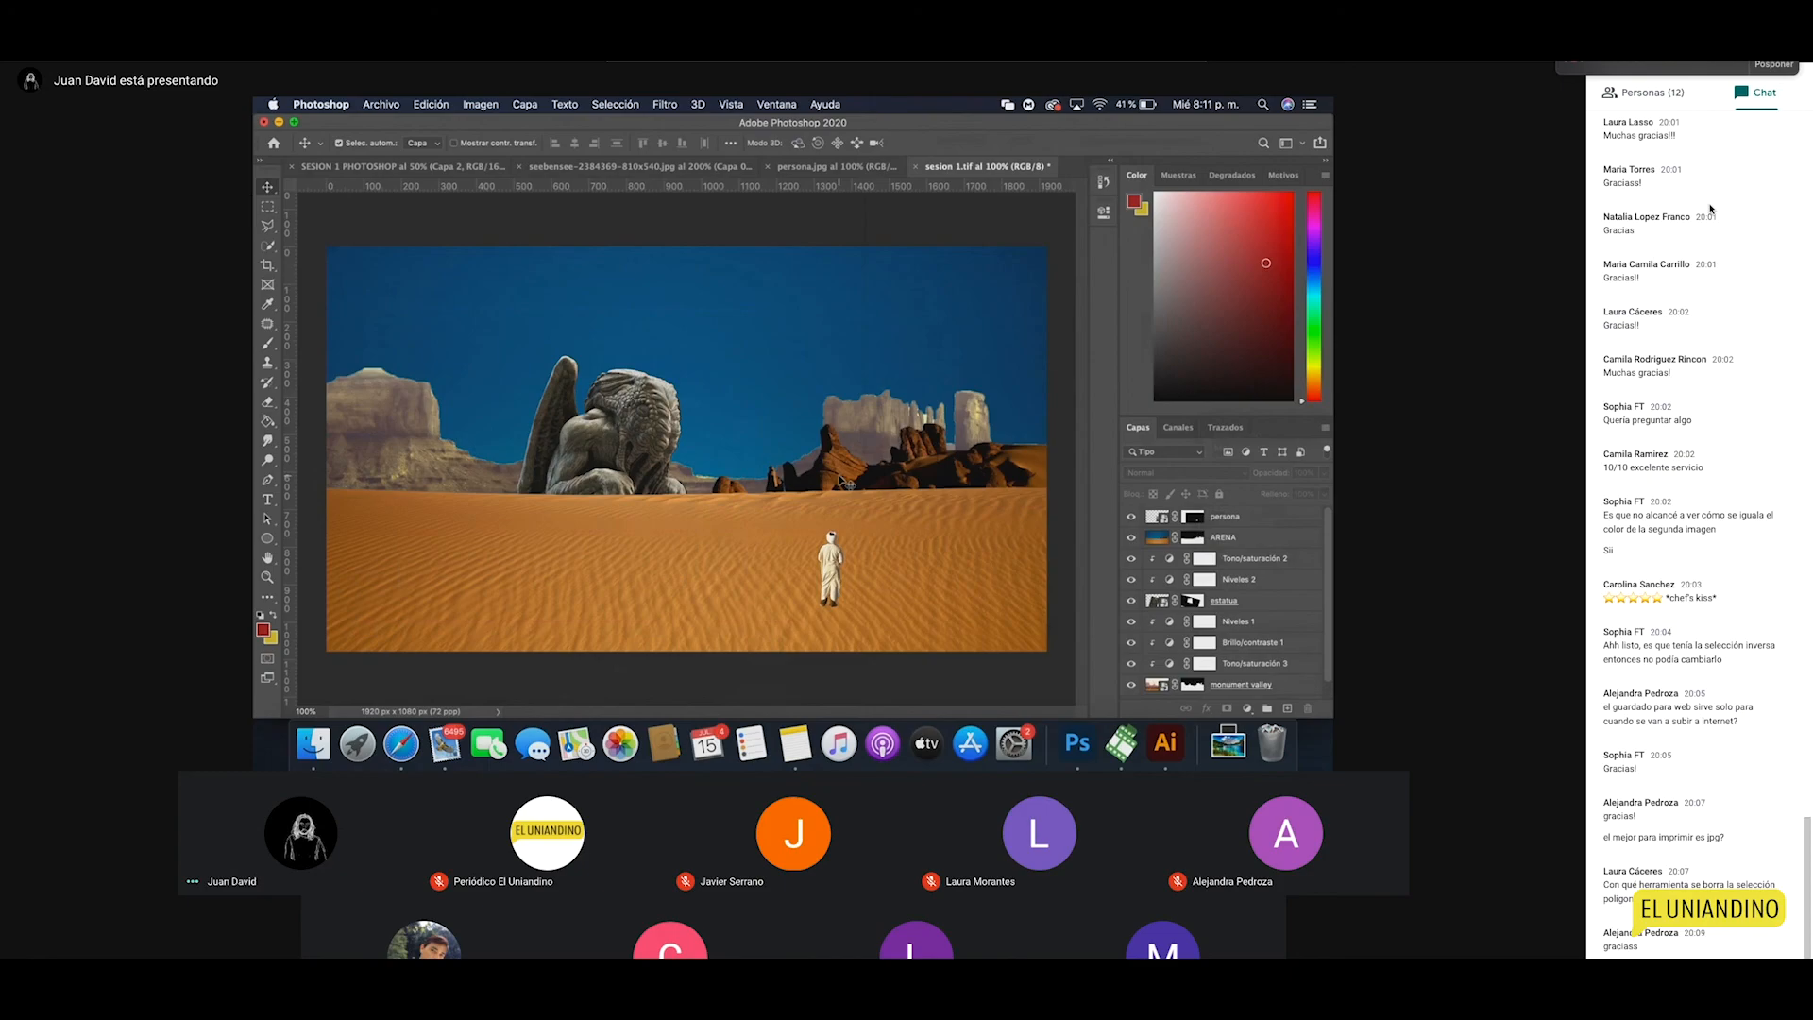
Step: Place the MOON image from the MATTE folder as an embedded layer
{"action": "left_click", "coordinate": [386, 105]}
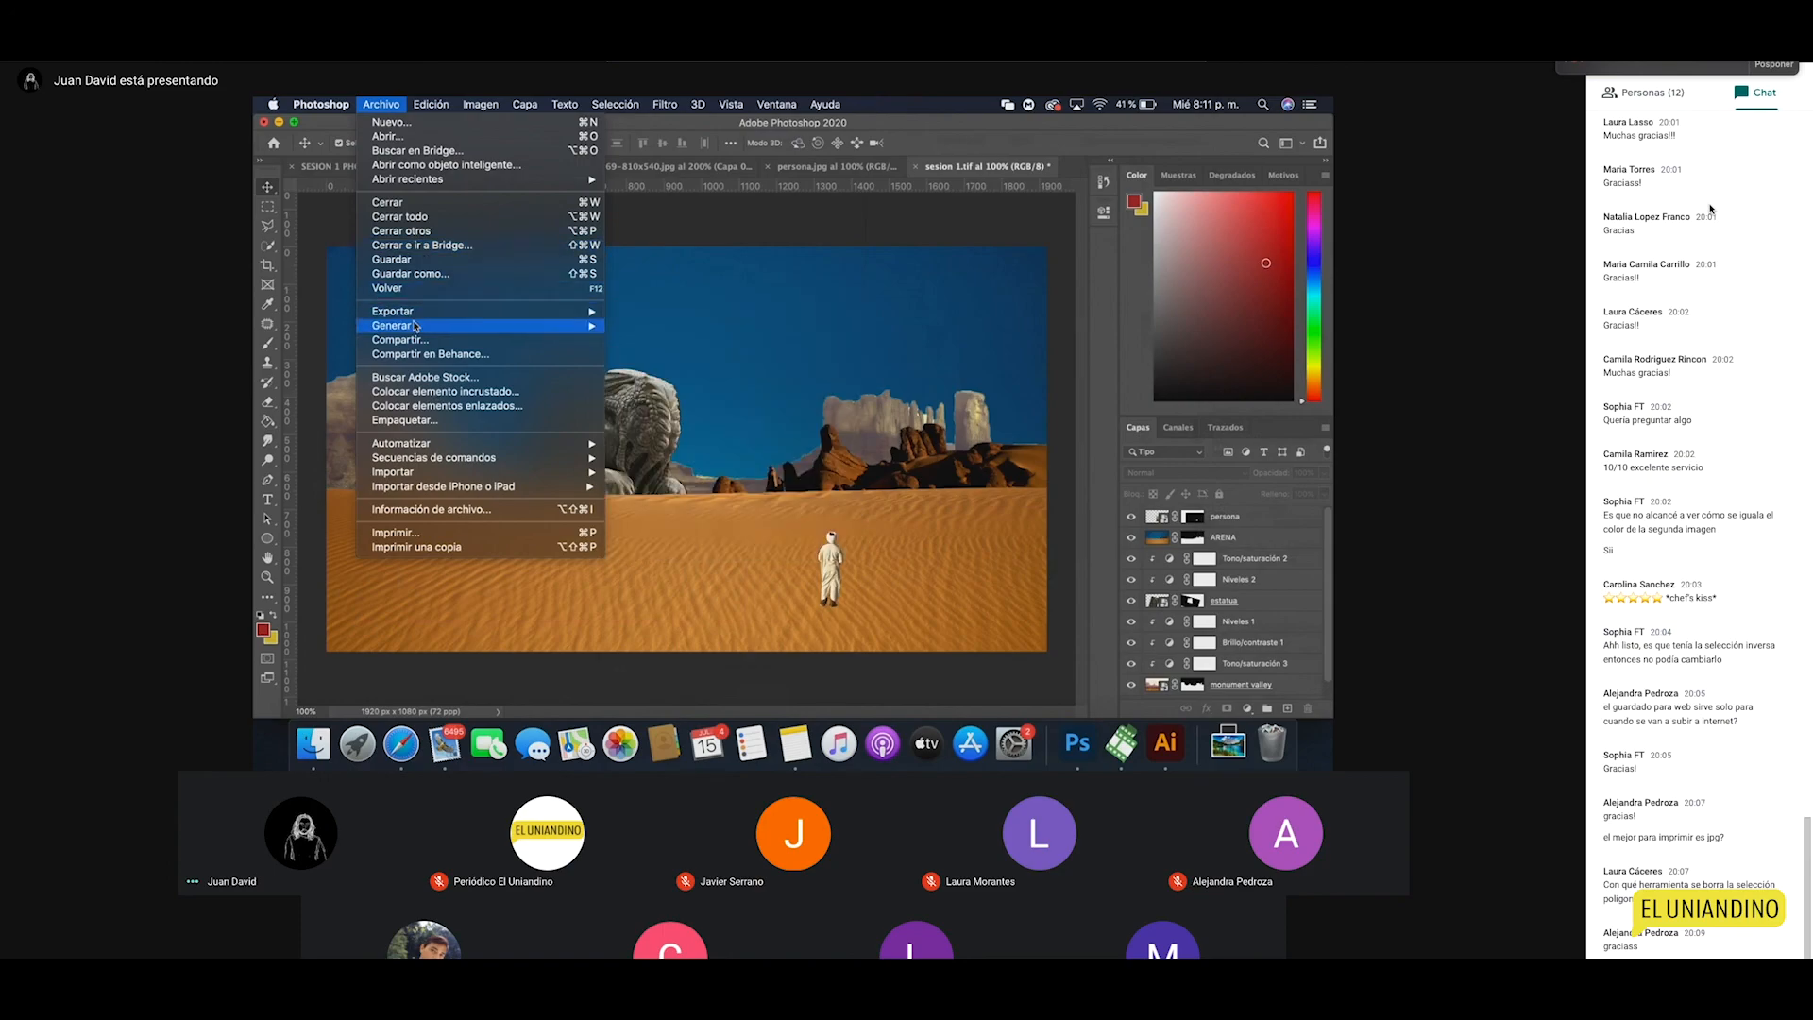
{"action": "left_click", "coordinate": [431, 392]}
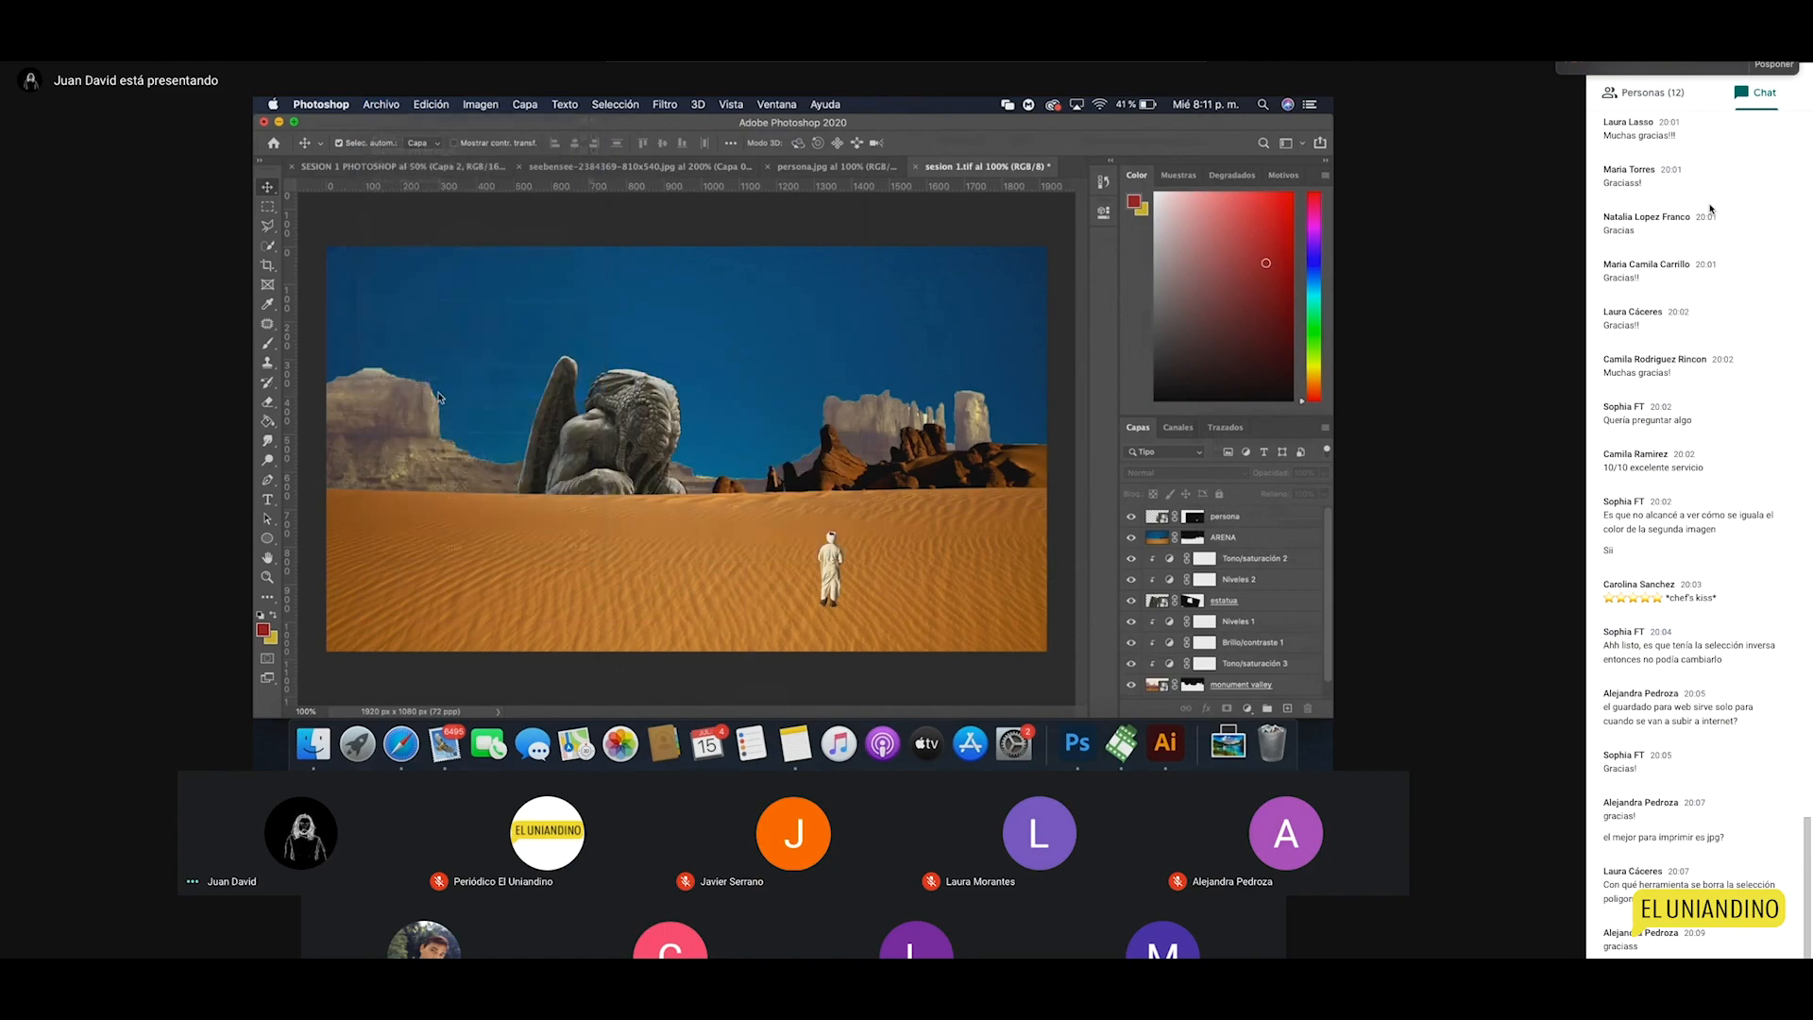
{"action": "left_click", "coordinate": [652, 221]}
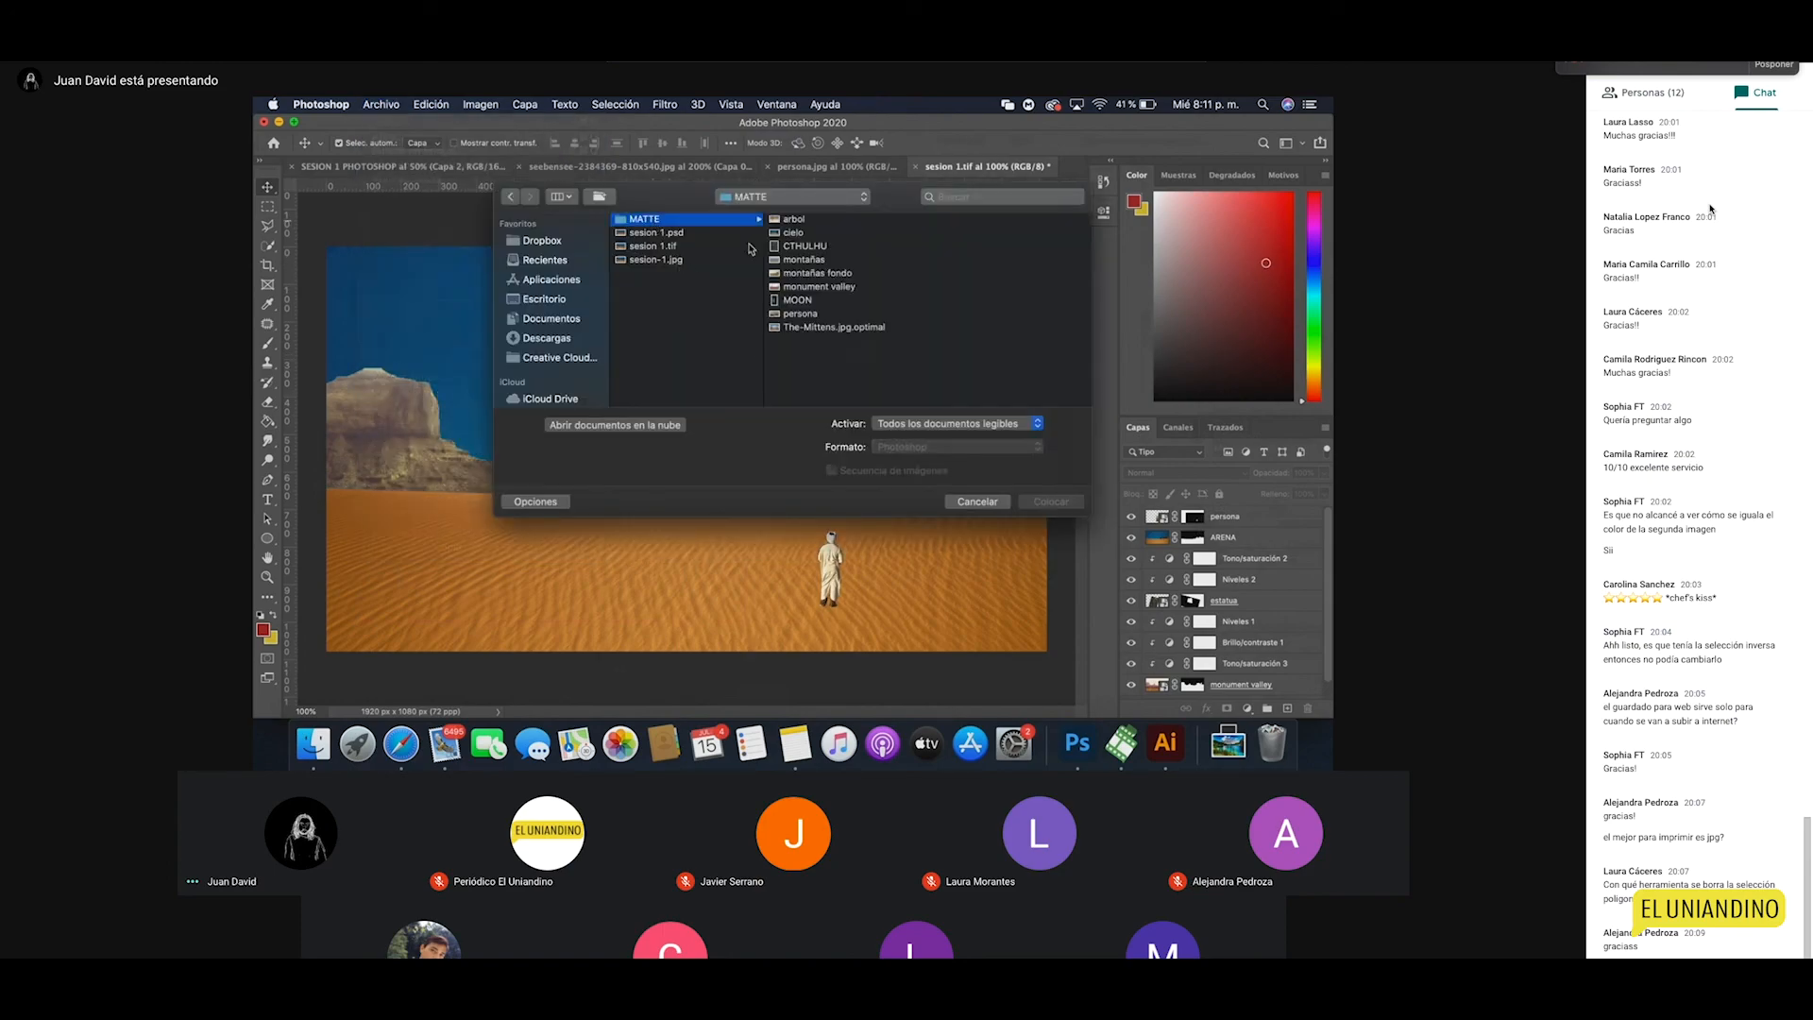
{"action": "left_click", "coordinate": [801, 301]}
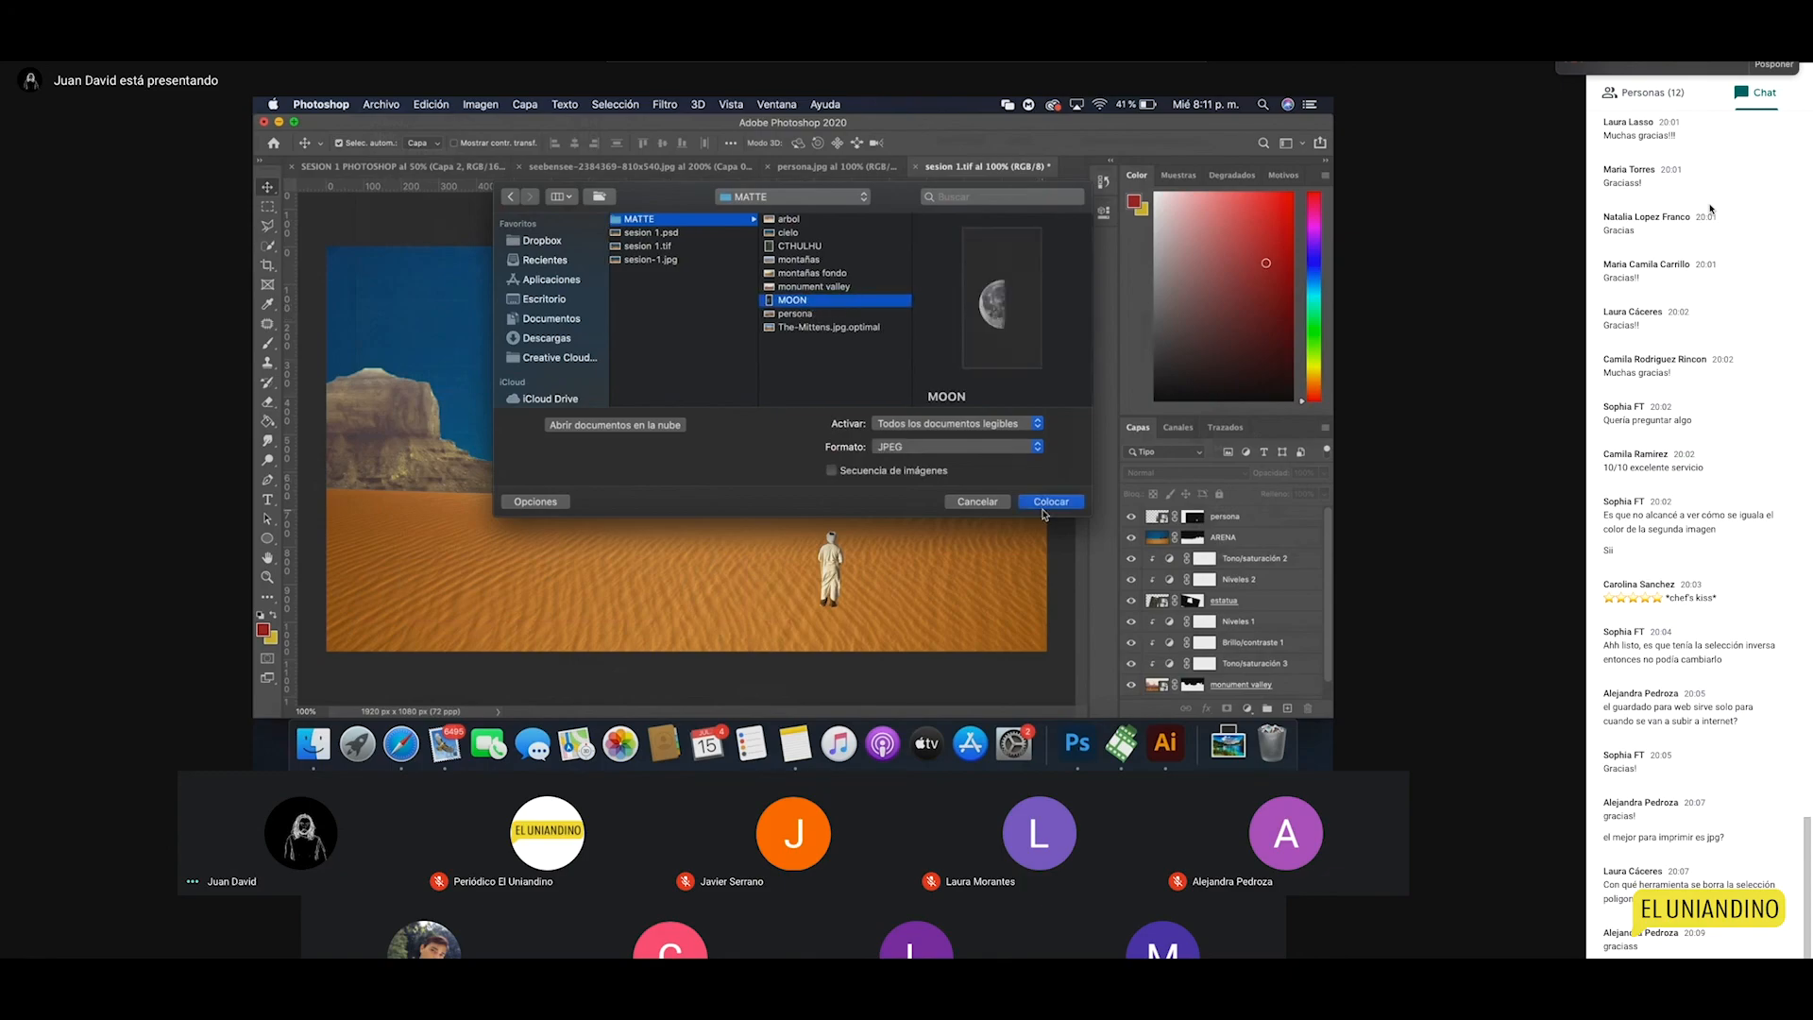
{"action": "left_click", "coordinate": [1044, 504]}
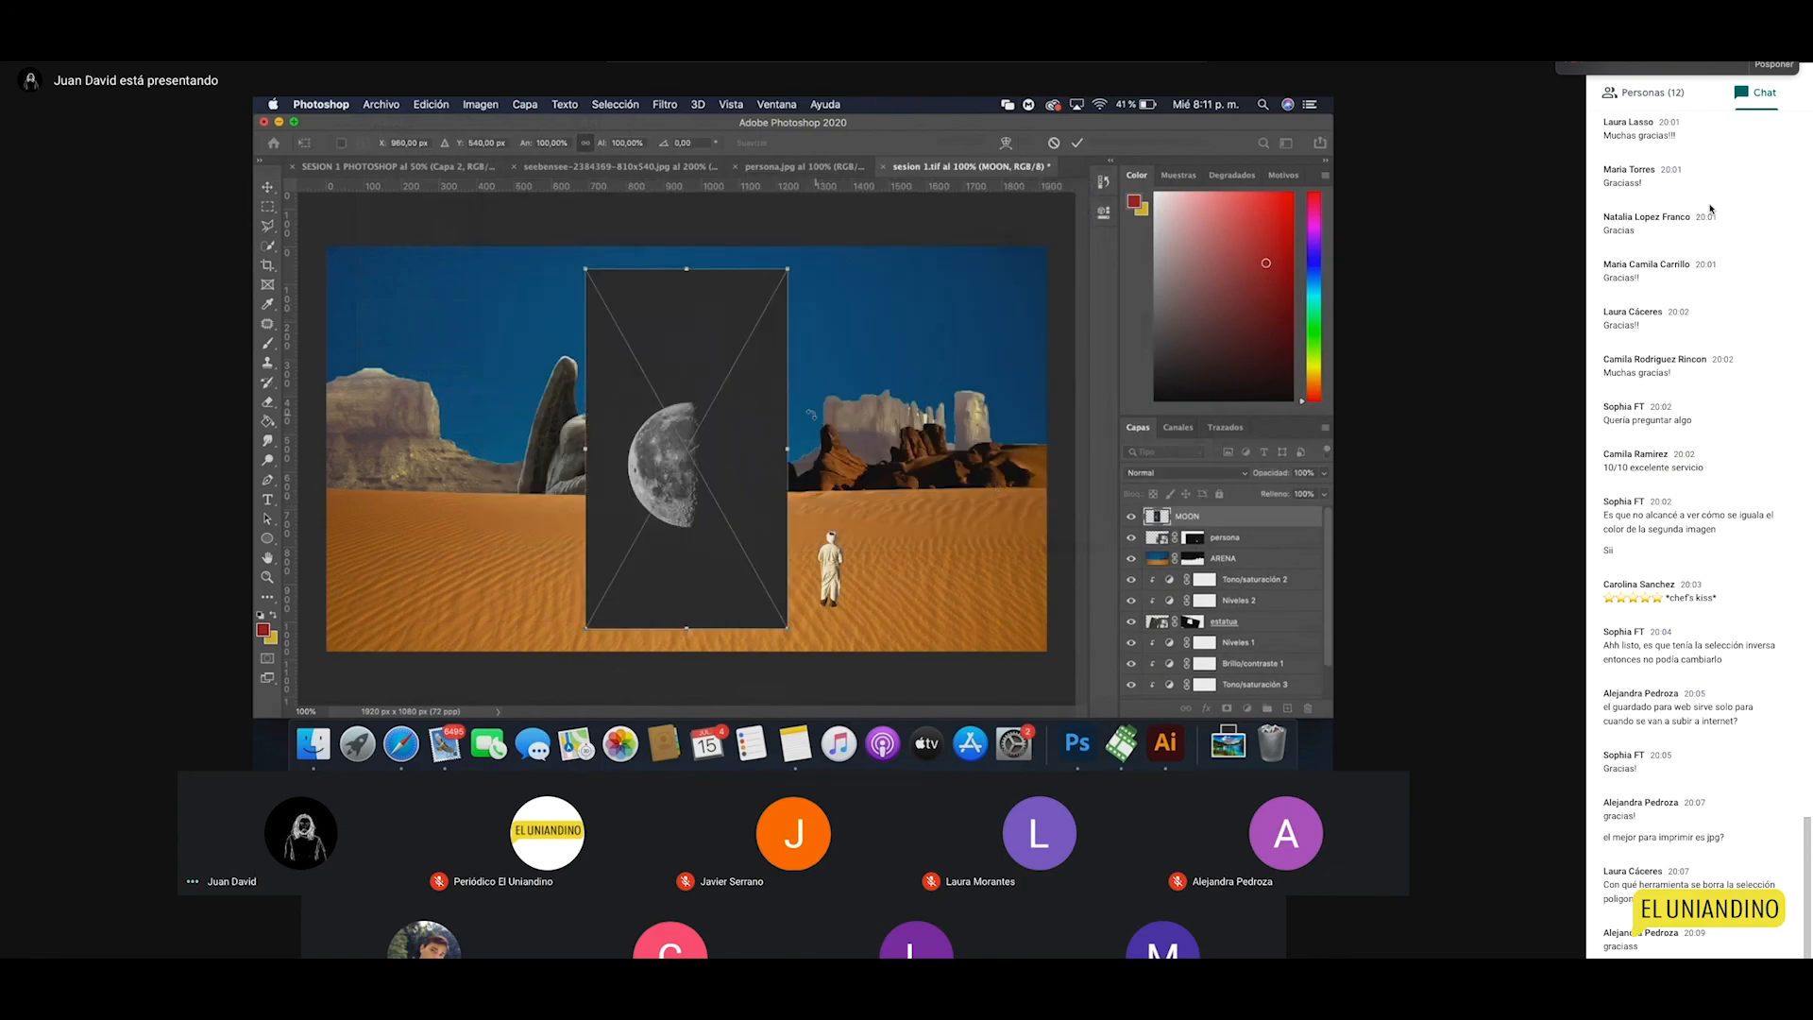
{"action": "key", "text": "Escape"}
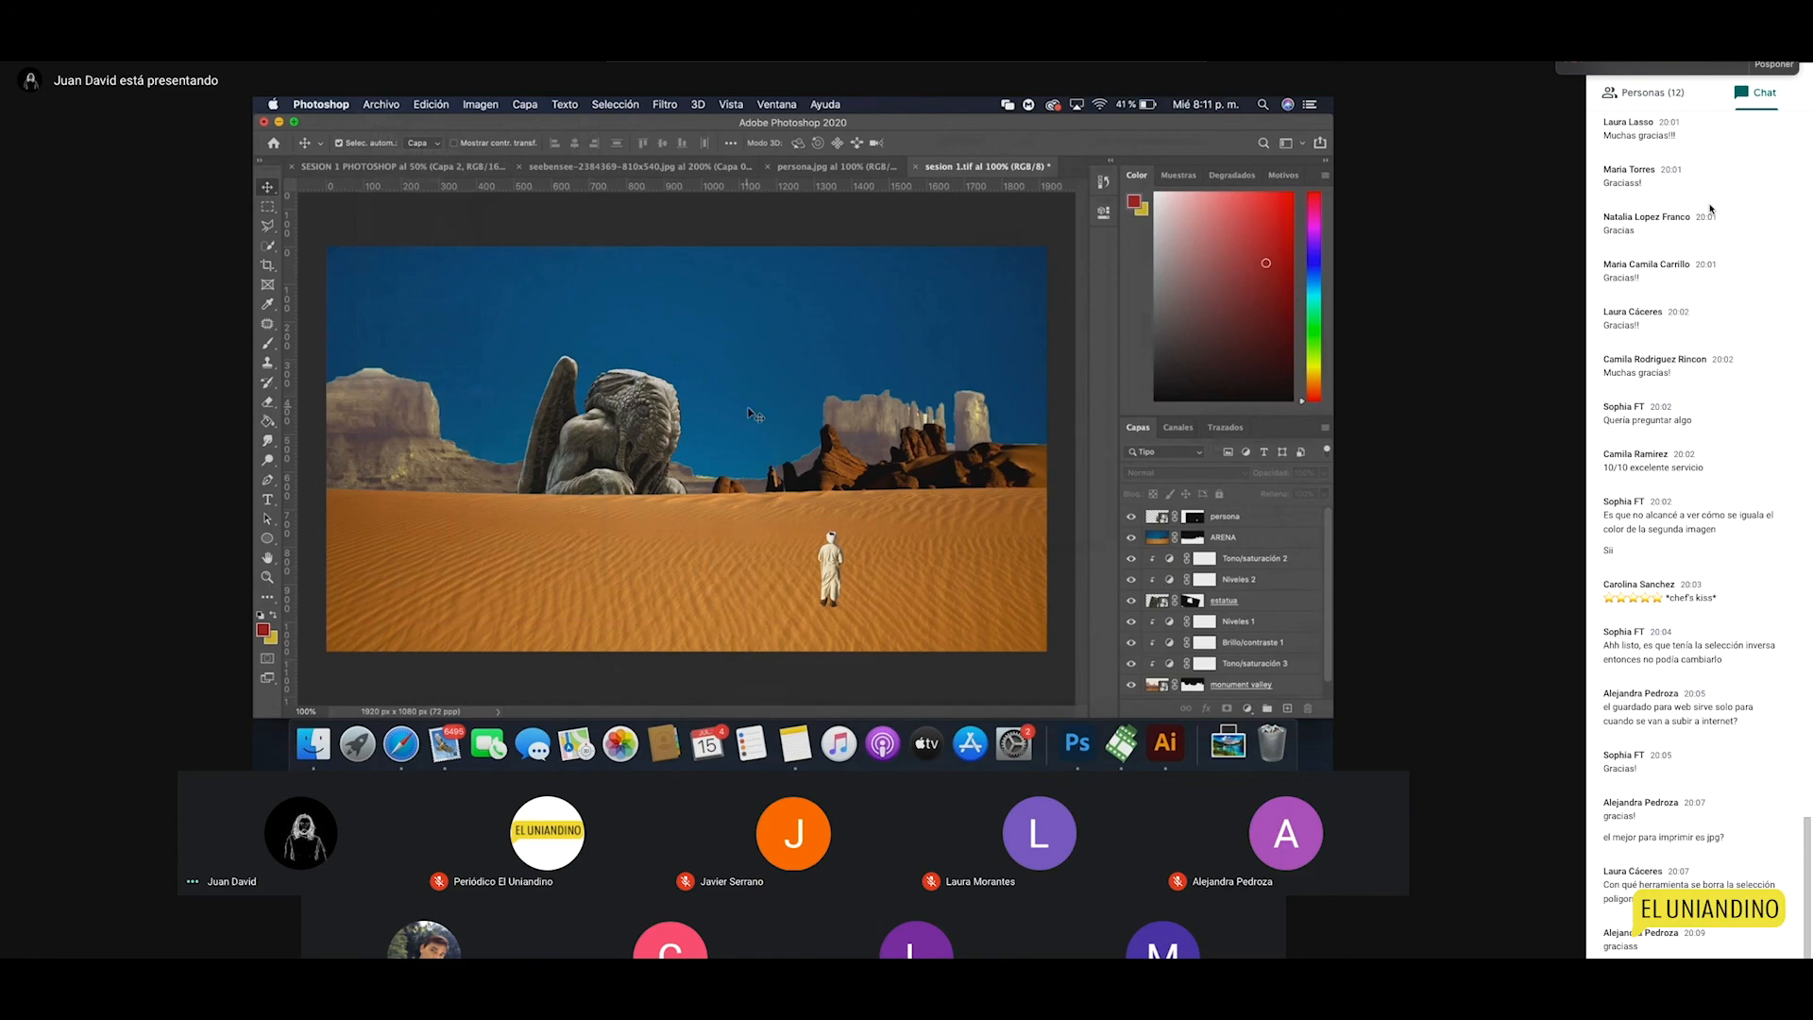
{"action": "left_click", "coordinate": [381, 103]}
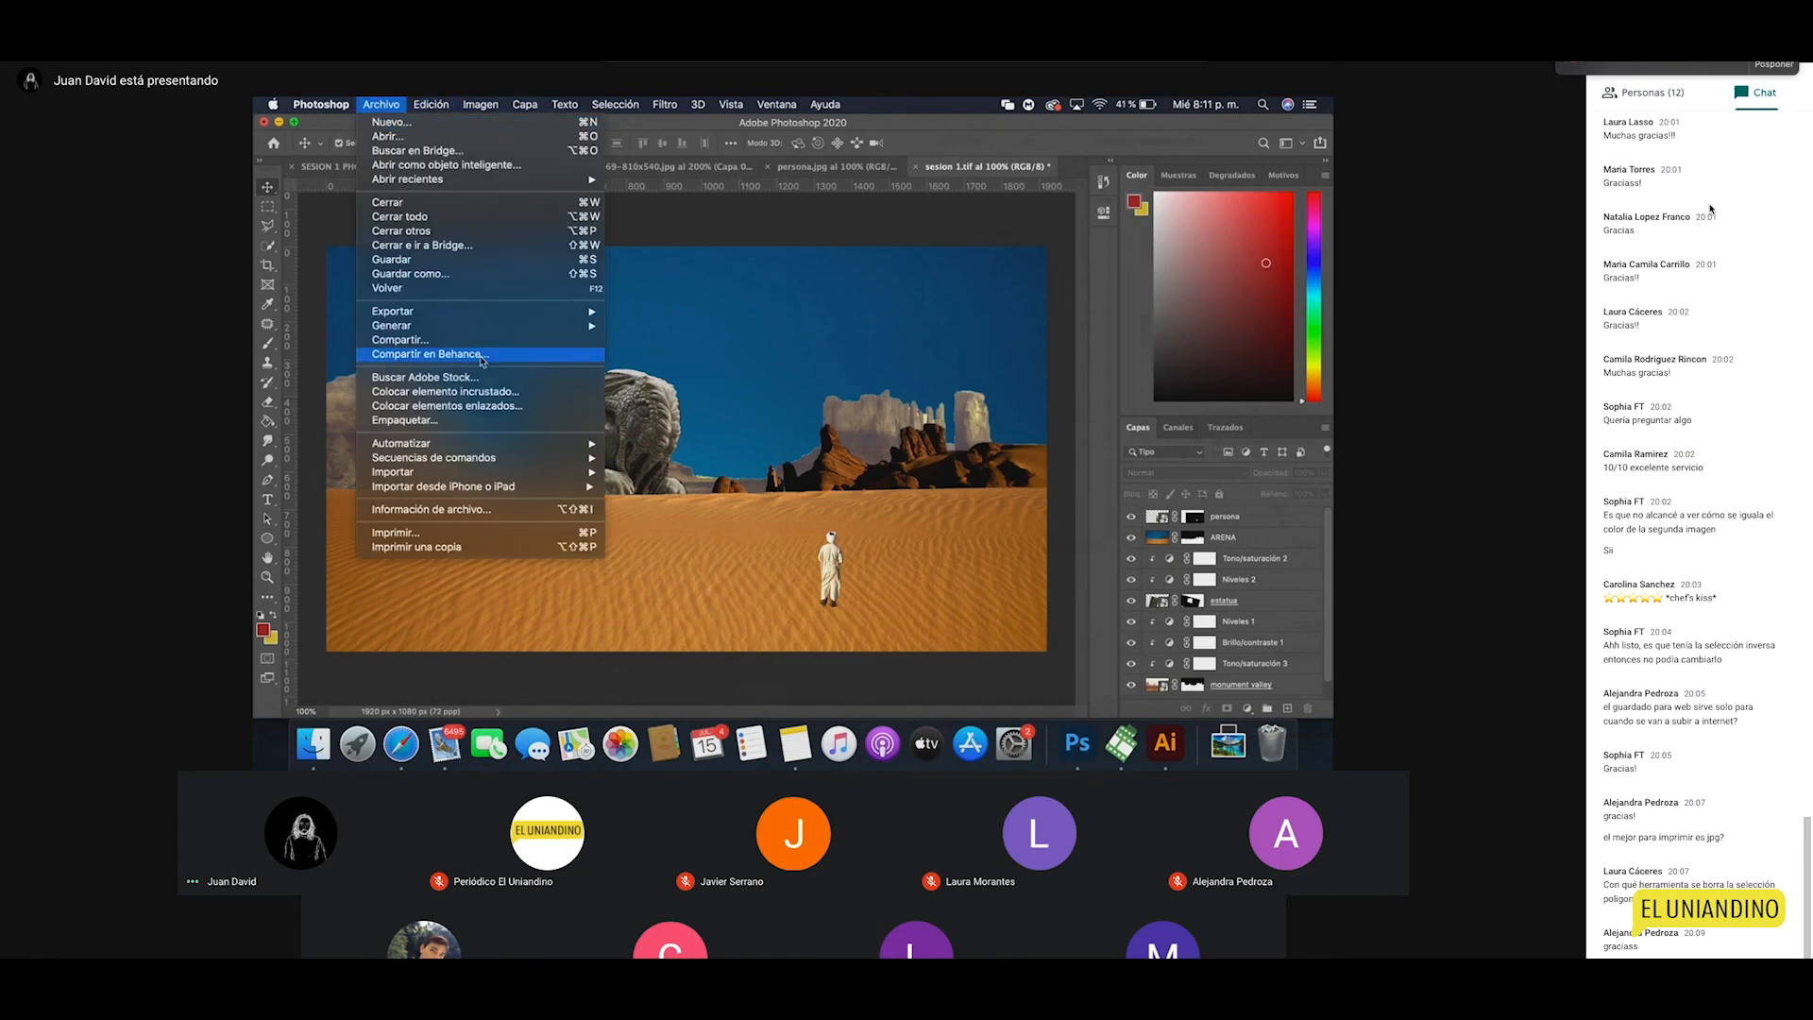
{"action": "left_click", "coordinate": [454, 391]}
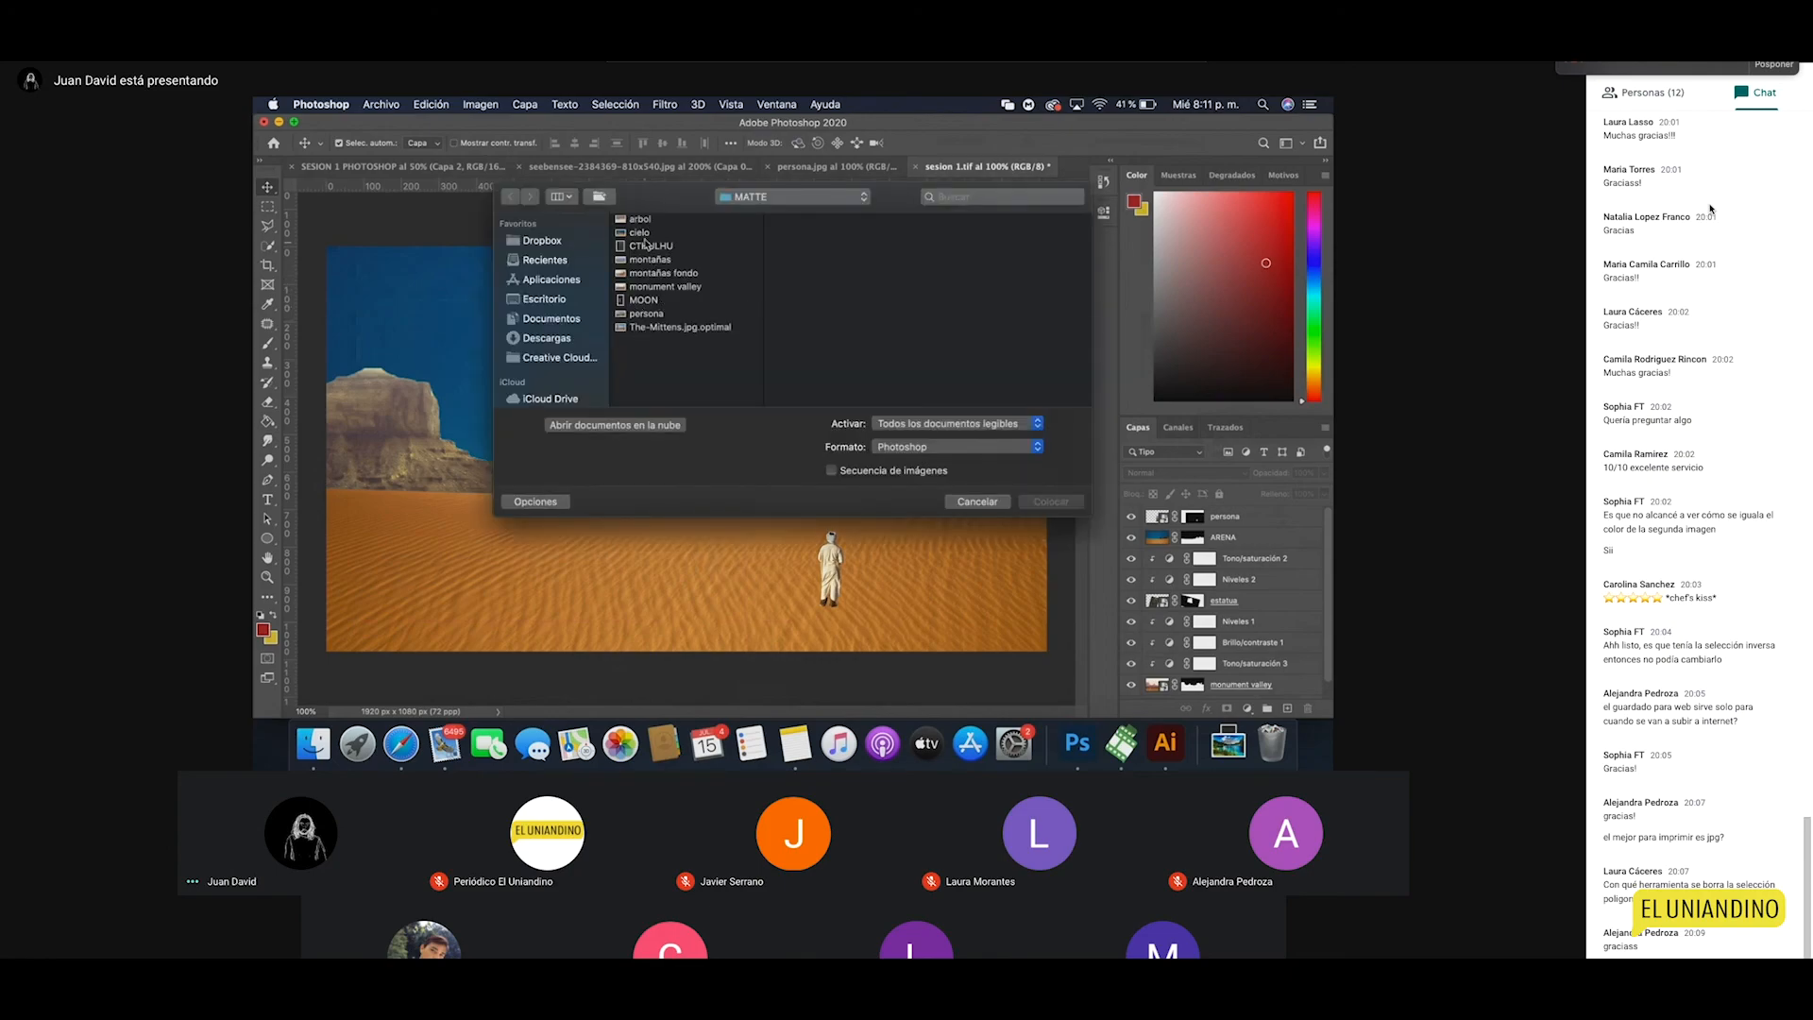
{"action": "left_click", "coordinate": [644, 299]}
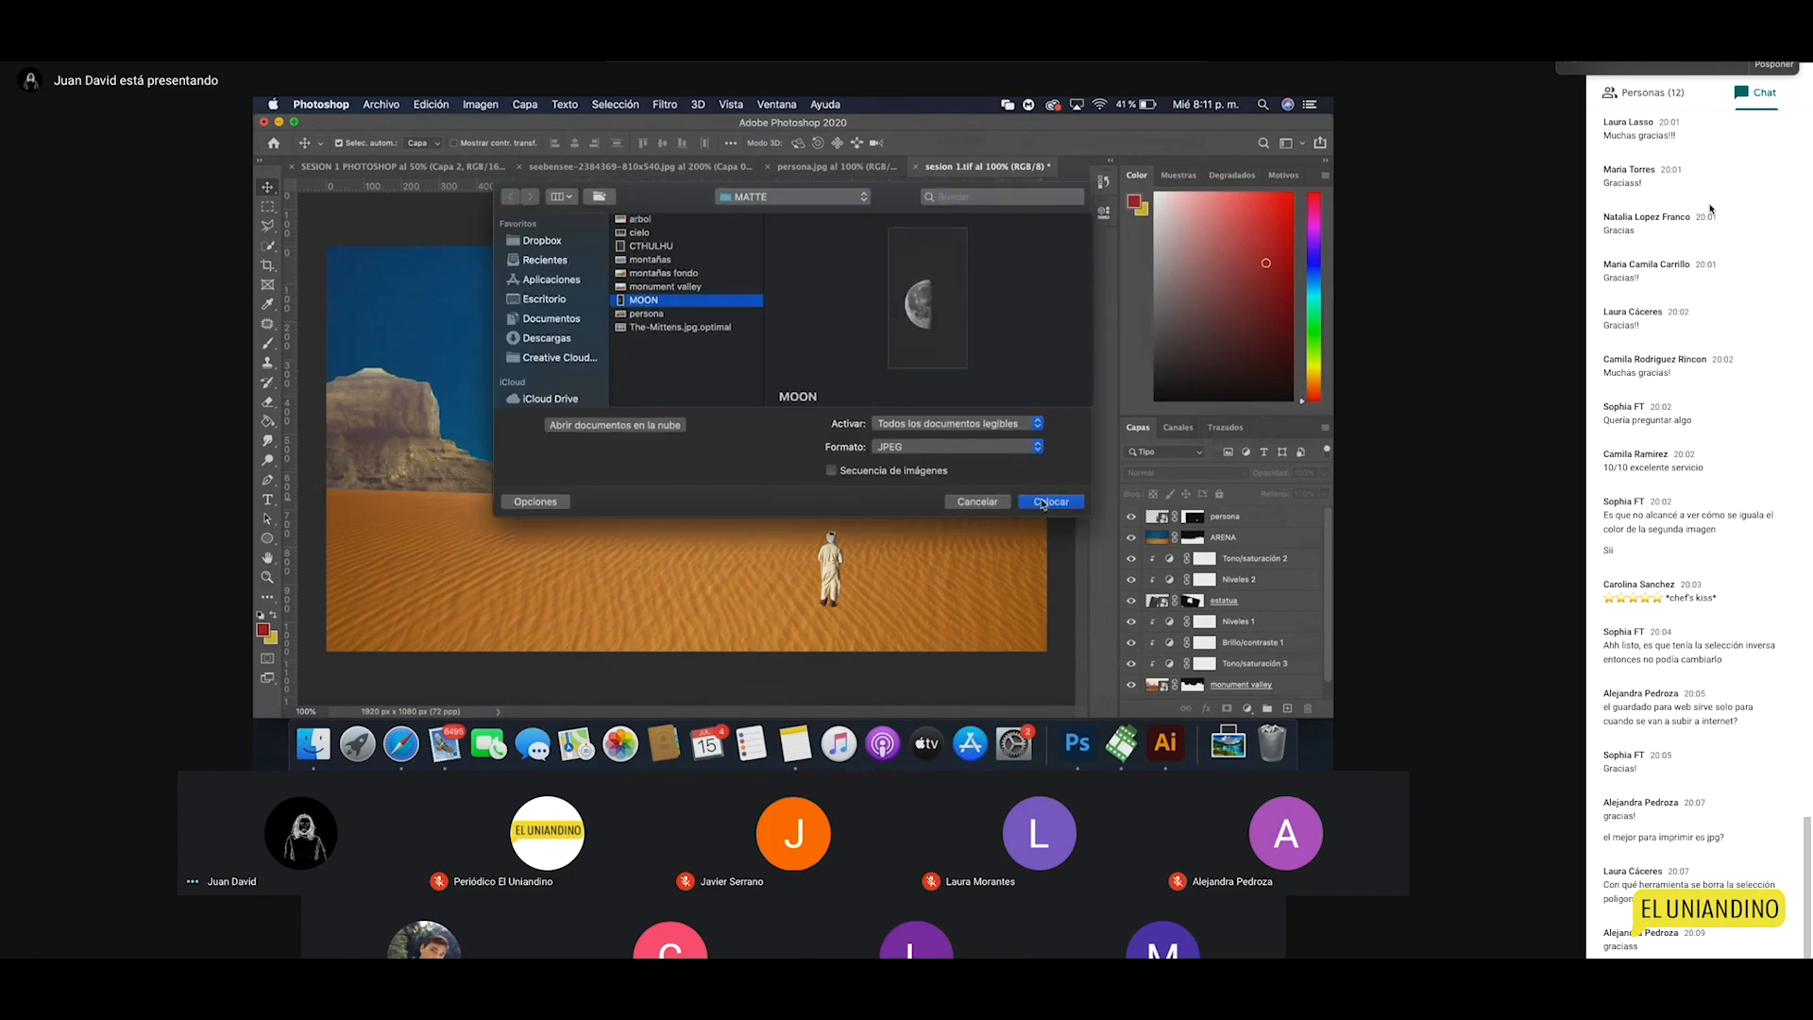
{"action": "left_click", "coordinate": [1049, 502]}
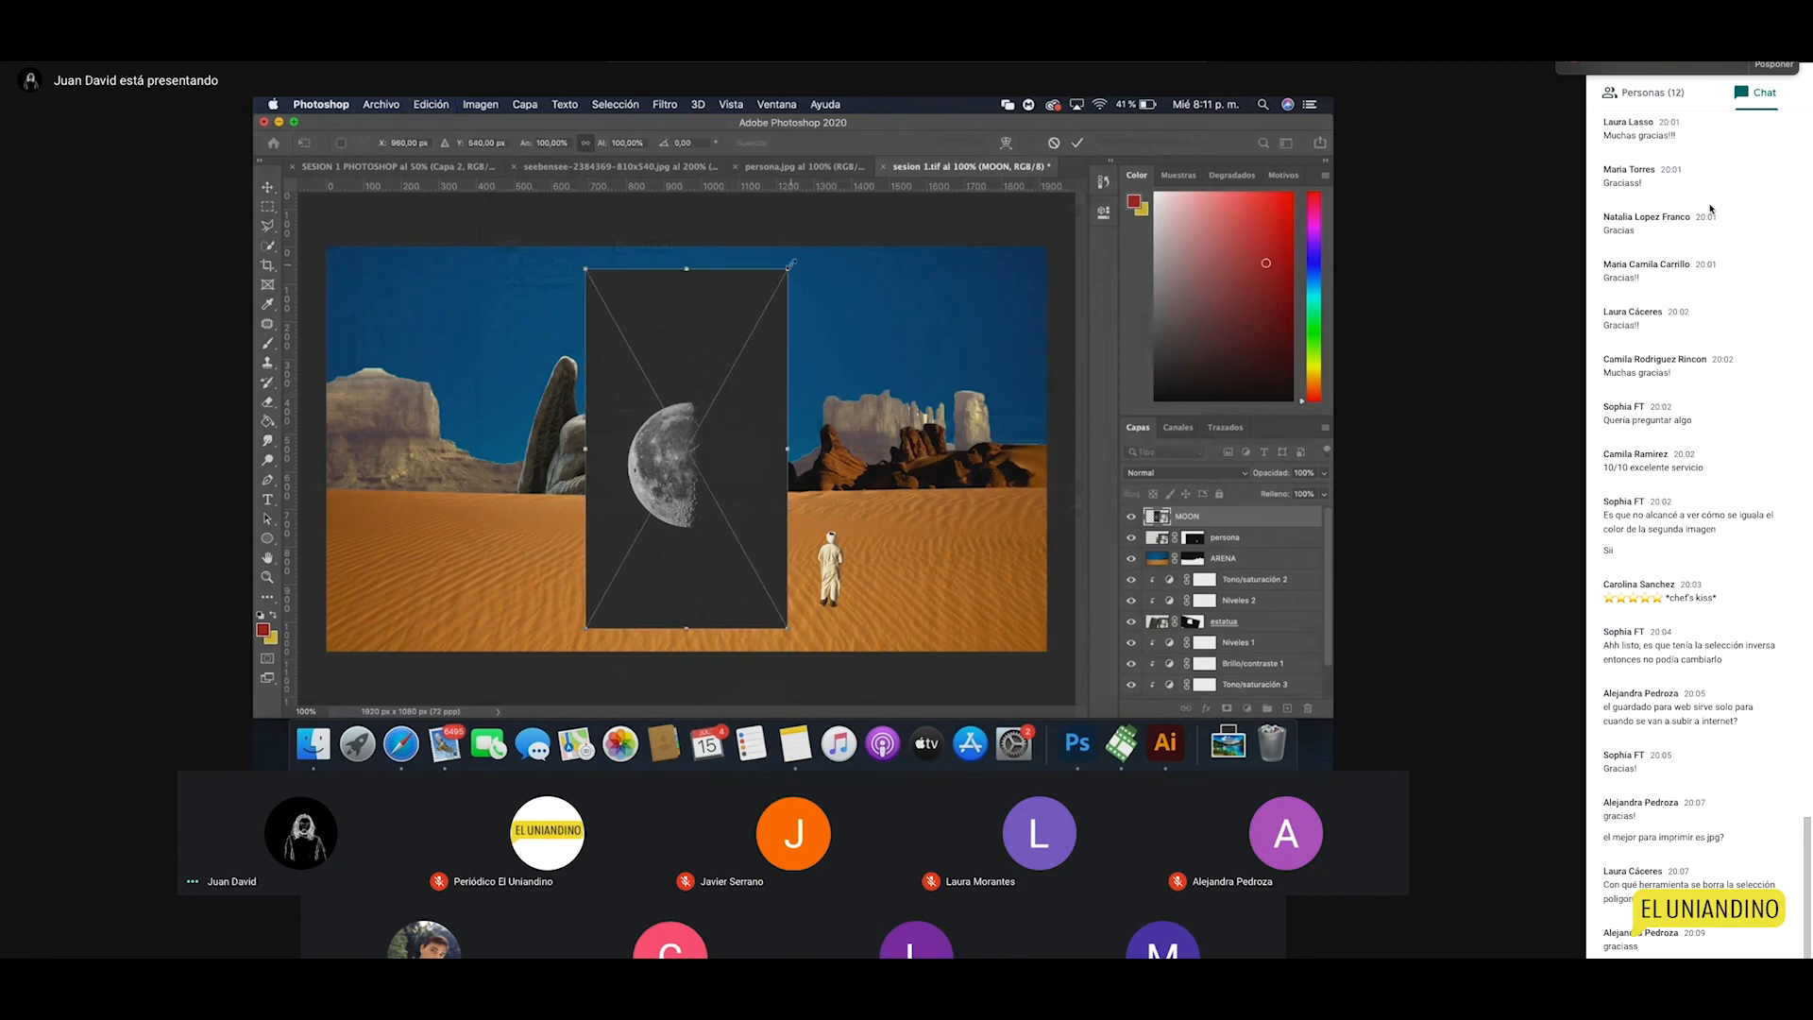
Step: Shrink the moon and position it in the upper-left sky
{"action": "left_click_drag", "start_coordinate": [787, 270], "coordinate": [697, 431]}
{"action": "key", "text": "Return"}
{"action": "left_click_drag", "start_coordinate": [645, 545], "coordinate": [475, 364]}
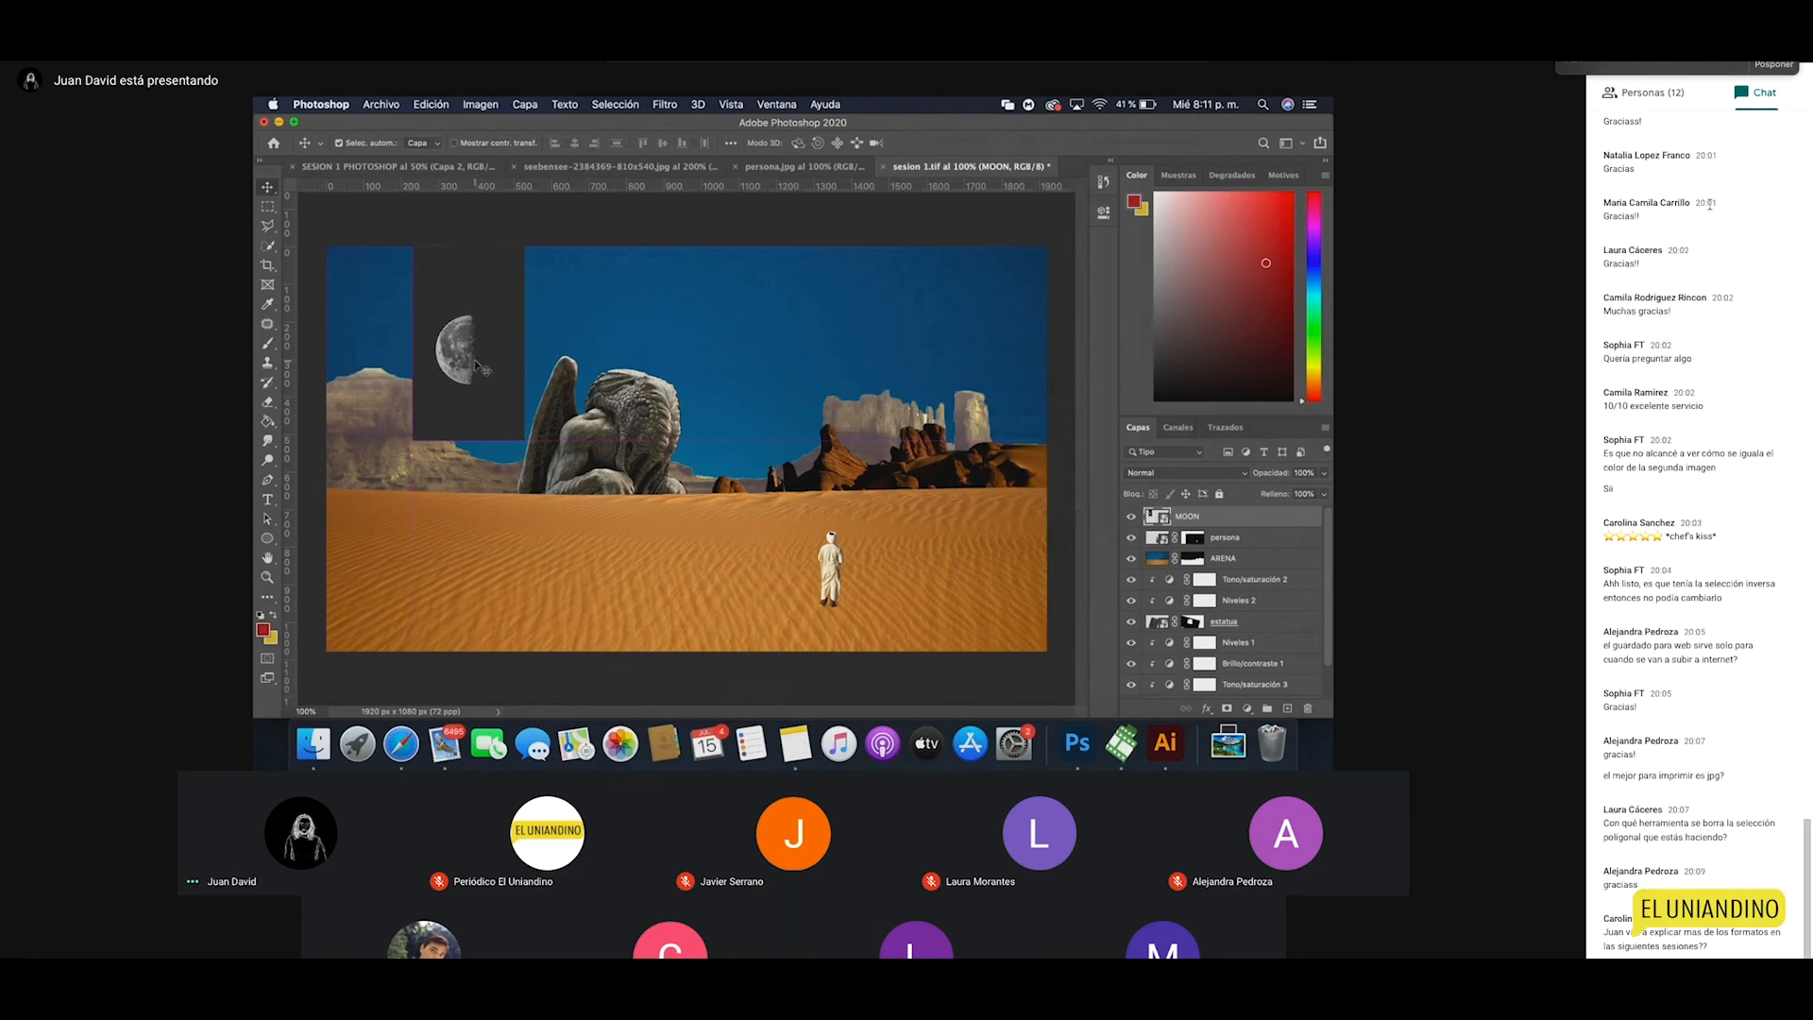
{"action": "left_click_drag", "start_coordinate": [477, 363], "coordinate": [490, 364]}
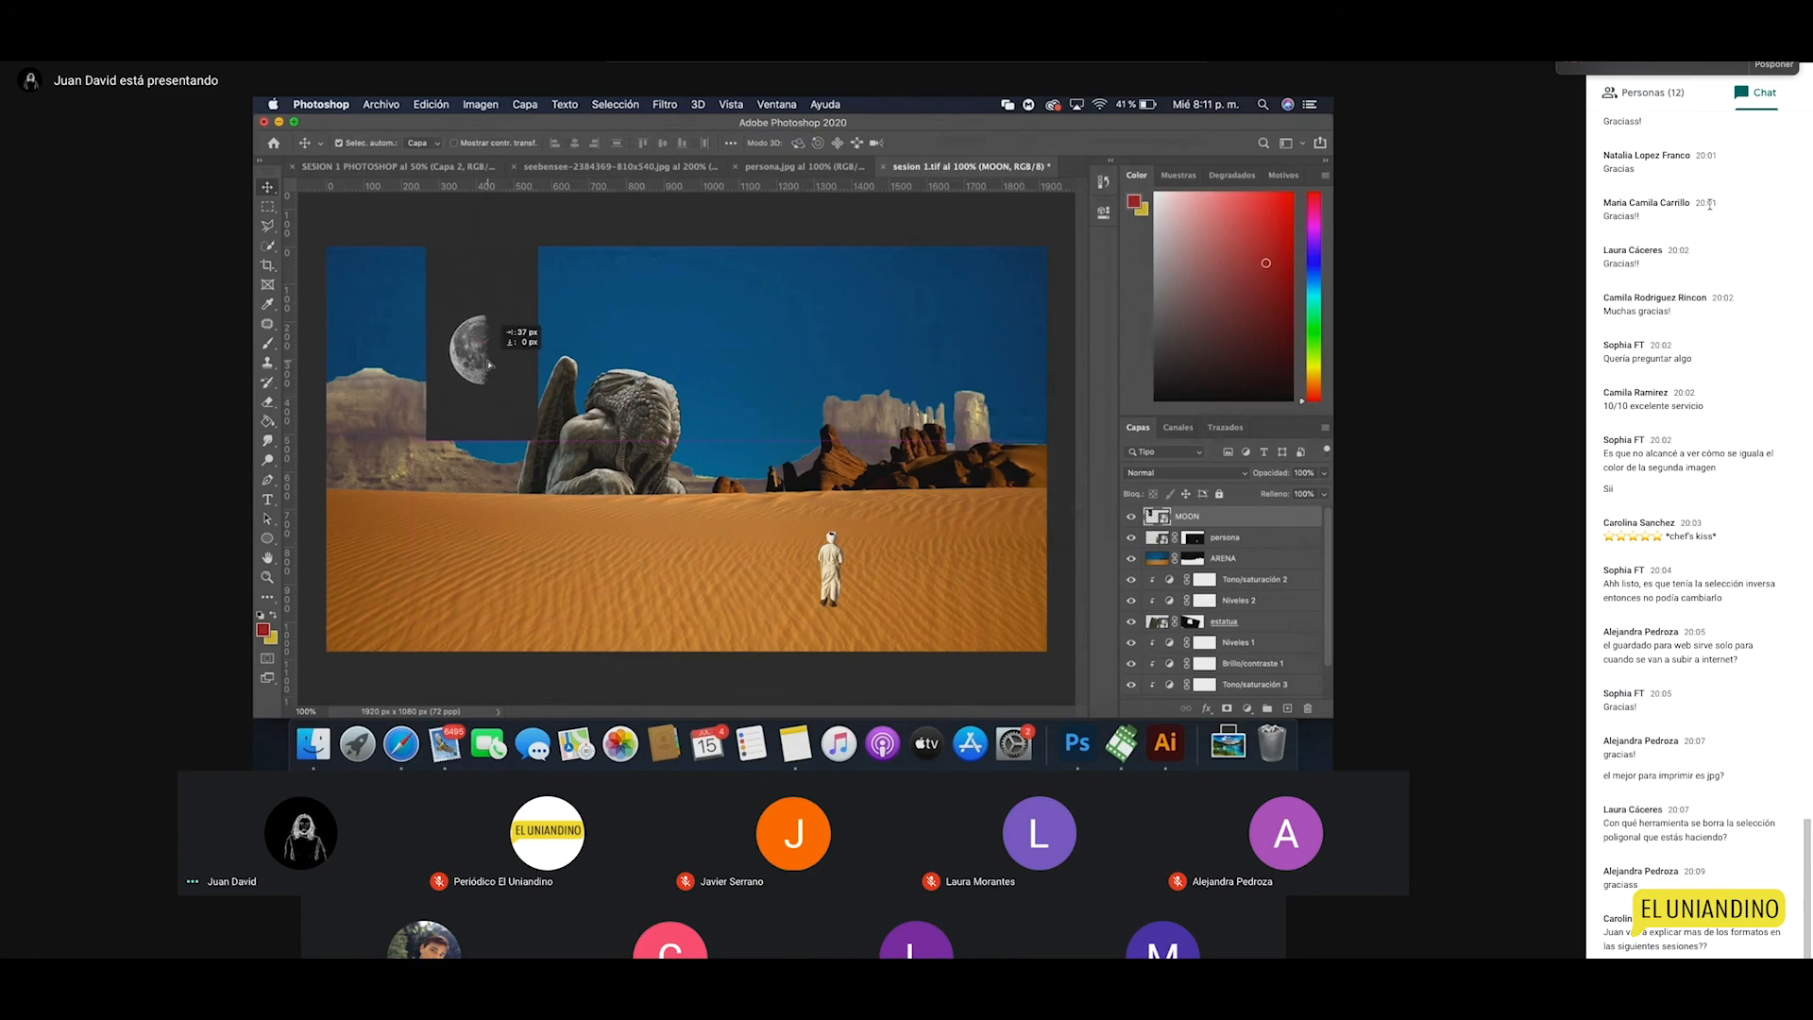
{"action": "left_click", "coordinate": [623, 360]}
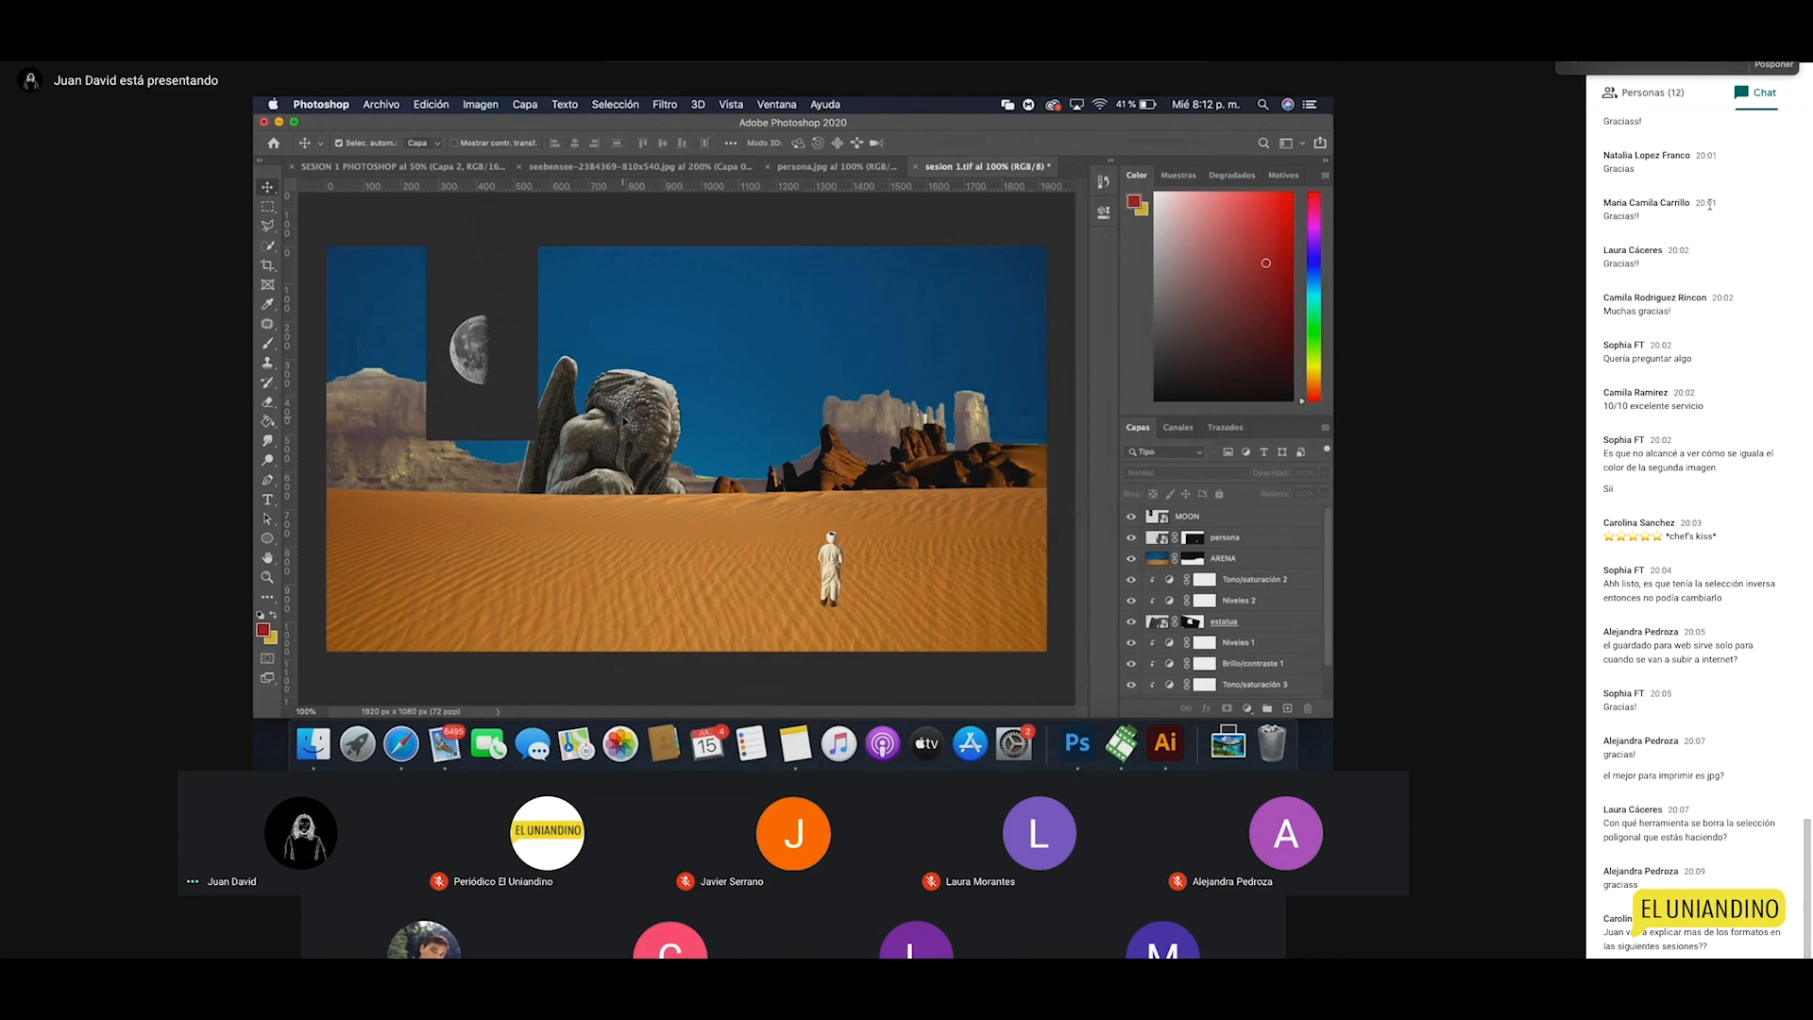
{"action": "left_click", "coordinate": [357, 750]}
{"action": "left_click", "coordinate": [791, 624]}
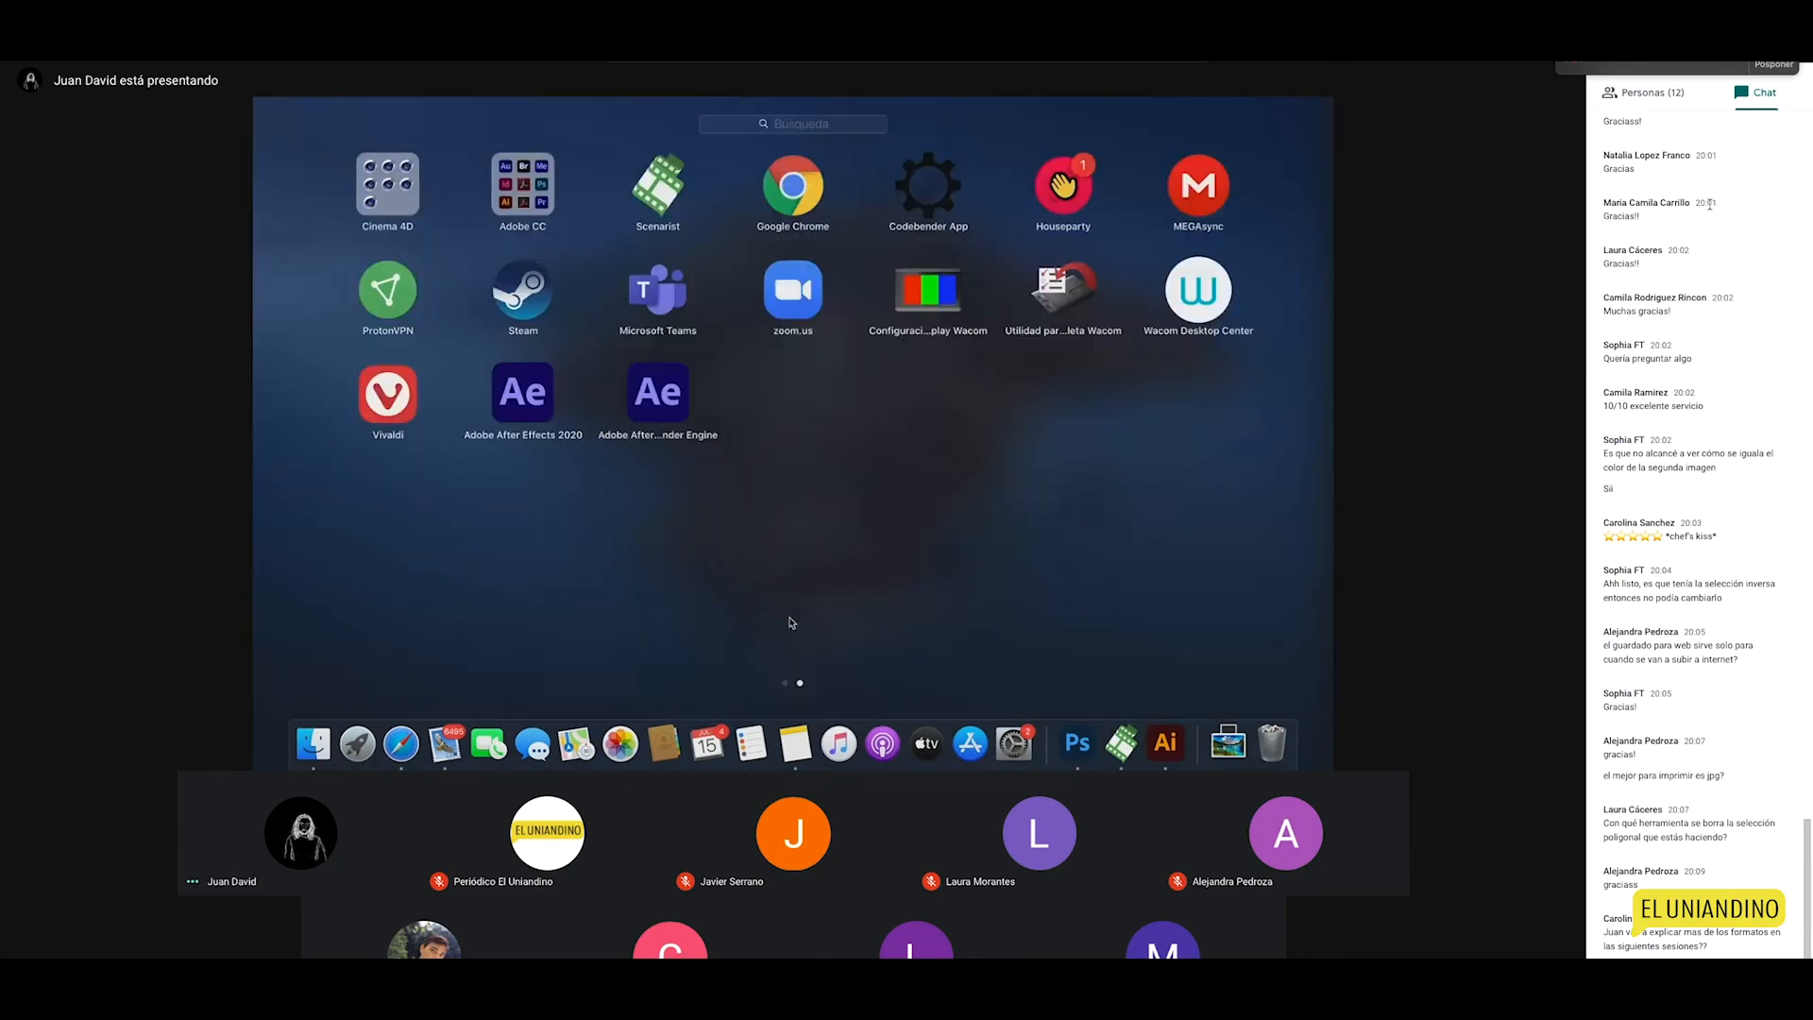
{"action": "scroll", "coordinate": [791, 623], "scroll_direction": "left", "scroll_amount": 3}
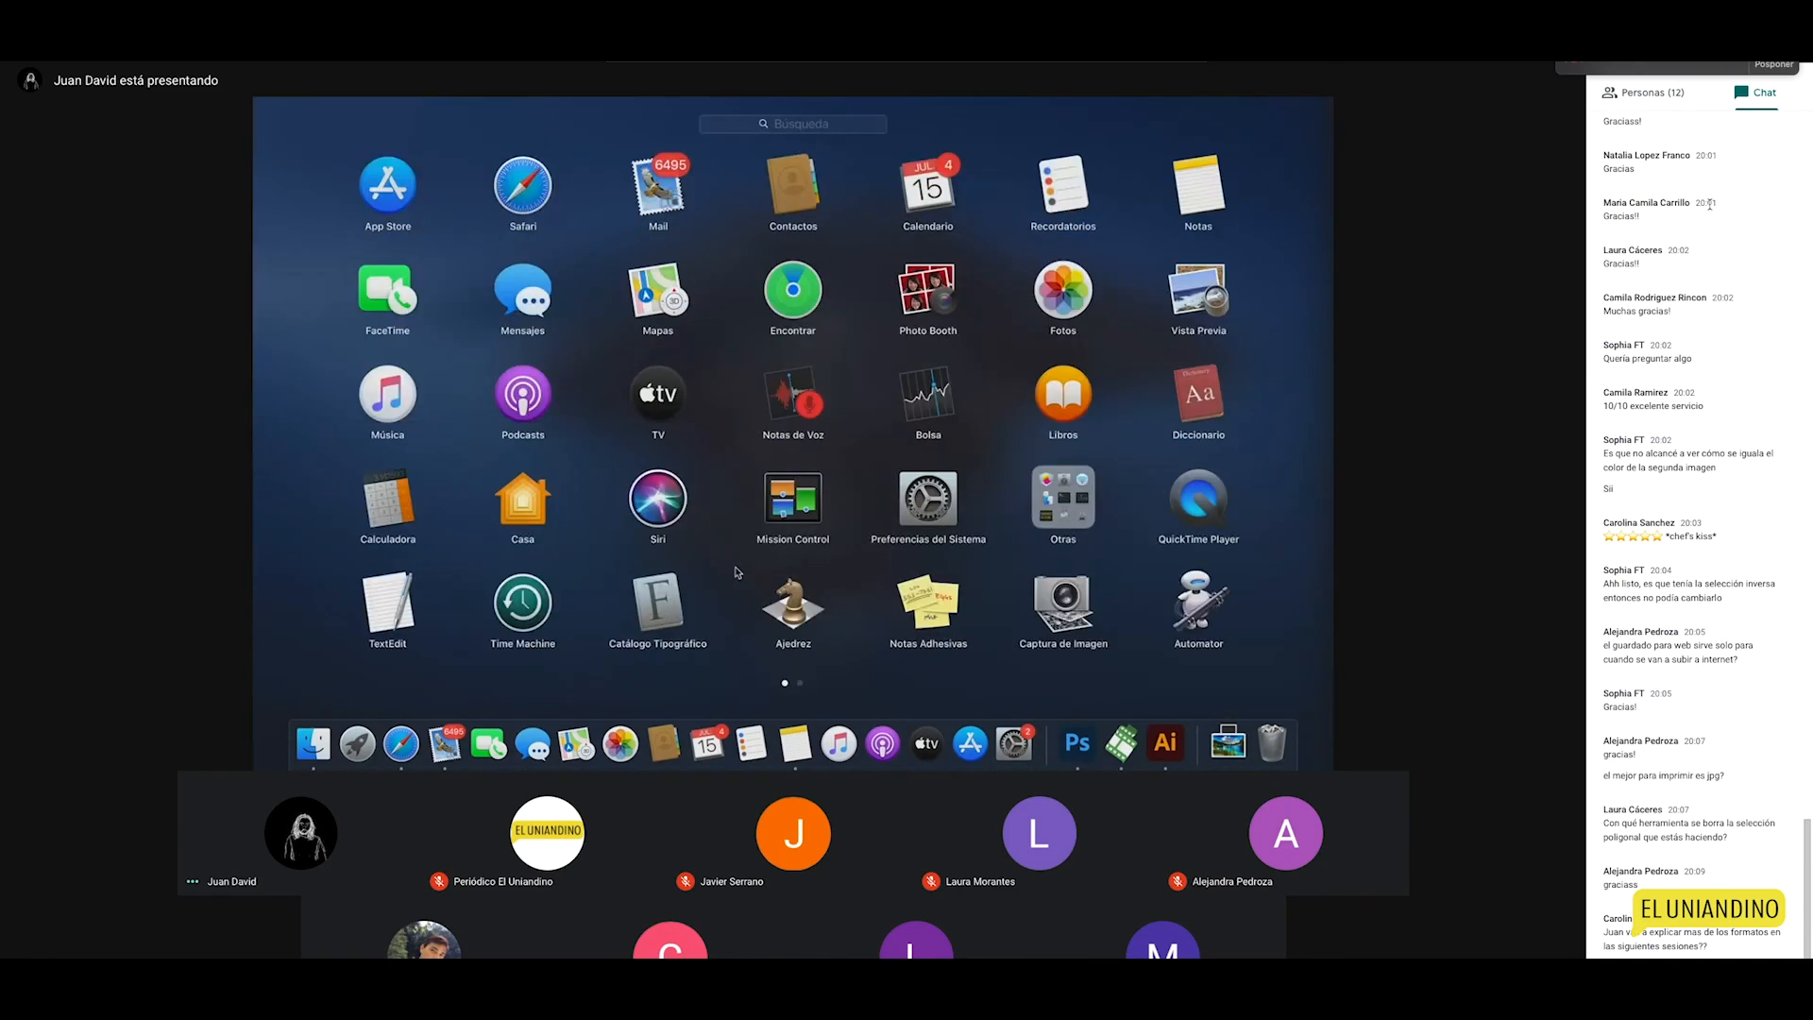
{"action": "scroll", "coordinate": [525, 255], "scroll_direction": "right", "scroll_amount": 3}
{"action": "left_click", "coordinate": [518, 218]}
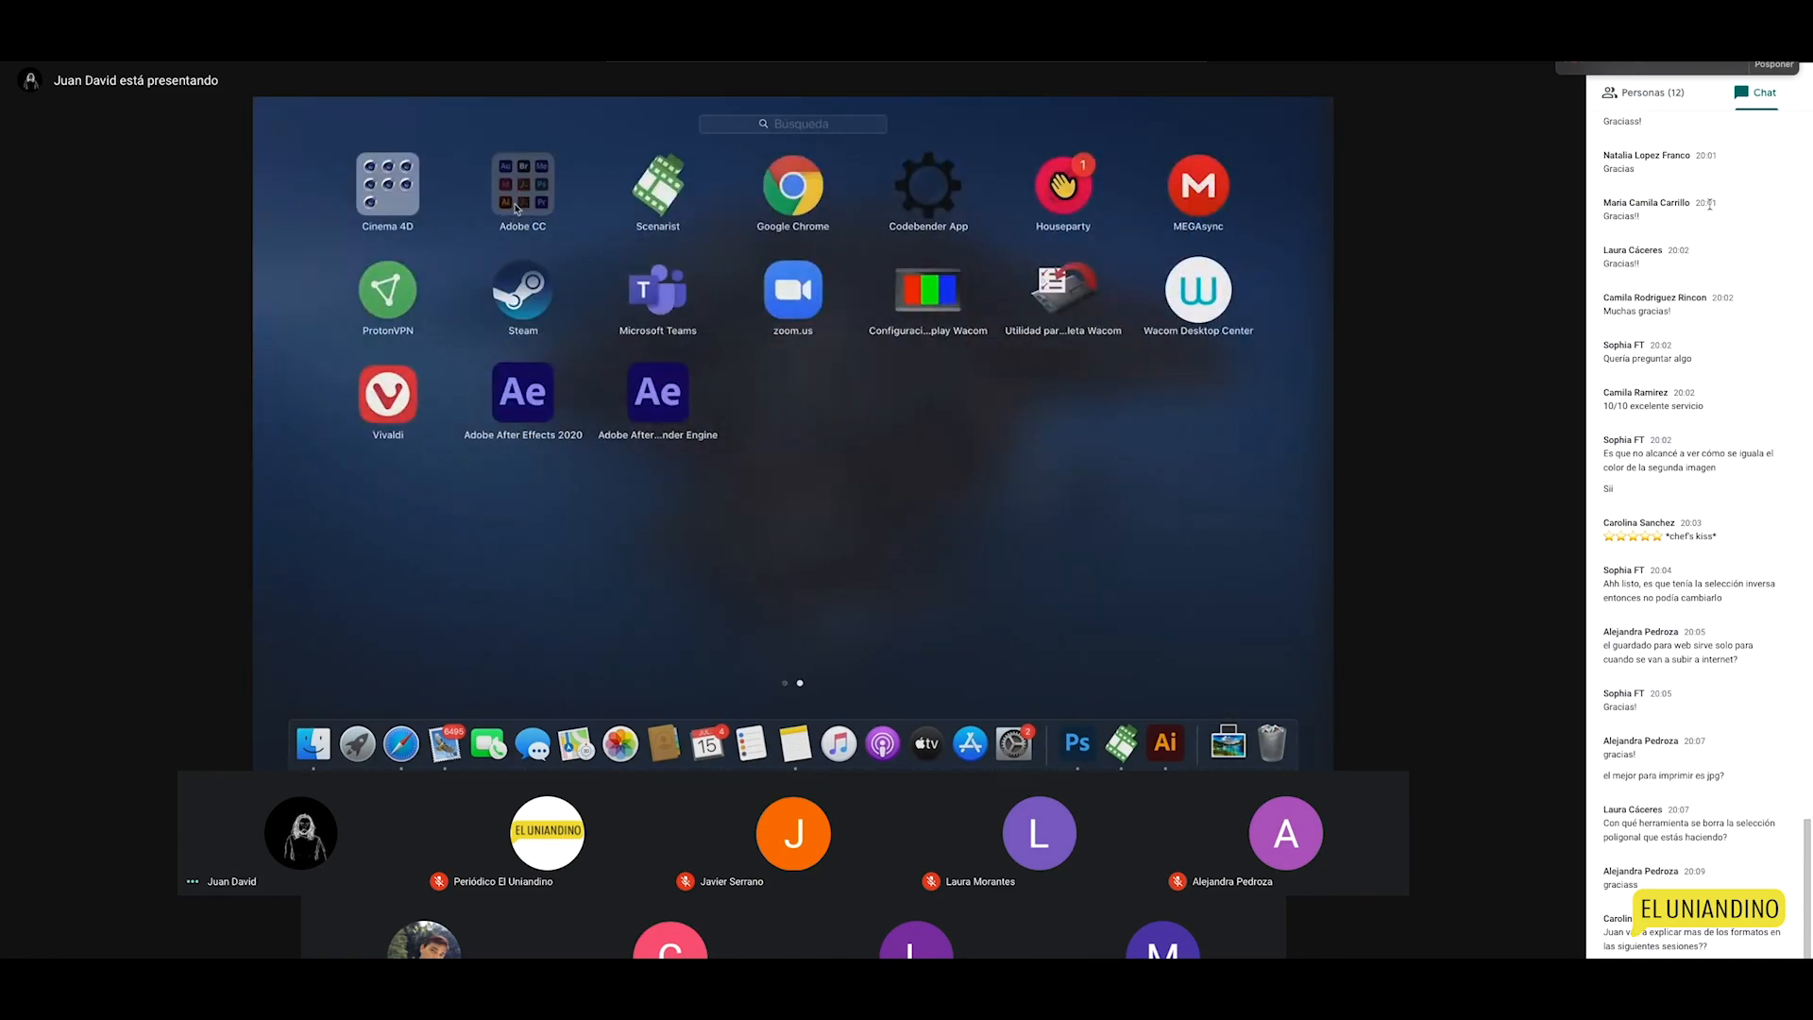
{"action": "left_click", "coordinate": [873, 651]}
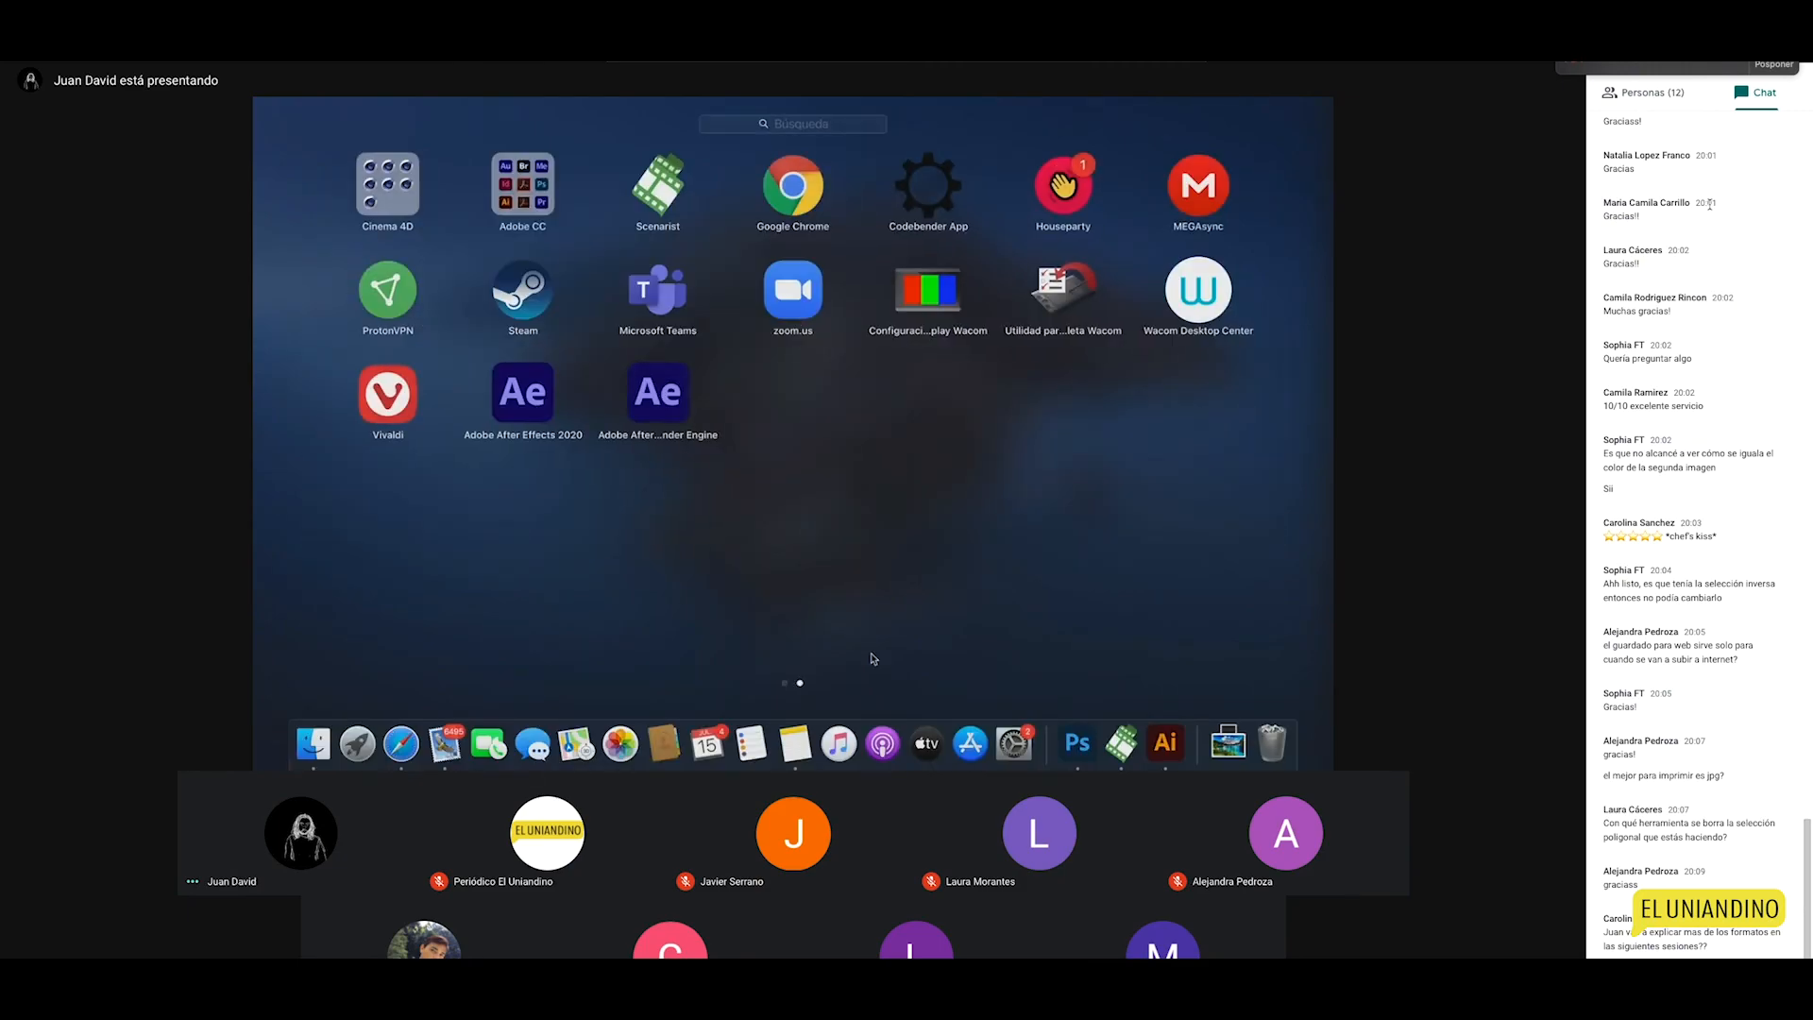
{"action": "left_click", "coordinate": [915, 571]}
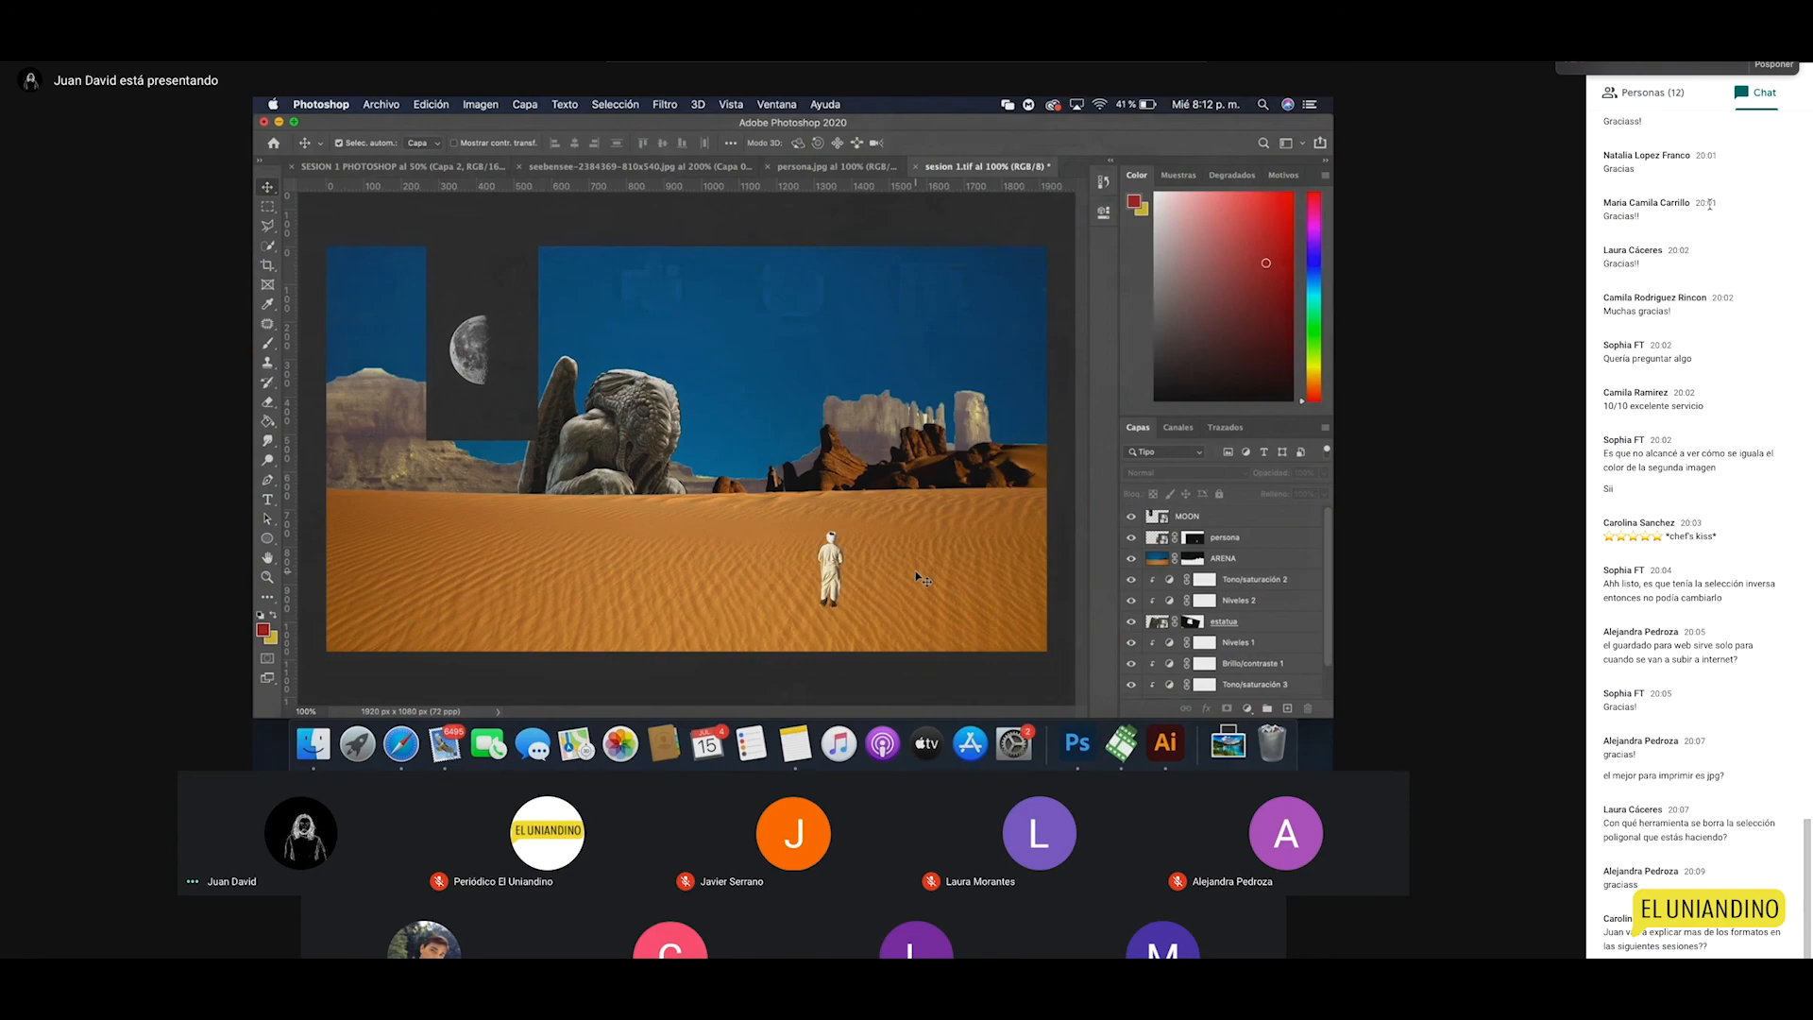
Step: Nudge the moon about 17 px right and open the MOON layer's blend mode list
{"action": "left_click_drag", "start_coordinate": [496, 374], "coordinate": [506, 374]}
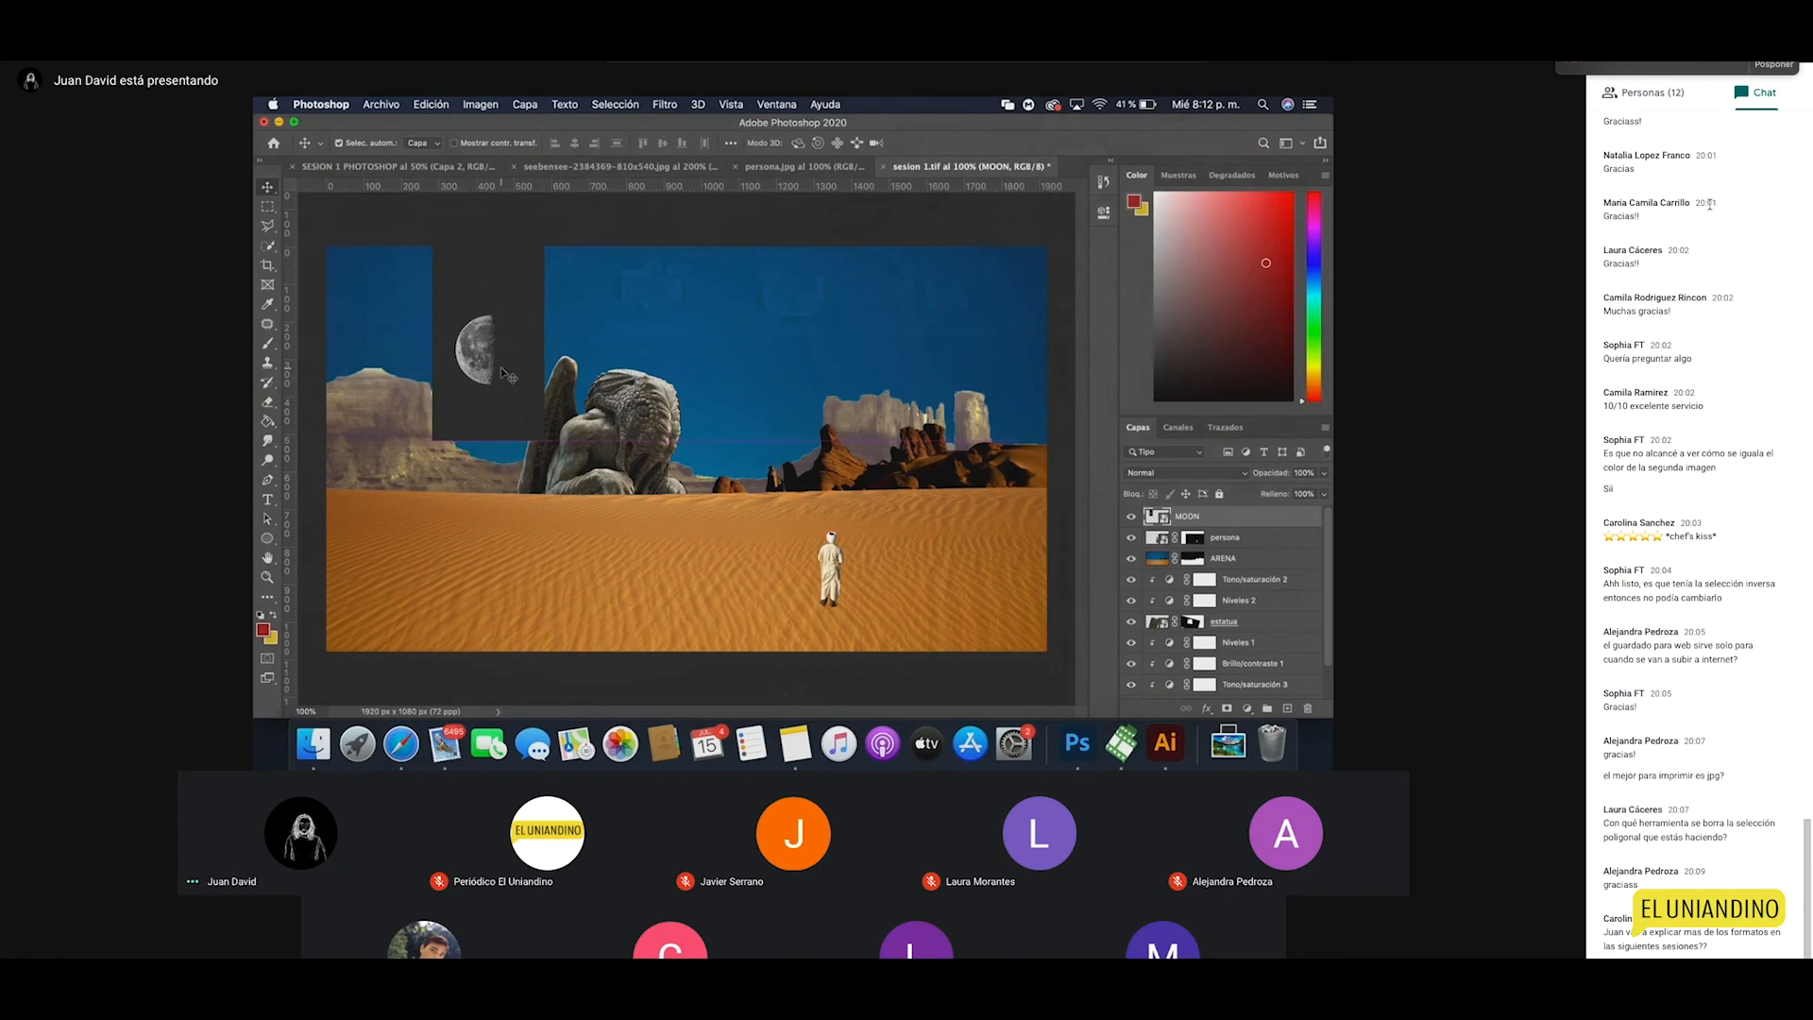
{"action": "left_click", "coordinate": [1213, 474]}
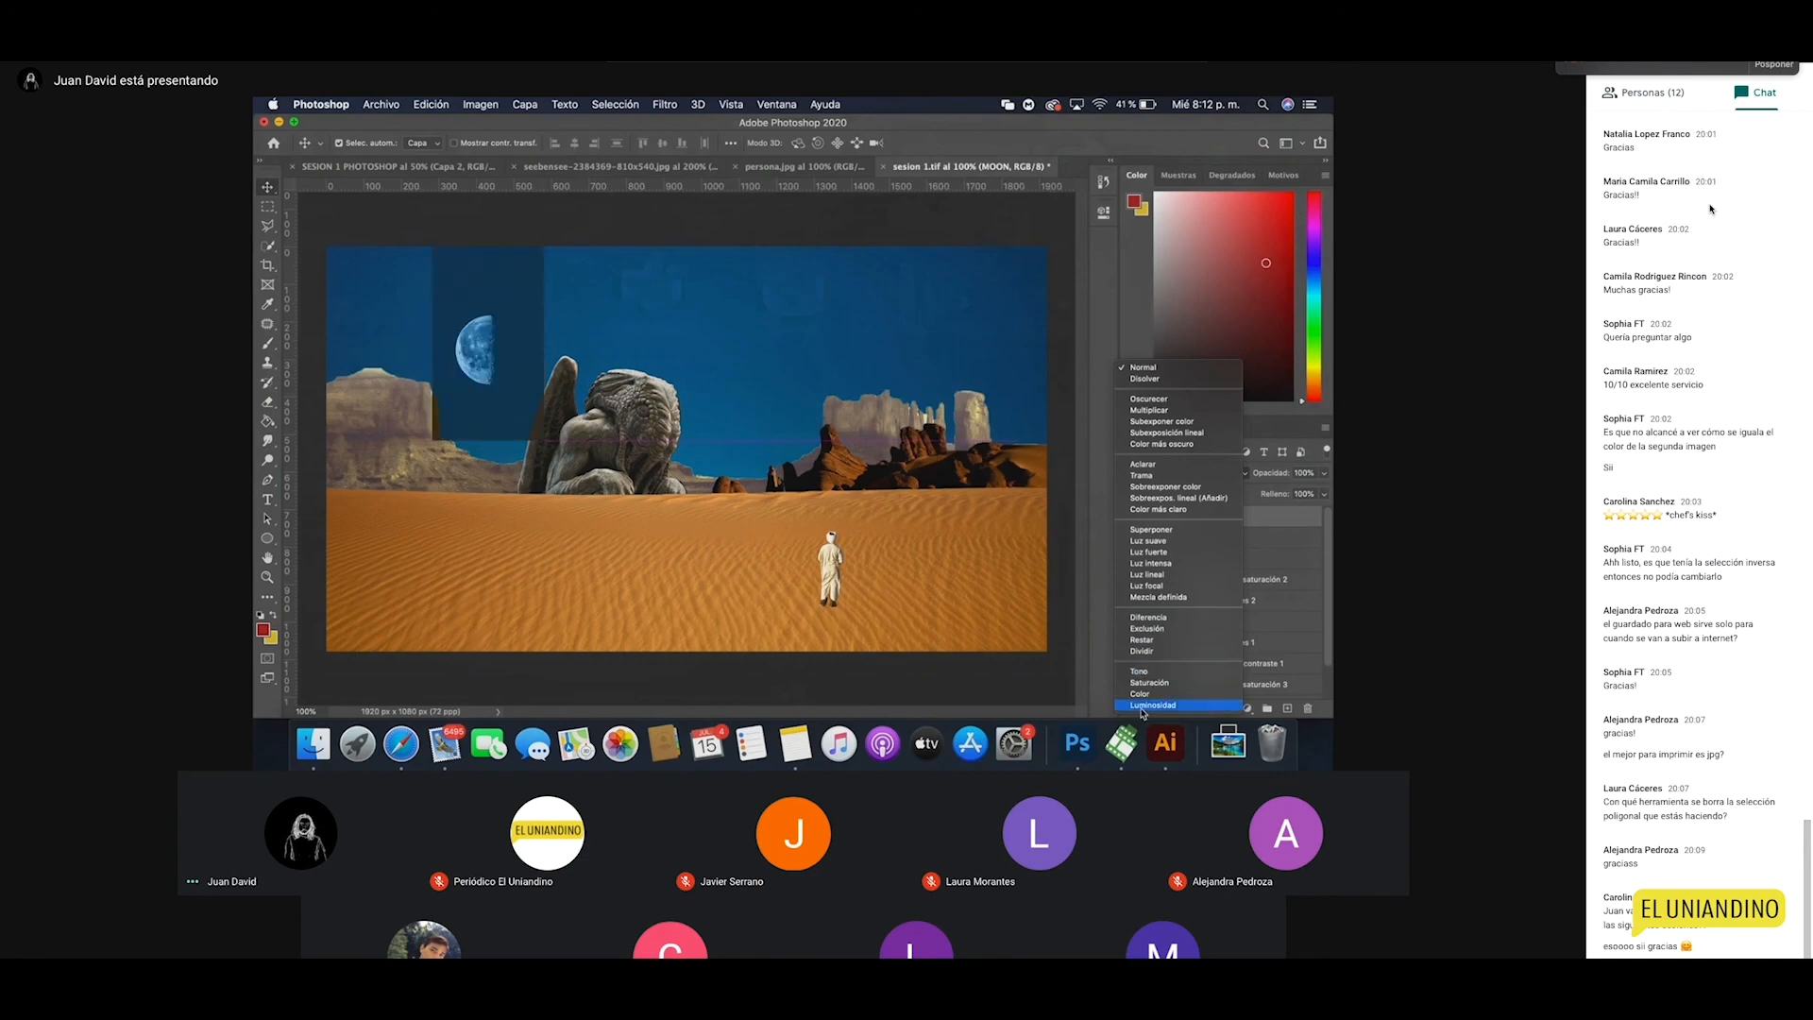
Step: Give the moon the Color más claro blend, scale it to 39%, and set 30% opacity
{"action": "left_click", "coordinate": [1156, 510]}
{"action": "key", "text": "super+t"}
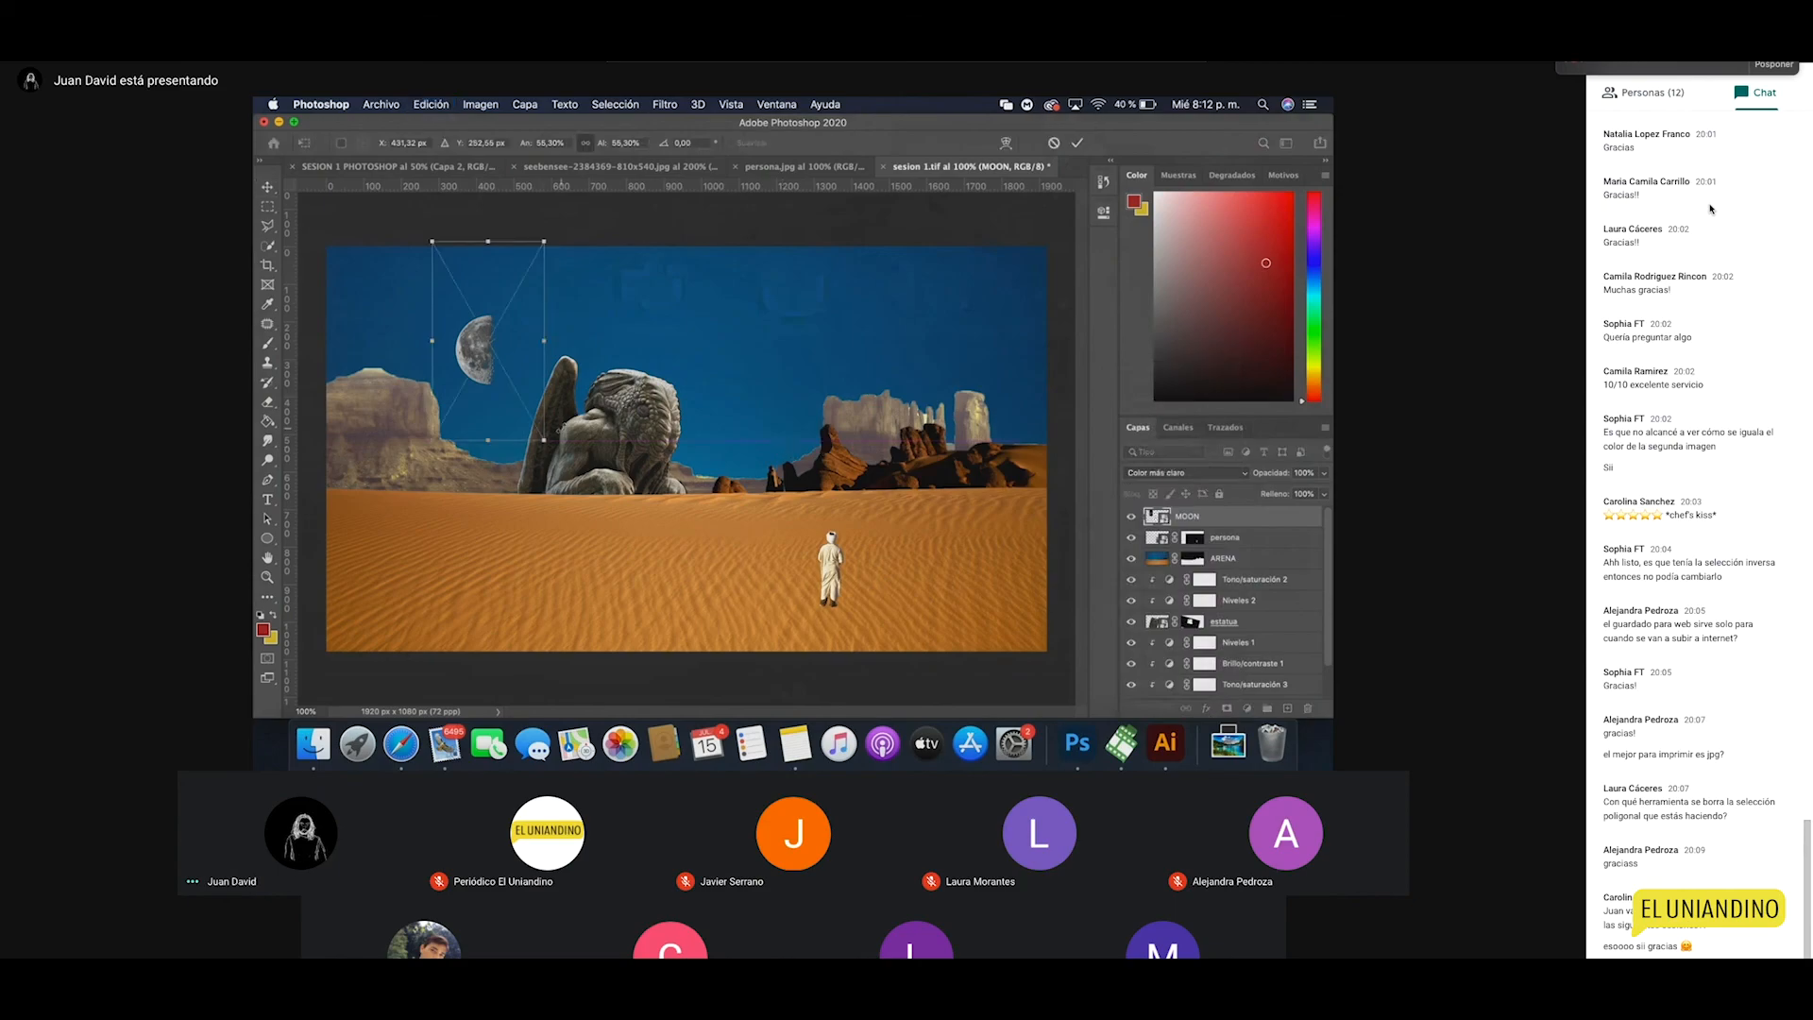
{"action": "left_click_drag", "start_coordinate": [545, 440], "coordinate": [507, 388]}
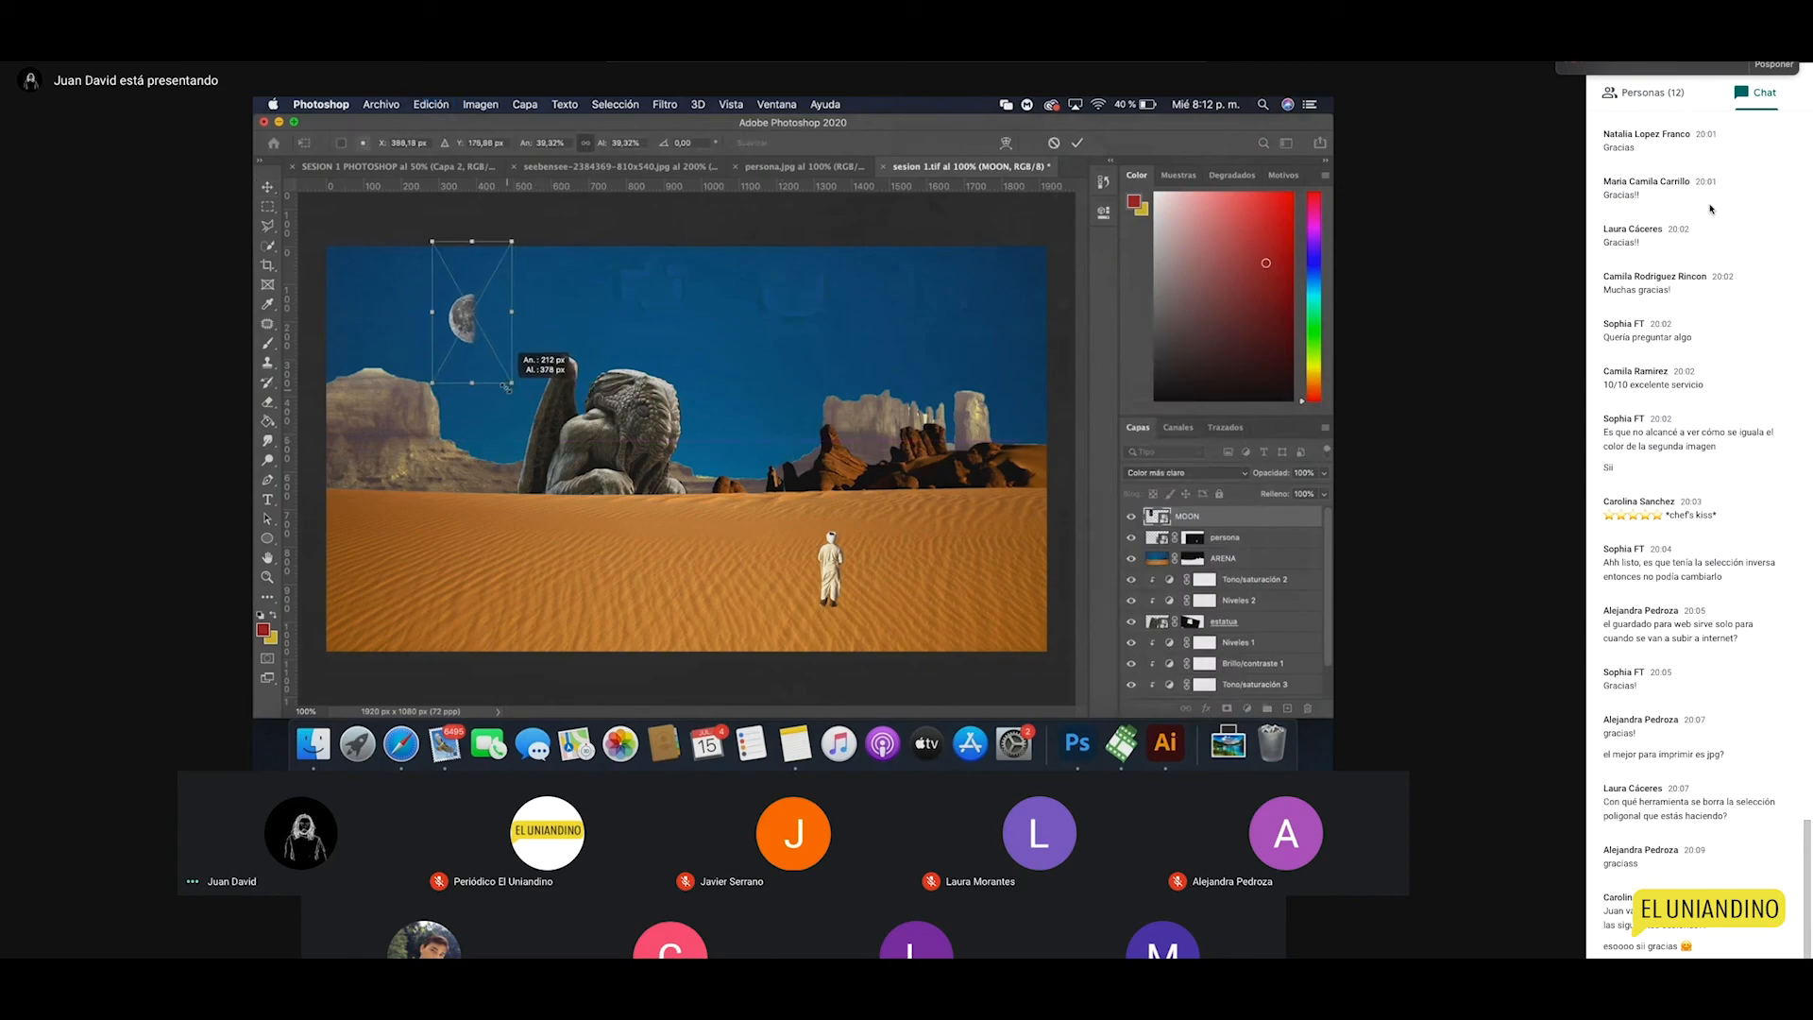
{"action": "key", "text": "Return"}
{"action": "left_click", "coordinate": [1303, 473]}
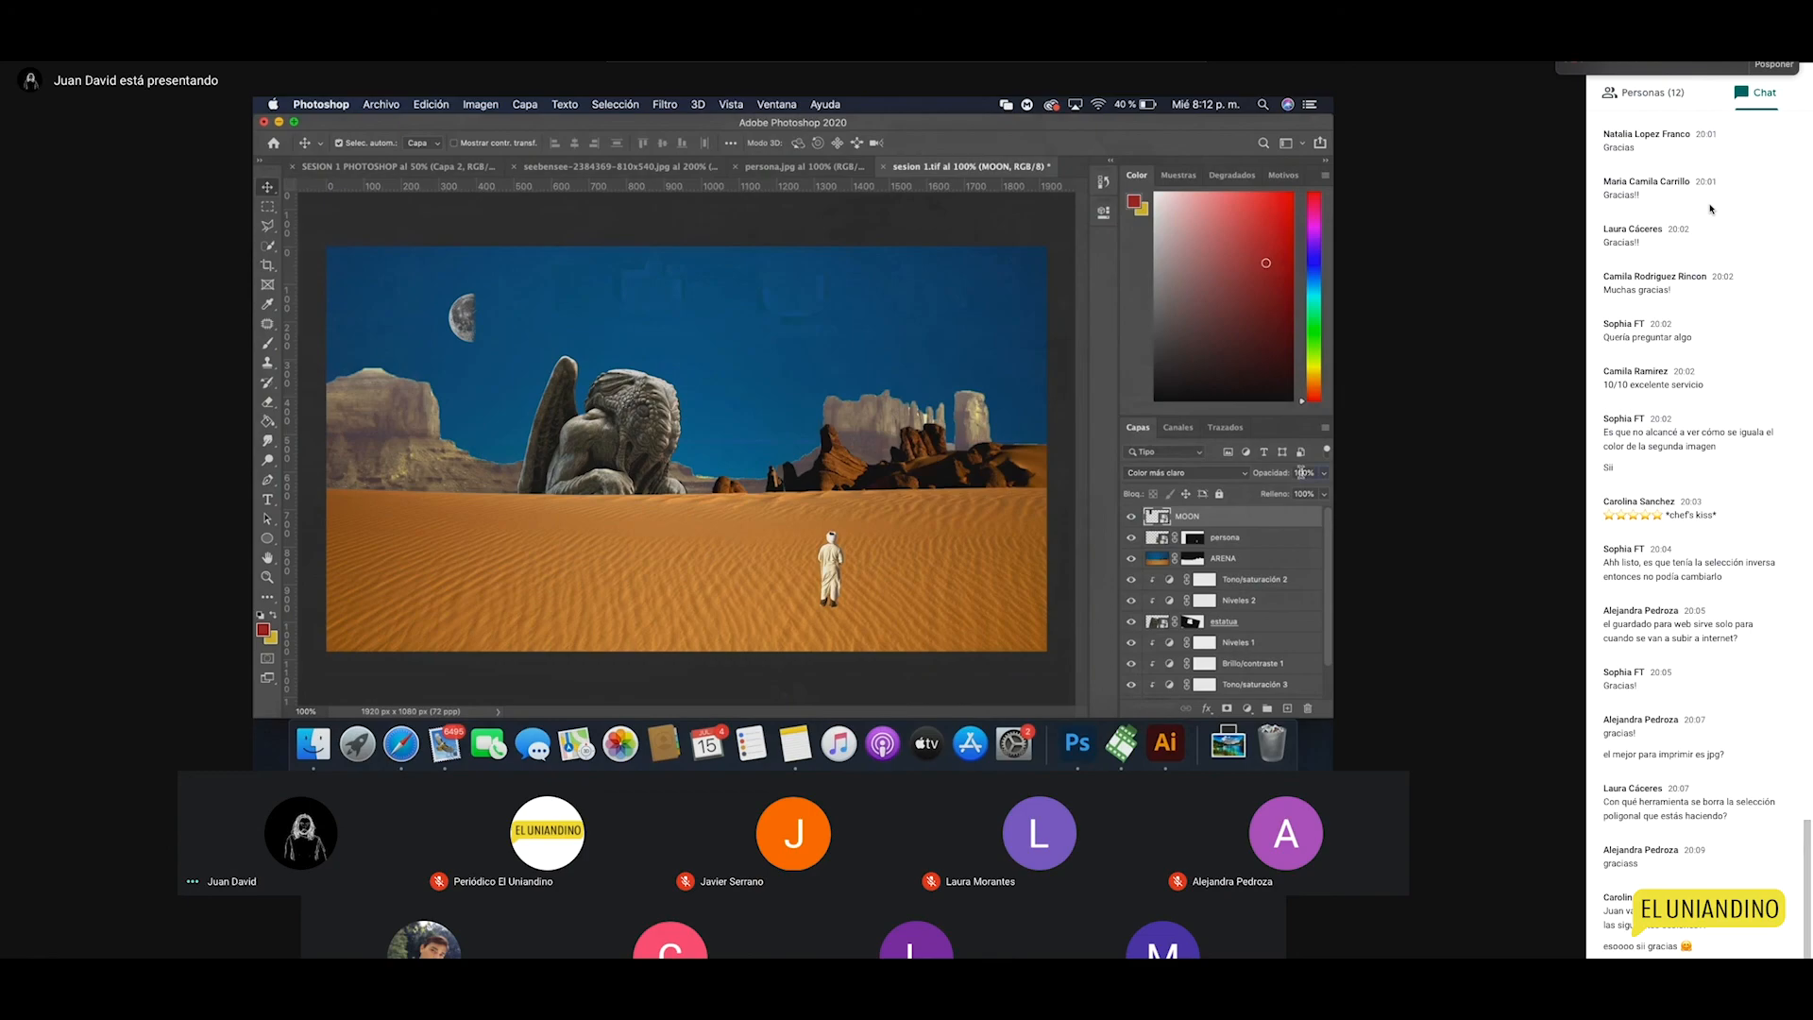
{"action": "type", "text": "30"}
{"action": "key", "text": "Return"}
Step: Tilt the moon about -5.6 degrees while zoomed in to 200%
{"action": "key", "text": "z"}
{"action": "left_click", "coordinate": [481, 362]}
{"action": "key", "text": "ctrl+t"}
{"action": "left_click_drag", "start_coordinate": [558, 435], "coordinate": [570, 426]}
{"action": "key", "text": "Return"}
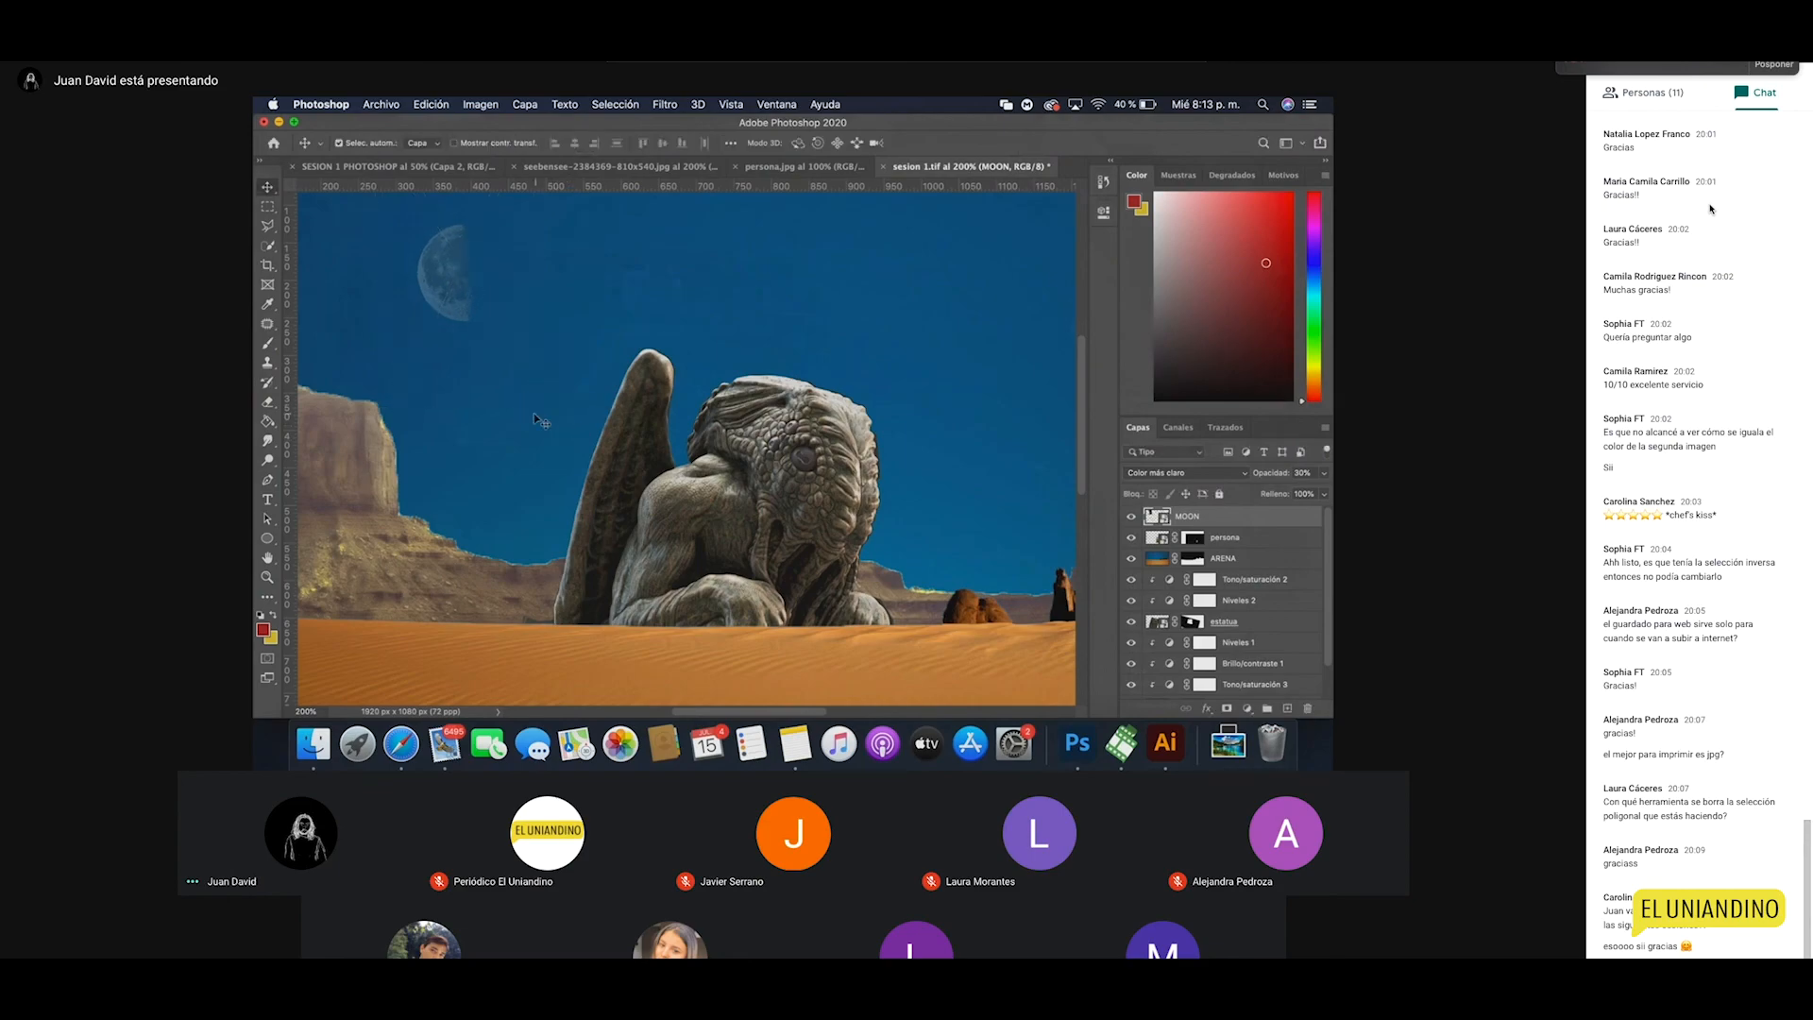
Step: Nudge the statue about 34 px right and the moon slightly left, then save the composite
{"action": "key", "text": "z"}
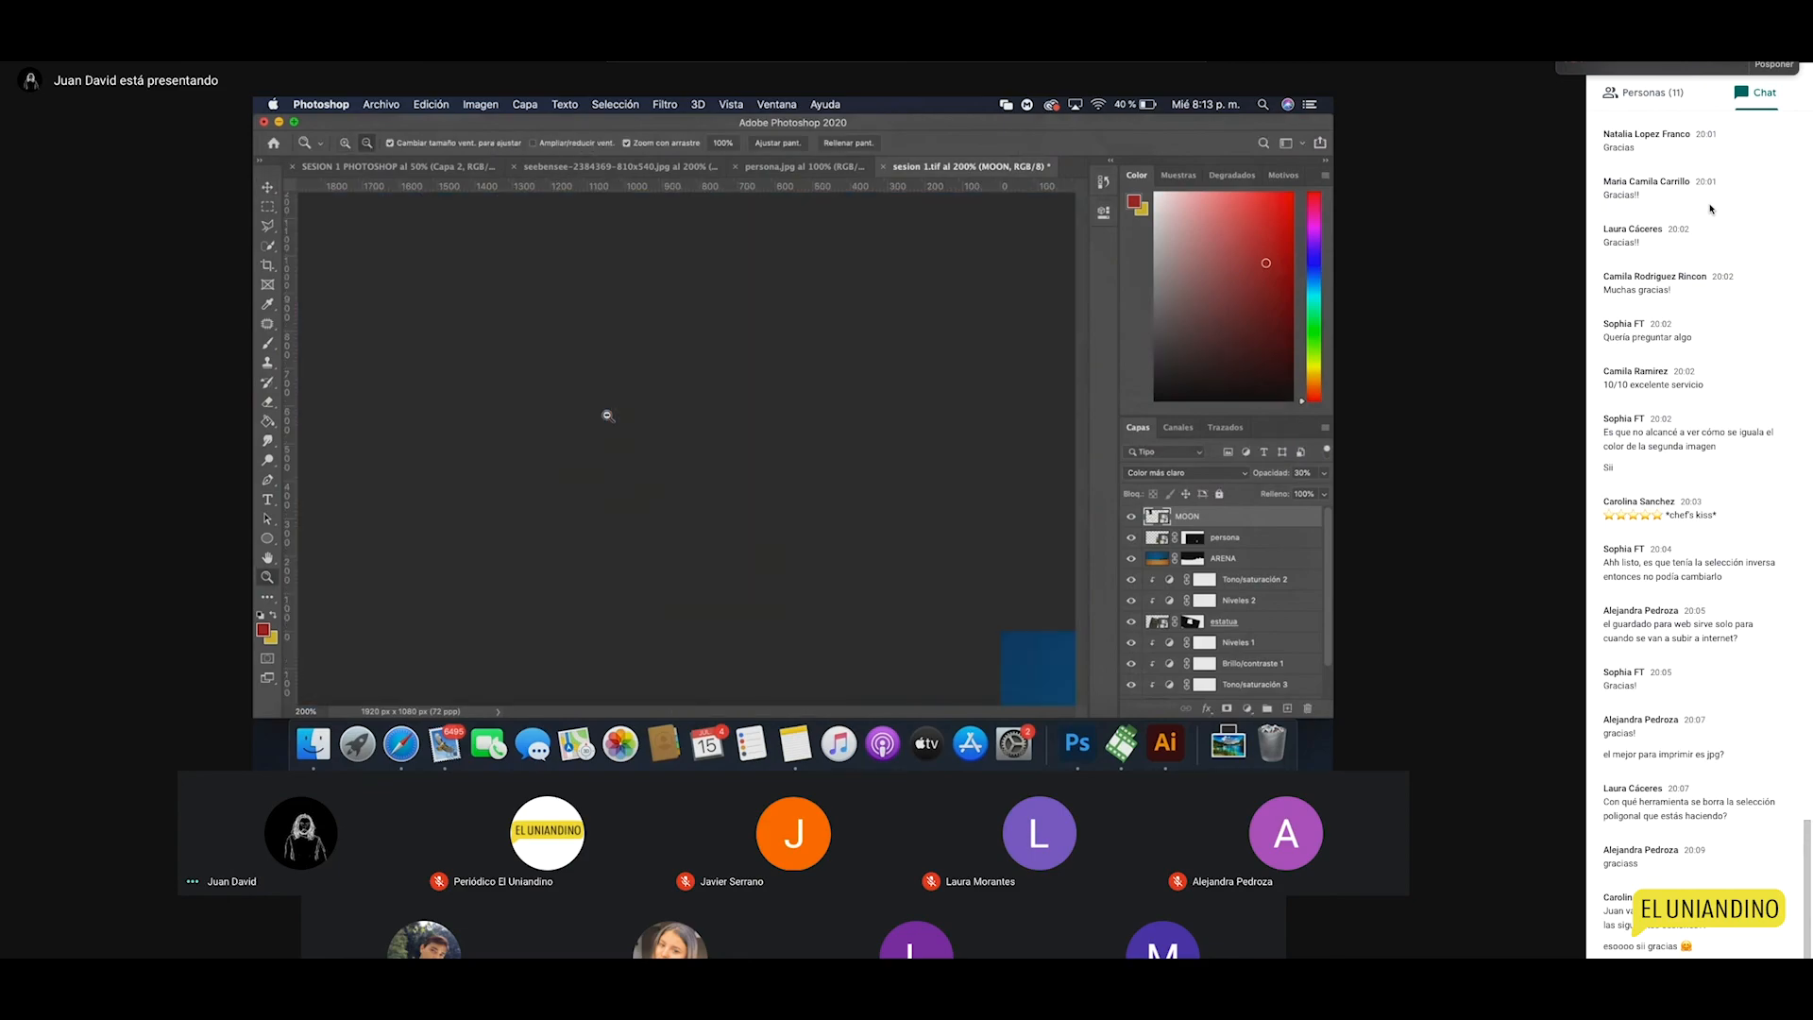
{"action": "left_click", "coordinate": [605, 413], "text": "alt"}
{"action": "left_click", "coordinate": [643, 458], "text": "alt"}
{"action": "left_click", "coordinate": [706, 459]}
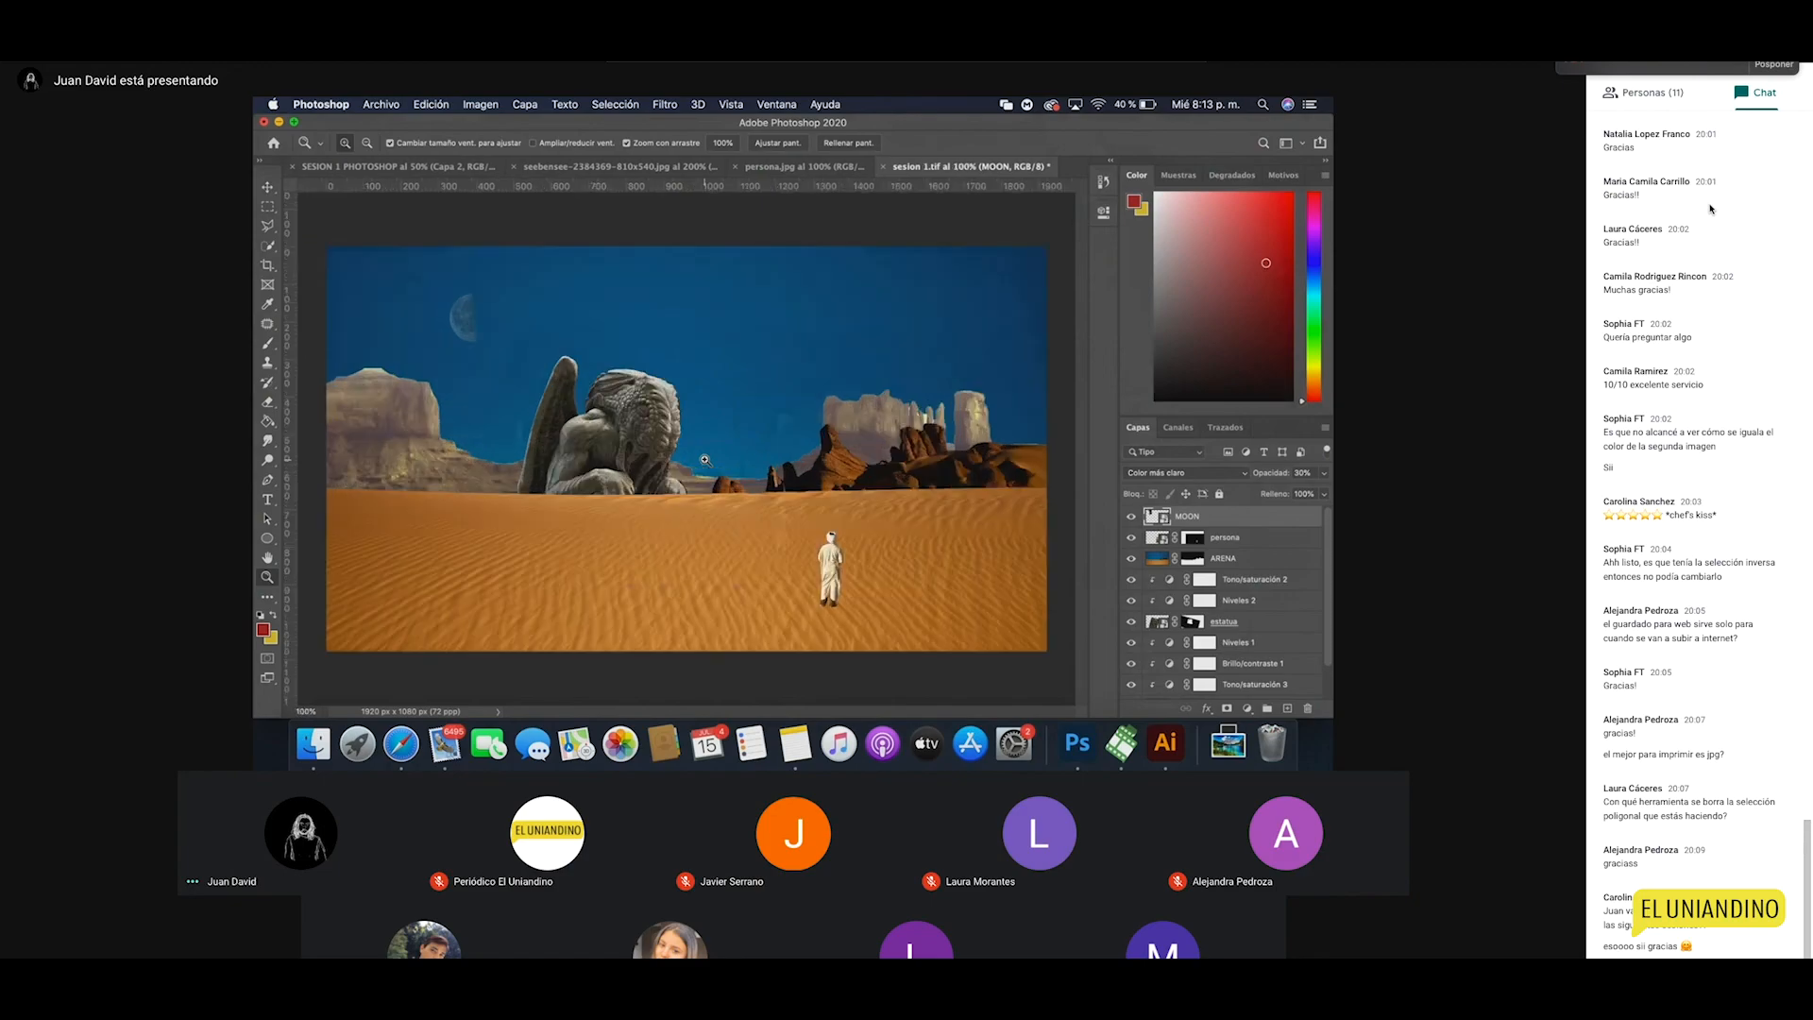
{"action": "key", "text": "v"}
{"action": "left_click_drag", "start_coordinate": [640, 440], "coordinate": [659, 439]}
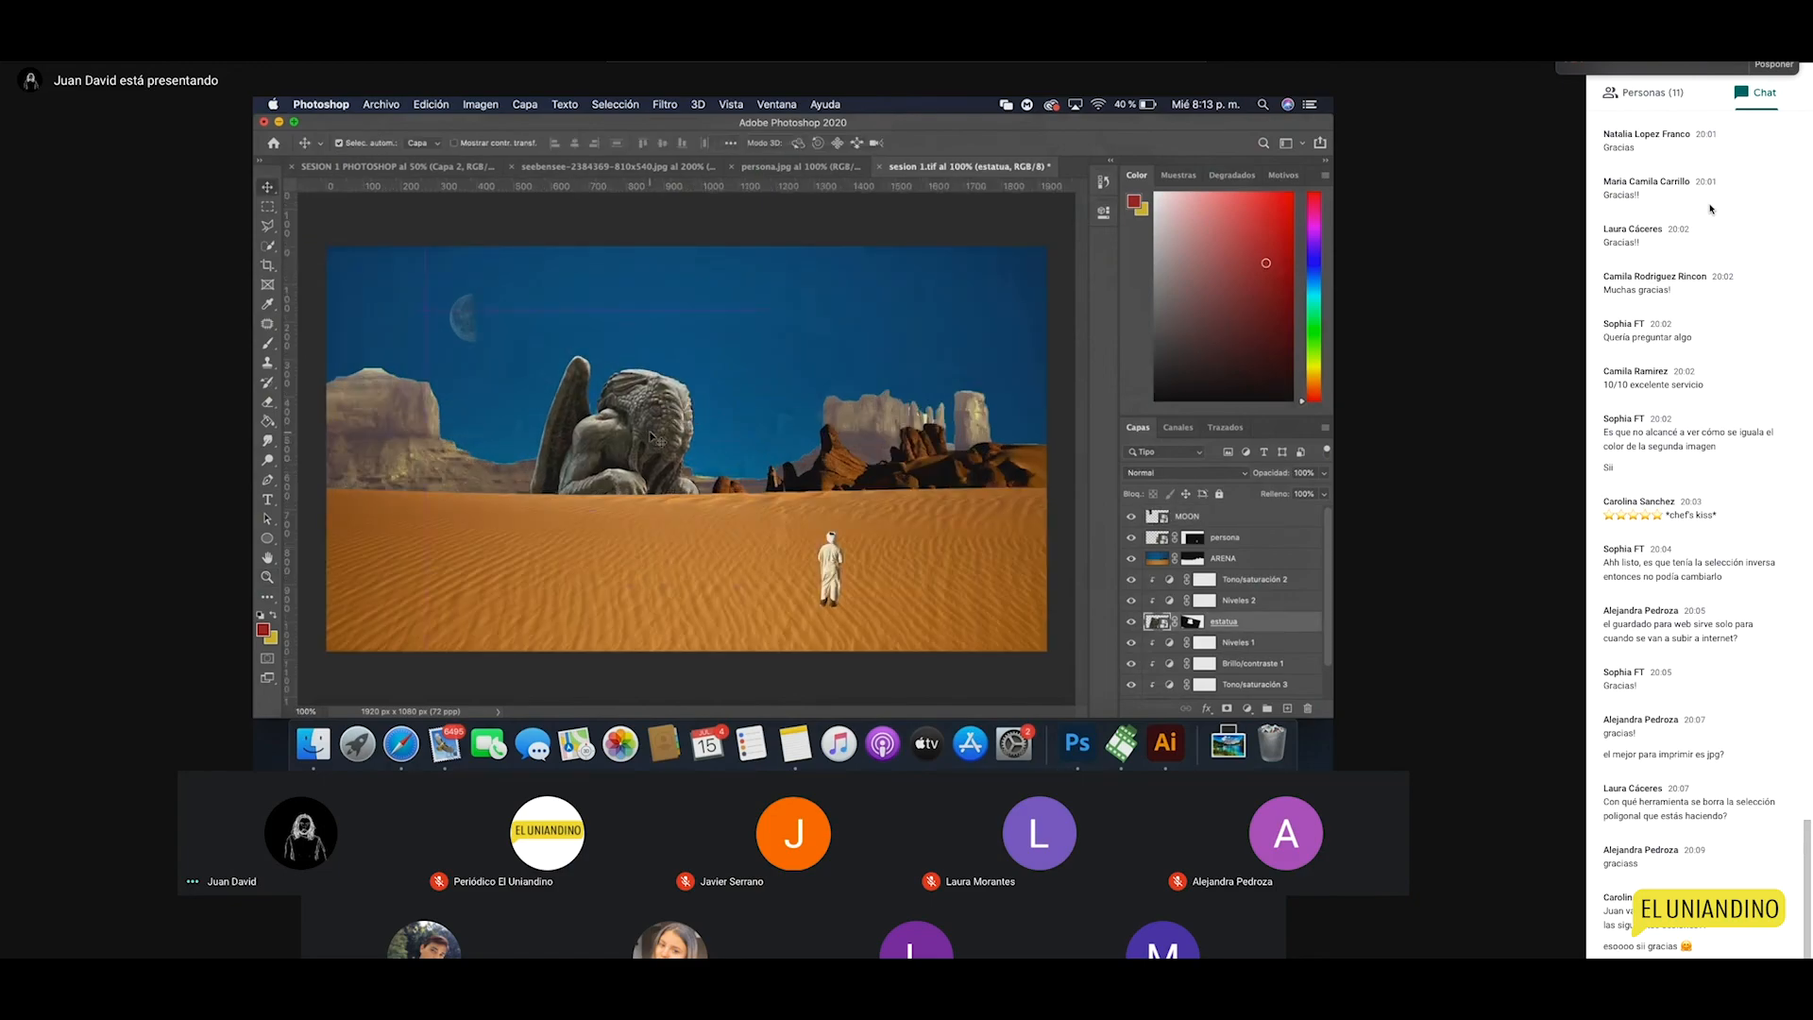
{"action": "left_click_drag", "start_coordinate": [466, 340], "coordinate": [442, 334]}
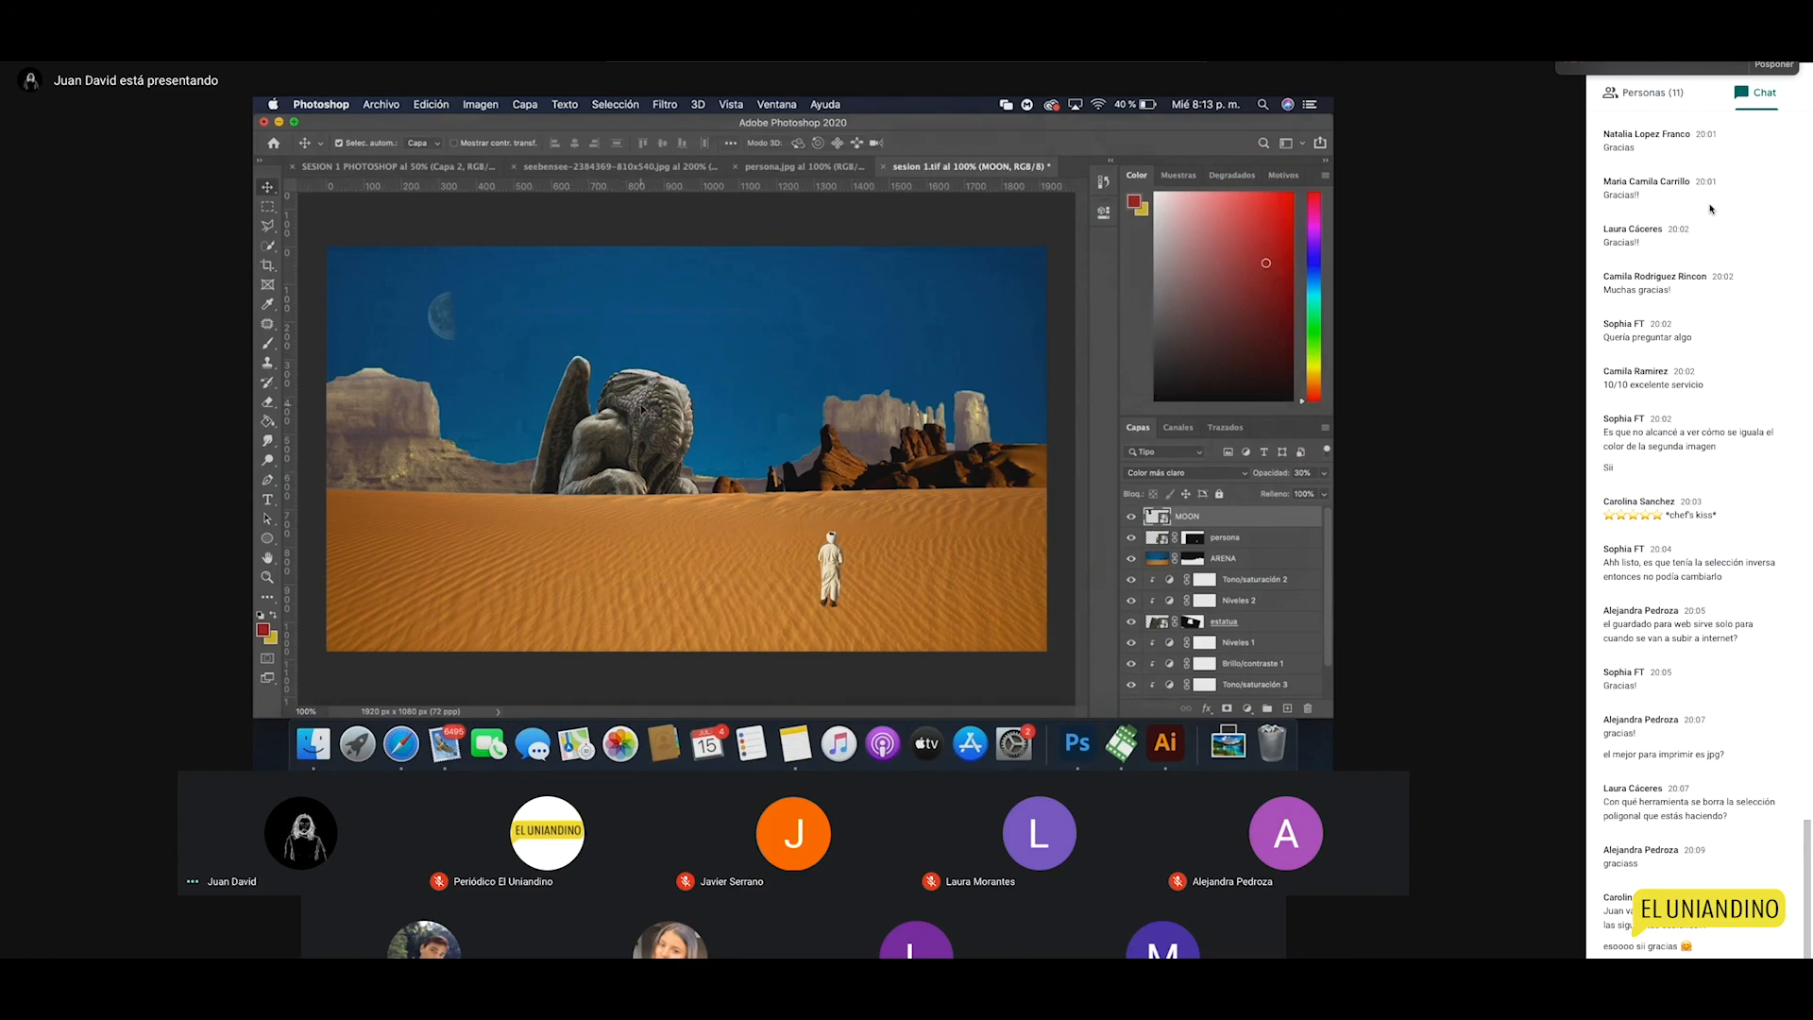
{"action": "key", "text": "super+s"}
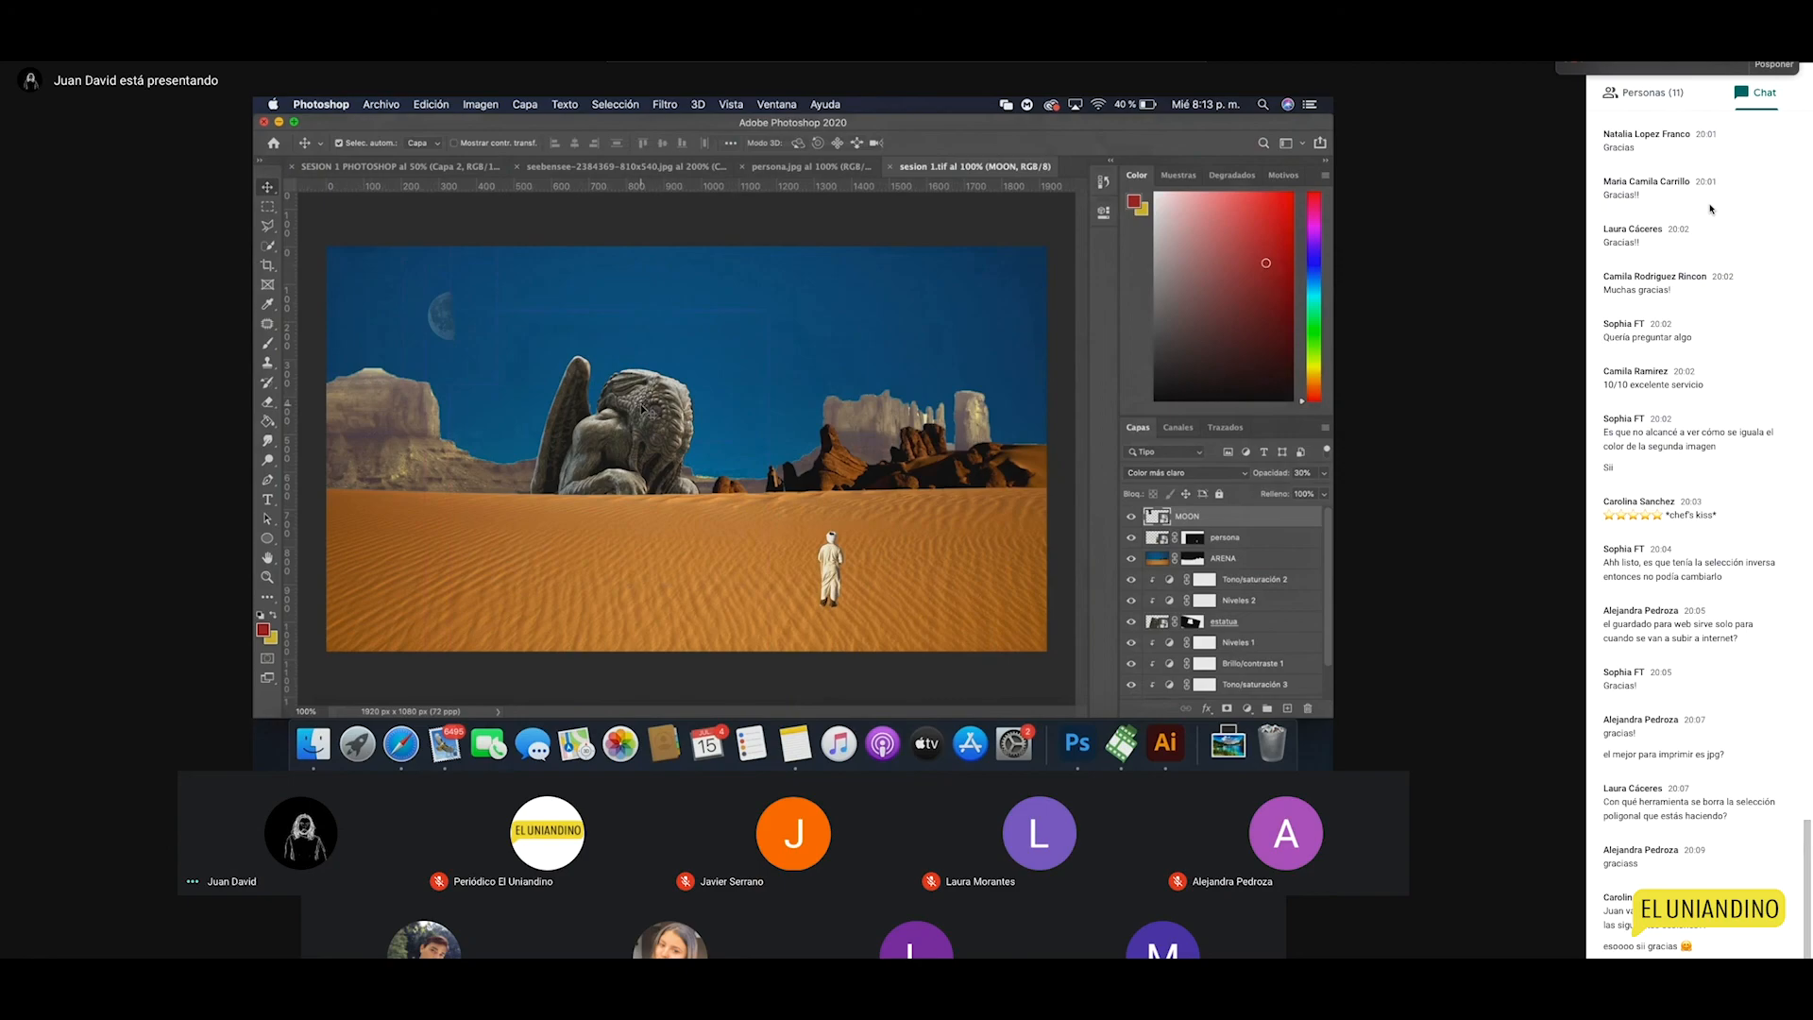